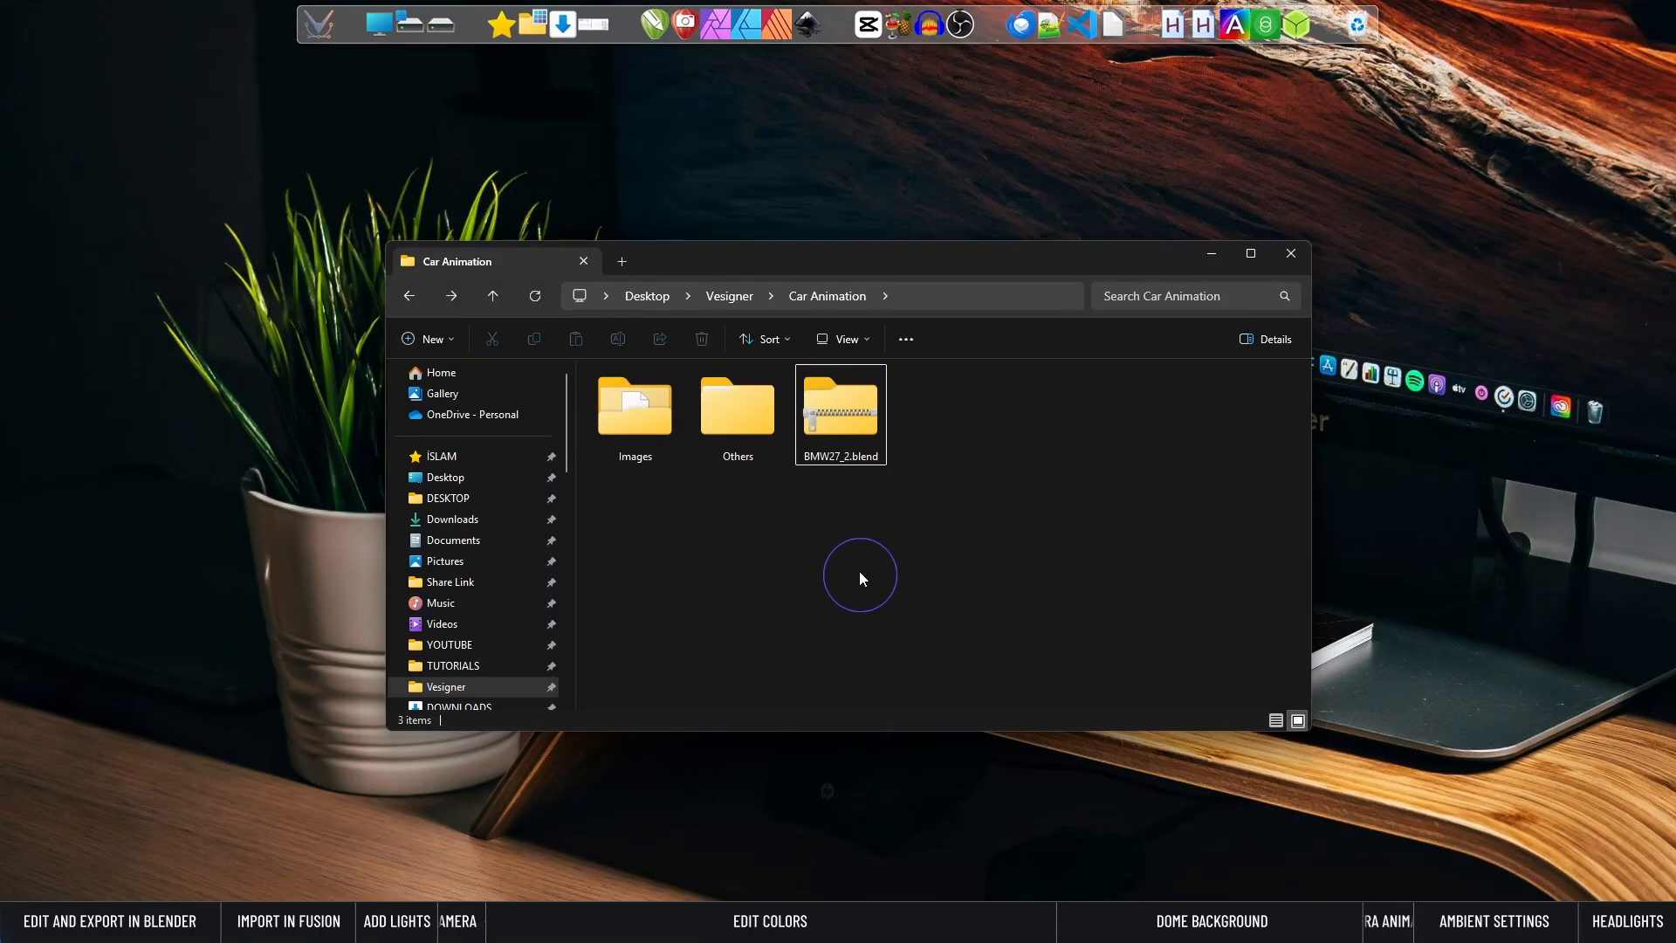
Step: Extract the zipped BMW27_2.blend archive into its own folder inside the Car Animation folder
right_click(840, 427)
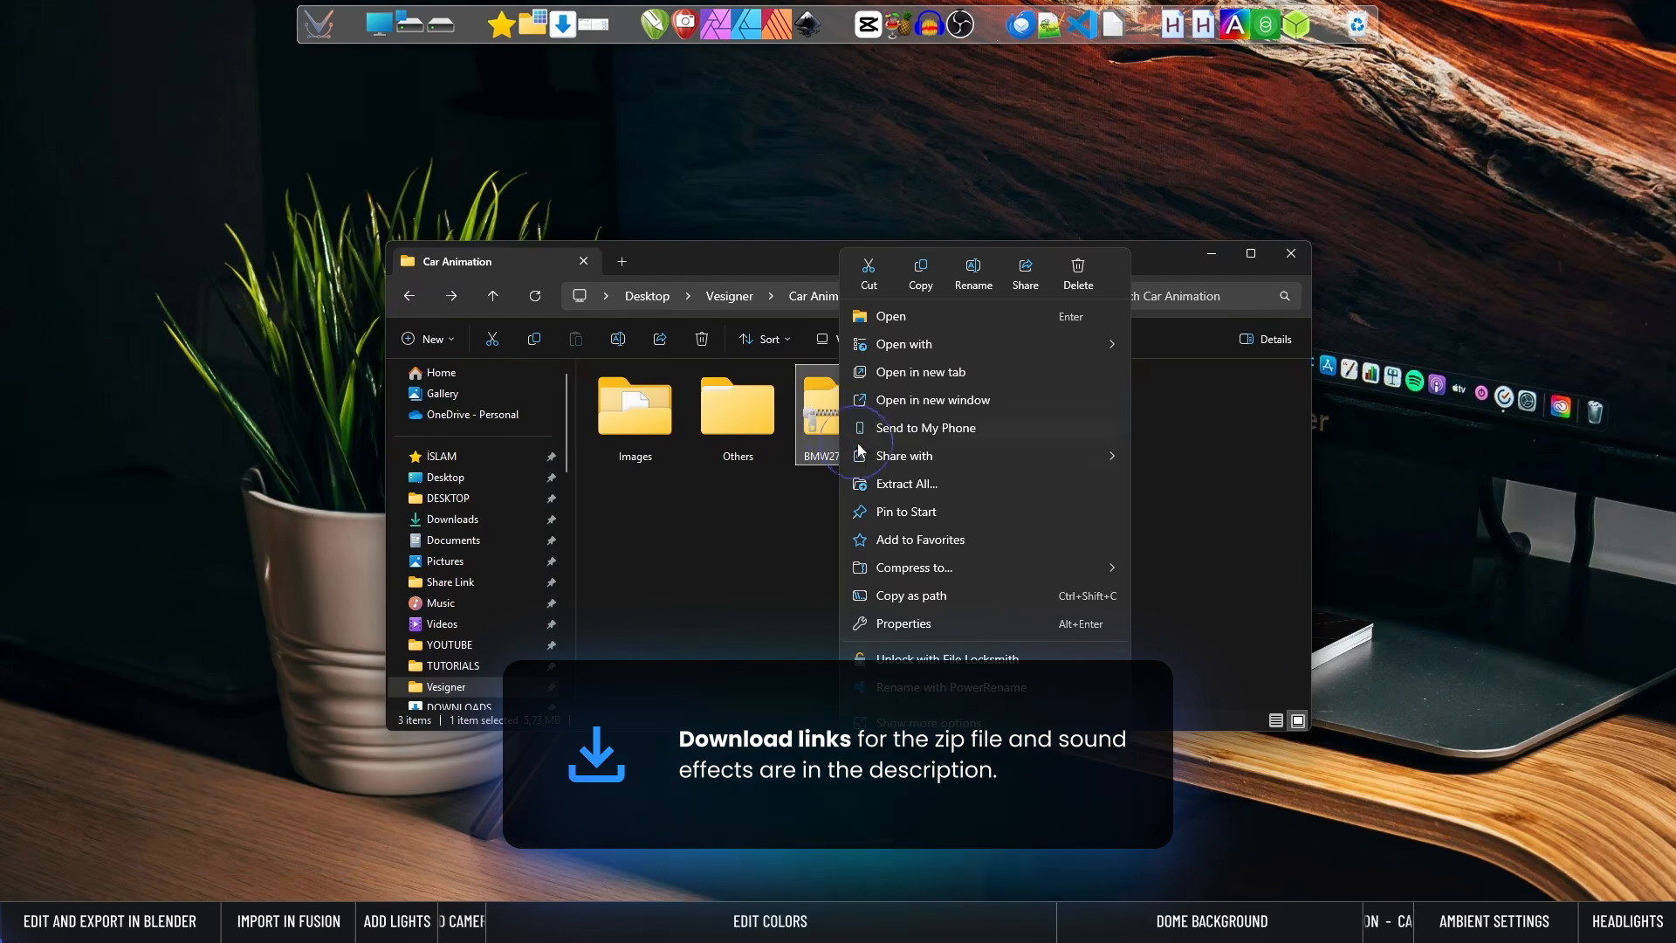
left_click(901, 484)
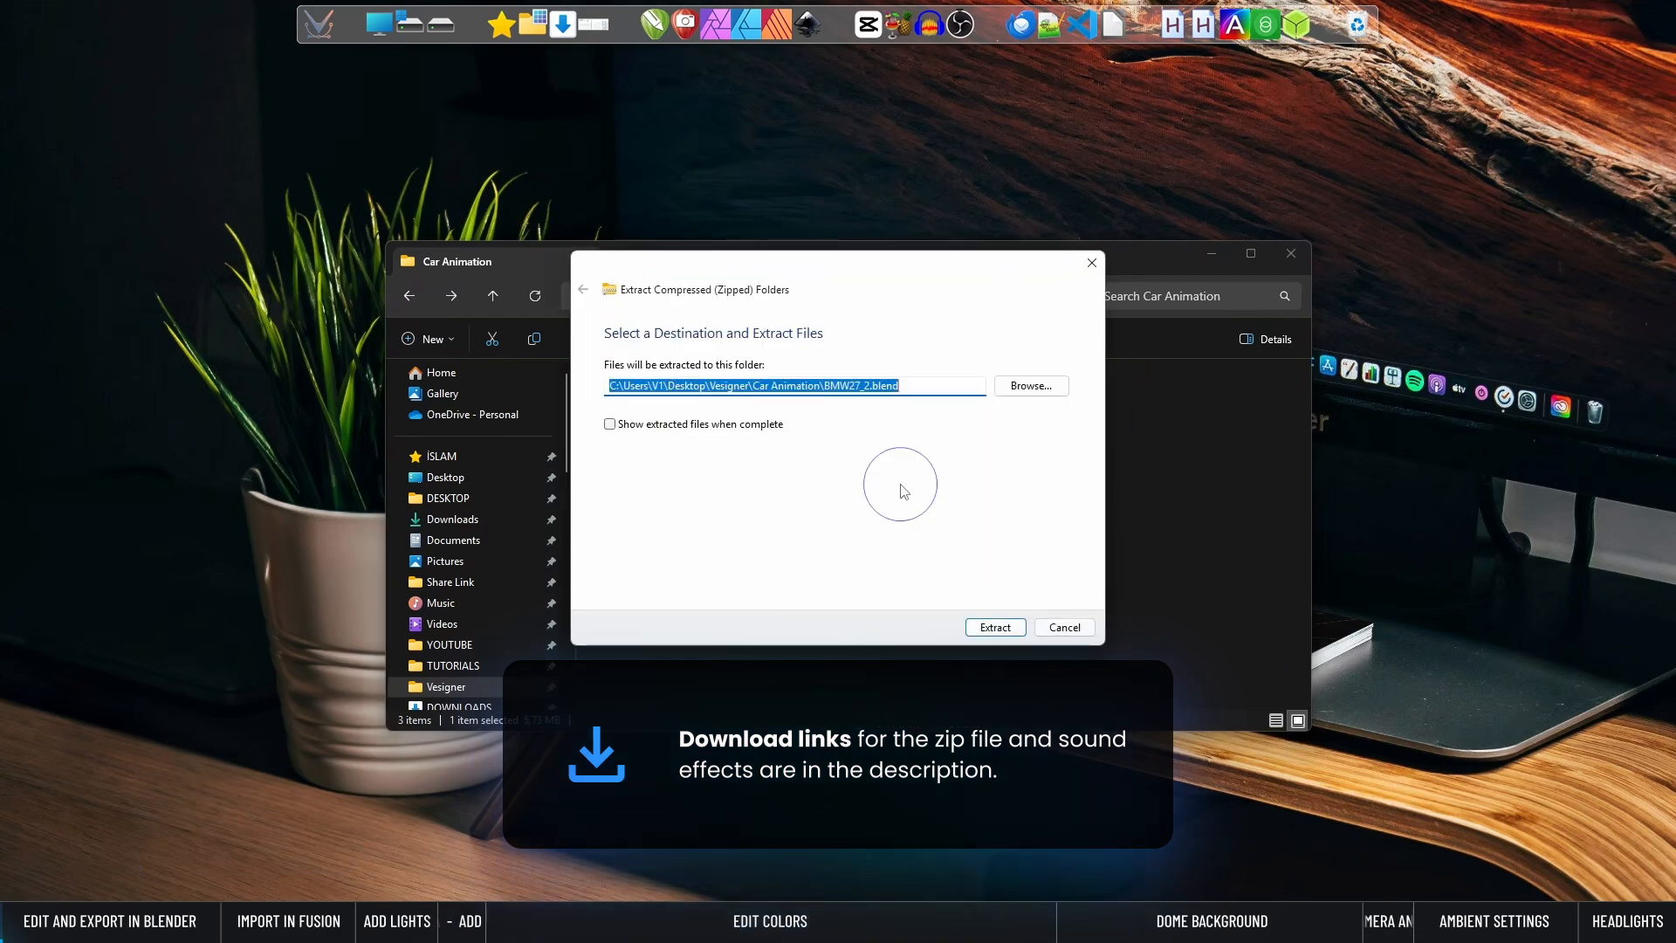
left_click(995, 627)
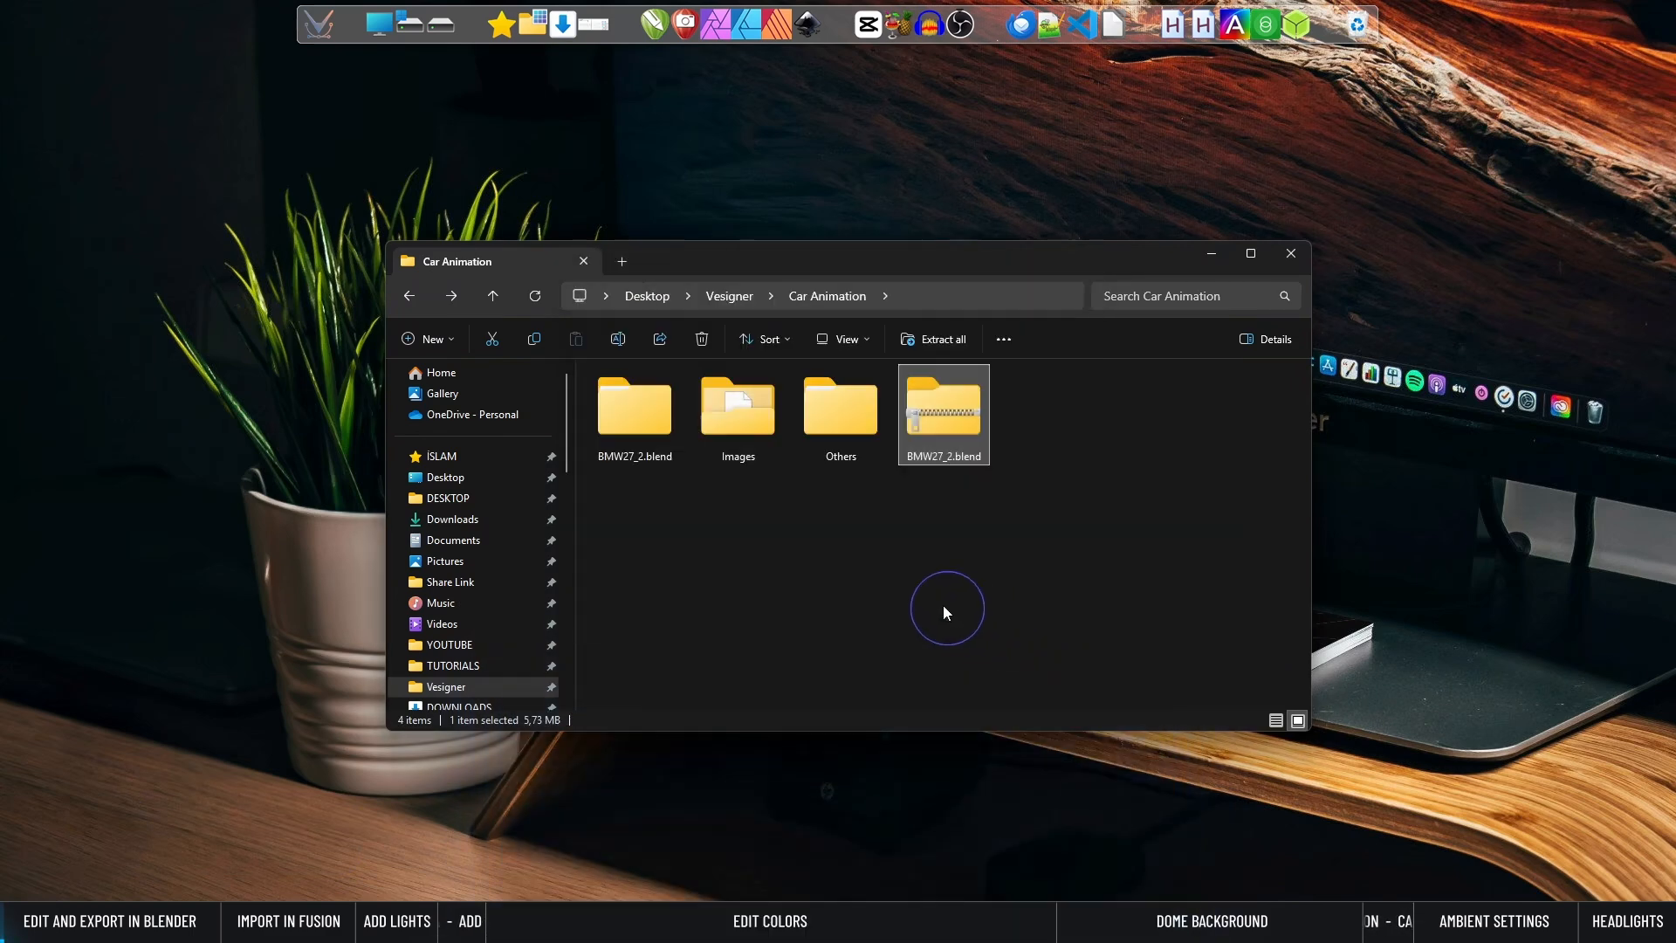
Step: Open the bmw27_gpu file from the bmw27 folder inside the extracted BMW27_2.blend folder in Blender
double_click(646, 420)
double_click(640, 397)
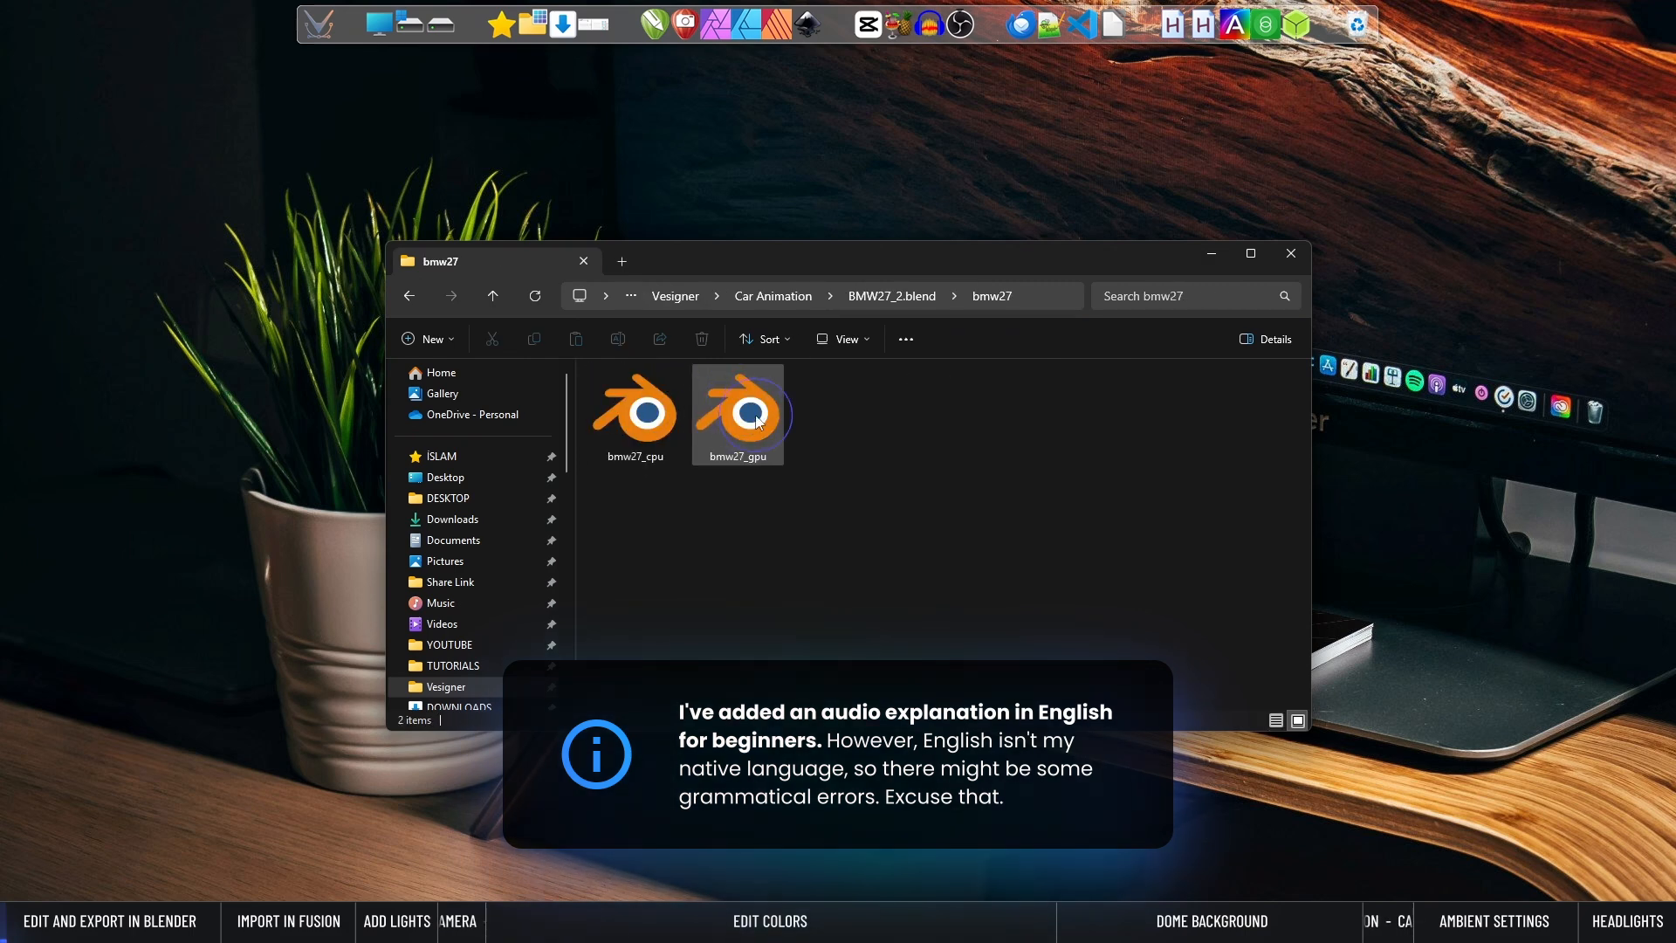
left_click(756, 420)
double_click(756, 420)
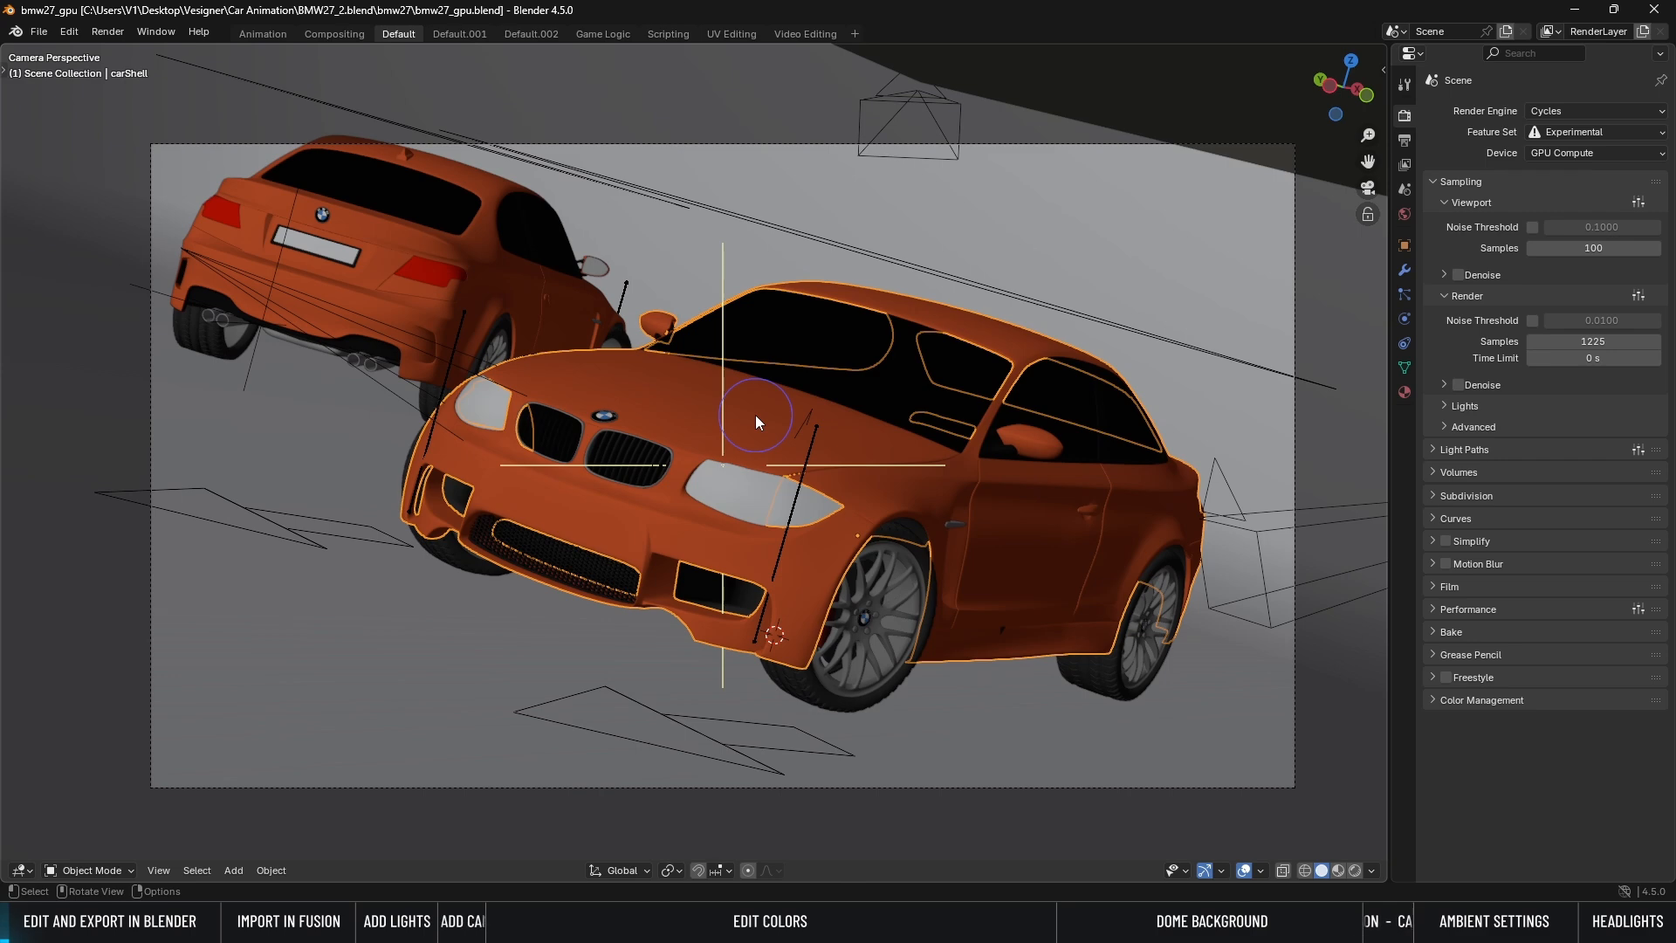
Step: Straighten the front wheels by setting the carController's Steering bone Limit Rotation constraint to 0° minimum and 0° maximum on Z
middle_click_drag(689, 437, 820, 478)
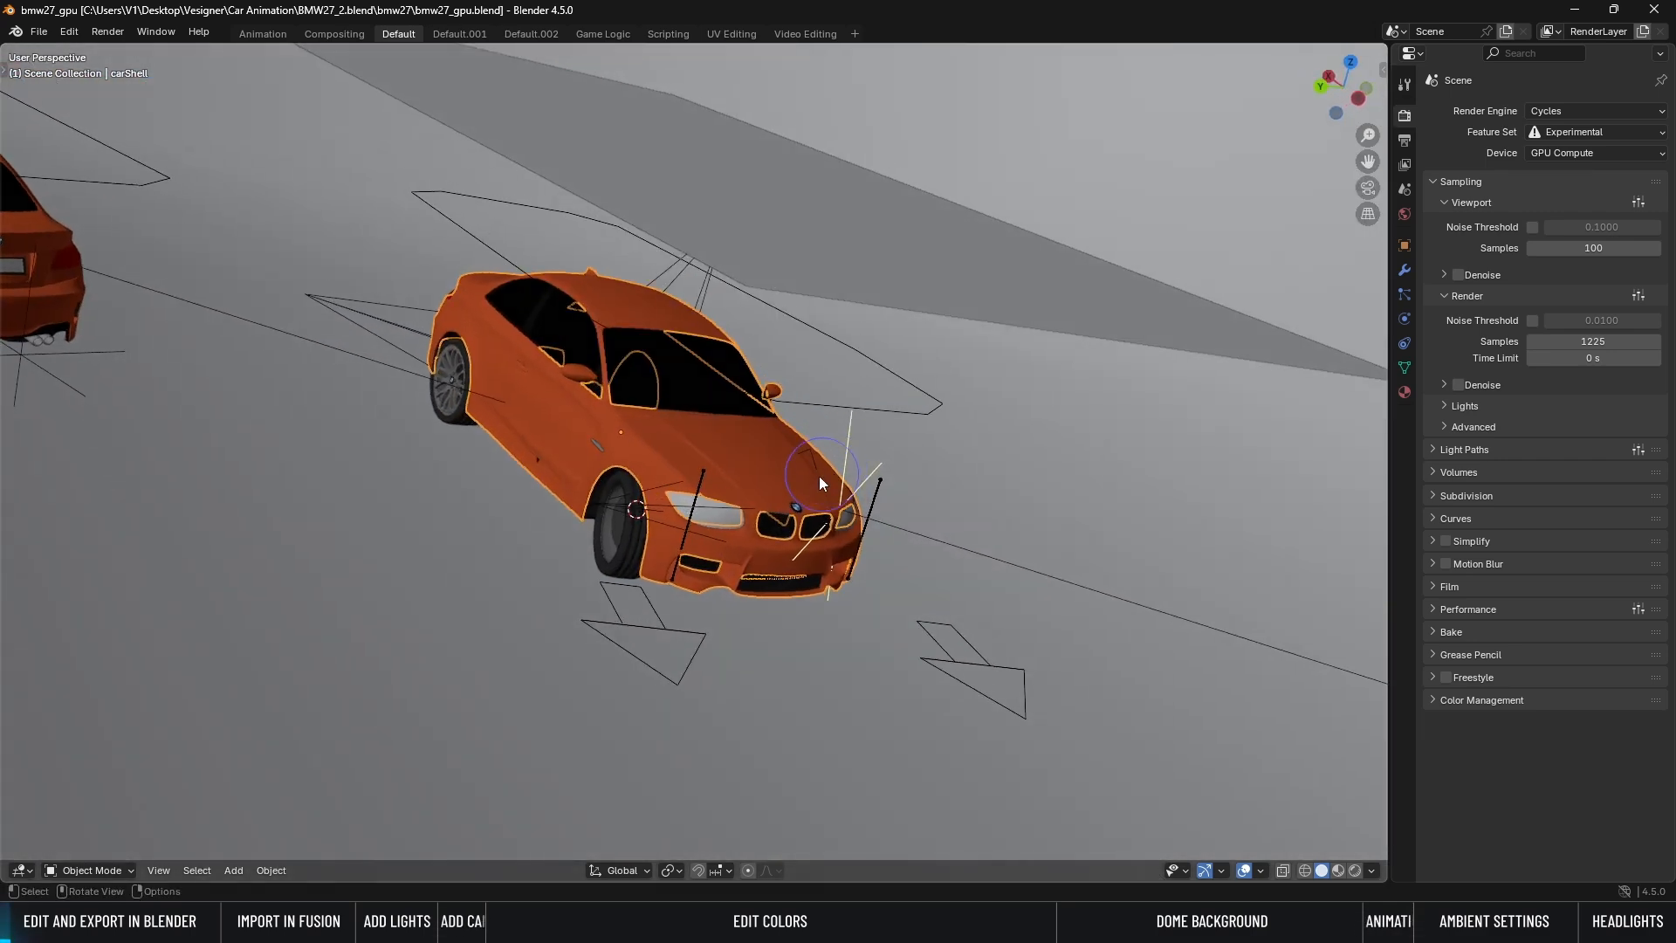
left_click(667, 627)
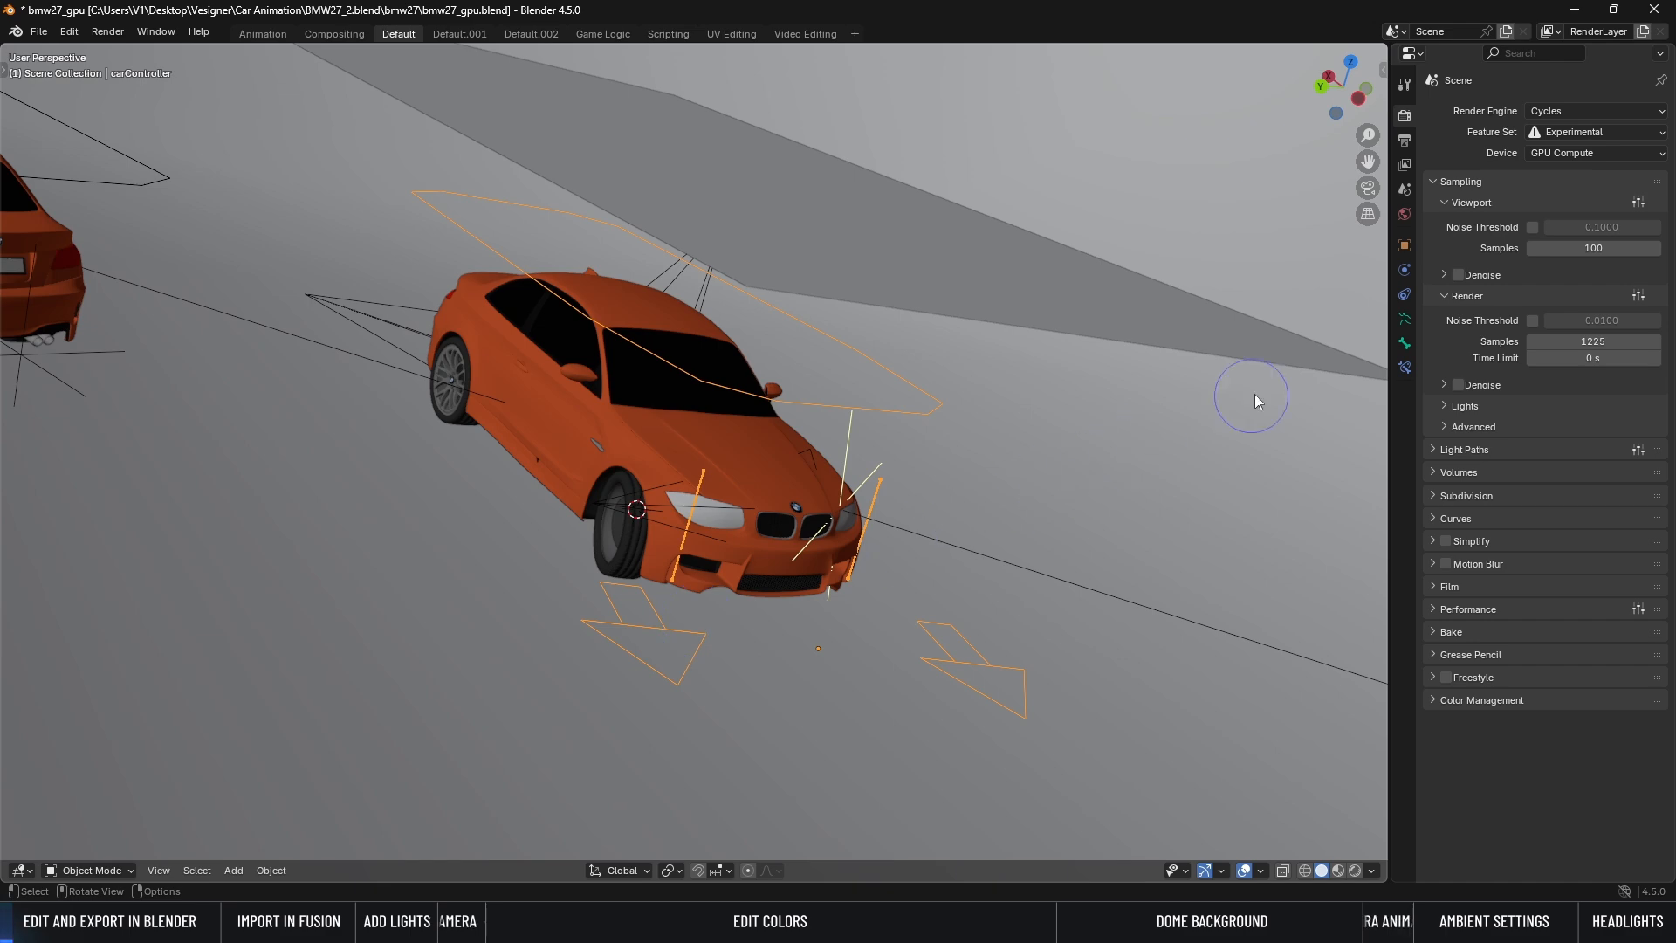
left_click(1405, 367)
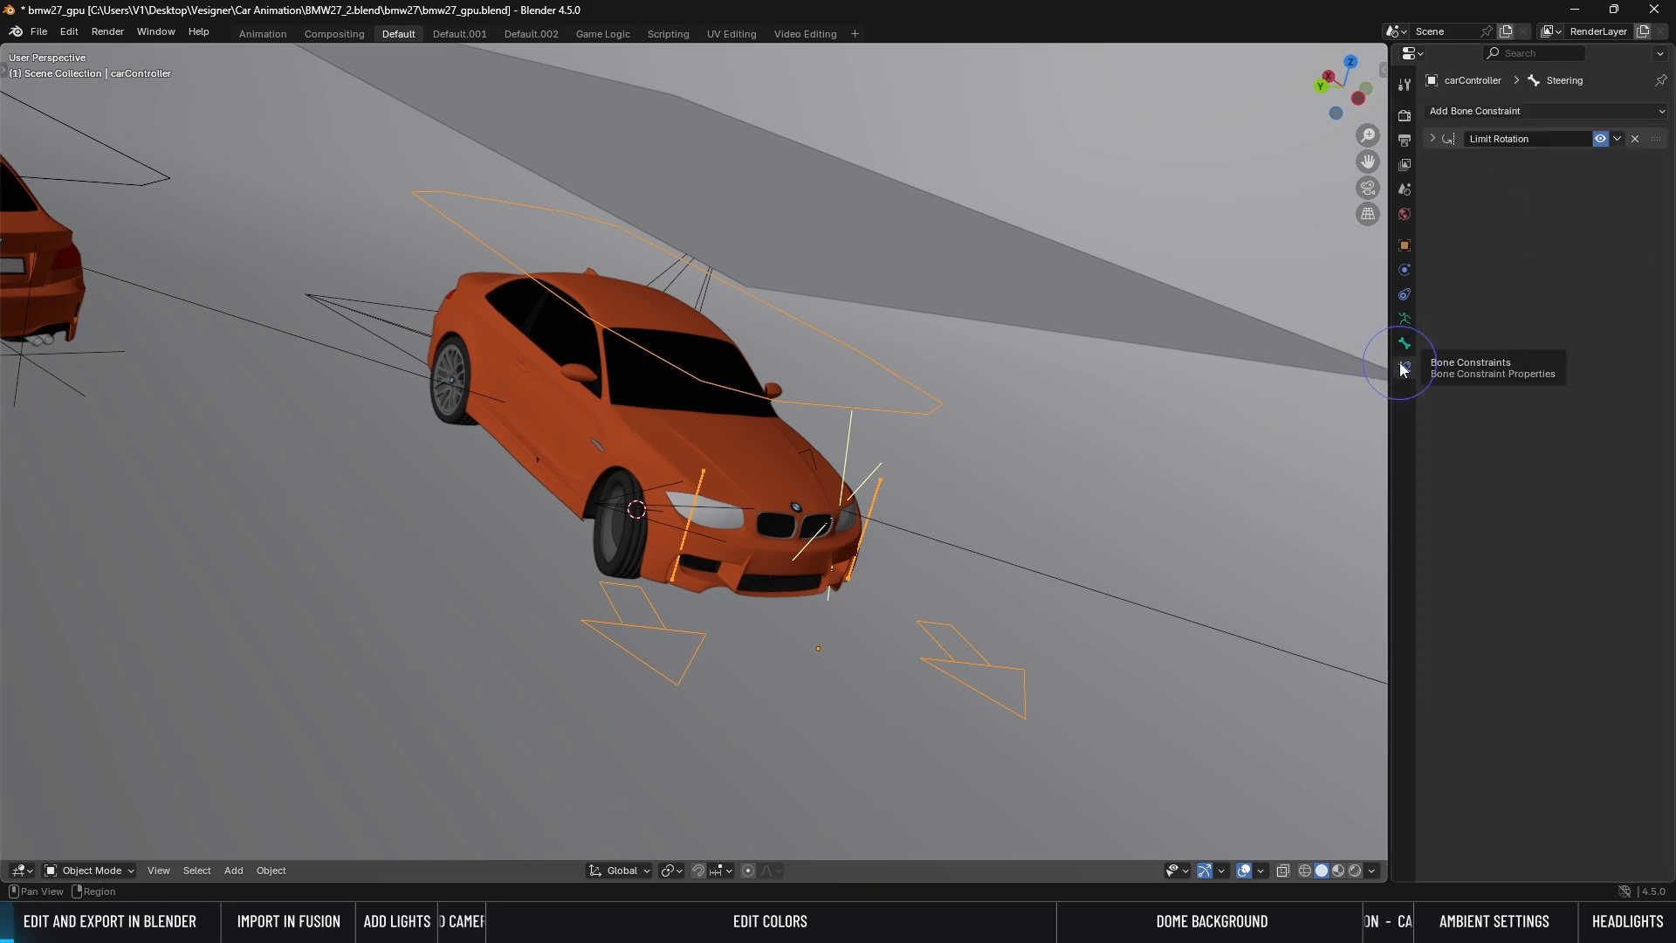
scroll(668, 589, "up", 4)
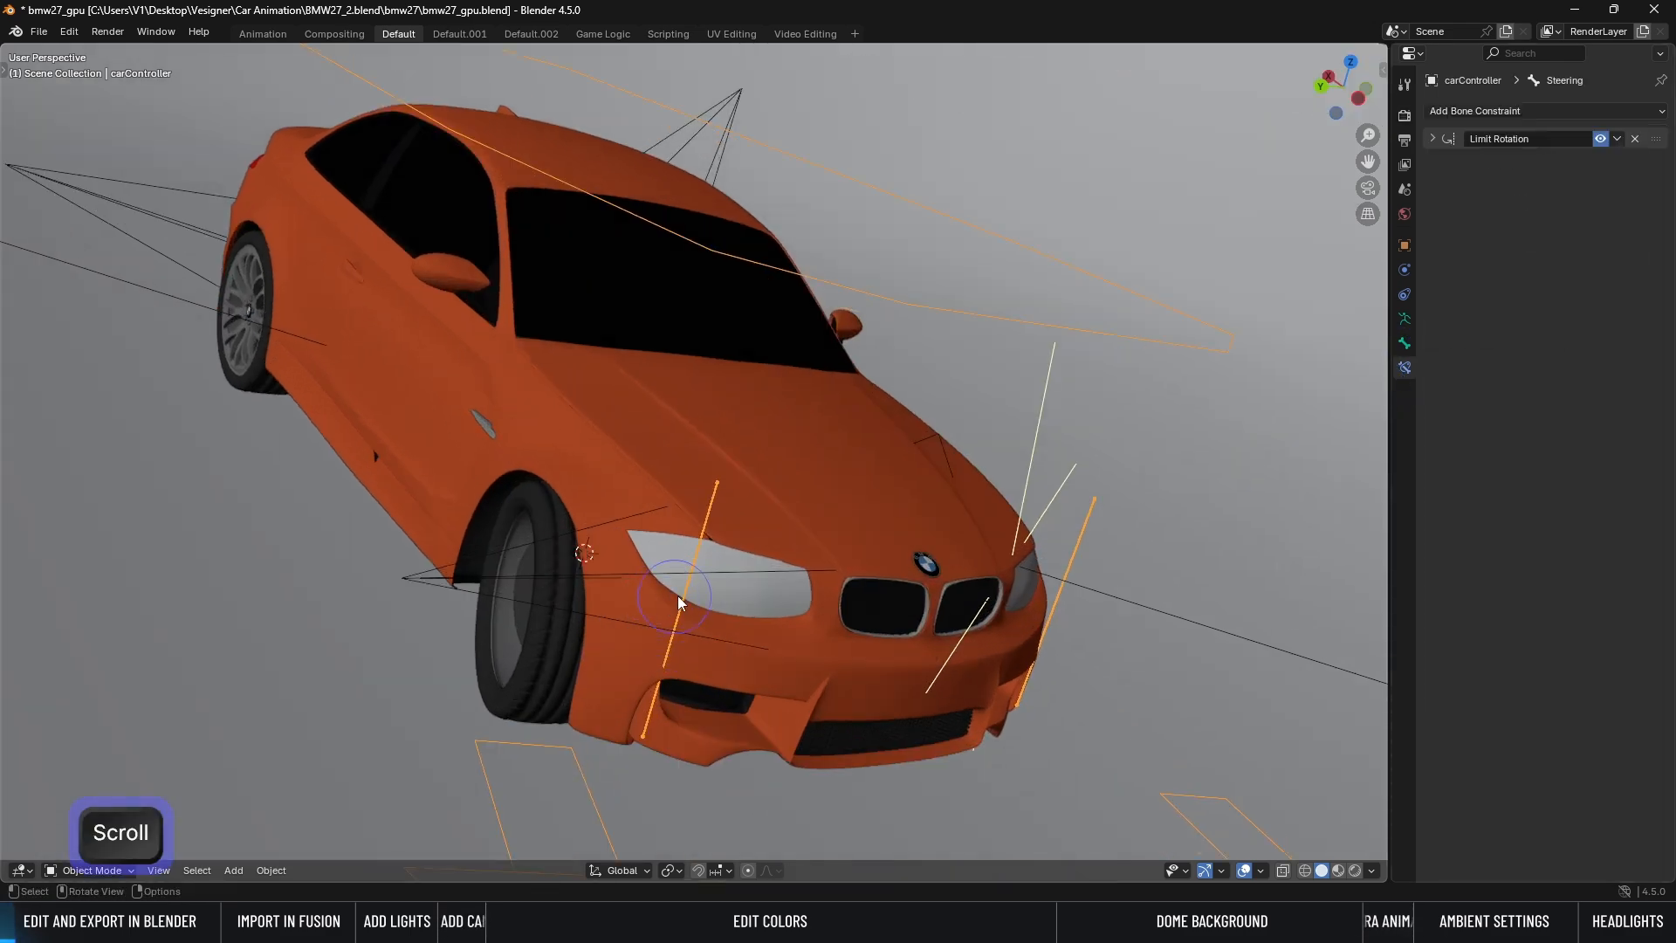
middle_click_drag(679, 601, 763, 553)
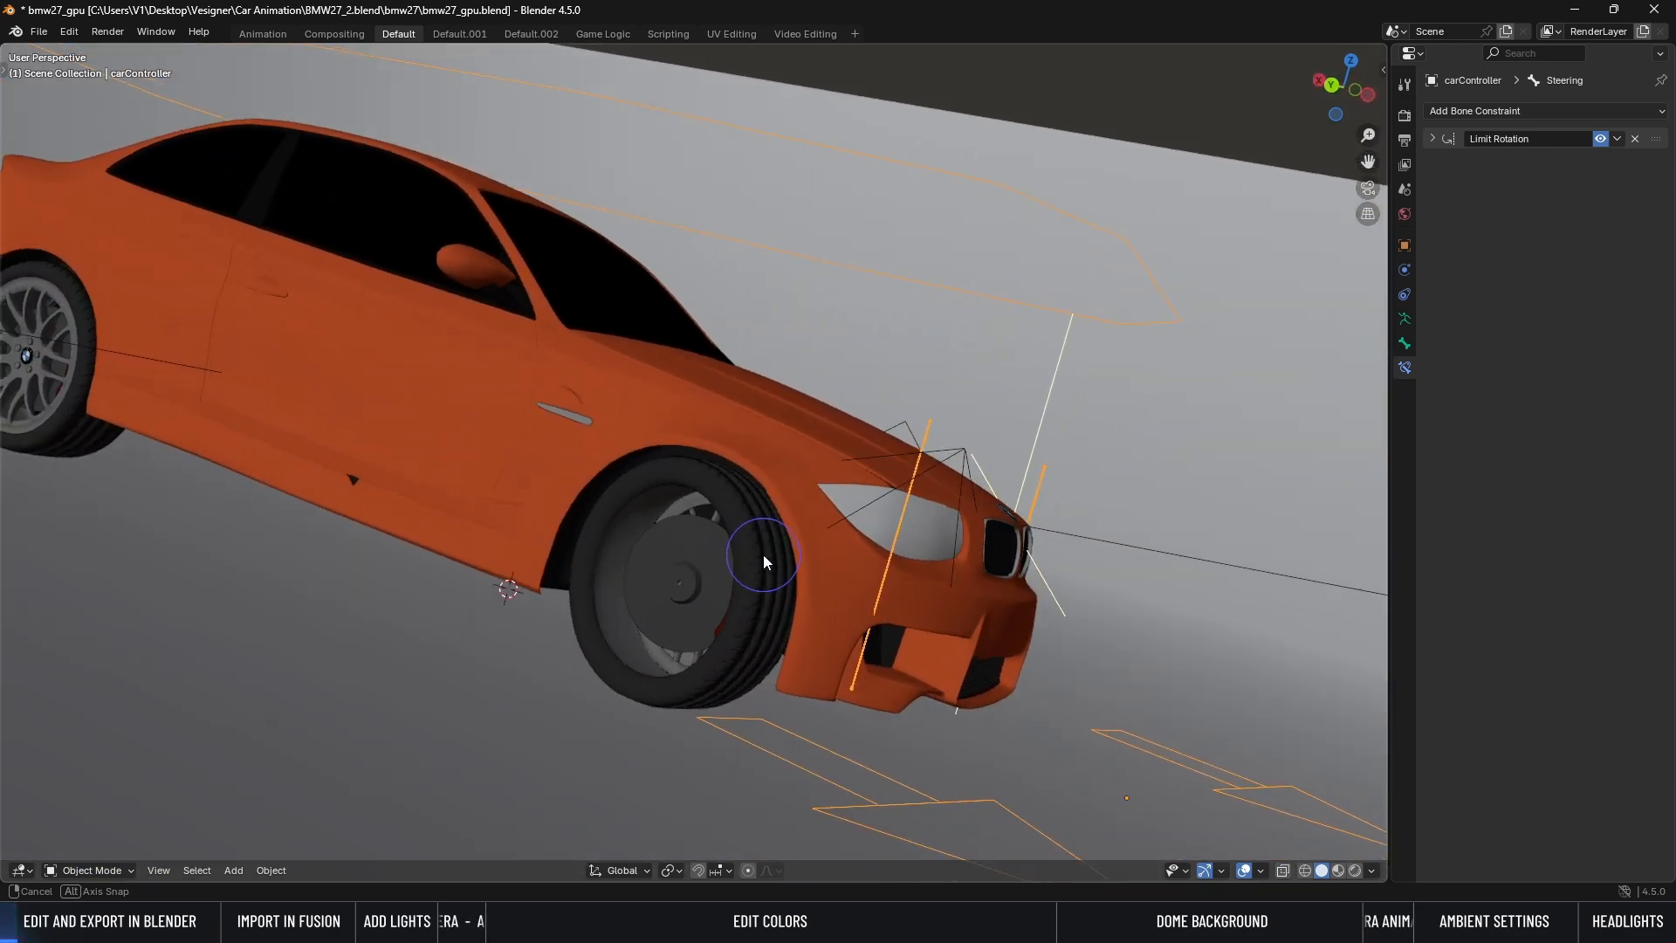
left_click(1435, 139)
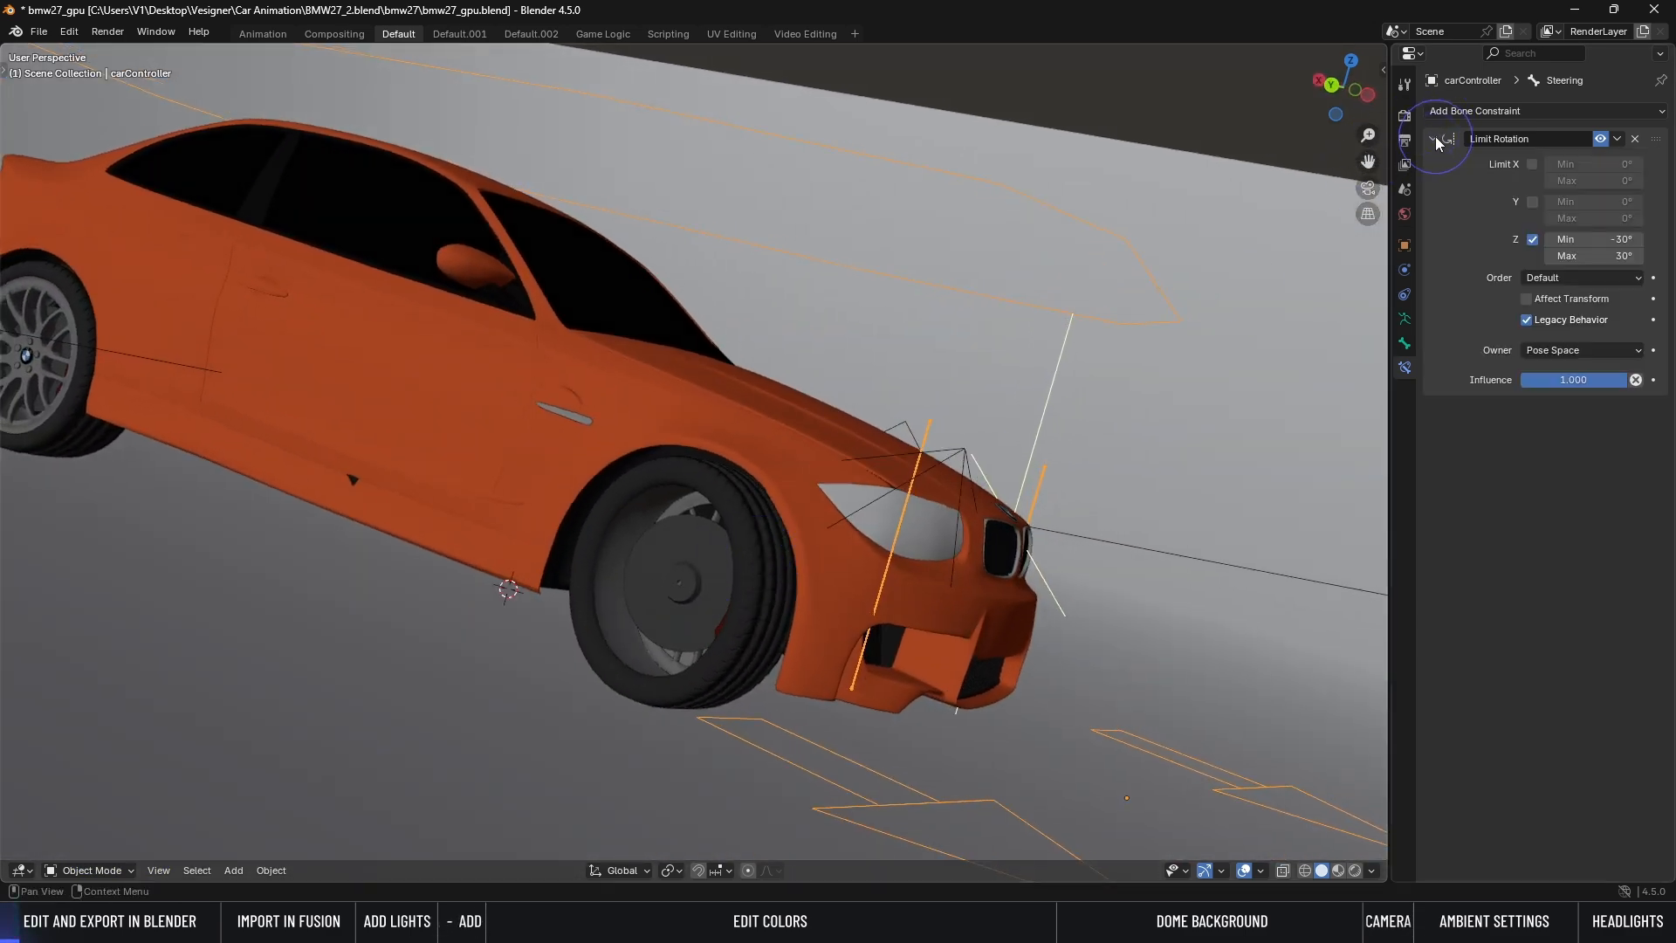
right_click(1602, 244)
left_click(1530, 350)
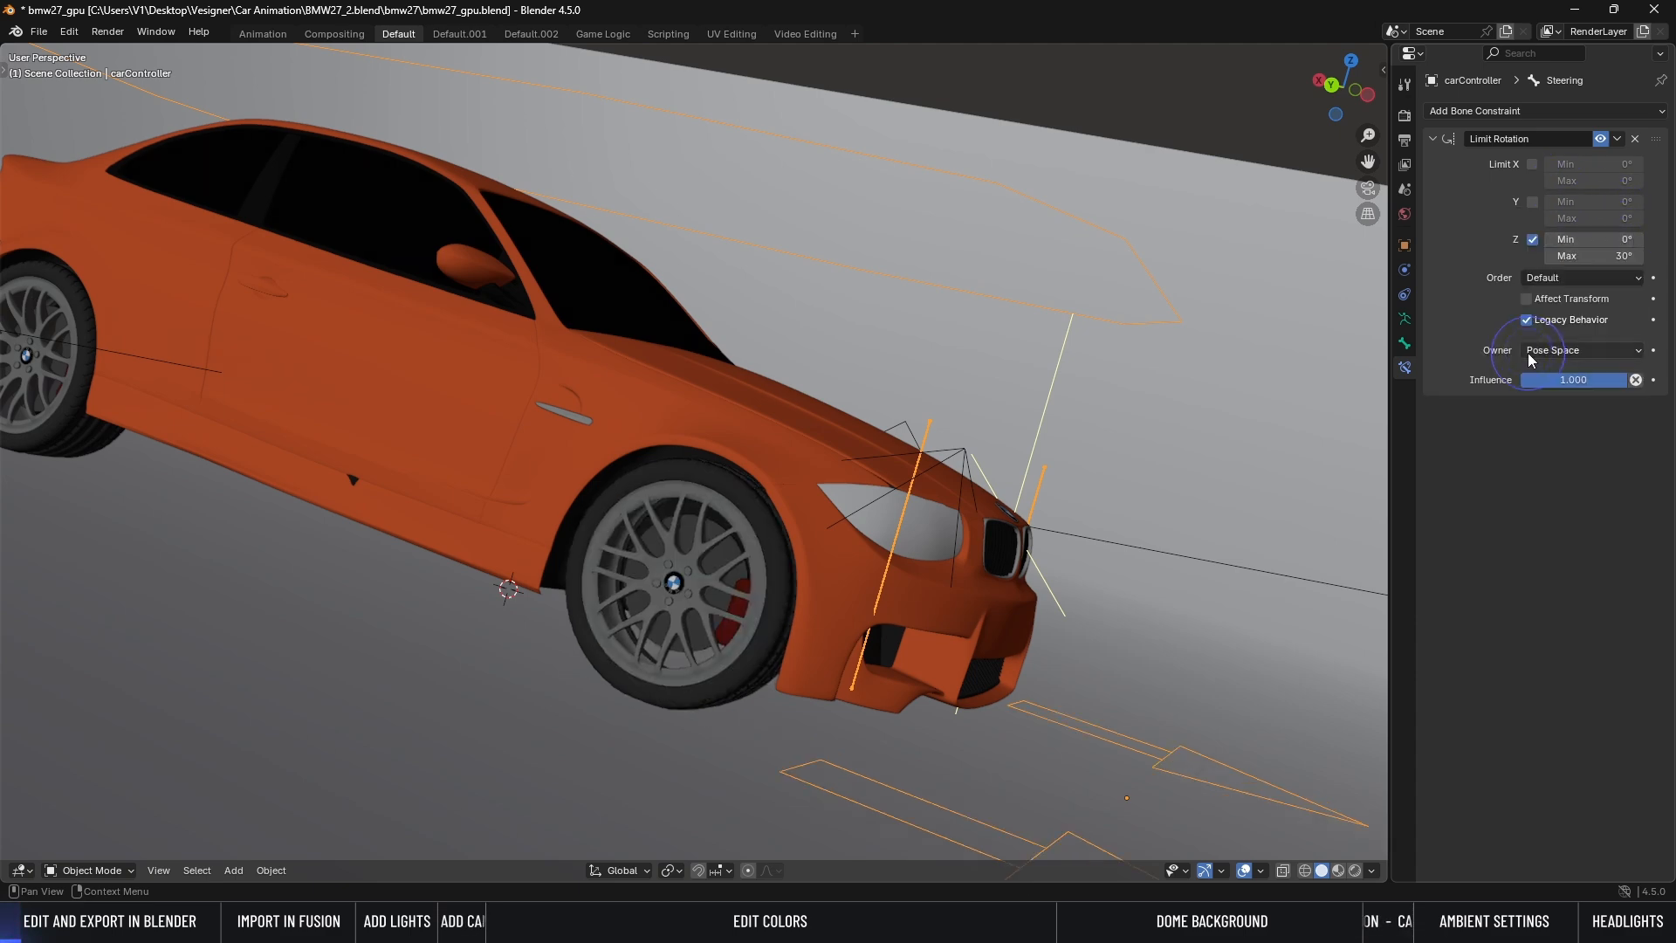
right_click(1574, 260)
left_click(1503, 362)
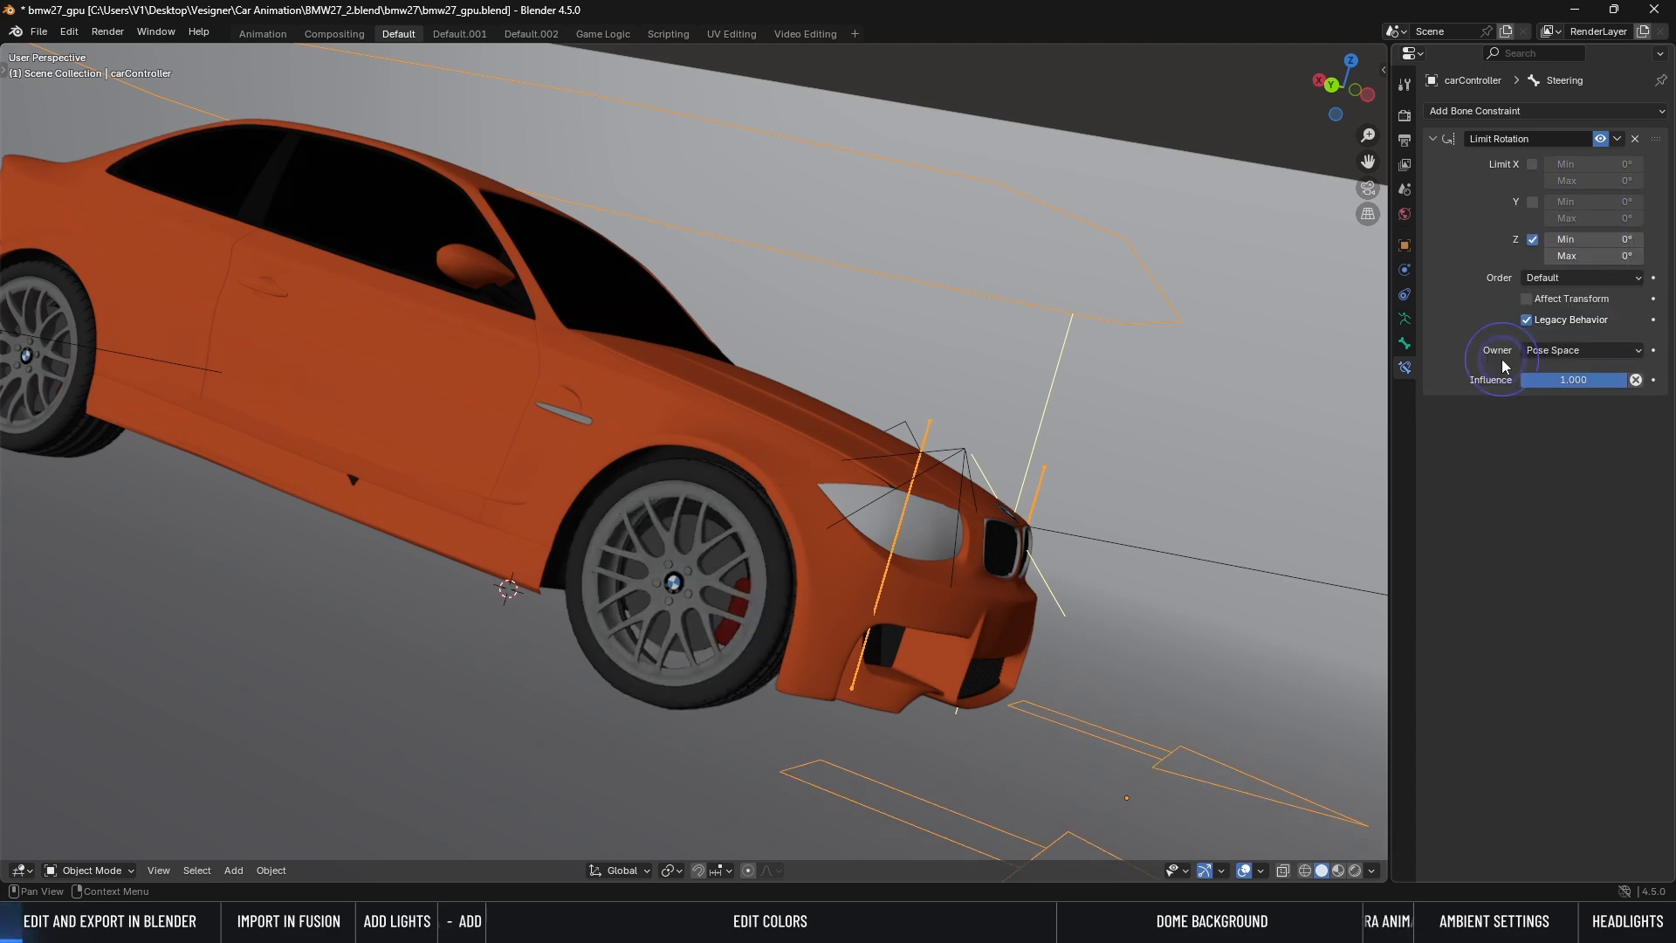
Step: Hide the second car, the one behind the main car that shows its rear
middle_click_drag(1135, 542, 748, 557)
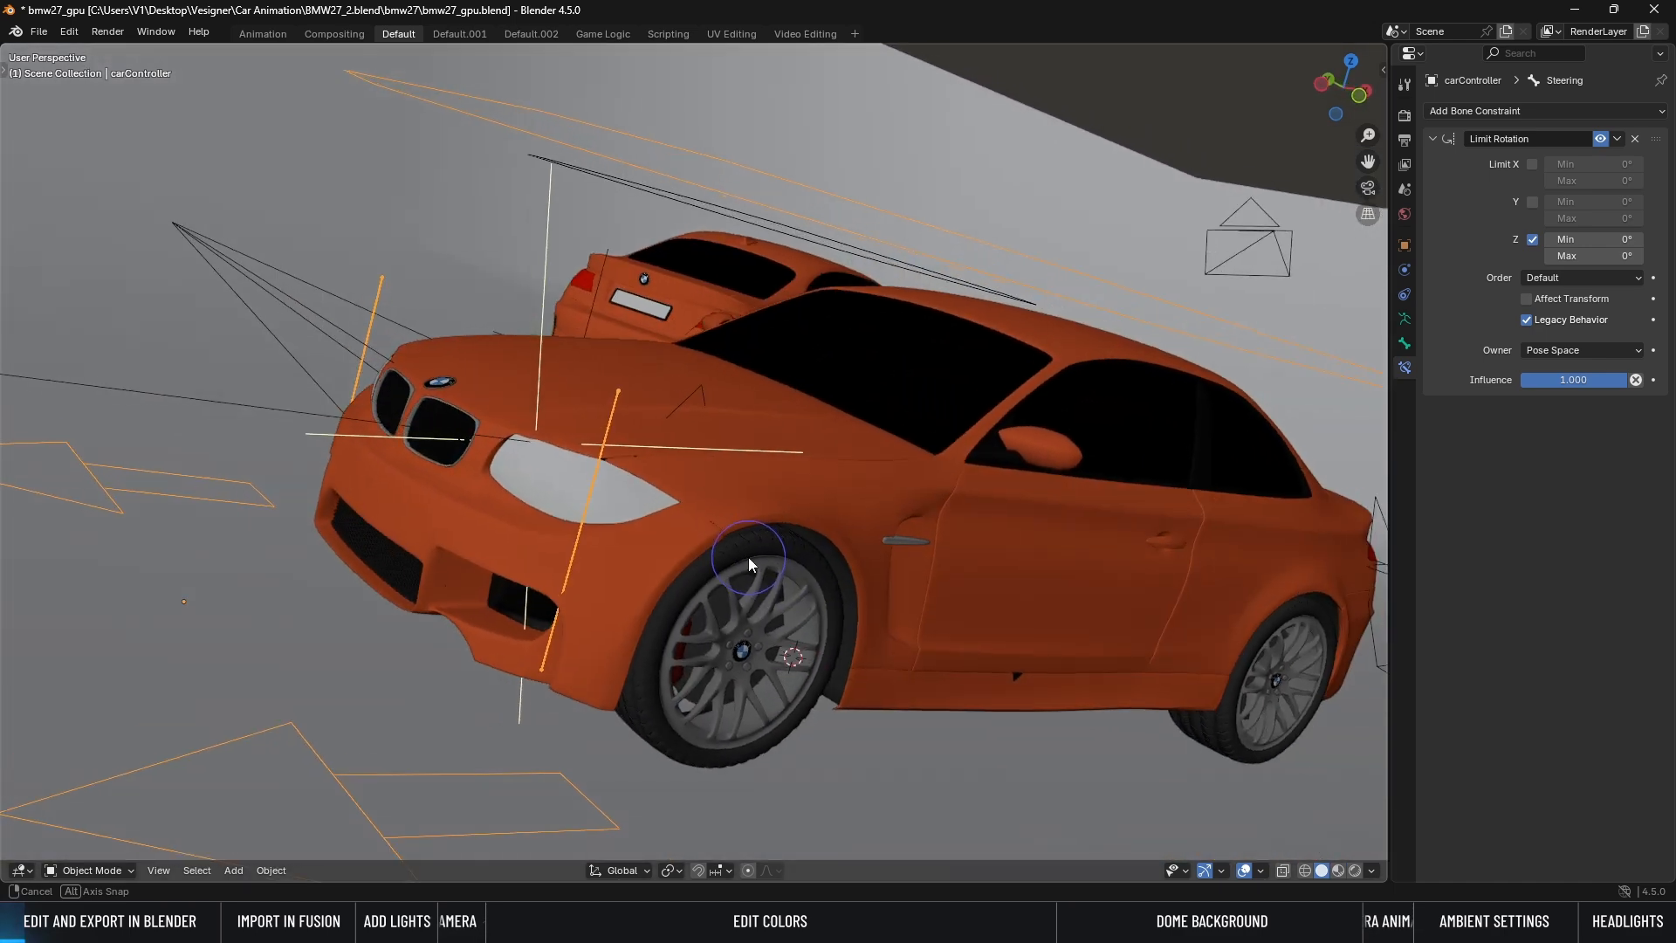
scroll(748, 557, "down", 8)
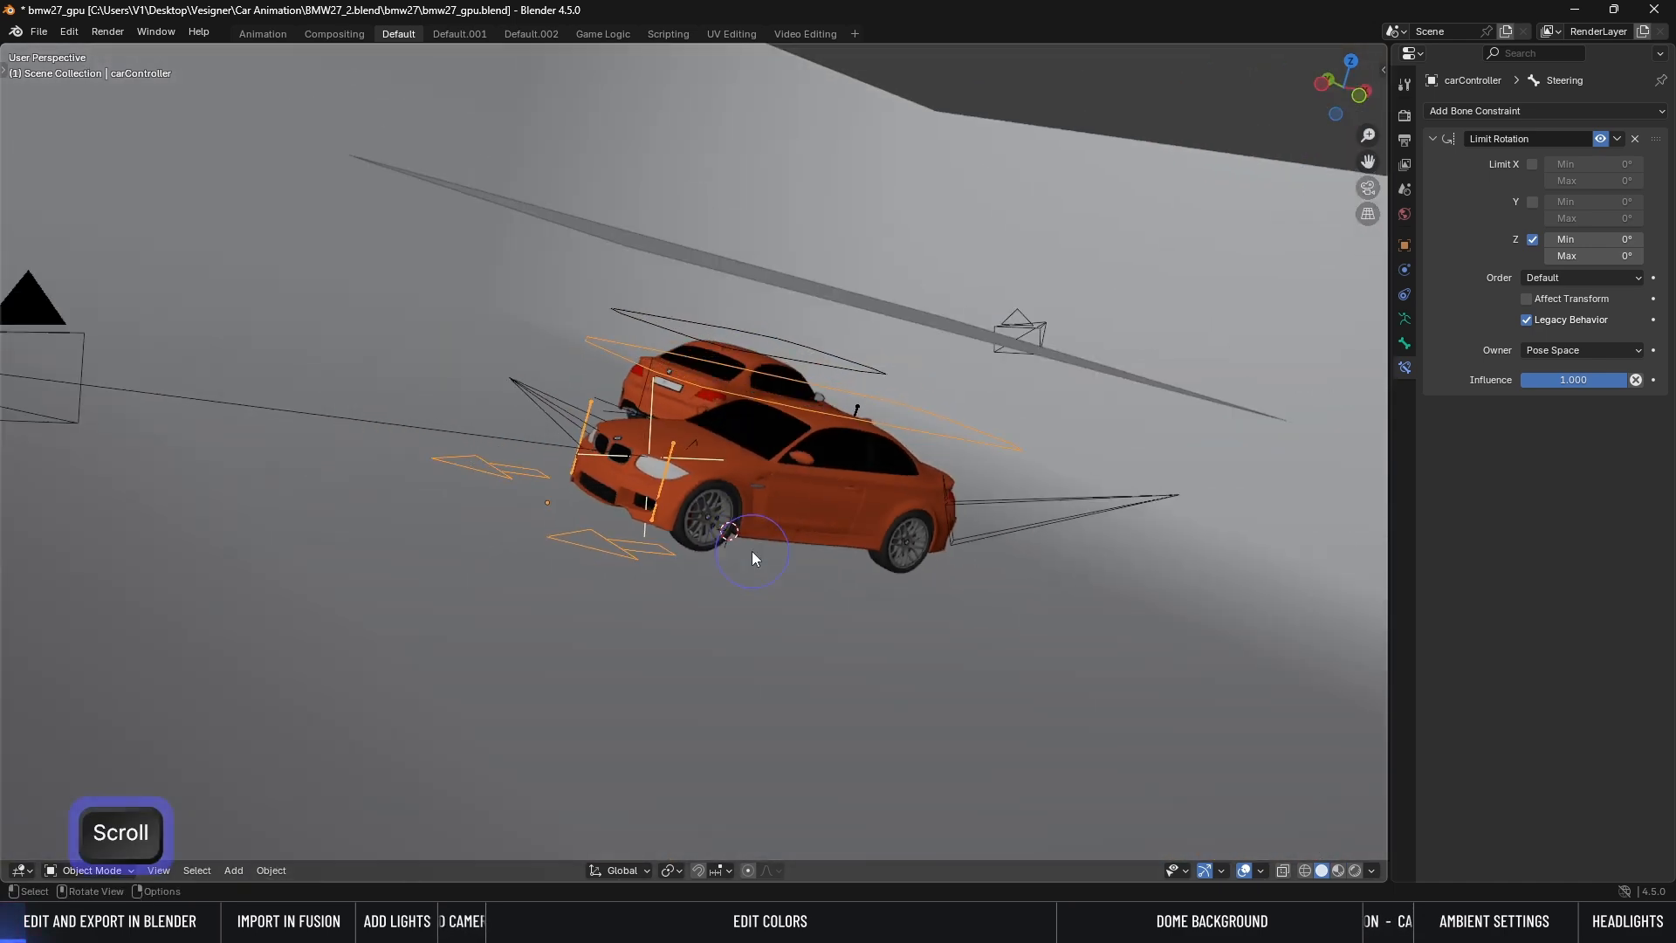
middle_click_drag(585, 536, 694, 547)
left_click(320, 310)
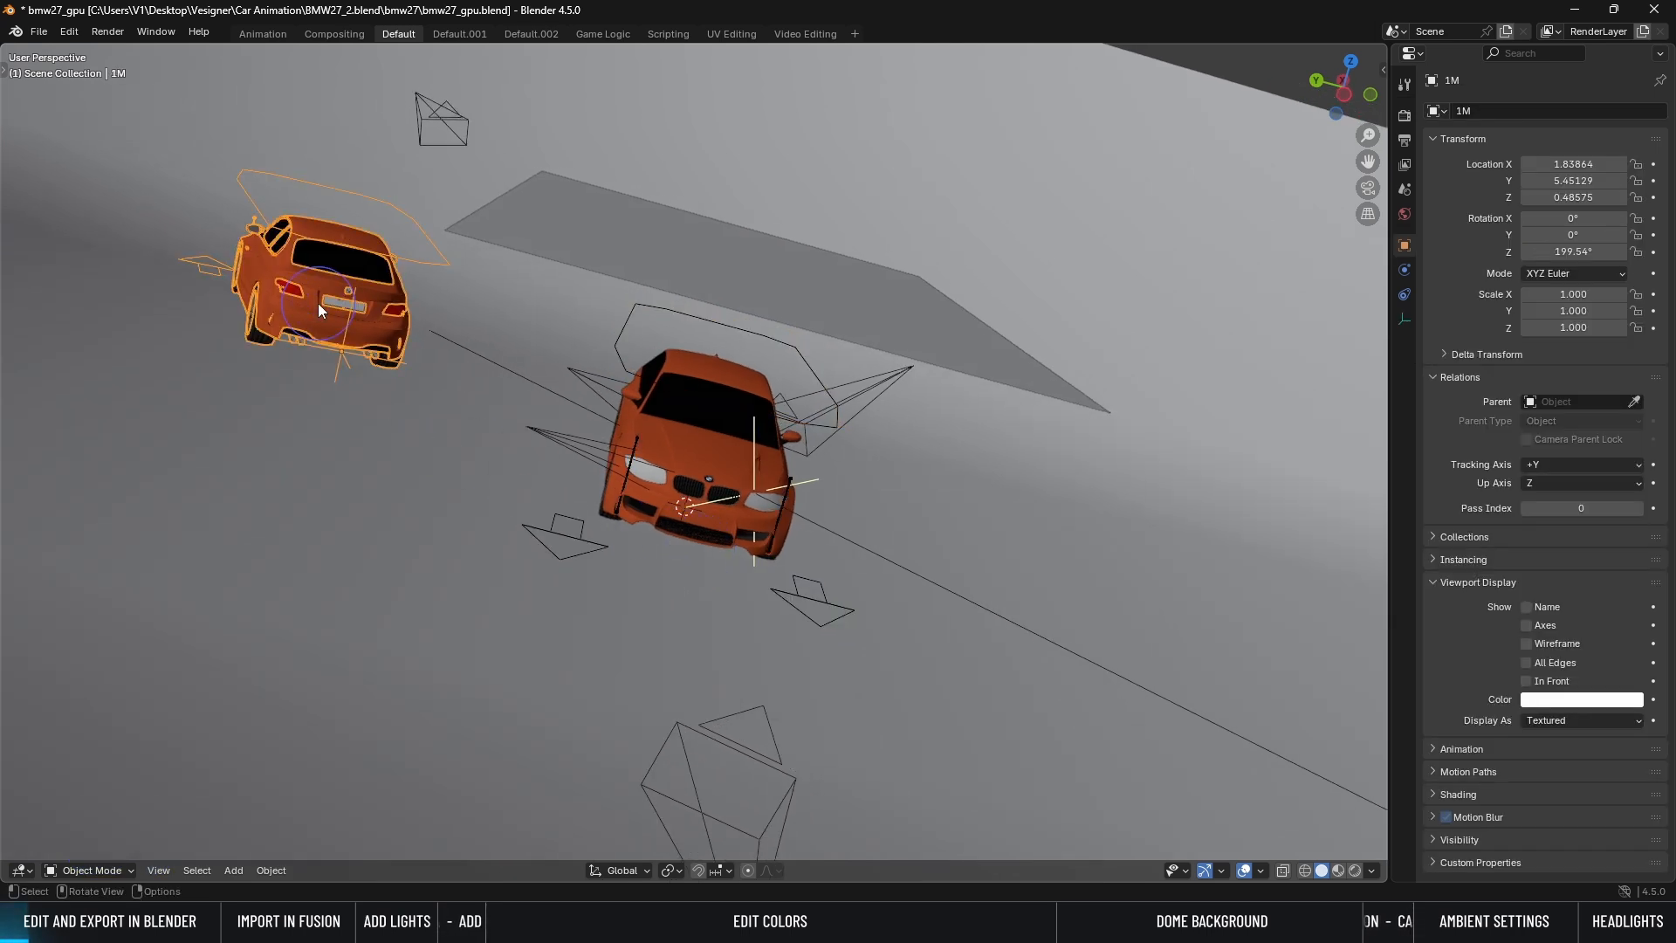
key("h")
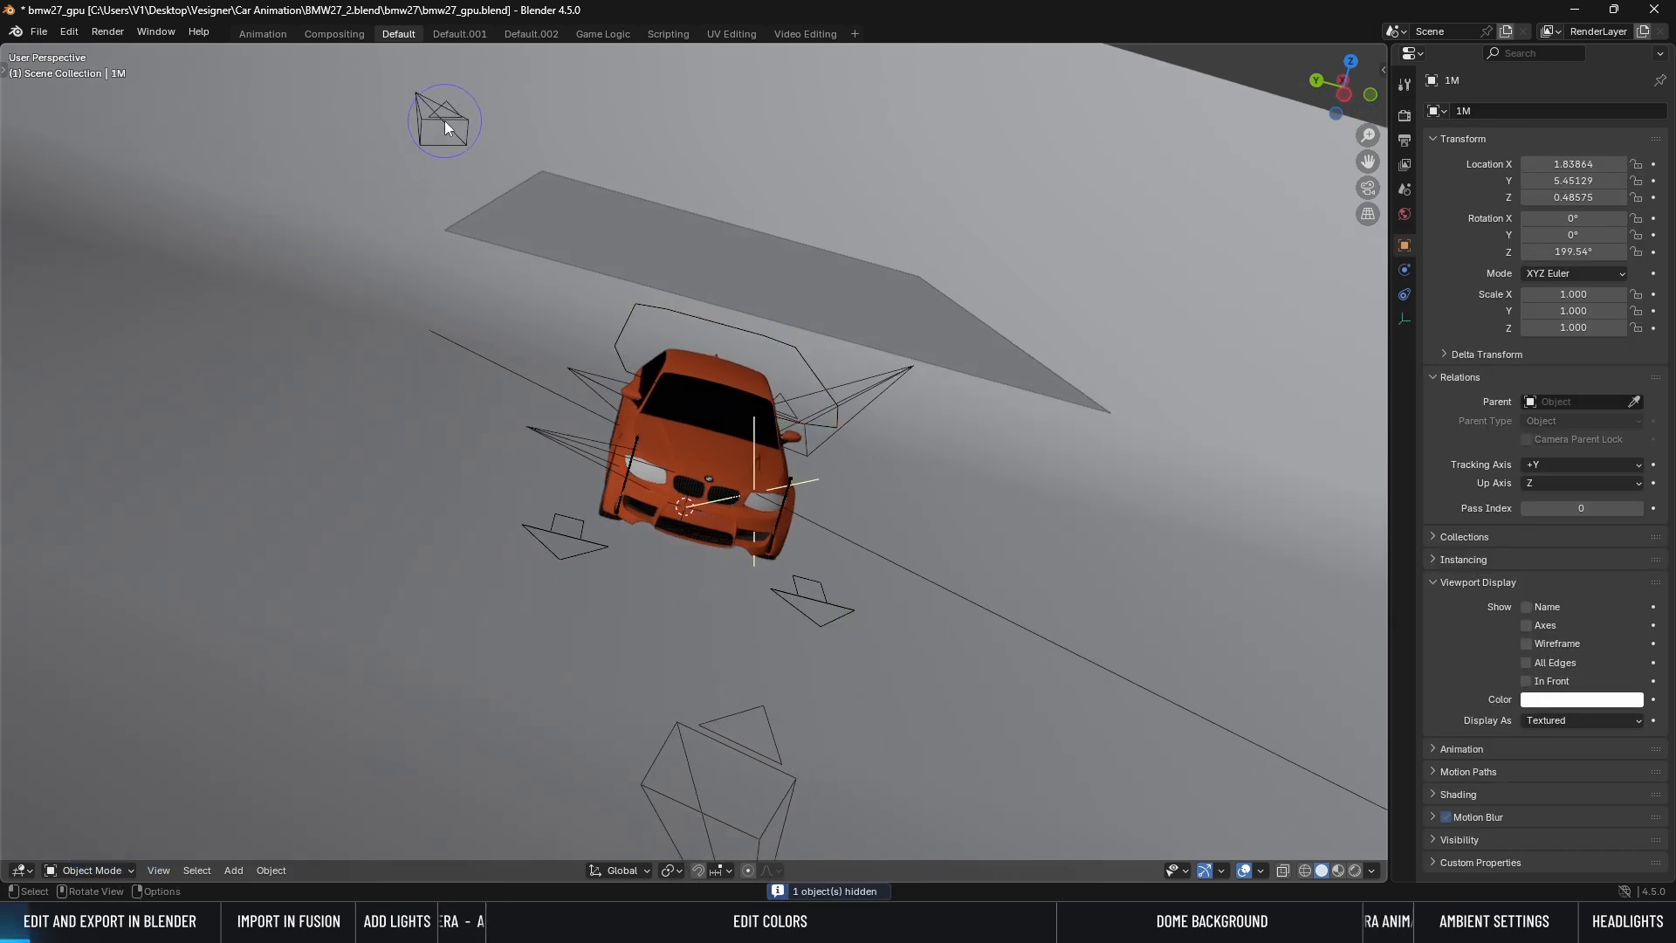
Step: Hide the floor, overhead light, car controller and all cameras so only the main car stays in view
left_click_drag(305, 76, 513, 442)
left_click_drag(591, 637, 576, 647)
key("h")
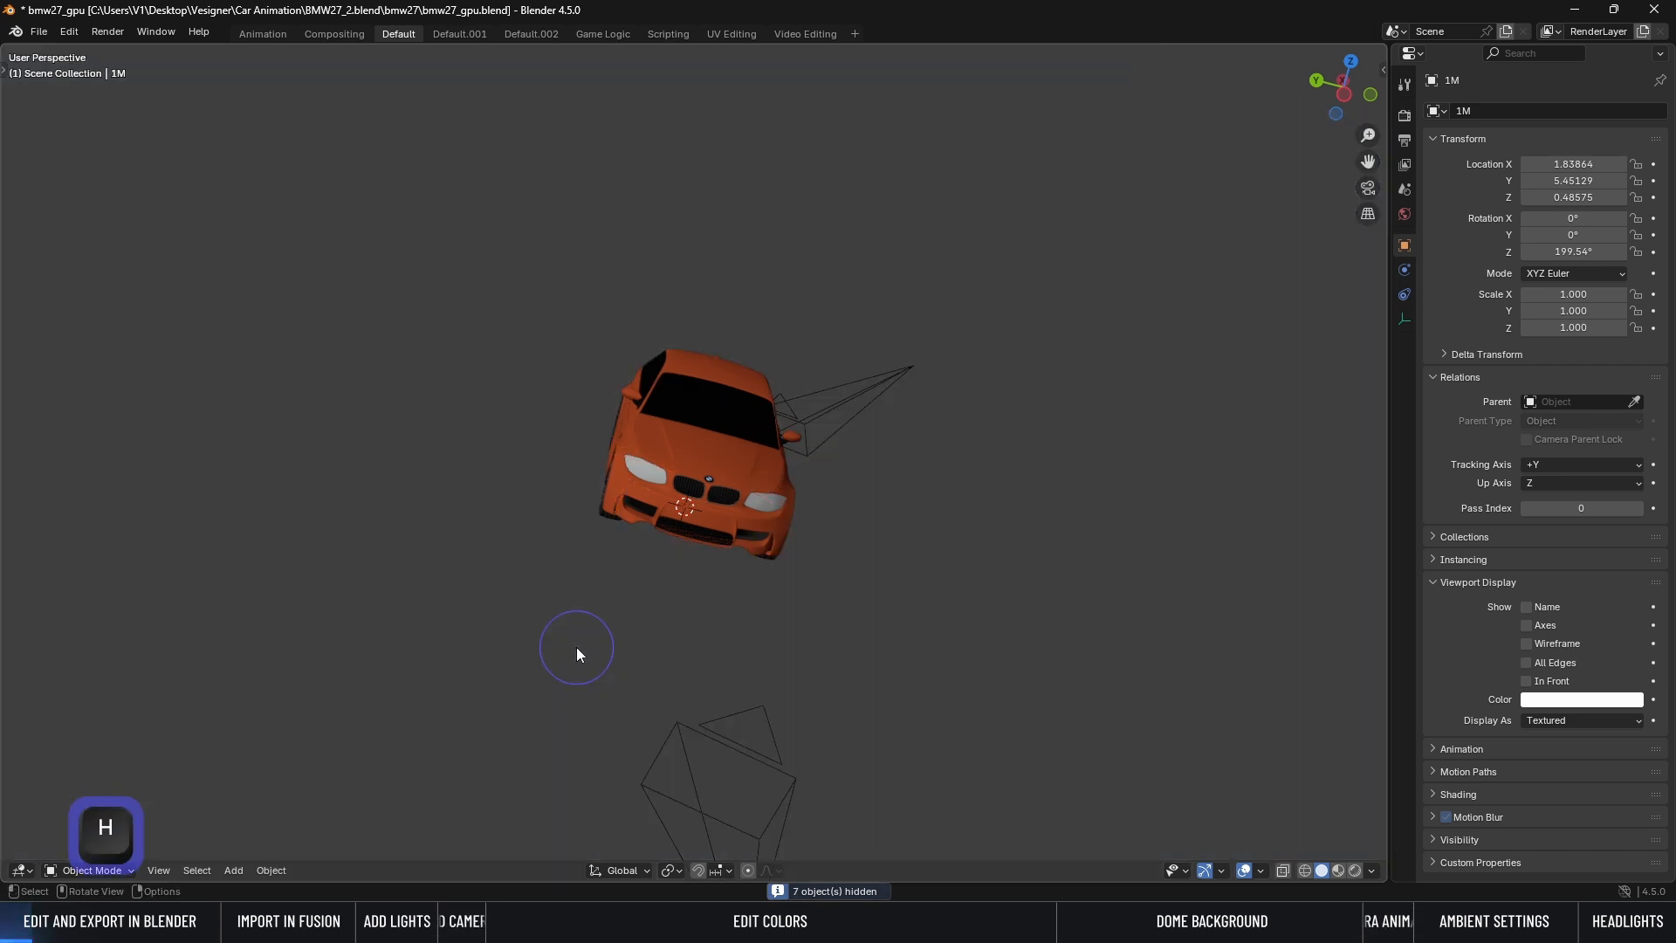
left_click_drag(896, 293, 967, 448)
key("h")
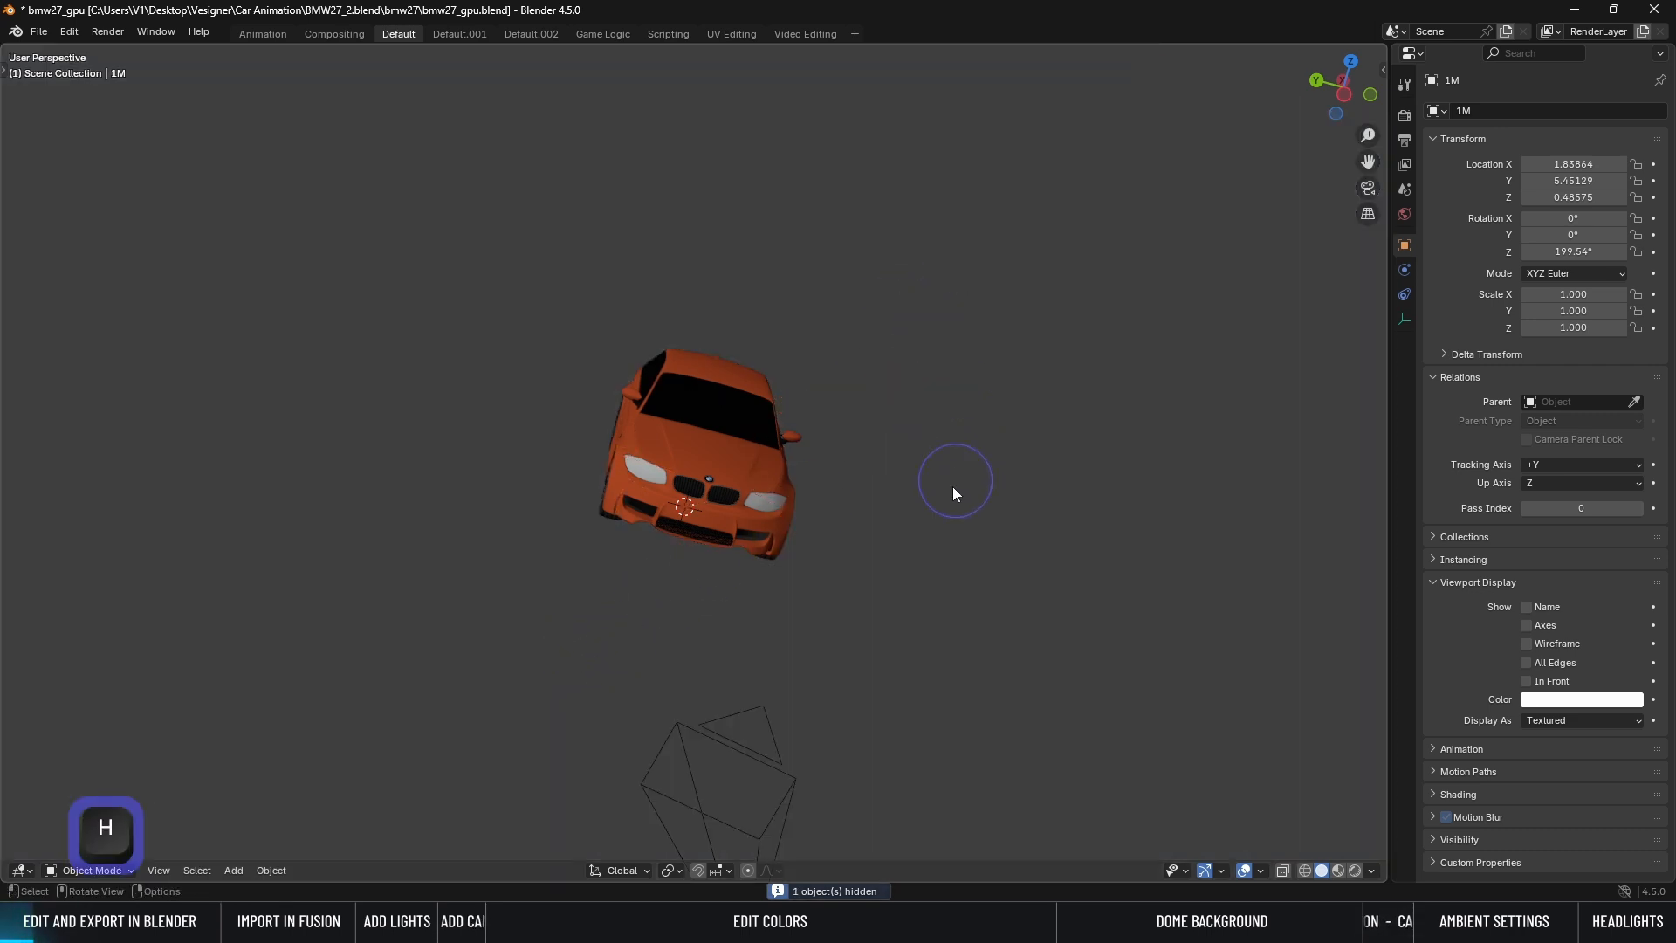
left_click(639, 801)
key("h")
middle_click_drag(332, 695, 251, 688)
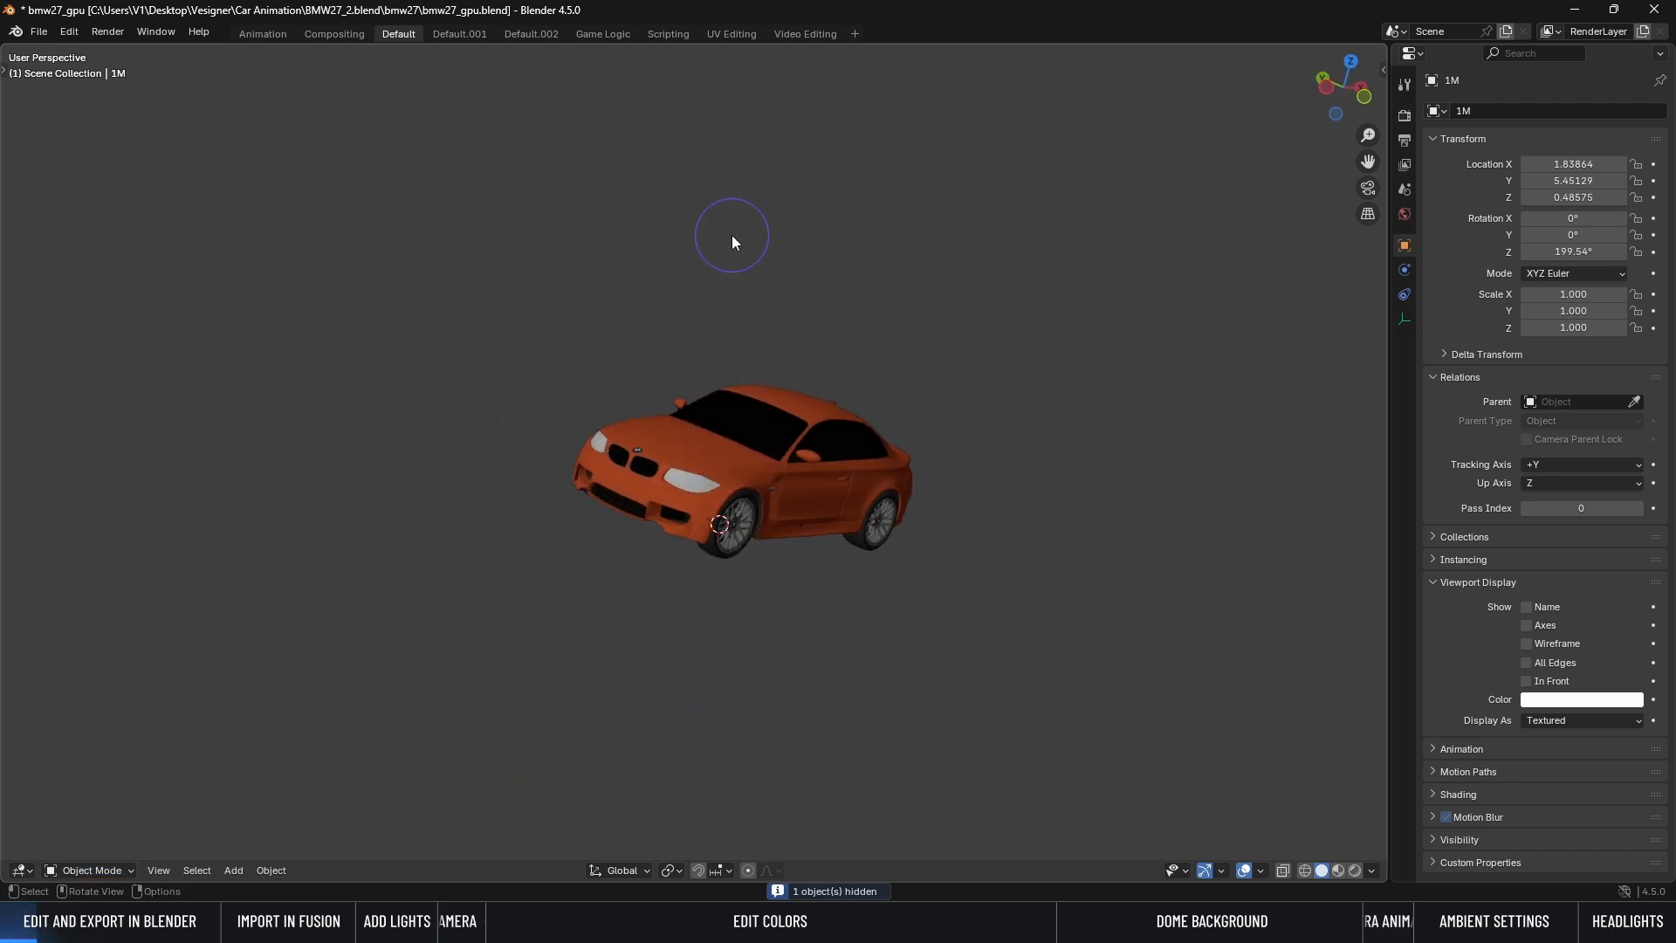
Step: Add a new Layout workspace from the General set
left_click(854, 32)
mouse_move(868, 63)
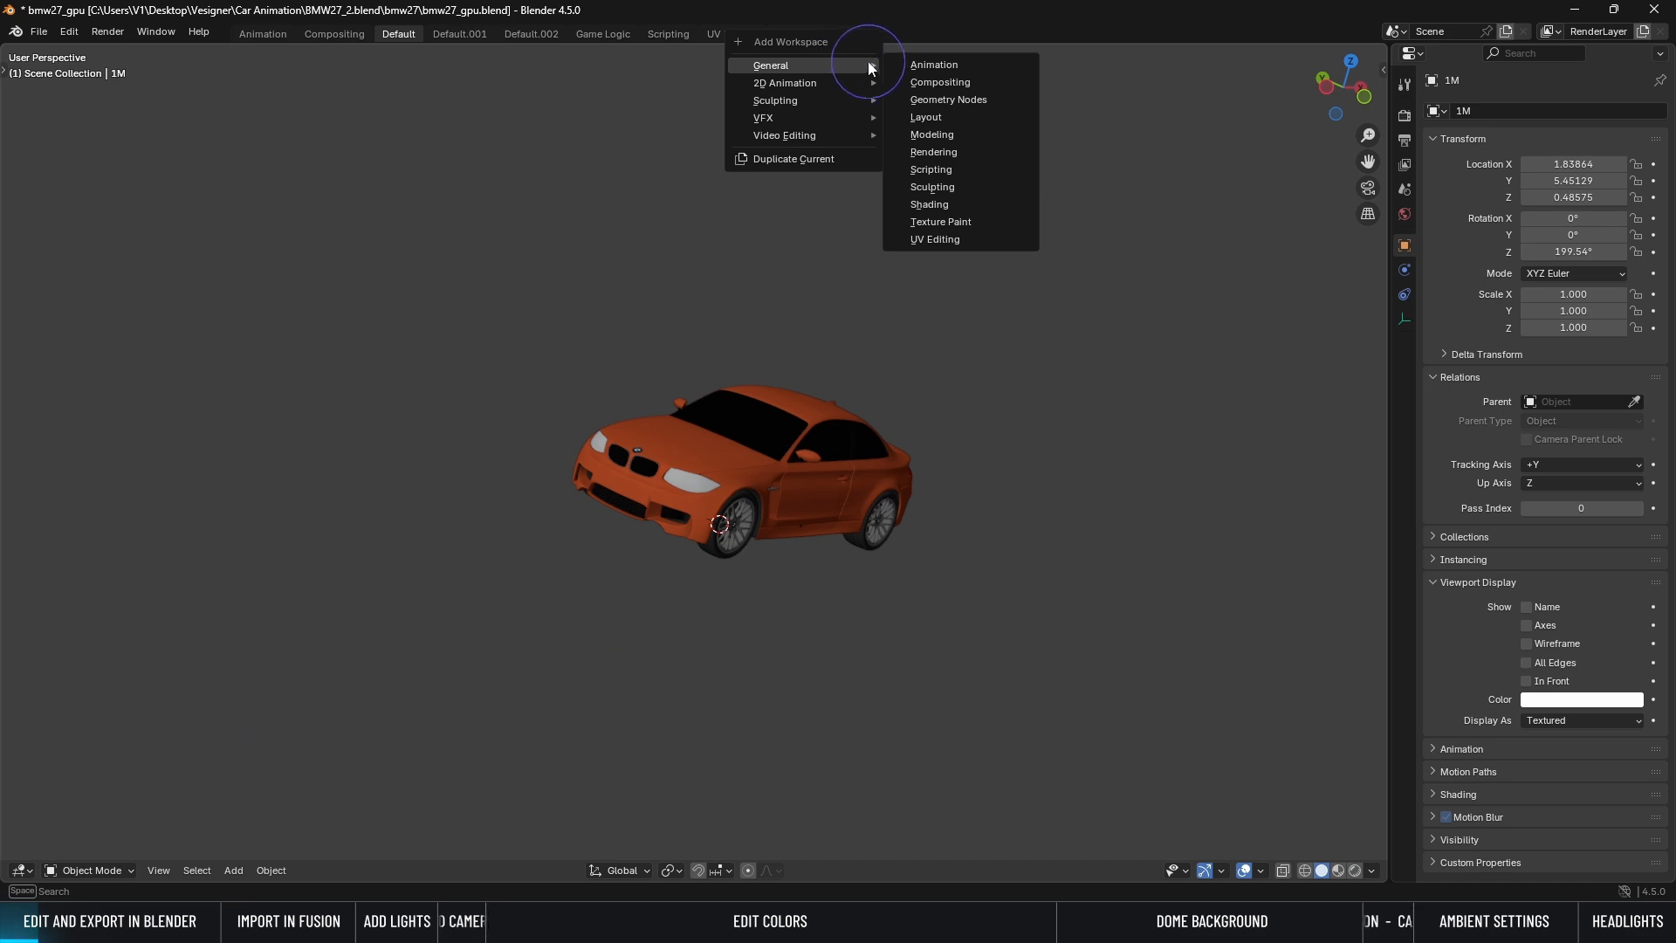
left_click(927, 119)
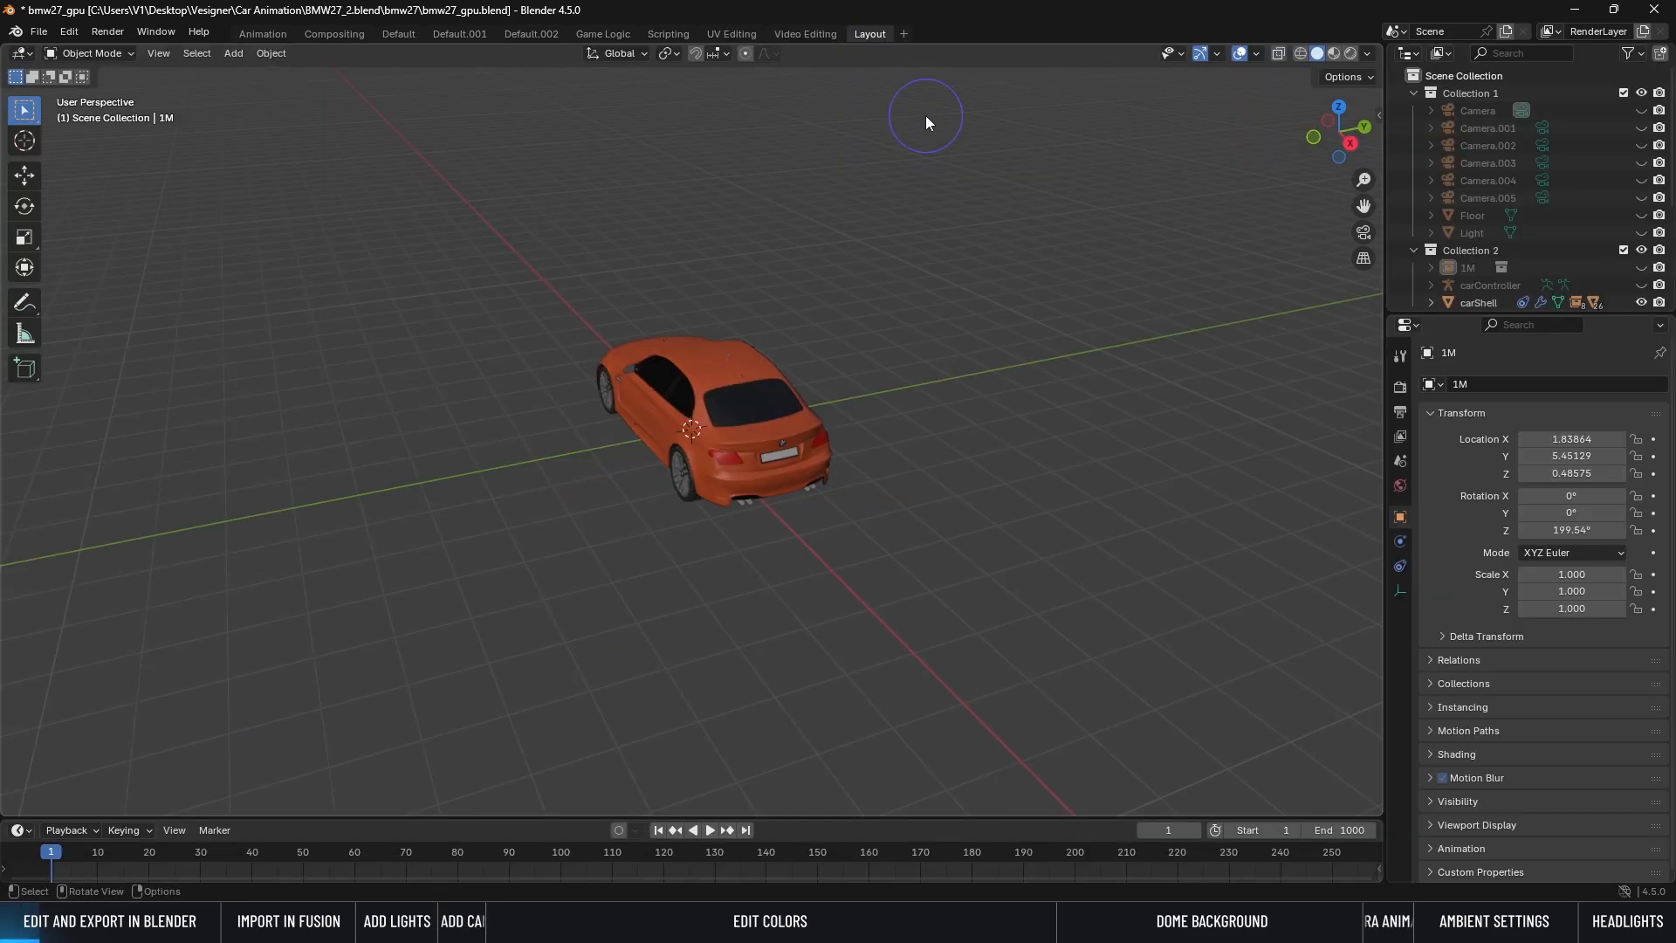
Step: In Edit Mode on the Interior mesh, move the vertex poking through the lower door inward along the global Y axis
middle_click_drag(588, 492, 875, 464)
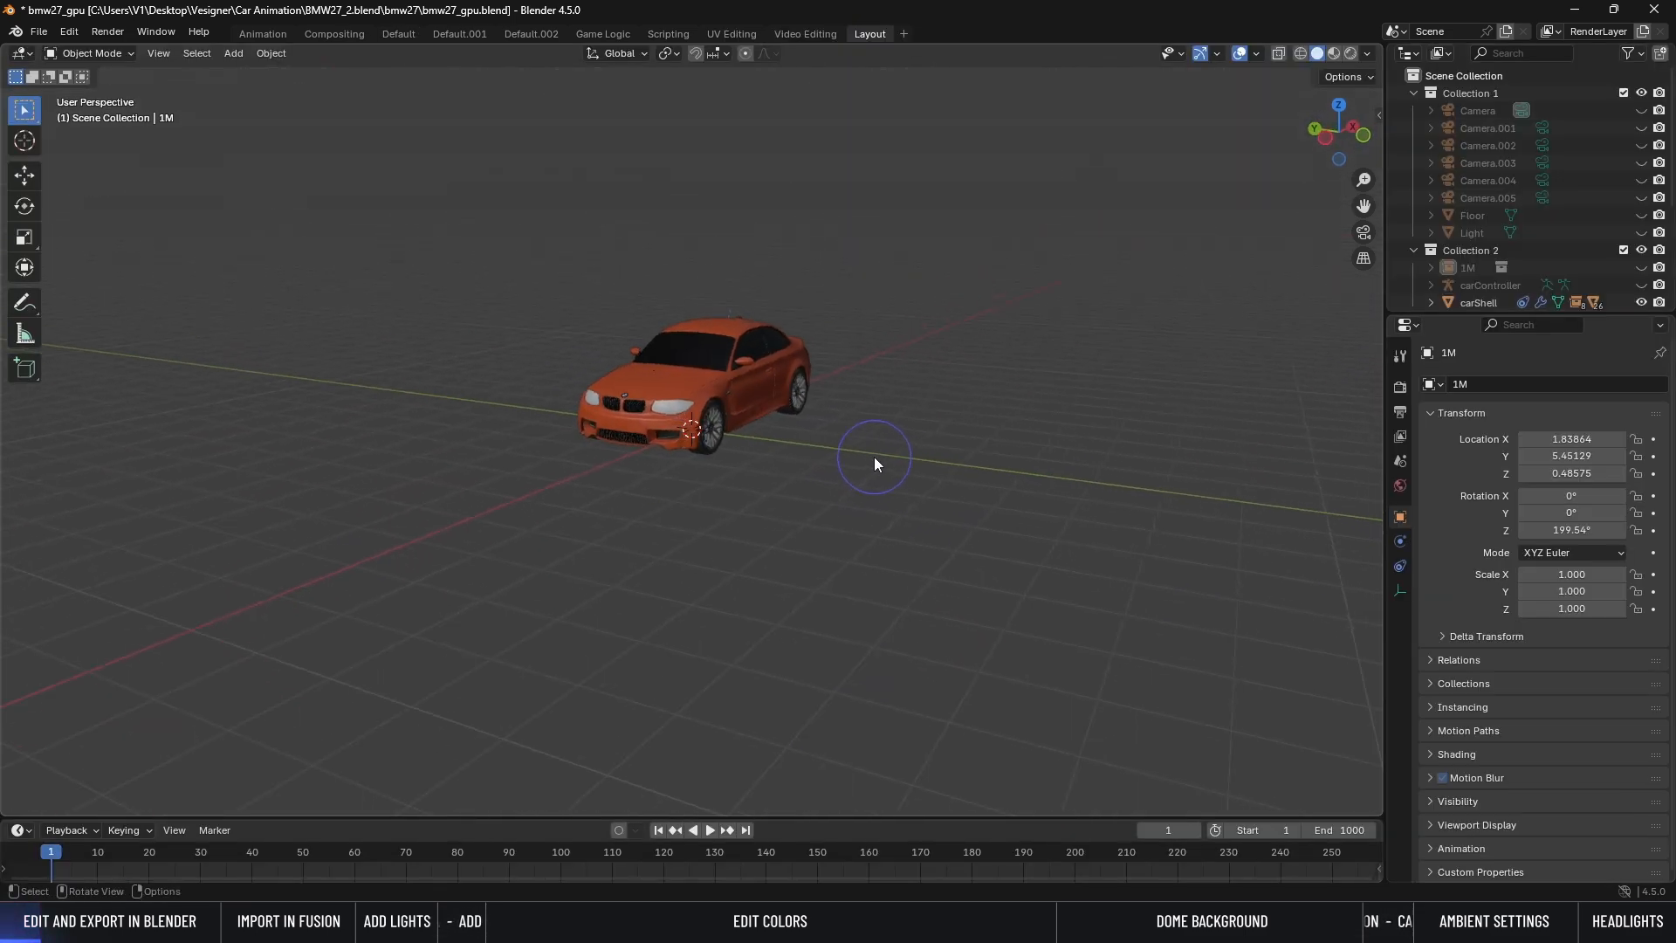
scroll(799, 403, "up", 6)
middle_click_drag(887, 354, 650, 482, "shift")
left_click(688, 495)
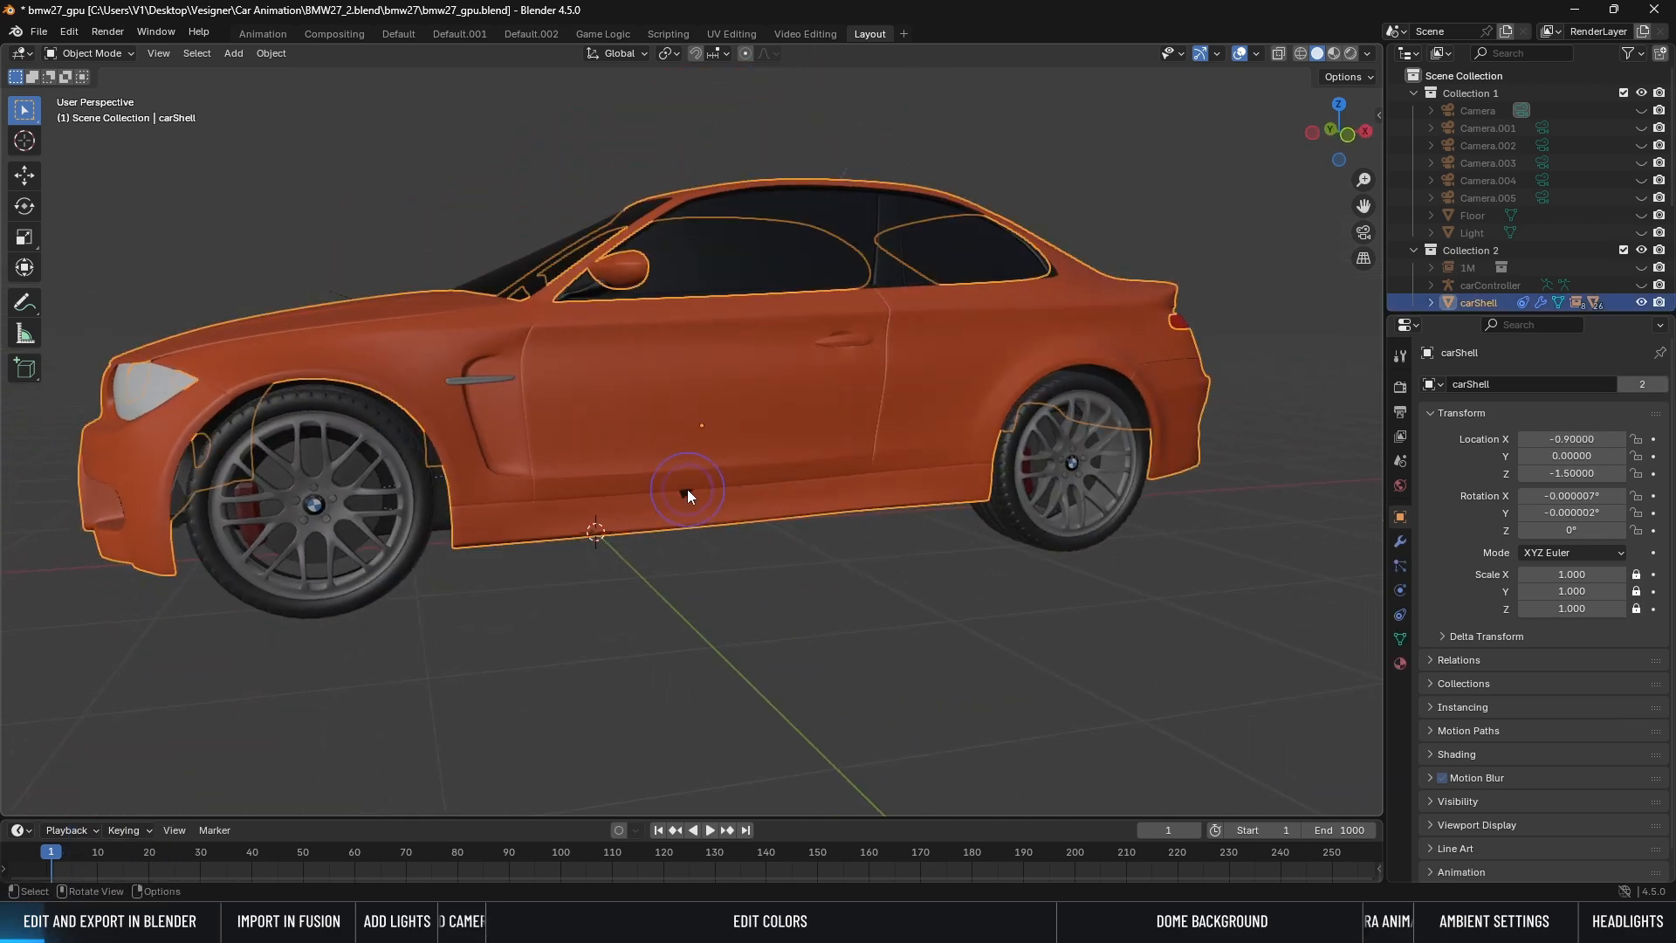
left_click(688, 493)
middle_click_drag(688, 489, 877, 604)
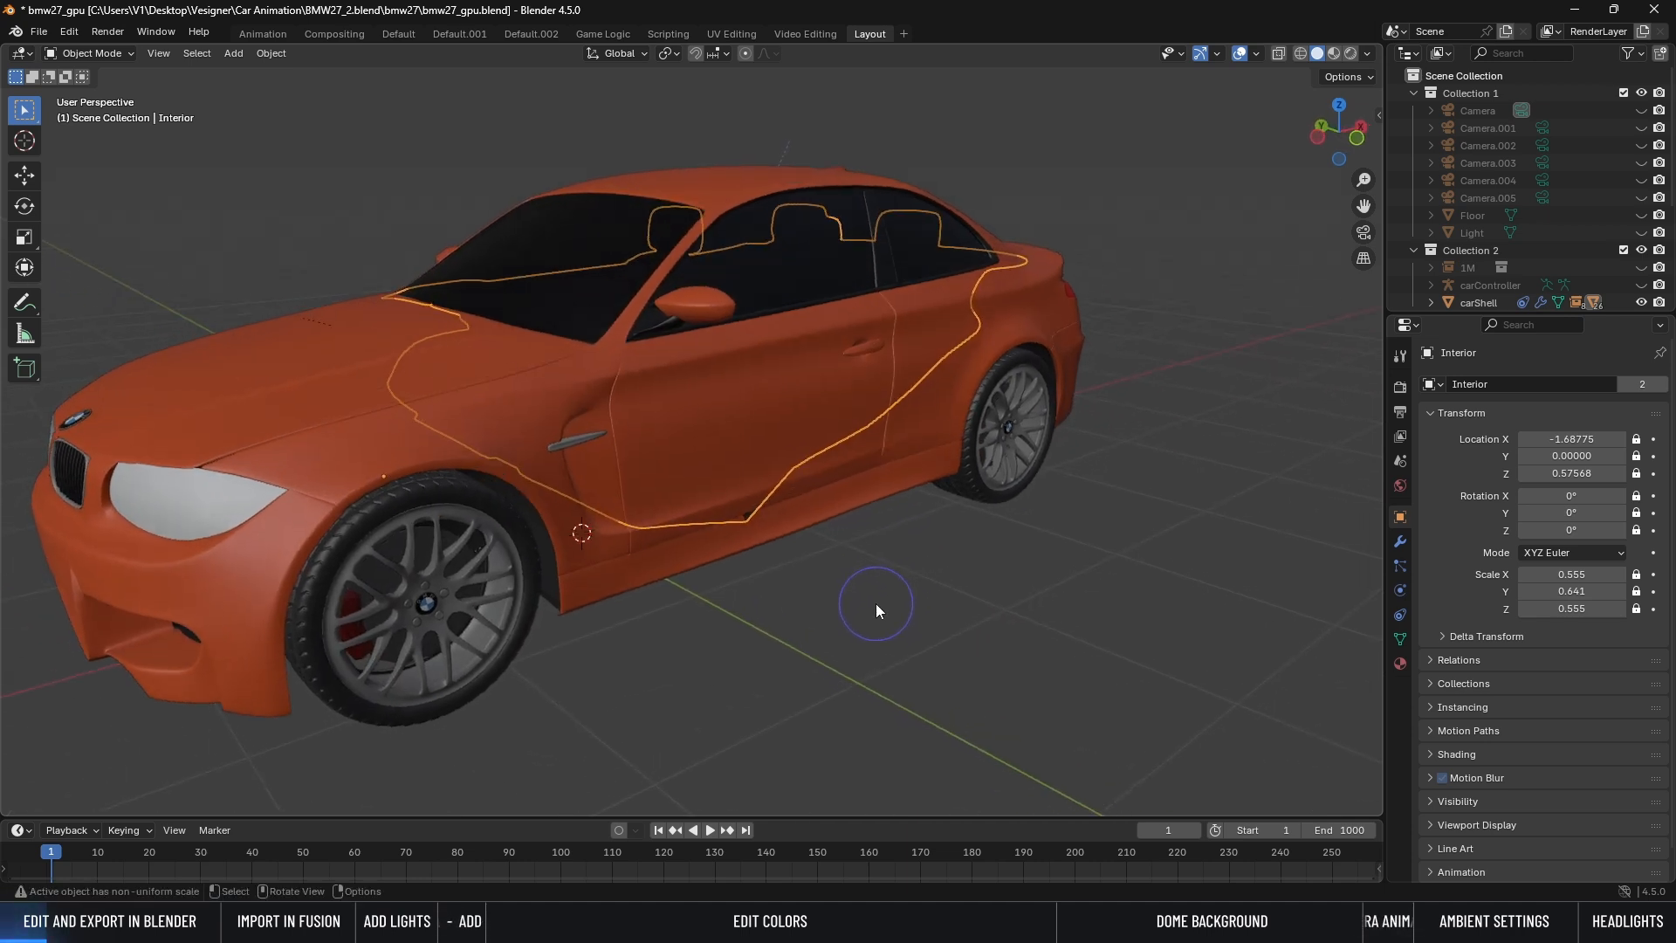
key("Tab")
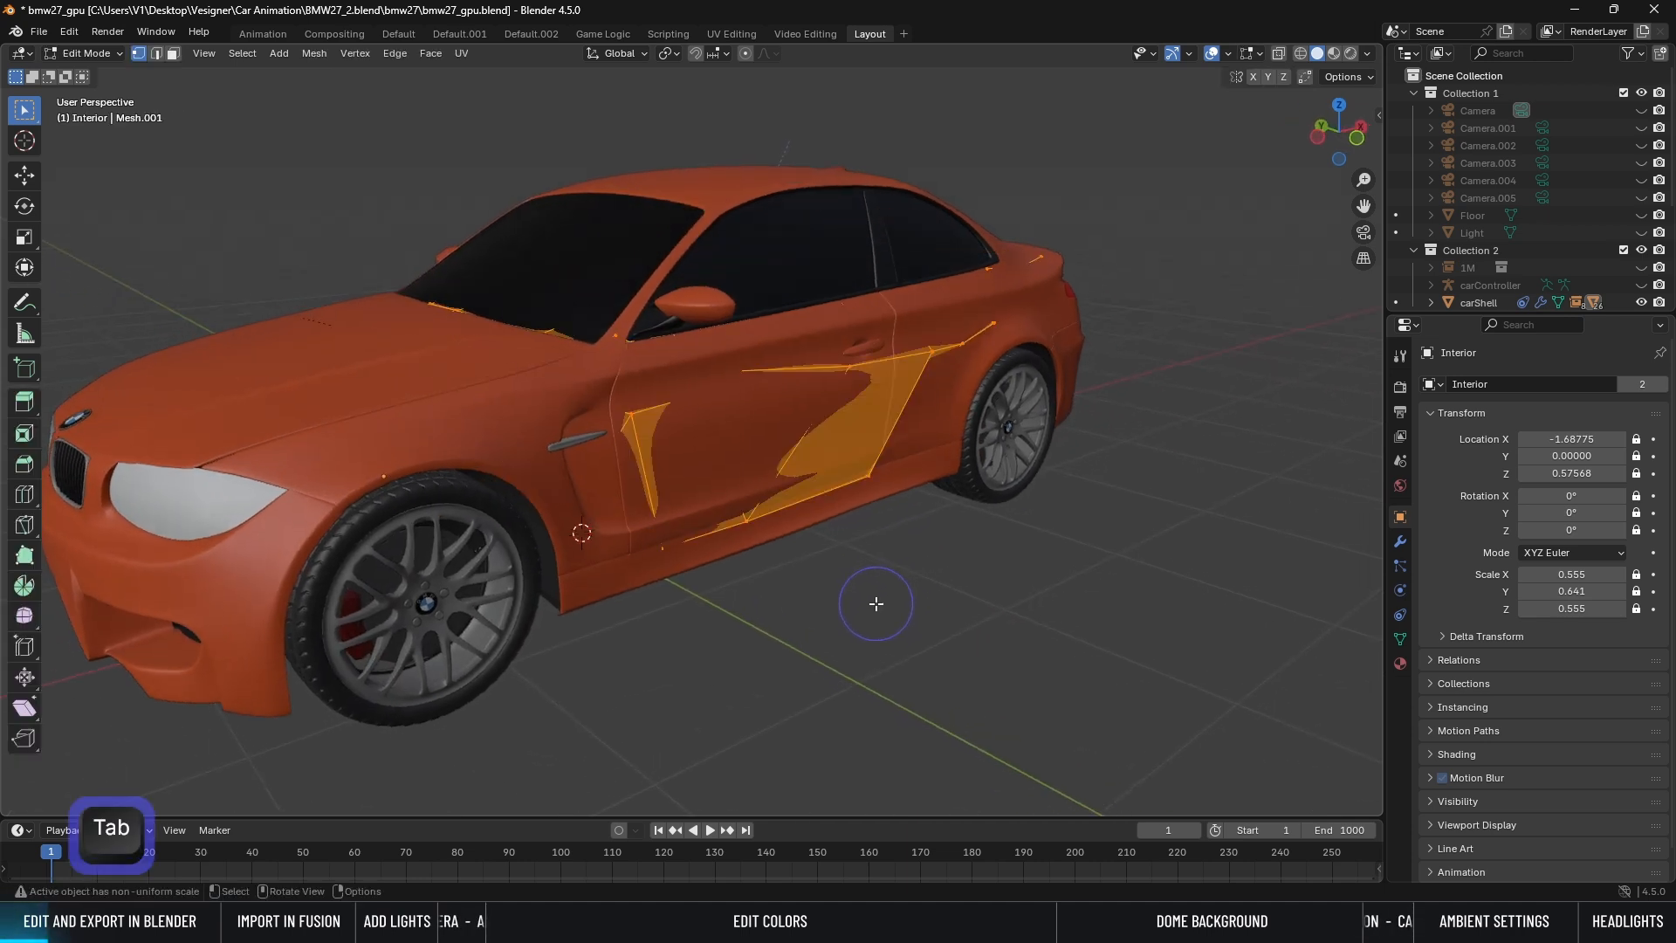
left_click(876, 603)
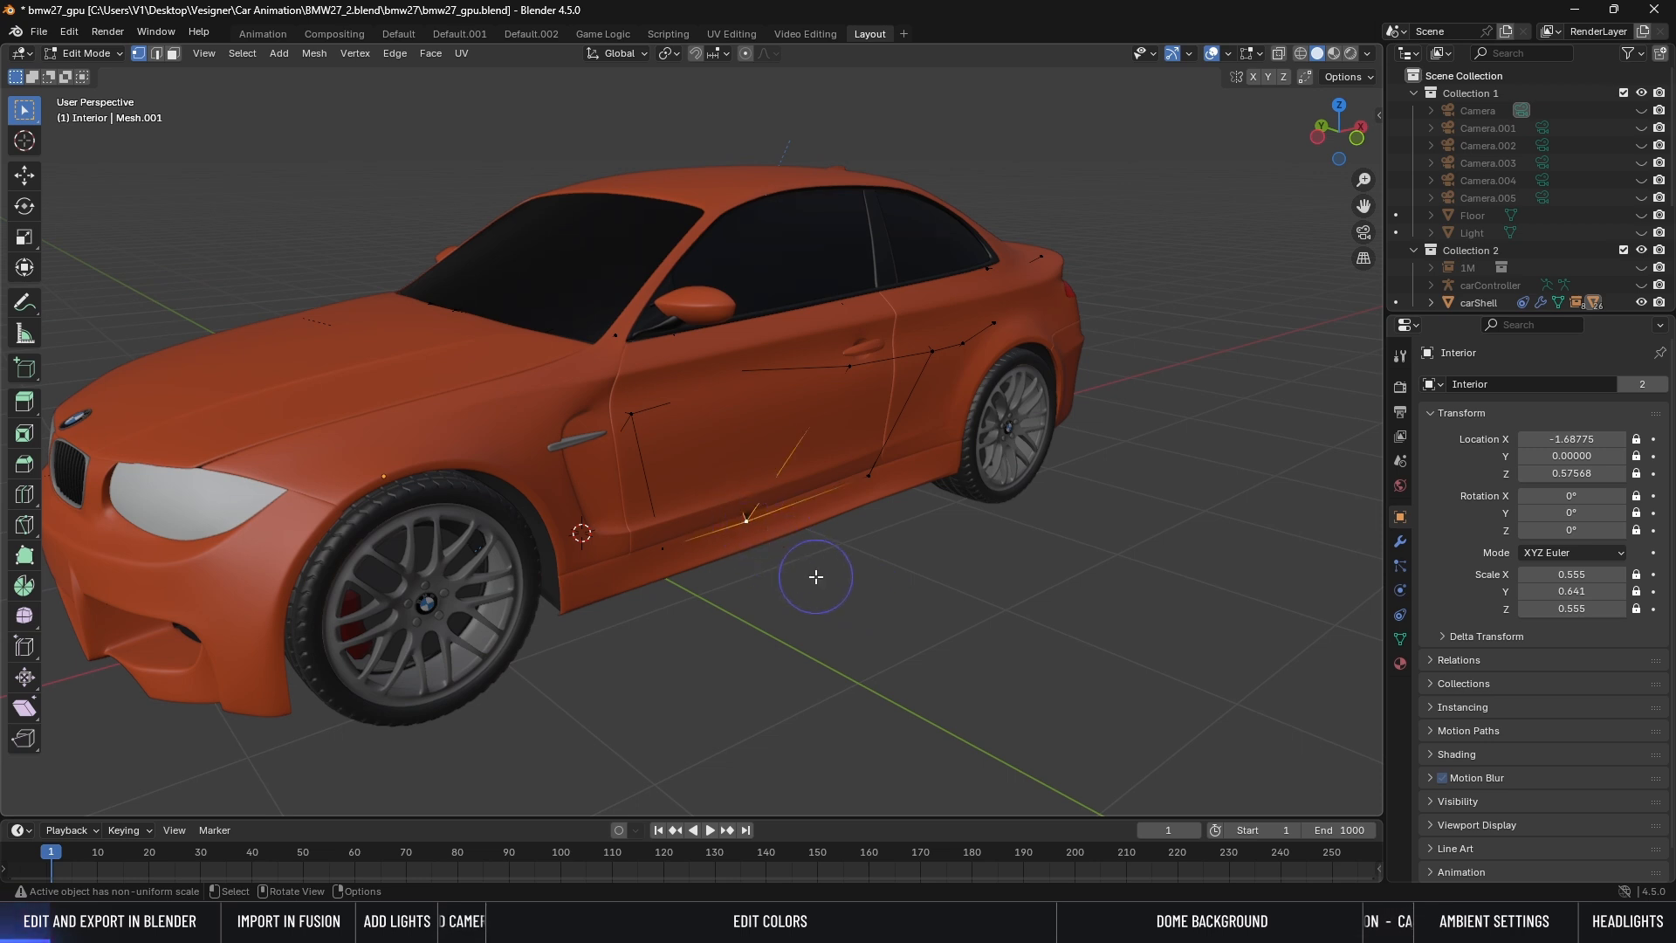
key("g")
key("y")
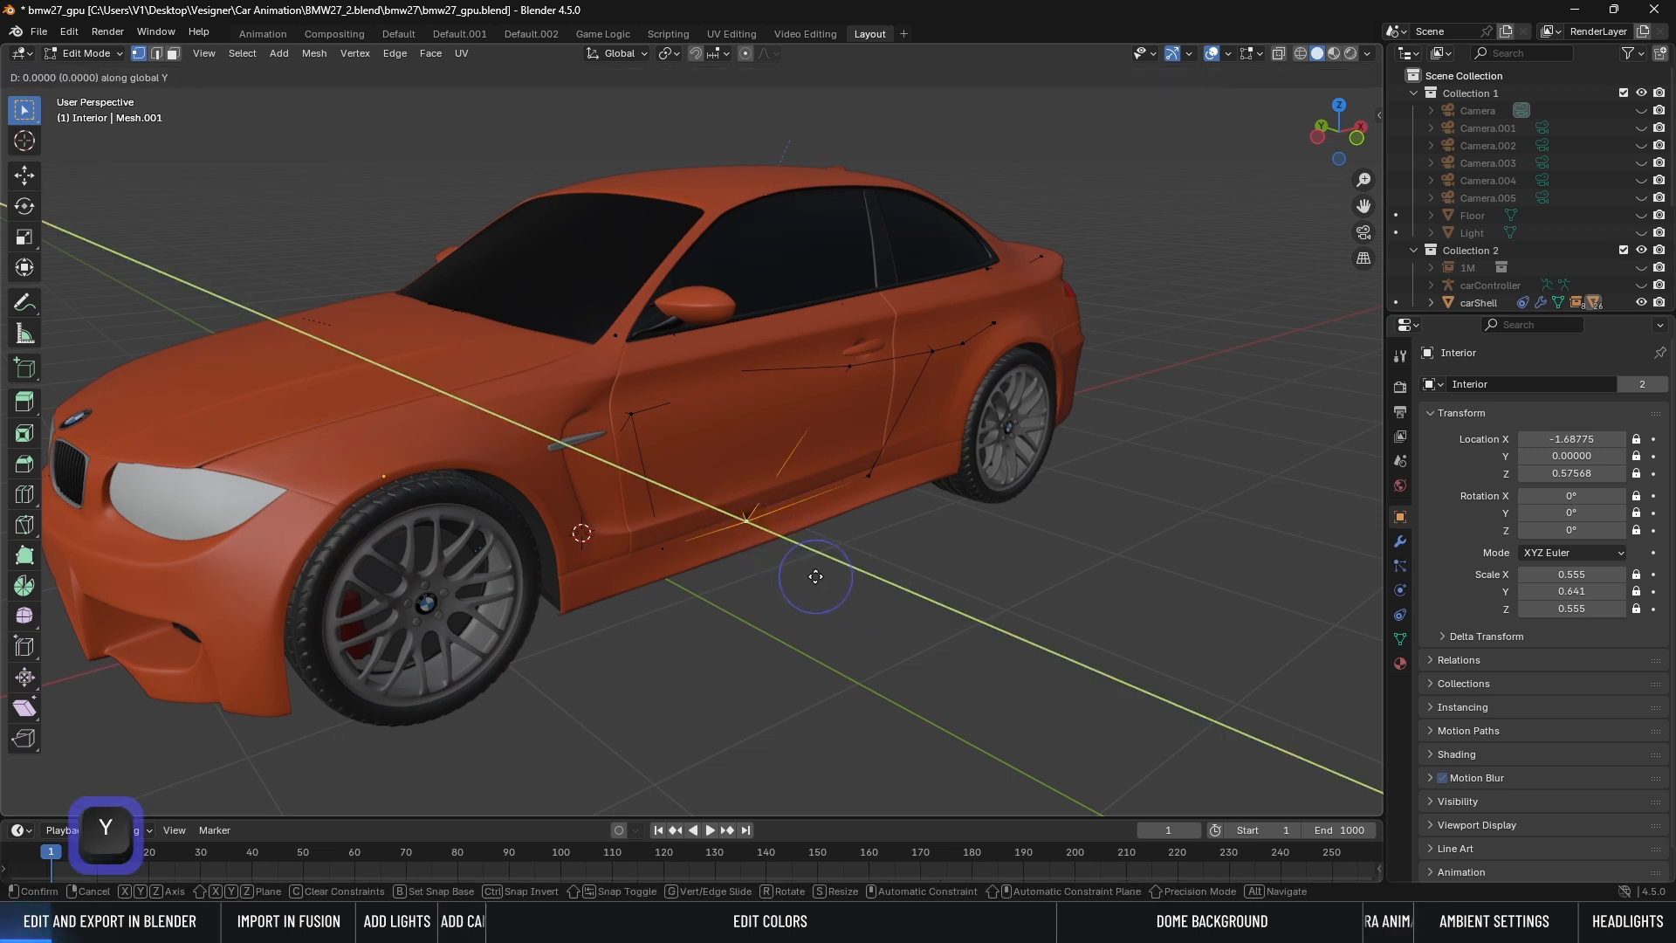
left_click(811, 573)
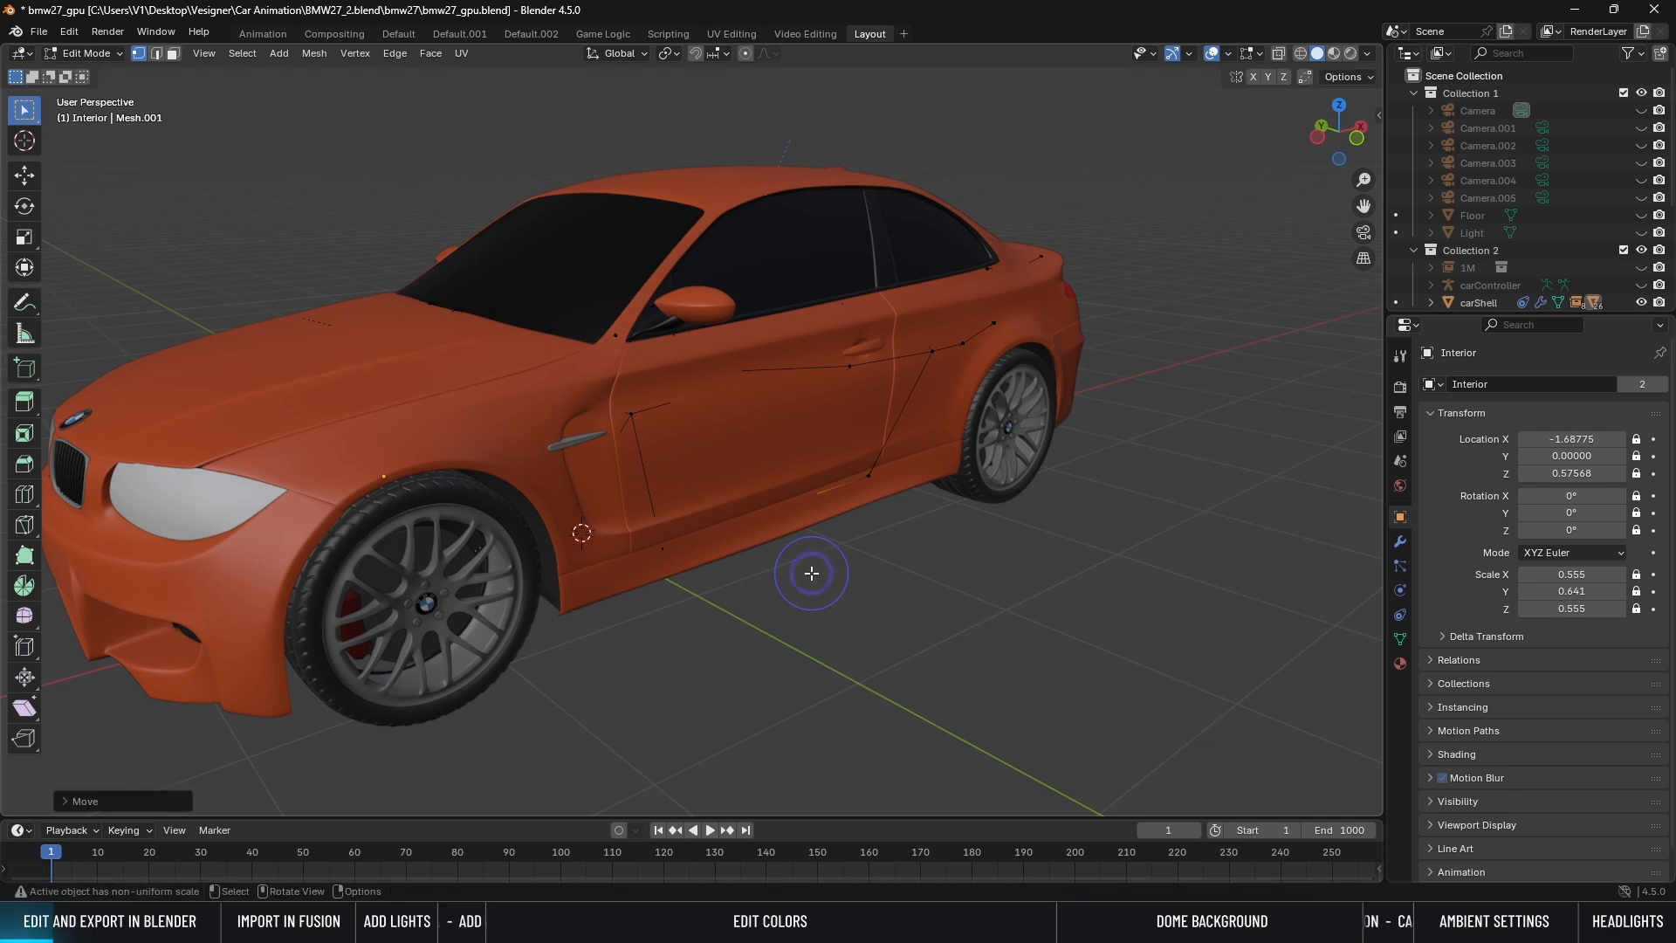
Step: Move the Interior vertex poking through the door's lower rear corner inward about 0.032 along global Y, and return to Object Mode
scroll(844, 512, "up", 3)
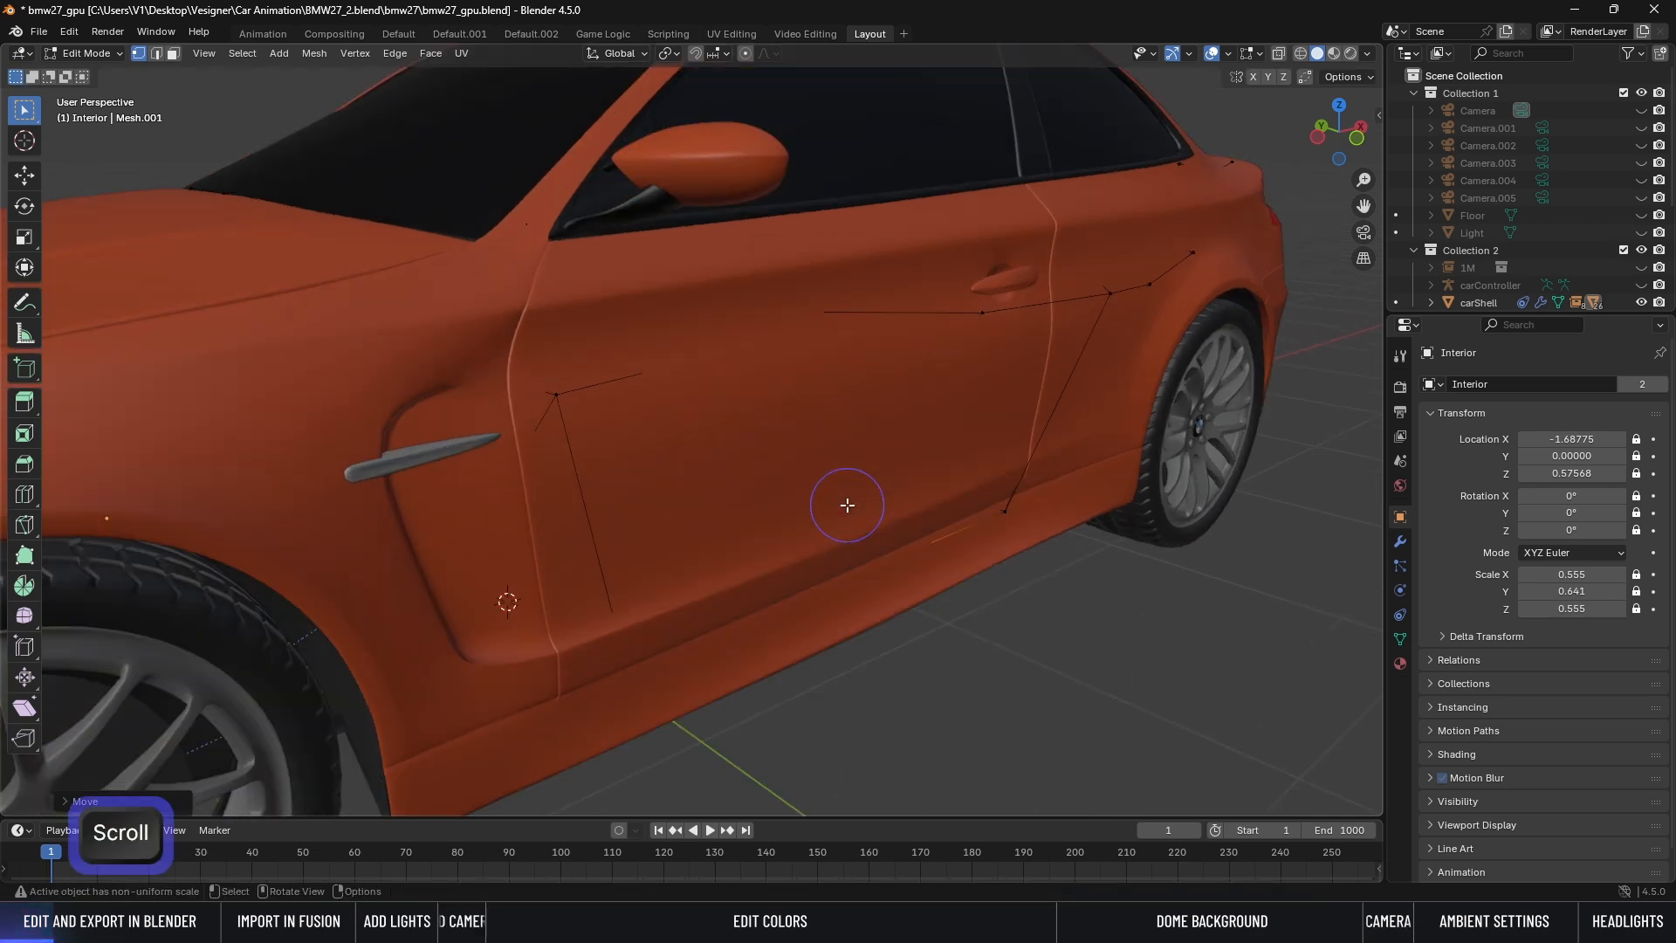
left_click(1005, 510)
key("g")
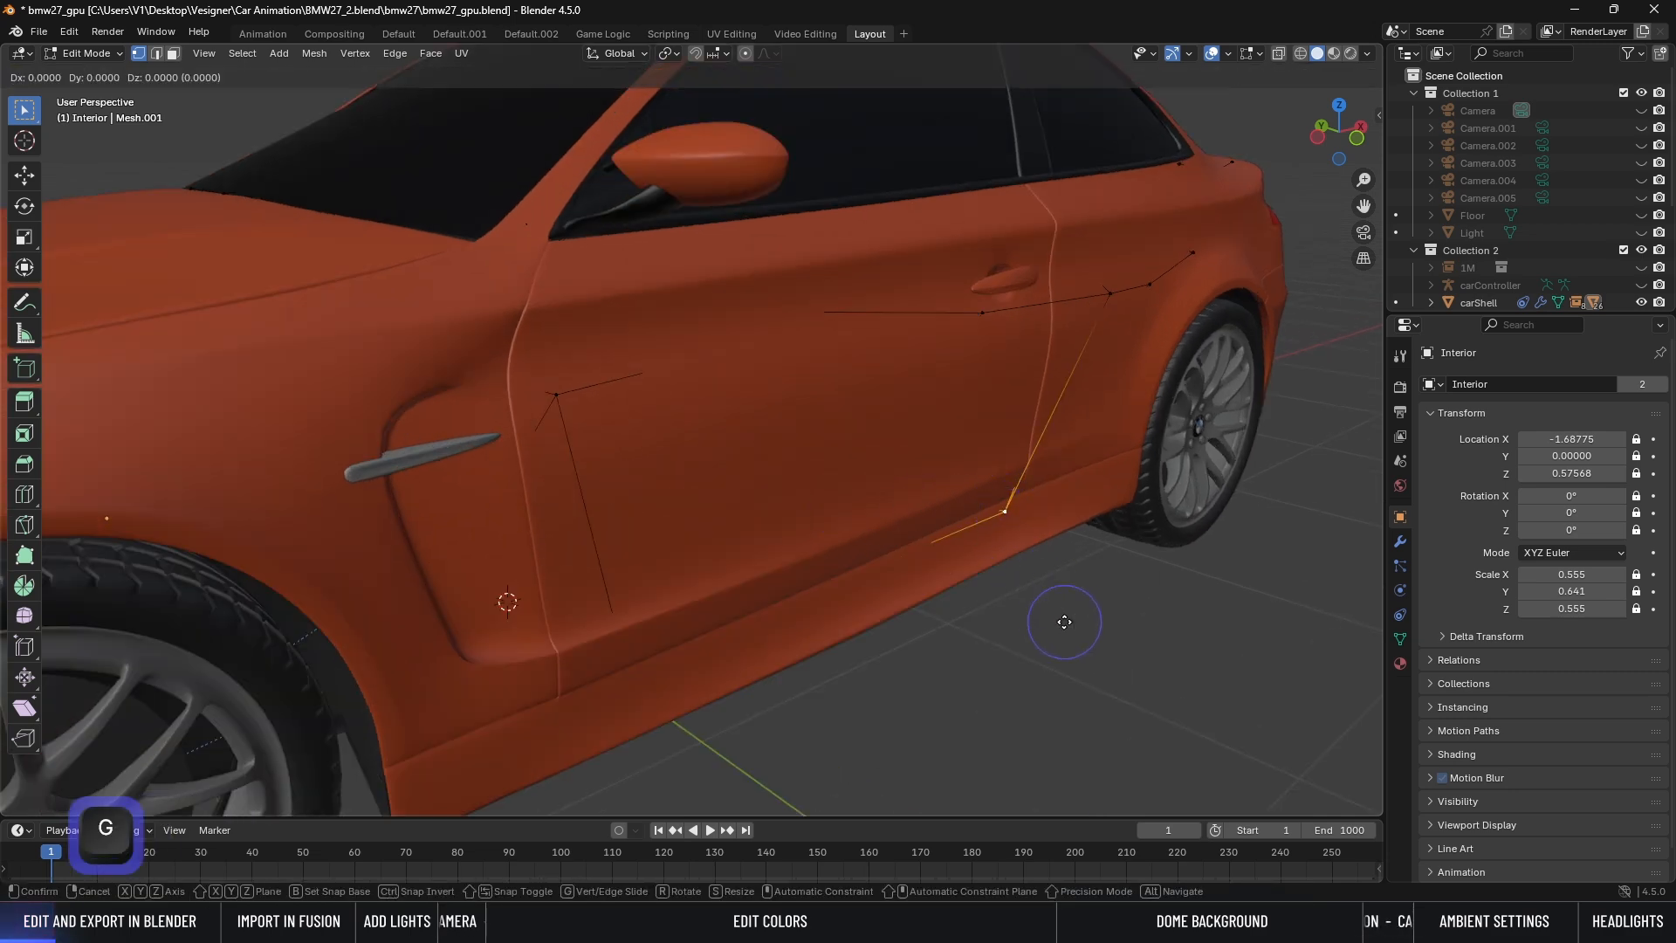
key("y")
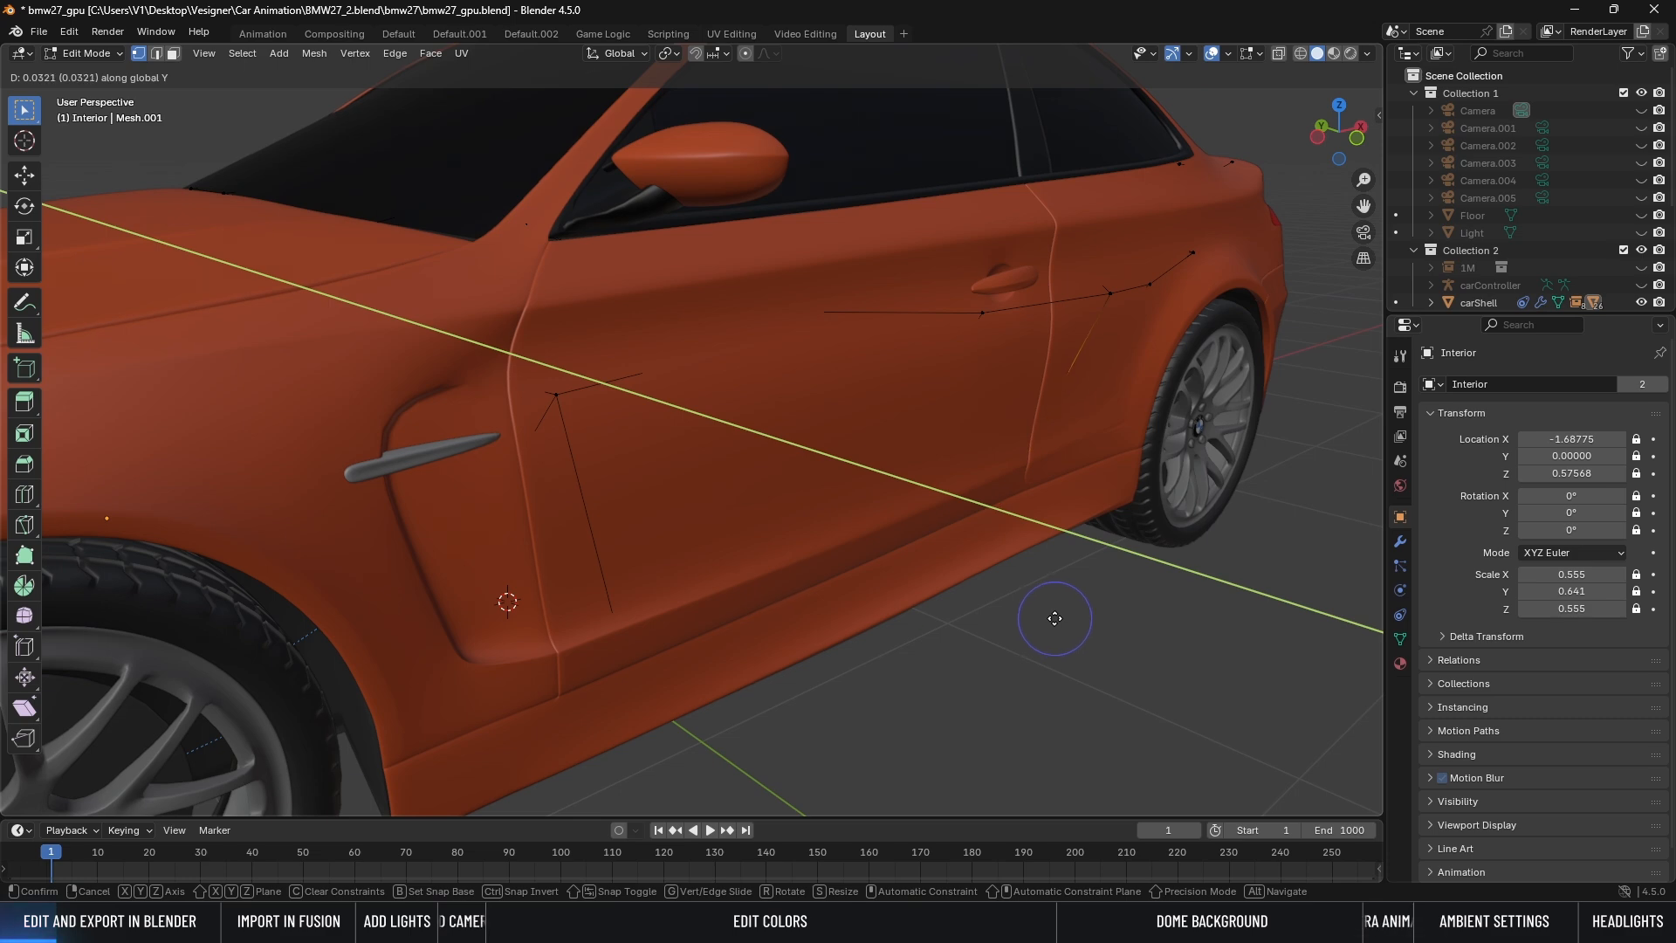
left_click(1055, 618)
scroll(1054, 619, "down", 2)
scroll(1070, 571, "down", 2)
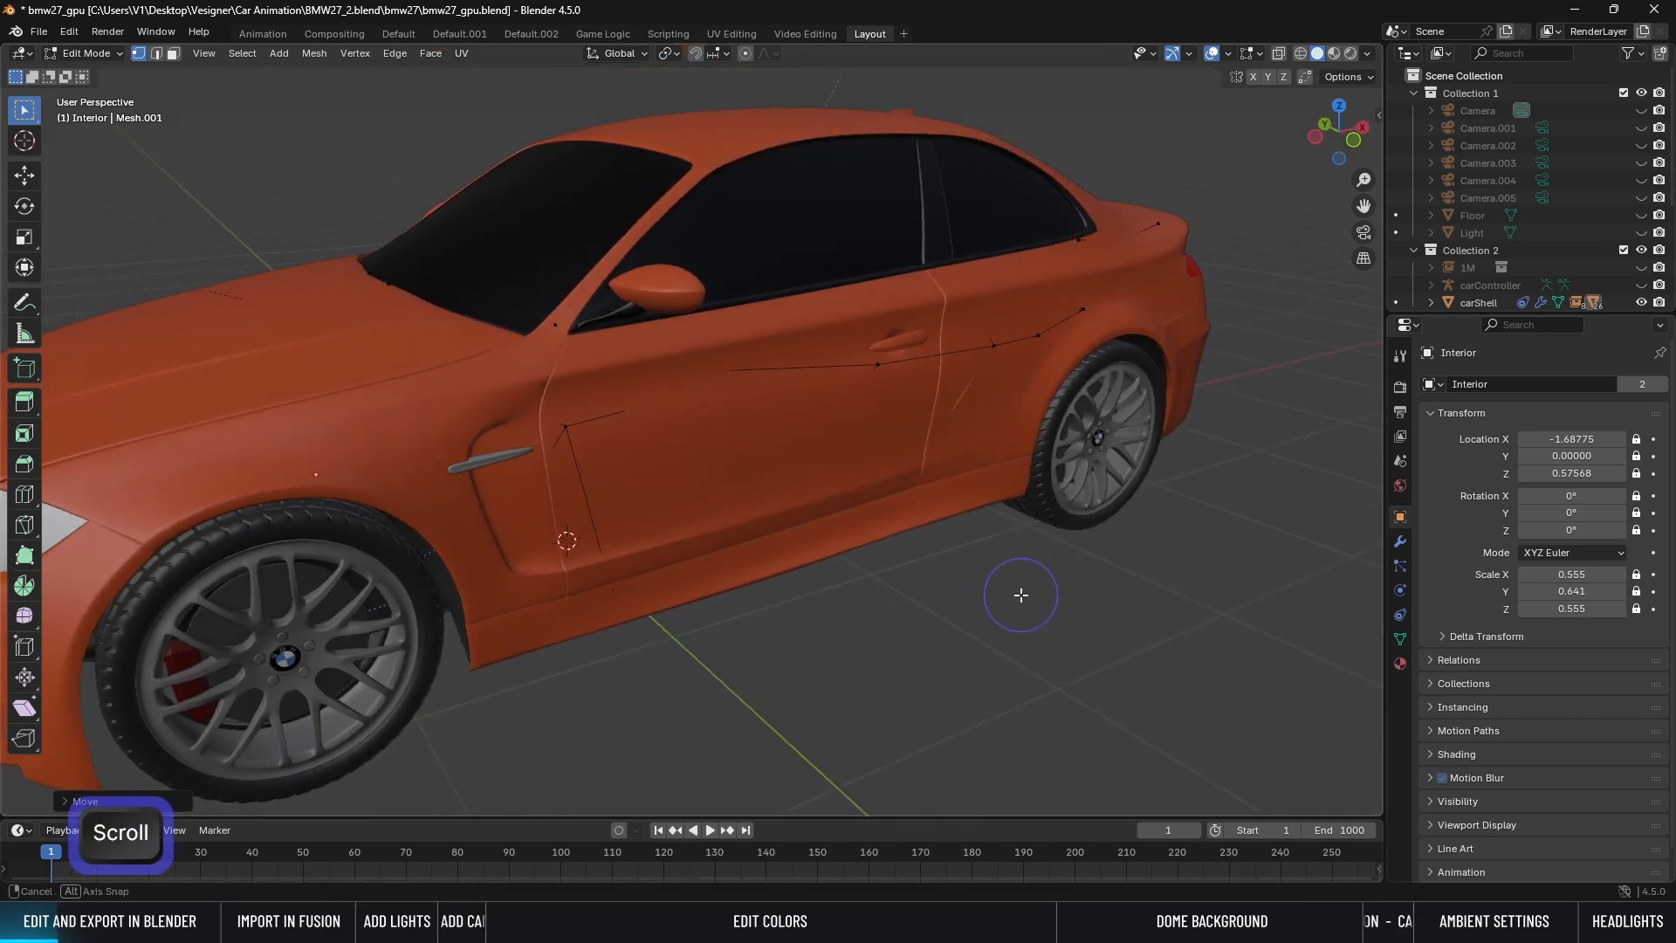
key("Tab")
middle_click_drag(1040, 568, 866, 604)
scroll(893, 564, "down", 3)
scroll(981, 637, "up", 3)
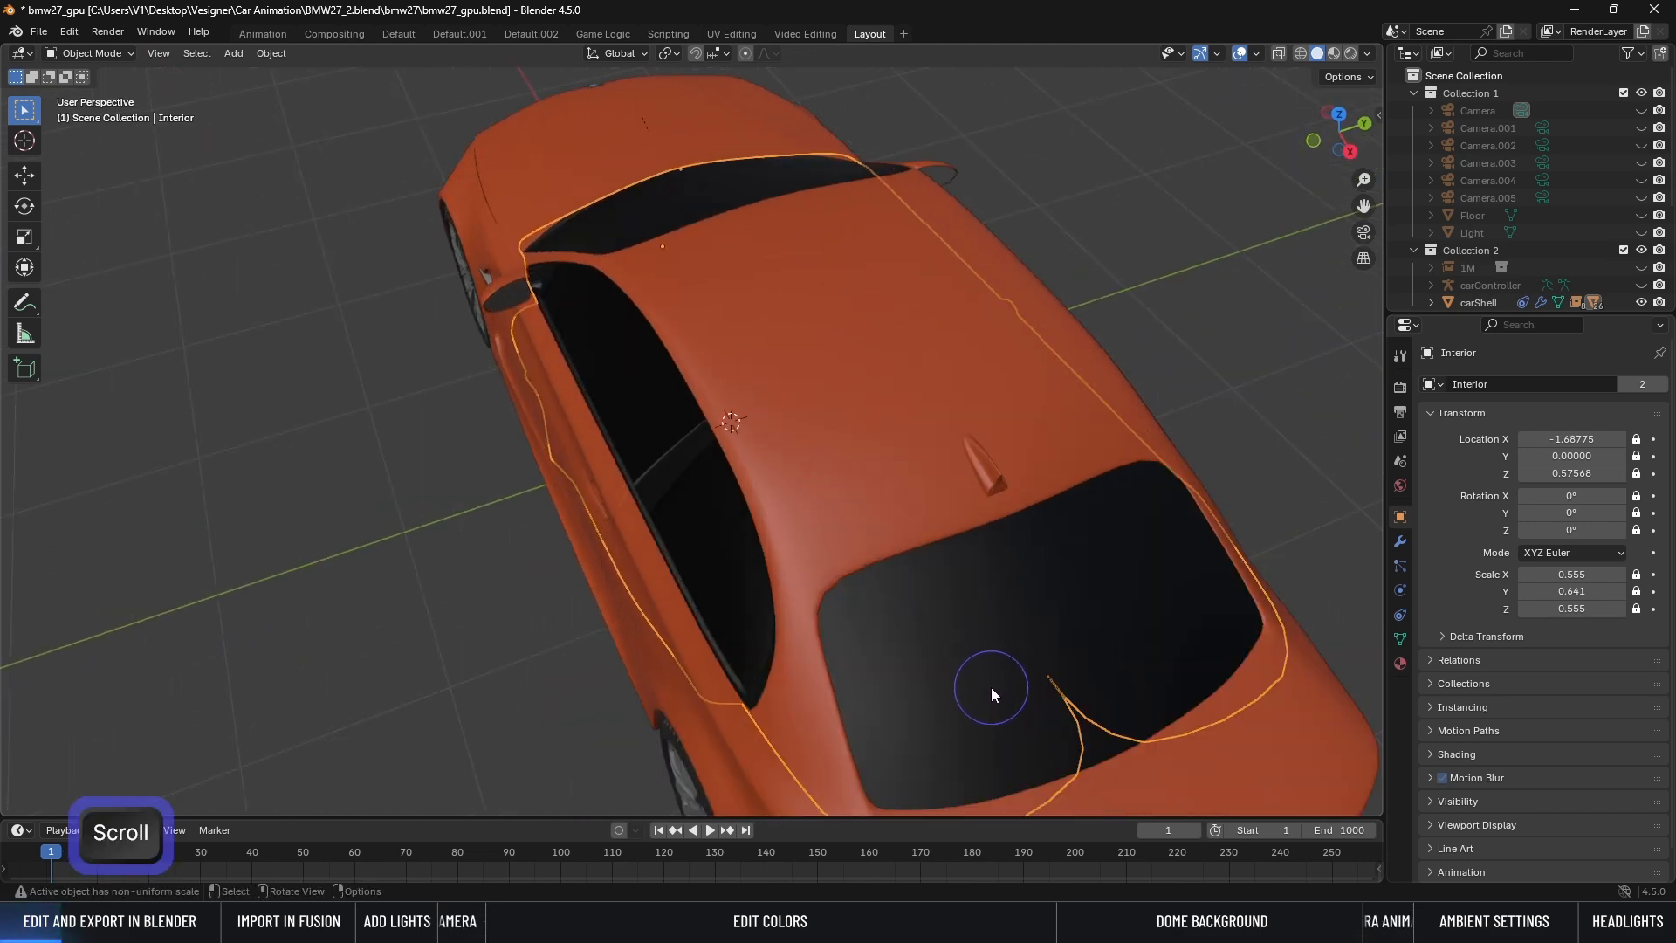
scroll(992, 692, "down", 2)
middle_click_drag(999, 679, 1072, 601)
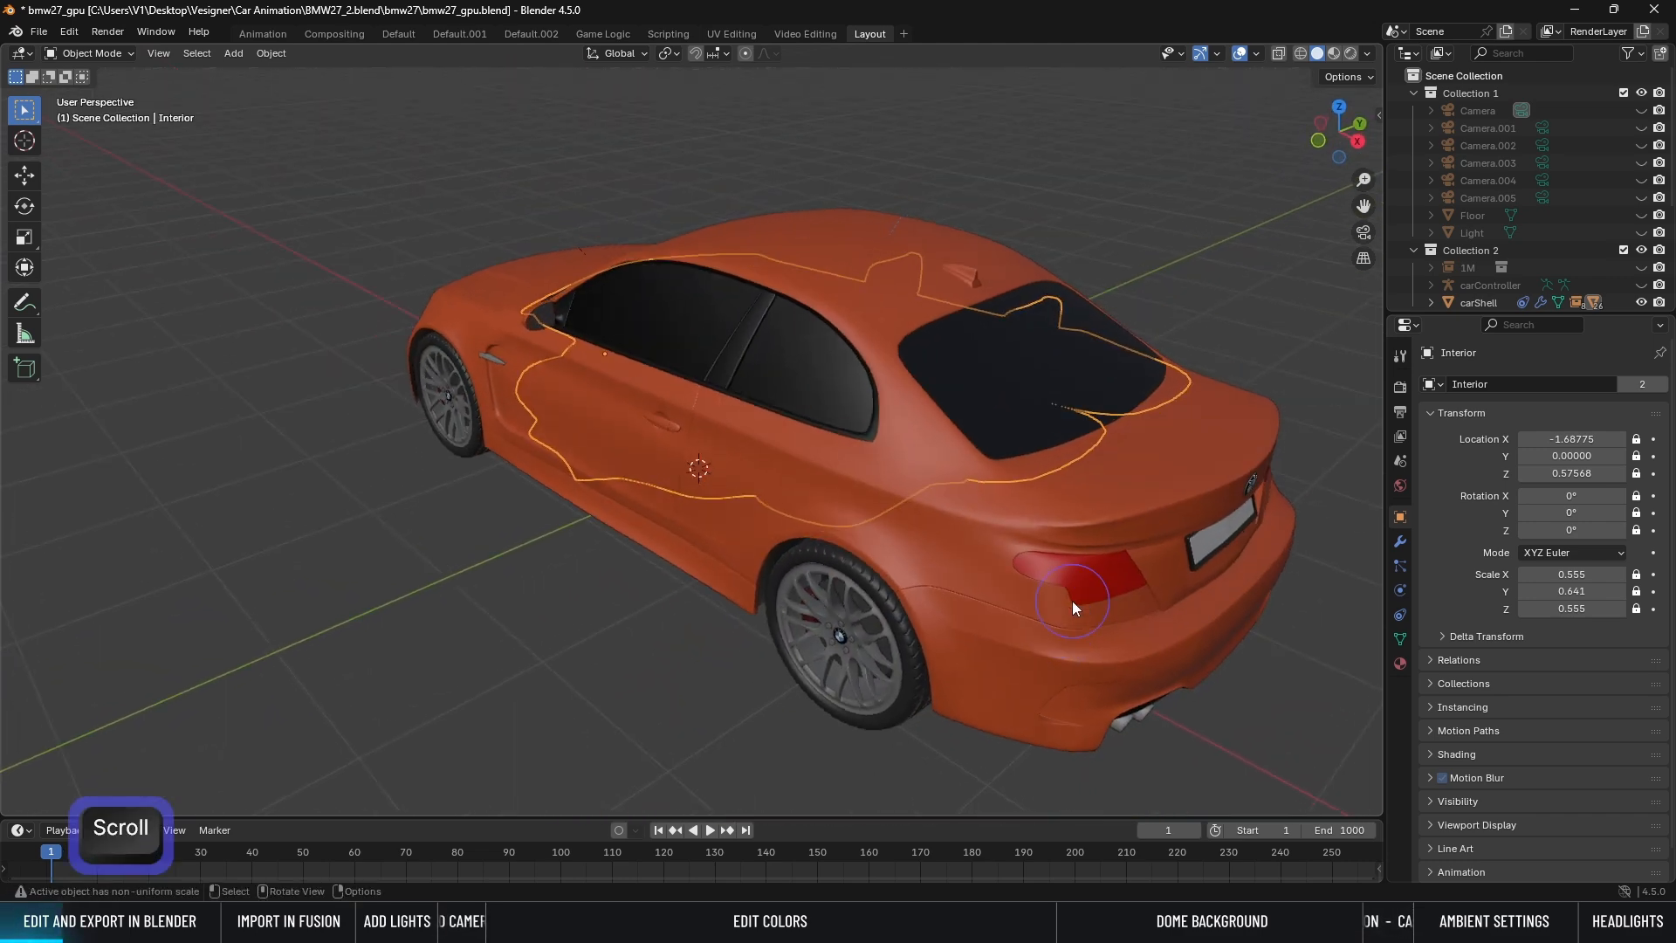
Step: Isolate the Interior object in local view and set its Mirror modifier's merge distance to 0.0001
key("slash")
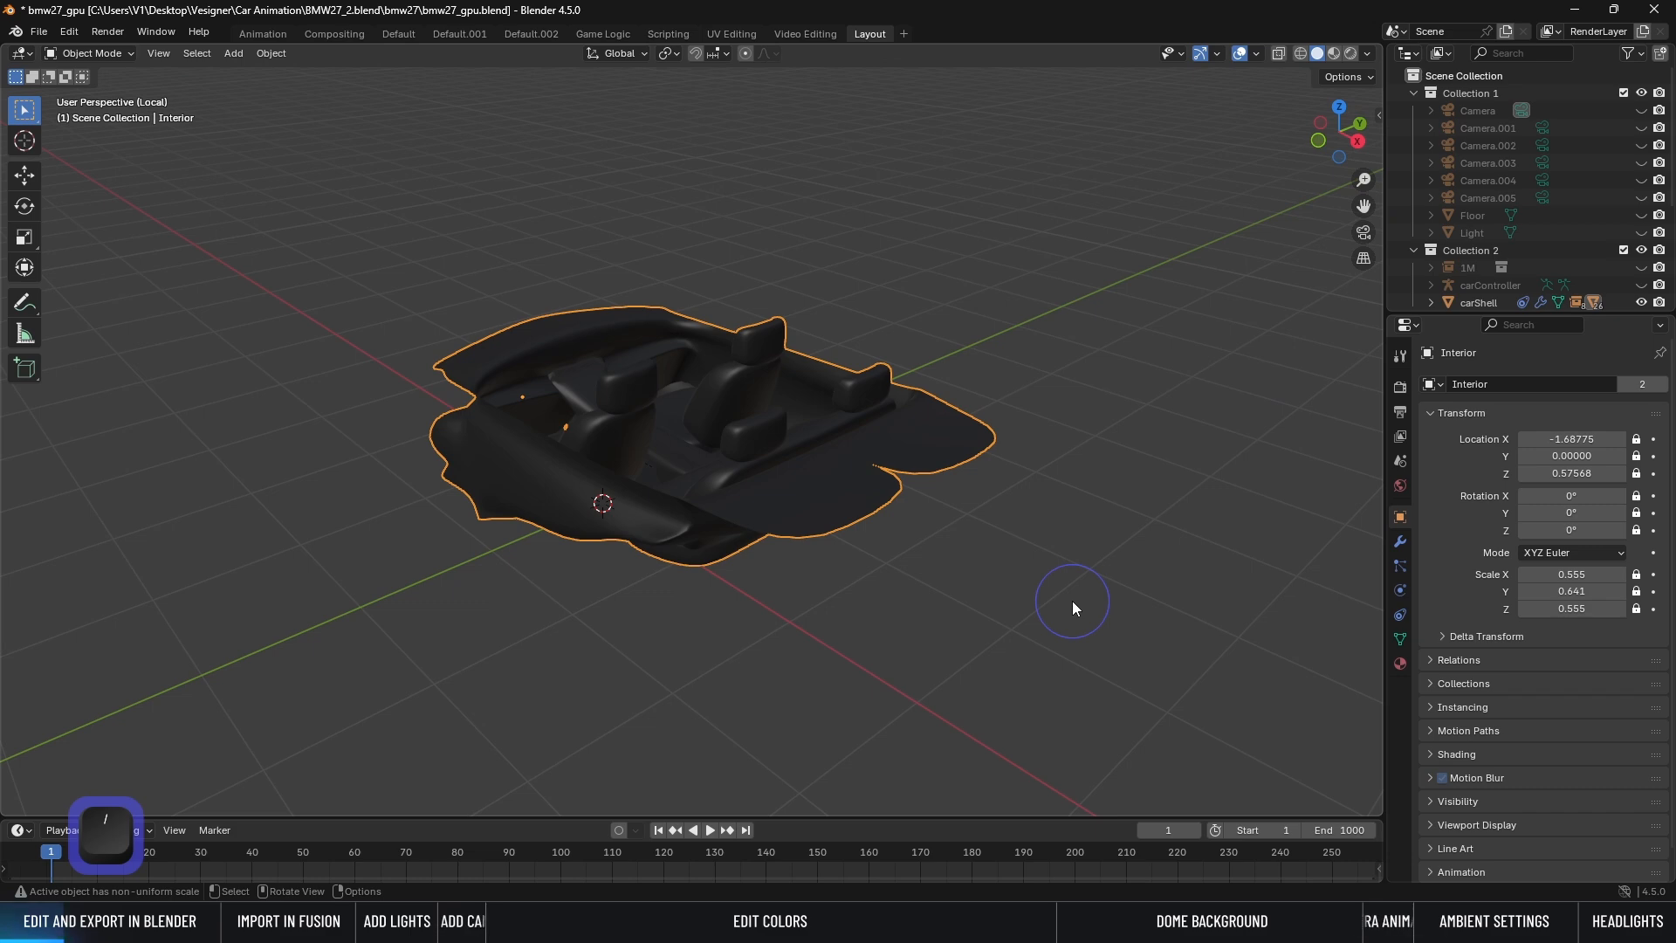
middle_click_drag(1072, 600, 1040, 641)
left_click(1401, 541)
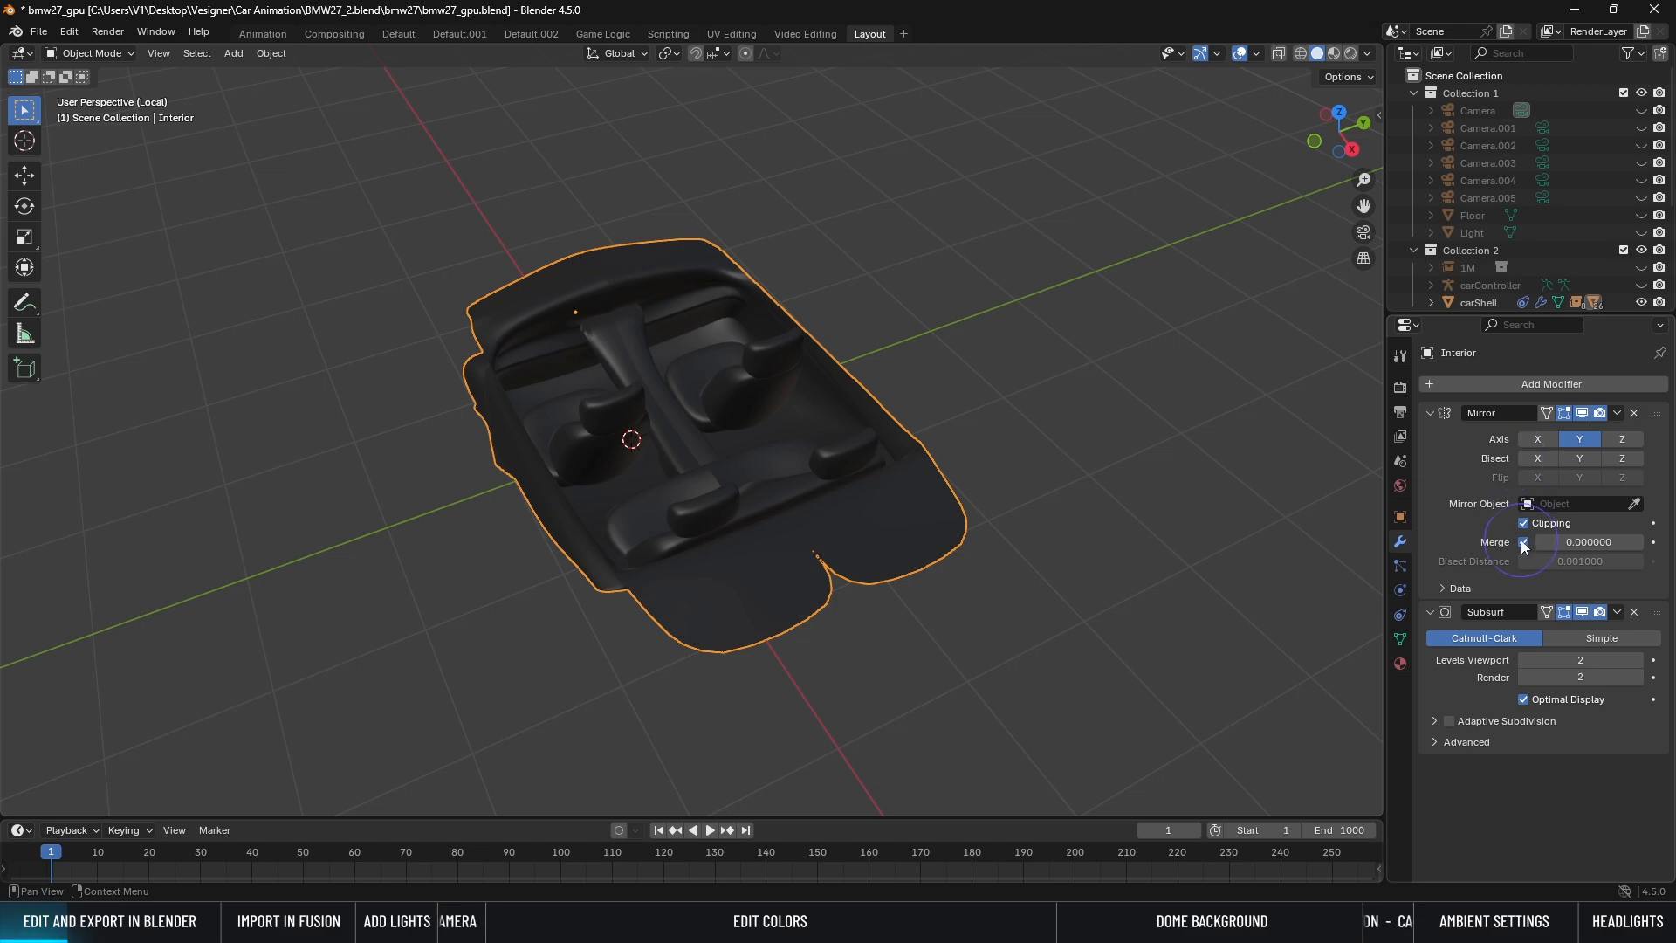
left_click(1640, 542)
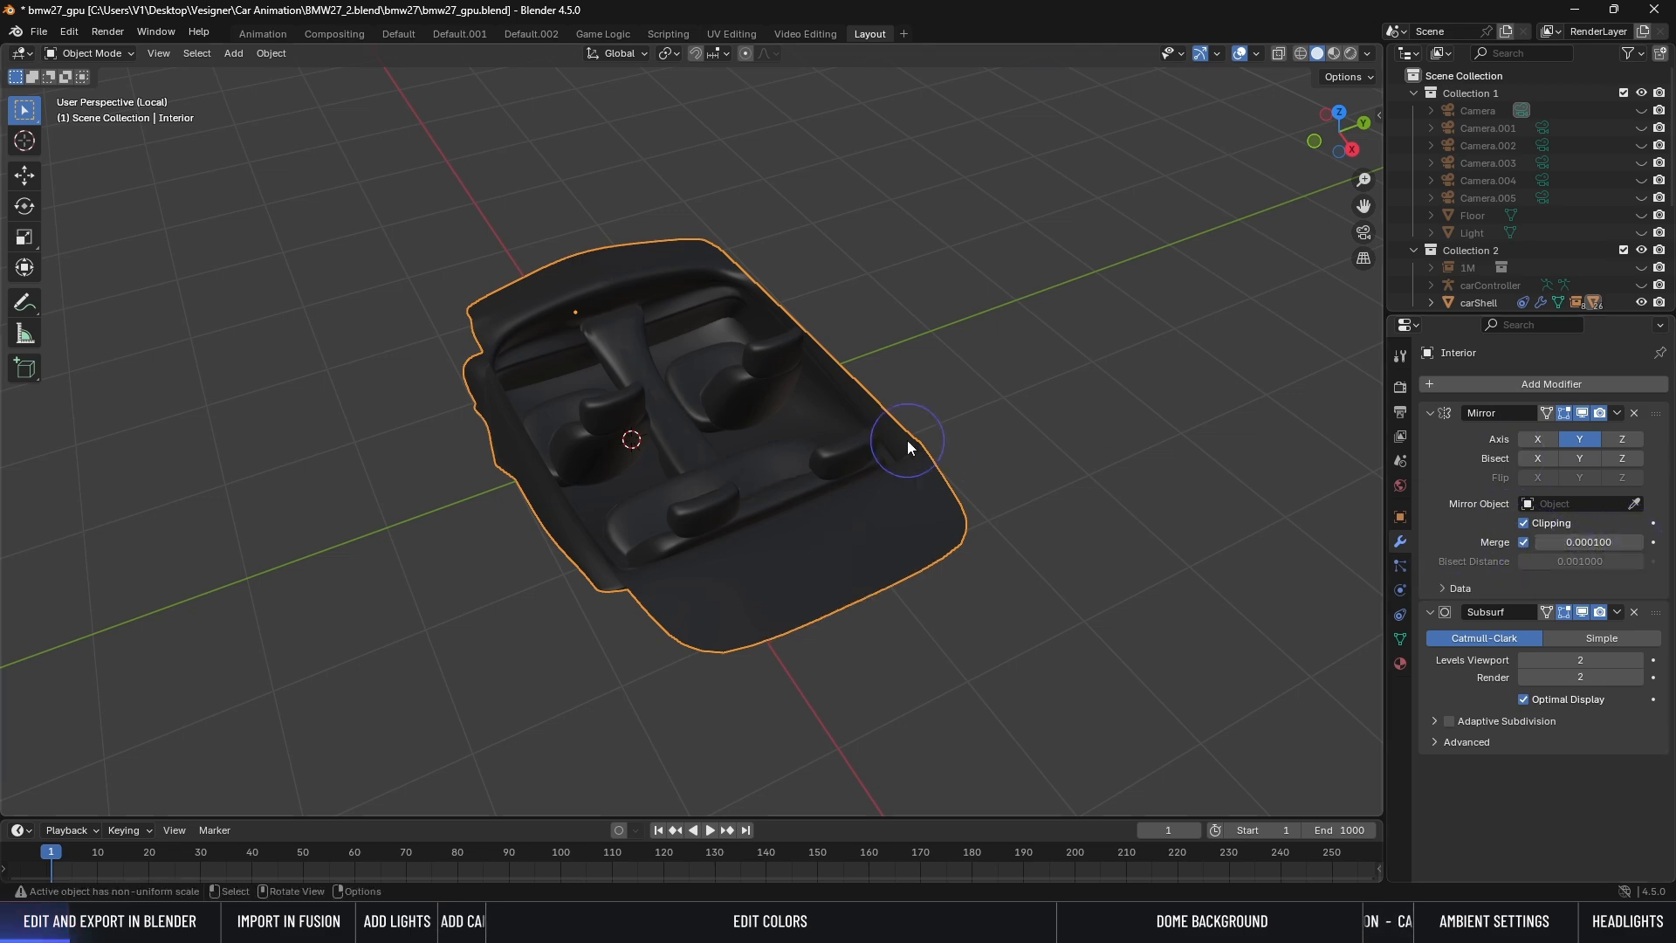
Step: Turn on the Face Orientation overlay and view the isolated interior's console and outer side faces
scroll(826, 418, "up", 4)
middle_click_drag(826, 418, 254, 395)
scroll(254, 395, "down", 3)
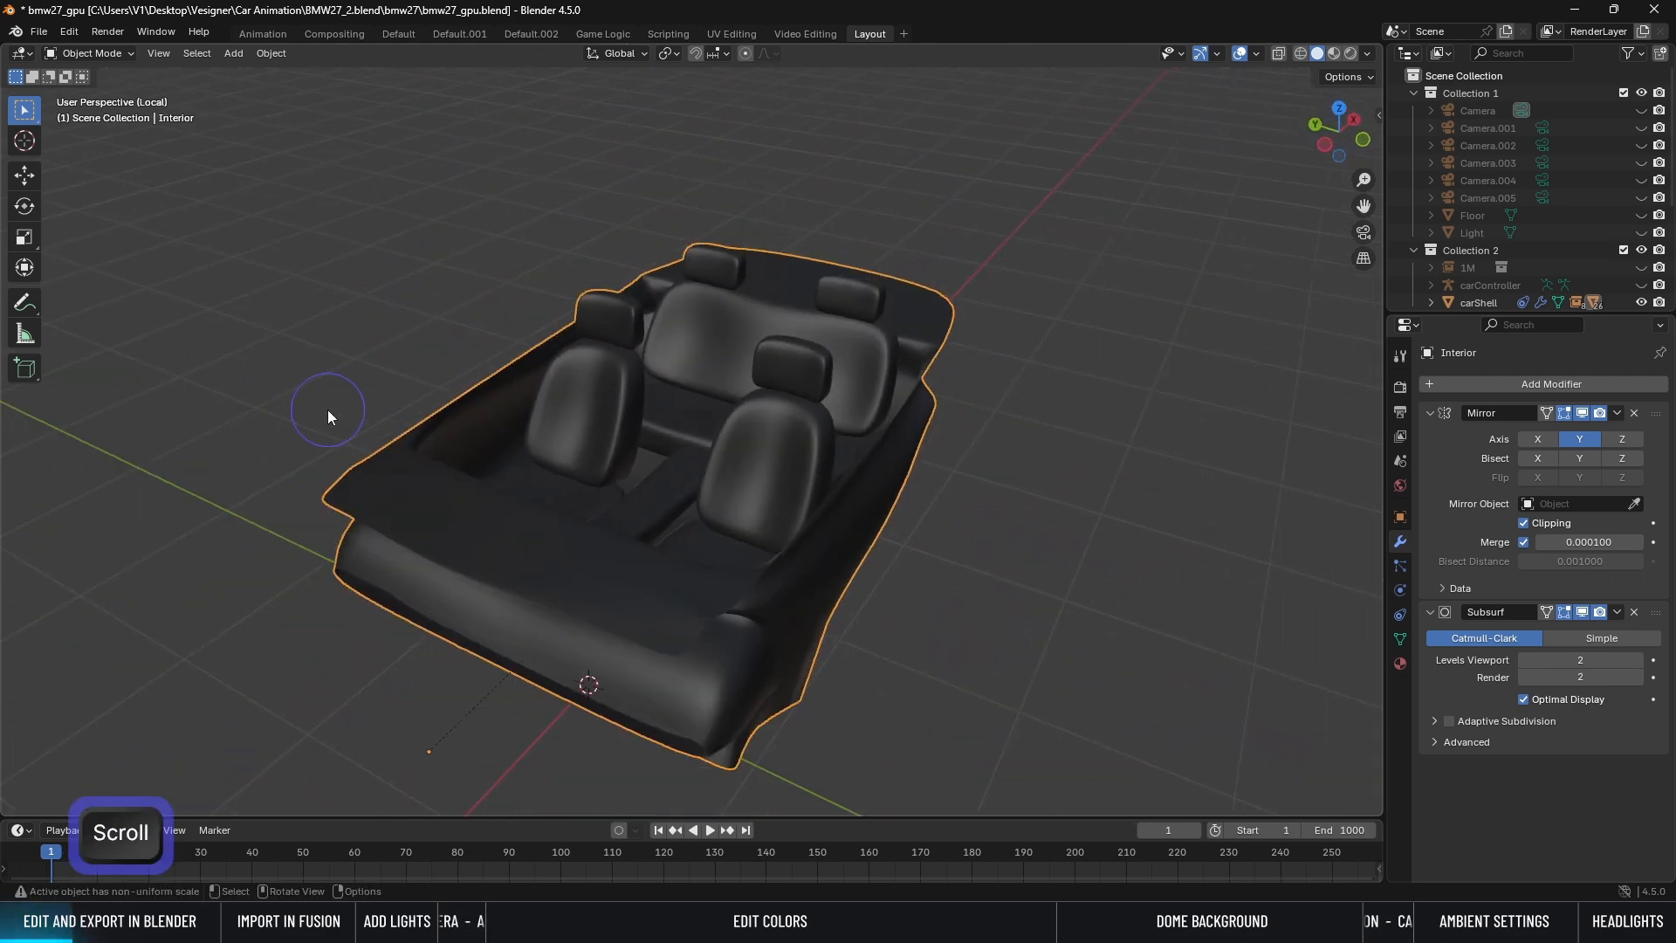
left_click(1257, 55)
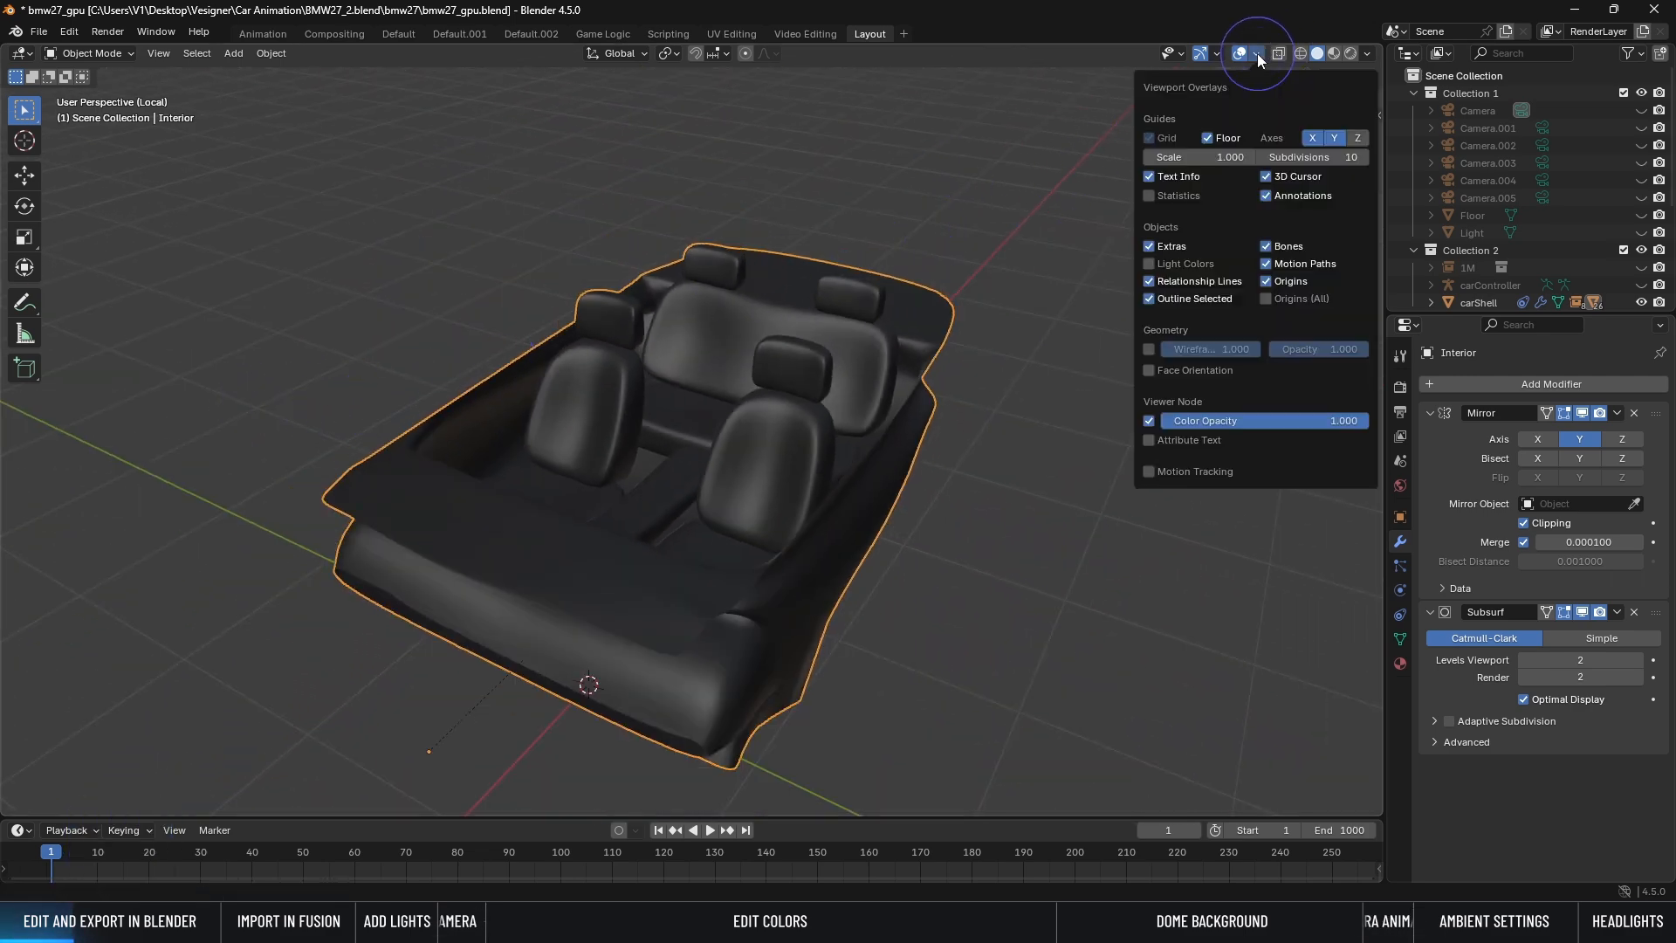
left_click(1150, 370)
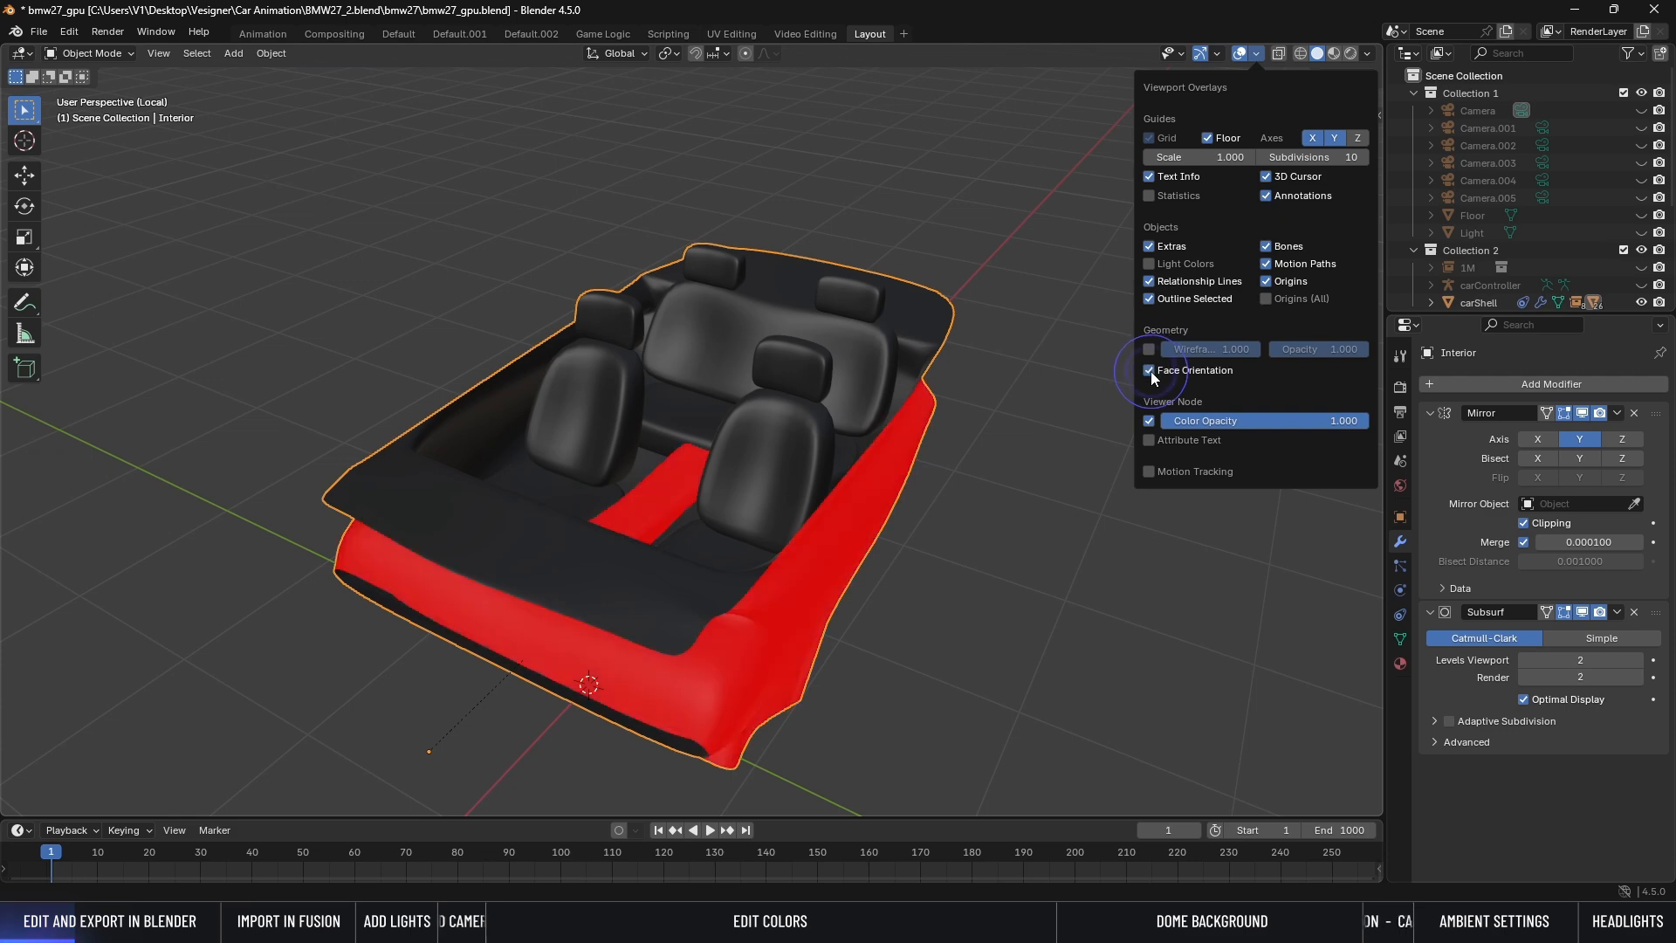
middle_click_drag(976, 474, 898, 521)
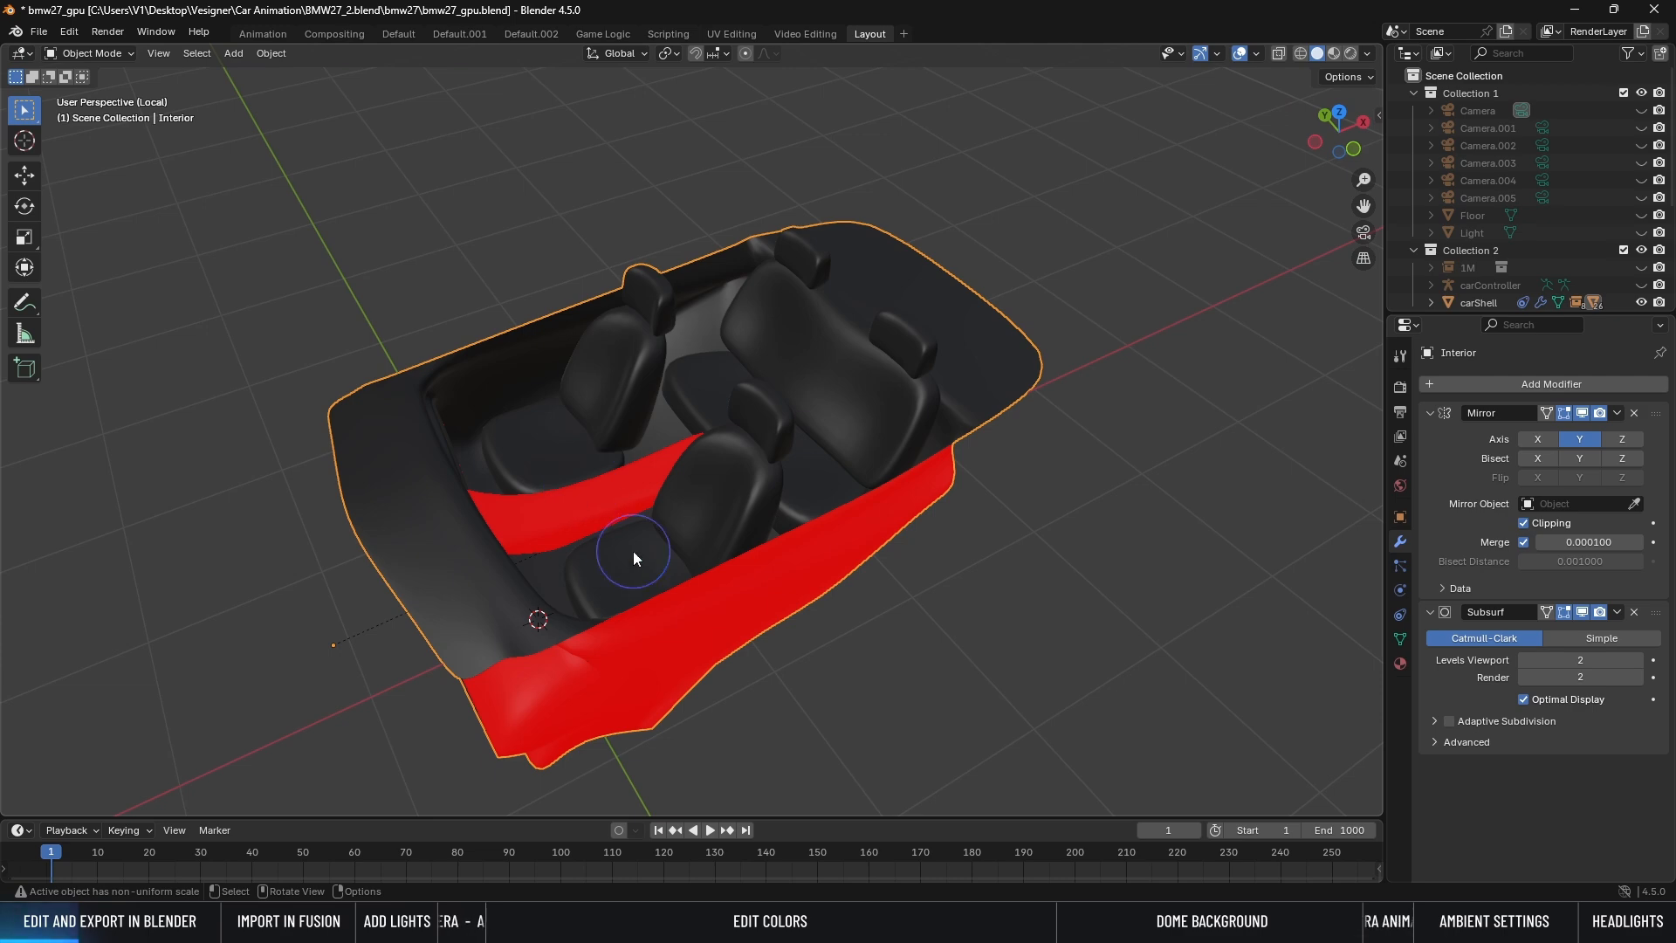
Step: Switch to DaVinci Resolve and inspect how the interior's console and outer side faces render in the Merge3D1 view
left_click(1068, 915)
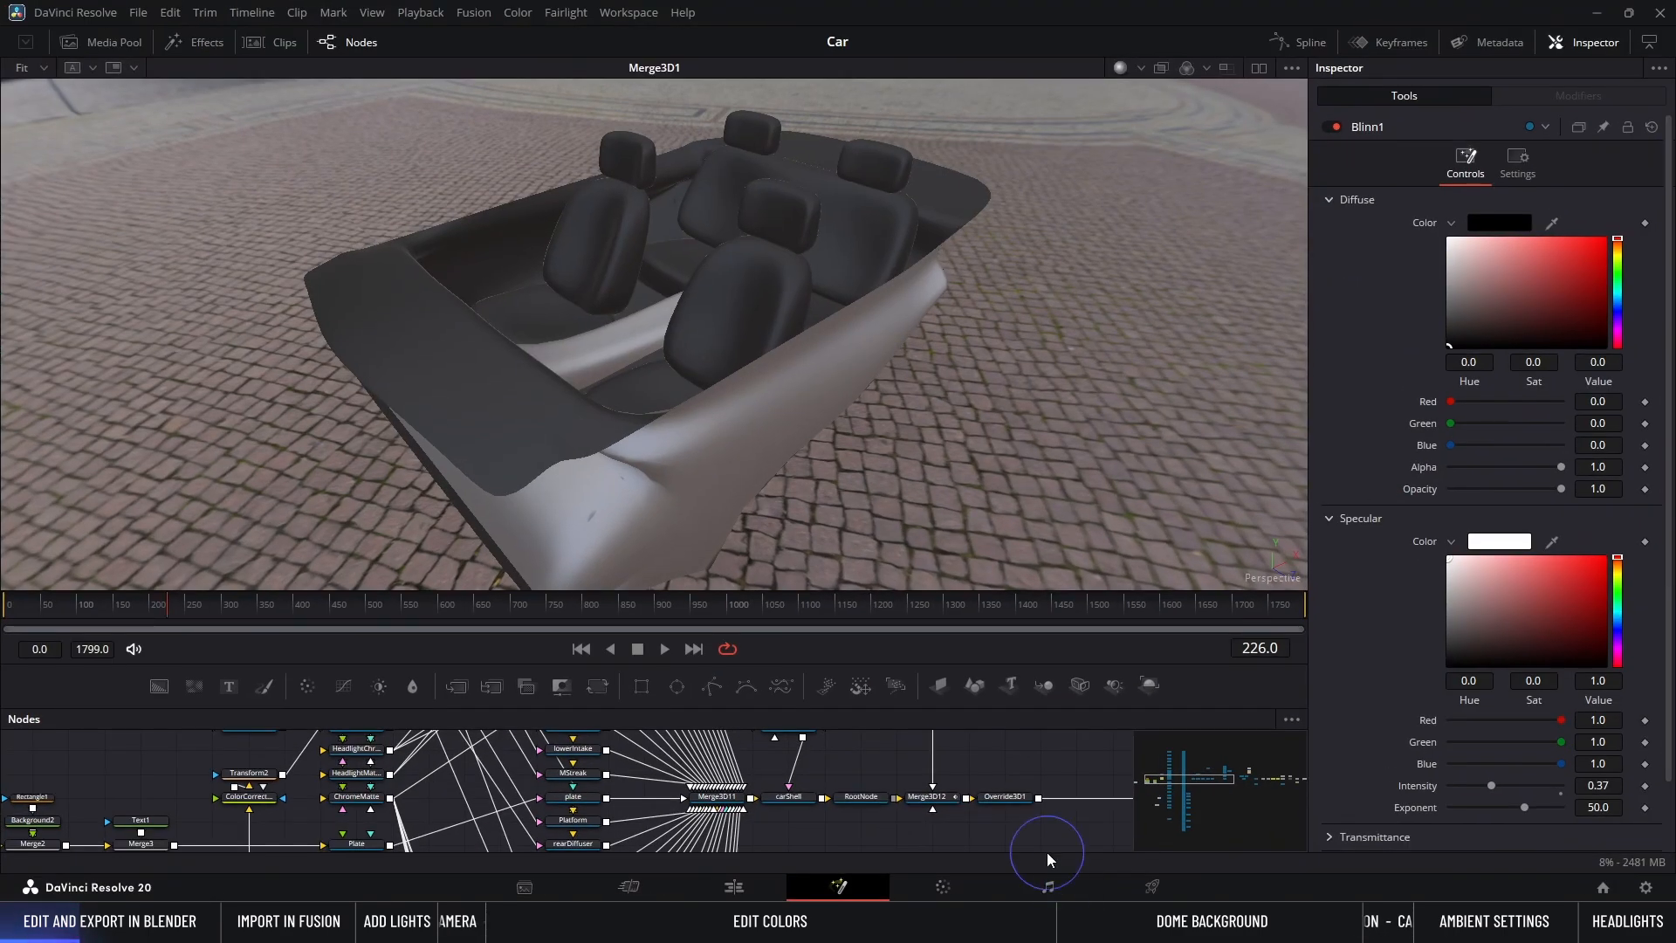
middle_click_drag(779, 310, 770, 348, "alt")
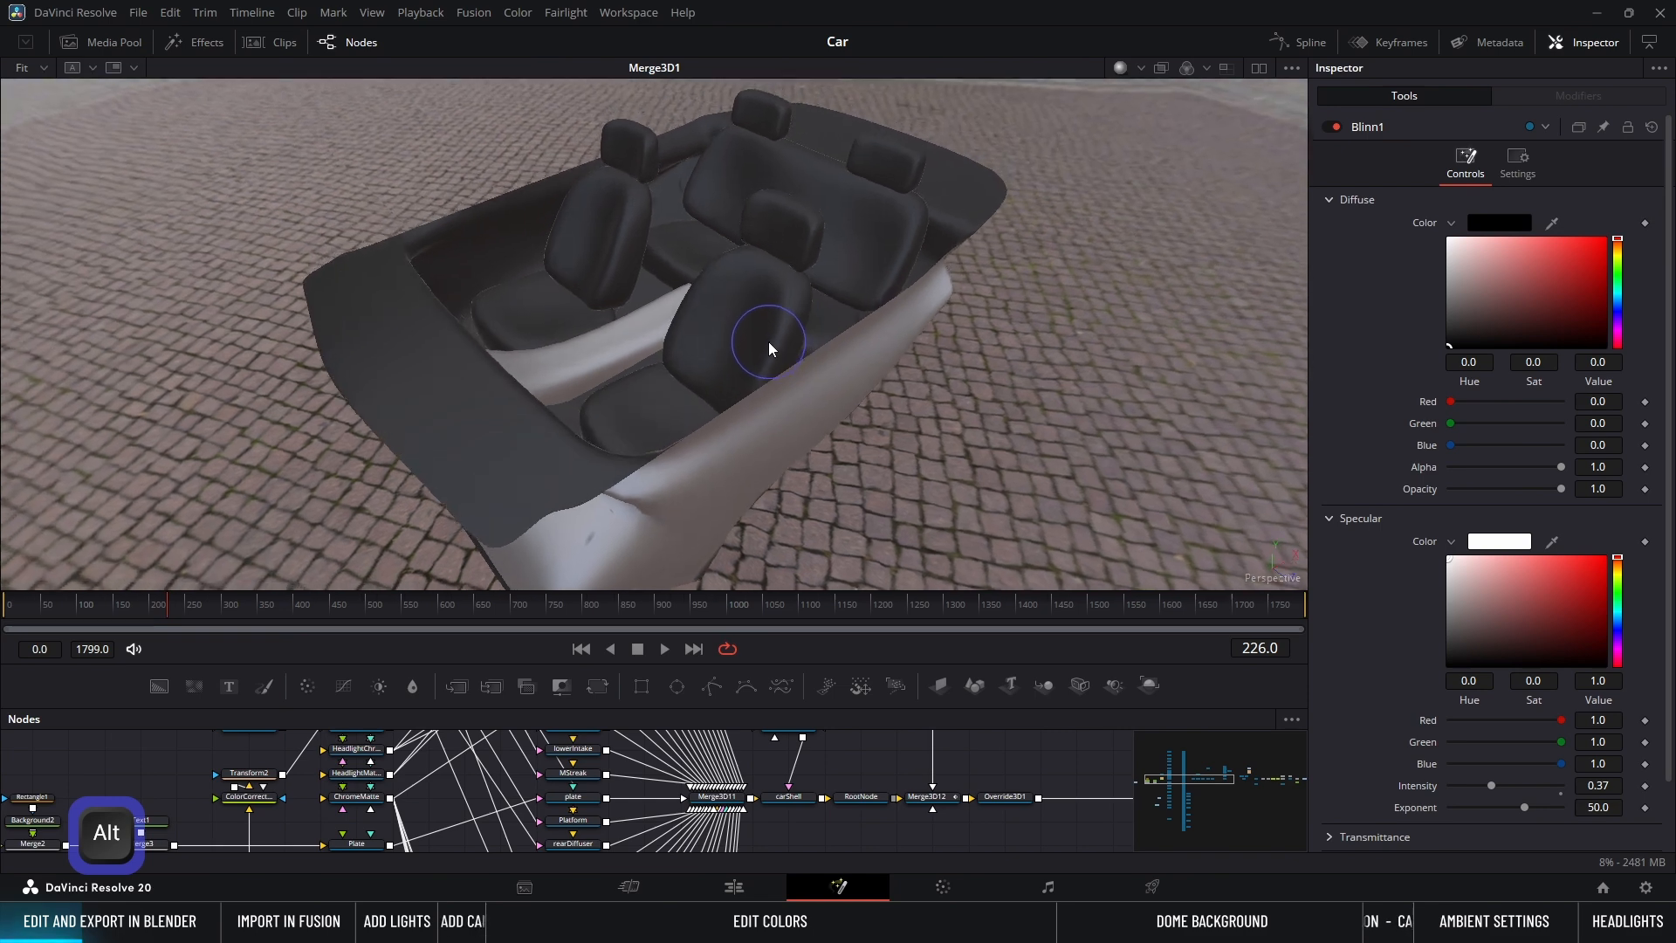
left_click_drag(1453, 324, 1393, 383)
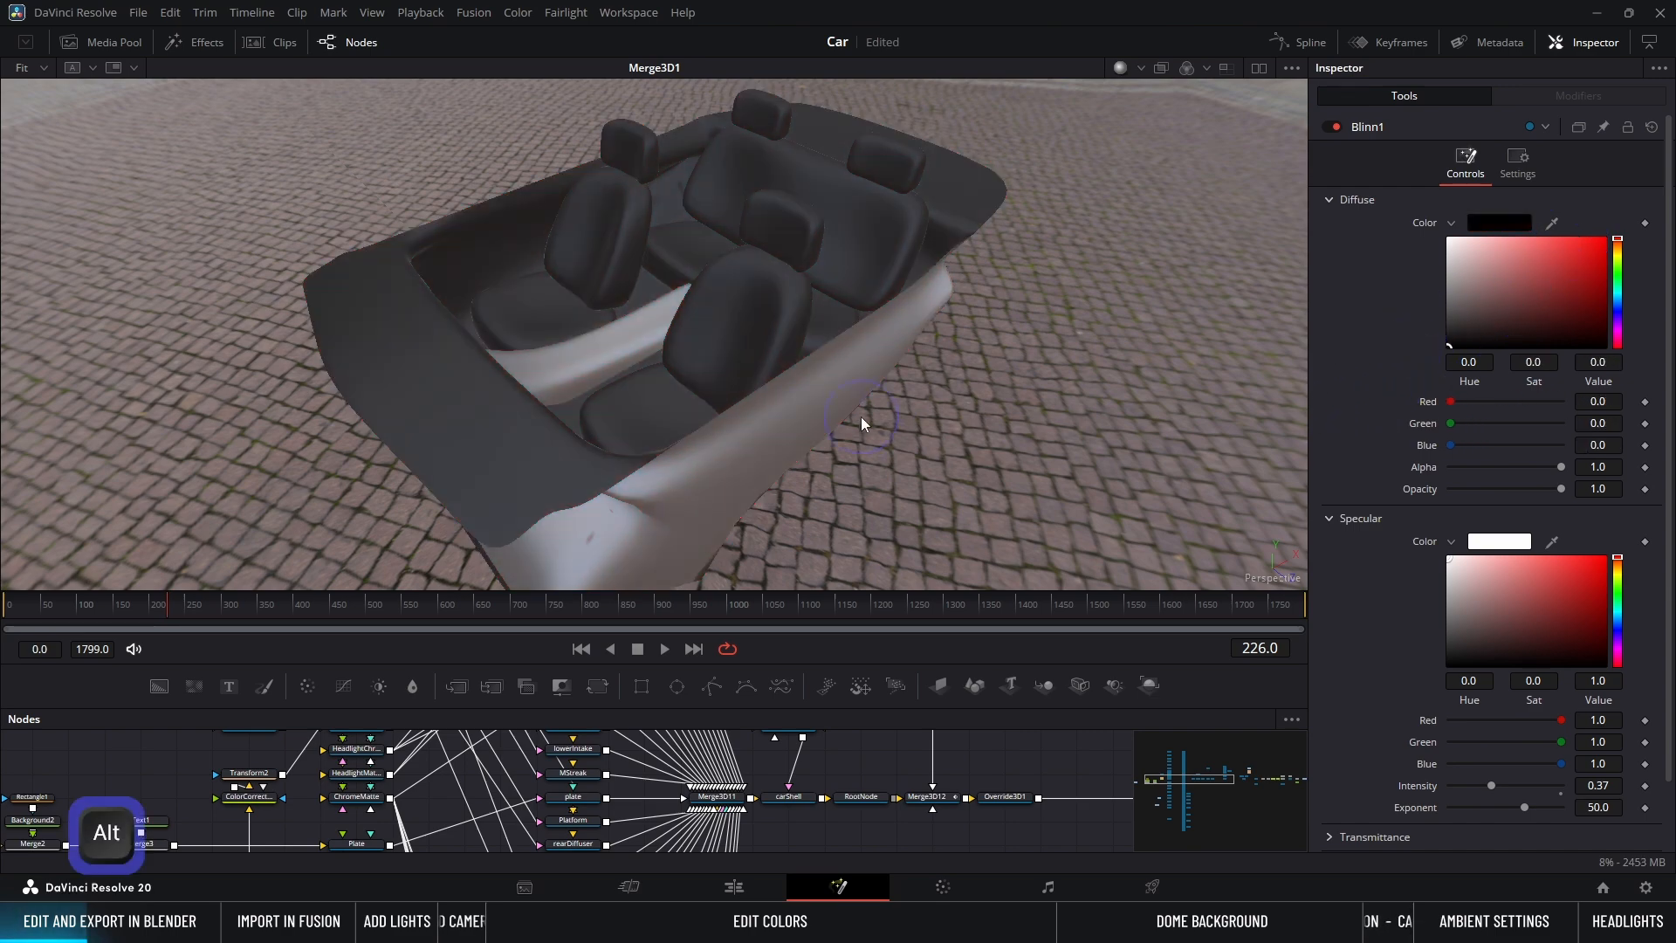
middle_click_drag(861, 416, 815, 411, "alt")
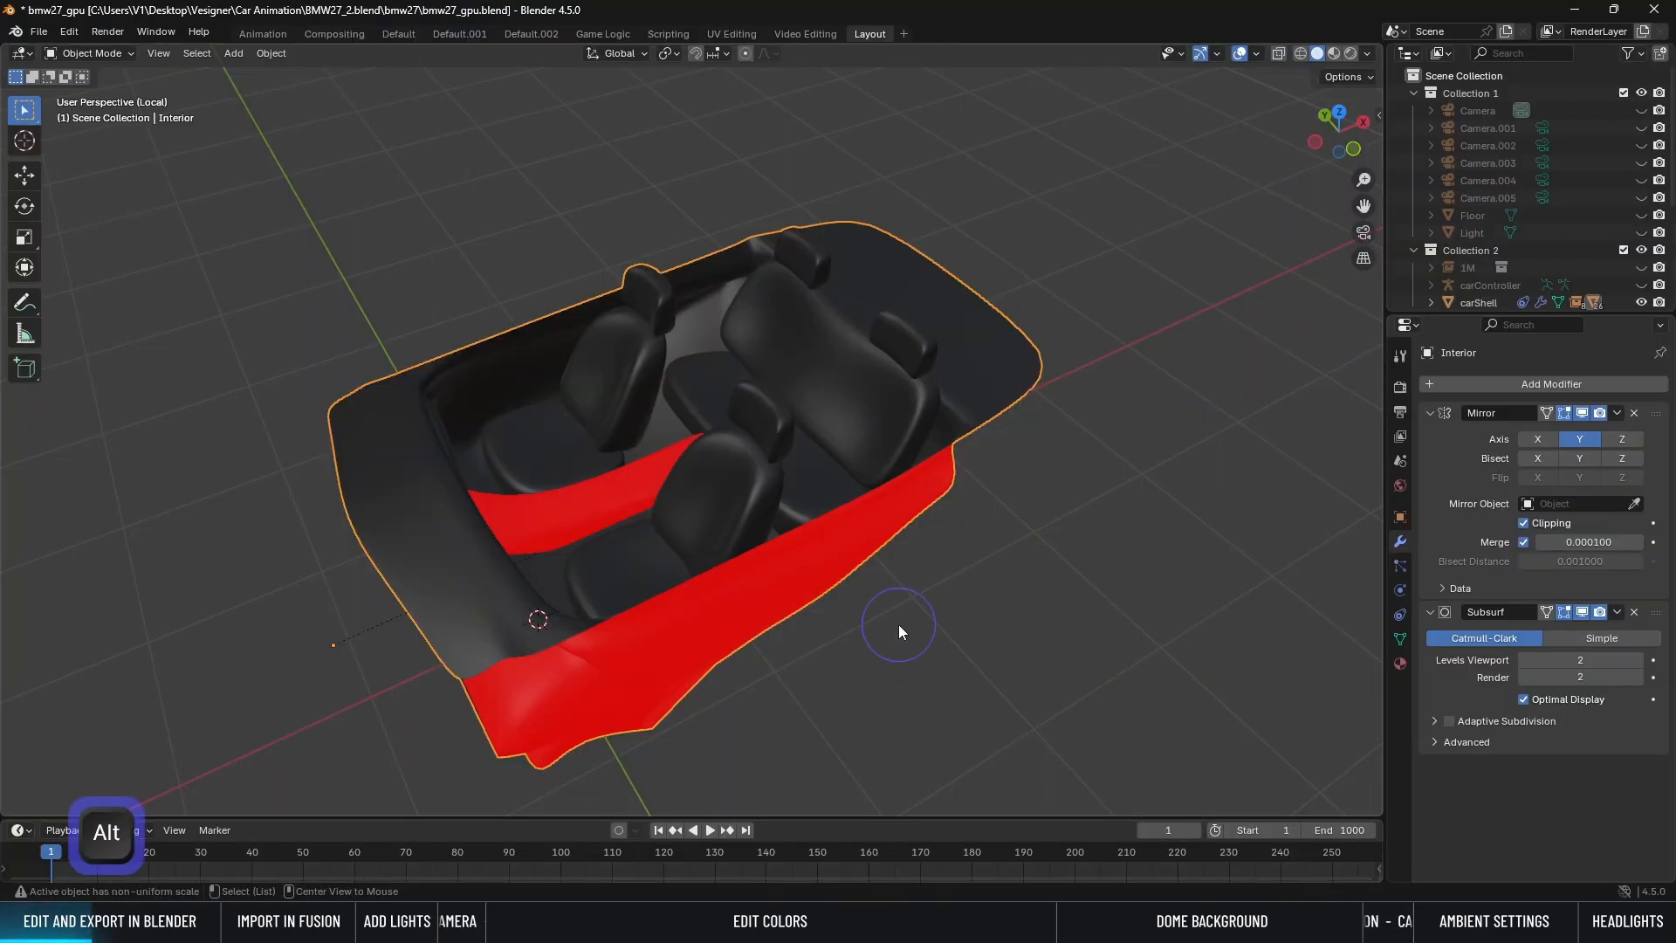
Step: In Blender, disable the viewport display of the Interior's Mirror and Subsurf modifiers
middle_click_drag(723, 551, 912, 567)
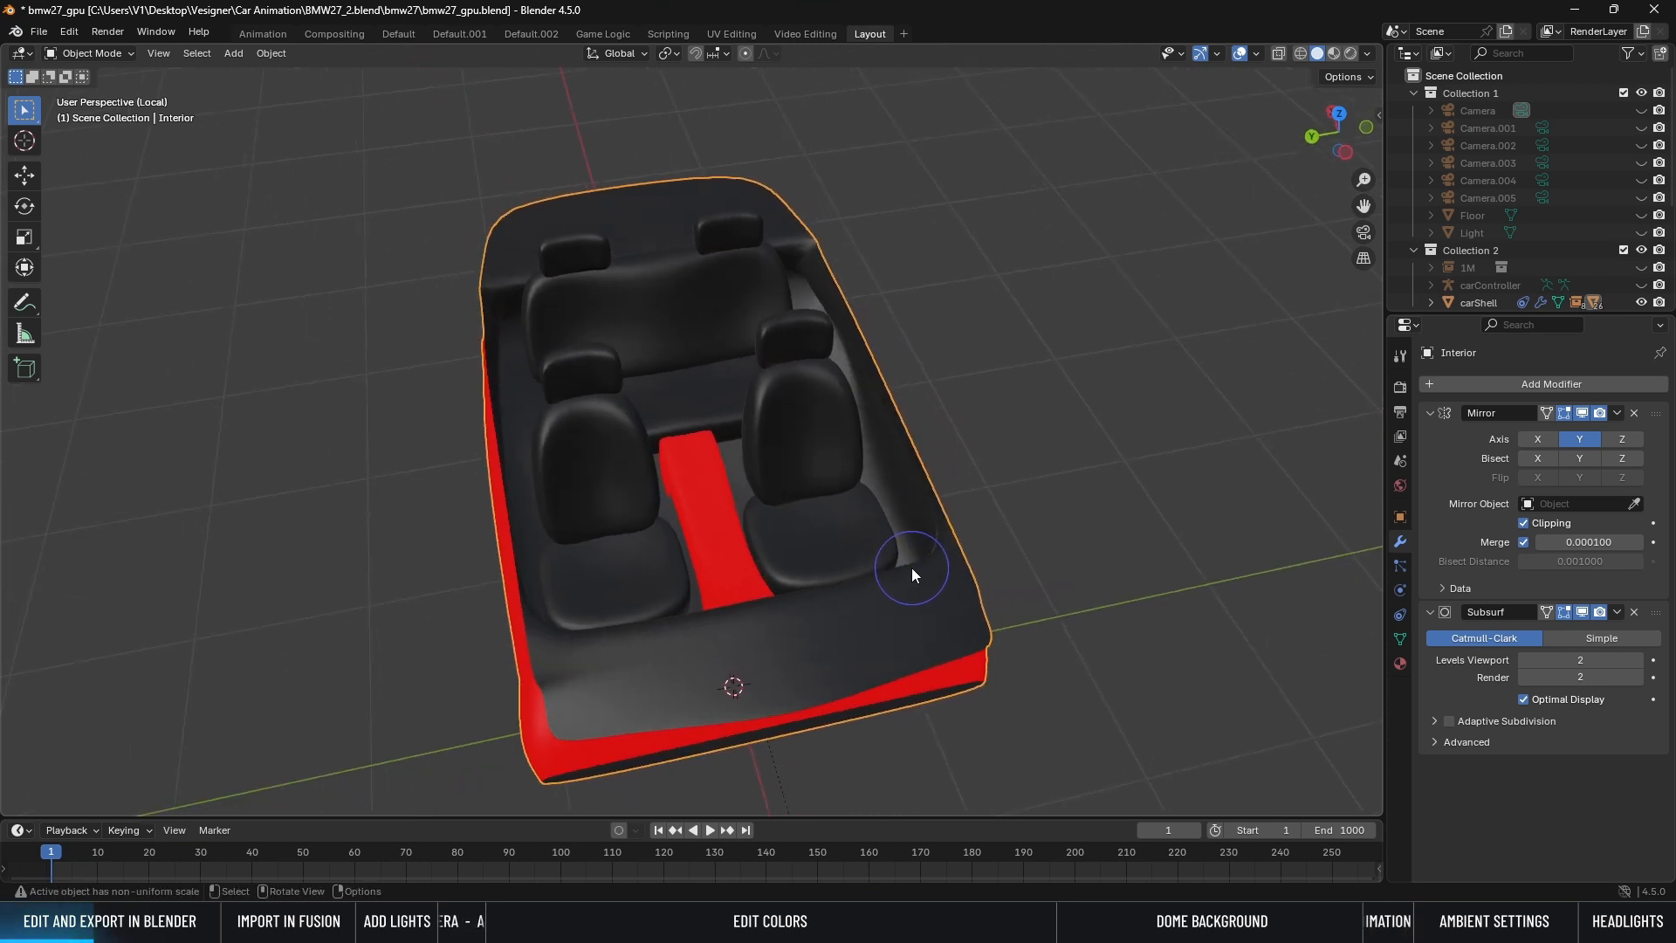
left_click(1583, 412)
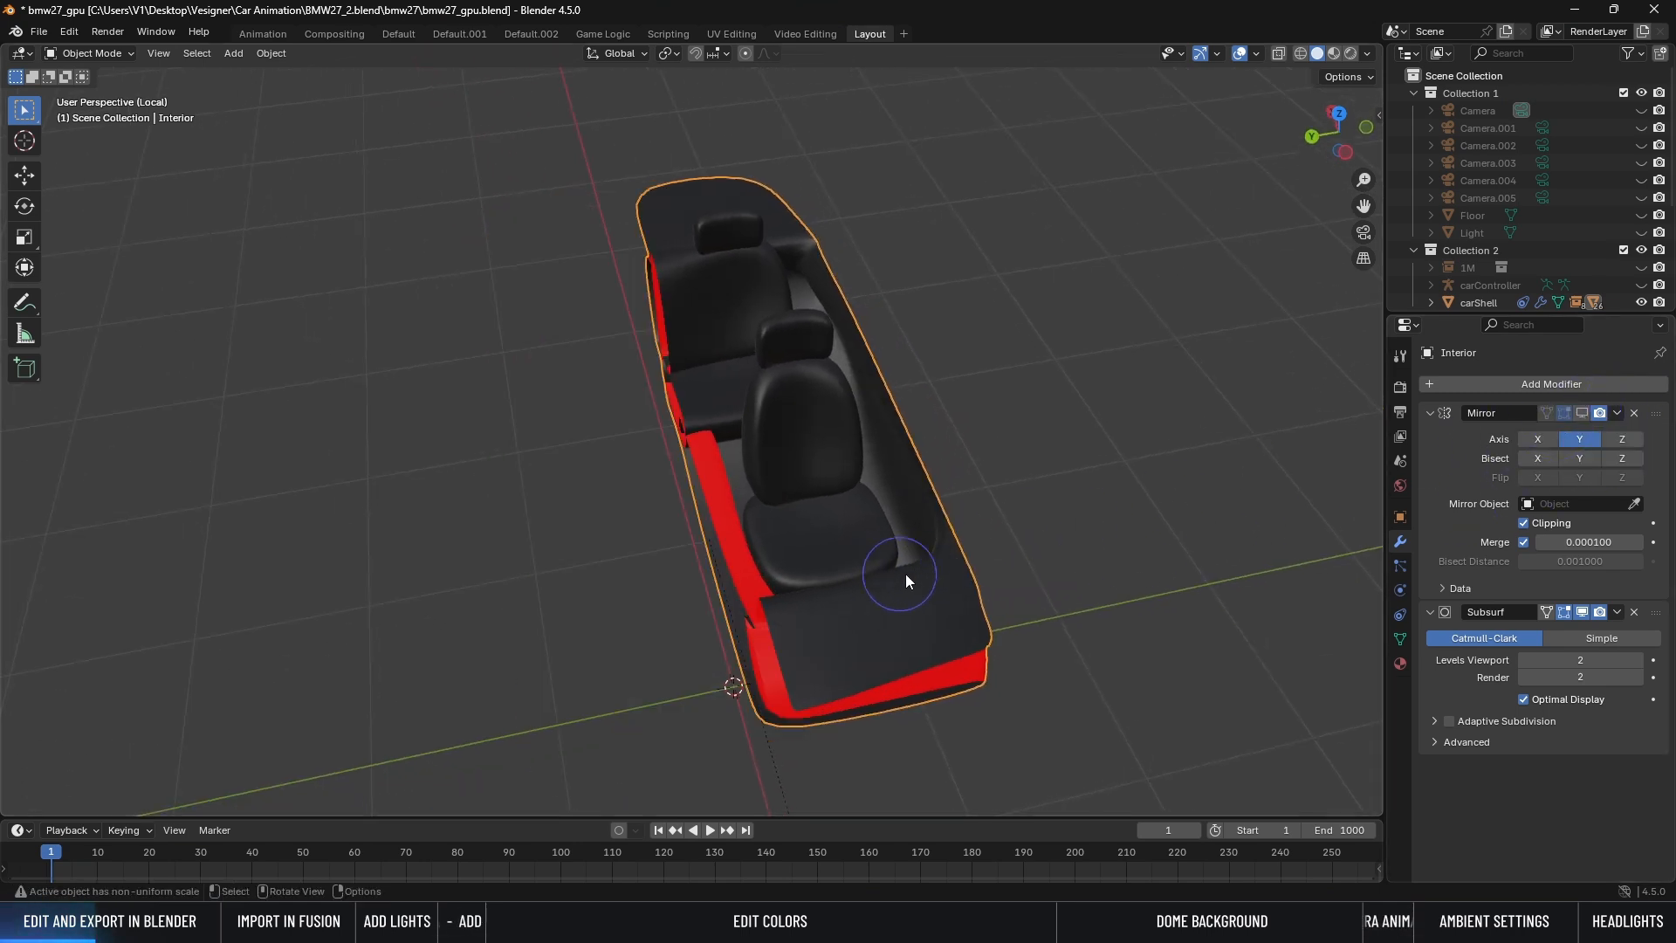
middle_click_drag(966, 618, 1207, 589)
scroll(1049, 532, "up", 6)
left_click(1582, 612)
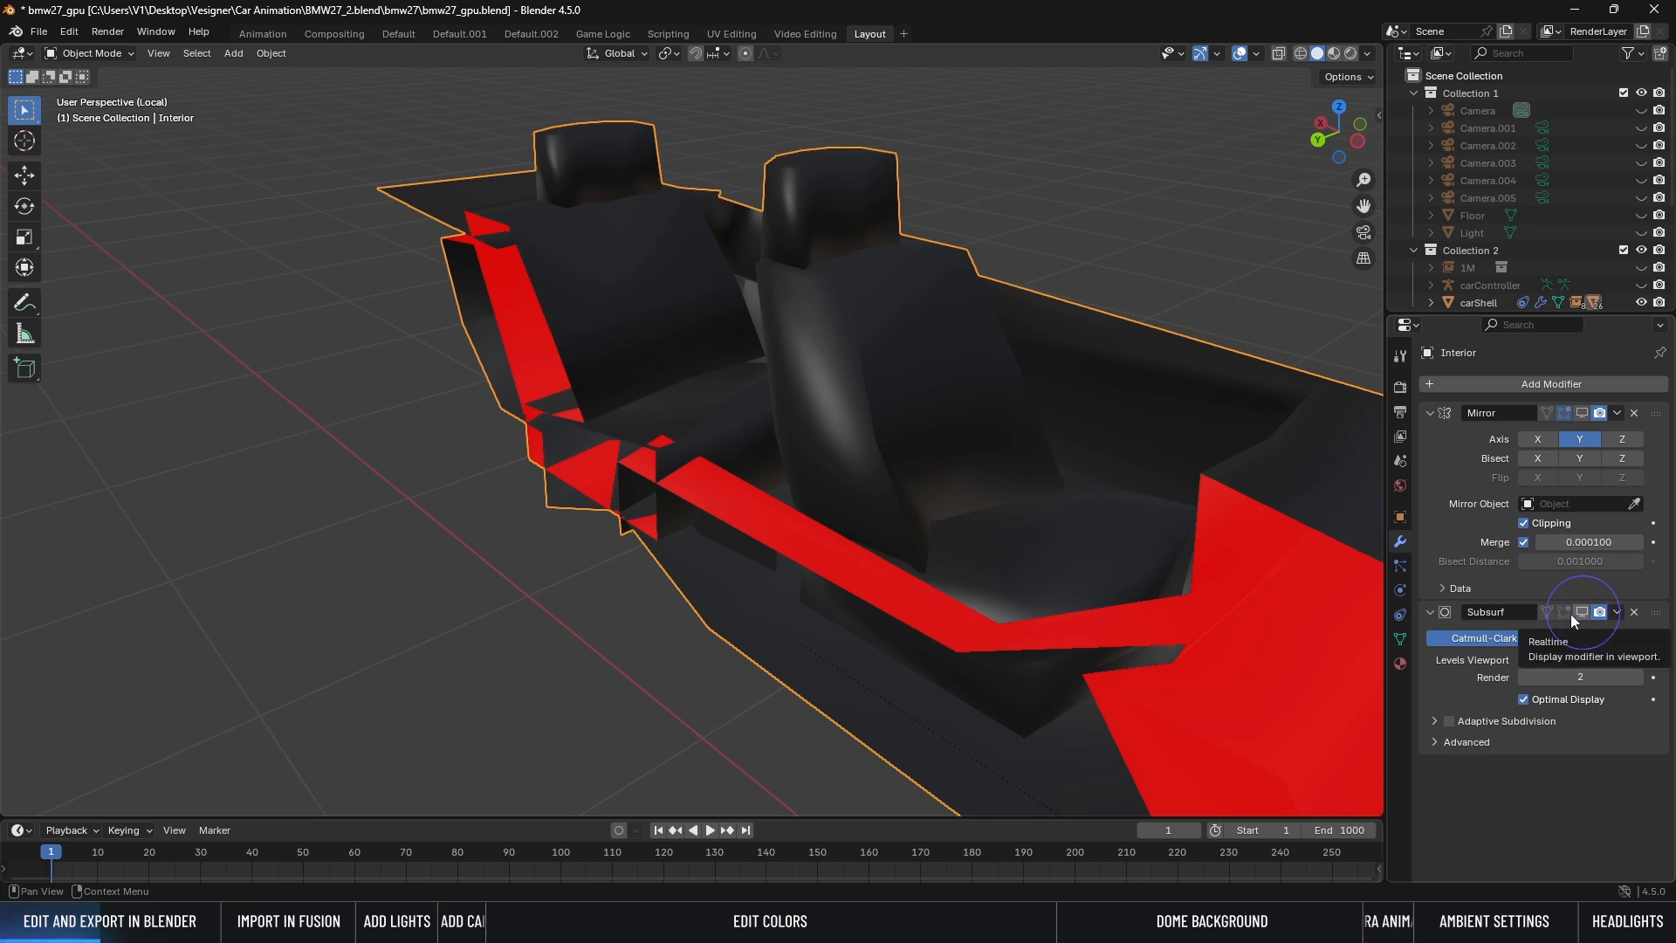
middle_click_drag(964, 564, 1138, 615)
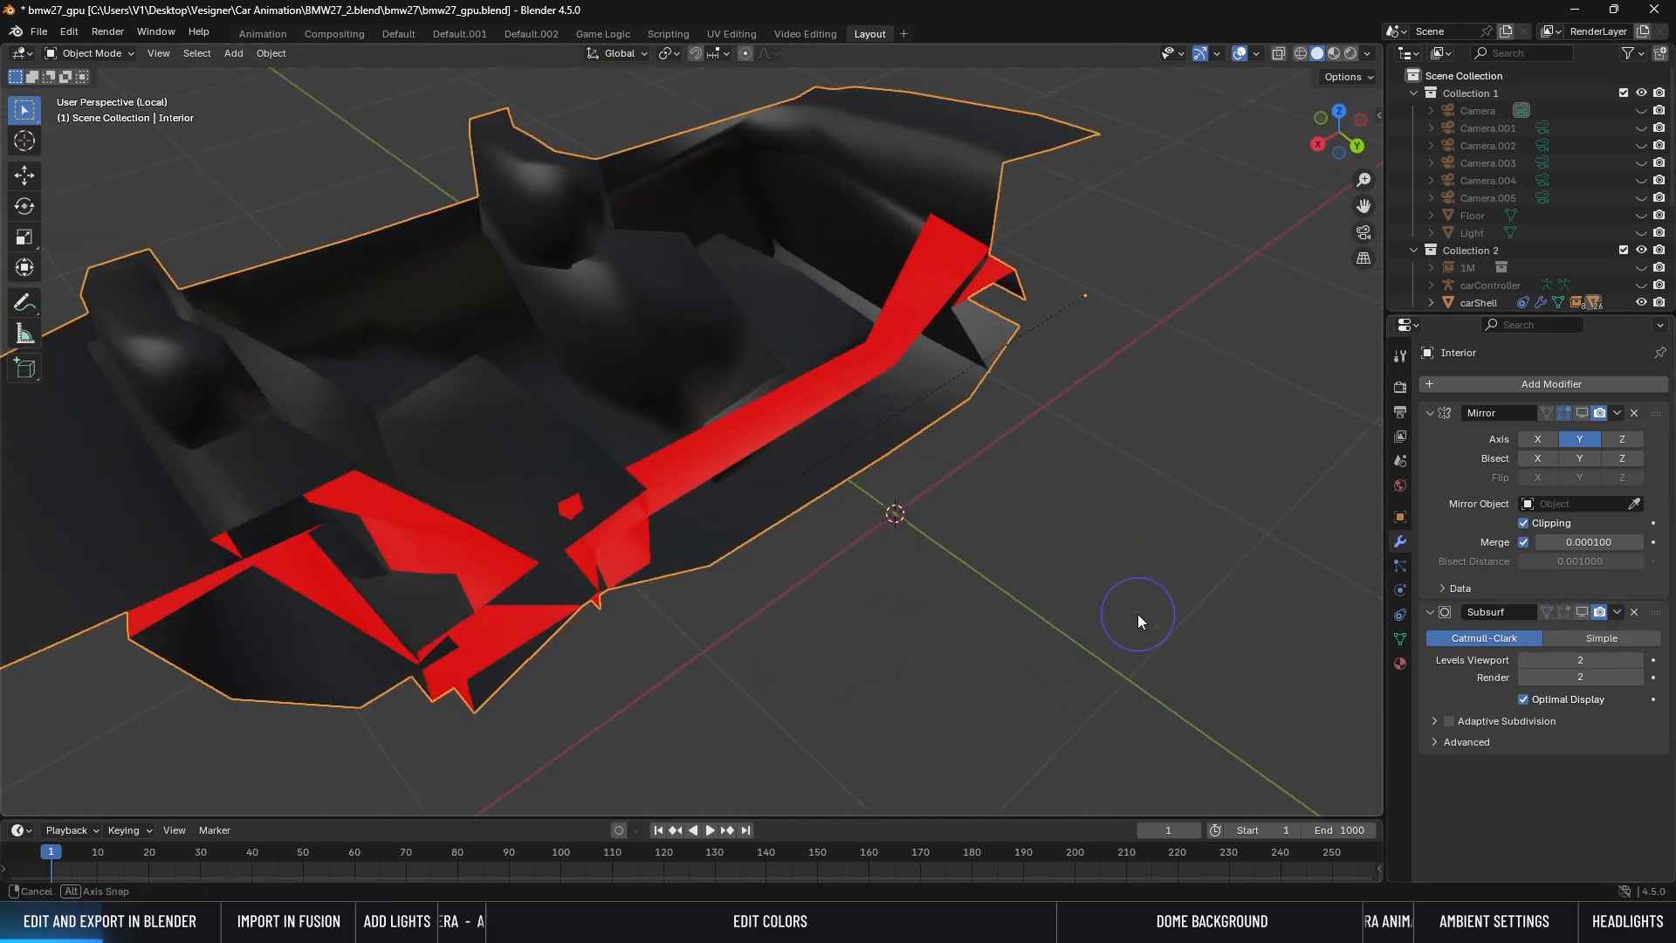
Step: In Edit Mode with face selection, select the long centre console face and grow the selection to the adjoining reversed console faces
key("Tab")
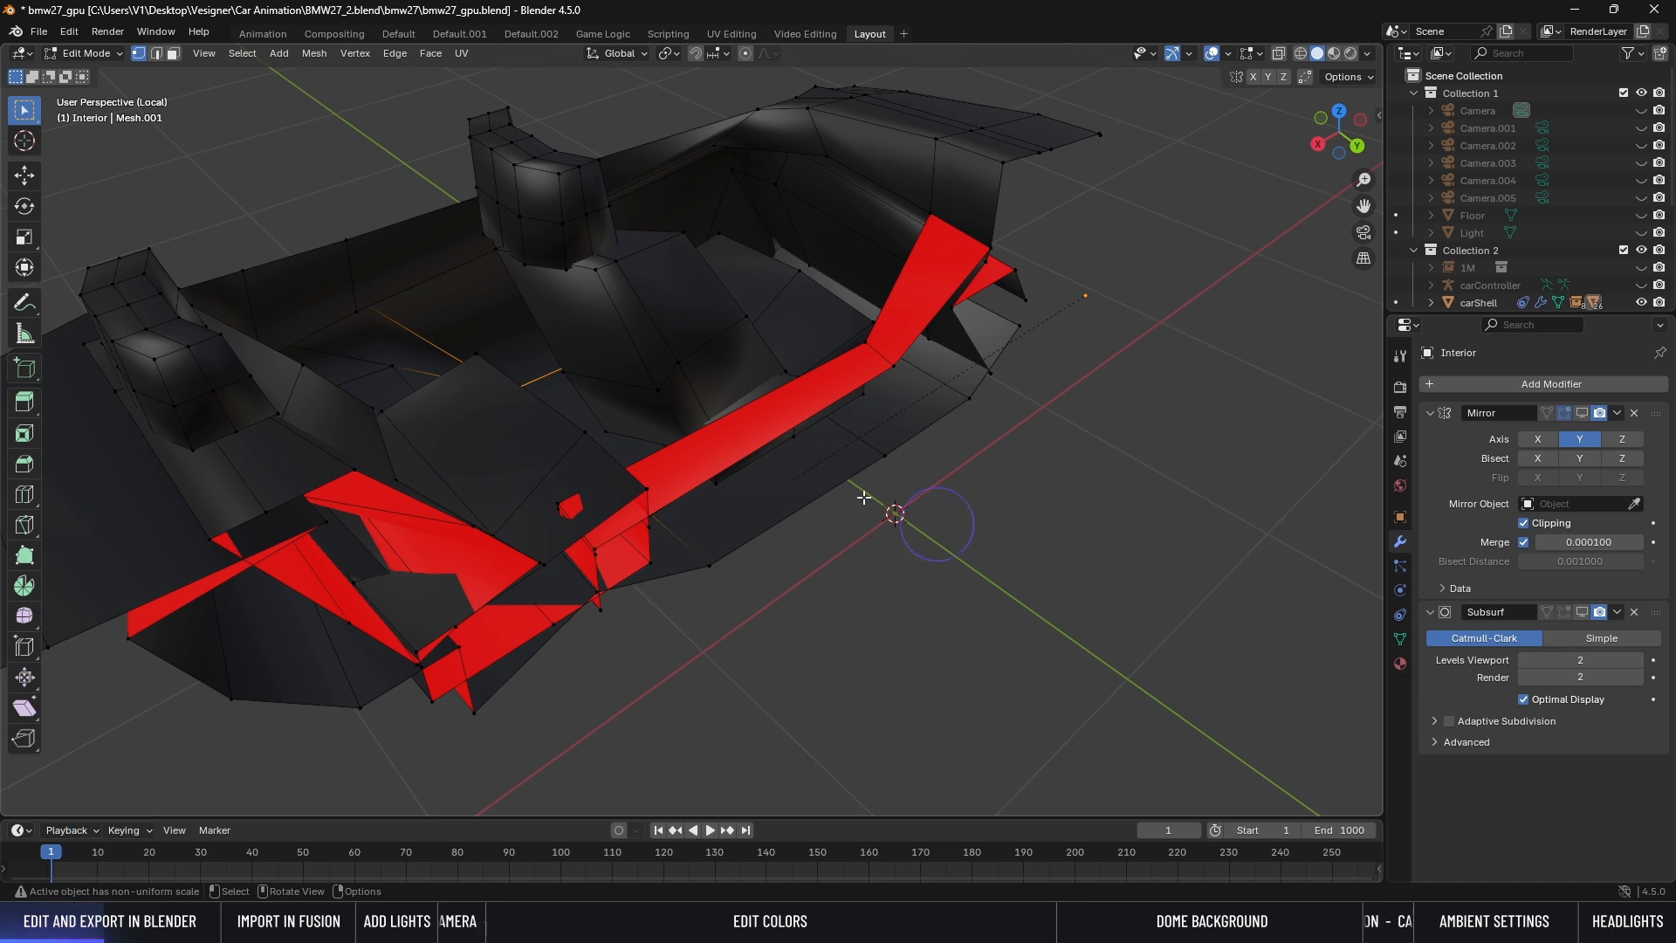
left_click(174, 55)
middle_click_drag(976, 510, 978, 544)
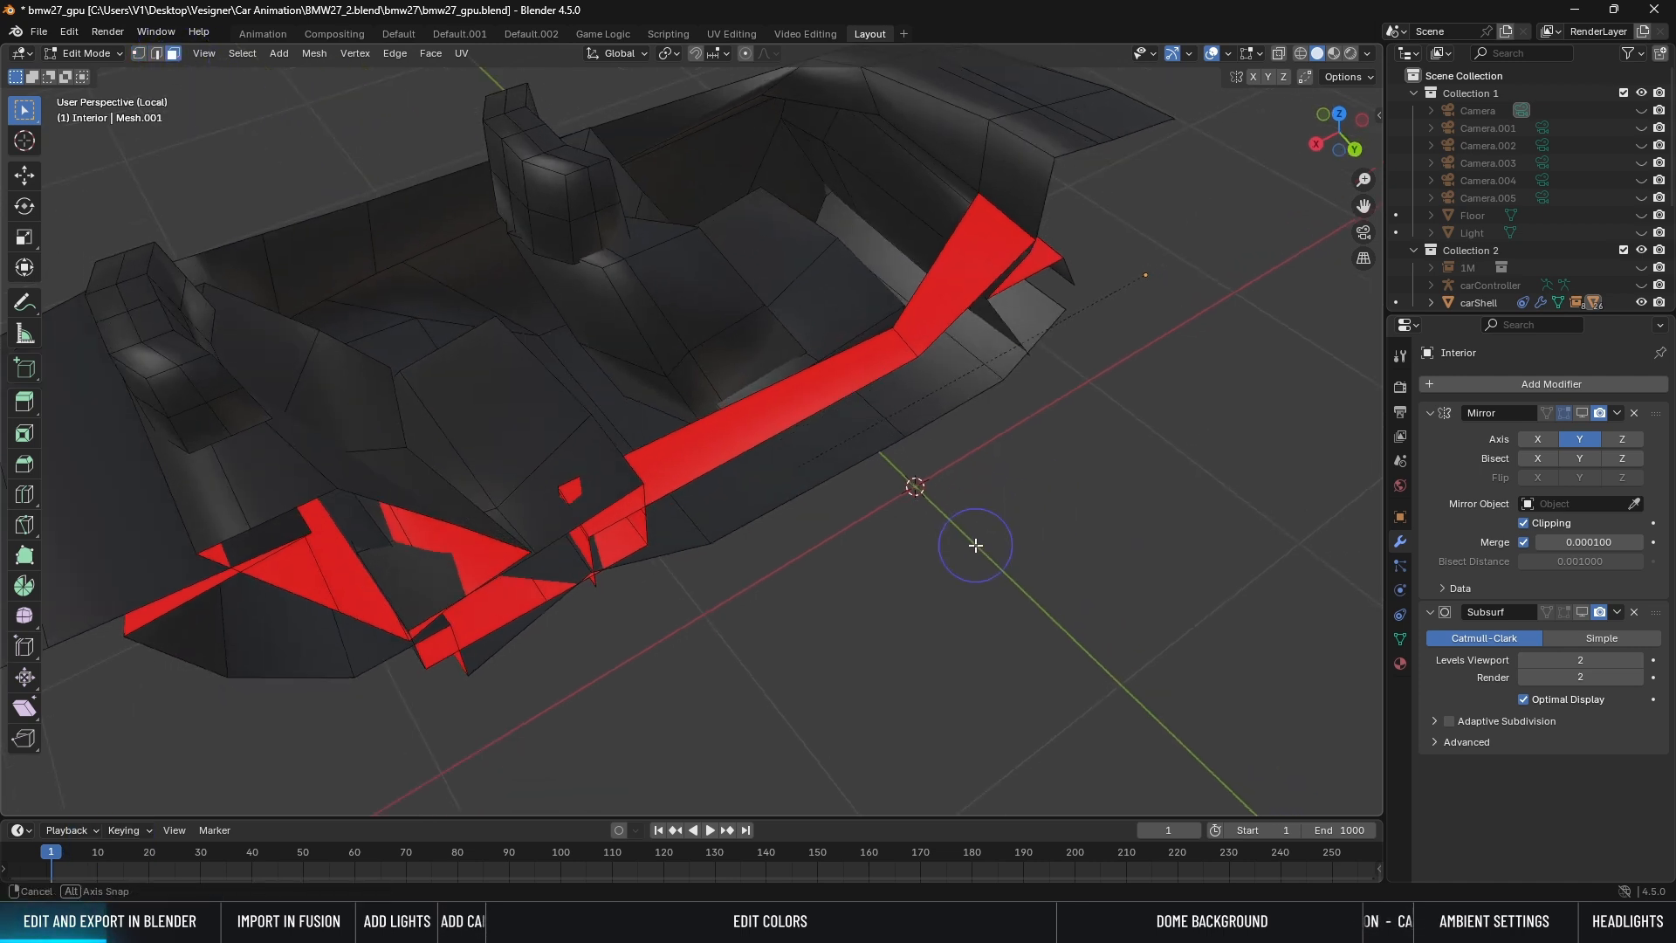
left_click(967, 280)
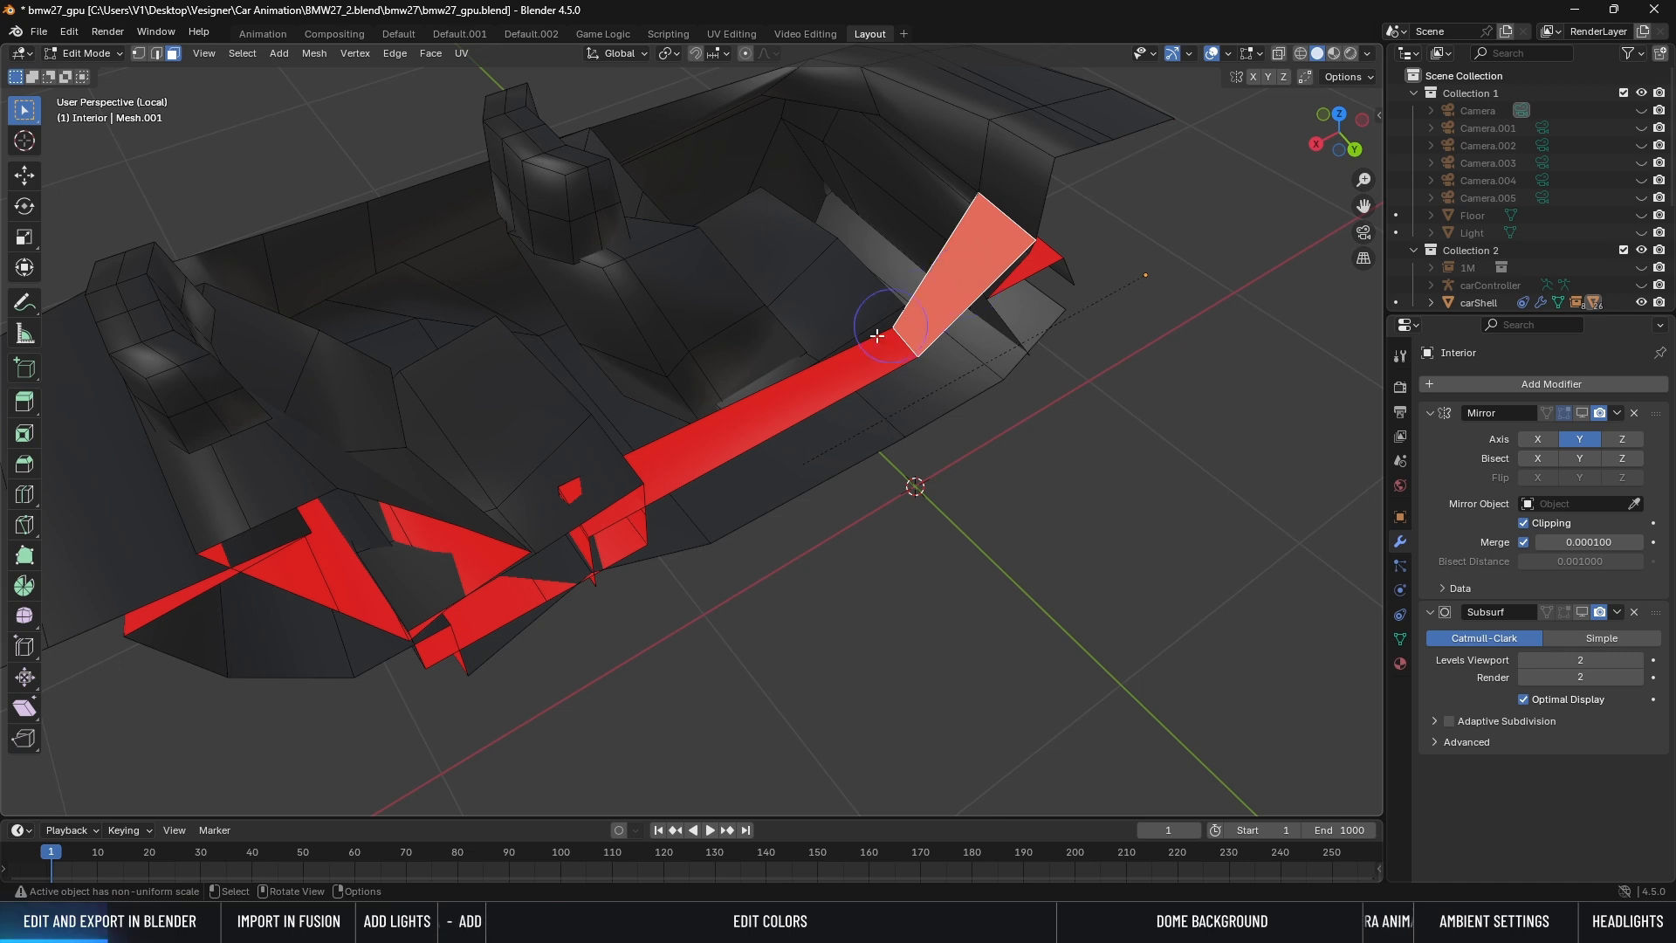
left_click(779, 405)
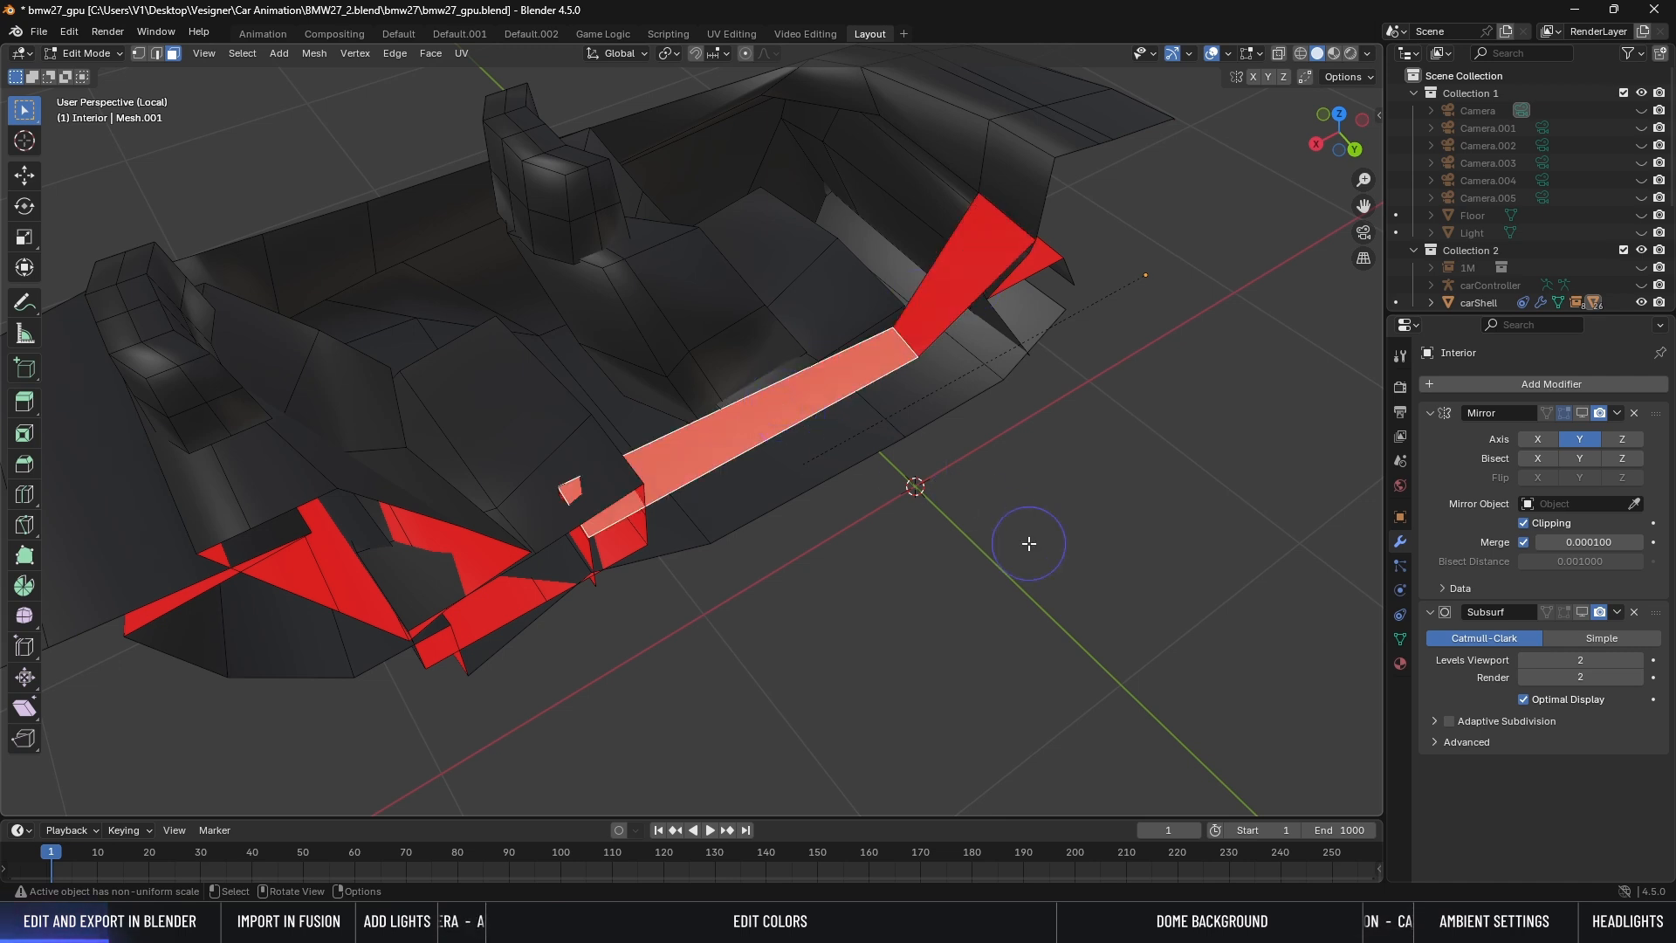
key("ctrl")
key("ctrl+KP_Add")
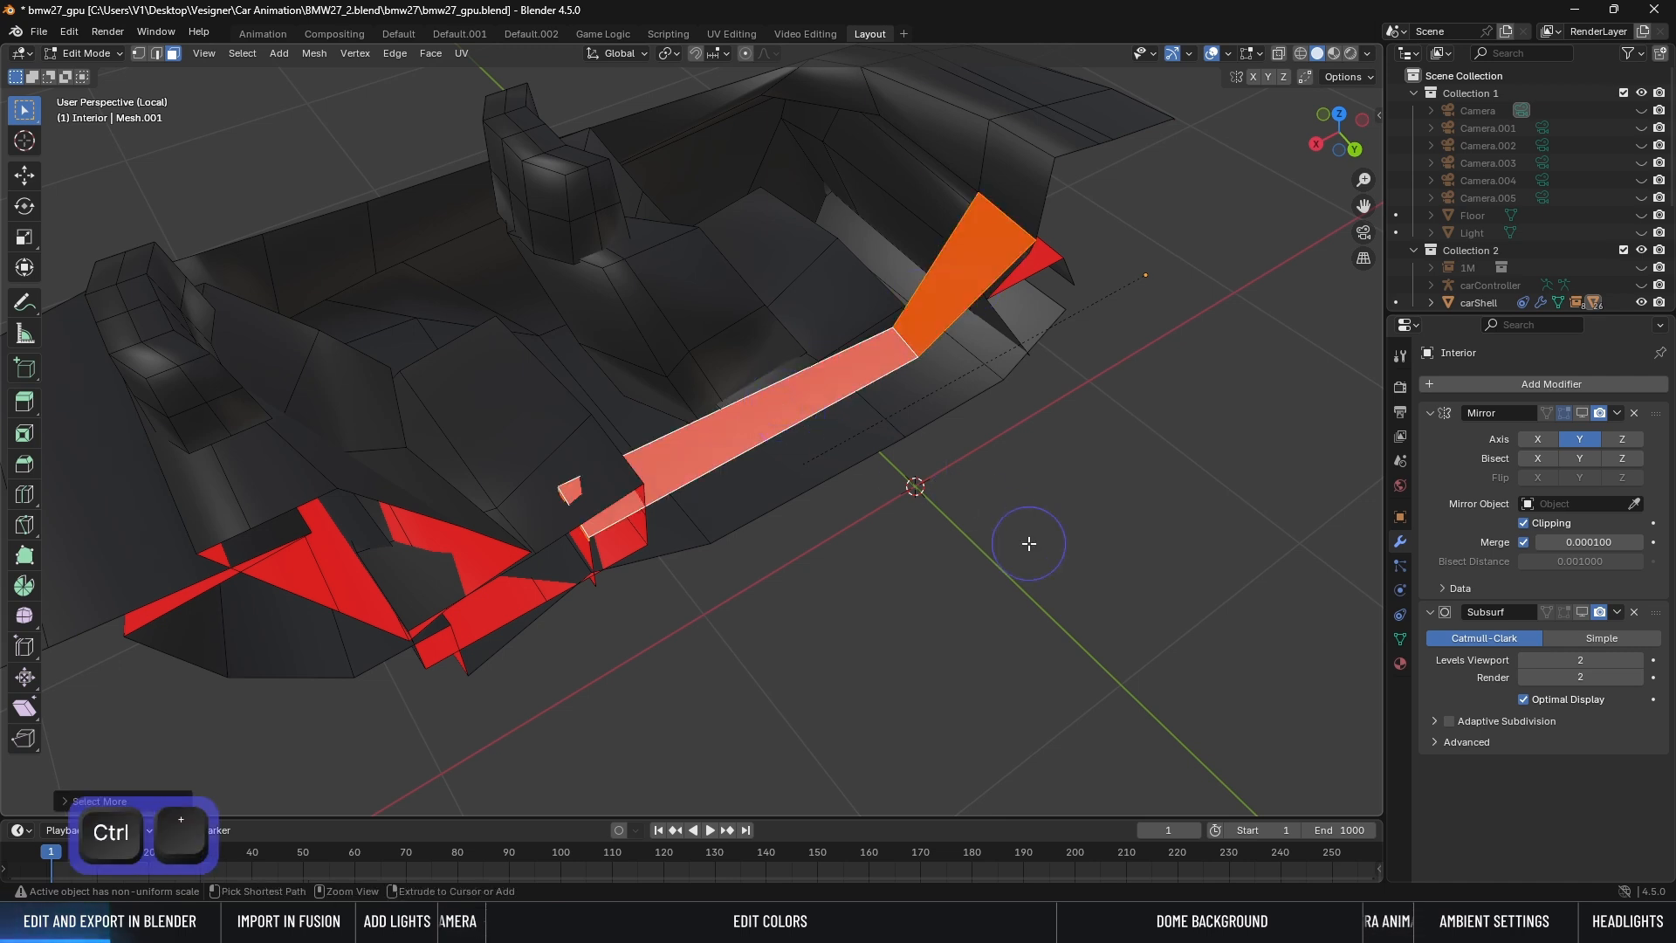
key("ctrl+KP_Add")
key("ctrl+KP_Add")
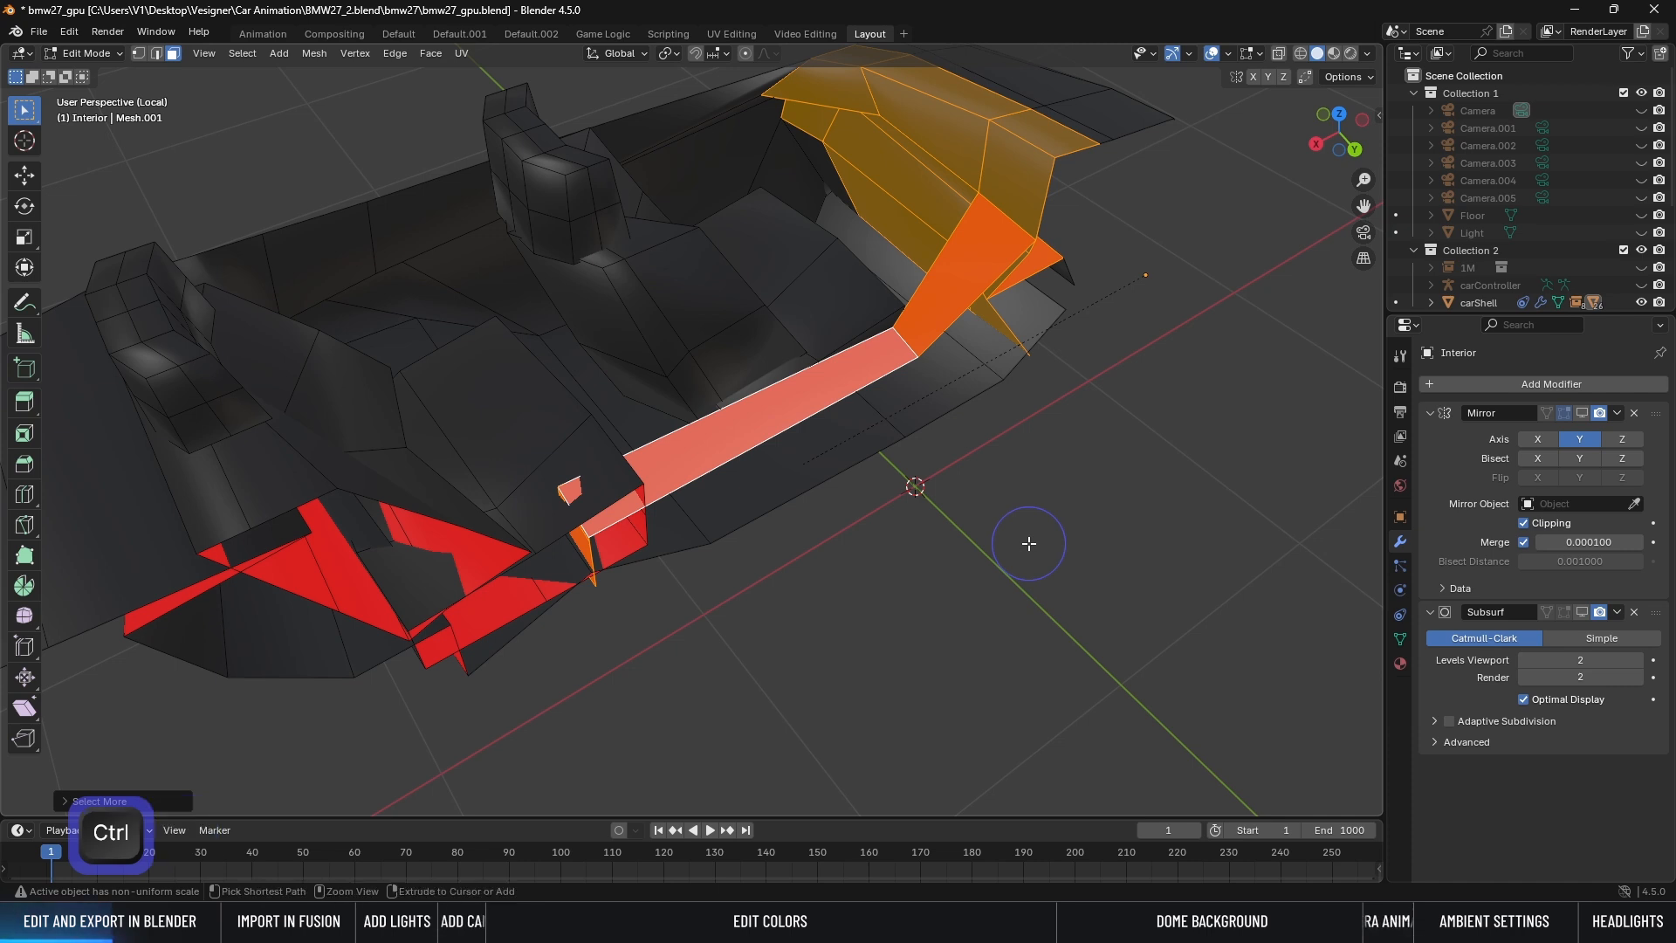
key("ctrl+KP_Subtract")
key("ctrl+KP_Subtract")
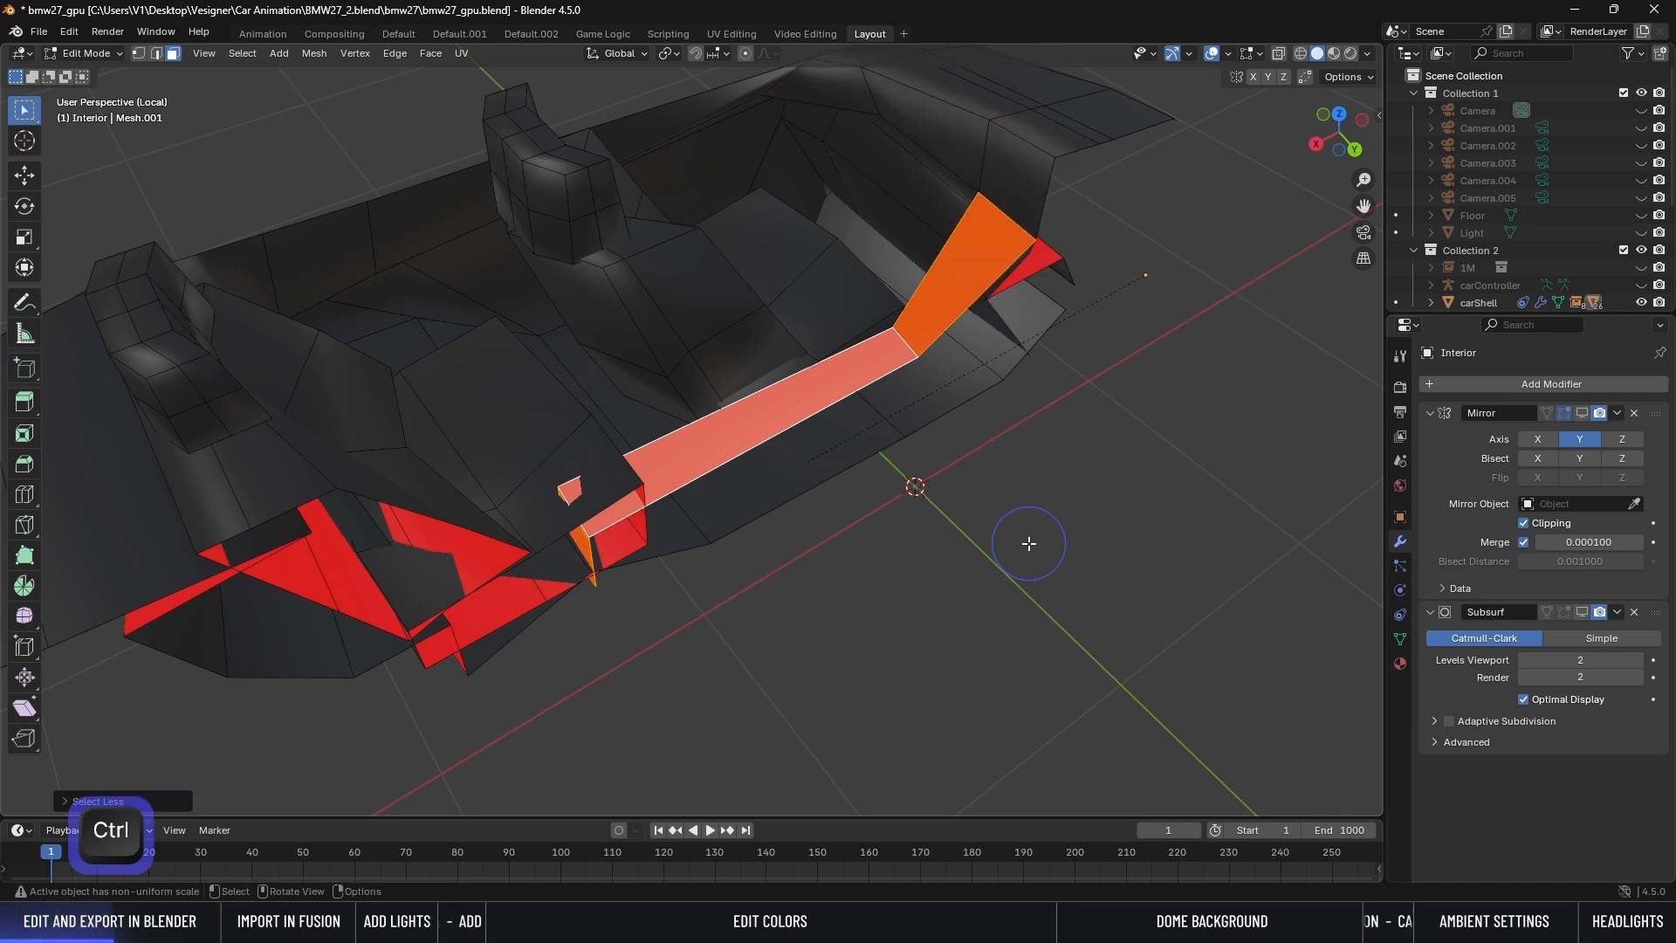
Step: Add the remaining red face along the lower side of the console's front section to the selection
middle_click_drag(1030, 543, 1214, 264)
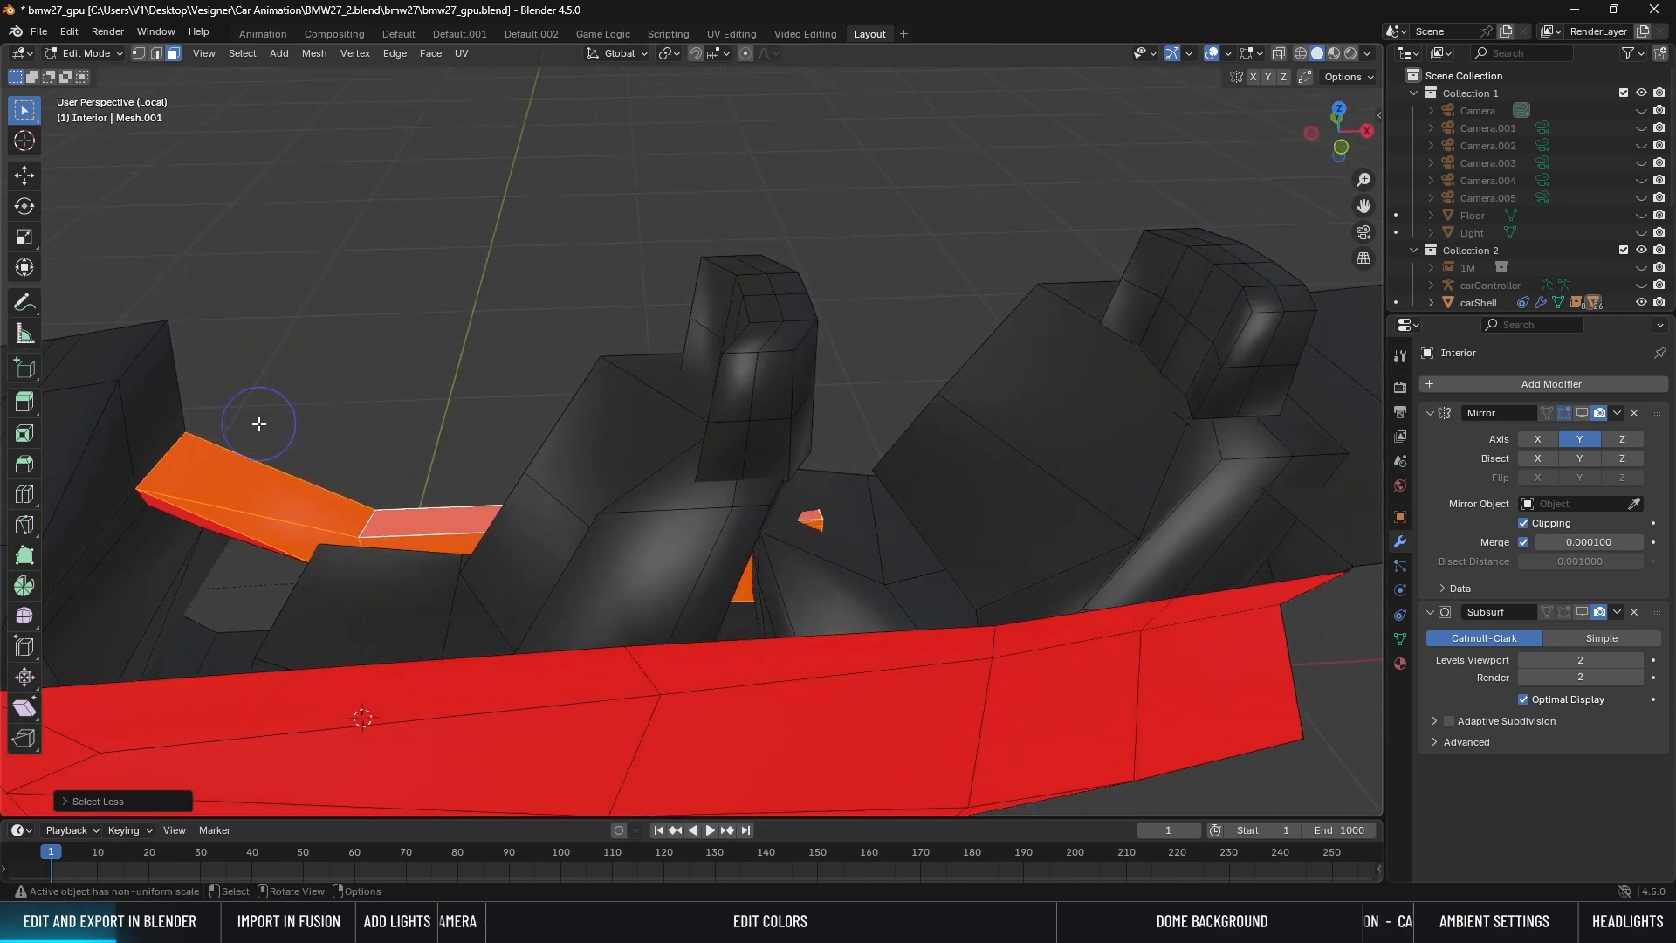
middle_click_drag(257, 428, 547, 367, "shift")
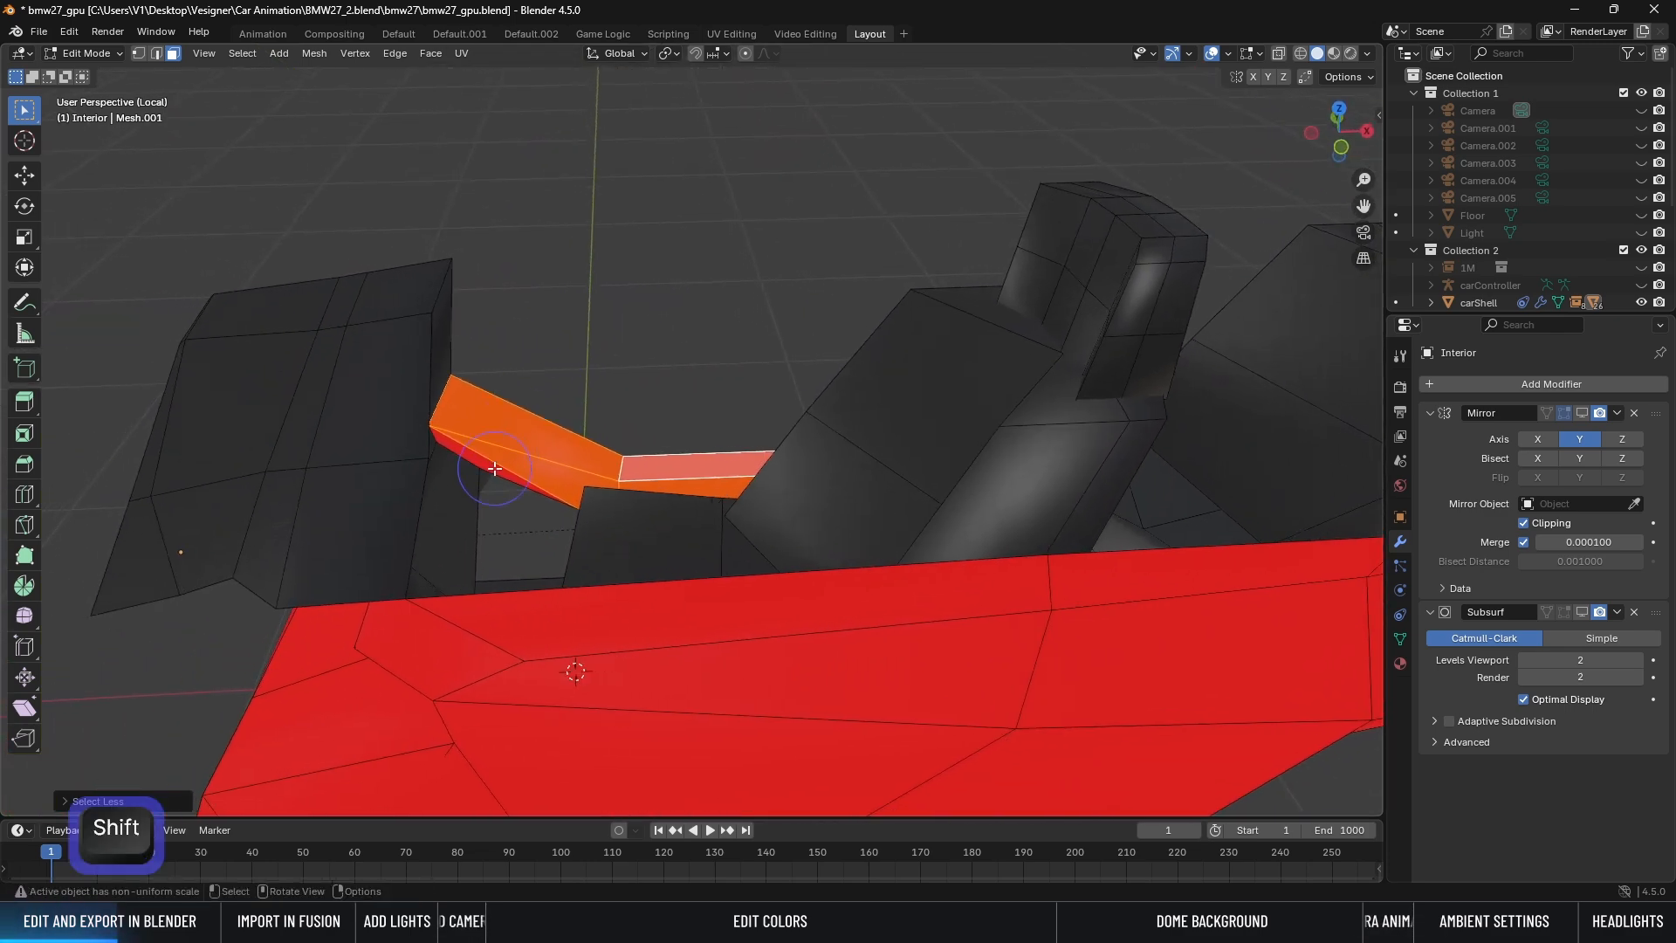
scroll(495, 469, "down", 2, "ctrl")
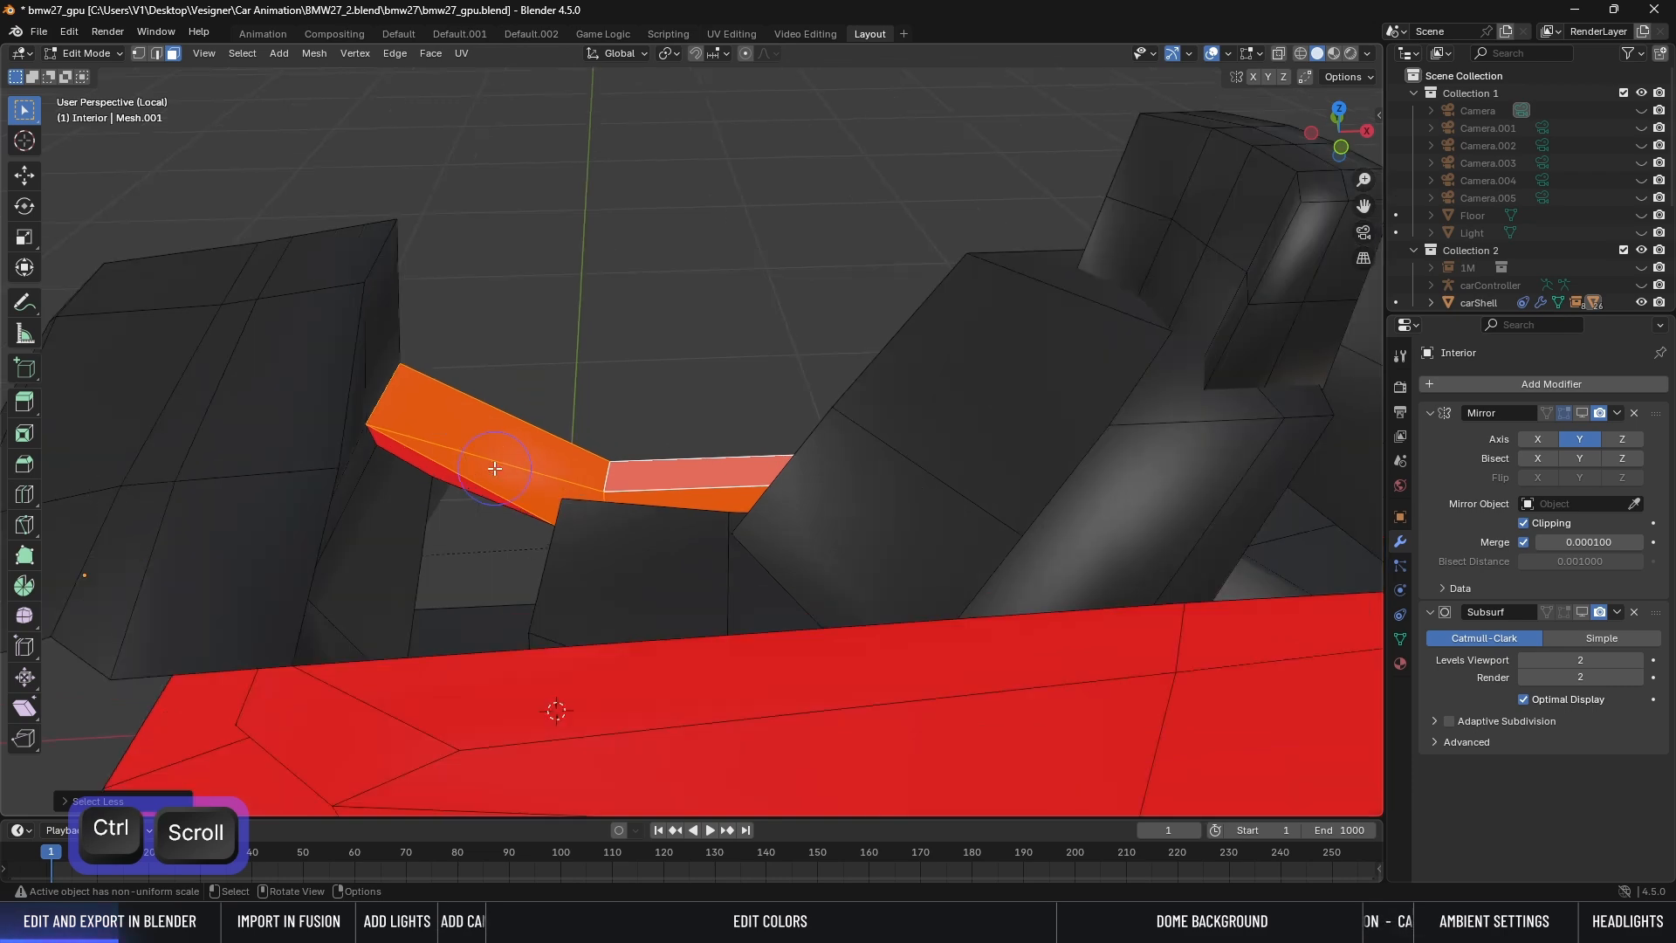
scroll(495, 468, "up", 2)
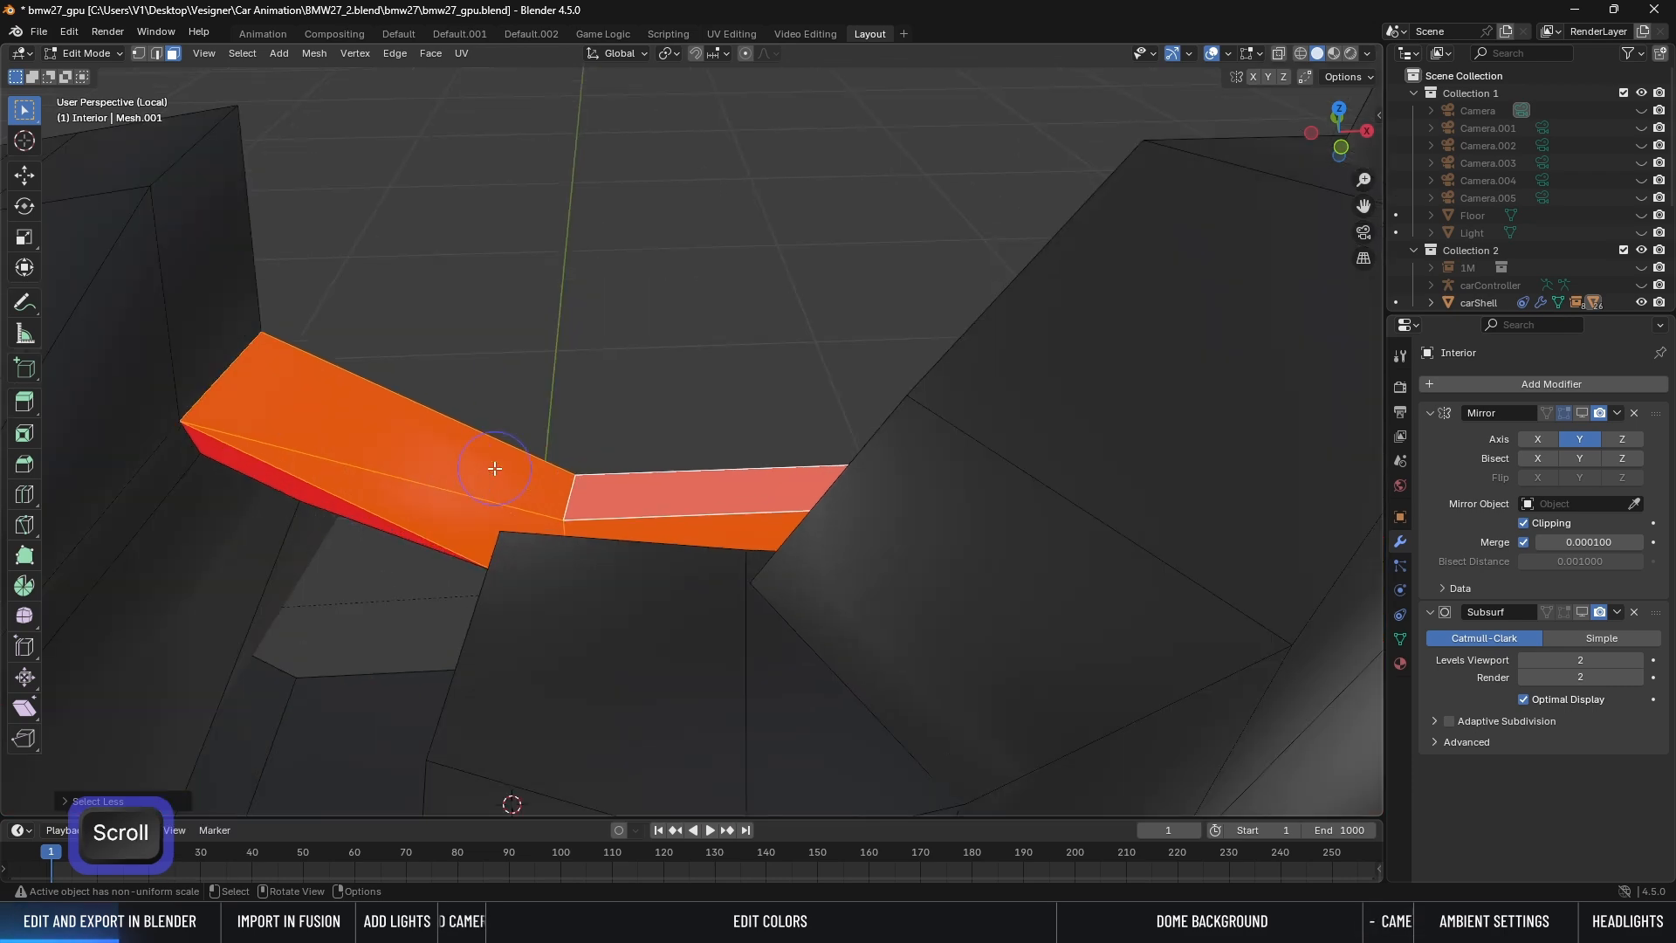
key("shift")
left_click(263, 474, "shift")
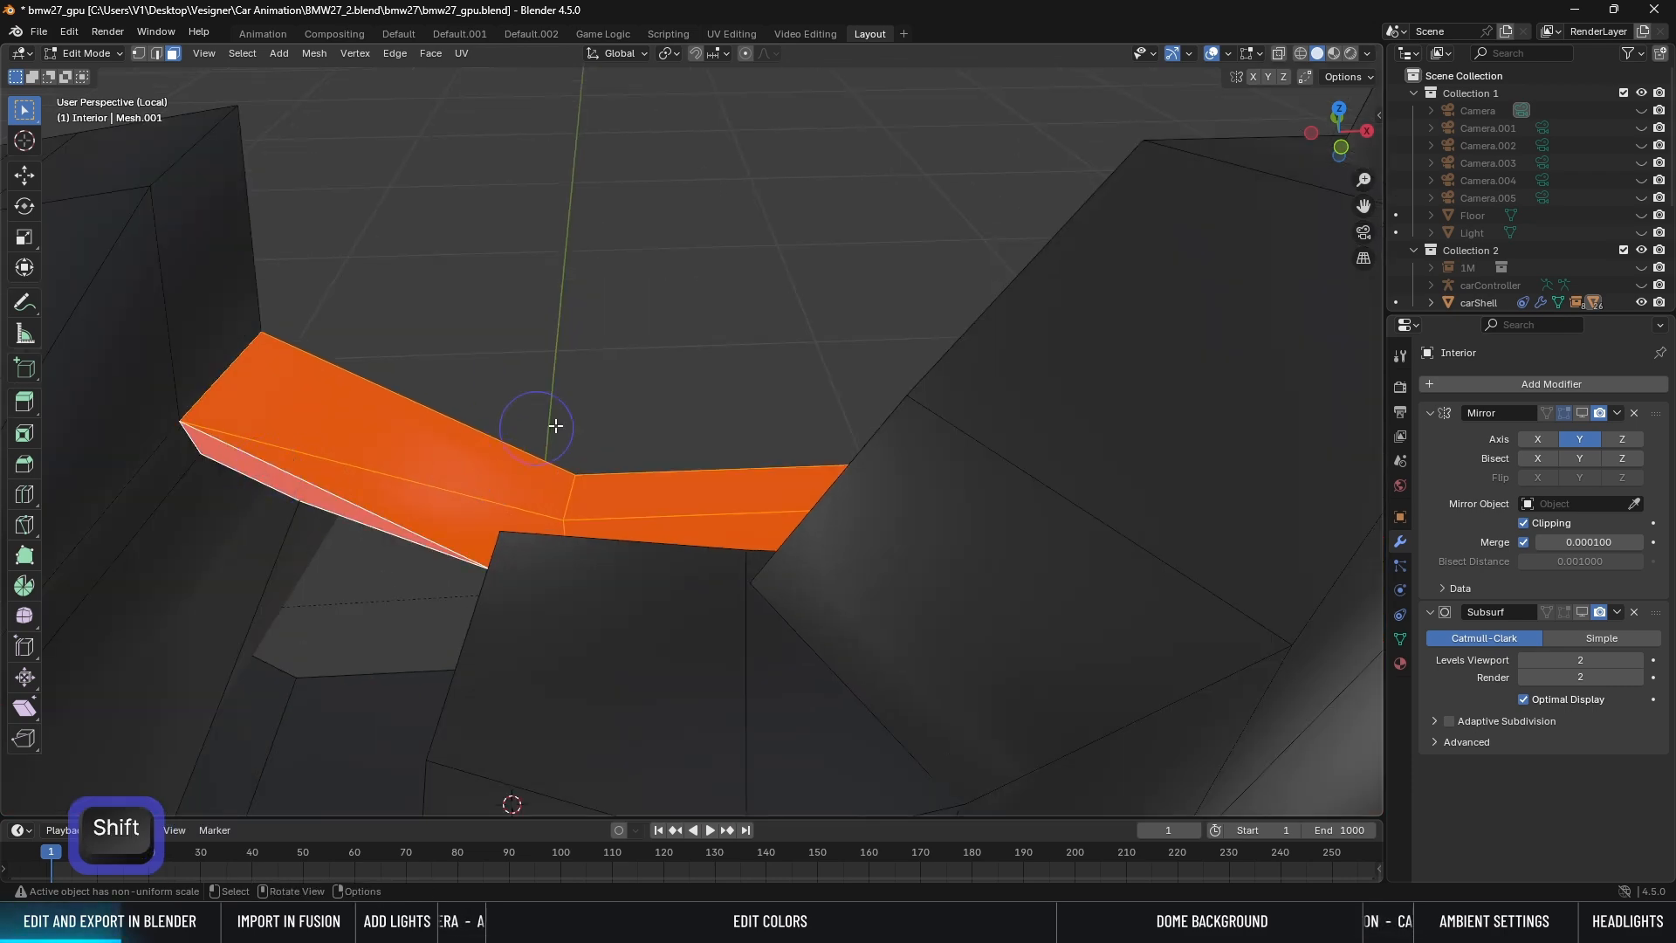
Step: Flip the normals of the selected centre console faces
scroll(577, 423, "down", 4)
middle_click_drag(990, 371, 718, 418)
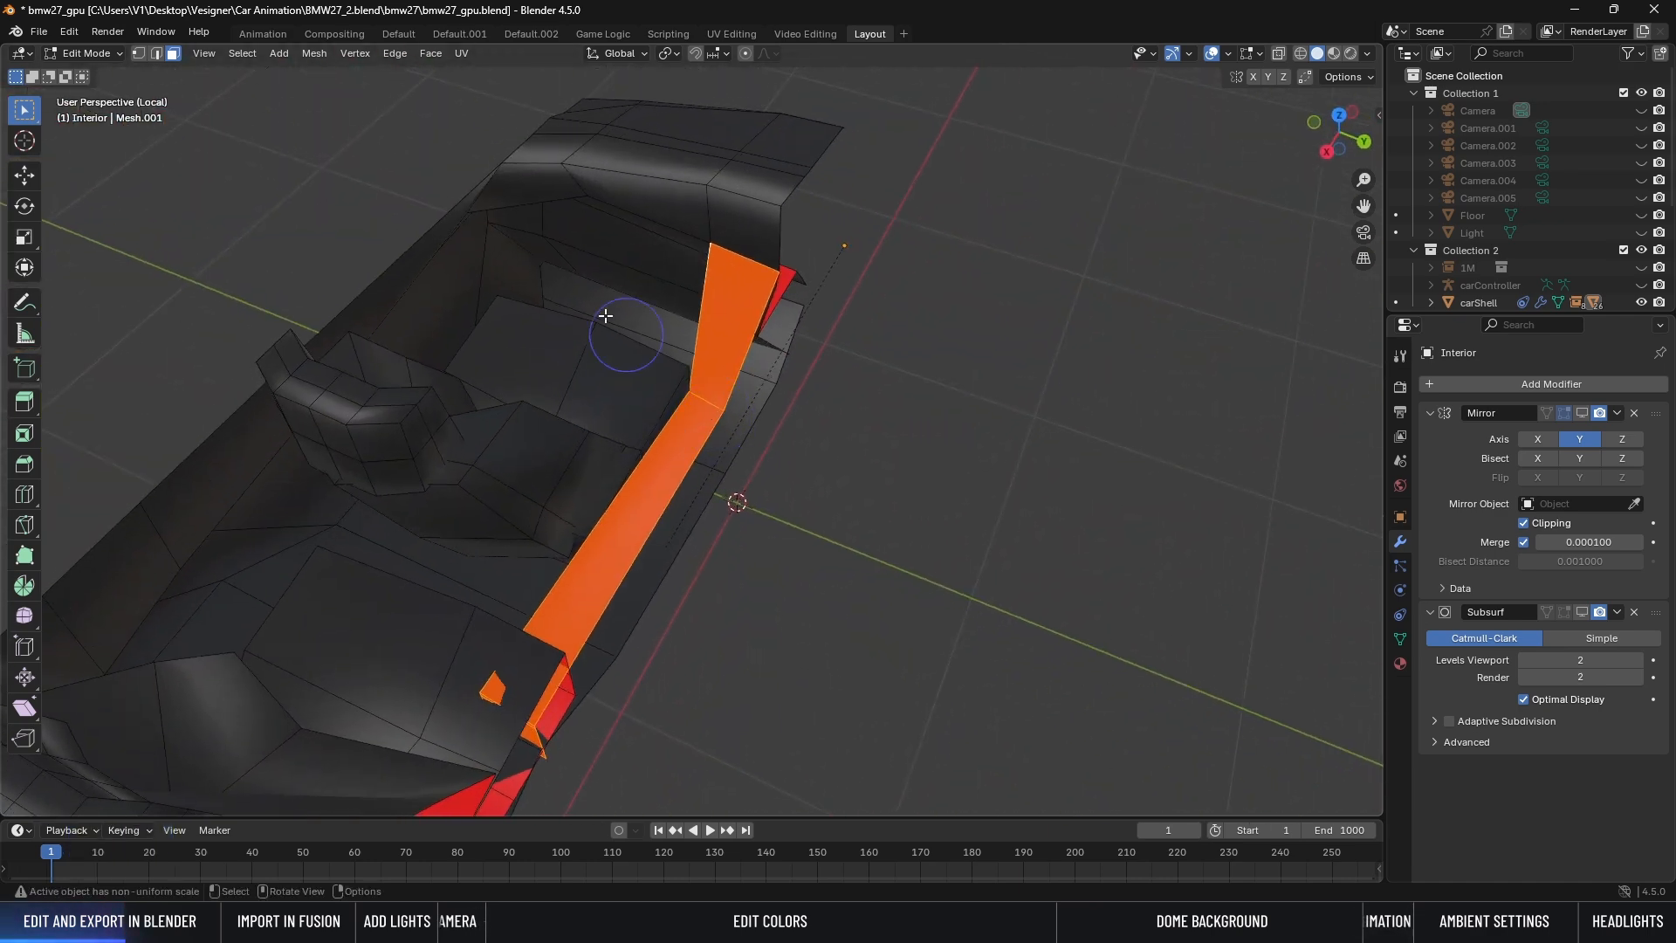
left_click(309, 56)
mouse_move(412, 351)
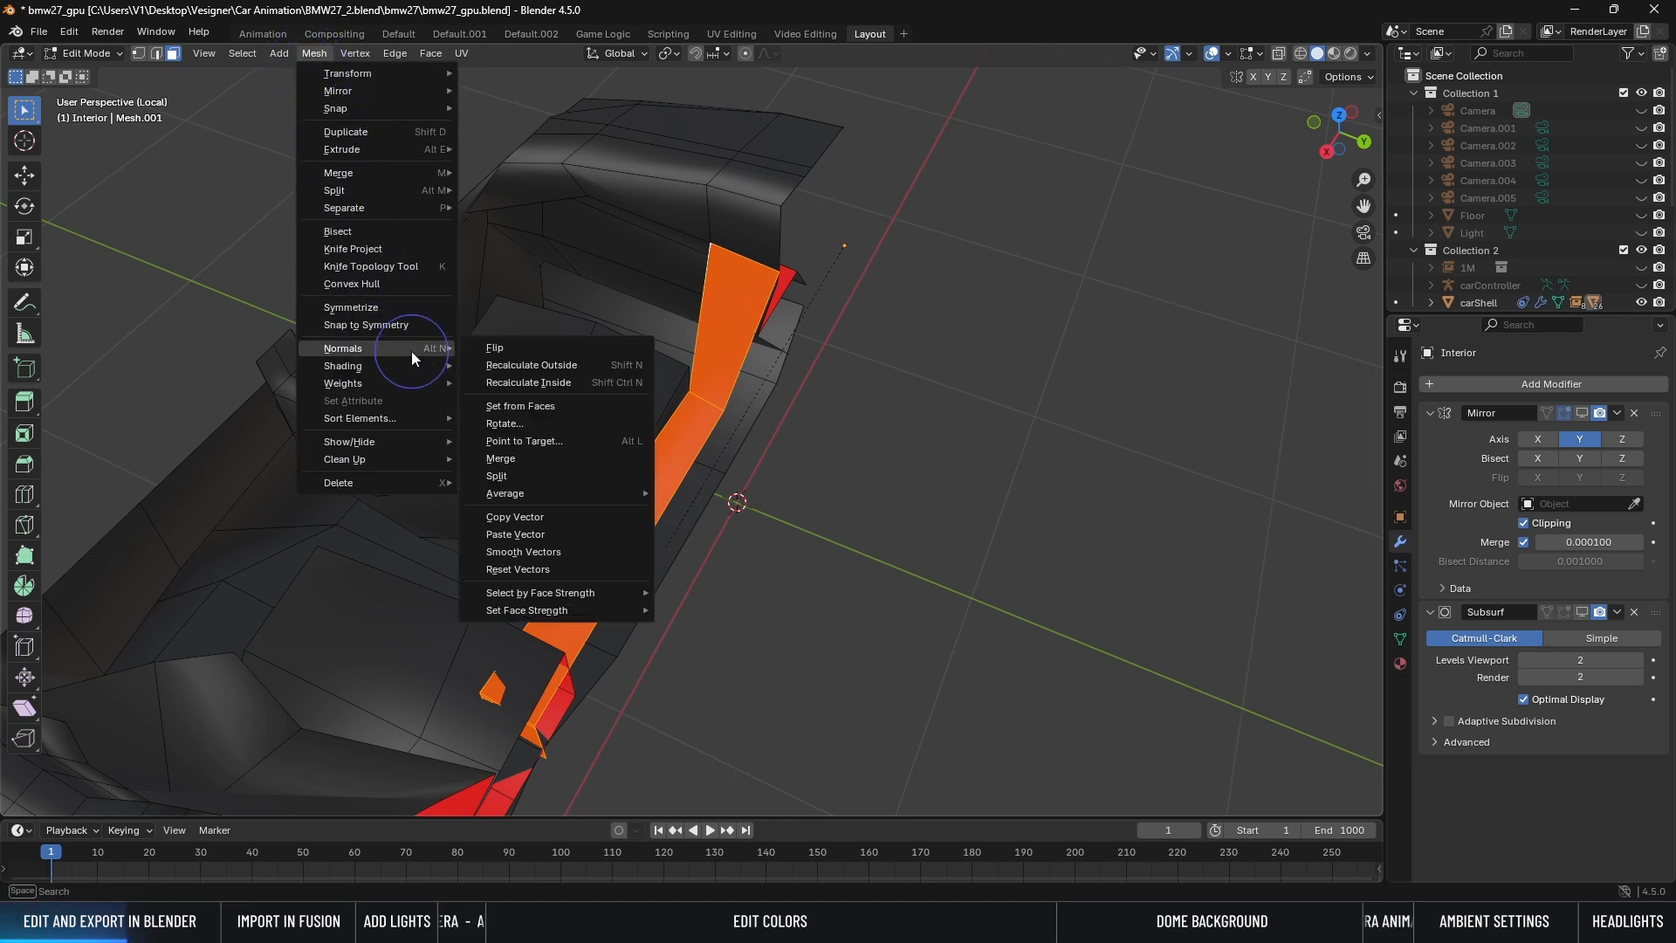
left_click(499, 349)
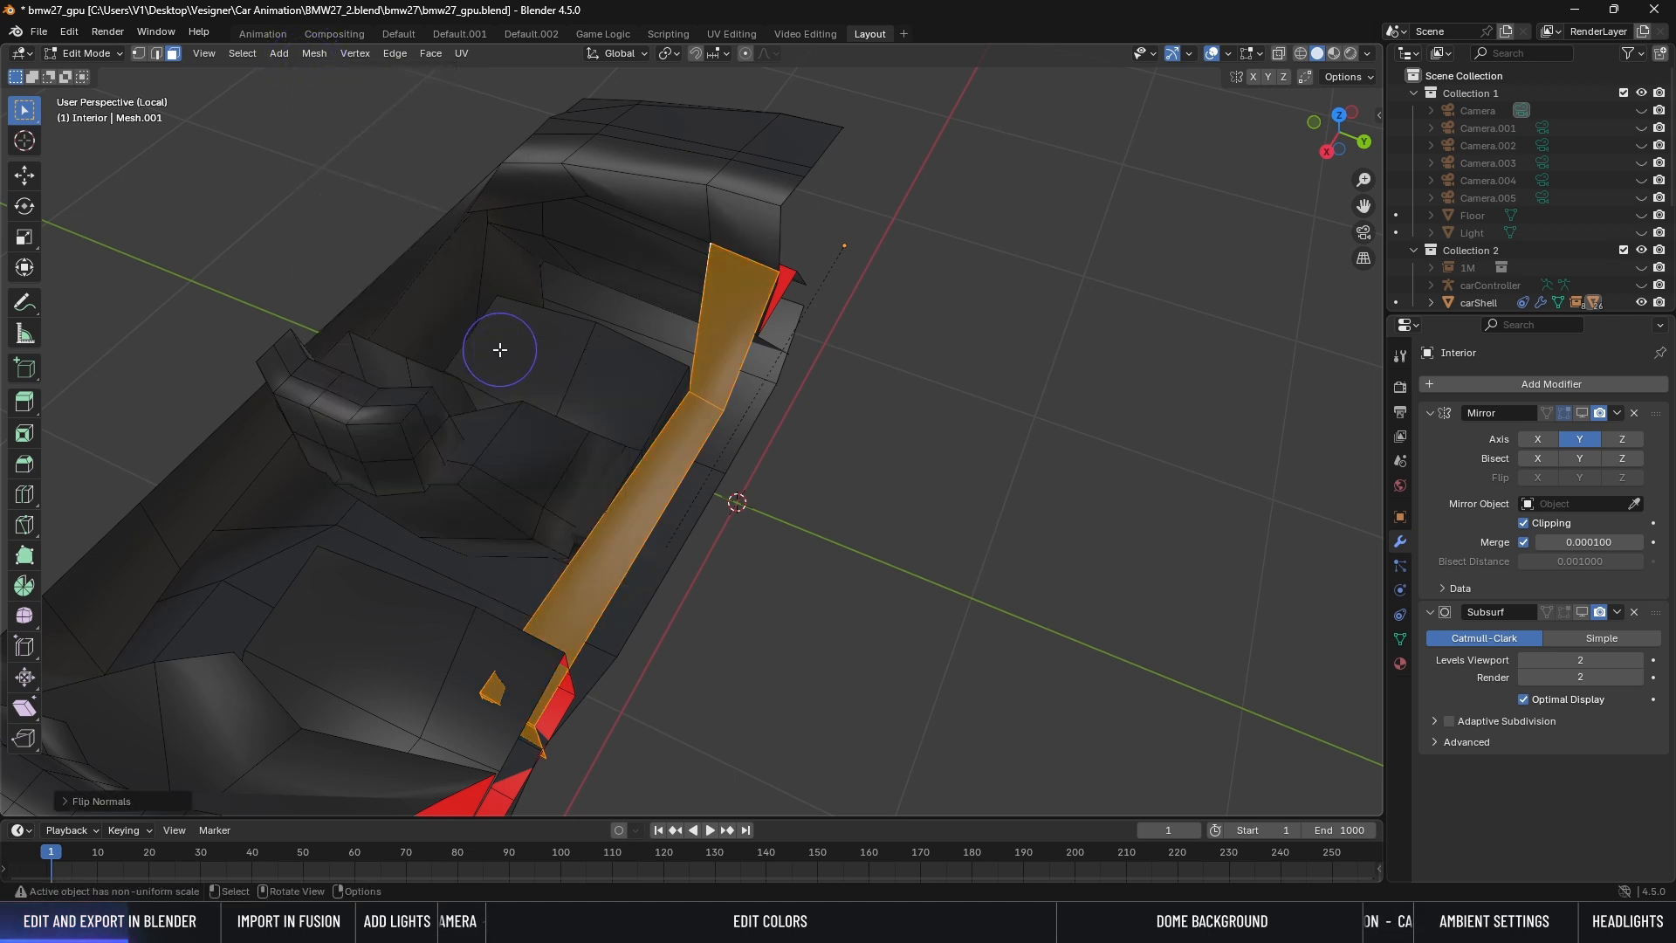
Step: Return to Object Mode and re-enable the viewport display of the Interior's Subsurf and Mirror modifiers
mouse_move(934, 502)
middle_mouse_down()
mouse_move(832, 478)
mouse_move(778, 516)
mouse_move(679, 475)
mouse_move(969, 447)
mouse_move(799, 431)
mouse_move(858, 484)
mouse_move(914, 480)
middle_mouse_up()
key("Tab")
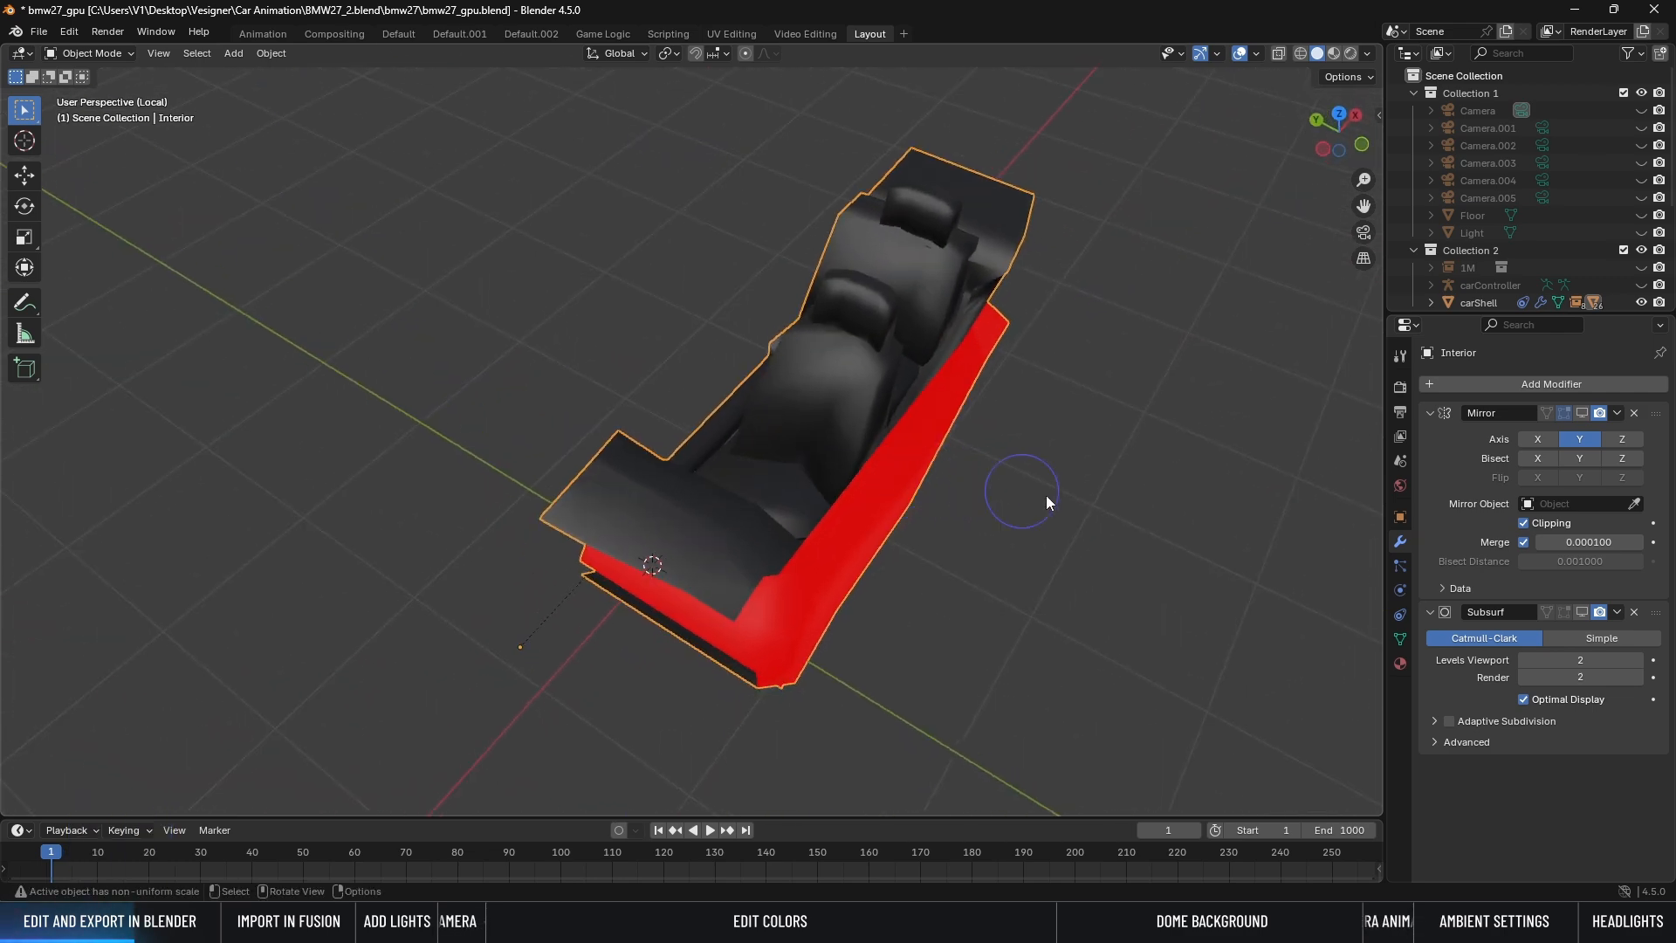
left_click(1584, 615)
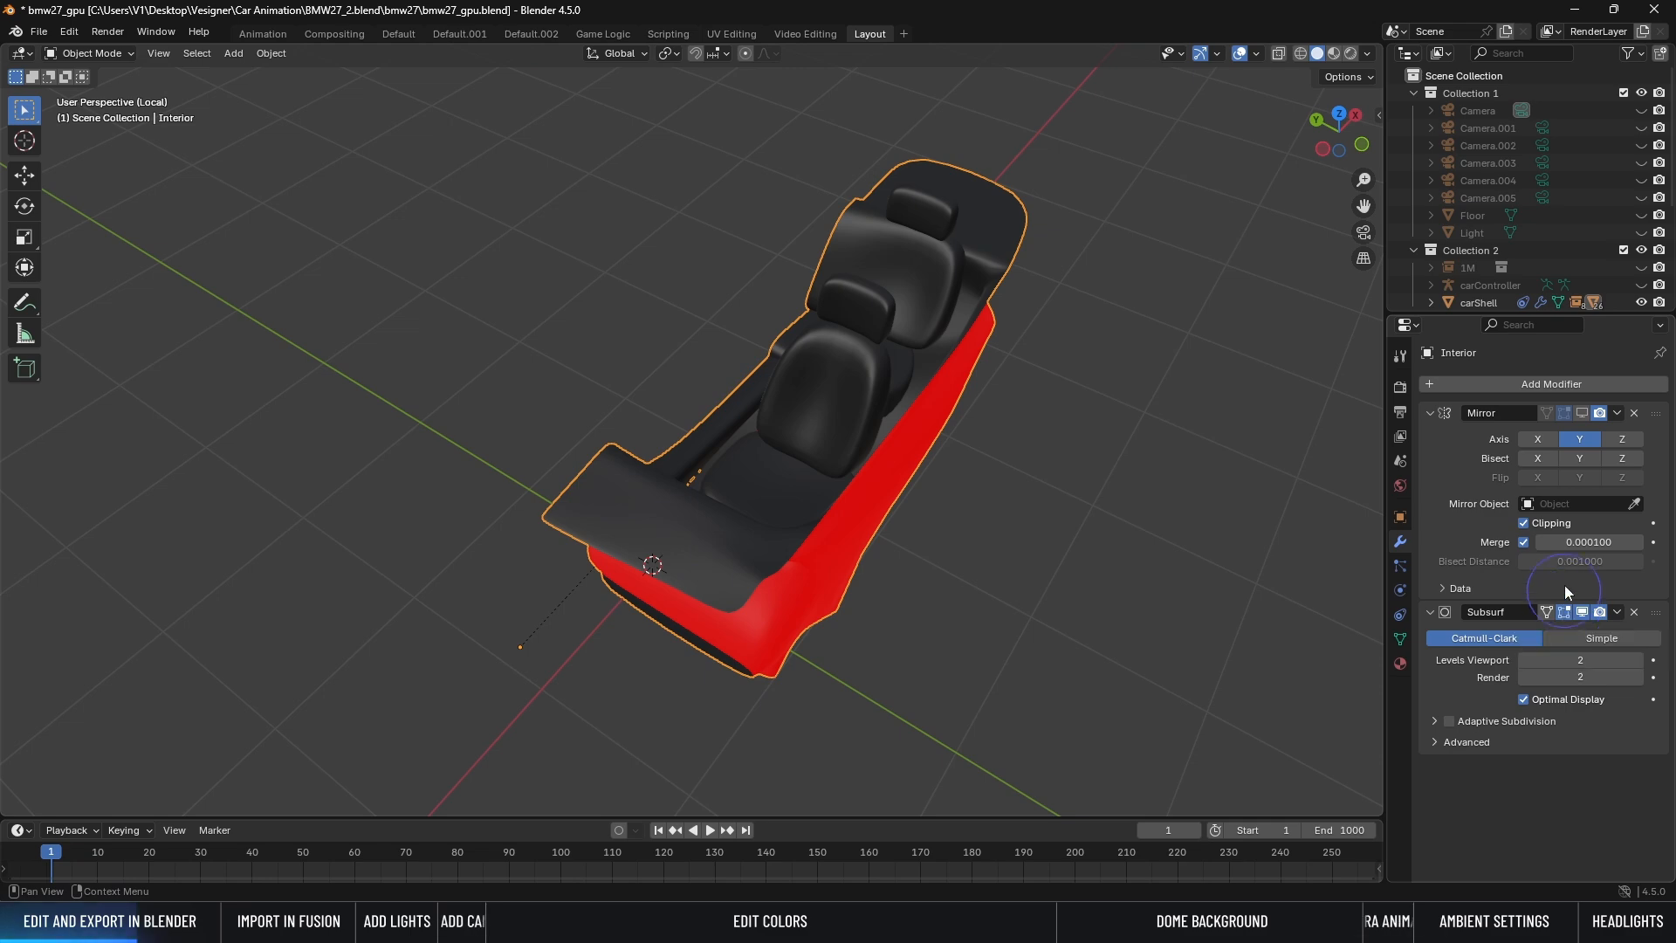
left_click(1582, 413)
Step: Check the mirrored interior's console faces and turn off the Face Orientation overlay
middle_click_drag(1310, 461, 1017, 437)
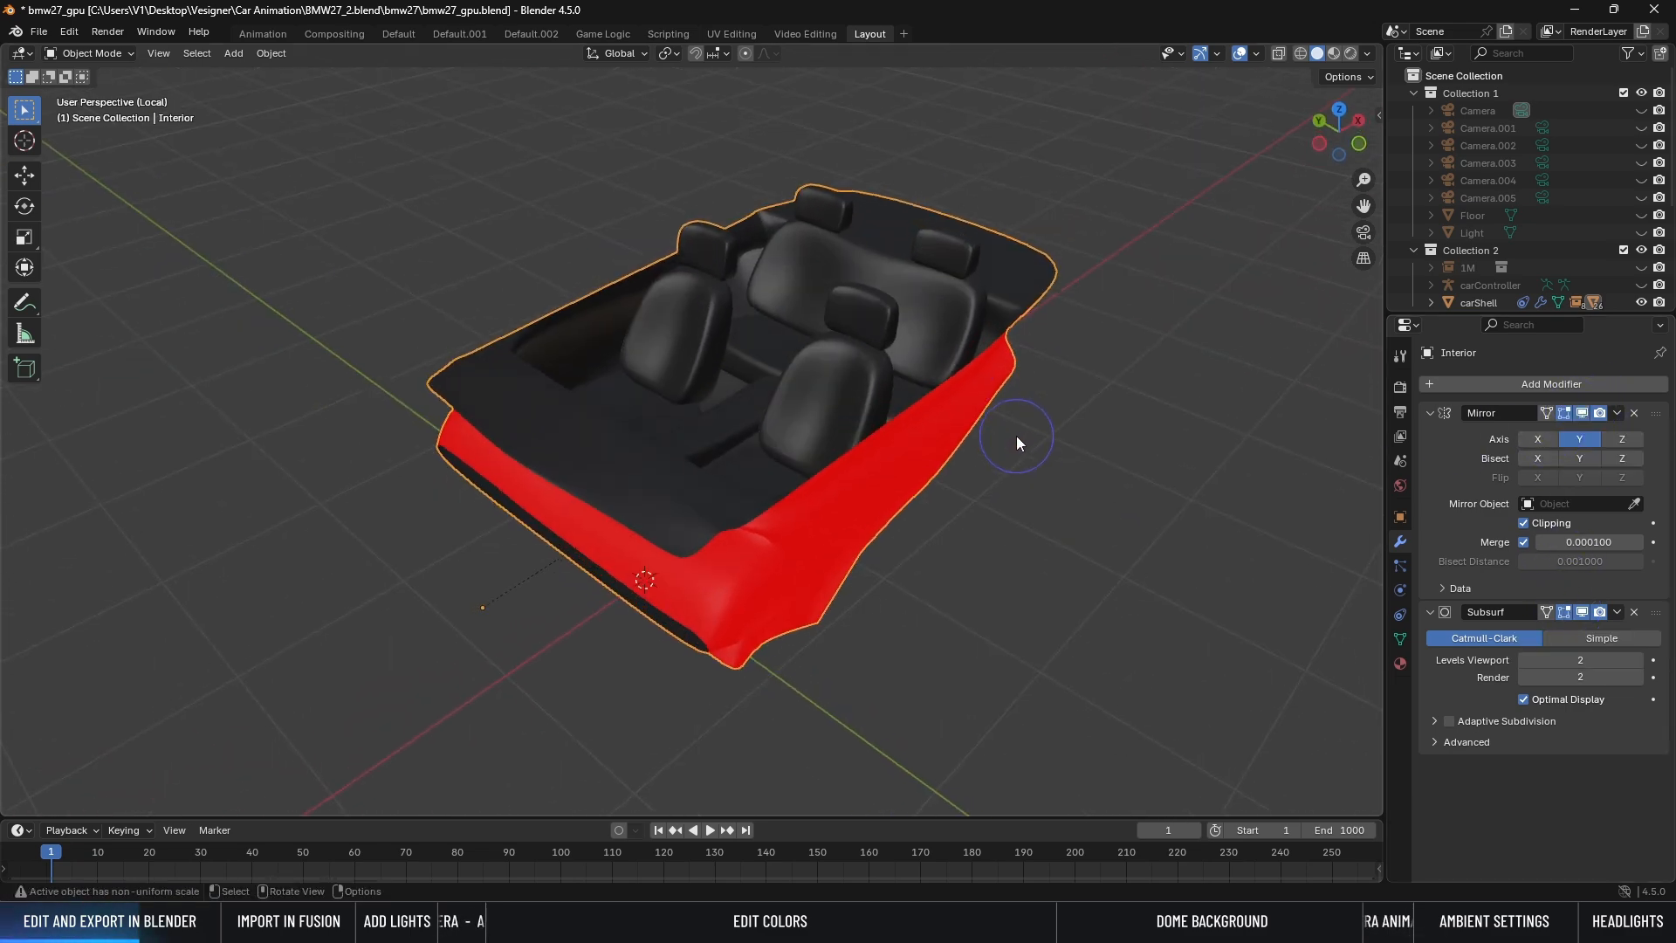
left_click(1258, 54)
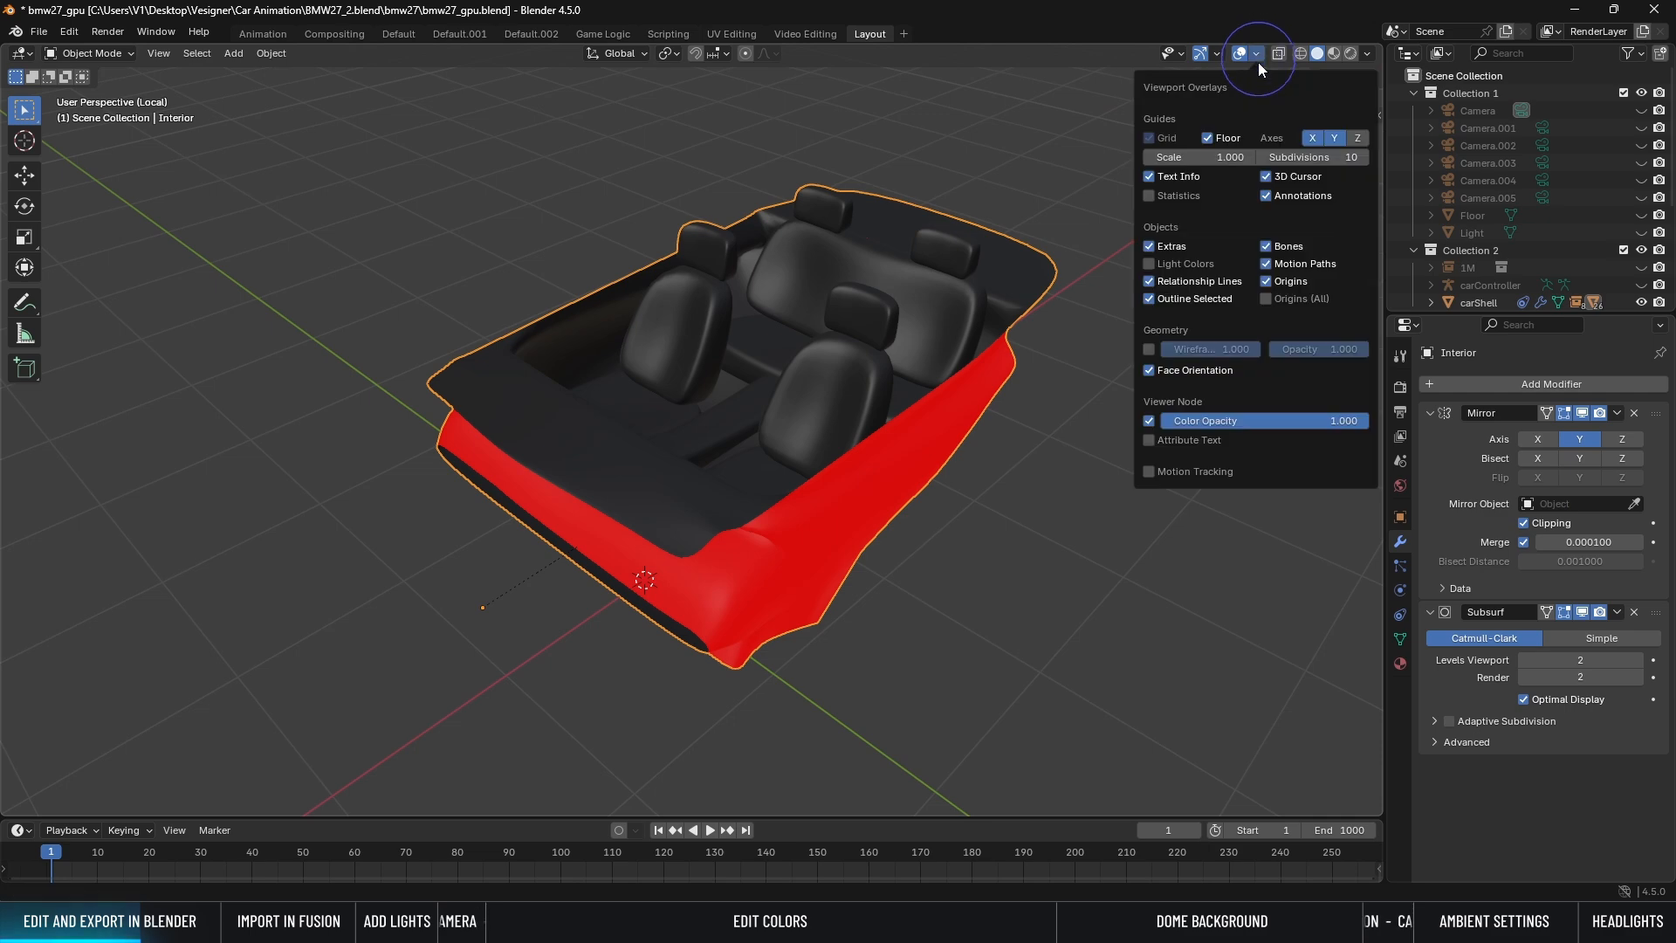
left_click(1150, 370)
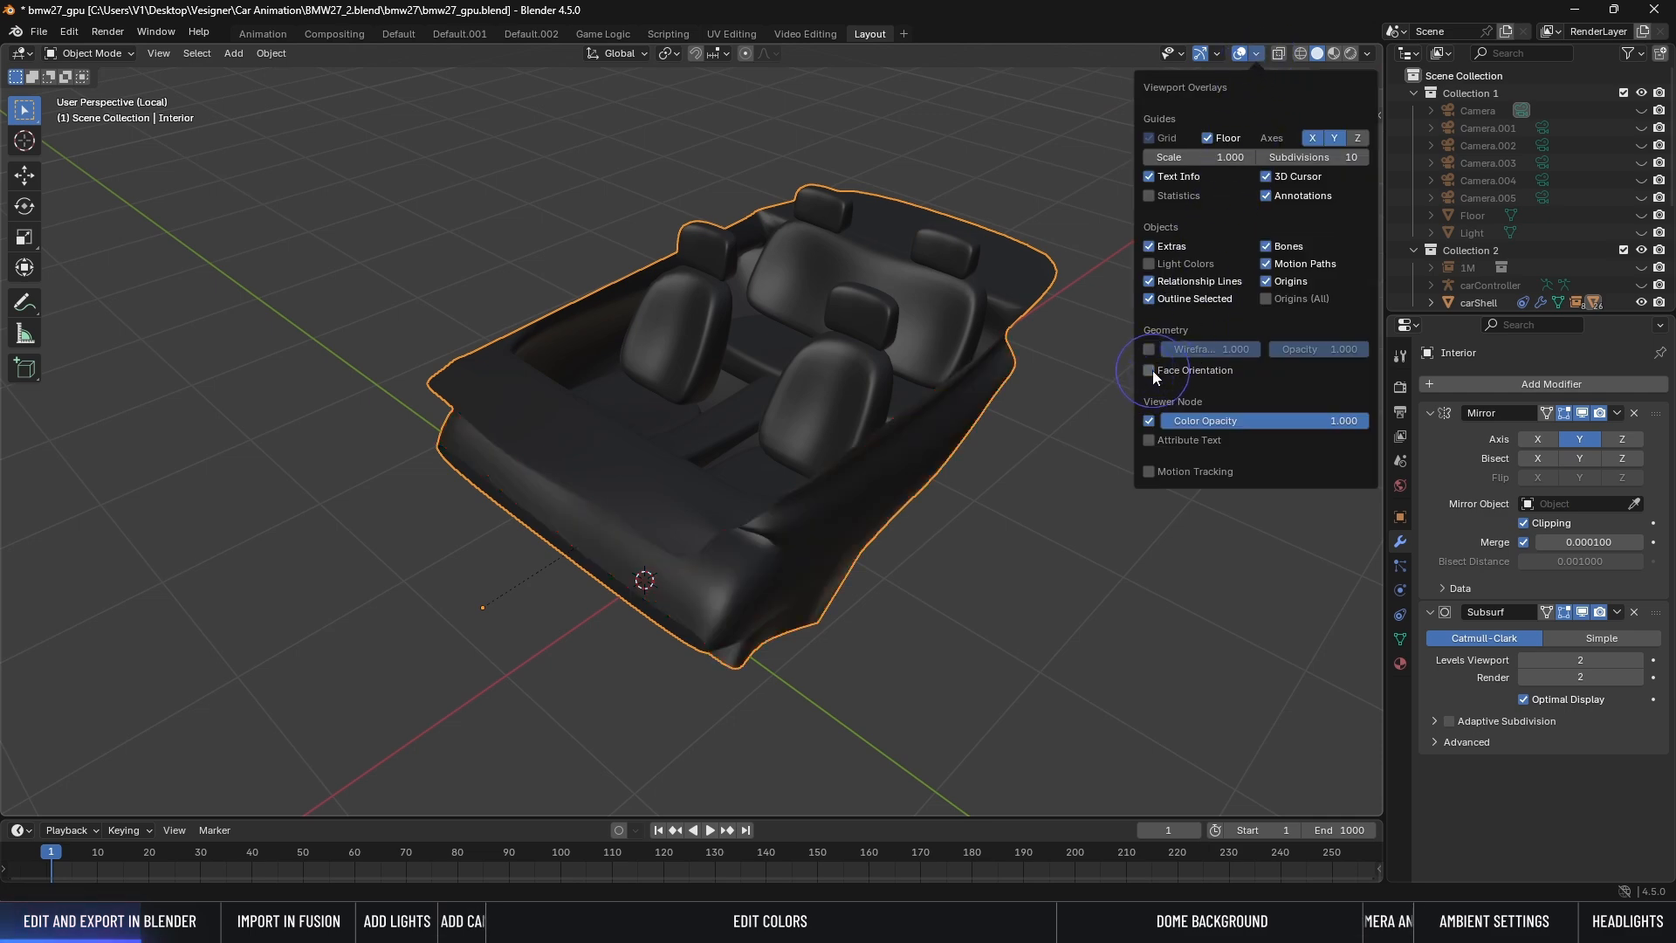
Step: Exit the Interior's local view and select all visible parts of the car
left_click(1059, 447)
key("slash")
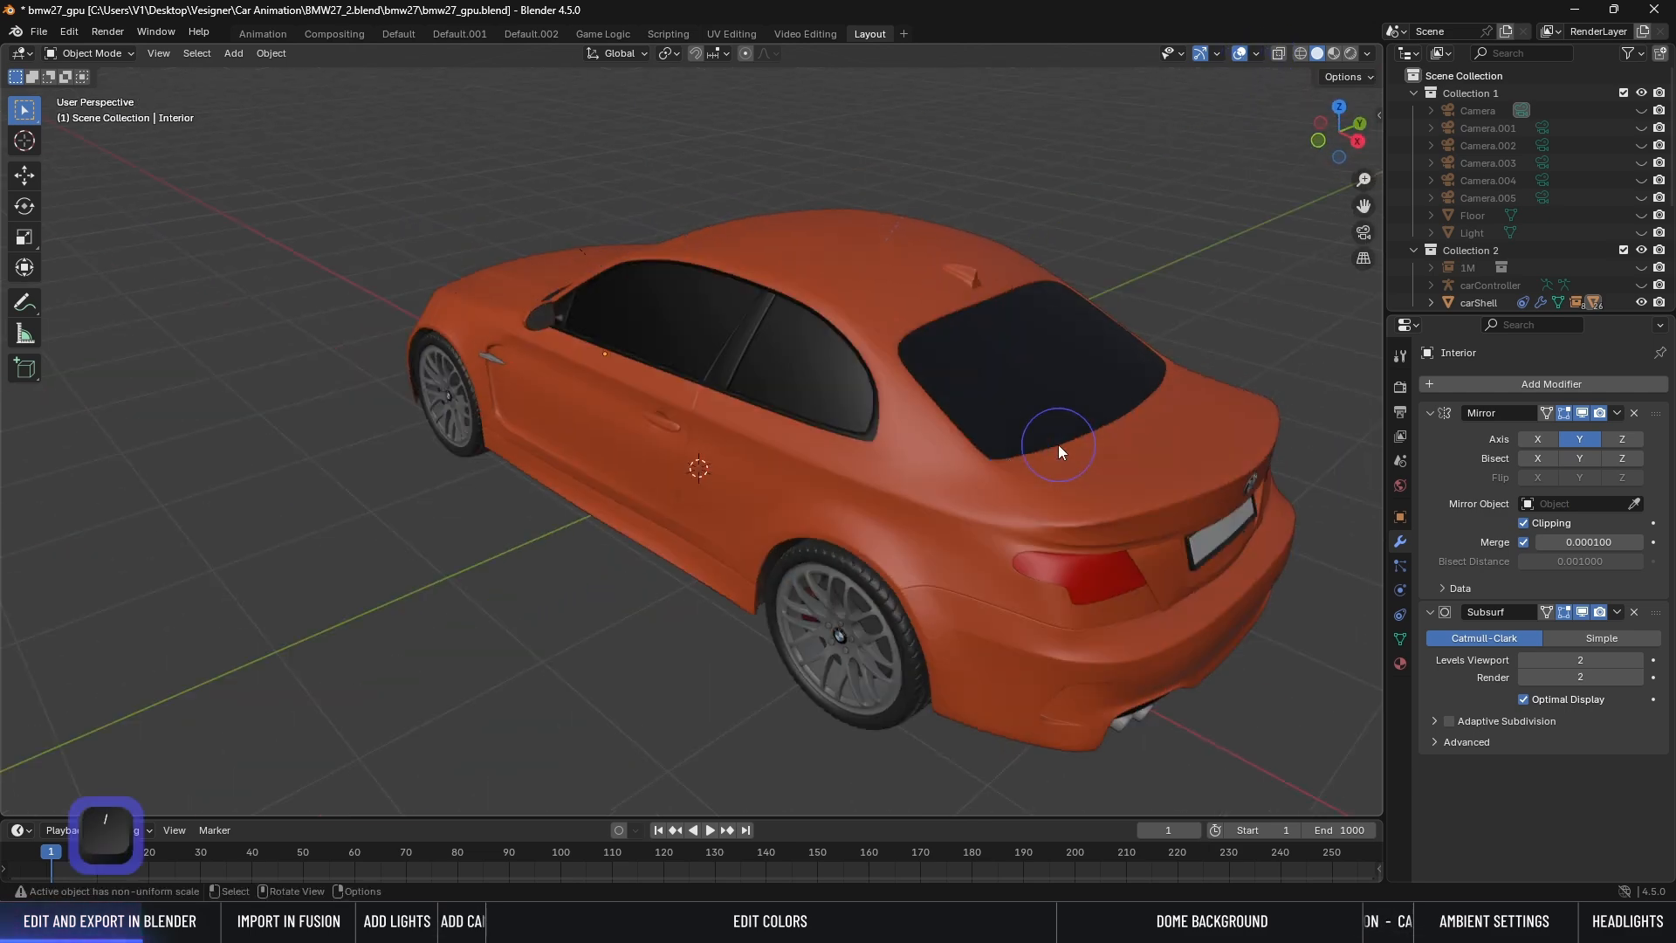
middle_click_drag(645, 576, 858, 544)
scroll(858, 545, "down", 3)
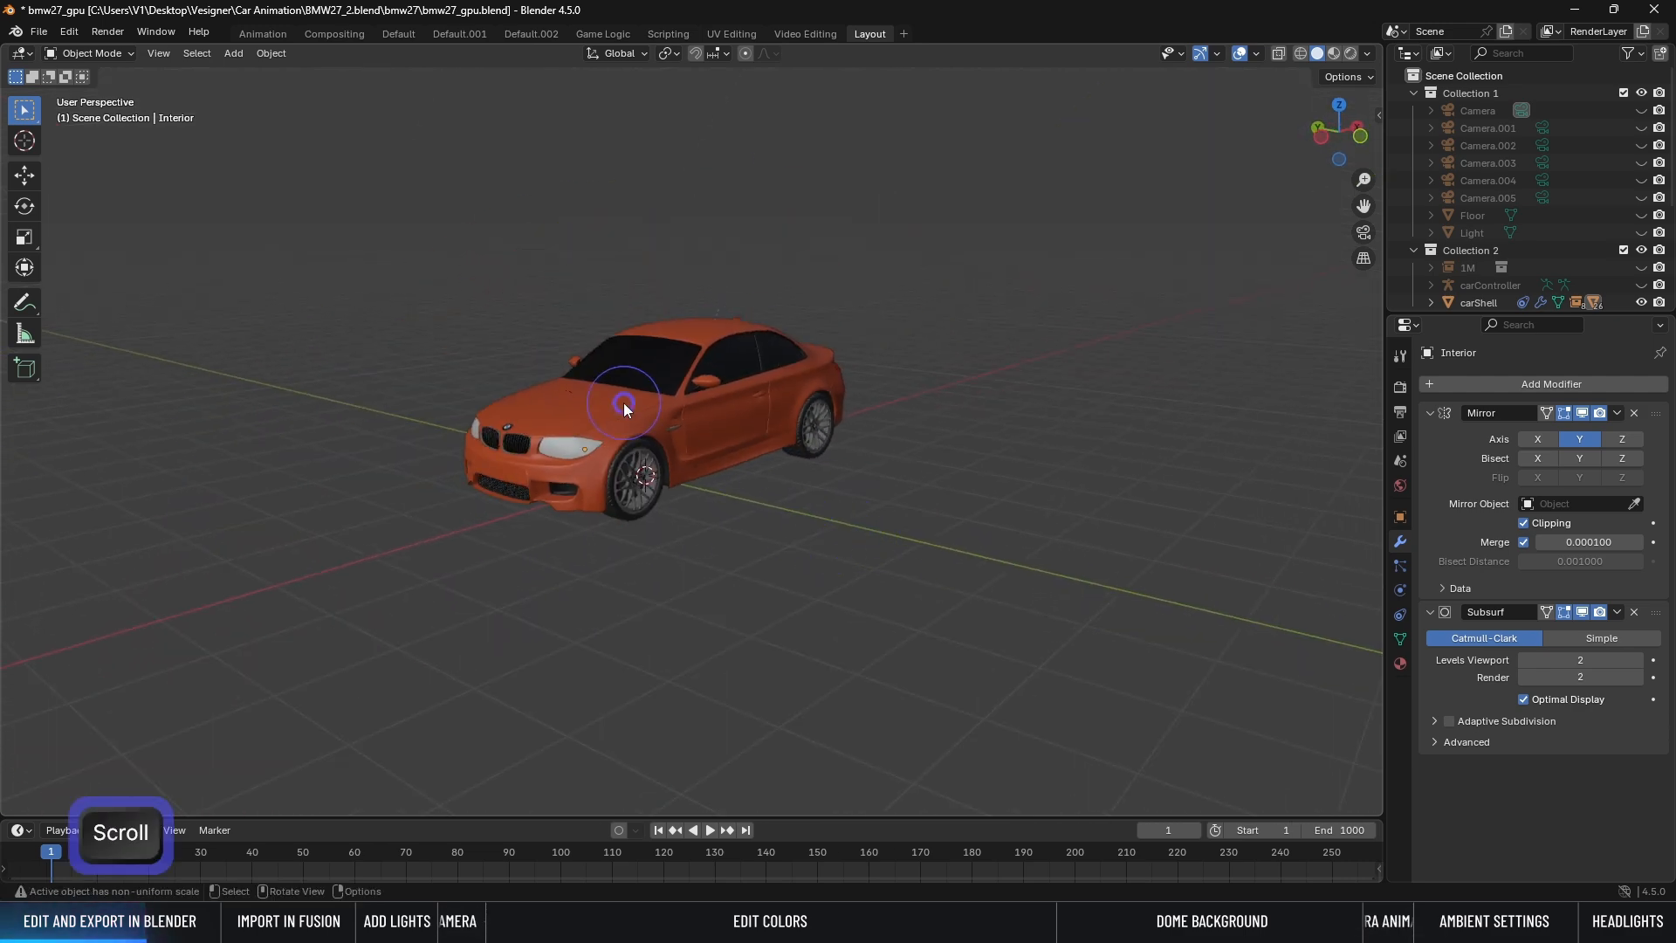
left_click(626, 409)
key("a")
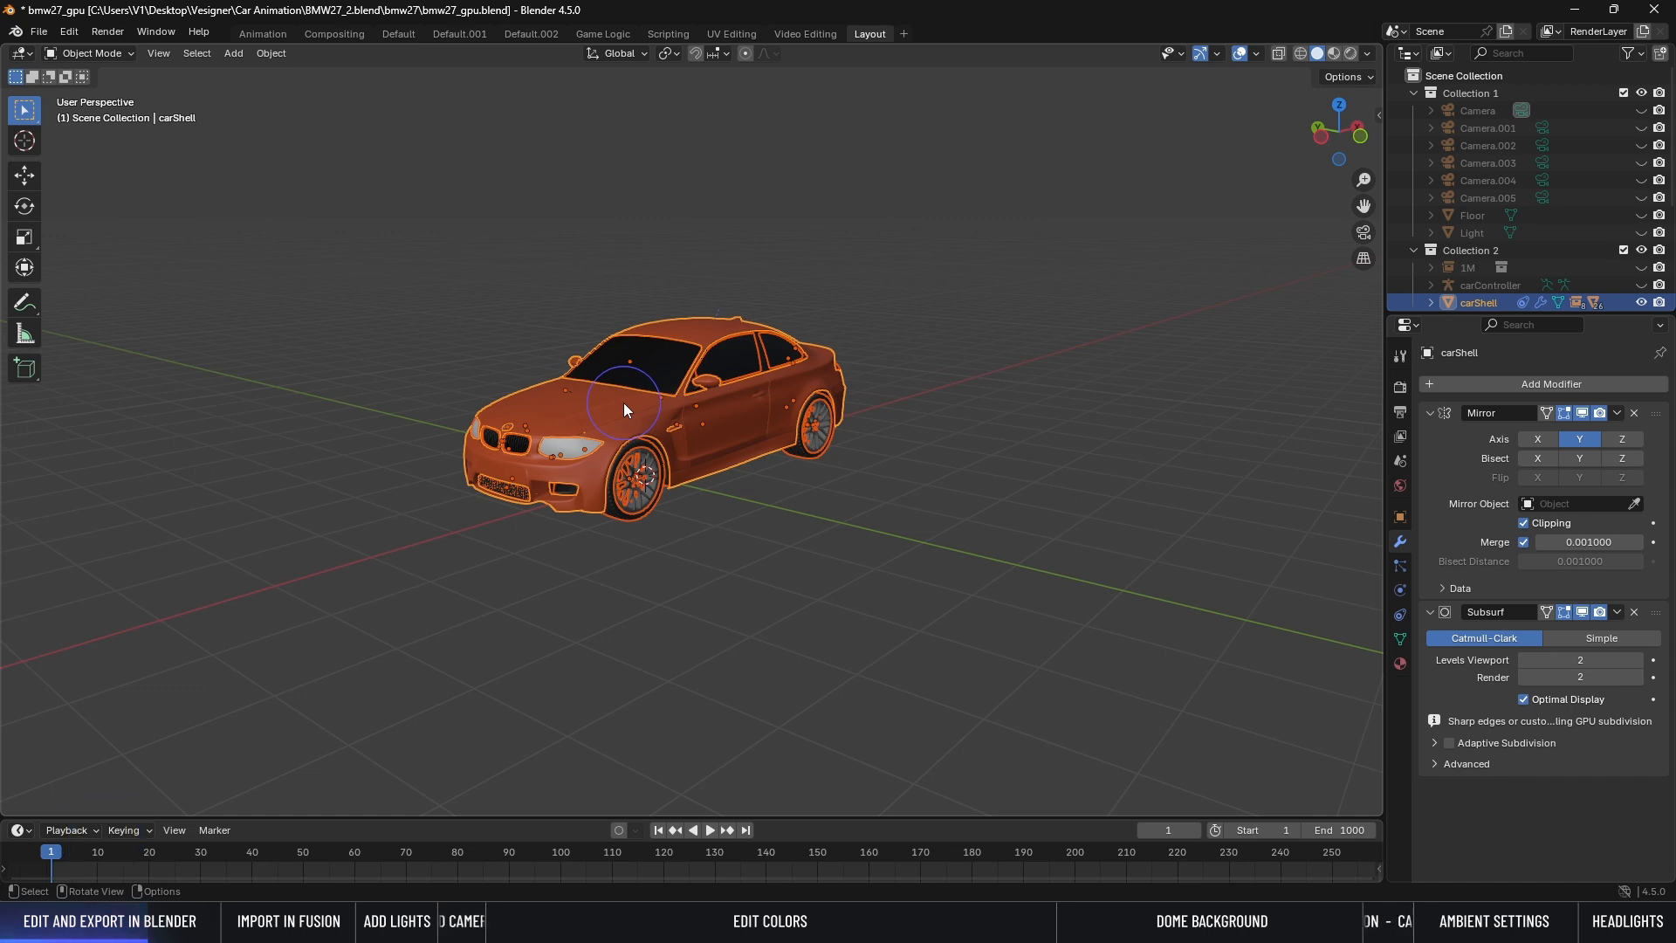
scroll(623, 401, "up", 2)
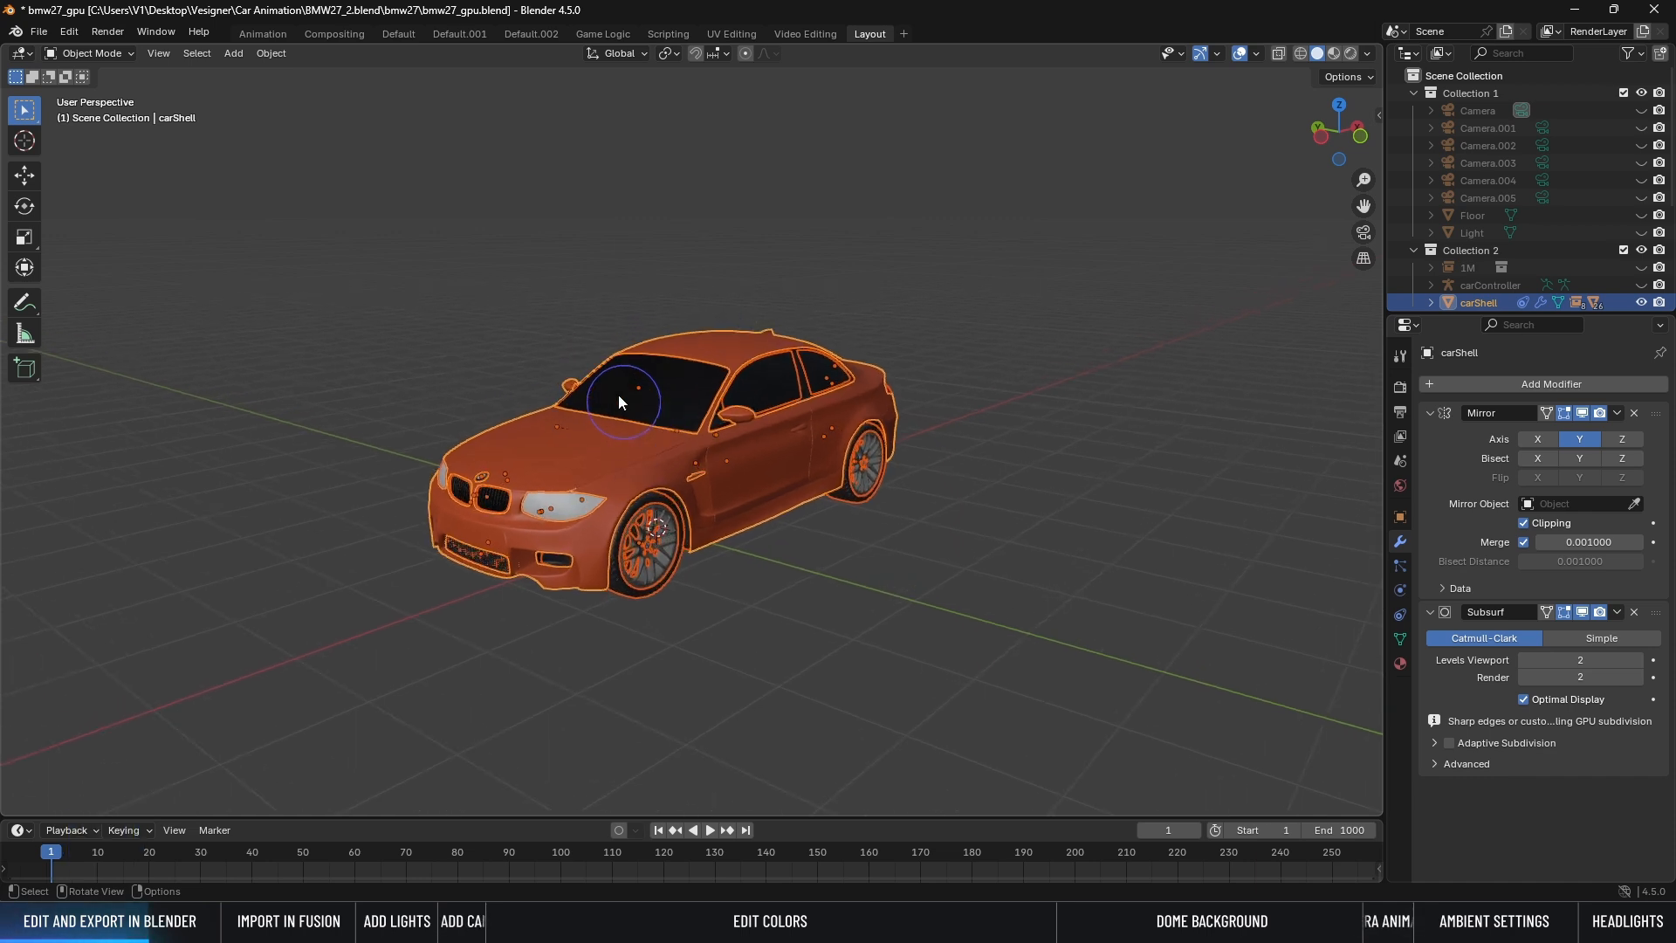
Step: Set up an FBX export limited to visible objects with a scale of 0.01
left_click(37, 33)
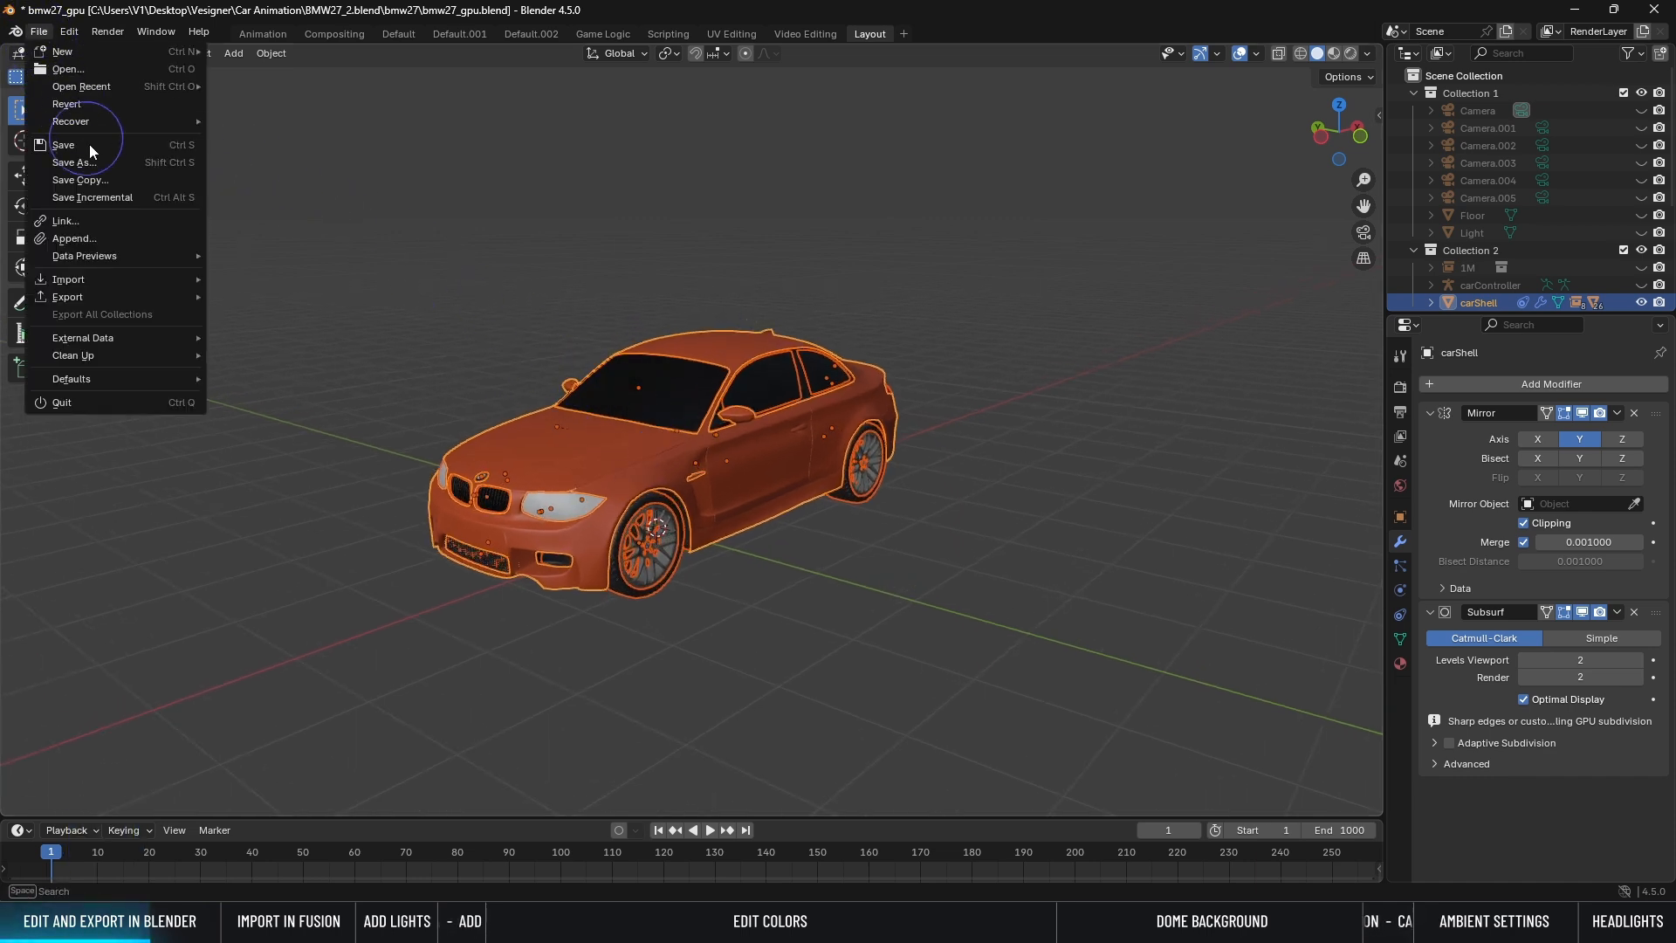
mouse_move(162, 297)
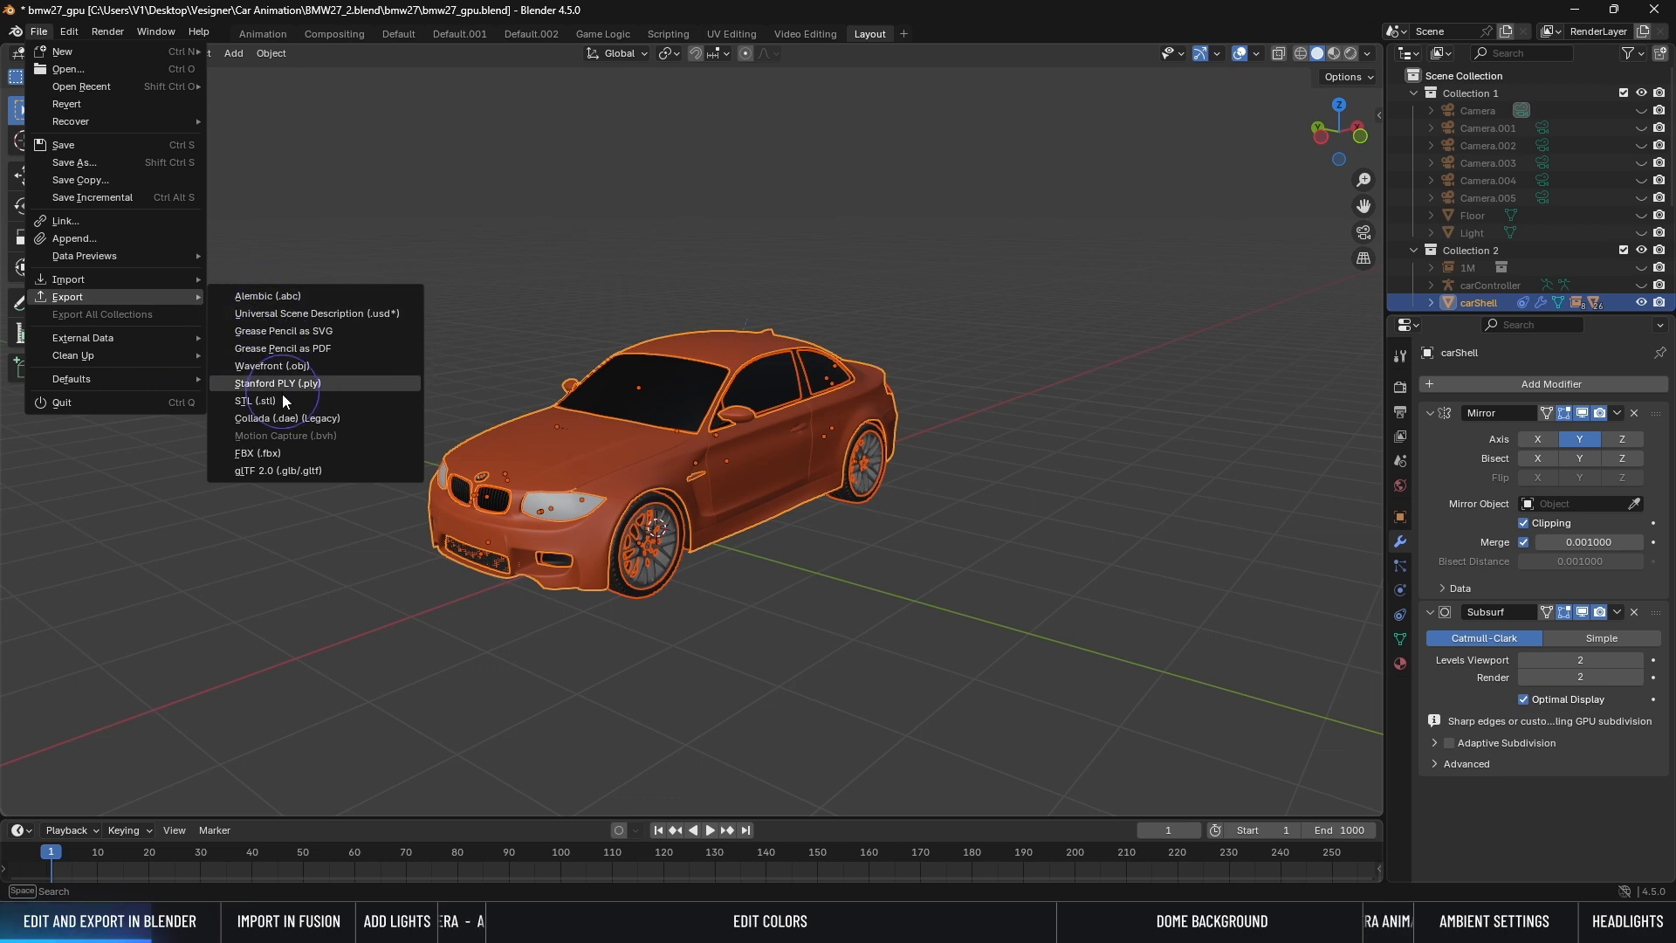
left_click(284, 449)
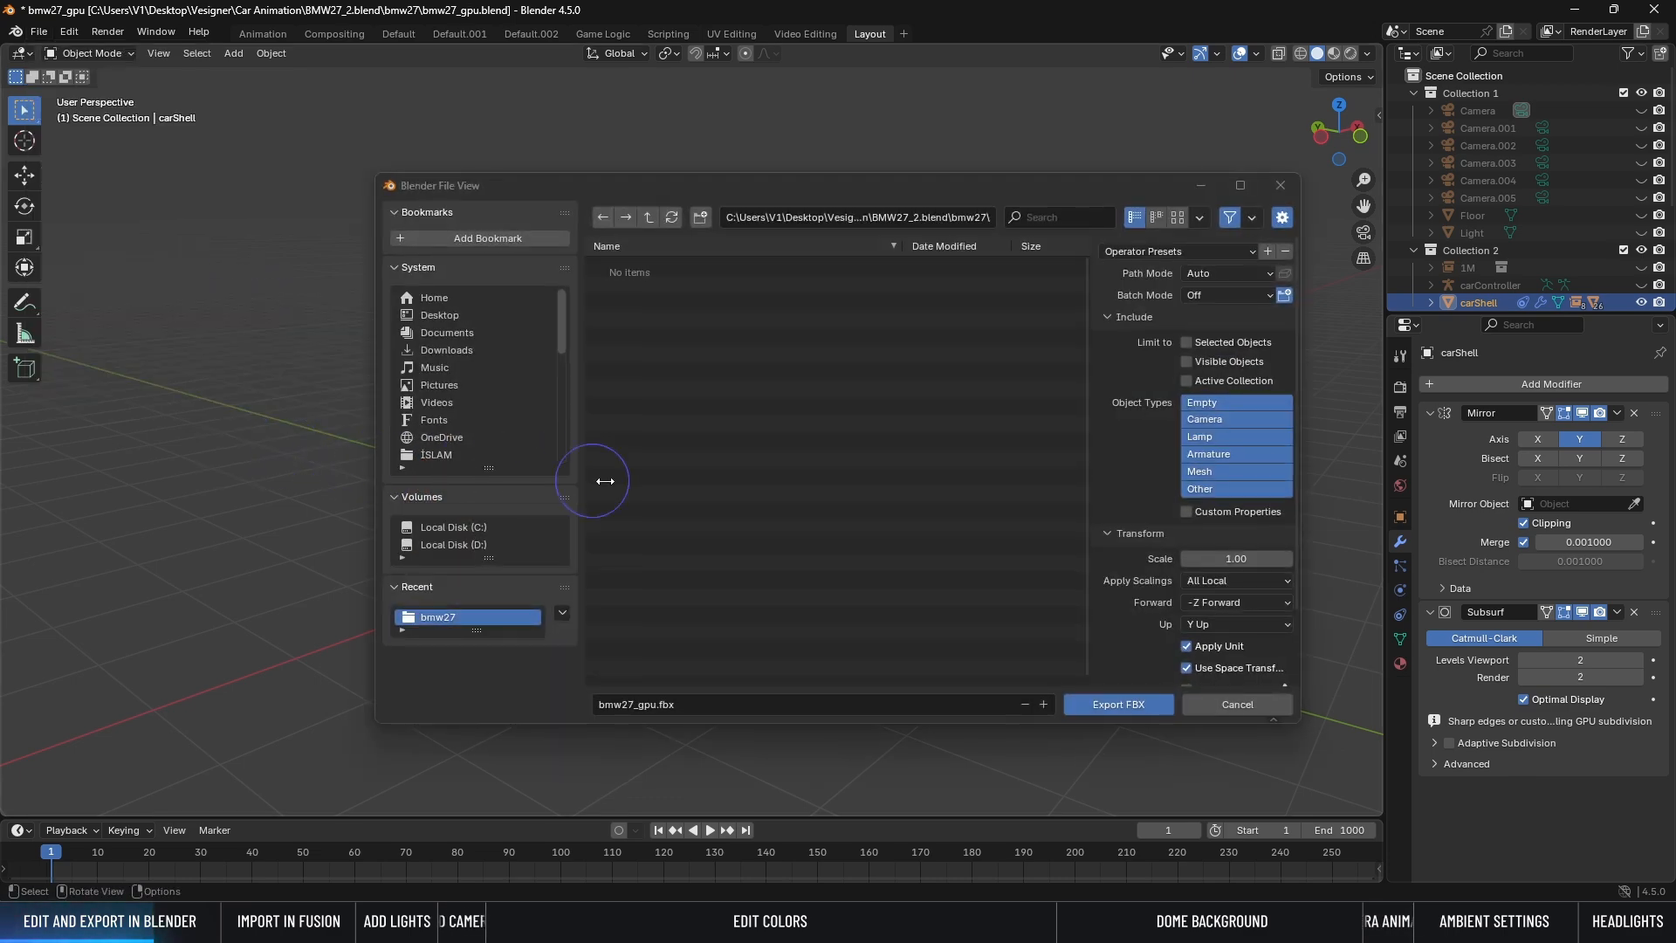
left_click(1198, 273)
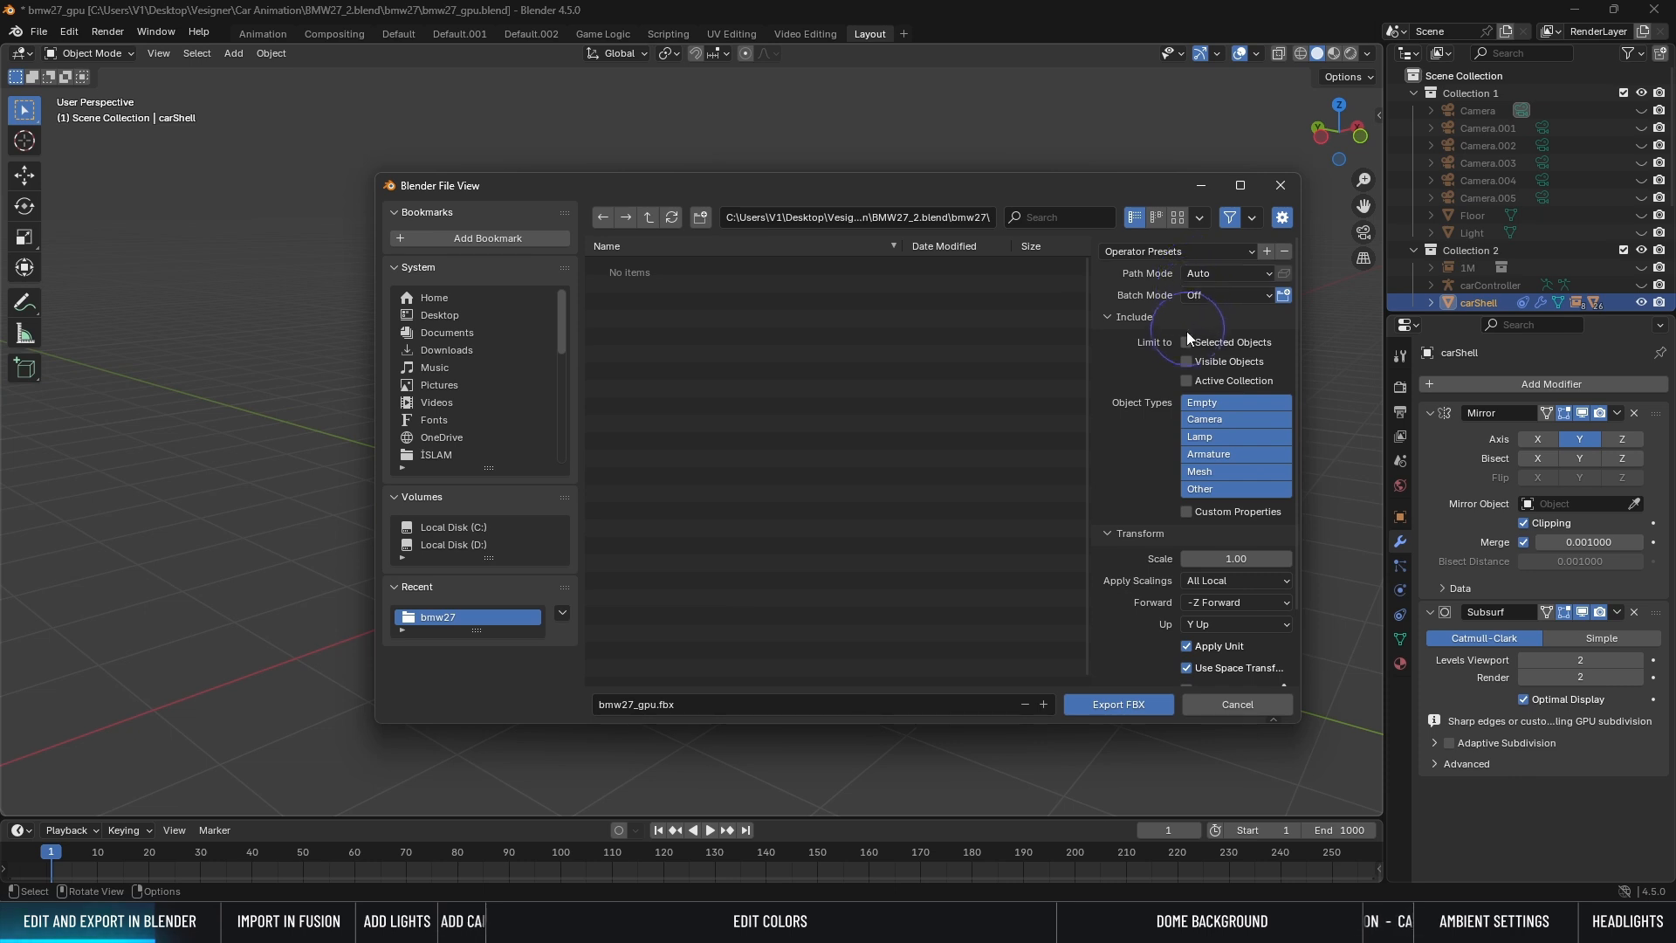
left_click(1185, 362)
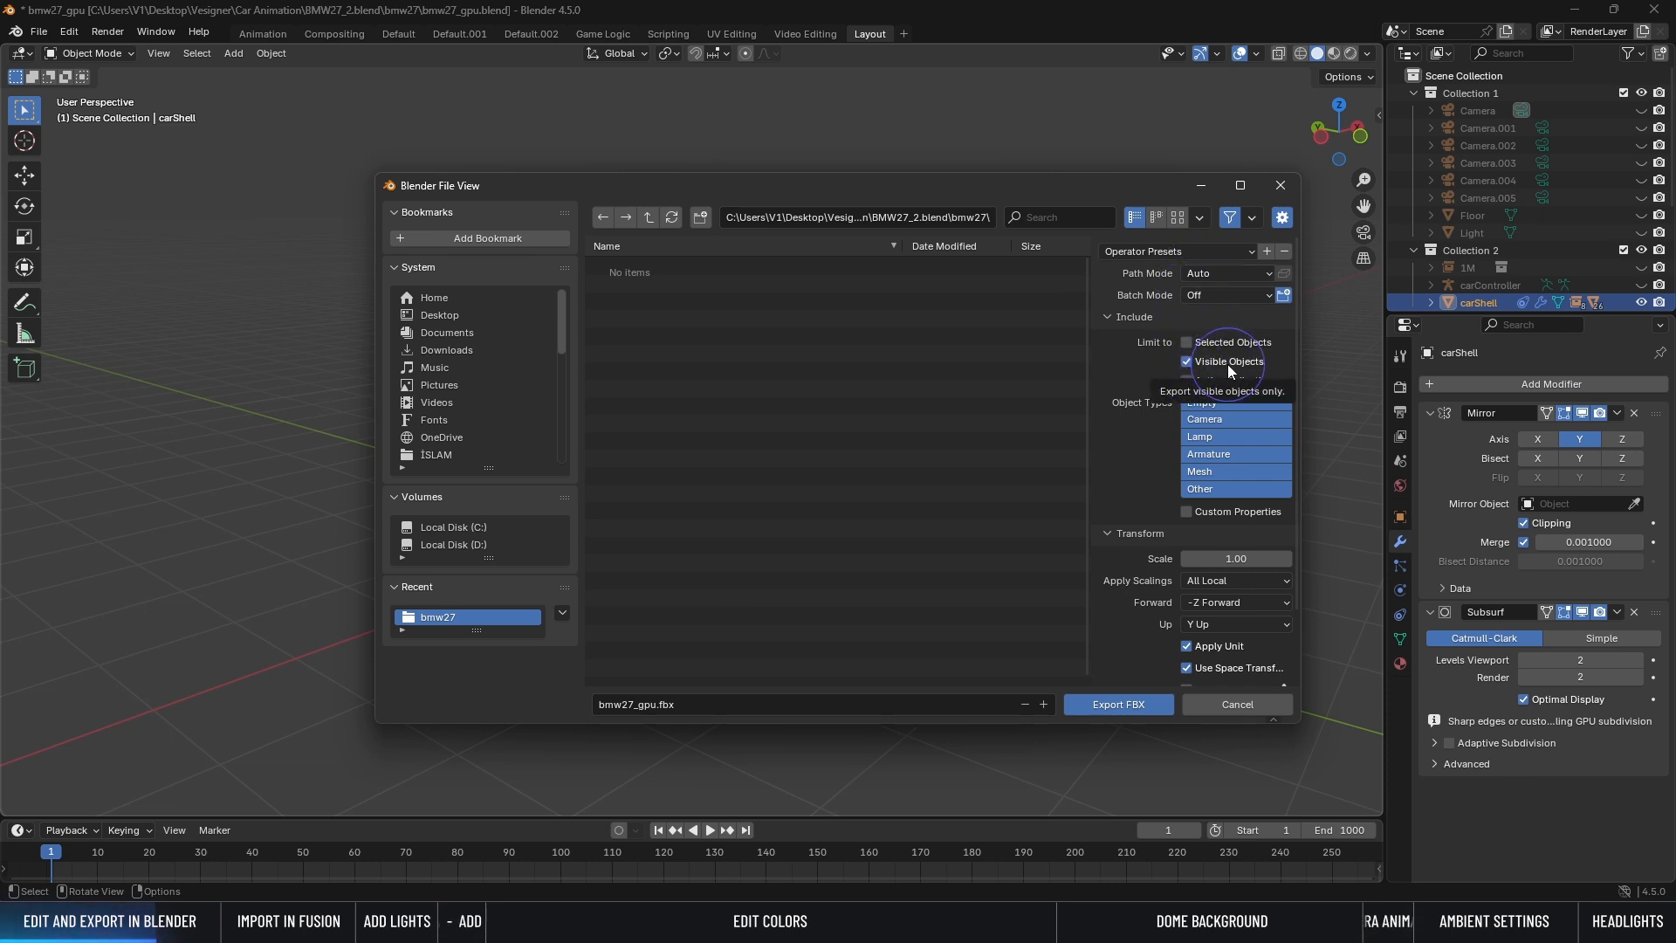
scroll(1140, 422, "down", 3)
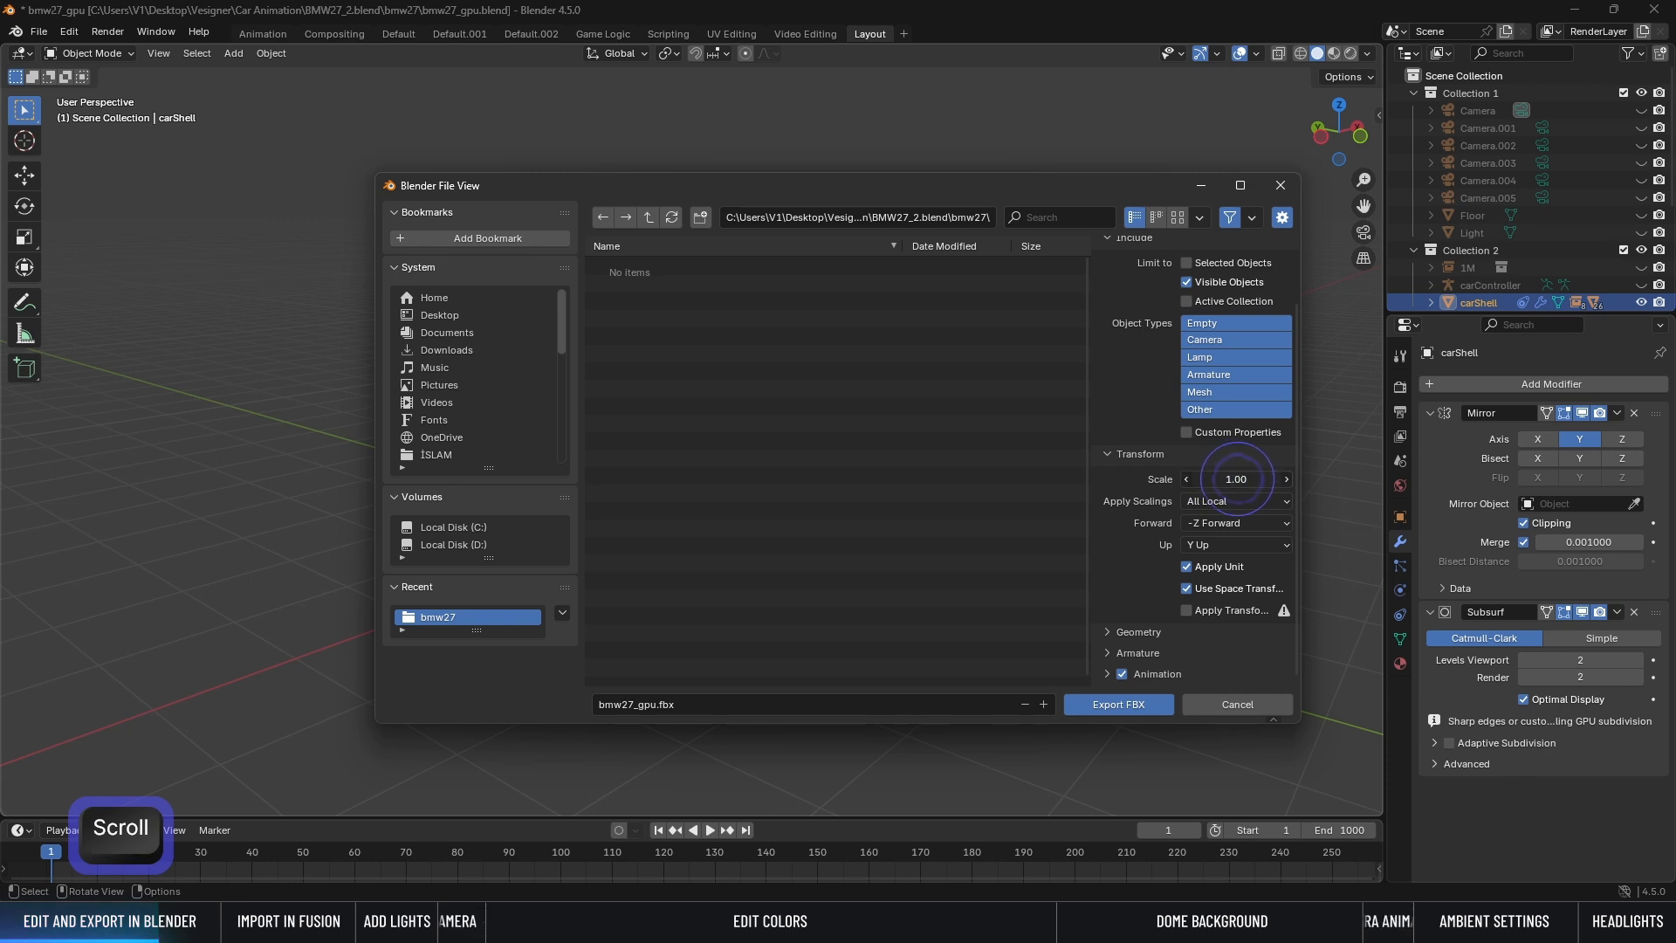
left_click_drag(1237, 478, 1187, 482)
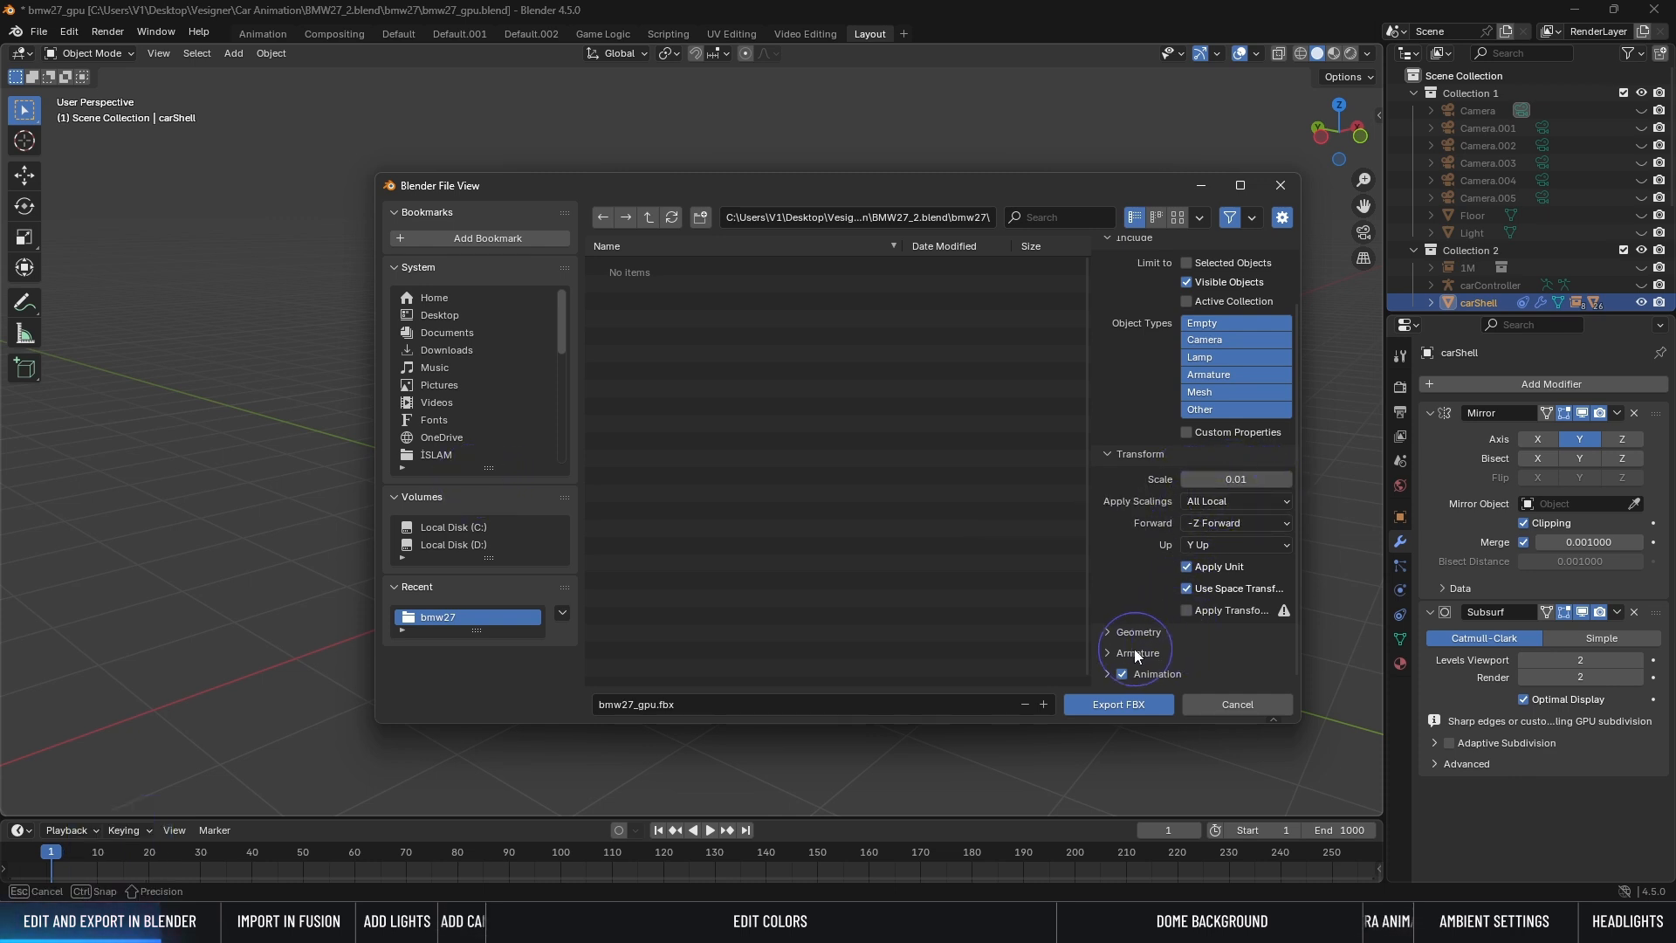
Step: Review the Geometry, Armature and Animation export options and export the model as bmw27_gpu.fbx
left_click(1111, 632)
scroll(1108, 632, "down", 5)
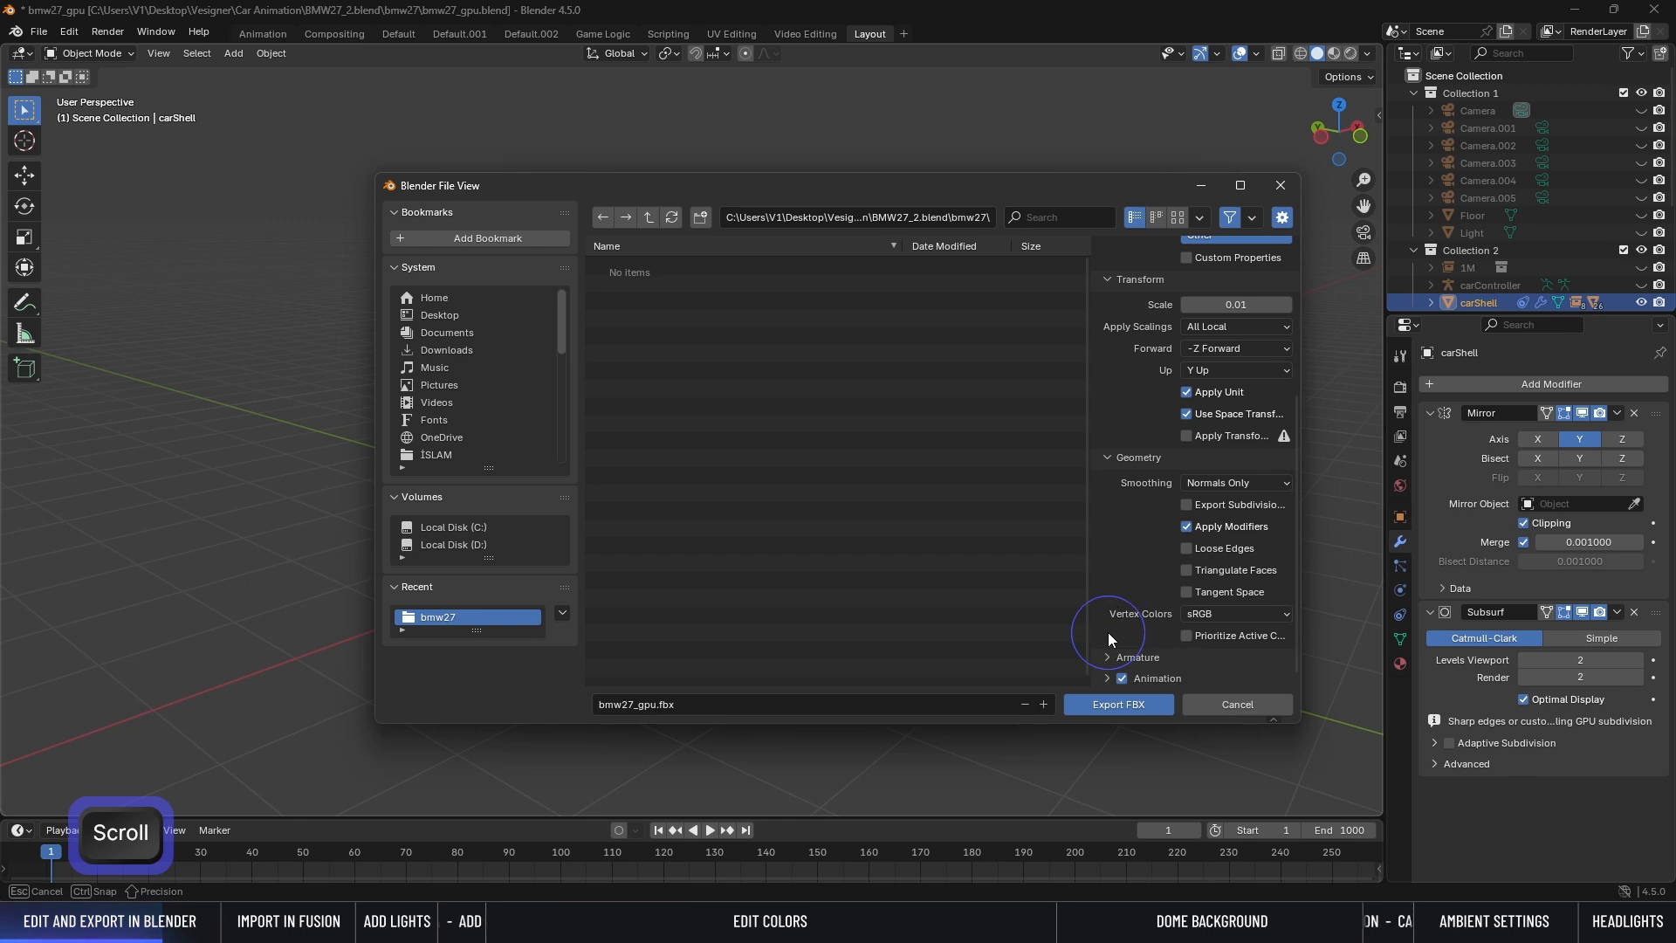
left_click(1104, 651)
scroll(1104, 651, "down", 3)
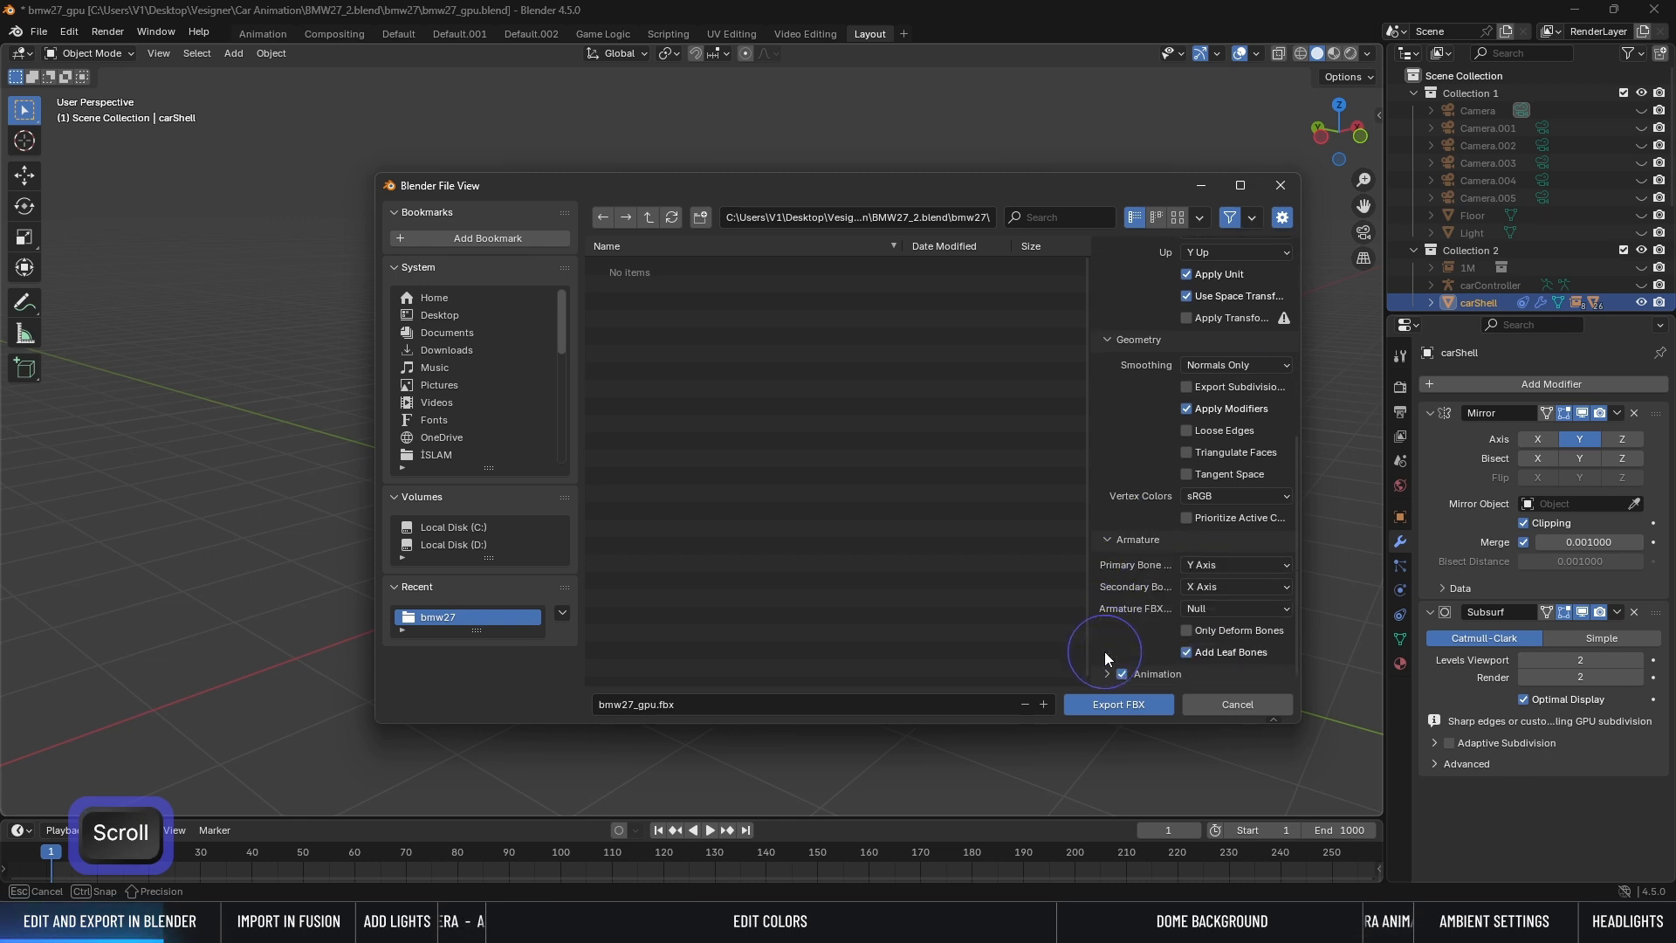
left_click(1107, 674)
scroll(1107, 674, "down", 4)
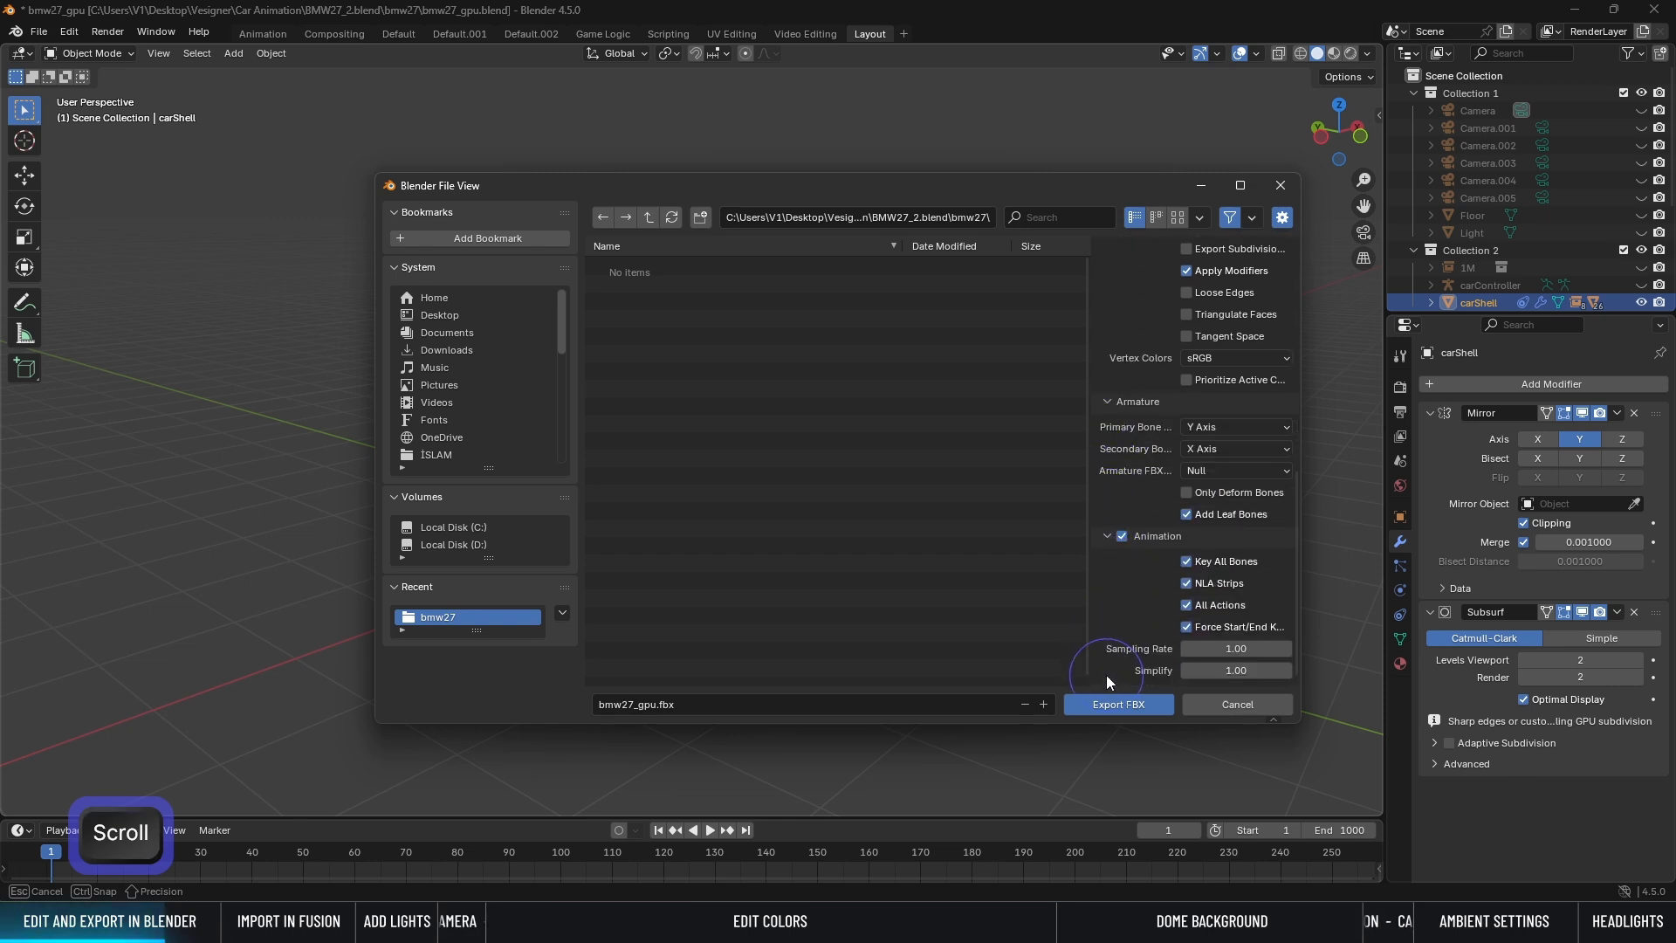
scroll(1107, 674, "up", 12)
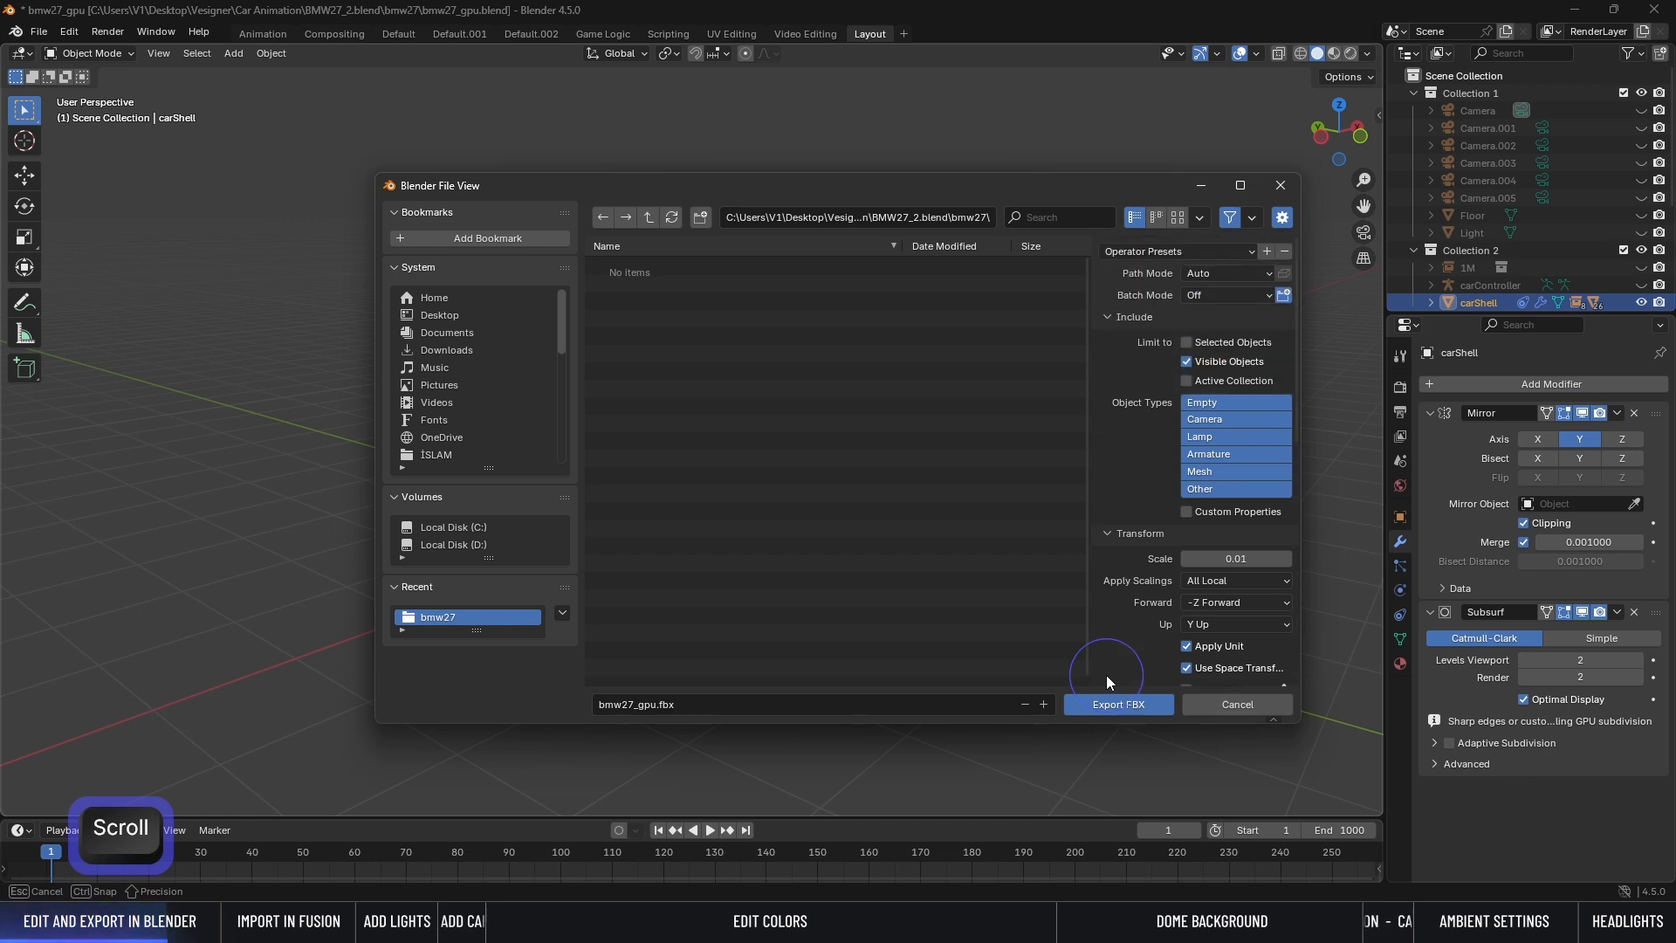
left_click(1109, 705)
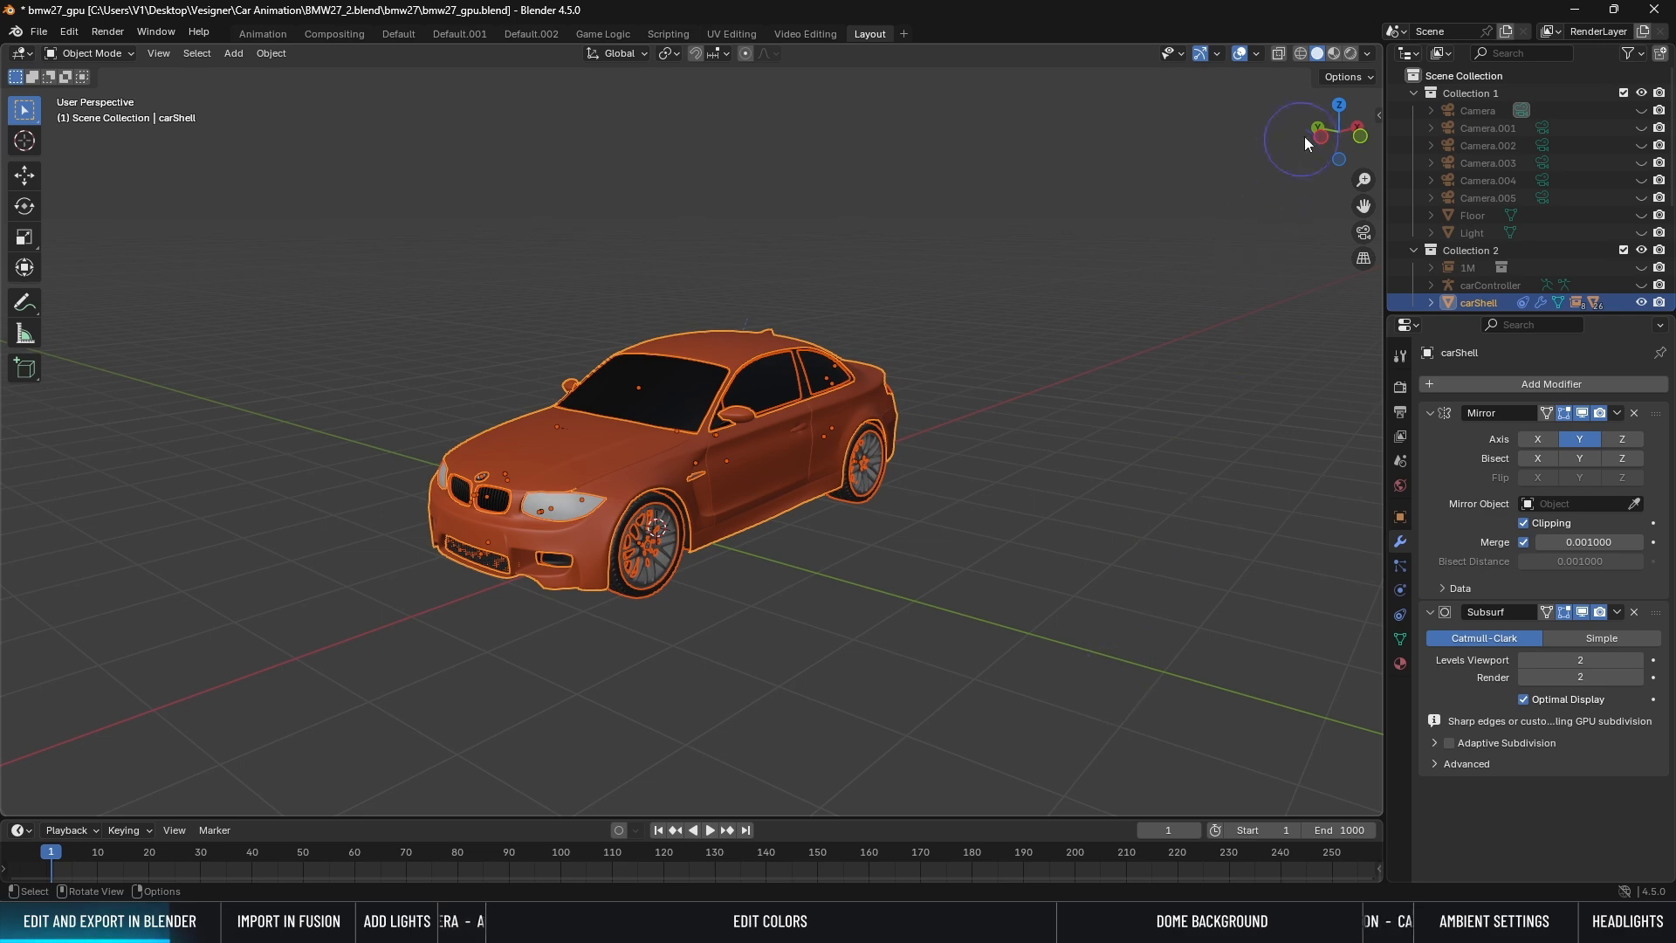
Step: Switch the viewport to rendered shading and unhide all hidden objects in the scene
left_click(1349, 54)
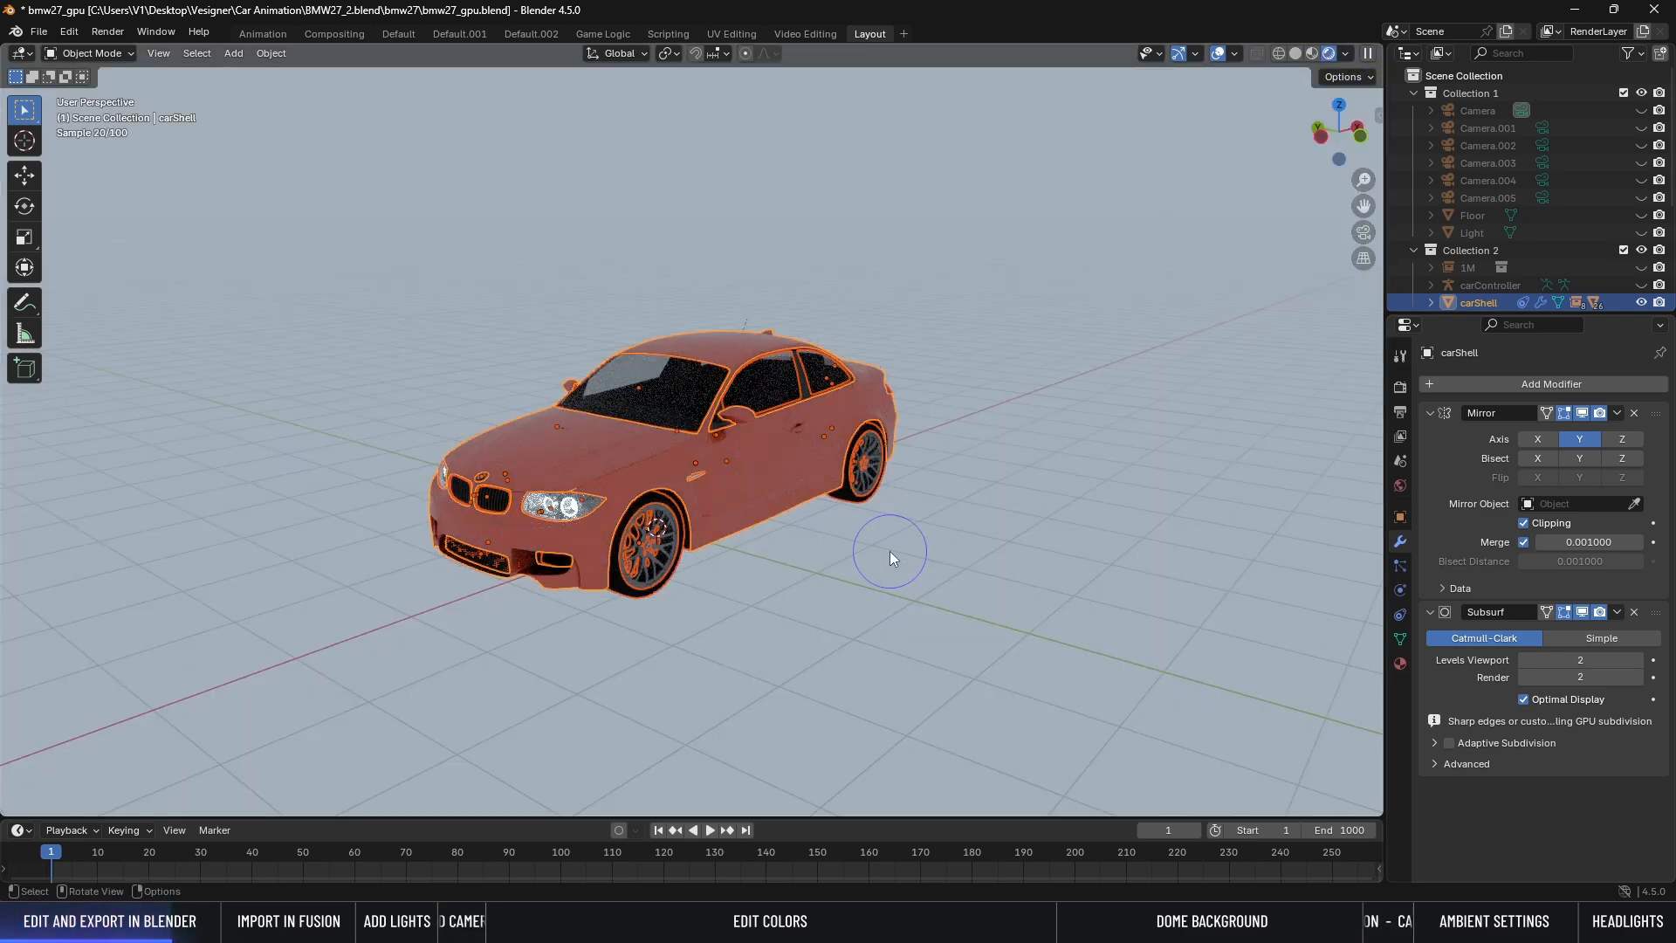
left_click(889, 552)
scroll(786, 561, "up", 5)
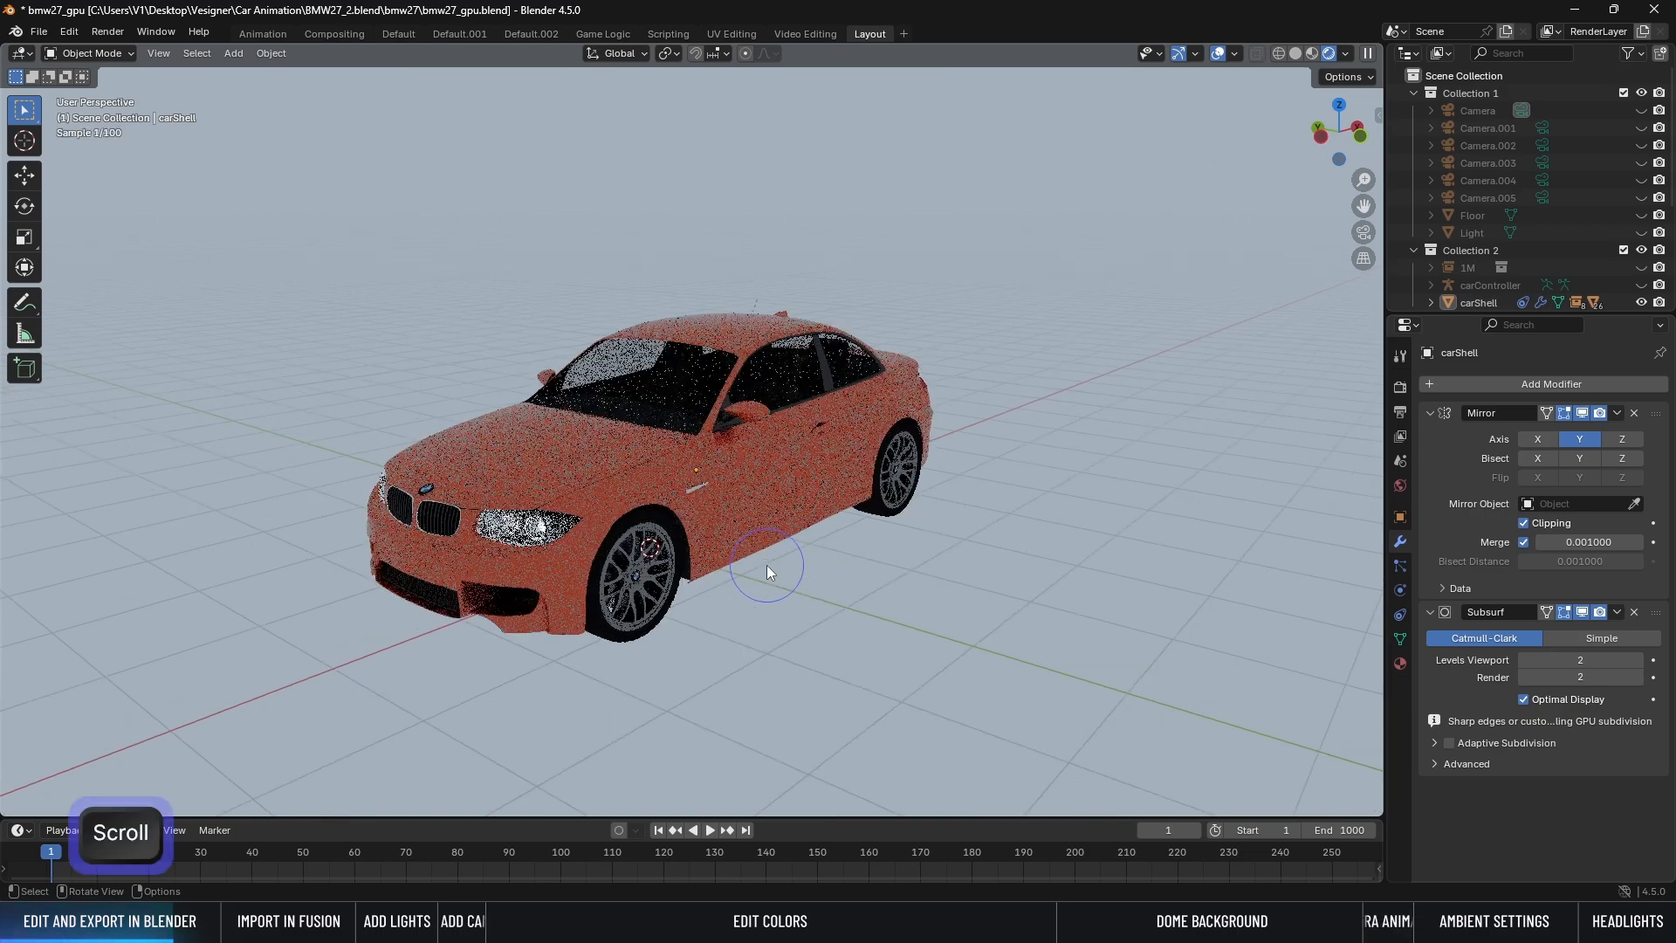
middle_click_drag(763, 576, 796, 554)
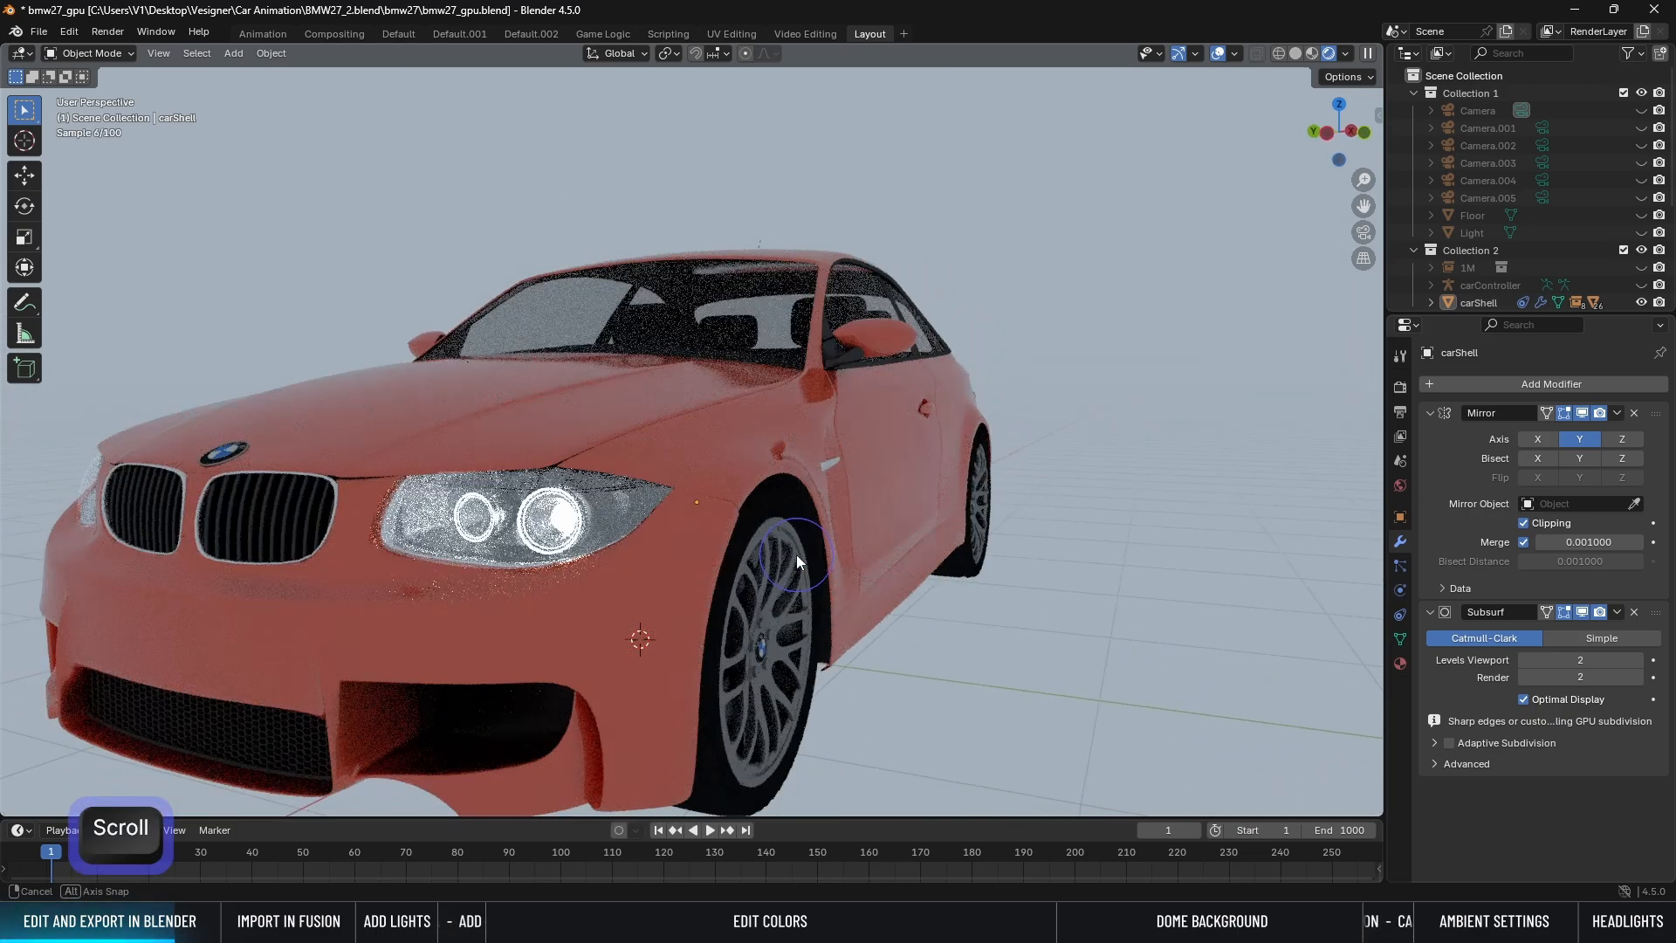
scroll(796, 553, "down", 2)
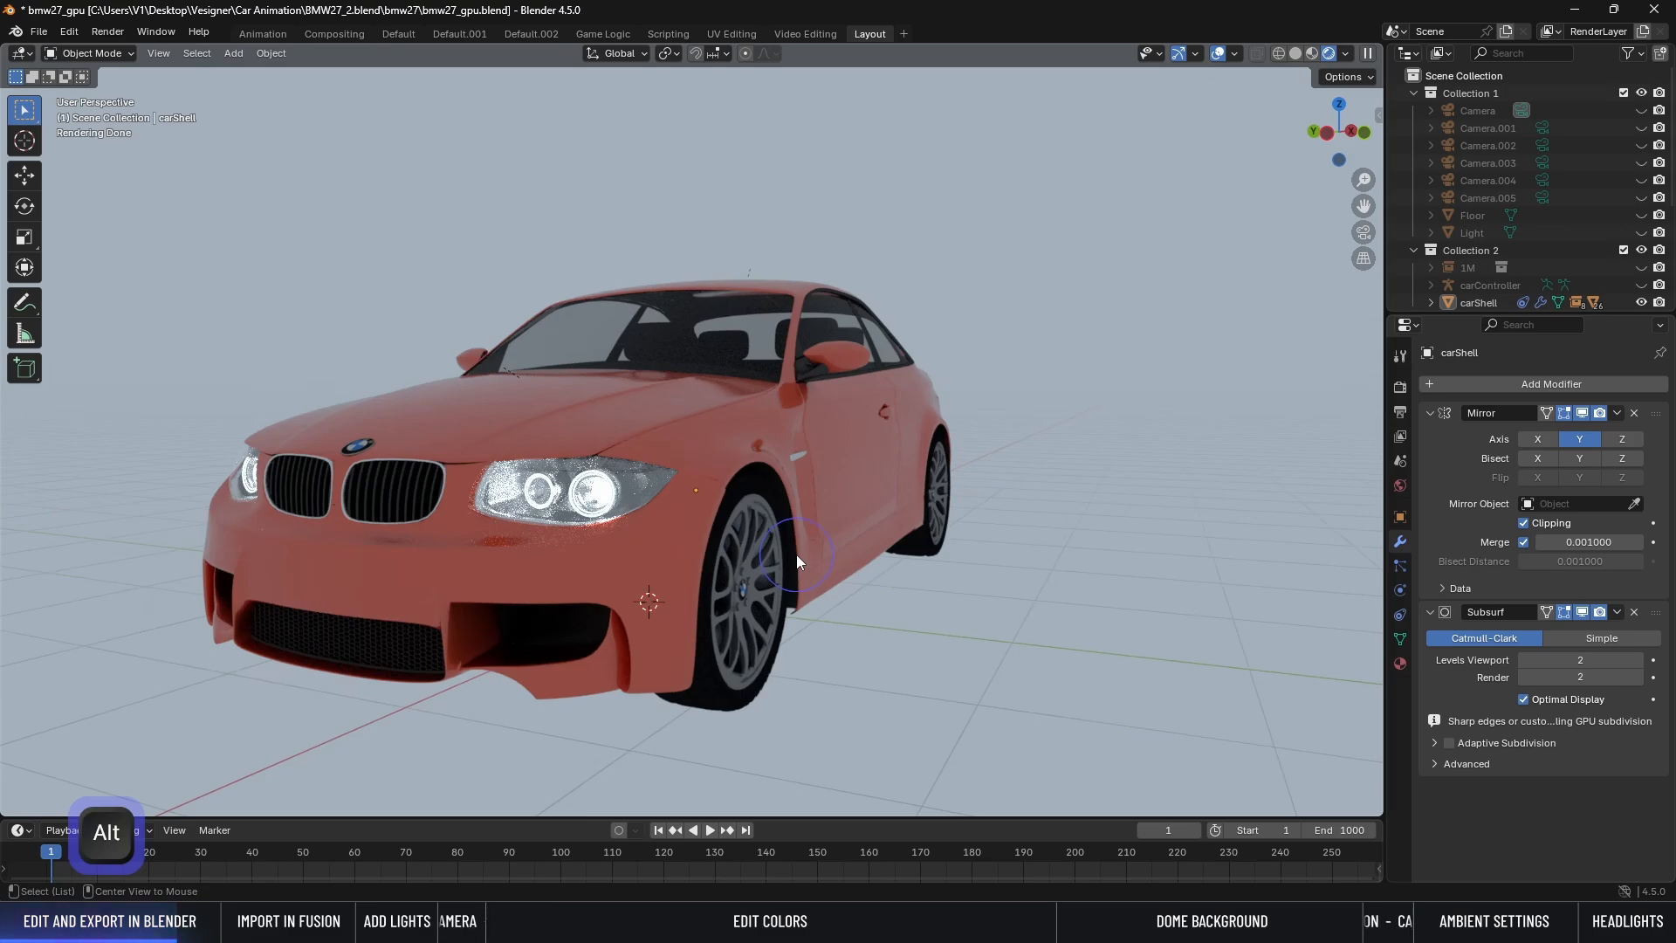
key("alt+h")
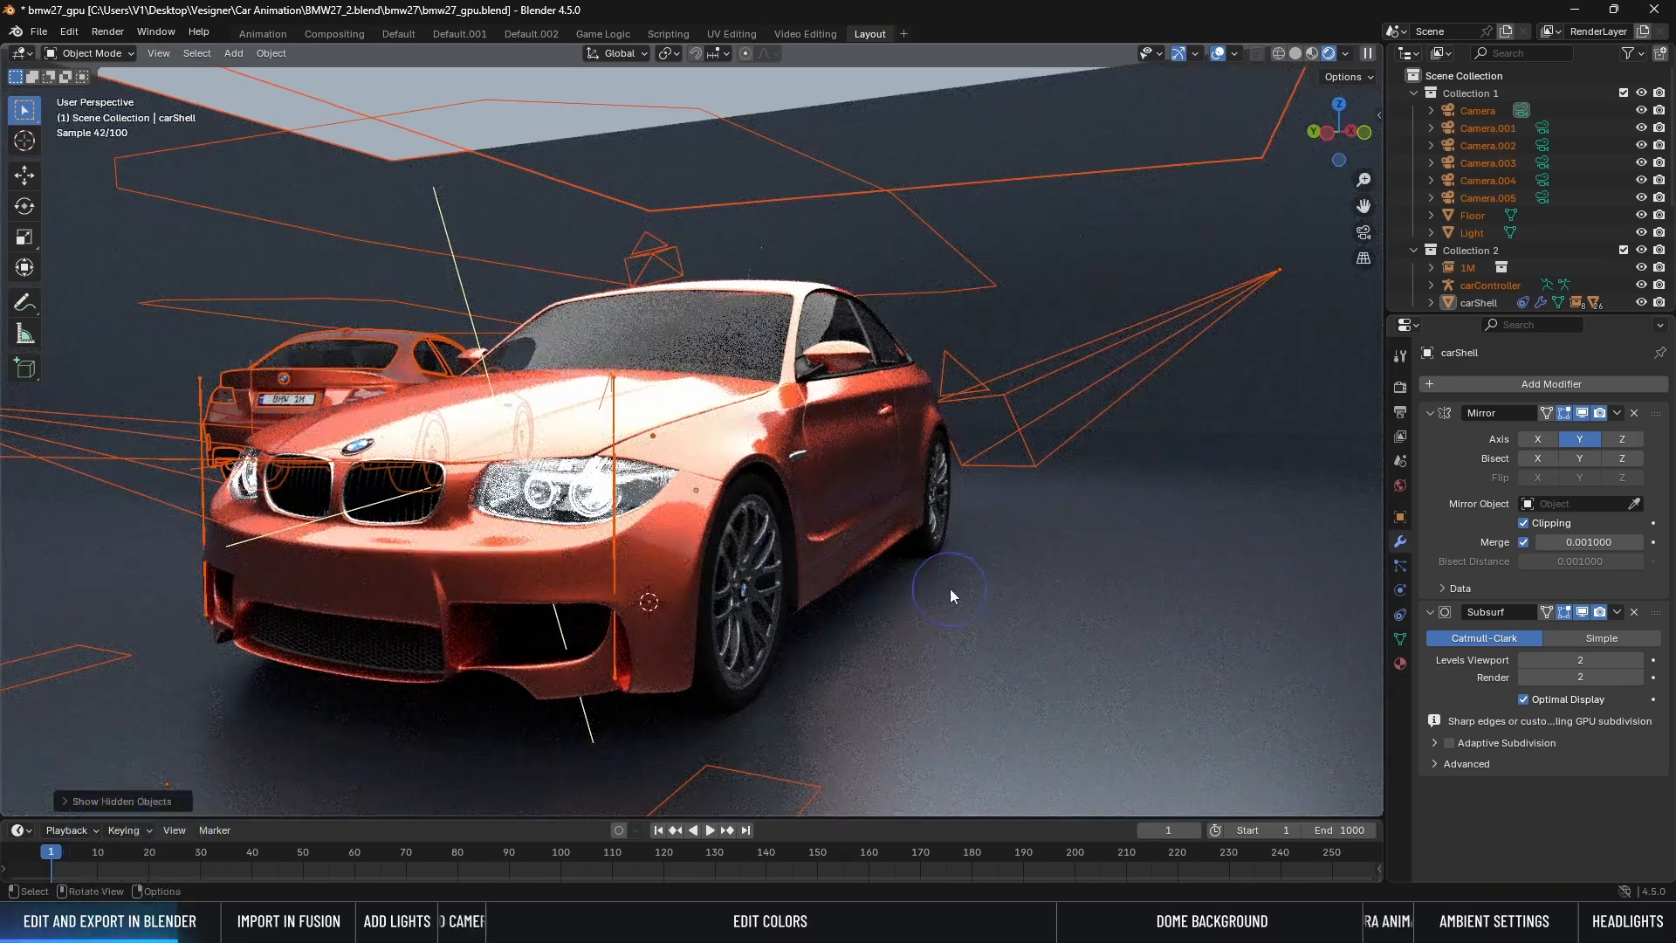
left_click(988, 595)
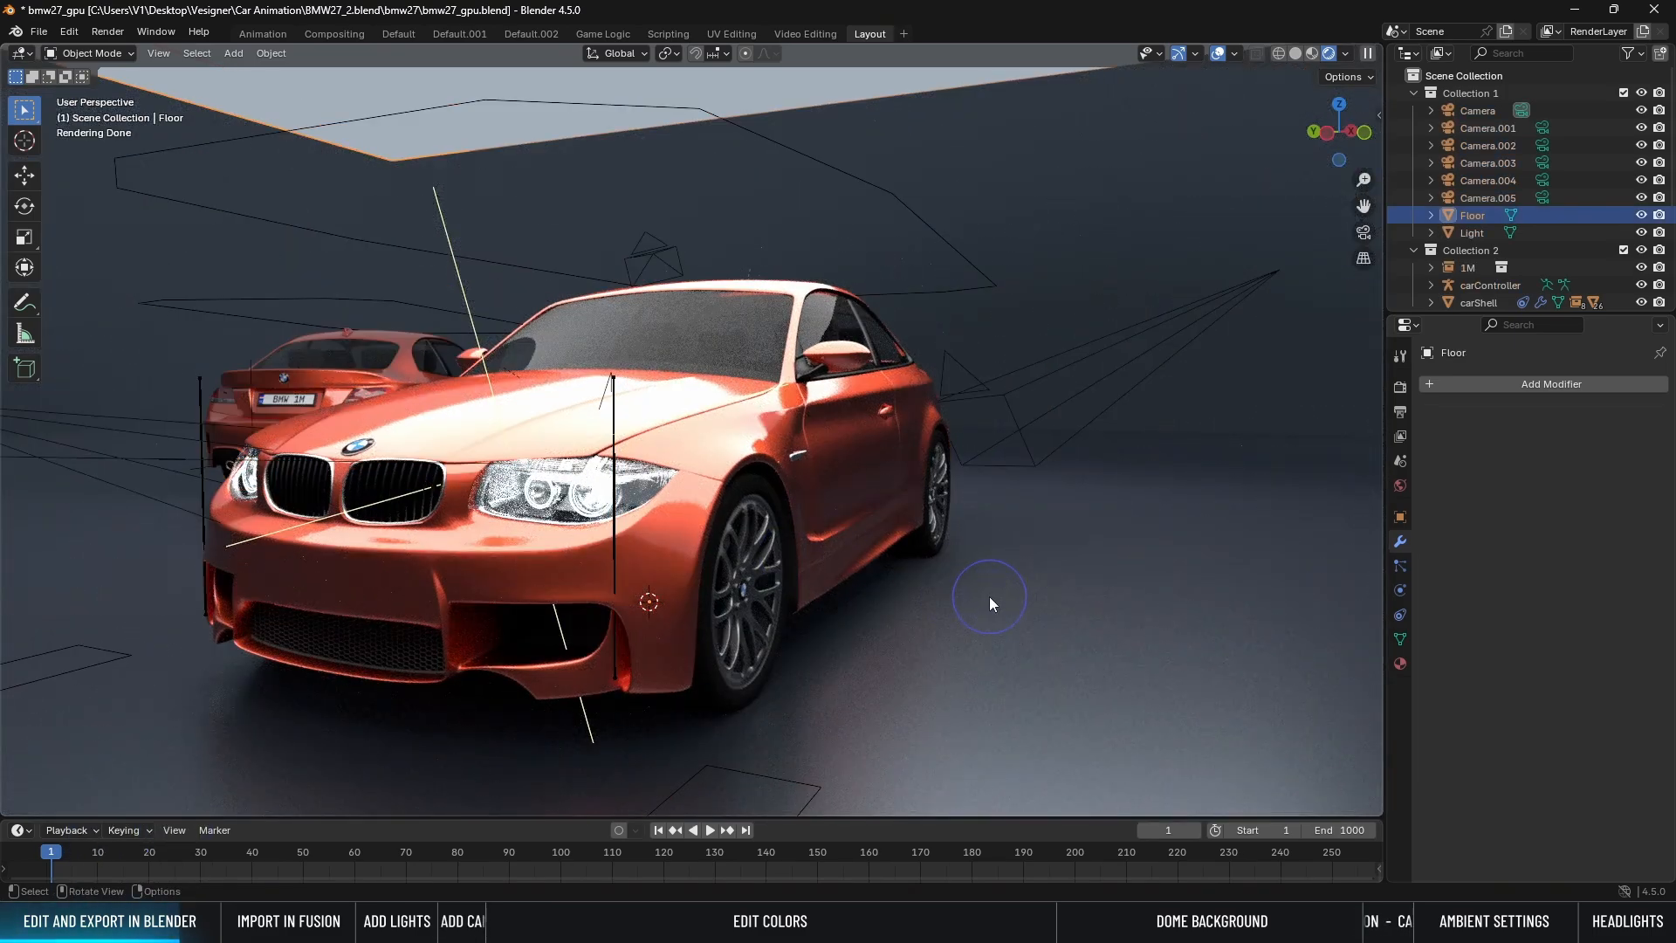
Step: Select the taillight, show its material settings and preview the tailight.jpg image used for its color
middle_click_drag(989, 596, 683, 609)
scroll(684, 607, "up", 5)
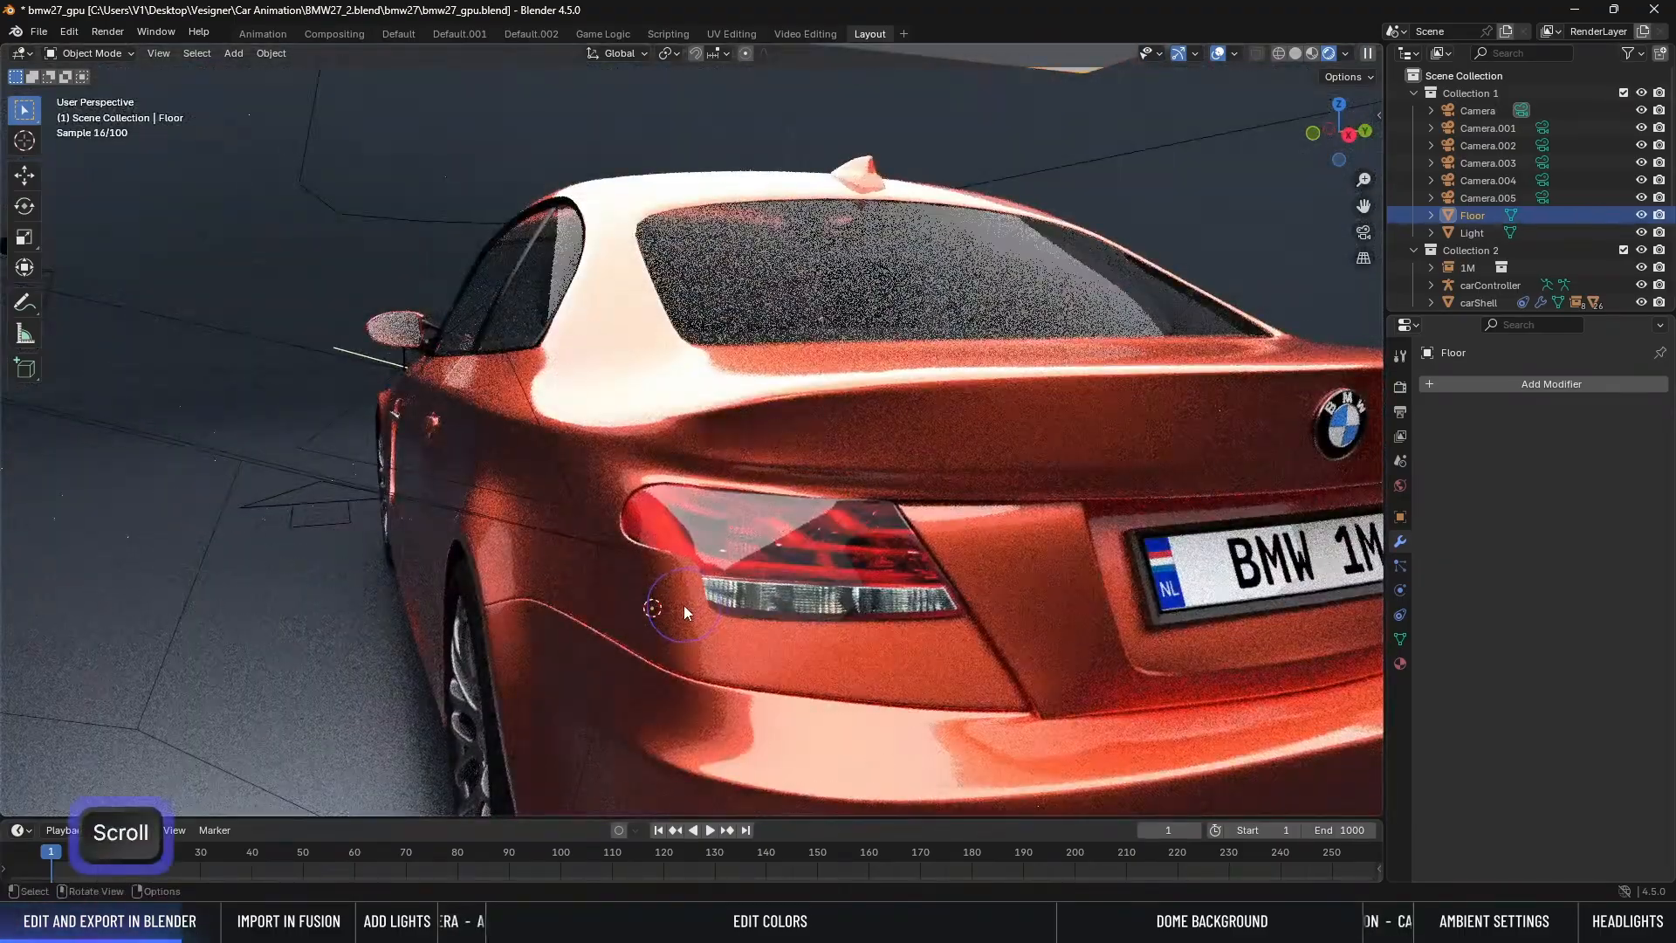
left_click(827, 566)
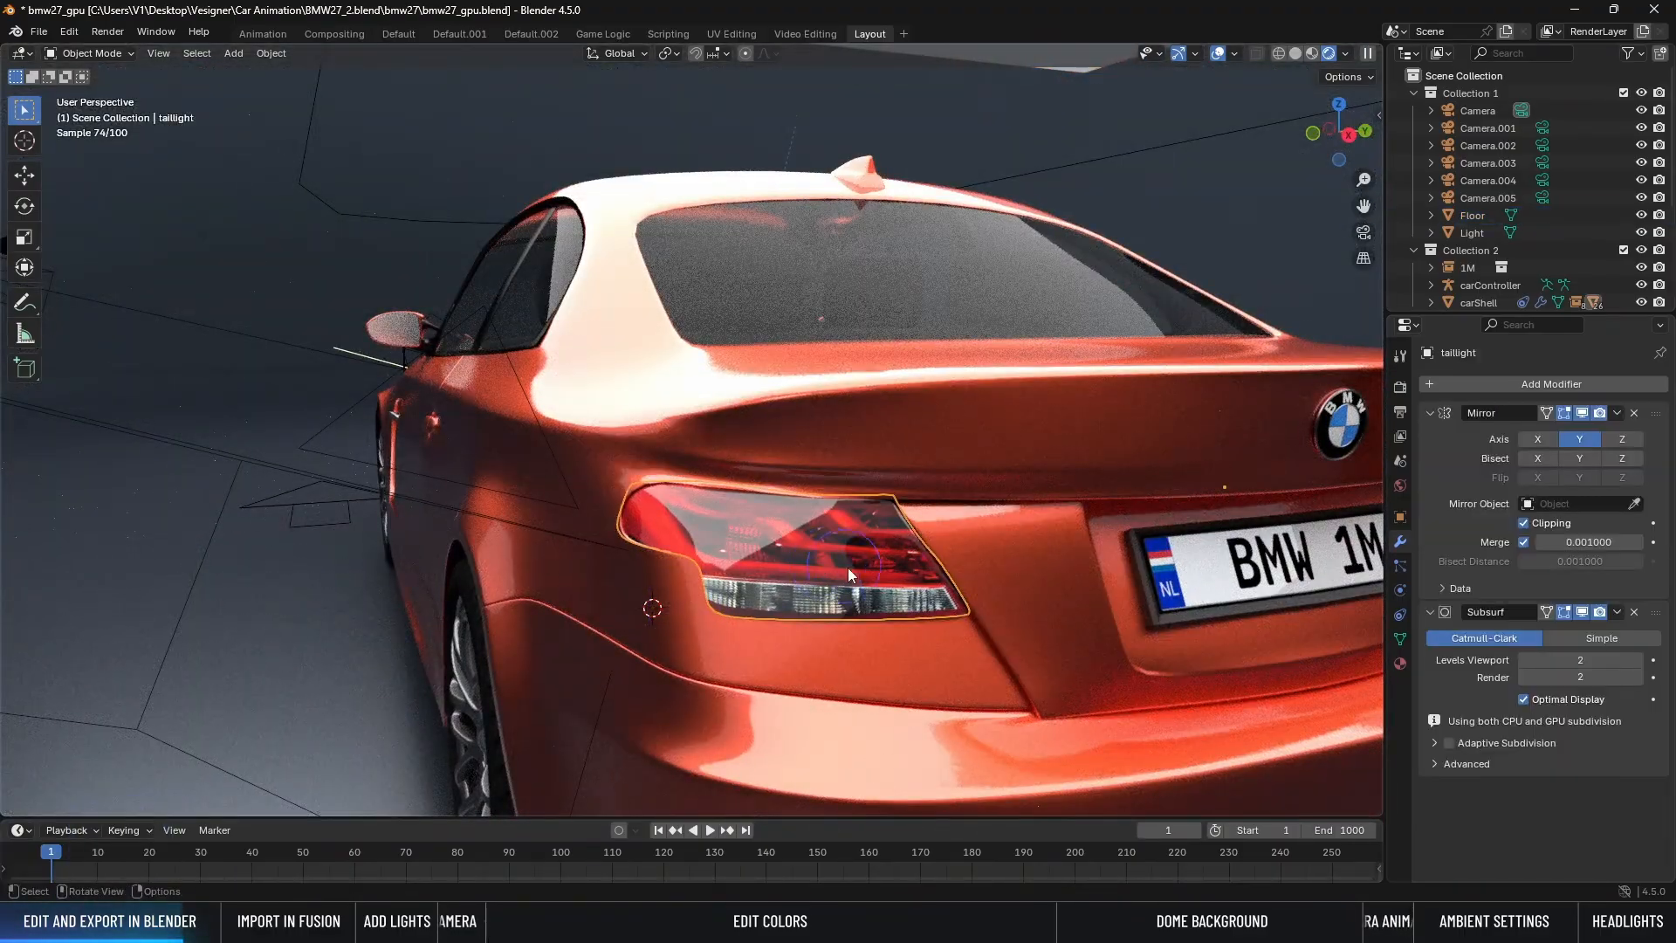
left_click(1401, 662)
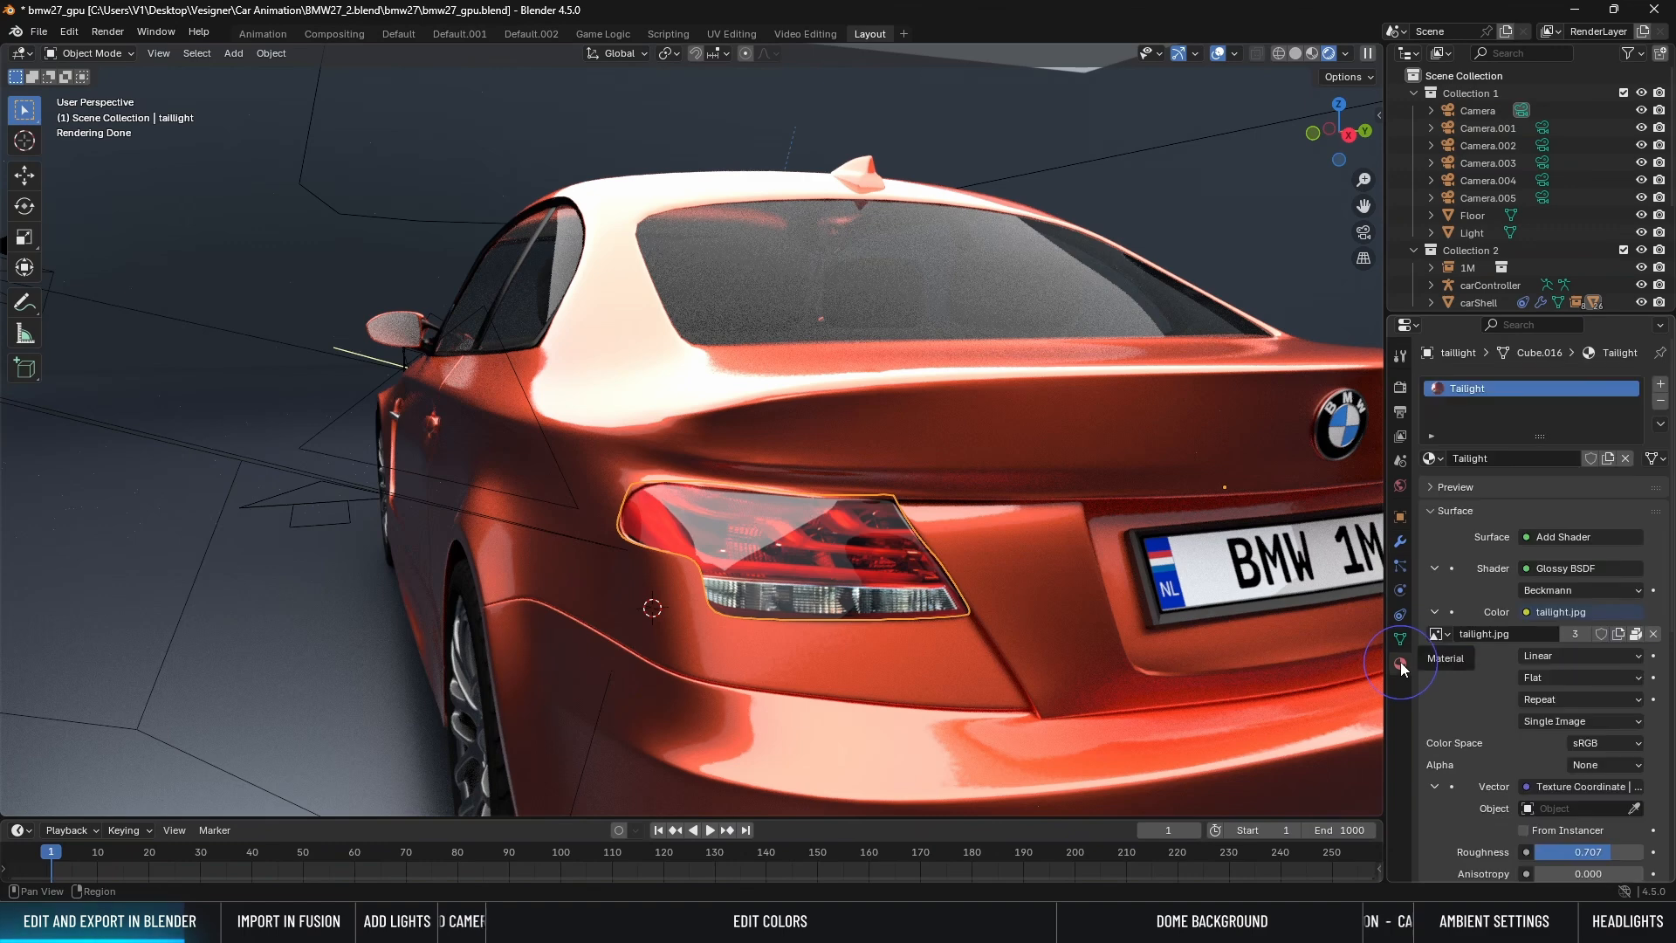
scroll(1447, 534, "down", 3)
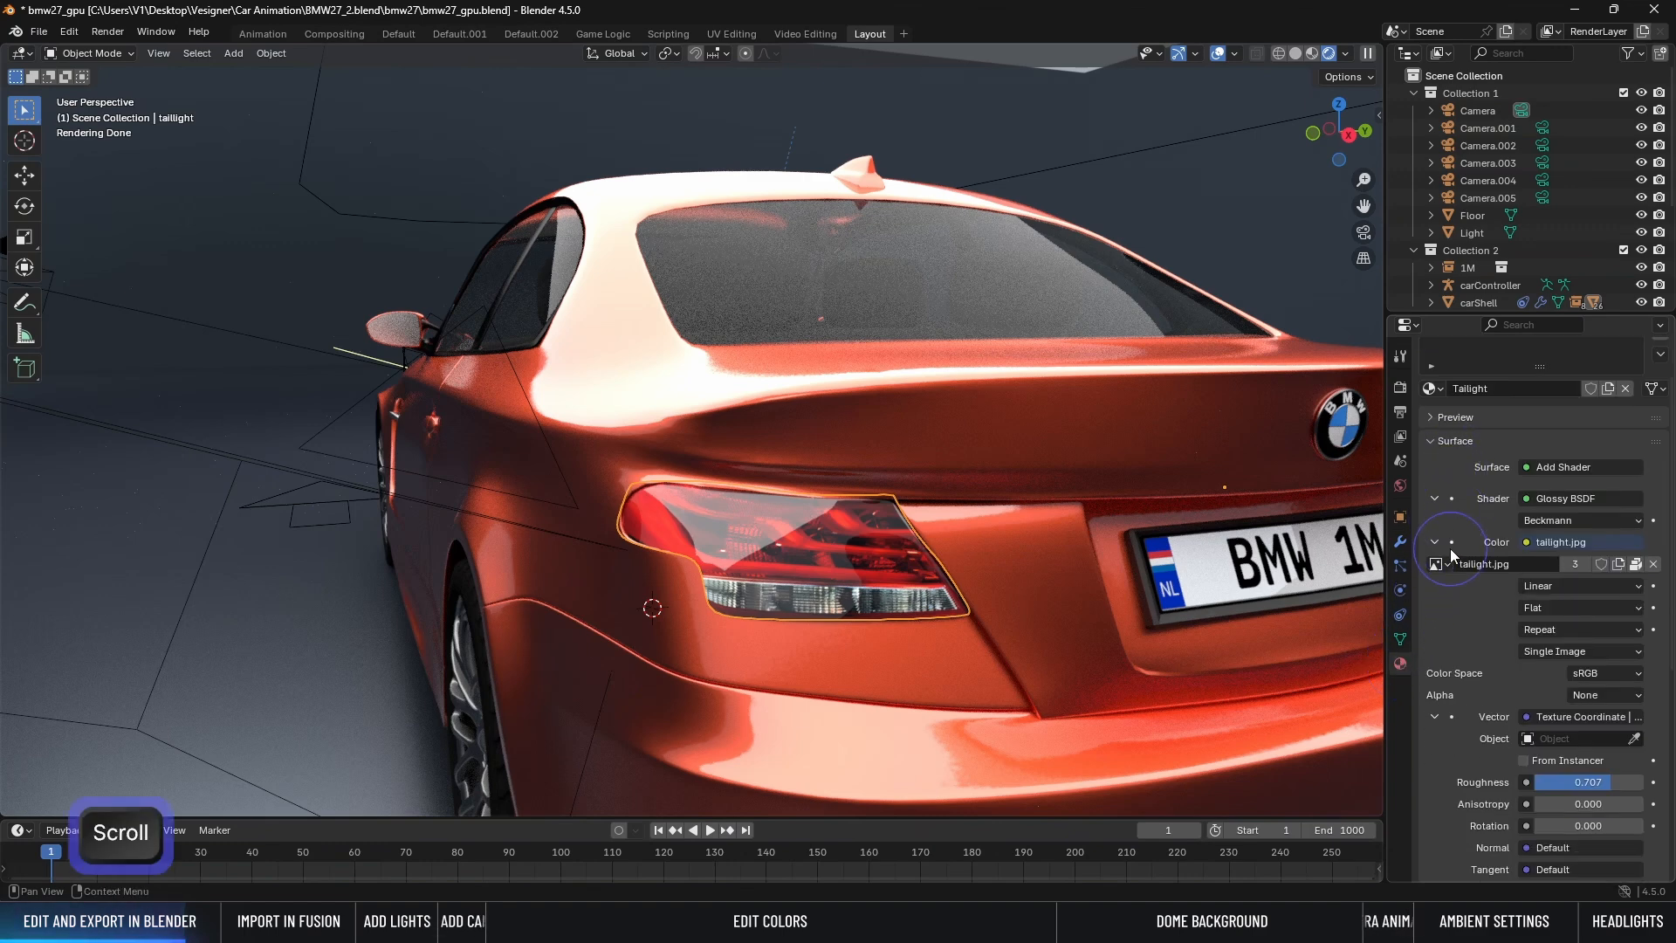
left_click(1447, 530)
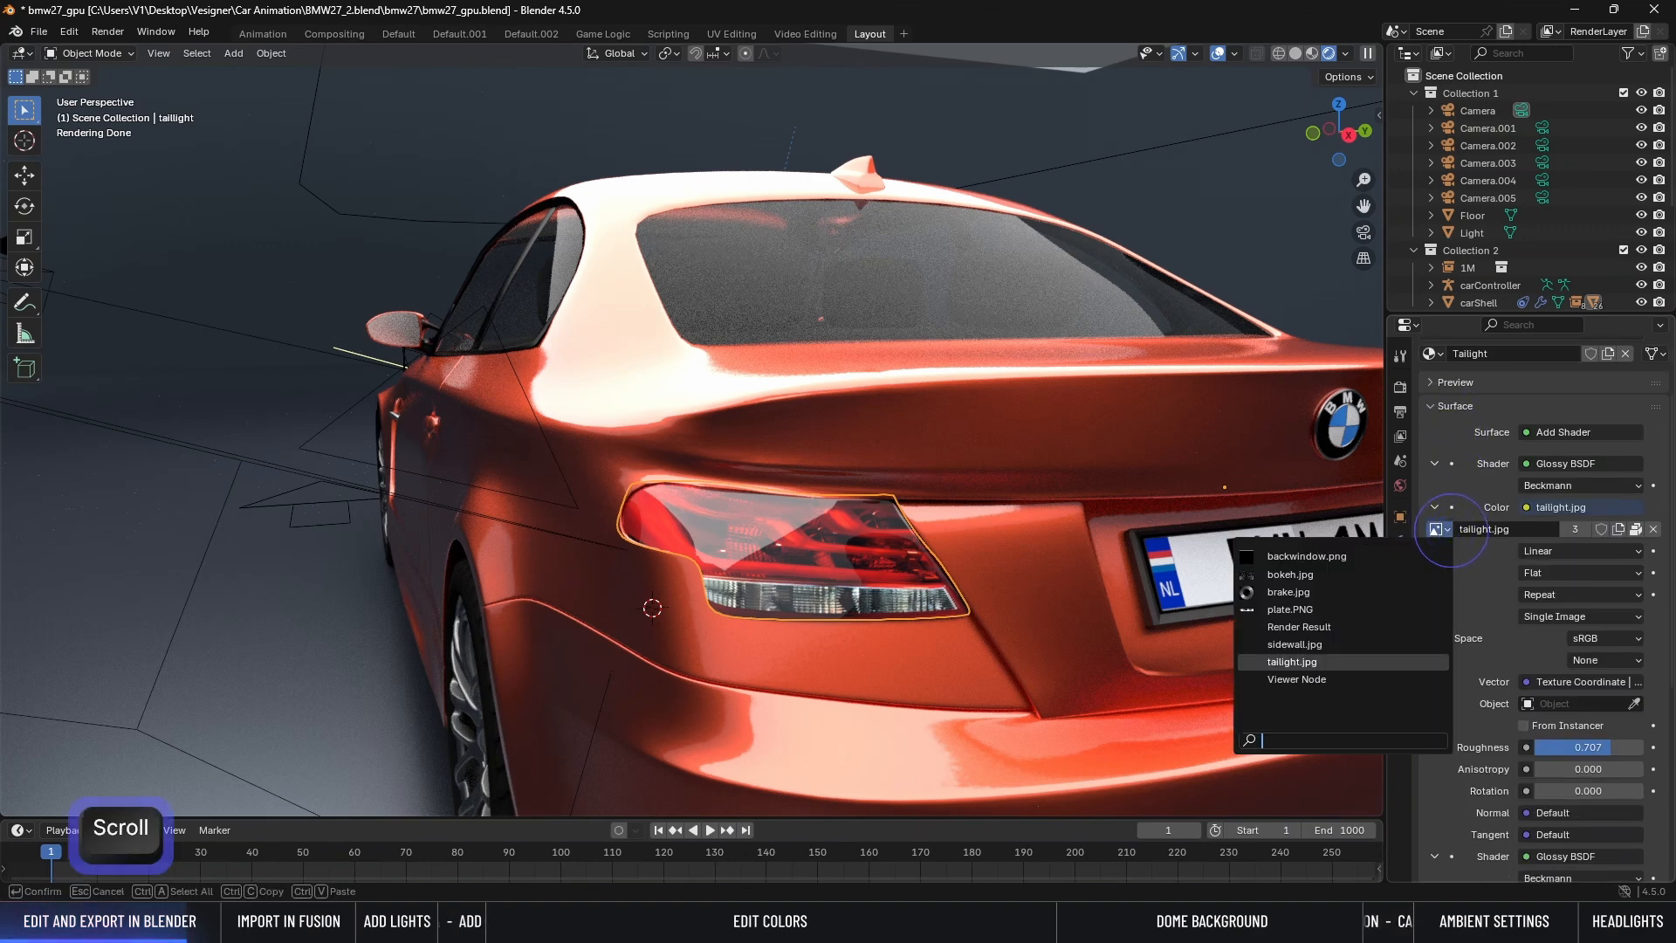
mouse_move(1290, 668)
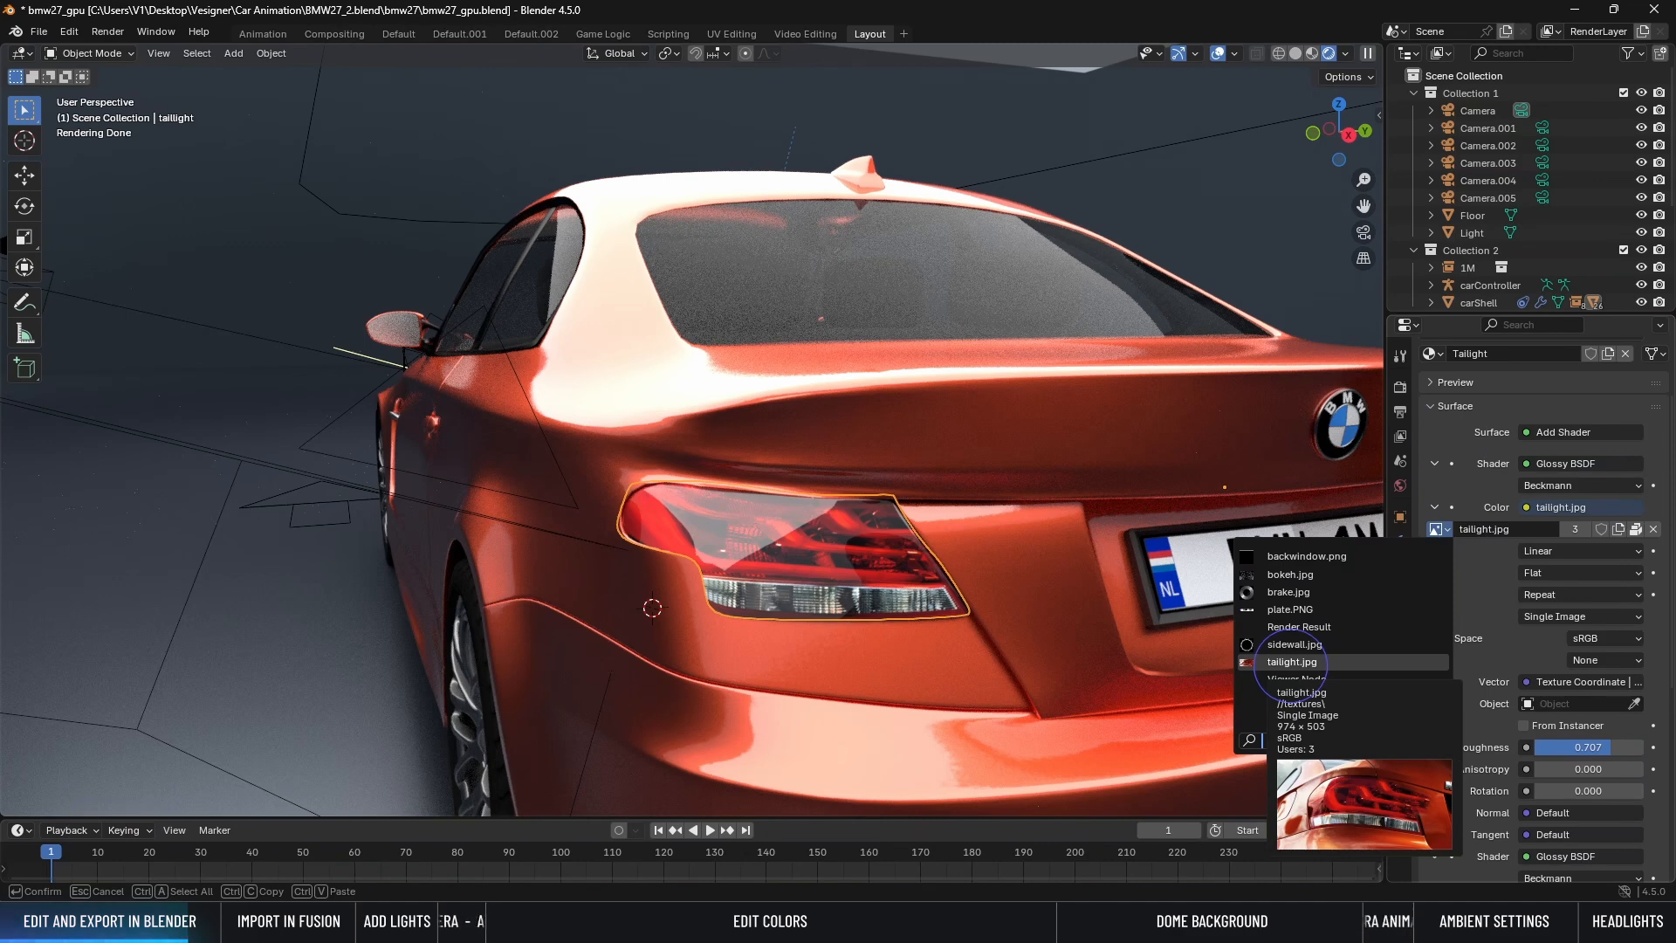
Step: Unpack the tailight.jpg texture with the option to use the file from the current directory, creating it when necessary
left_click(1638, 533)
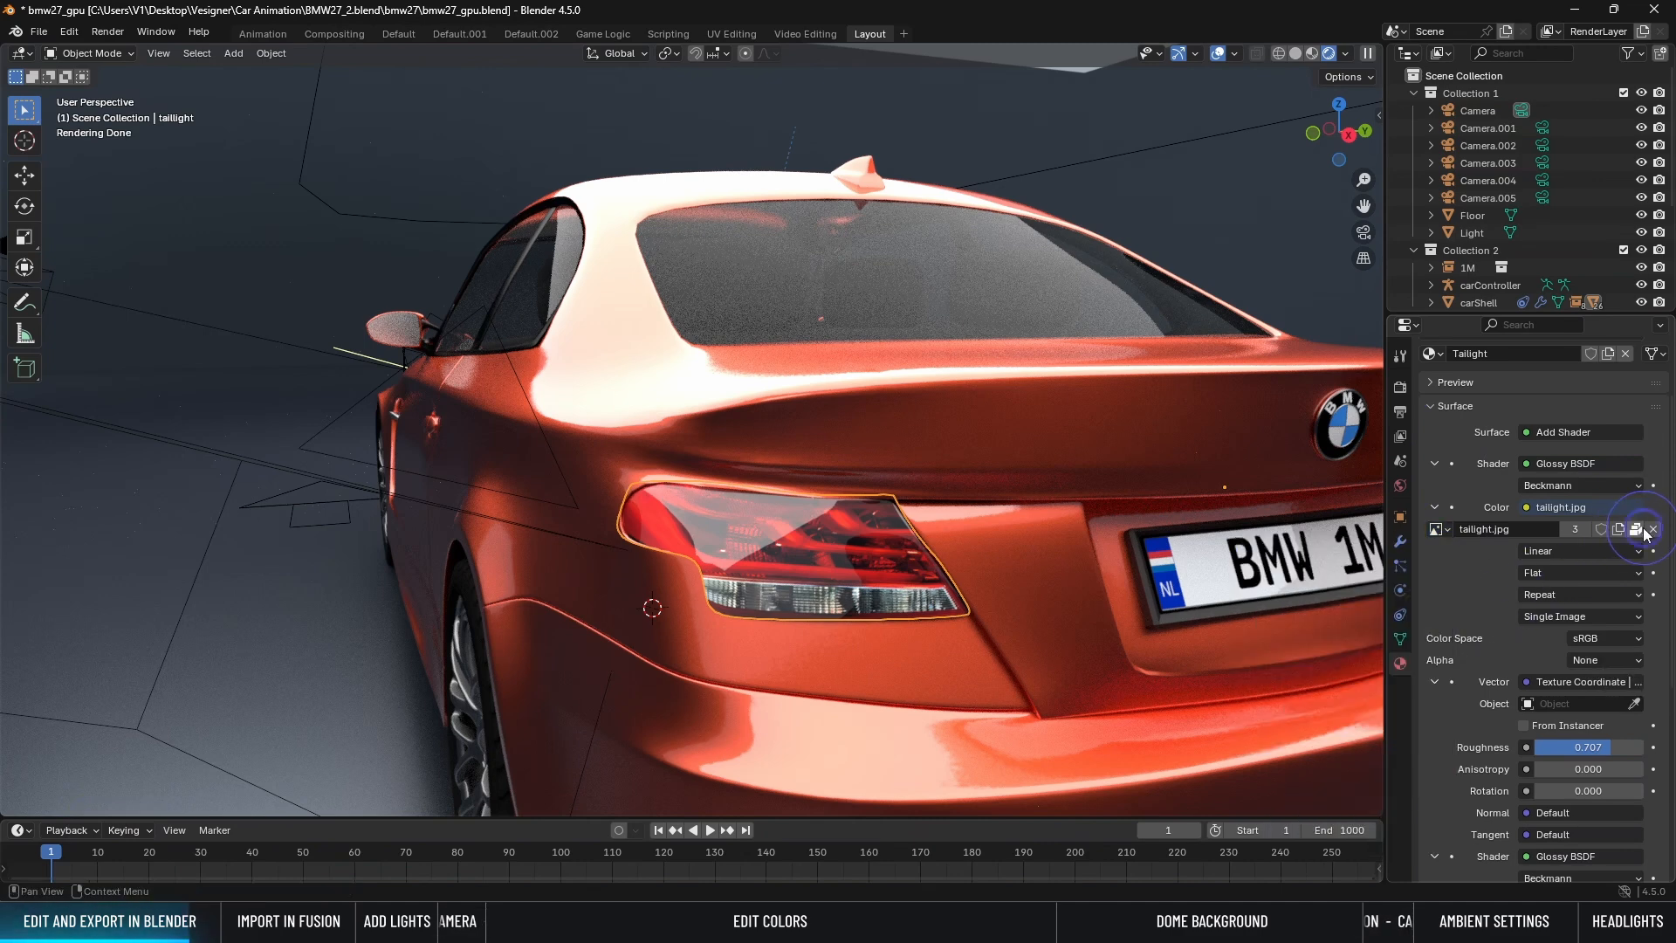
left_click(1638, 530)
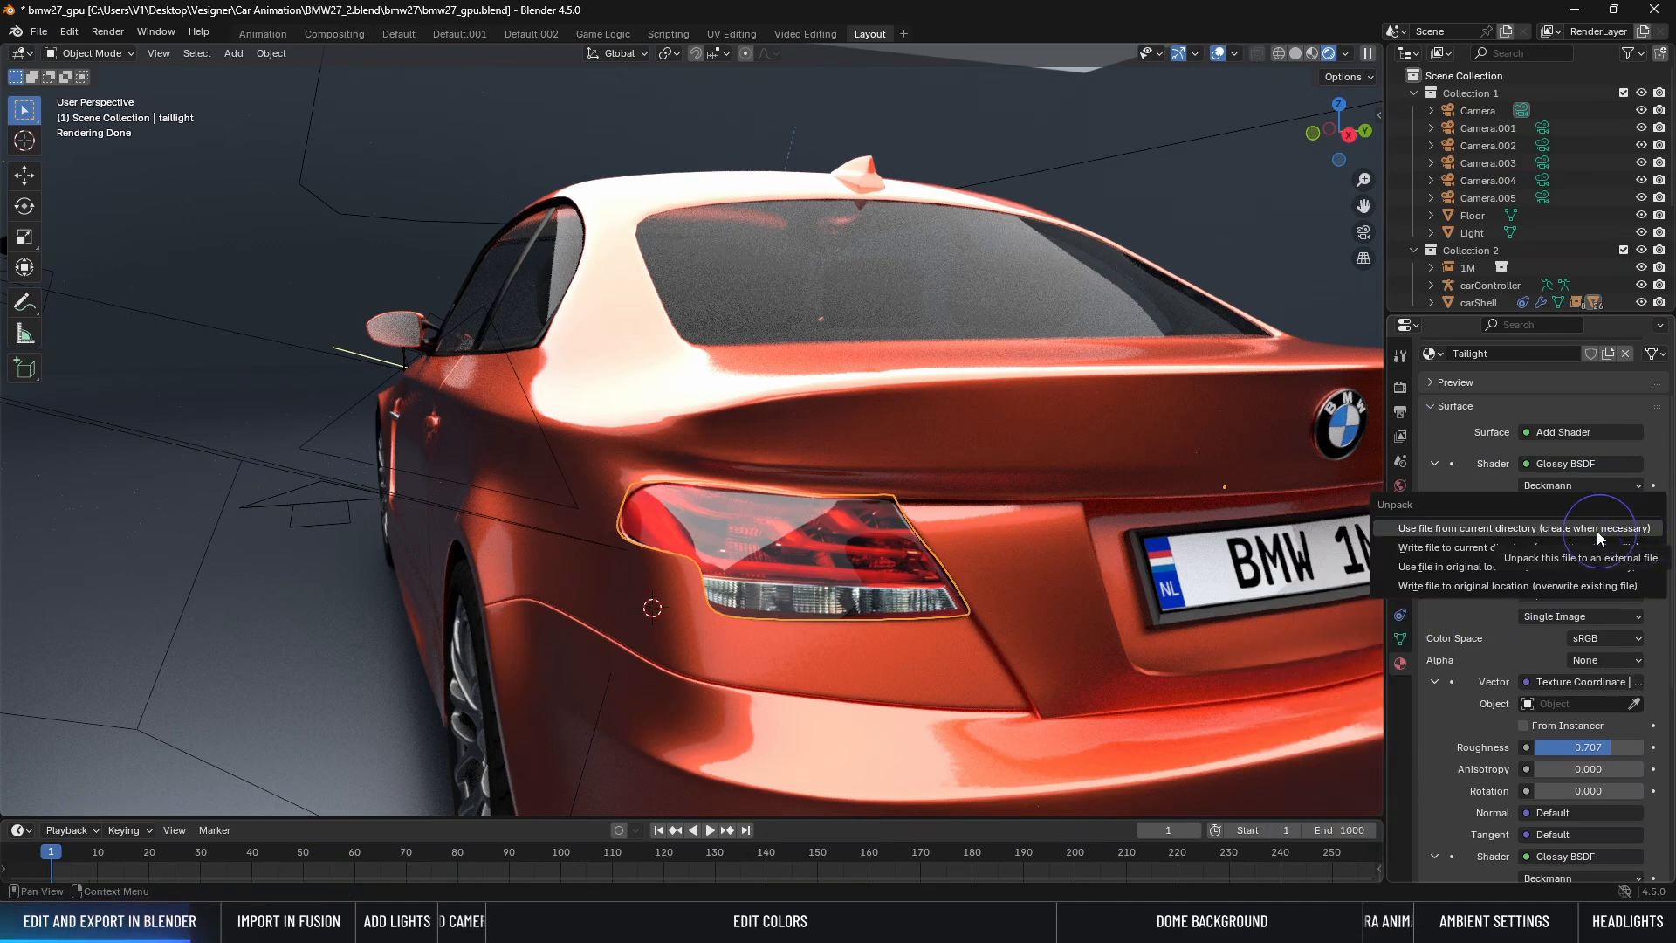
left_click(1526, 526)
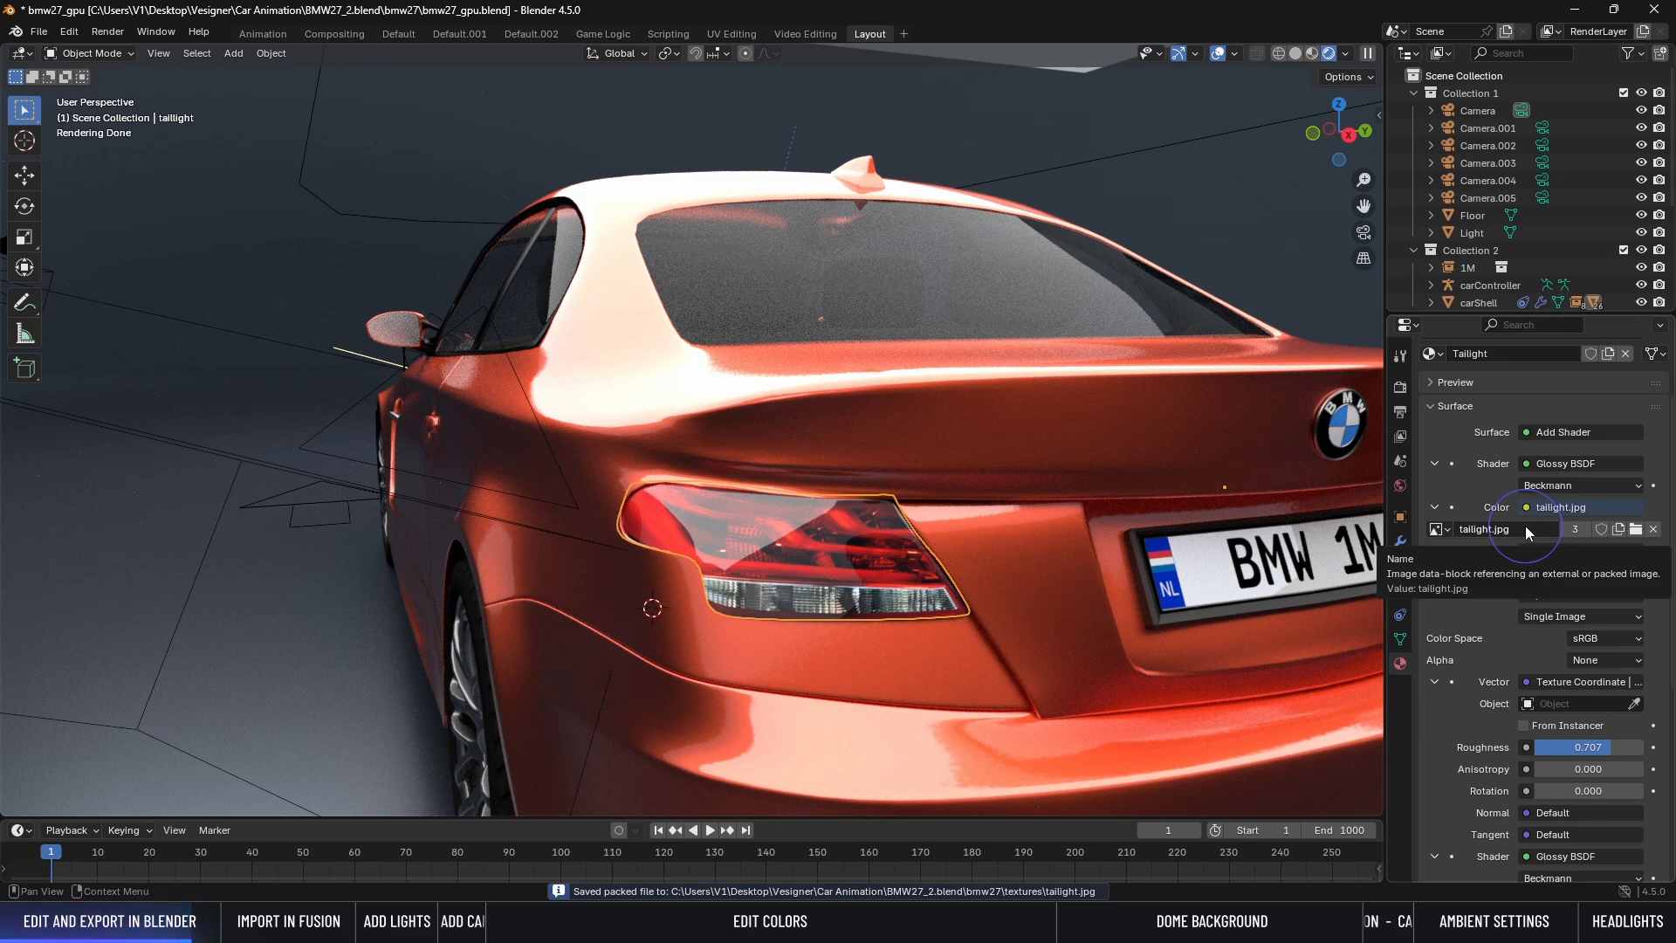
Step: Switch to File Explorer, check the unpacked taillight image in the bmw27 project's textures folder, and return to Blender
left_click(685, 924)
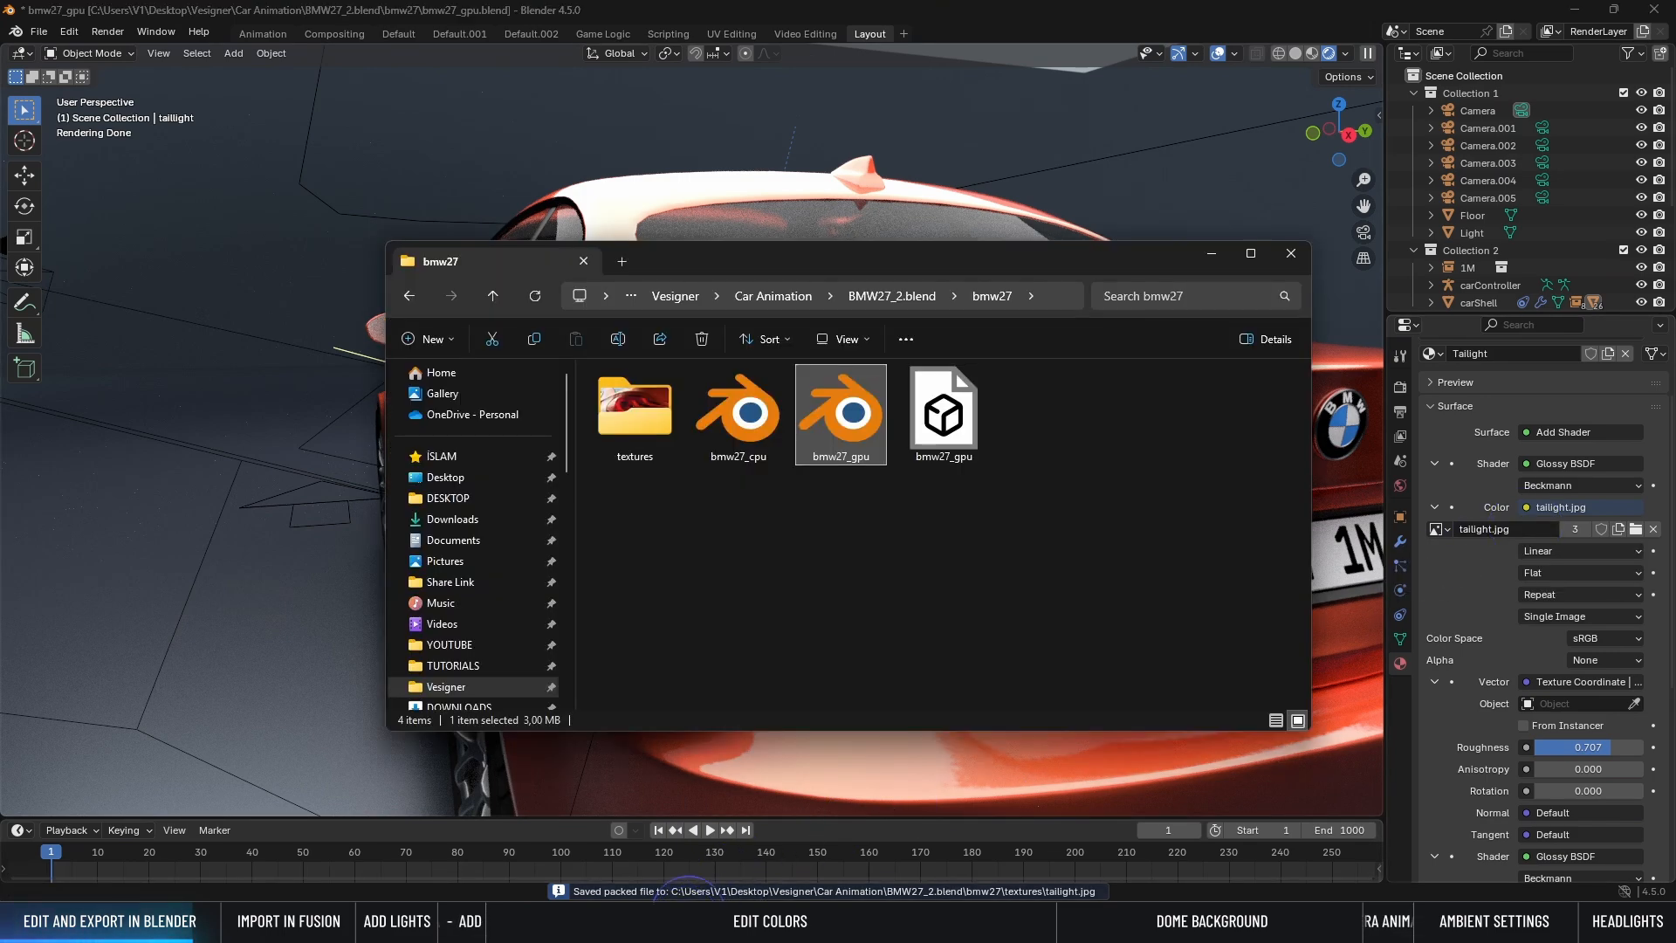
left_click(819, 533)
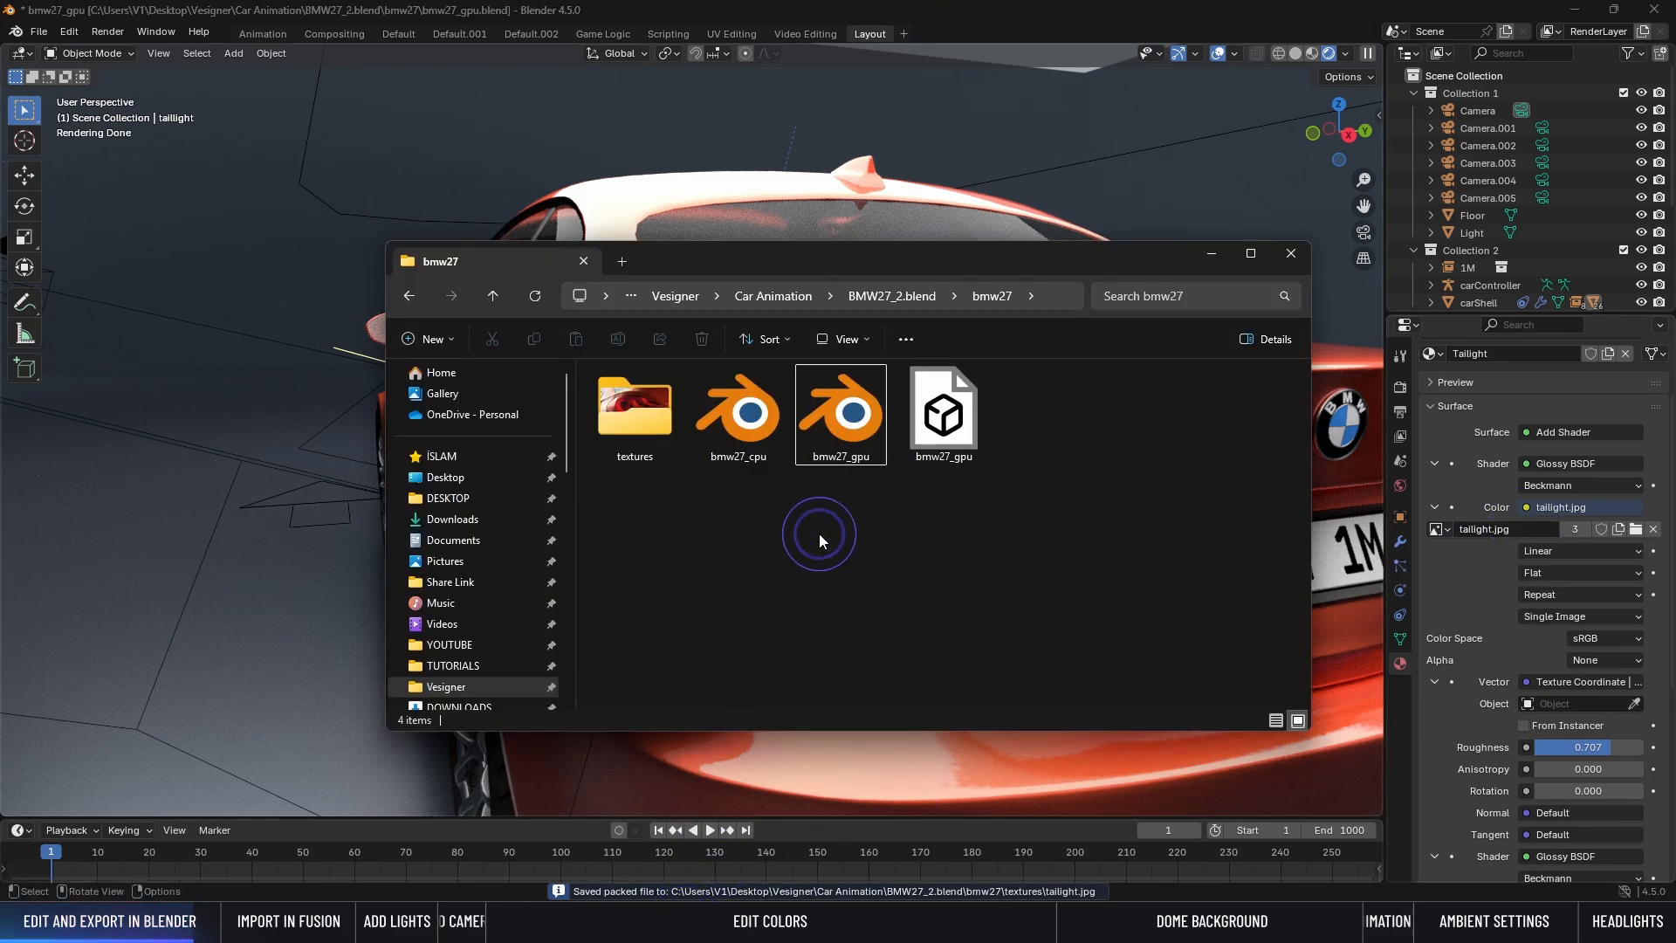
double_click(641, 422)
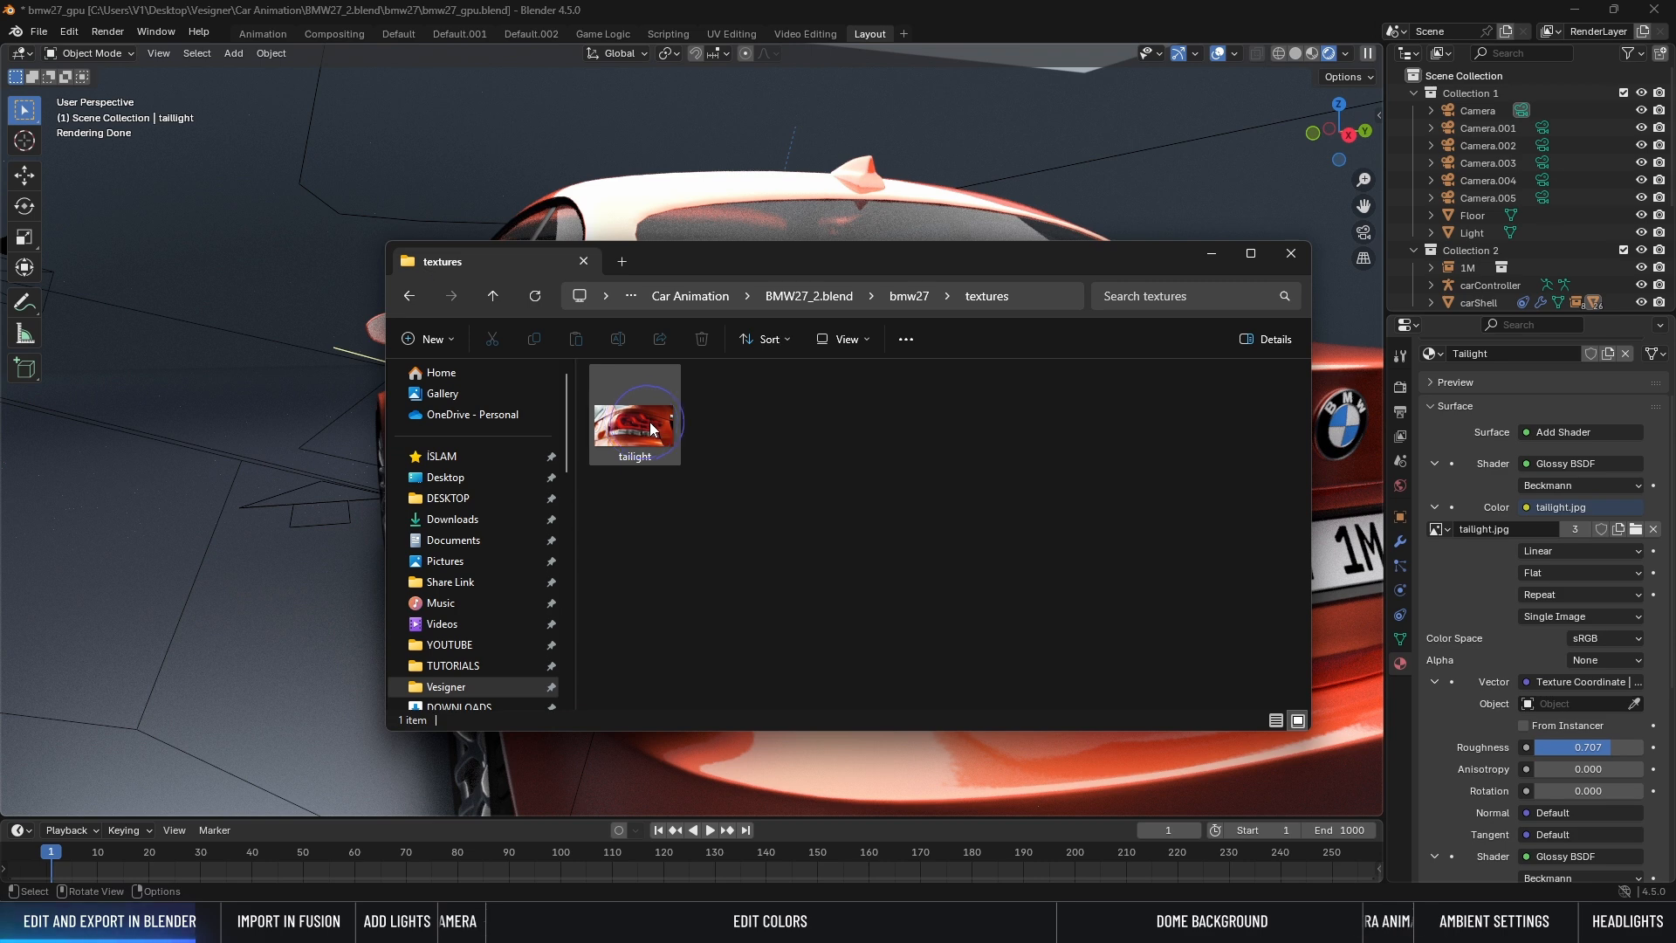
left_click(1211, 254)
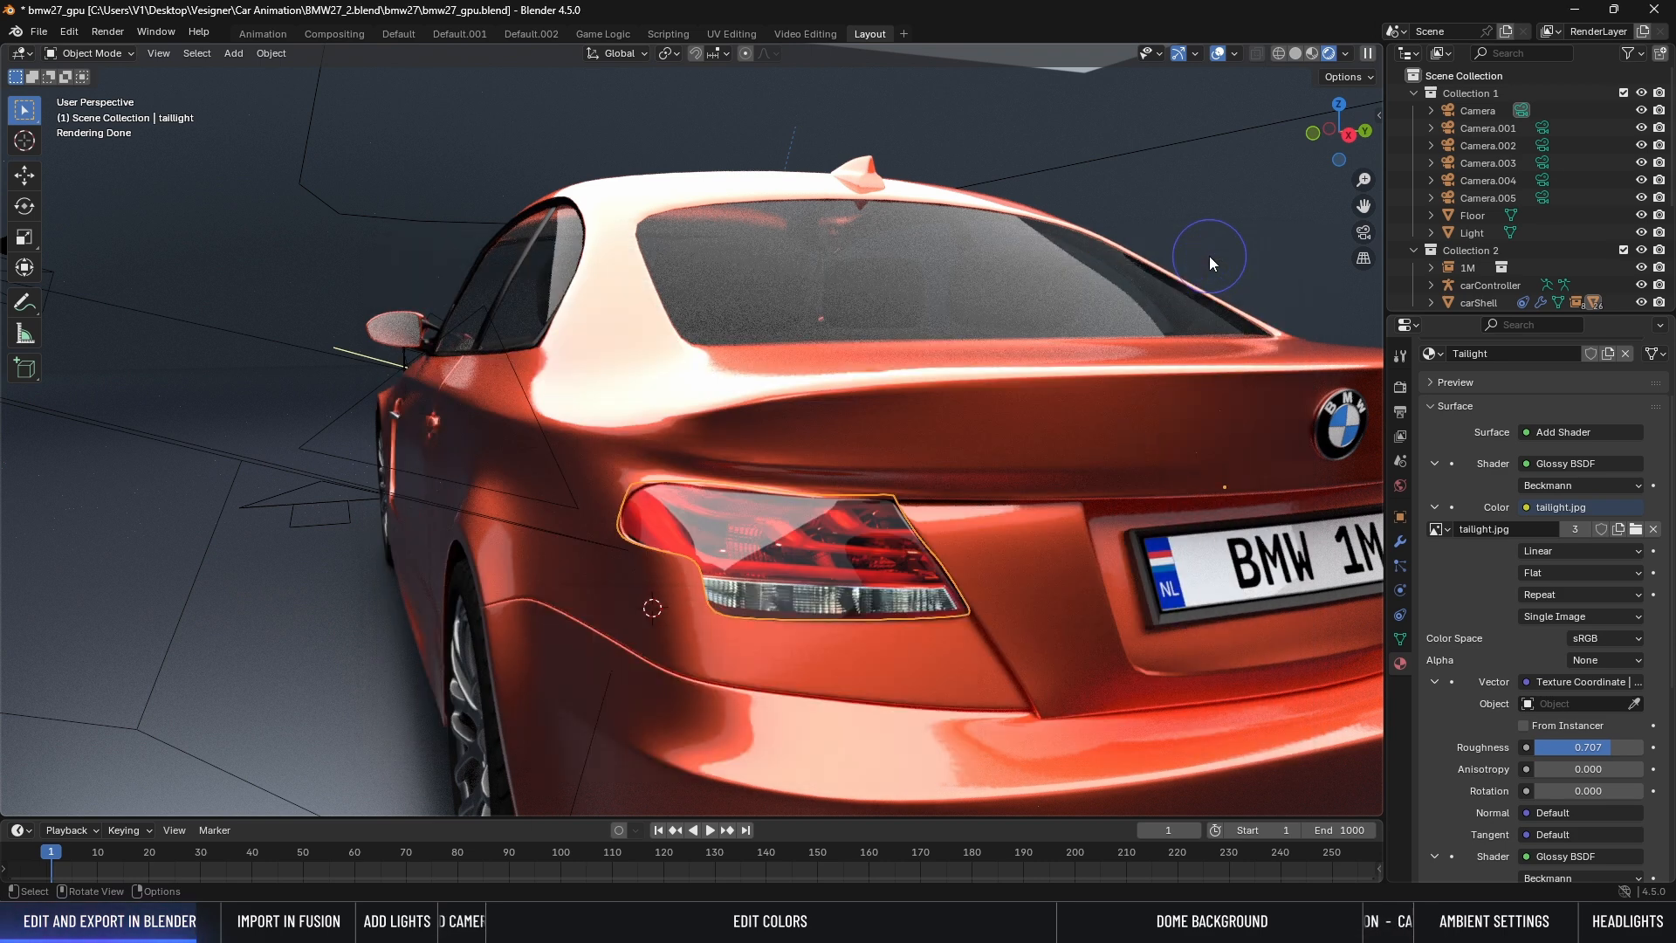
Step: Select the license plate and unpack its plate.PNG texture, using the file from the current directory and creating it when necessary
left_click(1261, 575)
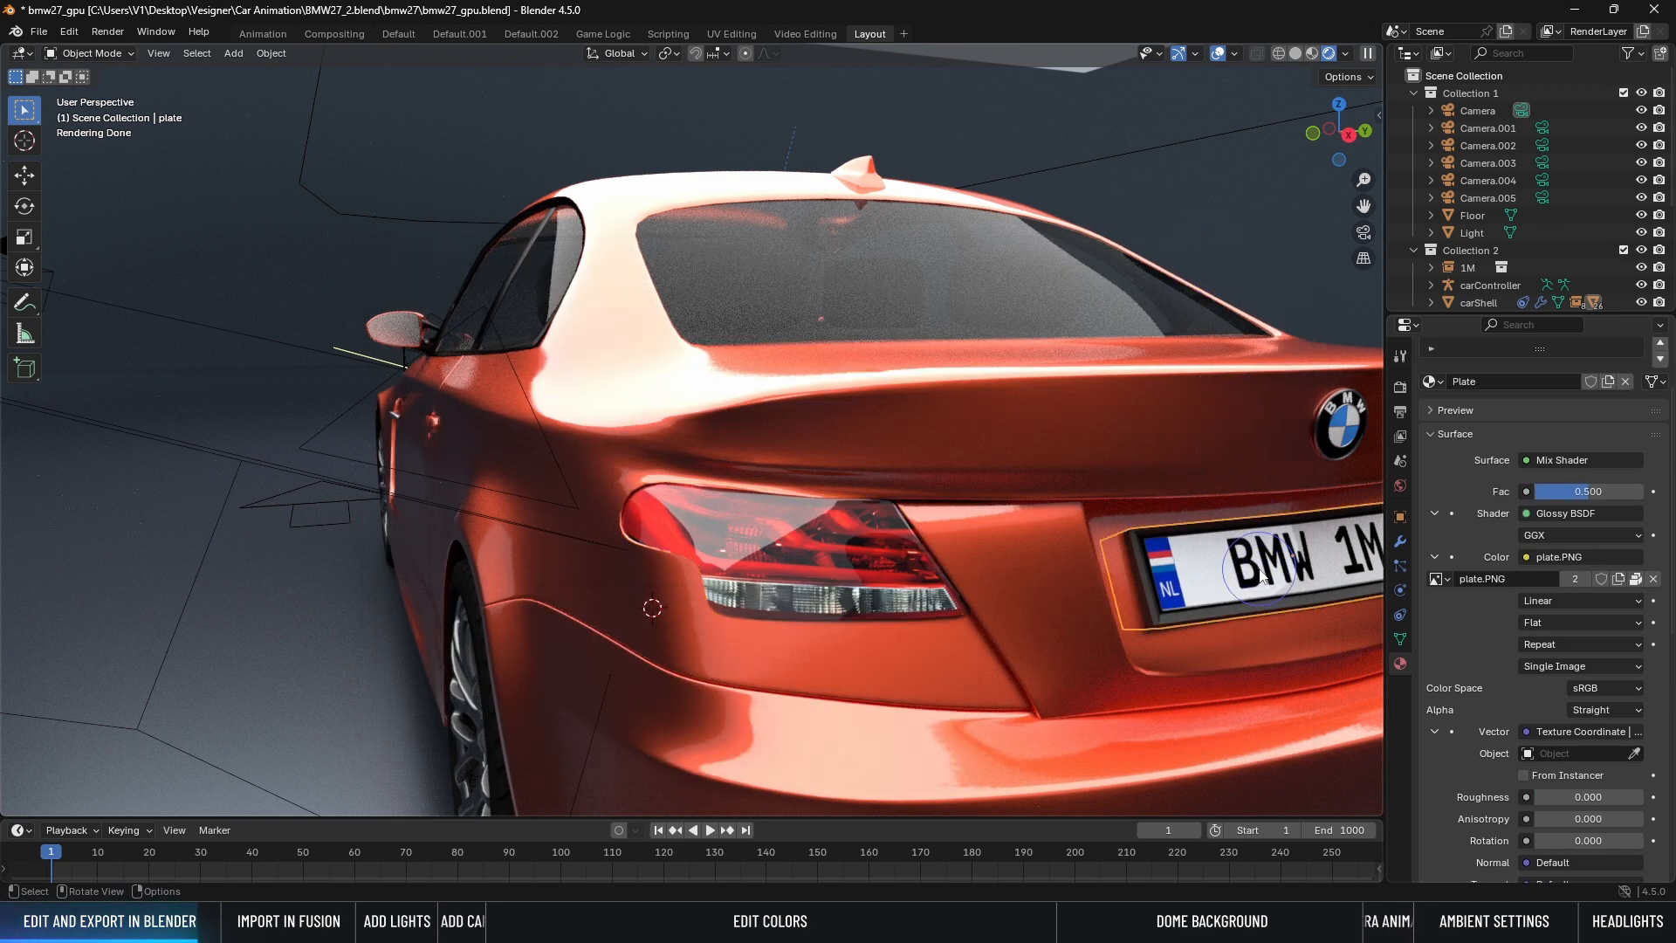
left_click(1438, 578)
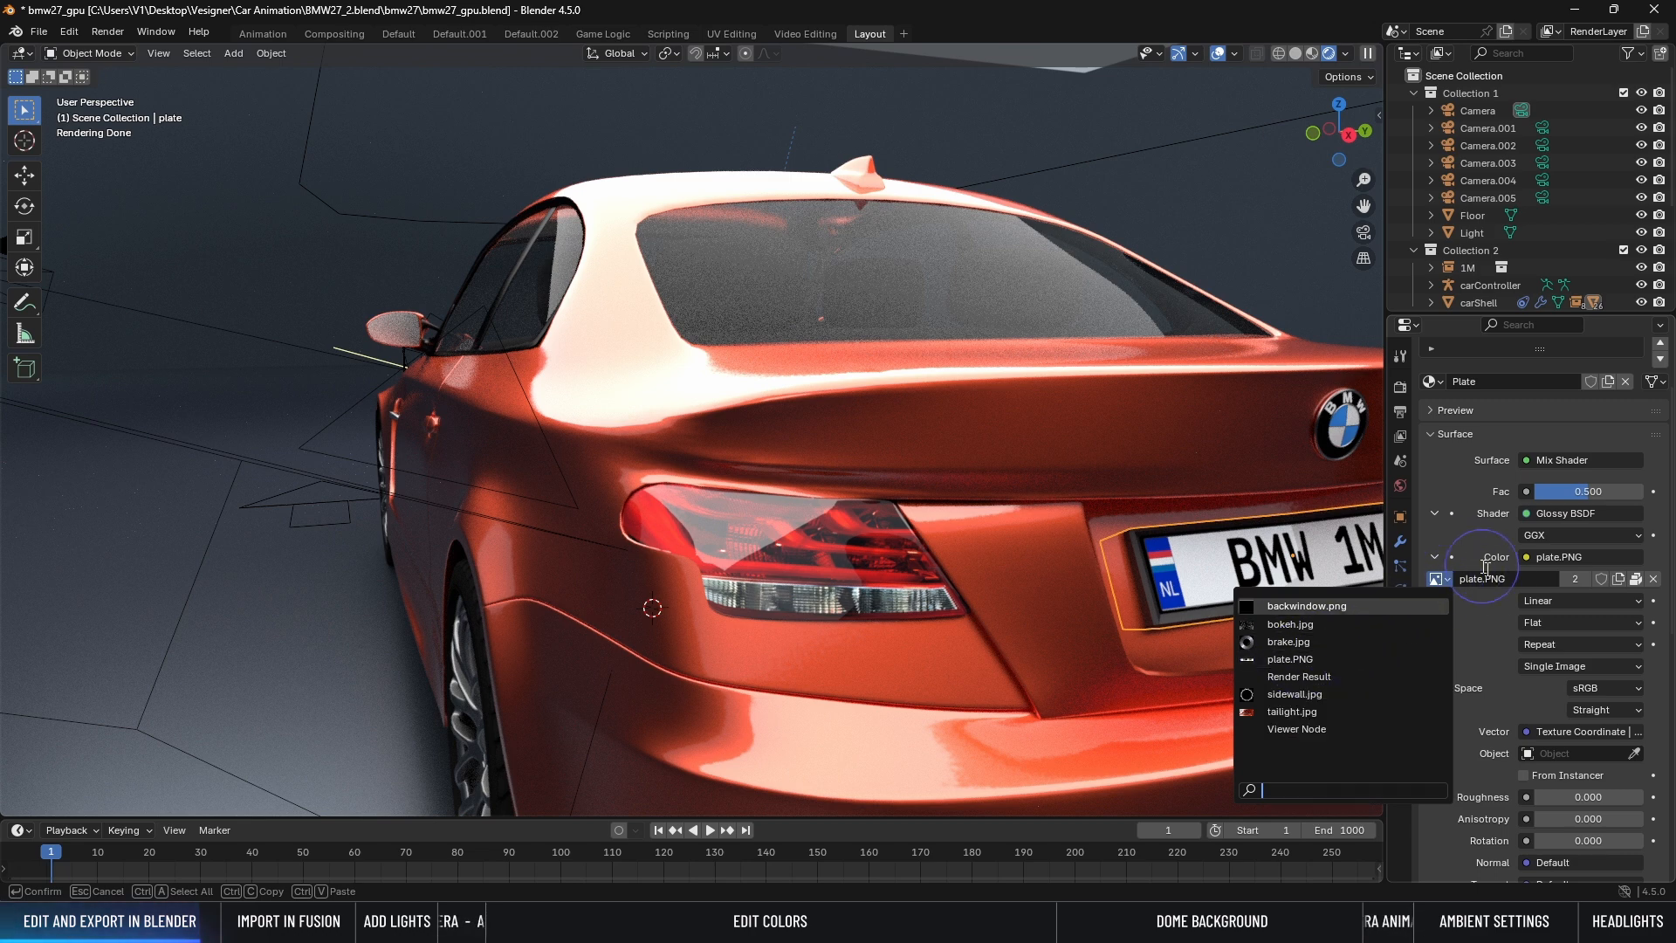
left_click(1636, 579)
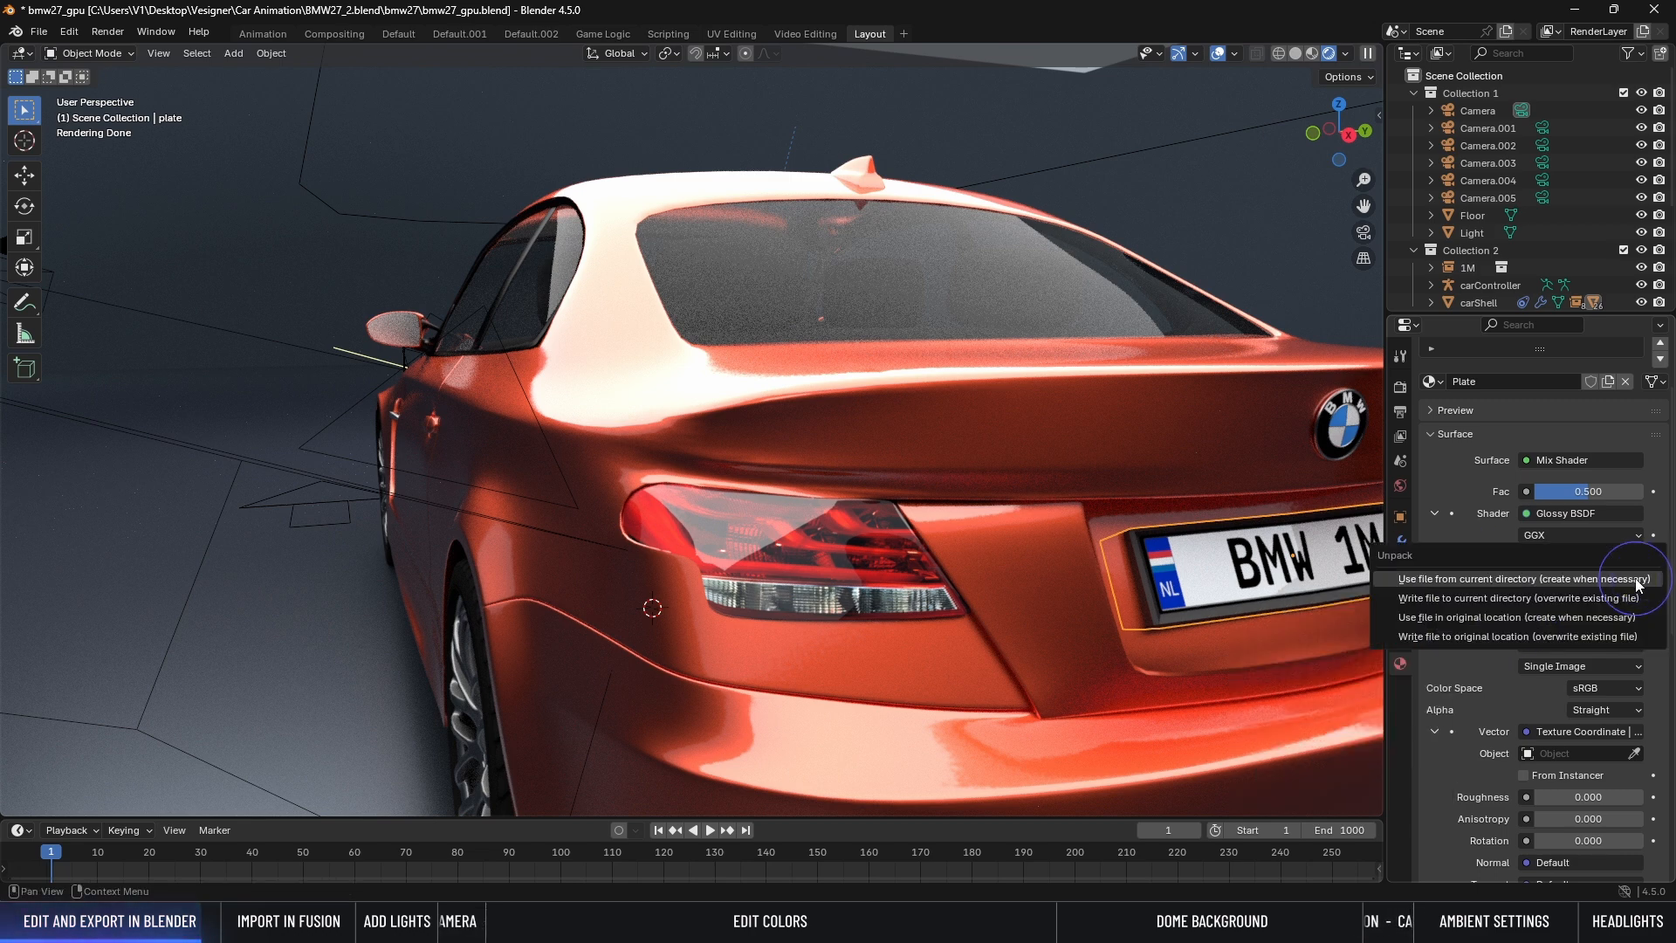
left_click(1545, 579)
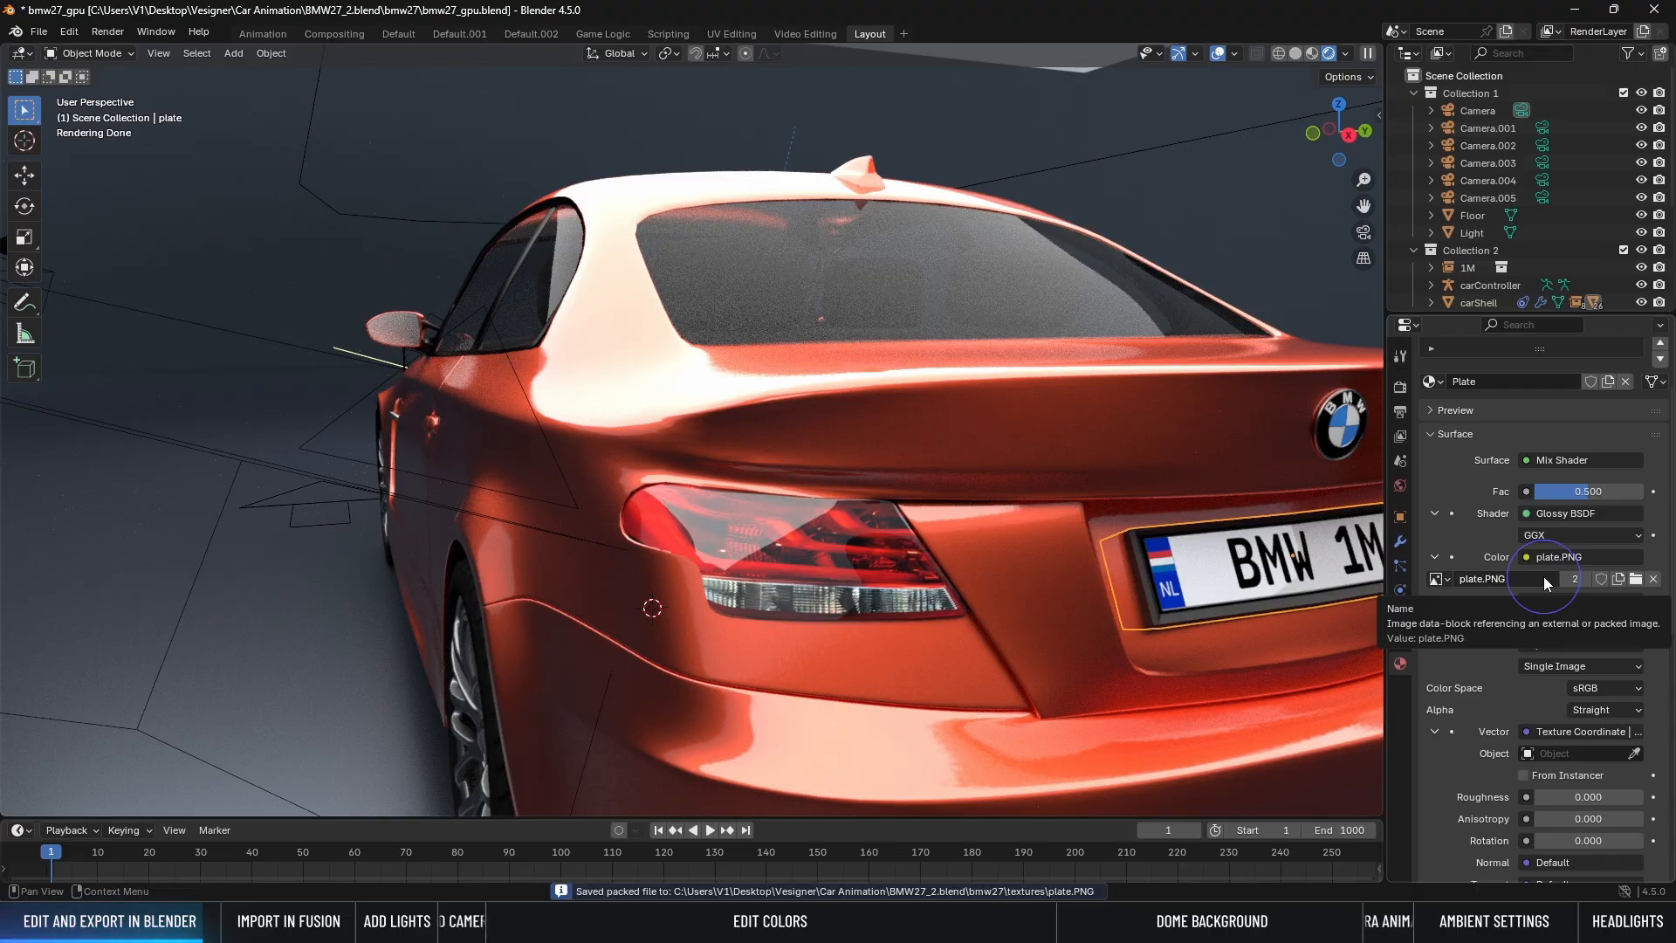
Step: Select brakeAssembly in Collection 11 and unpack its brake.jpg texture, using the file from the current directory and creating it when necessary
middle_click_drag(663, 620, 865, 607)
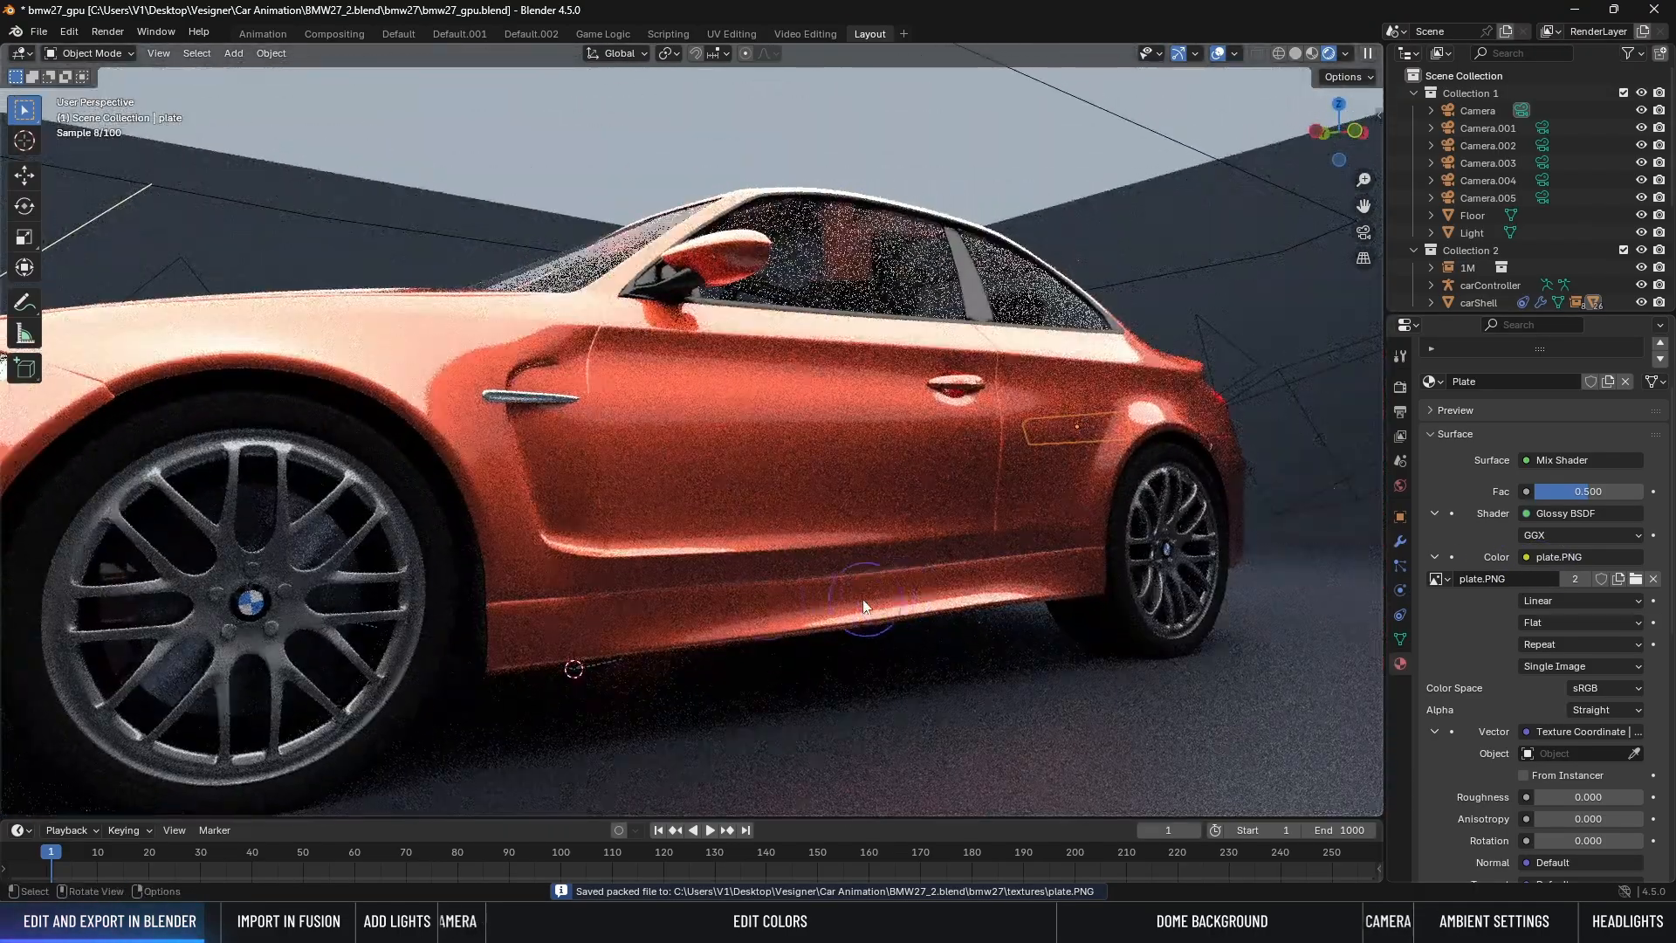
left_click(321, 535)
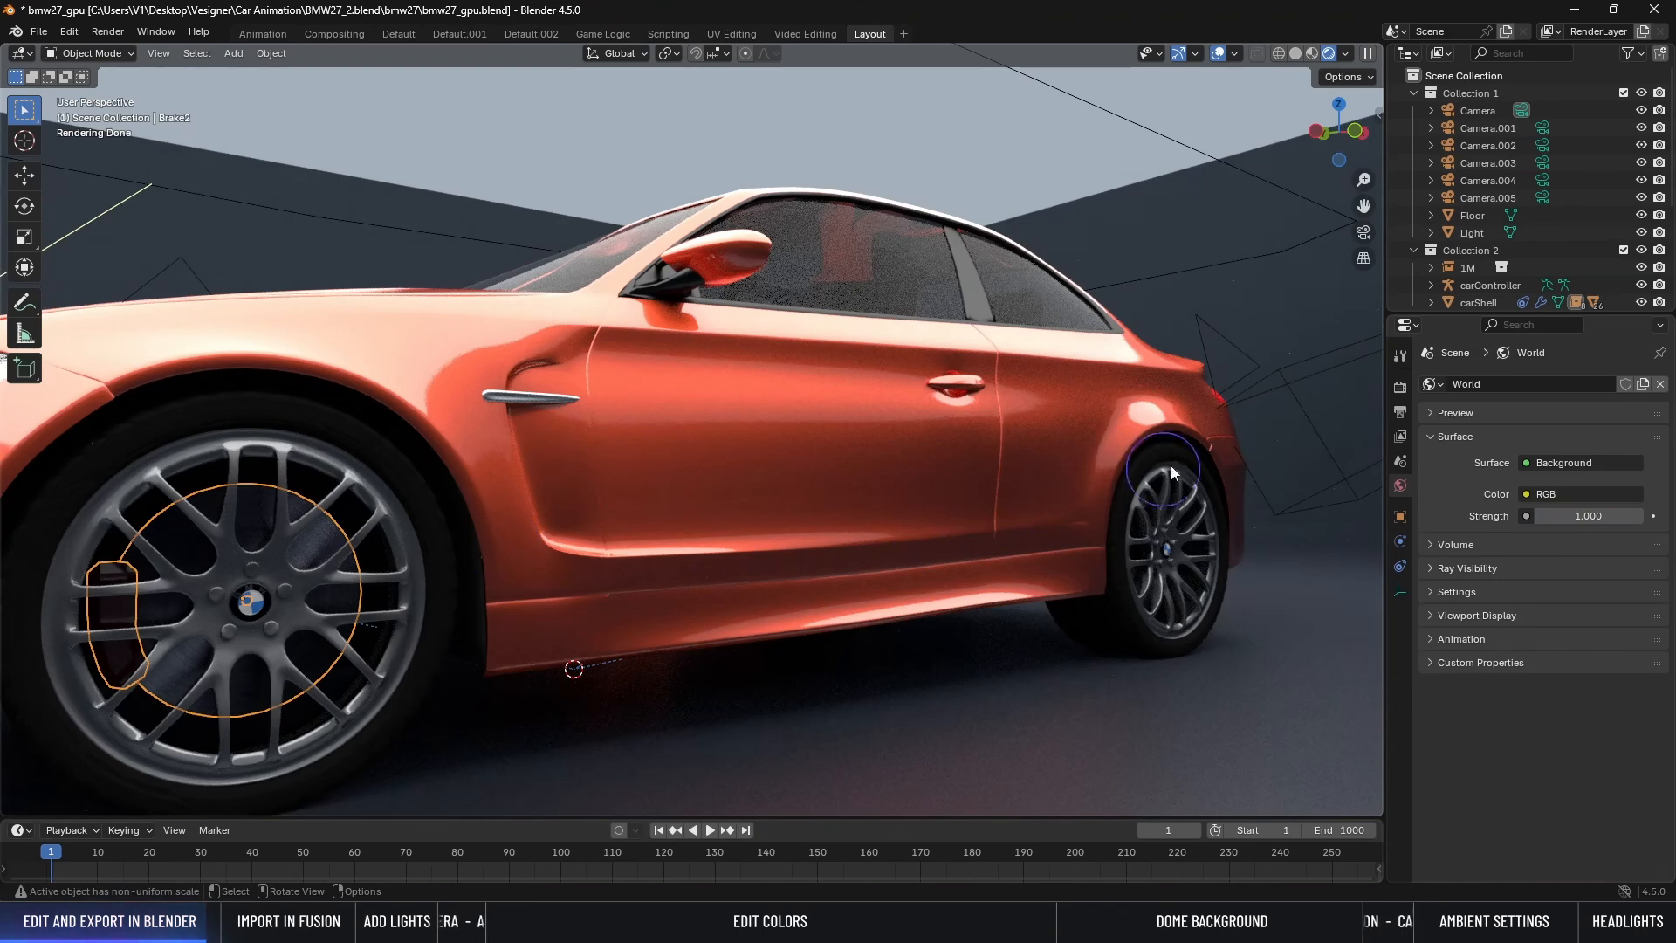
scroll(1465, 274, "down", 5)
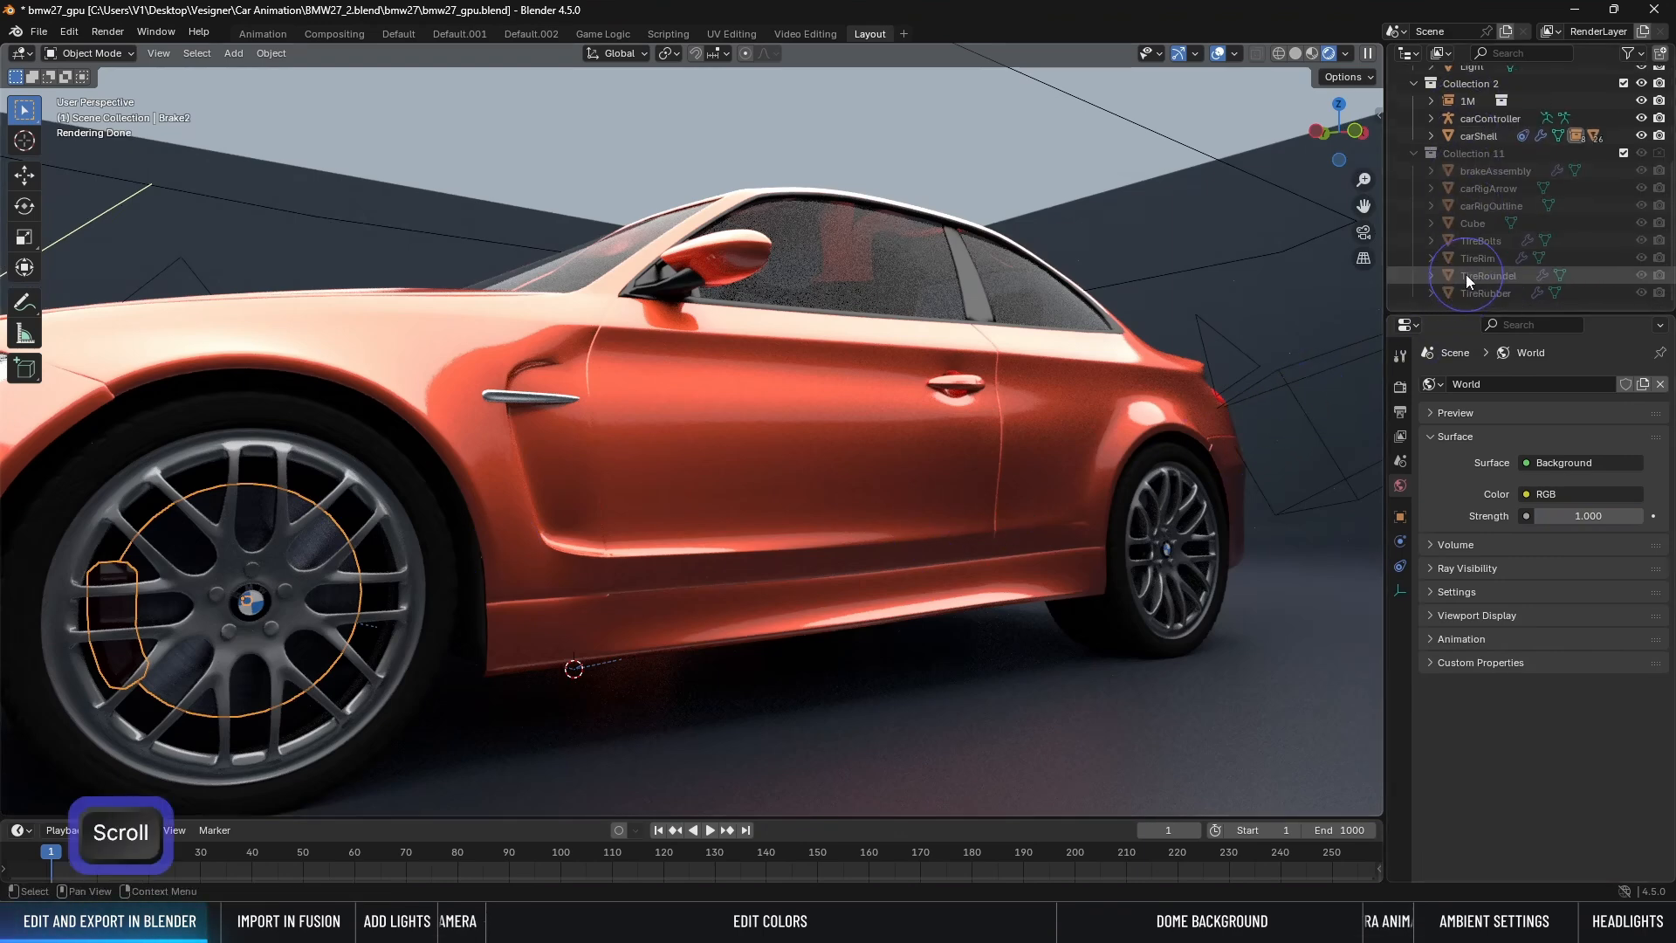
left_click(1486, 171)
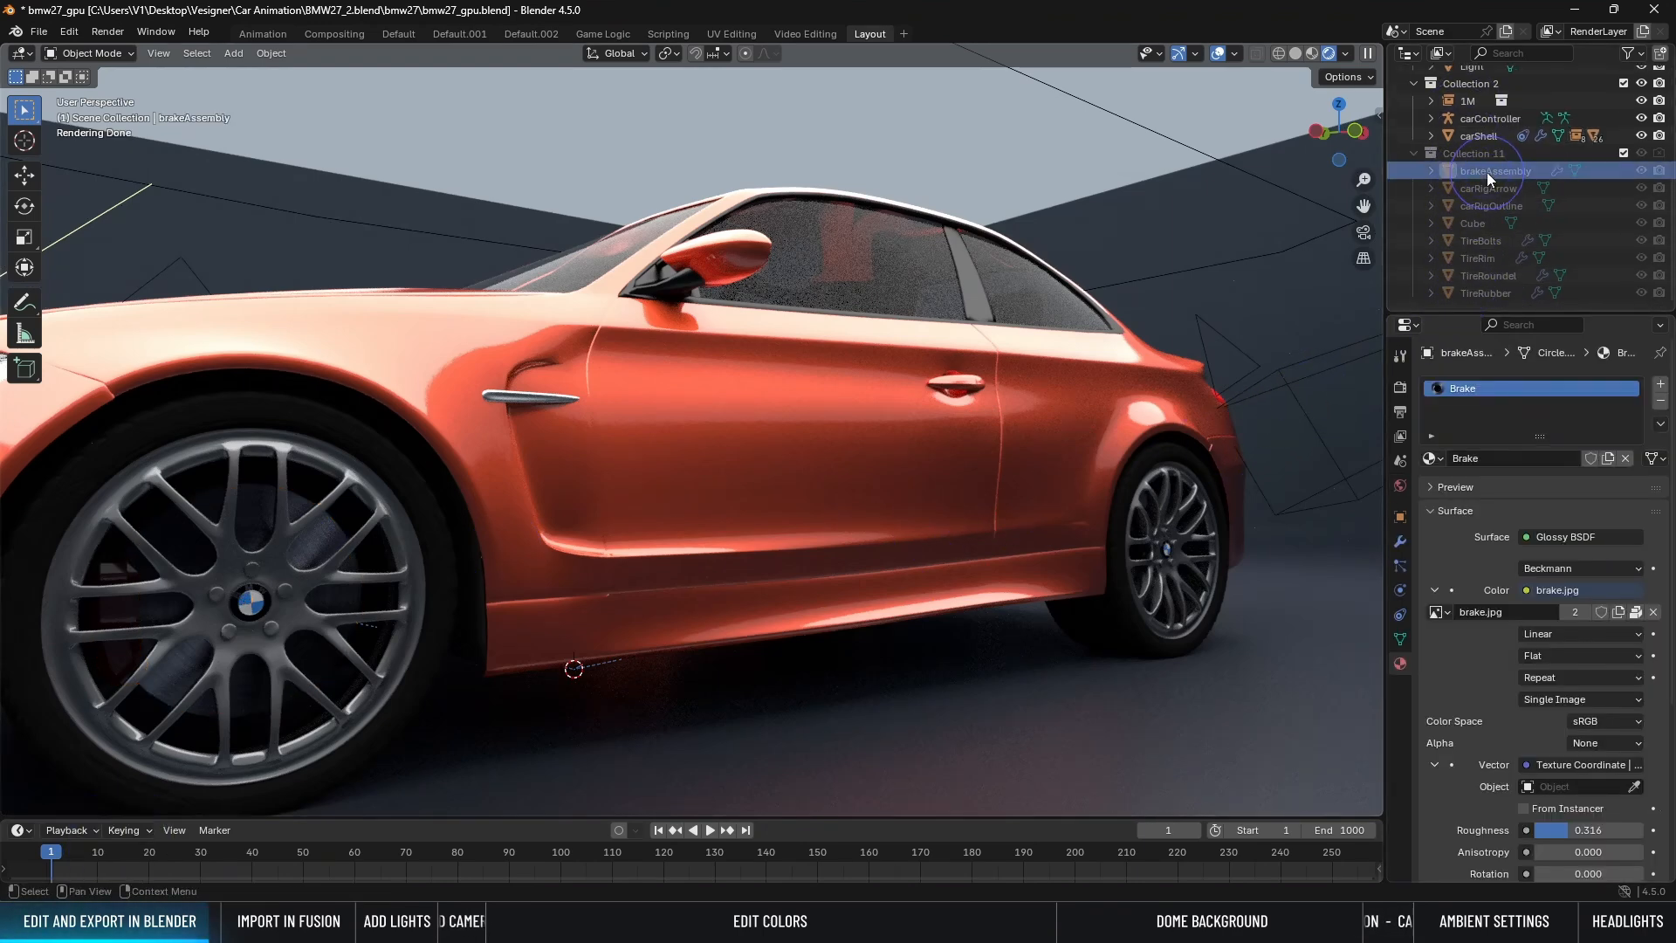
left_click(1465, 458)
left_click(1438, 612)
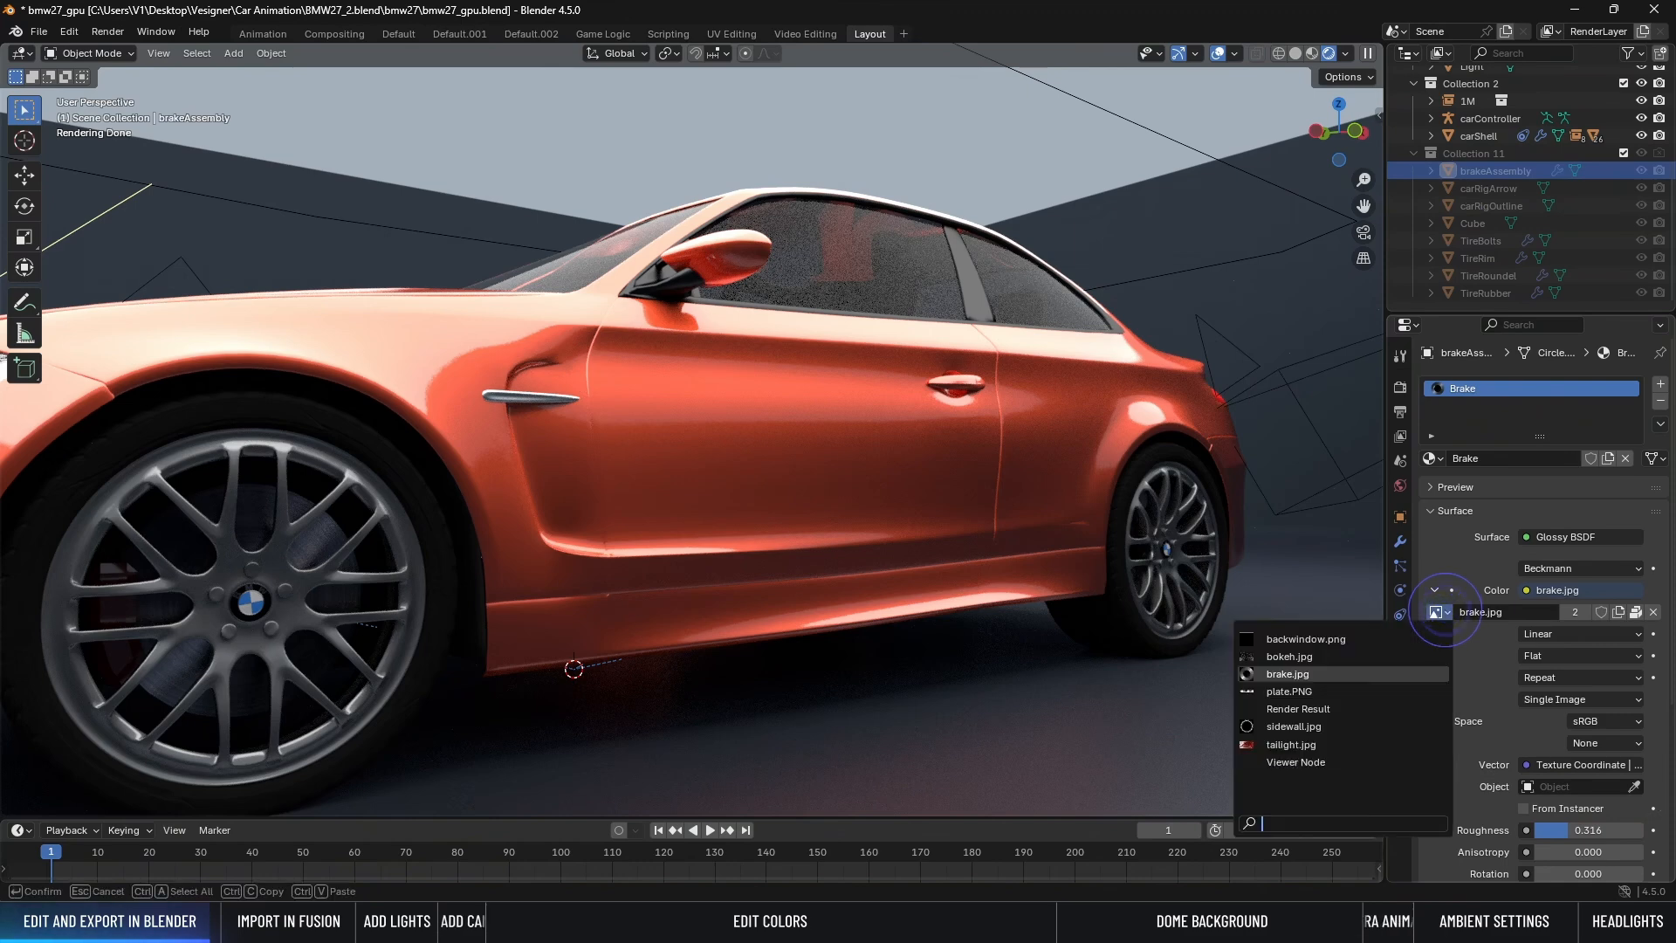
mouse_move(1247, 681)
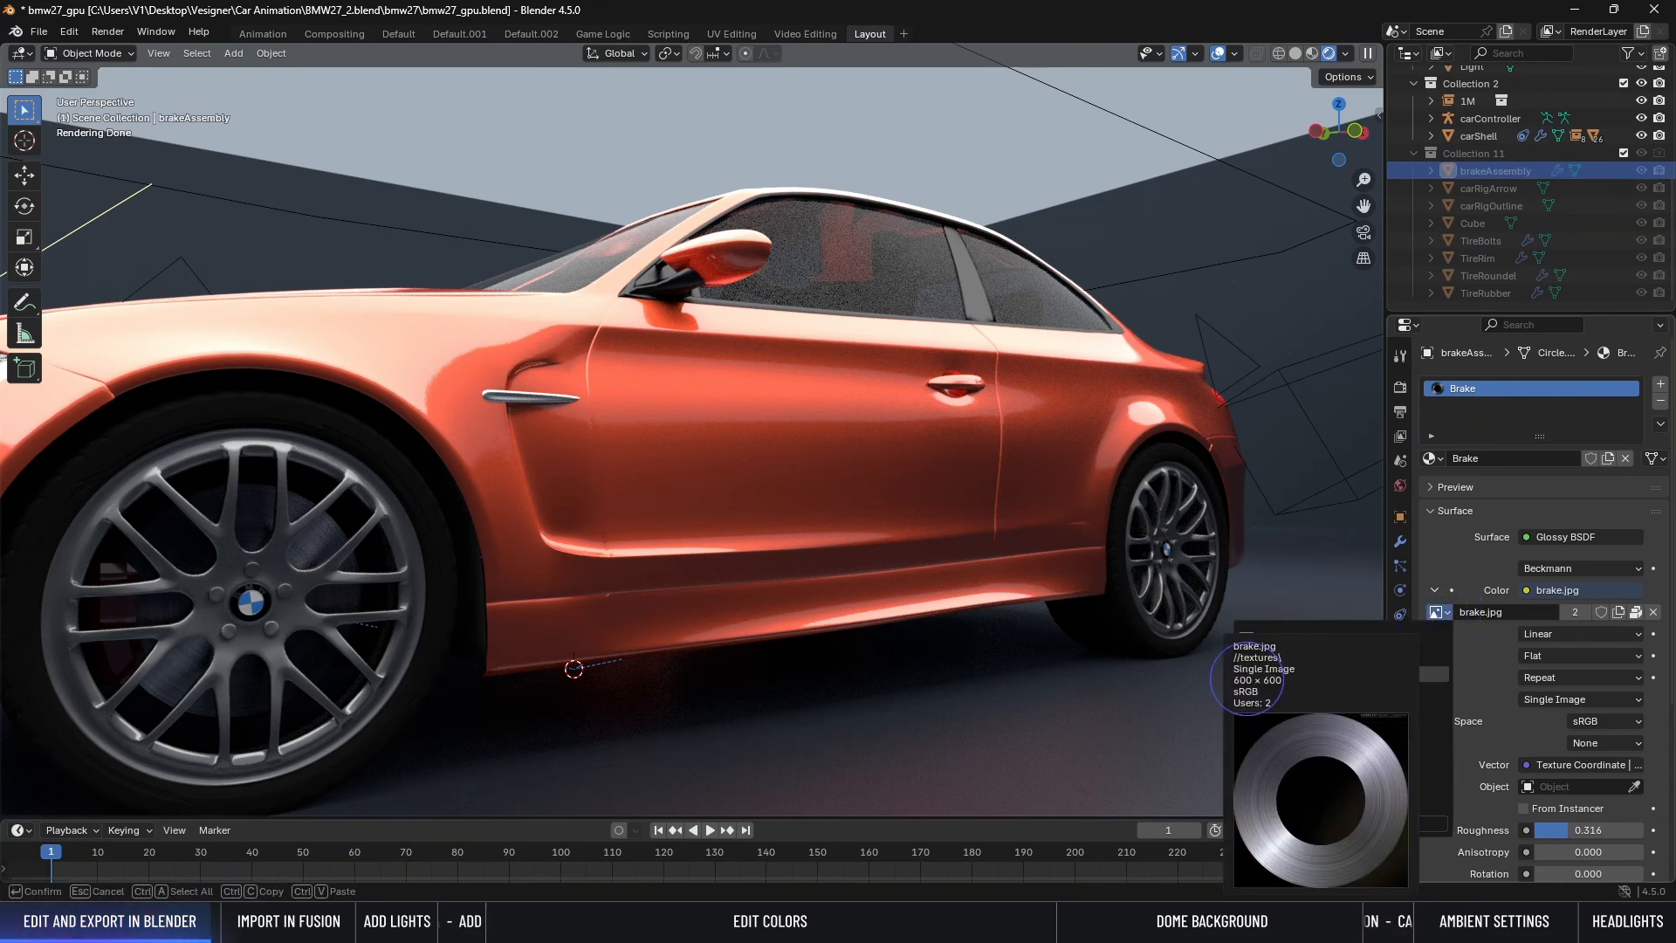
left_click(1472, 553)
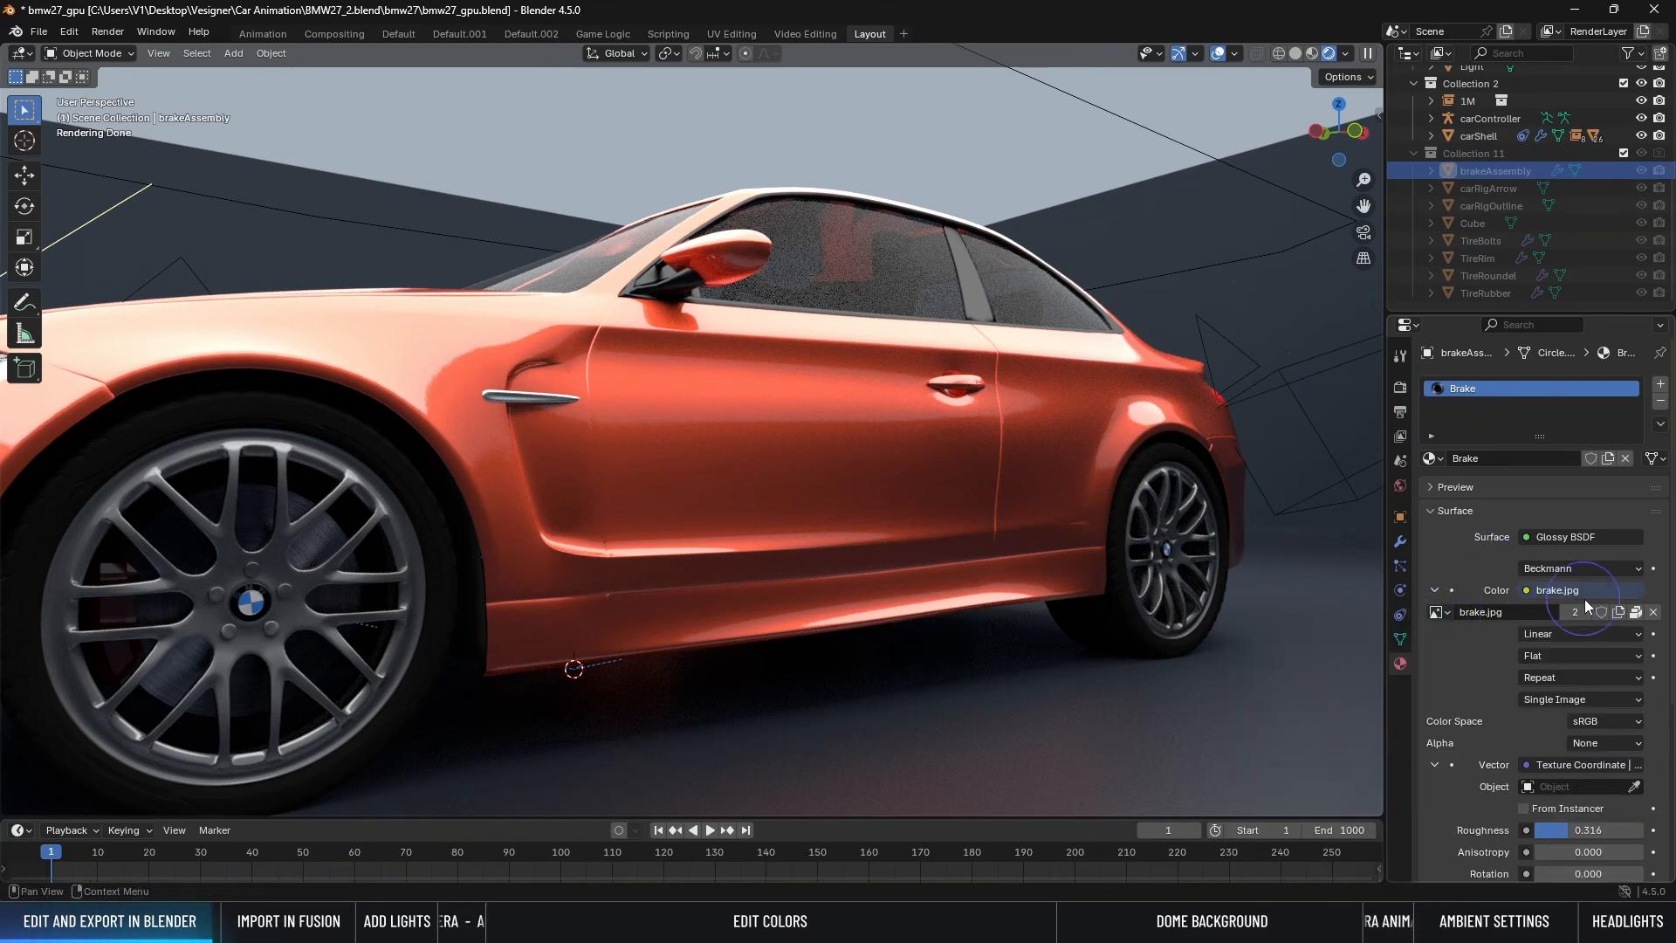
left_click(1635, 612)
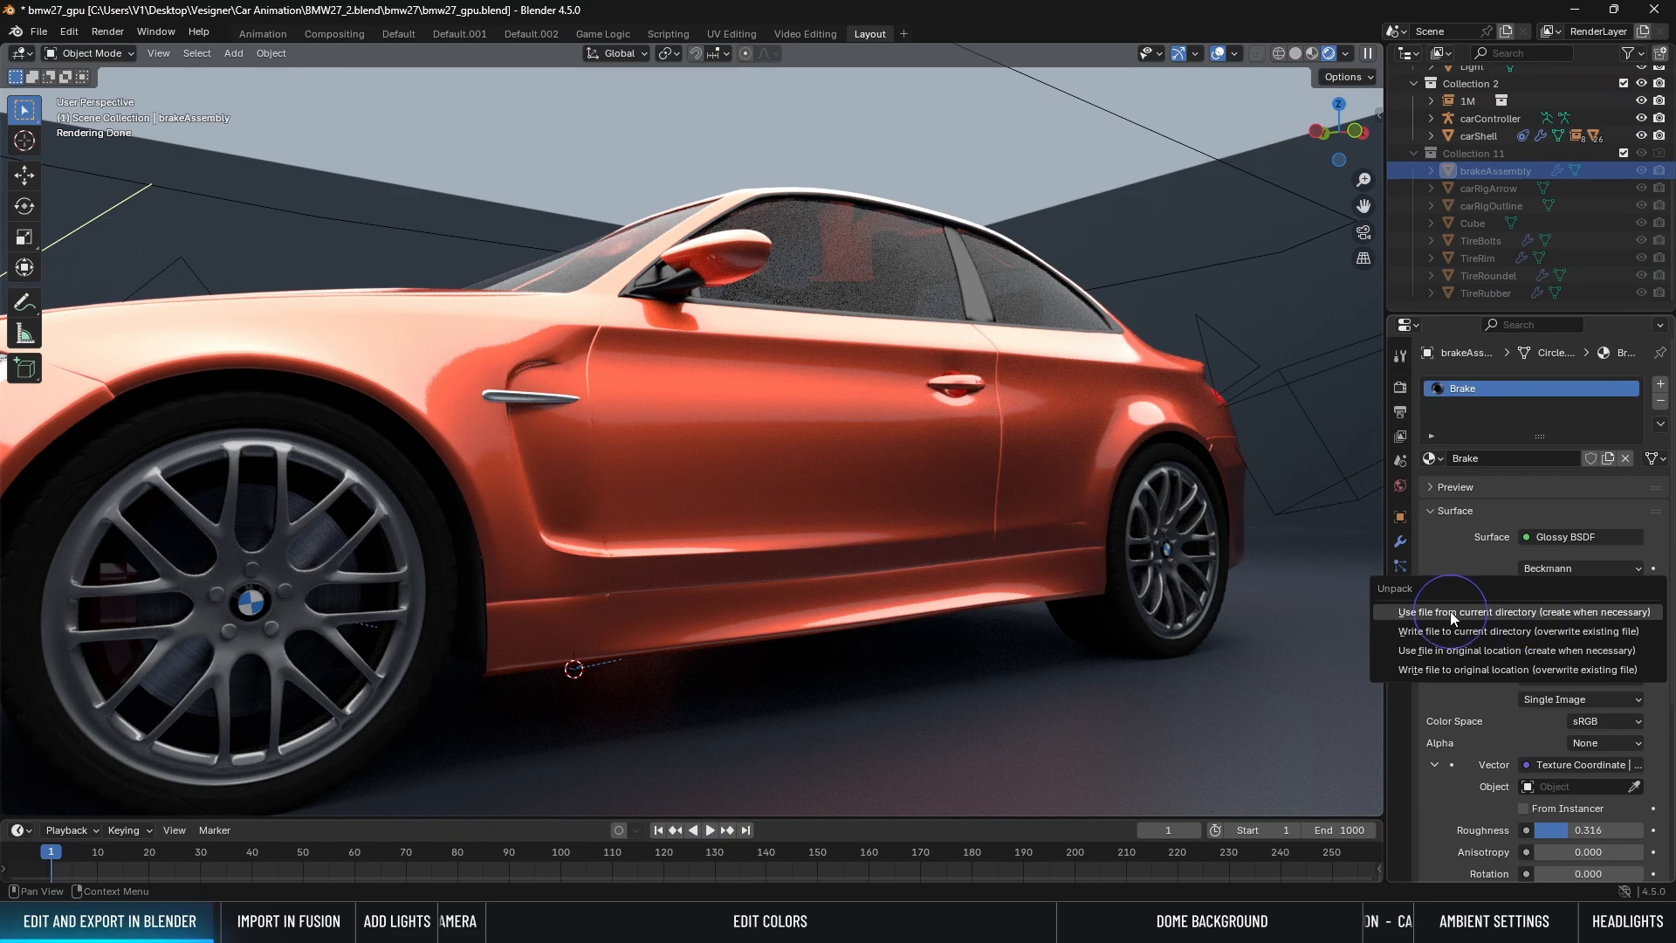
left_click(1454, 613)
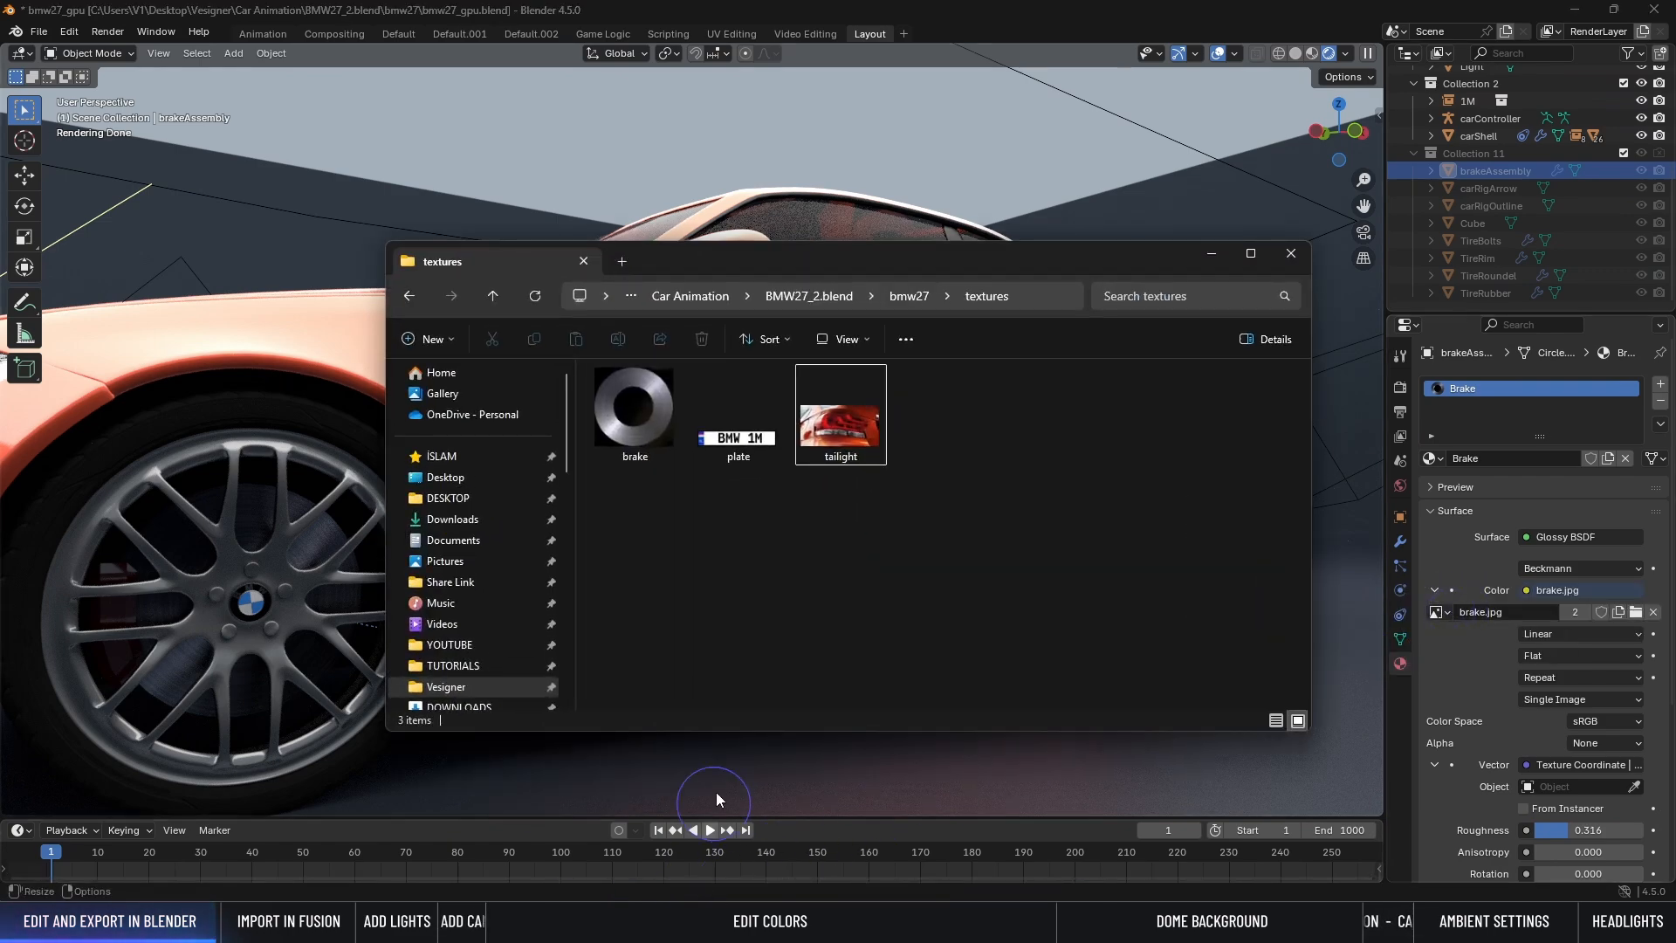
Step: Switch to File Explorer, check the unpacked brake, plate and tailight images in the textures folder, and go up to the bmw27 folder
left_click_drag(909, 529, 629, 414)
left_click(760, 542)
left_click(908, 296)
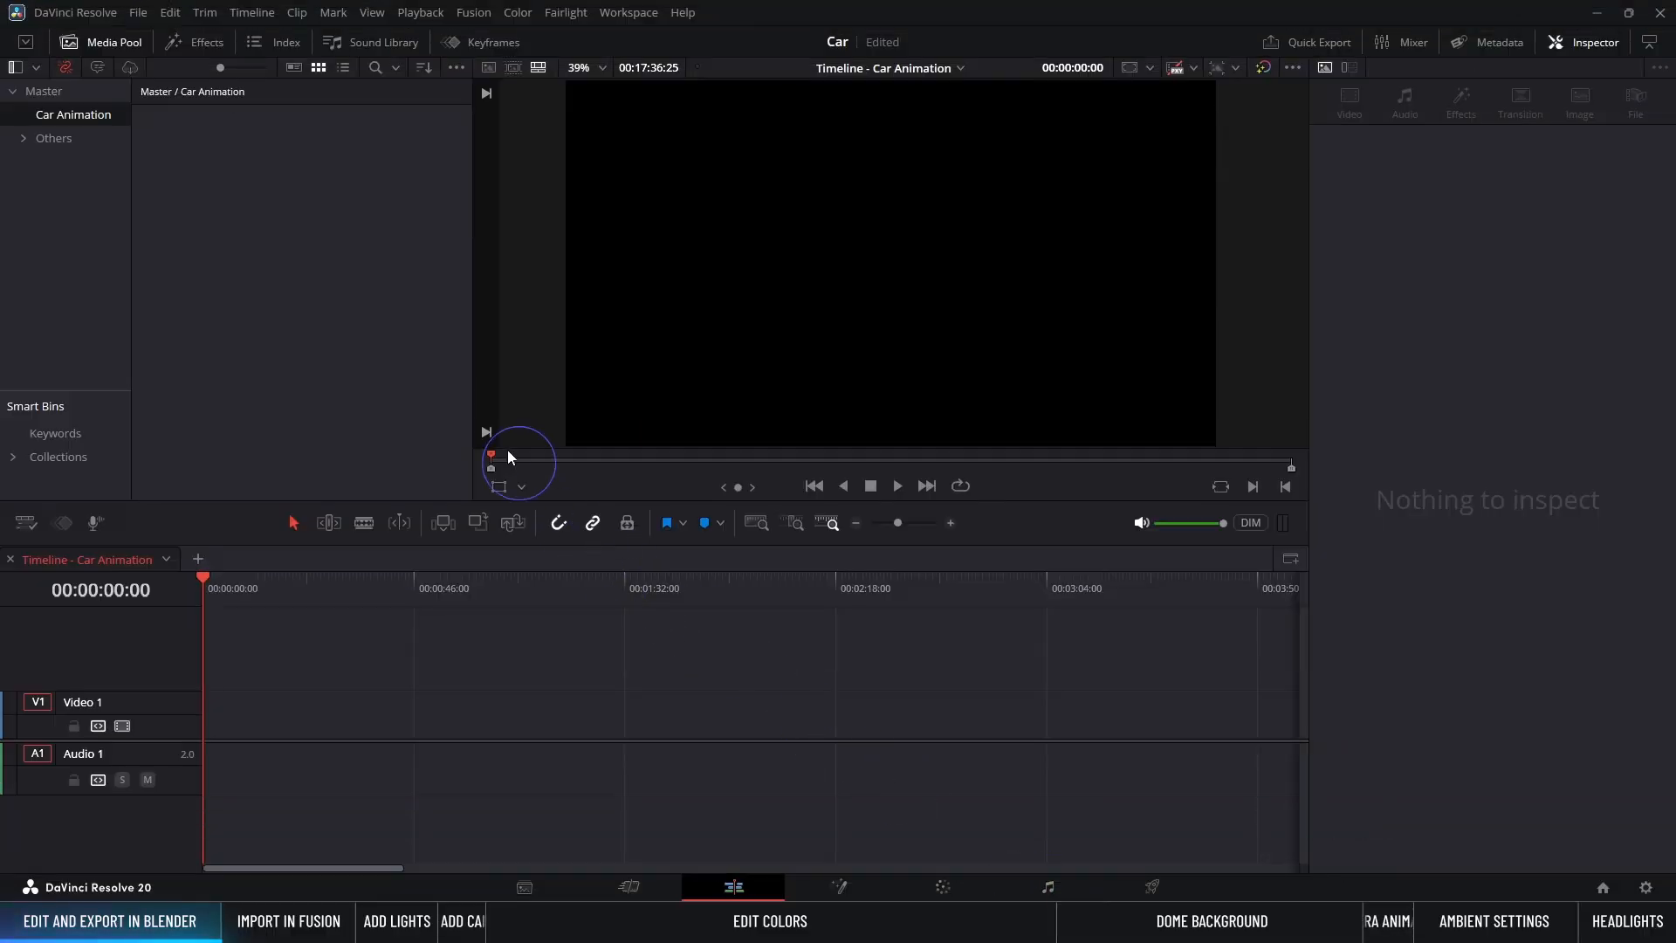
Step: Add a Fusion Composition at the start of the Video 1 track and set its clip duration to 00:01:00:00
left_click(215, 44)
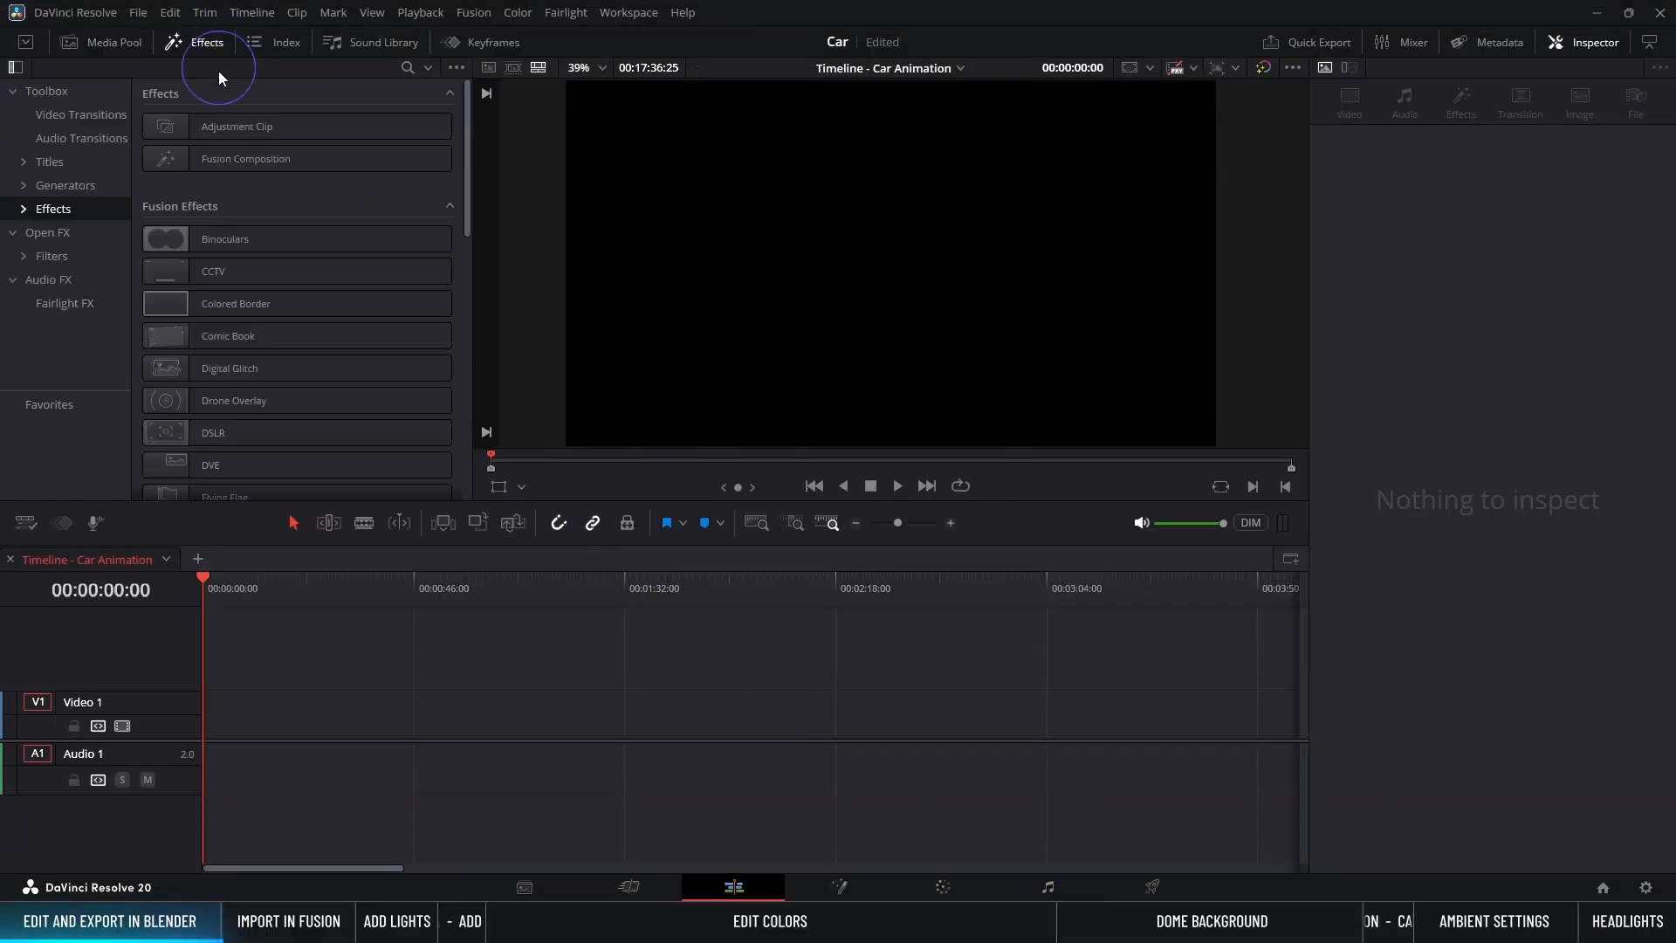
left_click_drag(240, 161, 208, 714)
right_click(209, 715)
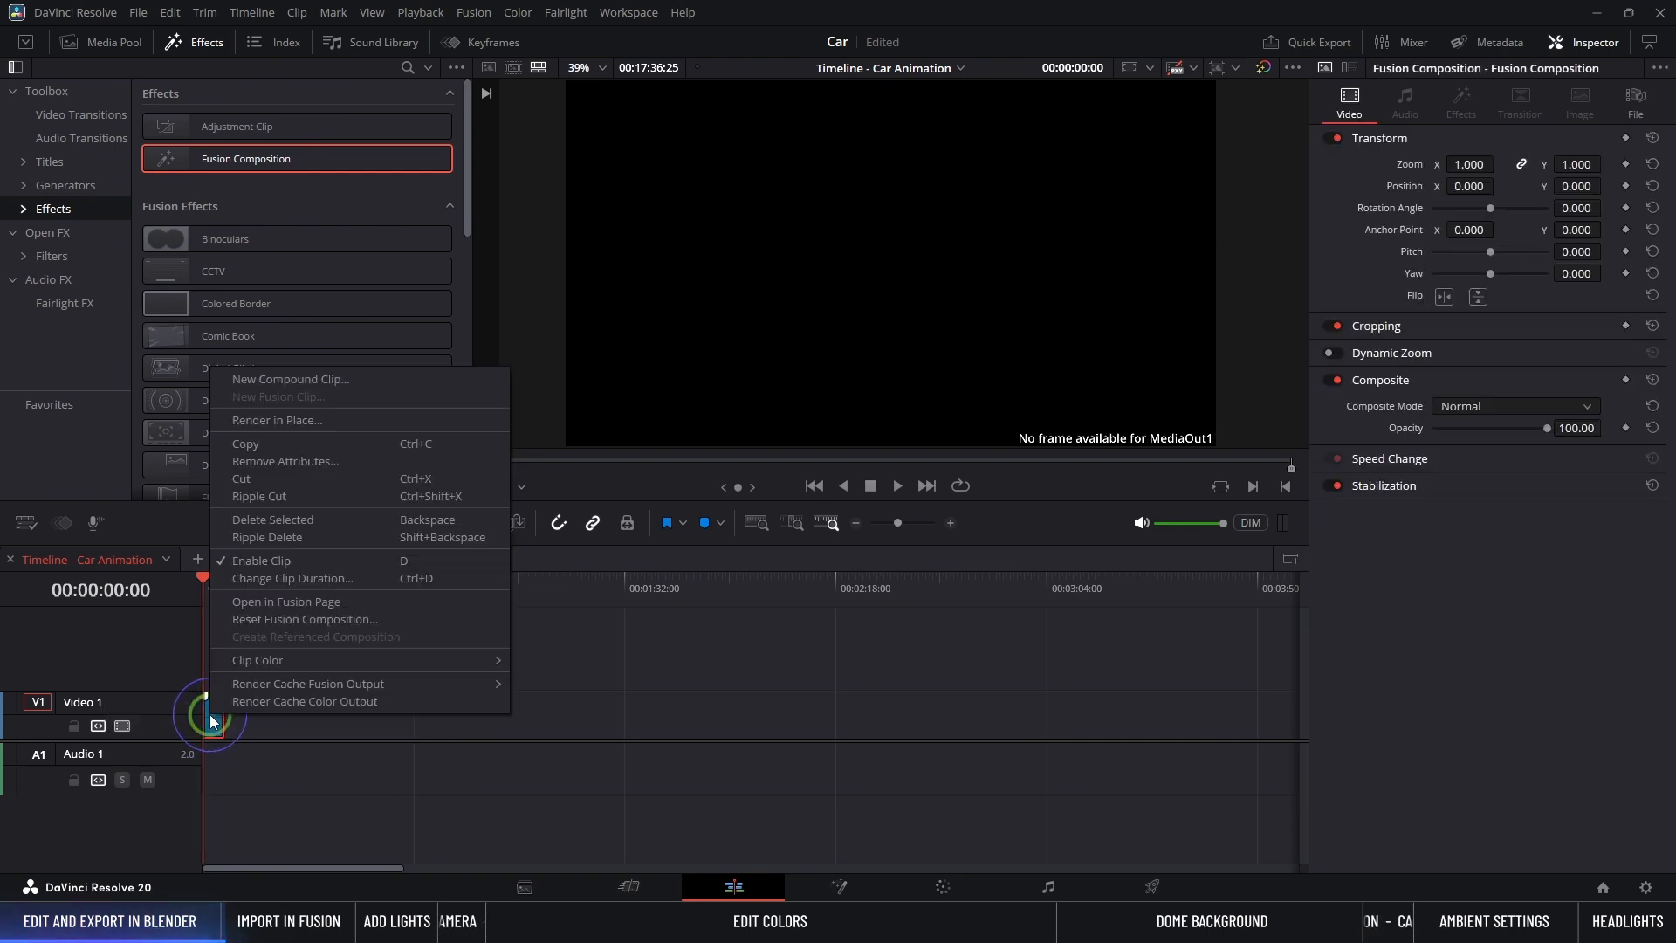
left_click(287, 578)
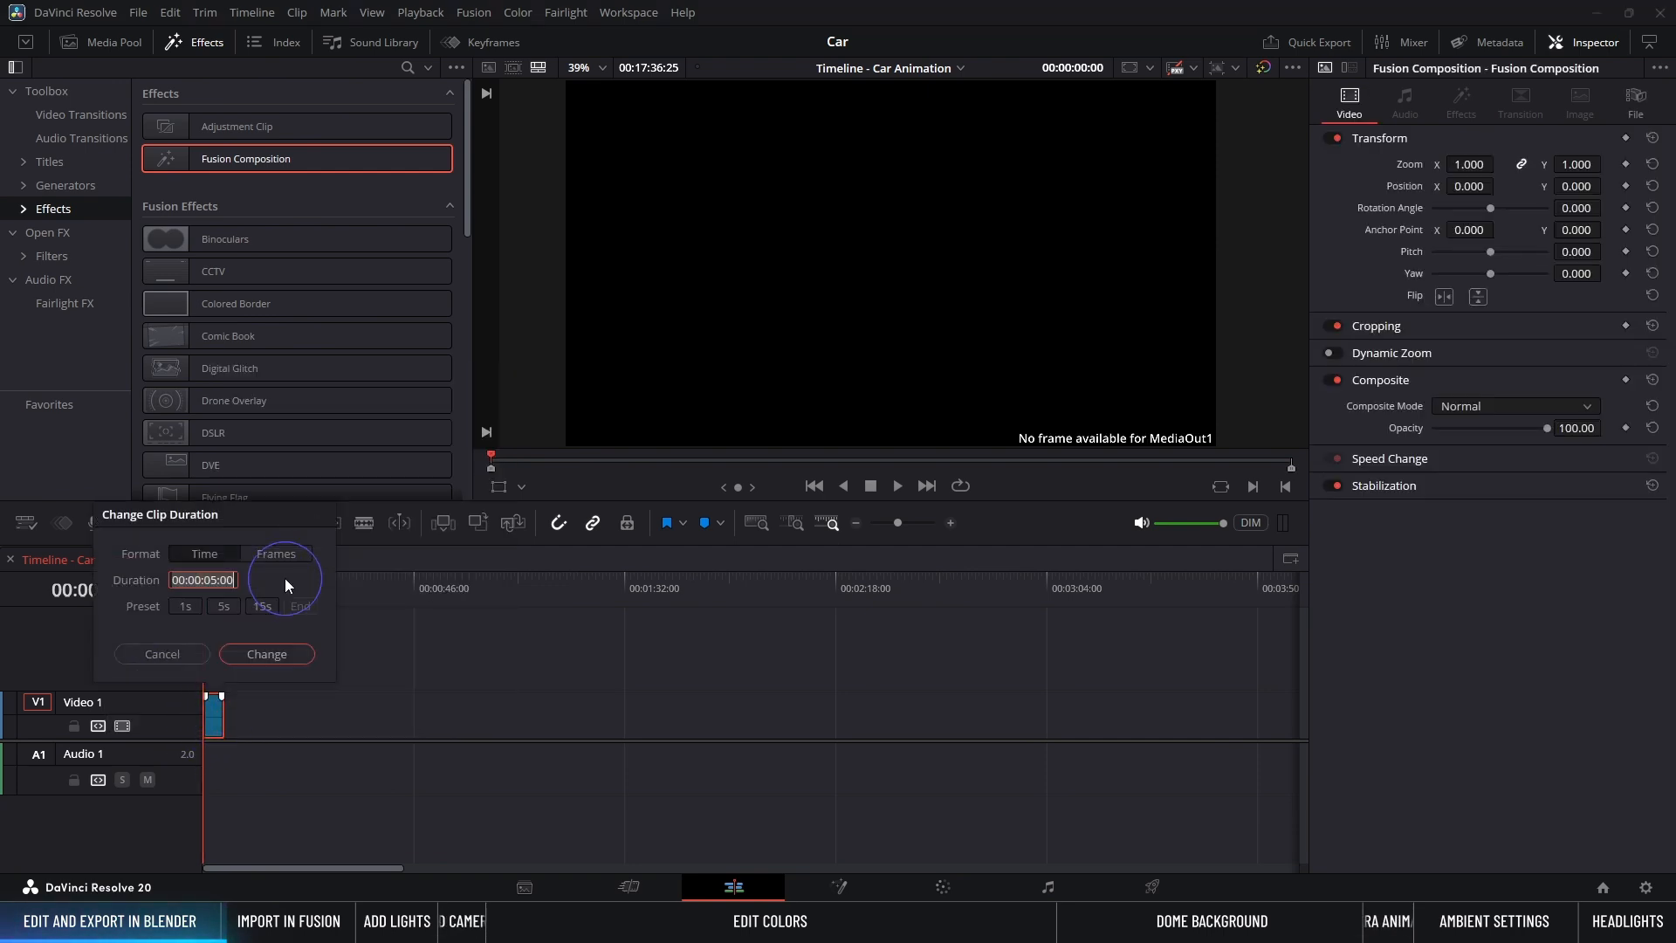
left_click(201, 580)
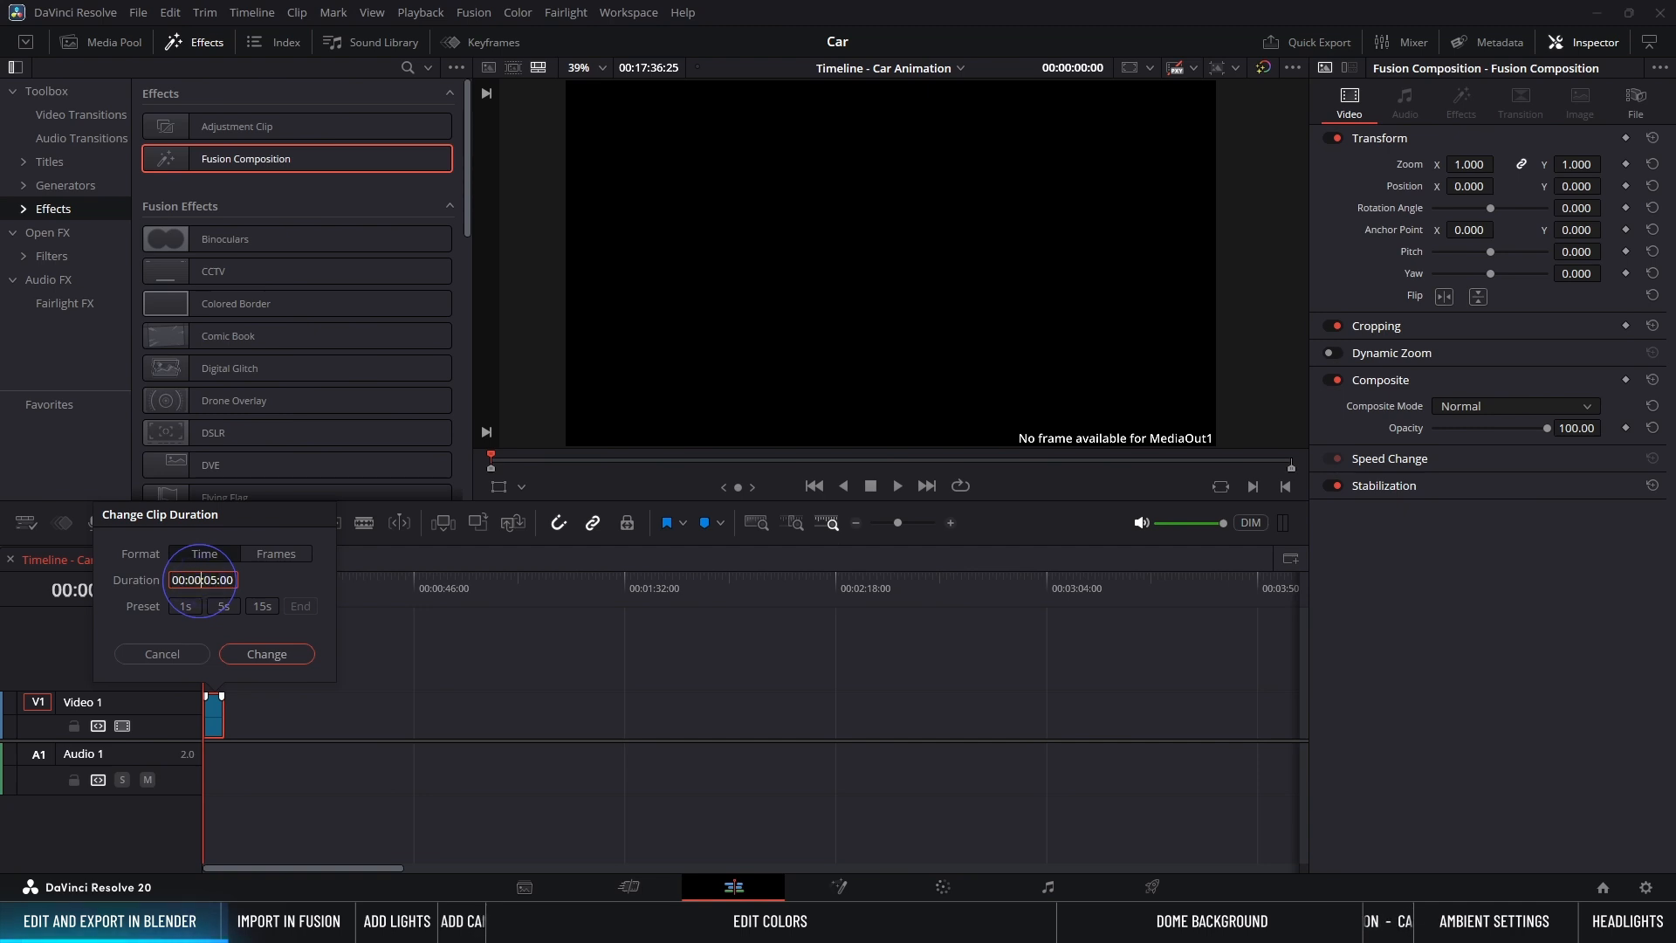
key("shift+Left")
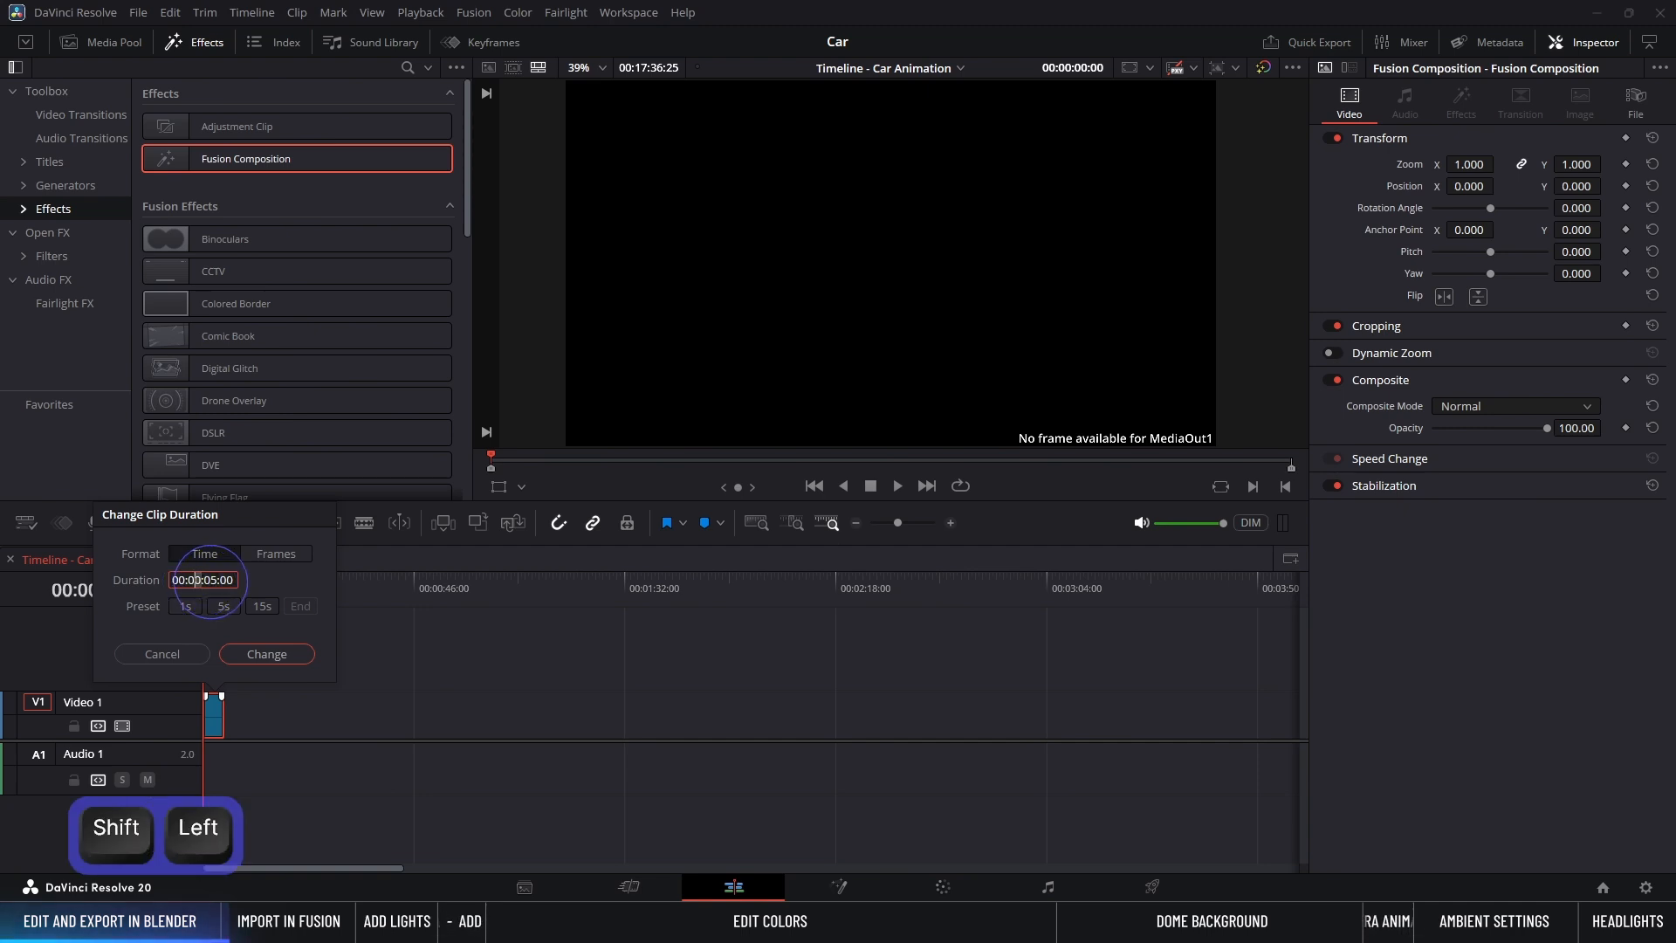
type("1")
key("Right")
type("0")
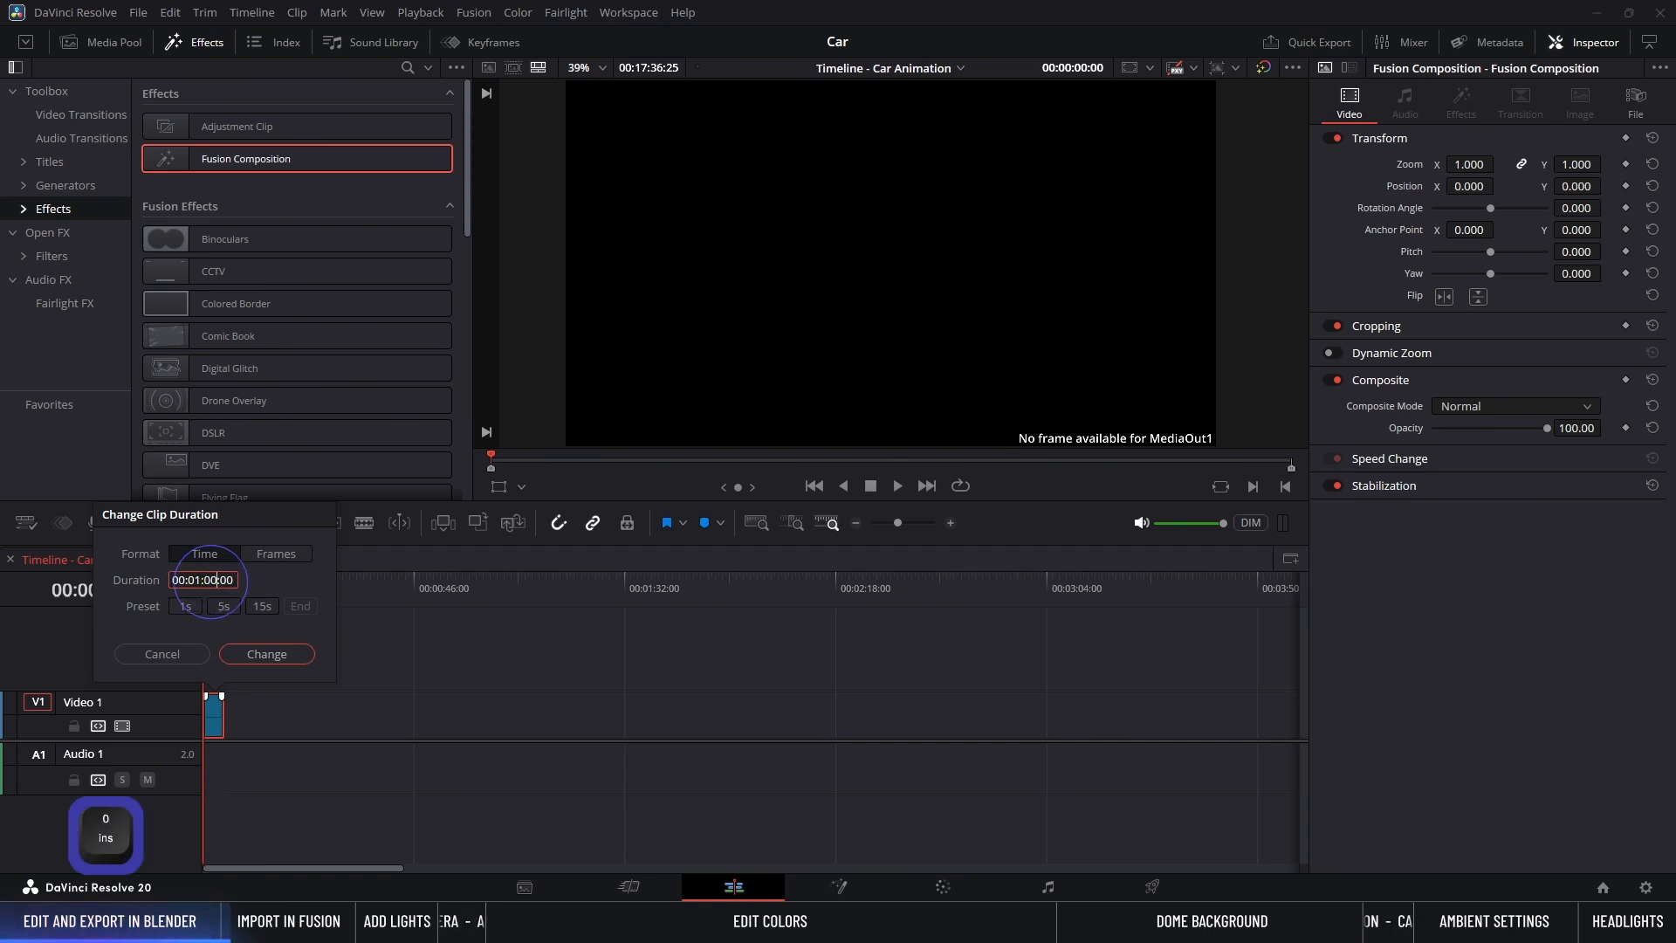
left_click(267, 655)
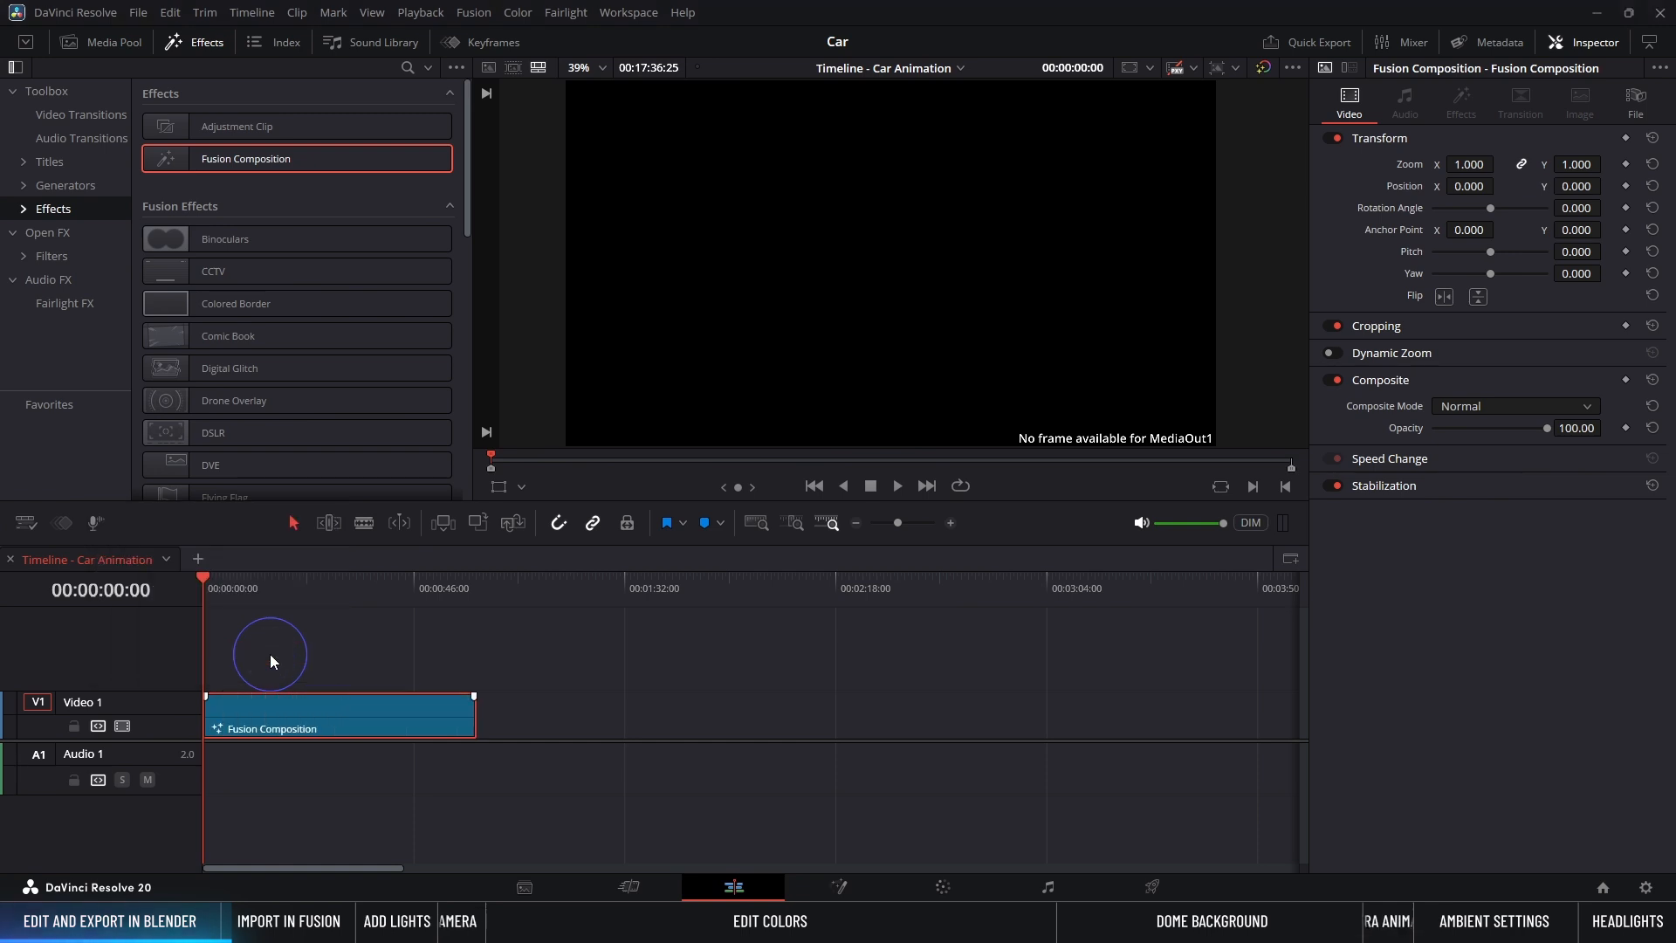
Step: Open the composition on the Fusion page, enlarge the node area, and add a Background node connected to MediaOut1
left_click(836, 887)
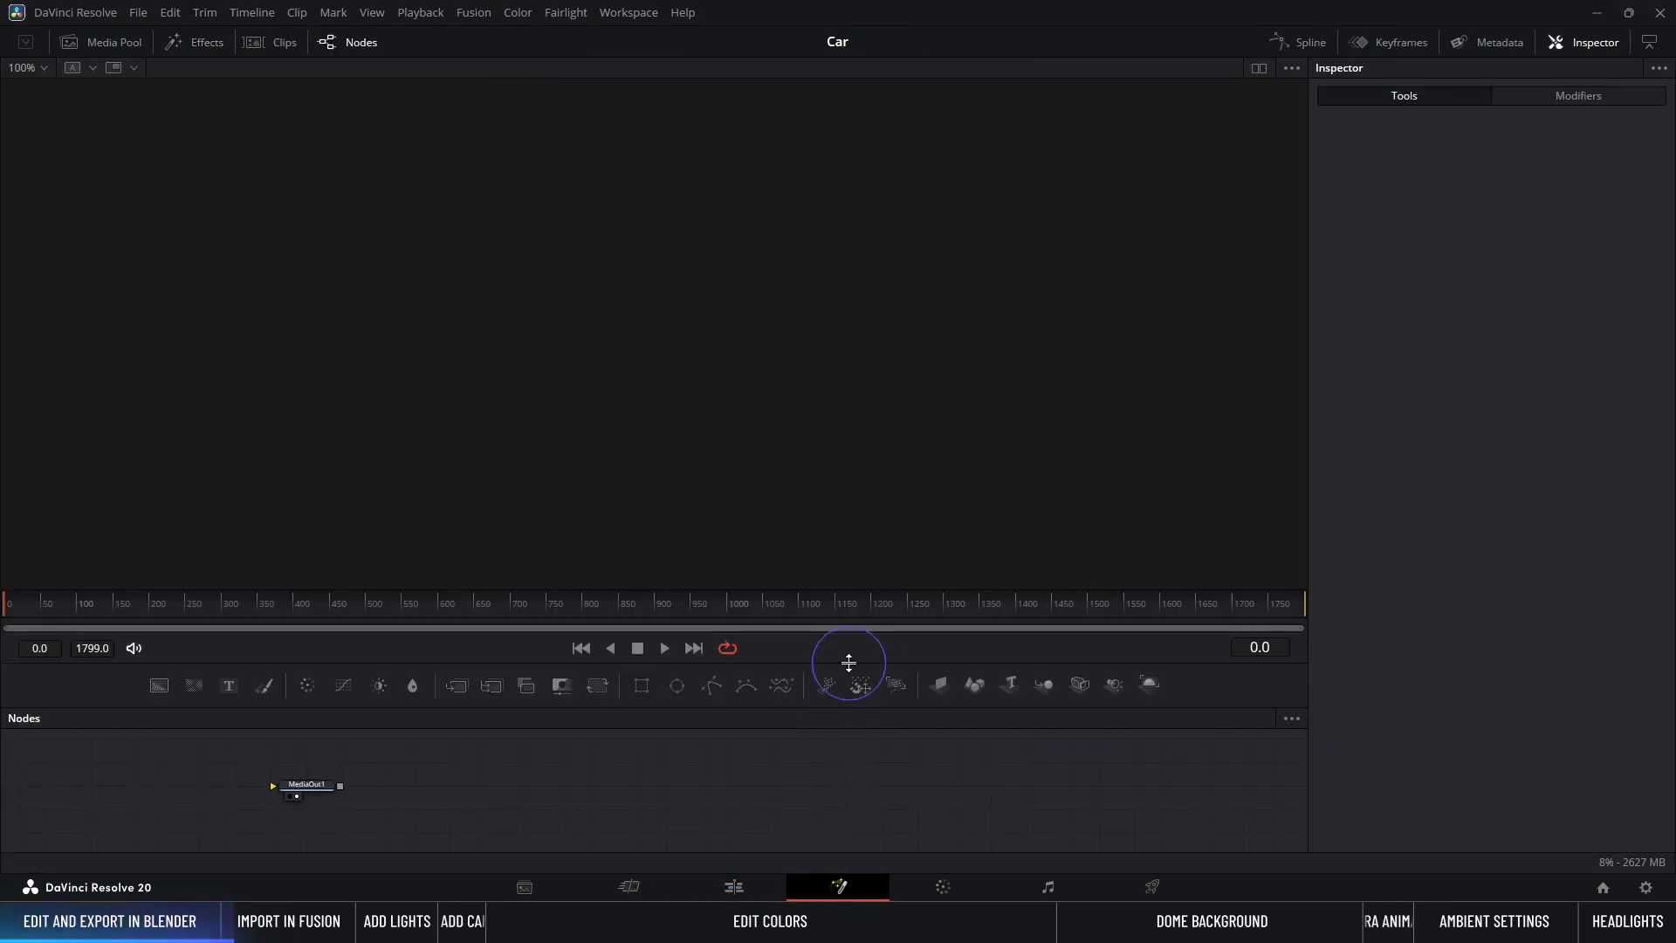
left_click_drag(848, 663, 865, 518)
middle_click_drag(354, 678, 1039, 746)
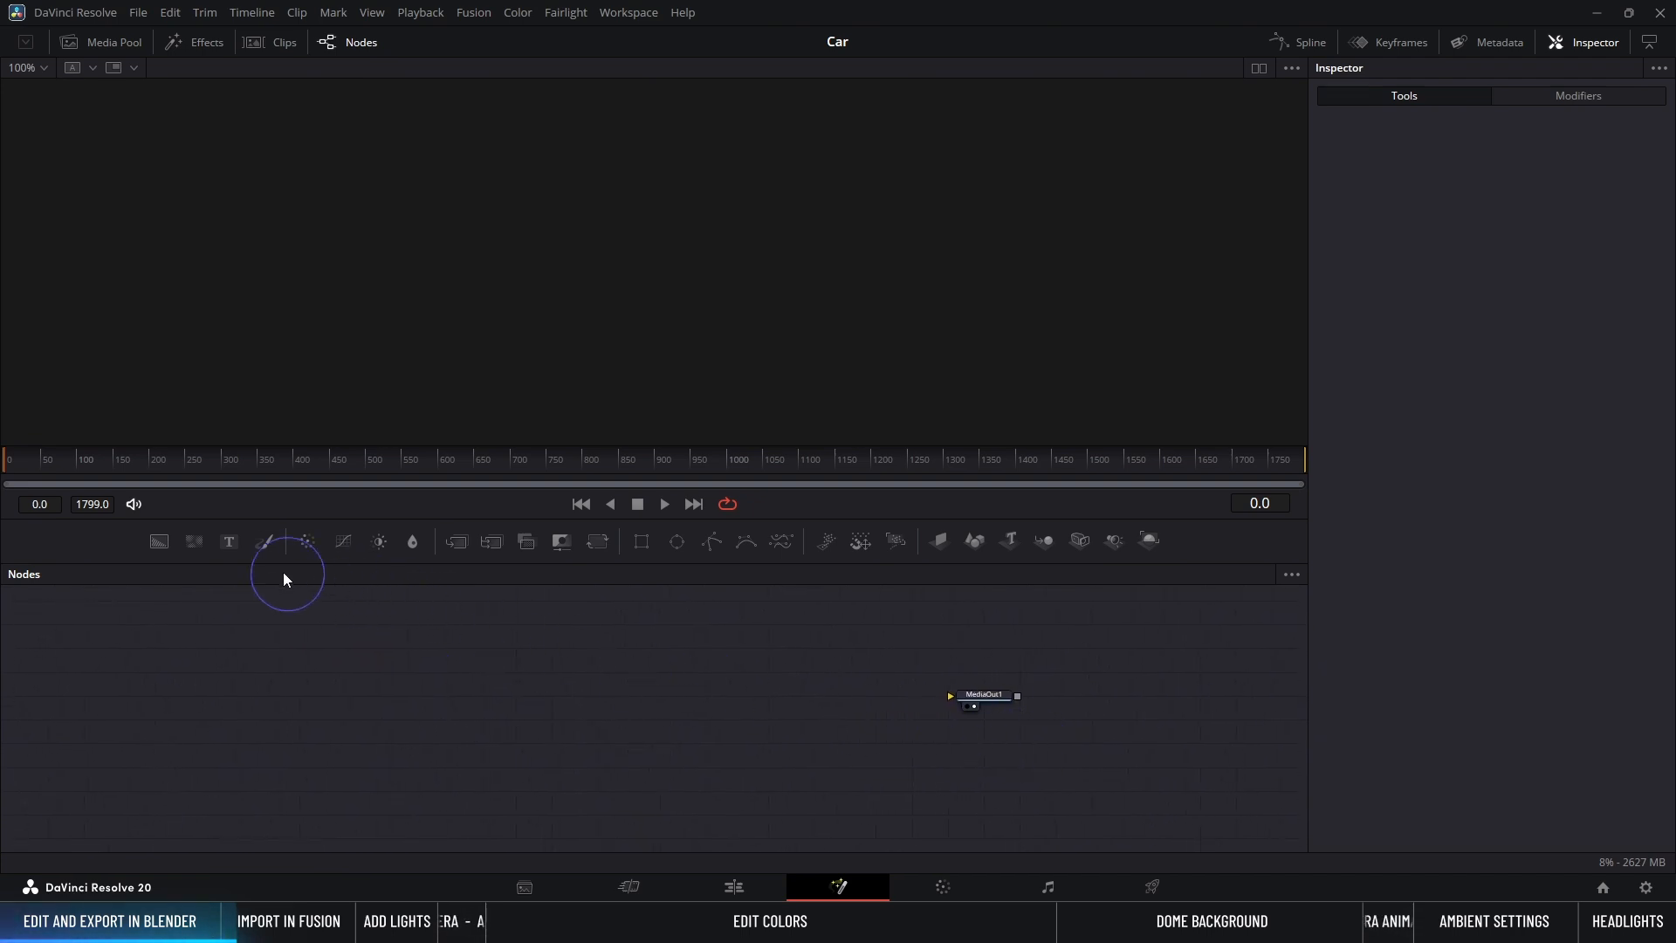
left_click_drag(159, 541, 266, 597)
left_click_drag(751, 691, 989, 704)
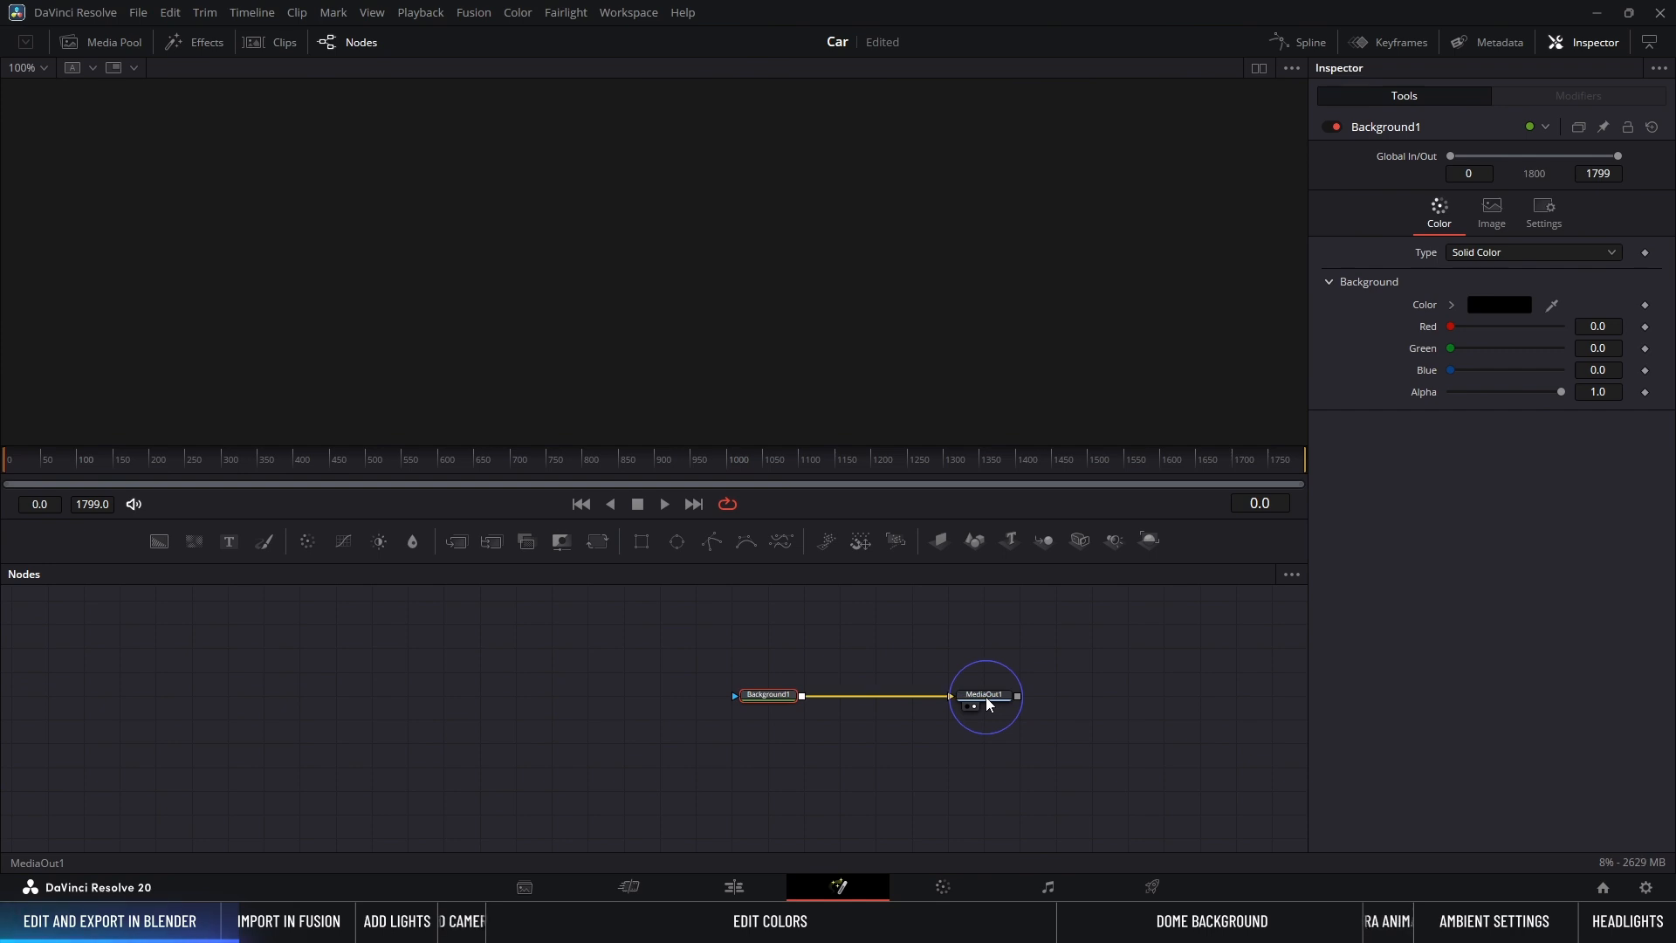
Step: Add a Renderer3D node merged over the background and set its renderer type to Hardware Renderer
left_click_drag(1149, 541, 802, 696)
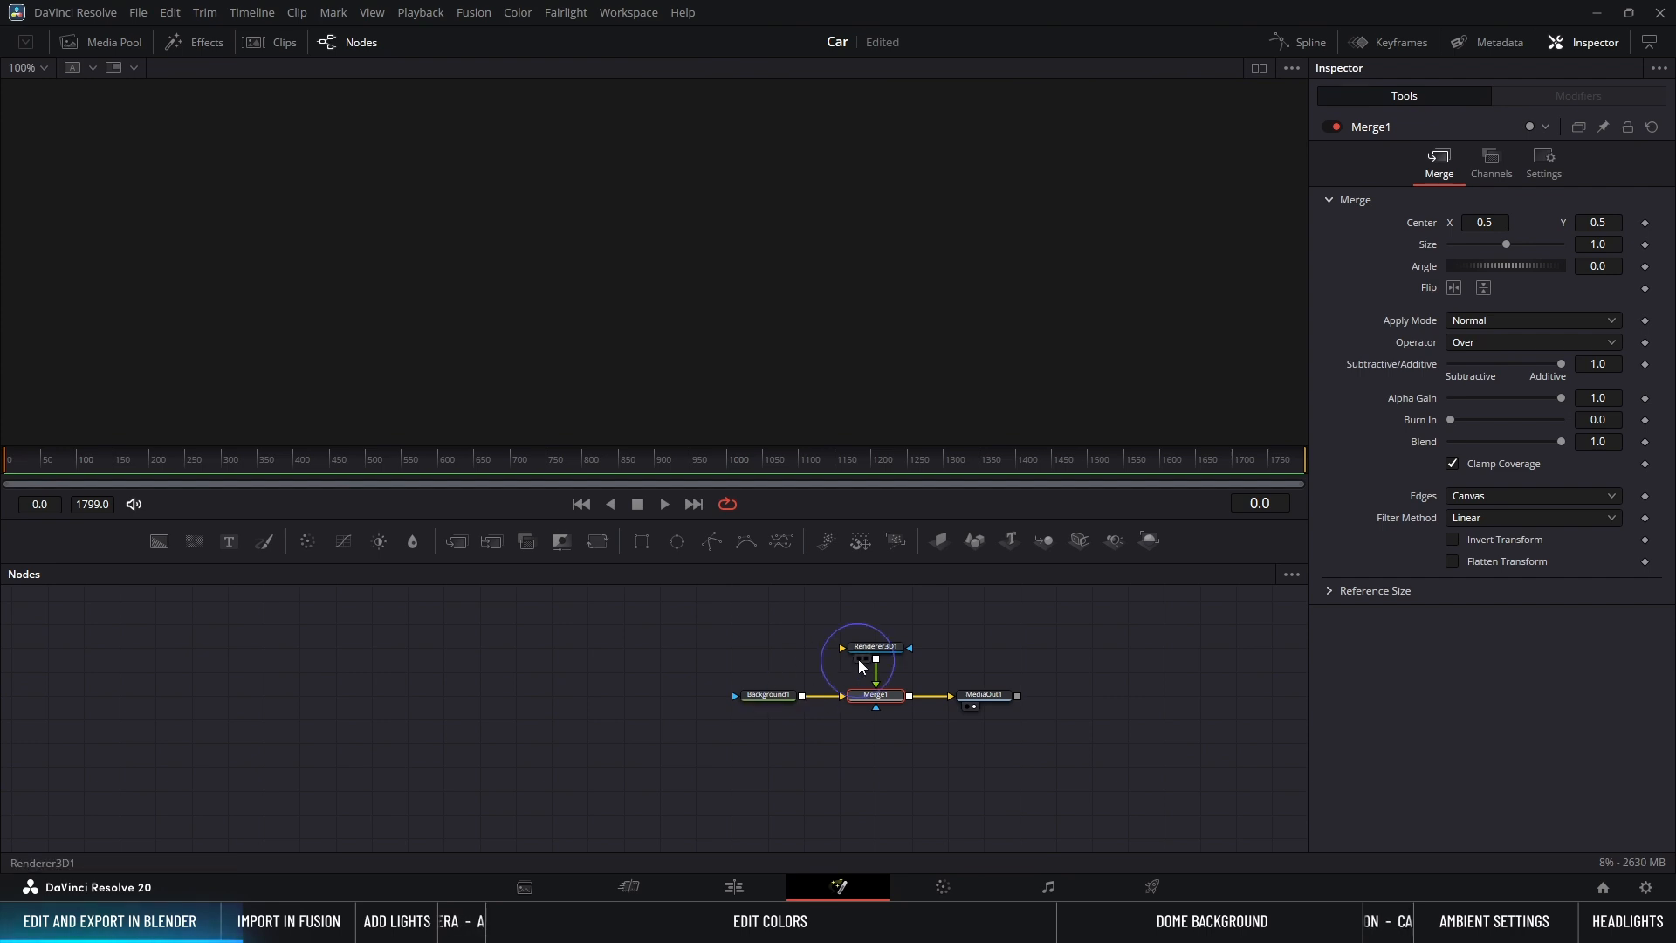
left_click(884, 649)
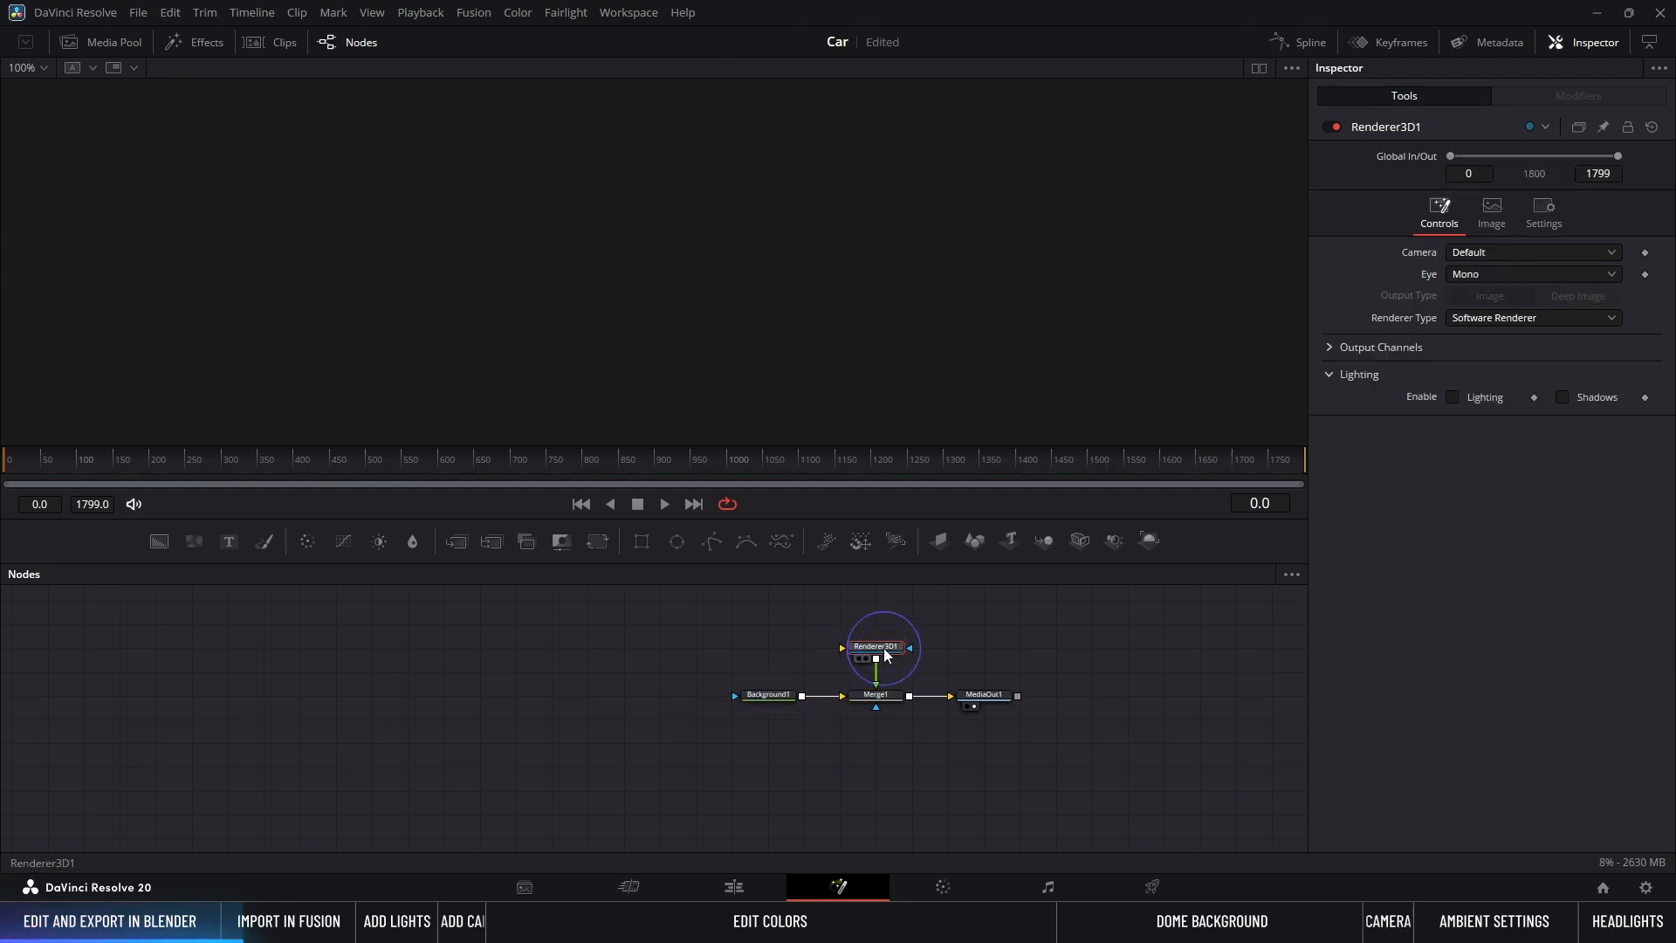
left_click(1482, 322)
left_click(1479, 342)
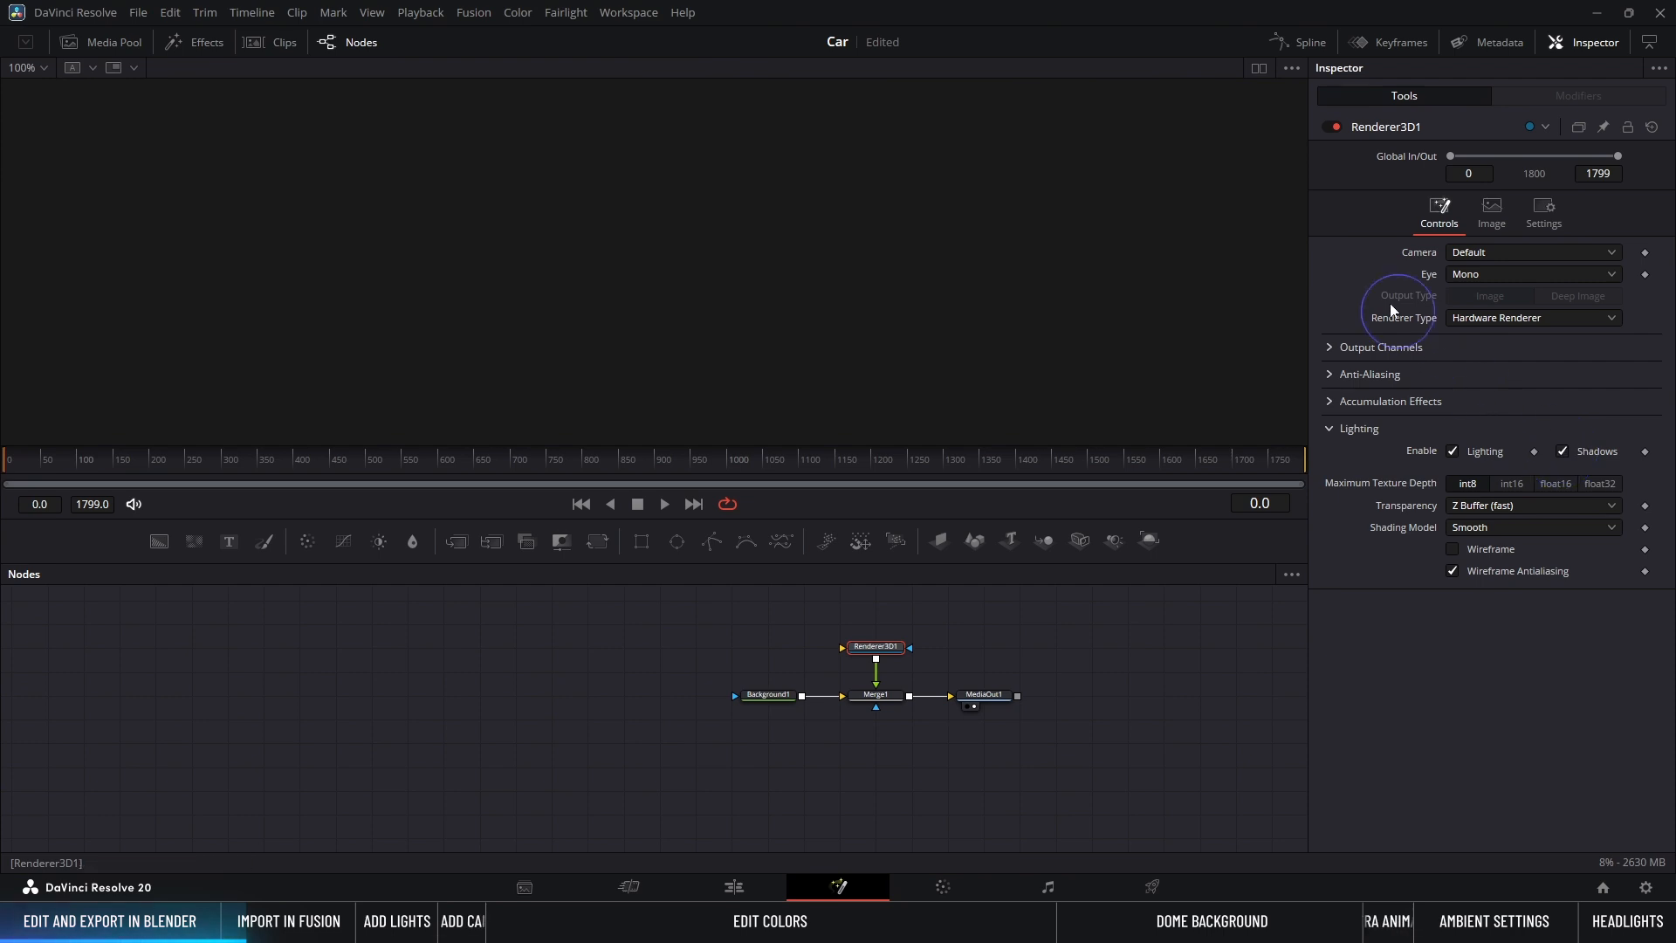
Step: Show dual viewers with the empty viewer widened, and rearrange the nodes with Renderer3D1 in line with Merge1 and Background1 below Merge1
left_click(1259, 70)
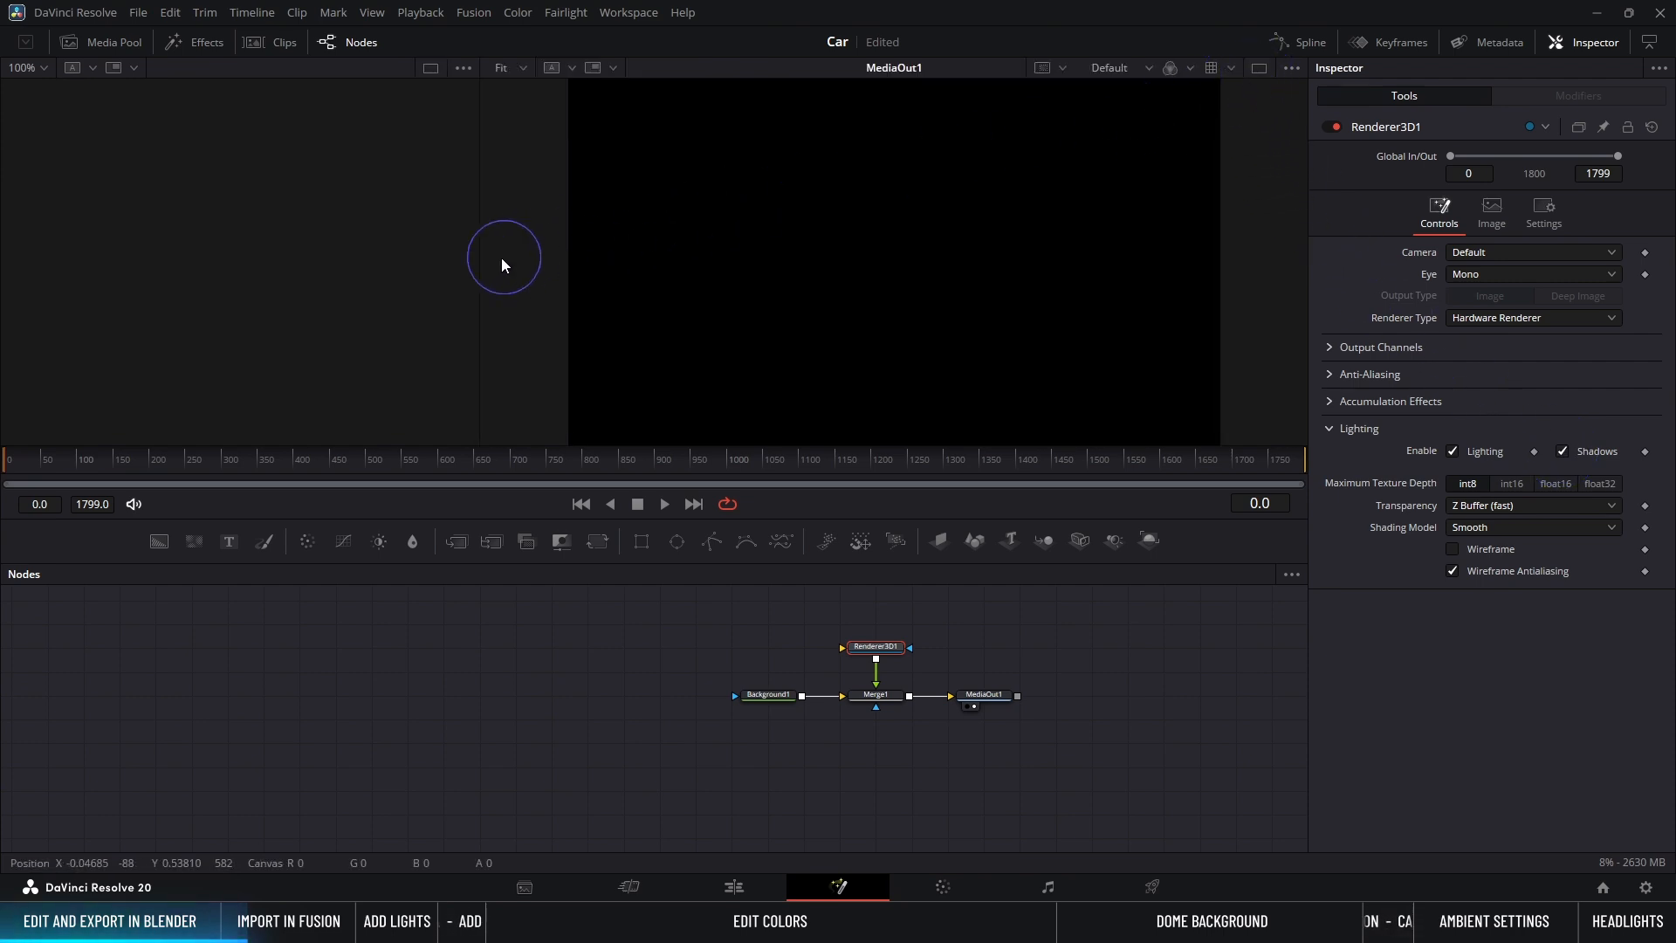
left_click_drag(479, 272, 906, 265)
middle_click_drag(718, 644, 878, 679)
left_click(914, 718)
left_click_drag(914, 718, 1024, 765)
left_click_drag(1033, 668, 810, 718)
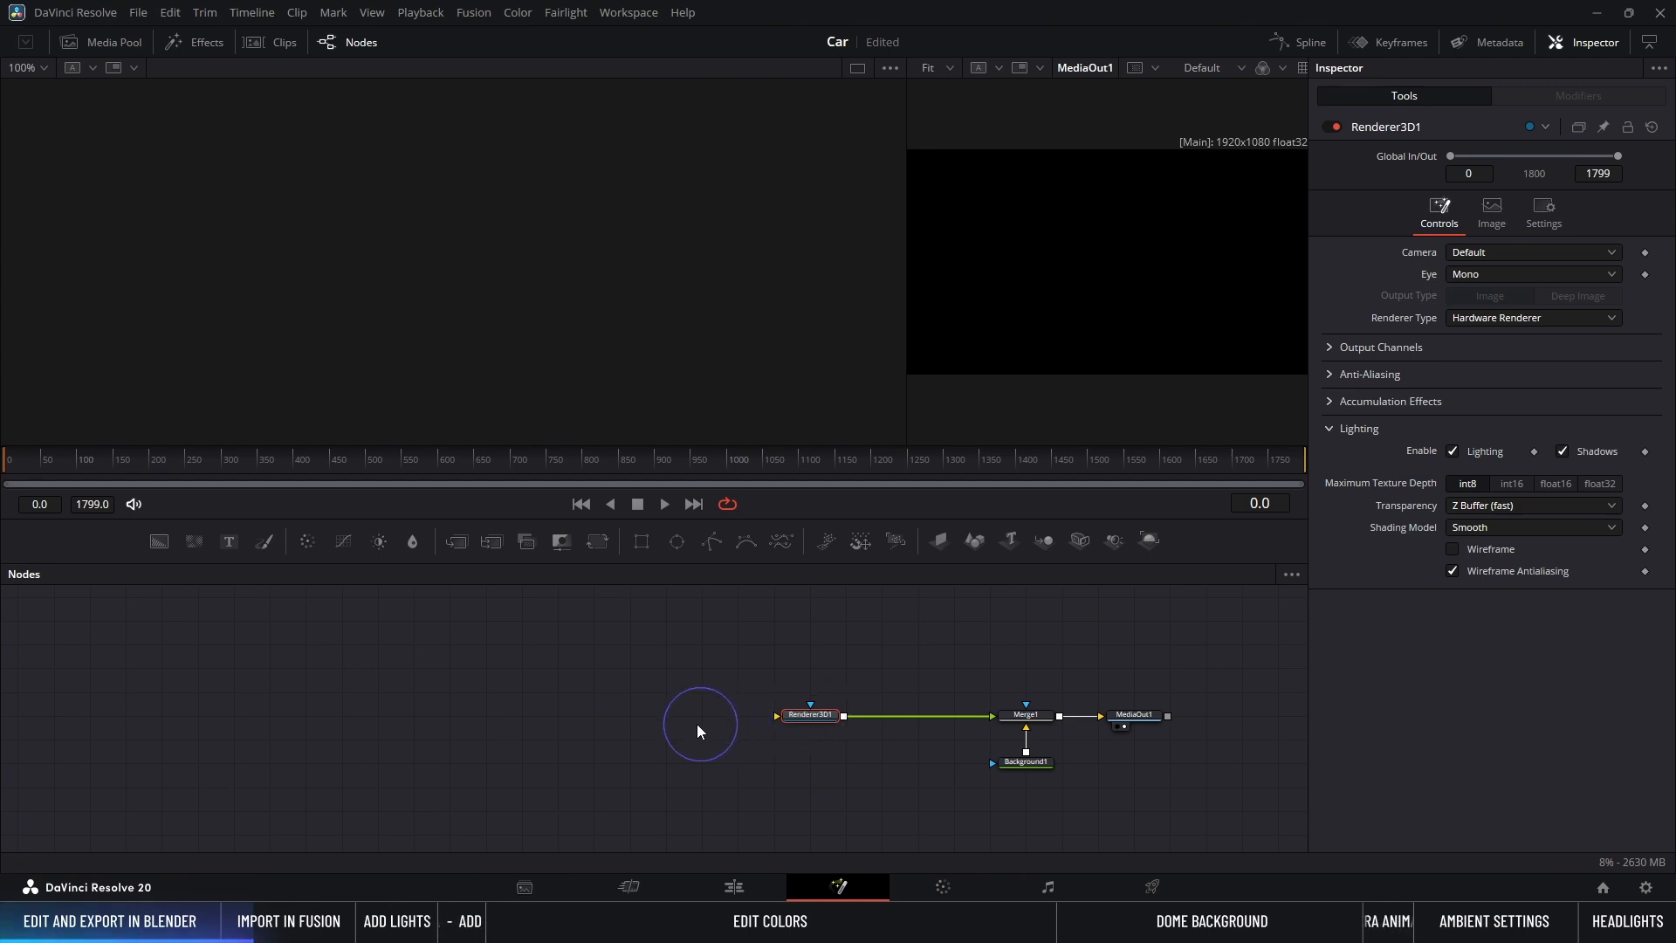
Step: Add a Merge3D node feeding Renderer3D1's scene input and display it in the wider viewer
scroll(662, 725, "up", 4, "ctrl")
scroll(657, 725, "down", 1)
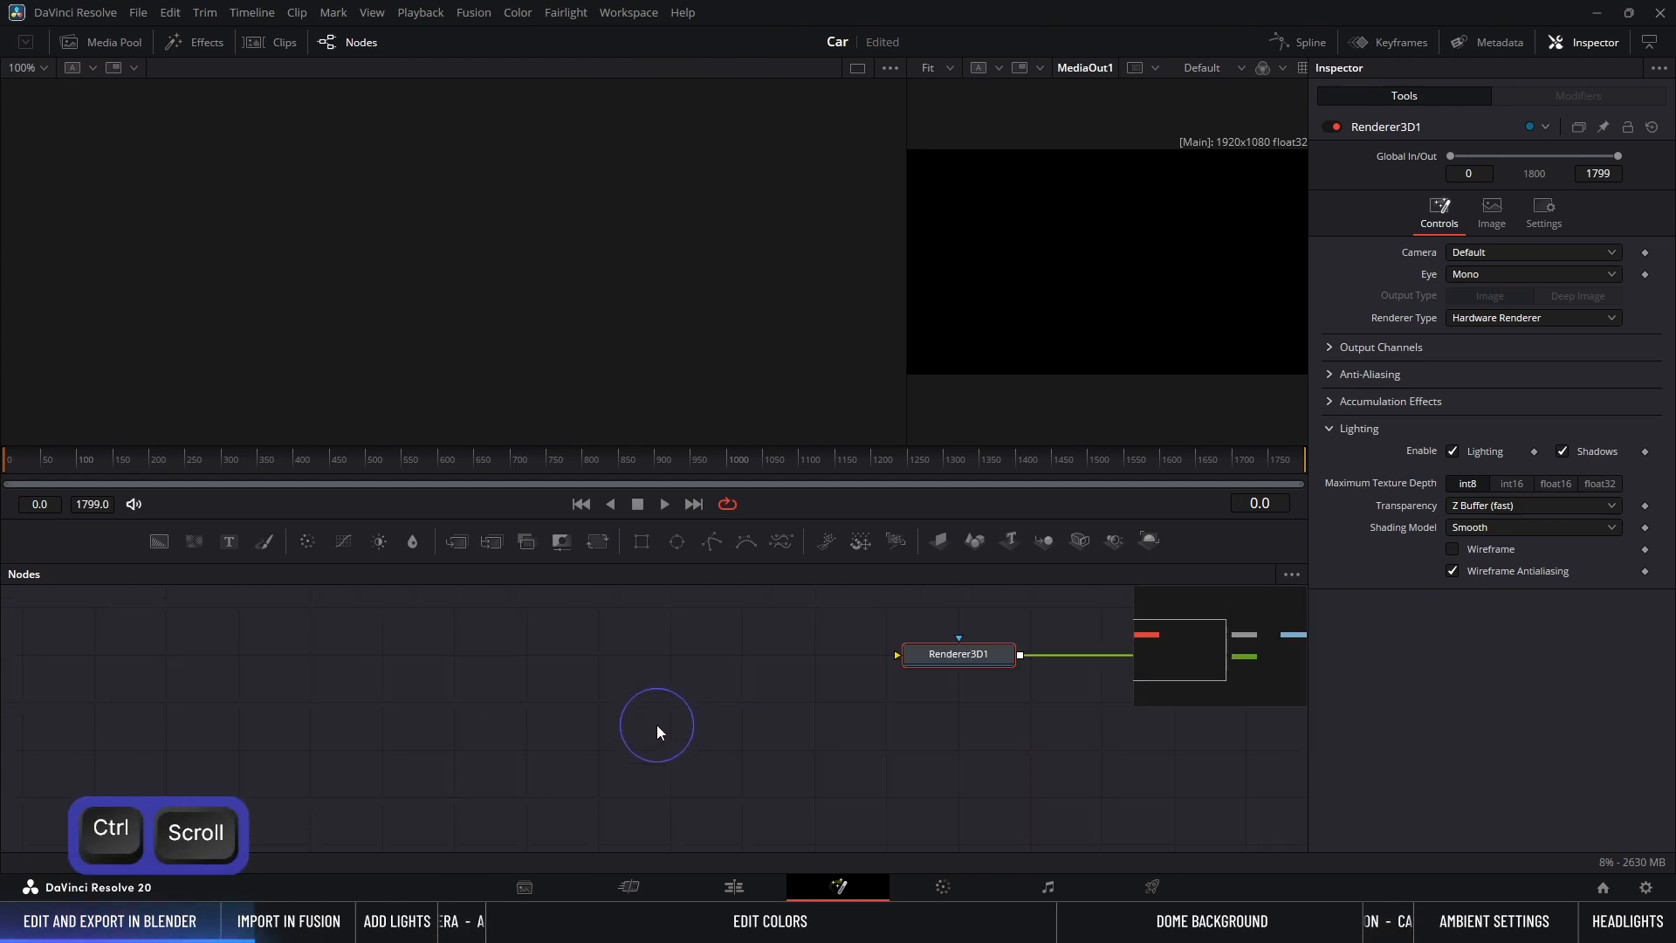
middle_click_drag(648, 733, 583, 790)
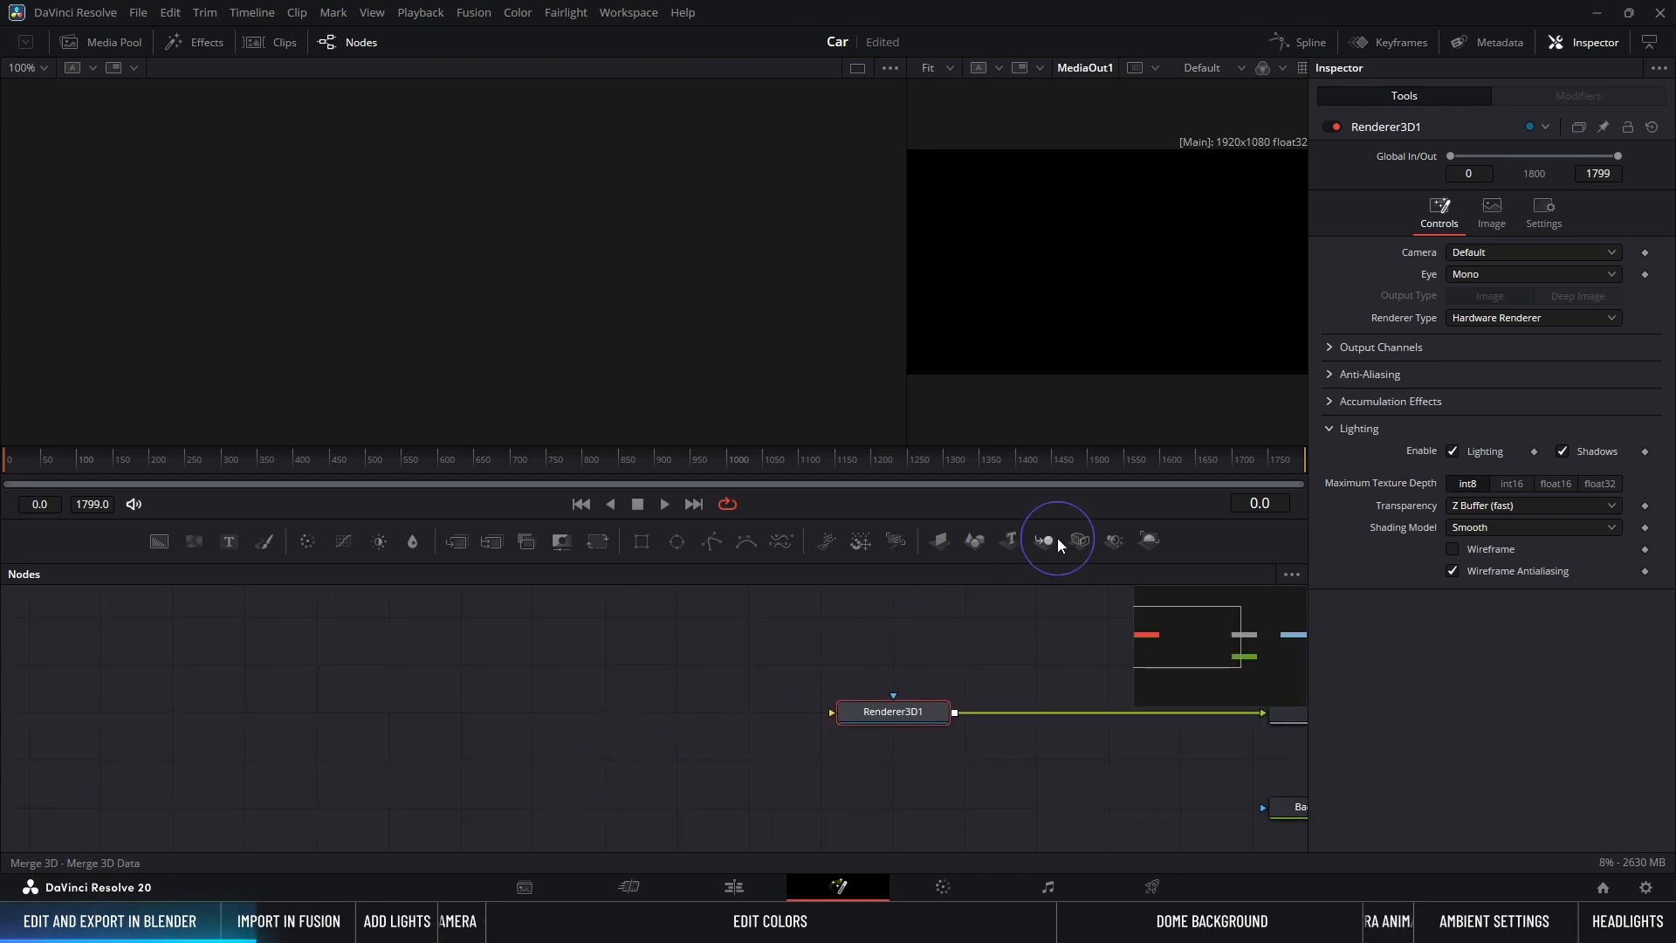
left_click_drag(1054, 540, 879, 721)
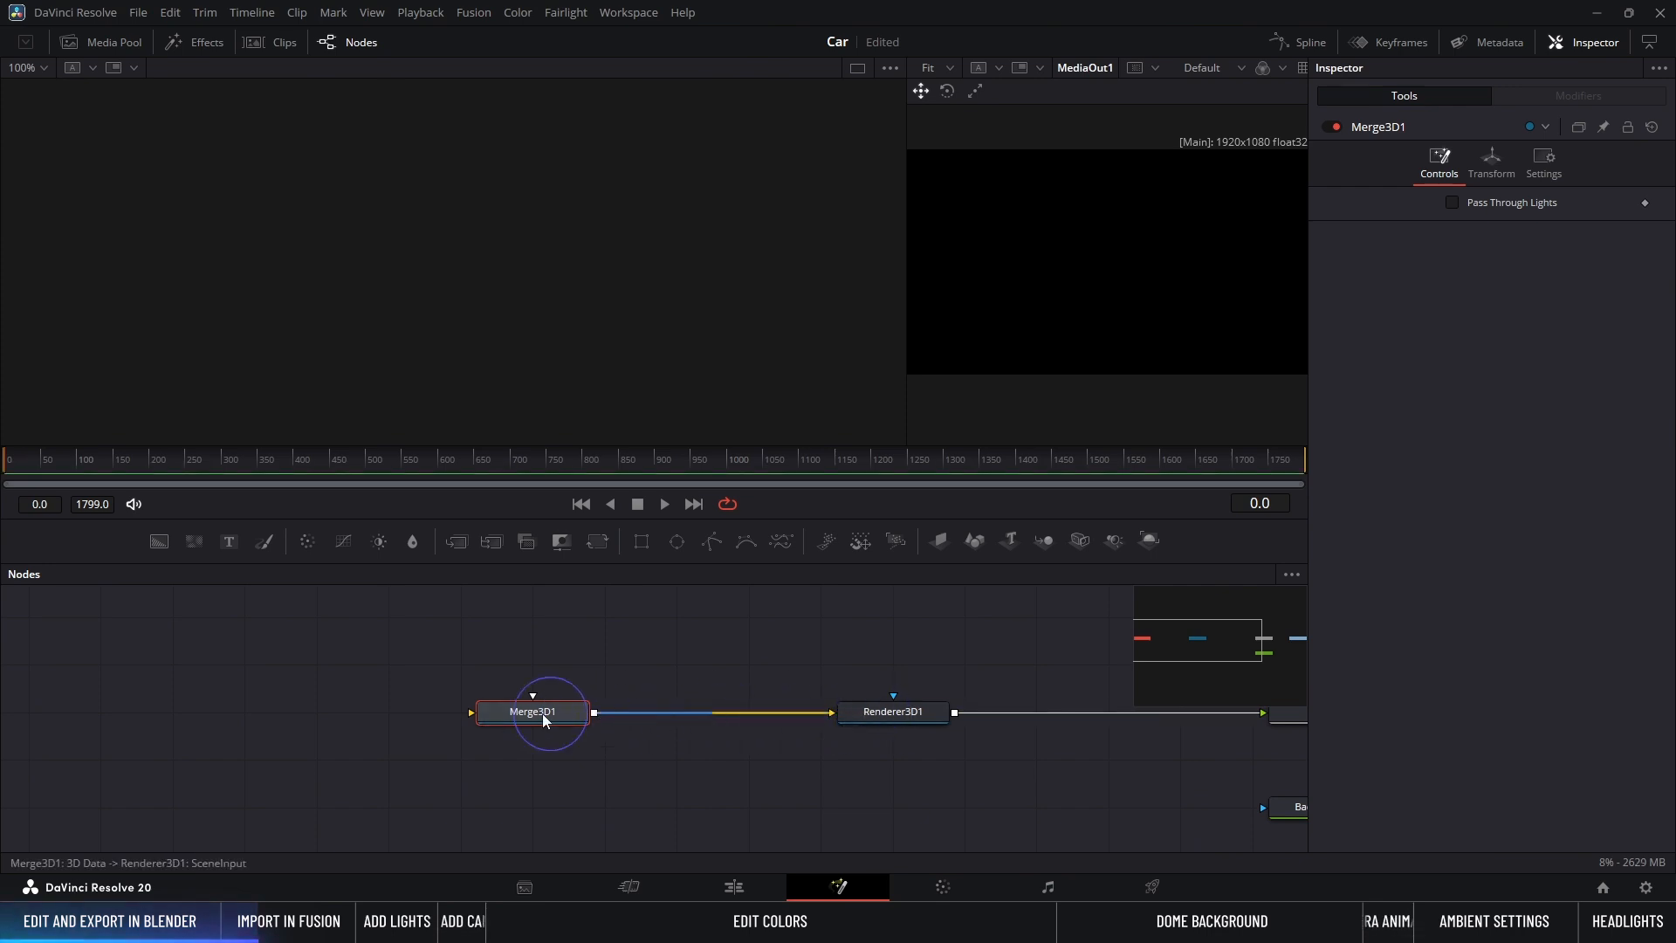
left_click(492, 730)
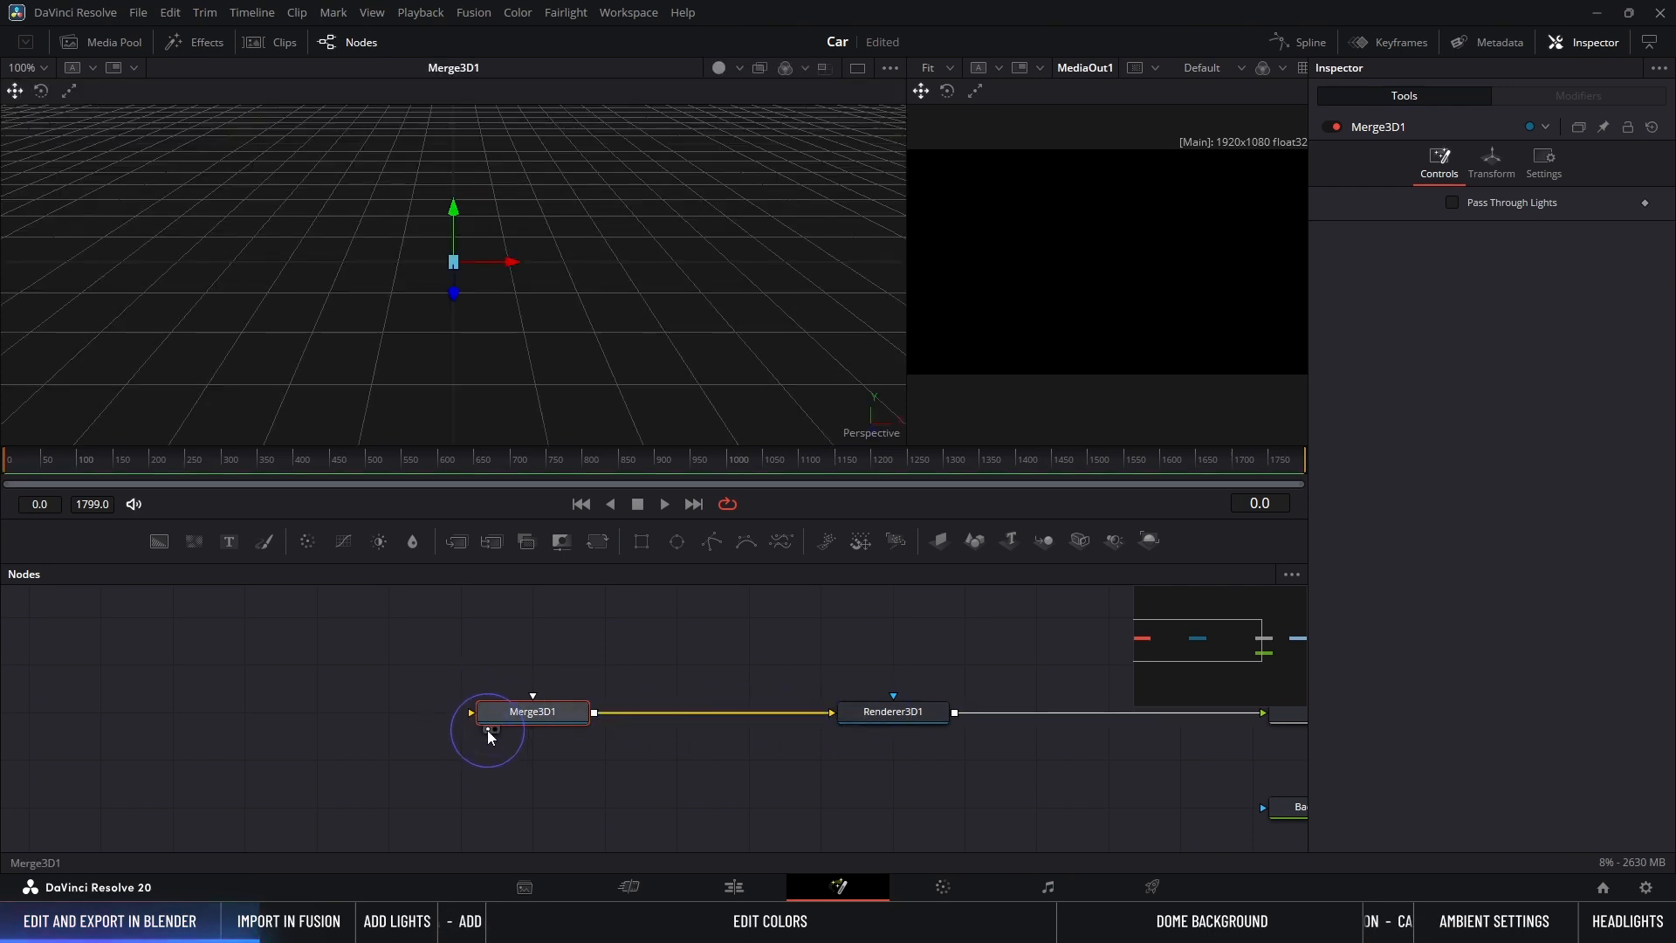
Step: Add a second Merge3D node and connect it into Merge3D1
middle_click_drag(288, 674, 742, 701)
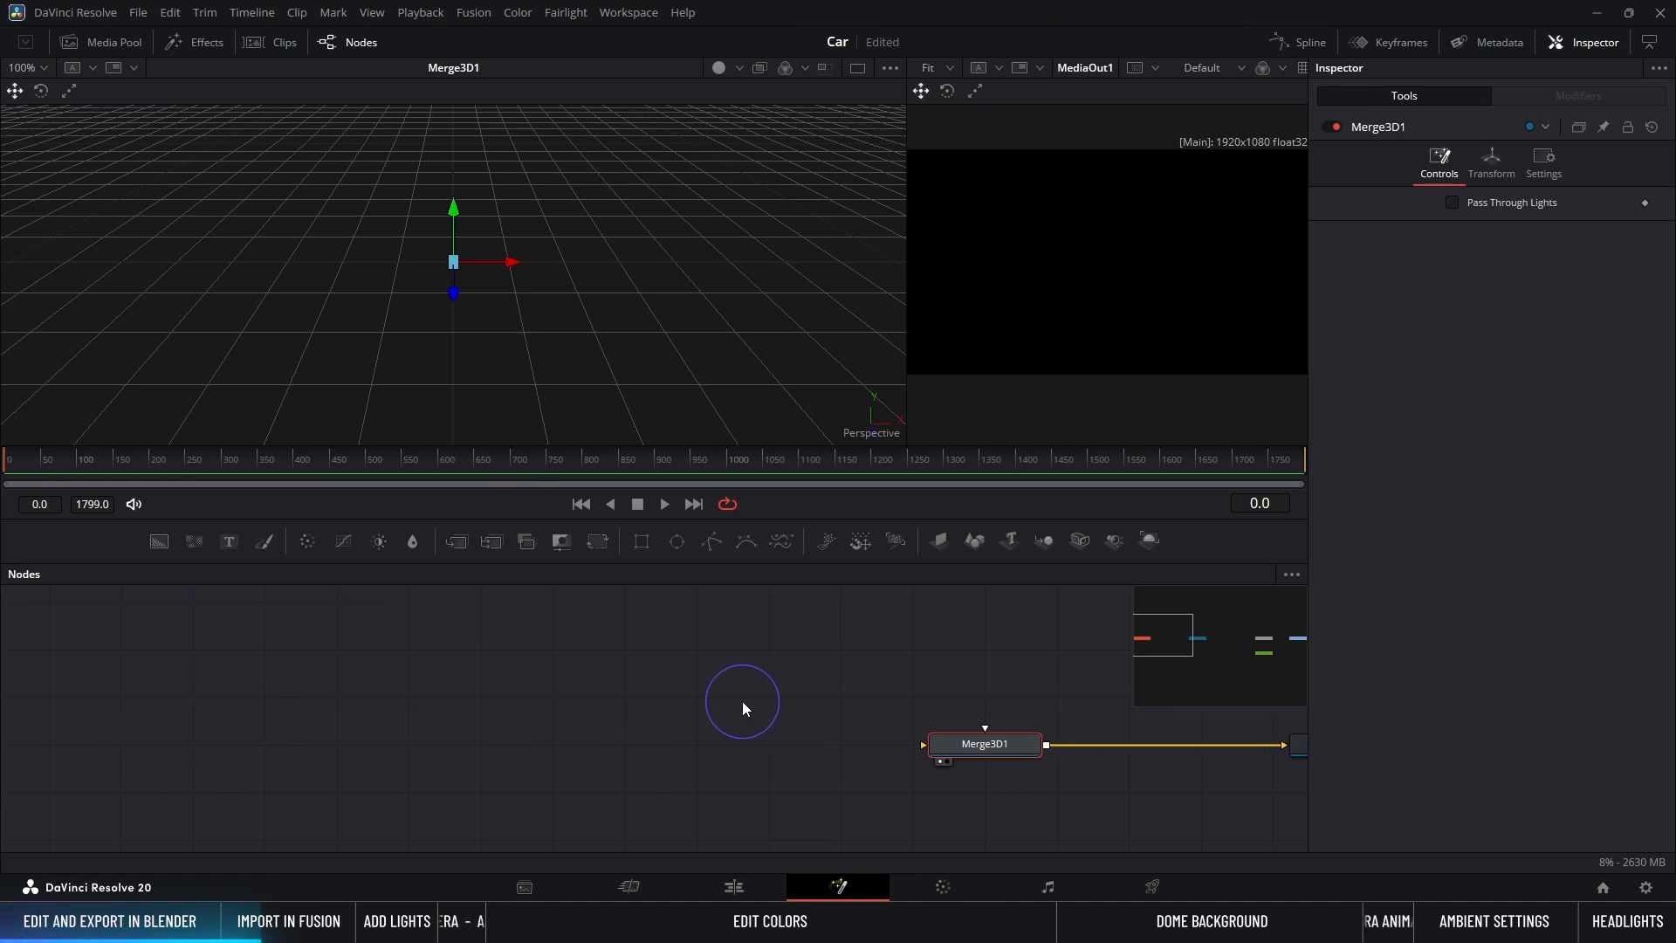
left_click_drag(1046, 545, 948, 742)
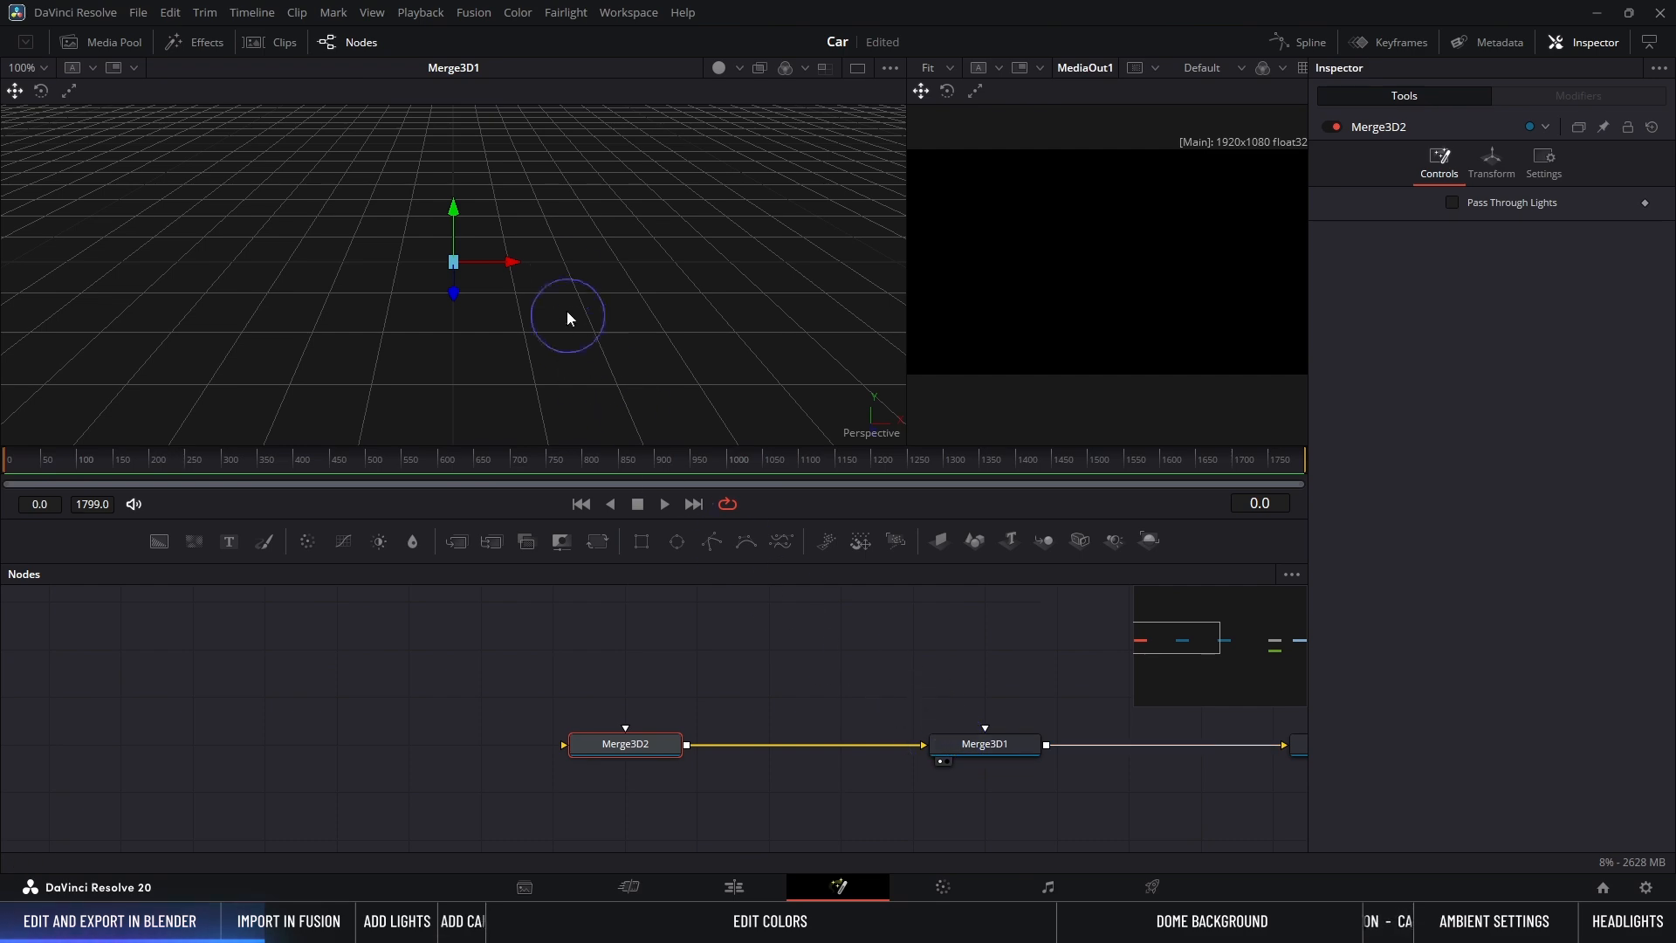
Step: Enable lighting in the 3D viewer showing Merge3D1
middle_click_drag(563, 290, 564, 215, "alt")
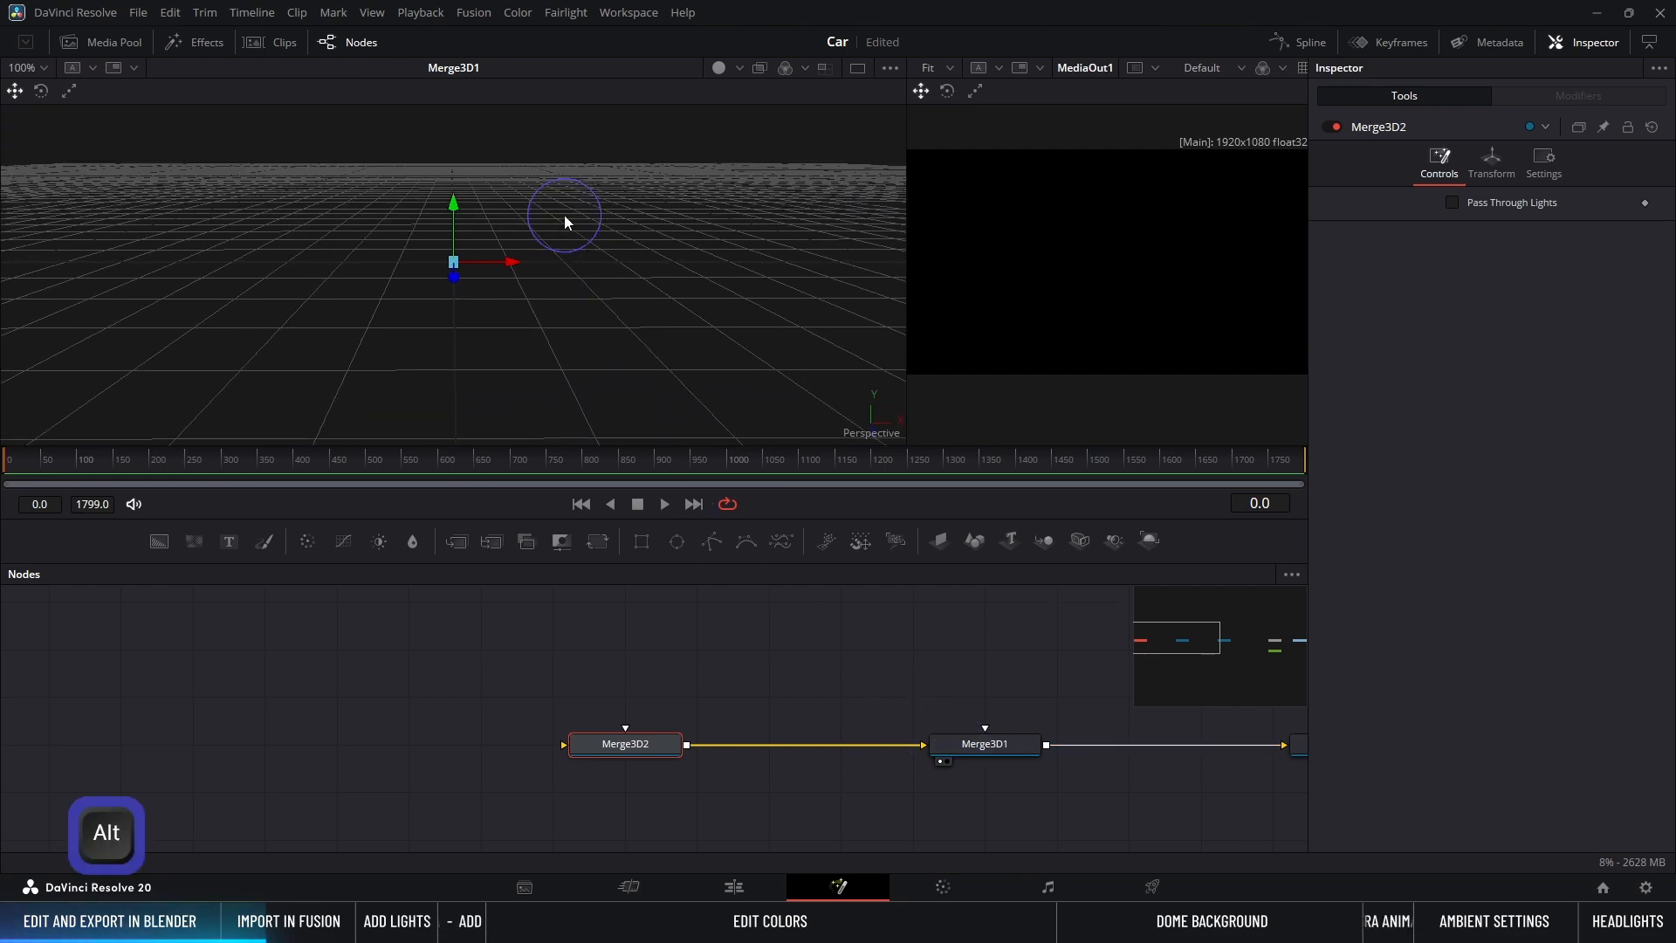
left_click(740, 67)
left_click(740, 161)
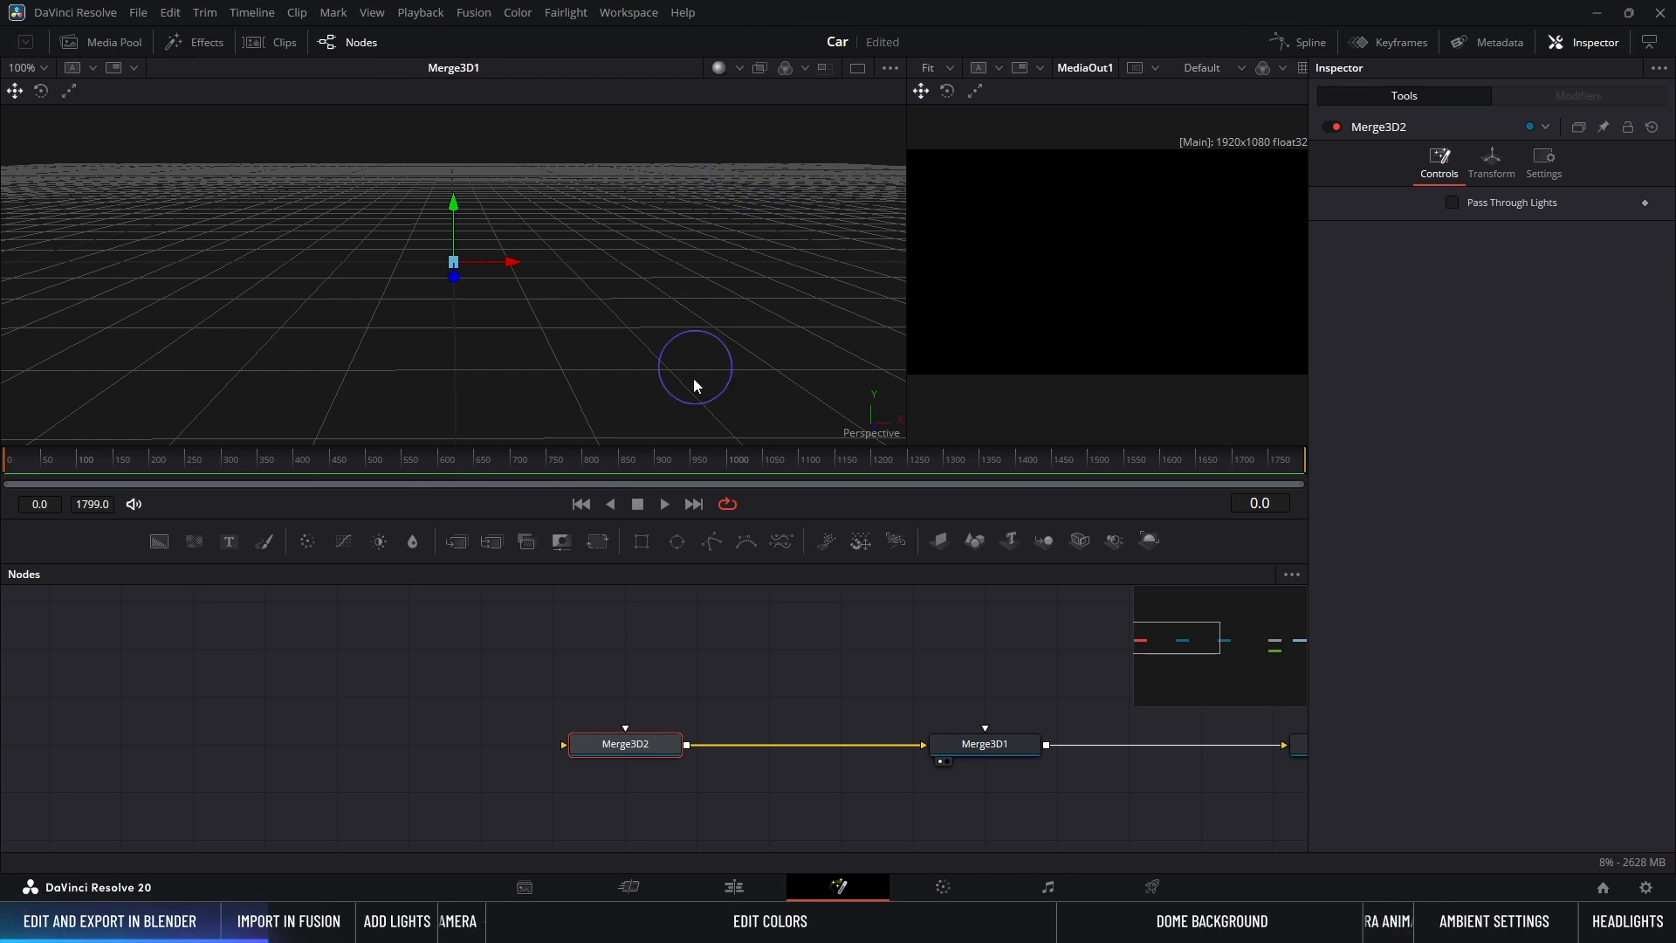
Step: Import the bmw27_gpu 3D object as an FBX scene with materials, up axis Y and a file unit scale of 1
scroll(561, 666, "down", 3, "ctrl")
scroll(559, 667, "up", 2, "ctrl")
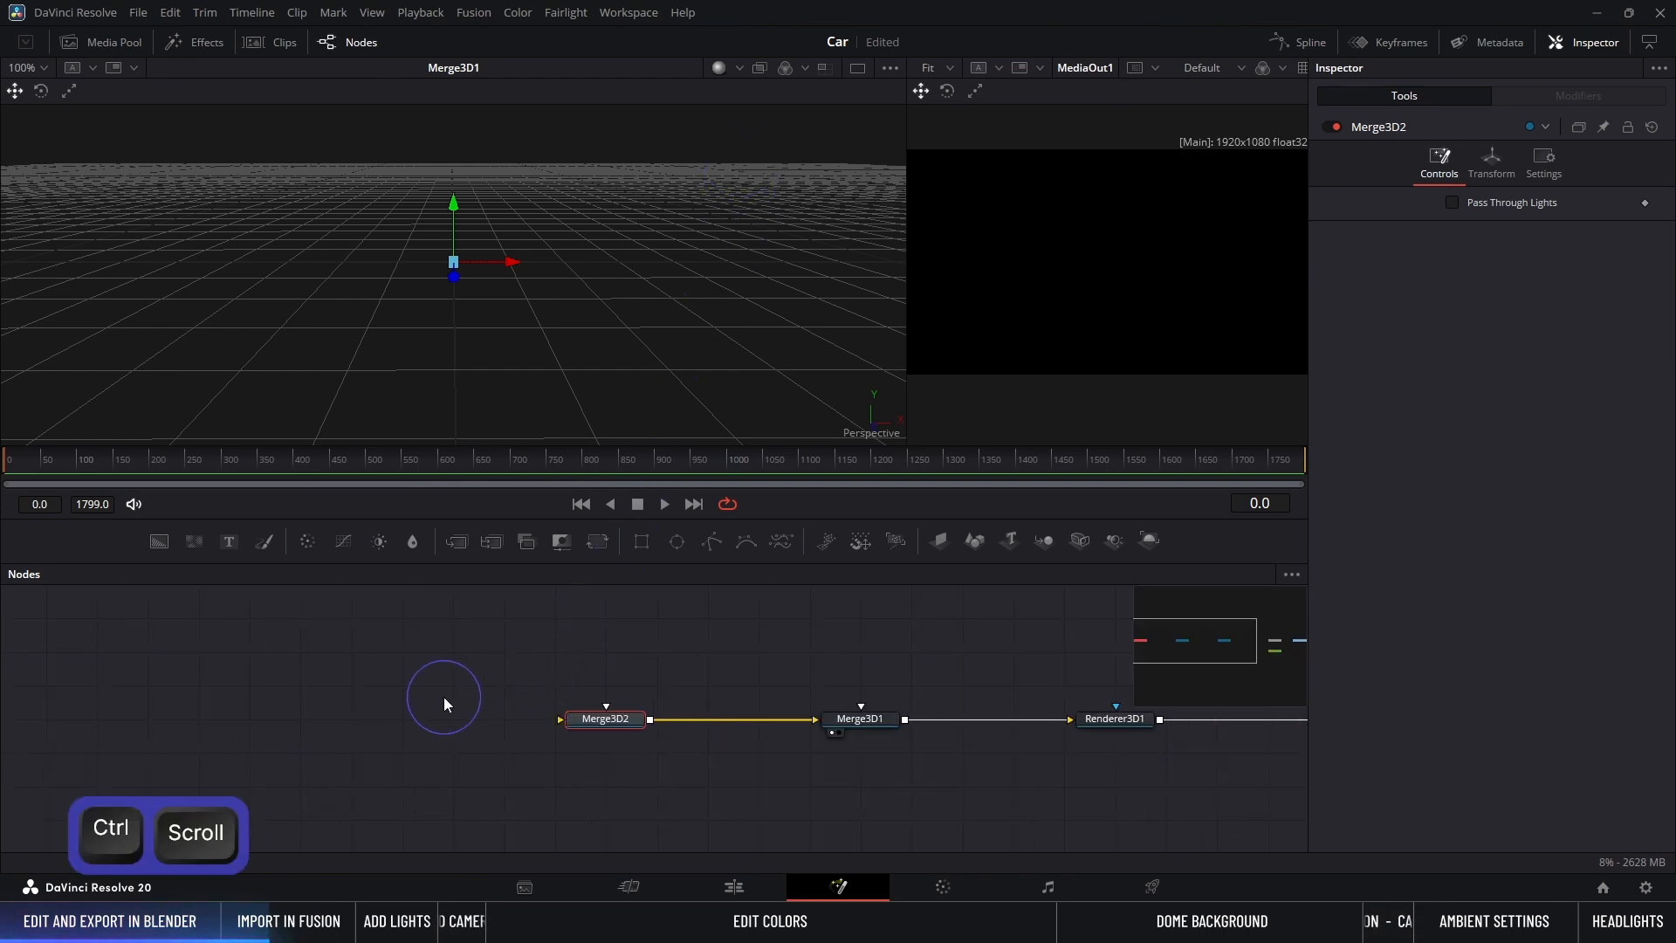
middle_click_drag(444, 697, 823, 700)
left_click(730, 681)
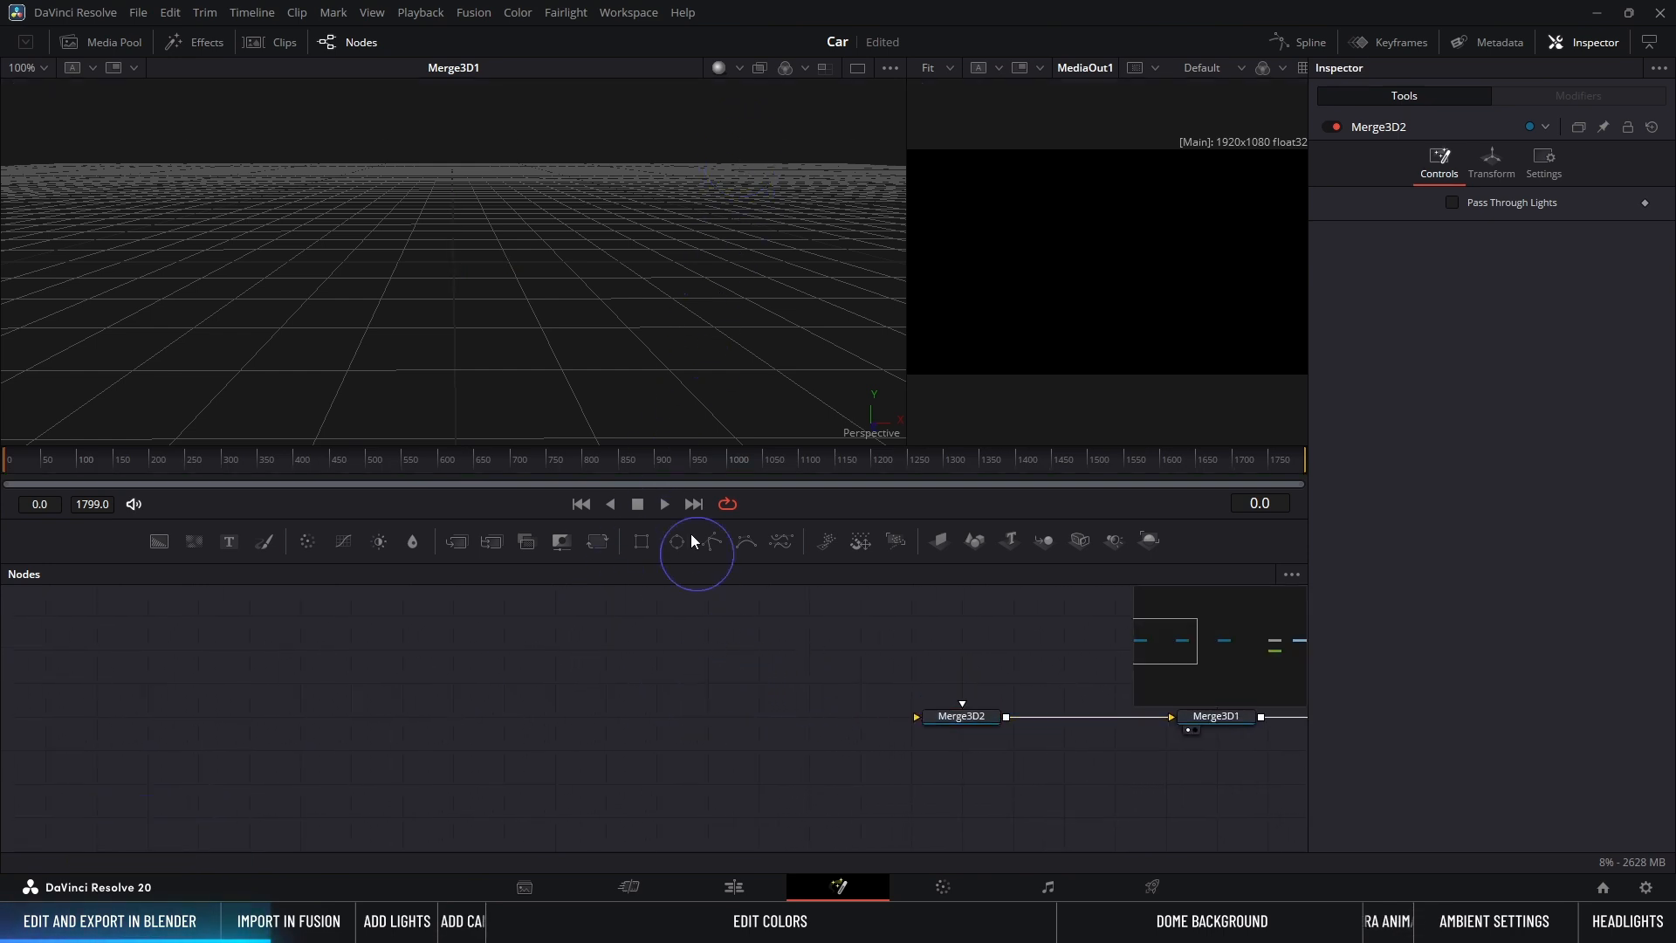
left_click(474, 12)
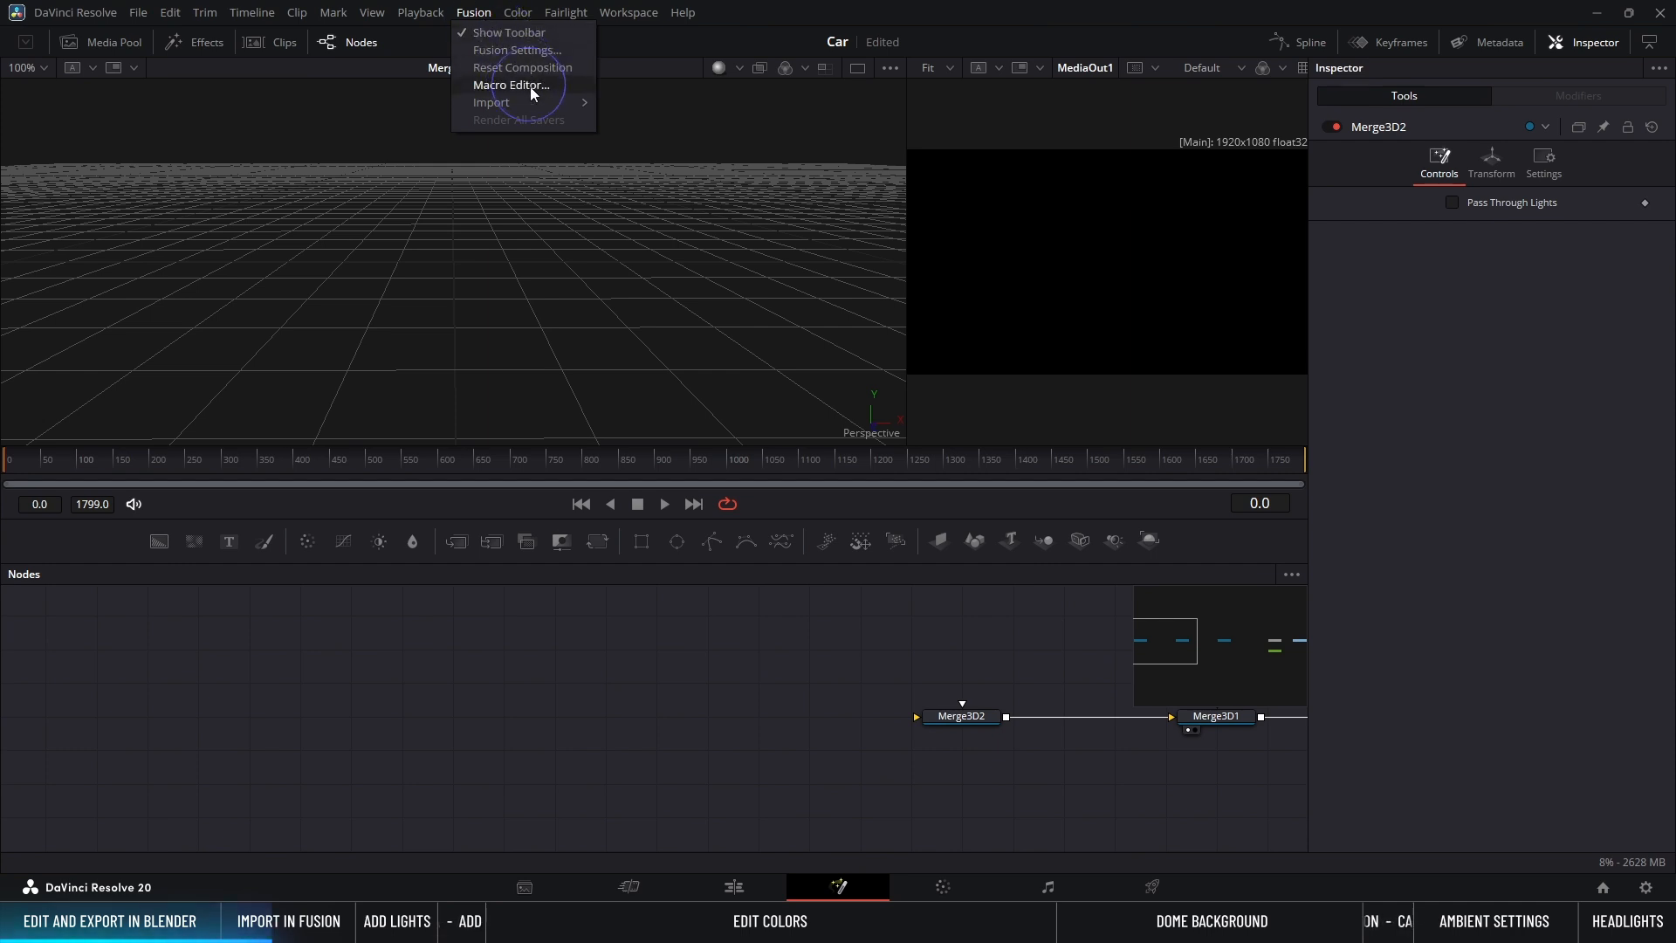
mouse_move(547, 104)
left_click(650, 120)
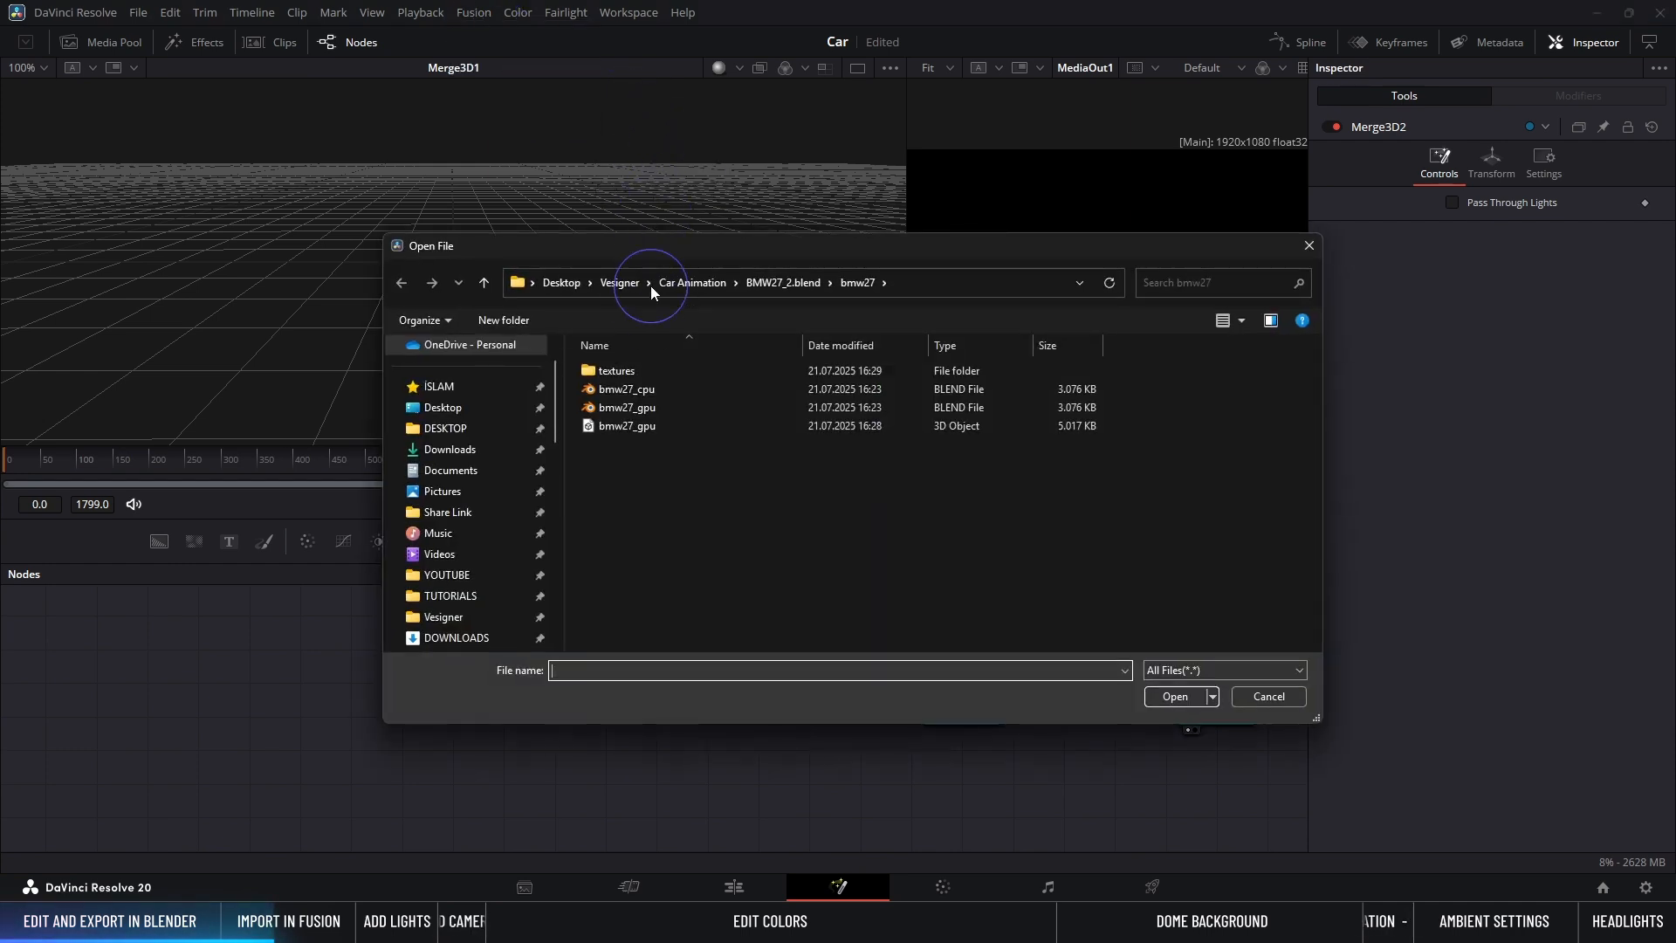
left_click(643, 426)
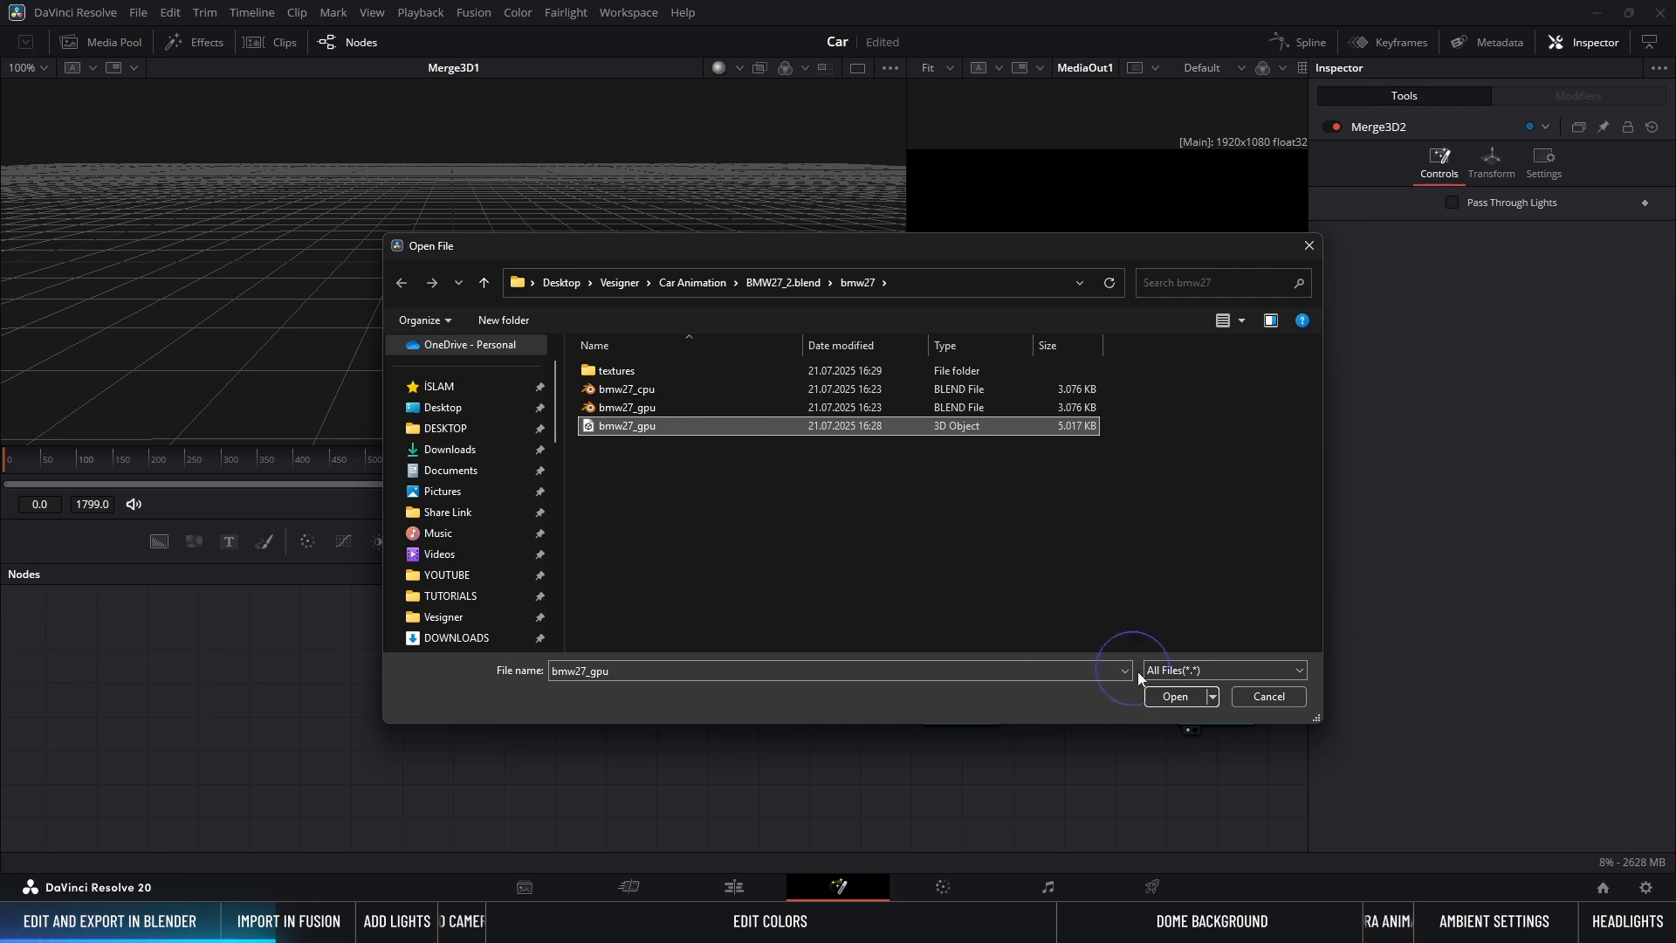
left_click(1197, 698)
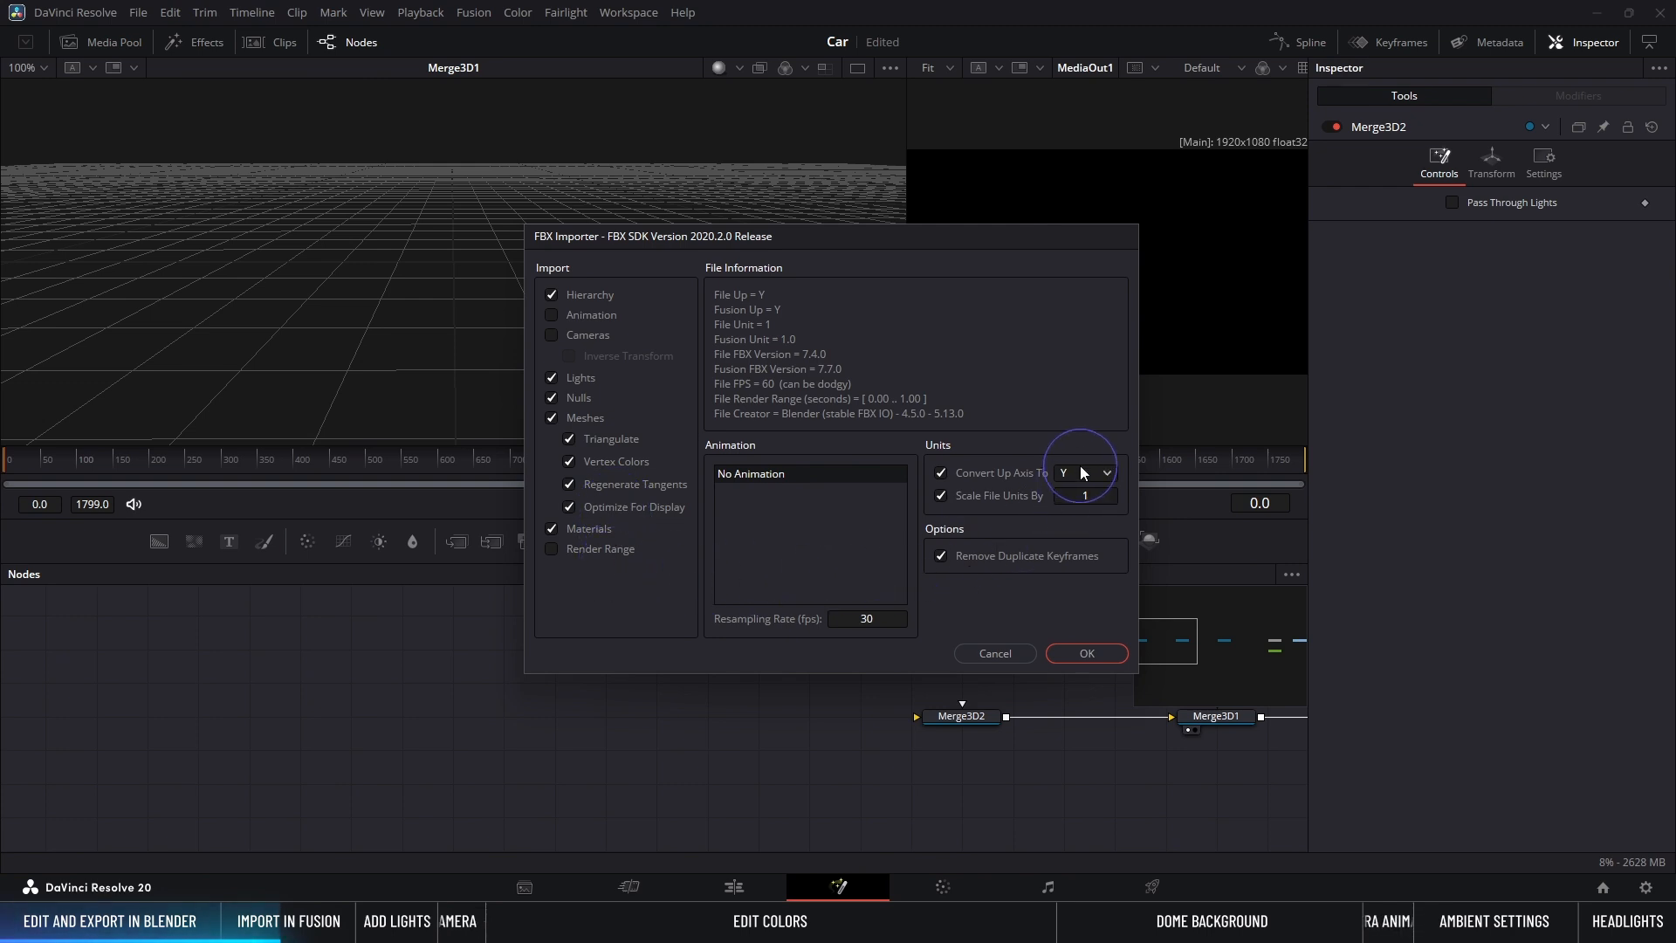
left_click(1088, 653)
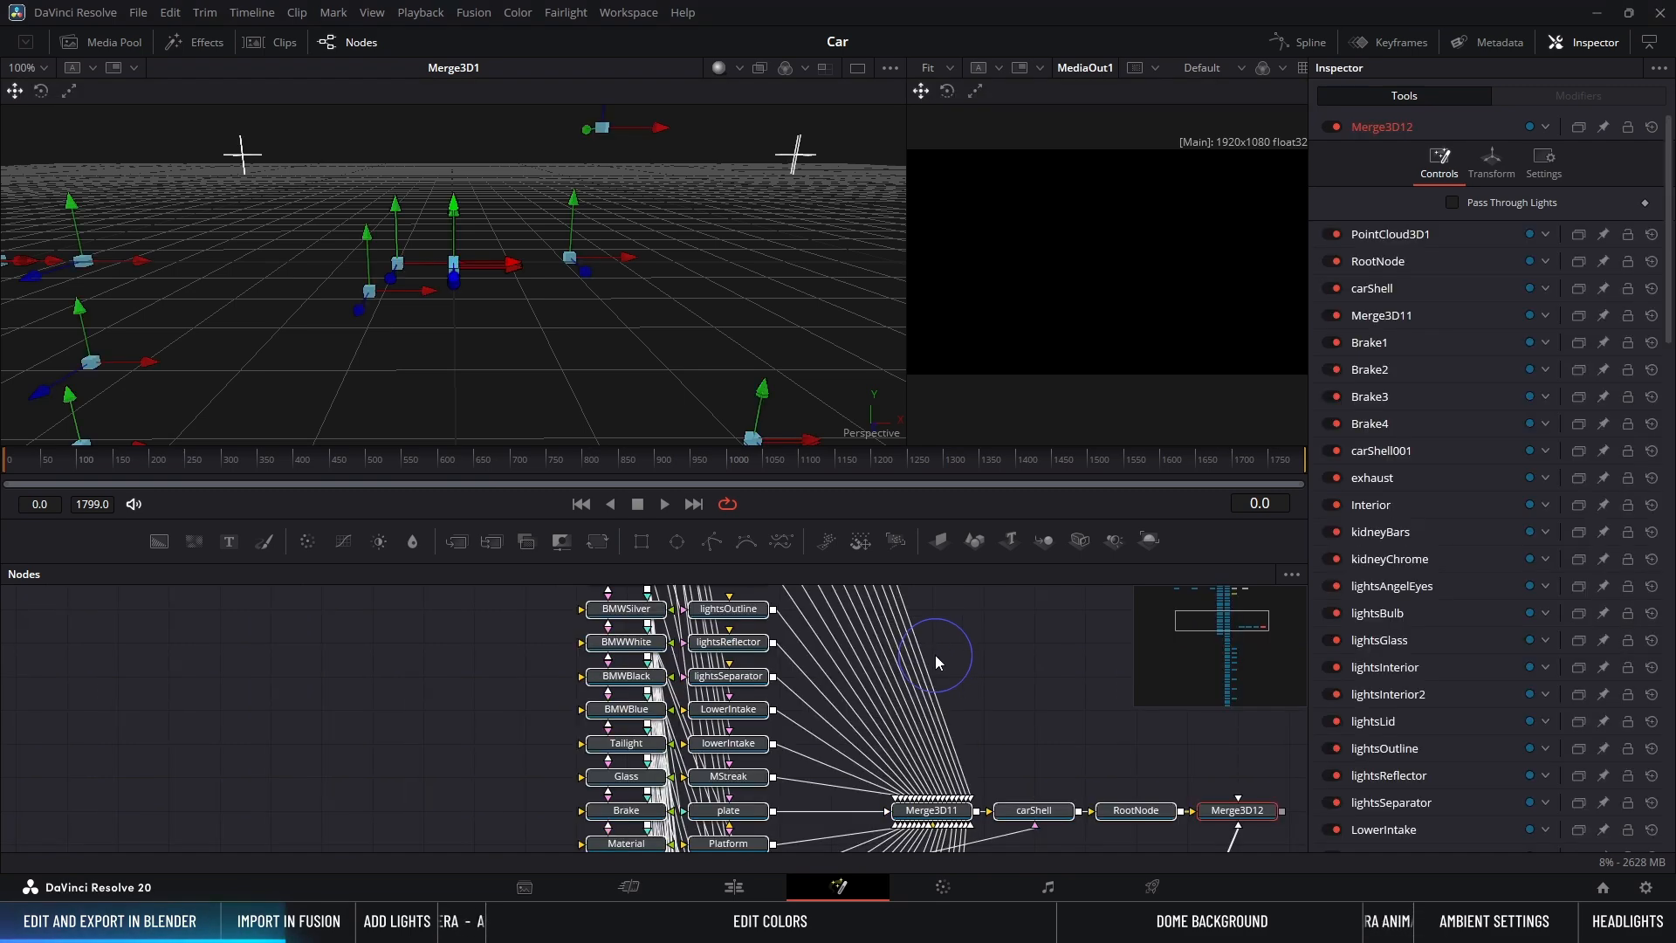
Step: Line up the imported car nodes with the render chain and connect Merge3D12's output into Merge3D2
scroll(1025, 686, "down", 4, "ctrl")
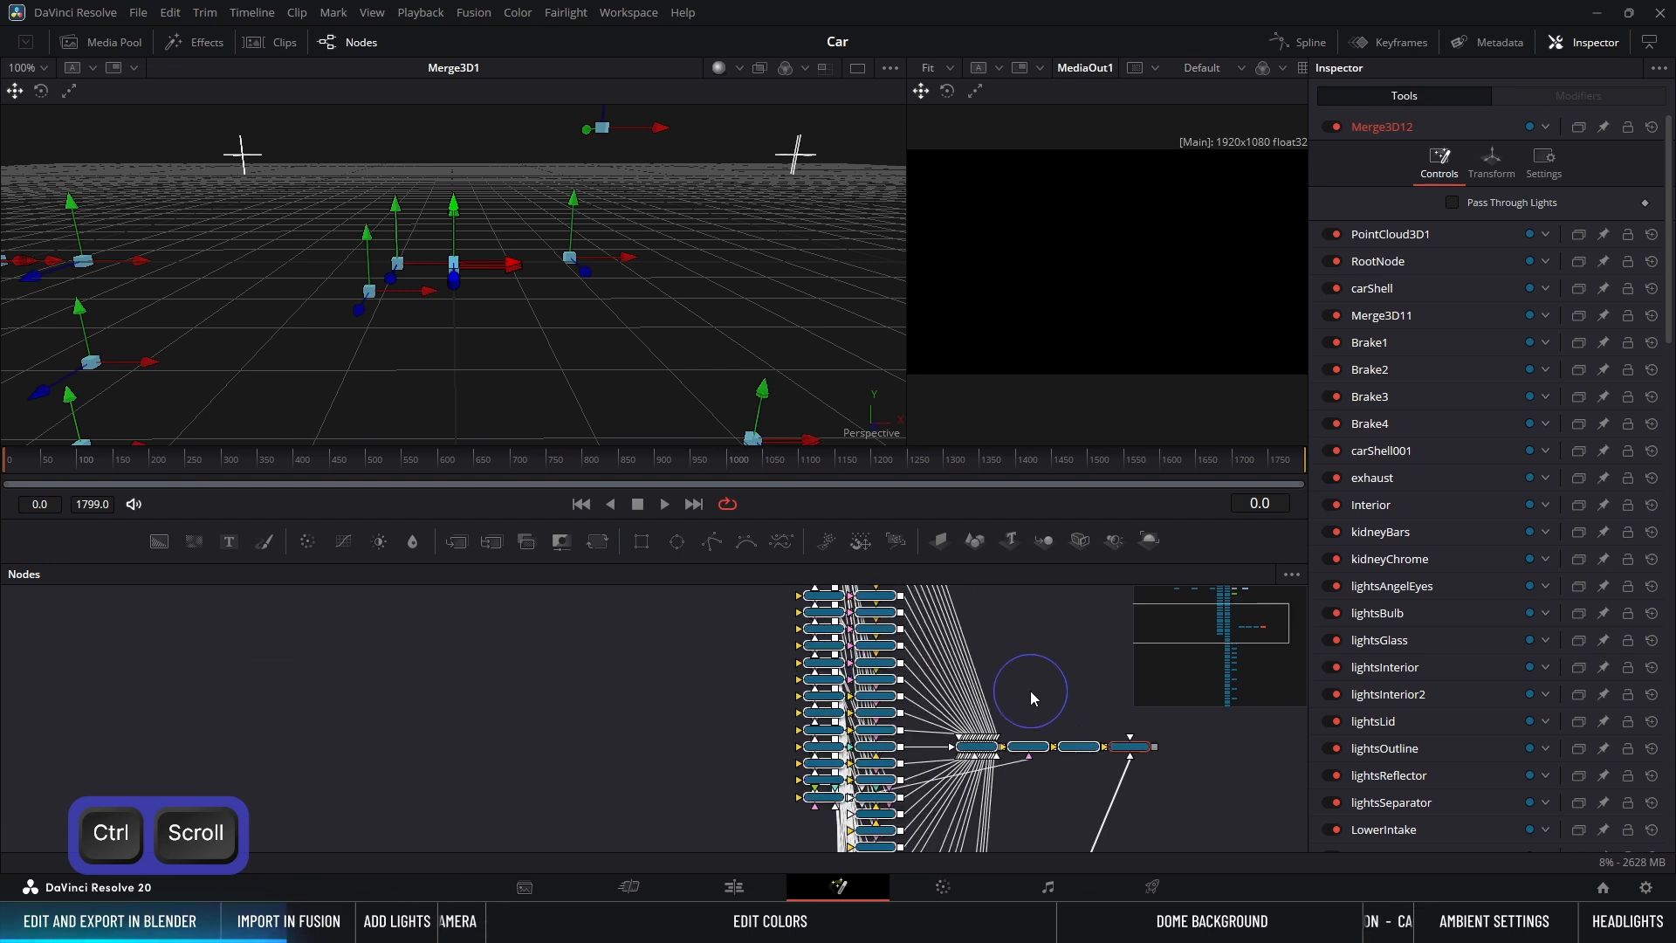
middle_click_drag(1146, 751, 582, 791)
scroll(487, 644, "down", 3, "ctrl")
left_click_drag(545, 791, 513, 683)
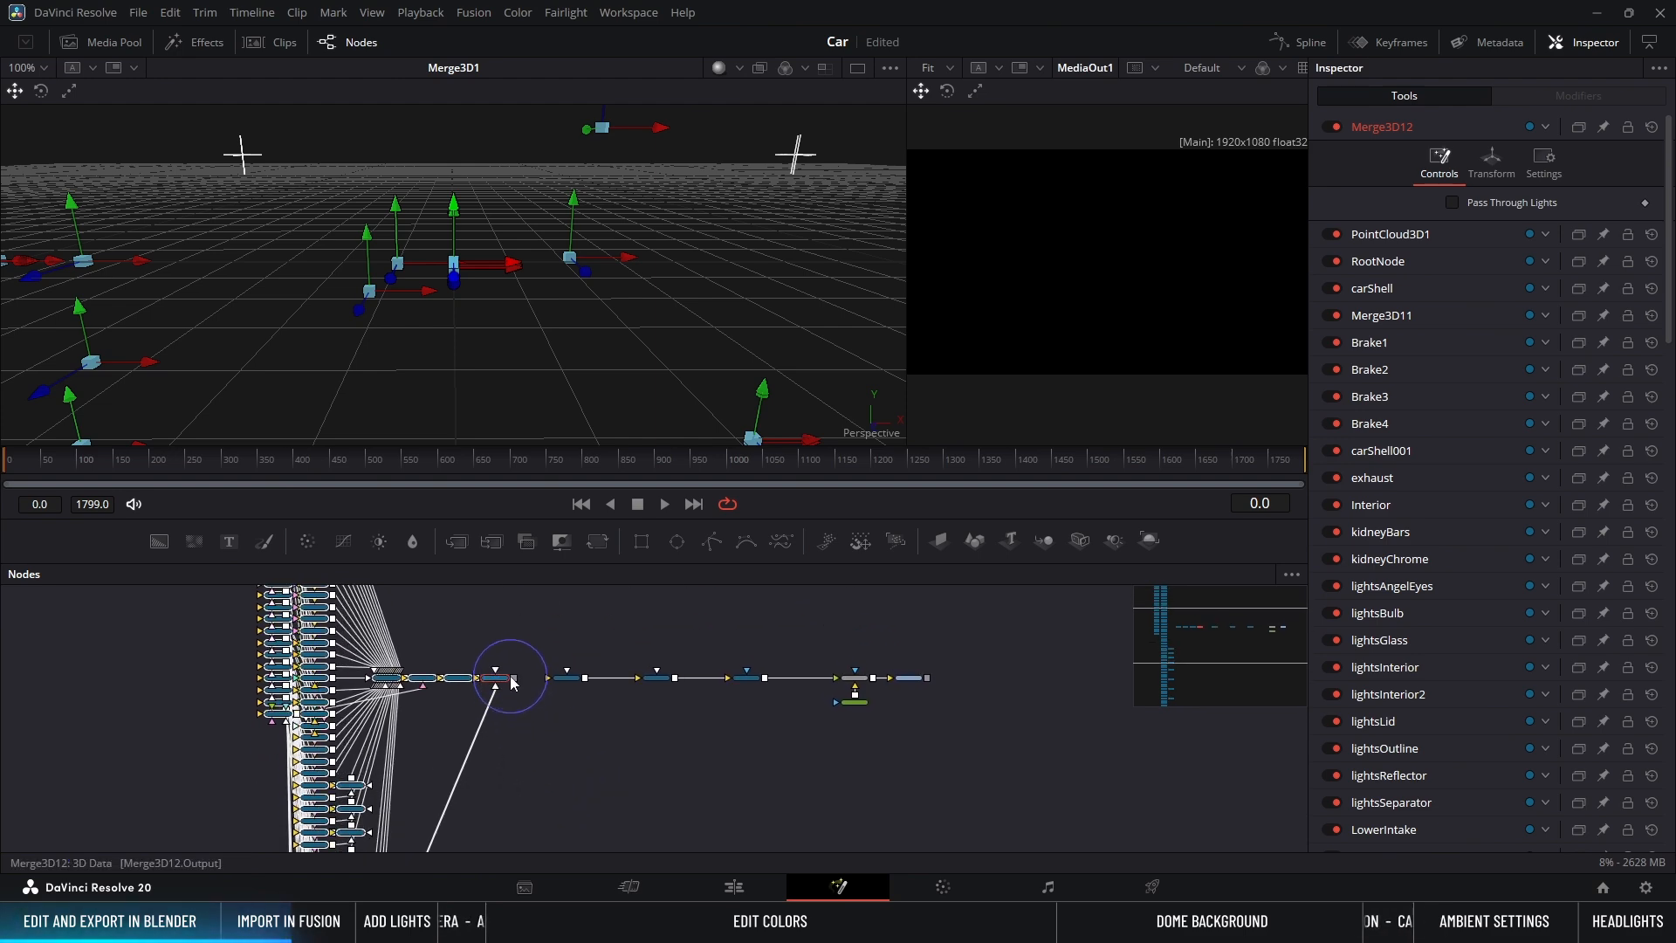
scroll(541, 679, "up", 4, "ctrl")
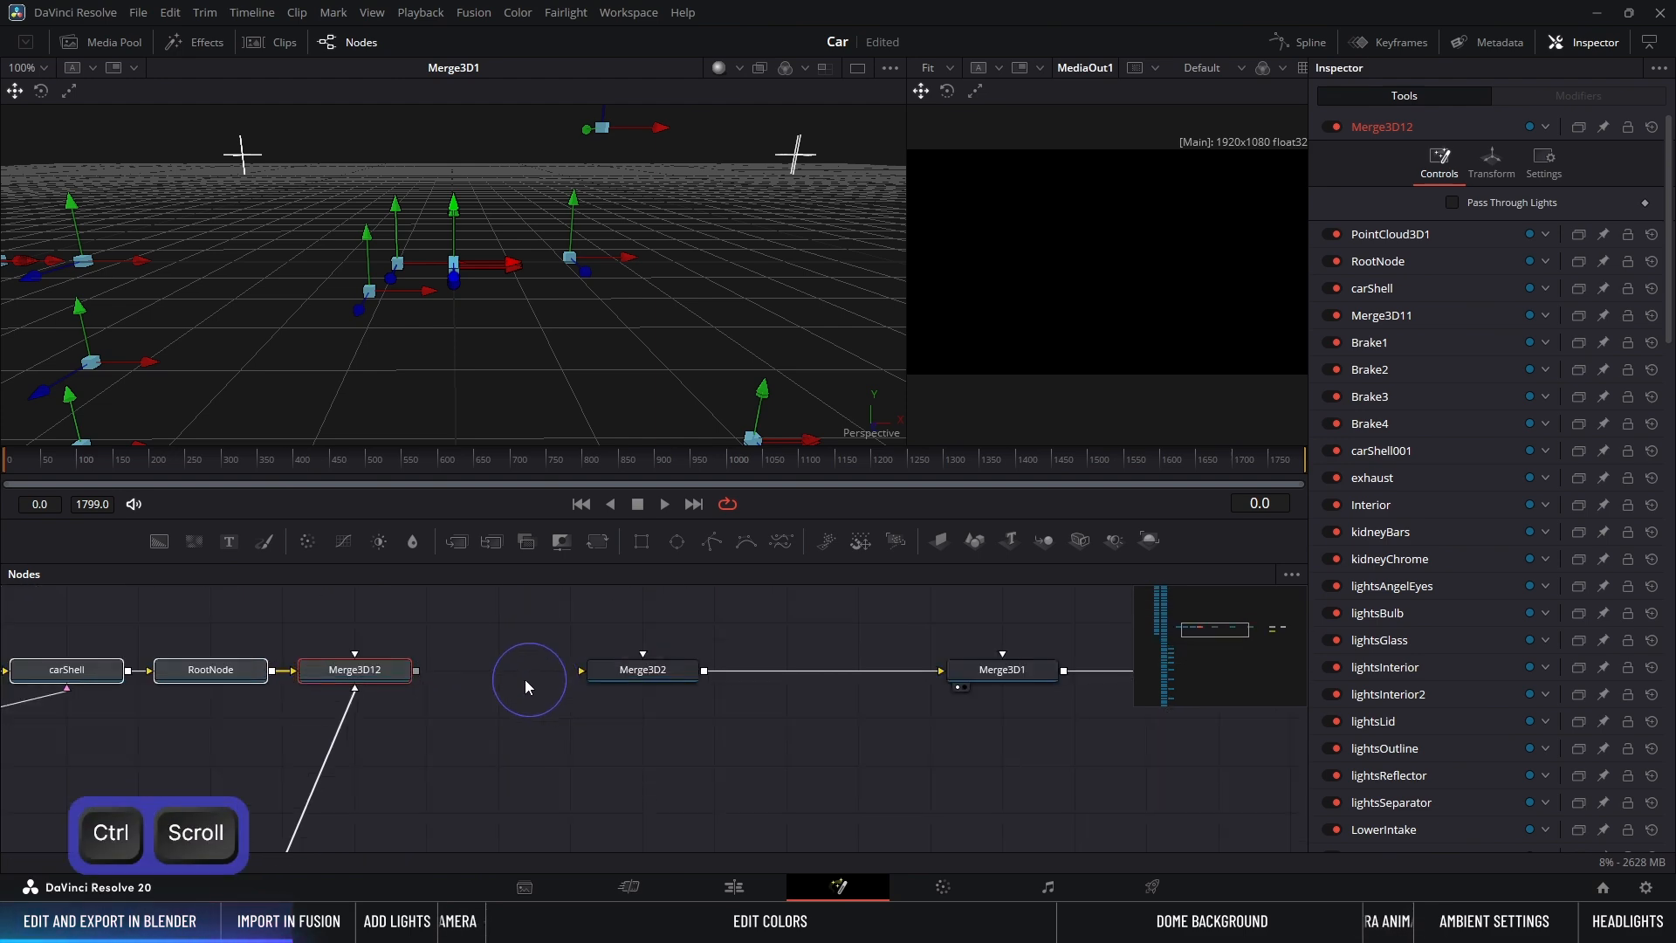
middle_click_drag(563, 690, 807, 699)
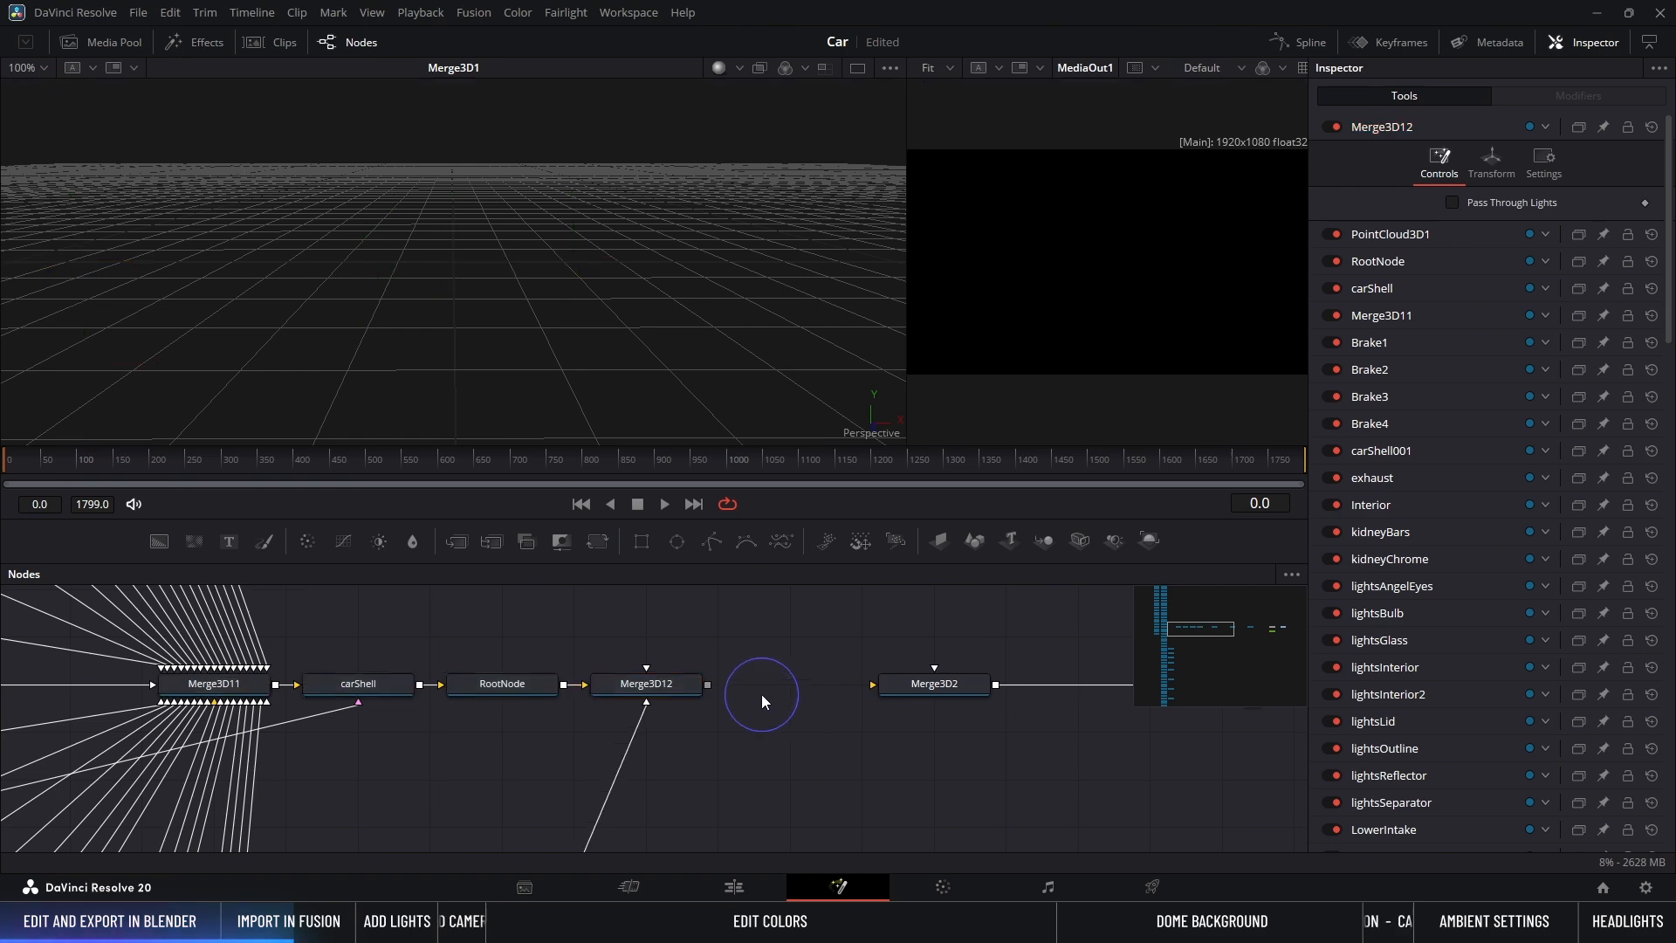
left_click_drag(708, 686, 894, 688)
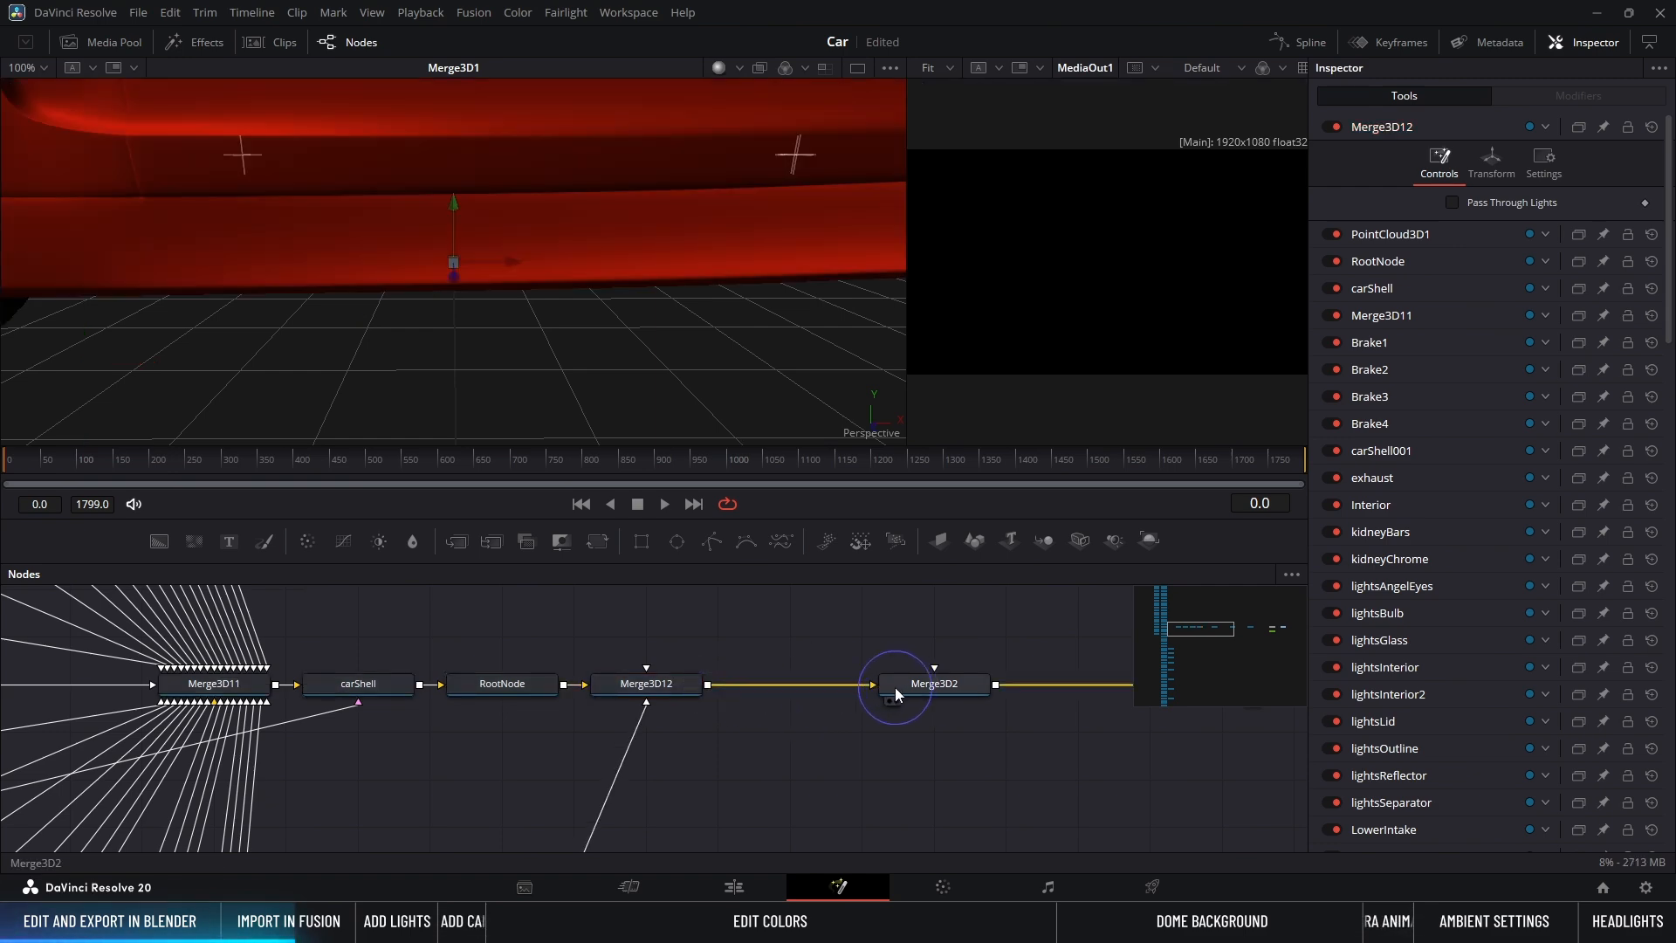
scroll(568, 230, "down", 5, "ctrl")
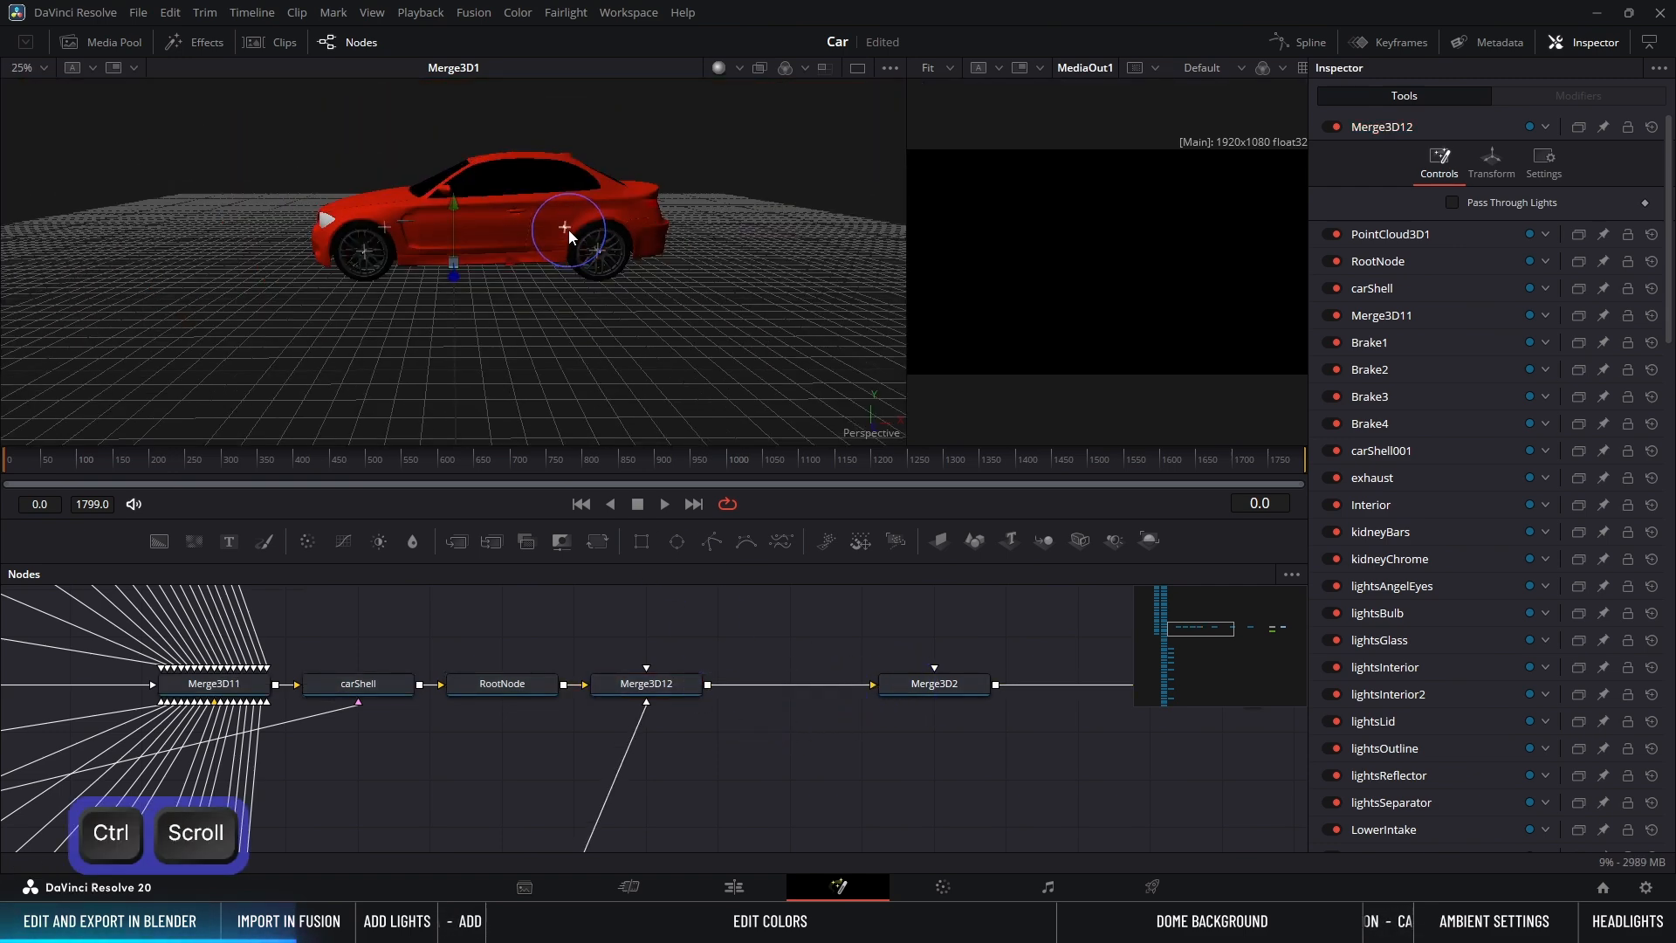
middle_click_drag(417, 296, 609, 291, "alt")
Step: Delete the imported PointCloud3D1 node beneath the Tire4 nodes
scroll(510, 725, "down", 5, "ctrl")
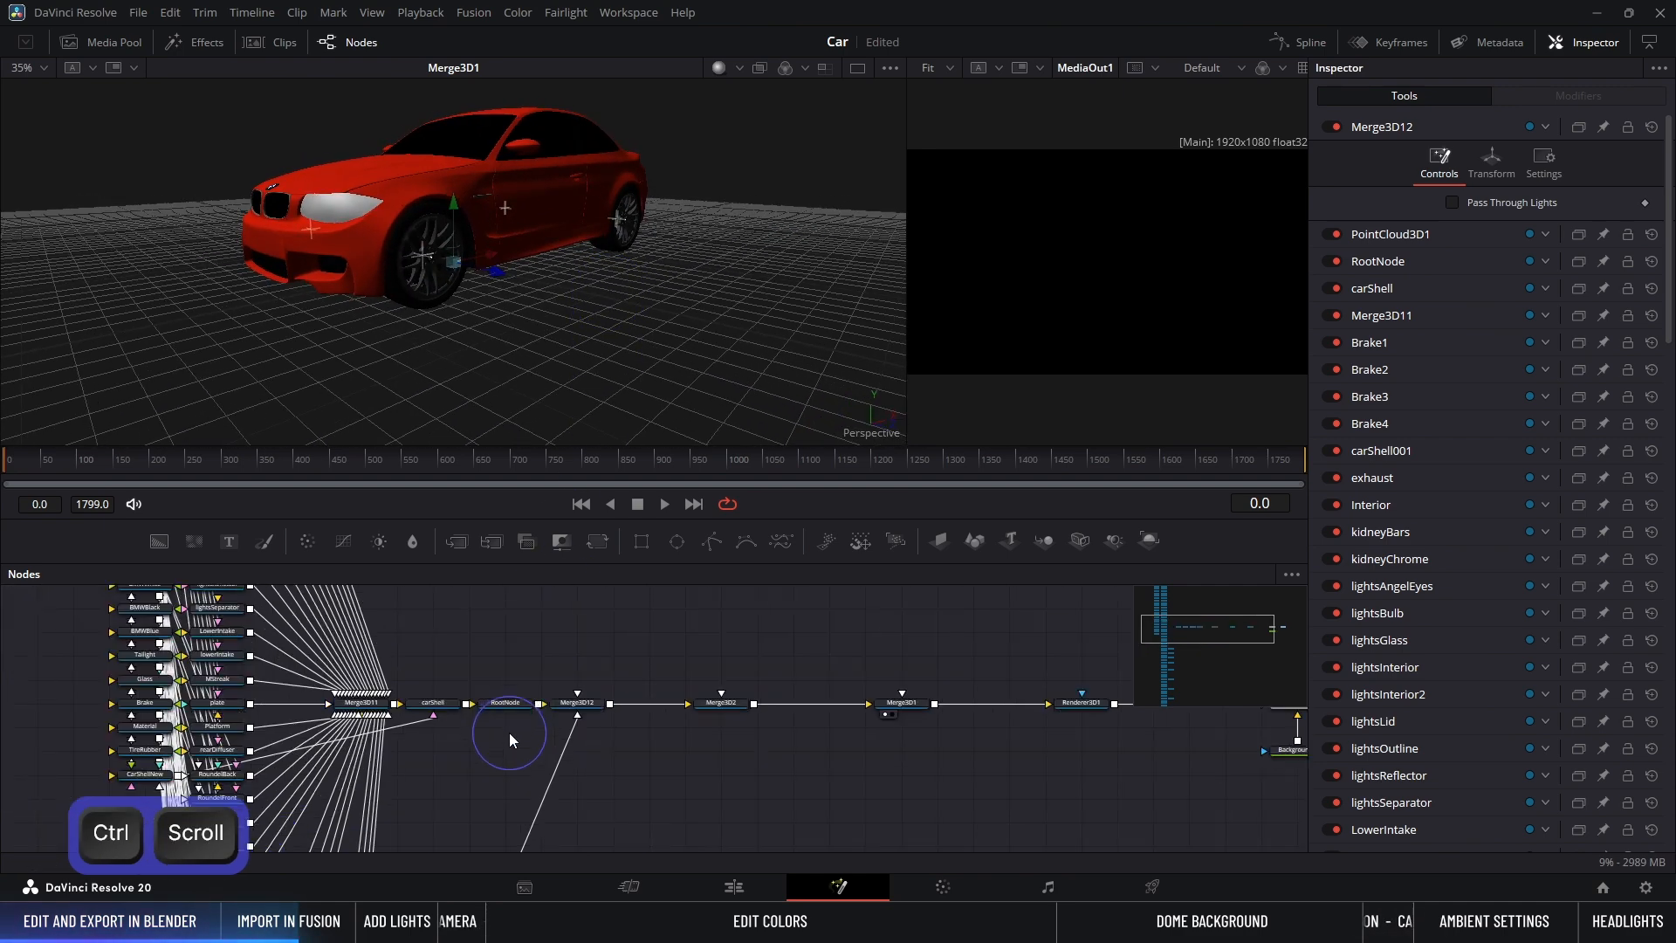
middle_click_drag(490, 799, 565, 606)
scroll(566, 606, "up", 4, "ctrl")
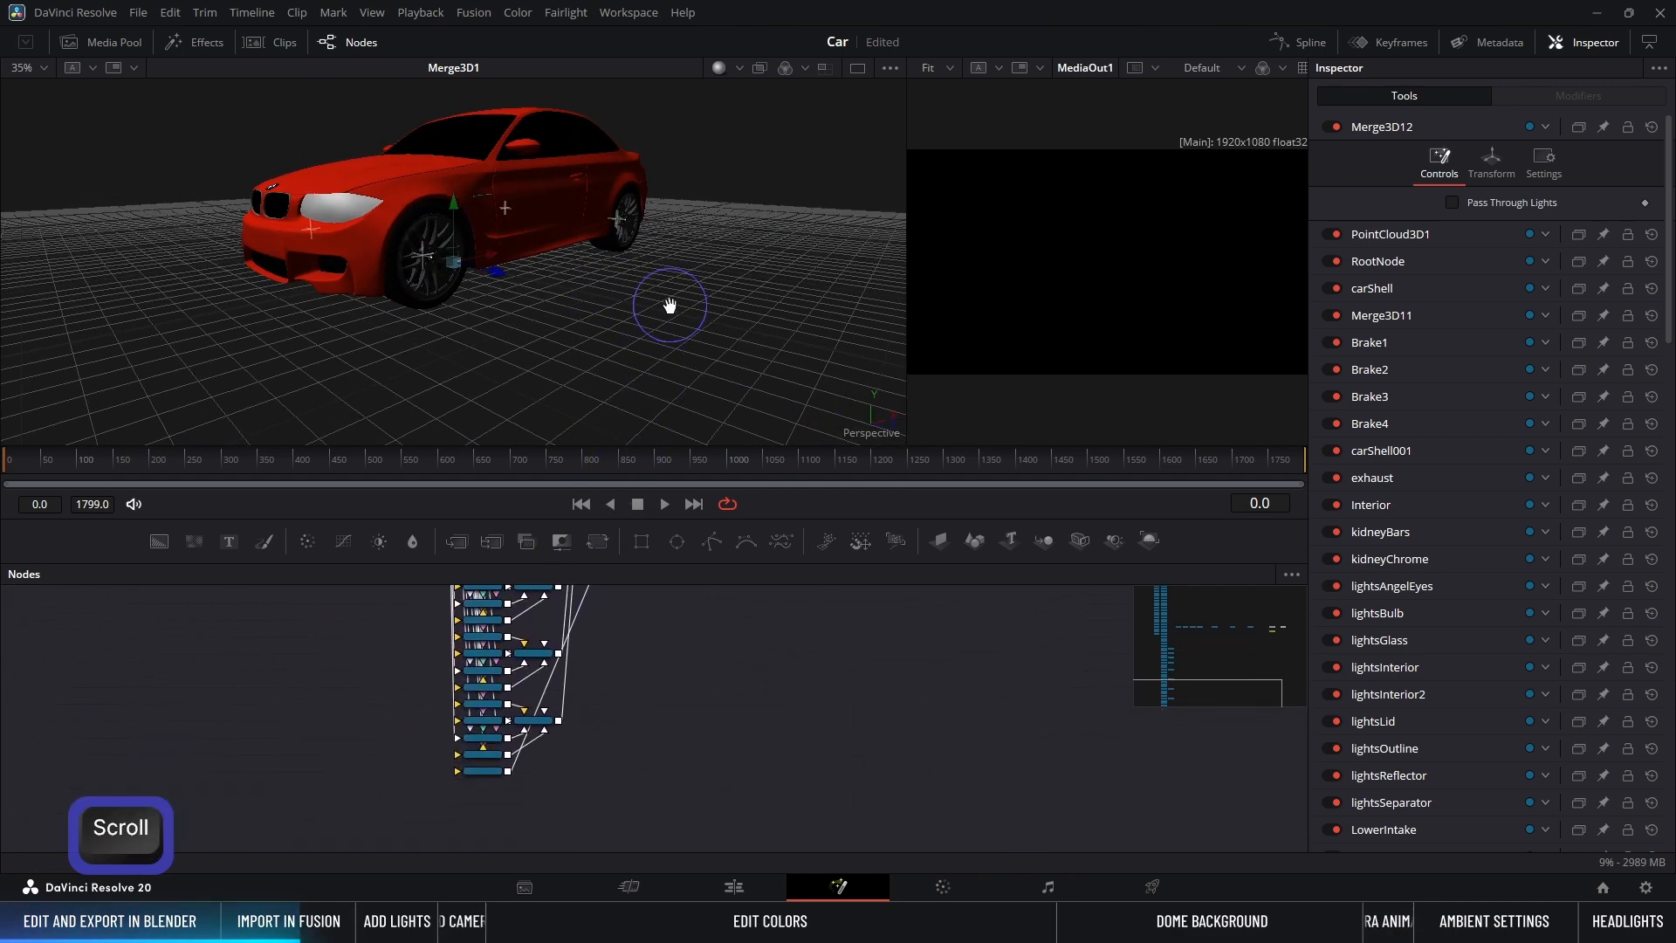
scroll(480, 752, "up", 3, "ctrl")
left_click(489, 770)
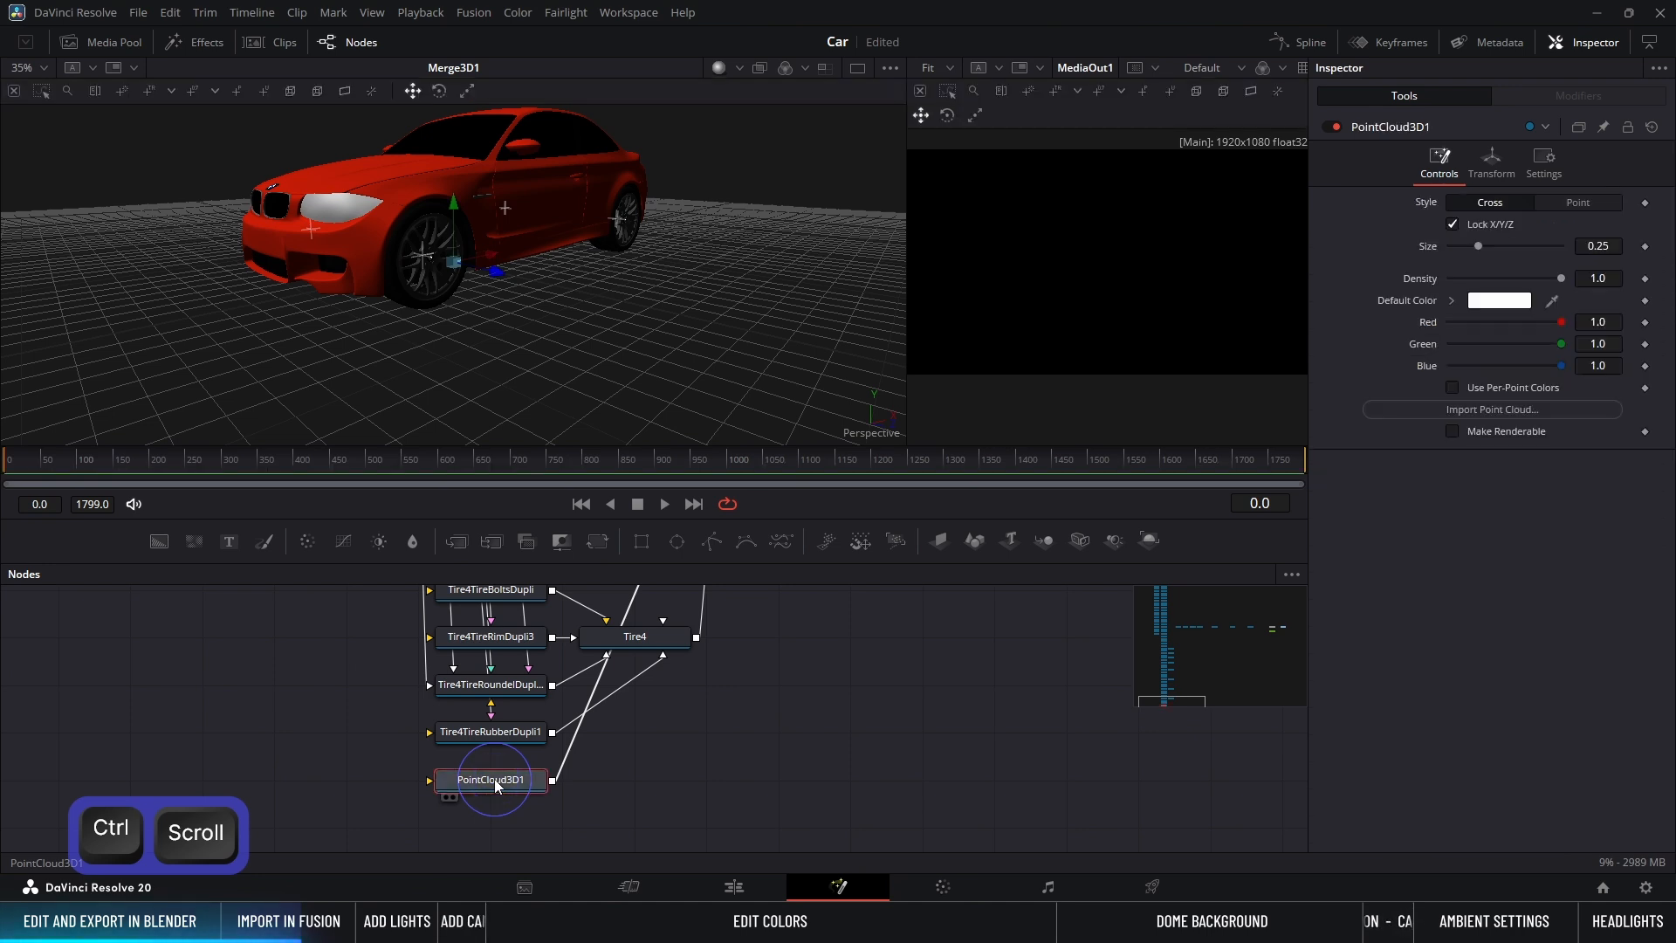
left_click_drag(494, 779, 922, 681)
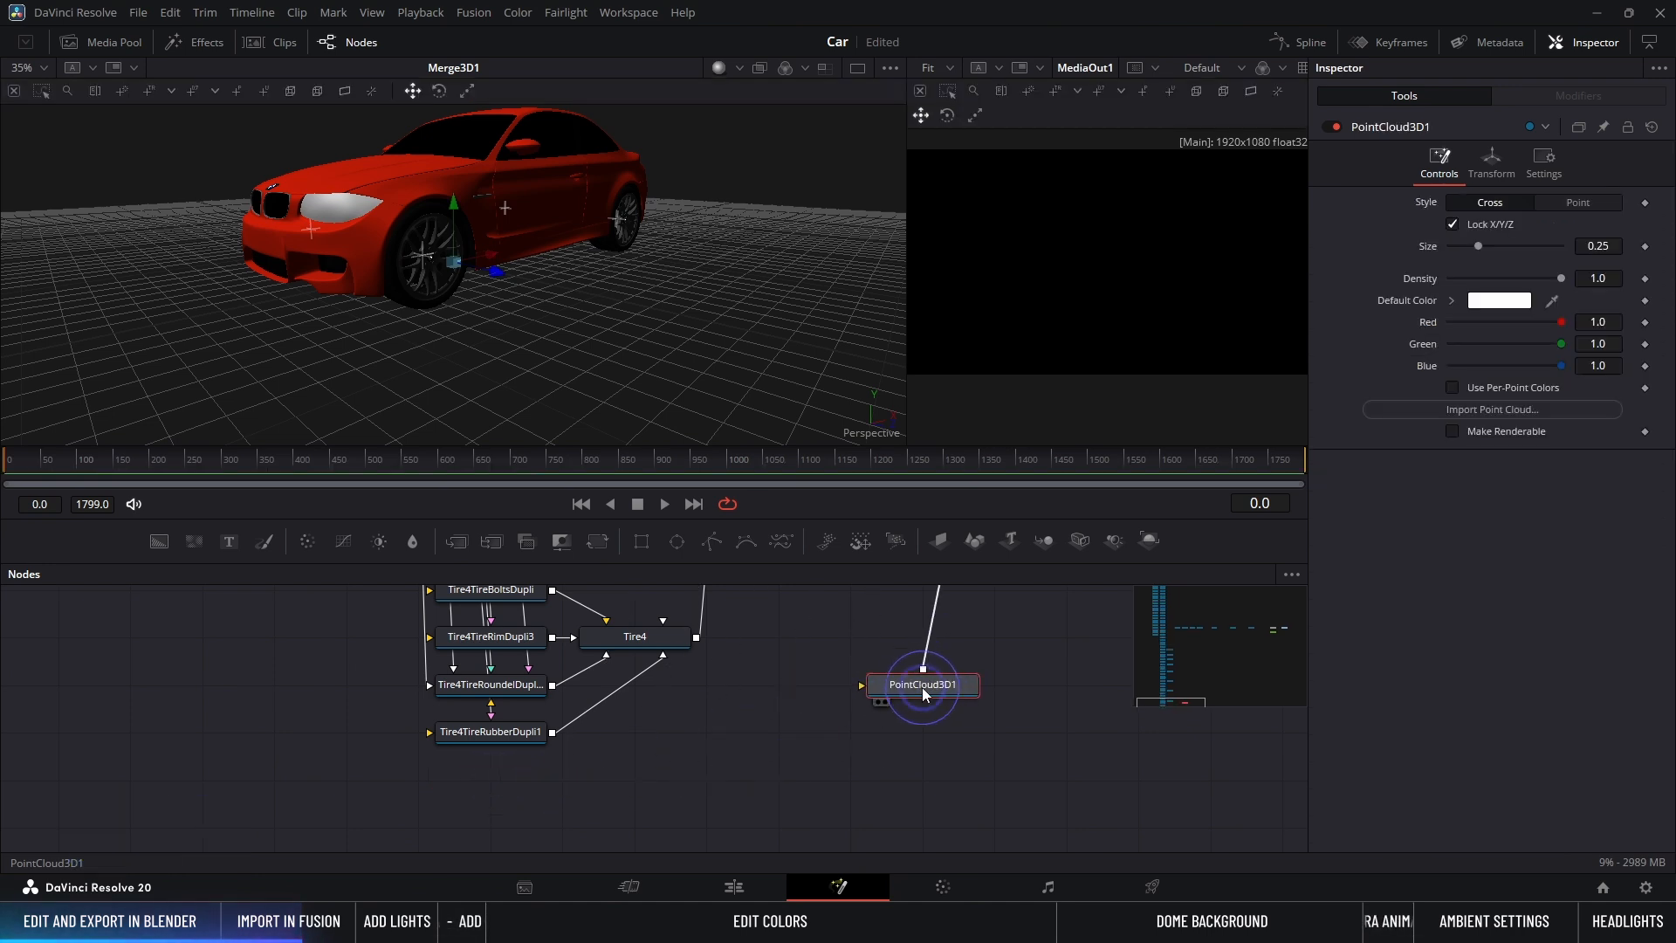
key("Delete")
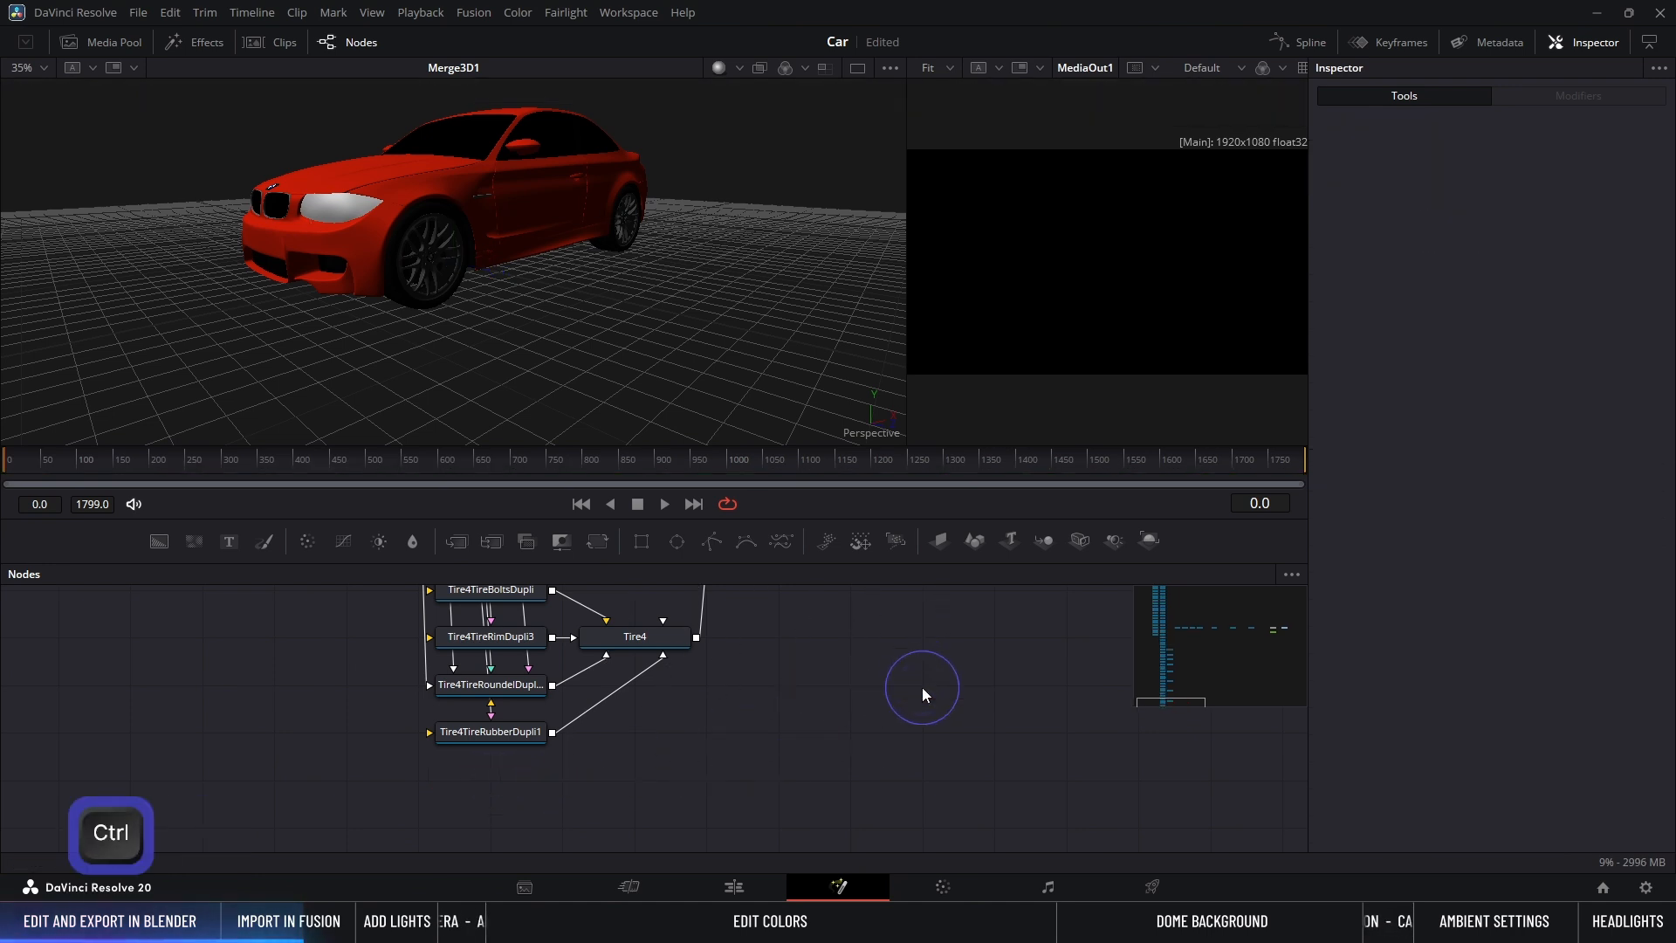
Step: Examine the layout of the imported car nodes, from the top of the node columns to the render chain
scroll(922, 688, "down", 5, "ctrl")
middle_click_drag(978, 635, 680, 852)
scroll(697, 772, "down", 2)
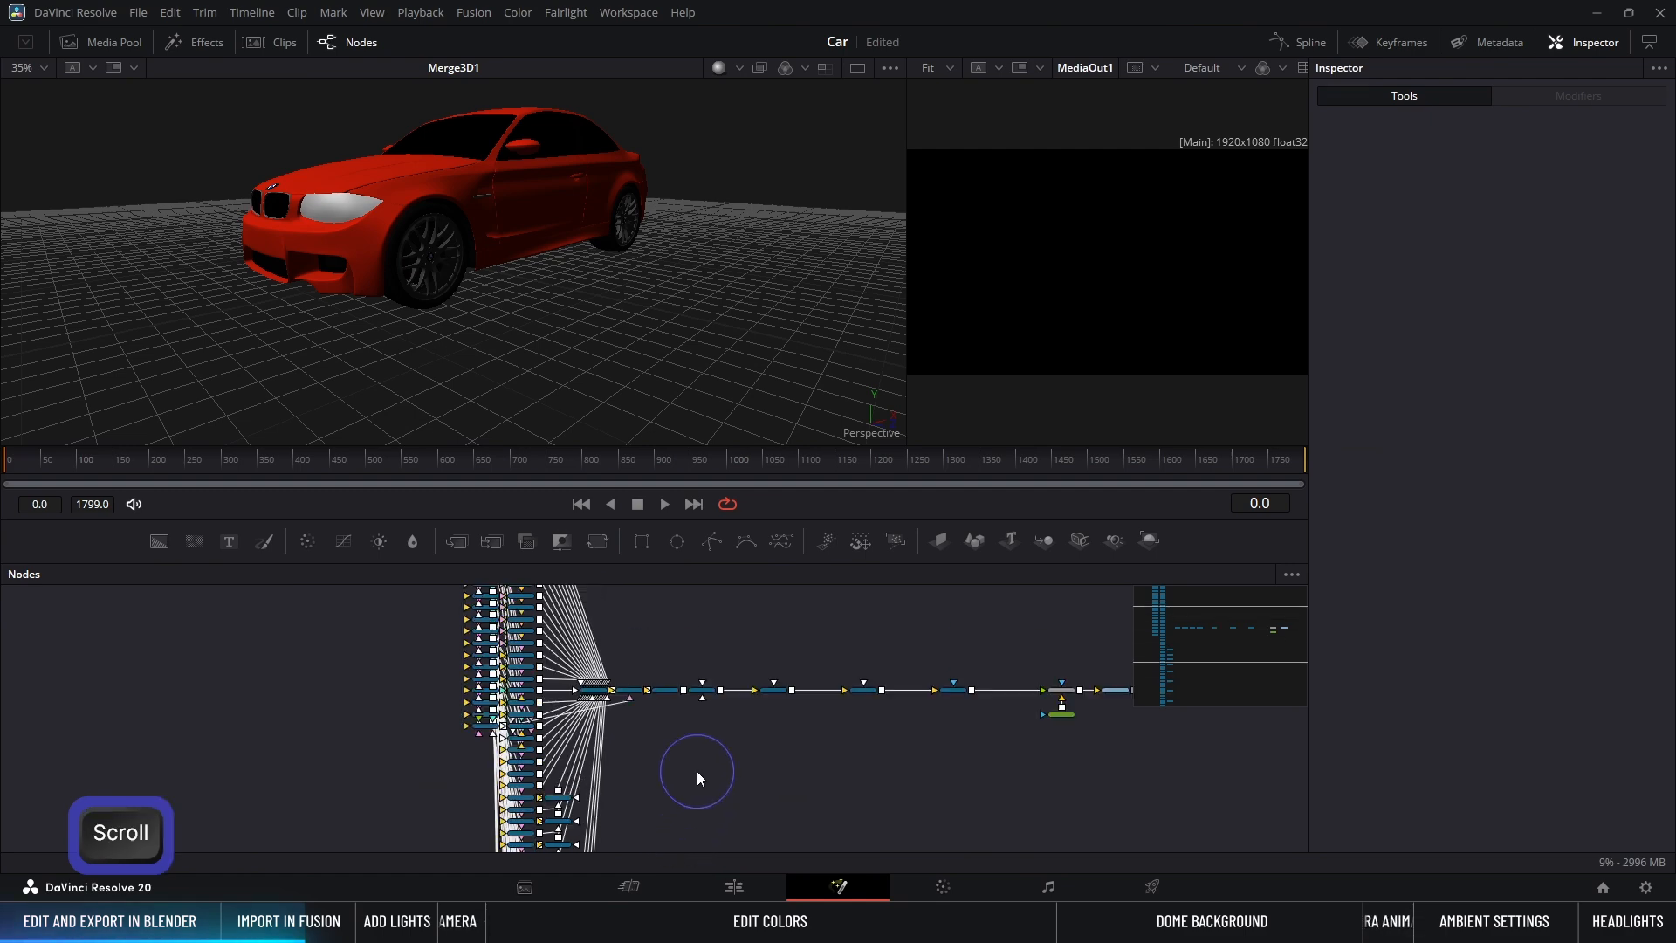
scroll(696, 777, "up", 1)
scroll(696, 808, "up", 3, "ctrl")
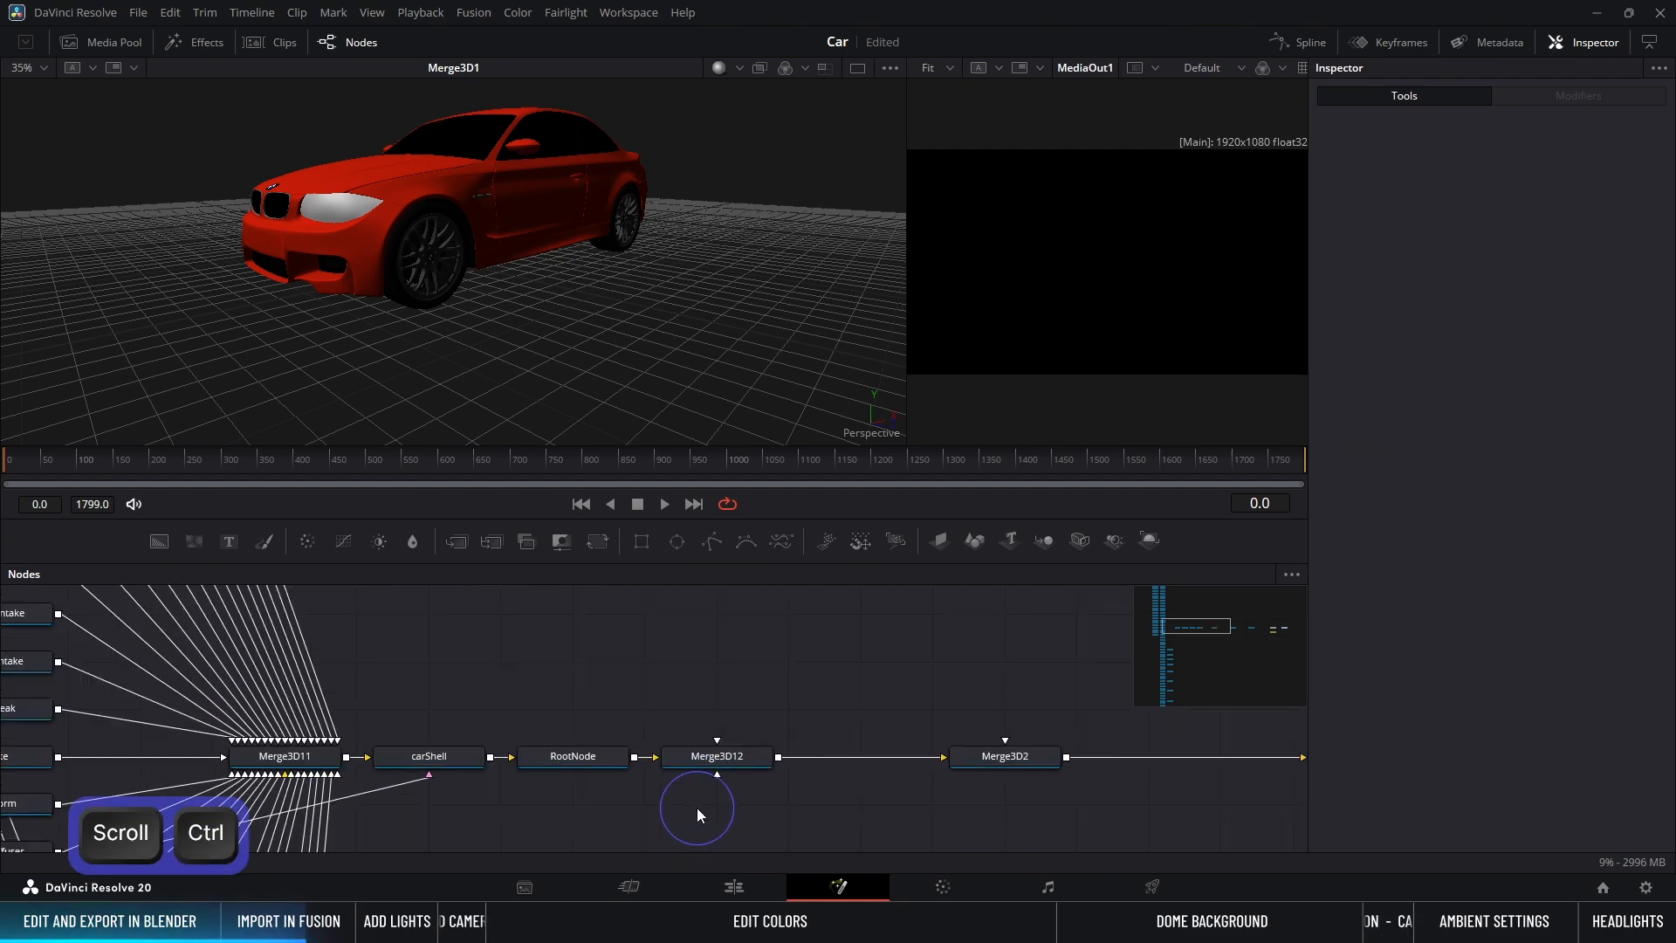
scroll(697, 808, "down", 4, "ctrl")
scroll(697, 808, "down", 2, "ctrl")
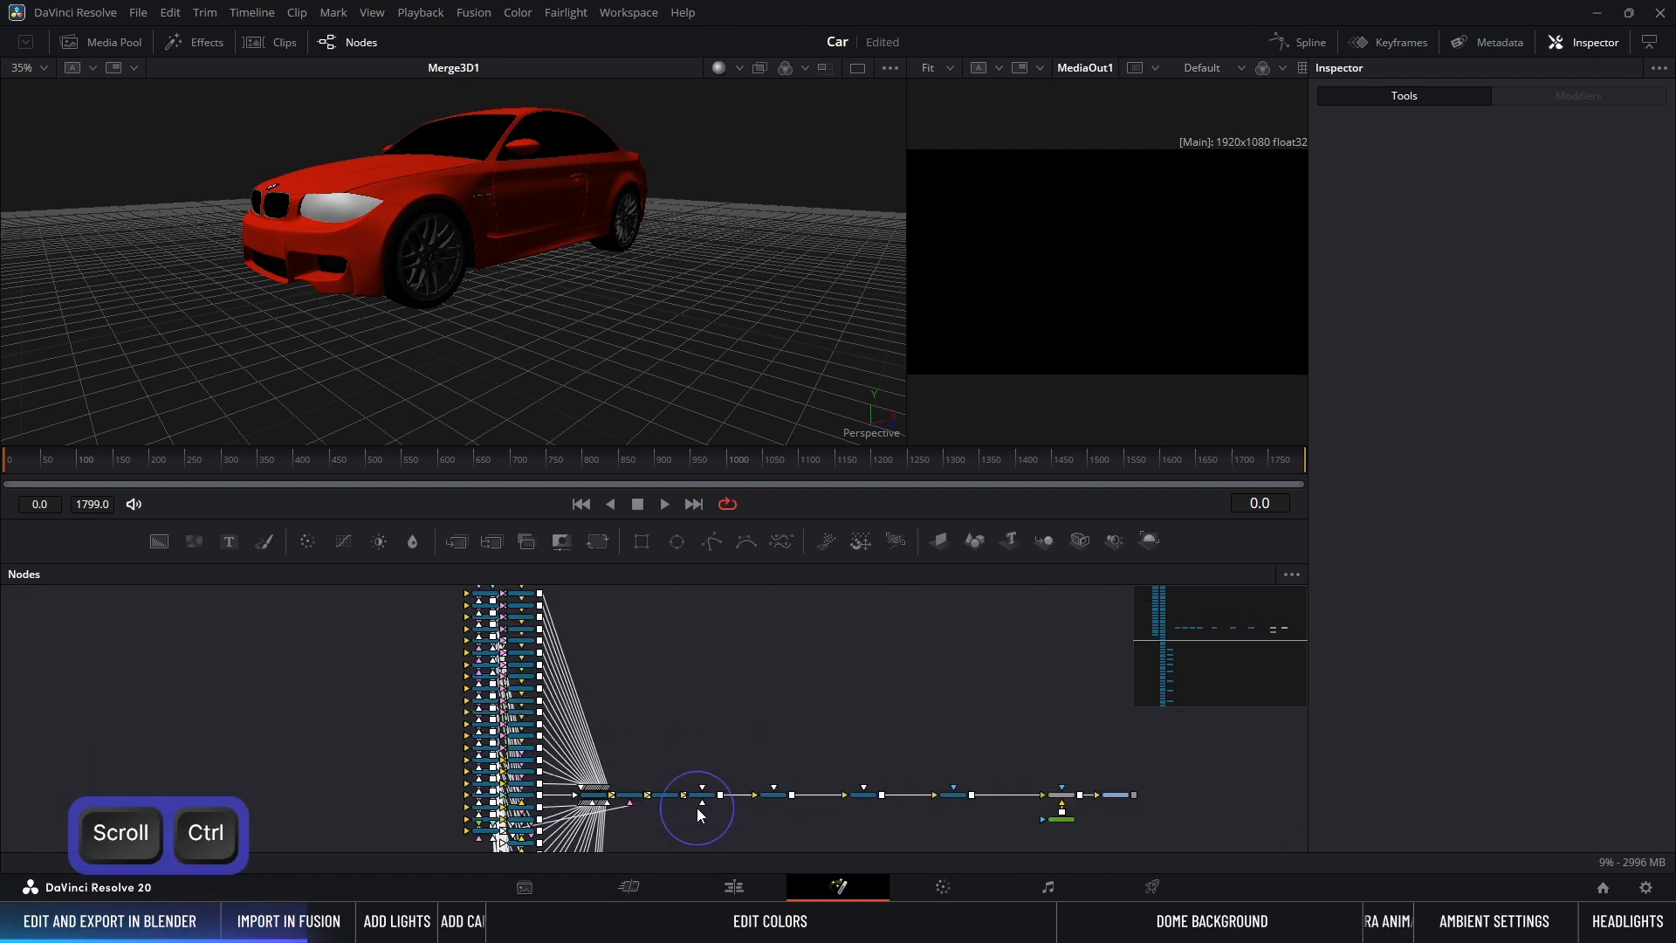
scroll(479, 706, "up", 3)
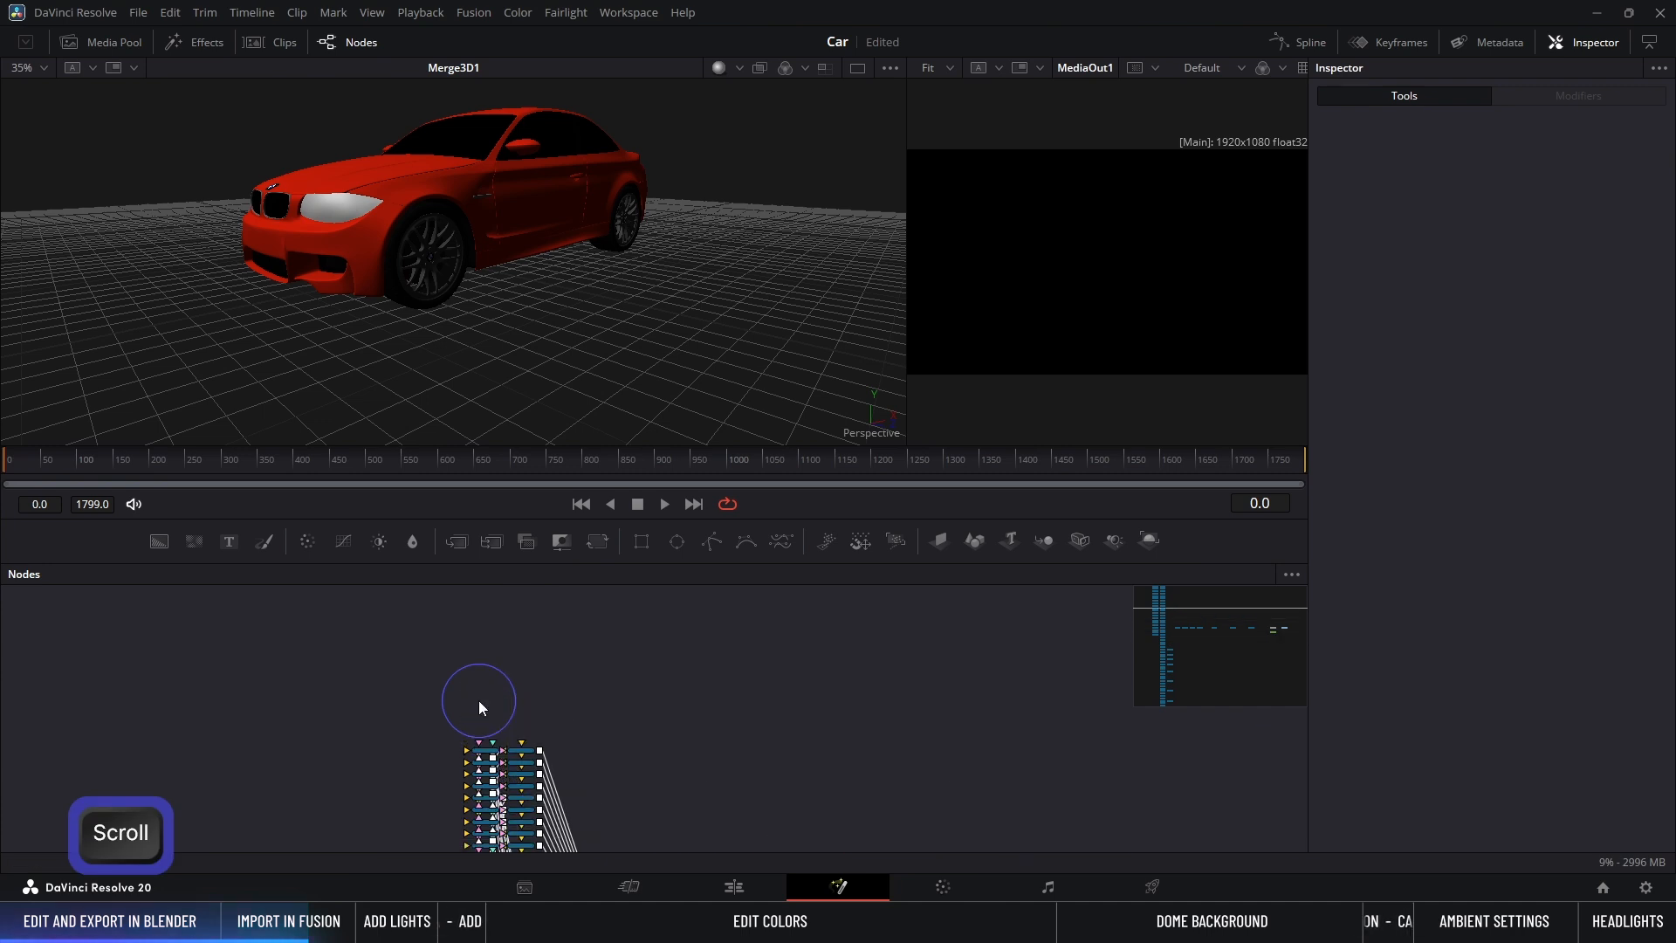
scroll(428, 753, "down", 3)
Step: Select the whole column of material nodes and move it away from the geometry nodes to separate the two columns
left_click_drag(568, 620, 638, 794)
scroll(638, 793, "up", 3, "ctrl")
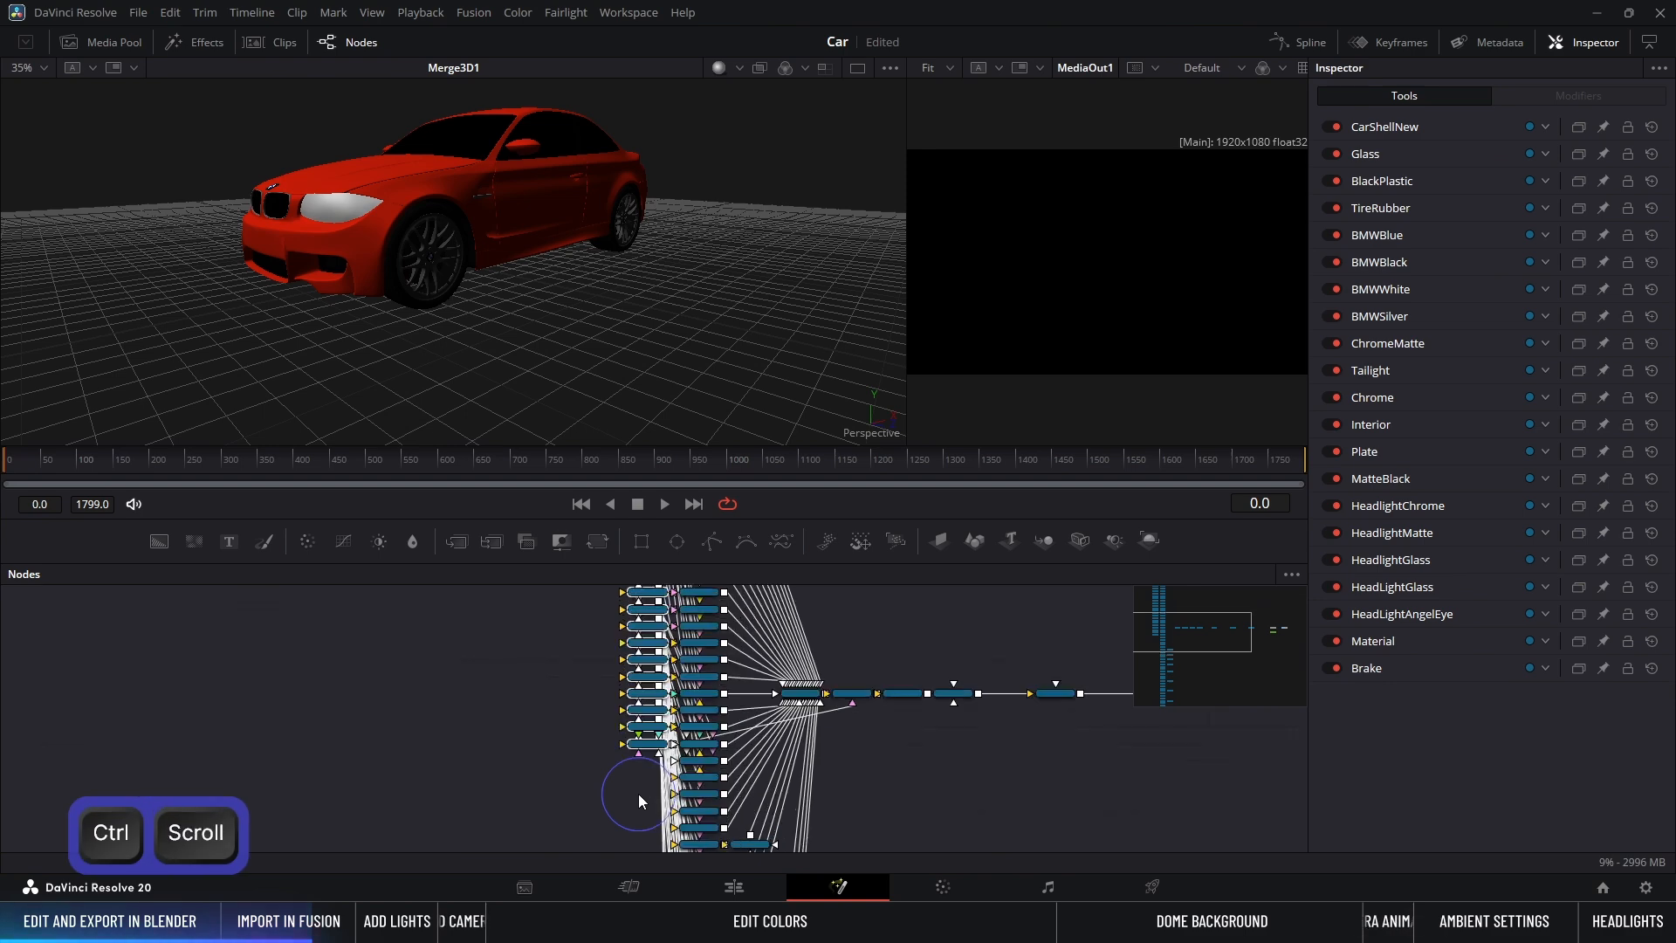
middle_click_drag(610, 793, 821, 667)
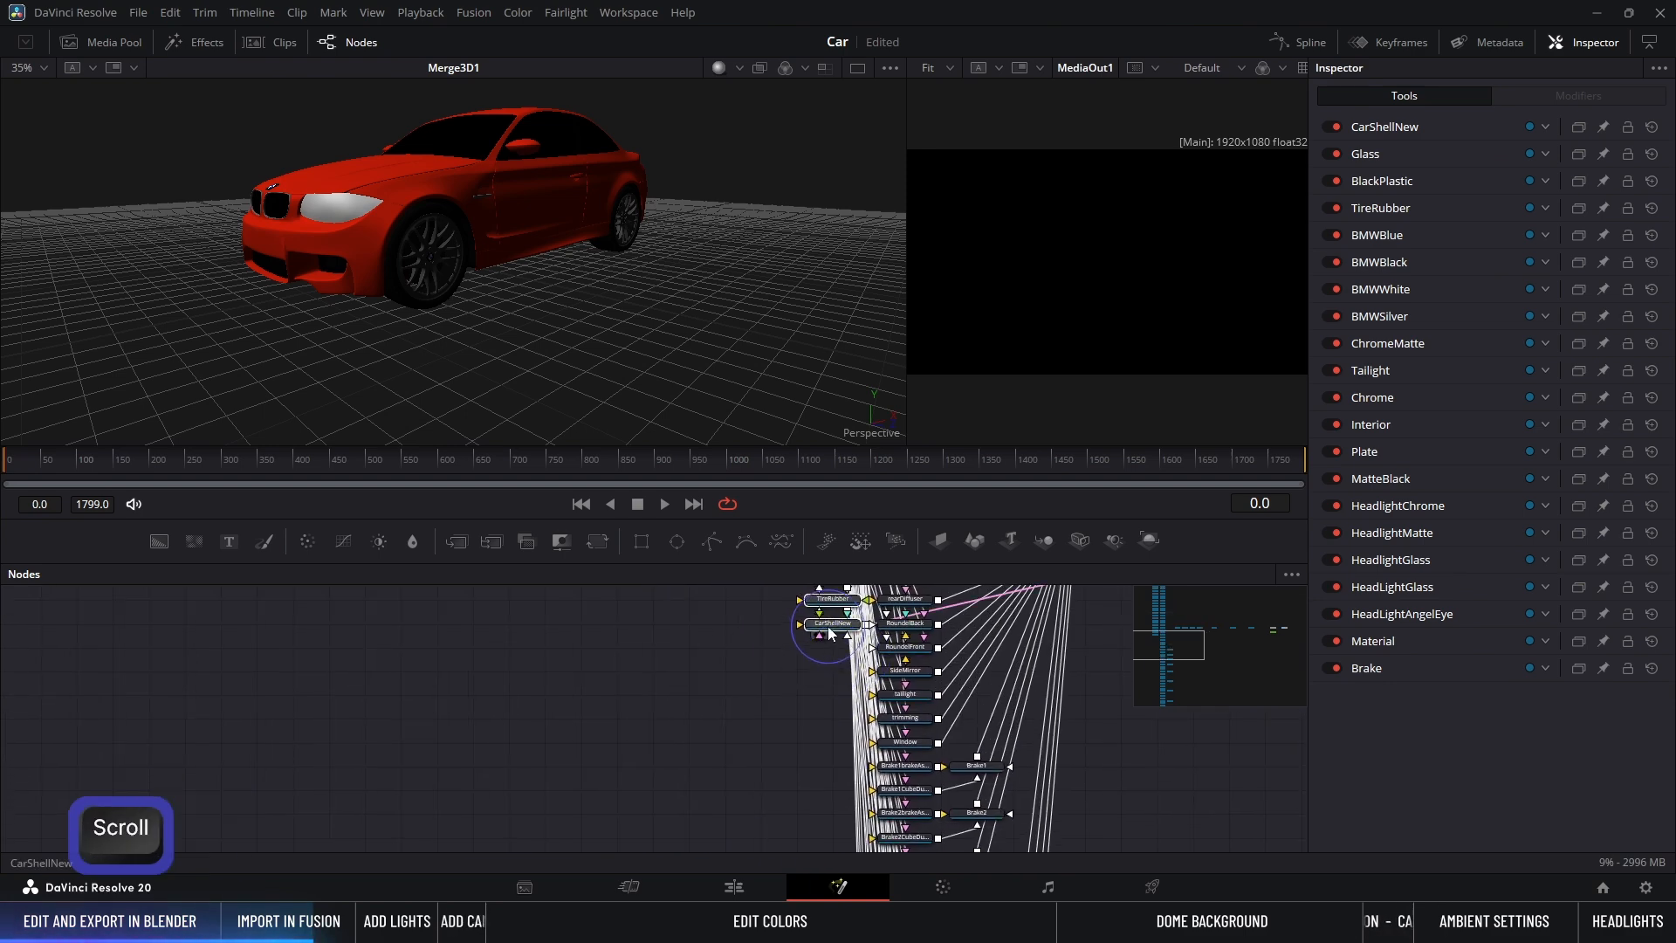
left_click_drag(828, 626, 657, 797)
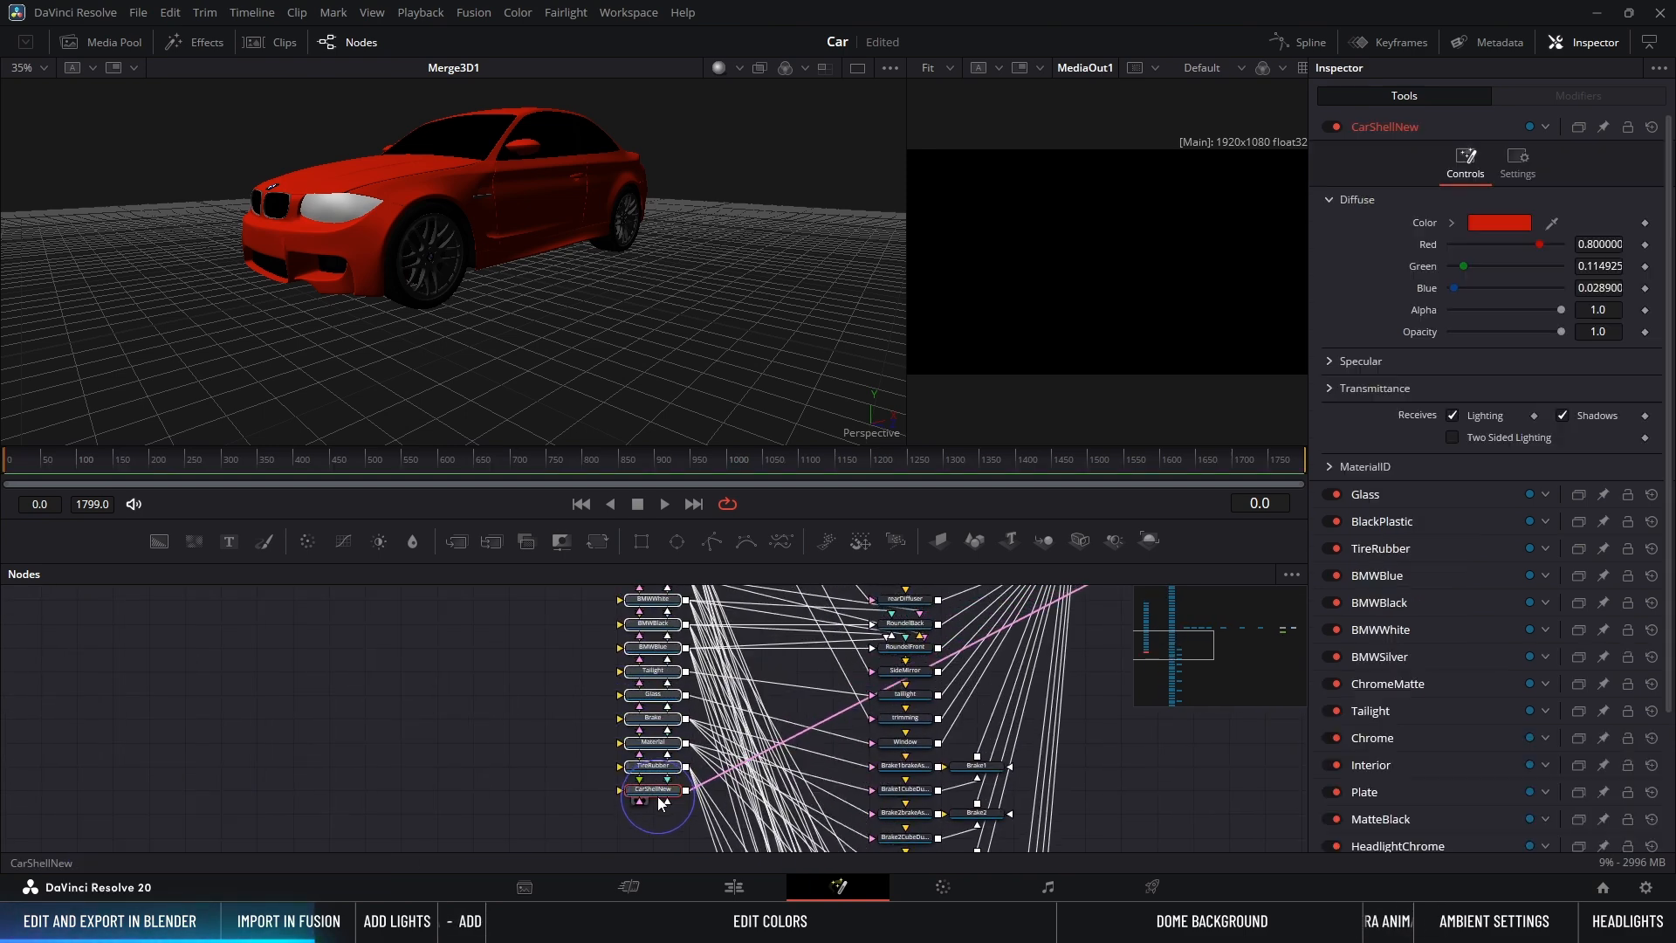
scroll(651, 794, "down", 3)
left_click_drag(667, 663, 652, 788)
scroll(652, 788, "down", 5, "ctrl")
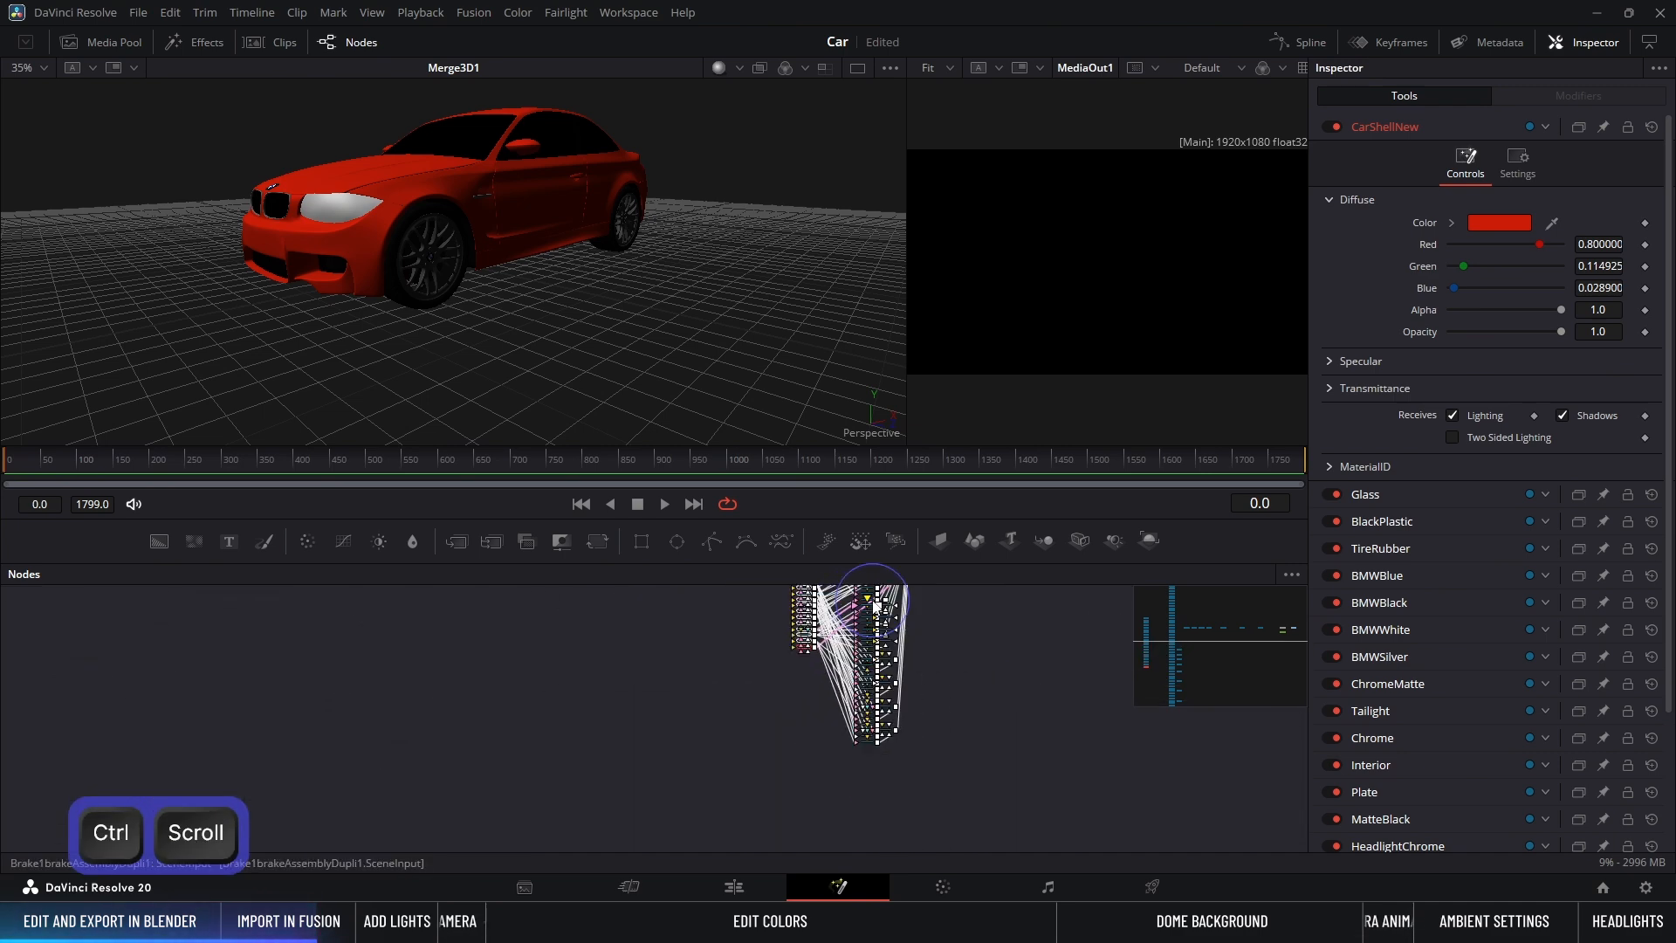
Step: Move the CarShellNew material node out of the material column and place it directly above the carShell node it feeds
mouse_move(711, 817)
middle_mouse_down()
mouse_move(718, 757)
mouse_move(718, 822)
middle_mouse_up()
scroll(690, 791, "up", 5, "ctrl")
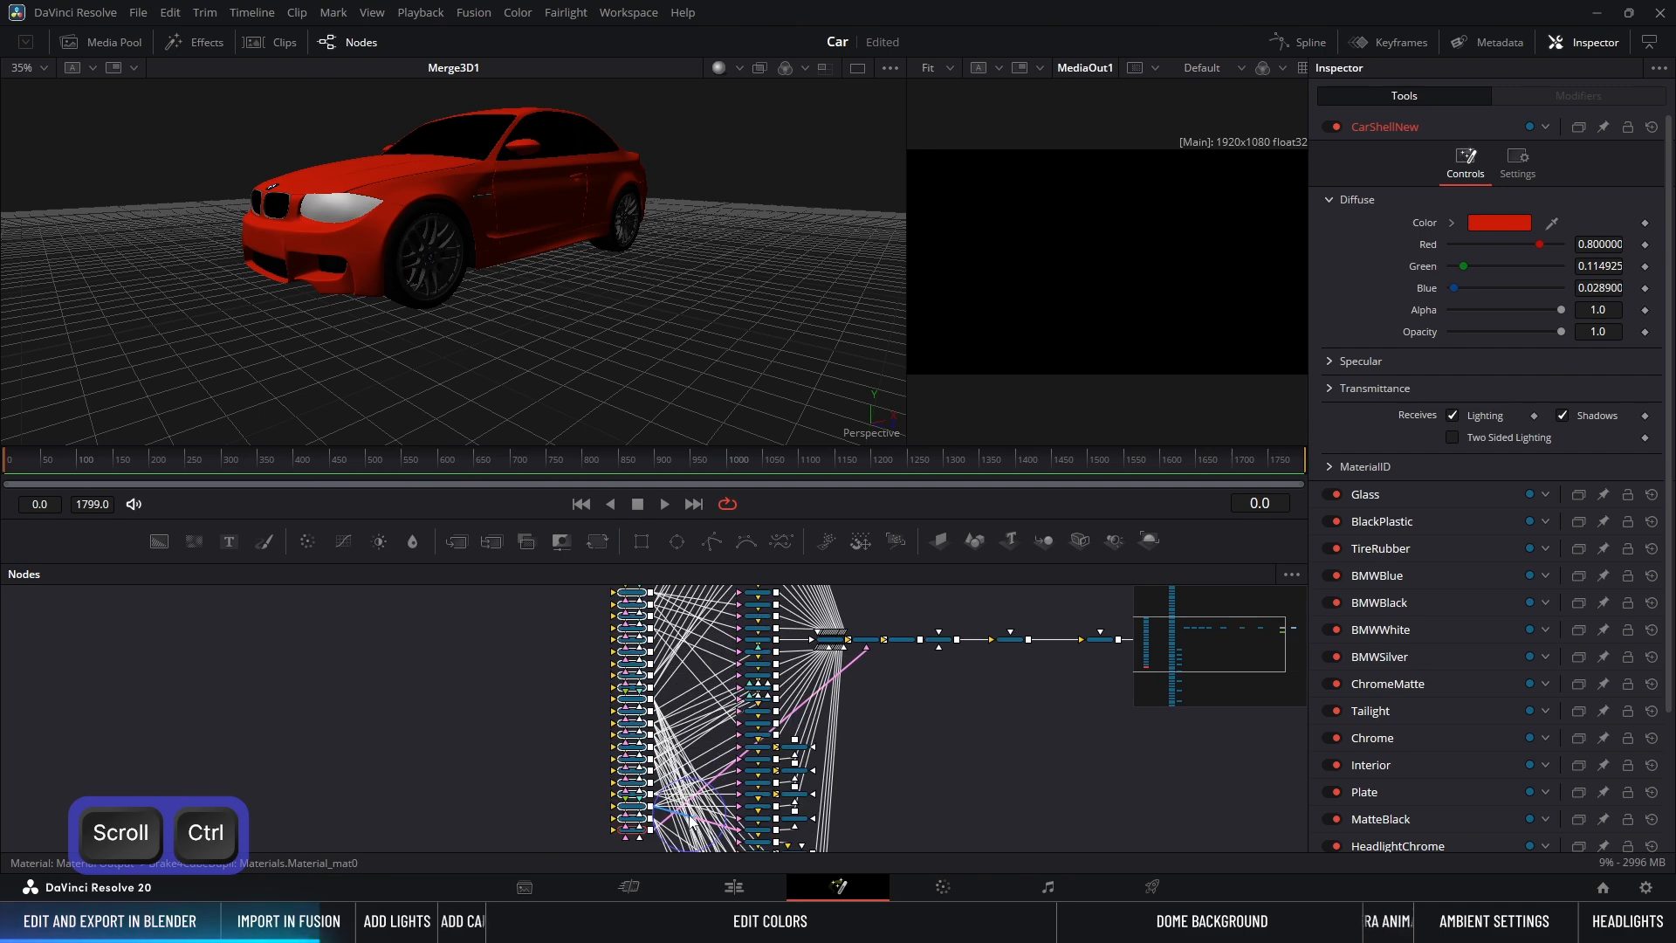
scroll(872, 651, "up", 5, "ctrl")
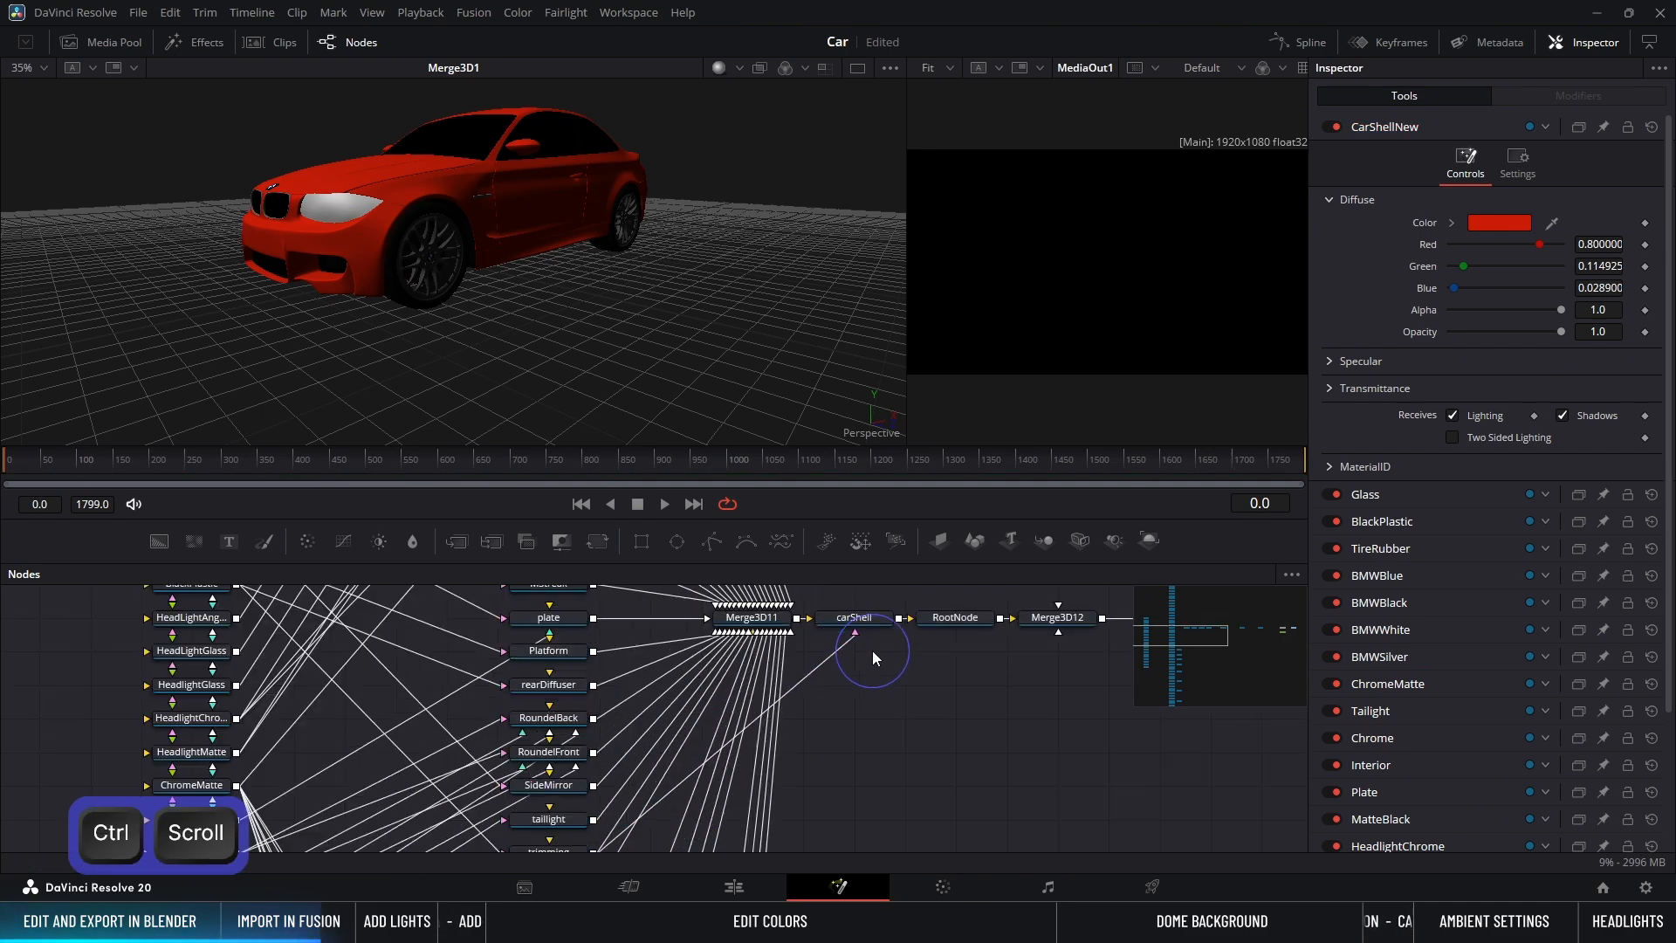
scroll(873, 651, "down", 5, "ctrl")
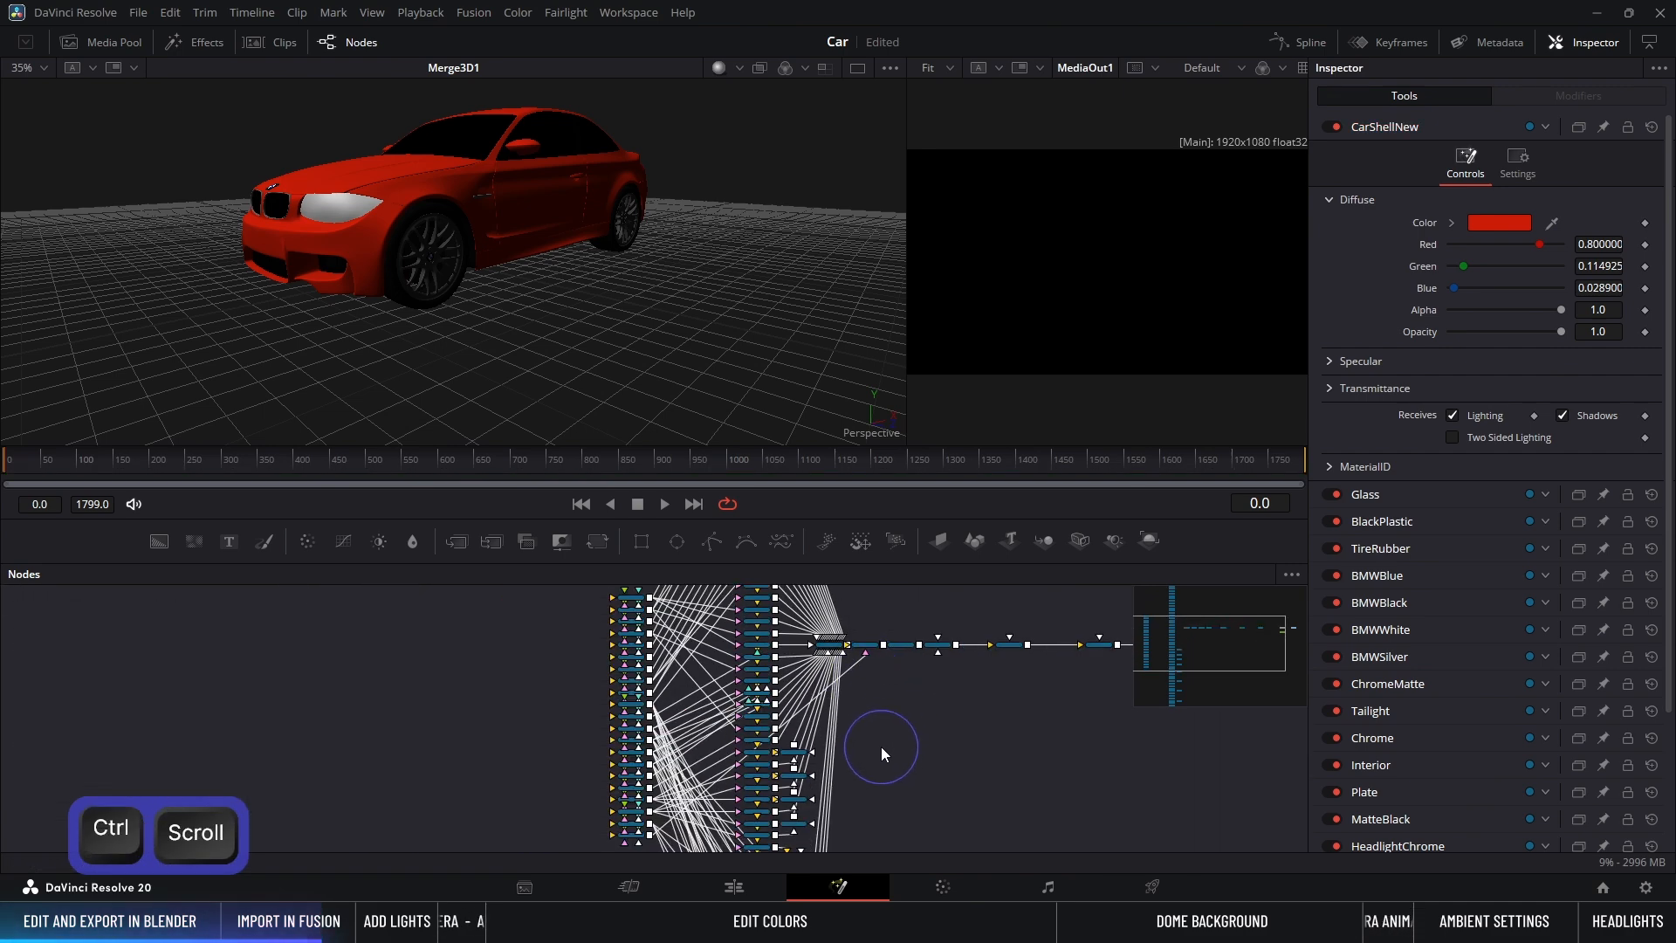
scroll(881, 747, "up", 2, "ctrl")
scroll(703, 760, "up", 5, "ctrl")
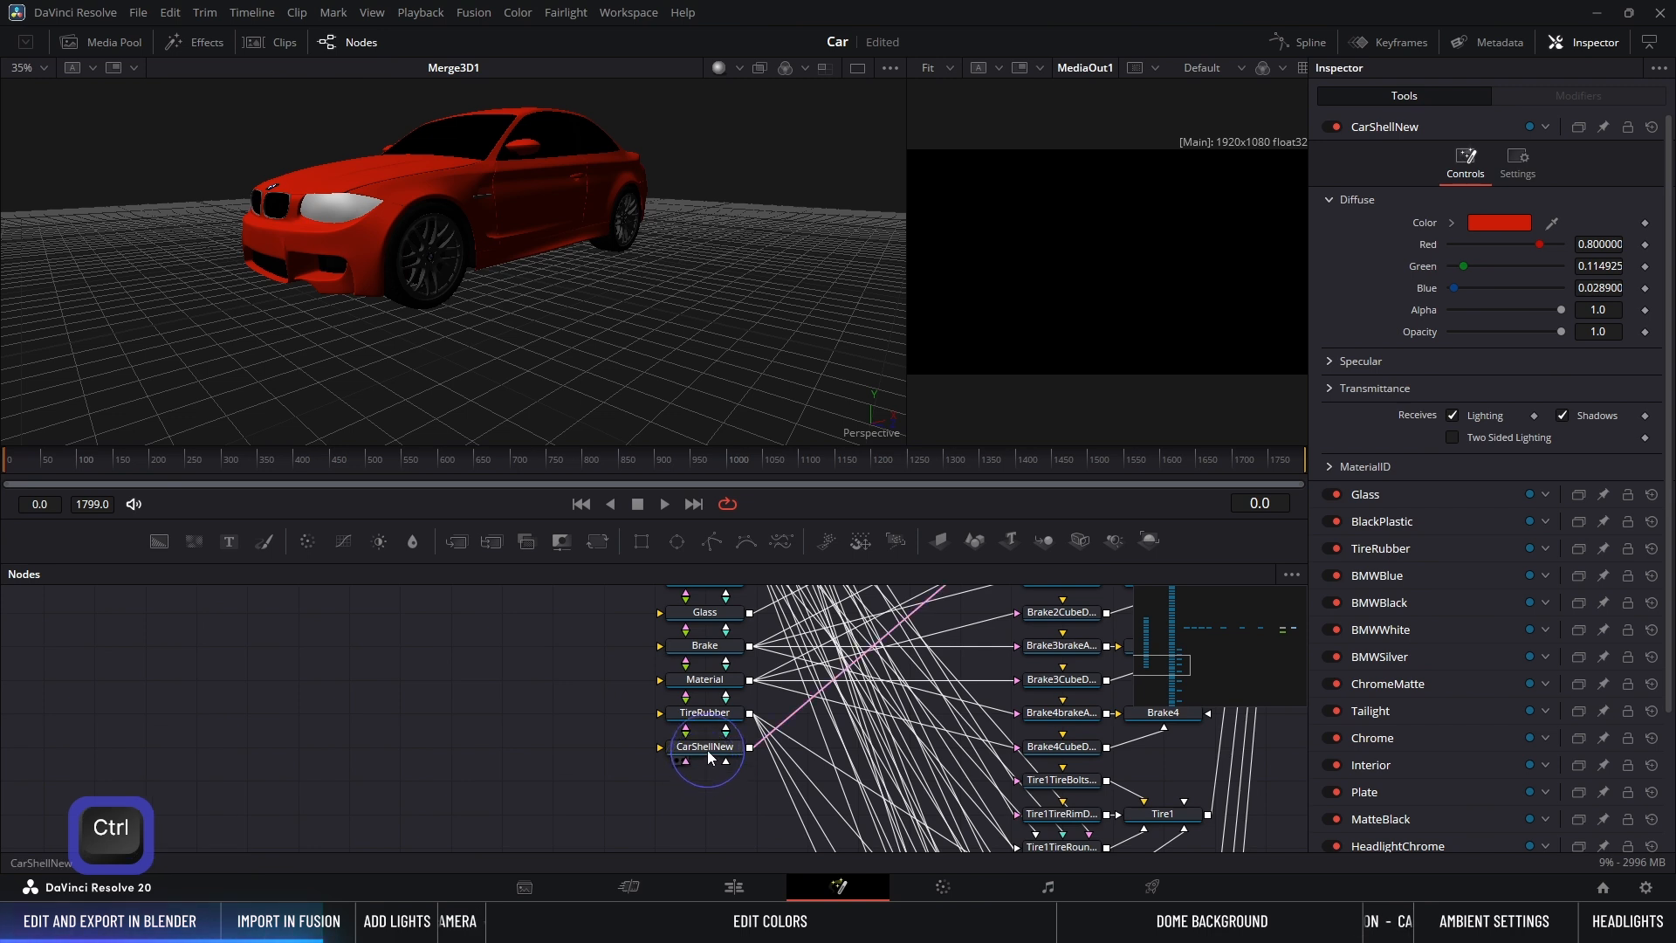
left_click(708, 752)
left_click_drag(742, 754, 1302, 753)
middle_click_drag(1135, 756, 585, 804)
left_click_drag(709, 794, 844, 629)
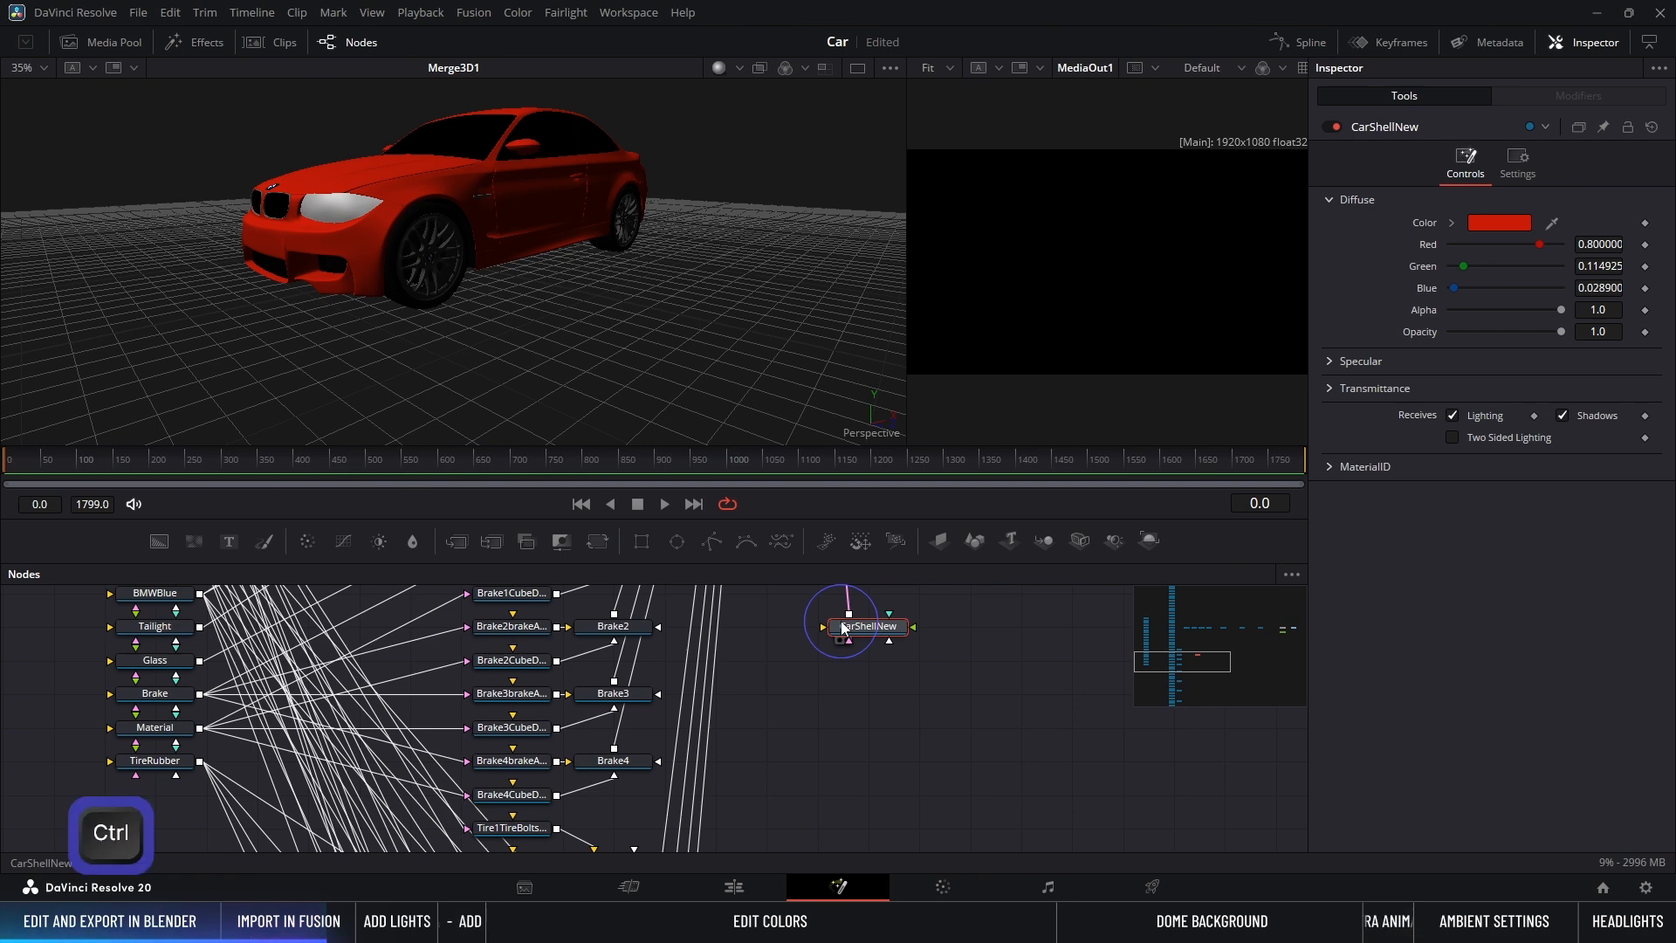
scroll(844, 629, "down", 6, "ctrl")
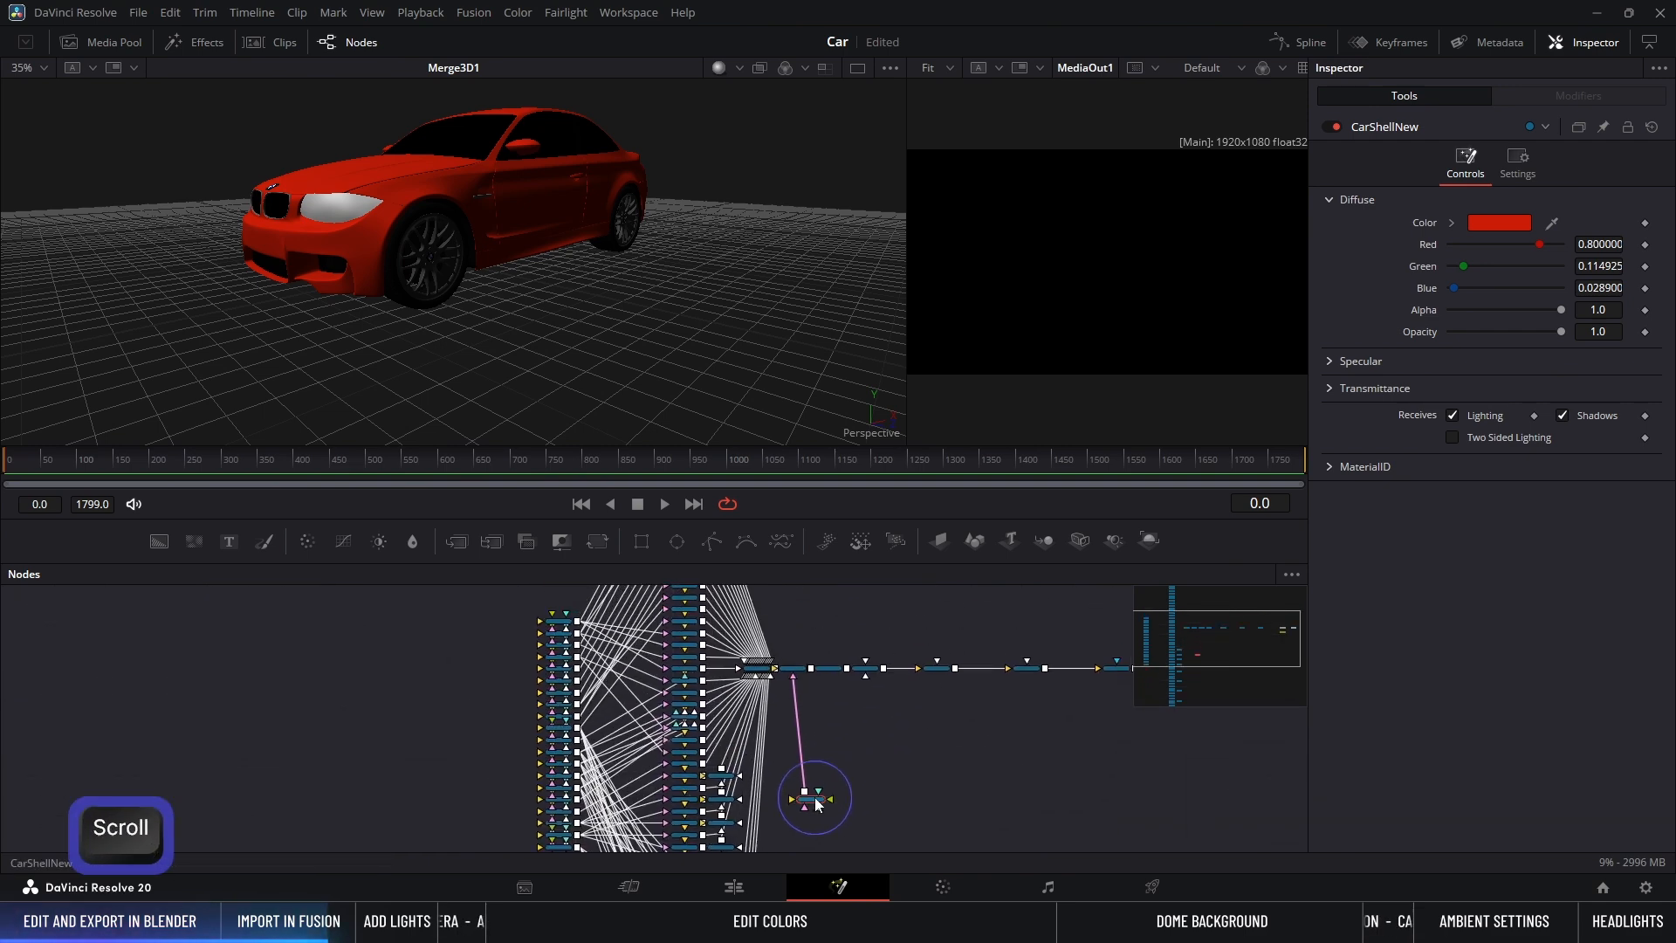
left_click_drag(812, 797, 802, 631)
scroll(799, 635, "up", 6, "ctrl")
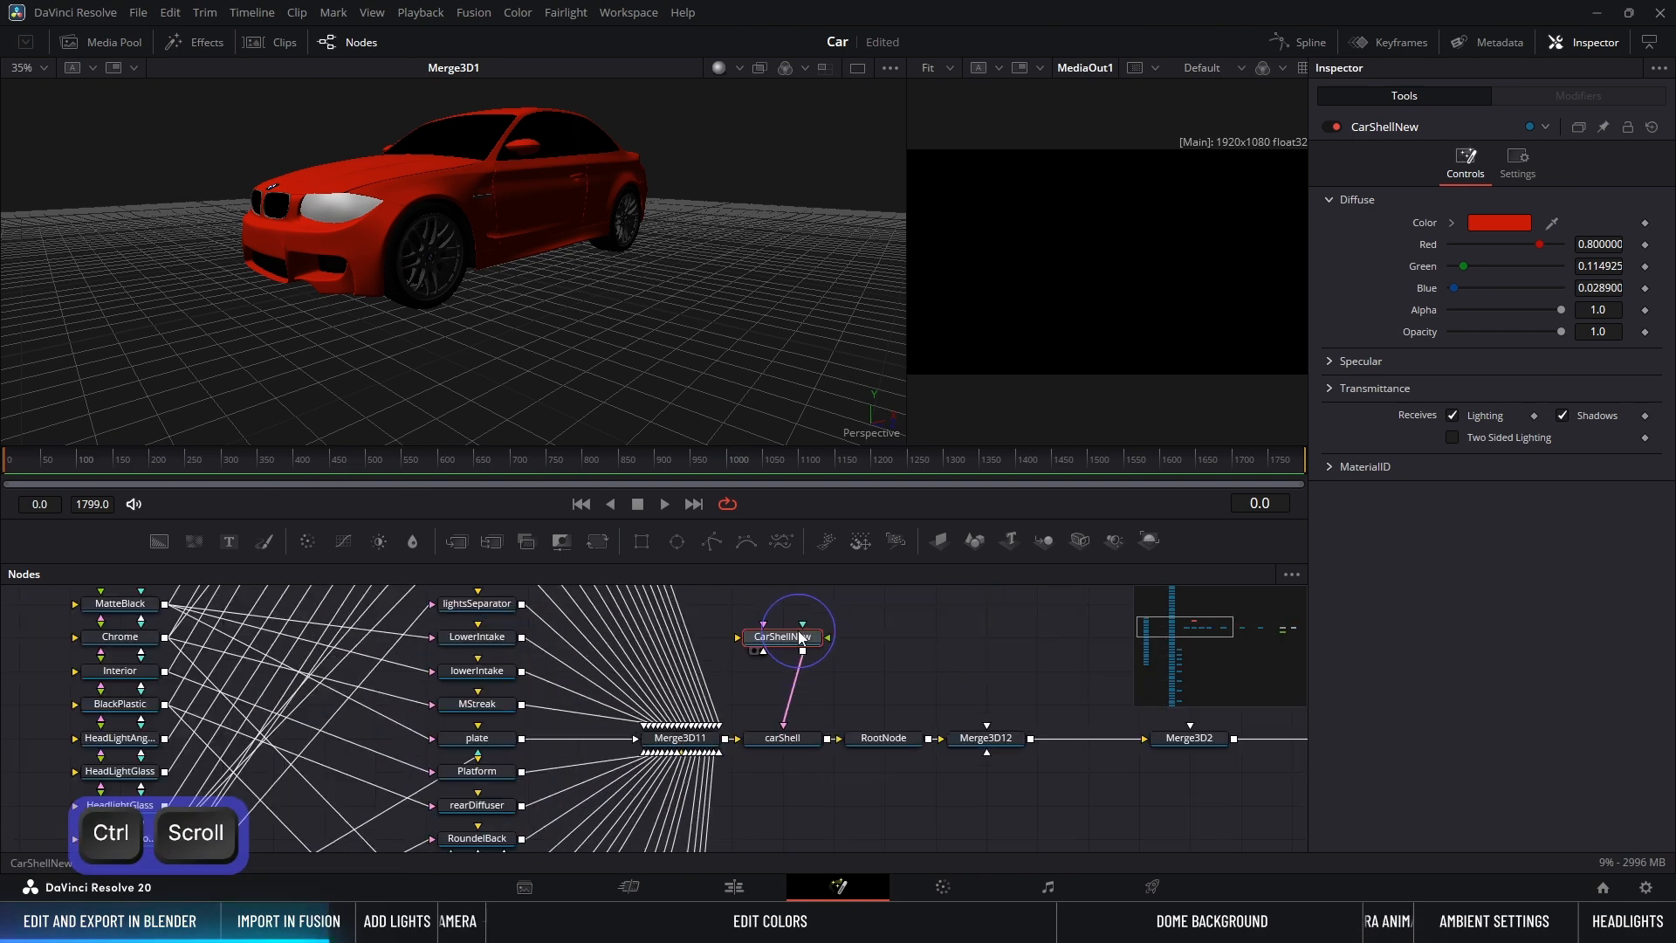
Step: Examine the material node column and its connections to the geometry nodes, from the top of the columns to the brake parts
scroll(800, 637, "down", 6, "ctrl")
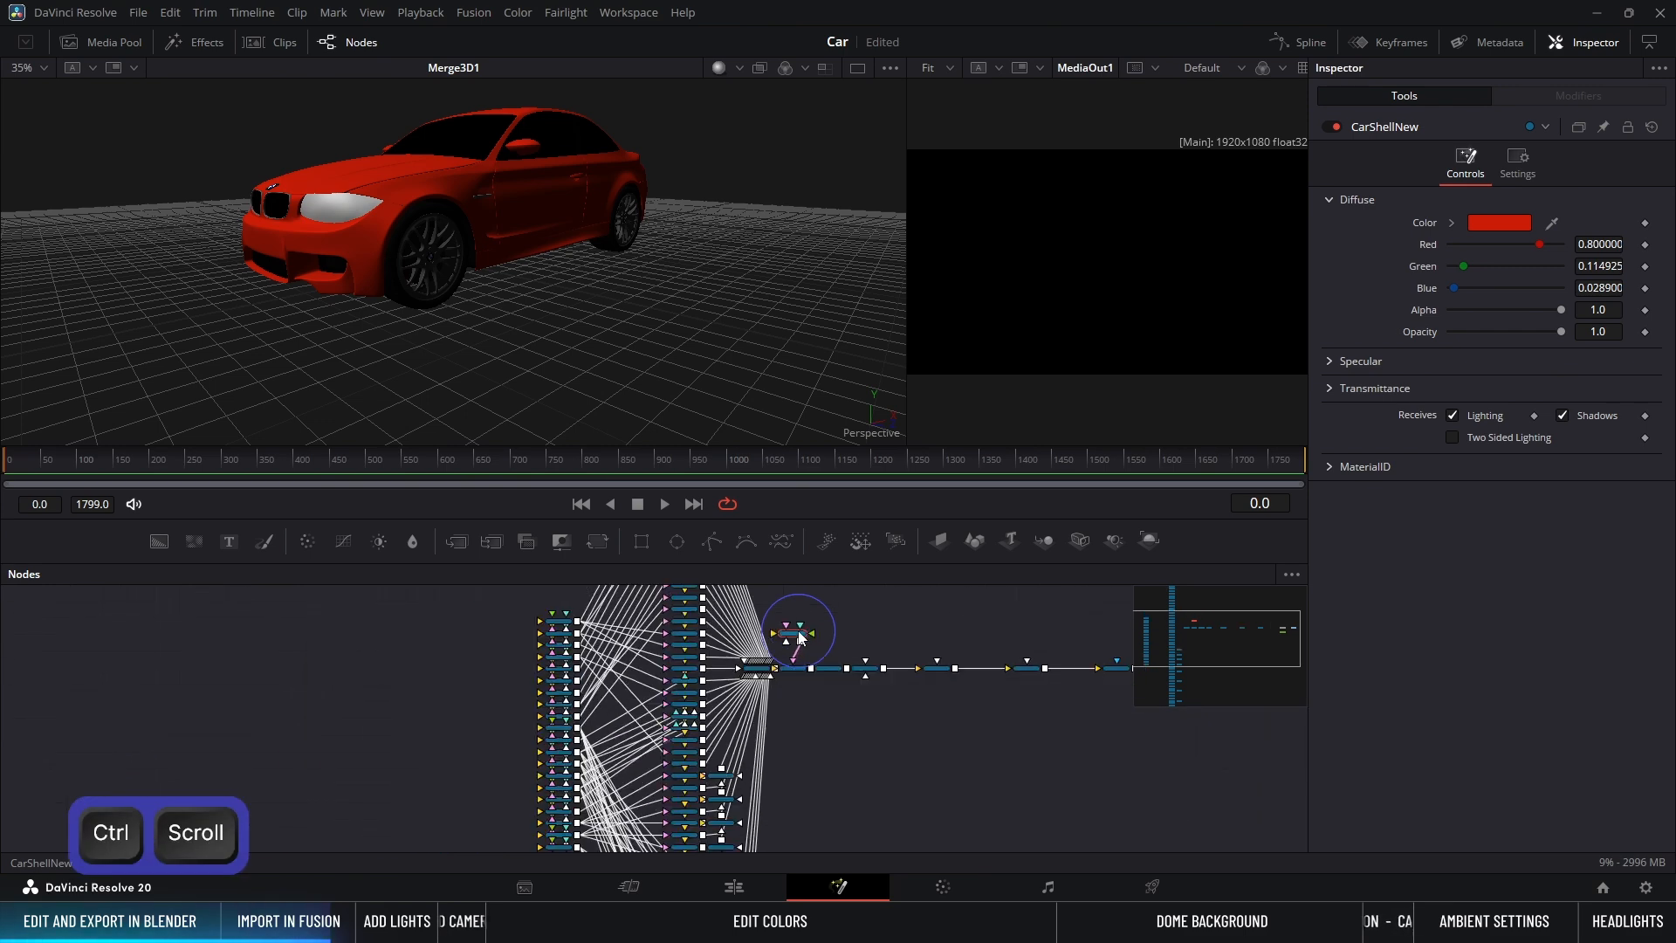
scroll(559, 687, "up", 6, "ctrl")
scroll(536, 678, "down", 4, "ctrl")
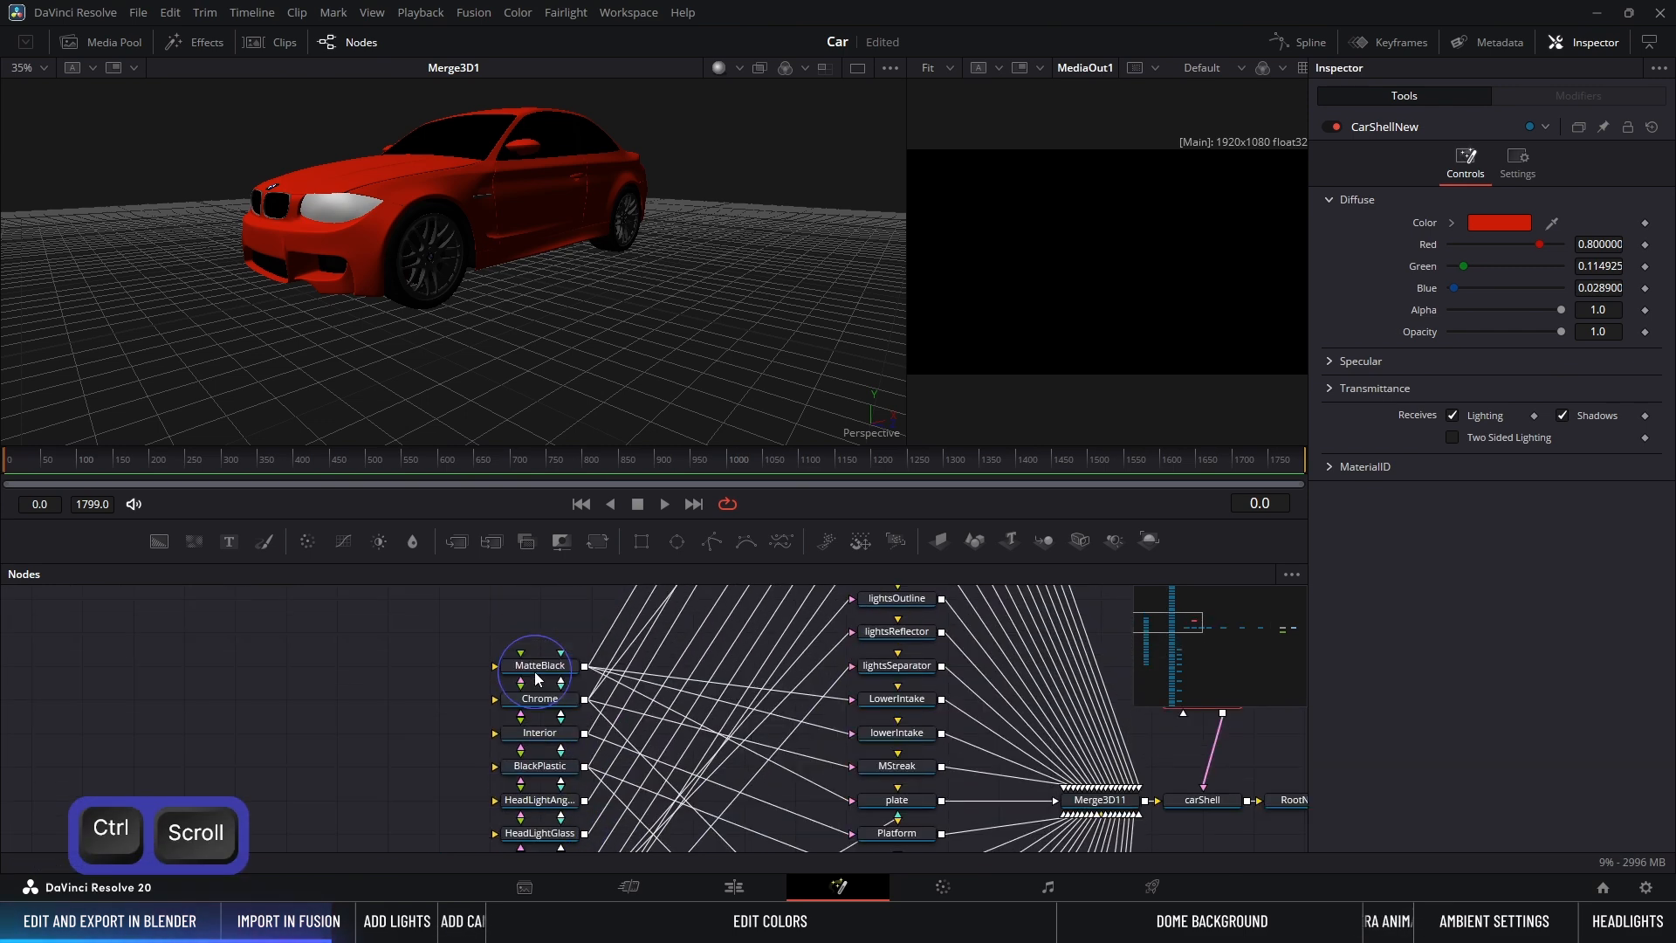
scroll(535, 674, "up", 4, "ctrl")
scroll(534, 674, "down", 2)
scroll(538, 711, "down", 8)
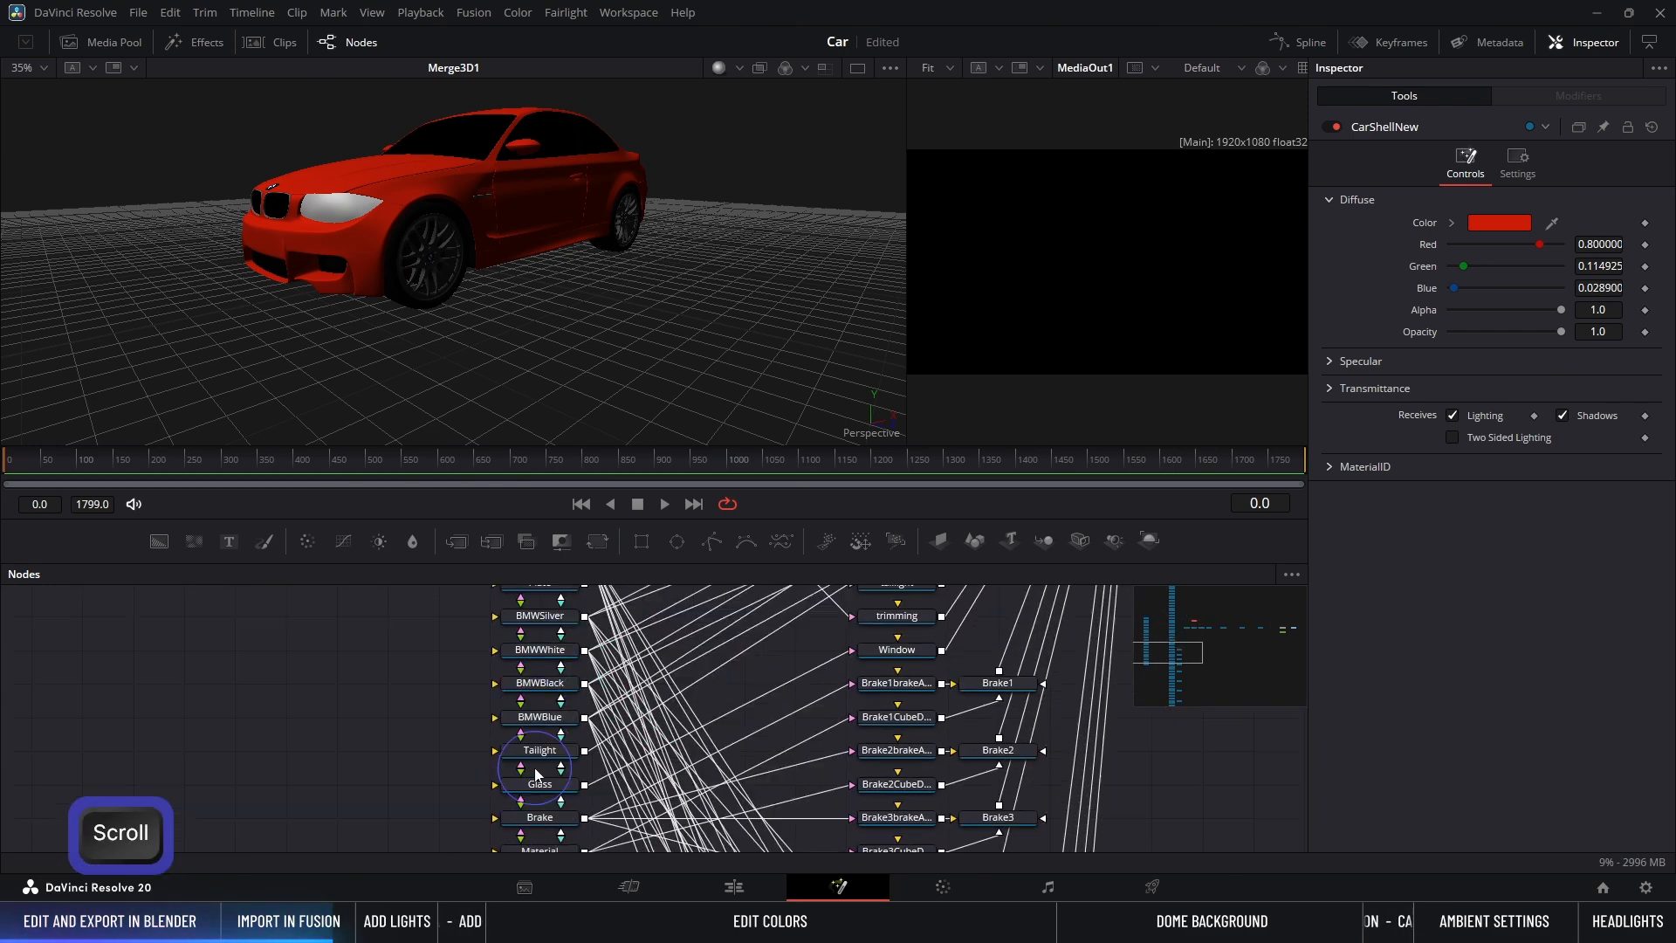
scroll(861, 721, "down", 10)
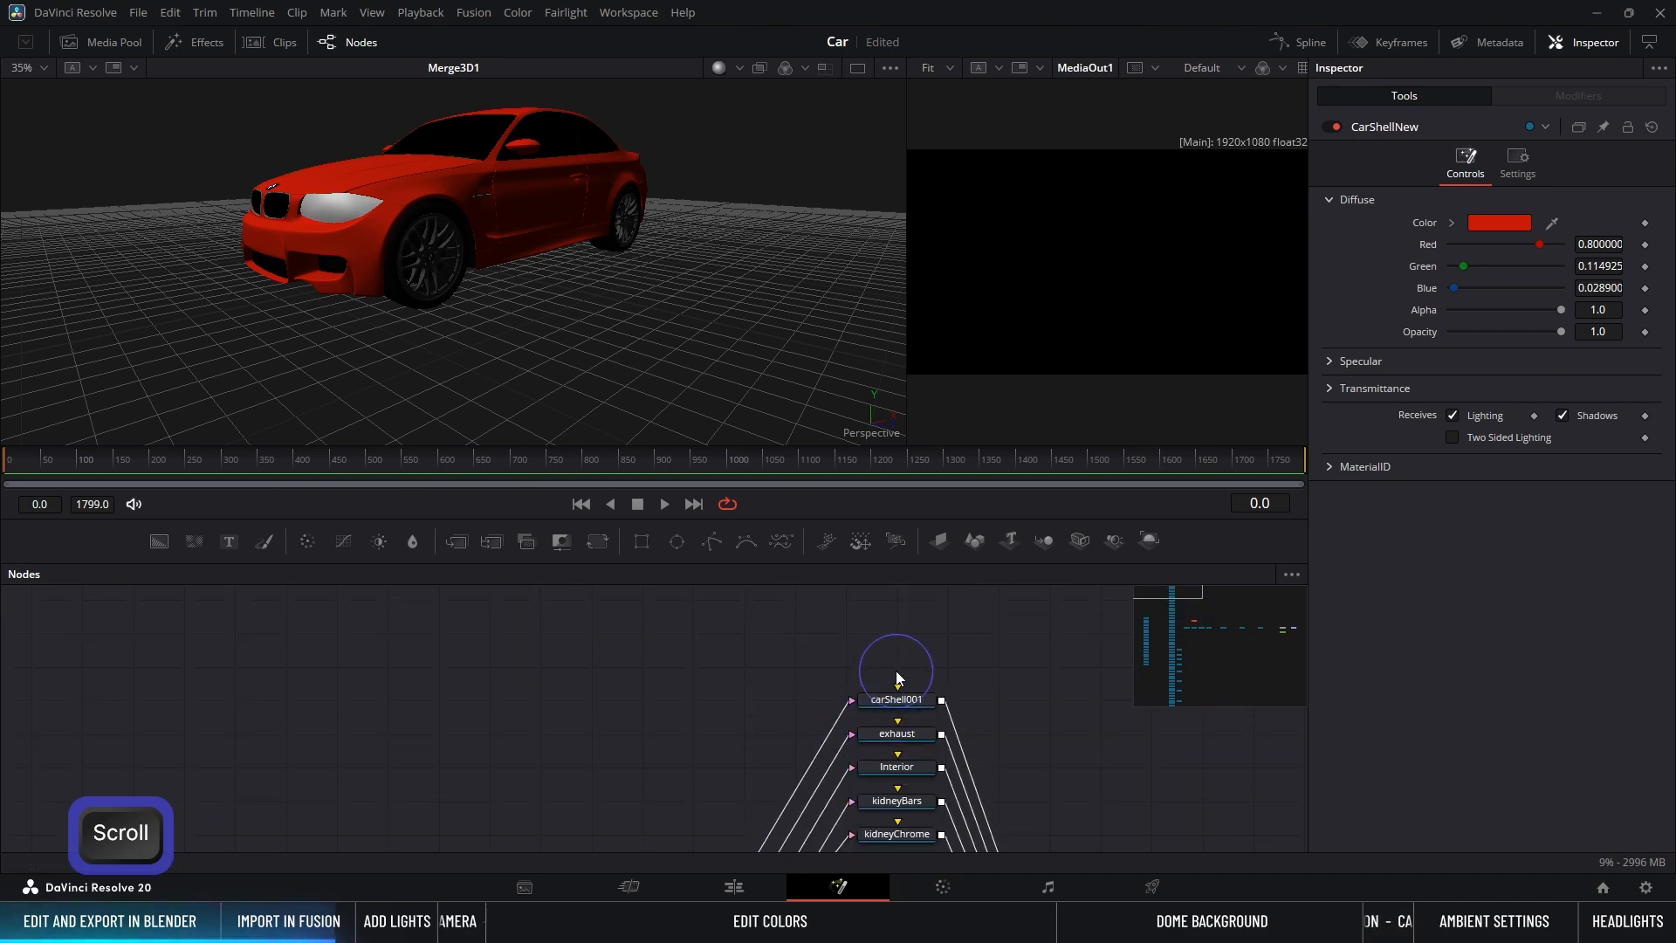
scroll(895, 784, "down", 8)
scroll(895, 788, "down", 10)
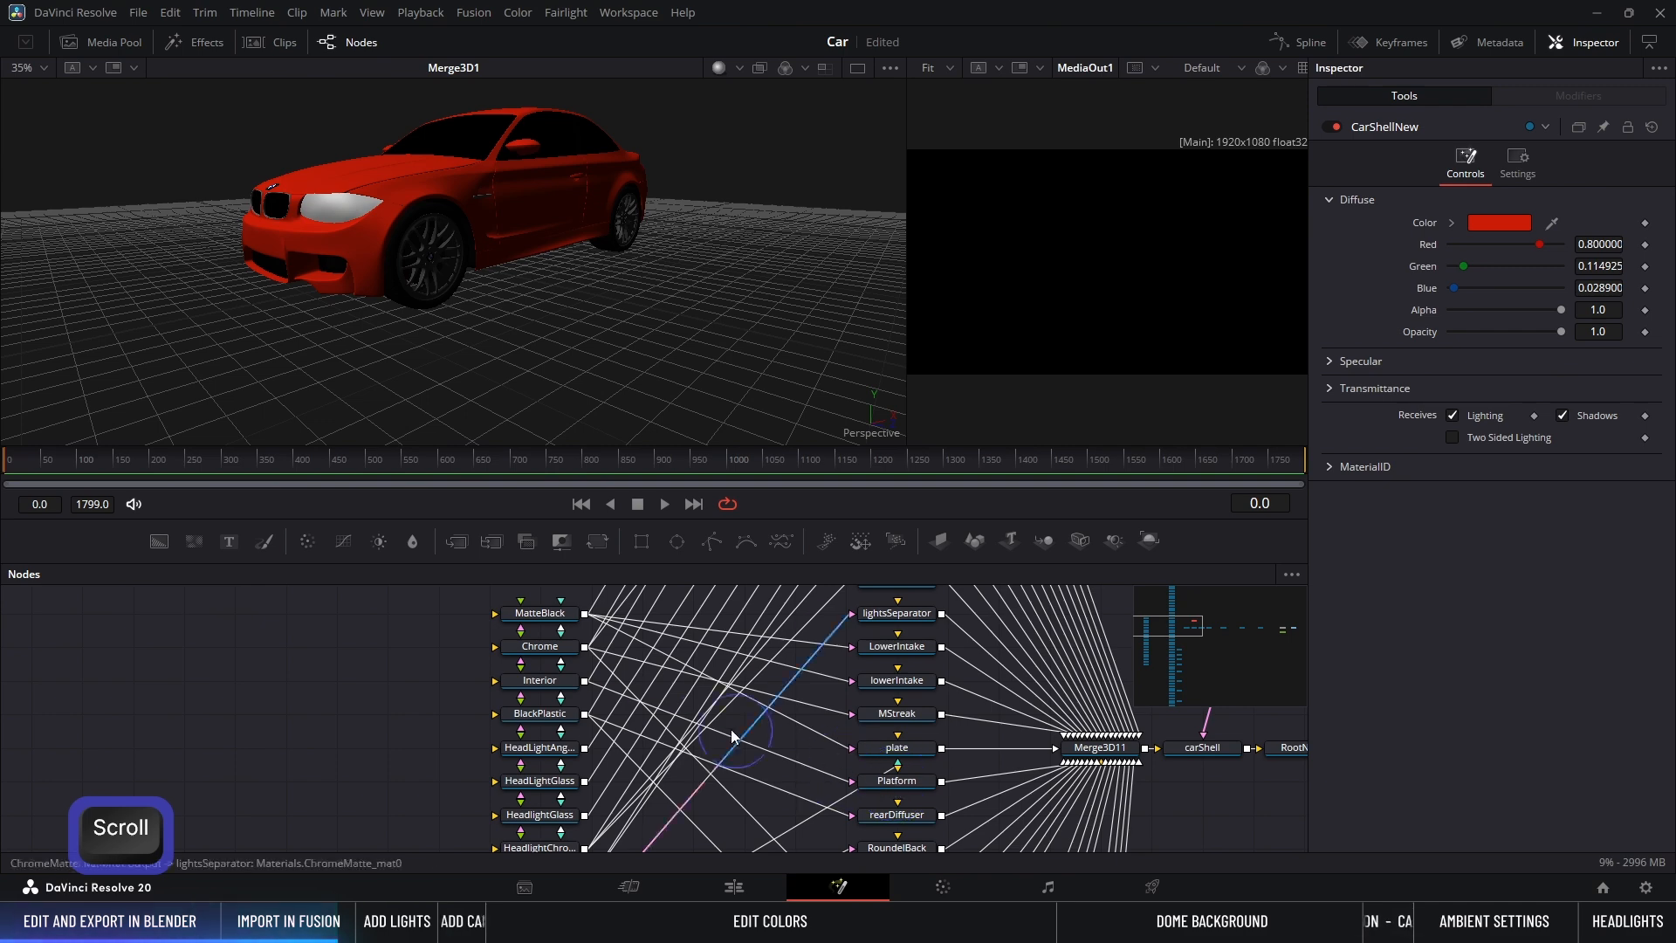
Step: Move the Interior material node out of the material column and align it beside the Interior geometry node it feeds
left_click(549, 687)
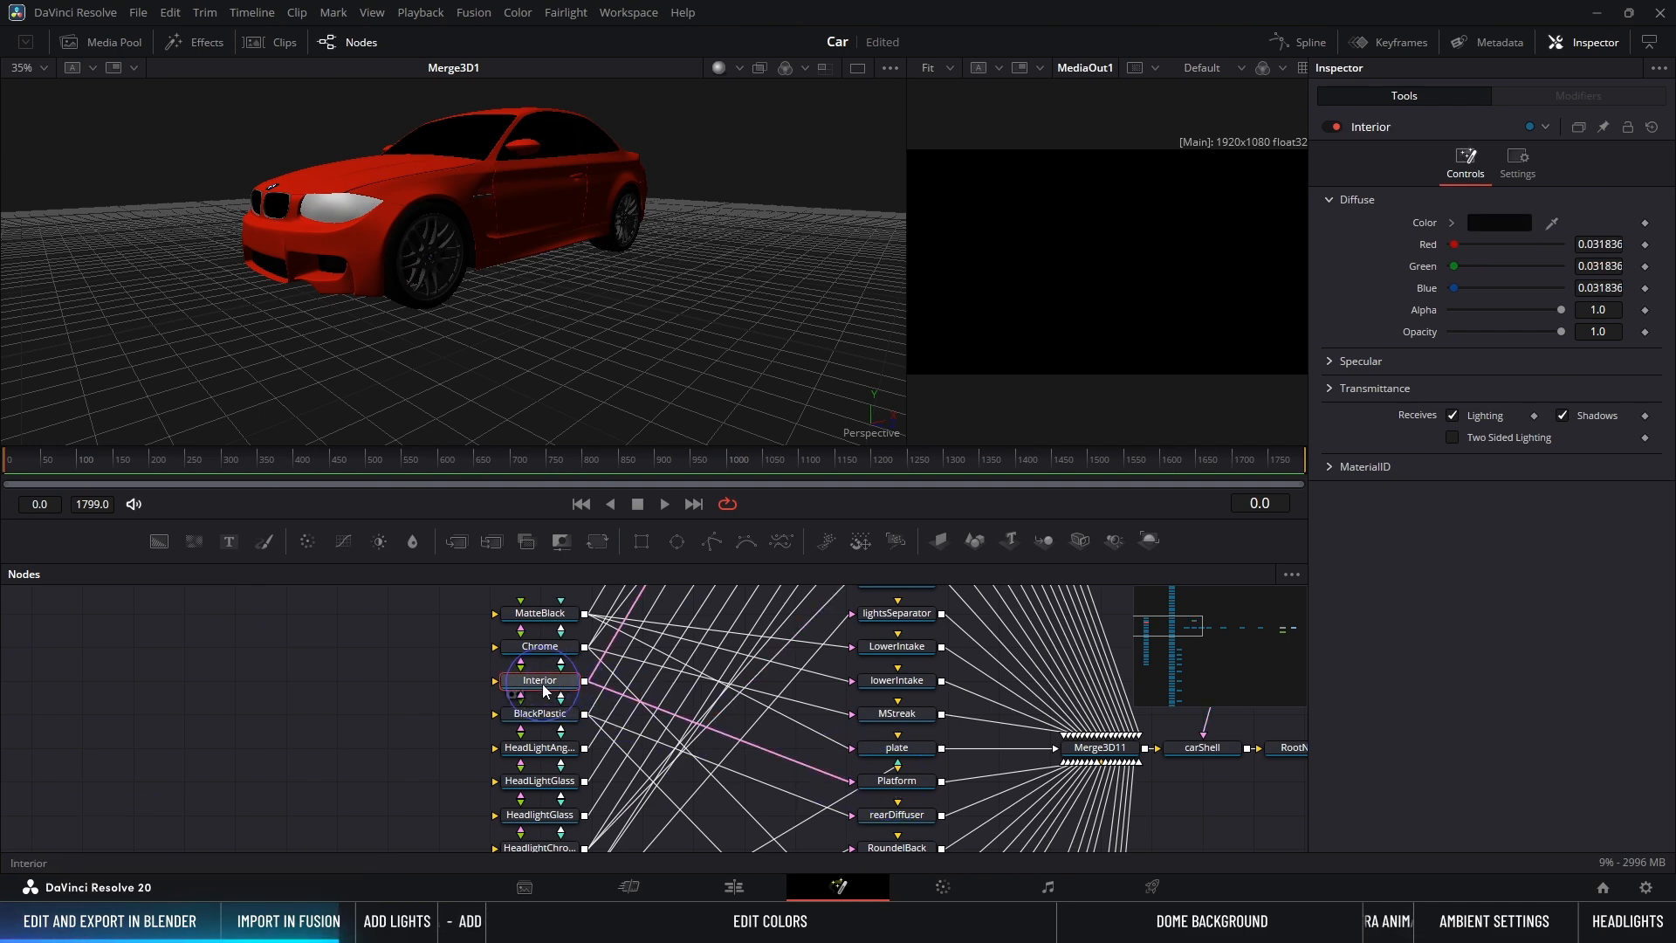
scroll(545, 689, "up", 3)
left_click_drag(545, 786, 547, 617)
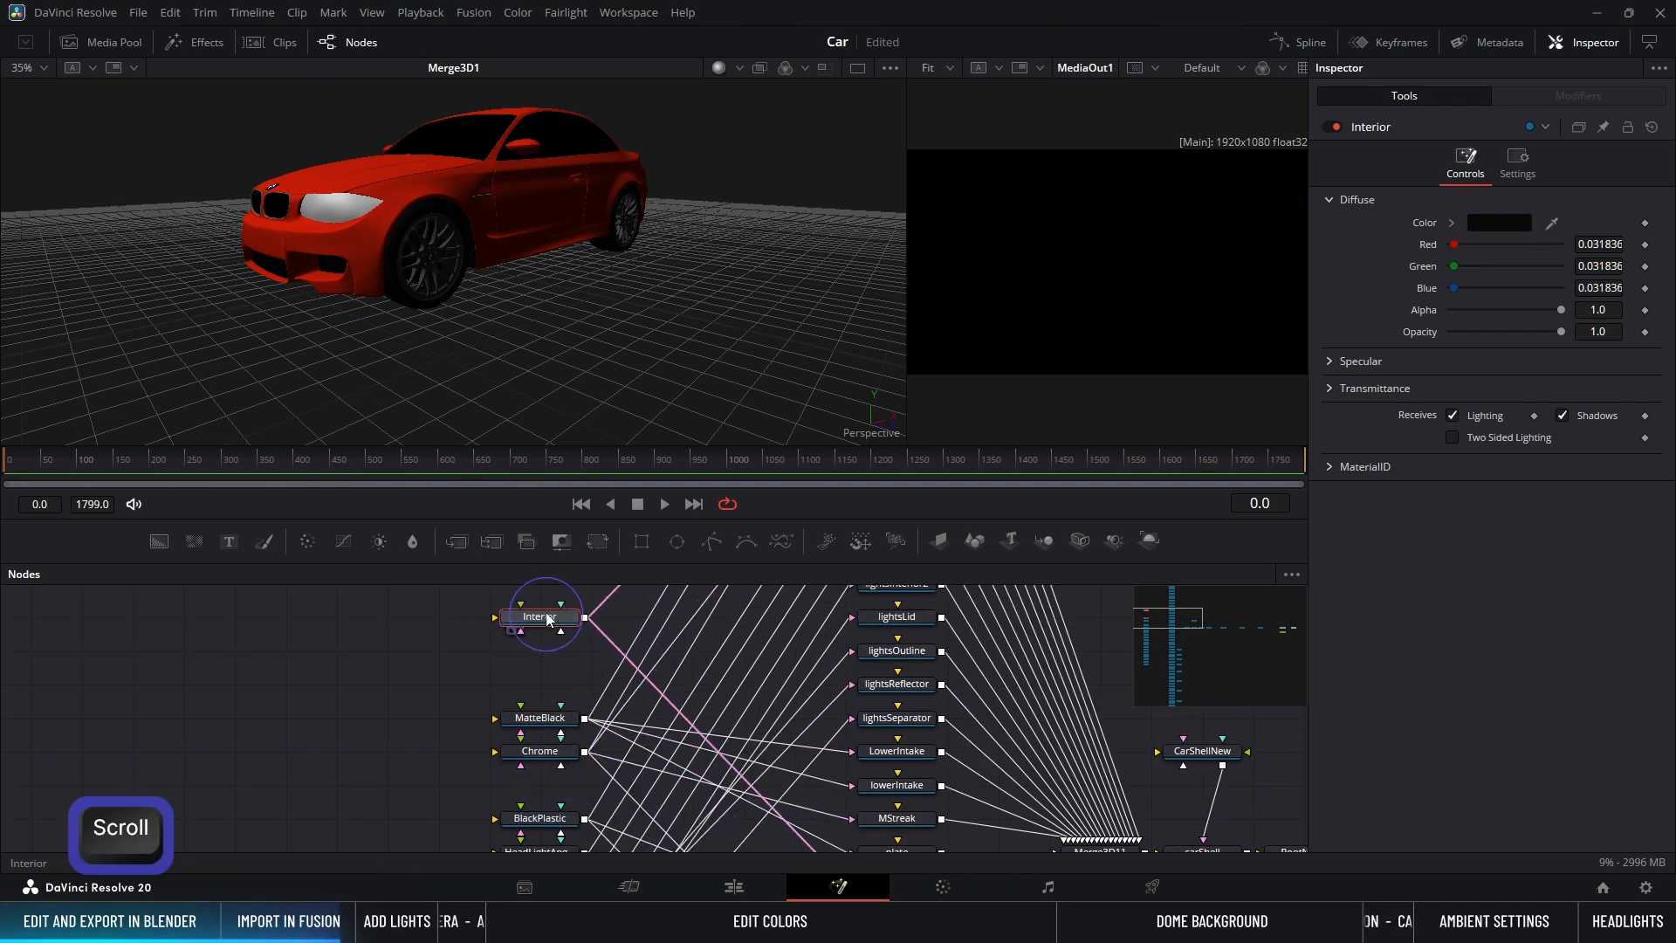
scroll(548, 635, "up", 6)
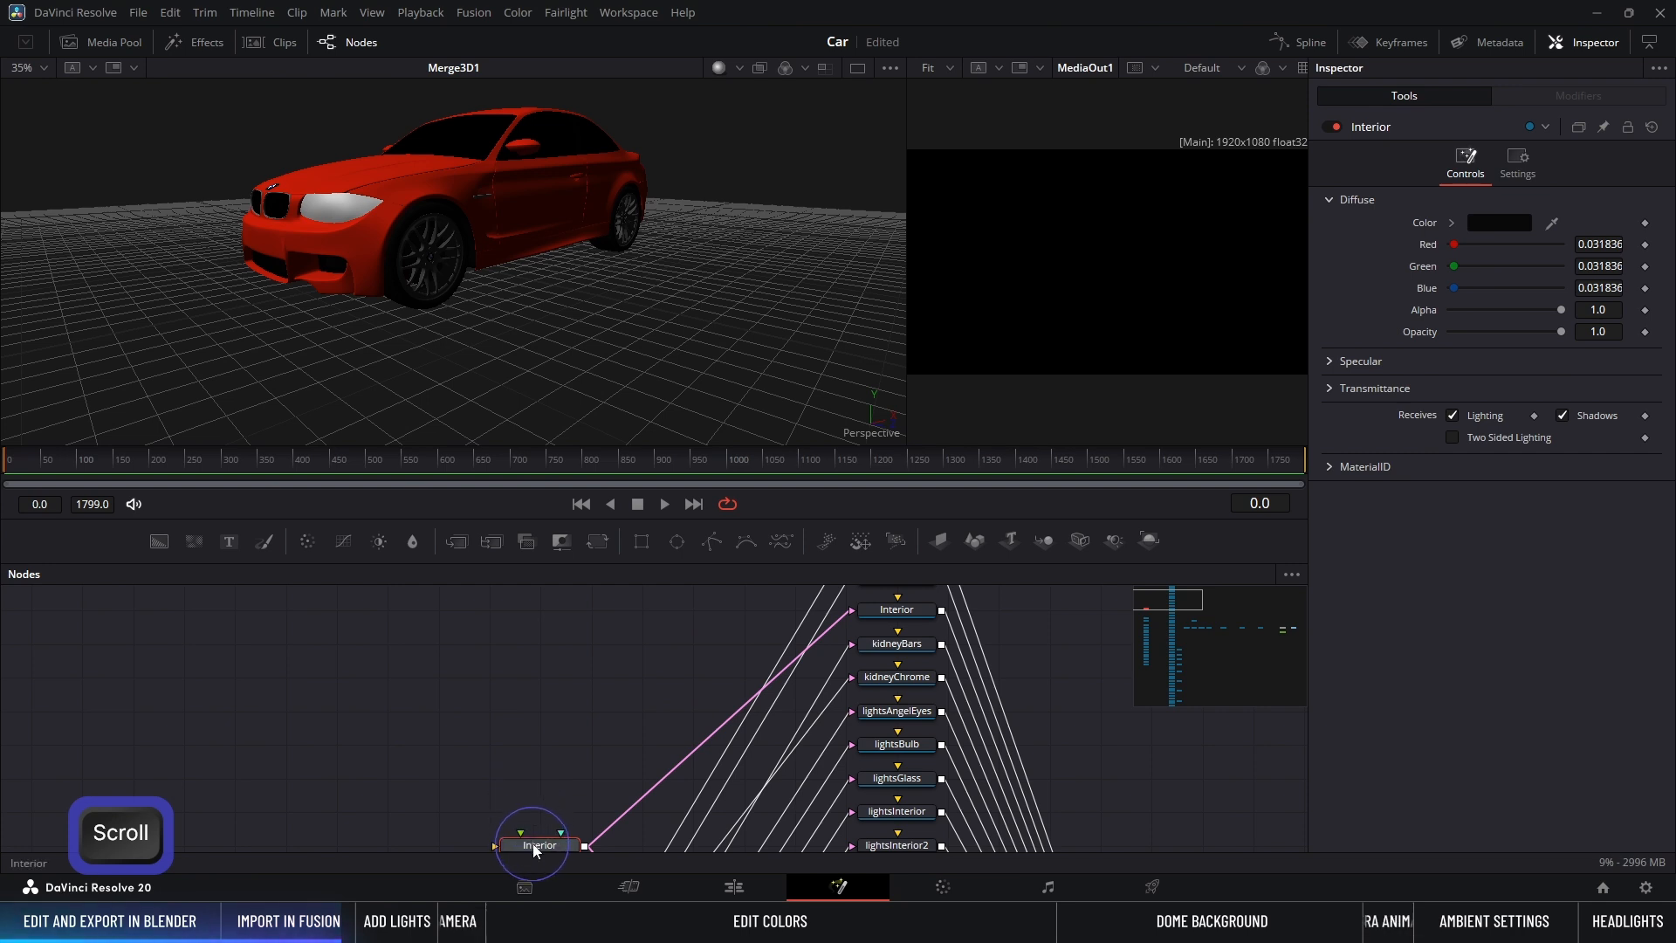
left_click_drag(537, 852, 559, 620)
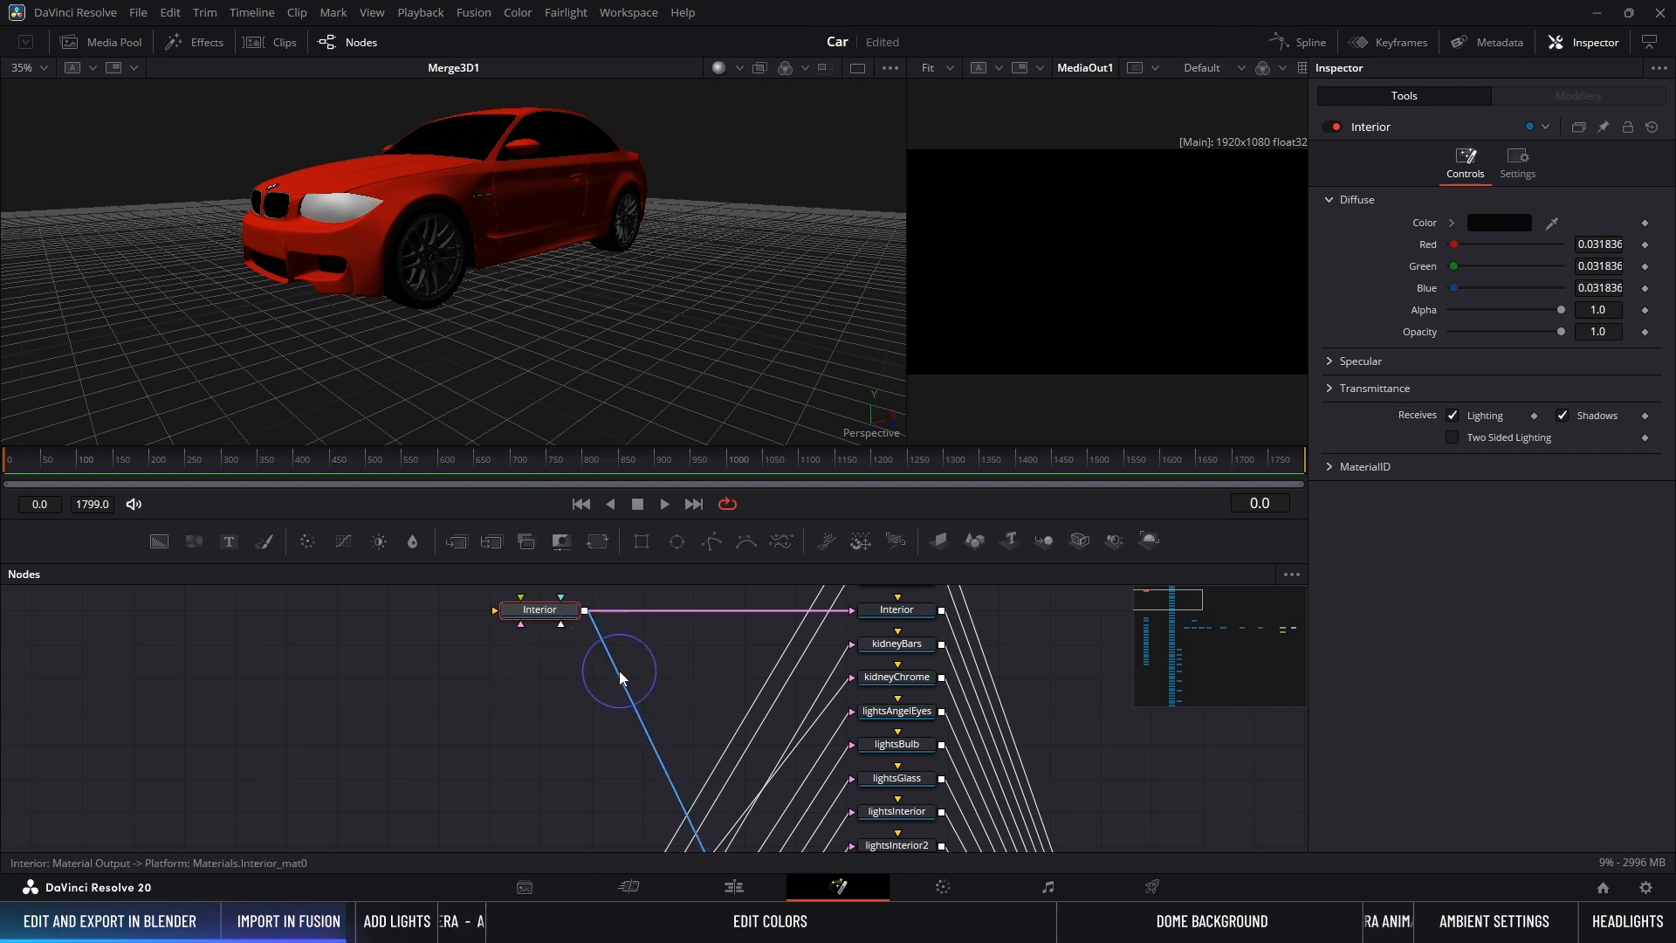
middle_click_drag(620, 670, 747, 726)
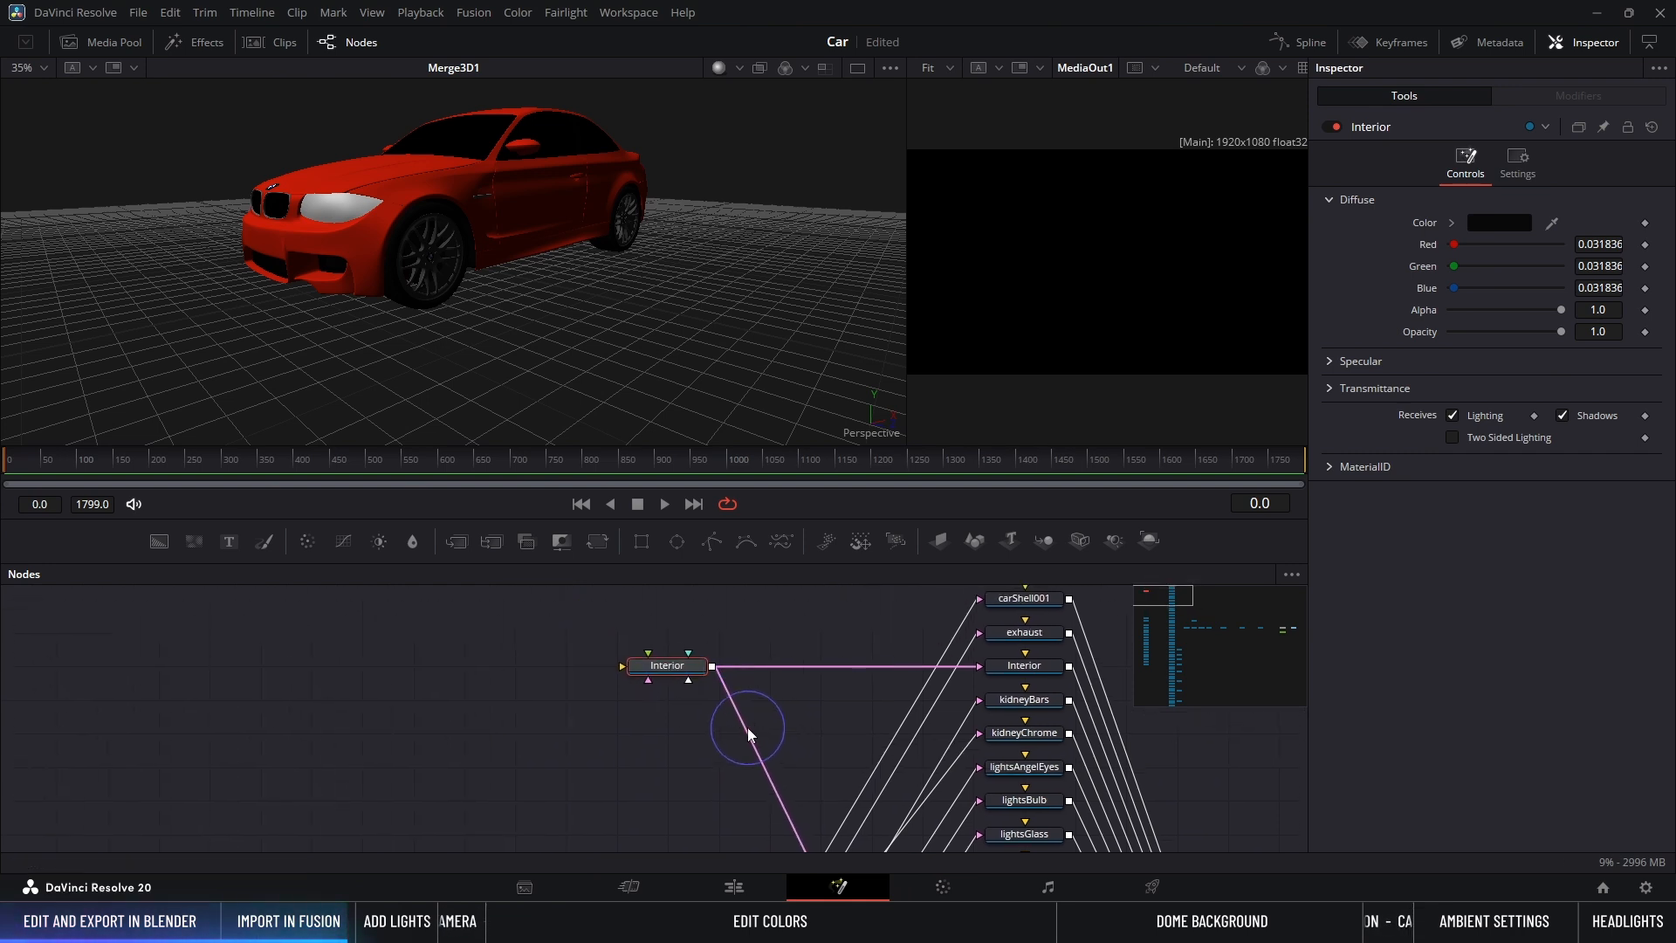
Step: Rename the Interior material node as Interior_Color
key("F2")
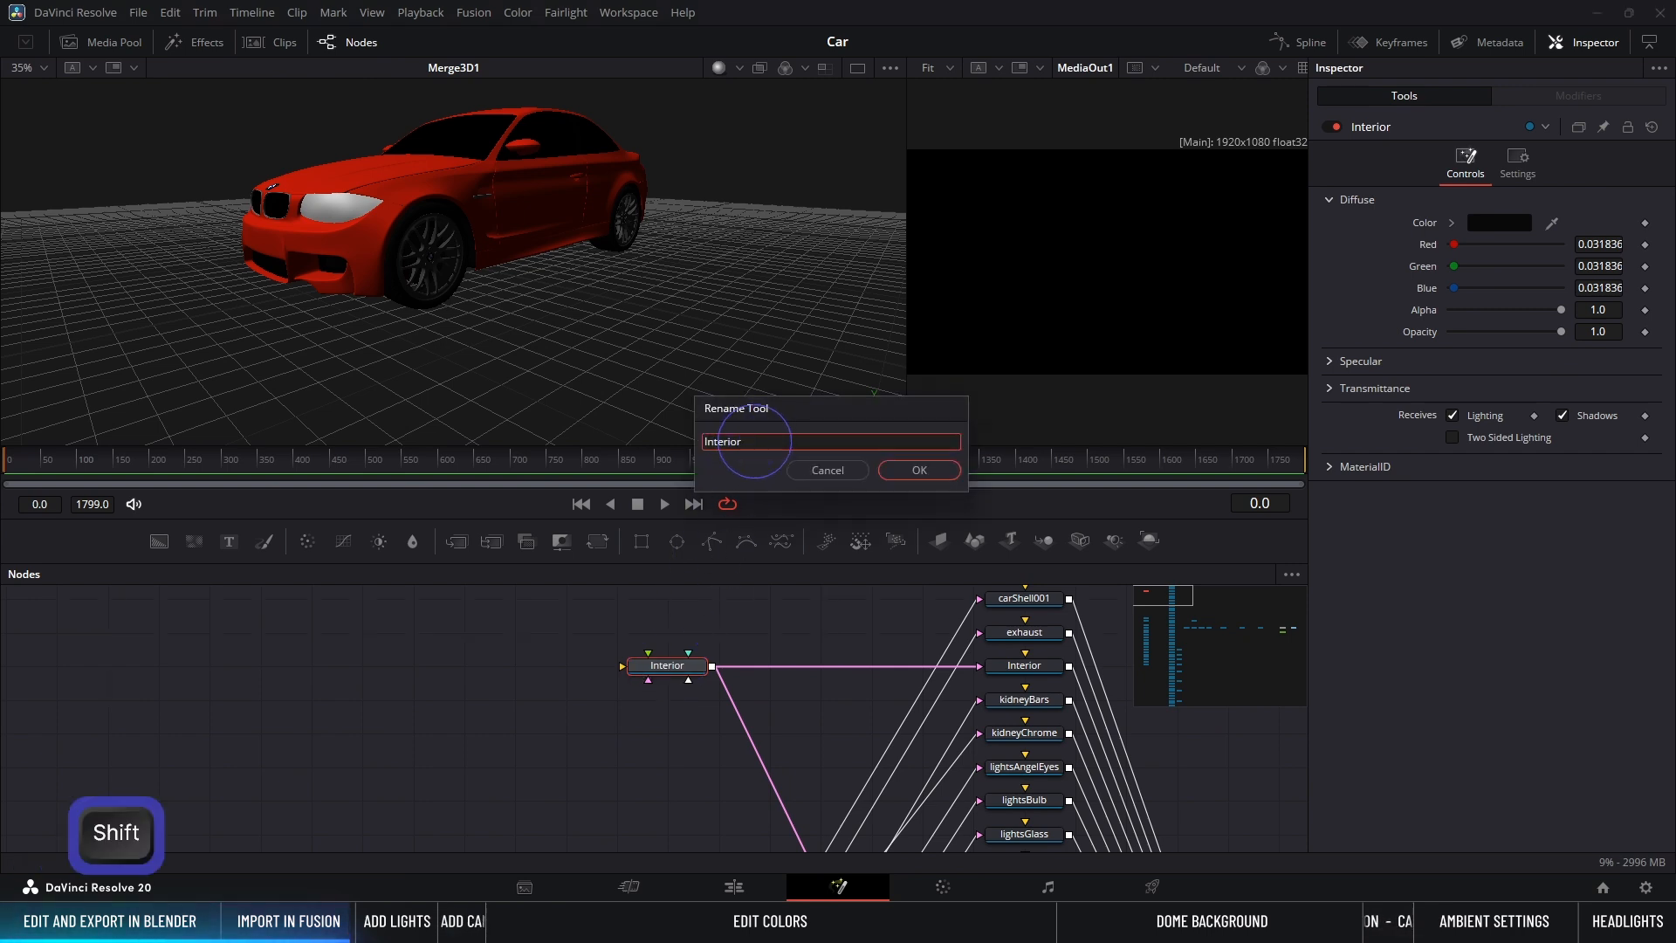
type("_Color")
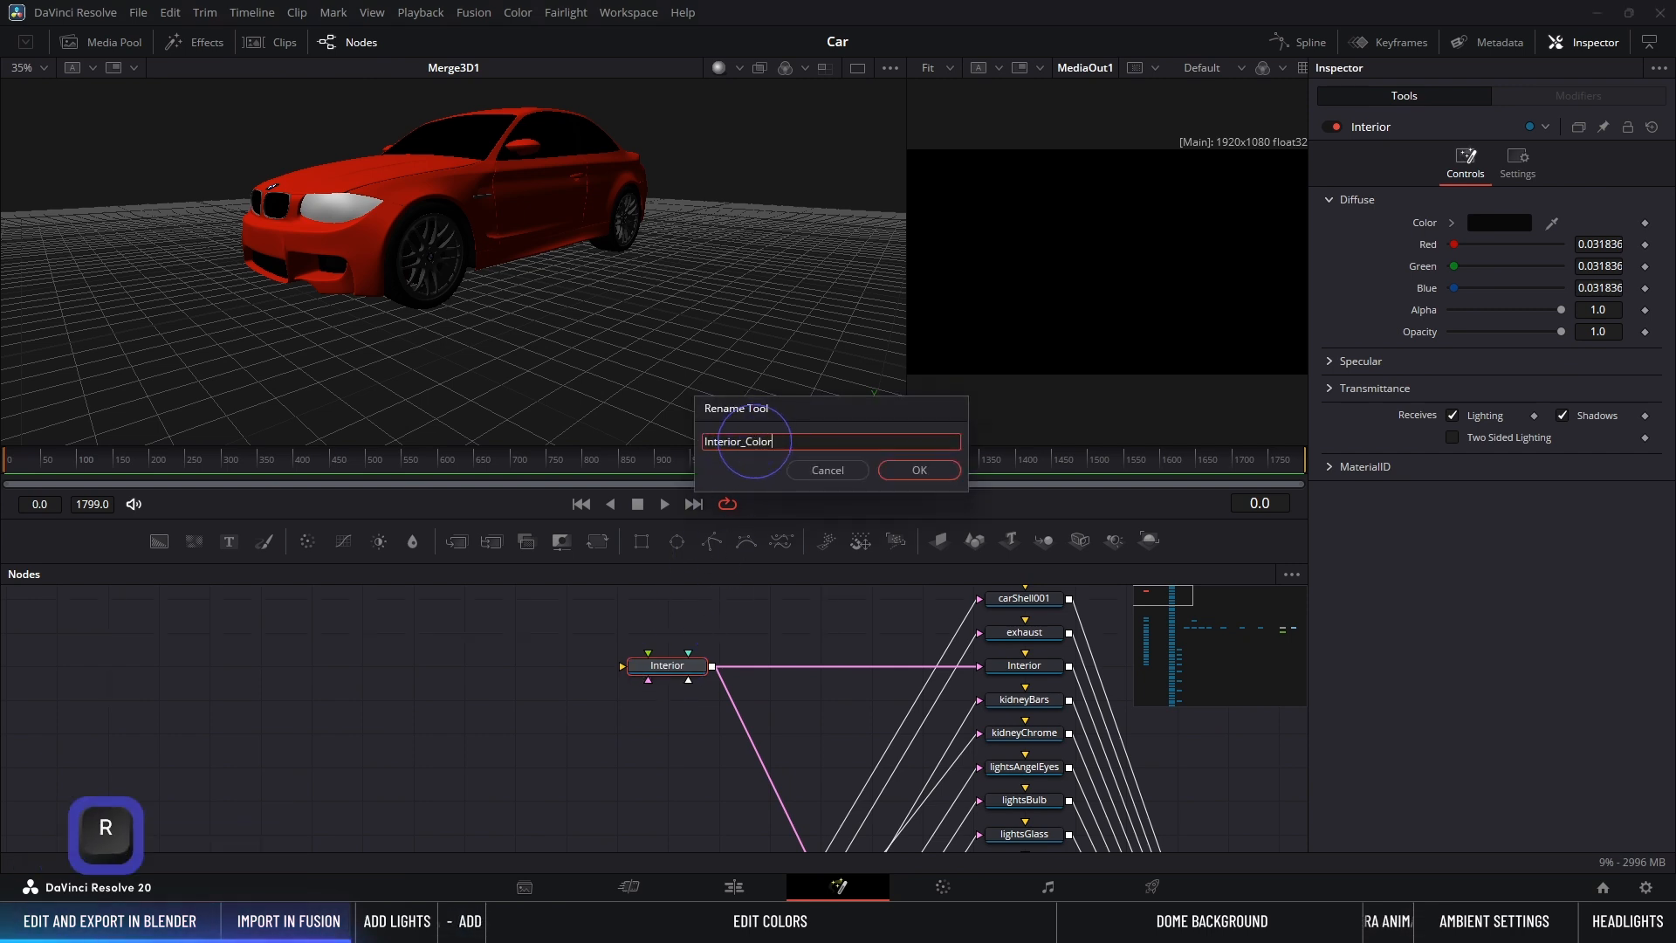
key("Return")
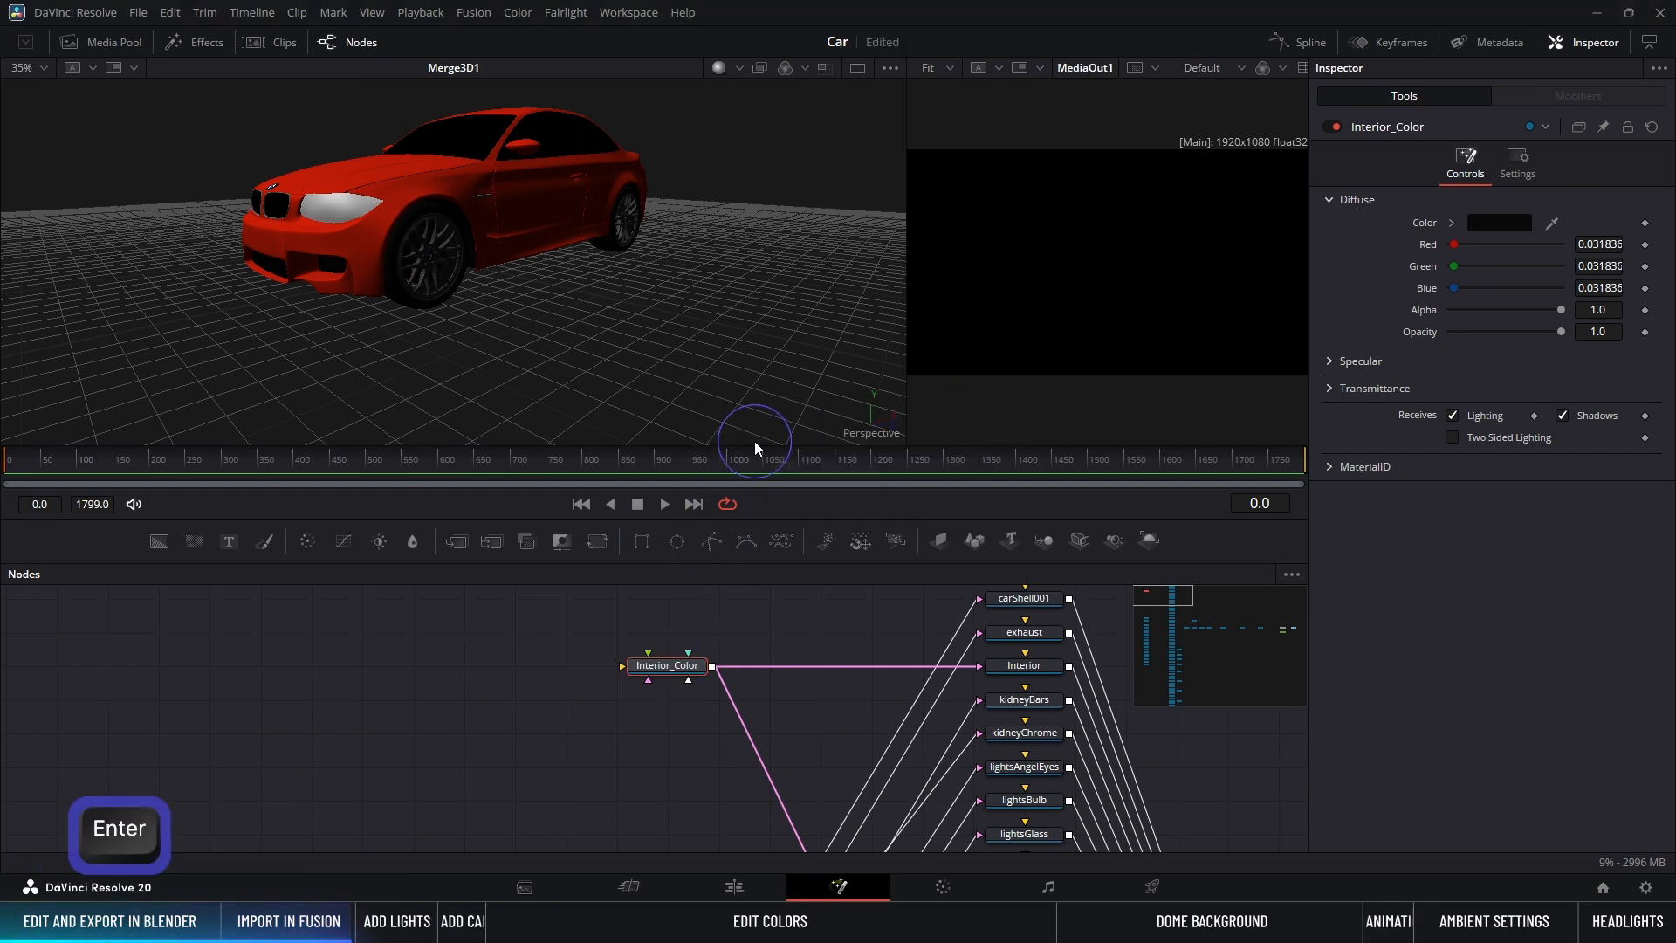
left_click(859, 646)
Step: Add an Ambient Light node connected to Merge3D1 and set the light's intensity to 1.0
middle_click_drag(695, 736, 647, 702)
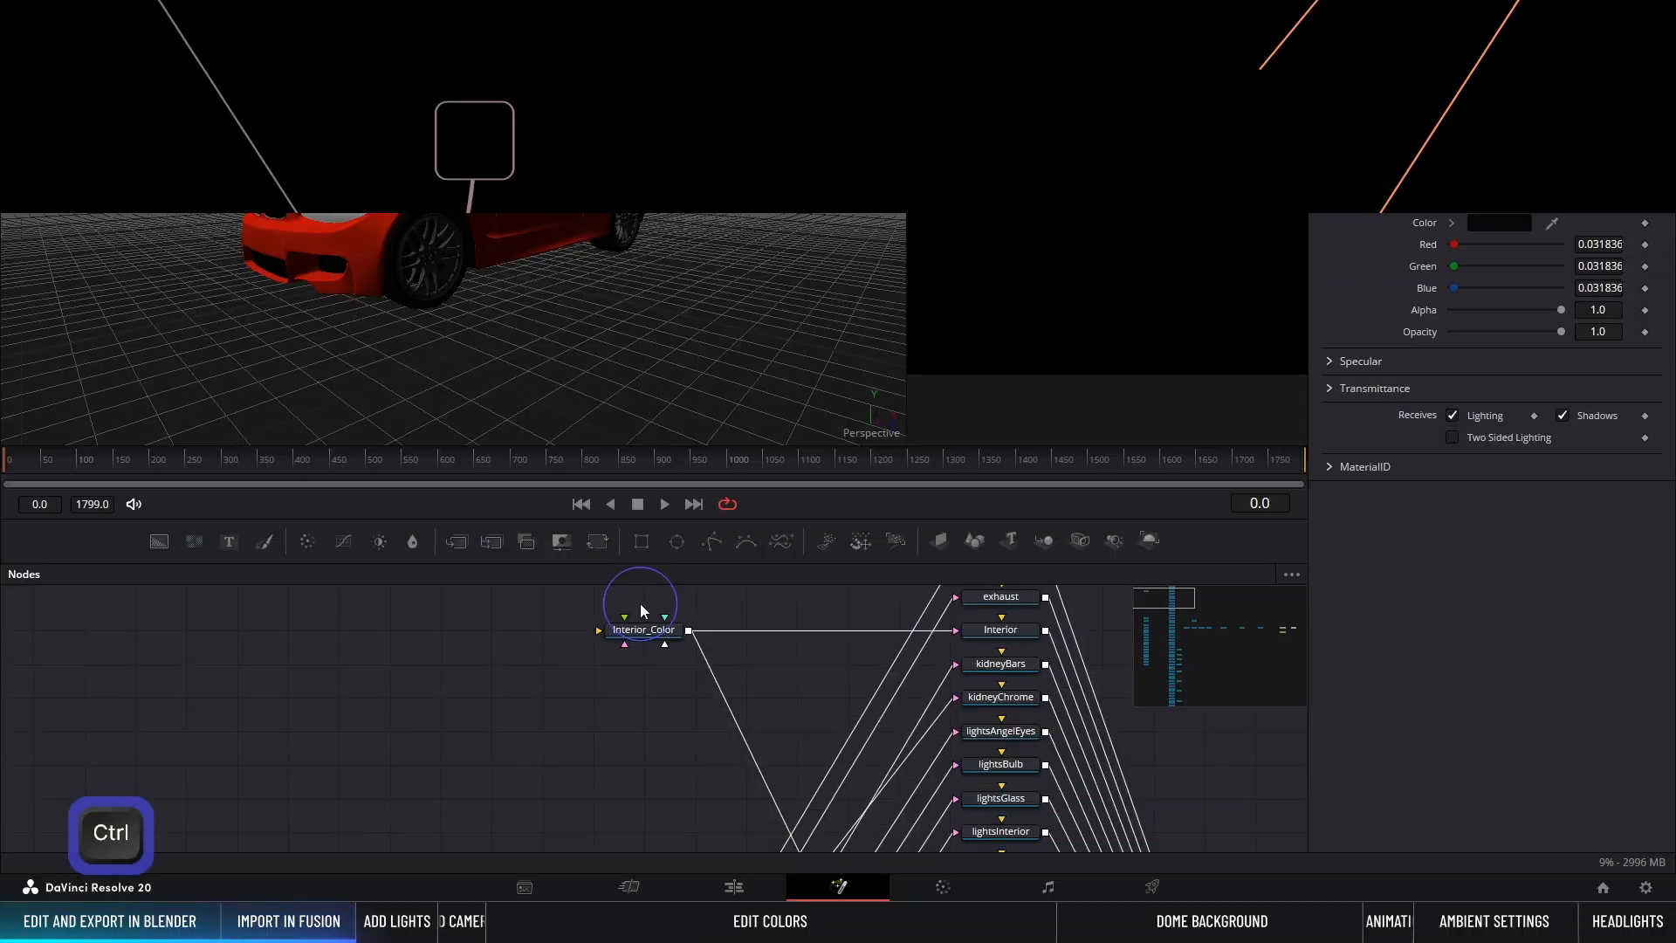
scroll(655, 625, "down", 2, "ctrl")
middle_click_drag(900, 704, 955, 715)
scroll(739, 707, "up", 5, "ctrl")
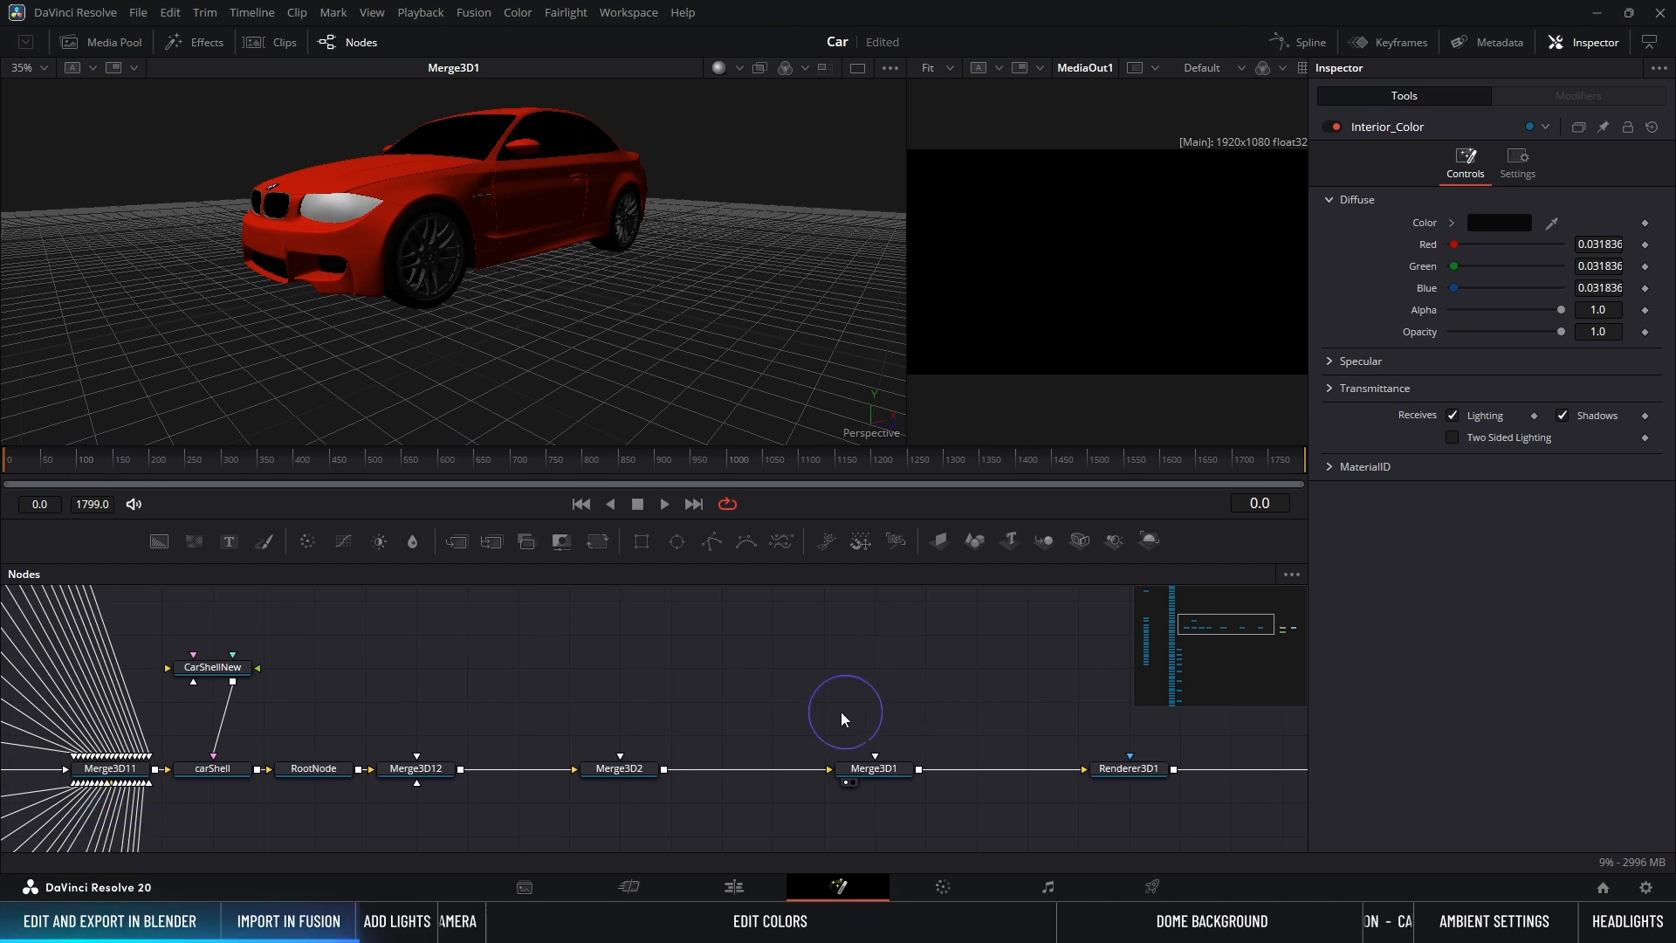
key("ctrl+space")
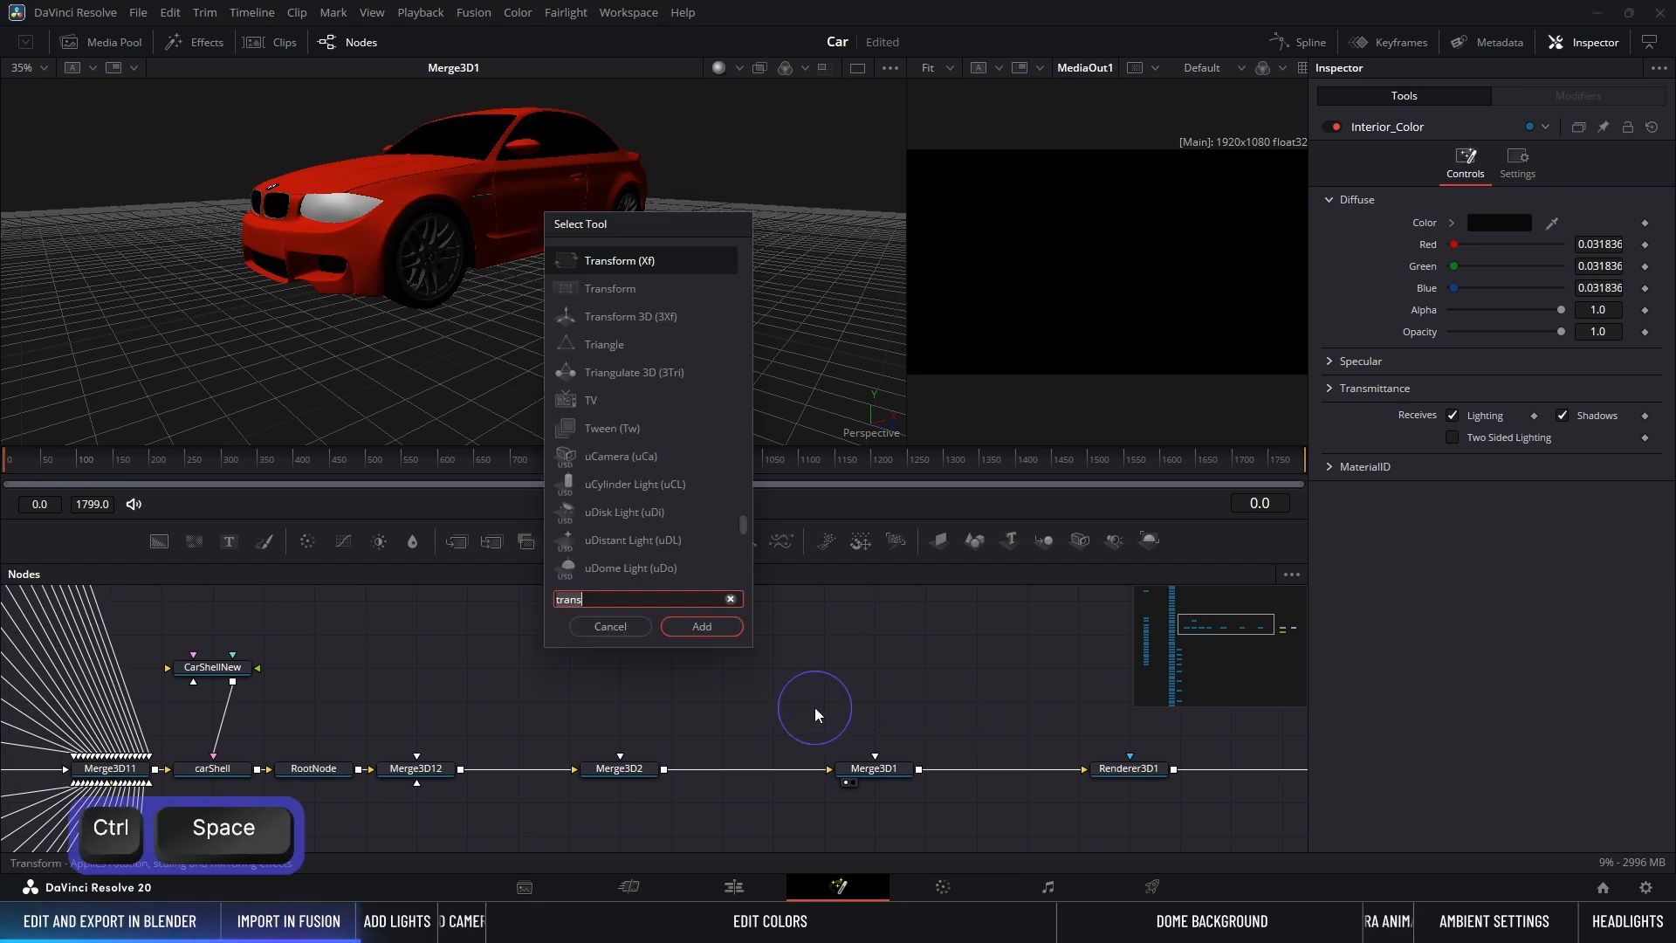
type("amb")
key("Return")
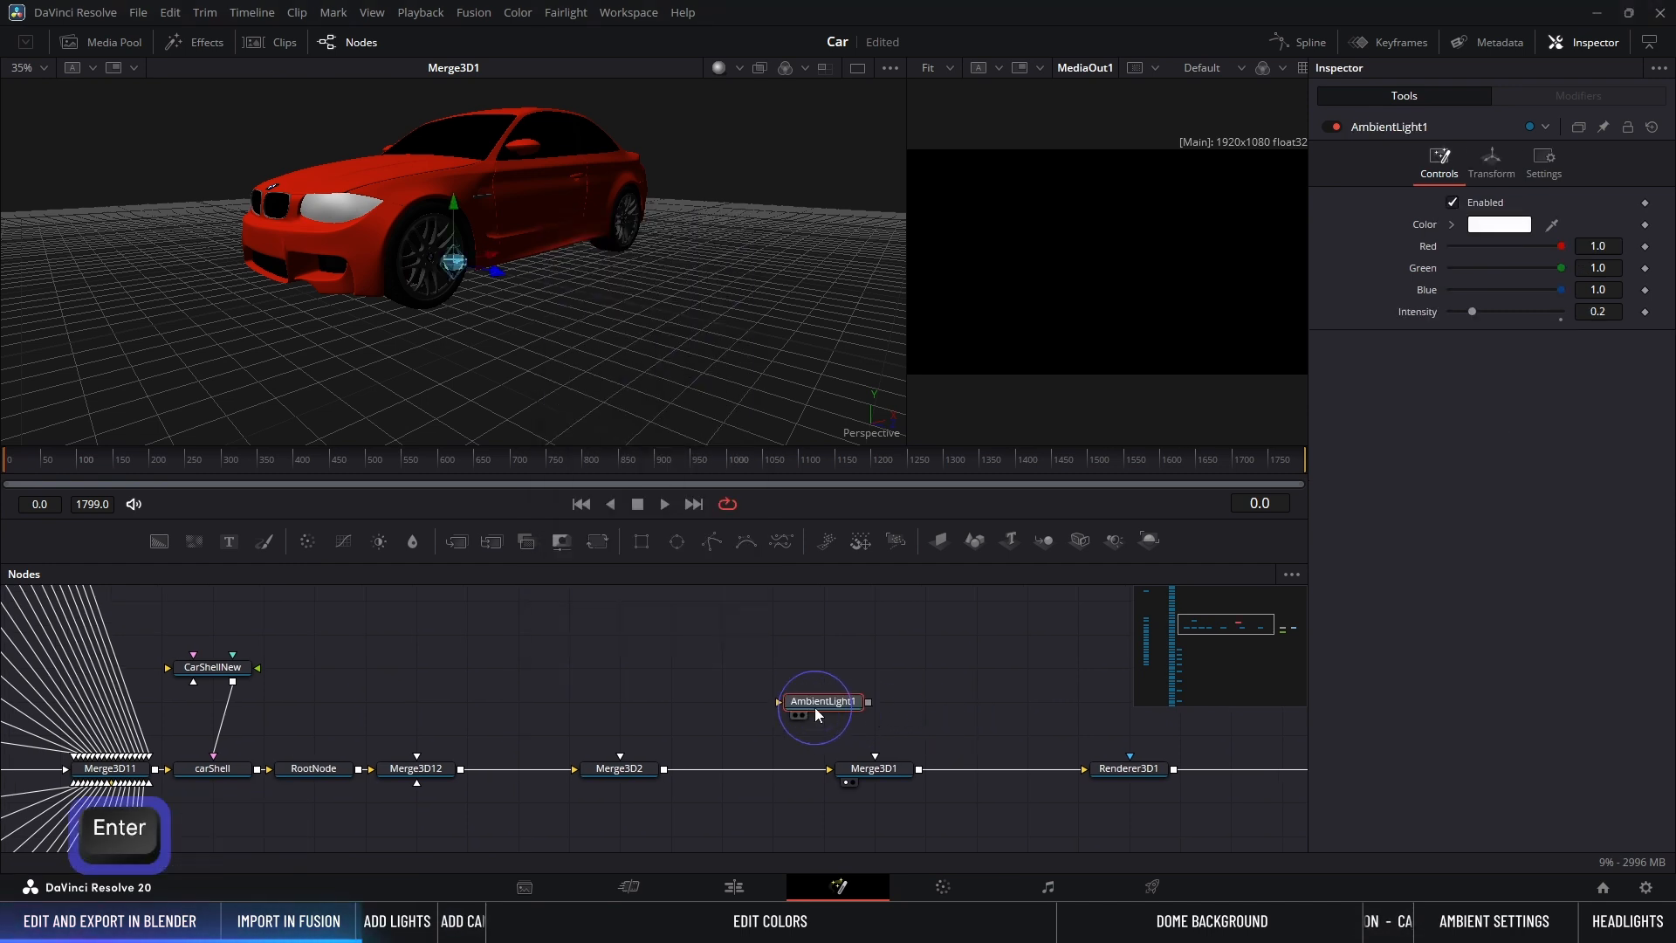
left_click_drag(870, 702, 868, 773)
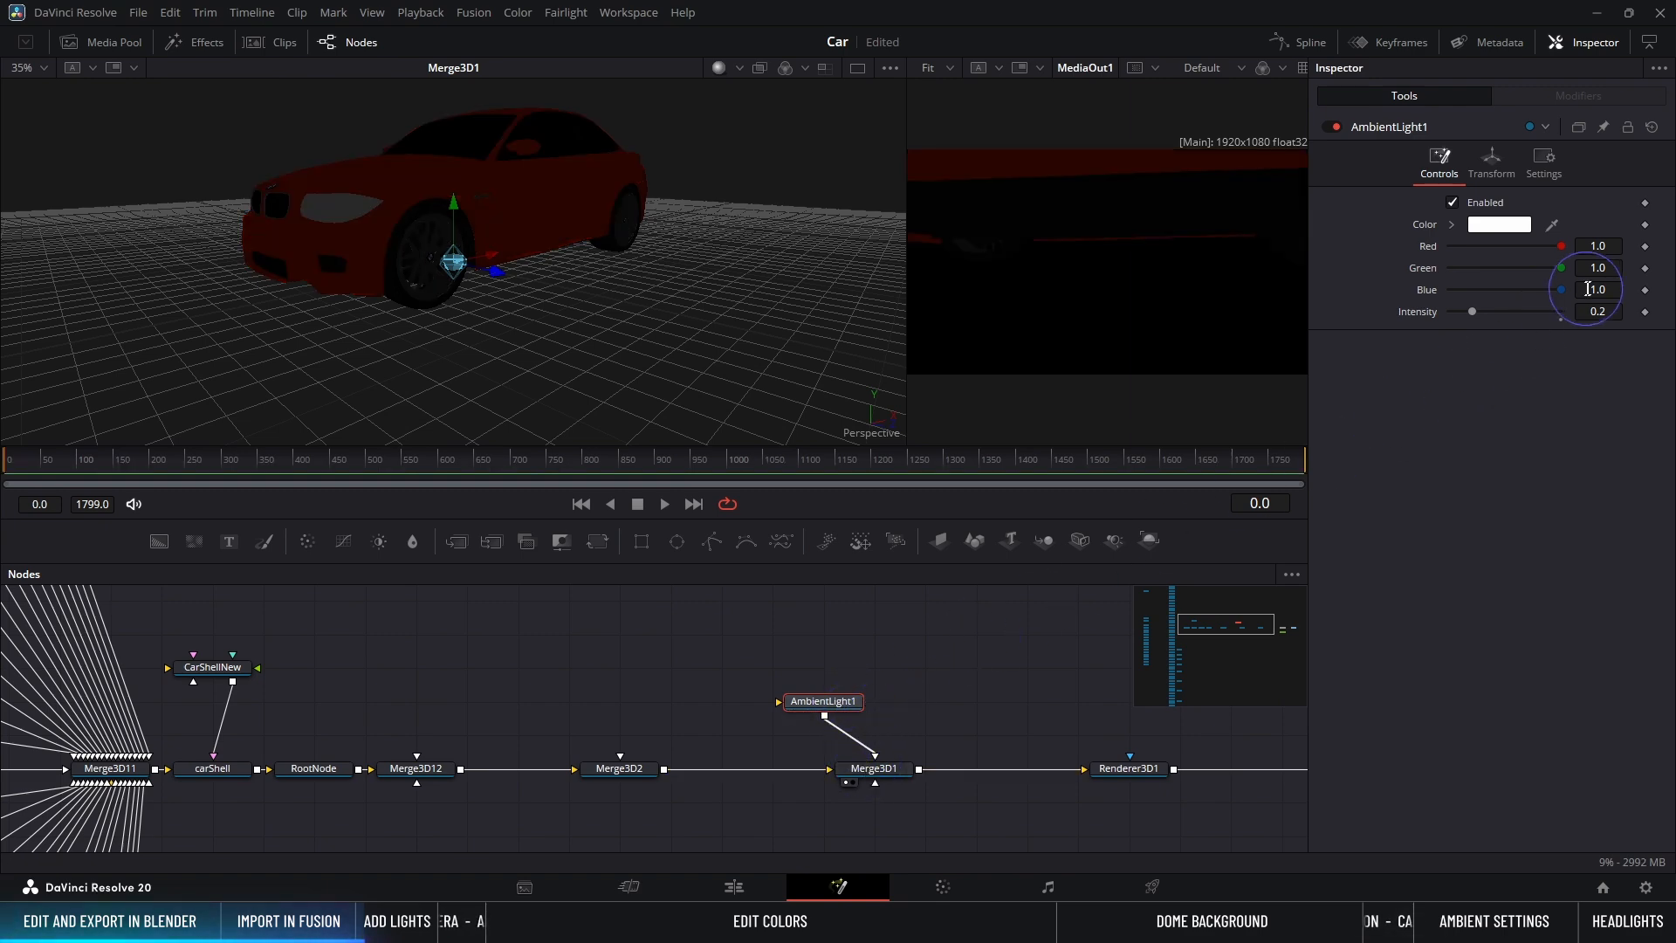
left_click(1562, 317)
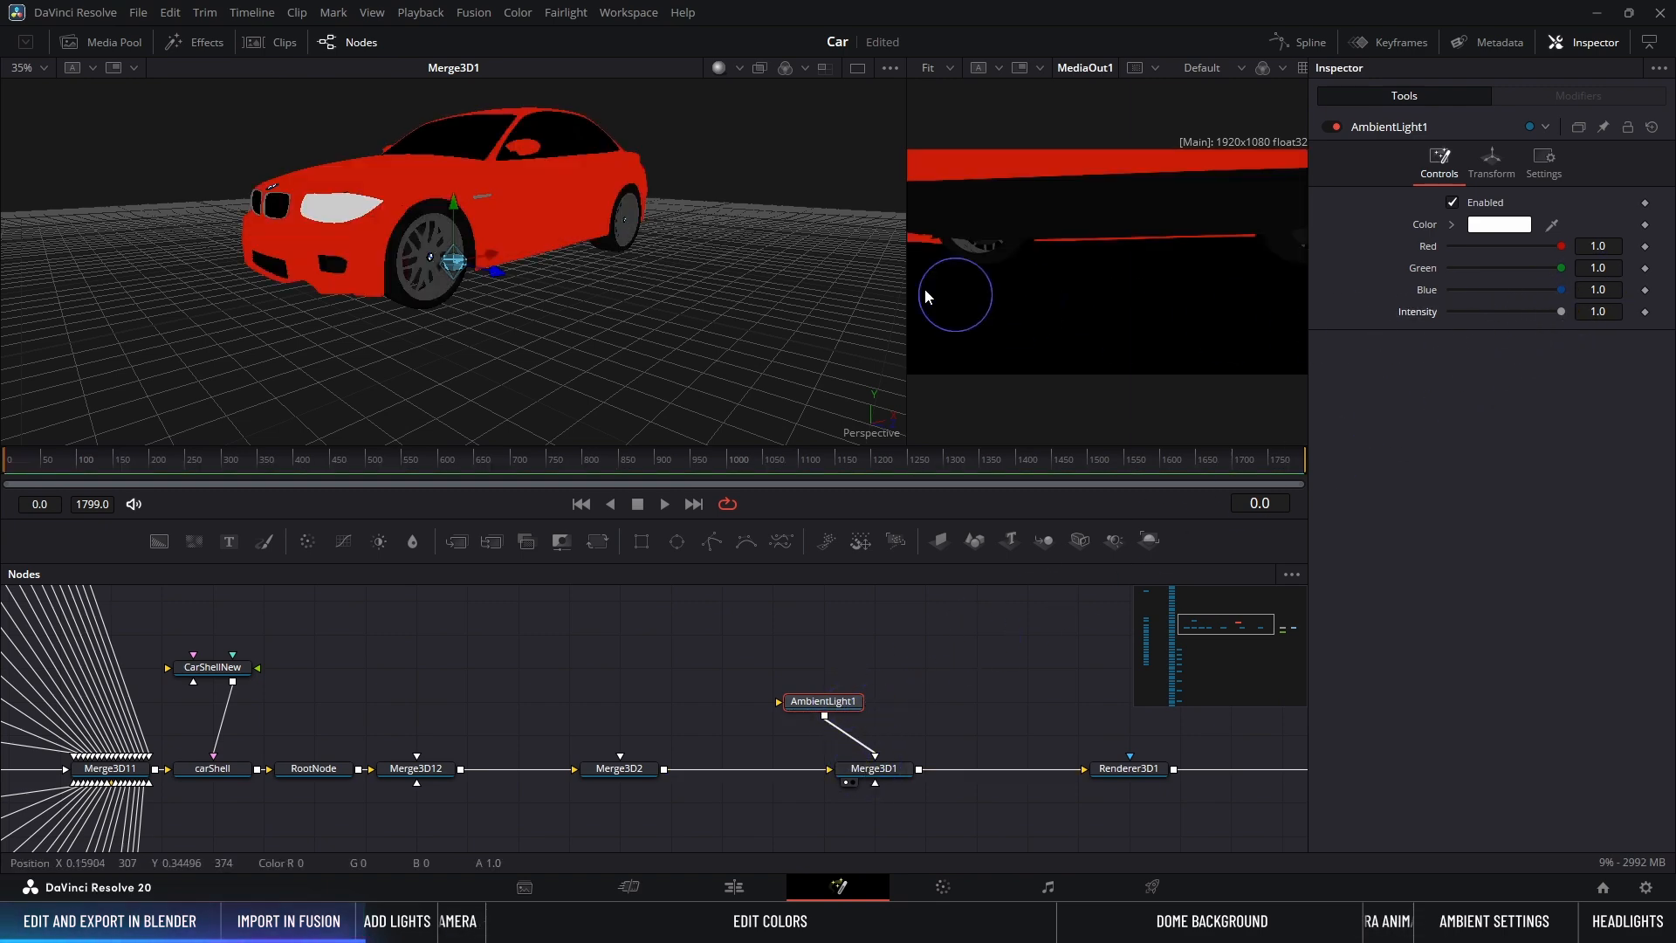
mouse_move(615, 218)
middle_mouse_down("alt")
mouse_move(718, 262)
mouse_move(609, 242)
middle_mouse_up("alt")
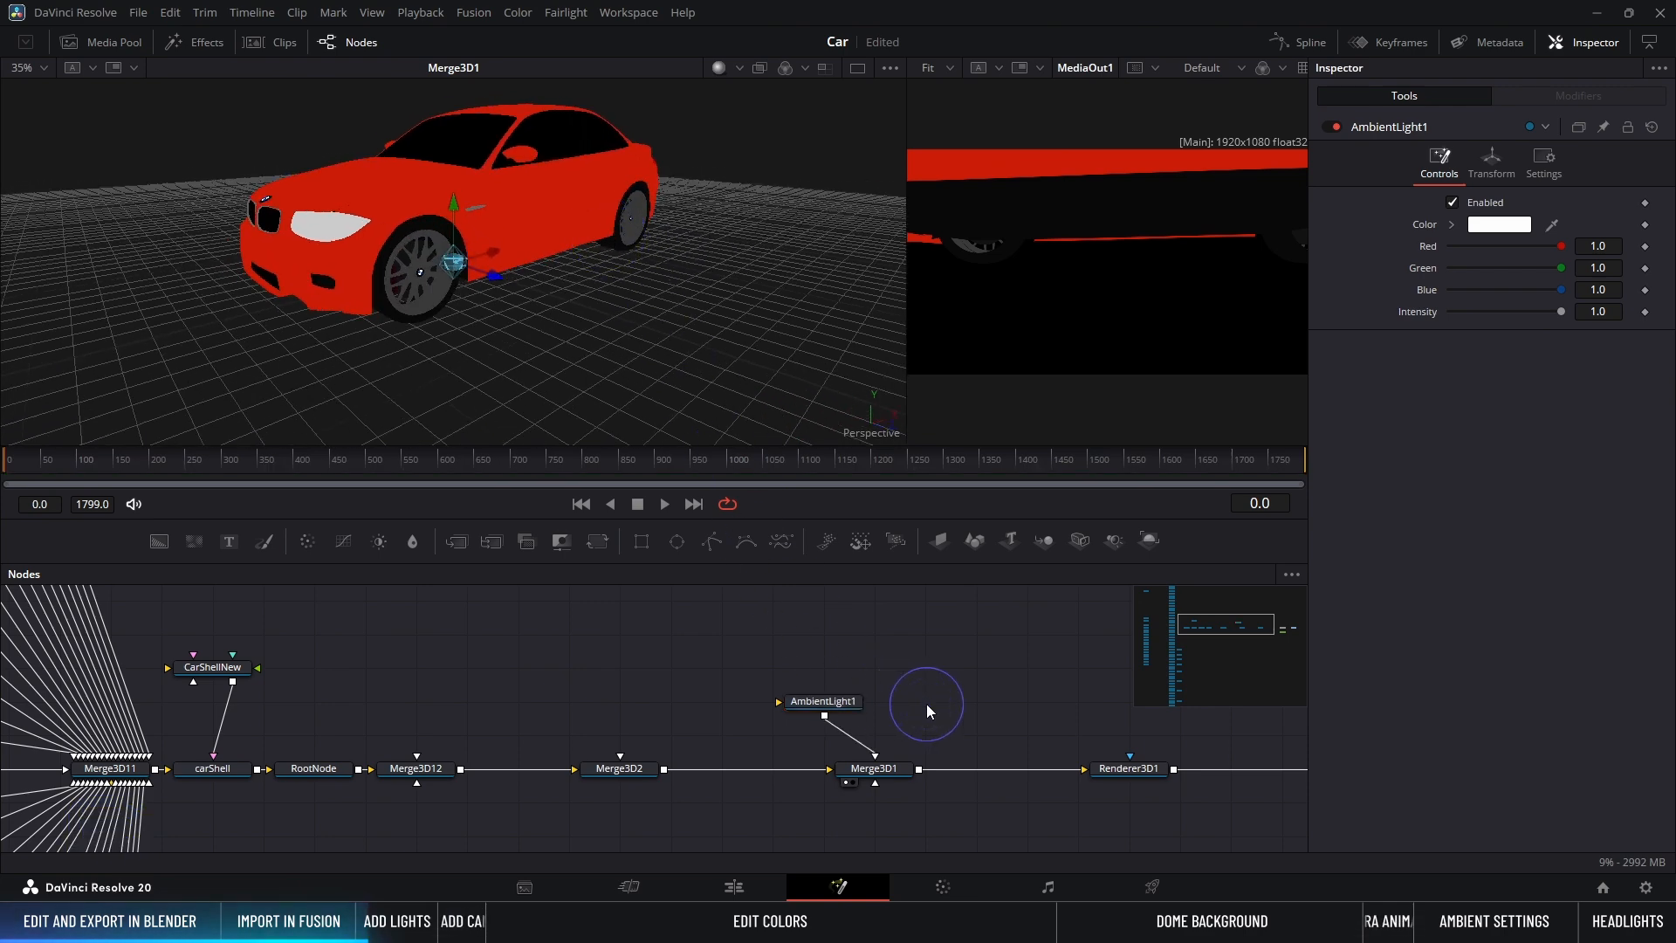
Step: Add a Dome Light (3Do) node next to the ambient light and connect it to Merge3D1
key("ctrl+space")
type("amb")
type("dome")
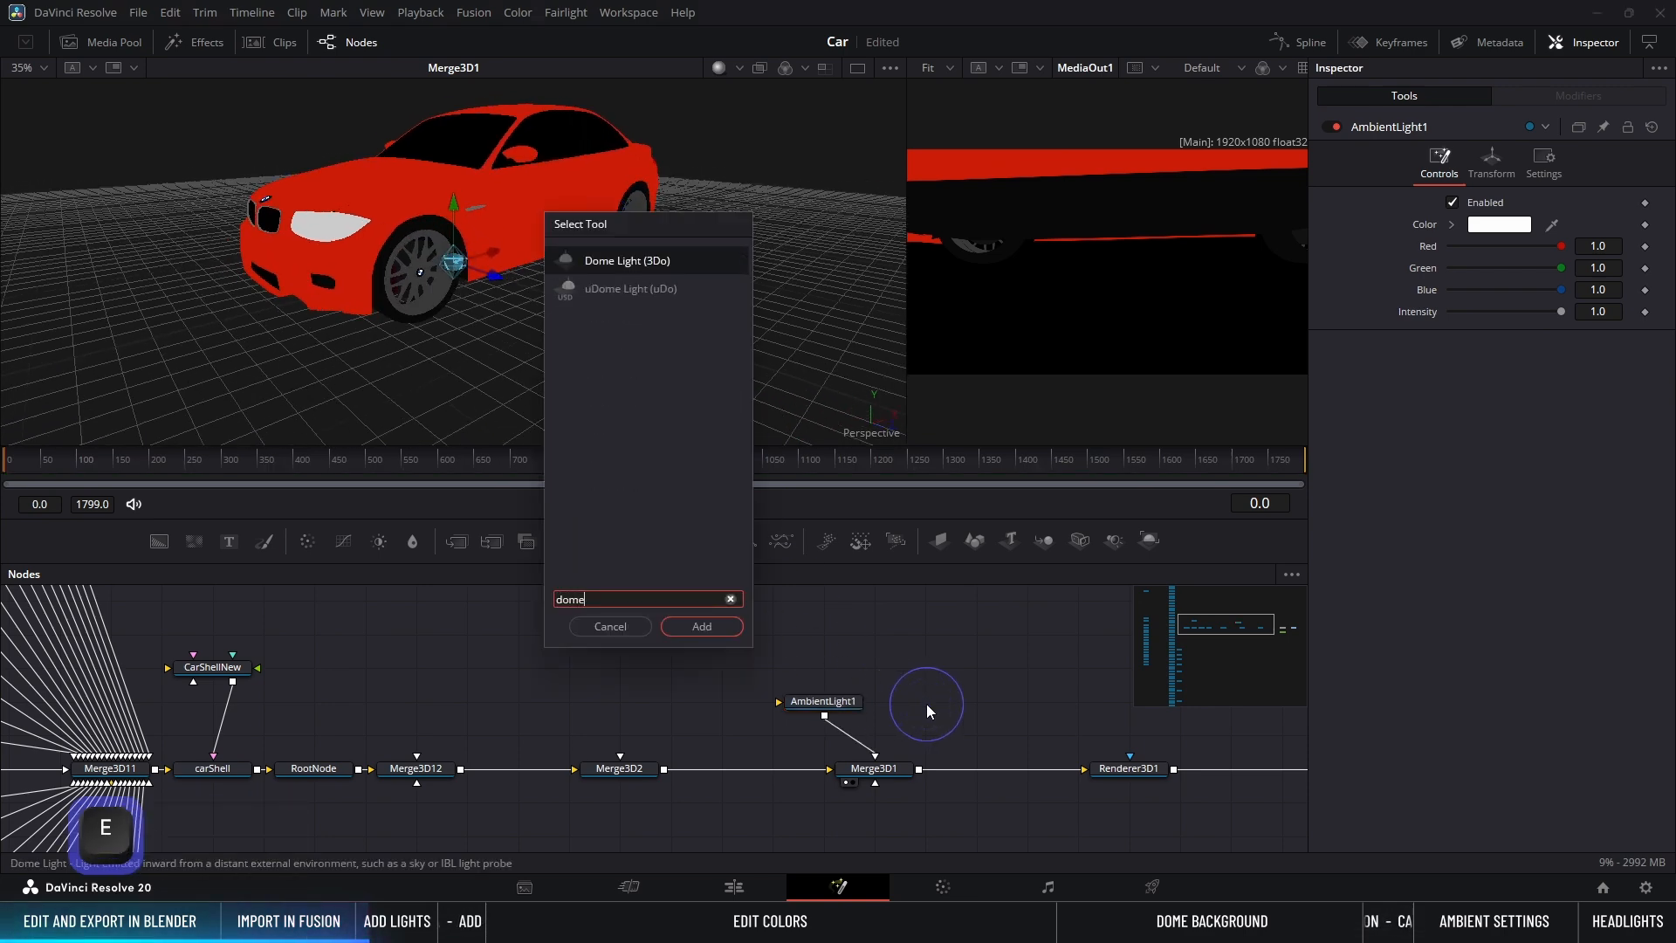
key("Return")
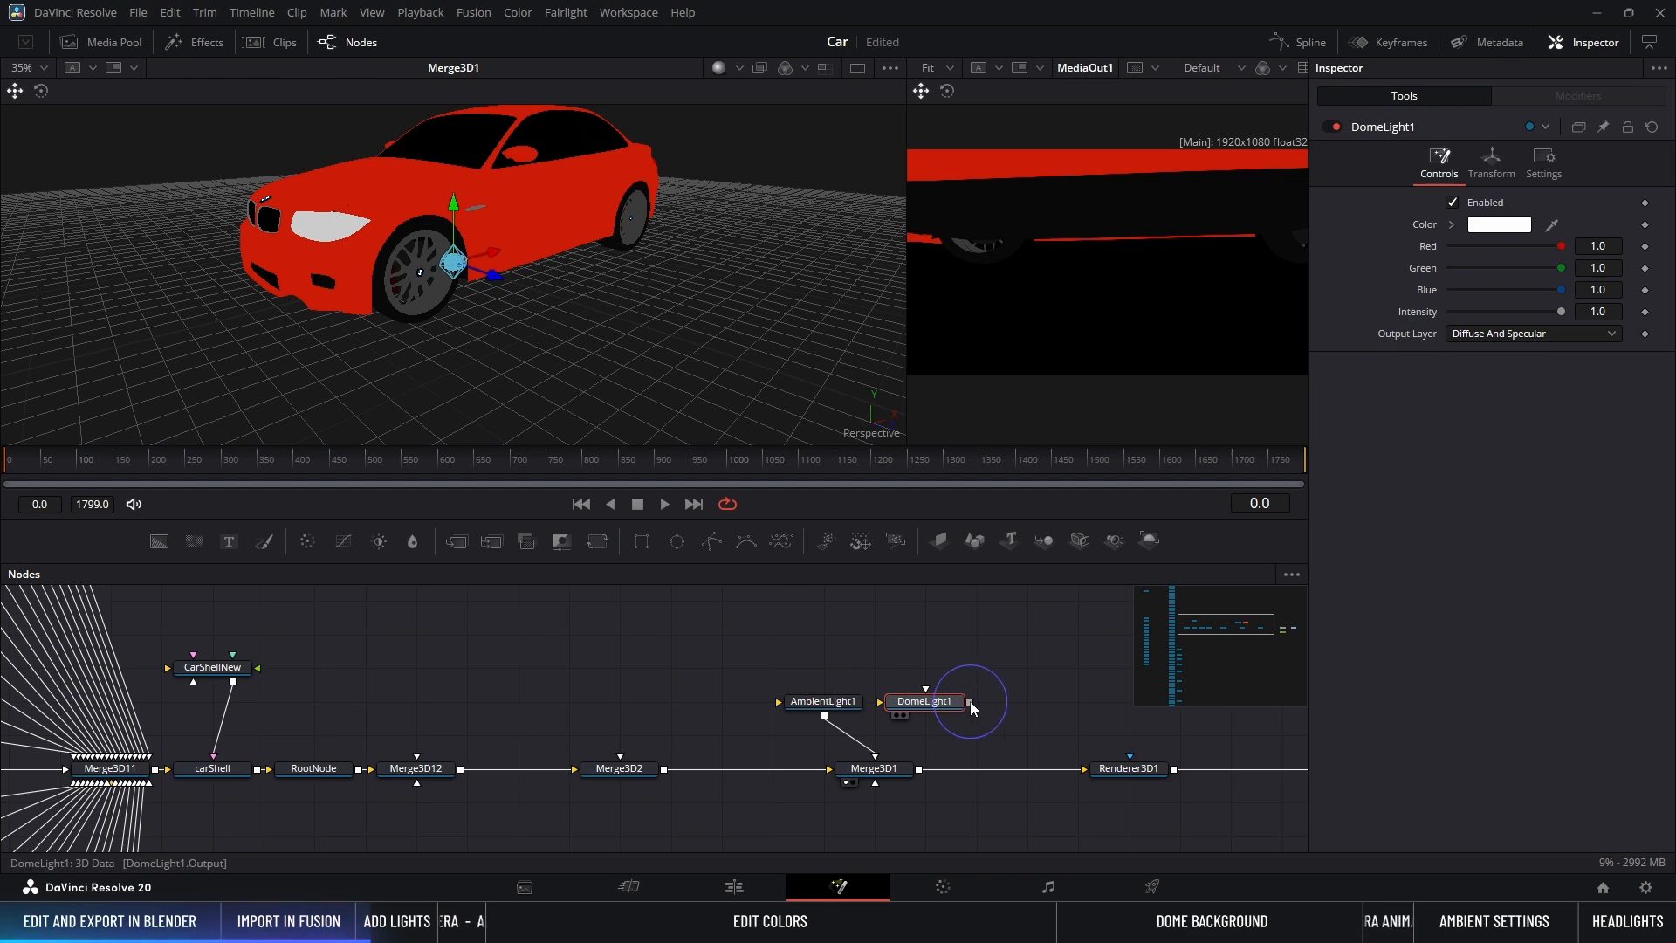
left_click_drag(969, 701, 903, 763)
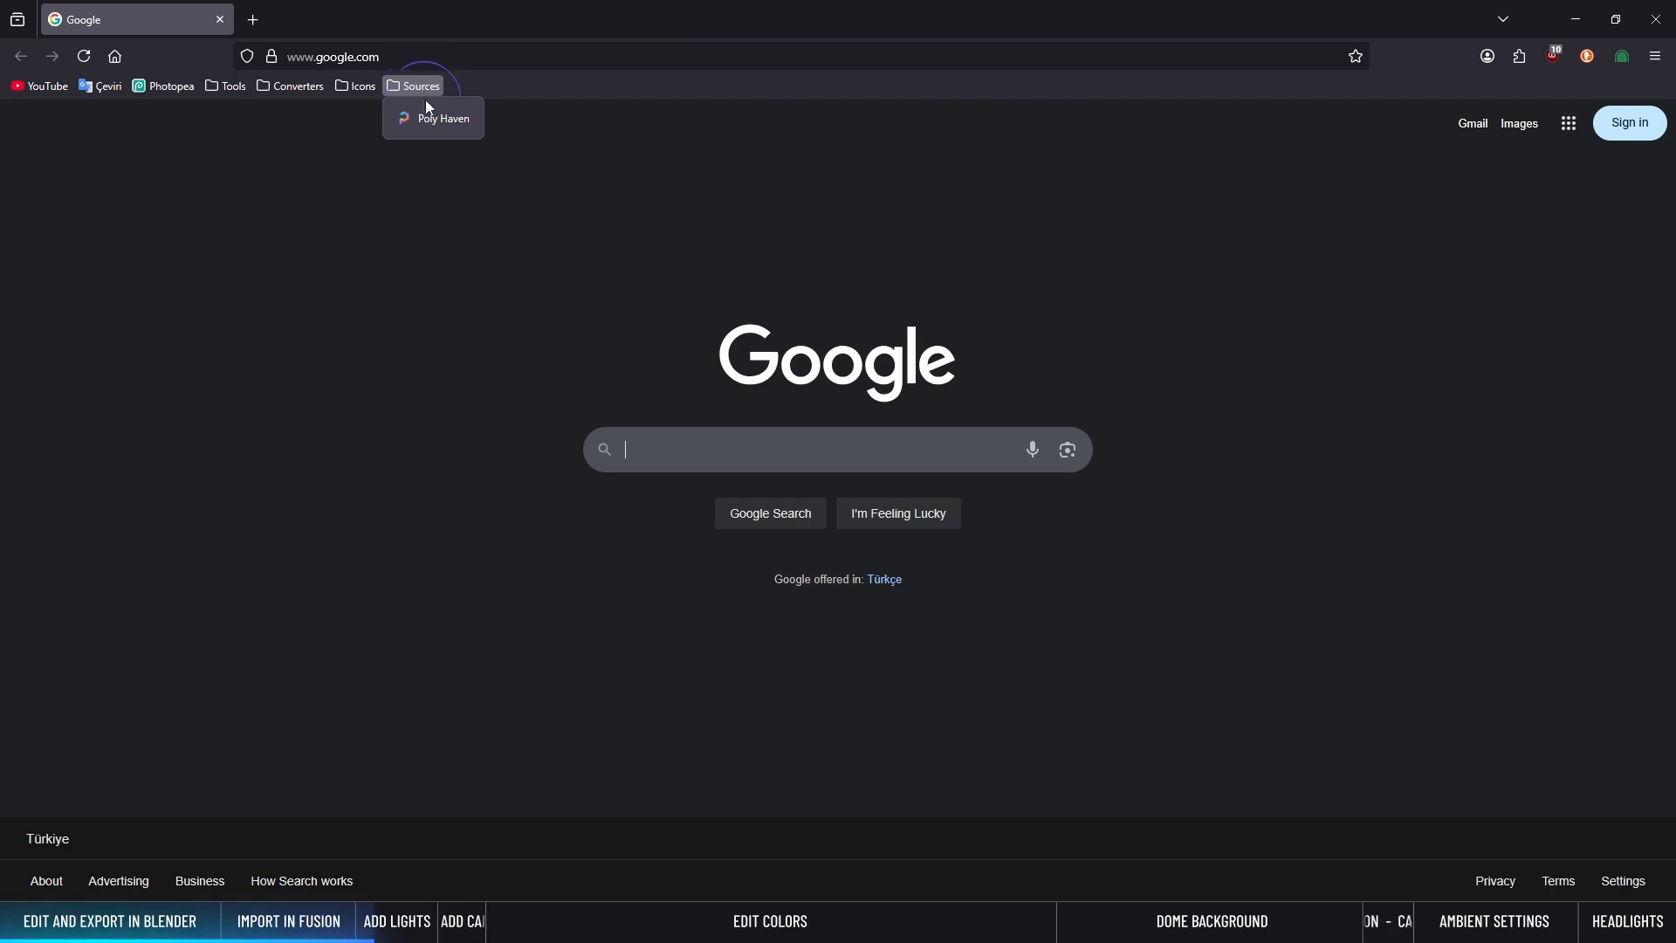
Step: Go to Poly Haven in the web browser, search all assets for "dres" and open the Dresden Square HDRI
left_click(432, 118)
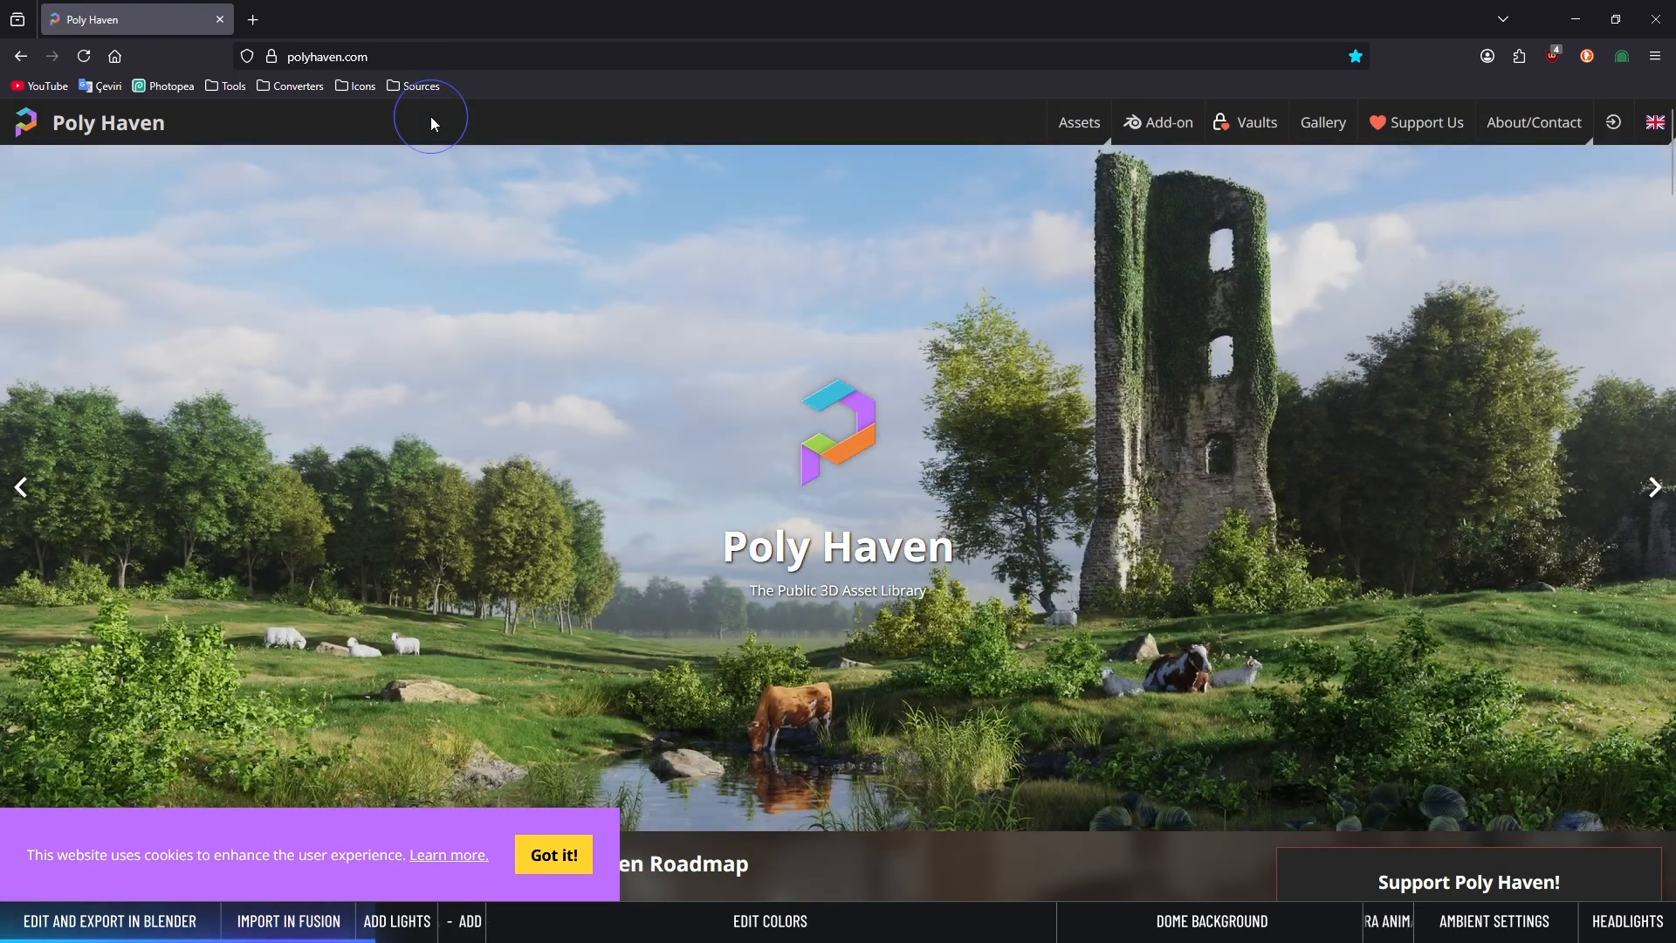
left_click(1089, 125)
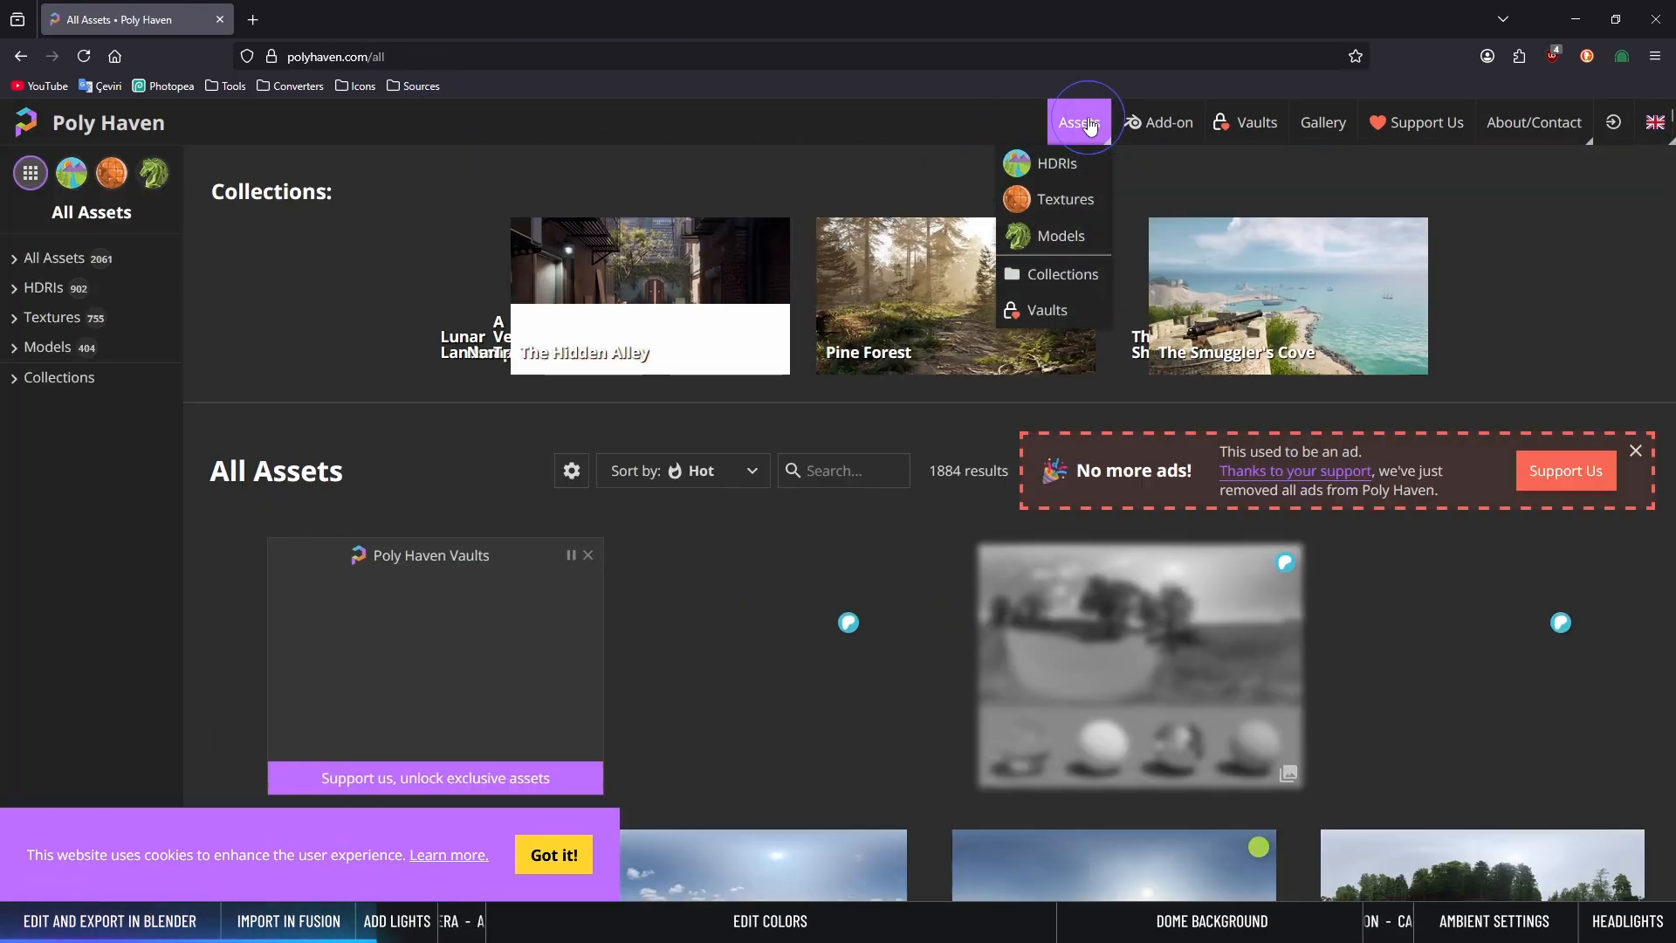
left_click(845, 470)
type("dres")
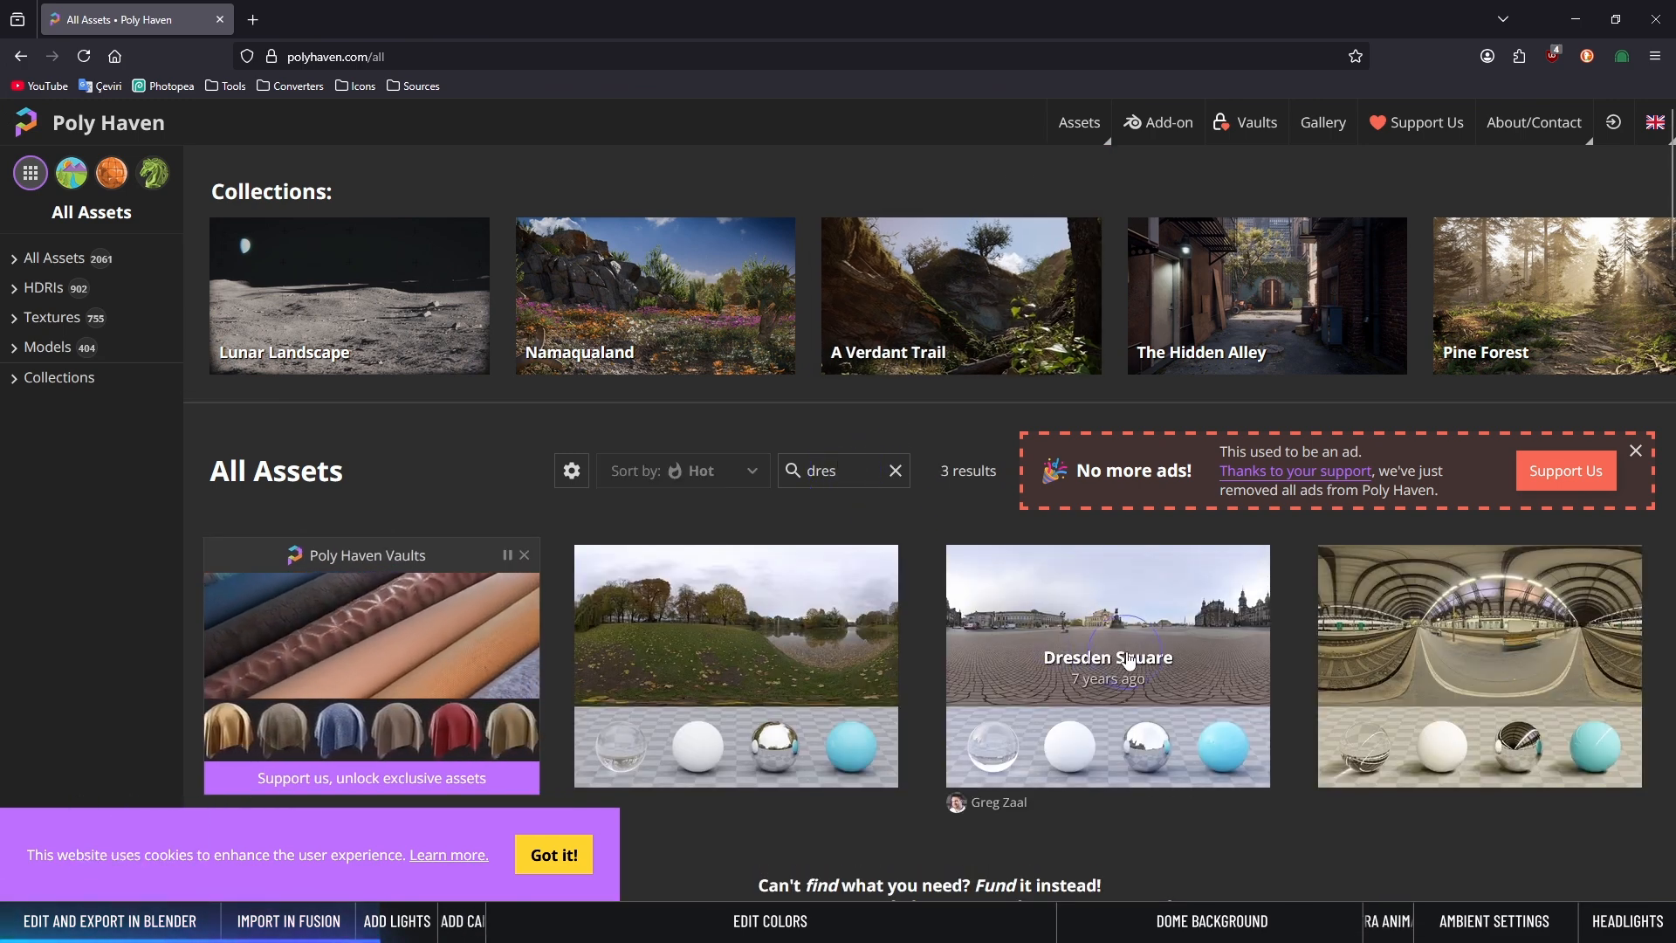
left_click(1165, 629)
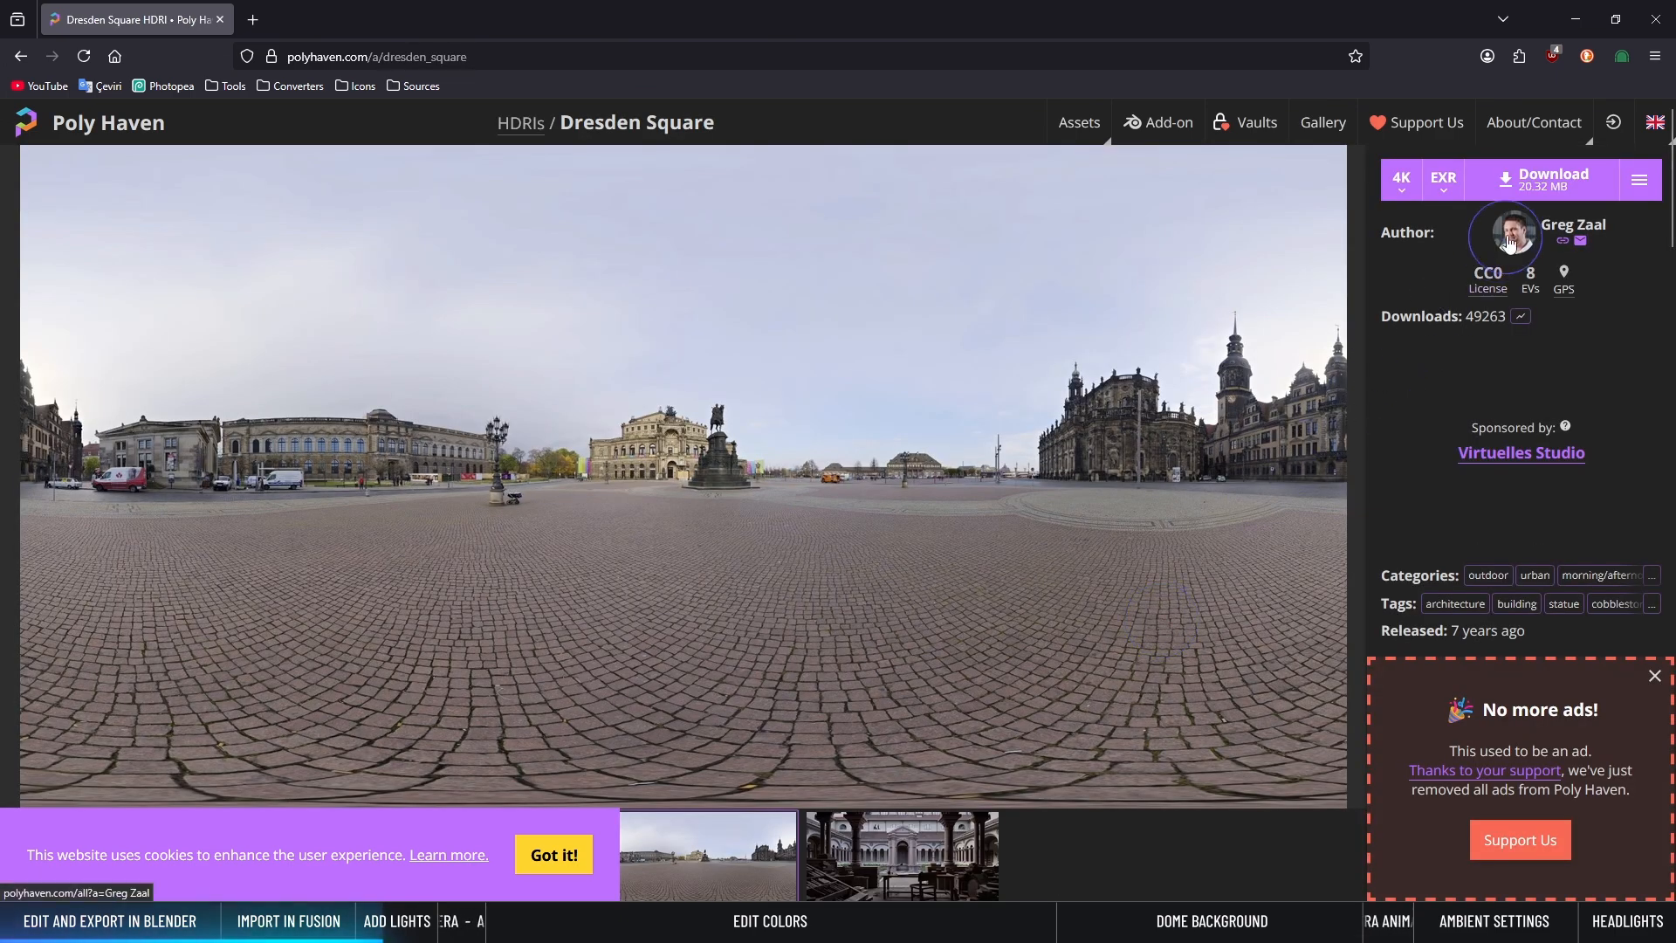
Step: Download the Dresden Square HDRI as a 4K EXR, saving it as dresden_square_4k in the Car Animation Images folder
left_click(1443, 181)
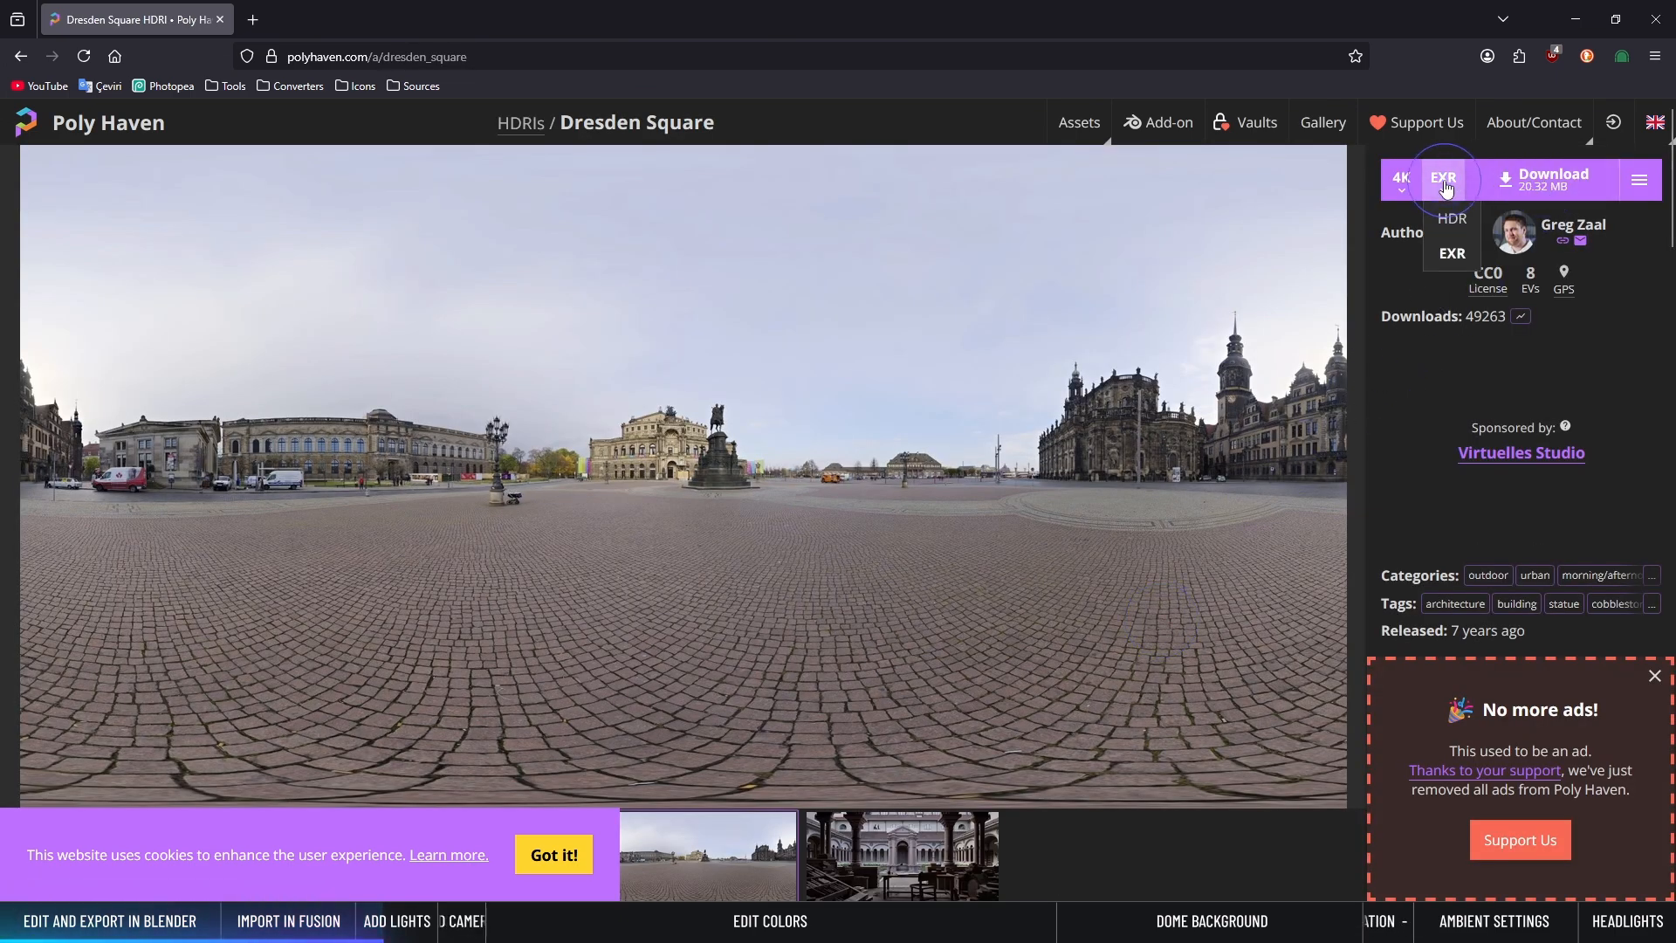
left_click(1450, 257)
left_click(1554, 181)
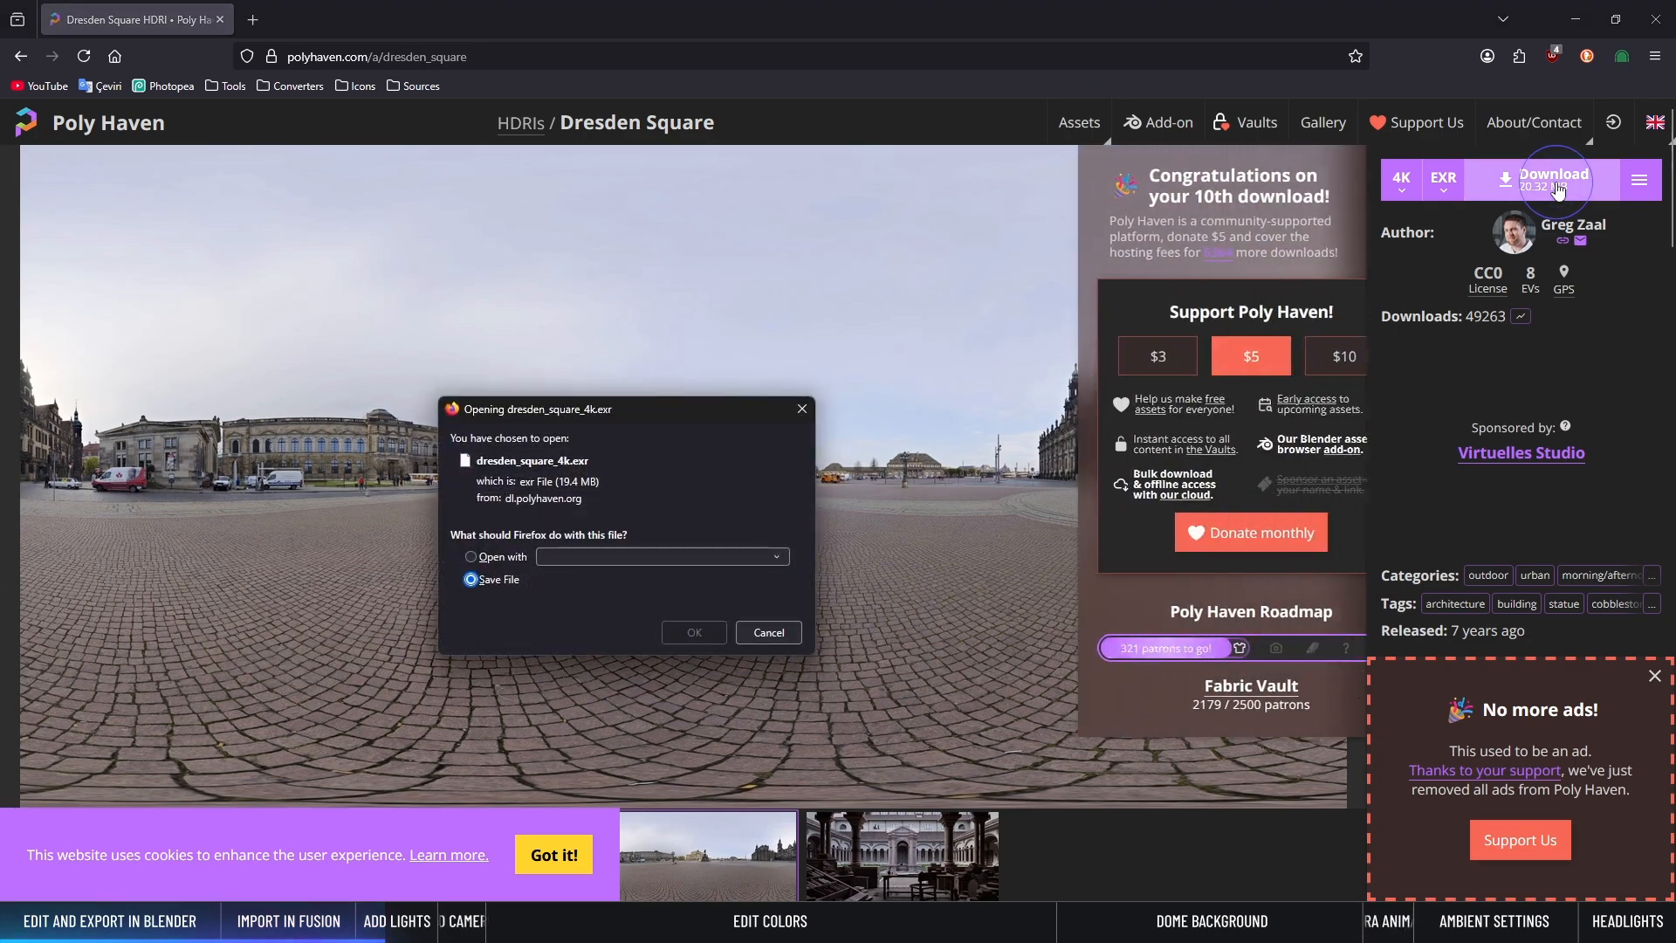
left_click(698, 634)
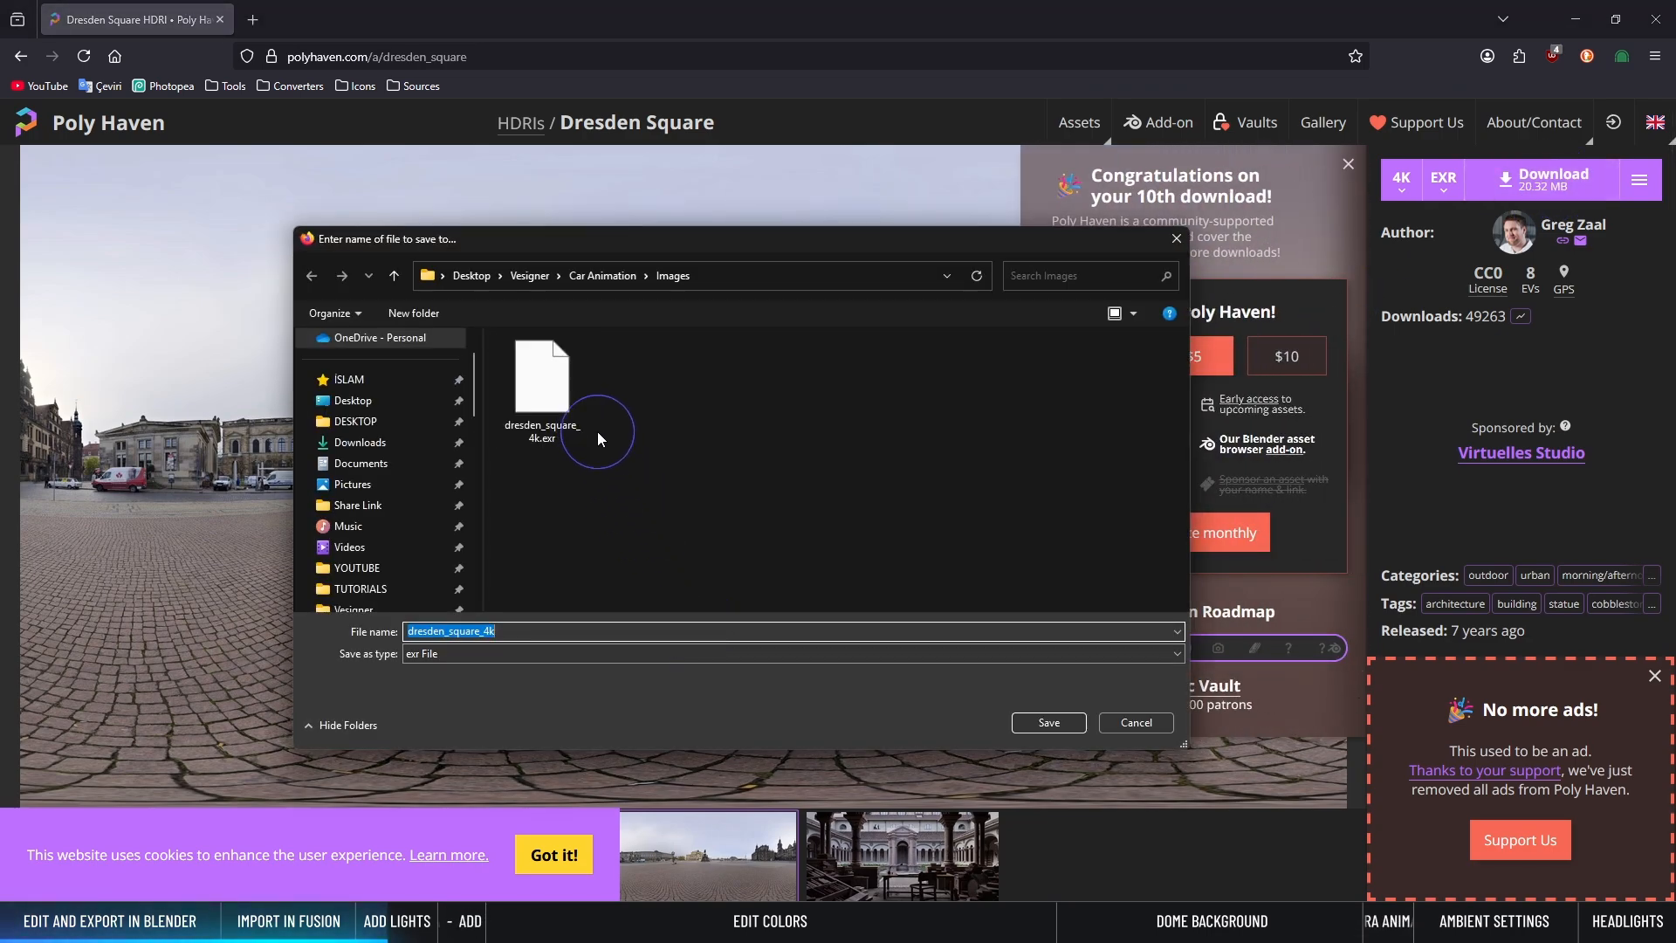
left_click(1063, 714)
Step: Open the 8K tonemapped JPG of Dresden Square, start saving it as dresden_square, cancel the save and return to DaVinci Resolve
left_click(1641, 183)
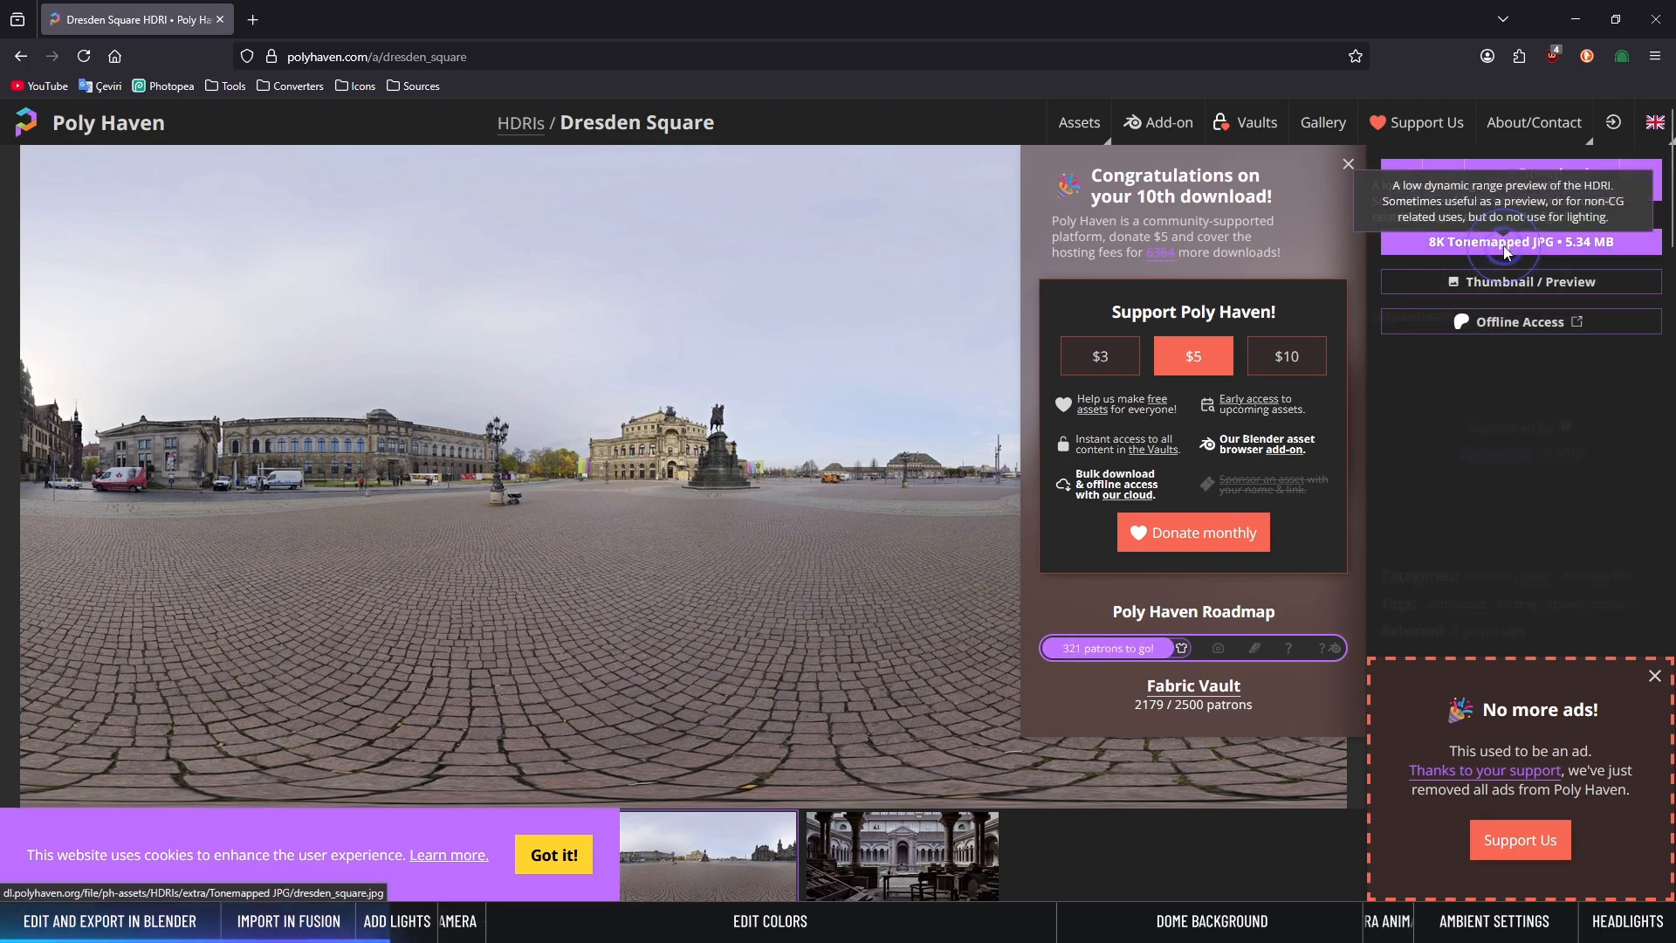
left_click(1502, 244)
right_click(862, 347)
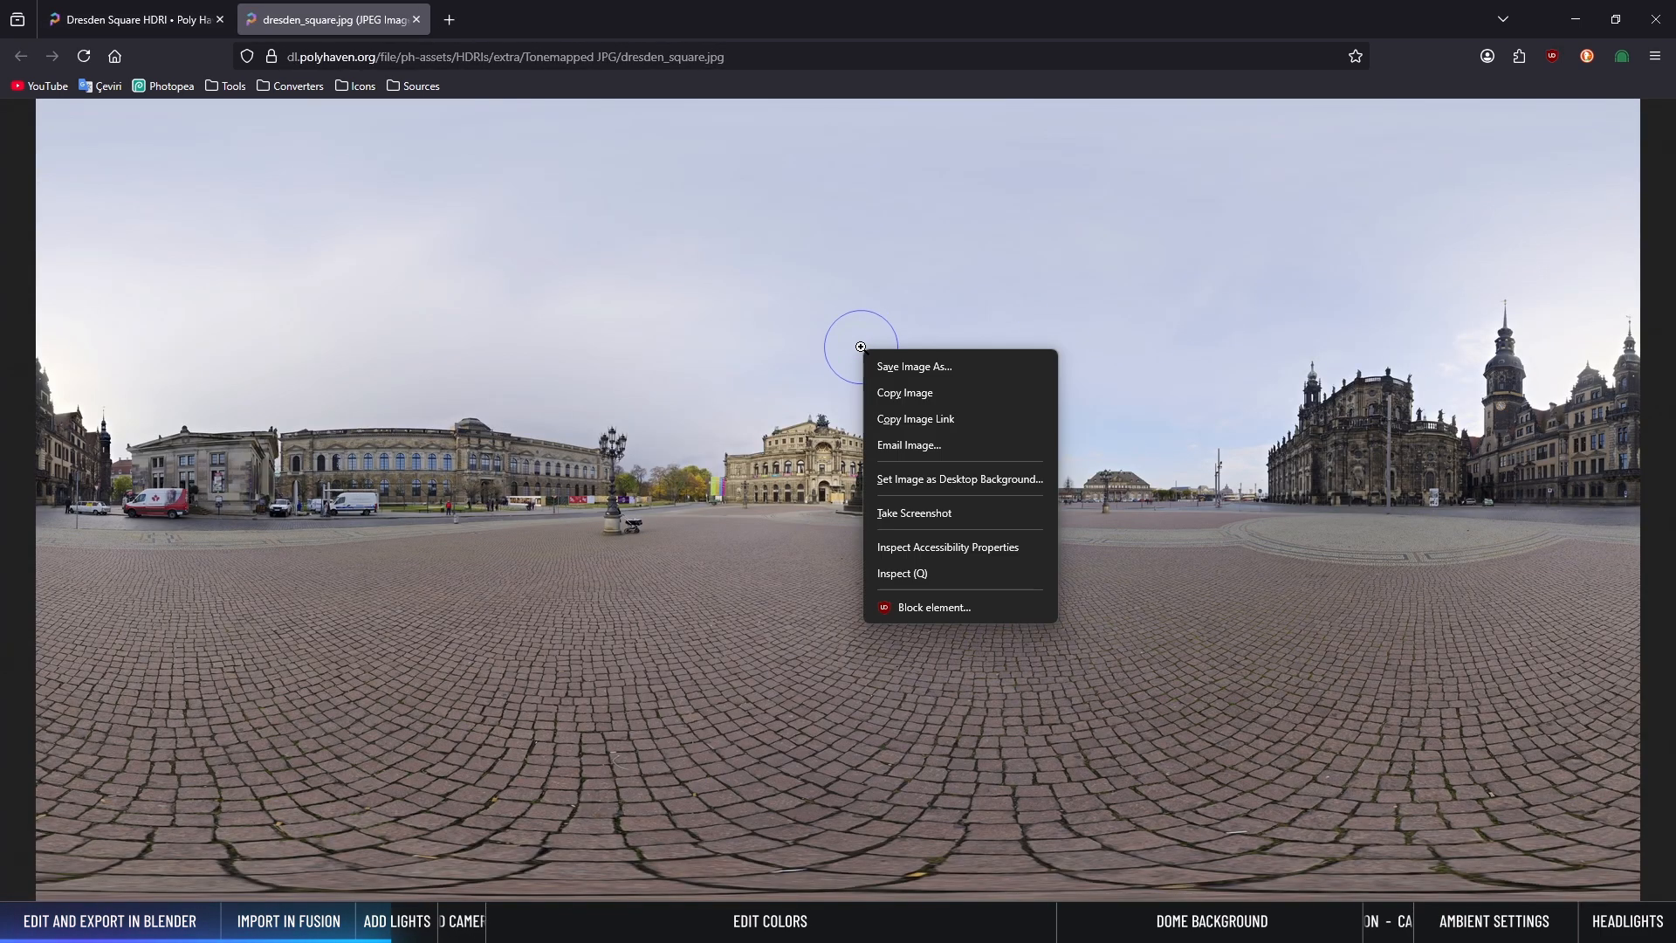
left_click(917, 367)
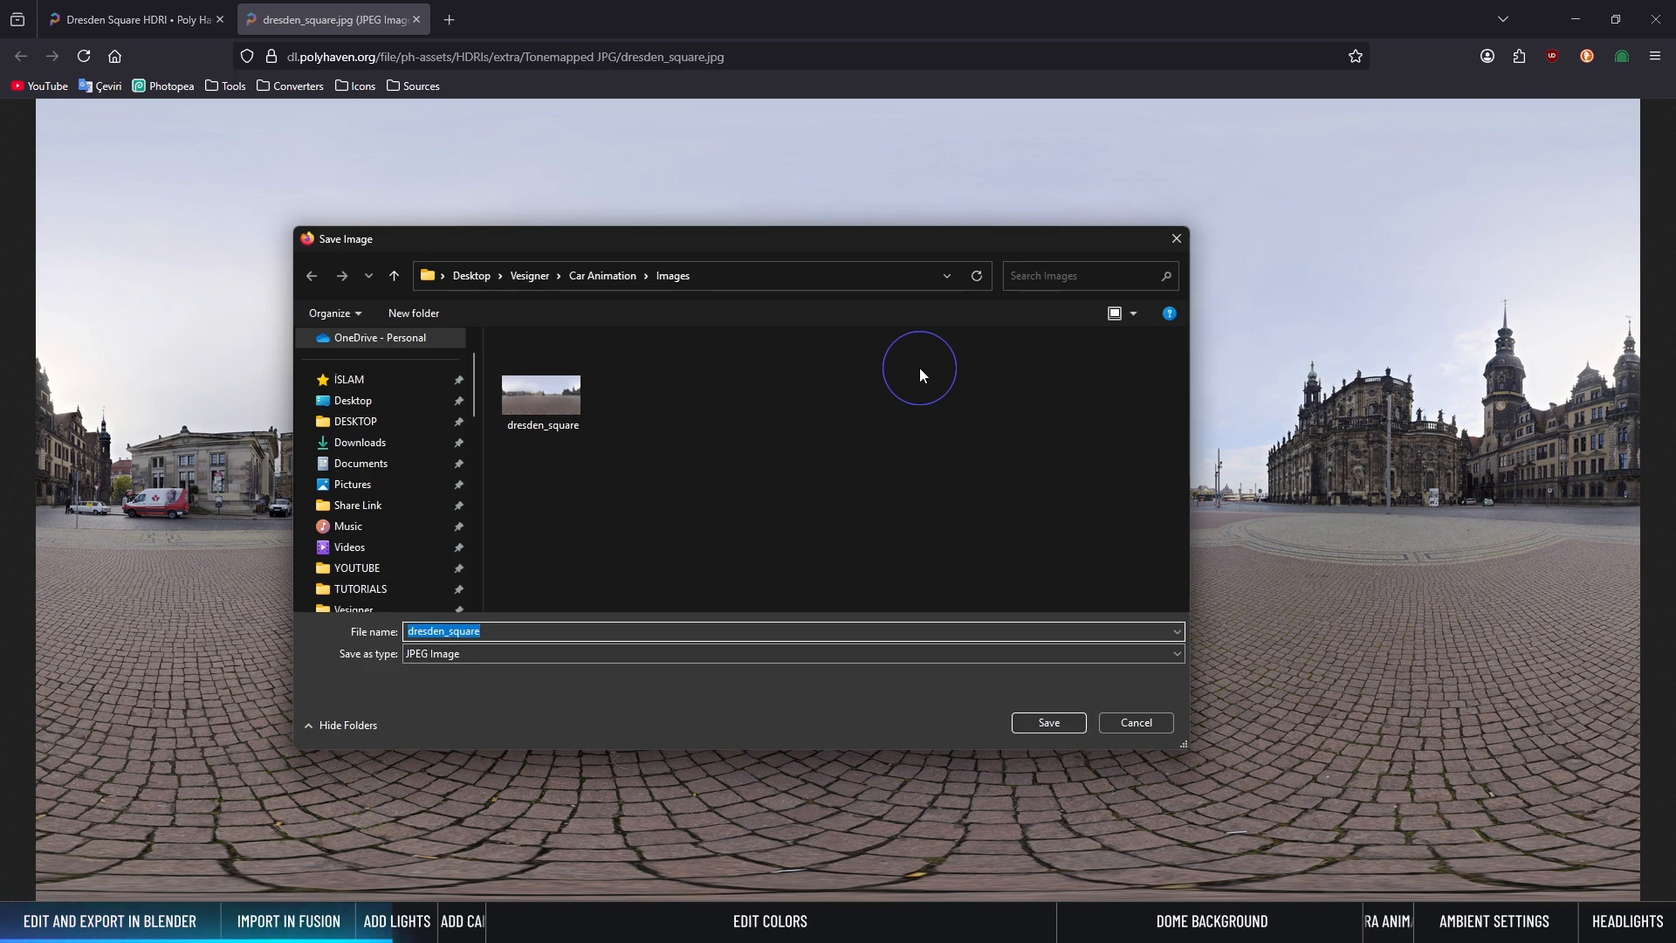
left_click(1138, 723)
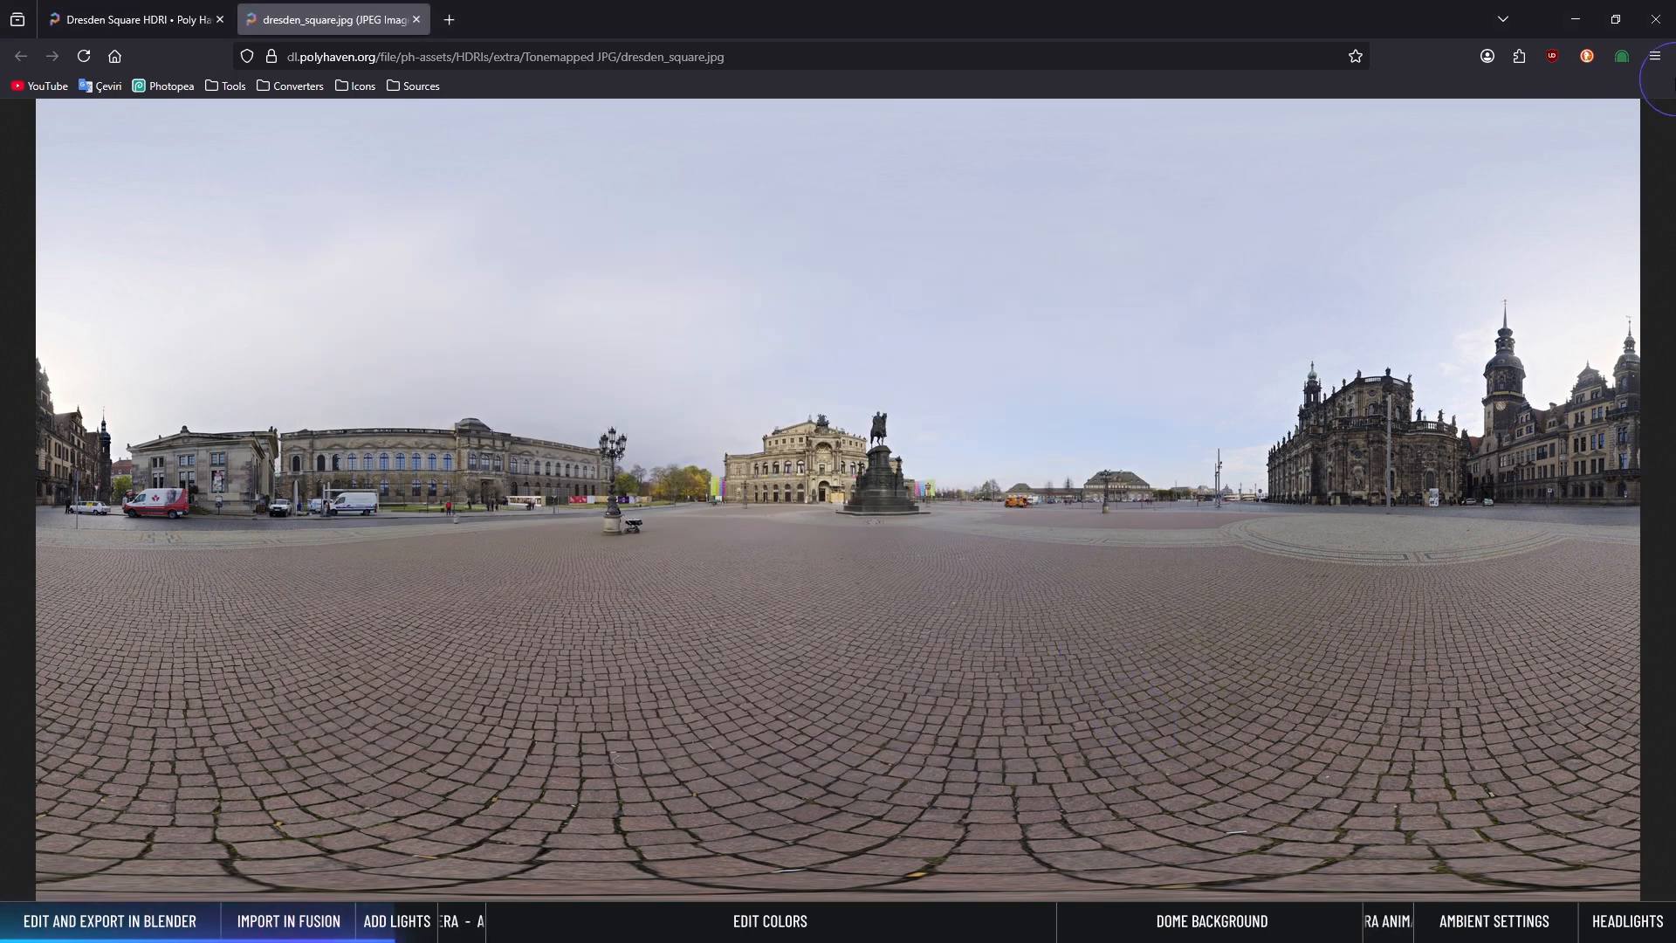
left_click(1664, 19)
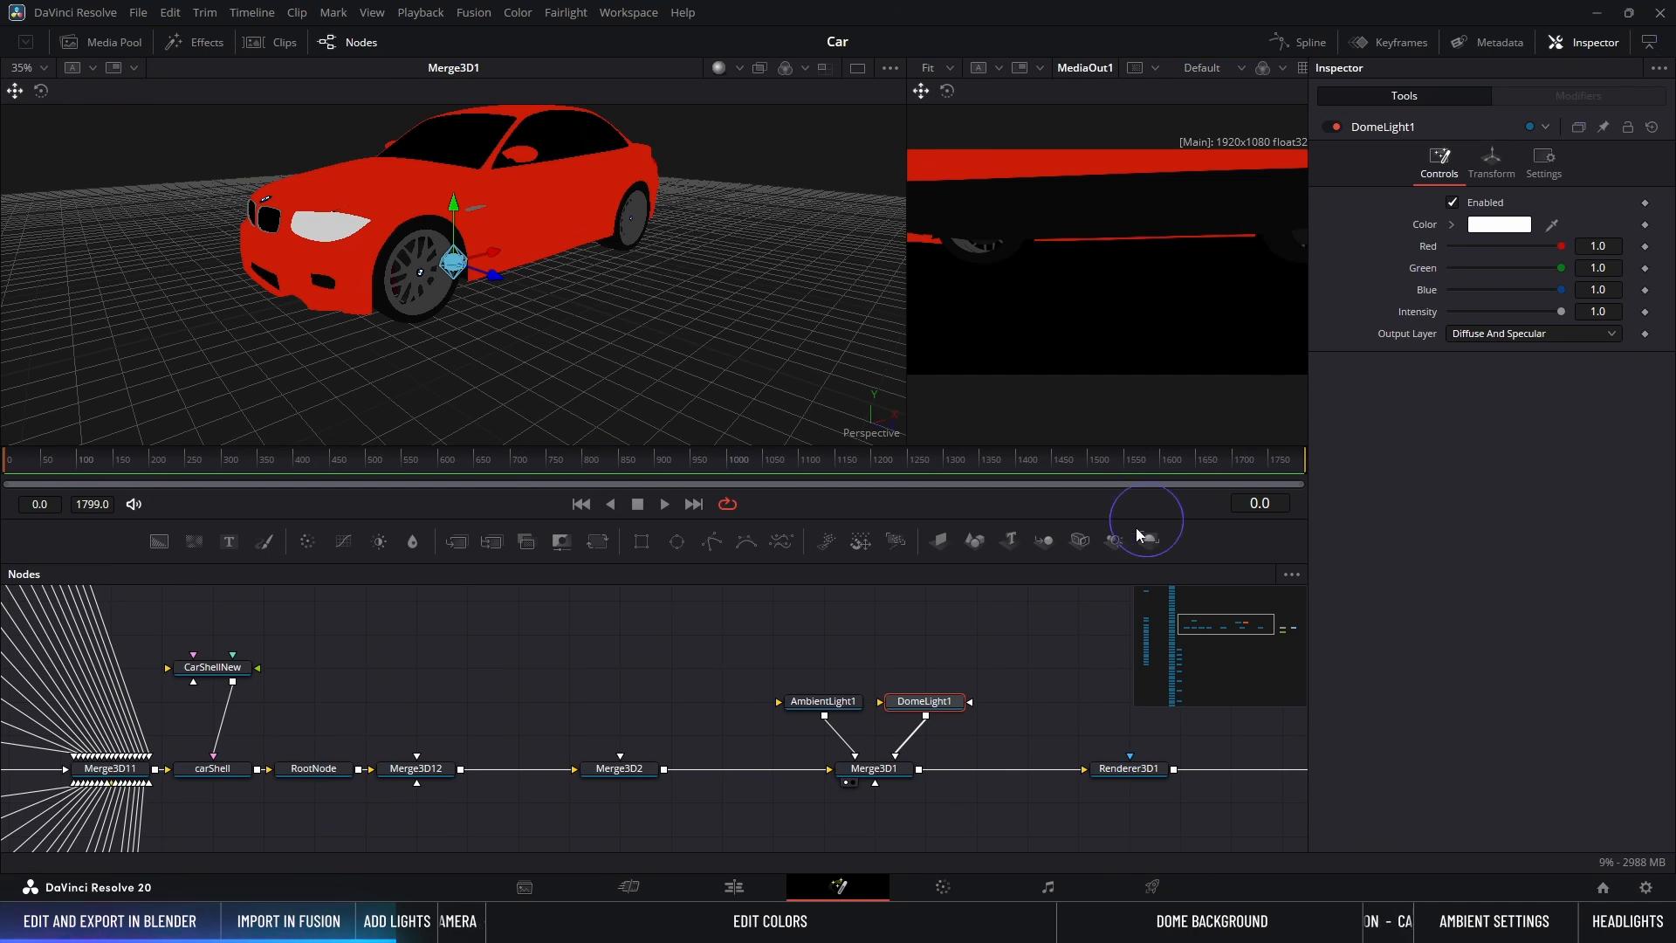
Step: Add the dresden_square image from the Car Animation Images folder to the node graph above DomeLight1
left_click(930, 634)
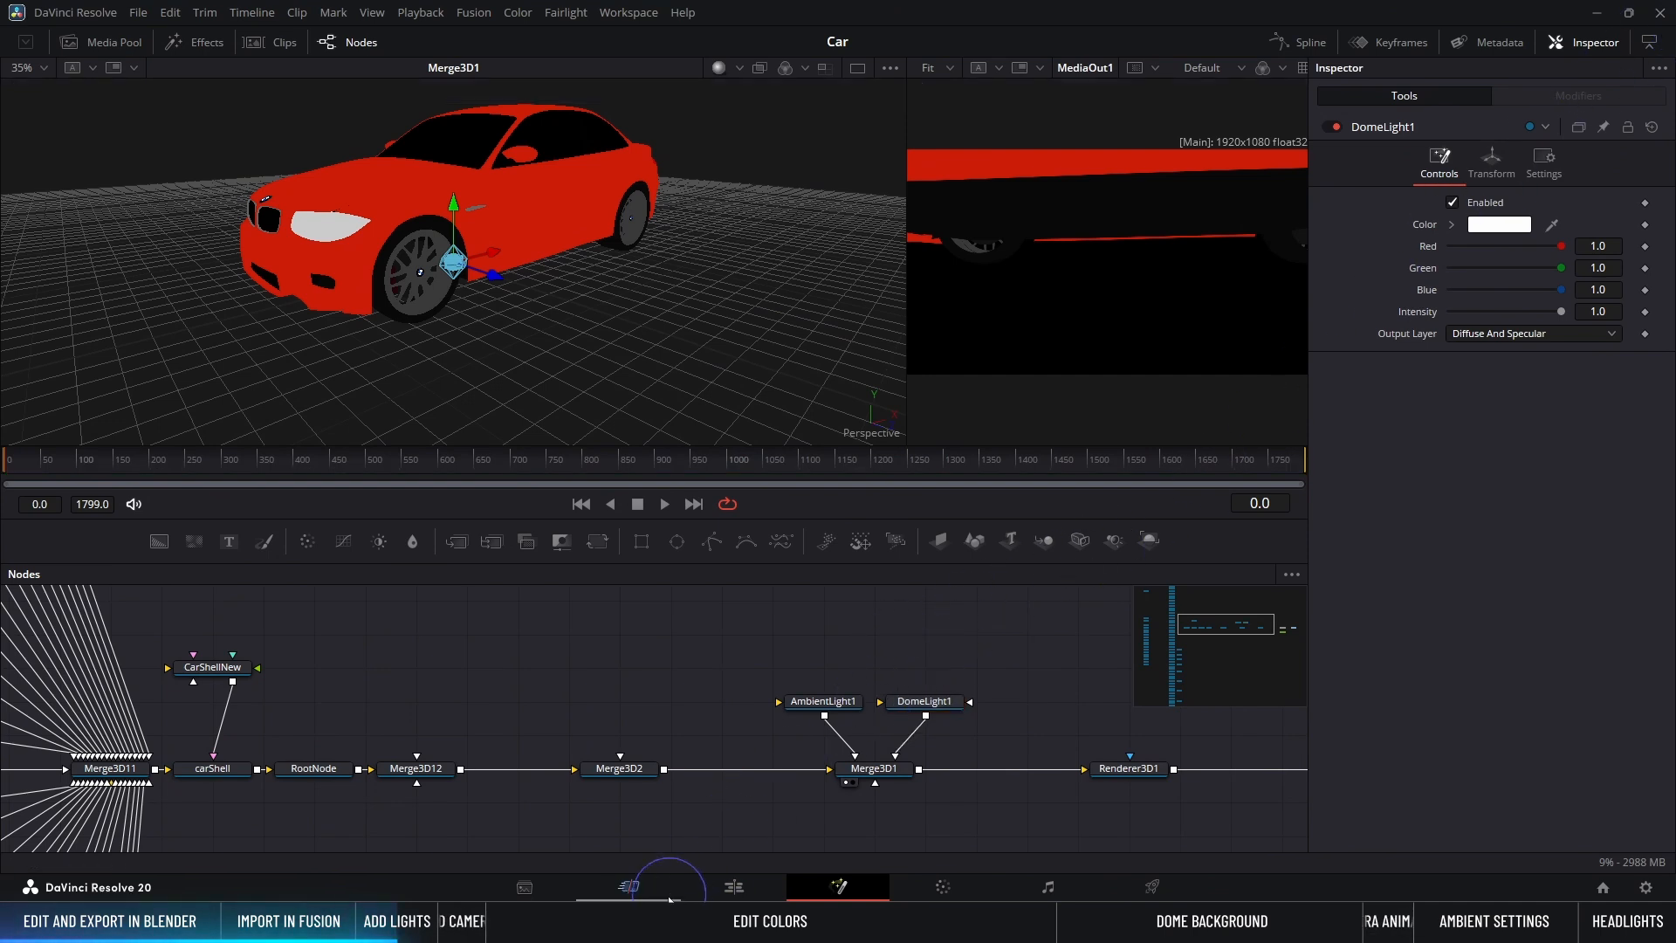
left_click(677, 922)
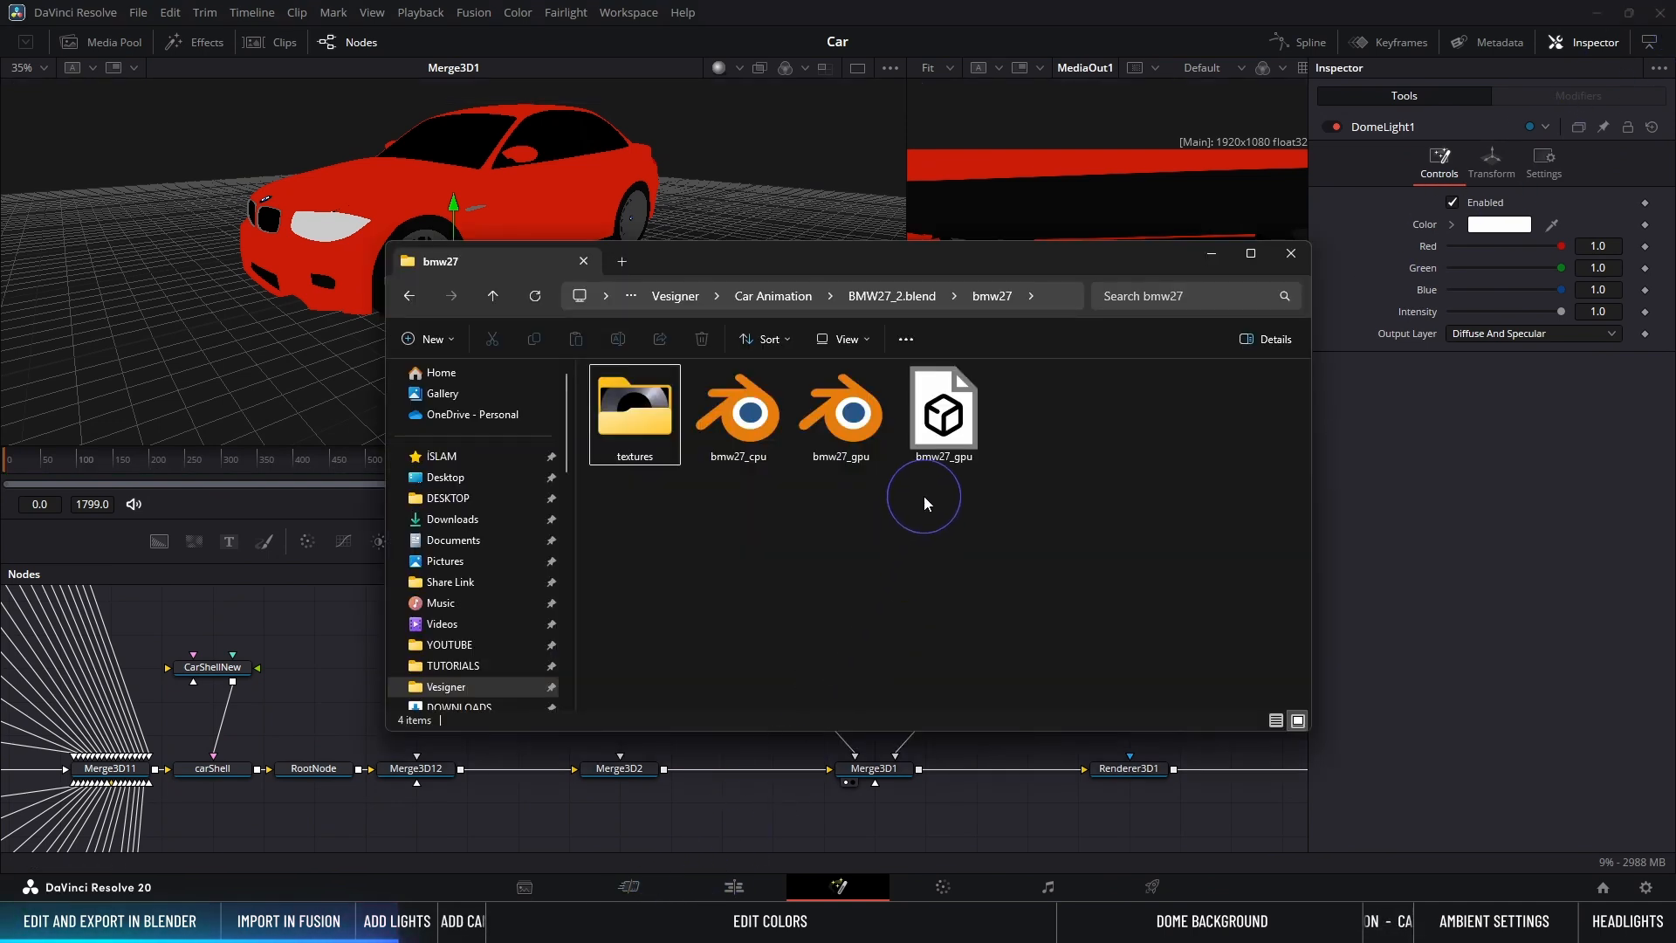
left_click(794, 301)
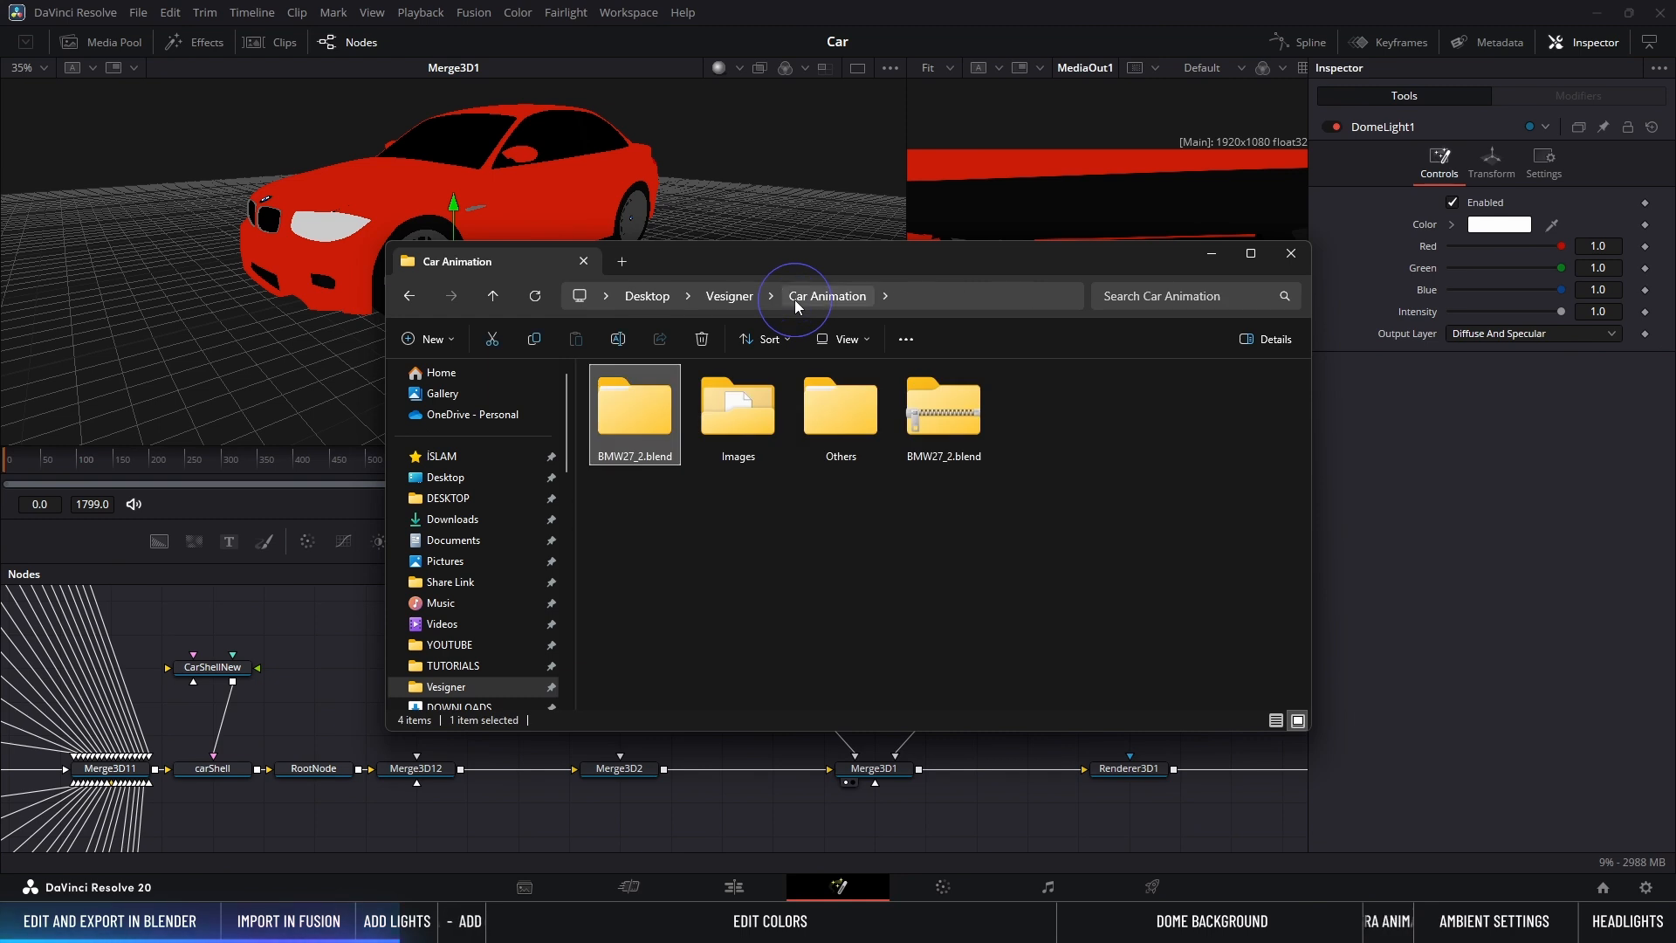
double_click(753, 410)
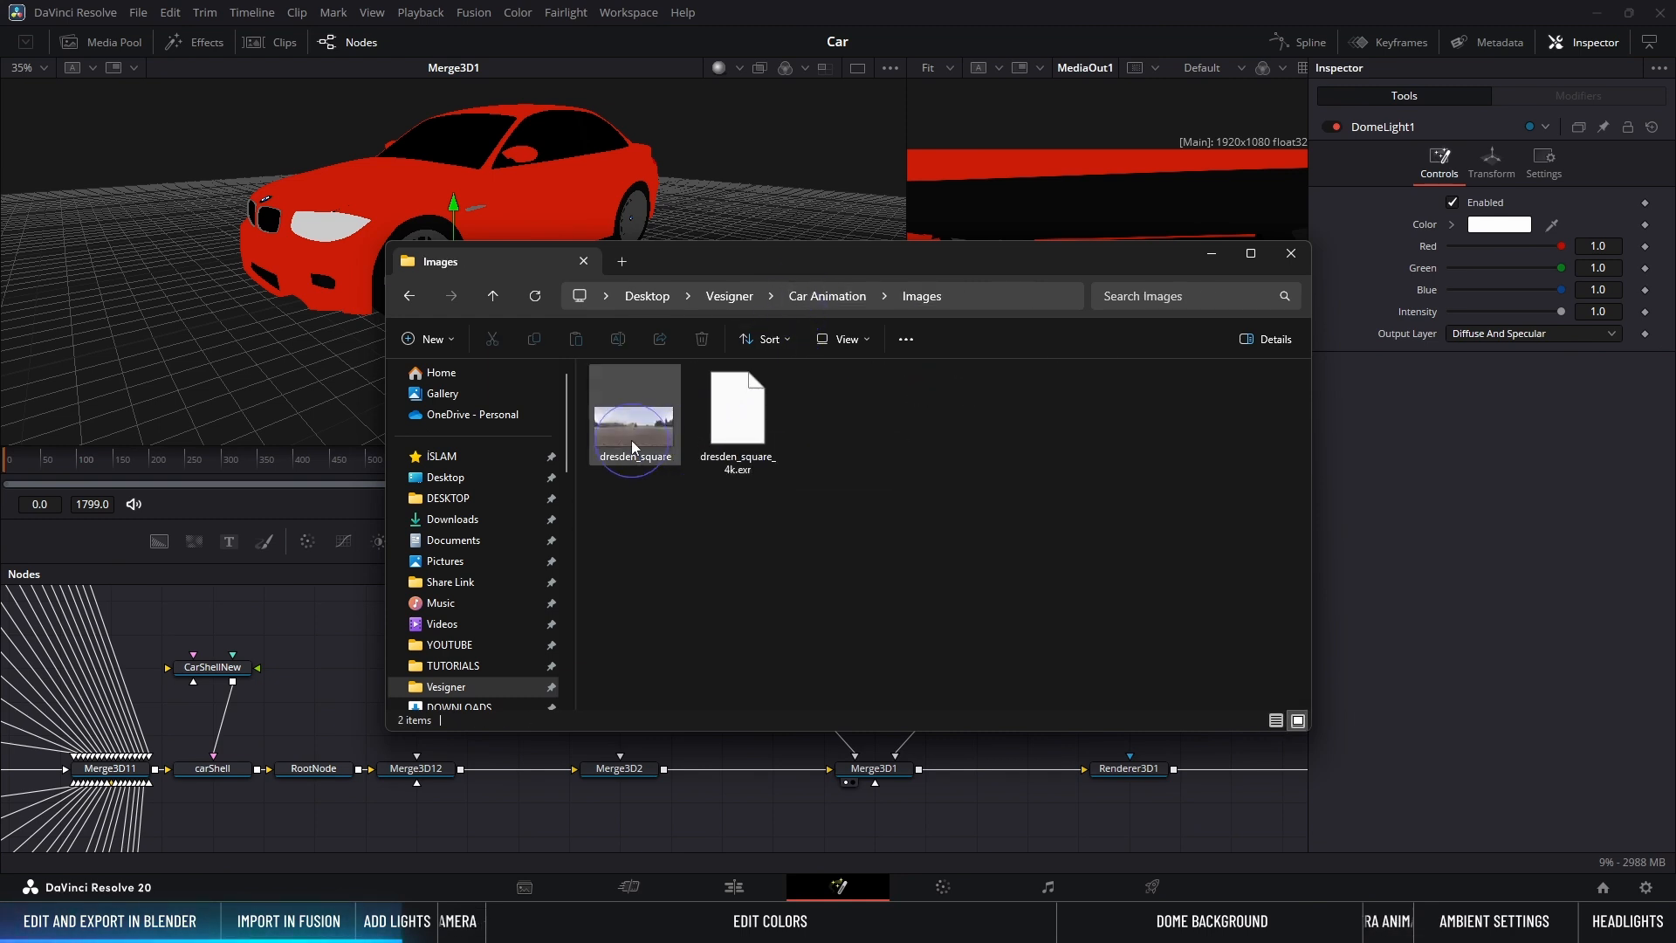
left_click_drag(632, 440, 941, 615)
Step: Connect MediaIn1 to DomeLight1, then show MediaIn1 in the second viewer and widen that viewer
left_click(736, 805)
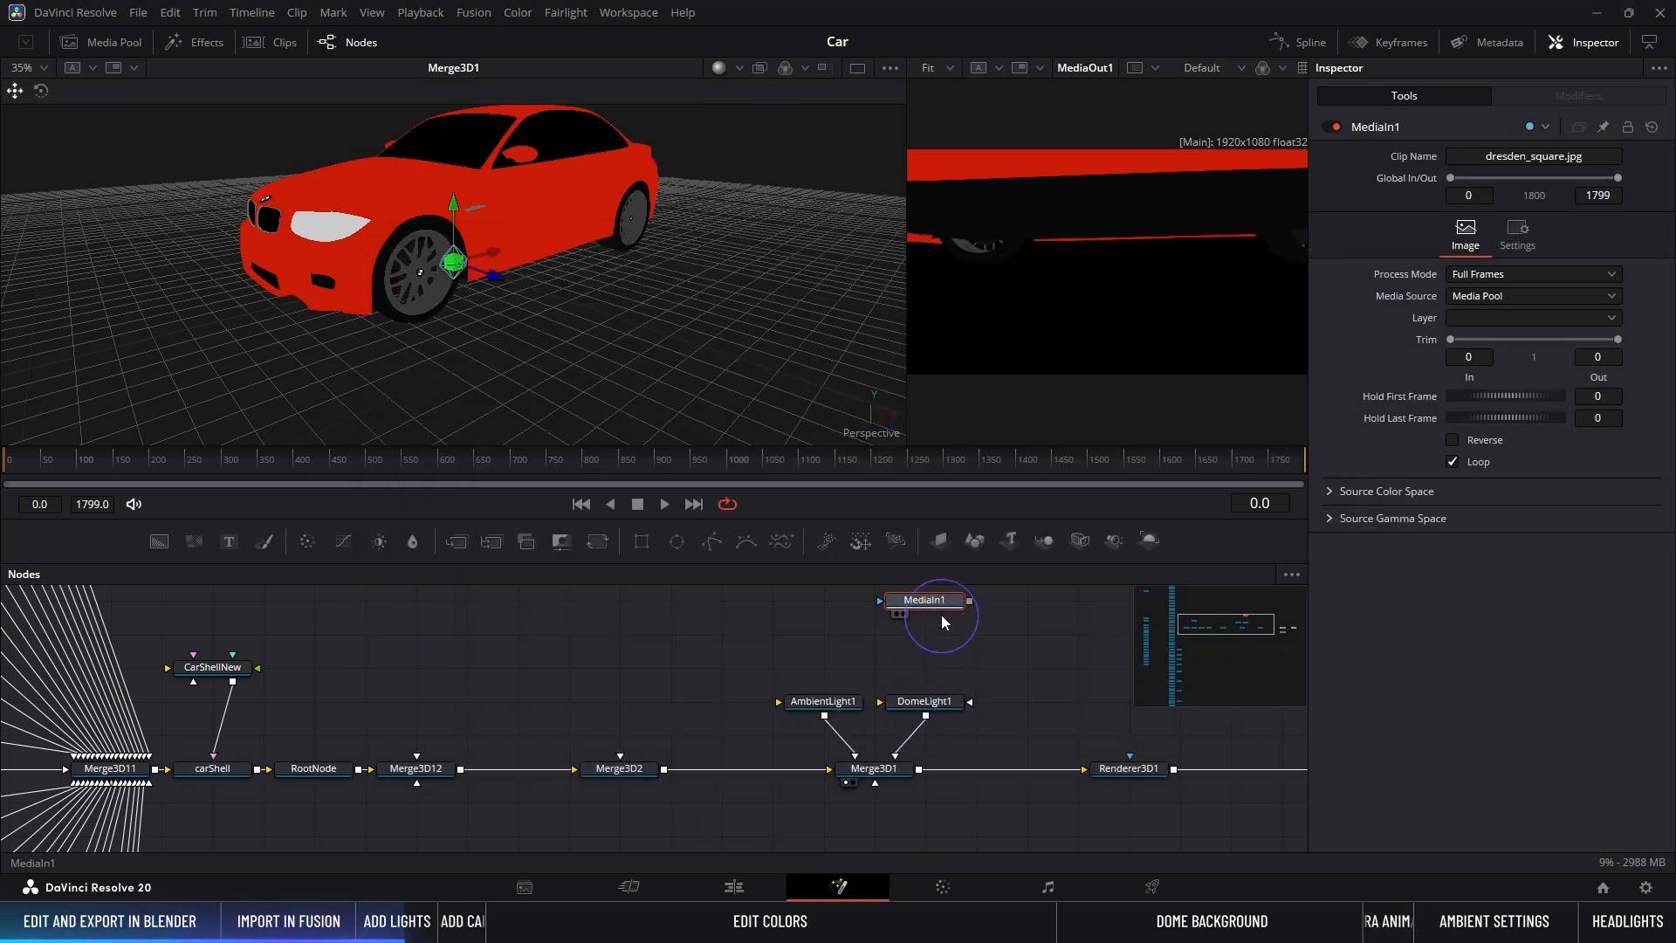
middle_click_drag(751, 643, 643, 723)
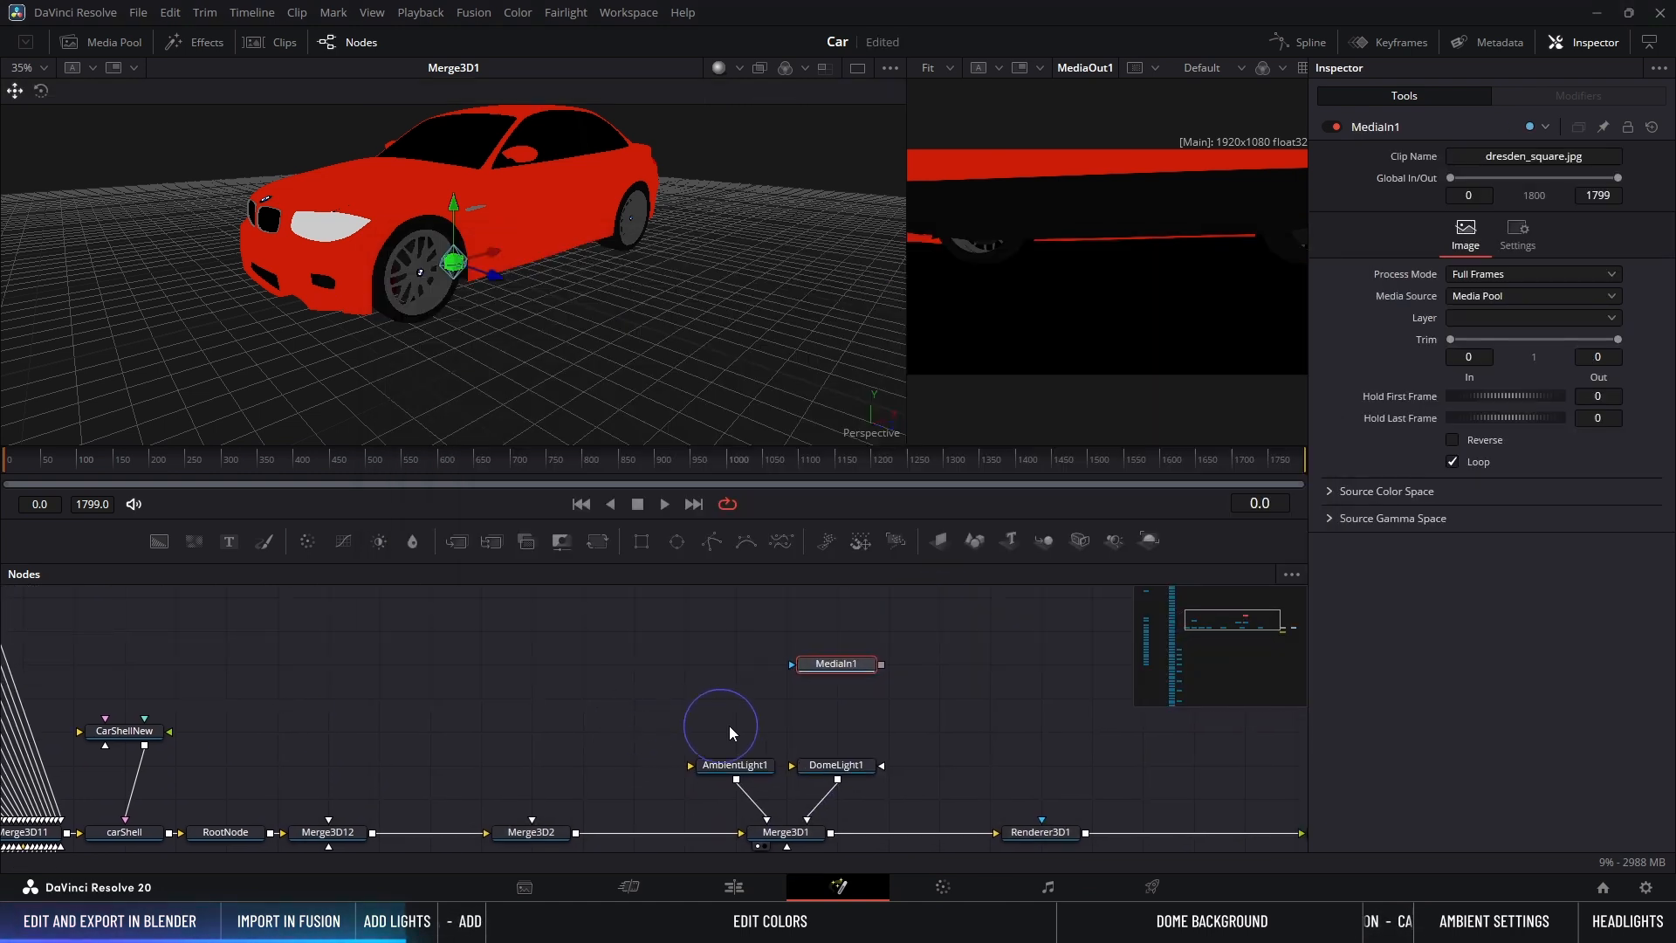
left_click_drag(881, 664, 845, 767)
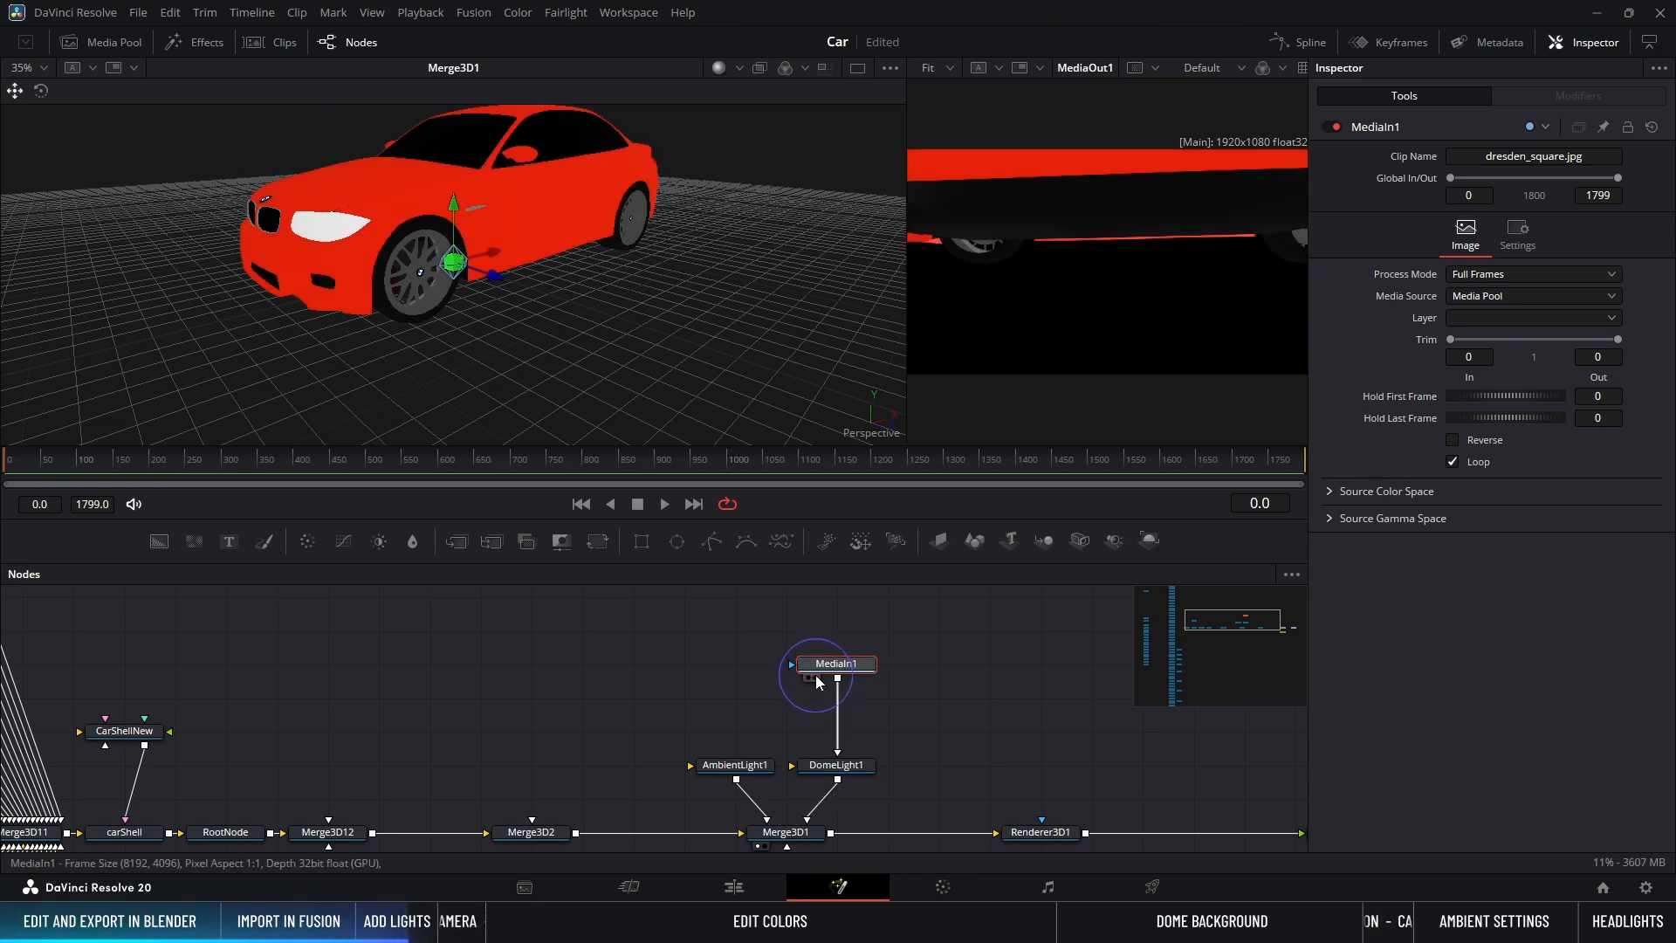
left_click(815, 678)
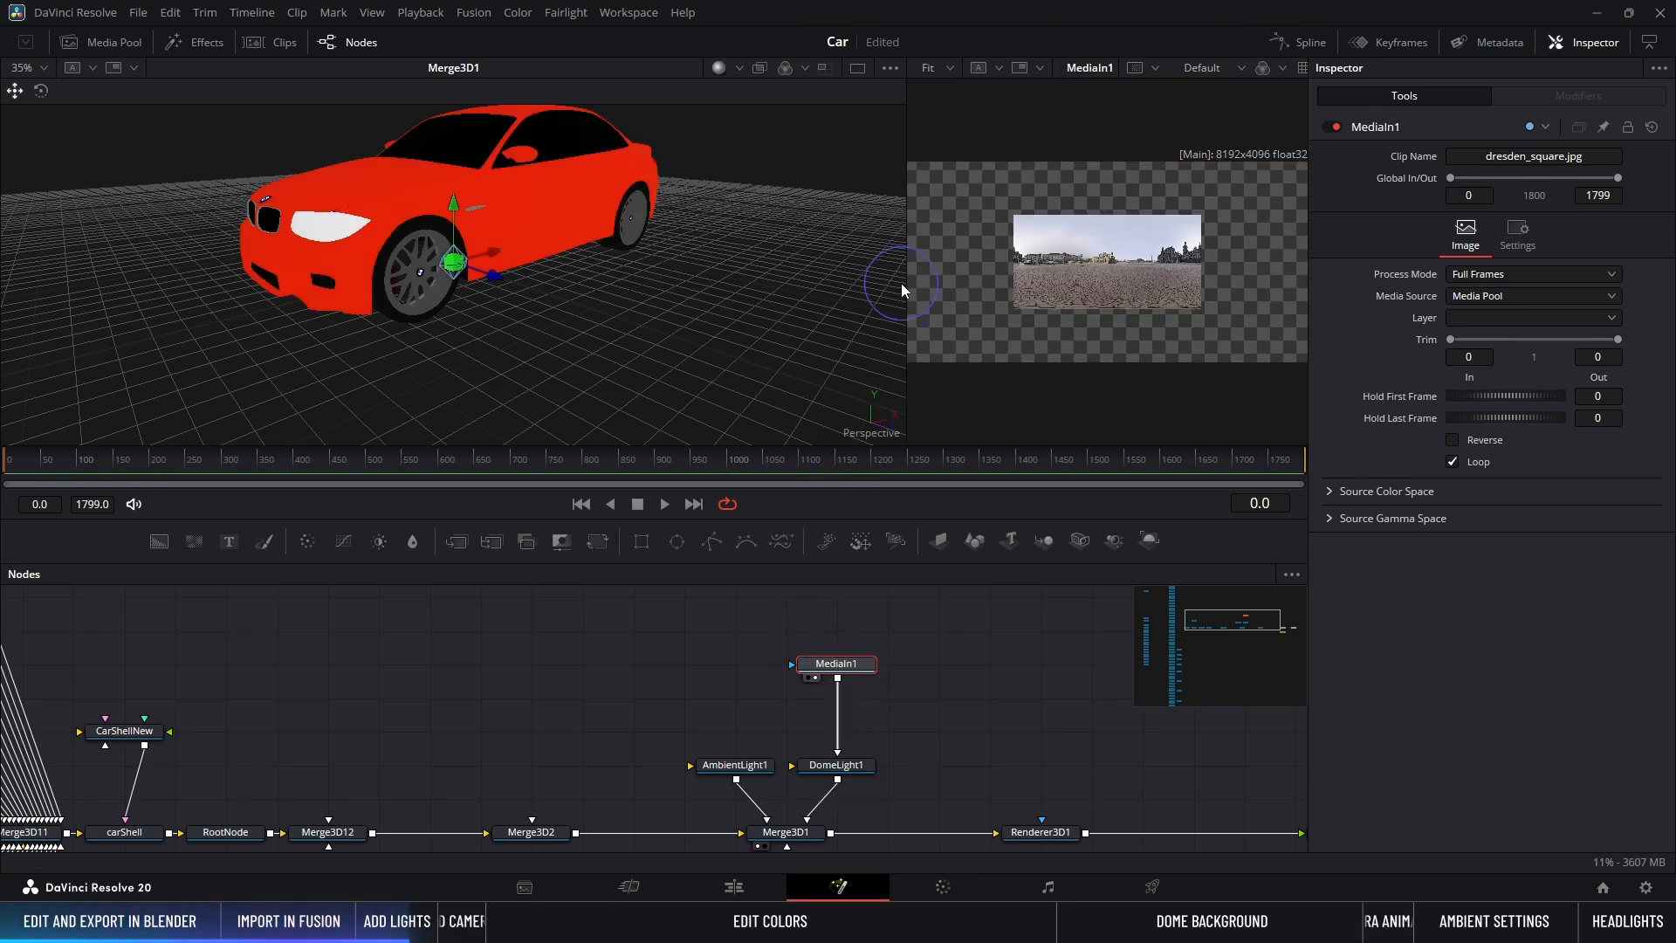
left_click_drag(909, 280, 816, 283)
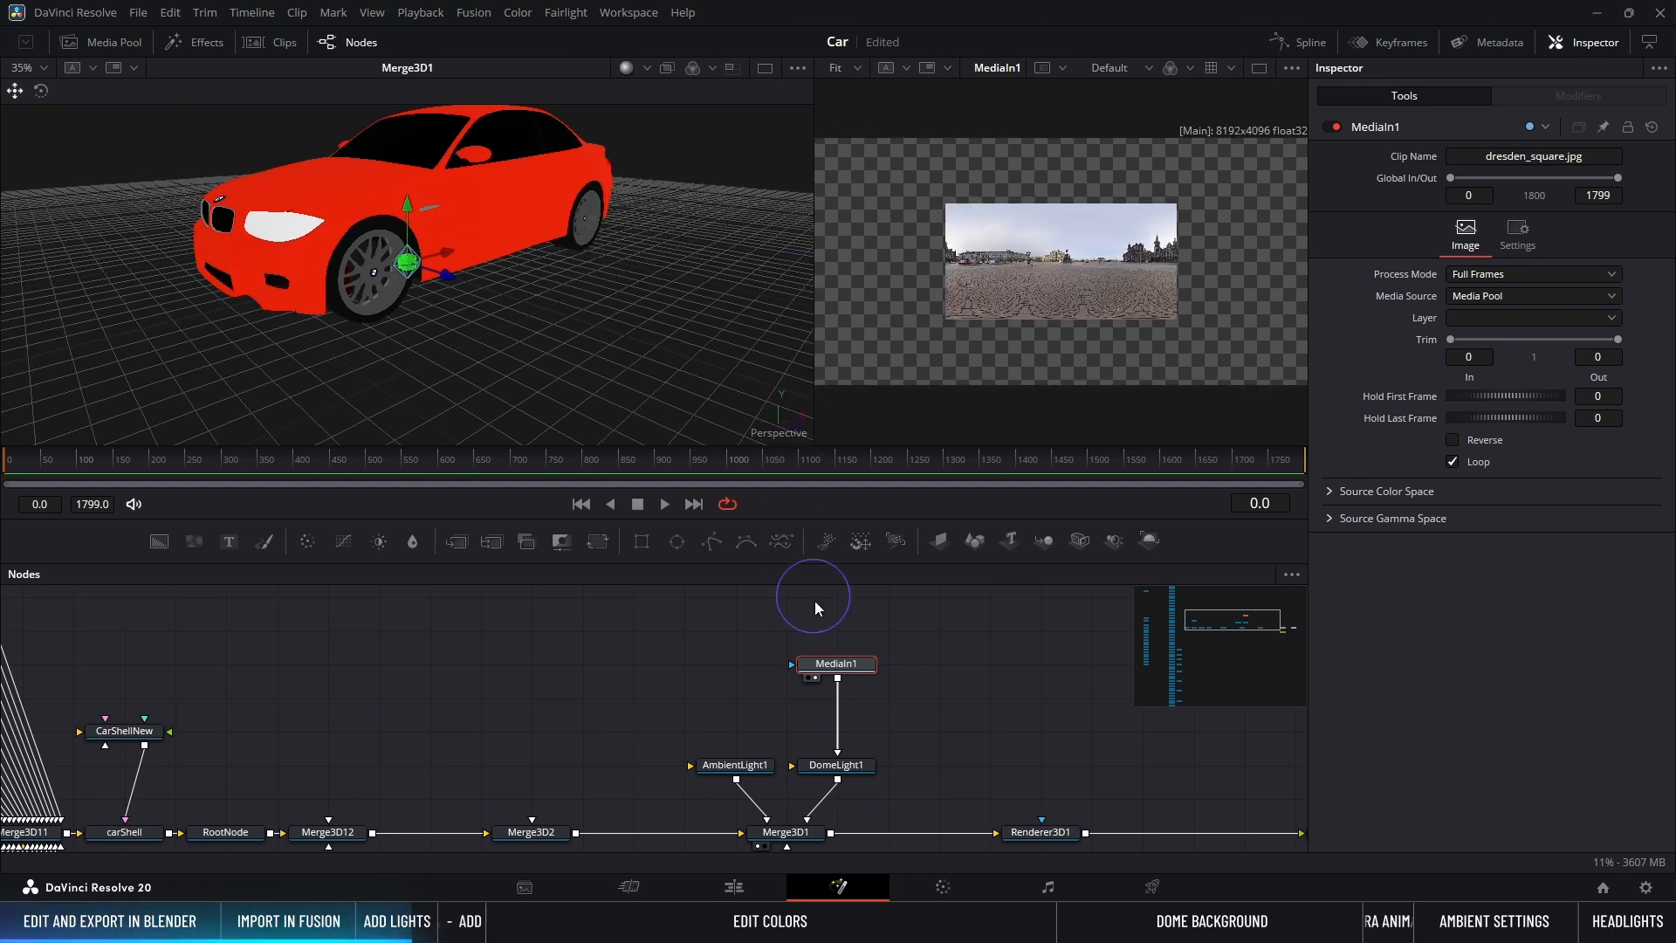
Step: Insert a Resize node between MediaIn1 and DomeLight1, place it just above DomeLight1 and enable Keep Frame Aspect
left_click_drag(842, 665, 854, 629)
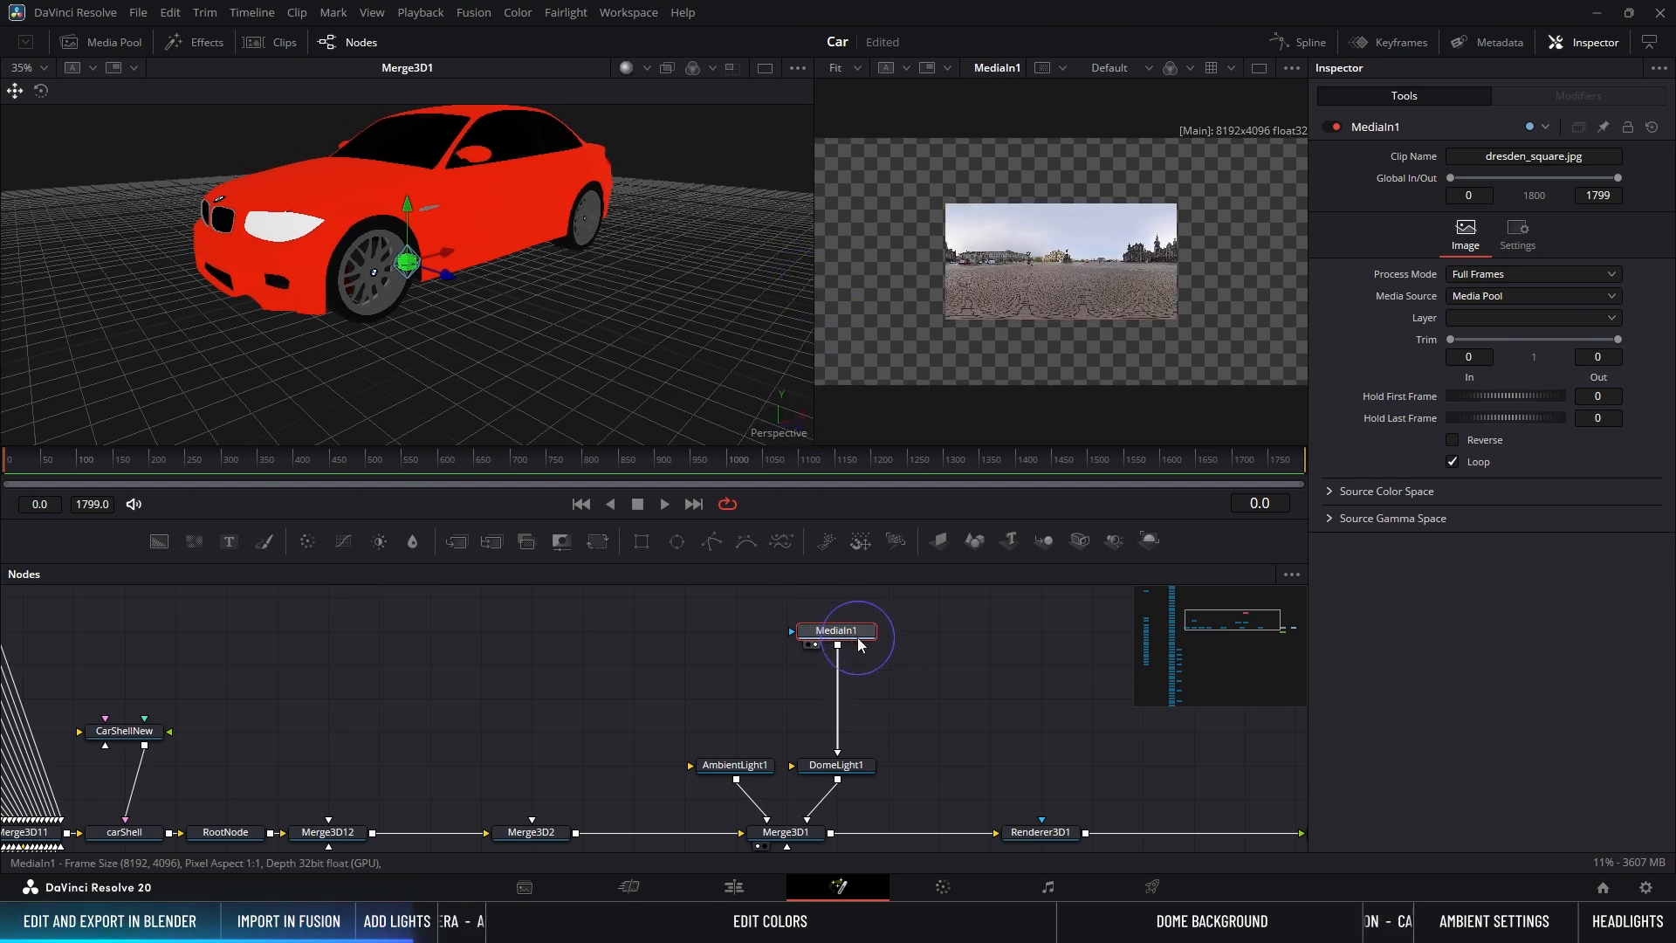
key("ctrl+space")
type("r")
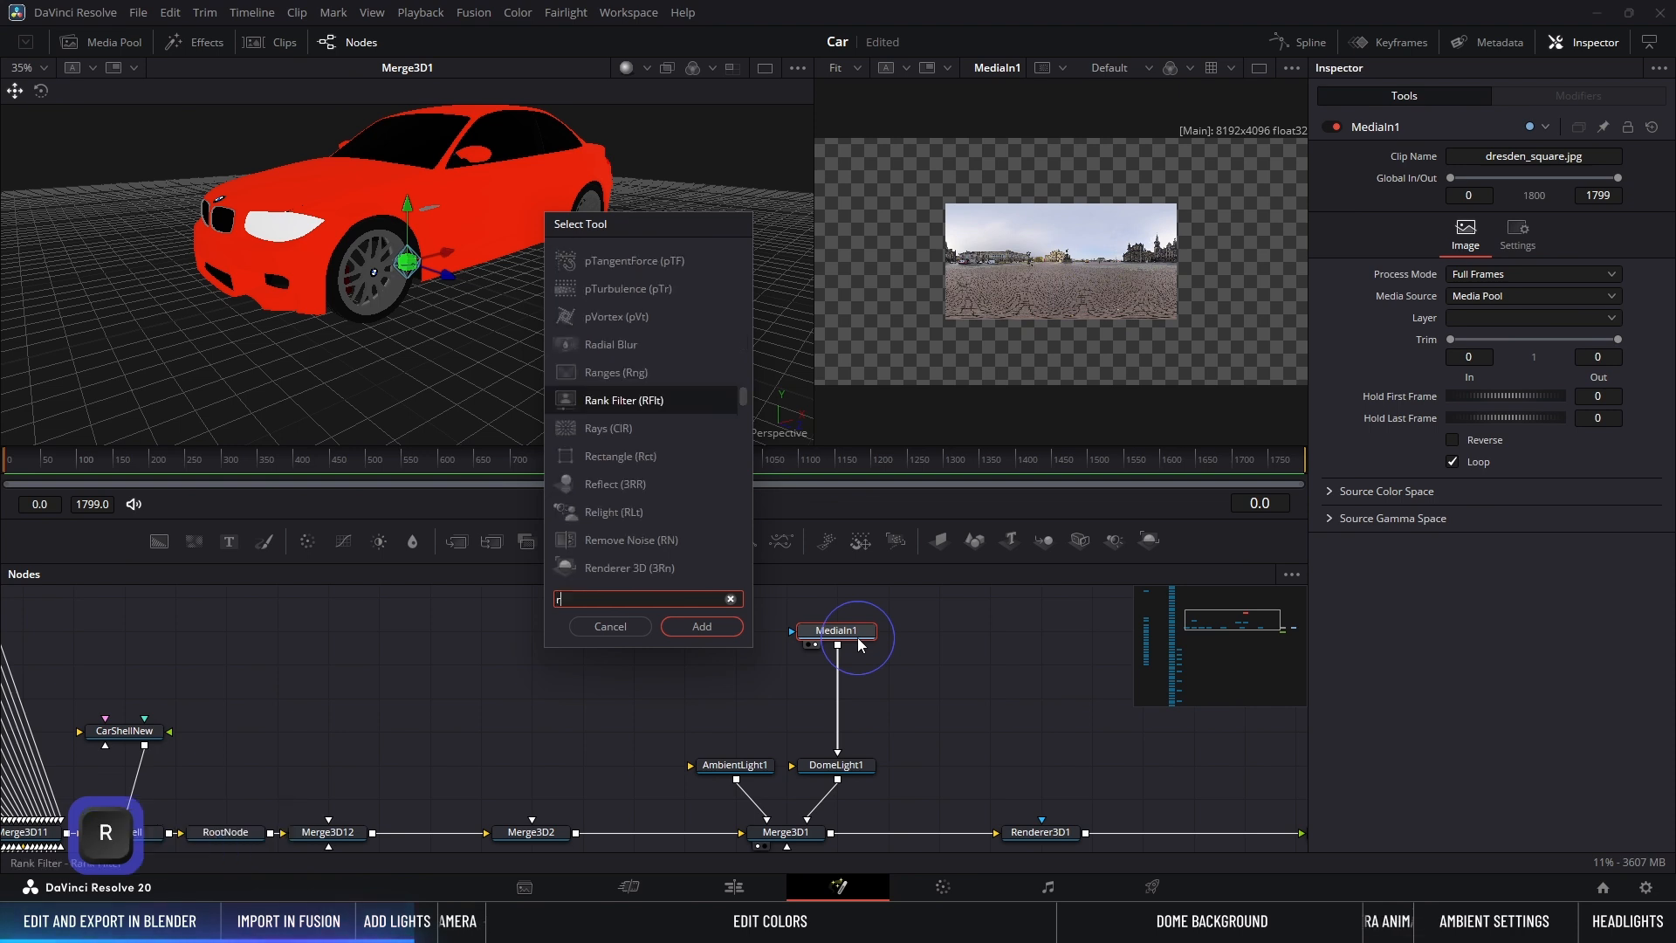
type("esize")
key("Return")
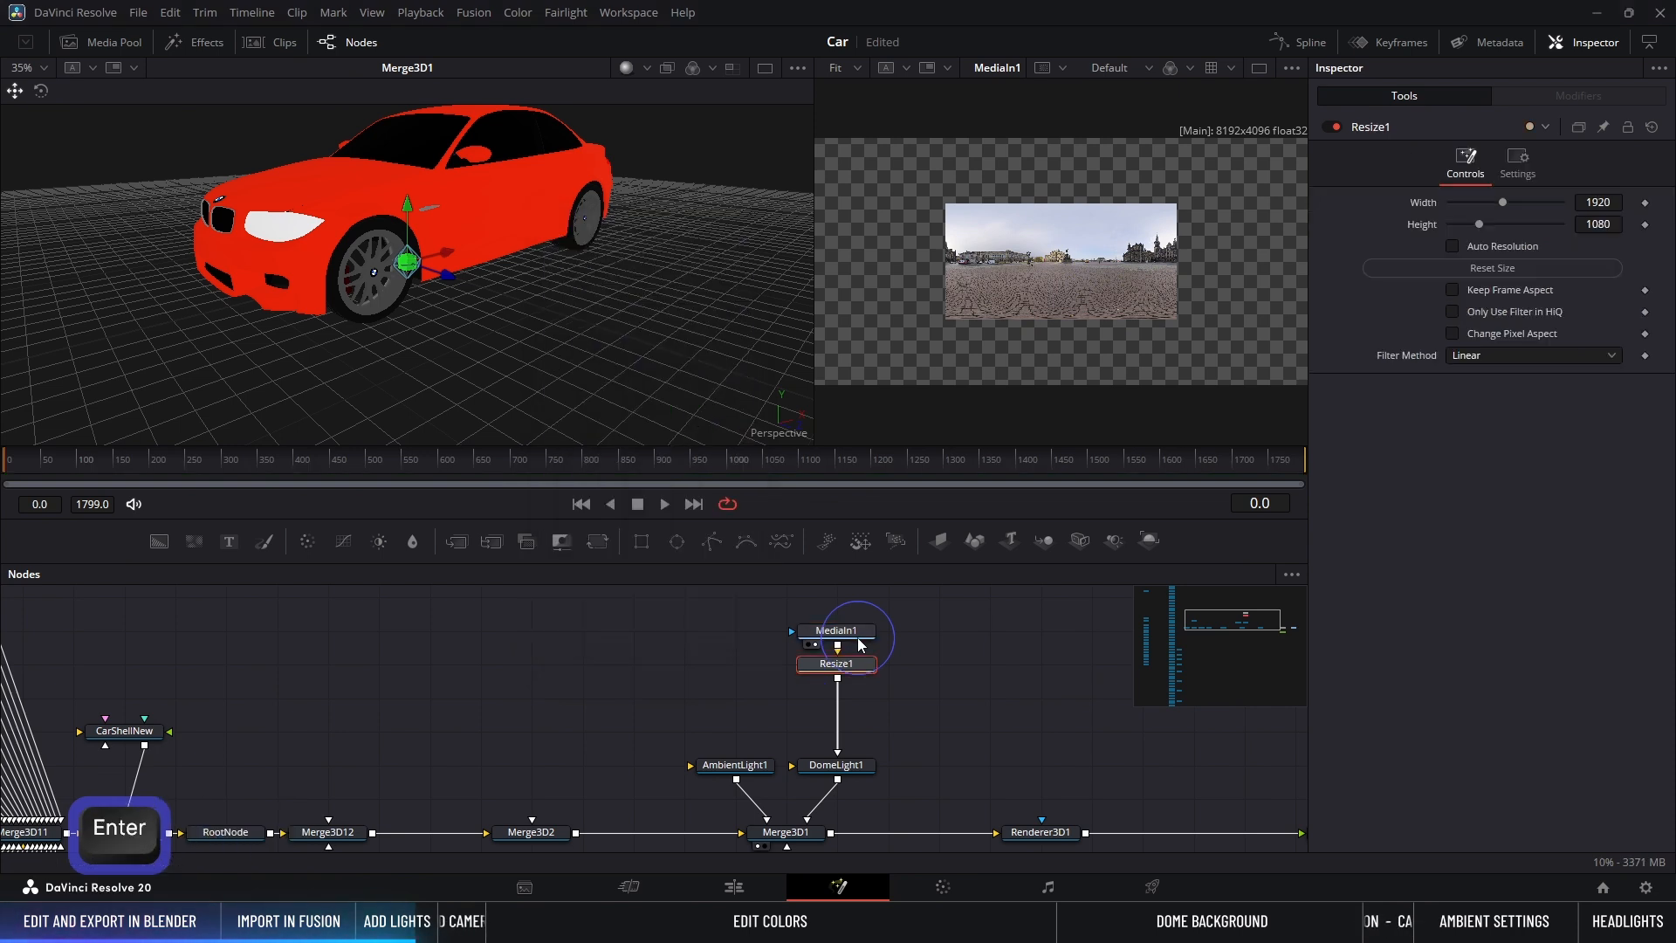
left_click_drag(860, 665, 860, 733)
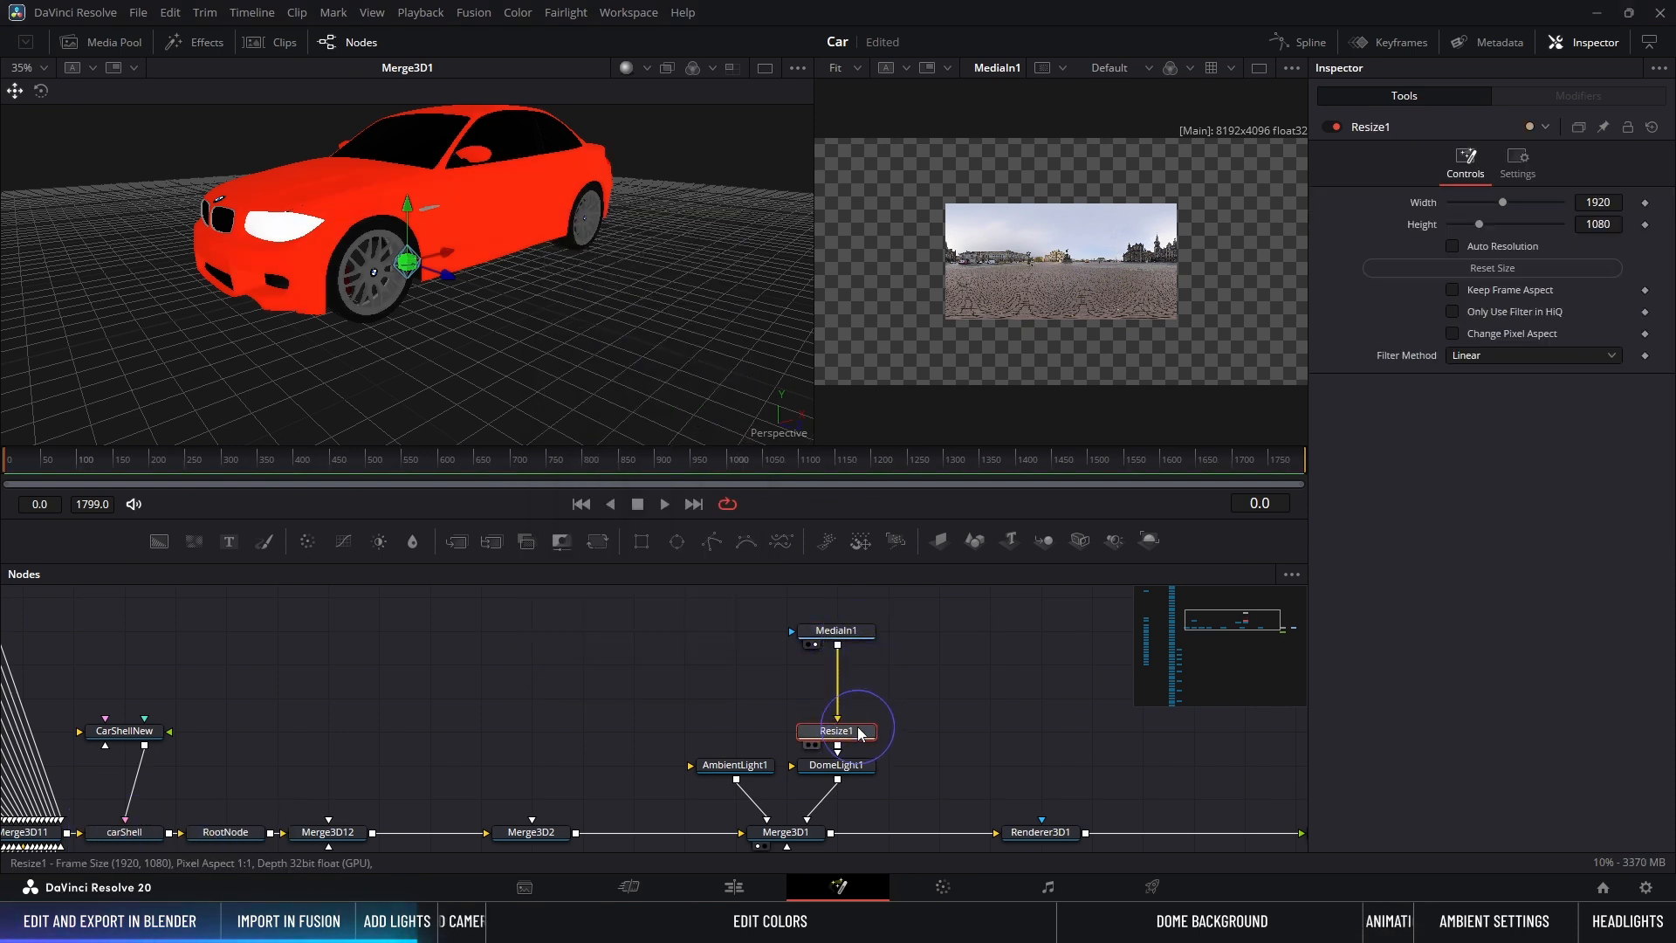
left_click(1457, 290)
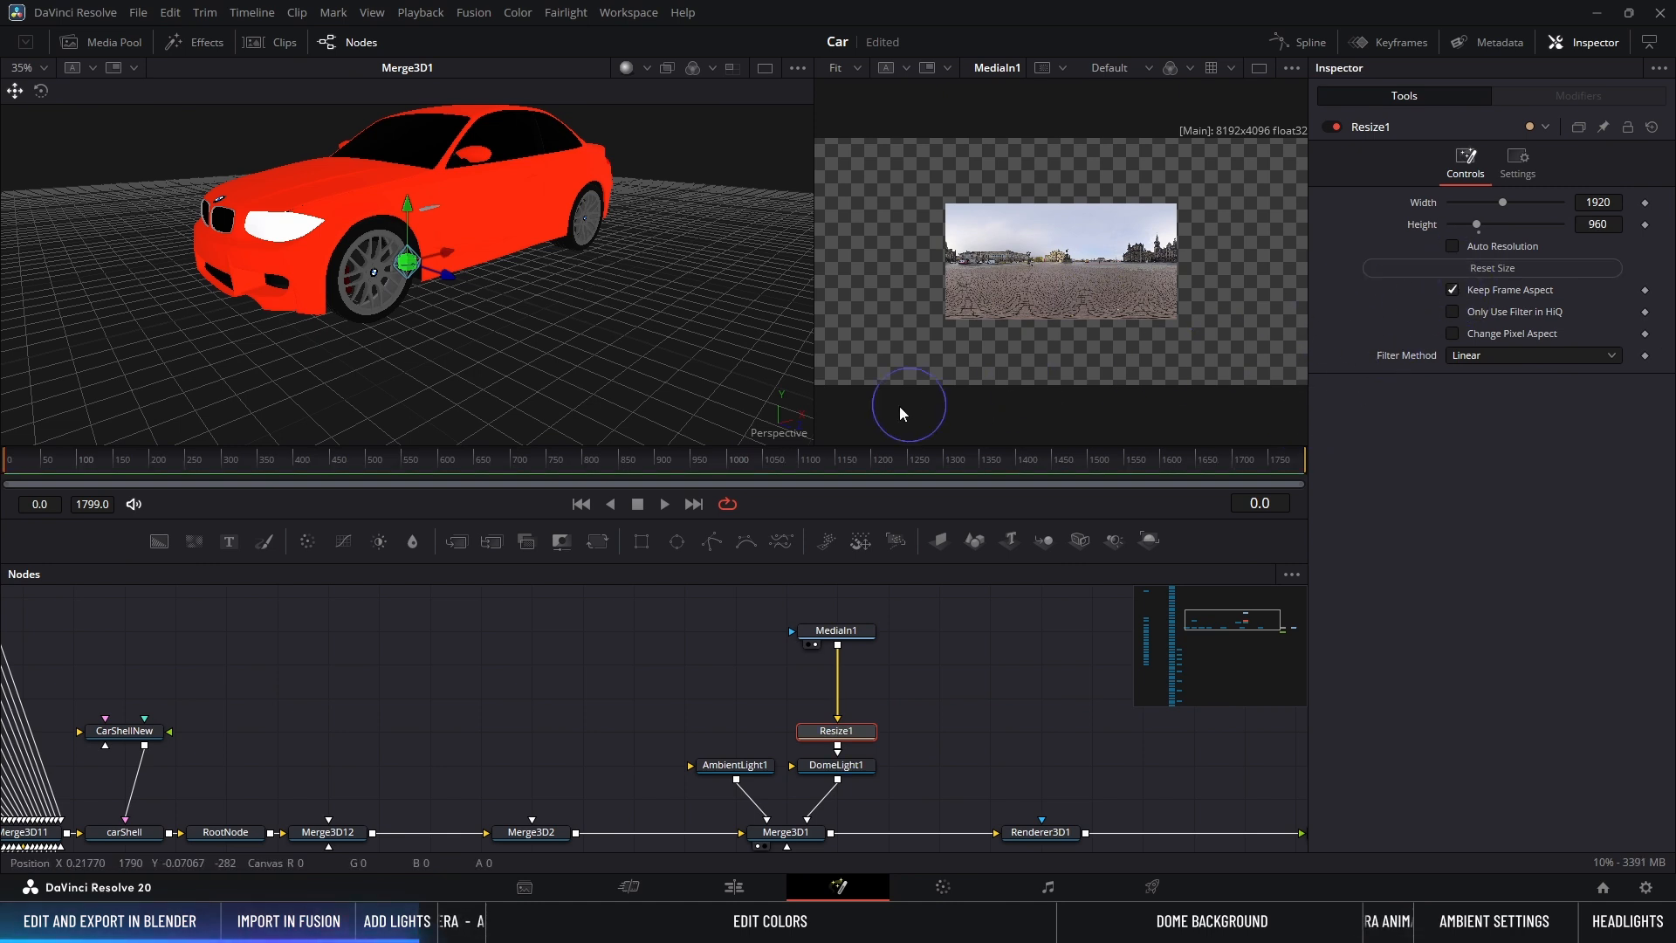
Step: Insert a Transform node after MediaIn1, show it in the second viewer and set its Size to 2.14
left_click(838, 632)
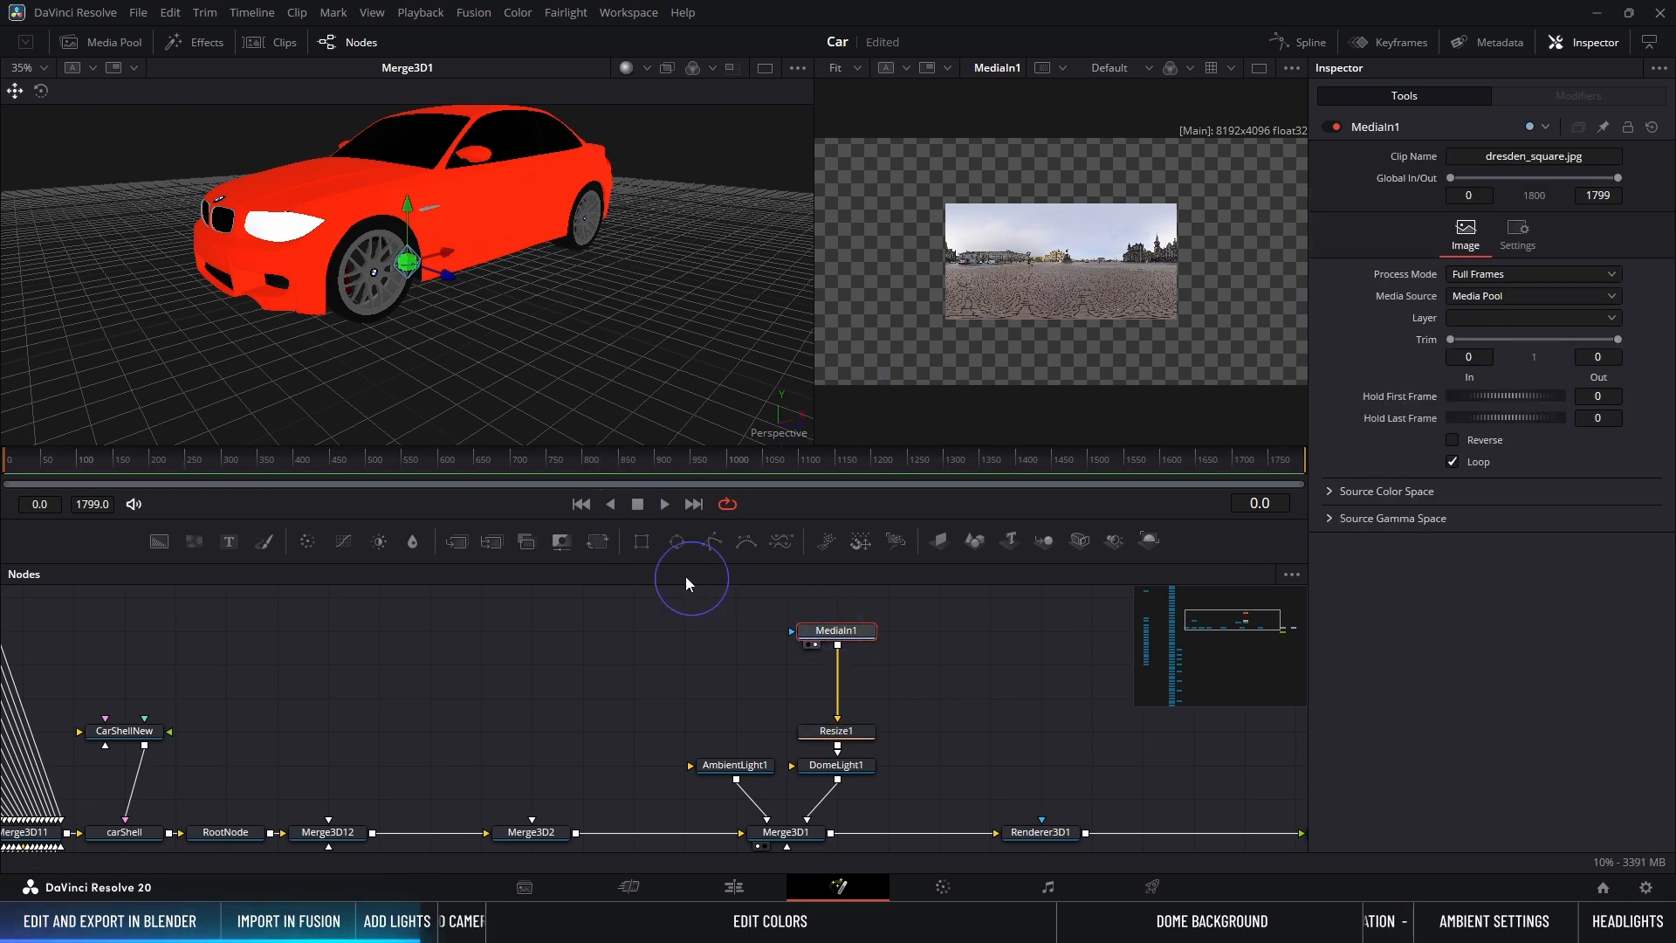
left_click(597, 541)
key("2")
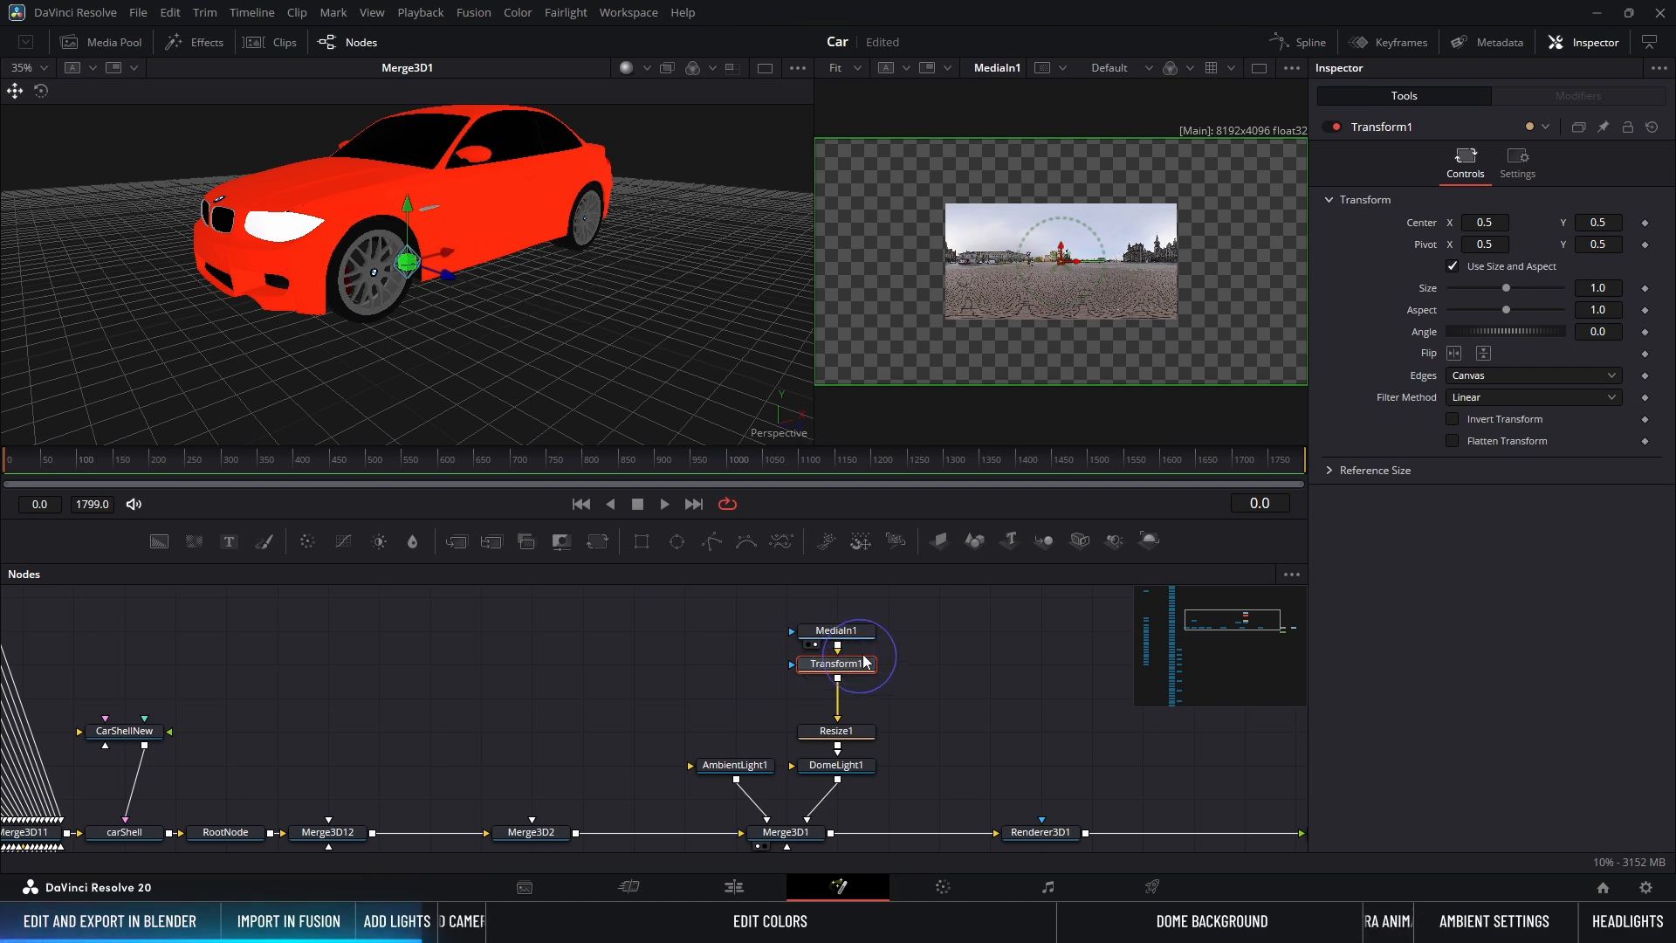
left_click(1613, 287)
key("Up")
key("Up")
key("Up")
key("Up")
key("Up")
key("Up")
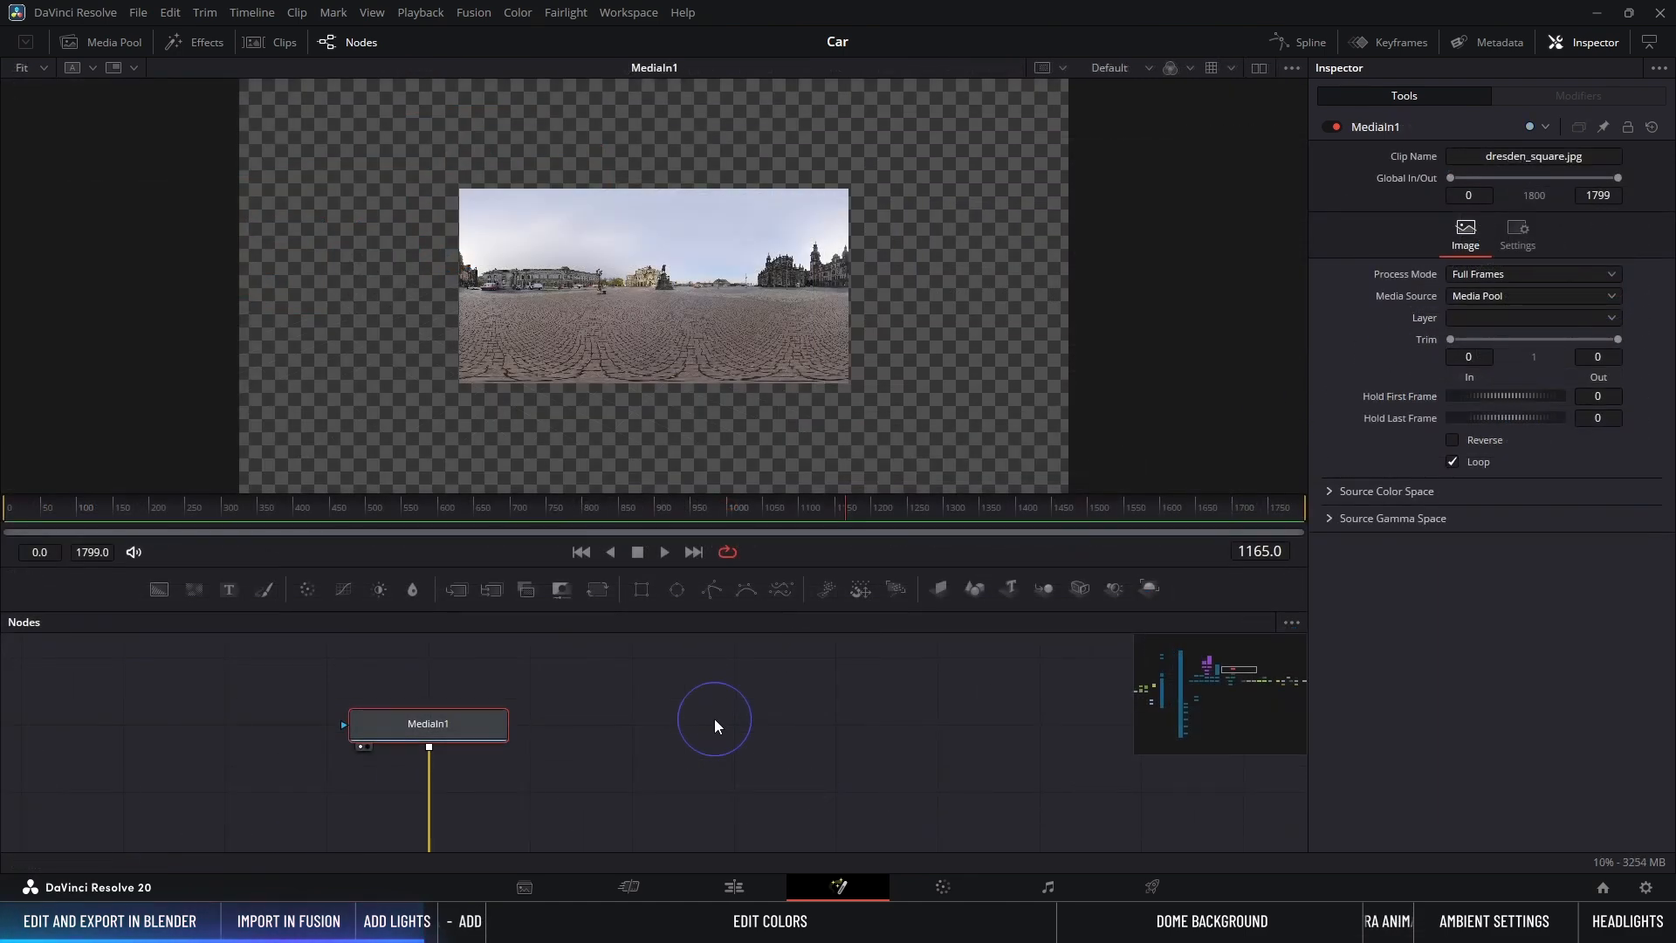
Step: In the project's Image Scaling settings, set input scaling for mismatched resolution files to Center crop with no resizing and save
left_click(1646, 888)
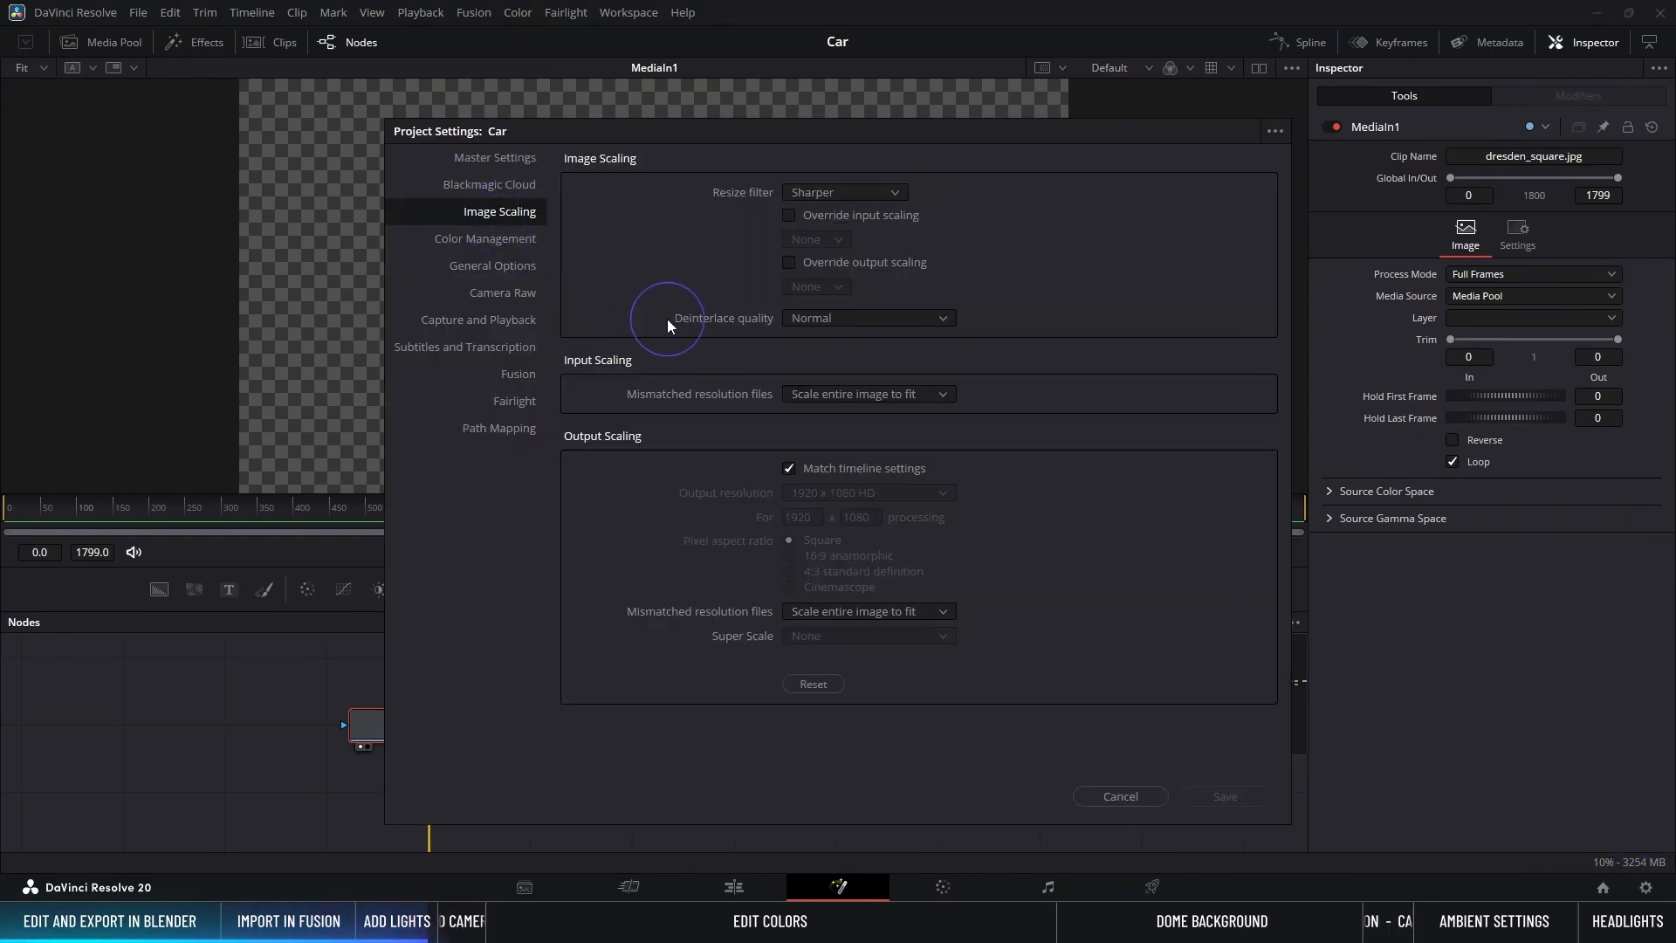
left_click(931, 395)
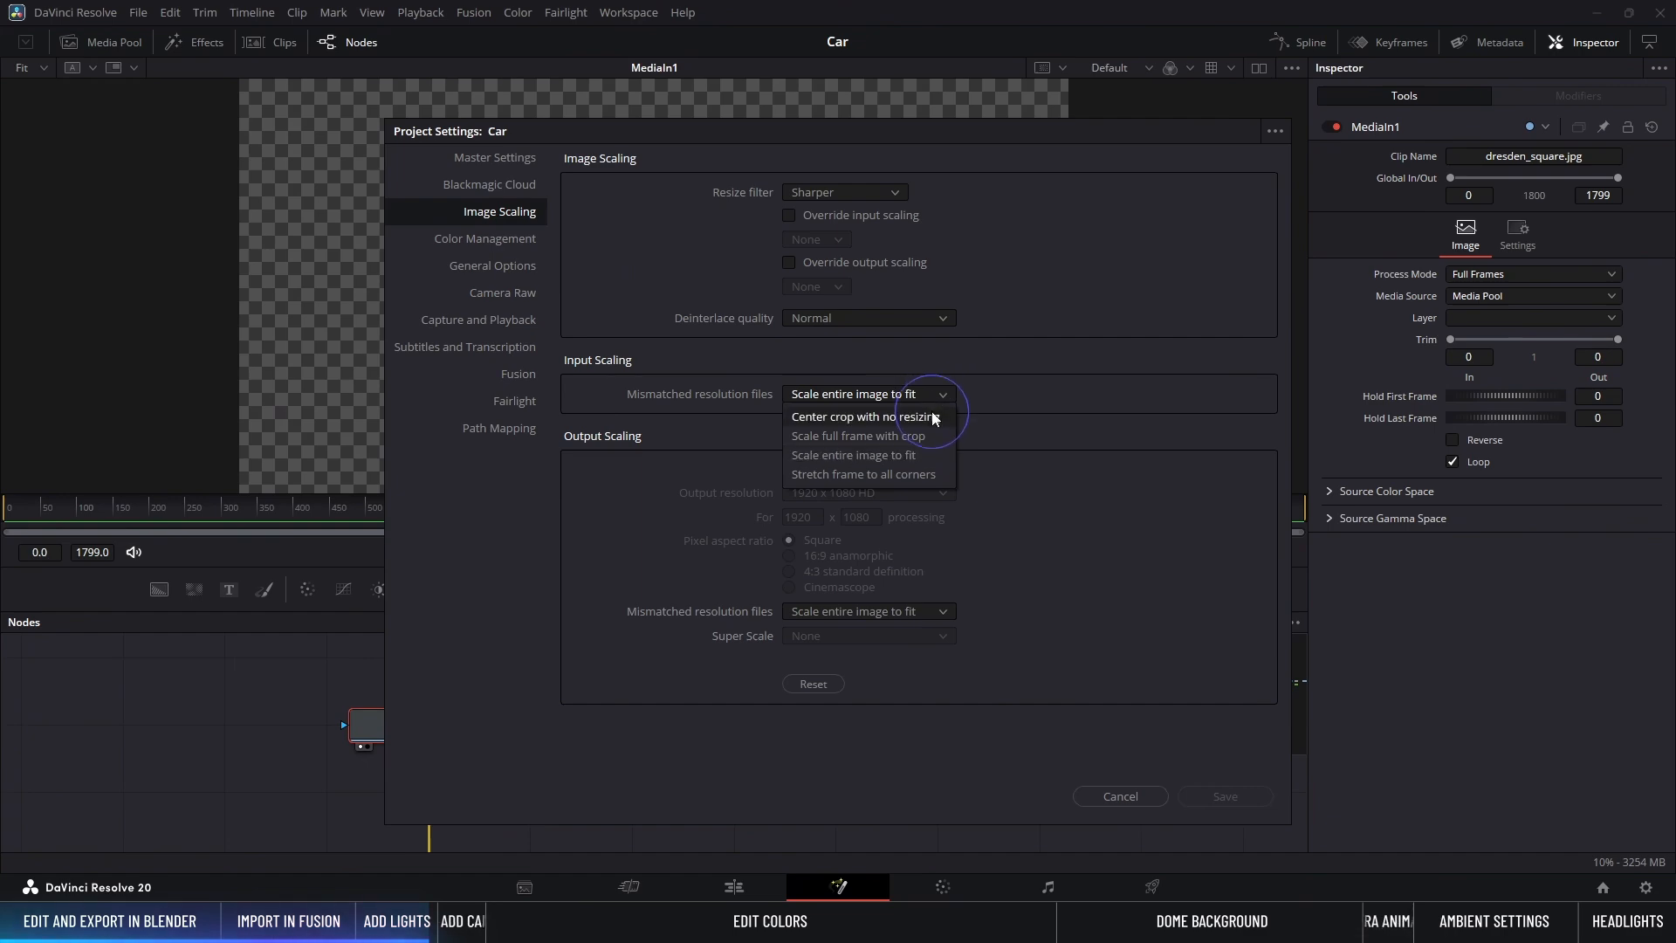
left_click(932, 415)
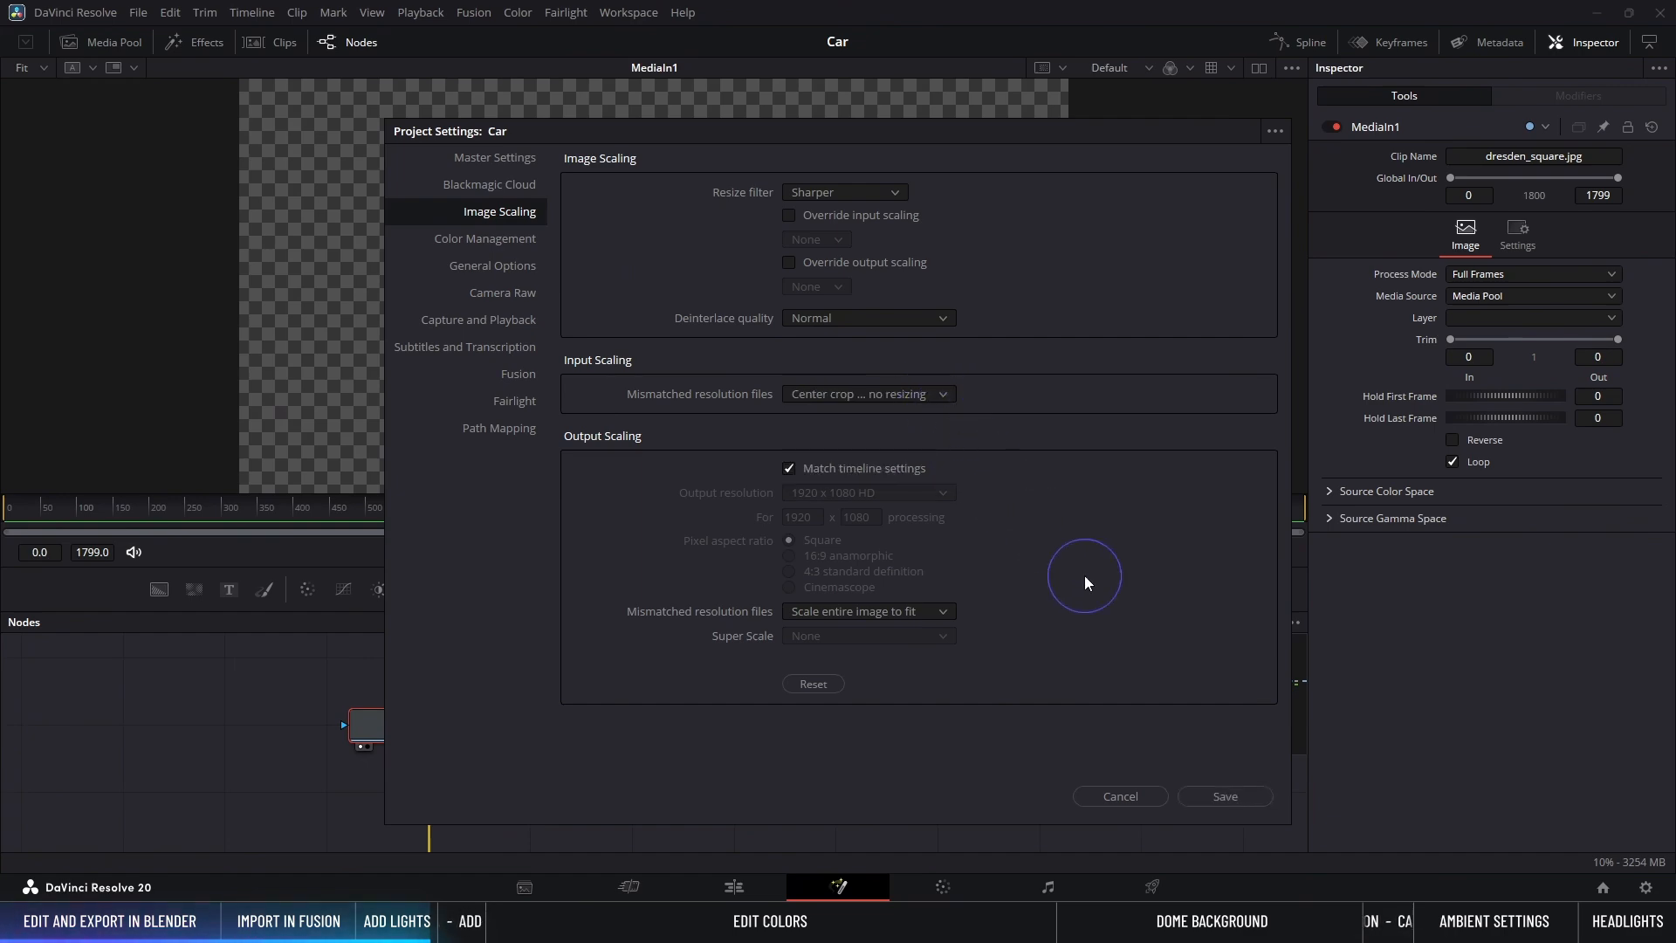
left_click(1226, 796)
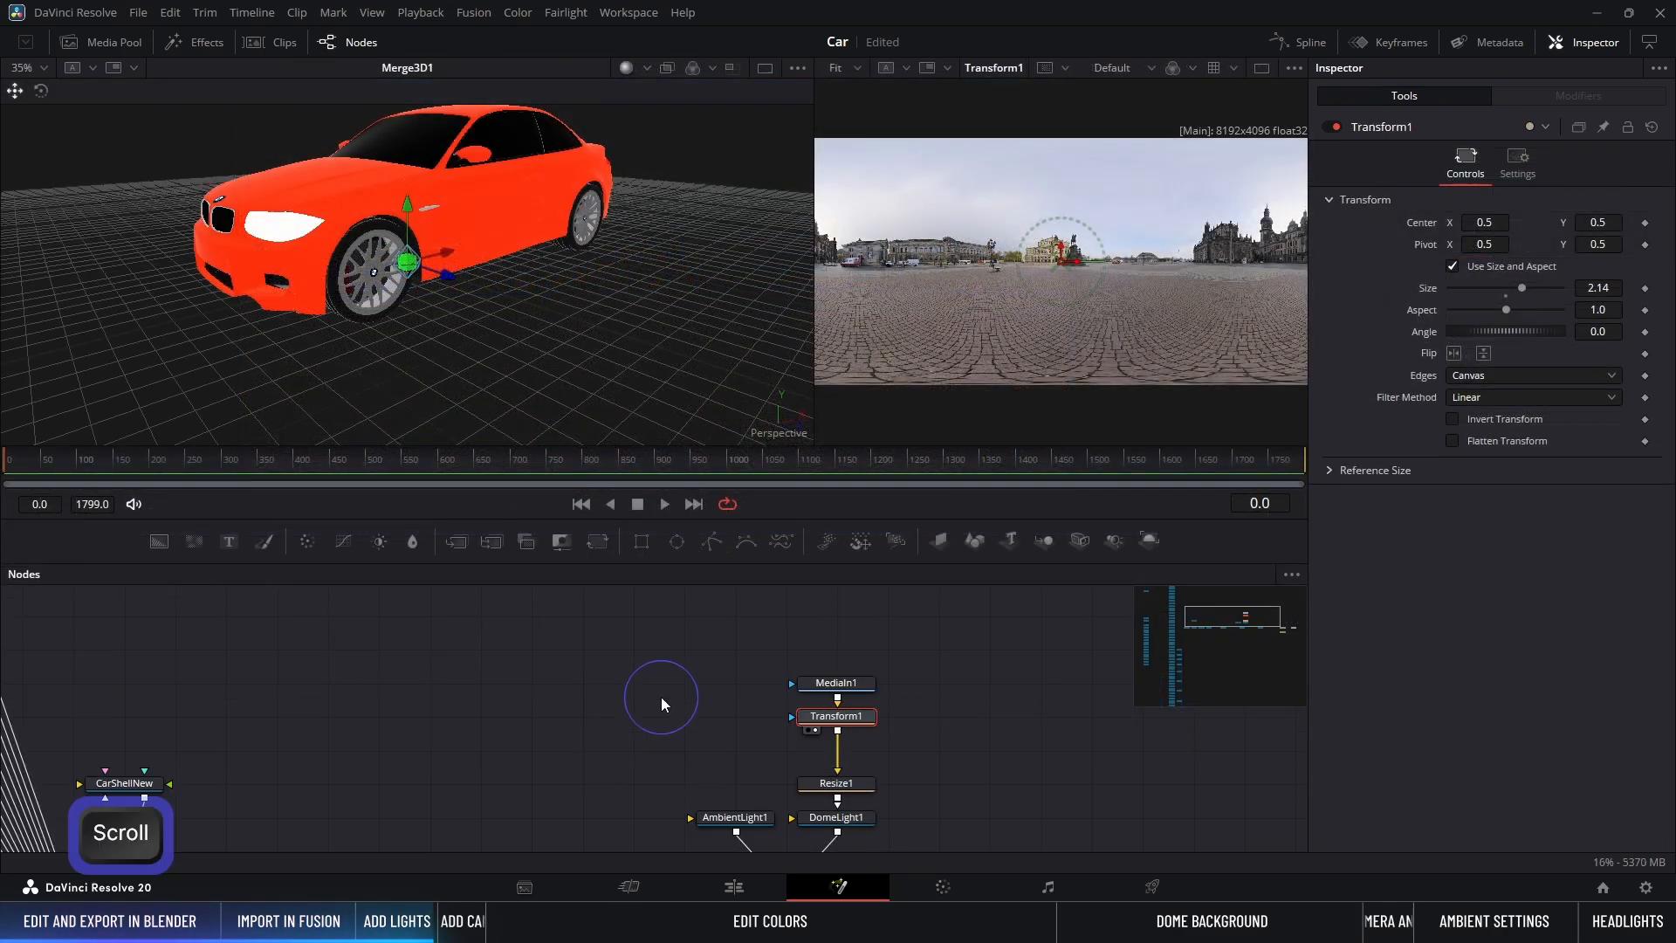
Step: Show the MediaOut1 node in the second viewer
middle_click_drag(662, 697, 871, 619)
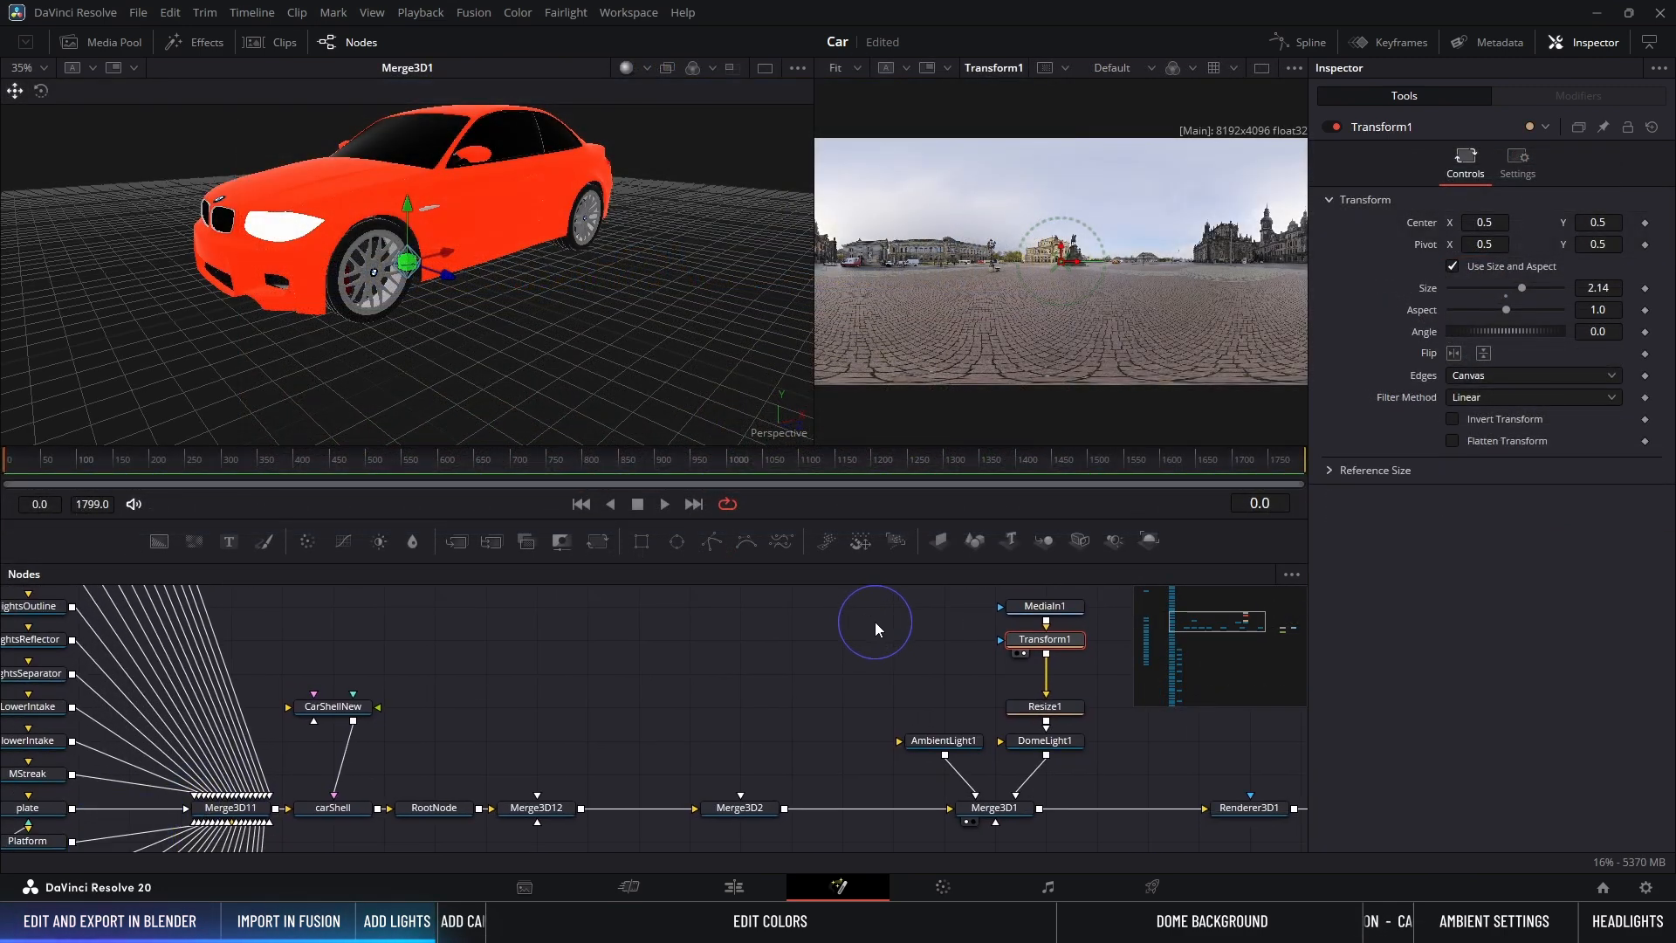
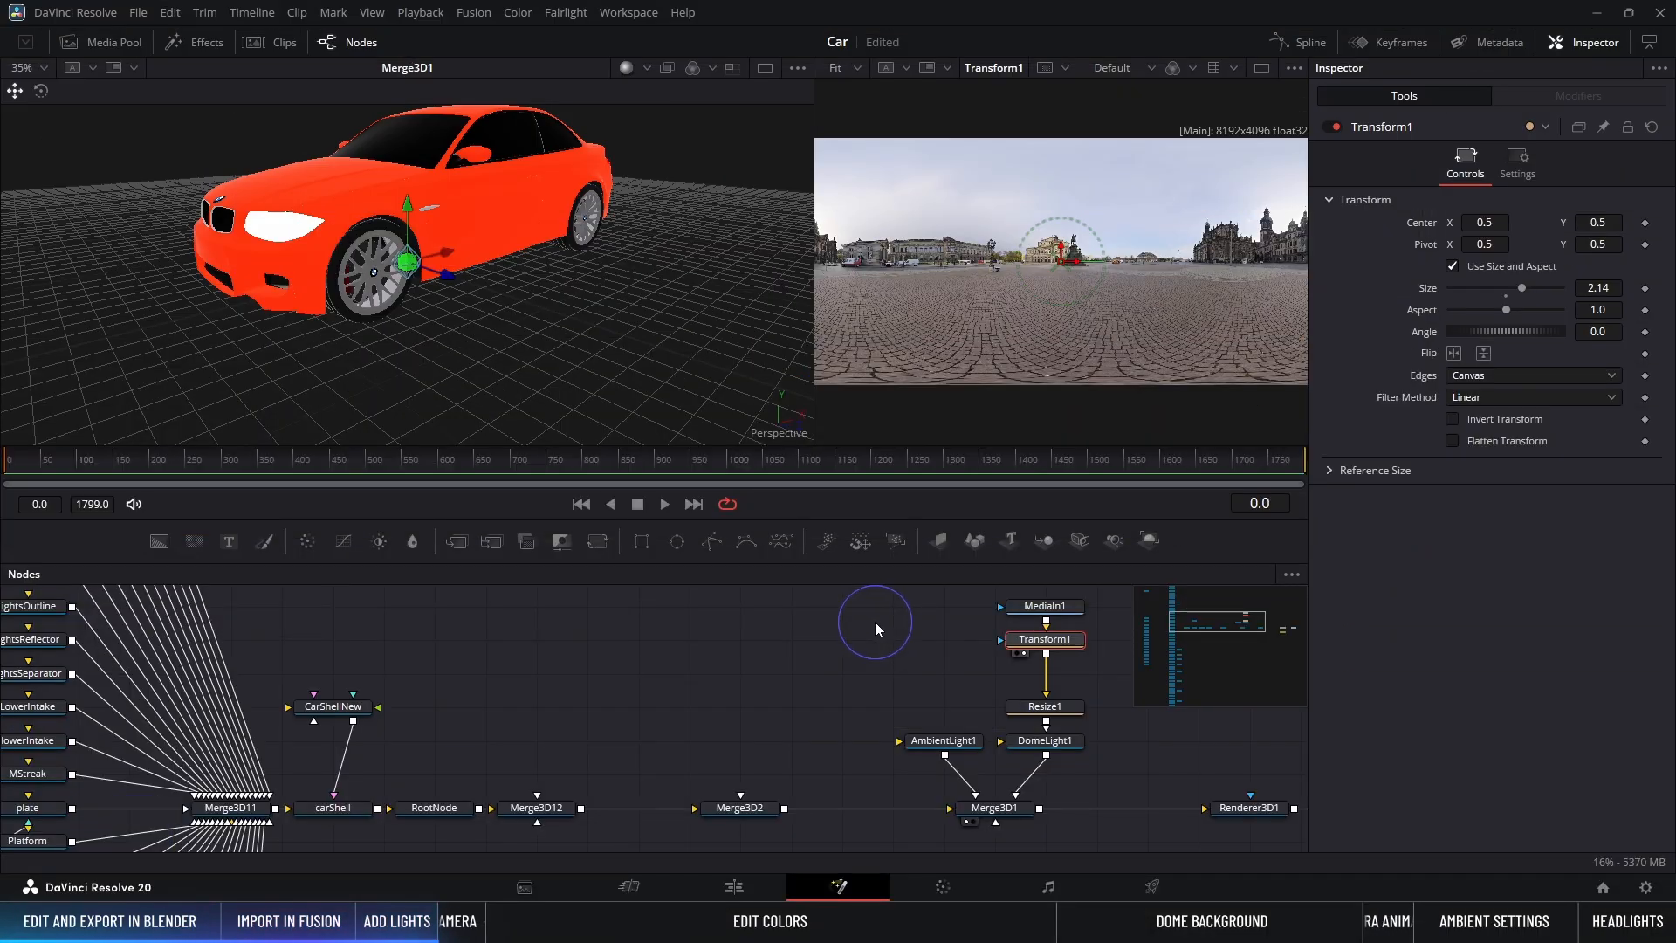
left_click(1272, 631)
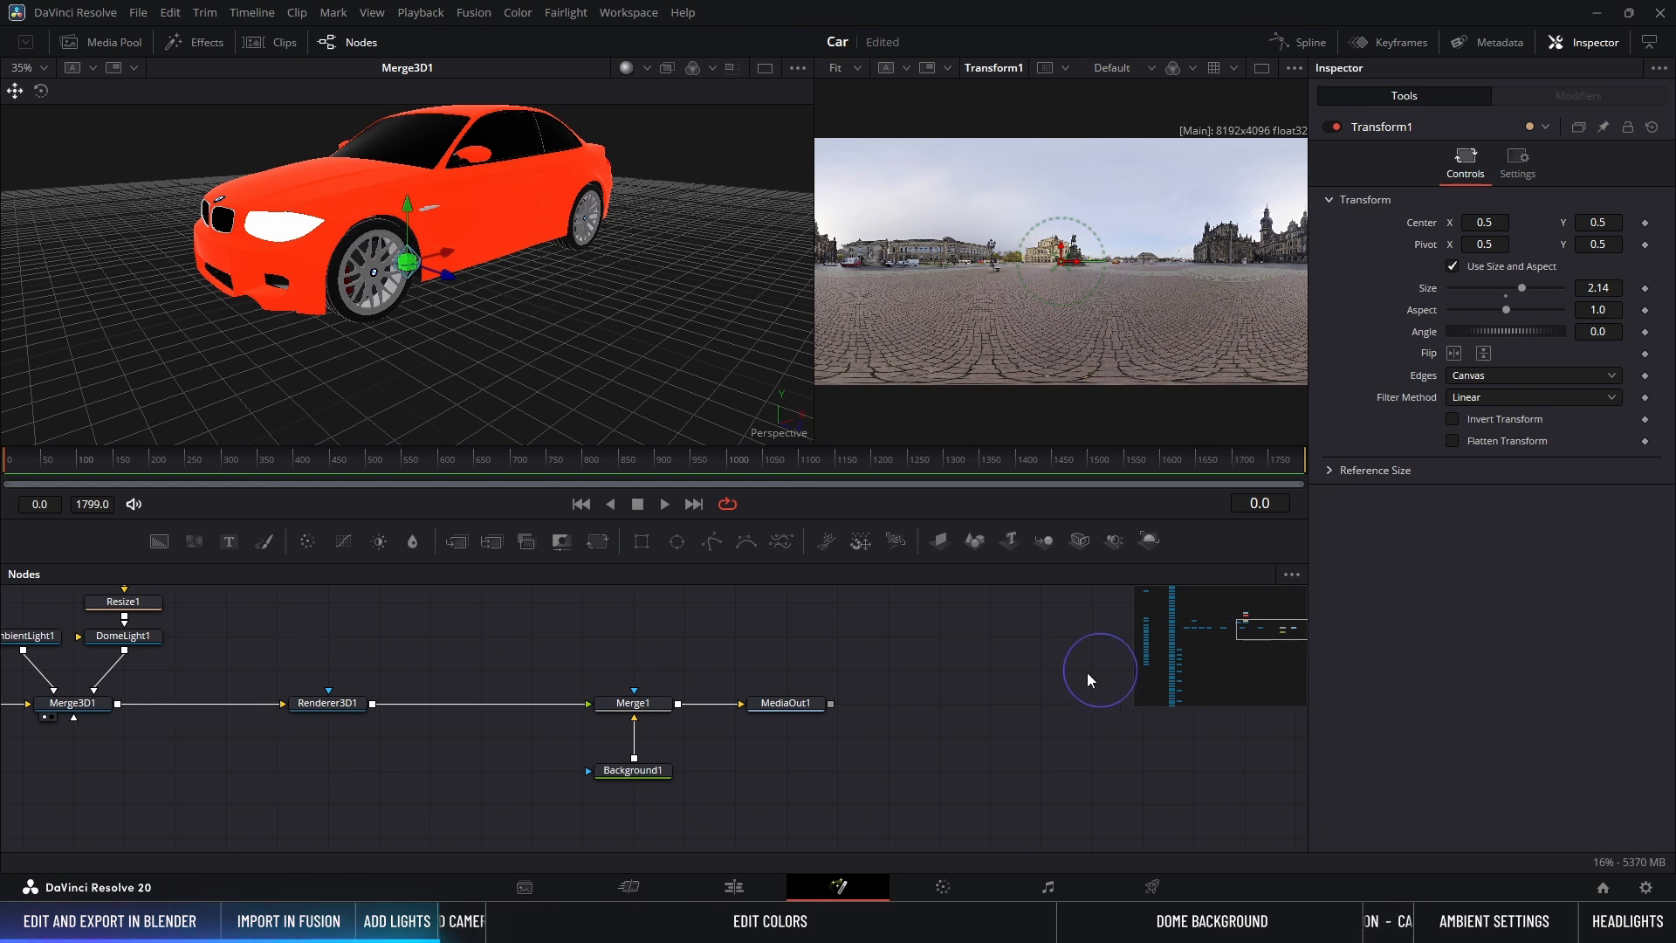
left_click(765, 716)
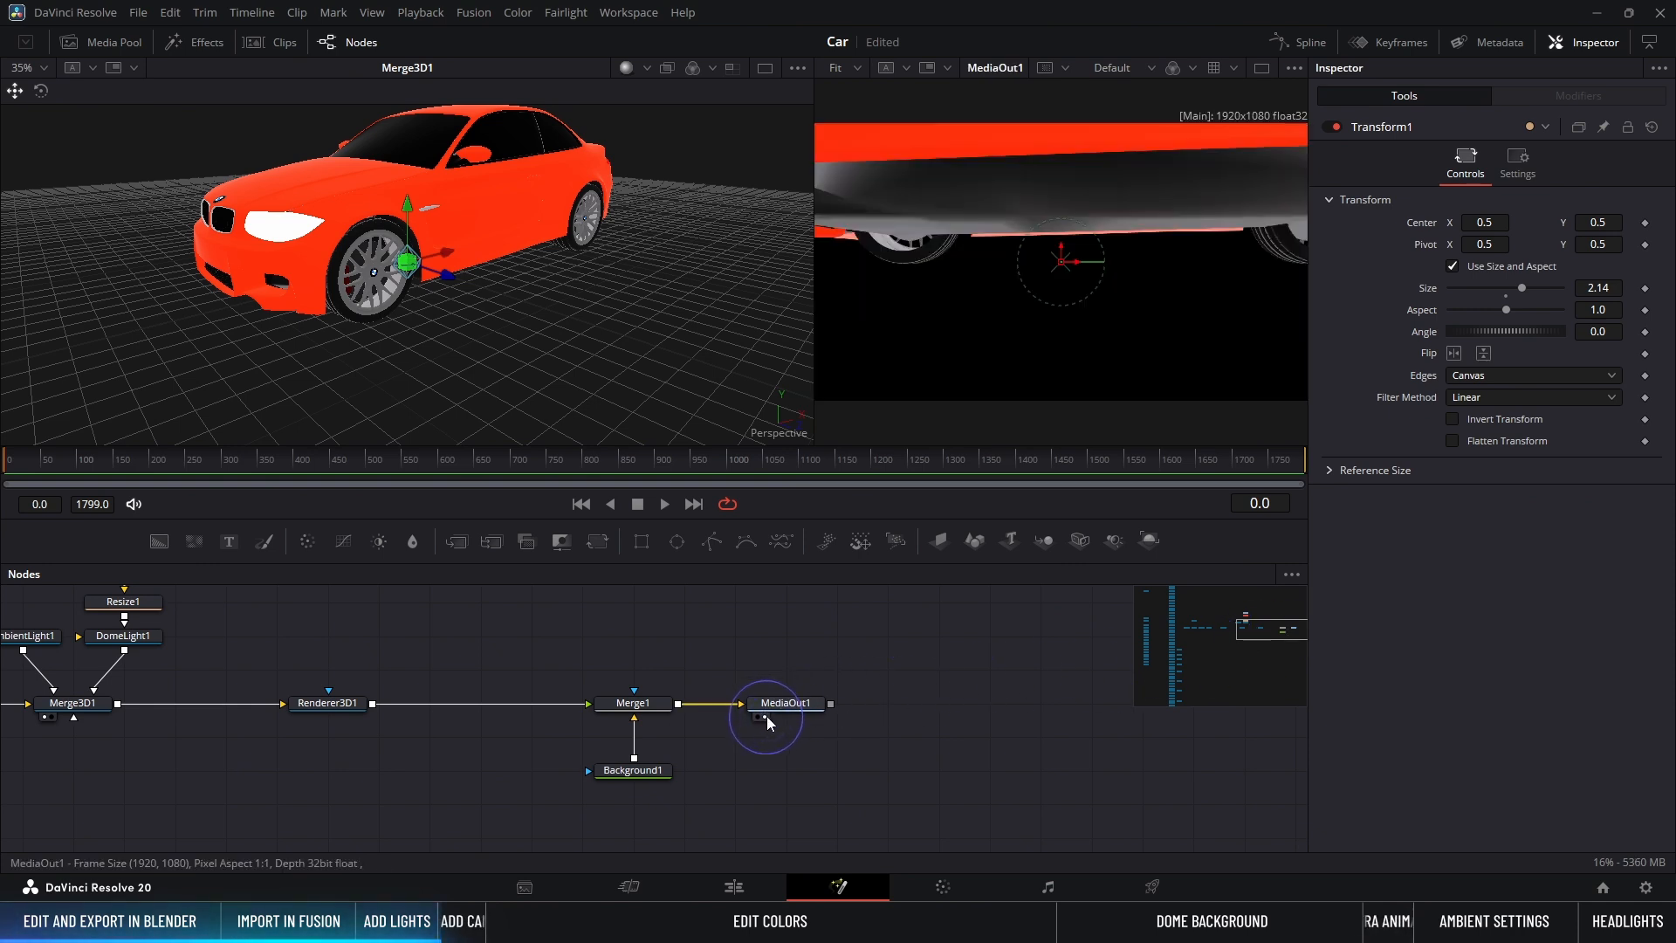
Step: Connect a Camera 3D node to Merge3D1 and set its translation to Y 1.0 and about Z 12.46
middle_click_drag(766, 662, 1224, 687)
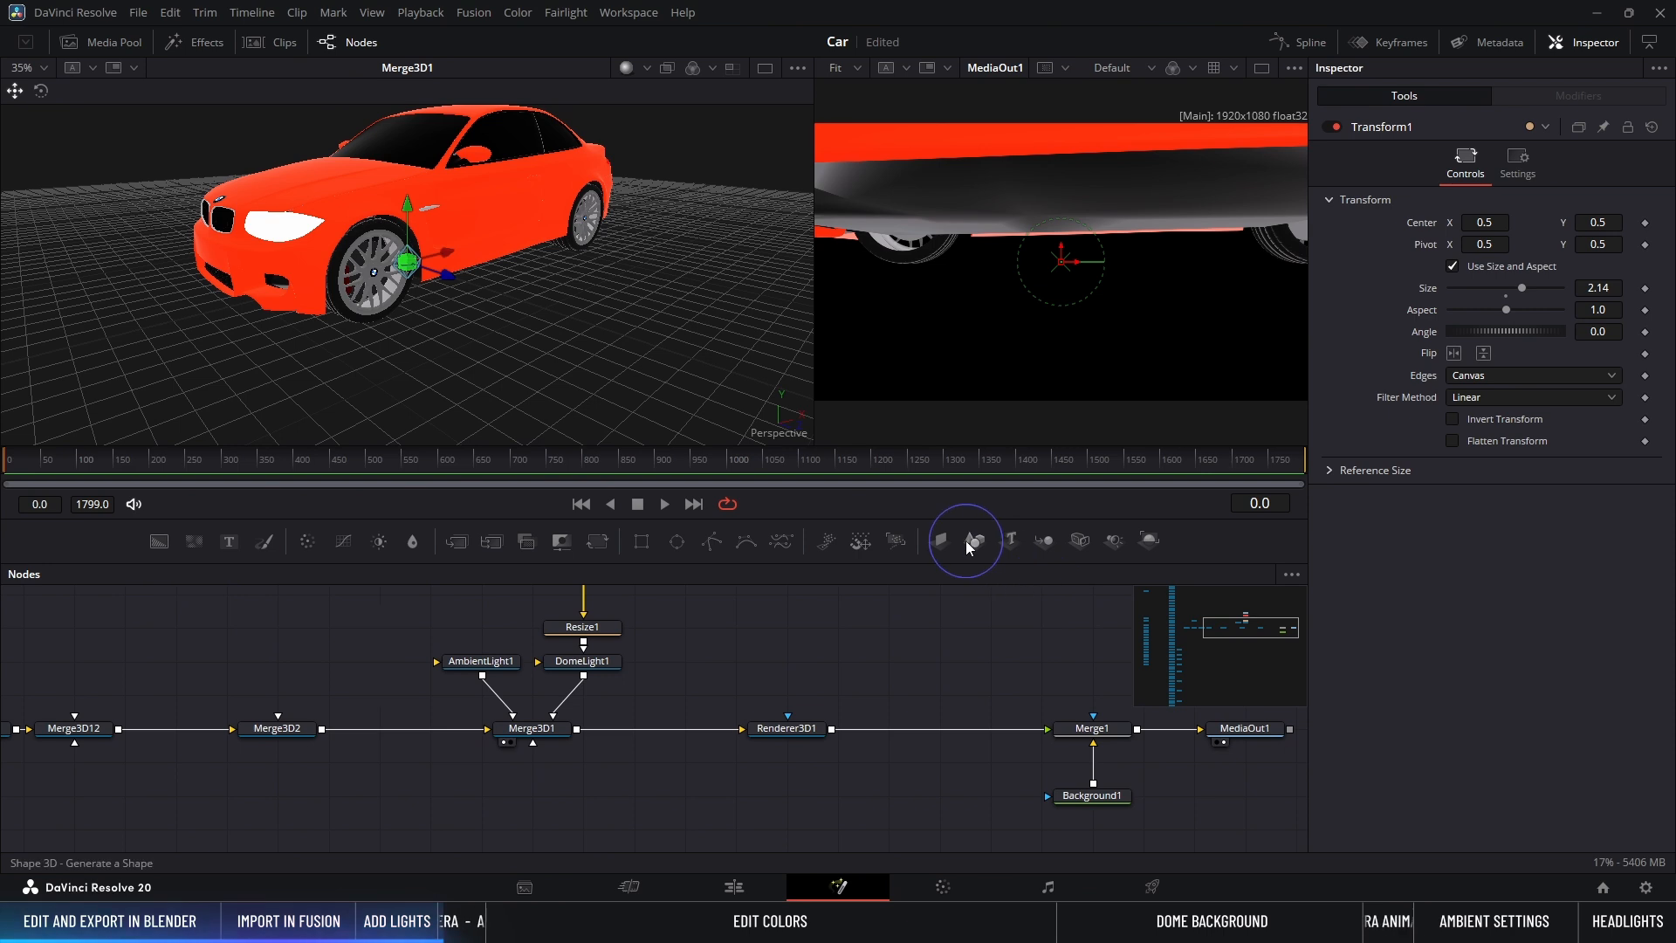
left_click_drag(1080, 540, 546, 736)
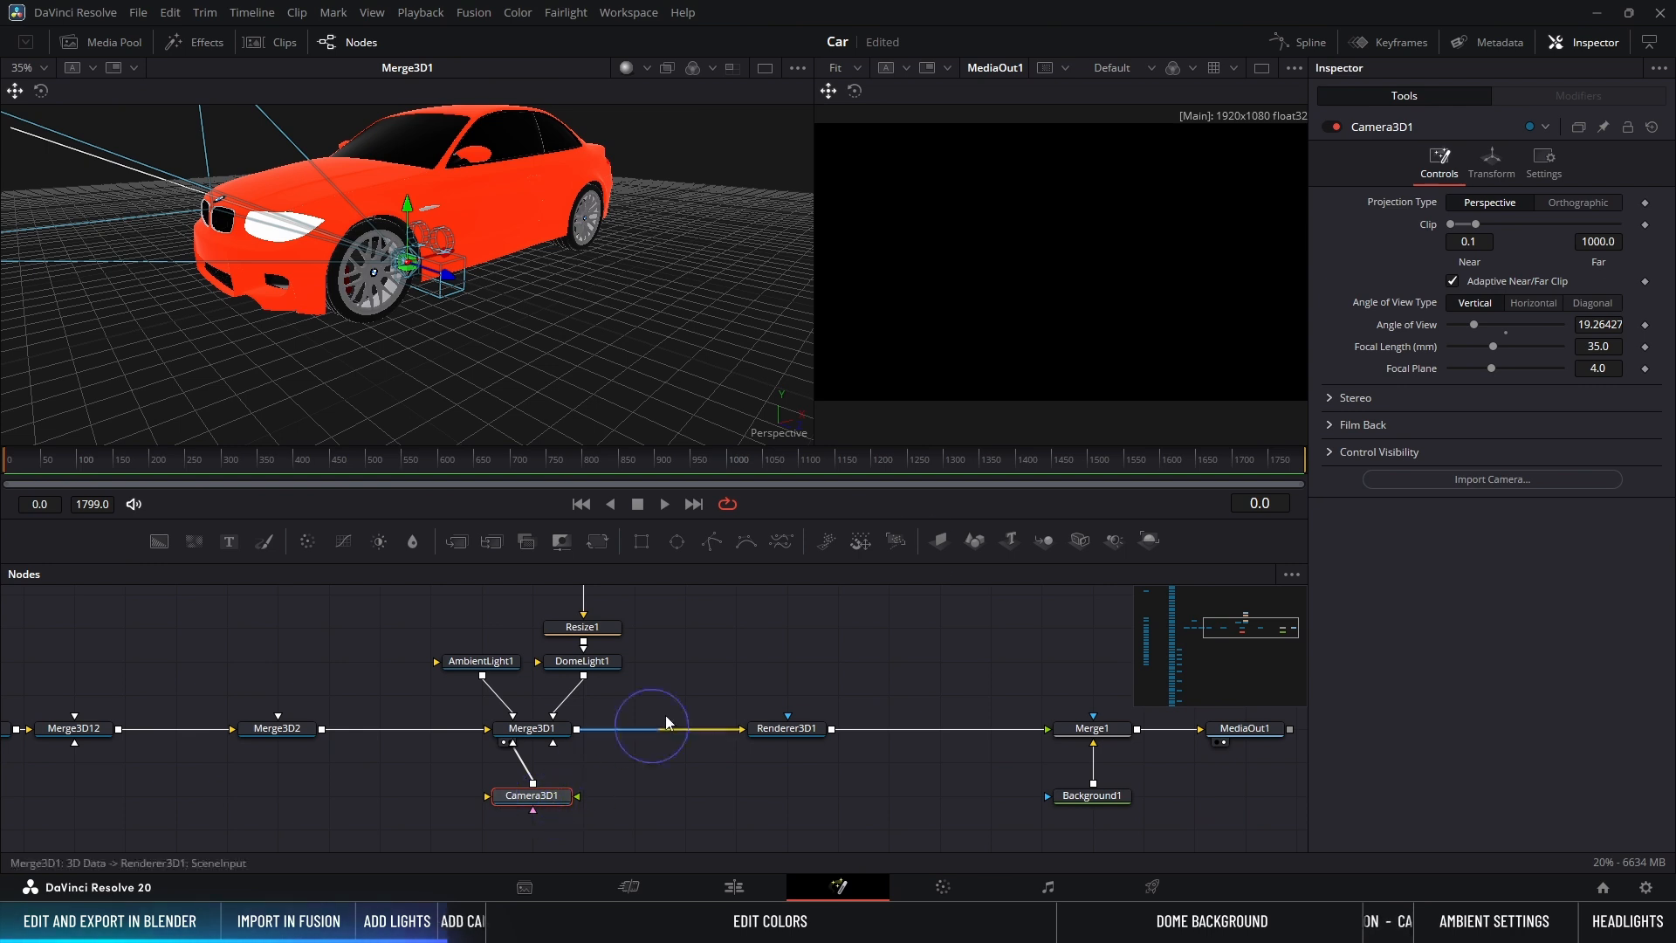
left_click(1491, 164)
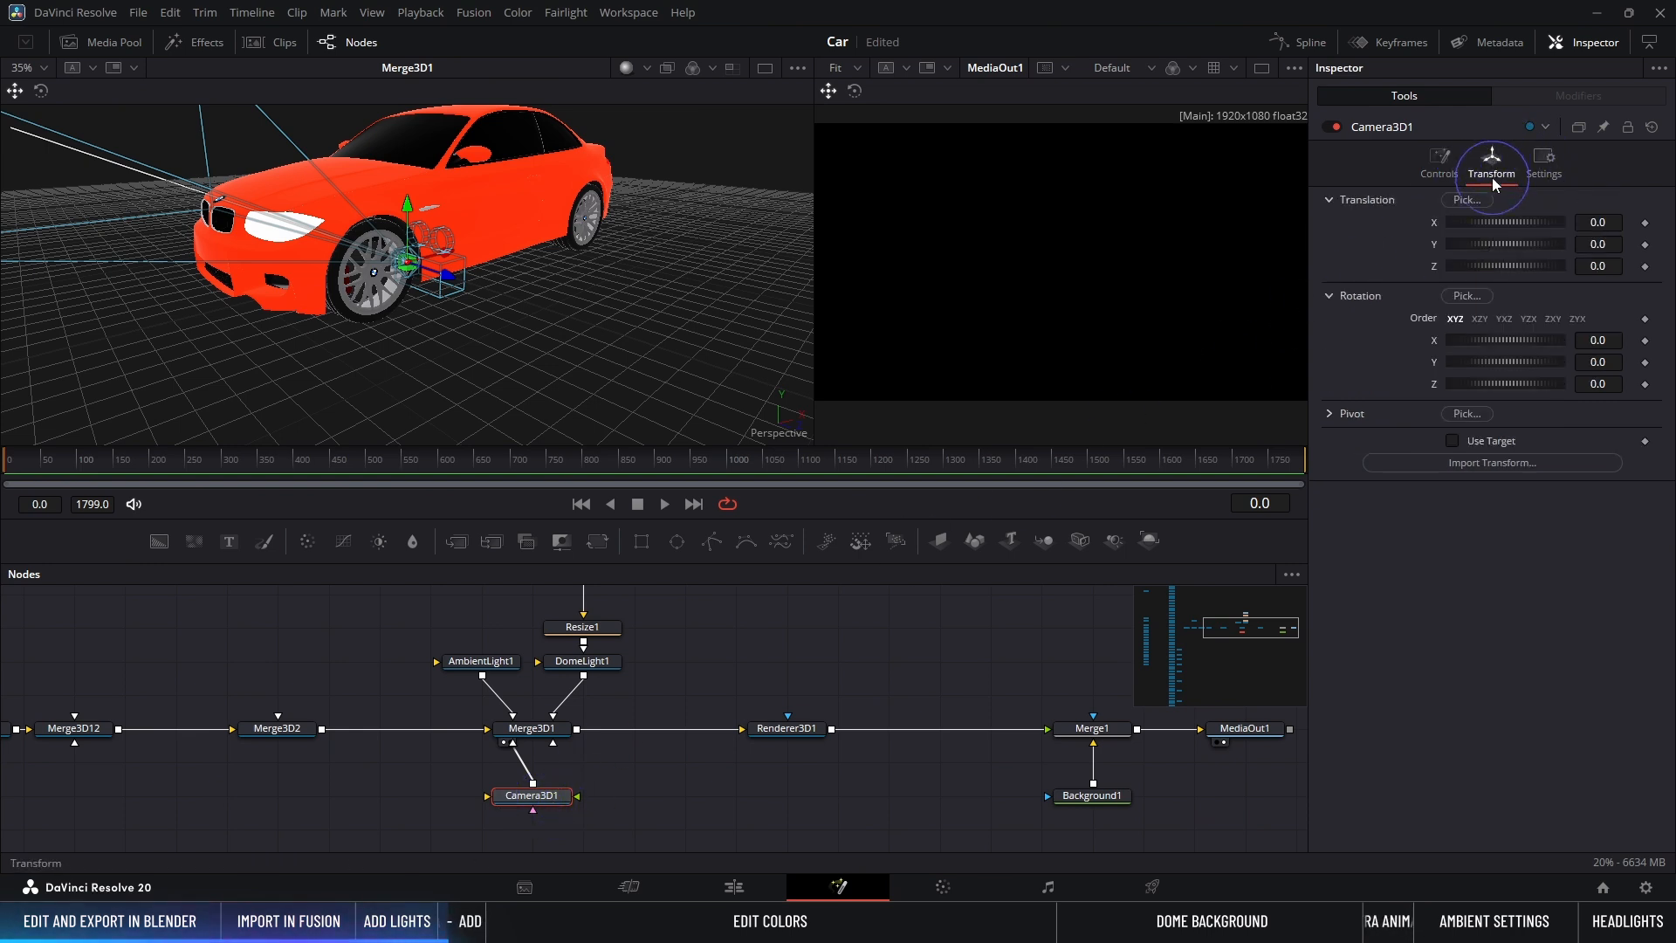
left_click_drag(1497, 267, 1538, 245)
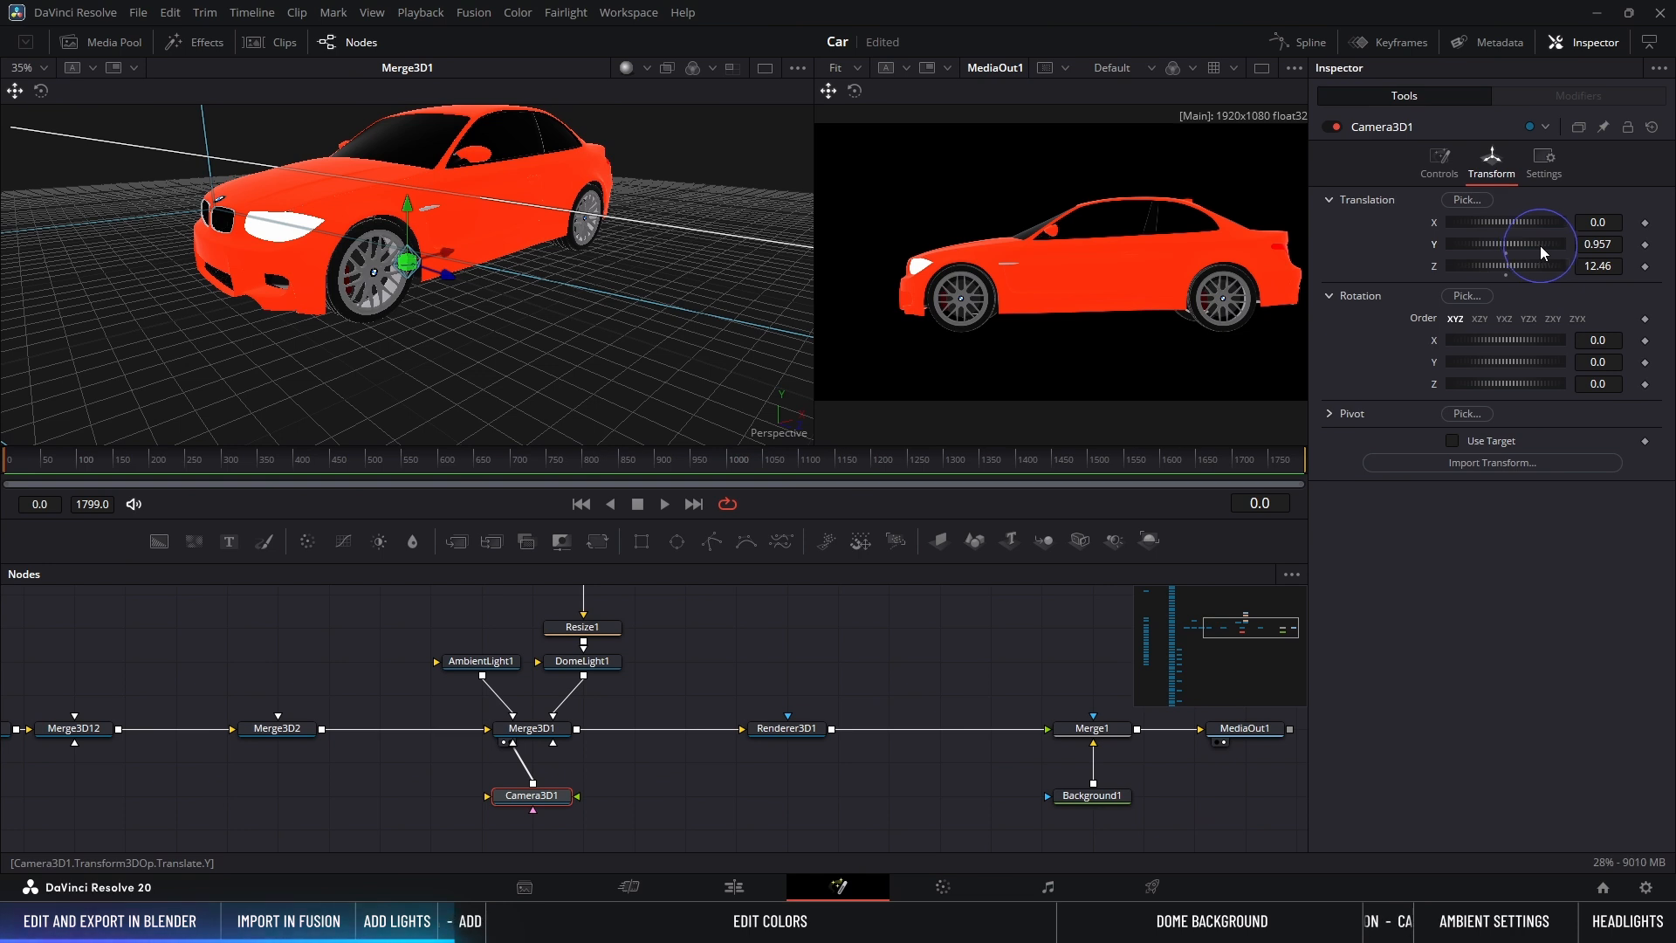
left_click(1598, 244)
type("1")
key("Return")
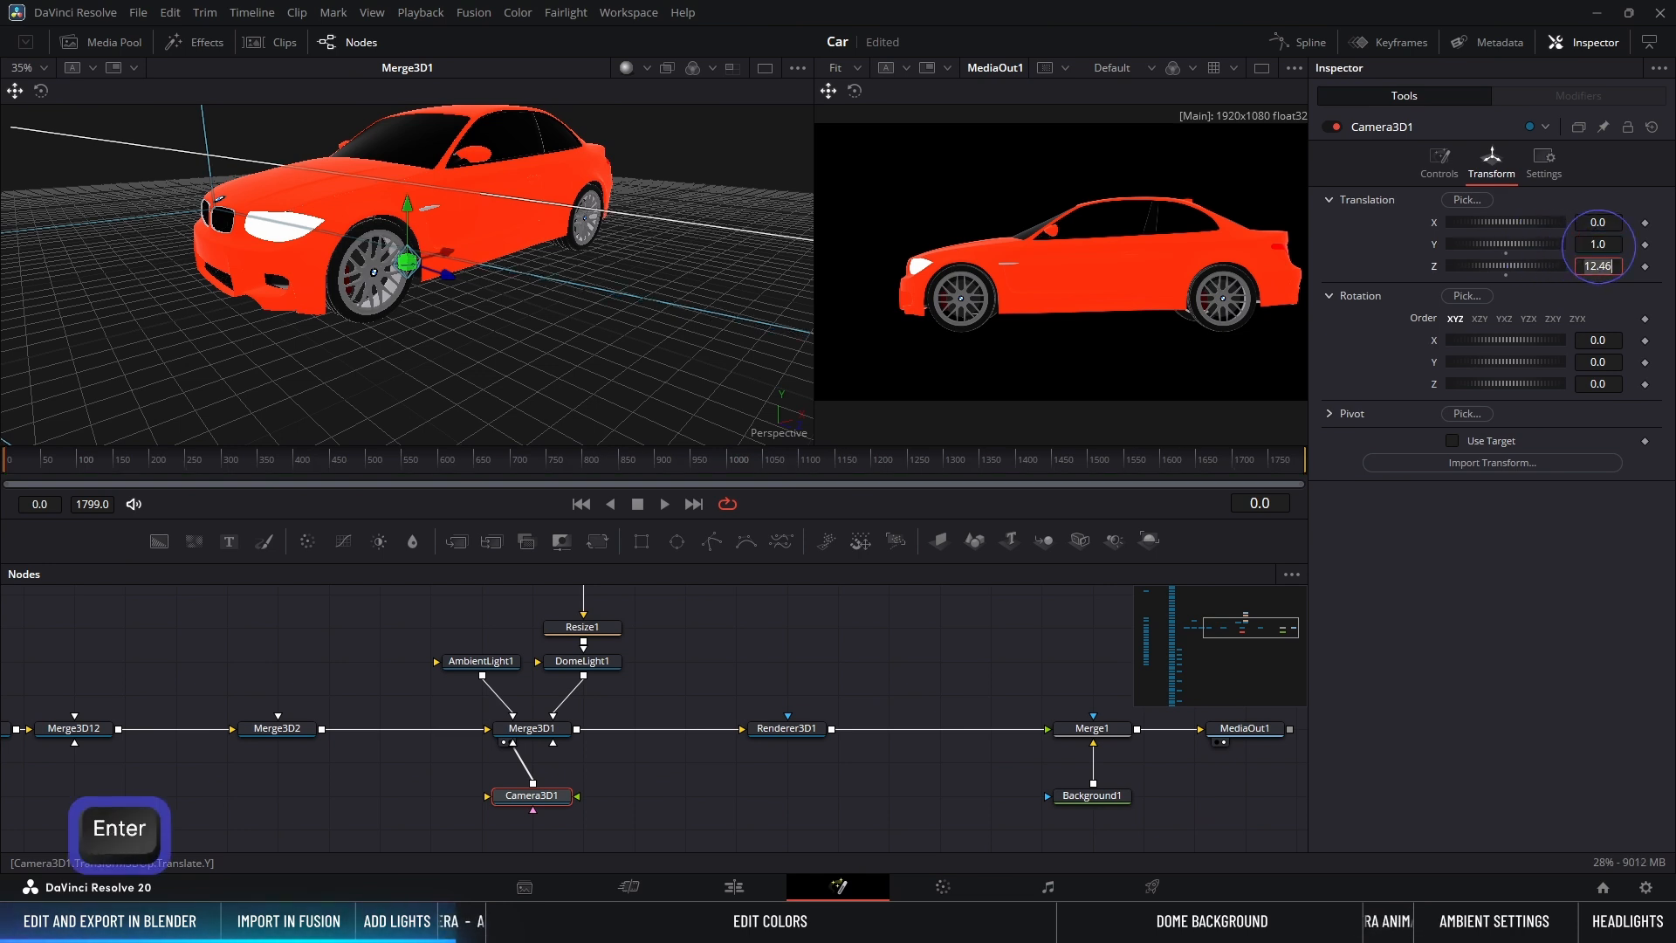
Step: Set the Camera3D1 focal length to 15 mm and its Z translation to 7.0
left_click(1440, 164)
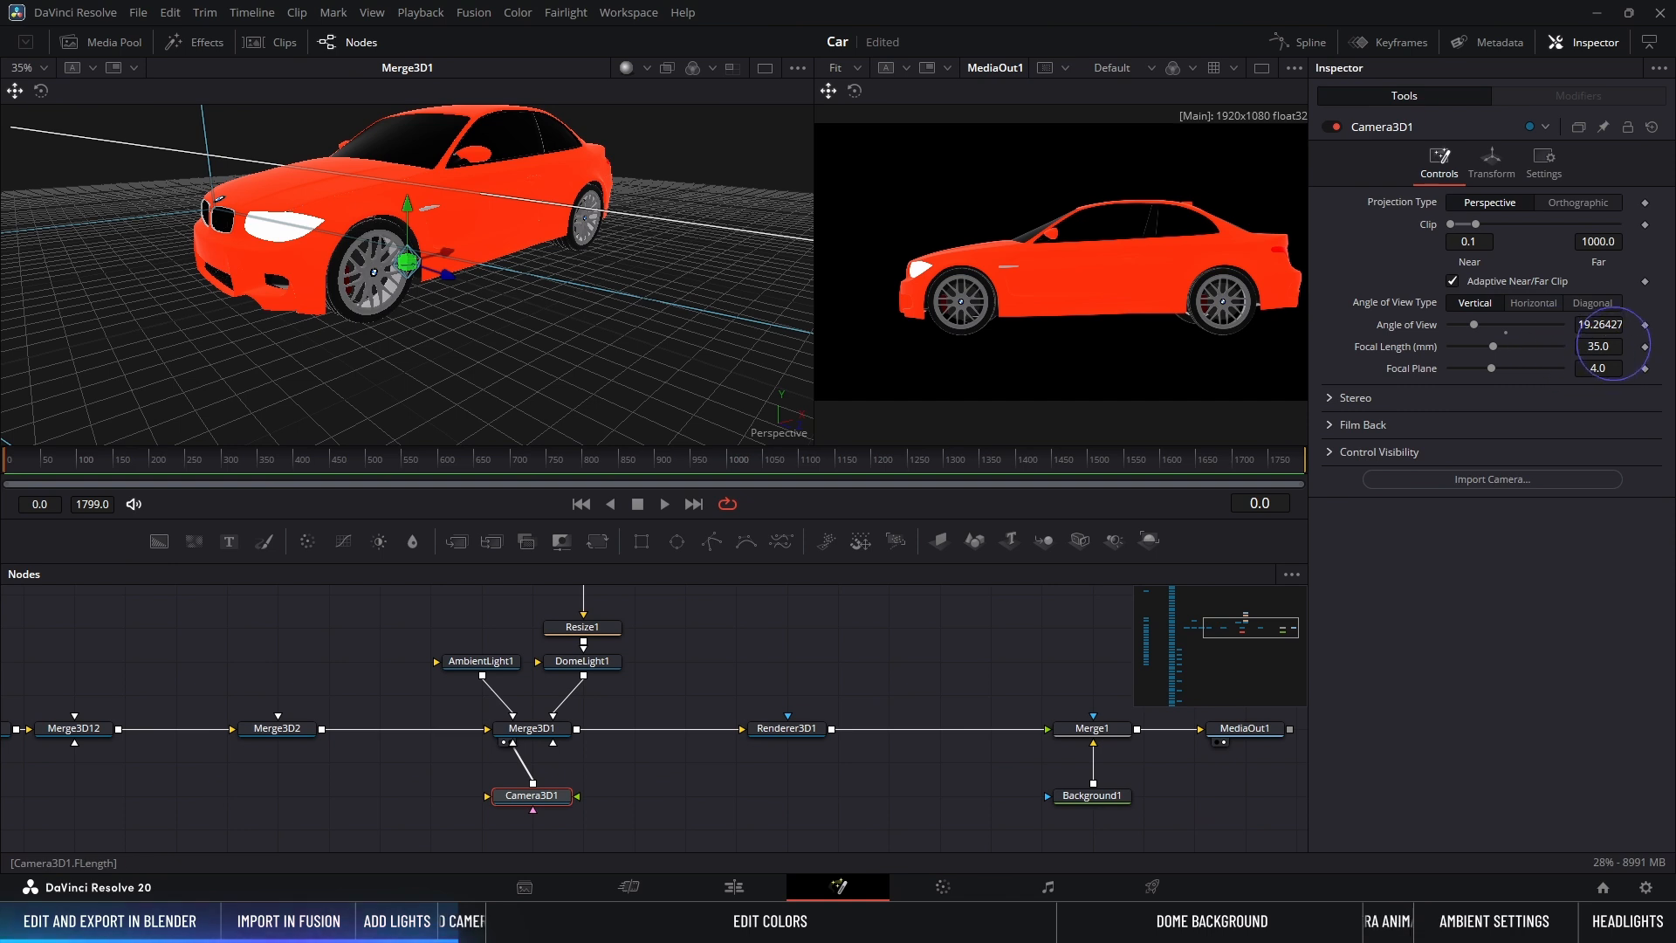
type("15")
key("Return")
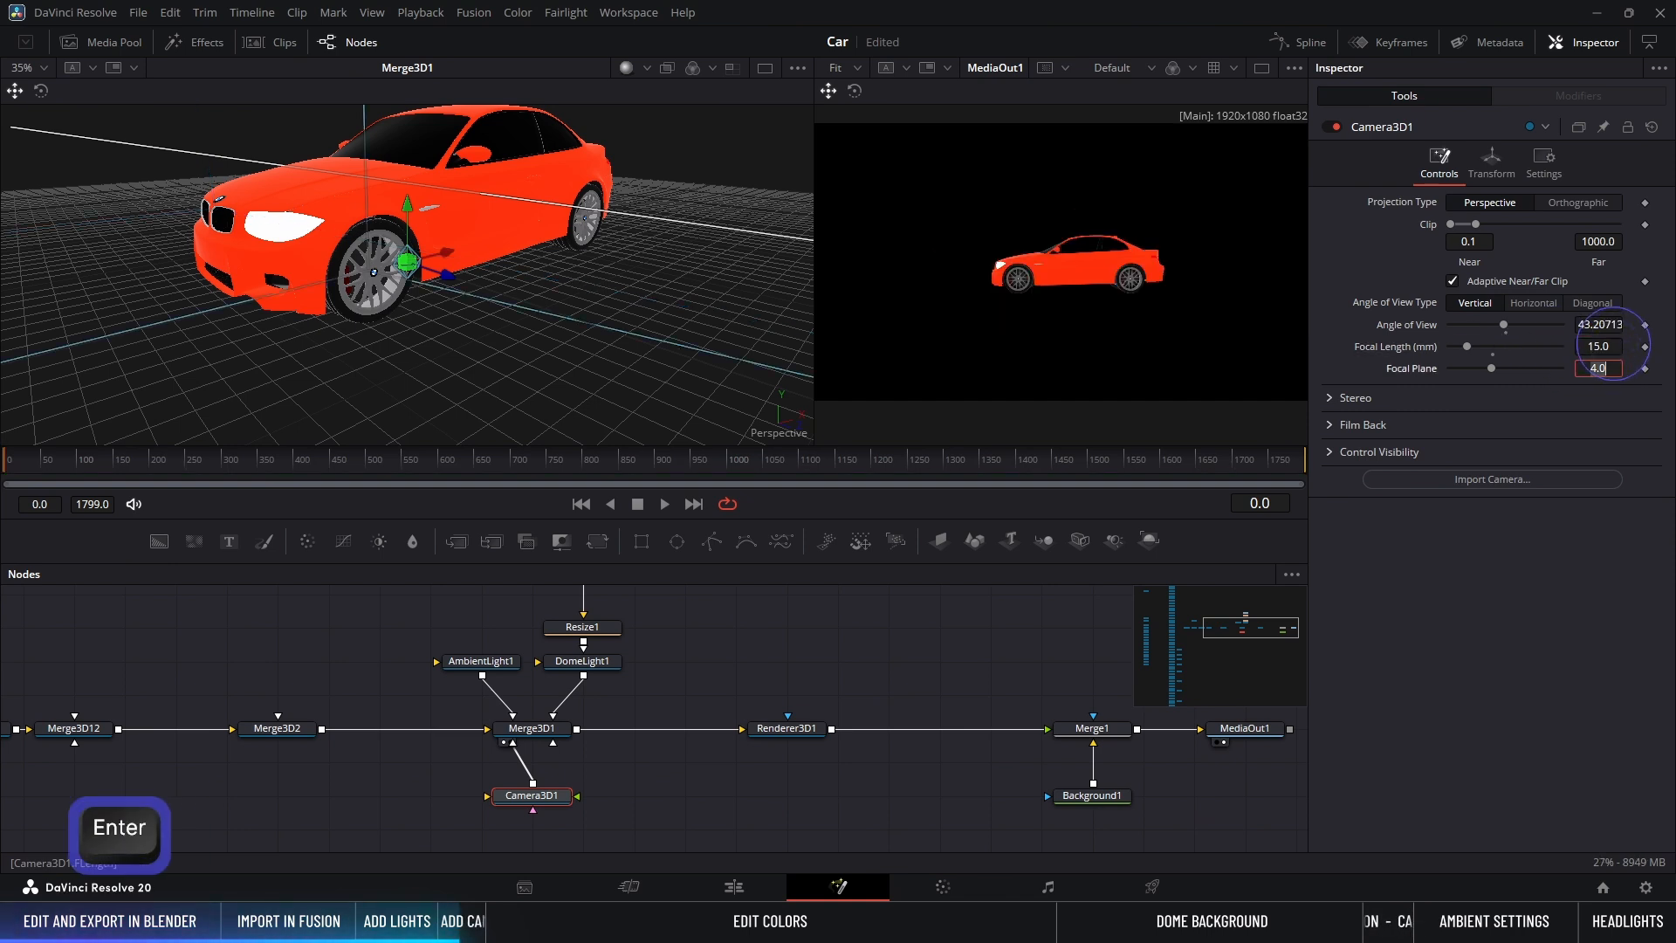
left_click(1495, 157)
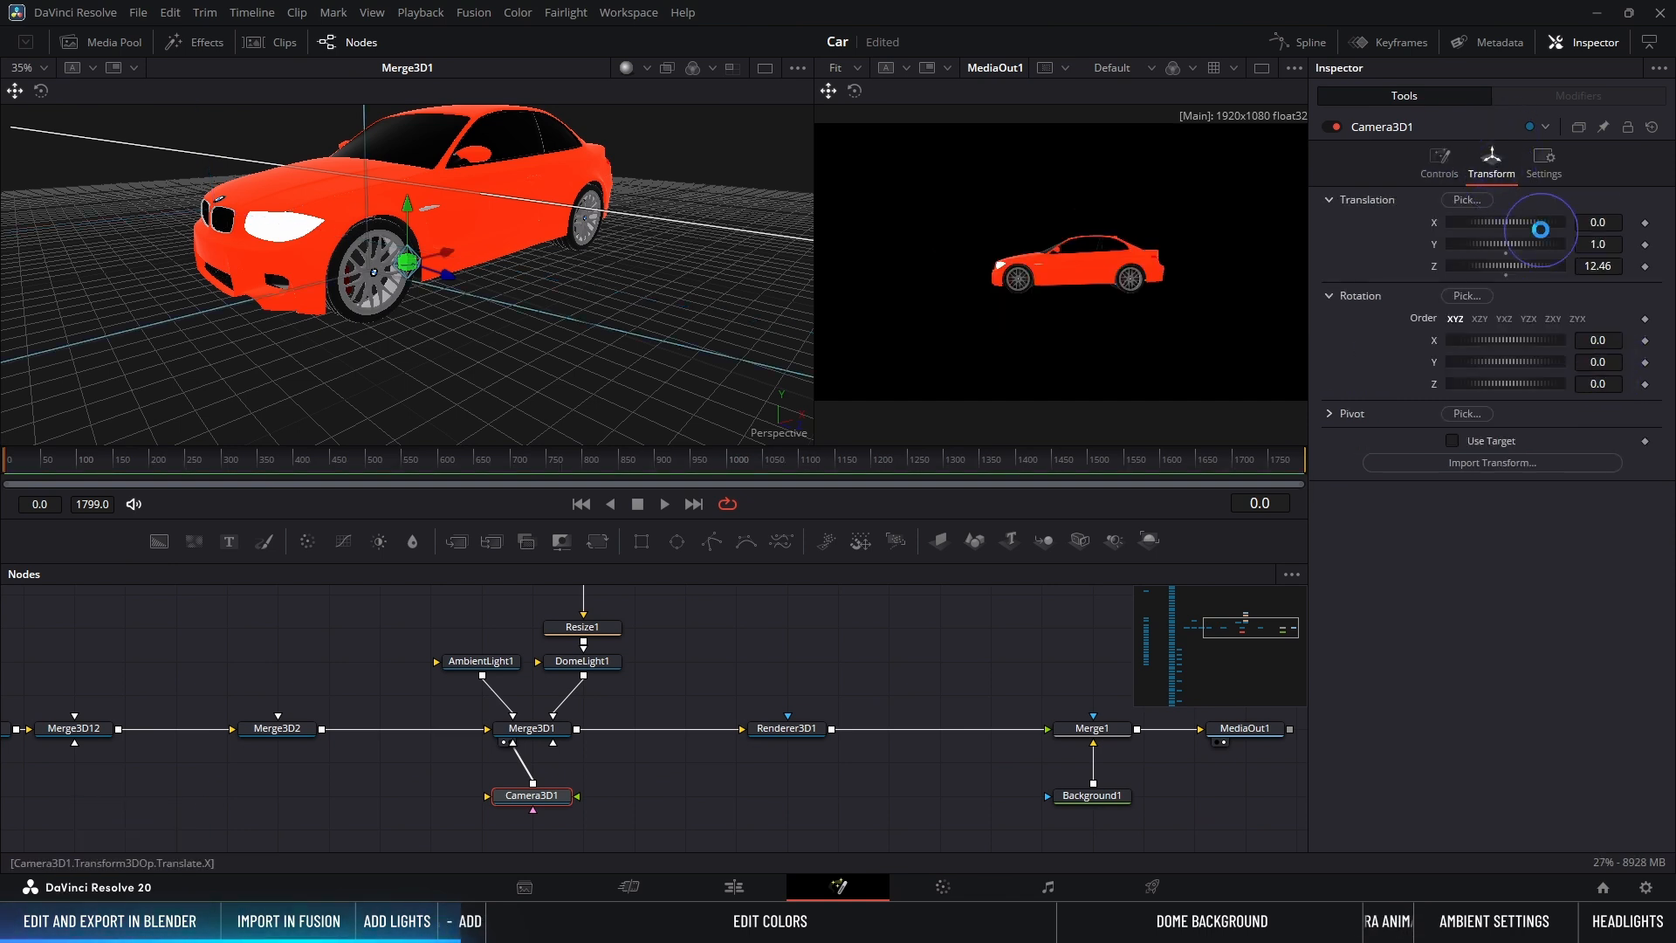
type("7")
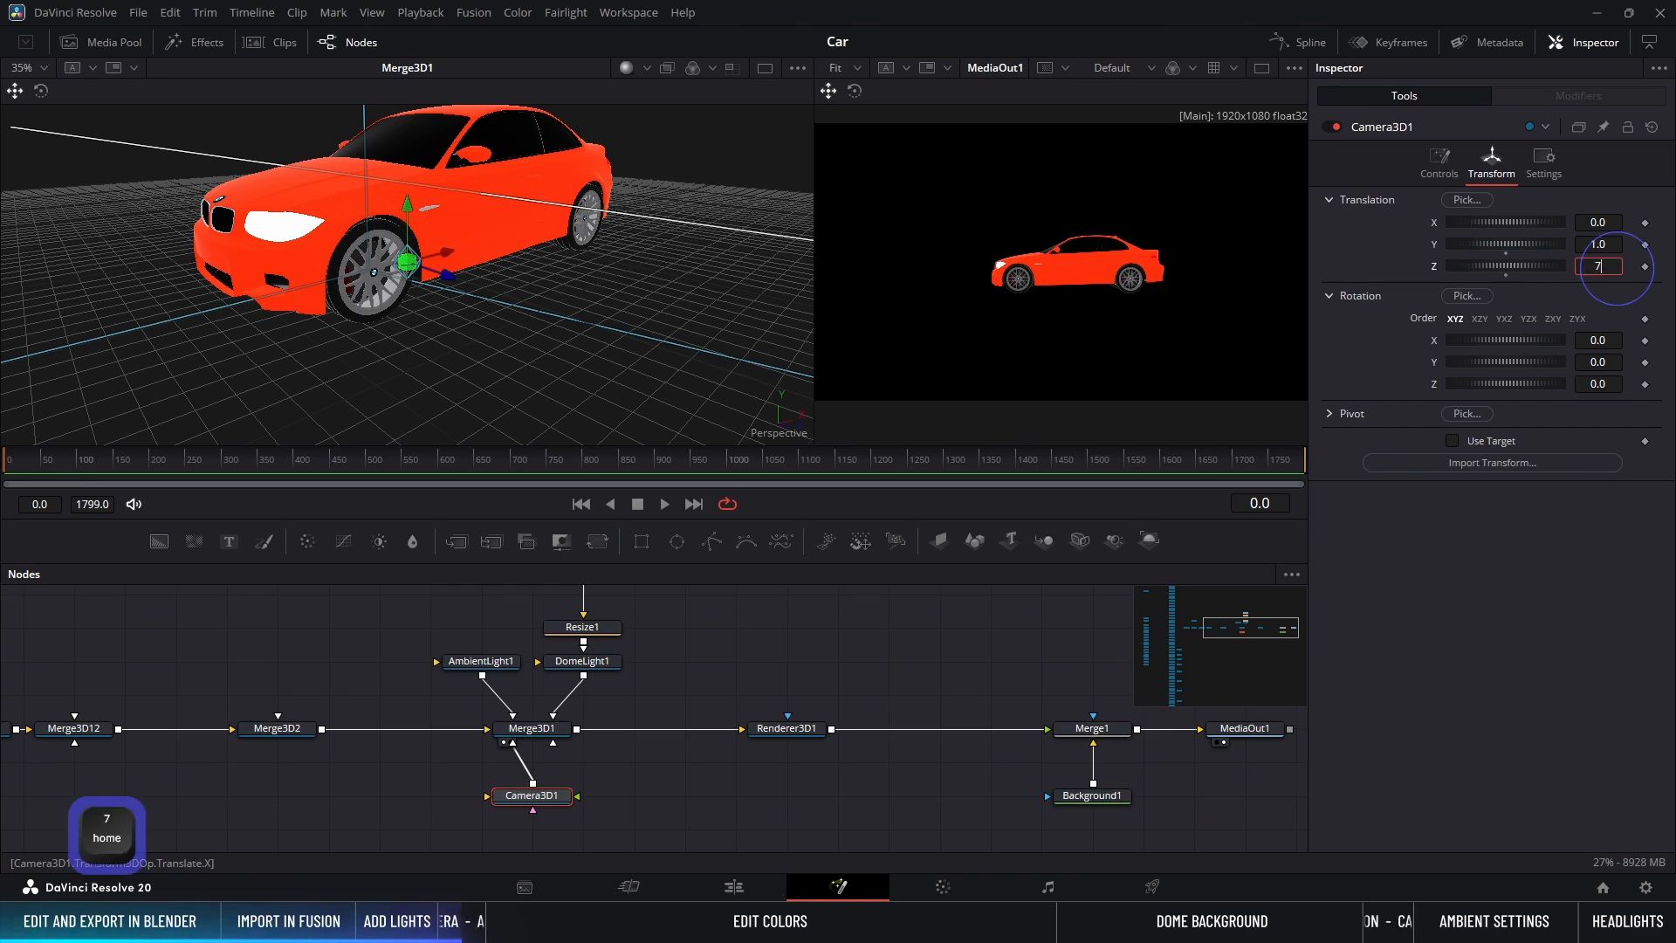
key("Return")
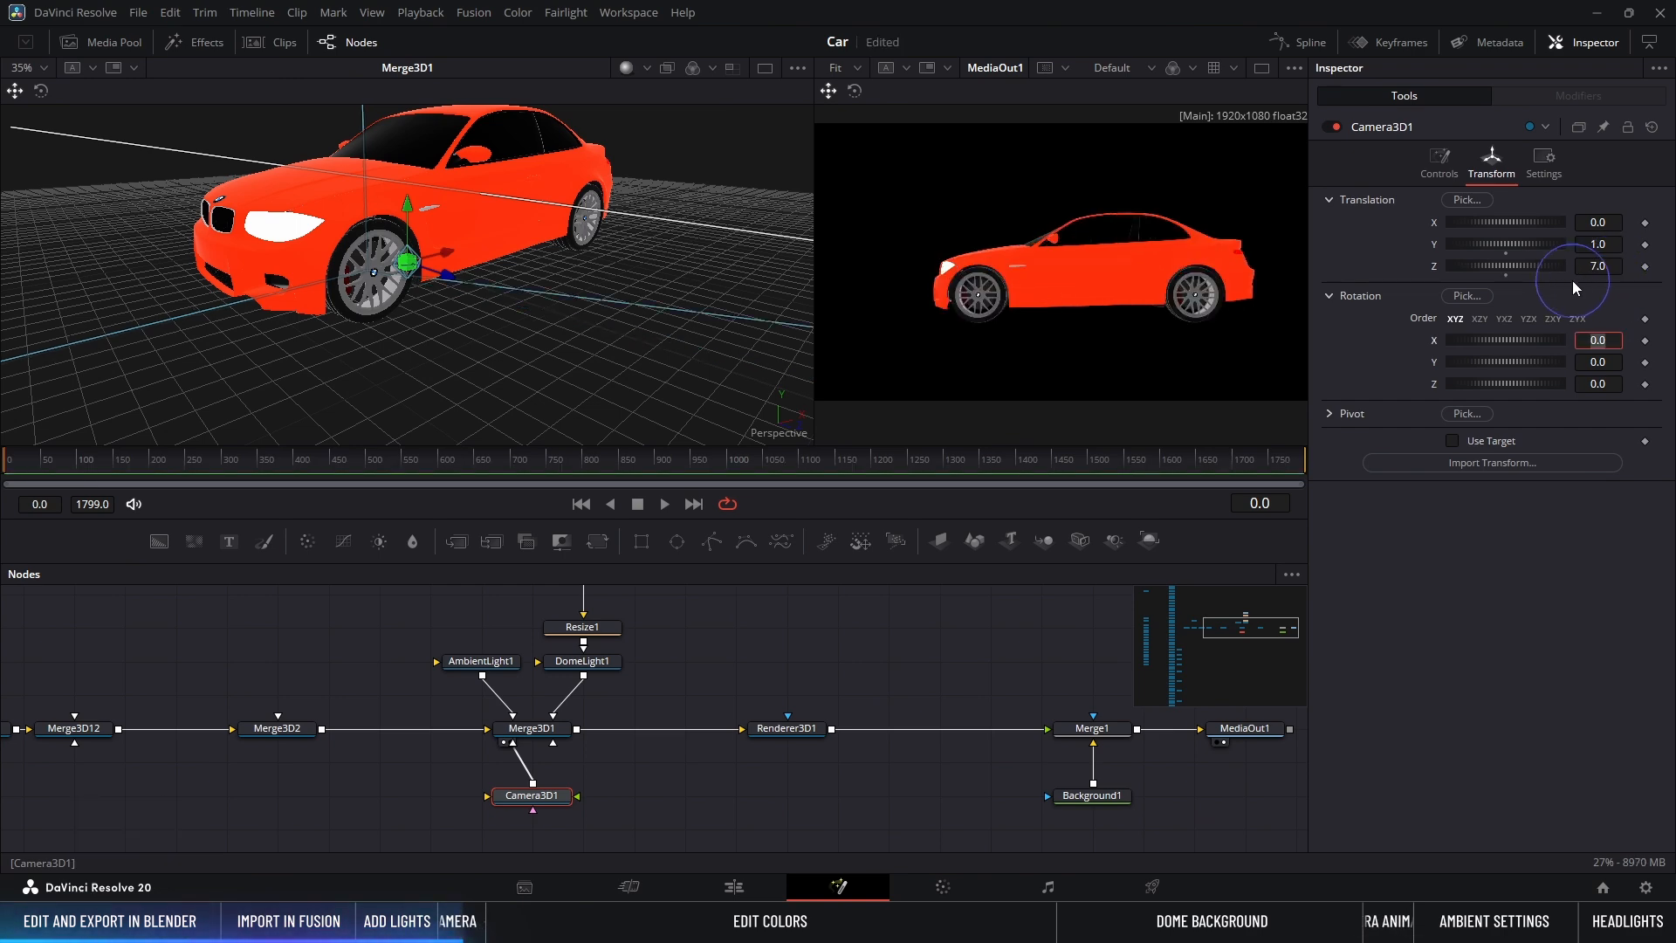
Step: Drive Camera3D1's Z pivot with an expression linked to its Z translation and multiplied by -1 (Transform3DOp.Translate.Z*-1)
middle_click_drag(485, 299, 573, 307, "alt")
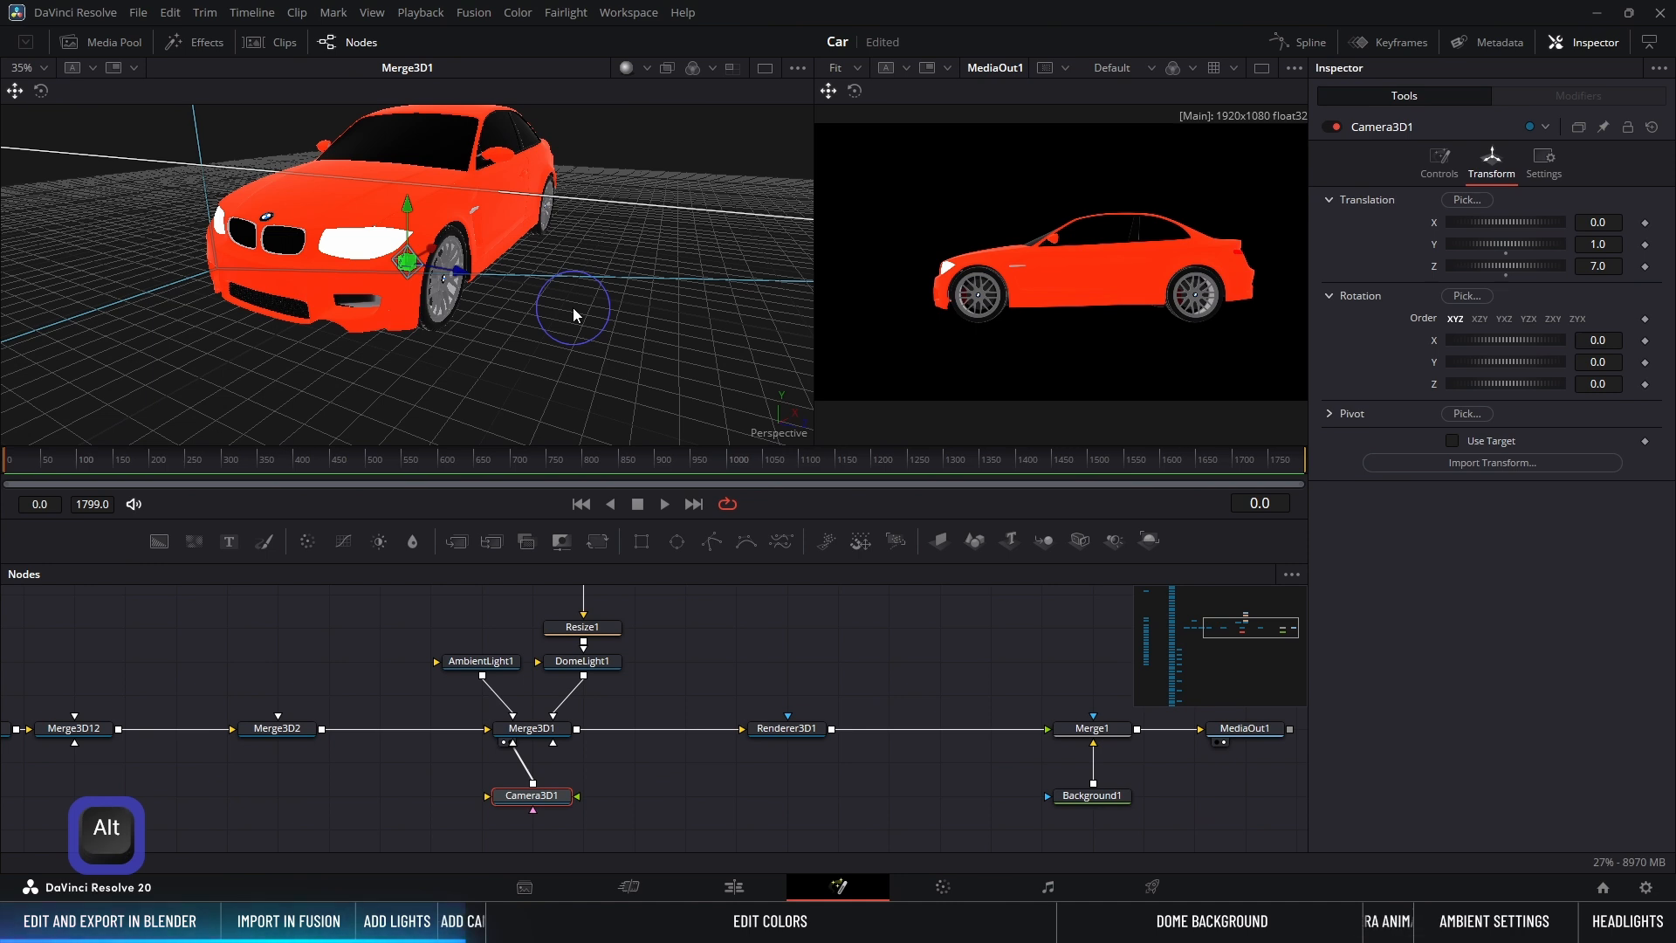
left_click(1328, 414)
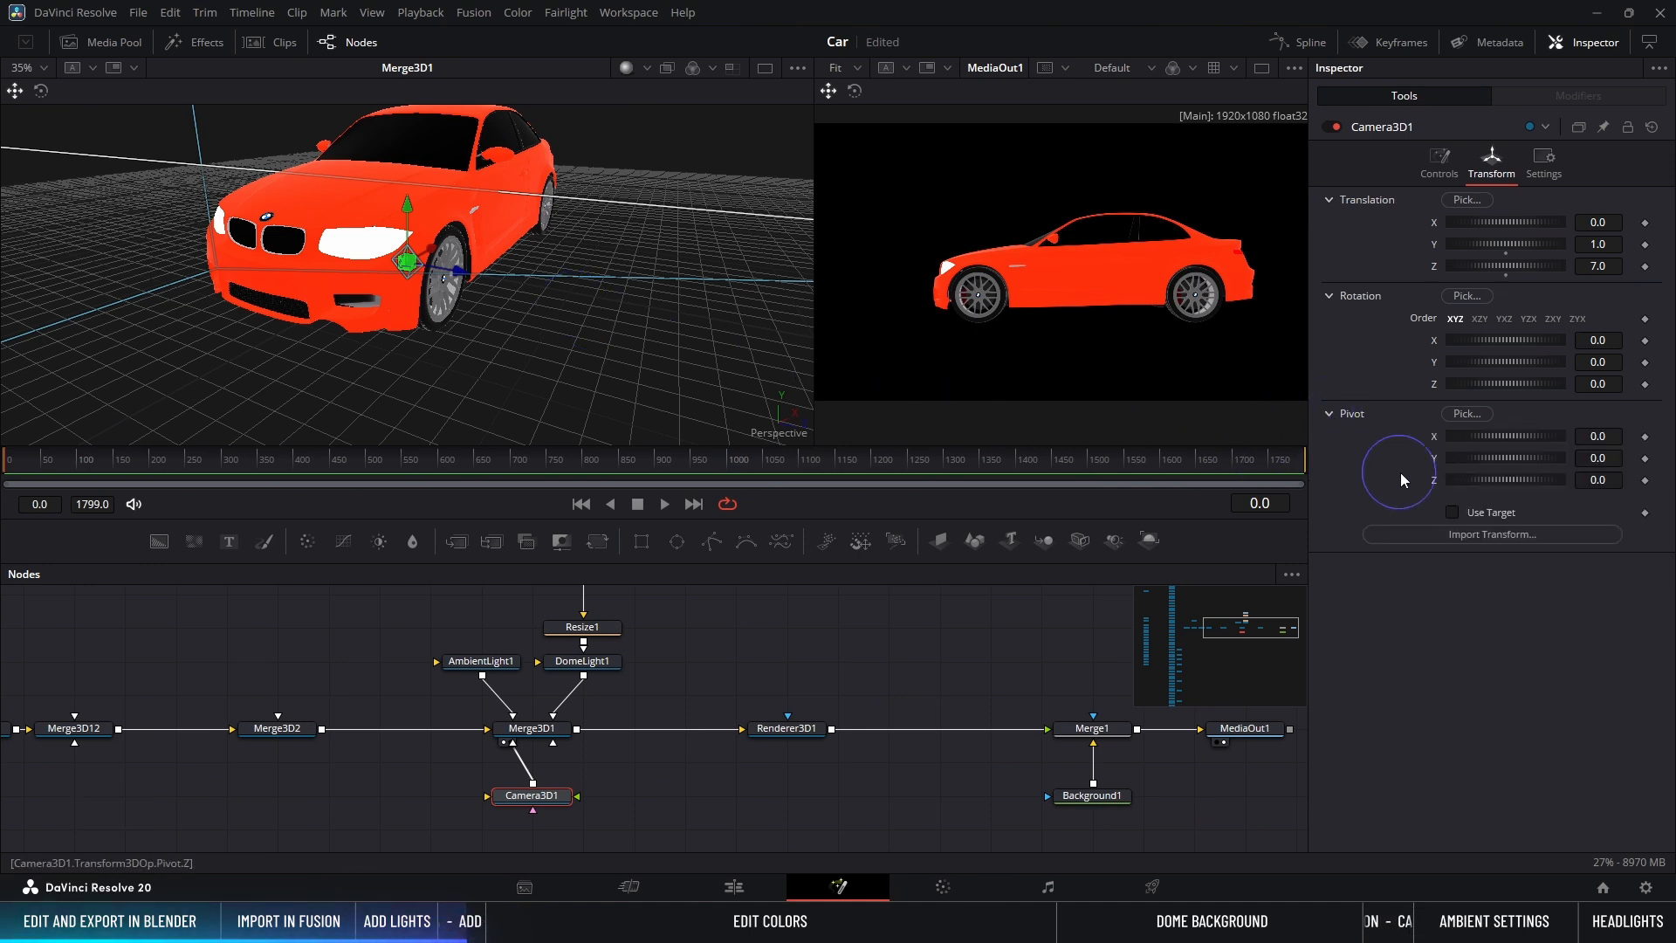
right_click(1433, 481)
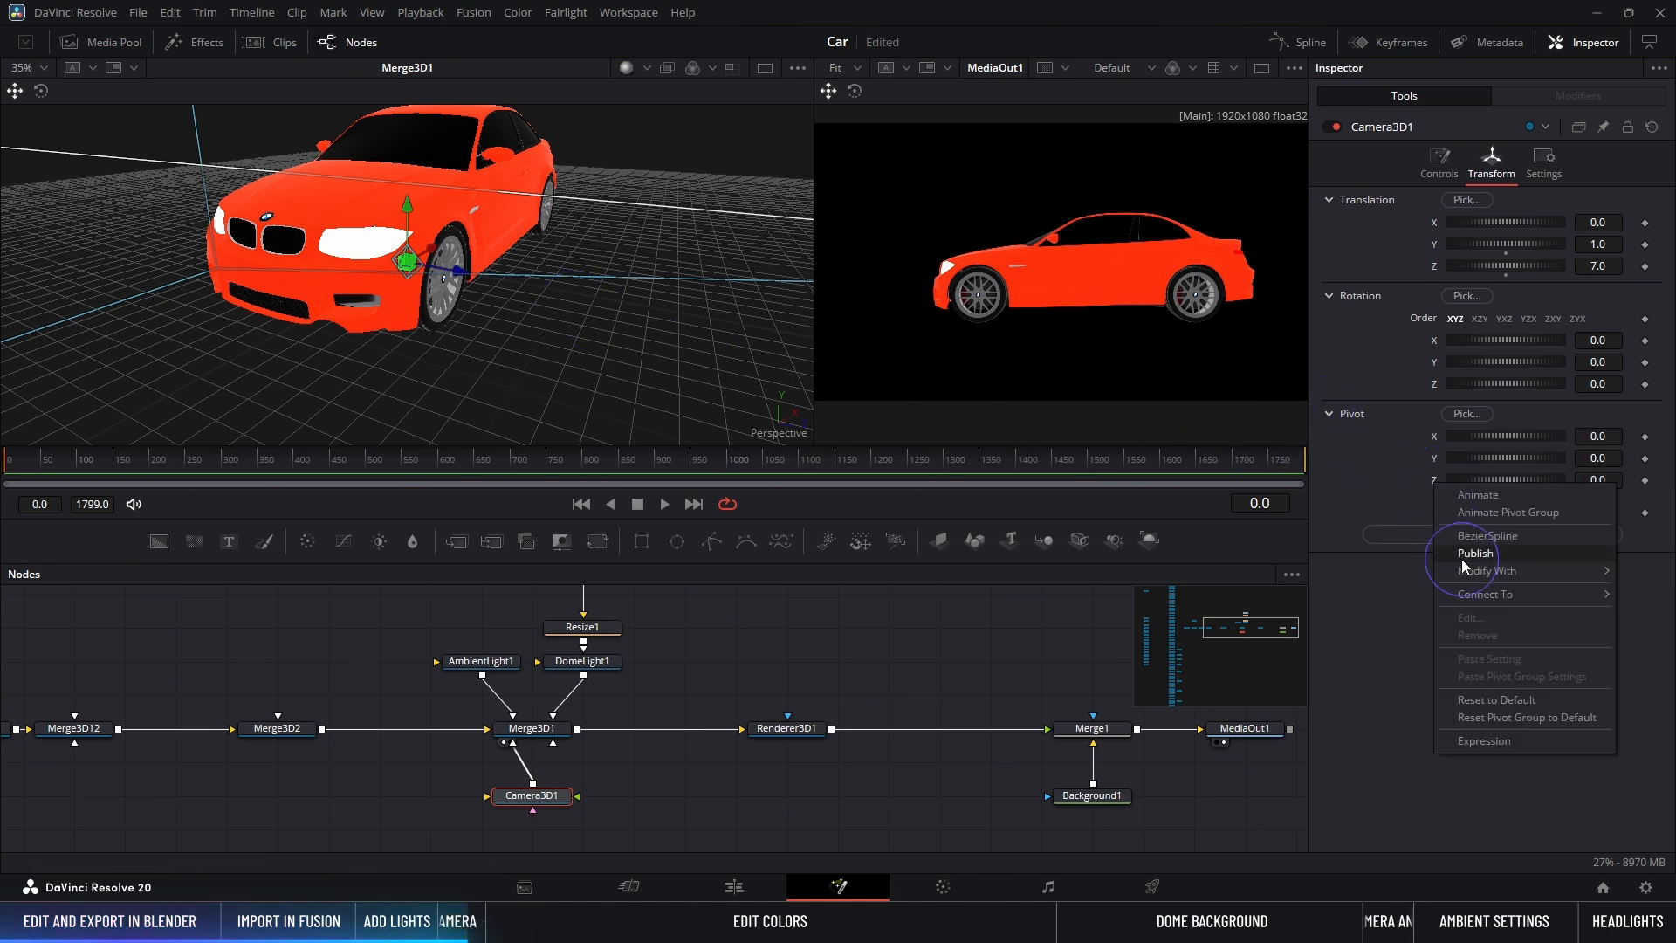
left_click(1485, 746)
left_click_drag(1454, 502, 1435, 266)
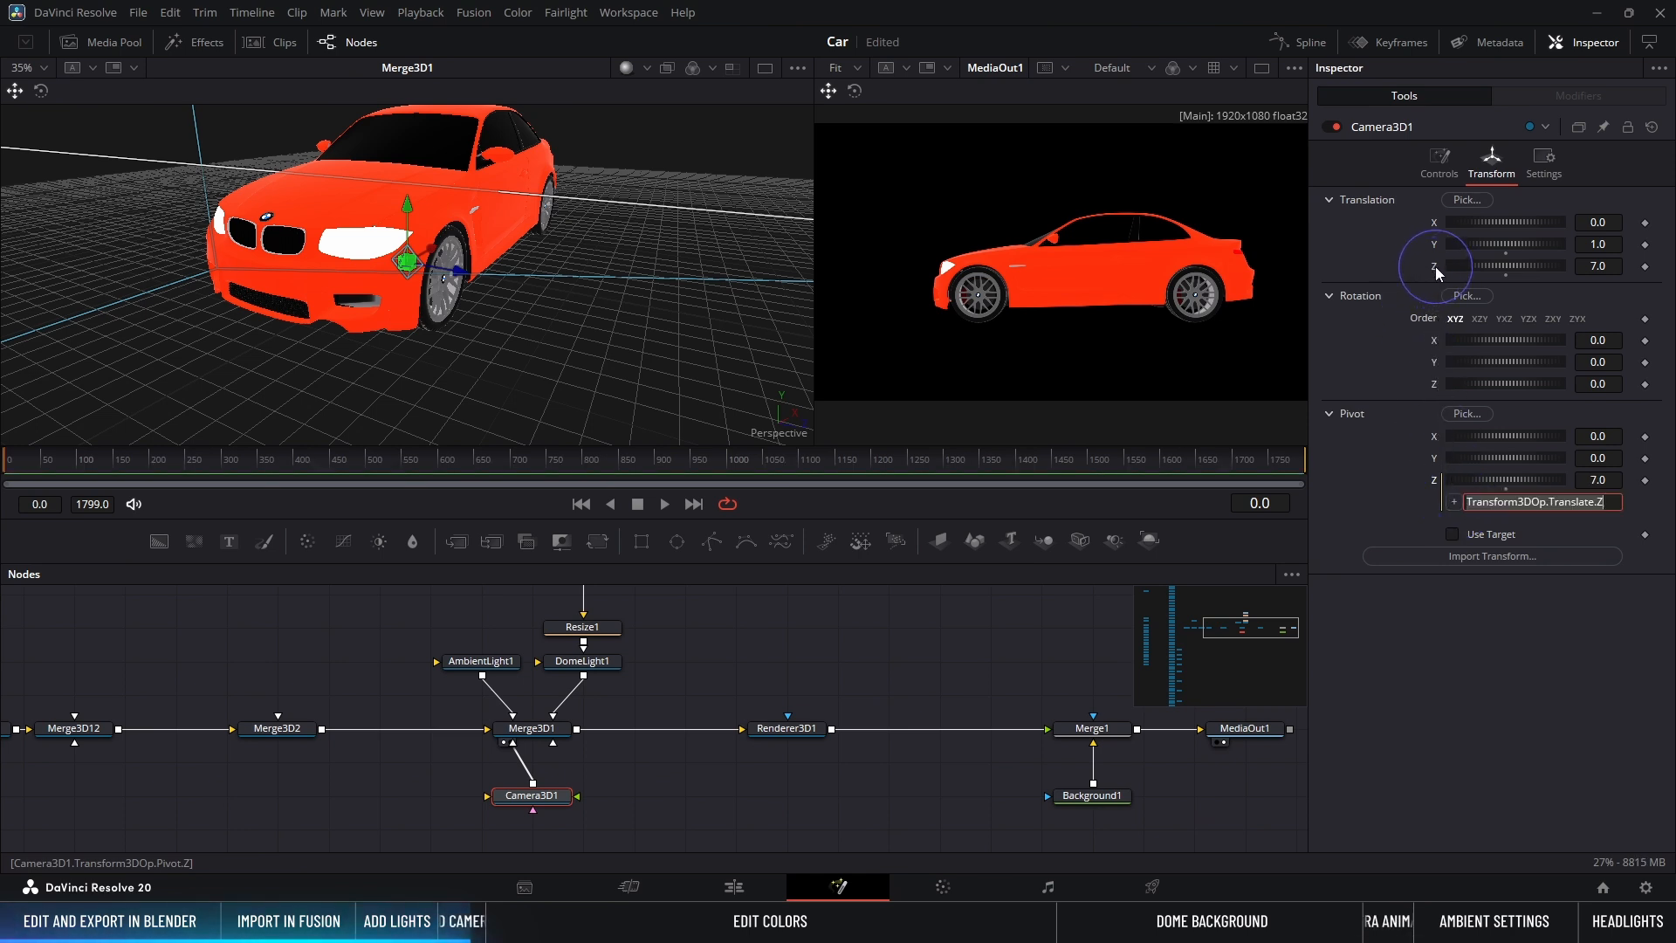
left_click(1607, 503)
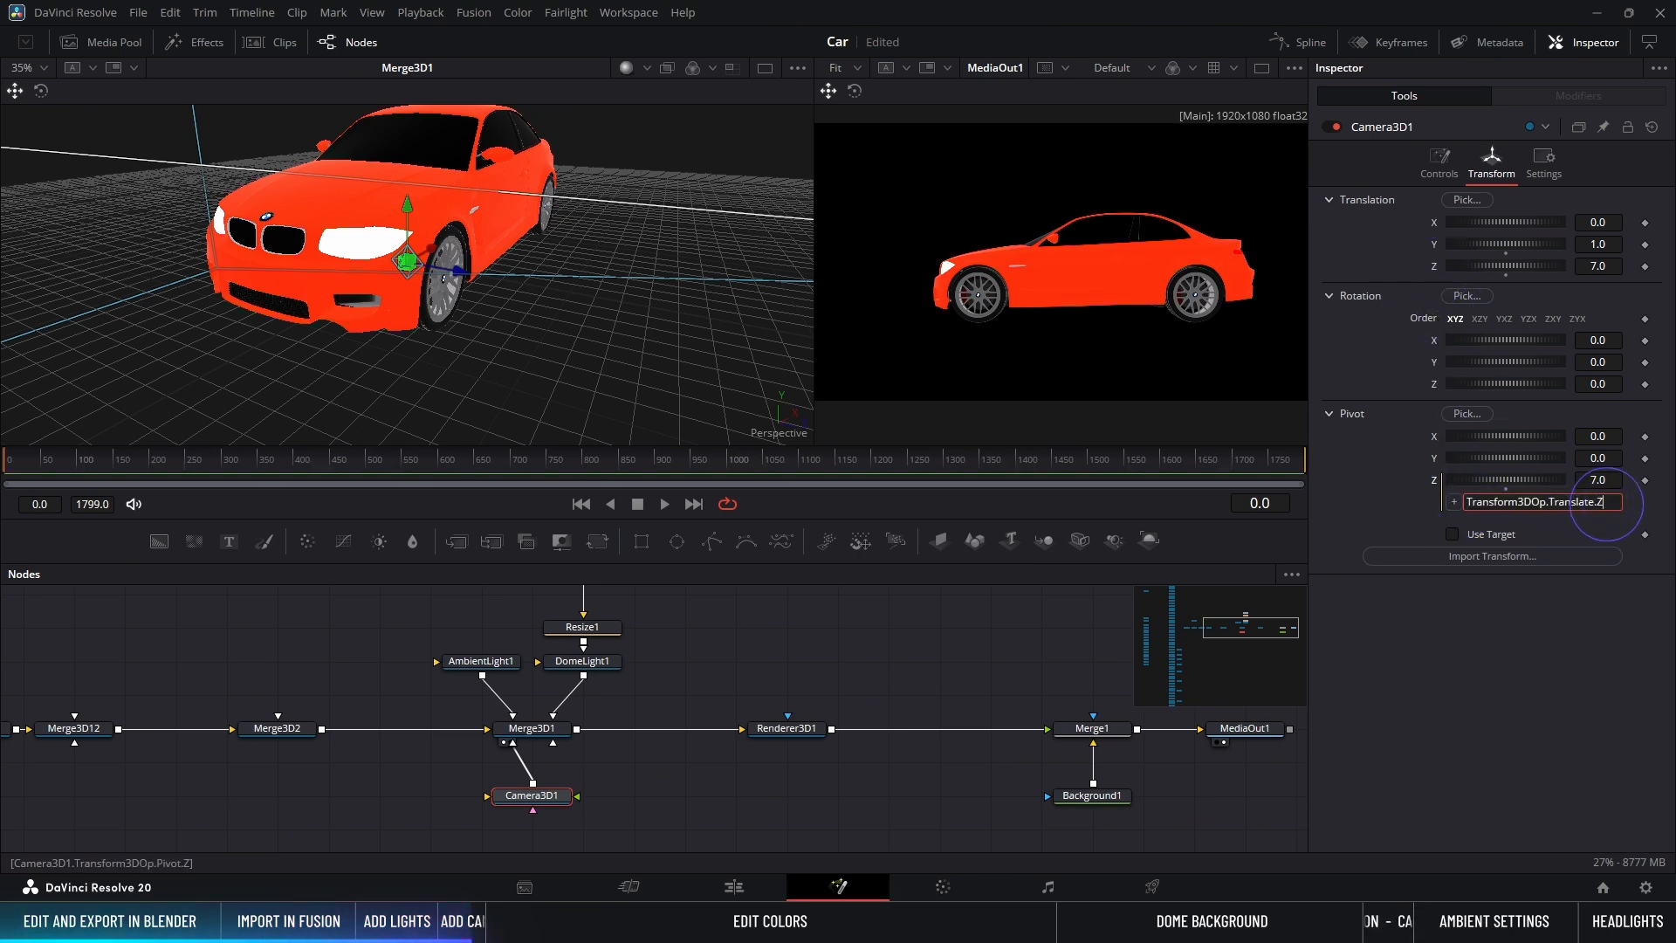
type("*-1")
key("Return")
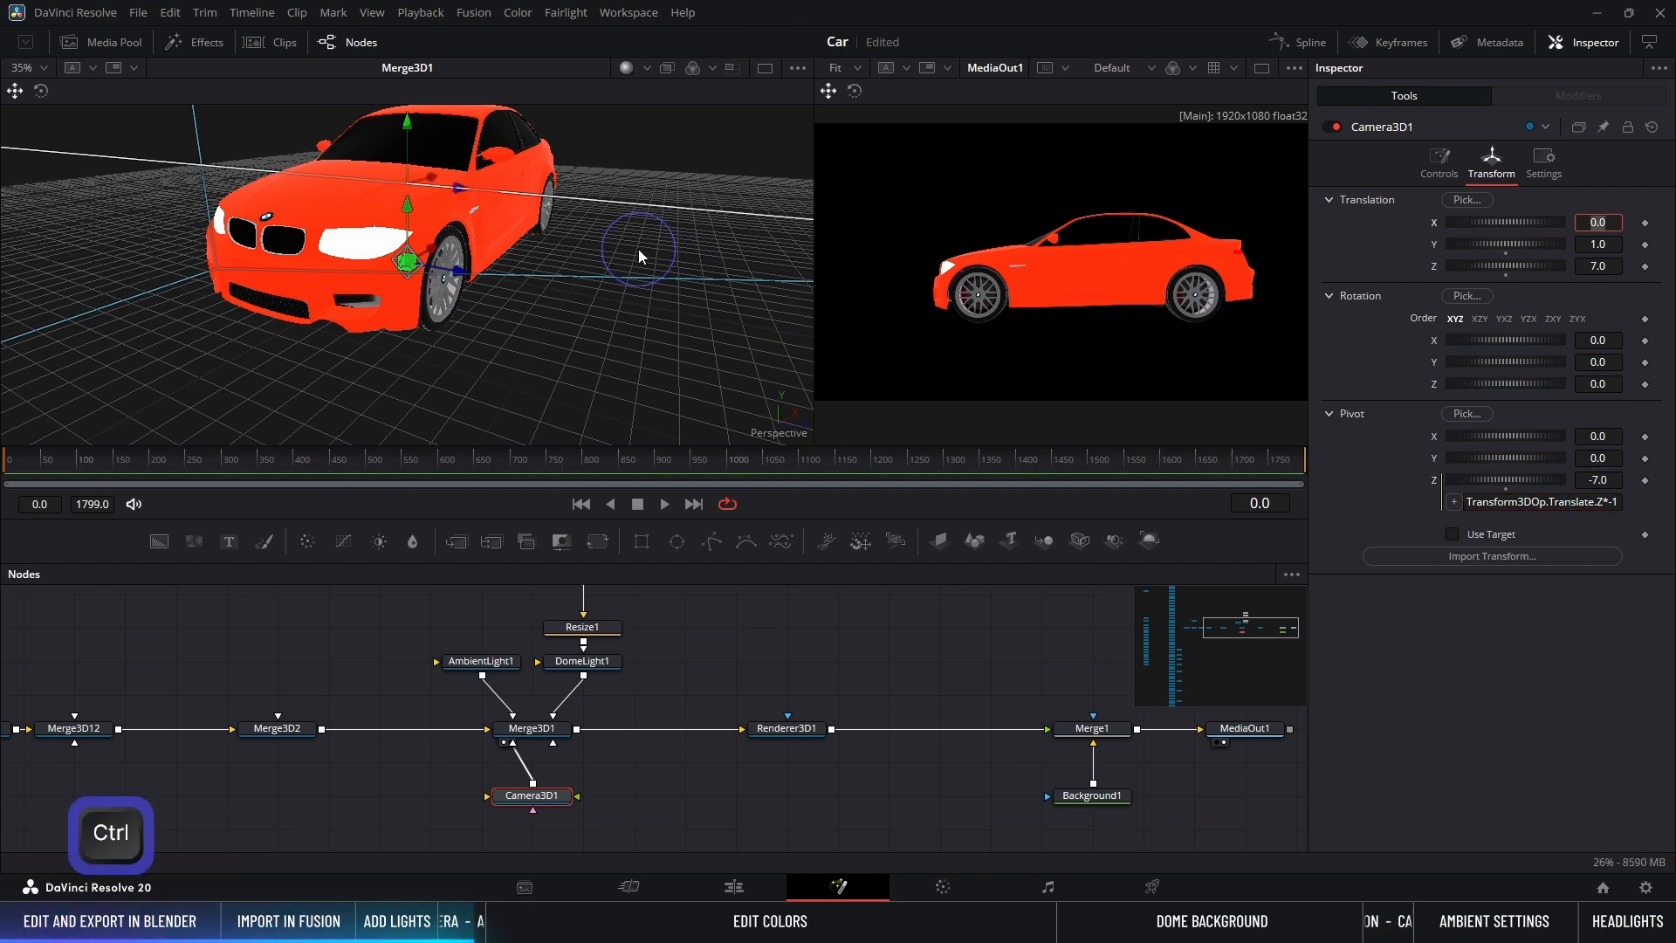
Step: Set Camera3D1's Y rotation to -60 and its Z translation to 5.7
scroll(638, 249, "down", 3, "ctrl")
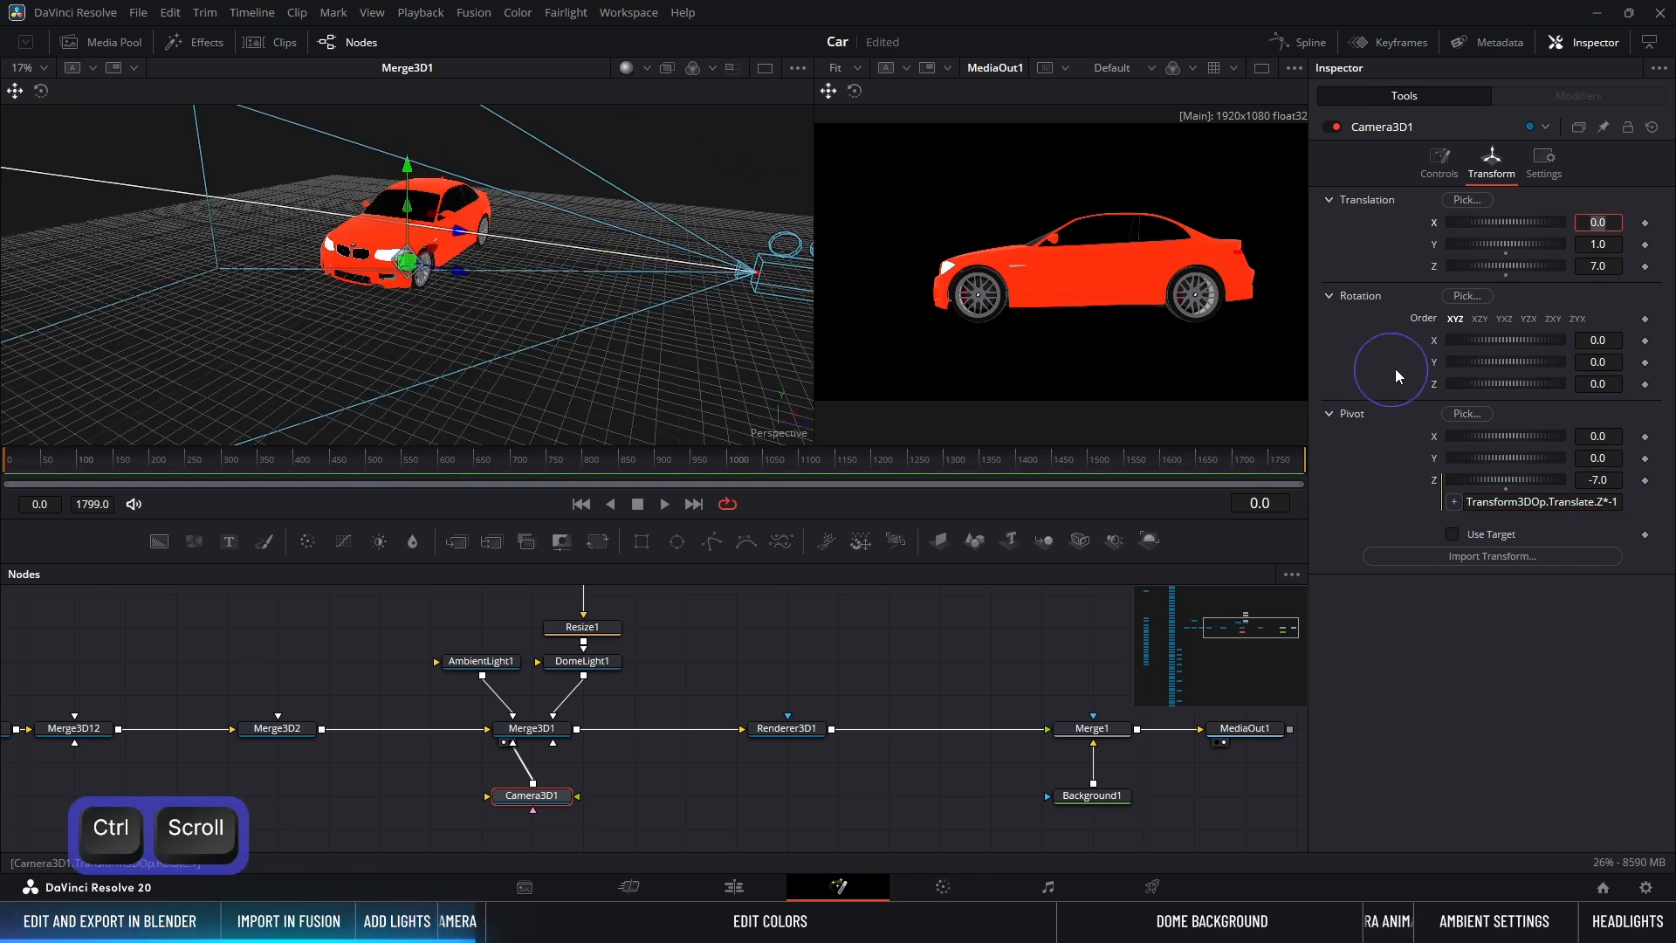
left_click_drag(1502, 359, 1480, 368)
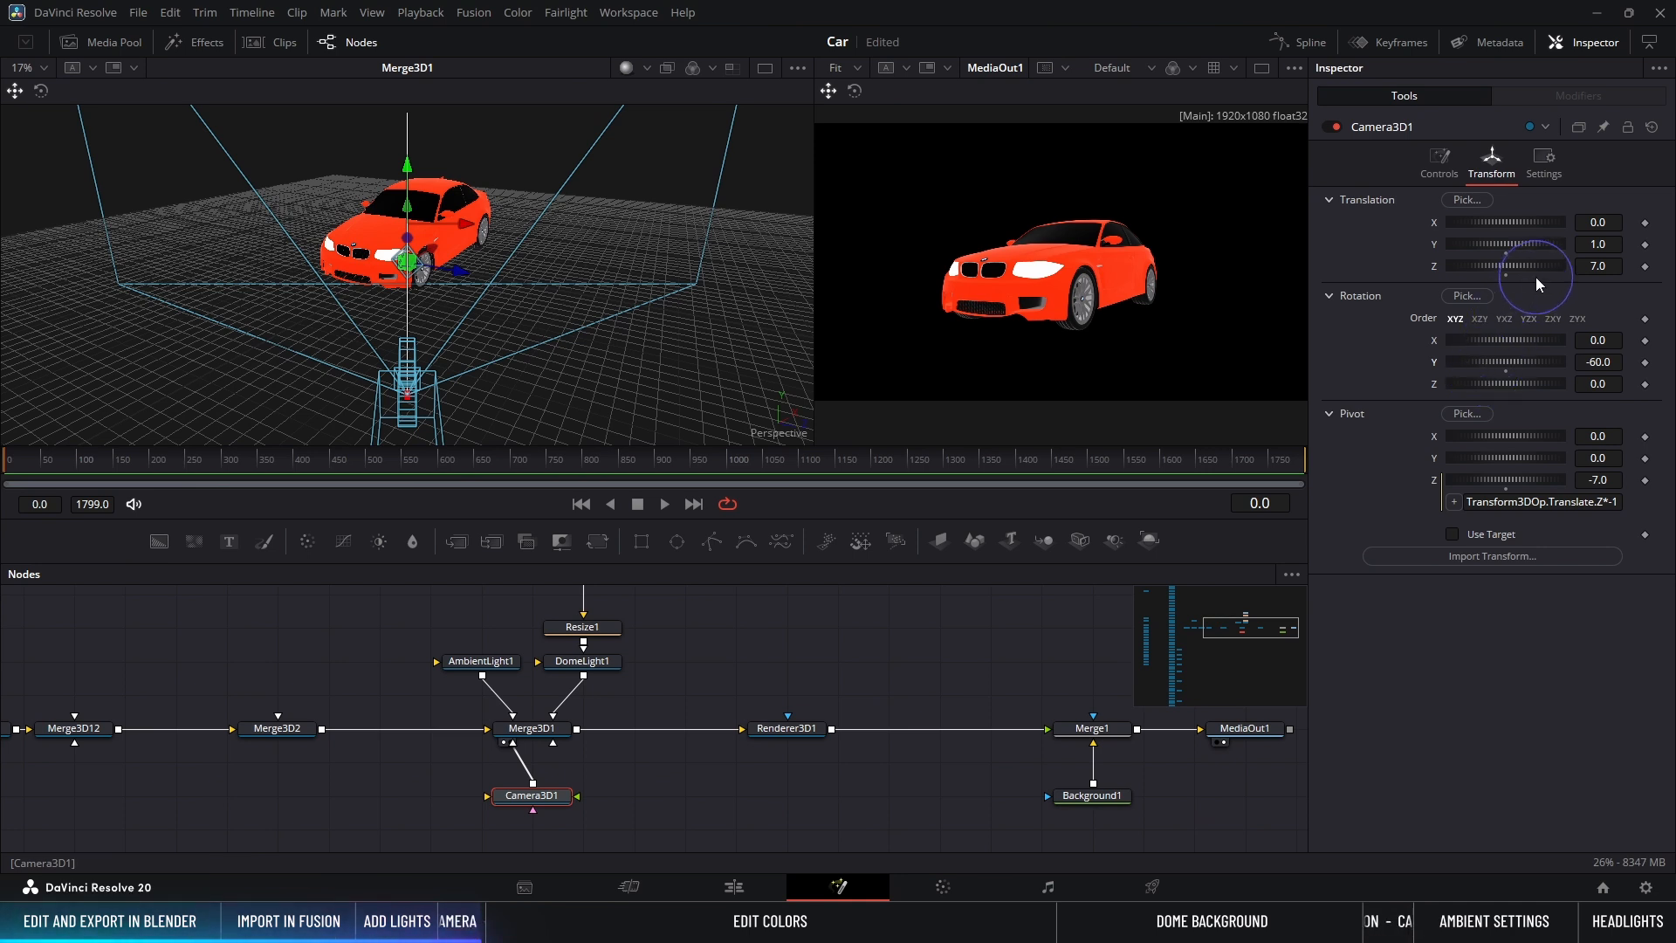
left_click_drag(1546, 272, 1538, 269)
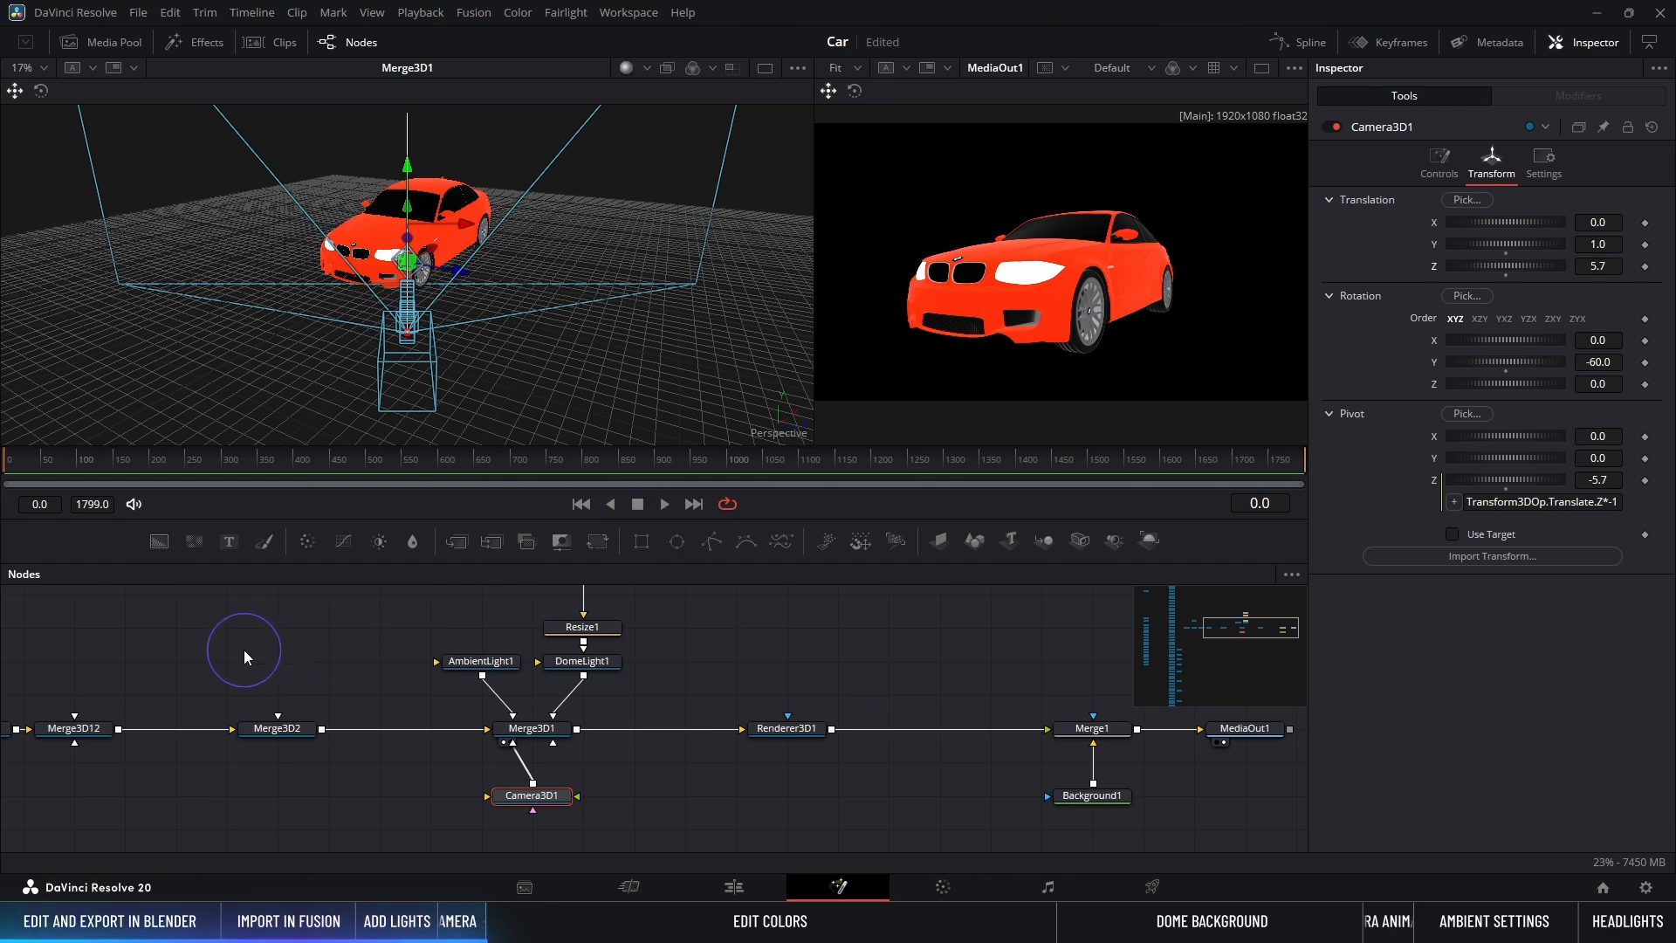
Step: Select the CarShellNew material node and hide the on-screen controls in the Merge3D1 perspective view
middle_click_drag(244, 649, 1158, 666)
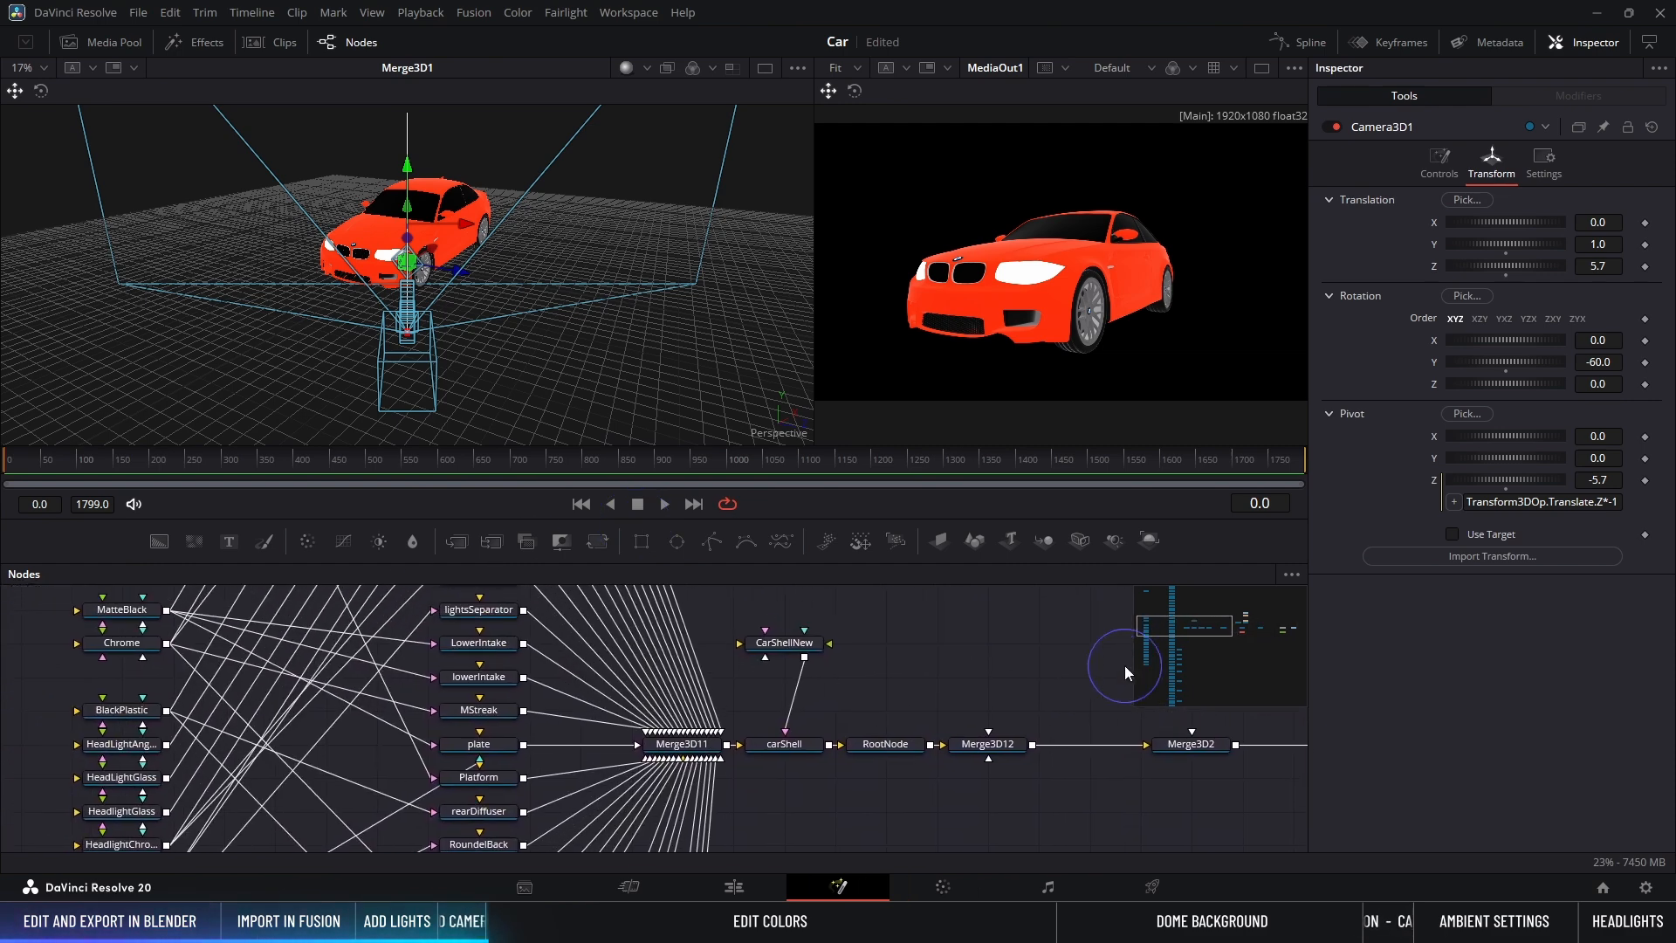
left_click(822, 651)
left_click(479, 308)
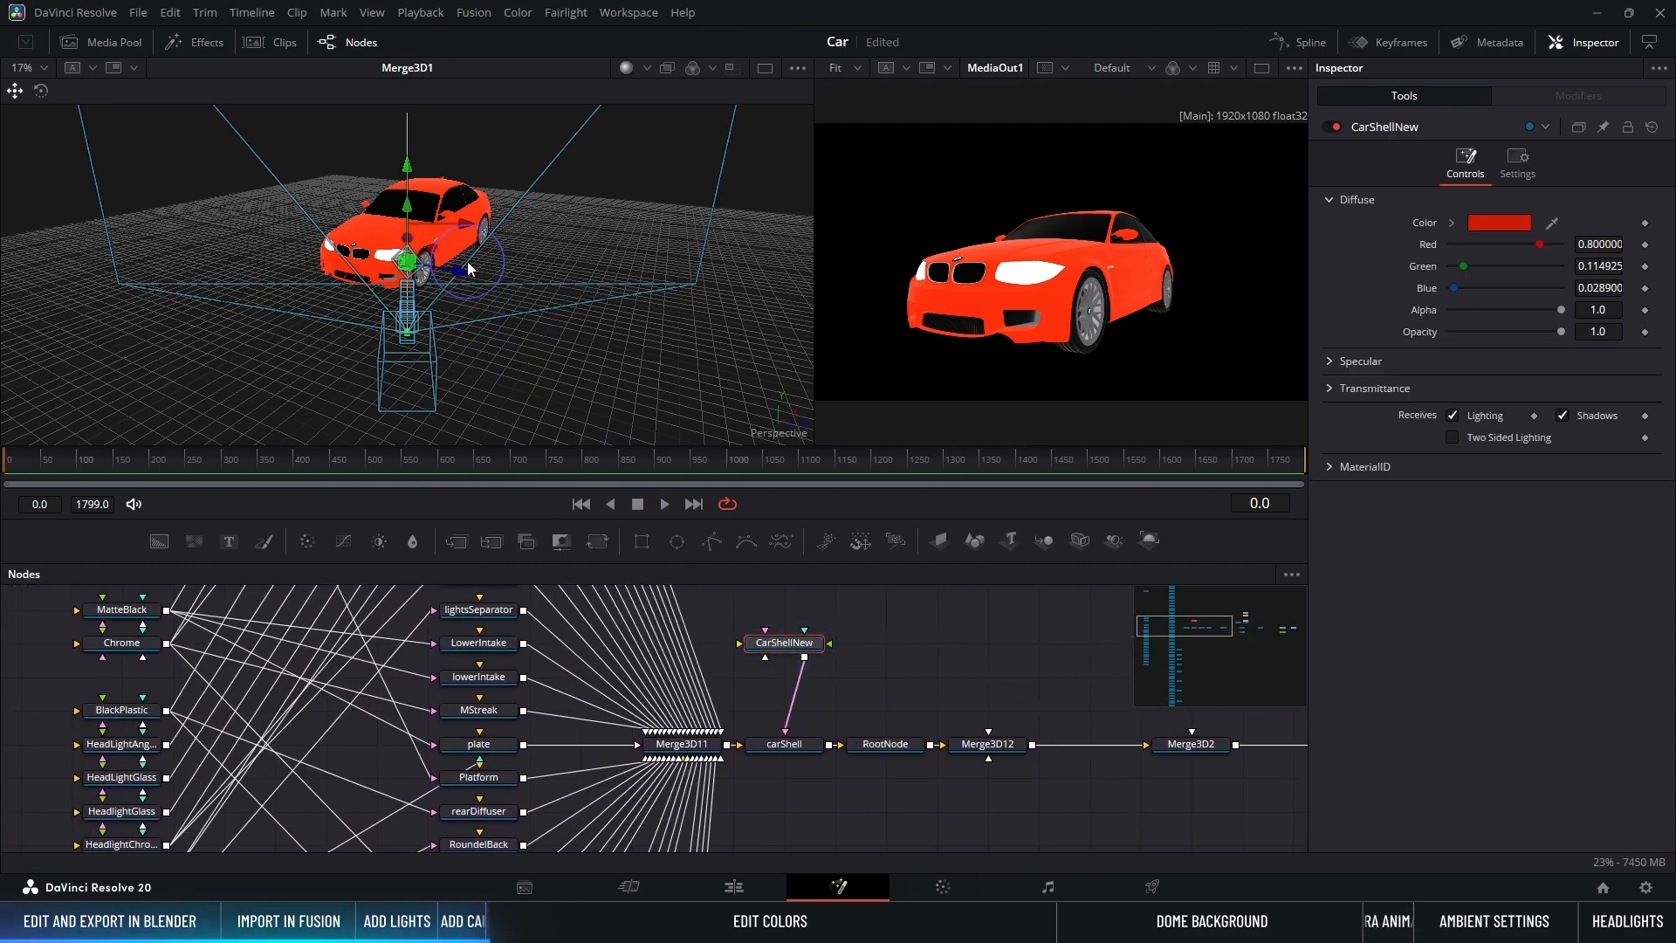
right_click(504, 264)
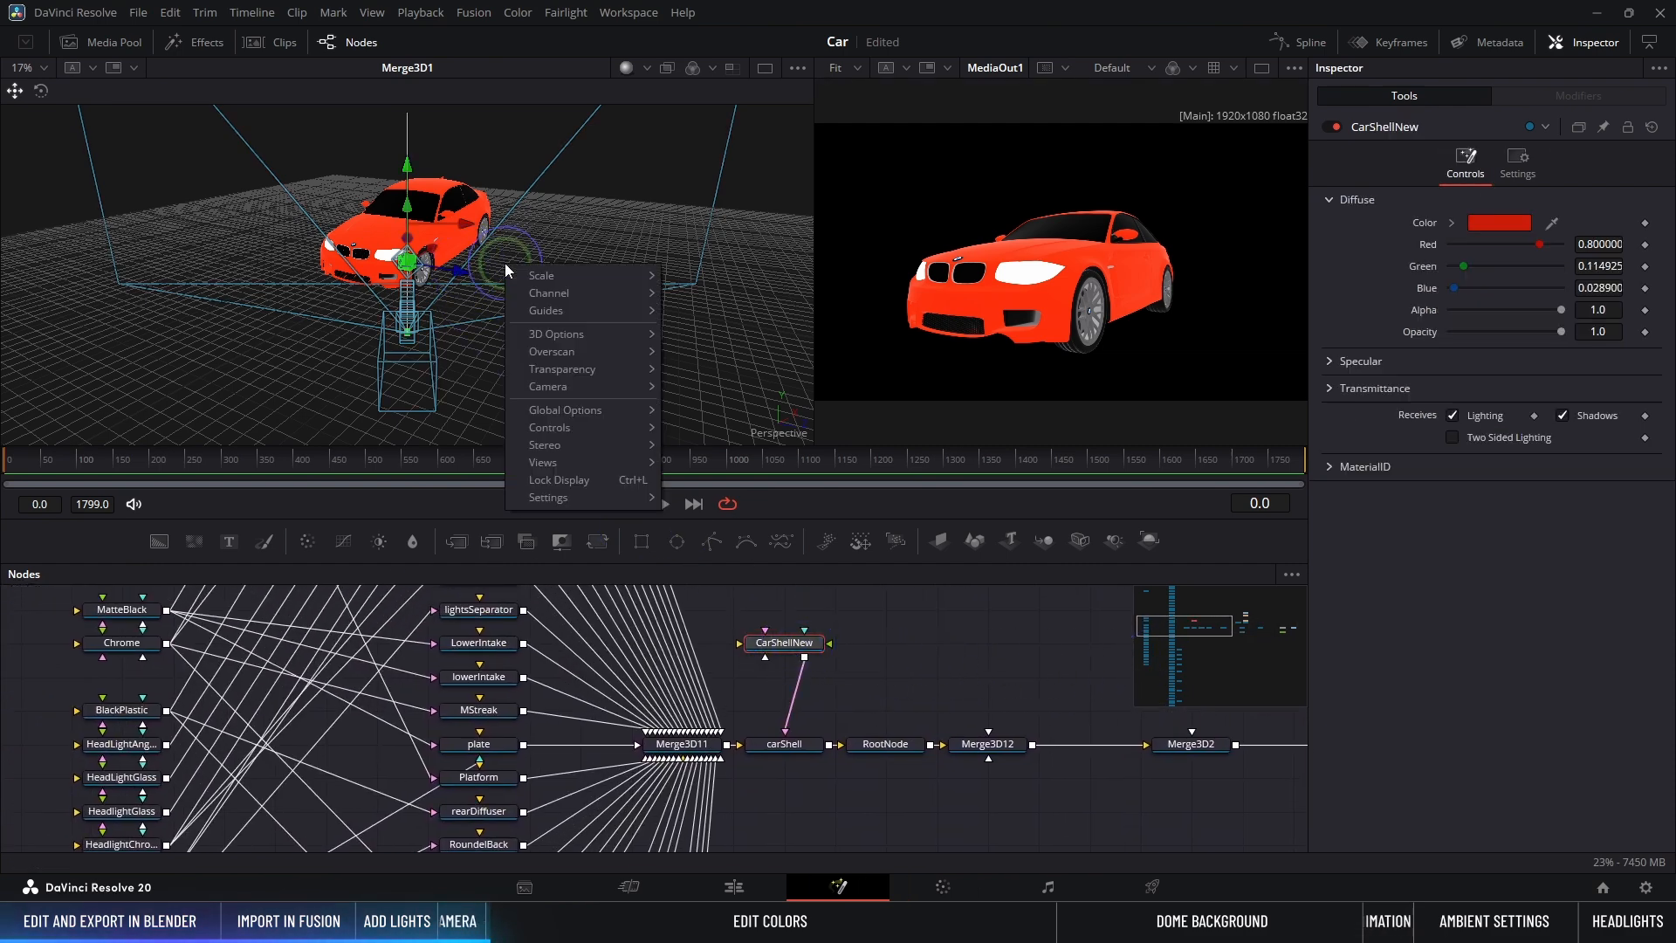
left_click(596, 425)
left_click(712, 537)
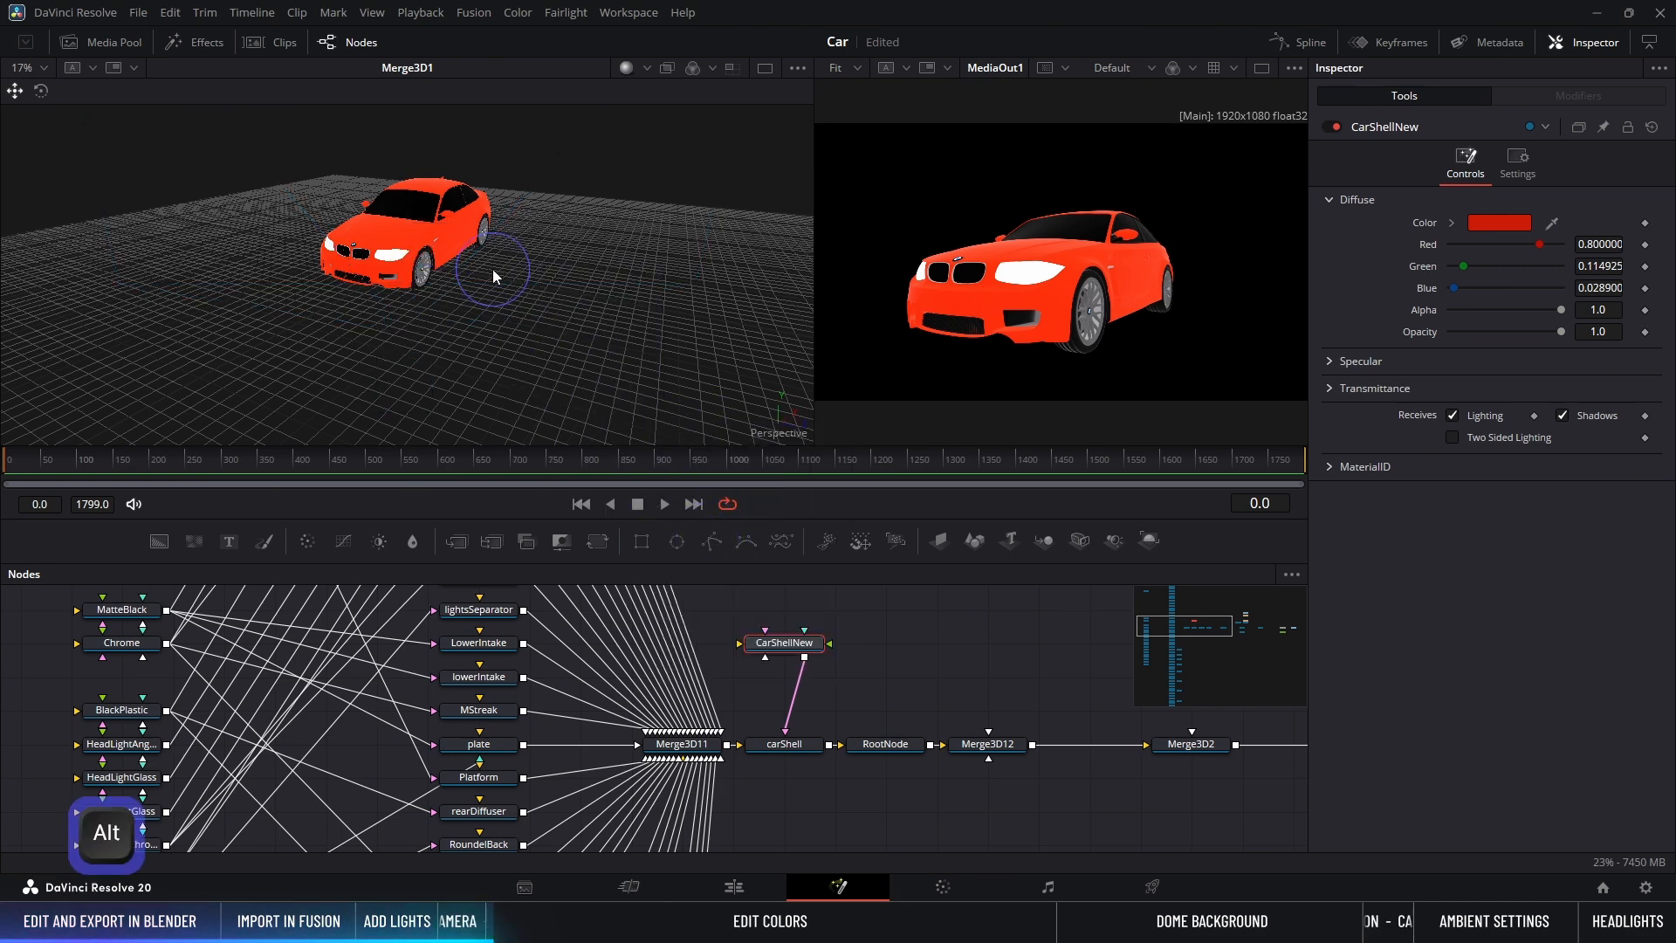
Step: Change the car body's CarShellNew diffuse color to dark grey #28282e by sampling a color from the screen
middle_click_drag(492, 269, 448, 253, "alt")
scroll(448, 253, "up", 5, "ctrl")
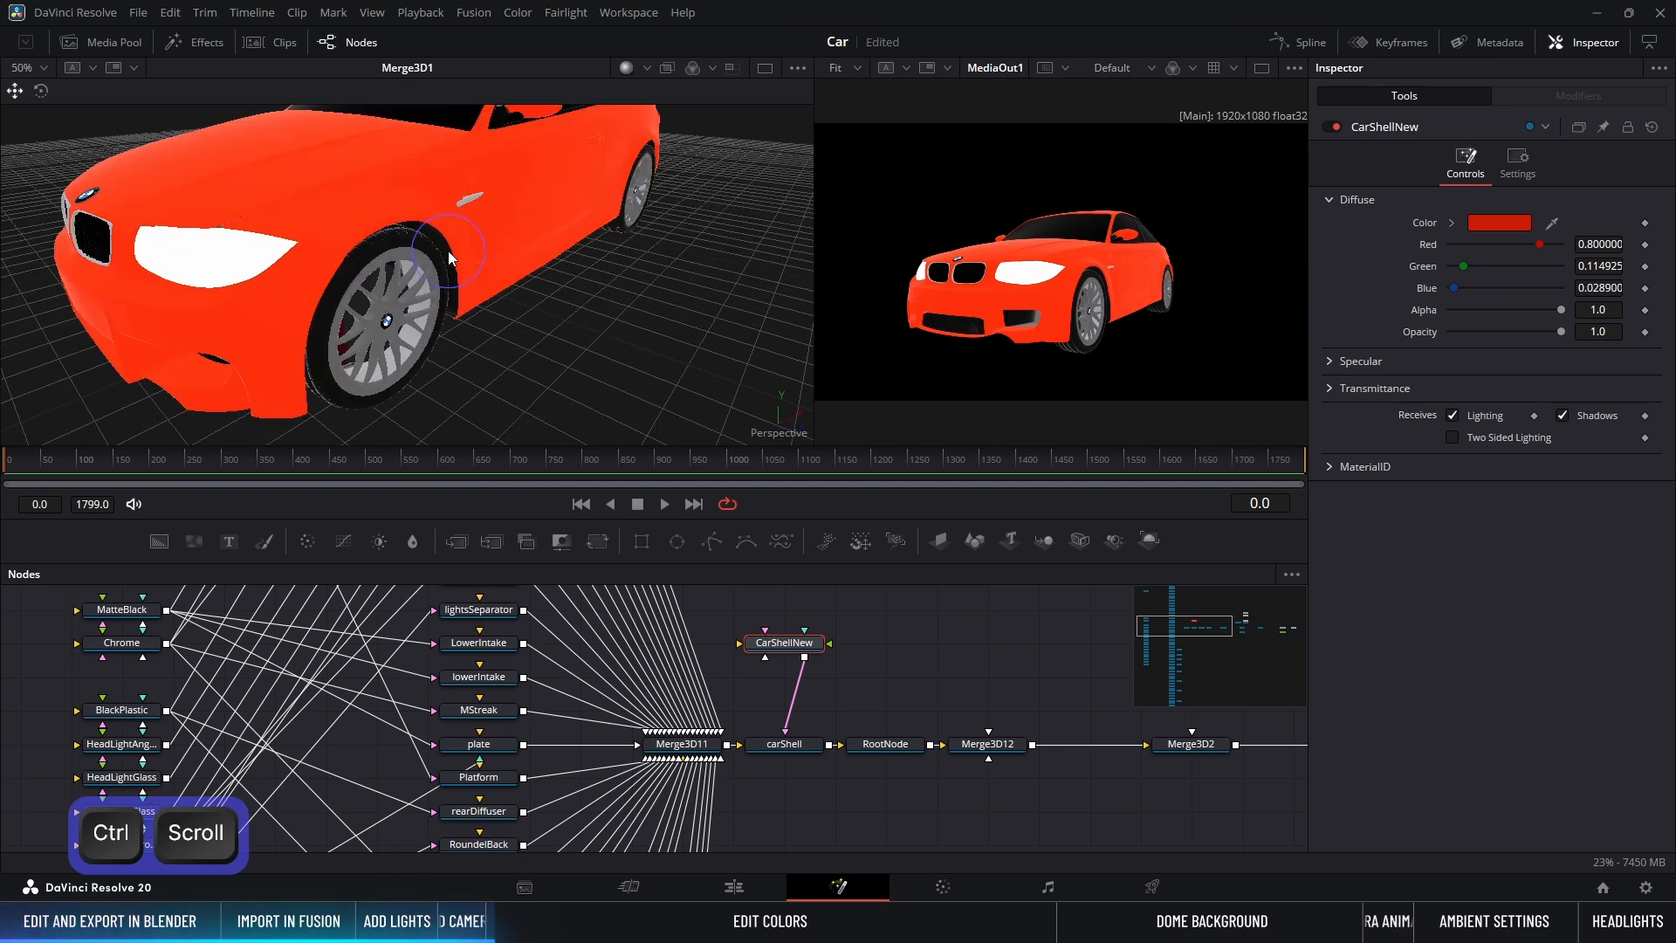
middle_click_drag(468, 318, 520, 297, "alt")
left_click(427, 206)
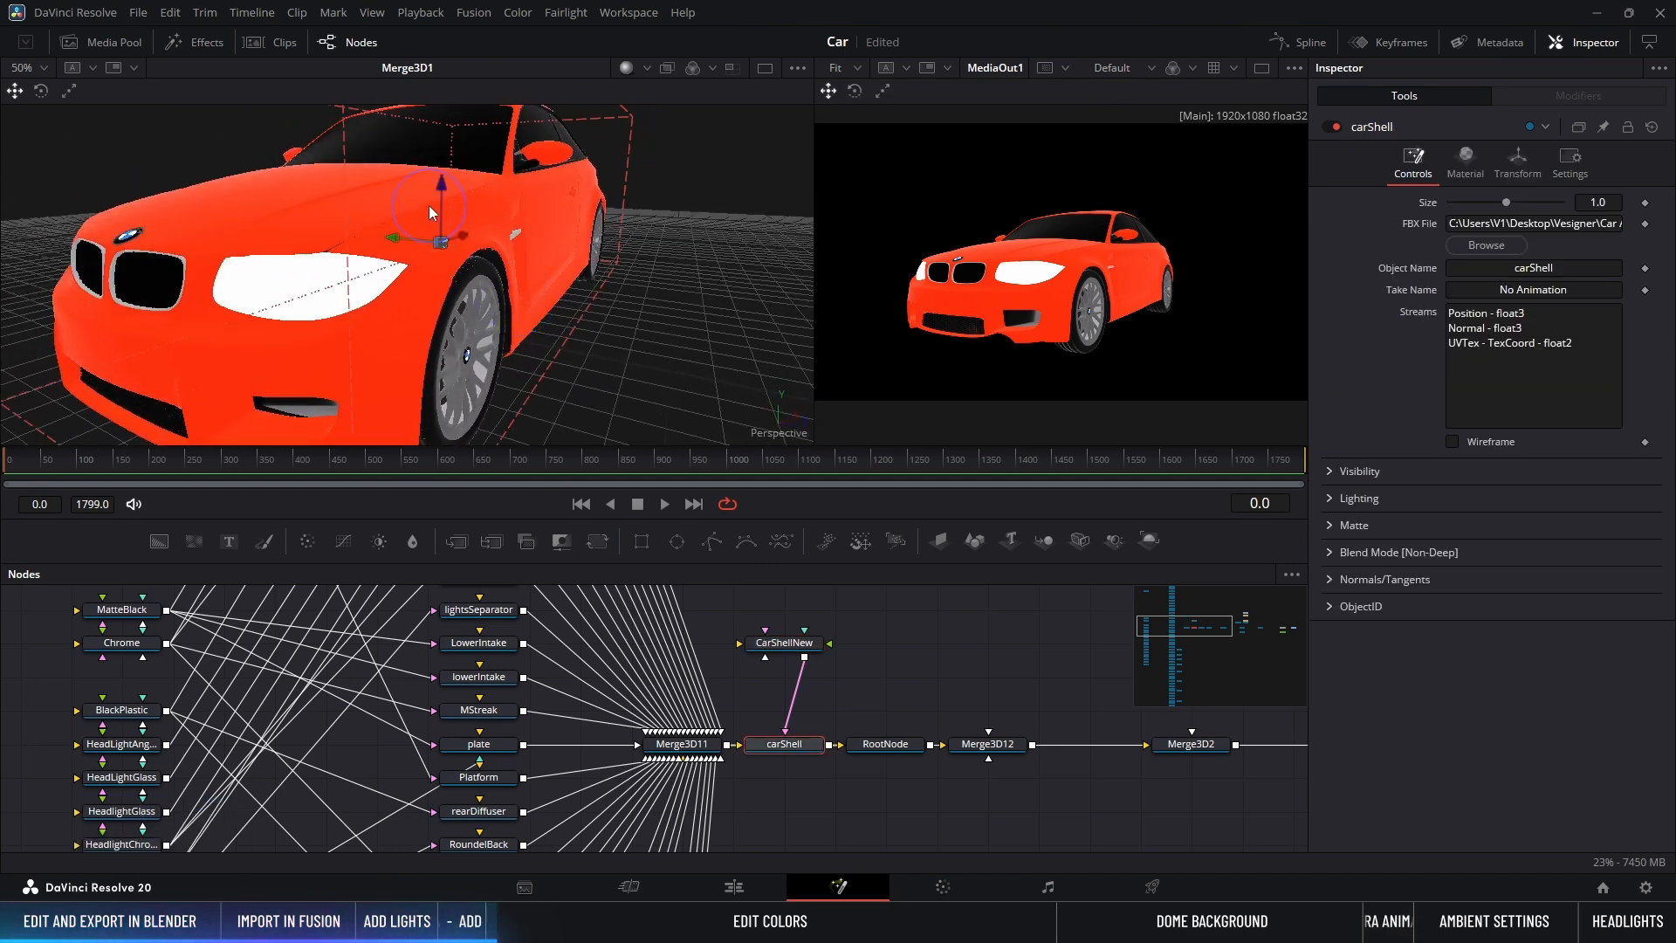
left_click(769, 643)
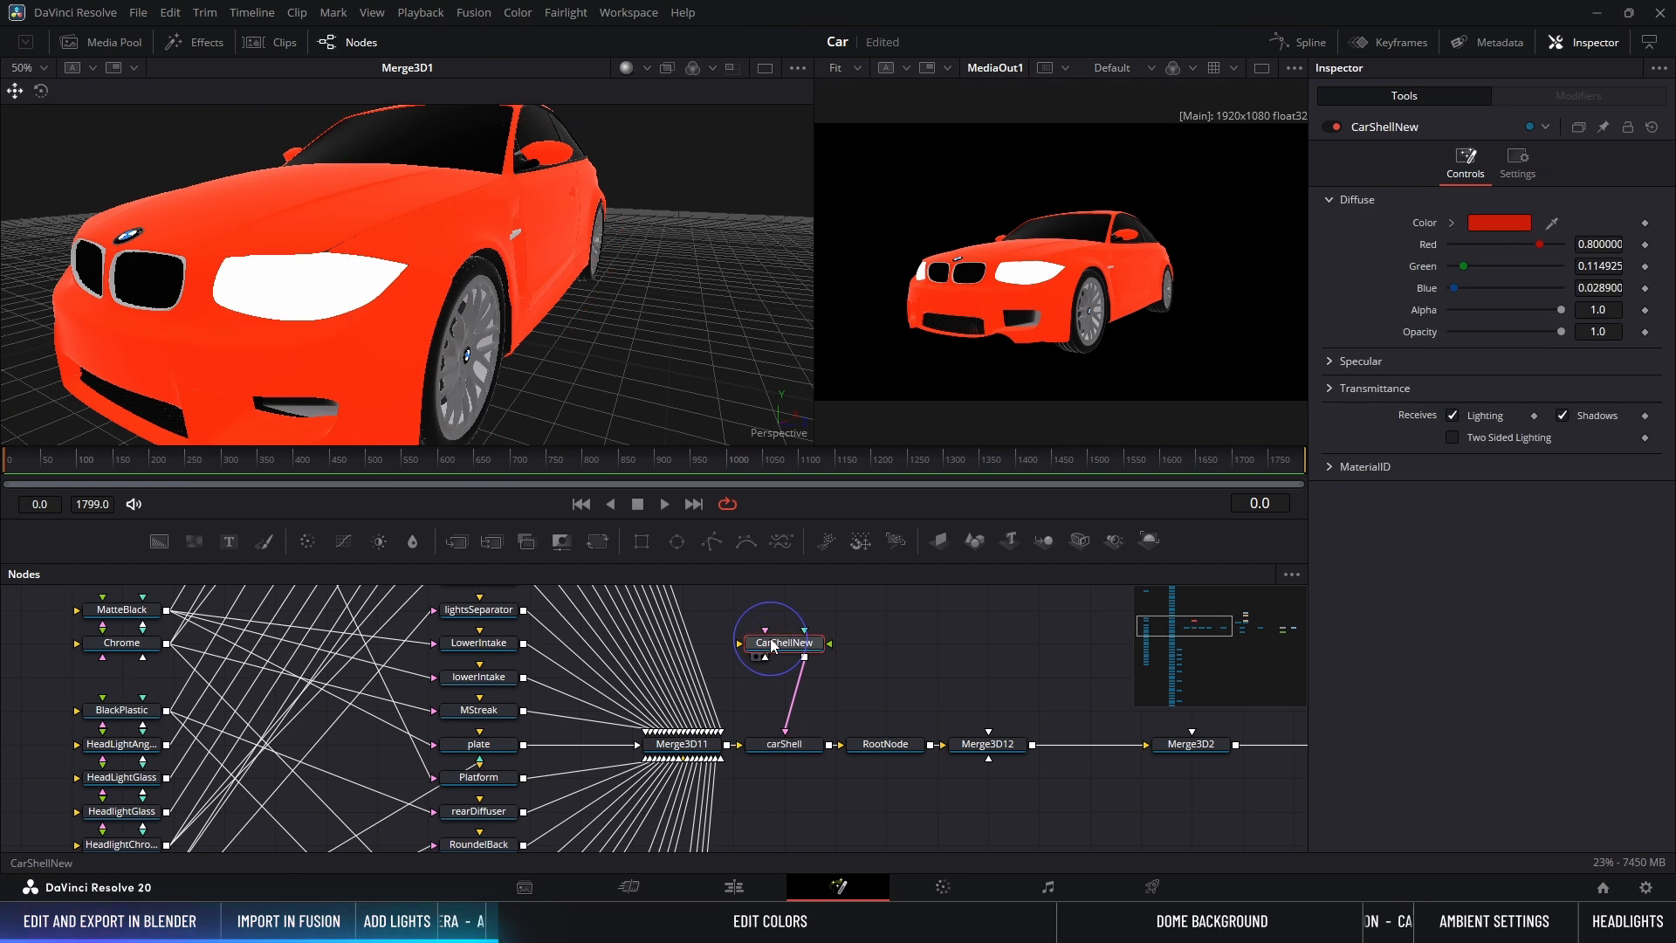
left_click(1488, 222)
left_click(735, 448)
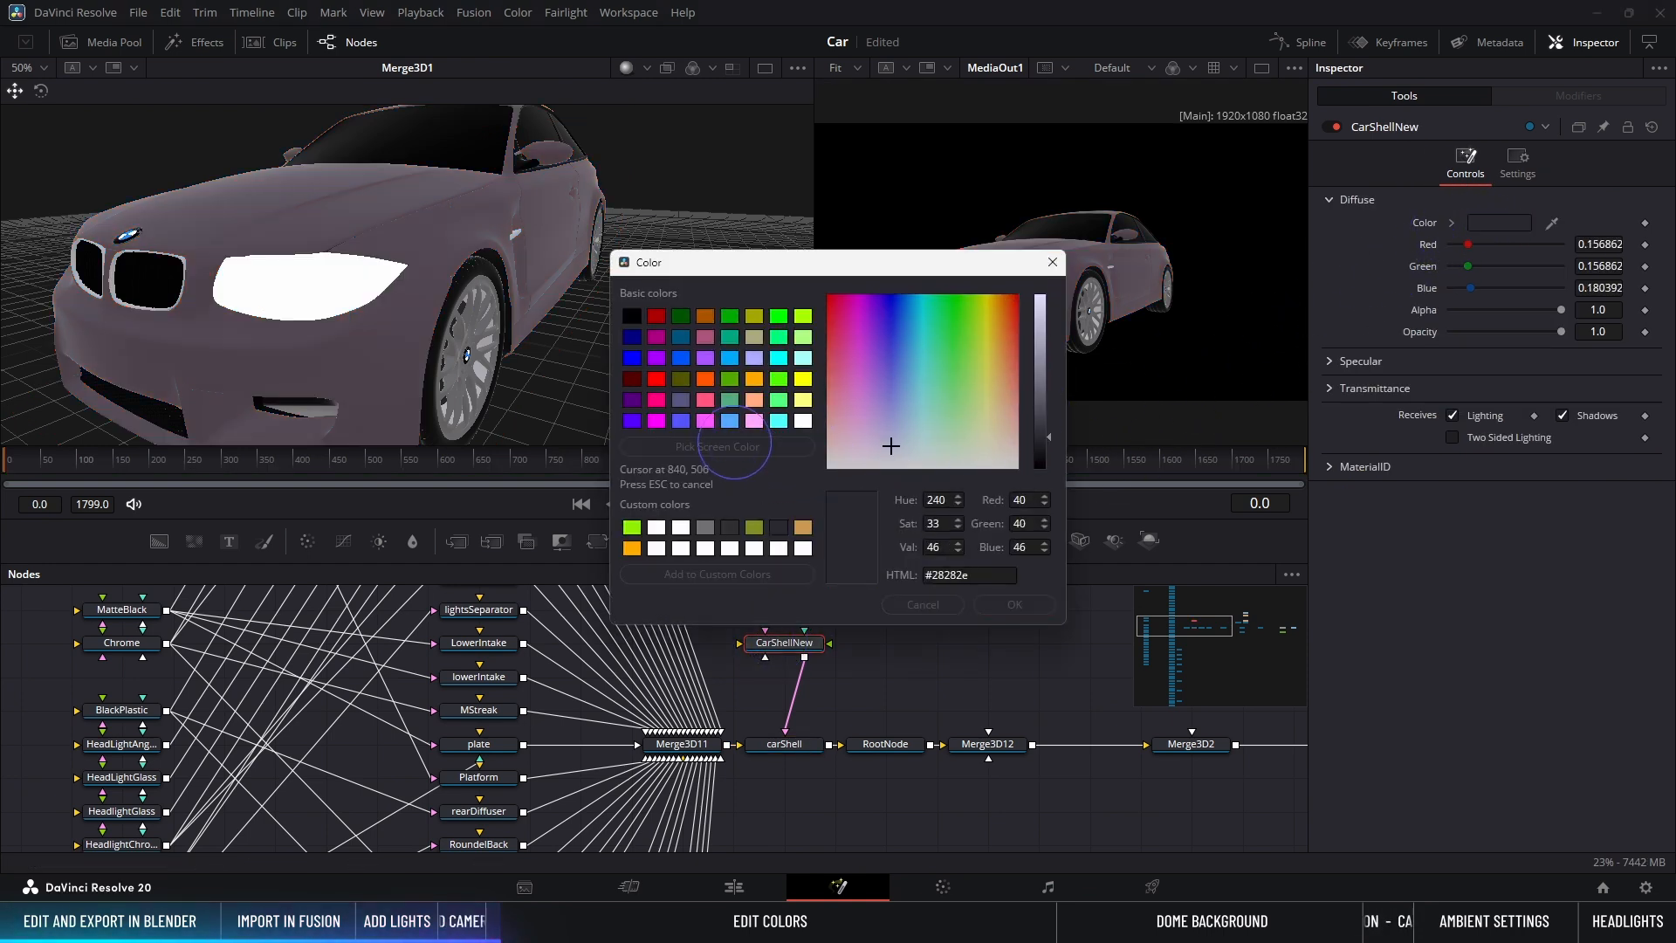
left_click(787, 476)
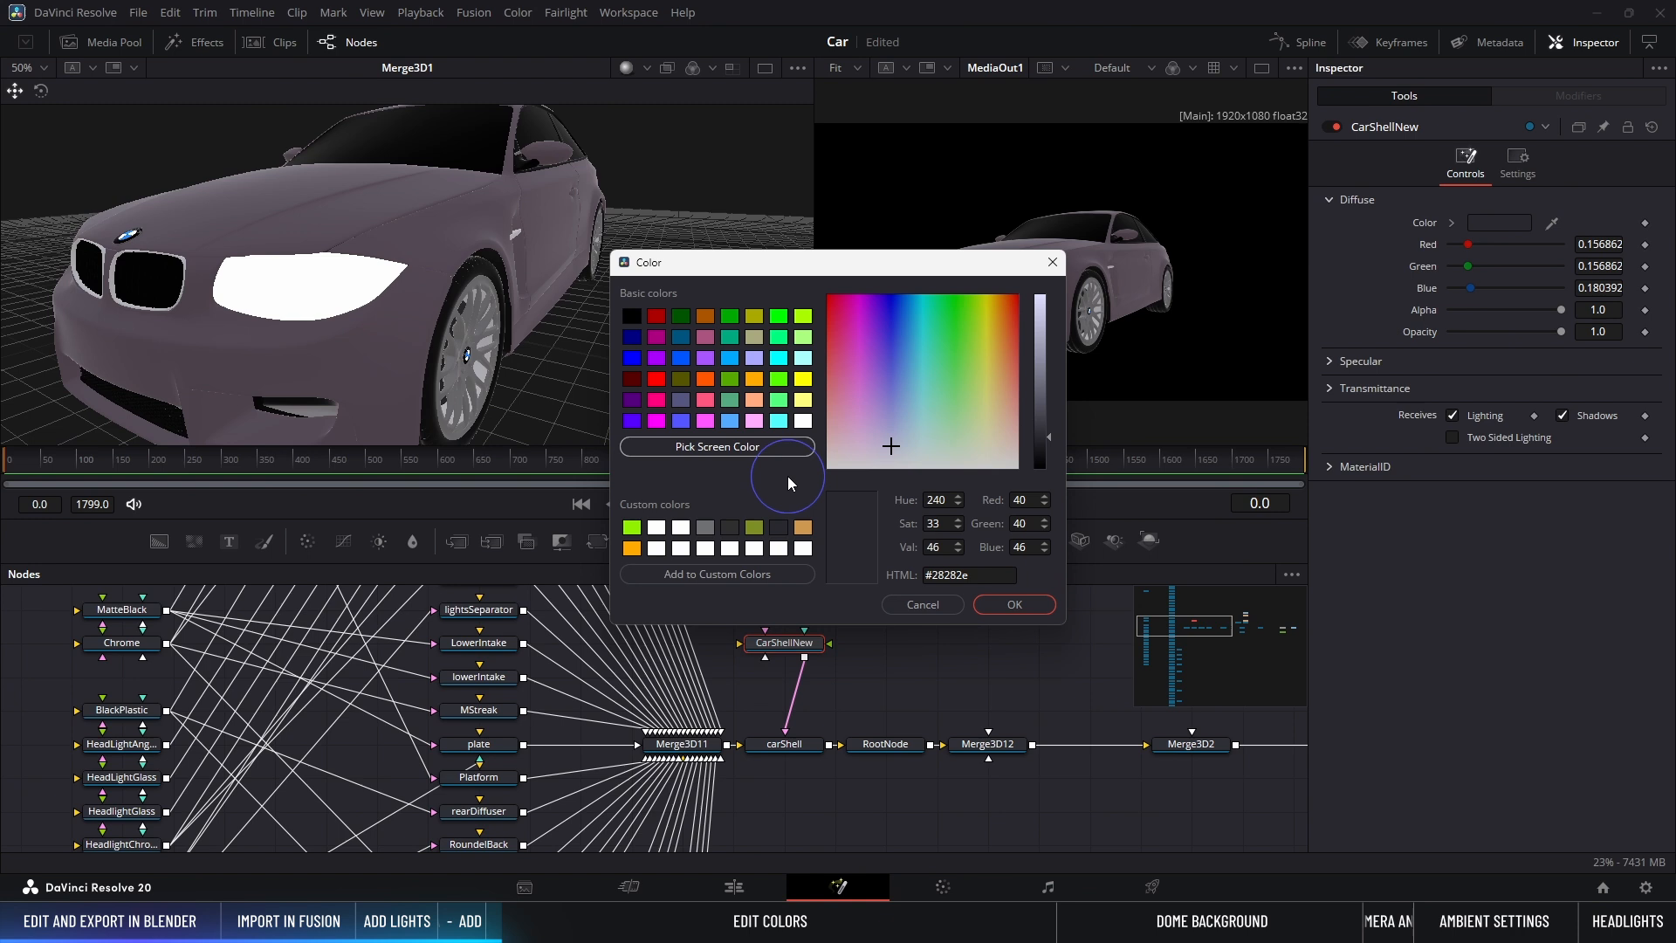
left_click(1015, 604)
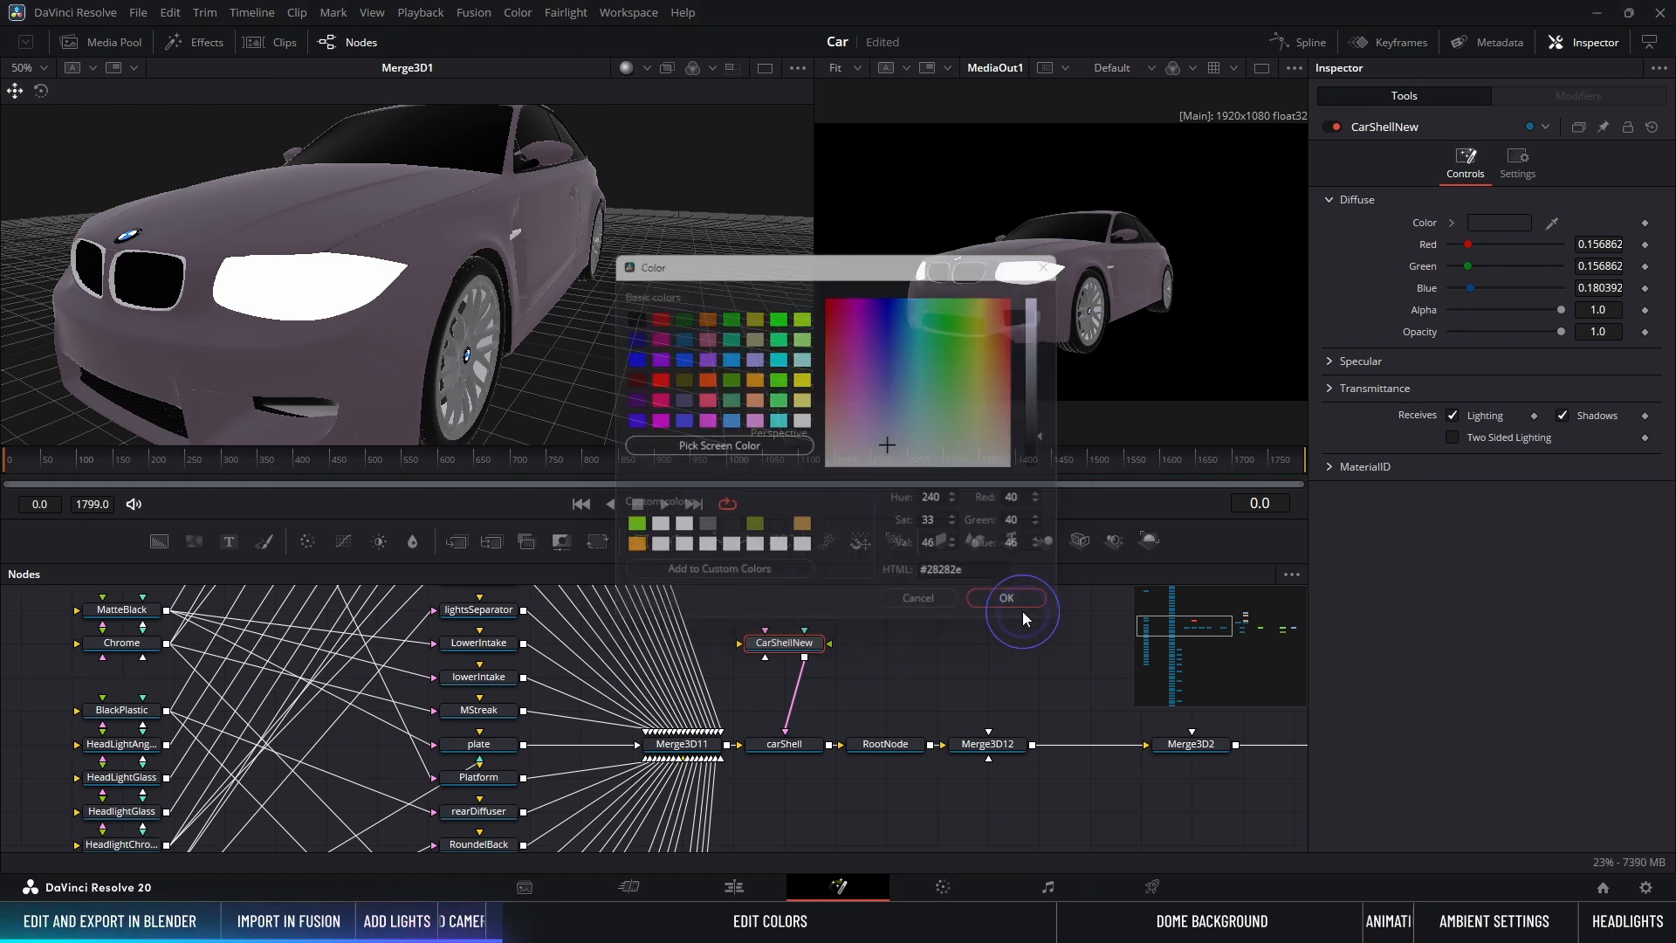
Step: Set CarShellNew's specular color to white, its exponent to 100 and its specular intensity to 0.1
left_click(1329, 361)
double_click(1432, 384)
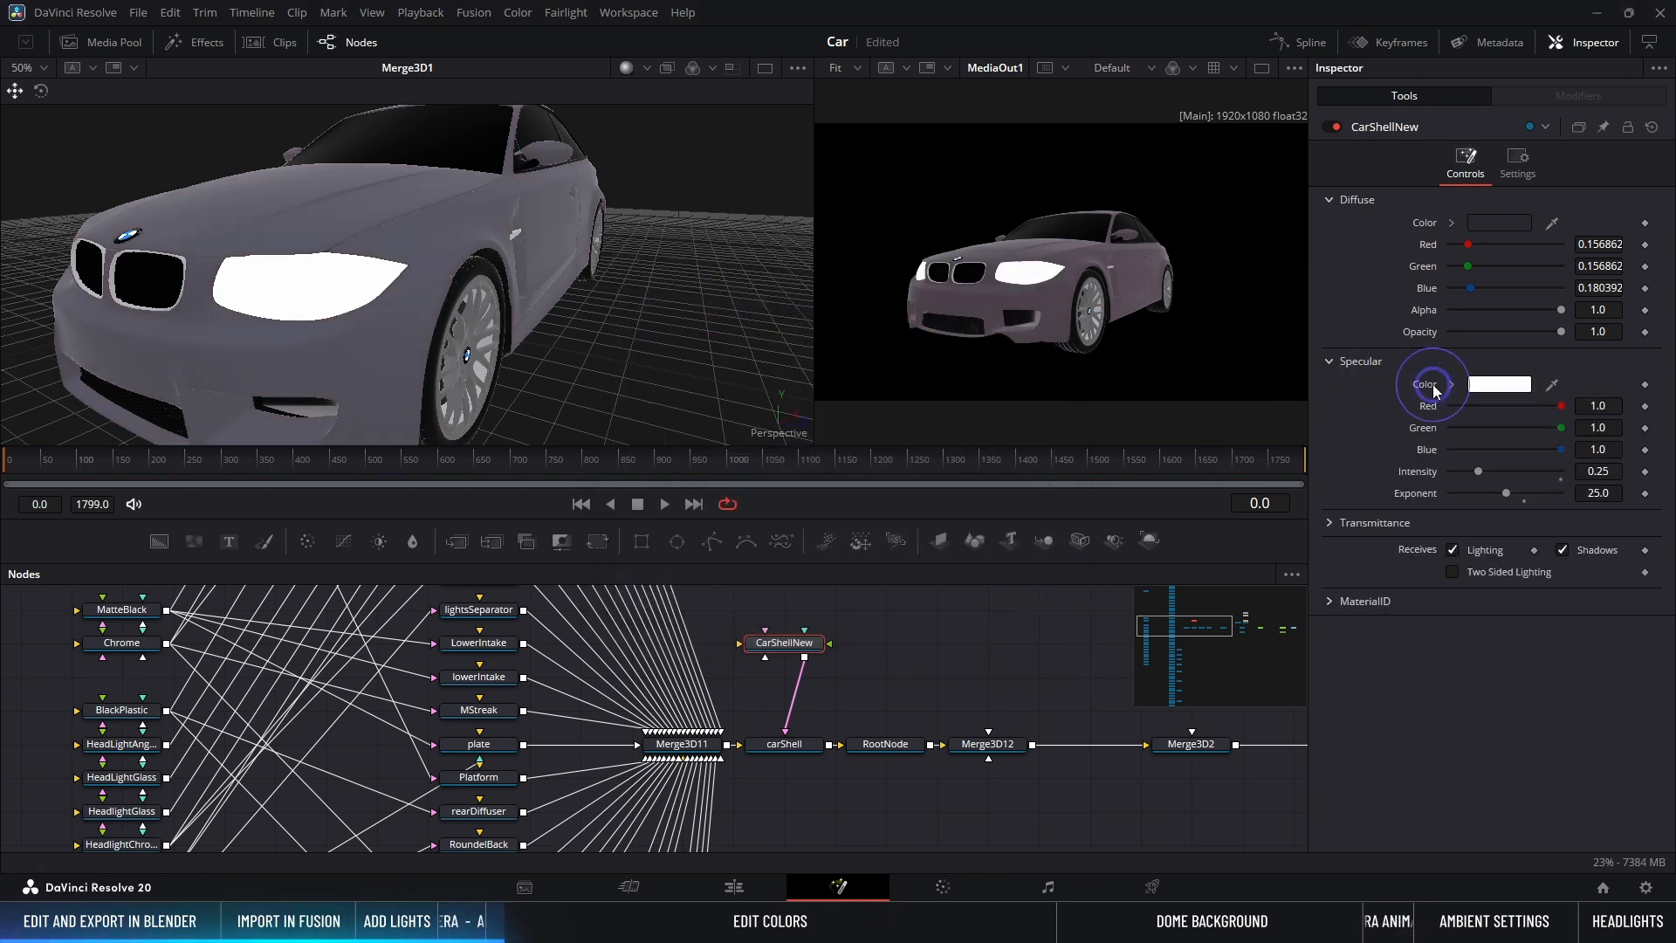
double_click(1423, 473)
left_click_drag(1506, 494, 1619, 495)
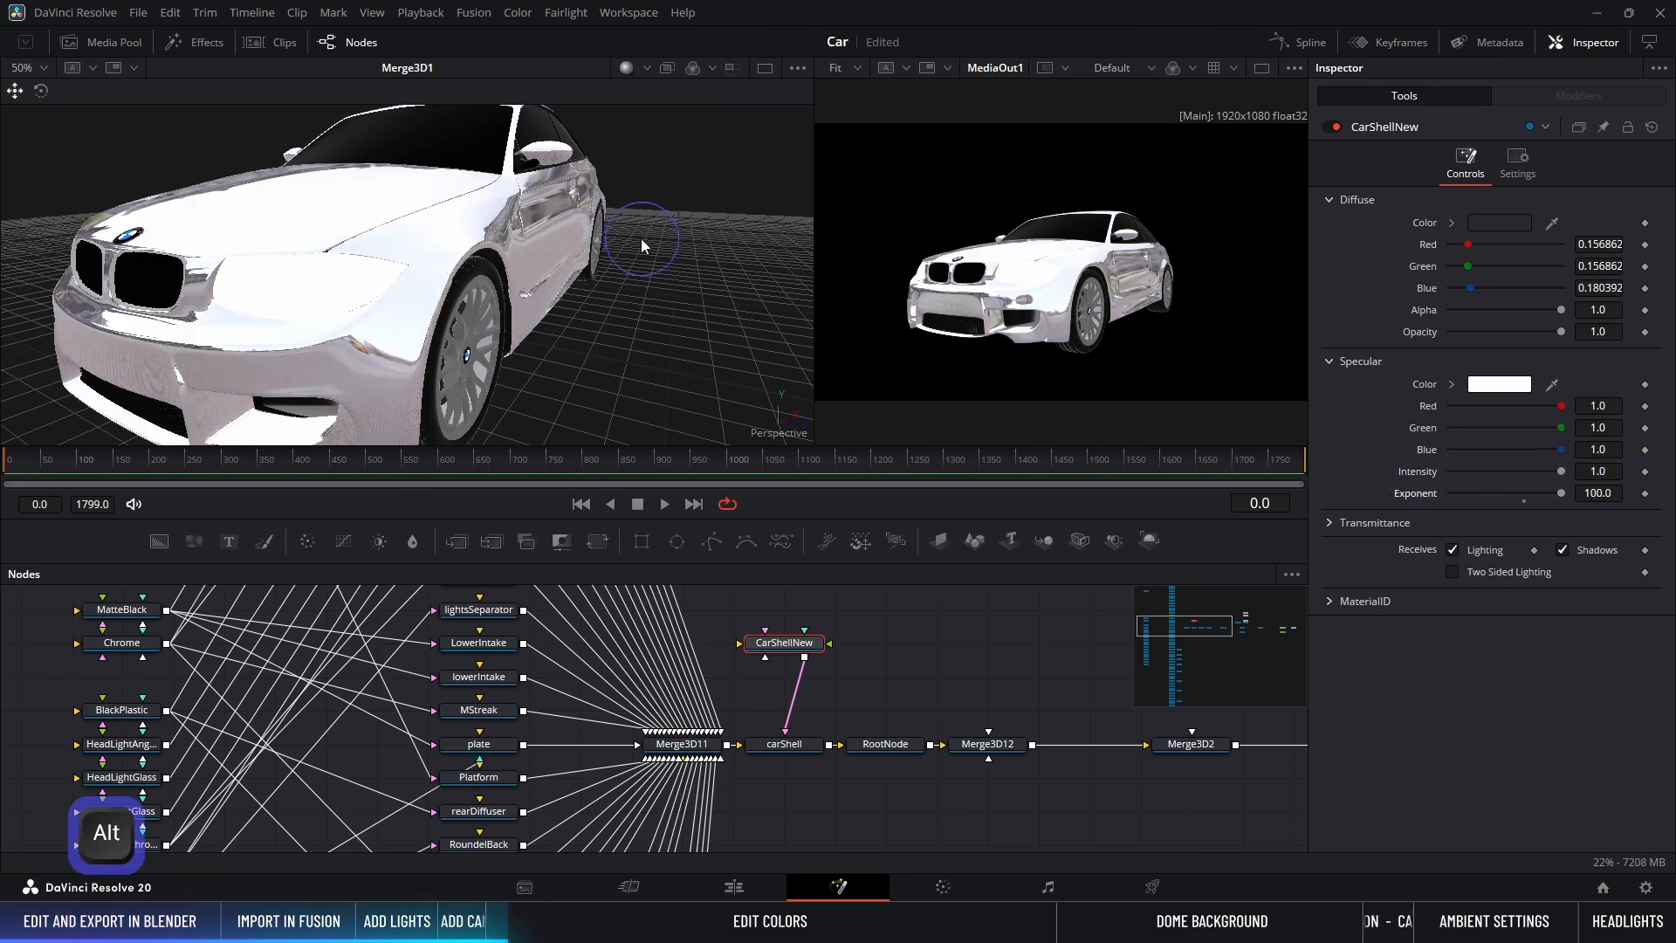
middle_click_drag(641, 239, 510, 268, "alt")
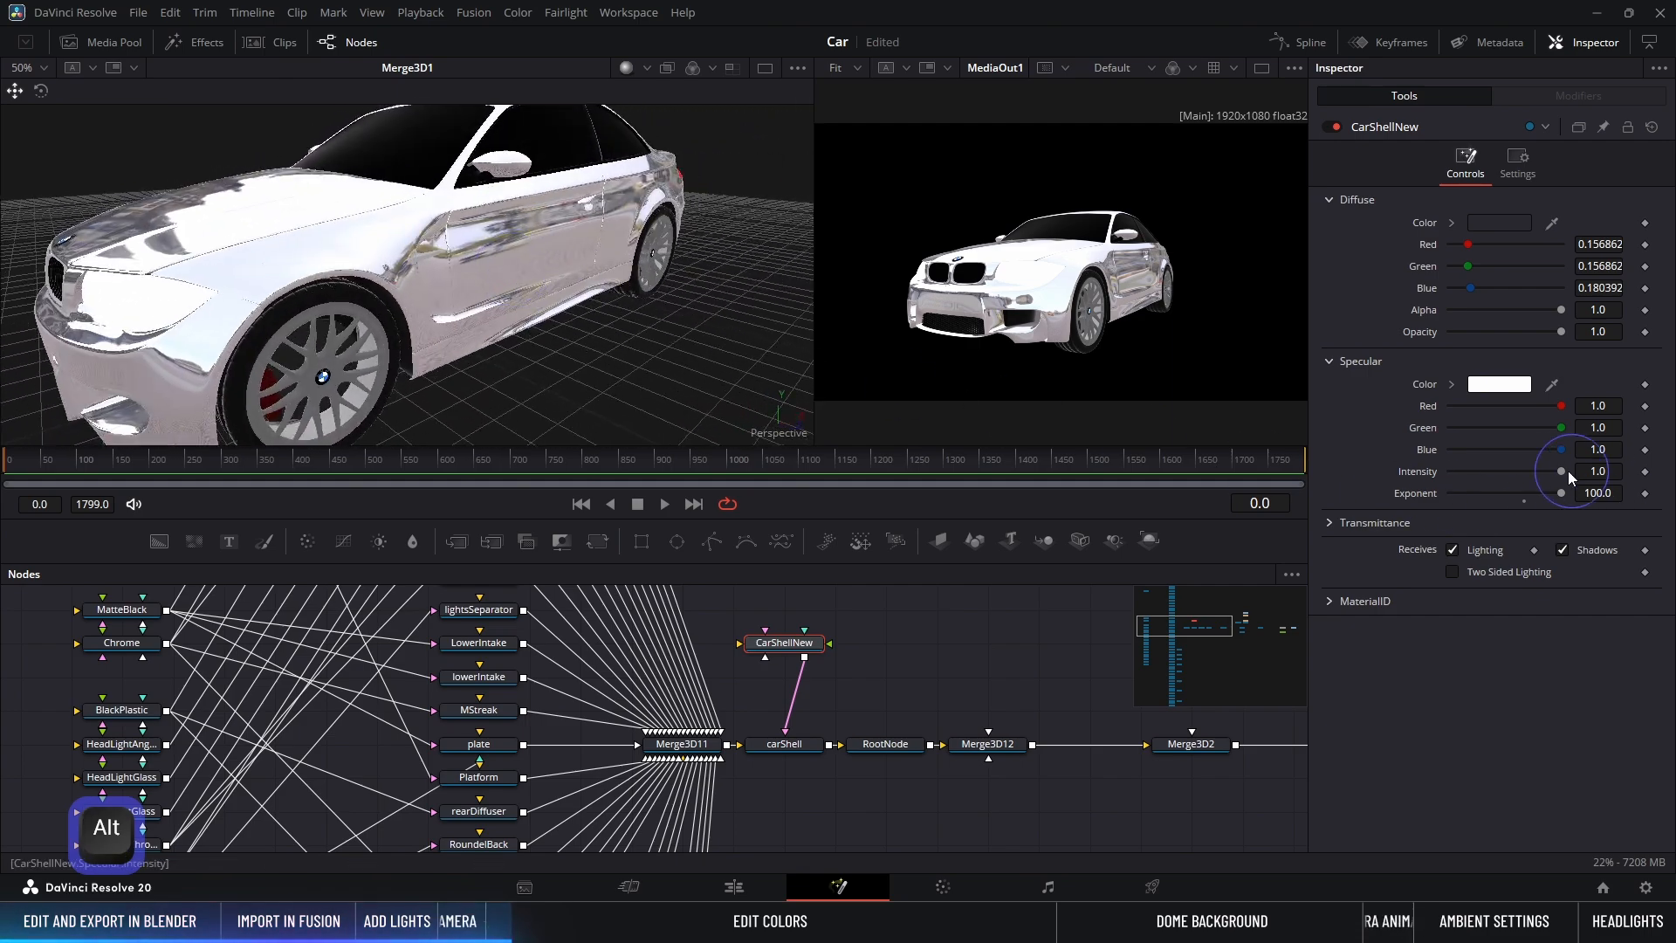
left_click_drag(1559, 469, 1374, 454)
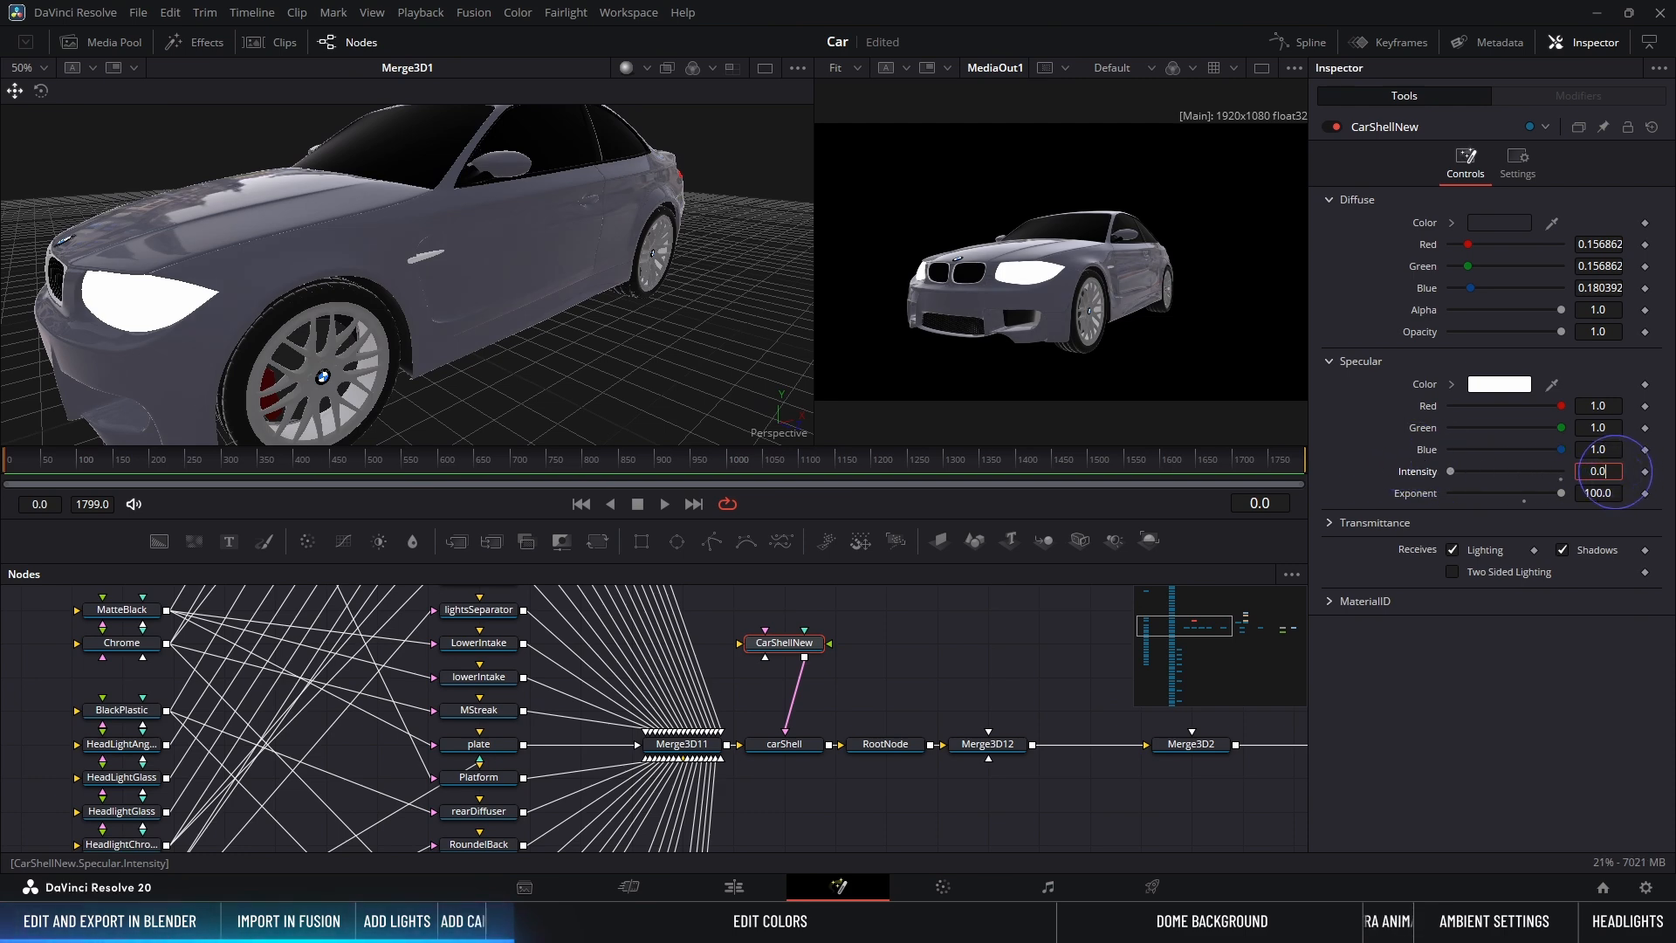
key("Up")
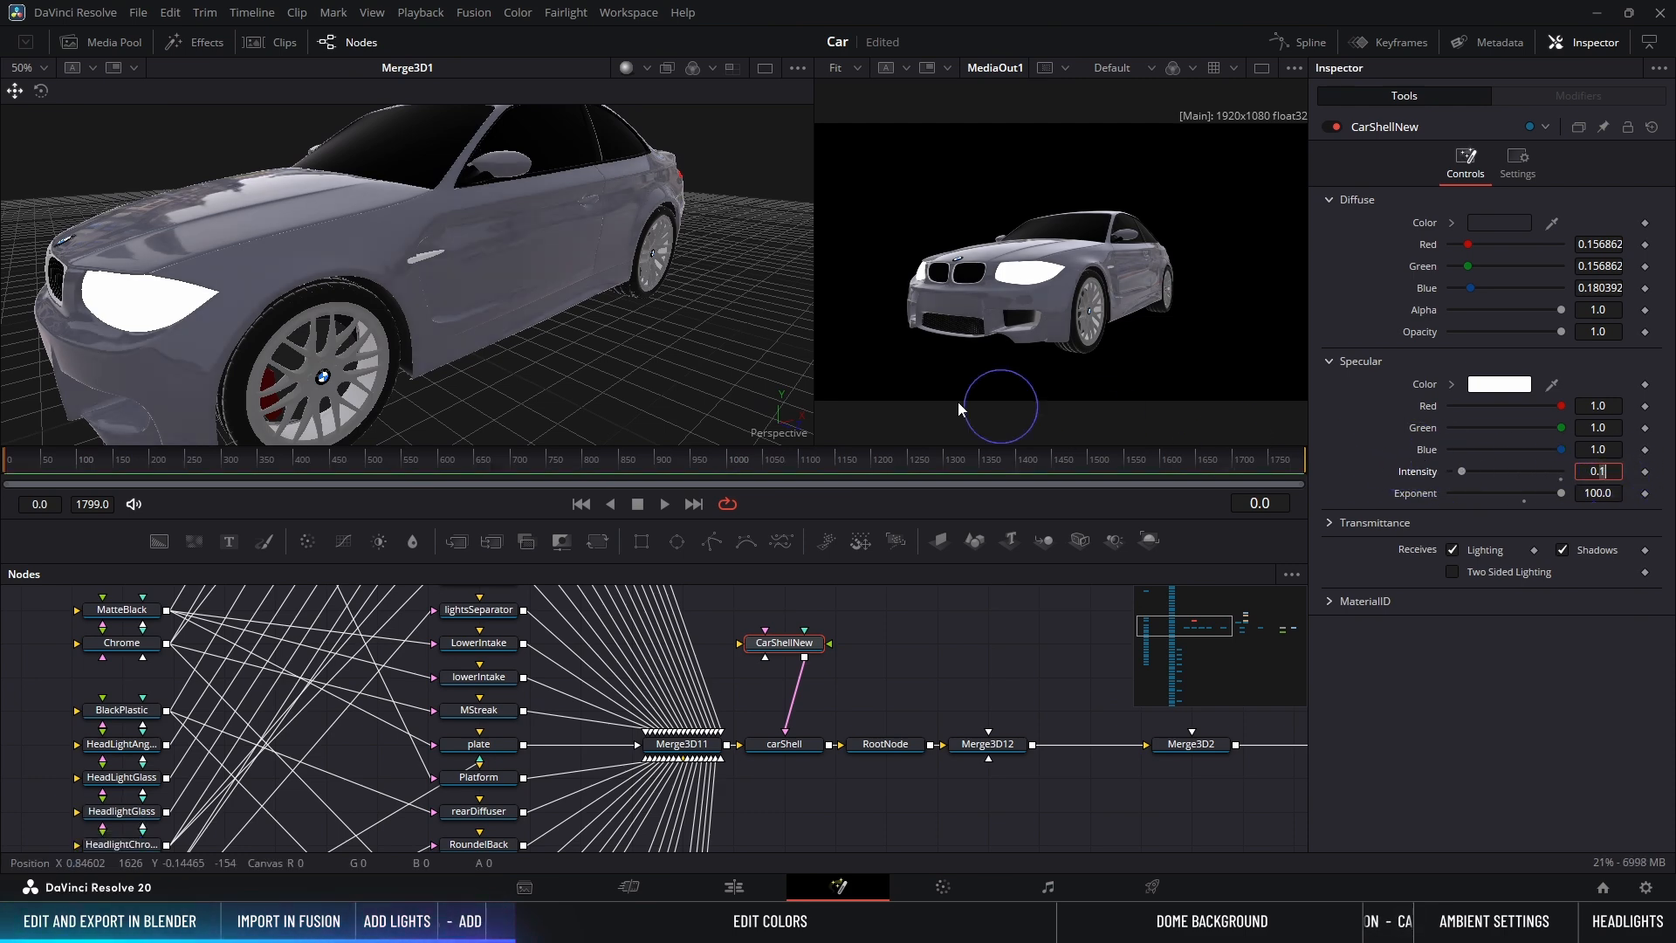
Step: Identify the front wheel rim's node from the 3D view and select the ChromeMatte material connected to it
middle_click_drag(336, 277, 360, 238, "alt")
left_click(400, 267)
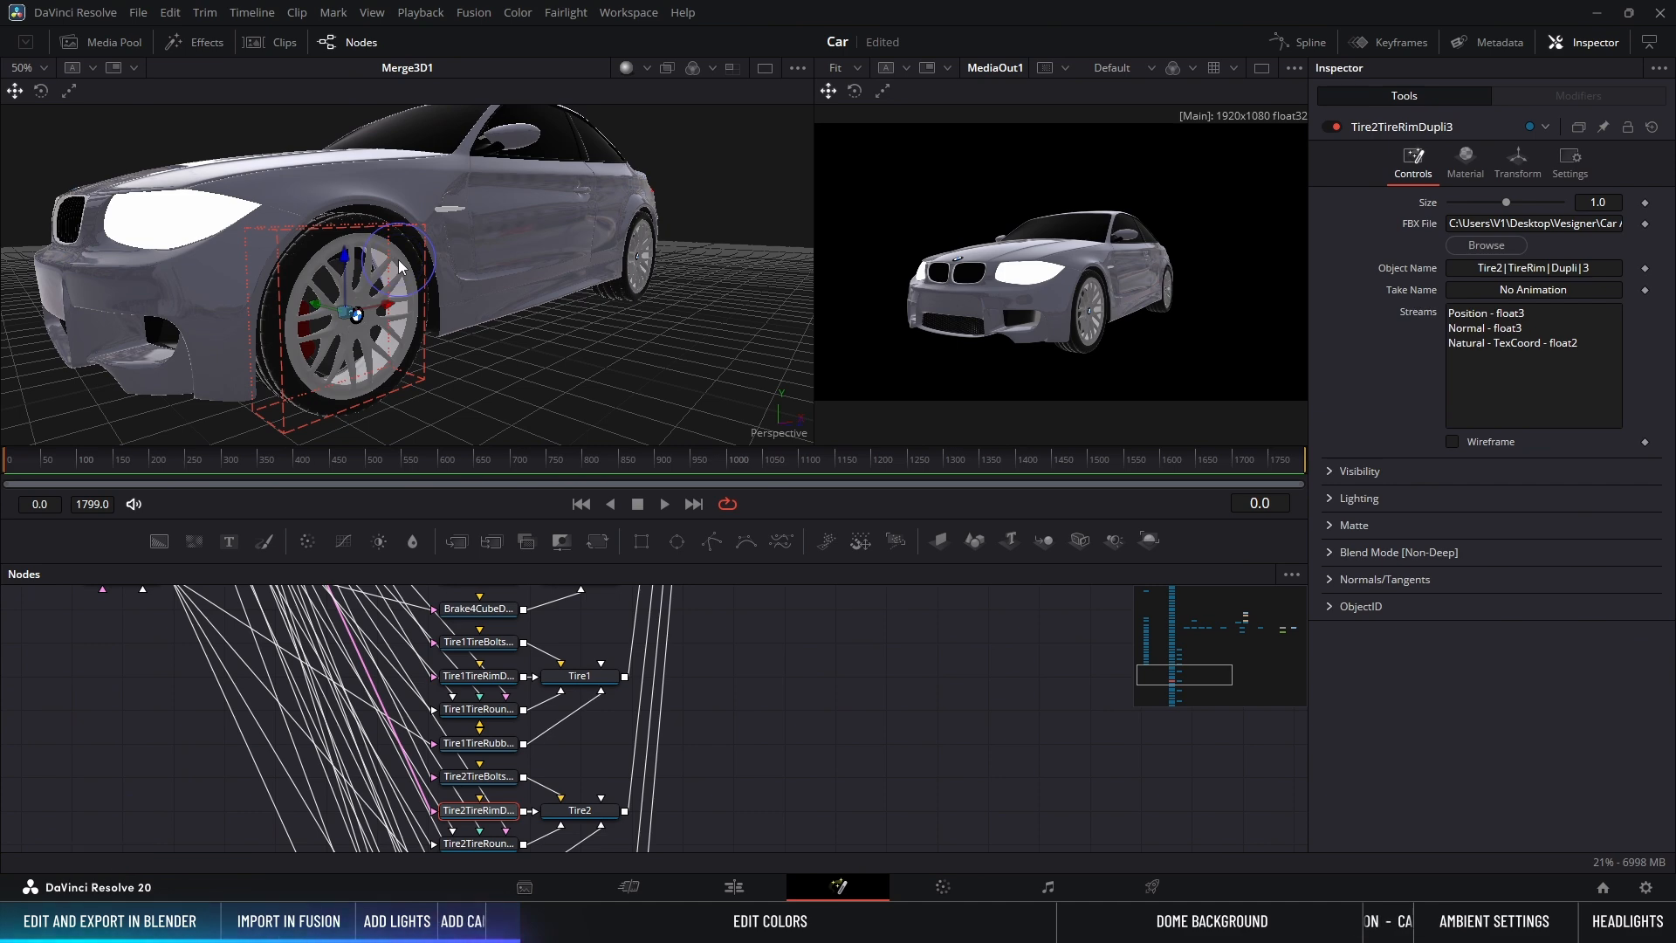
middle_click_drag(158, 683, 638, 742)
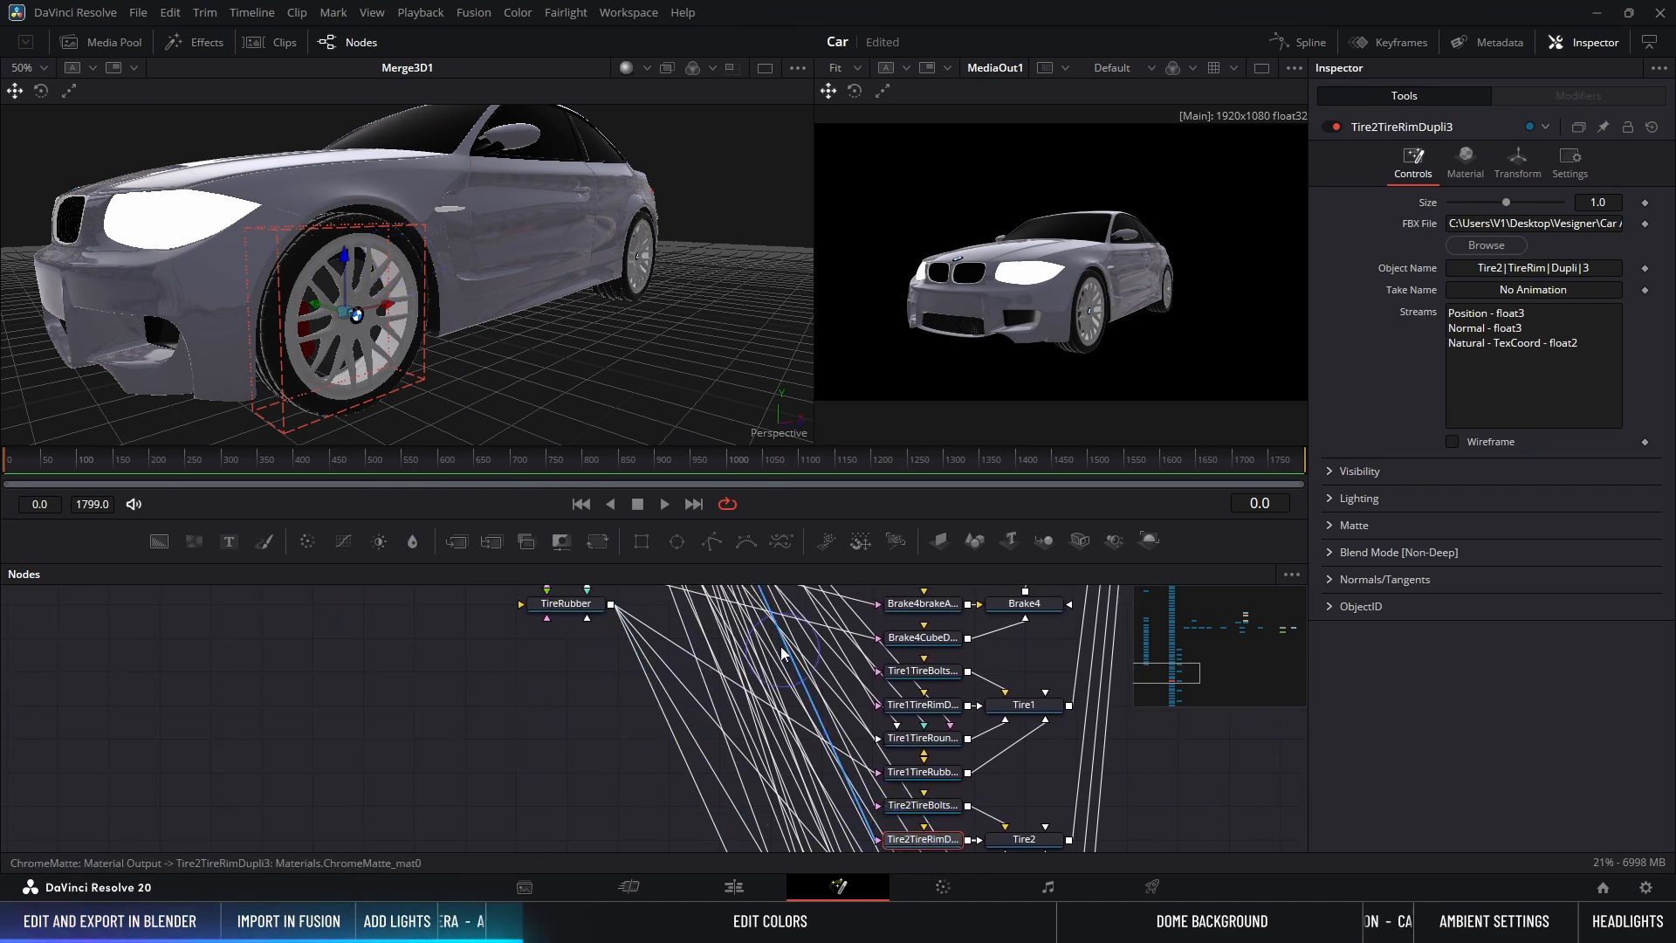
scroll(450, 756, "up", 6)
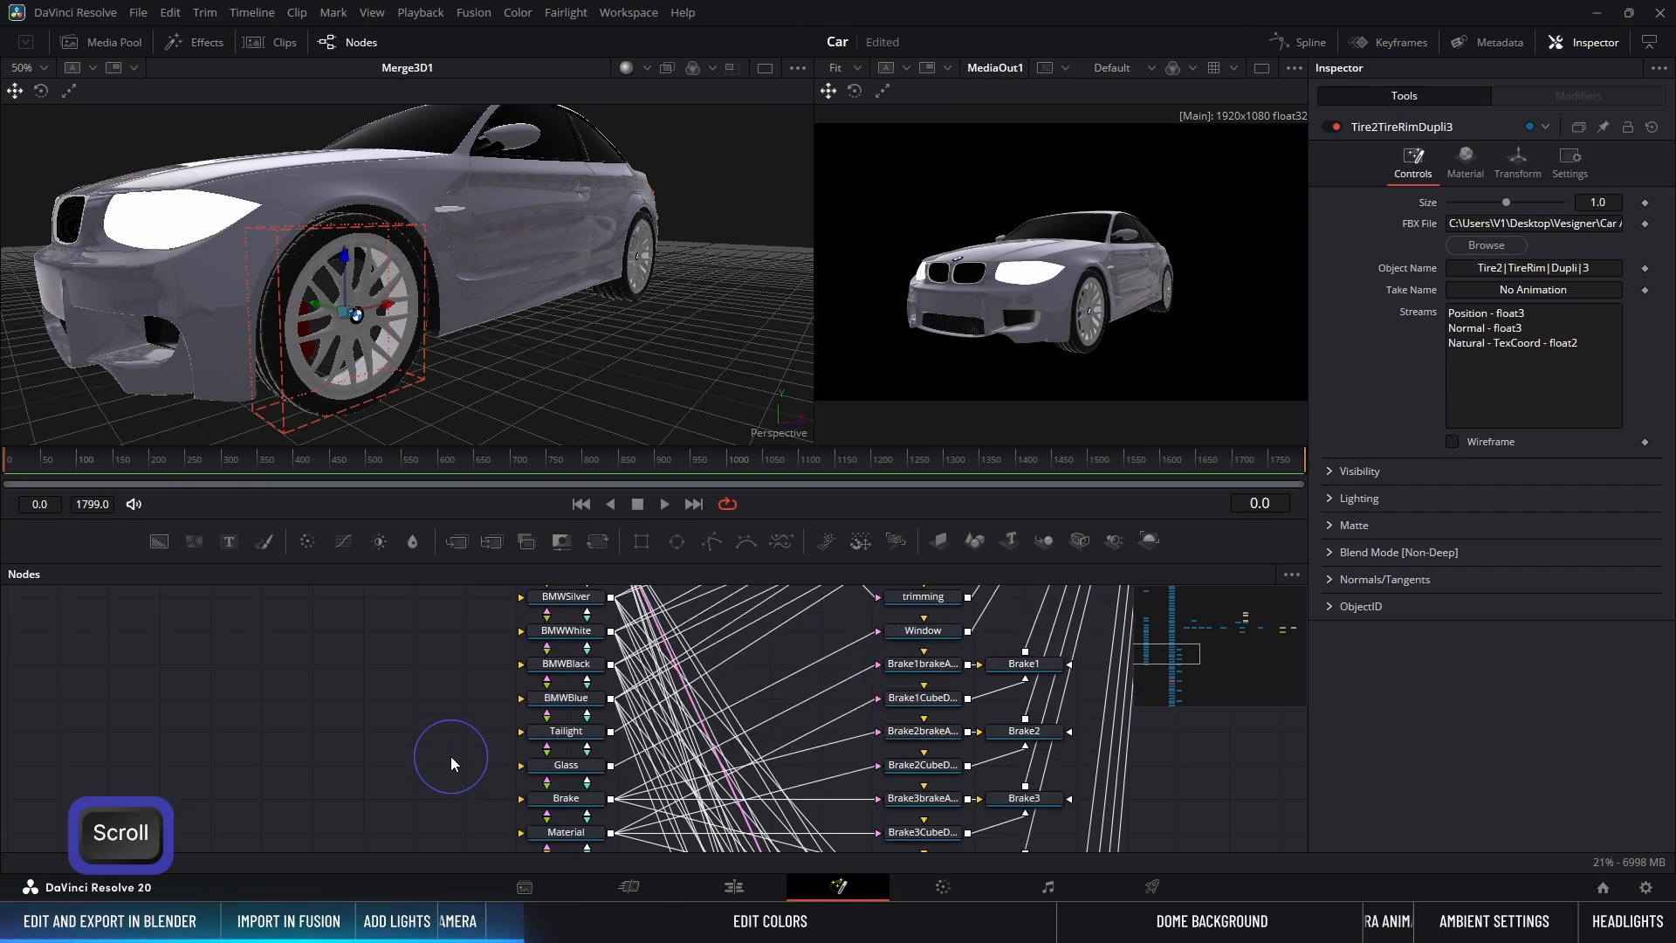
scroll(451, 756, "up", 5)
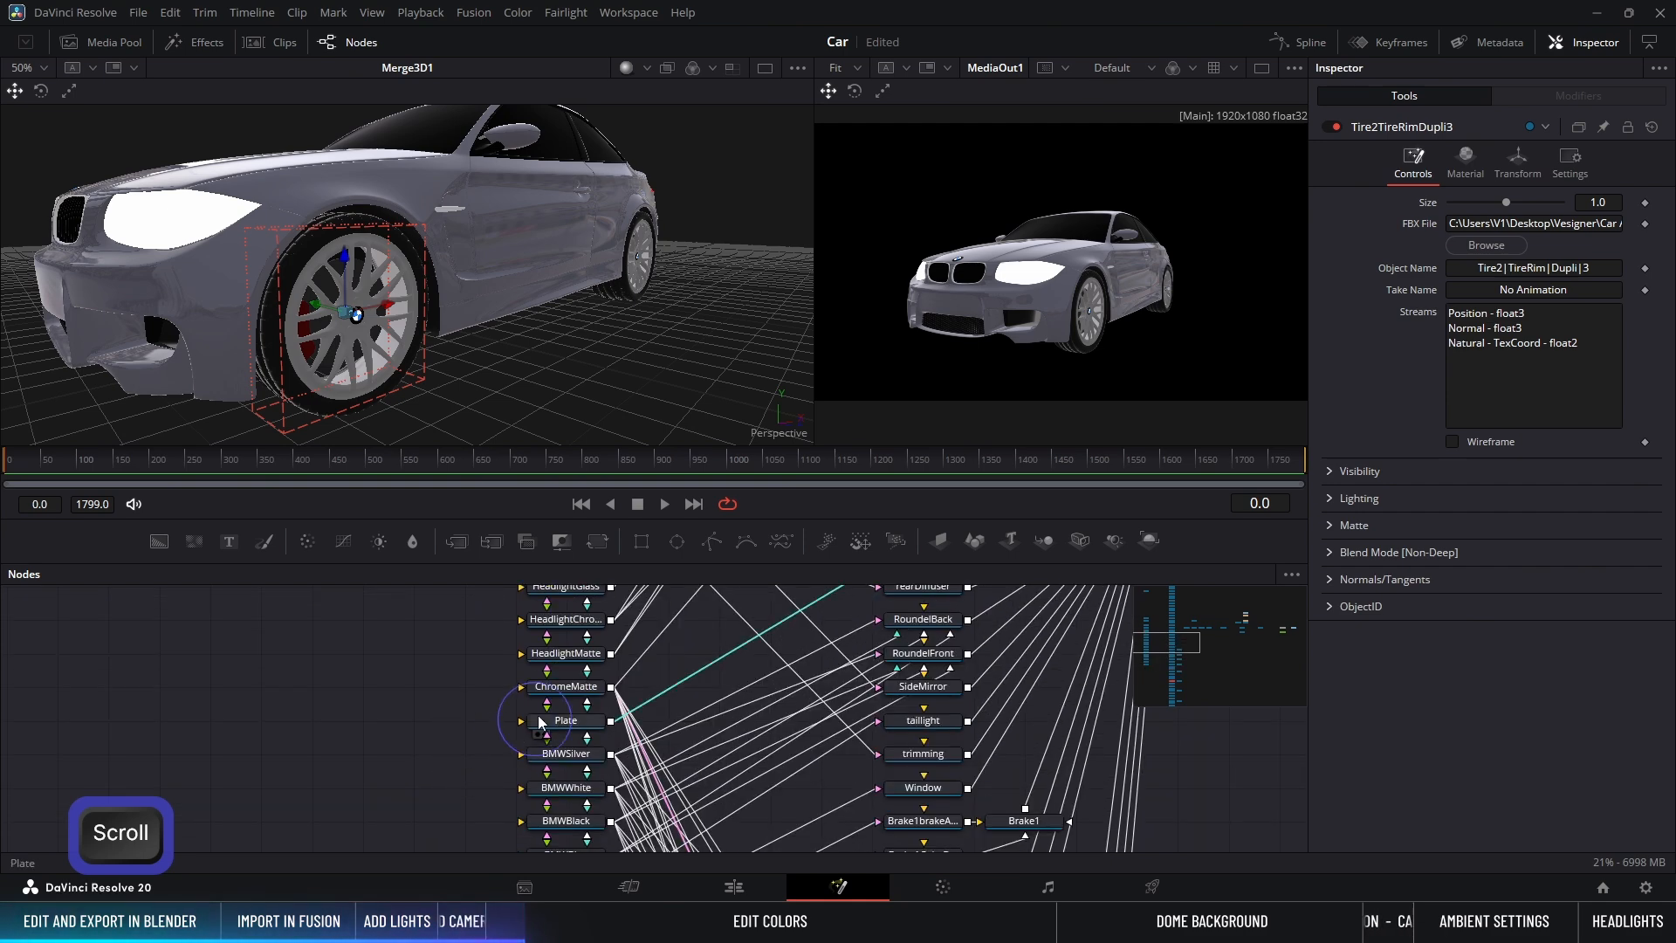
left_click(563, 686)
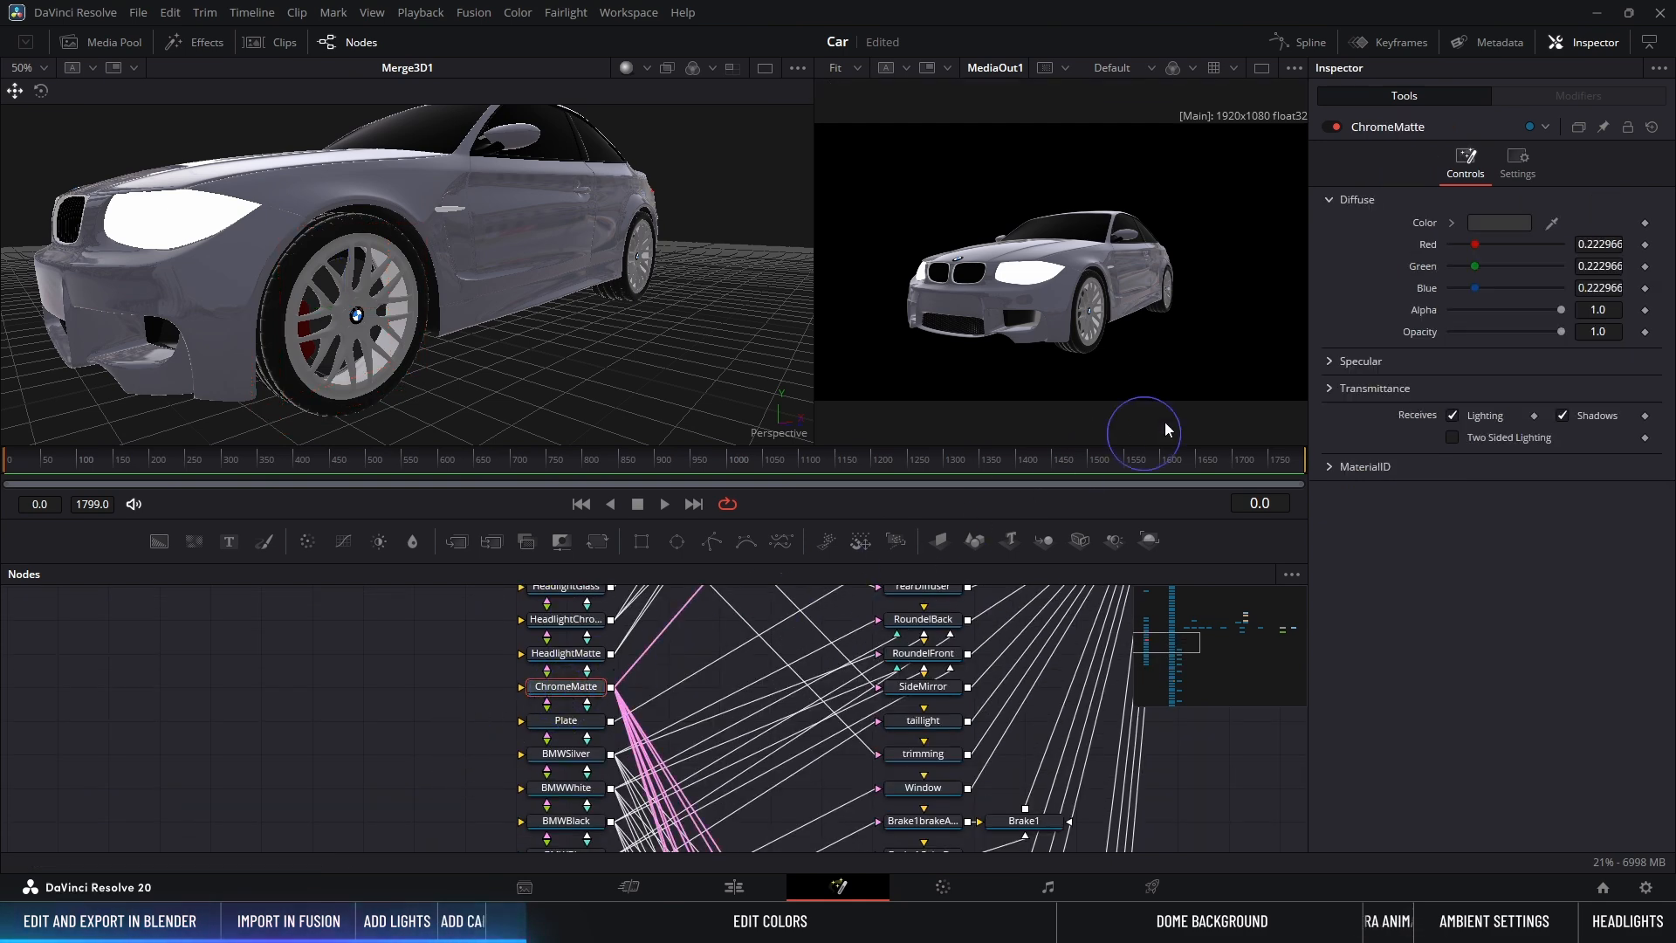
Step: Set ChromeMatte's specular color to white, its intensity to 1.0 and its exponent to 100 for shiny wheel rims
left_click(1334, 361)
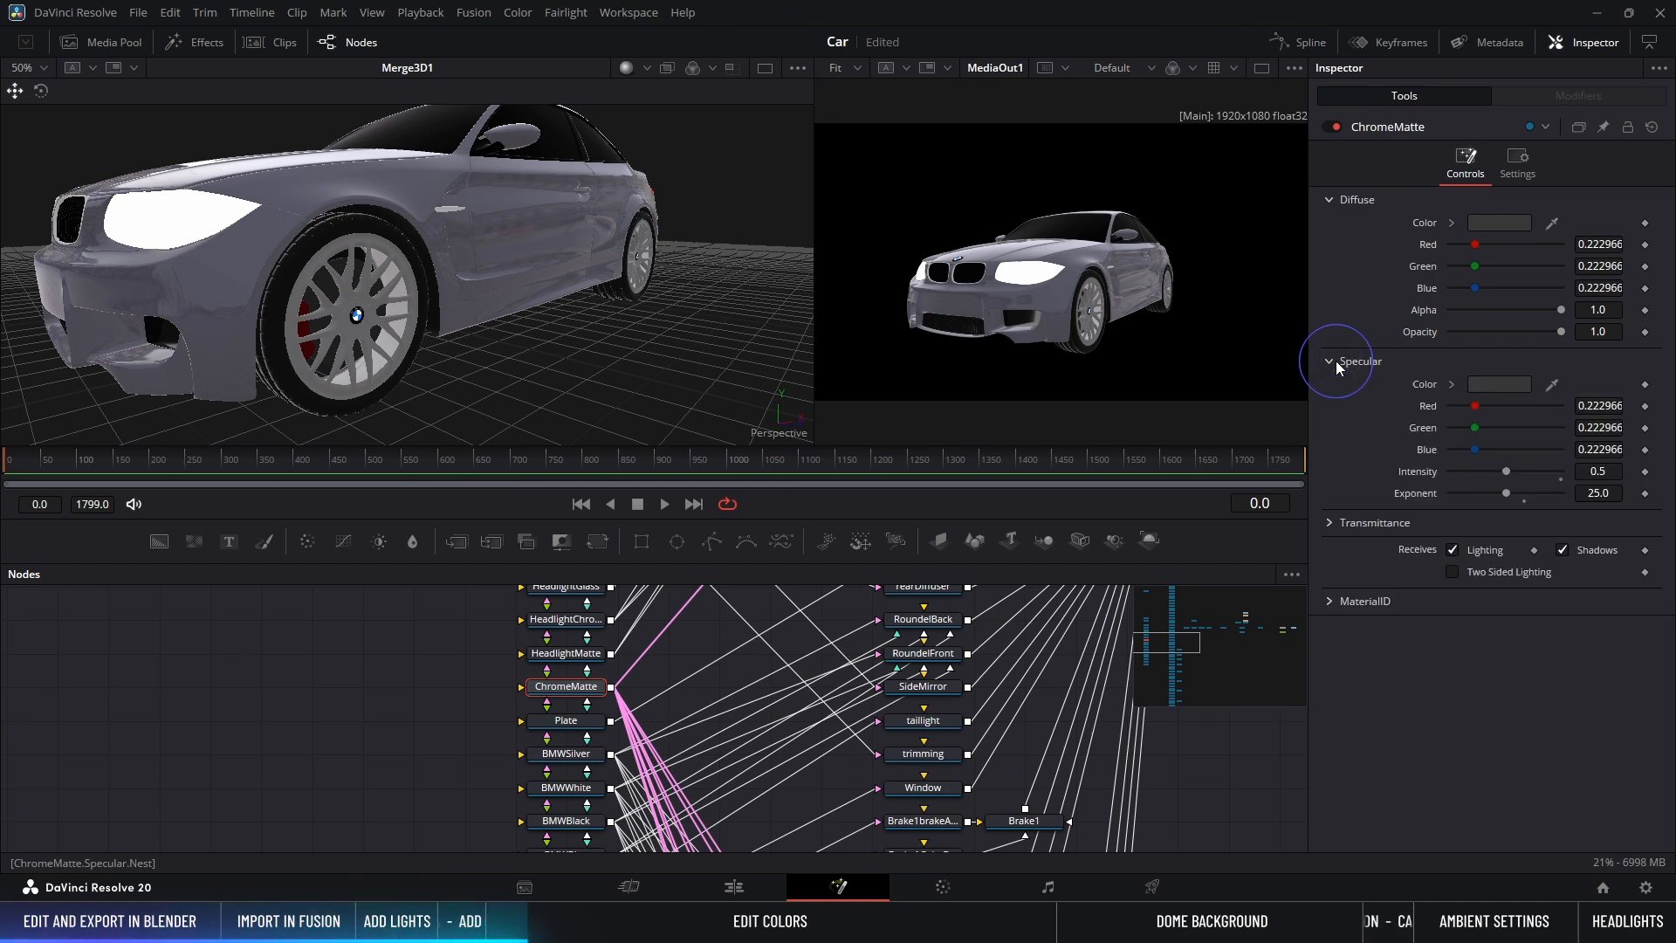
double_click(1432, 384)
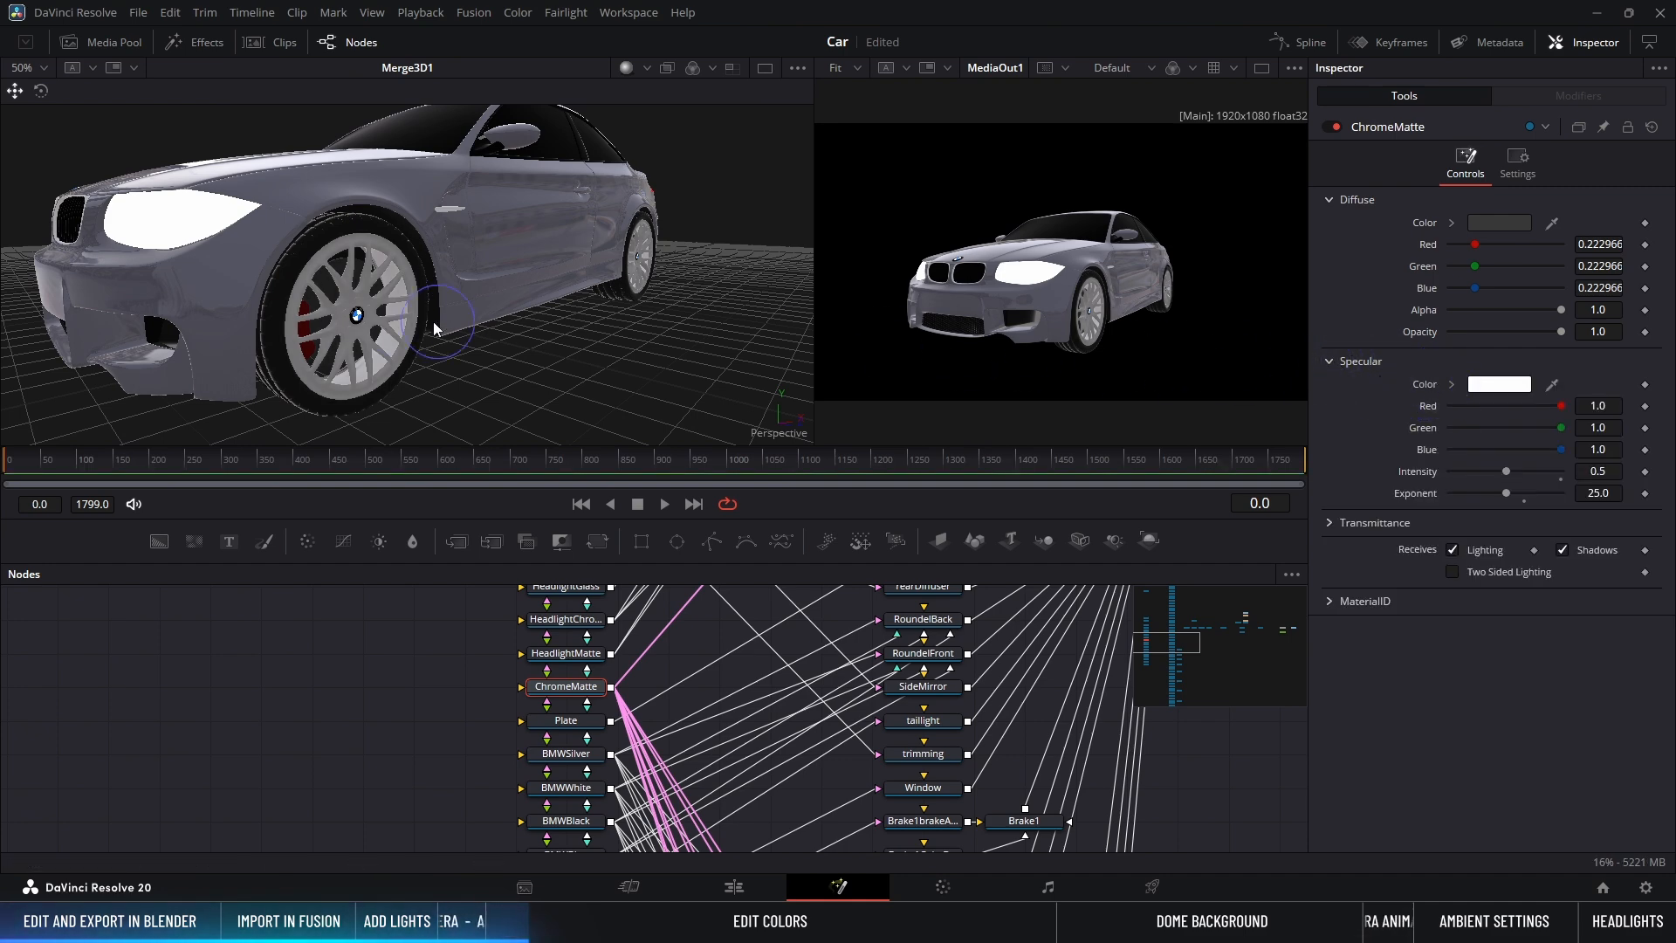
scroll(380, 323, "up", 2, "ctrl")
middle_click_drag(381, 321, 480, 291)
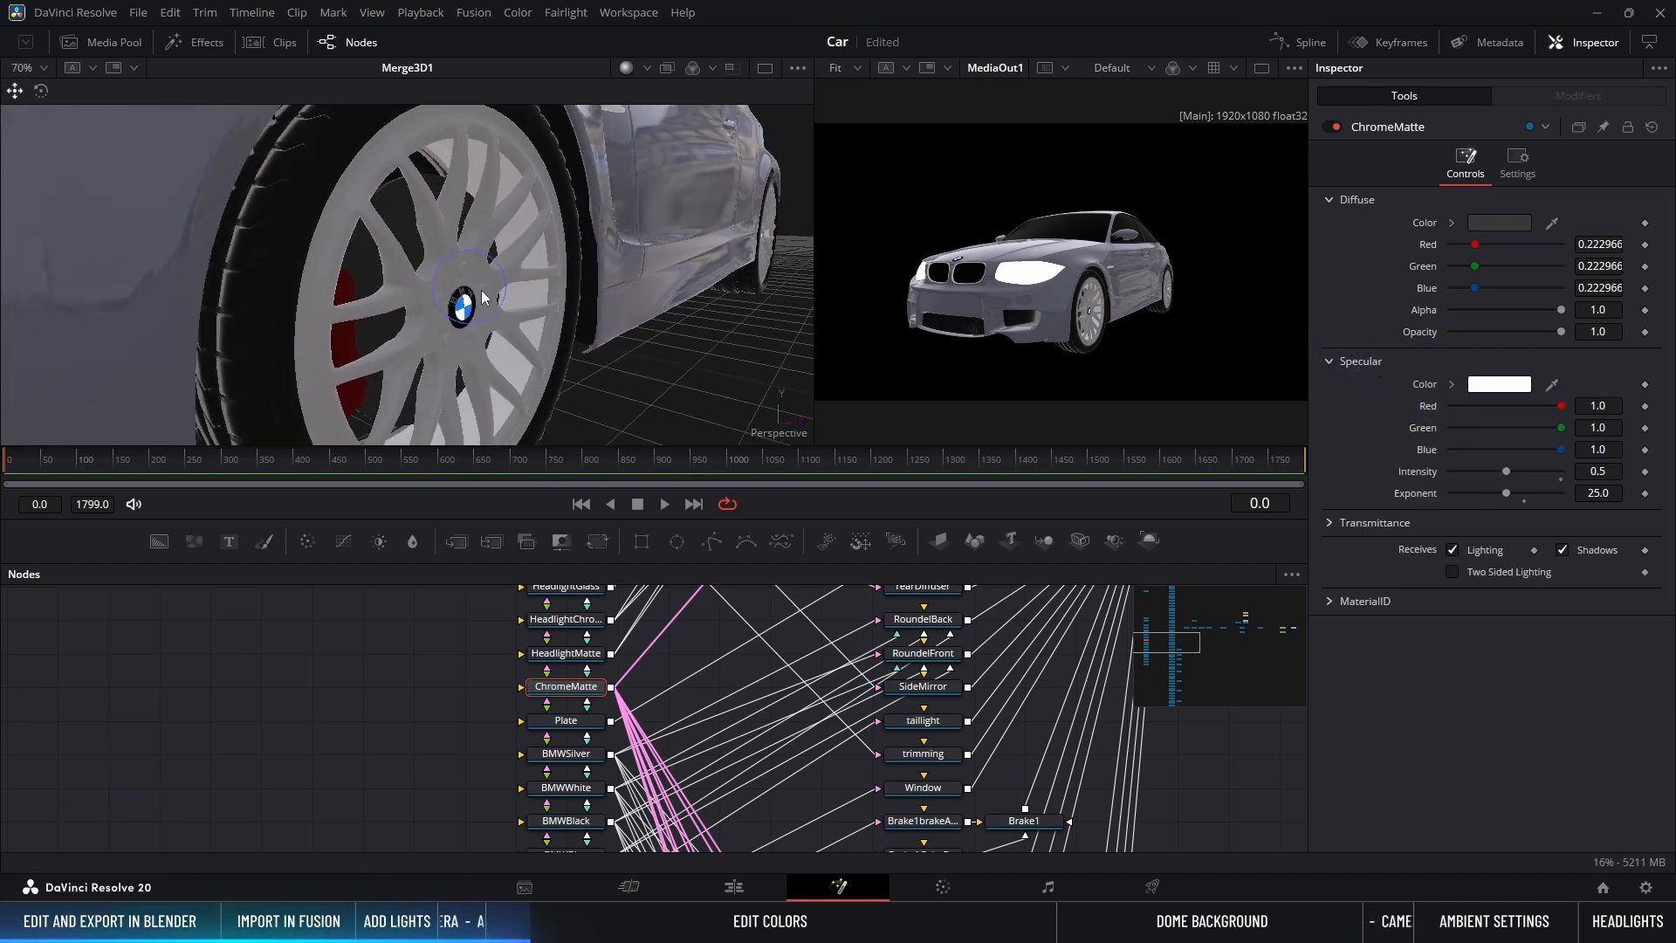
double_click(1564, 480)
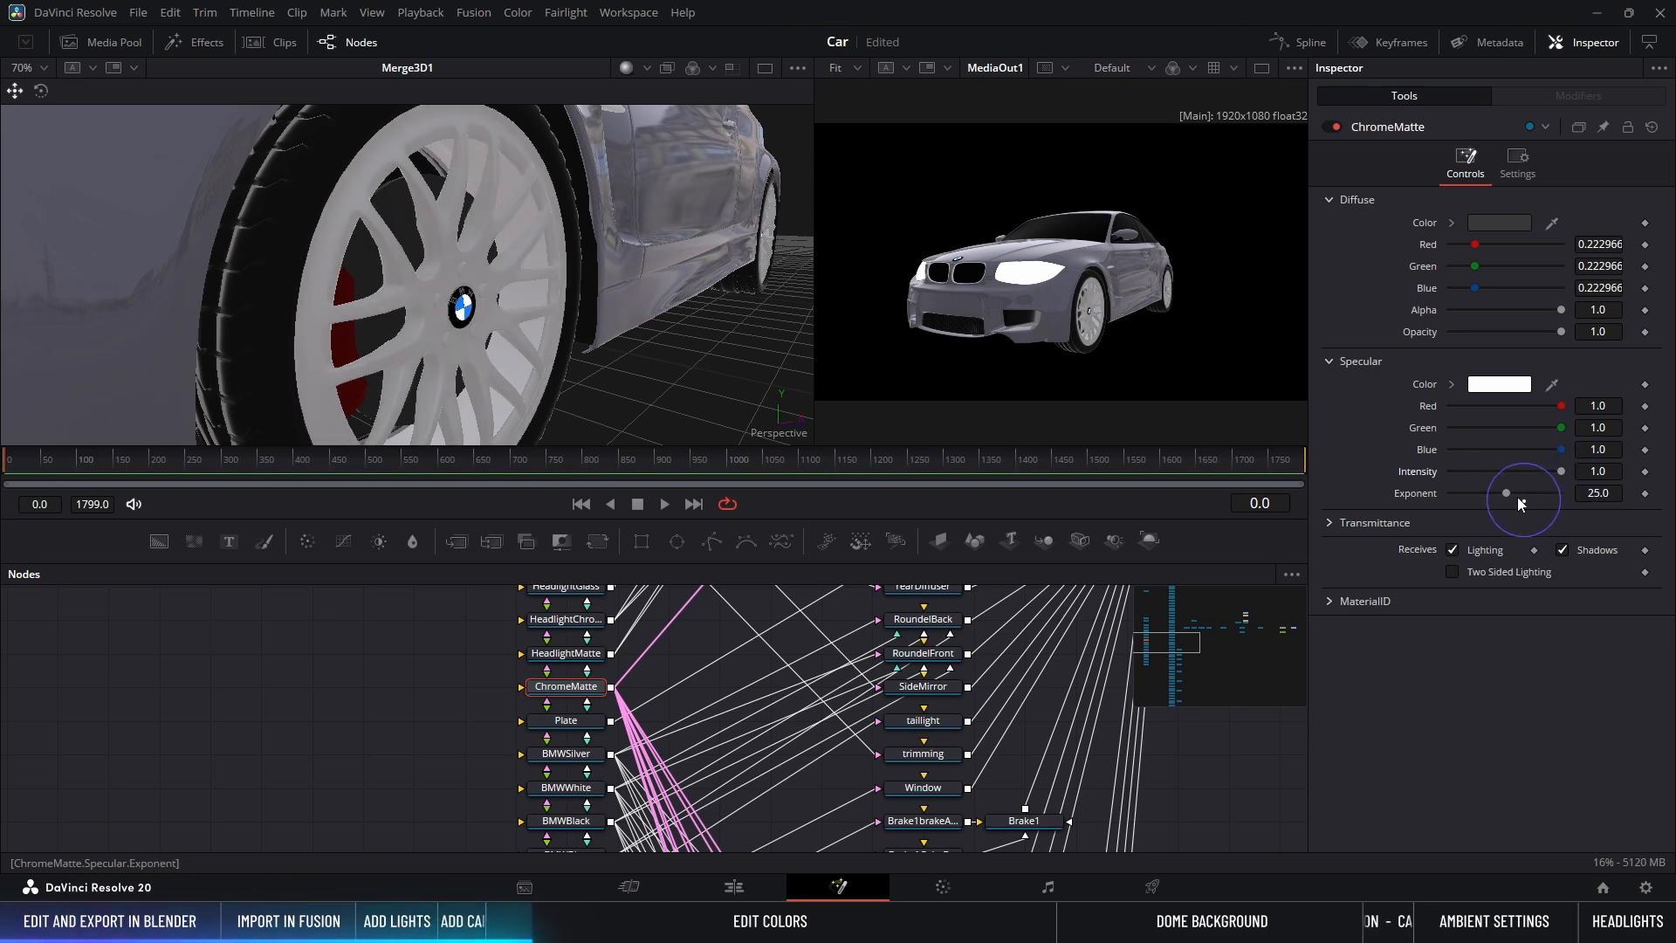
left_click_drag(1505, 491, 1573, 494)
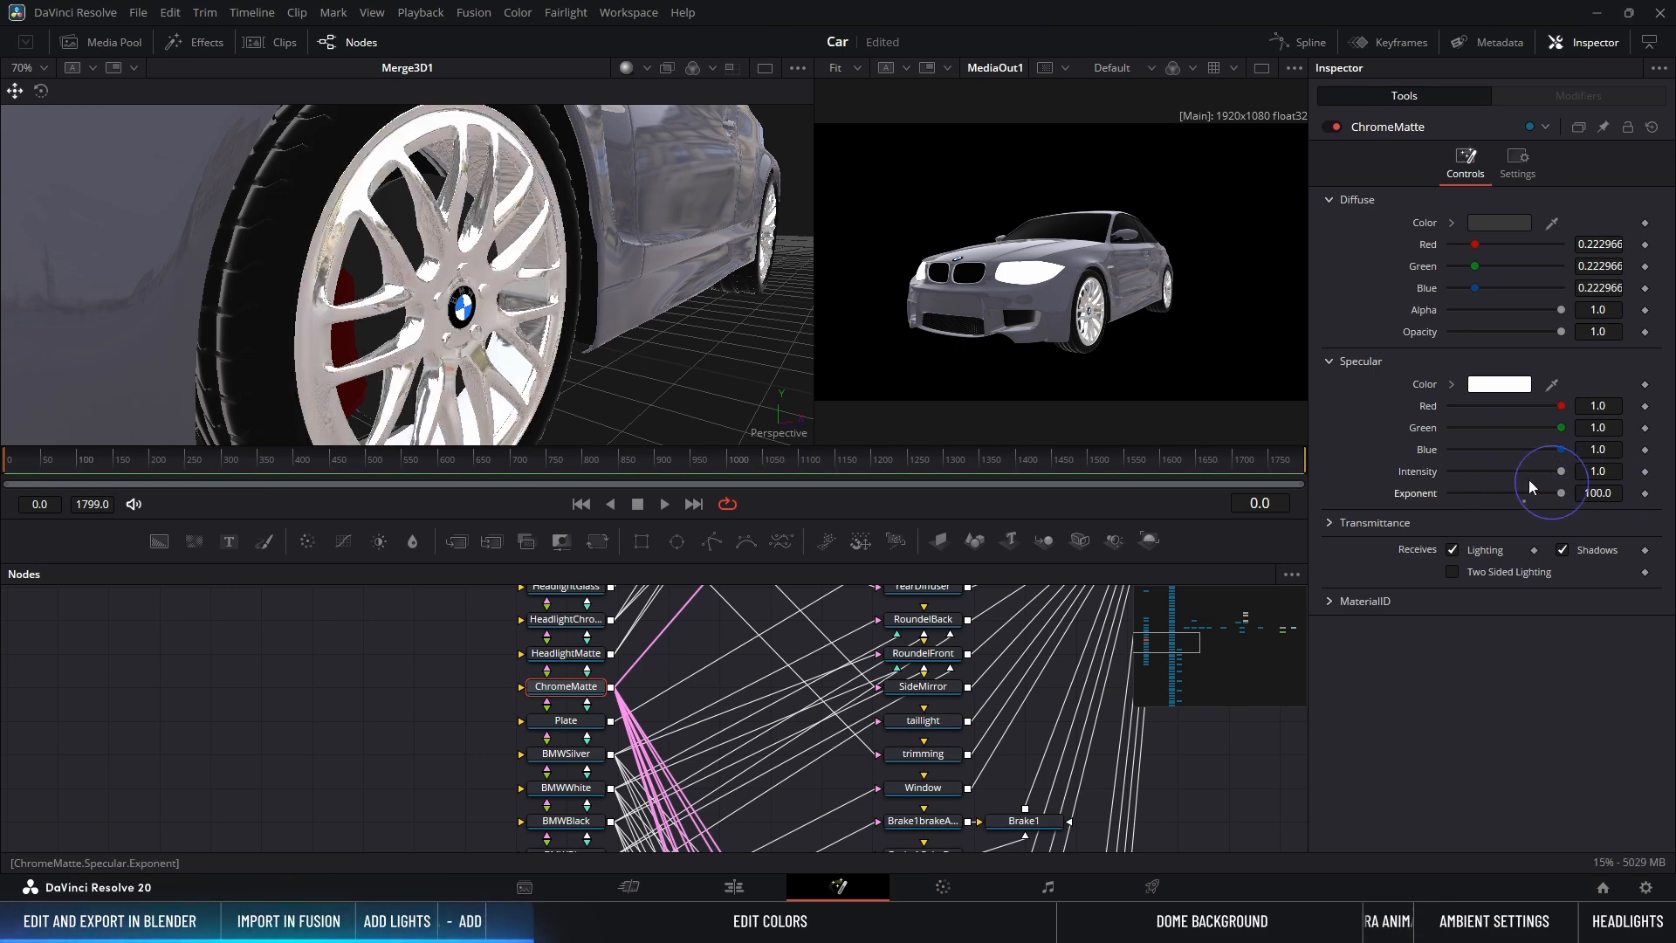
middle_click_drag(559, 227, 483, 238, "alt")
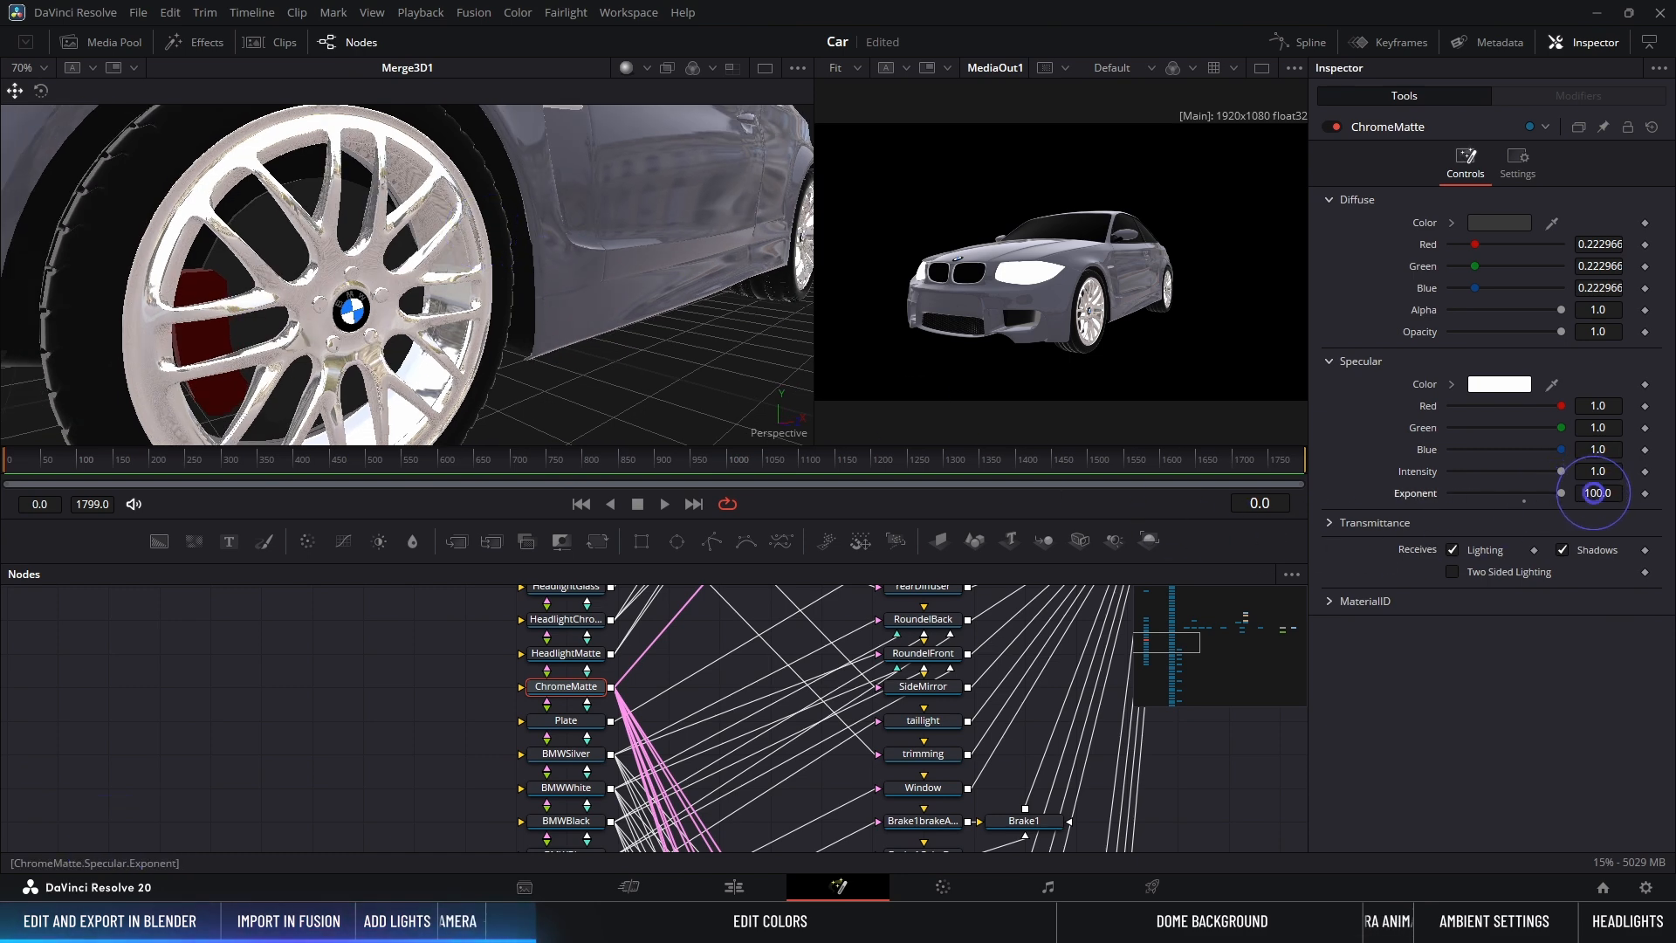
Step: Lower the ChromeMatte material's specular exponent to 70 and darken its diffuse color to a neutral value of 0.102
key("Down")
key("Down")
key("Down")
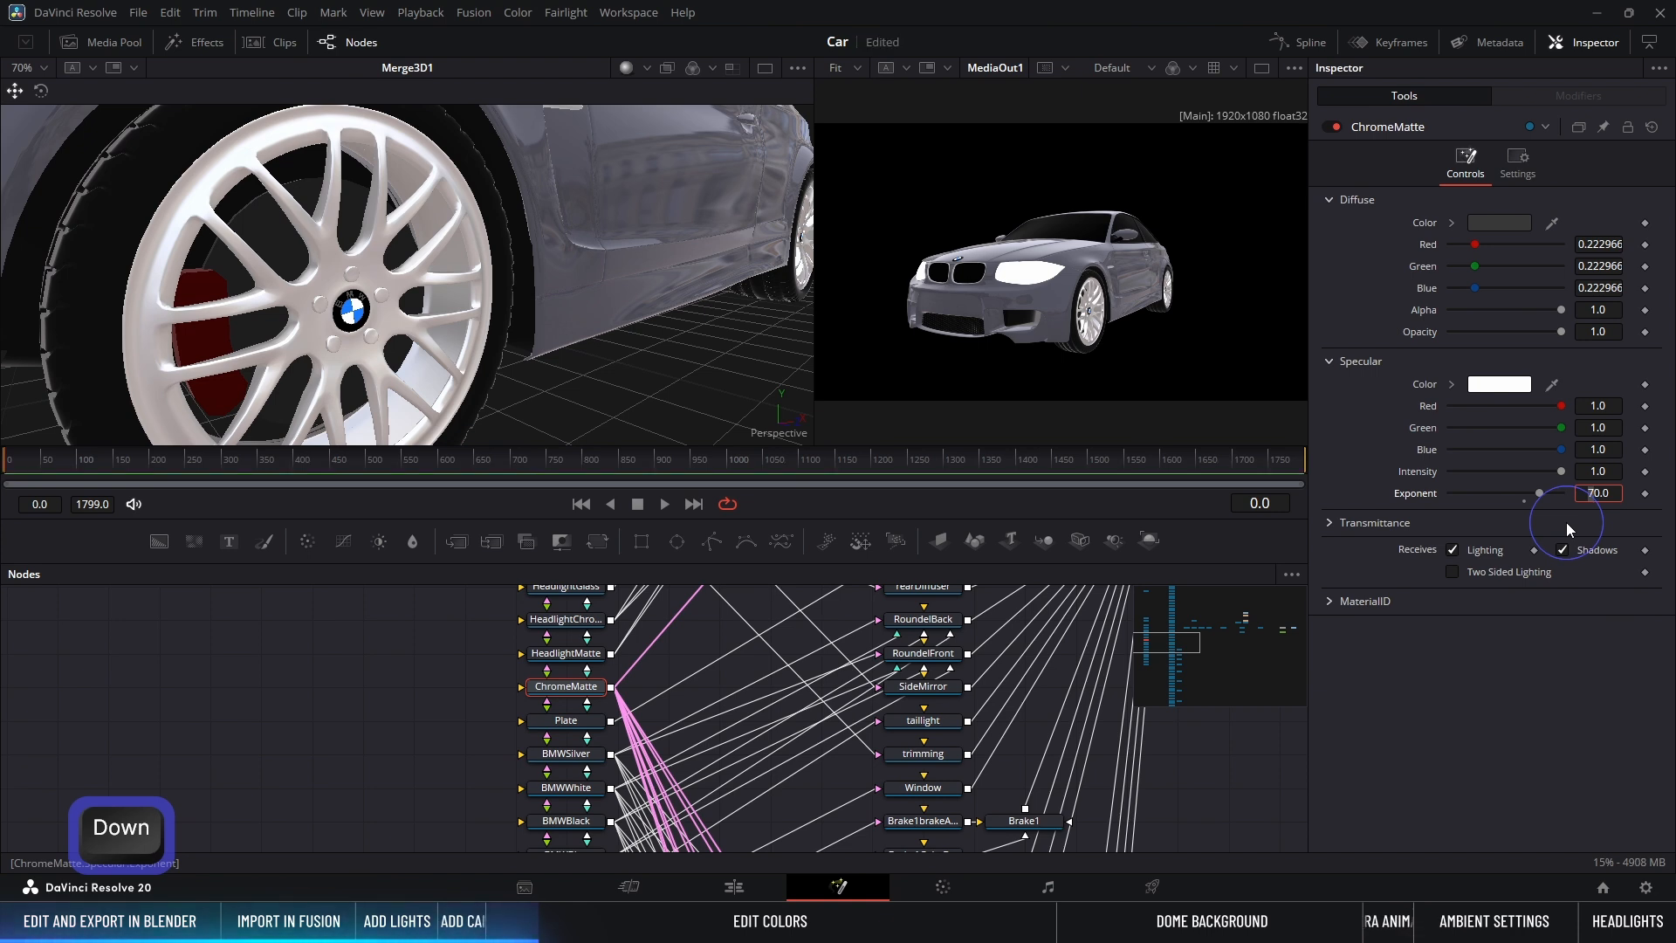
left_click(1452, 223)
left_click(1449, 333)
left_click_drag(1449, 336, 1427, 337)
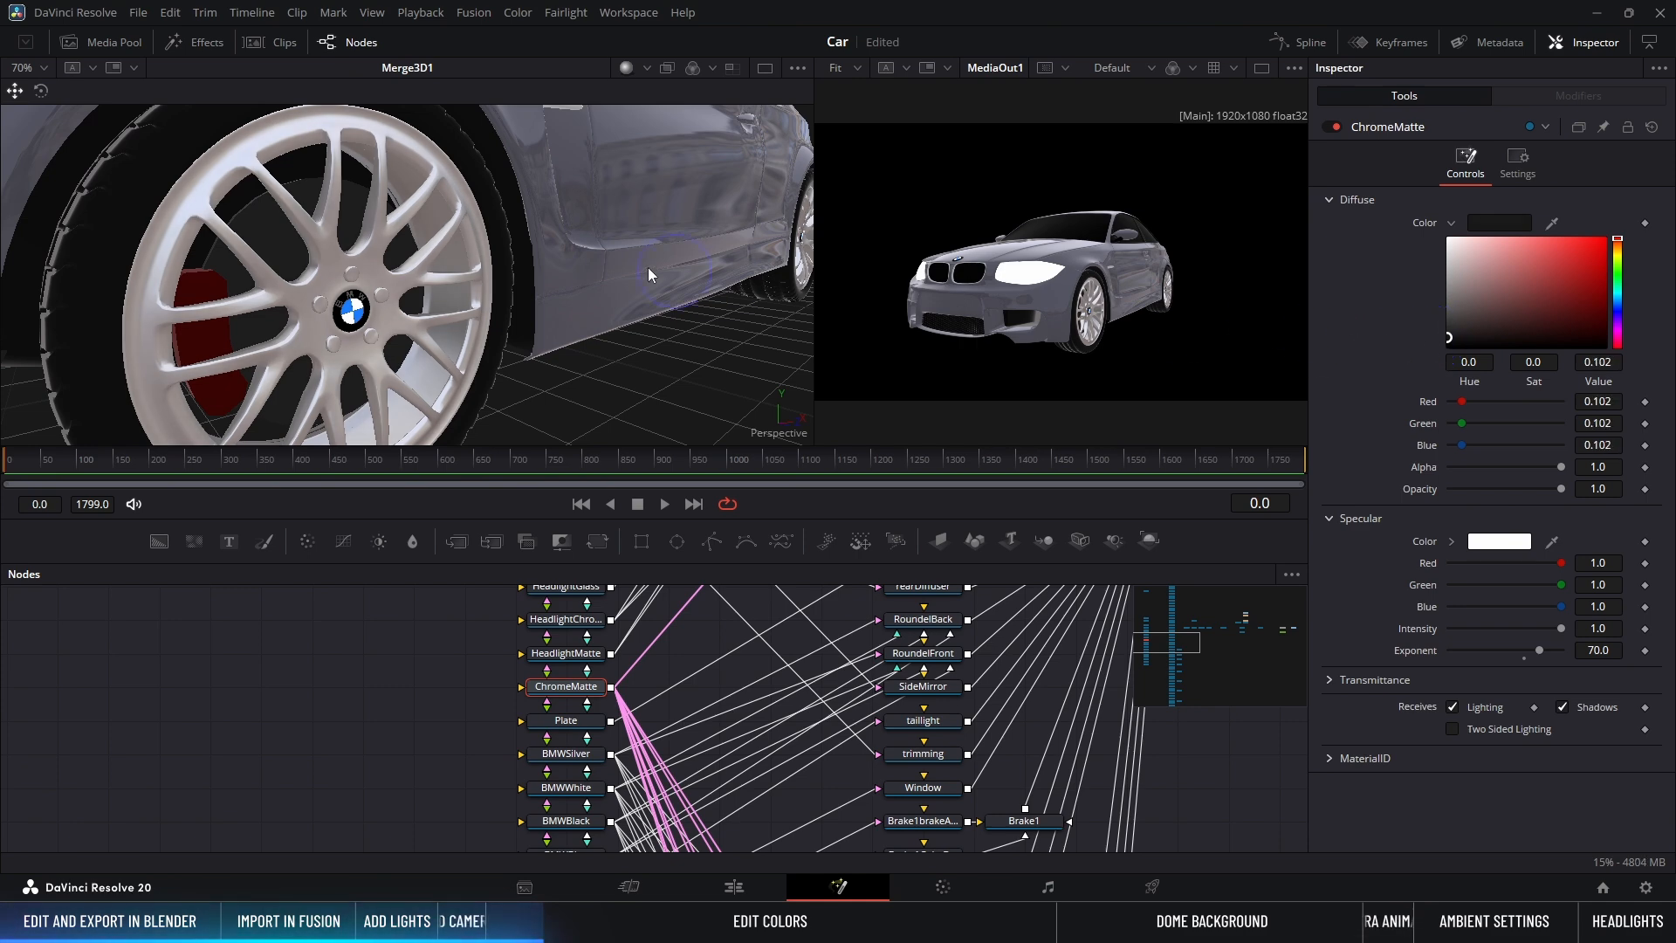
Step: Switch to a single viewer and give the windshield's Glass material a white specular color, intensity 1.0 and exponent 100
scroll(531, 244, "down", 5, "ctrl")
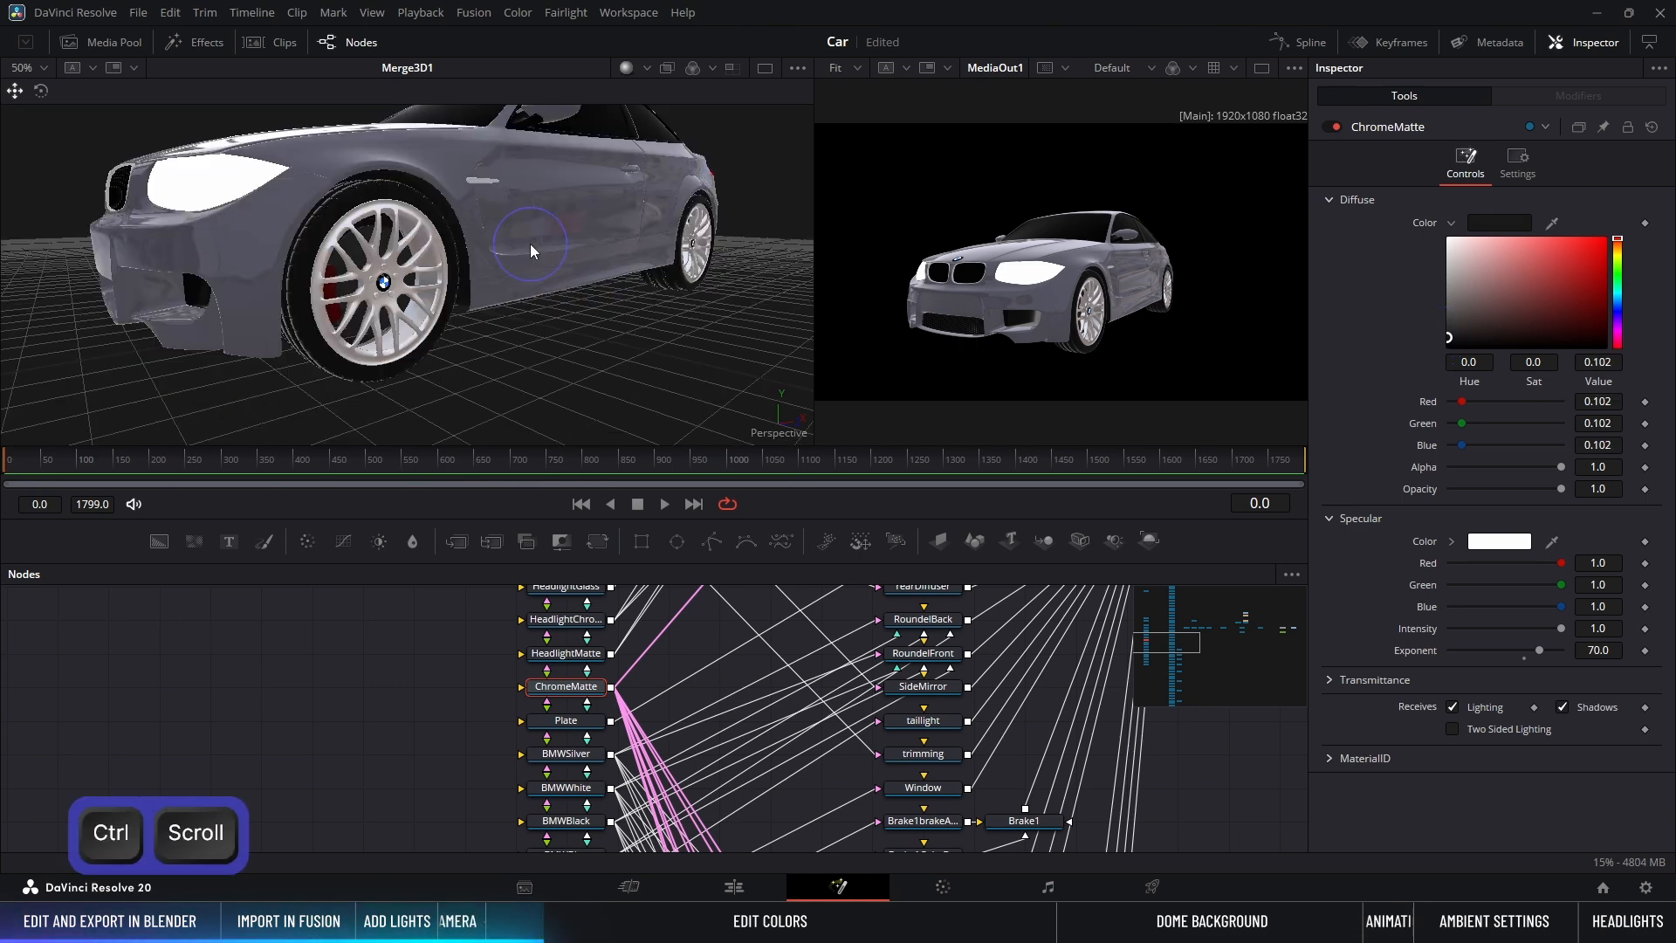
left_click(765, 68)
middle_click_drag(767, 202, 833, 375, "alt")
left_click(718, 208)
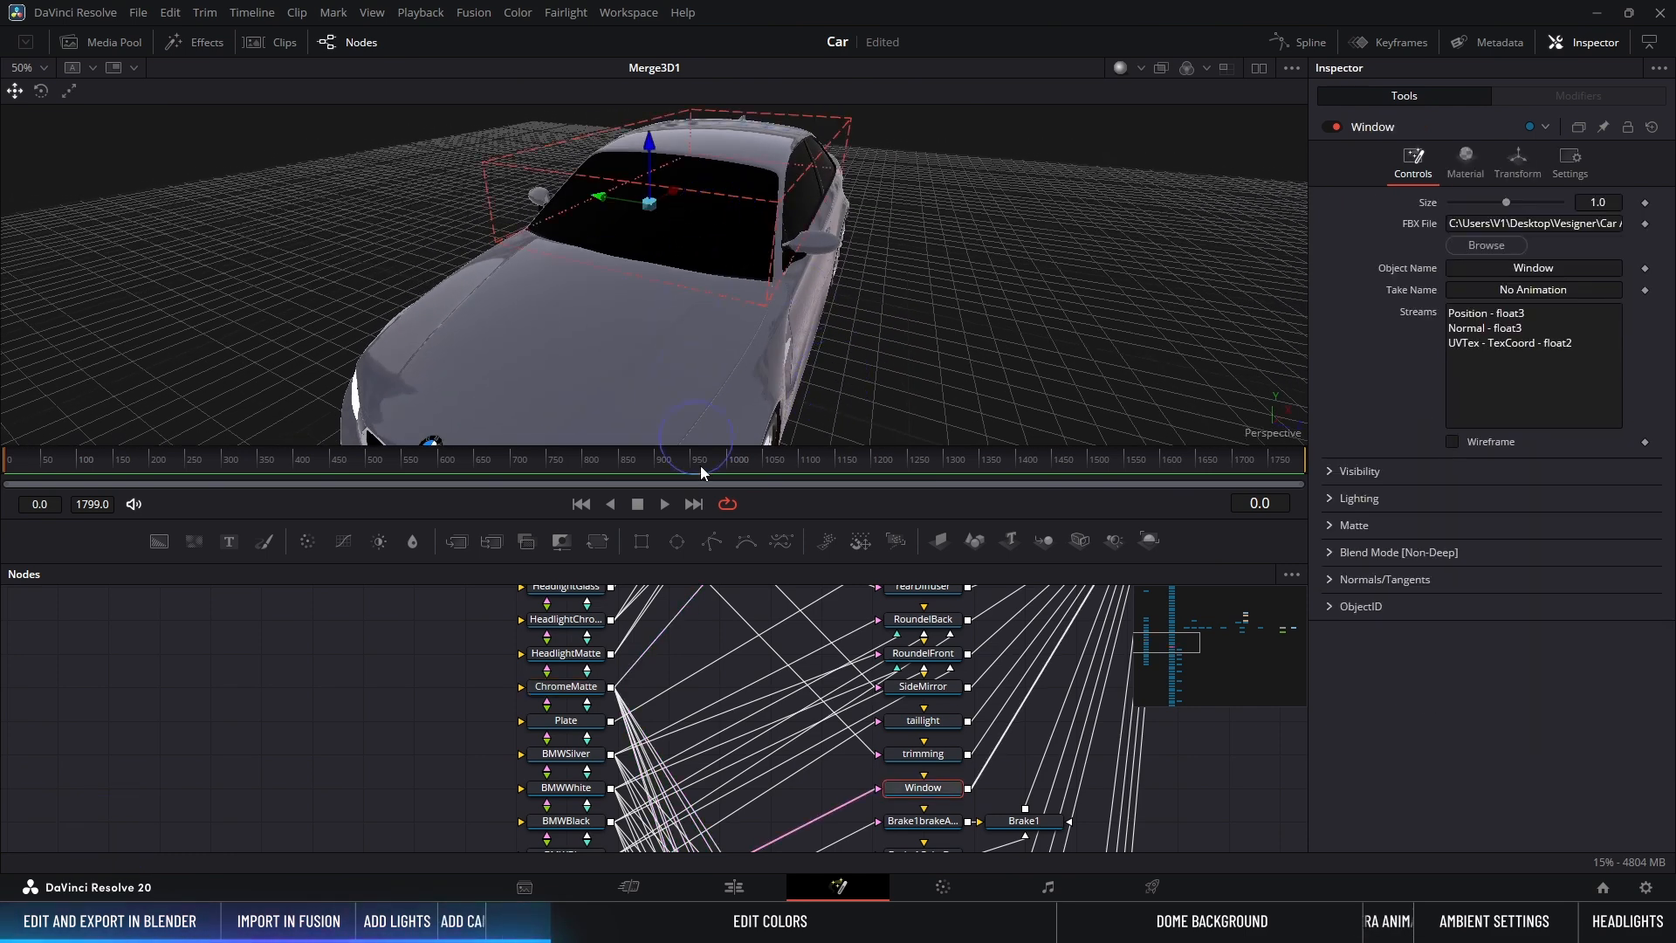
scroll(860, 785, "down", 3)
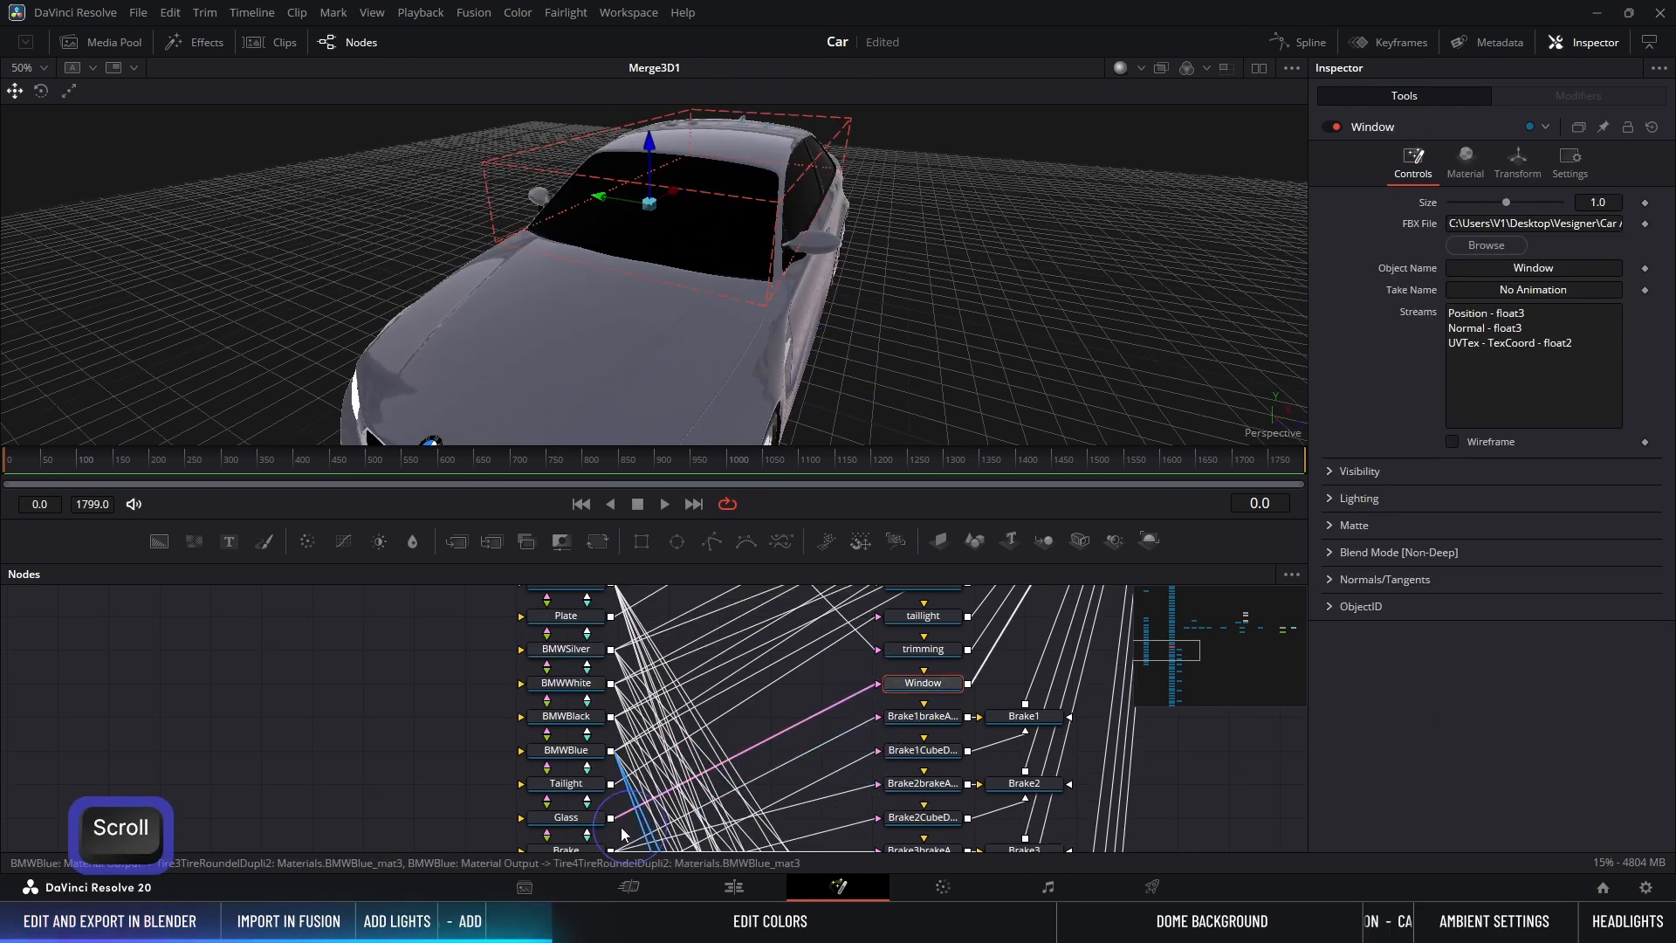
left_click(566, 820)
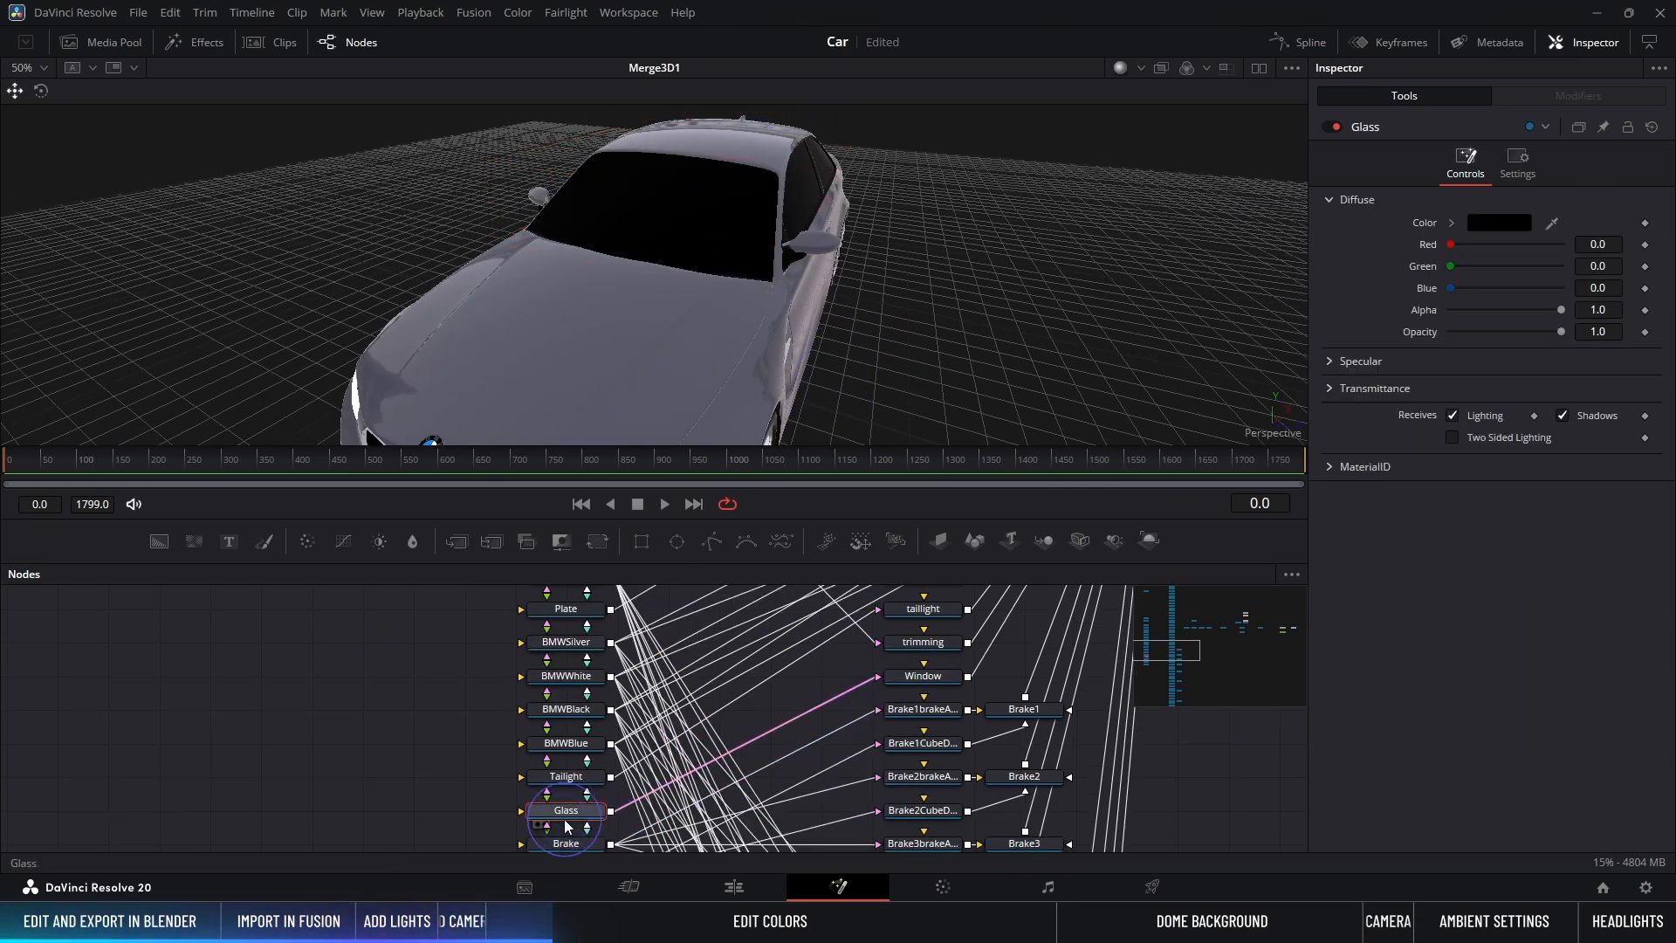
left_click(1329, 362)
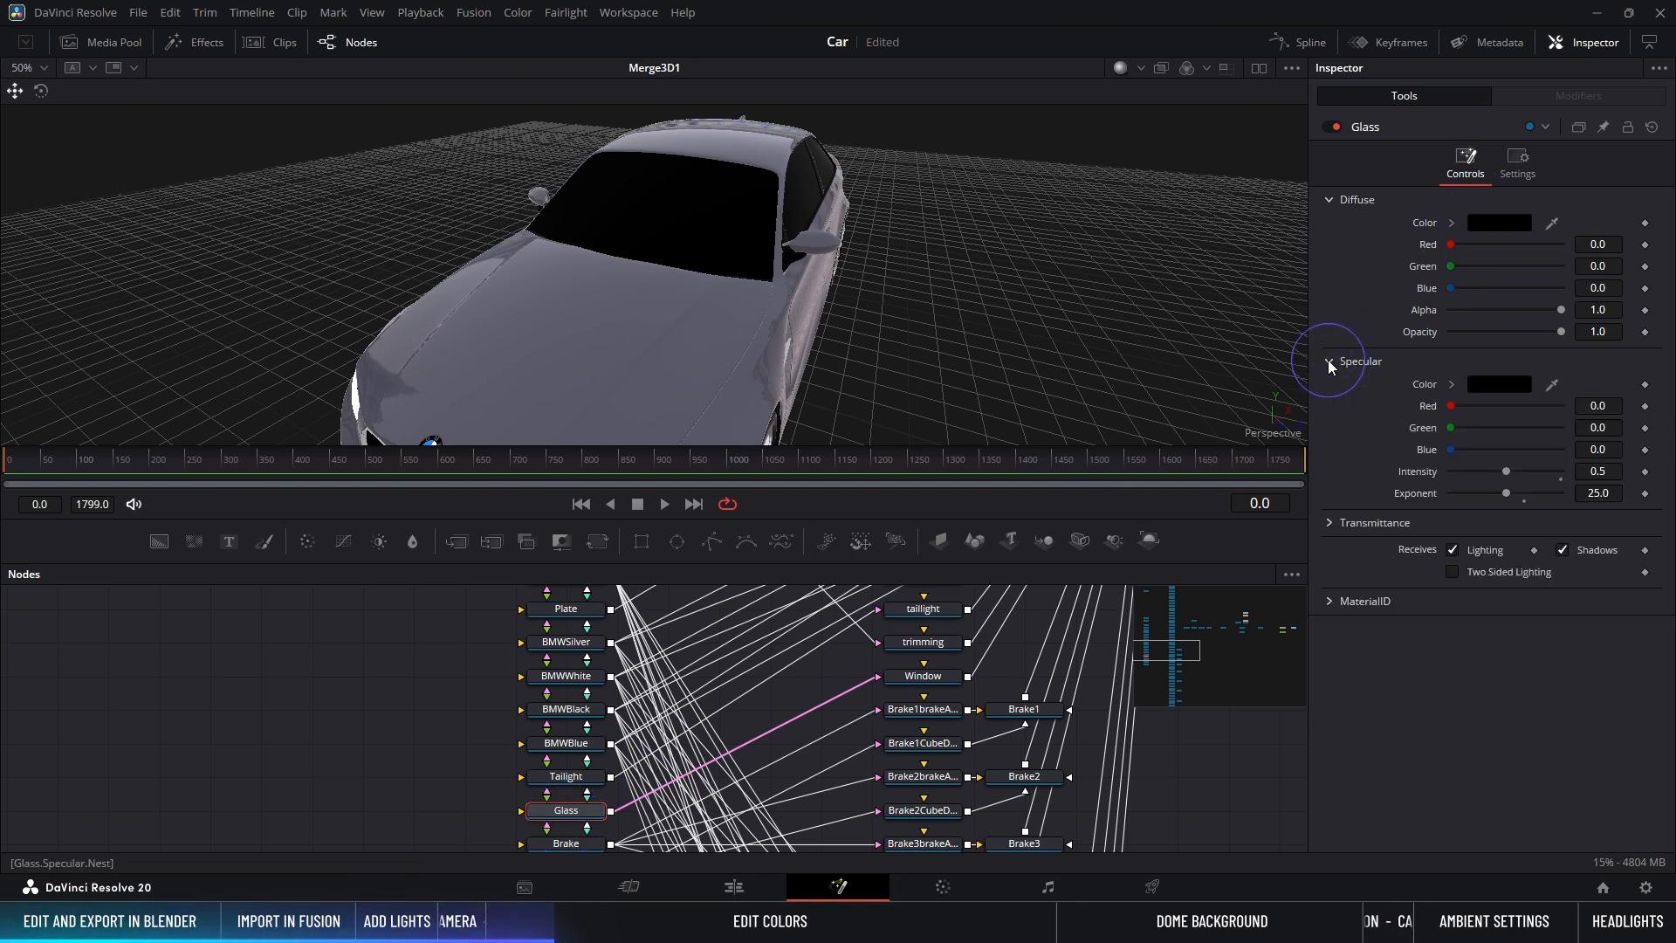
left_click(1432, 385)
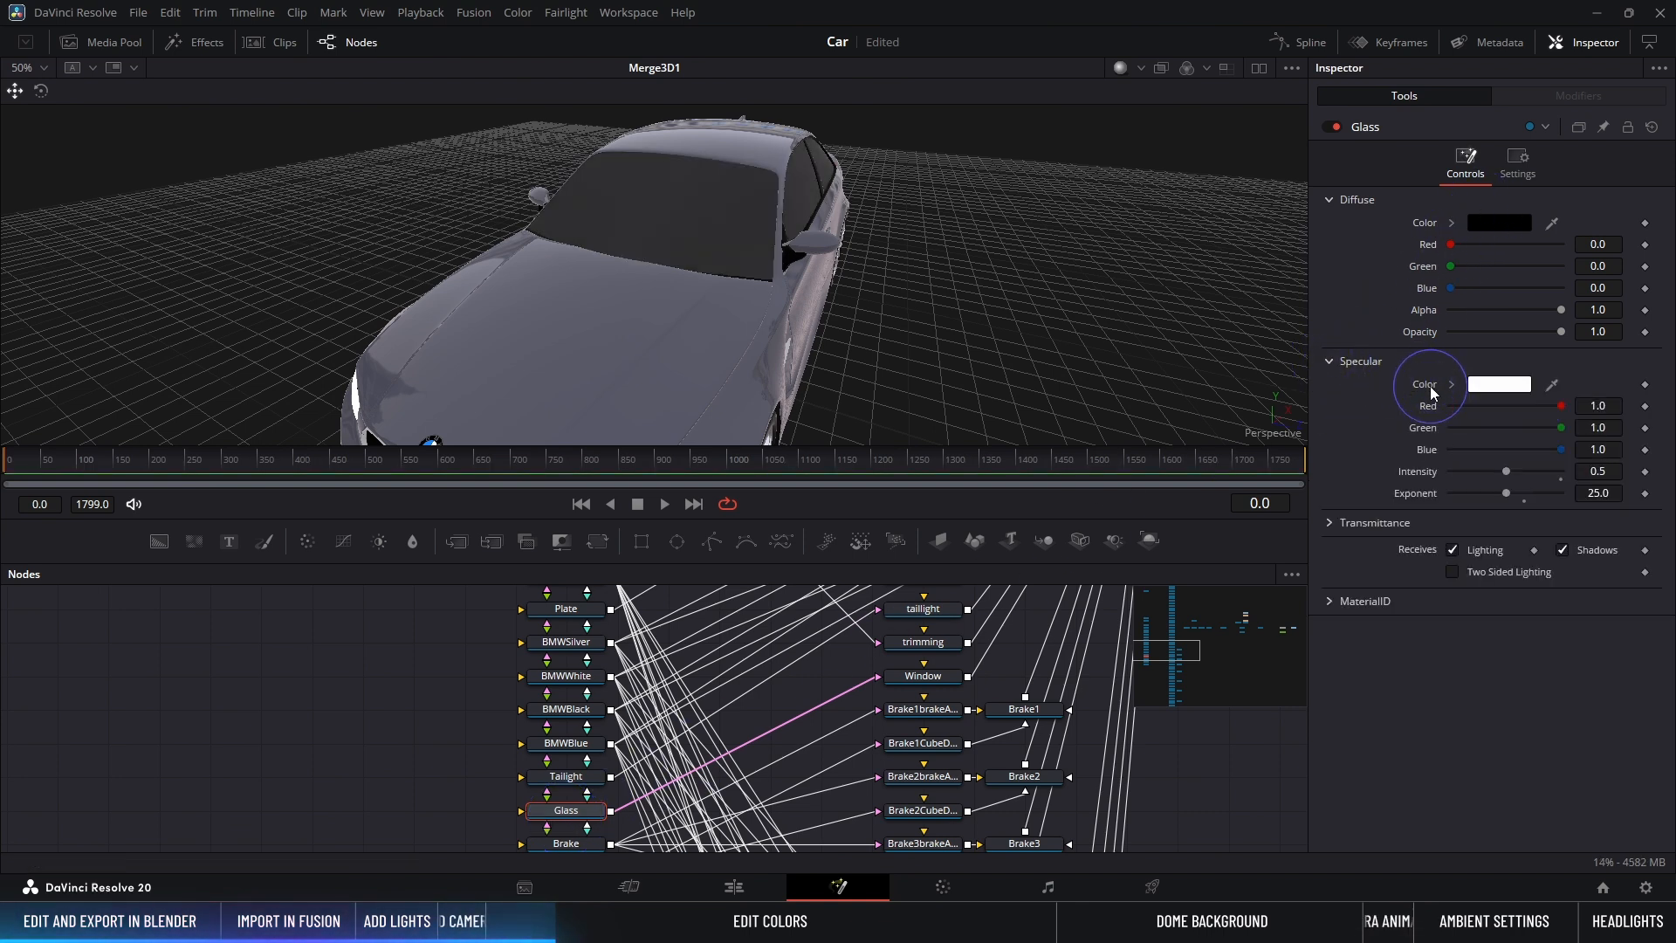
left_click(1562, 473)
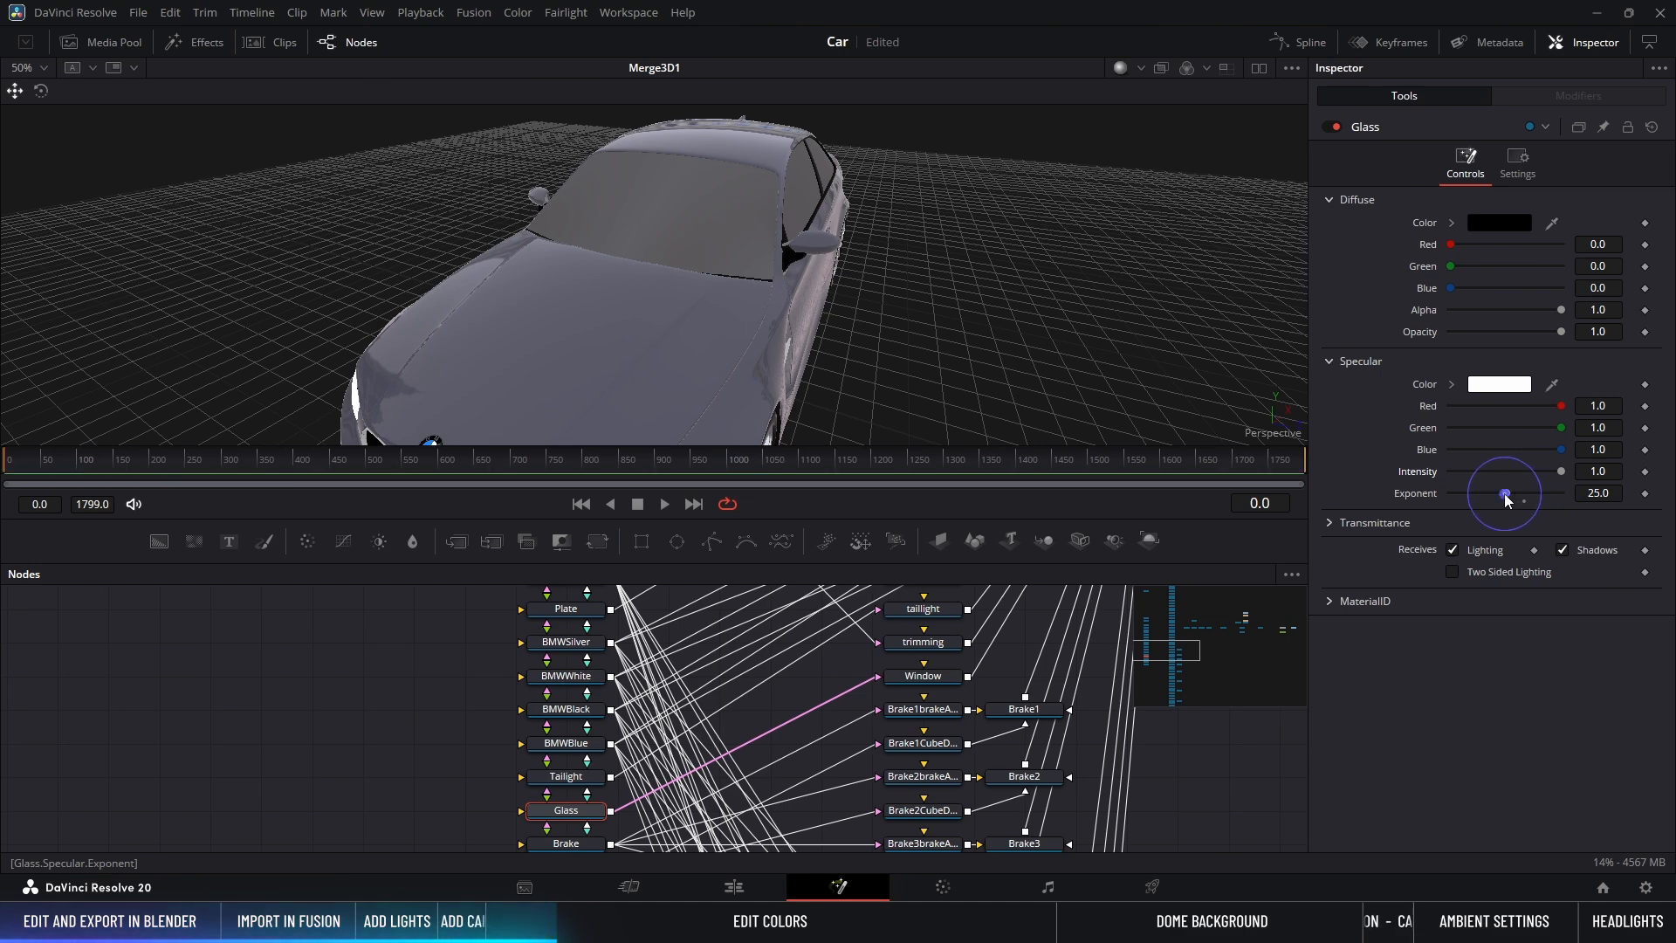
left_click_drag(1509, 493, 1614, 500)
Step: Lower the Glass material's diffuse opacity to 0.5
middle_click_drag(941, 321, 782, 279, "alt")
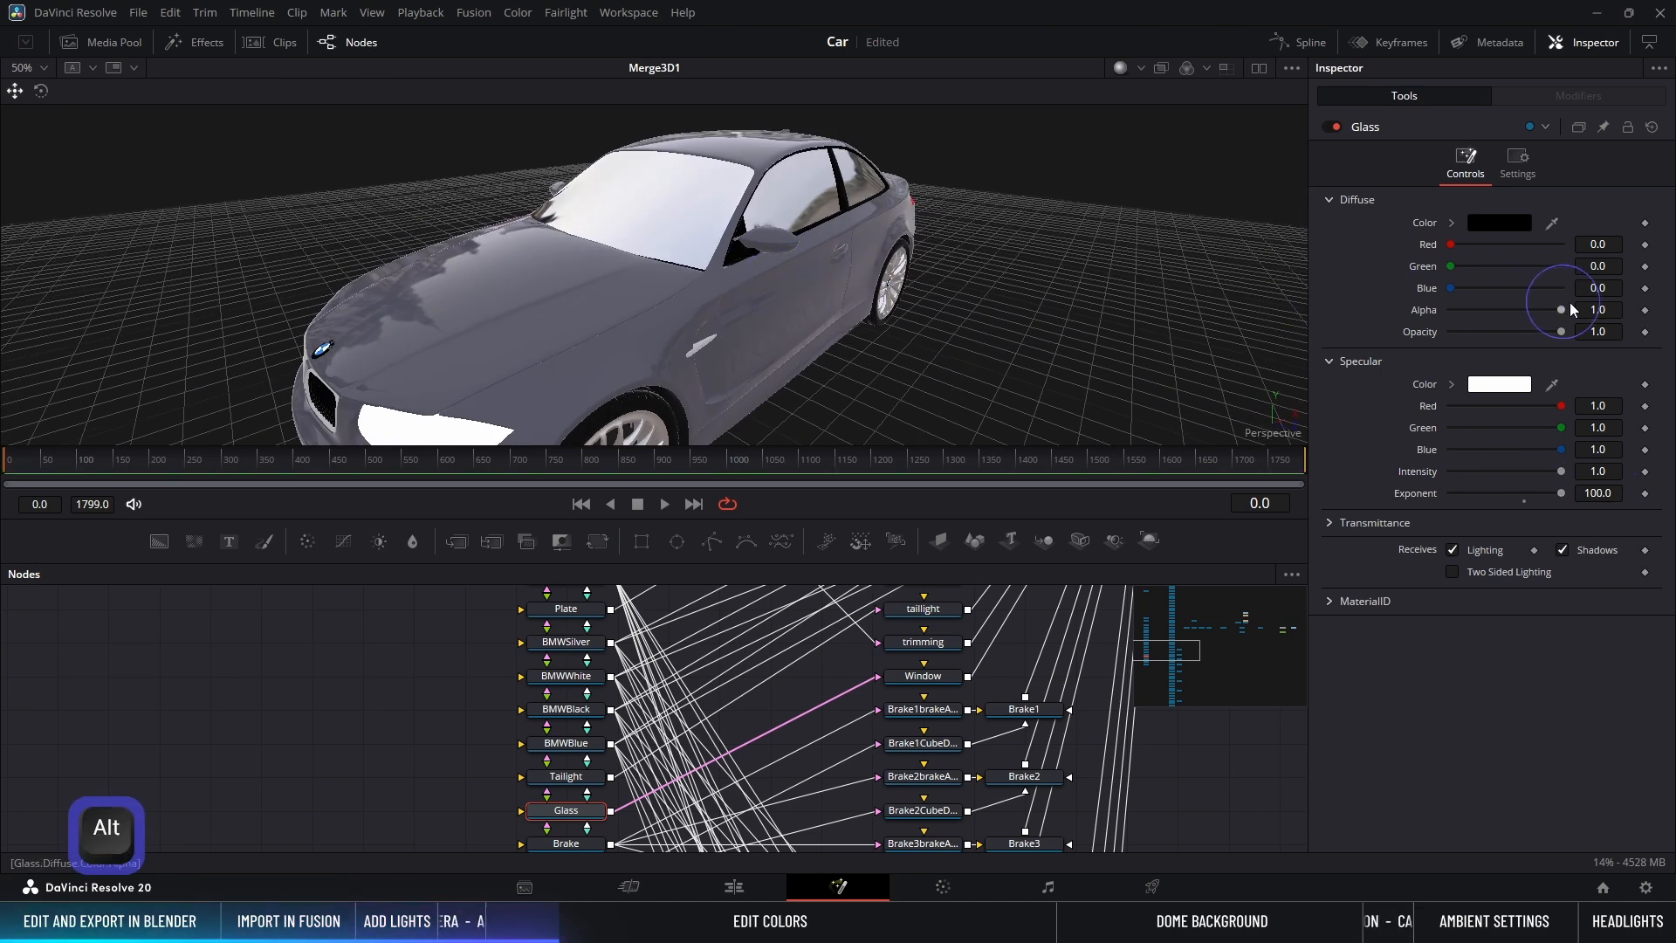
left_click(1613, 332)
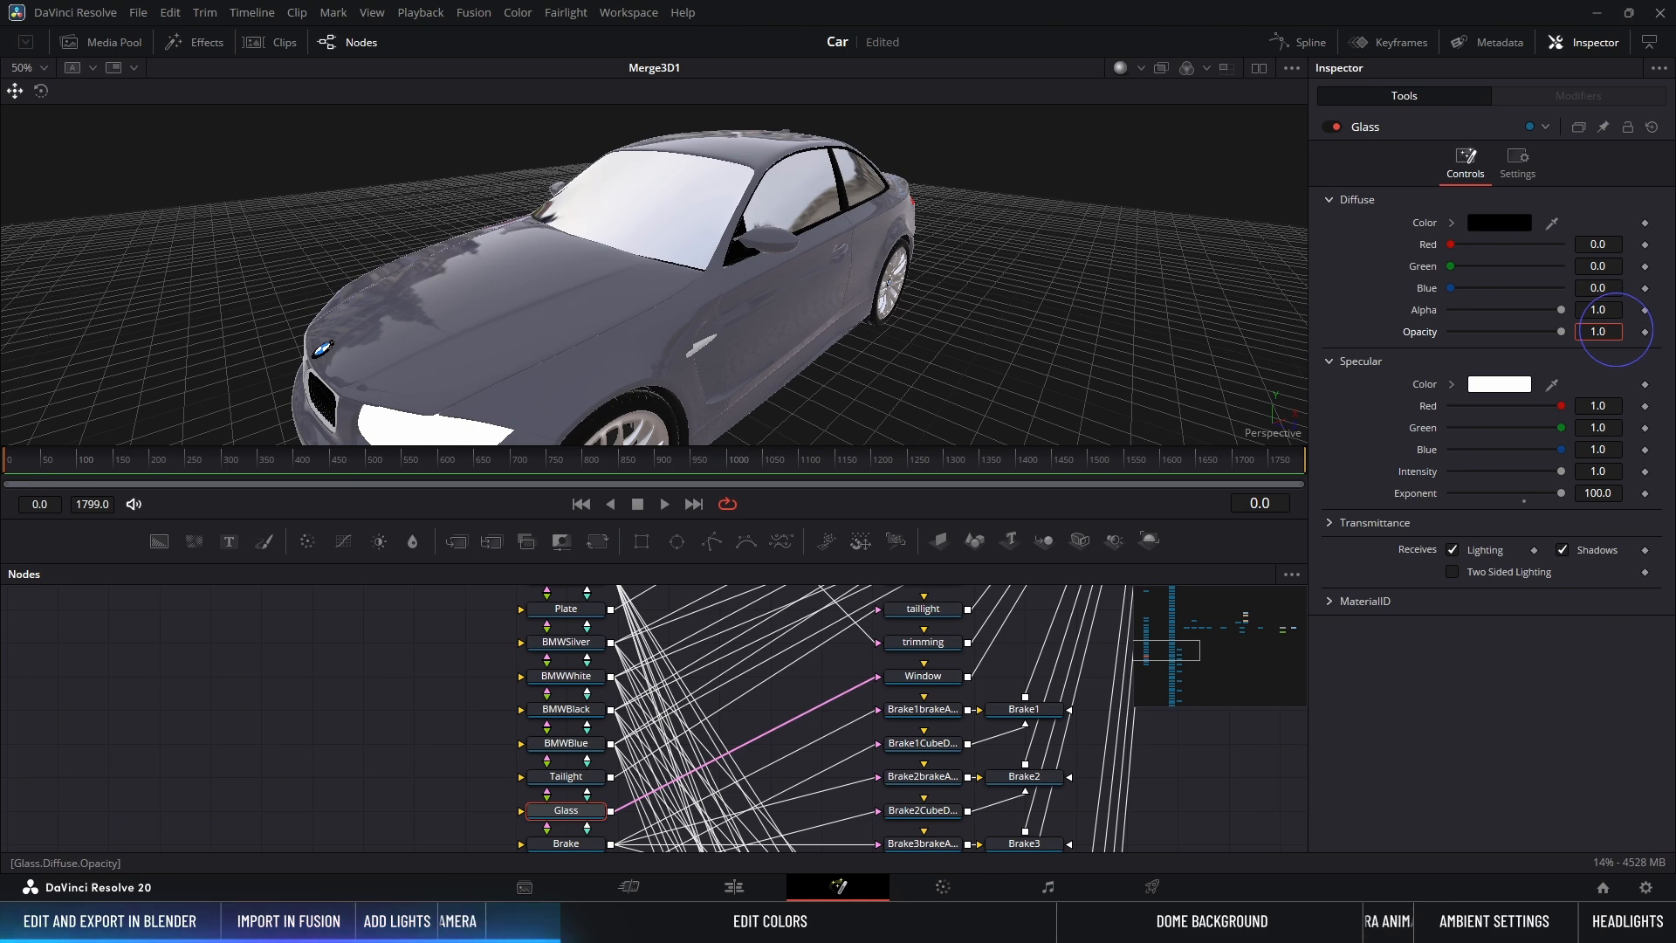
key("Down")
key("Down")
key("Down")
key("Down")
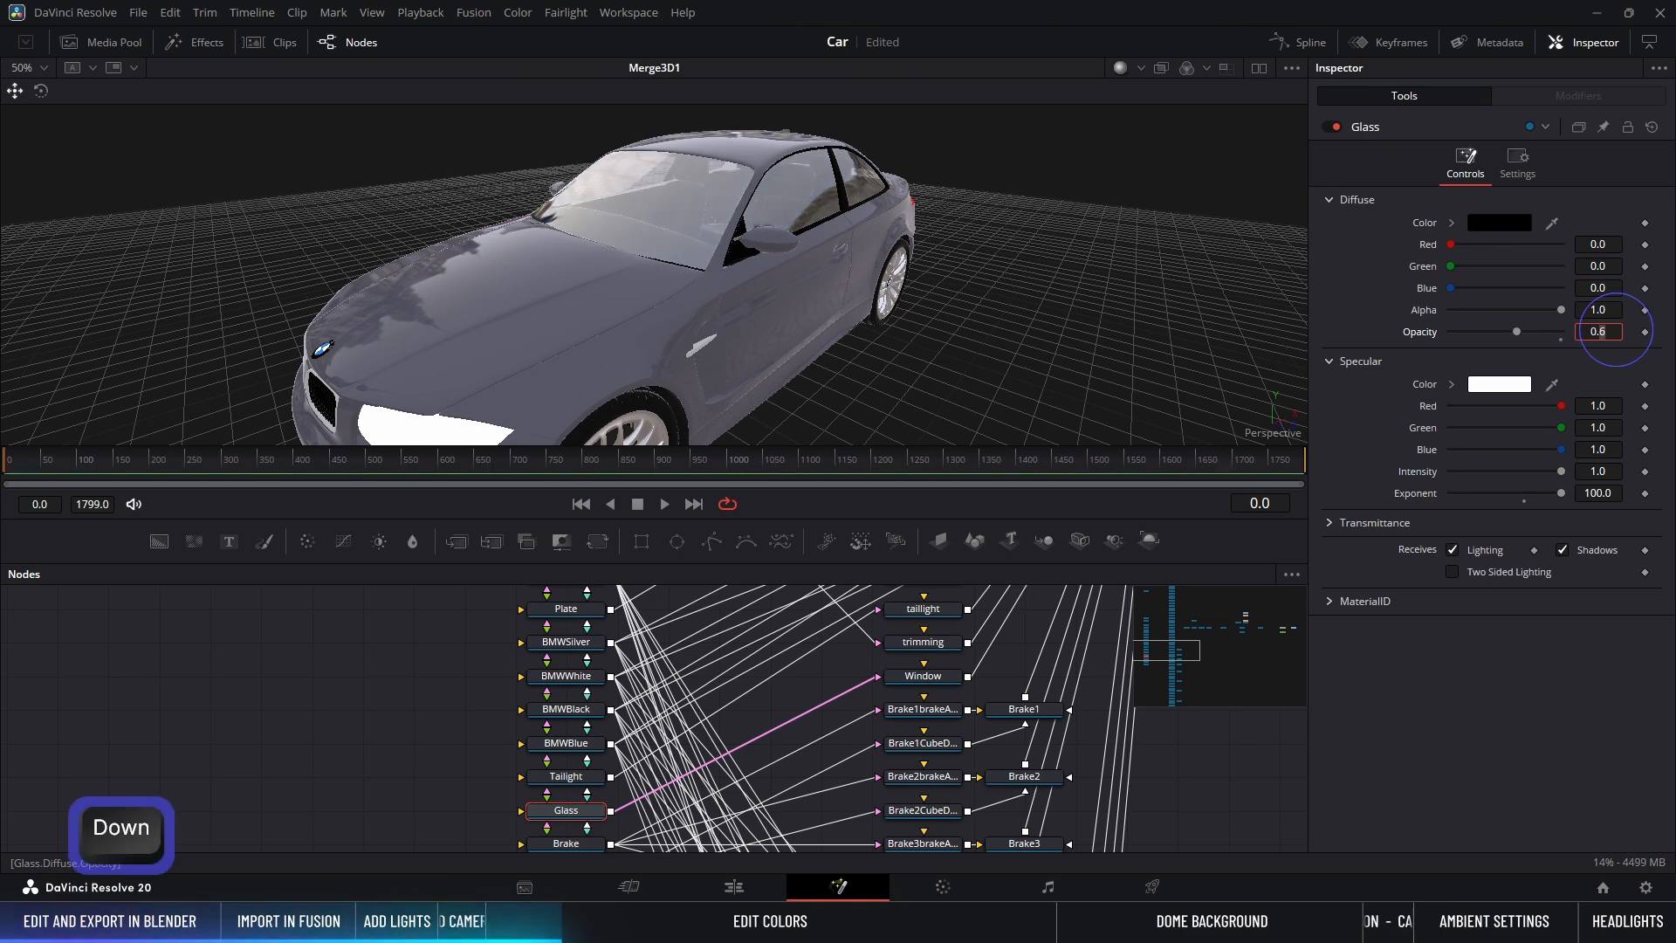
key("Down")
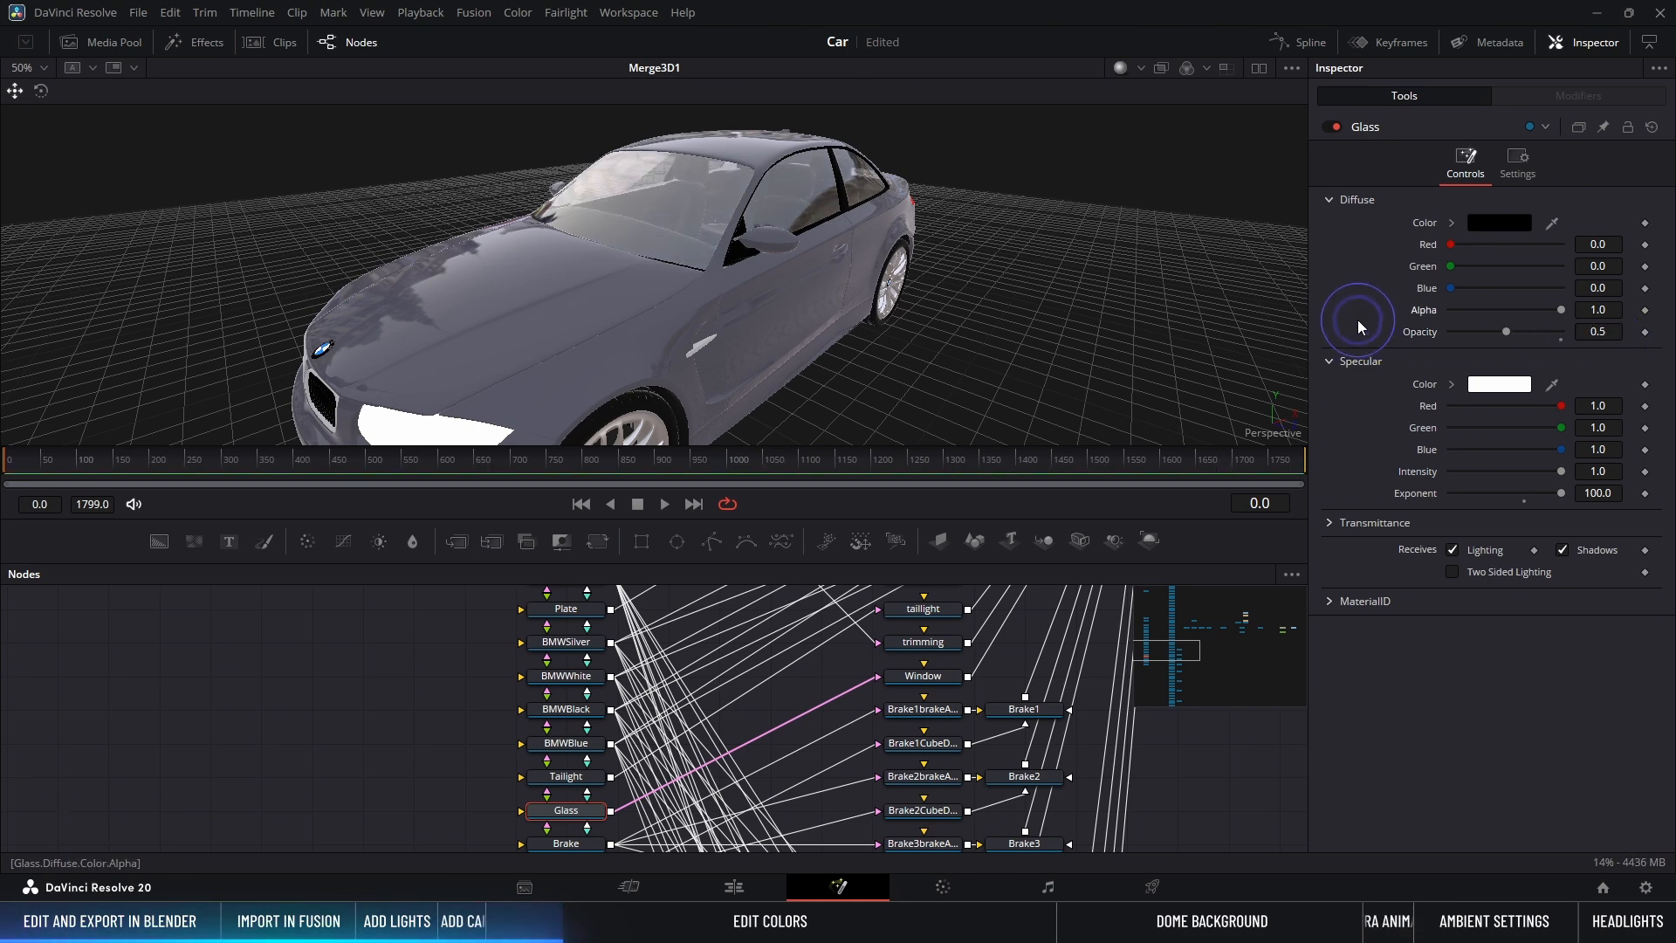
Step: Change the Glass material's specular color to black
middle_click_drag(870, 259, 878, 224, "alt")
left_click(1452, 385)
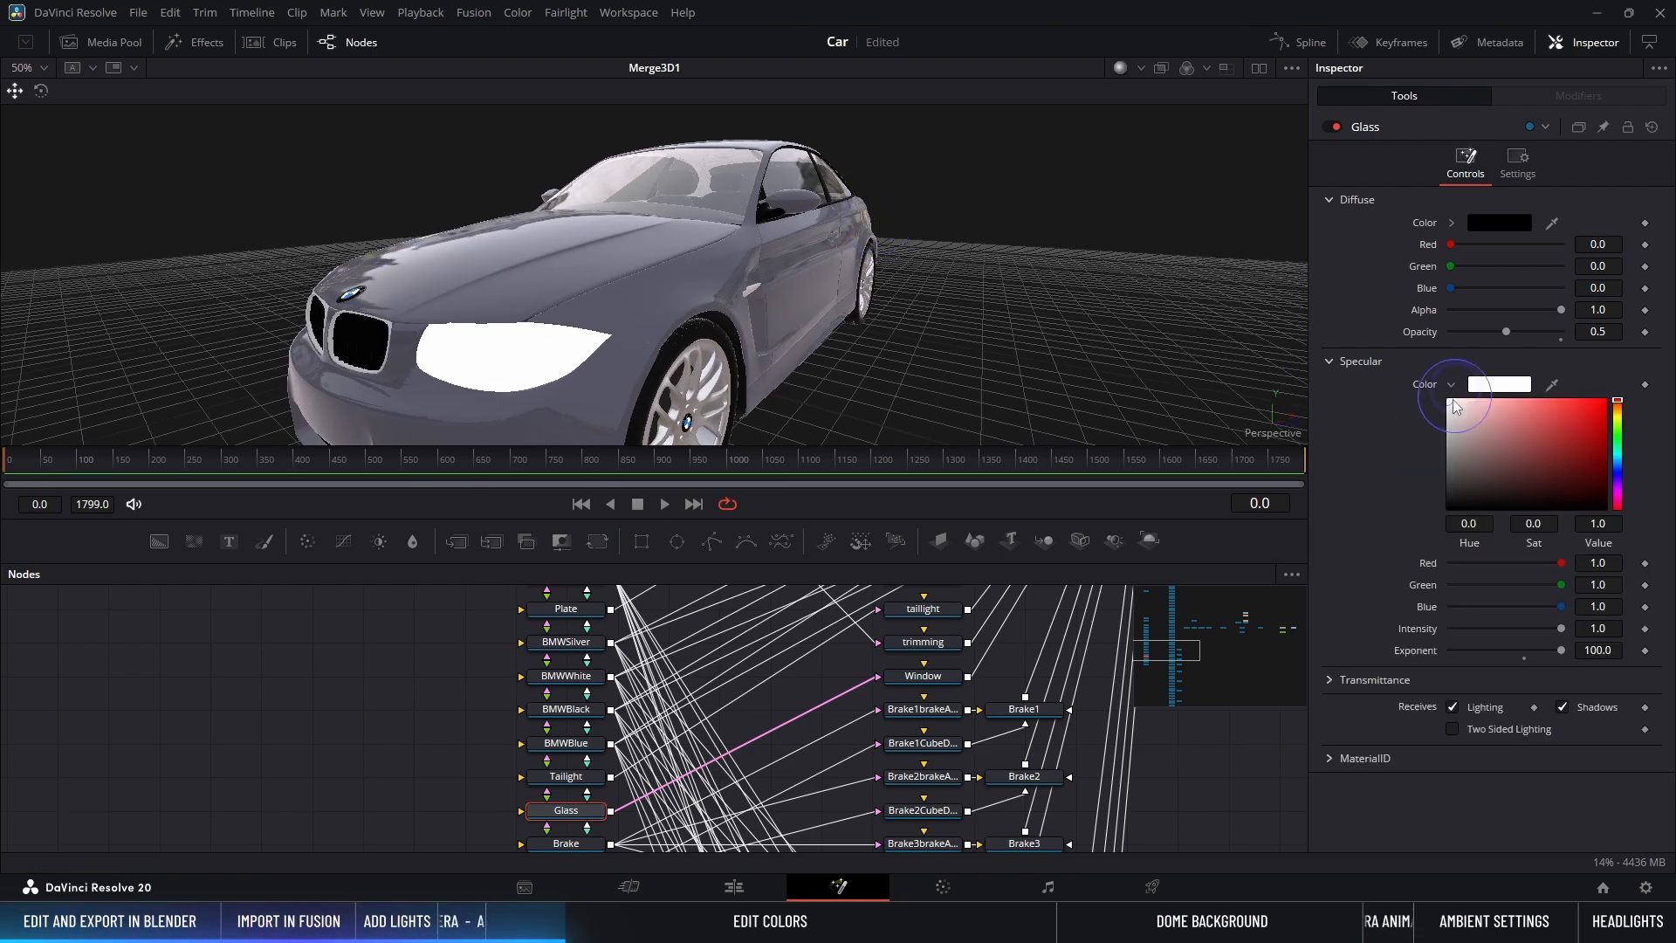
left_click_drag(1467, 410, 1401, 537)
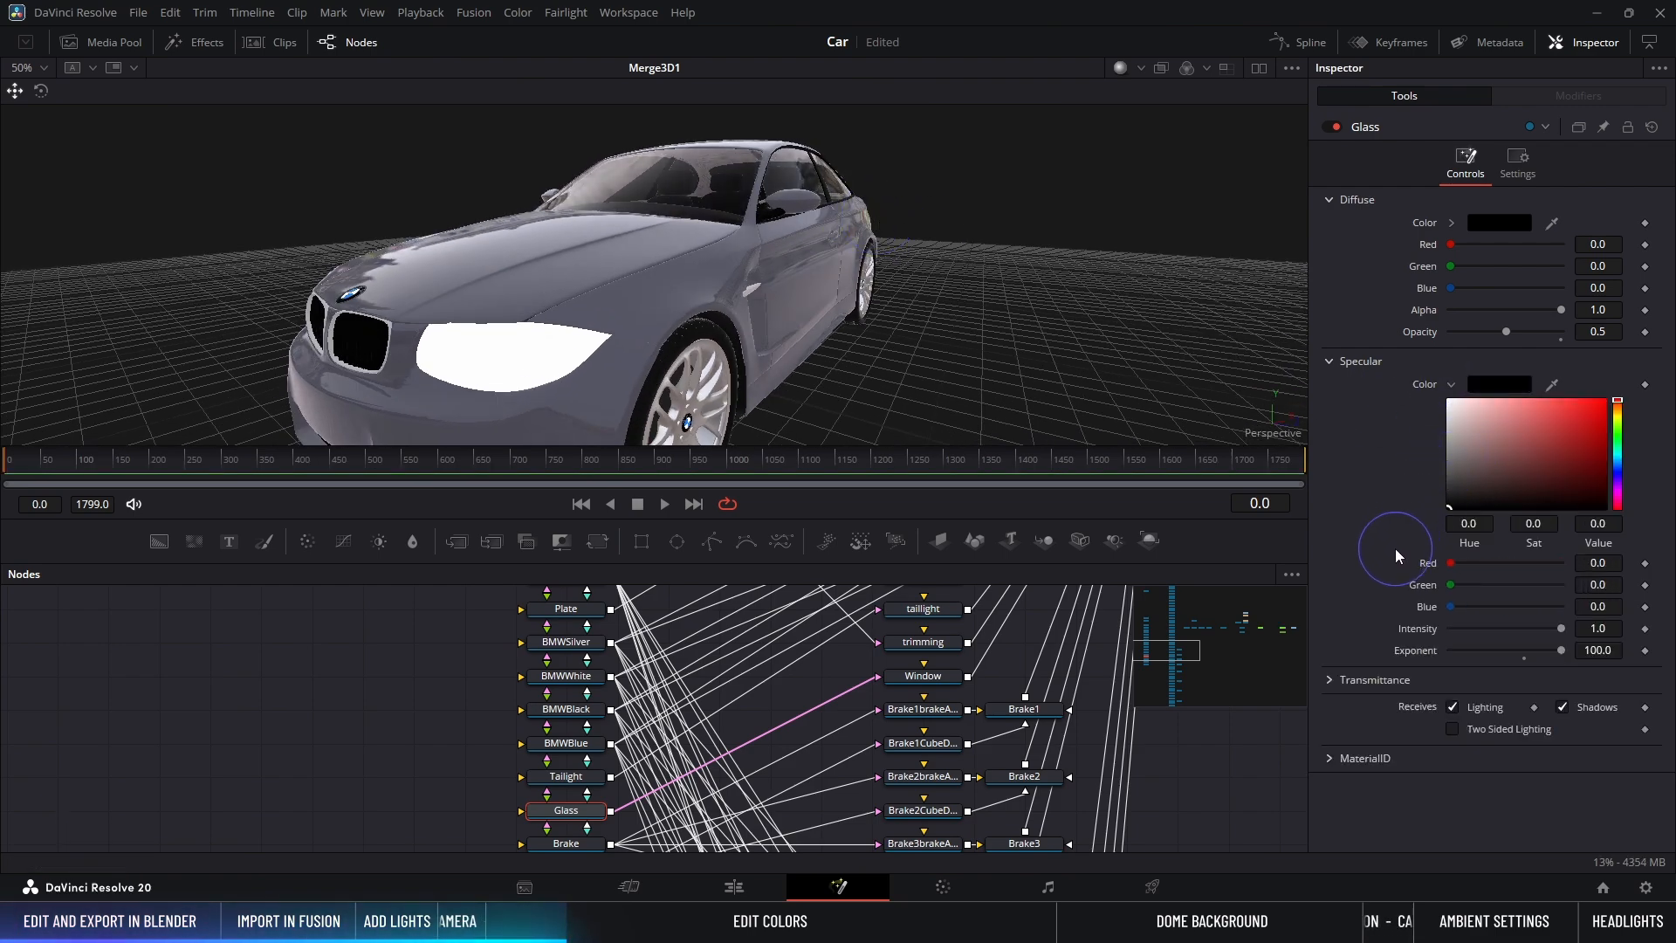
Step: Disable the car's Window mesh node to expose the interior
middle_click_drag(1010, 342, 685, 236, "alt")
left_click(715, 203)
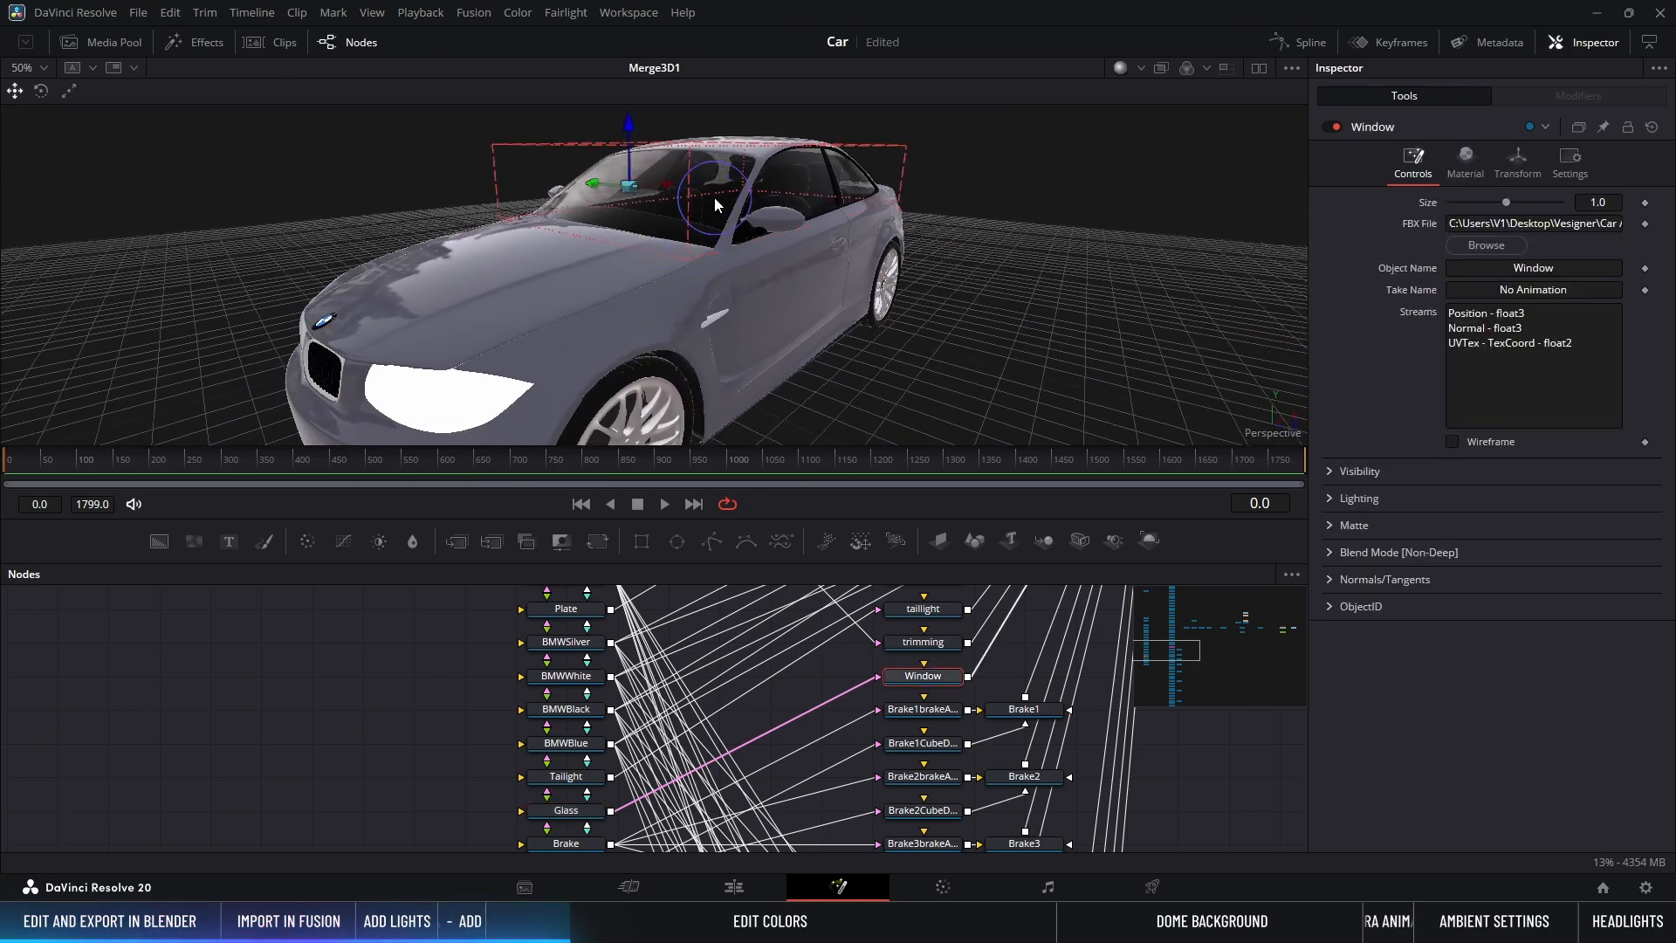
left_click(1333, 126)
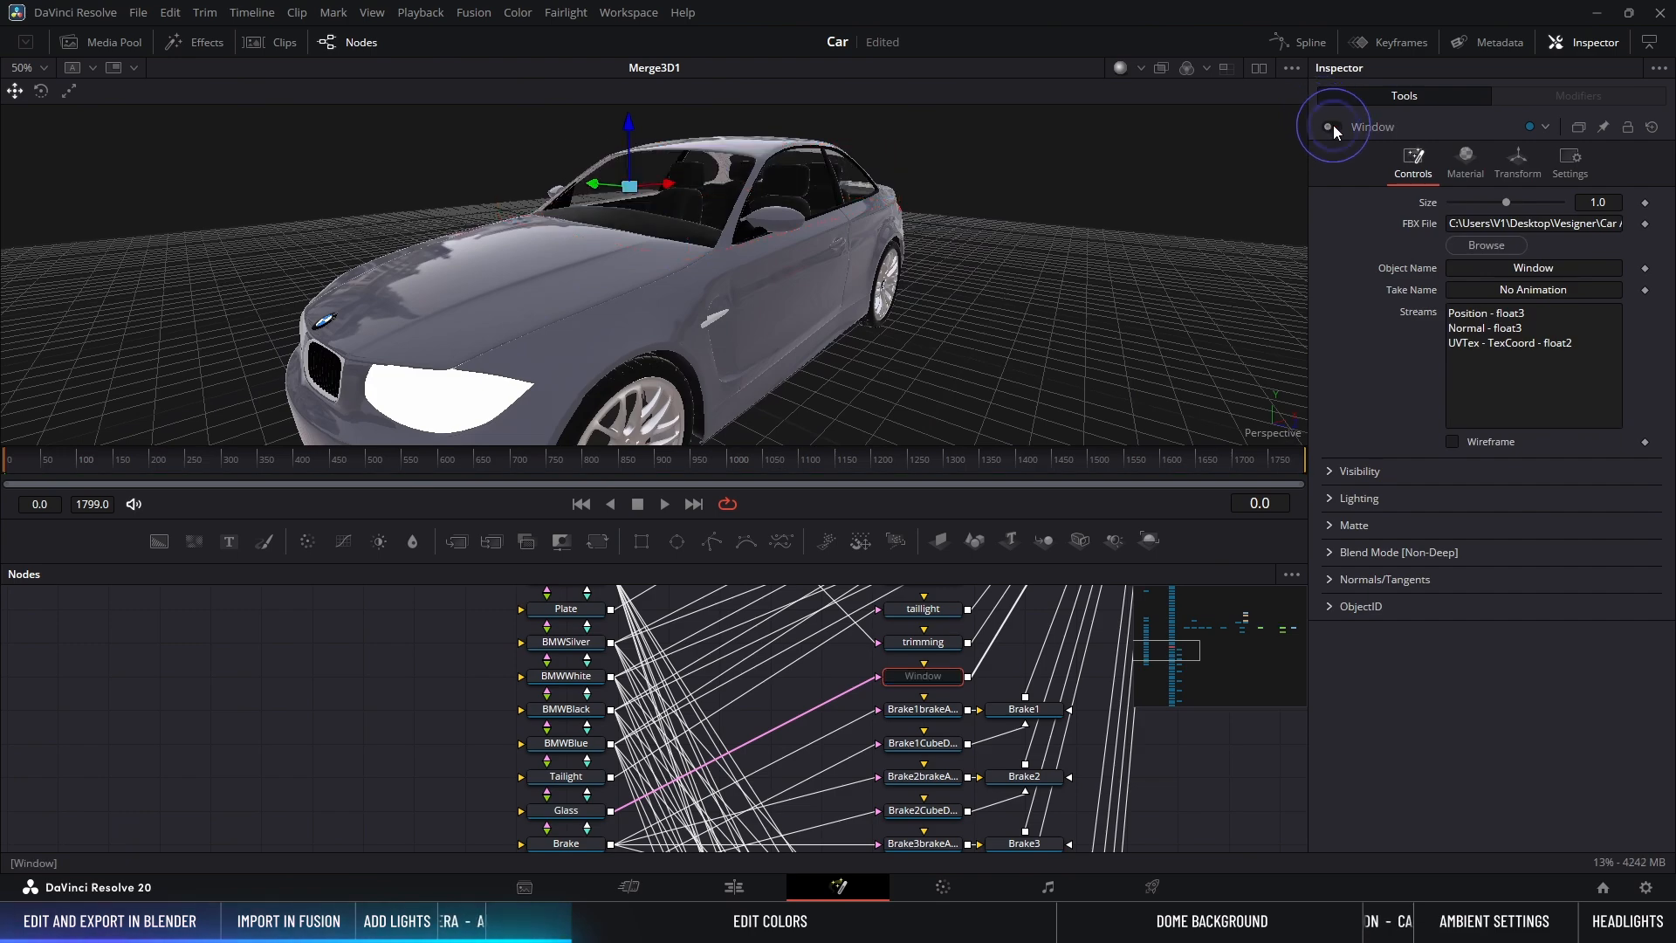
Step: Recolor the Interior_Color material's diffuse to golden brown with hue 0.112, saturation 0.552 and value 0.307
left_click(702, 207)
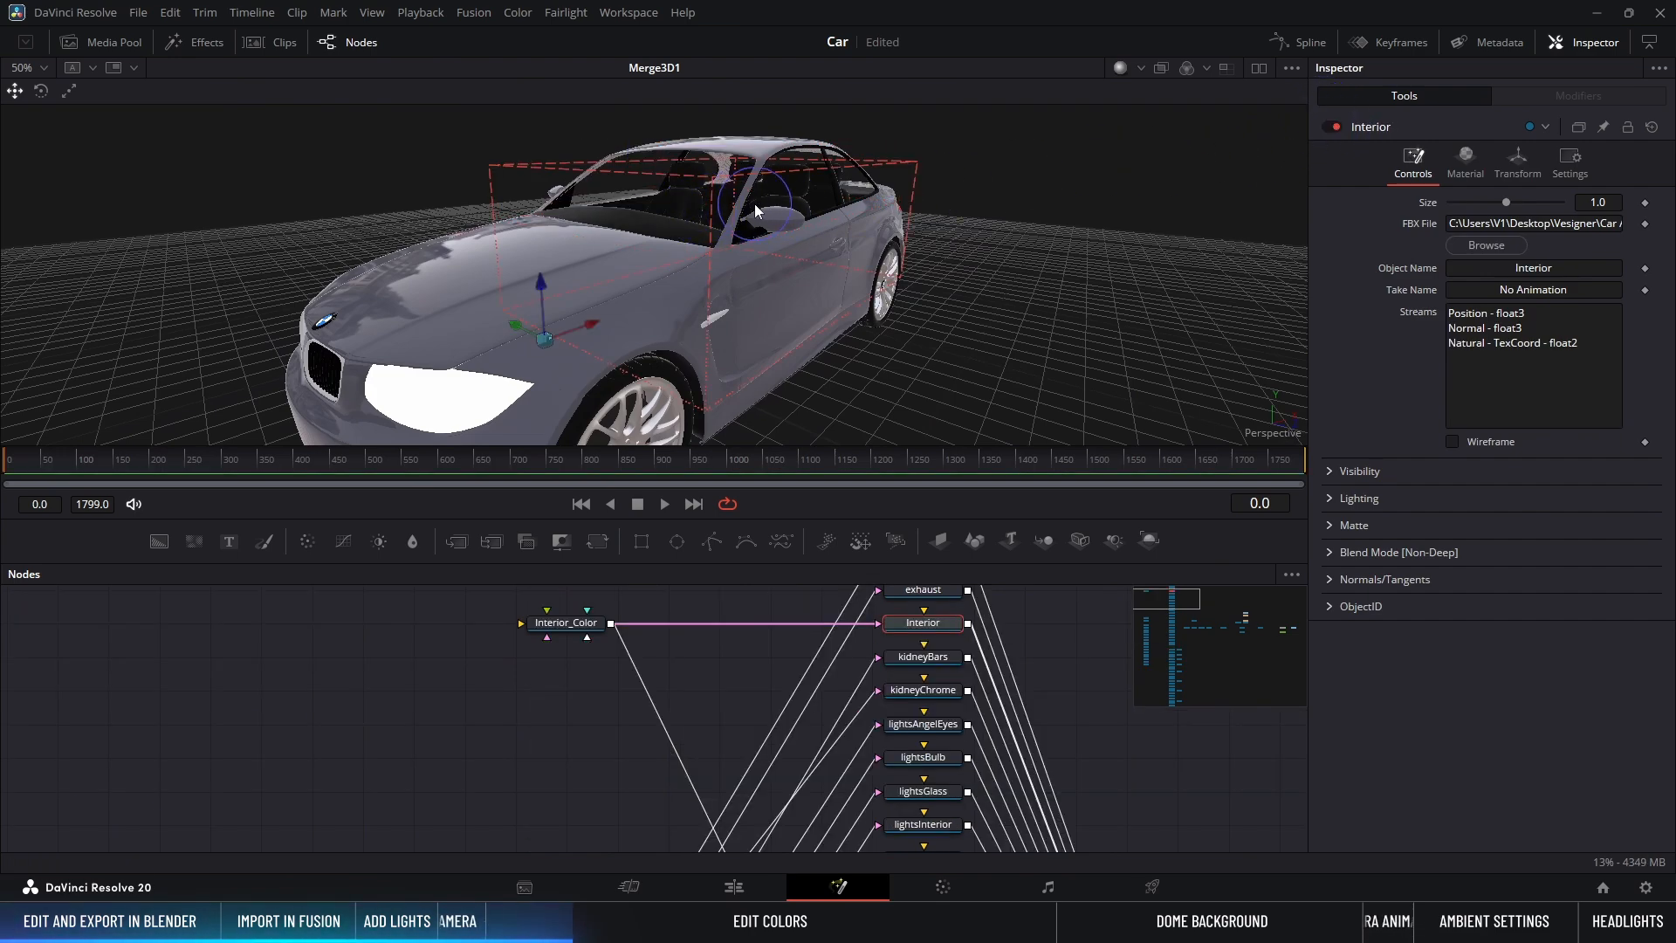
scroll(756, 202, "up", 5, "ctrl")
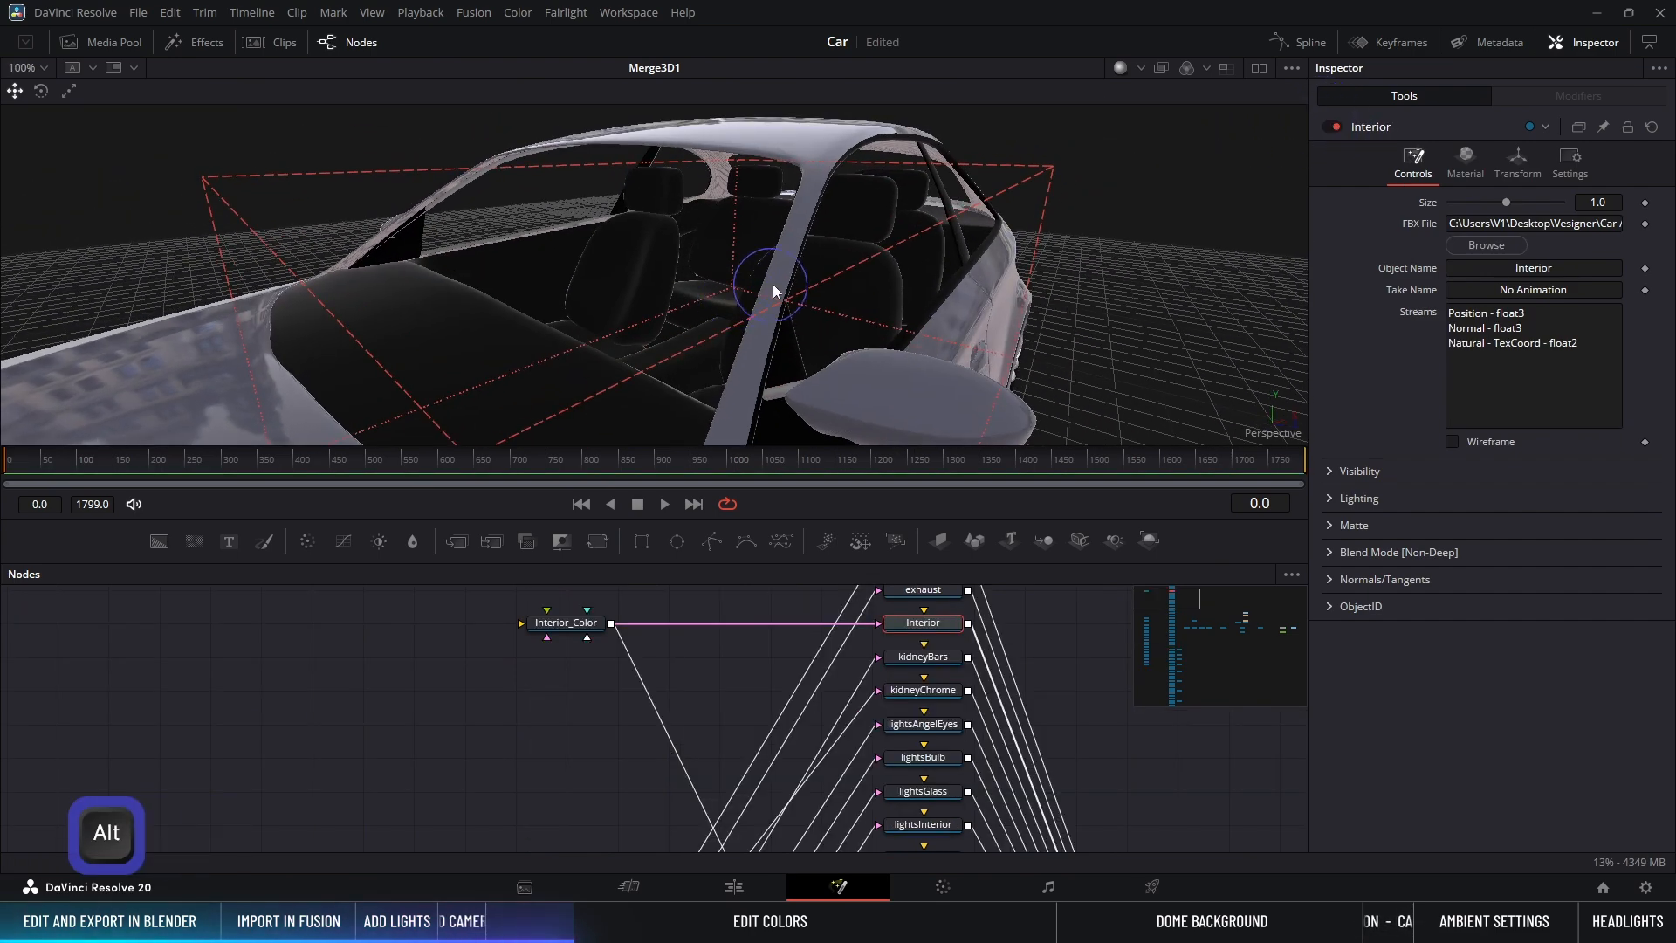
middle_click_drag(772, 285, 726, 322, "alt")
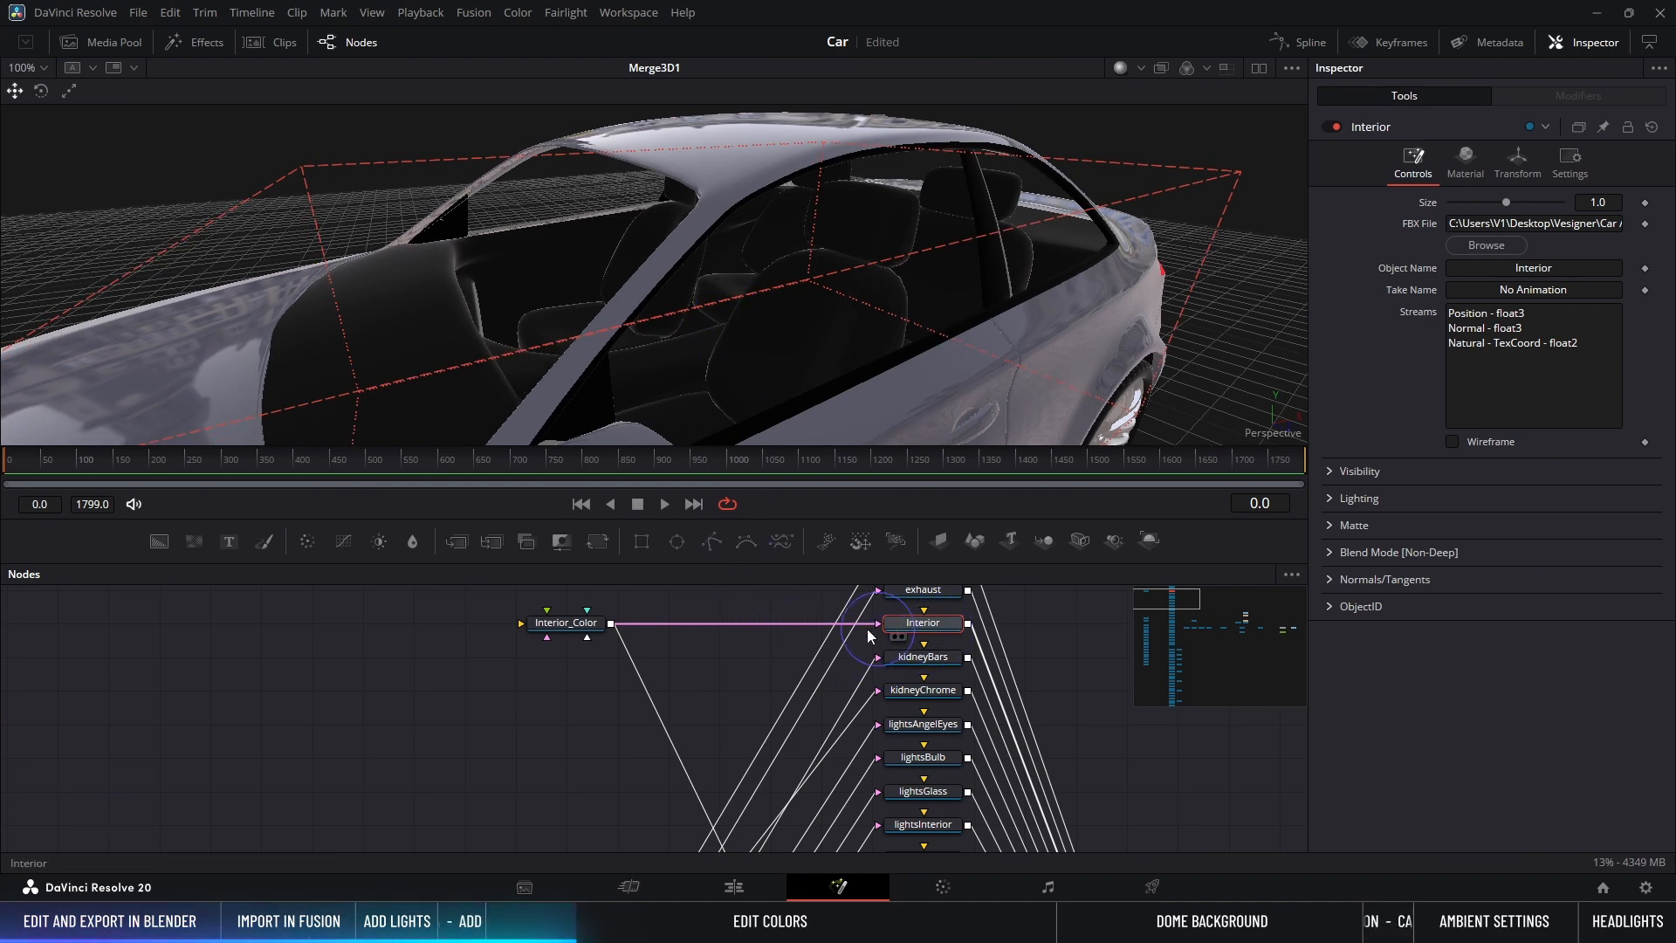
left_click(563, 621)
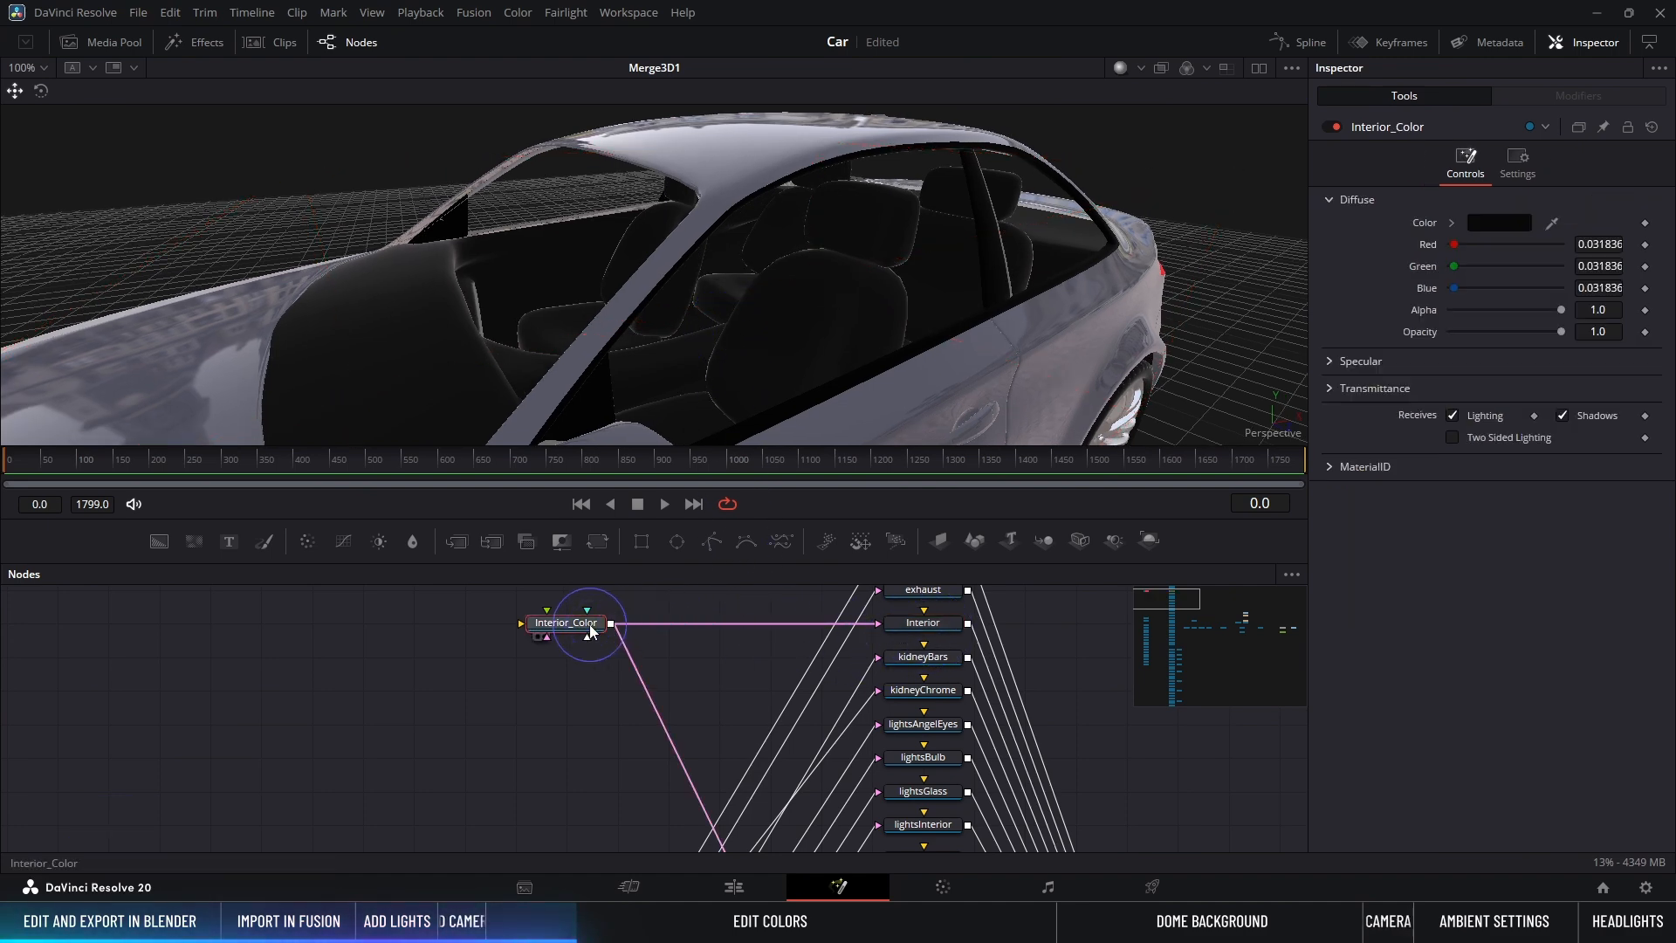
left_click(1453, 223)
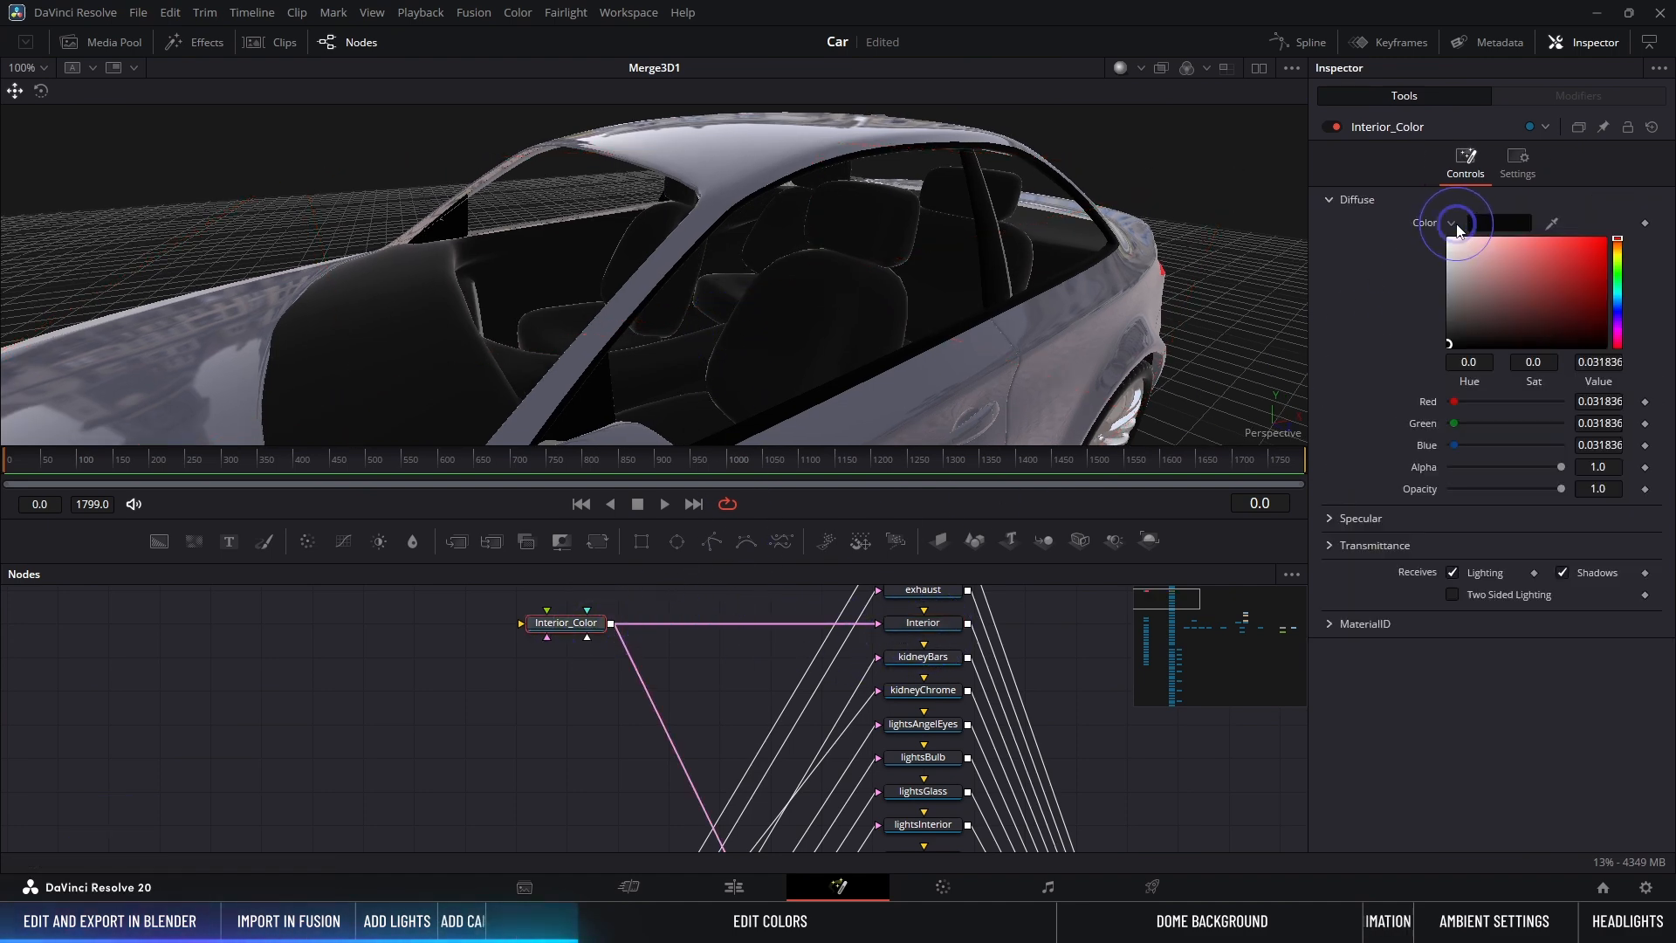
left_click(1619, 248)
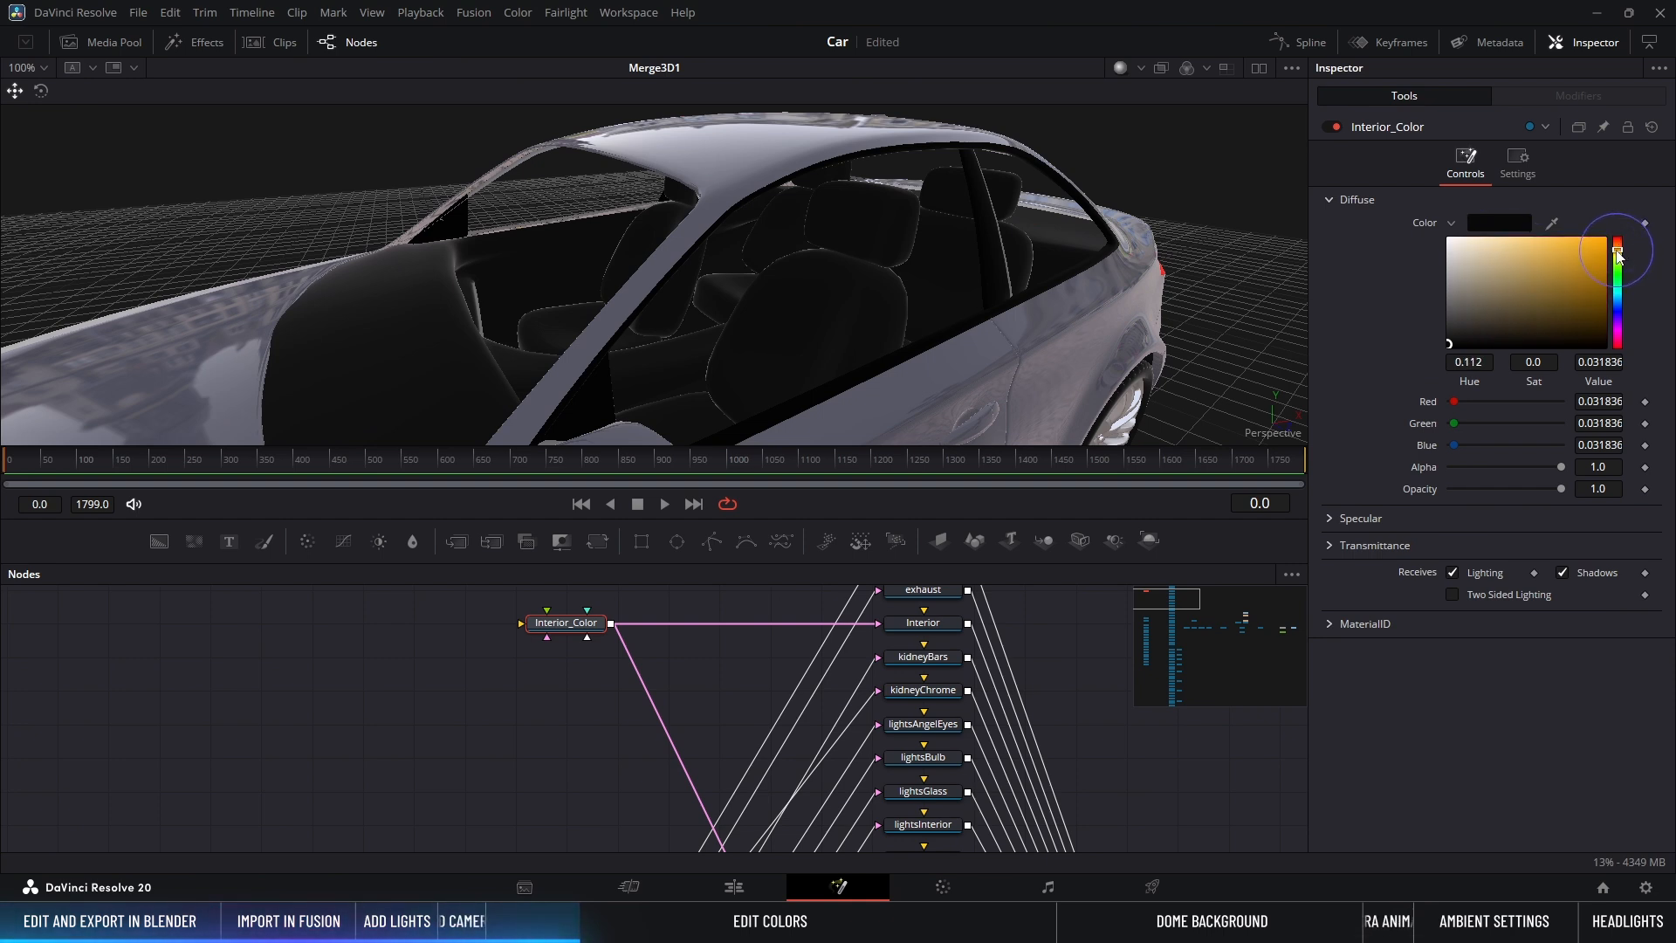
left_click_drag(1550, 262, 1535, 314)
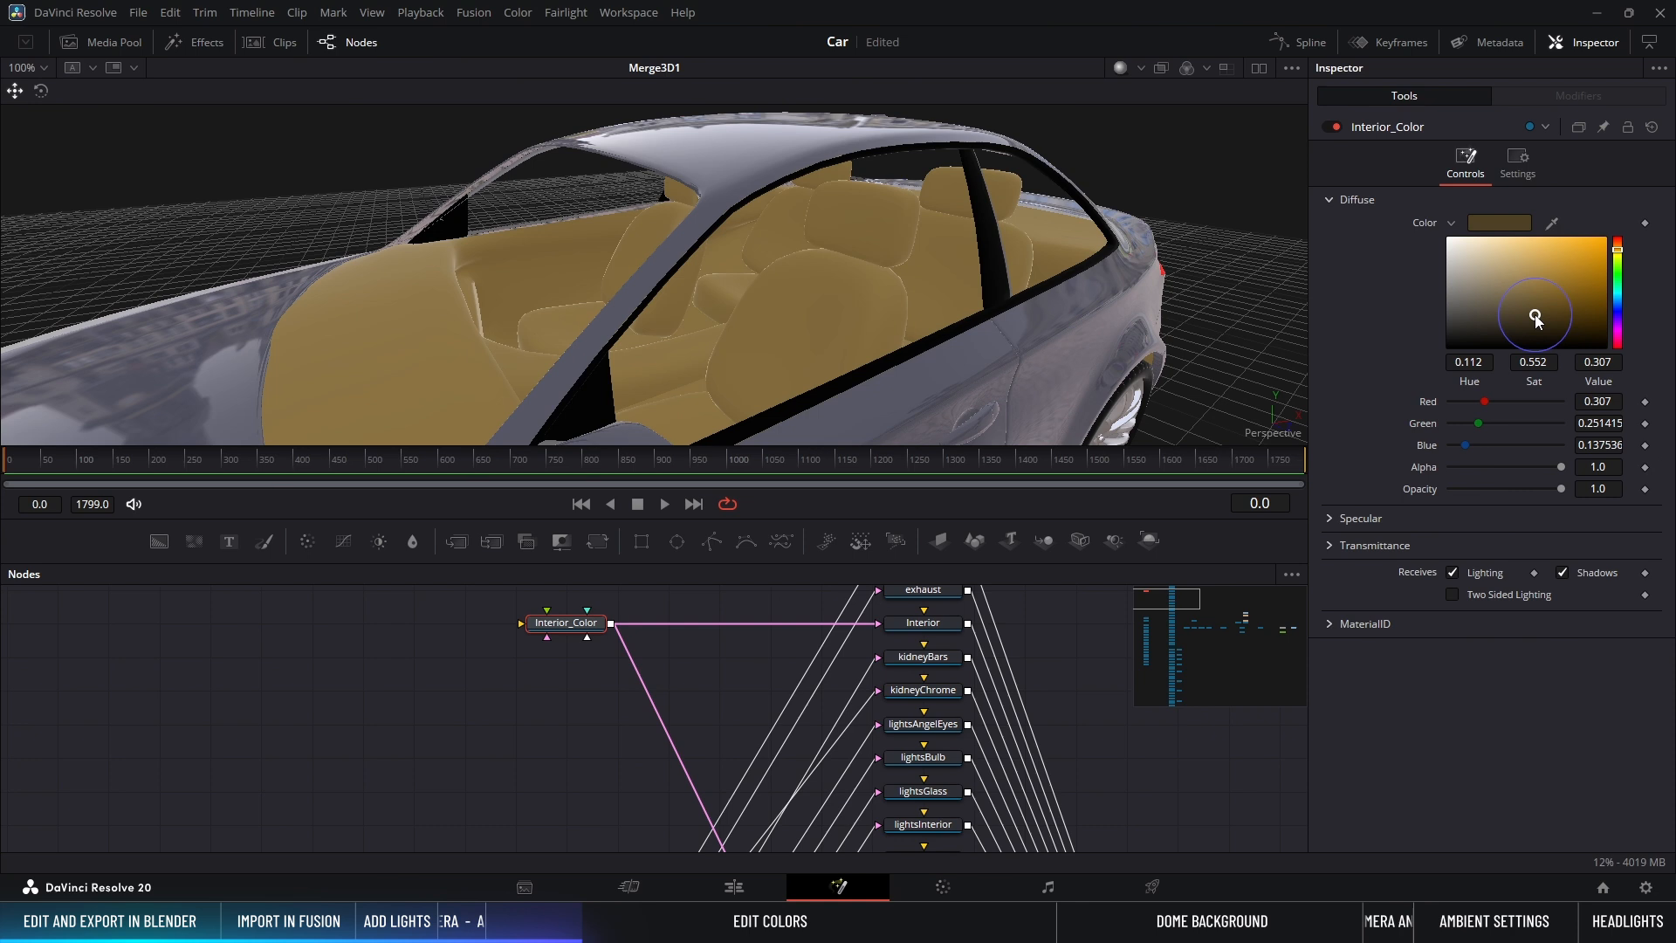
Step: Set the Interior_Color material's specular color to white, its intensity to 1.0 and its exponent to 50
left_click(1334, 520)
double_click(1432, 543)
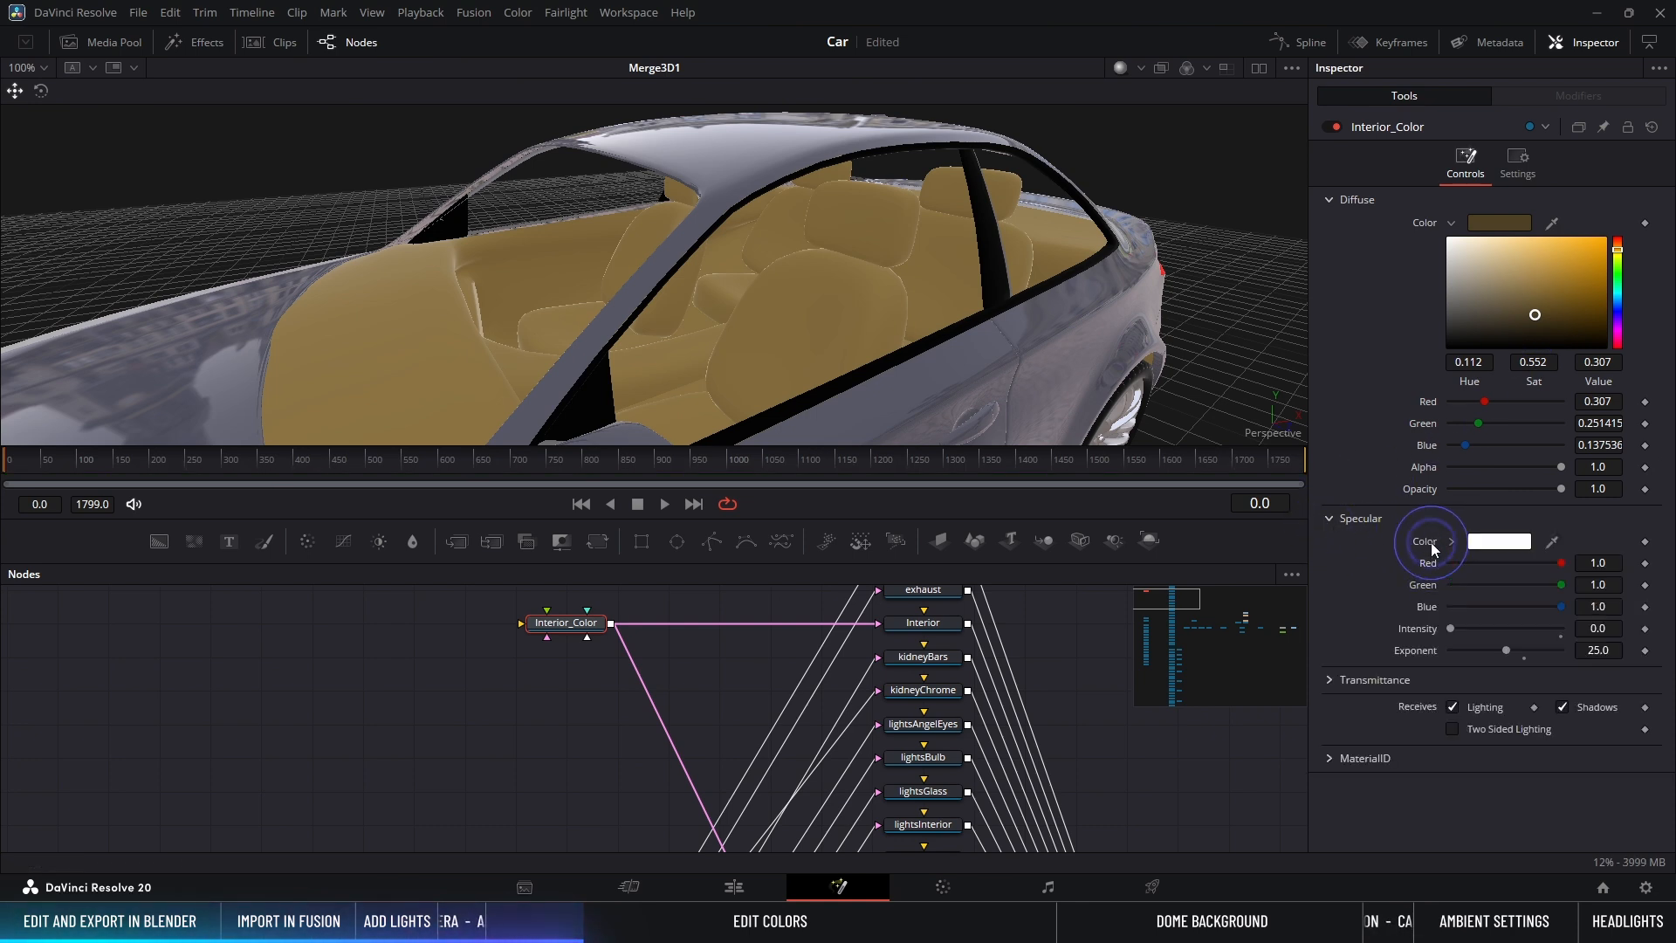
double_click(1443, 629)
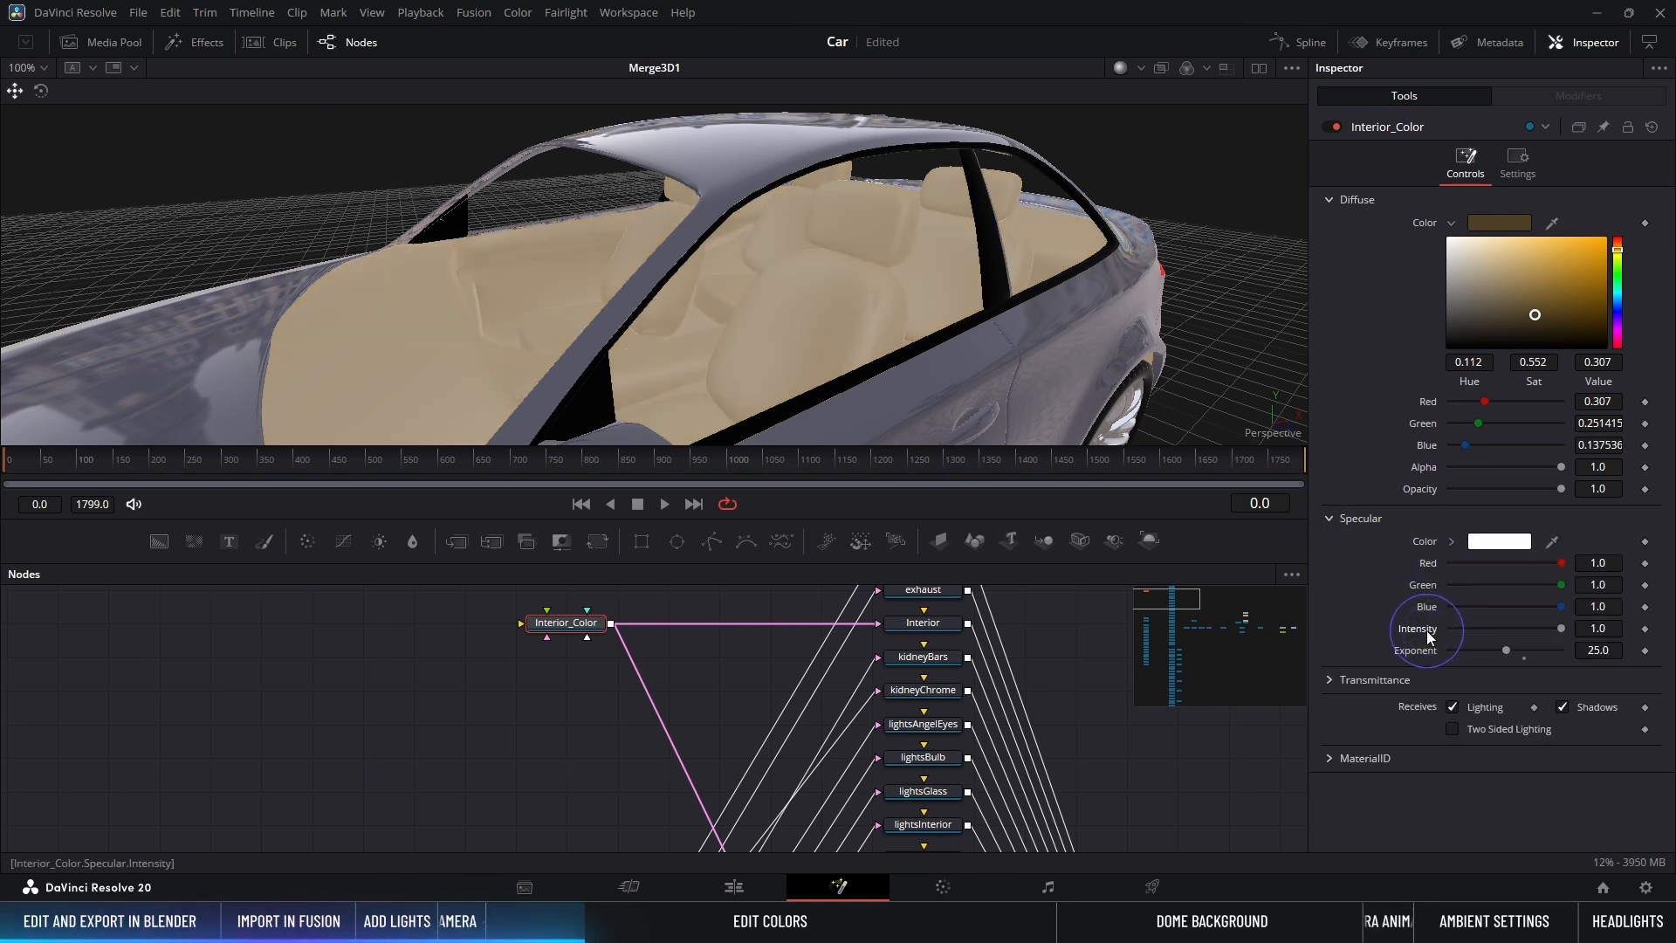
double_click(1422, 653)
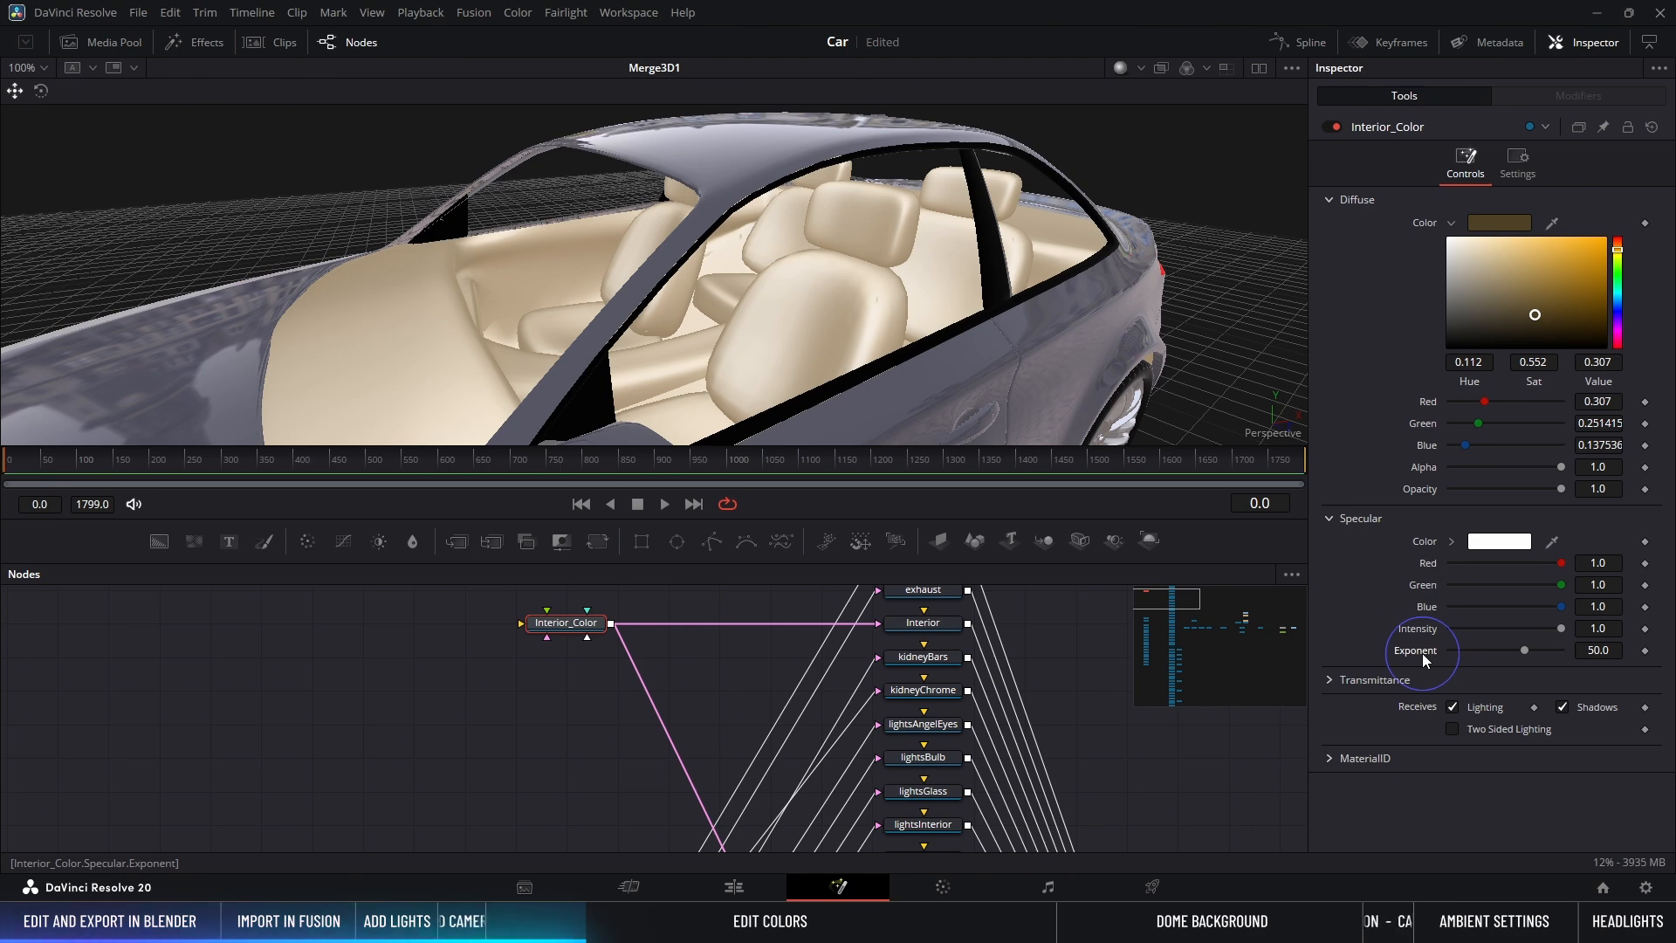
Step: Tint the Interior_Color specular color light beige with hue 0.096, saturation 0.268 and value 0.961
middle_click_drag(878, 326, 930, 326, "alt")
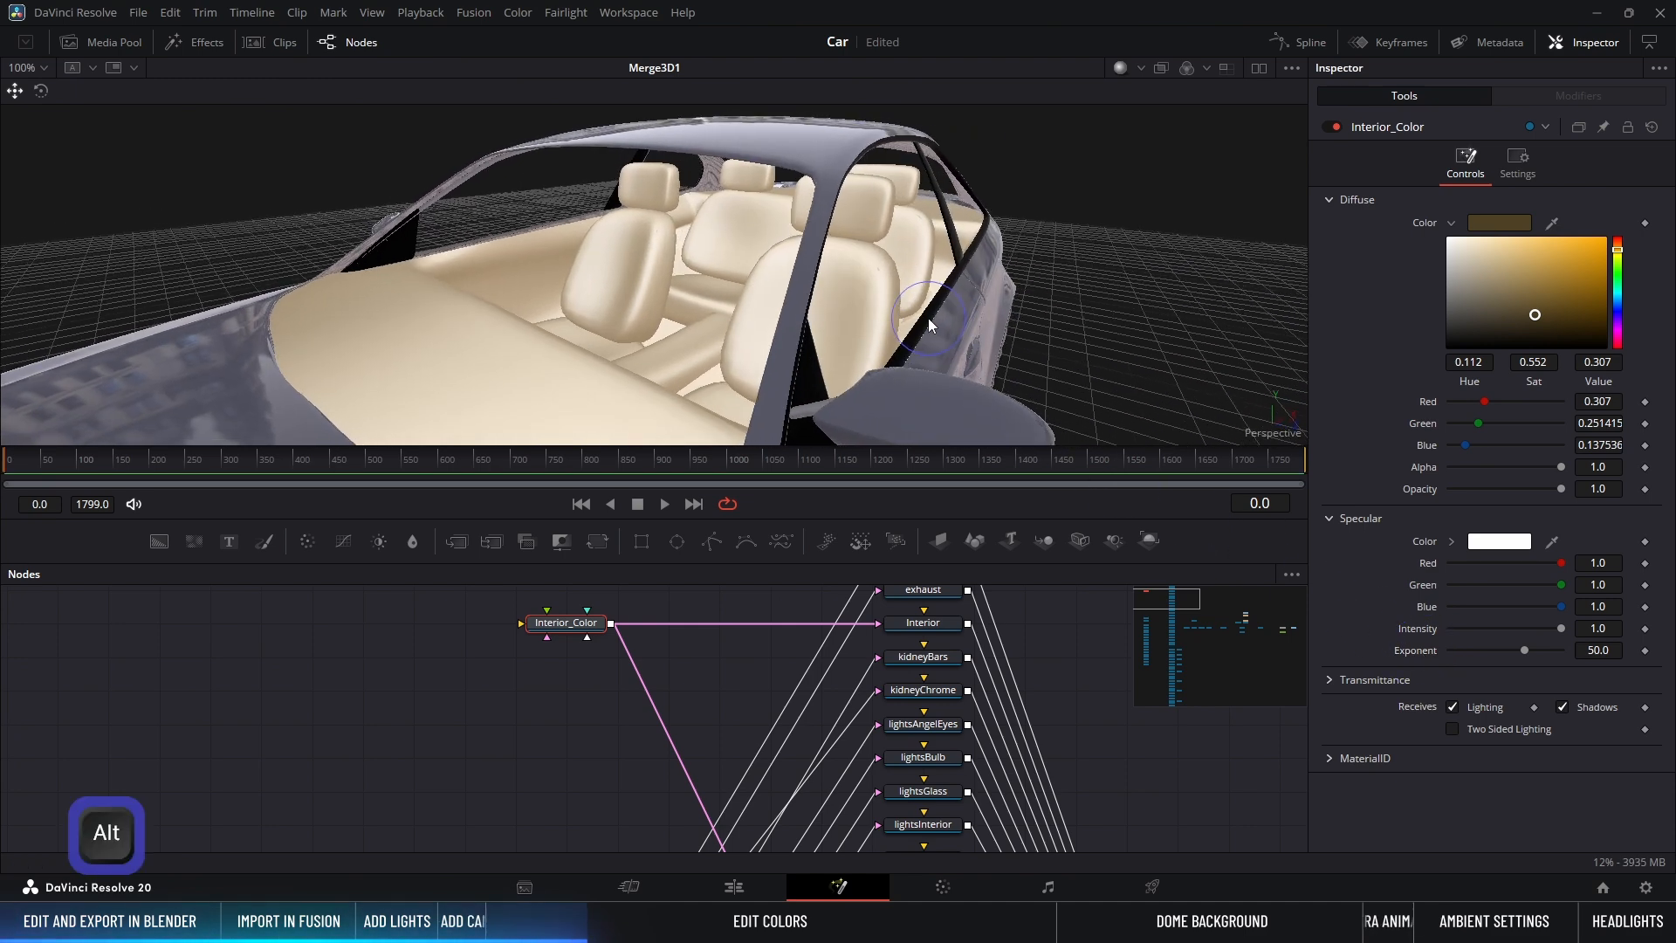
left_click(1451, 542)
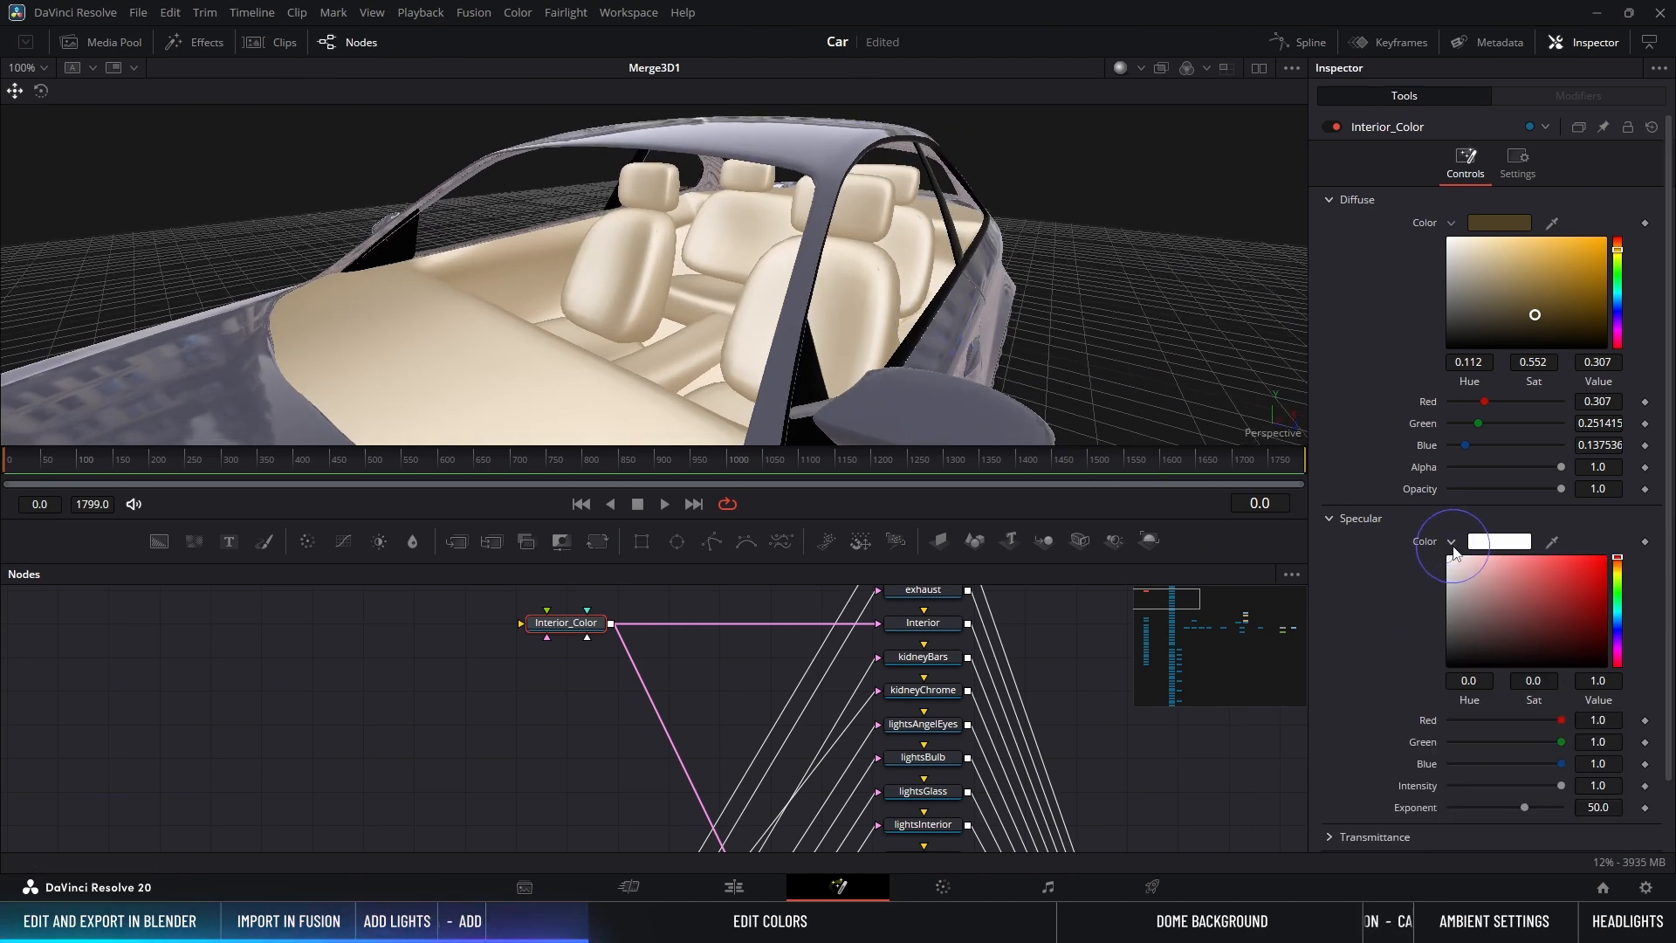
left_click(1618, 568)
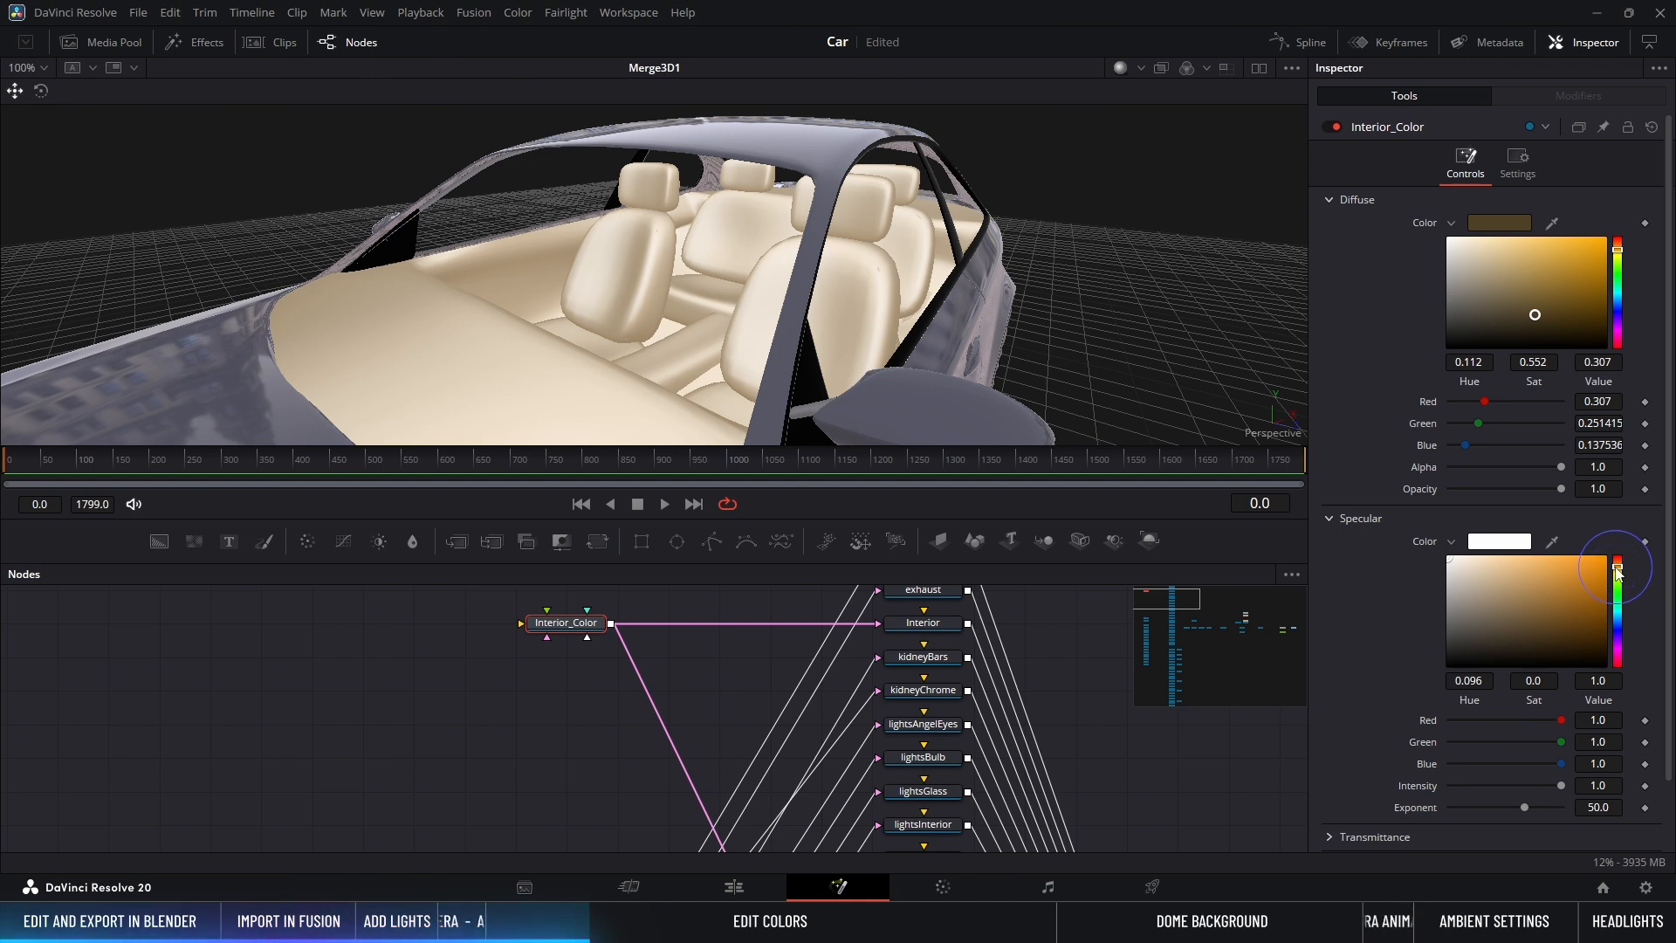
left_click_drag(1503, 578, 1493, 568)
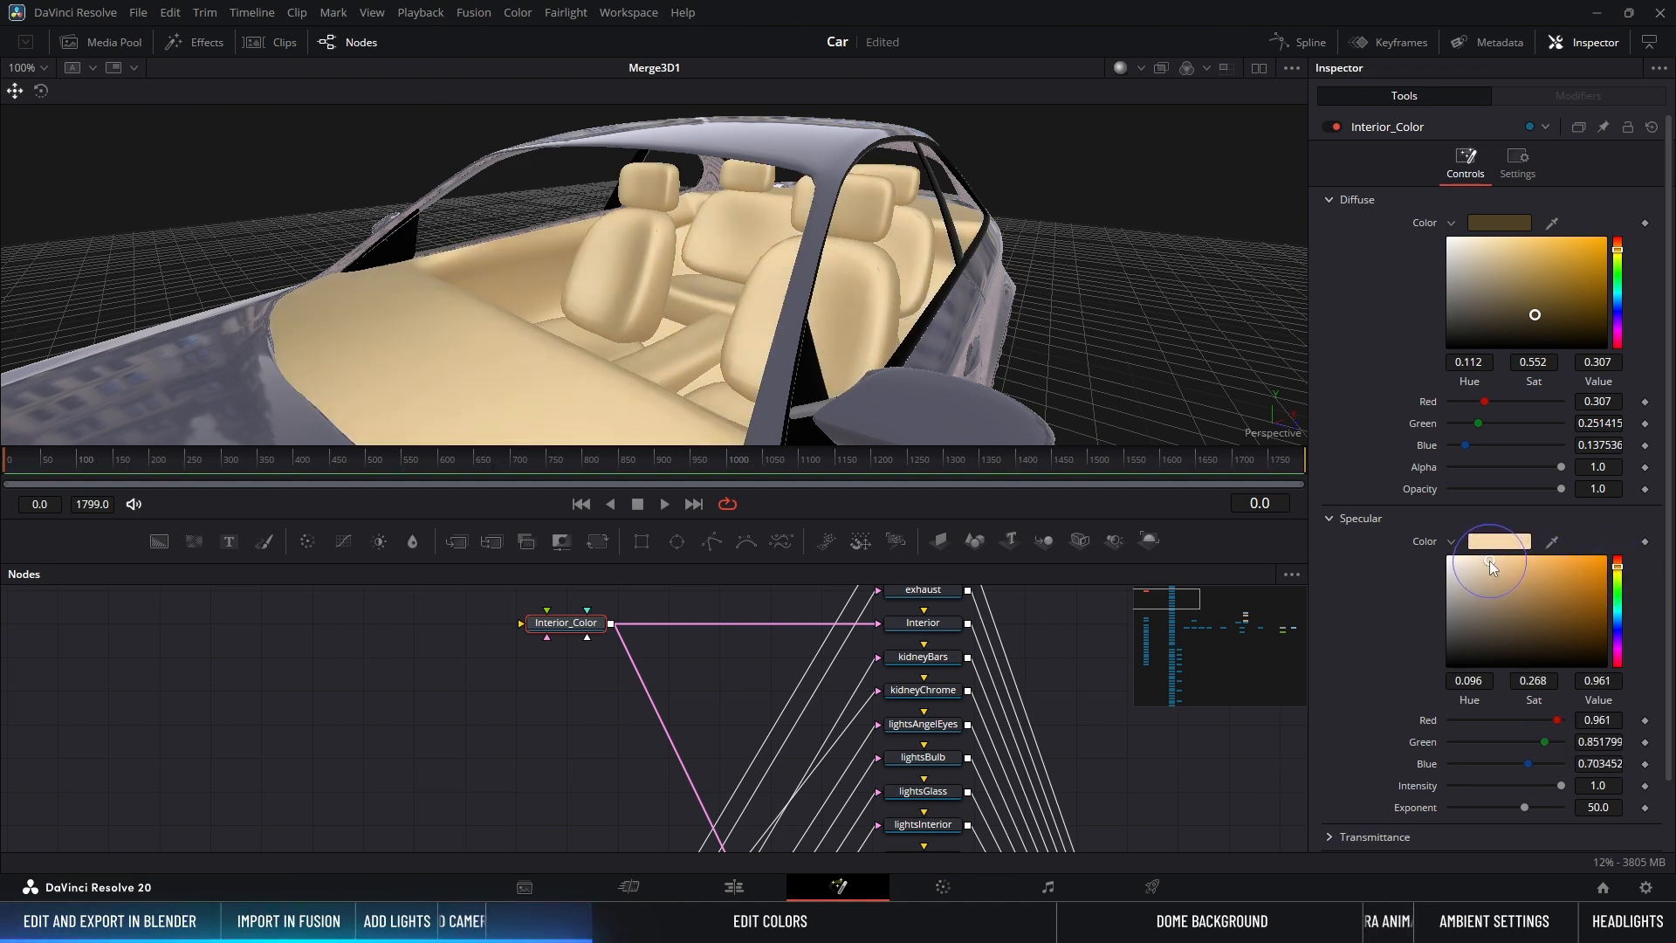
Step: Lower the Interior_Color specular intensity to 0.5 and darken its diffuse color to saturation 0.546 and value 0.228
left_click_drag(1516, 343, 1526, 339)
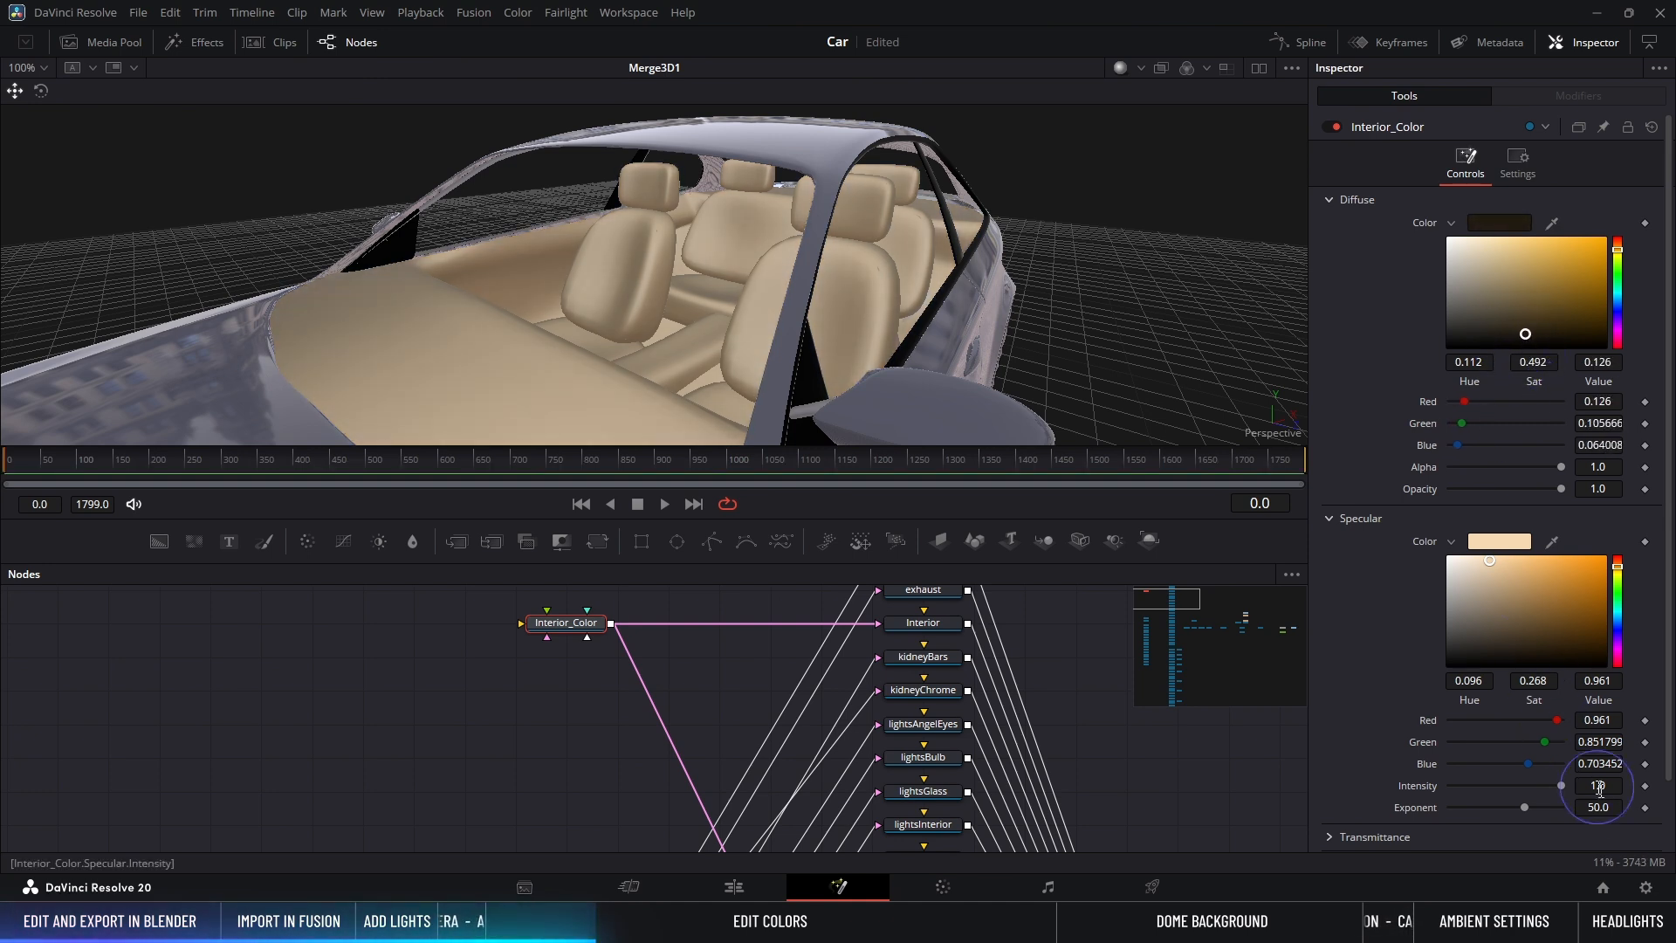
key("Down")
key("Down")
key("Down")
key("Down")
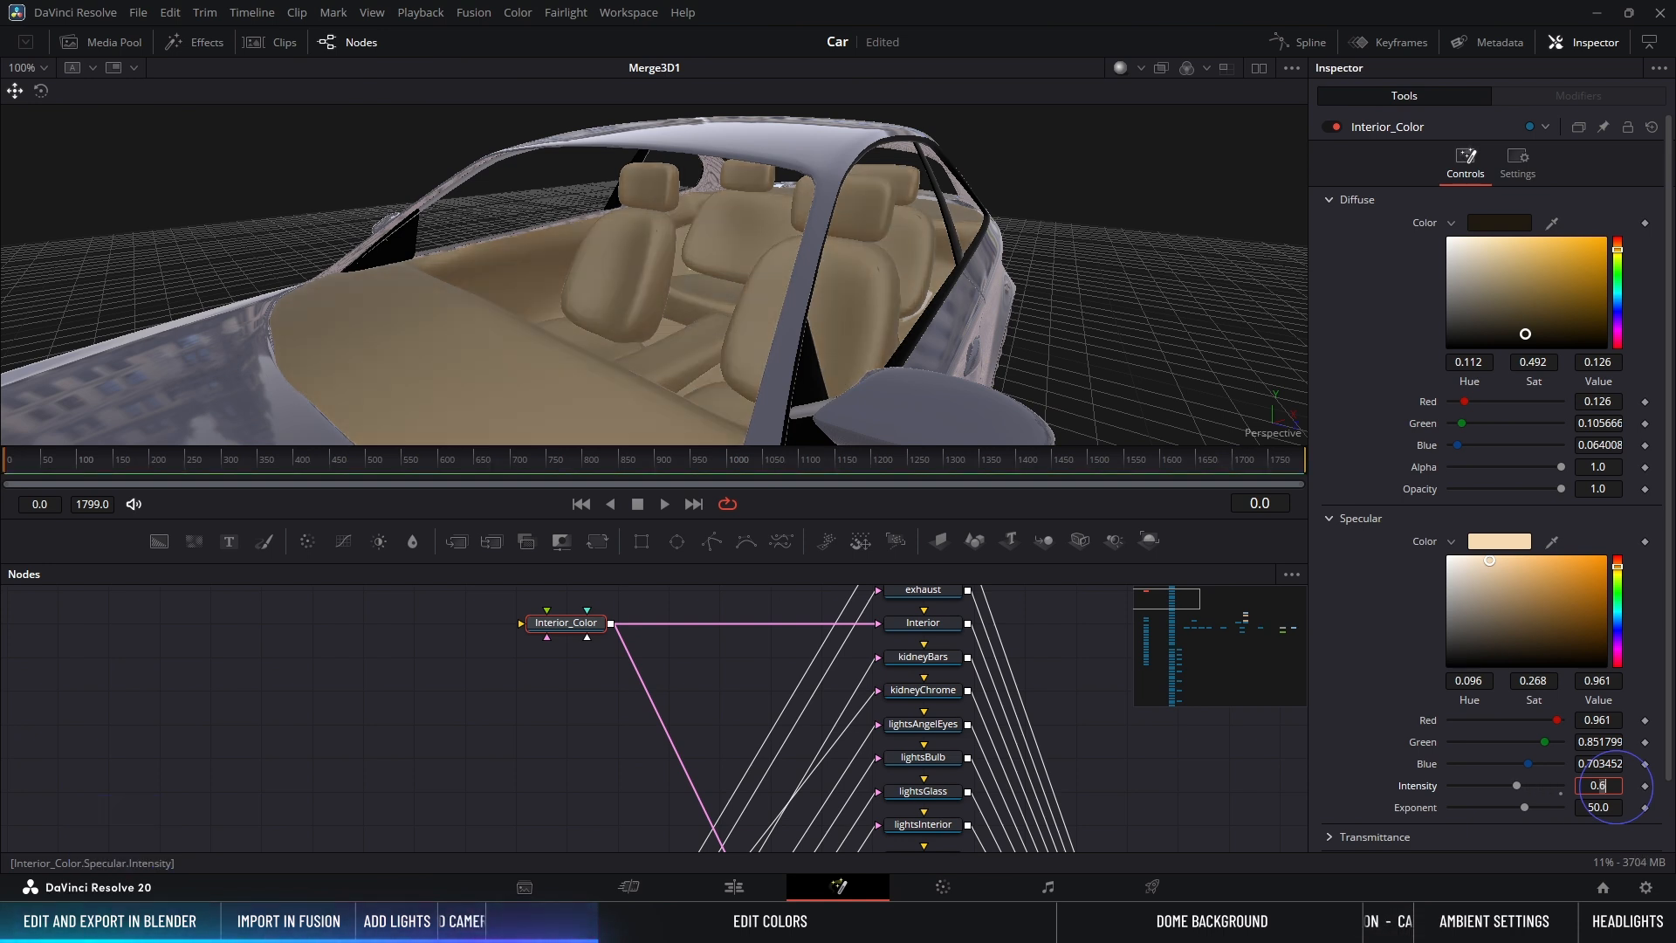
key("Down")
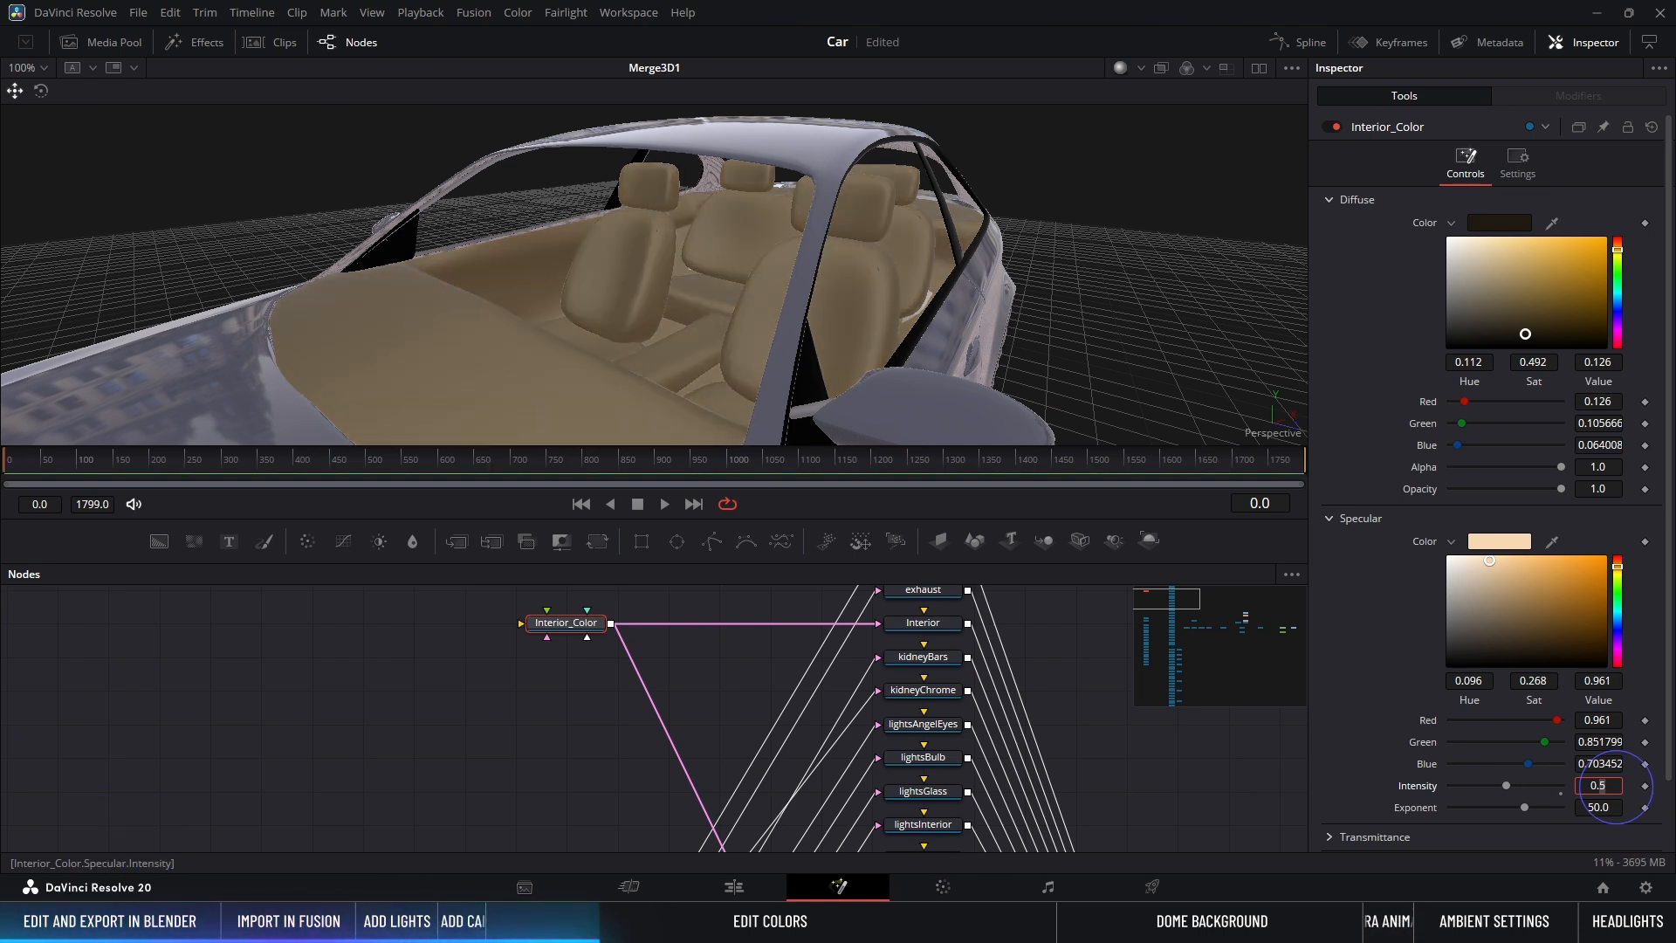
left_click_drag(1544, 320, 1538, 329)
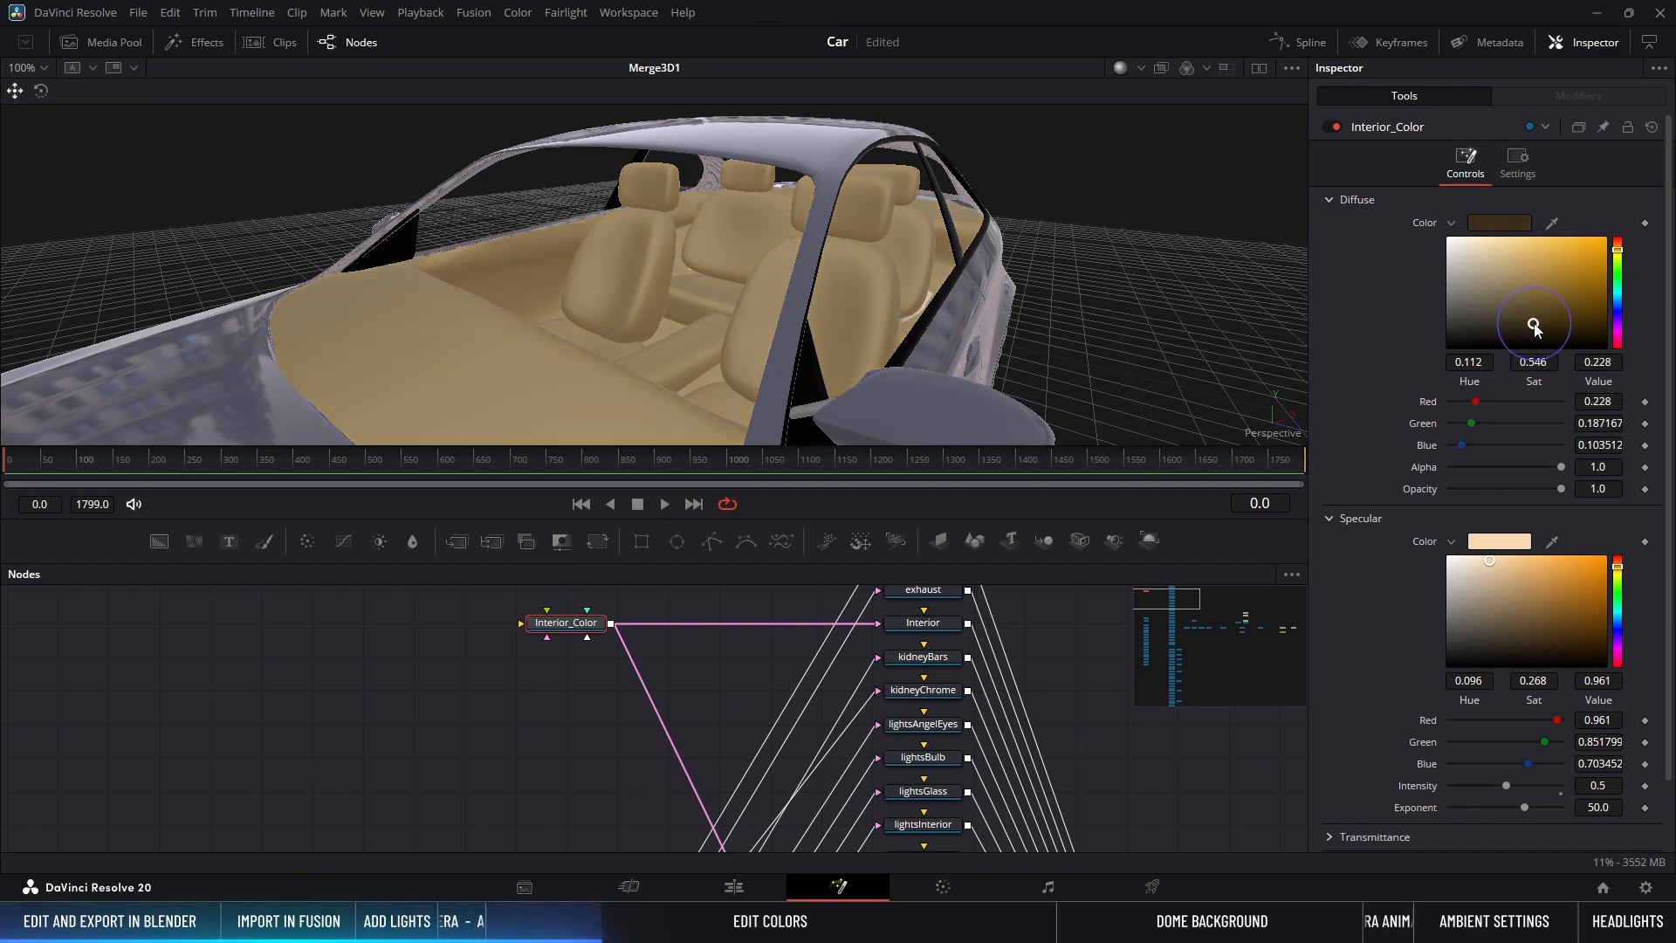
Step: Select the Platform mesh through the car's front bumper opening to trace which material it uses
middle_click_drag(1093, 326, 866, 252, "alt")
scroll(747, 349, "down", 5, "ctrl")
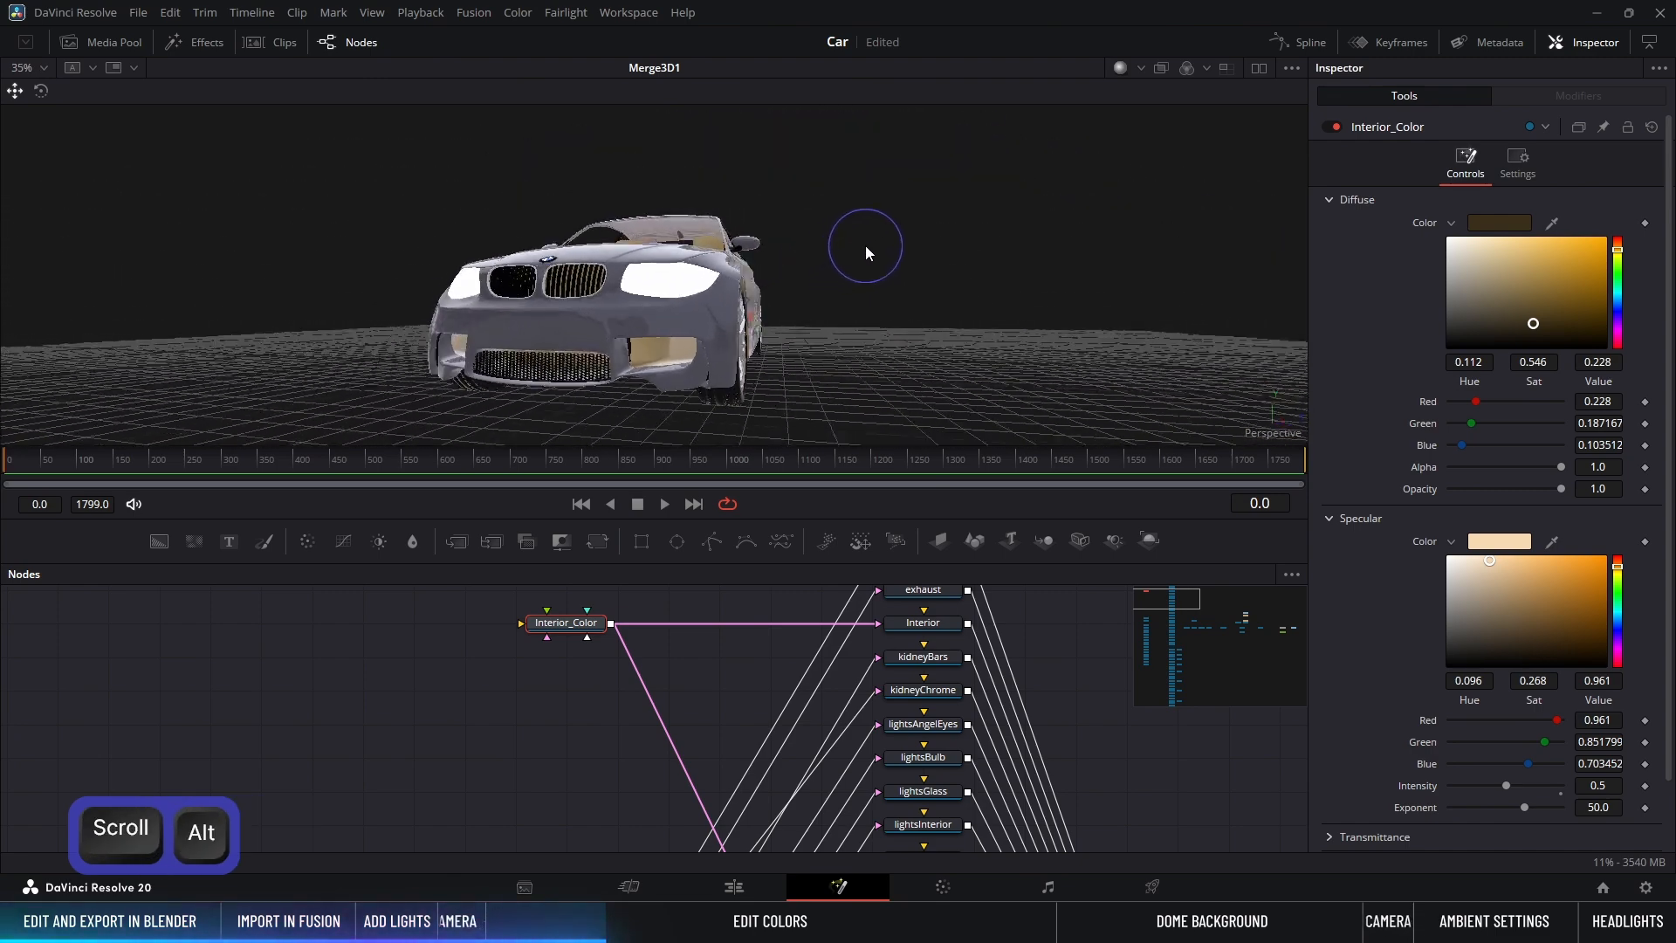
left_click(672, 347)
middle_click_drag(870, 302, 790, 320, "alt")
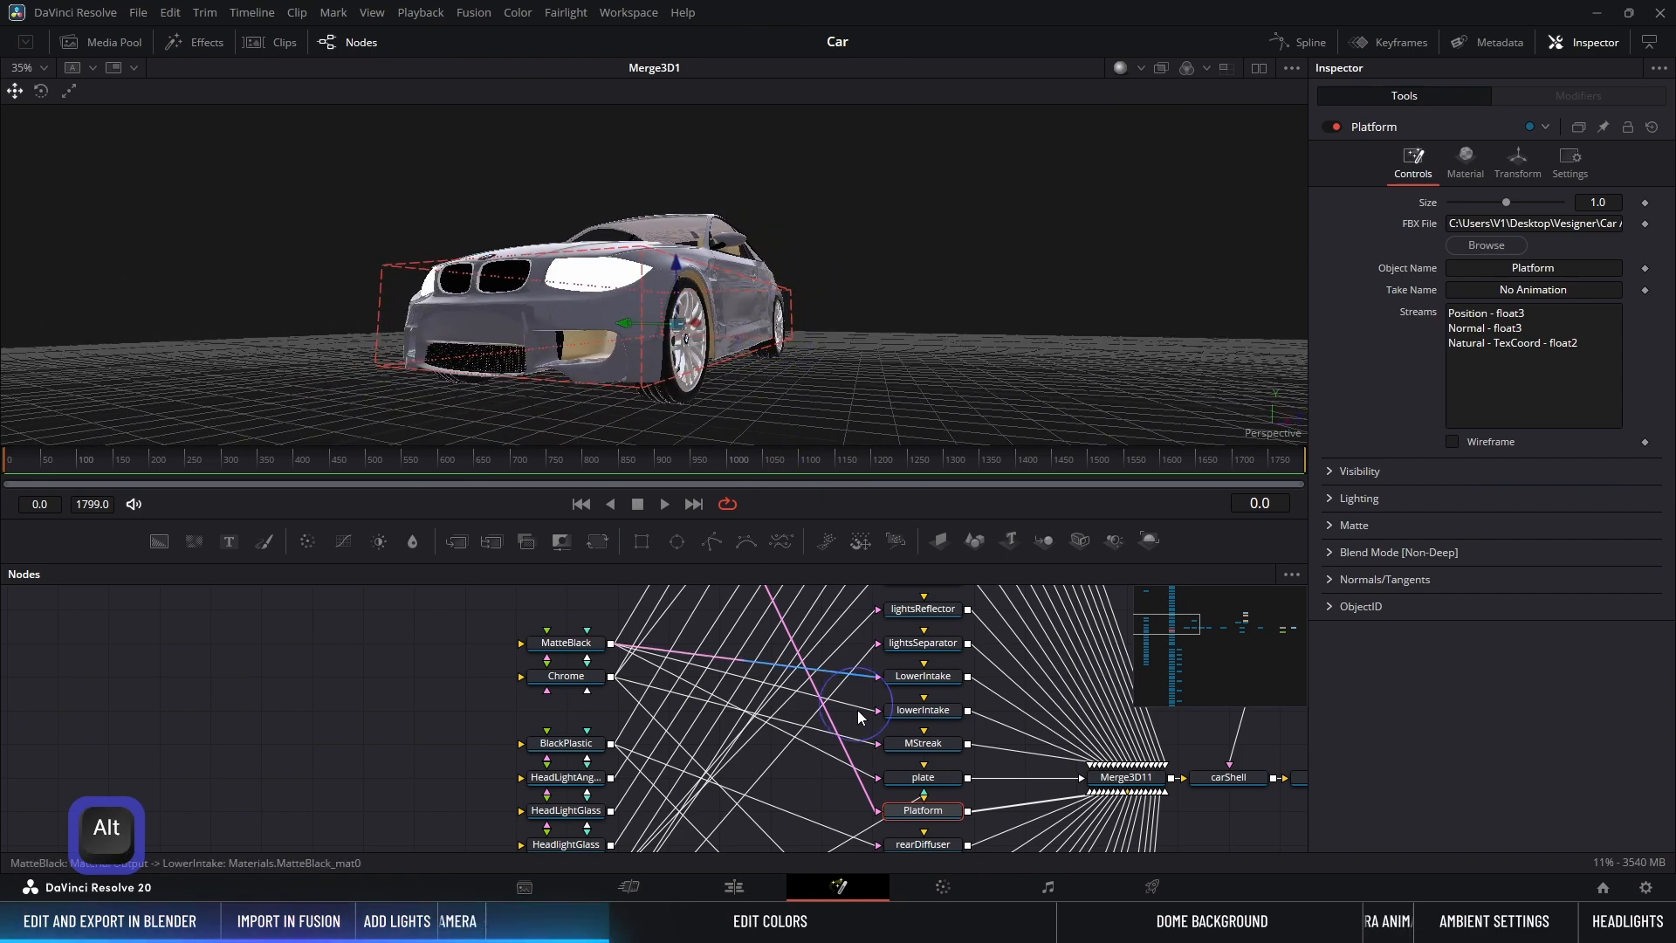
Step: Duplicate the Interior_Color material node and place the copy just below the original
scroll(681, 693, "up", 5)
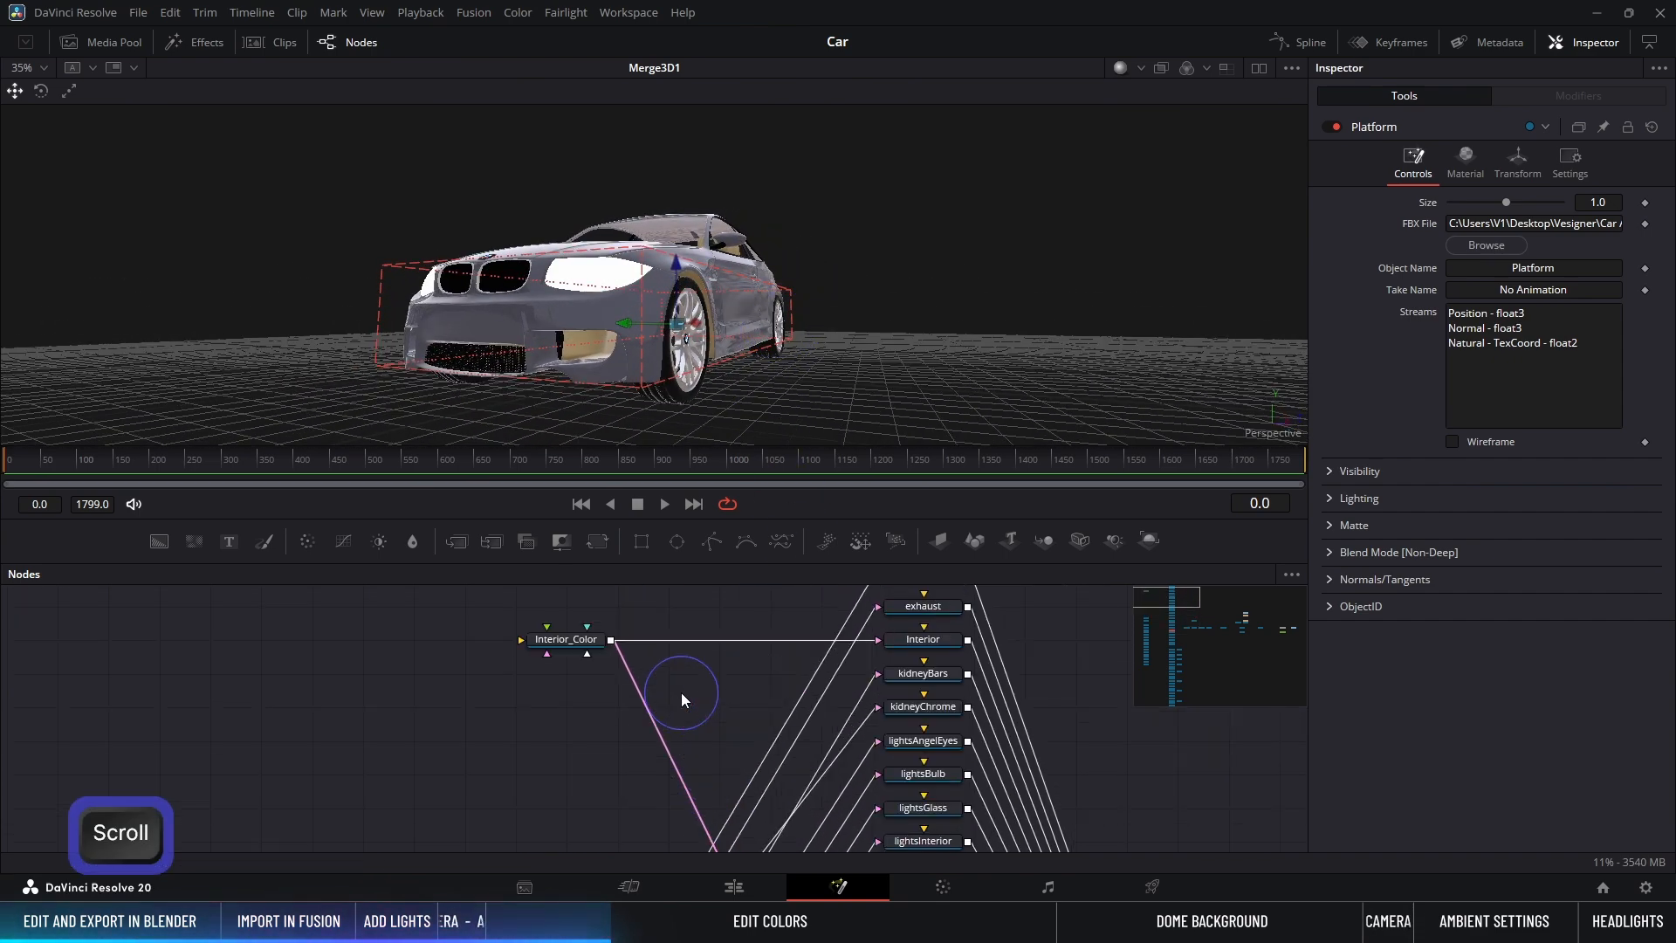
left_click(567, 640)
key("ctrl+c")
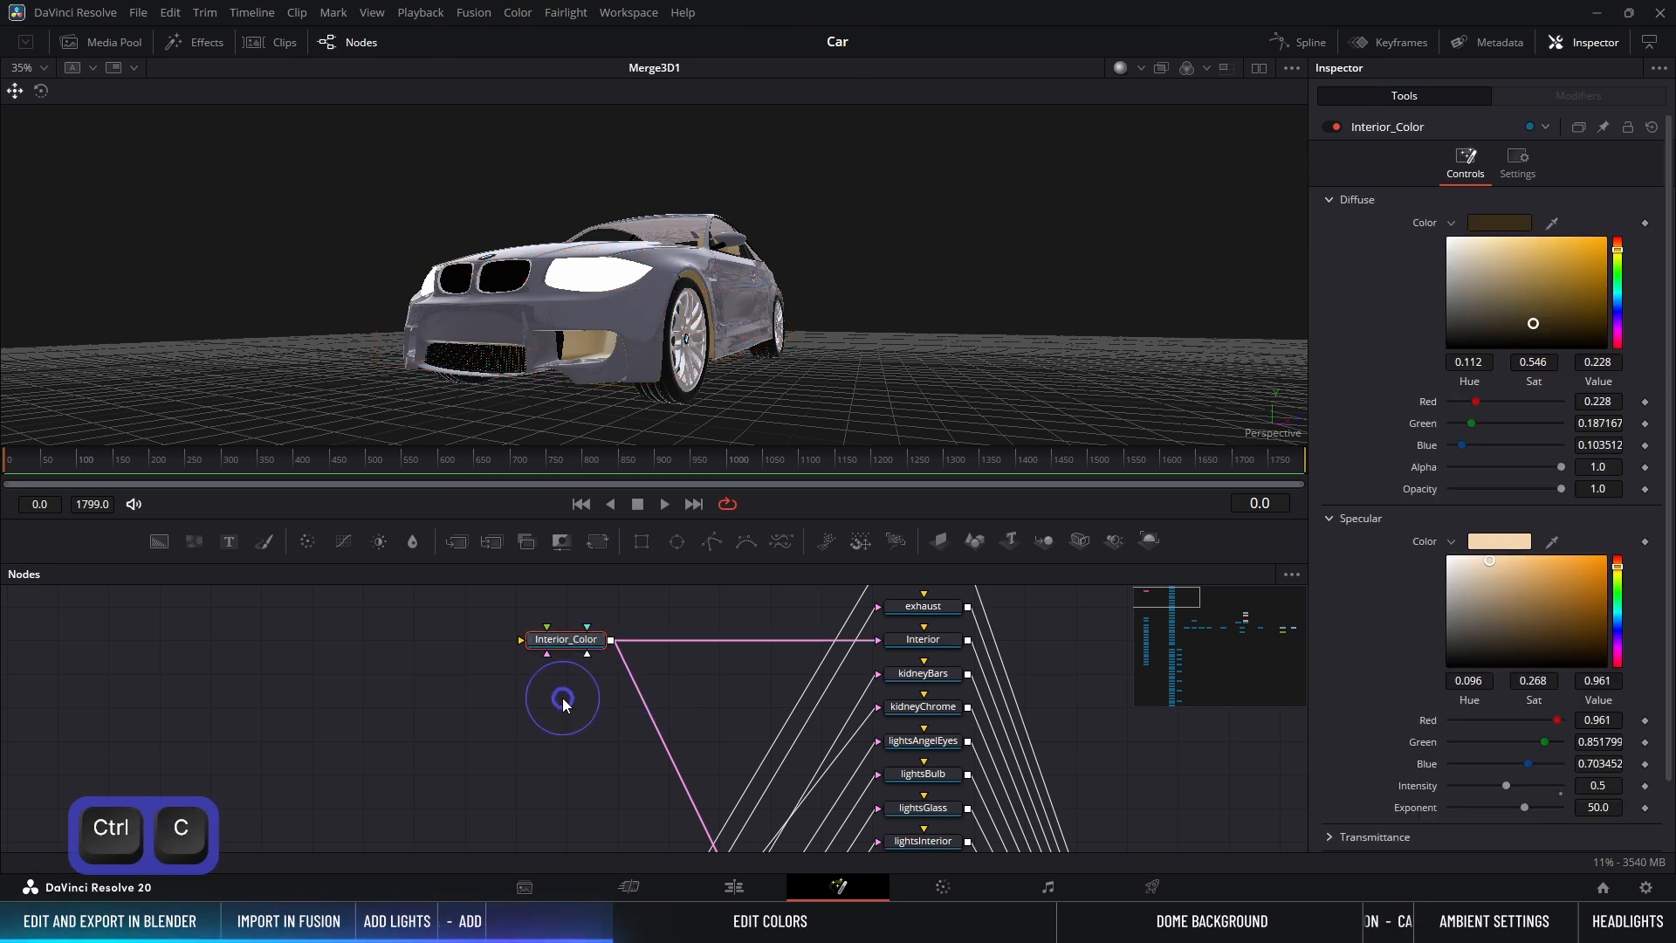
left_click(562, 699)
key("ctrl+v")
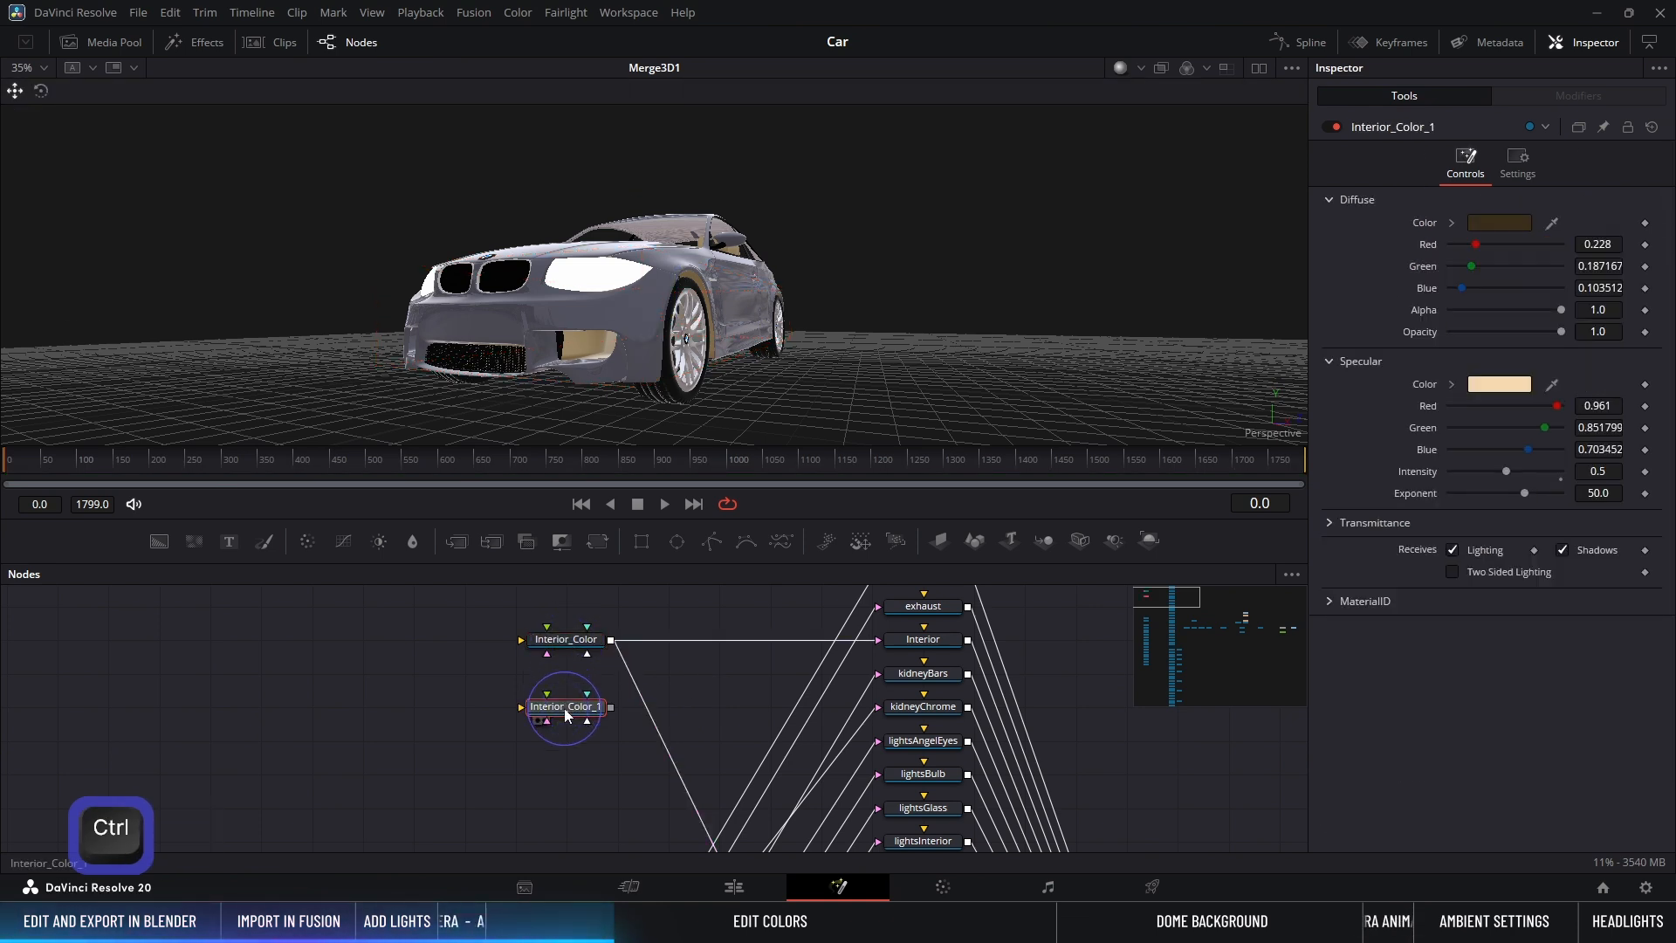
Step: Rename the duplicated material node to Platform_Color_1
key("F2")
left_click(740, 441)
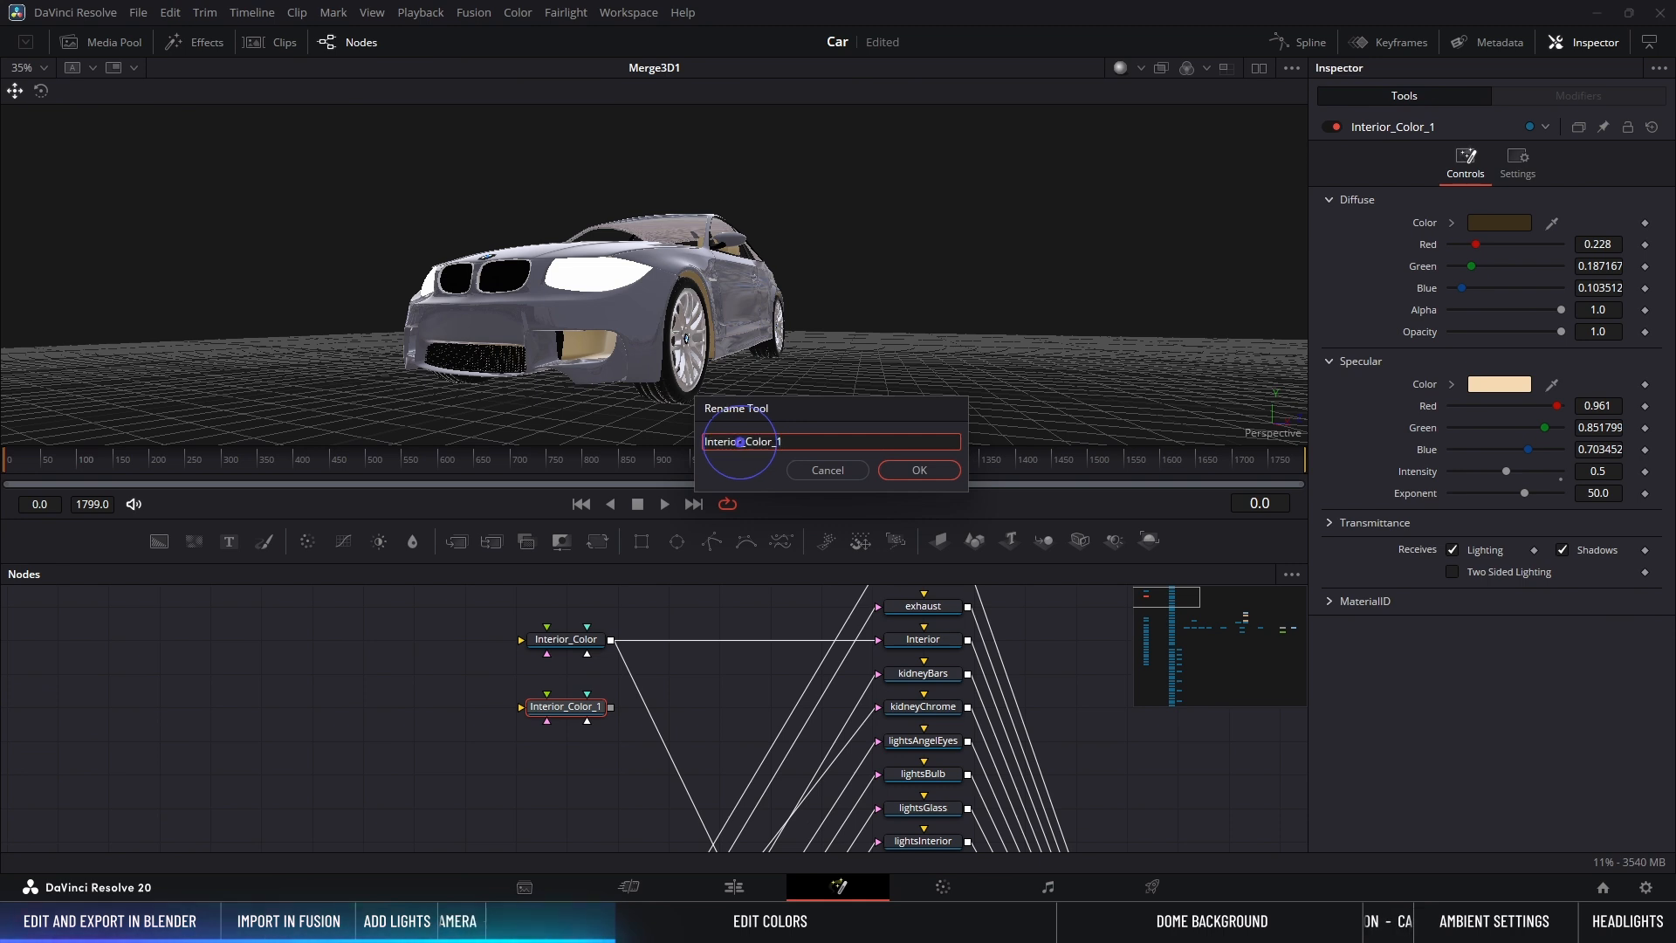
left_click_drag(739, 442, 661, 437)
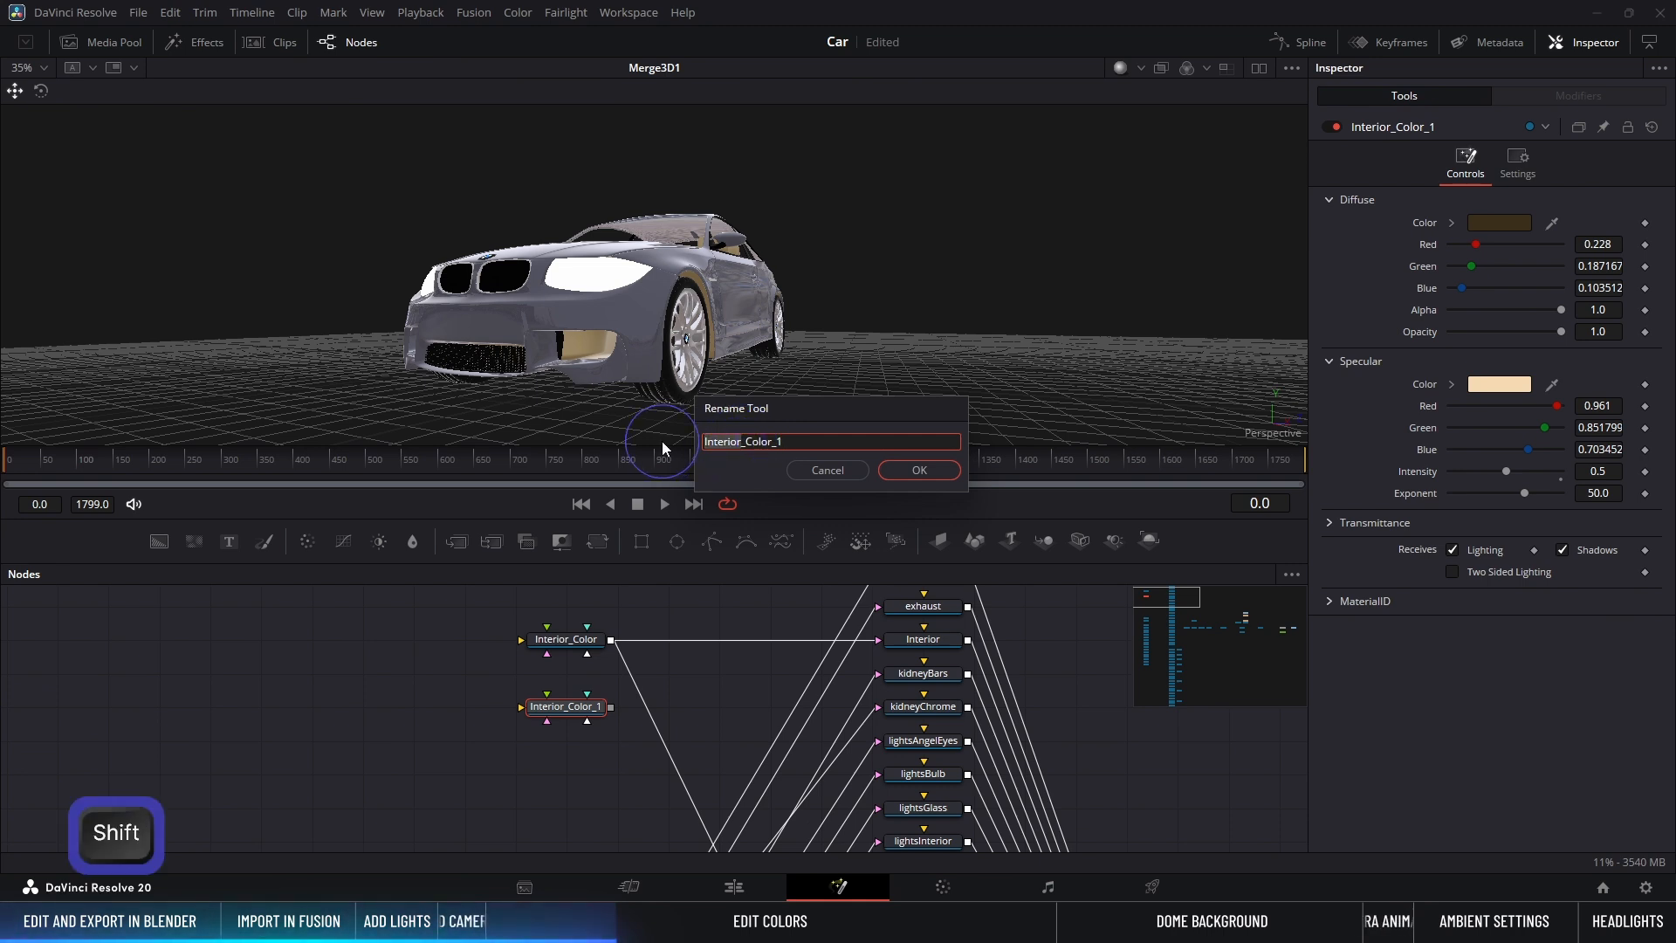
type("Platform")
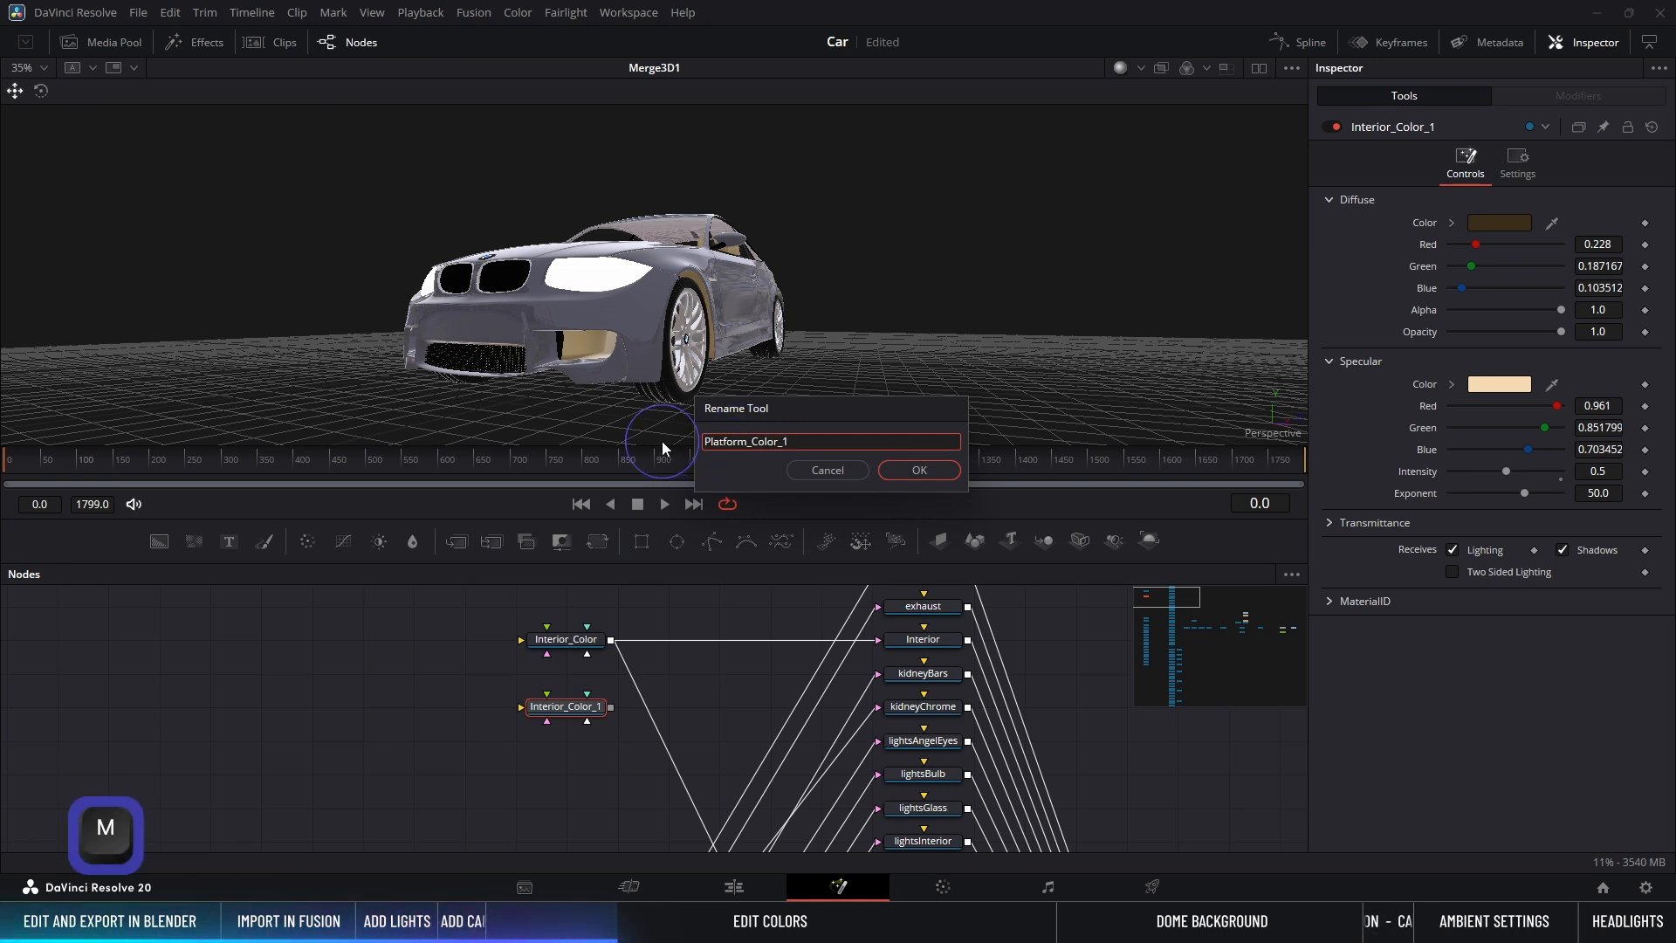
key("Return")
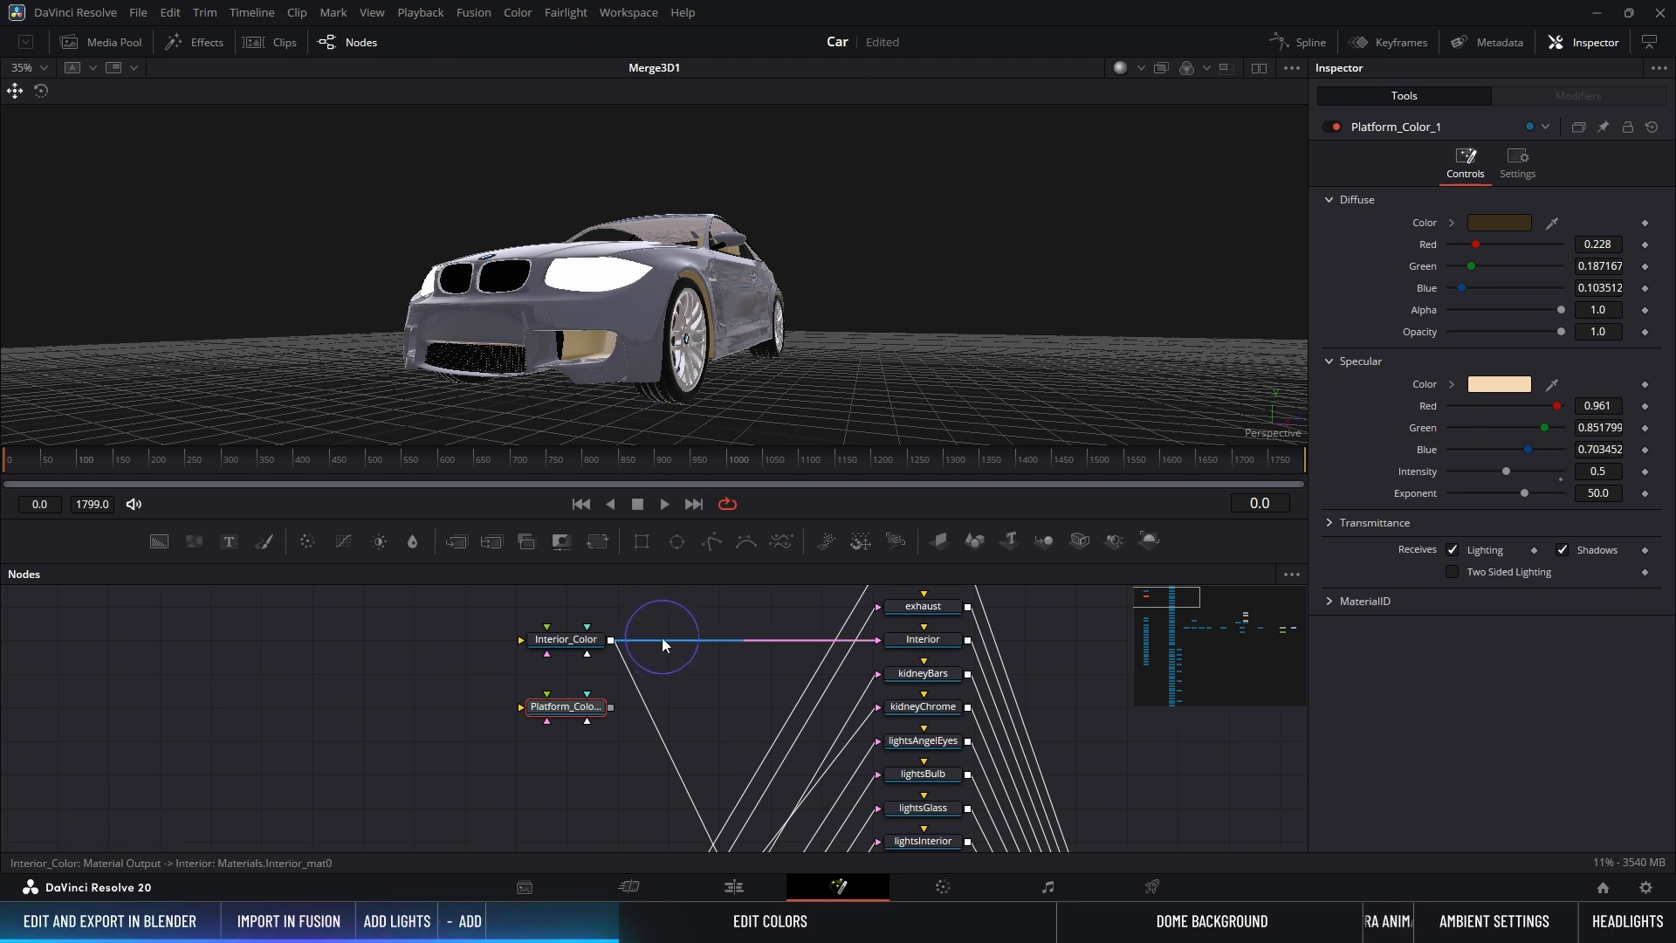
Step: Connect the Platform_Color_1 output to the Platform mesh's material input, replacing Interior_Color
scroll(637, 691, "down", 2)
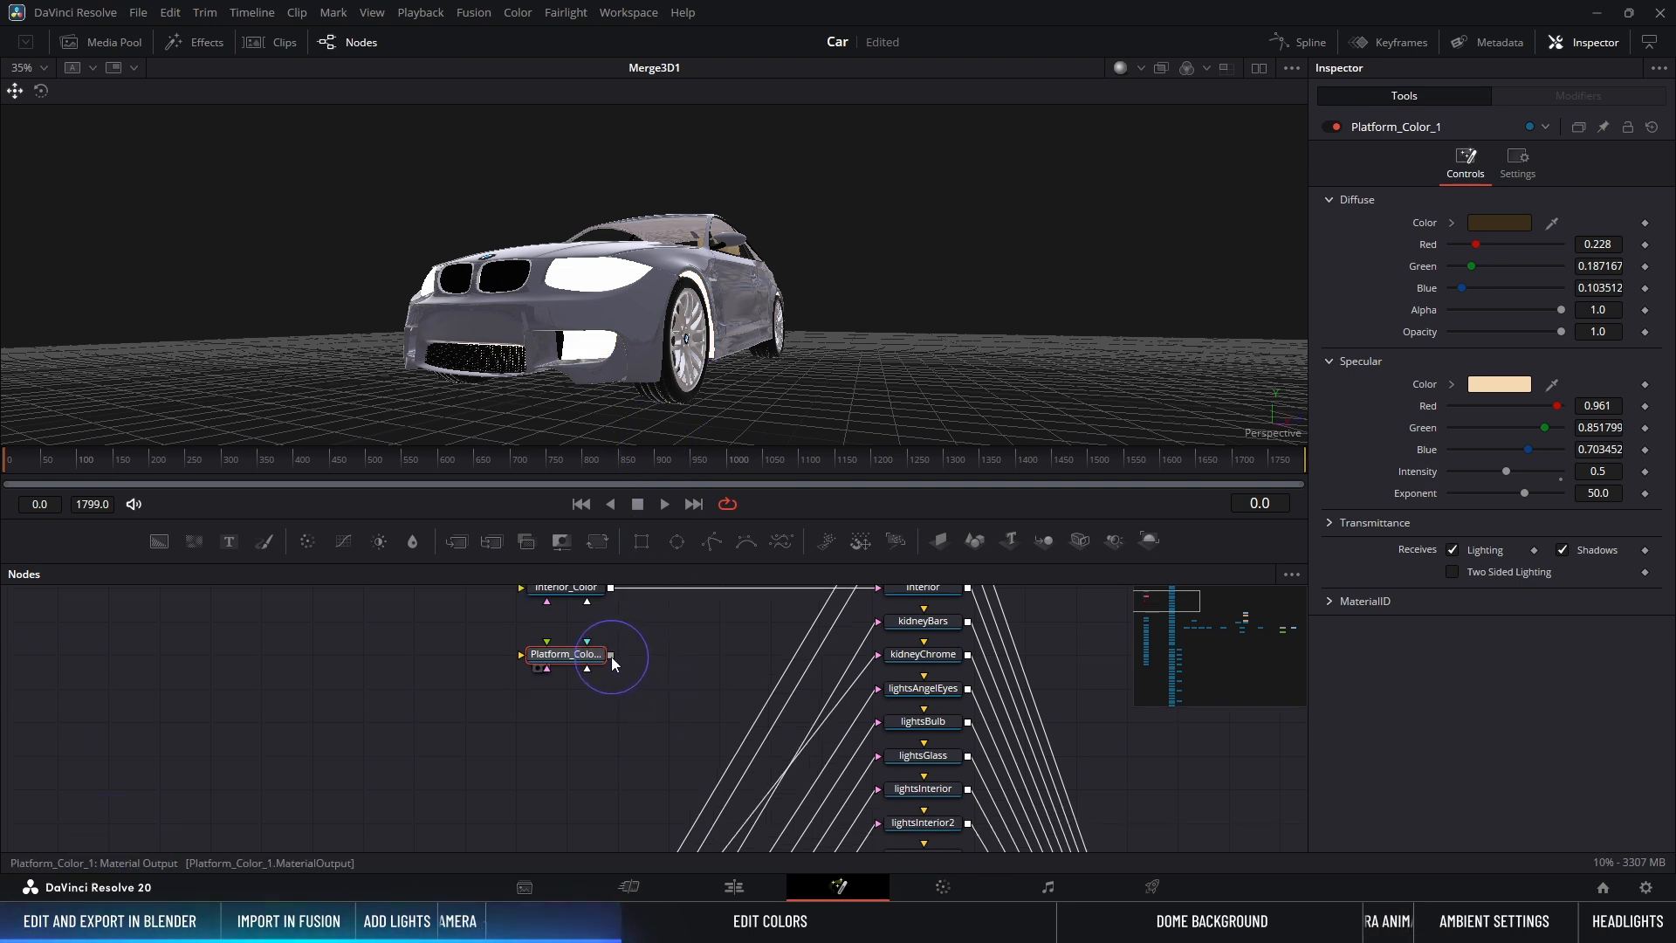
left_click_drag(611, 657, 917, 756)
scroll(852, 676, "up", 1)
scroll(756, 644, "up", 5)
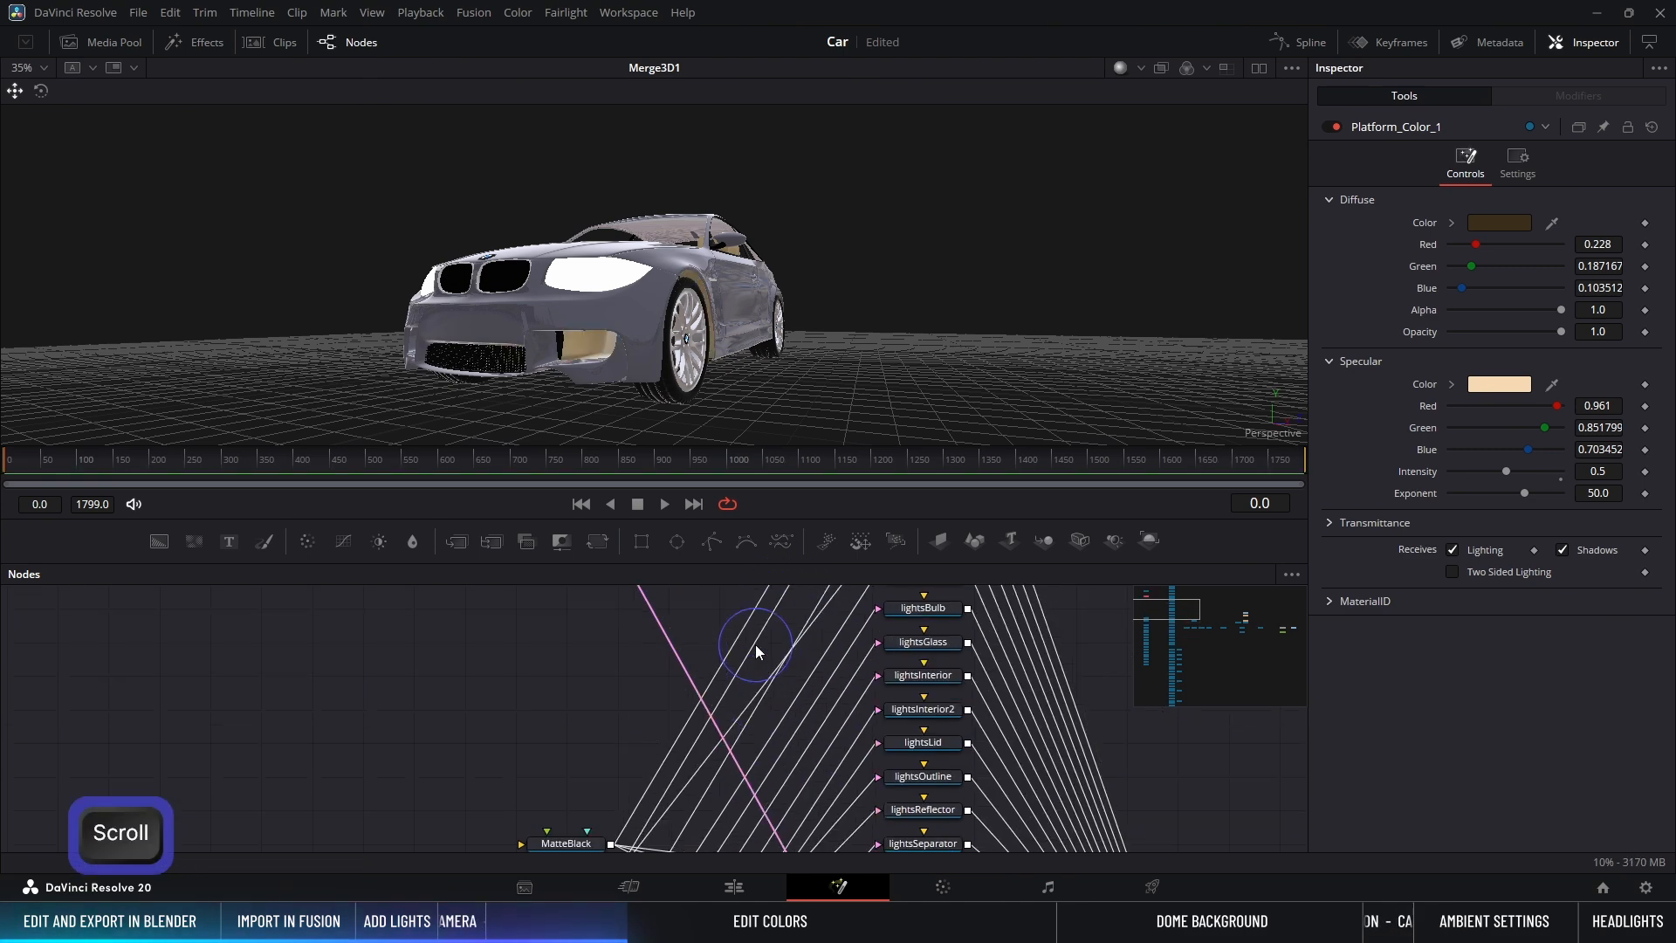
scroll(684, 734, "left", 3)
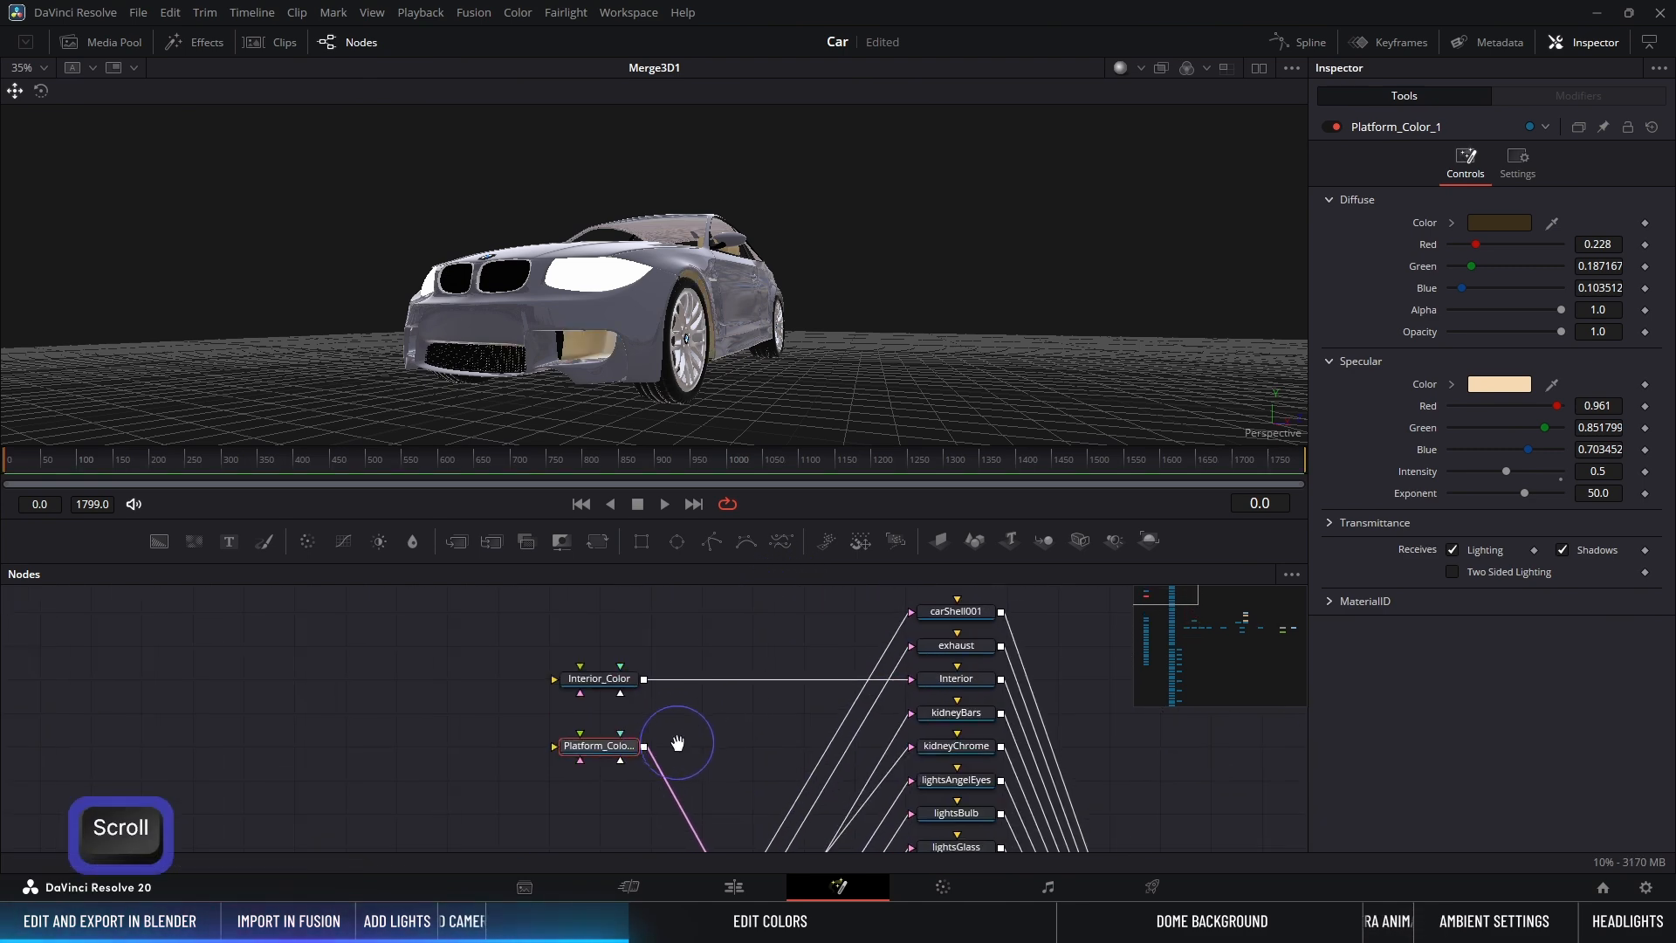
Step: Set the Platform_Color_1 diffuse color to black and reset its specular color to white
middle_click_drag(746, 333, 719, 374, "alt")
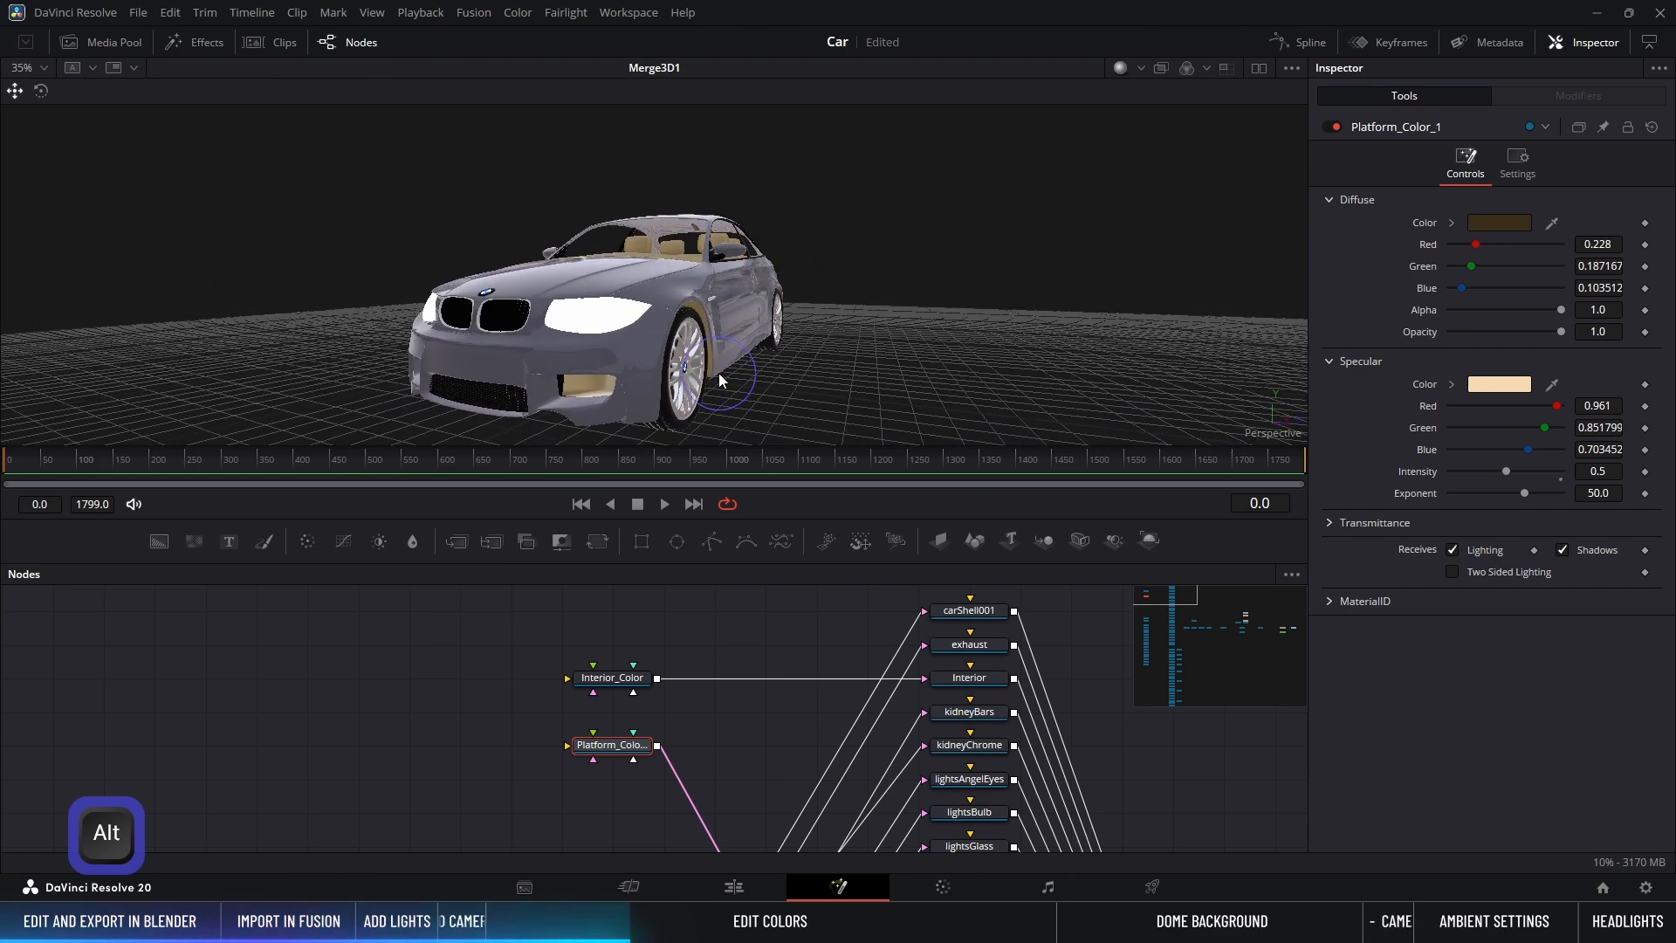
left_click(1469, 220)
left_click_drag(1463, 295, 1380, 406)
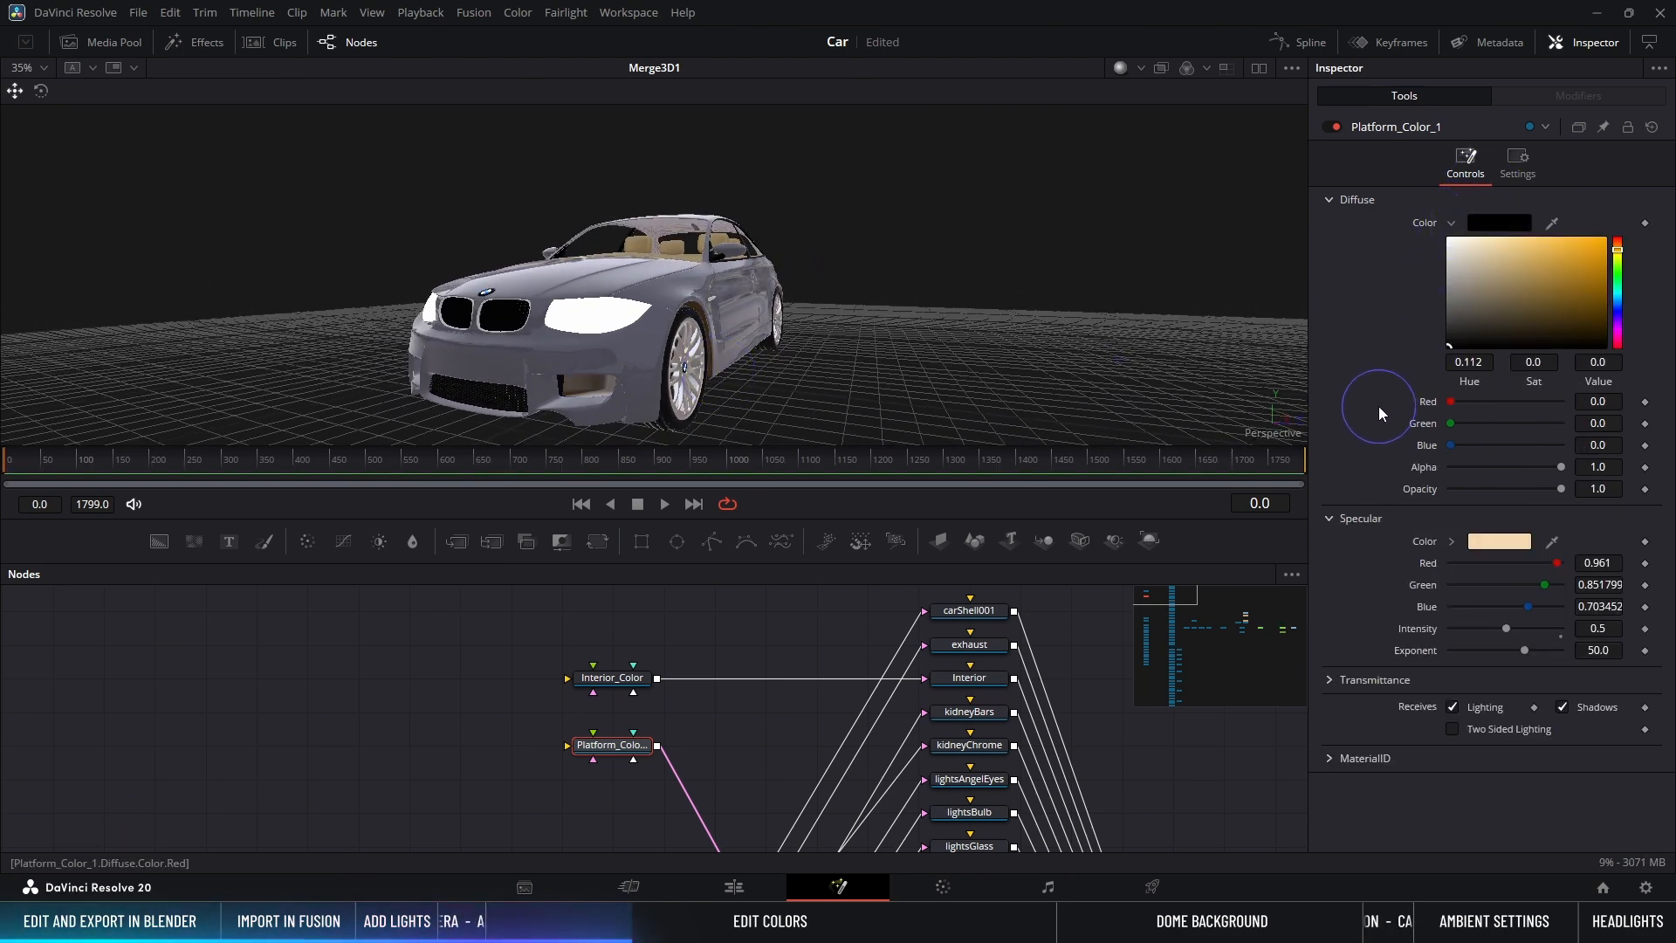
double_click(1431, 547)
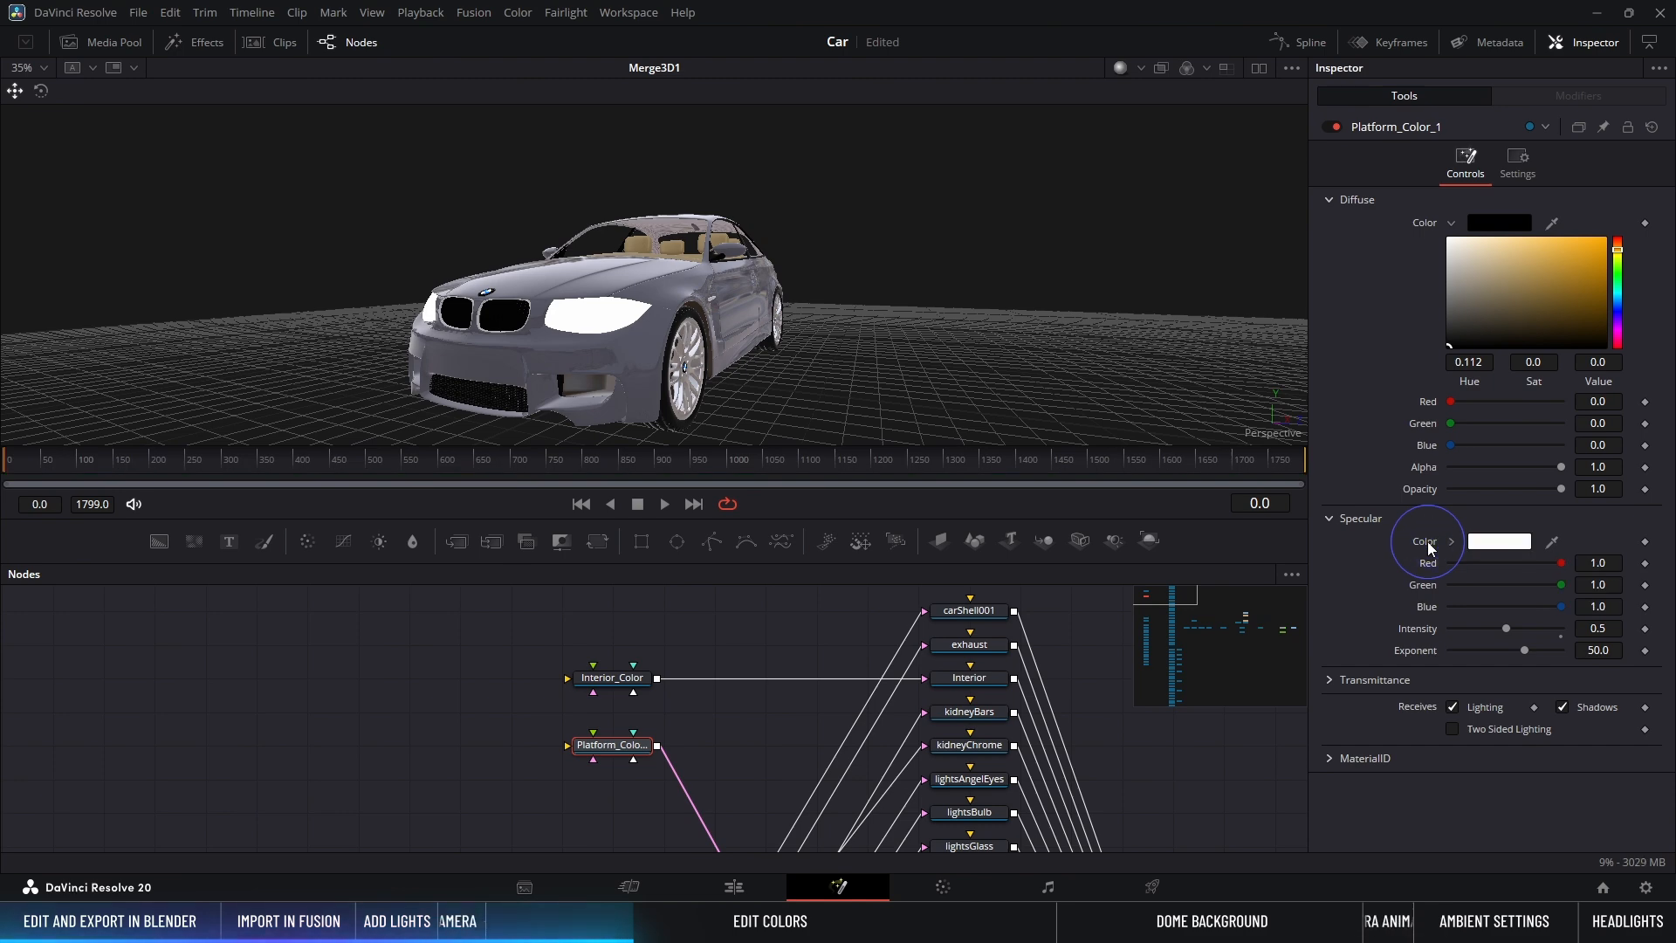
Step: Set the Platform_Color_1 specular intensity to 0.3, checking the reflection in the front bumper opening
mouse_move(803, 363)
middle_mouse_down("alt")
mouse_move(845, 321)
mouse_move(814, 348)
middle_mouse_up("alt")
scroll(799, 371, "up", 2, "ctrl")
scroll(794, 288, "up", 3, "ctrl")
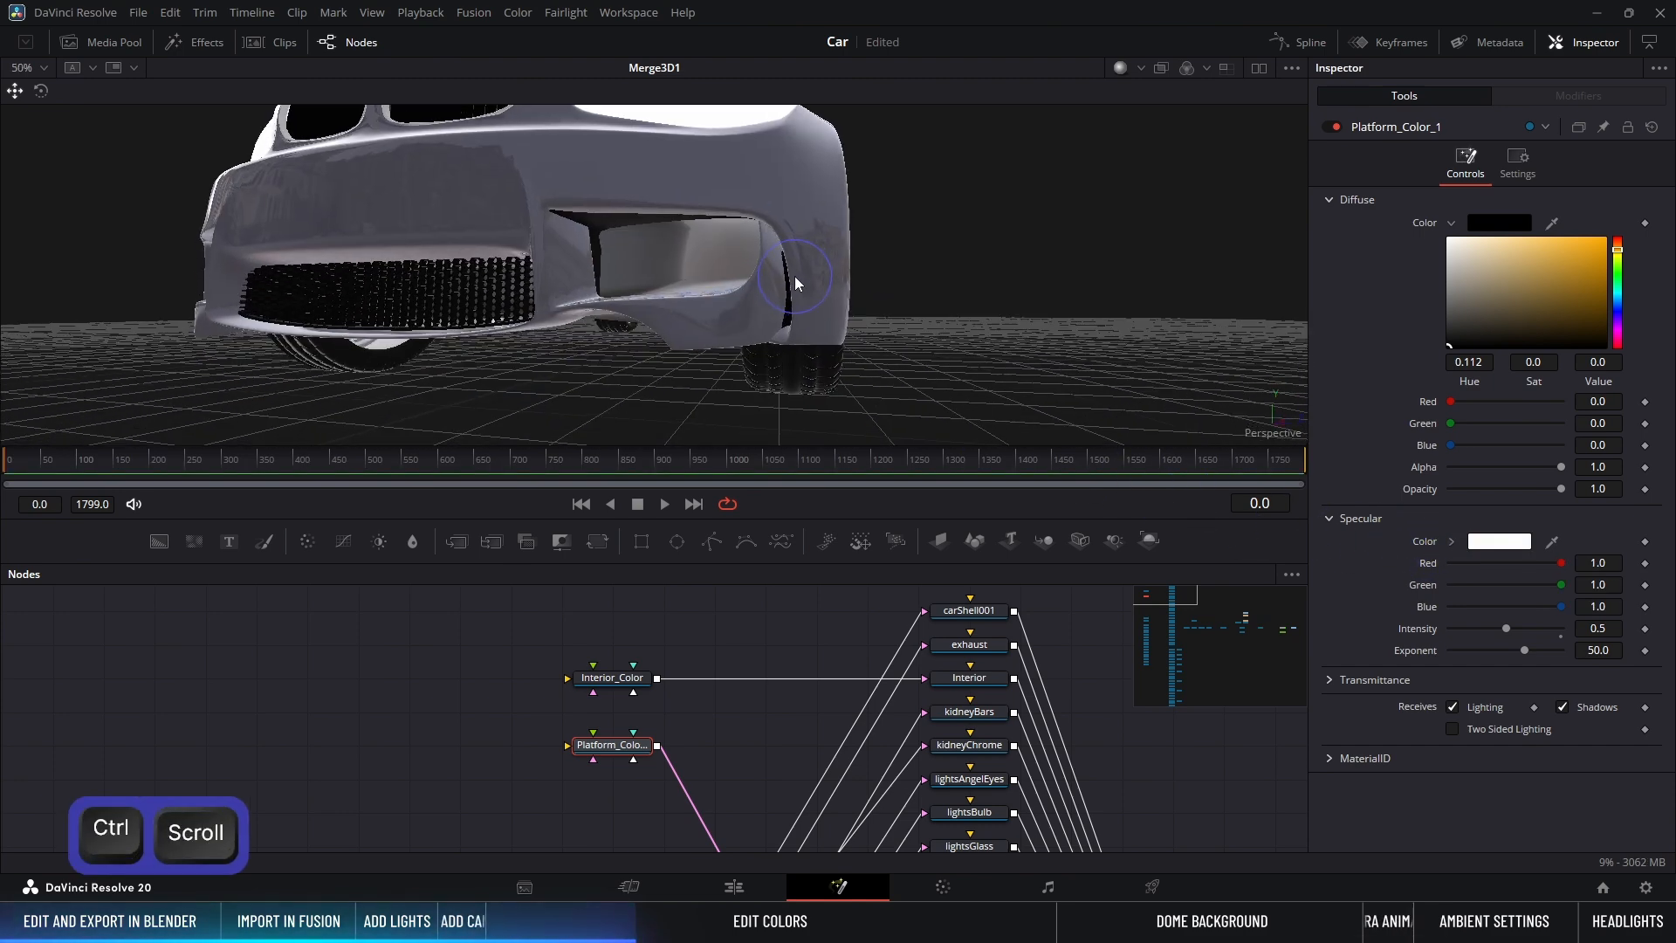
scroll(790, 288, "up", 2)
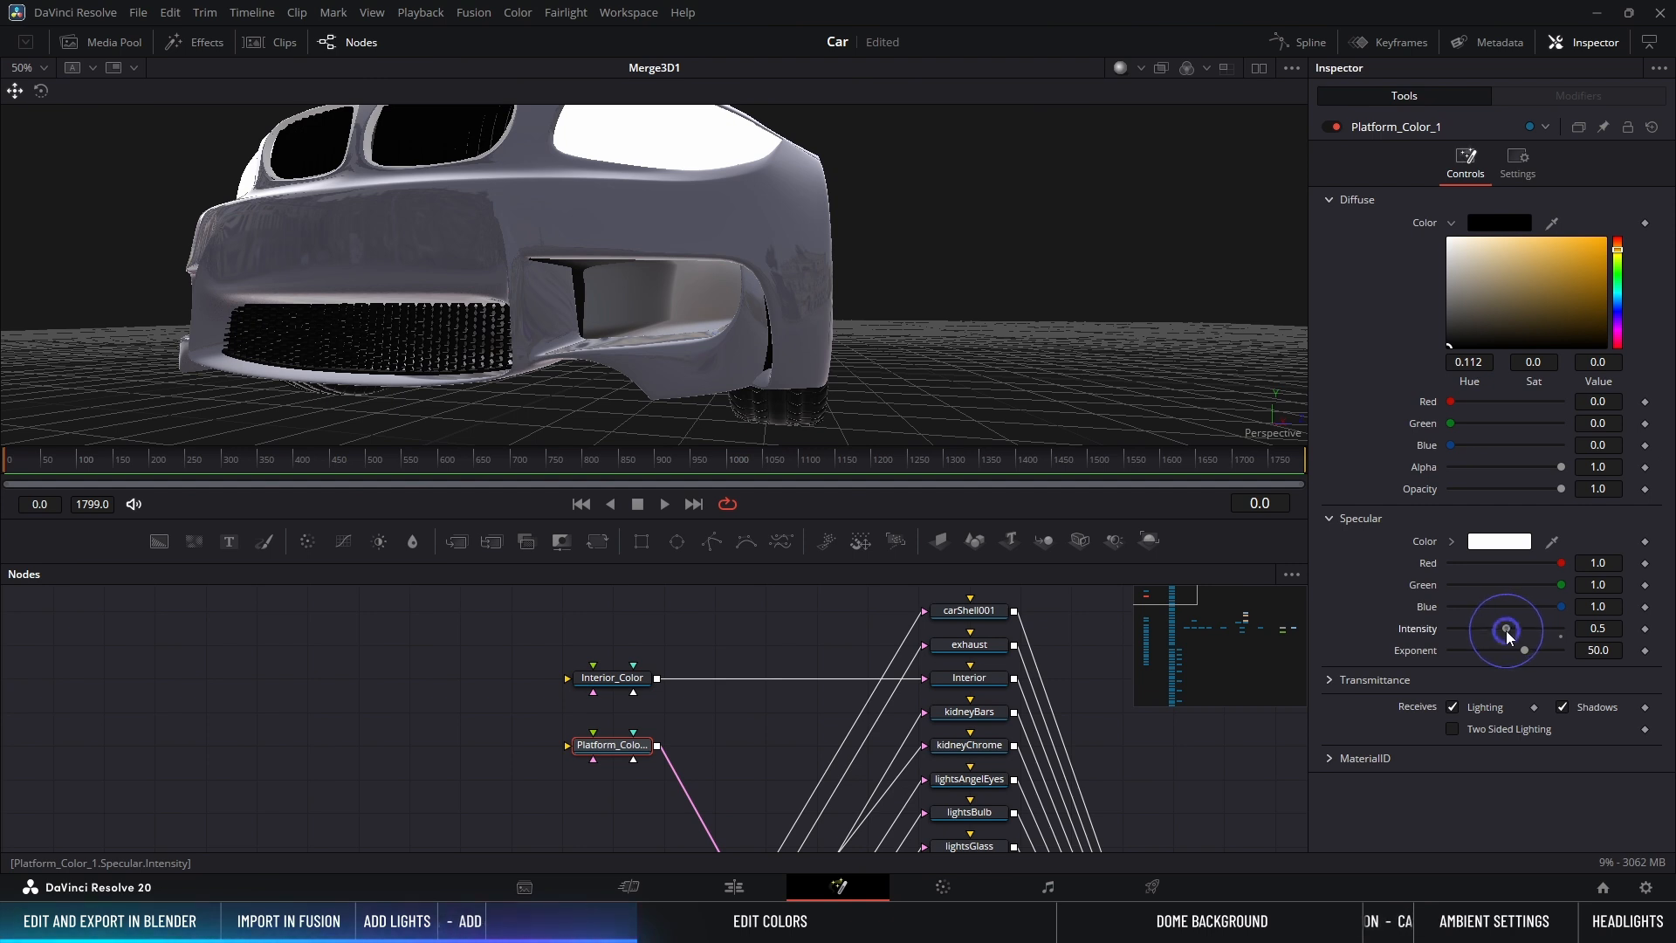
left_click_drag(1508, 634, 1417, 629)
left_click(1611, 628)
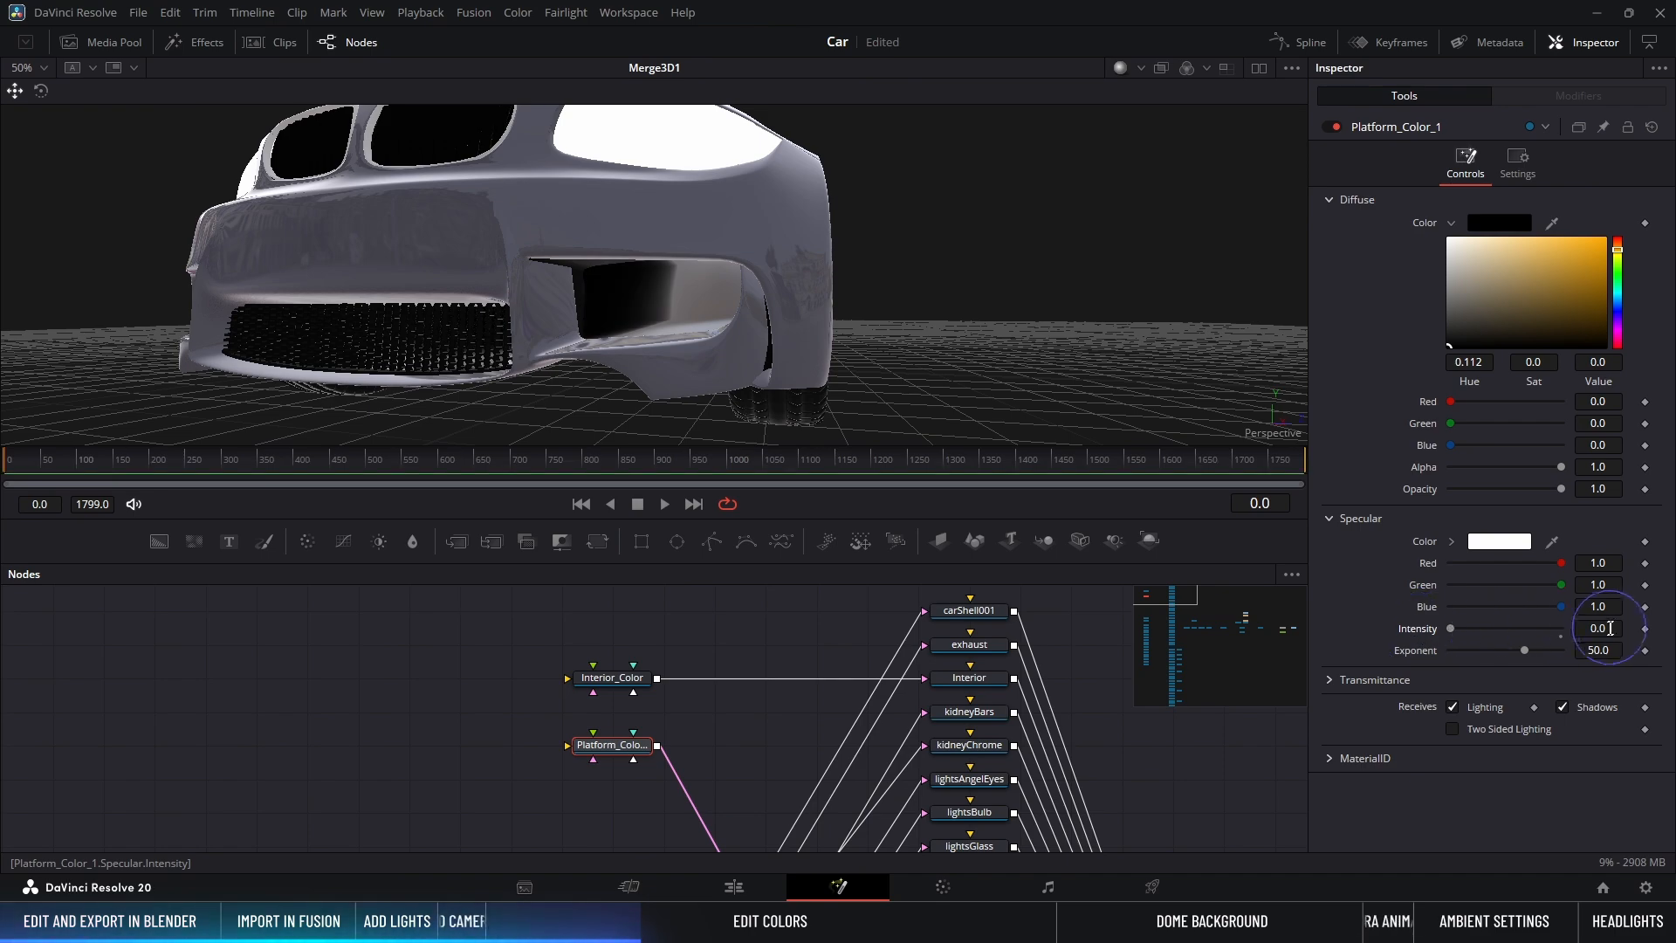
type("0.3")
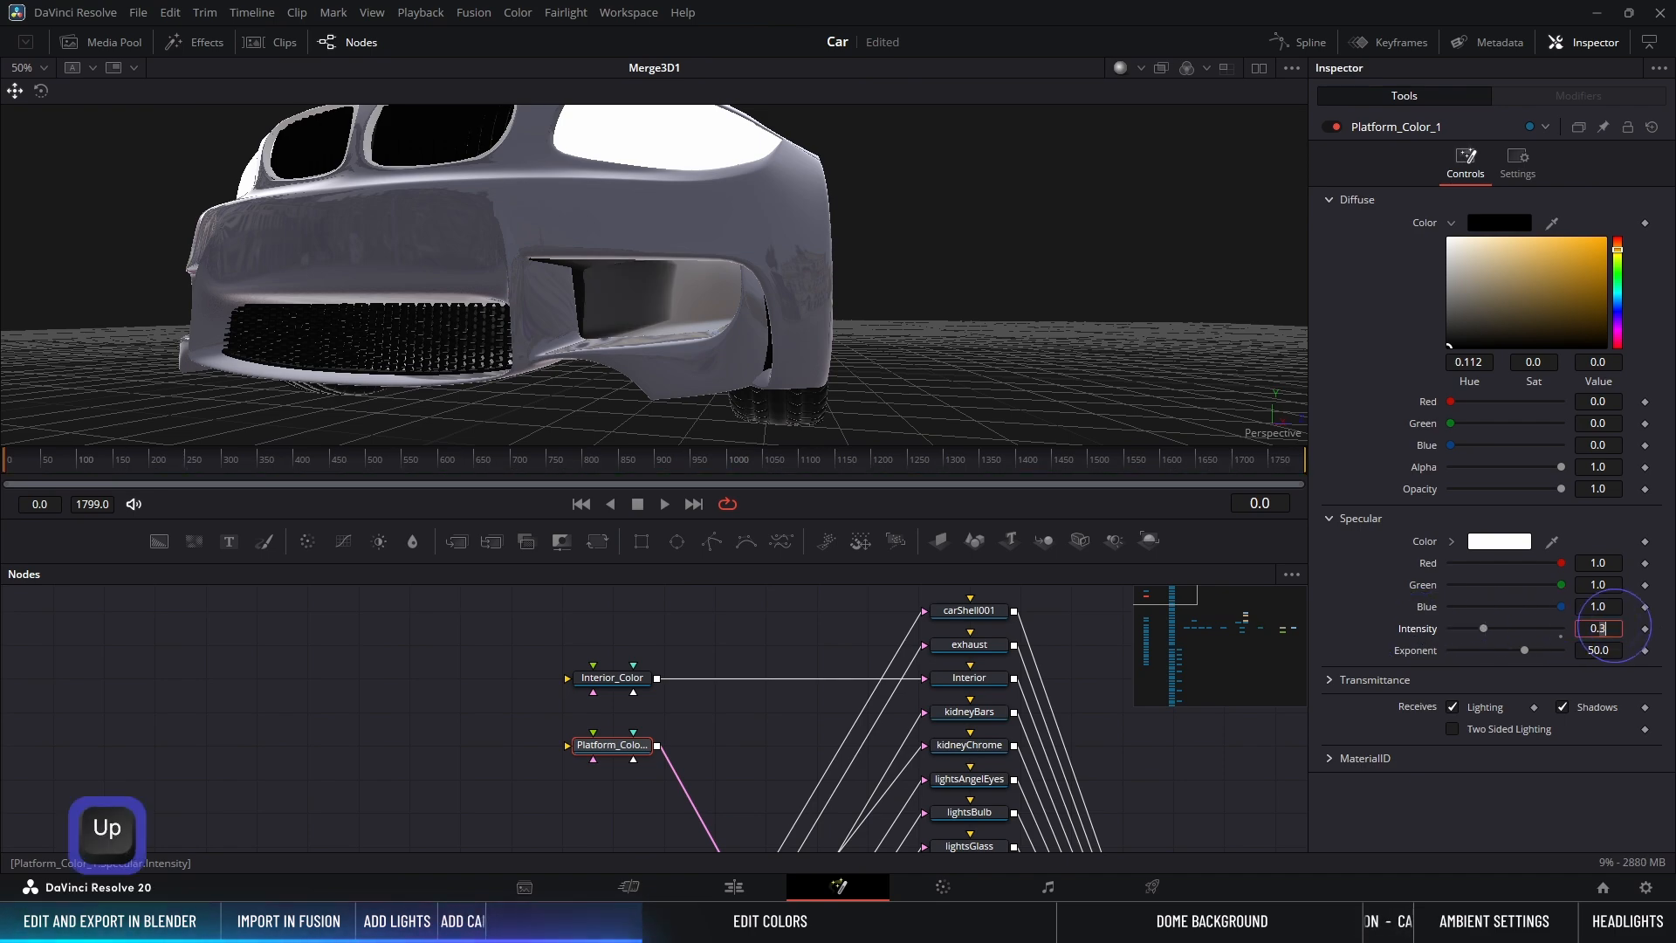
Step: Enable the Window mesh node again so the car's glass renders
middle_click_drag(994, 197, 790, 327, "alt")
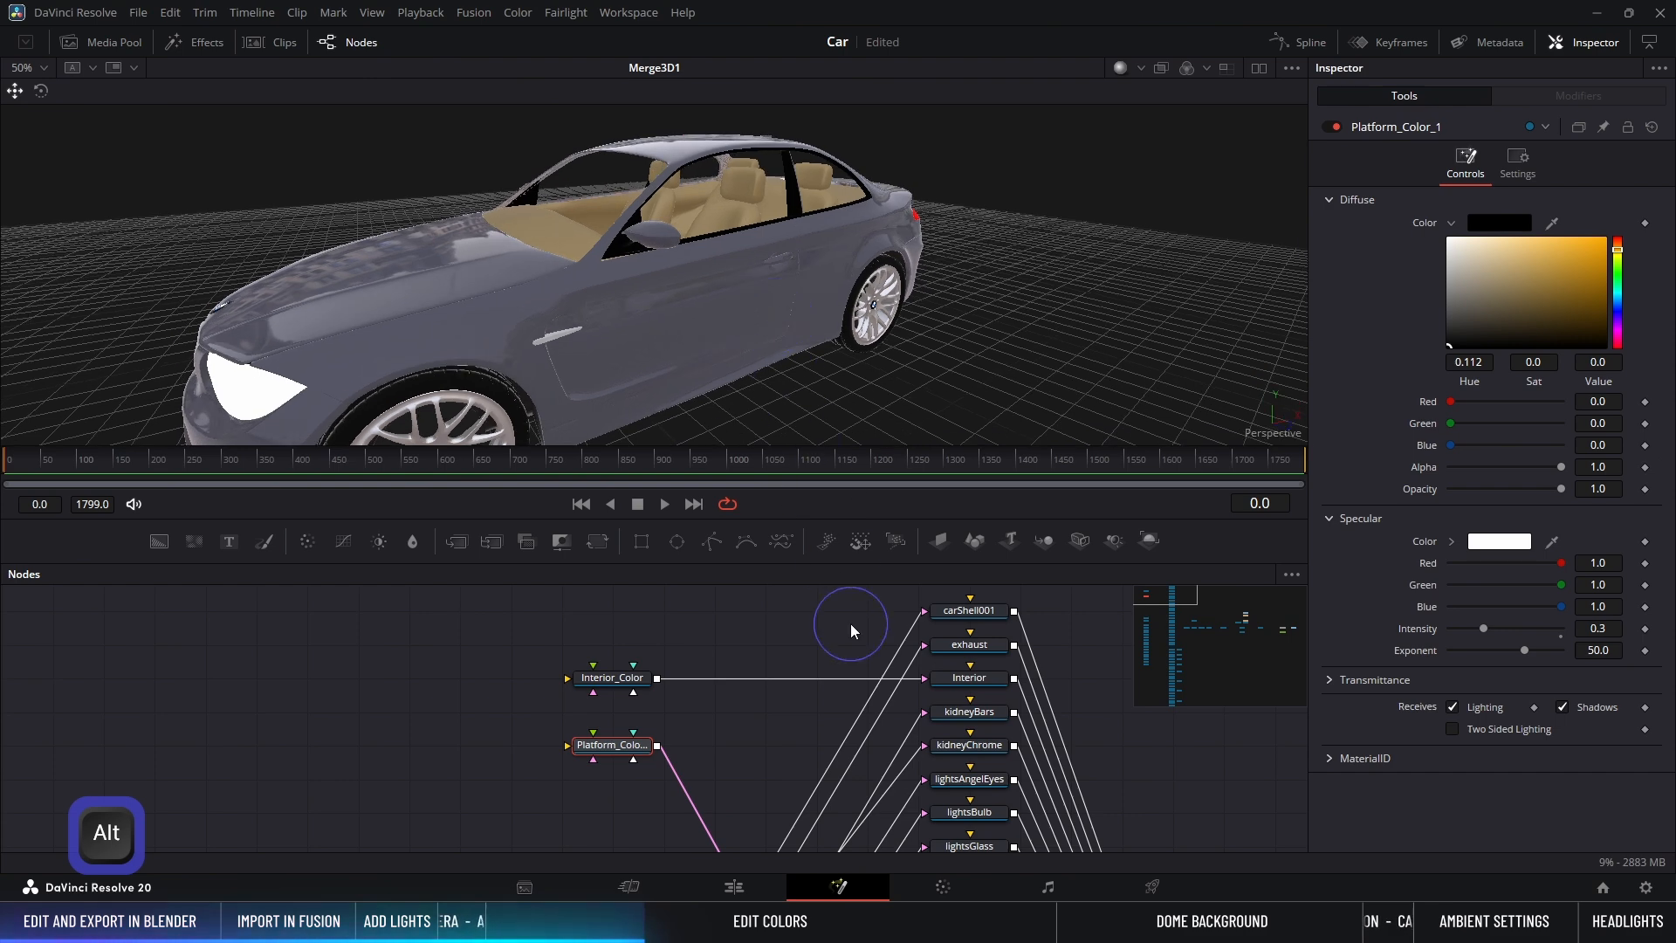
scroll(892, 725, "down", 5)
scroll(908, 736, "down", 10)
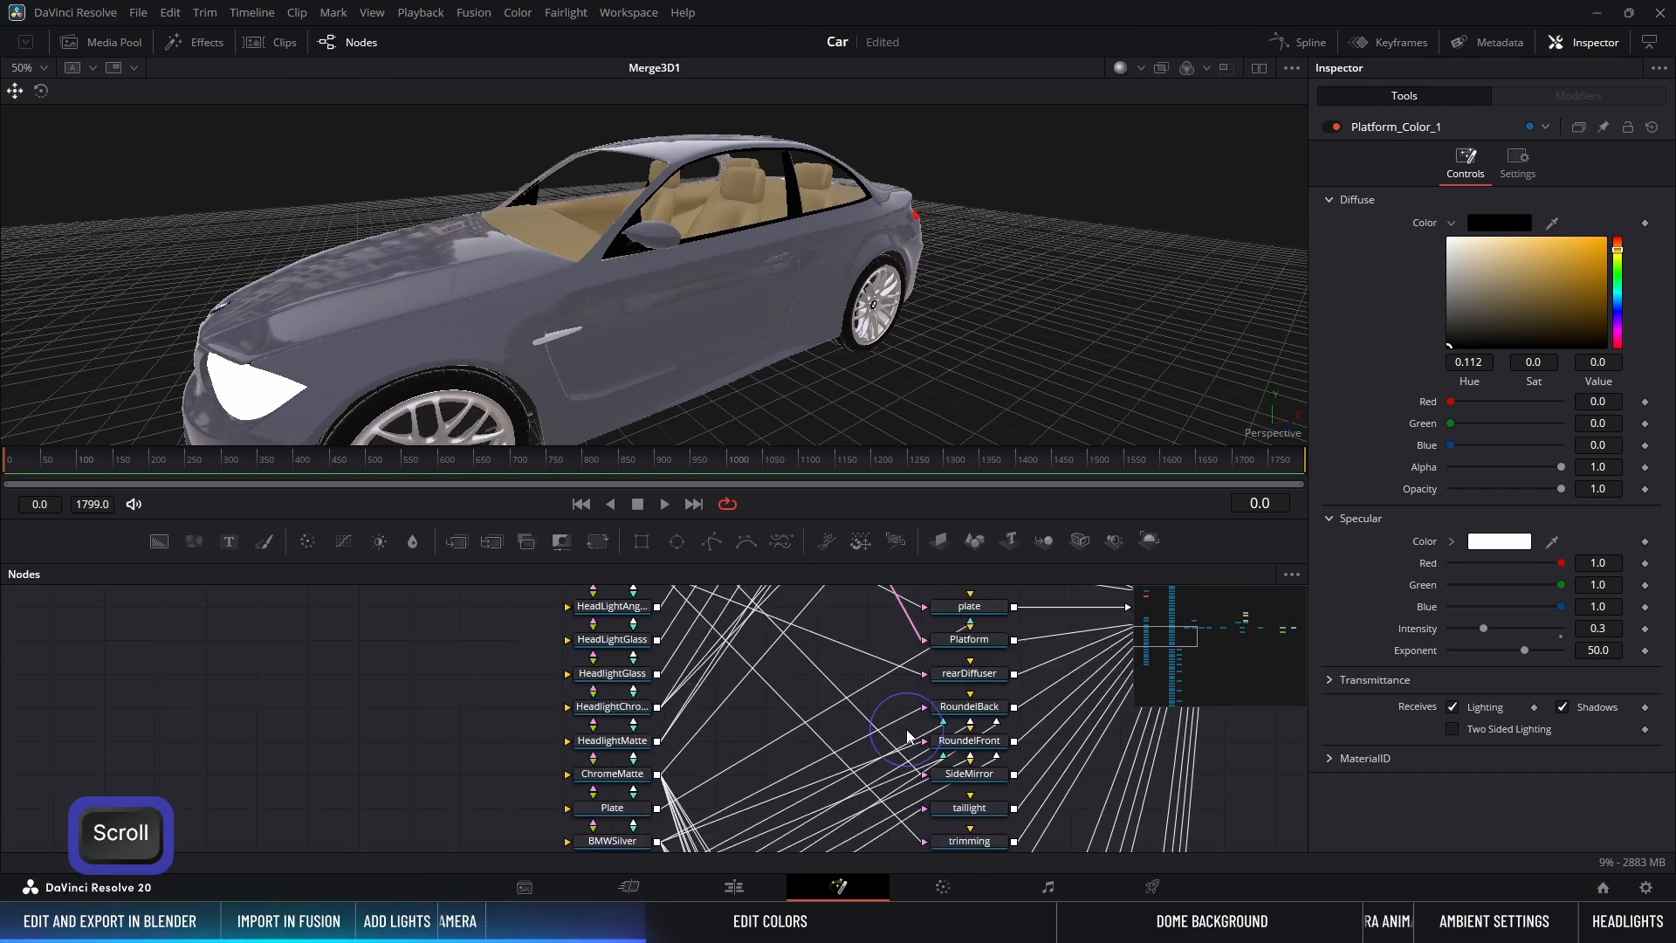
left_click(971, 725)
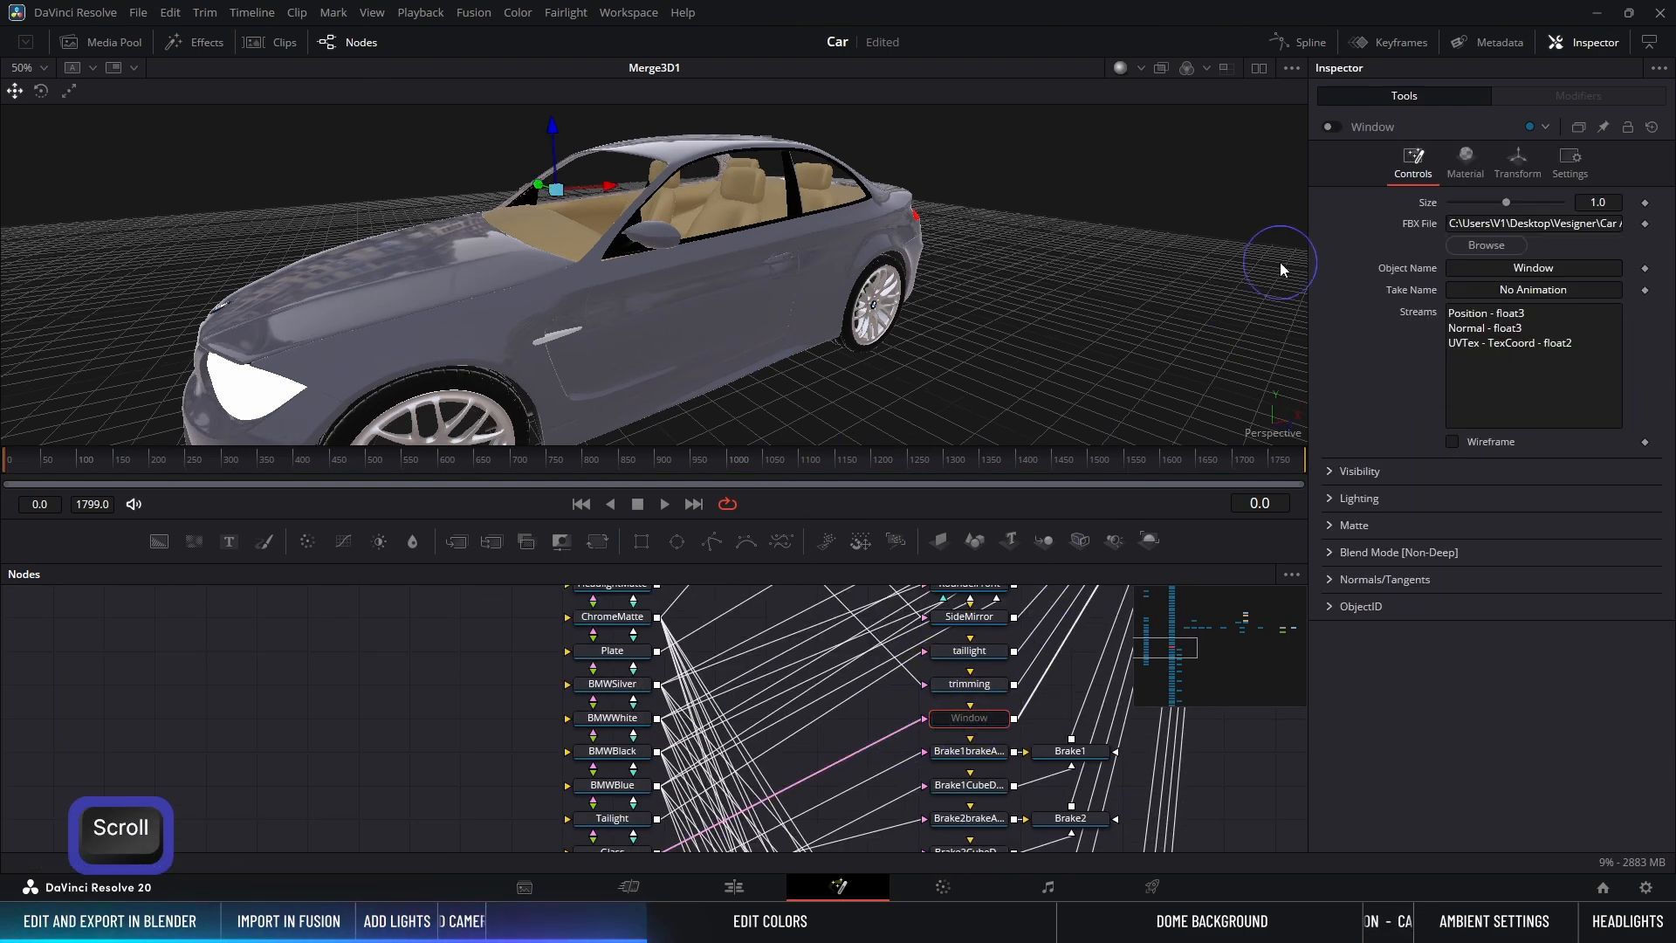
left_click(1336, 127)
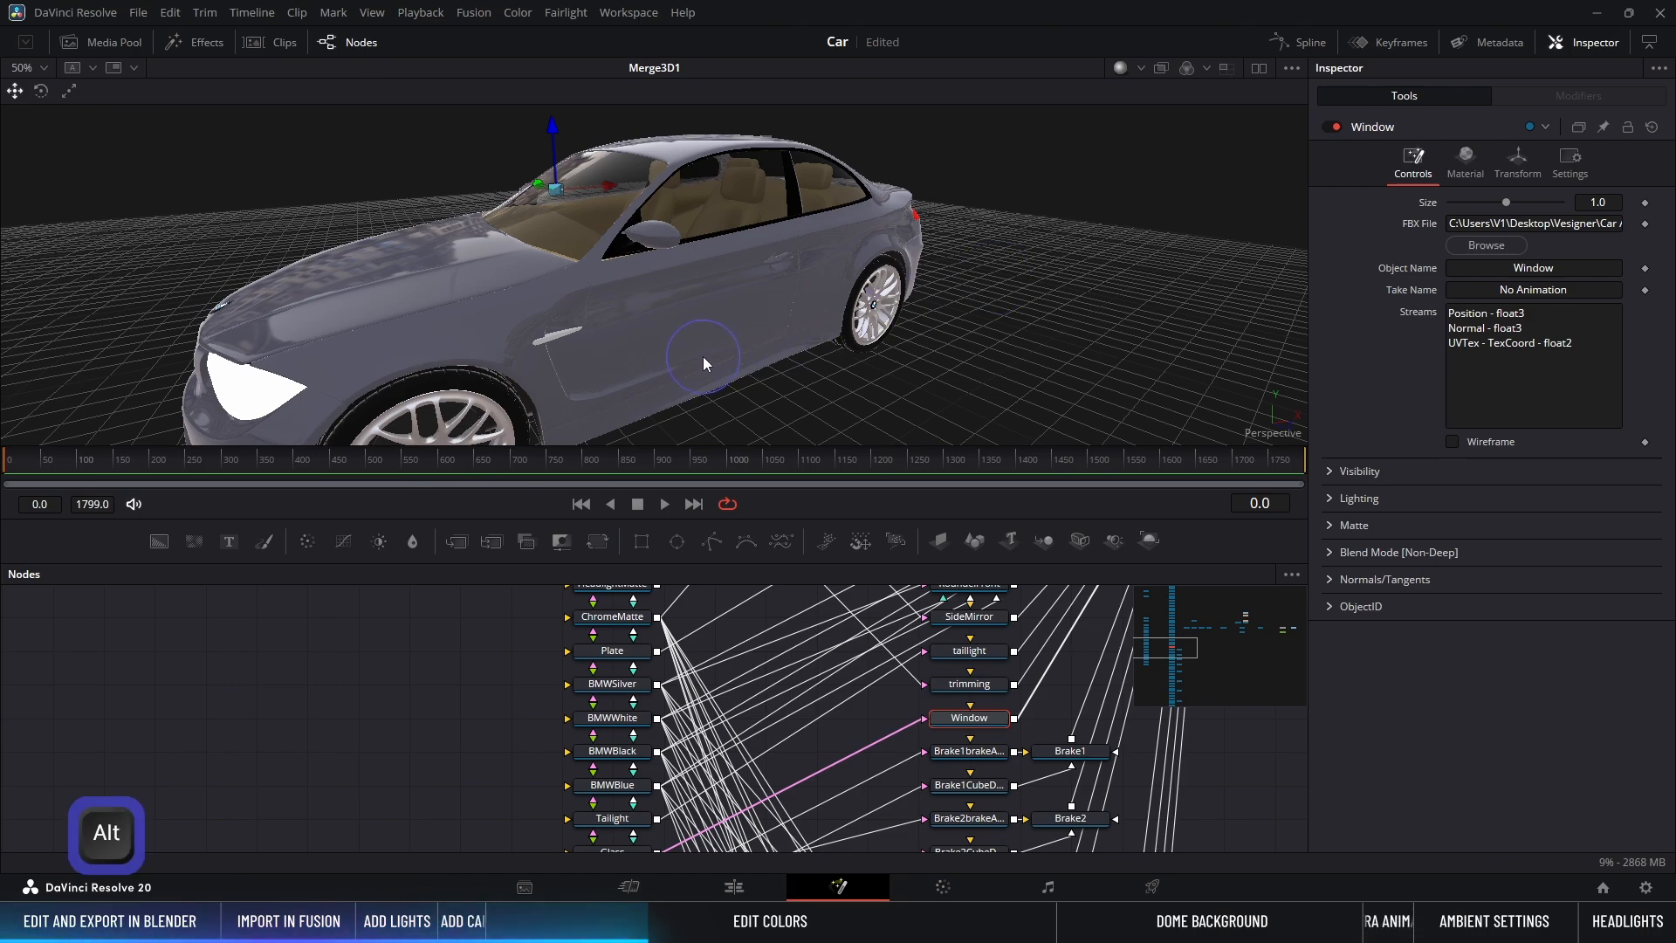
Step: Select the taillight mesh at the car's rear and its Tailight material node, making room for a texture beside it
middle_click_drag(703, 356, 269, 307, "alt")
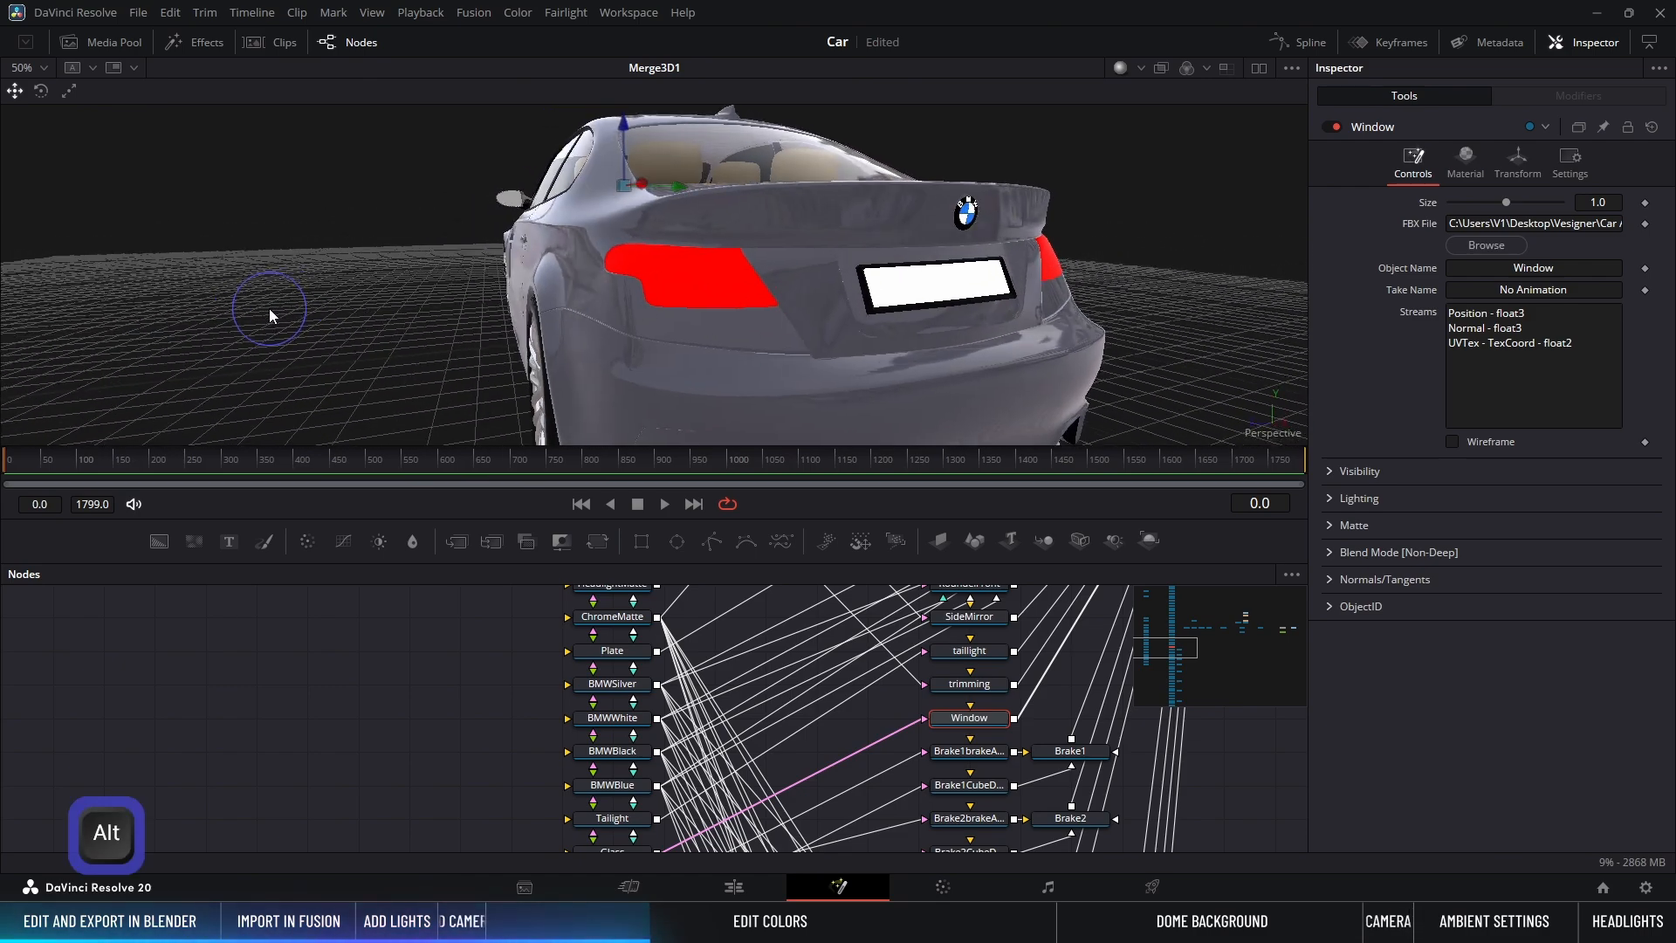
left_click(721, 269)
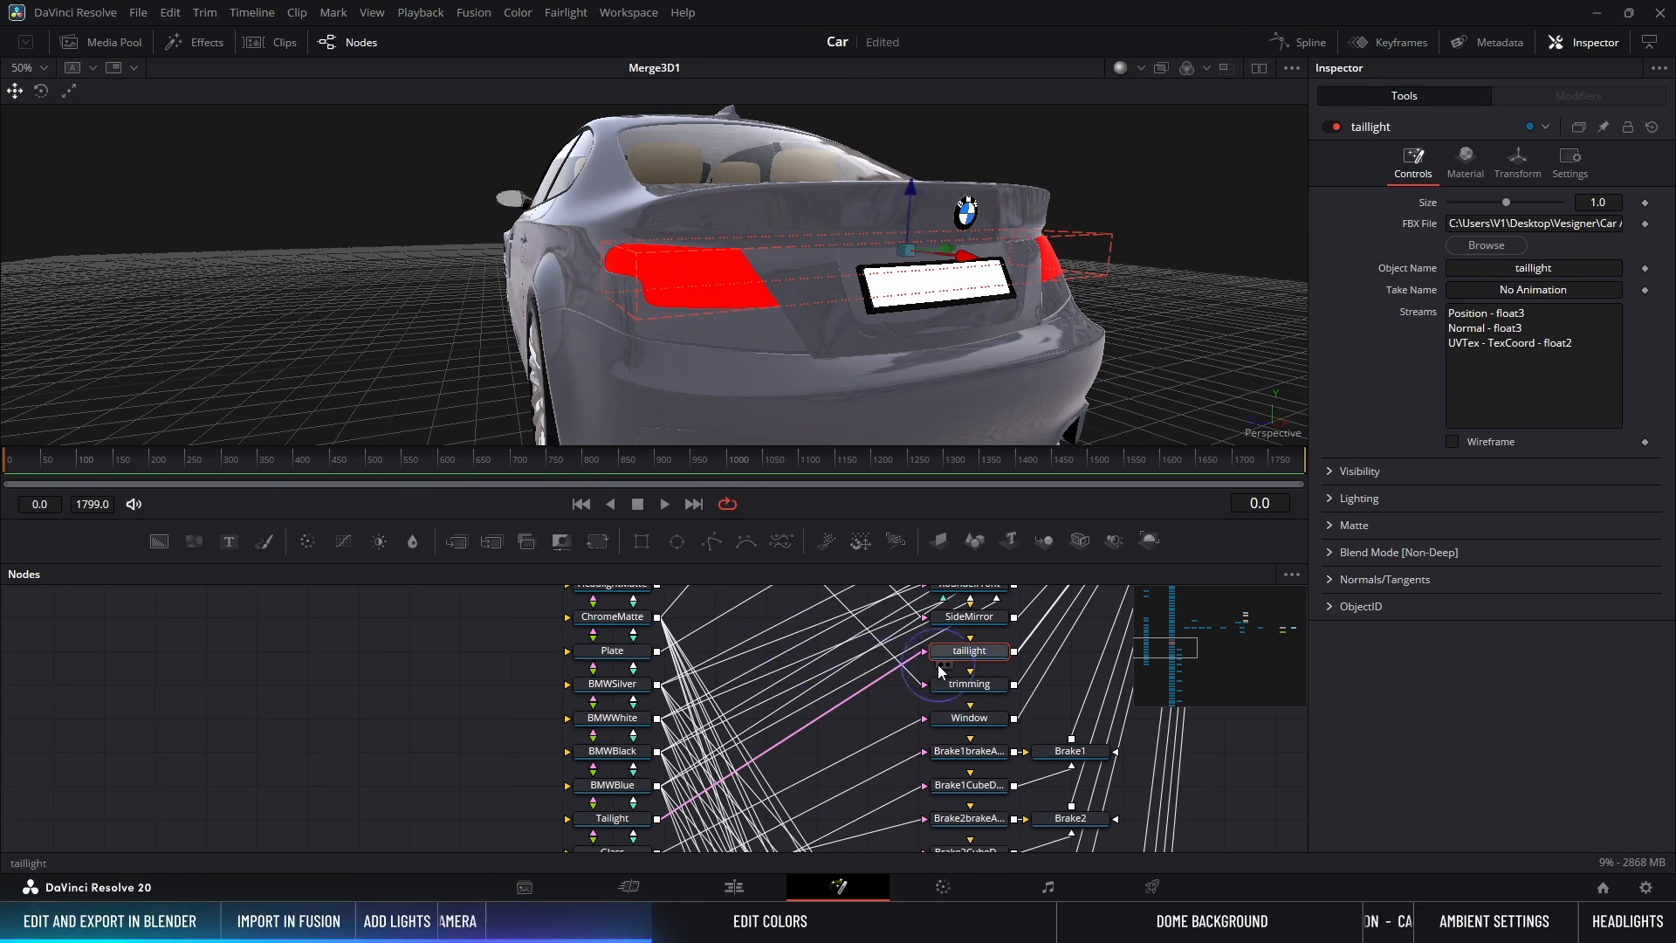
left_click(612, 818)
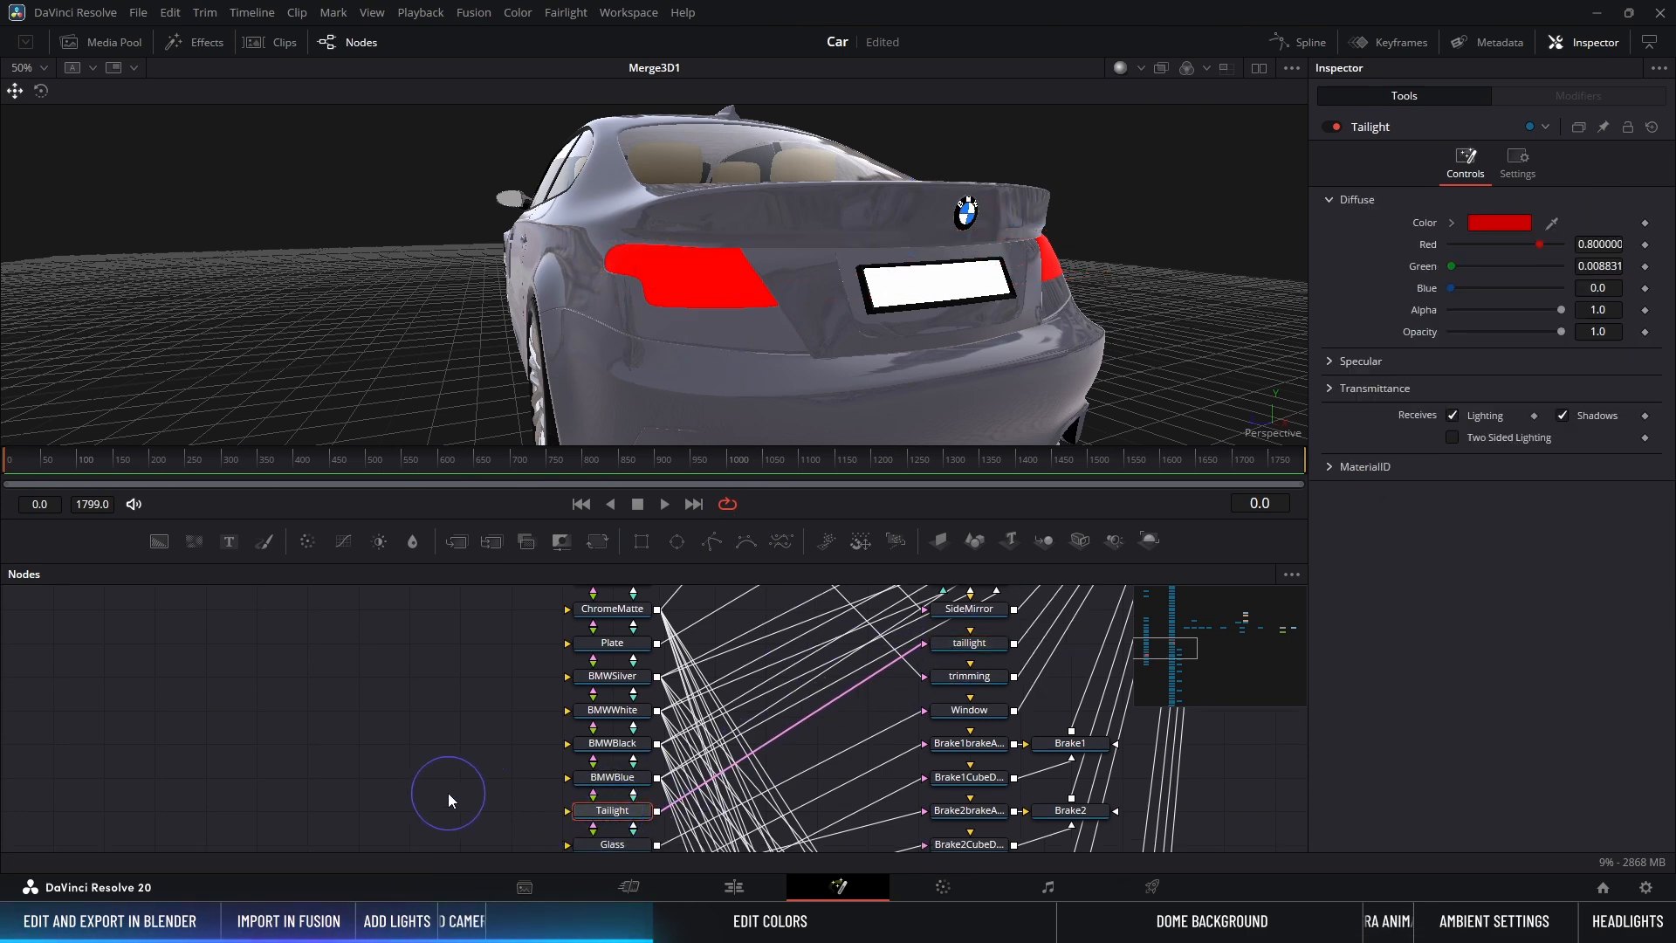
middle_click_drag(448, 800, 672, 676)
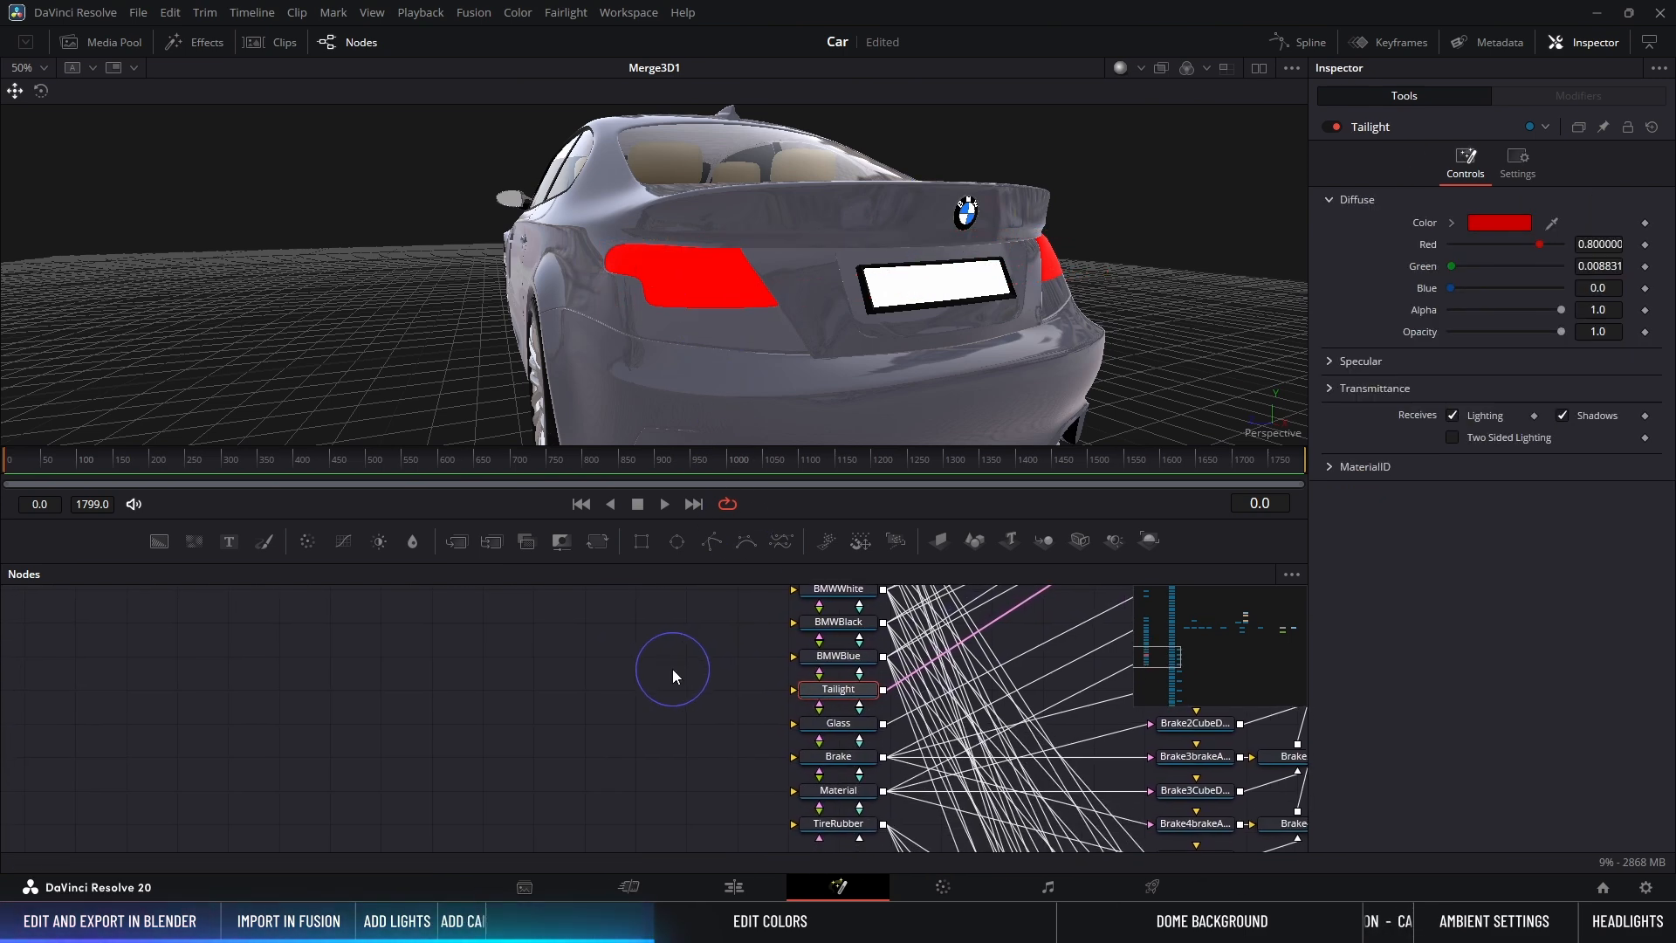
Step: Add the tailight image from the bmw27 textures folder in File Explorer to the node graph beside the Tailight material
left_click(674, 921)
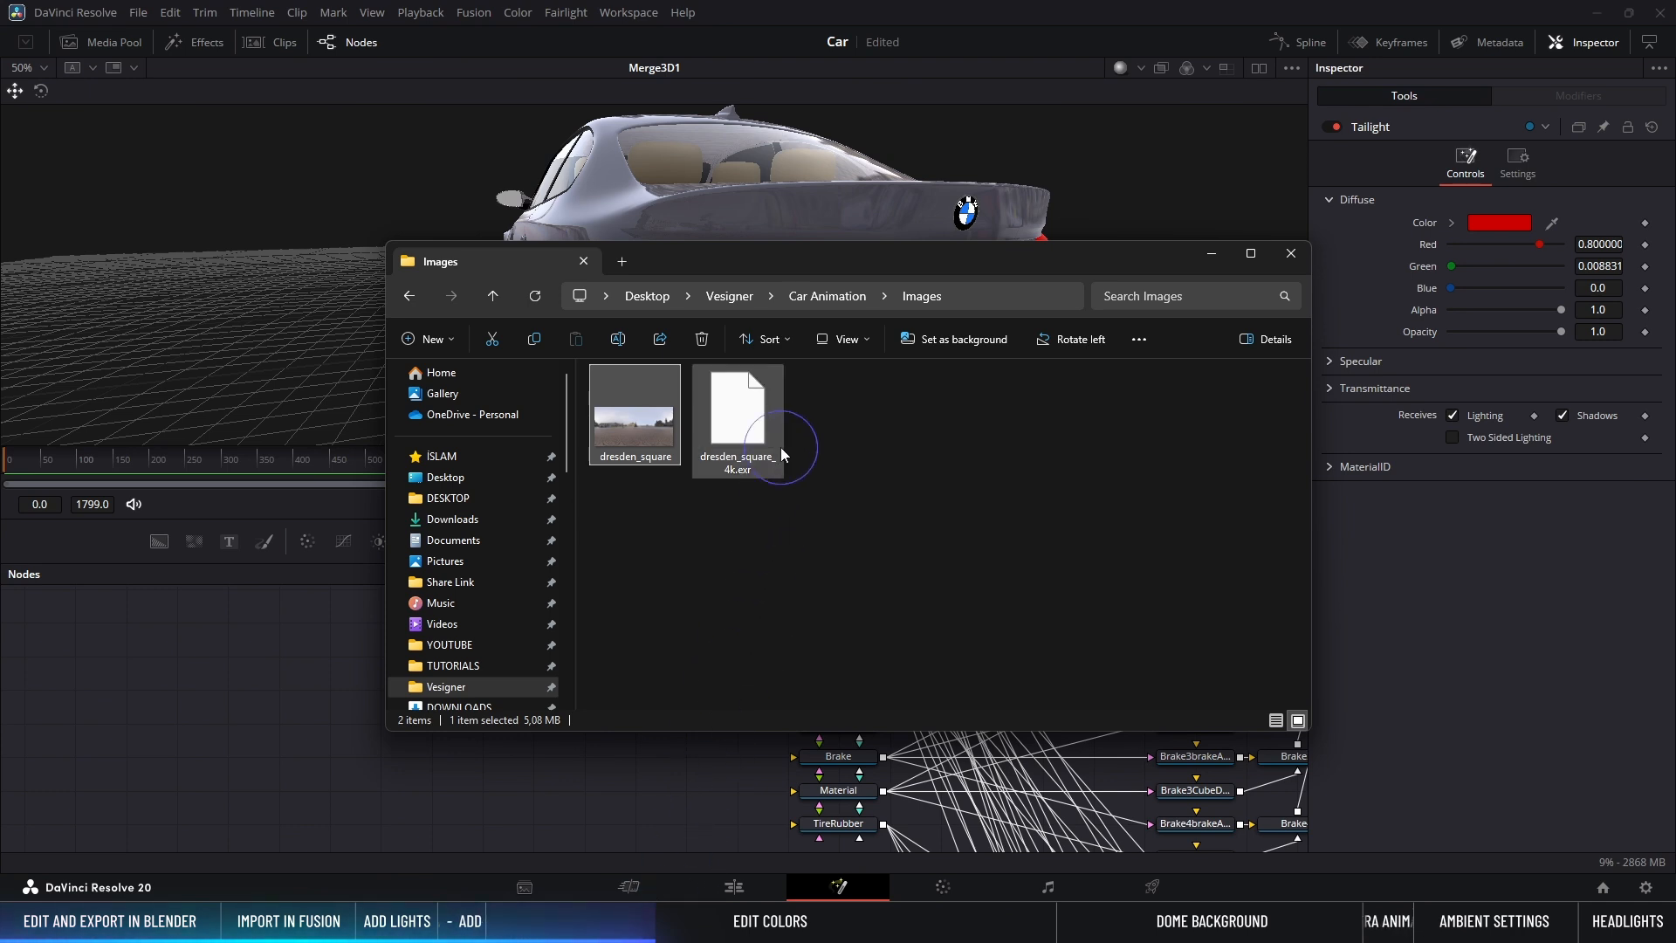
left_click(825, 296)
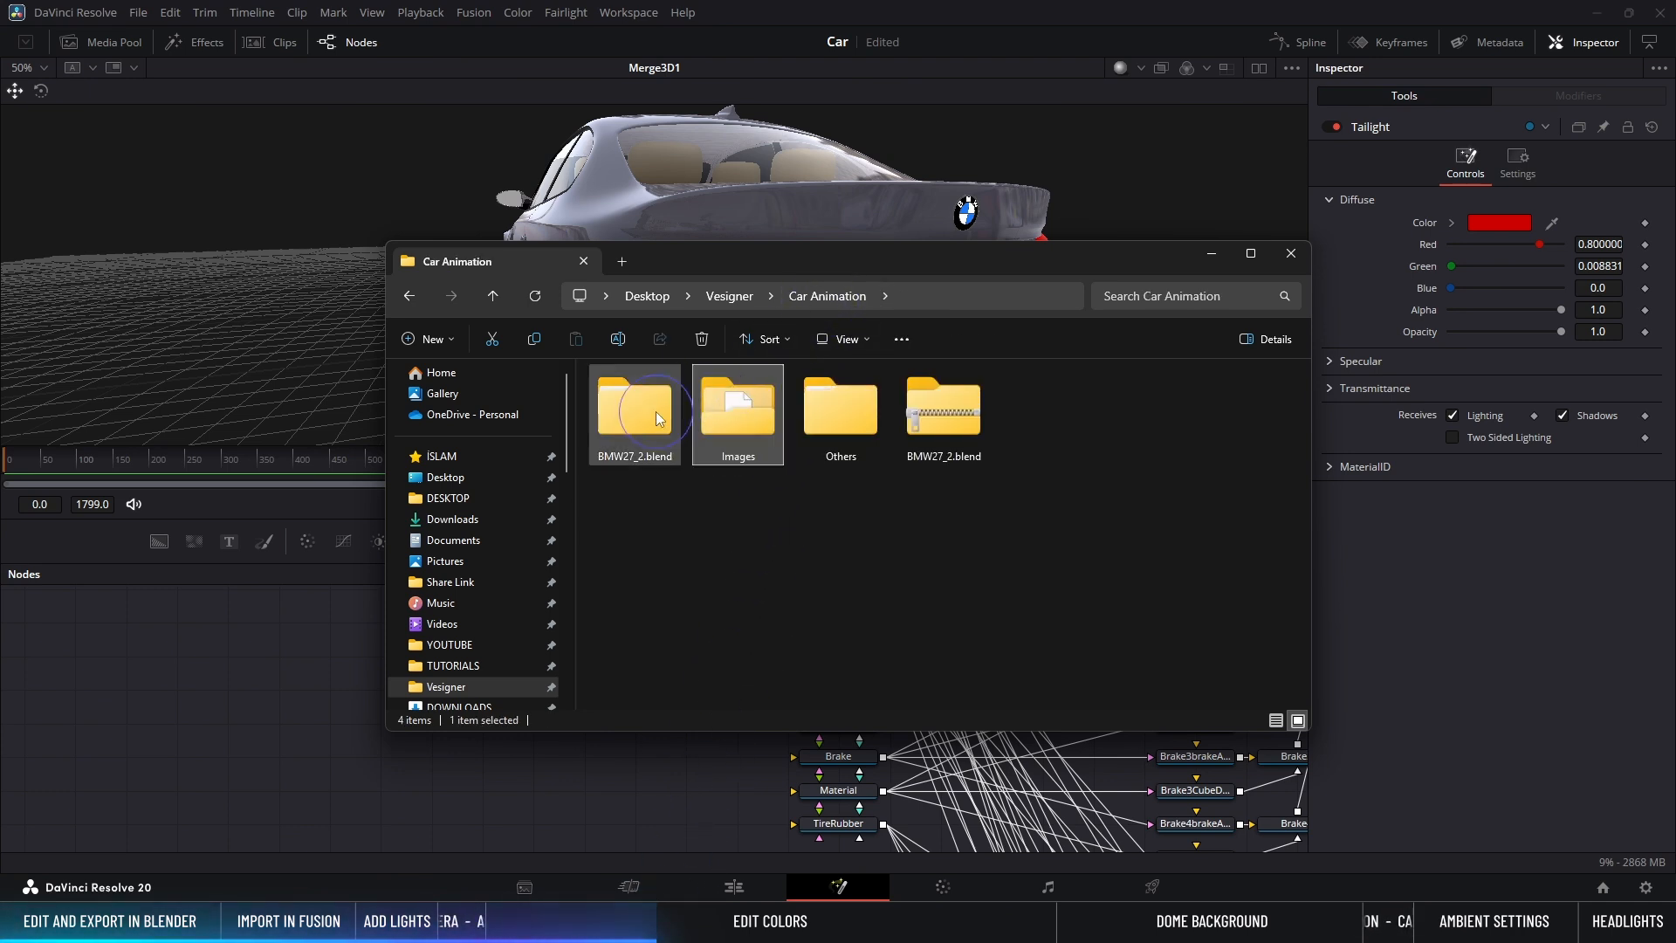
double_click(632, 417)
left_click(624, 396)
double_click(624, 396)
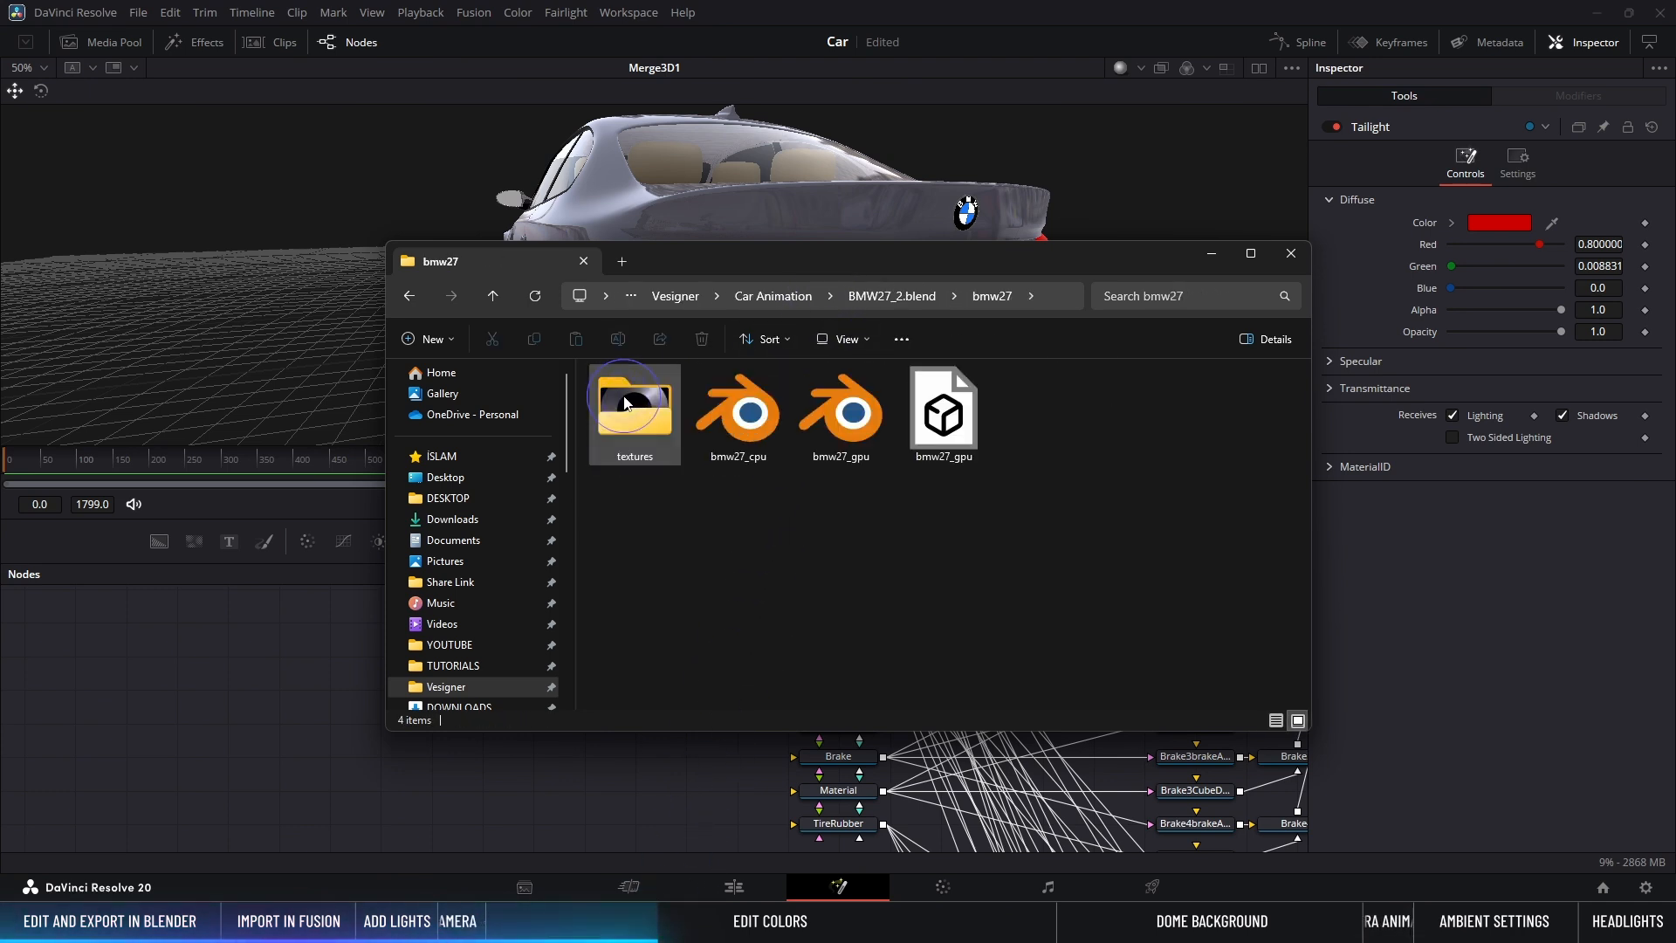
double_click(633, 422)
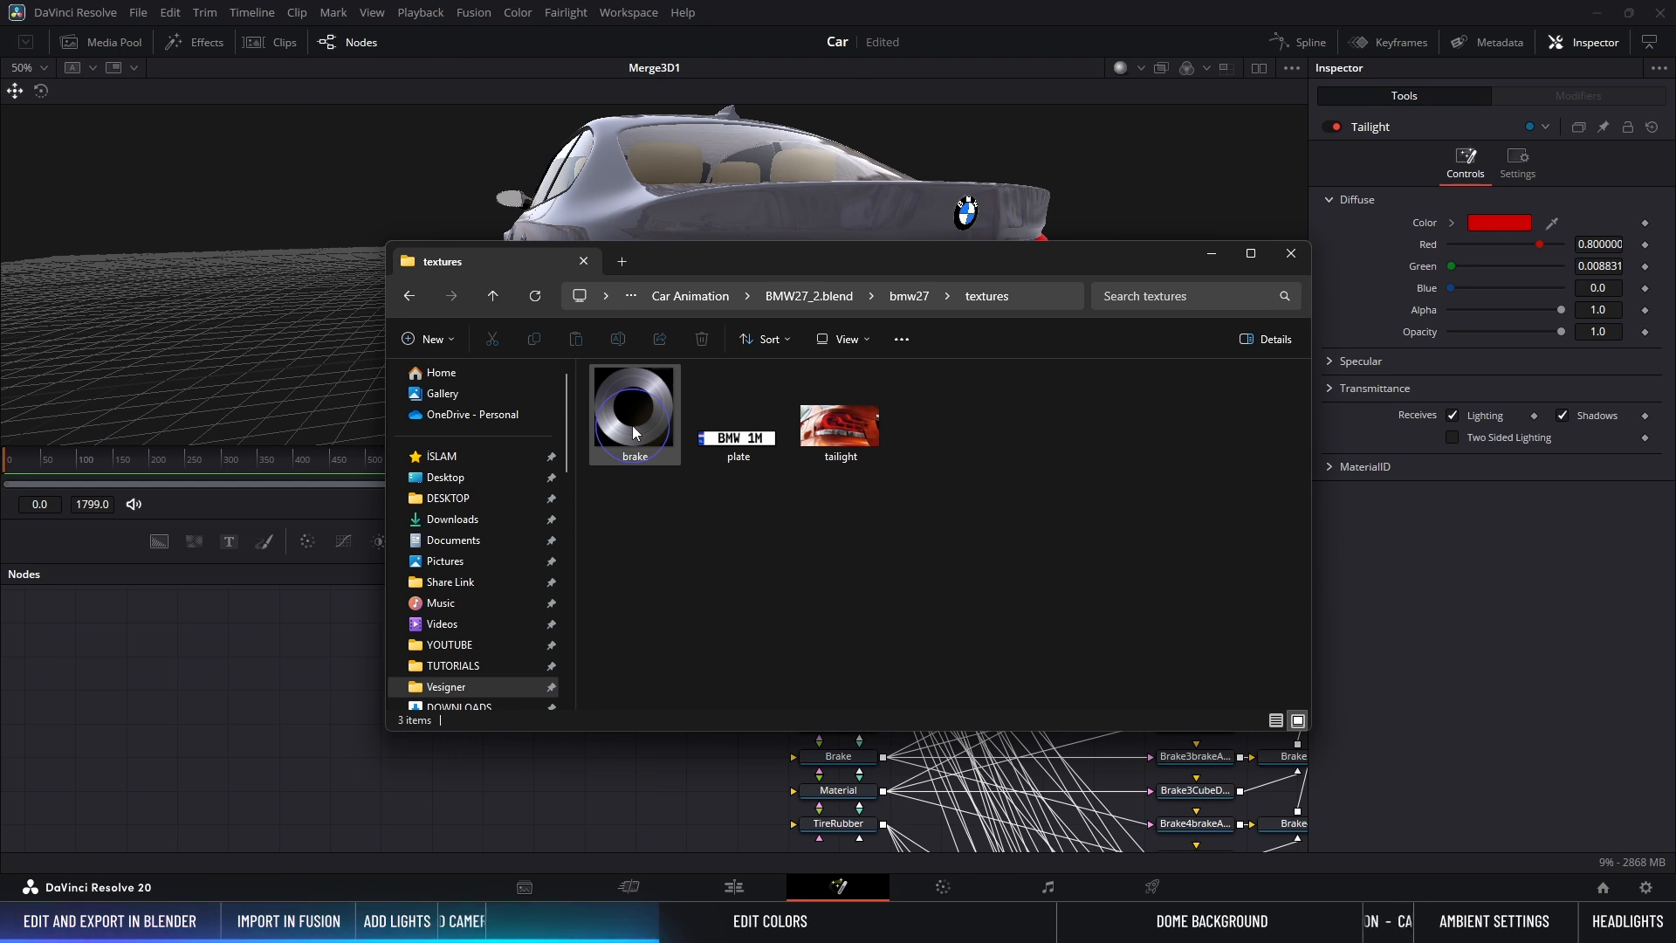
left_click(843, 432)
left_click_drag(852, 436, 678, 780)
left_click(679, 790)
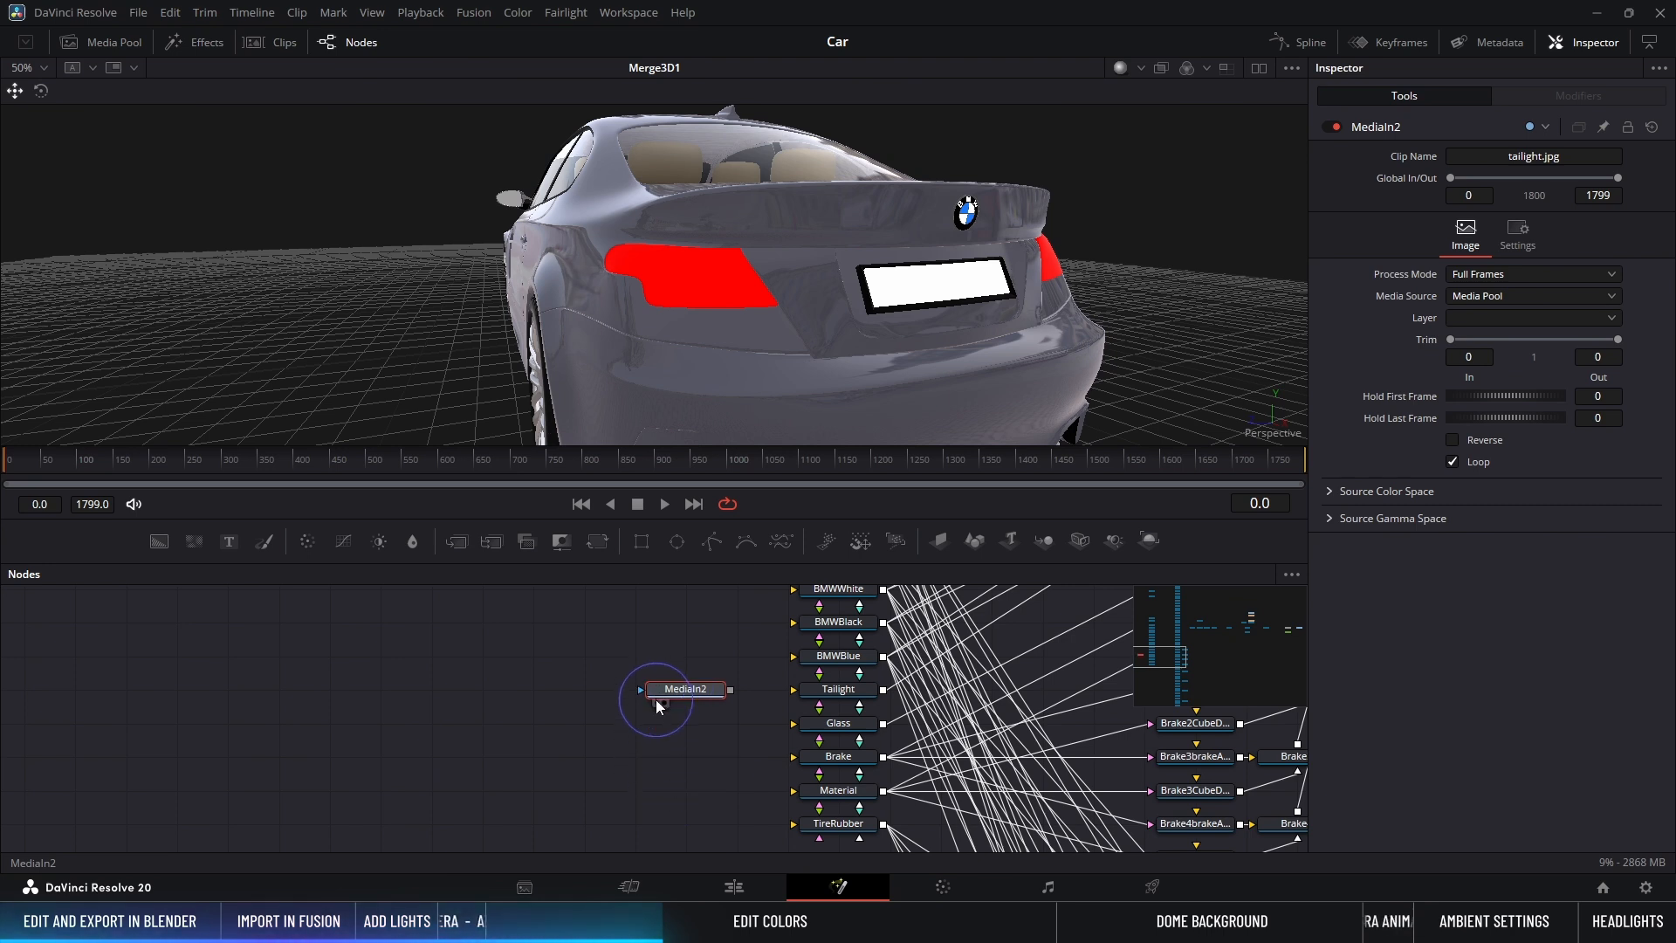
Step: Connect the tailight image to the Tailight material's diffuse input and reset its diffuse color to white
left_click_drag(657, 697, 829, 690)
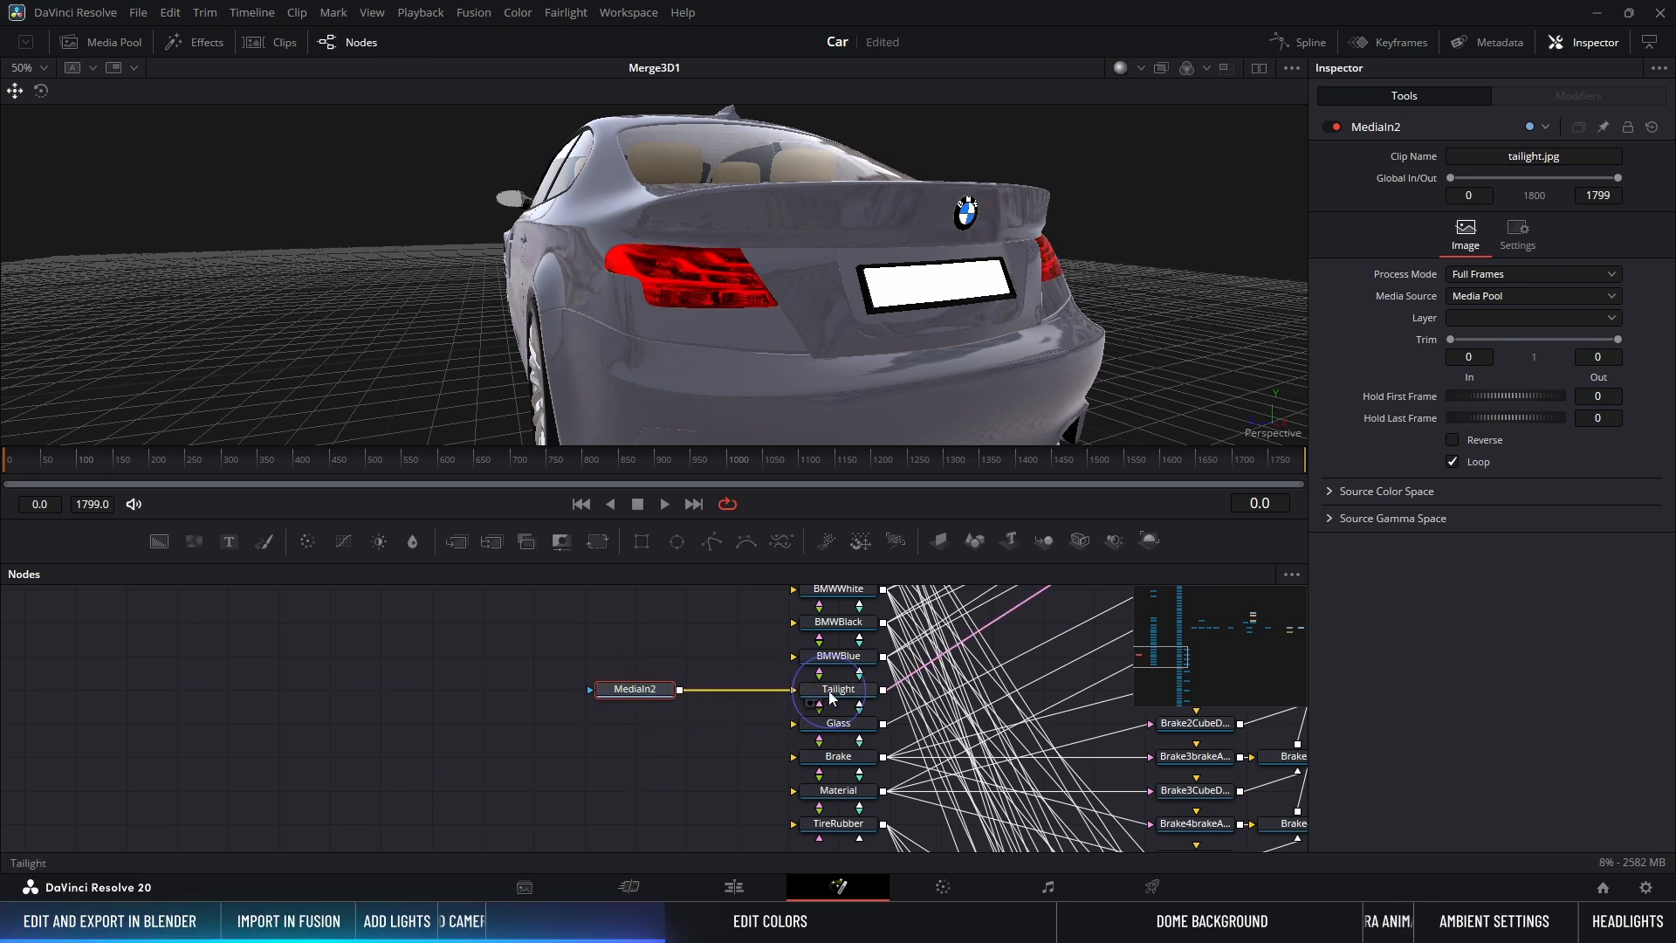
left_click(829, 690)
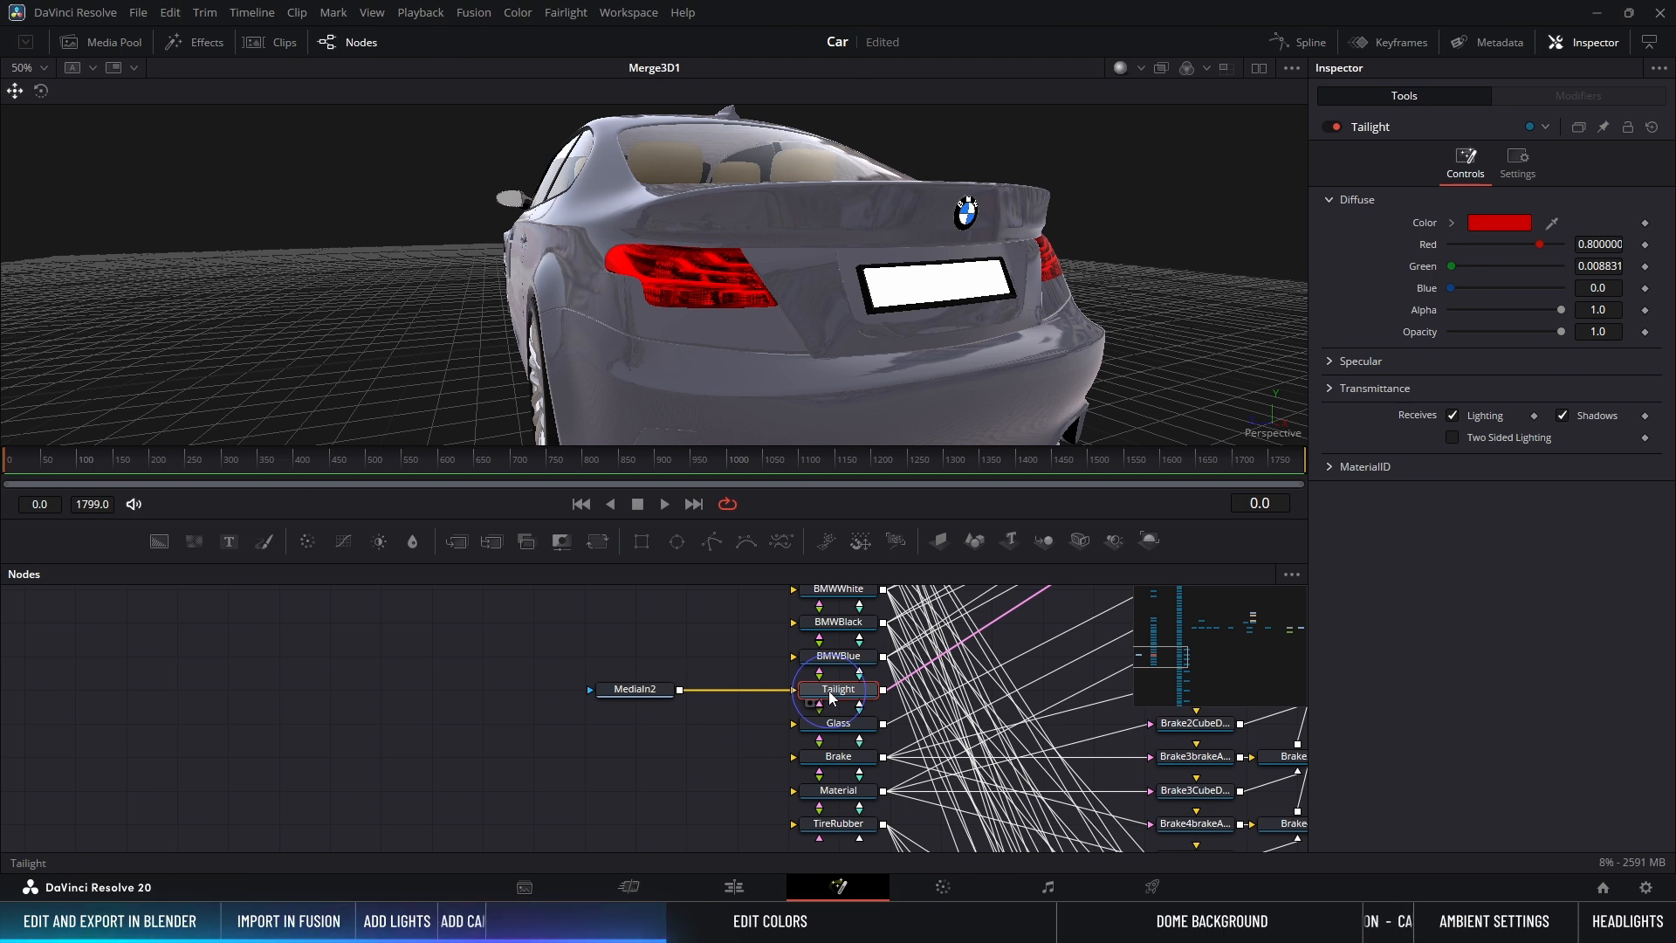
double_click(1430, 224)
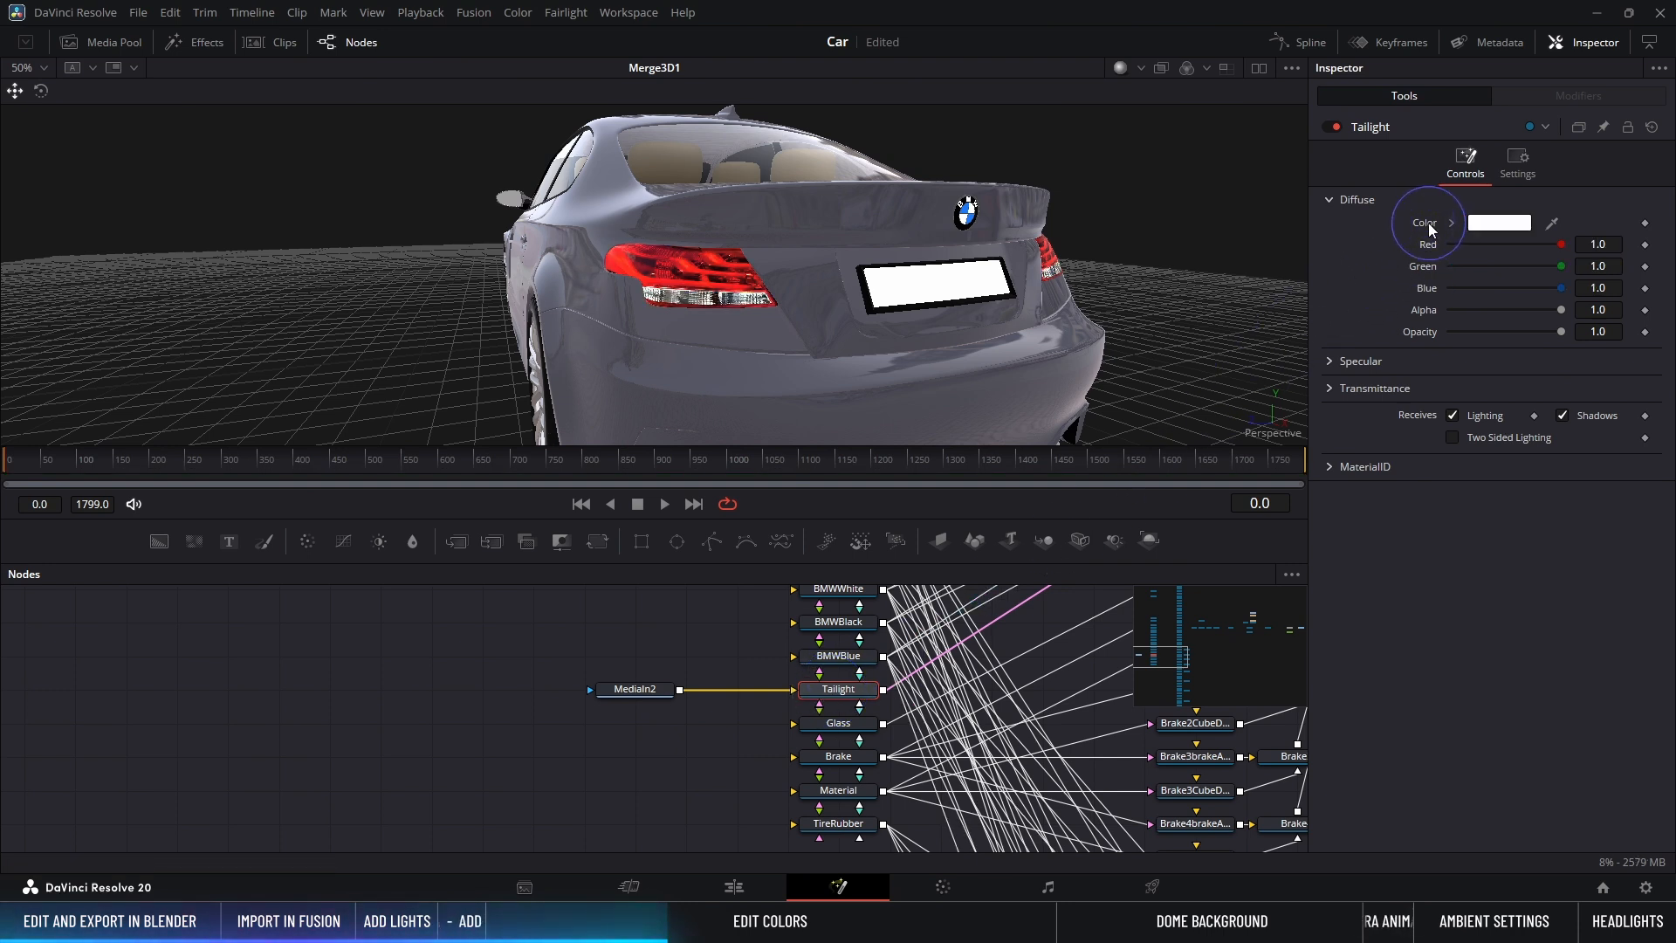
Step: Reset the Tailight material's specular color to white and intensity to 1.0, and raise its specular exponent to 100
left_click(1329, 360)
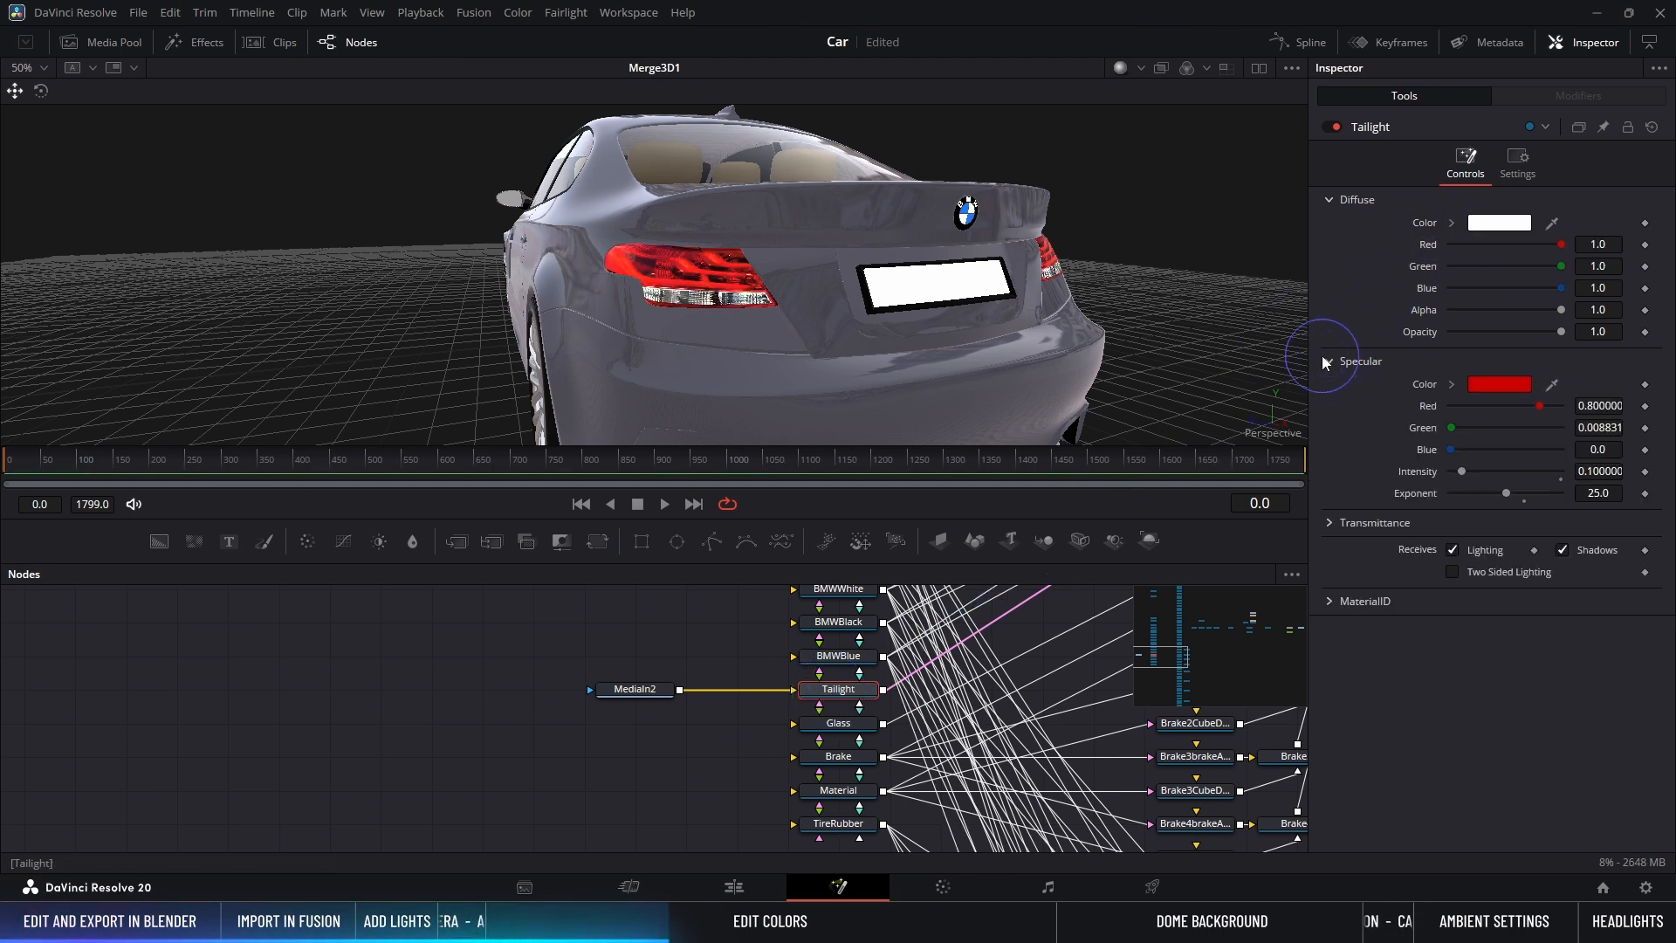
double_click(1429, 385)
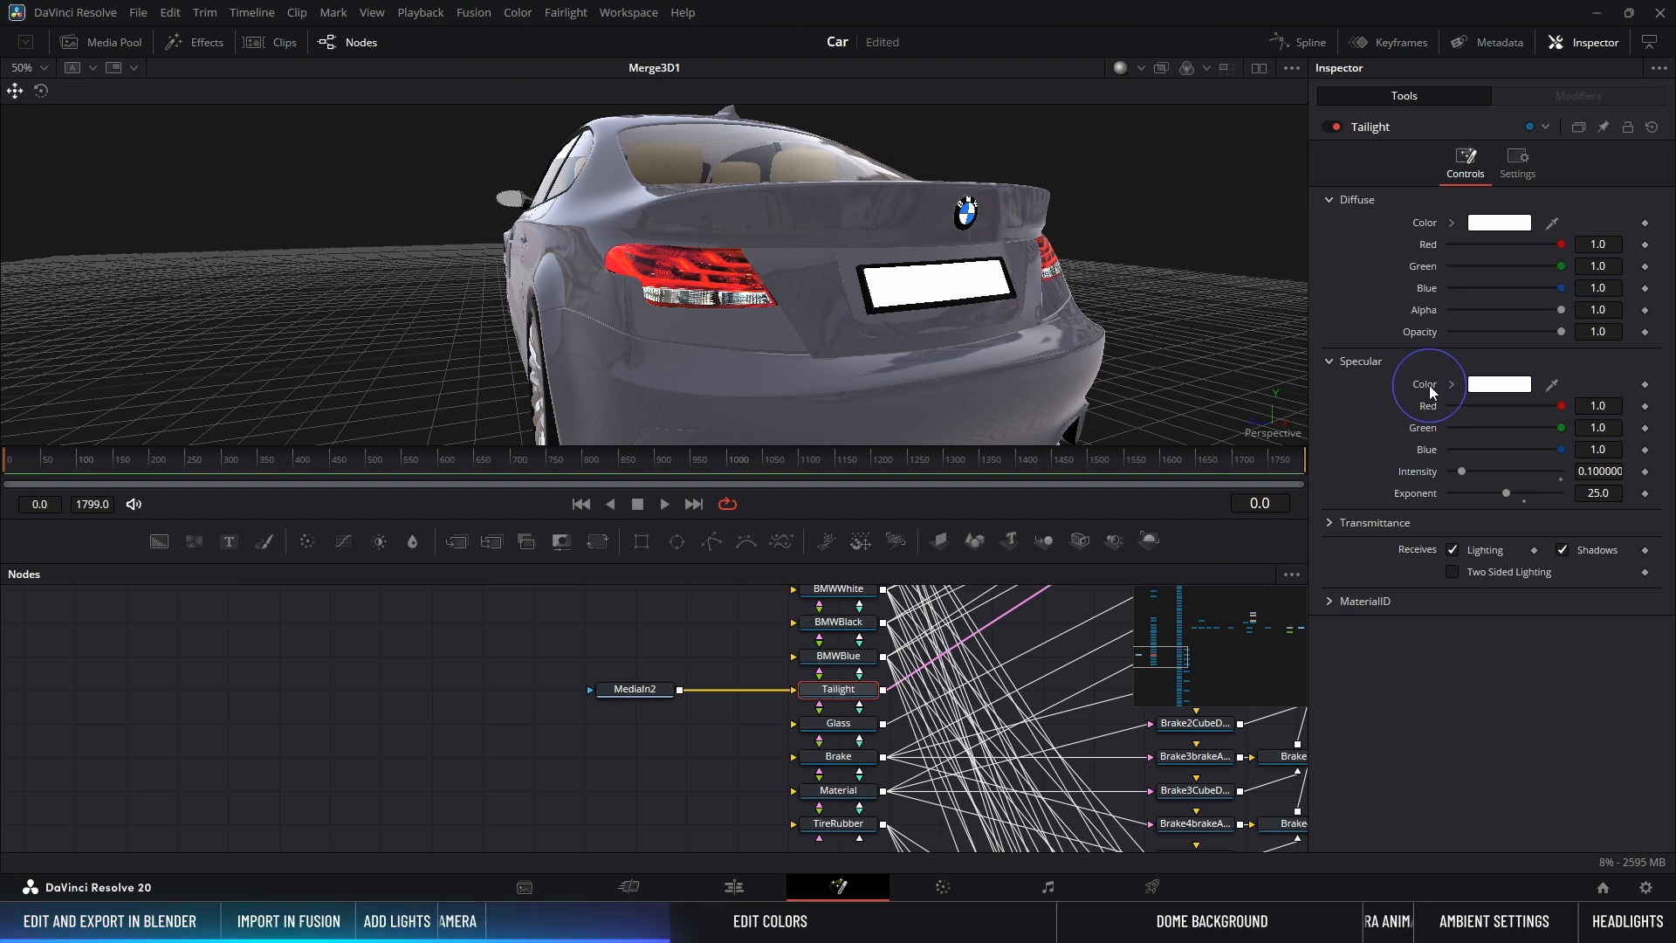
double_click(1417, 472)
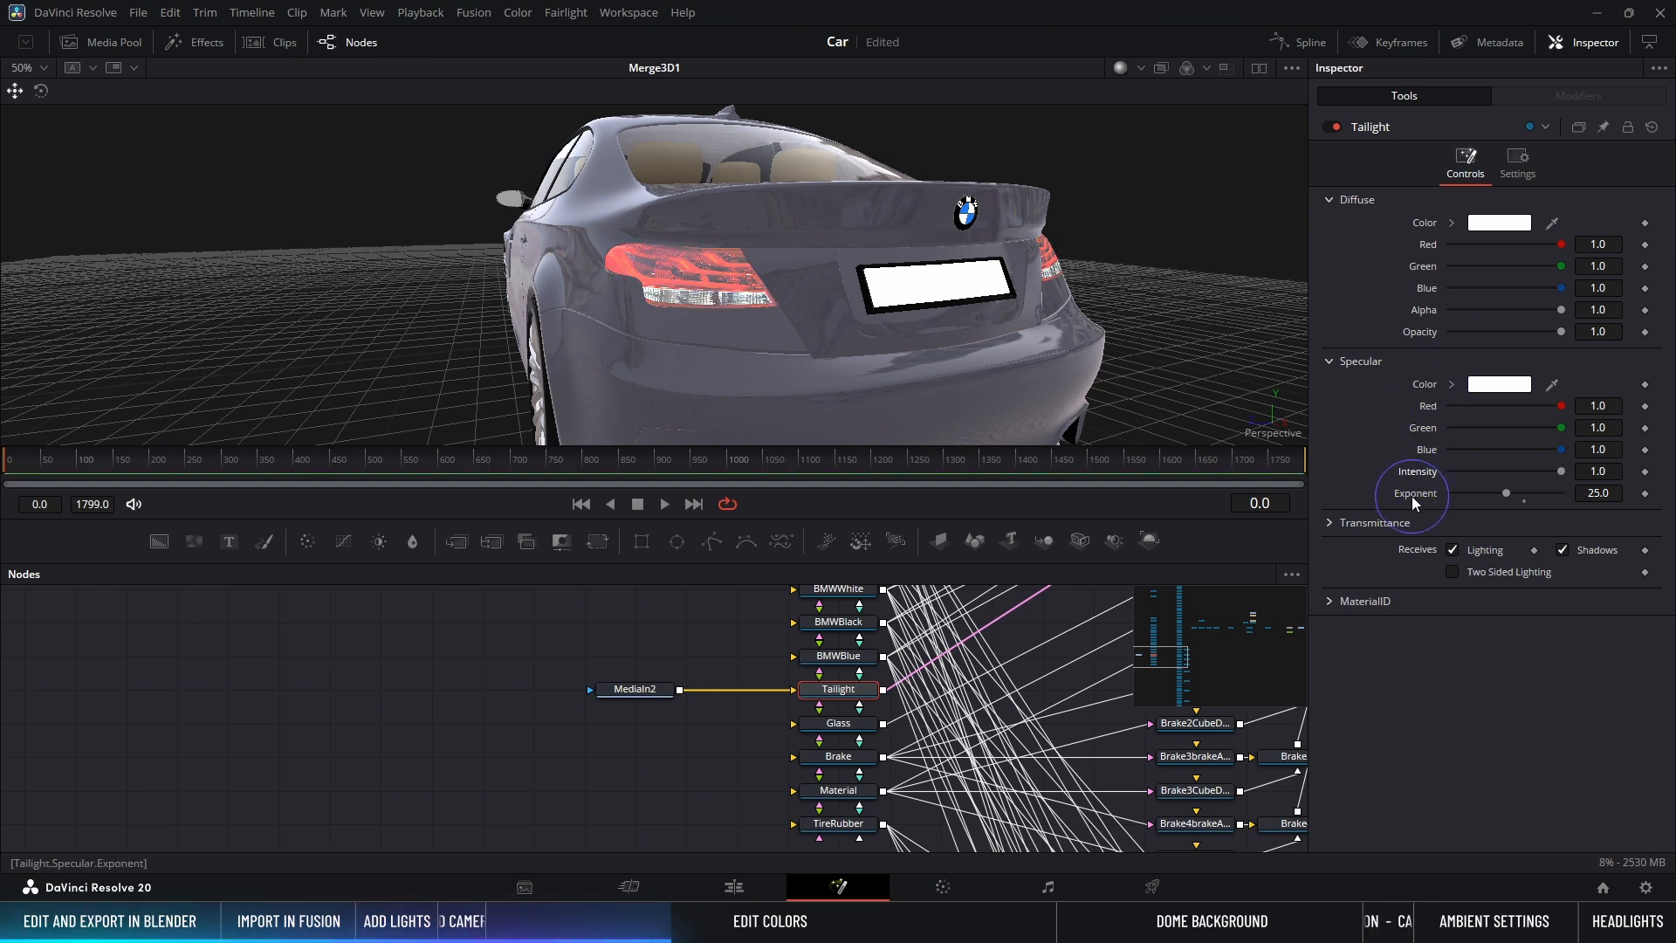
double_click(1415, 494)
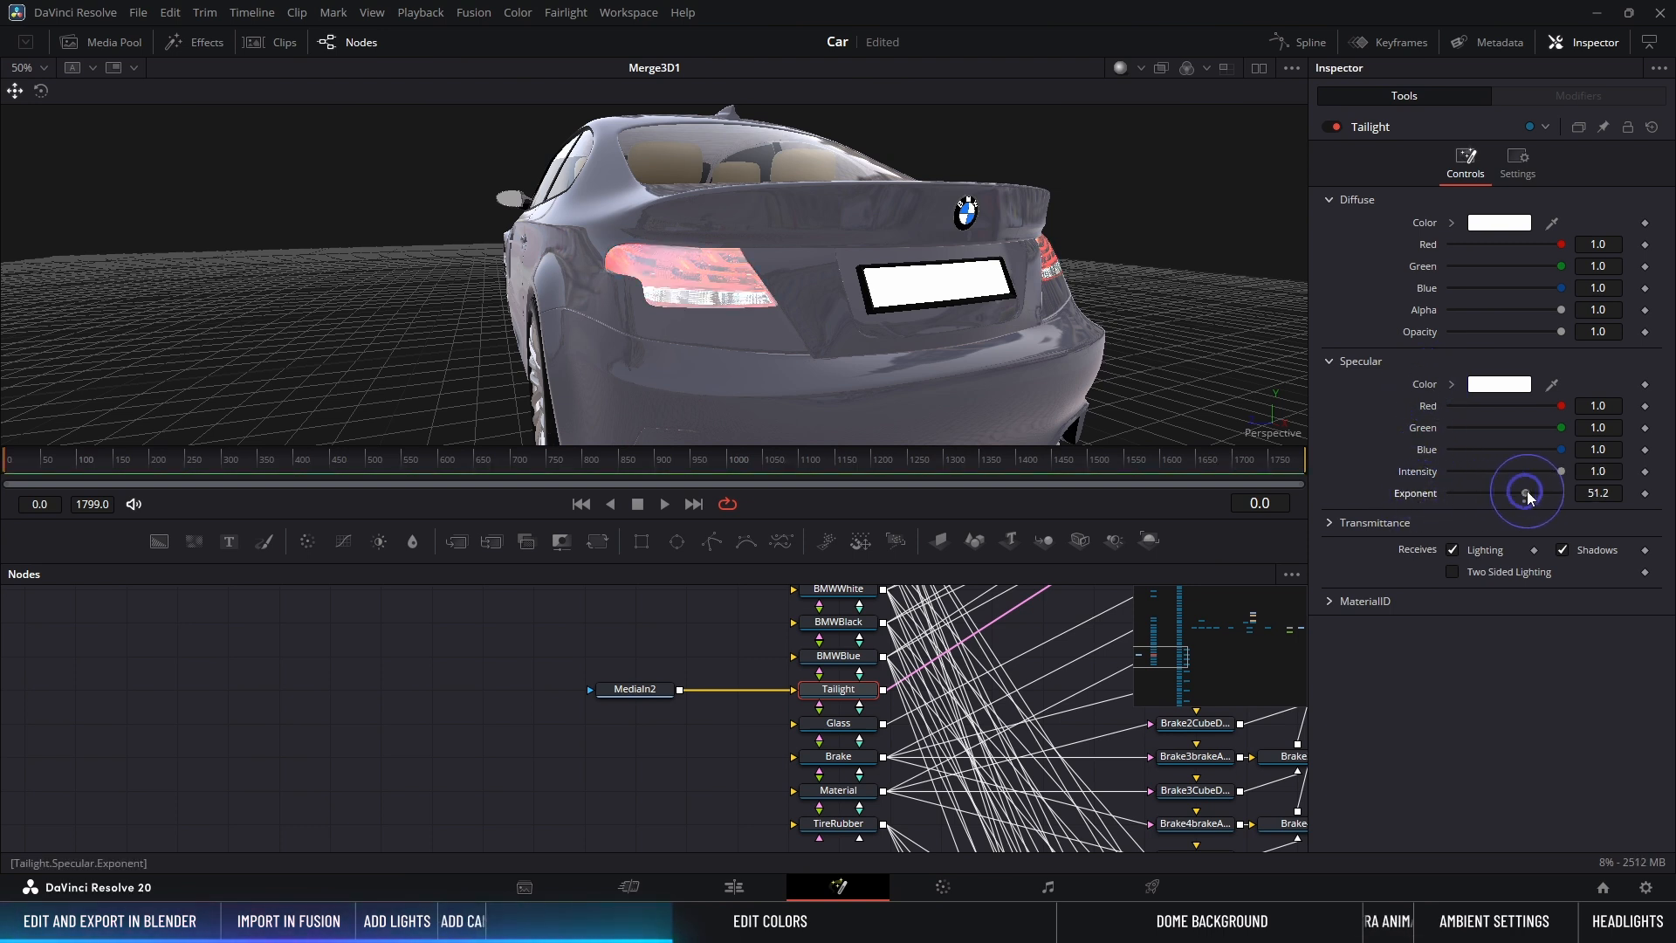
left_click_drag(1527, 495, 1622, 484)
Step: Lower the Tailight material's specular intensity to 0.5
mouse_move(998, 317)
middle_mouse_down("alt")
mouse_move(667, 317)
mouse_move(988, 311)
mouse_move(988, 330)
middle_mouse_up("alt")
left_click(1605, 471)
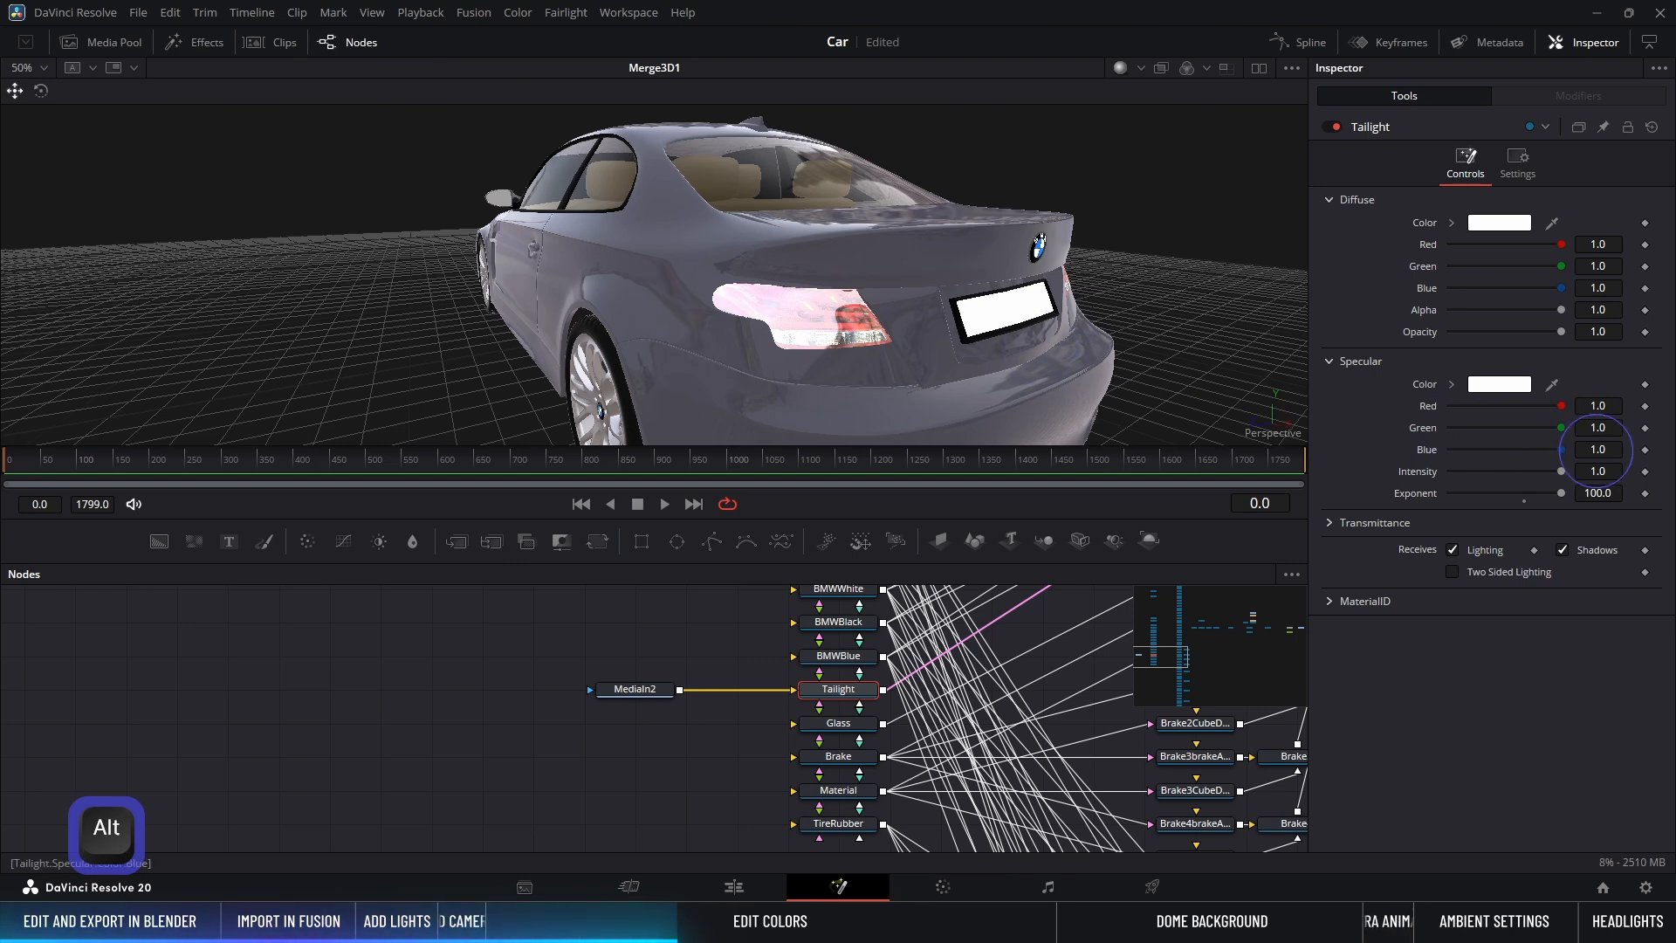
key("Down")
key("Down")
key("Down")
key("Down")
key("Down")
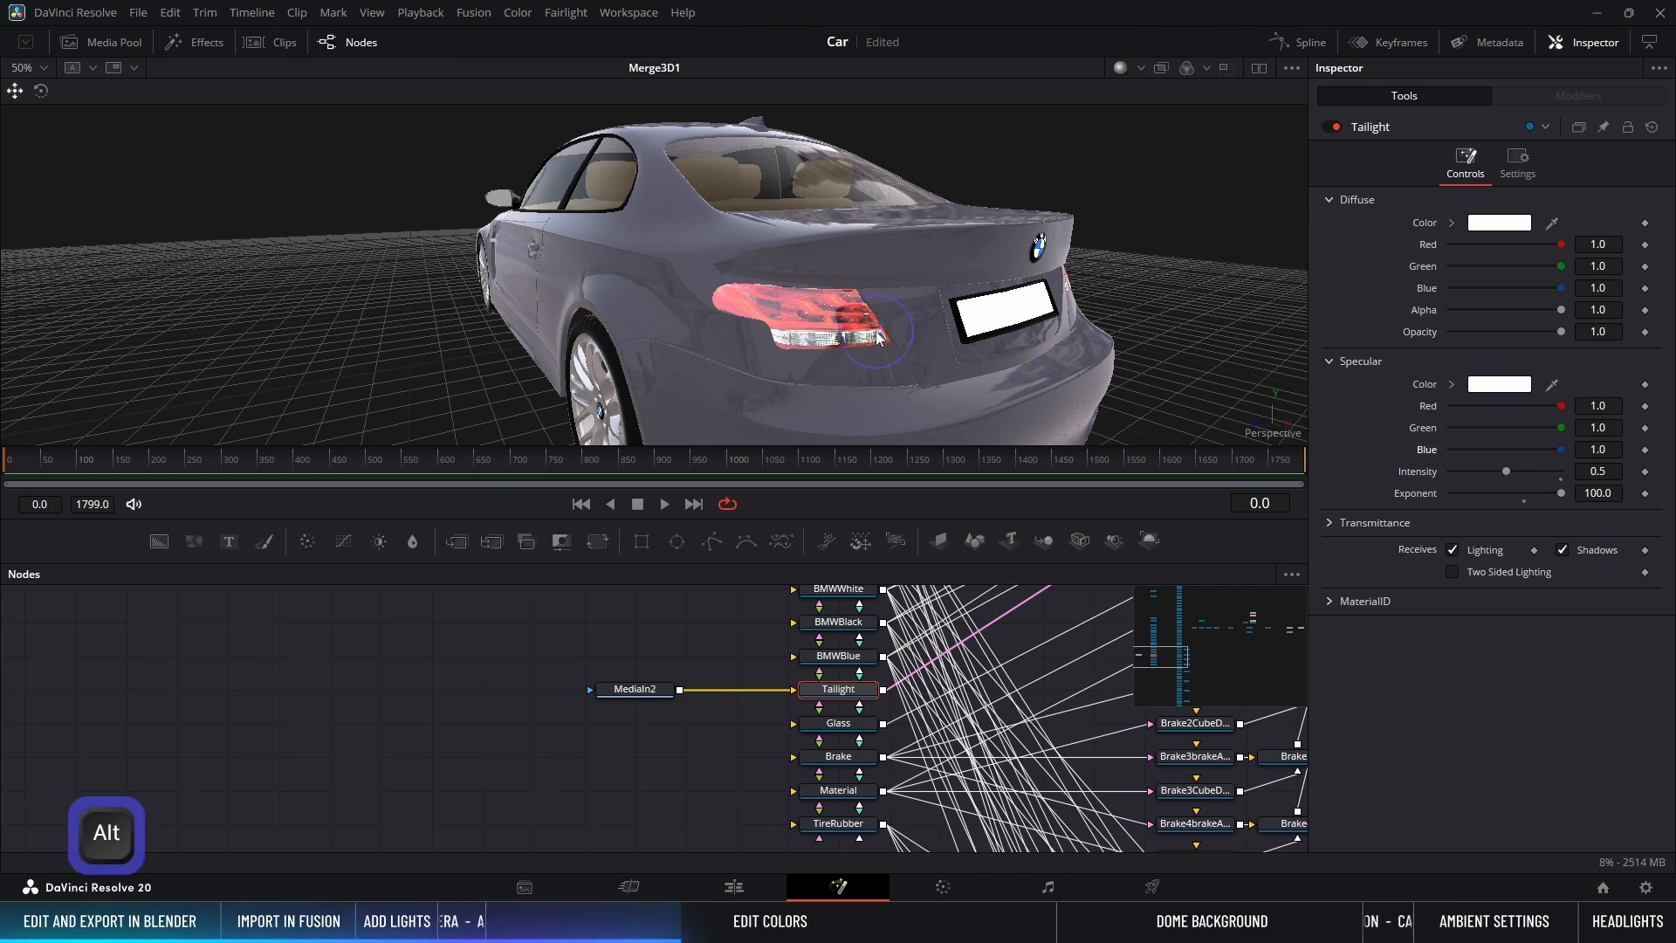
Step: Find the Plate material used by the rear license plate and connect the plate.PNG image from File Explorer to its diffuse input
middle_click_drag(880, 339, 803, 323, "alt")
left_click(934, 328)
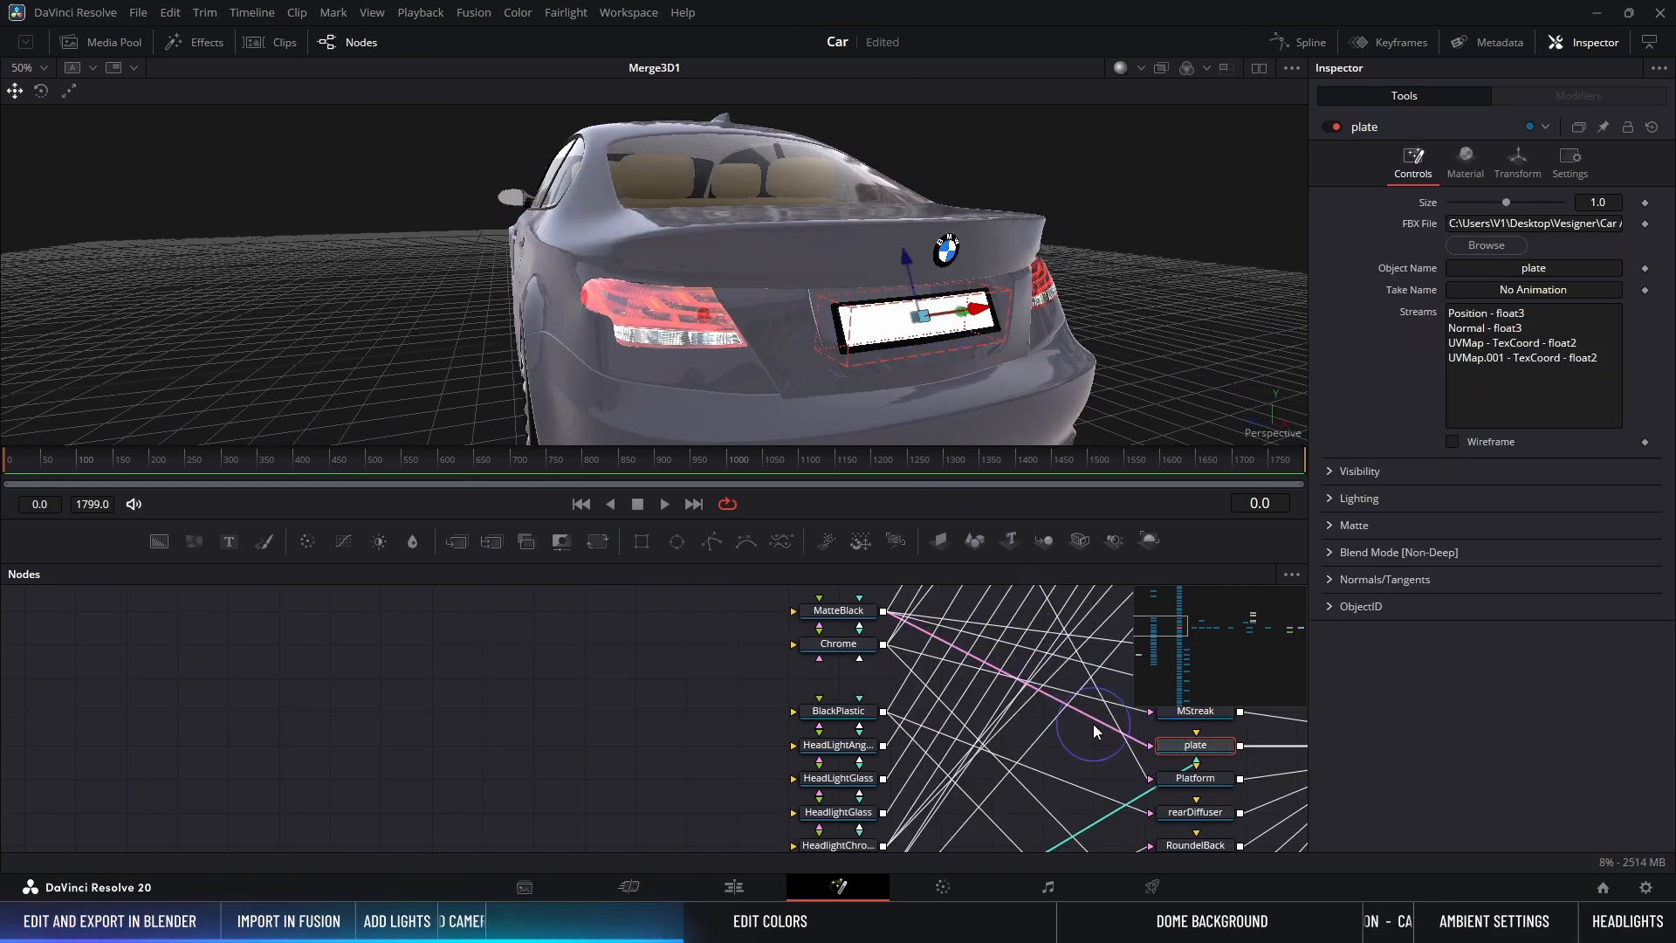
scroll(657, 661, "down", 5)
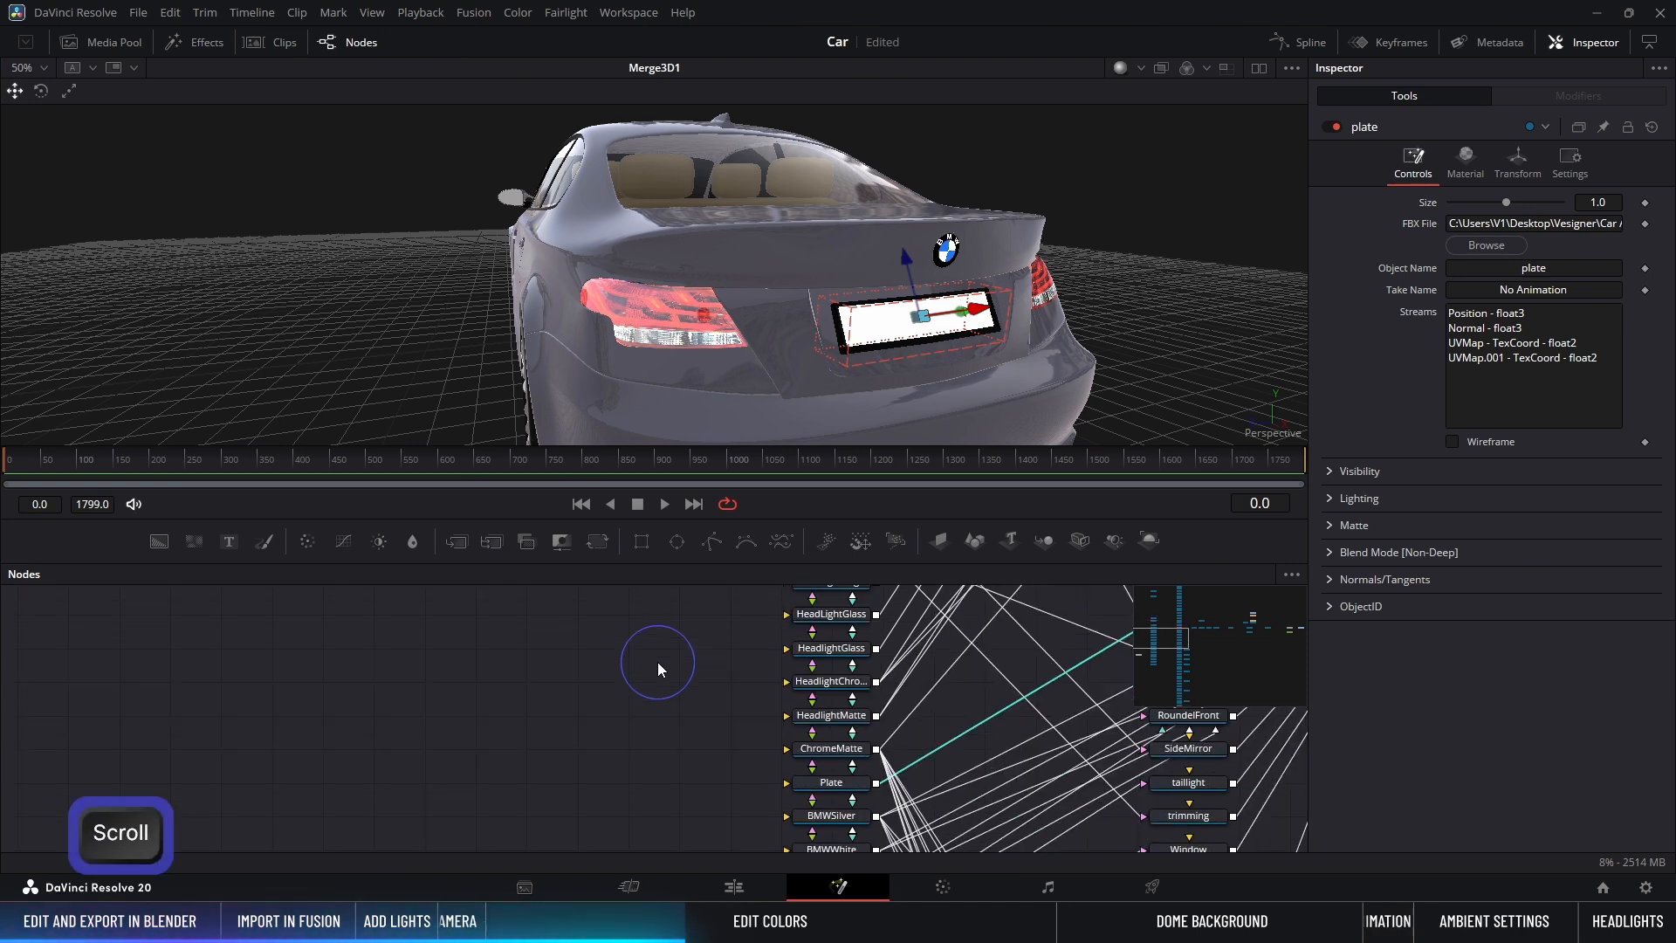
left_click(826, 783)
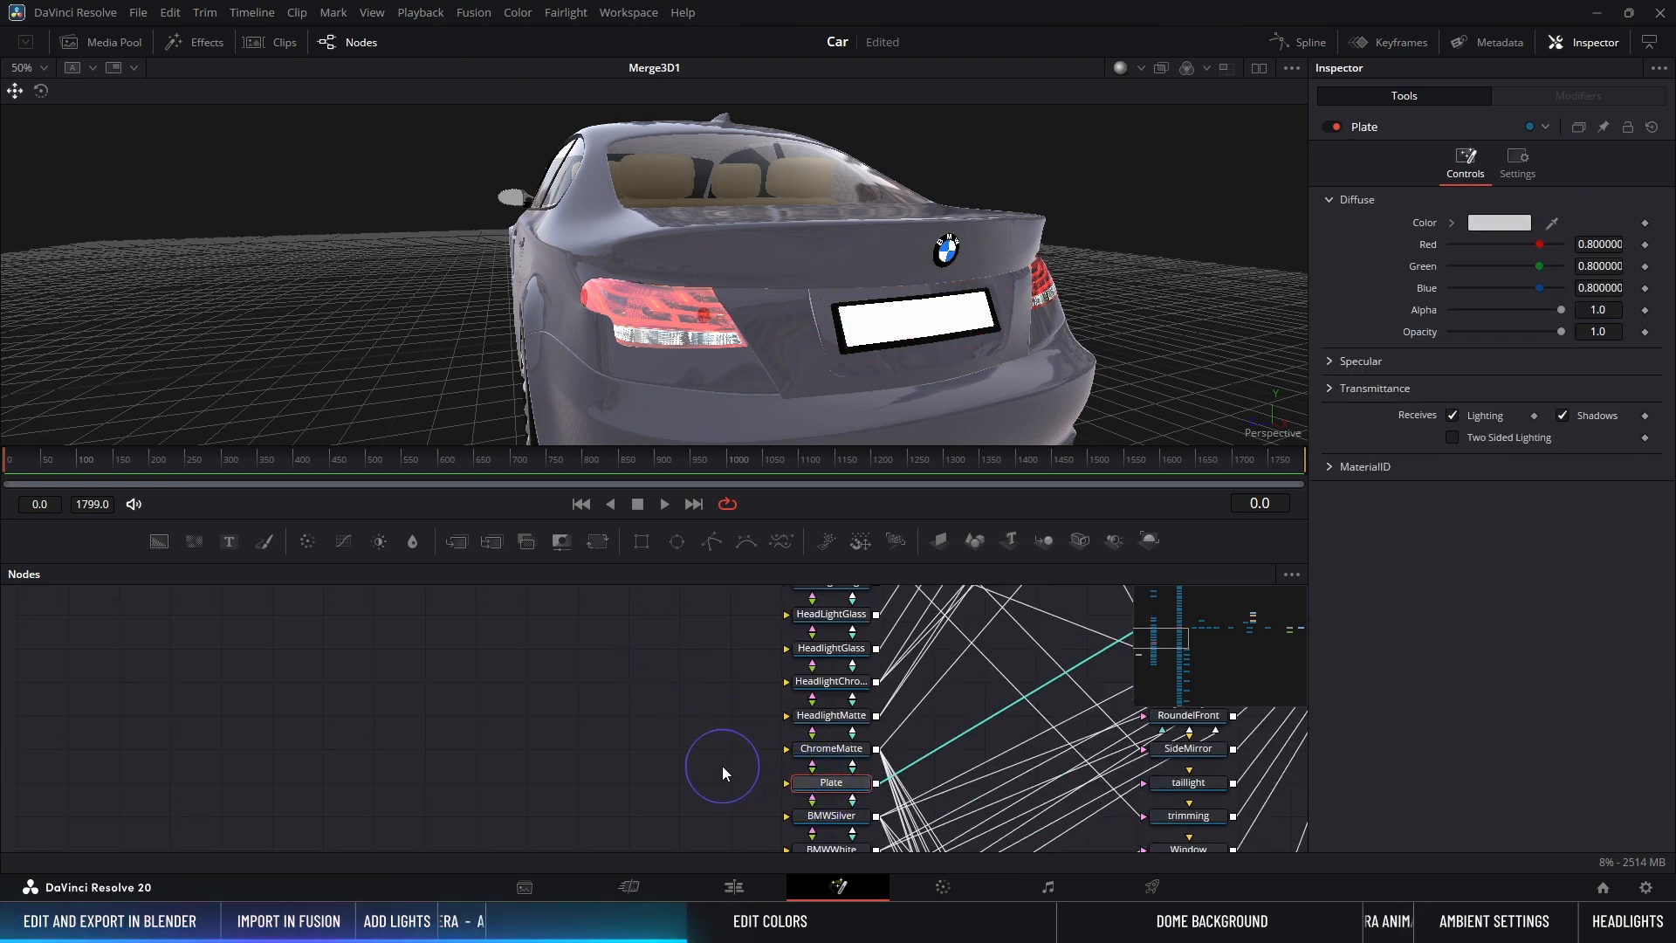
middle_click_drag(693, 746, 788, 677)
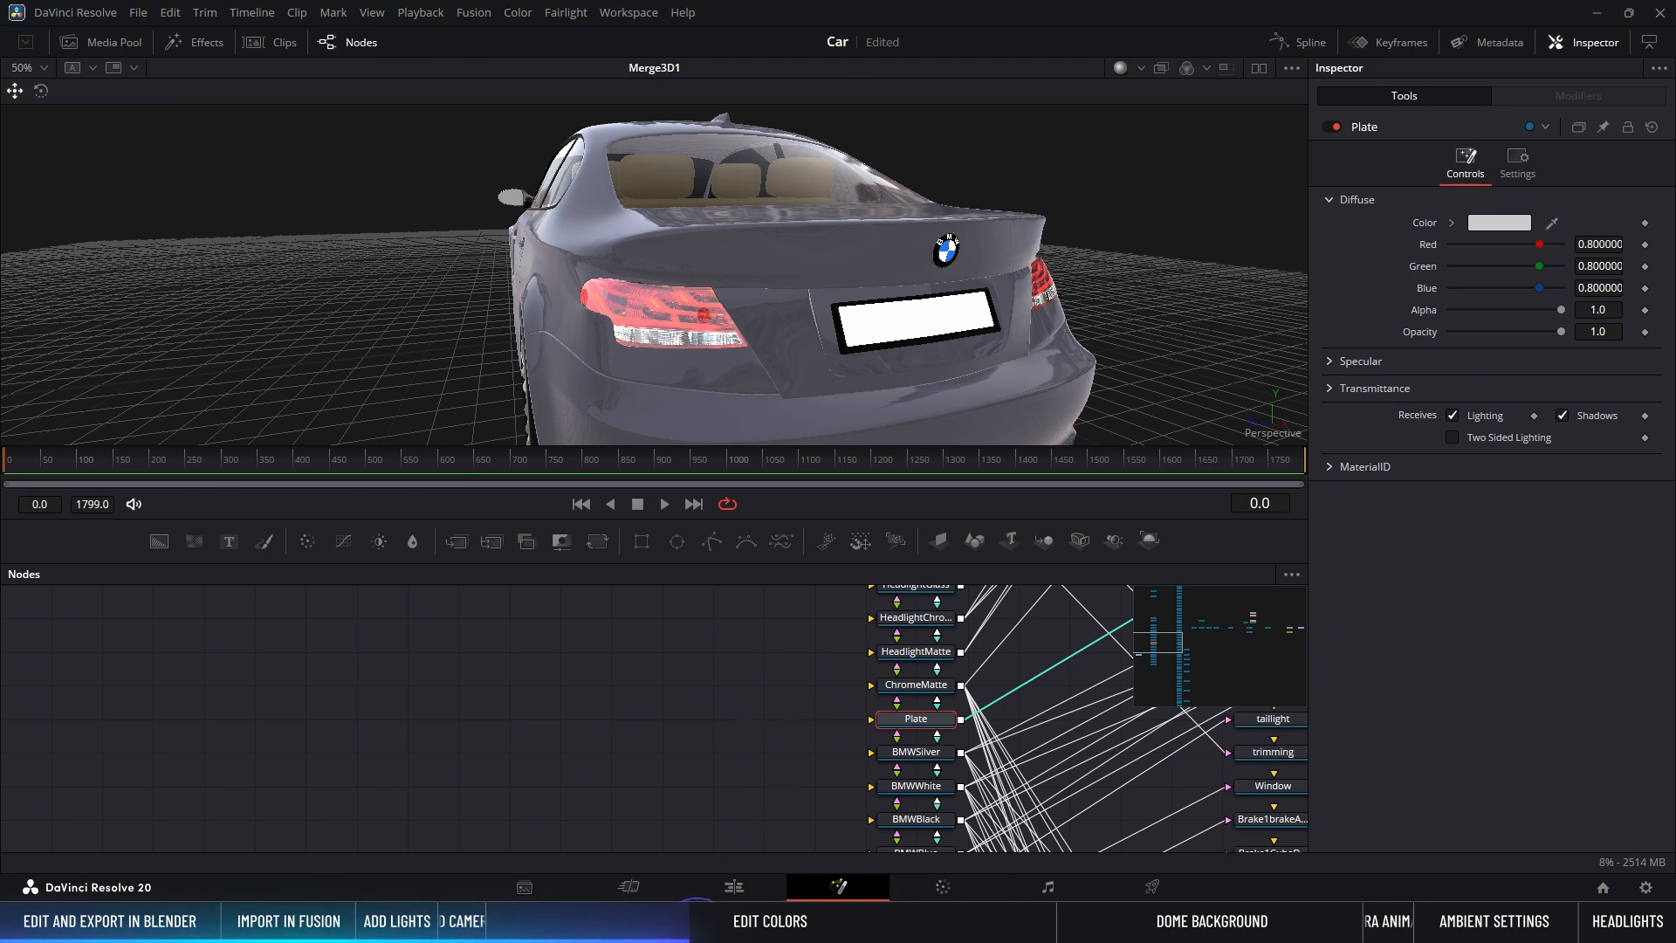
left_click(692, 934)
left_click_drag(739, 461, 914, 721)
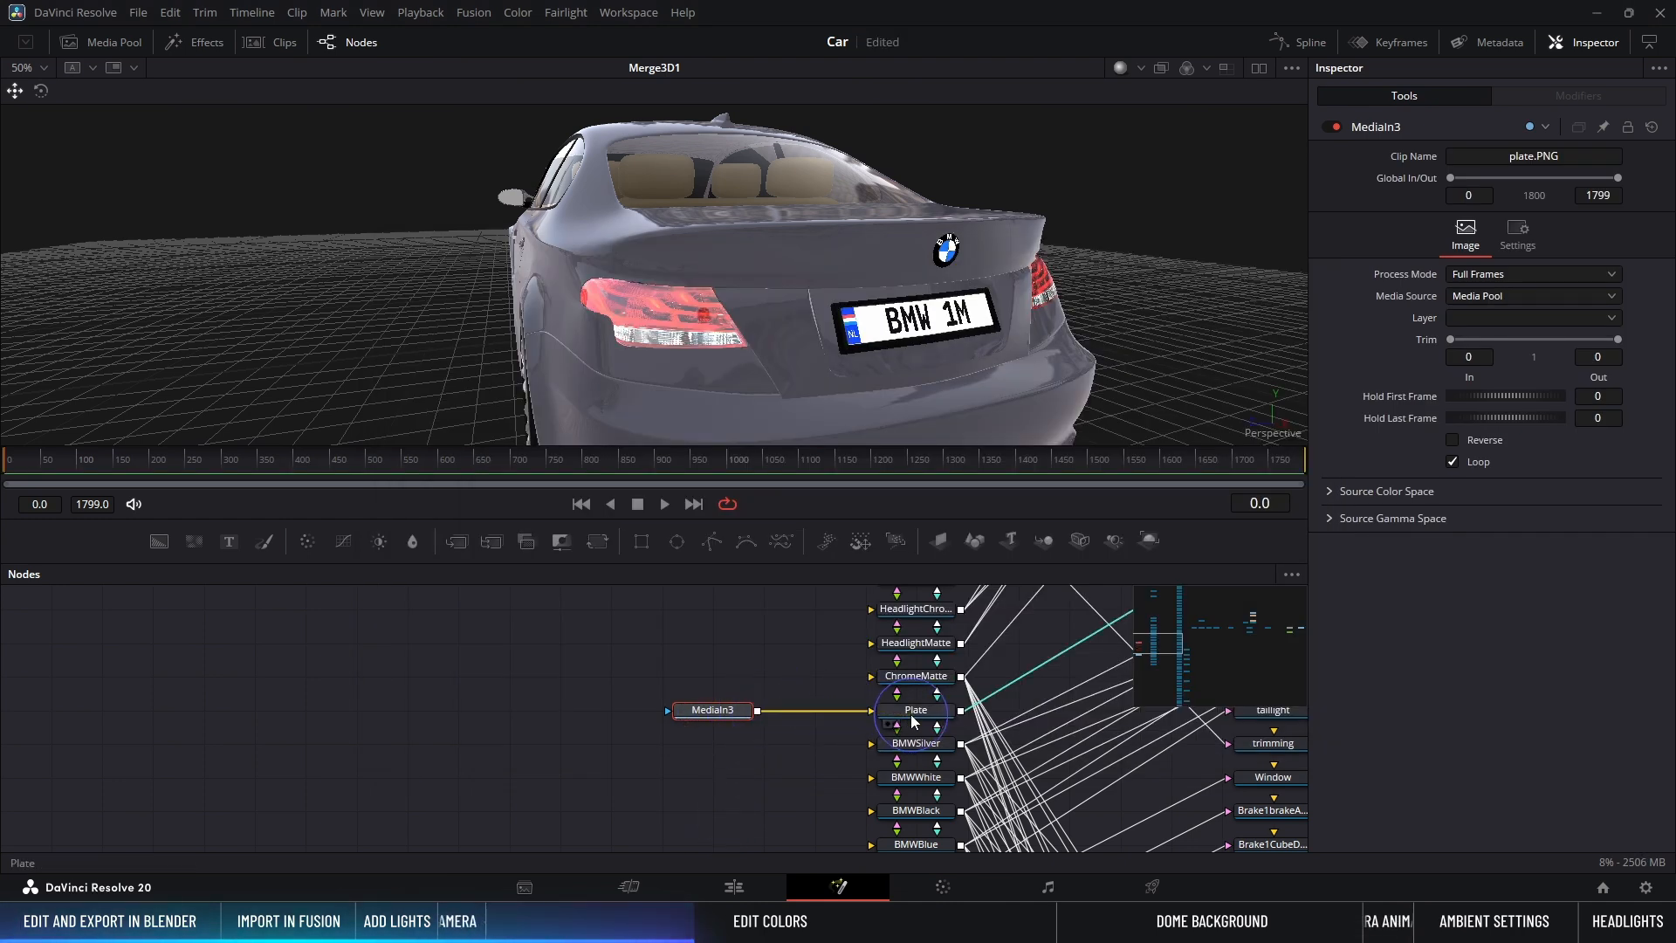
Step: Set the viewer zoom to Fit and frame the rear license plate close up
left_click(903, 341, "ctrl")
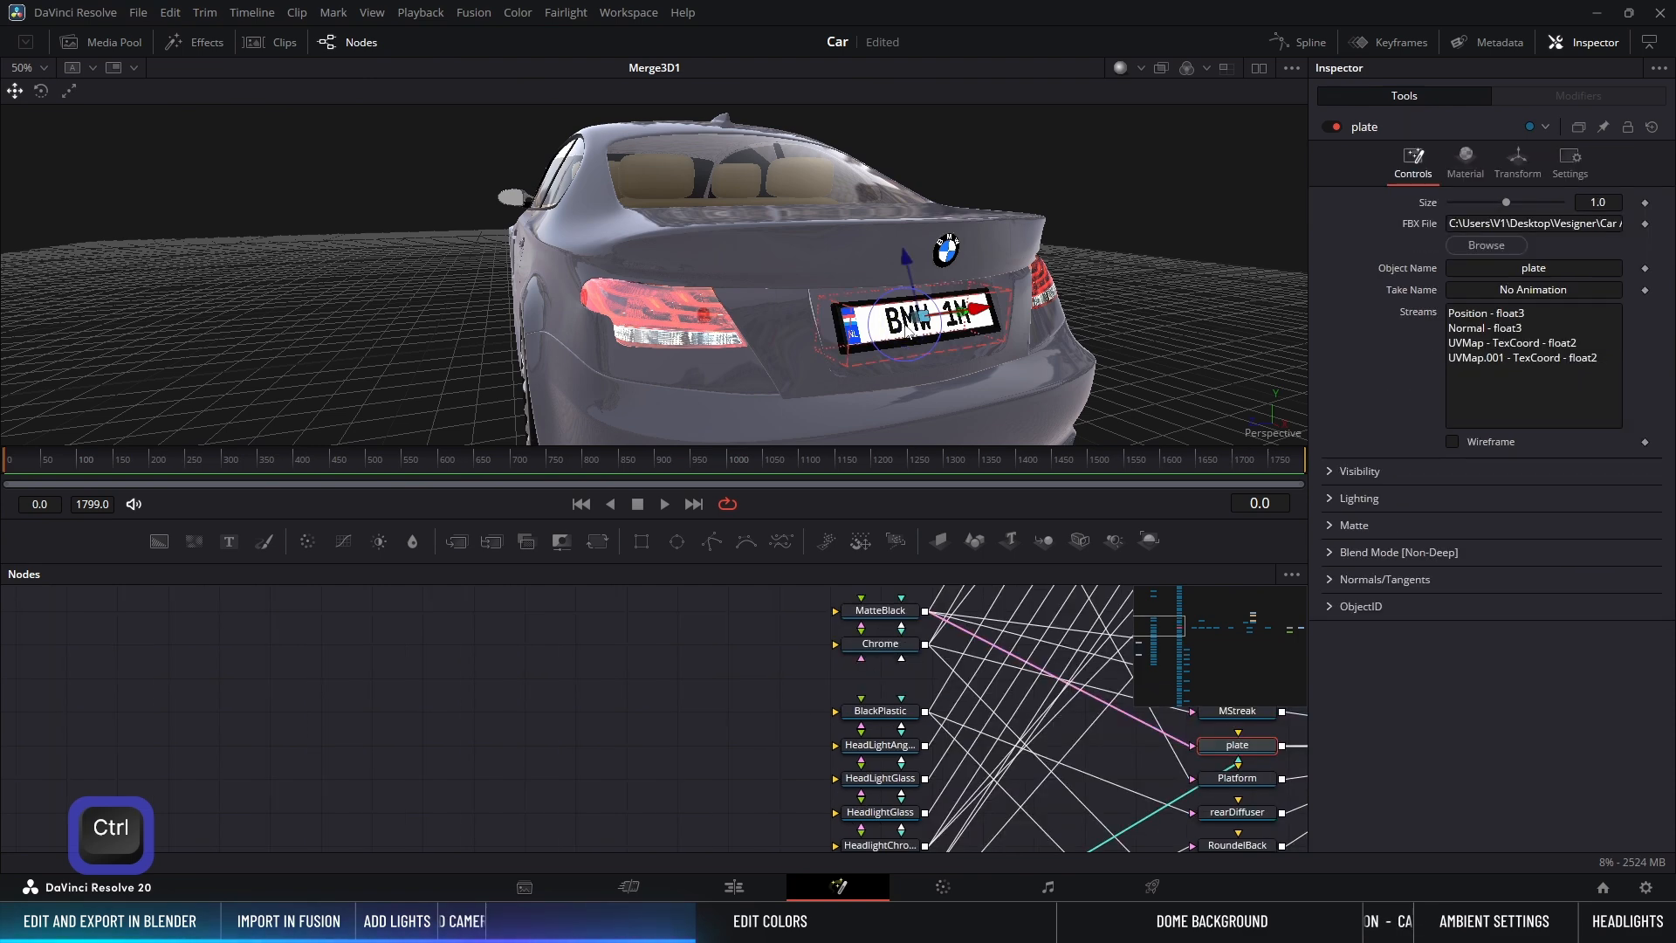
left_click(44, 68)
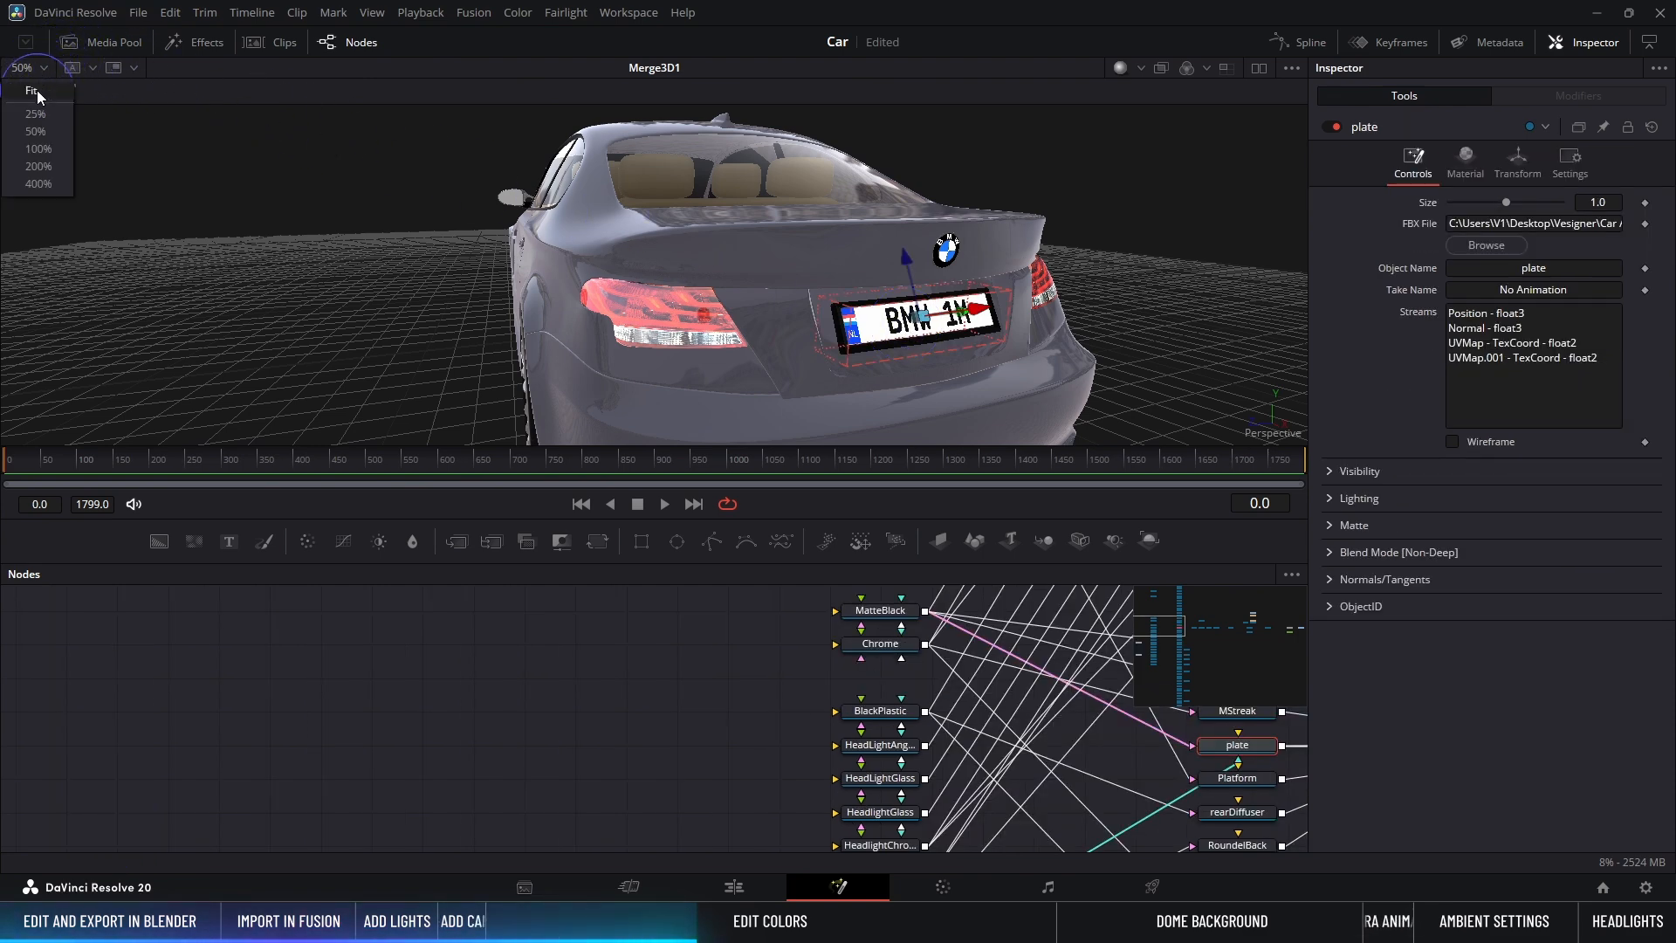
left_click(35, 91)
middle_click_drag(786, 297, 692, 439, "alt")
Step: Insert a Merge node between the plate image and the Plate material, with a new Background node as its foreground
scroll(716, 757, "down", 8)
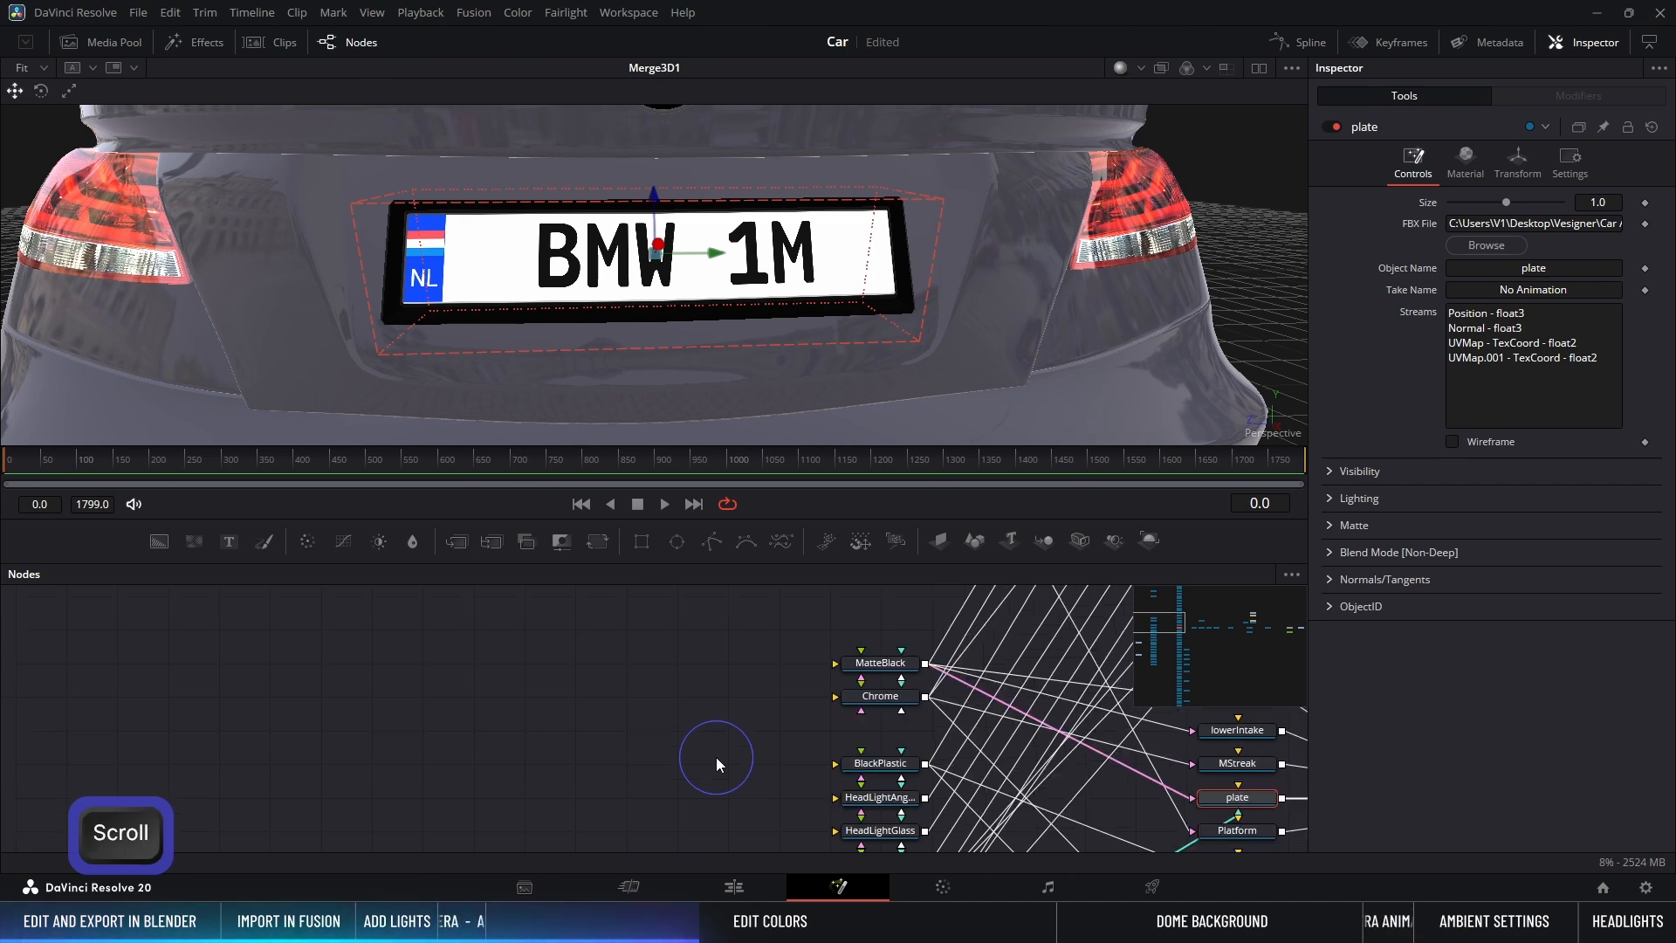
left_click(680, 688)
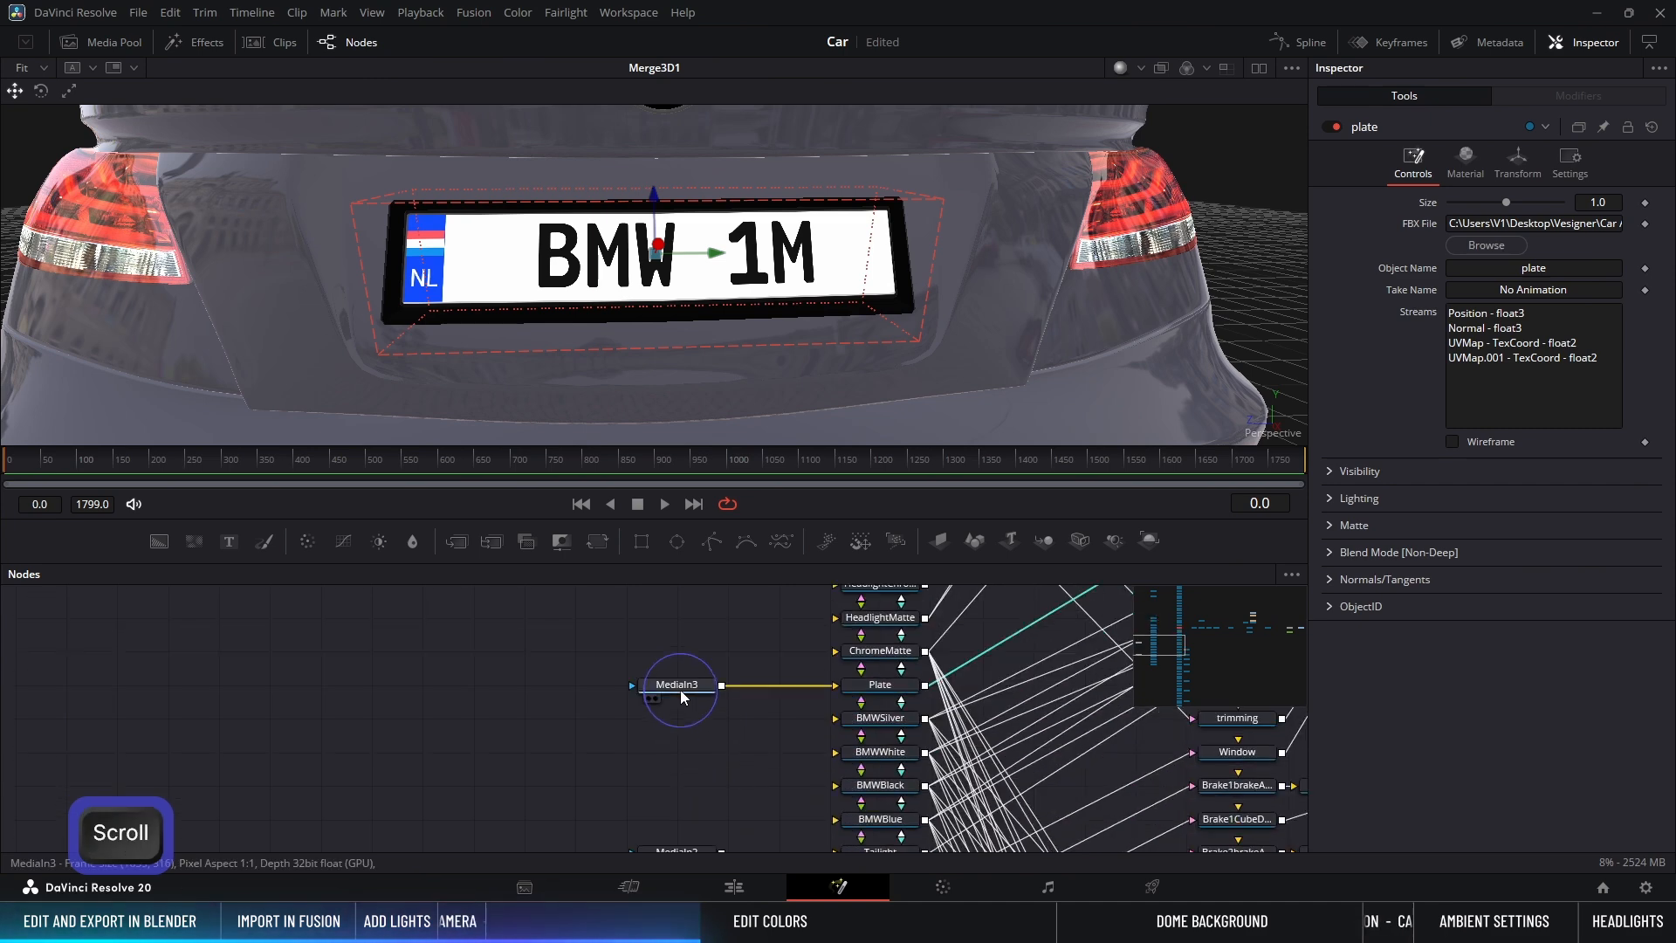
left_click_drag(681, 689, 537, 688)
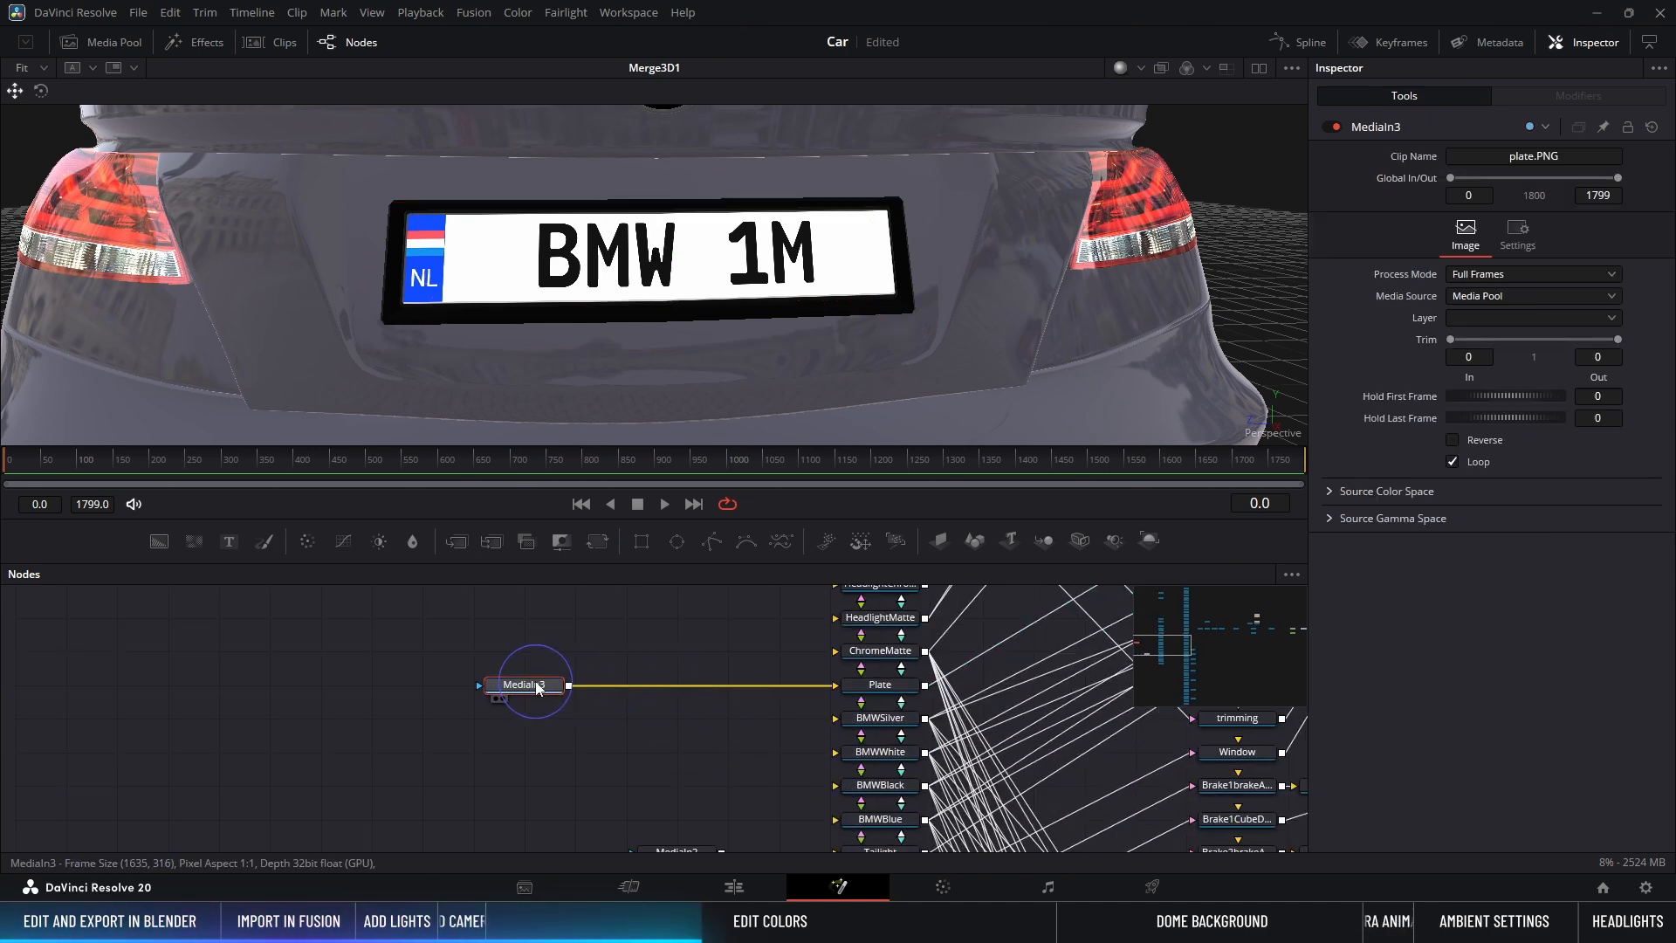
left_click(456, 540)
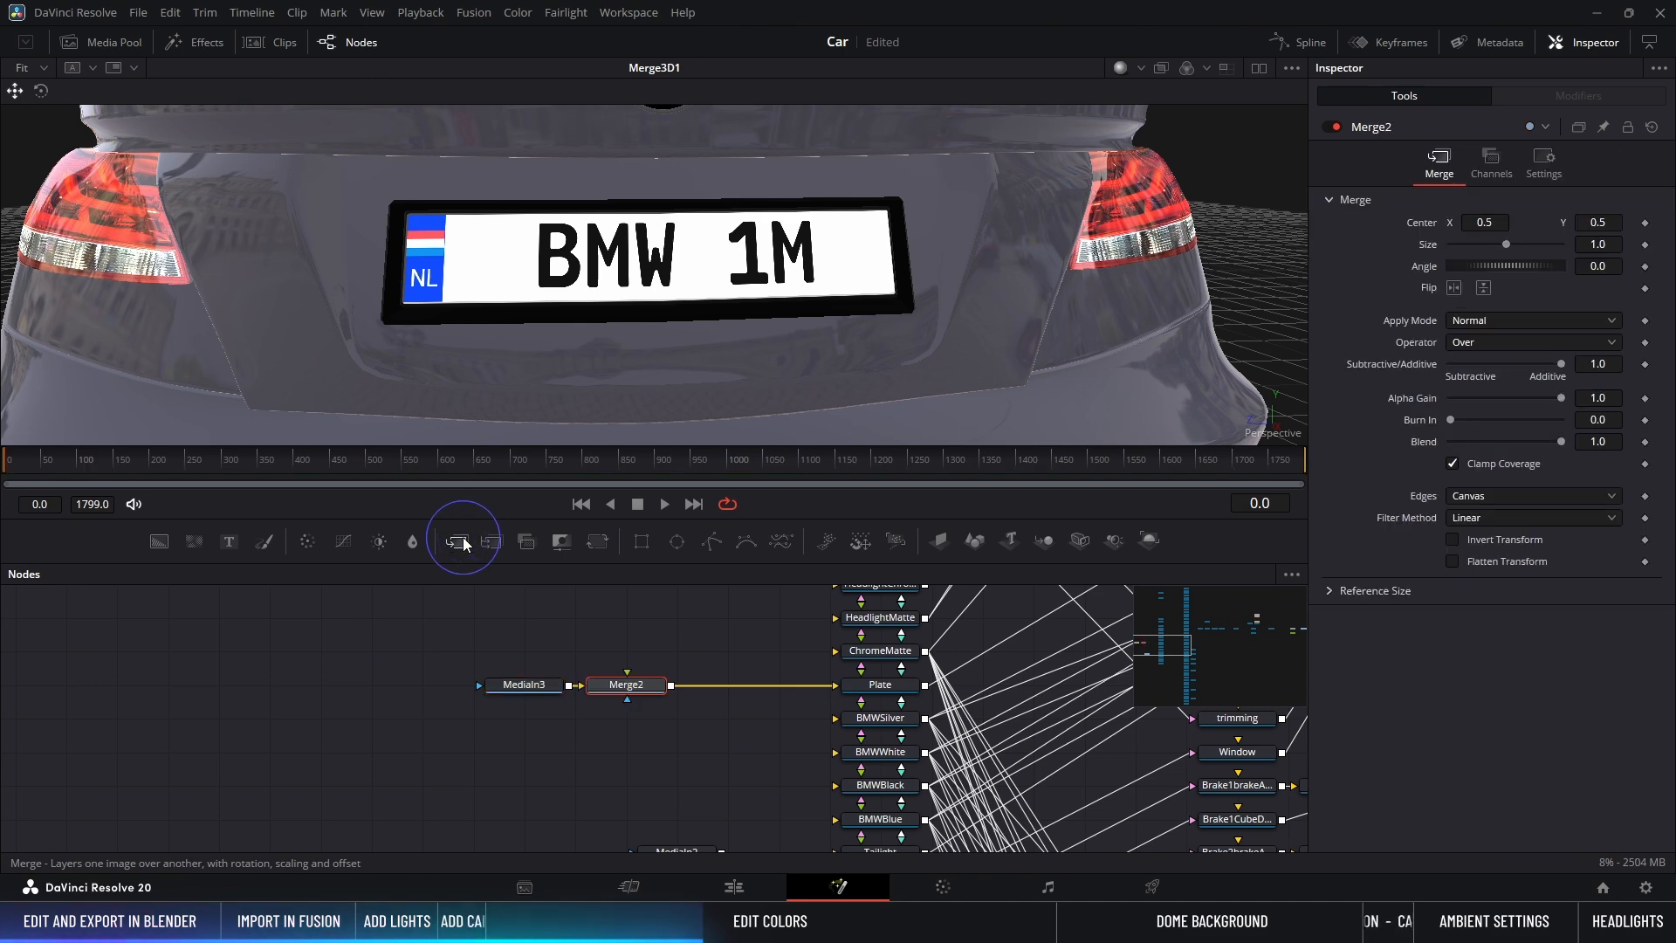
left_click_drag(159, 540, 620, 651)
scroll(626, 652, "up", 2)
left_click_drag(671, 703, 659, 742)
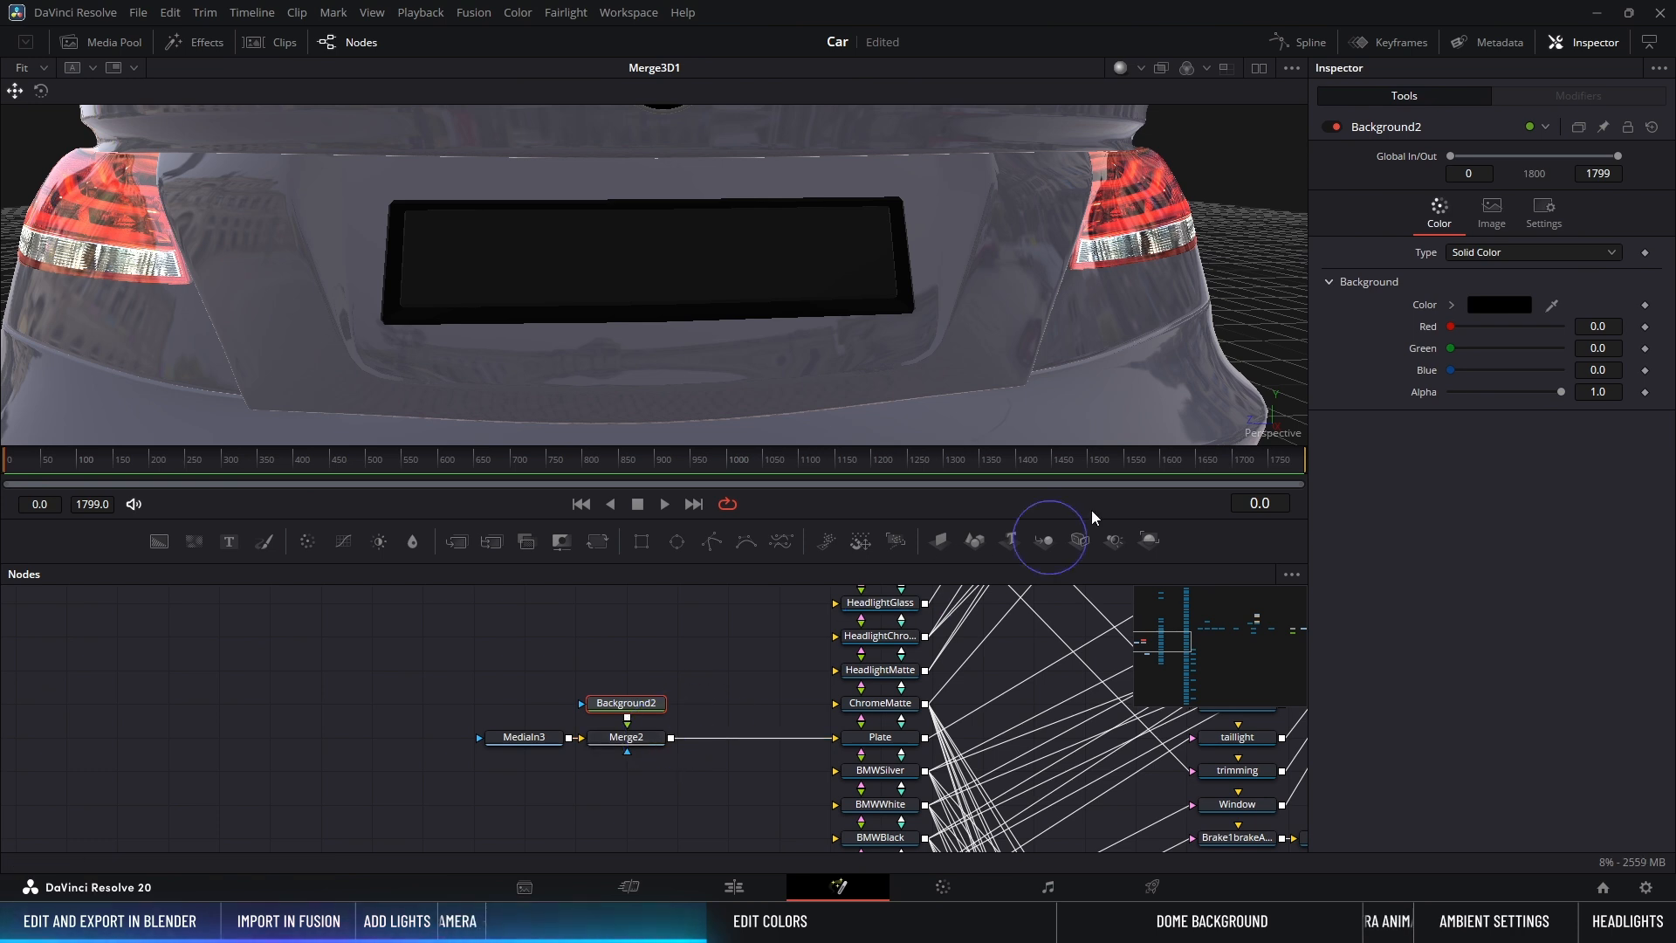
Step: Set the color of the Background node feeding the license plate to white
left_click(1451, 305)
left_click(1467, 347)
left_click_drag(1467, 349, 1407, 285)
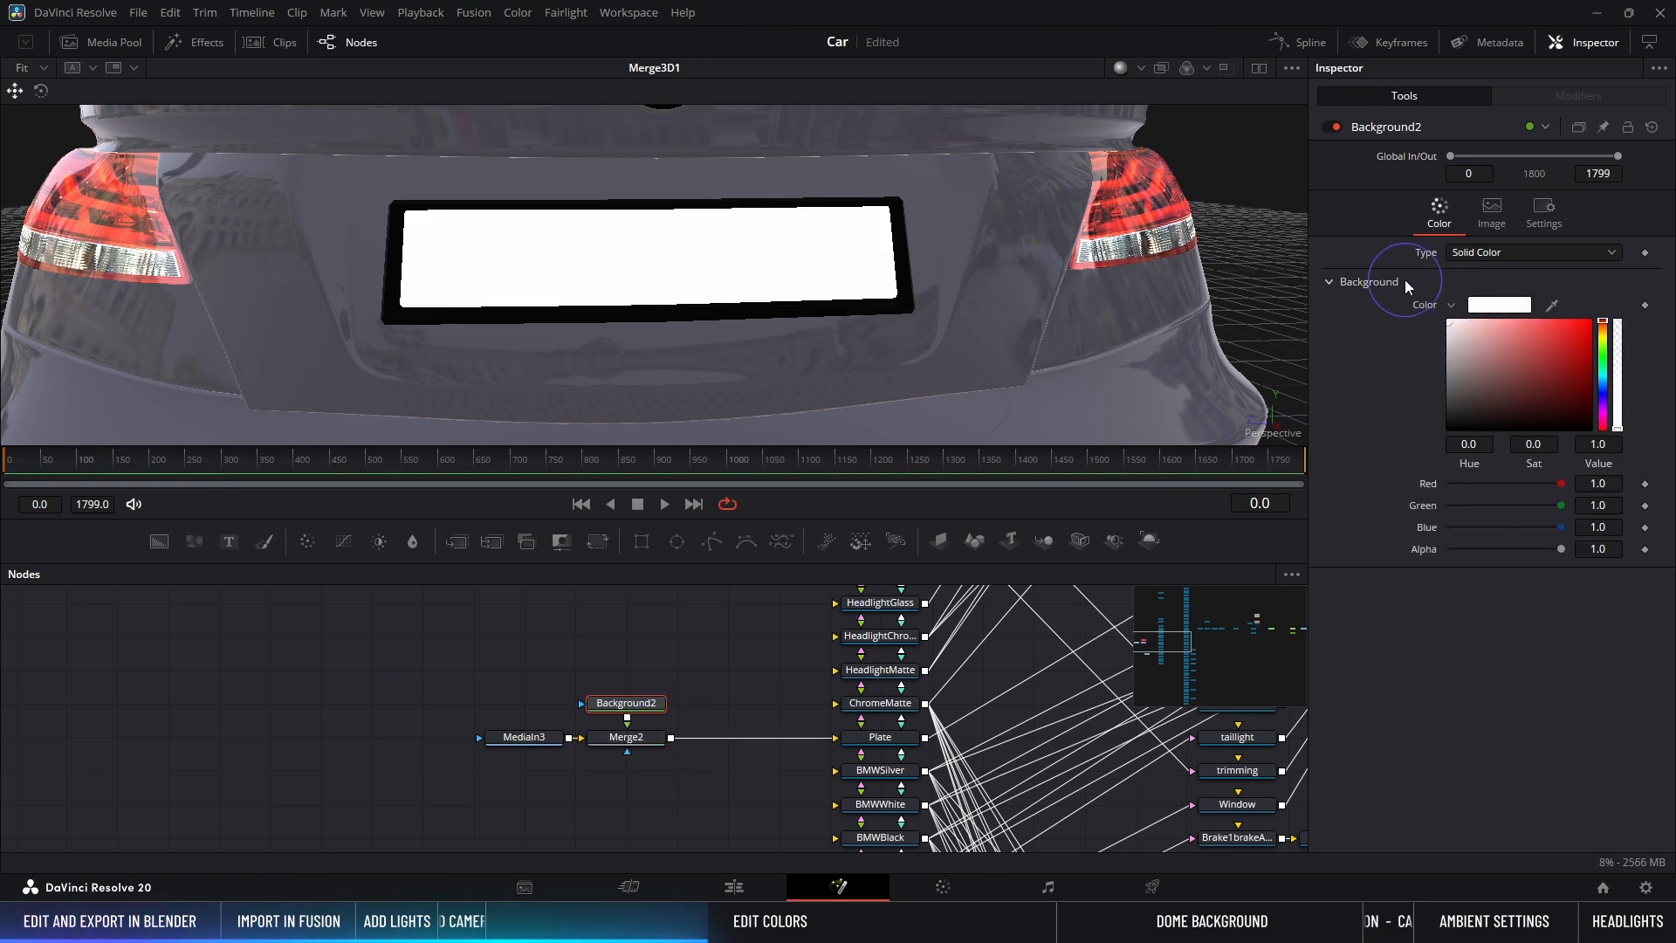
Step: Add a second Merge node before the Plate material and connect a new Text node to its foreground
middle_click_drag(548, 724, 626, 746)
left_click(732, 768)
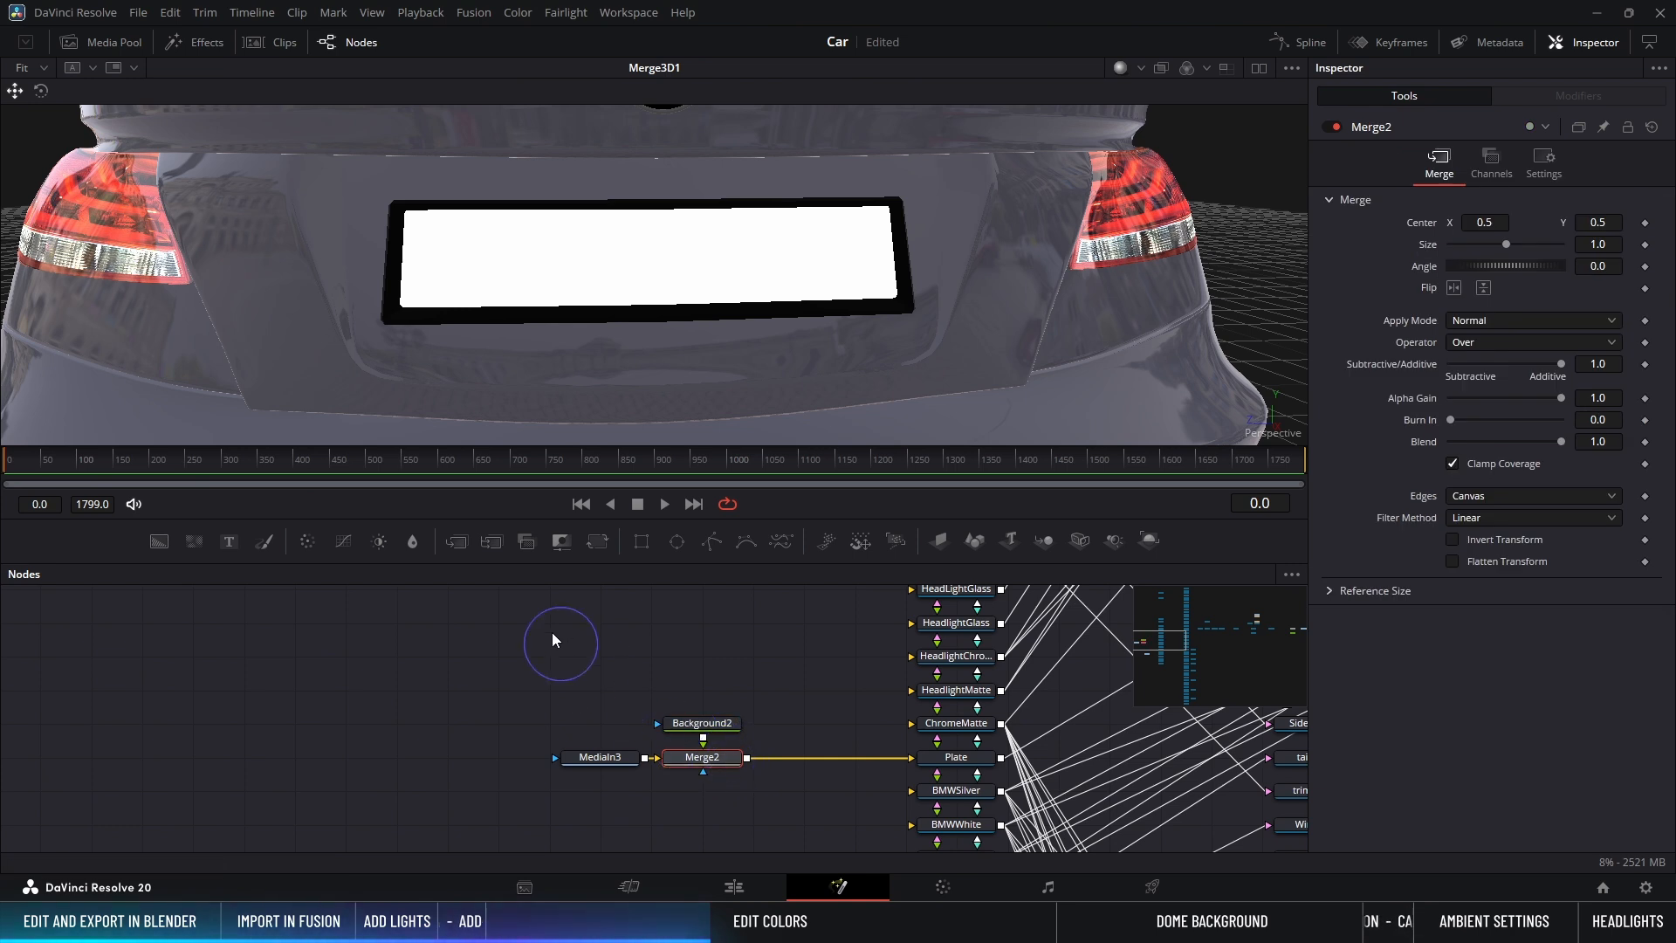
left_click(456, 541)
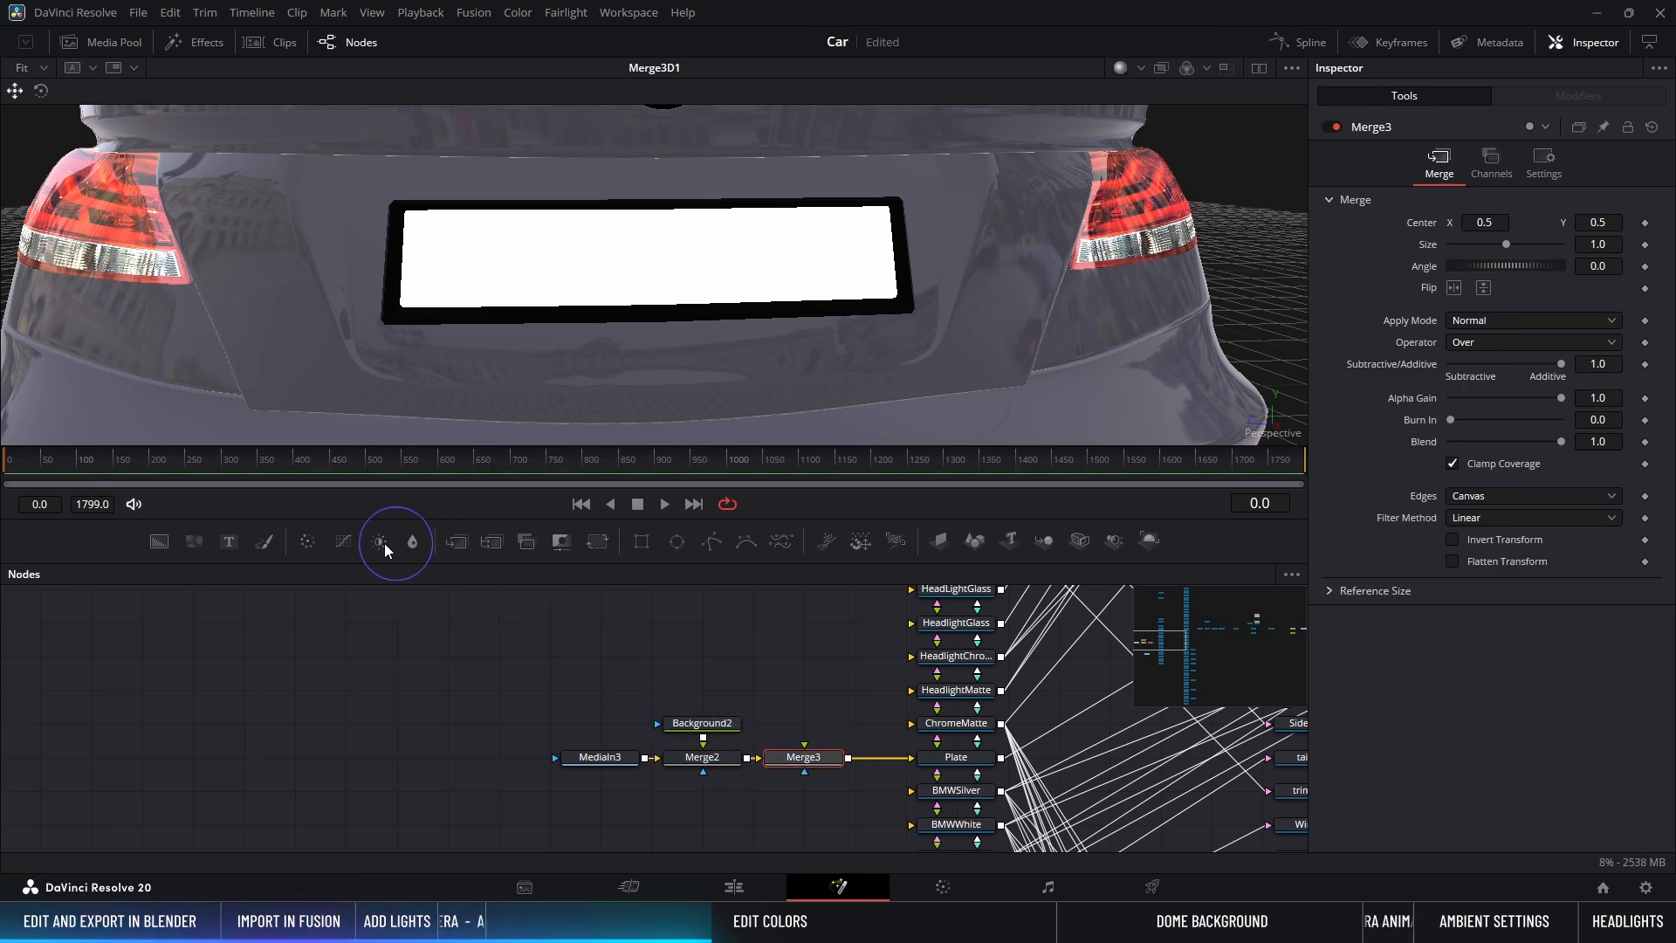
left_click_drag(230, 541, 708, 685)
left_click_drag(804, 730, 831, 764)
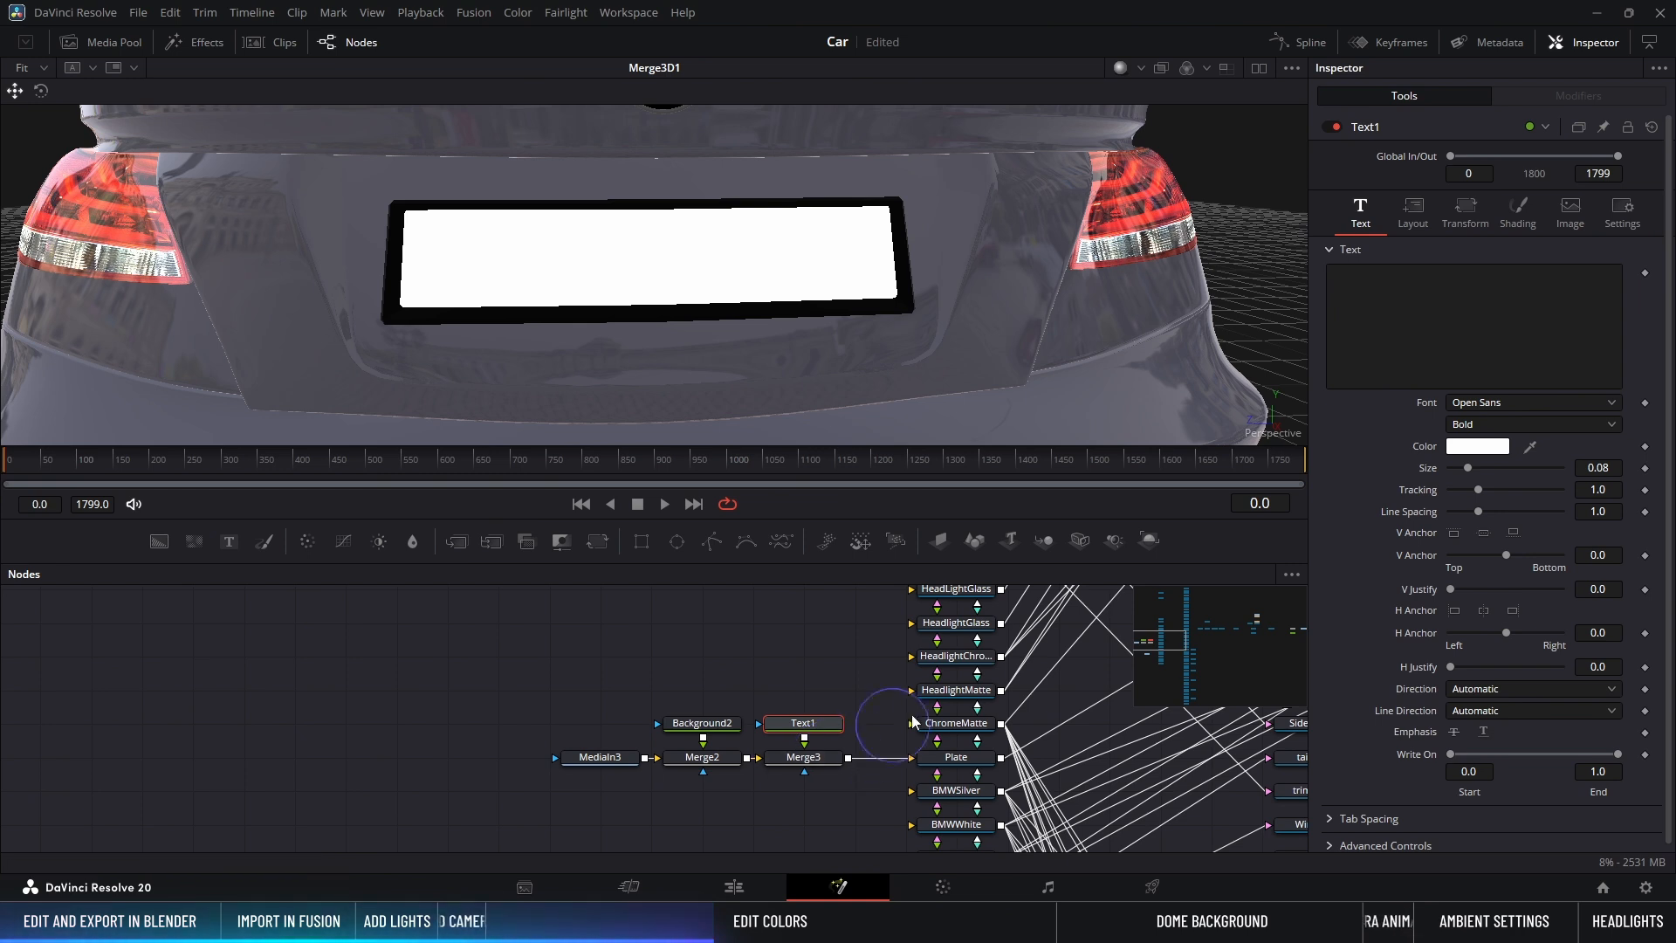
Step: Enter VESIGNER as the license plate text and color it black
left_click(1387, 292)
key("Caps_Lock")
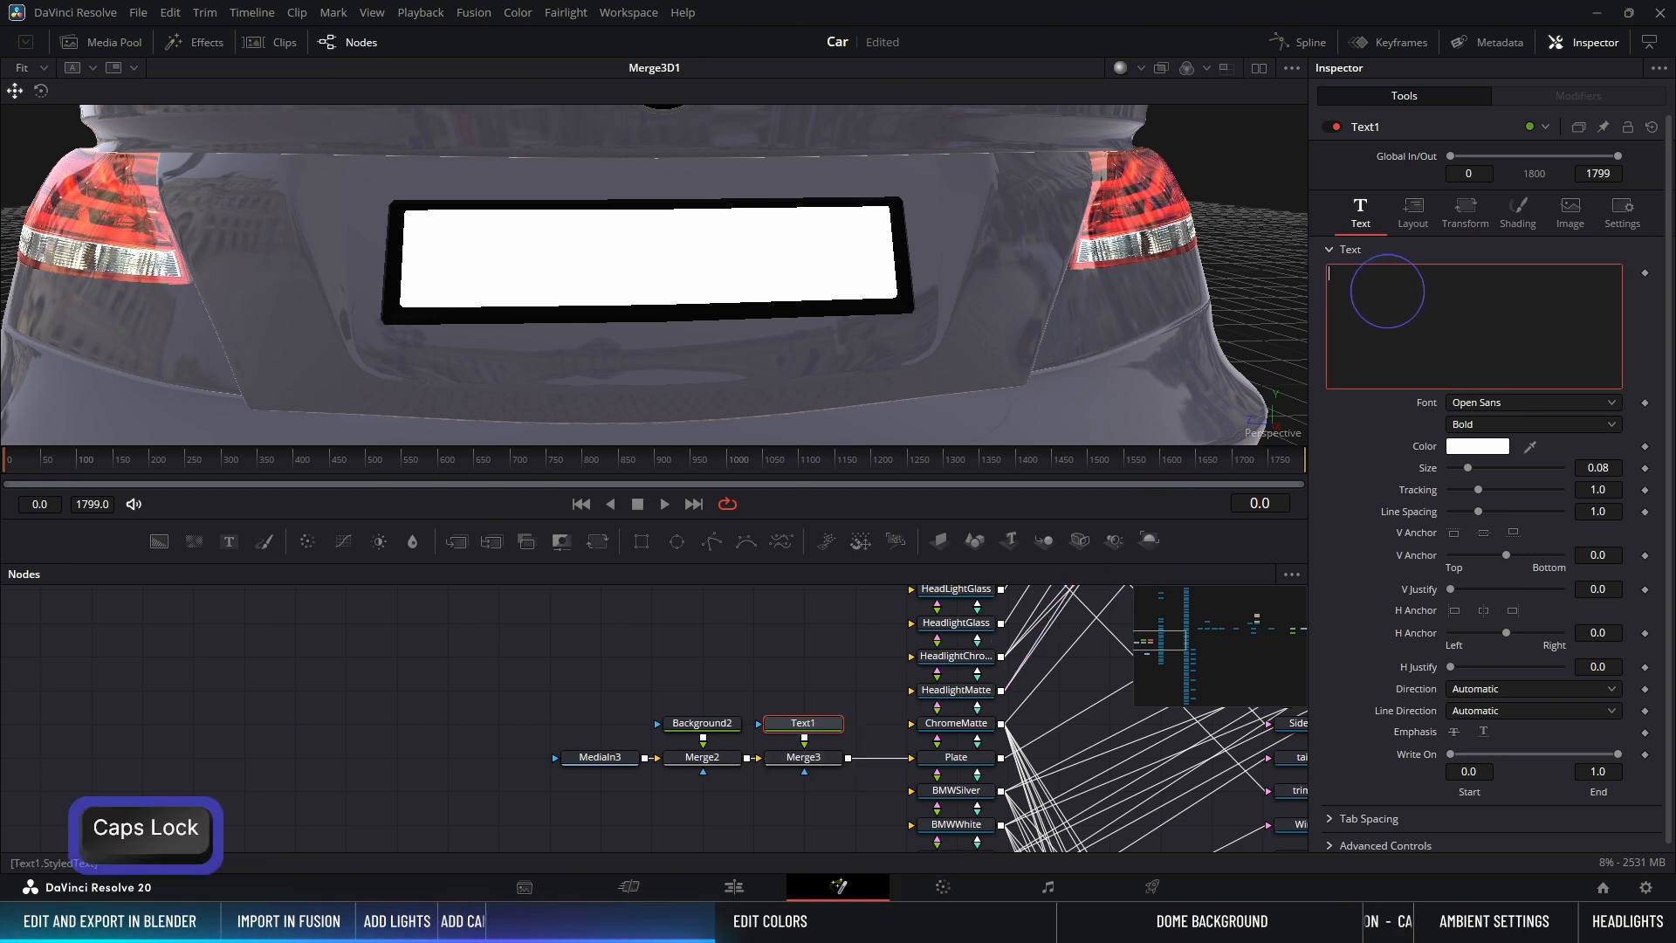
type("VESIGNER")
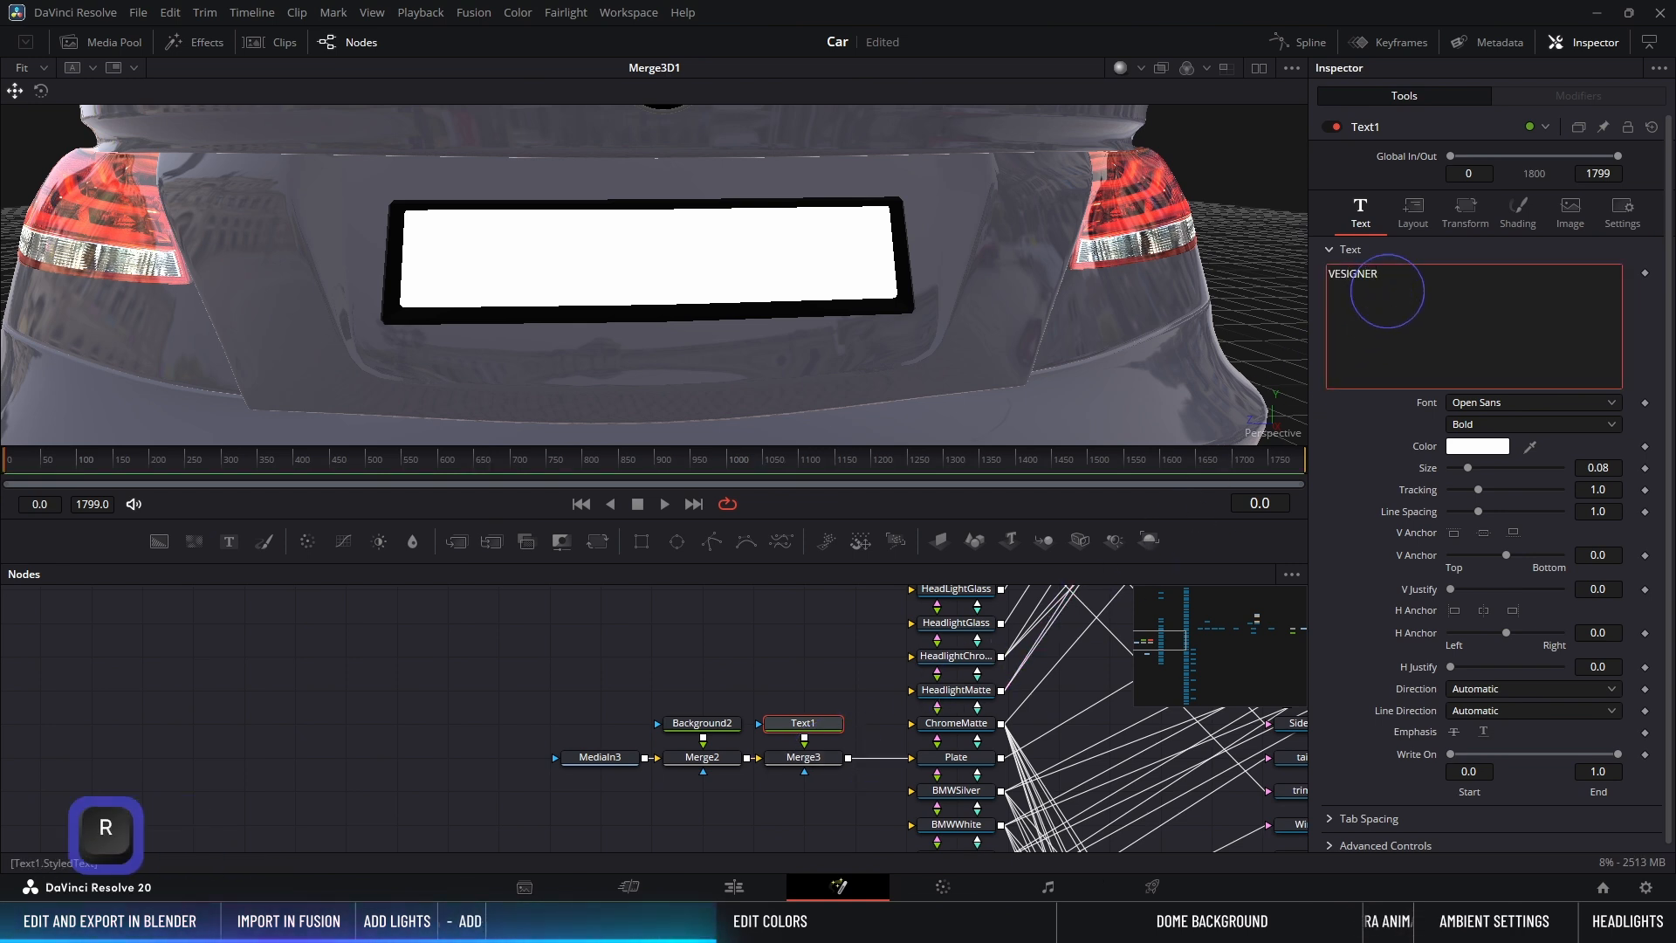
left_click(1466, 447)
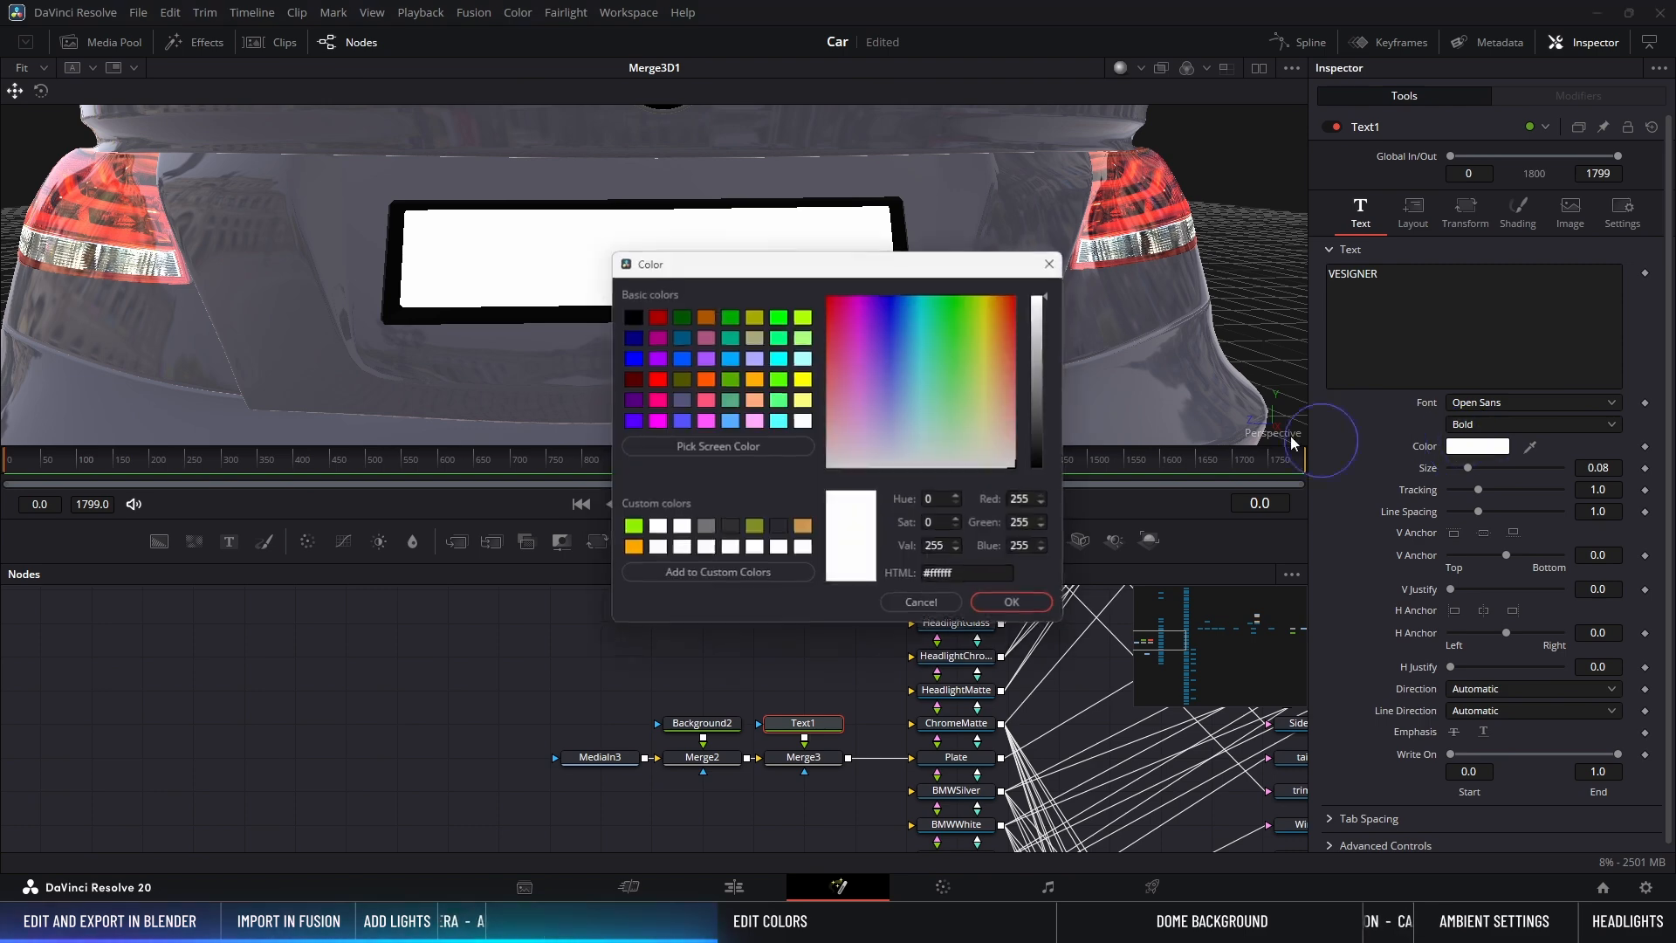
left_click(631, 316)
left_click(1016, 605)
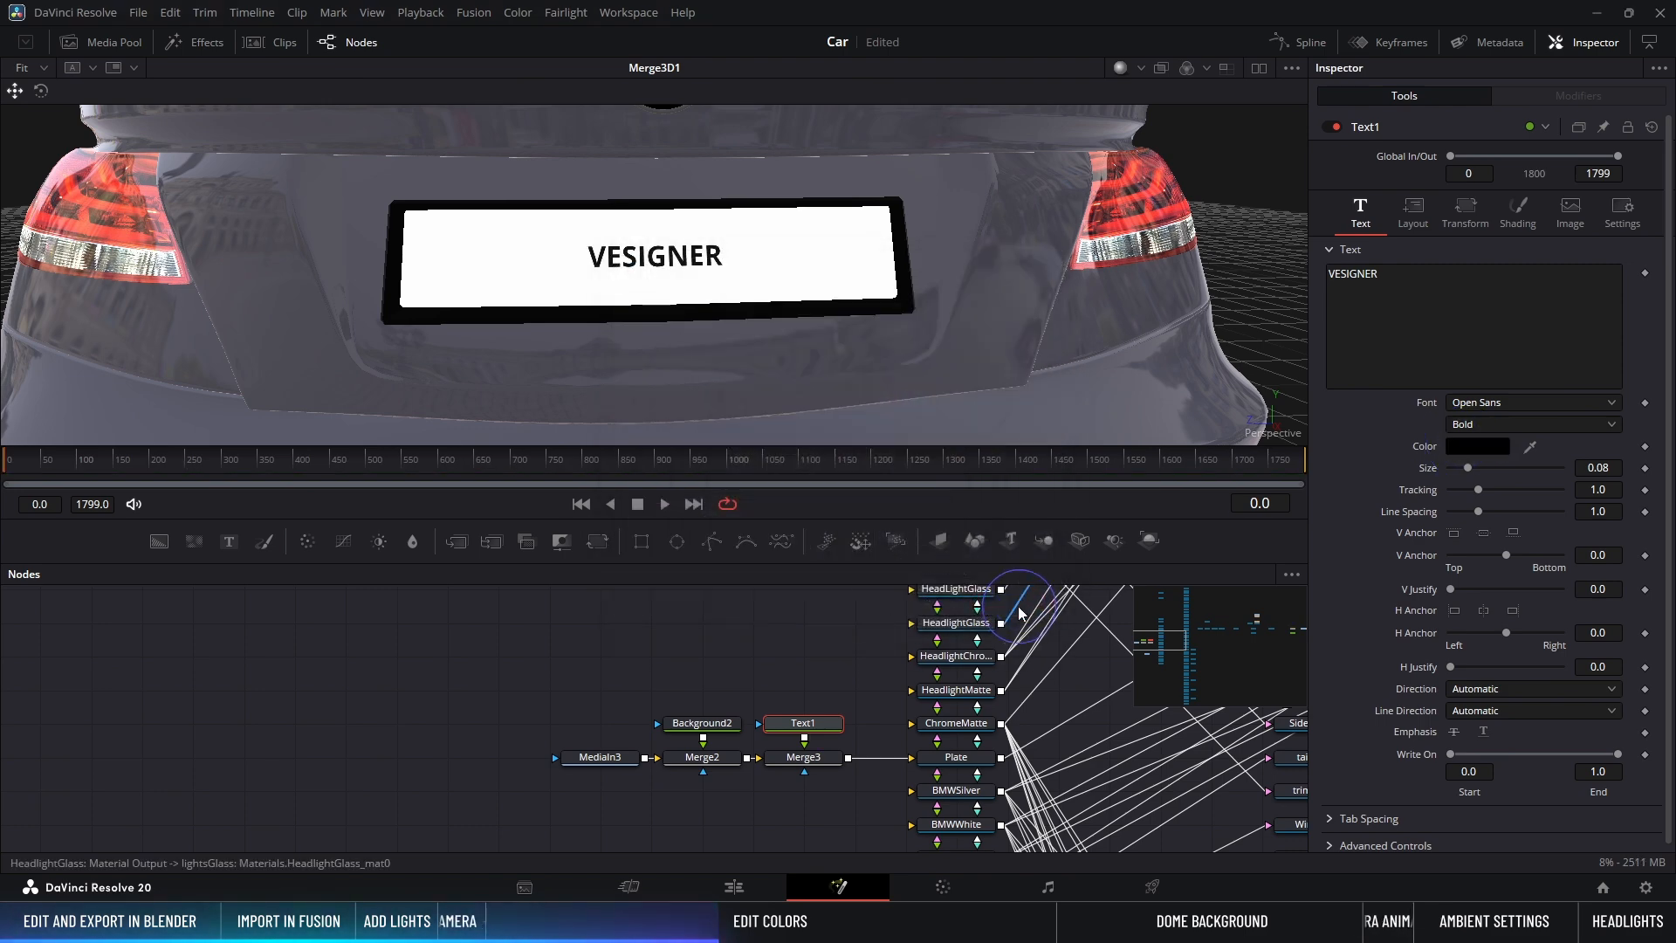
Step: Change the plate text's font to Poppins in the SemiBold style
left_click(1482, 407)
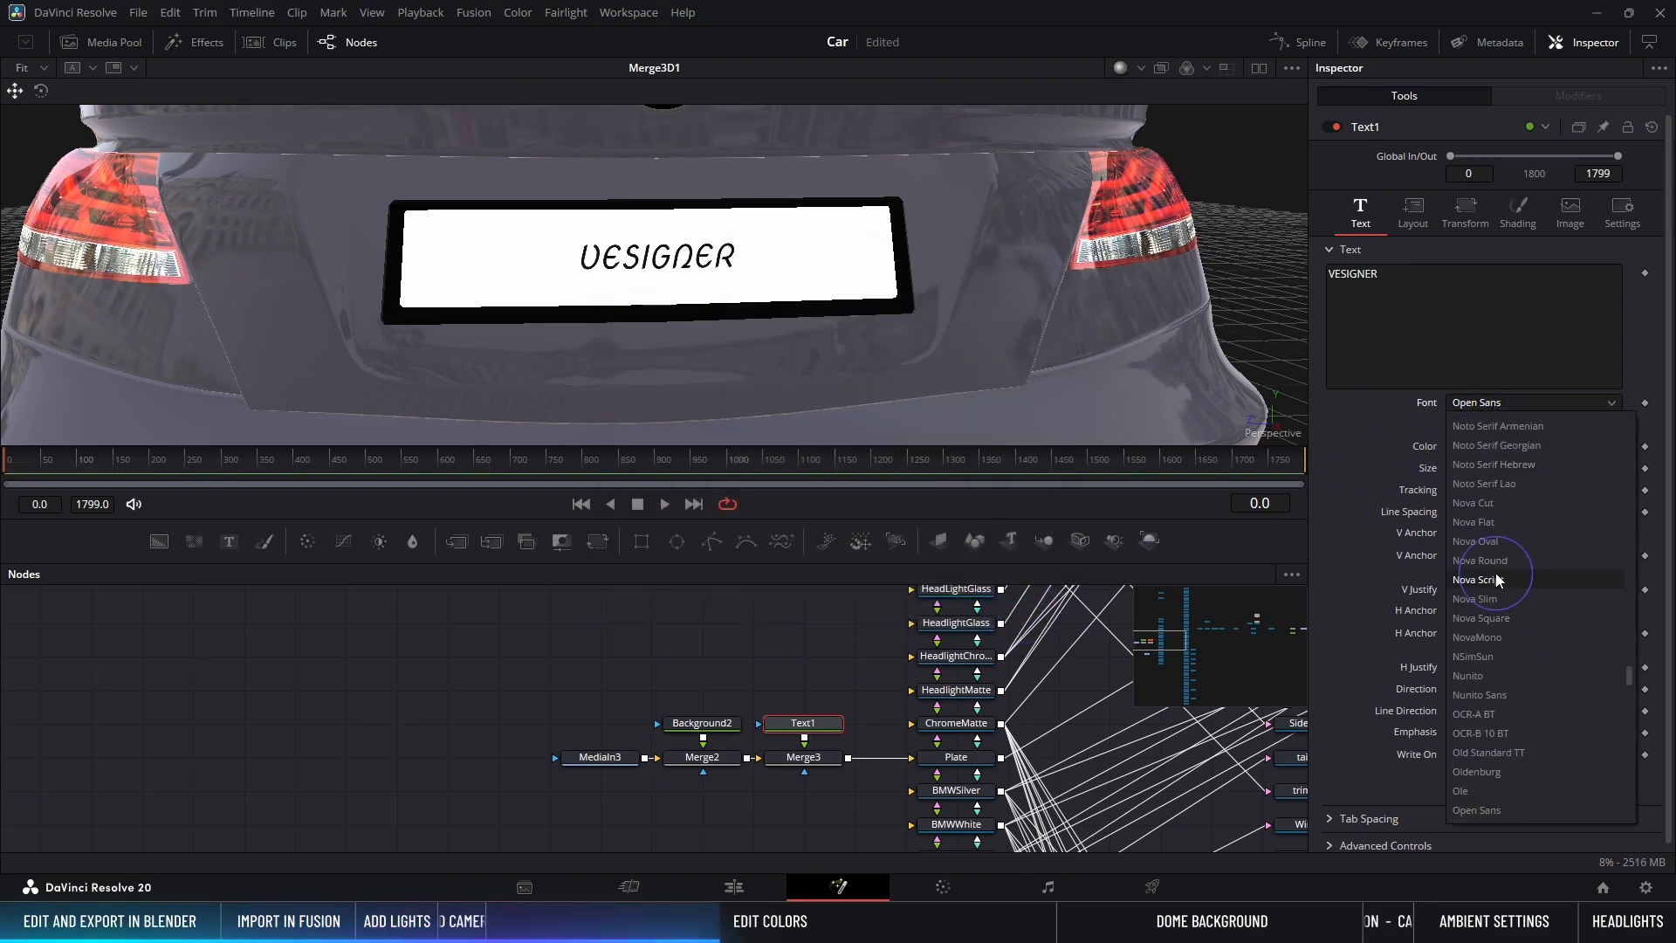
key("p")
key("o")
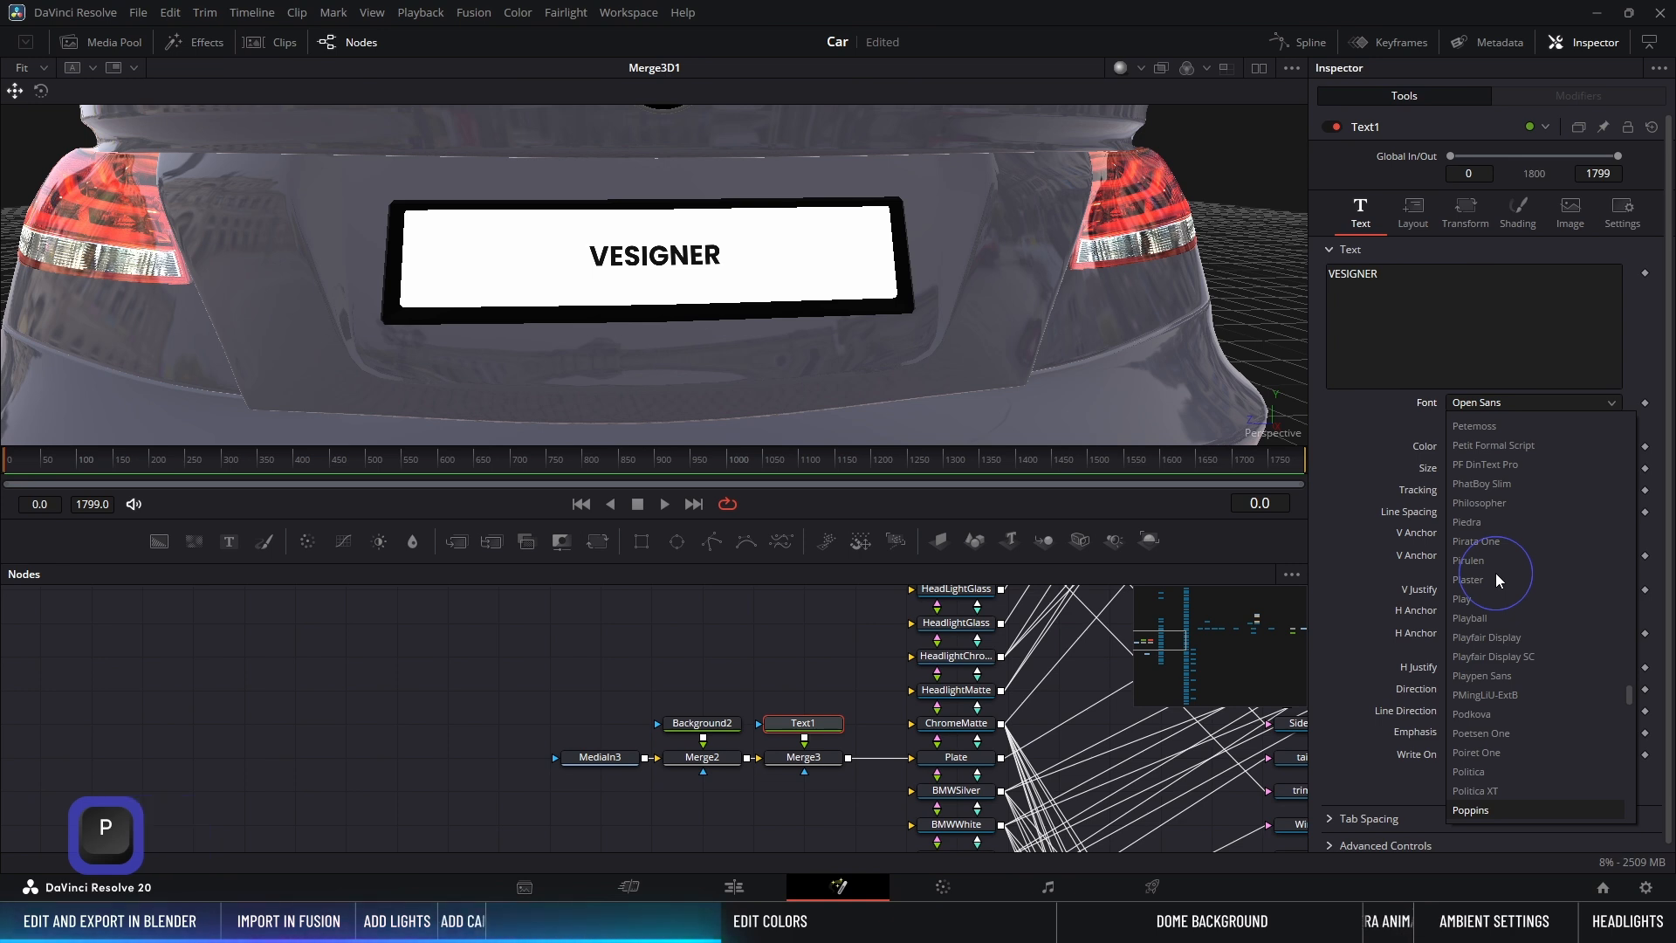
key("Return")
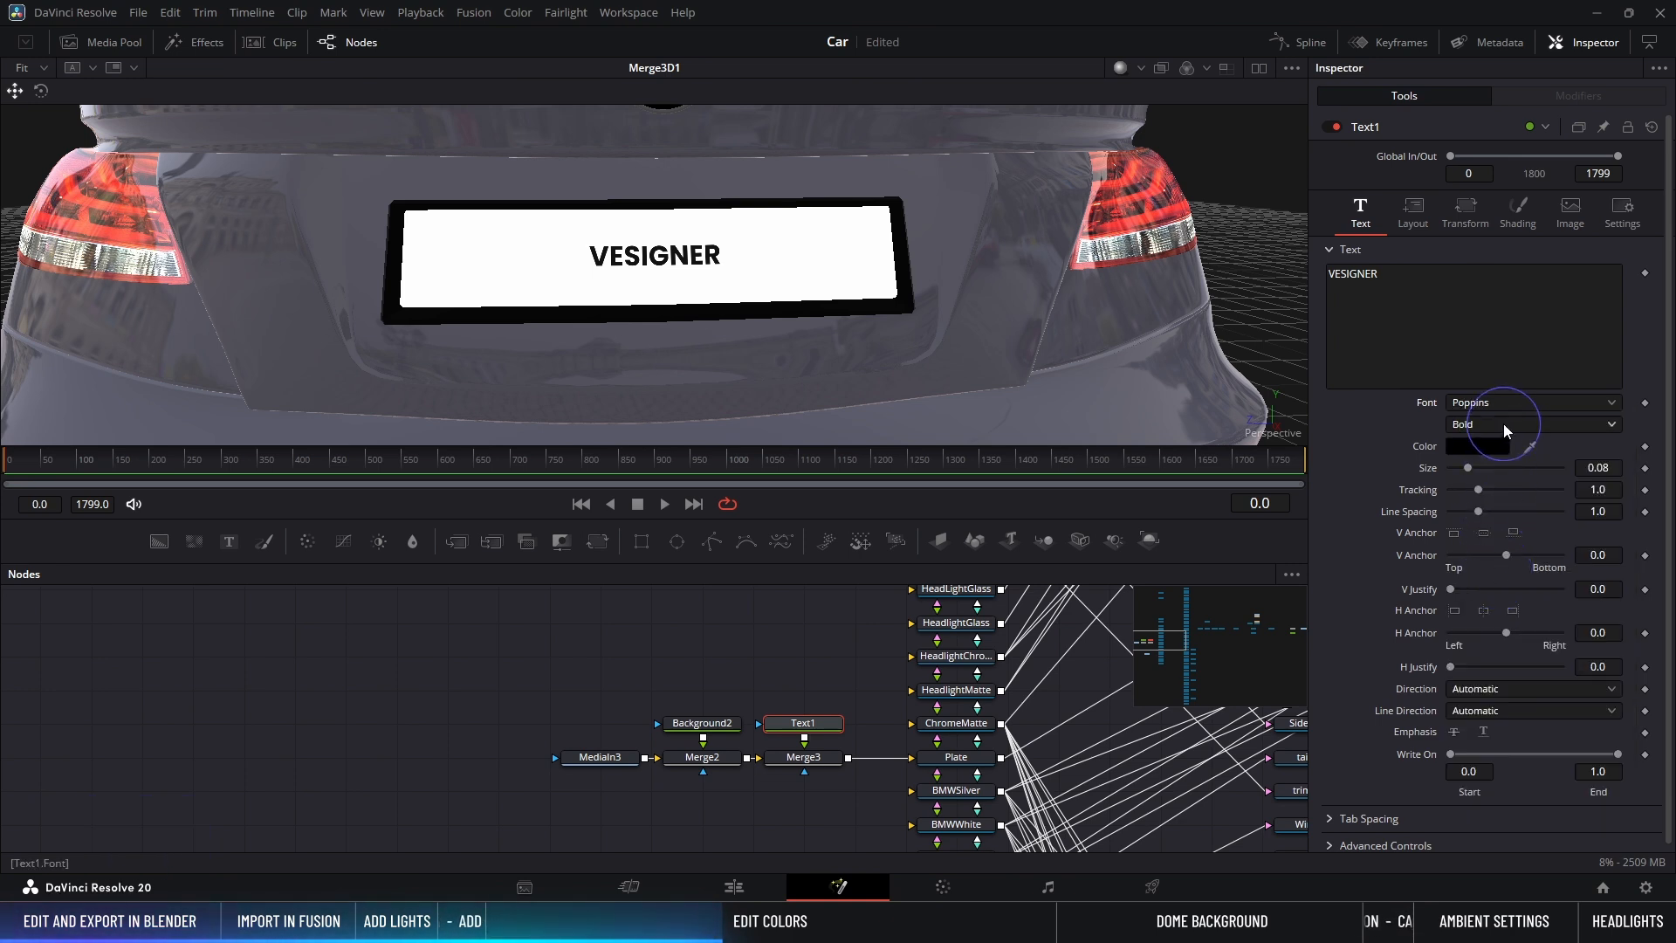
left_click(1503, 422)
left_click(1472, 544)
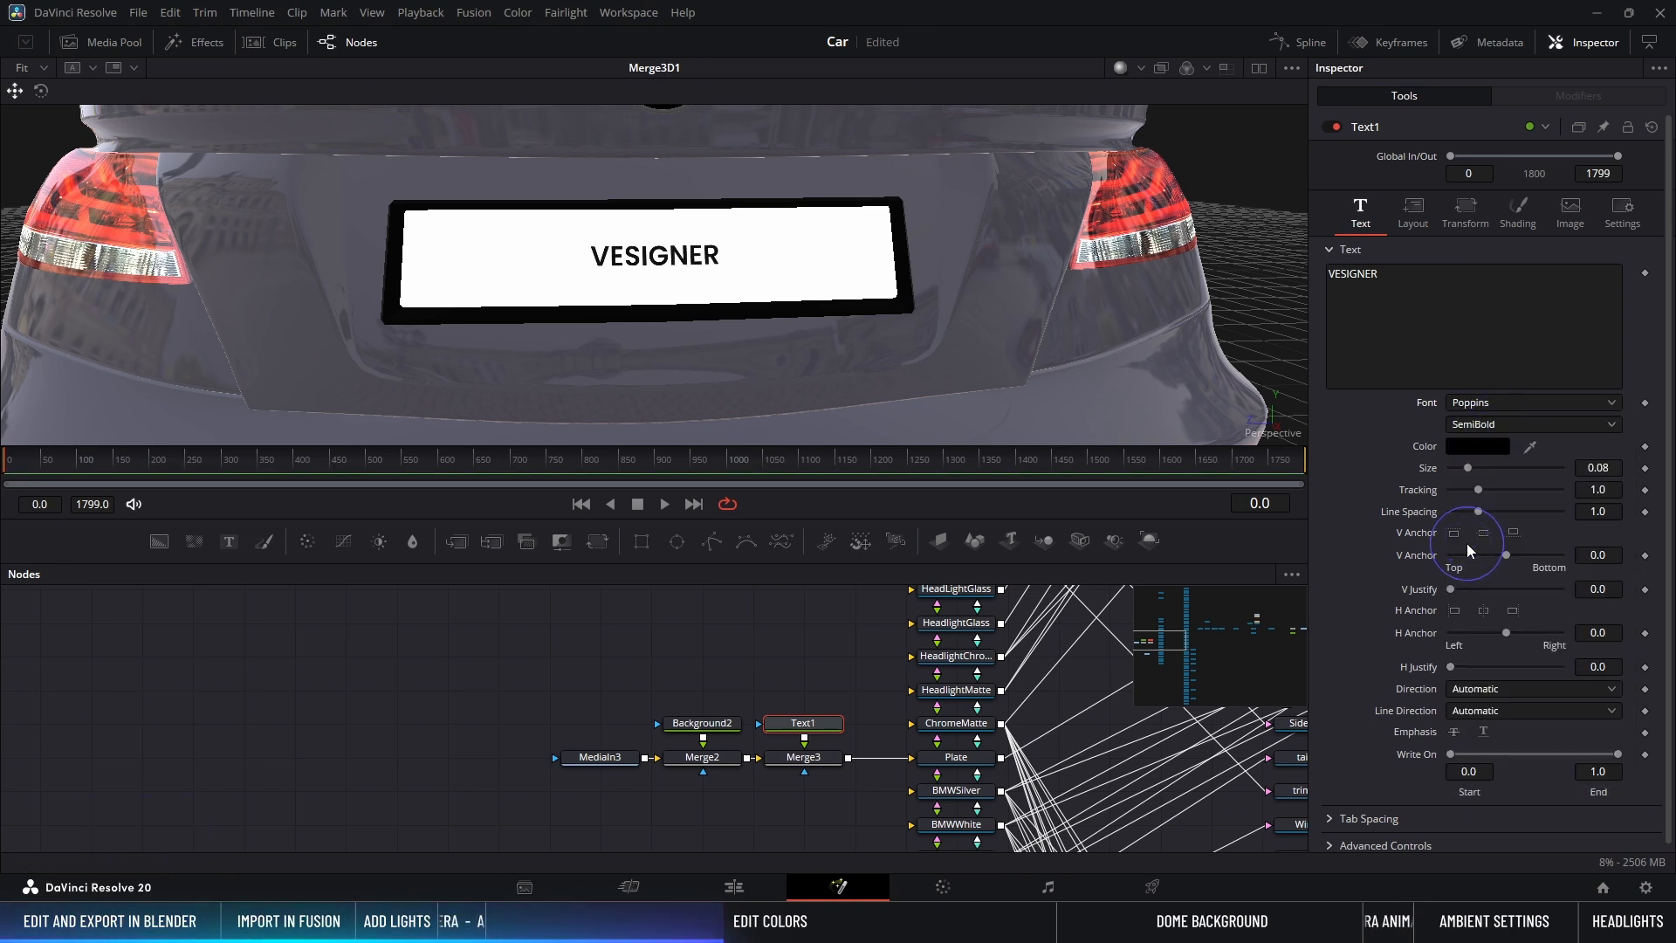
Step: Set the plate text's size to 0.17 and its tracking to 1.2
left_click_drag(1477, 468, 1491, 468)
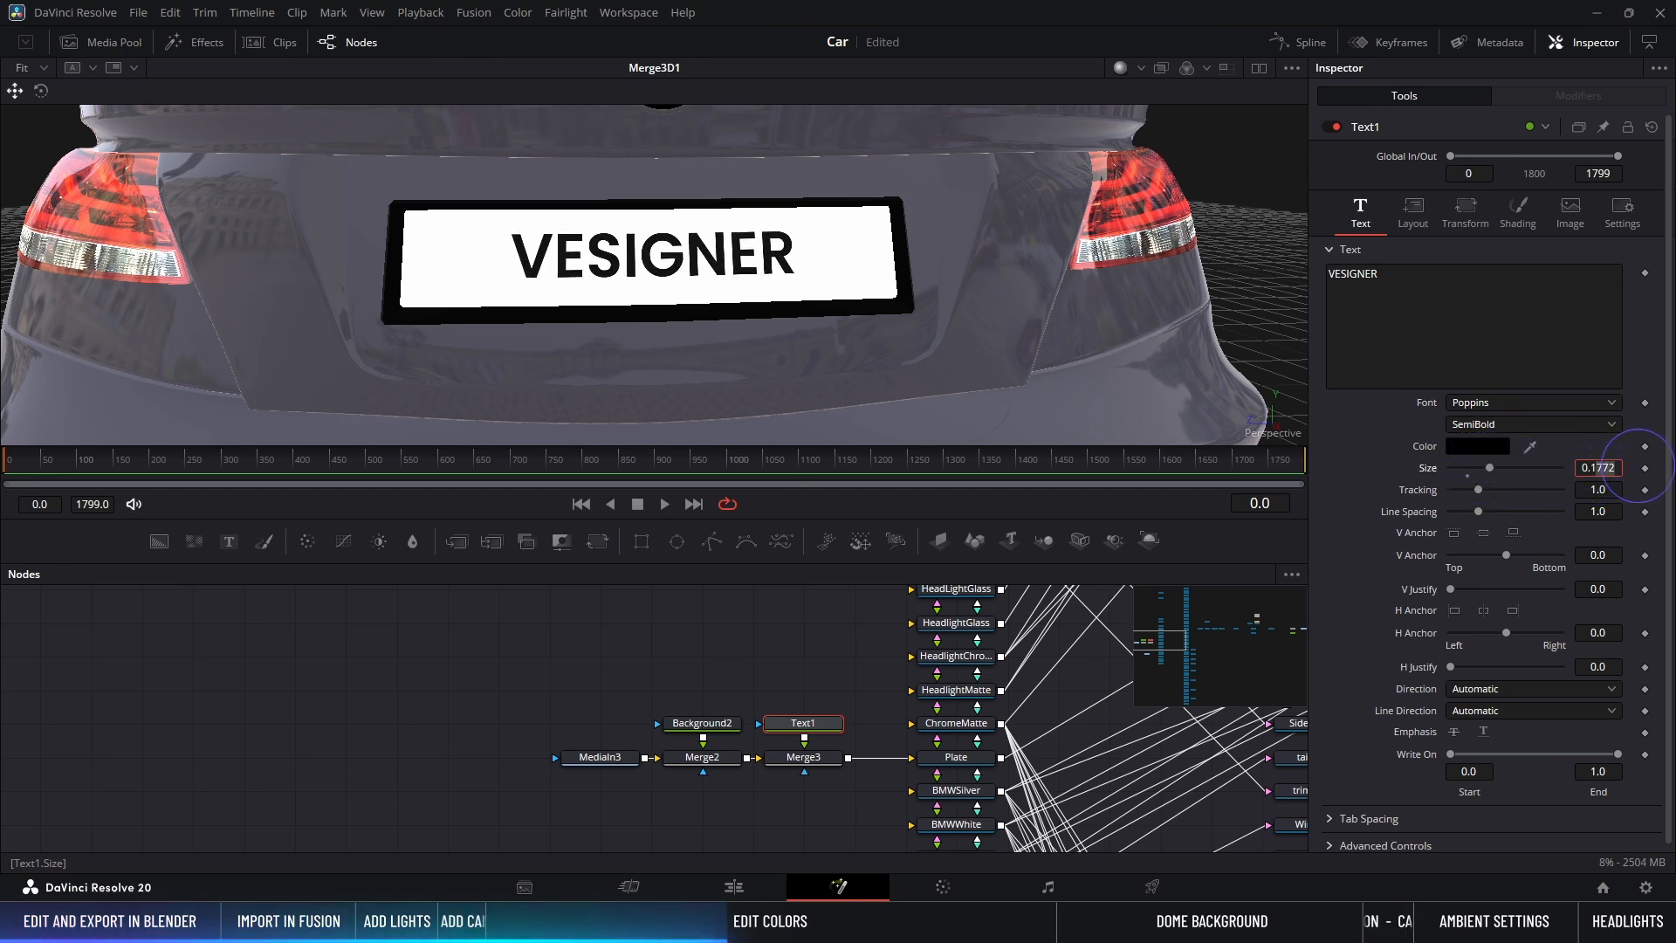
key("BackSpace")
key("BackSpace")
key("Return")
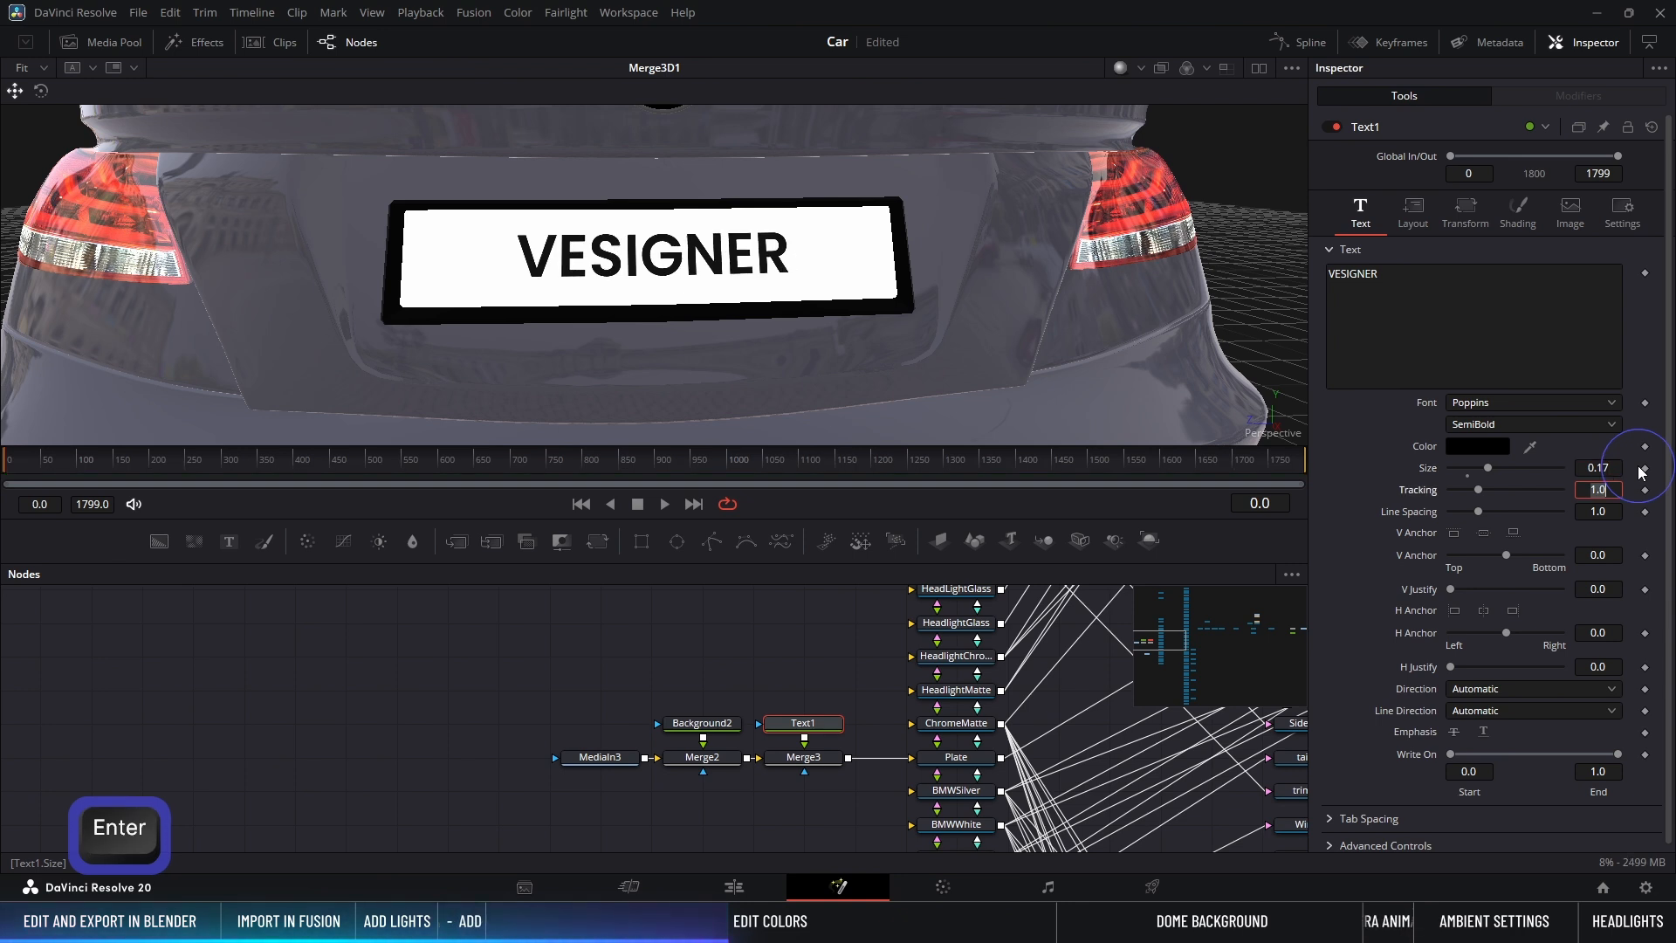
left_click(1615, 490)
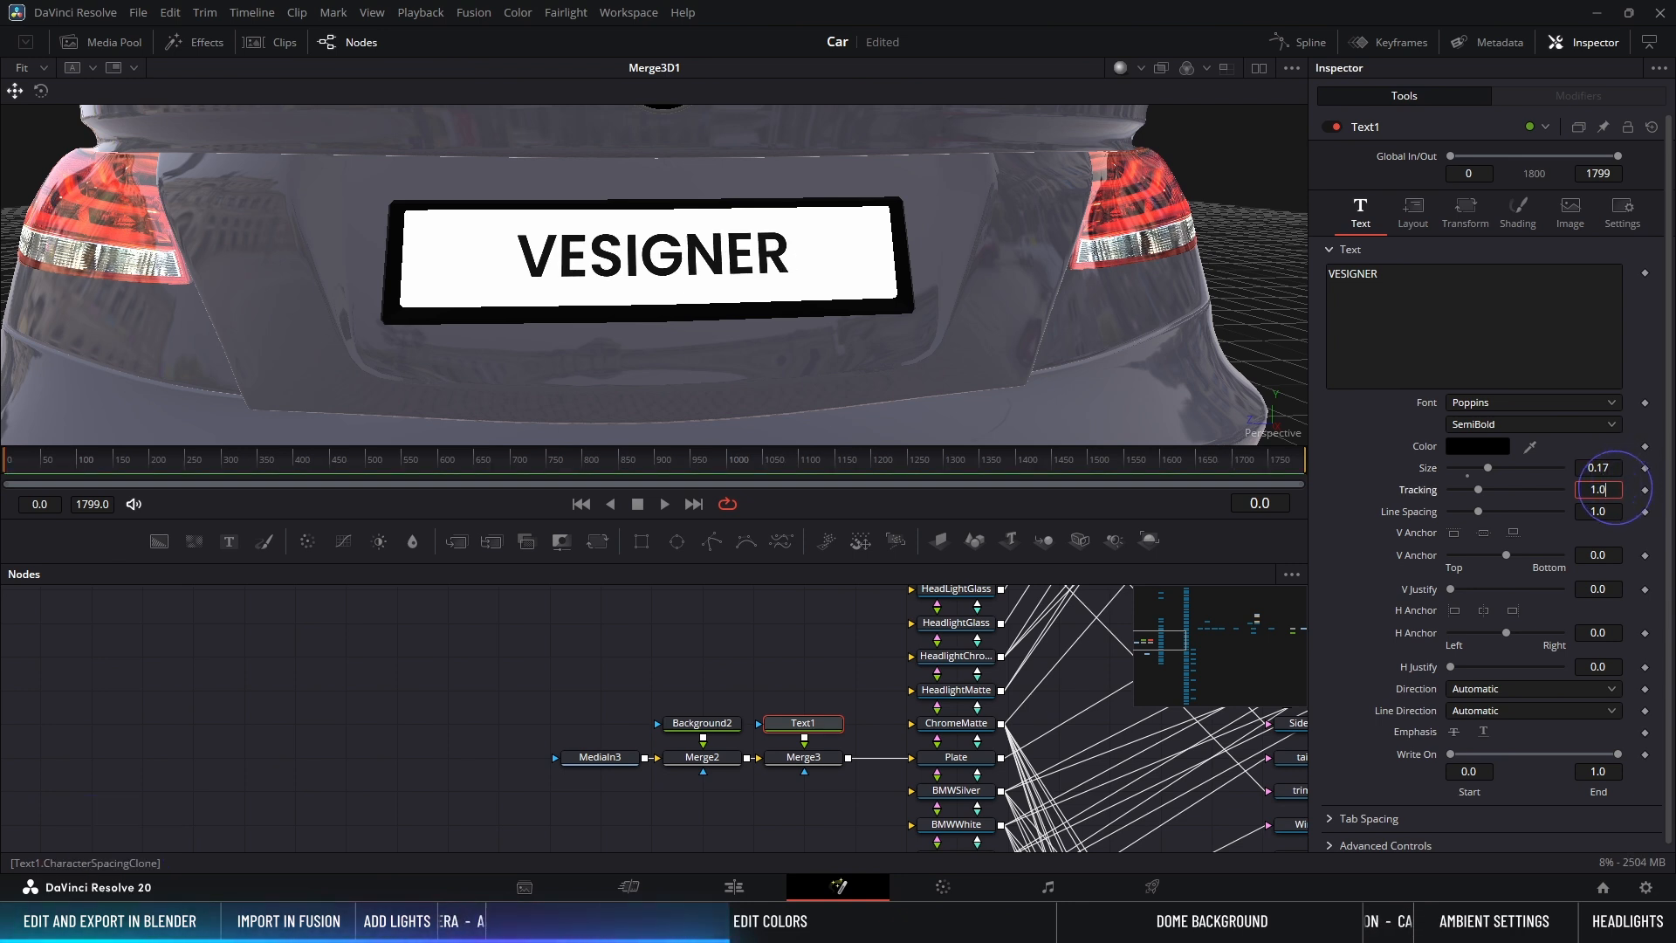
key("Up")
key("Up")
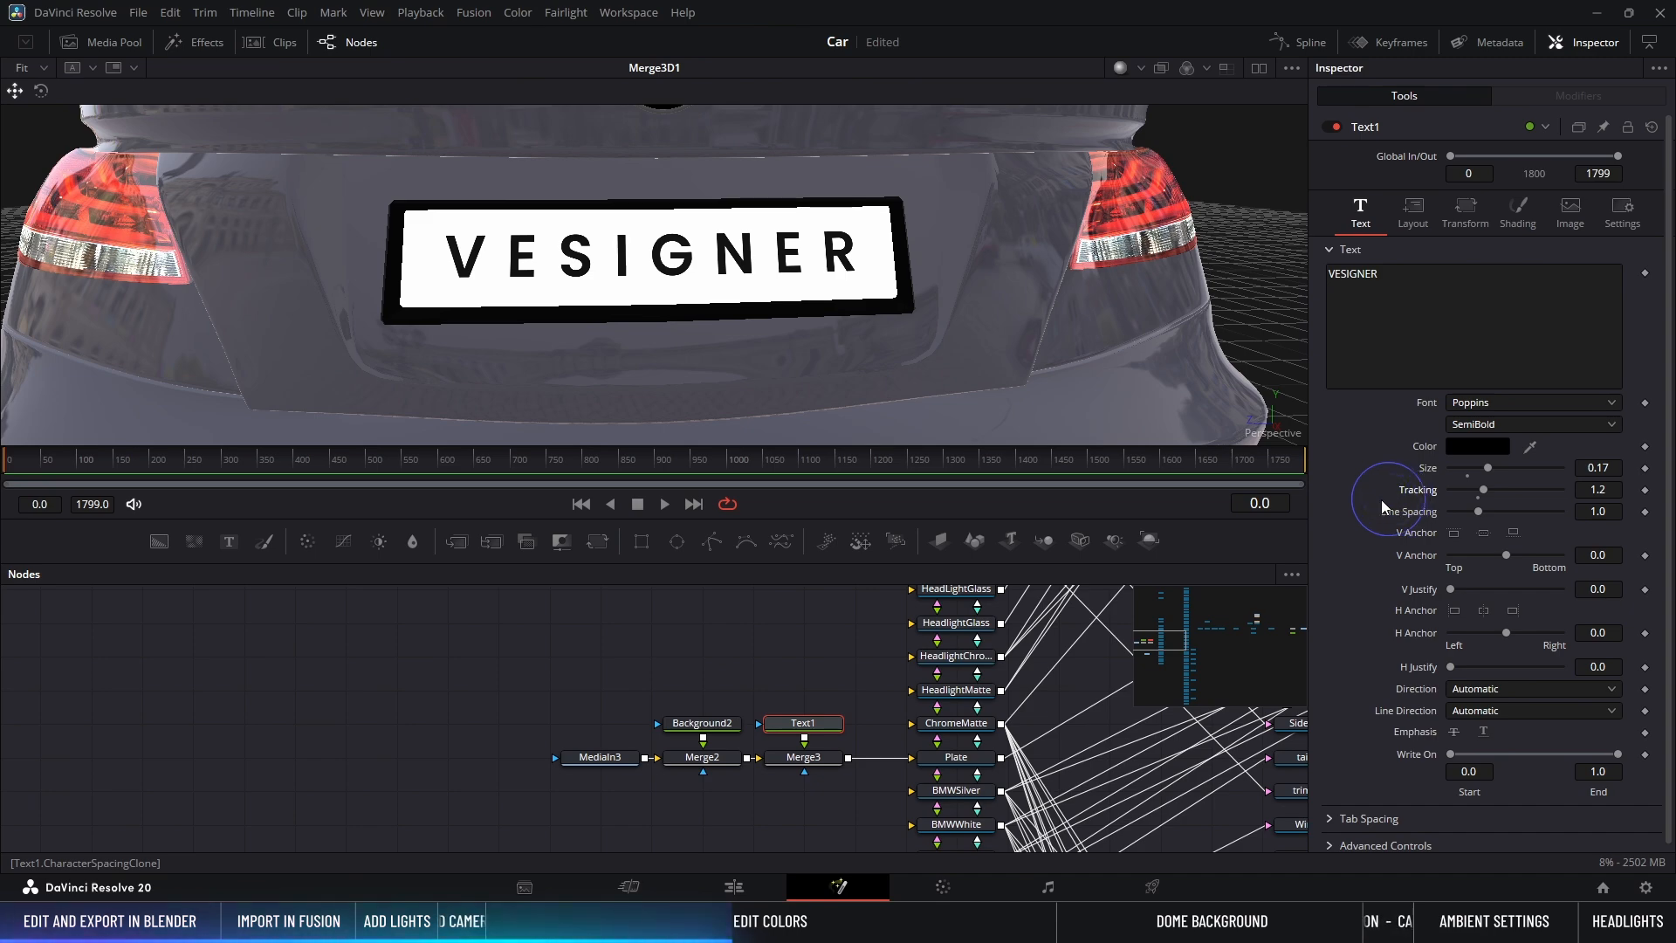
scroll(674, 238, "down", 4, "ctrl")
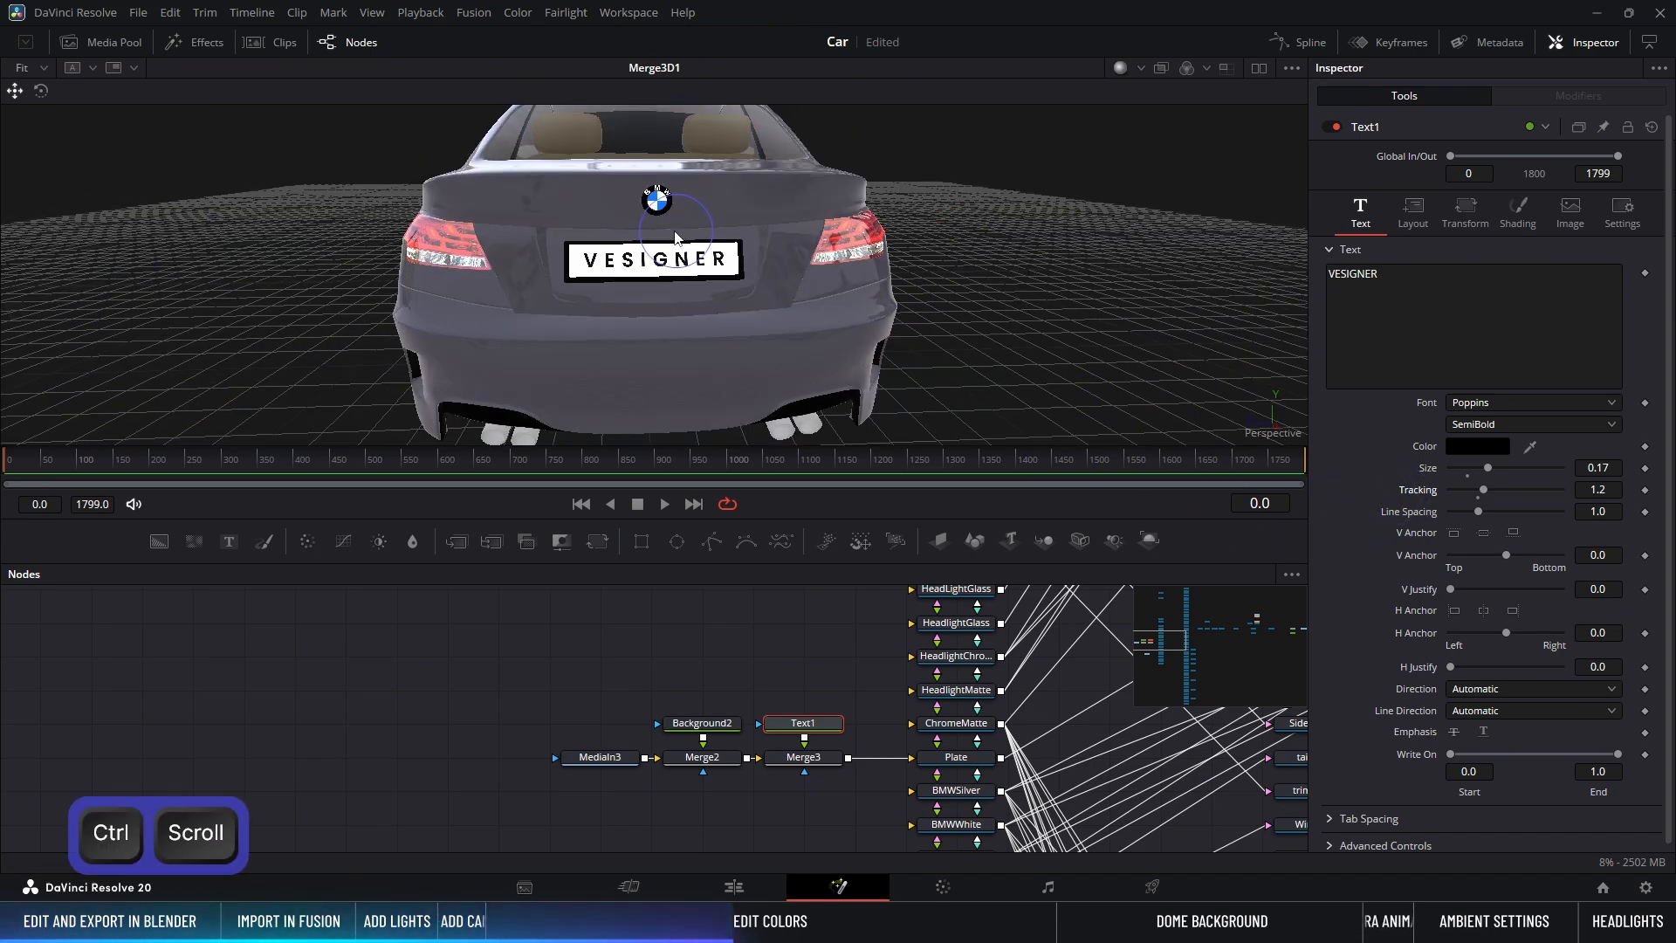
Step: Locate the rear brake disc's Brake material and connect the brake image from the textures folder to it
middle_click_drag(485, 290, 758, 270, "alt")
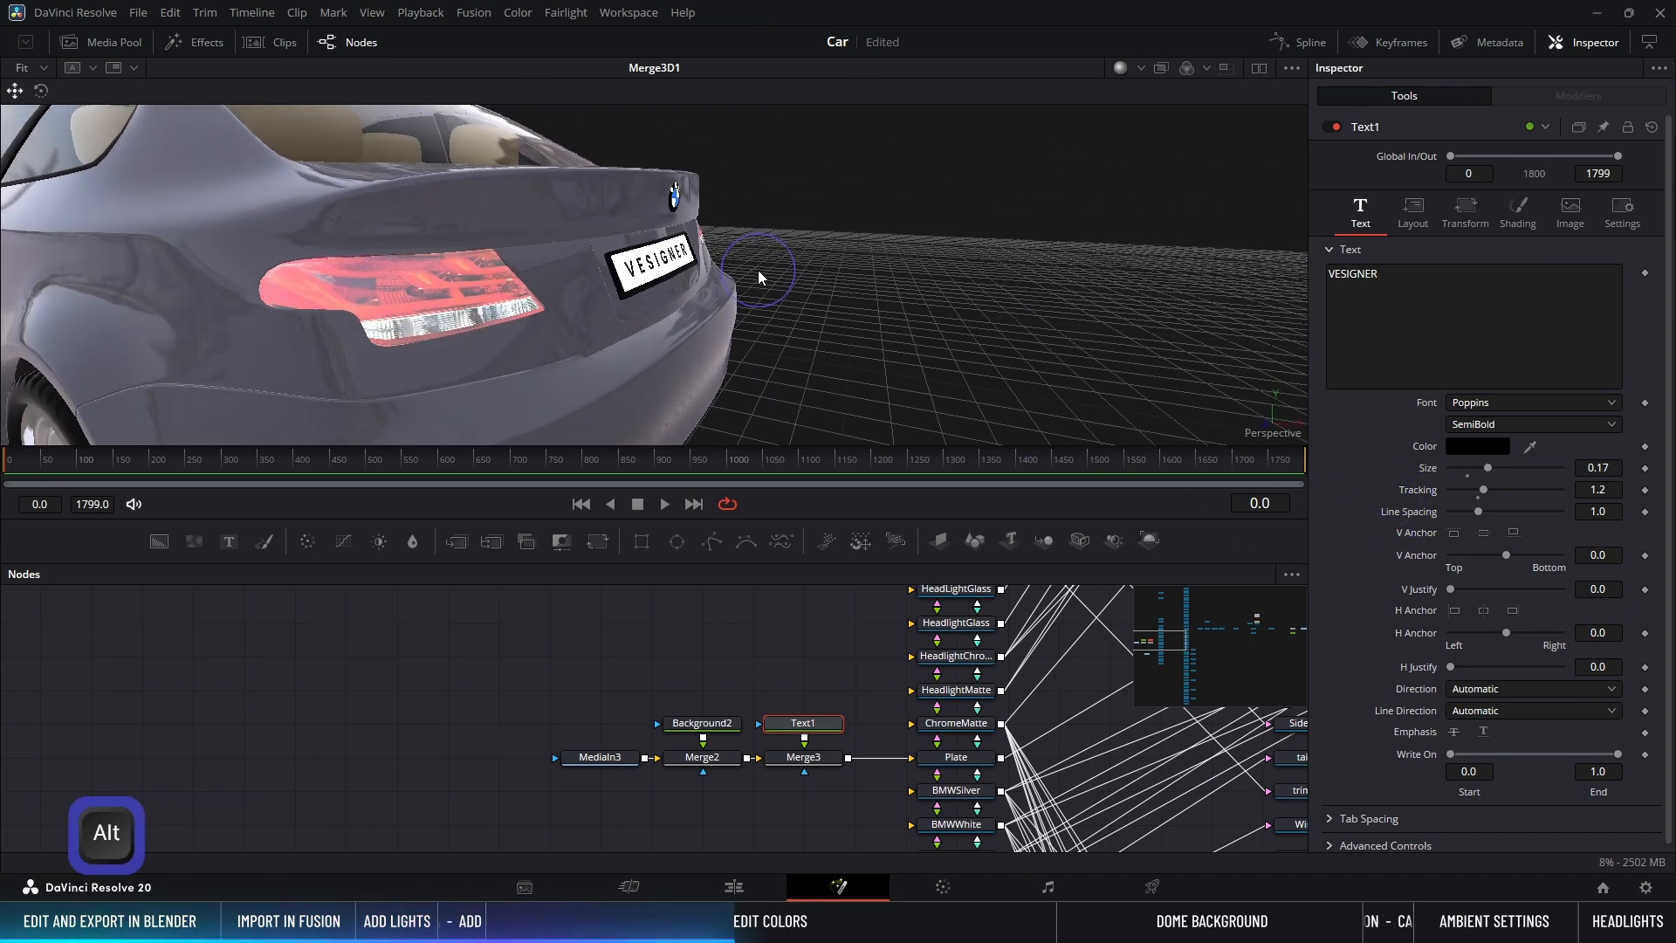
middle_click_drag(361, 360, 850, 213, "alt")
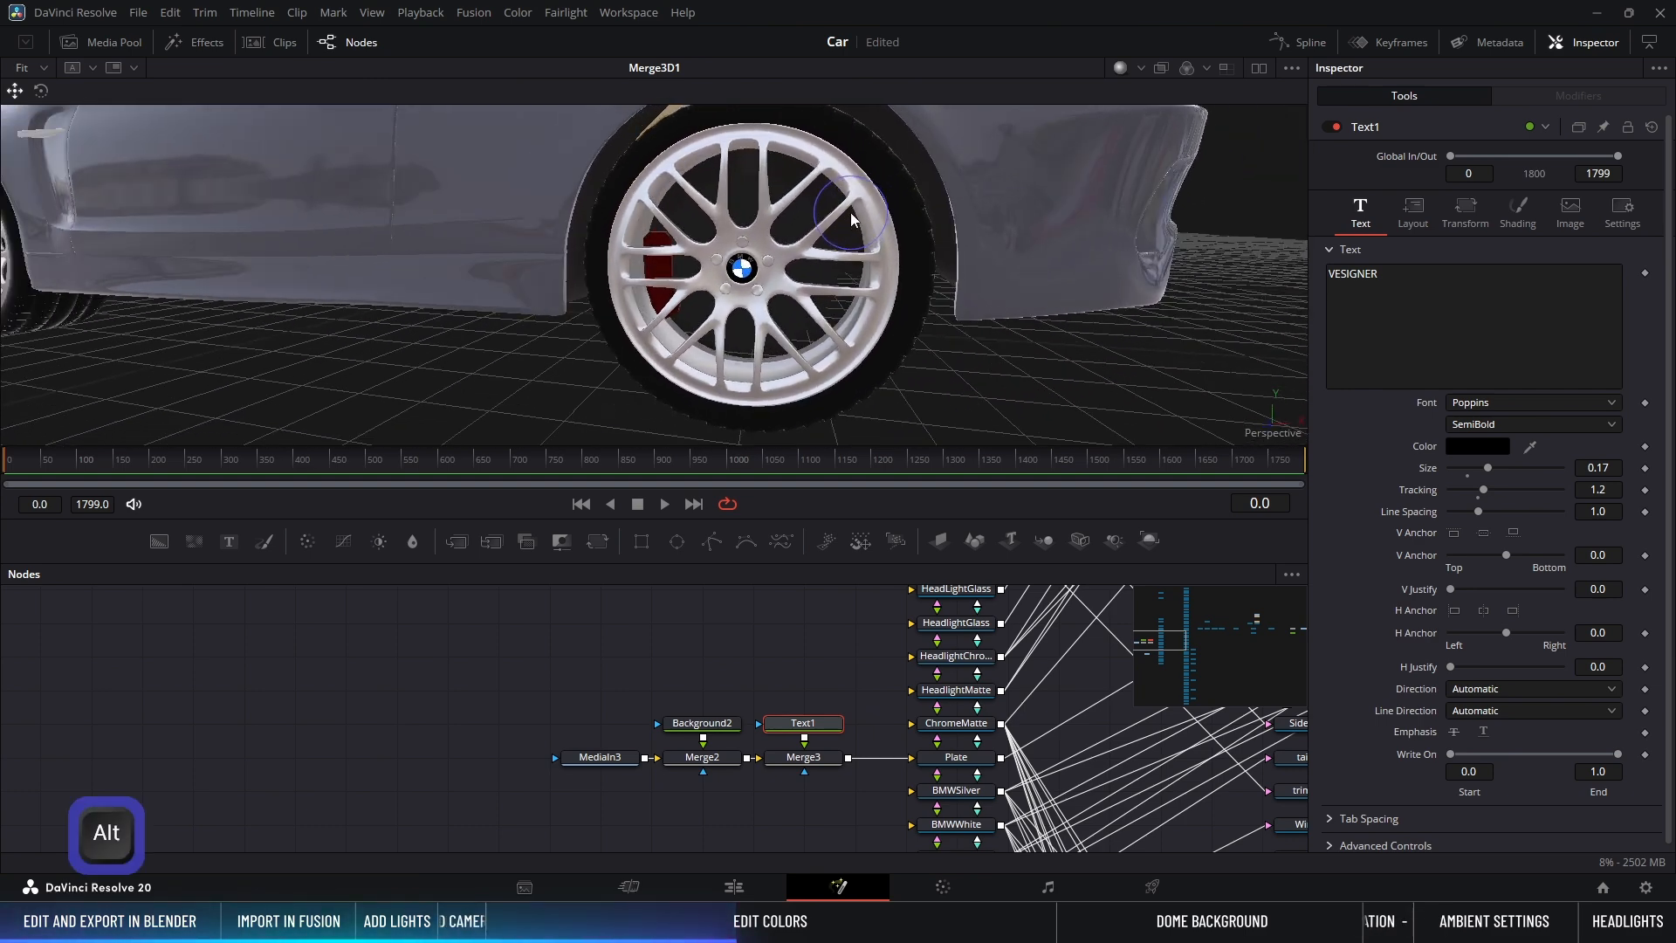
left_click(805, 218)
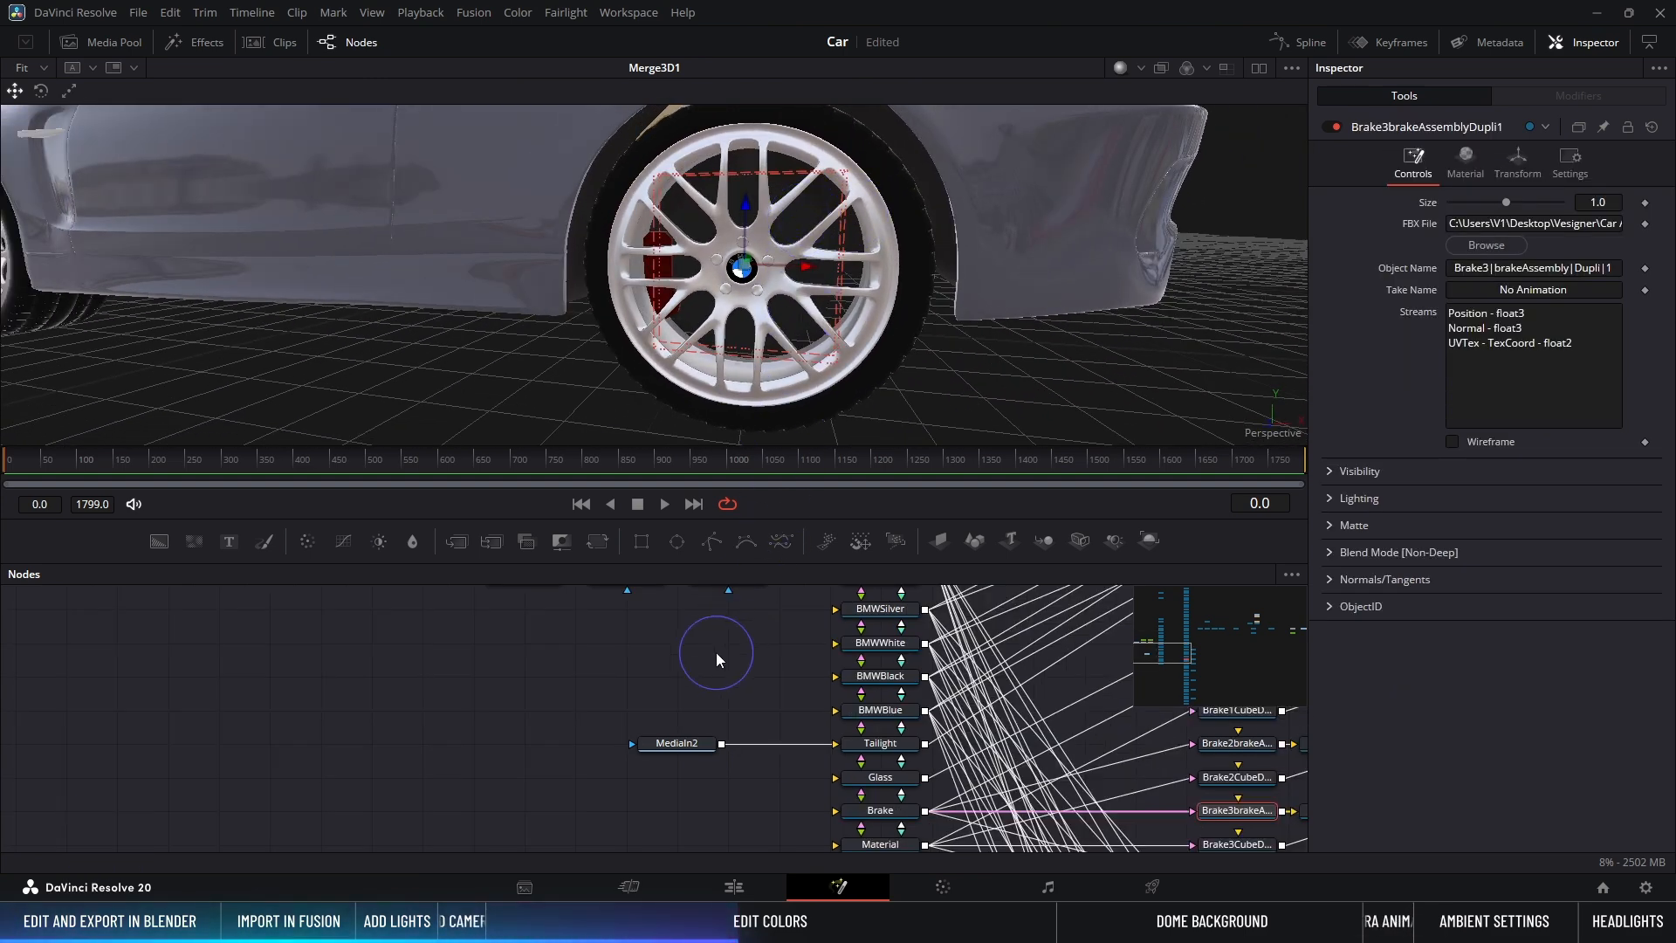
scroll(716, 652, "down", 2)
middle_click_drag(721, 787, 455, 748)
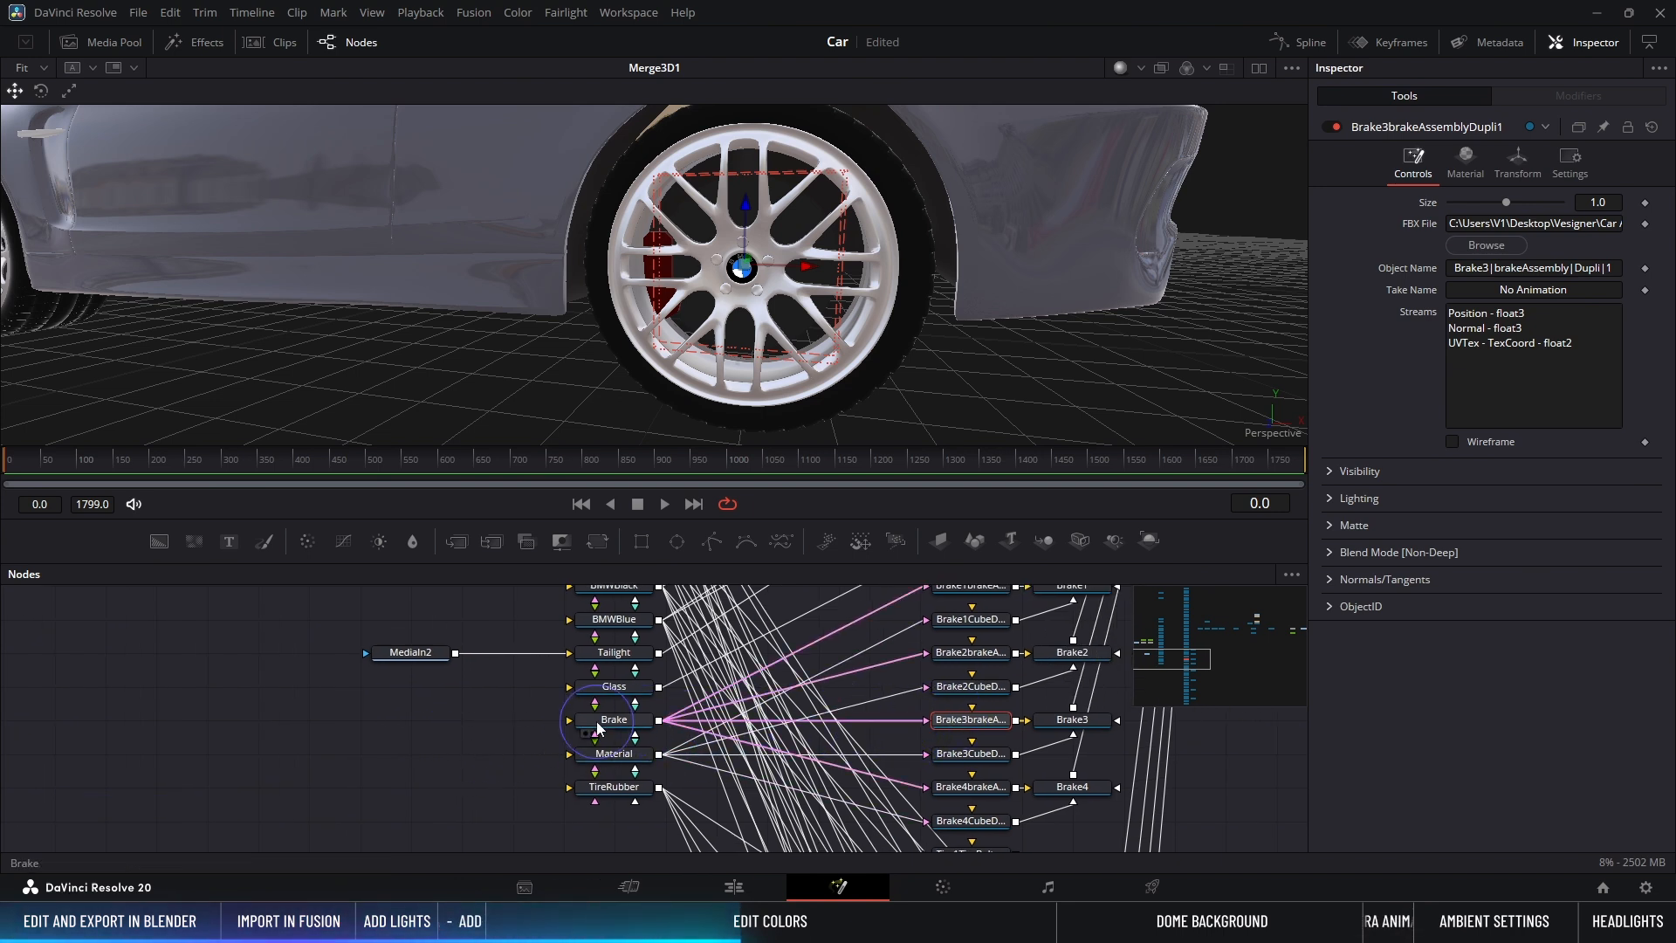
middle_click_drag(399, 726, 478, 725)
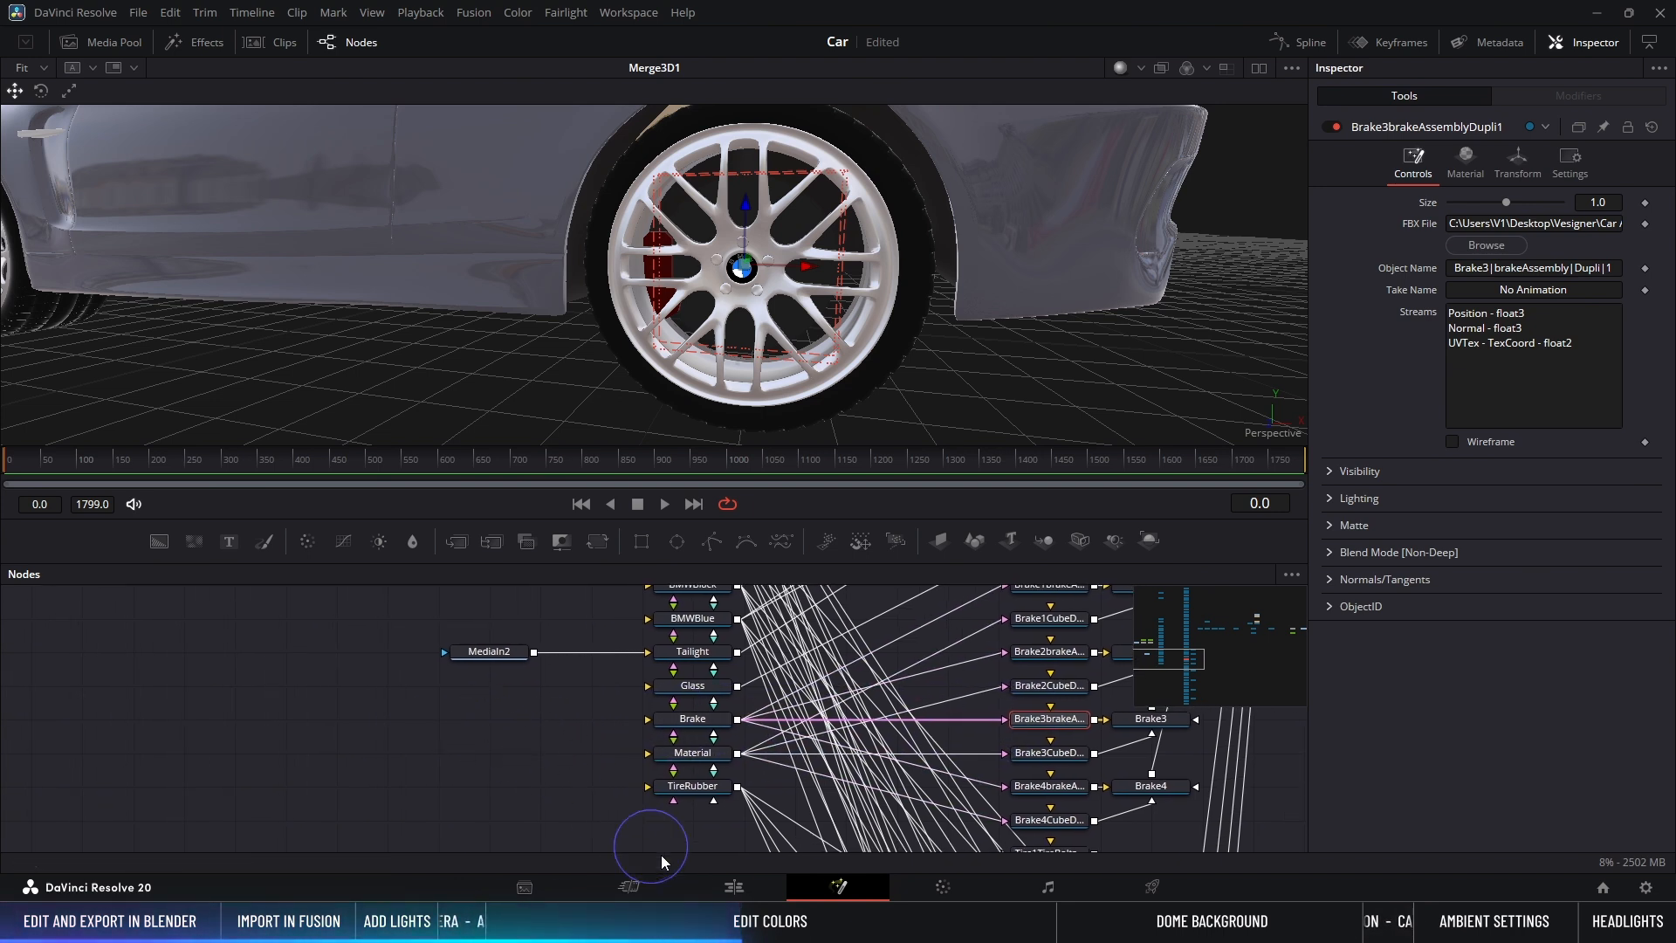
left_click(695, 927)
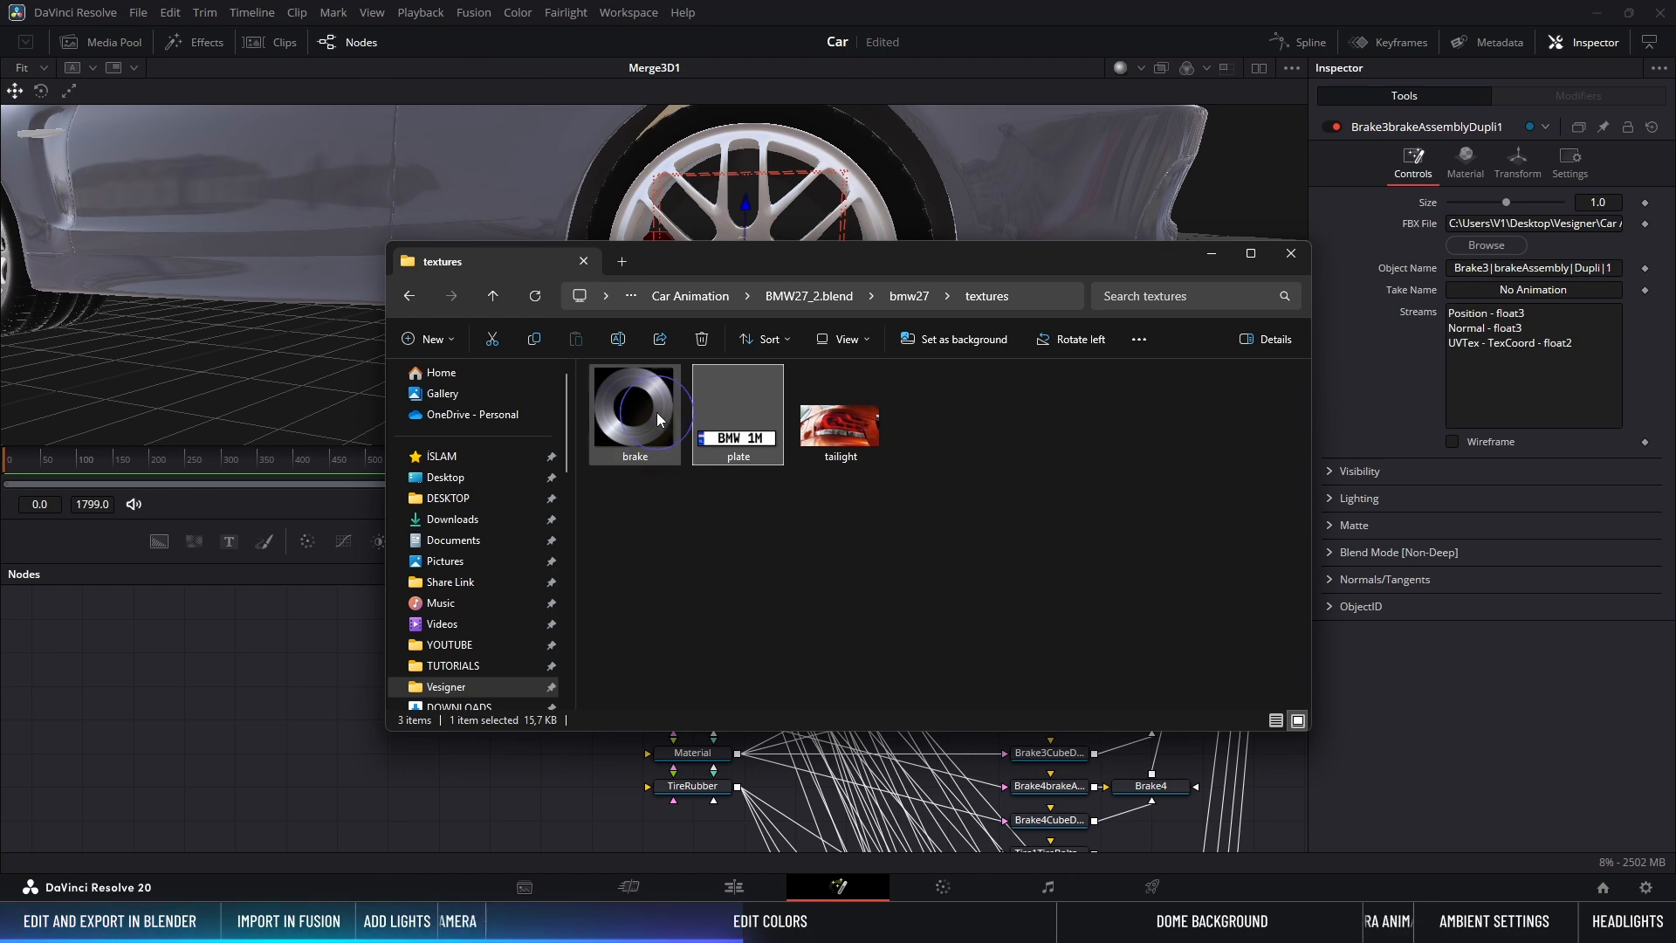
left_click_drag(657, 412, 664, 711)
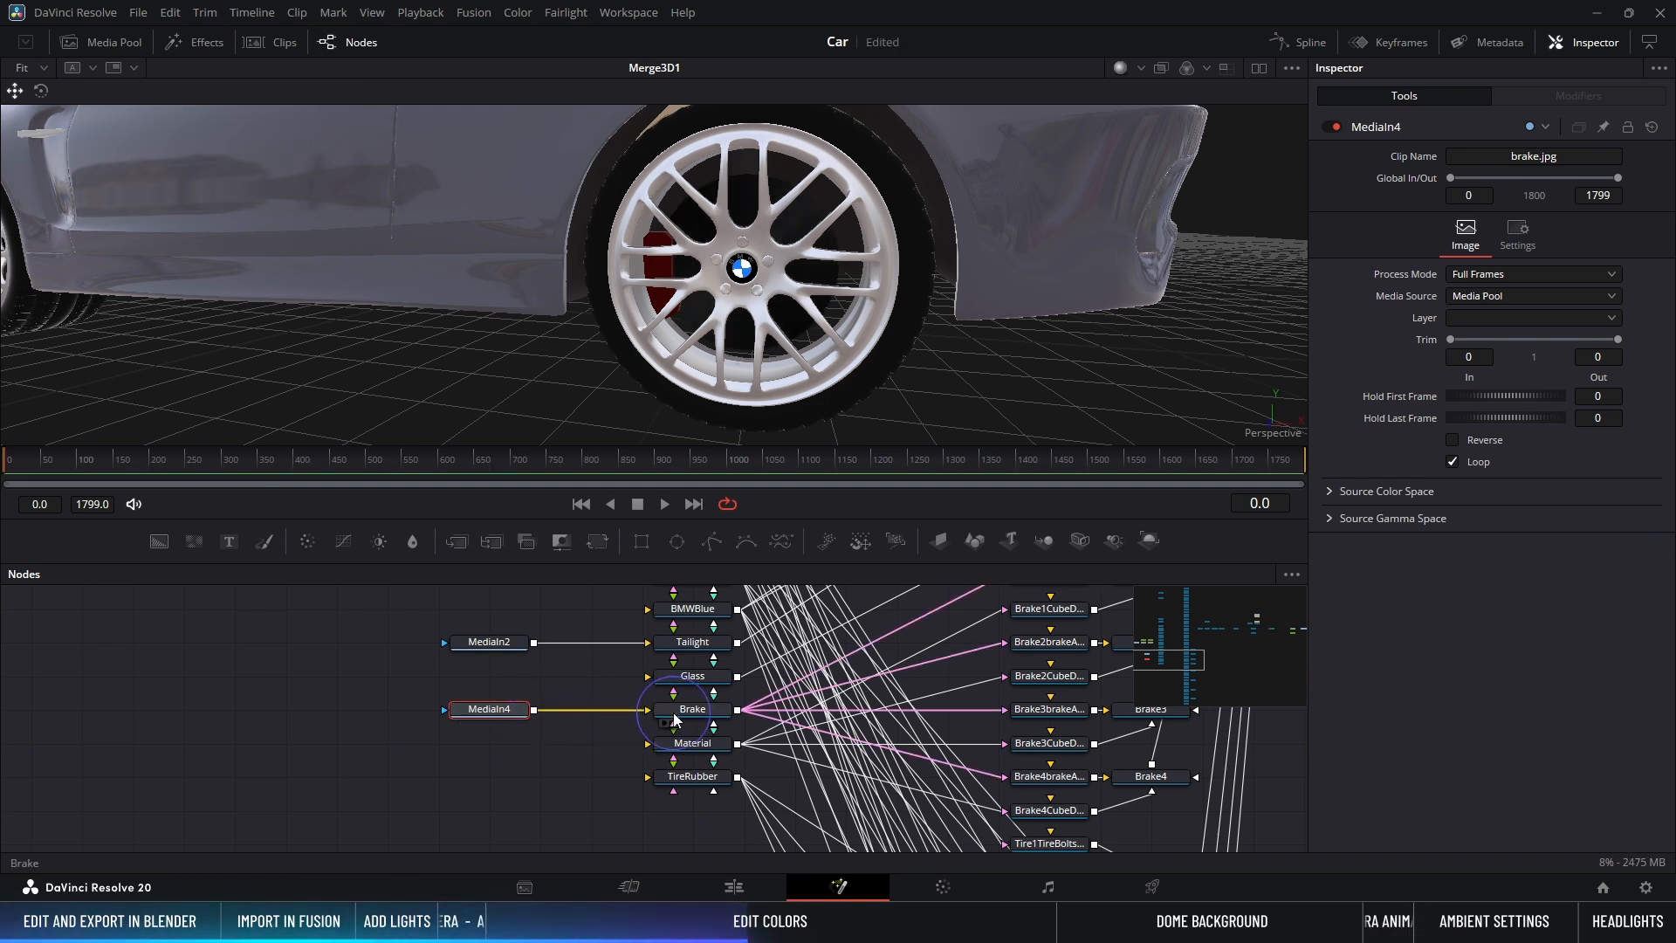
Step: Reset the Brake material's diffuse color to white, and set its specular intensity to 1.0 and exponent to 50
left_click(690, 710)
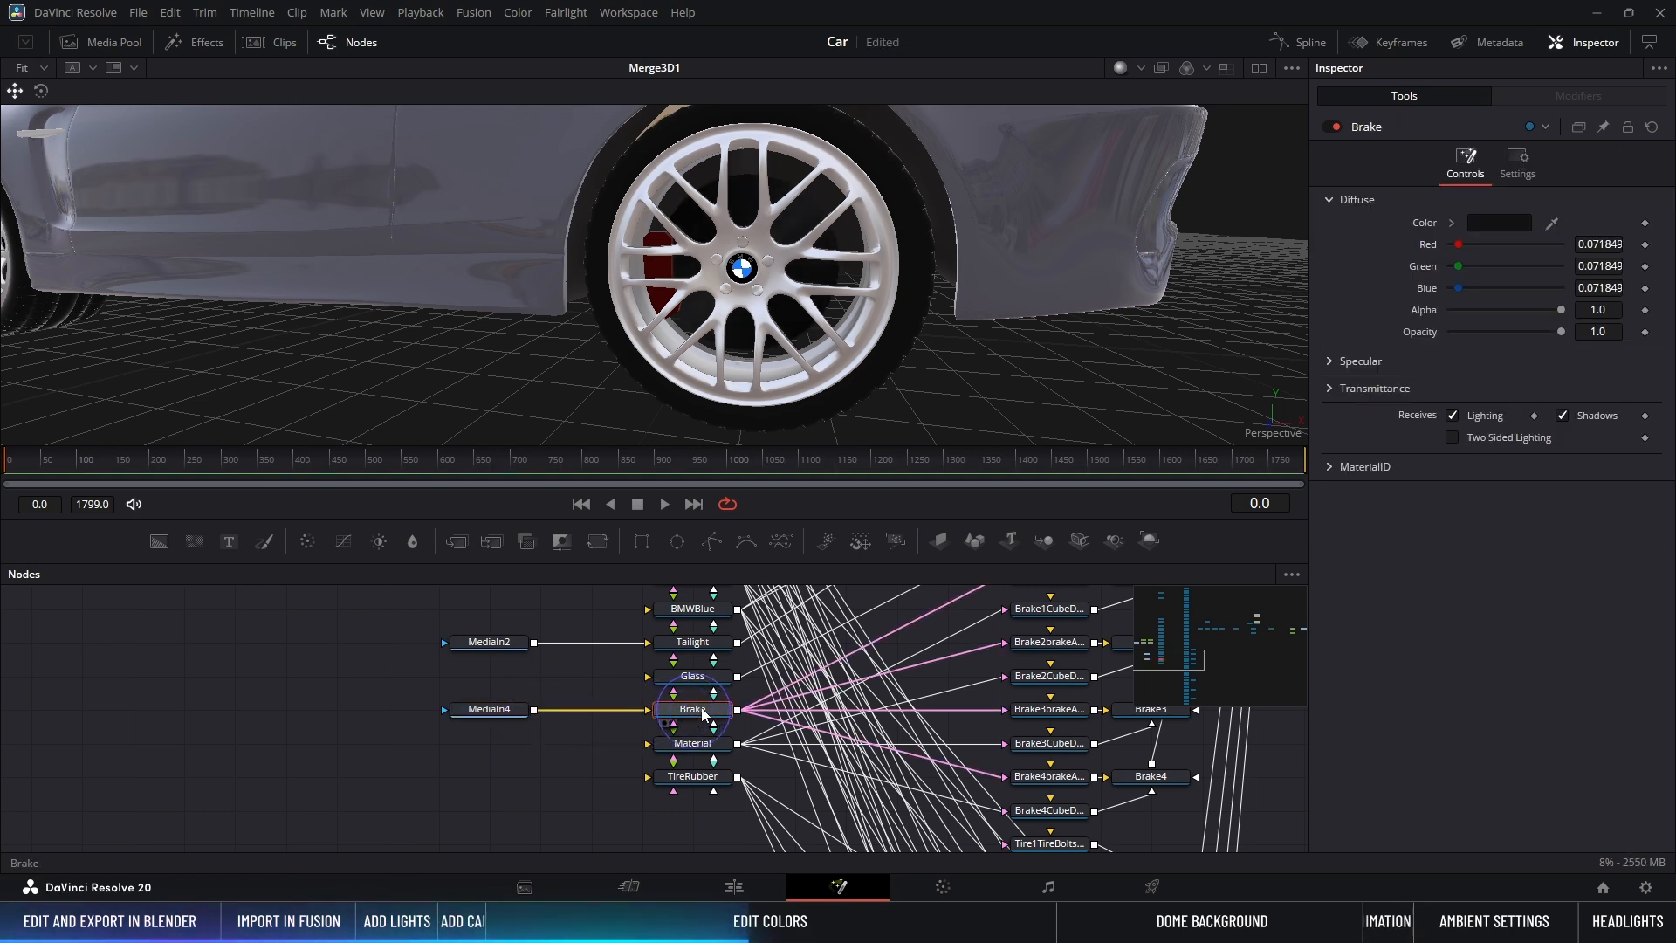
double_click(1432, 223)
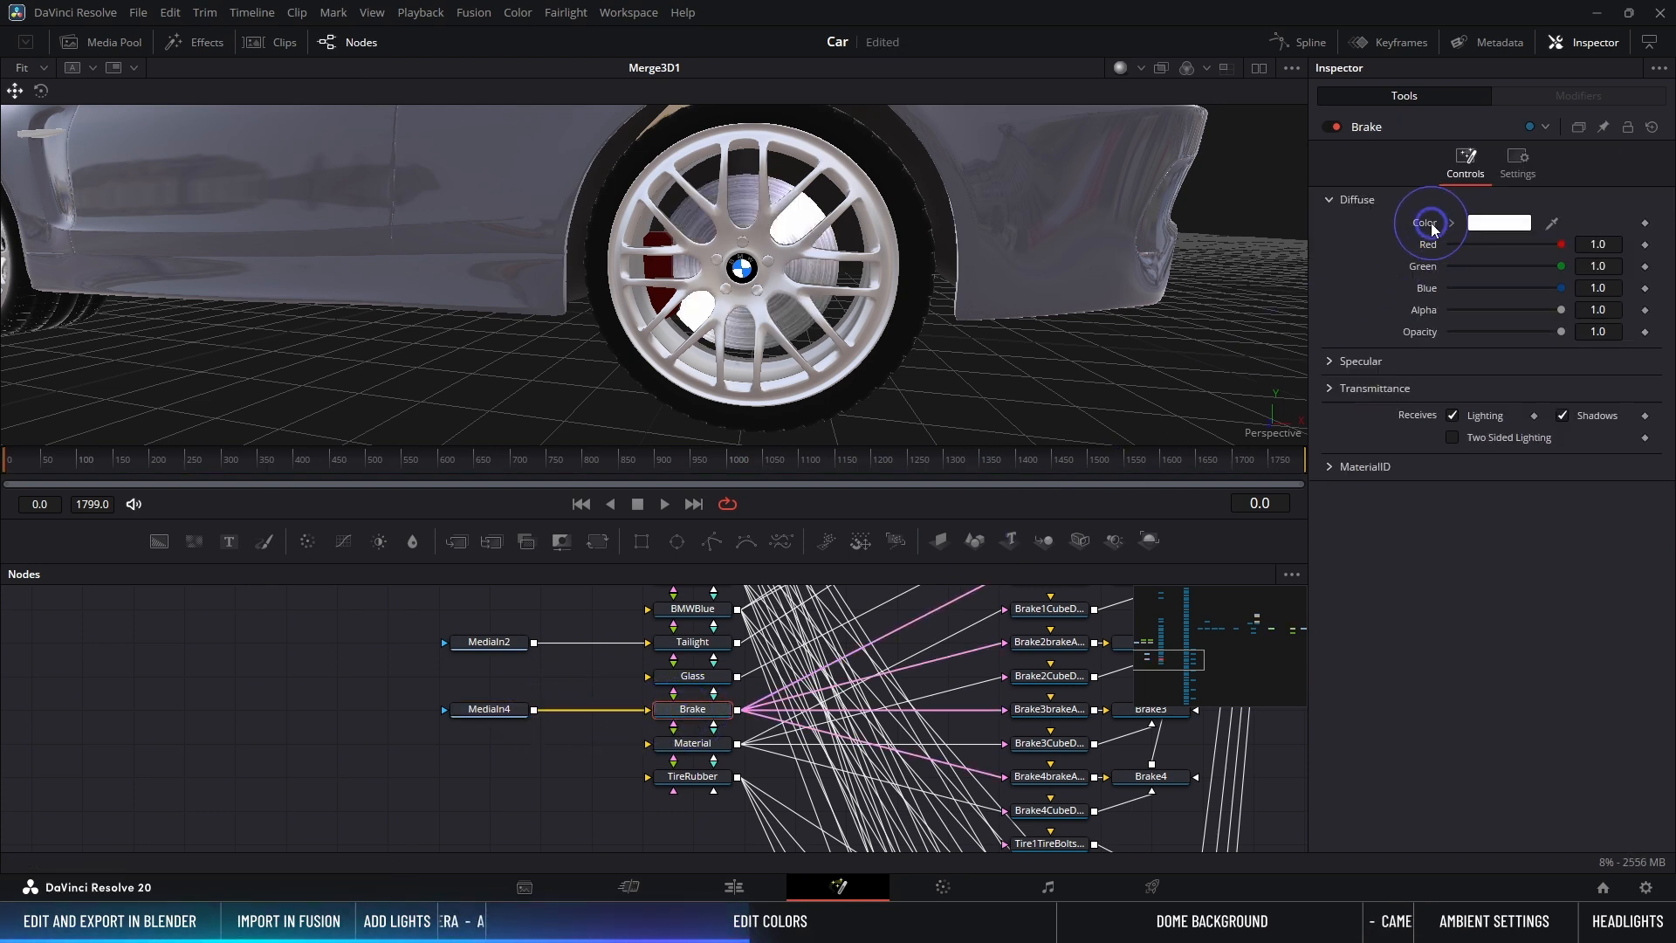
left_click(1328, 361)
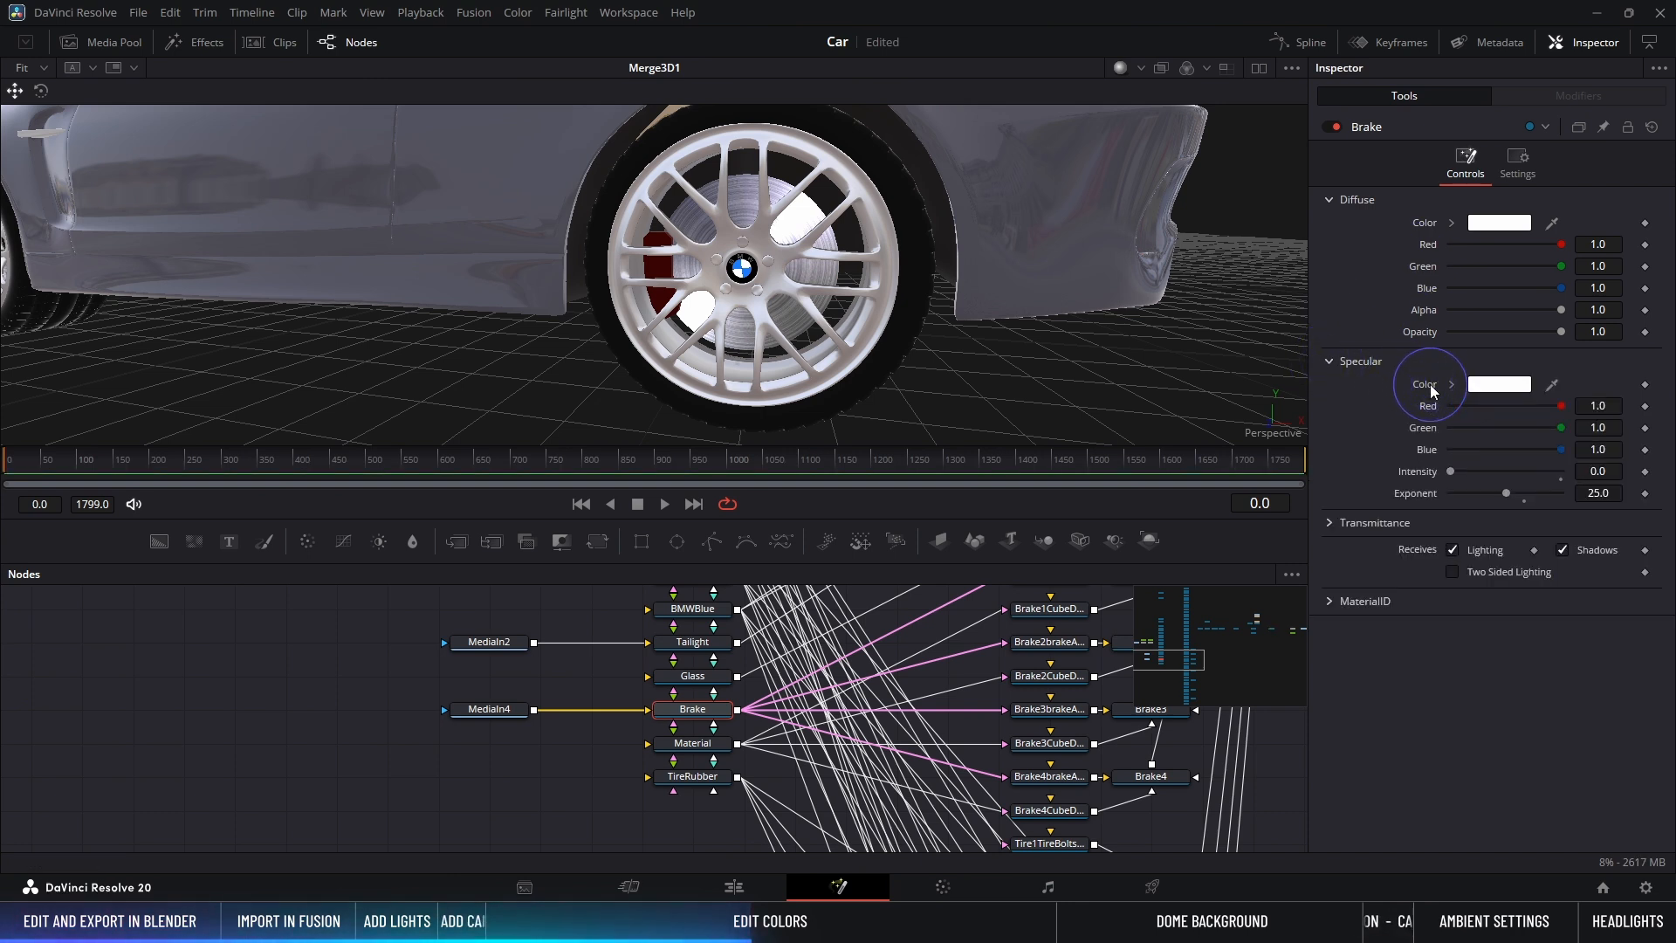
double_click(1413, 473)
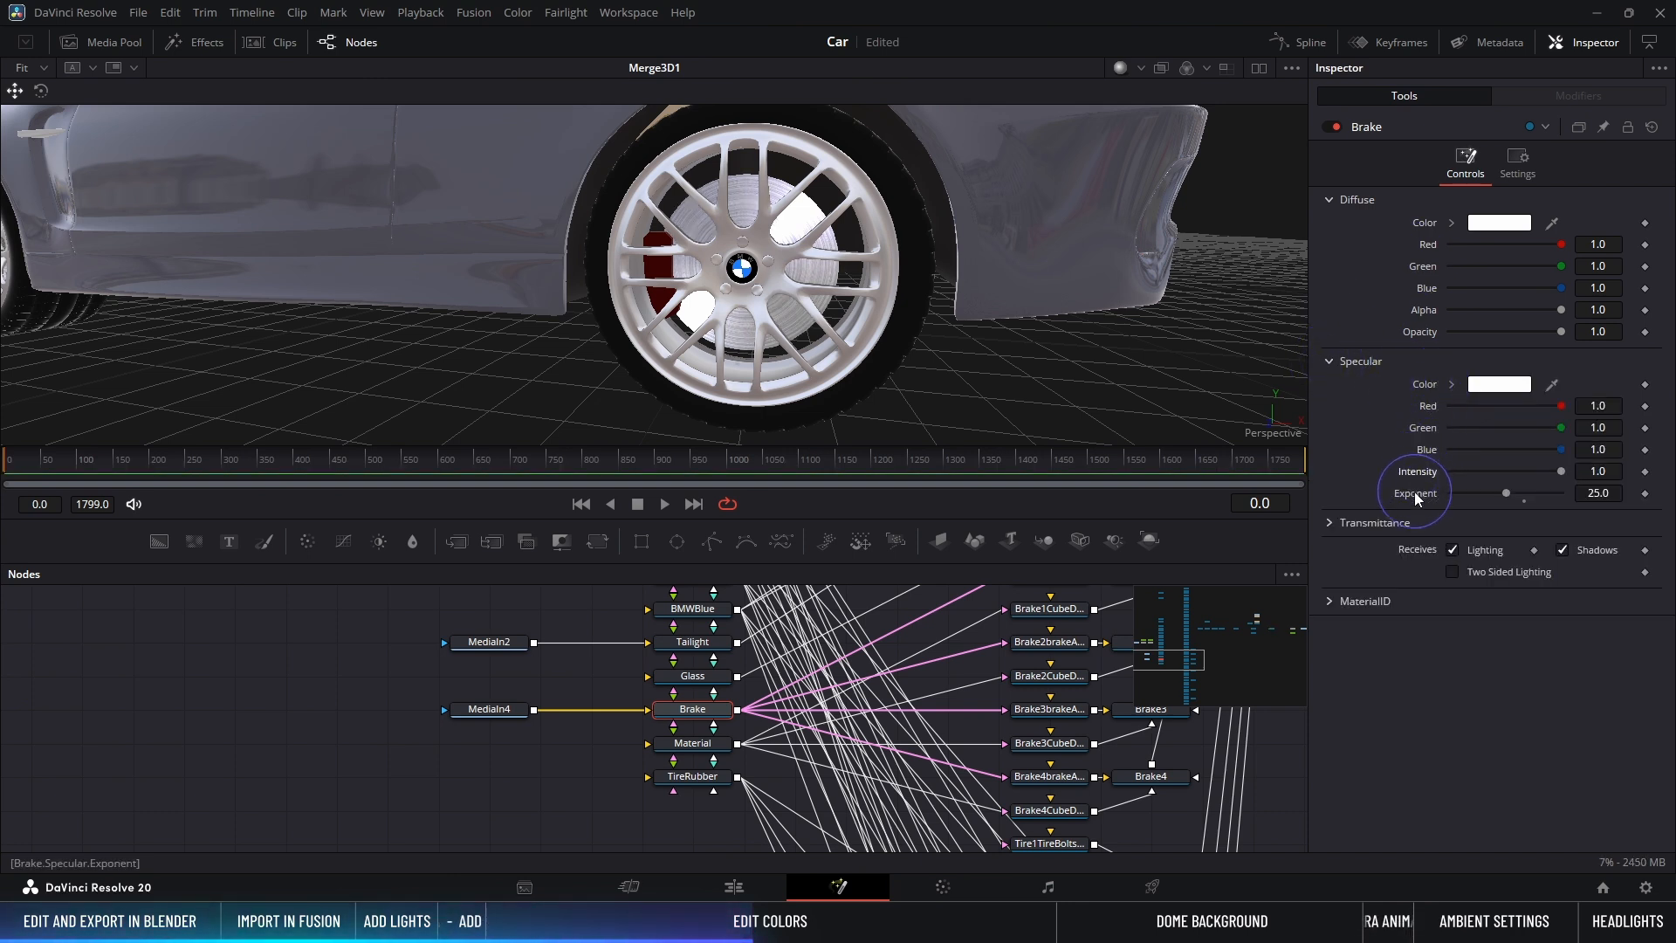
double_click(1414, 493)
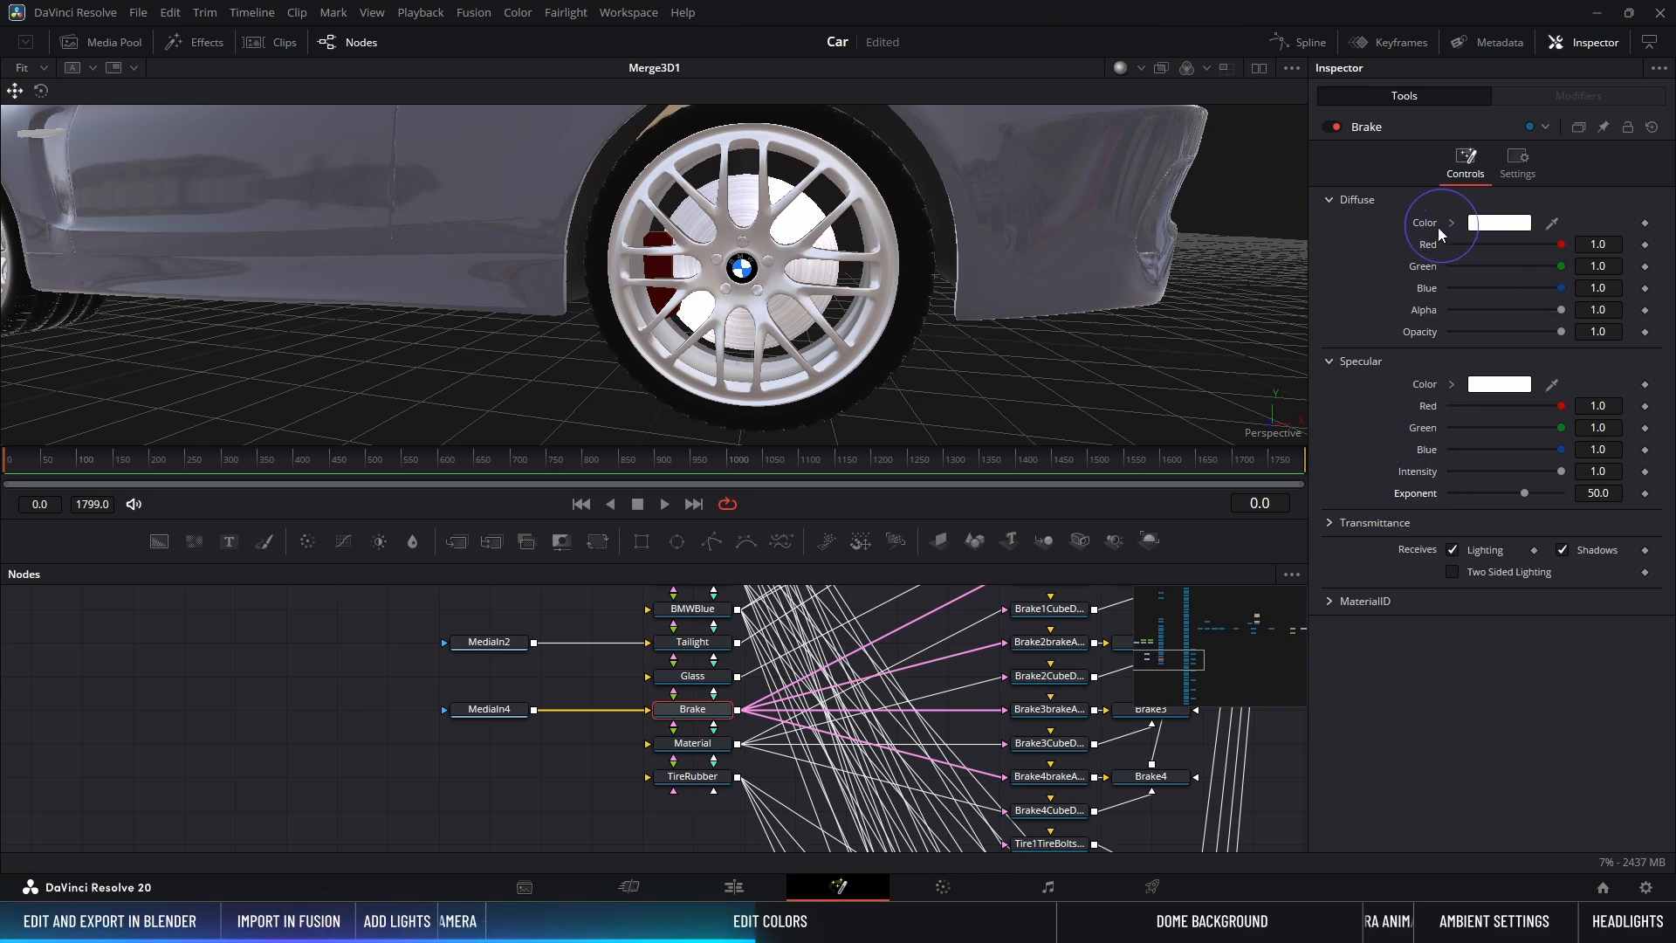
Step: Darken the Brake material's diffuse color to a value of 0.5
middle_click_drag(895, 262, 816, 251, "alt")
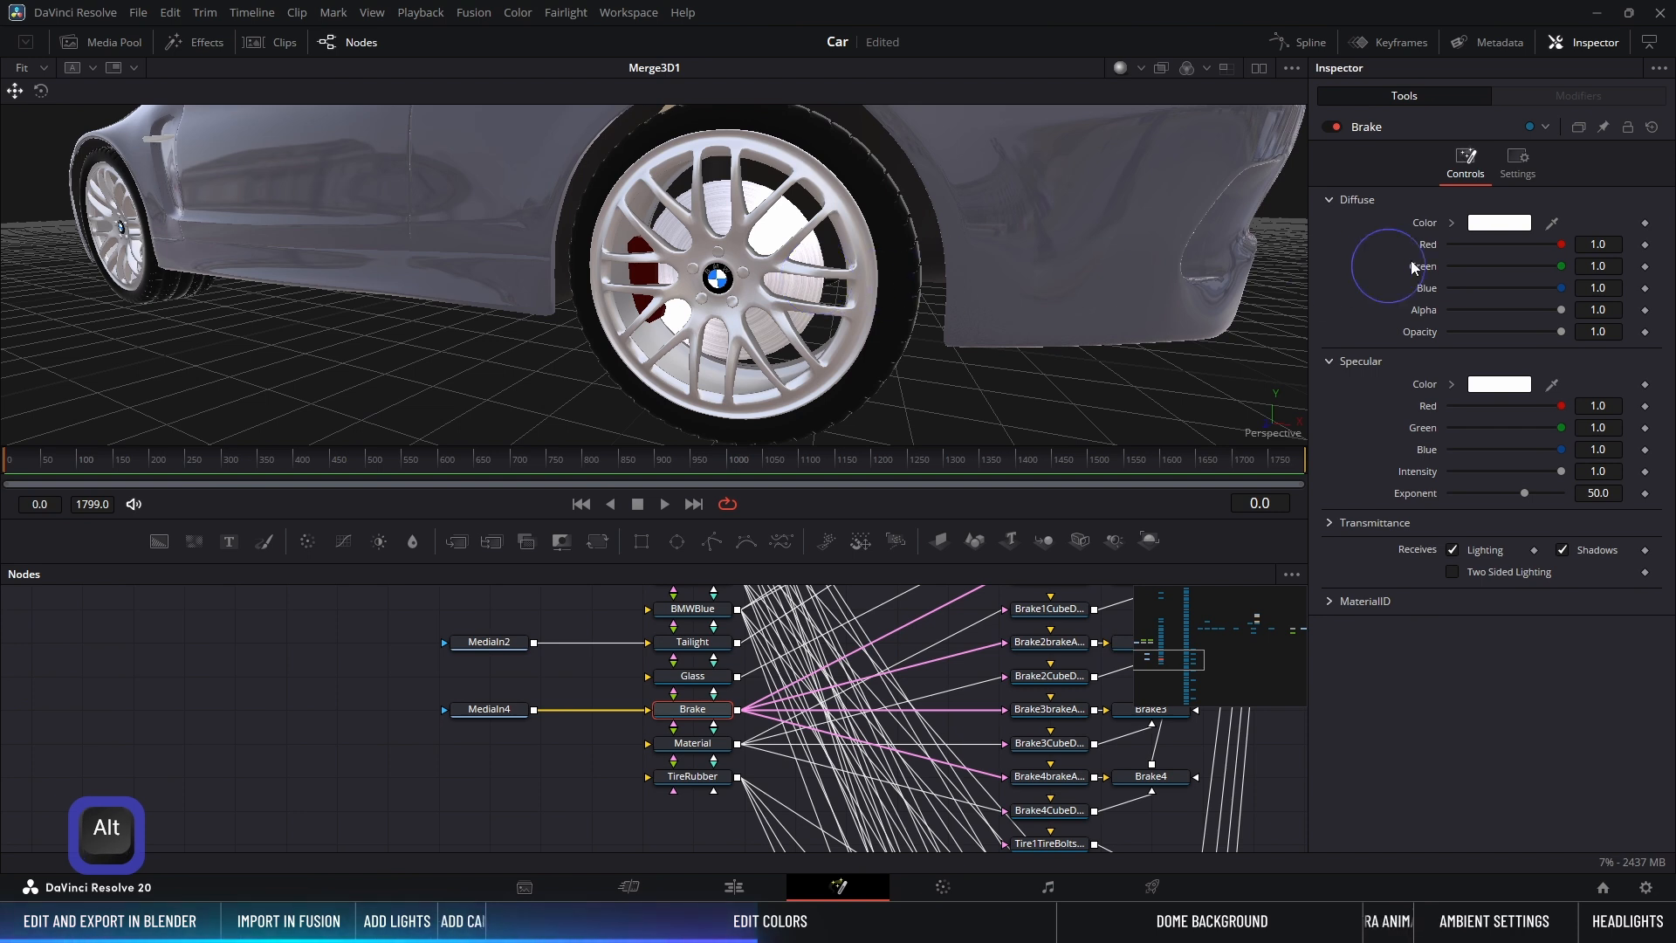
left_click(1453, 224)
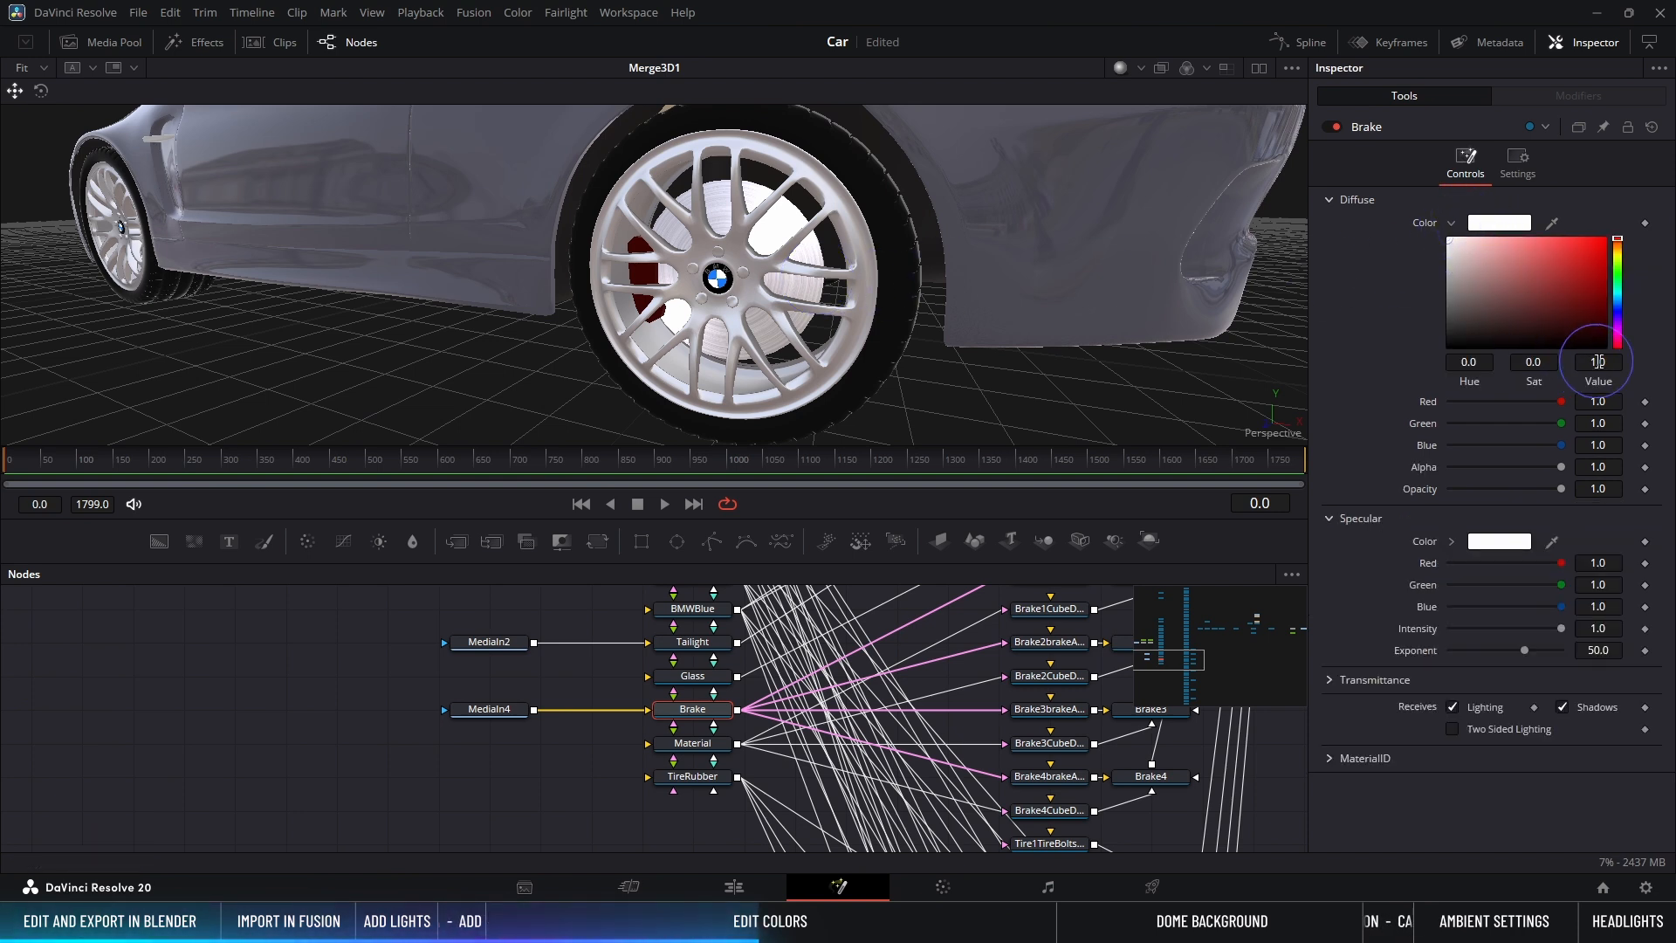
key("Down")
key("Down")
key("Down")
key("Down")
key("Down")
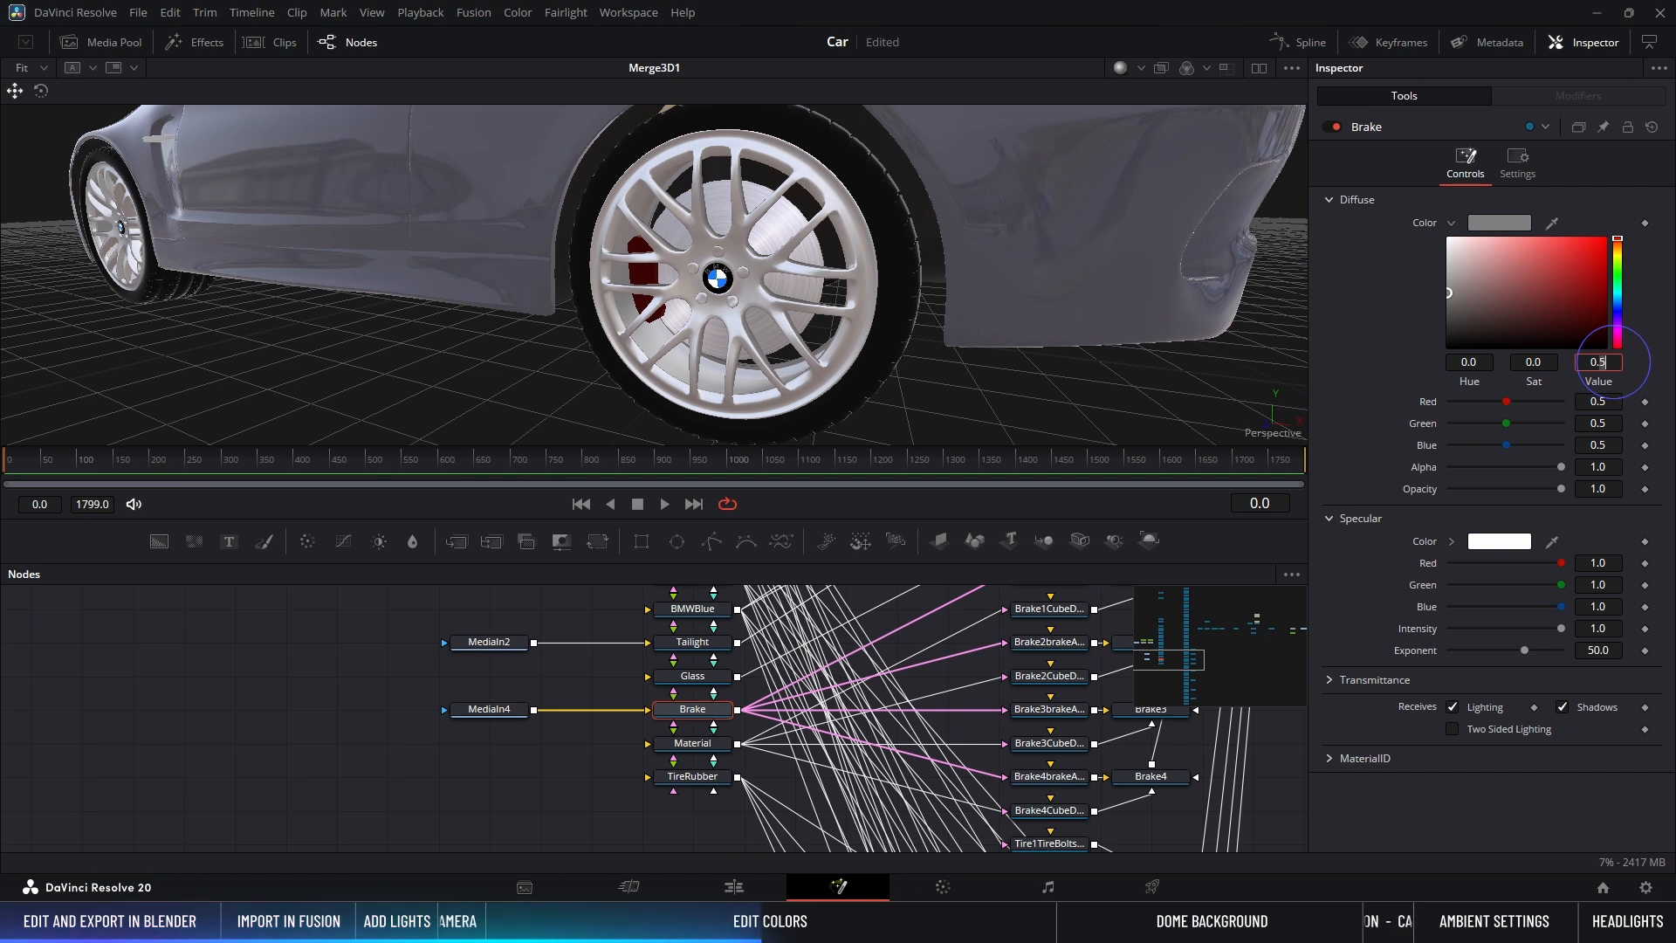
Step: Lower the Brake material's specular intensity to 0.5
left_click(1611, 628)
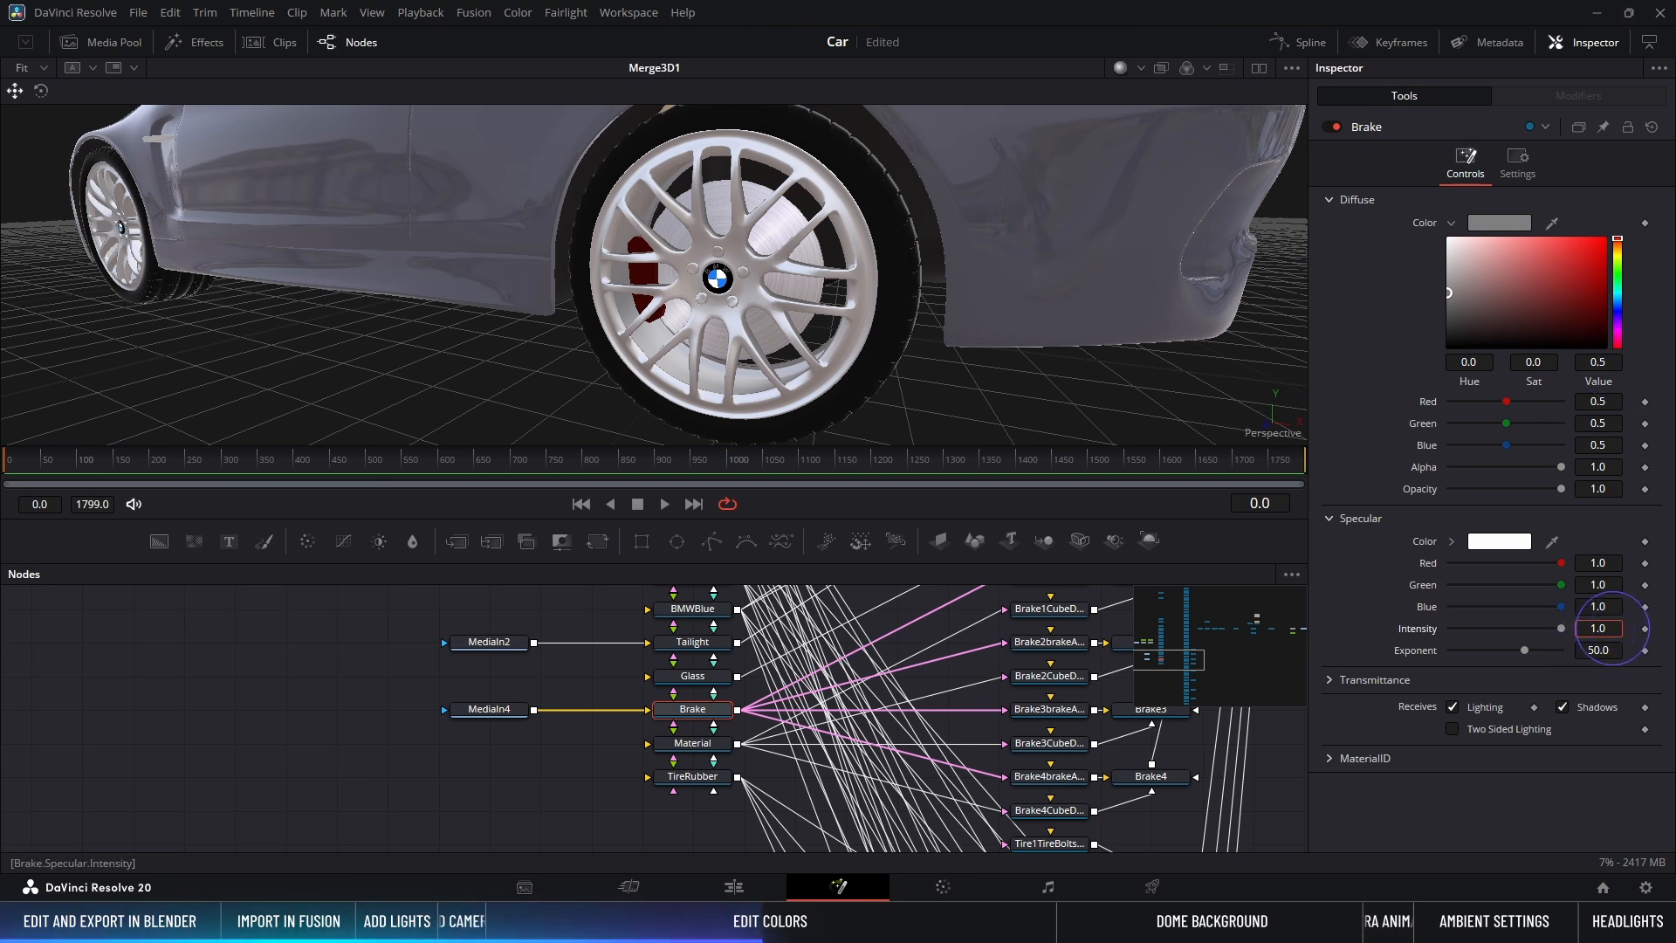
key("Down")
key("Down")
key("Down")
key("Down")
key("Down")
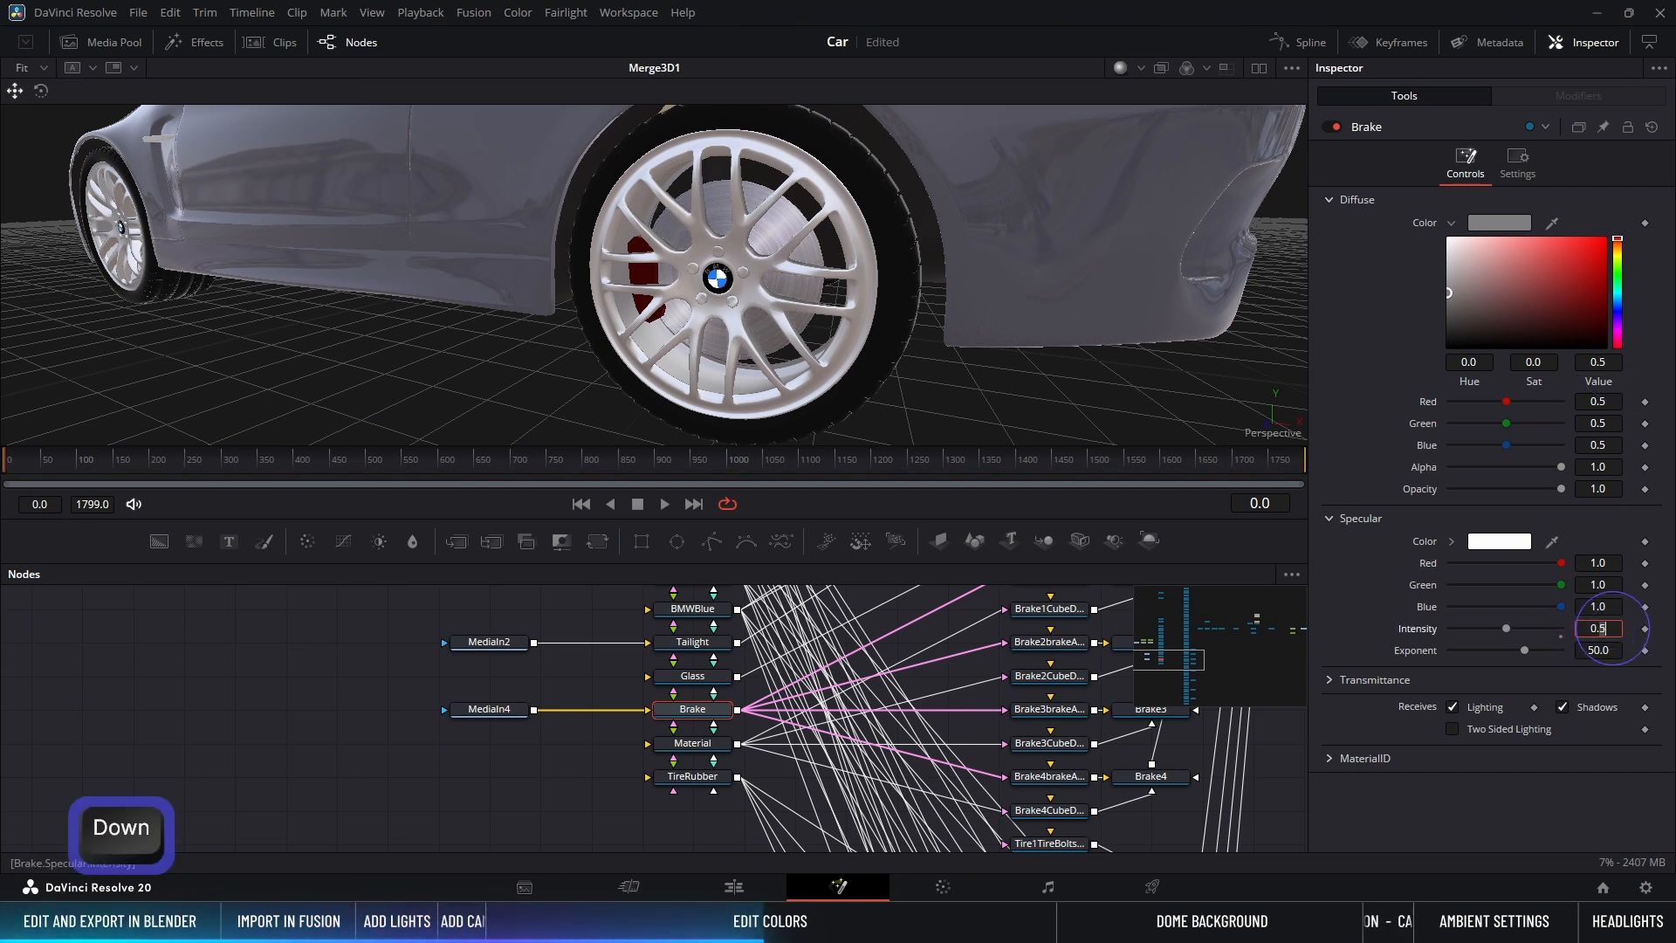
Step: Give the brake caliper's material a white specular color with intensity 1.0 and exponent 50
middle_click_drag(744, 280, 690, 248, "alt")
left_click(667, 249)
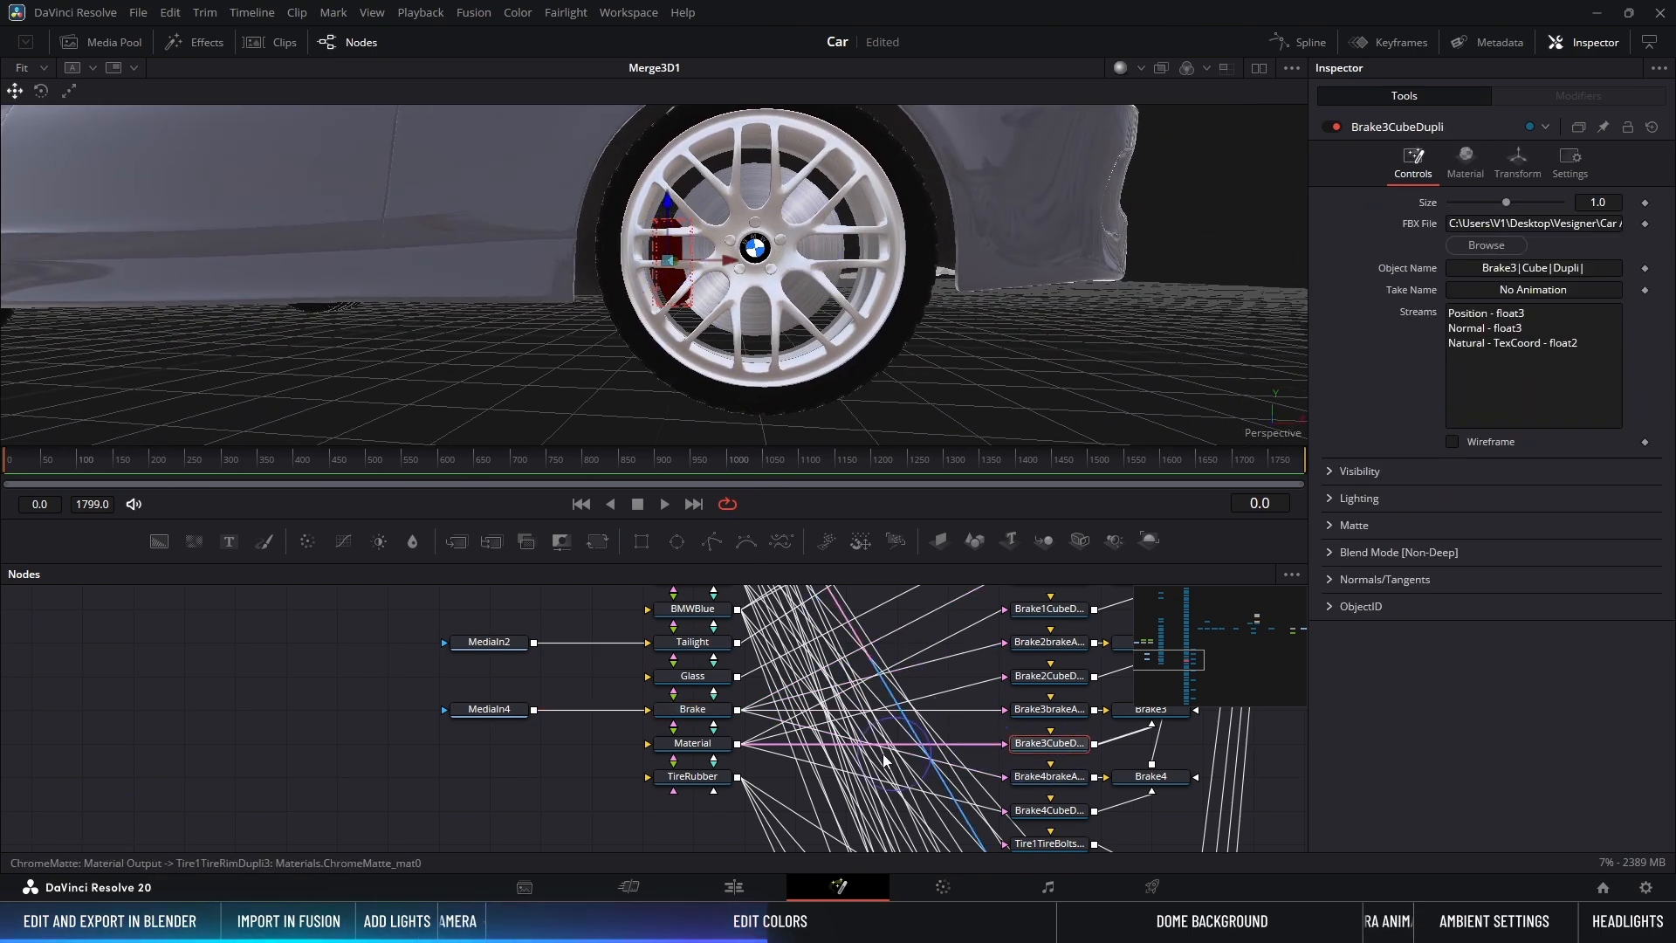
left_click(704, 748)
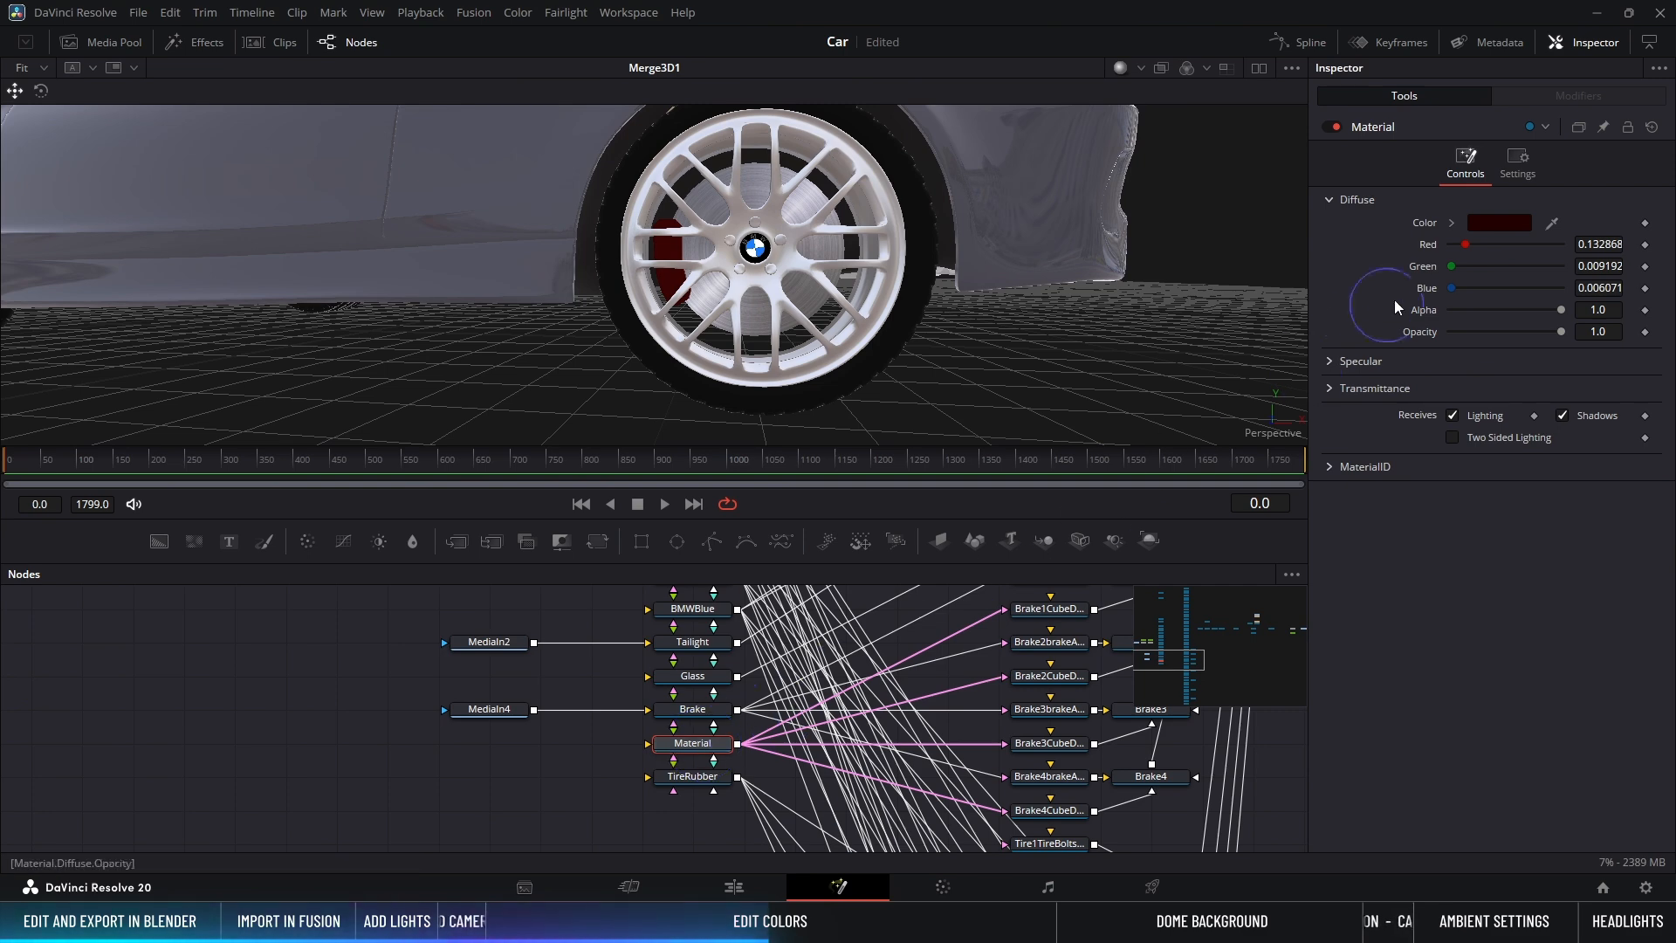
left_click(1330, 363)
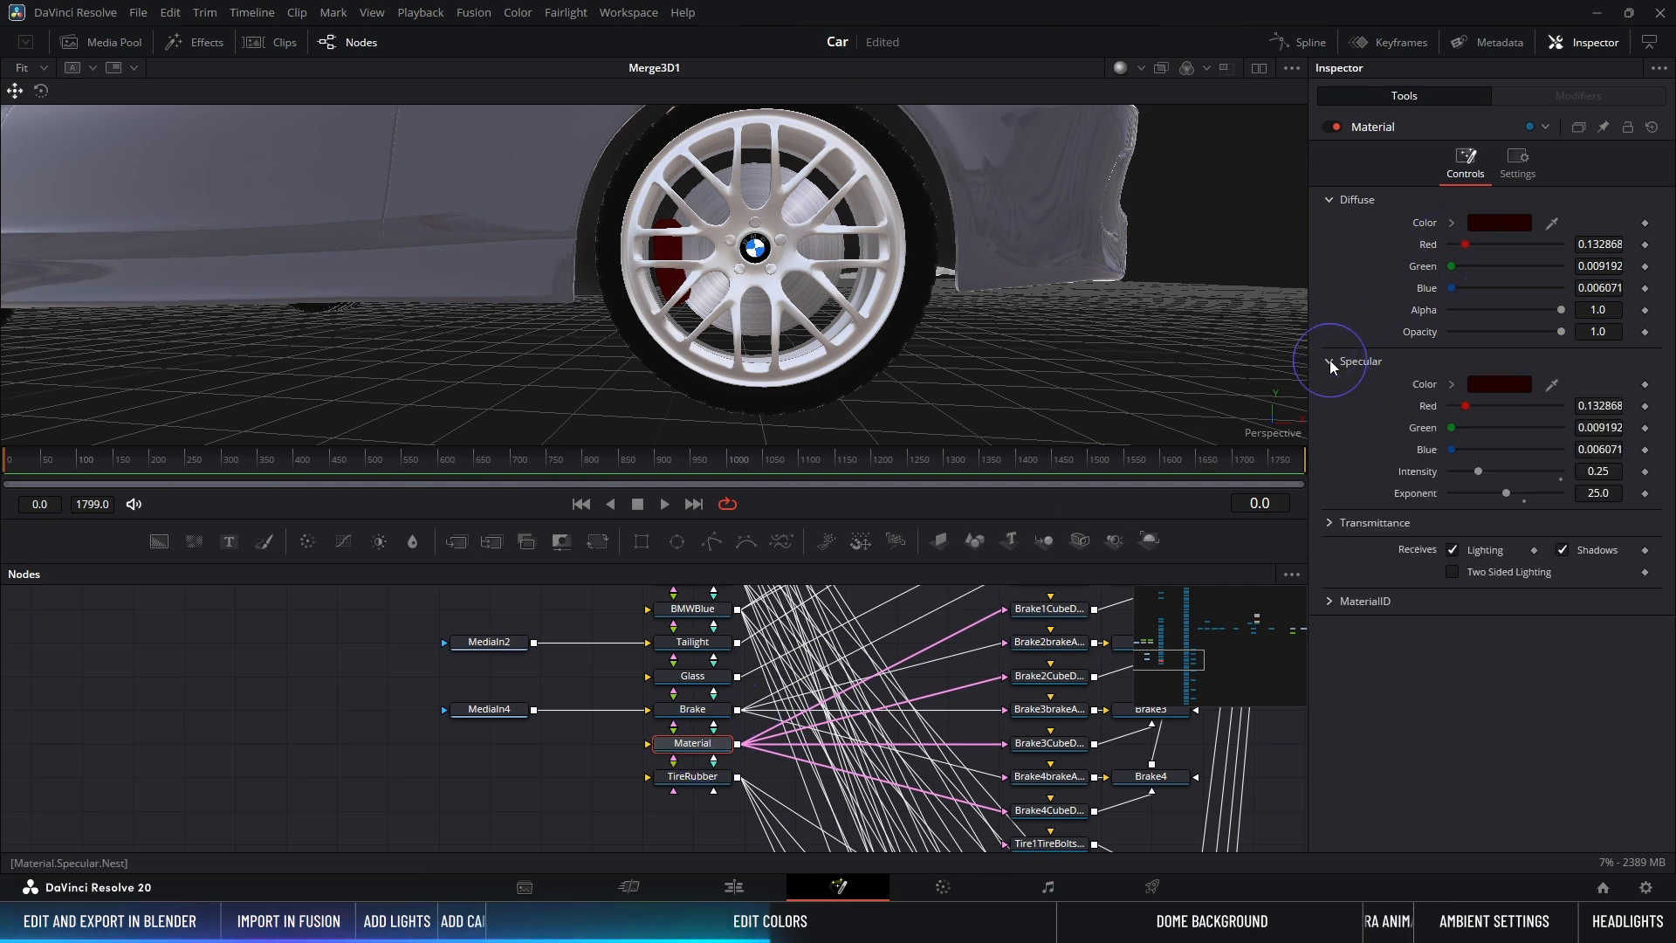
double_click(1424, 384)
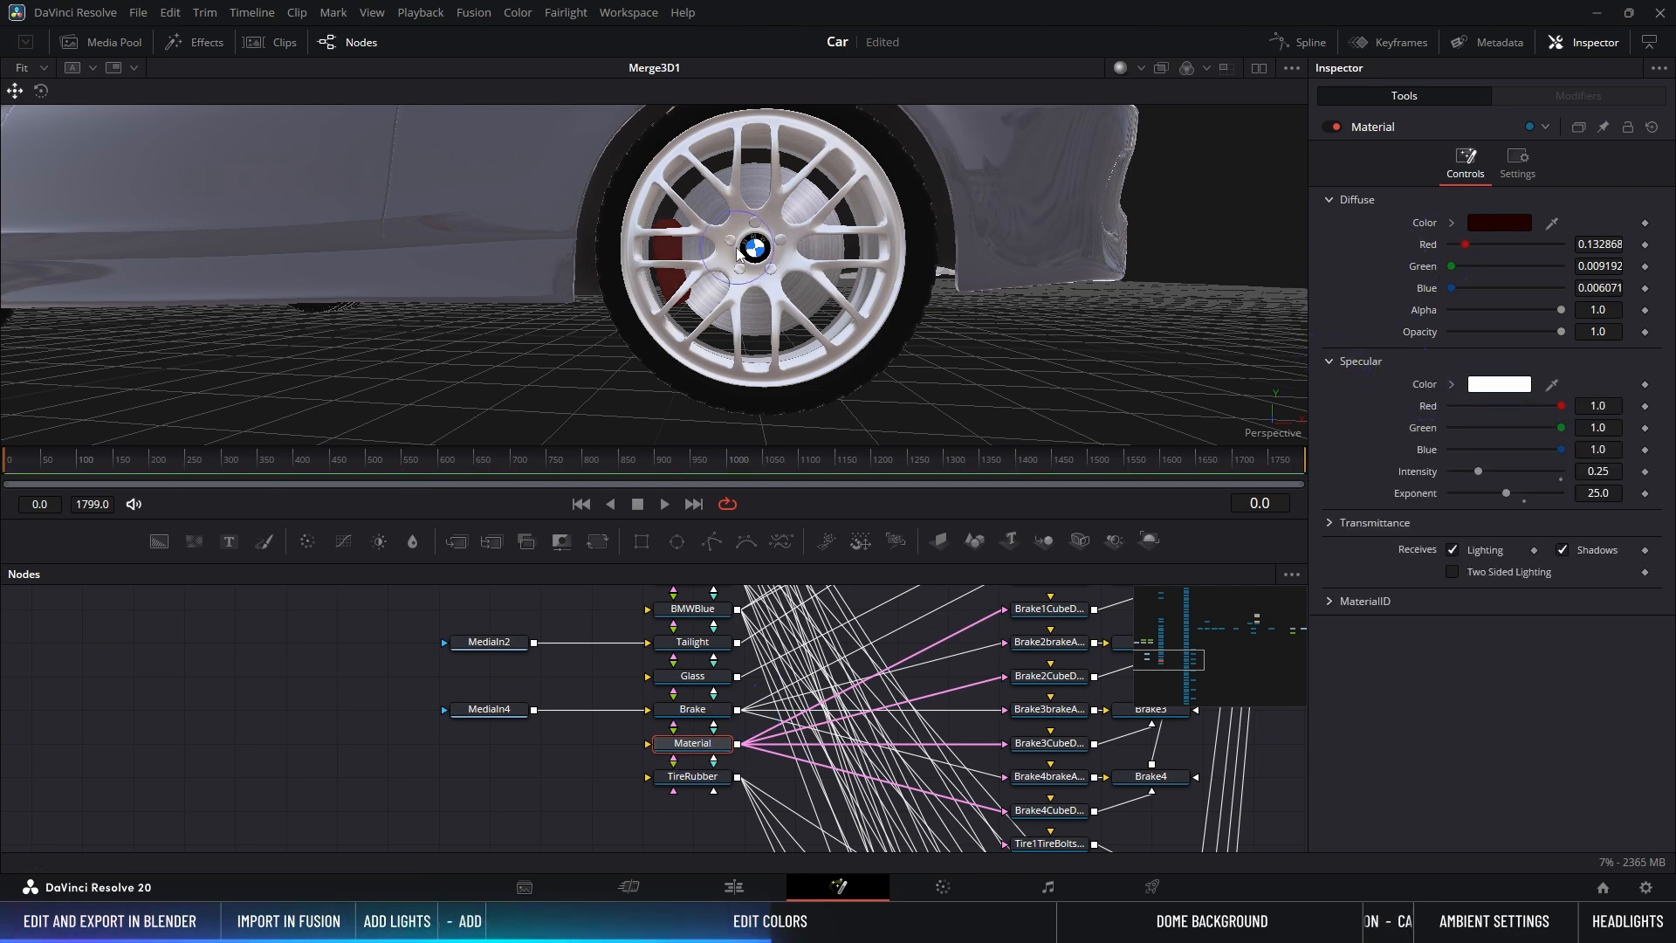
scroll(690, 247, "up", 5, "ctrl")
middle_click_drag(721, 233, 727, 305, "alt")
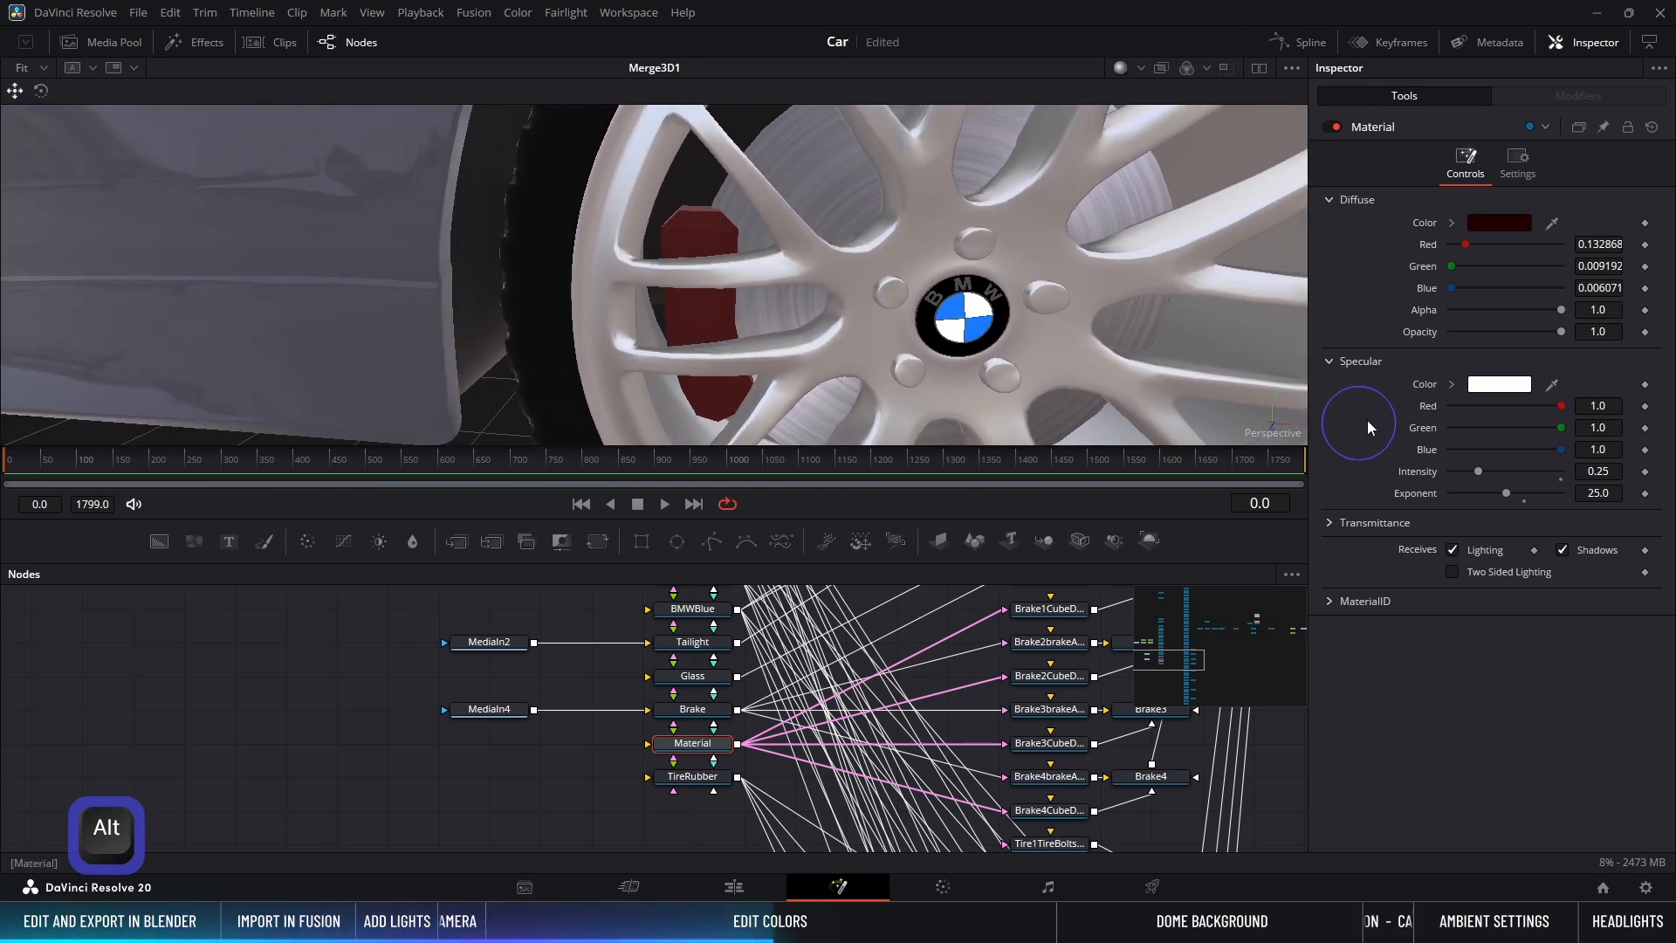
double_click(1423, 472)
double_click(1415, 495)
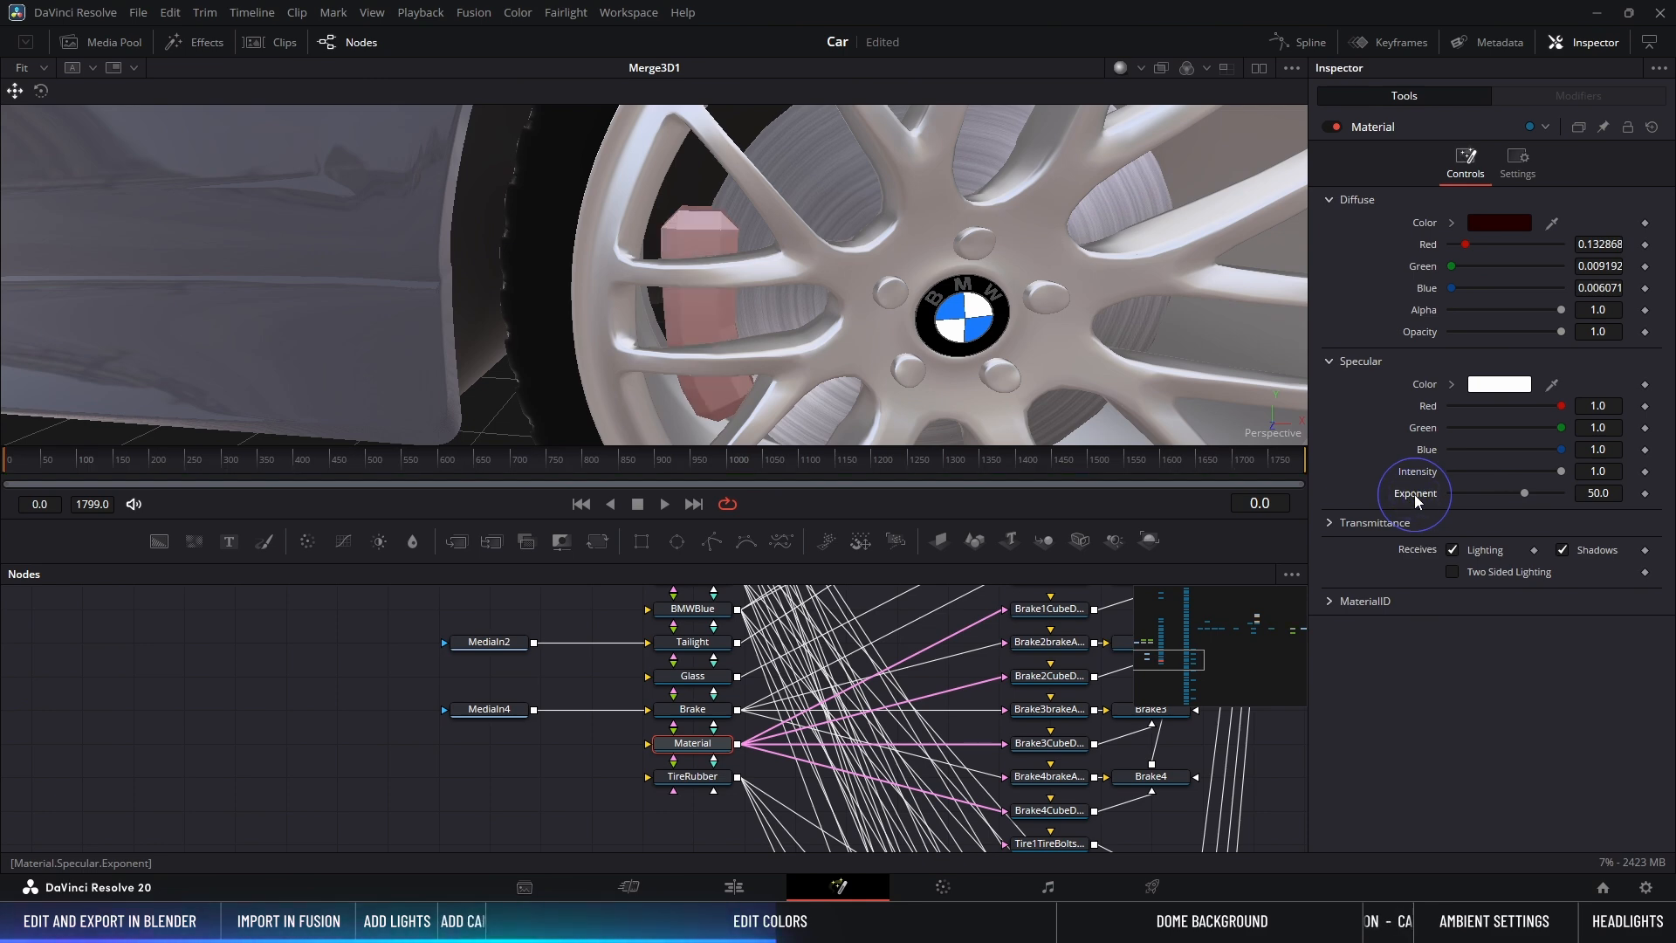
Step: Change the caliper material's specular color to red with saturation 0.727 and value 0.874
left_click(1453, 386)
mouse_move(1587, 425)
left_mouse_down()
mouse_move(1614, 394)
mouse_move(1537, 423)
mouse_move(1581, 421)
mouse_move(1566, 420)
left_mouse_up()
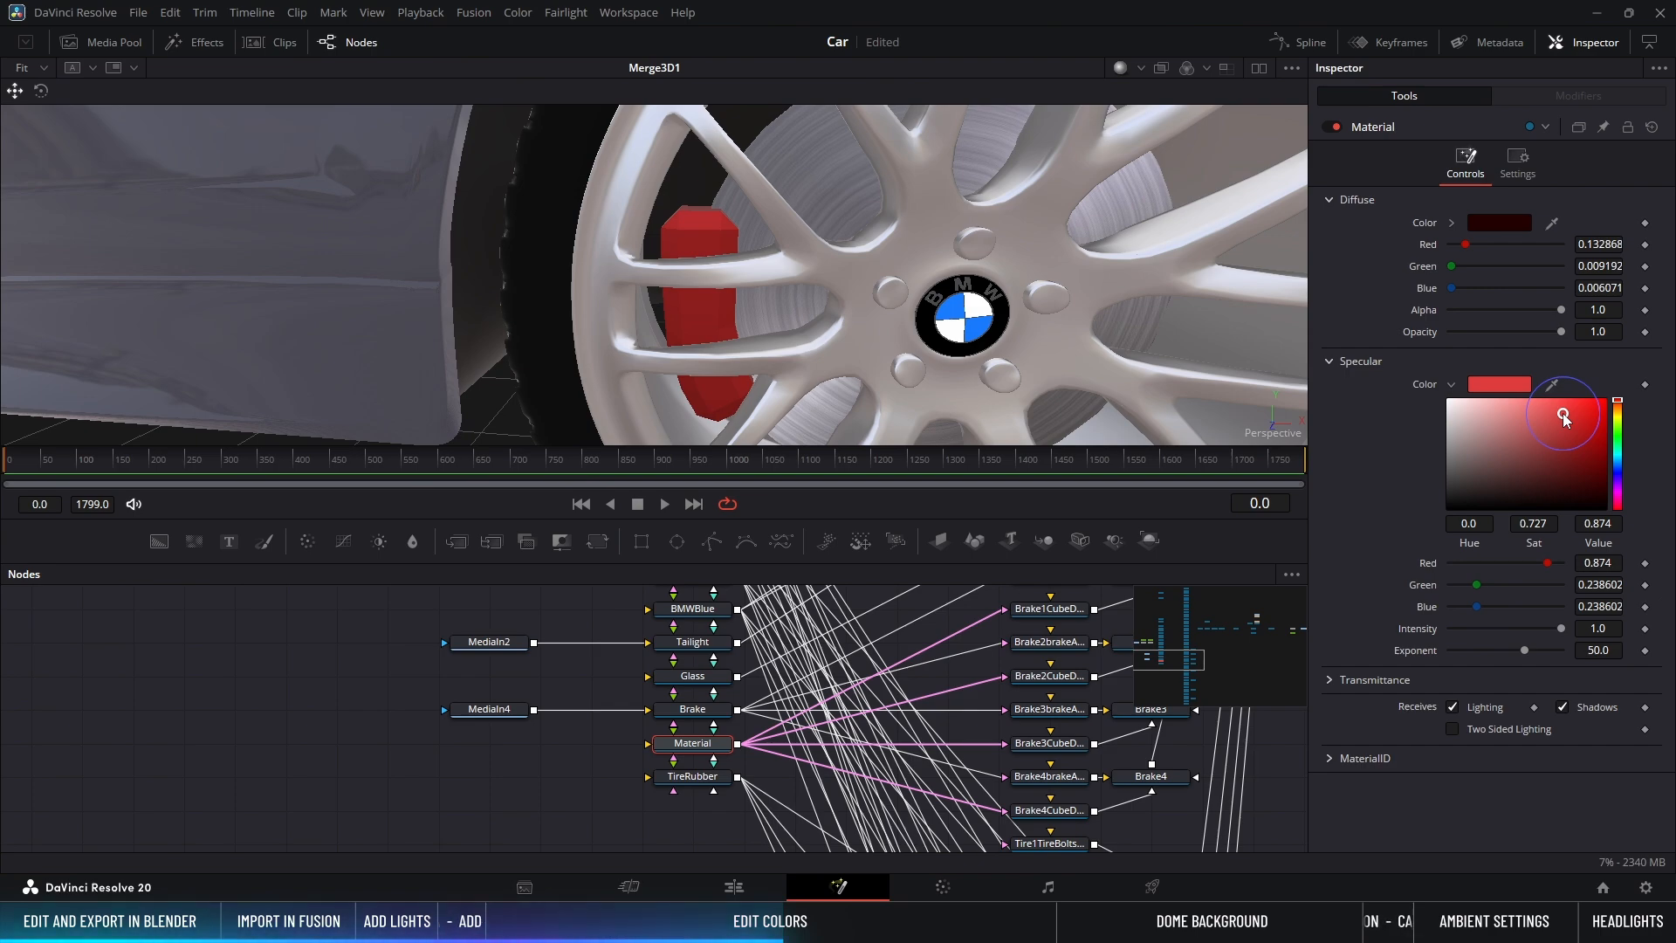
mouse_move(889, 239)
middle_mouse_down("alt")
mouse_move(800, 296)
mouse_move(914, 275)
mouse_move(897, 211)
middle_mouse_up("alt")
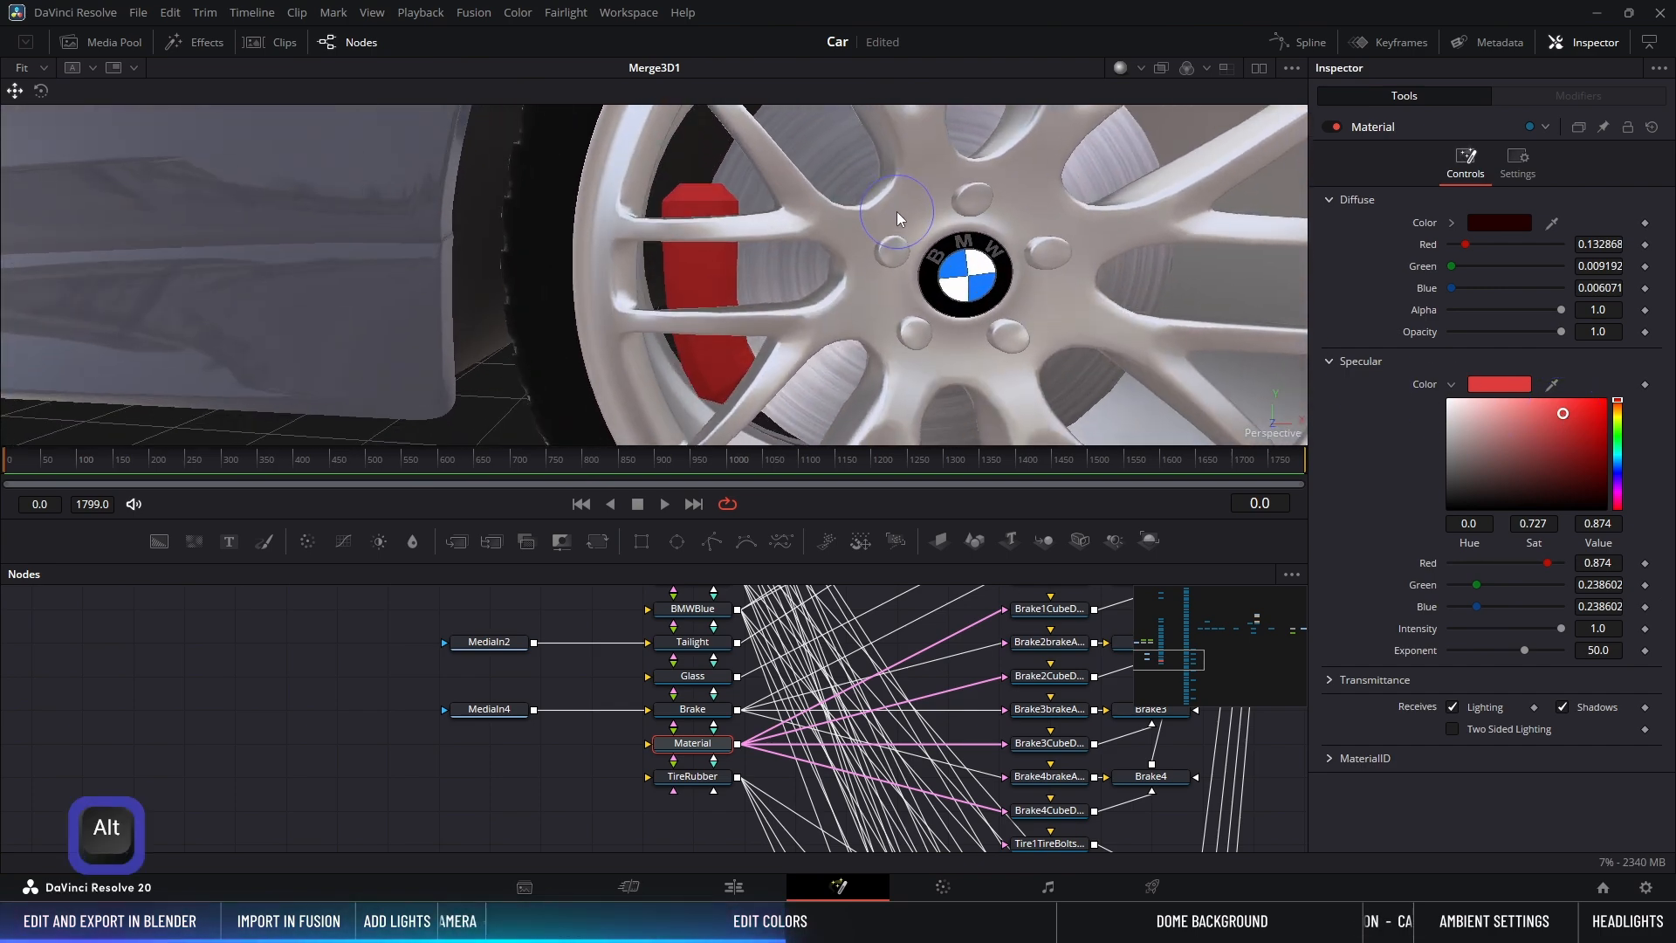
scroll(897, 212, "down", 5, "ctrl")
middle_click_drag(760, 227, 845, 290)
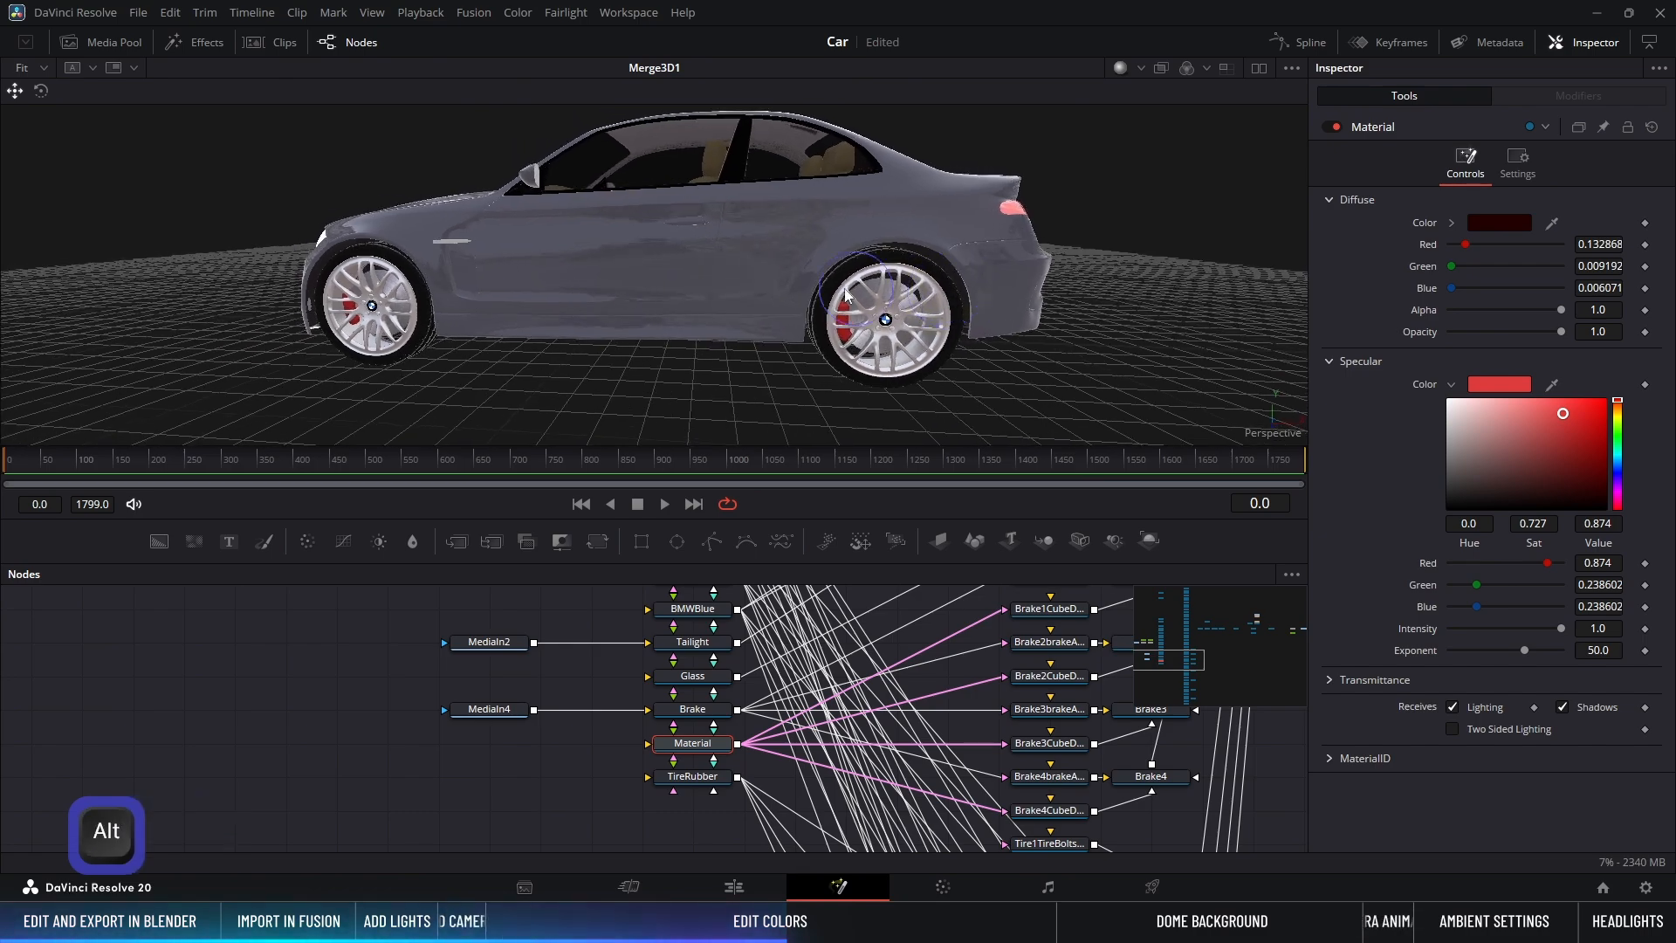
Step: Give the side mirror's Chrome material a white specular color with intensity 1.0 and exponent 100
middle_click_drag(688, 296, 560, 218, "alt")
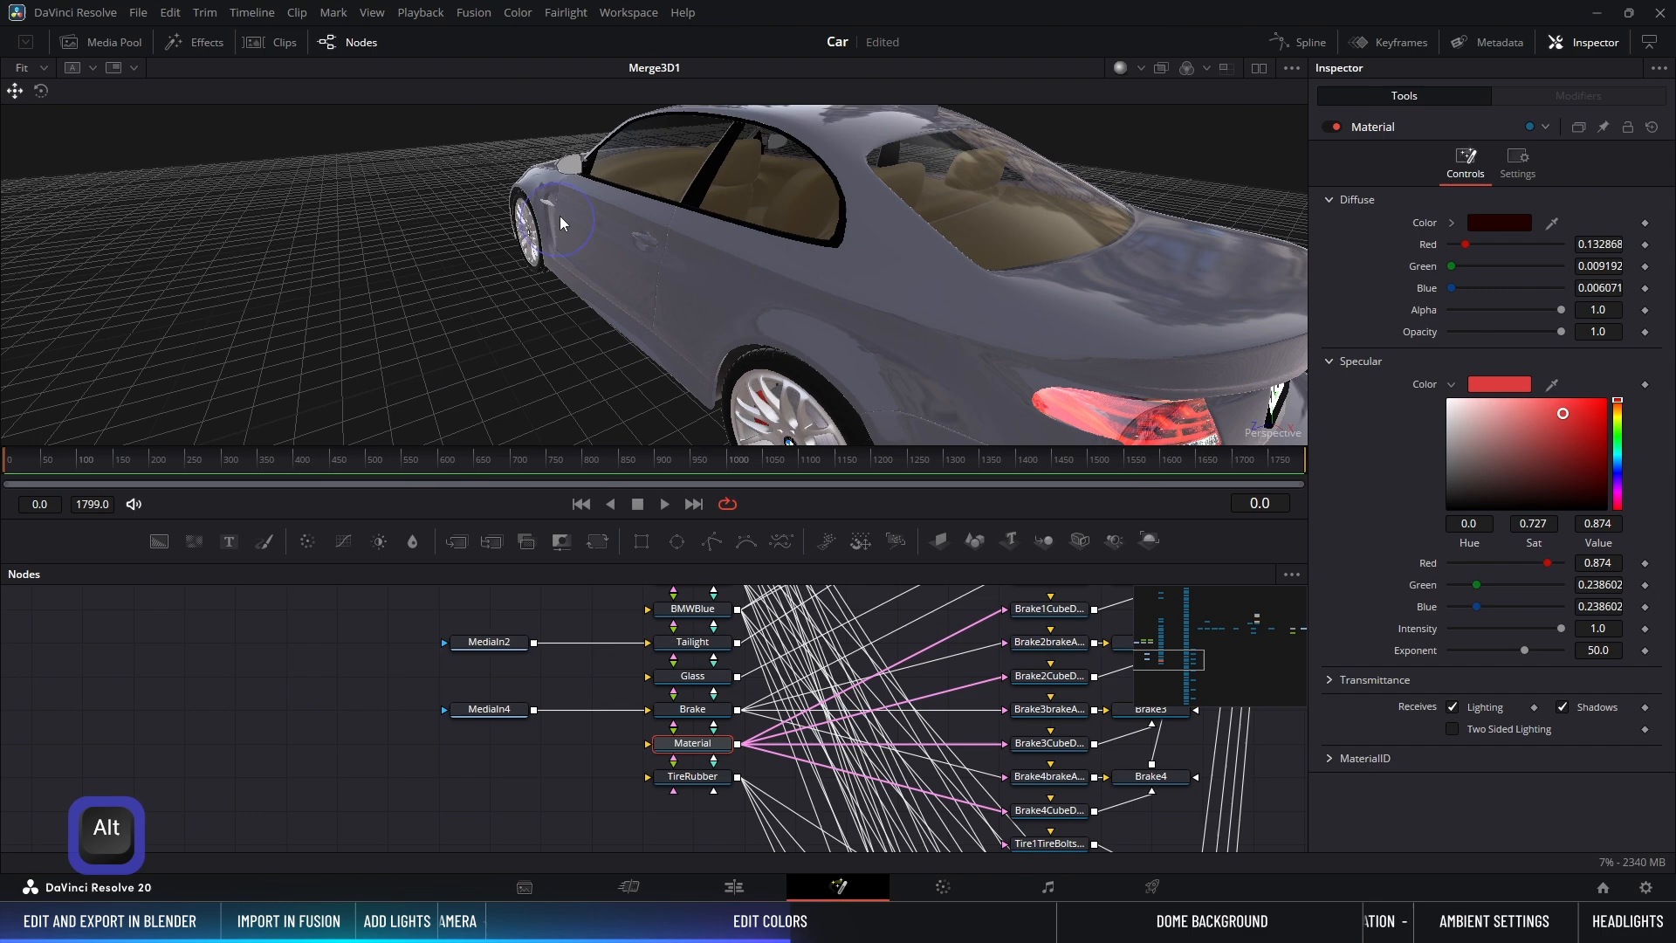
left_click(568, 168)
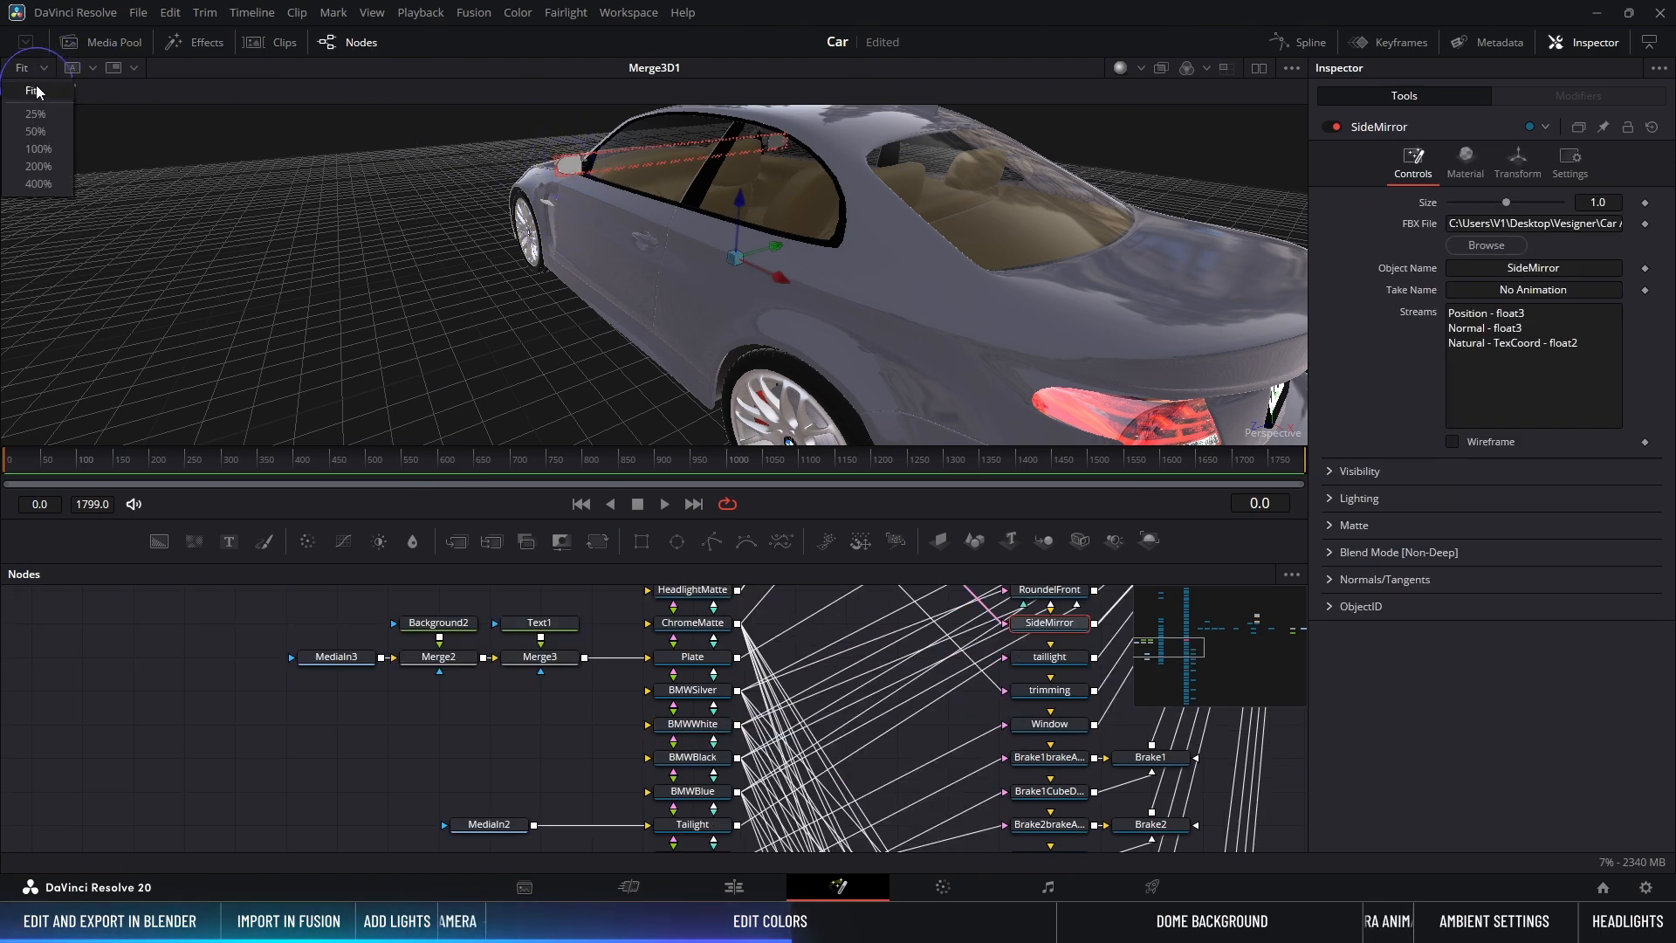
key("f")
scroll(296, 334, "up", 10, "ctrl")
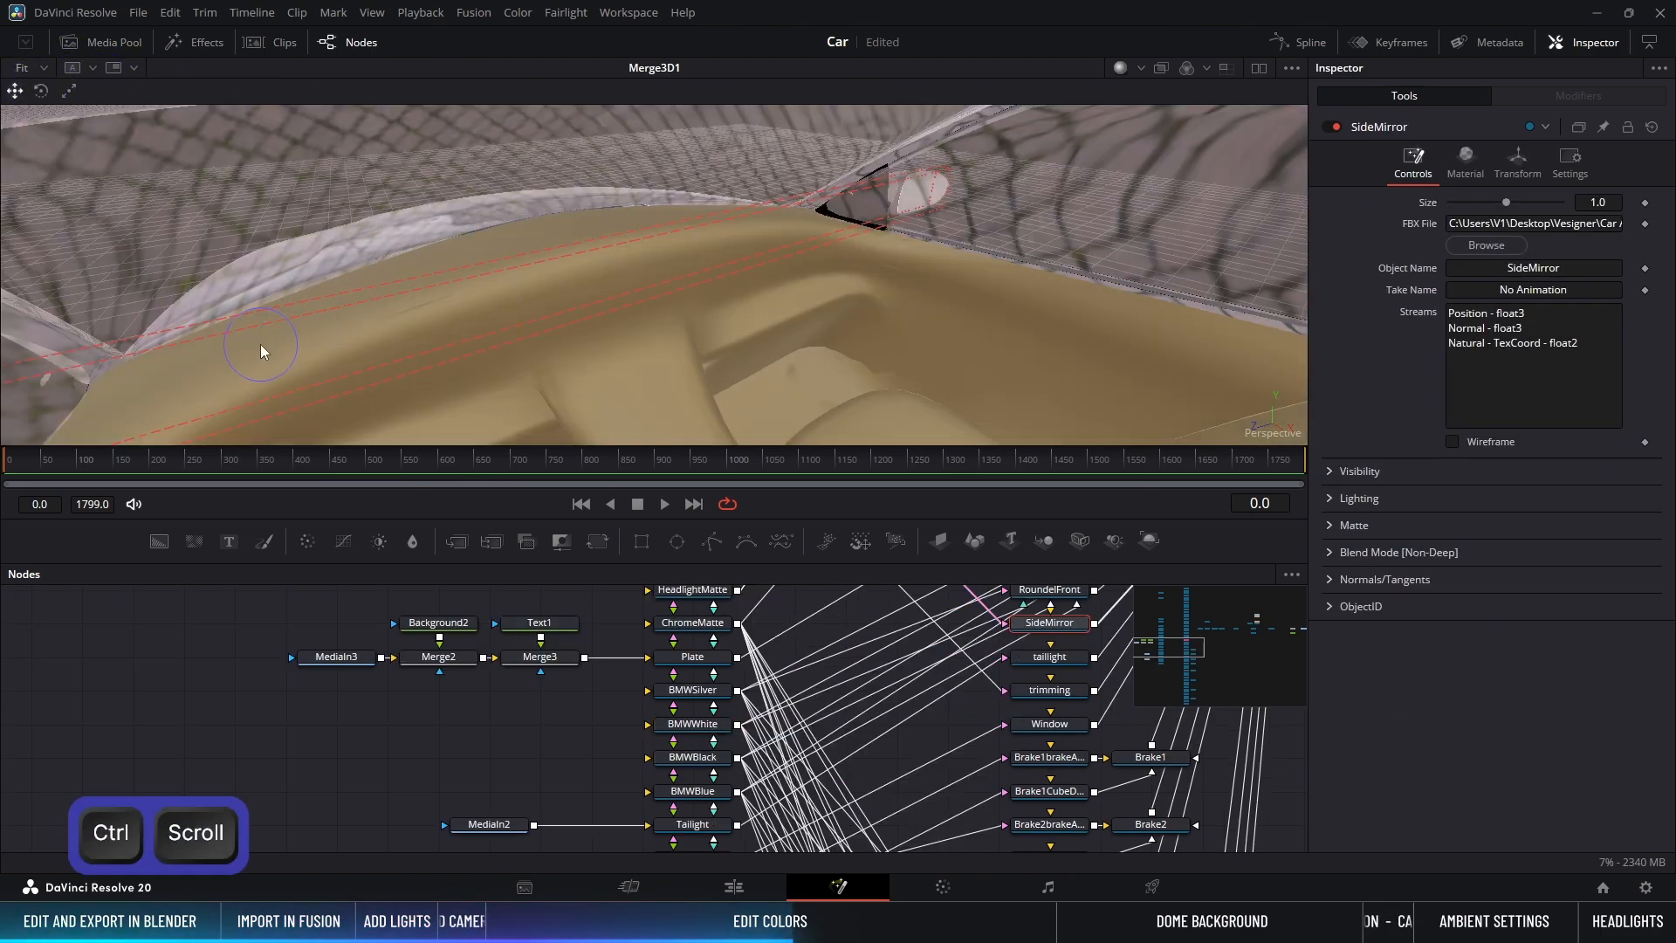
scroll(559, 210, "down", 5)
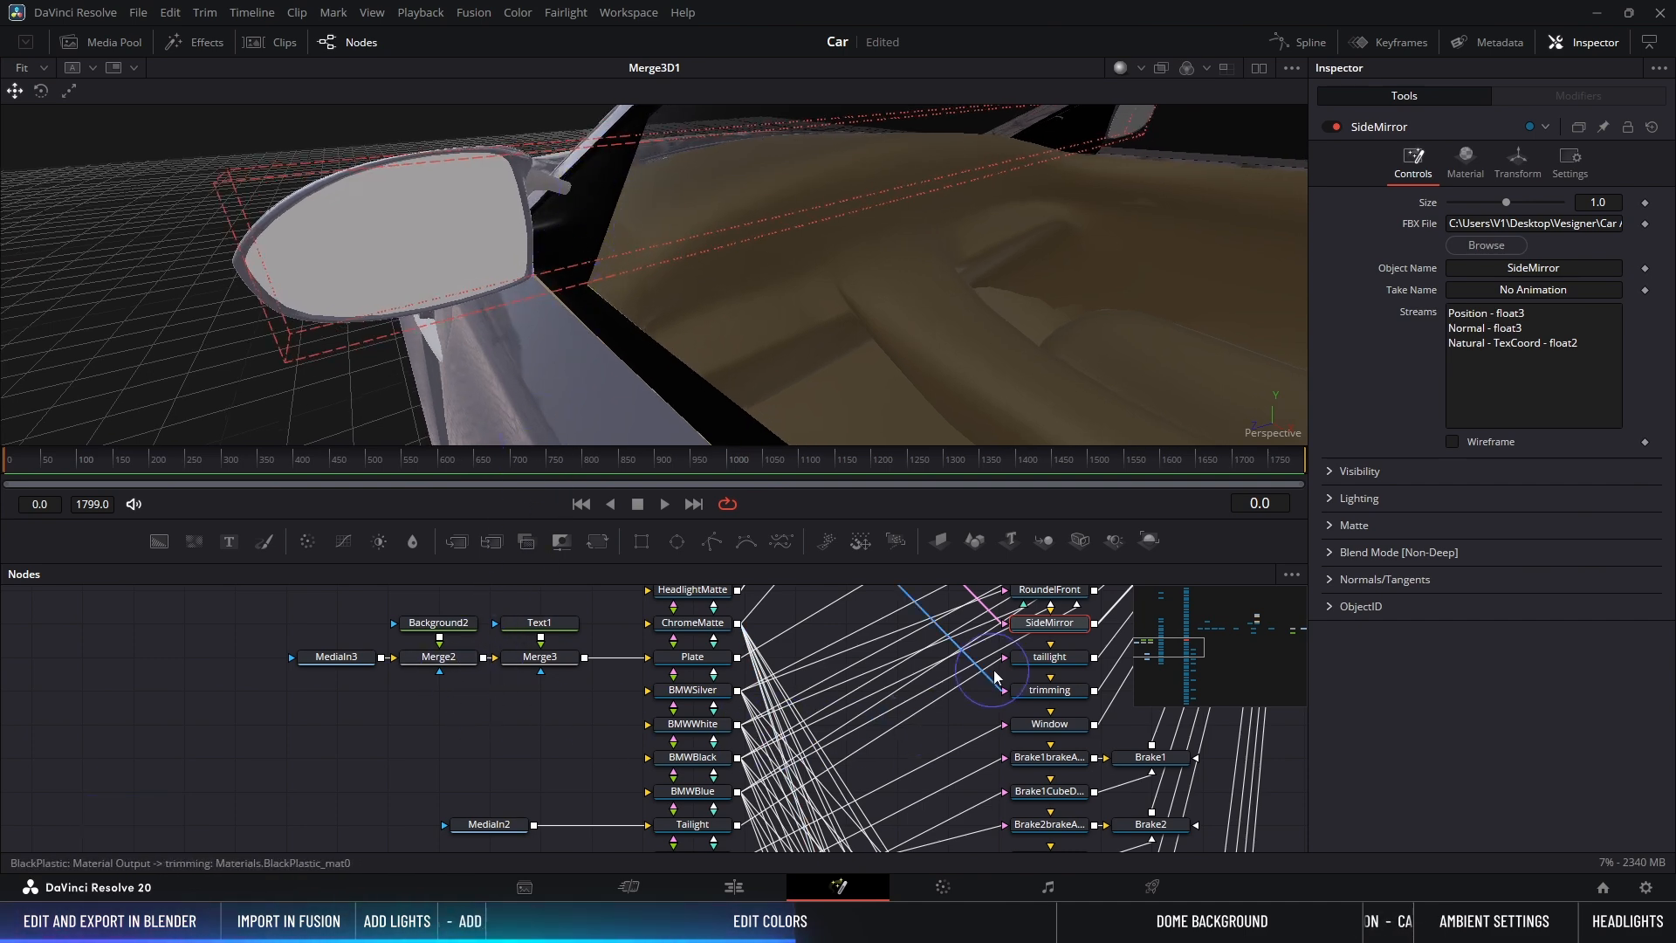
scroll(543, 639, "up", 6)
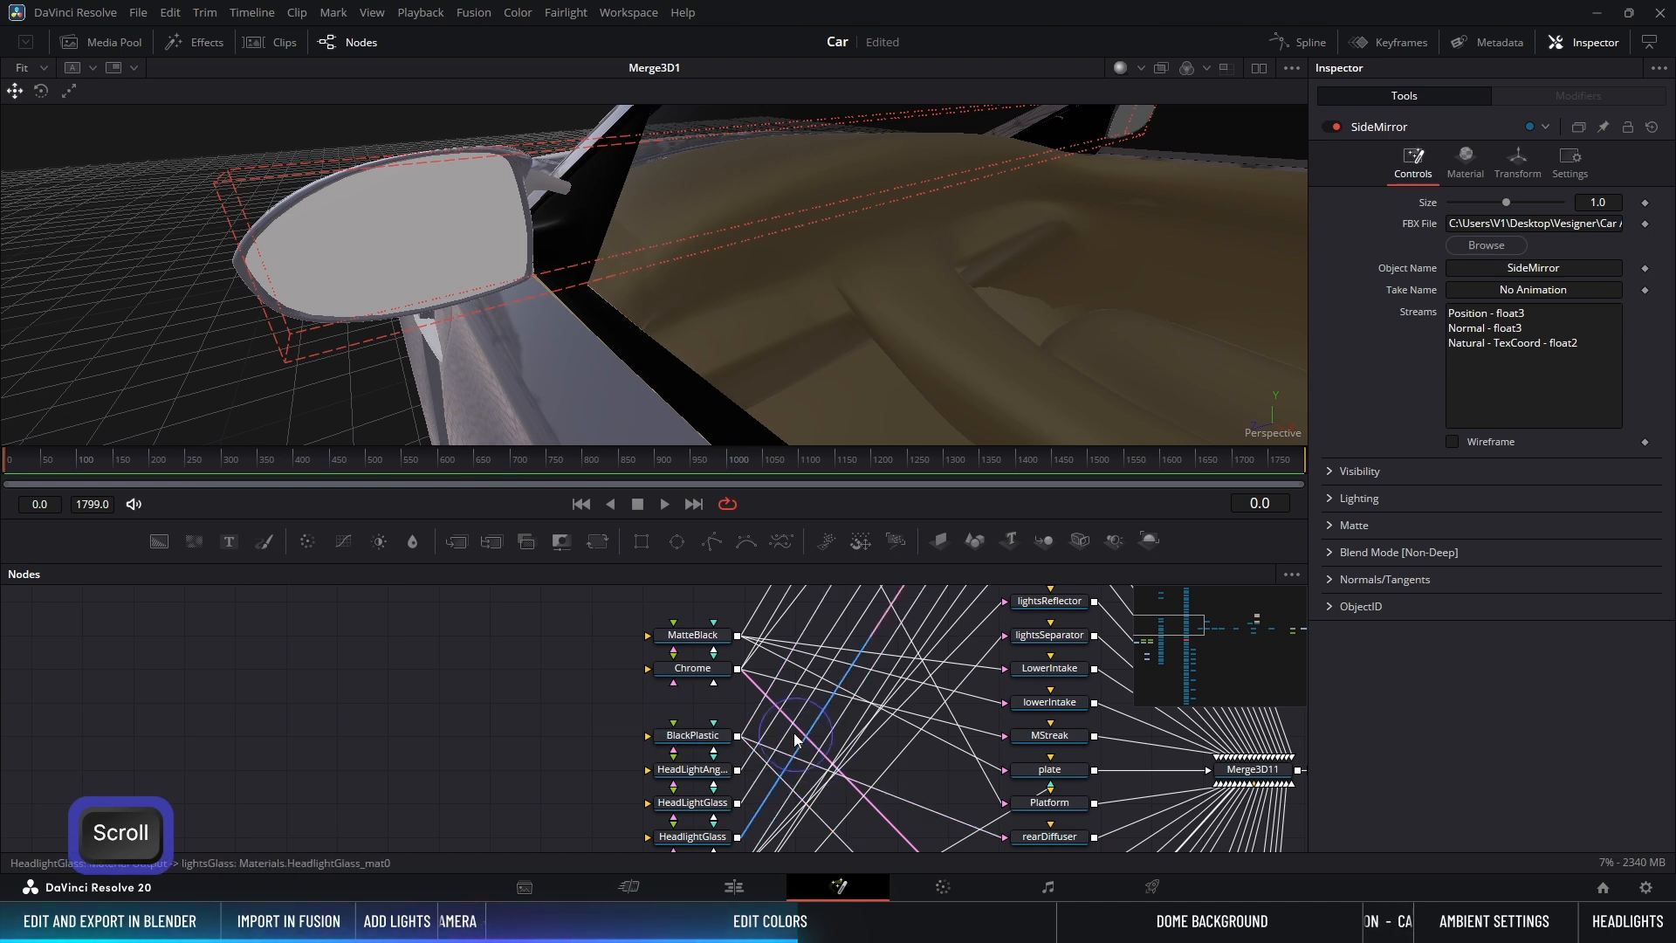
left_click(690, 670)
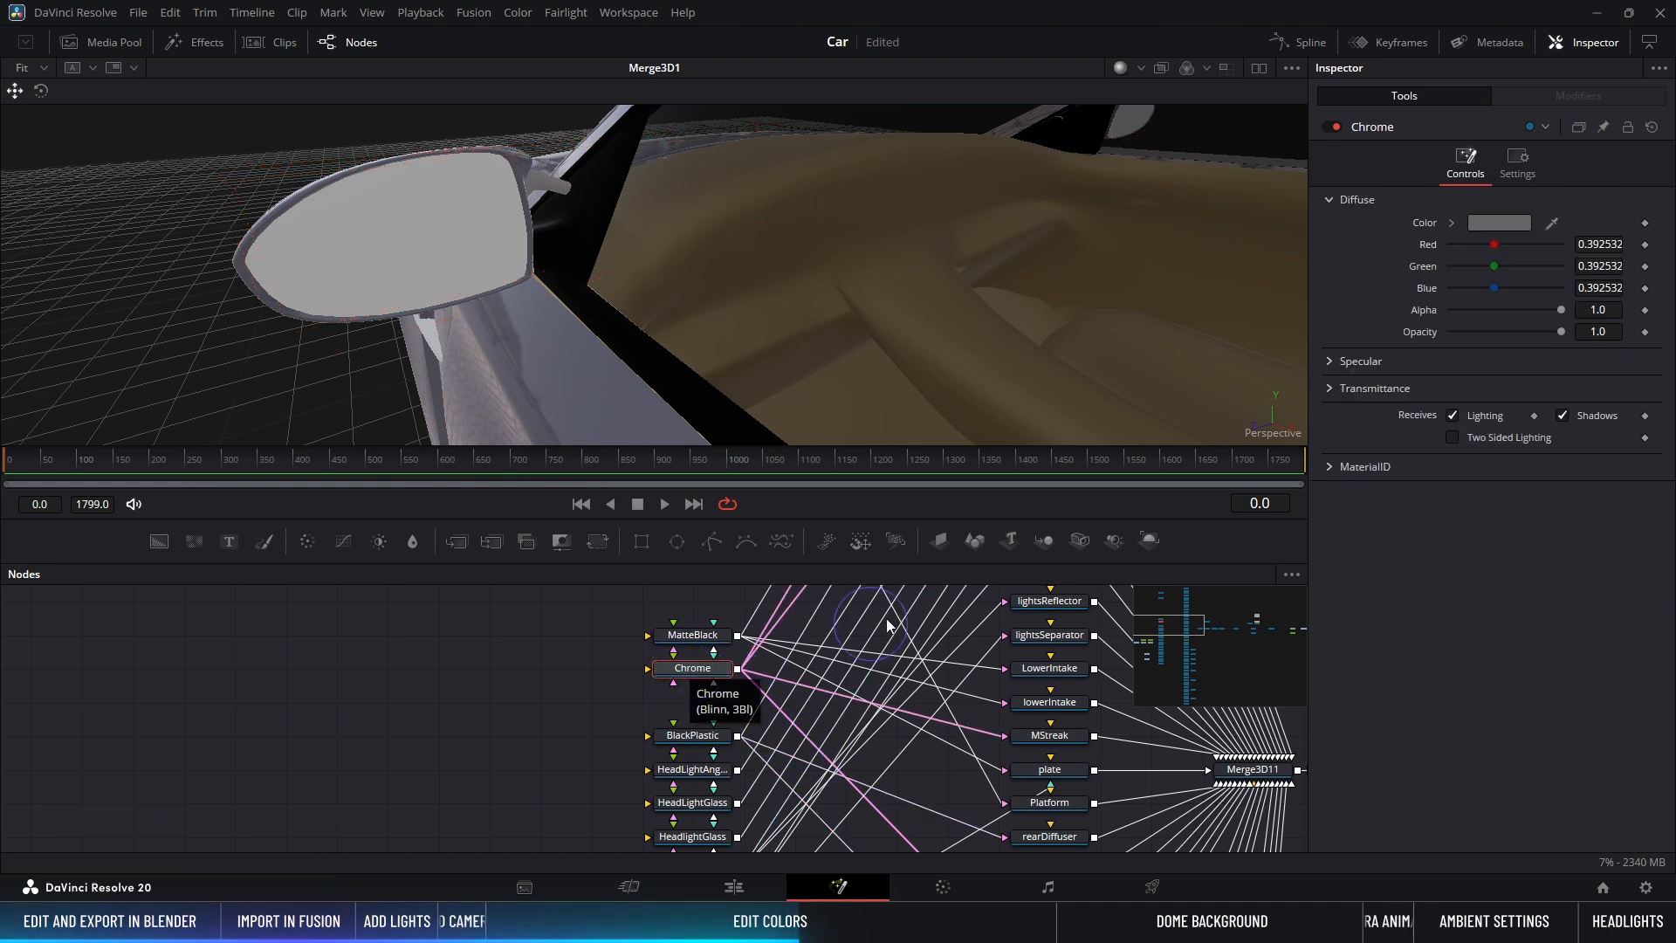
left_click(1331, 362)
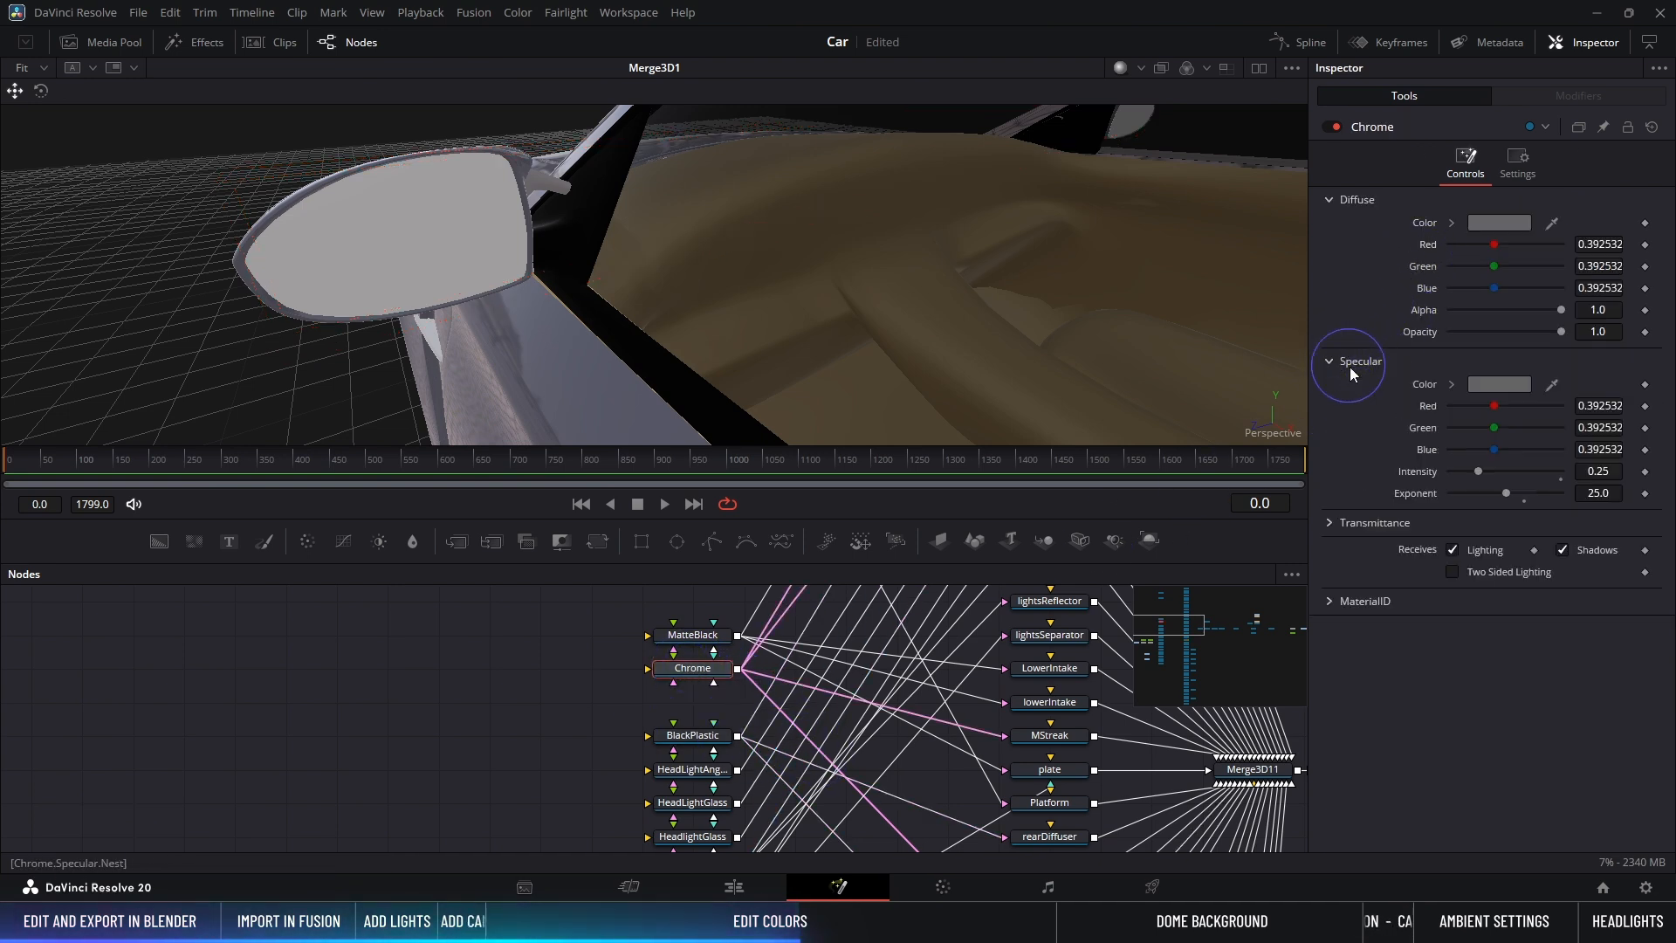
double_click(1429, 387)
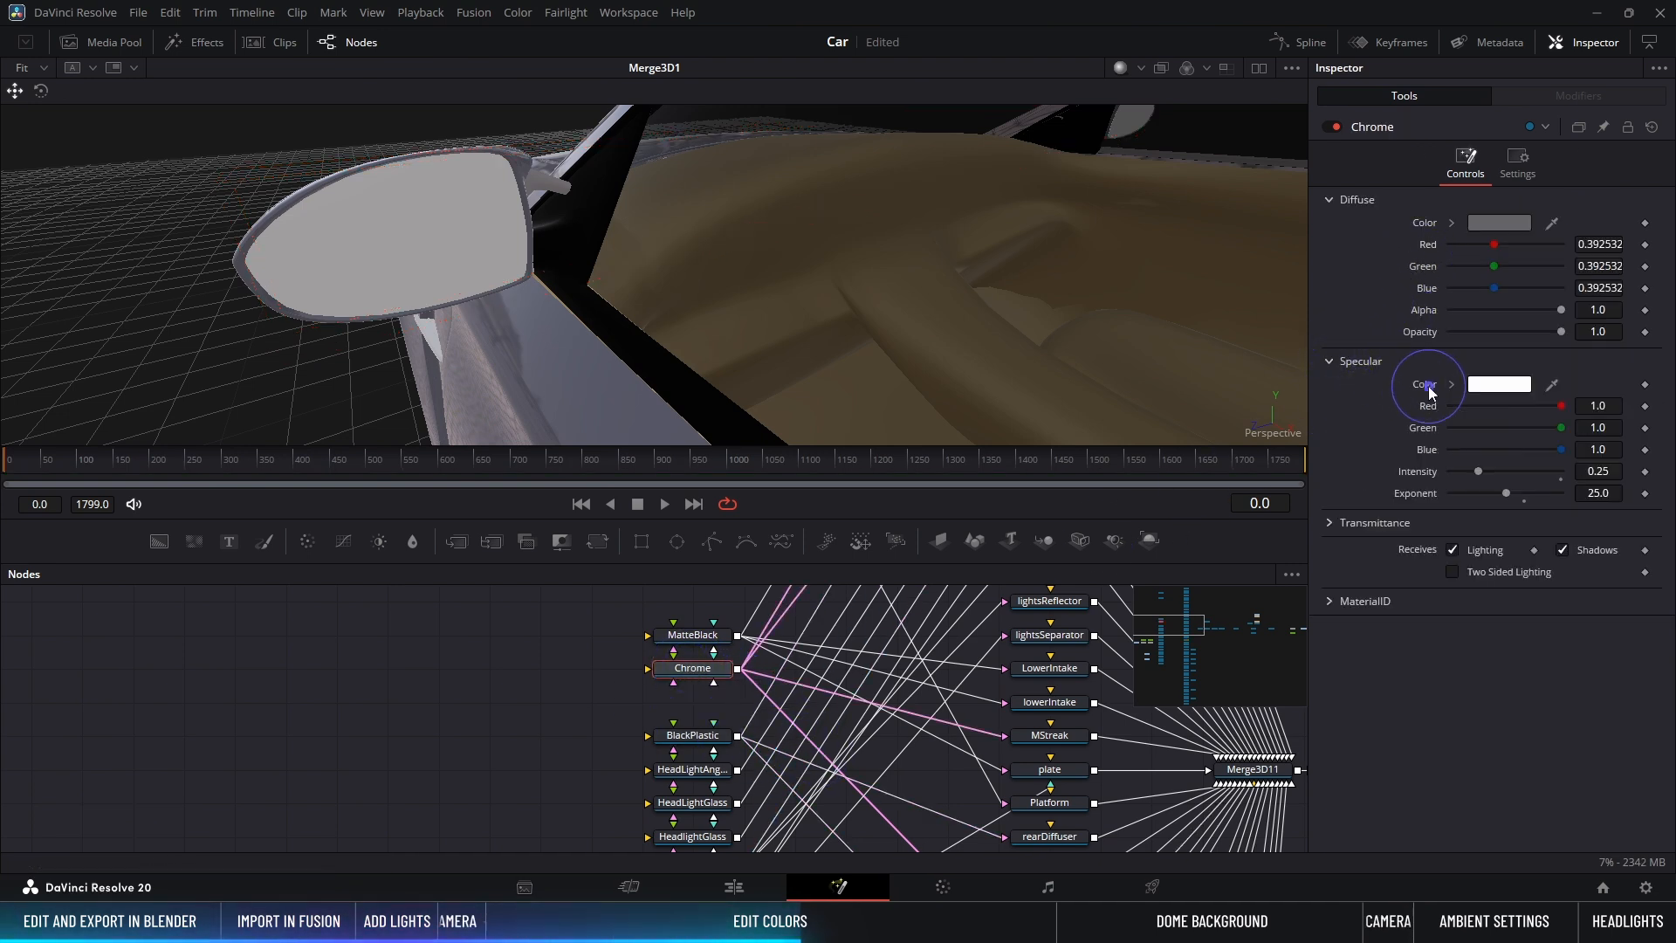
double_click(1417, 471)
left_click_drag(1506, 490, 1598, 495)
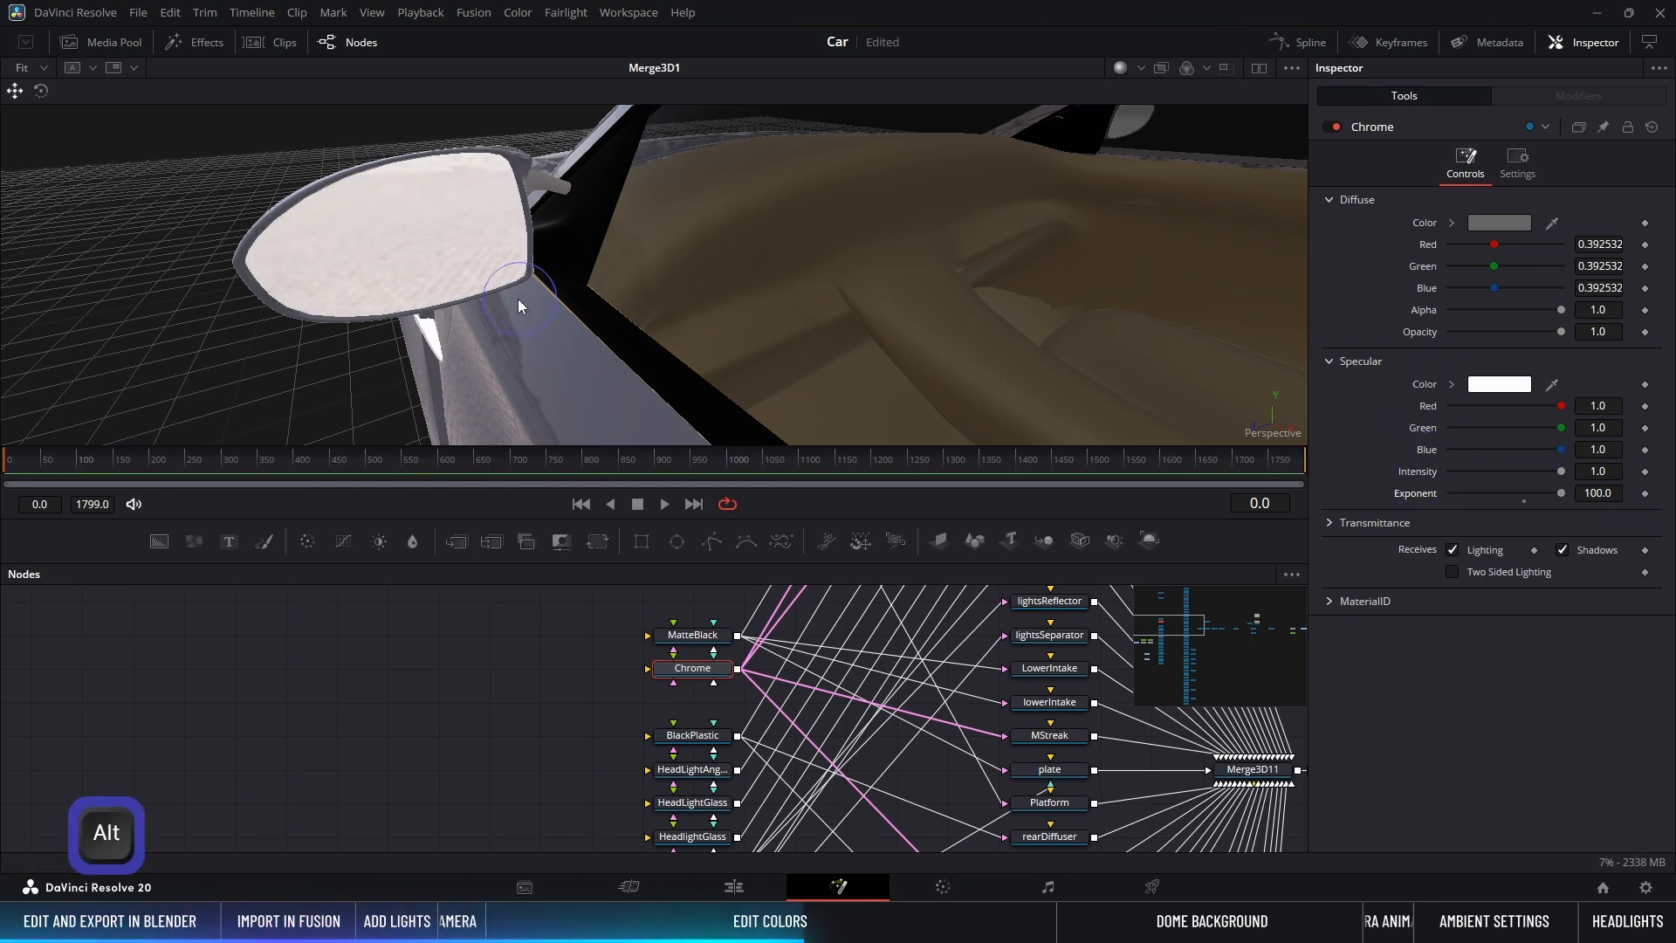
Step: Set the Chrome material's diffuse color to black, with hue, saturation and value at 0.0
middle_click_drag(517, 299, 411, 269, "alt")
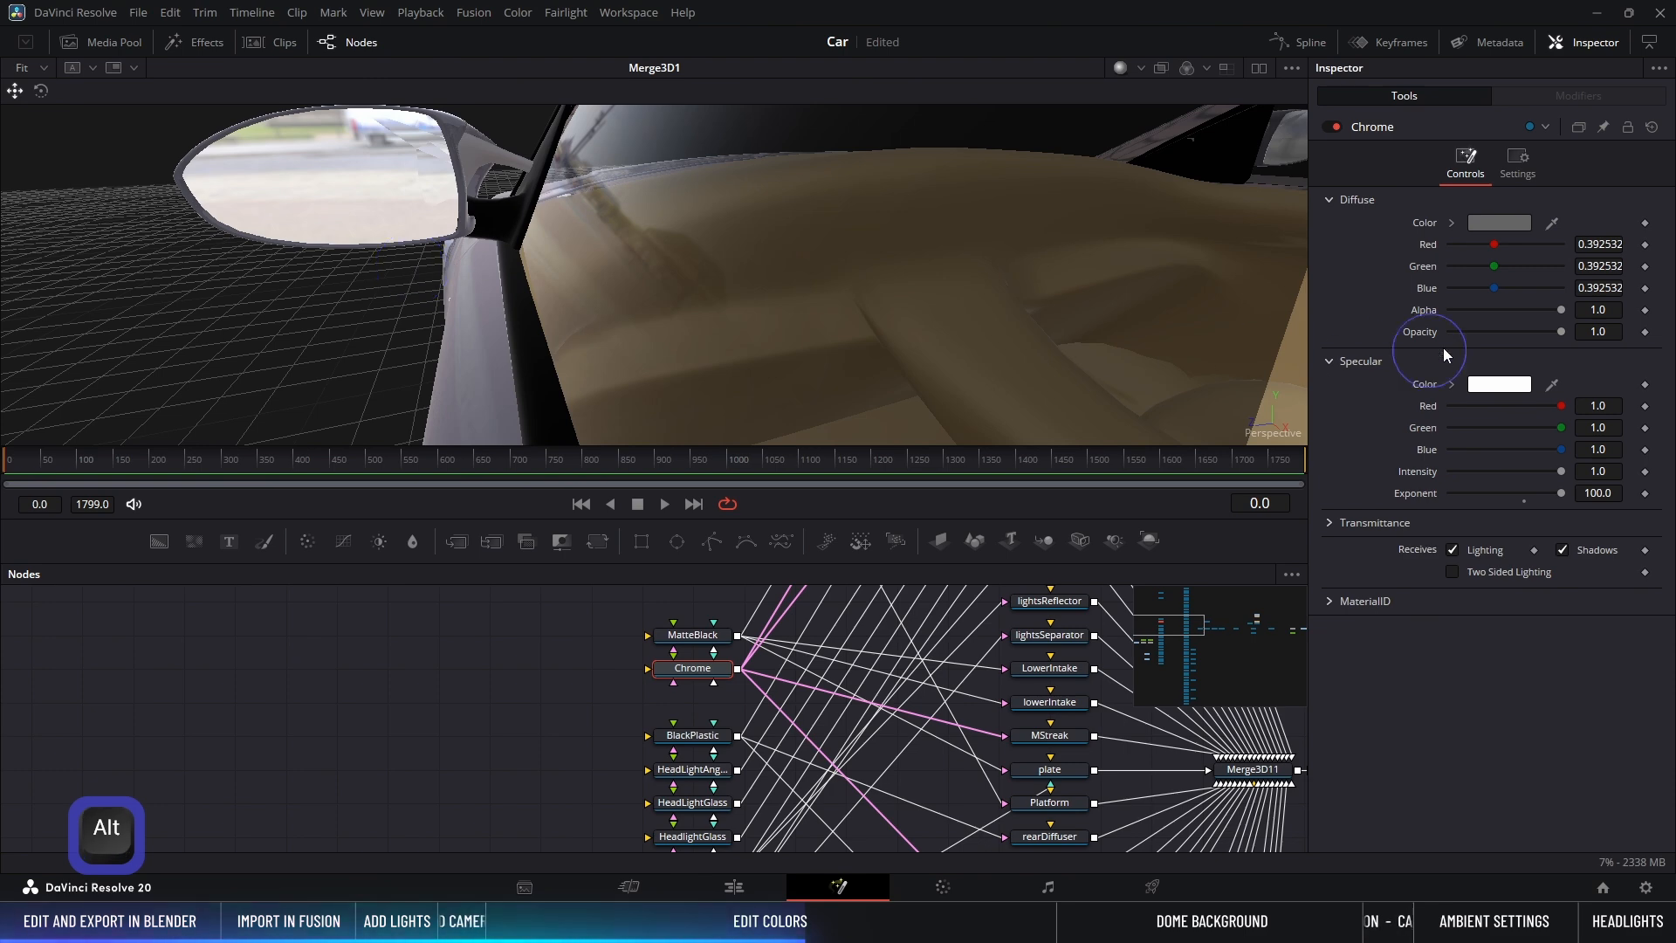
left_click(1453, 223)
left_click_drag(1459, 331, 1395, 389)
Step: Select the kidney grille bars on the front of the car
middle_click_drag(349, 228, 878, 218, "alt")
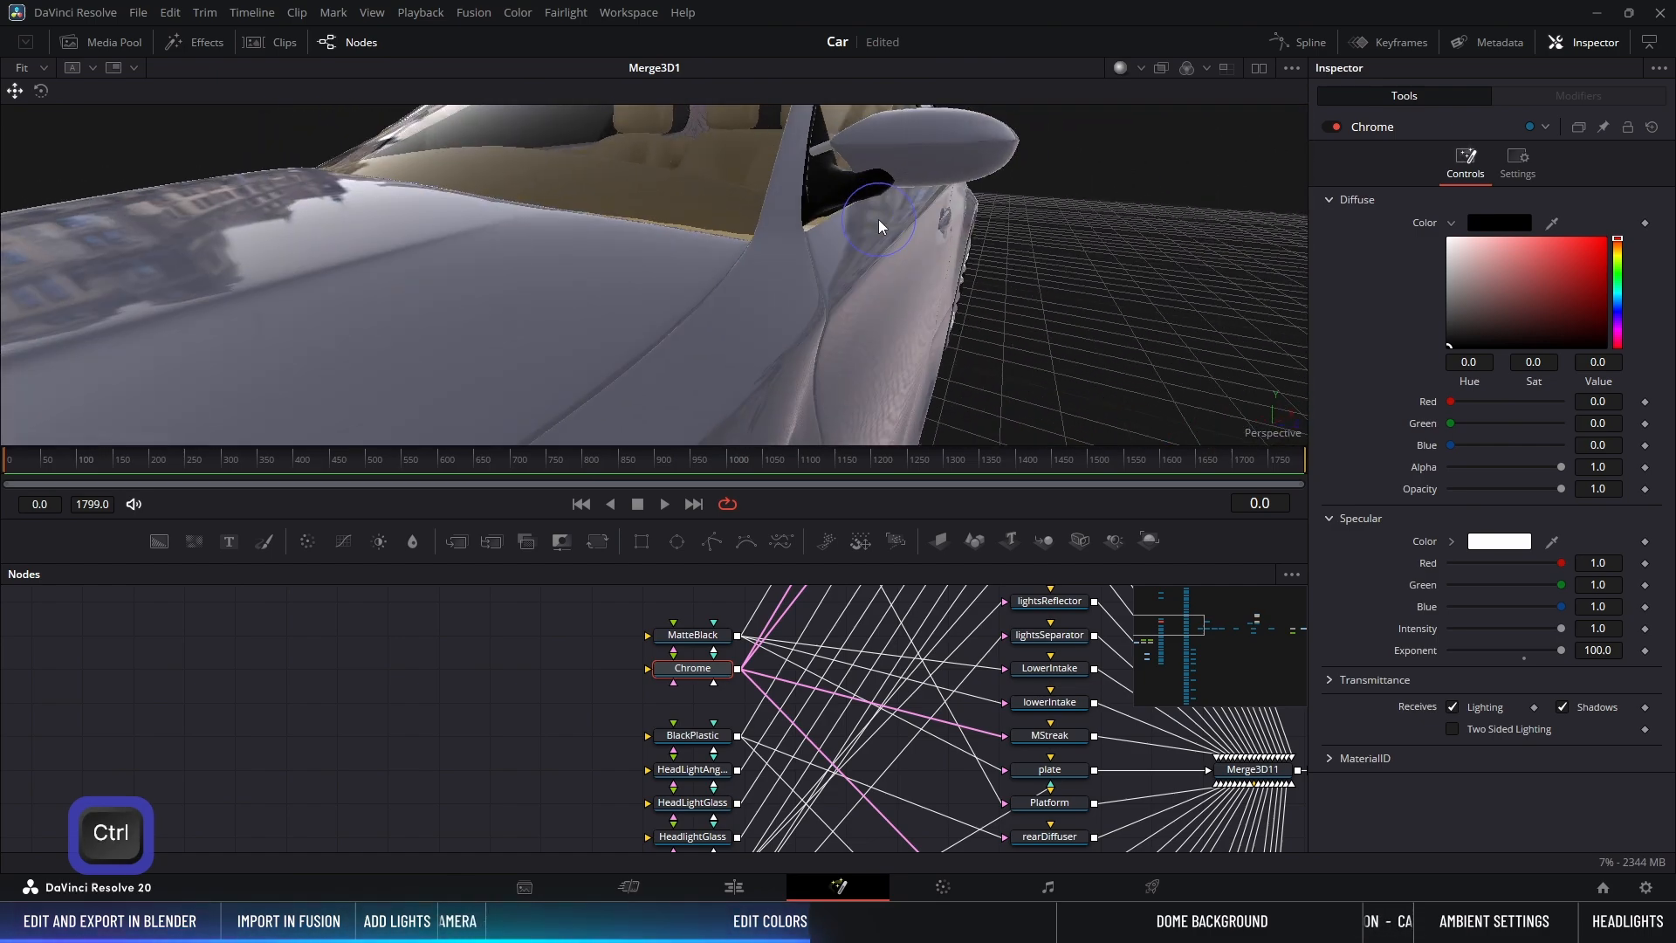
scroll(879, 218, "down", 3, "ctrl")
middle_click_drag(798, 271, 961, 168)
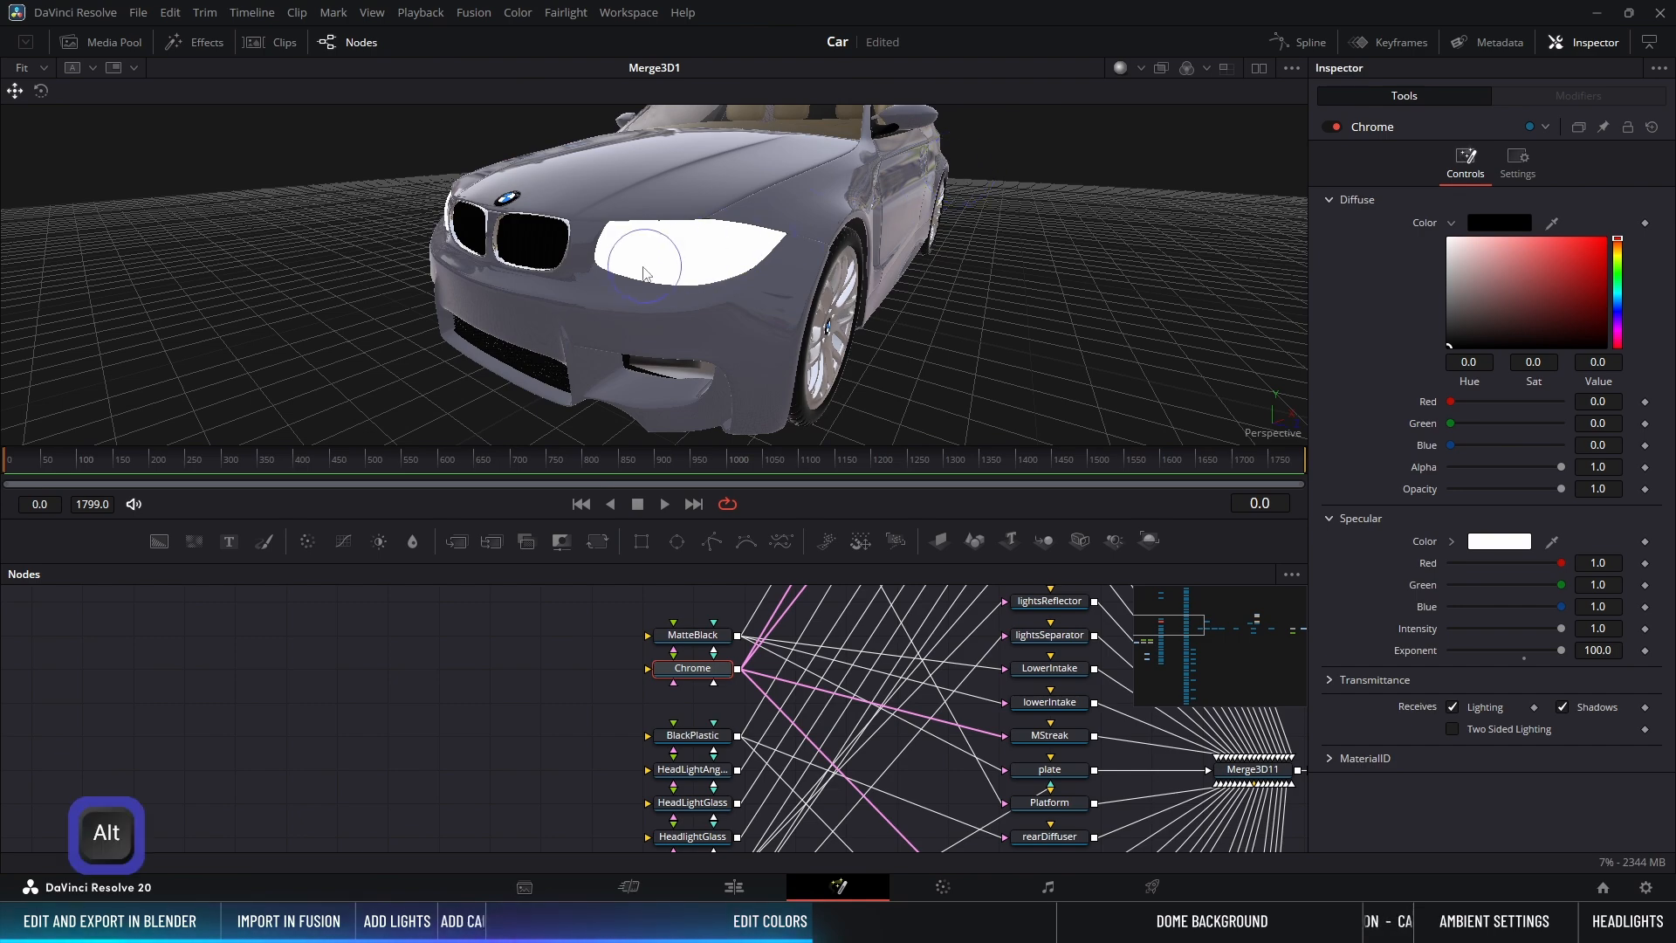
middle_click_drag(667, 254, 857, 233, "alt")
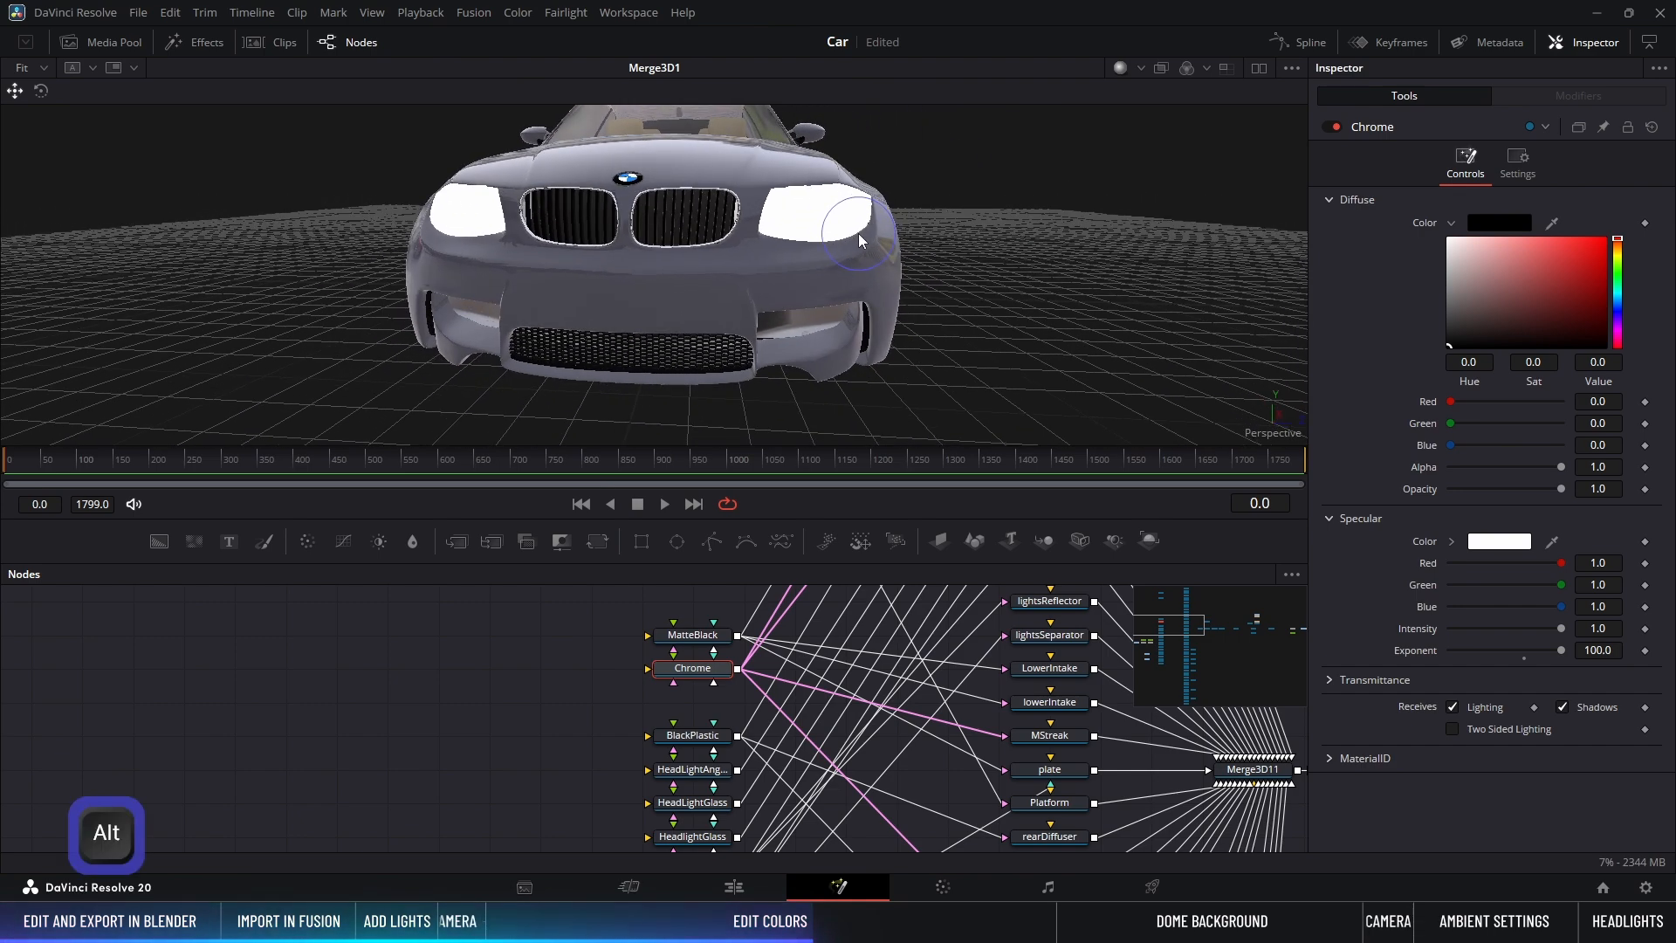
left_click(684, 216)
scroll(684, 216, "up", 5, "ctrl")
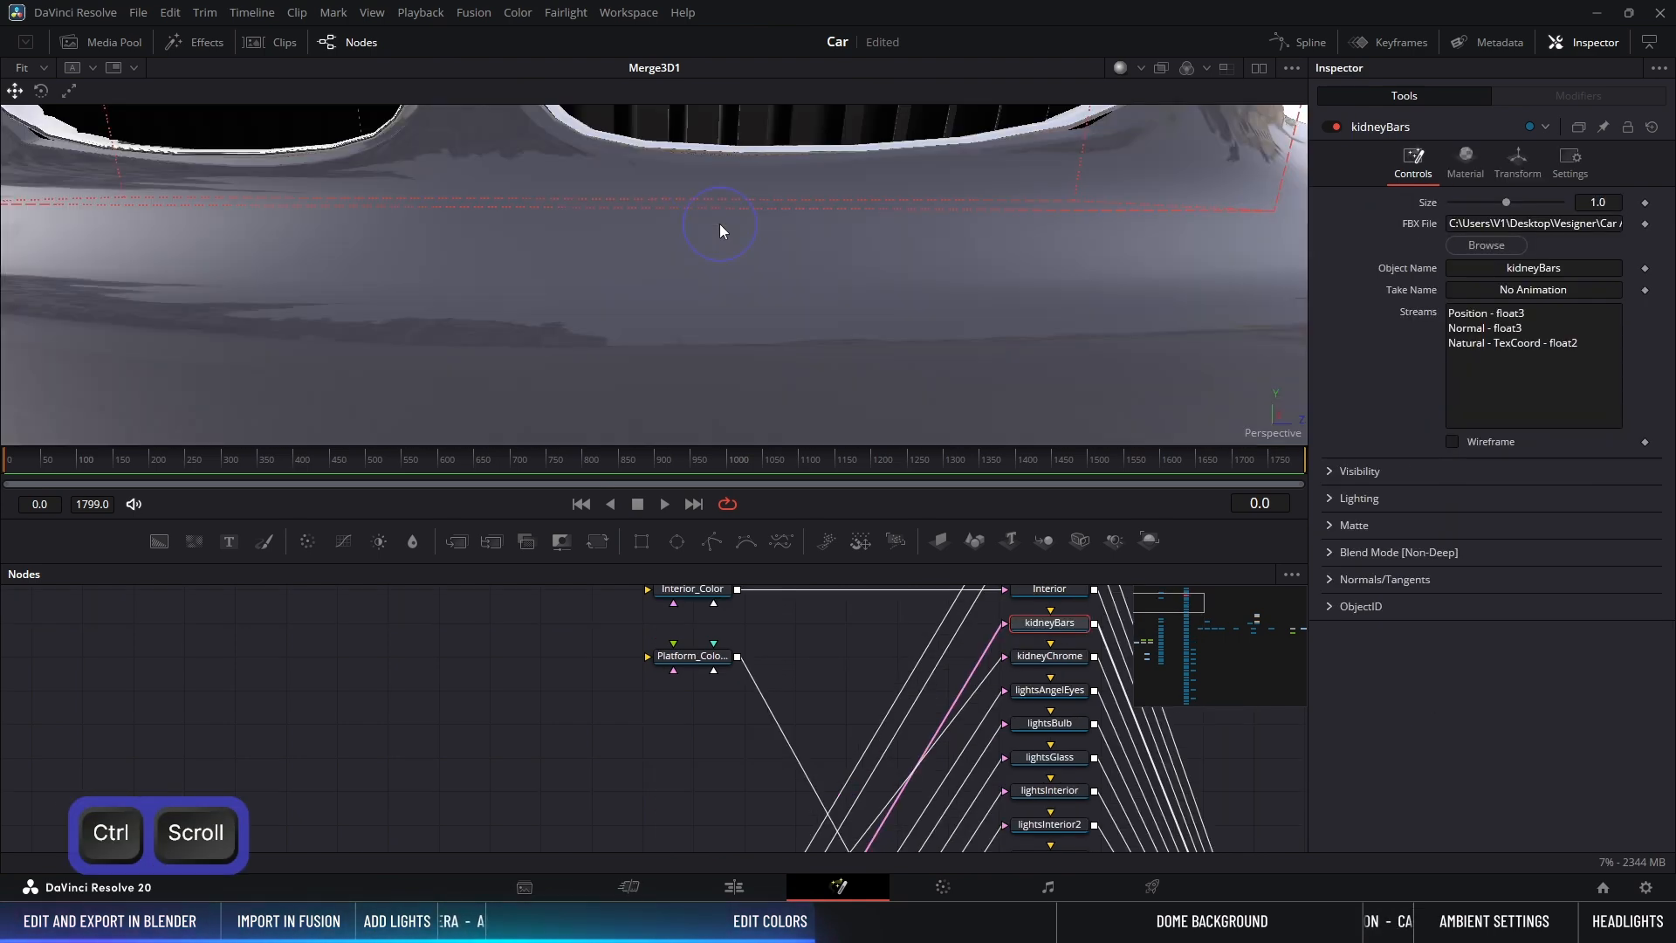
scroll(720, 223, "up", 3, "ctrl")
scroll(674, 286, "down", 3, "ctrl")
scroll(668, 308, "down", 5, "ctrl")
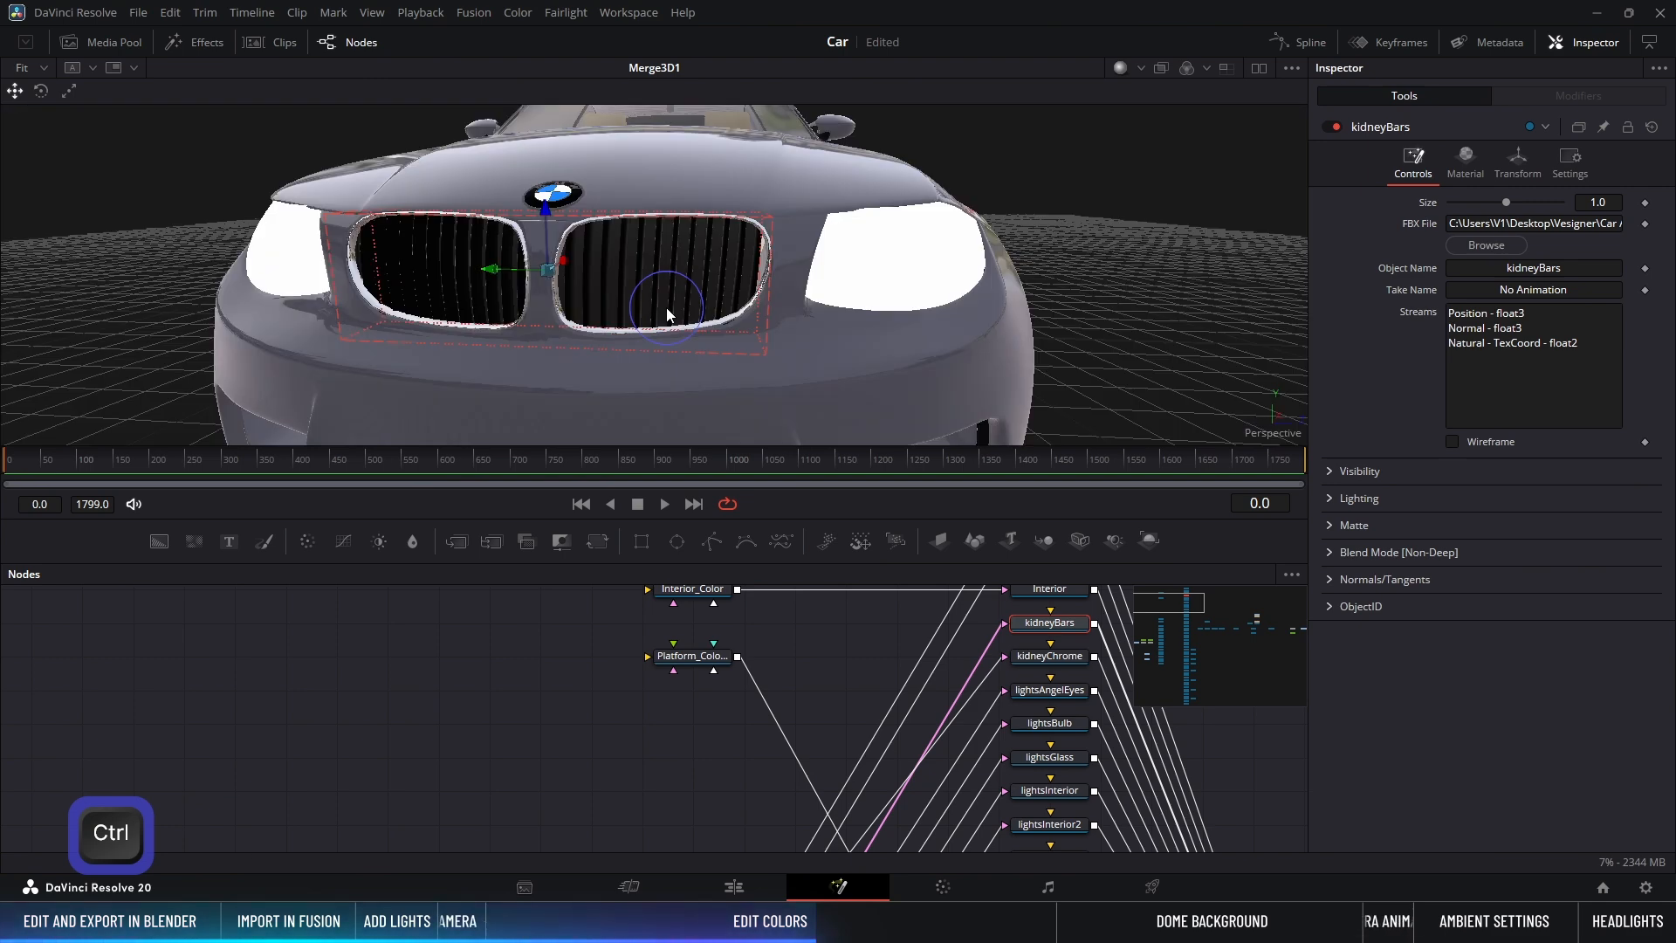
middle_click_drag(667, 307, 601, 307, "ctrl+alt")
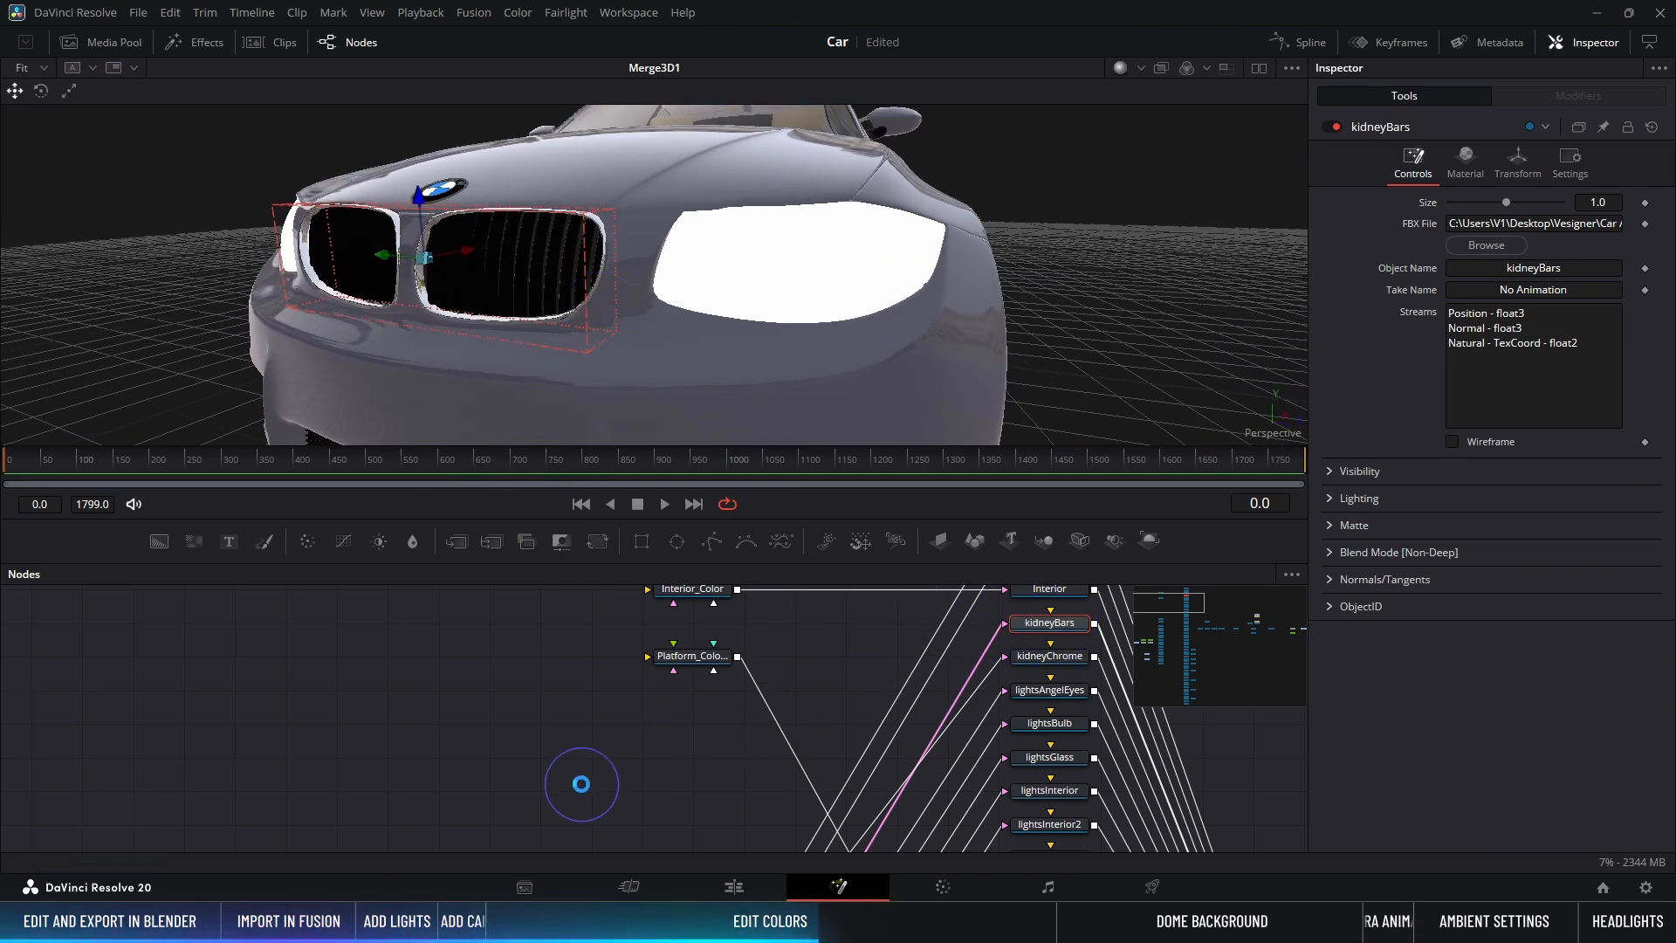
Step: Give the grille bars' BlackPlastic material a white specular color with intensity 1.0 and exponent 50
scroll(553, 759, "down", 5)
scroll(555, 719, "down", 2)
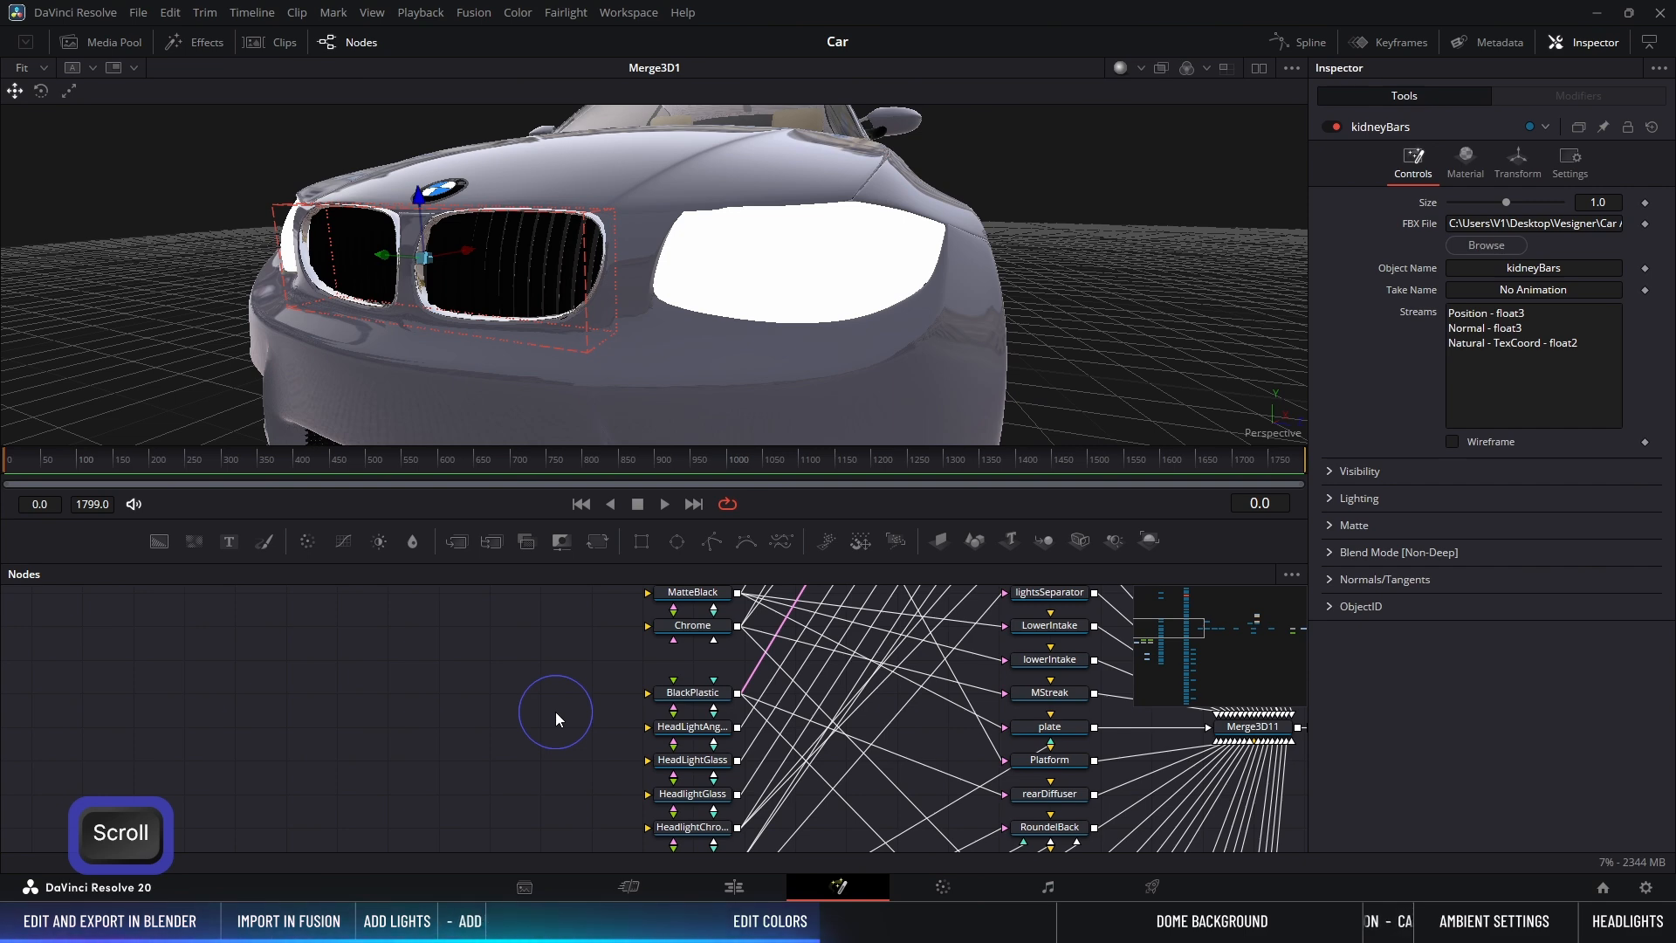
scroll(555, 710, "up", 4)
scroll(555, 711, "down", 4)
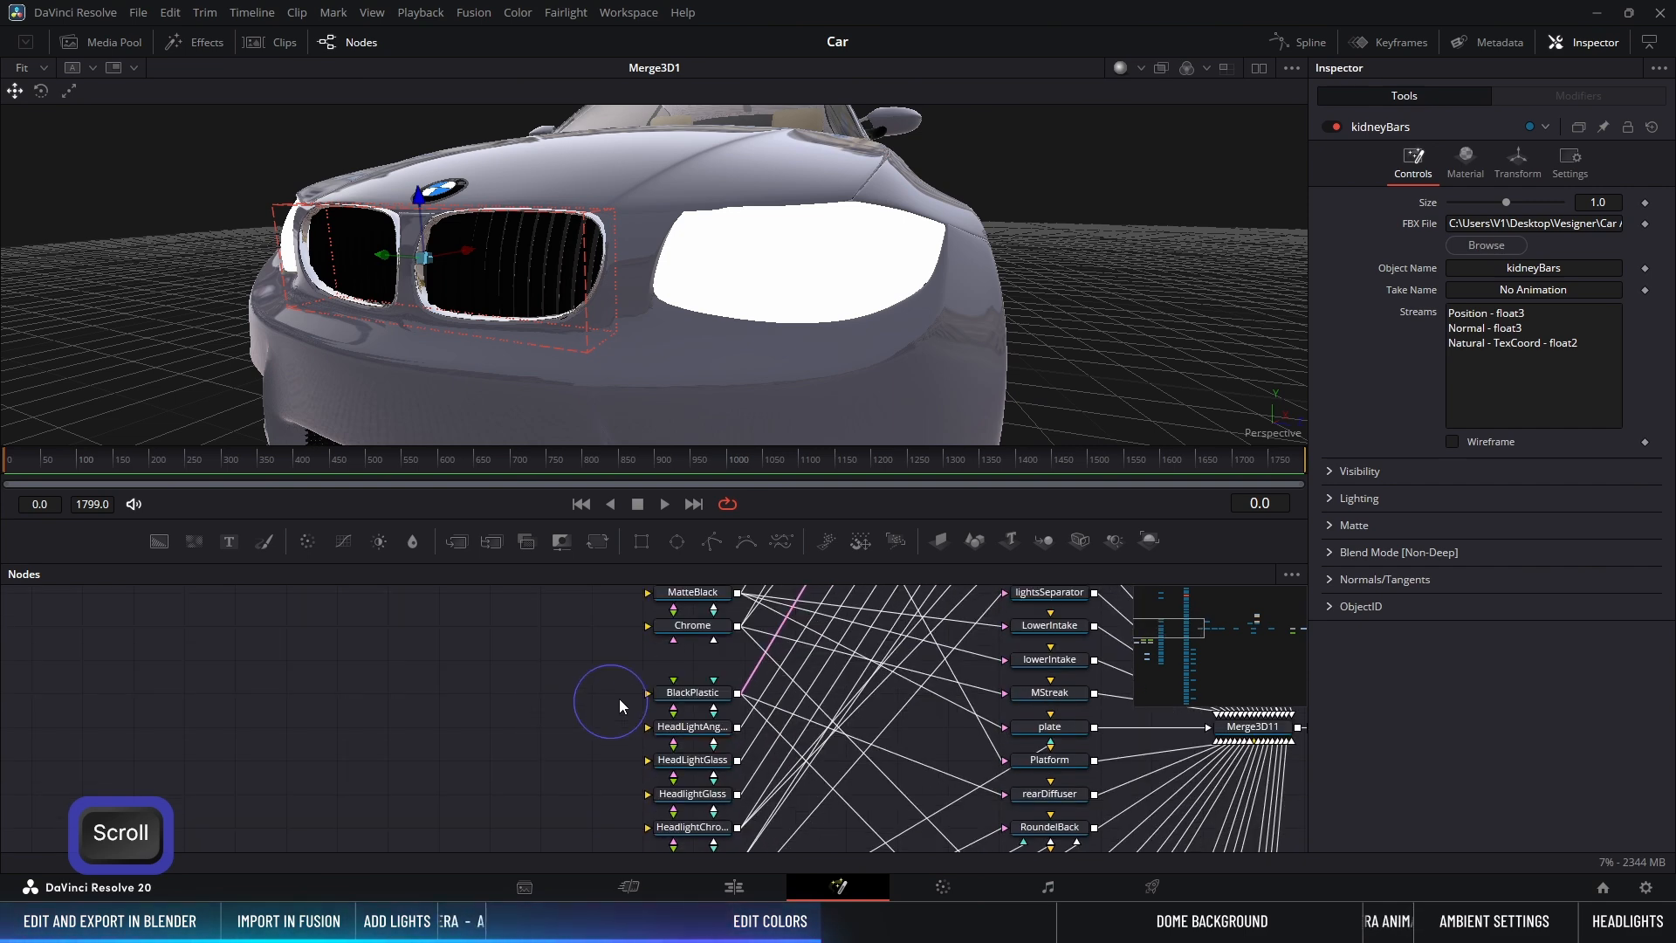
left_click(692, 693)
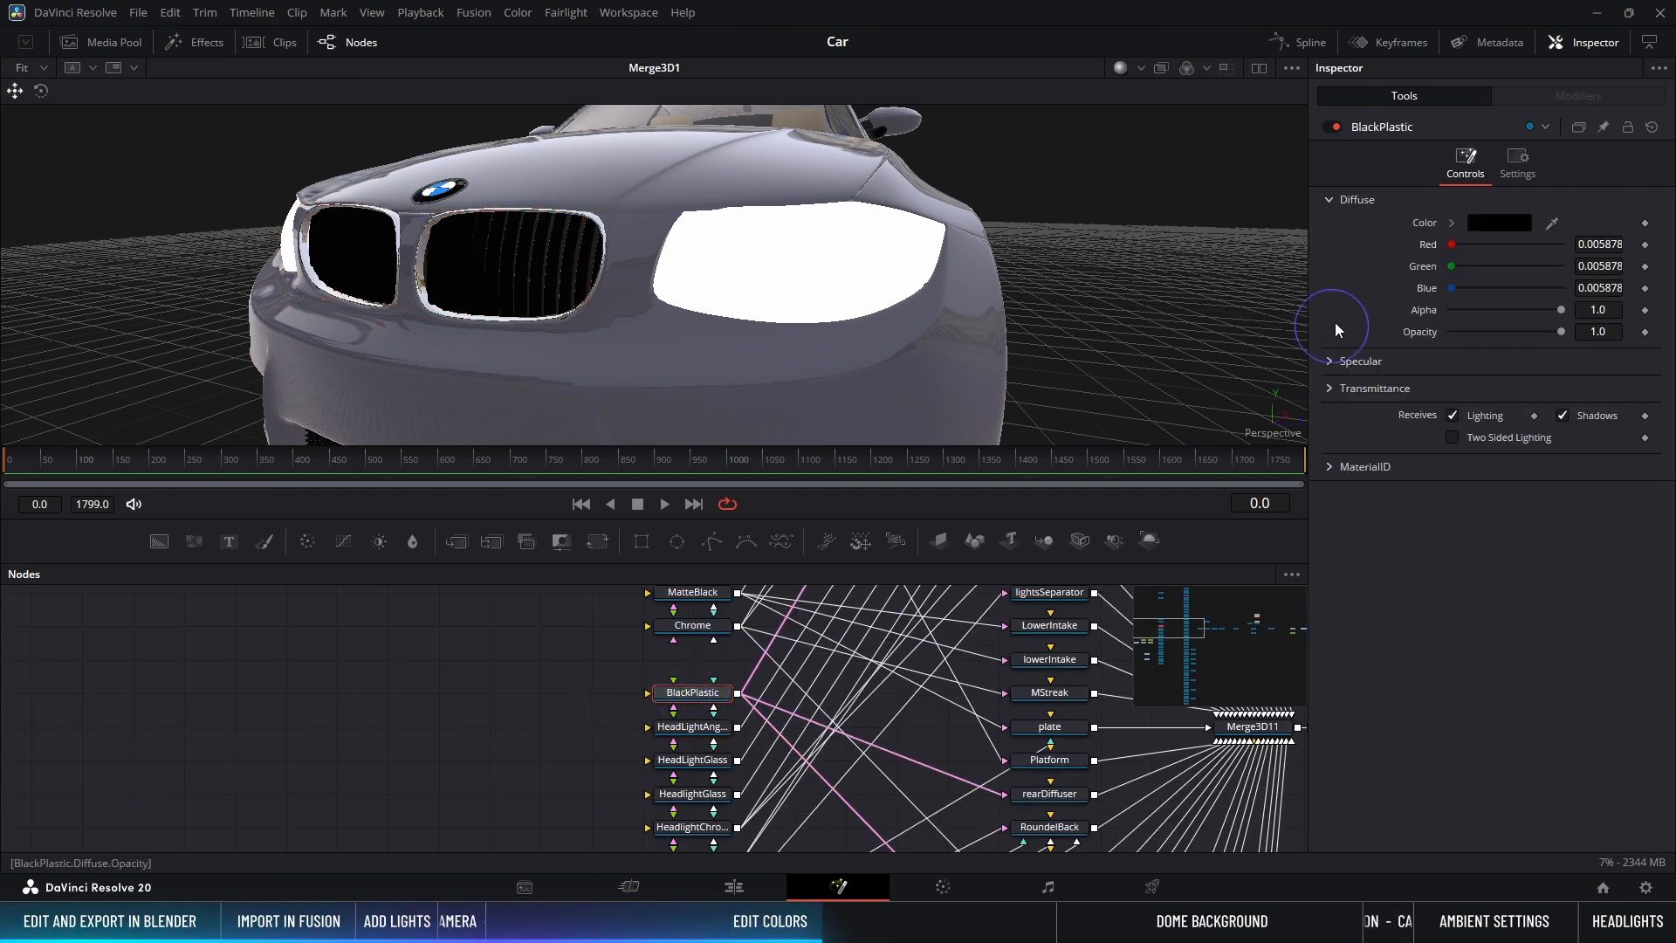
left_click(1329, 360)
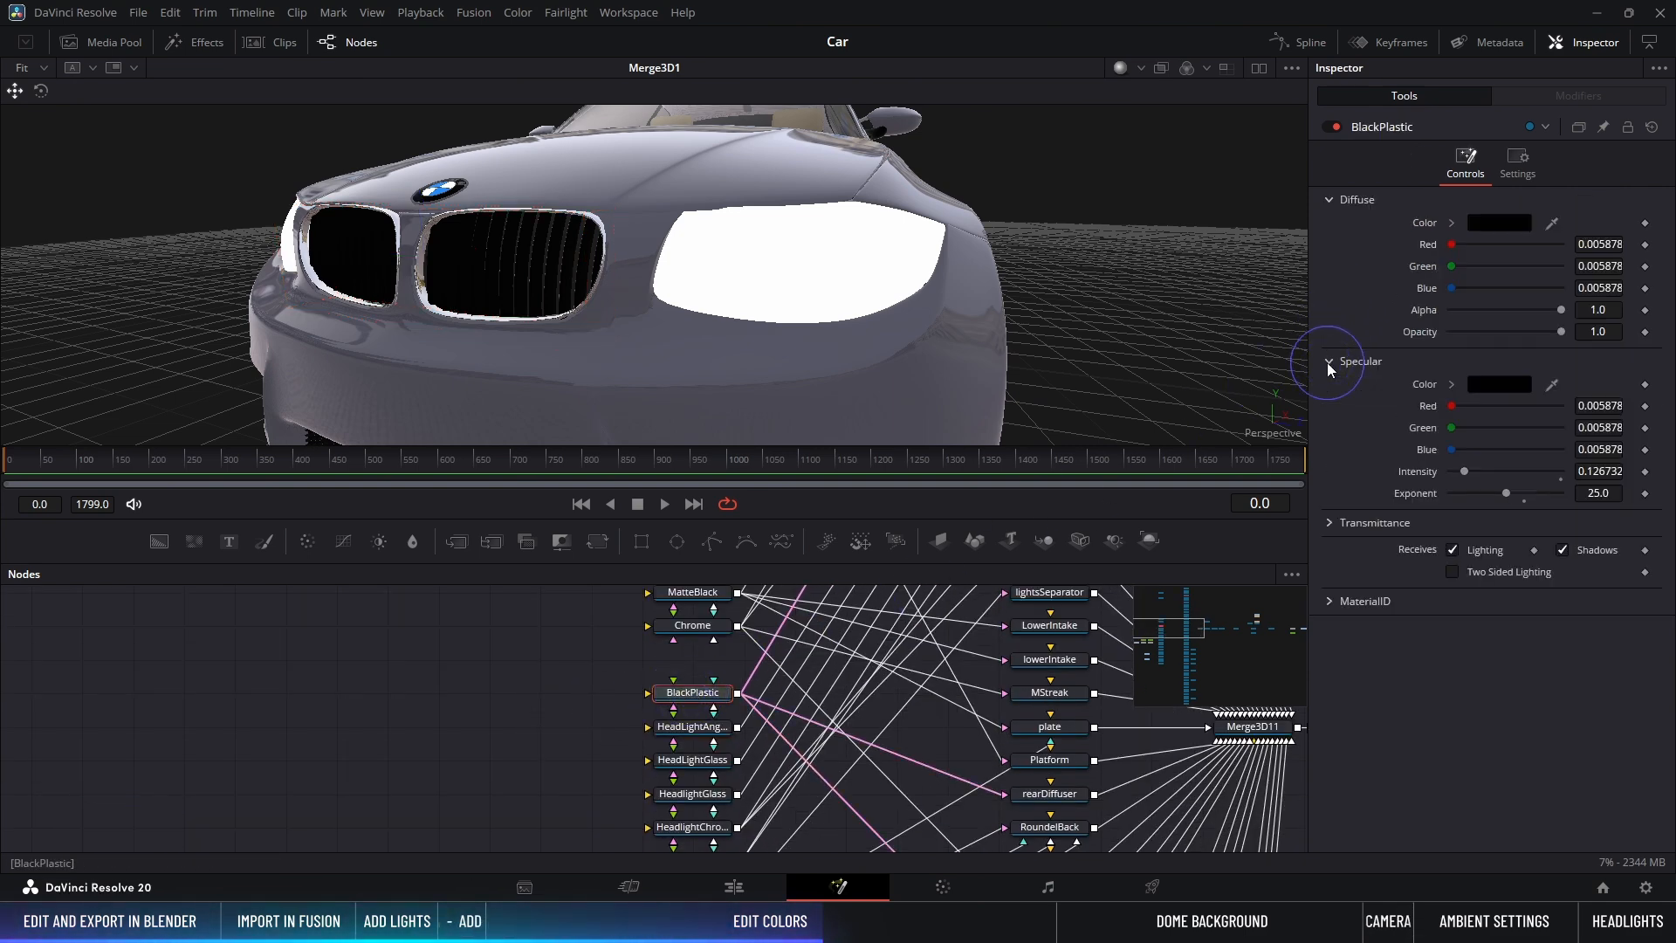
double_click(1432, 389)
double_click(1427, 472)
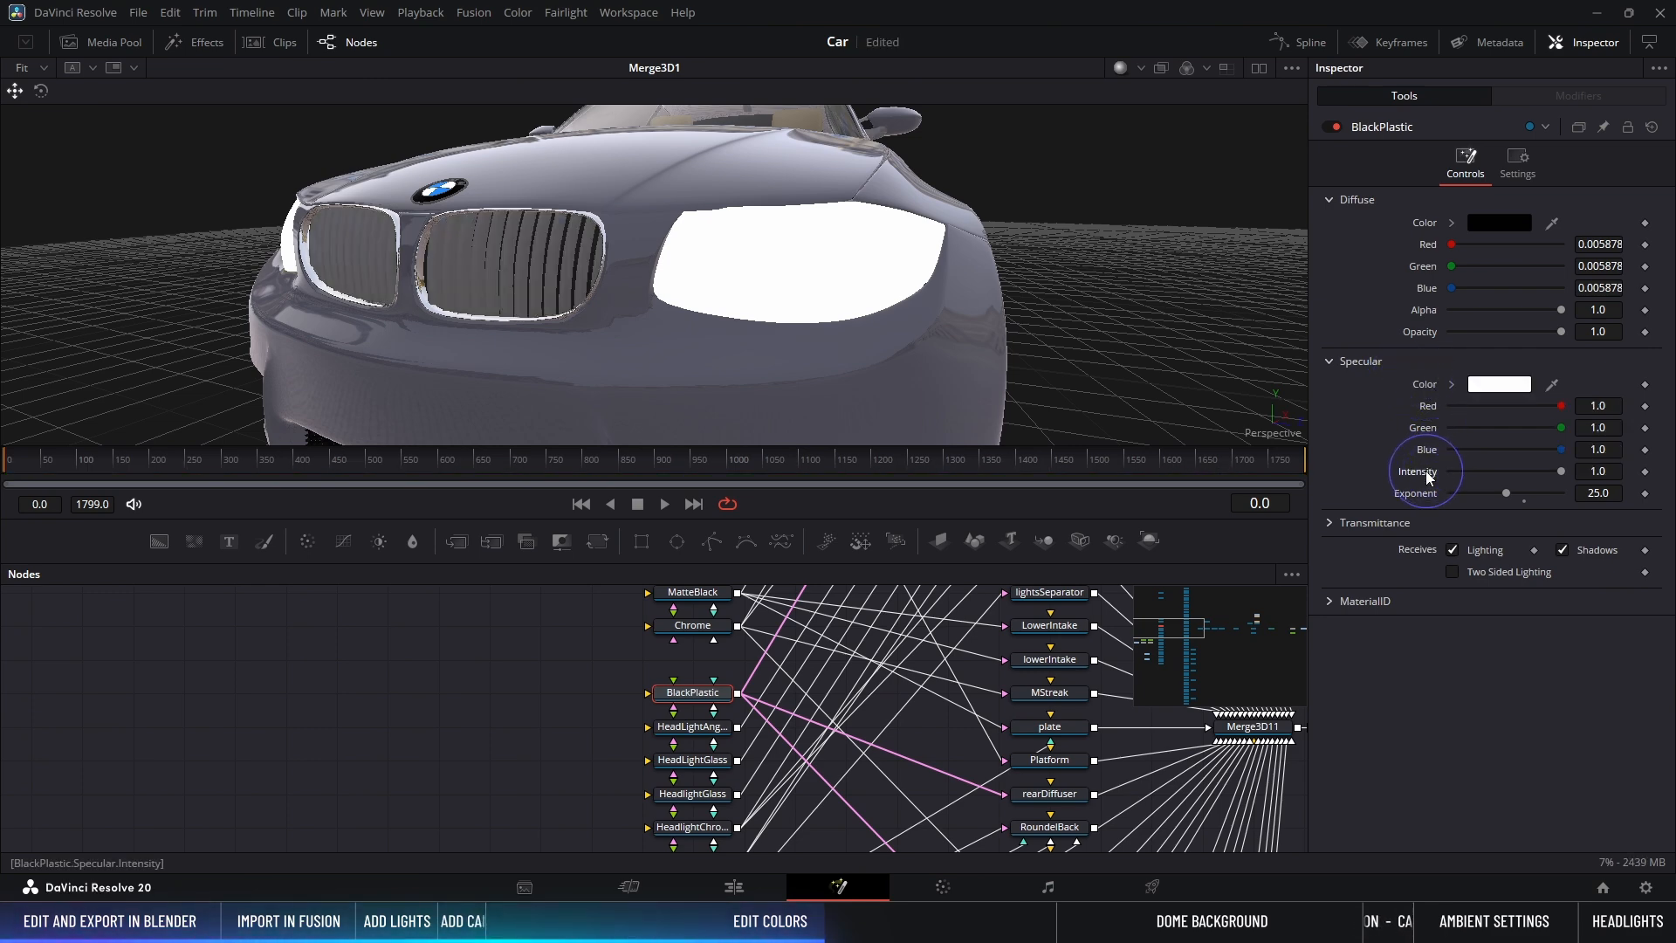
double_click(1418, 494)
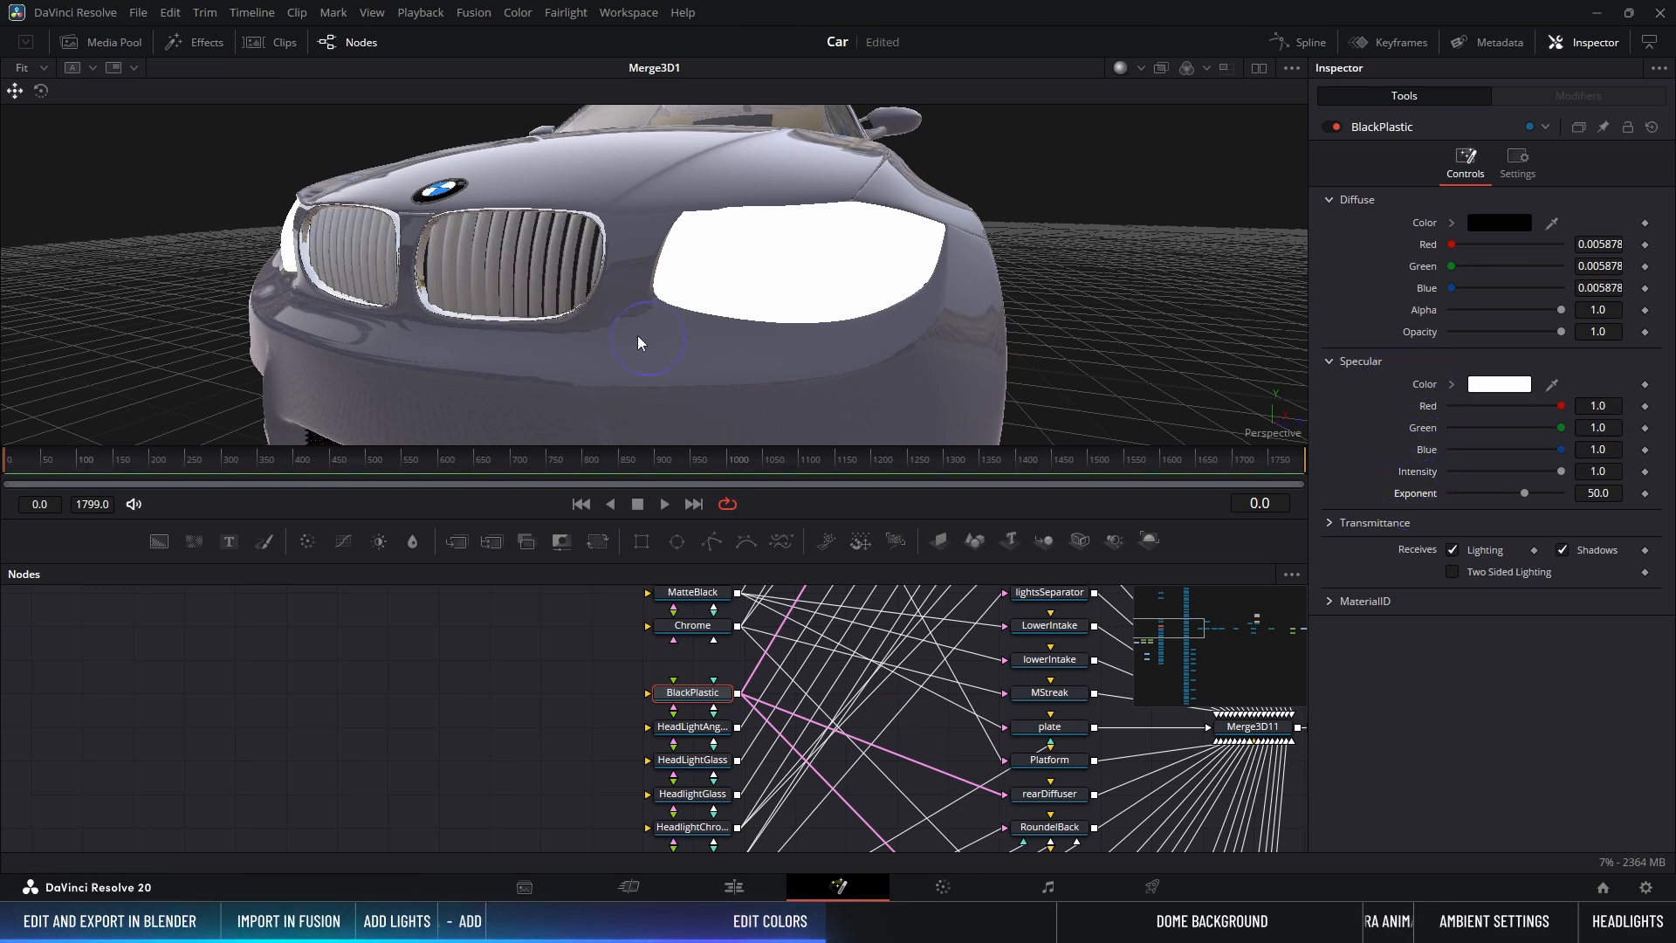
mouse_move(491, 316)
middle_mouse_down("alt")
mouse_move(421, 328)
mouse_move(515, 327)
middle_mouse_up("alt")
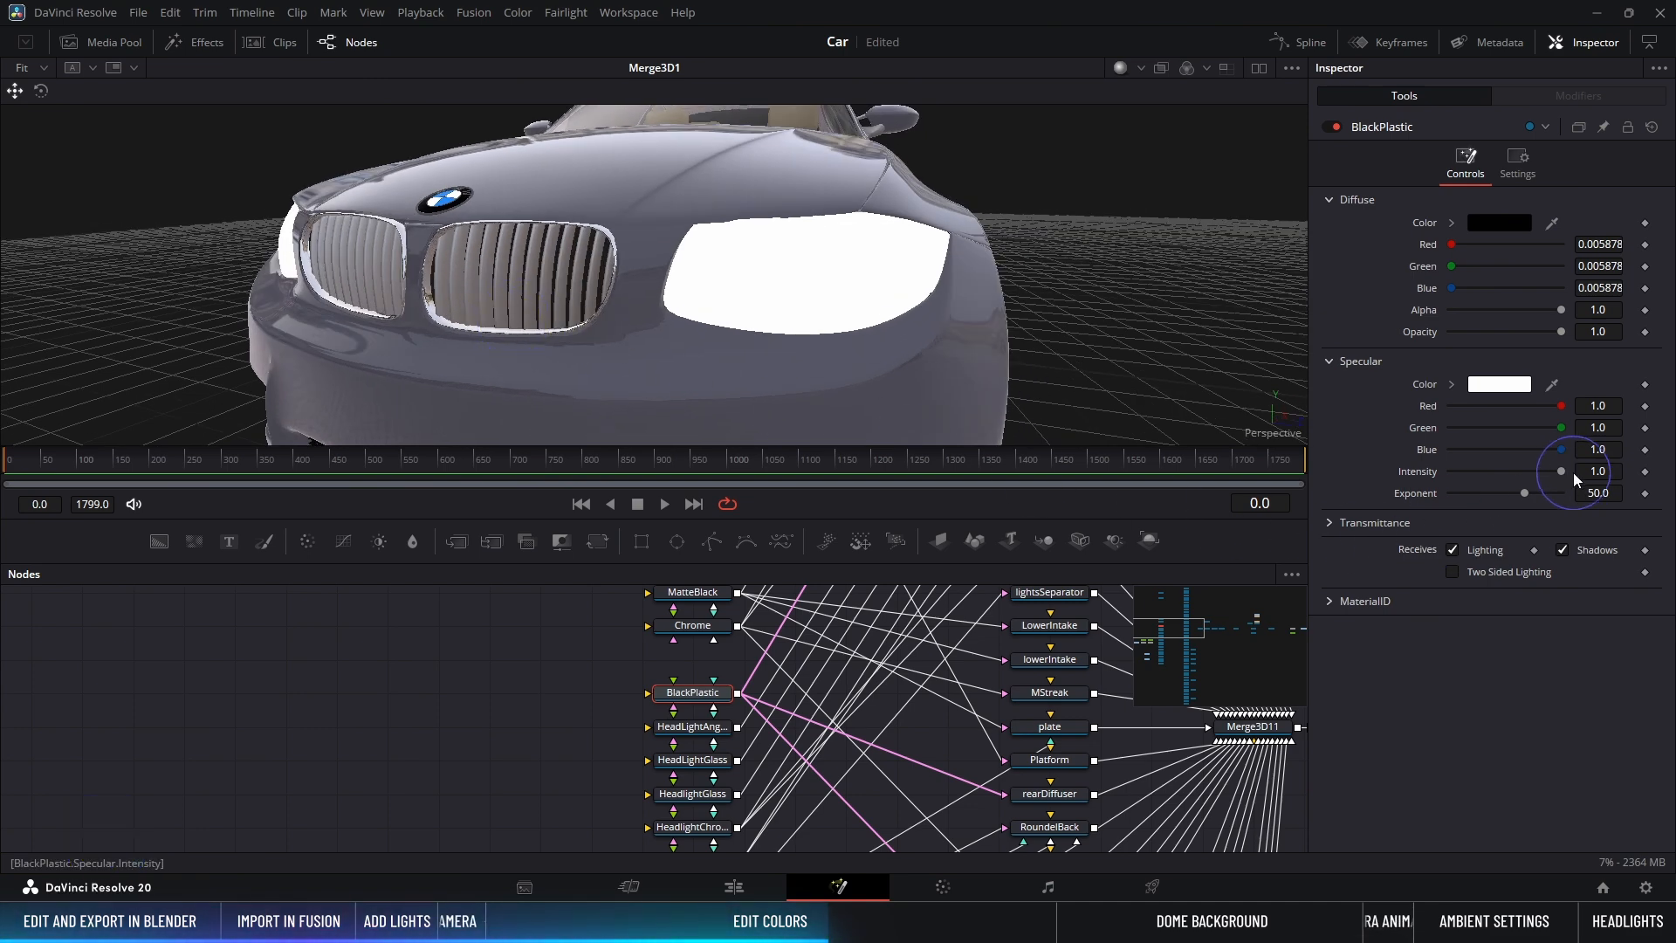
Step: Lower the BlackPlastic material's specular intensity to 0.3
left_click_drag(1564, 470, 1422, 475)
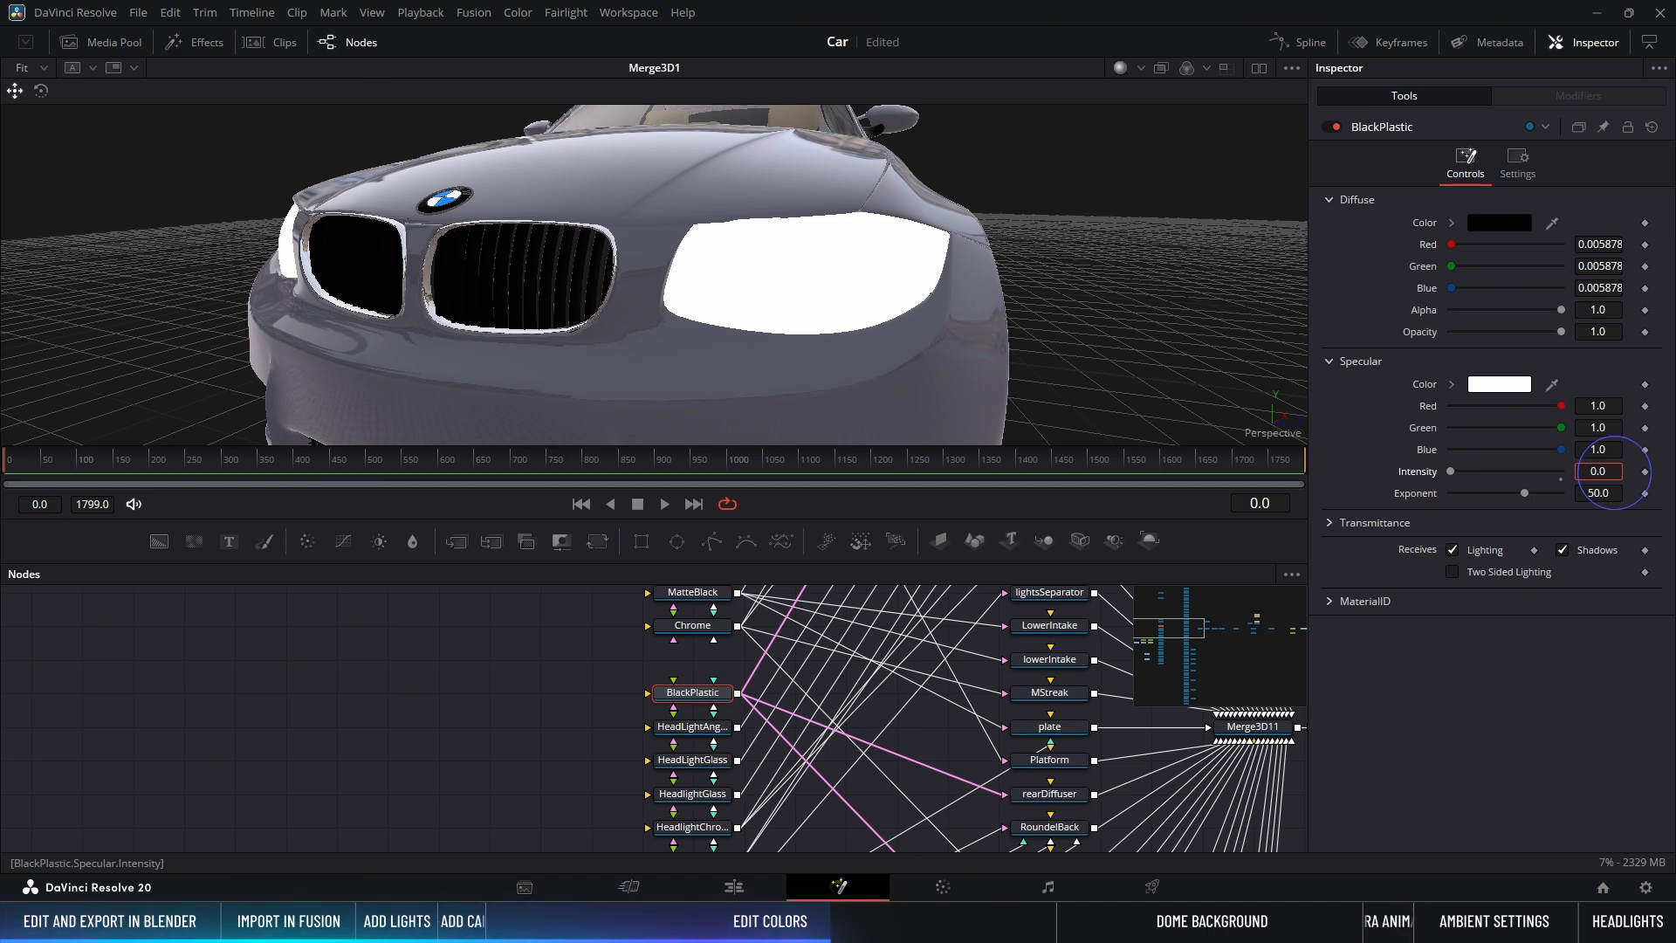
key("Up")
key("Up")
key("Up")
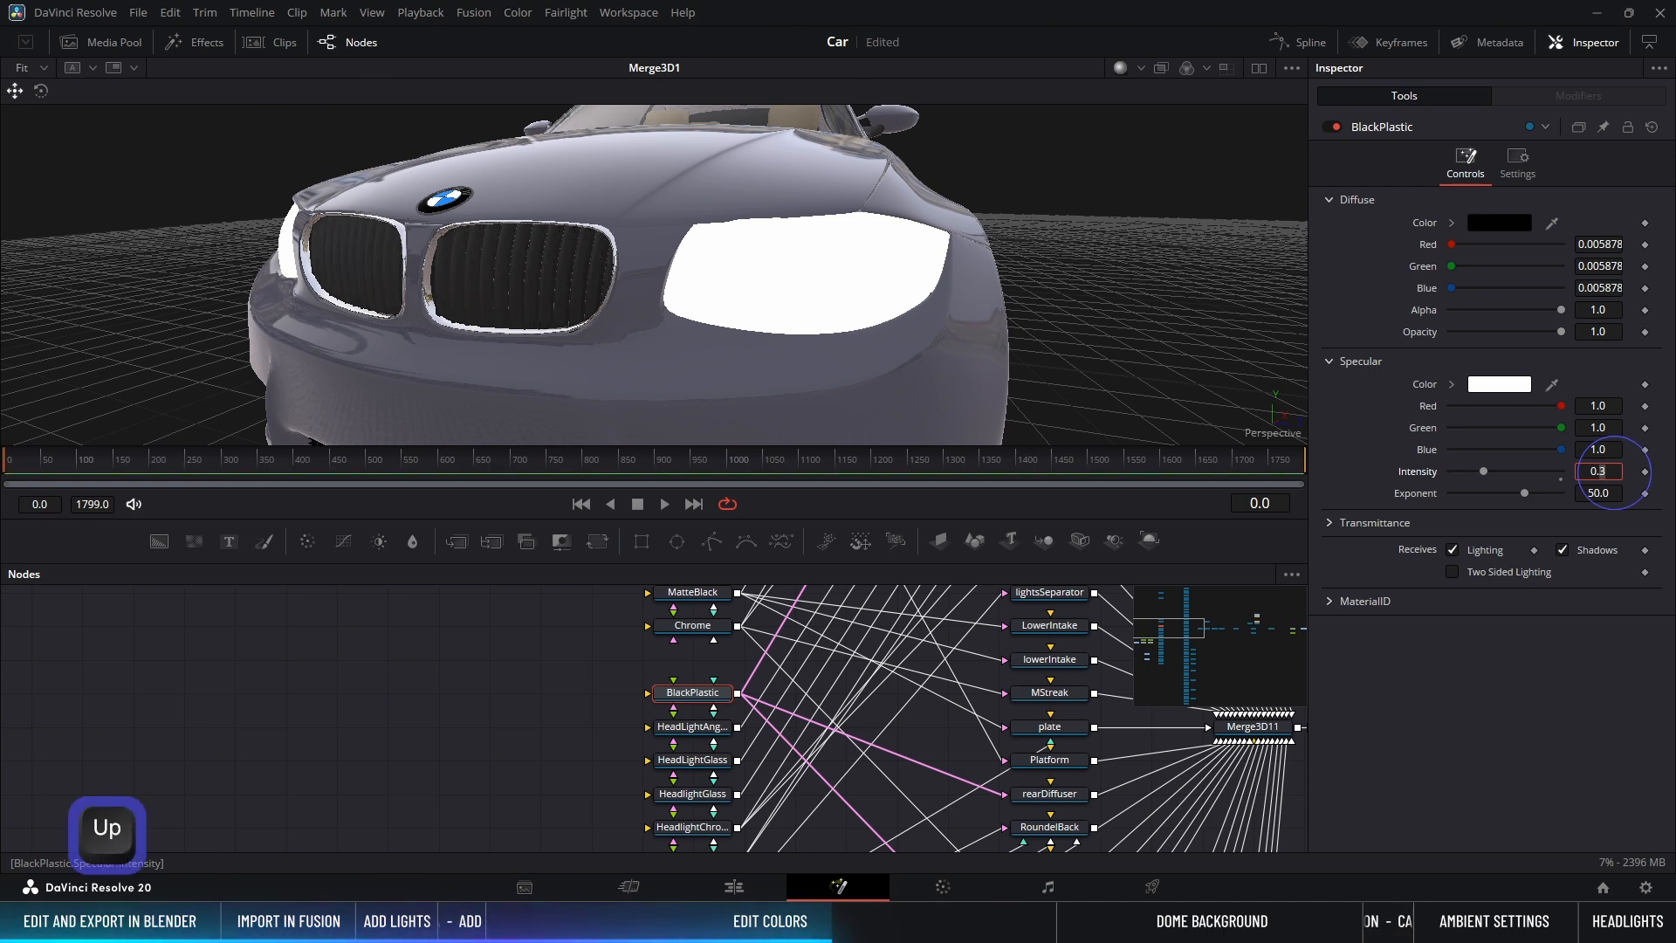
key("Up")
key("Down")
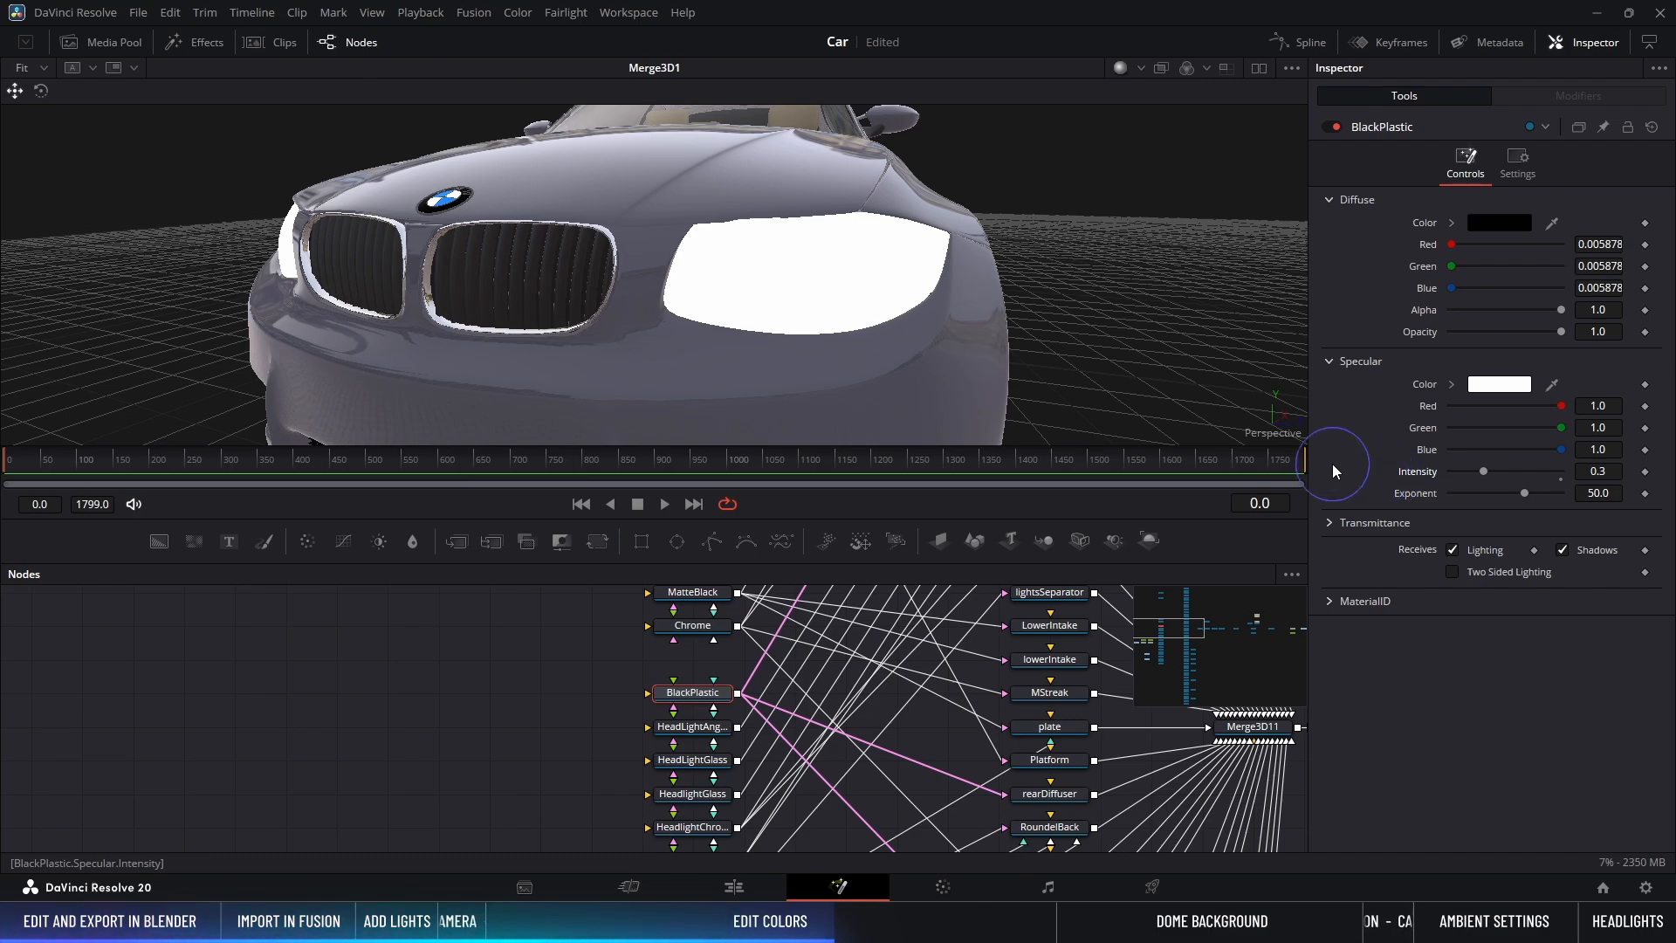
Step: Select the front bumper's lower intake mesh and give its MatteBlack material a white specular color with intensity 1.0 and exponent 50
mouse_move(574, 296)
middle_mouse_down("alt")
mouse_move(790, 277)
mouse_move(622, 267)
mouse_move(575, 297)
mouse_move(608, 299)
mouse_move(602, 254)
mouse_move(597, 316)
middle_mouse_up("alt")
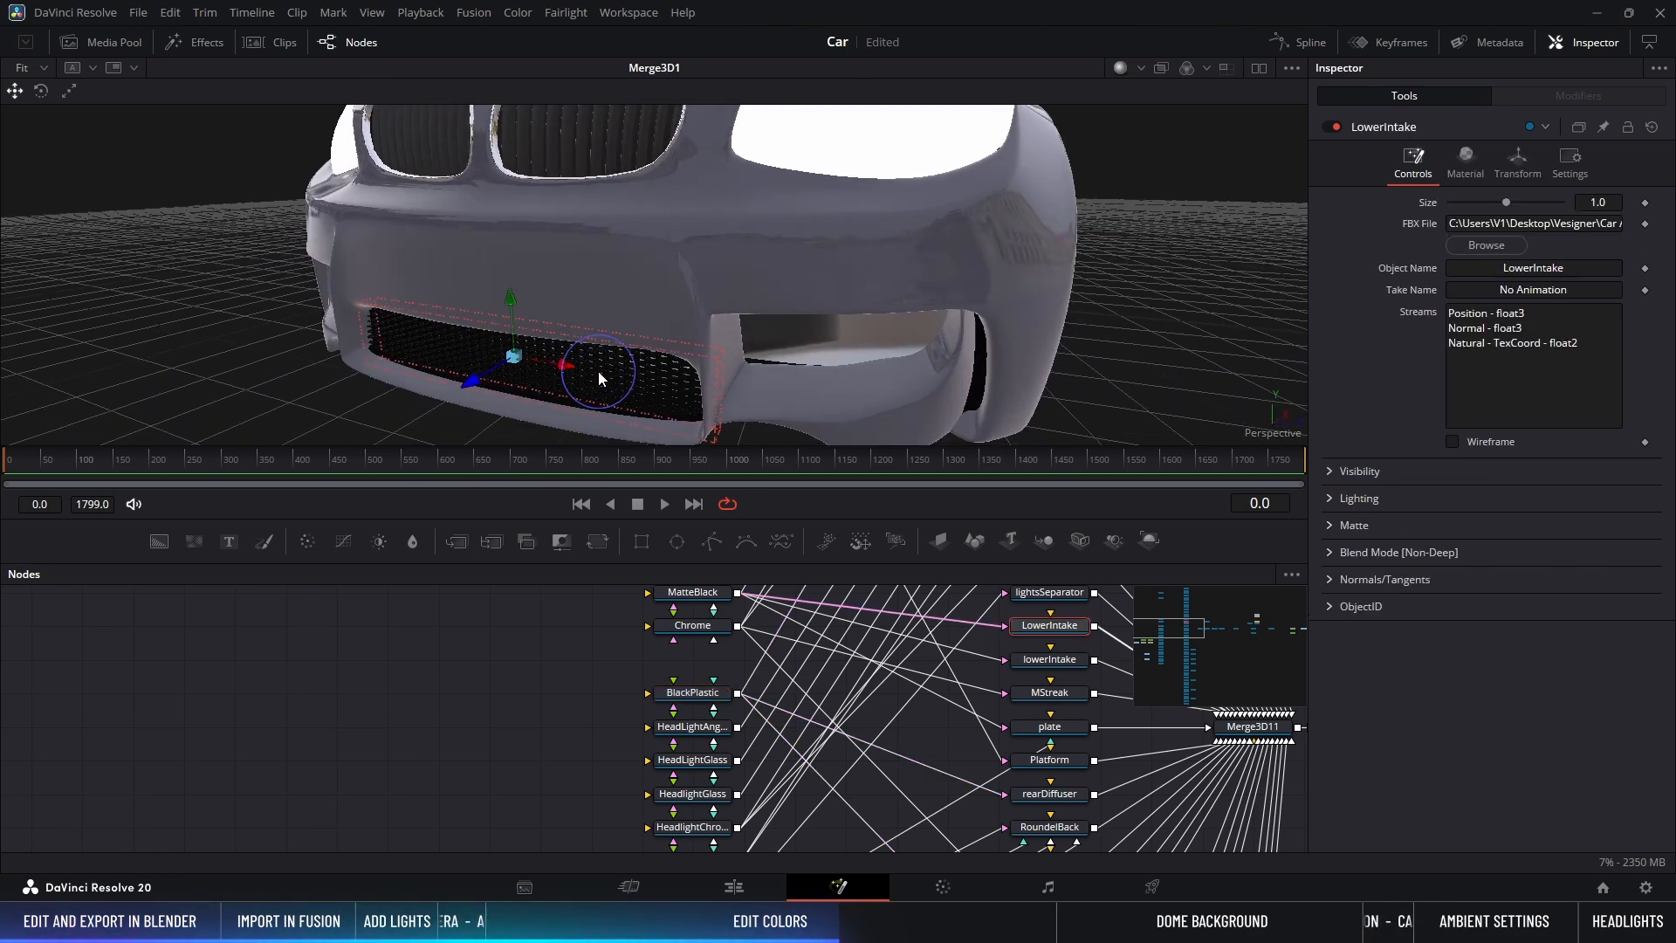
scroll(576, 644, "up", 2)
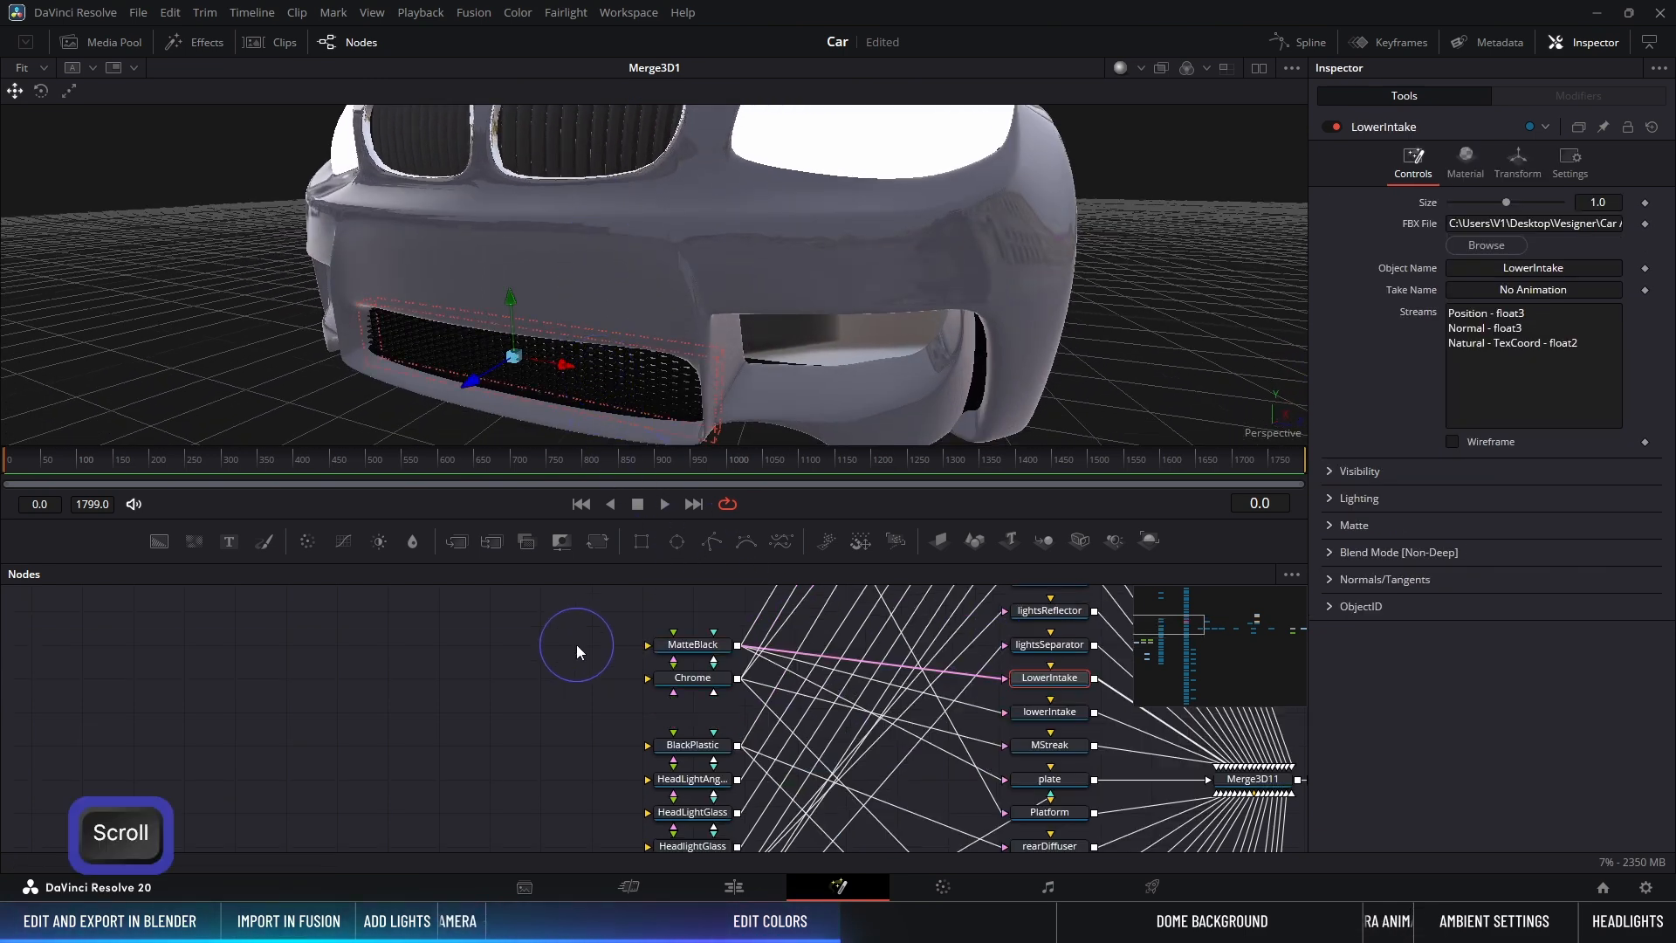
left_click(682, 650)
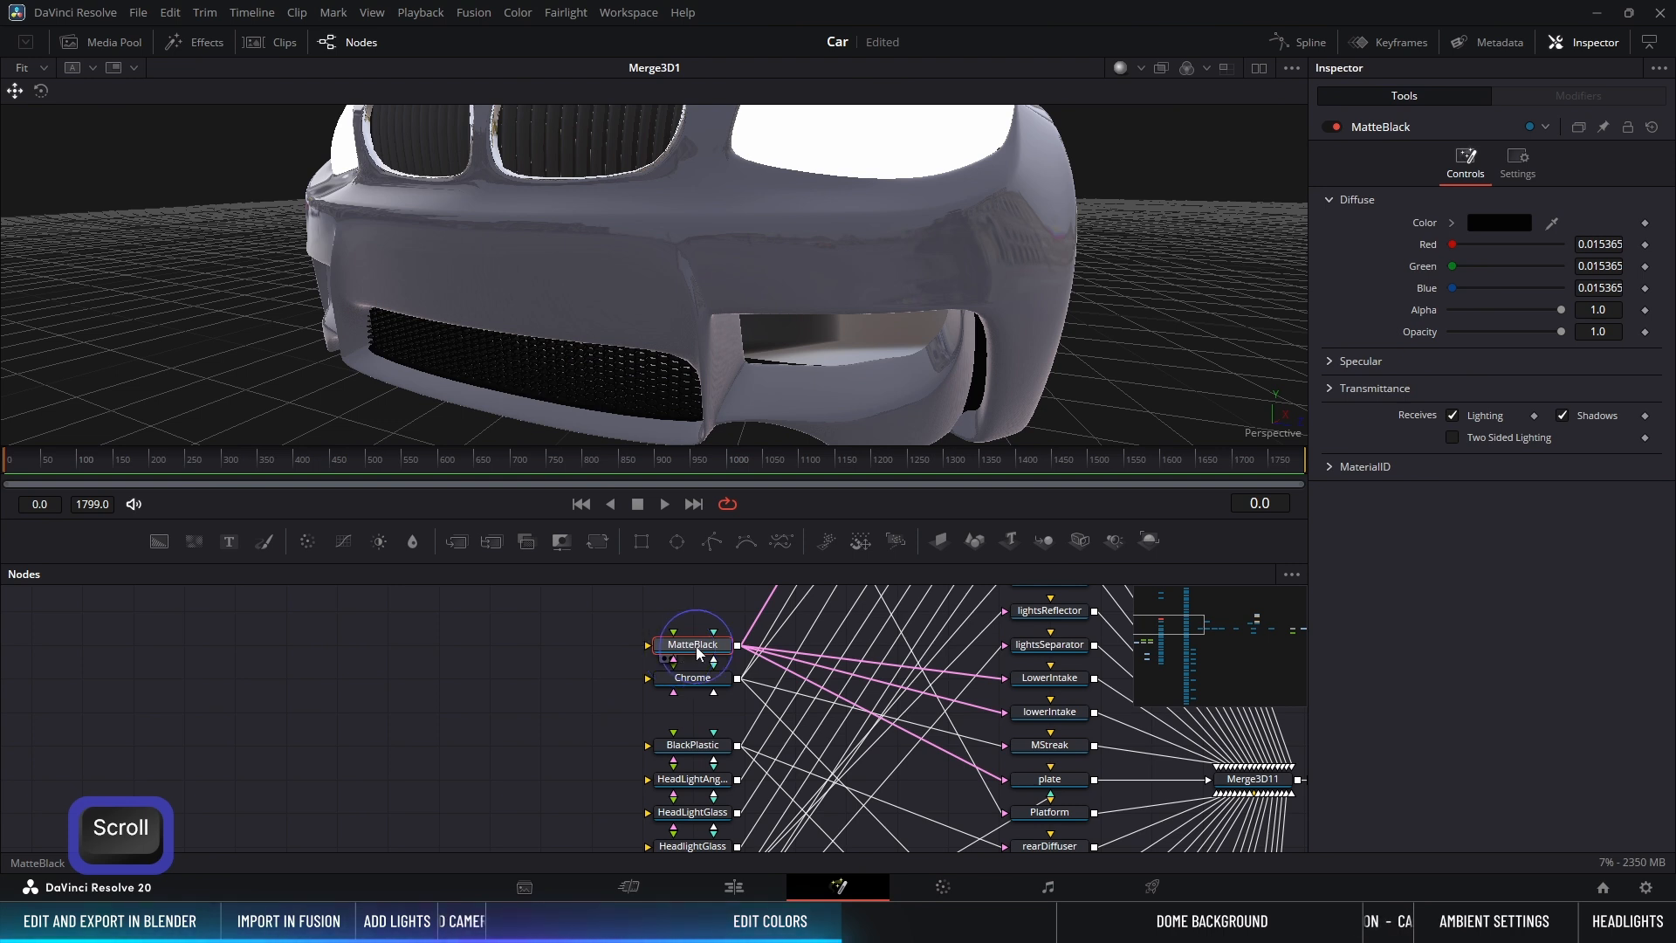
left_click(1329, 362)
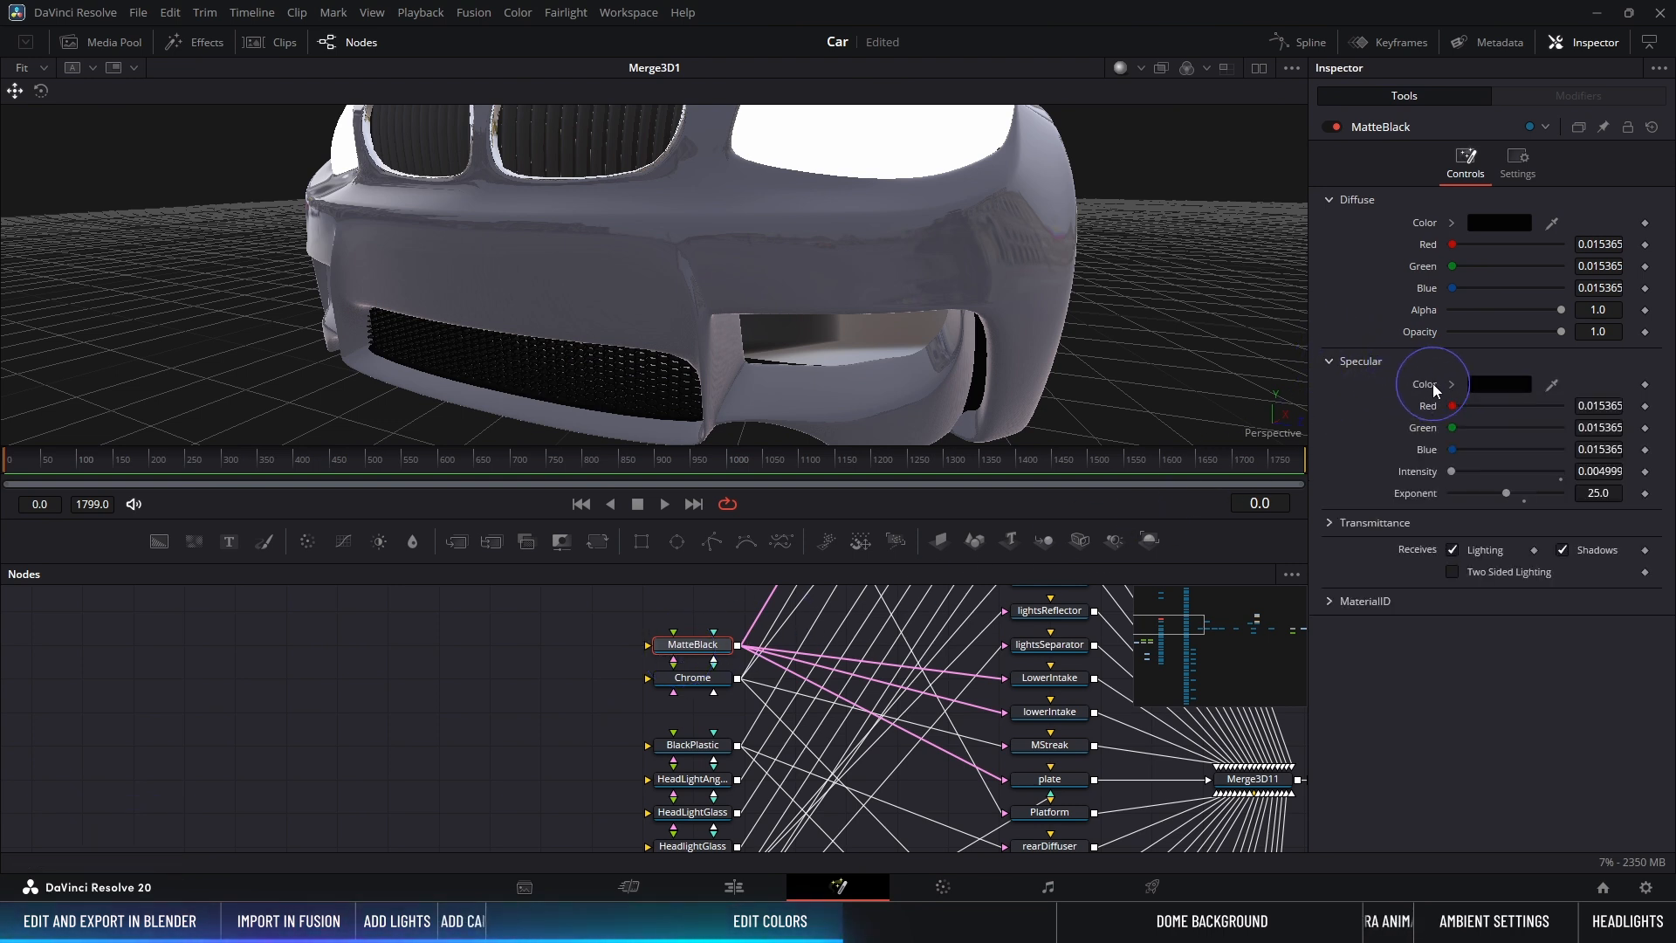
double_click(1423, 473)
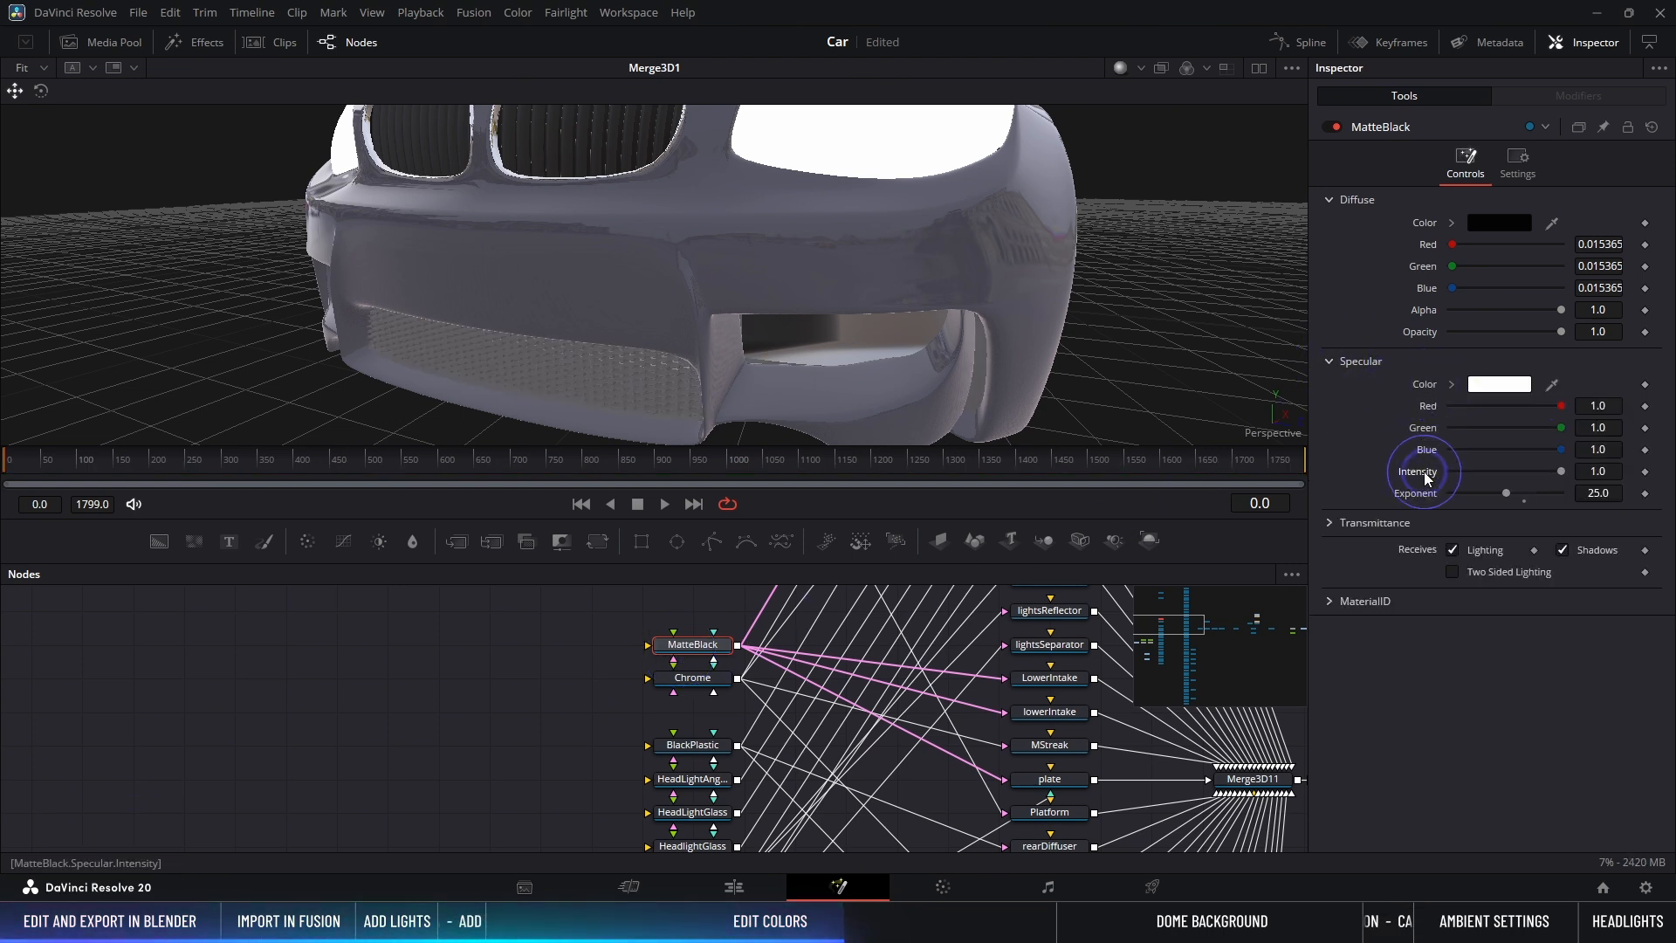
double_click(1425, 494)
middle_click_drag(601, 353, 810, 316, "alt")
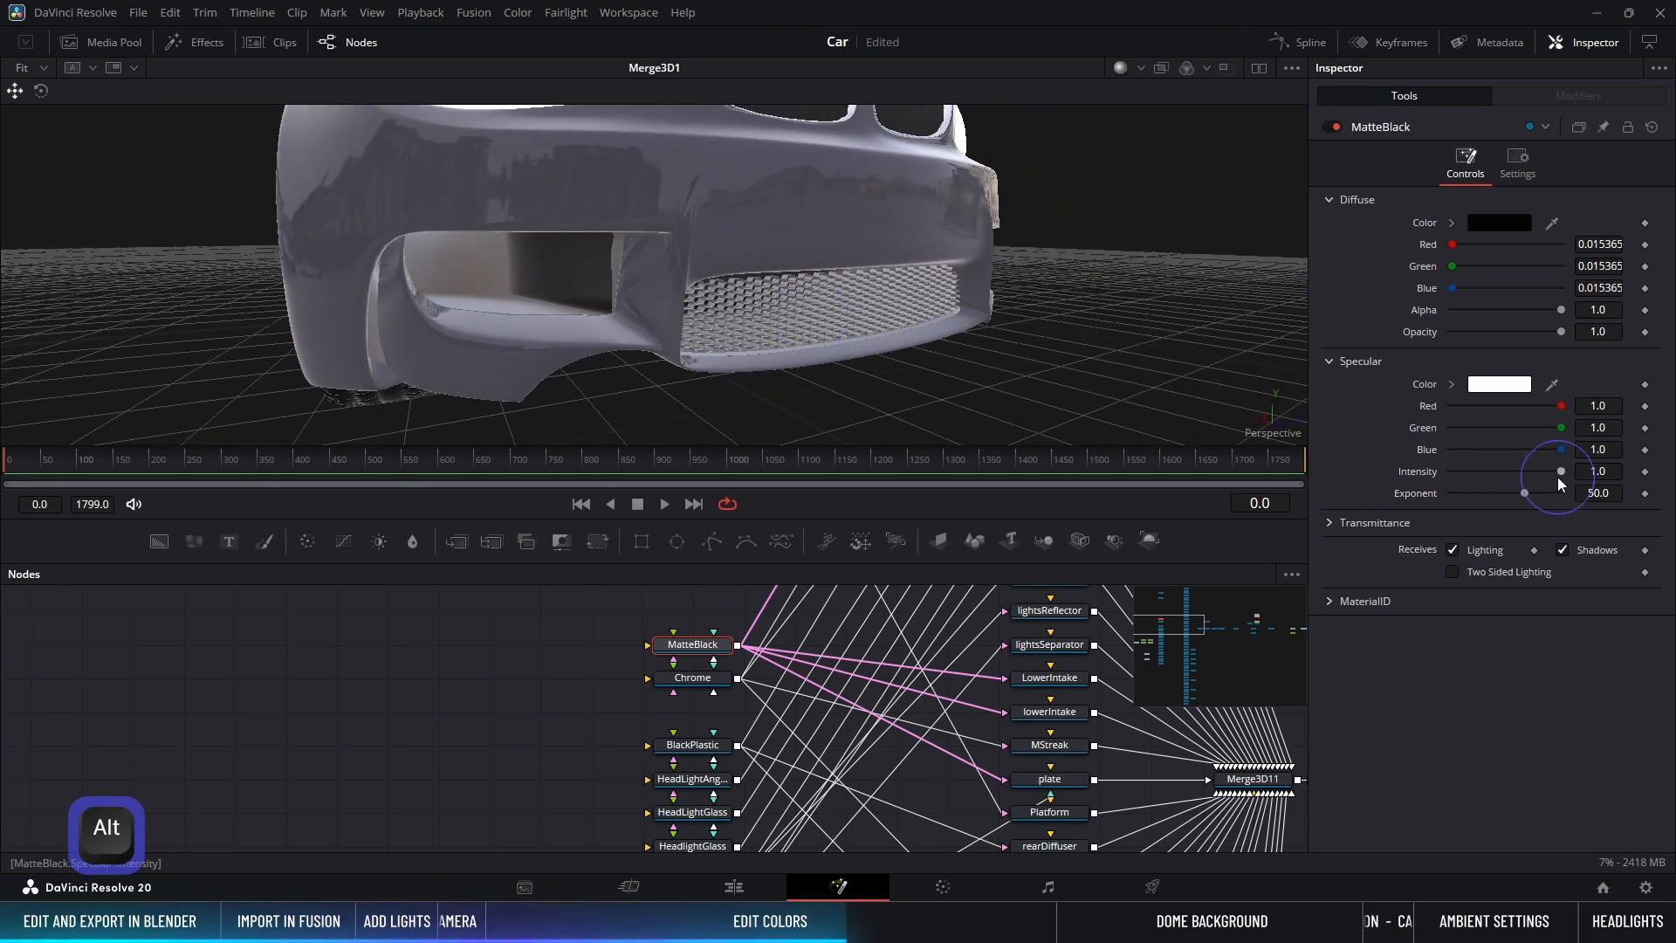
Step: Lower the MatteBlack material's specular intensity to 0.3
left_click_drag(1559, 473, 1380, 470)
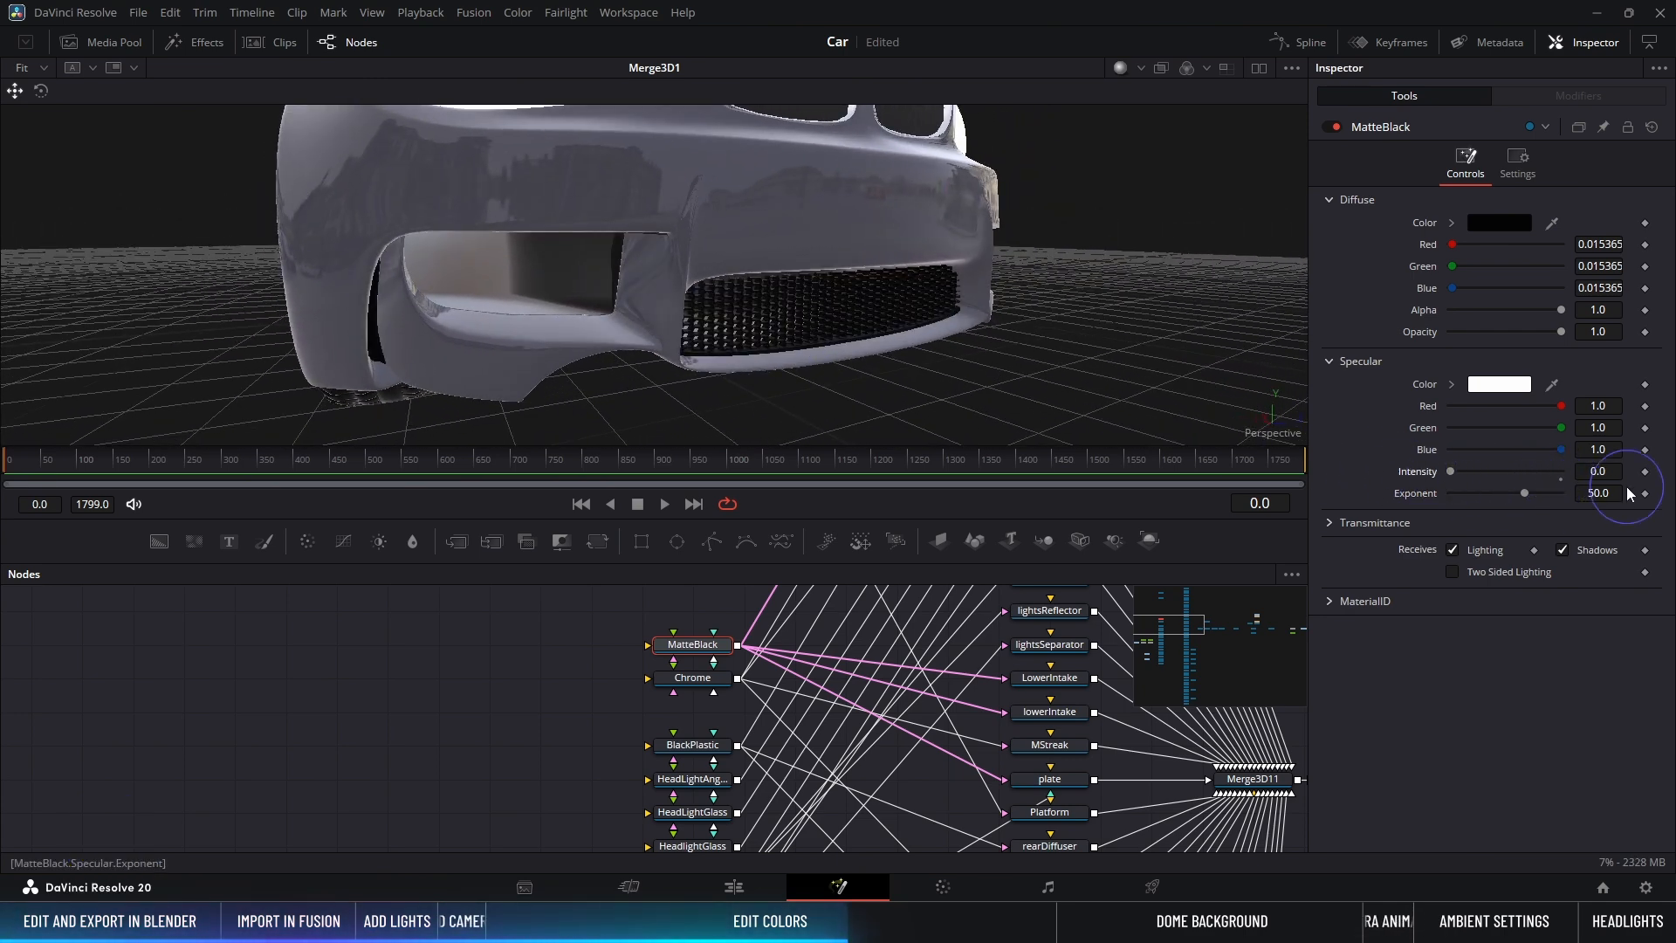
key("Up")
key("Up")
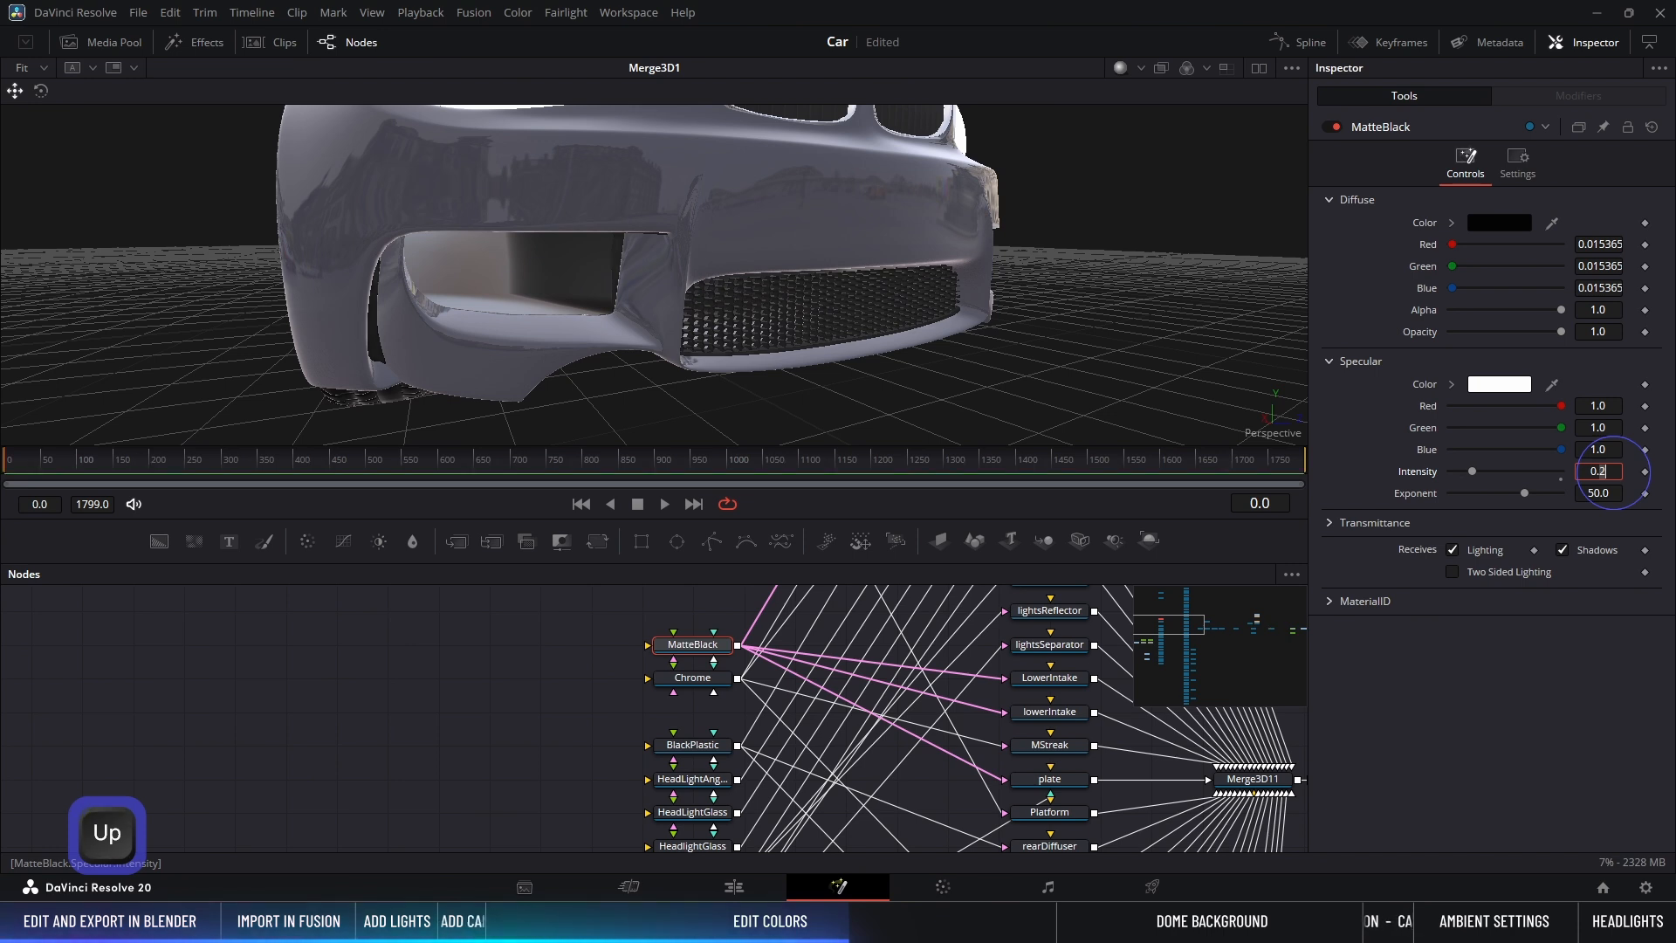
key("Up")
key("Down")
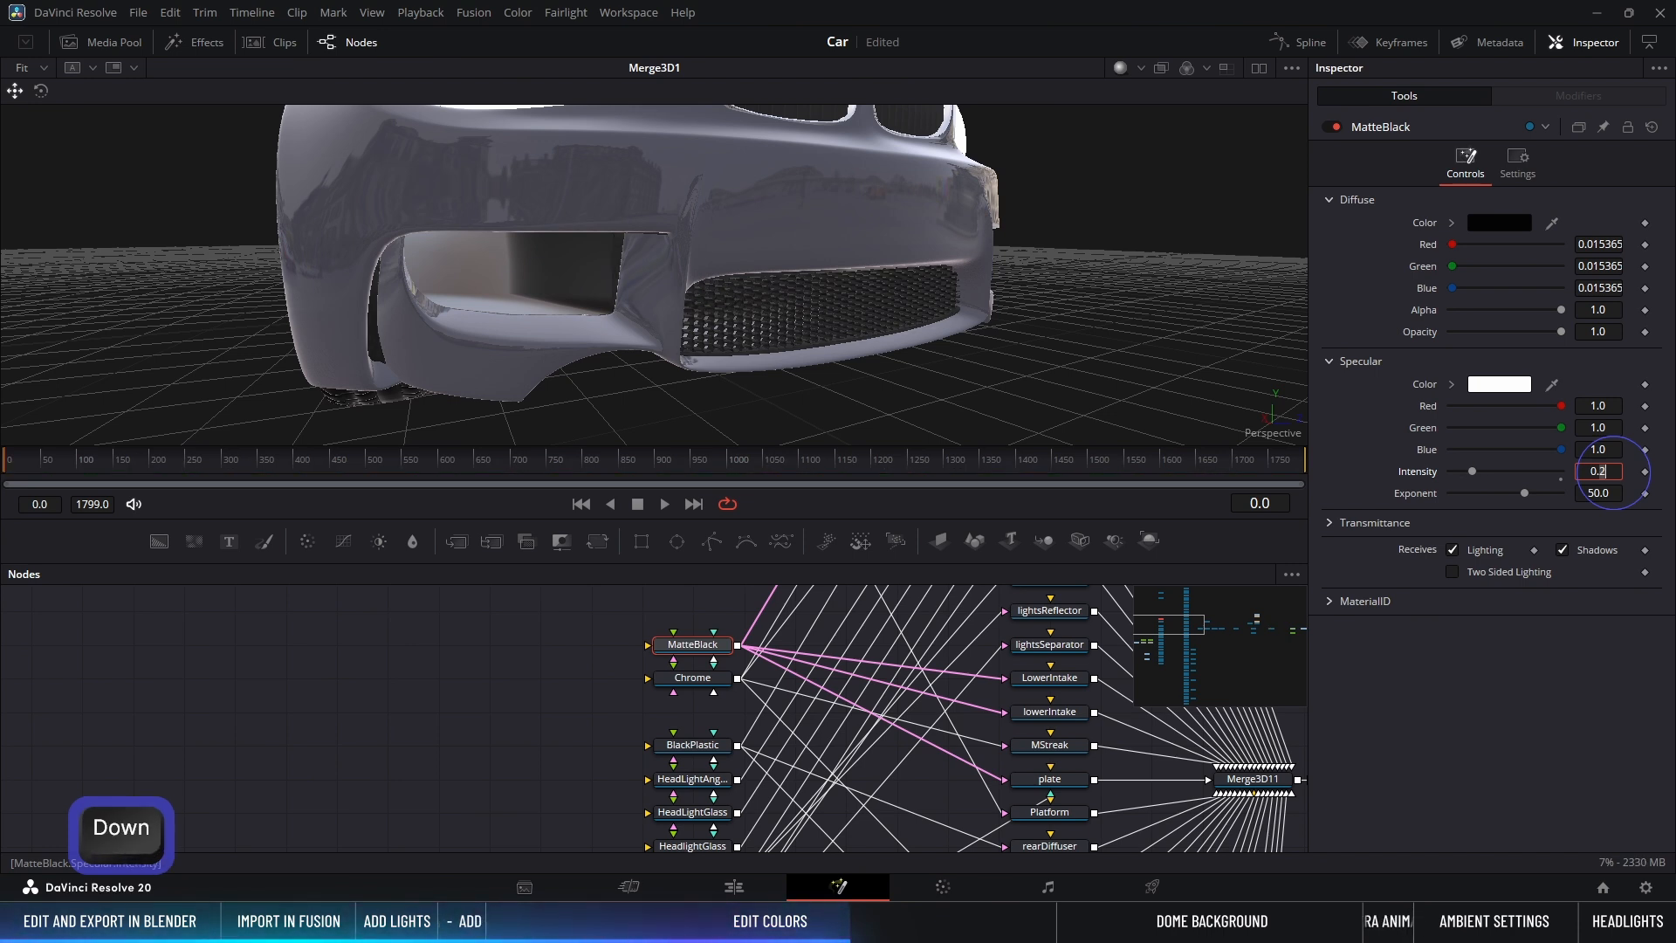
key("Up")
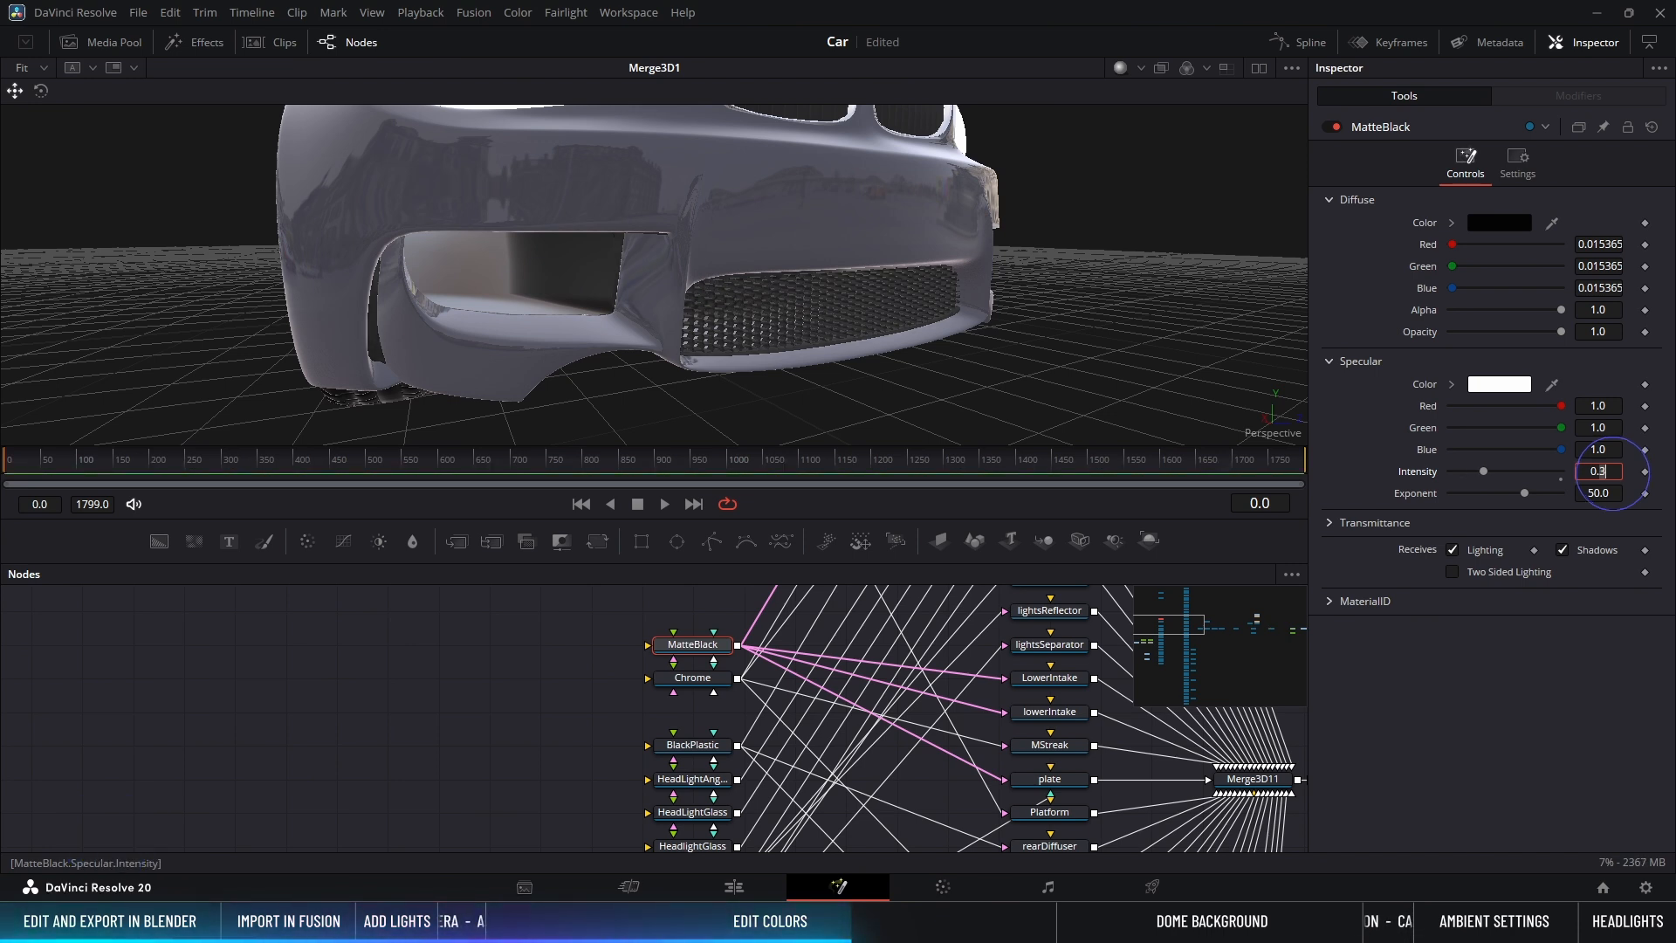
Step: Try a higher specular exponent on the MatteBlack material and return it to 50
left_click(1594, 493)
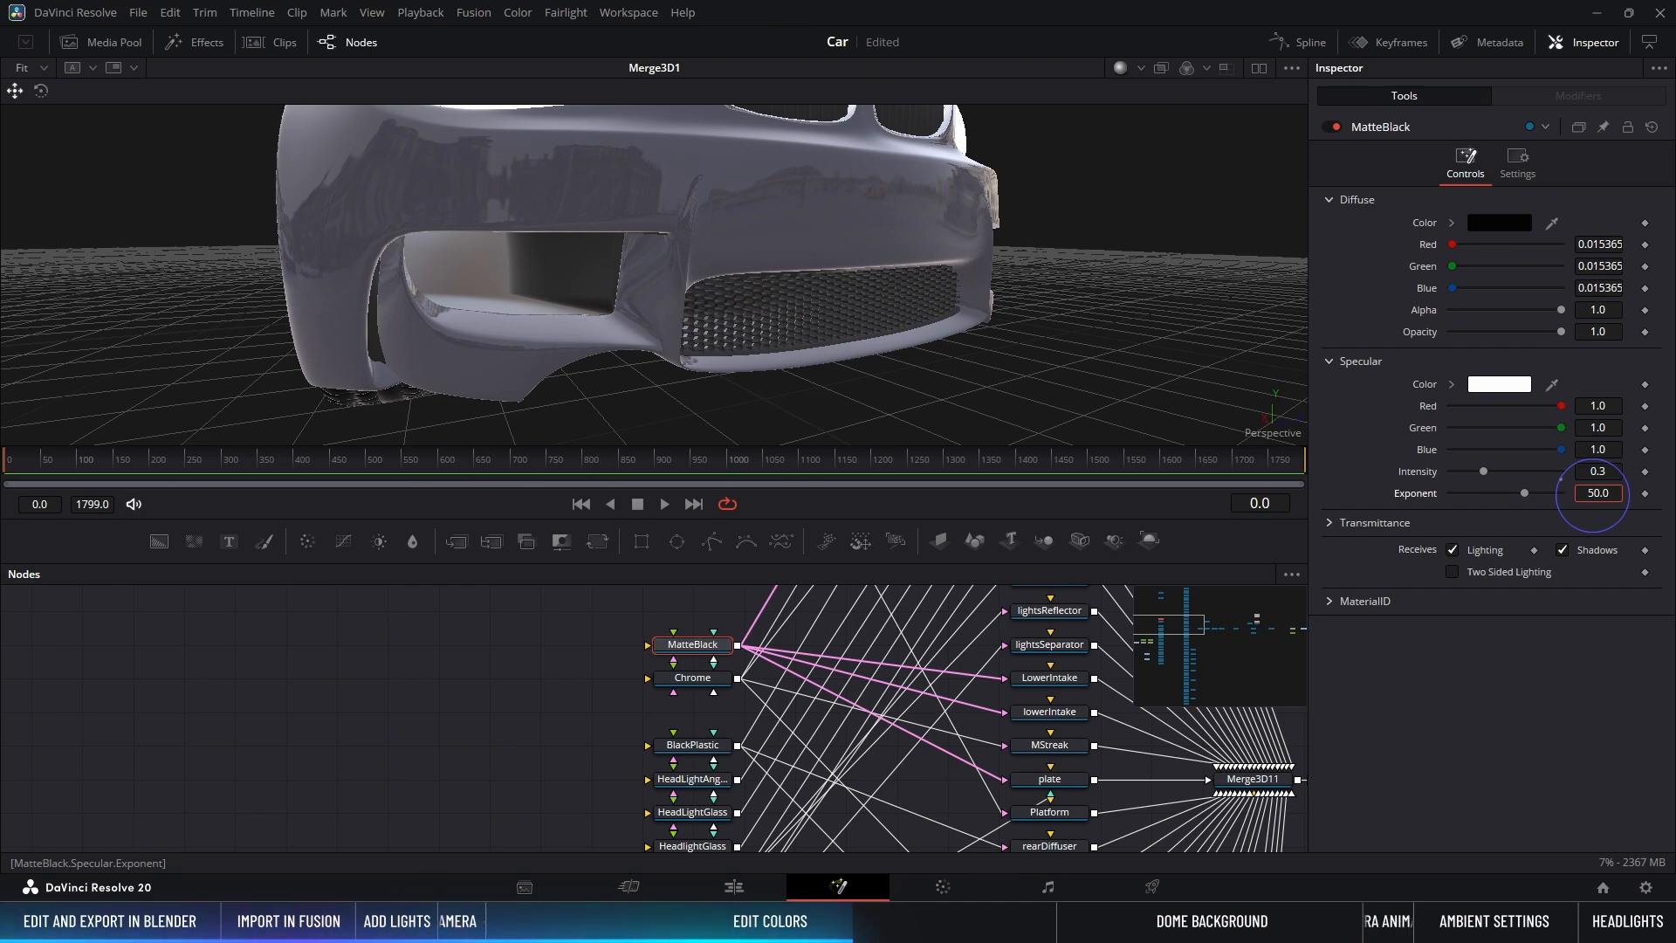
key("Up")
key("Up")
key("Down")
key("Down")
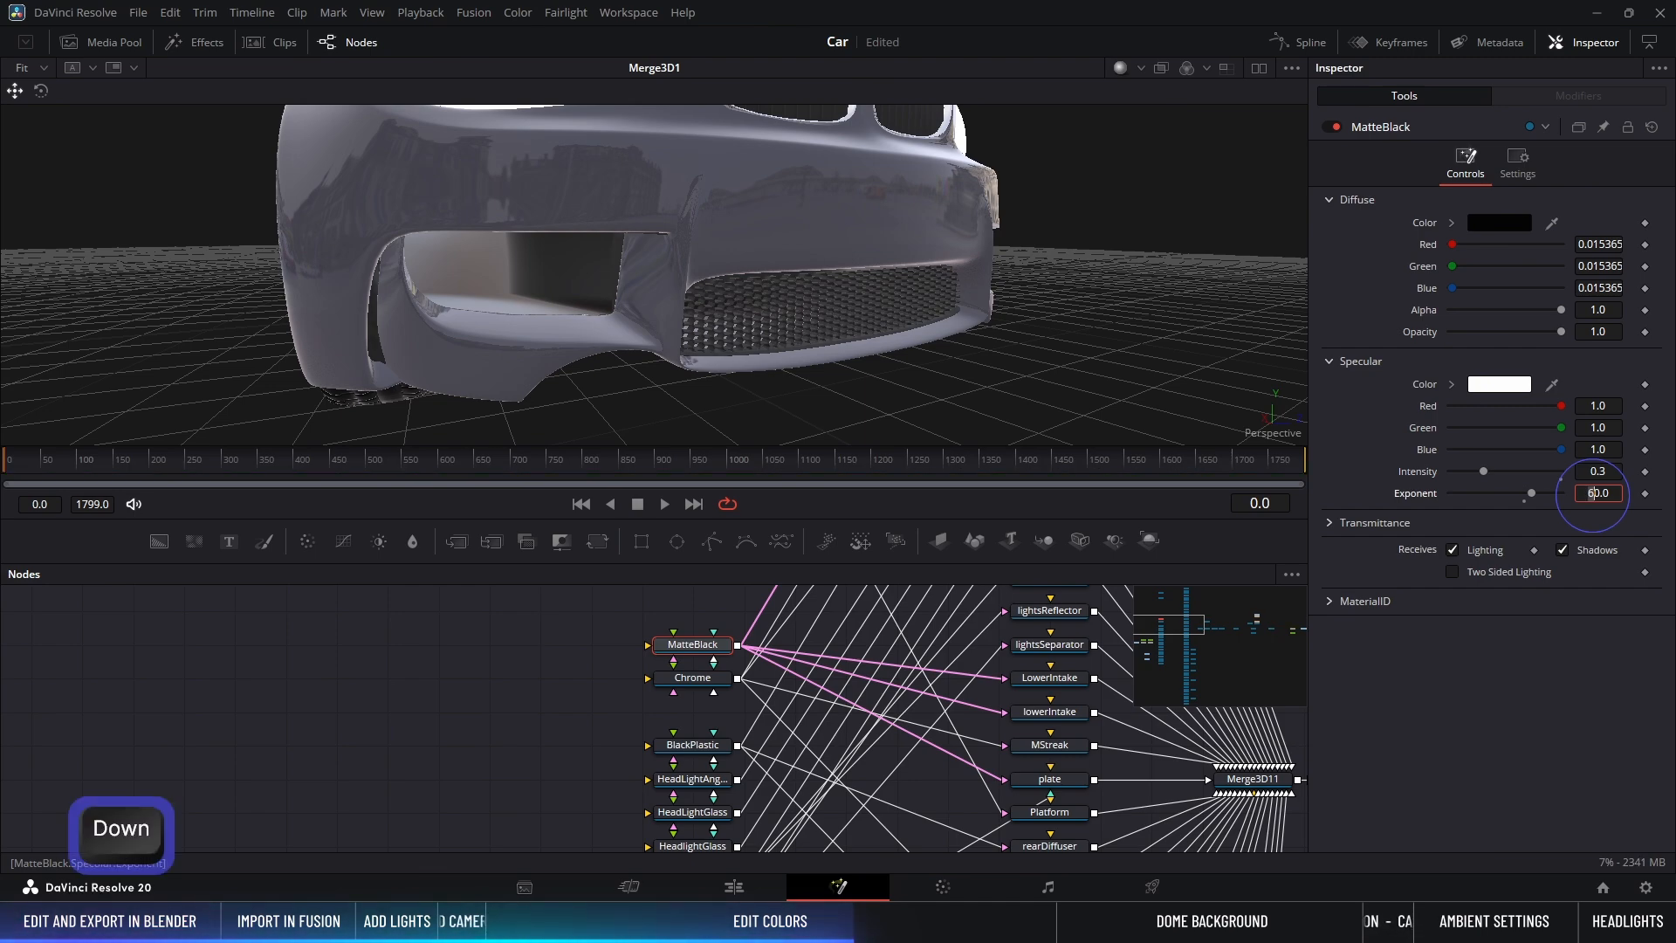
Step: Darken the MatteBlack material's specular color to a neutral gray with value 0.189
middle_click_drag(978, 272, 702, 302, "alt")
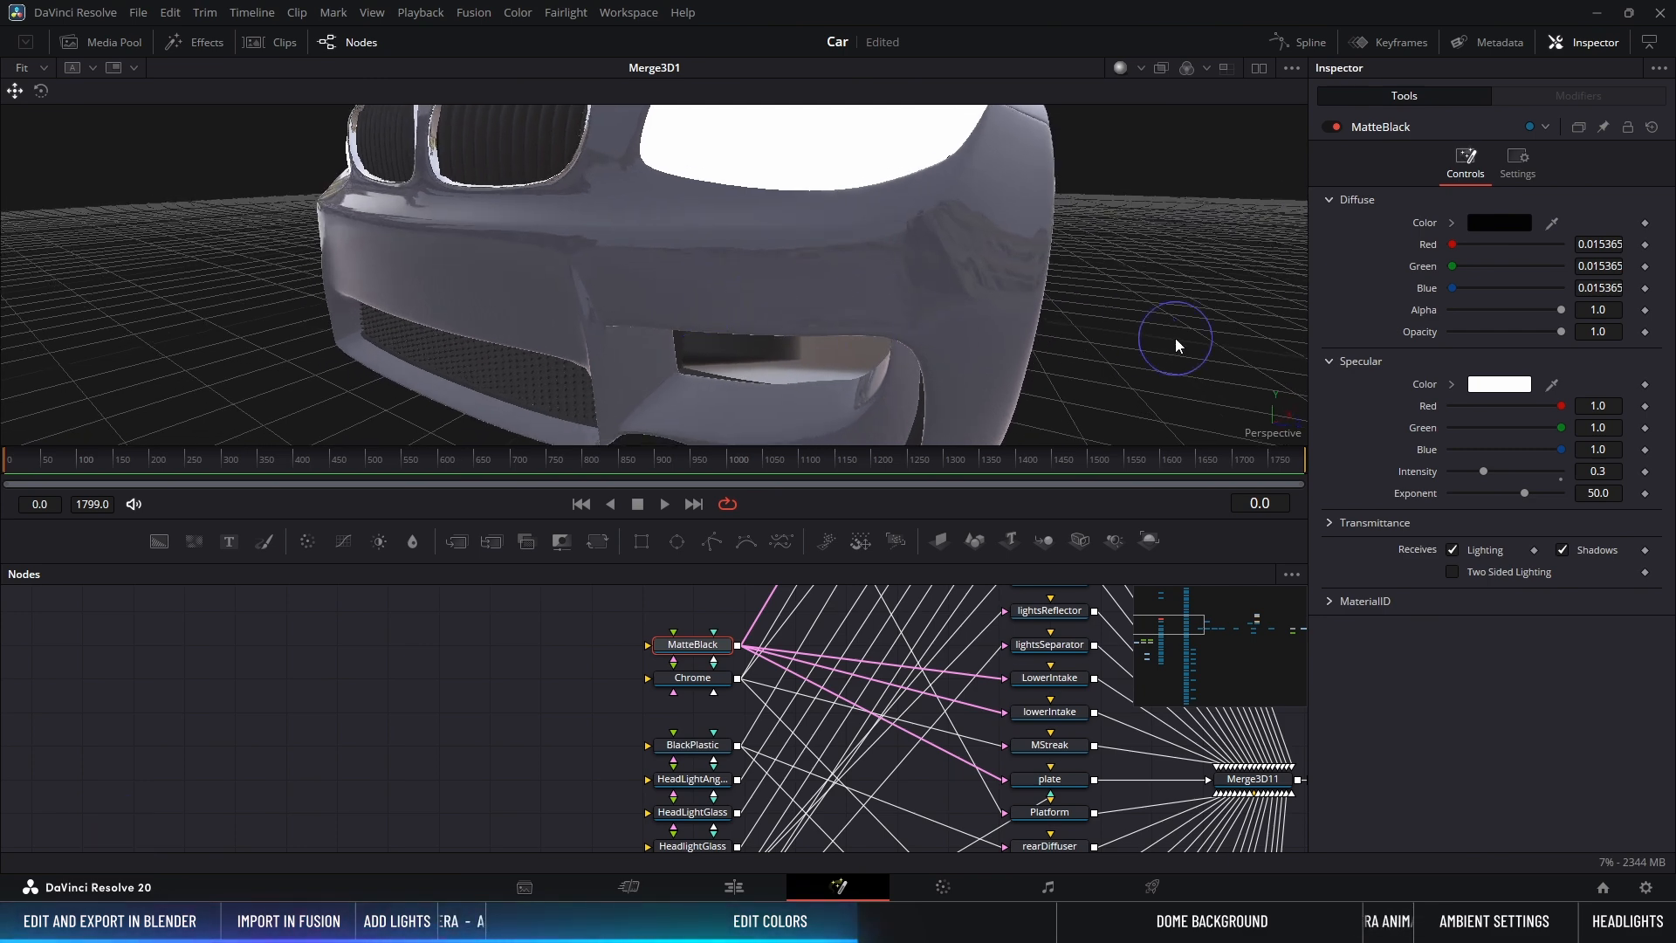
left_click(1453, 384)
left_click_drag(1459, 415, 1375, 489)
middle_click_drag(428, 350, 377, 267, "alt")
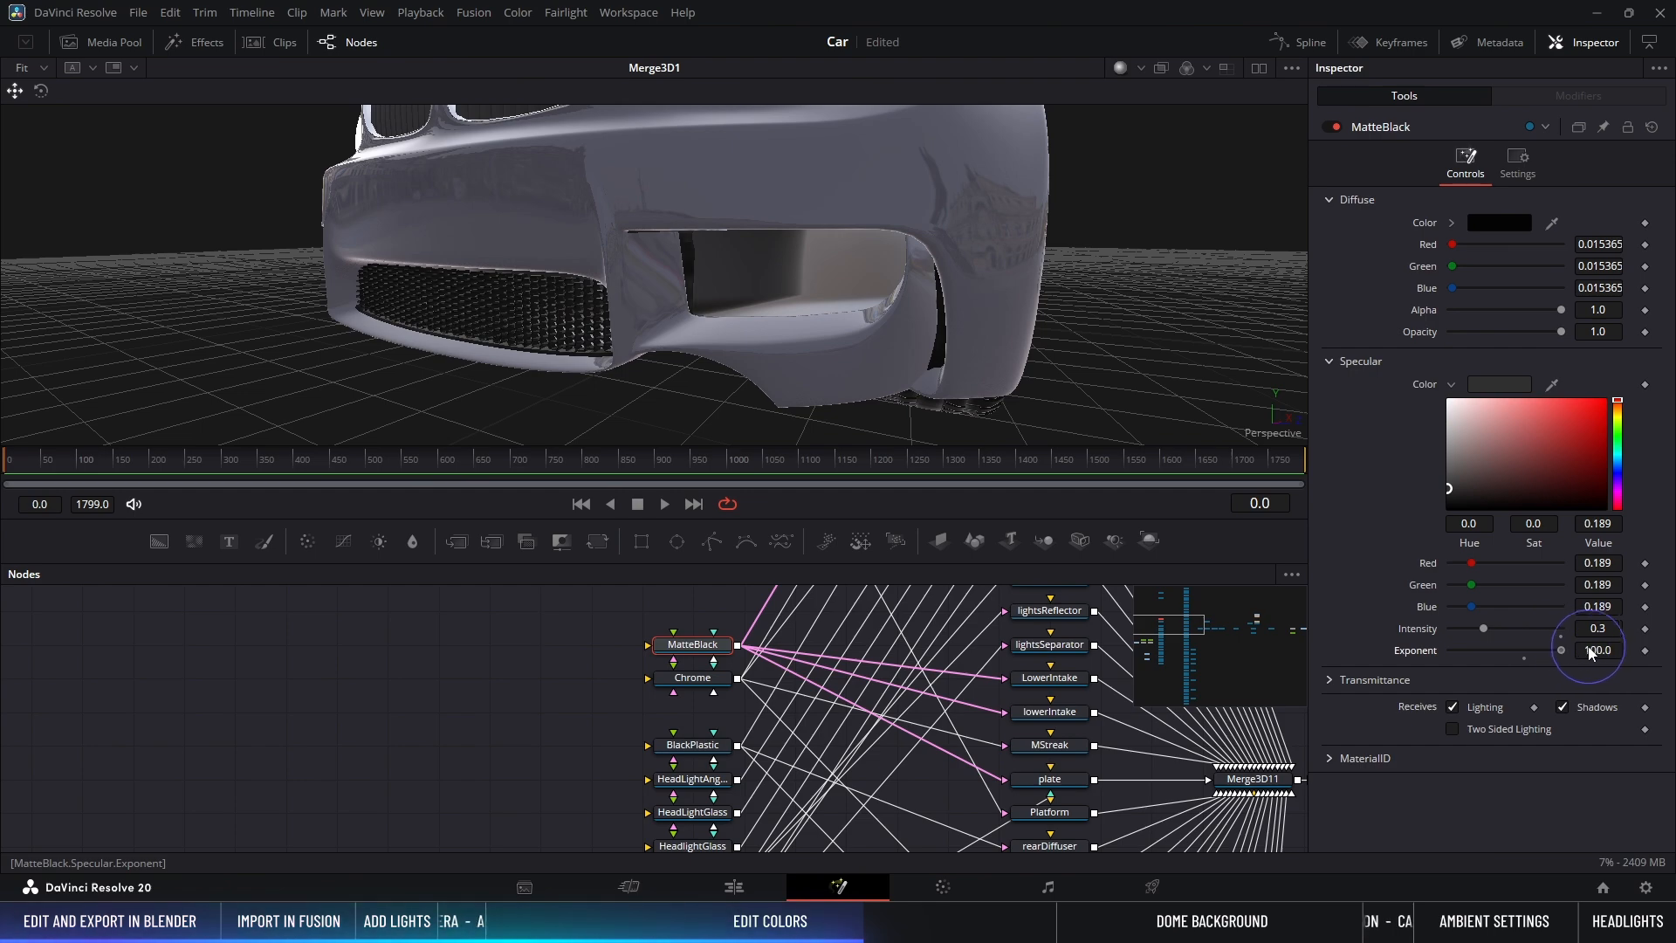
Step: Try a specular exponent of 100 on the MatteBlack material and settle on 70
left_click_drag(1549, 651, 1572, 650)
middle_click_drag(535, 329, 826, 335, "alt")
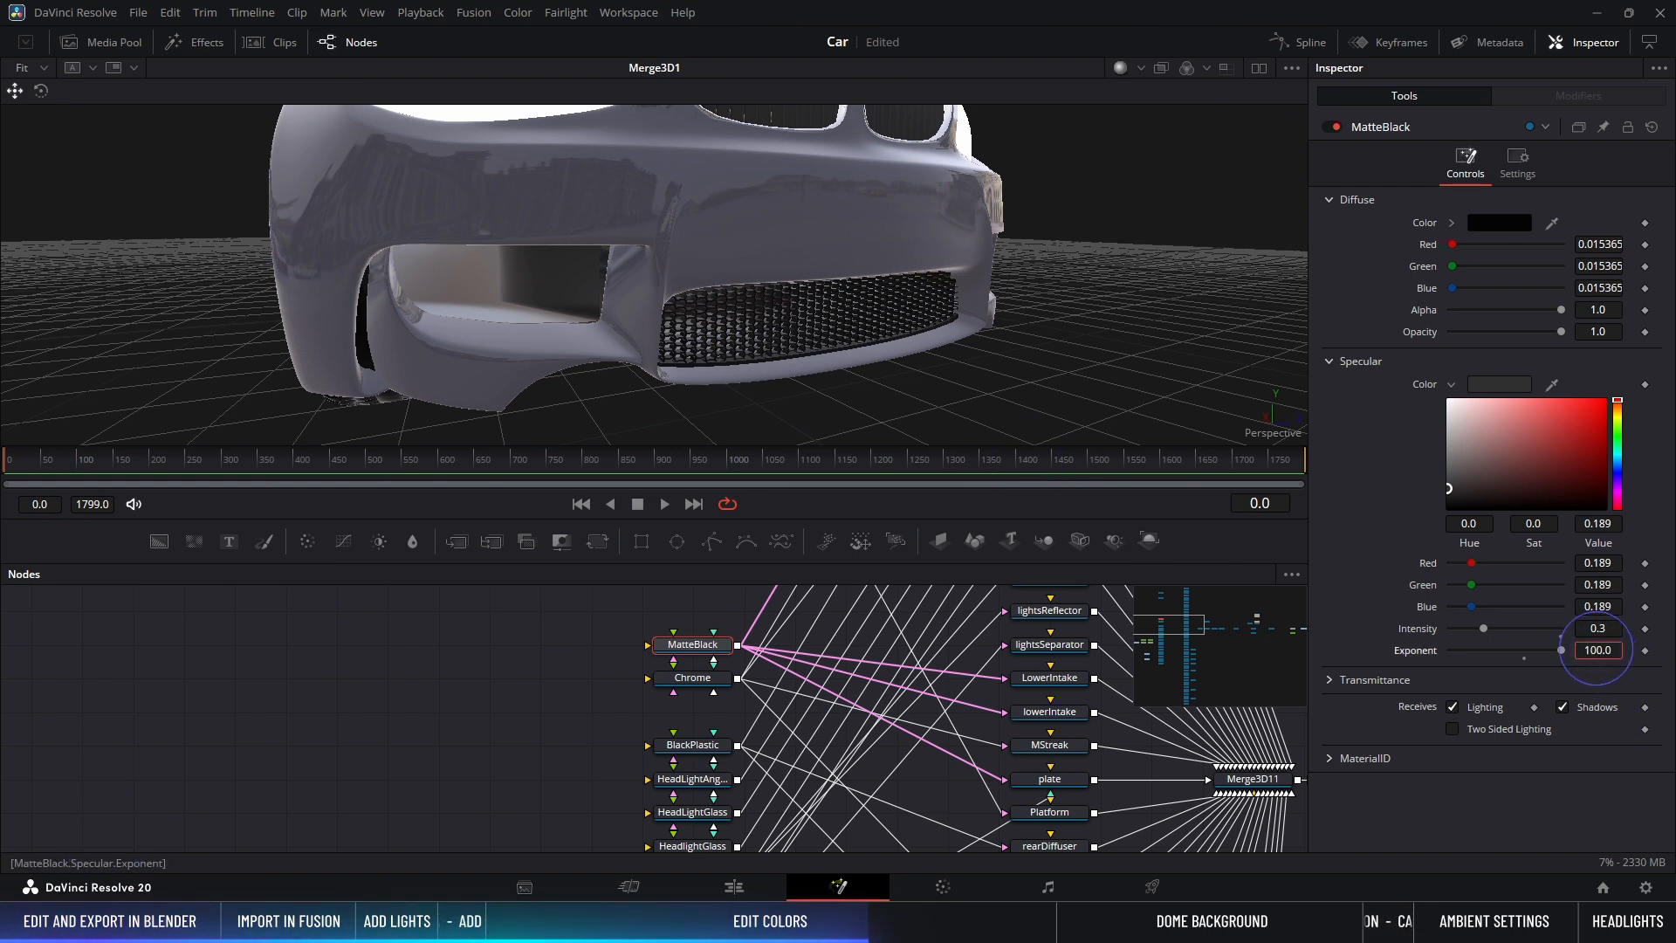
key("Down")
key("Down")
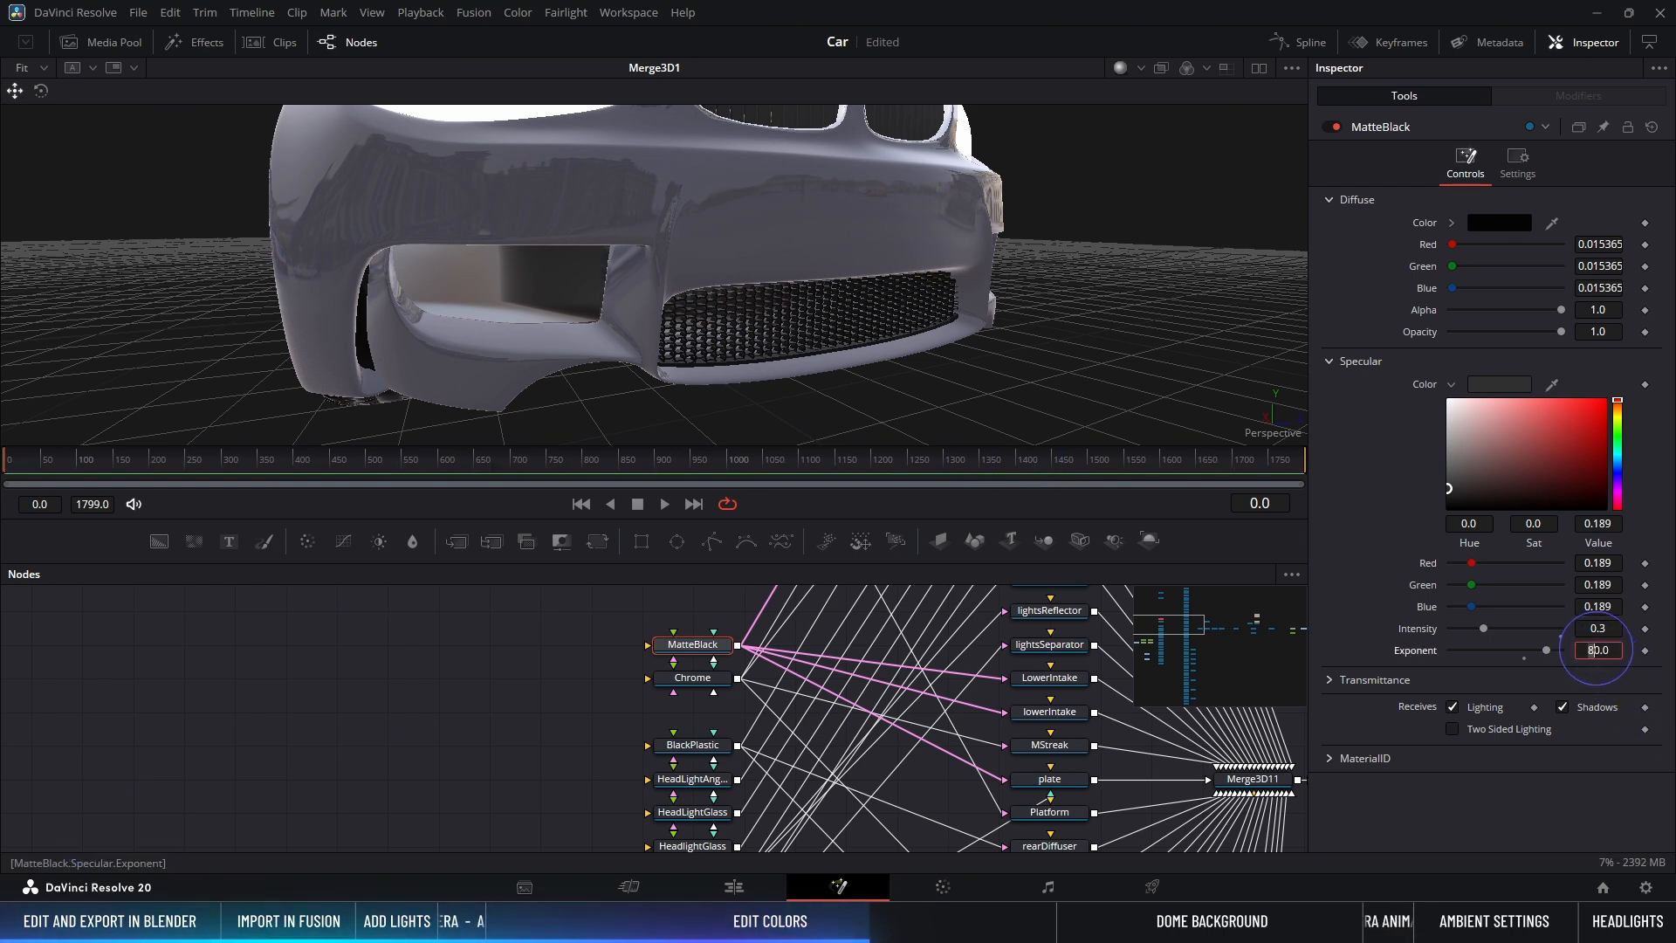
key("Down")
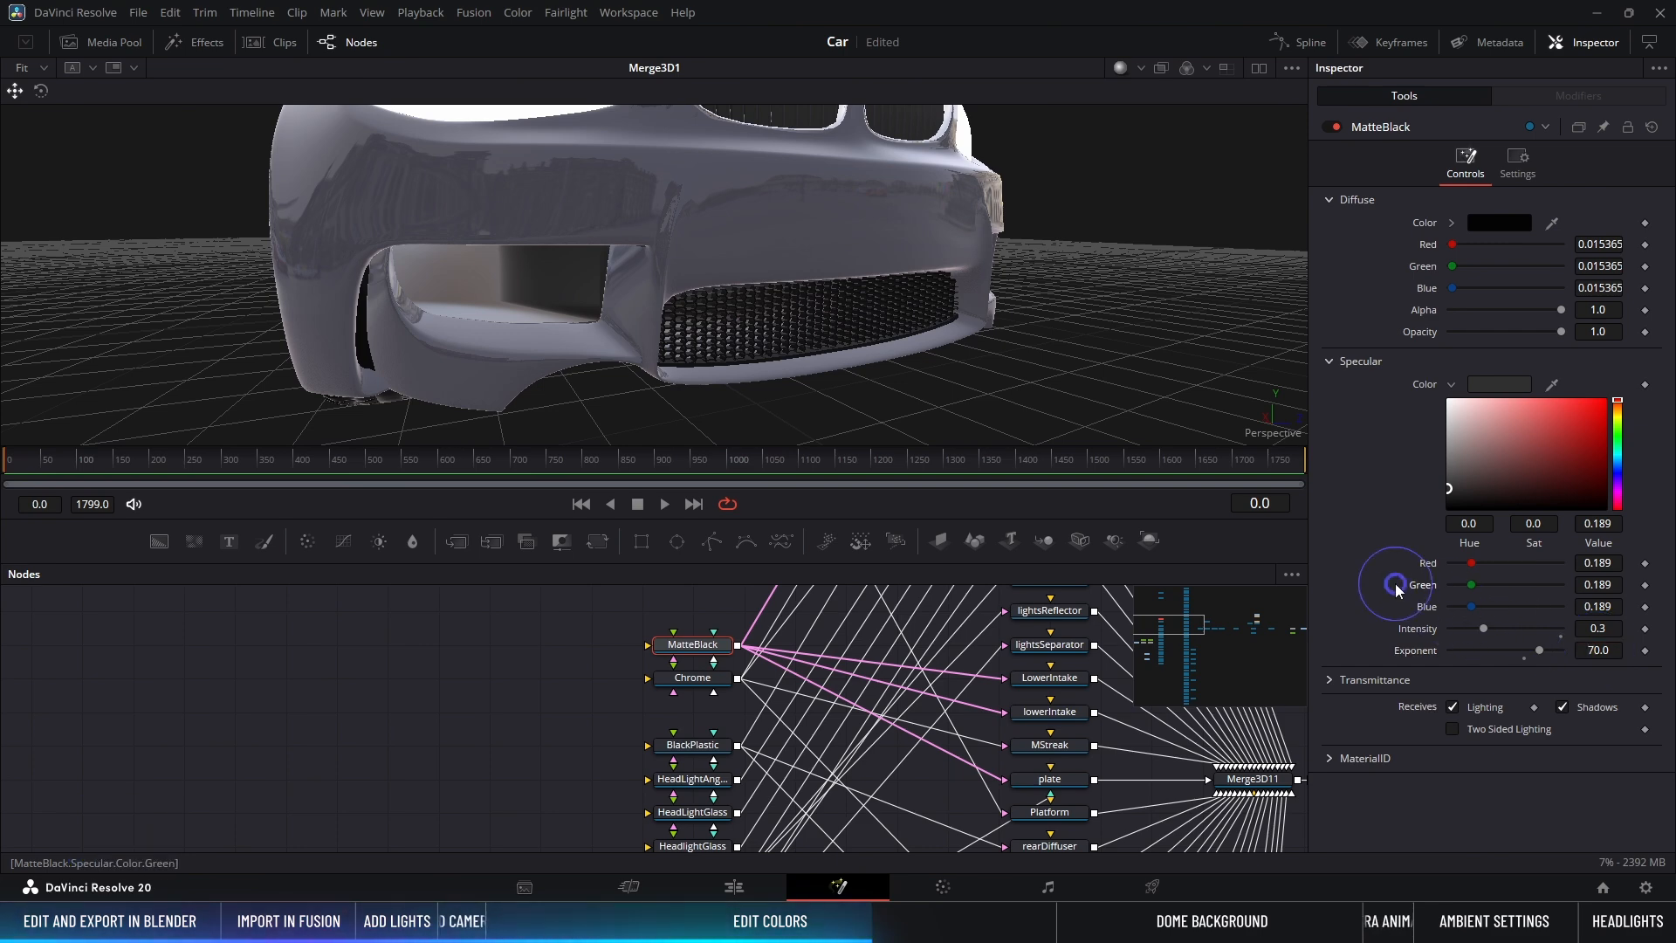
key("alt")
middle_click_drag(929, 200, 913, 289, "alt")
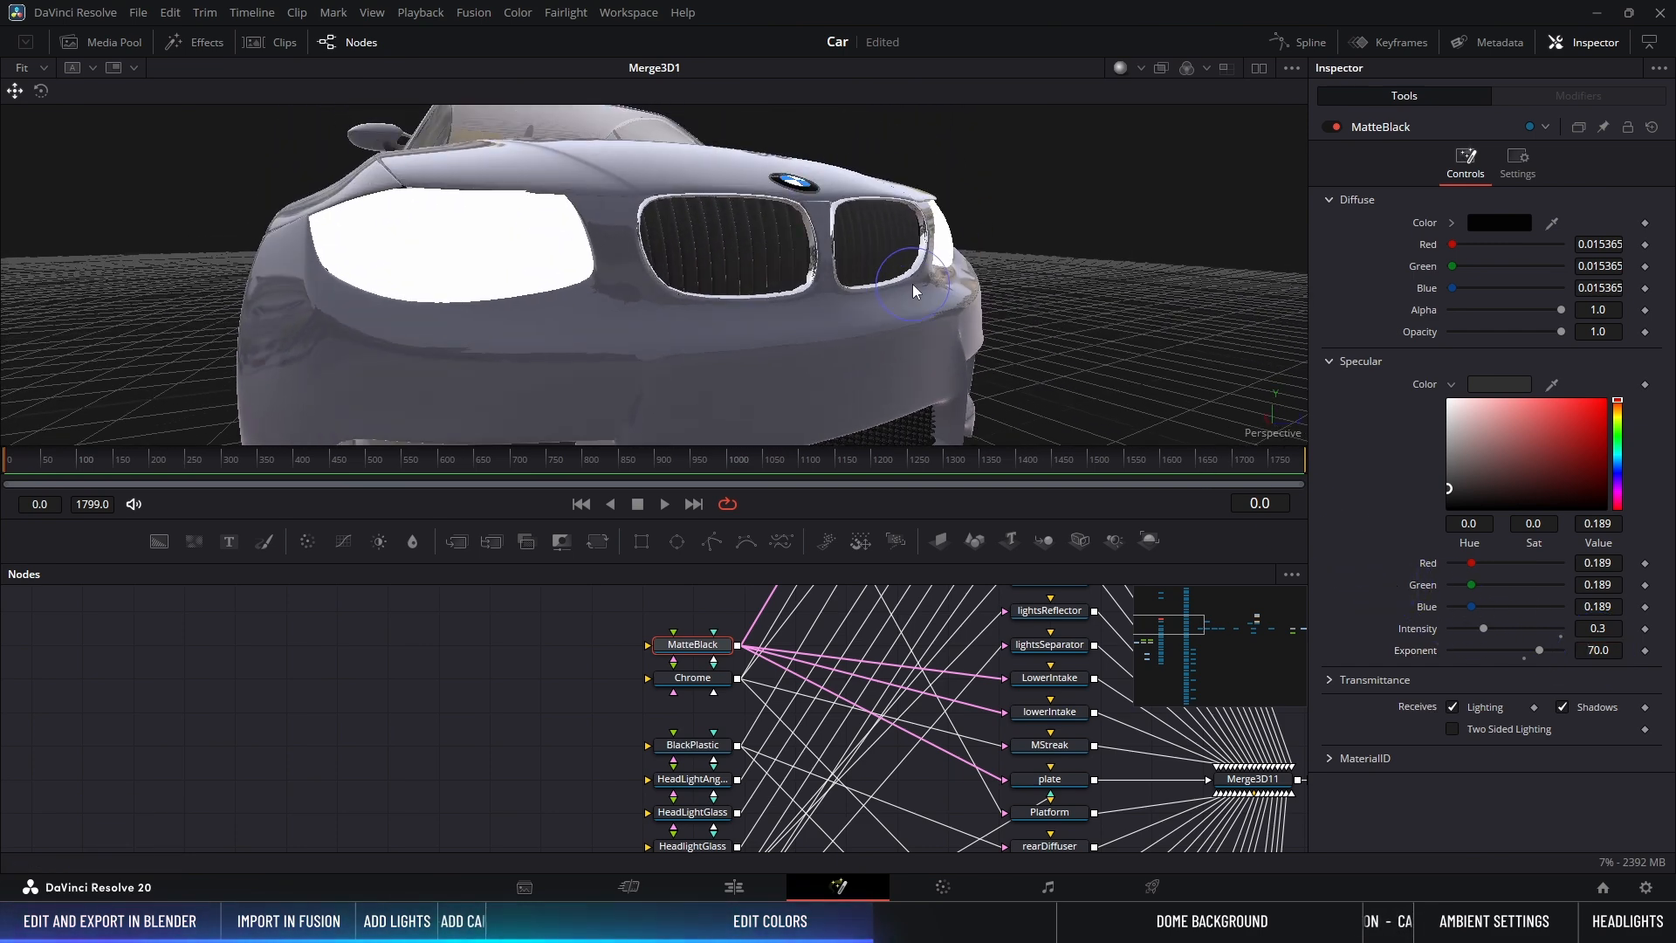
Step: Trace the kidneyBars grille part to its BlackPlastic material and set that material's specular color to black
left_click(793, 246)
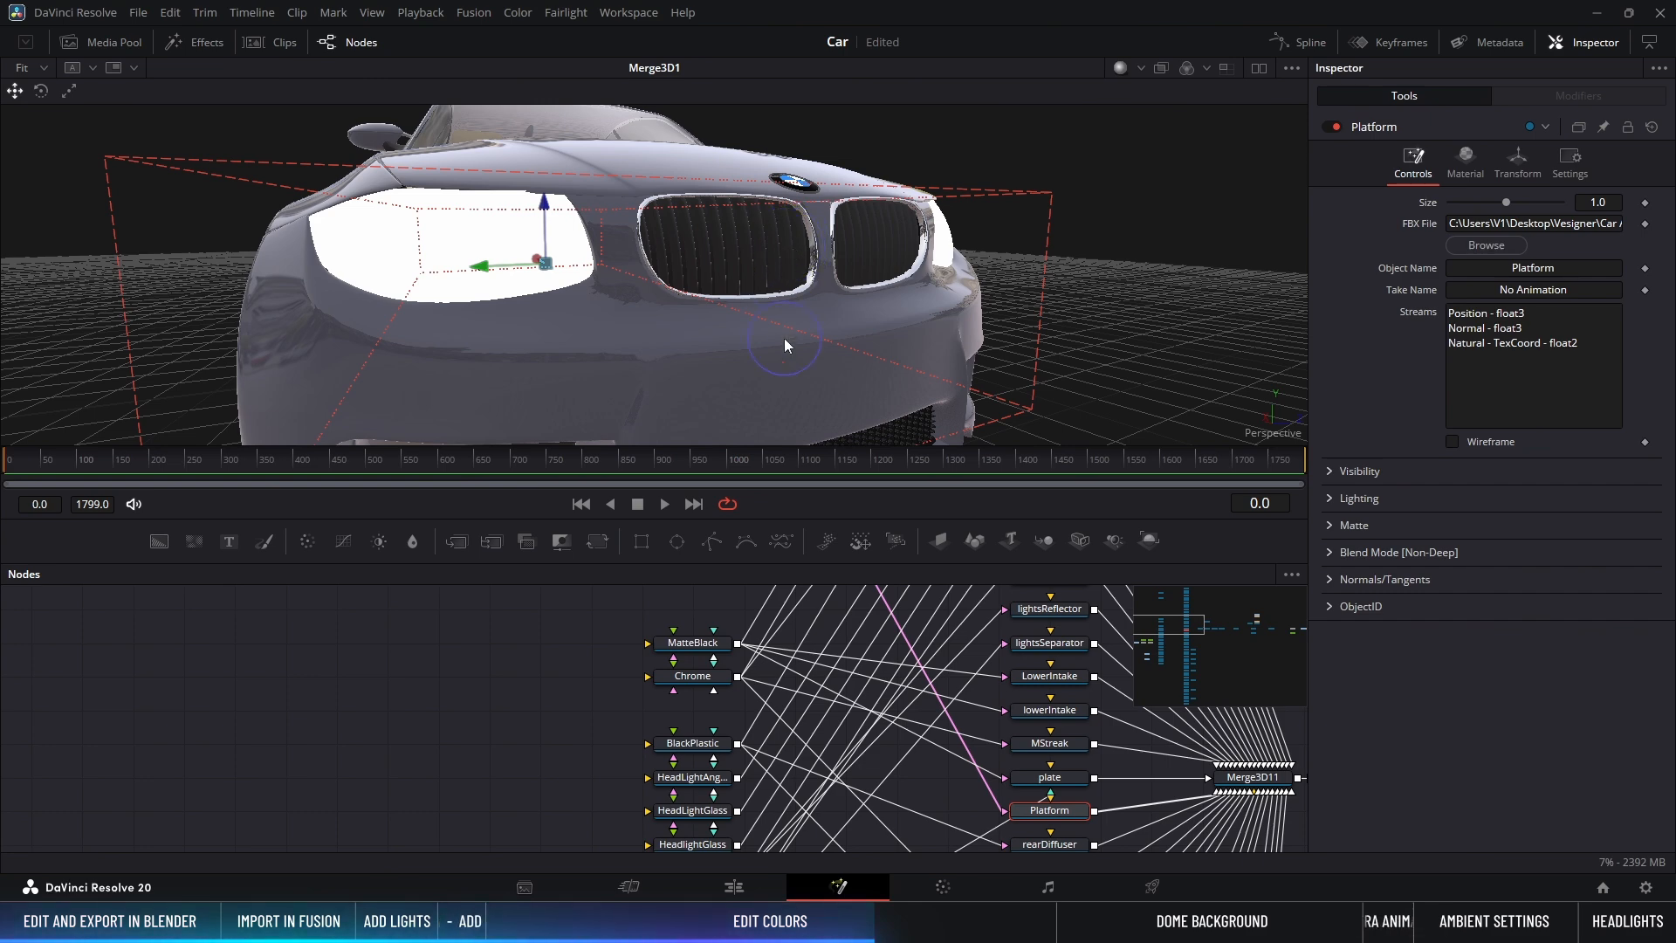
scroll(599, 728, "up", 3)
scroll(599, 729, "down", 3)
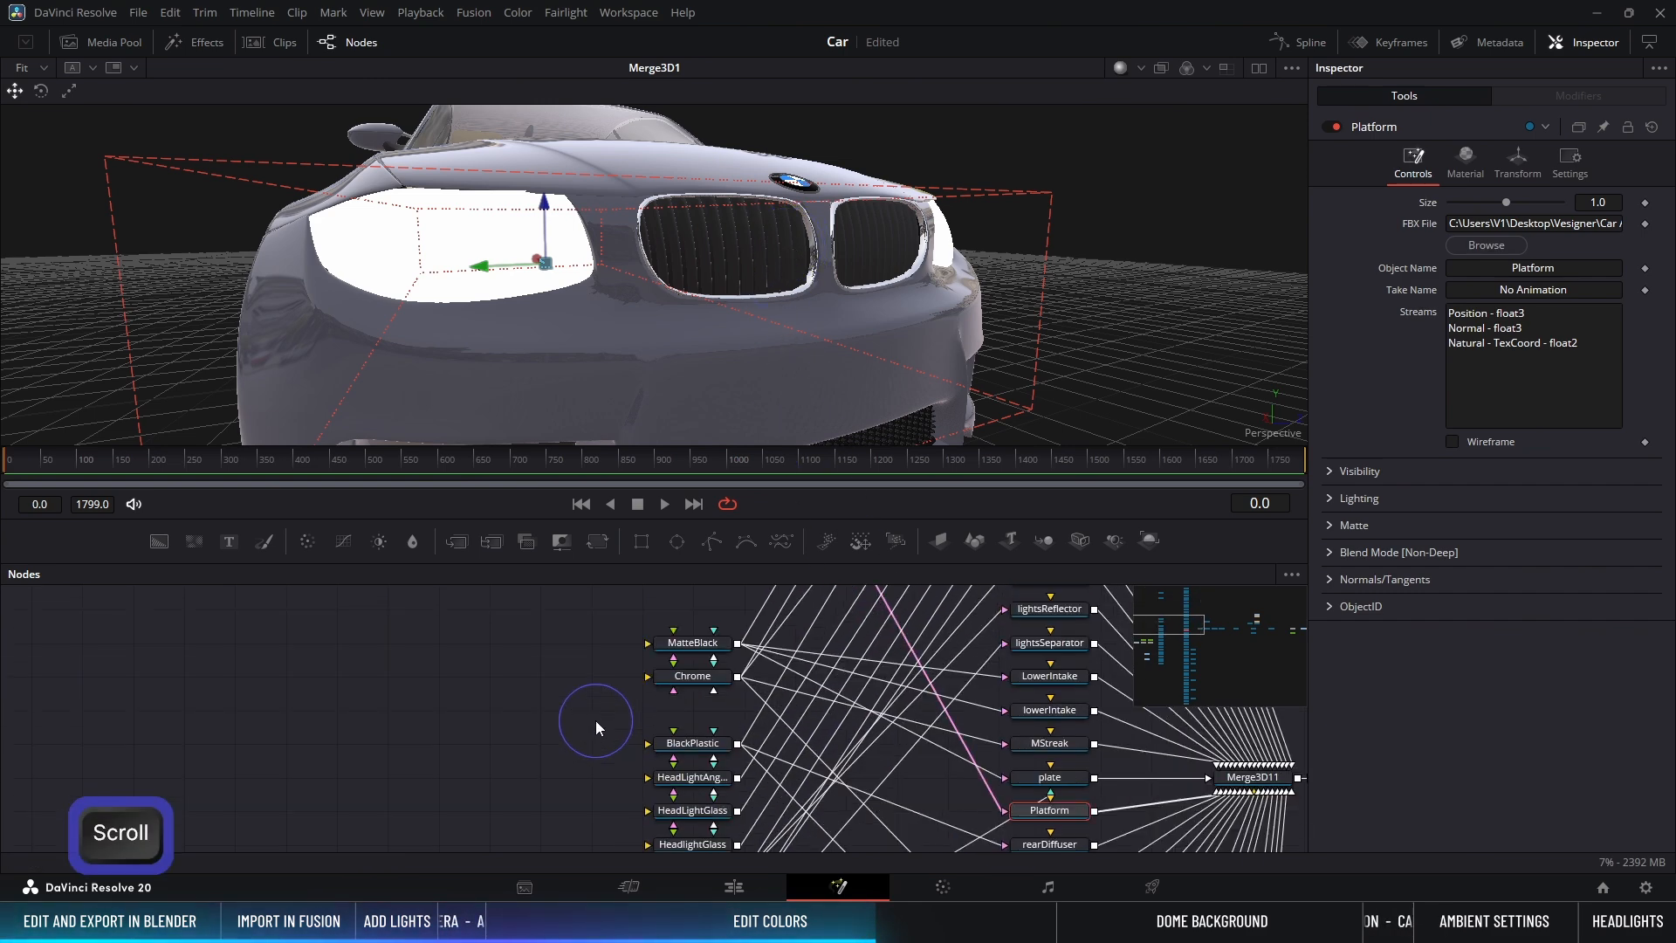
left_click(774, 246)
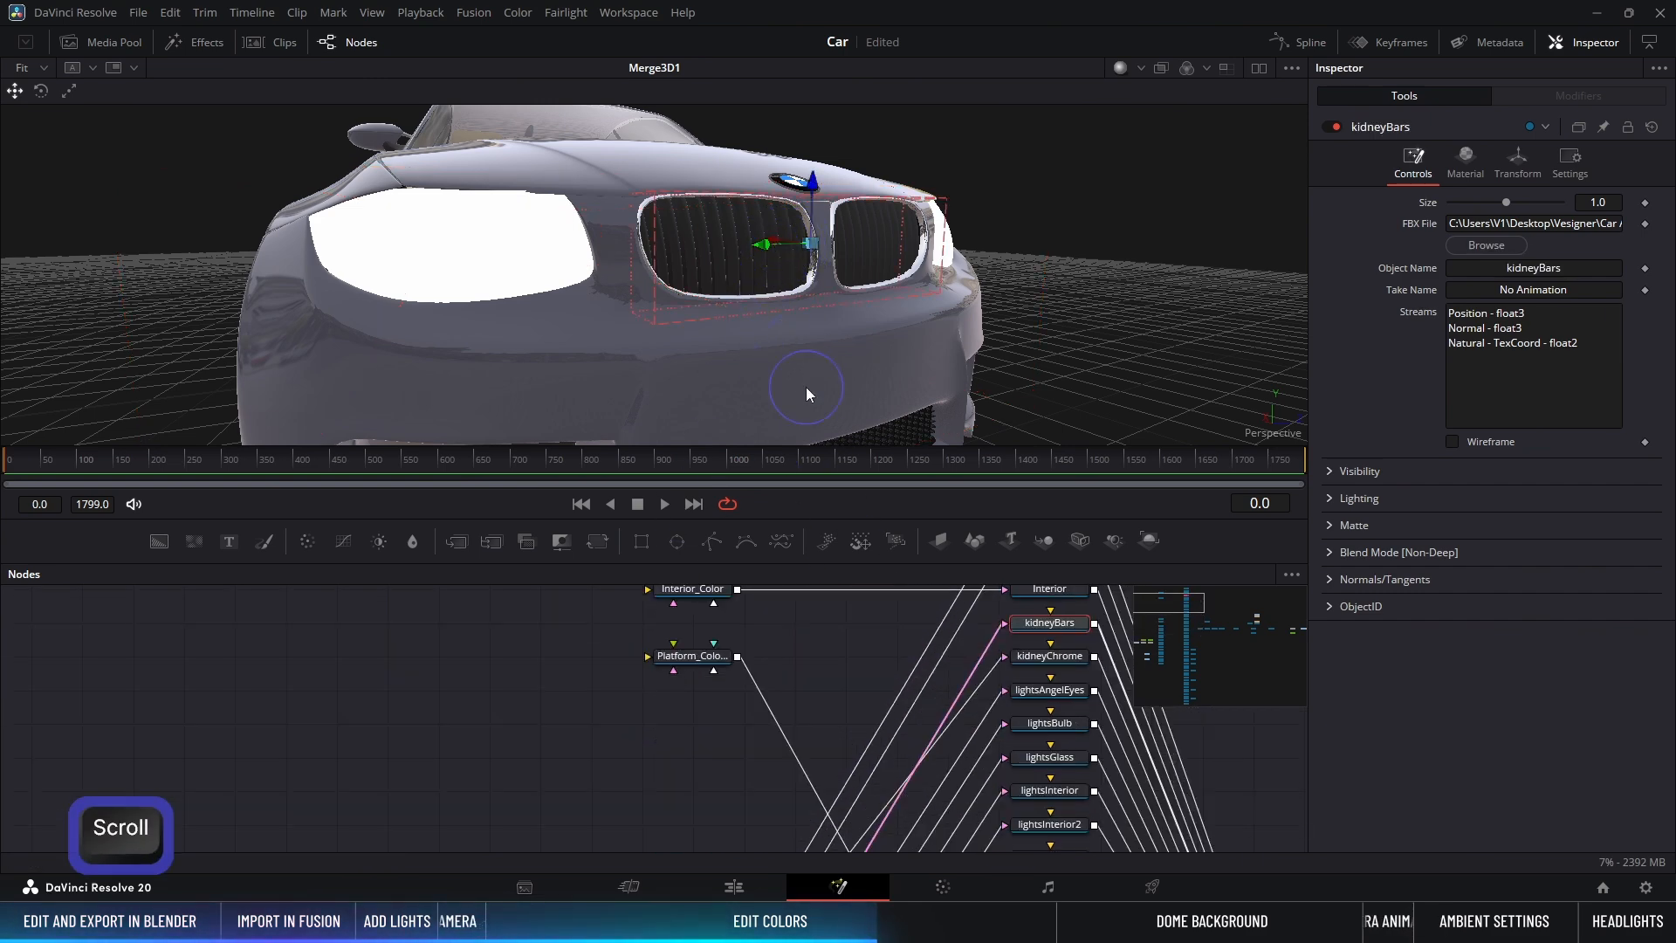
scroll(690, 757, "down", 4)
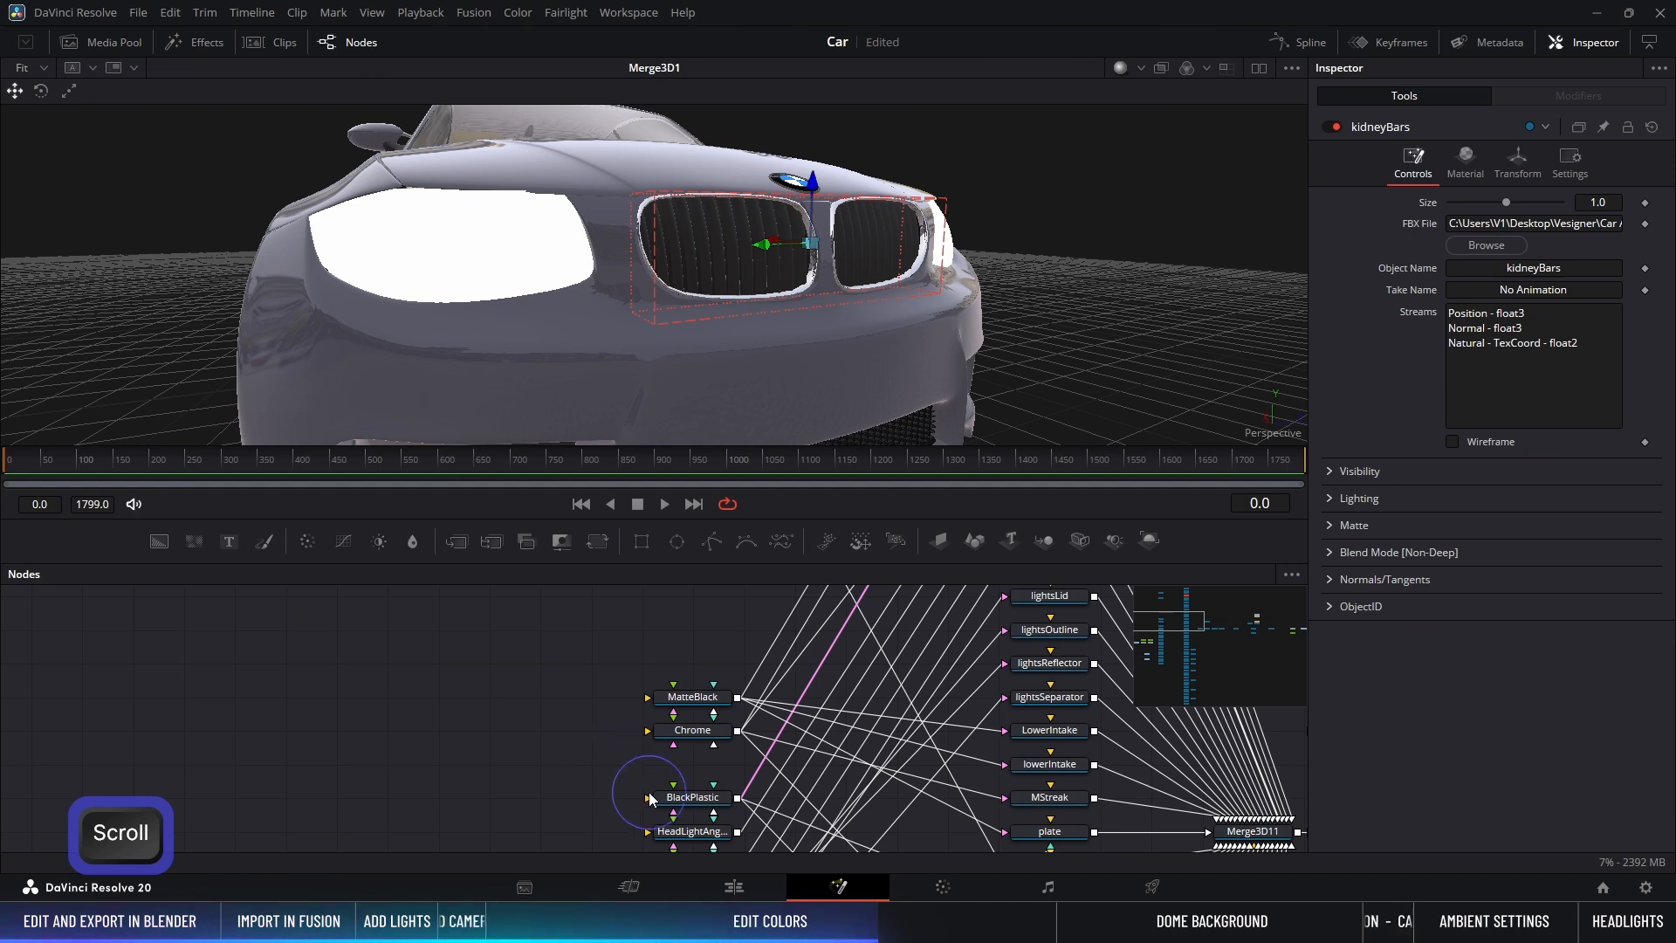
left_click(676, 797)
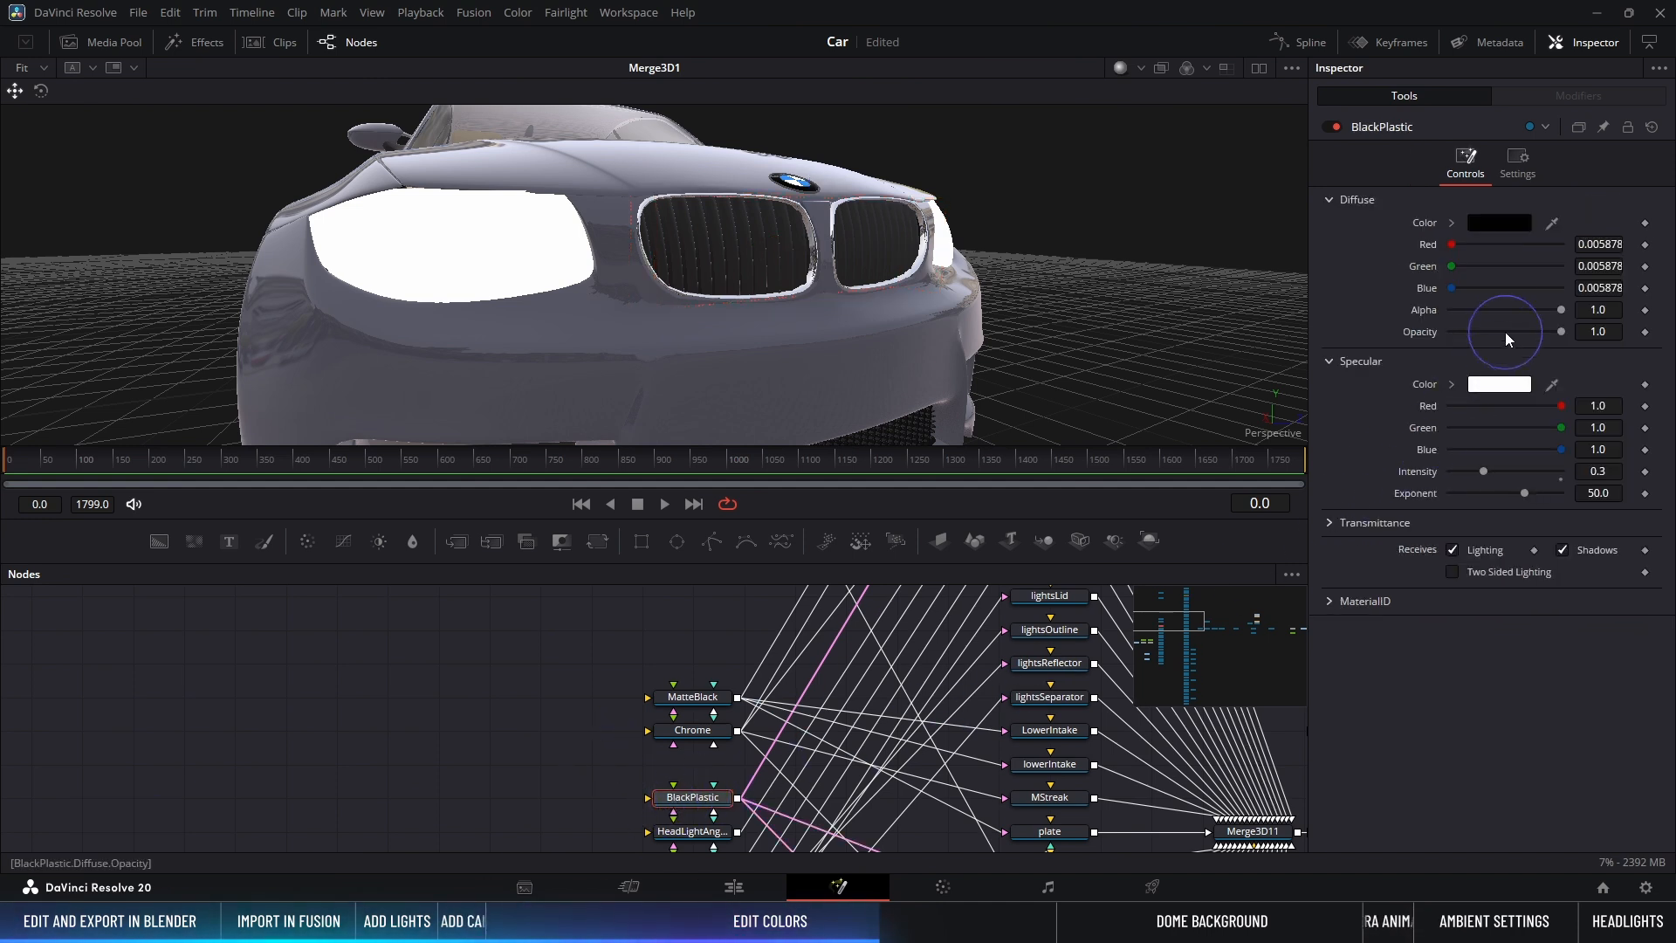
left_click(1451, 384)
left_click_drag(1485, 437, 1376, 532)
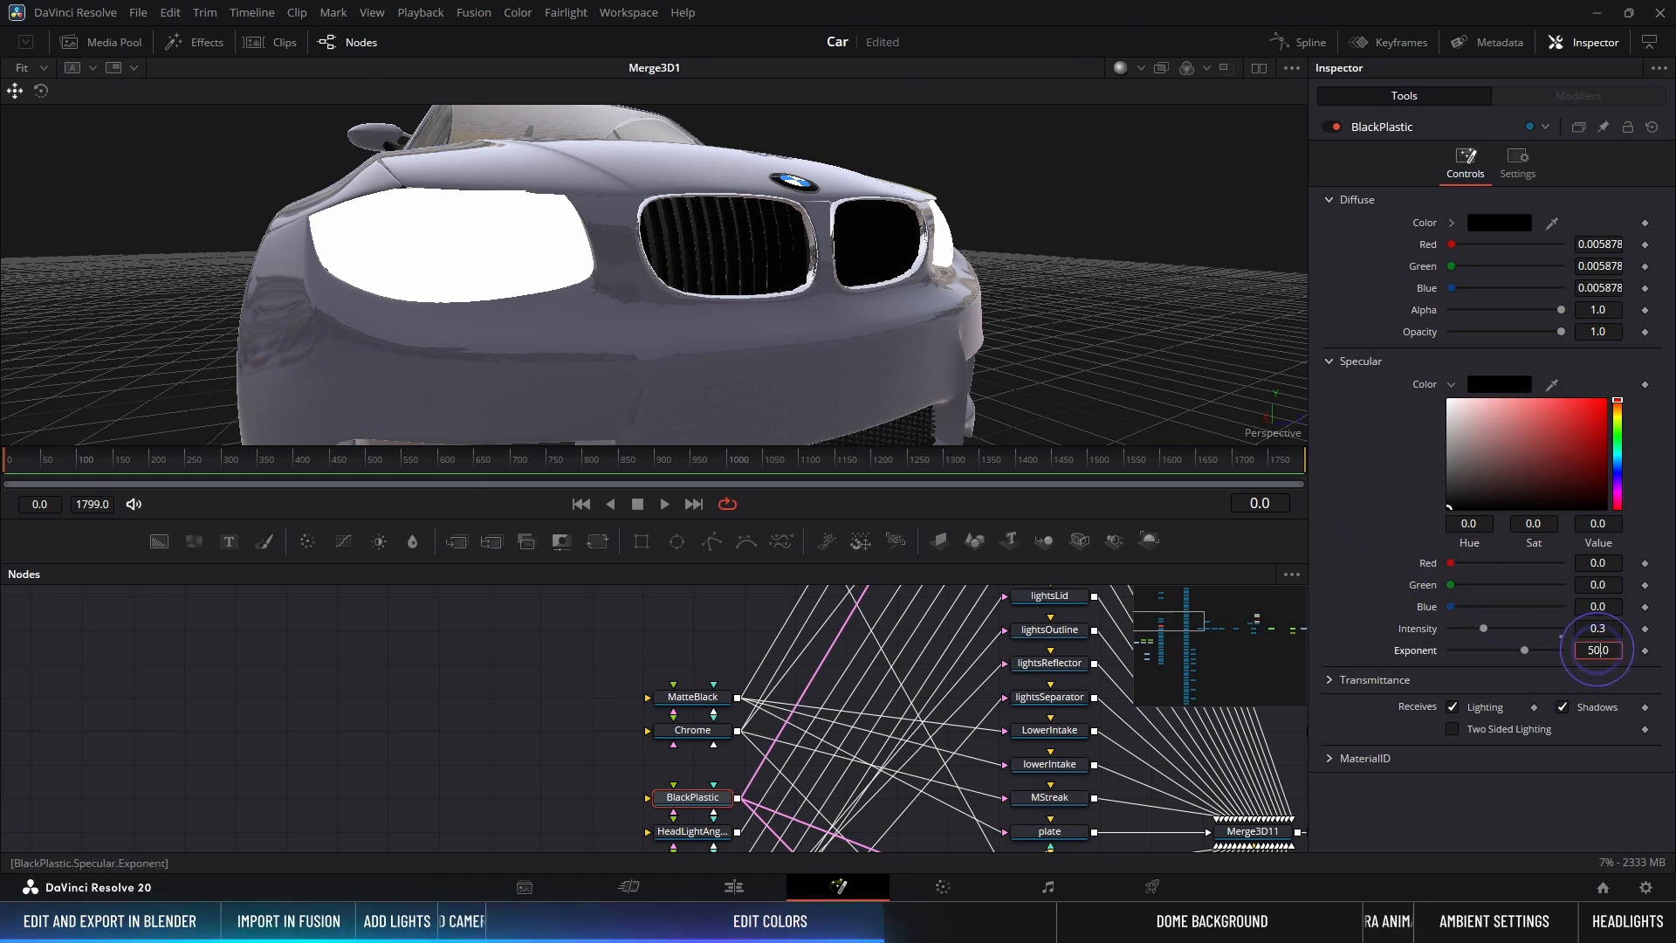
Step: Raise the BlackPlastic material's specular exponent to 70 and set its specular color to a neutral gray with value 0.142
left_click(1596, 650)
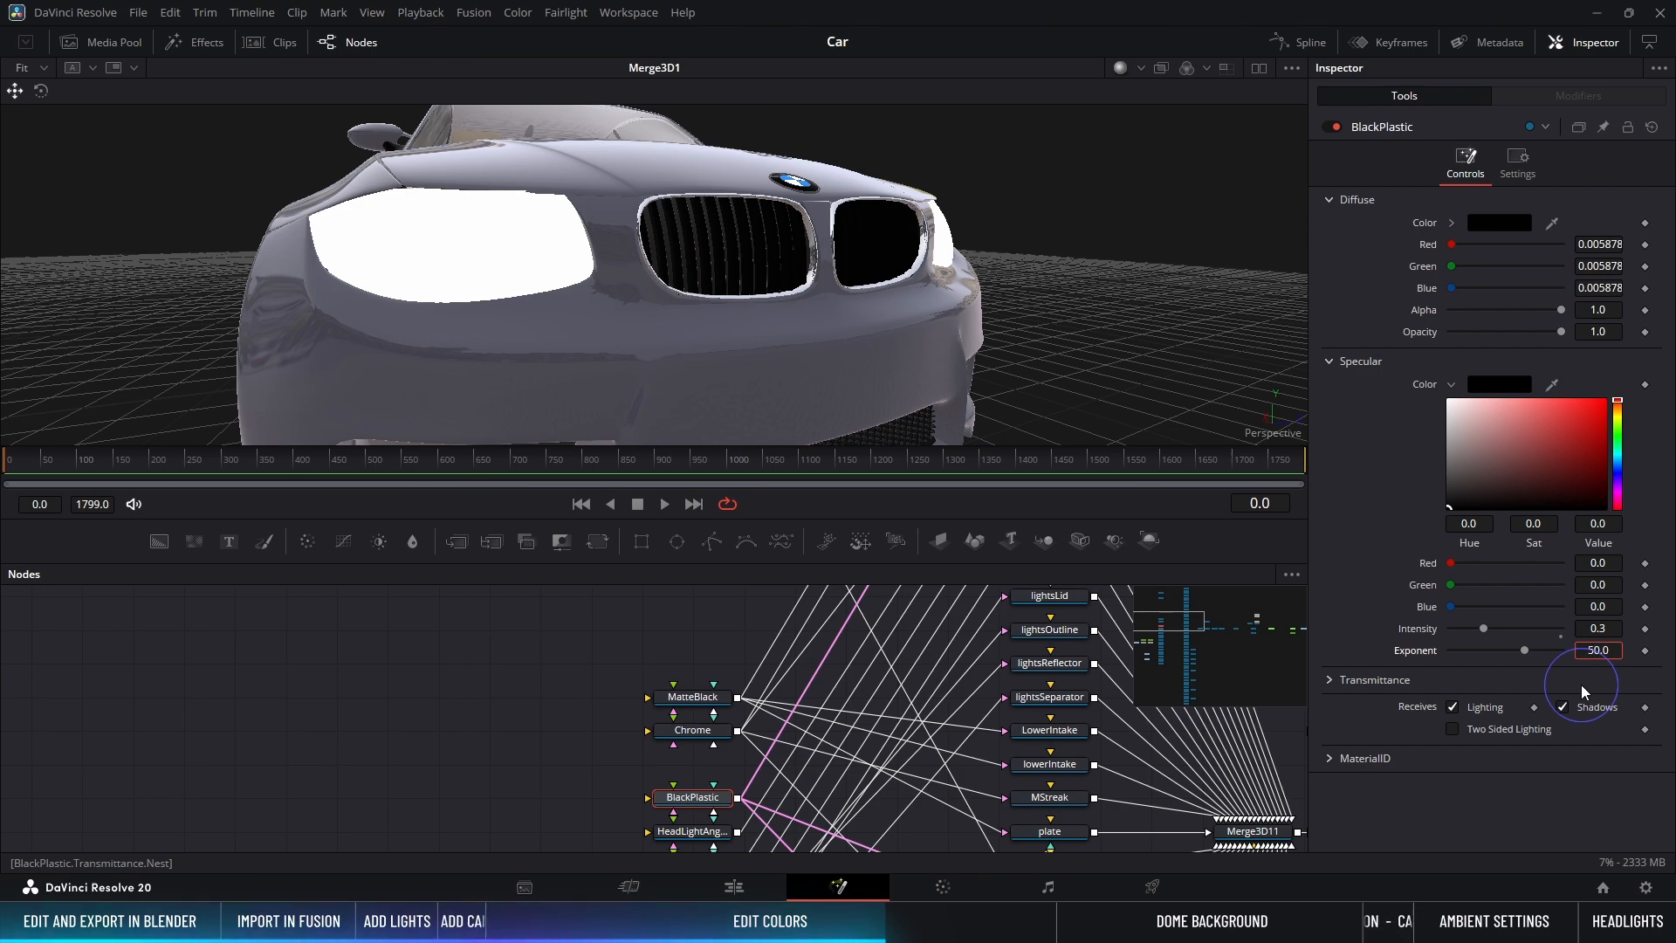
key("Up")
key("Up")
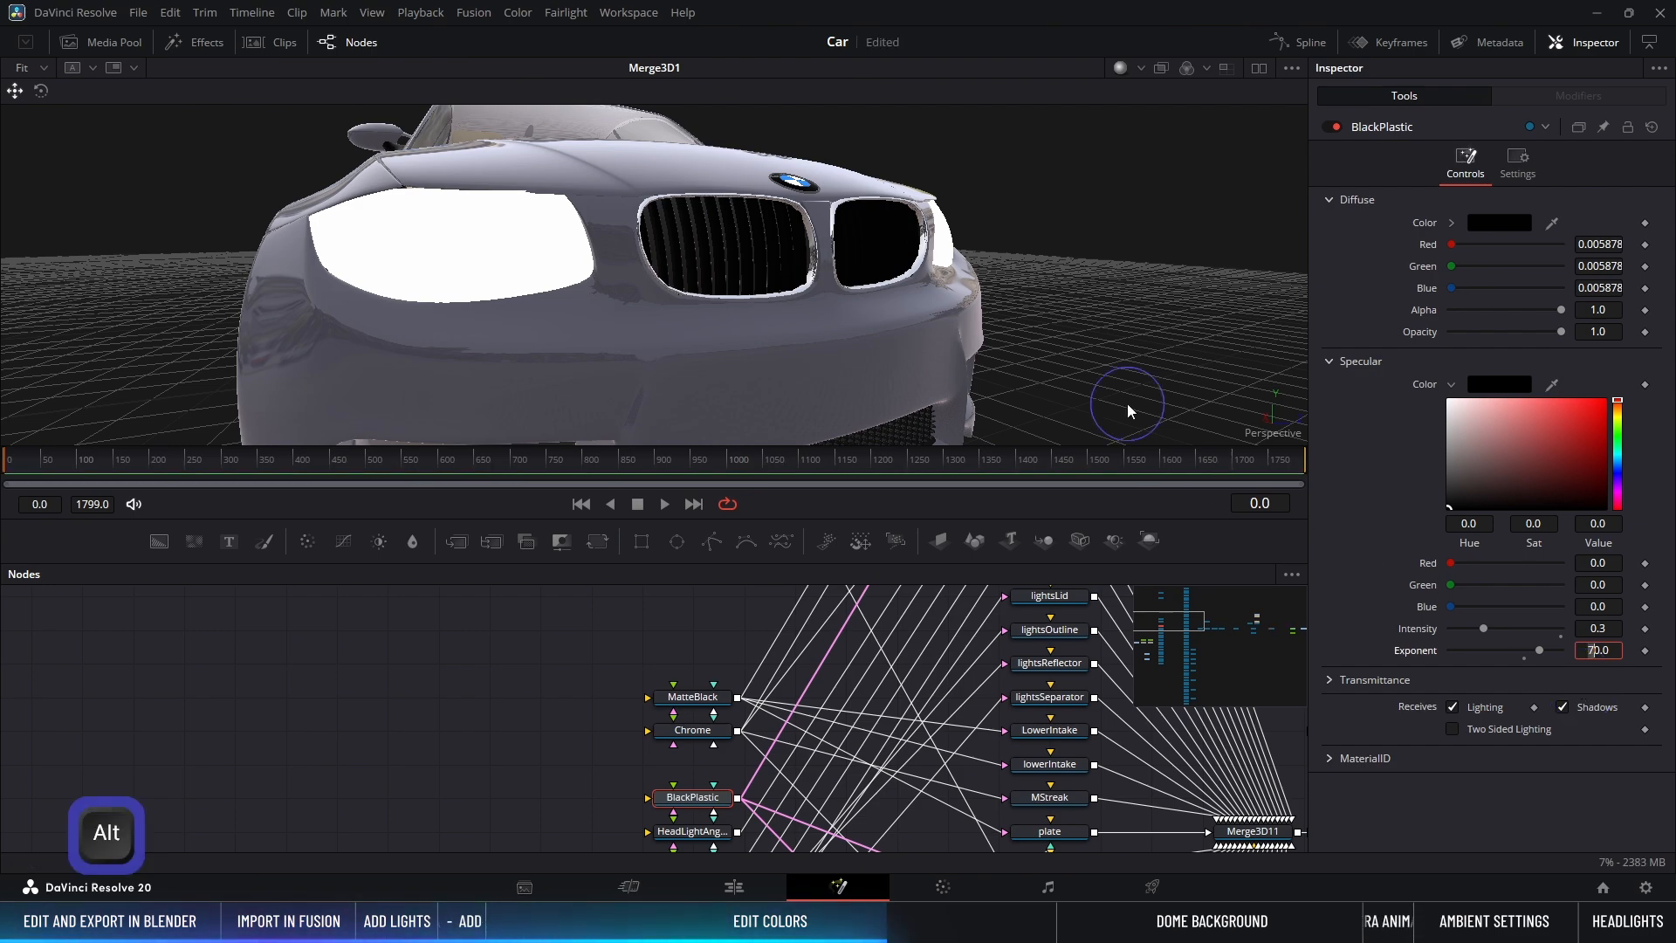
middle_click_drag(867, 262, 692, 267, "alt")
left_click_drag(1453, 484, 1415, 494)
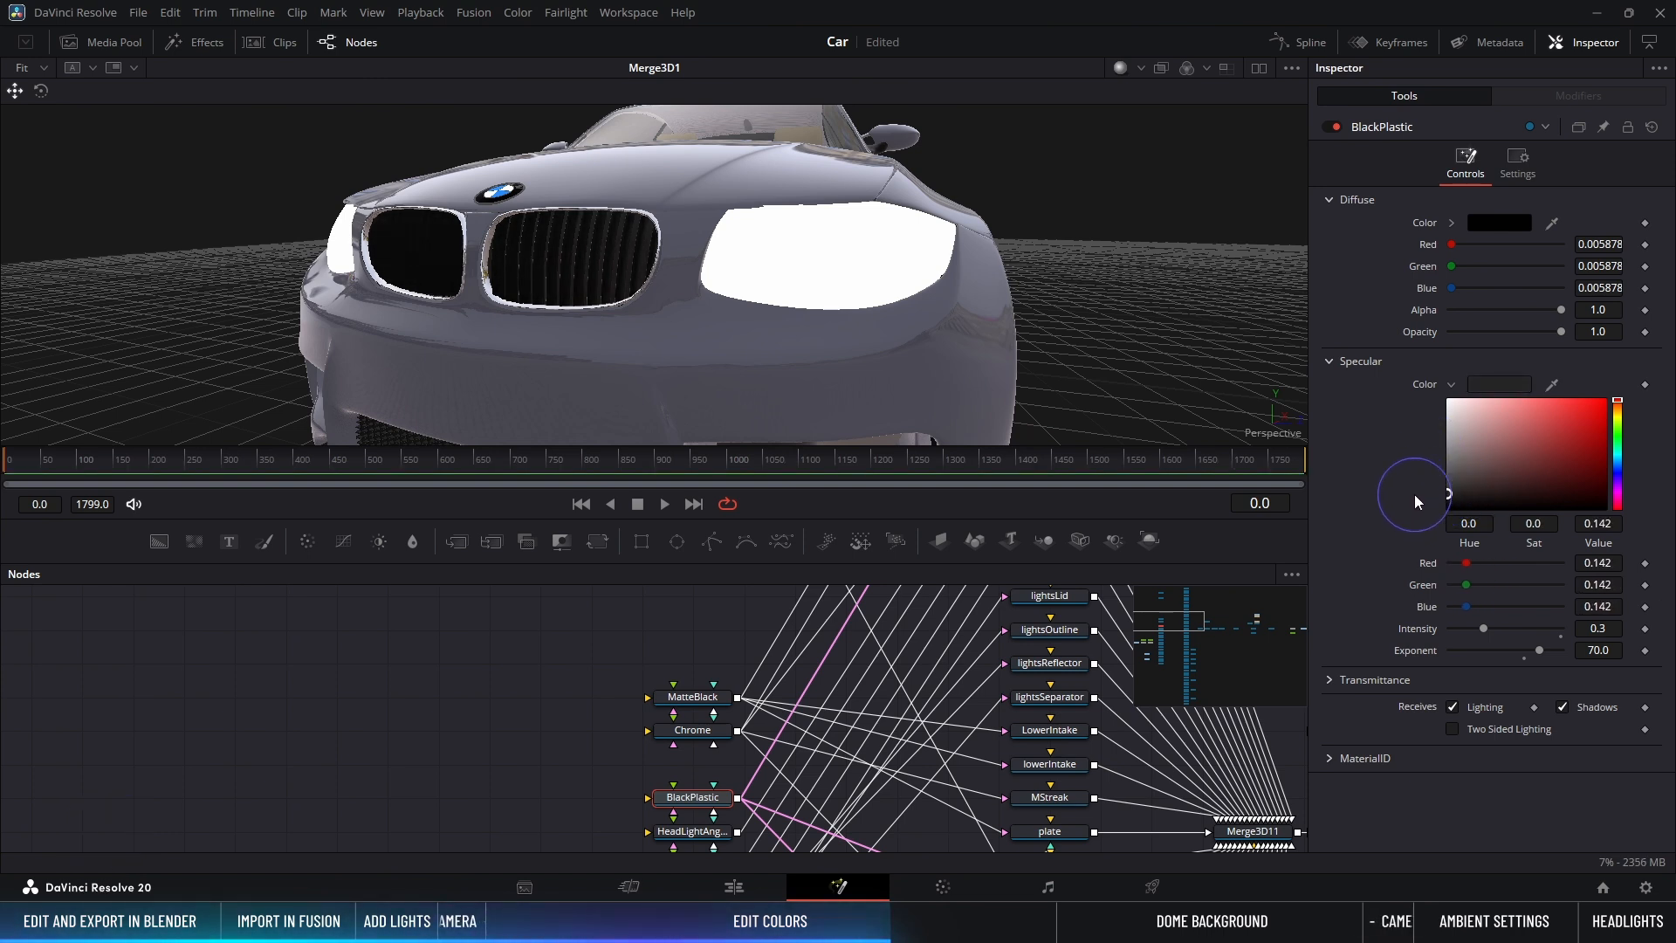
Step: Trace the headlight glass to its material node and switch to Blender to examine the headlight on the reference car
left_click(798, 254)
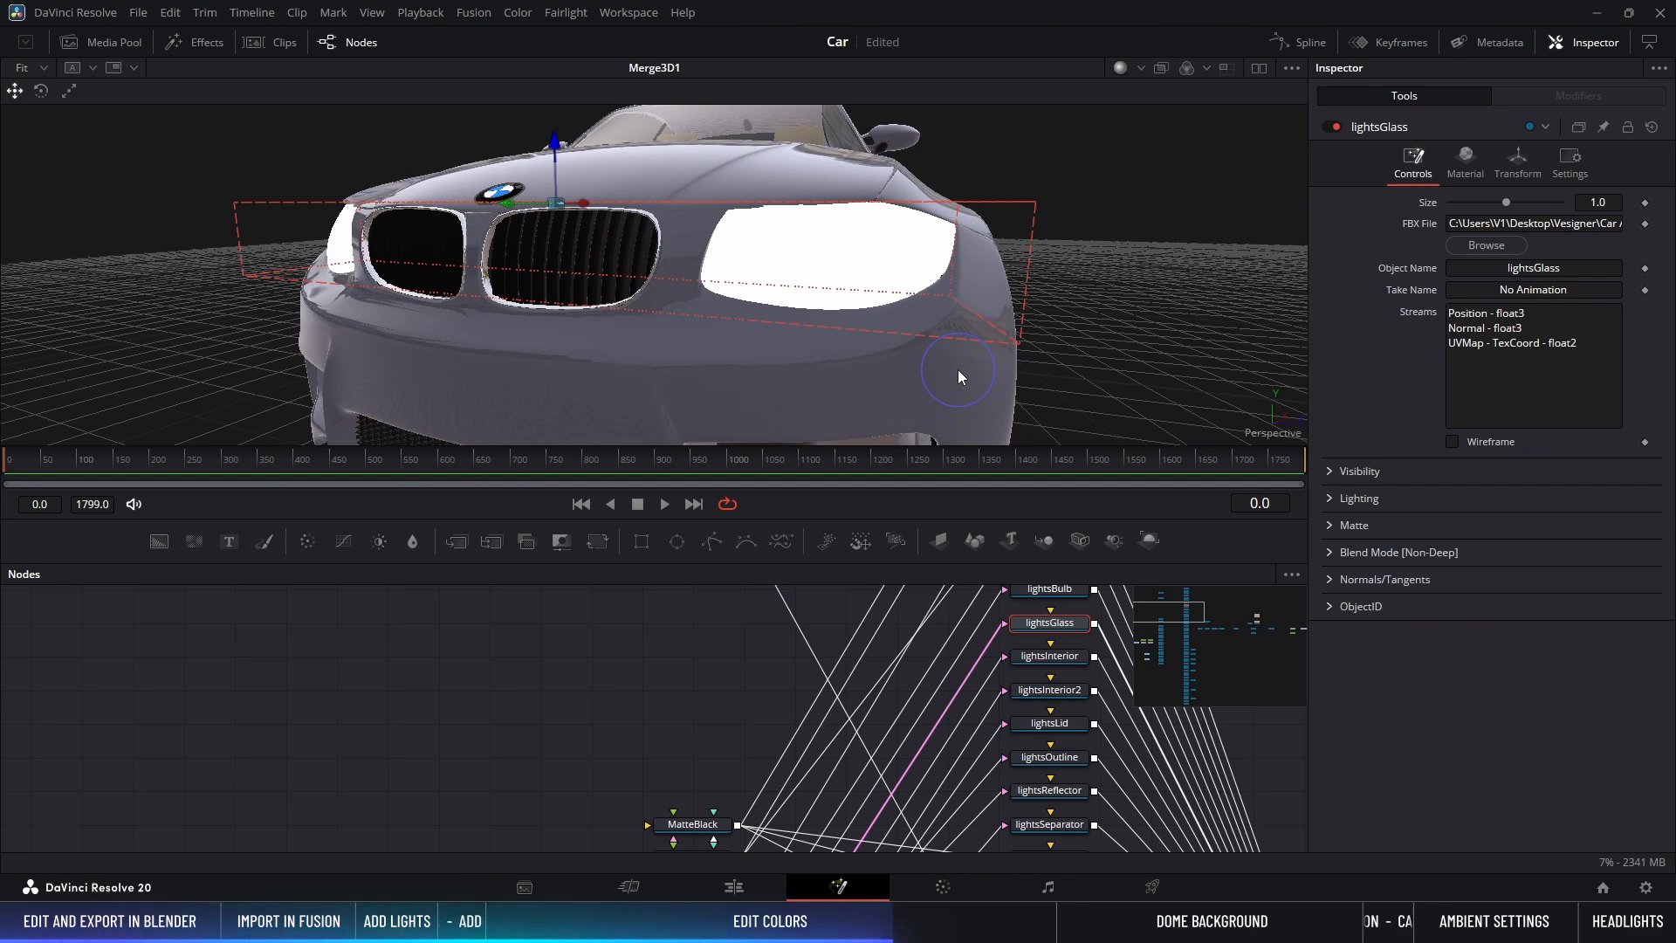
scroll(894, 631, "down", 5)
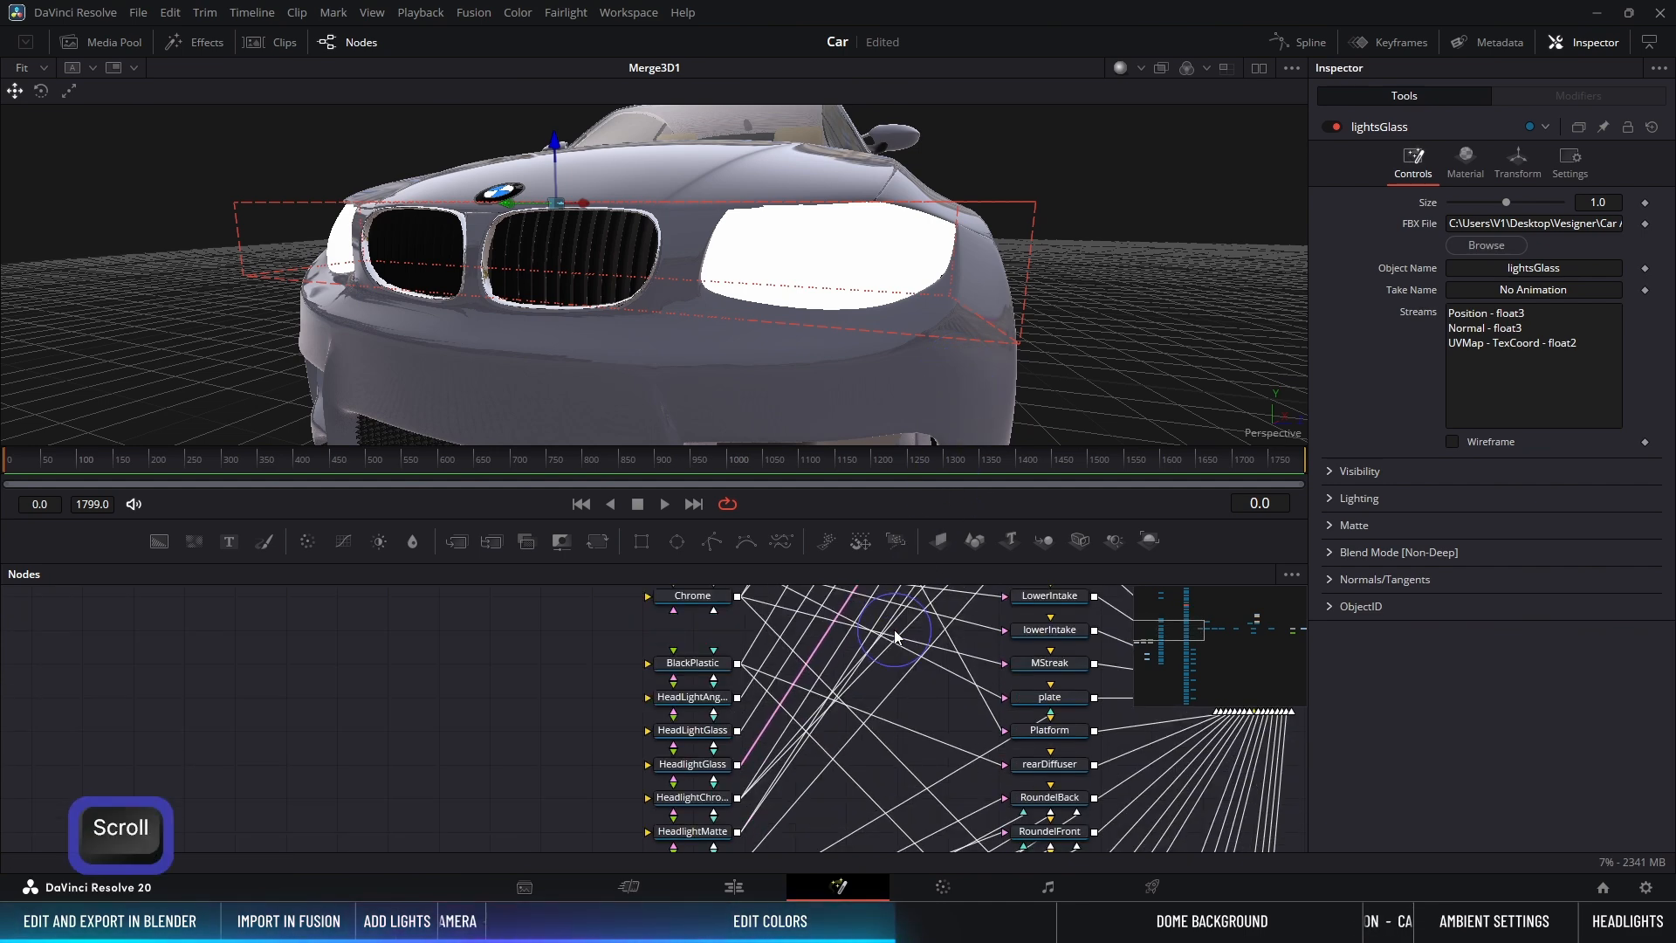
middle_click_drag(824, 354, 728, 354, "alt")
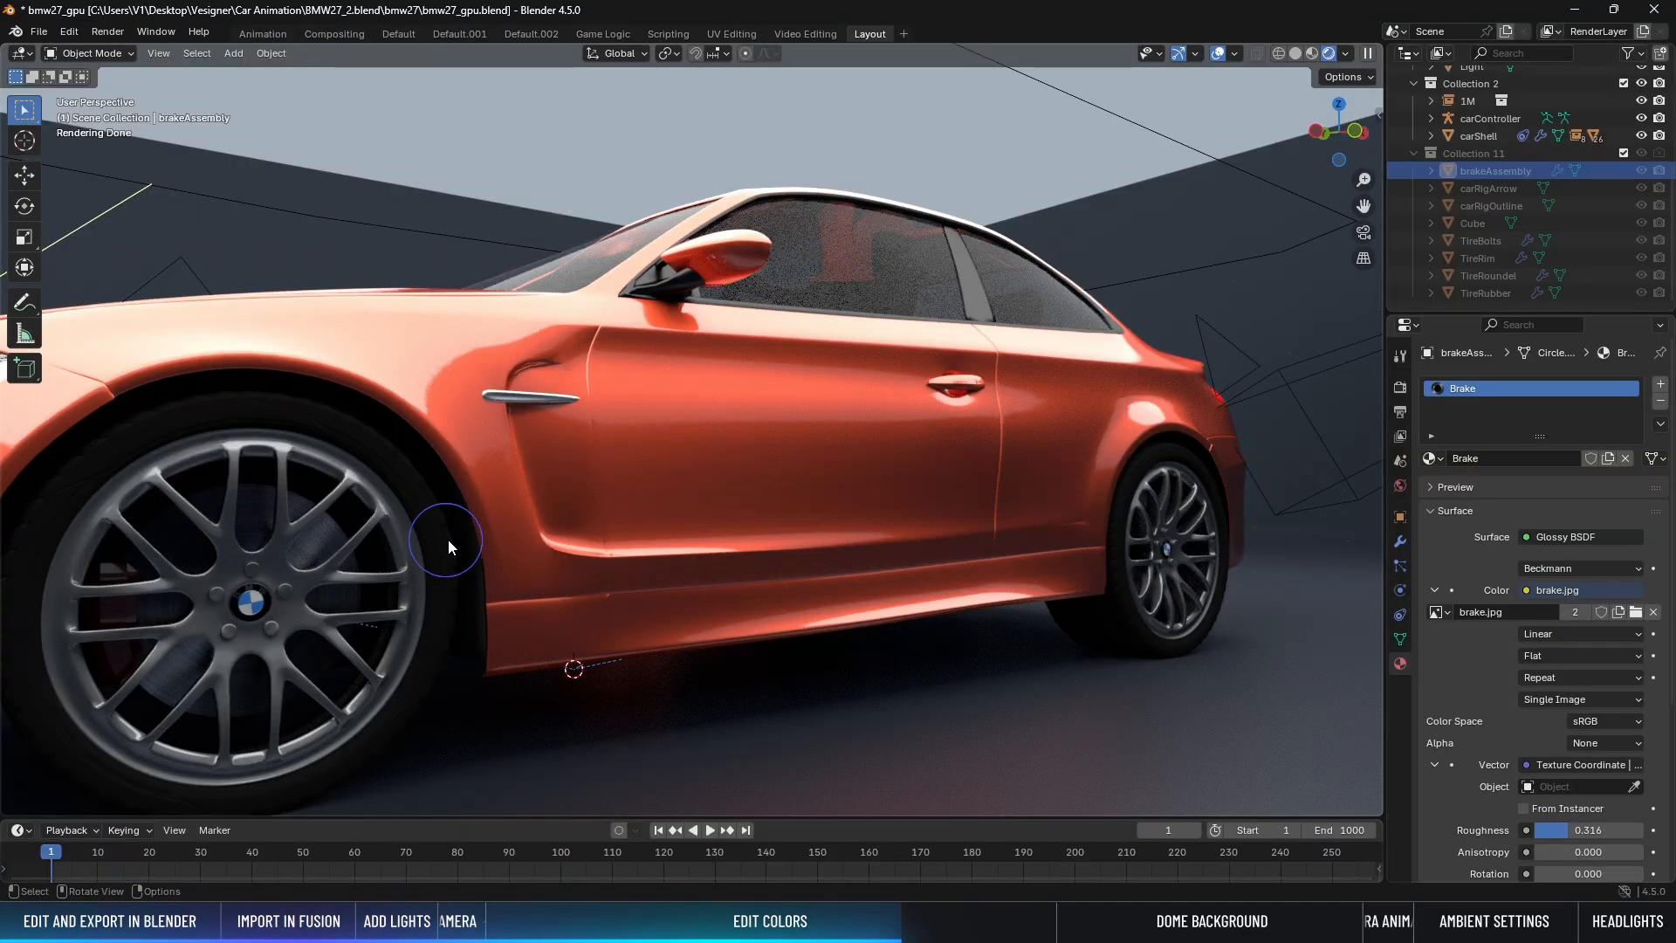
middle_click_drag(442, 554, 486, 556)
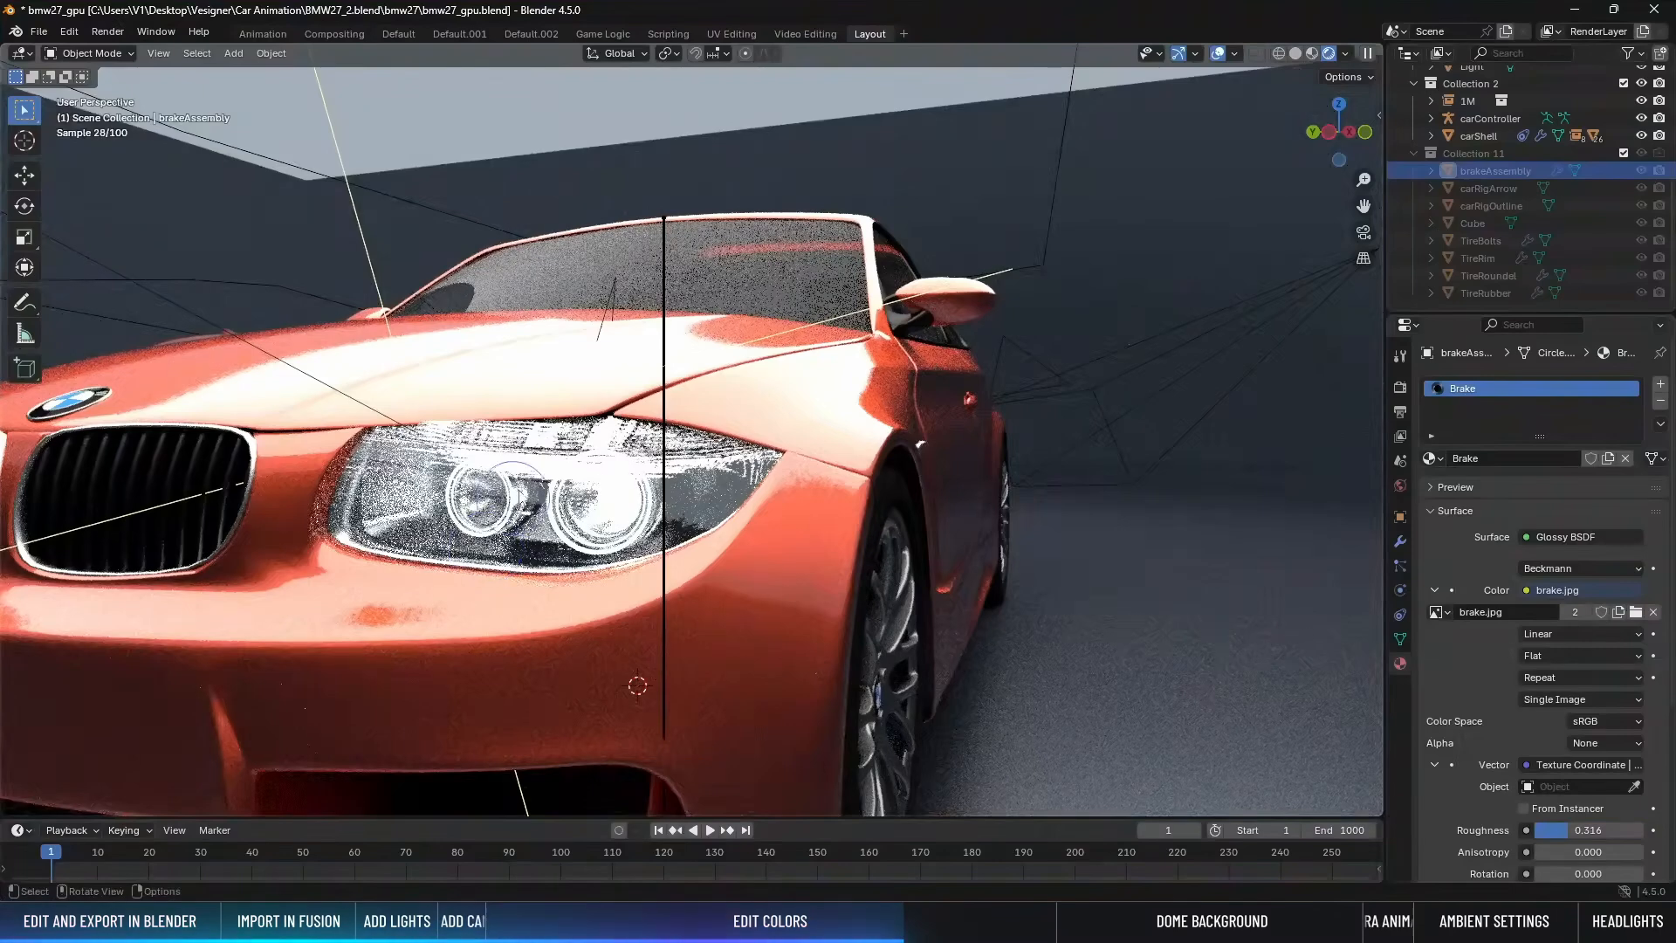
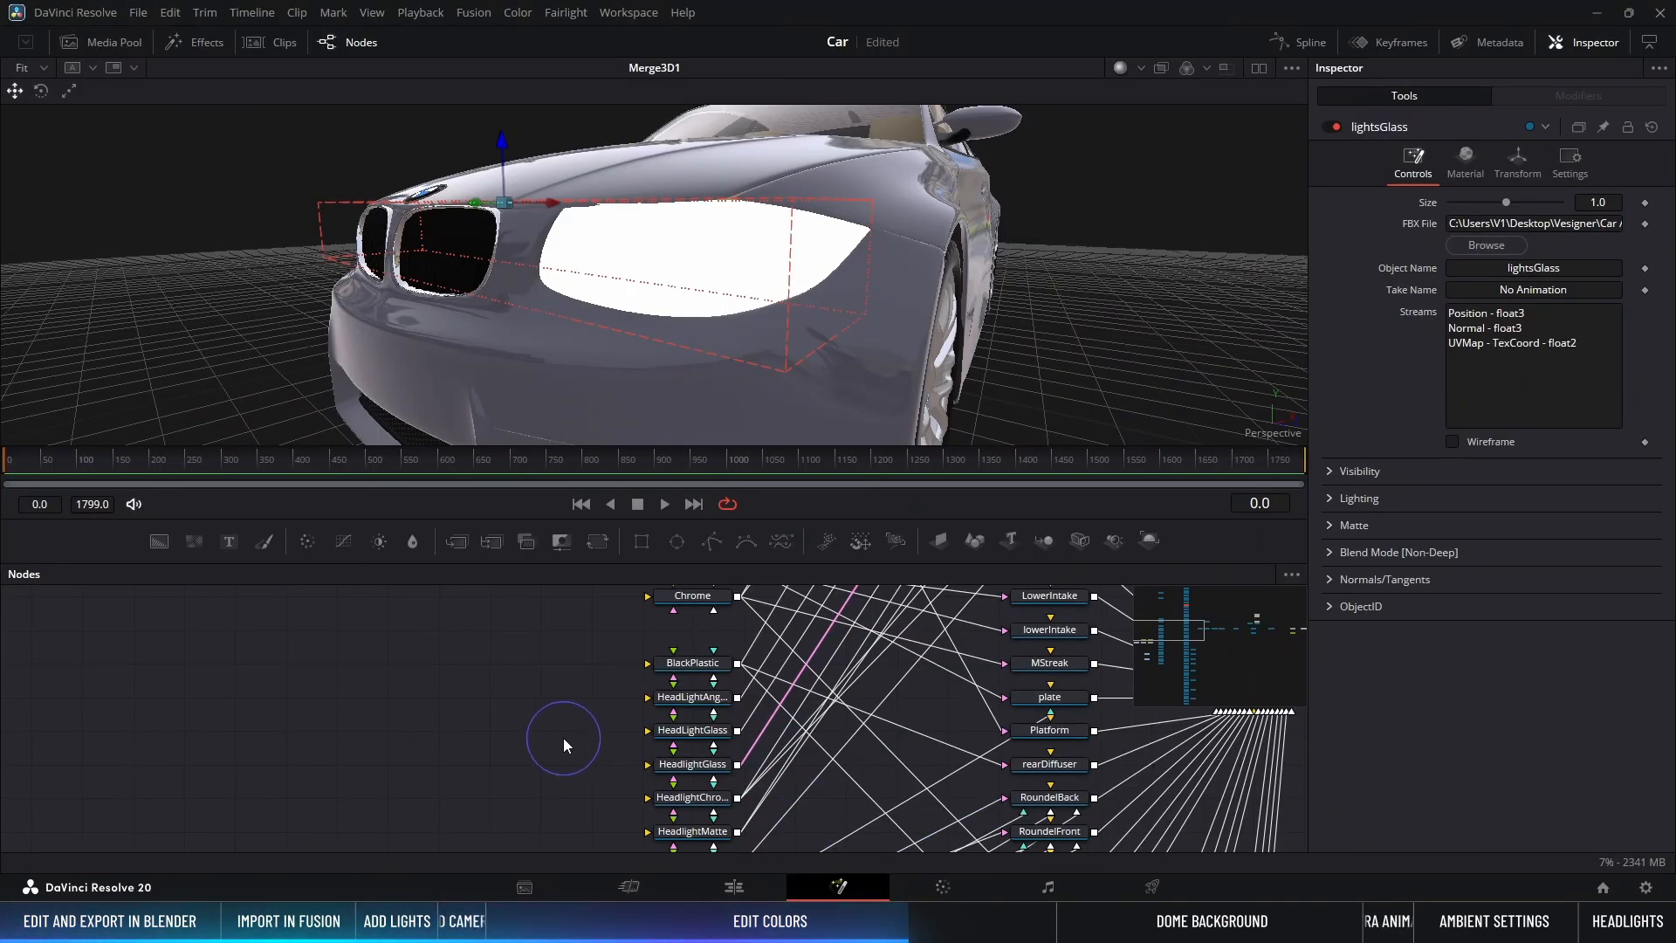
Step: Connect the tailight.jpg image from MediaIn2 to the HeadlightGlass material linked to the headlight glass
scroll(563, 737, "down", 5)
scroll(564, 737, "down", 5)
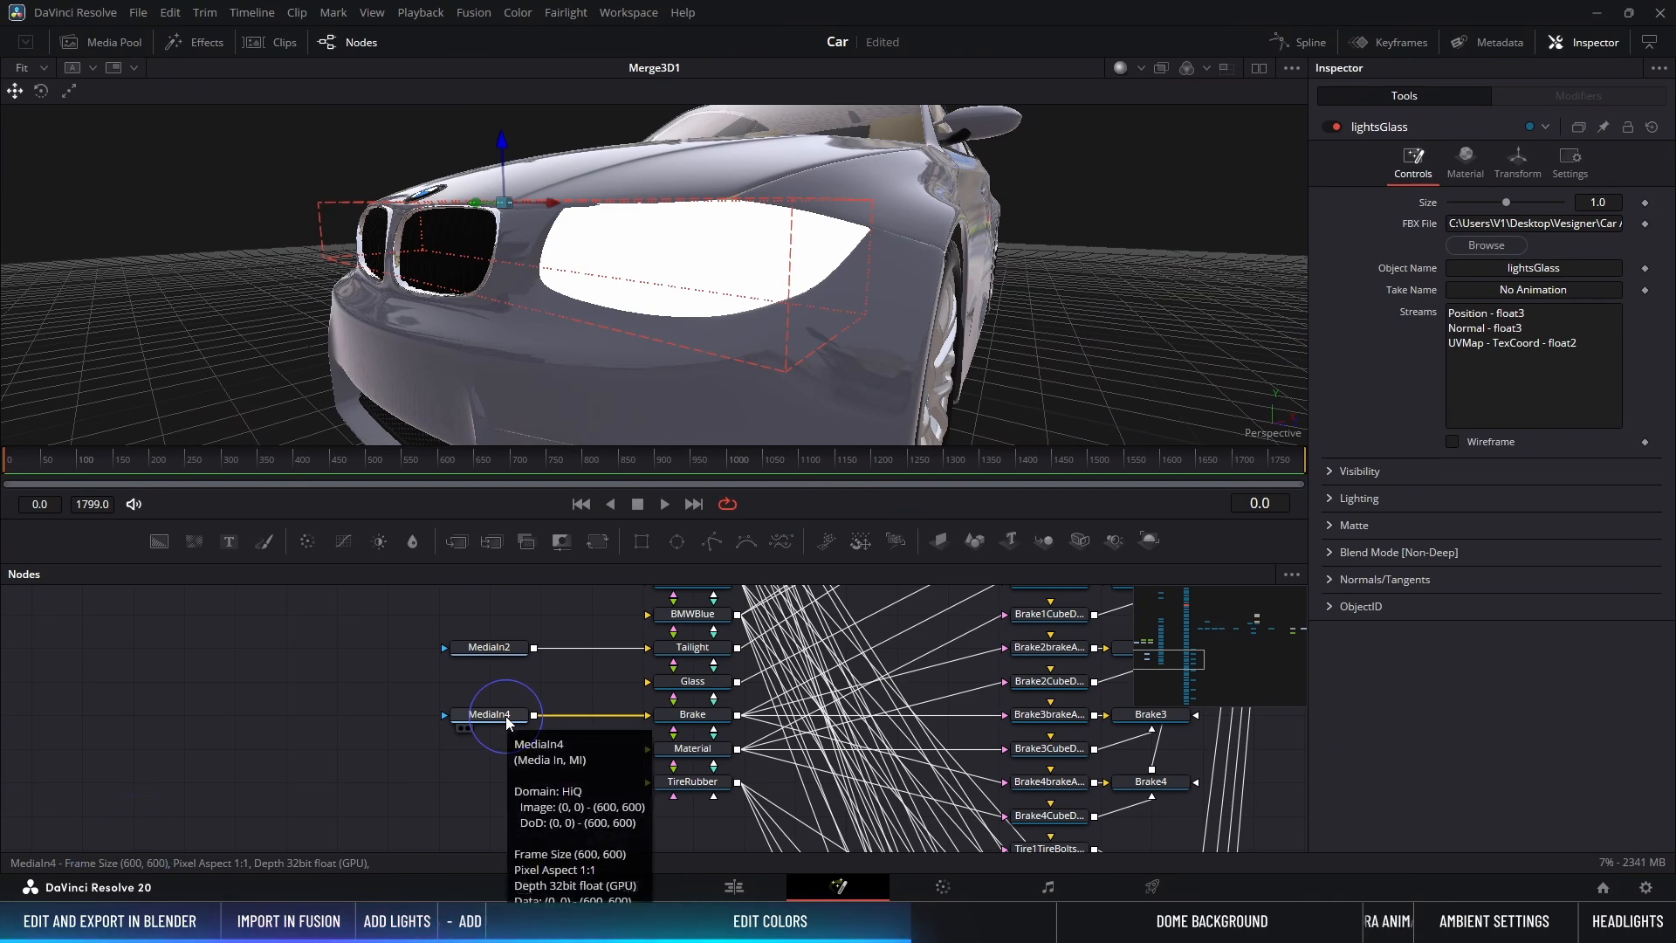
left_click(506, 647)
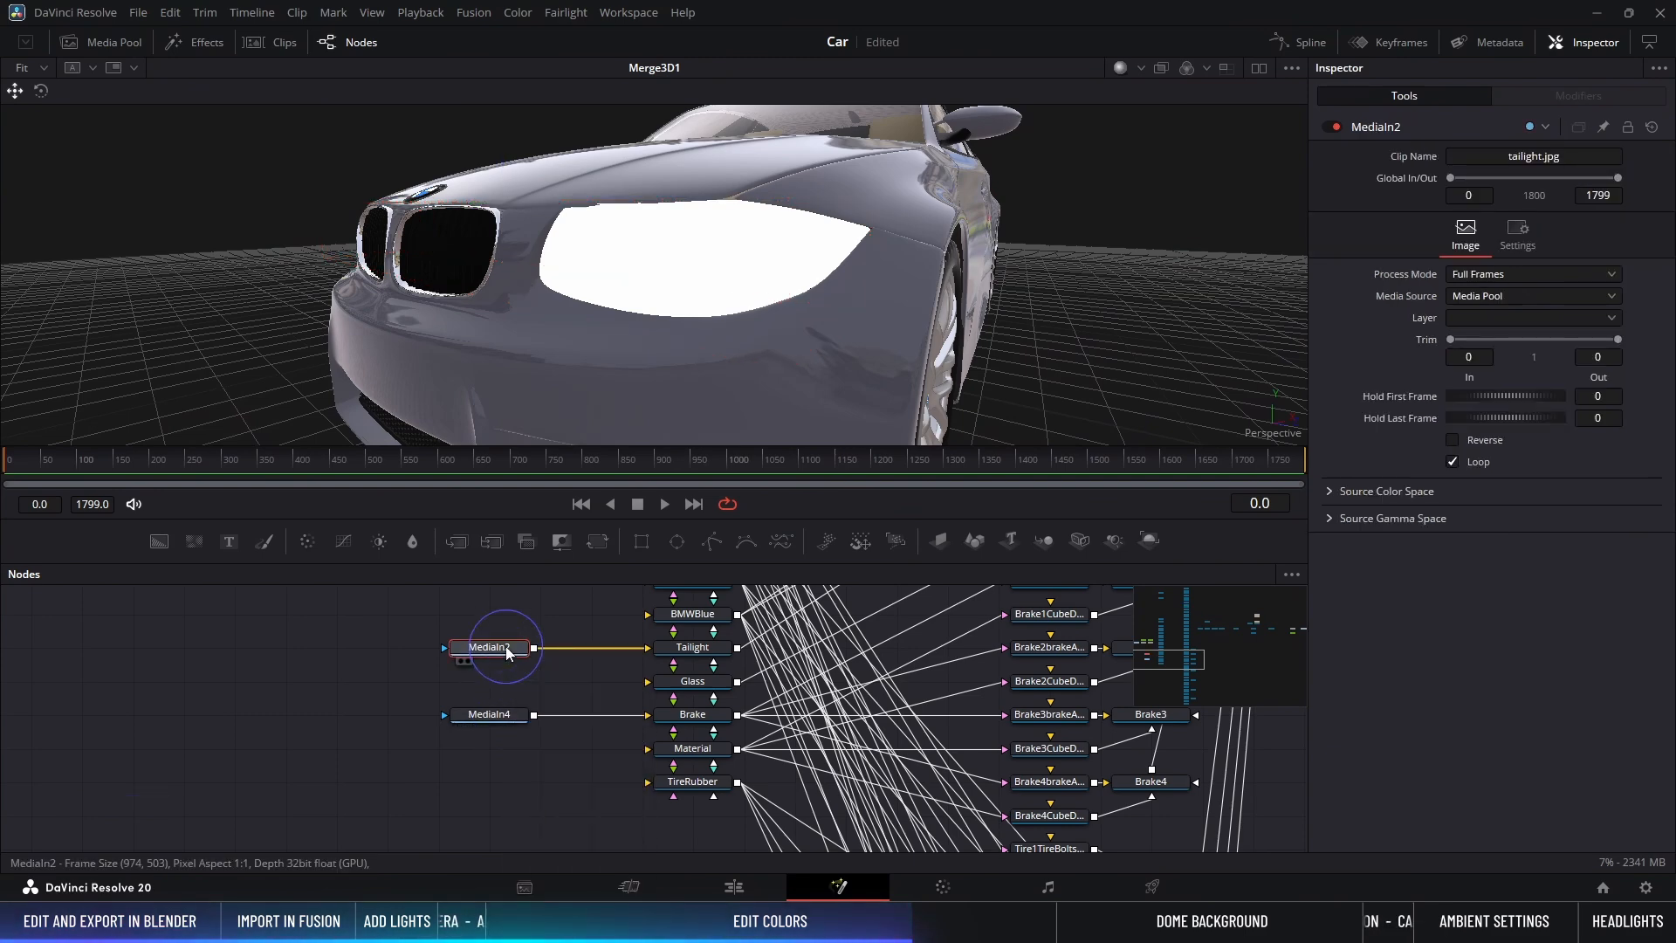
scroll(506, 646, "up", 4)
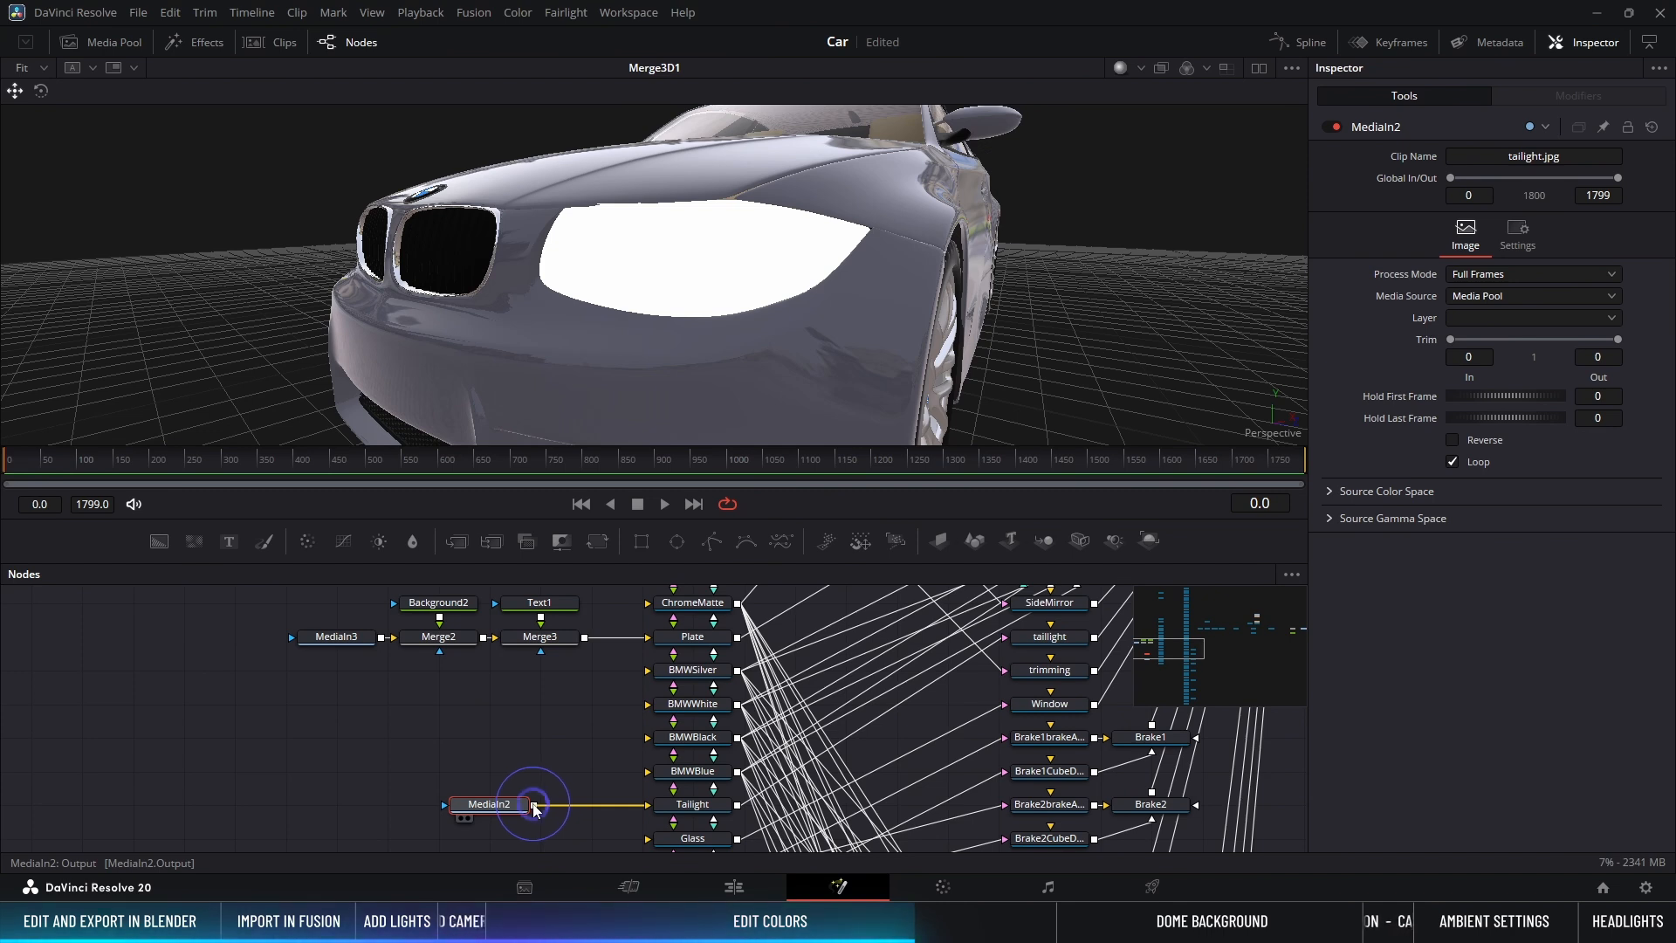
left_click_drag(535, 808, 667, 662)
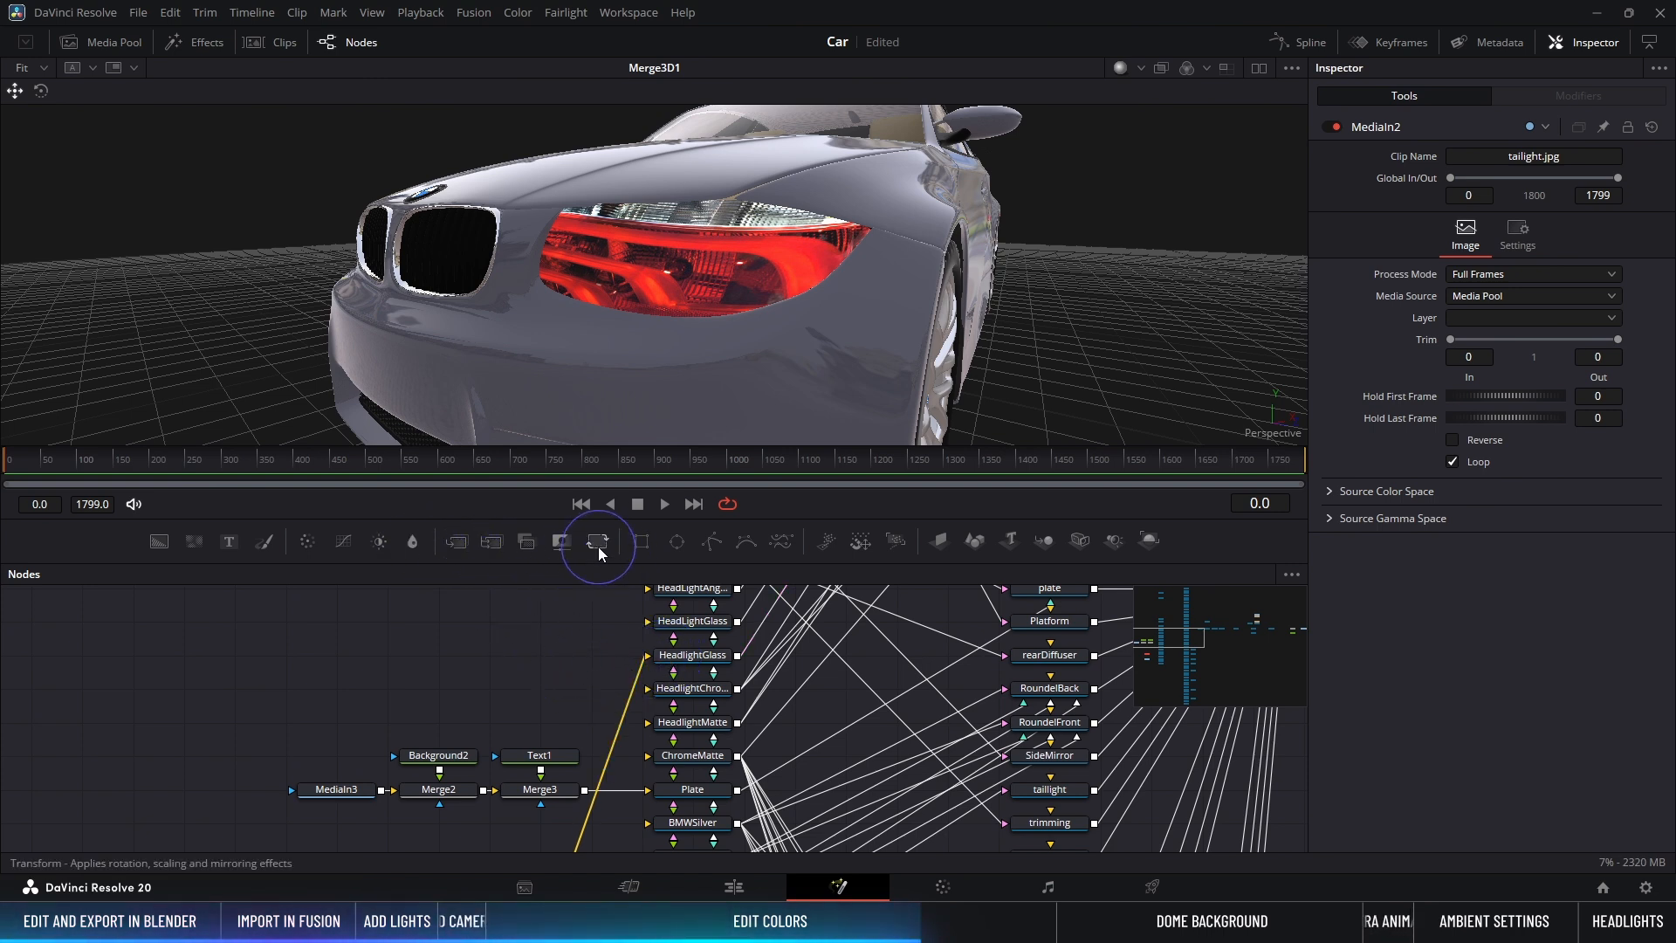
Step: Insert Transform and Color Corrector nodes between the tailight.jpg image and HeadlightGlass, setting saturation to 0 and contrast to 2
left_click_drag(599, 546, 555, 663)
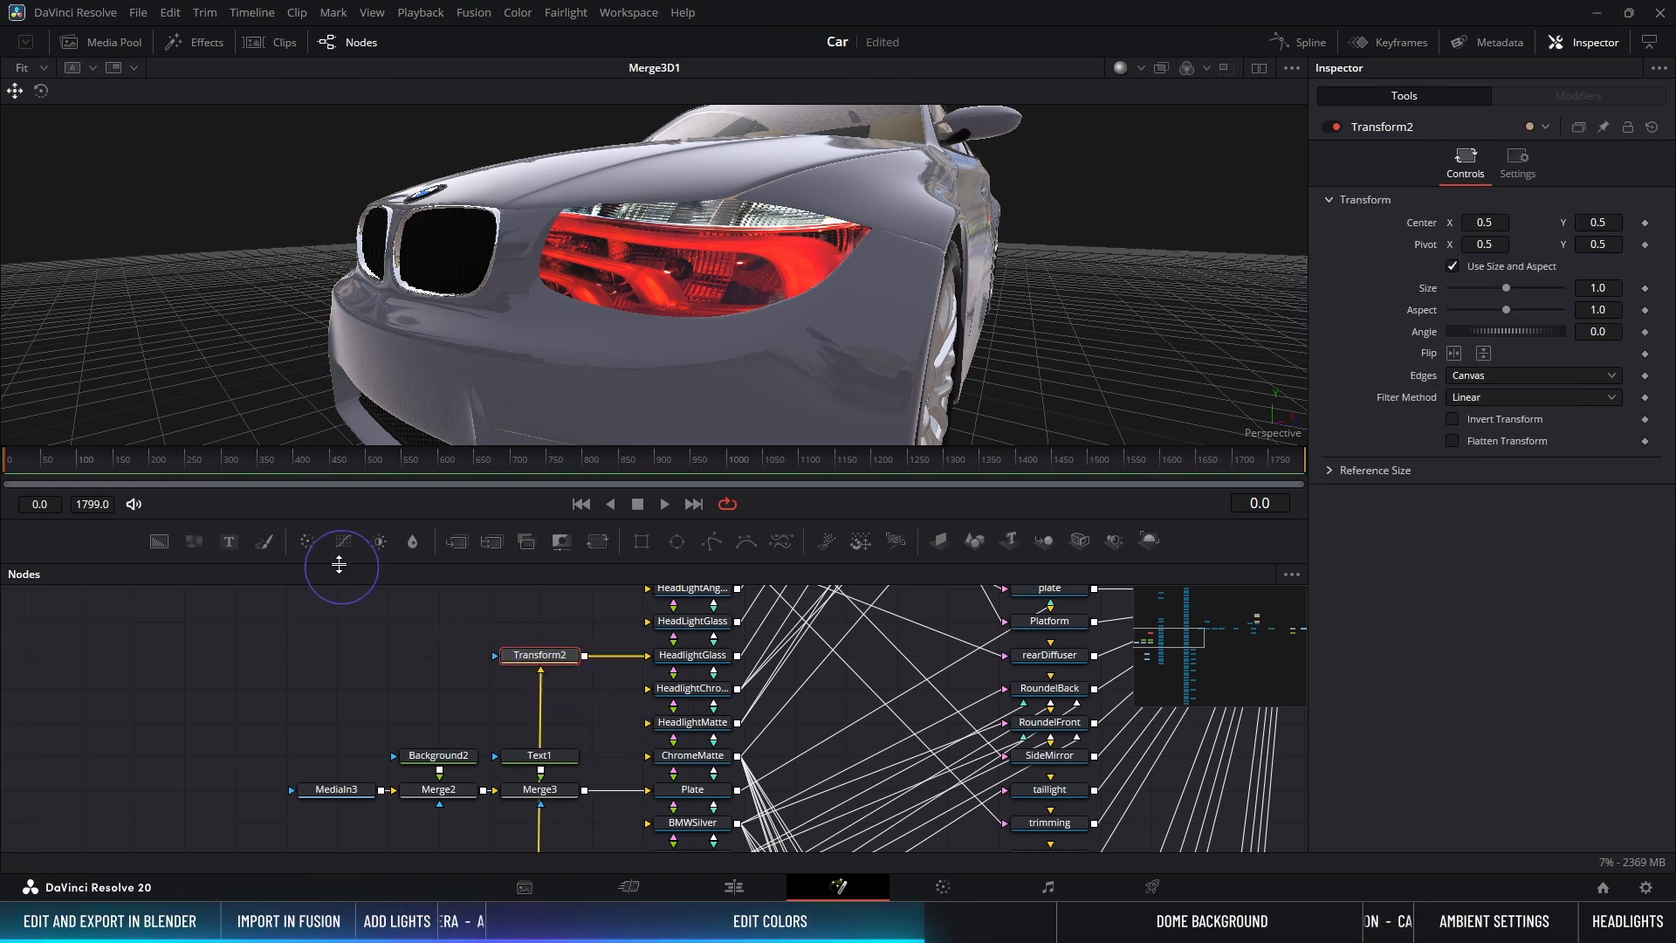
left_click_drag(307, 541, 540, 692)
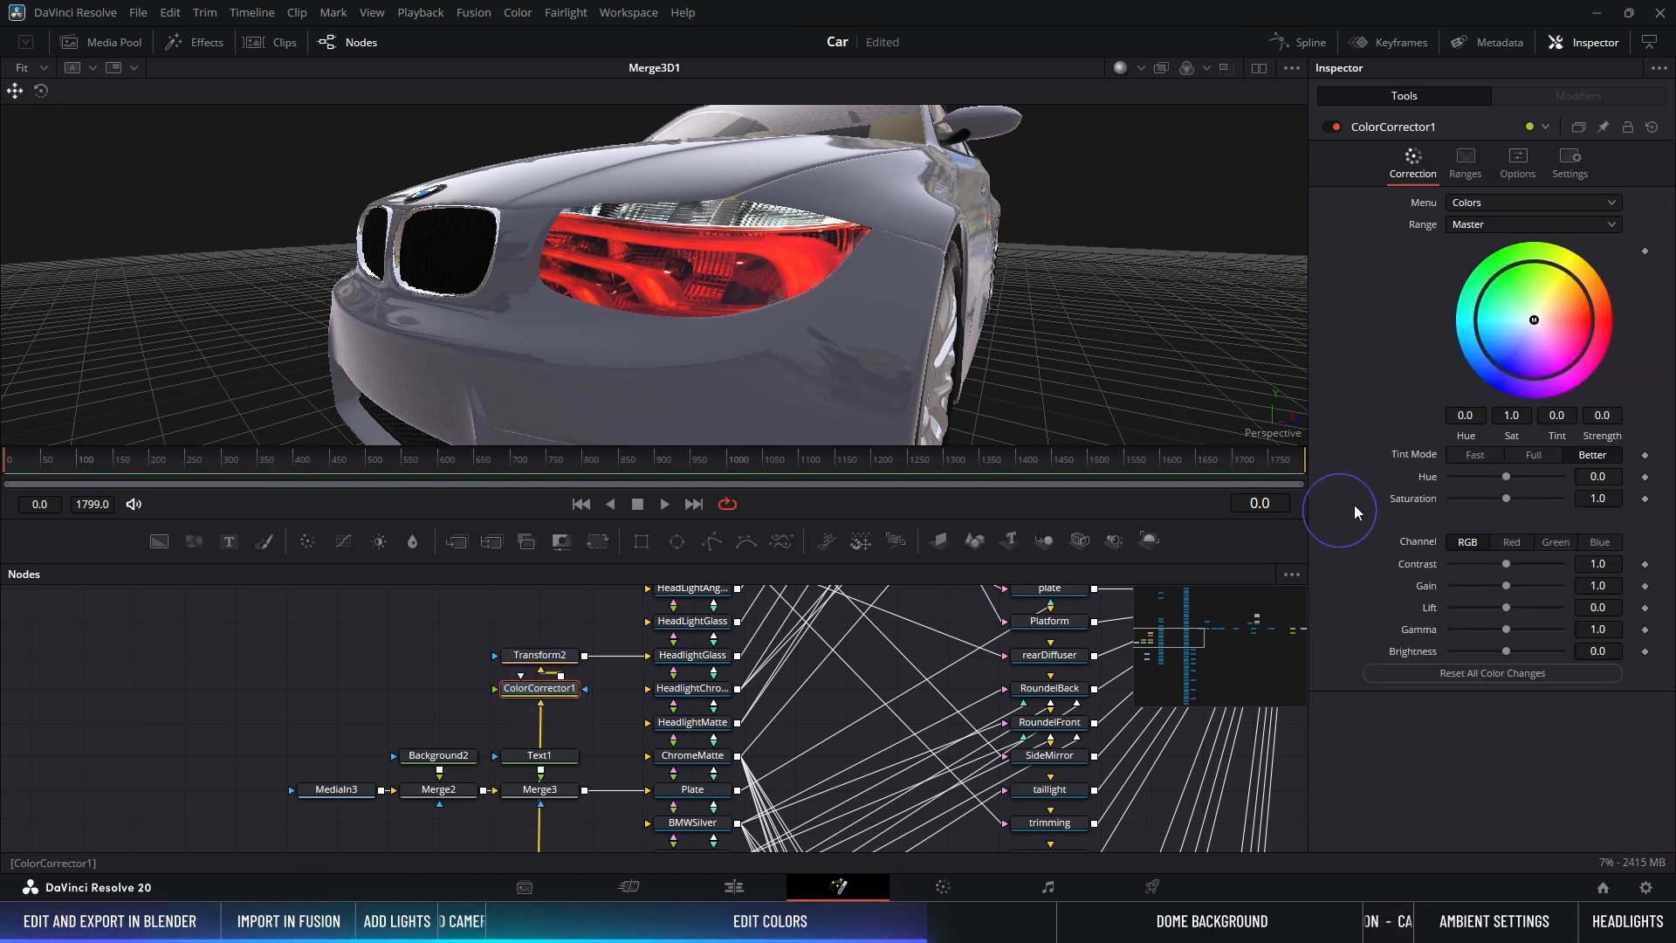
left_click_drag(1504, 503, 1374, 503)
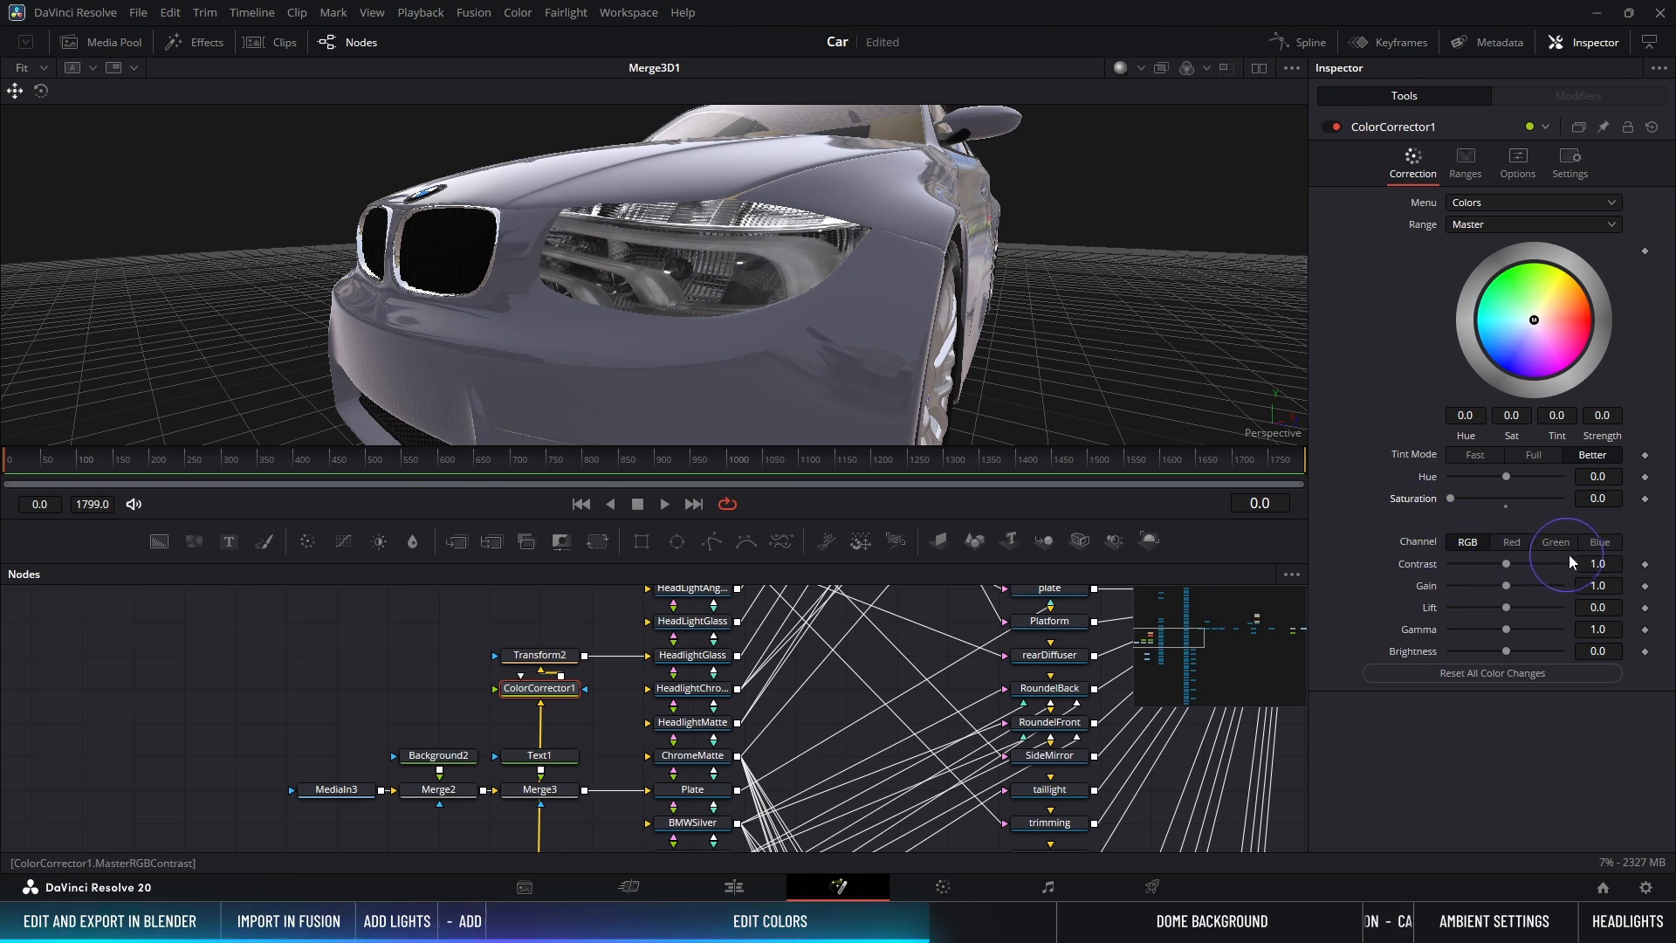
left_click(1597, 563)
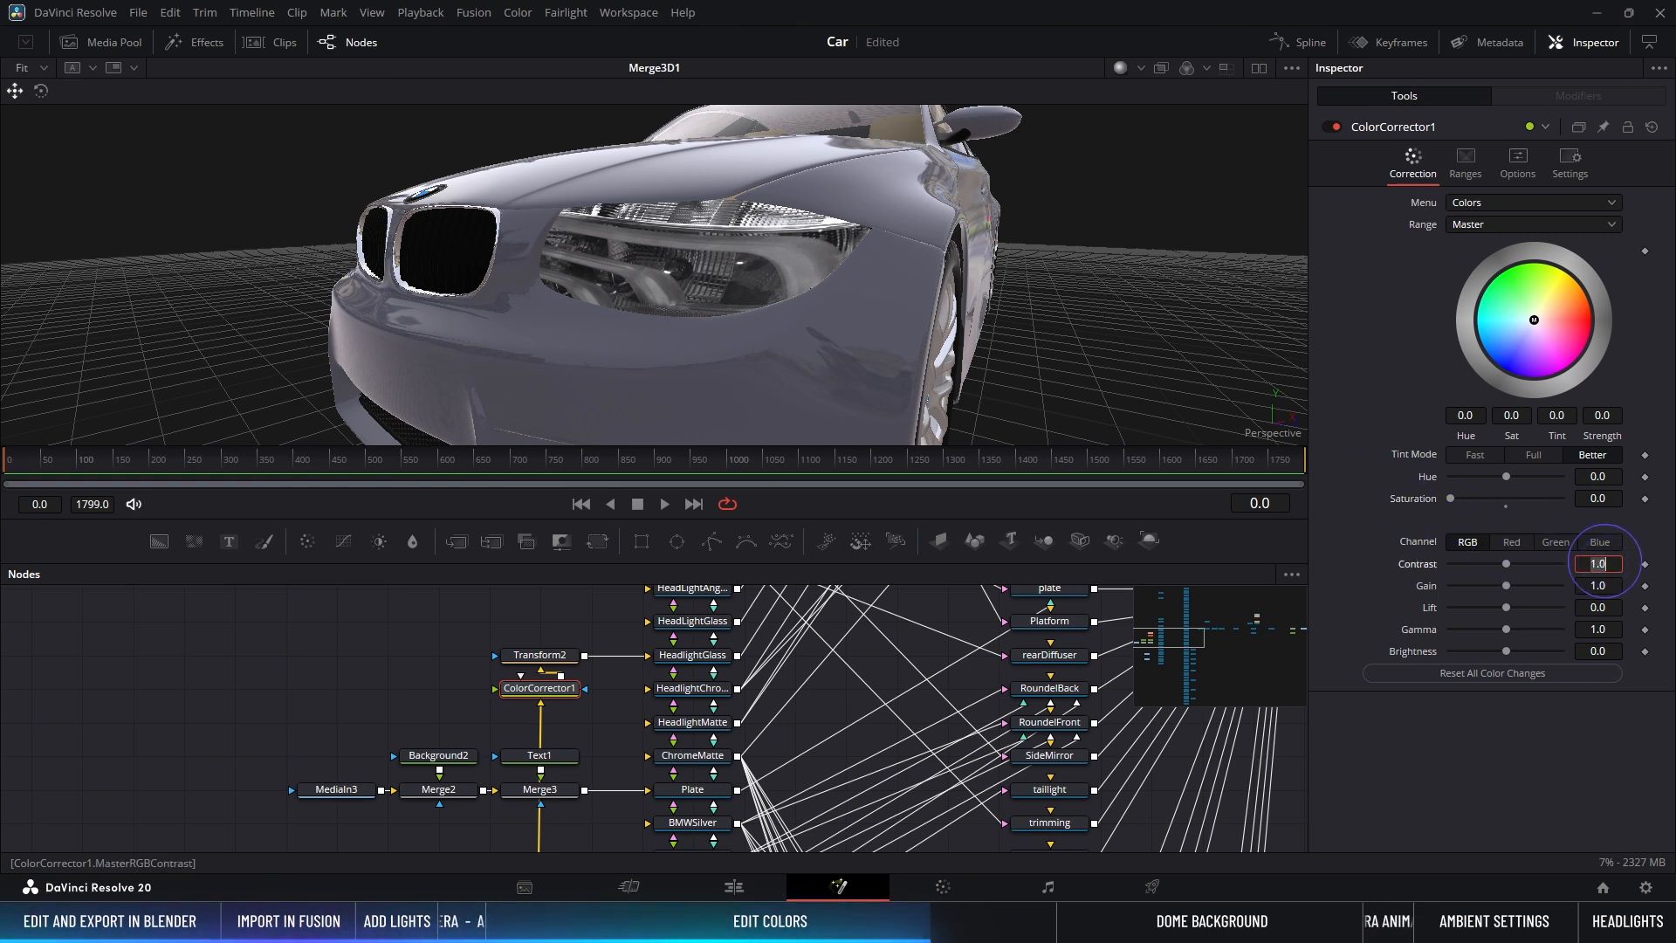
type("2")
key("Return")
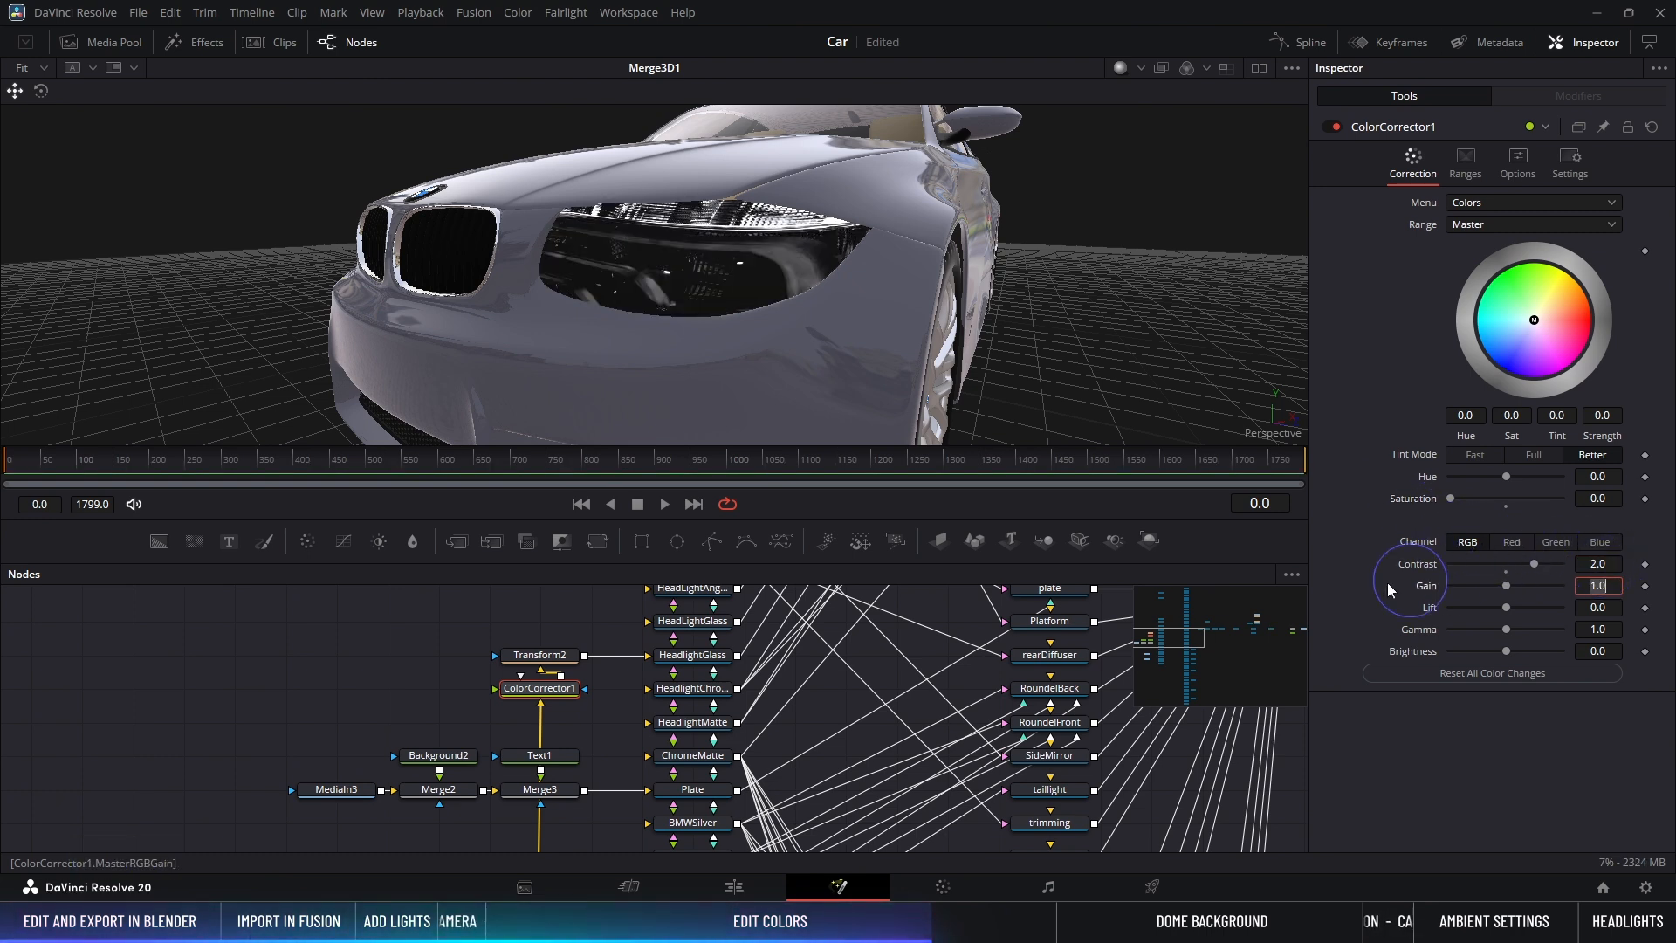
Step: Reduce the HeadlightGlass material's diffuse opacity to 0.5
left_click(694, 661)
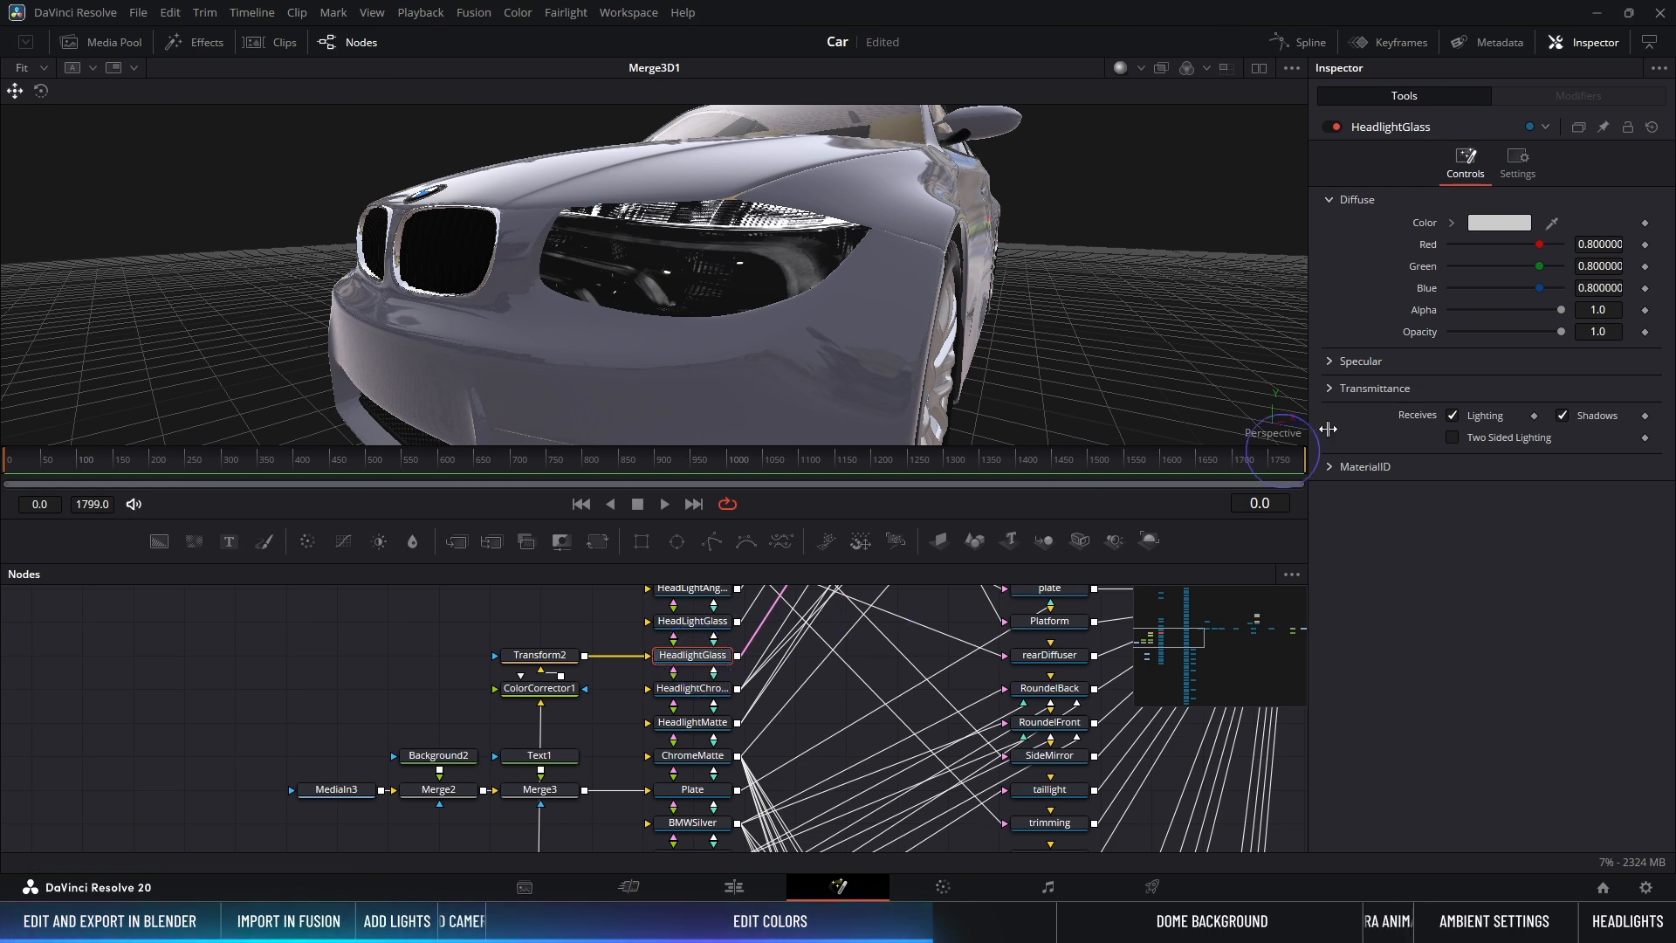
left_click(1599, 331)
key("Down")
key("Down")
key("Down")
key("Down")
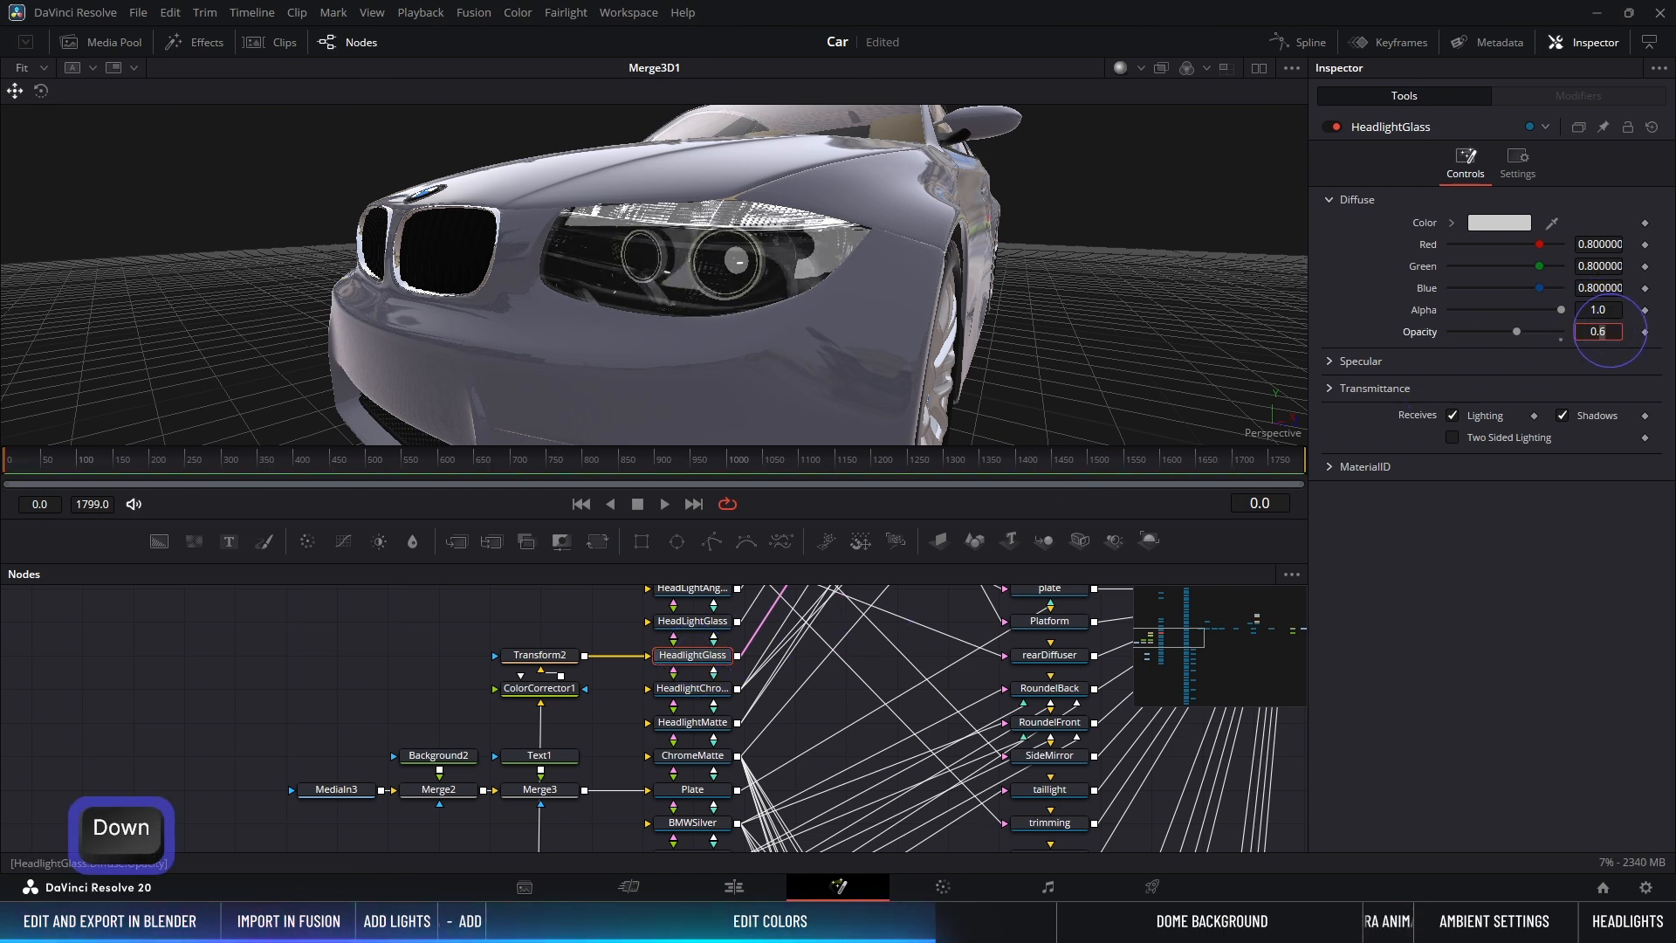
key("Down")
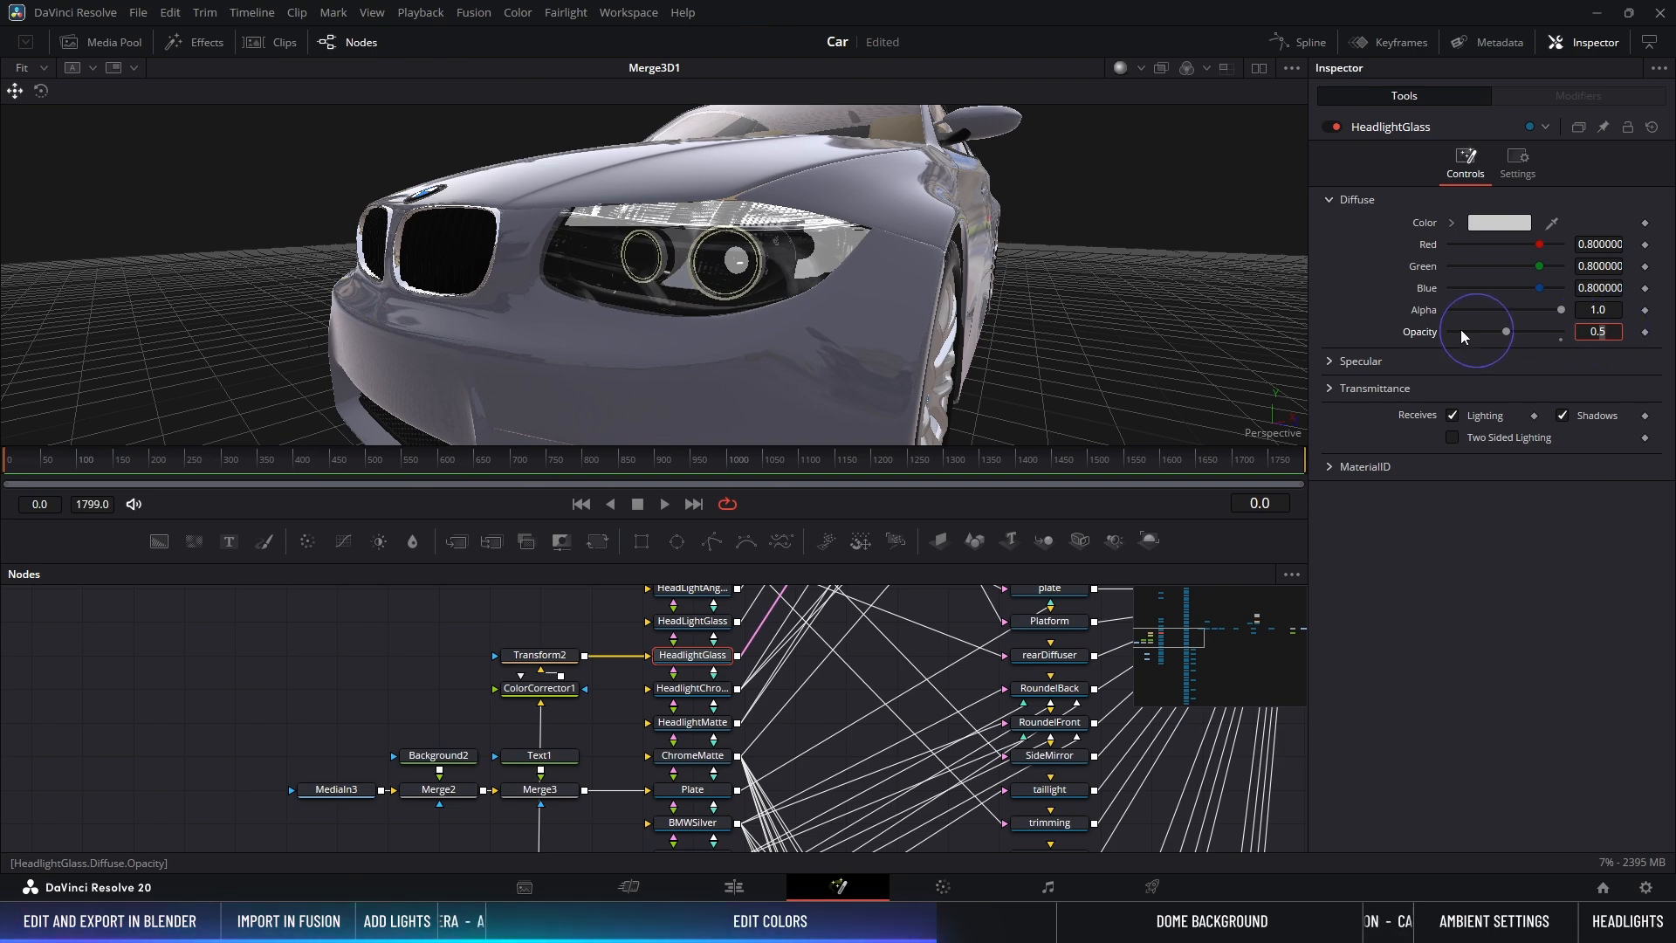
Step: Rotate the headlight glass texture with its Transform node, trying several angles and settling on 7.3
middle_click_drag(764, 262, 651, 484, "alt")
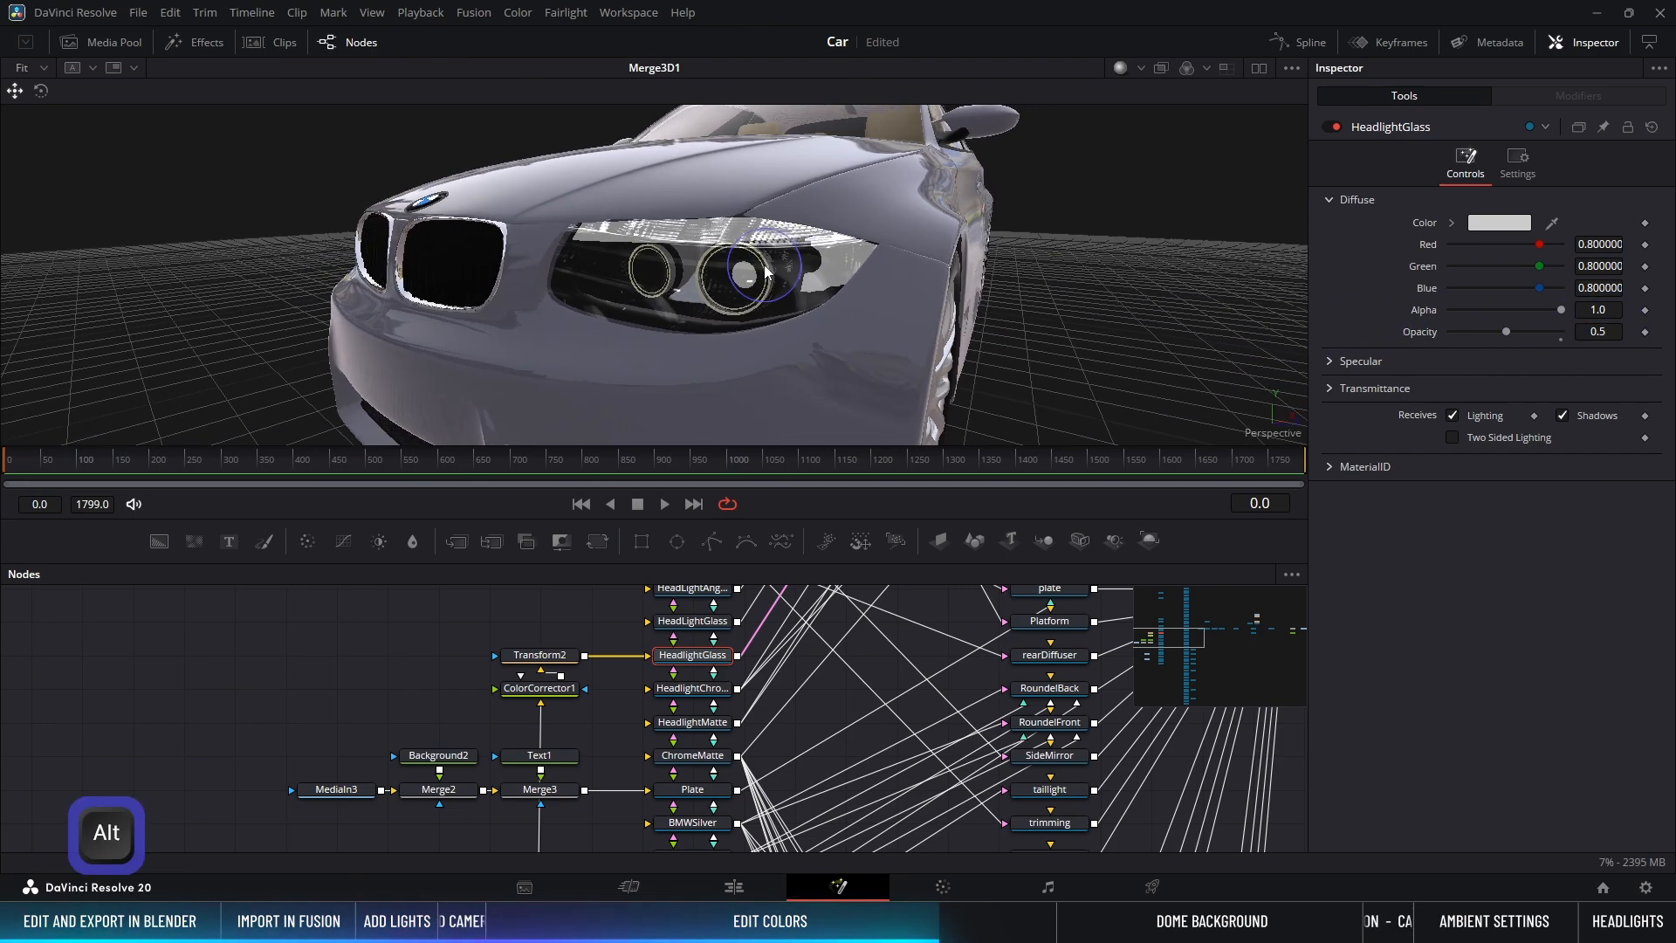
left_click(540, 655)
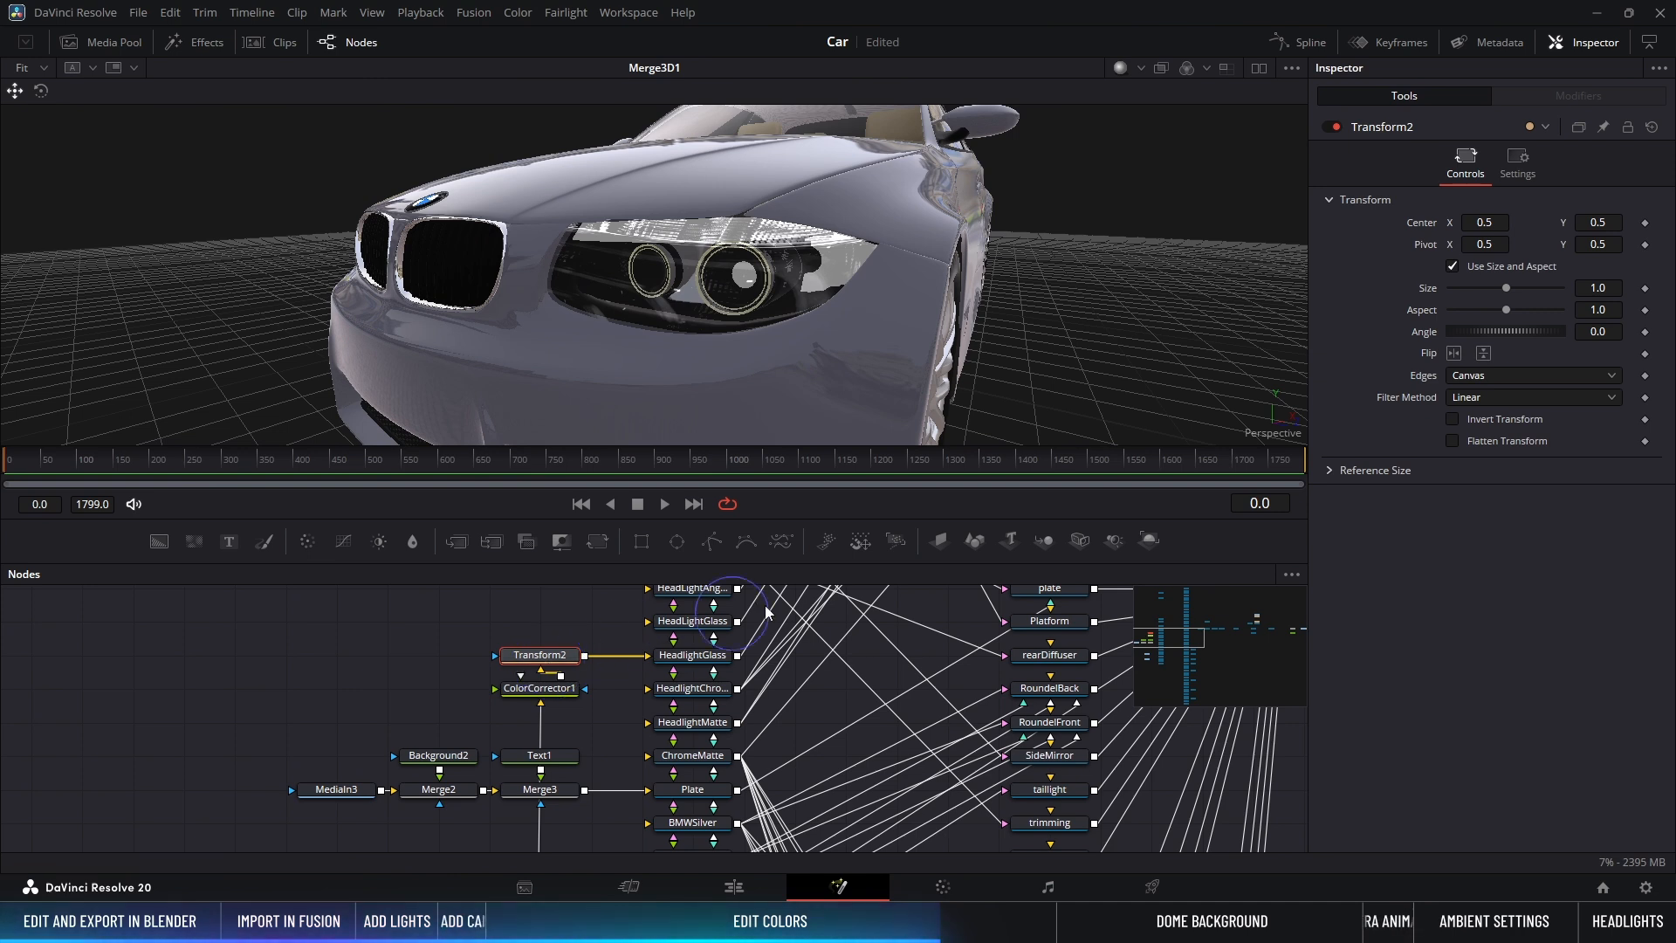
left_click_drag(1602, 331, 1672, 319)
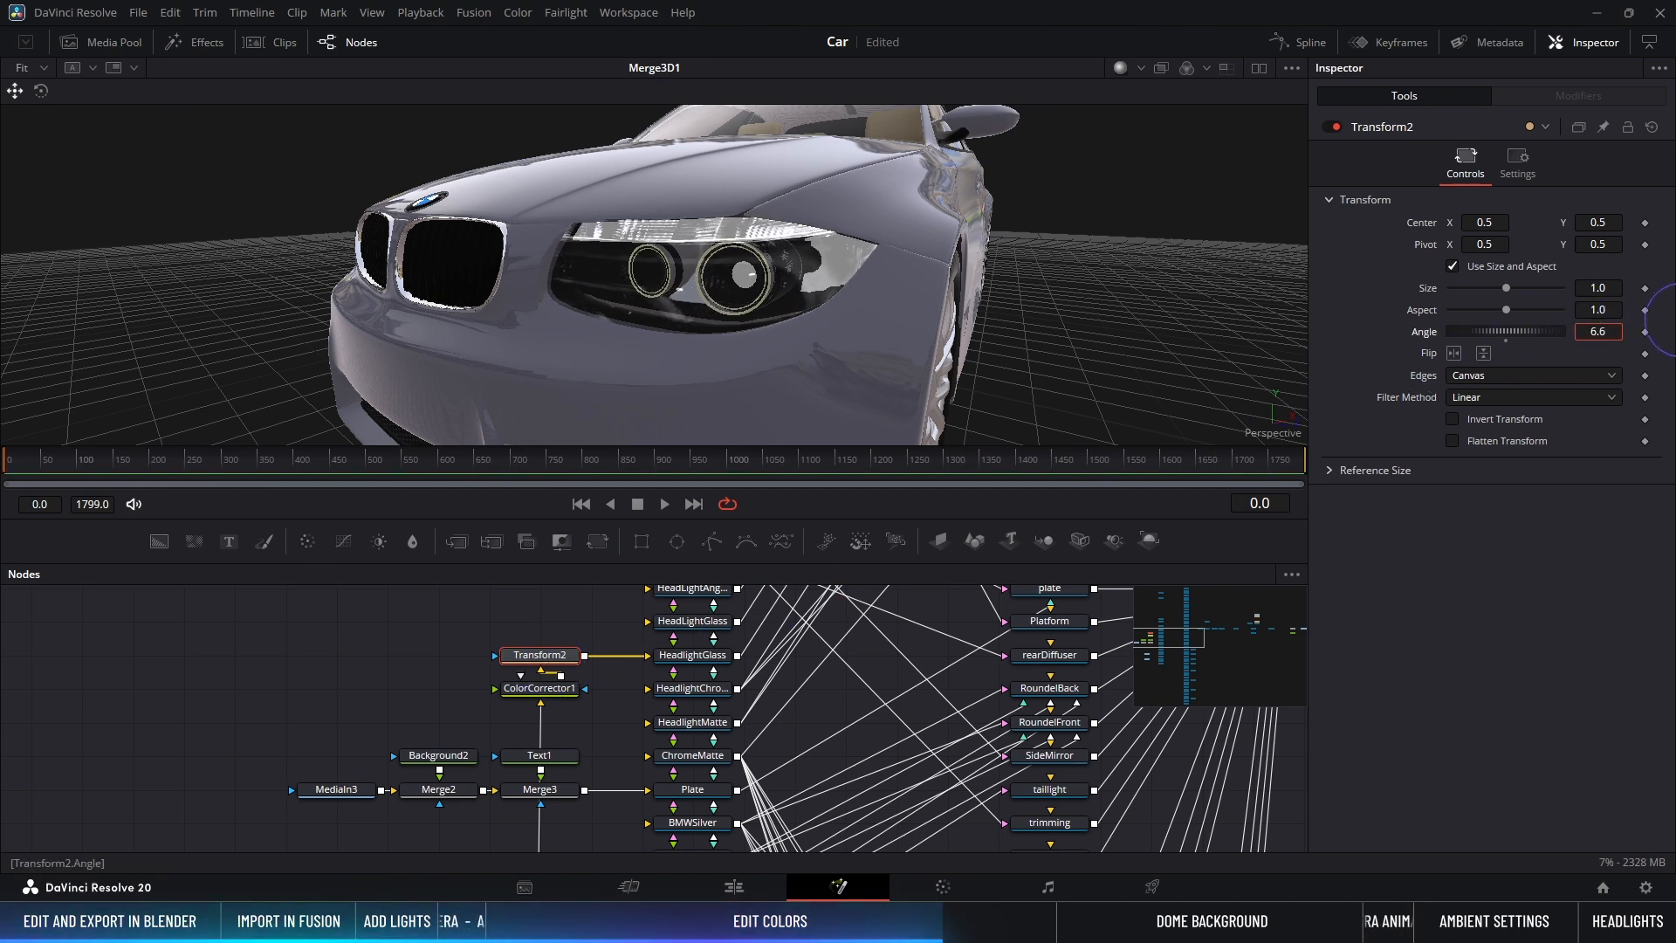
mouse_move(1439, 332)
left_mouse_down()
mouse_move(1493, 331)
mouse_move(1471, 336)
left_mouse_up()
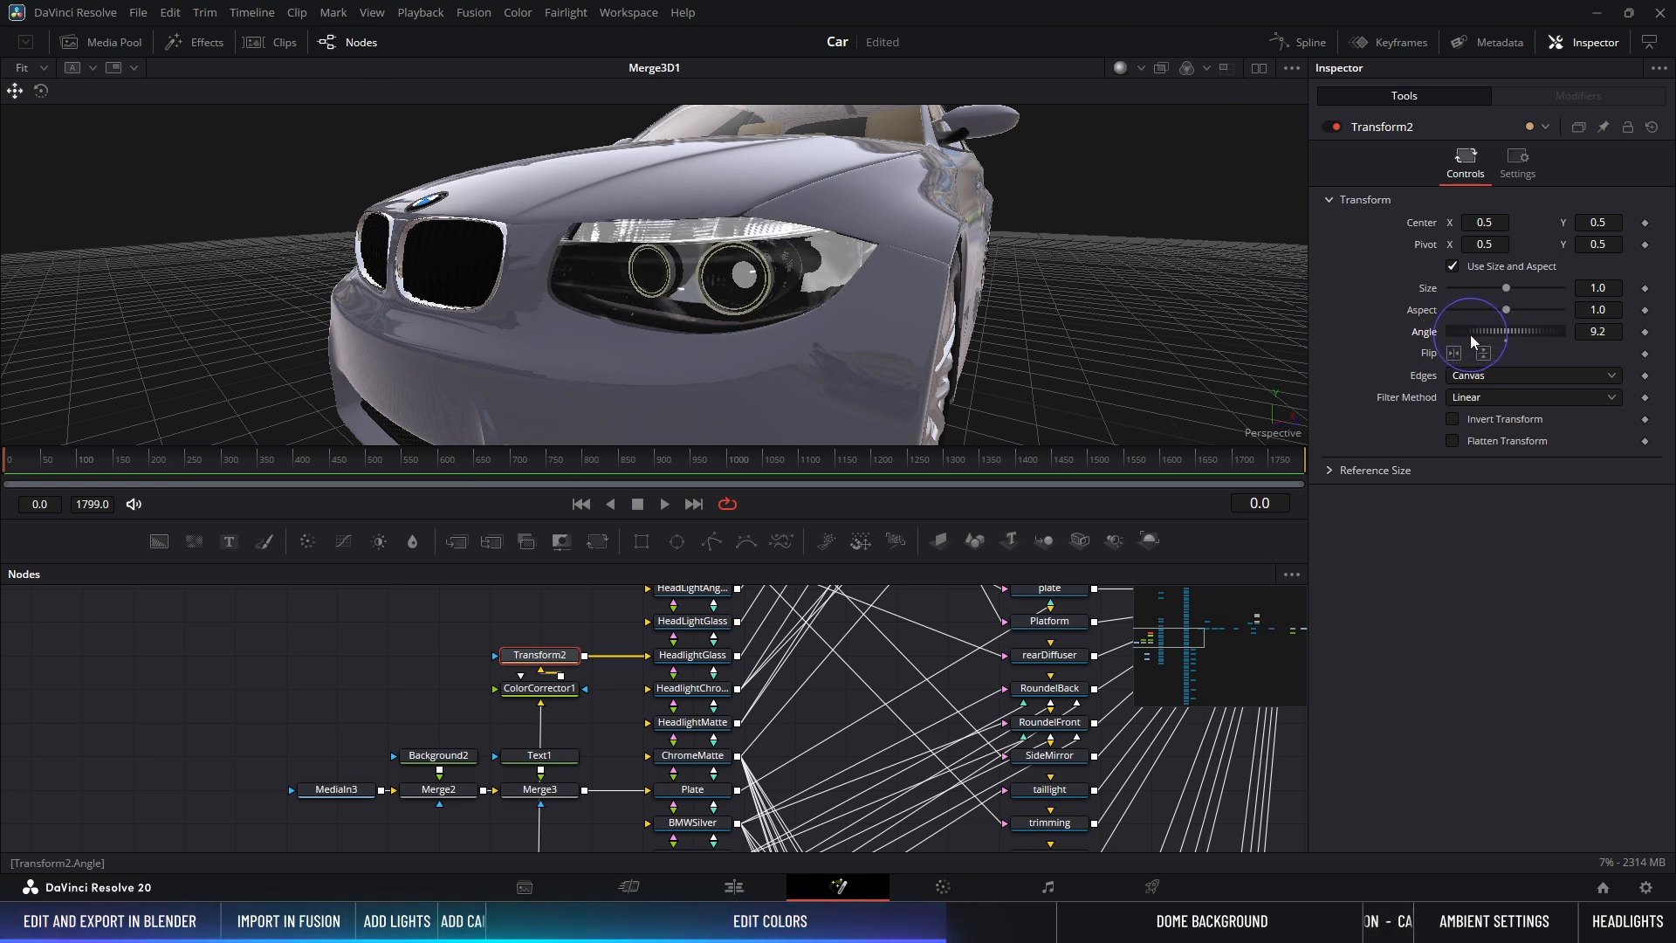
mouse_move(1603, 332)
left_mouse_down()
mouse_move(1558, 335)
mouse_move(1584, 332)
left_mouse_up()
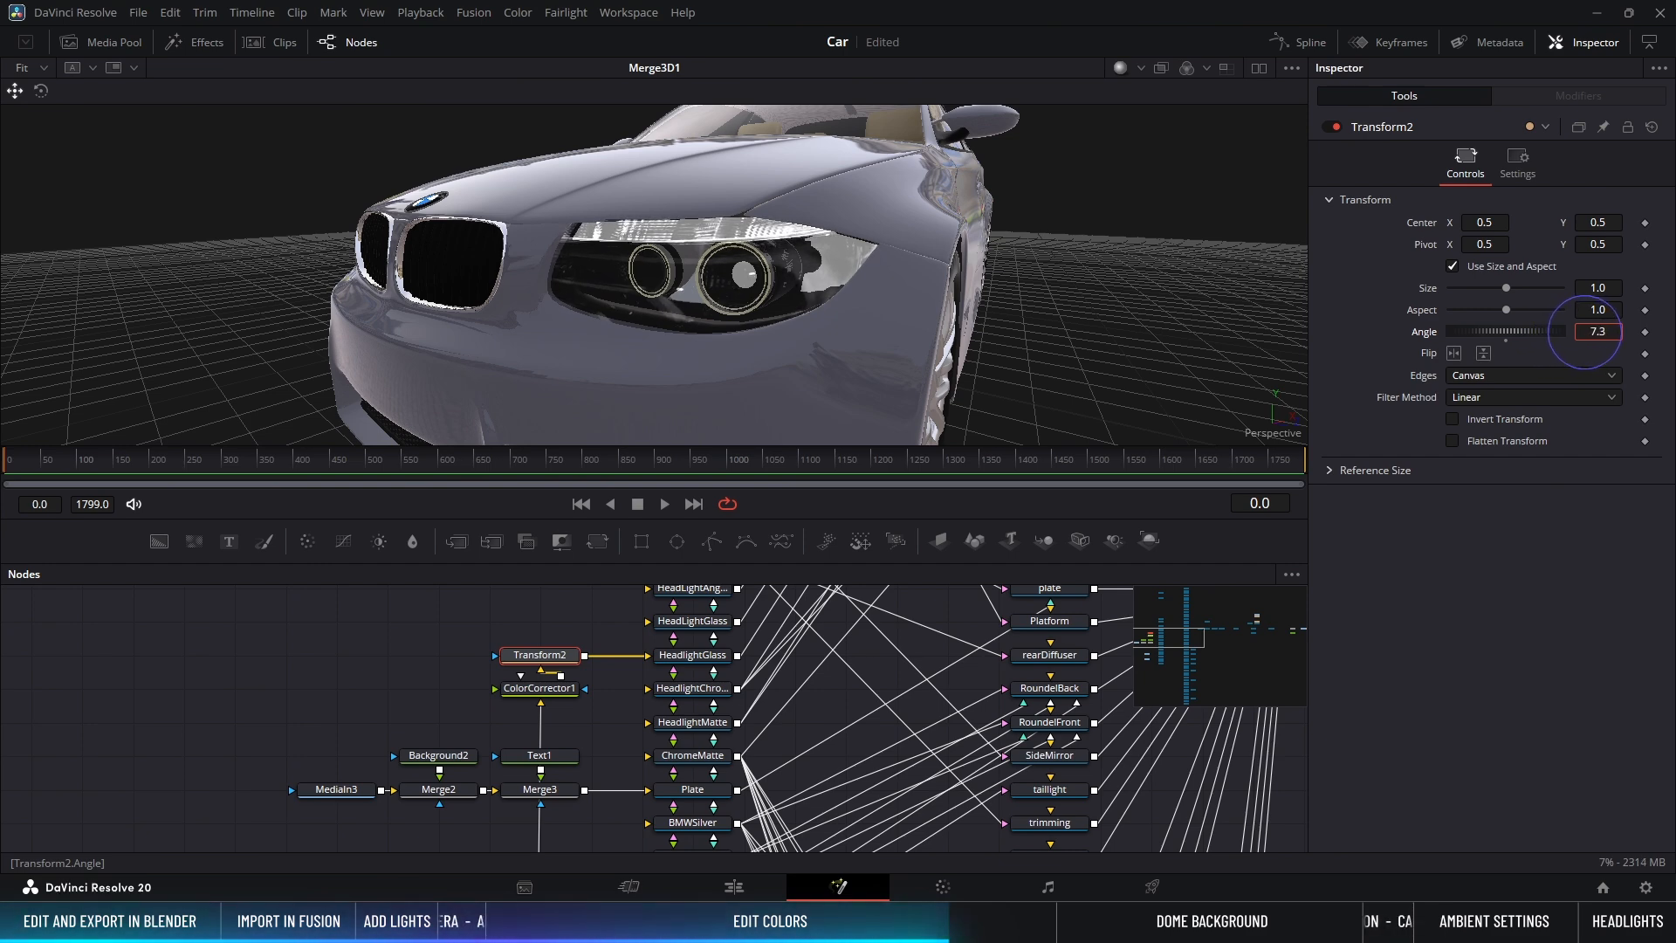
Step: Disable the lightsGlass mesh to expose the parts inside the headlight
left_click(790, 290)
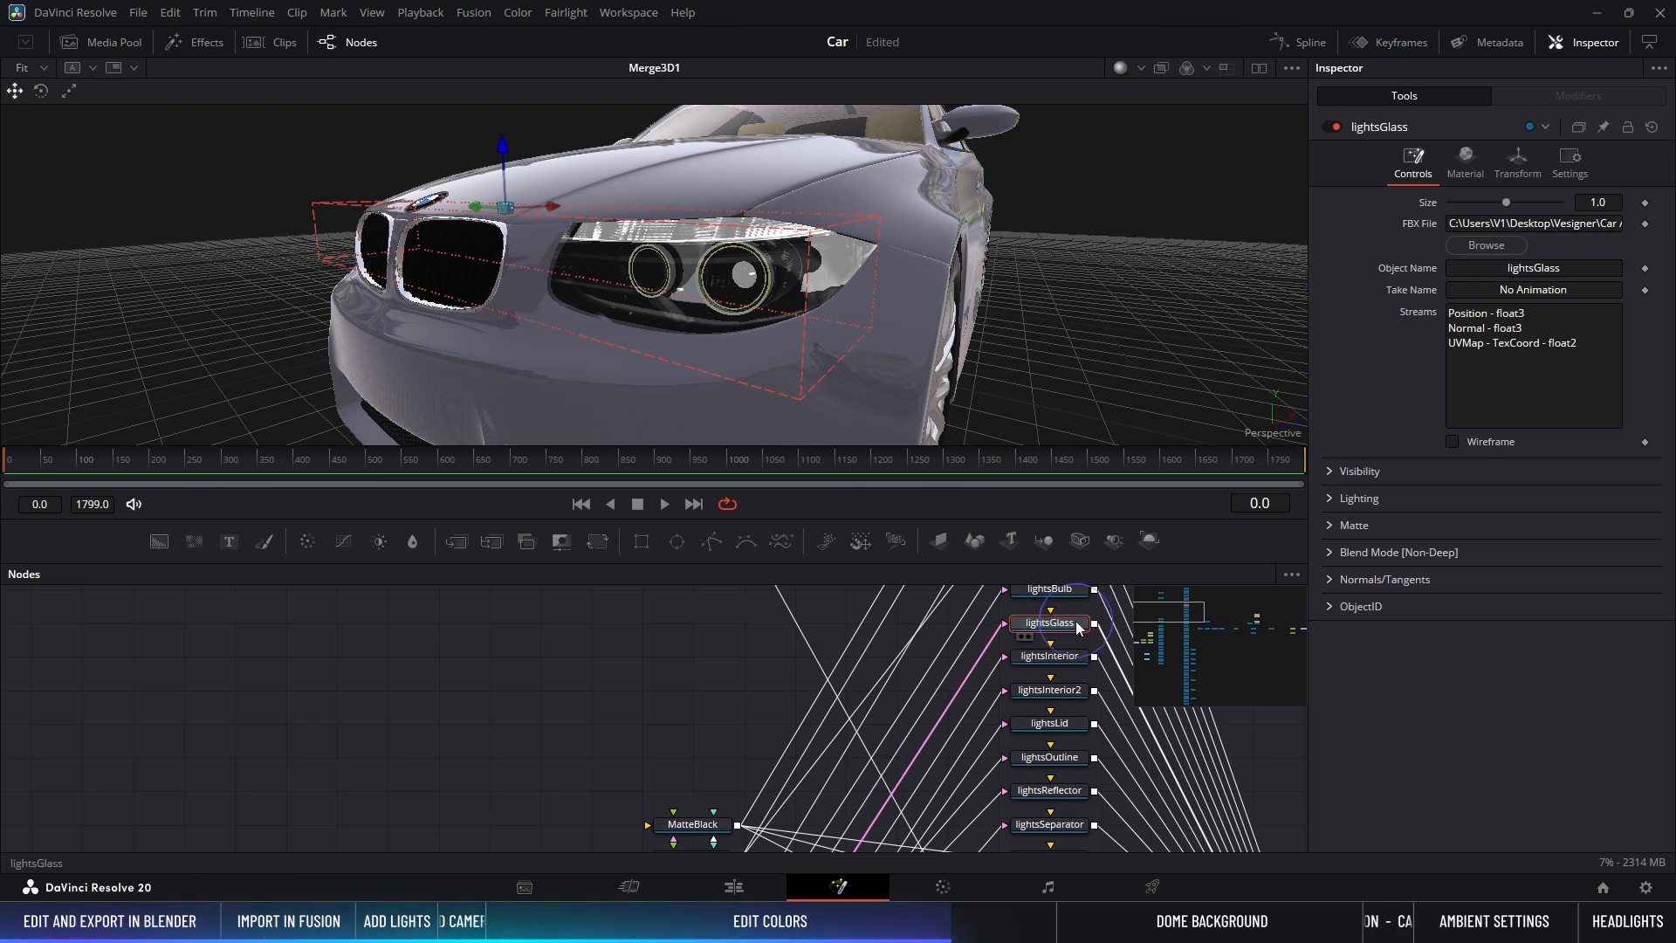
left_click(1332, 127)
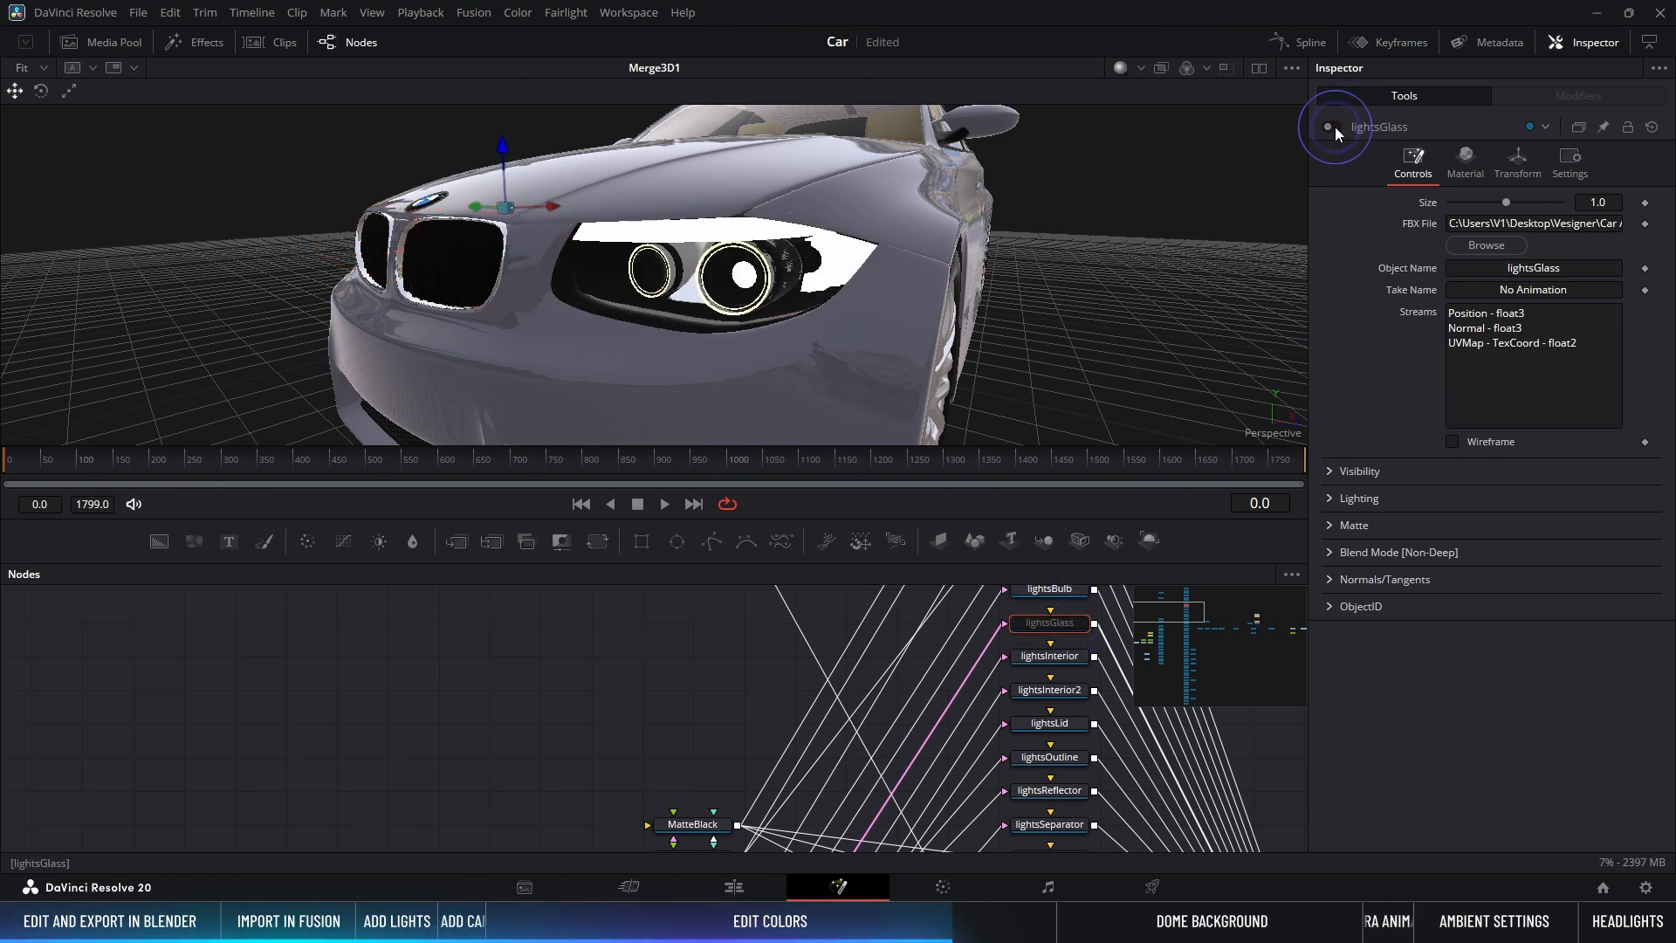
Step: Set the headlight lid's HeadlightMatte material to a white specular color with intensity 1.0 and exponent 100
left_click(706, 234)
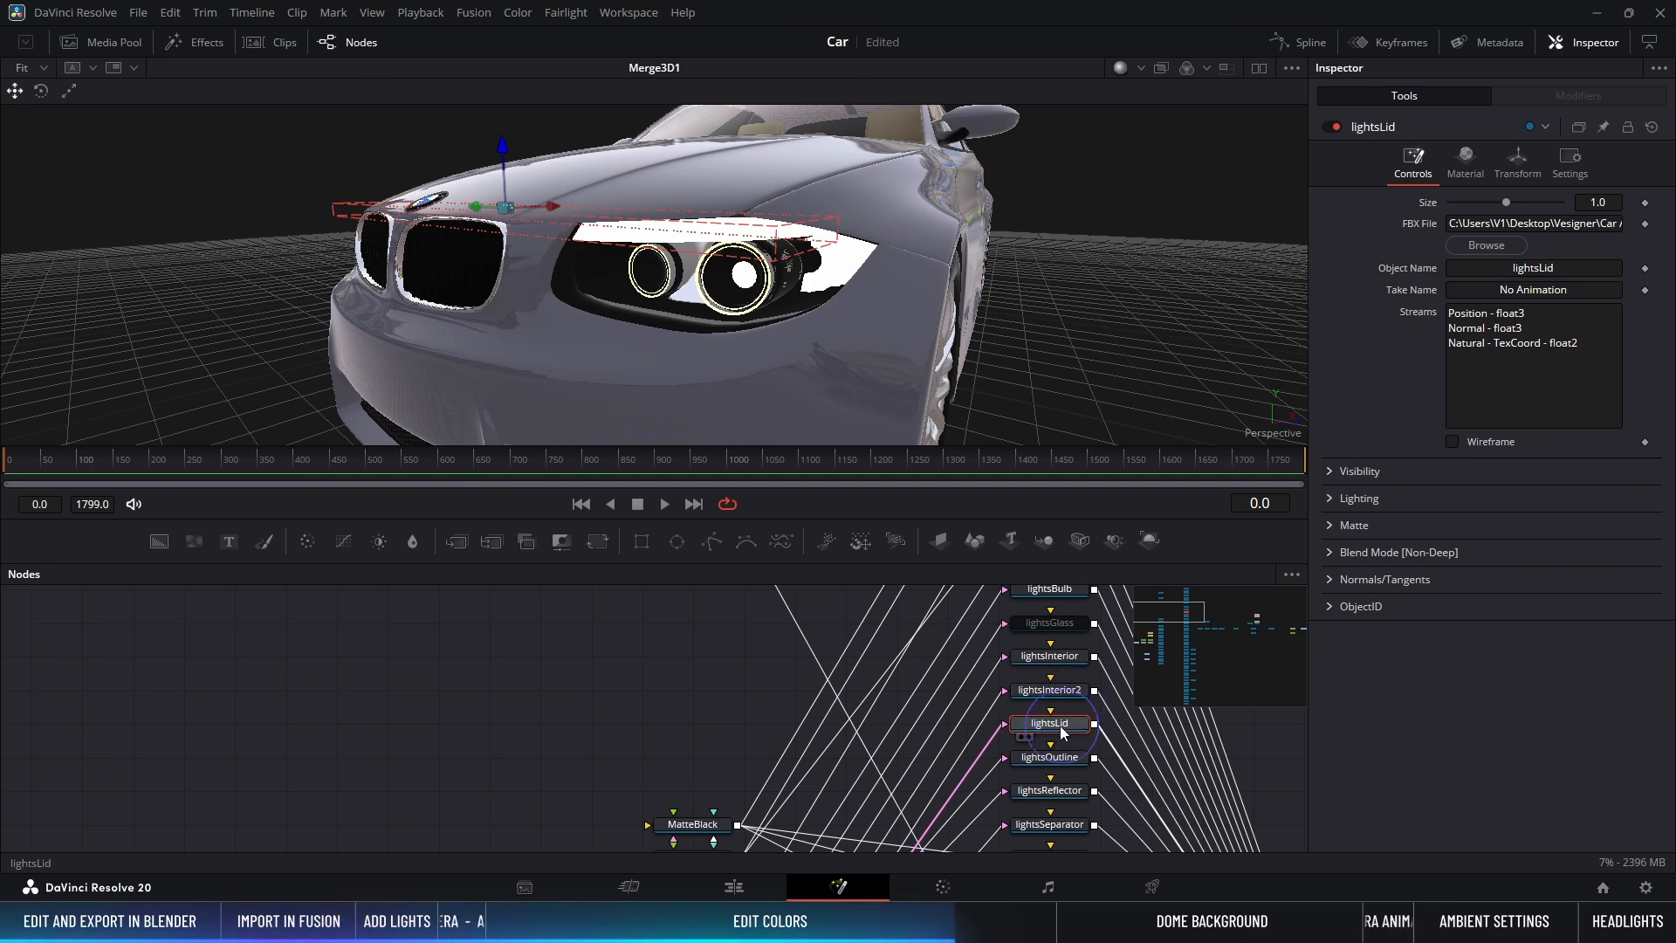
scroll(635, 719, "down", 3)
scroll(570, 700, "down", 4)
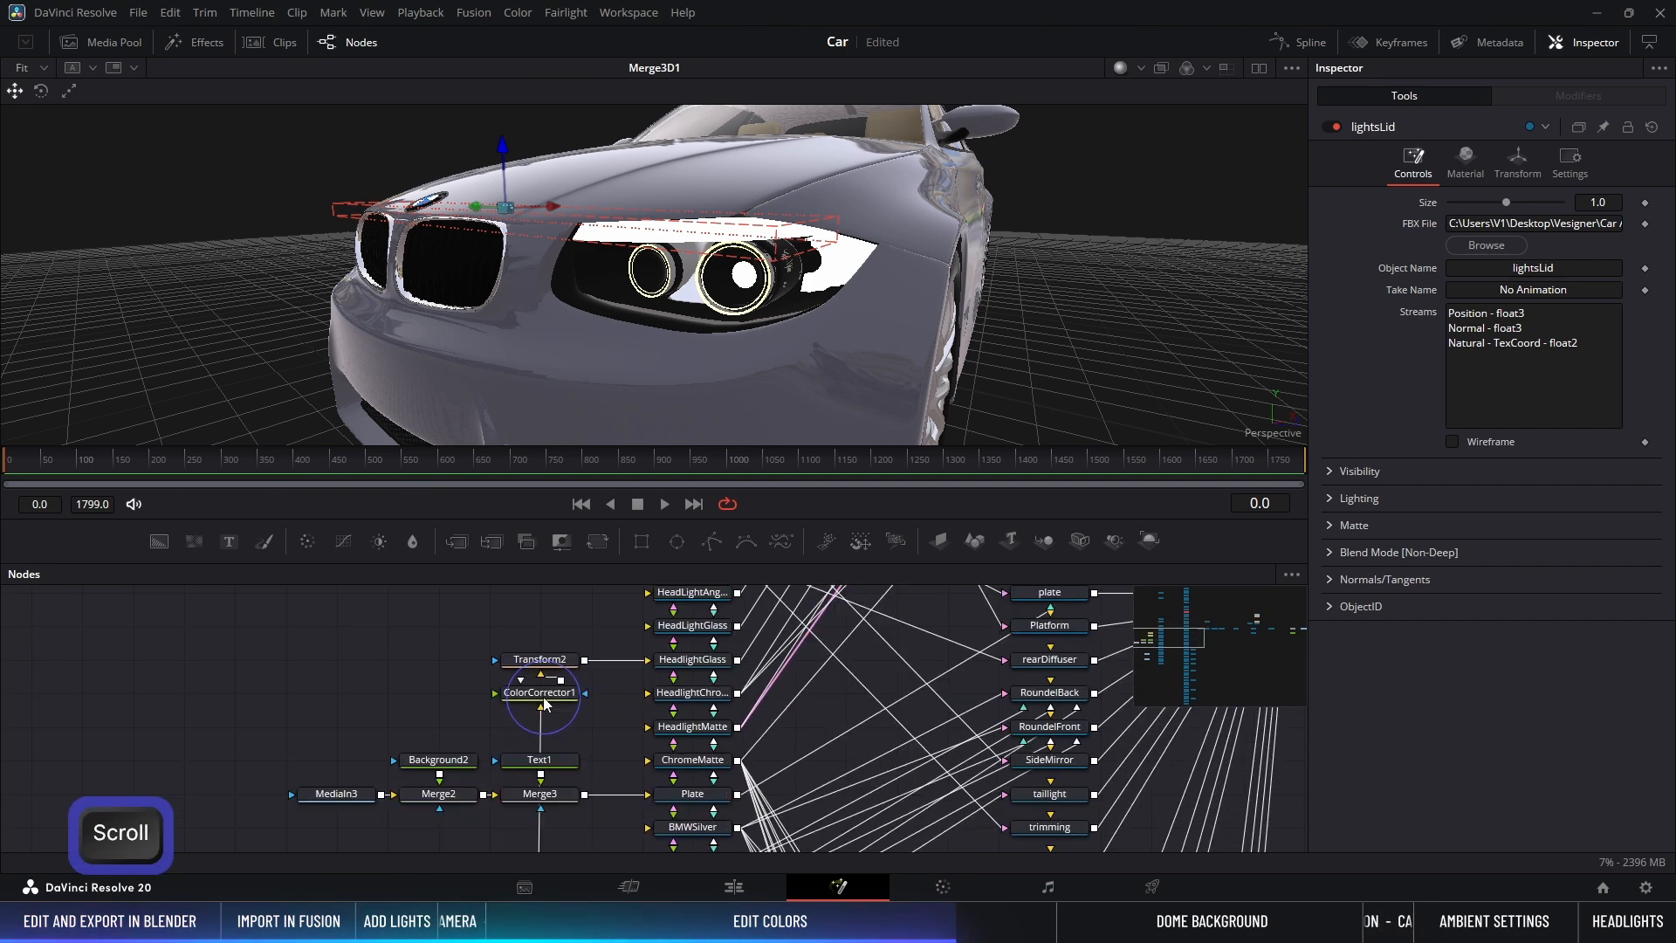
left_click(699, 731)
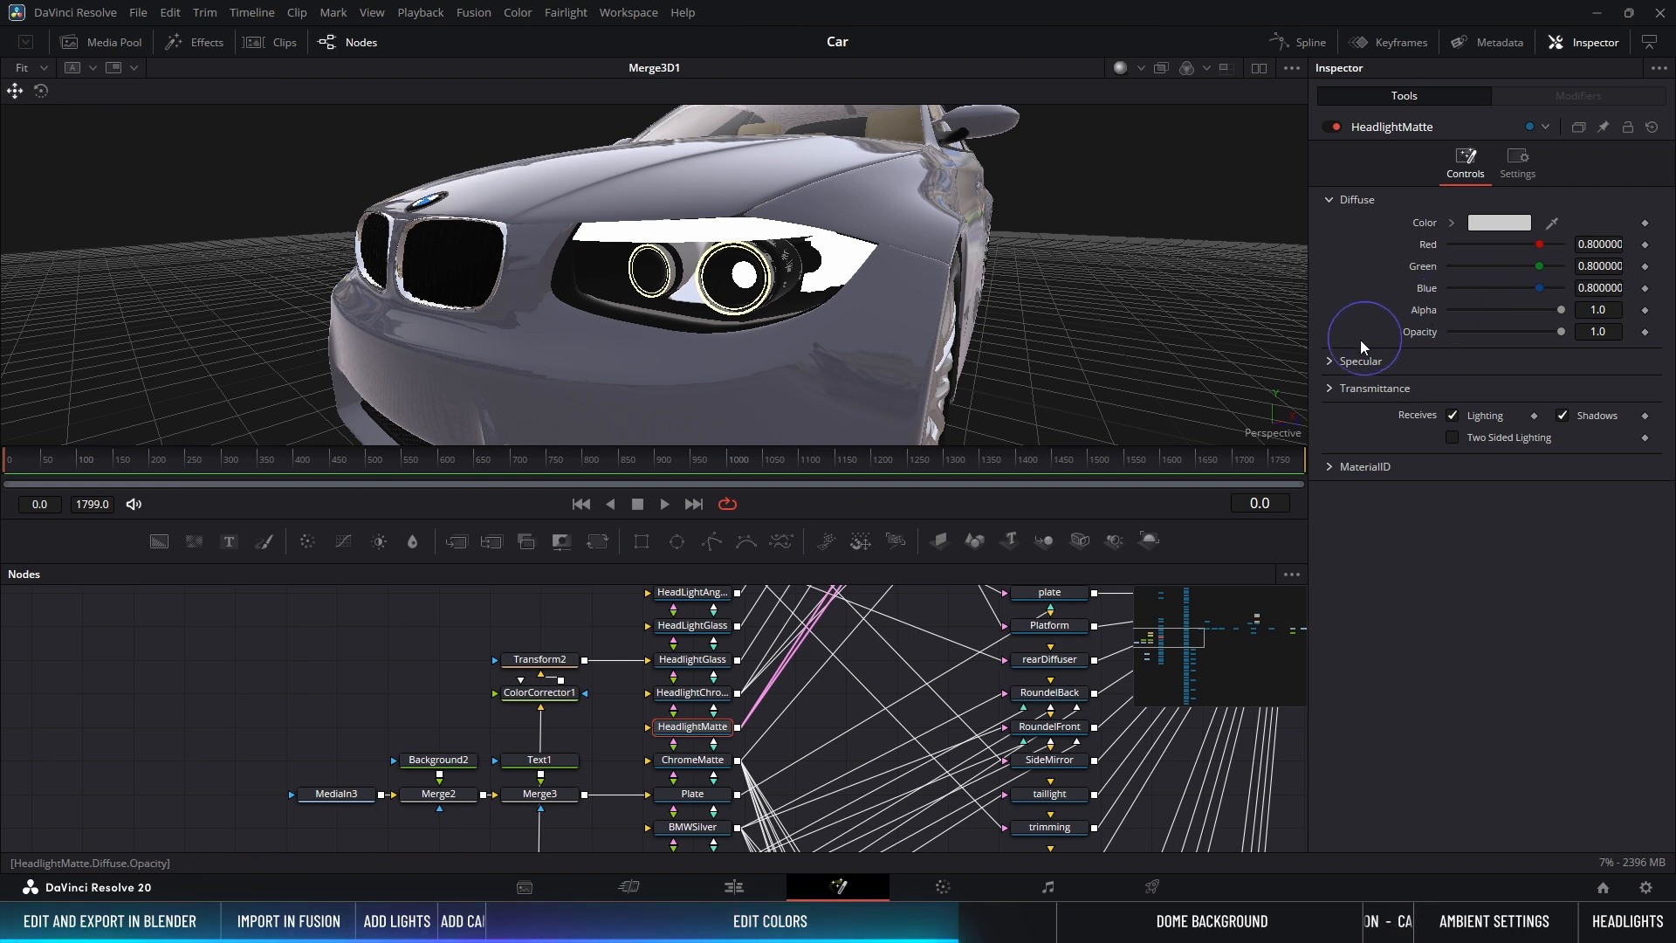
left_click(1331, 363)
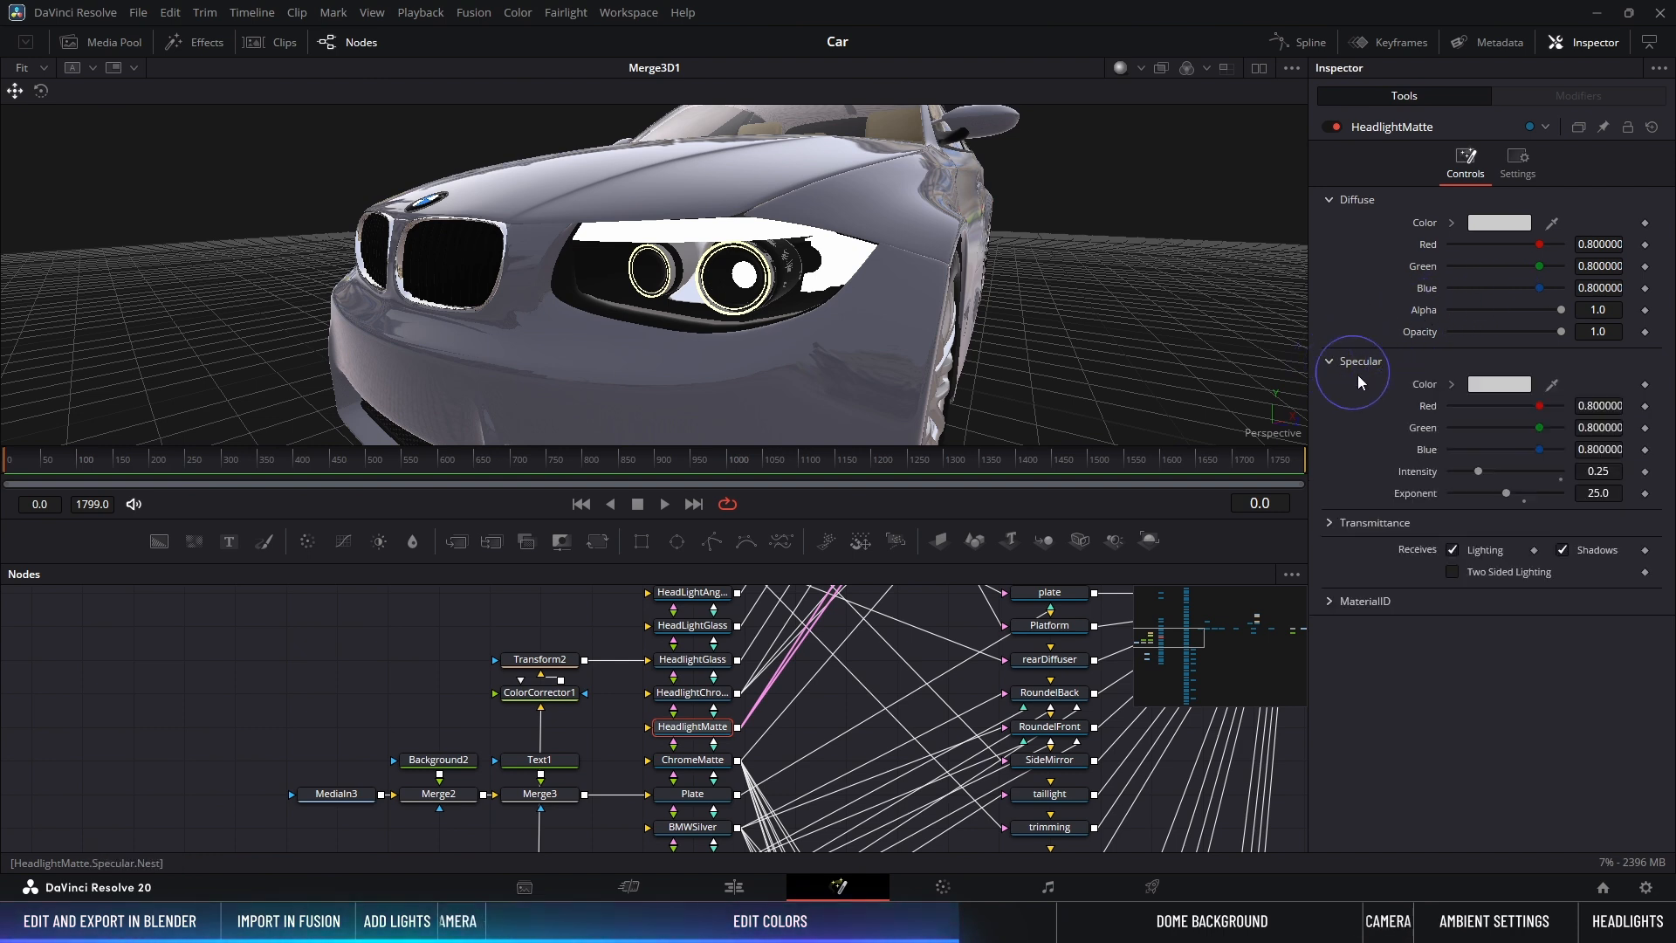
double_click(1428, 384)
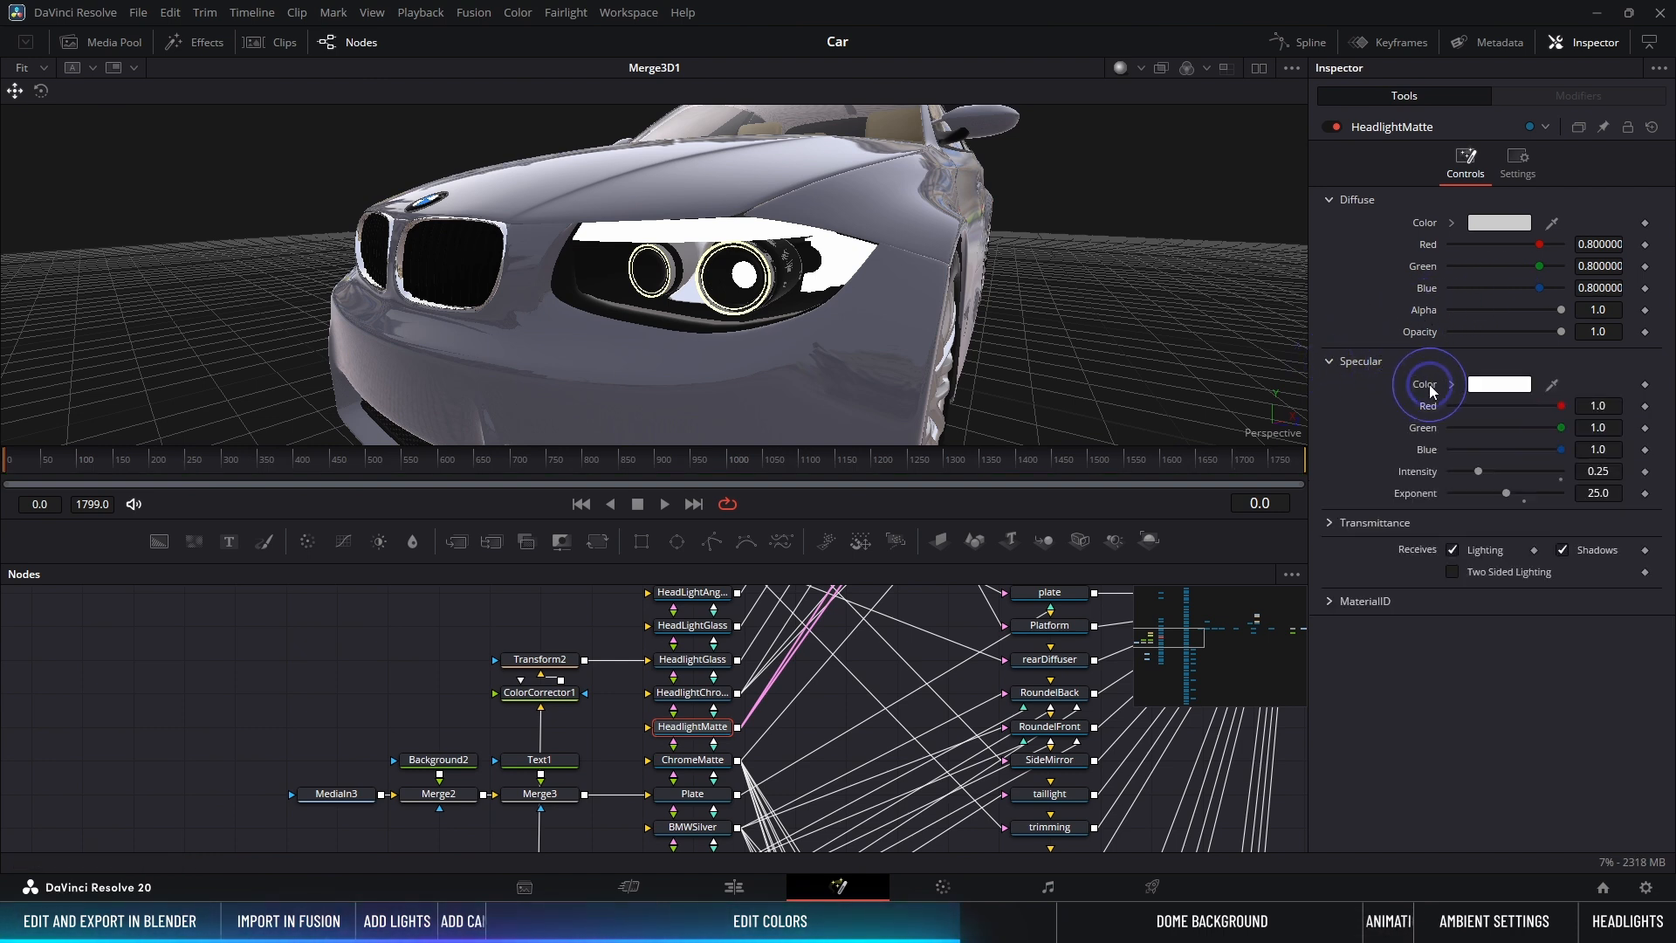
double_click(1425, 472)
double_click(1430, 493)
left_click_drag(1524, 494, 1616, 498)
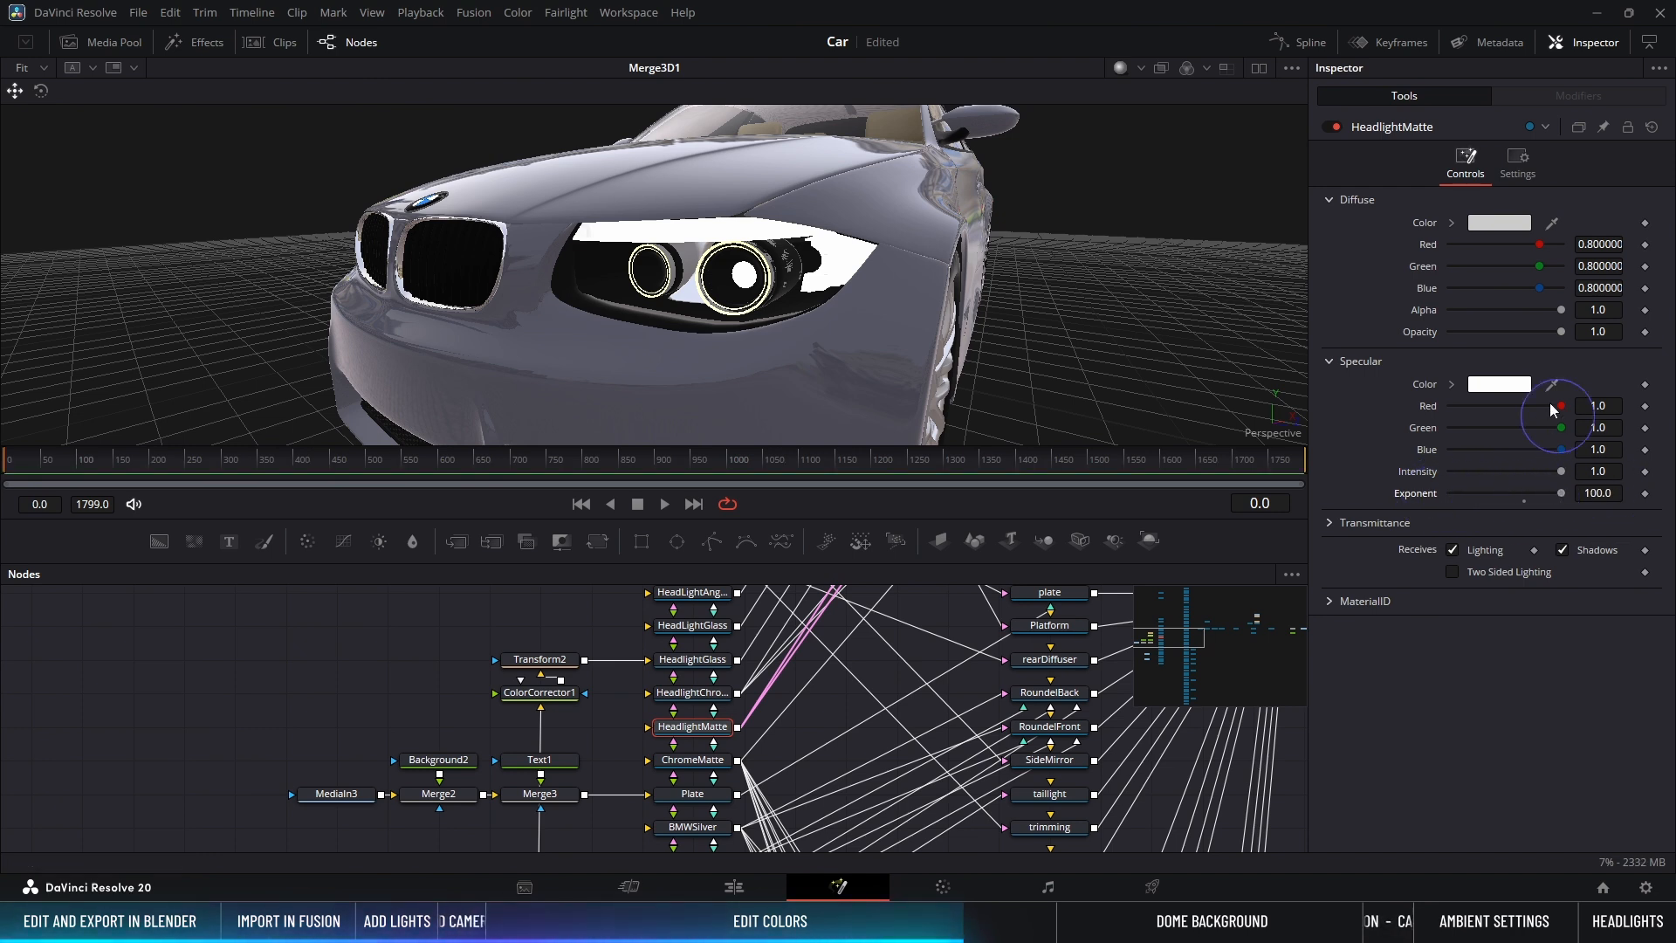
Step: Change the HeadlightMatte material's diffuse color to black
left_click(1452, 223)
left_click_drag(1469, 279, 1411, 385)
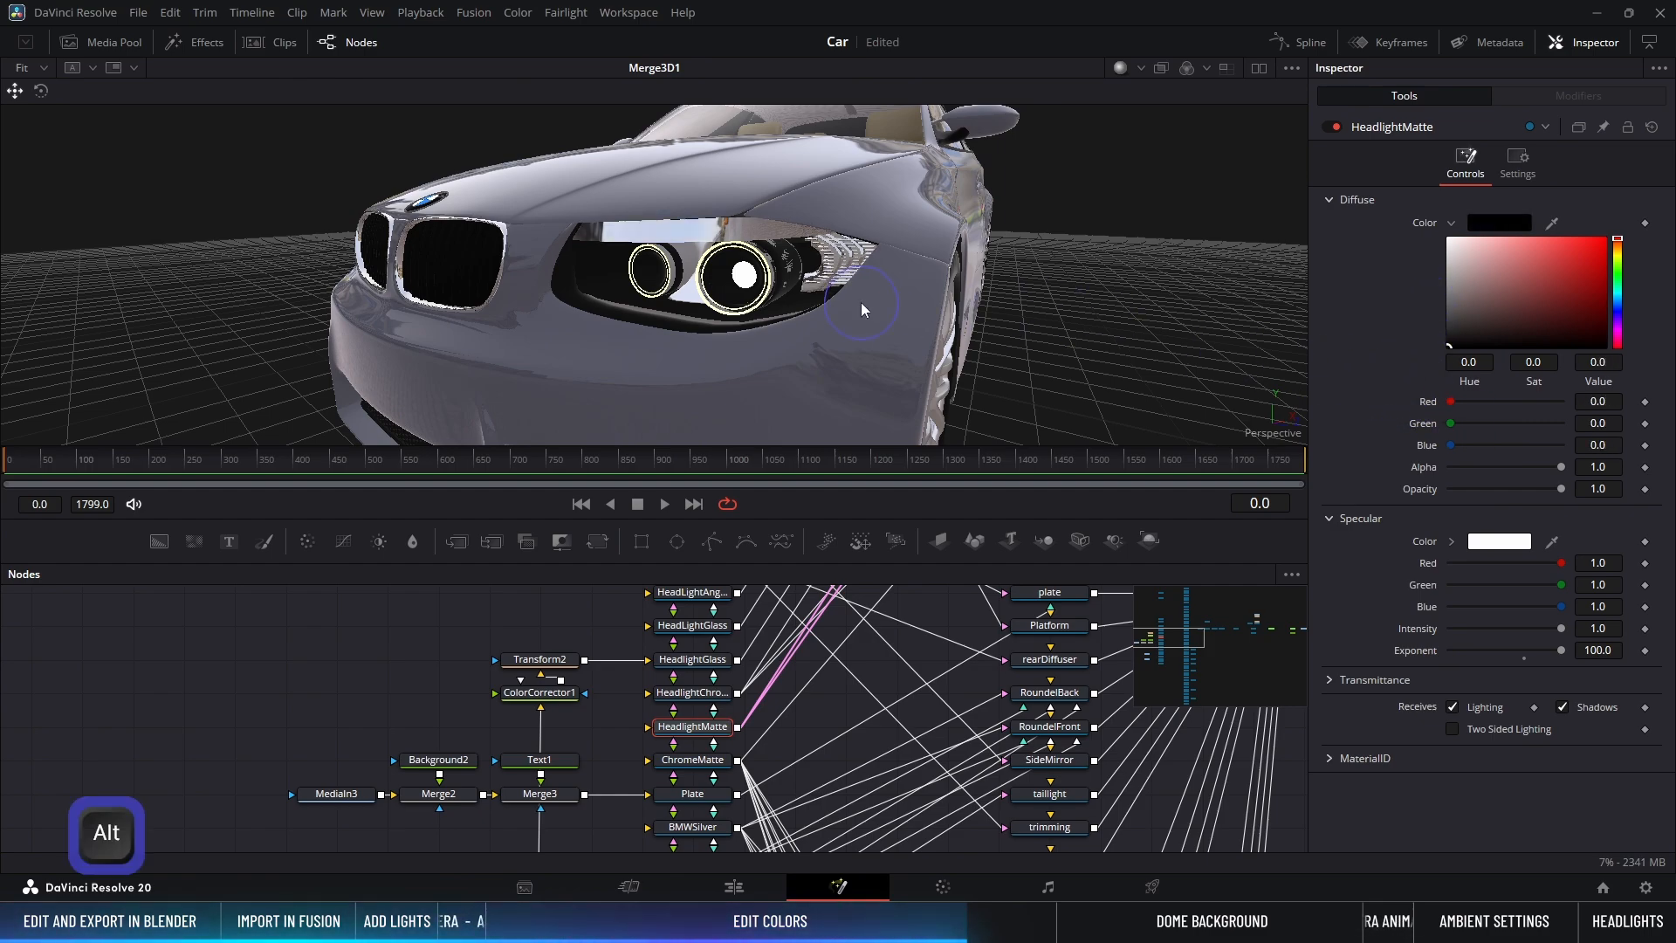
mouse_move(861, 302)
middle_mouse_down("alt")
mouse_move(952, 276)
mouse_move(1016, 306)
mouse_move(860, 316)
mouse_move(863, 296)
middle_mouse_up("alt")
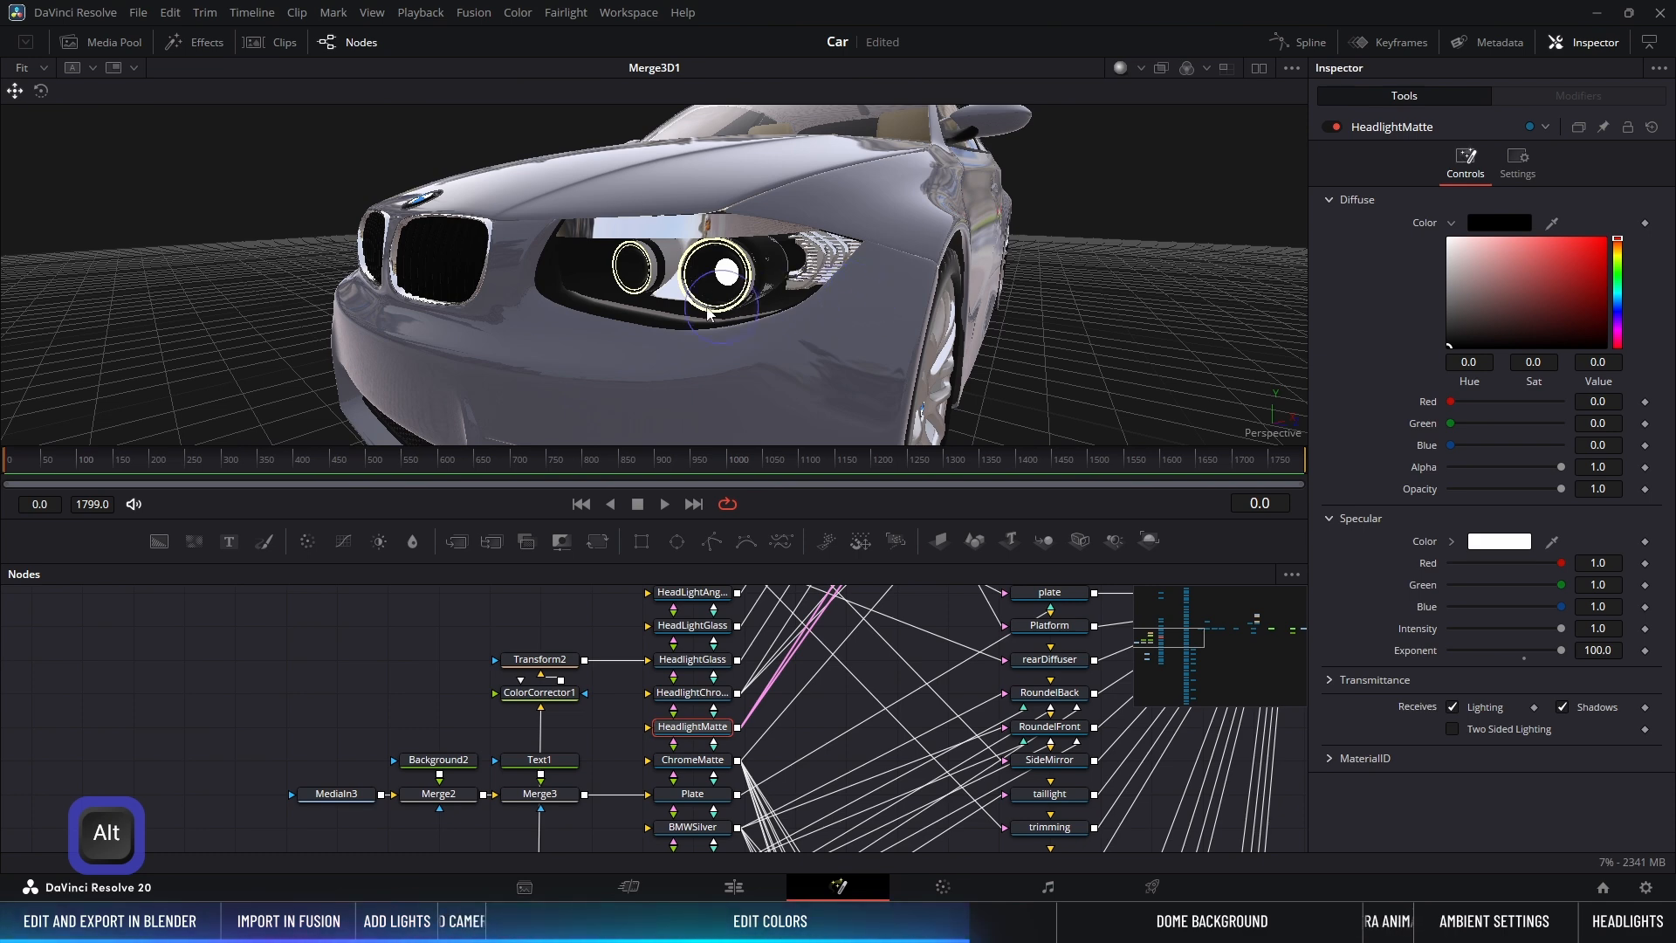
Step: Give the headlight interior's HeadlightChrome material a white specular color with intensity 1.0 and exponent 100
left_click(581, 273)
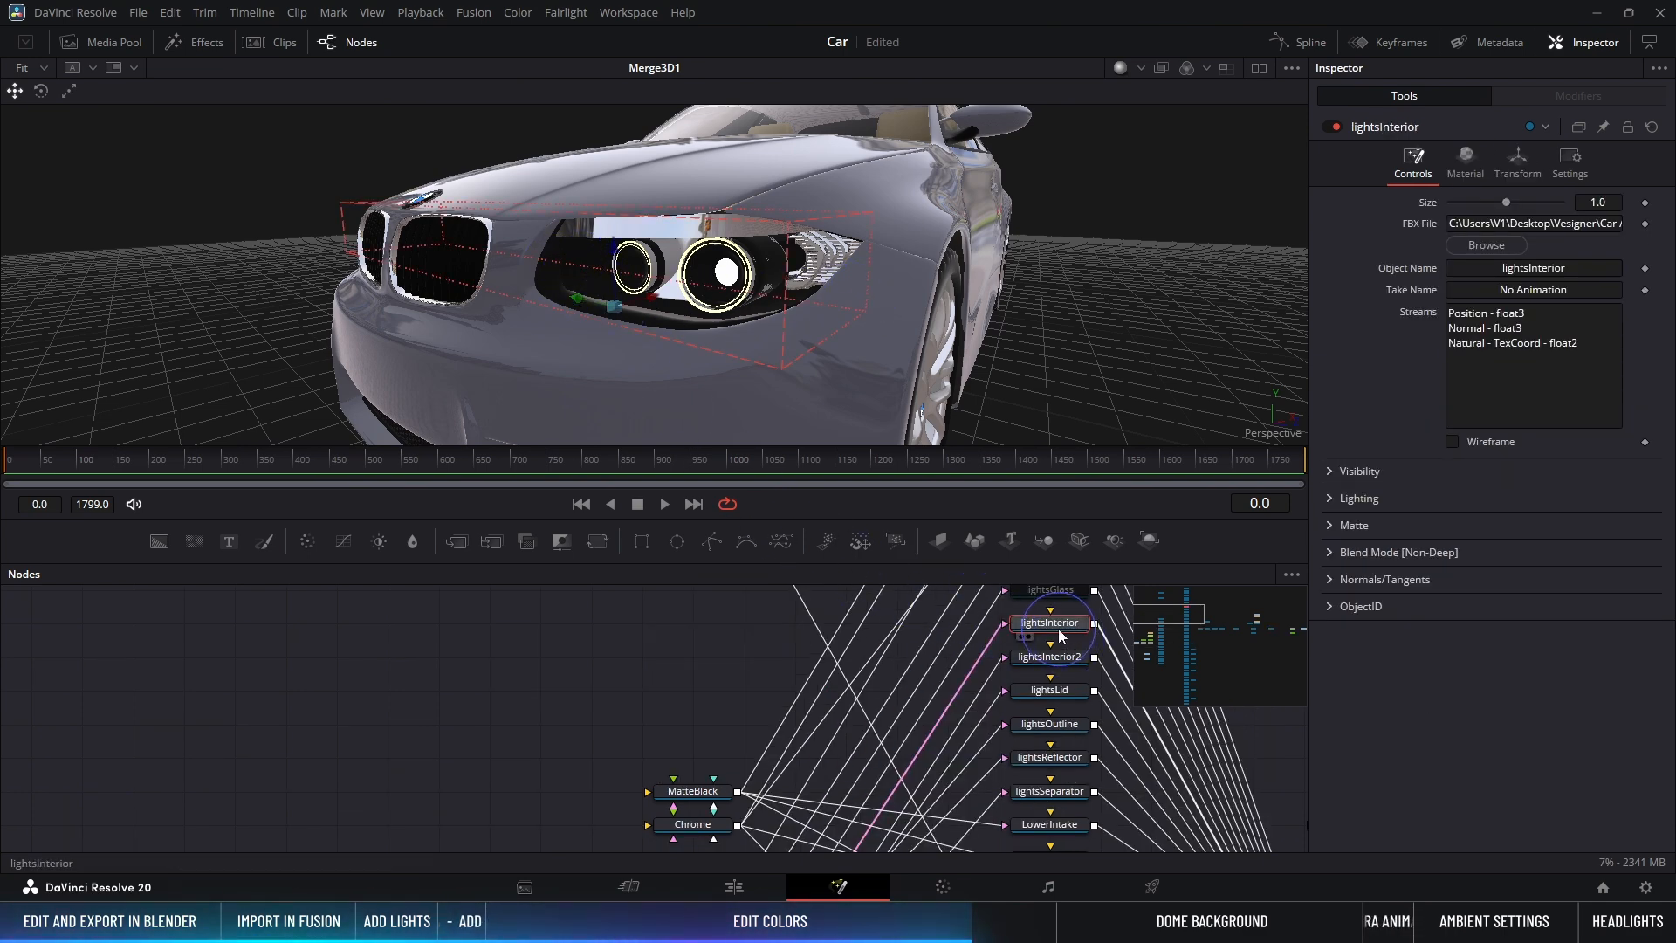
scroll(678, 684, "down", 5)
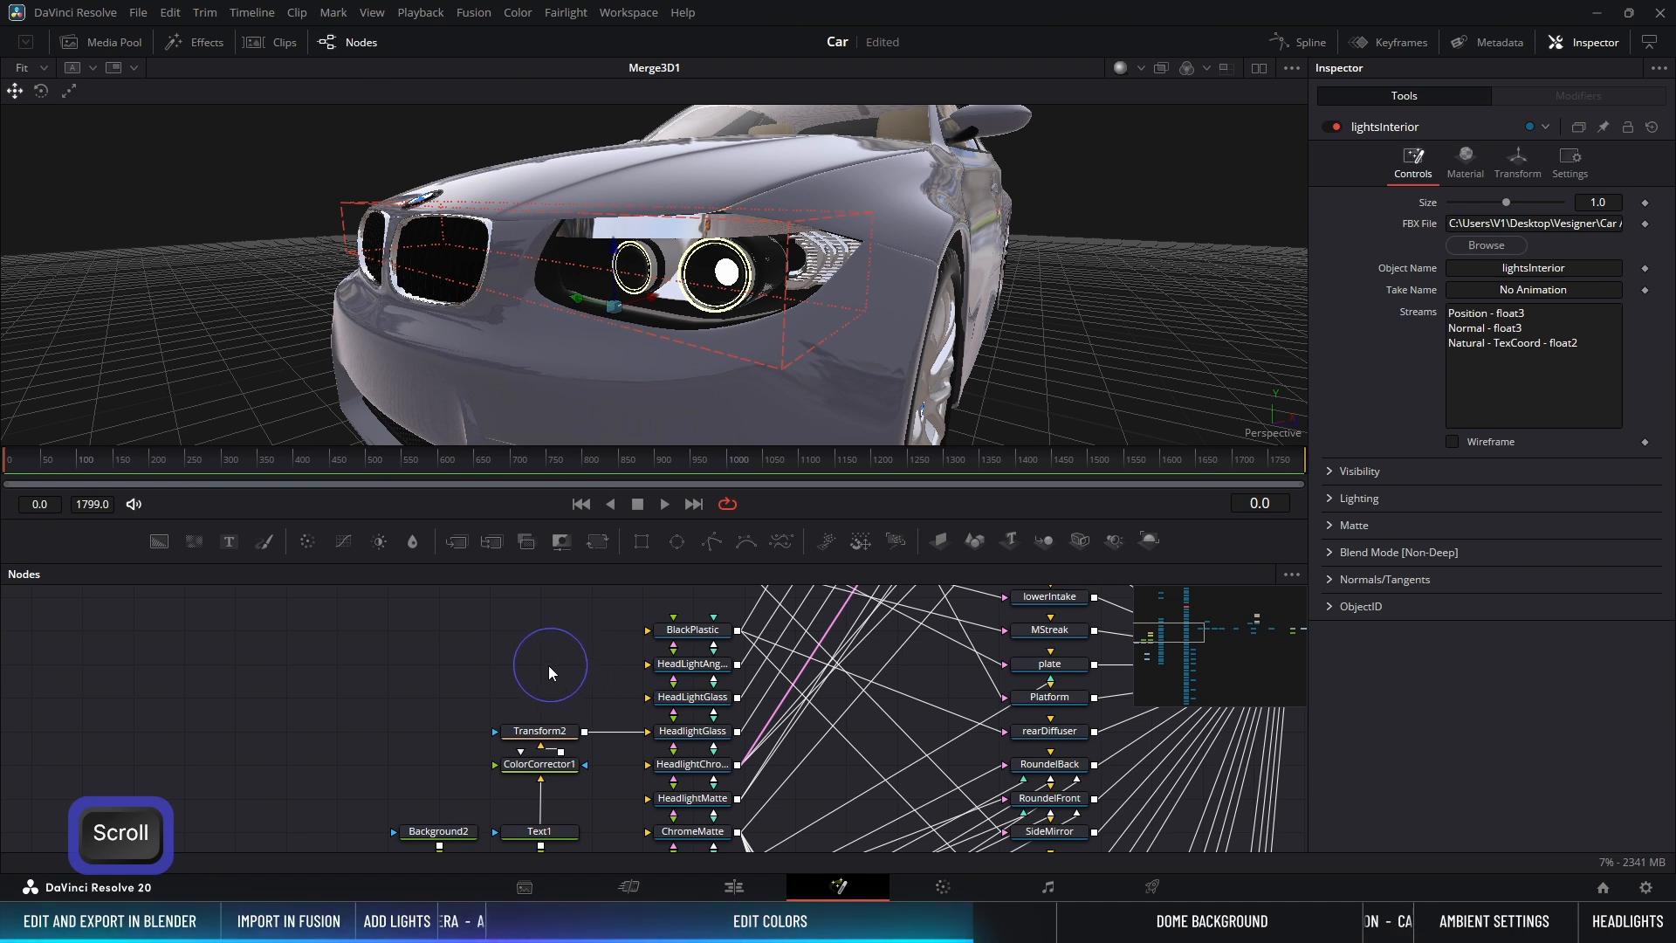
left_click(702, 766)
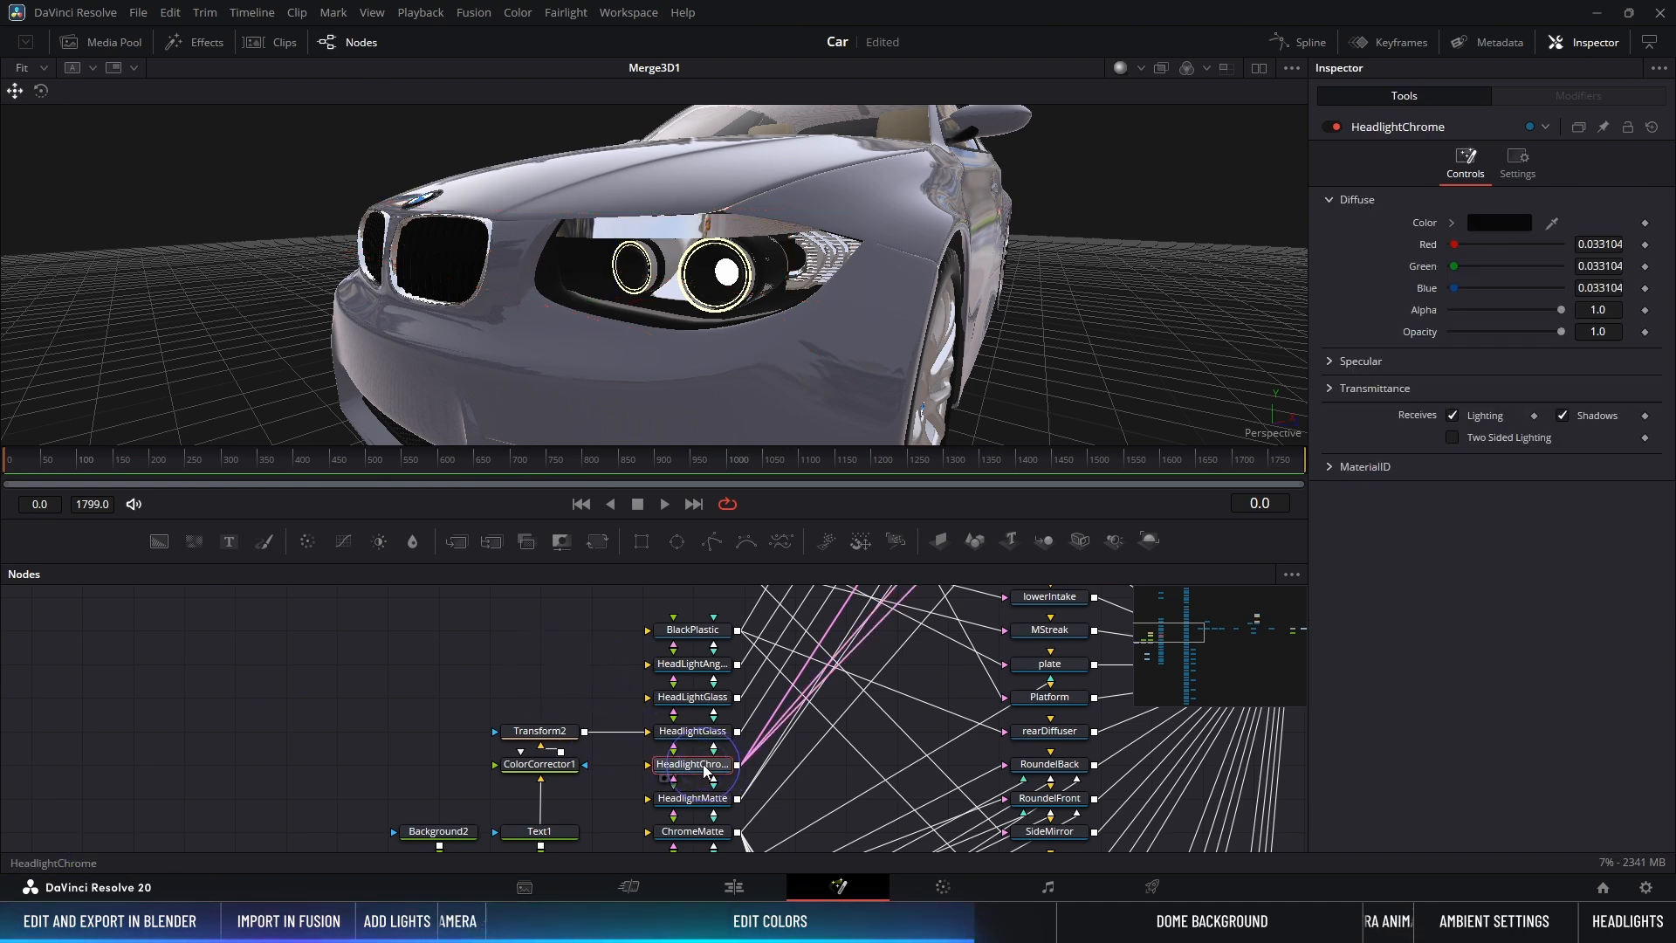
left_click(1329, 361)
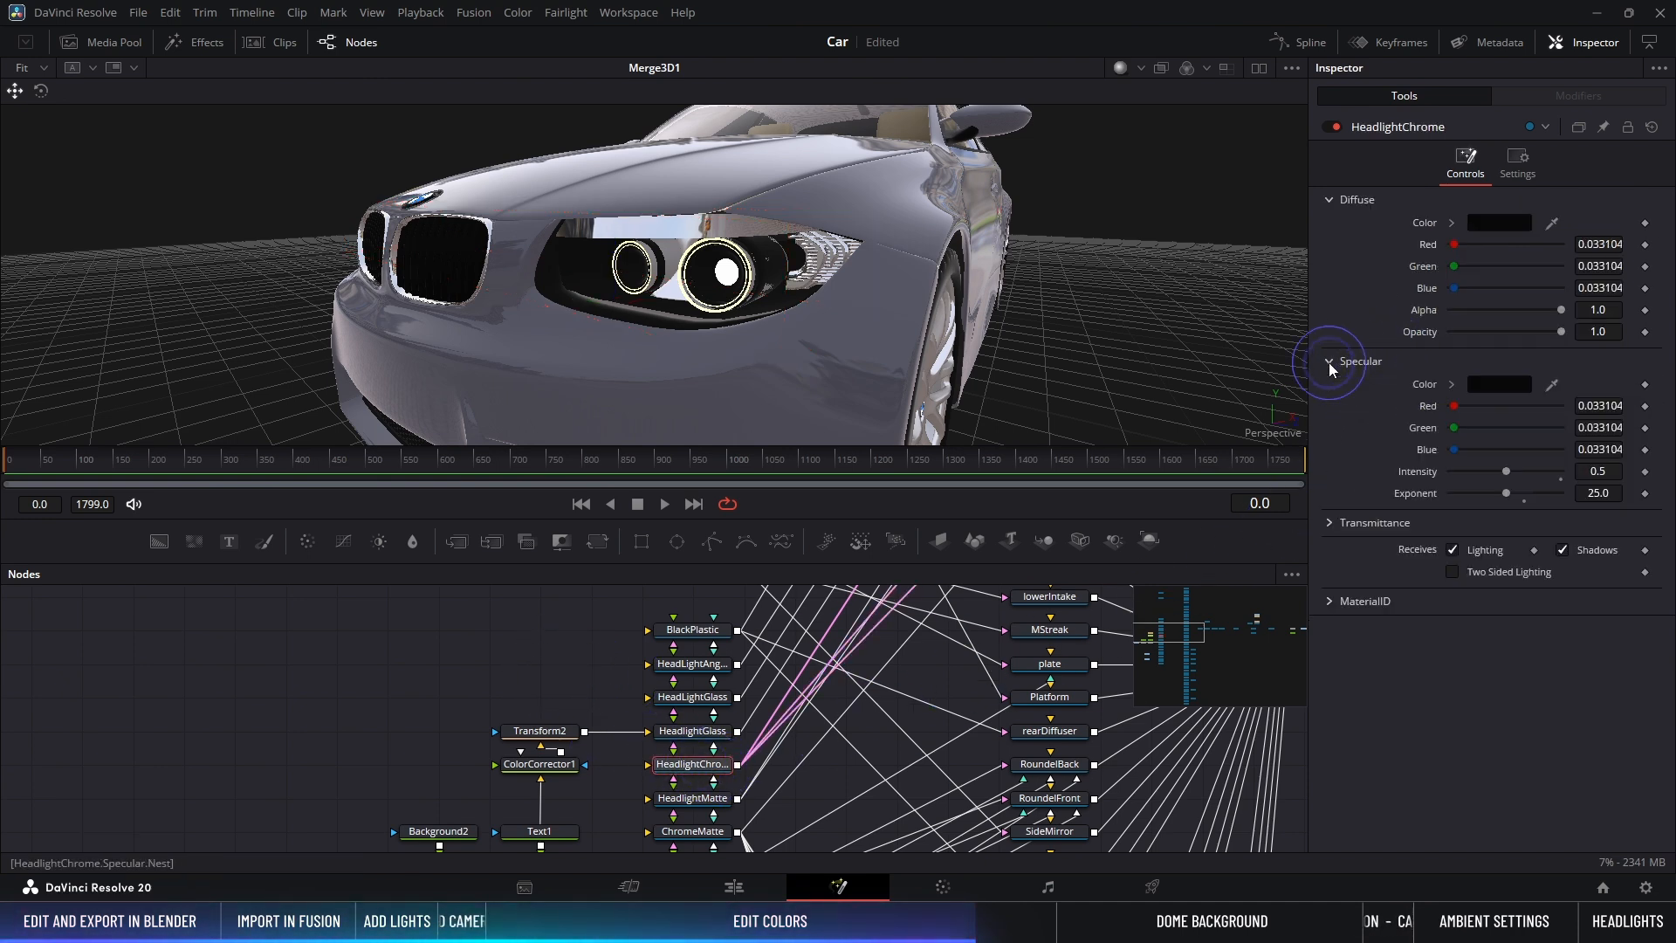
double_click(1427, 386)
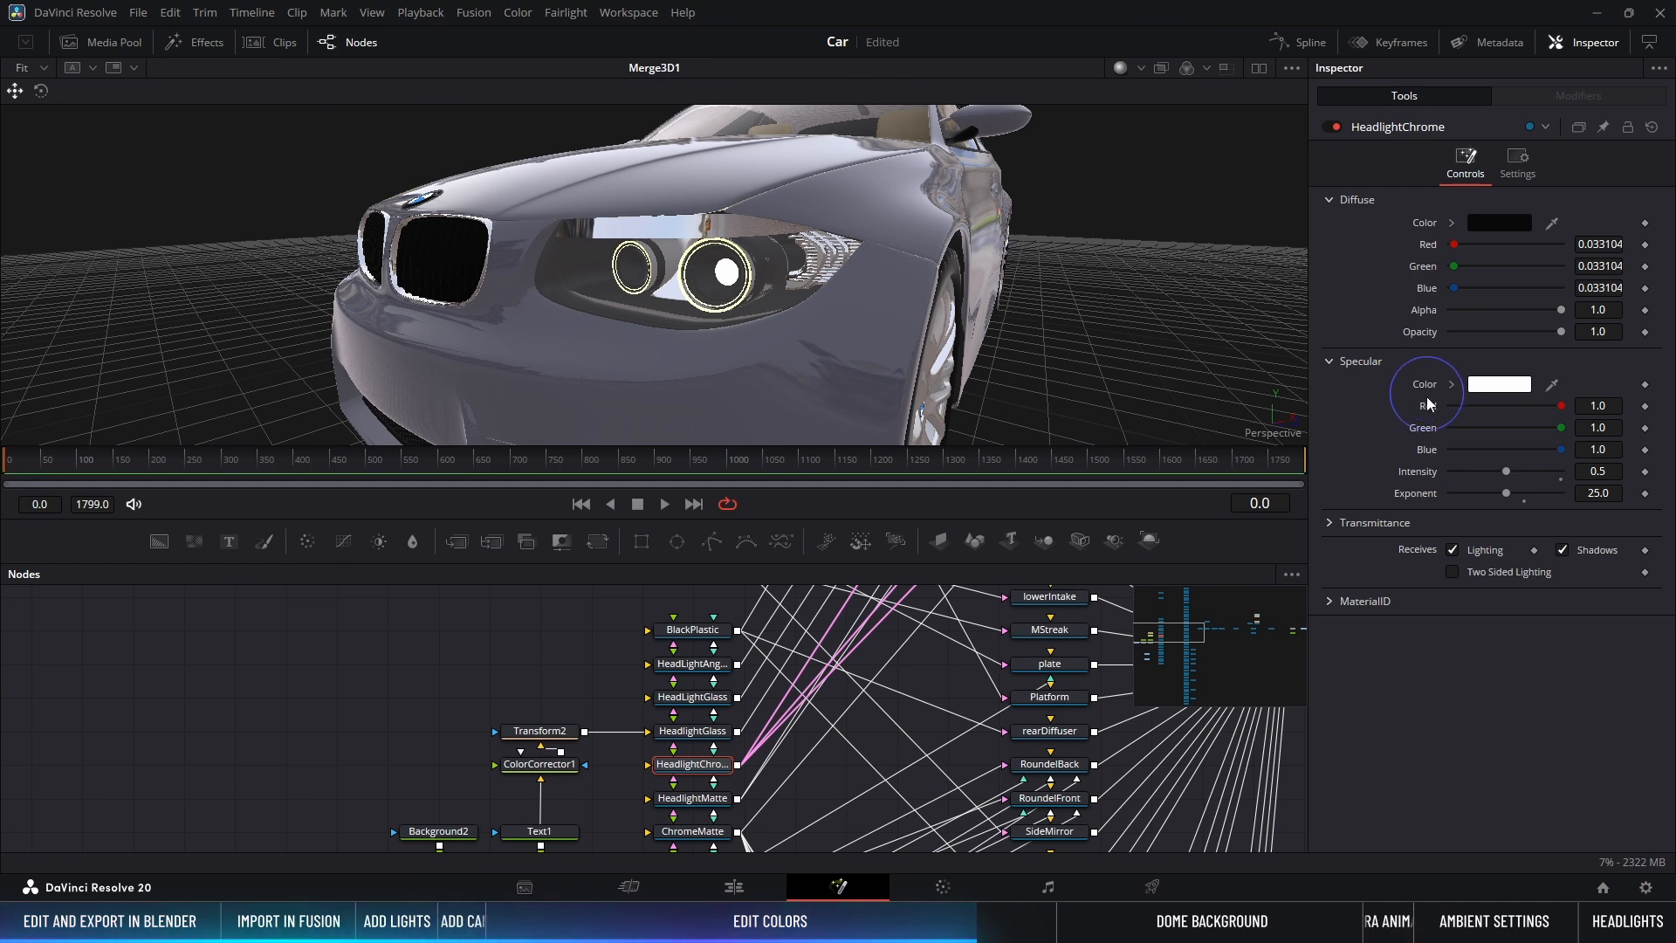
double_click(1429, 473)
left_click_drag(1506, 493, 1602, 494)
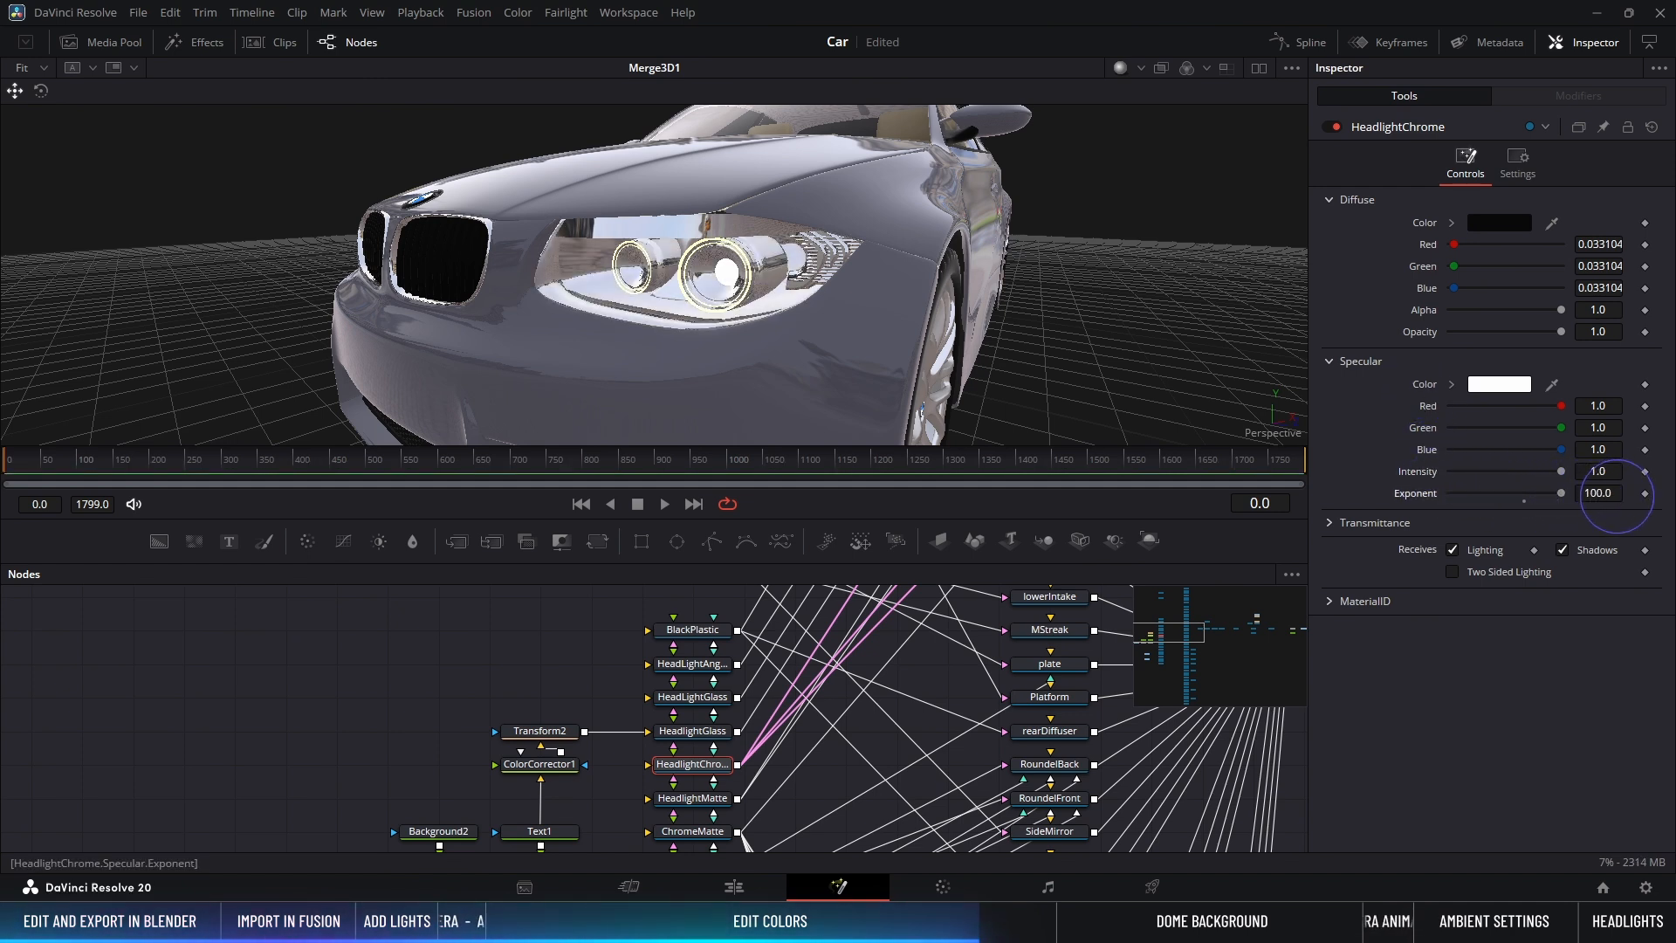
Step: Lower the HeadlightChrome material's specular intensity to 0.5
left_click(1603, 470)
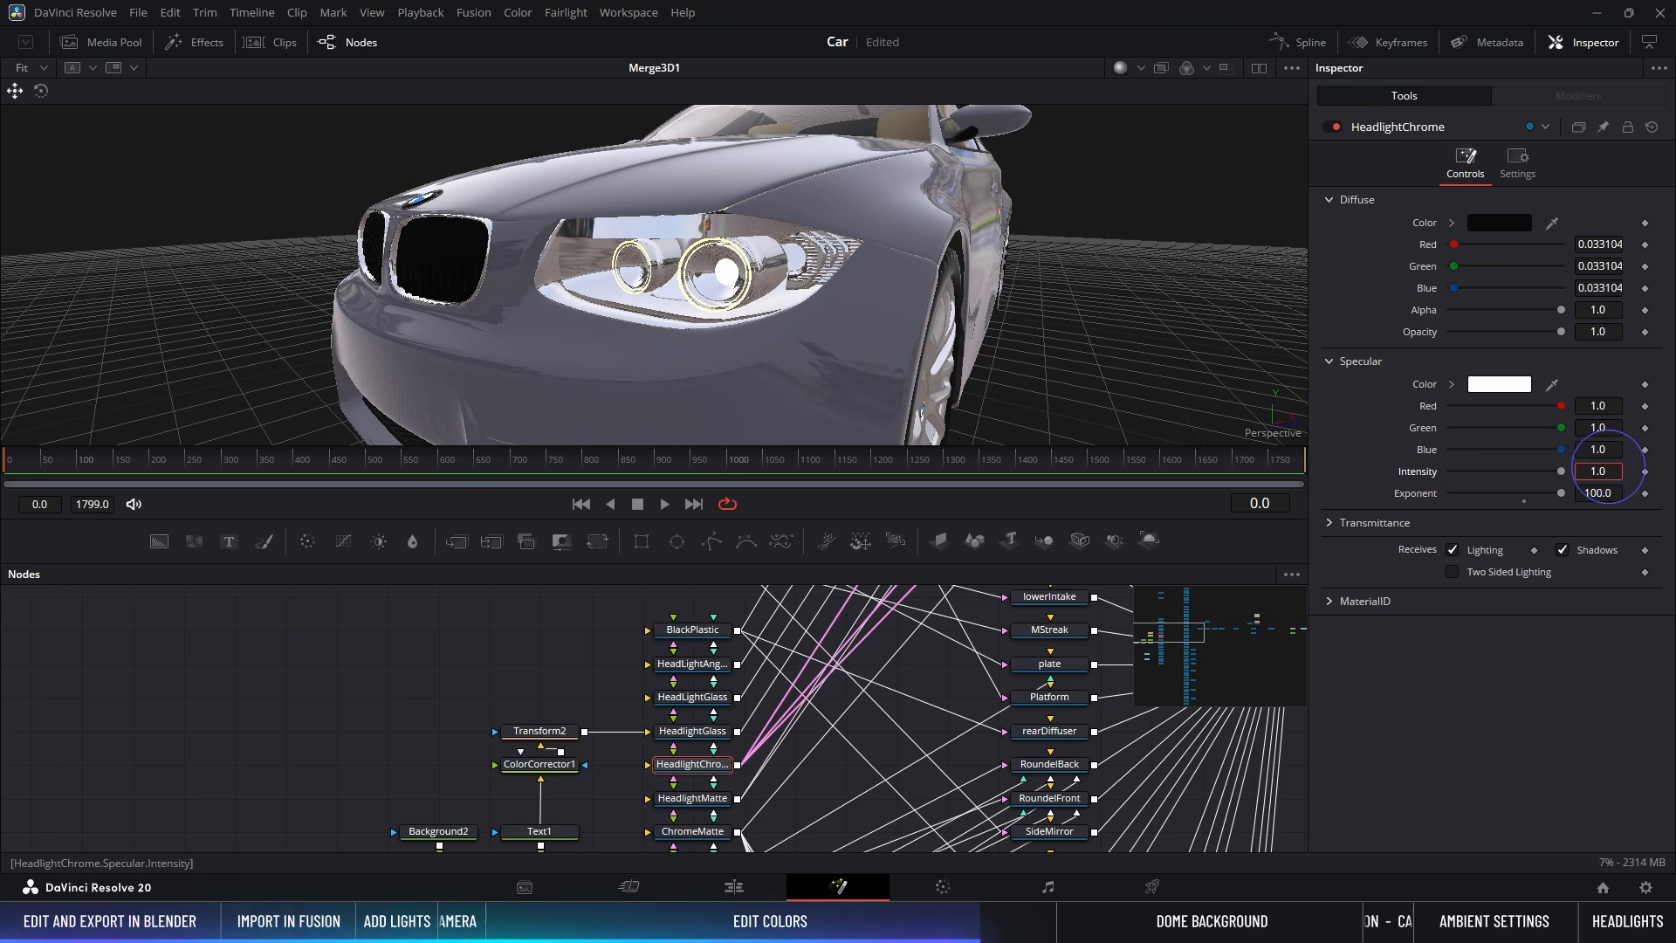
key("Down")
key("Down")
key("Down")
key("Down")
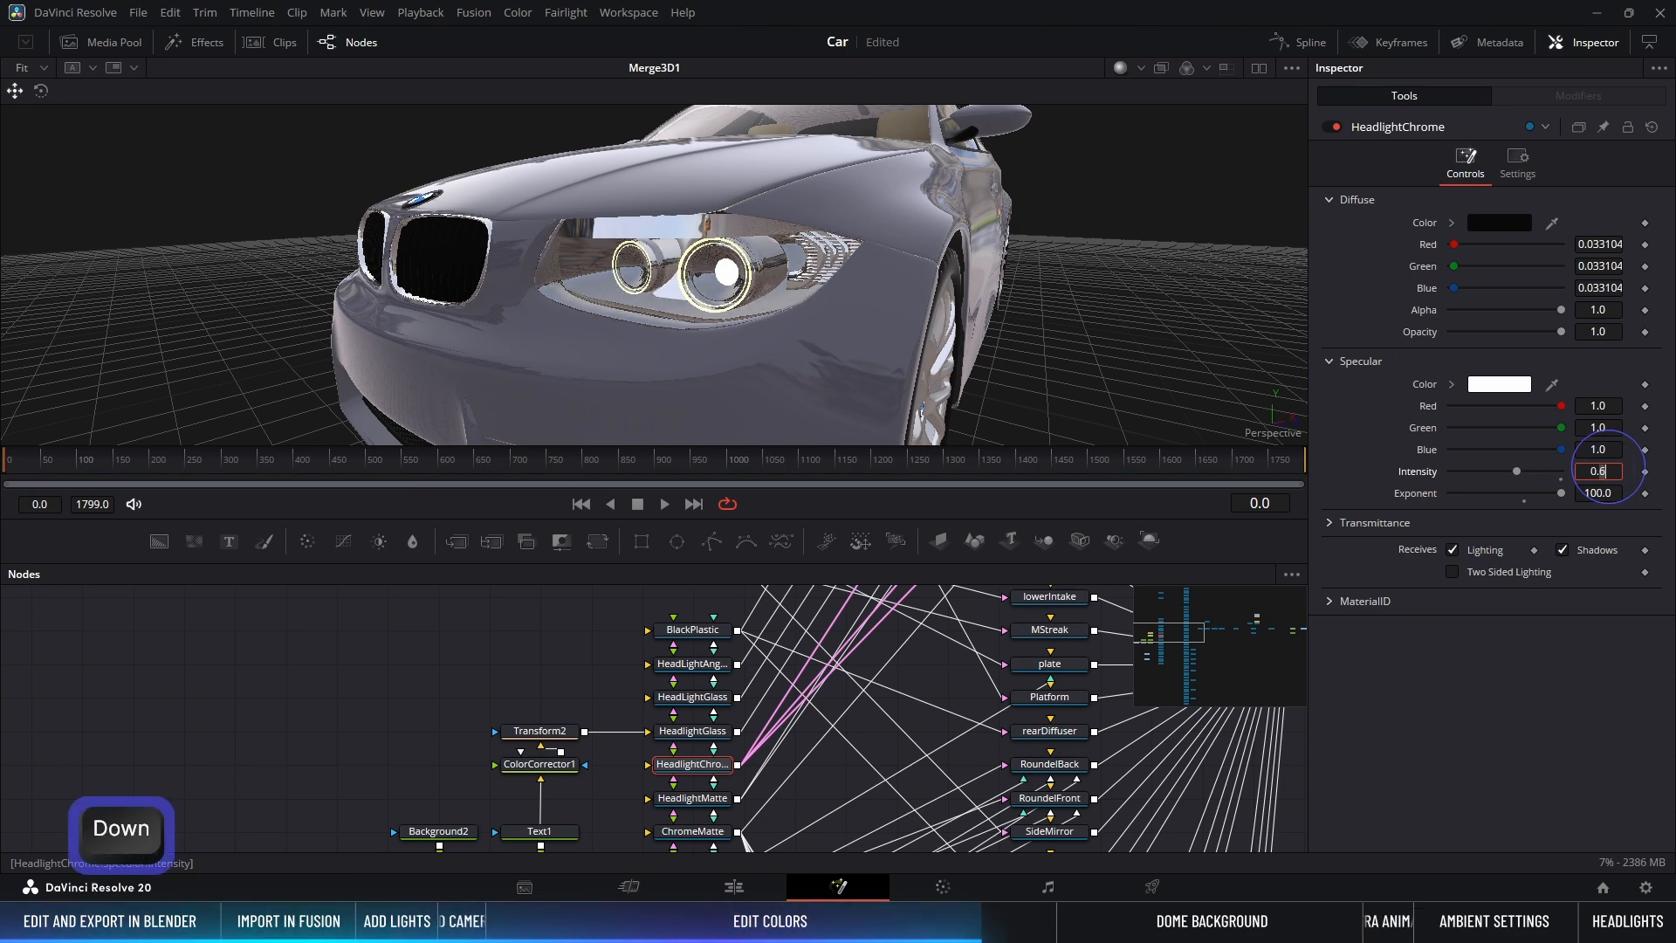
key("Down")
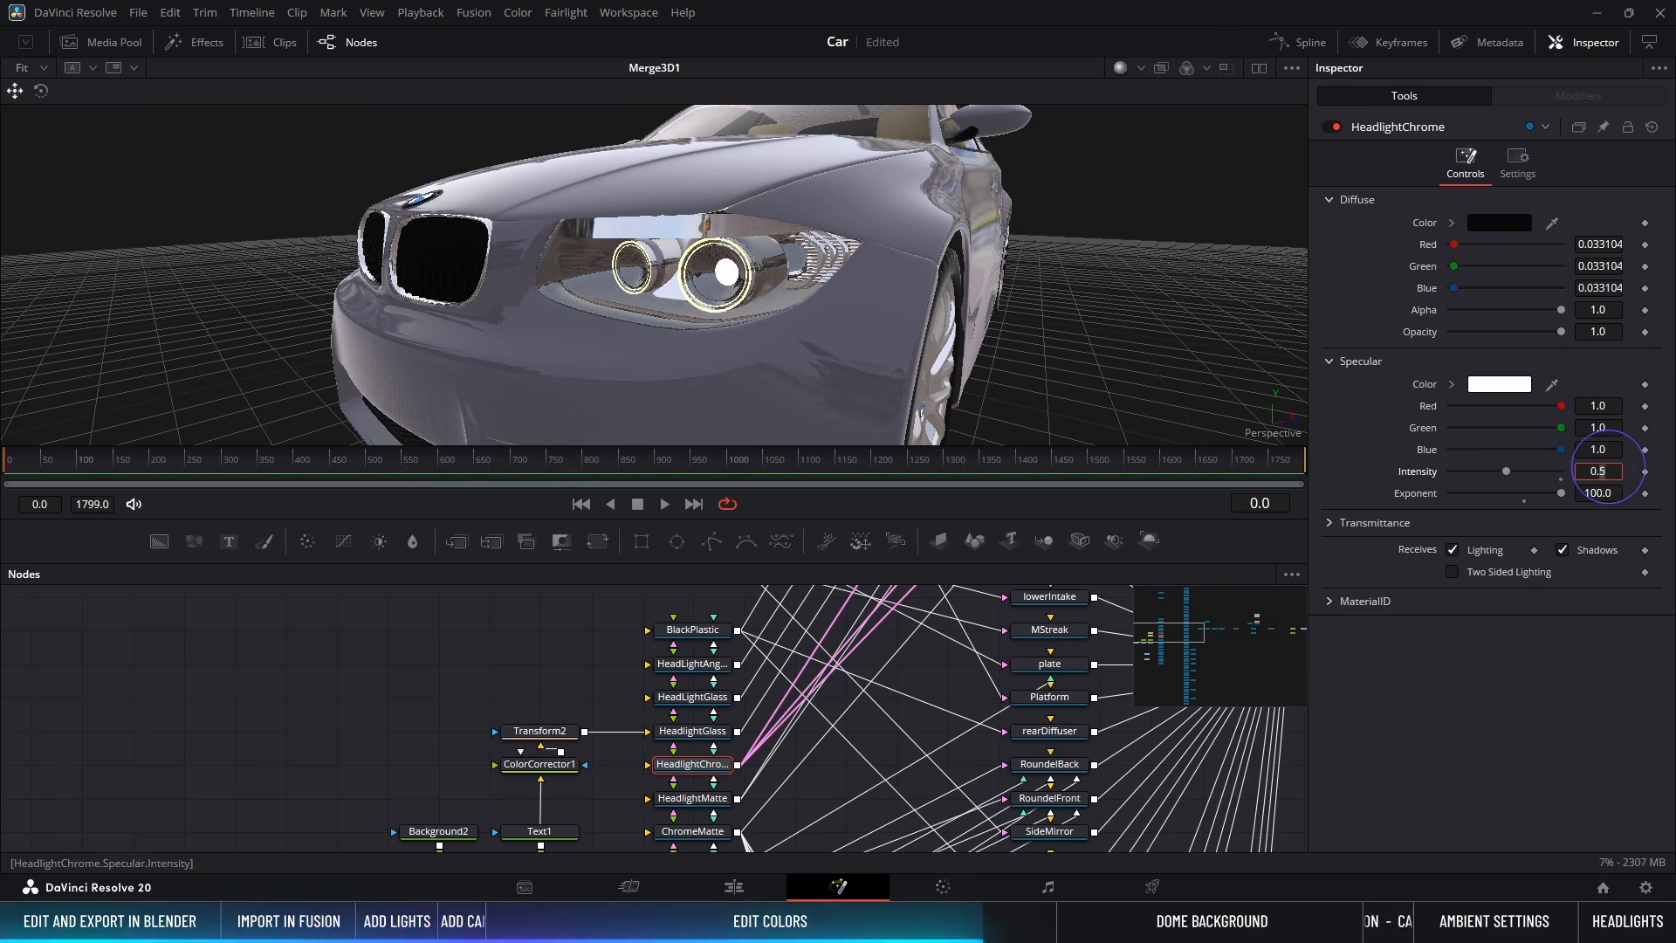
key("alt")
mouse_move(790, 307)
middle_mouse_down("alt")
mouse_move(889, 292)
mouse_move(729, 323)
mouse_move(904, 311)
mouse_move(815, 314)
middle_mouse_up("alt")
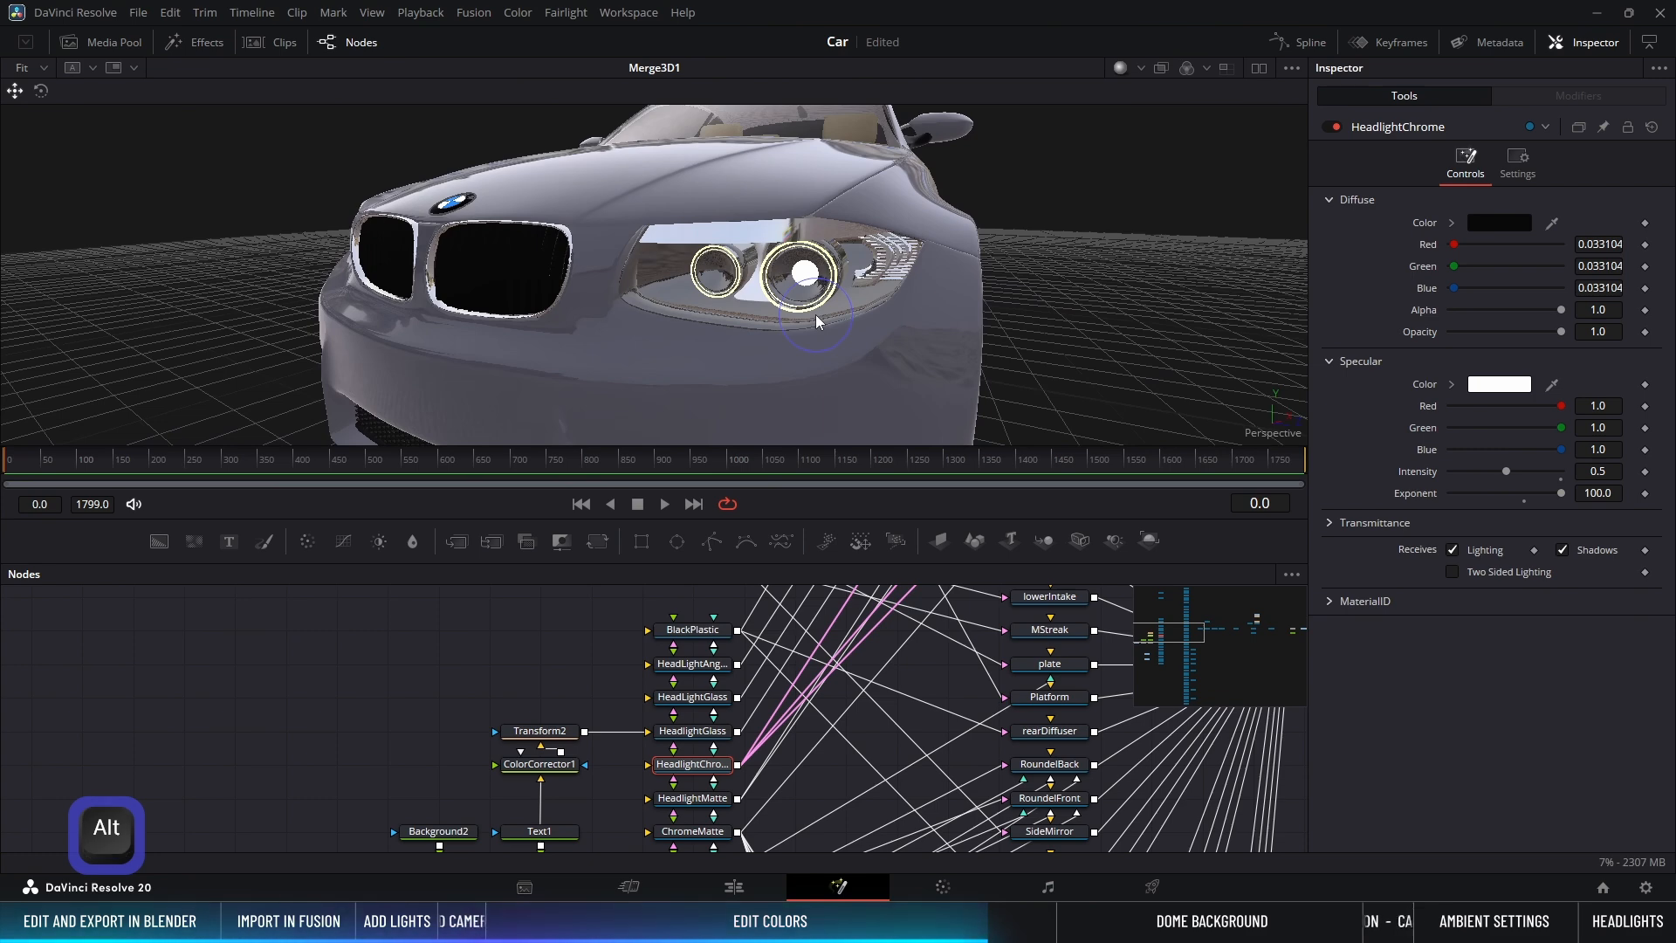
Step: Recolor the headlight rings' HeadLightAngelEye material to a pale blue diffuse with hue 0.6 and saturation about 0.306
left_click(836, 266)
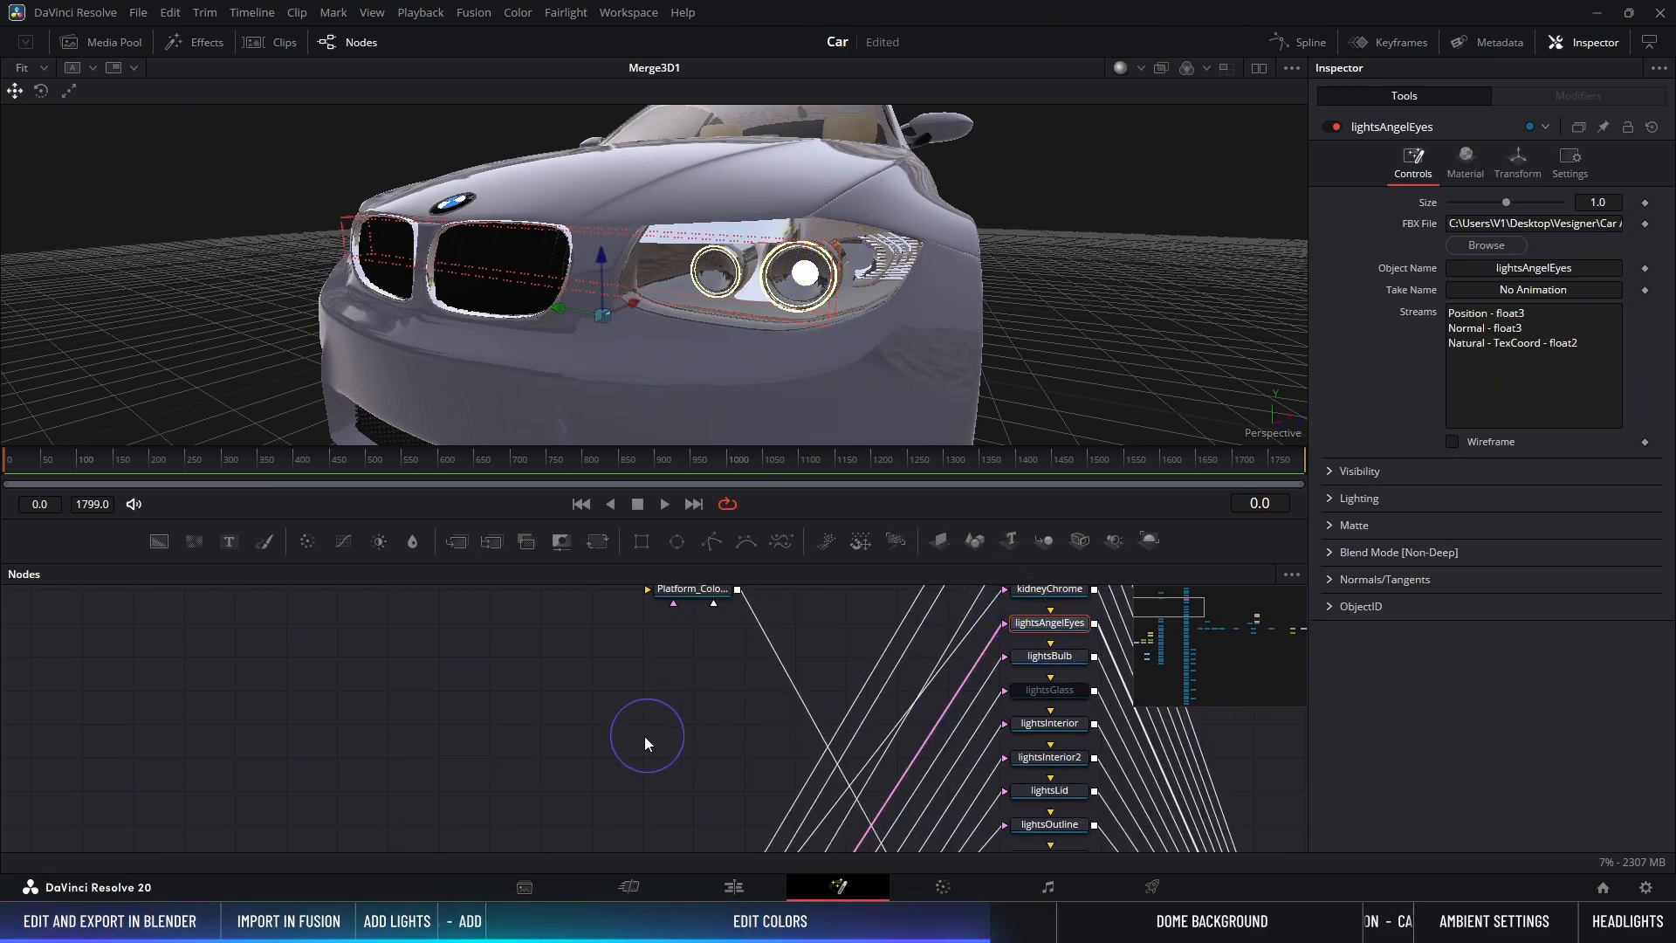
scroll(586, 730, "down", 6)
left_click(640, 764)
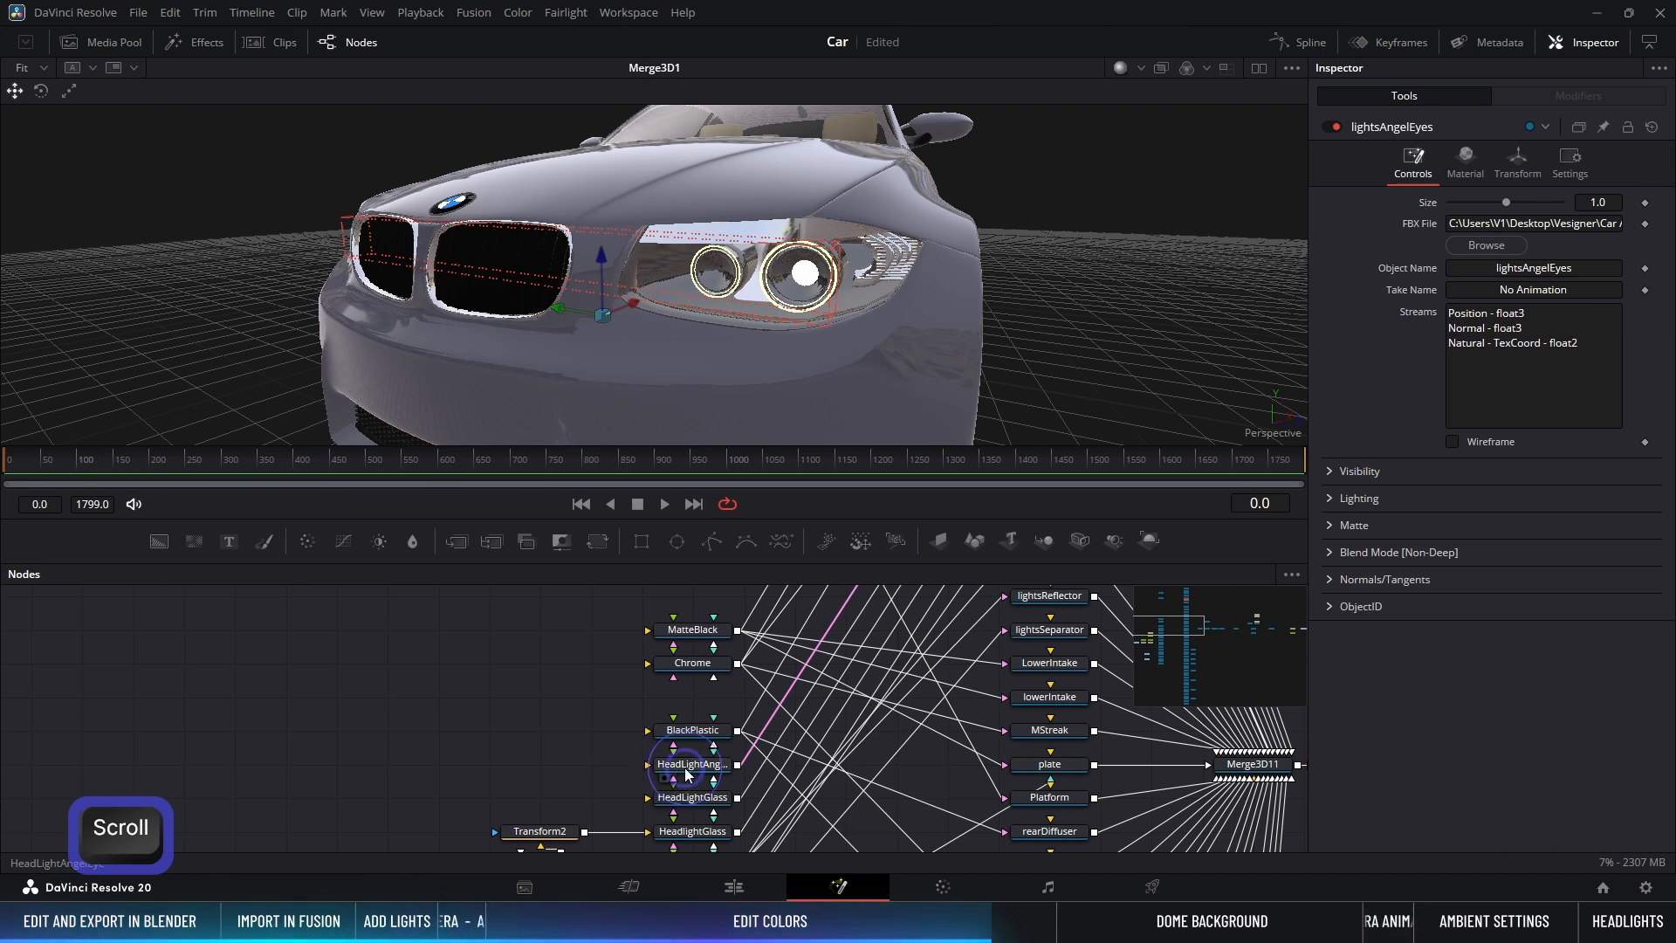
left_click(1452, 223)
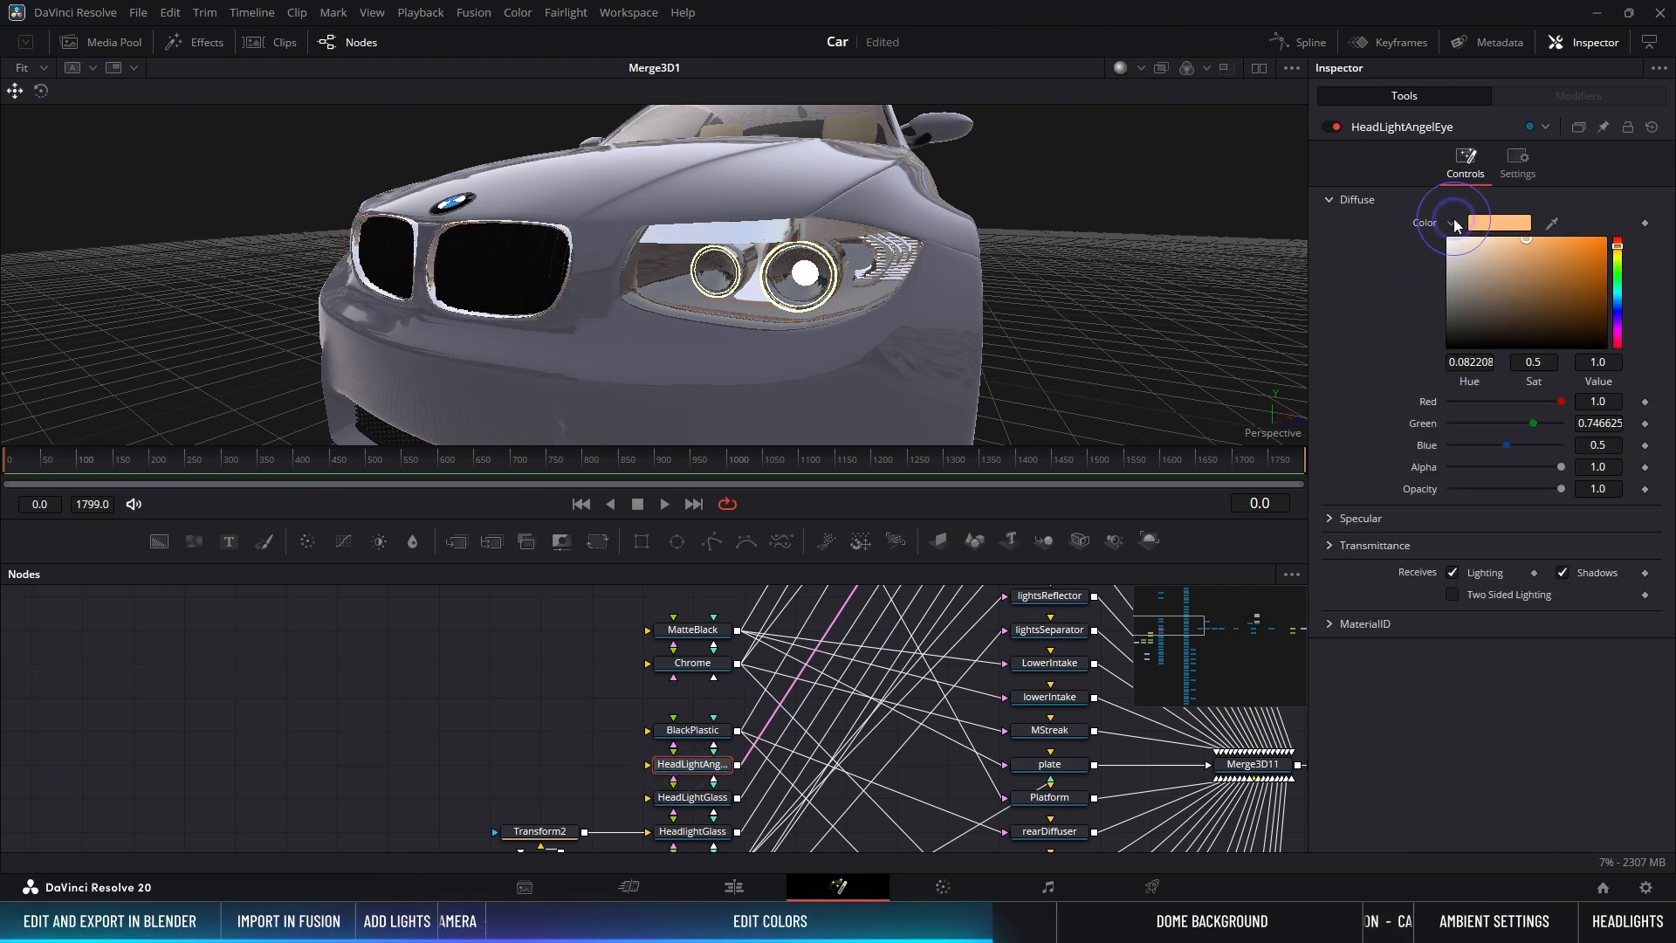
left_click(1619, 297)
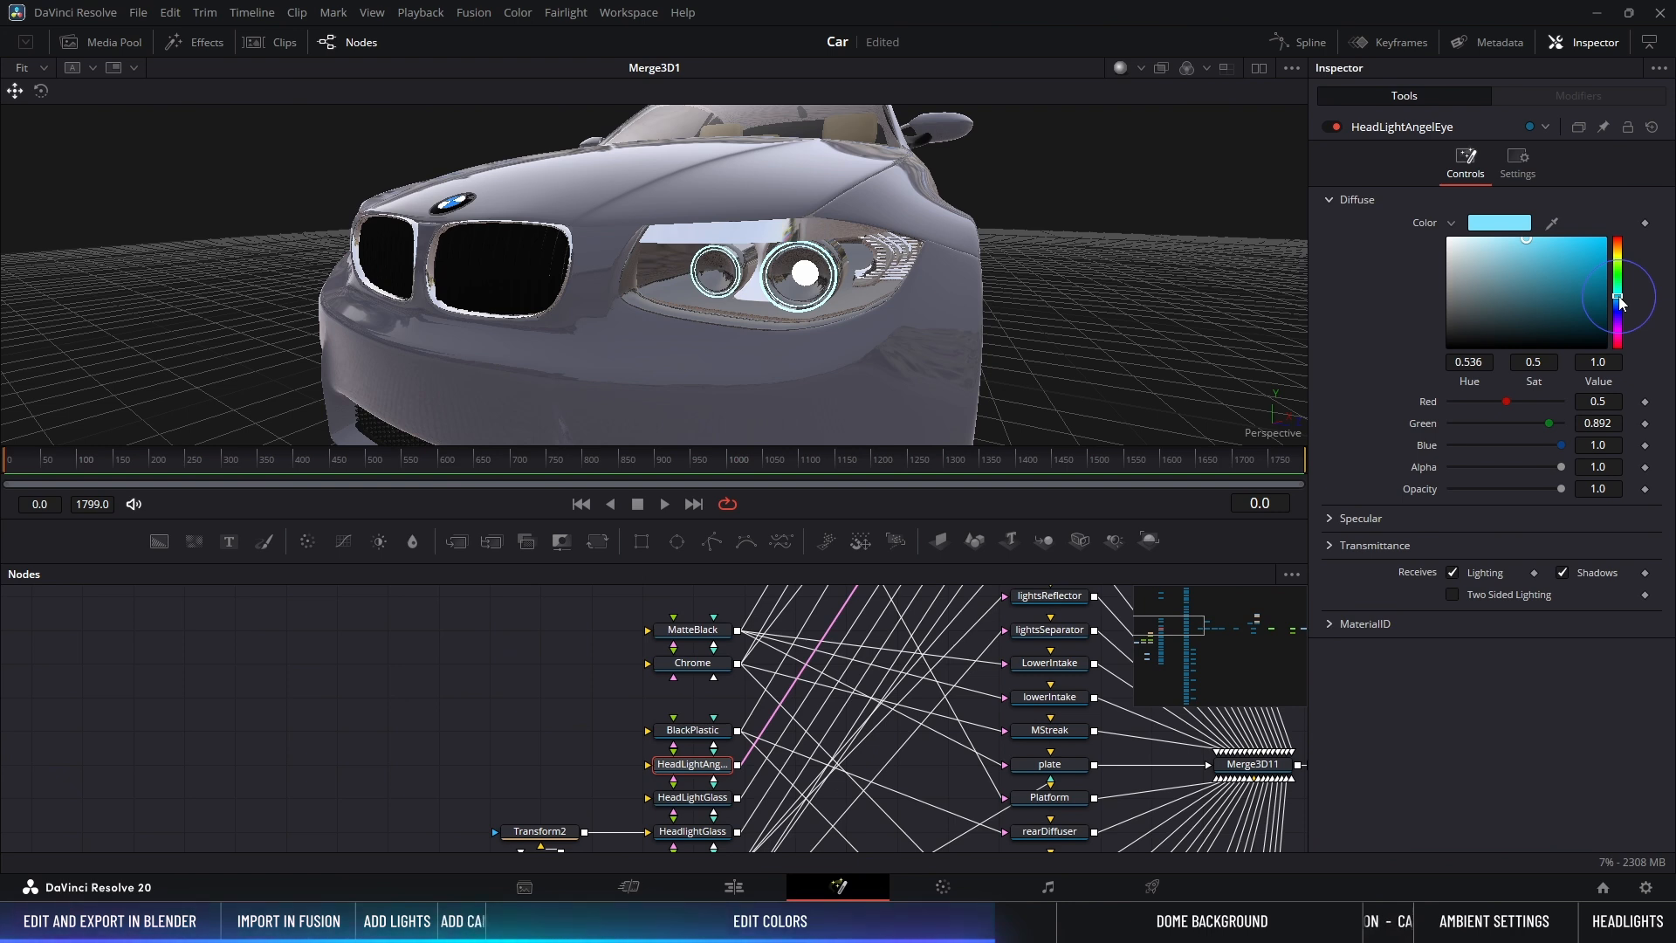
left_click_drag(1619, 298, 1619, 303)
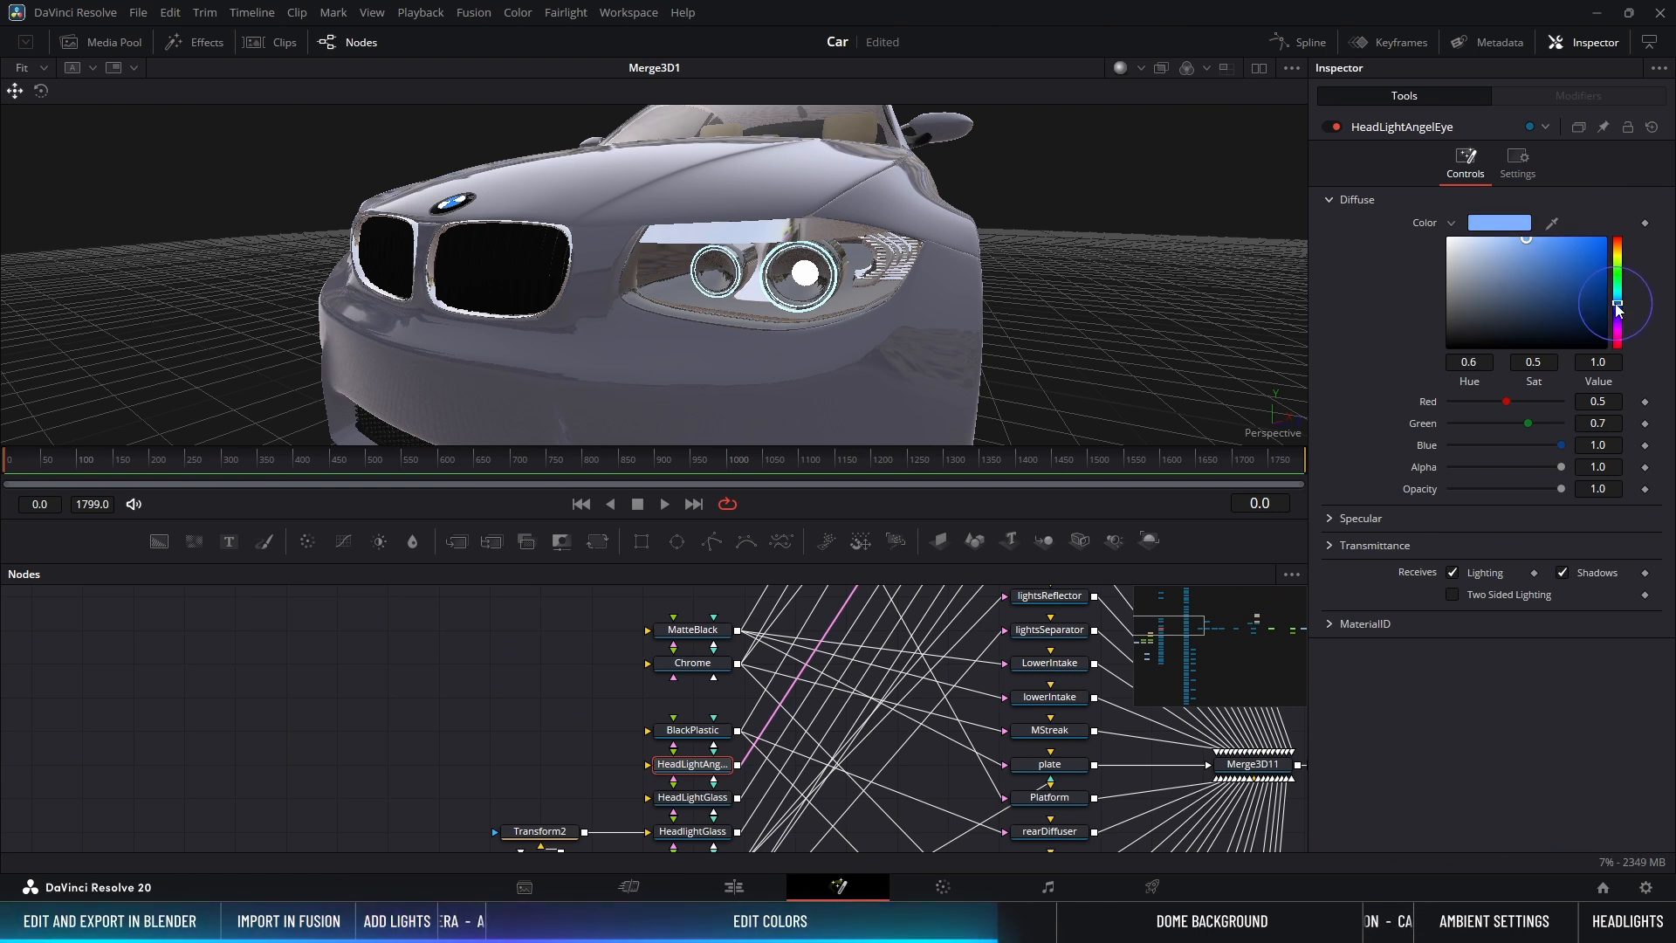
mouse_move(1485, 241)
left_mouse_down()
mouse_move(1506, 261)
mouse_move(1498, 242)
left_mouse_up()
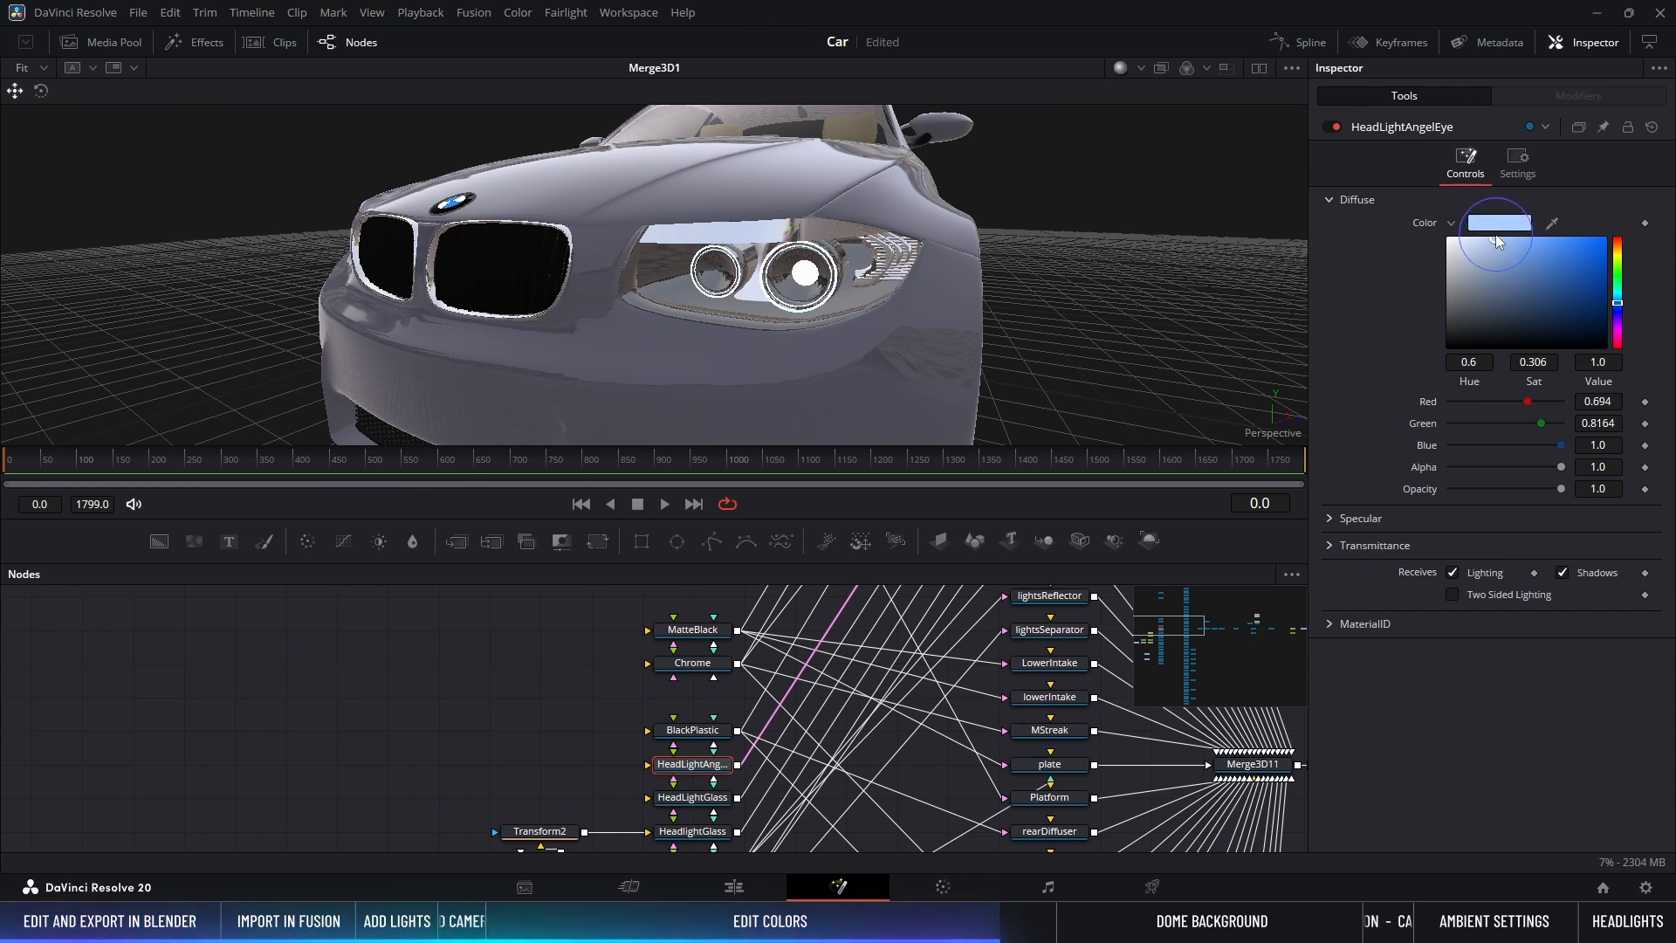
Step: Re-enable the lightsGlass mesh over the headlight
middle_click_drag(944, 282, 903, 307, "alt")
scroll(1065, 664, "up", 5)
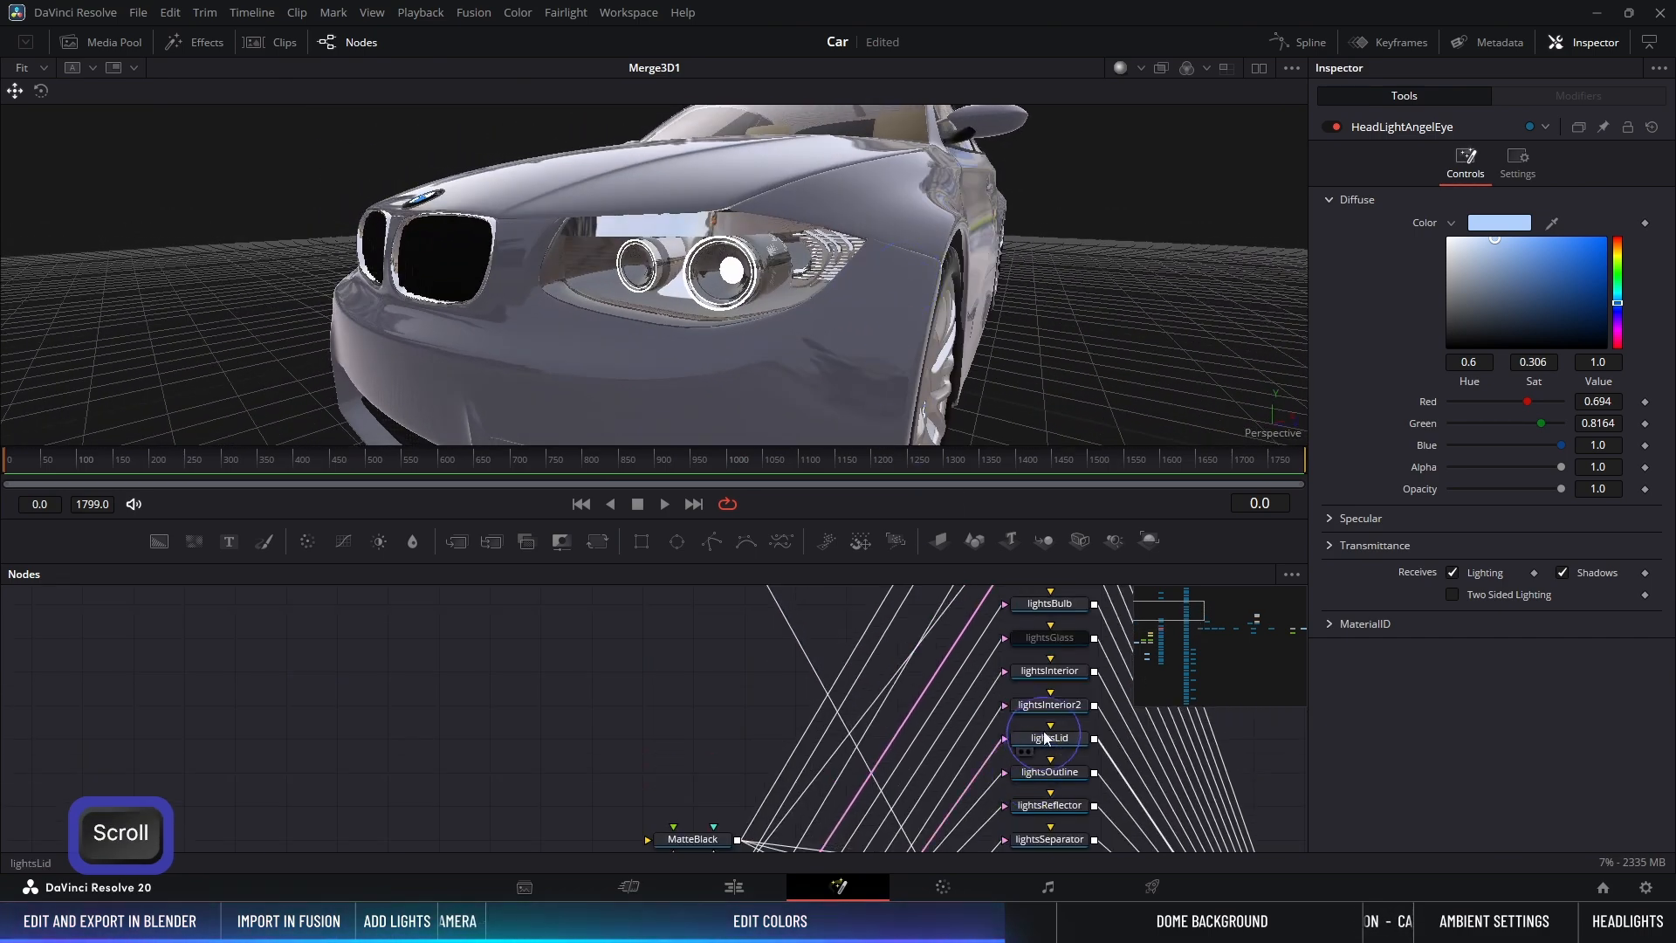
left_click(1067, 639)
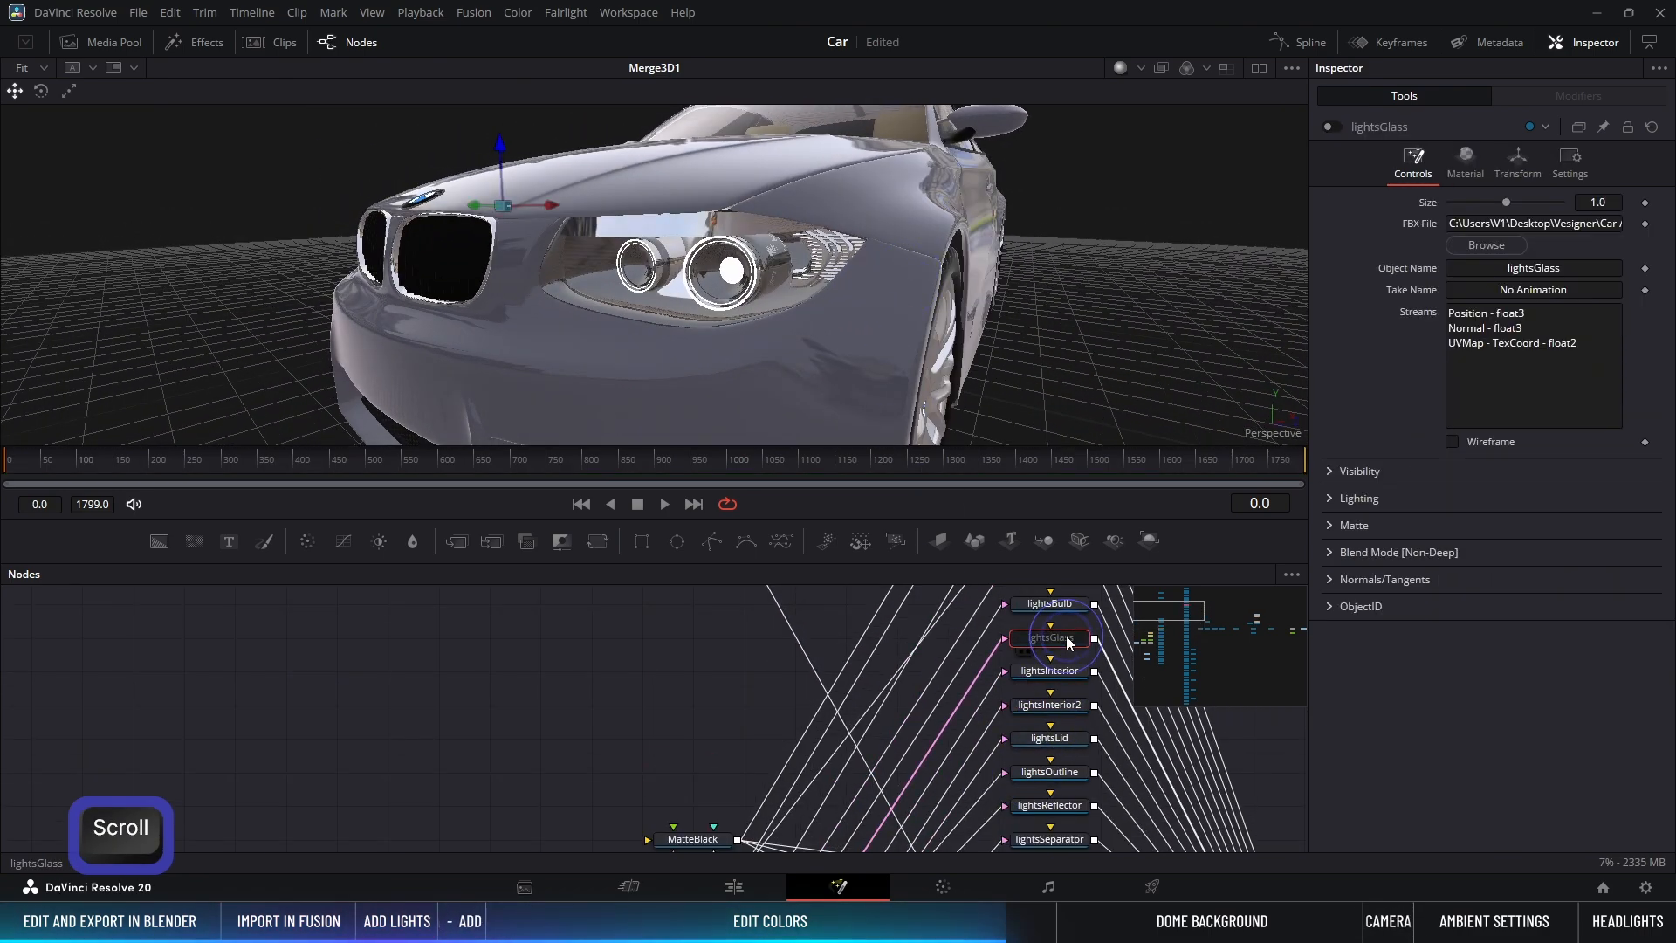
left_click(1335, 128)
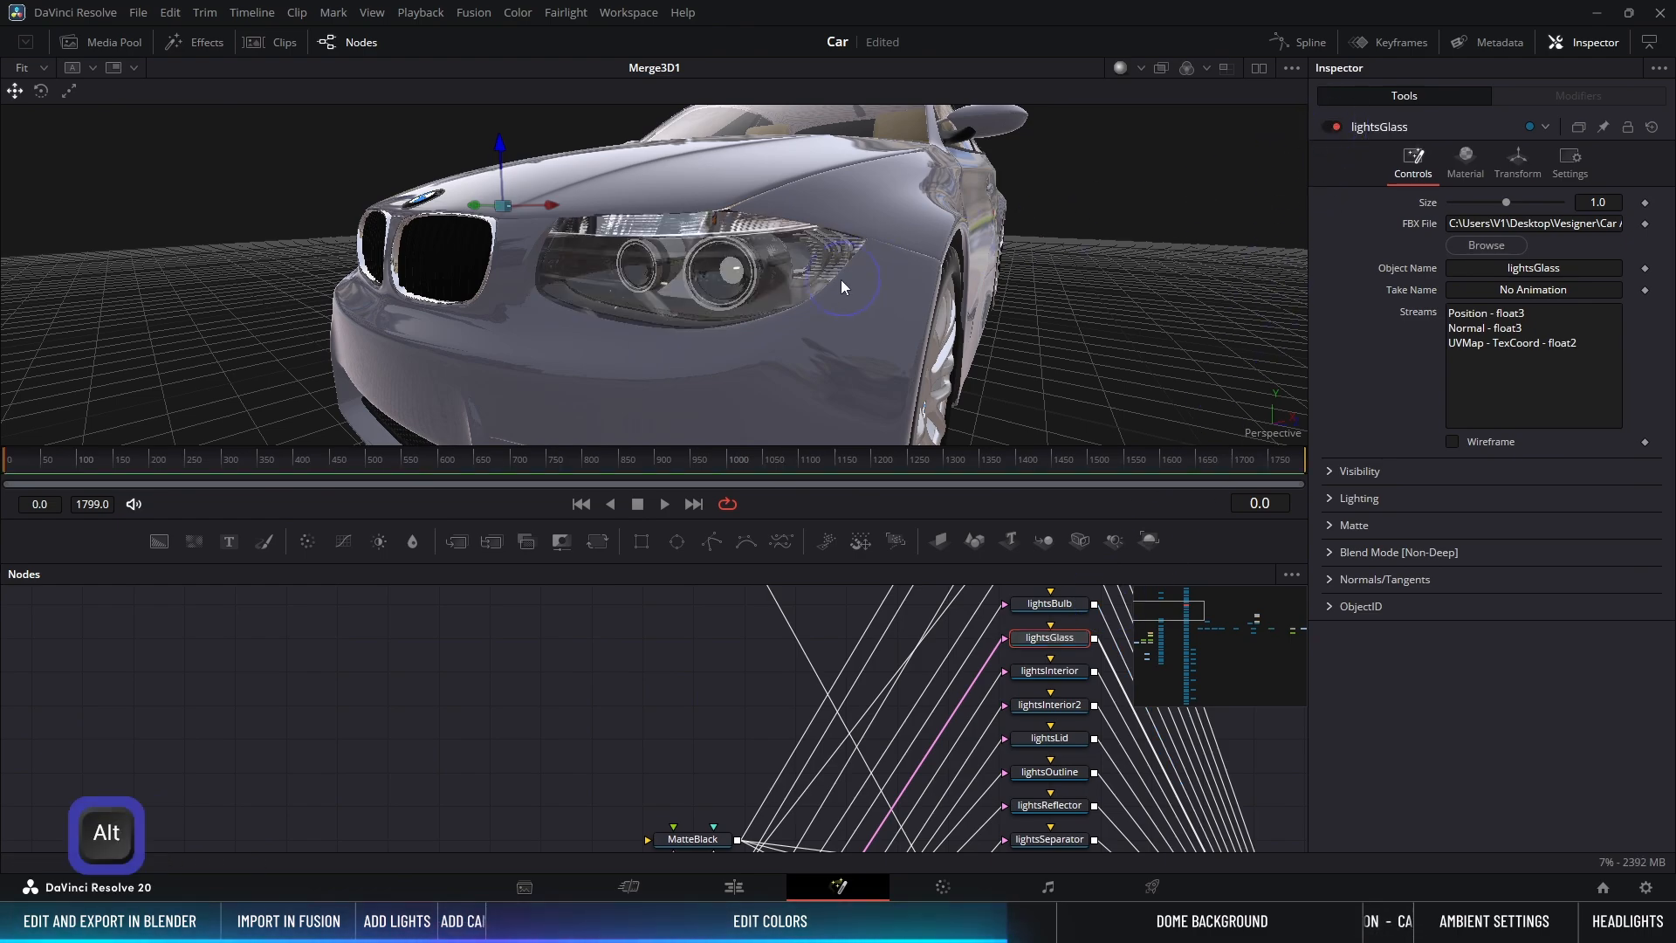
middle_click_drag(840, 280, 920, 287, "alt")
scroll(631, 791, "down", 5, "alt")
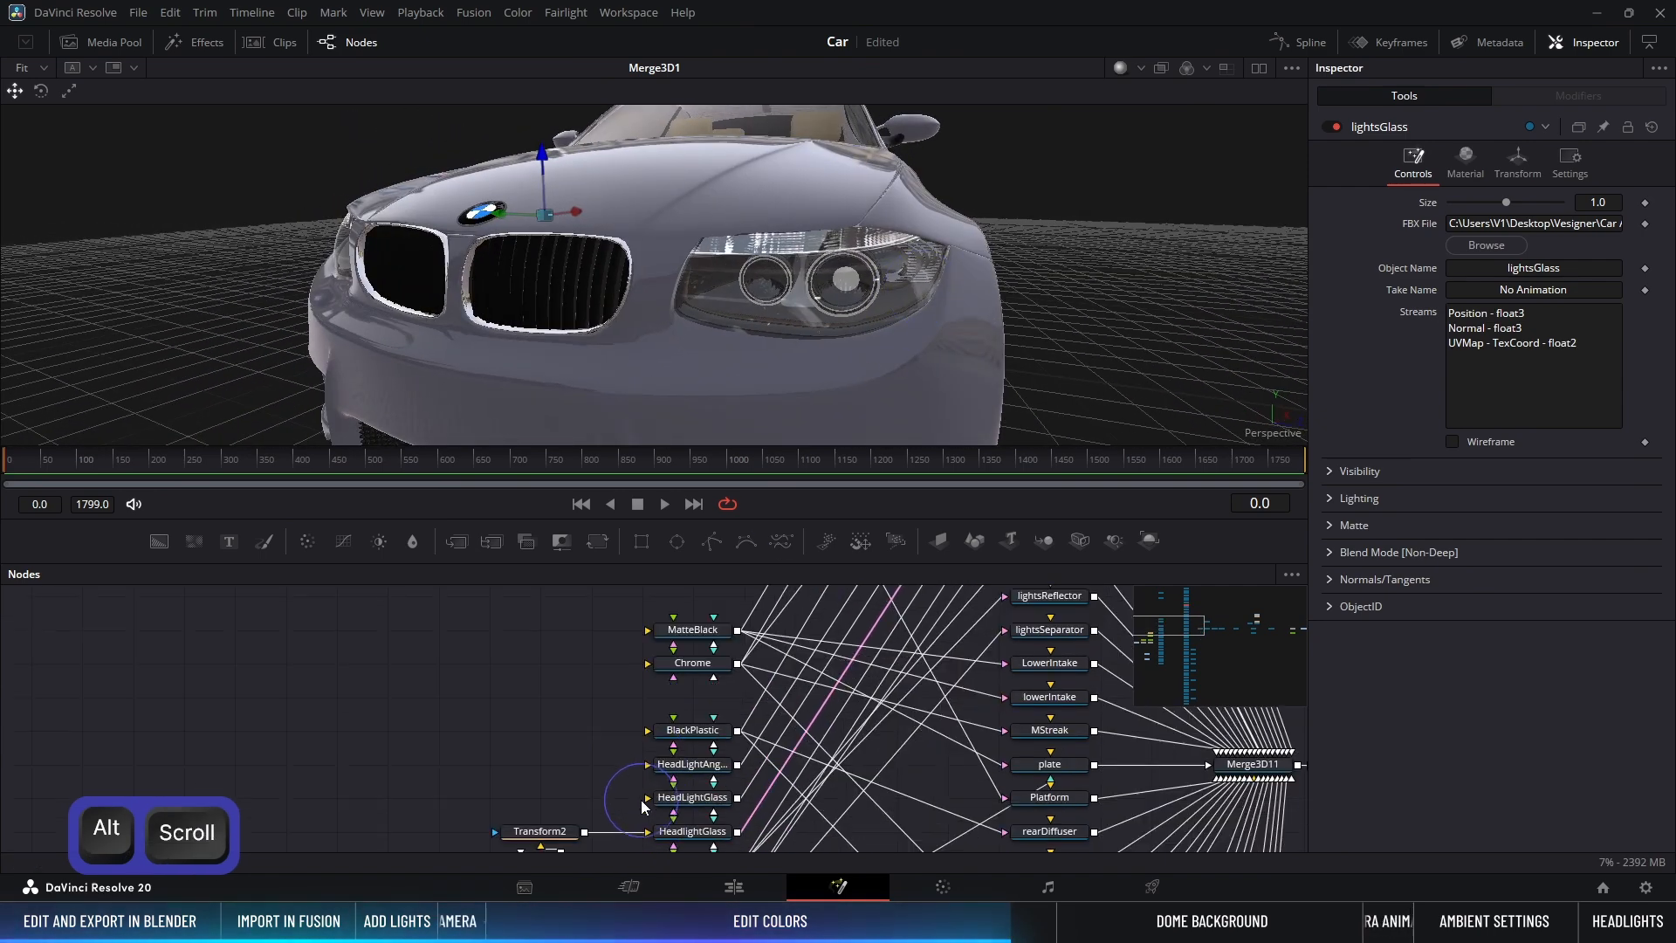
left_click(692, 779)
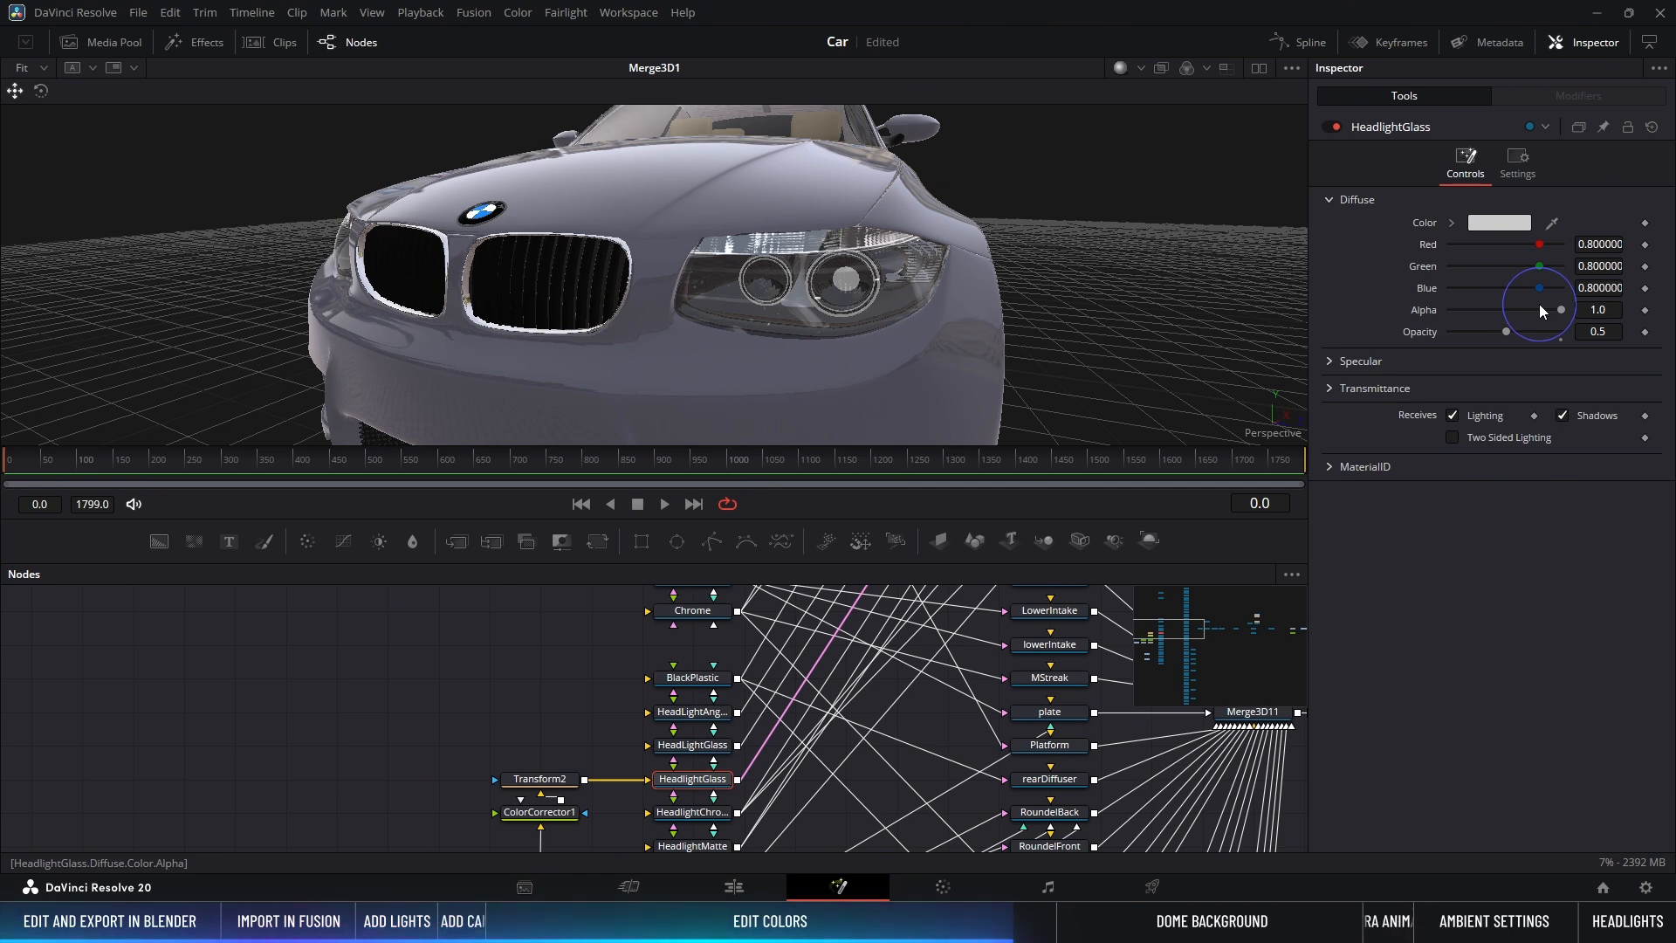
left_click(1332, 362)
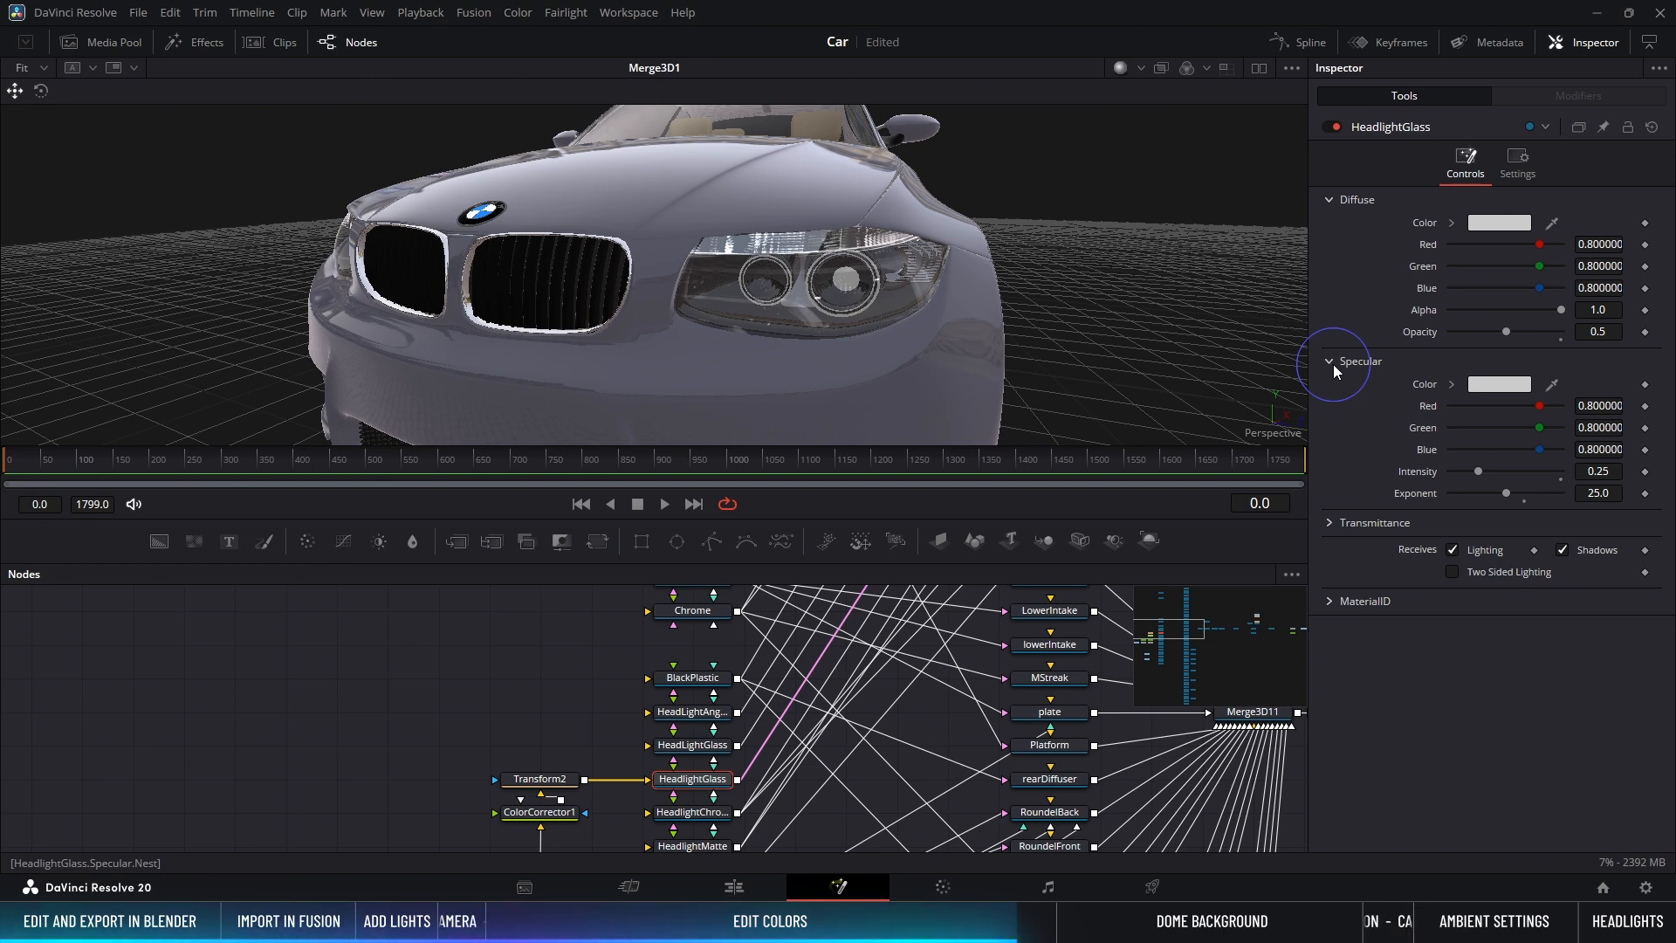
left_click(1333, 361)
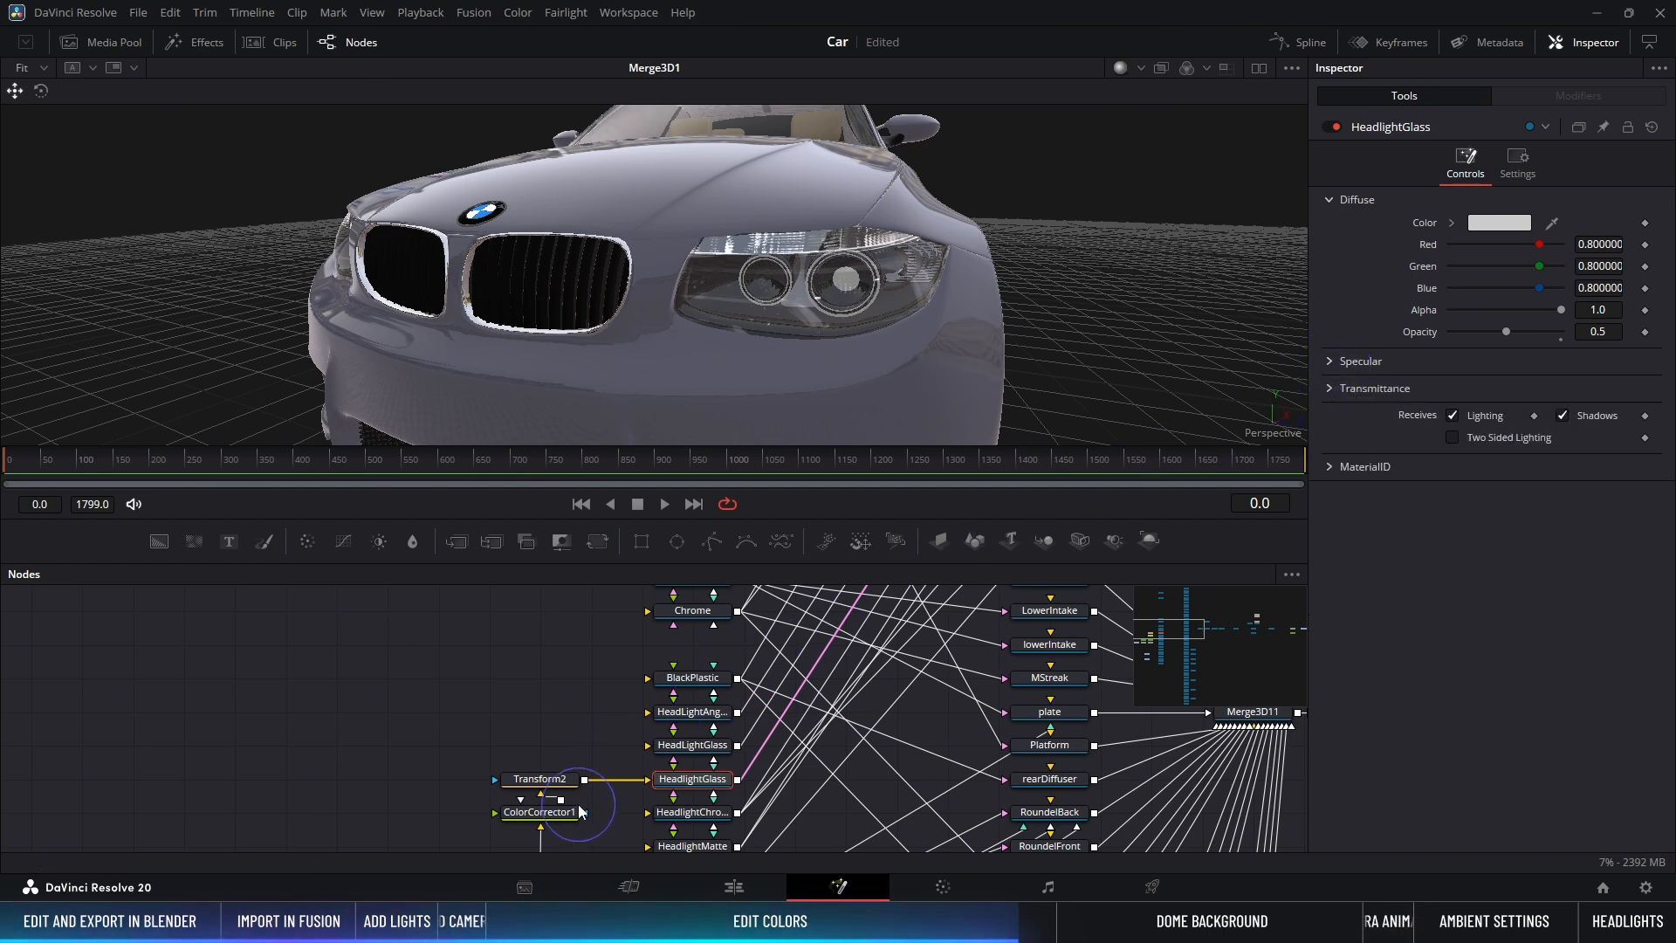
Step: Reduce the gamma of the headlight glass texture's Color Corrector to about 0.69
left_click(539, 812)
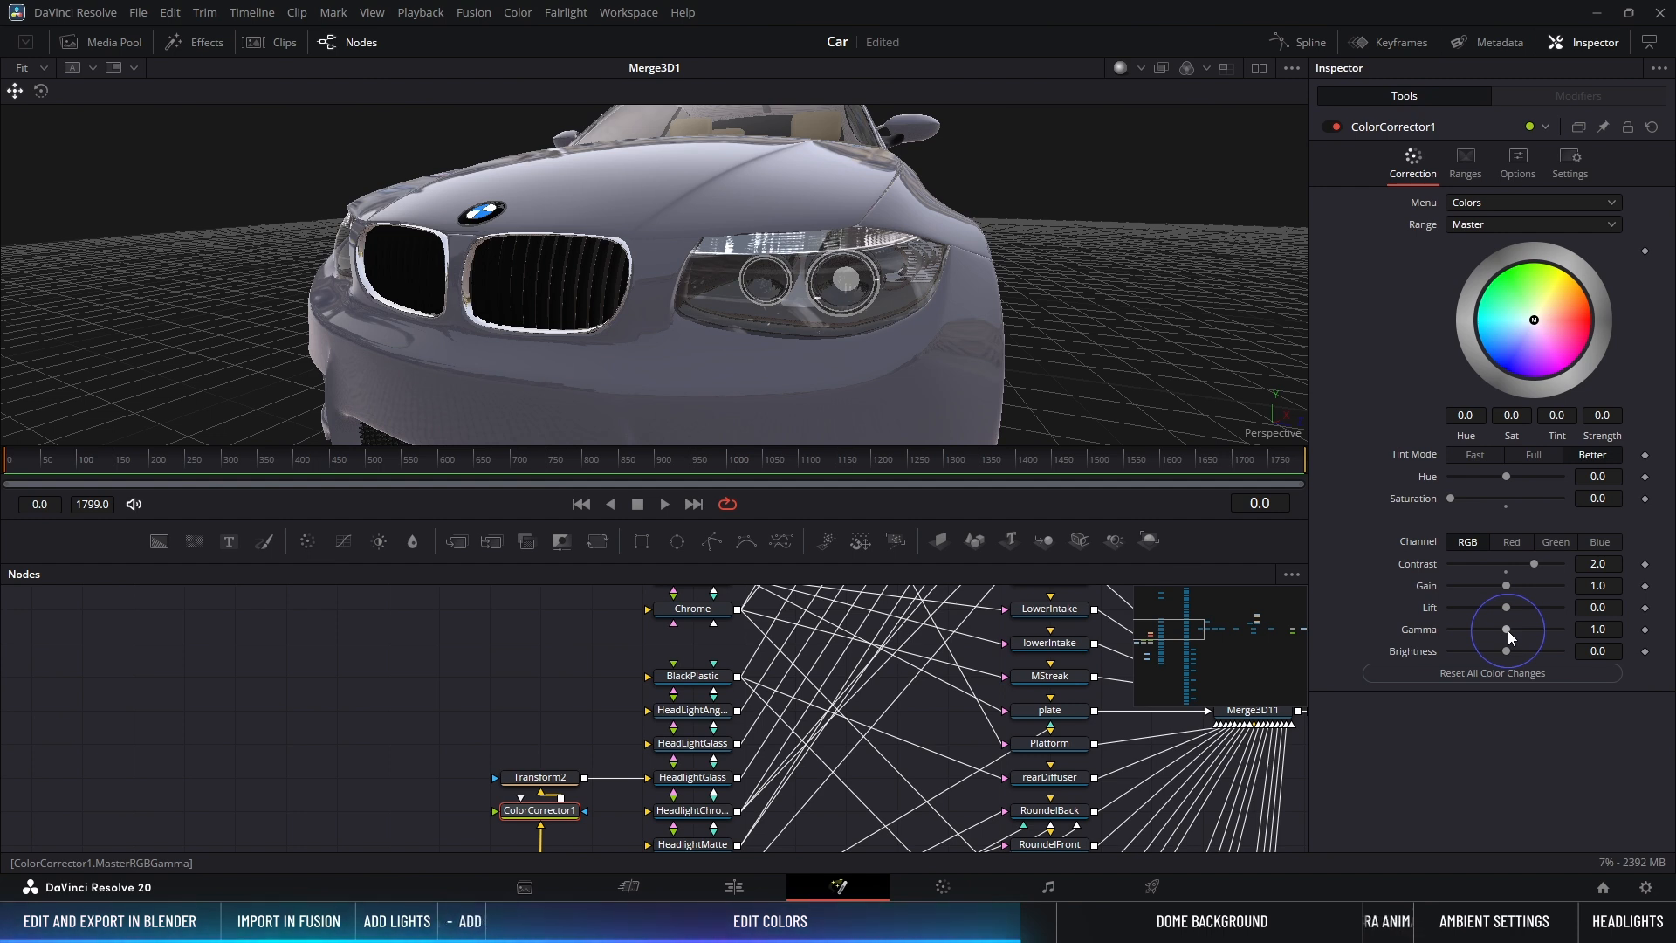
mouse_move(1507, 630)
left_mouse_down()
mouse_move(1542, 629)
mouse_move(1486, 631)
left_mouse_up()
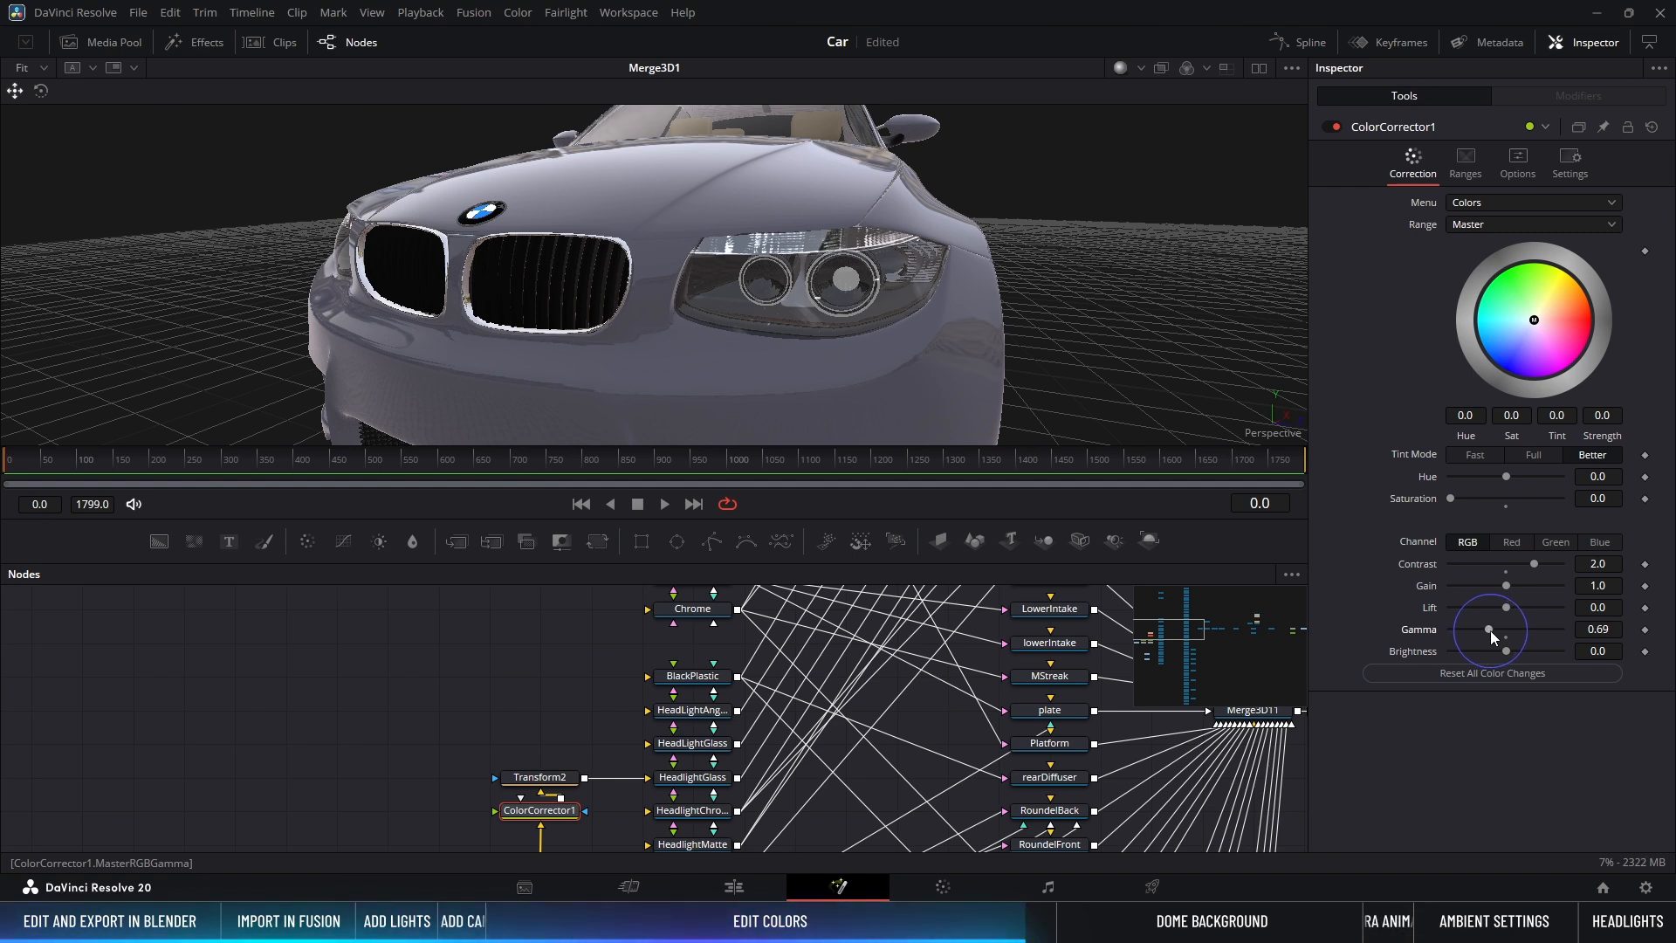
Step: Restore the headlight glass texture's gamma to 1.0 and set its Color Corrector lift to -0.2
mouse_move(1496, 630)
left_mouse_down()
mouse_move(1497, 609)
mouse_move(1477, 609)
mouse_move(1496, 609)
left_mouse_up()
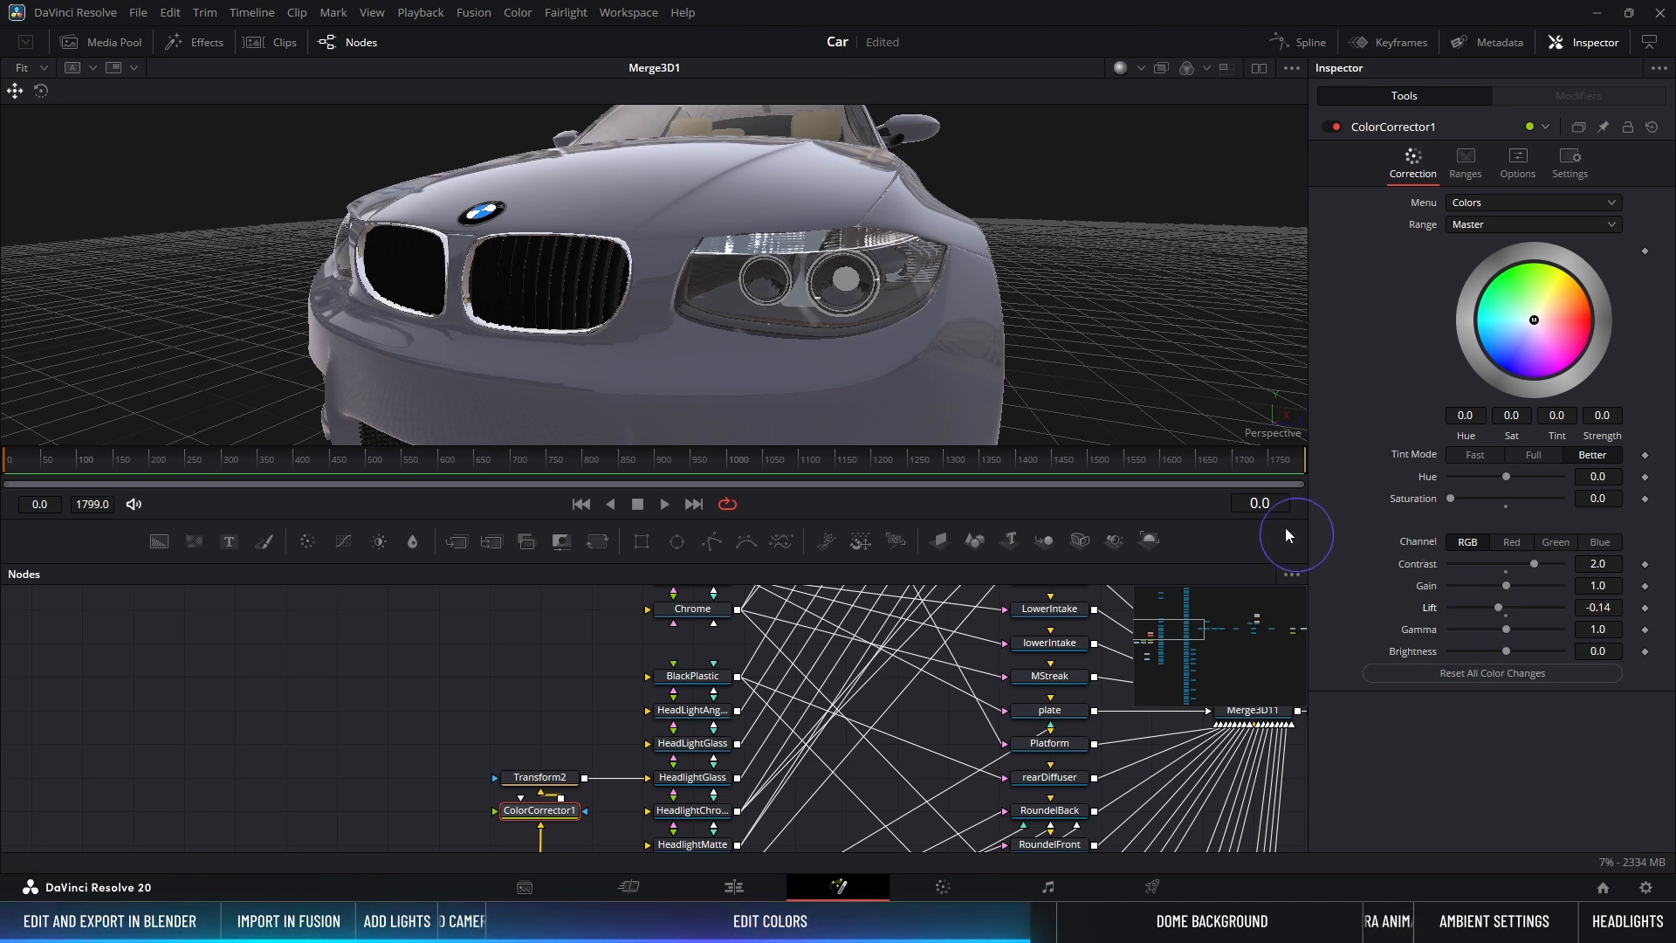
middle_click_drag(971, 292, 894, 269, "alt")
key("ctrl+z")
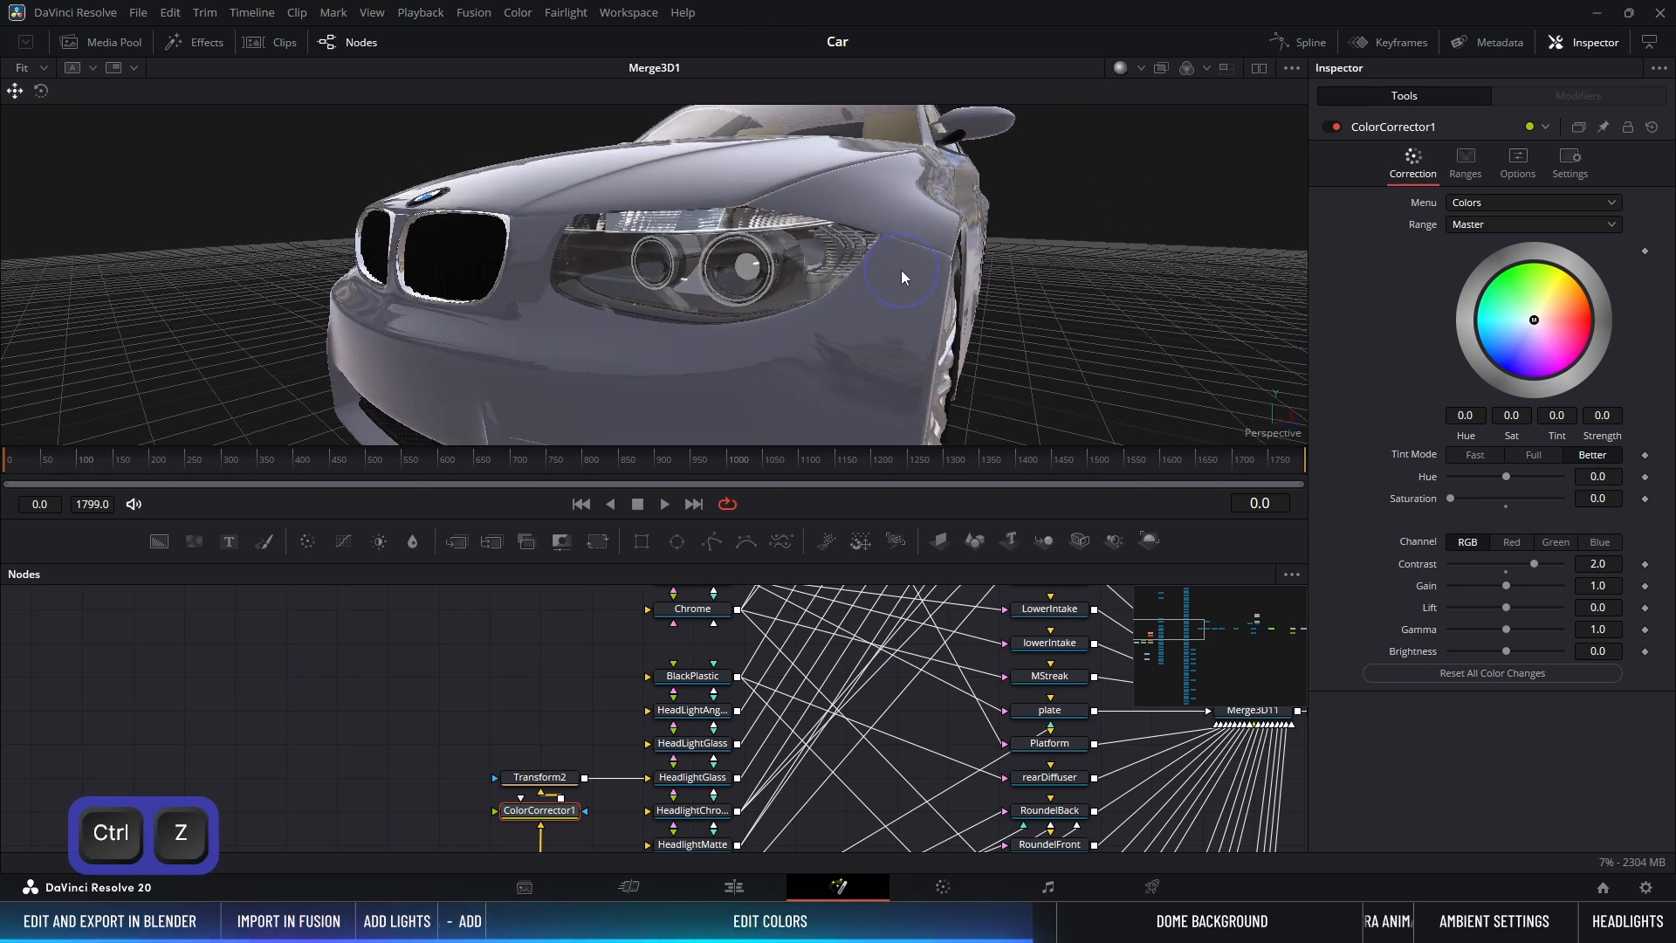
key("ctrl+shift+z")
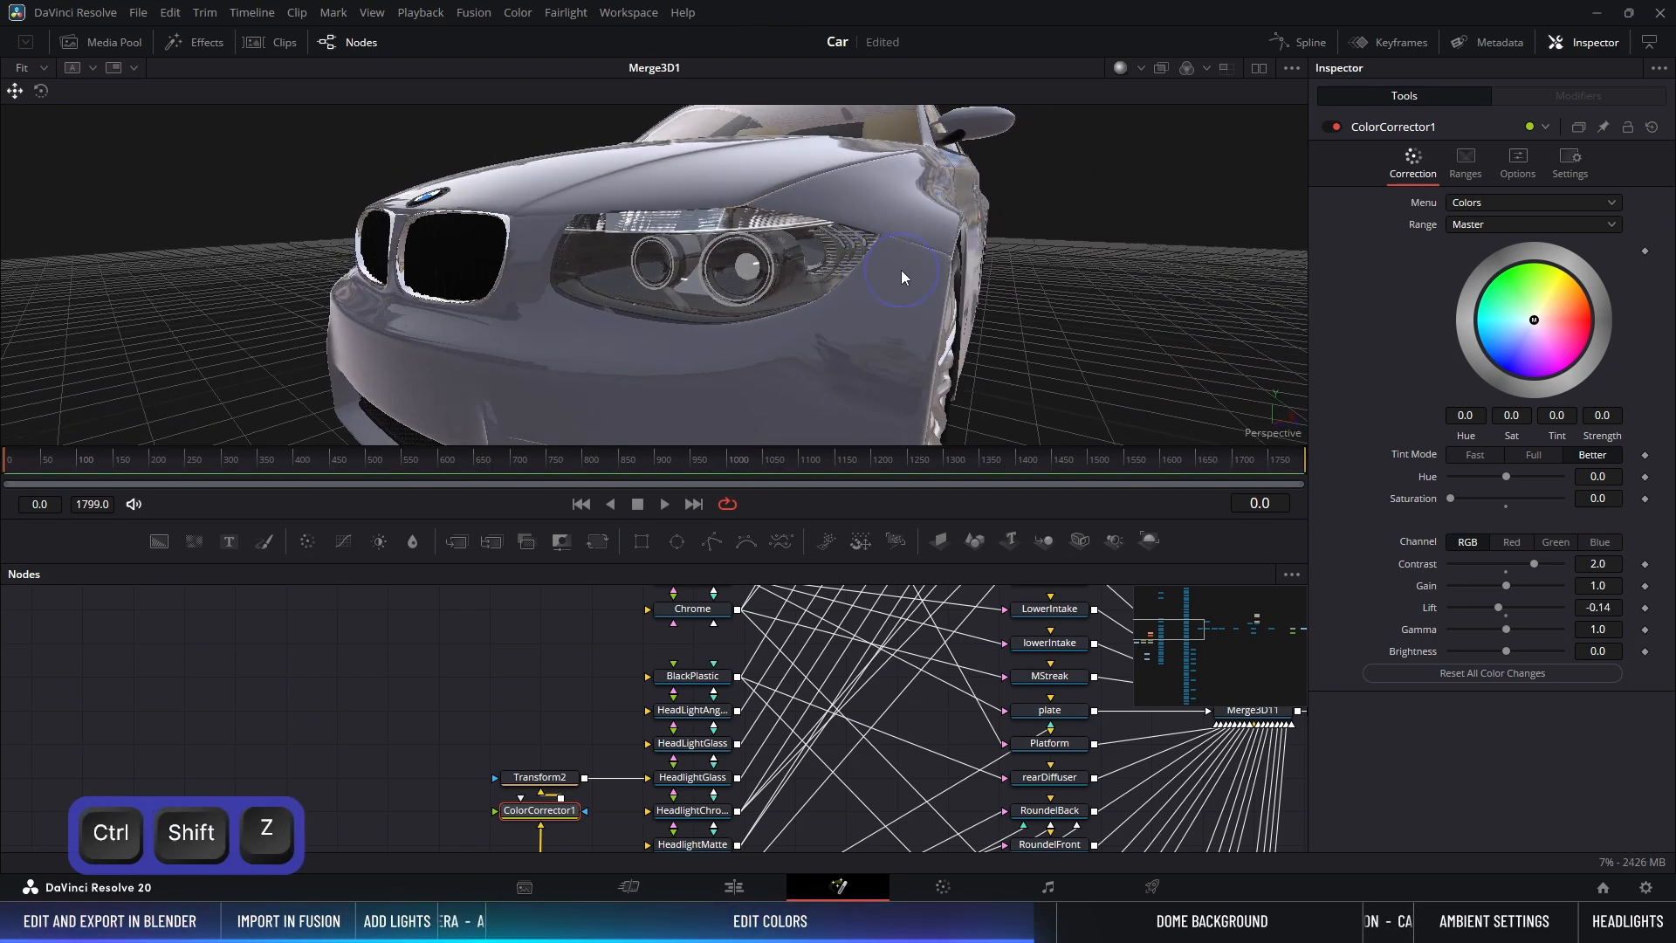
left_click(1507, 615)
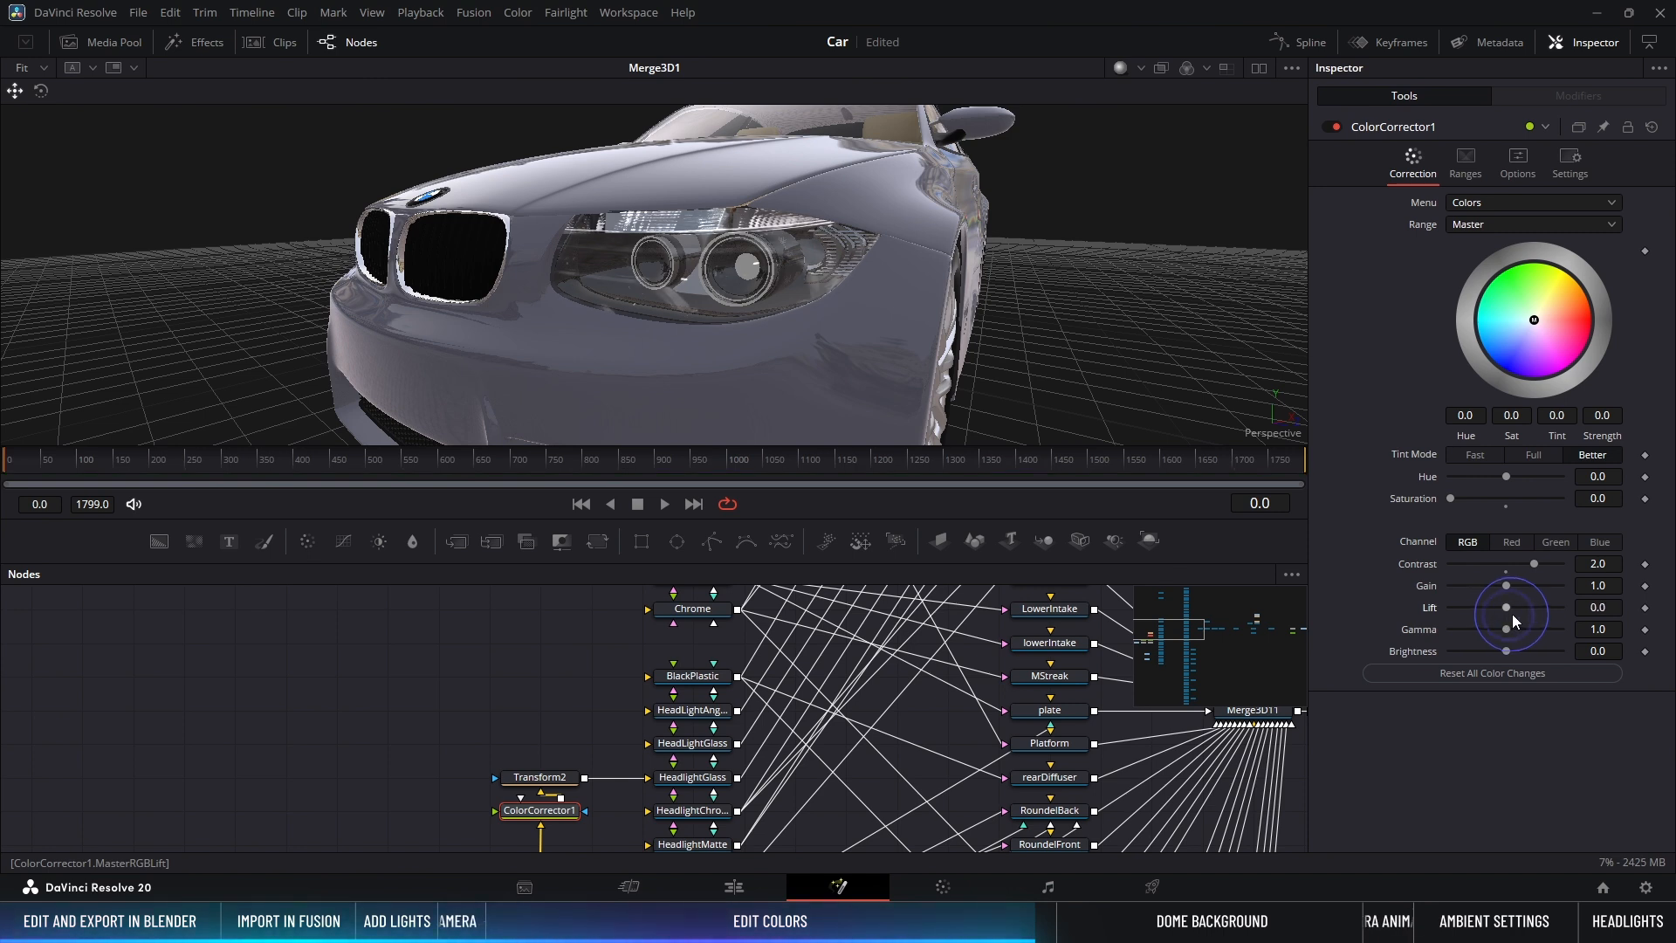
left_click(1611, 603)
key("Down")
key("Down")
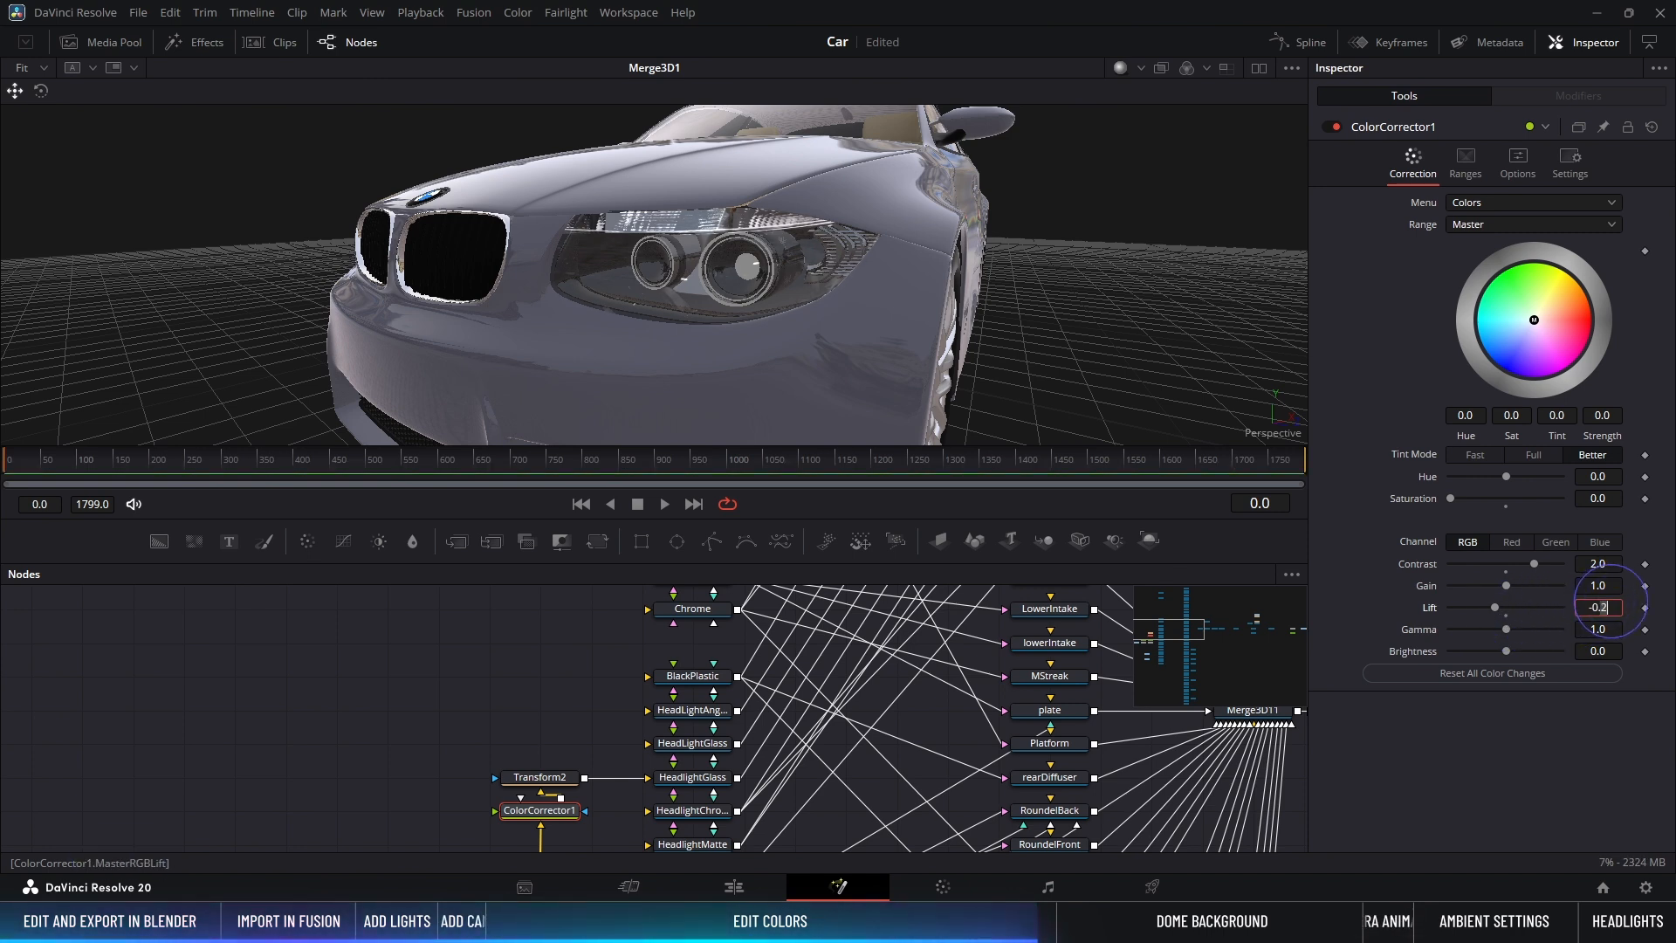
left_click(505, 683)
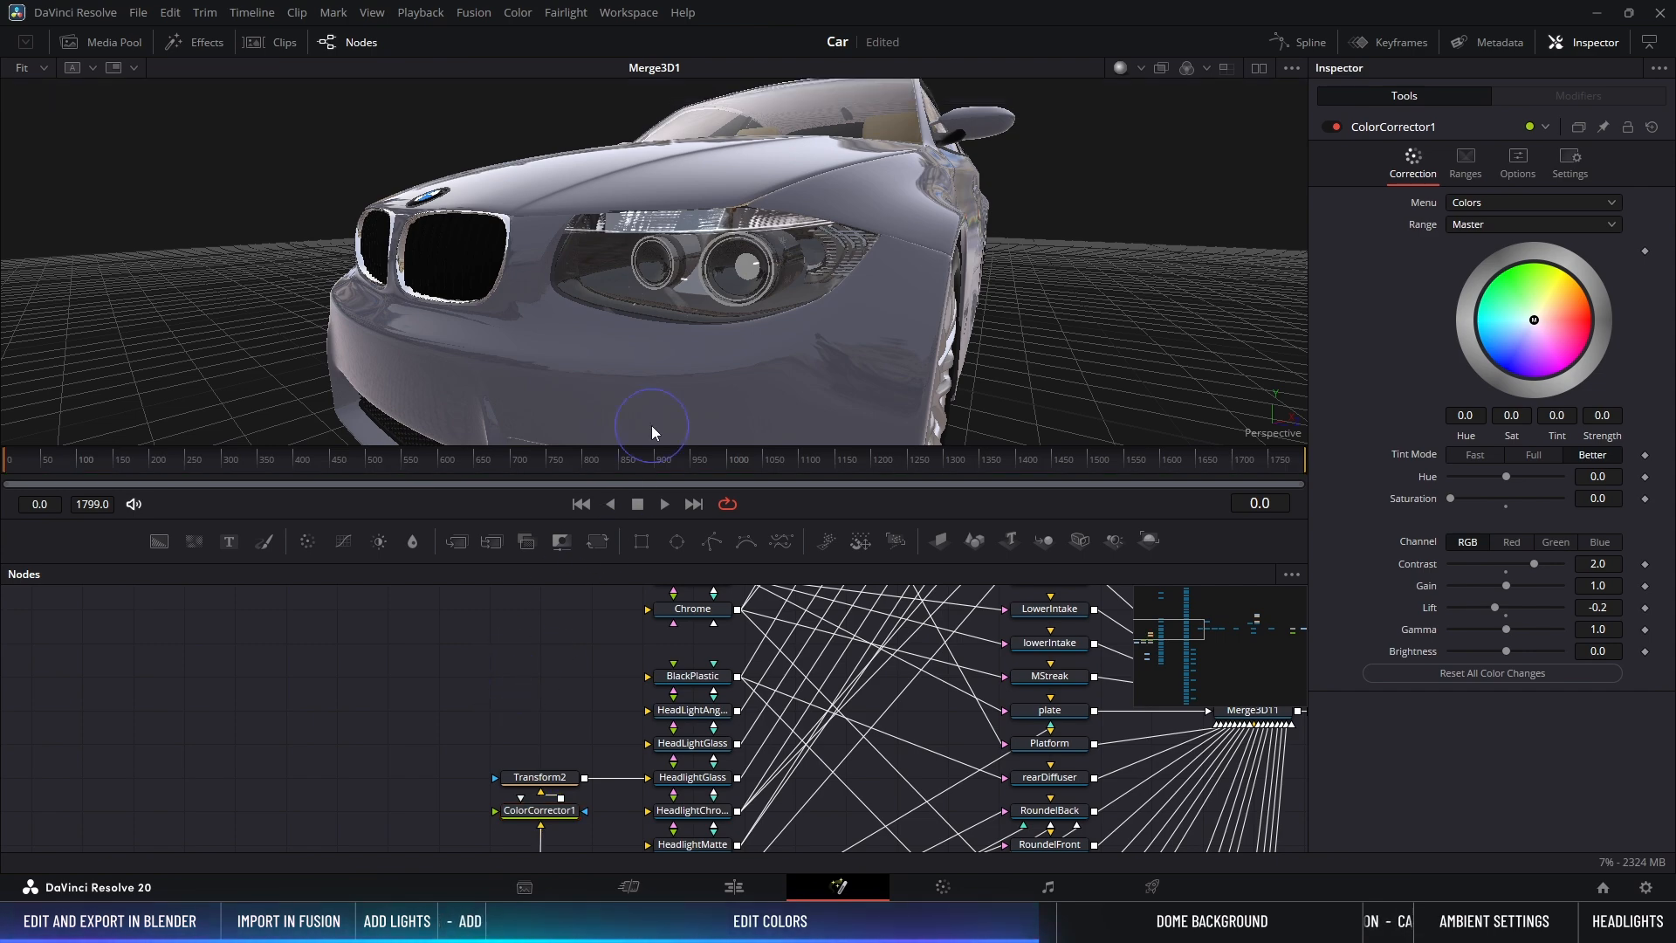
Step: Examine the whole car from the front and both sides in an enlarged viewer with the node graph hidden
scroll(698, 367, "down", 3, "ctrl")
scroll(741, 292, "up", 2, "ctrl")
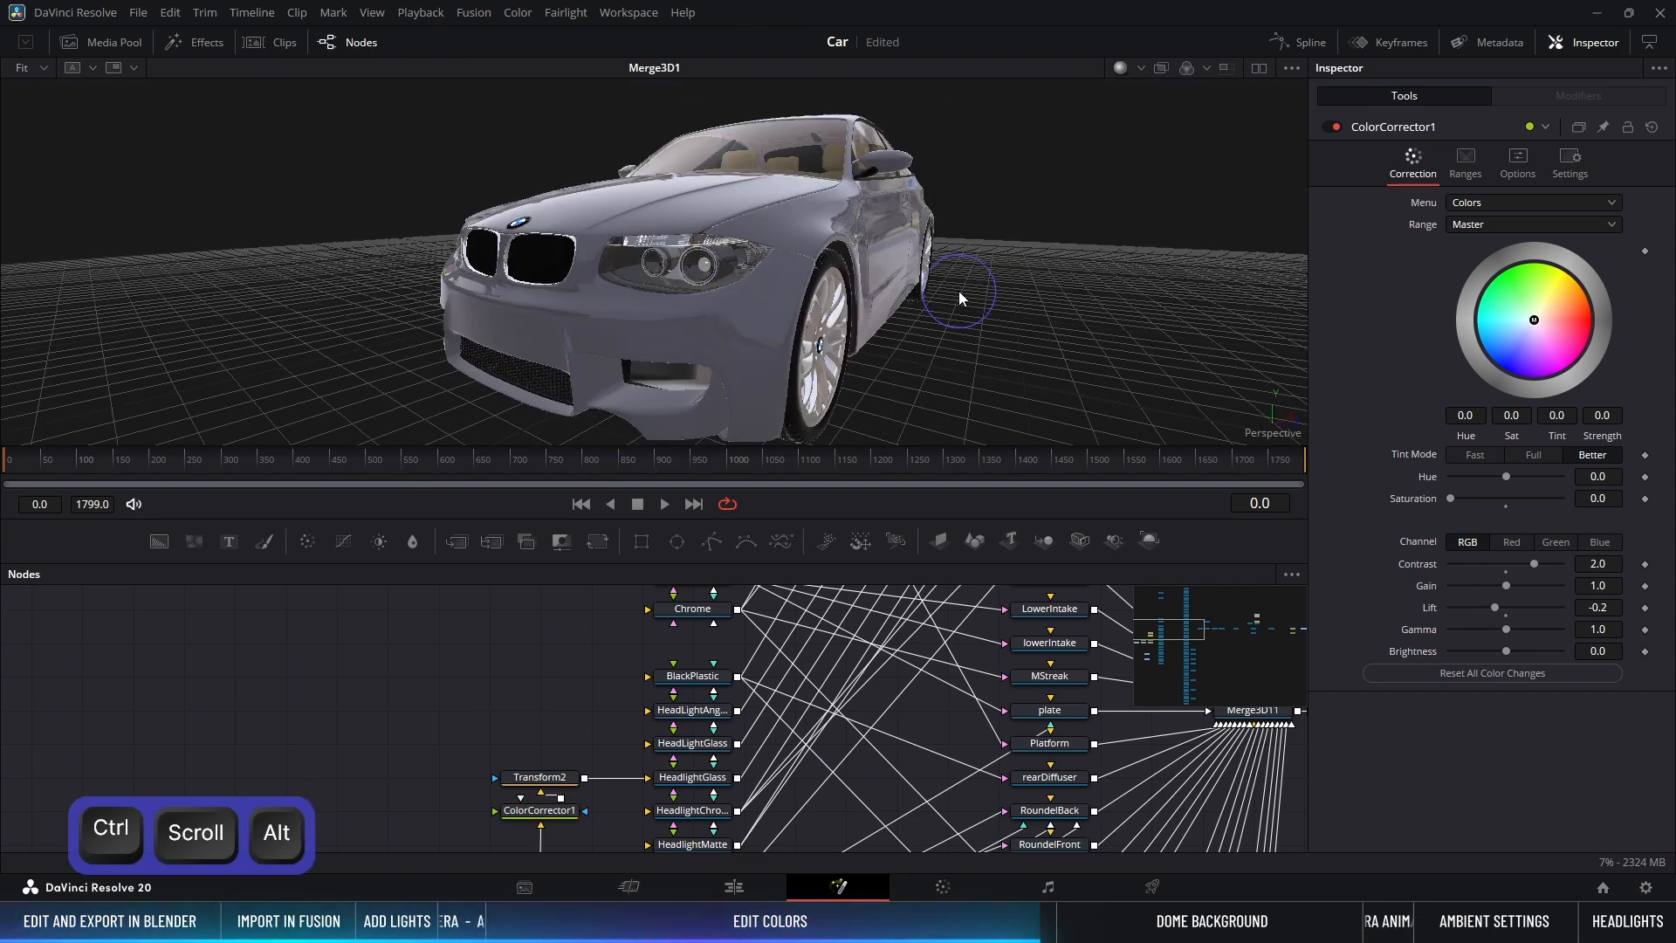
middle_click_drag(958, 291, 833, 225, "alt")
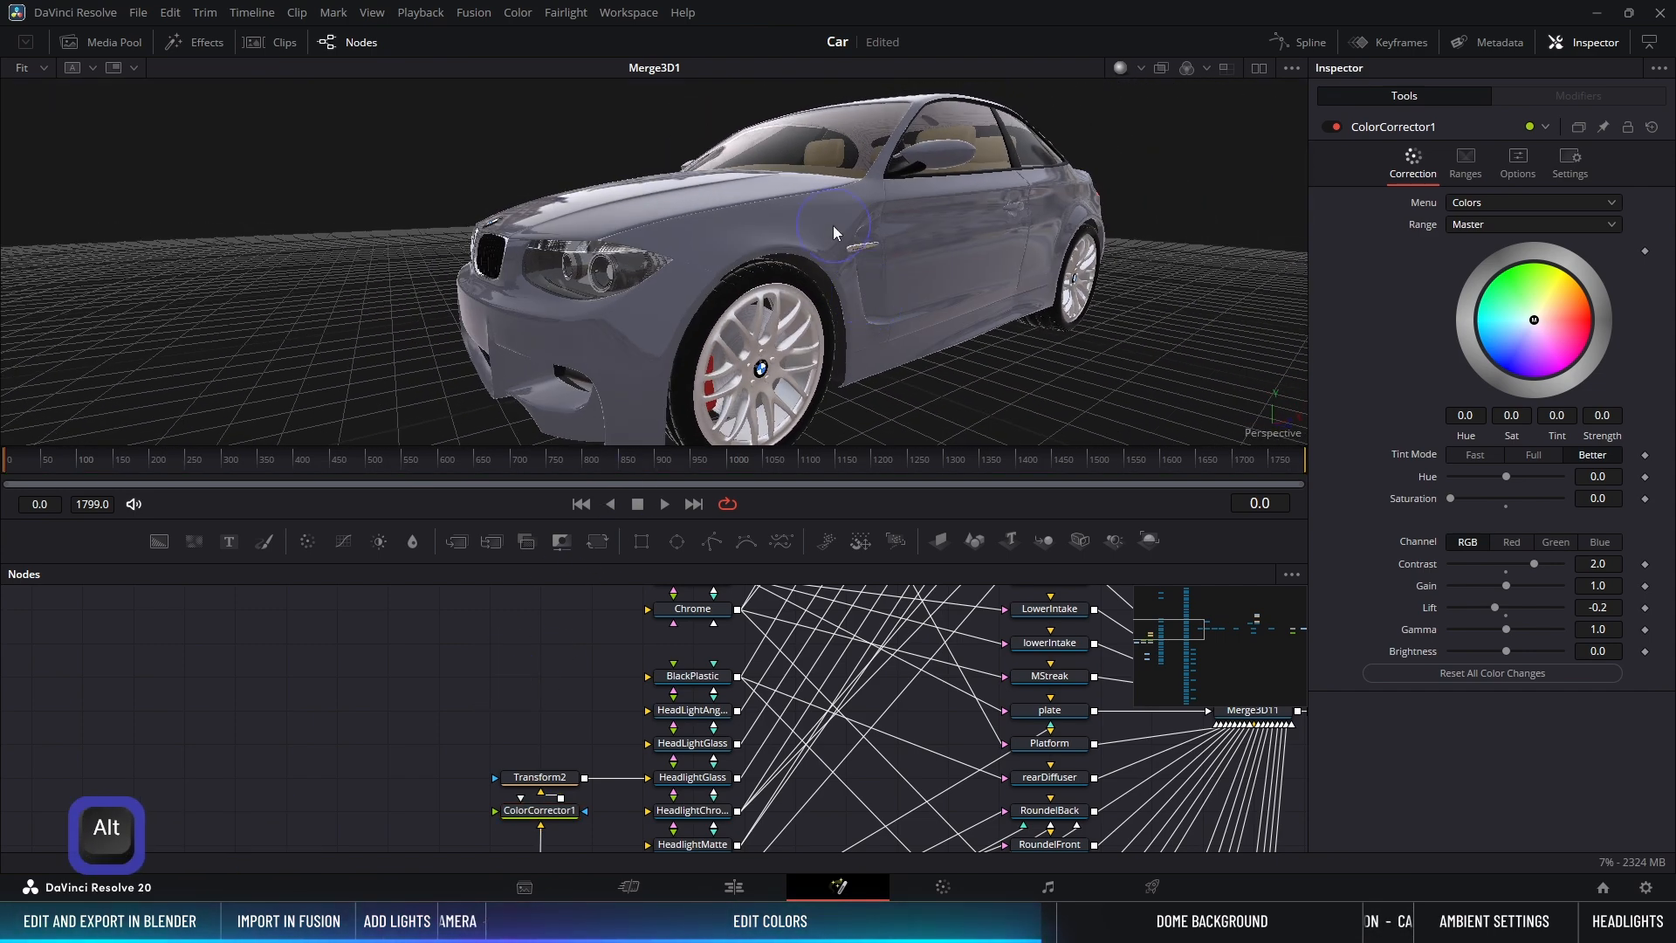
left_click(833, 225)
left_click(46, 68)
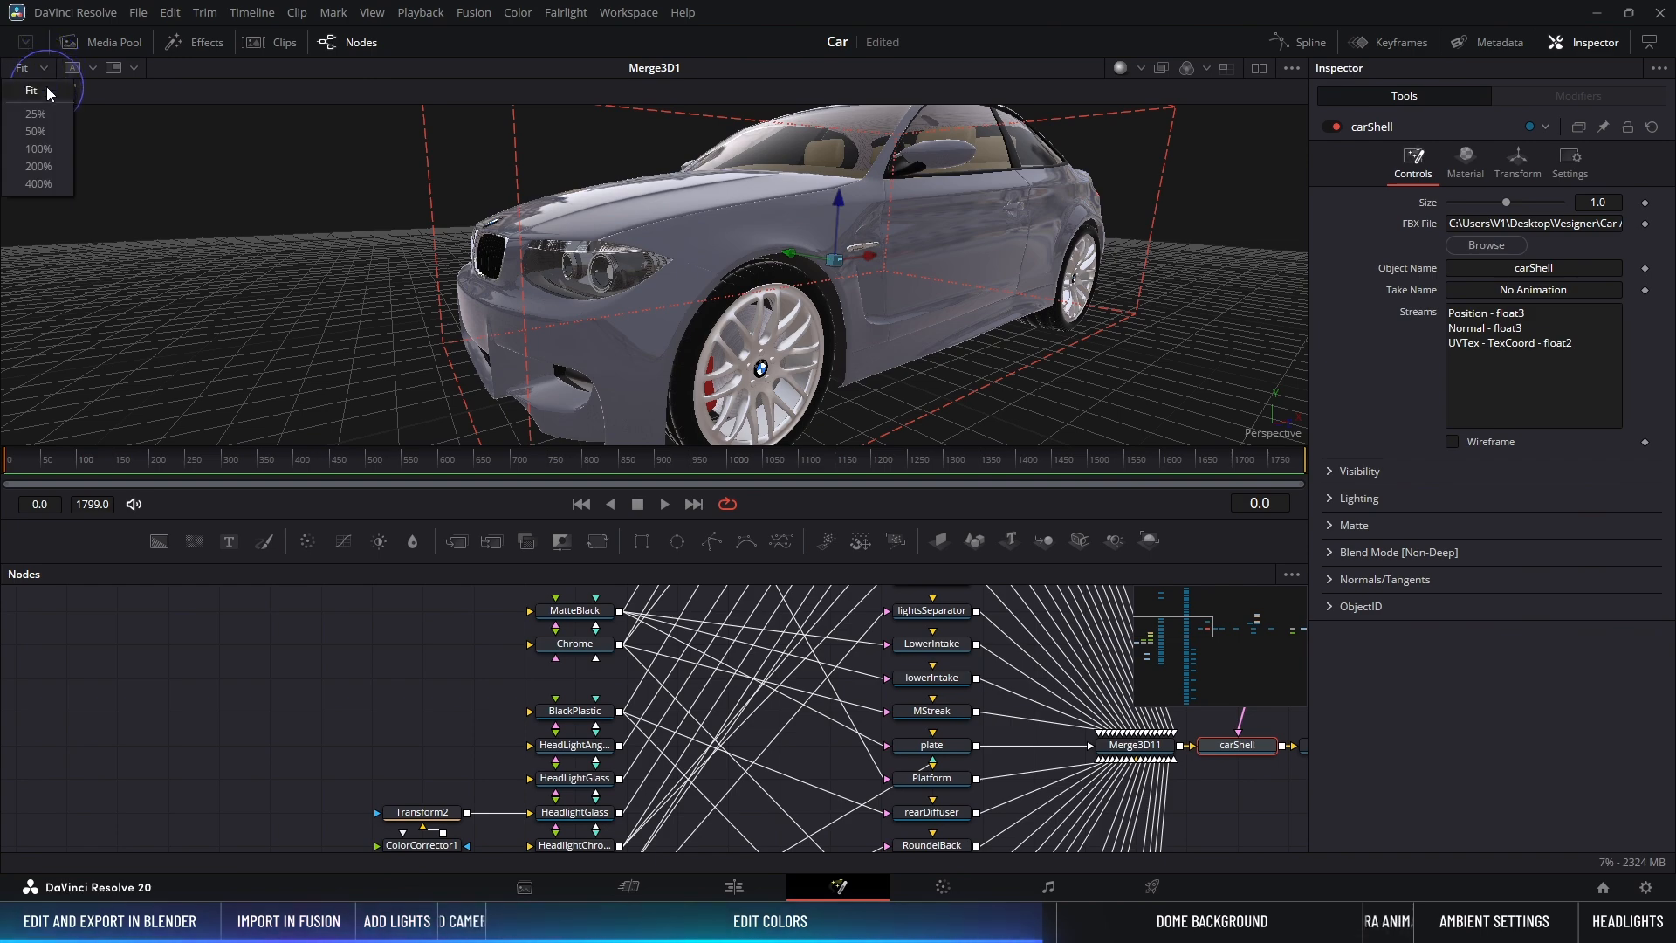
left_click(47, 90)
left_click(451, 669)
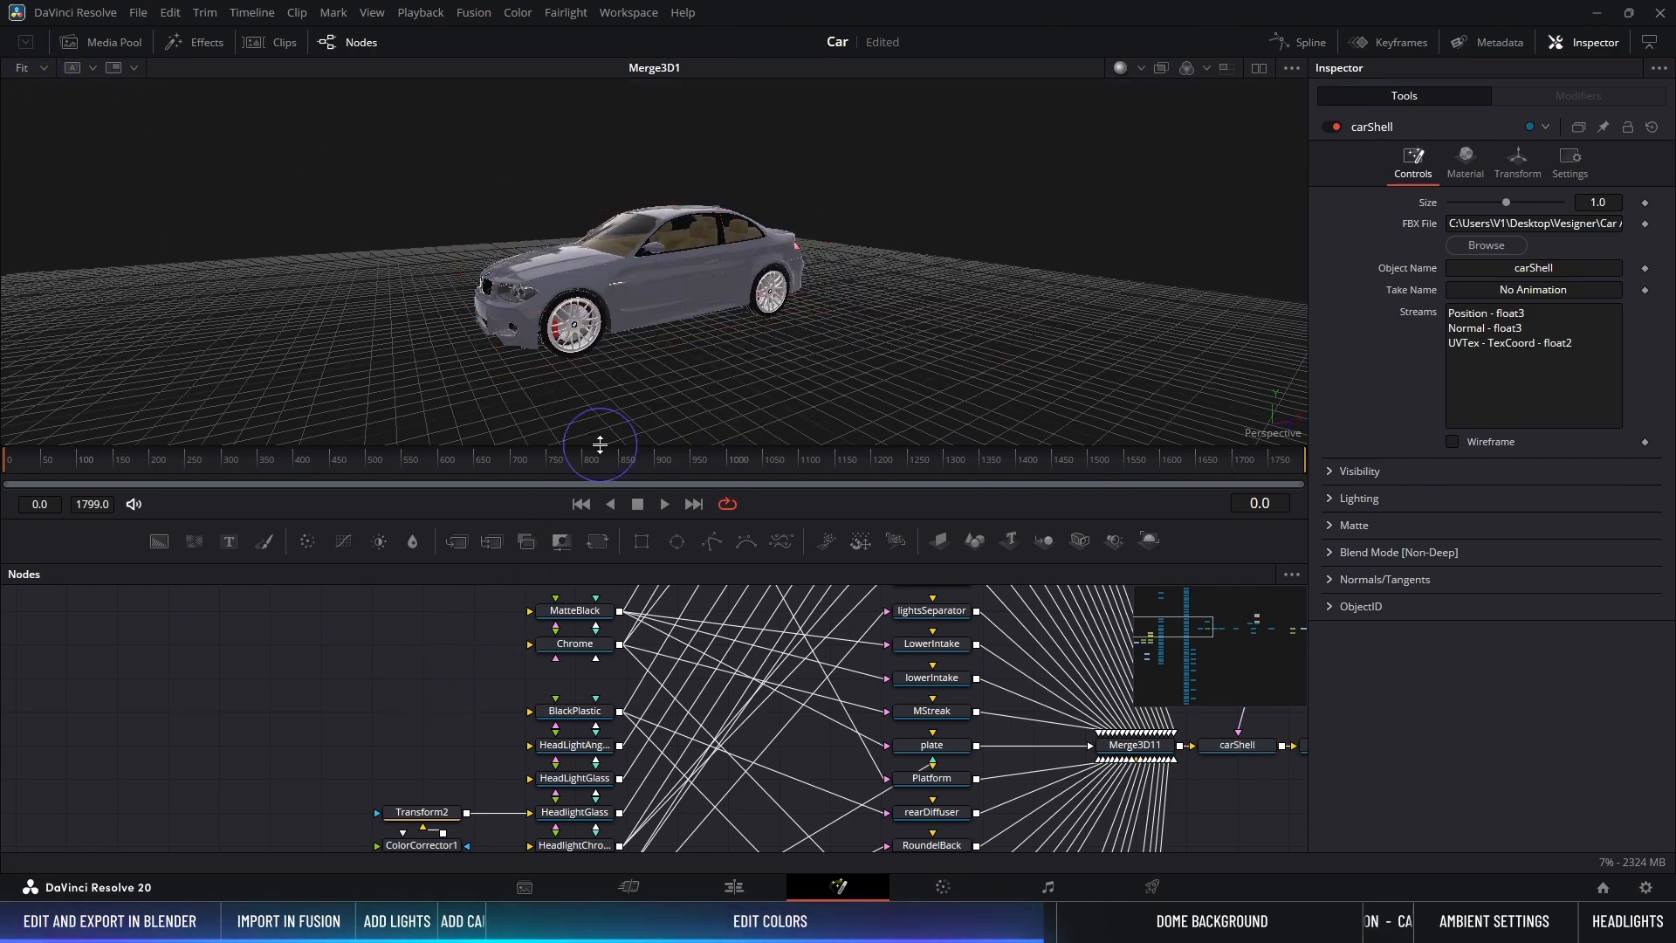
left_click(358, 42)
scroll(631, 480, "up", 3, "ctrl")
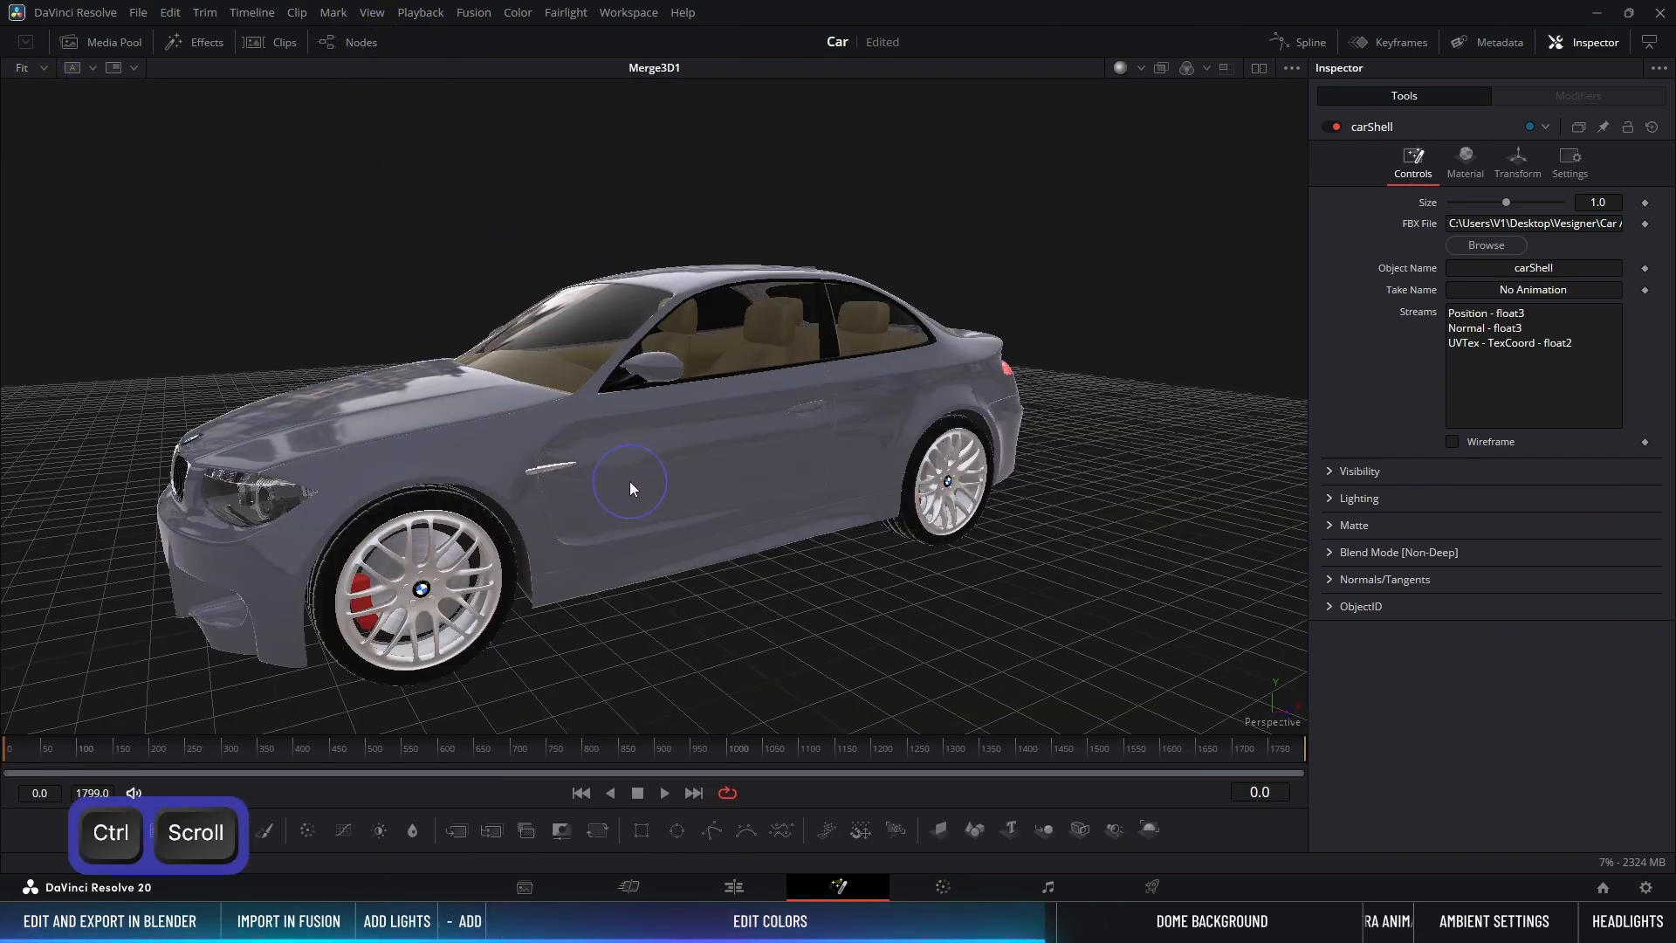
middle_click_drag(619, 489, 1041, 465, "alt")
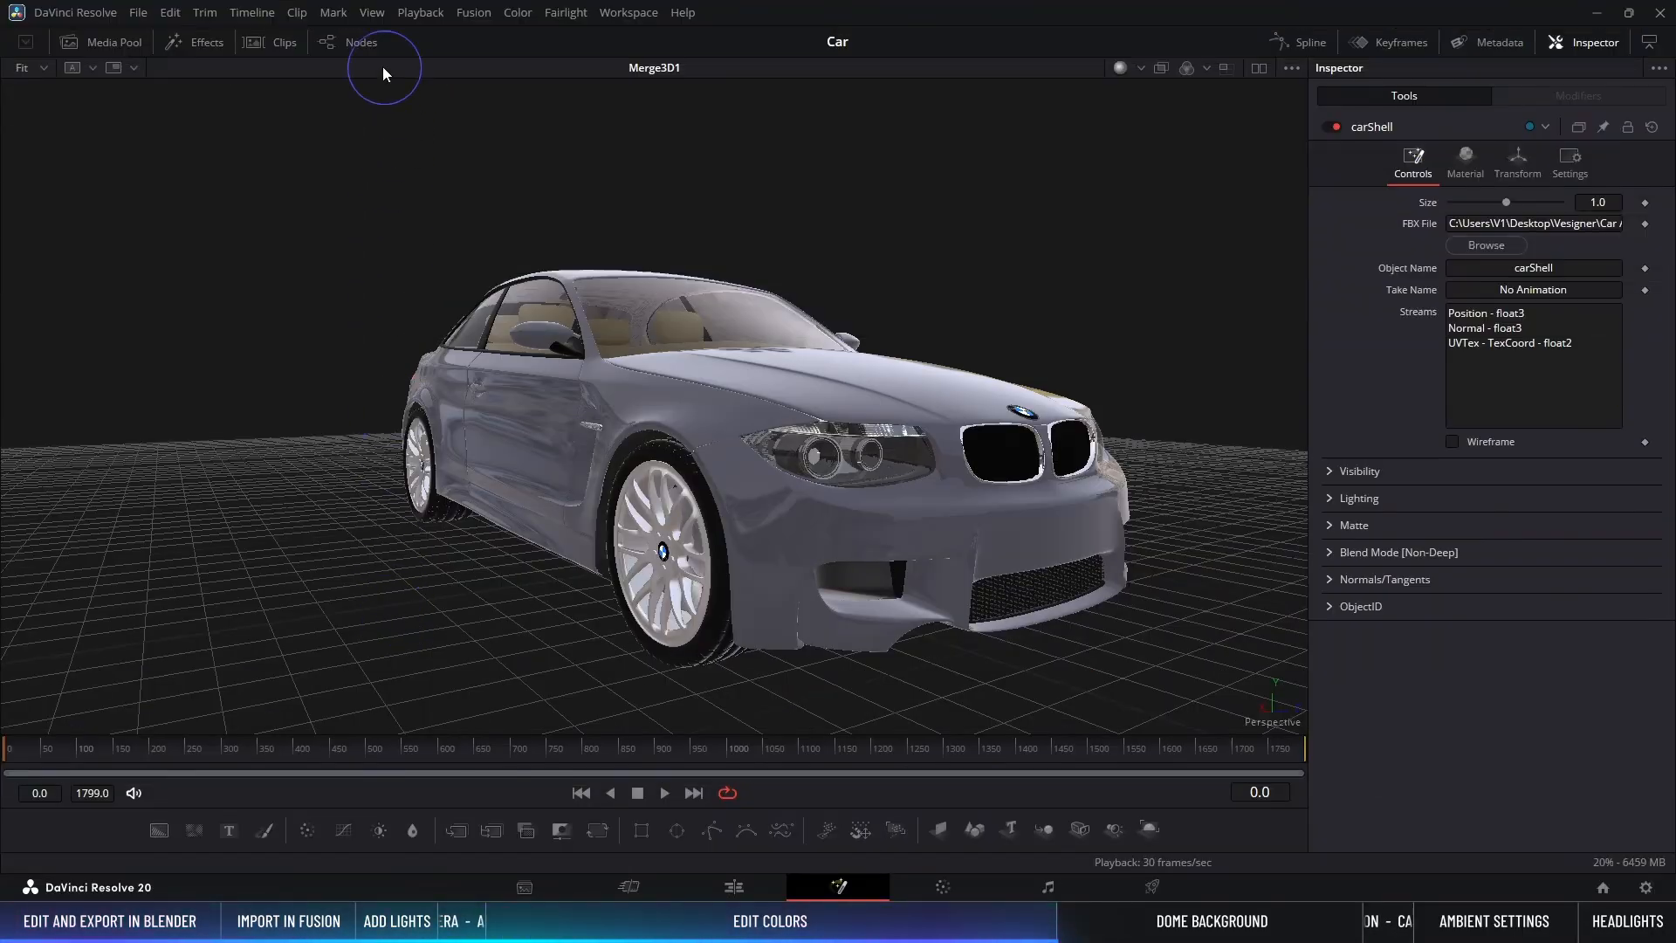
Step: Bring back the node graph, add a Shape 3D node and connect it to Merge3D2
left_click(367, 44)
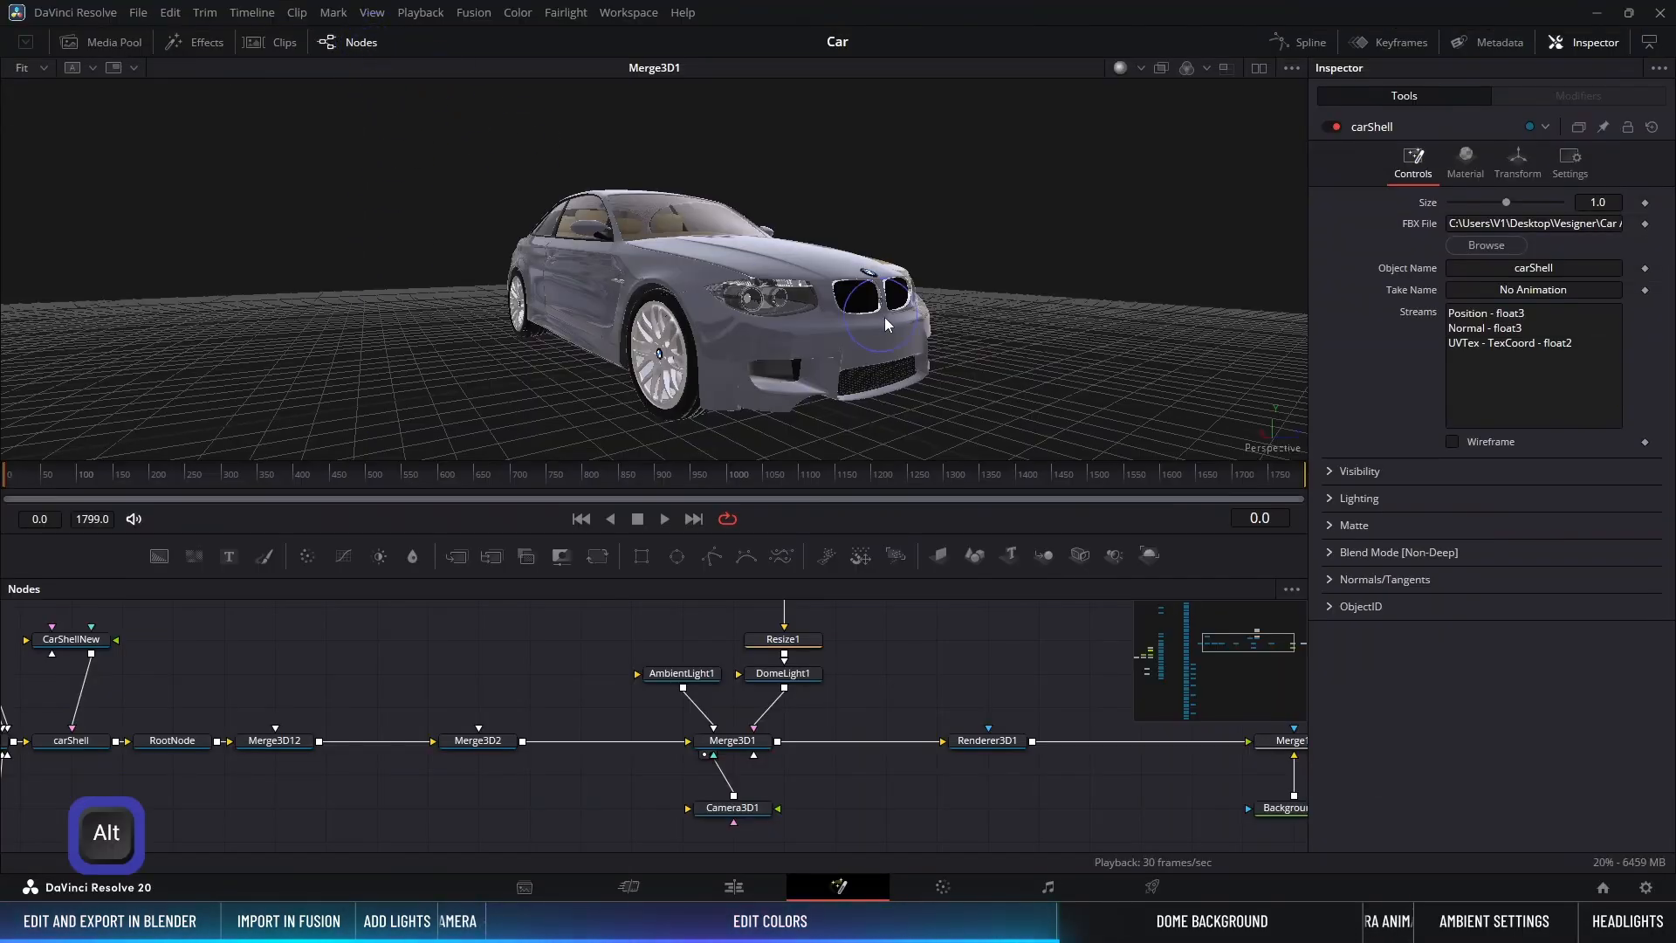
middle_click_drag(884, 317, 573, 332, "alt")
scroll(630, 328, "down", 4, "ctrl")
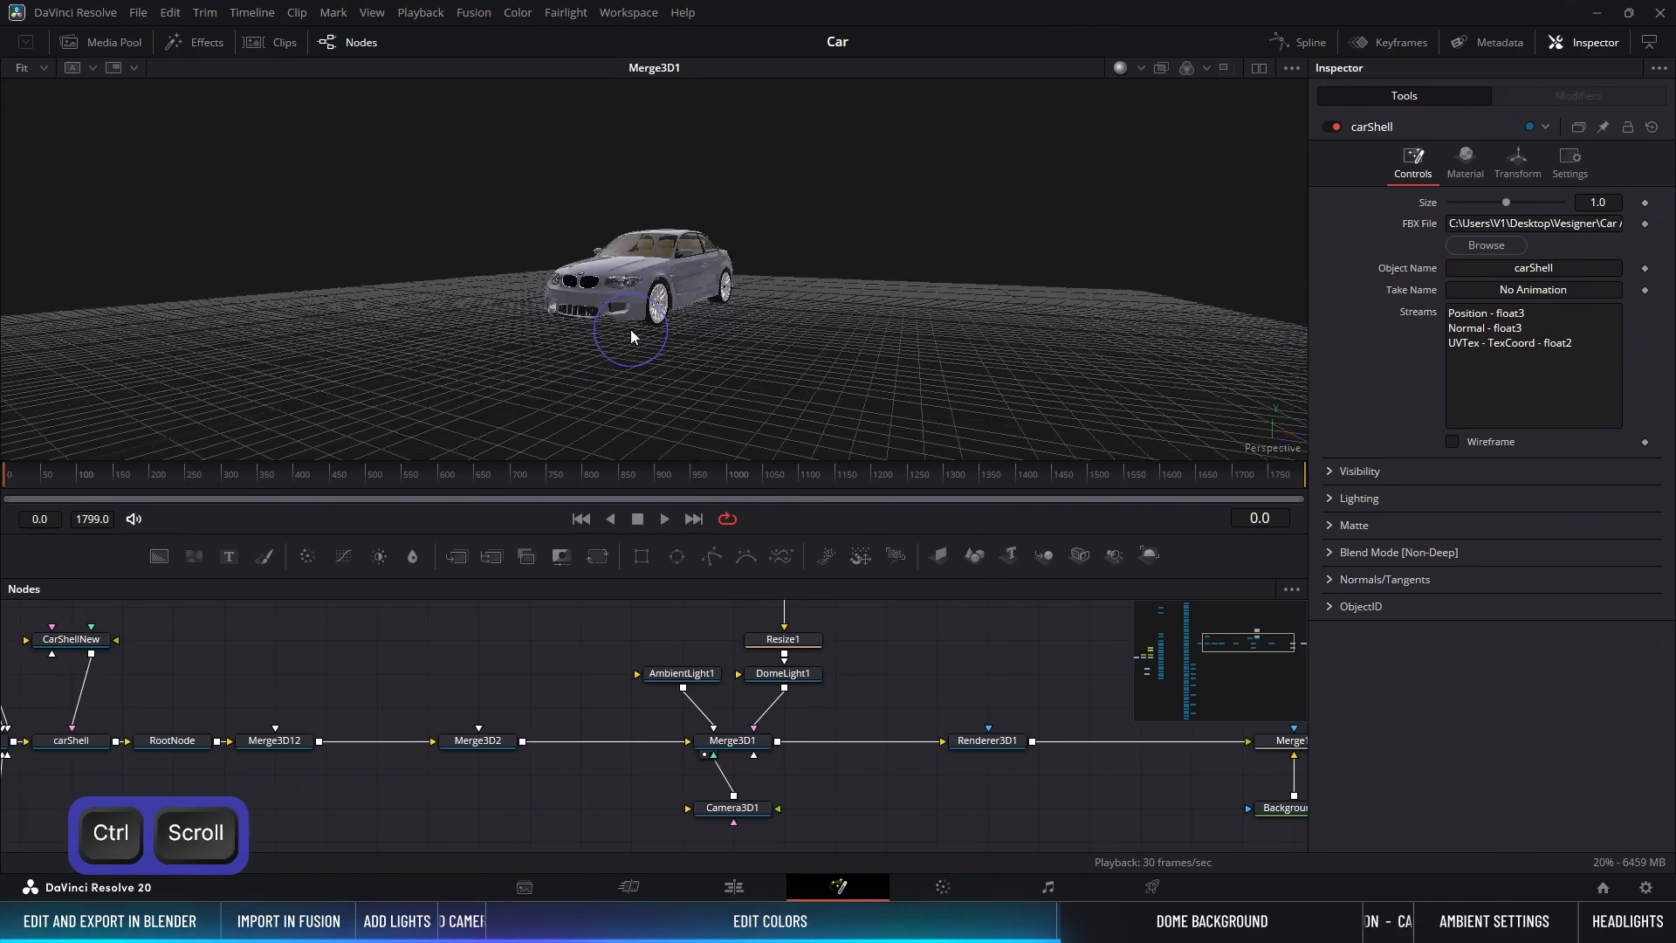
scroll(630, 329, "up", 4, "ctrl")
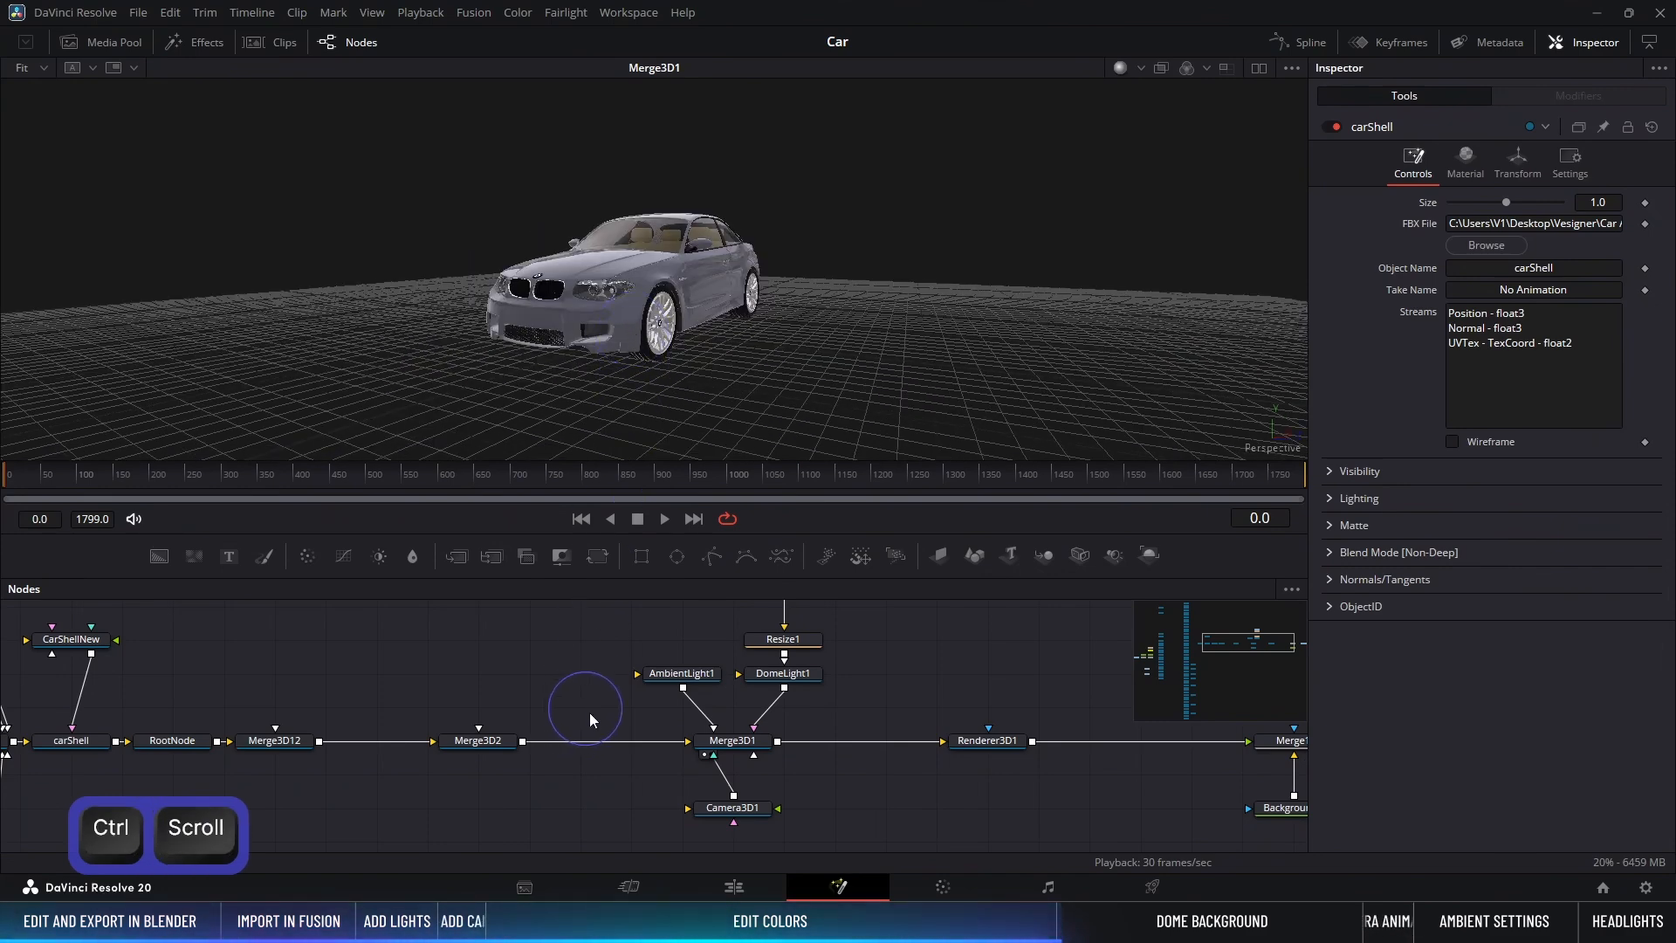
middle_click_drag(589, 712, 817, 777)
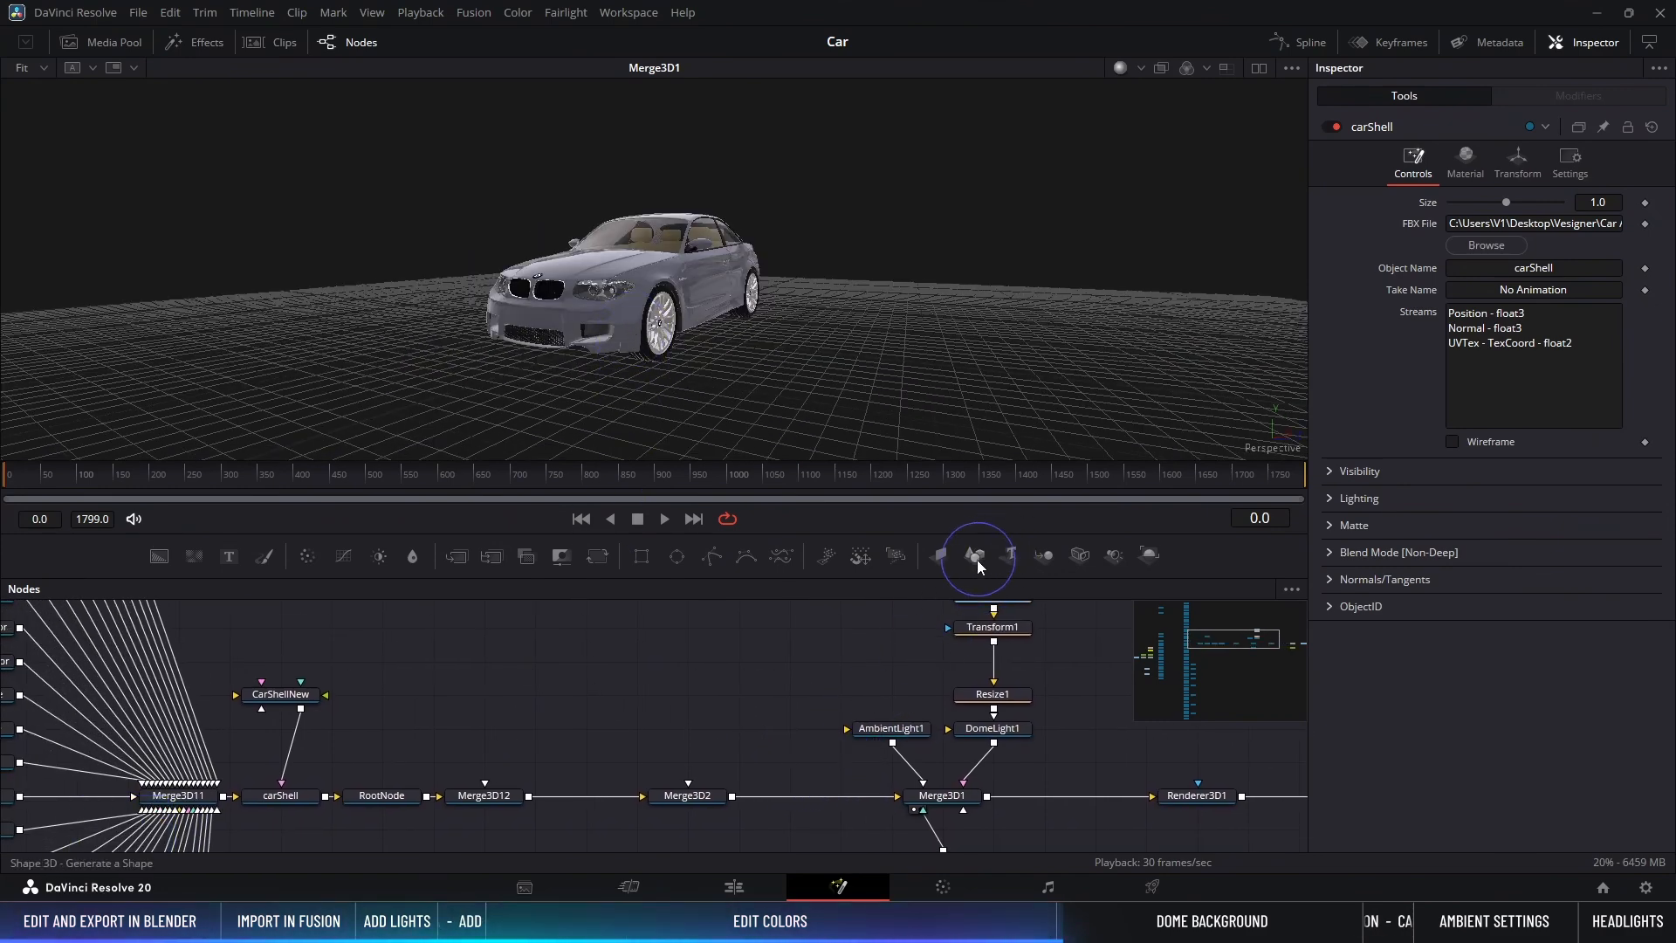
left_click_drag(690, 725, 696, 802)
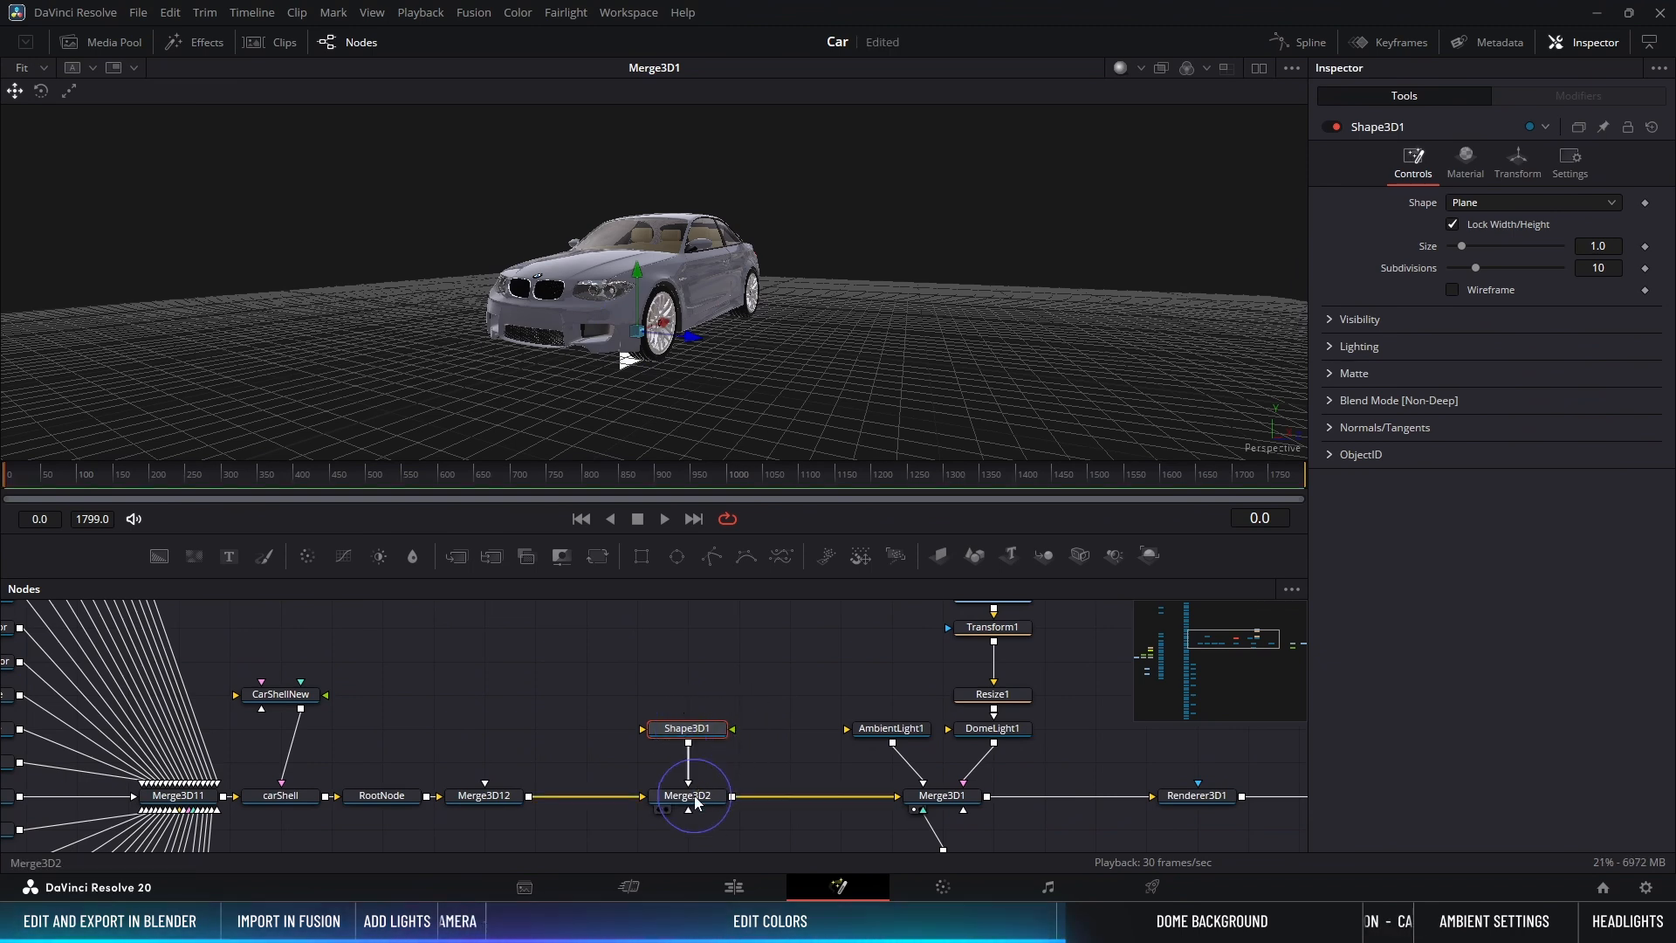
Step: Make the new 3D shape a sphere with a radius of 10 around the car
left_click(1475, 204)
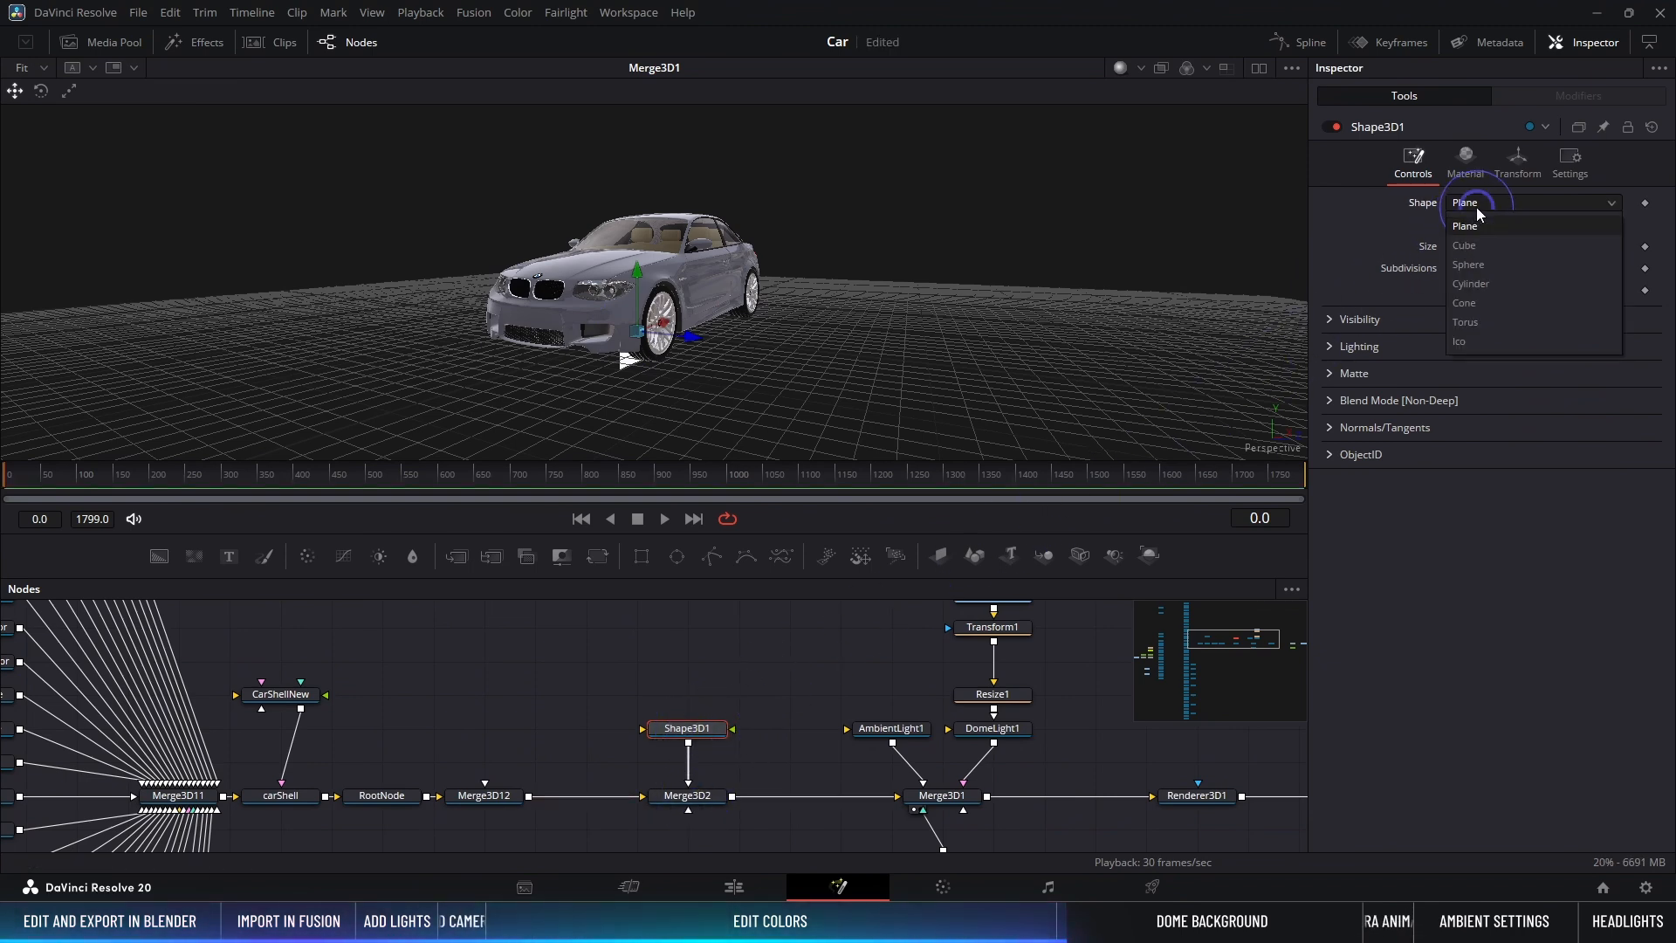
left_click(1475, 265)
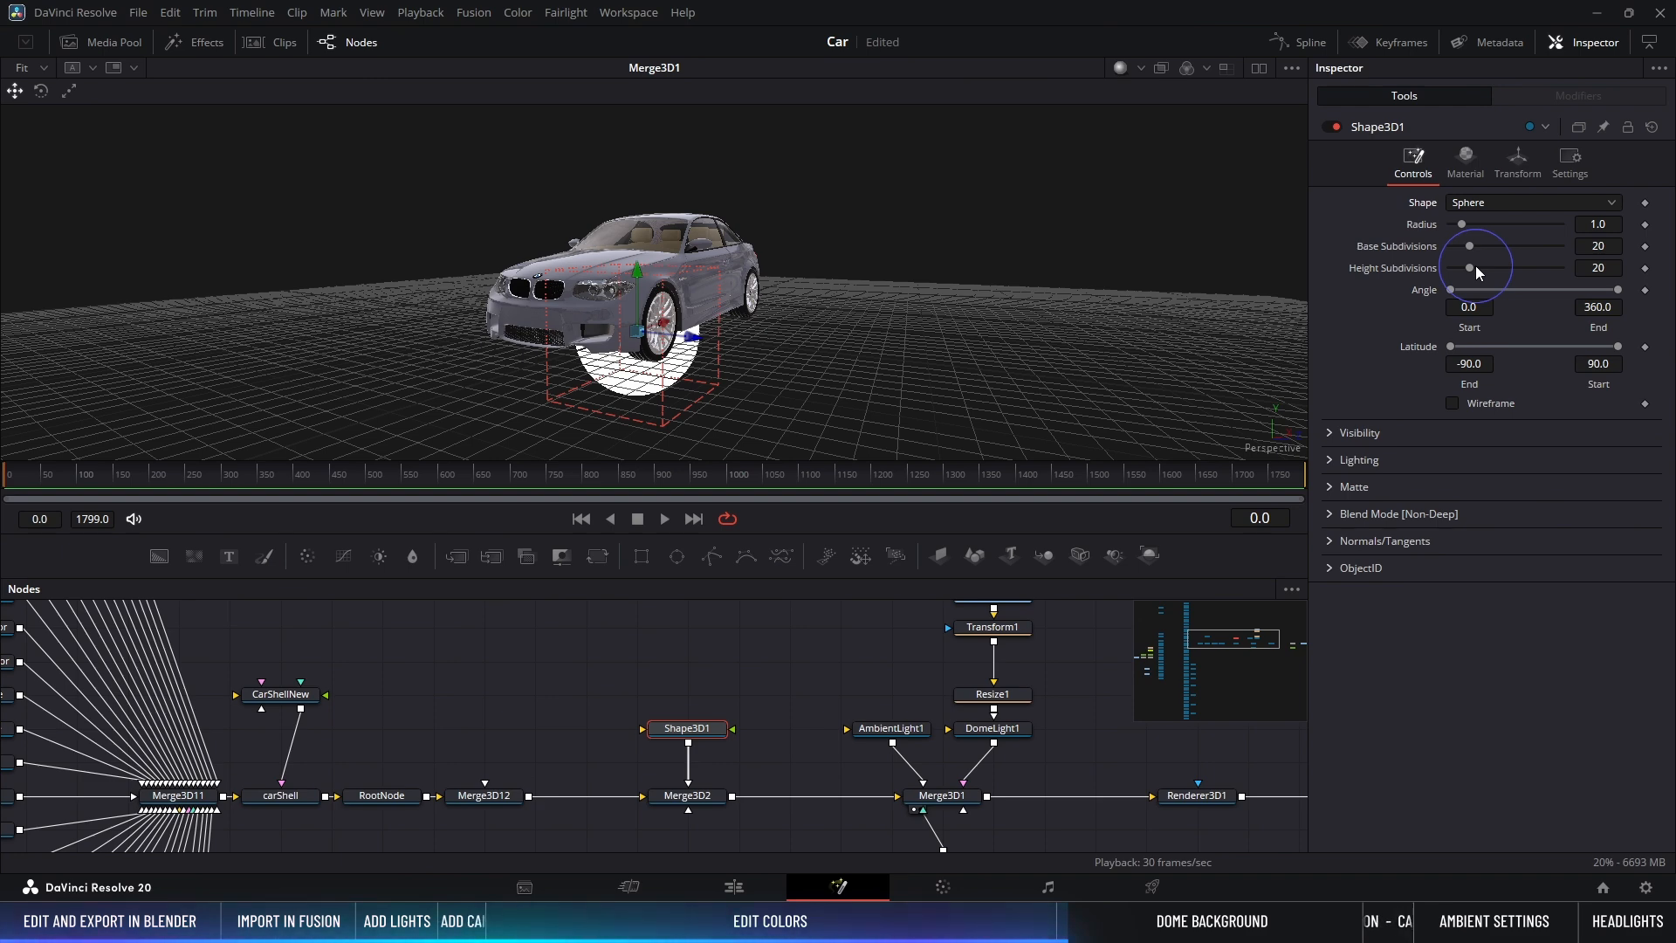
left_click_drag(1462, 225, 1594, 235)
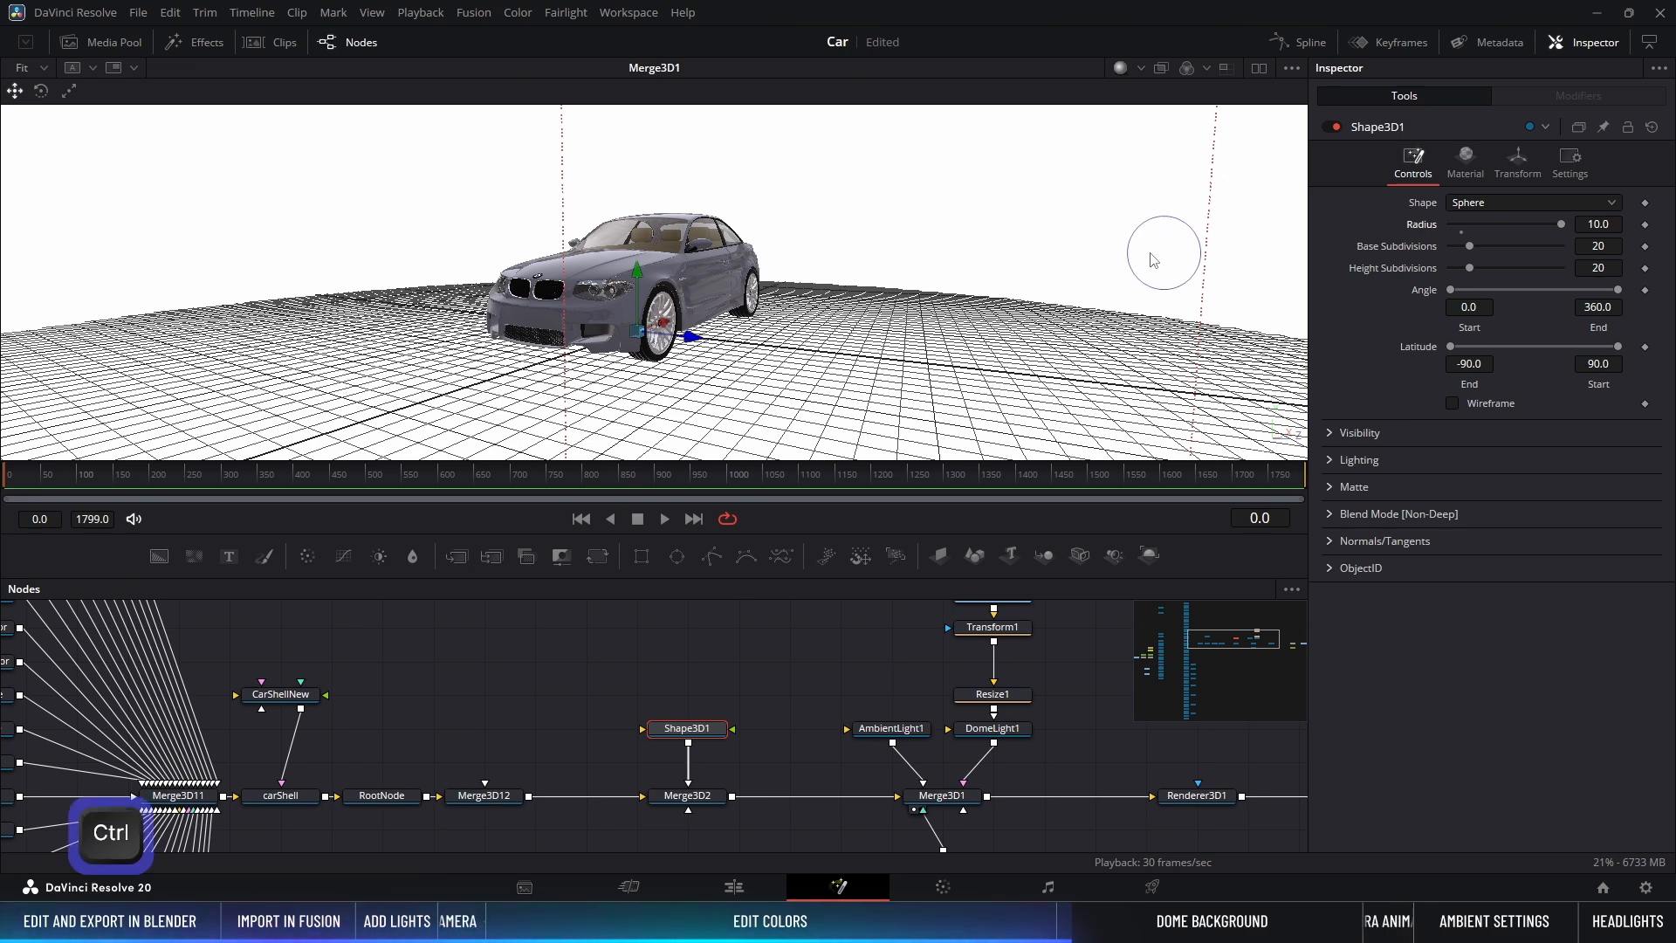
scroll(1079, 262, "down", 5, "ctrl")
scroll(1078, 255, "up", 3, "ctrl")
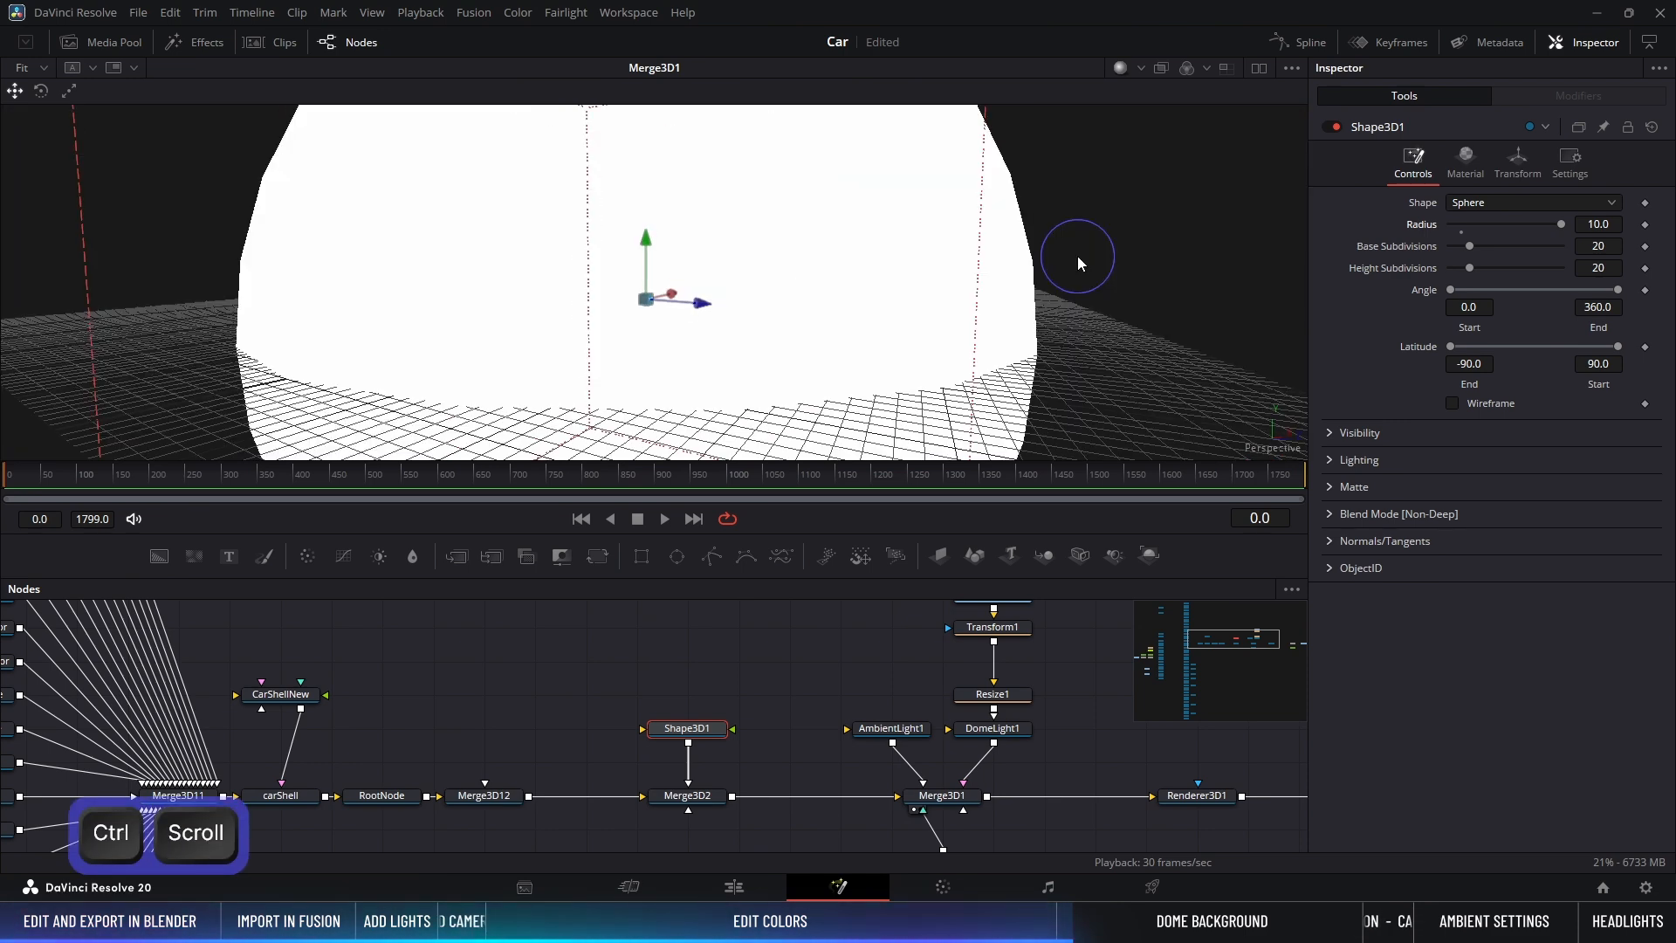
Step: Texture the sphere with the Resize1 panorama output and stop it from being affected by lights
left_click_drag(698, 733, 699, 670)
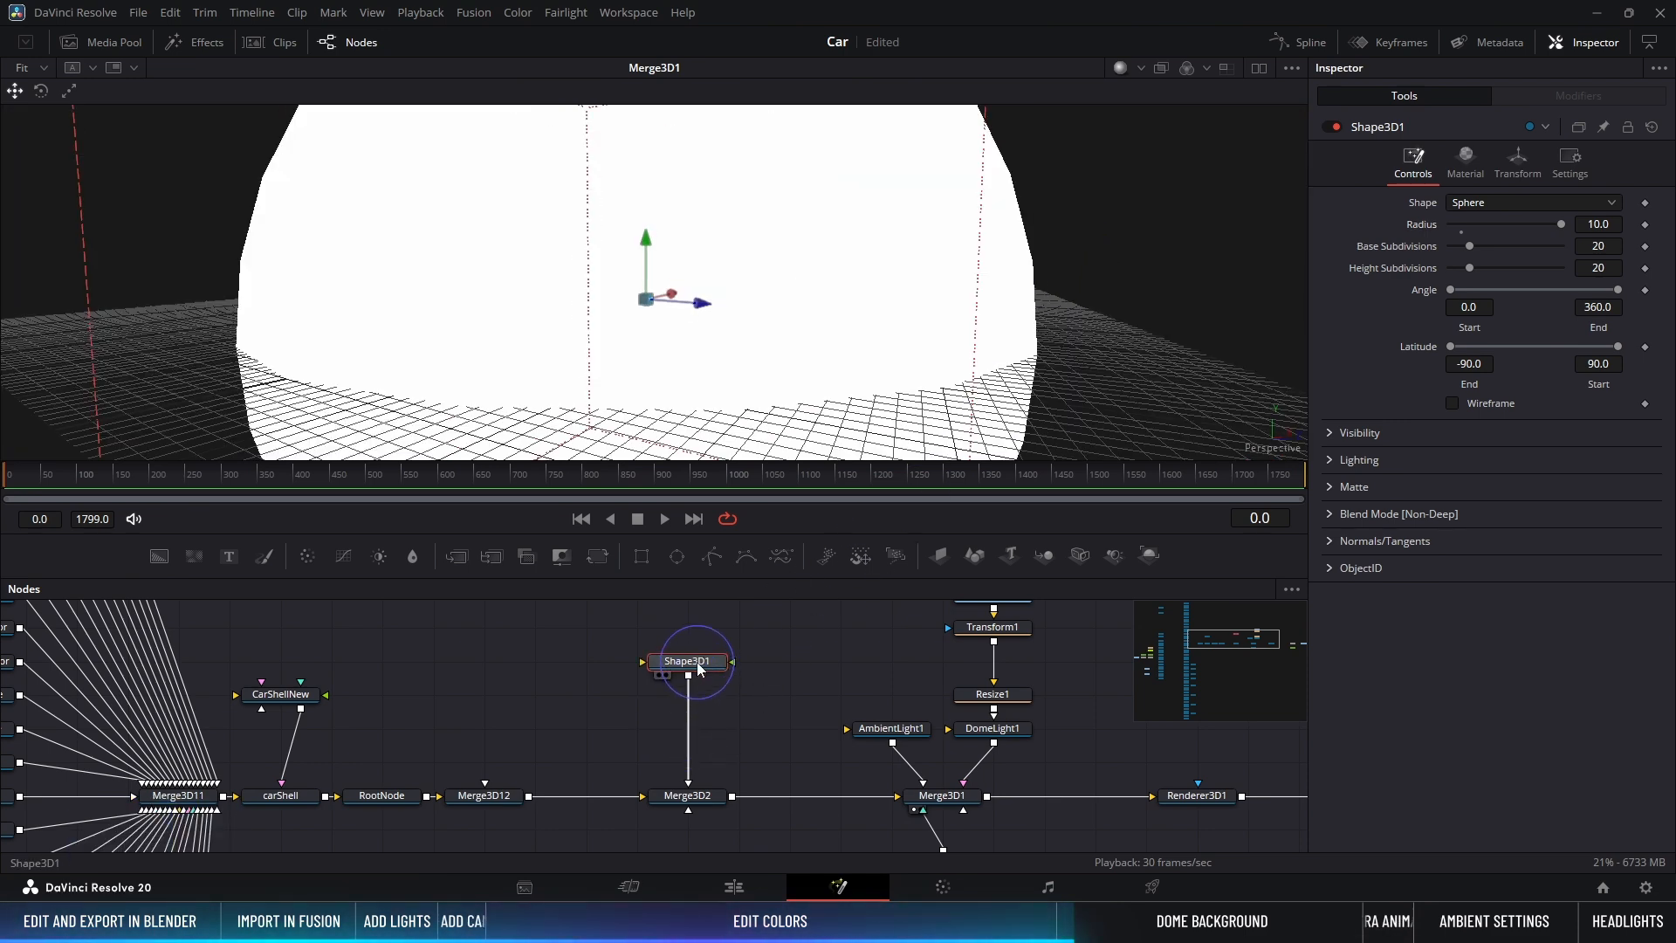
middle_click_drag(934, 652, 858, 744)
left_click_drag(823, 648, 628, 762)
left_click(629, 762)
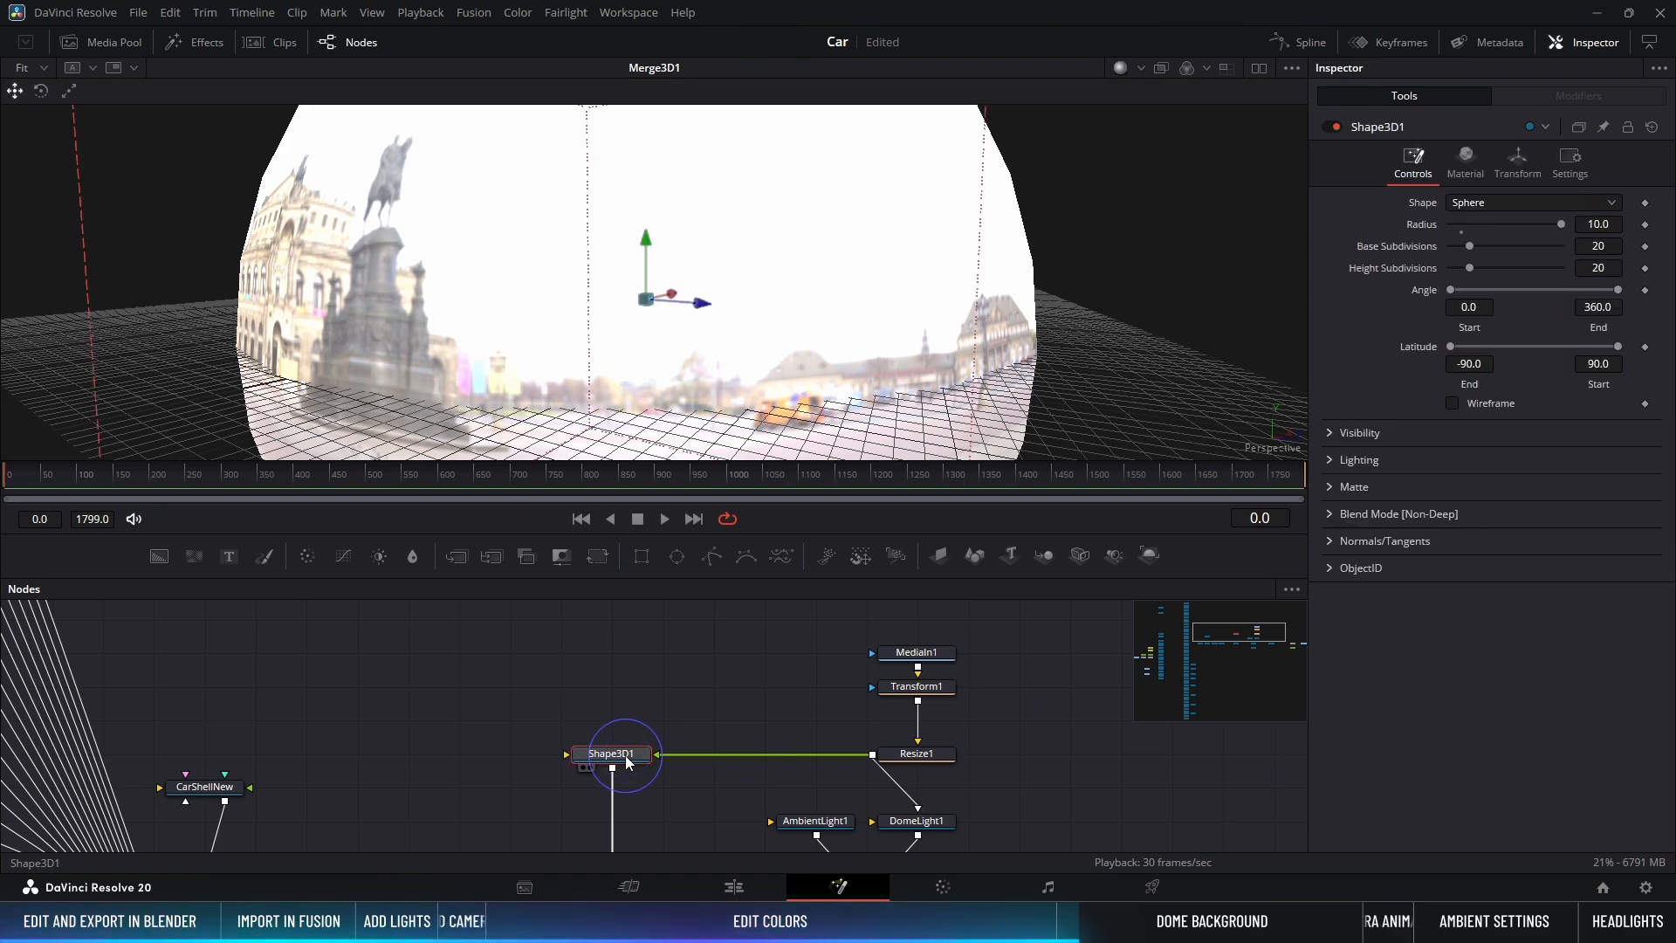
left_click(1331, 463)
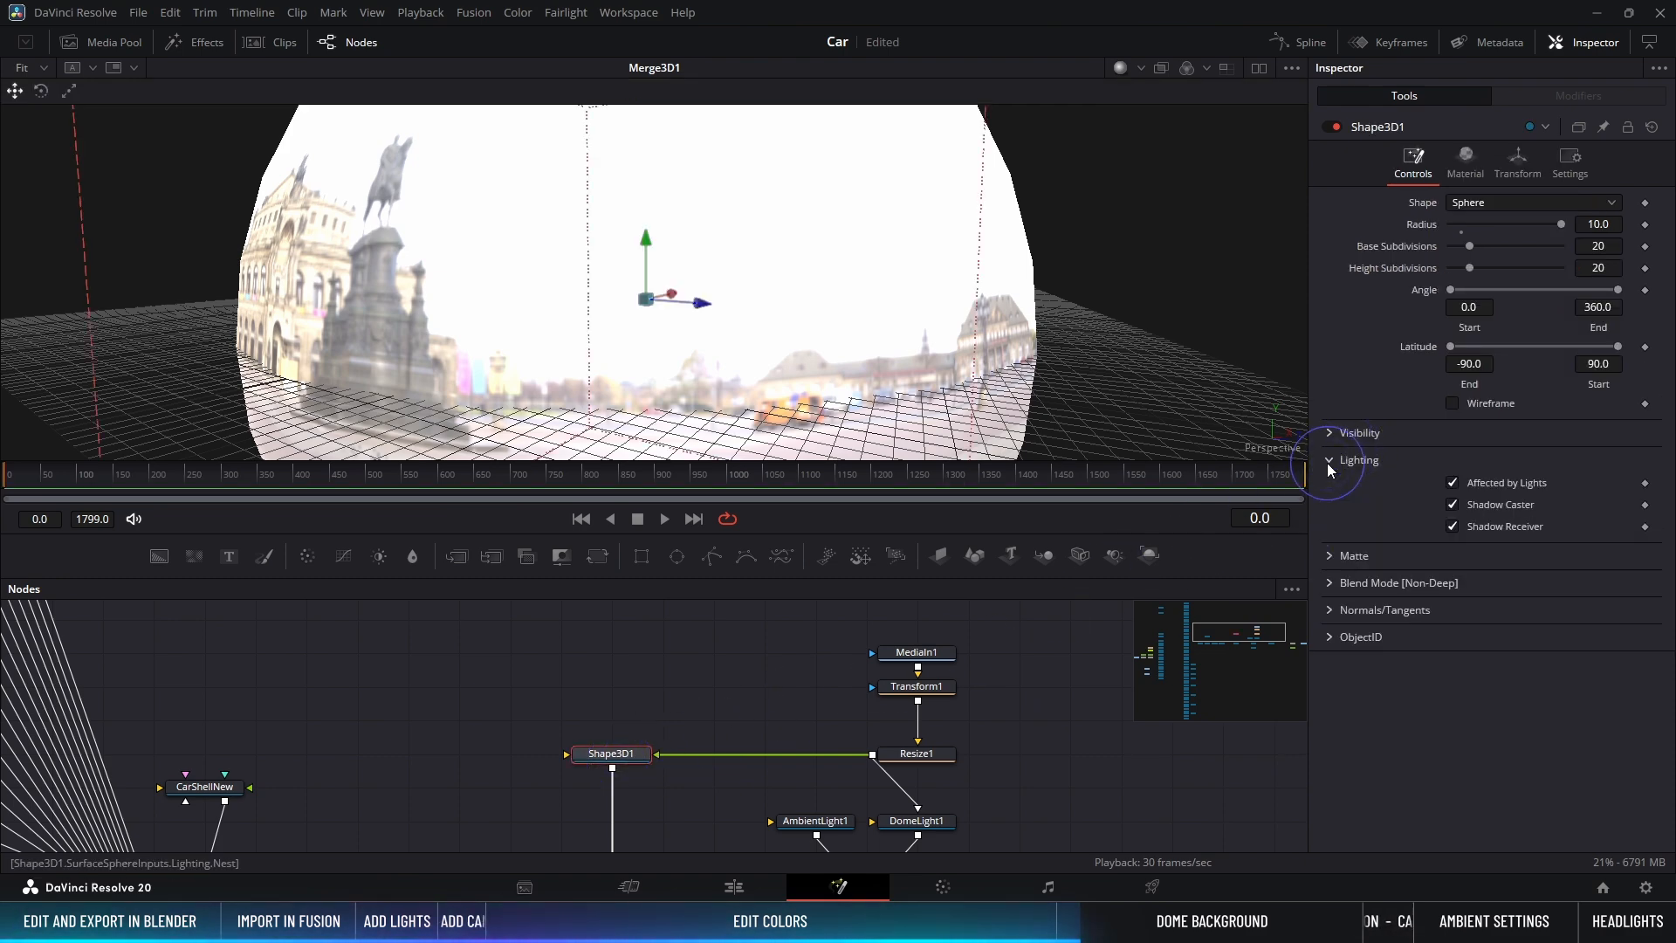
left_click(1453, 484)
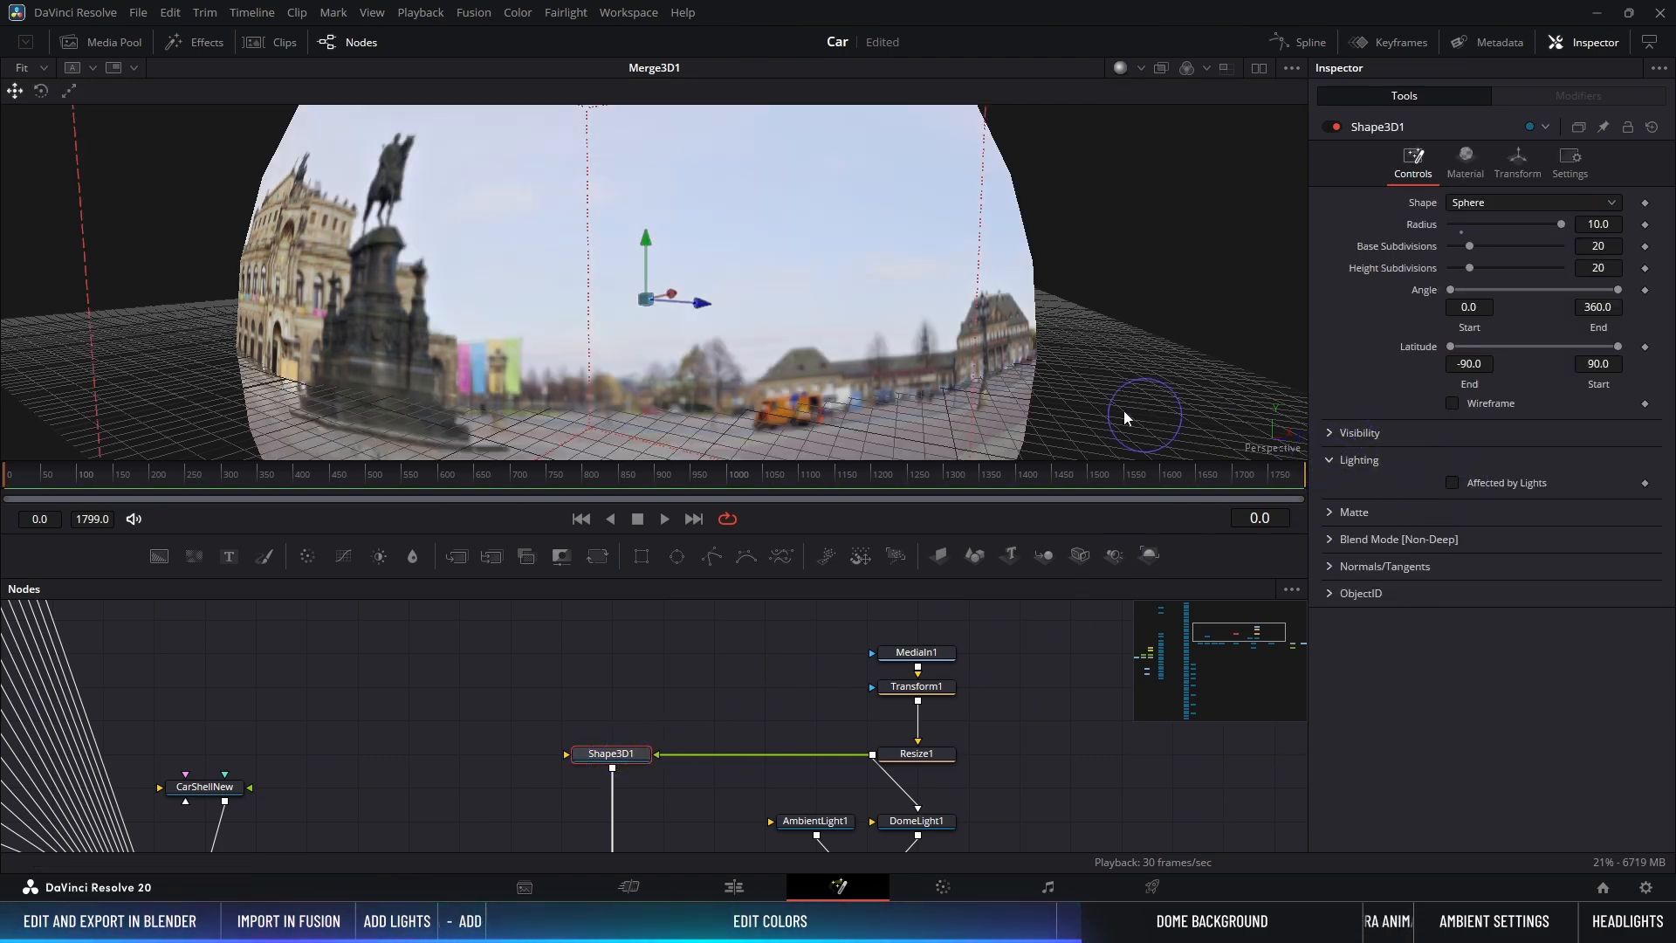
middle_click_drag(805, 374, 803, 363)
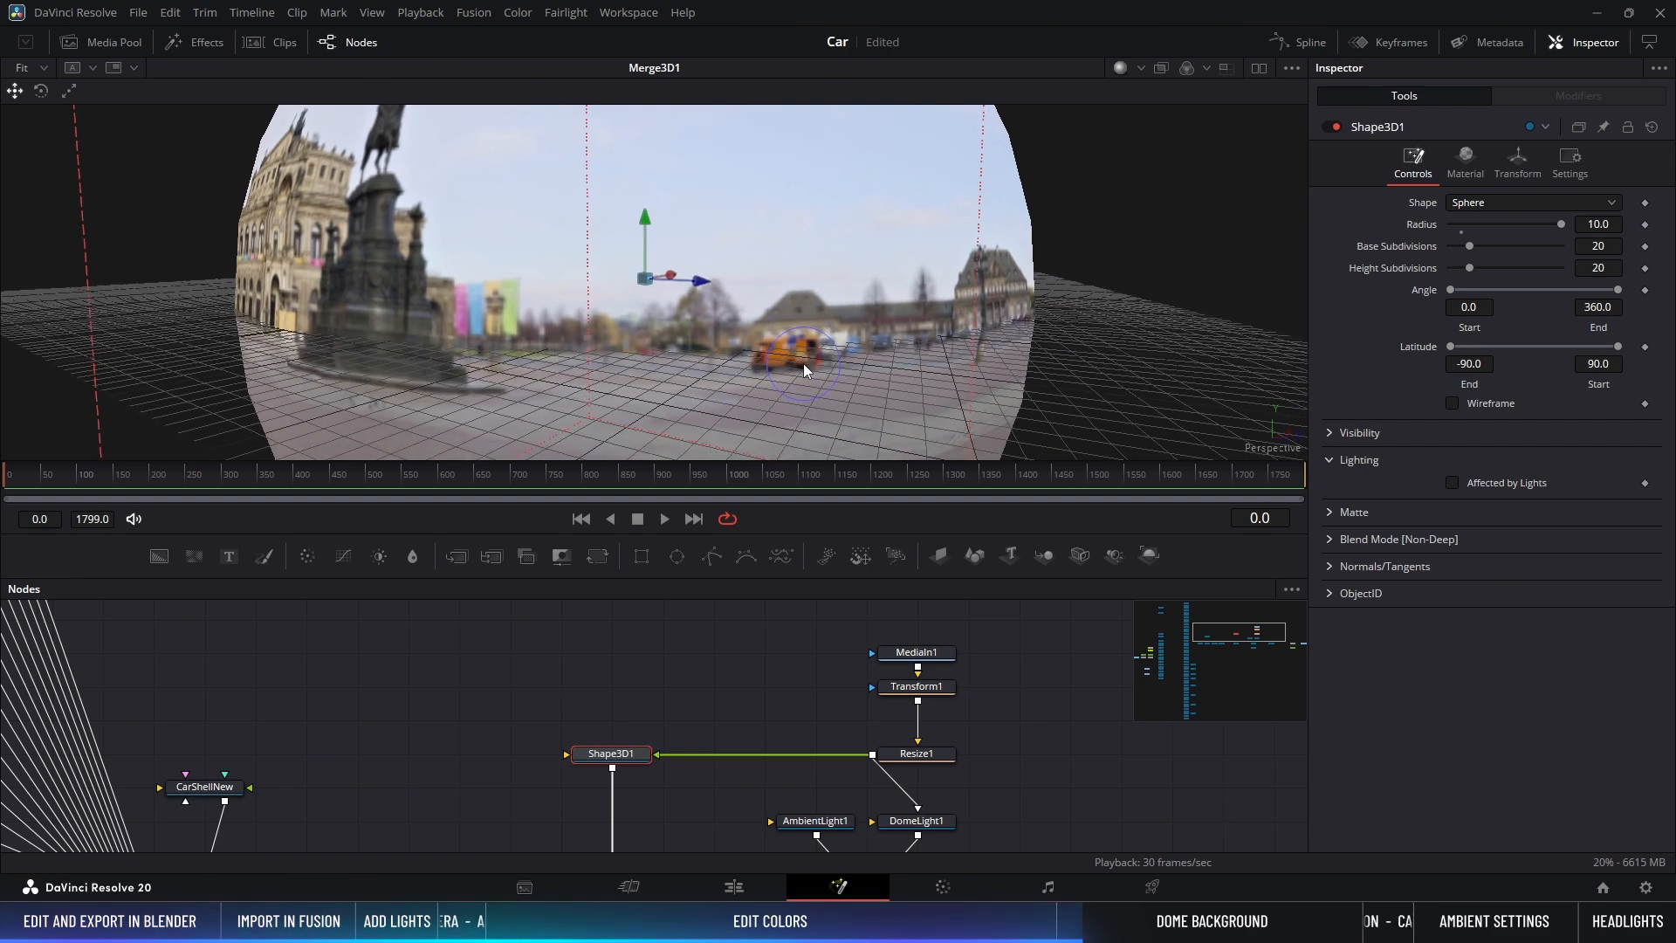
Step: Turn off the High Quality and Motion Blur playback options
right_click(763, 521)
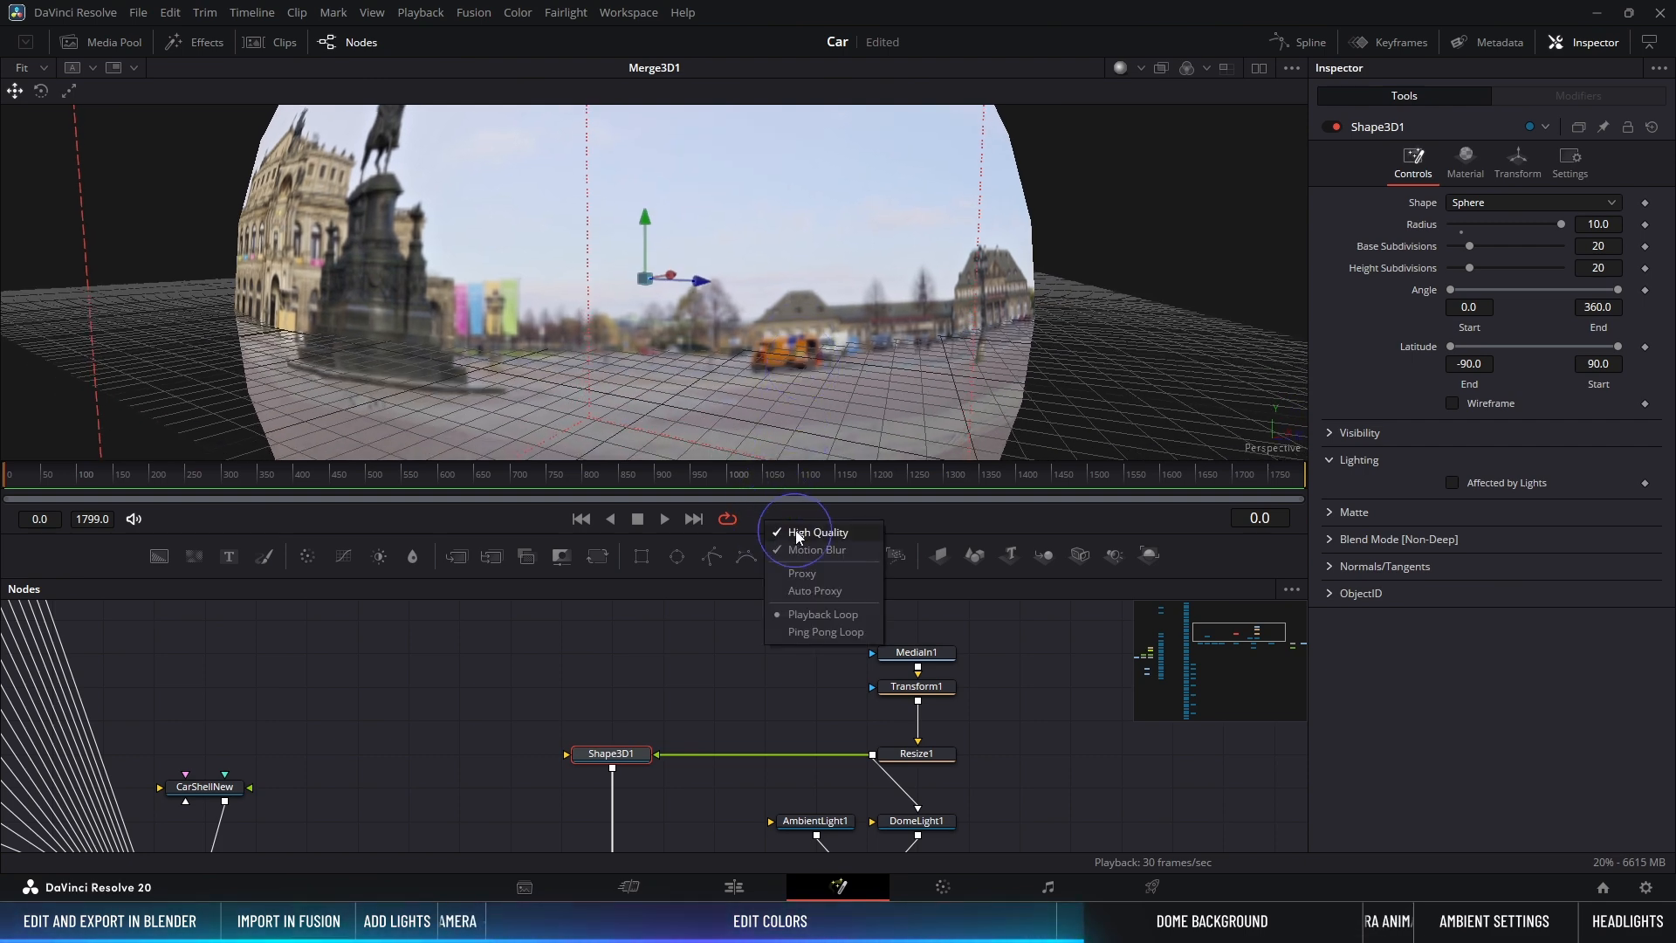
right_click(786, 522)
left_click(812, 548)
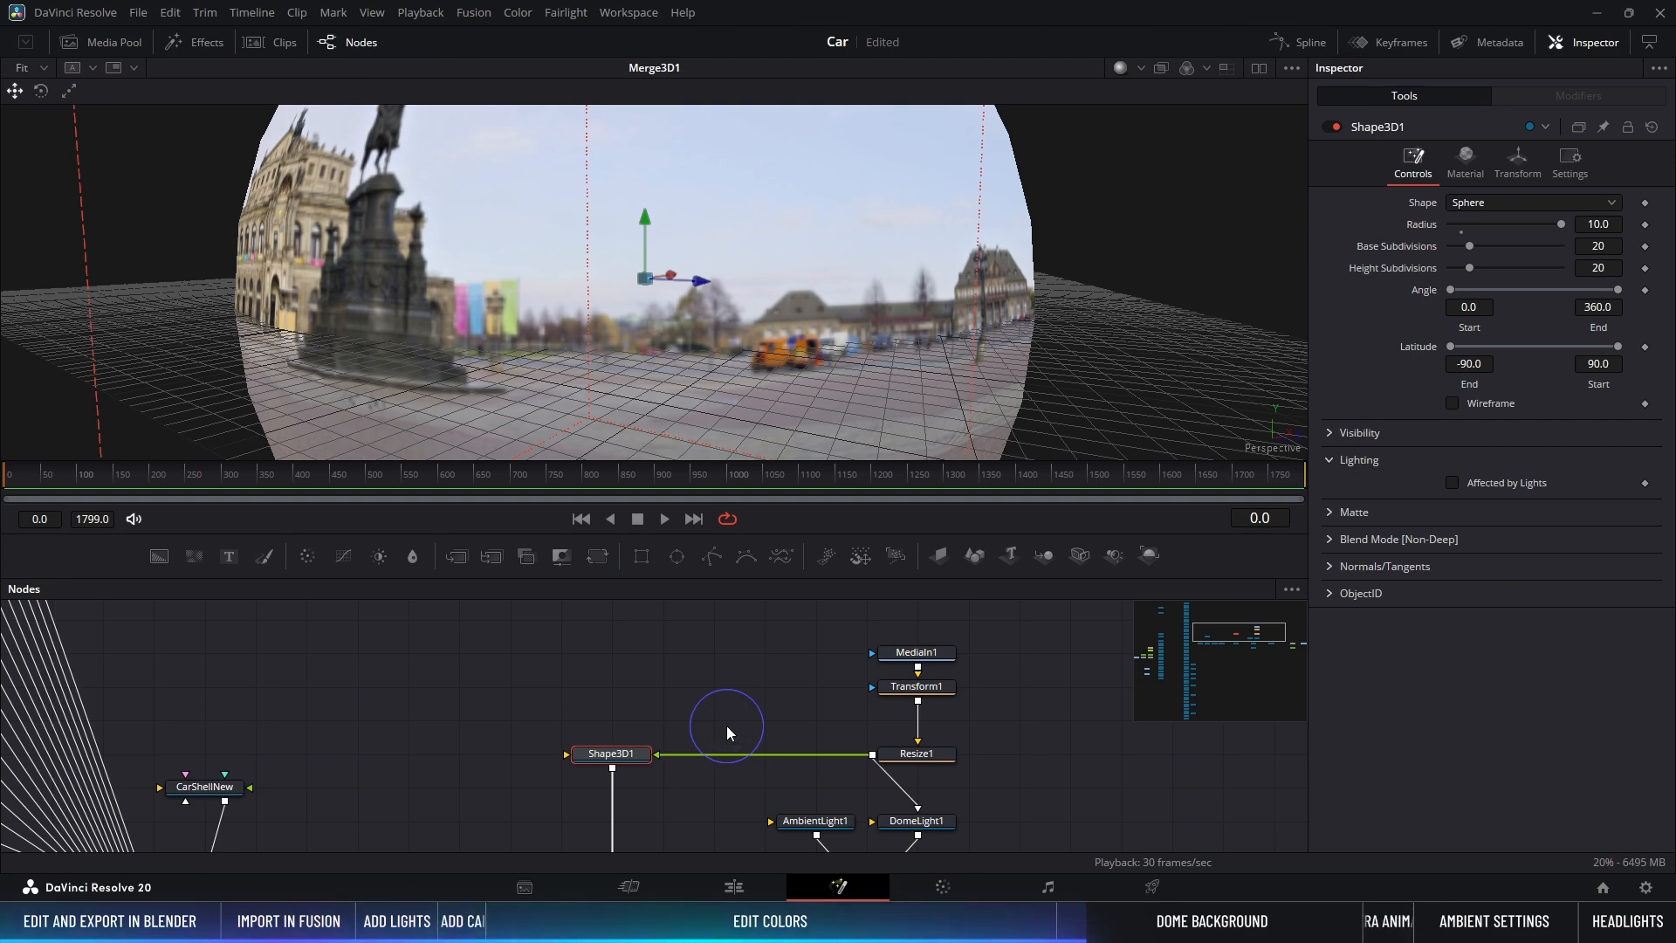
Step: Cull the sphere's front faces so the car can be seen inside the dome
left_click(1331, 434)
left_click(1452, 500)
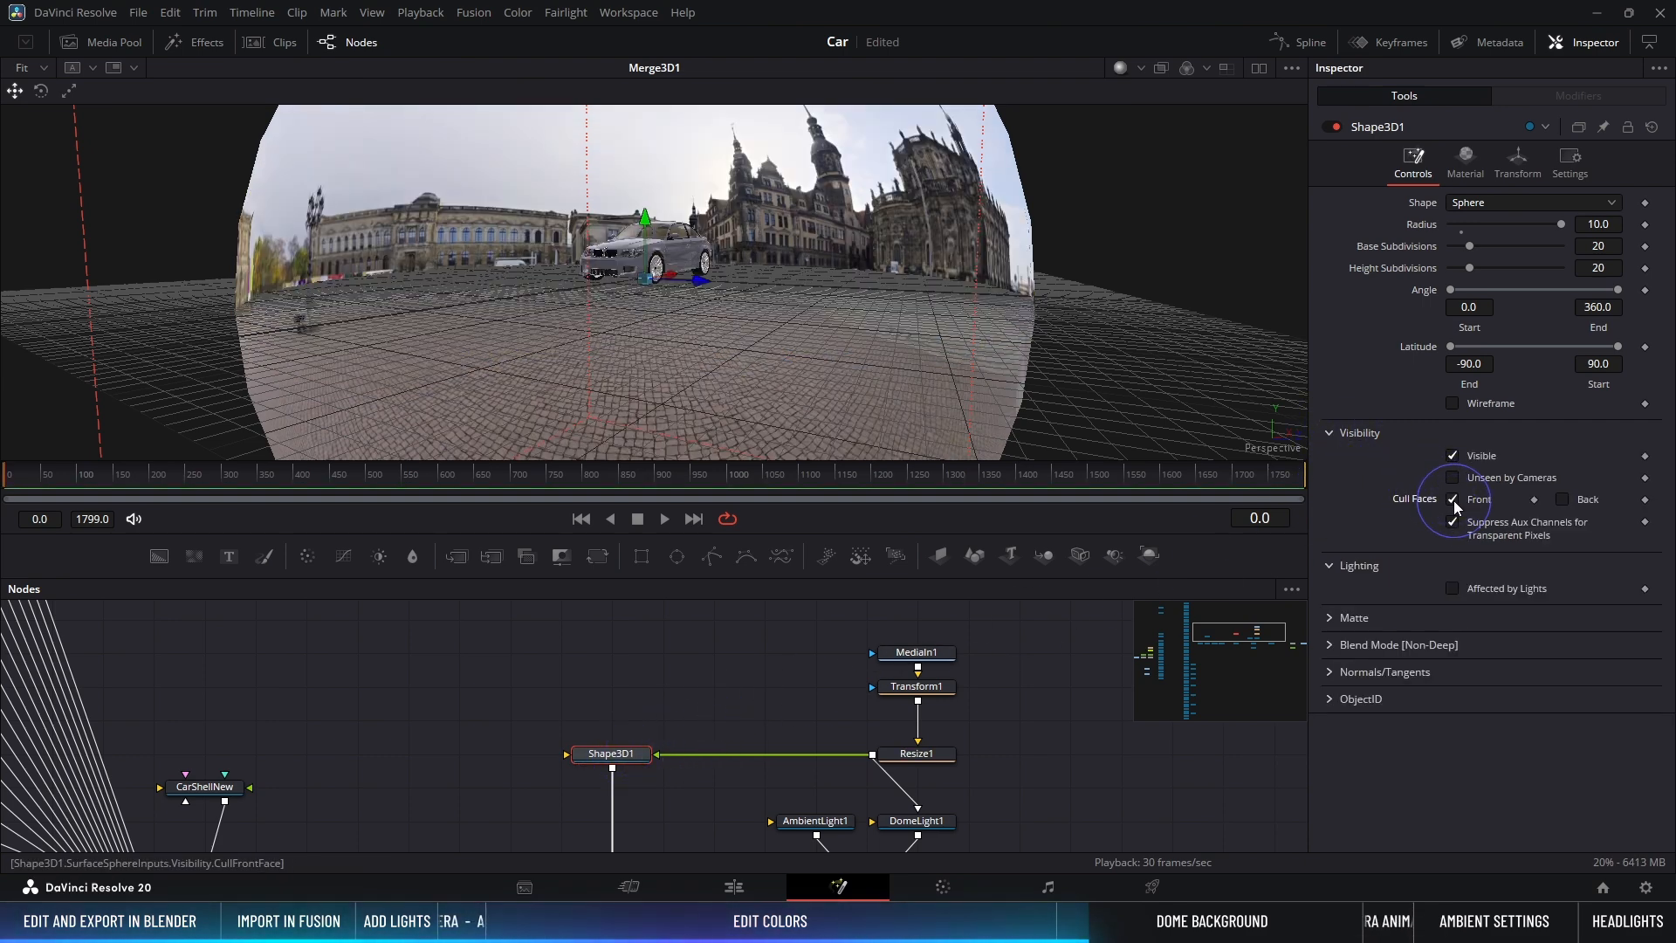
middle_click_drag(775, 321, 765, 400, "alt")
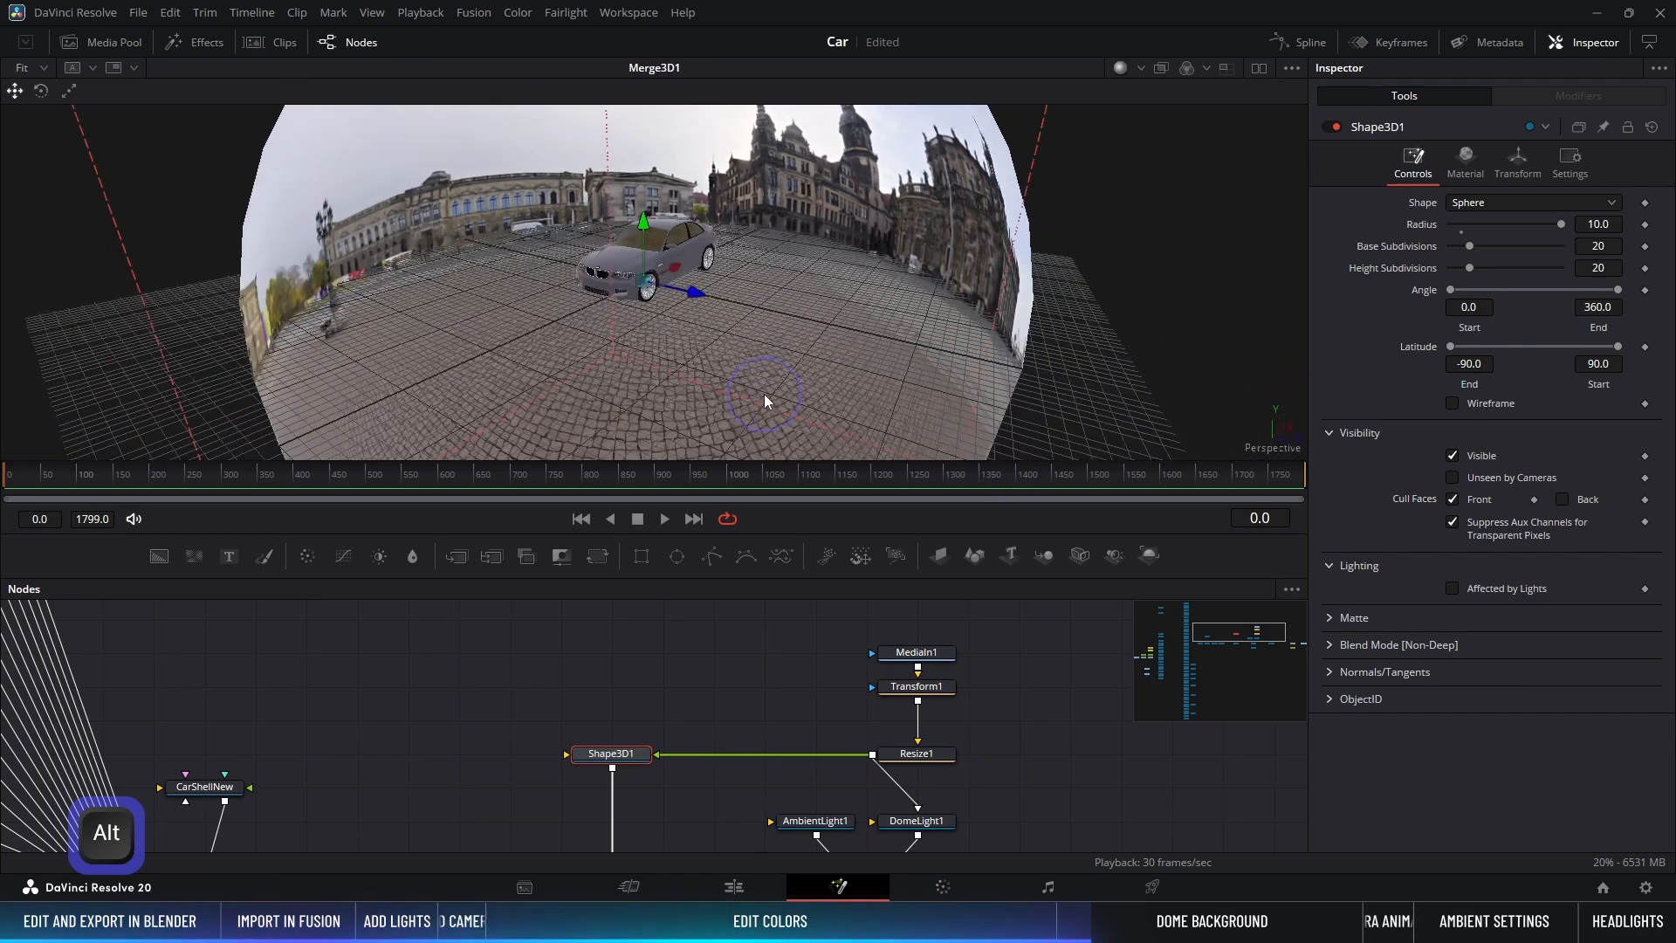
Step: Hide the ground grid in the 3D viewer
right_click(798, 269)
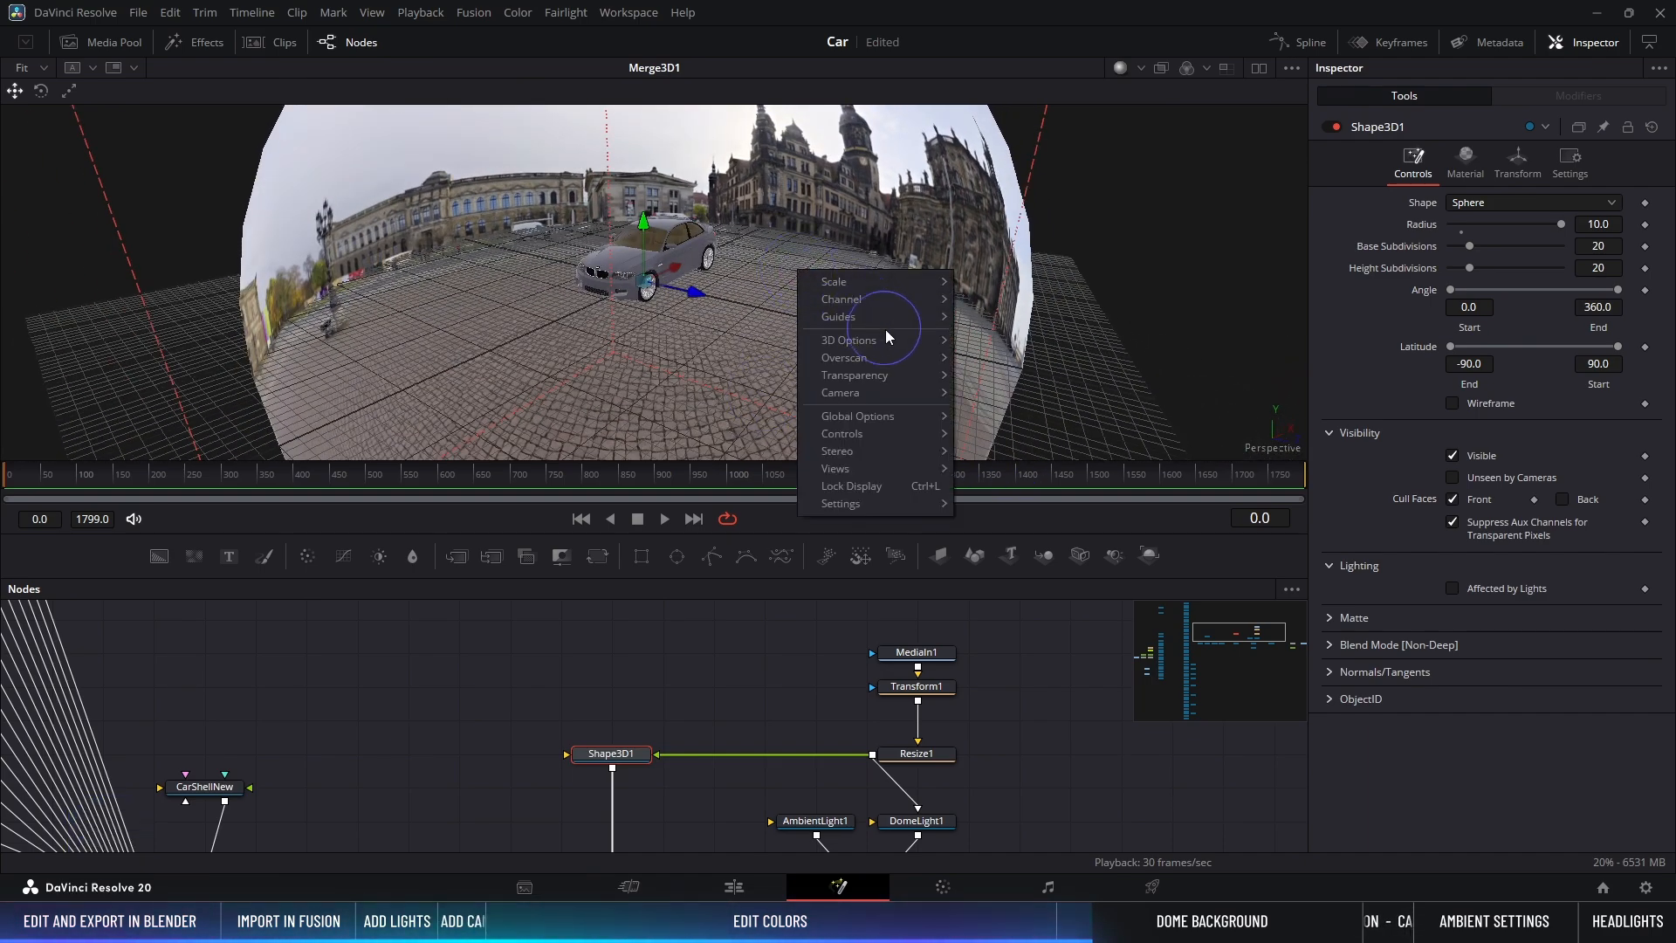
mouse_move(930, 342)
left_click(1014, 489)
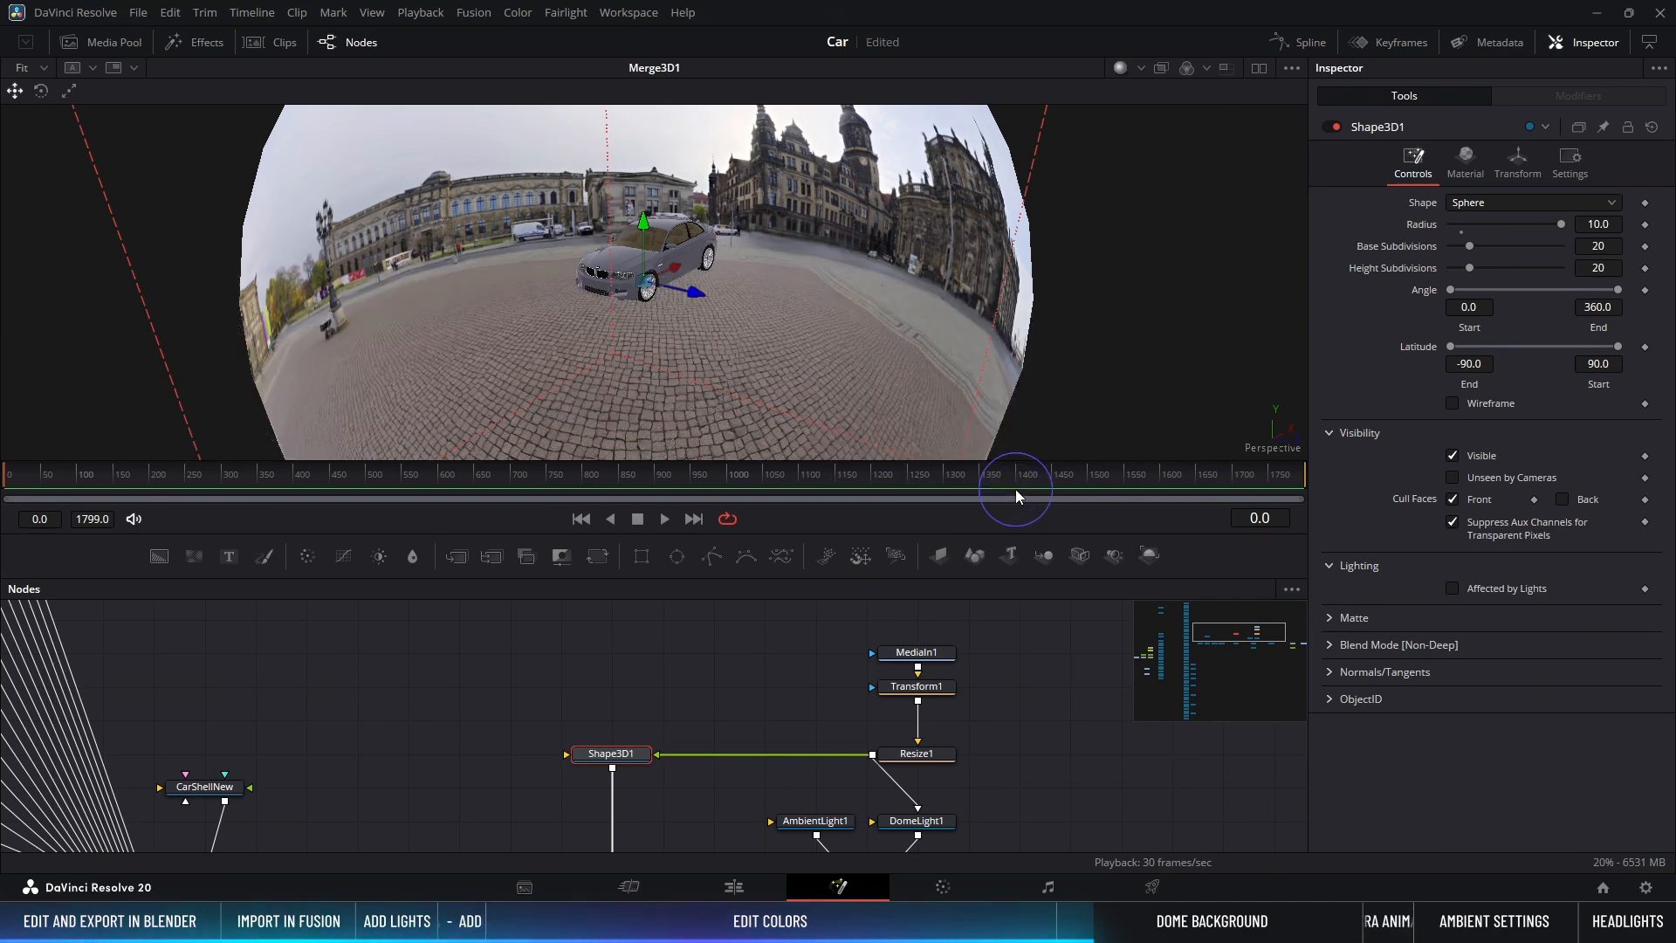
Step: Set the sphere's base subdivisions and height subdivisions to 50 each
middle_click_drag(859, 379, 812, 301, "alt")
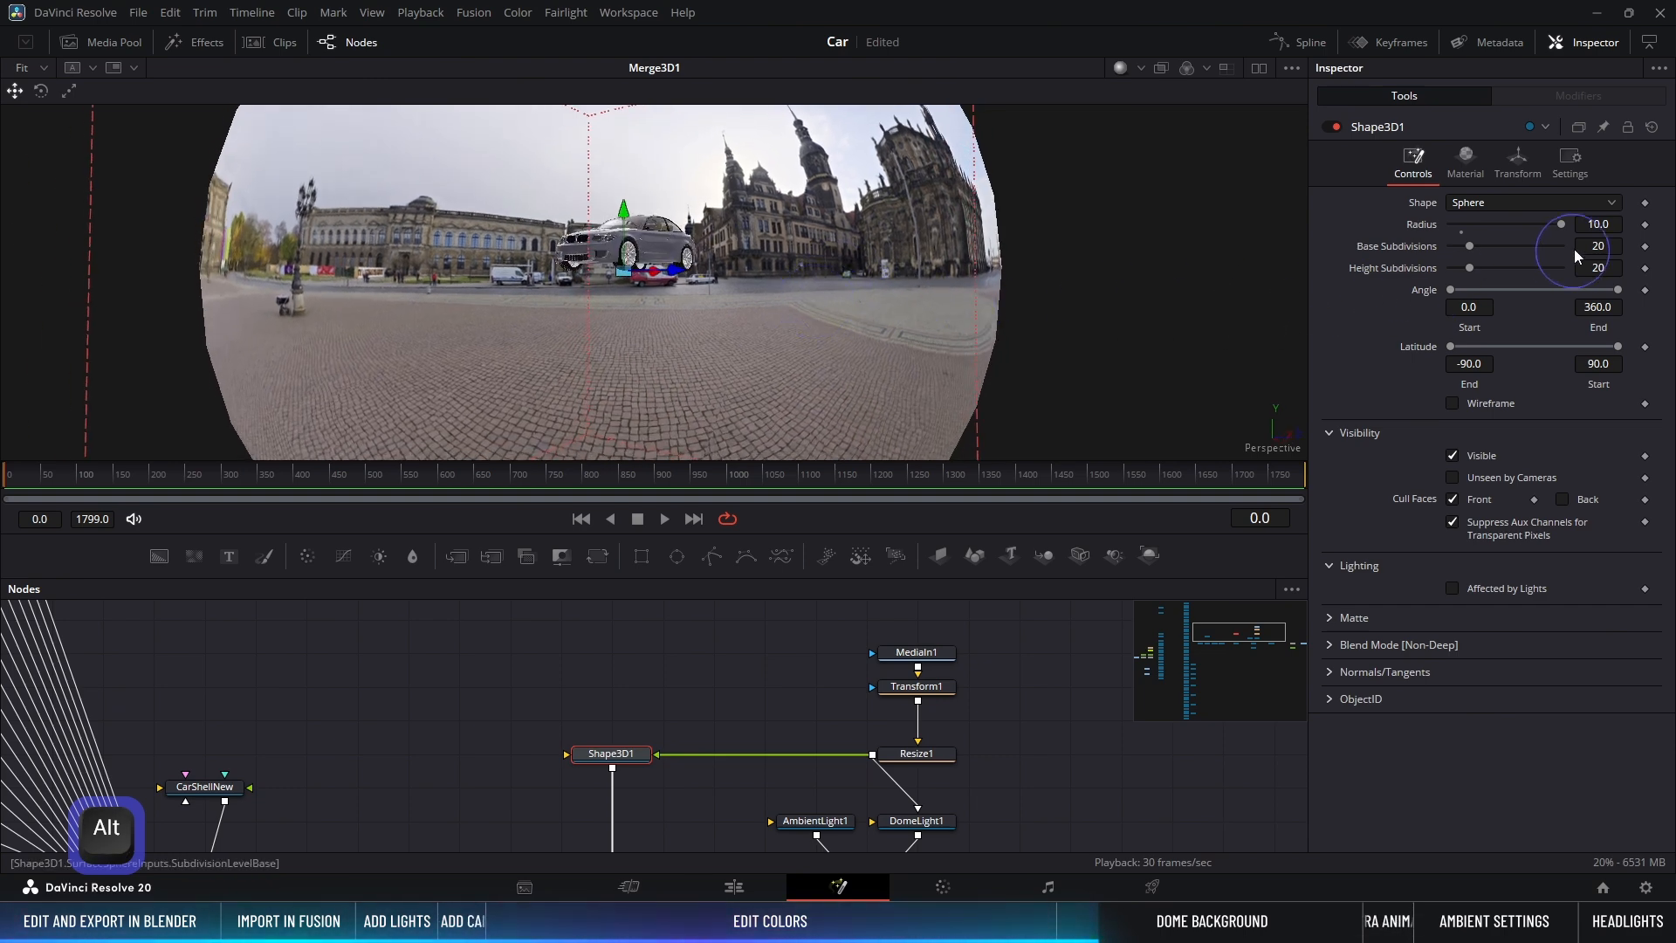
type("5")
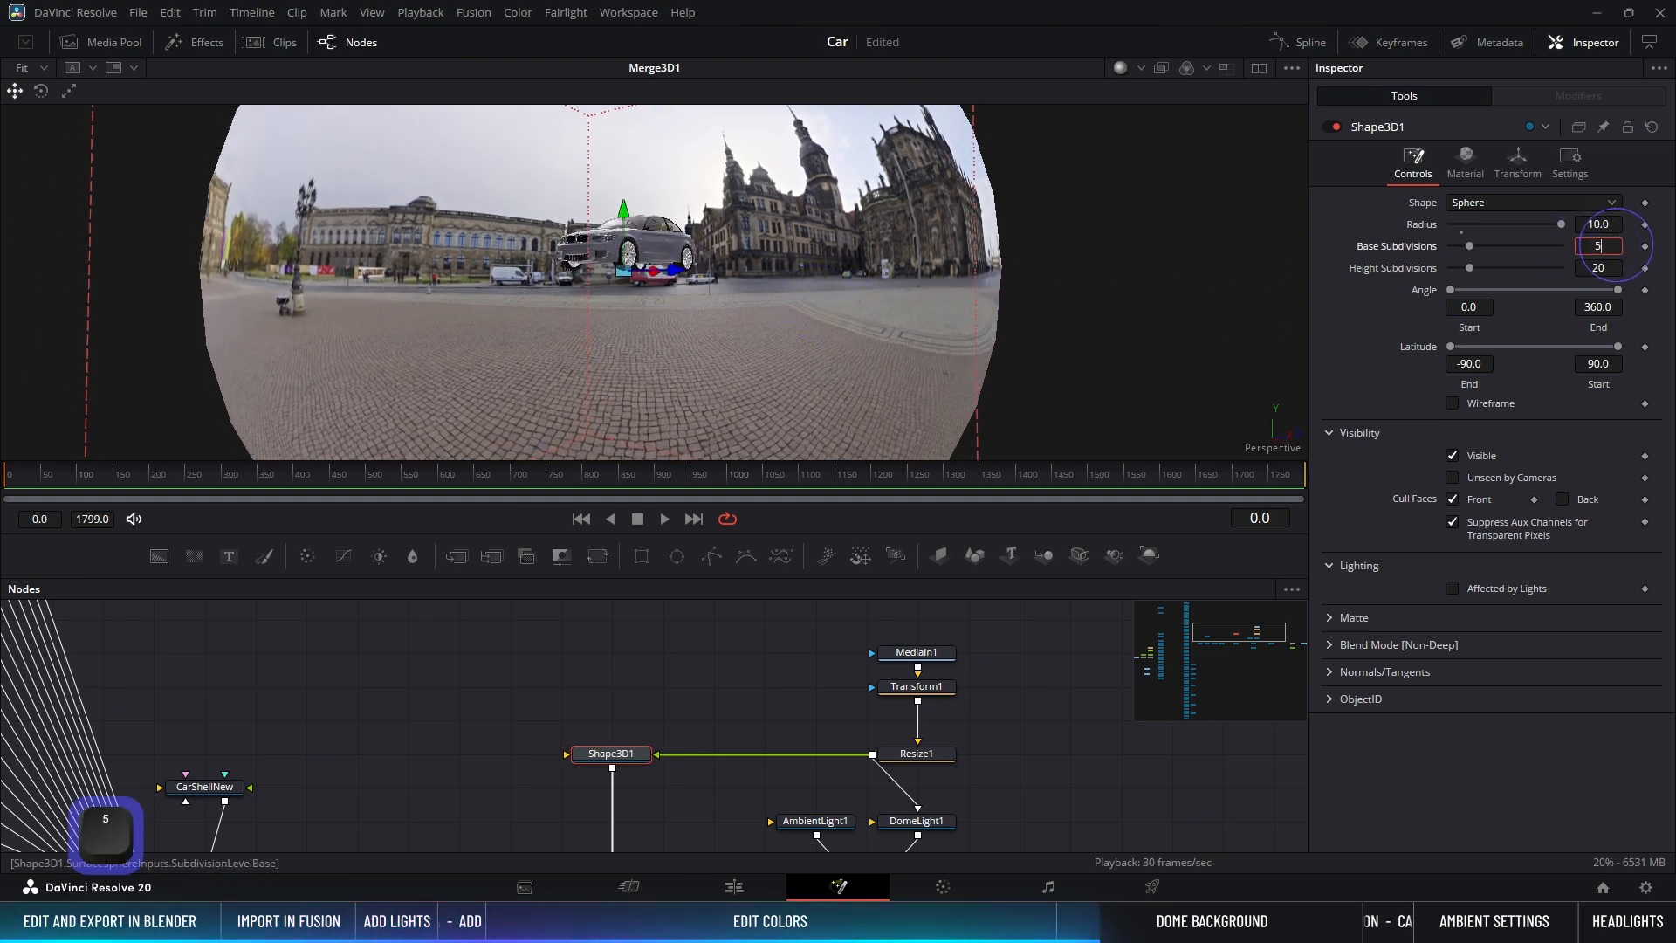
type("0")
key("Return")
type("50")
key("Return")
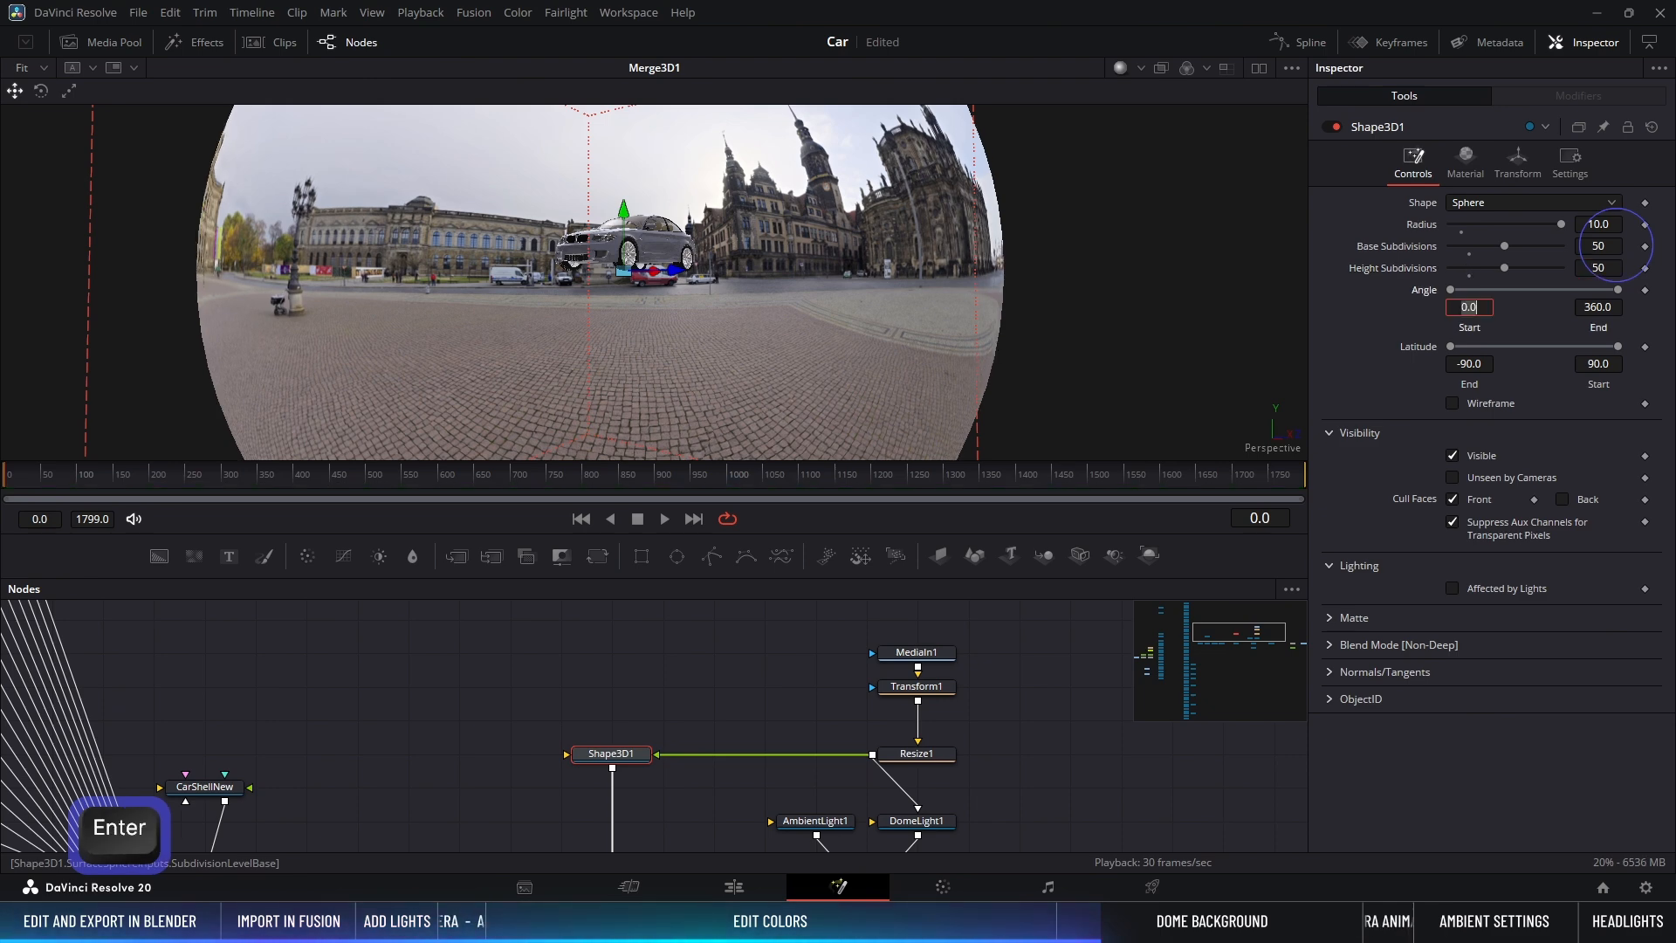
left_click(1364, 300)
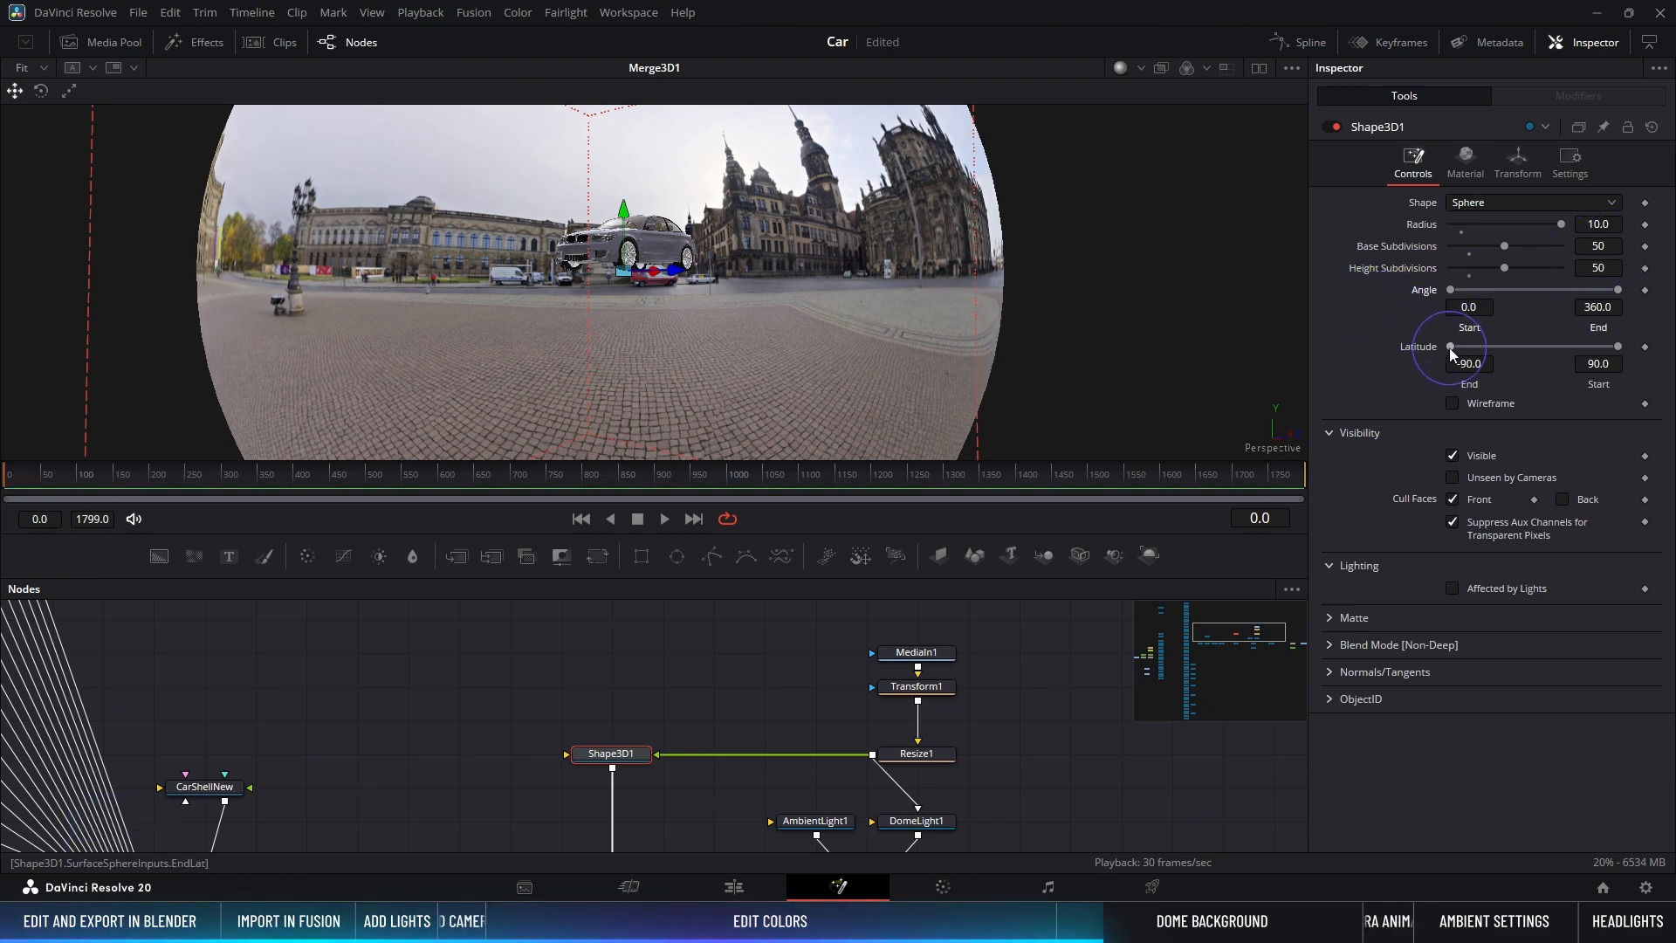
Step: Cut the sphere to a half dome by setting its latitude end to 0.0
left_click_drag(1449, 348, 1528, 343)
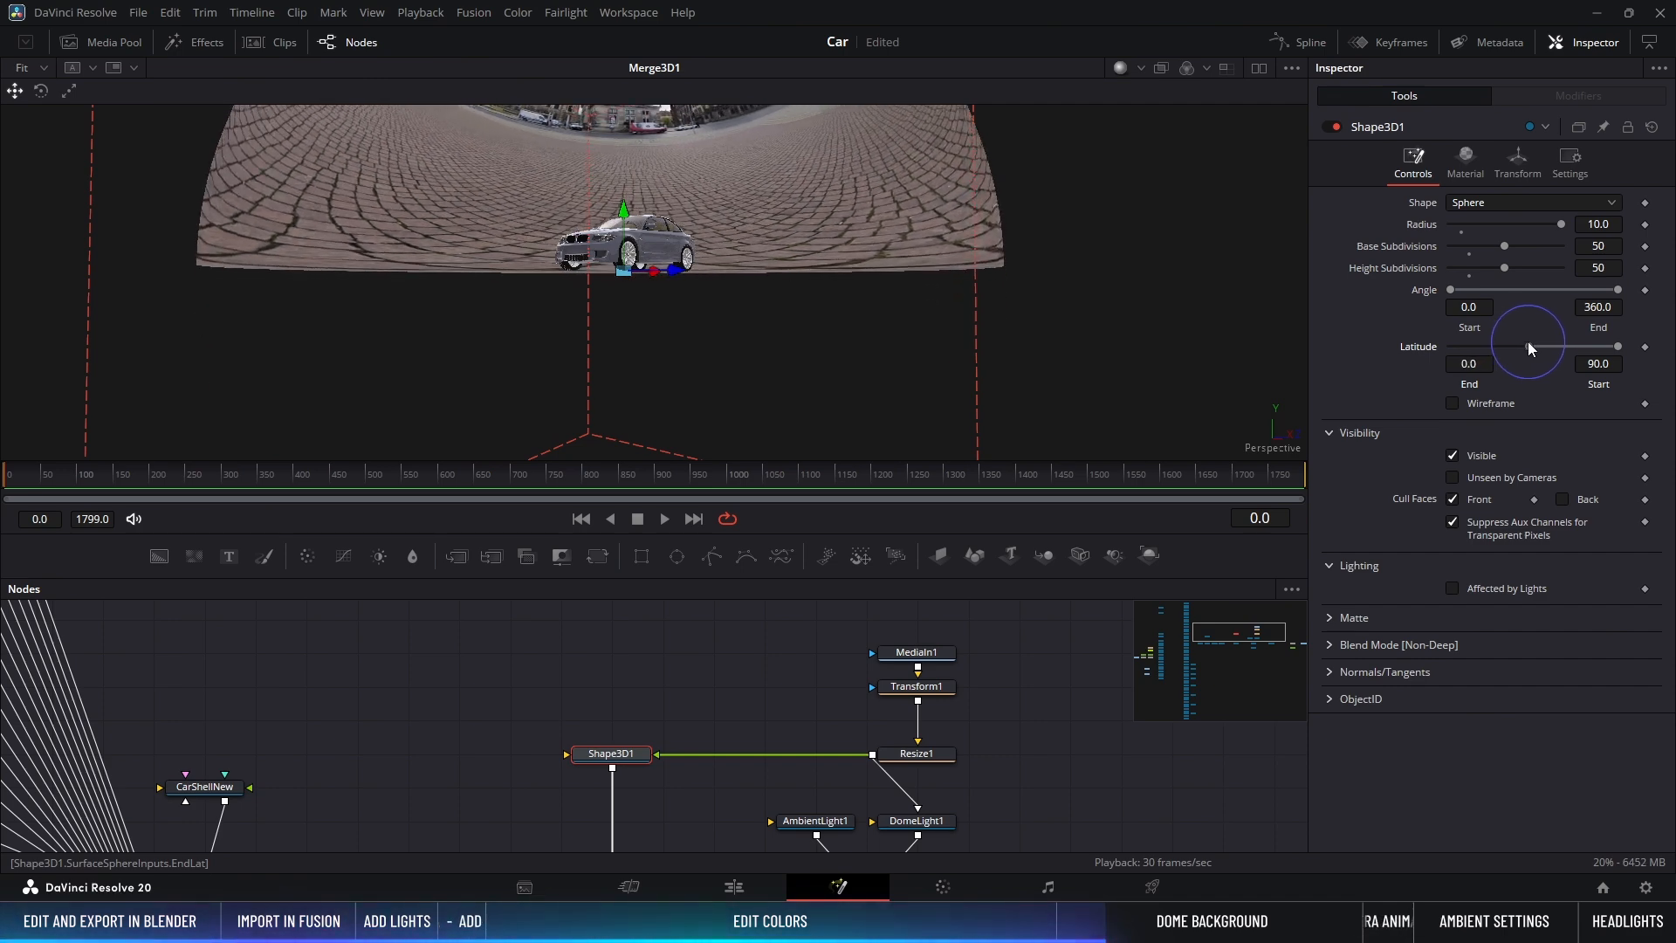
left_click(1478, 361)
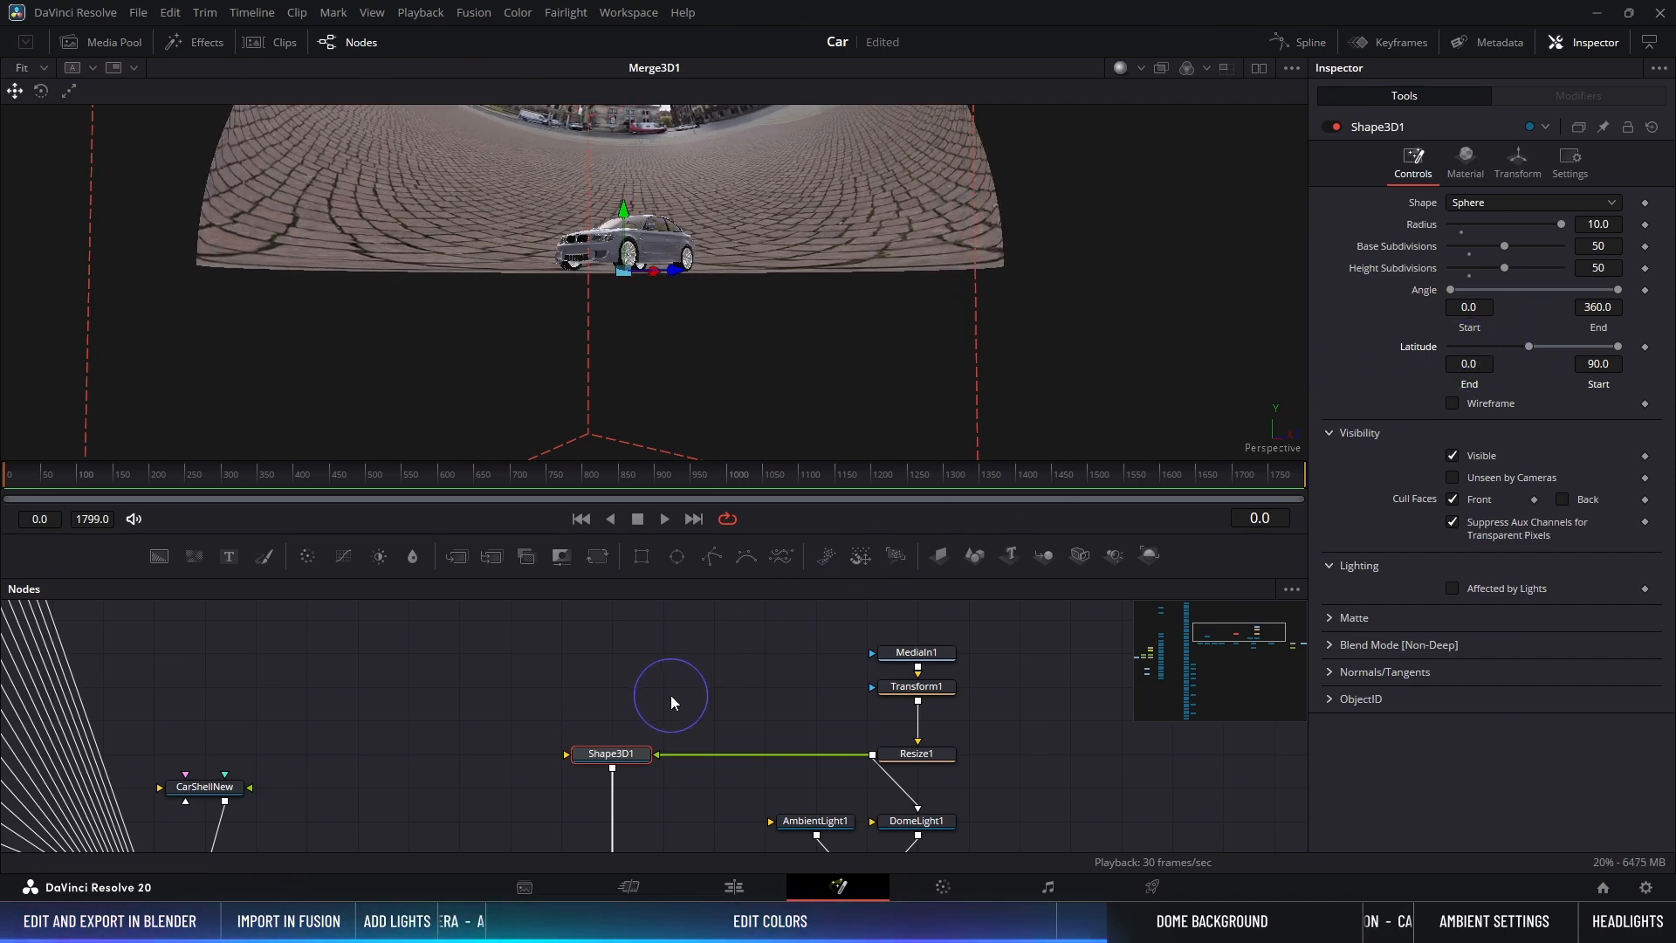
middle_click_drag(666, 700, 715, 721)
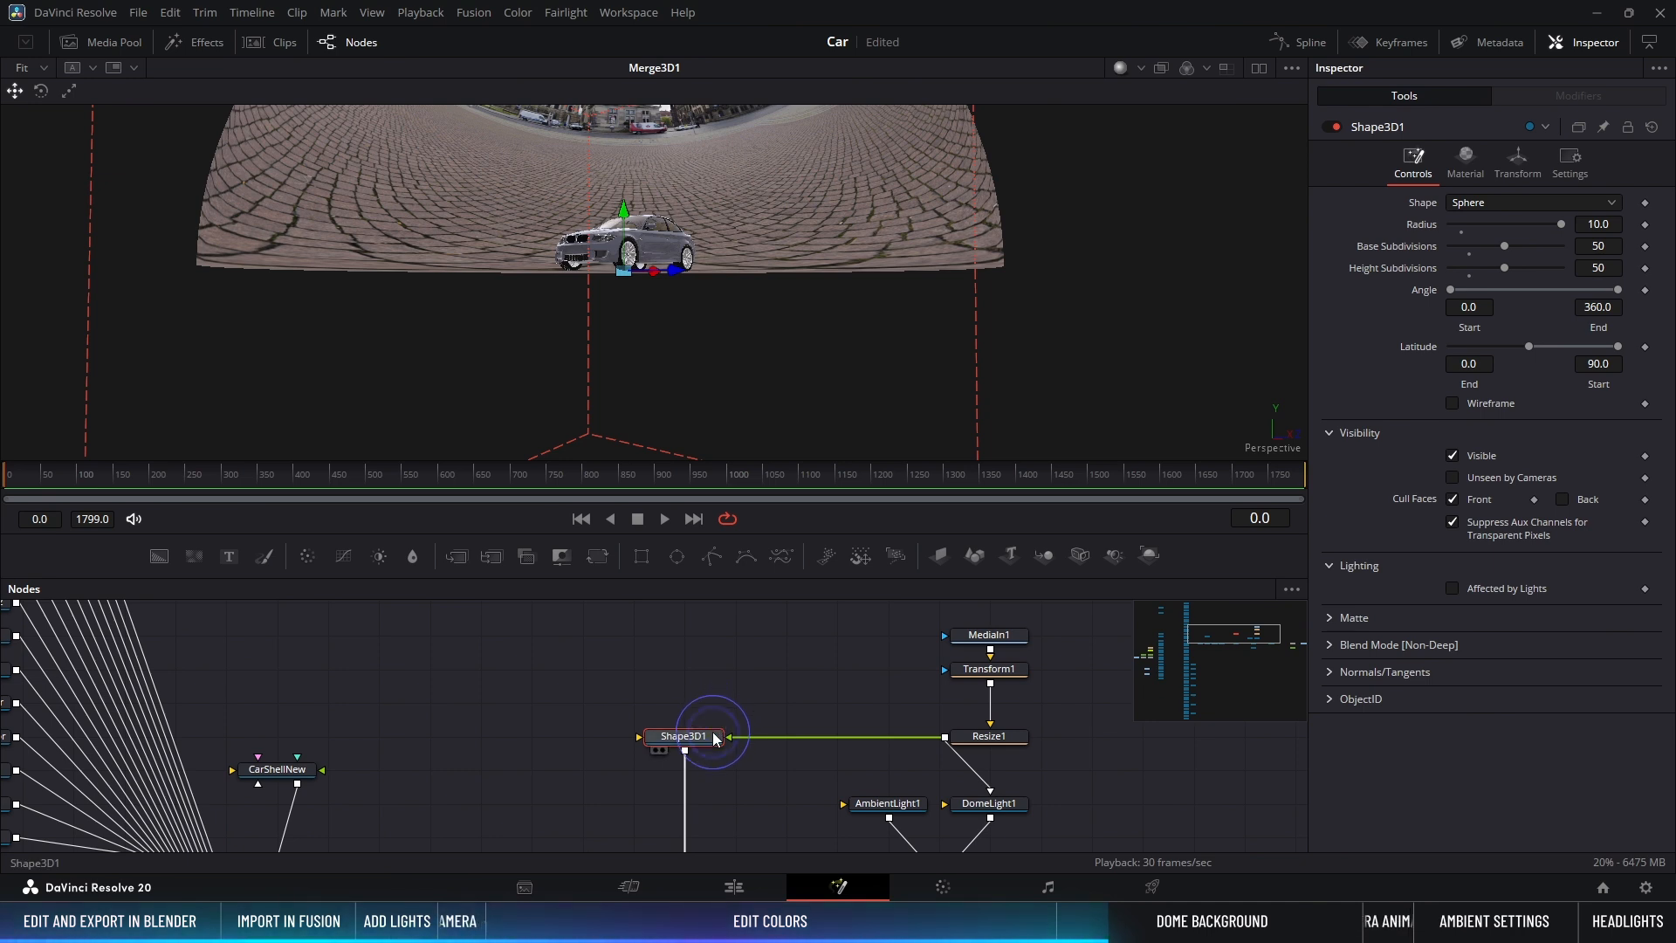
Step: Create an instanced copy of the Shape3D1 dome node and place it just above the original
key("ctrl+c")
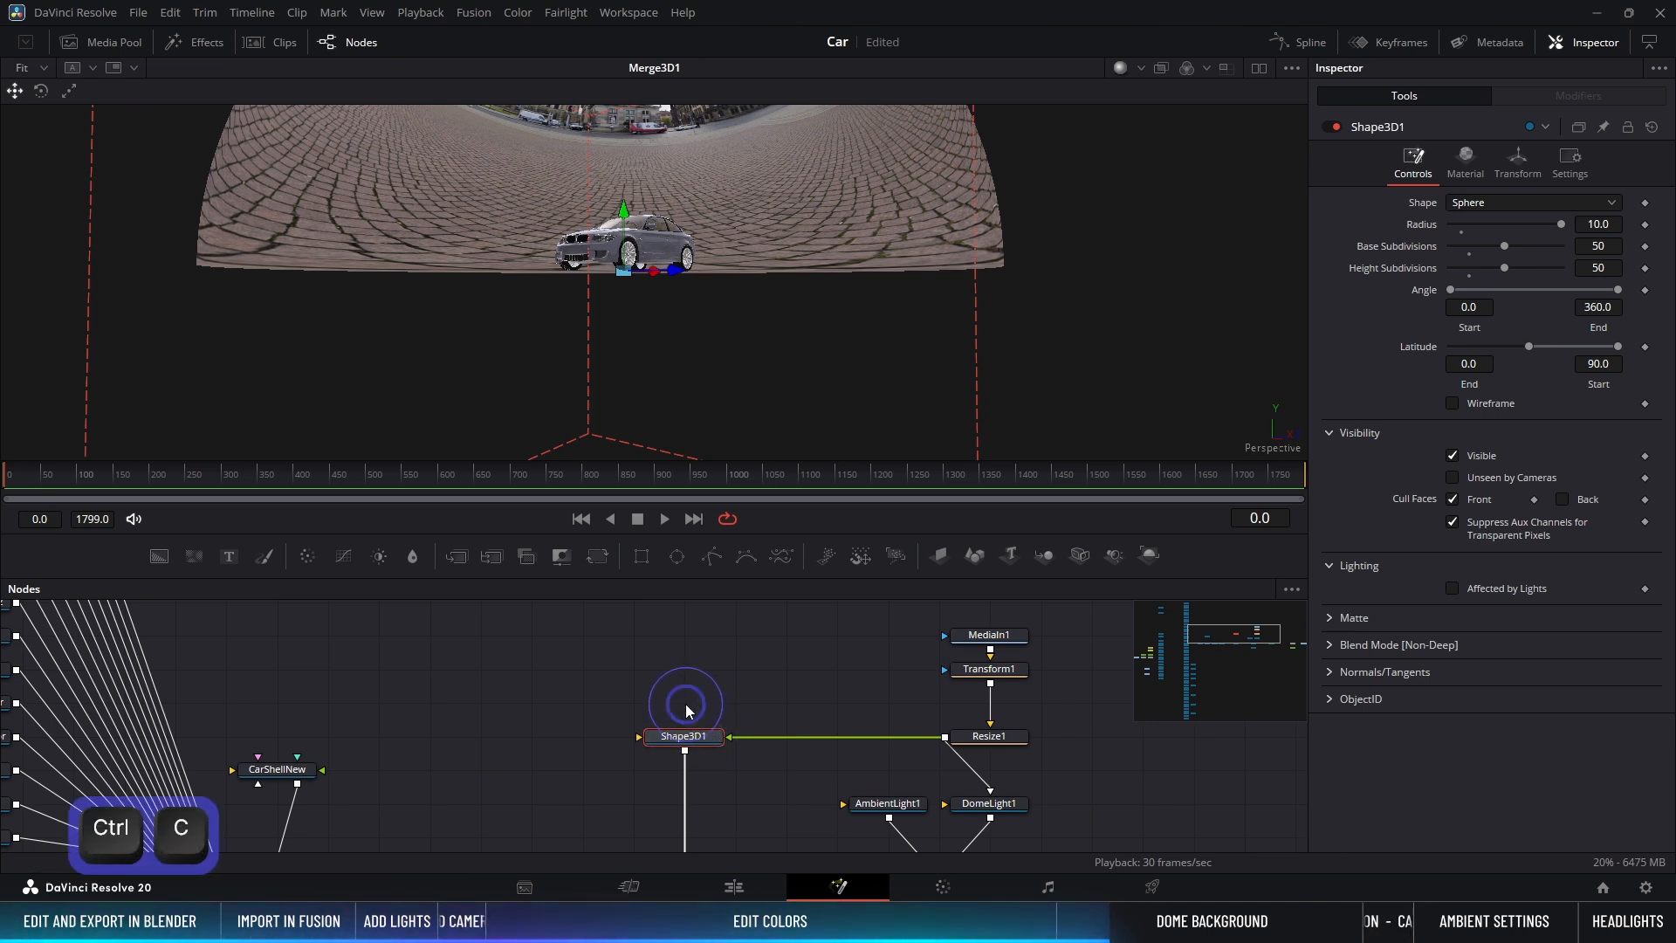
right_click(687, 709)
left_click(727, 694)
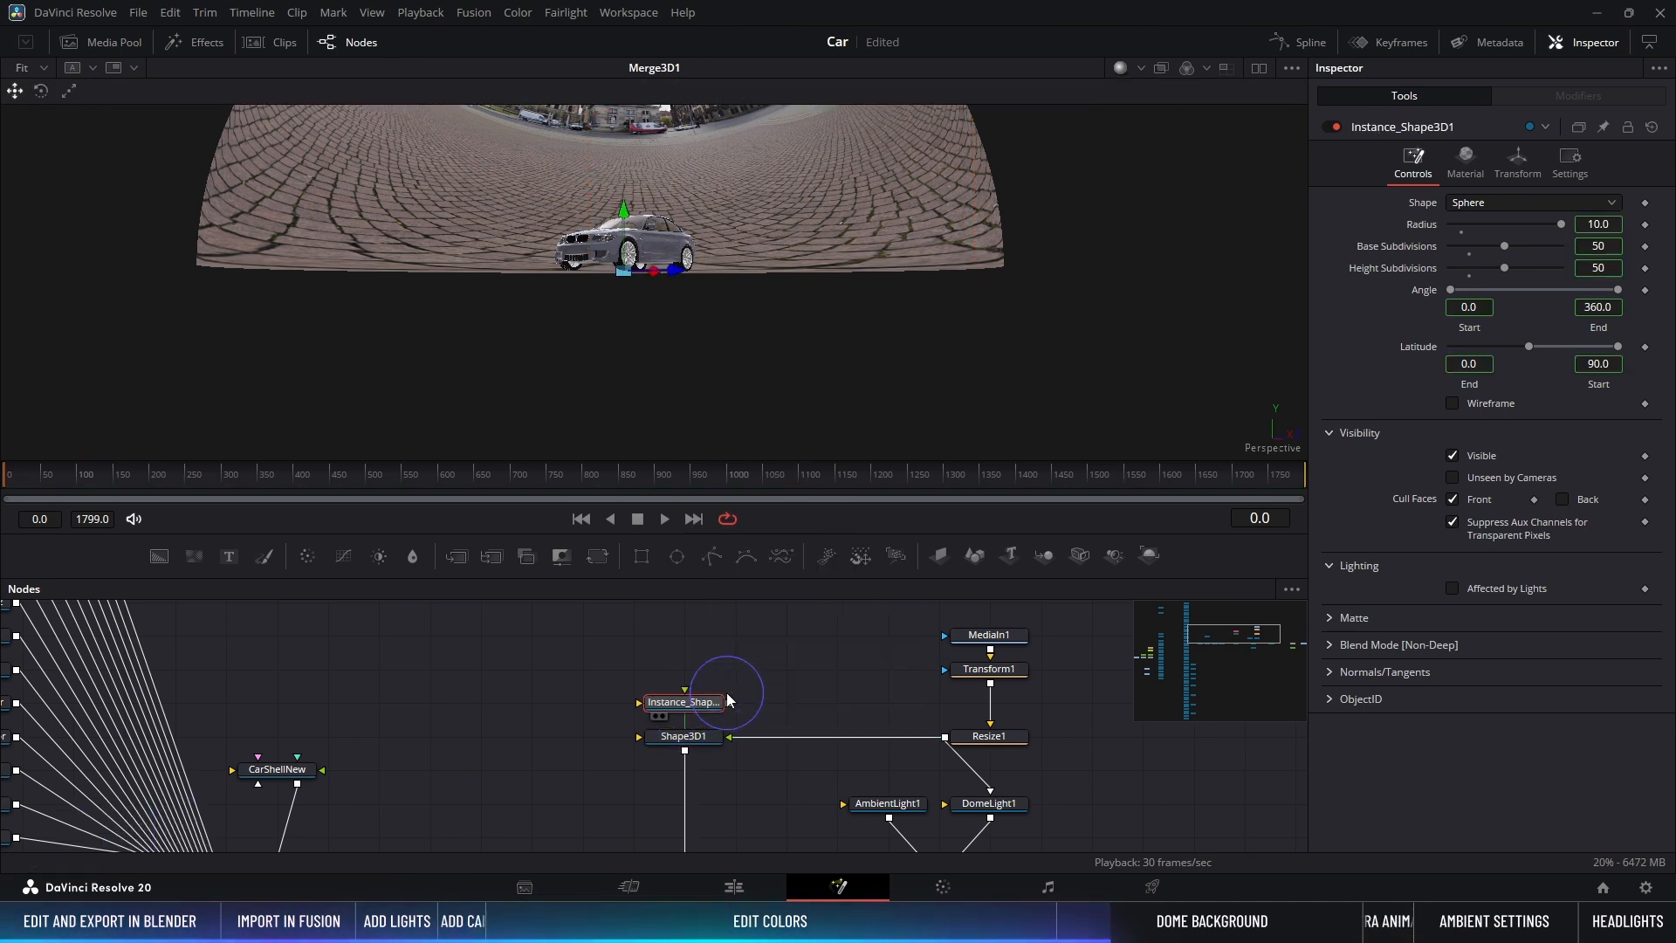
left_click_drag(719, 700, 714, 667)
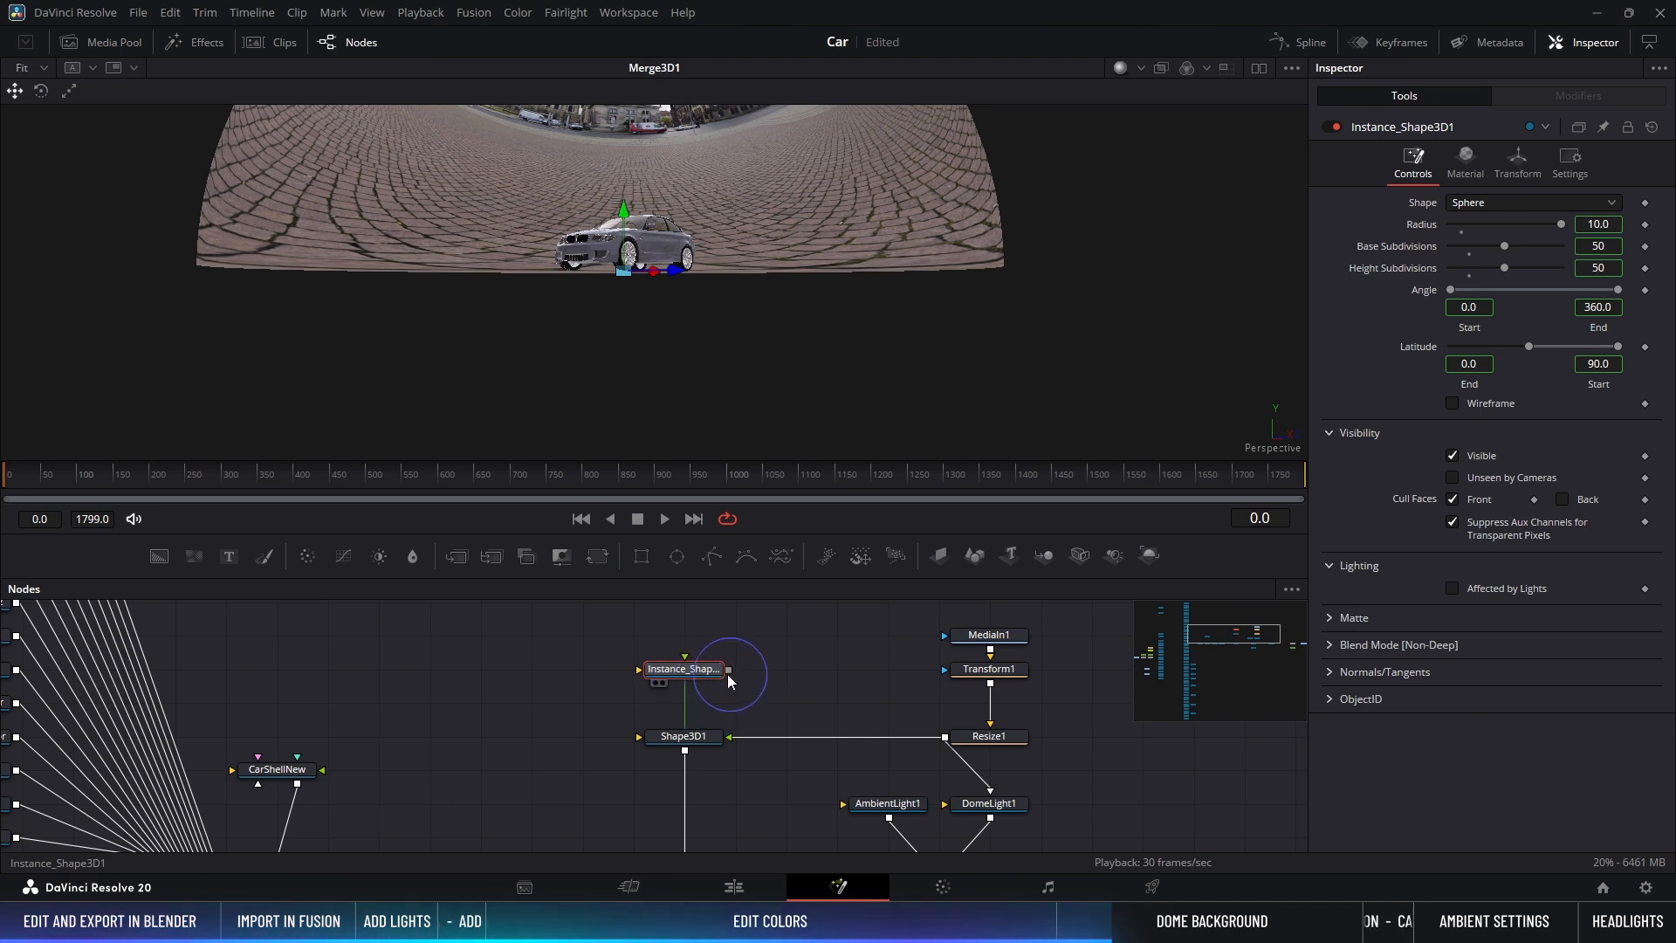
Step: Add a Merge 3D node after Shape3D1 and connect the instanced shape's output to it
left_click(688, 736)
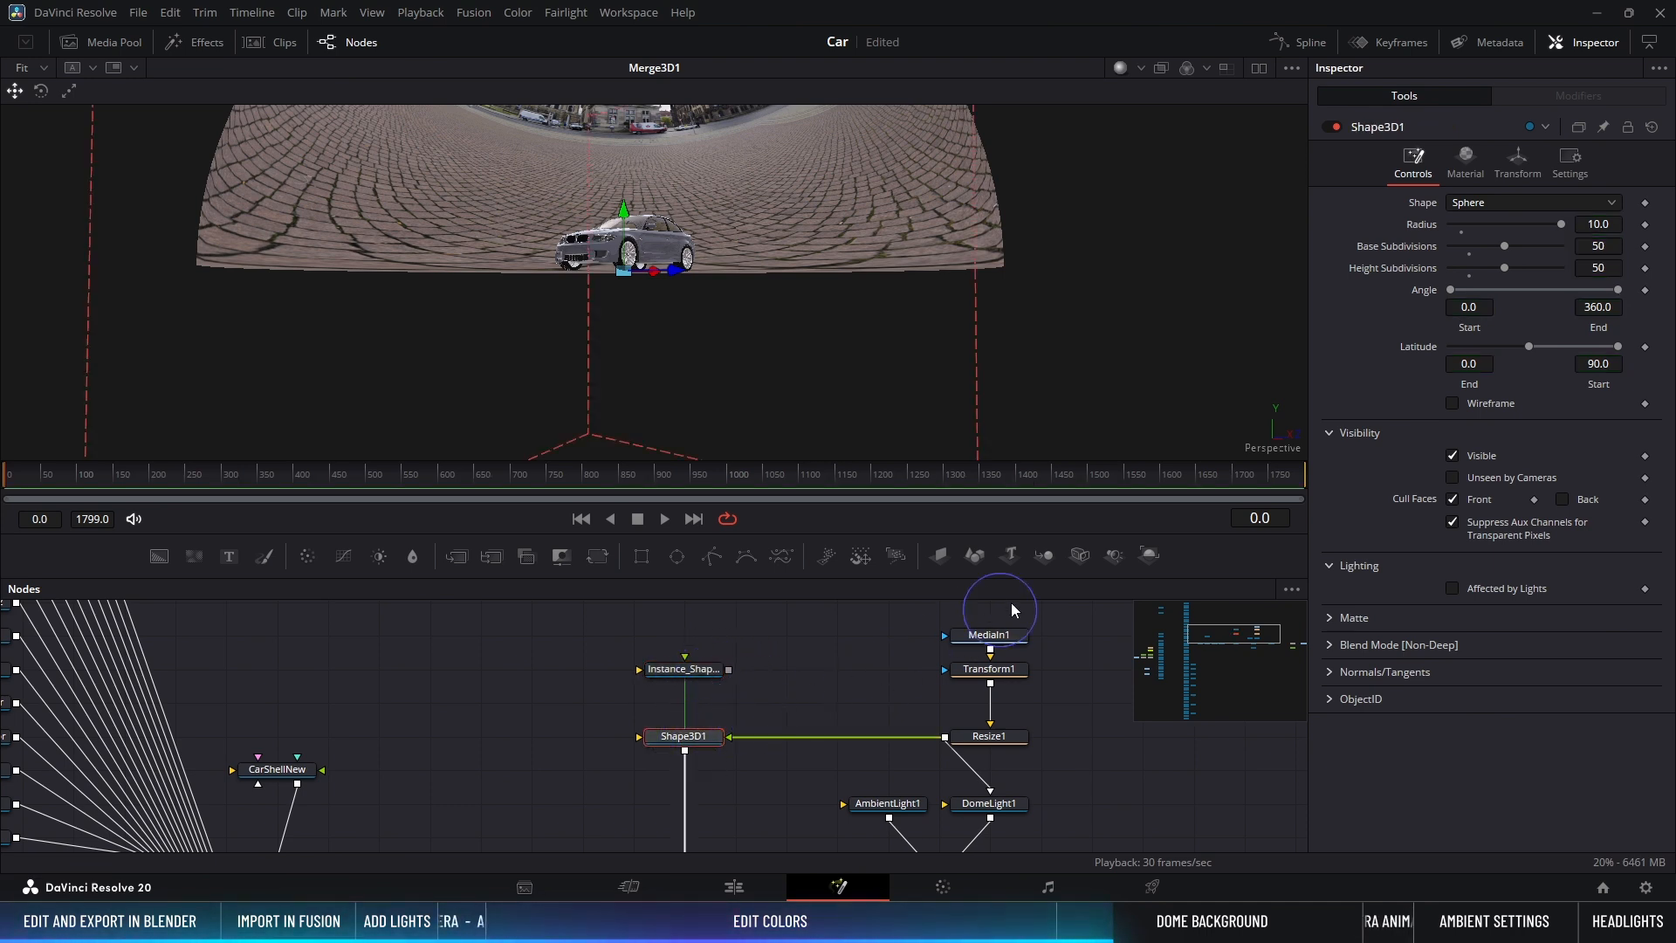
left_click(1053, 562)
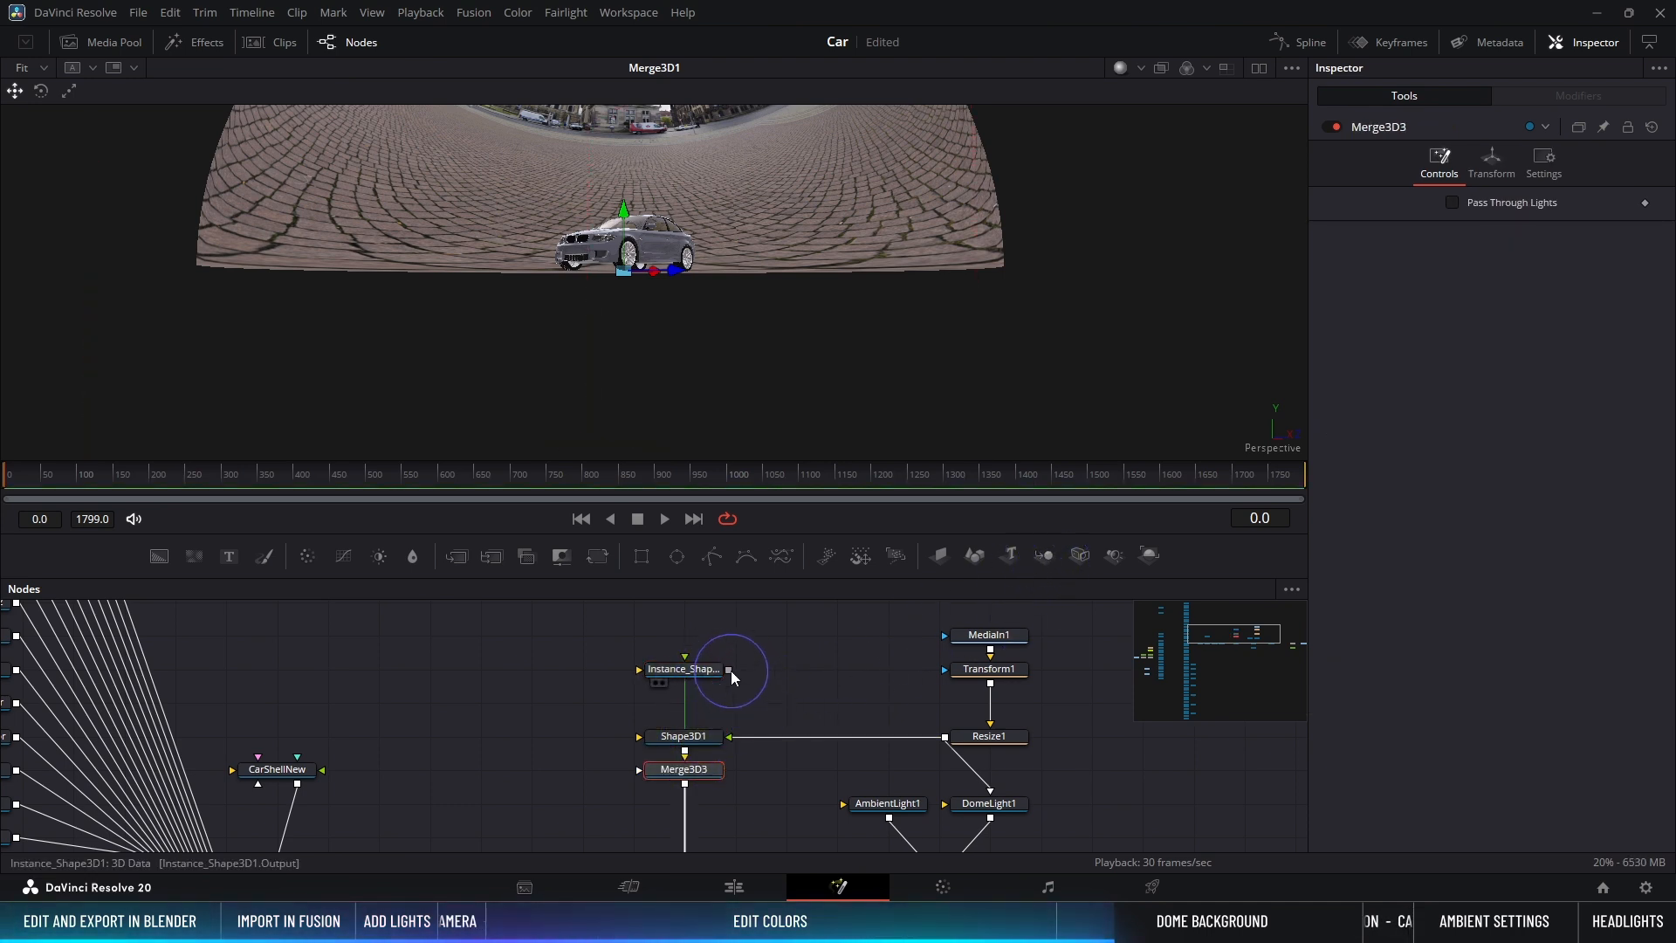
left_click_drag(732, 696, 699, 772)
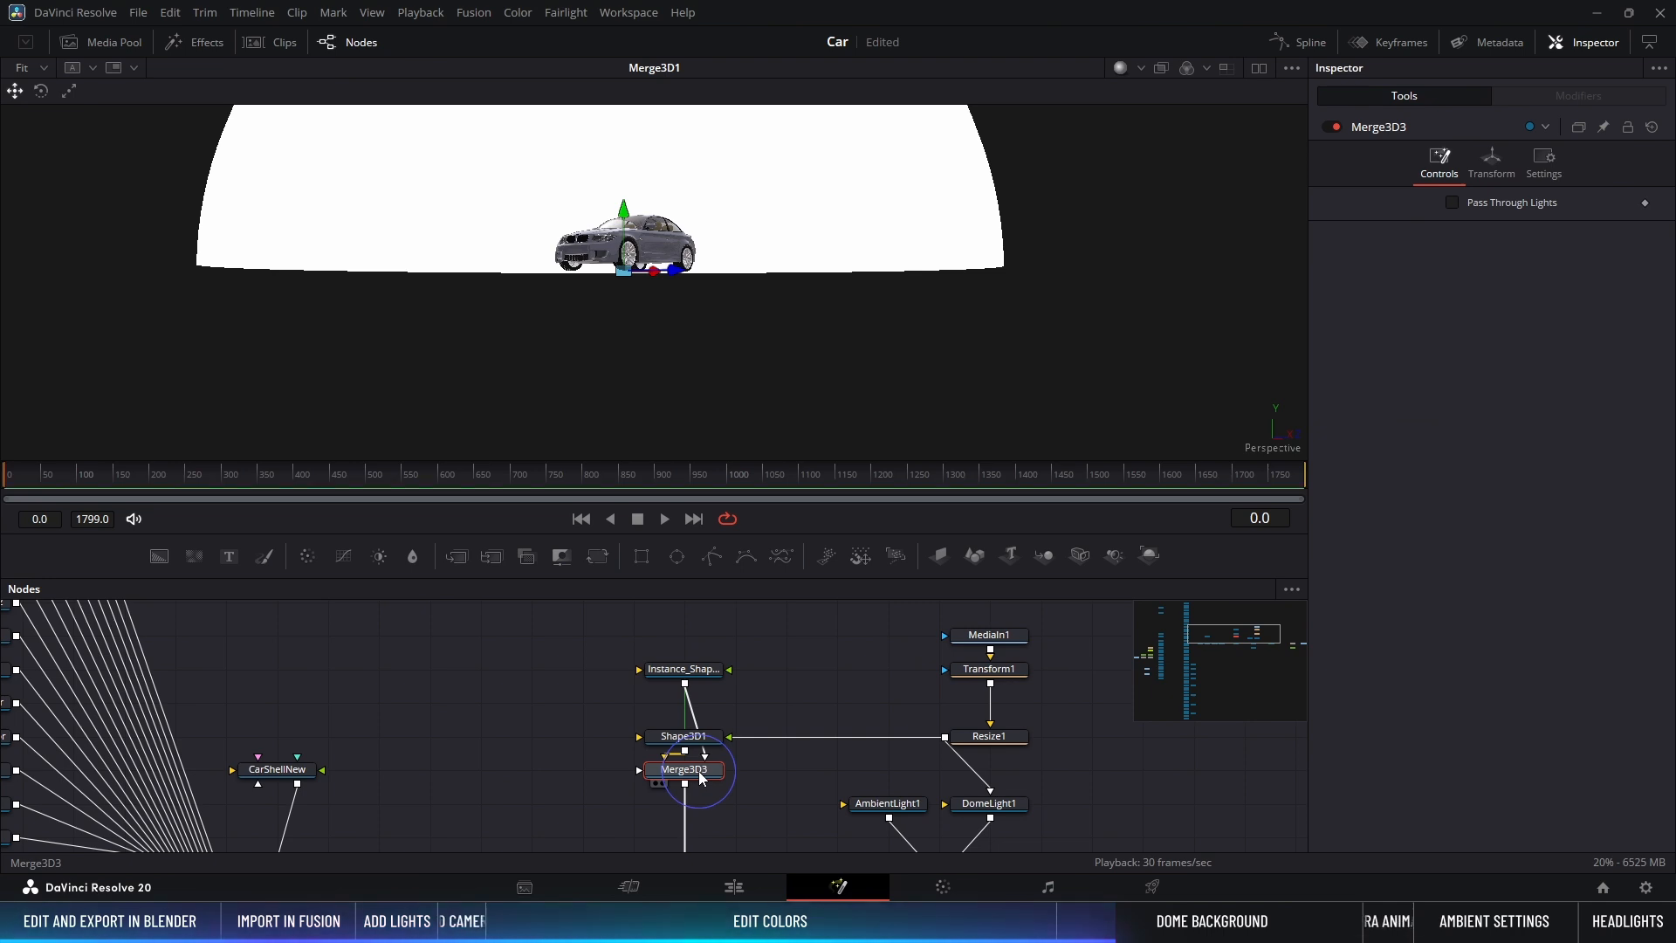
Step: Insert a Replace Material 3D node below Merge3D3 and reroute Resize1's output from Shape3D1 into its material input
middle_click_drag(775, 709, 798, 647)
key("ctrl+space")
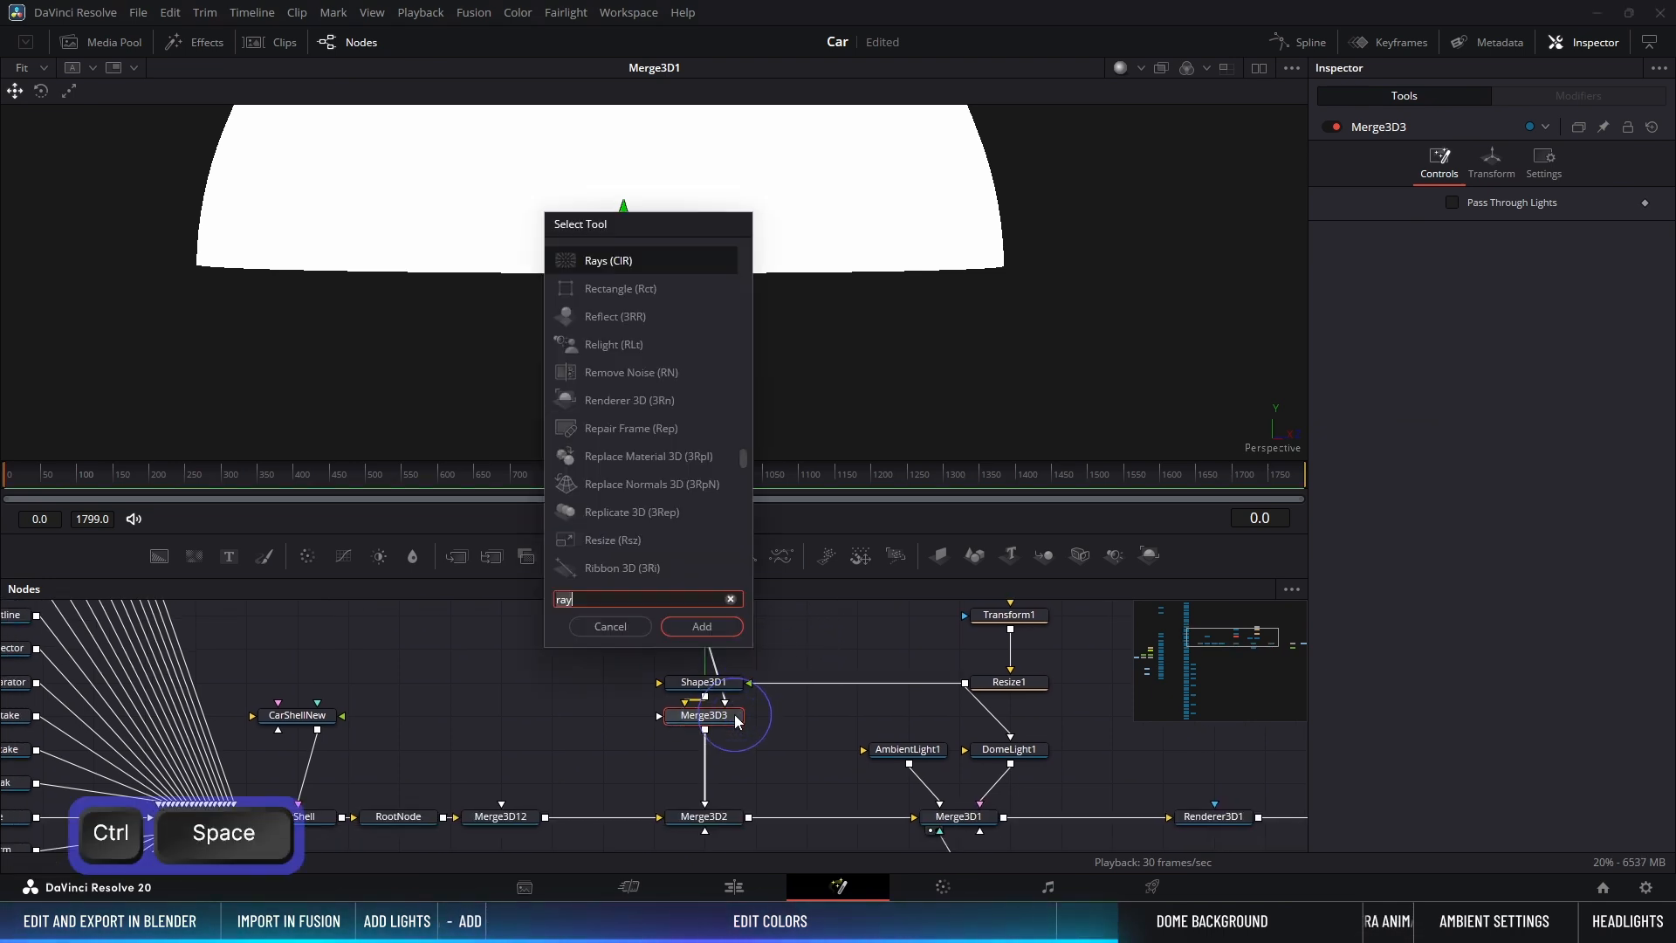
type("repla")
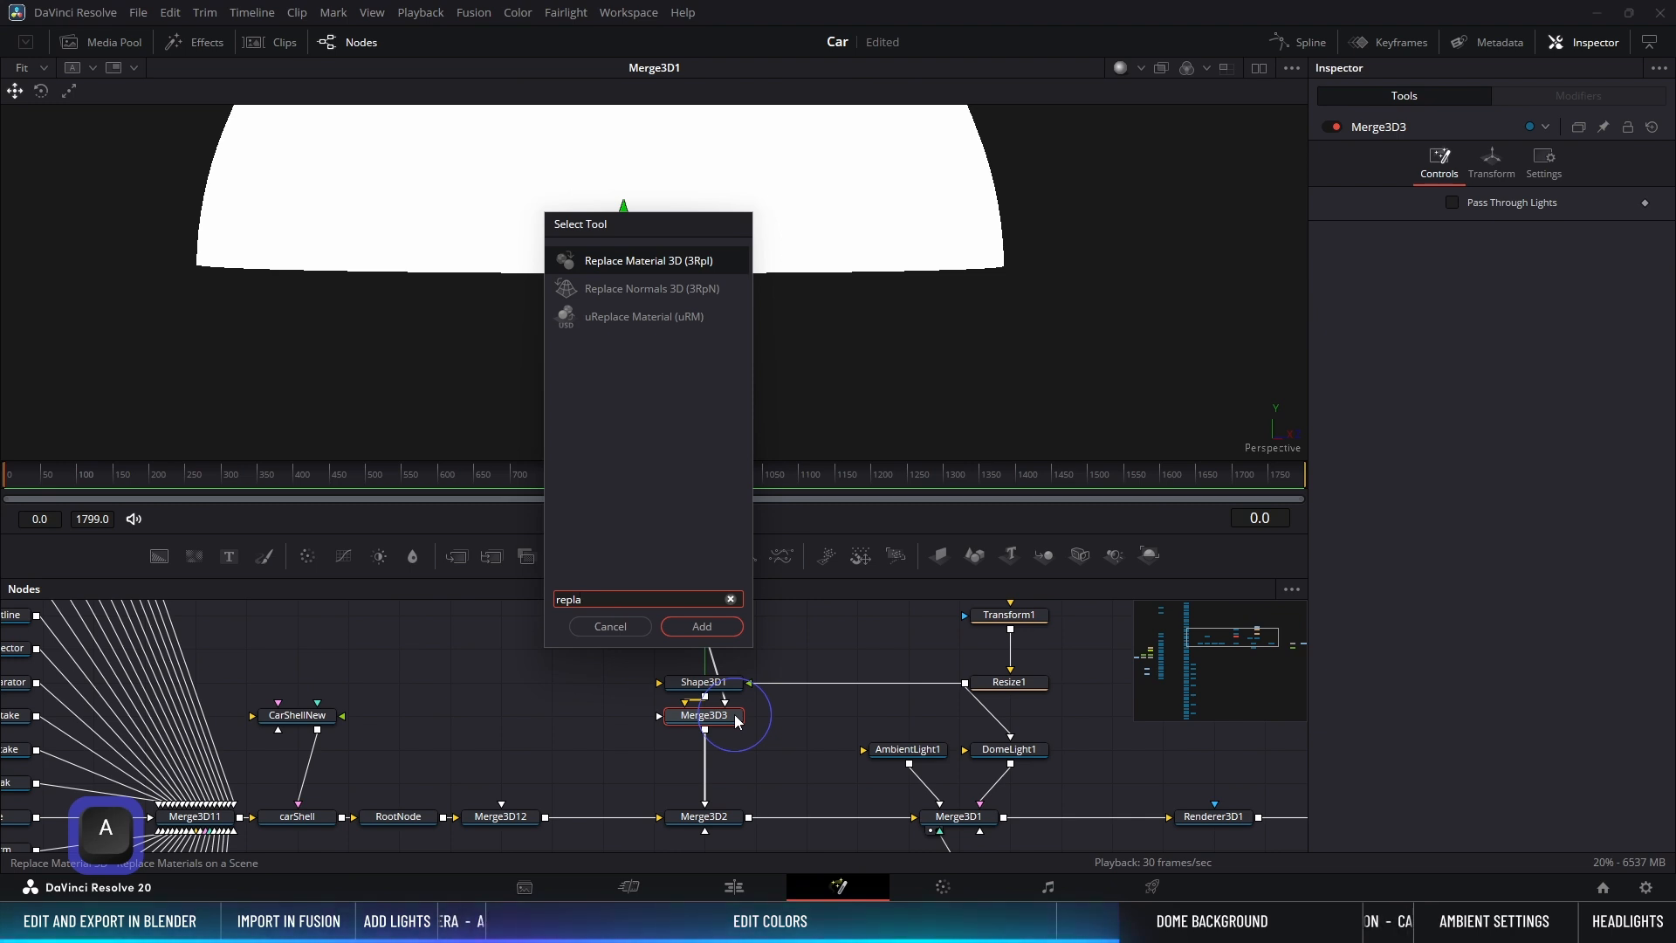
key("Return")
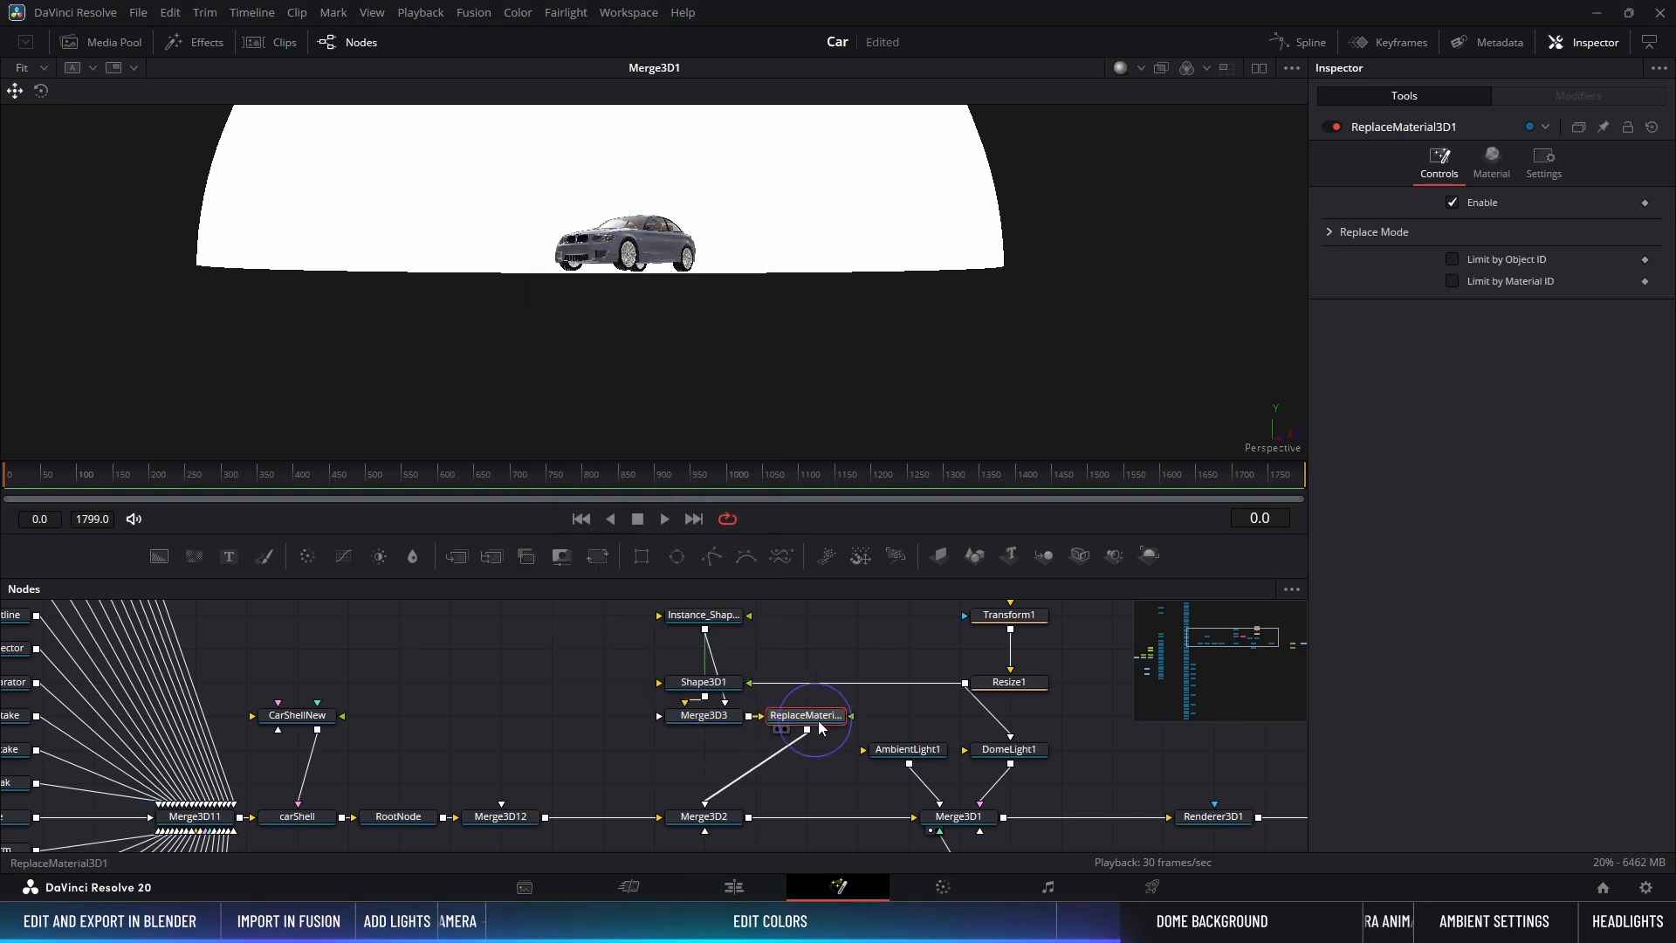
left_click_drag(820, 727, 714, 775)
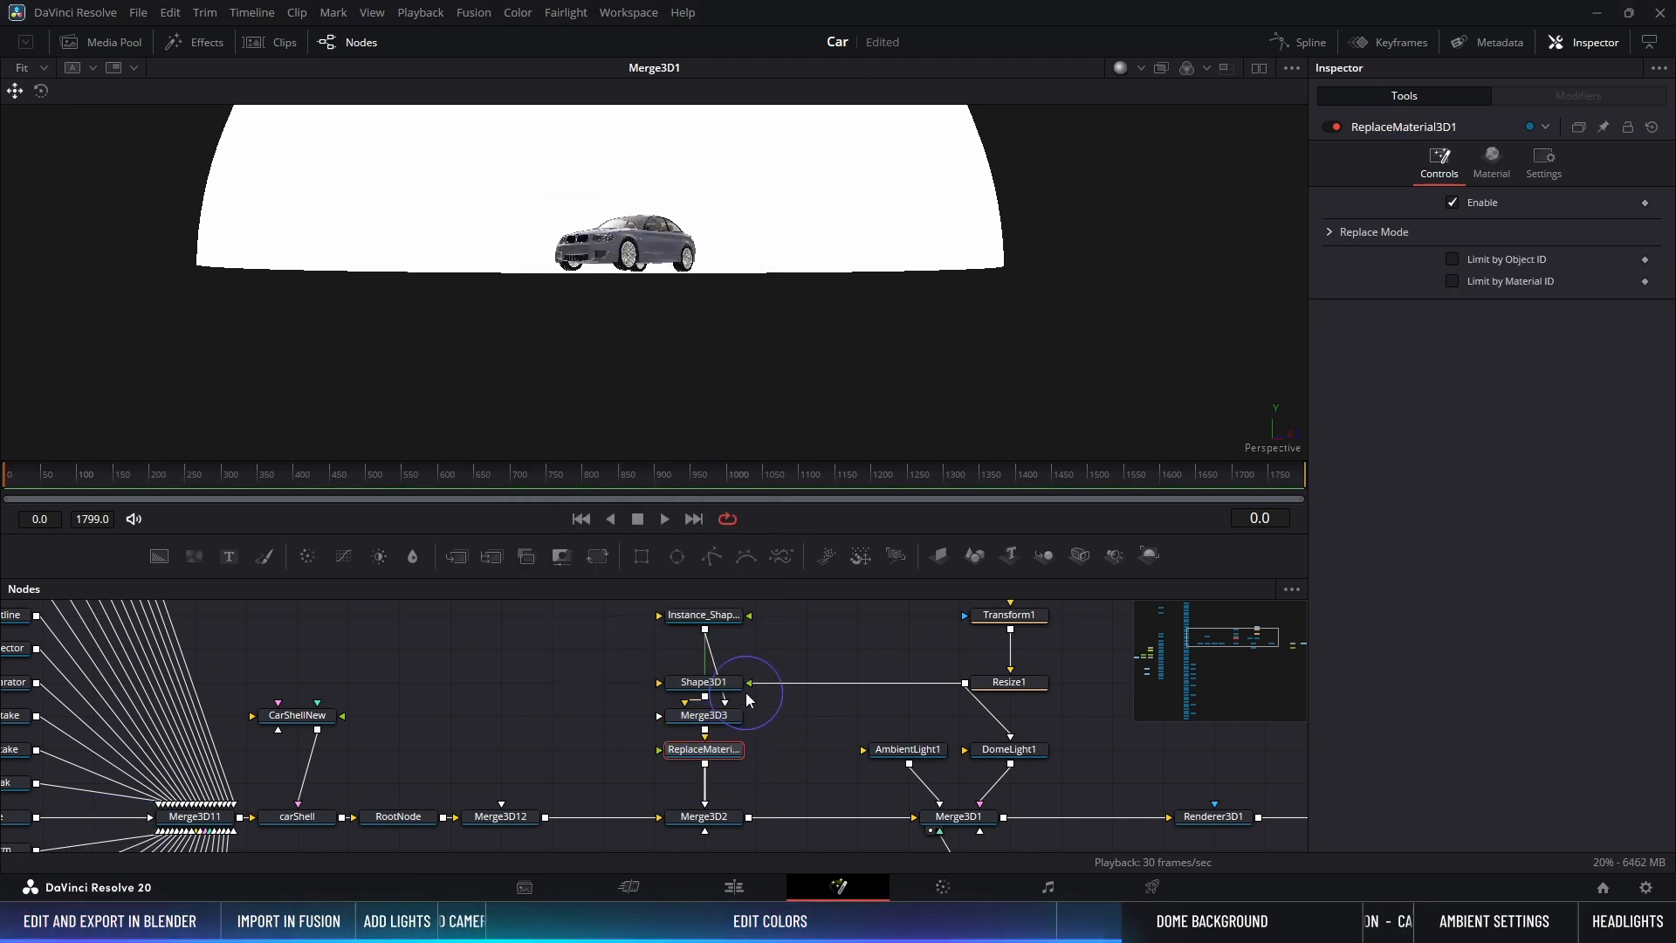
left_click_drag(749, 683, 726, 752)
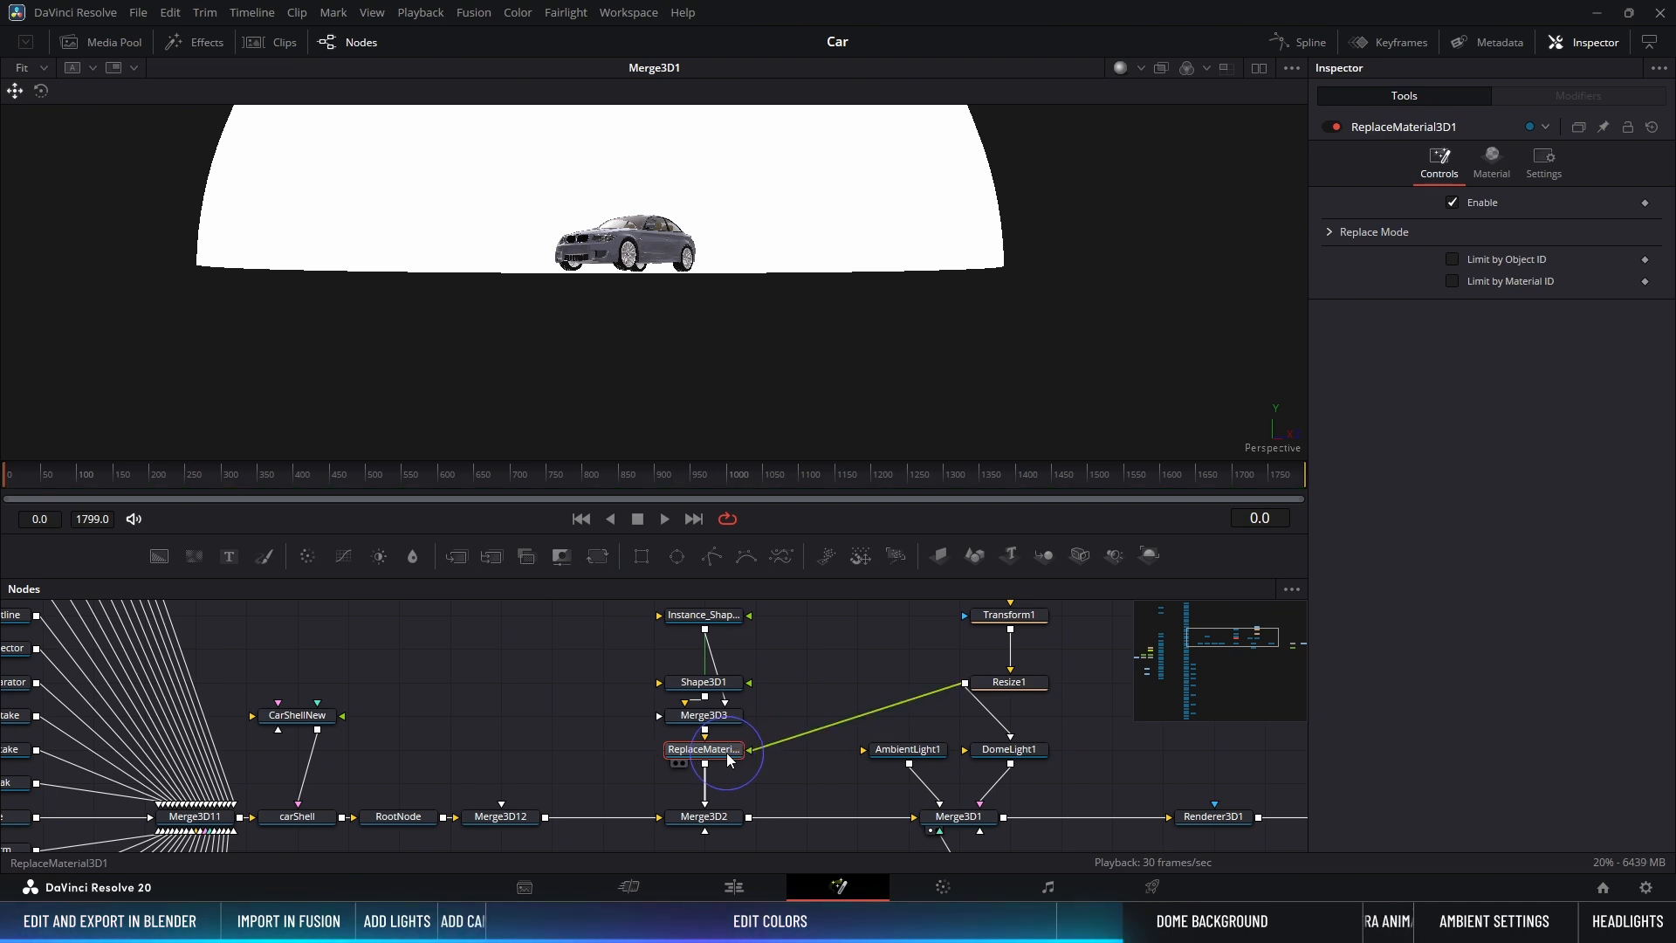
Step: Deinstance both latitude values of Instance_Shape3D1 and set its latitude range to End -90 and Start 0
middle_click_drag(807, 648, 775, 711)
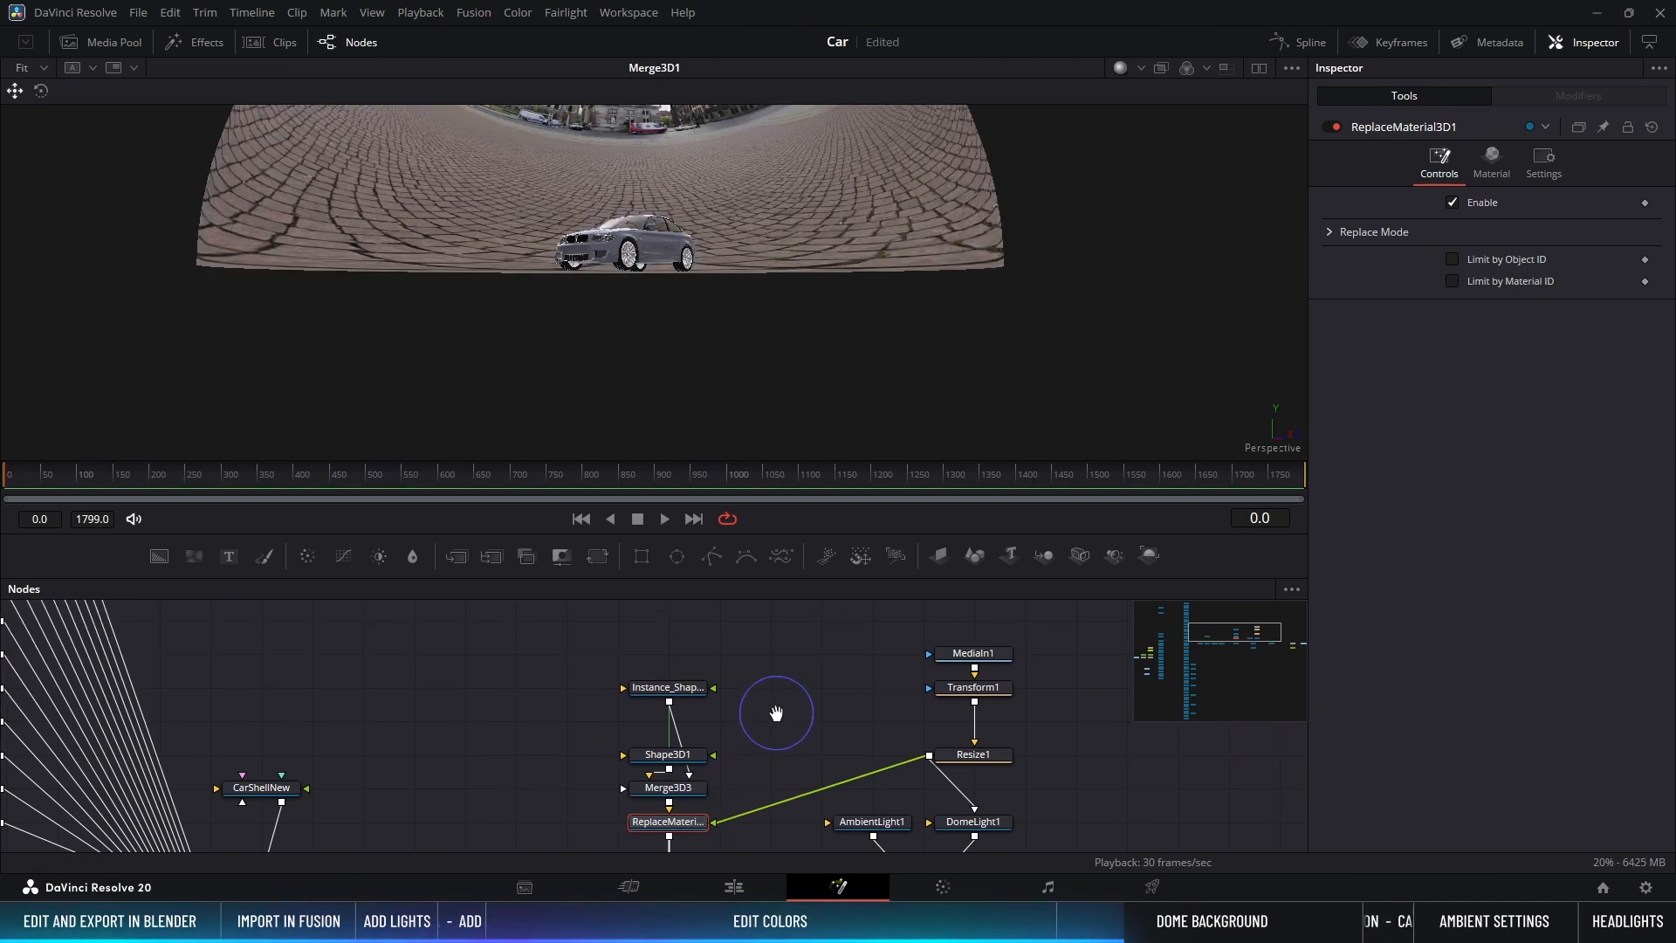
left_click(684, 694)
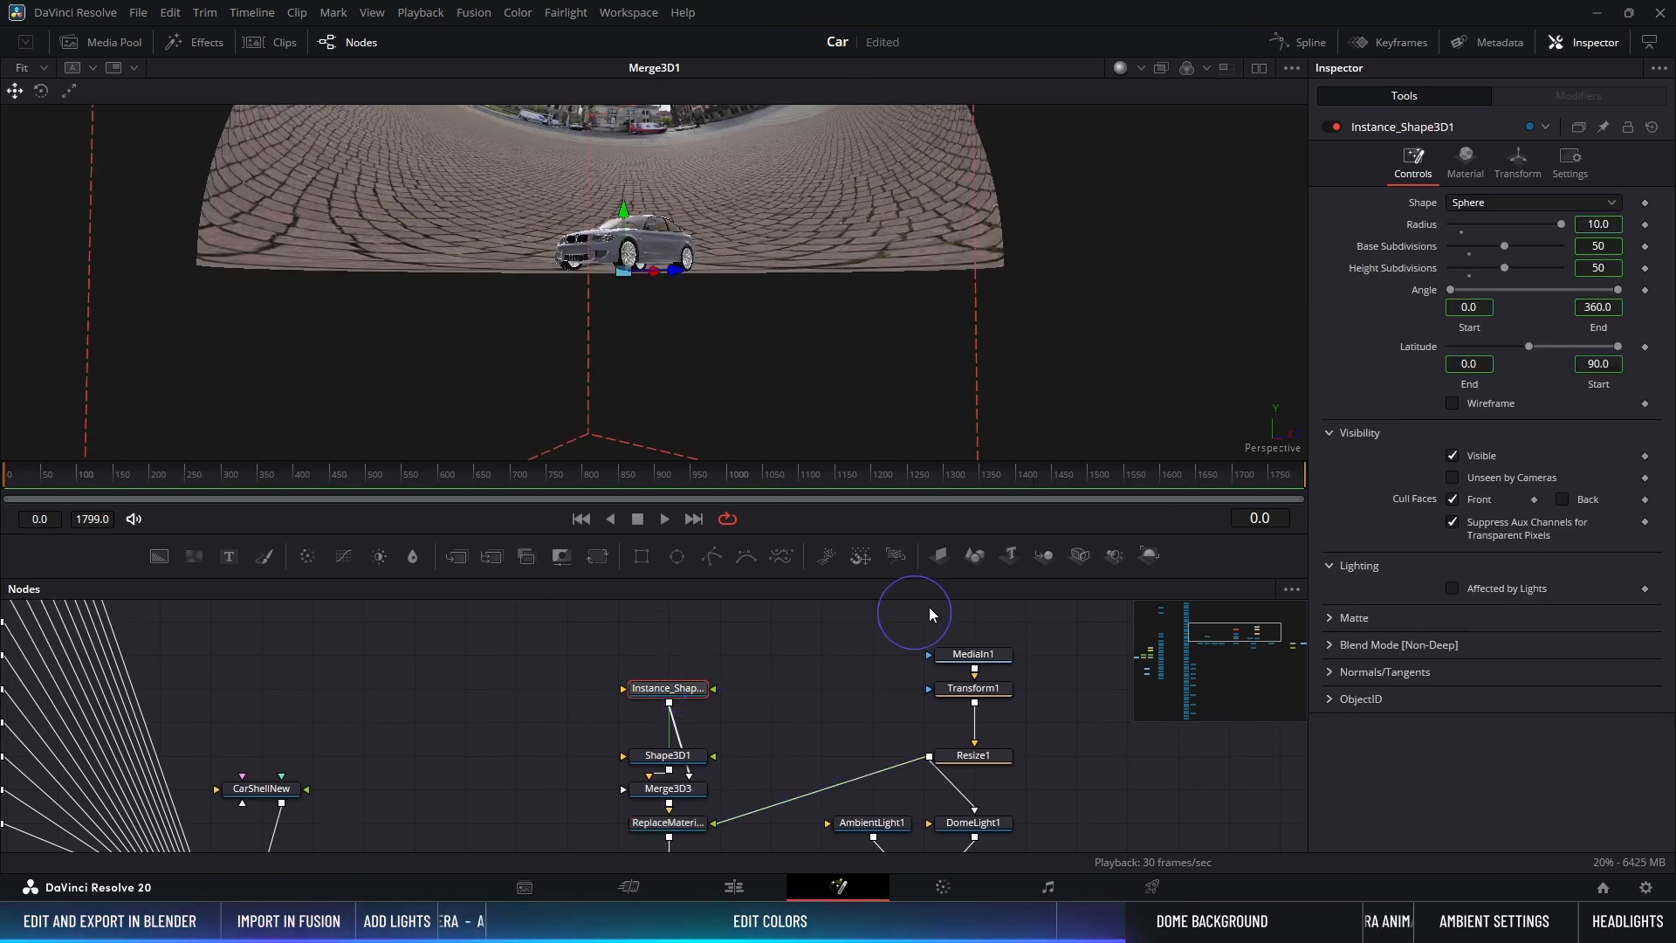
right_click(1470, 385)
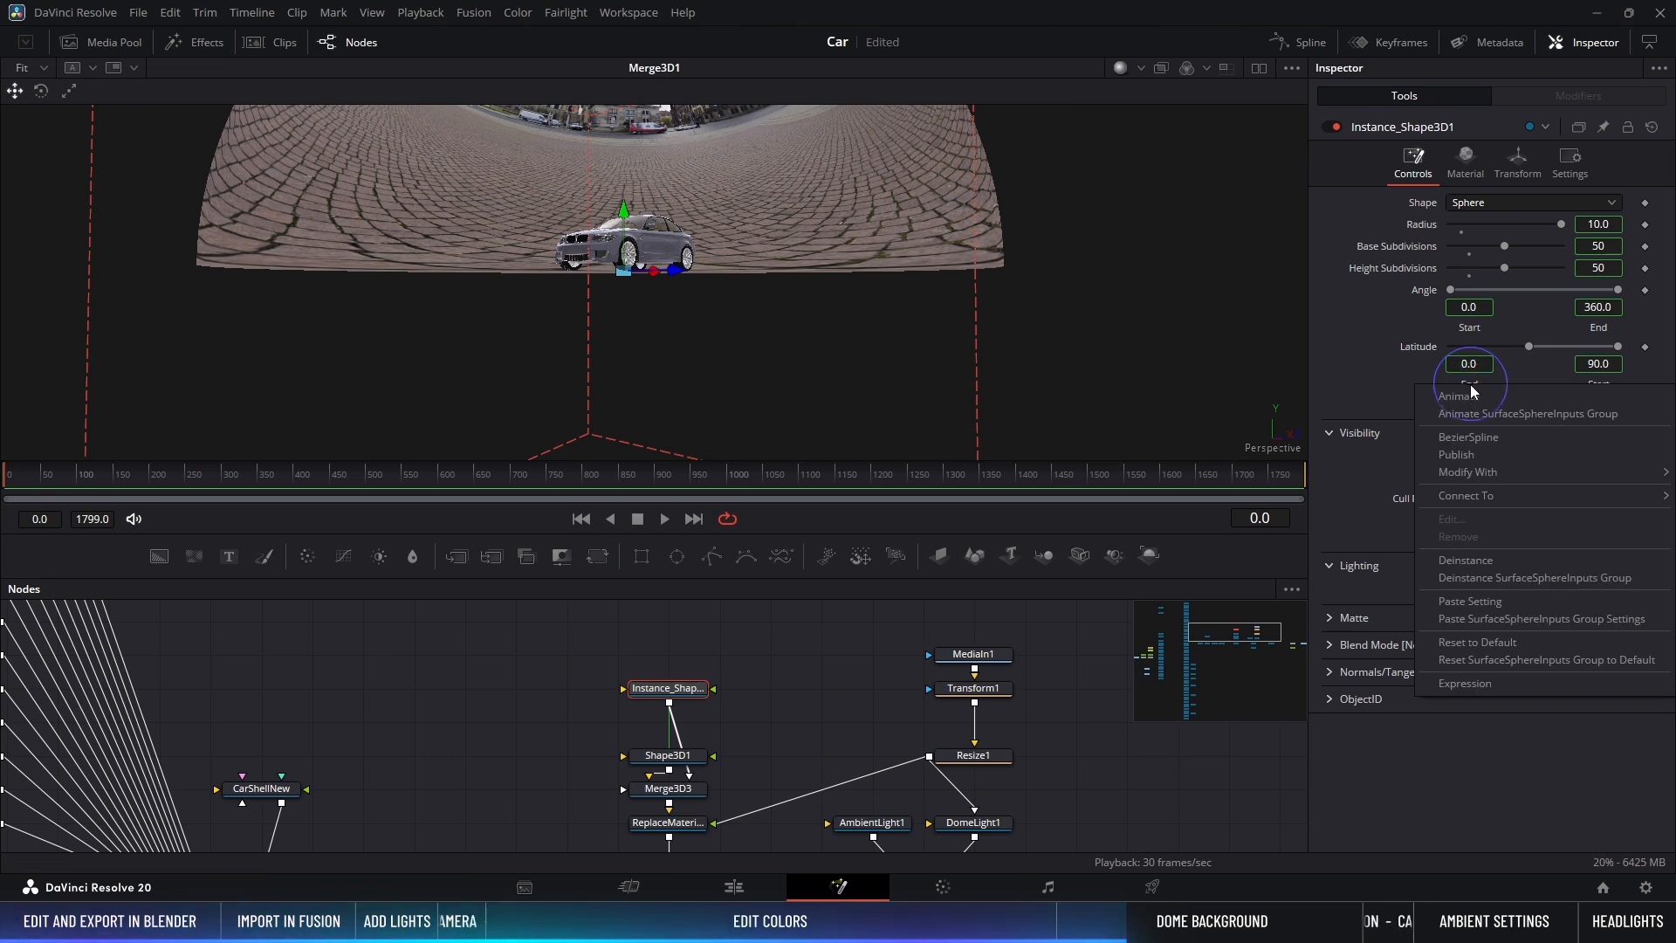
left_click(1477, 555)
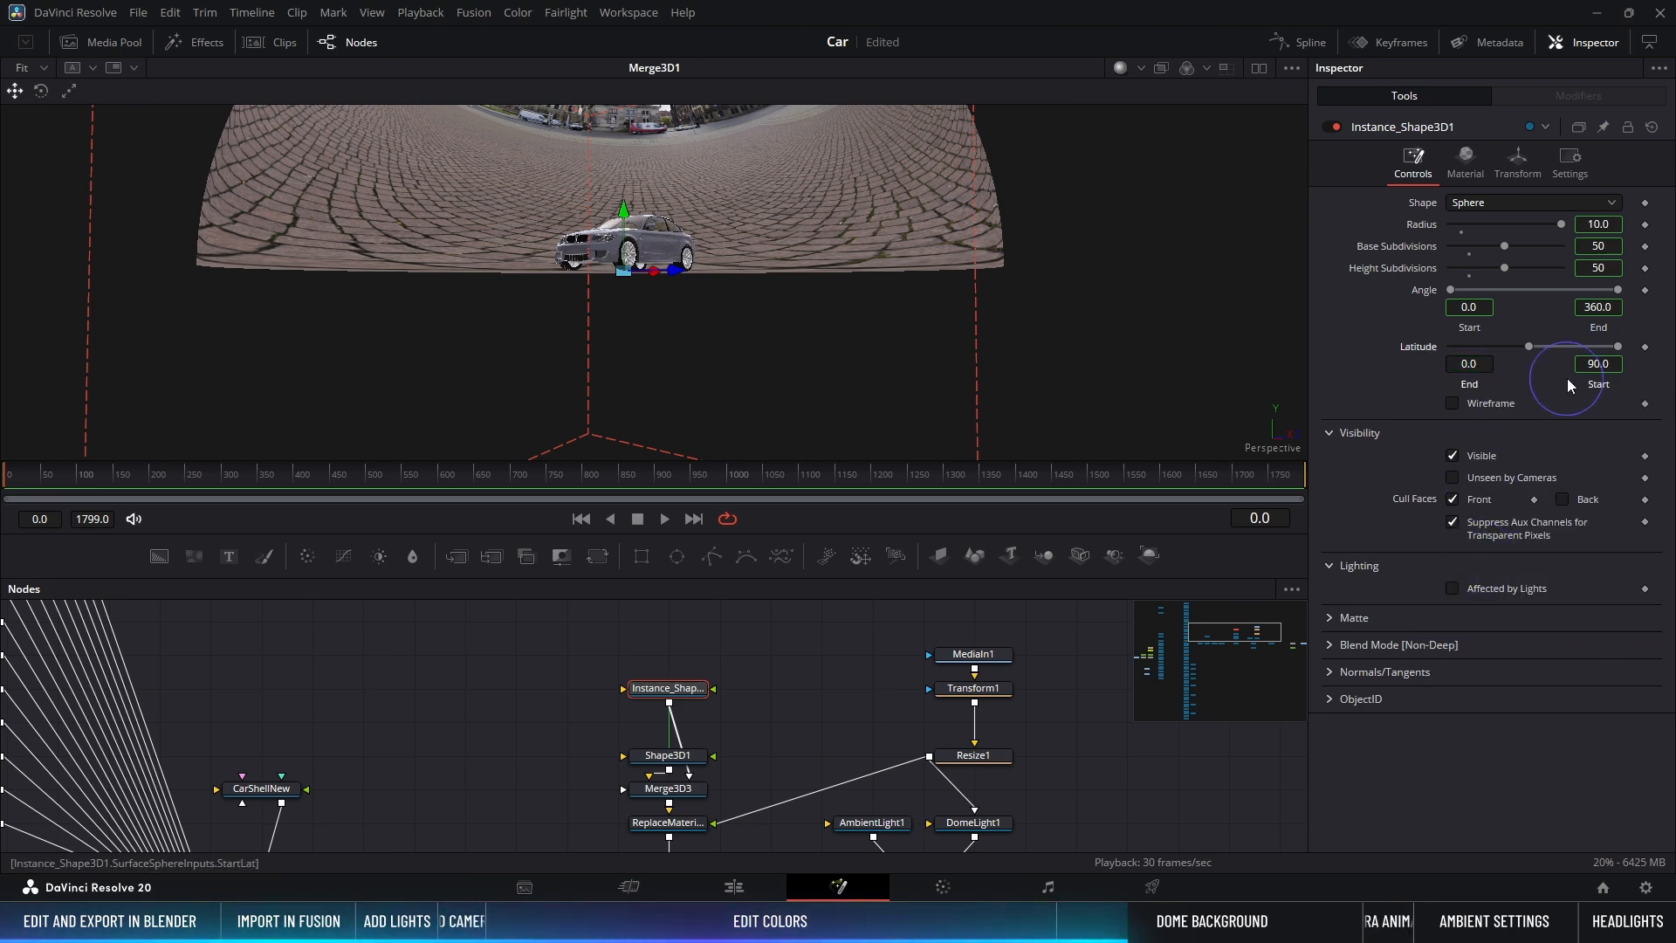
right_click(1604, 389)
left_click(1496, 553)
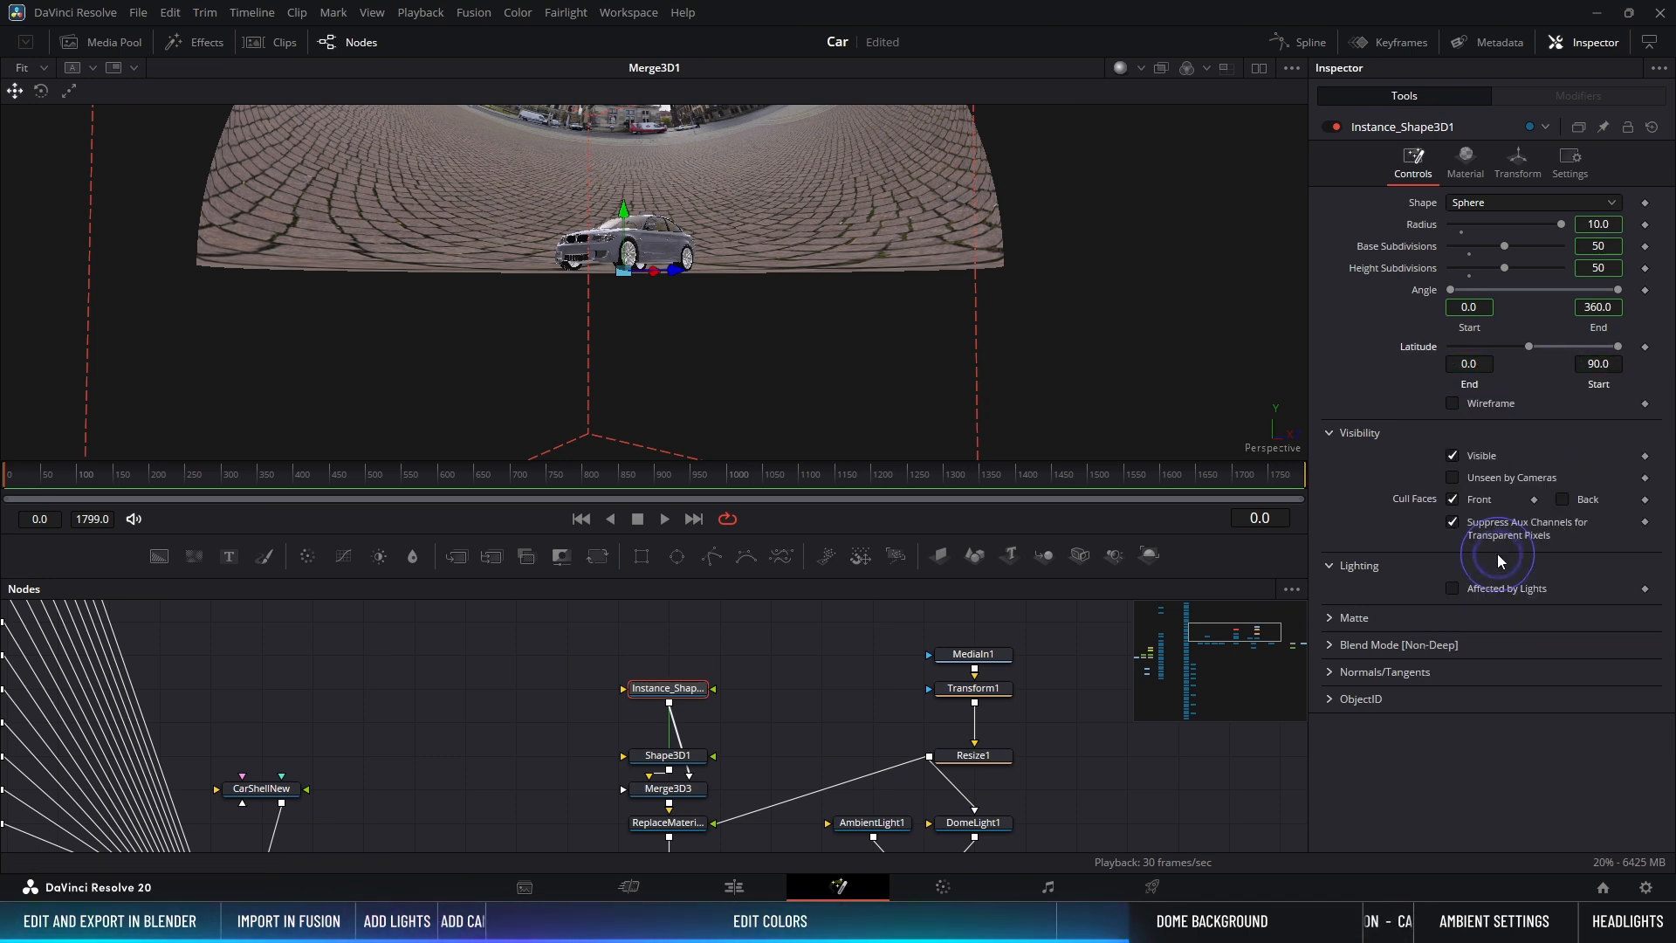
left_click_drag(1579, 347, 1496, 344)
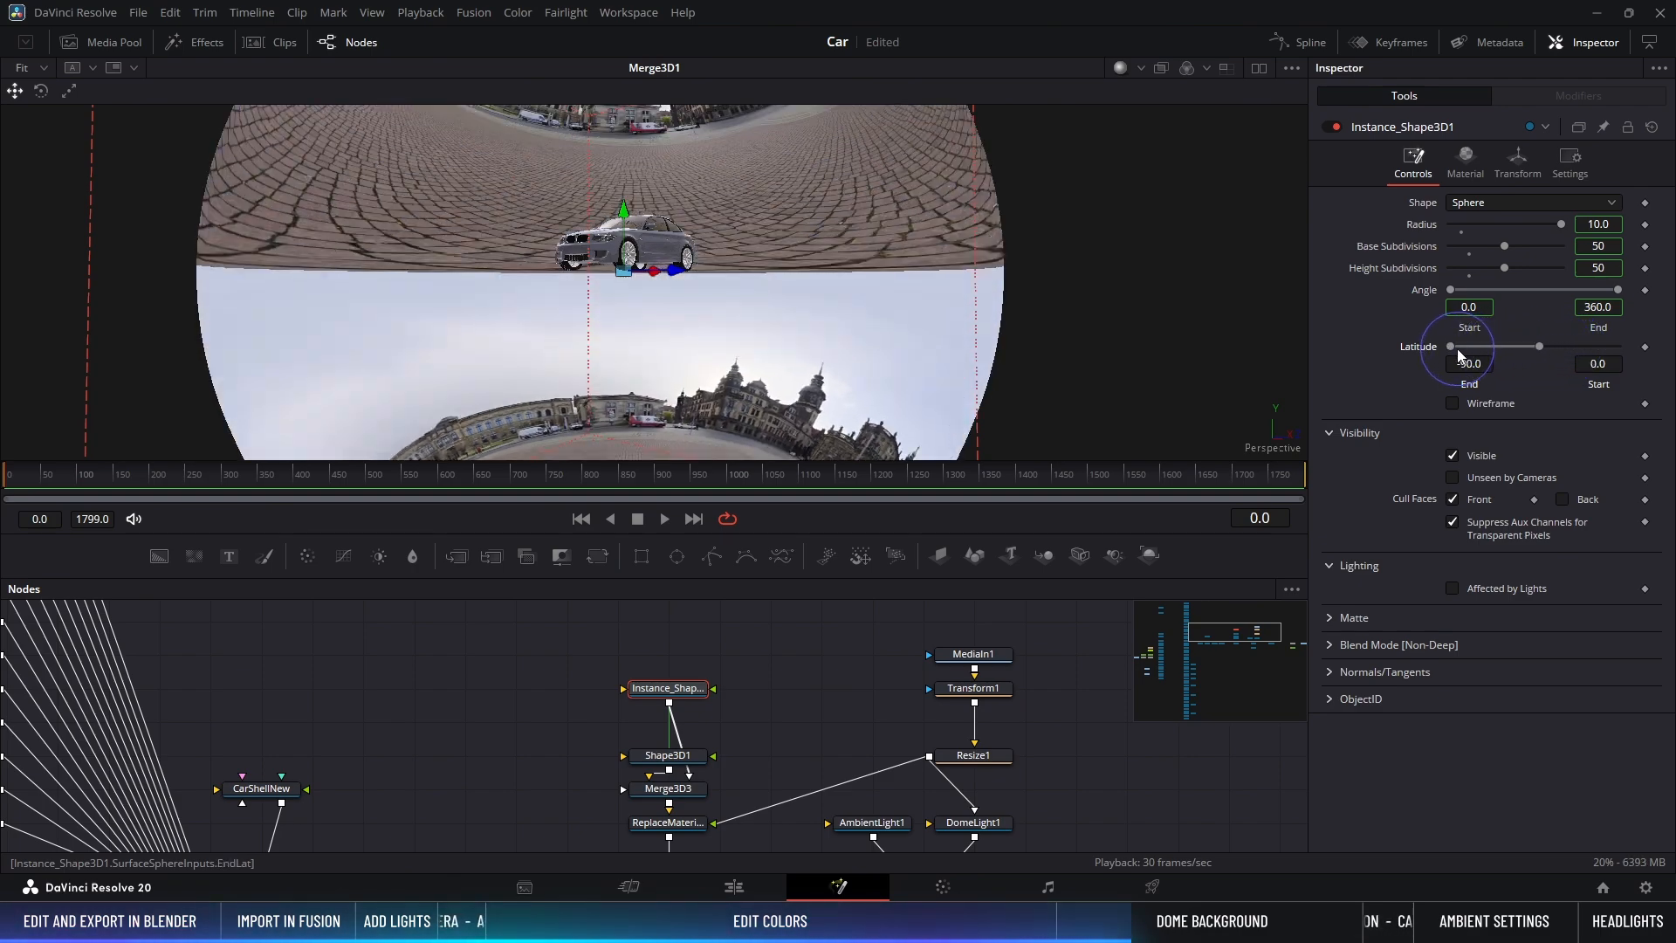
Step: Deinstance the scale of Instance_Shape3D1, unlock X/Y/Z scaling and flatten the lower hemisphere with a Y scale of 0.001
scroll(741, 246, "down", 4, "ctrl")
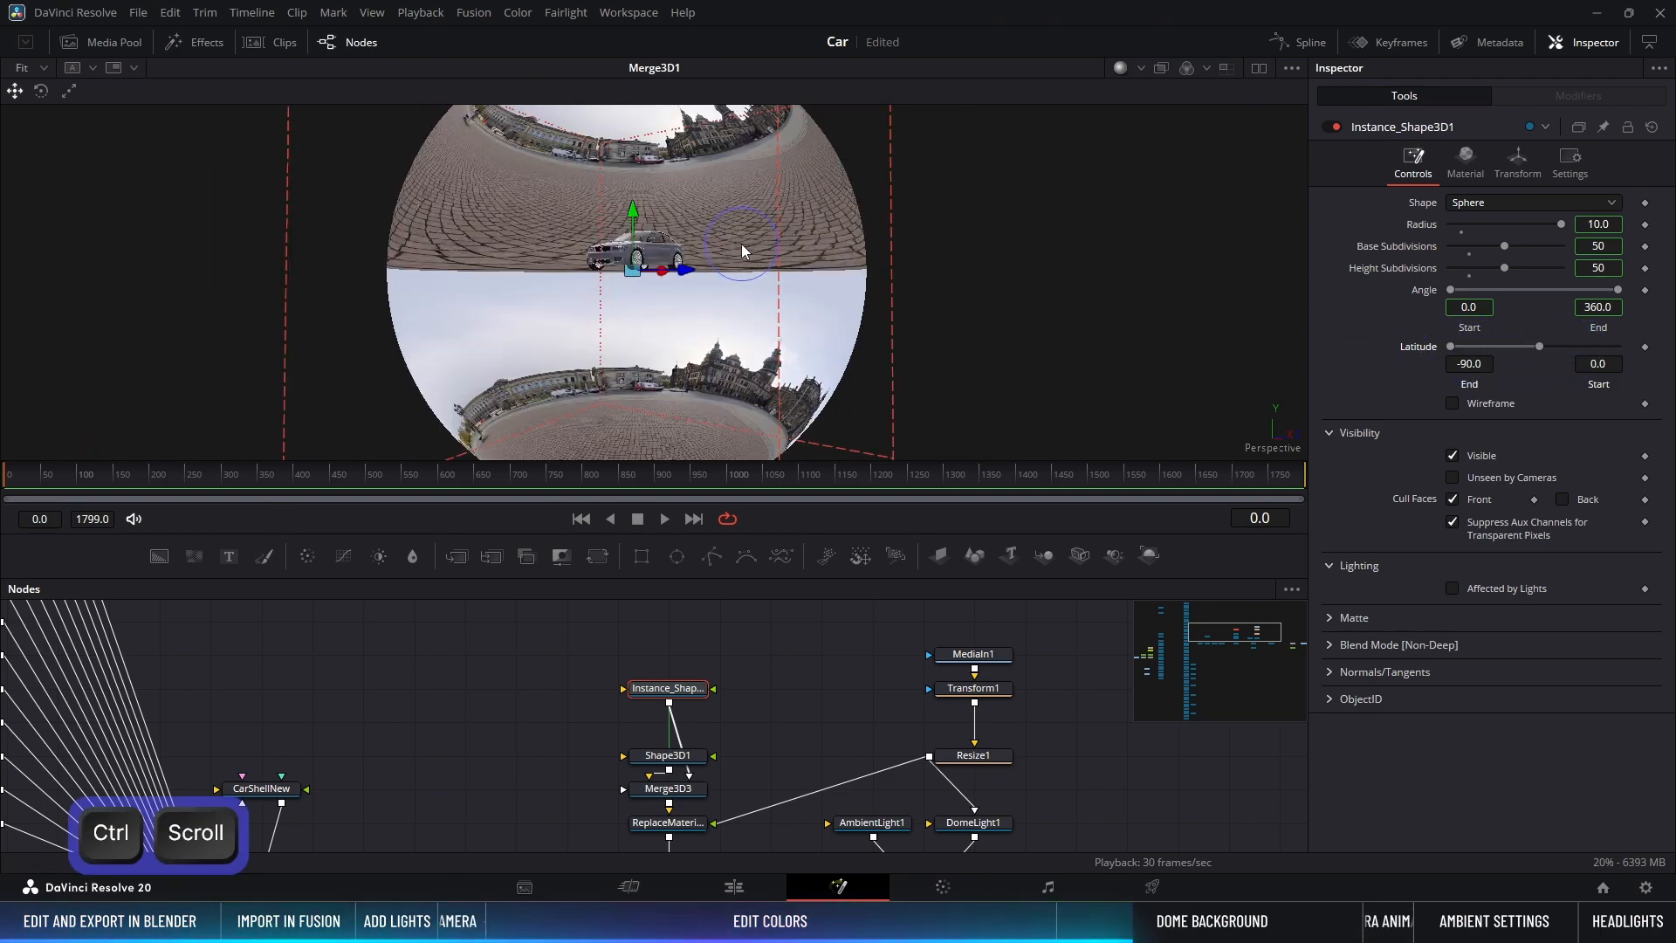
middle_click_drag(759, 301, 842, 329, "alt")
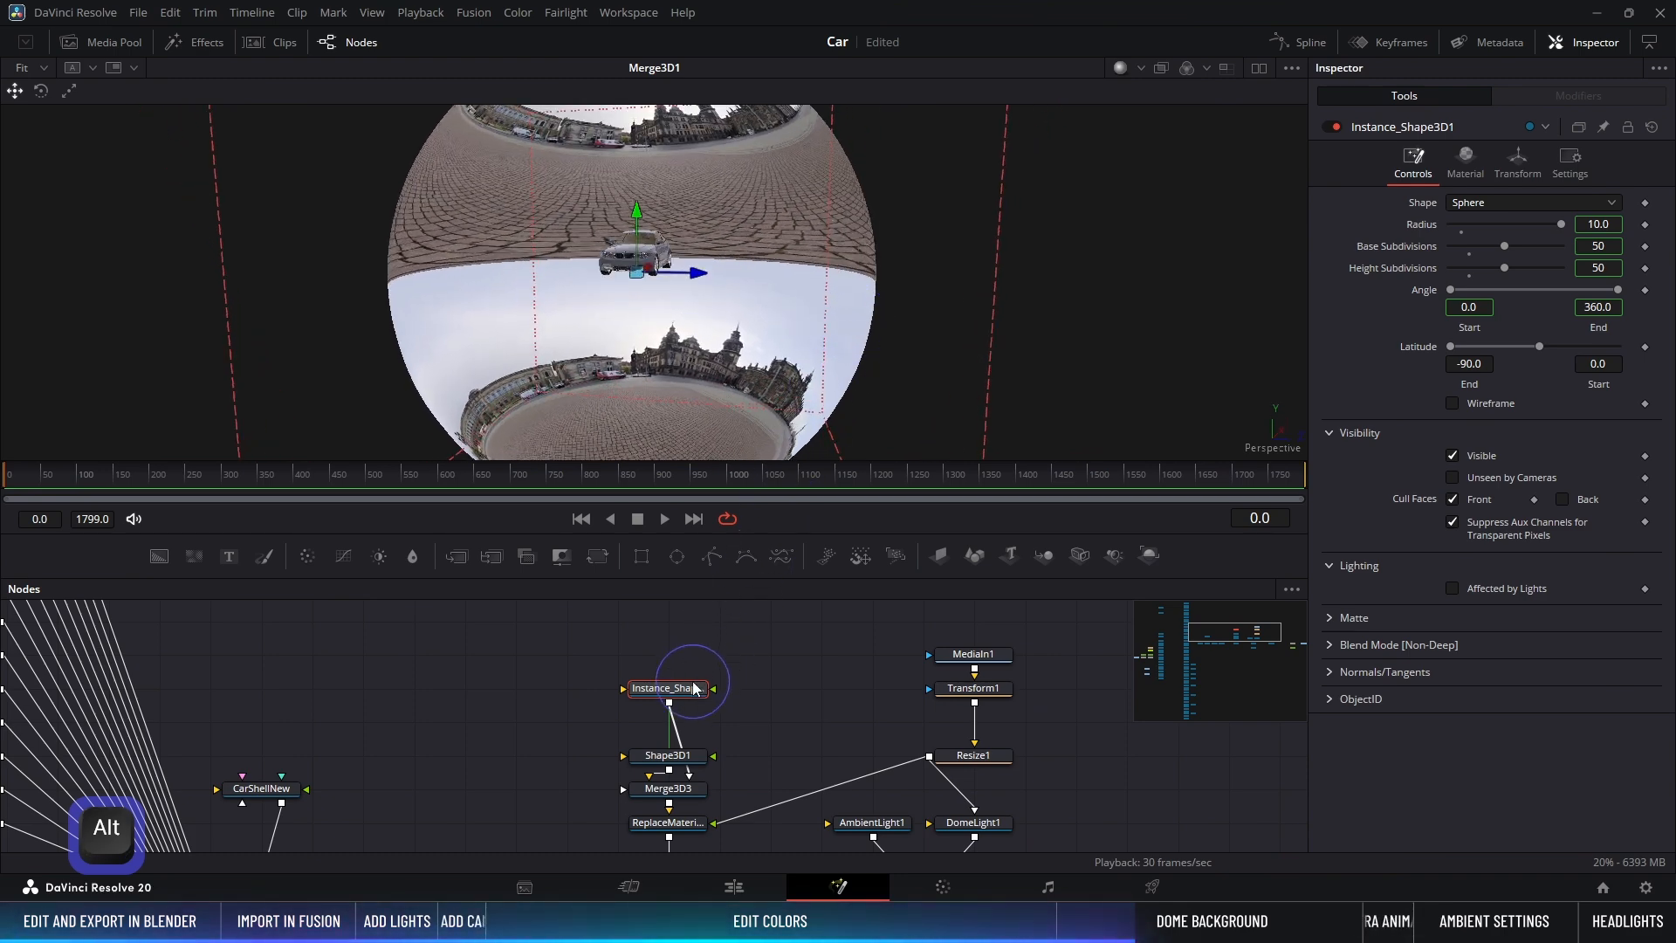
left_click(1524, 166)
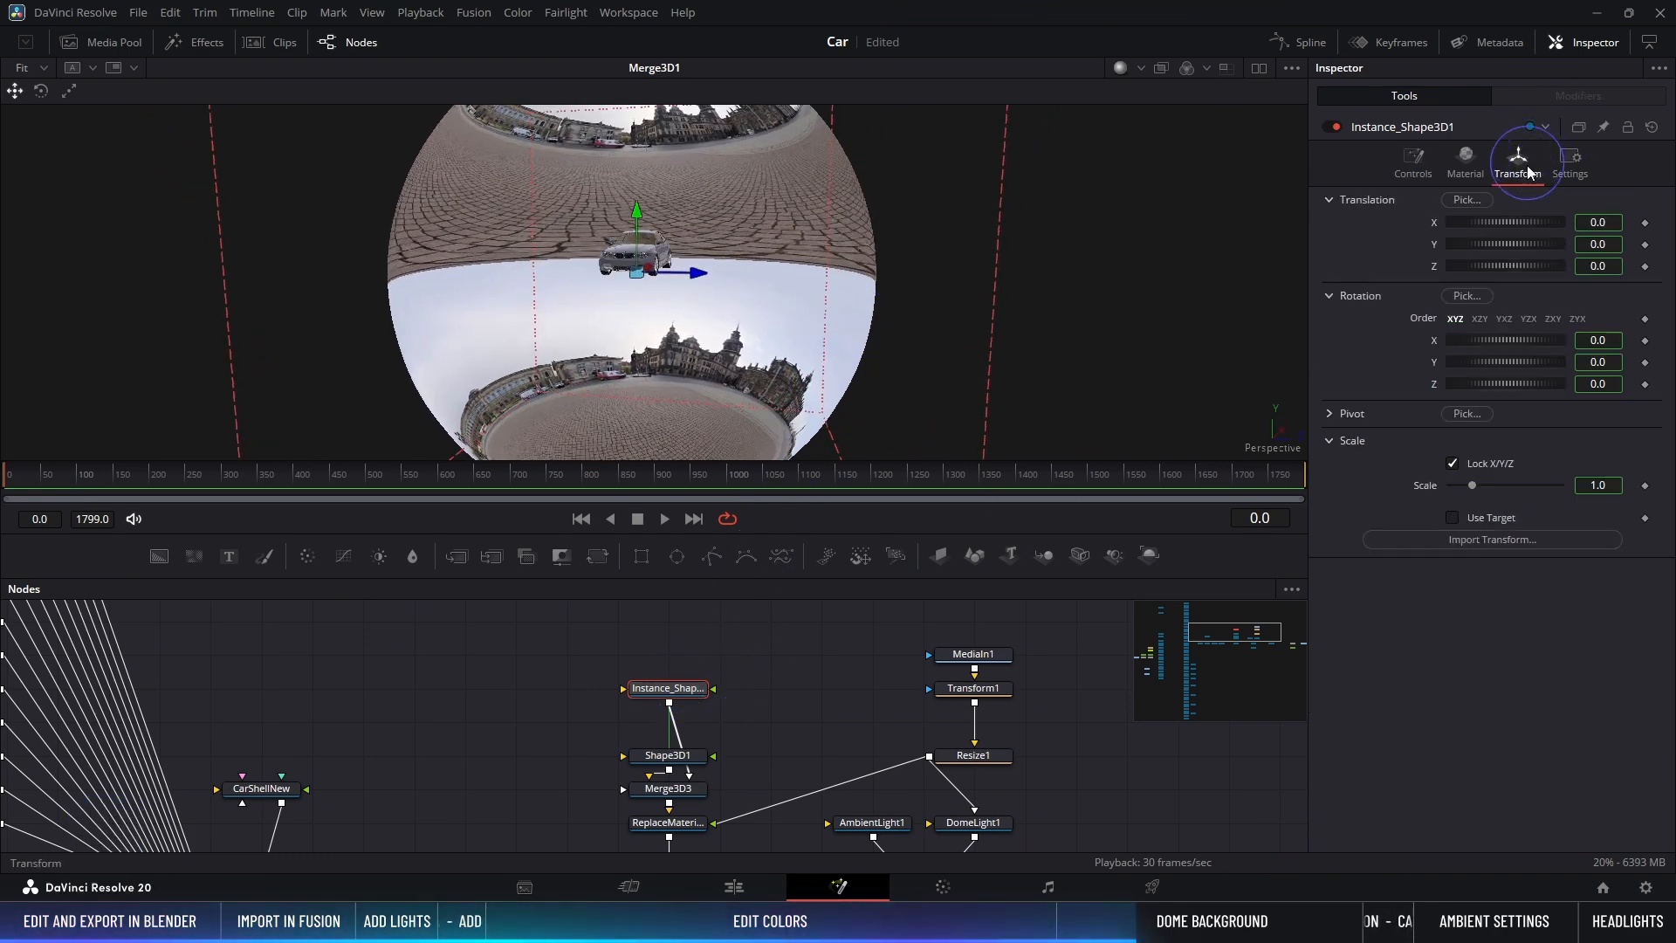
right_click(1482, 465)
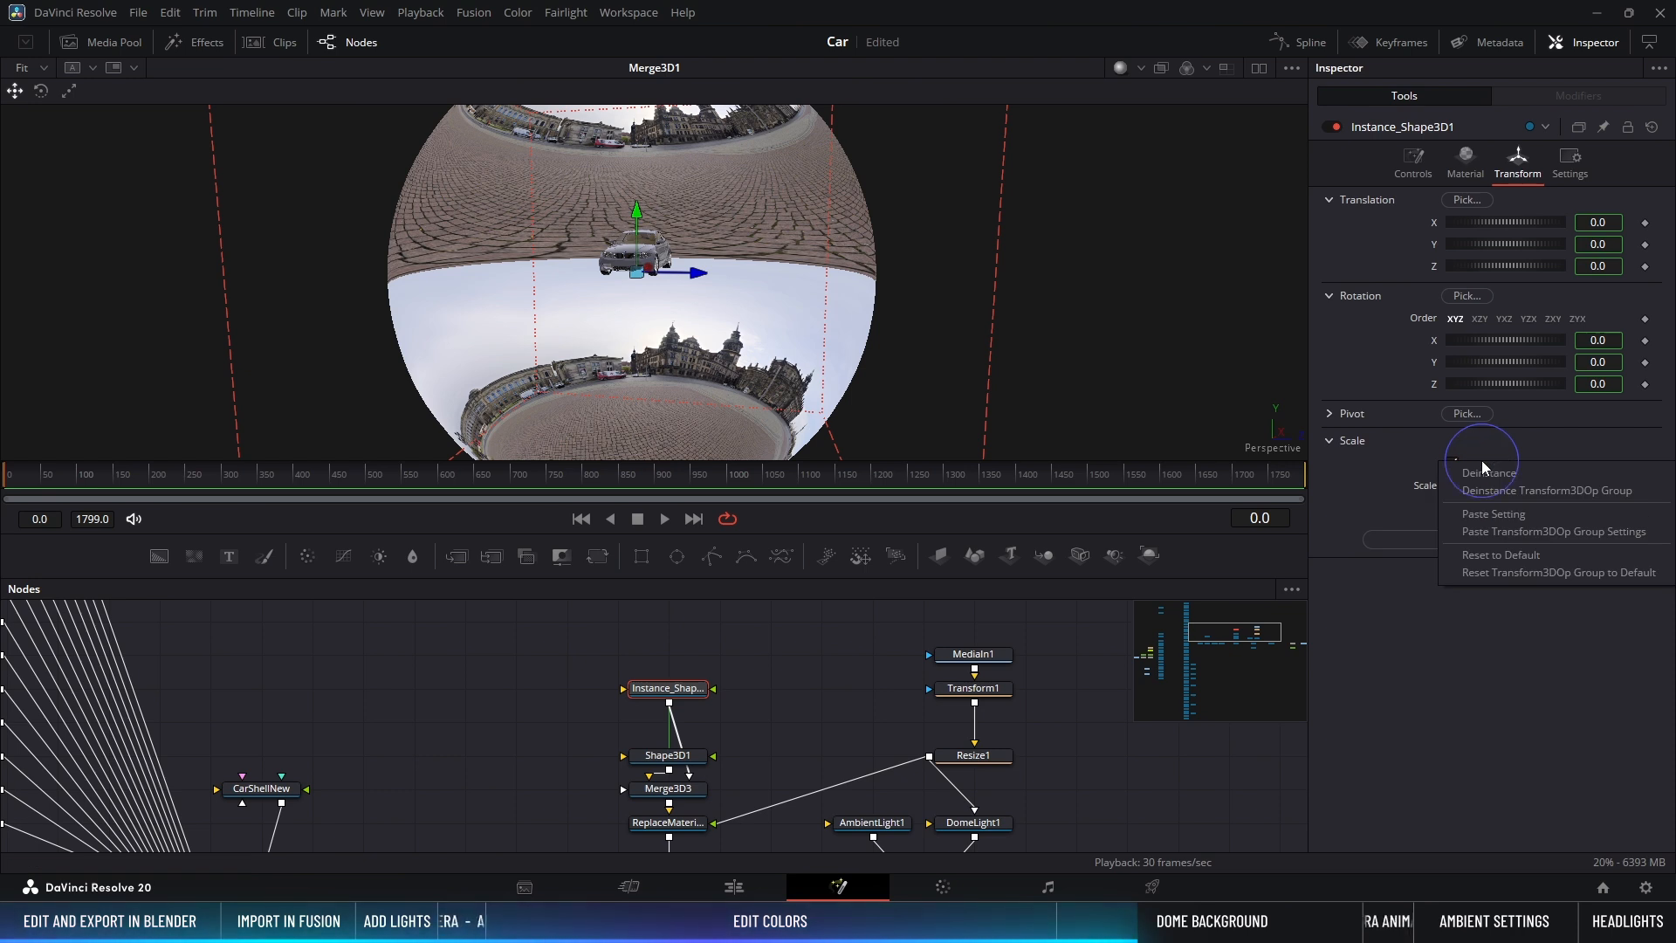
left_click(1456, 479)
right_click(1428, 492)
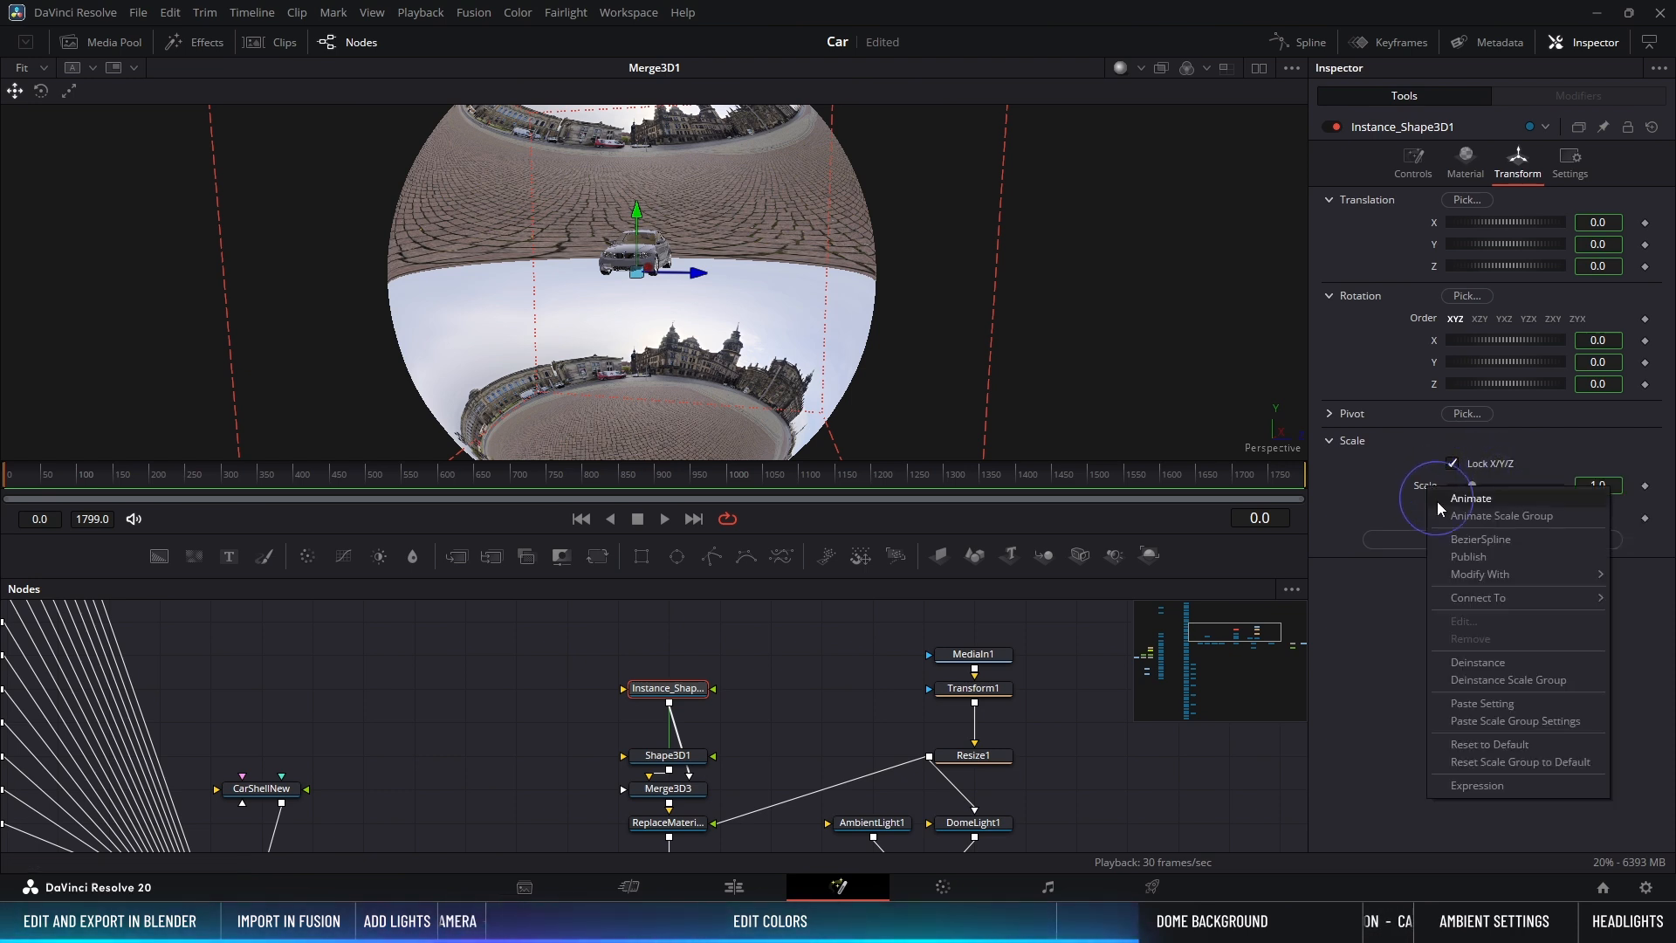
left_click(1501, 692)
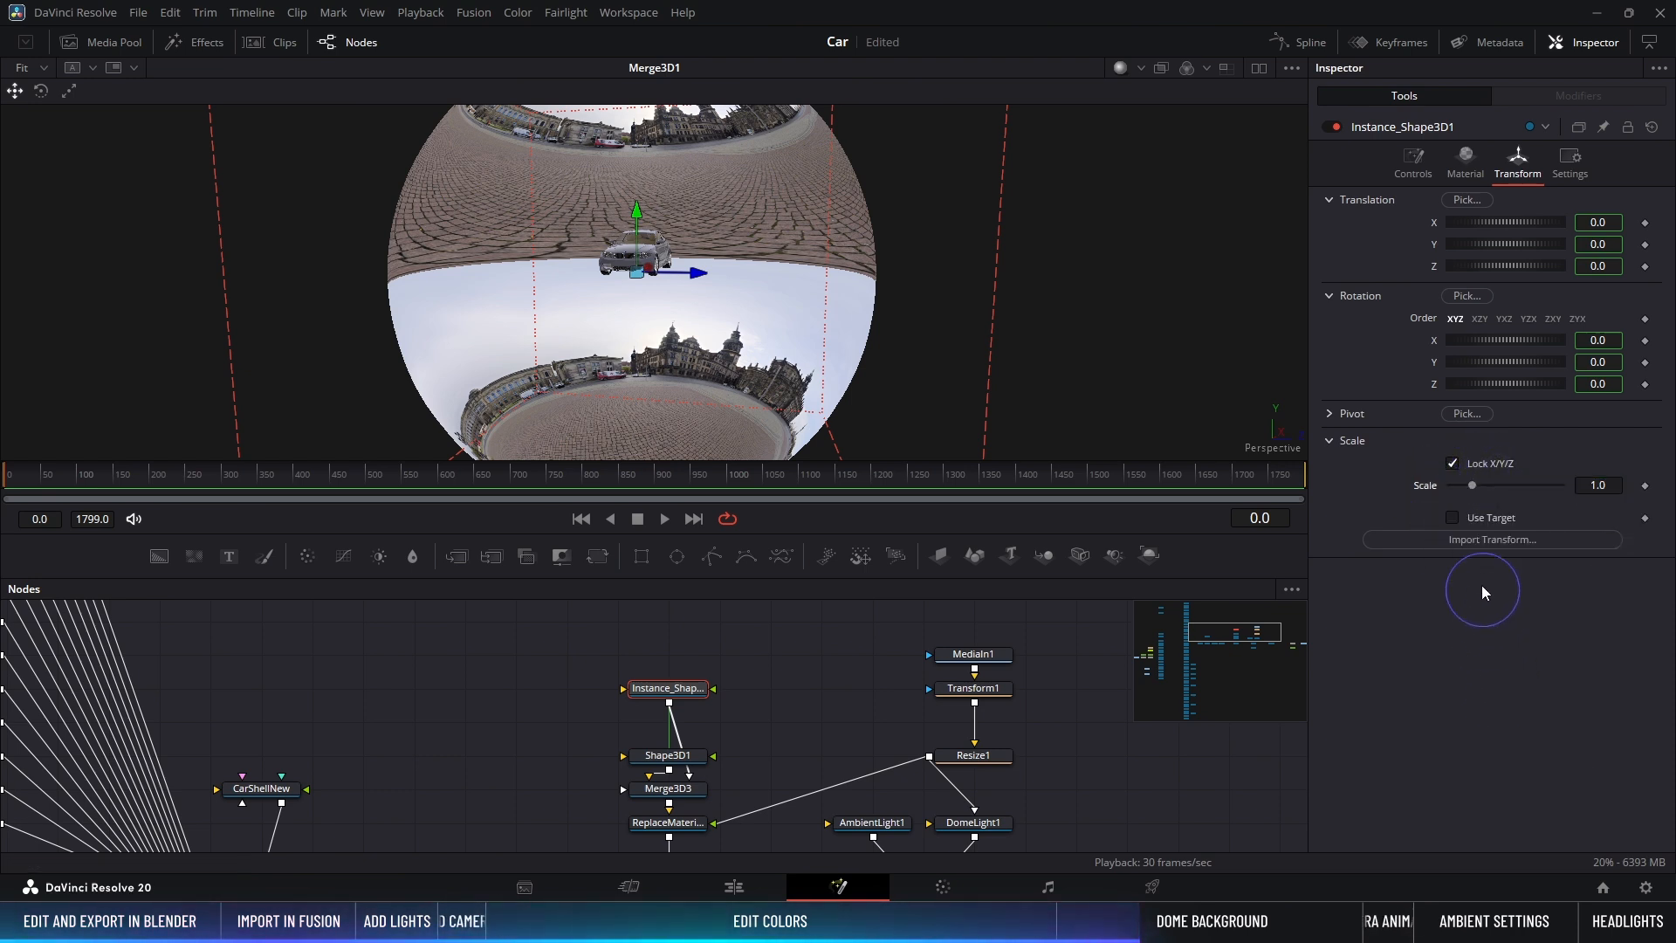
left_click(1452, 463)
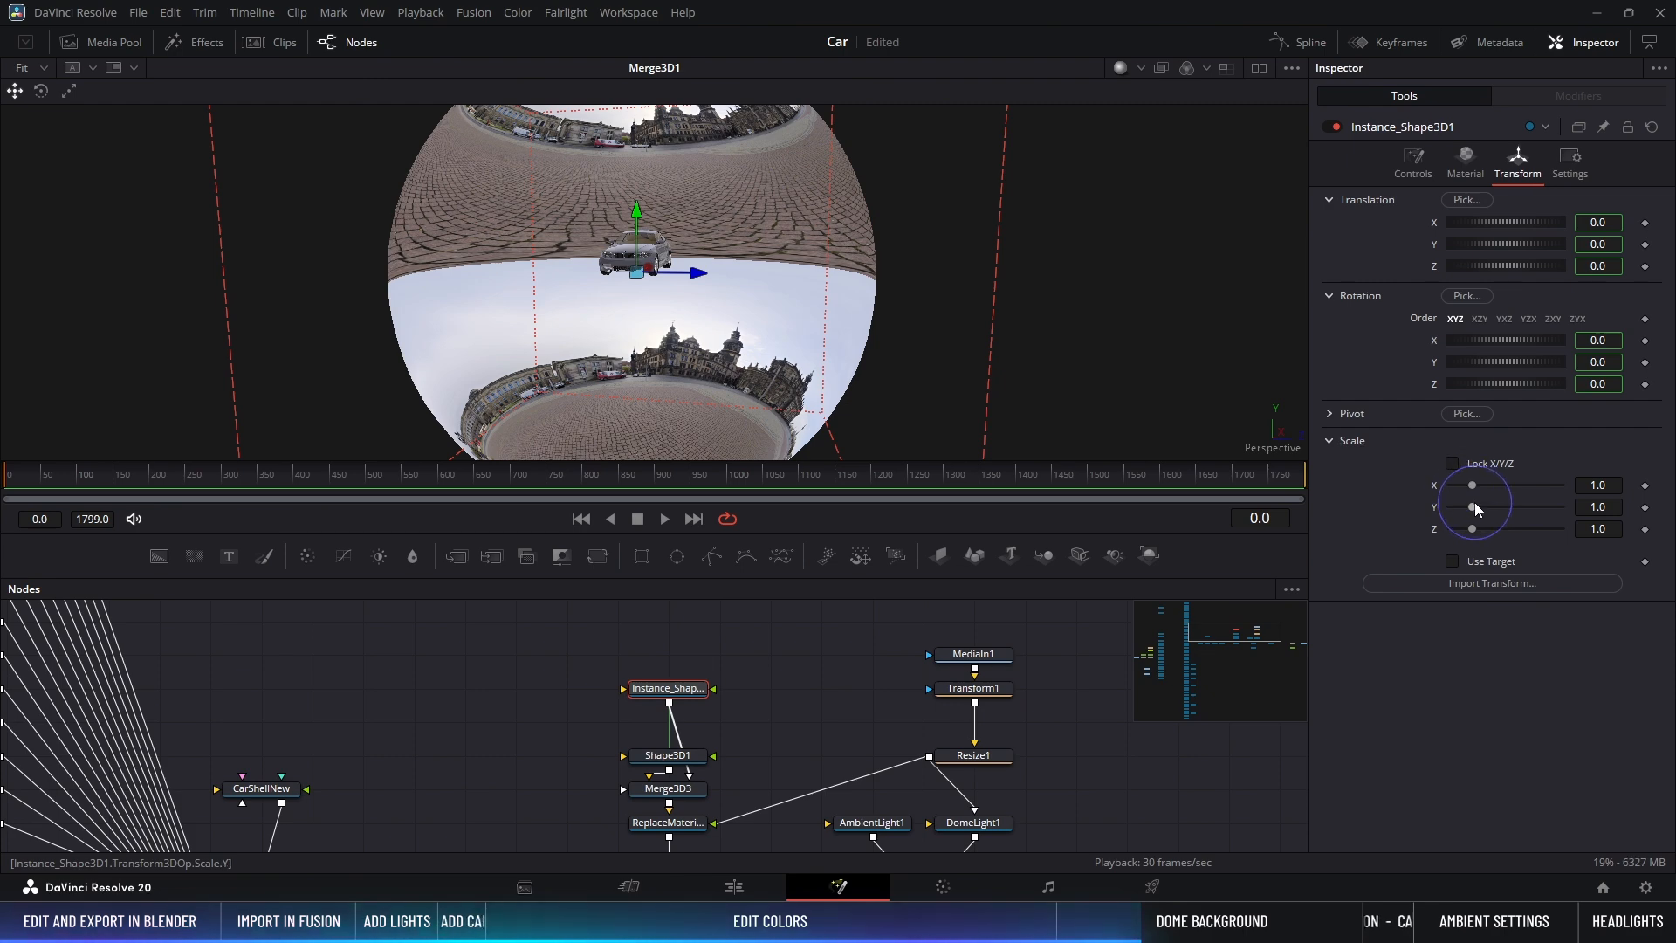
left_click_drag(1474, 502, 1449, 515)
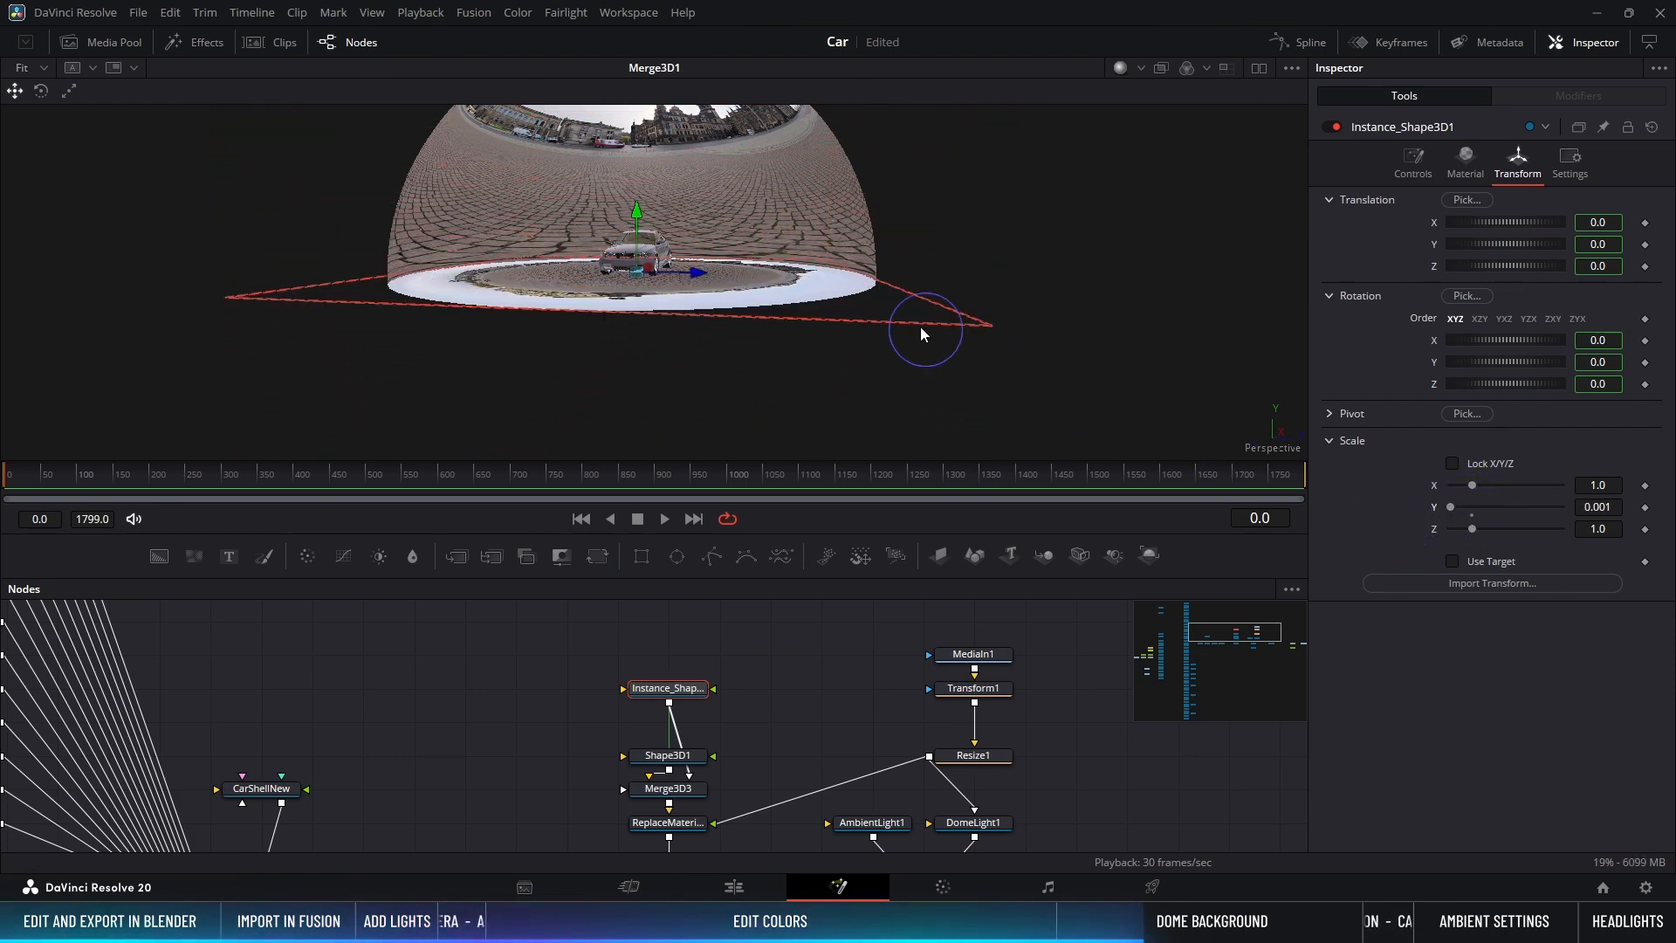
middle_click_drag(843, 262, 720, 285, "alt")
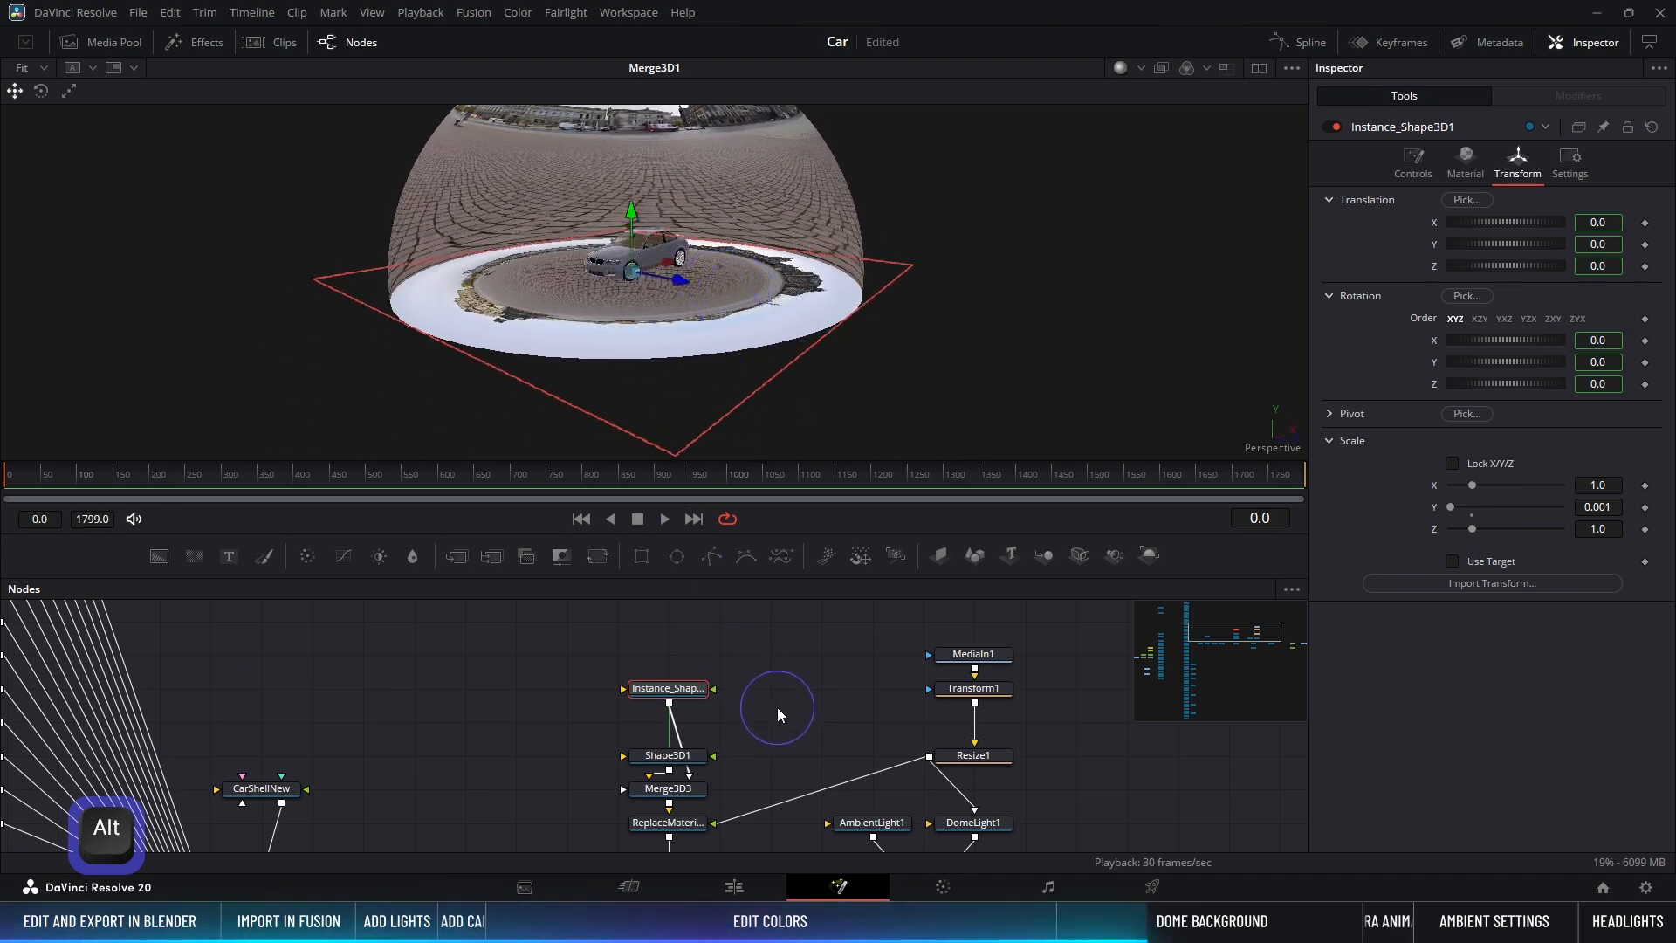
Step: Move the two shapes, Merge3D3 and ReplaceMaterial3D1 upward in the node graph to tidy the spacing
middle_click_drag(775, 704, 688, 673)
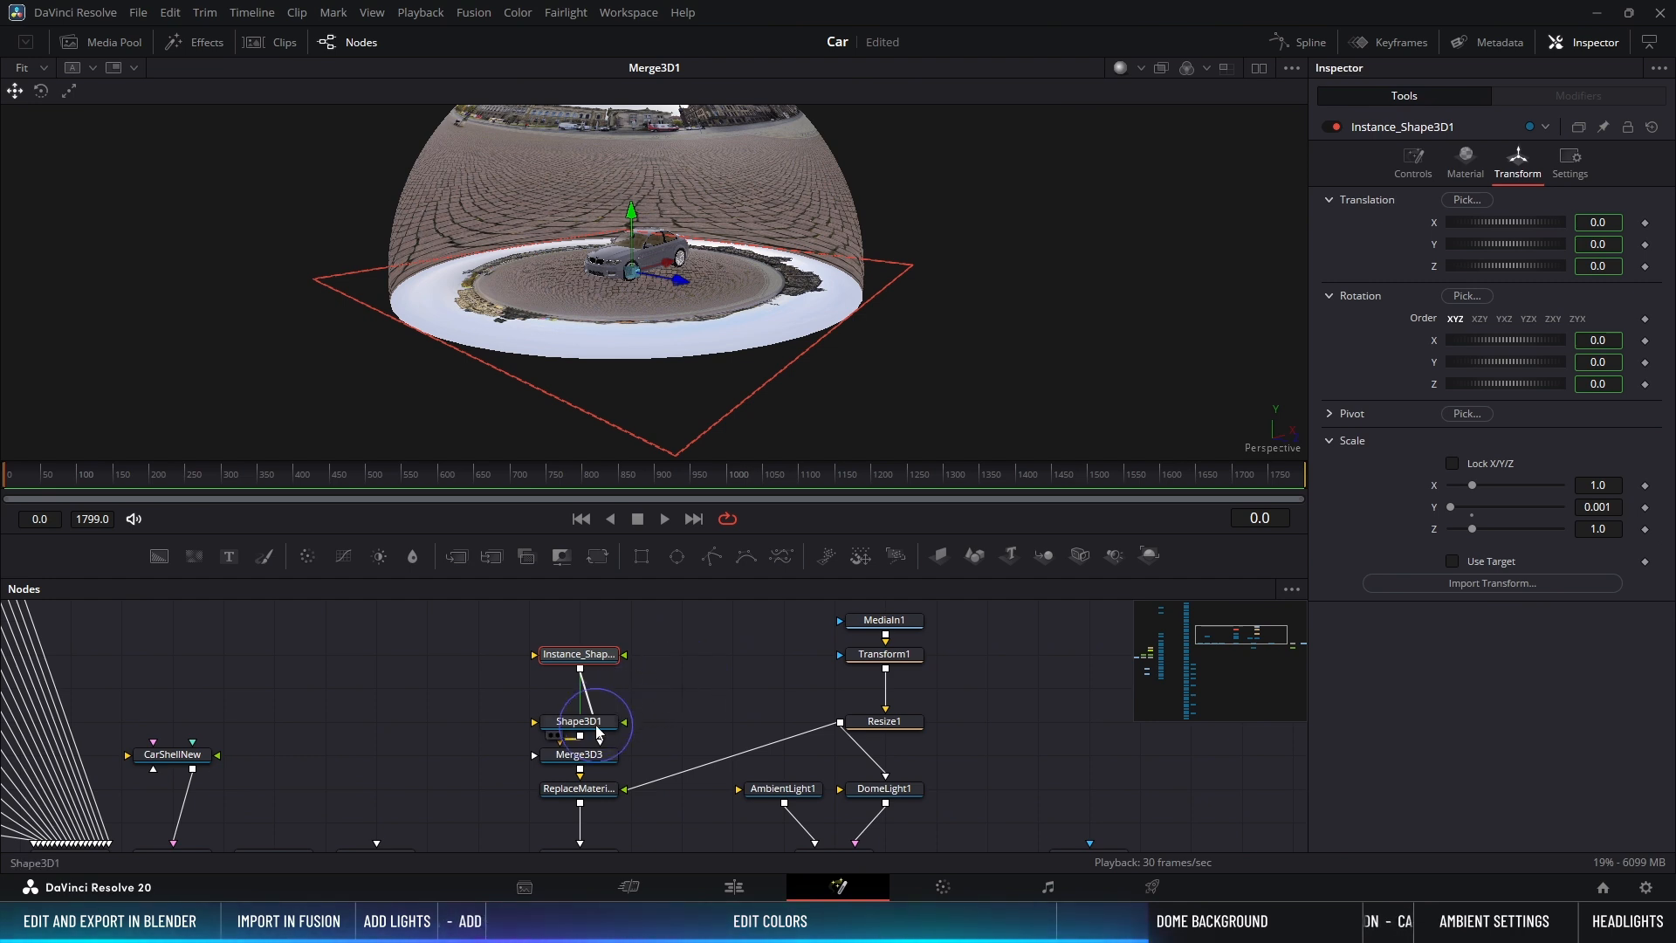
left_click_drag(599, 733, 599, 700)
left_click_drag(487, 640, 592, 727)
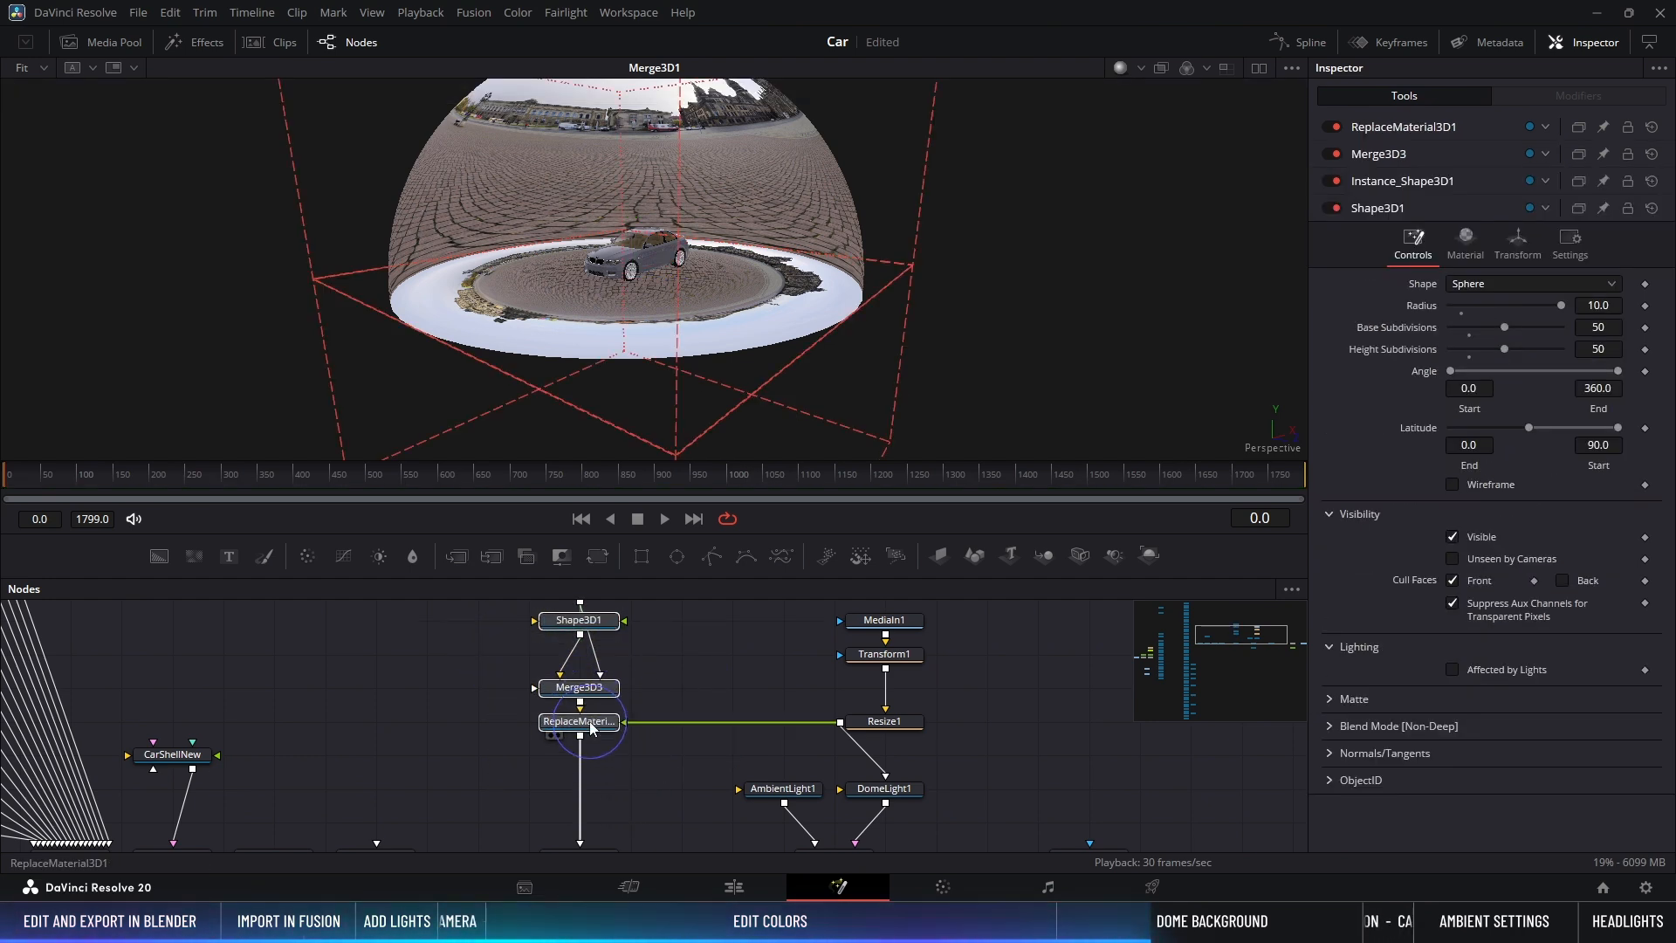
Step: Insert a UV Map 3D node after ReplaceMaterial3D1 and position it lower in the node chain
left_click(592, 726)
key("ctrl+space")
type("repla")
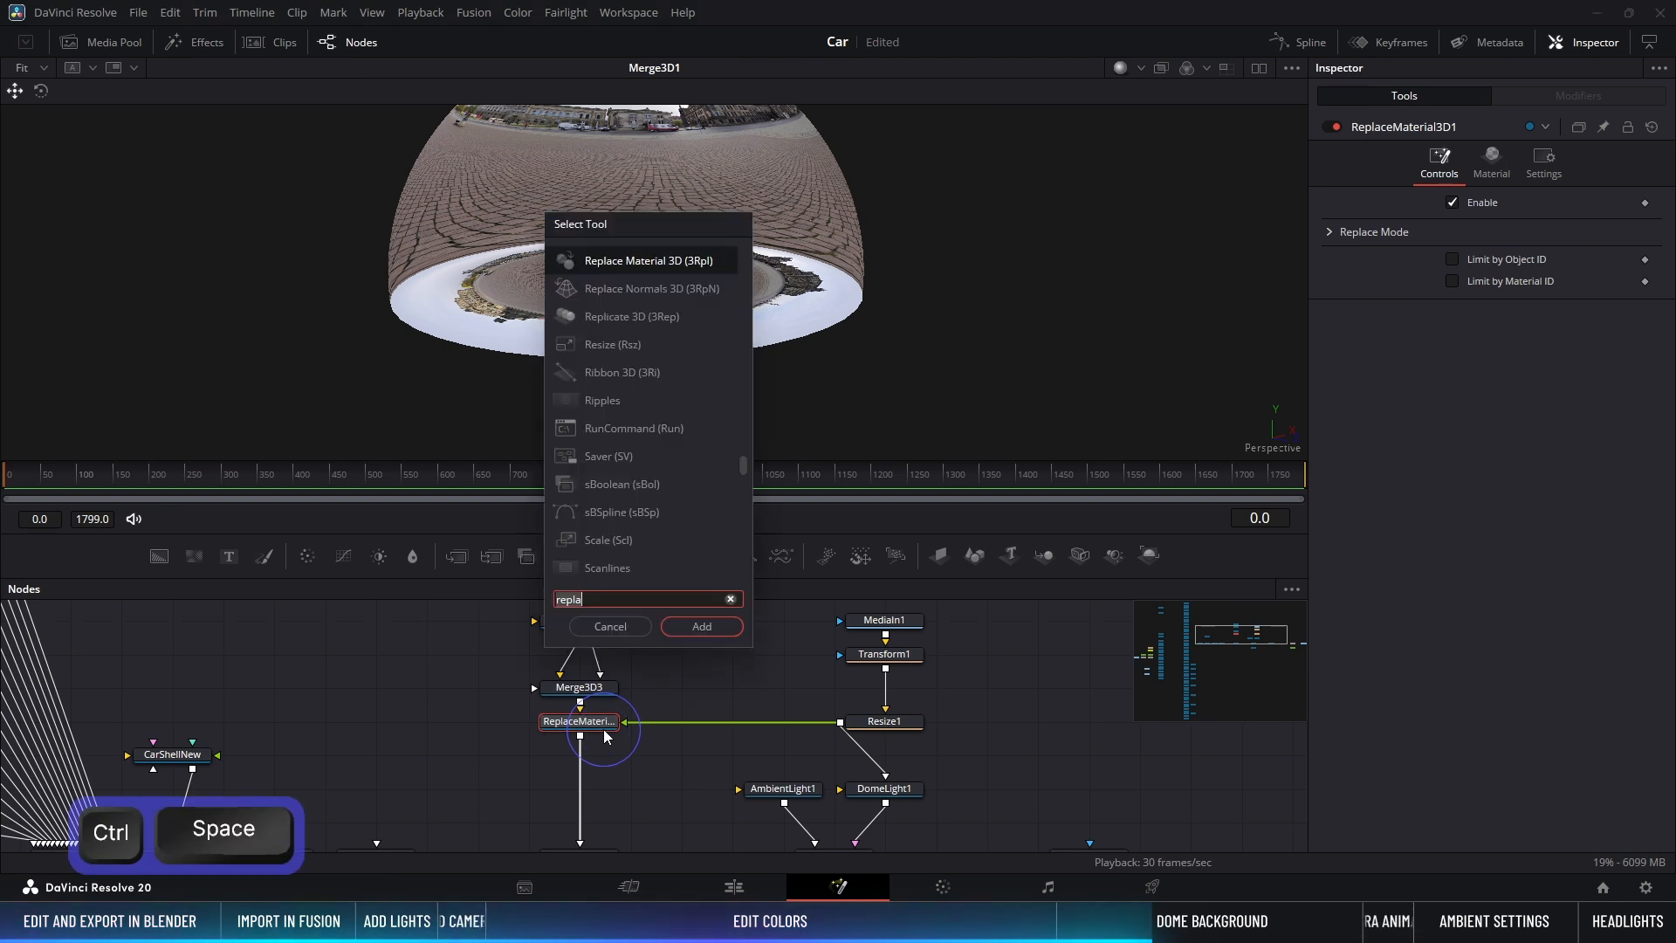
key("BackSpace")
key("BackSpace")
key("BackSpace")
key("BackSpace")
key("BackSpace")
type("uvm")
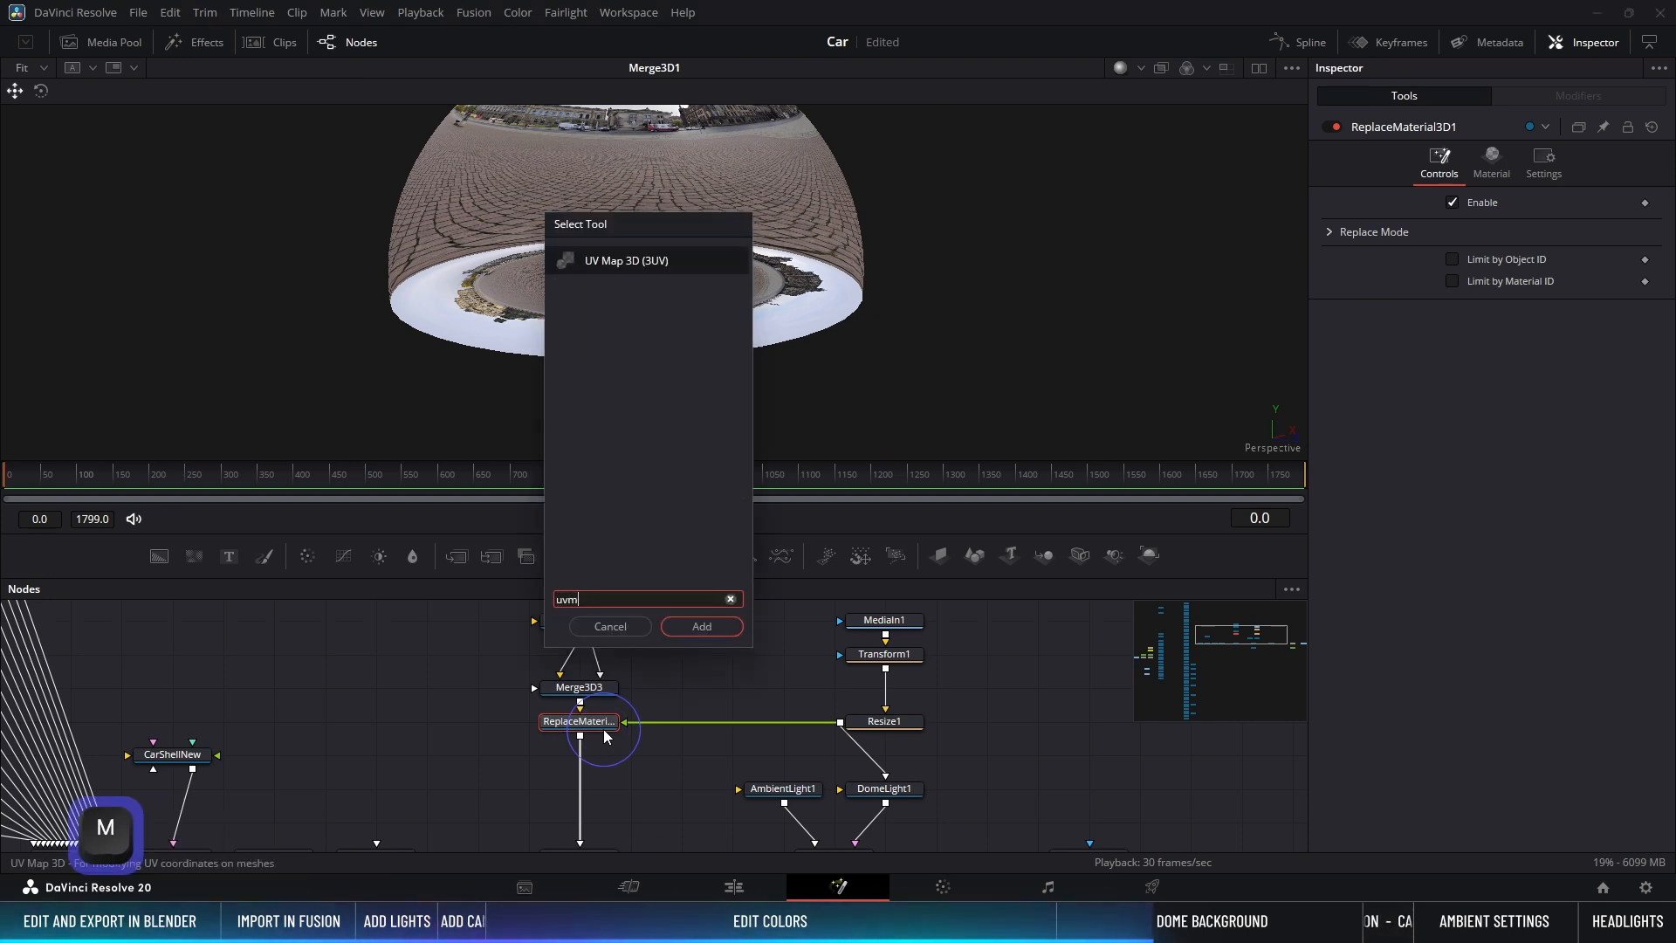
key("Return")
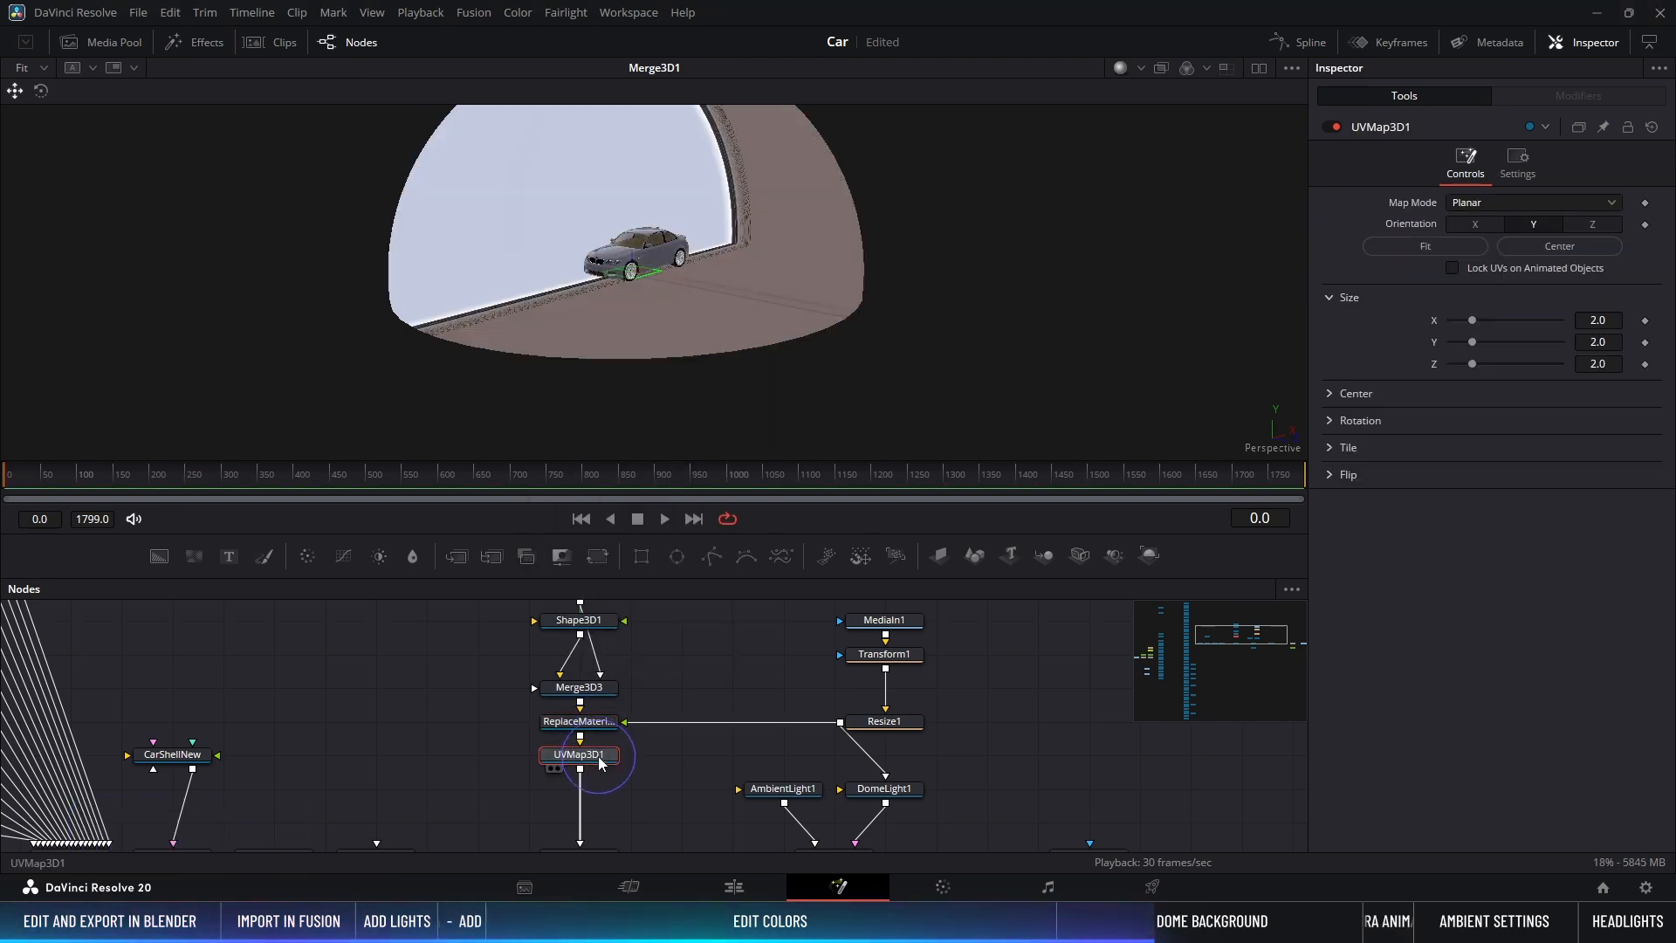
left_click_drag(601, 763, 600, 796)
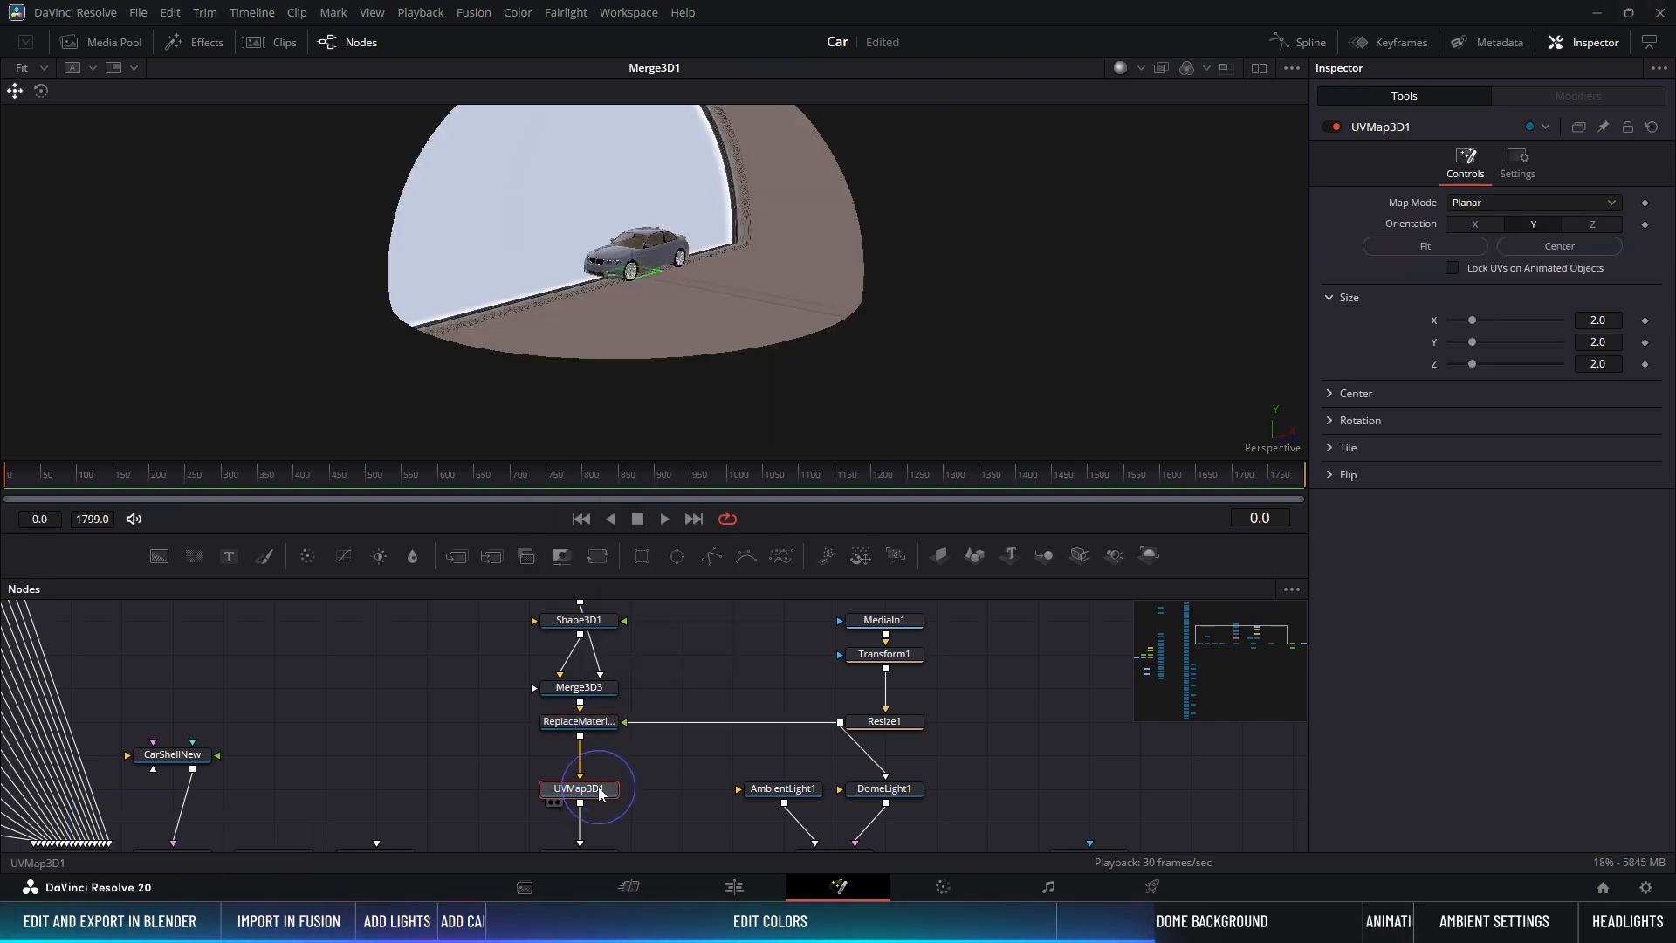
Step: Set UVMap3D1's map mode to Spherical and fit the mapping to the dome geometry
left_click(1479, 206)
left_click(1480, 265)
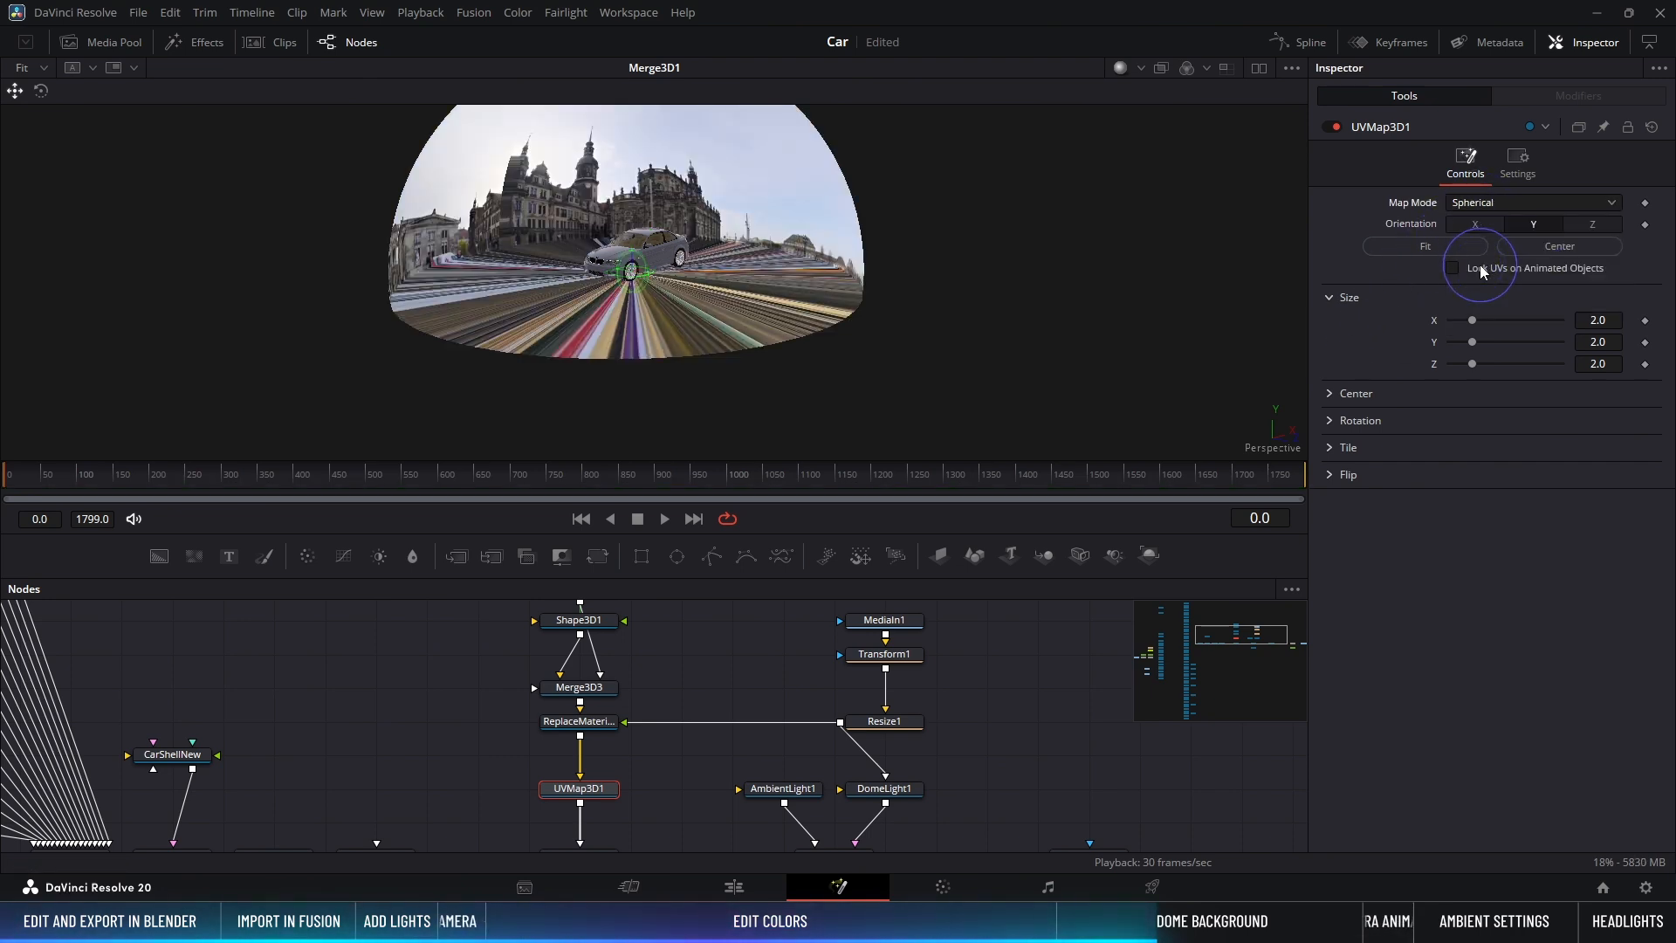
left_click(1459, 245)
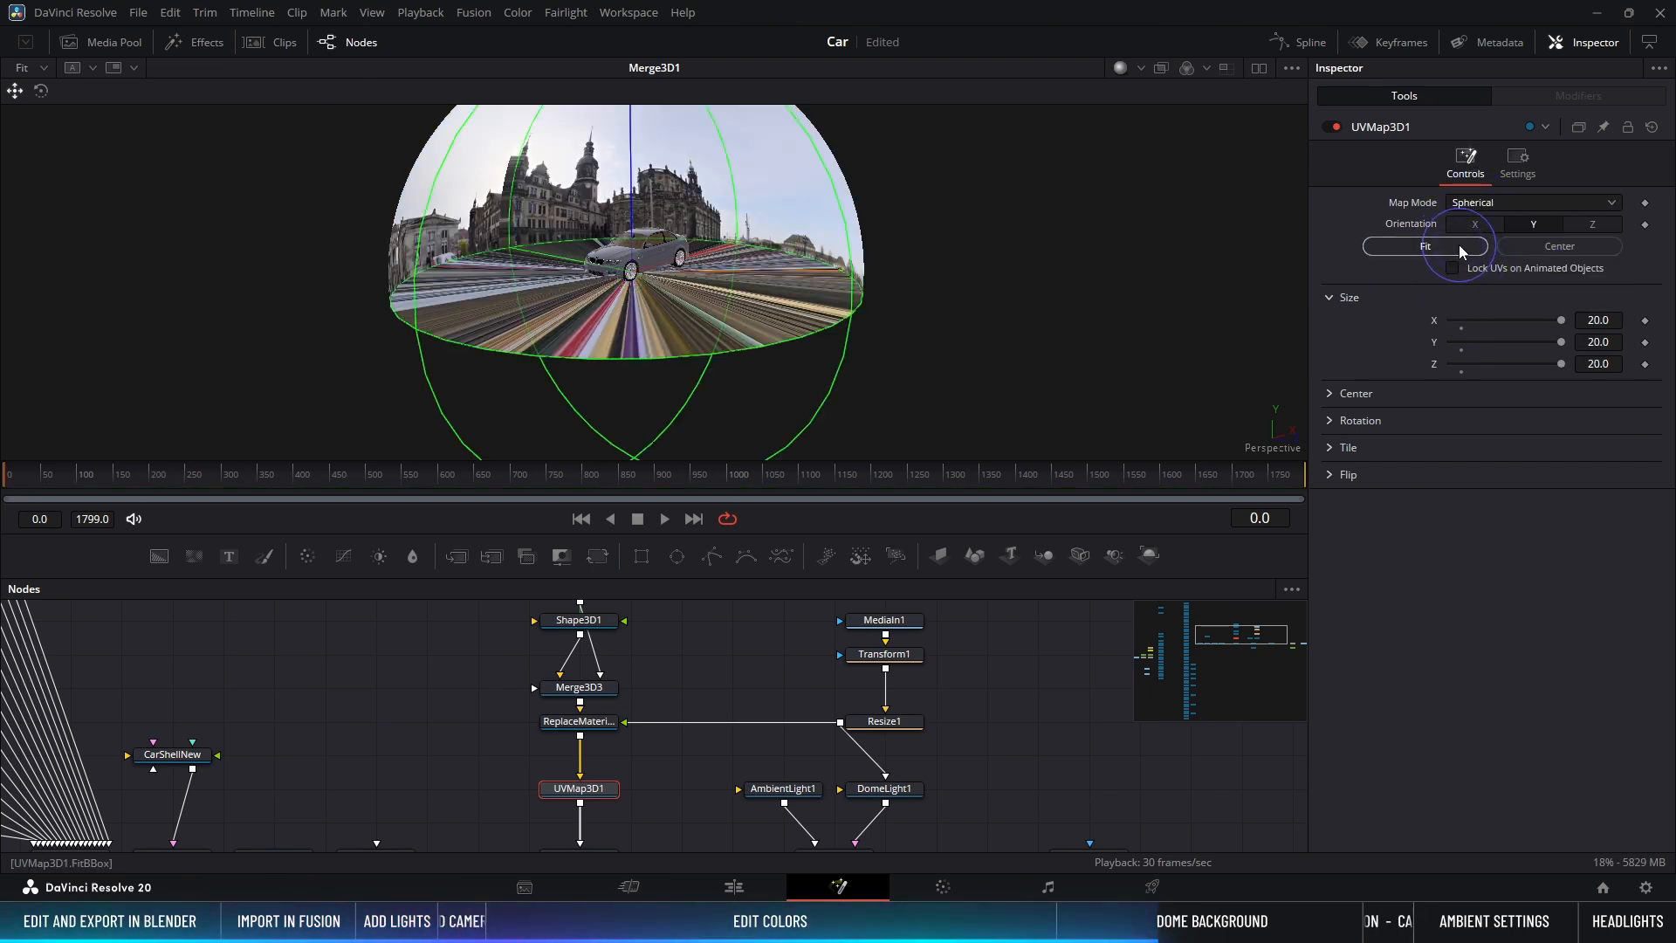
middle_click_drag(914, 261, 744, 320, "alt")
scroll(742, 319, "up", 3, "ctrl")
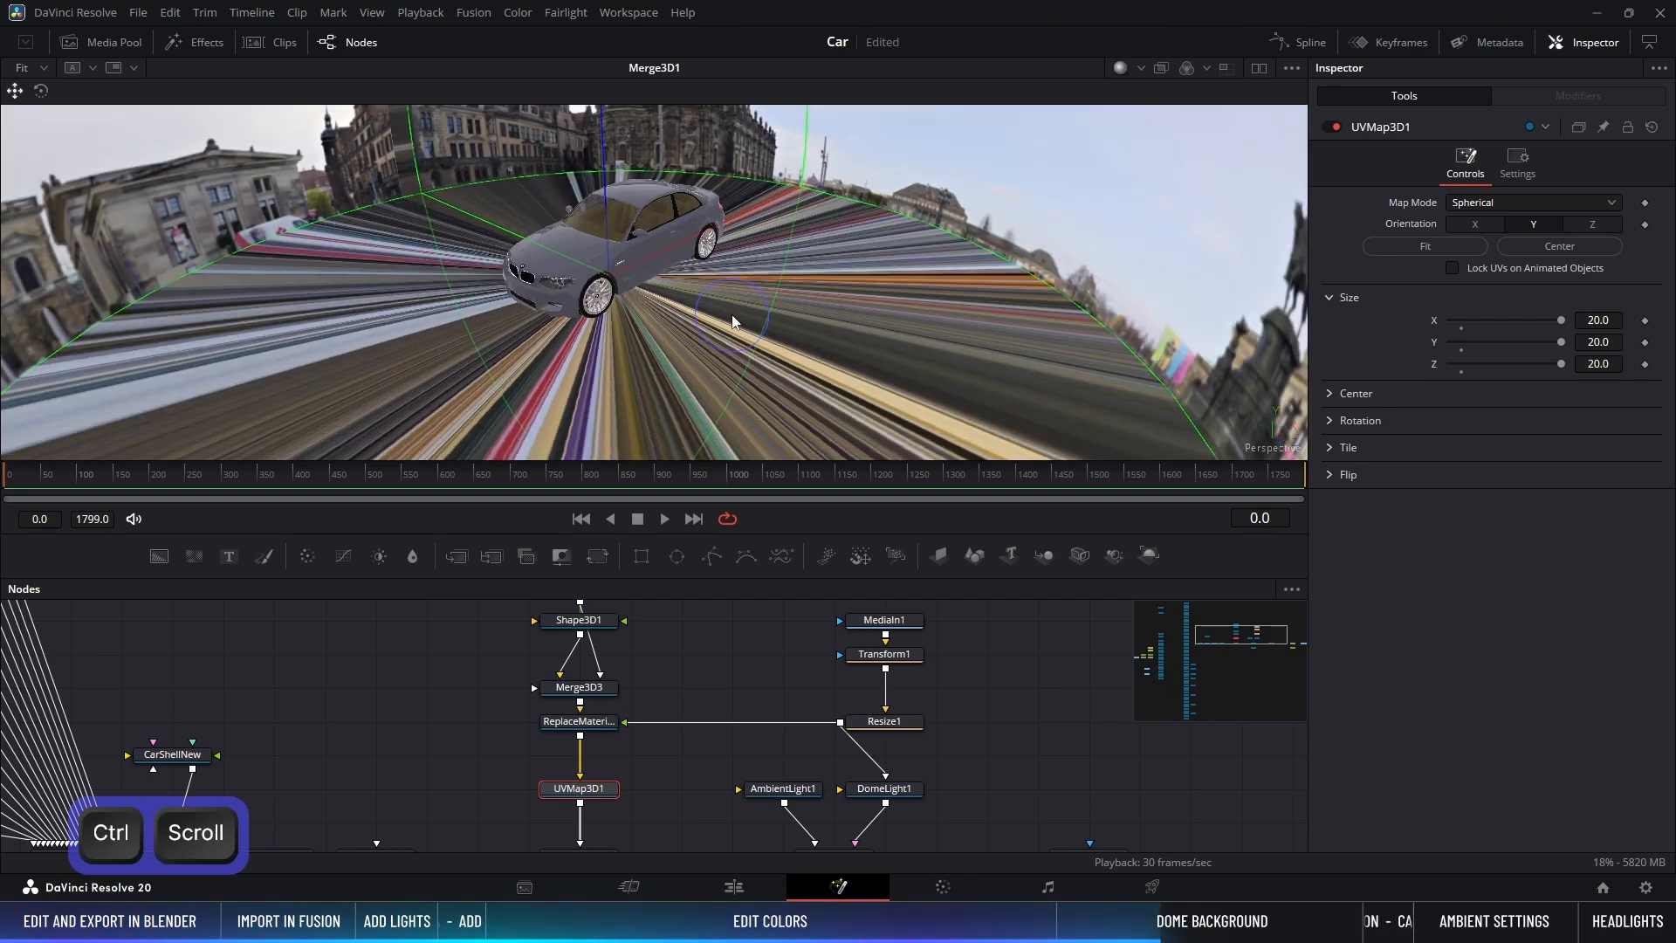
Step: Set the radius of the Shape3D1 sphere to 15 to enlarge the dome around the car
scroll(738, 316, "down", 3, "ctrl")
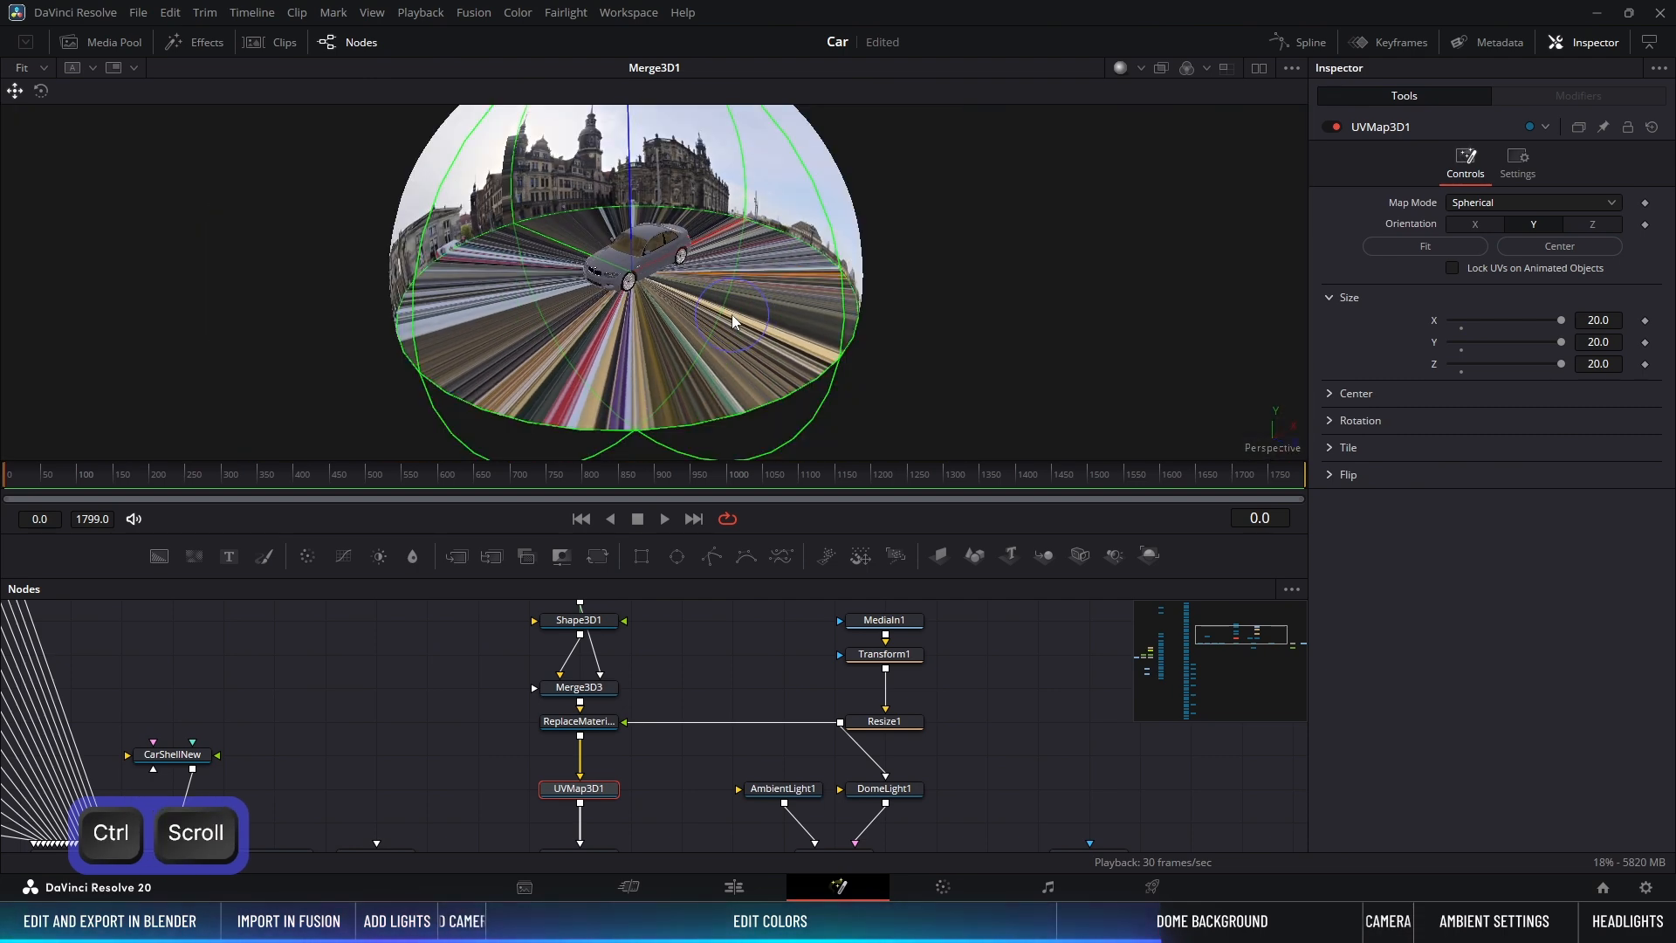
scroll(605, 657, "up", 2)
left_click(606, 671)
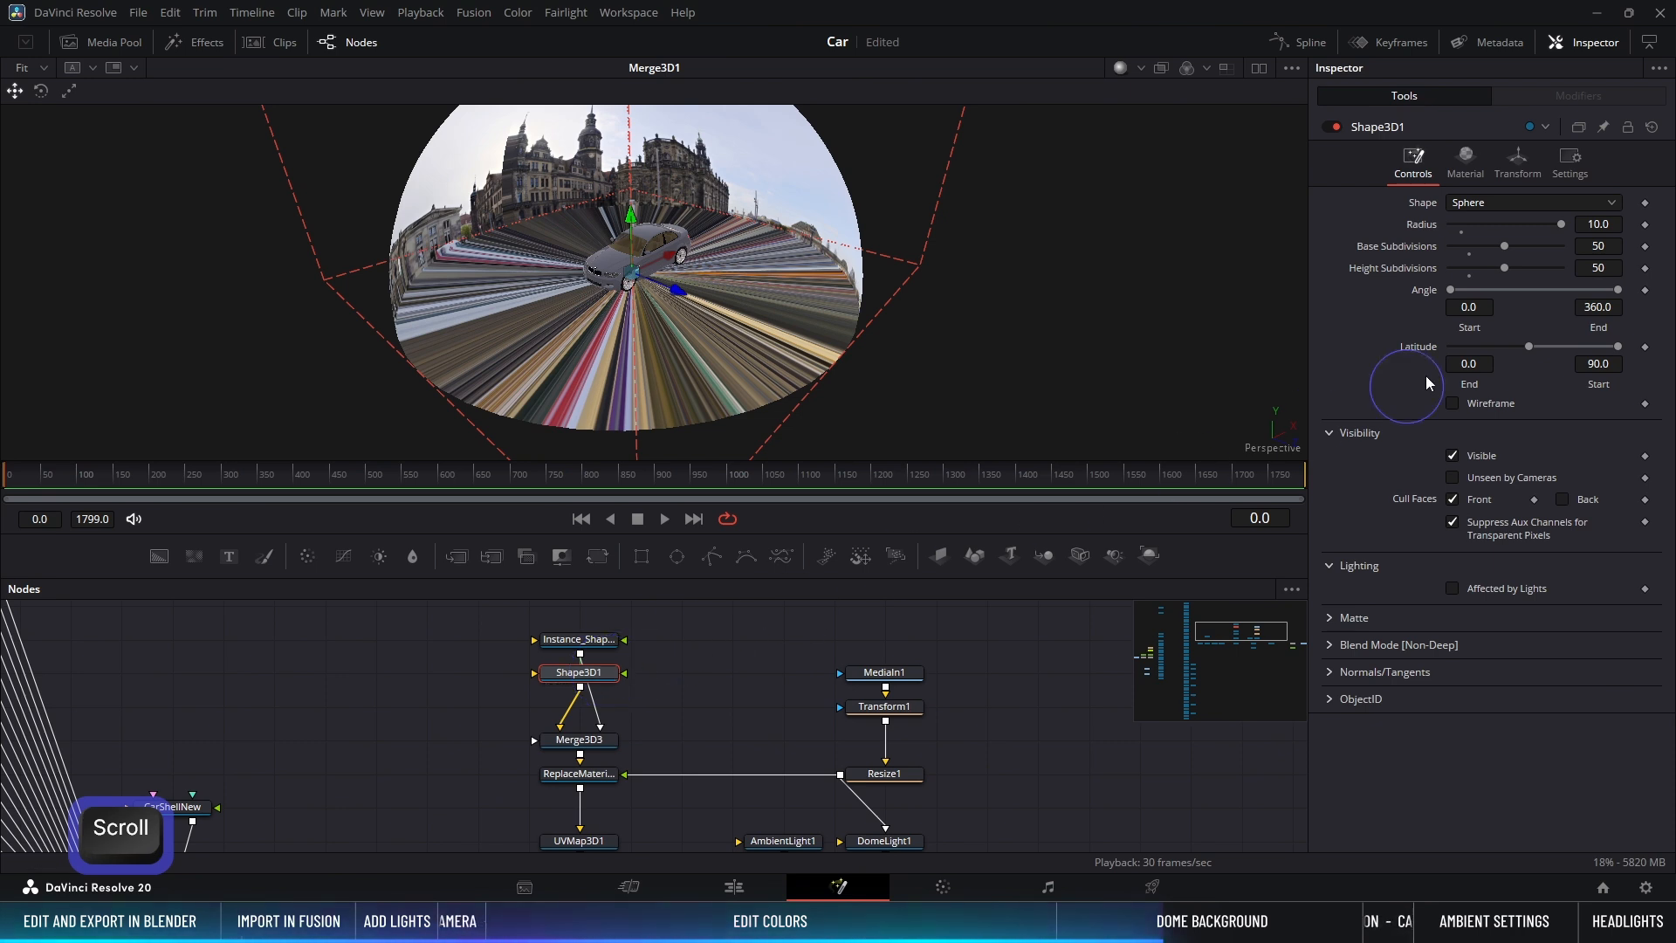
left_click(1606, 223)
type("15")
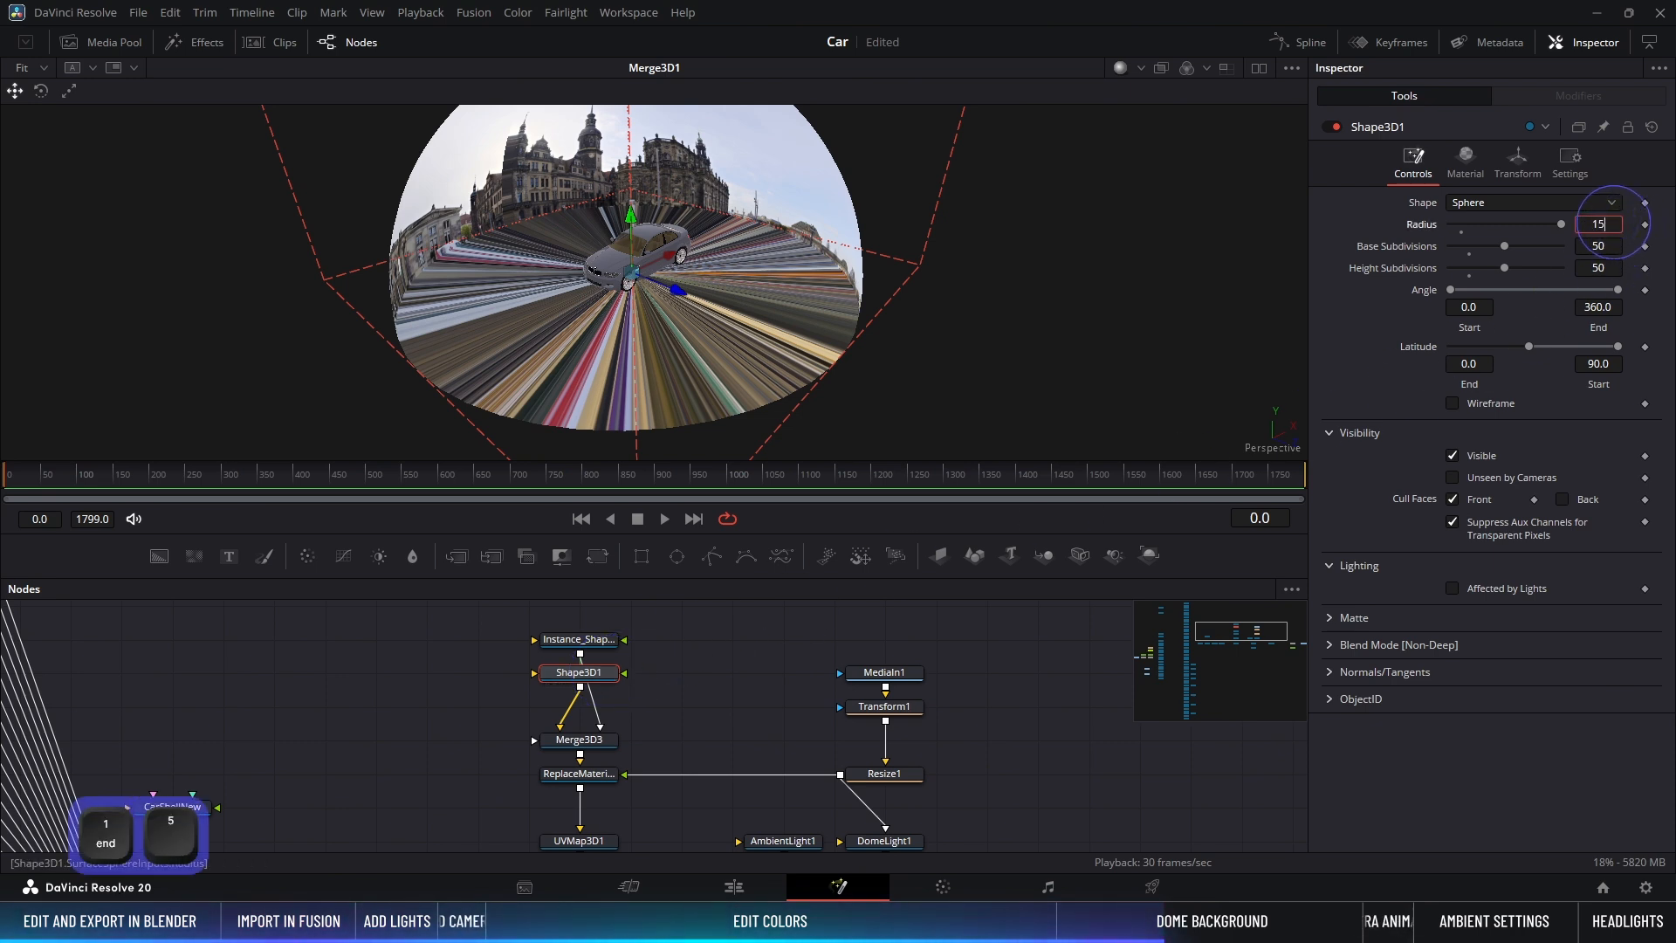
key("Return")
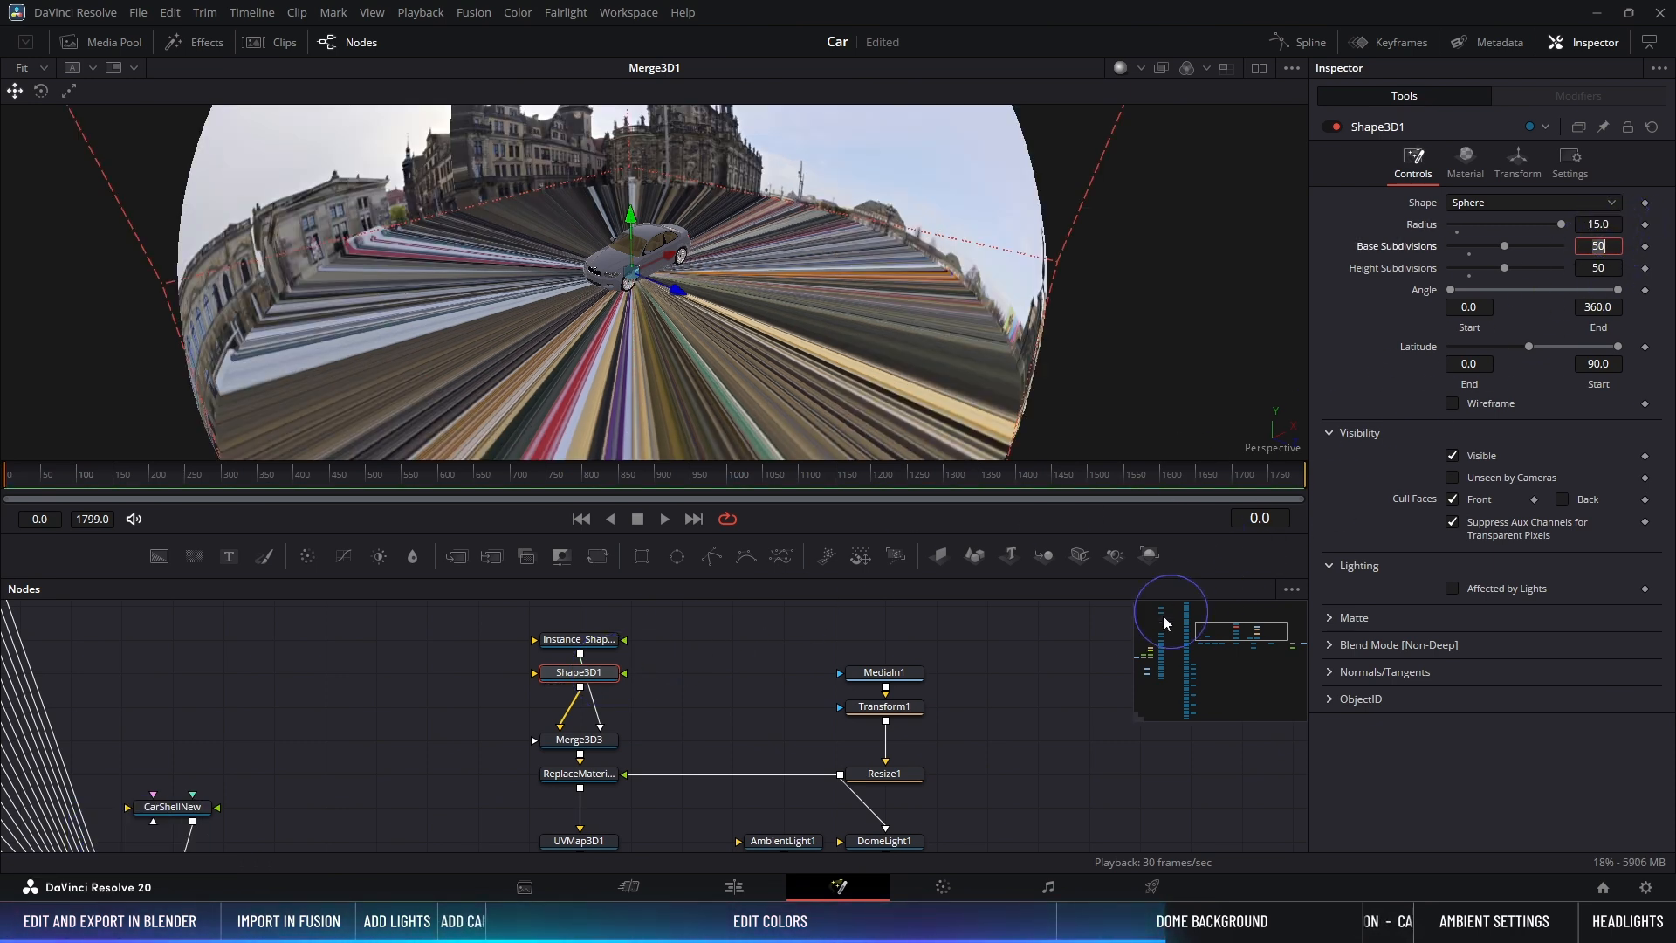
left_click(995, 703)
Step: Raise the Y center of UVMap3D1's spherical mapping to about 3.536
middle_click_drag(742, 365, 774, 315, "alt")
scroll(685, 721, "down", 2)
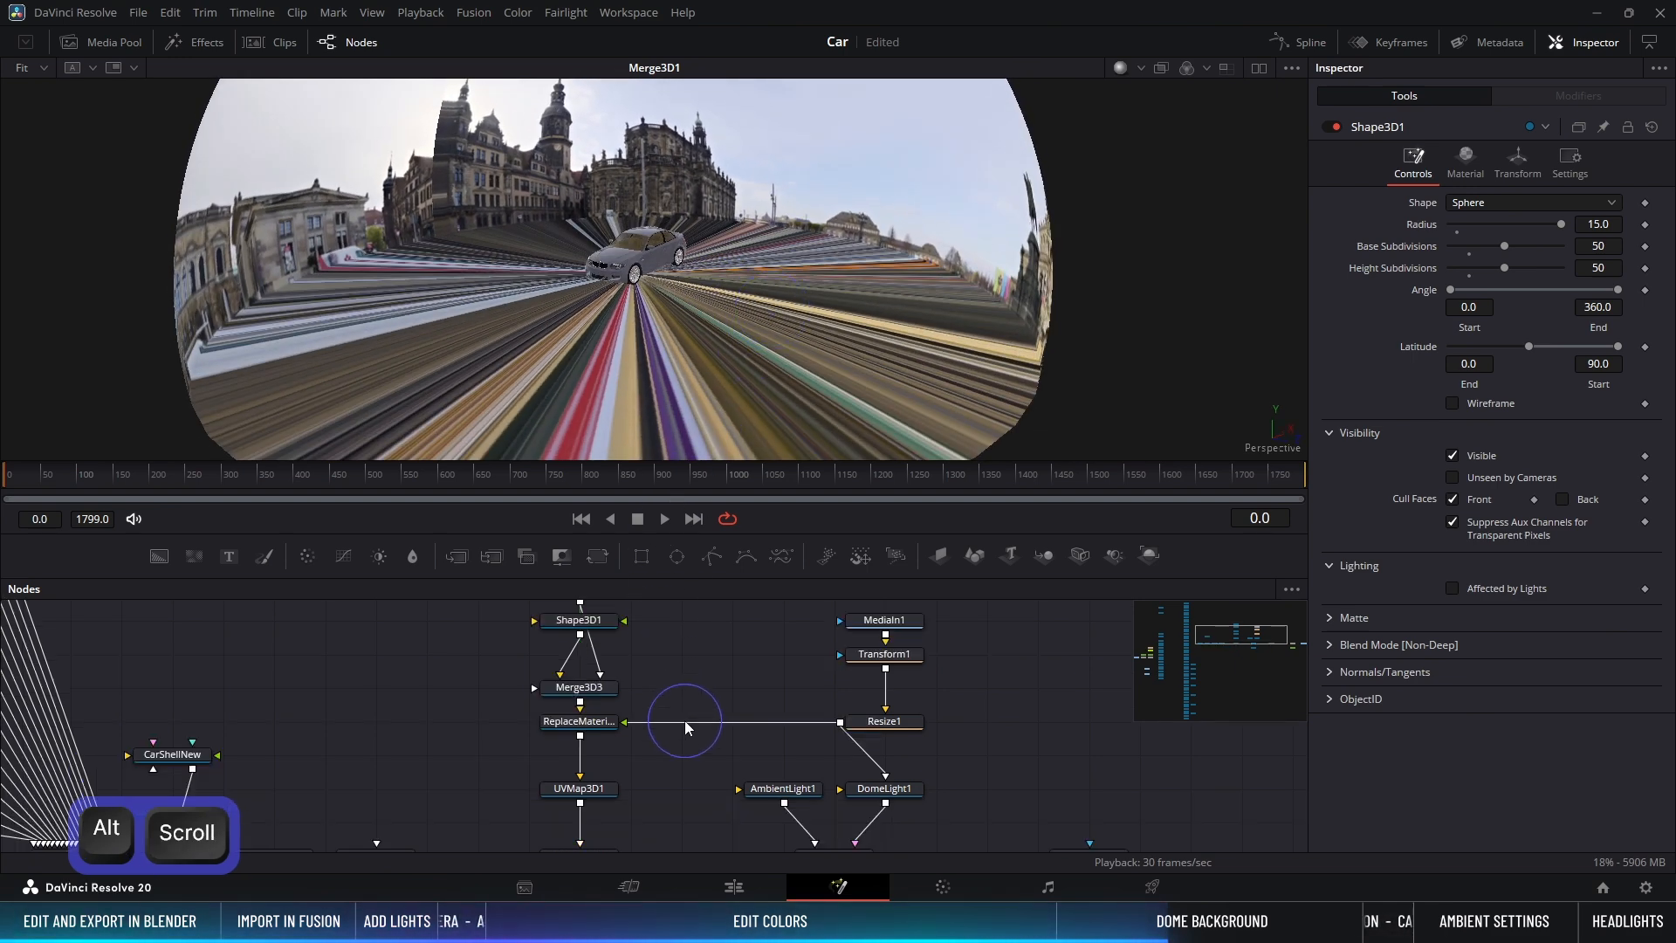
left_click(580, 788)
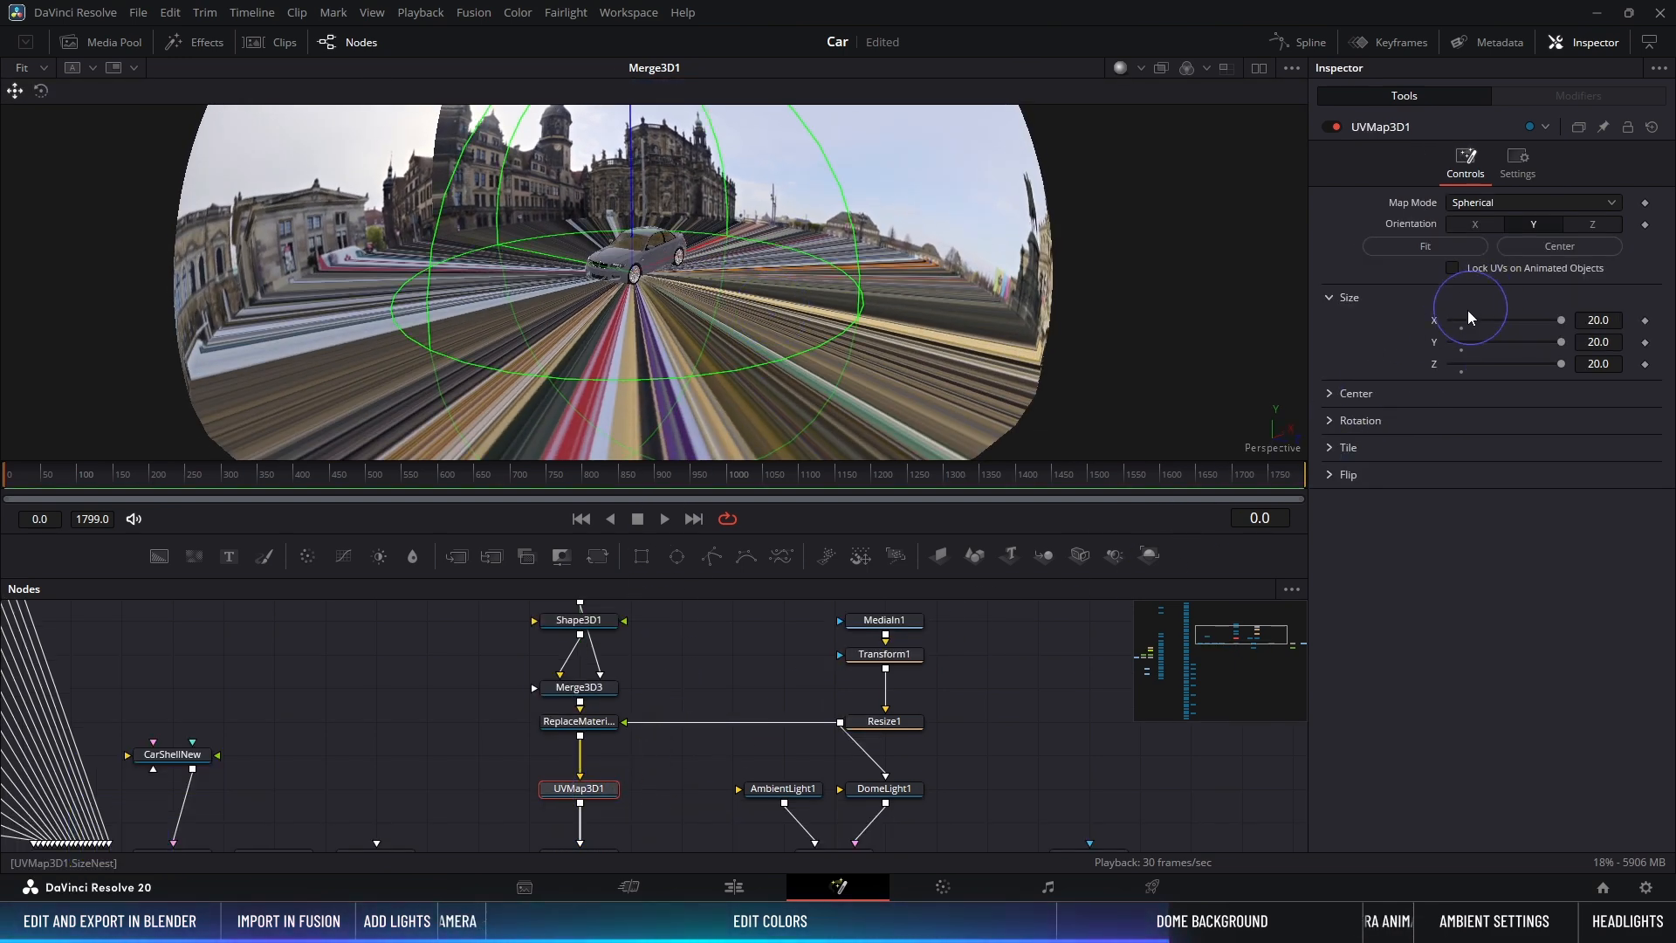
left_click(1333, 395)
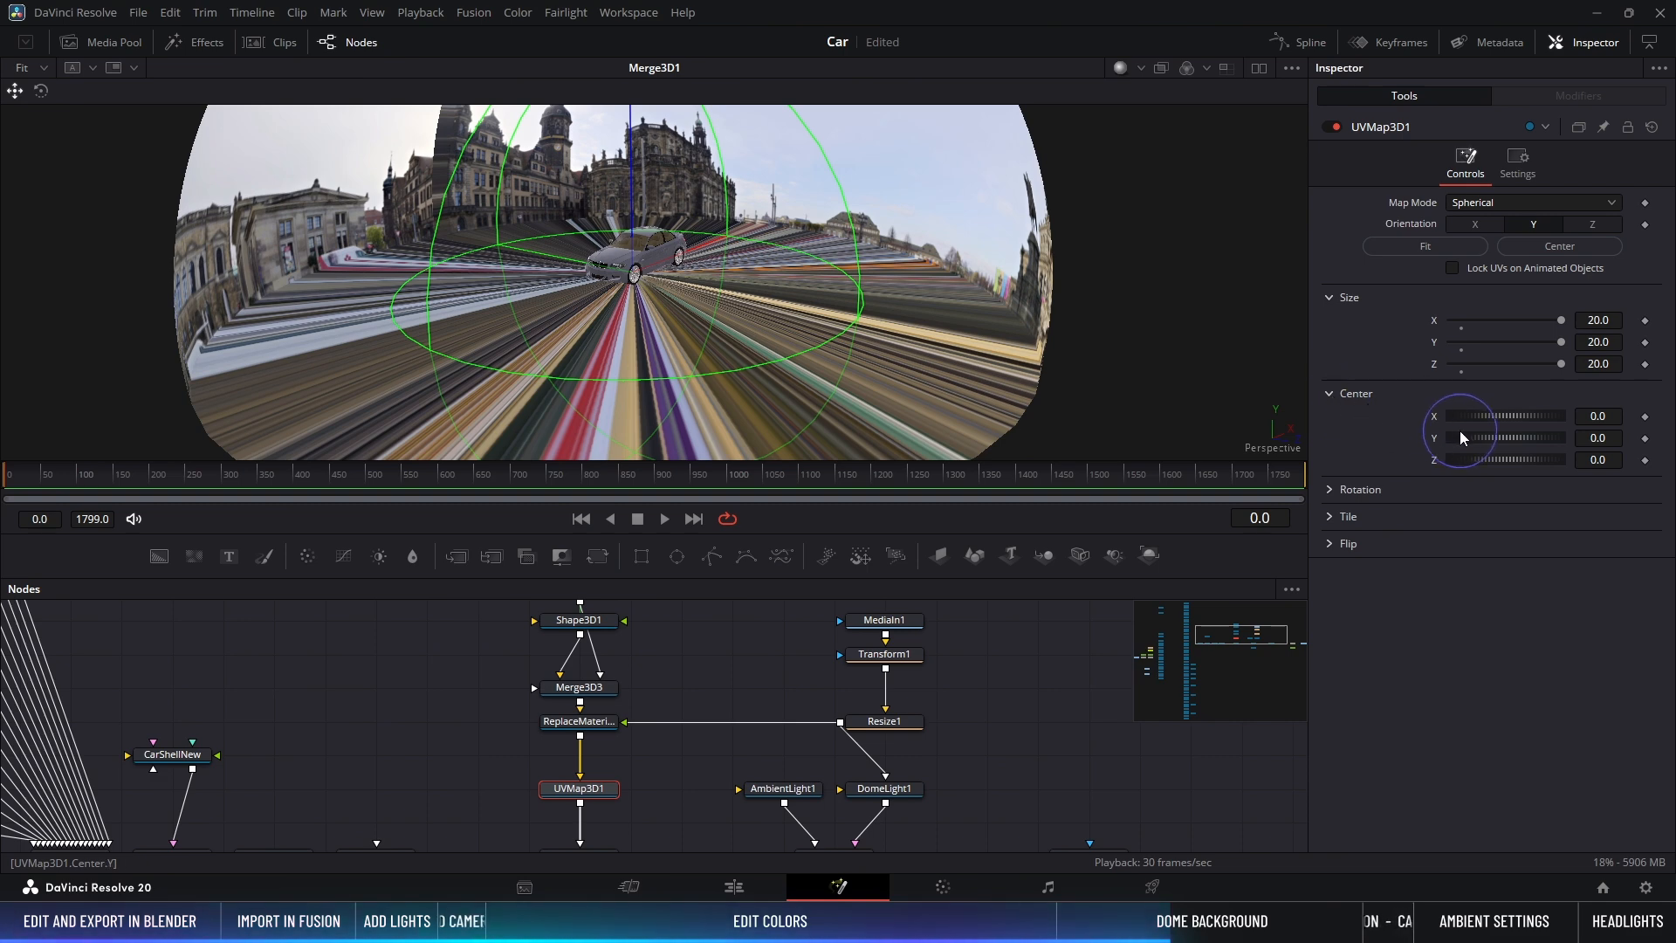
left_click_drag(1463, 438, 1570, 415)
Step: Examine the panorama projection around the car and the edge where the dome wall meets the flat ground
middle_click_drag(1104, 349, 956, 255, "alt")
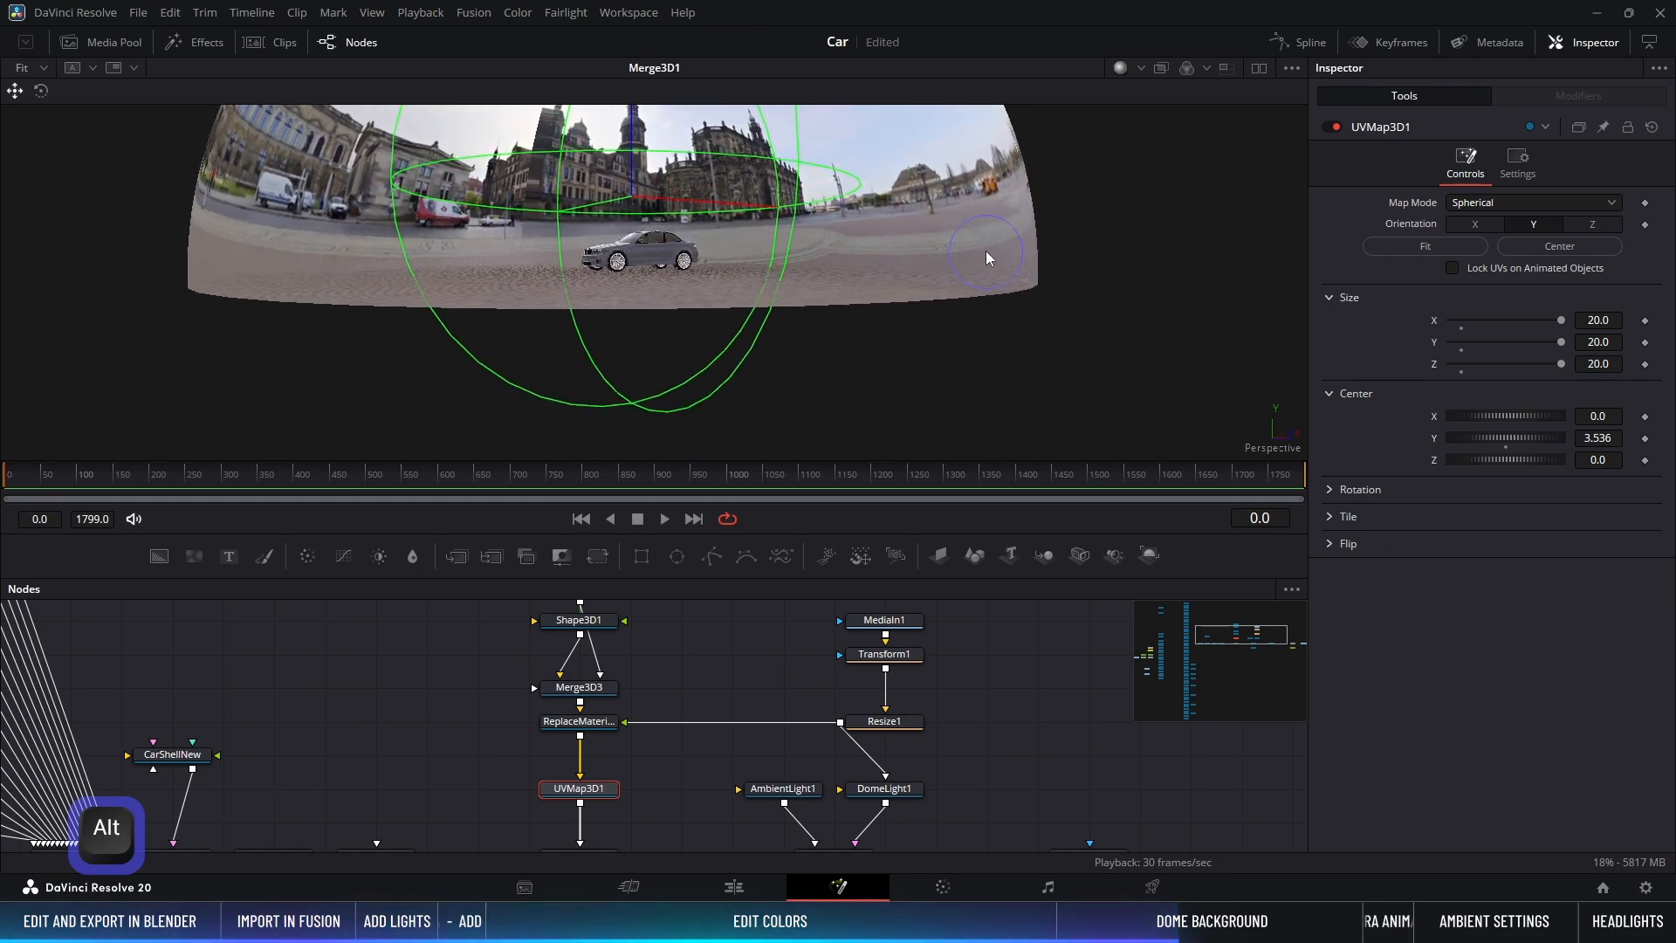
scroll(987, 250, "up", 5, "ctrl")
scroll(863, 352, "down", 5, "ctrl")
scroll(830, 376, "down", 3)
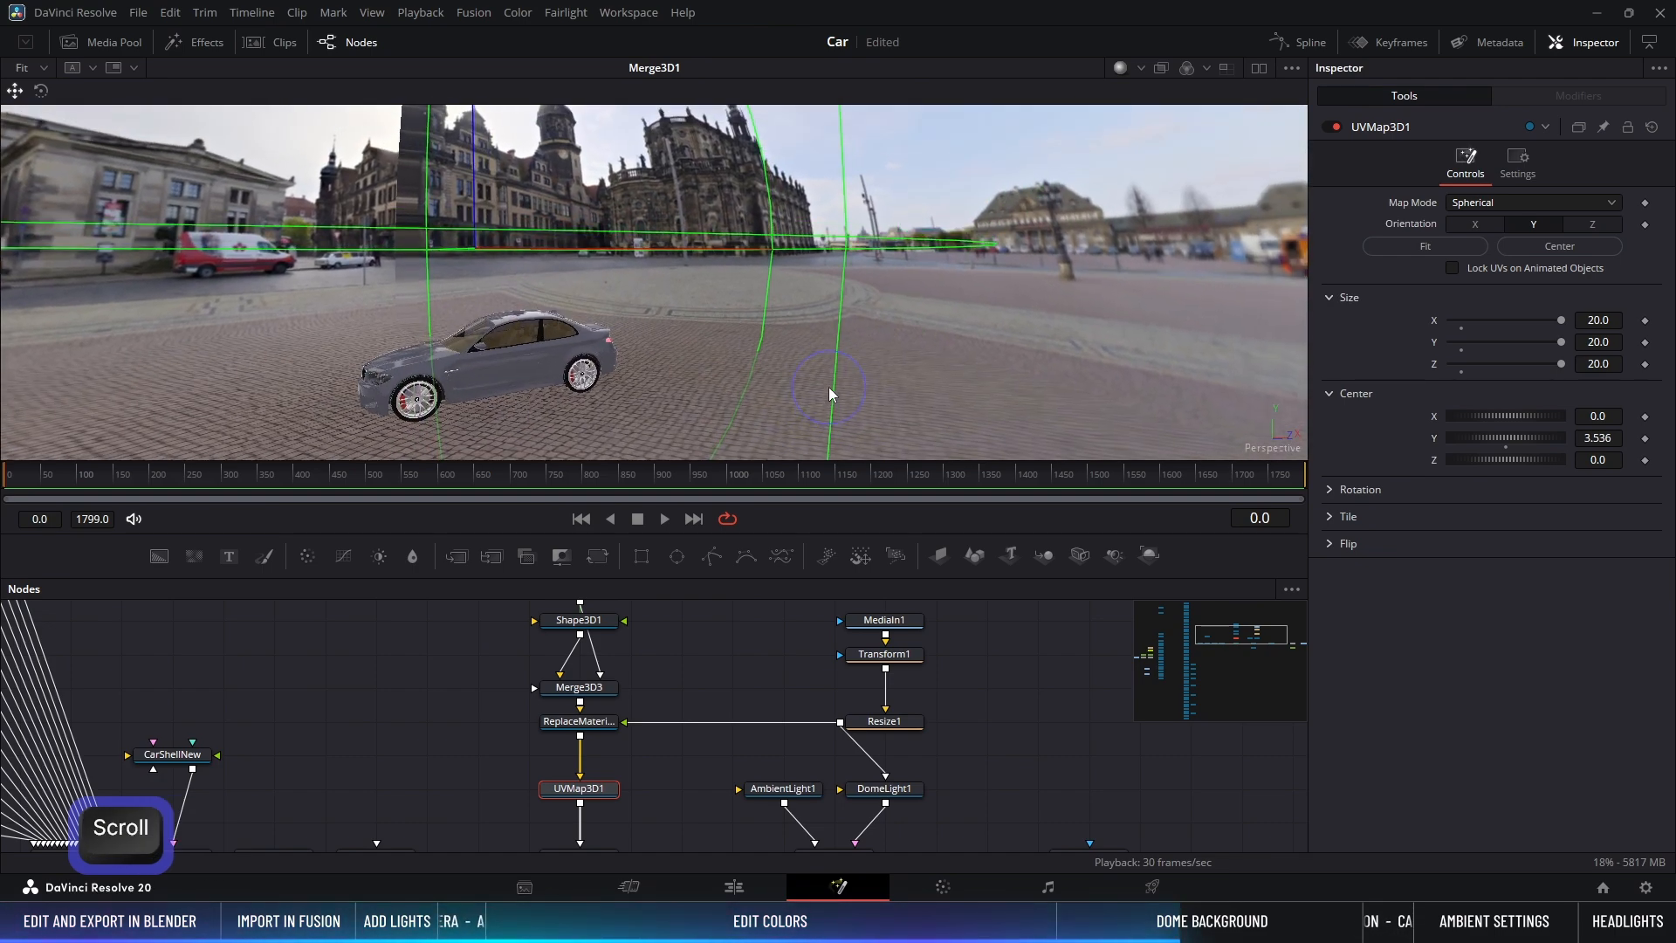
middle_click_drag(786, 363, 347, 329, "alt")
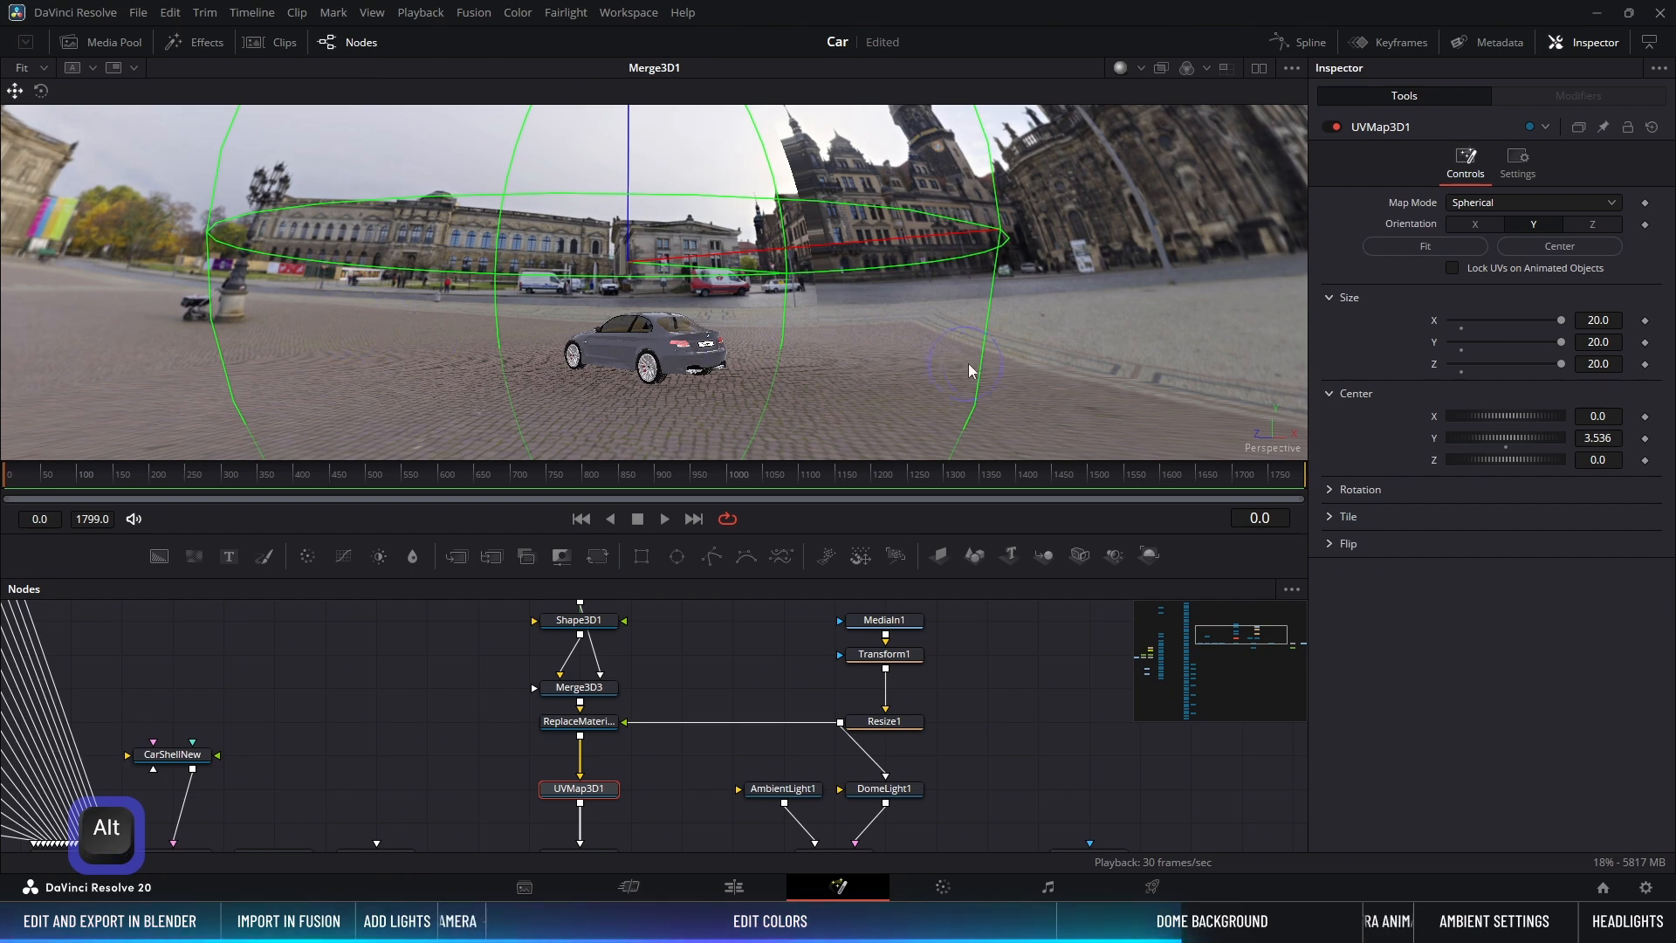
middle_click_drag(968, 364, 599, 321, "alt")
scroll(800, 360, "up", 3, "ctrl")
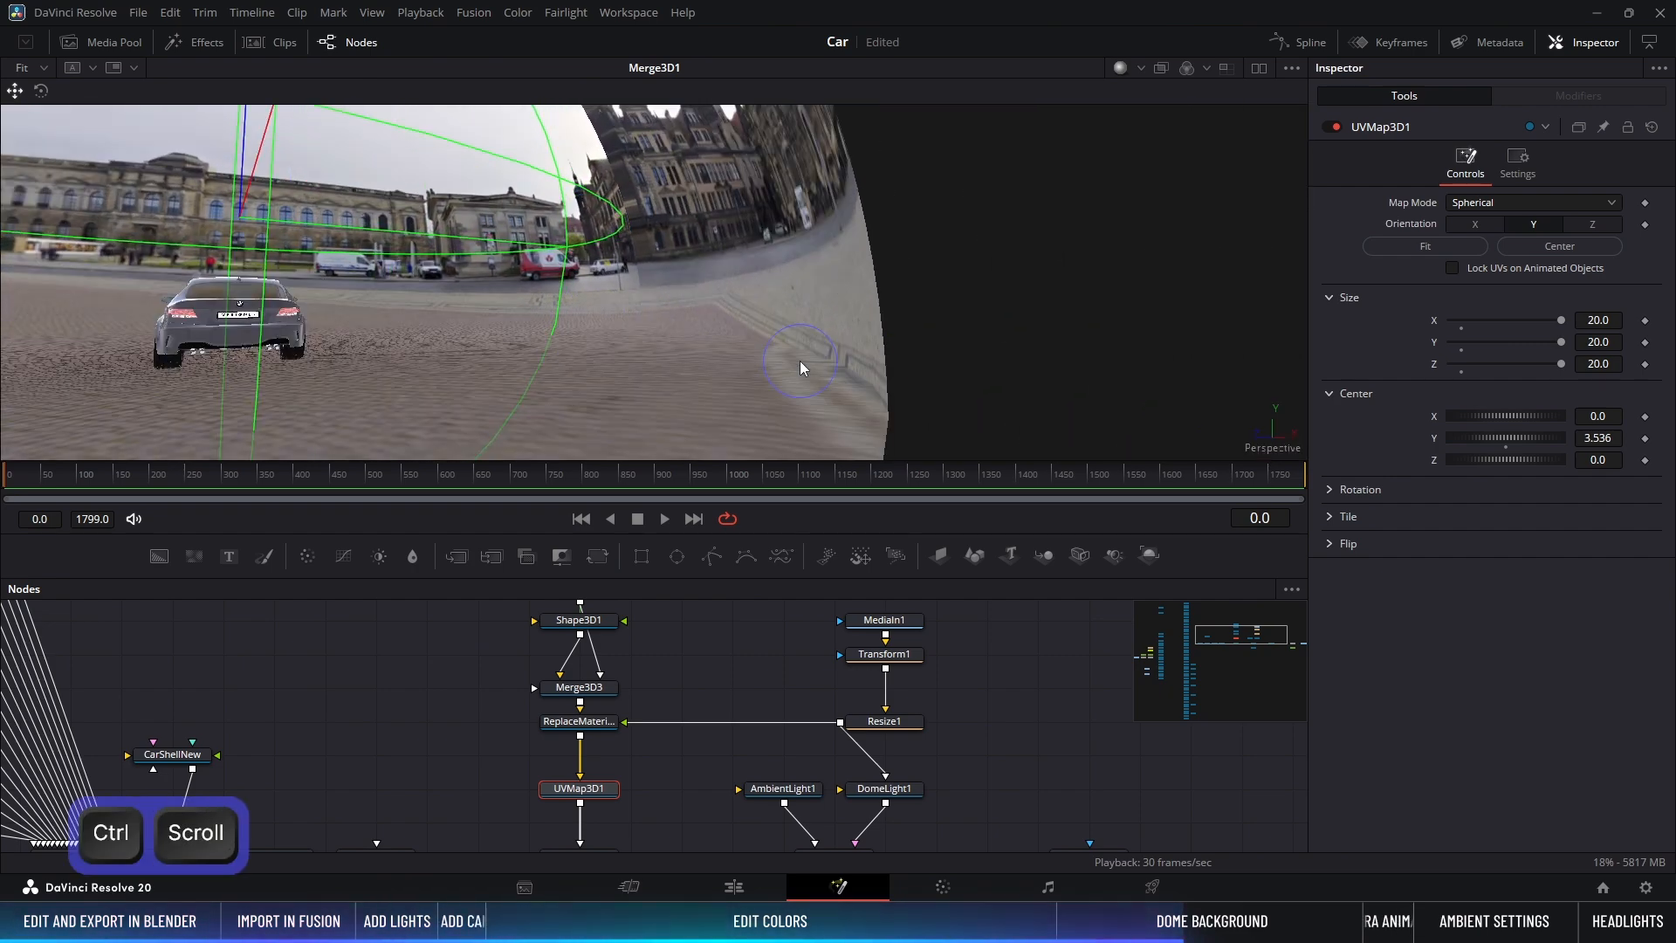
scroll(801, 360, "up", 2, "ctrl")
middle_click_drag(792, 352, 768, 317)
scroll(693, 233, "down", 2, "ctrl")
Step: Add a second Shape 3D node connected to Merge3D3 and set its shape to Torus
scroll(599, 680, "up", 2)
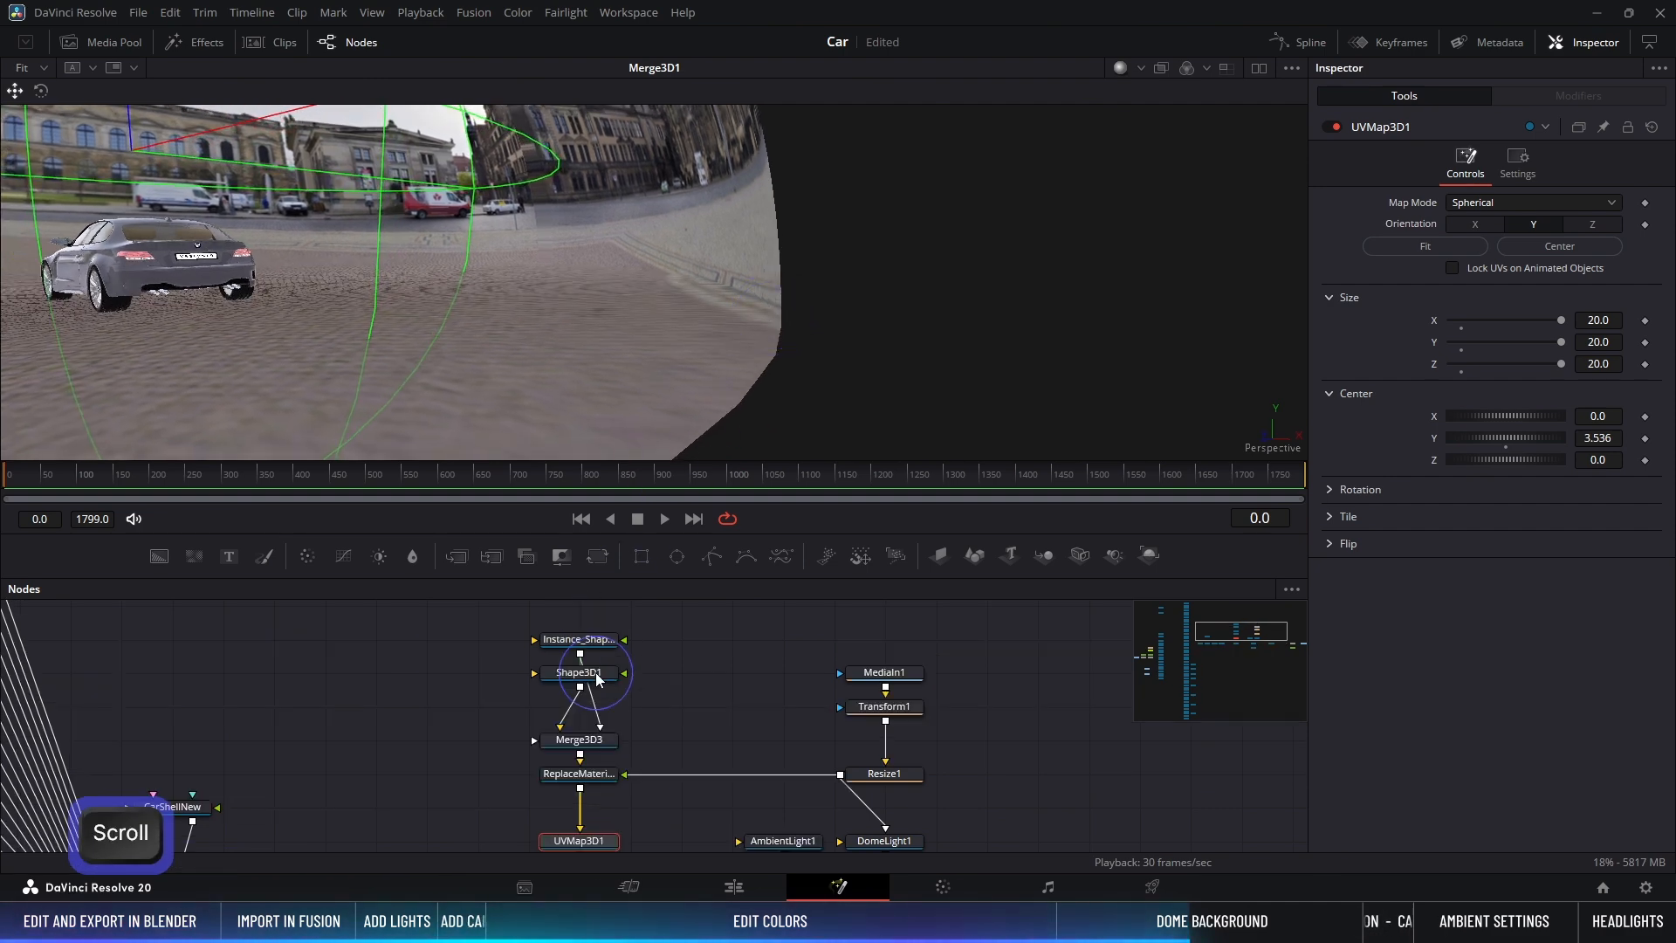
left_click_drag(724, 699, 610, 747)
left_click(359, 392)
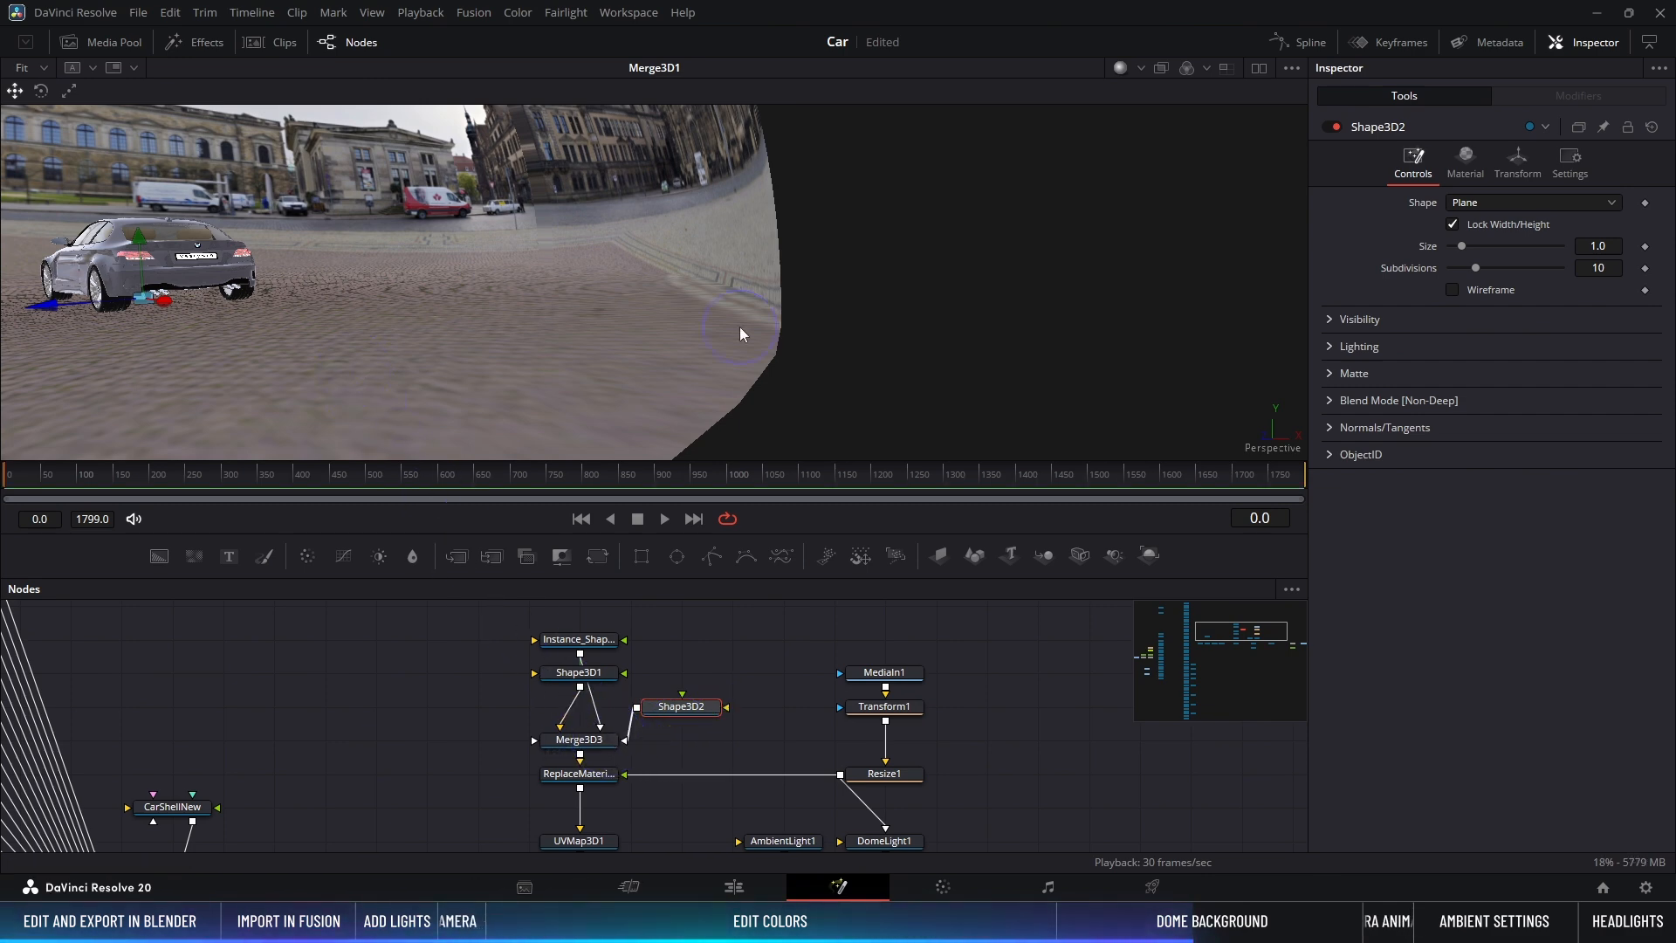
left_click(1488, 204)
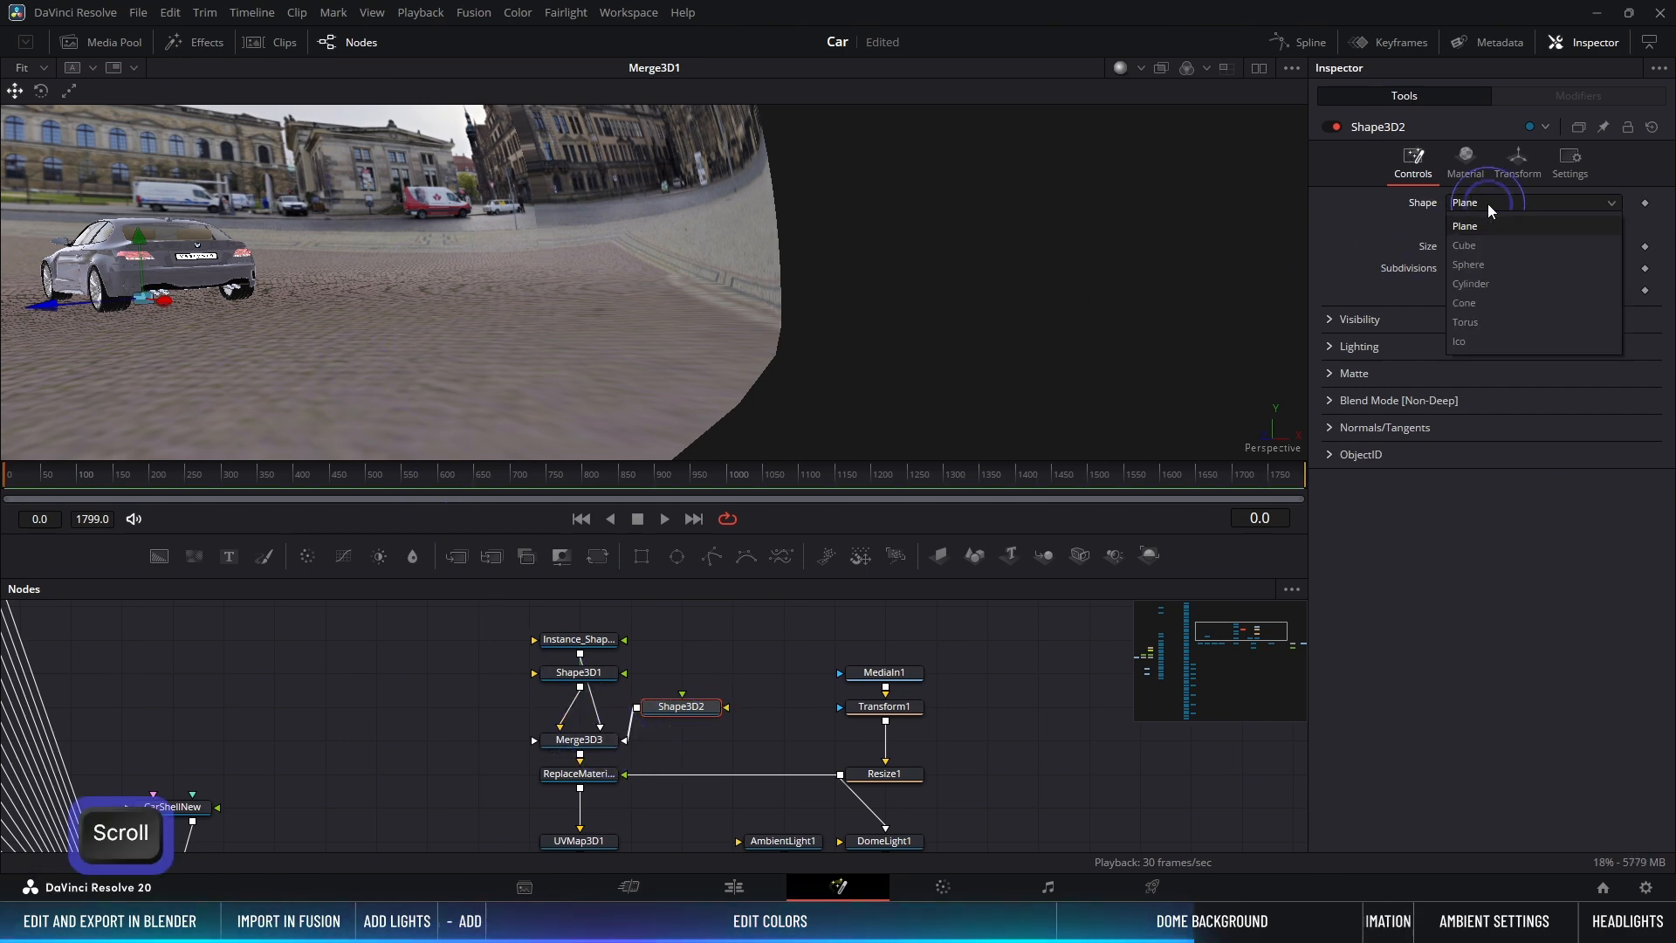
left_click(1476, 325)
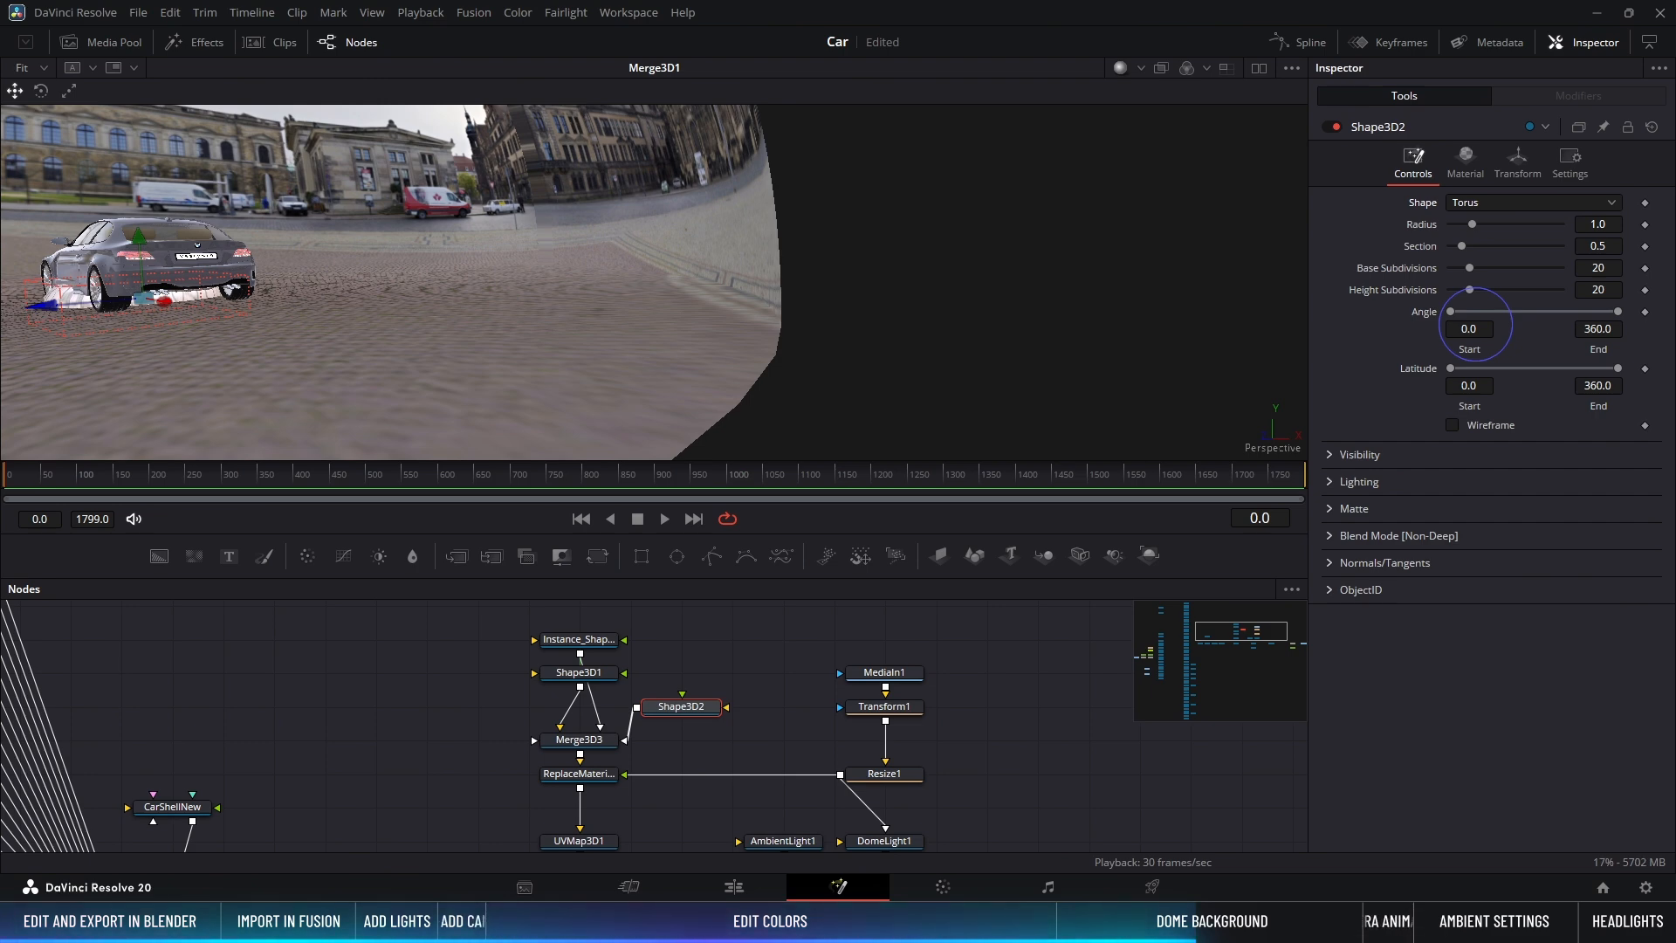
Step: Set the radius of the torus Shape3D2 to 15
left_click_drag(1472, 224, 1591, 229)
double_click(1615, 224)
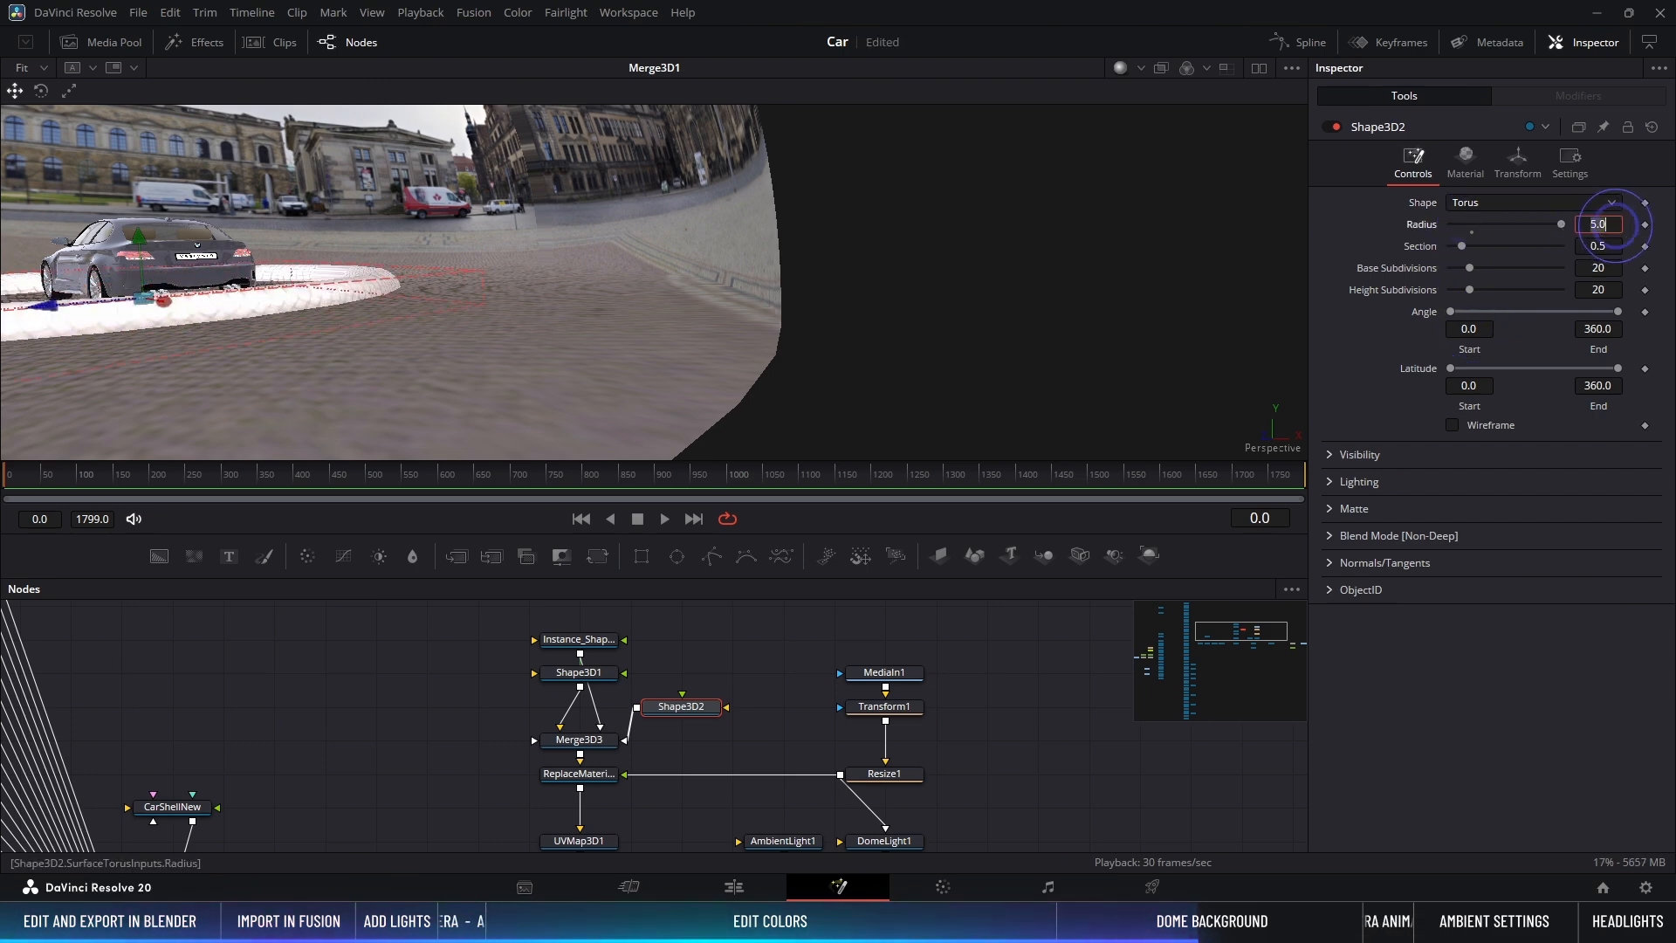
type("15")
key("Return")
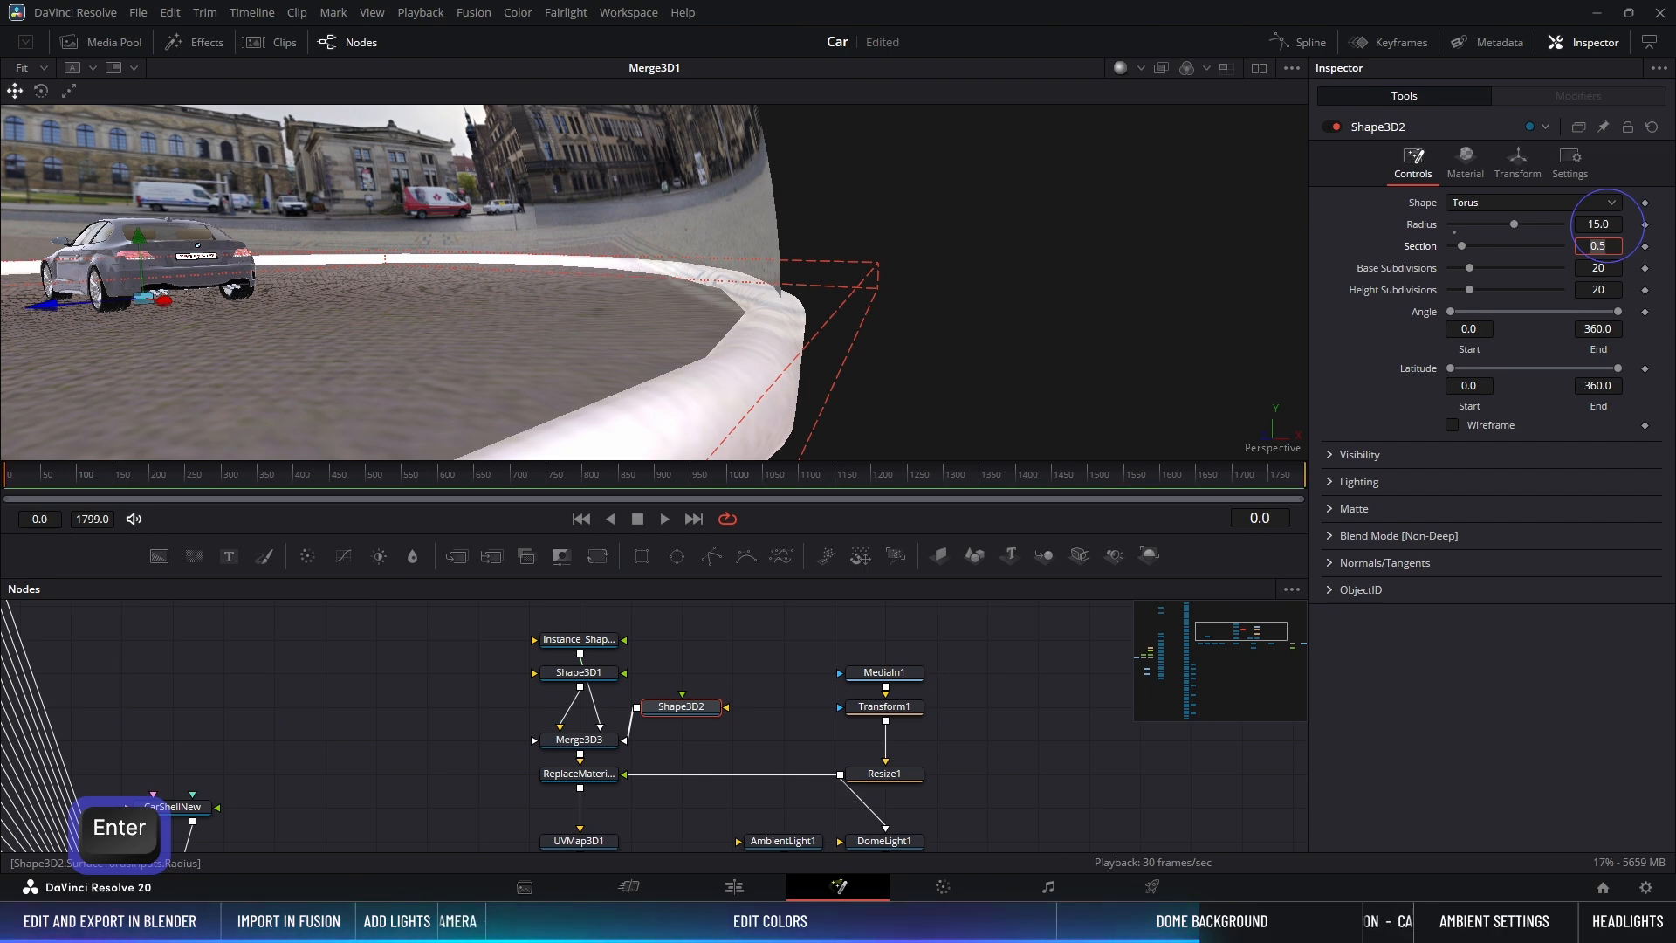
Step: Set the torus's base subdivisions to 50 and its section to 1
middle_click_drag(926, 357, 908, 323)
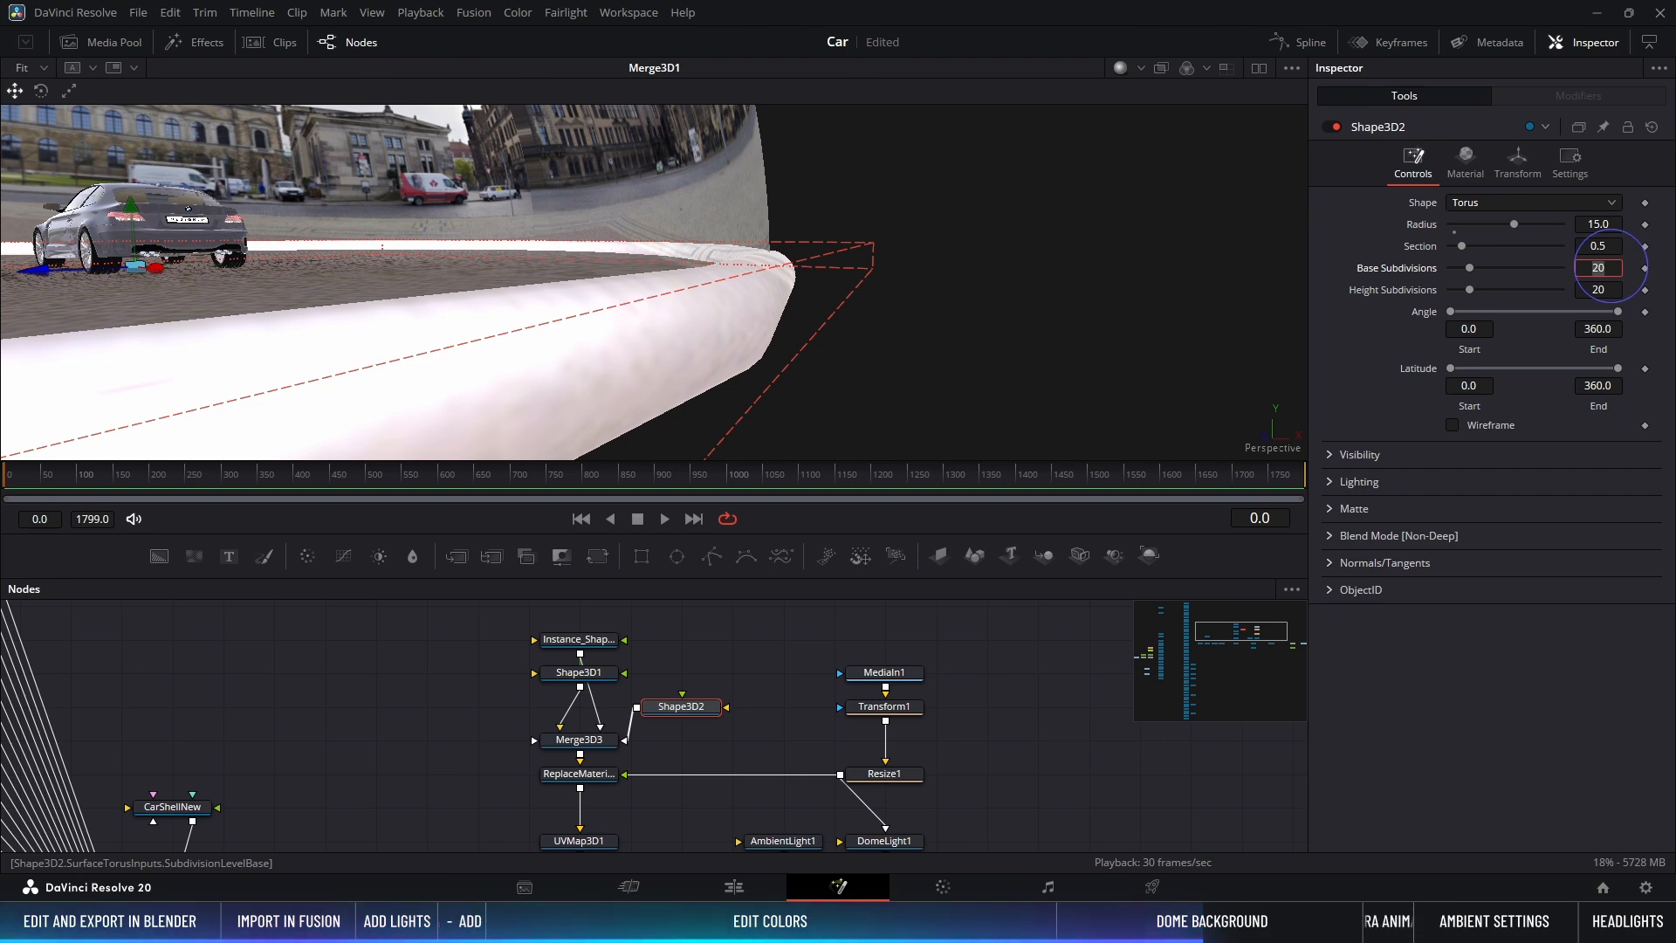
type("50")
key("Return")
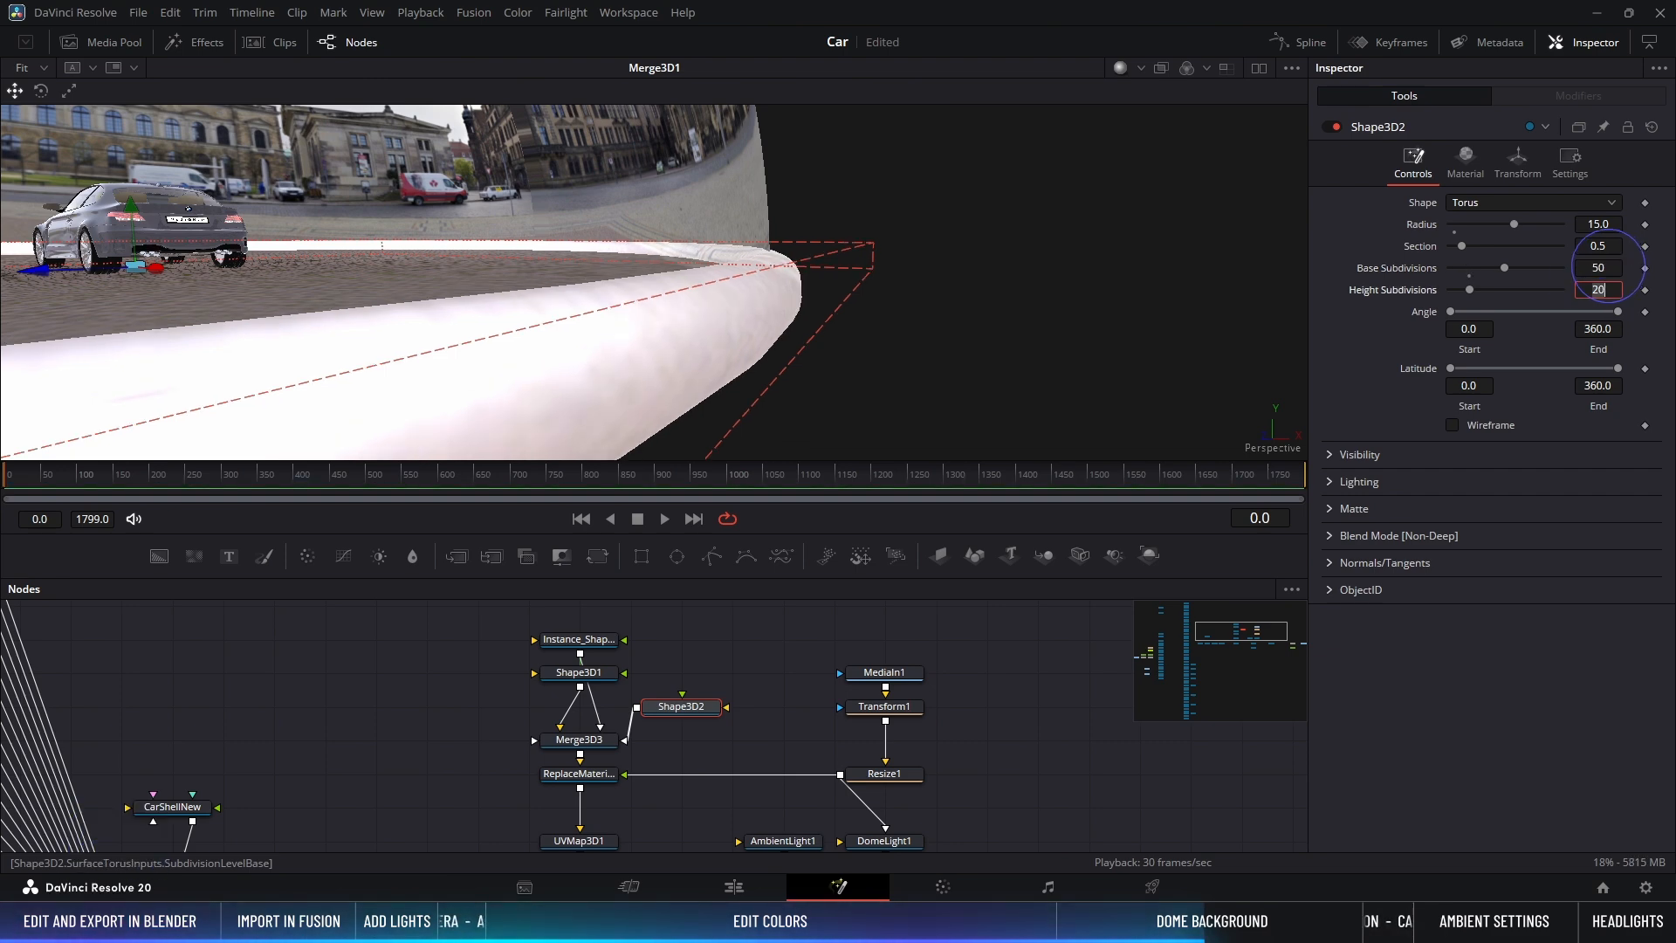
mouse_move(935, 275)
middle_mouse_down("alt")
mouse_move(998, 332)
mouse_move(920, 283)
middle_mouse_up("alt")
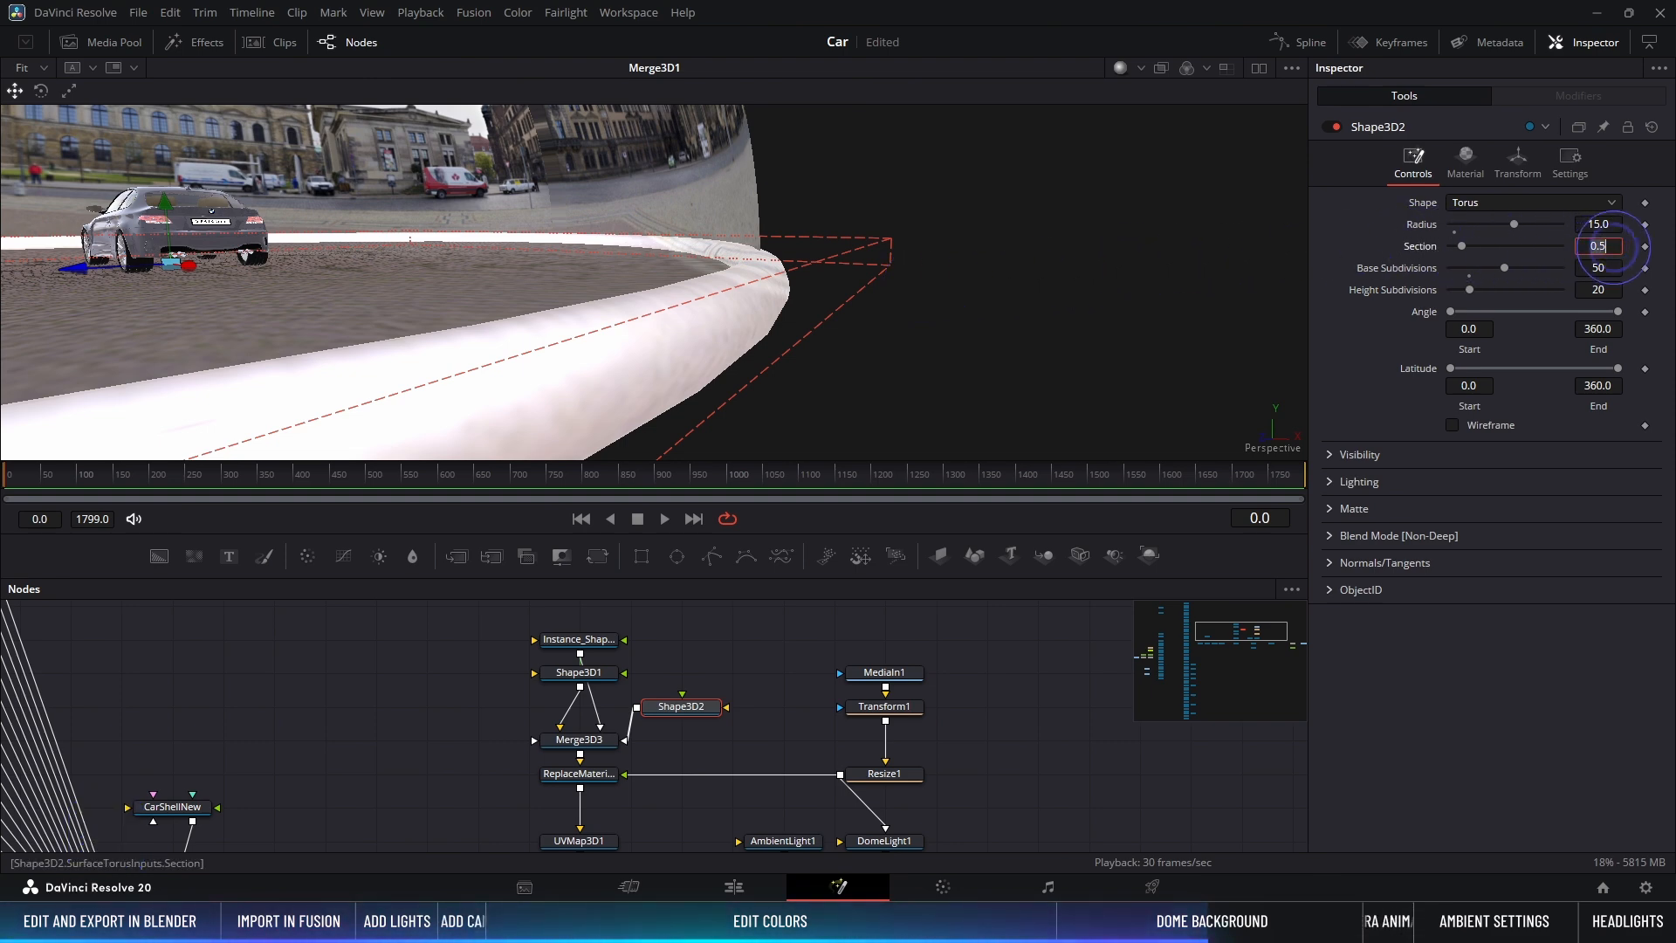
type("1")
key("Return")
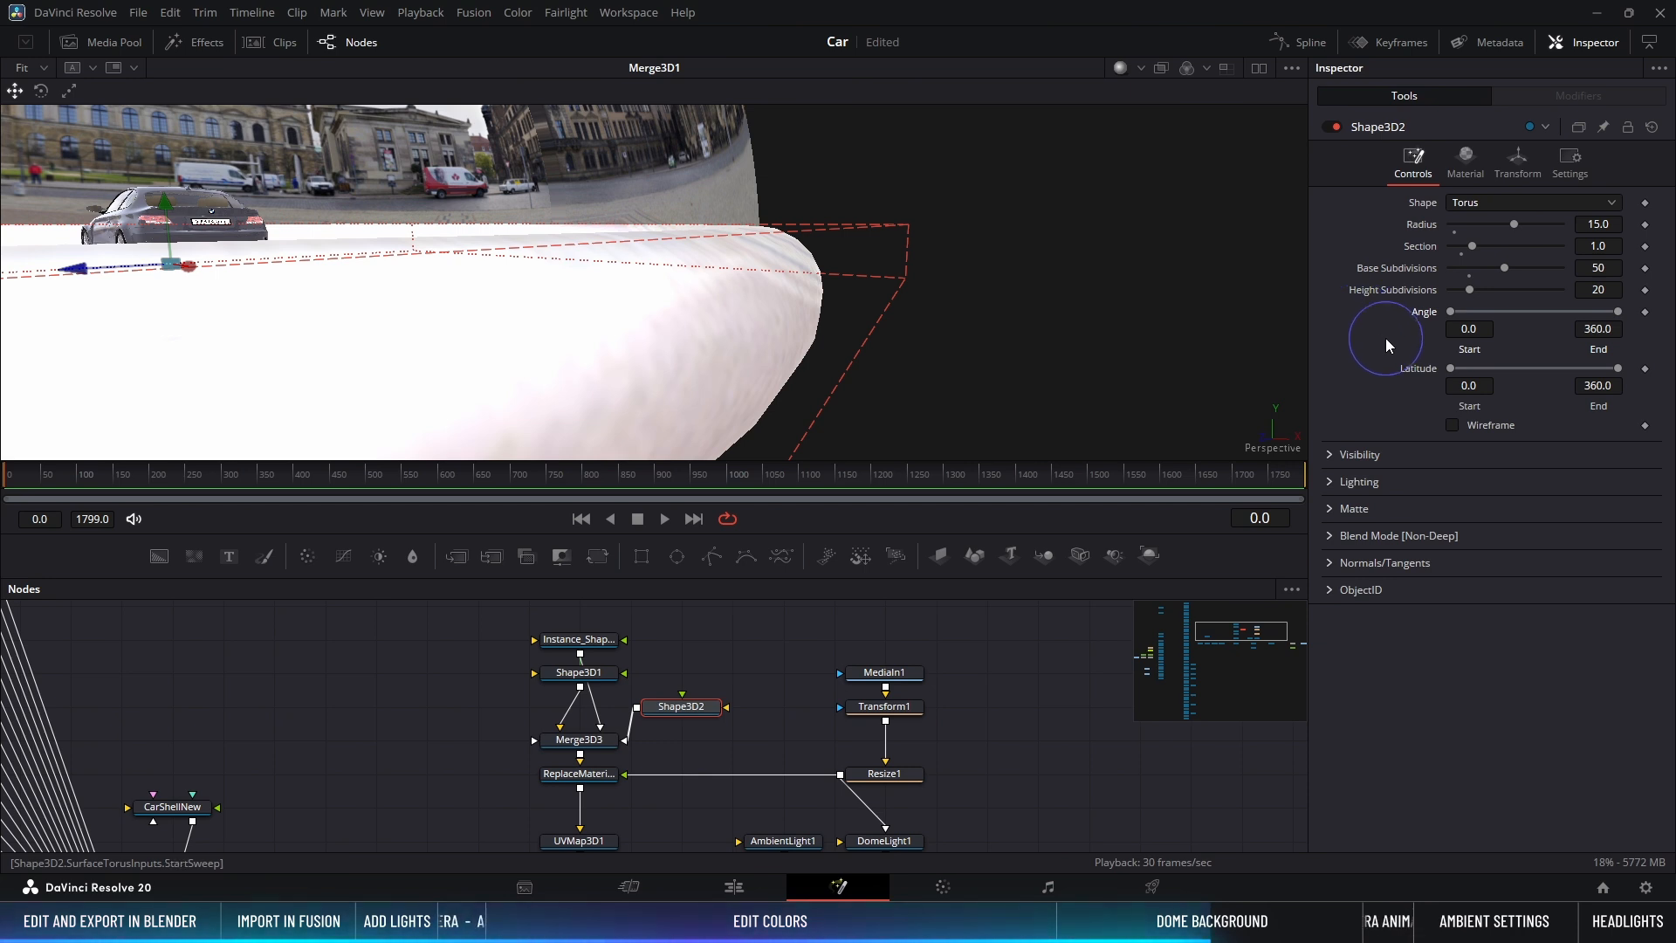
Step: Limit the torus to its lower outer quarter by setting the latitude start to 270
left_click_drag(1450, 370, 1576, 396)
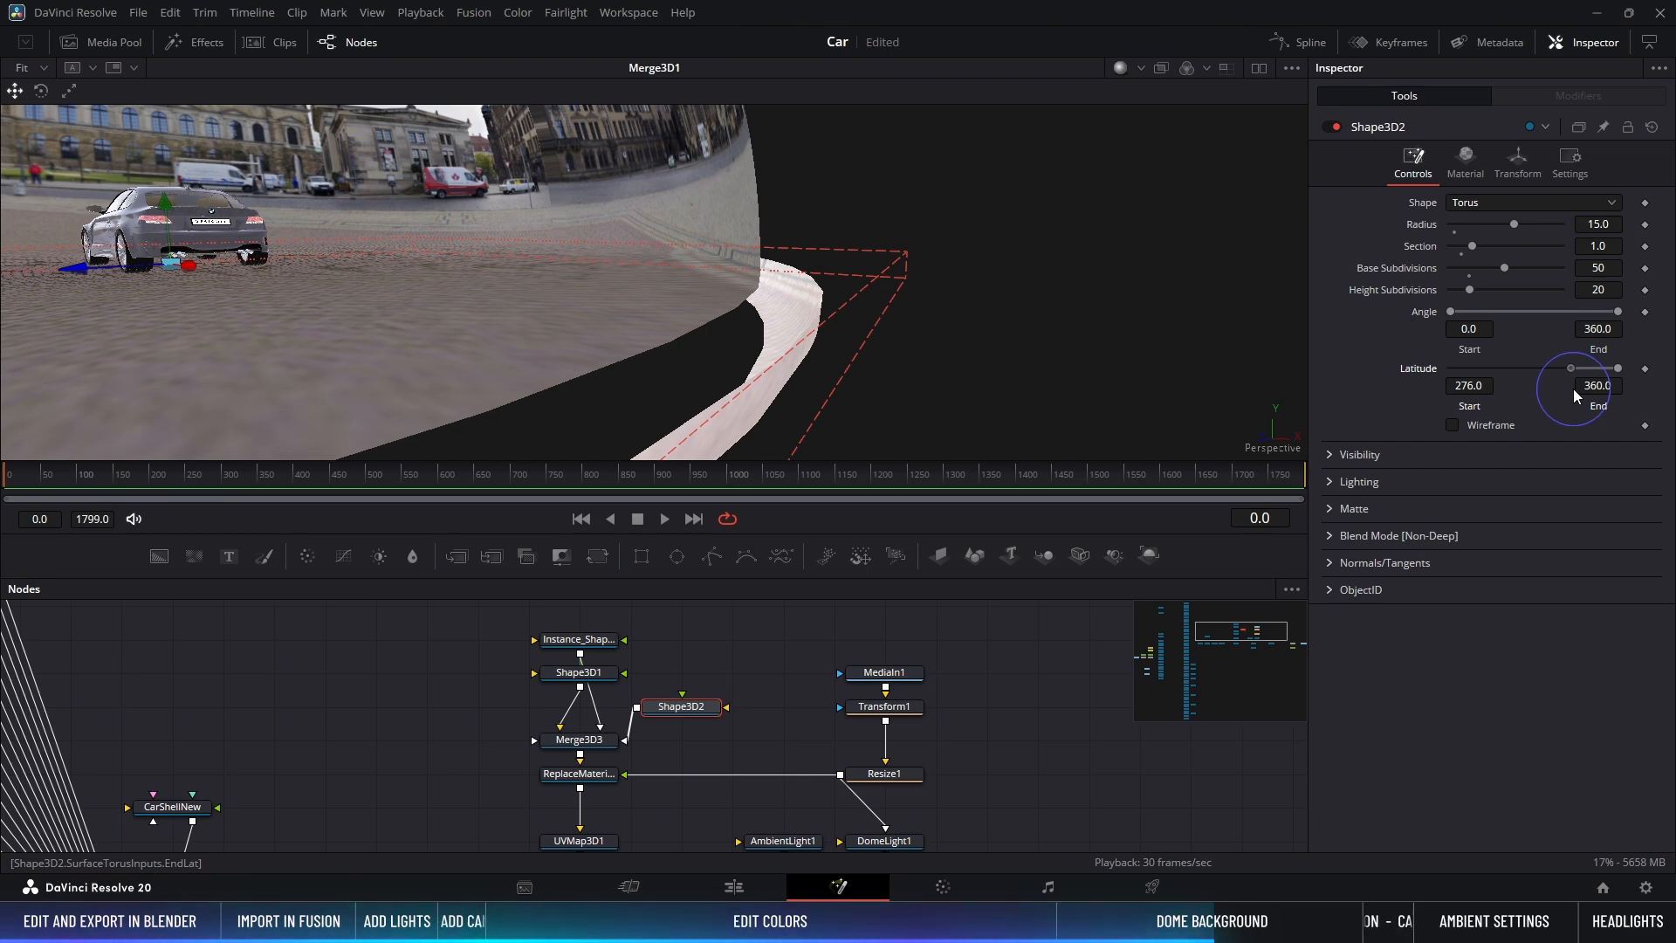
left_click(1485, 384)
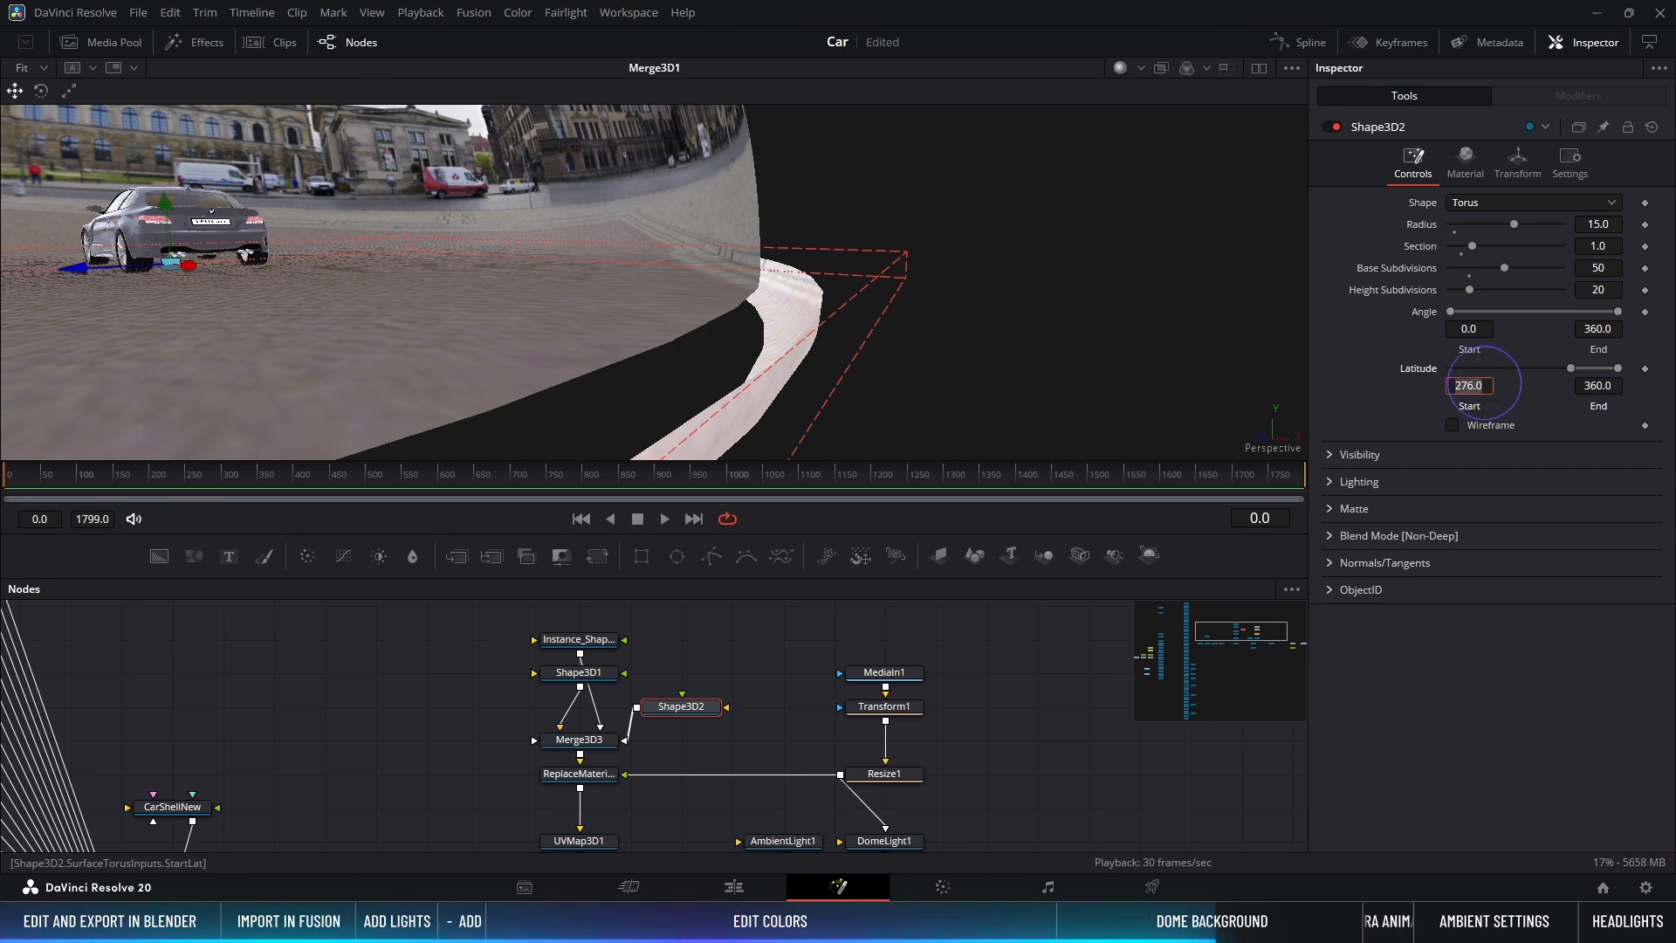
type("270")
key("Return")
key("Tab")
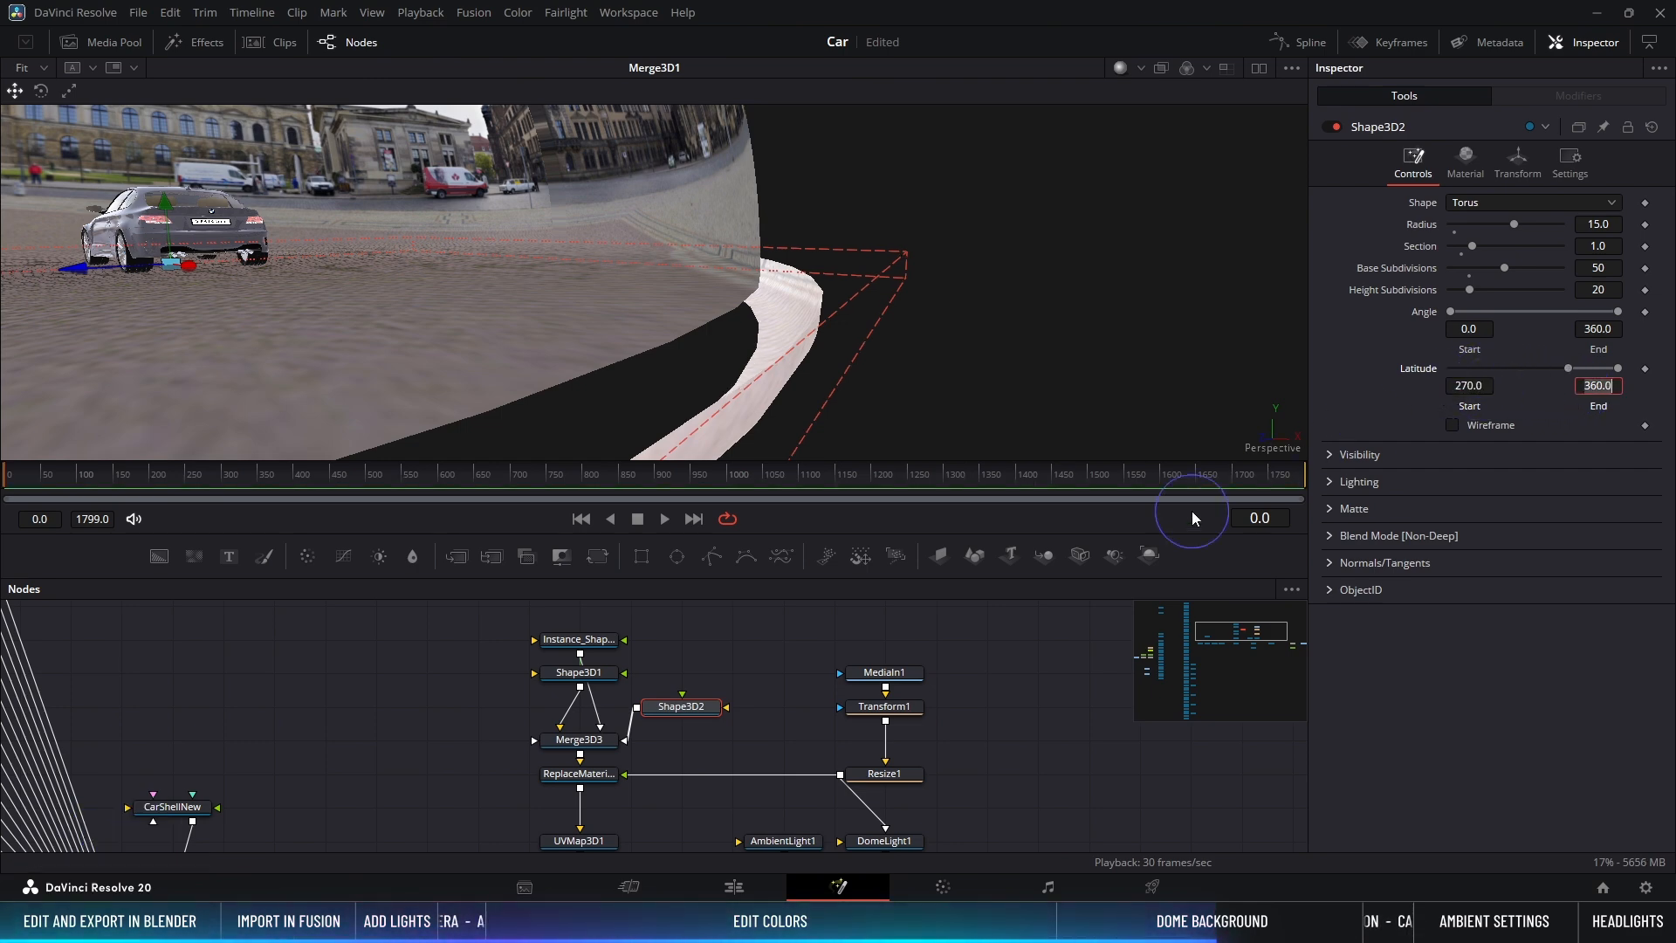
left_click(973, 688)
Step: Reduce the torus's radius to 14 so its outer edge meets the rim of the dome
mouse_move(949, 350)
middle_mouse_down("alt")
mouse_move(1009, 296)
mouse_move(1067, 275)
mouse_move(1107, 328)
mouse_move(1060, 320)
mouse_move(957, 365)
middle_mouse_up("alt")
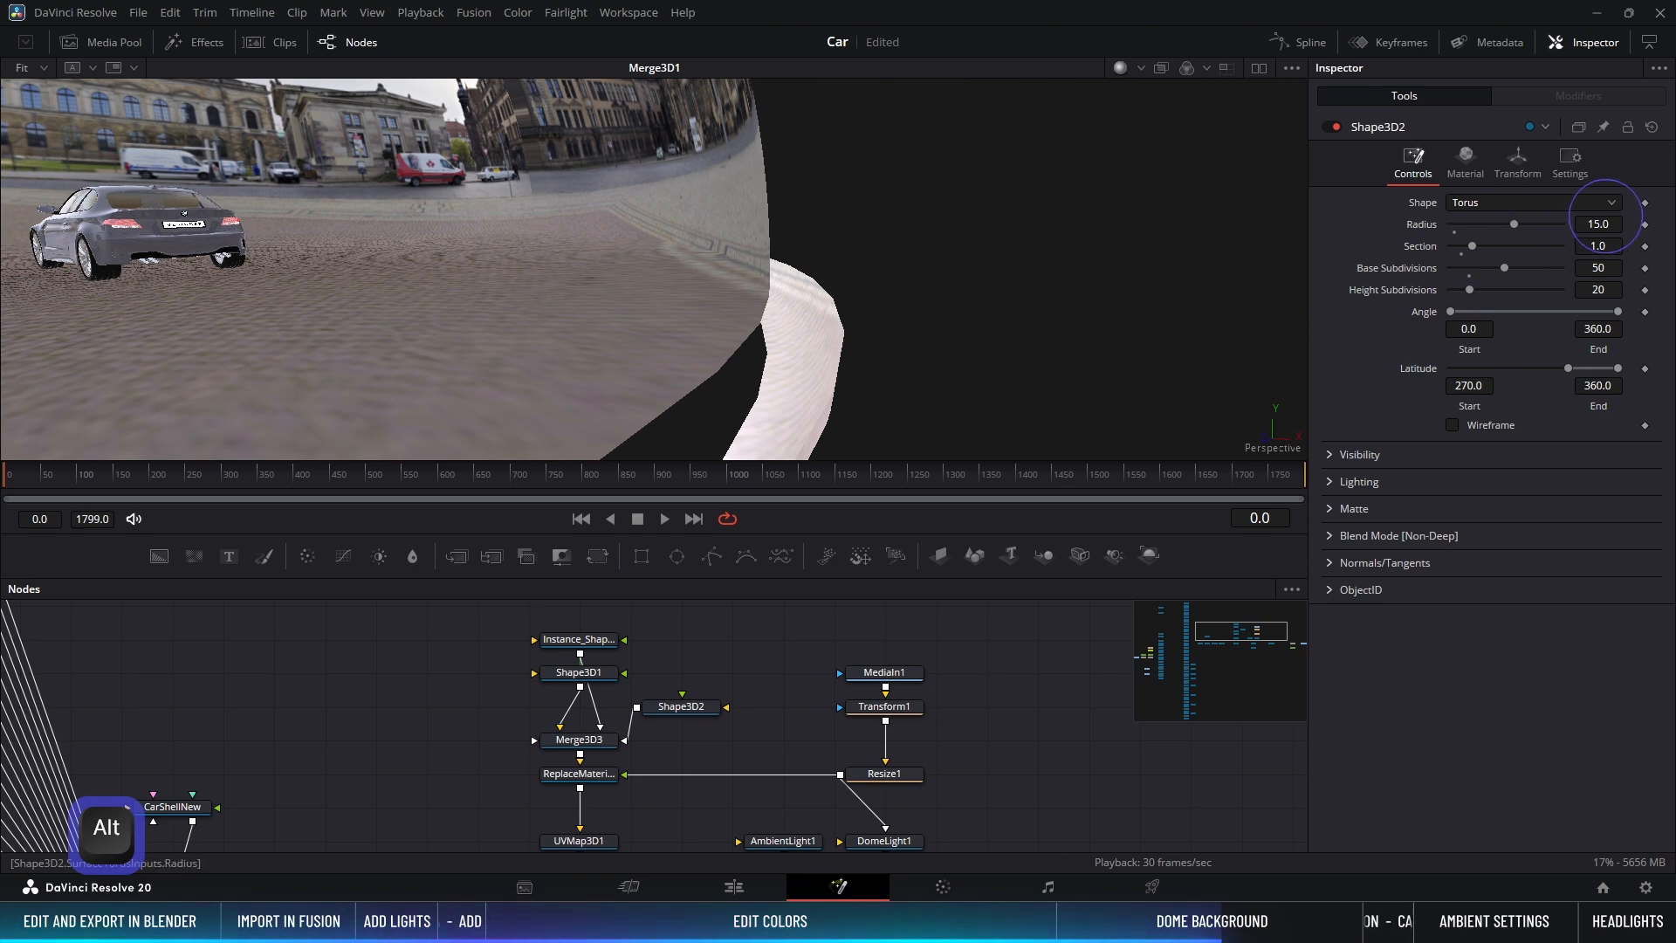
left_click(1598, 225)
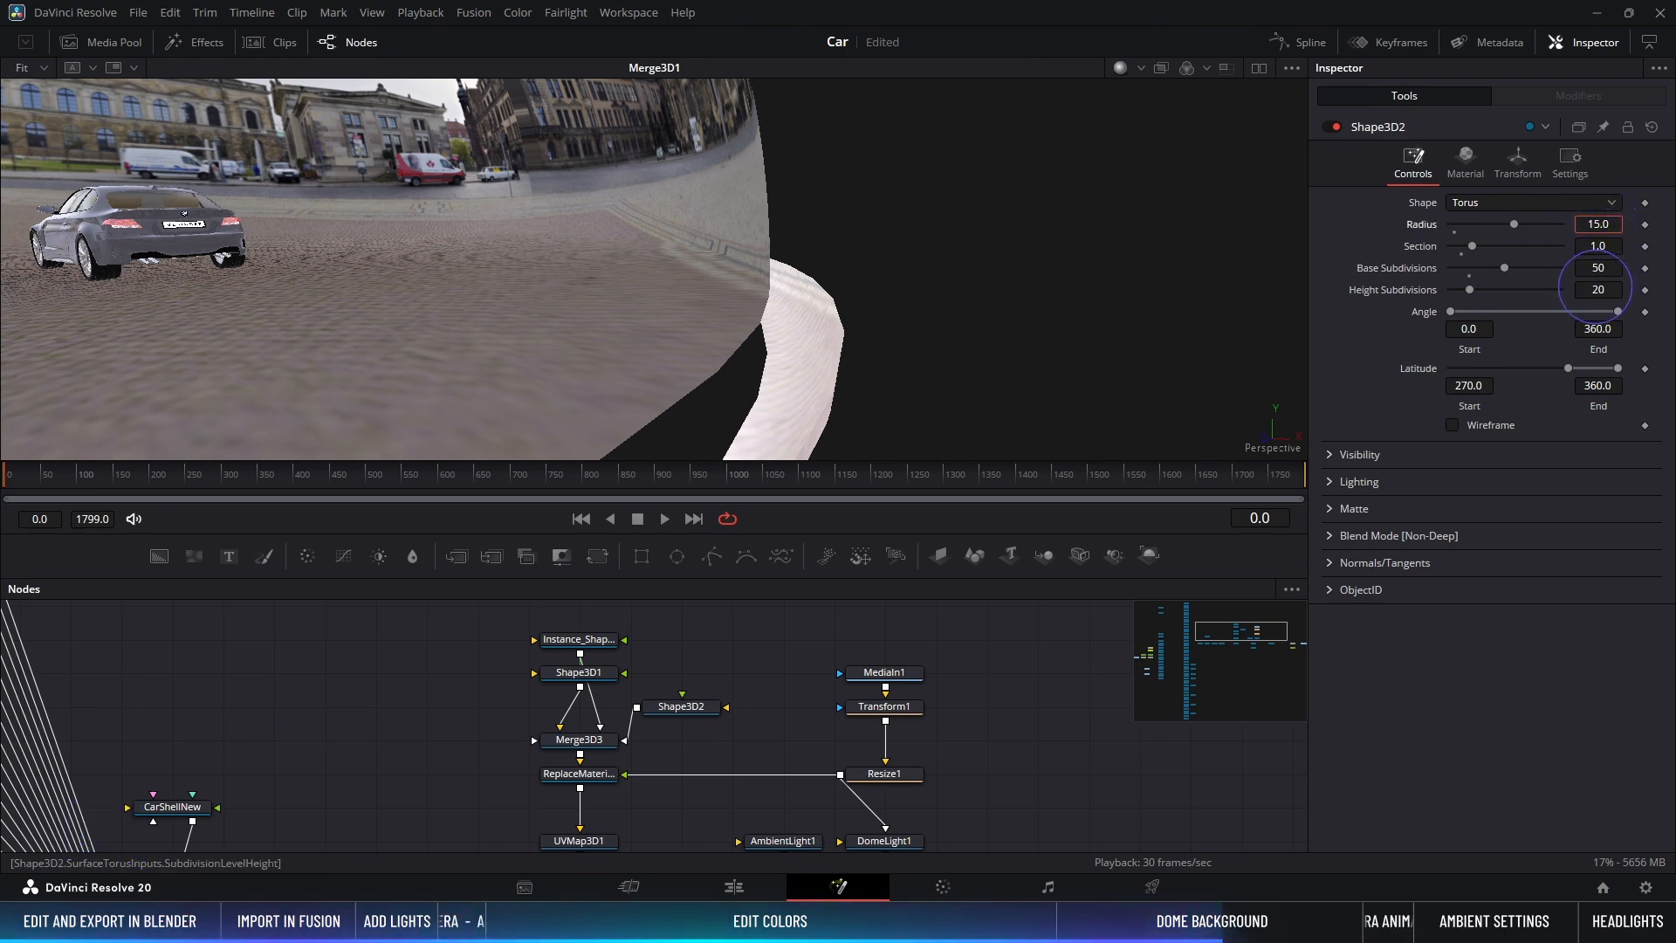
key("Down")
key("Return")
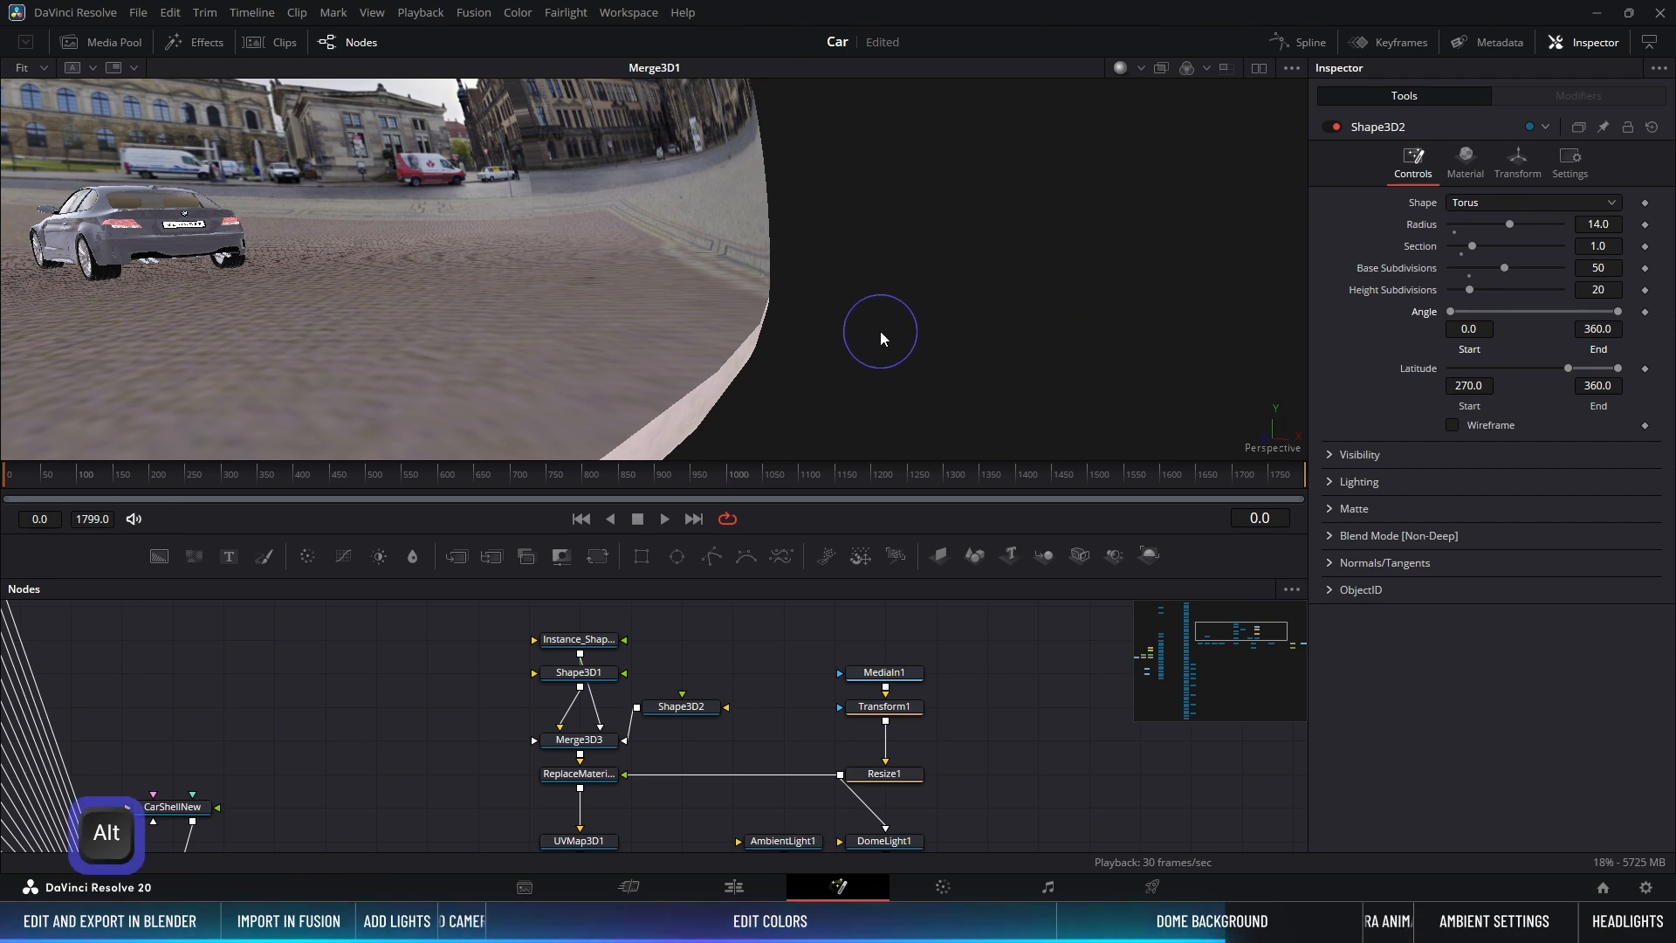
middle_click_drag(880, 332, 903, 301, "alt")
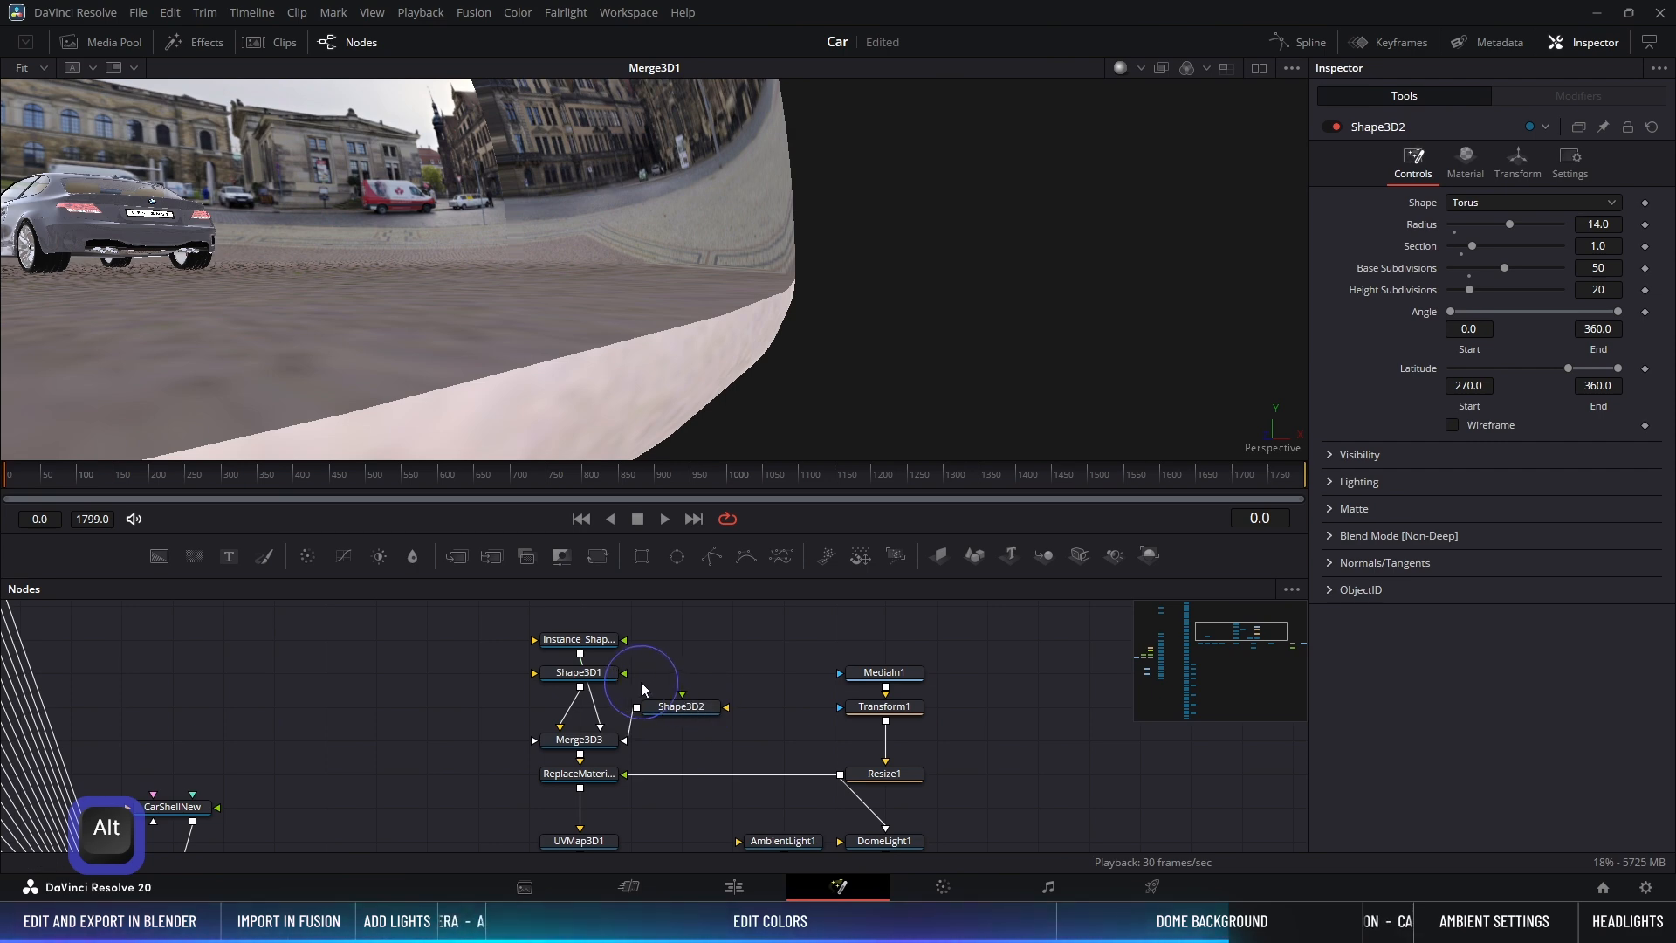
Step: Deinstance the Y translation of Instance_Shape3D1 so the flat ground can be positioned independently of the dome
left_click(579, 639)
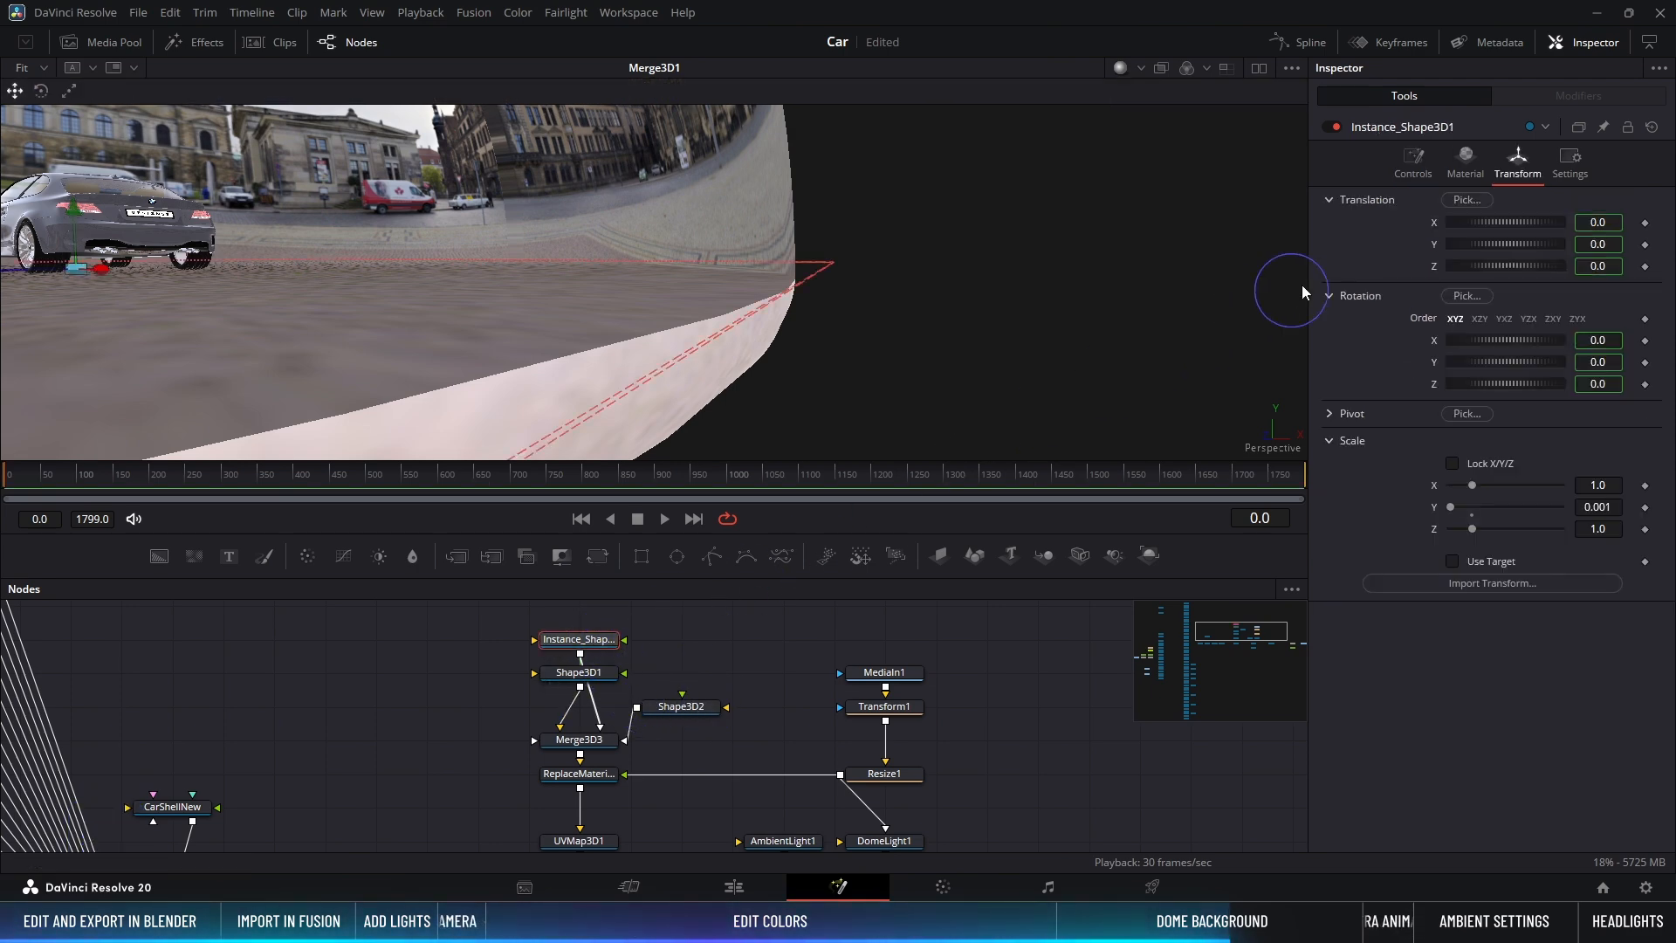
right_click(1436, 245)
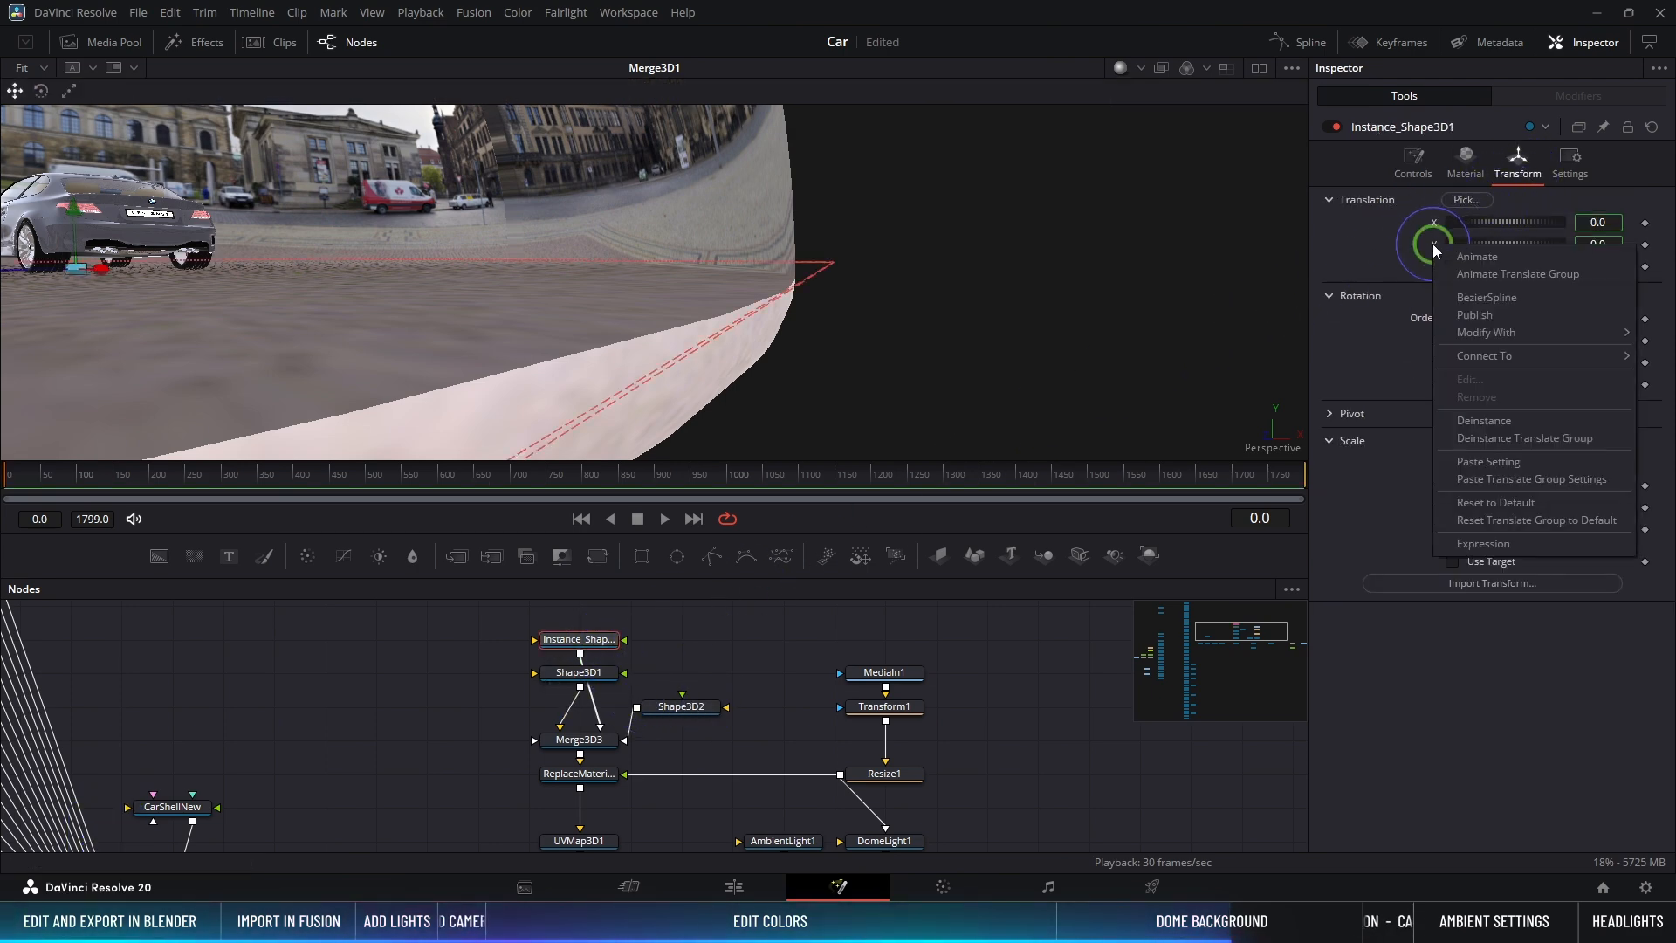
left_click(1490, 422)
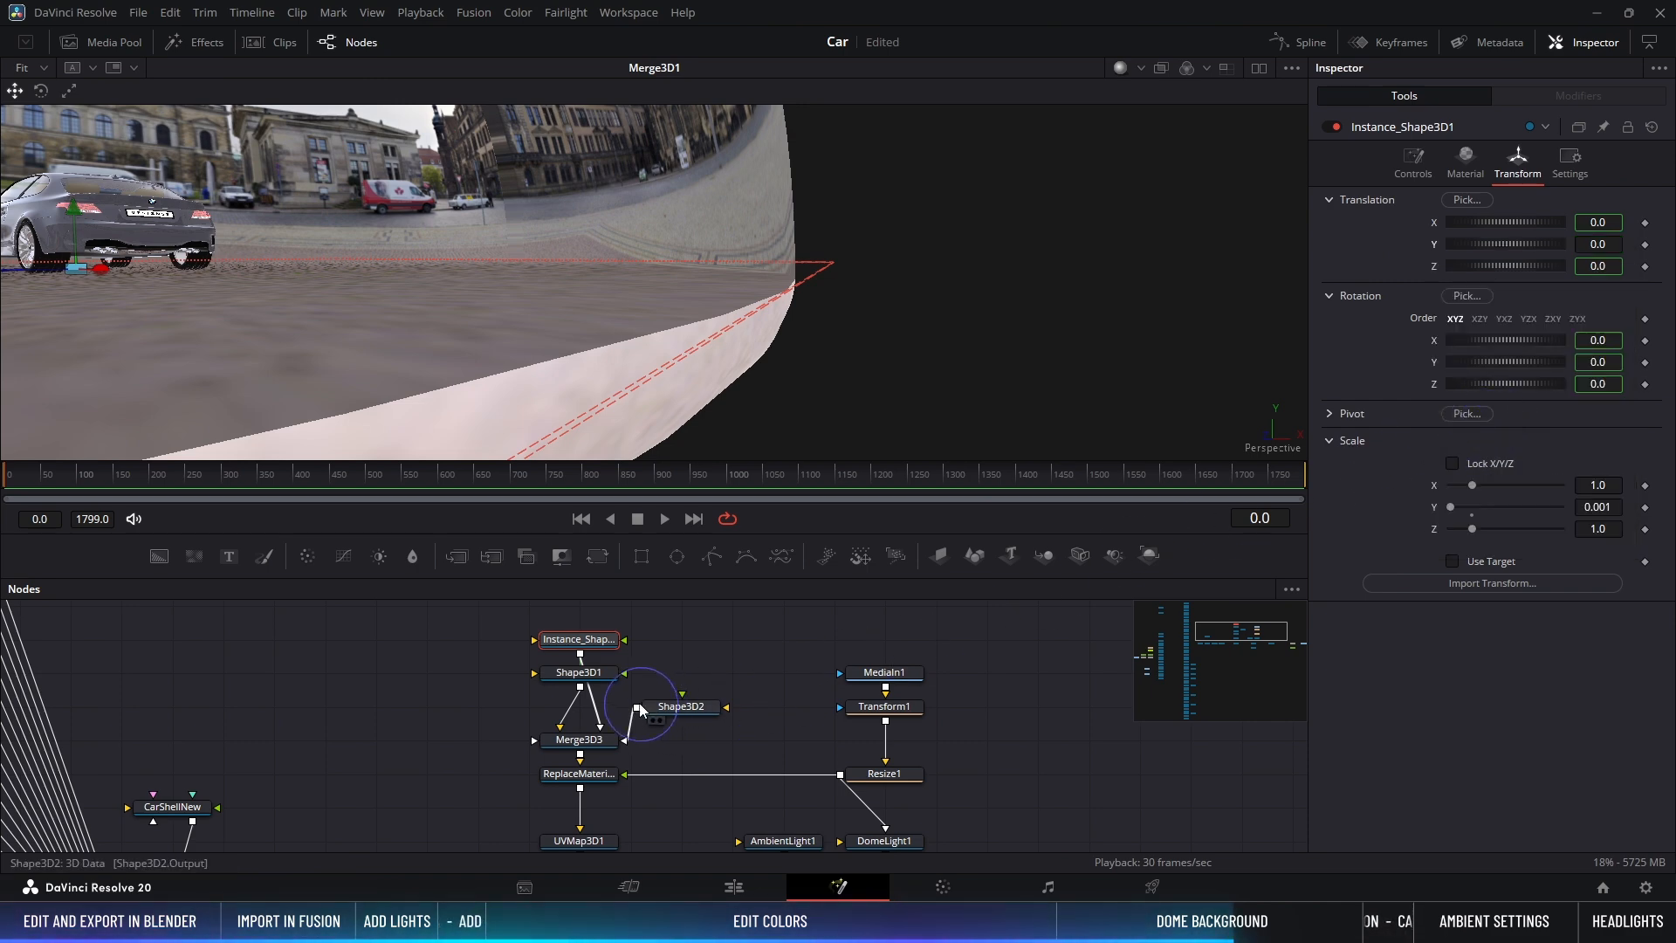
Step: Set the Y translation of the upper dome Shape3D1 to 1
left_click(578, 672)
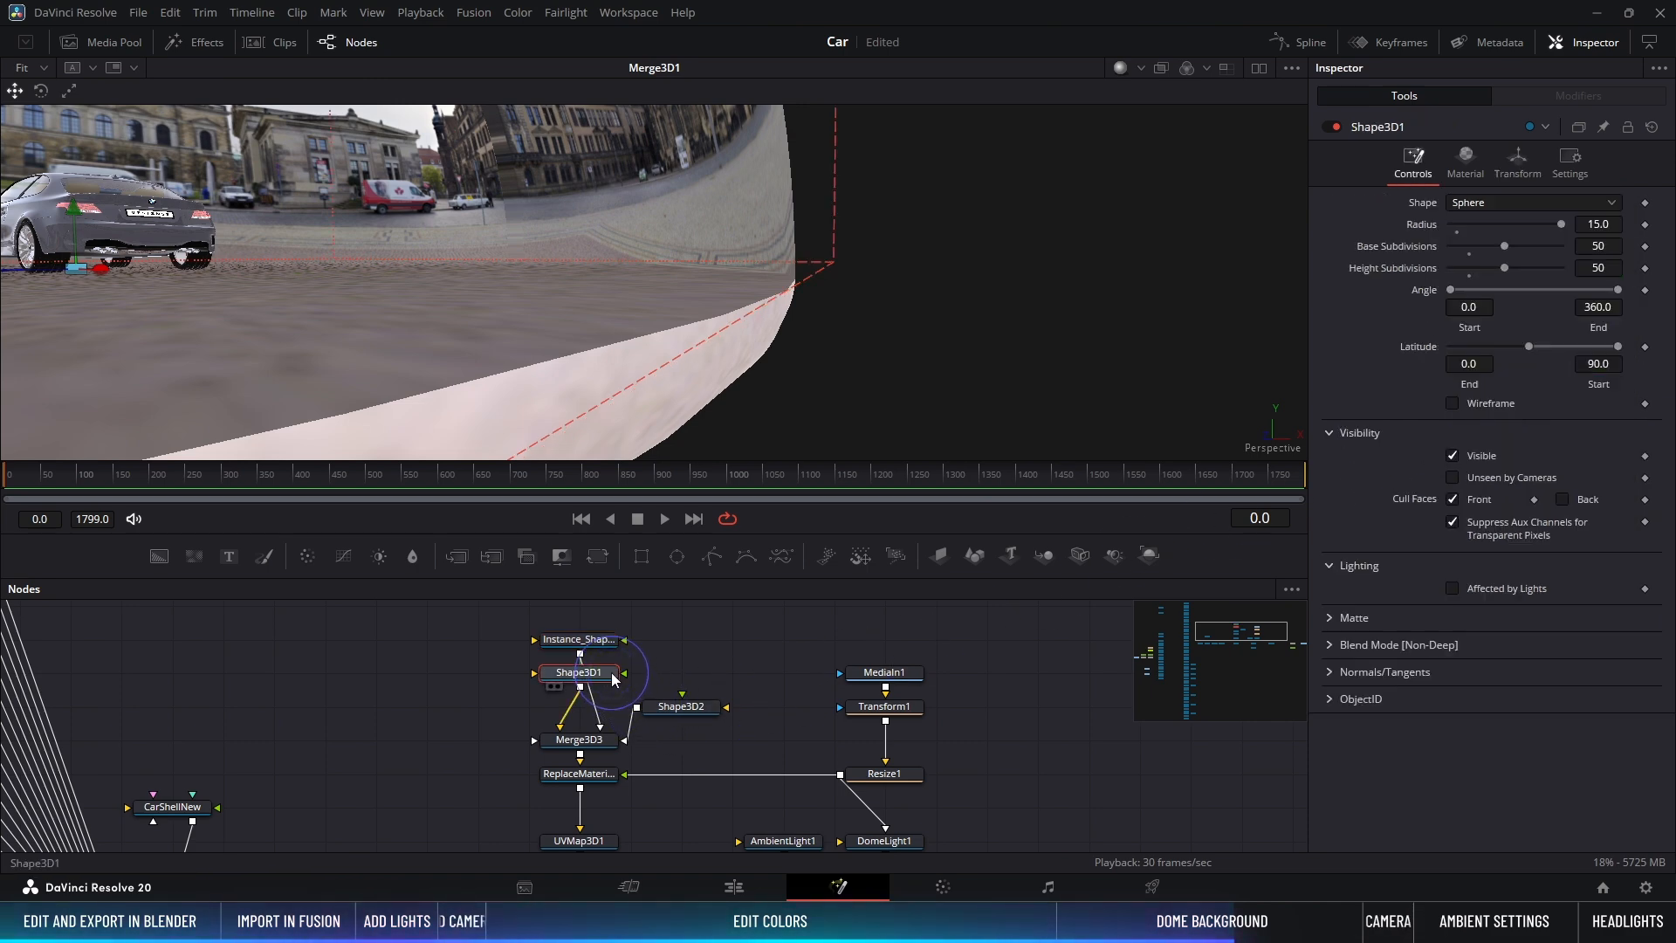
left_click(1518, 165)
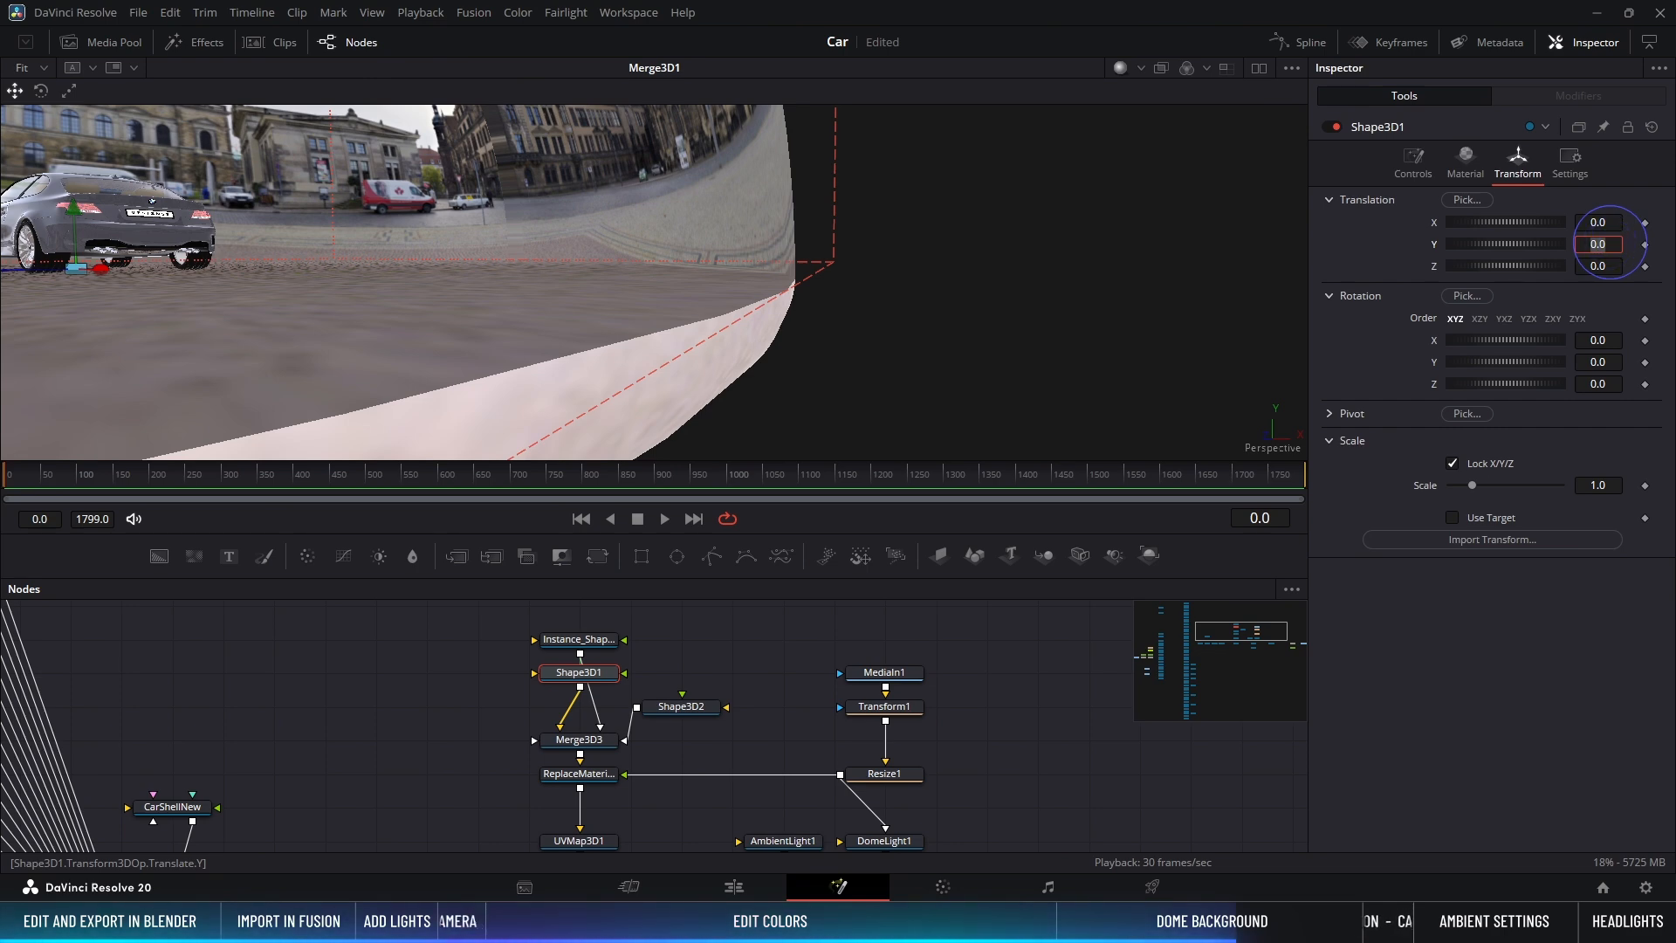
type("1")
key("Return")
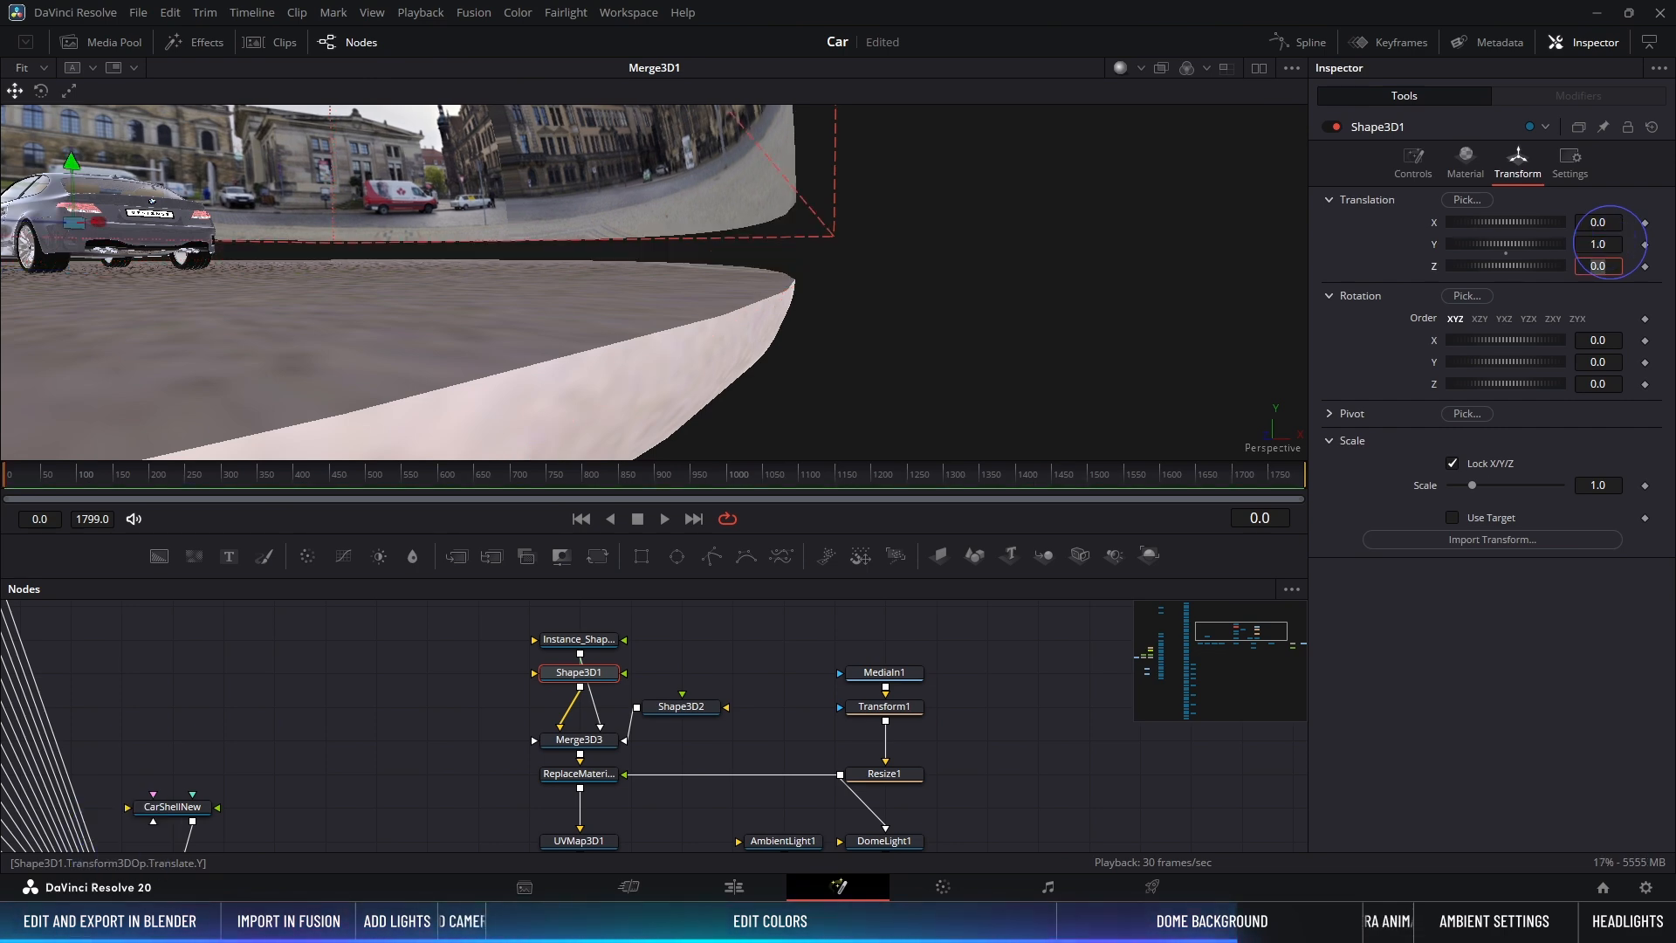
Step: Set the Y translation of the torus Shape3D2 to 1 so it lines up with the raised dome
left_click(709, 709)
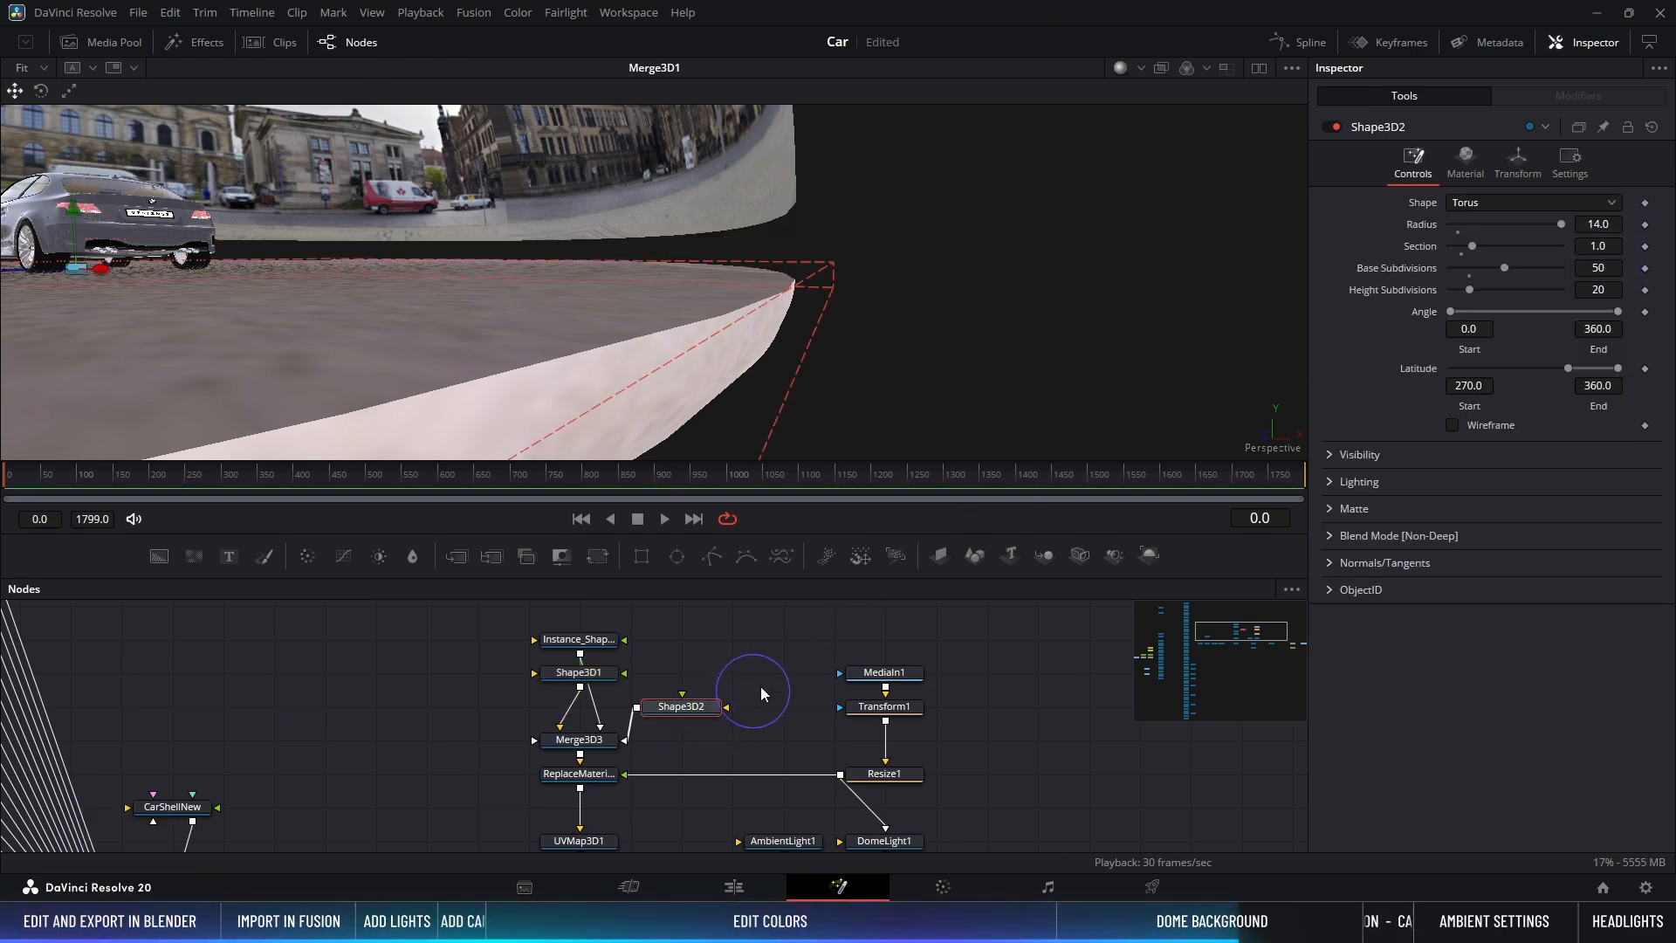
left_click(1519, 166)
left_click(1607, 245)
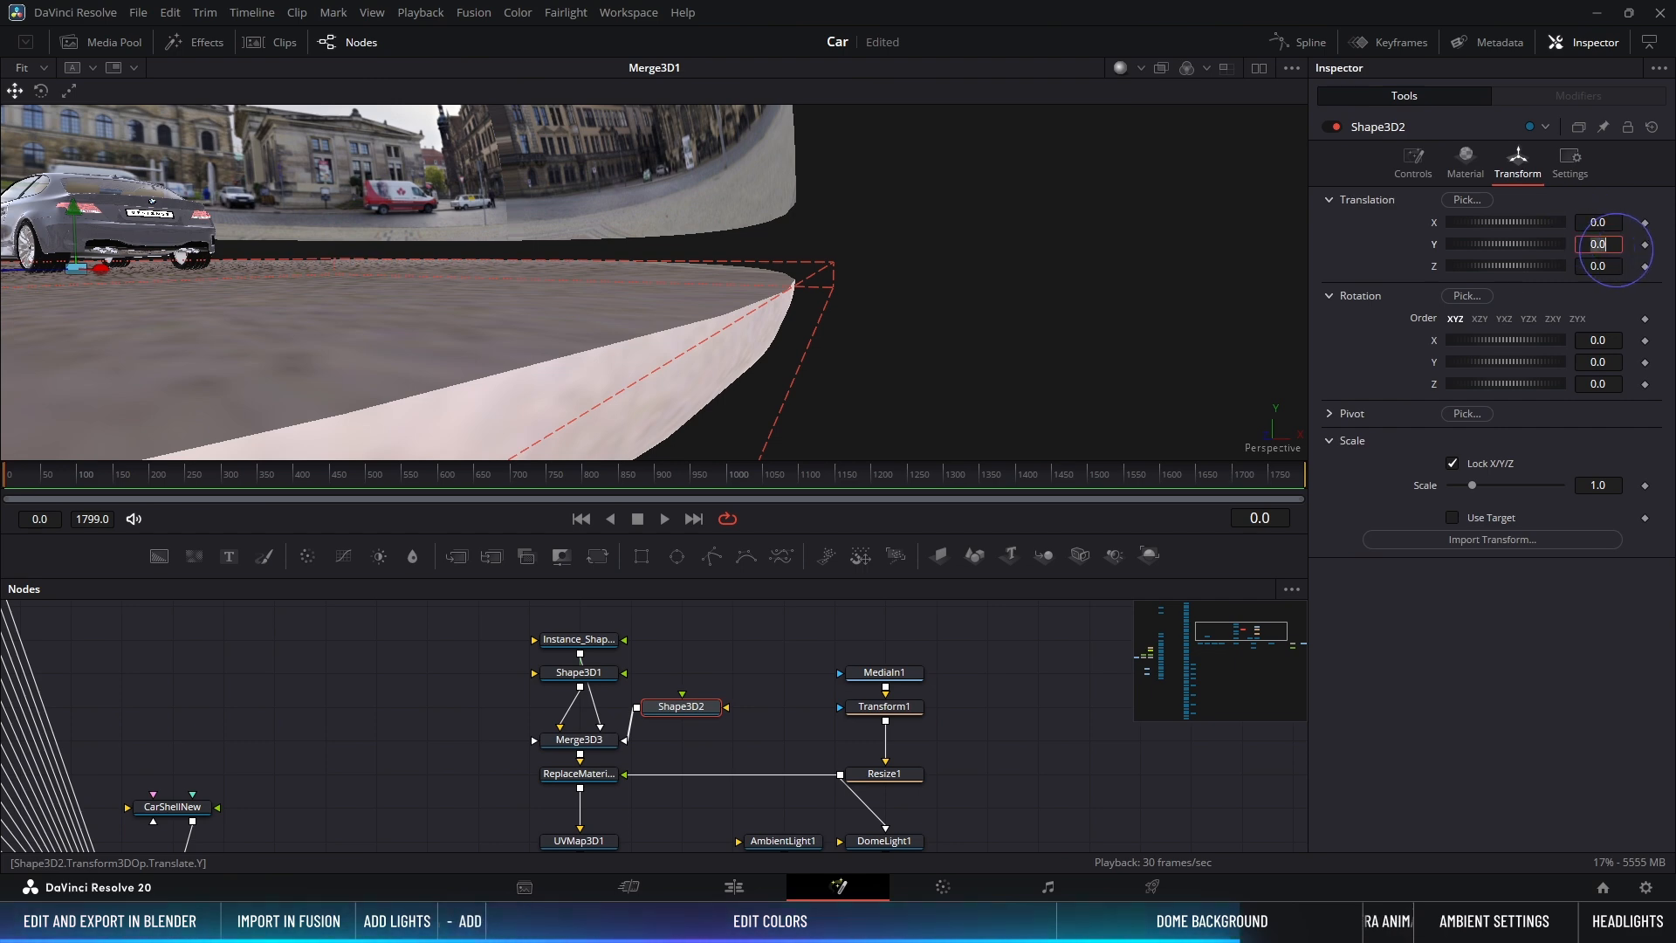
type("1")
key("Return")
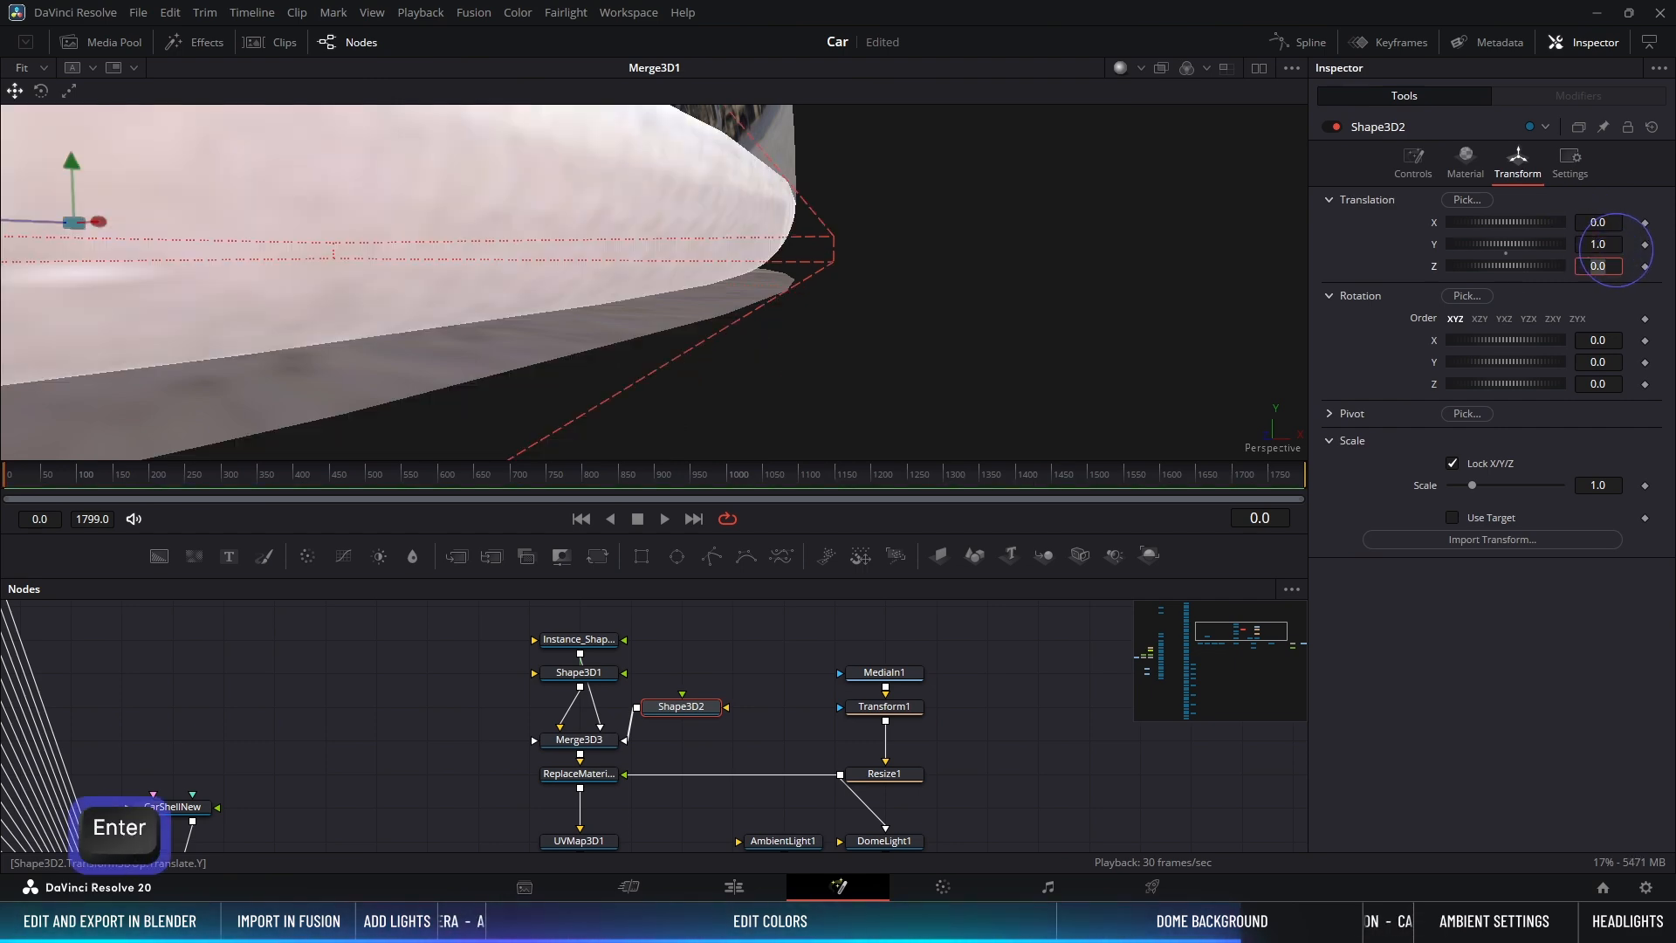
Step: Deinstance the radius of the flat ground Instance_Shape3D1 and reduce it to 14
mouse_move(942, 285)
middle_mouse_down("alt")
mouse_move(939, 326)
mouse_move(998, 302)
mouse_move(935, 307)
middle_mouse_up("alt")
scroll(935, 308, "down", 5, "ctrl")
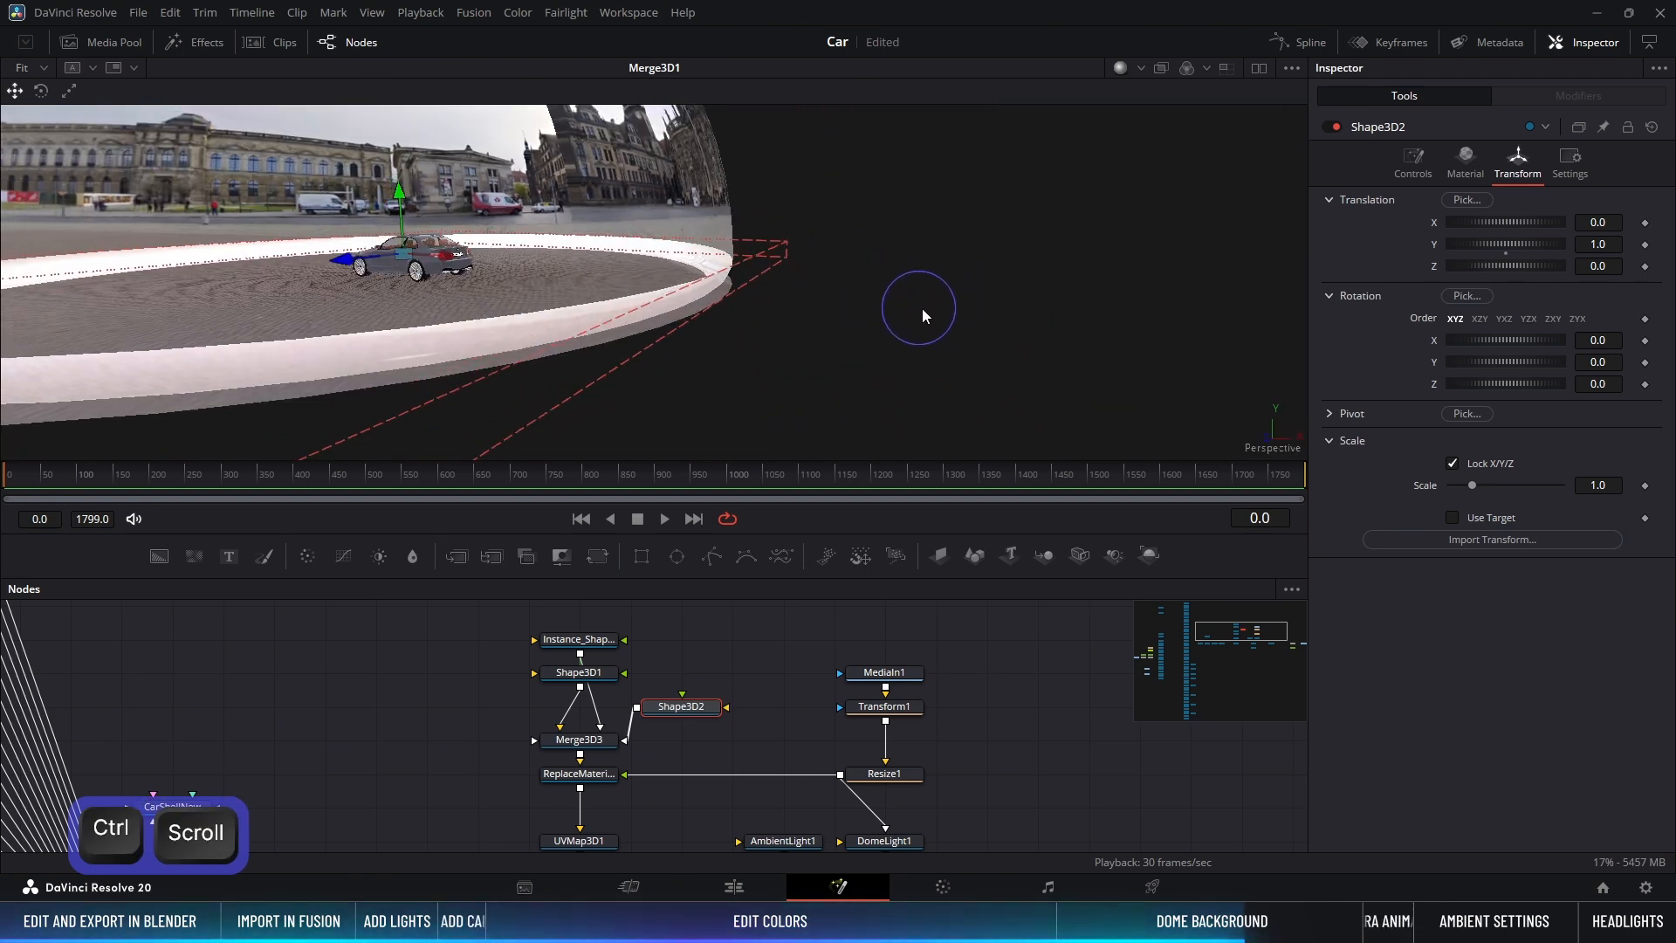
scroll(1039, 319, "down", 3, "ctrl")
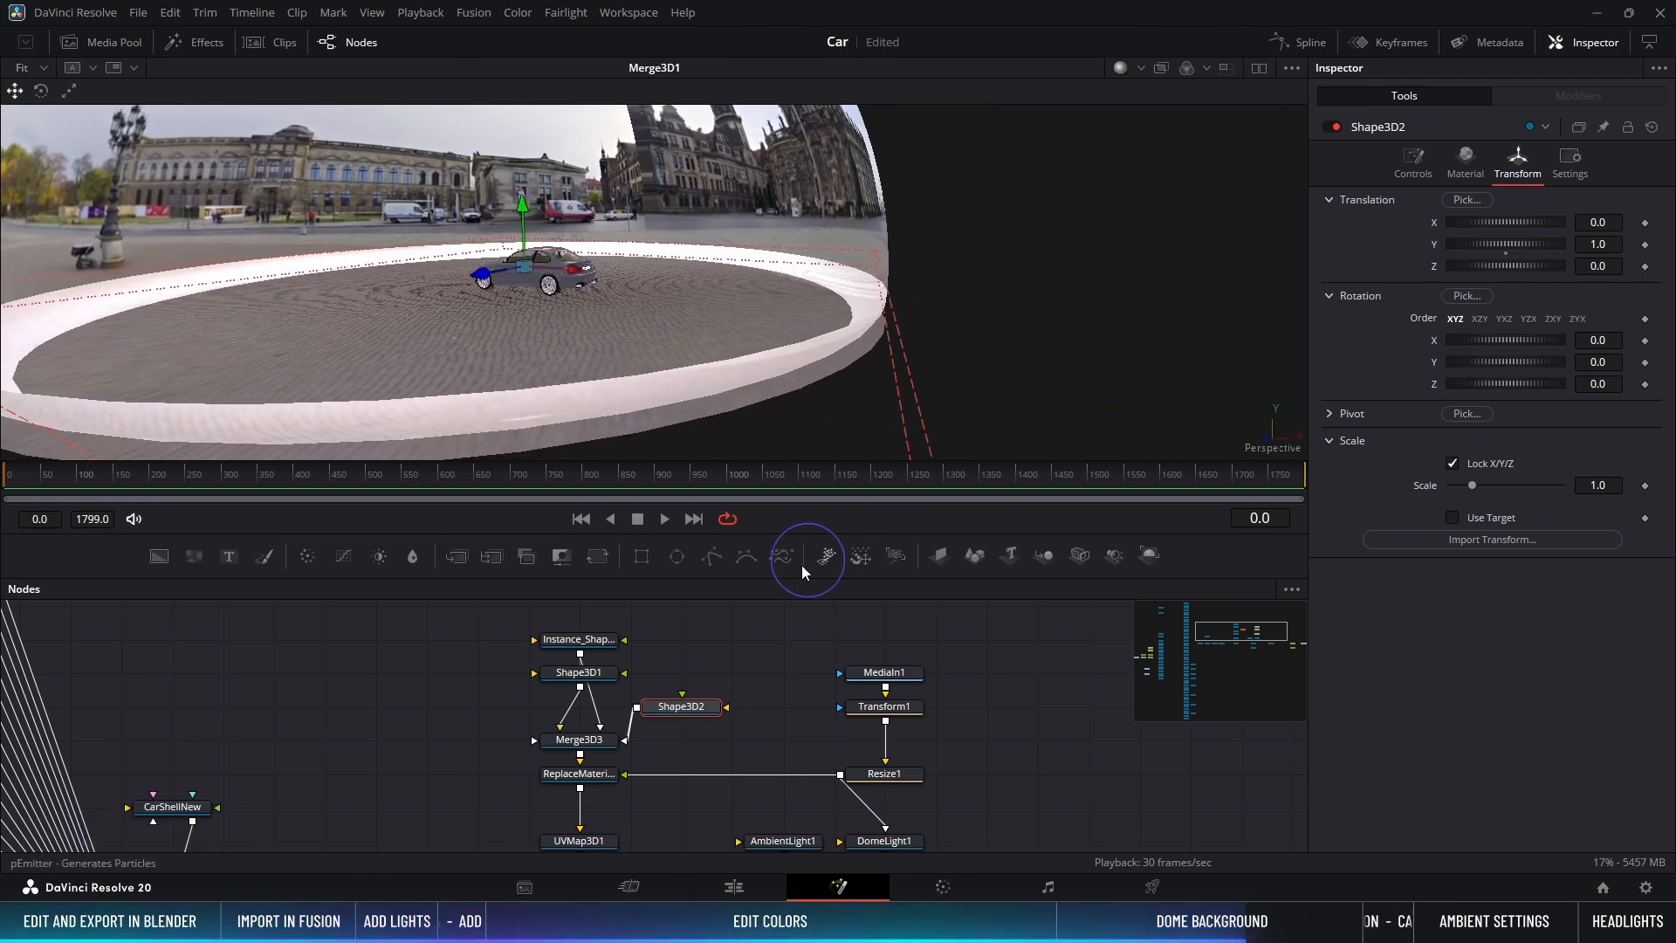
left_click(593, 646)
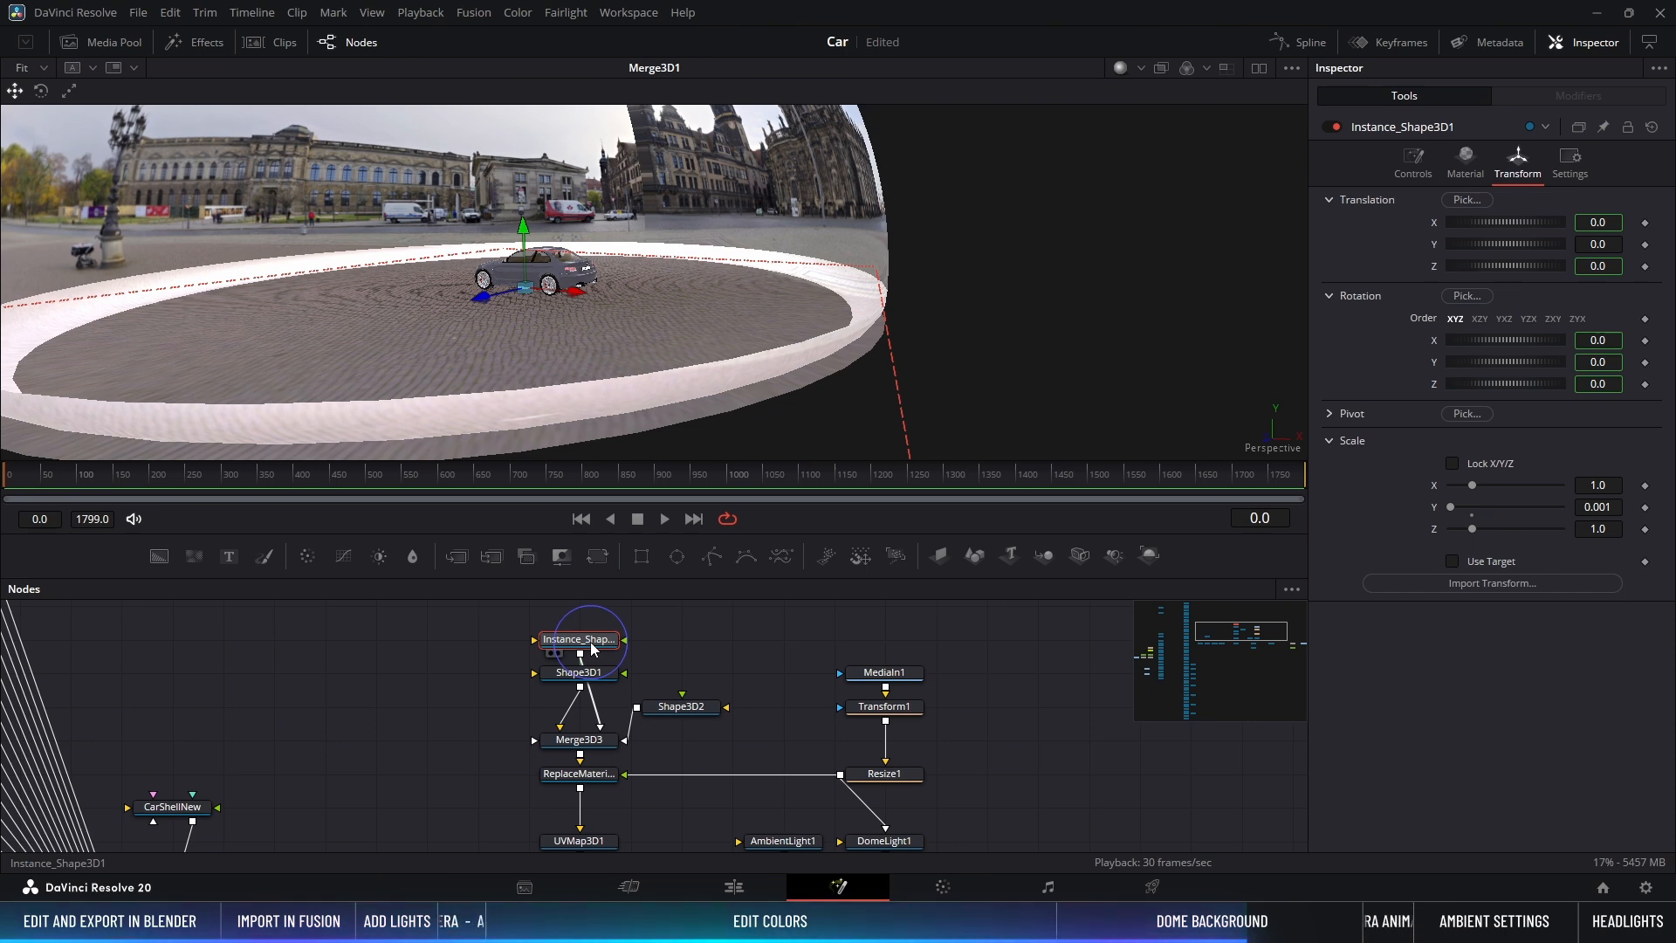
left_click(1426, 159)
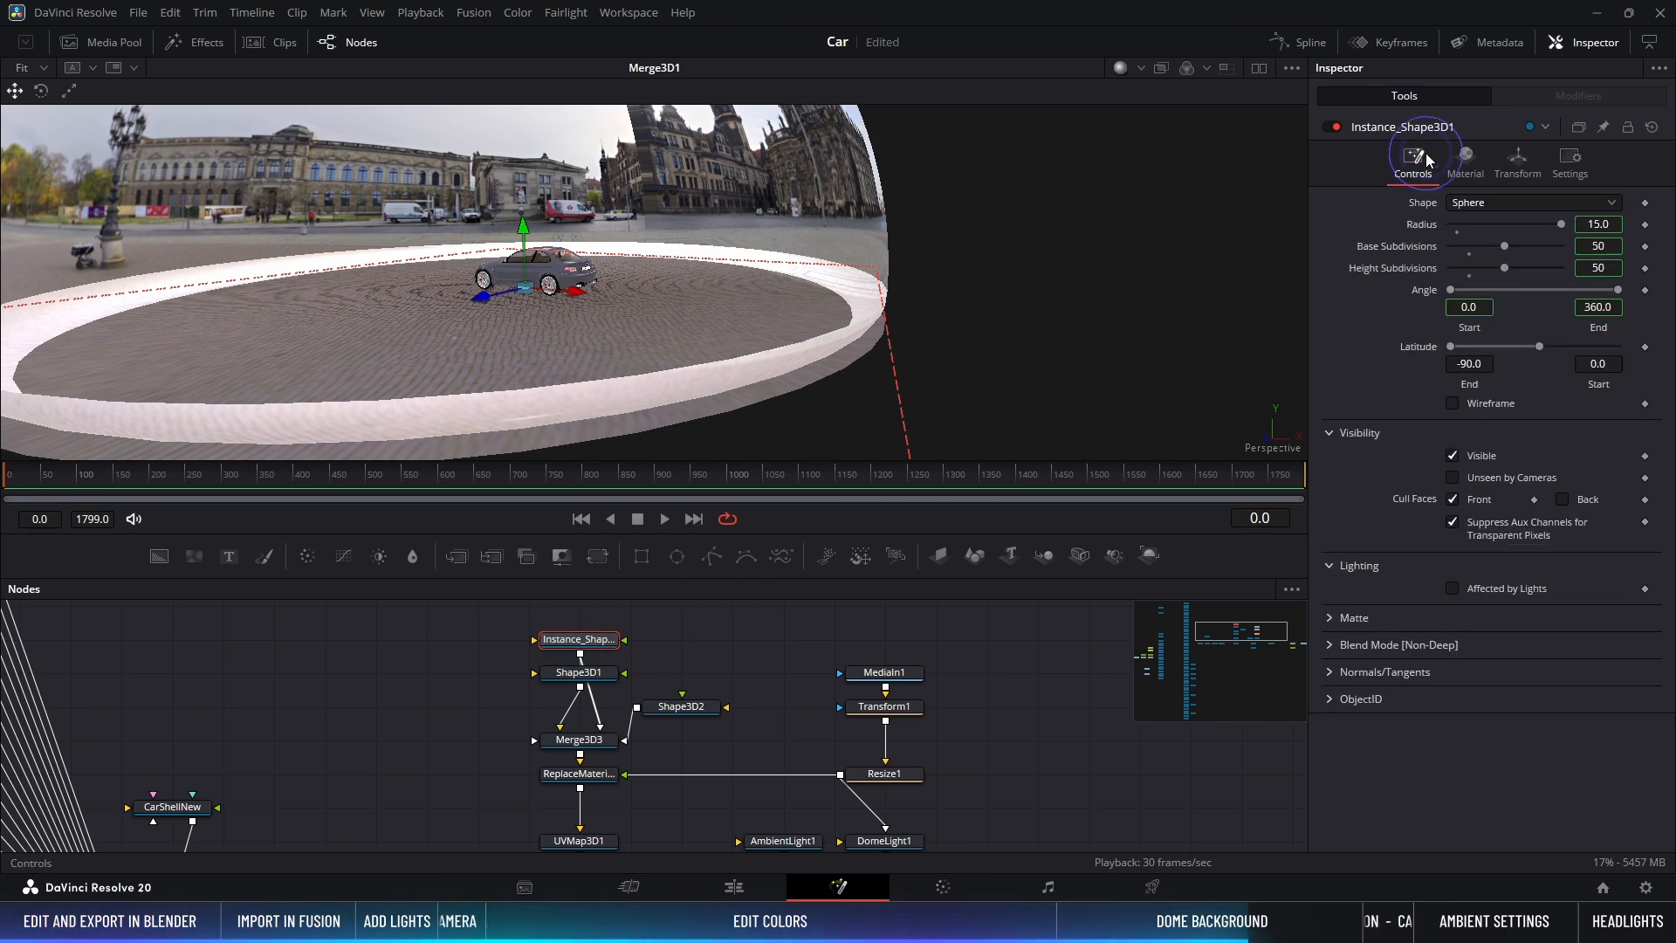
right_click(1420, 223)
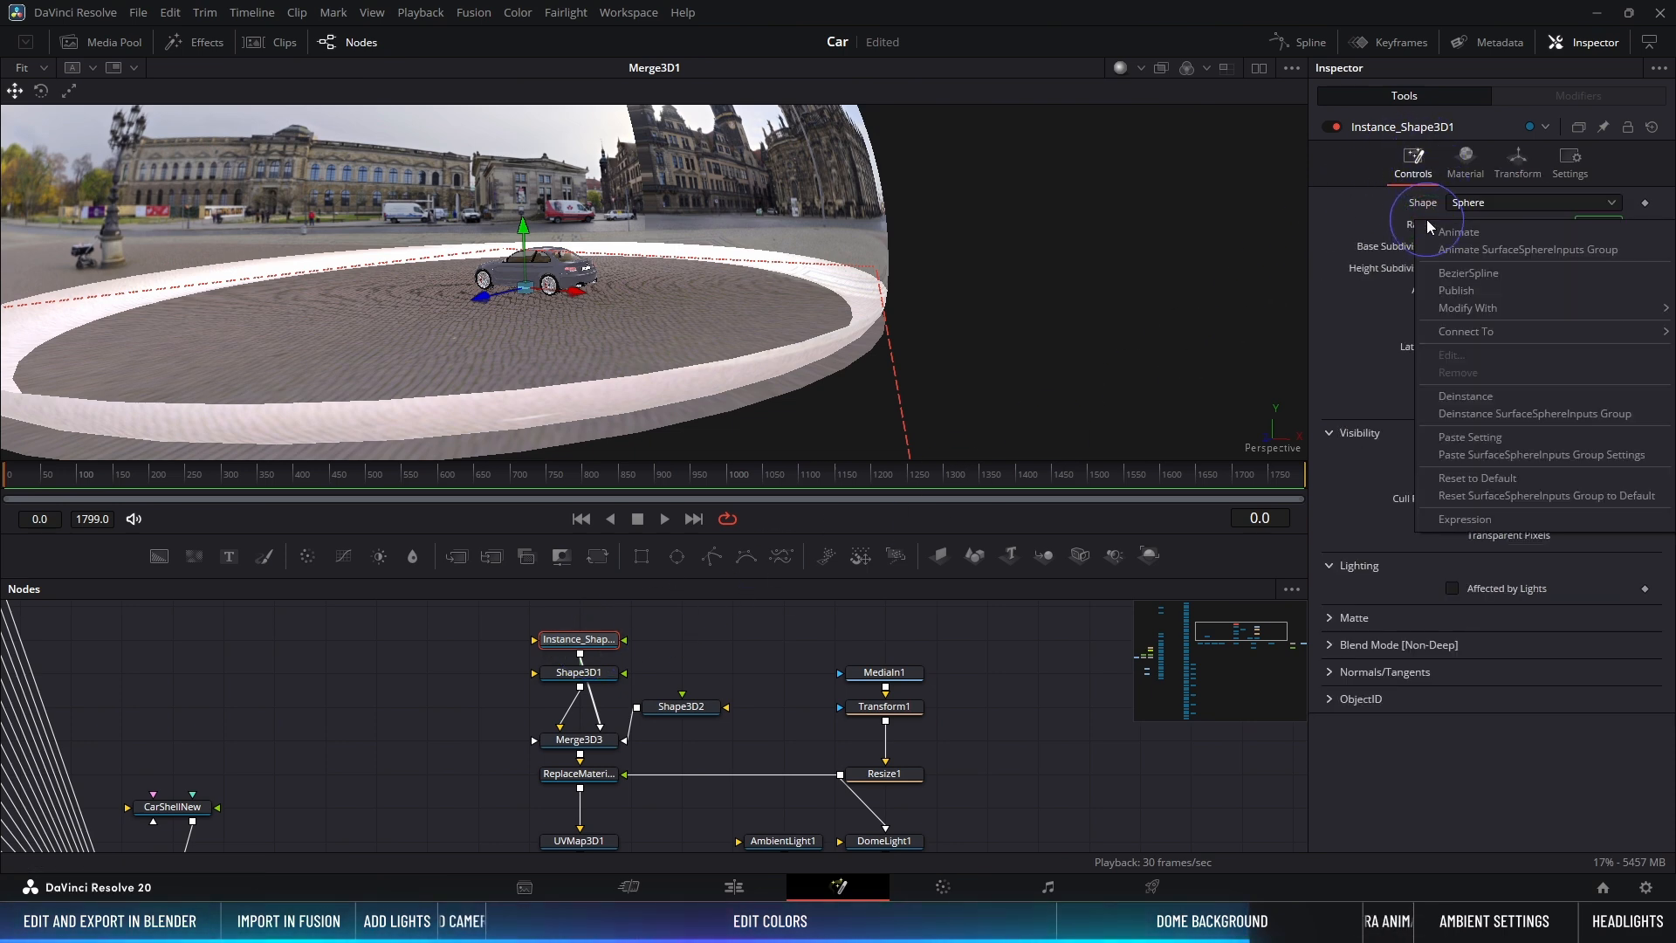
left_click(1467, 393)
left_click(1600, 224)
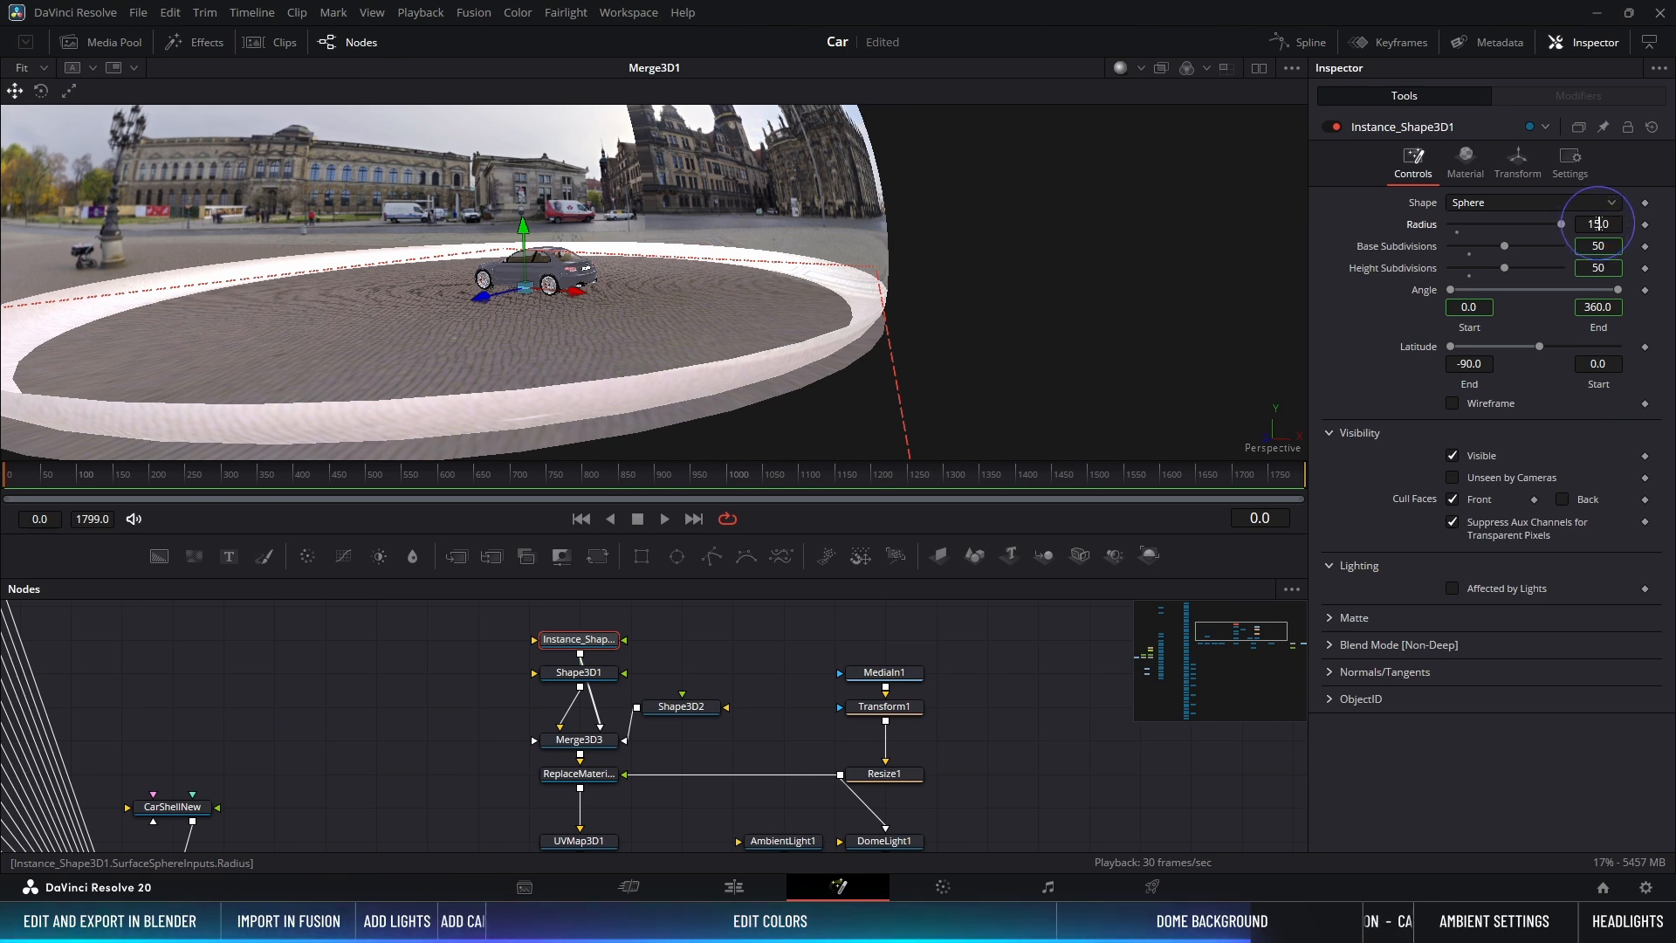
key("Down")
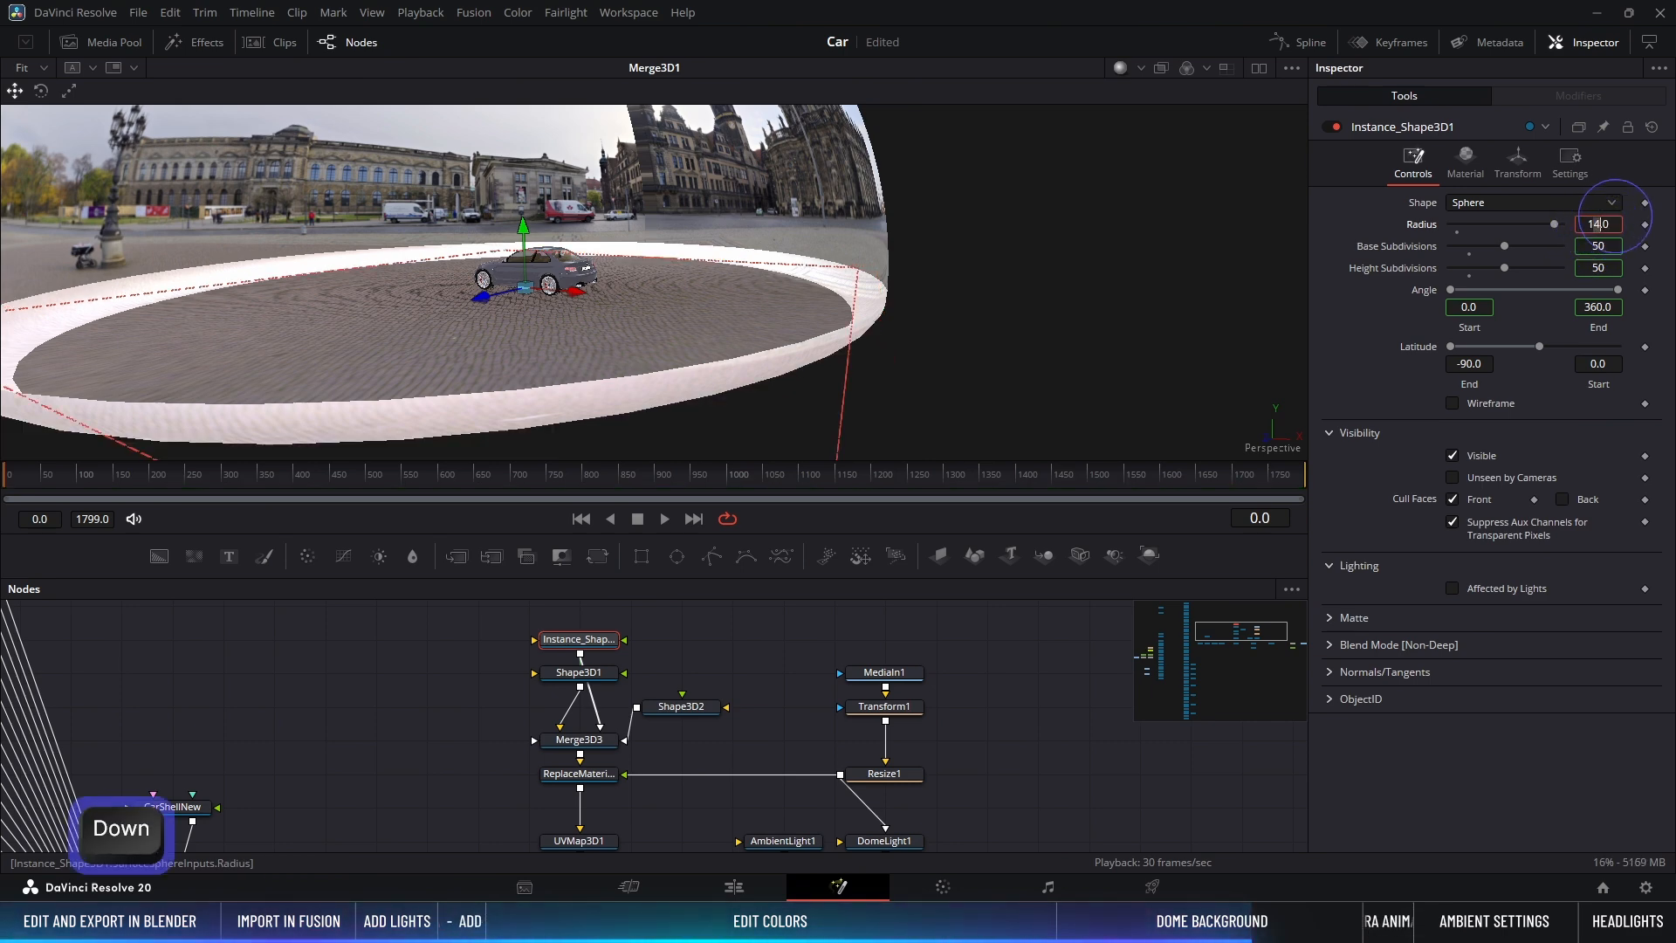
left_click(834, 643)
Step: Stop the torus Shape3D2 from being affected by lights and cull its front faces
left_click(697, 709)
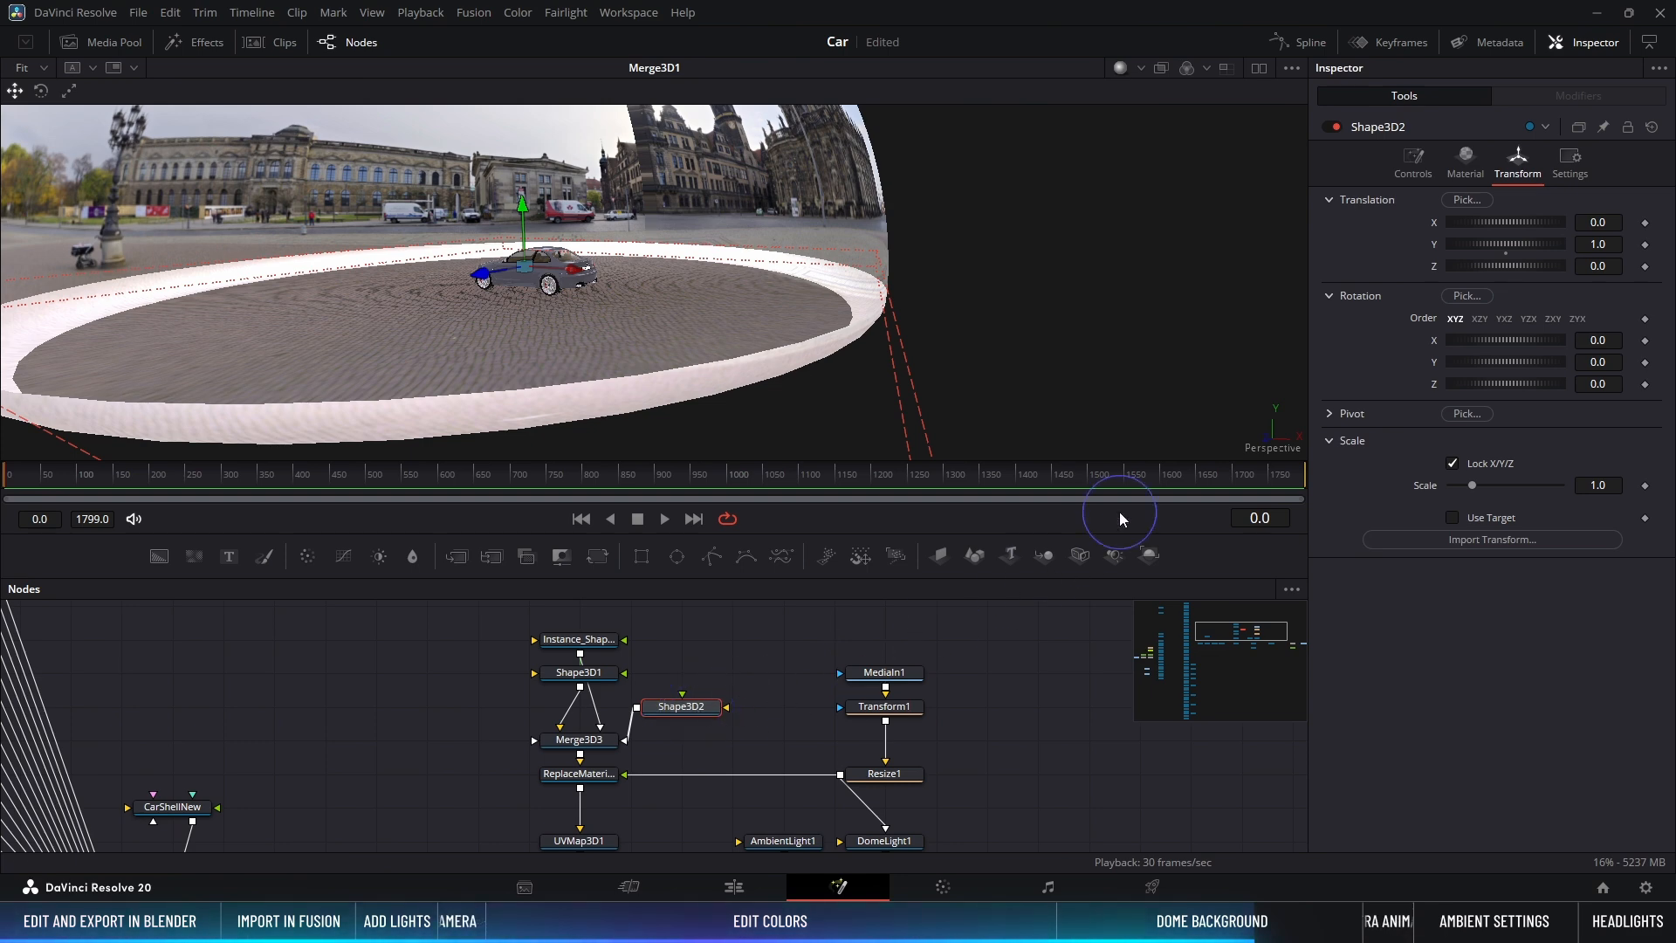
left_click(1423, 158)
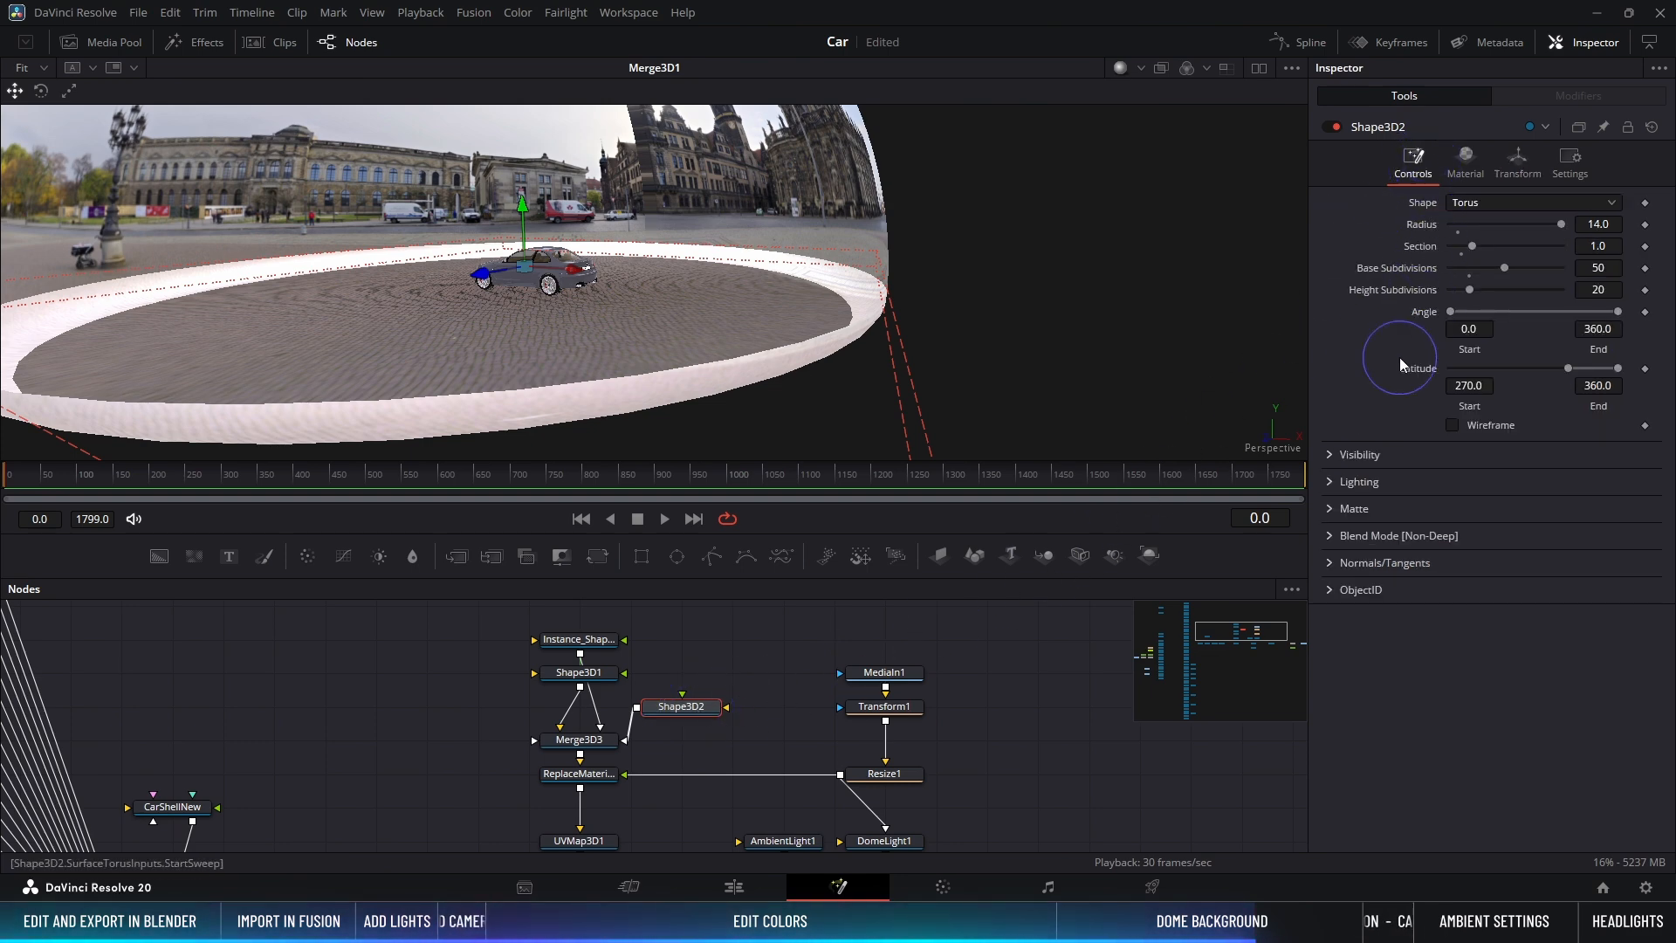
left_click(1329, 484)
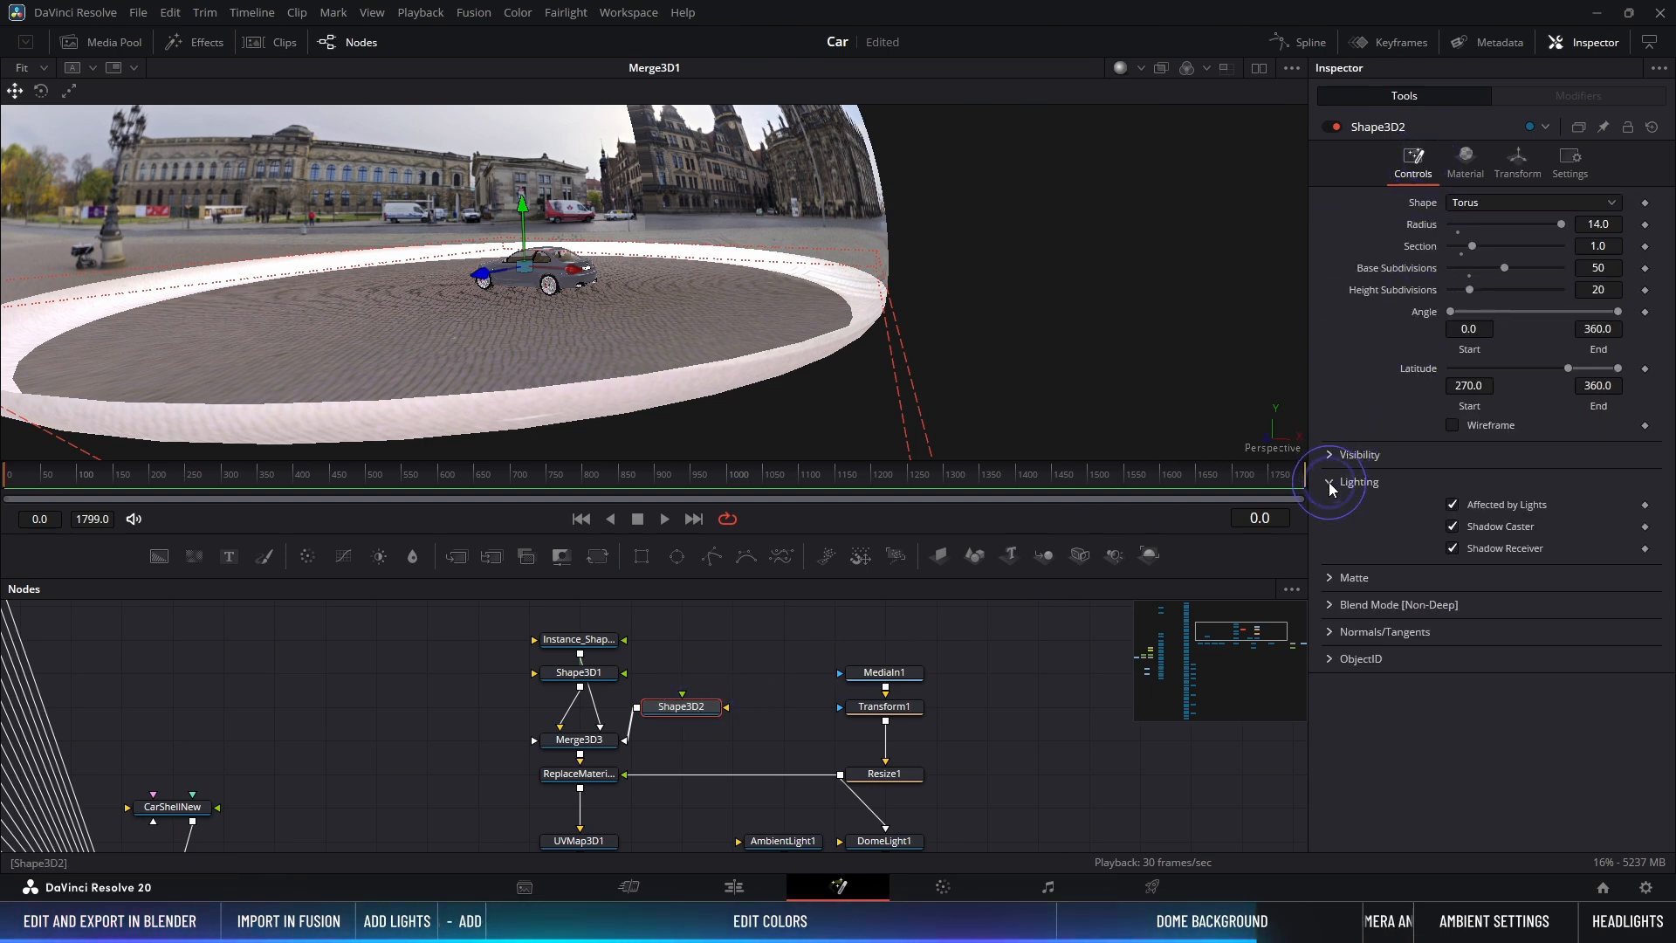
left_click(1454, 504)
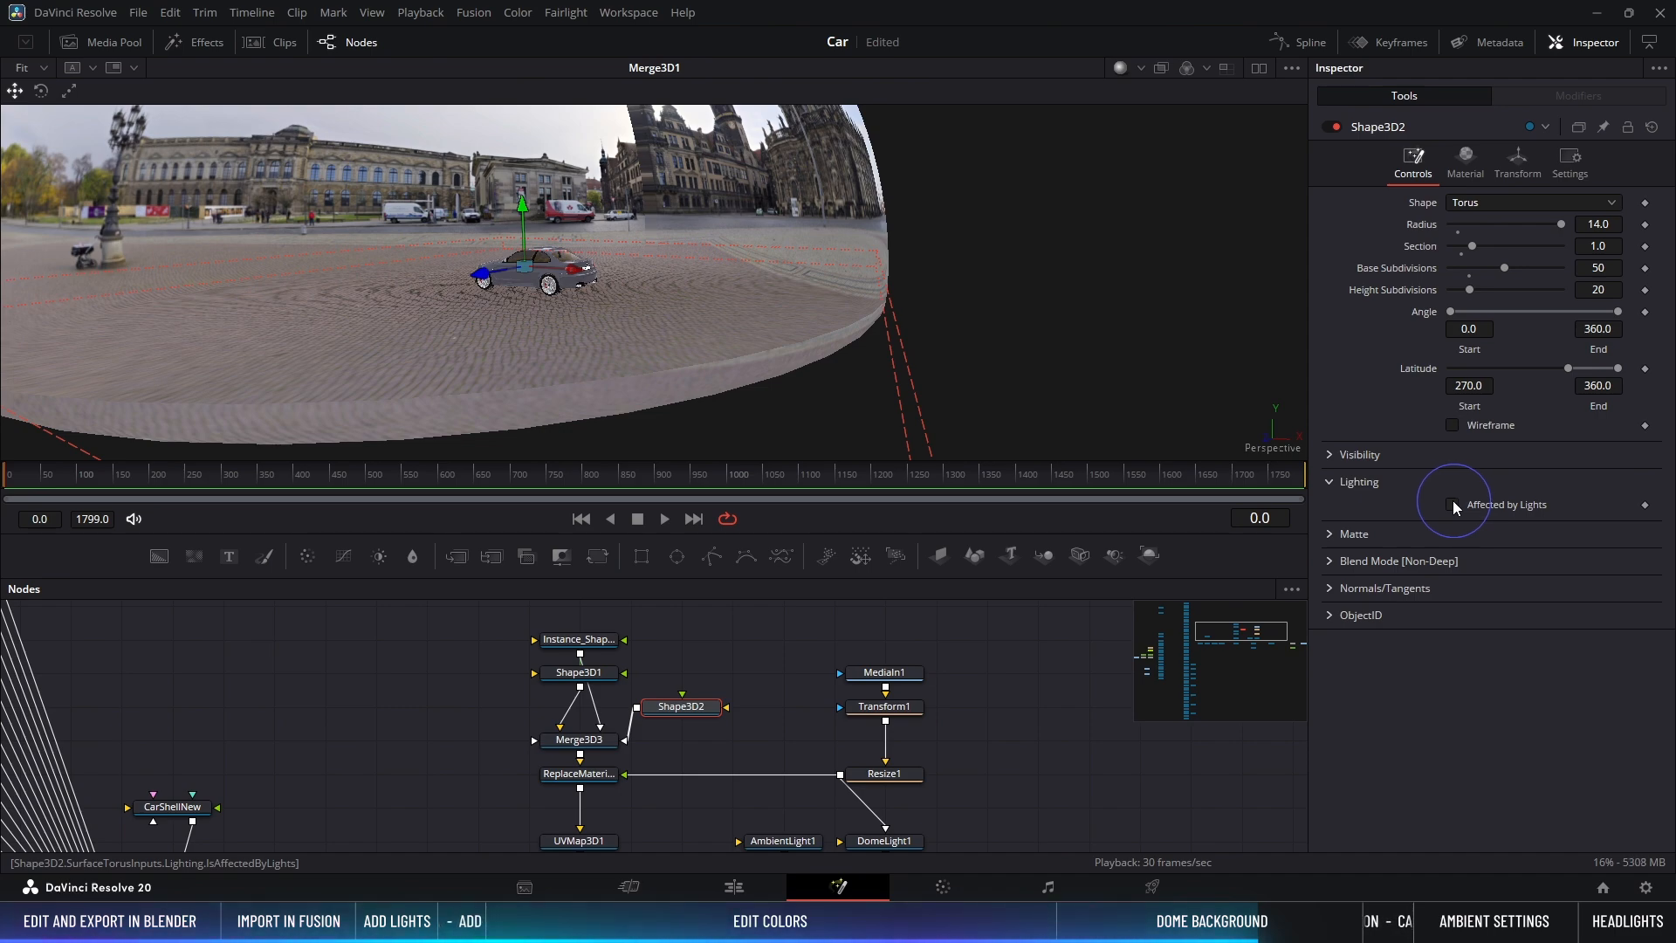
left_click(1332, 454)
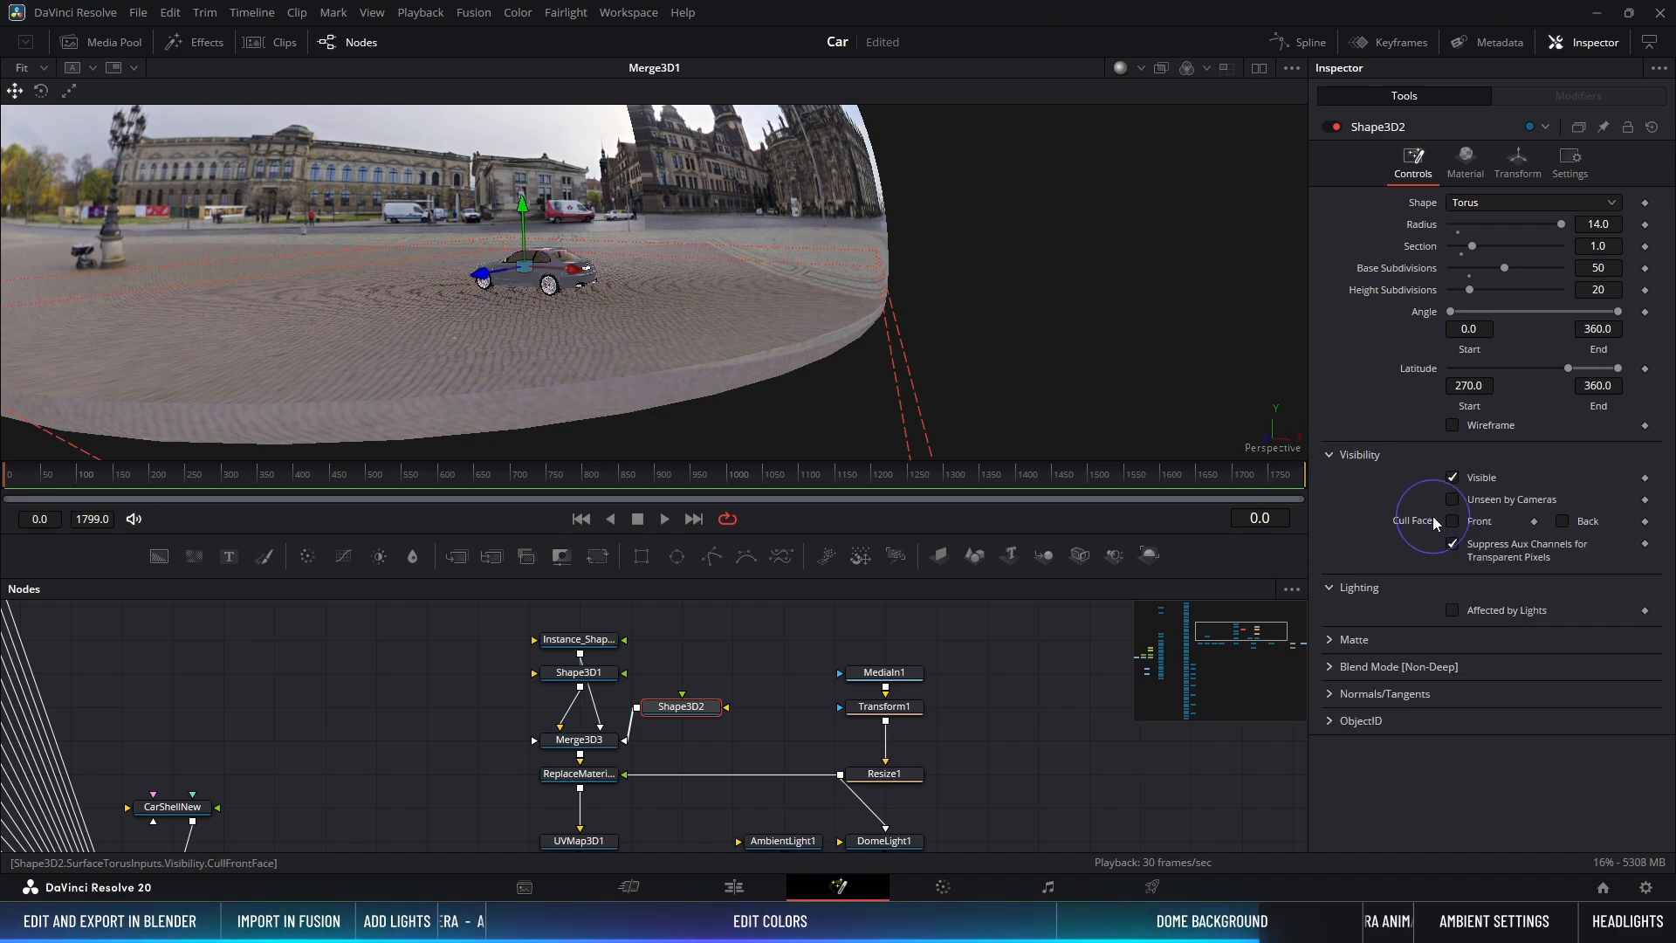
left_click(1451, 521)
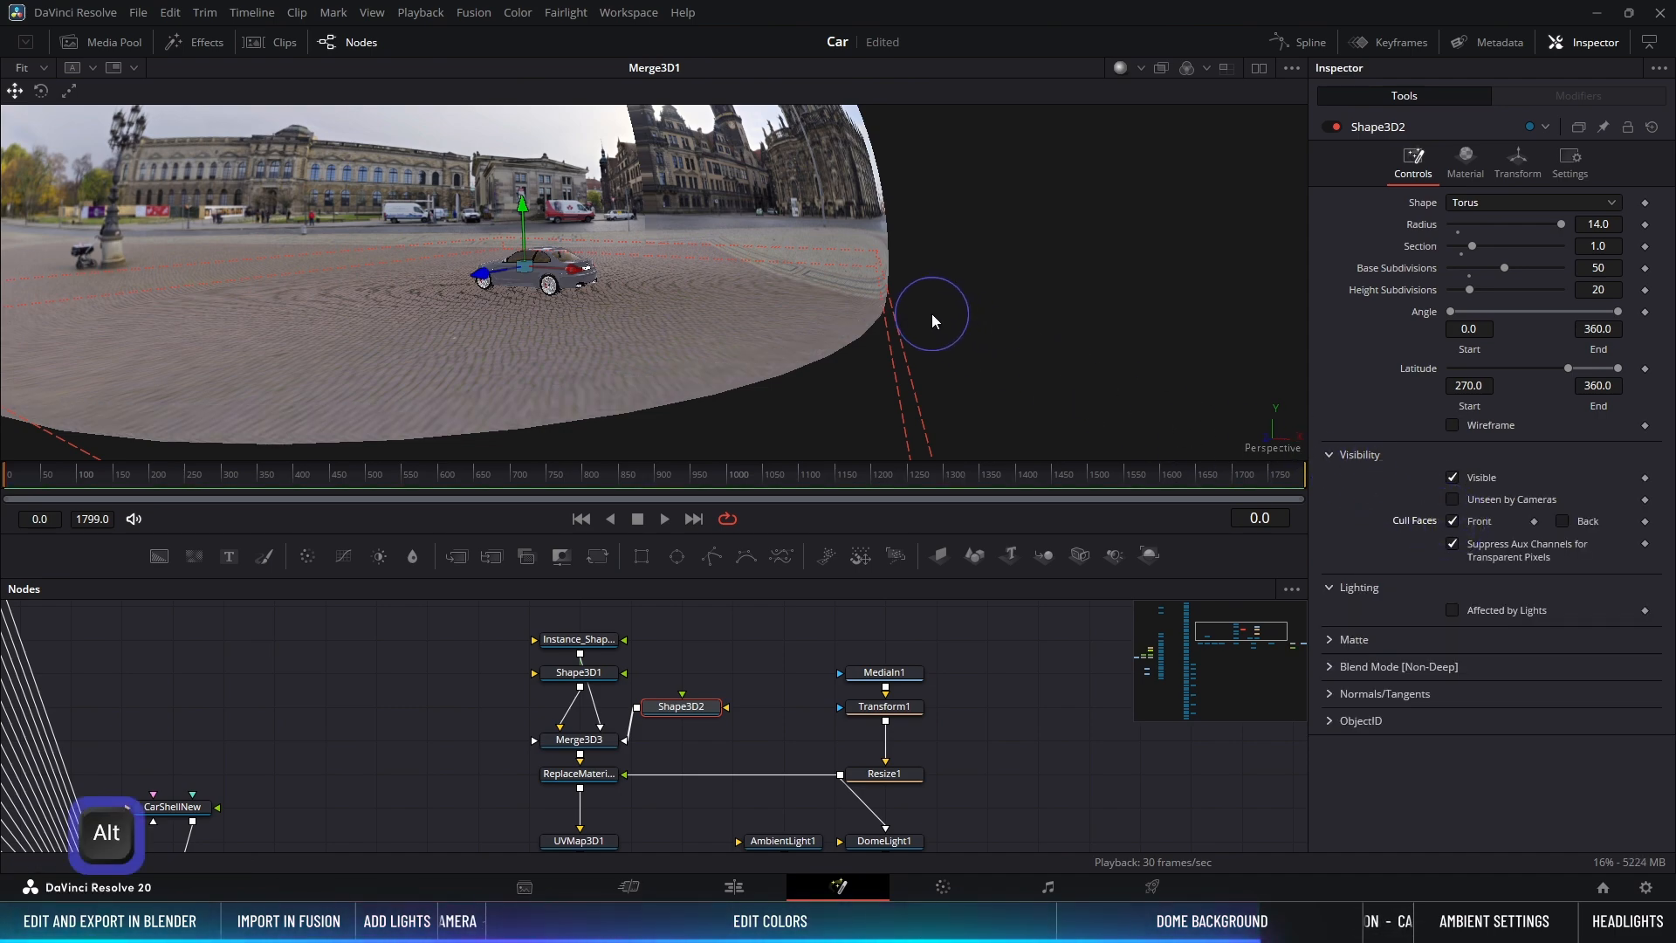
Step: Raise the Y center of the spherical mapping in UVMap3D1 to about 3.88
middle_click_drag(930, 313, 966, 270, "alt")
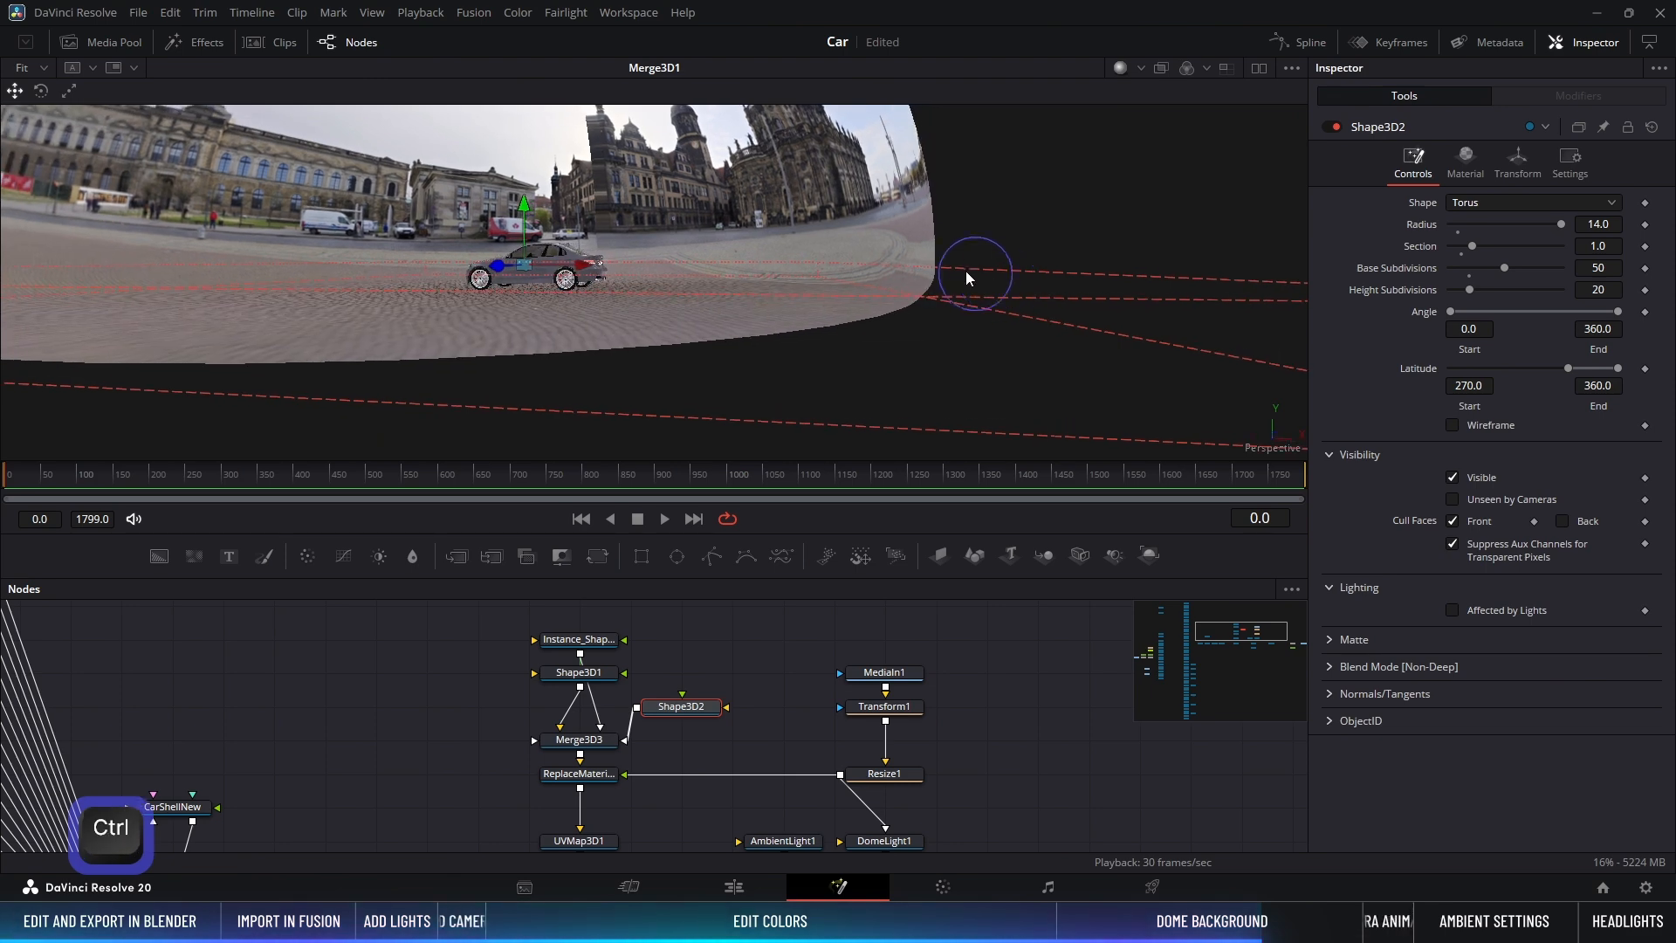
scroll(945, 265, "up", 5, "ctrl")
scroll(944, 264, "up", 4, "ctrl")
scroll(647, 286, "up", 5)
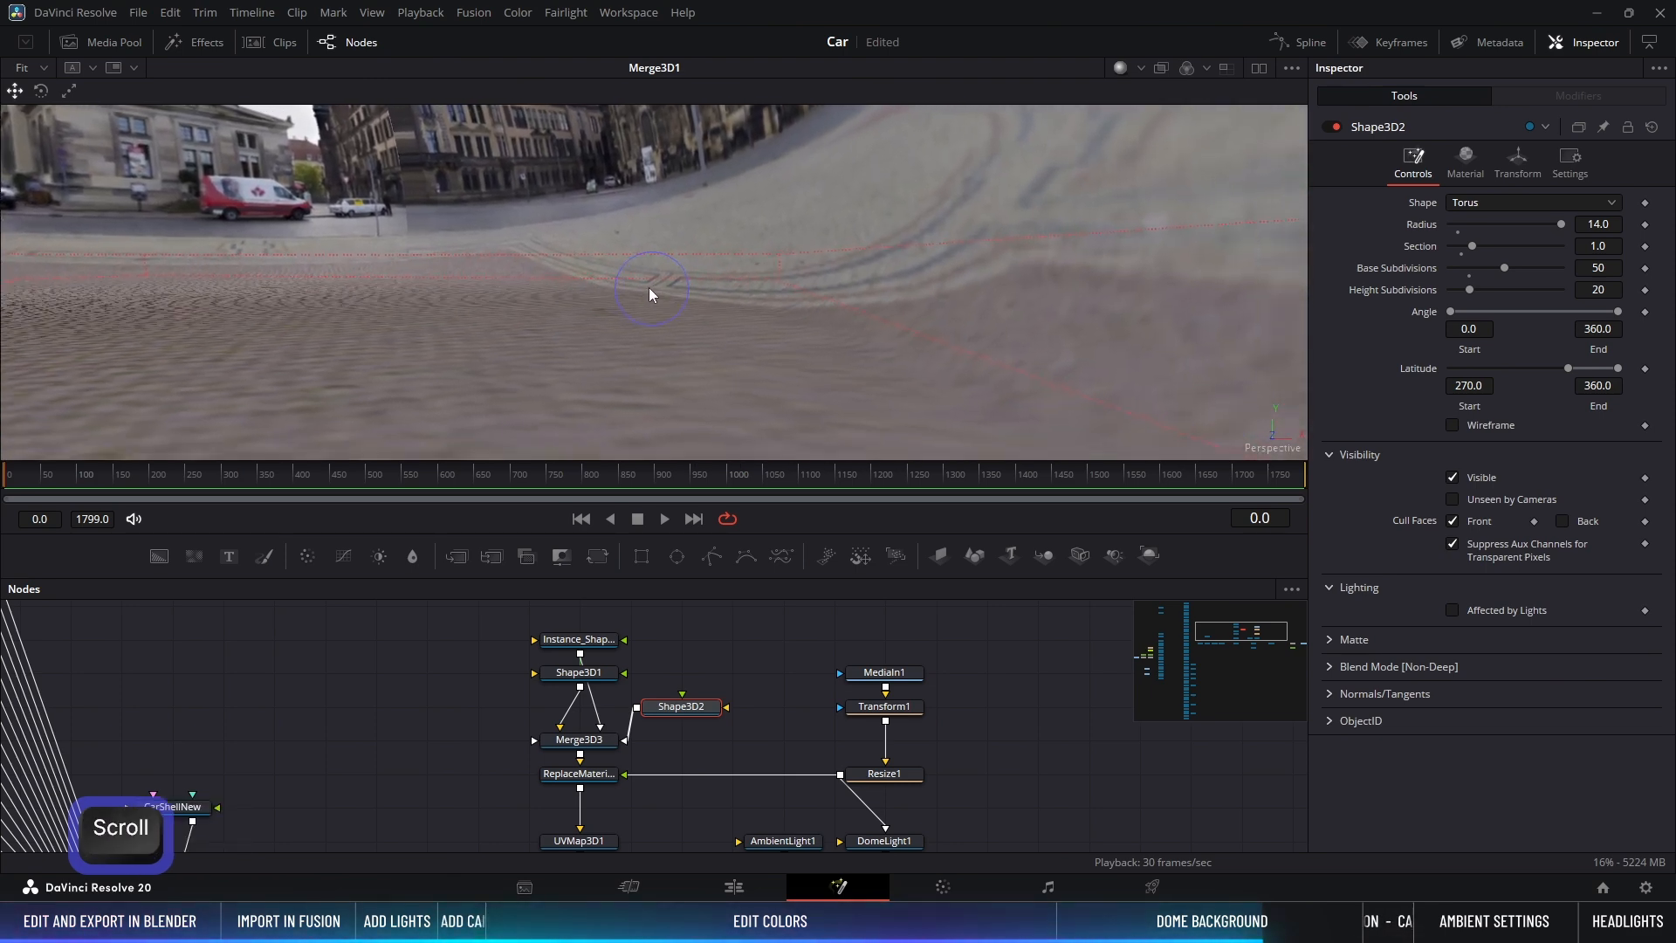
middle_click_drag(587, 248, 1105, 335, "alt")
scroll(614, 322, "down", 5, "ctrl")
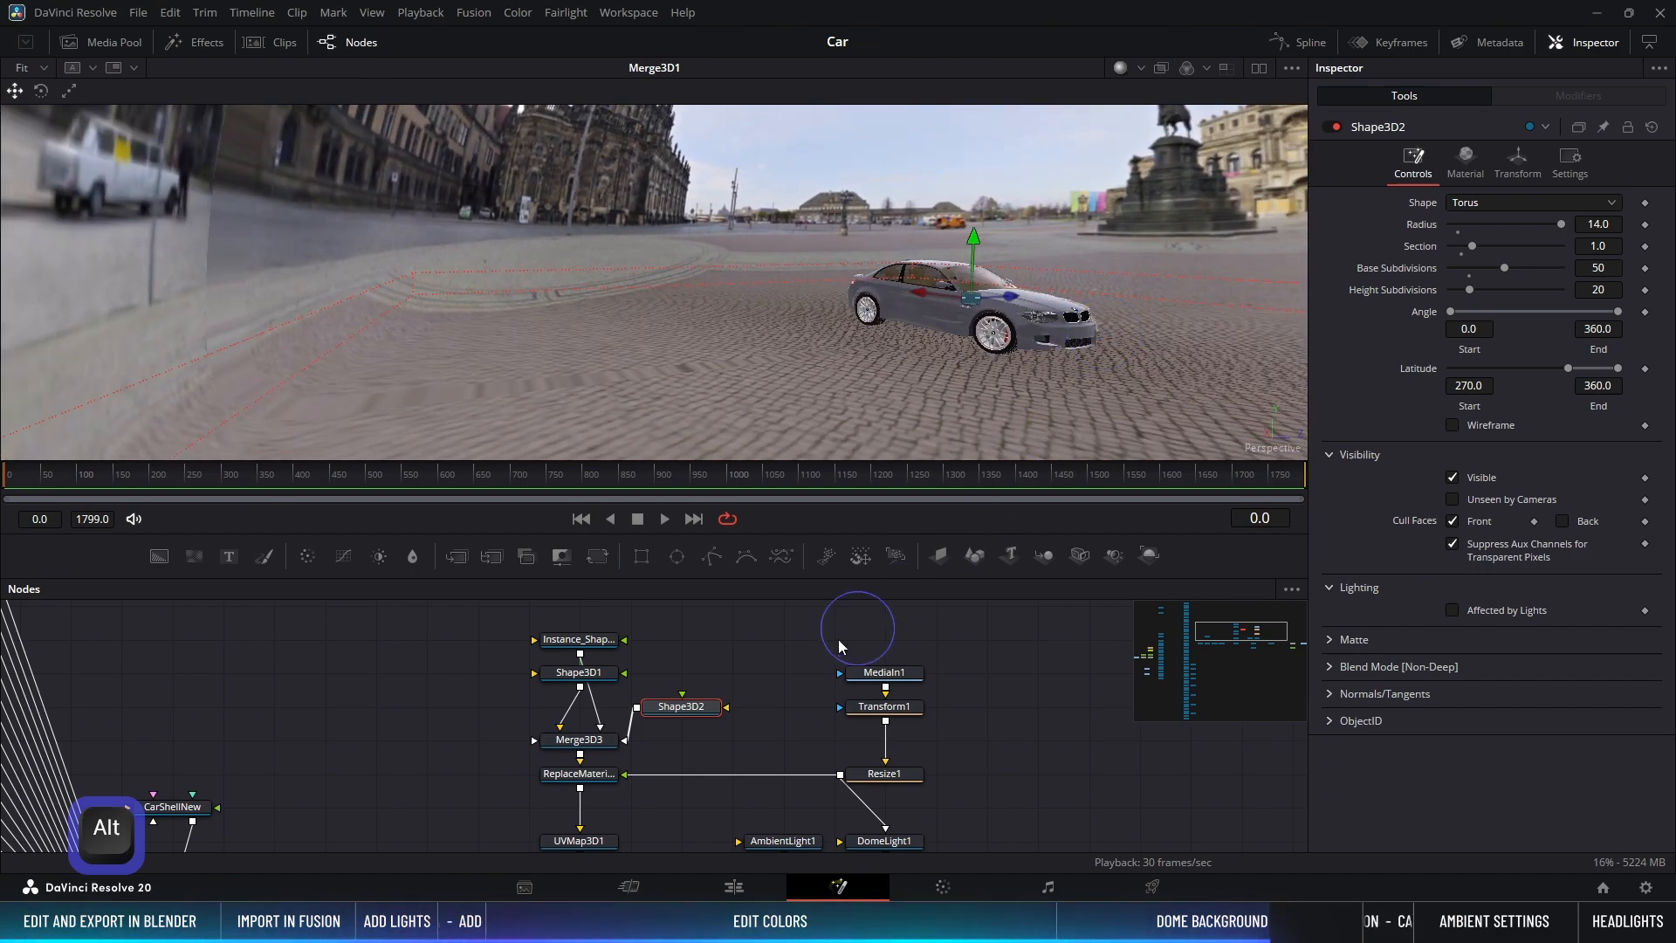
scroll(756, 681, "down", 3)
left_click(579, 789)
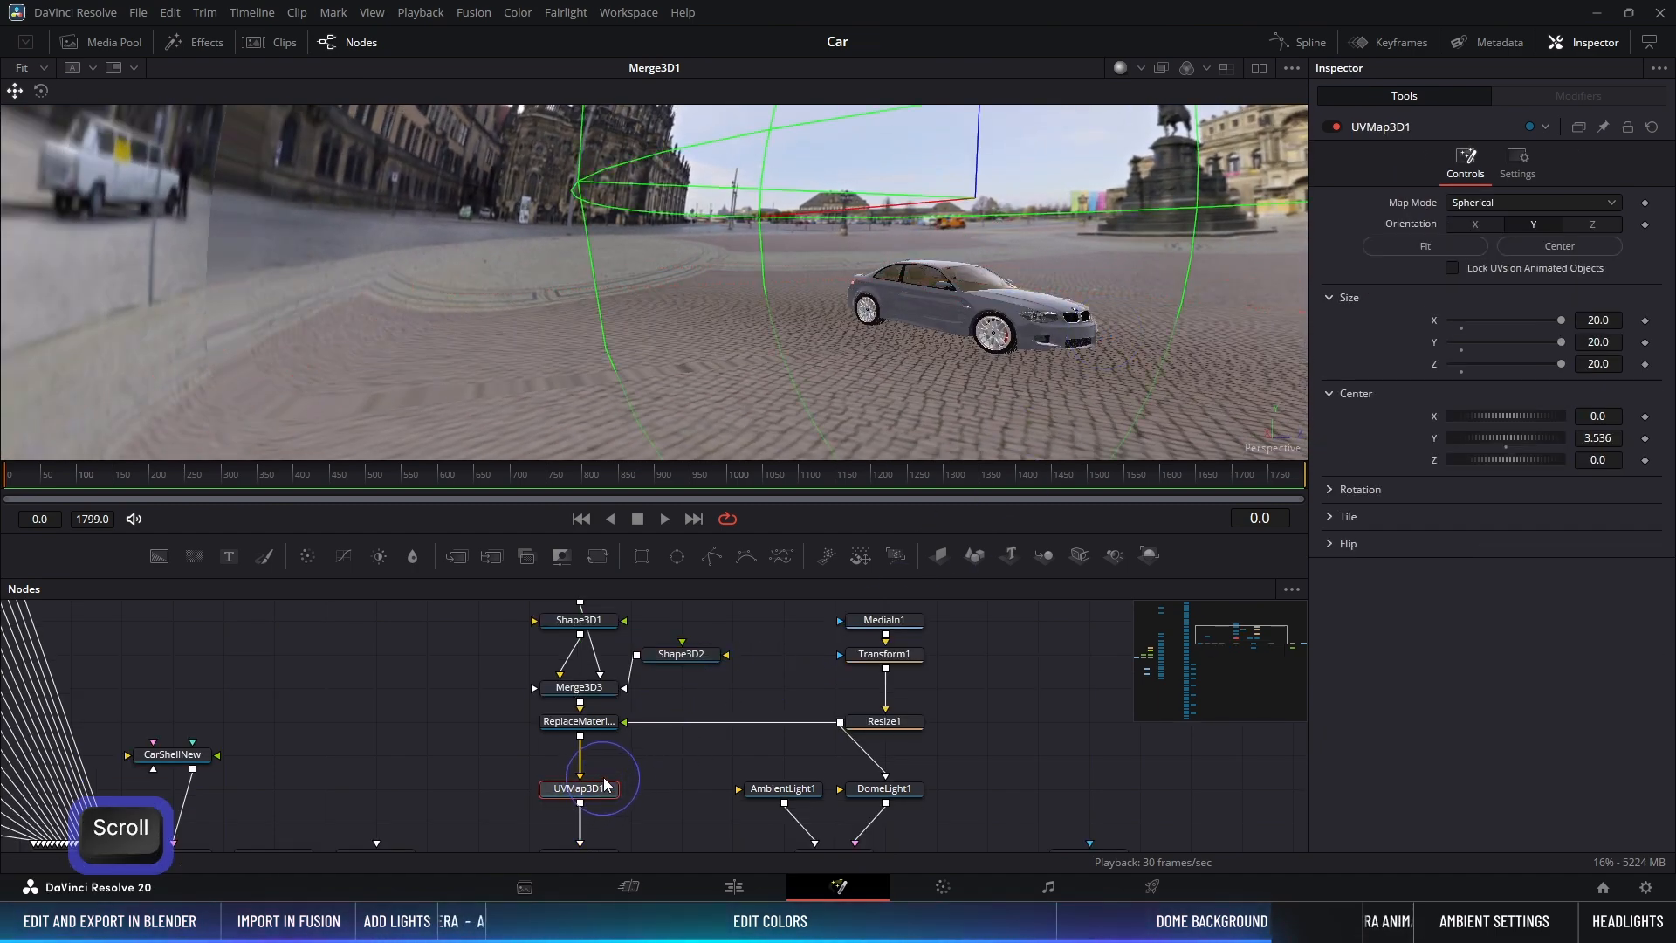
left_click_drag(1531, 445, 1549, 442)
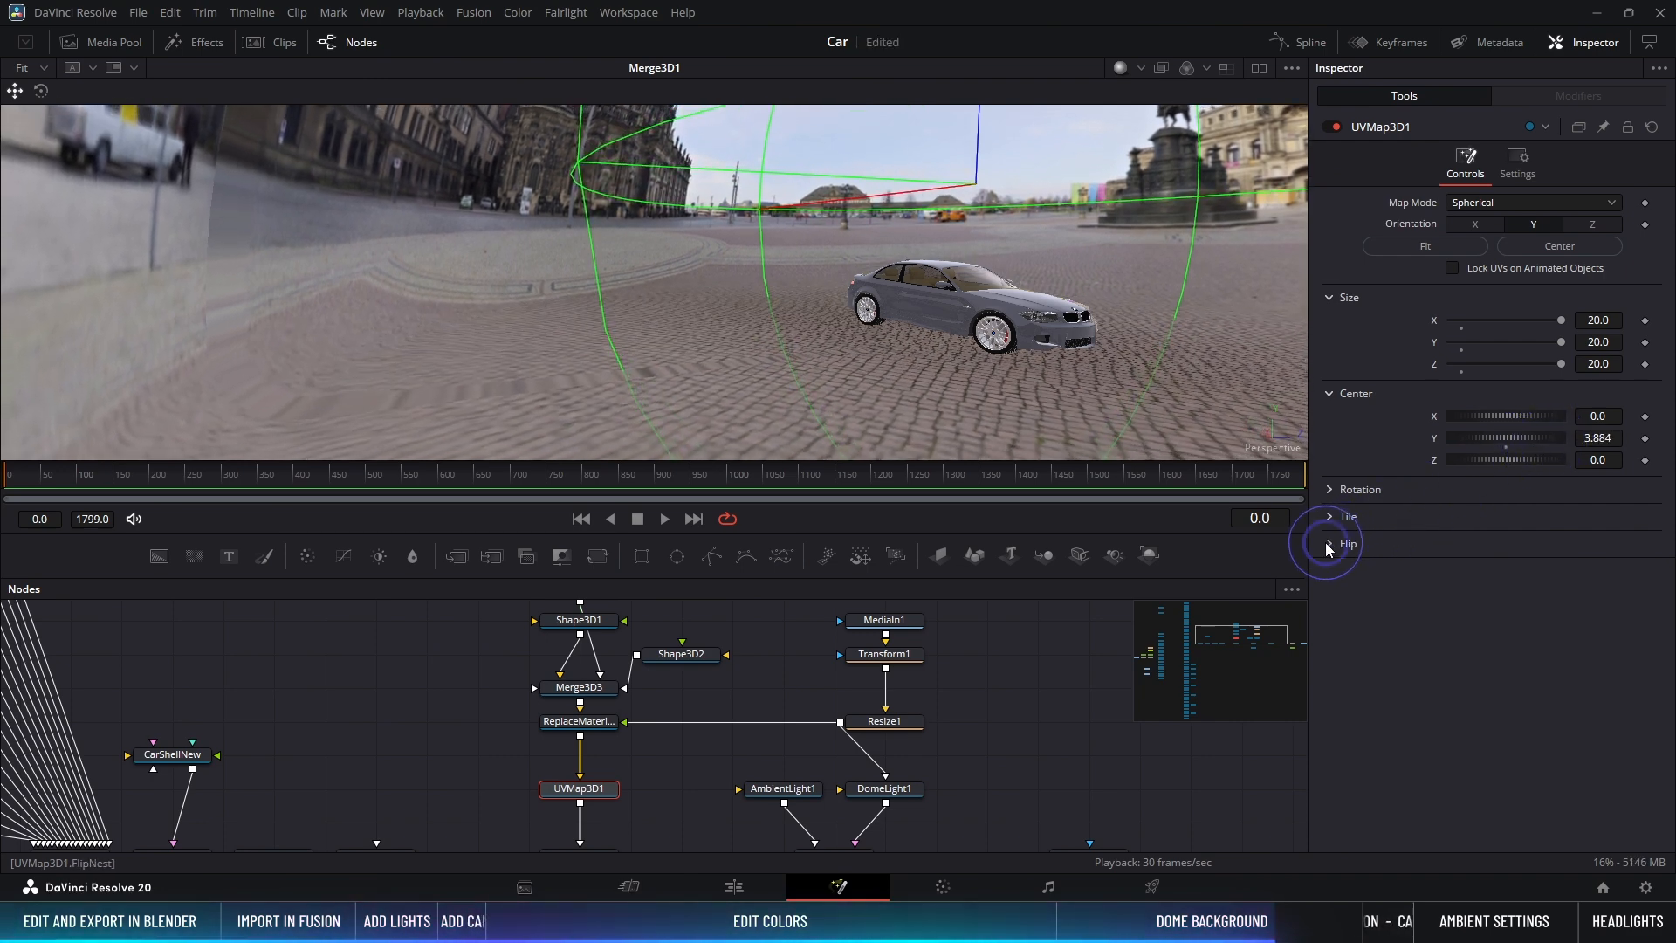
Step: Increase the V Tile of UVMap3D1 to 1.122 to shift the panorama's distortion on the ground edge
left_click(1333, 517)
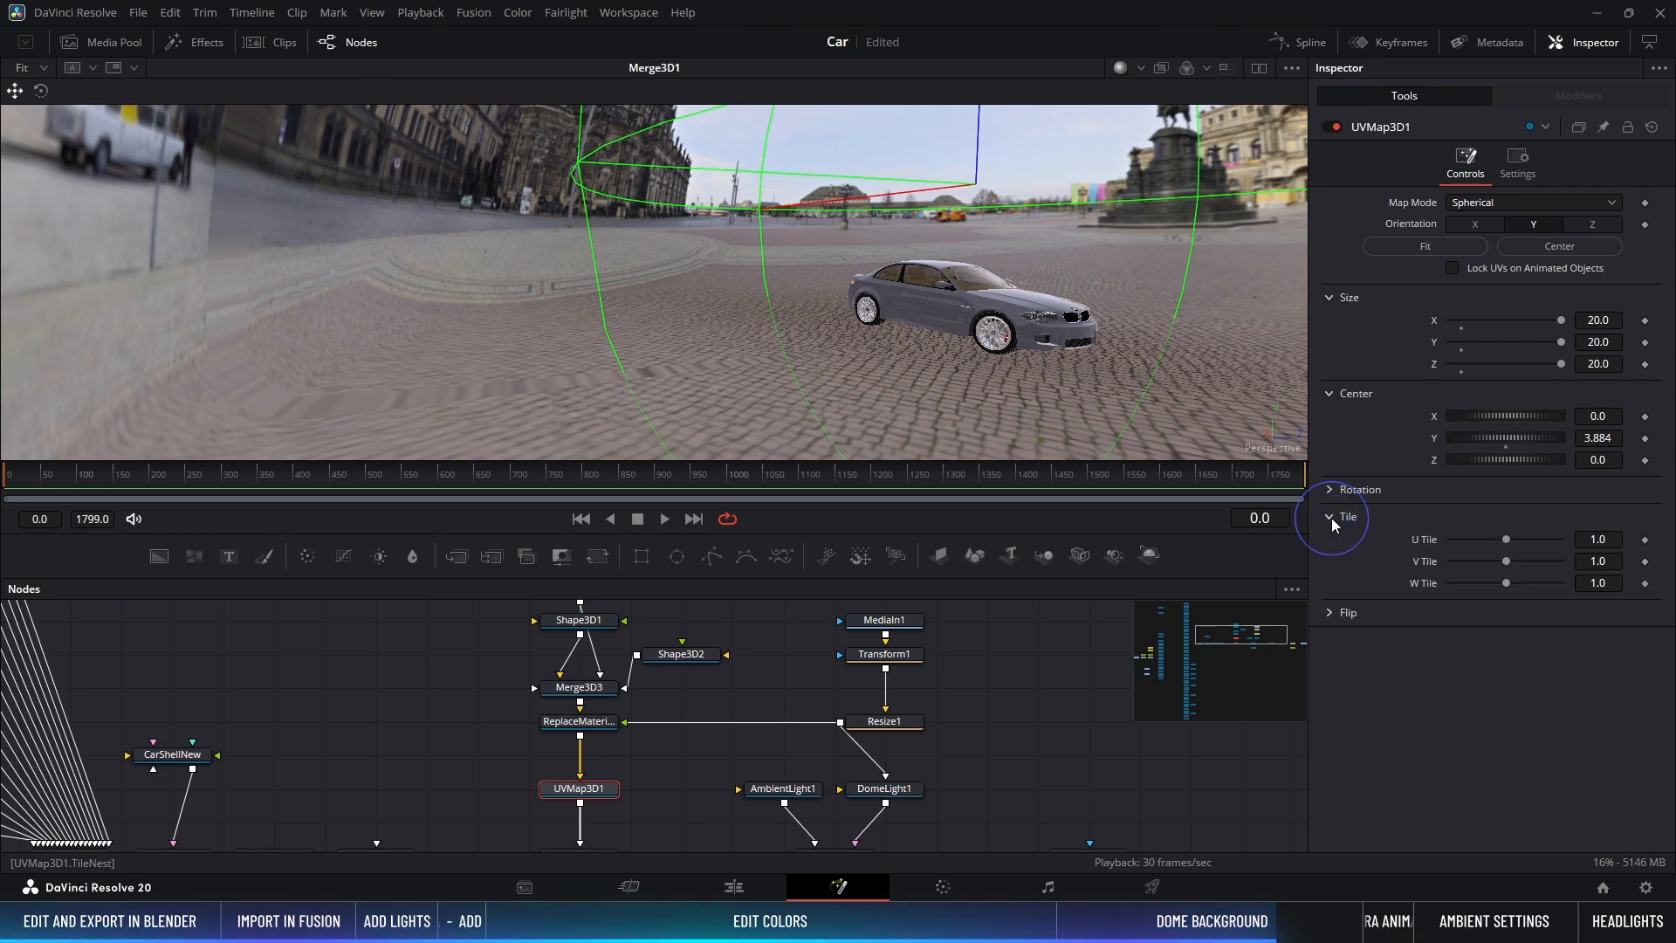
left_click_drag(1599, 562, 884, 563)
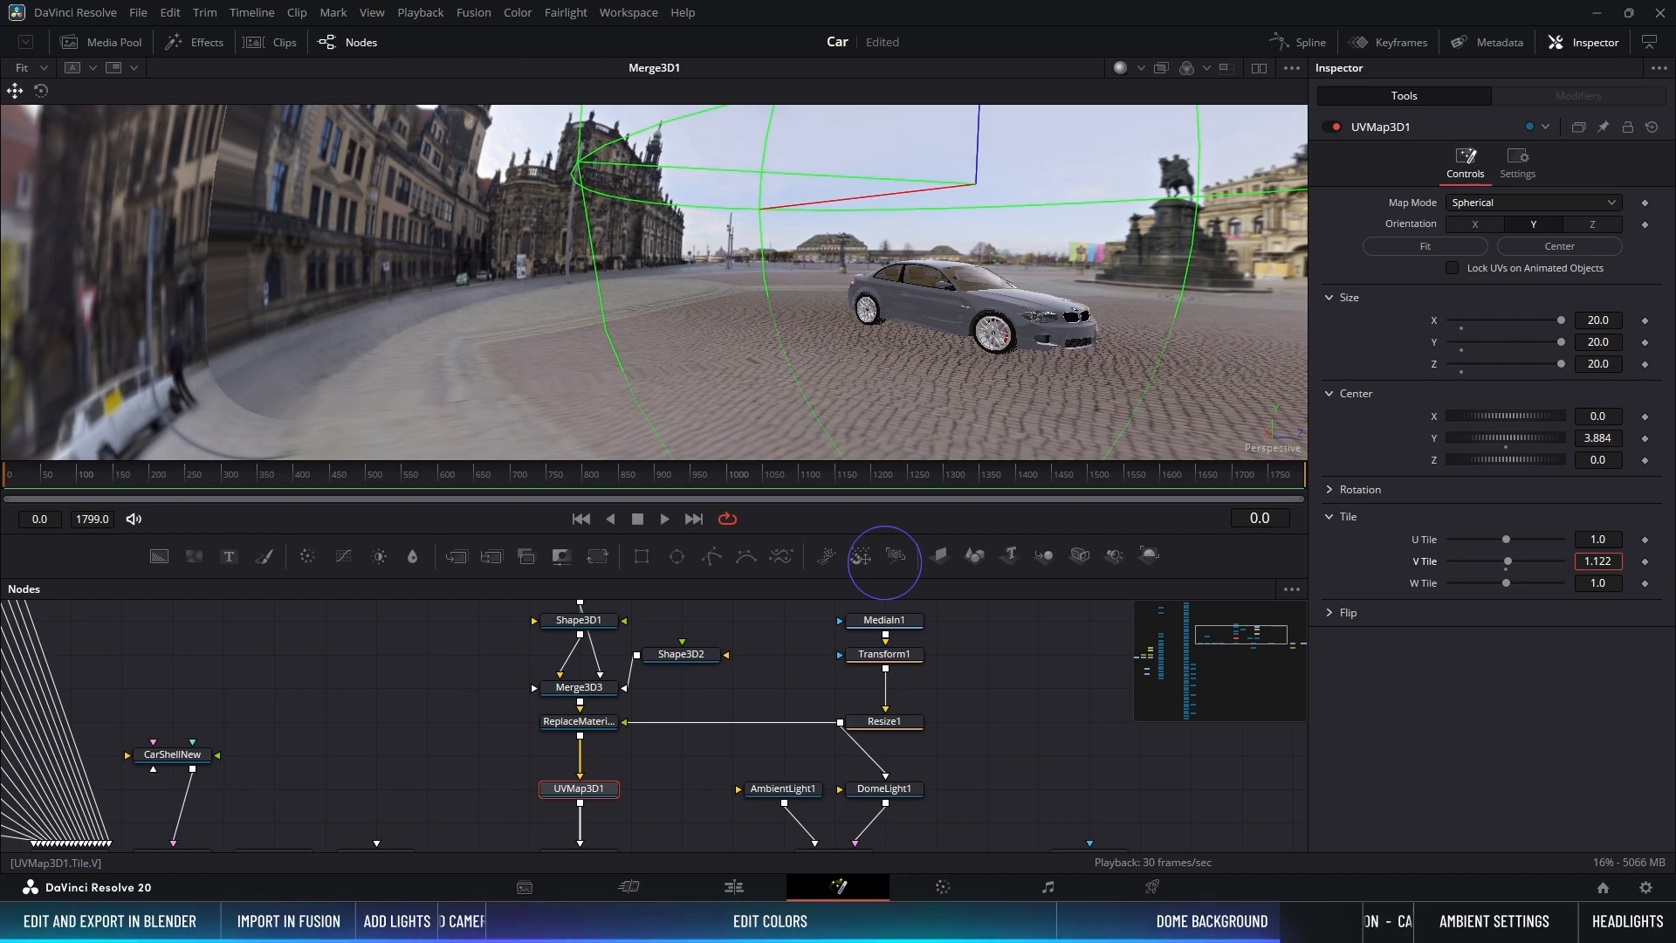
key("alt")
middle_click_drag(1055, 369, 1309, 356, "alt")
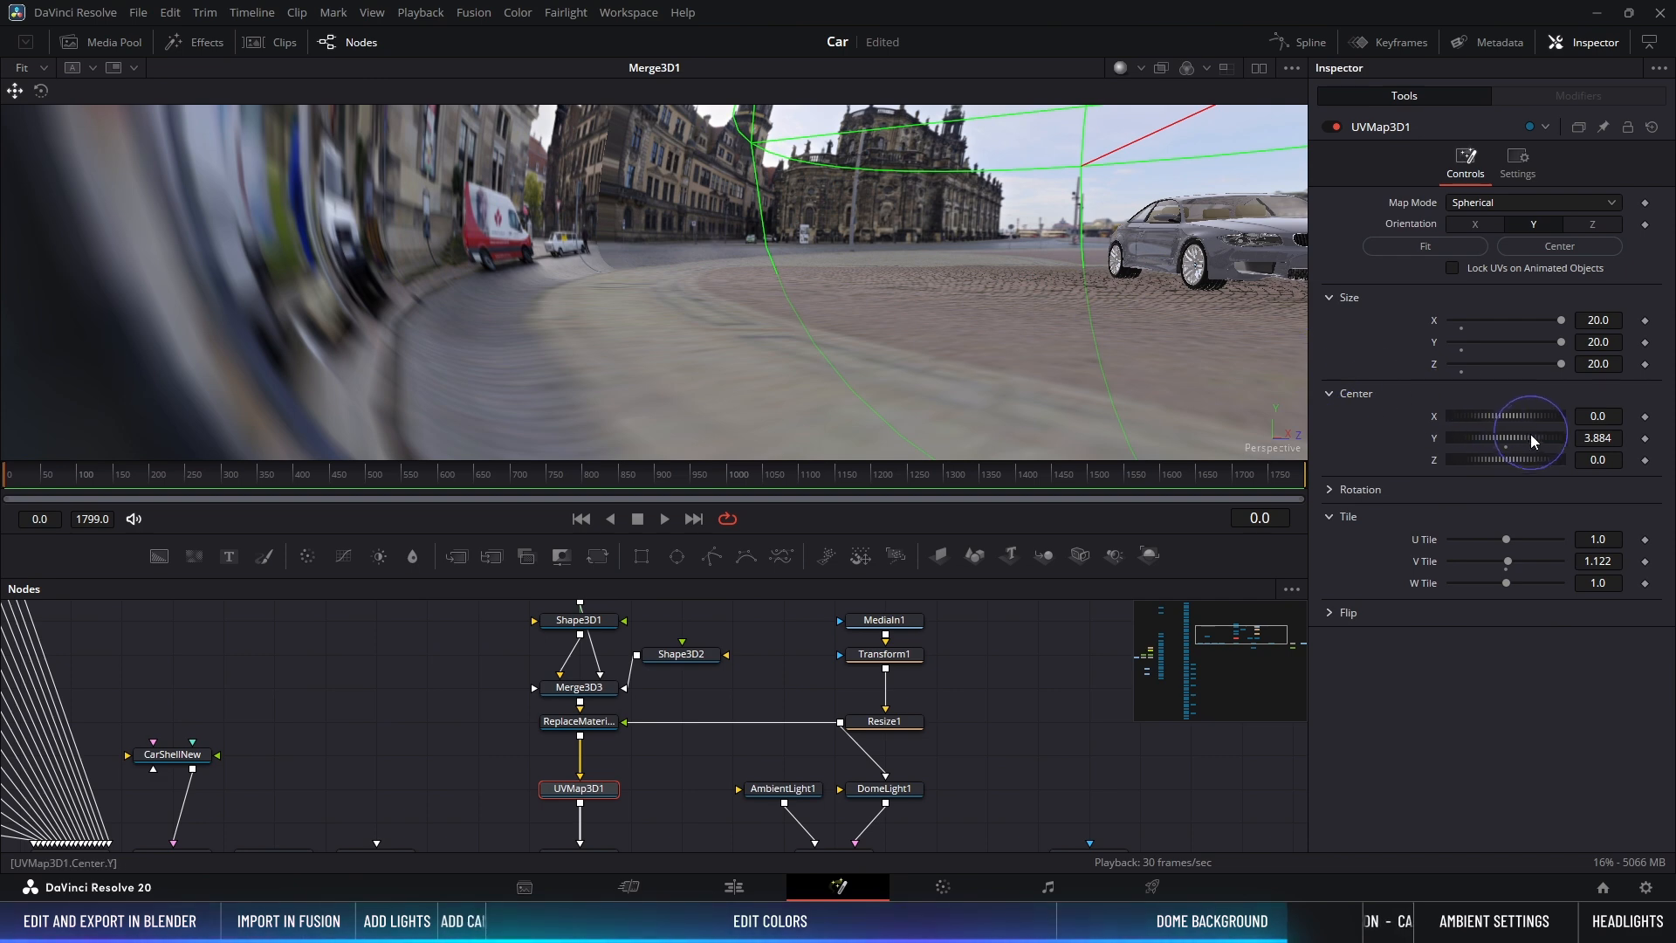
Step: Adjust the Y center of the UVMap3D1 mapping and set it to 4
left_click_drag(1531, 434, 1541, 443)
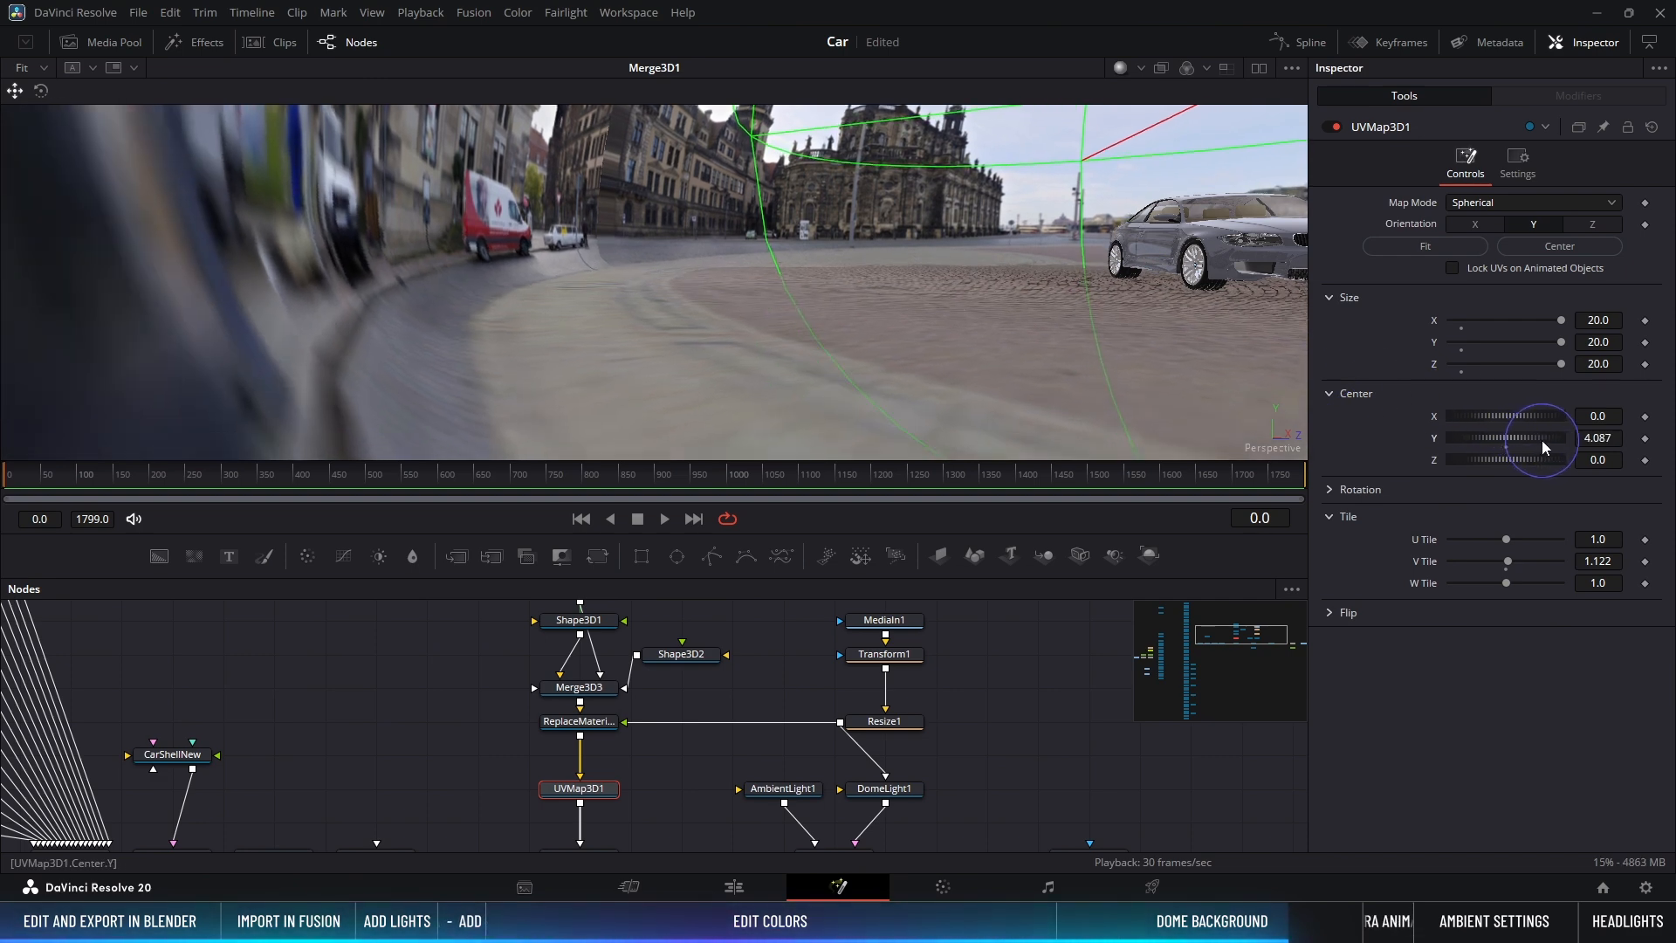
left_click(1587, 437)
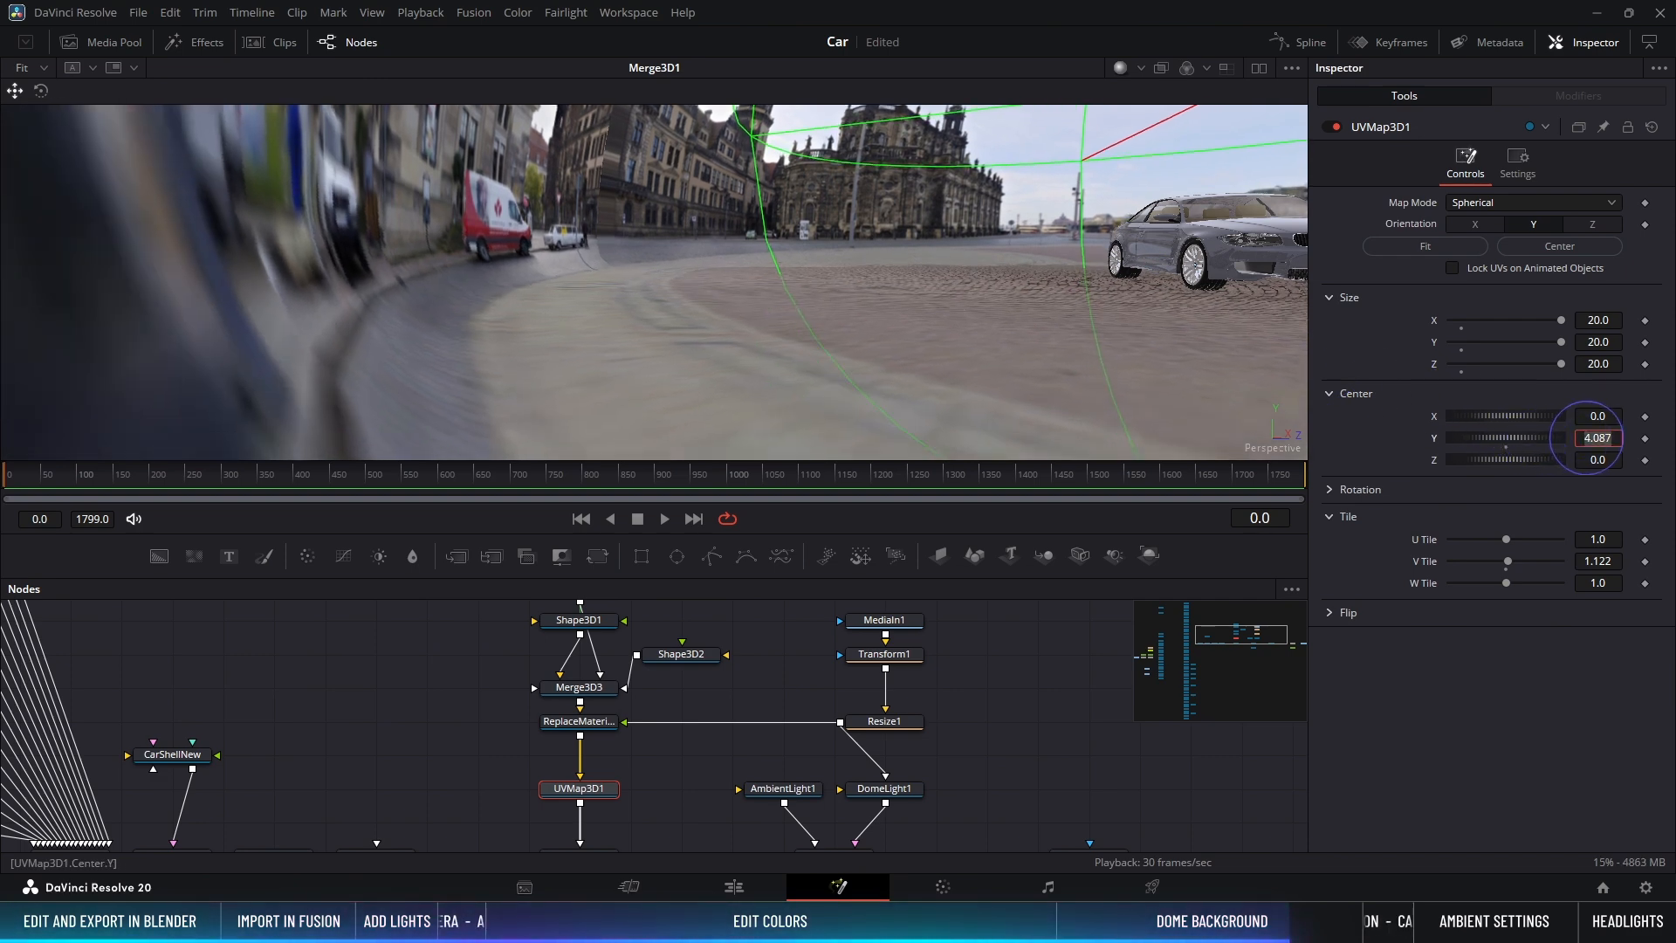
type("4")
key("Return")
left_click(1598, 460)
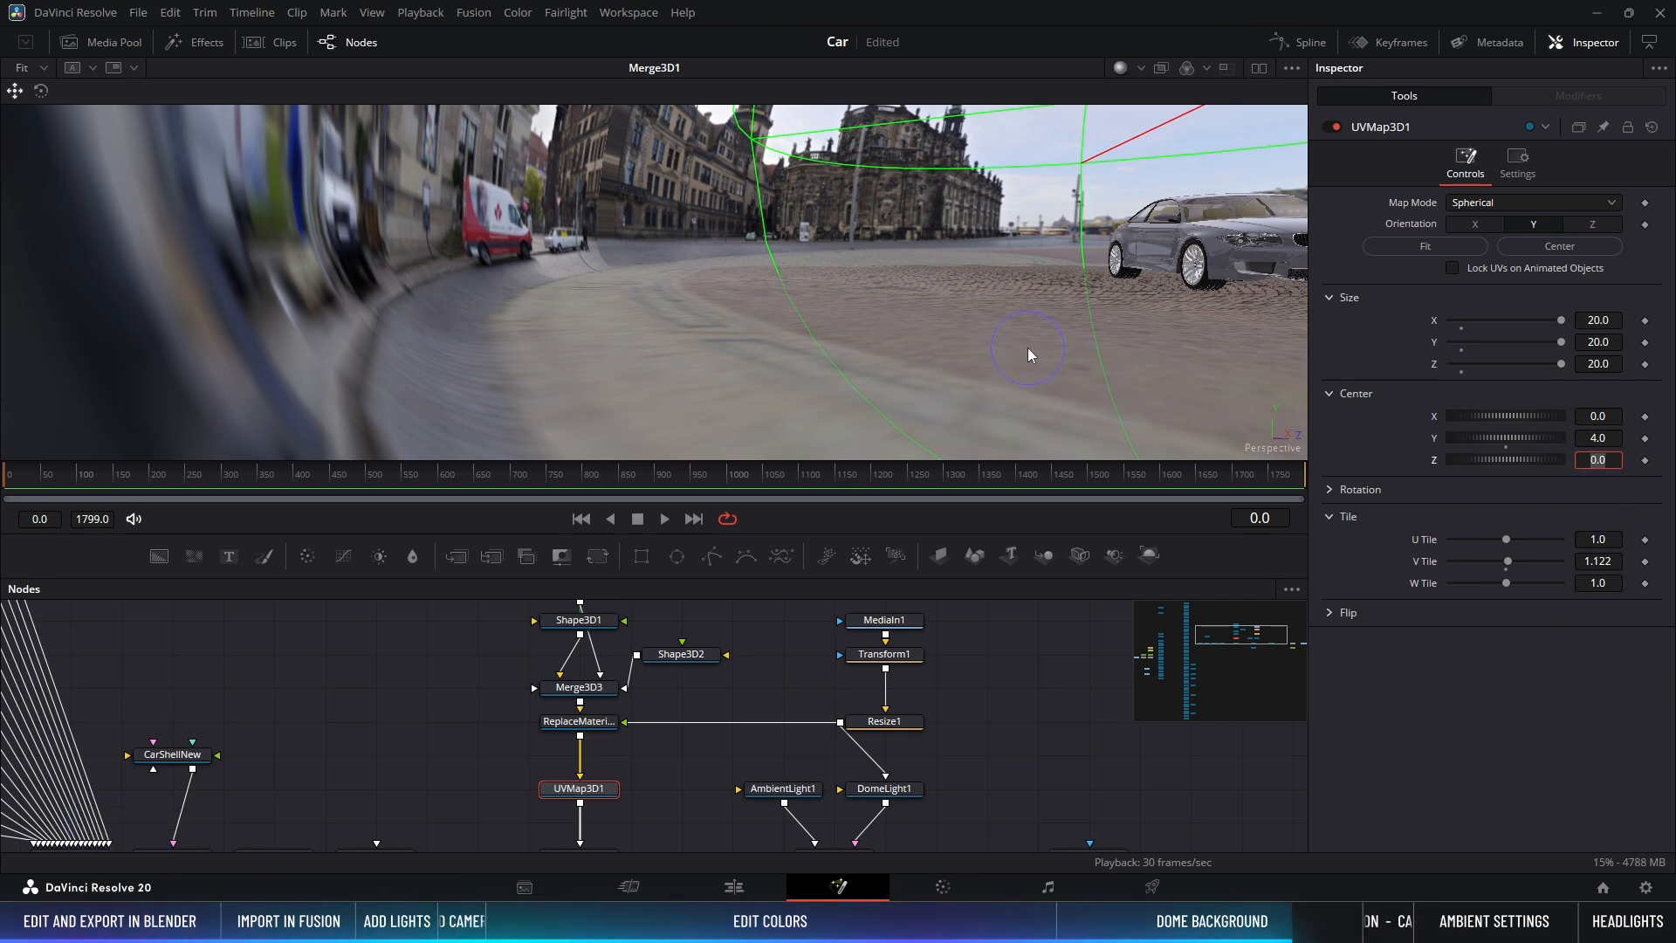
Step: Lower the V Tile of UVMap3D1 to 1.08, checking the panorama objects near the dome wall
left_click_drag(1597, 566, 1597, 564)
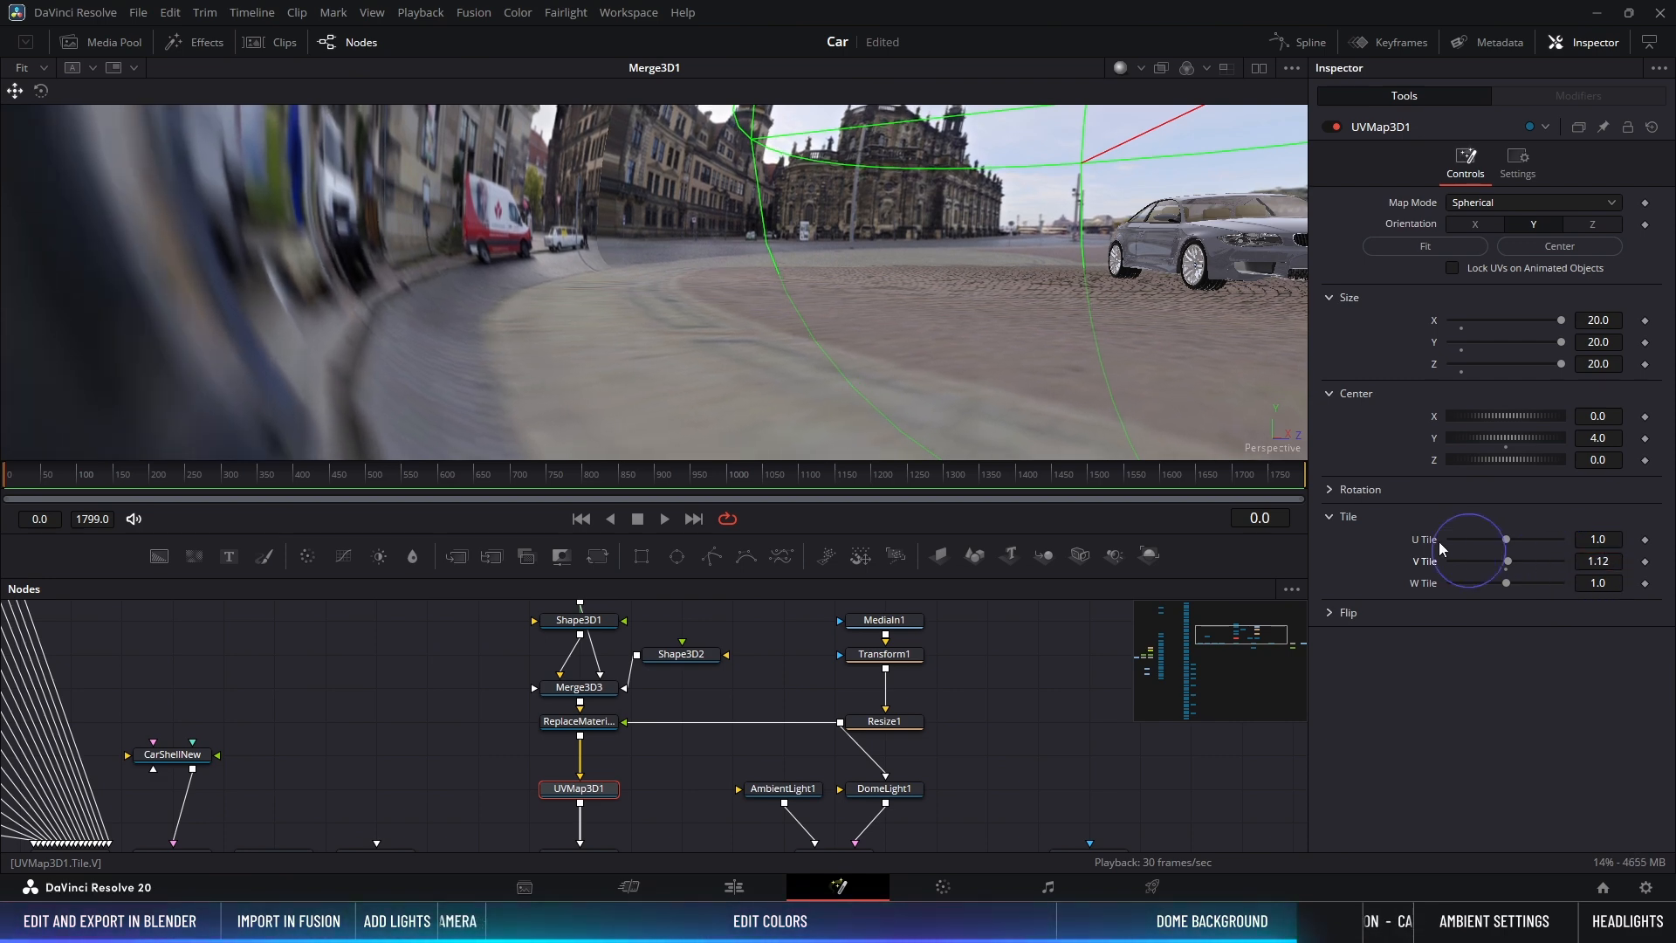
middle_click_drag(1015, 333, 956, 348, "alt")
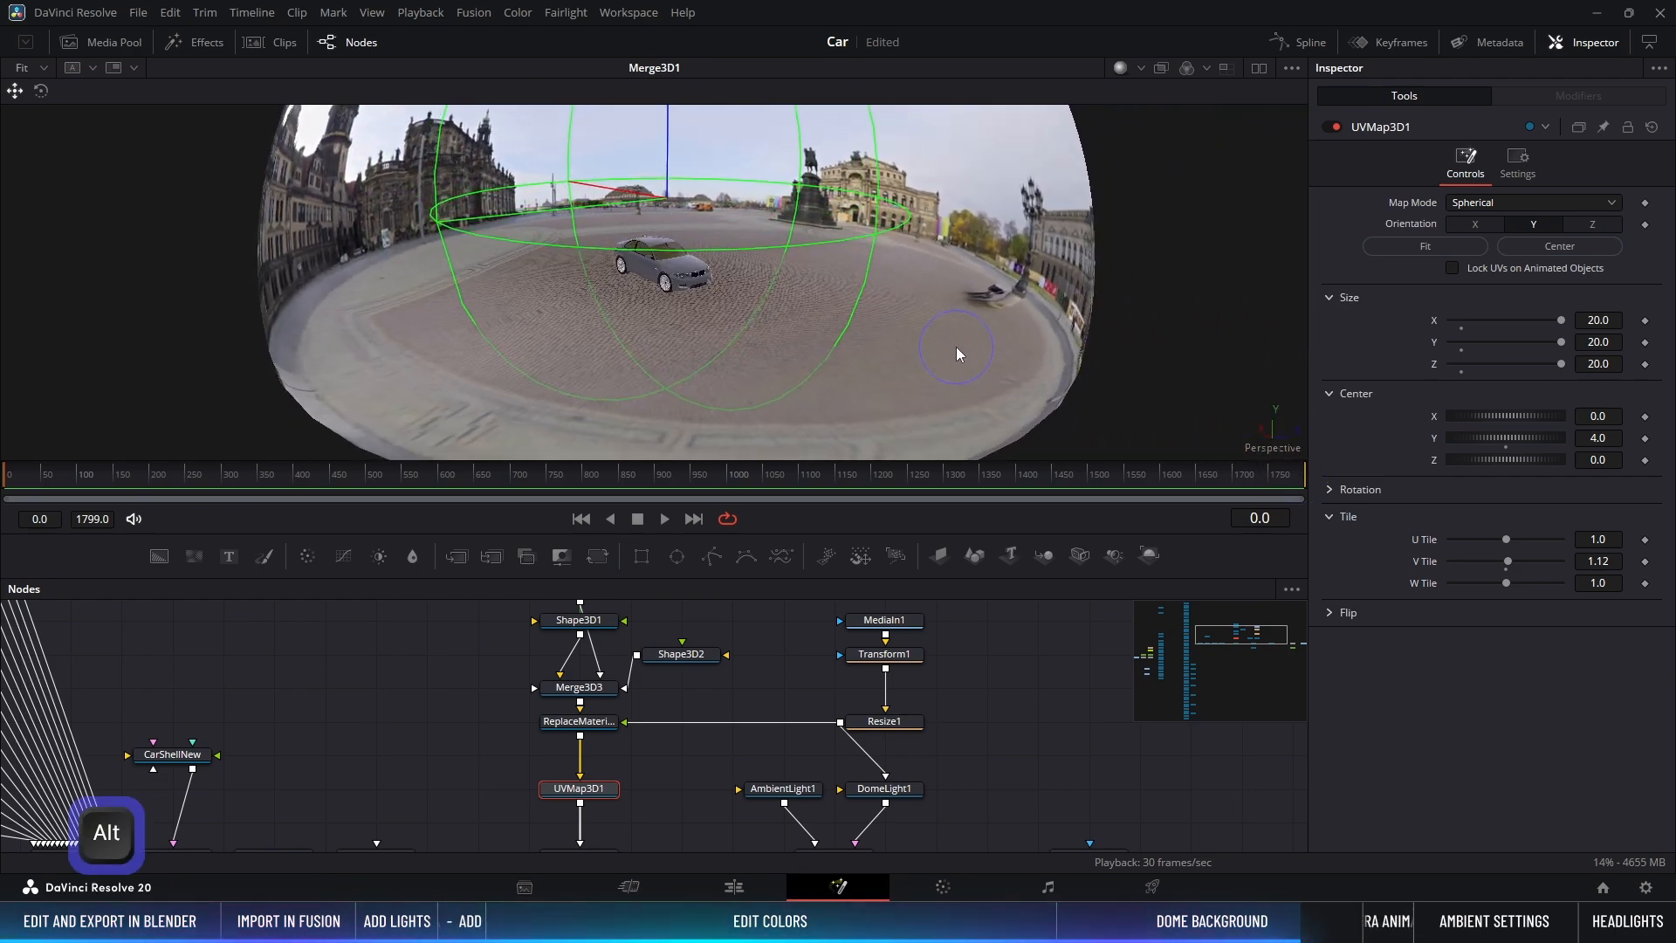
scroll(956, 348, "up", 5, "ctrl")
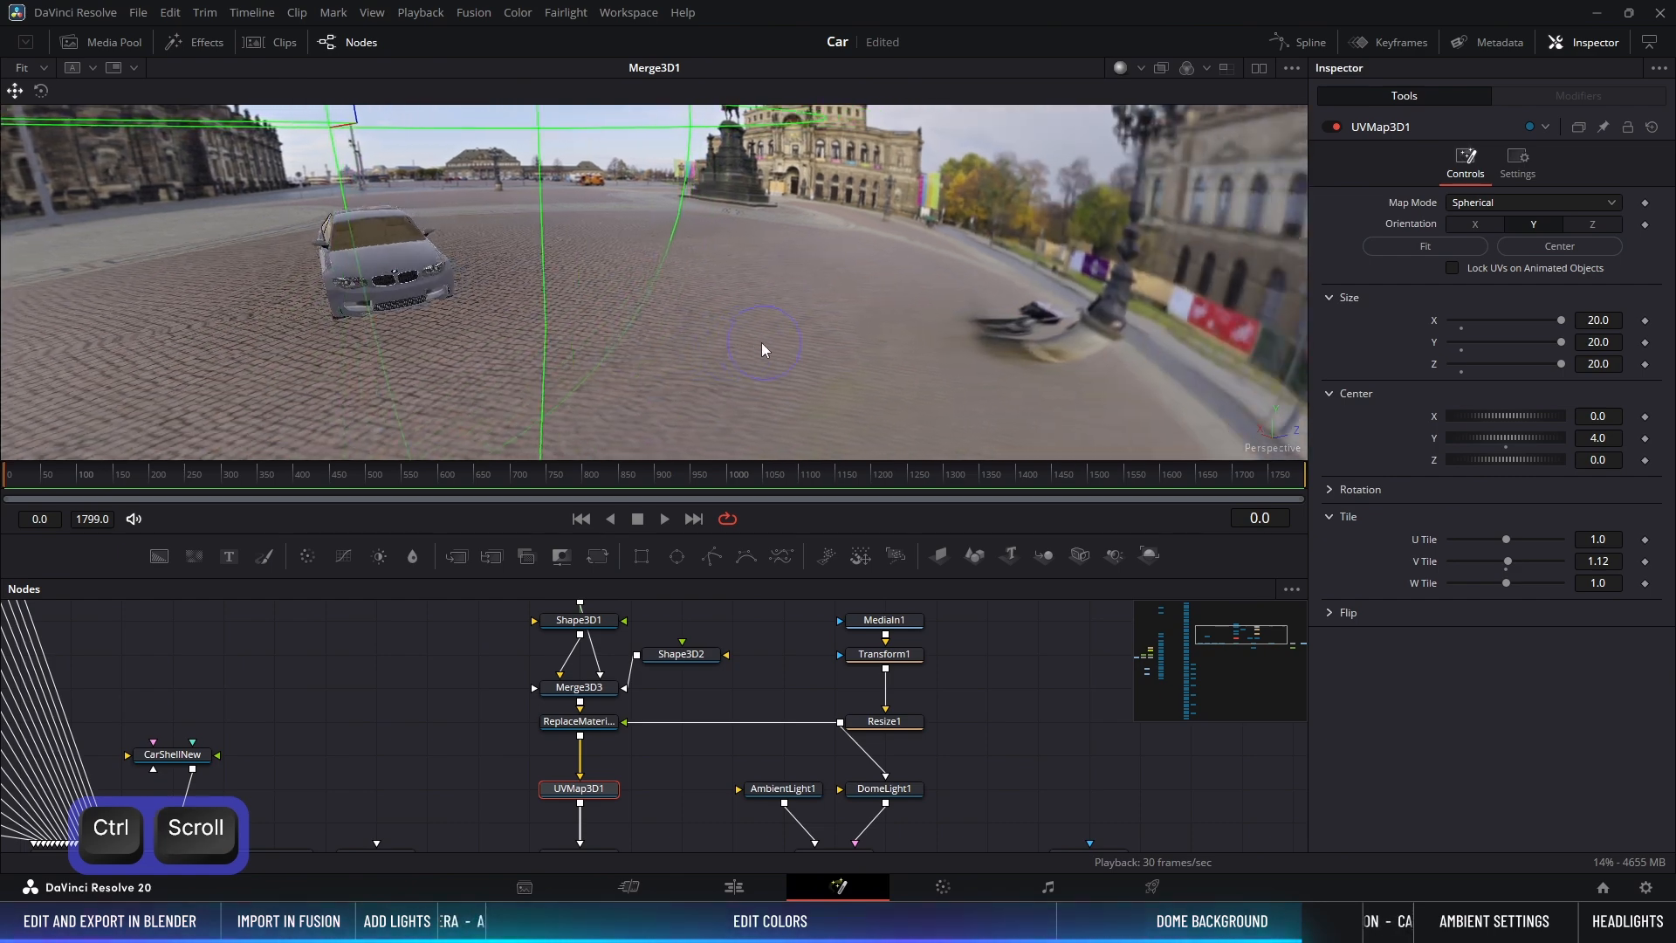
middle_click_drag(762, 344, 945, 389, "alt")
left_click_drag(1598, 561, 1587, 561)
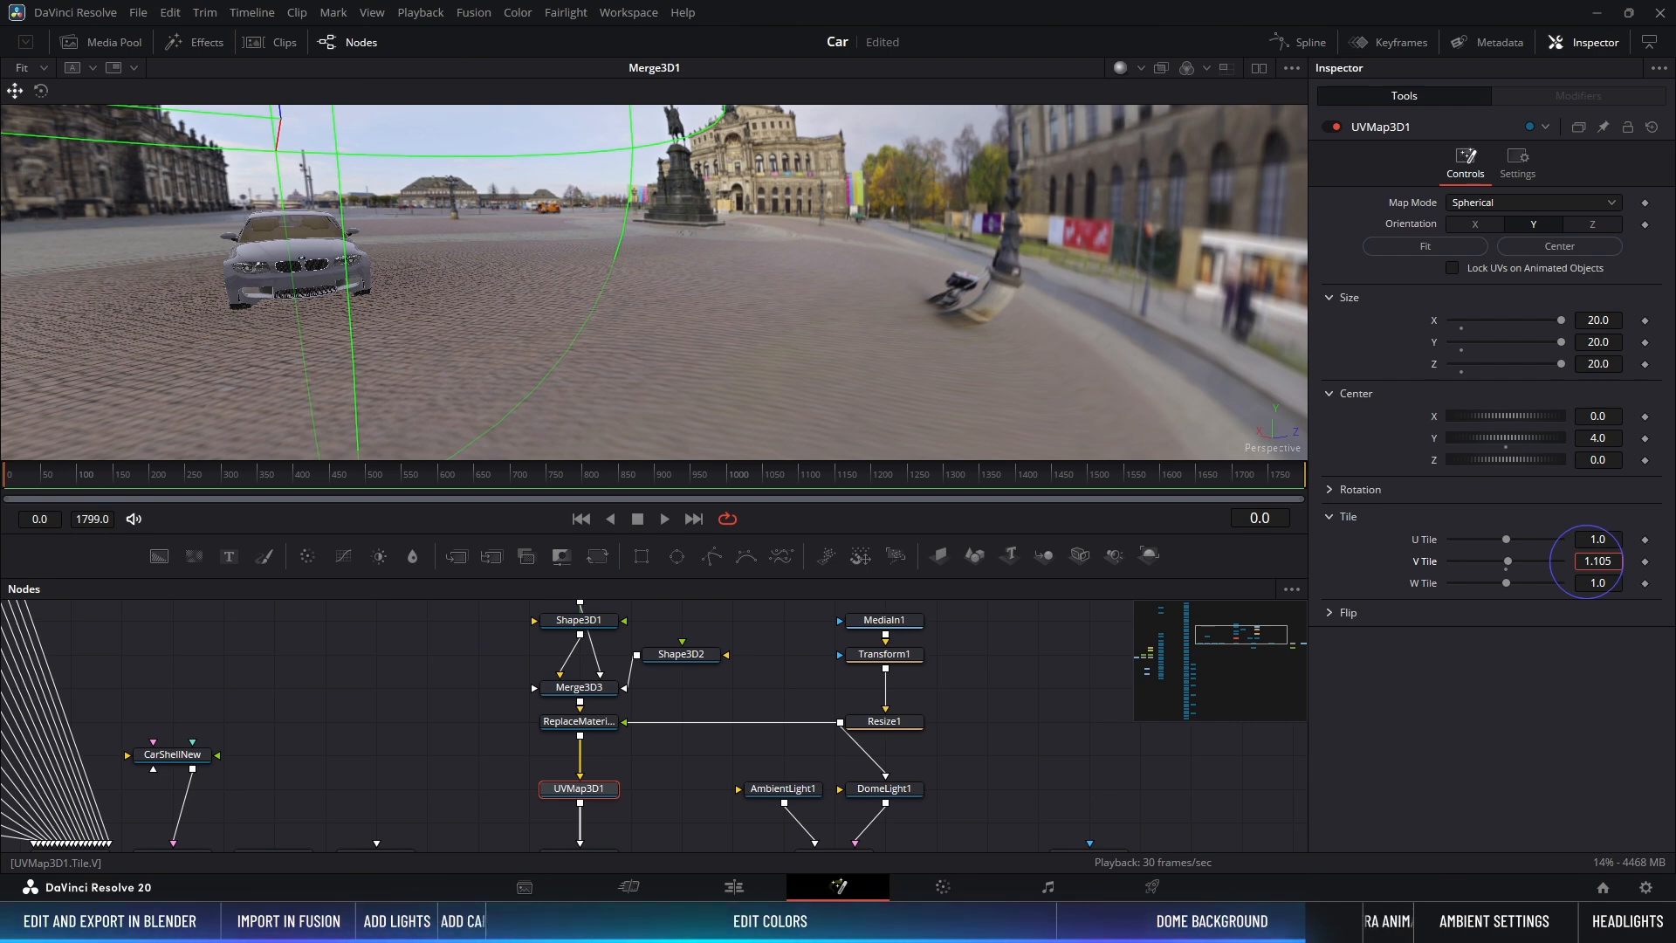
mouse_move(1587, 561)
left_mouse_down()
mouse_move(1603, 561)
mouse_move(1564, 563)
left_mouse_up()
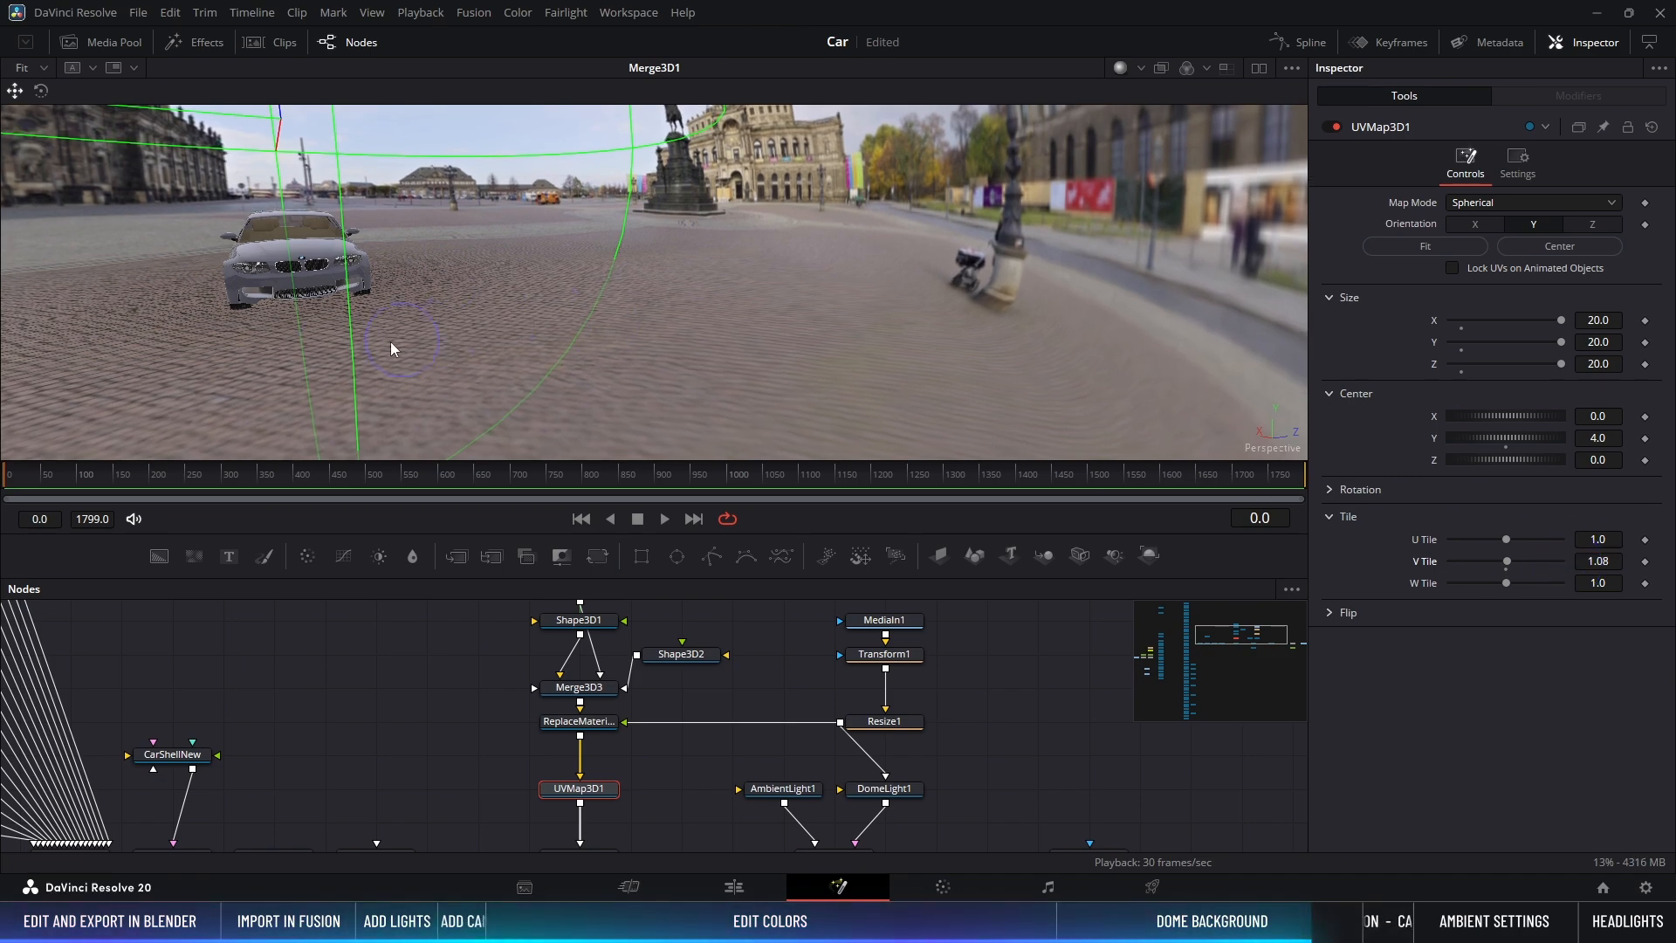
Step: Lower the Y center of the UVMap3D1 mapping to 3.5
middle_click_drag(390, 342, 1087, 302, "alt")
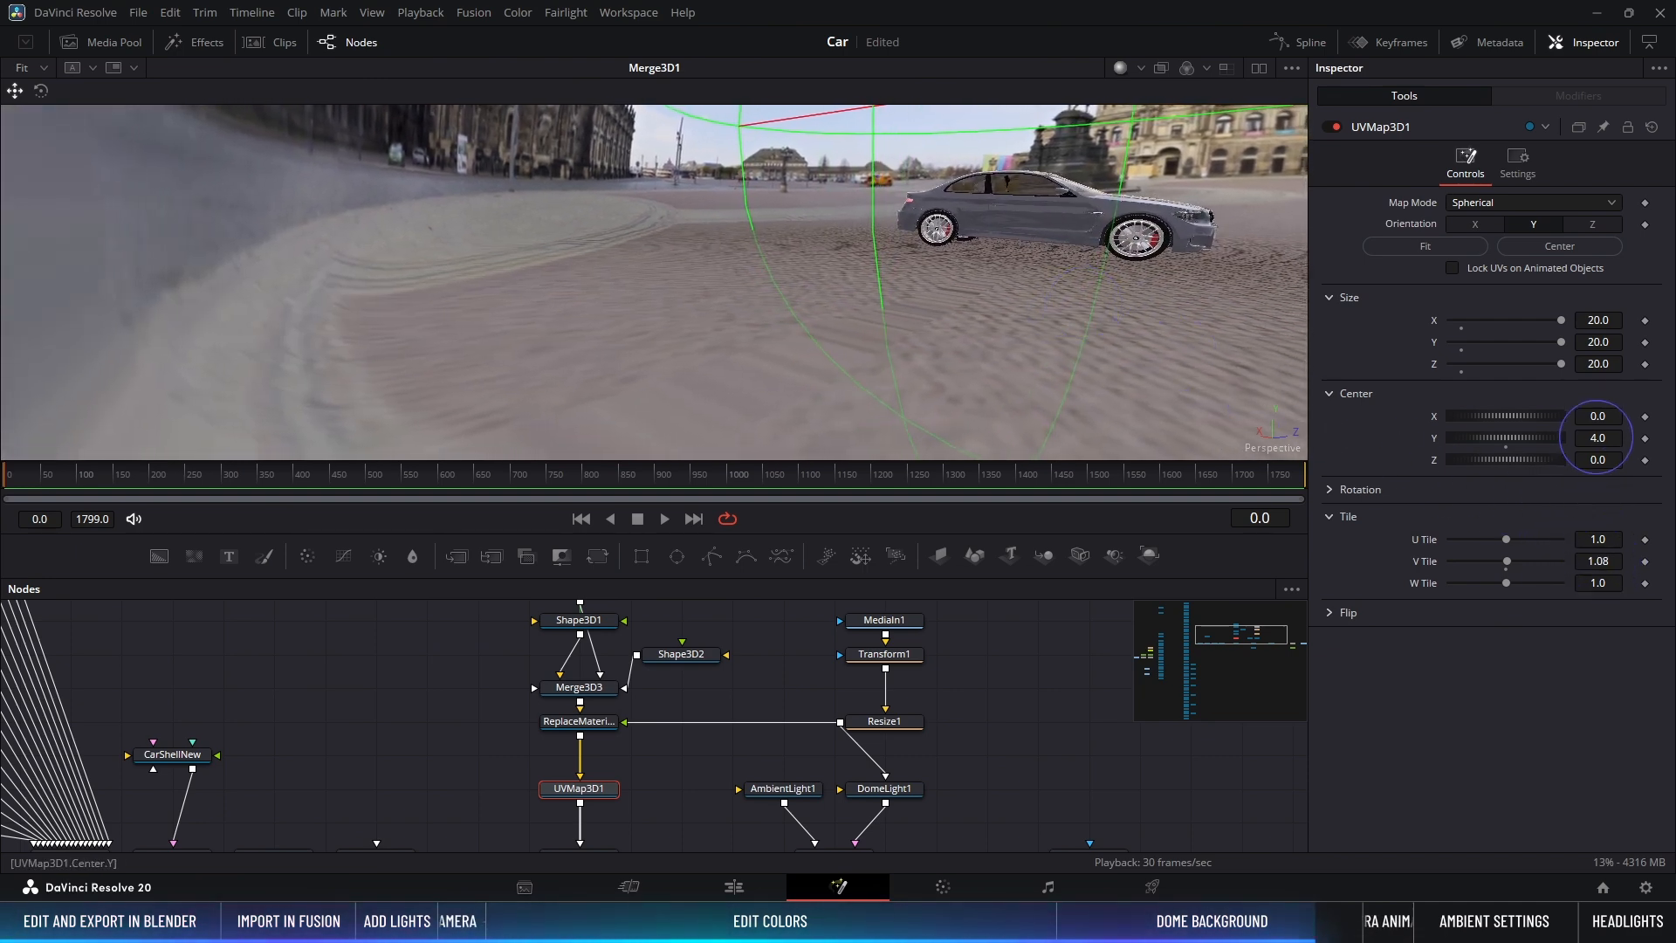
left_click_drag(1598, 438, 1171, 420)
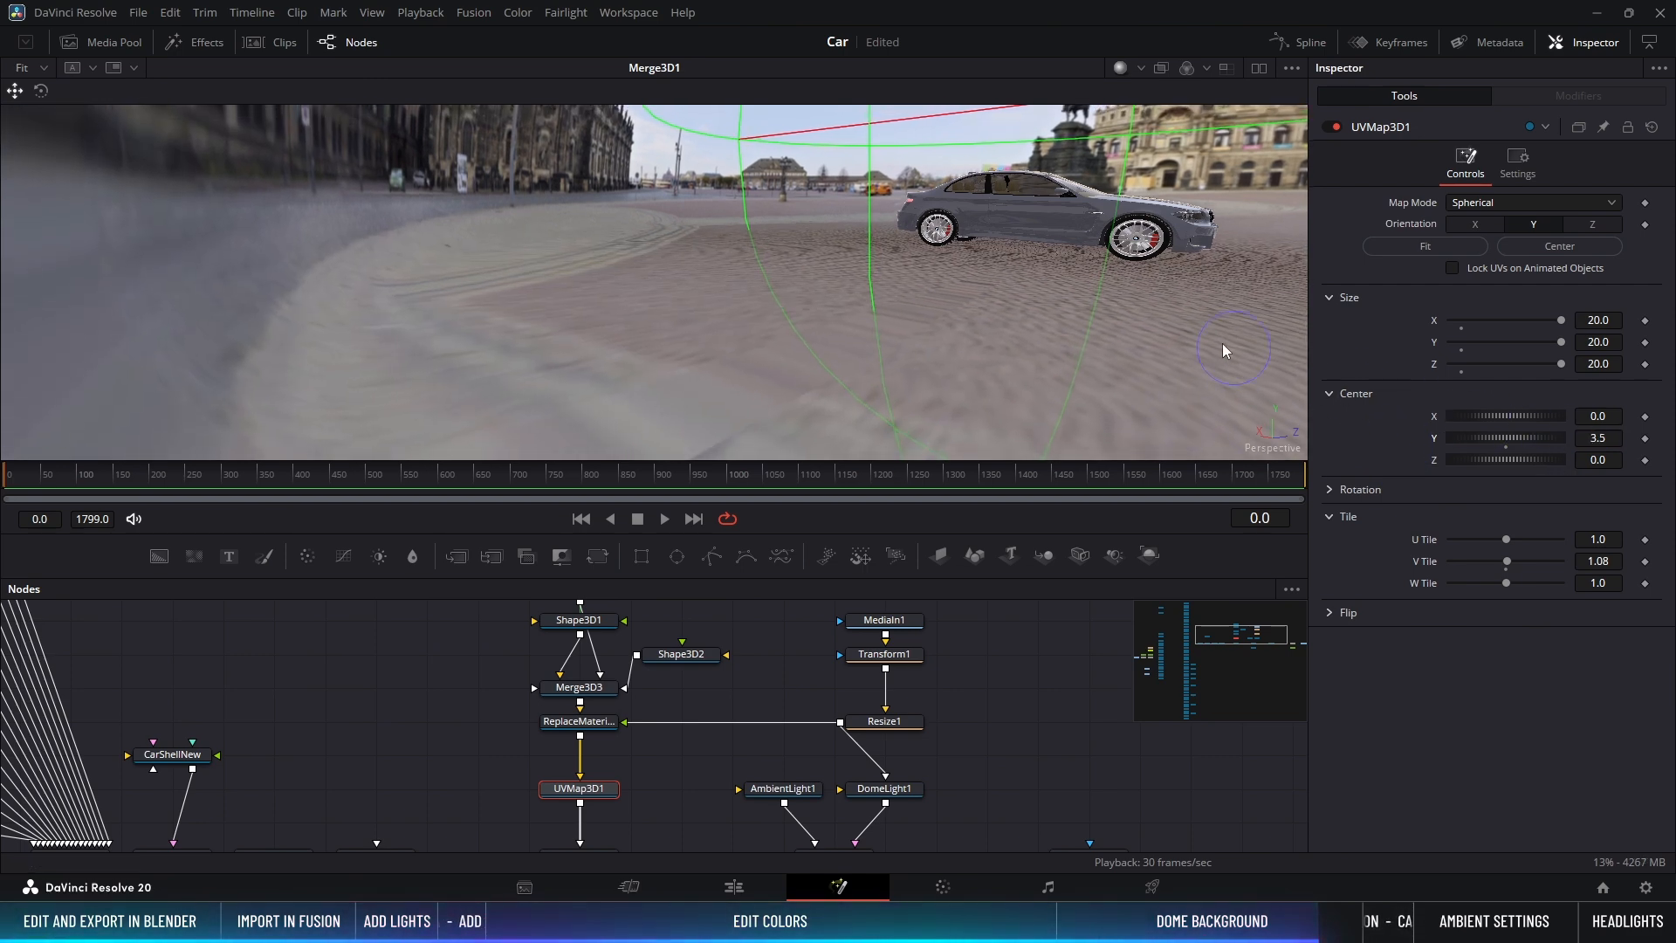
middle_click_drag(1098, 290, 1135, 297, "alt")
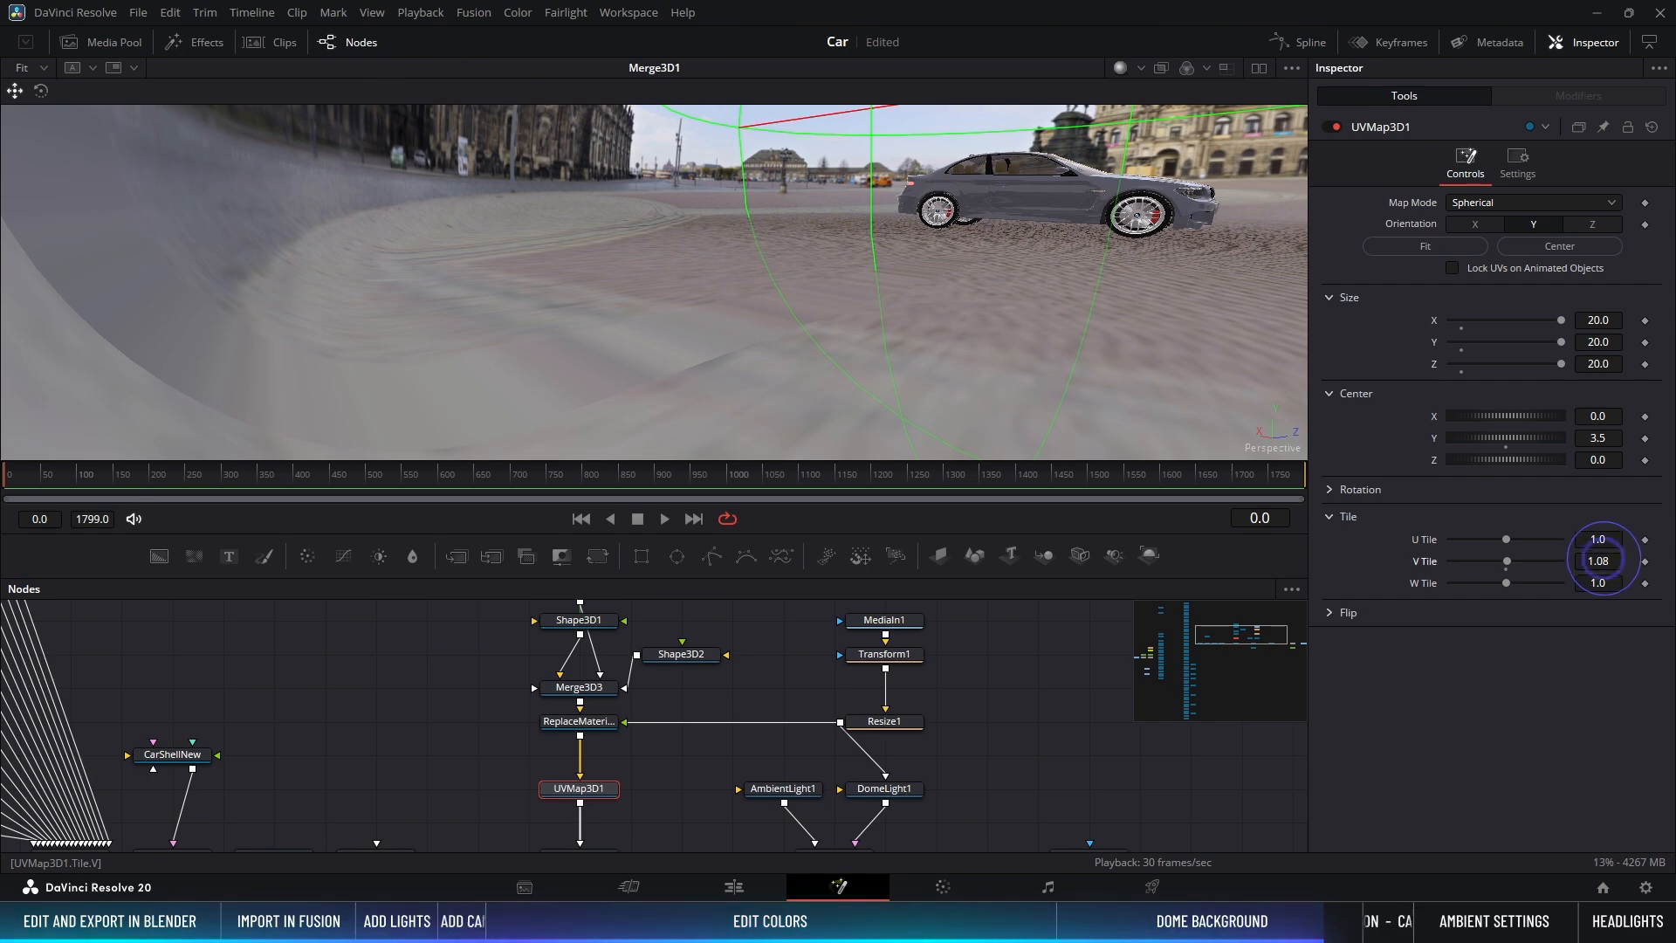
Step: Set the V Tile of UVMap3D1 to 1.09 and check the ground around the car
type("8")
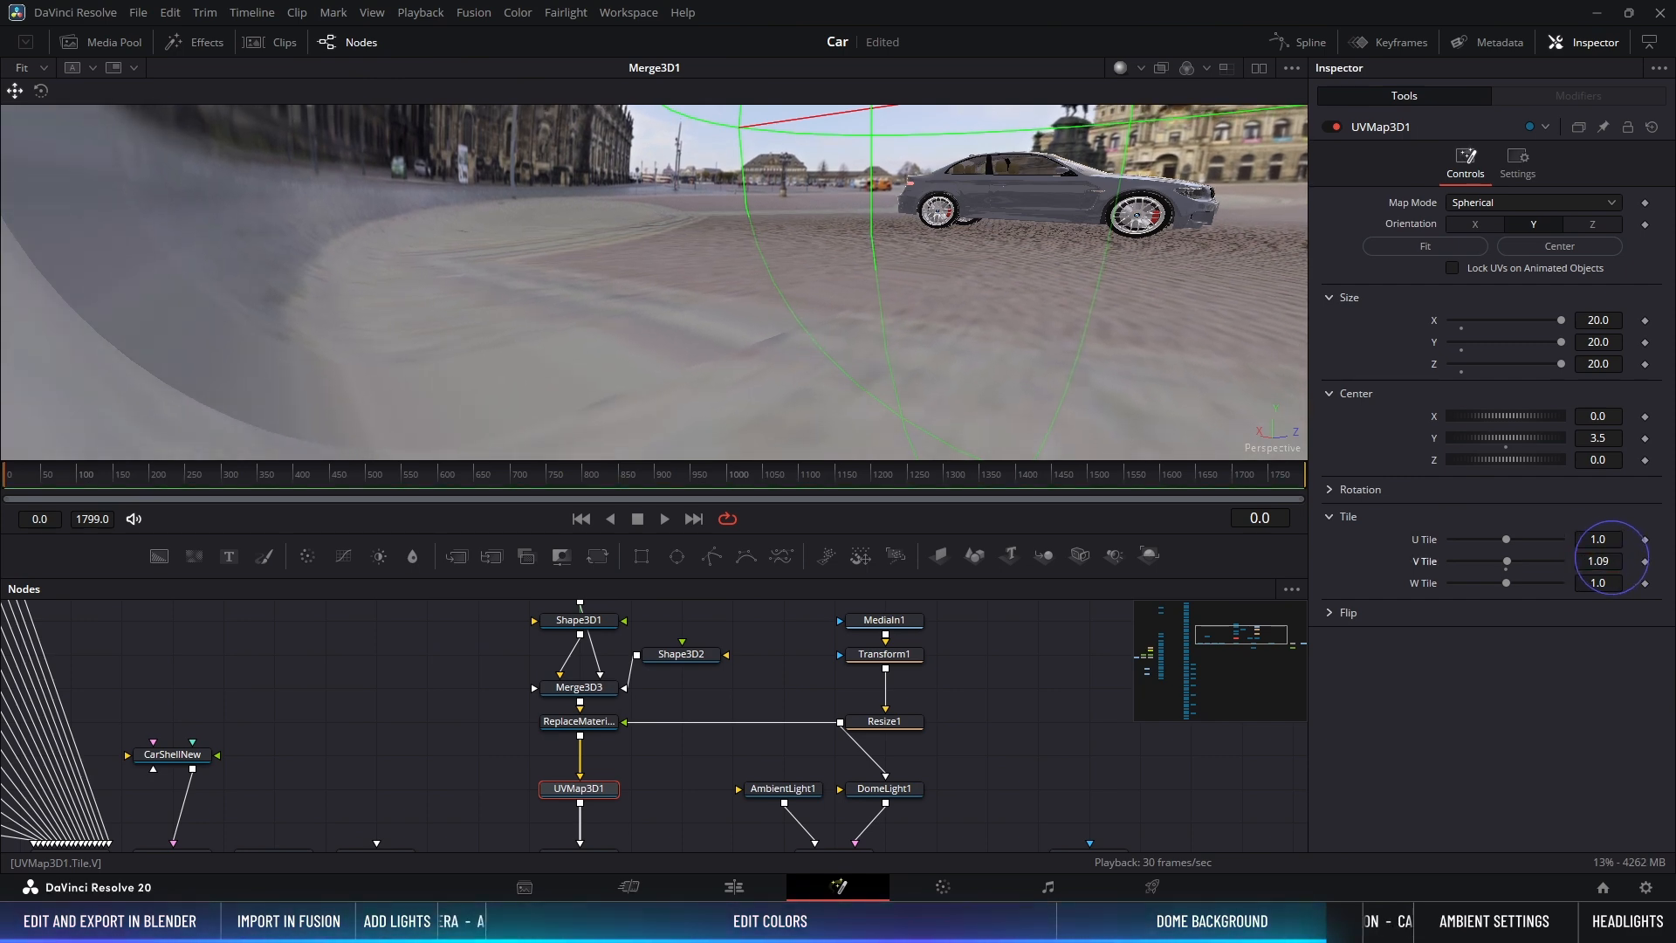
middle_click_drag(1114, 258, 1080, 360, "alt")
left_click(1205, 390)
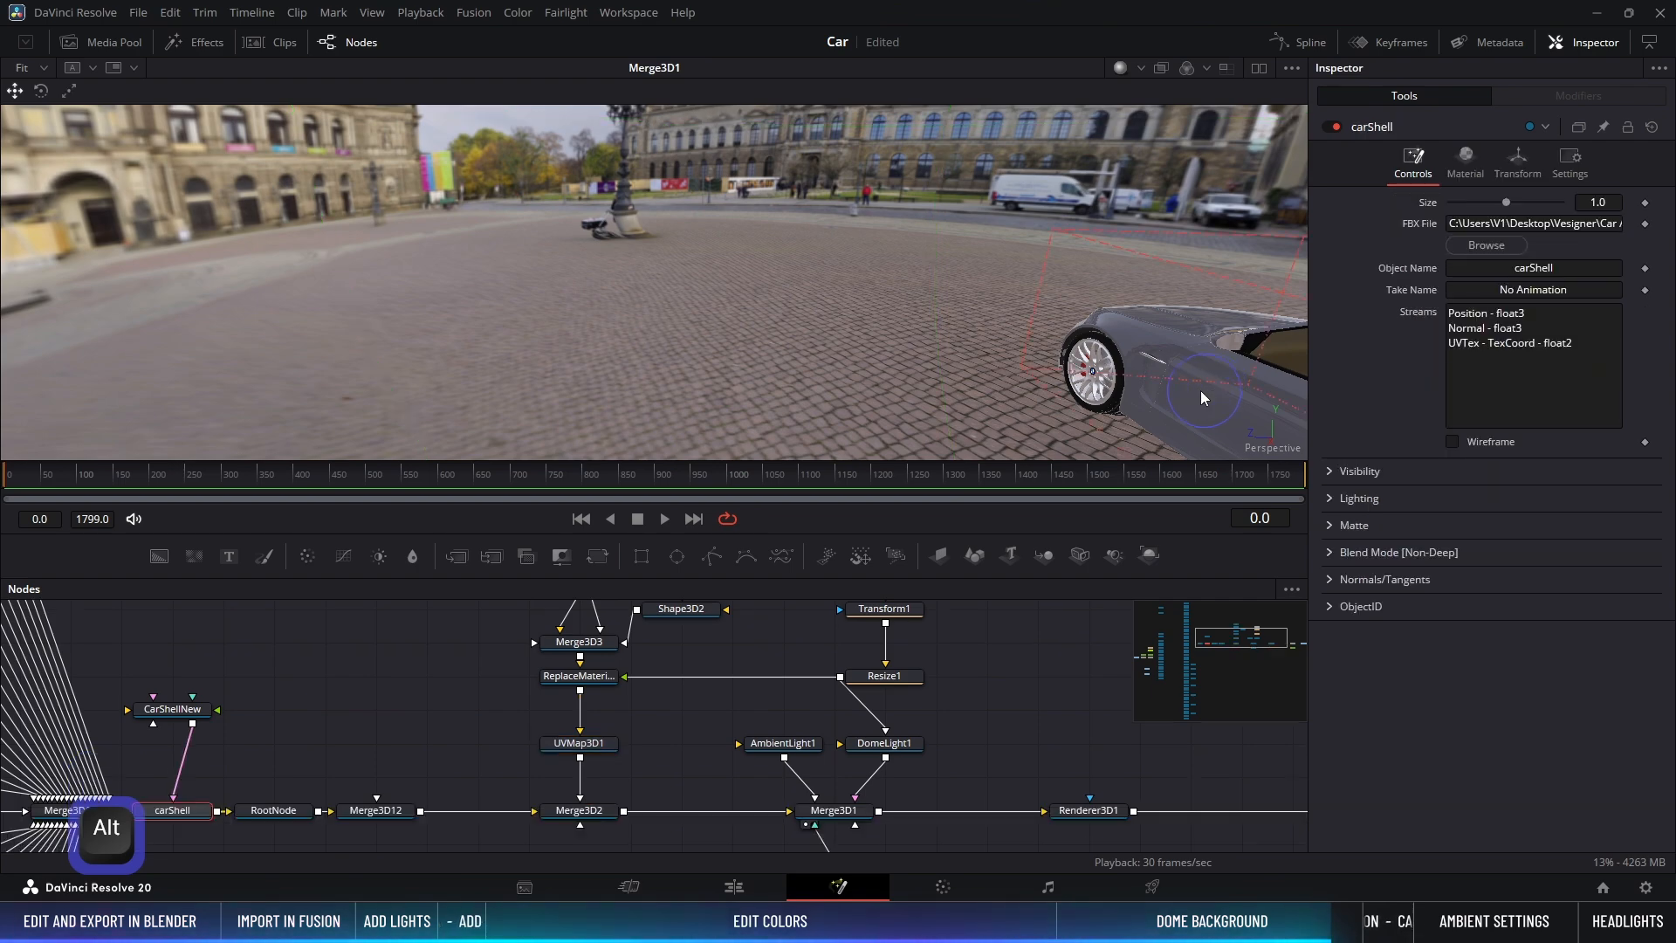
Step: Examine the dome background from all sides of the car, including the vertical panorama seam between the buildings
left_click(44, 69)
left_click(41, 91)
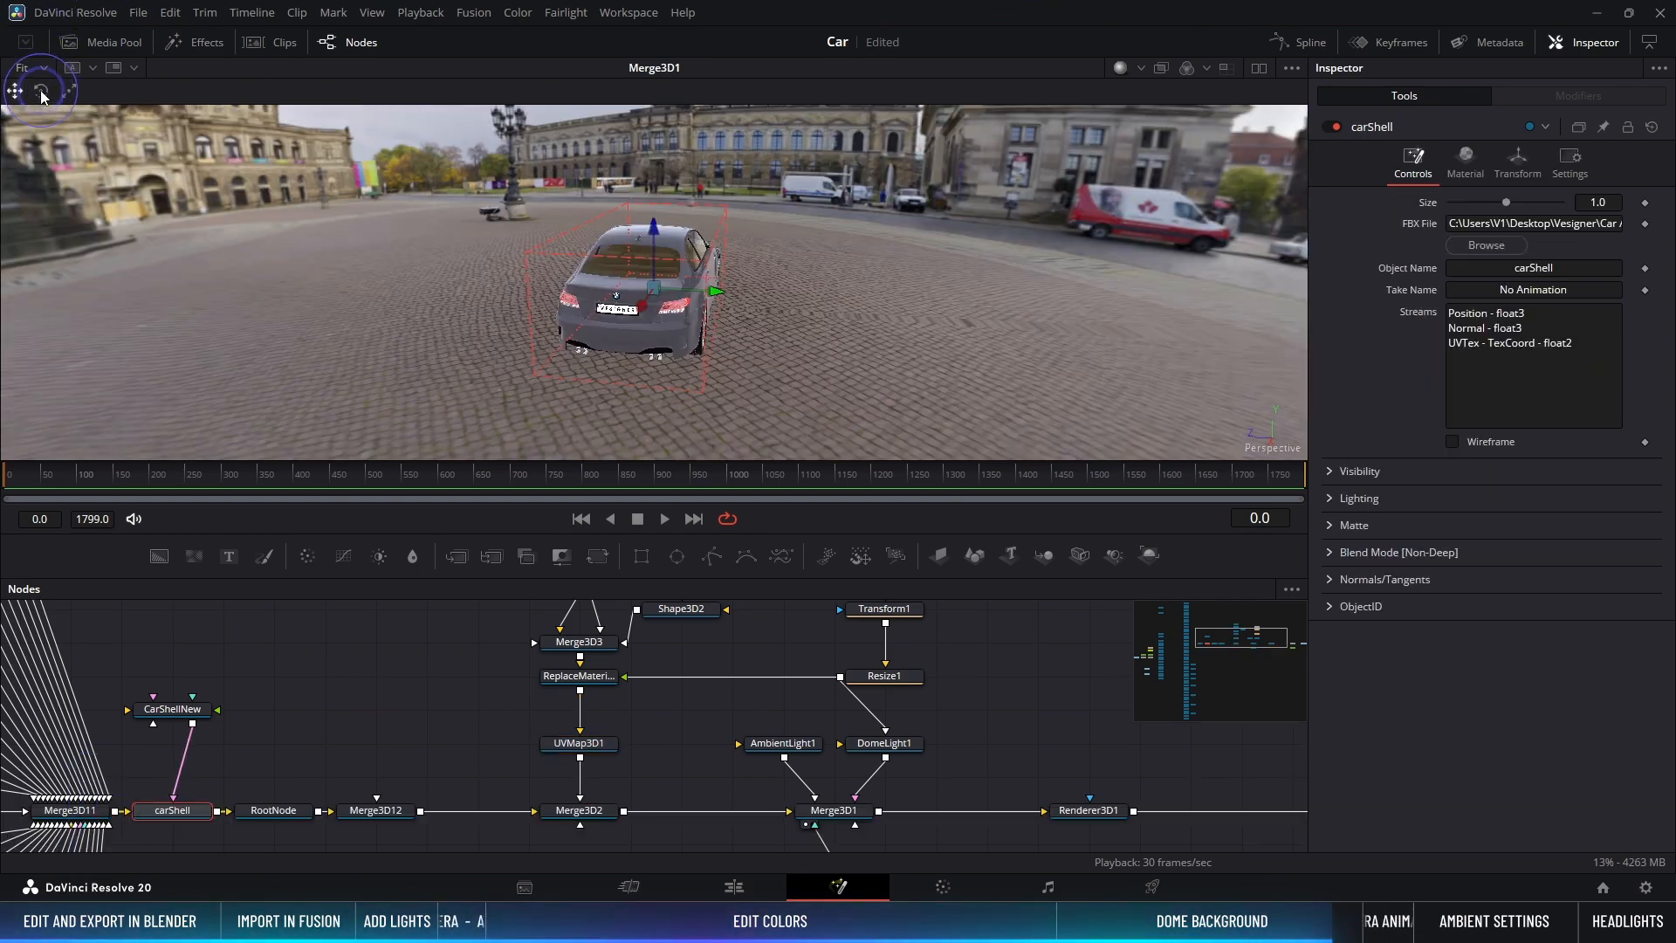
left_click(512, 696)
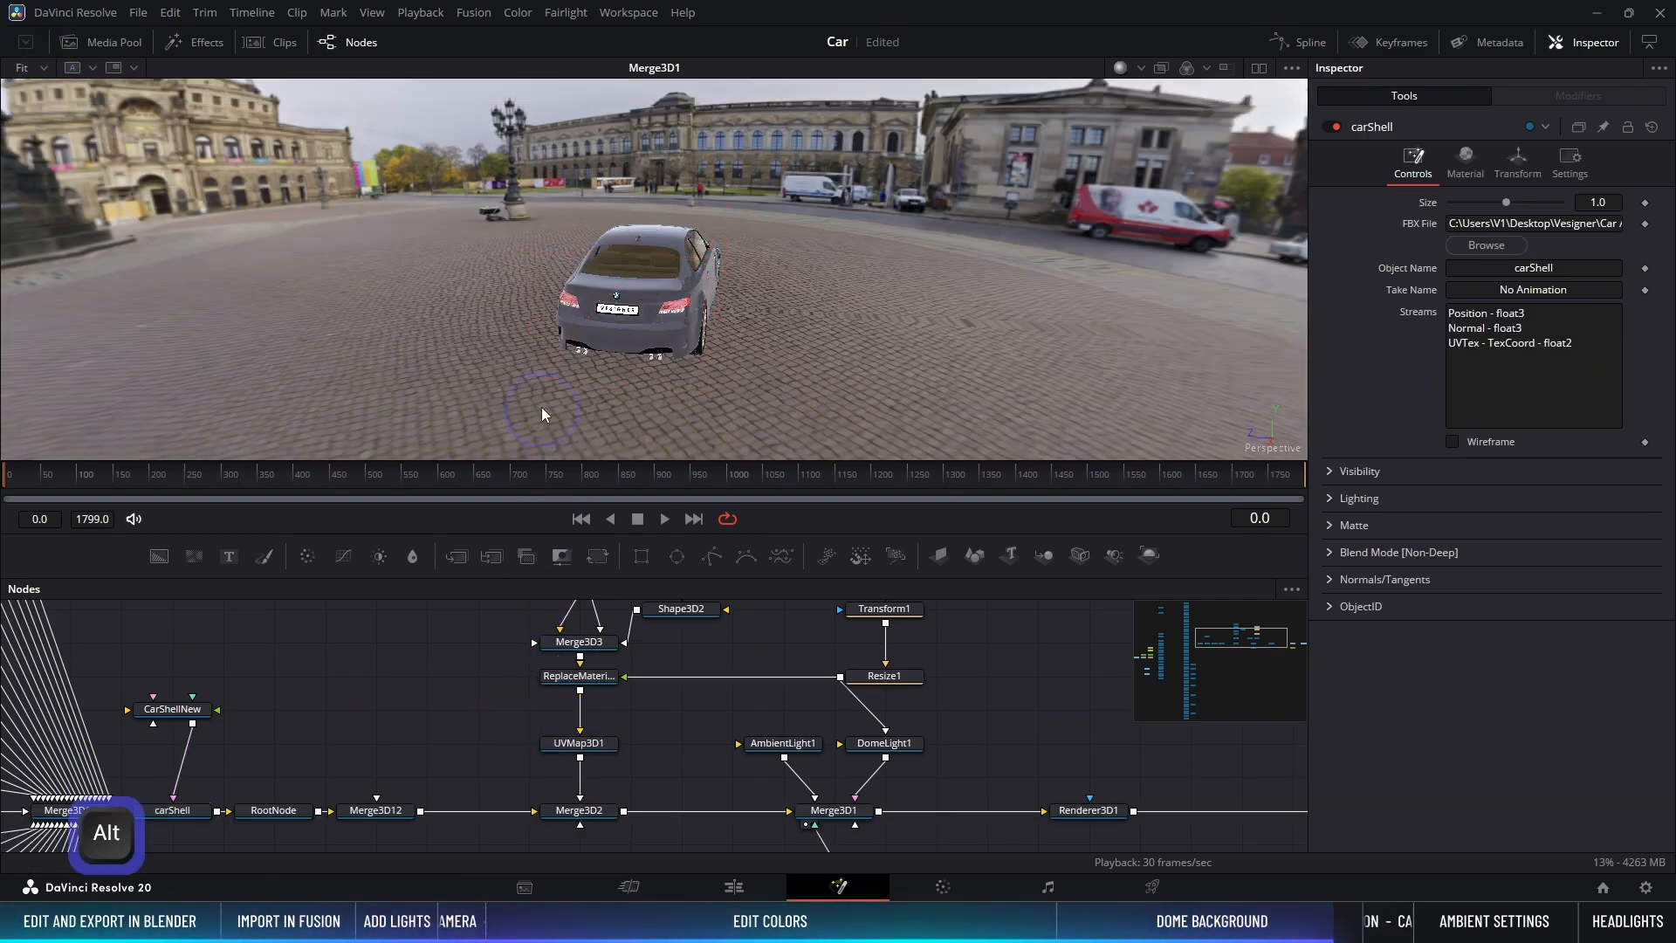
middle_click_drag(541, 407, 1296, 342, "alt")
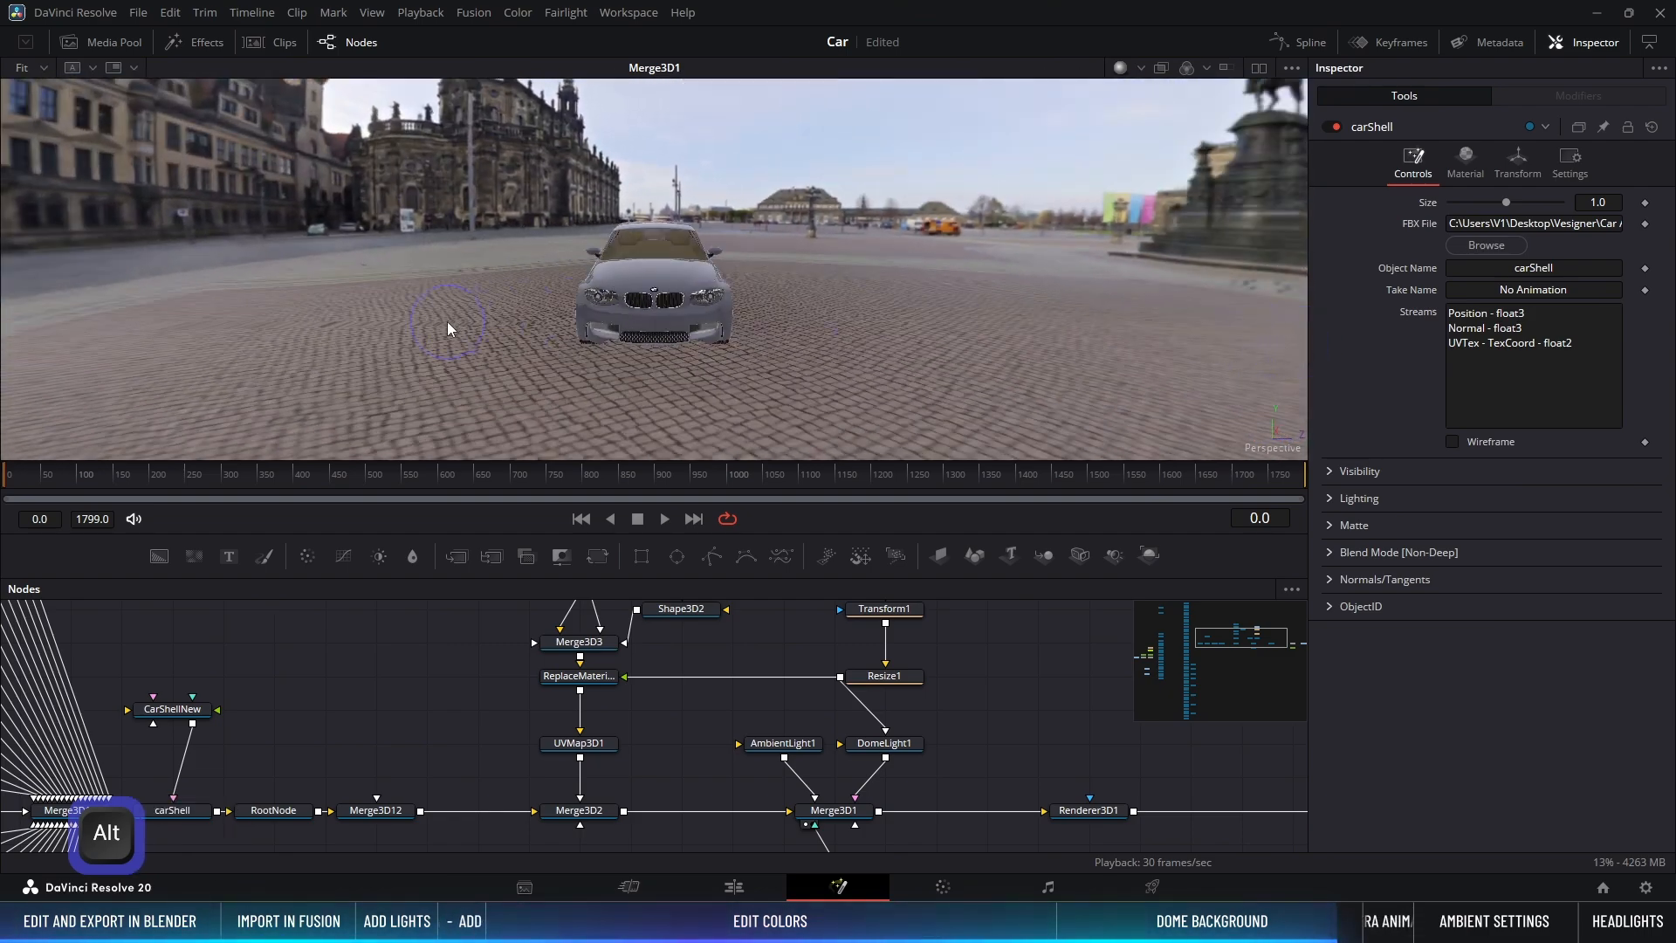
middle_click_drag(448, 328, 732, 335, "alt")
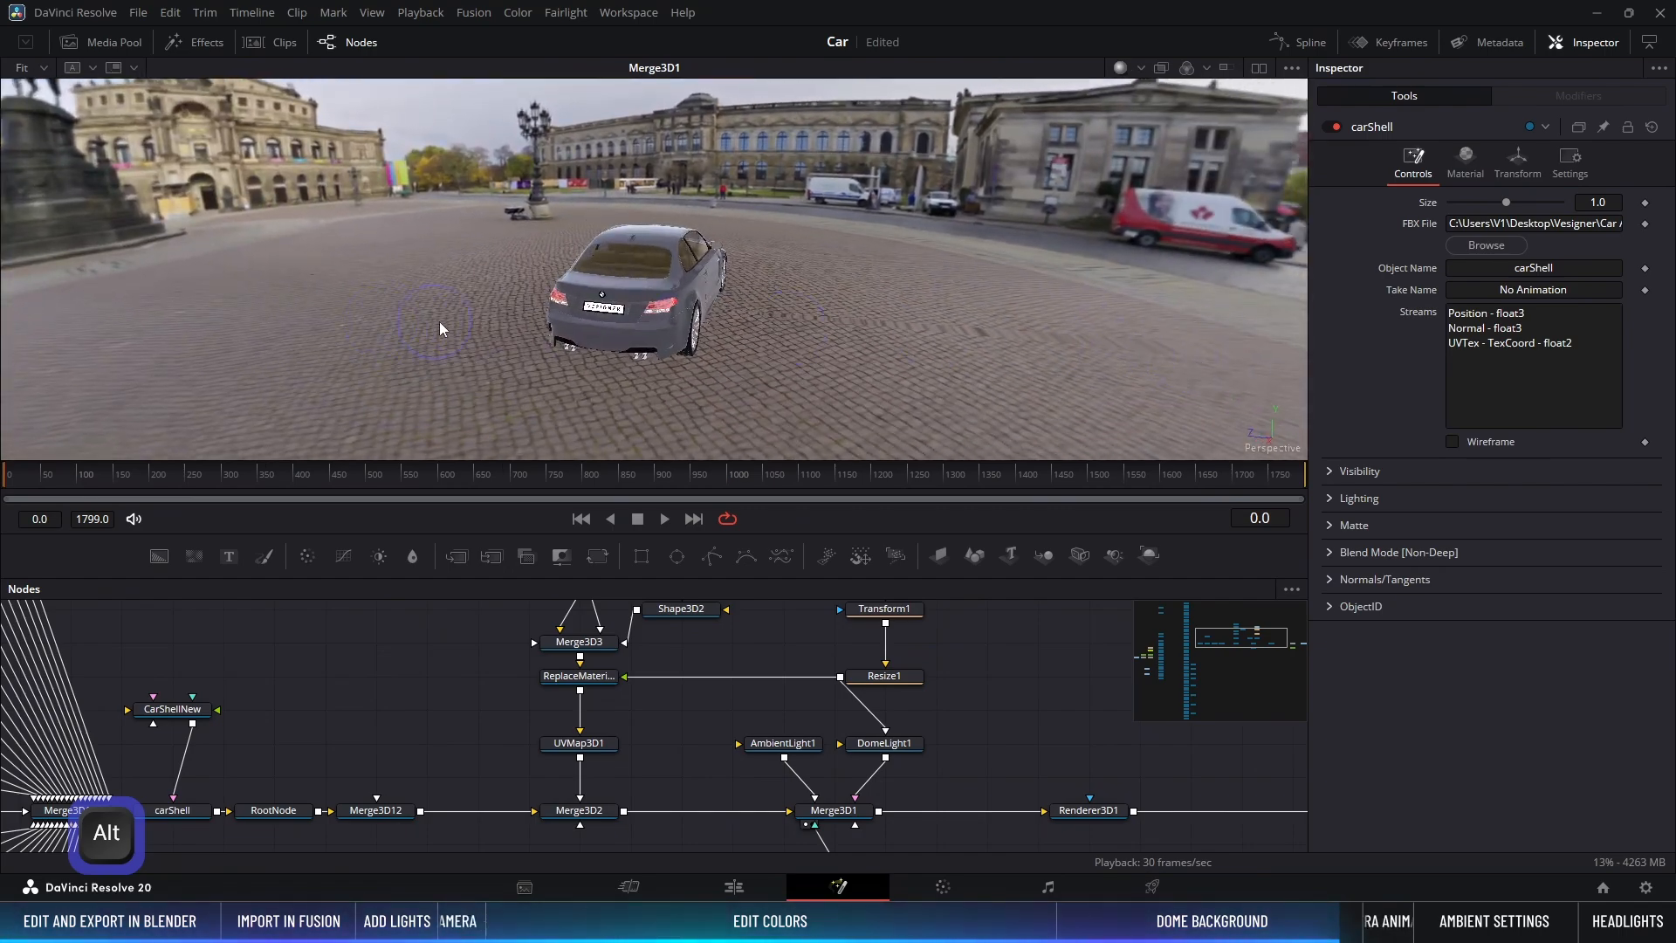
middle_click_drag(439, 329, 962, 298, "alt")
middle_click_drag(641, 247, 660, 434, "alt")
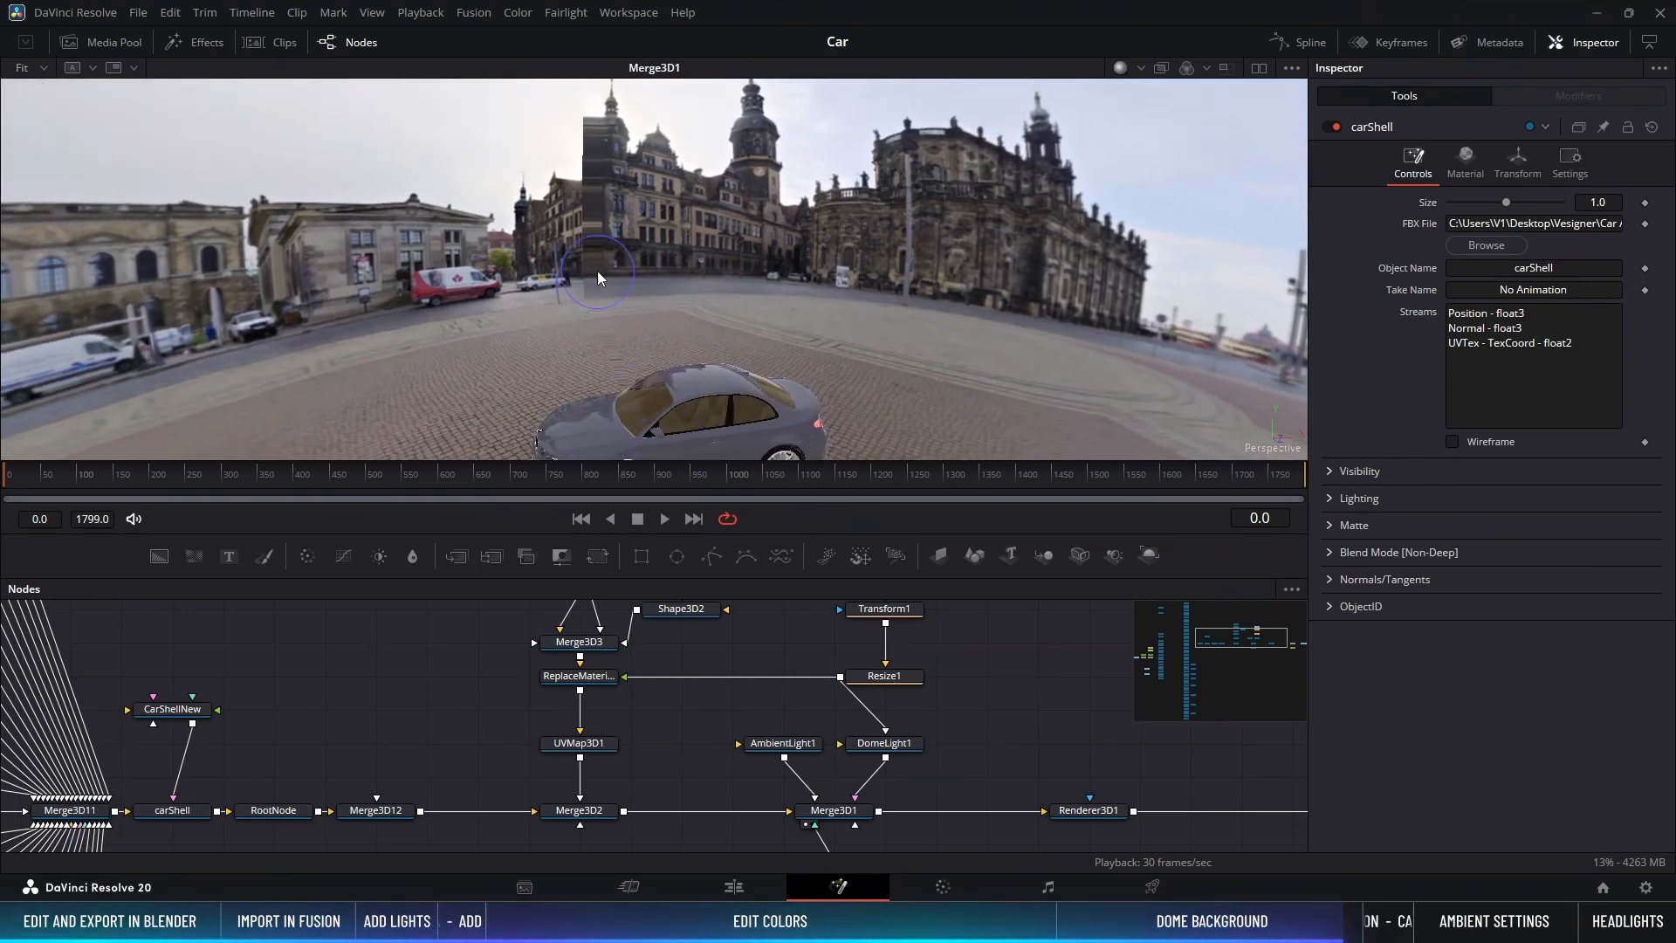
scroll(598, 269, "up", 5, "ctrl")
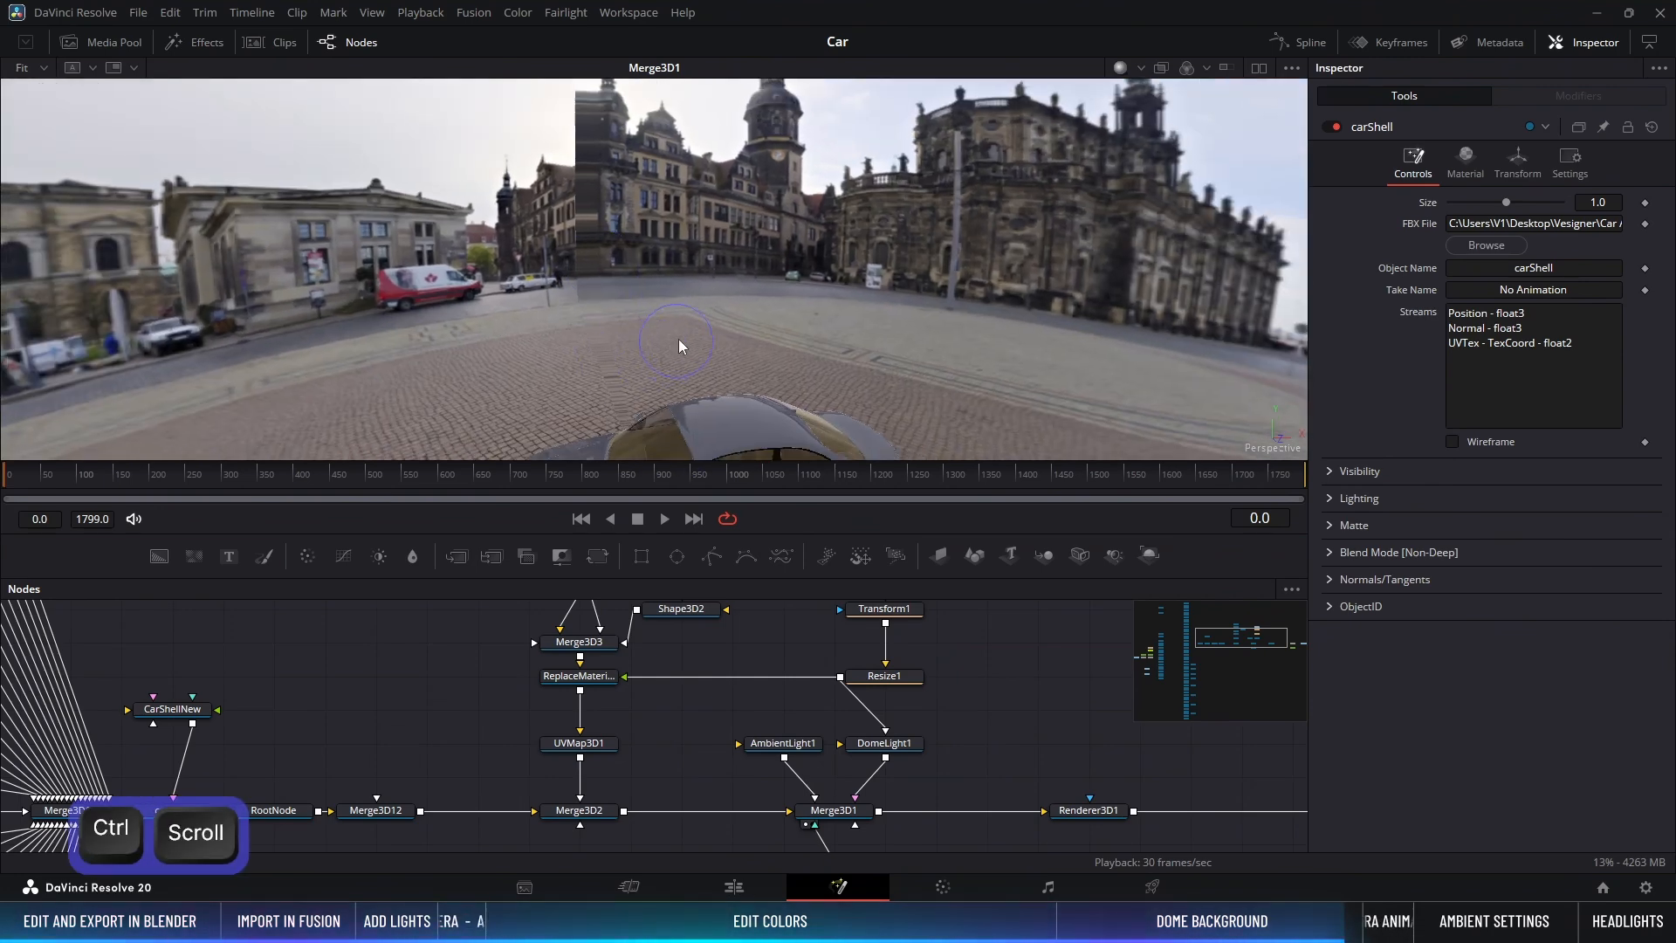
scroll(679, 339, "down", 3, "ctrl")
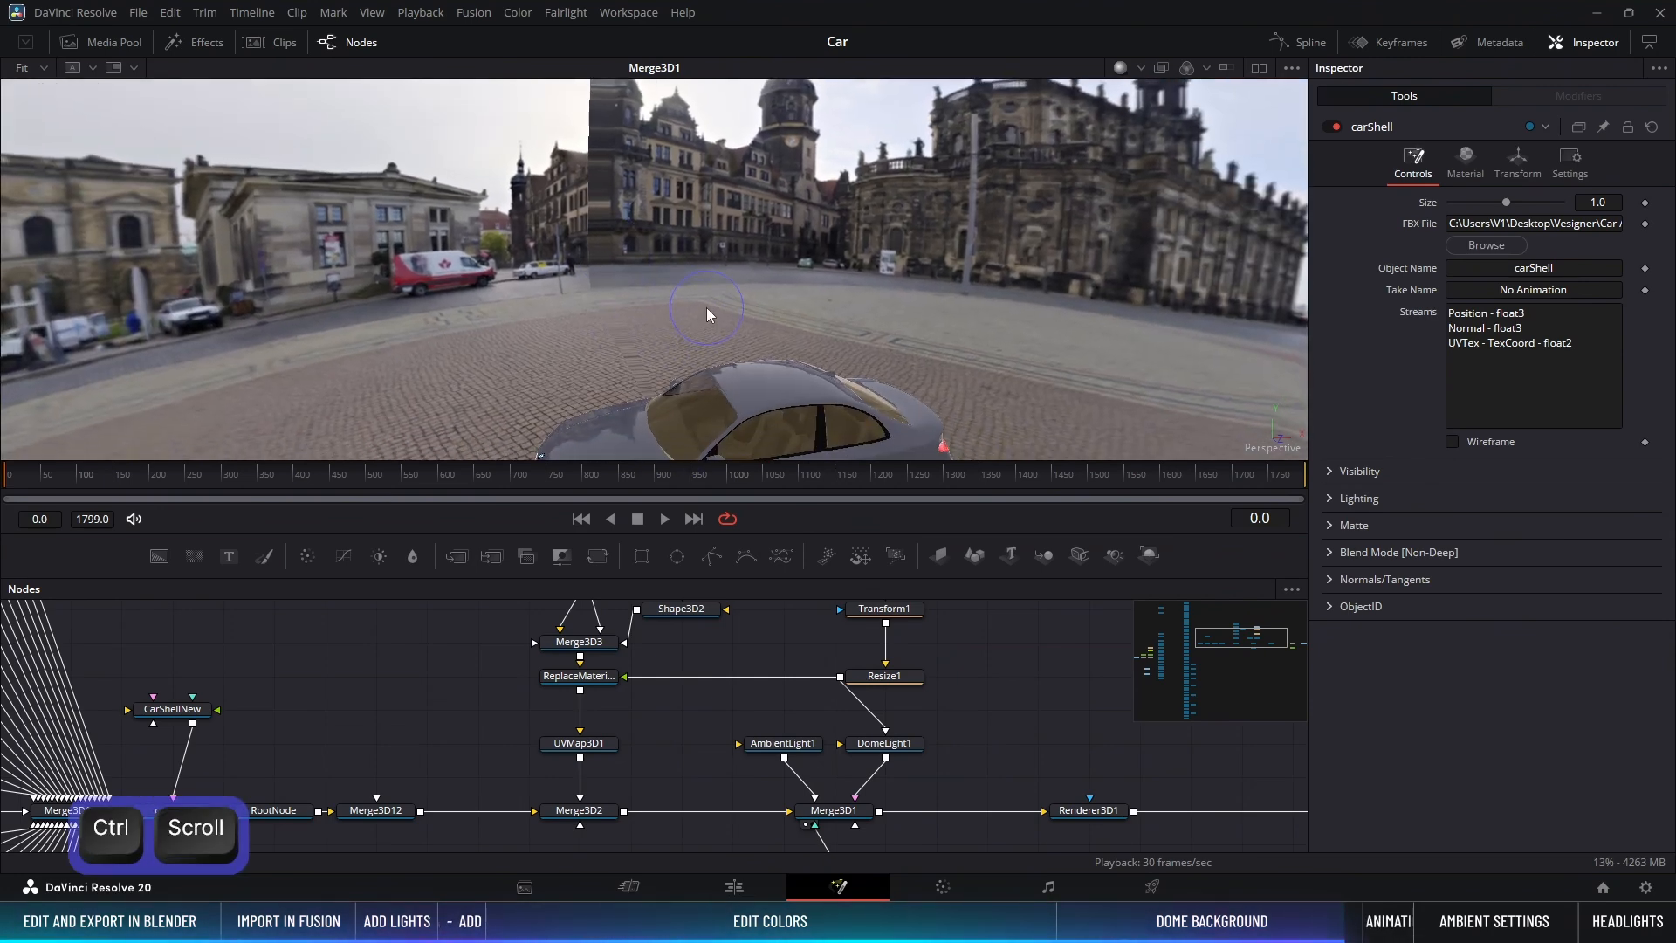
Step: Set the Y rotation of the UVMap3D1 mapping to 3.57 to close the panorama seam between the buildings
left_click(612, 749)
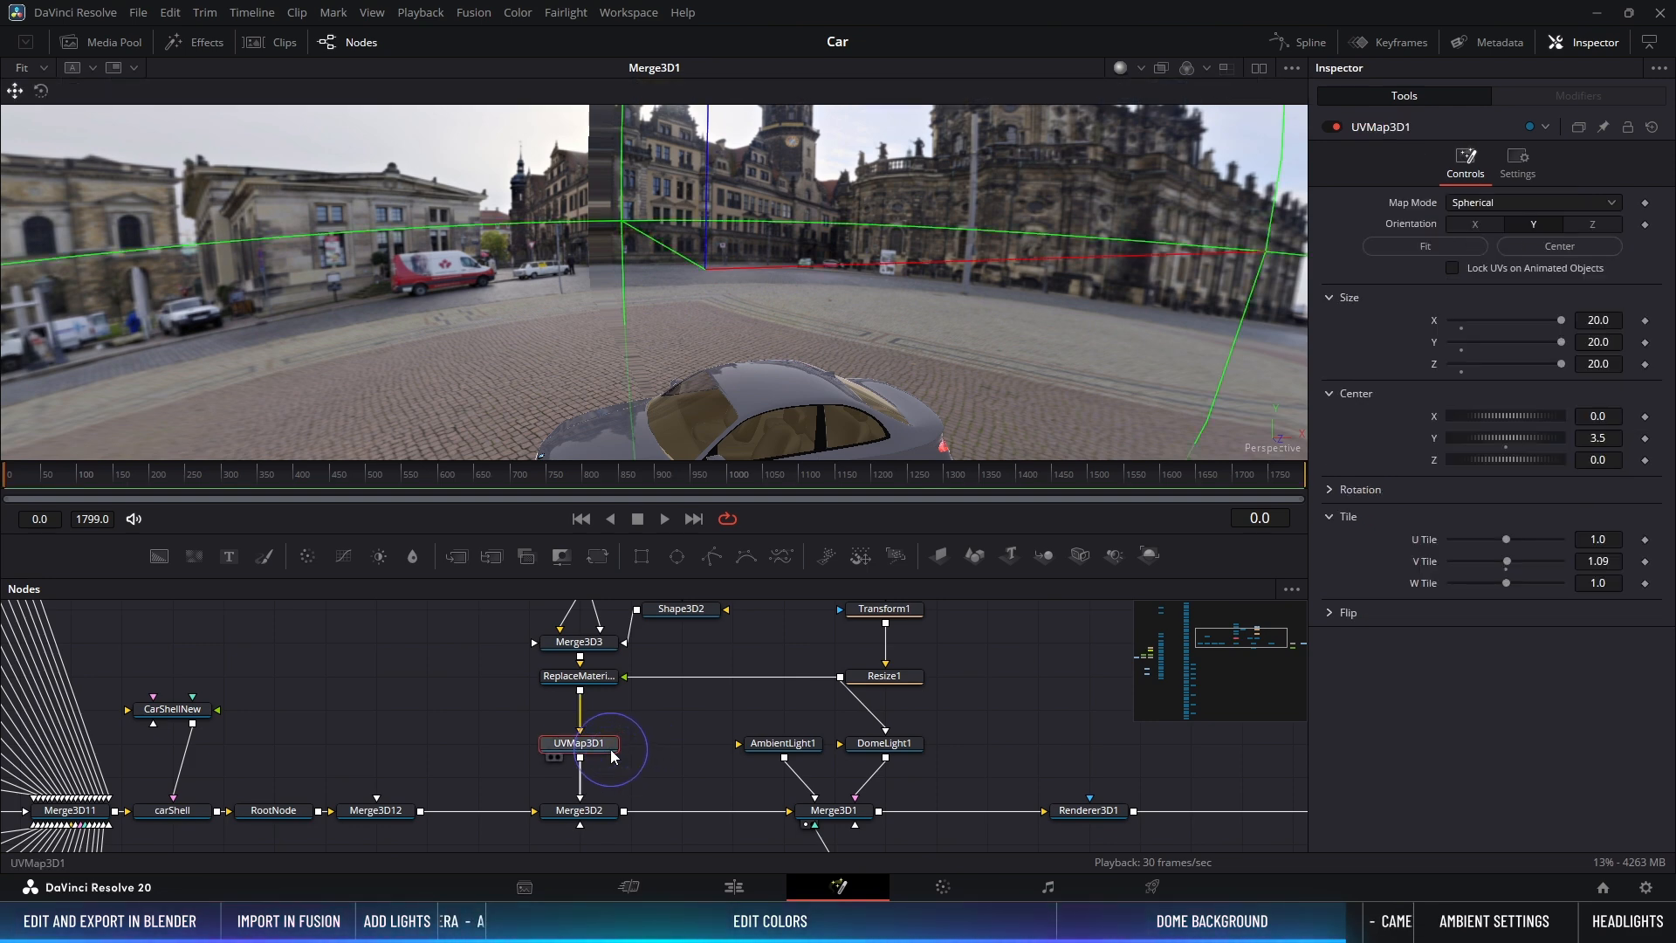
left_click(1349, 492)
mouse_move(1597, 553)
left_mouse_down()
mouse_move(1643, 561)
mouse_move(1629, 559)
left_mouse_up()
key("ctrl")
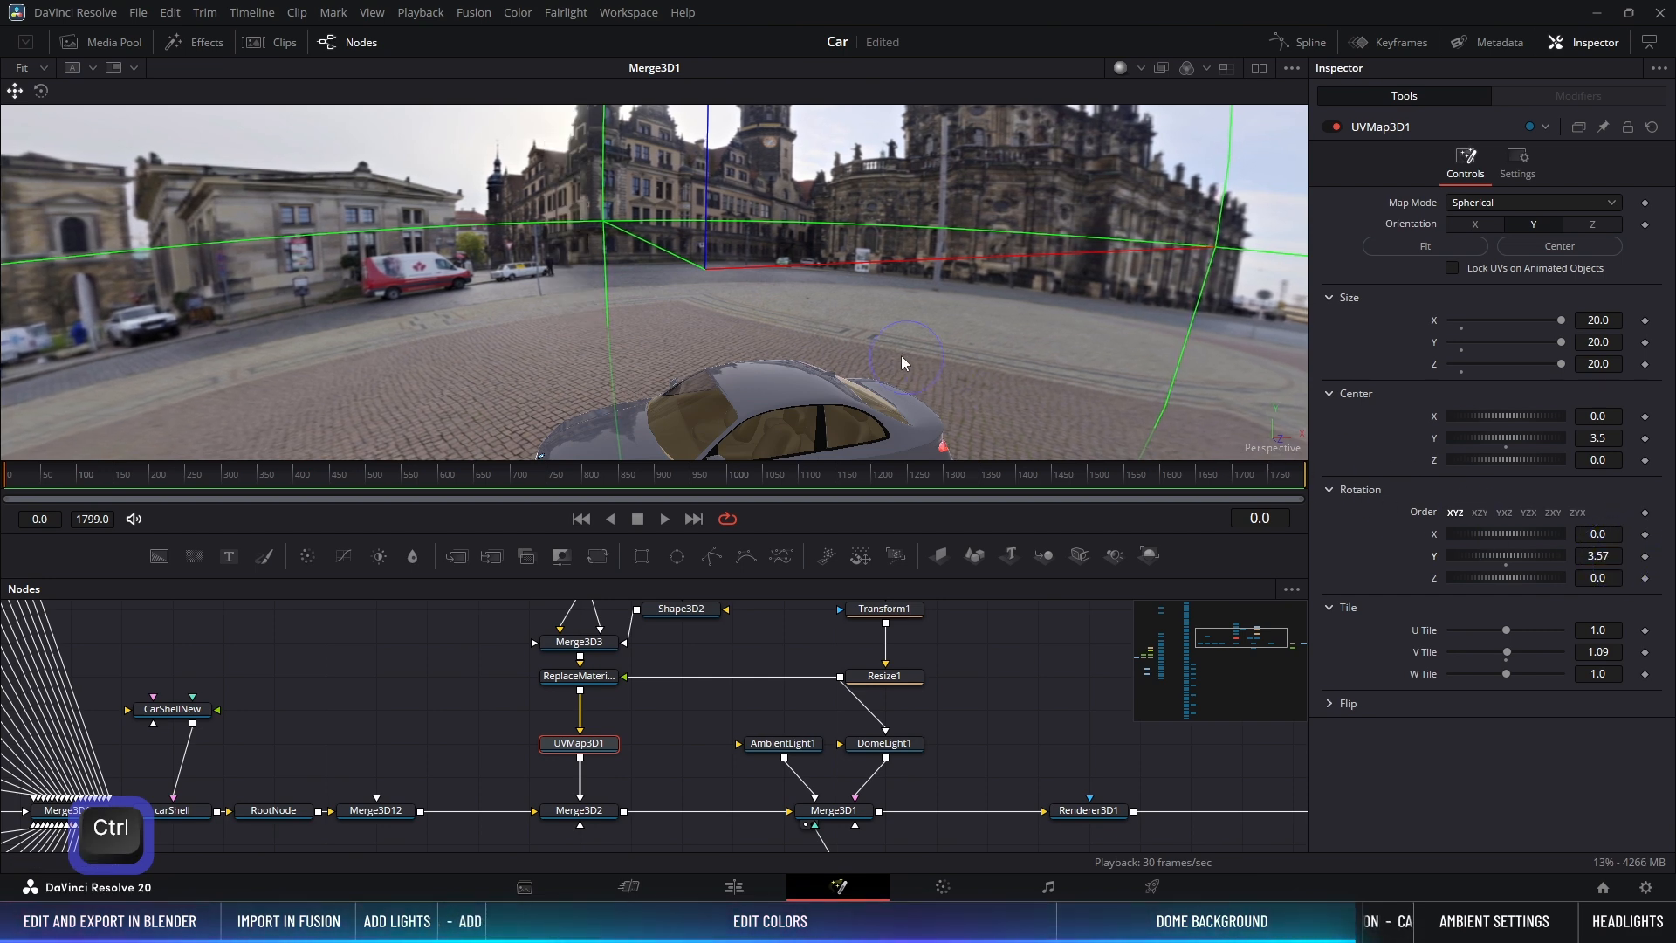
middle_click_drag(901, 355, 851, 238, "alt")
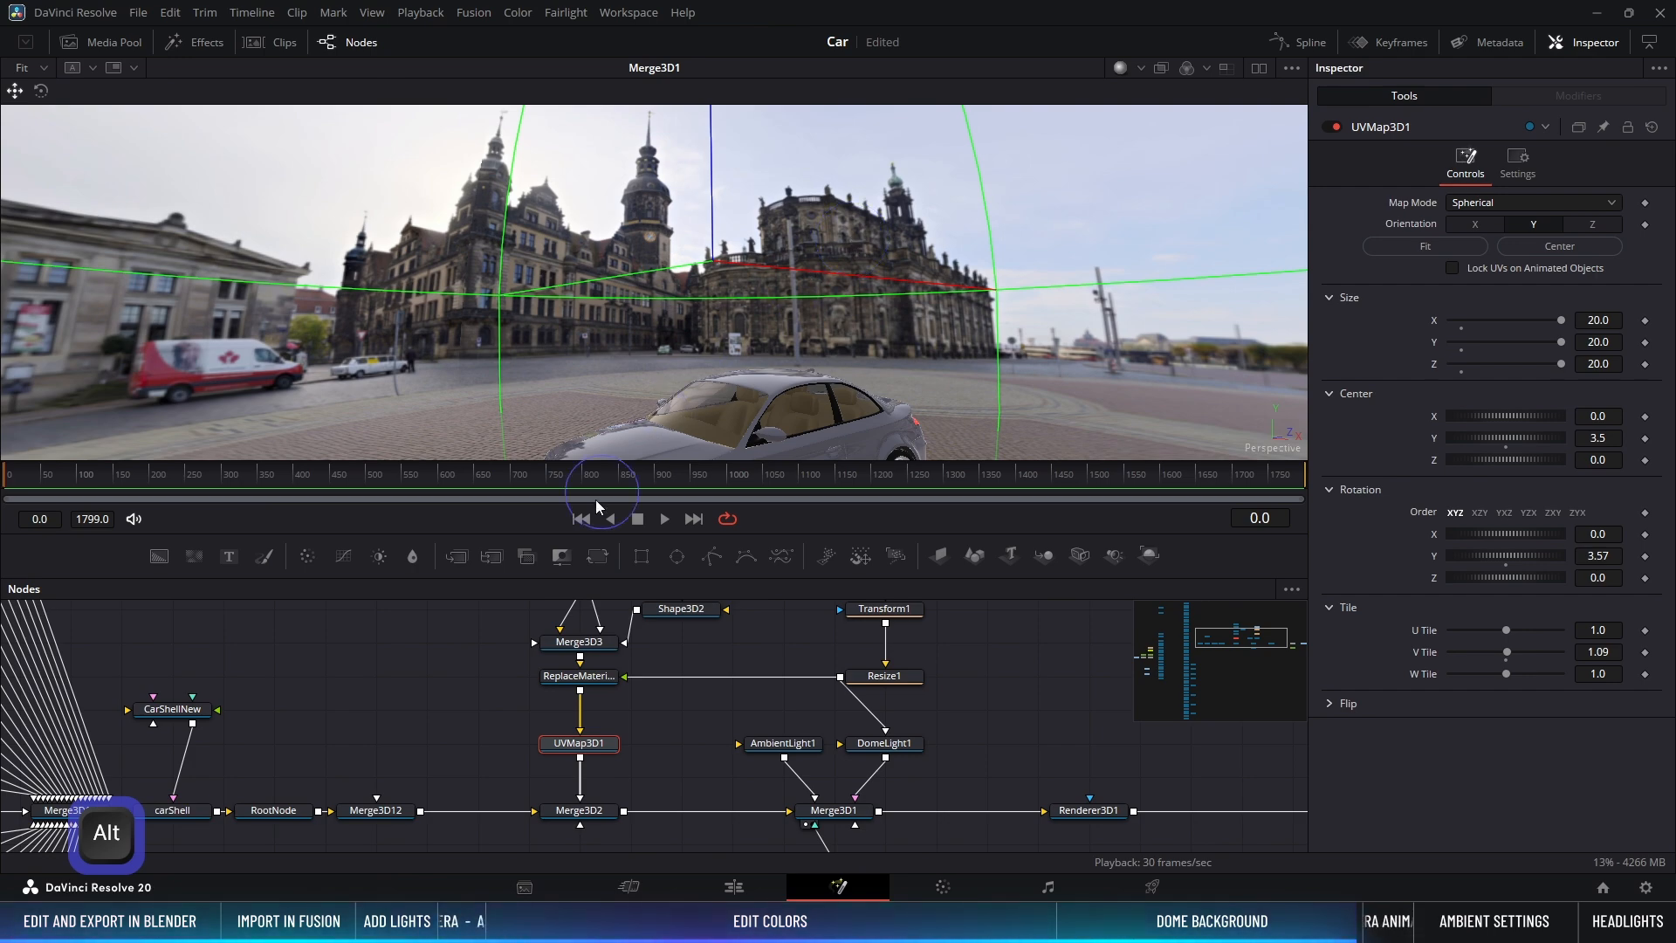
left_click(467, 705)
middle_click_drag(646, 349, 724, 243, "alt")
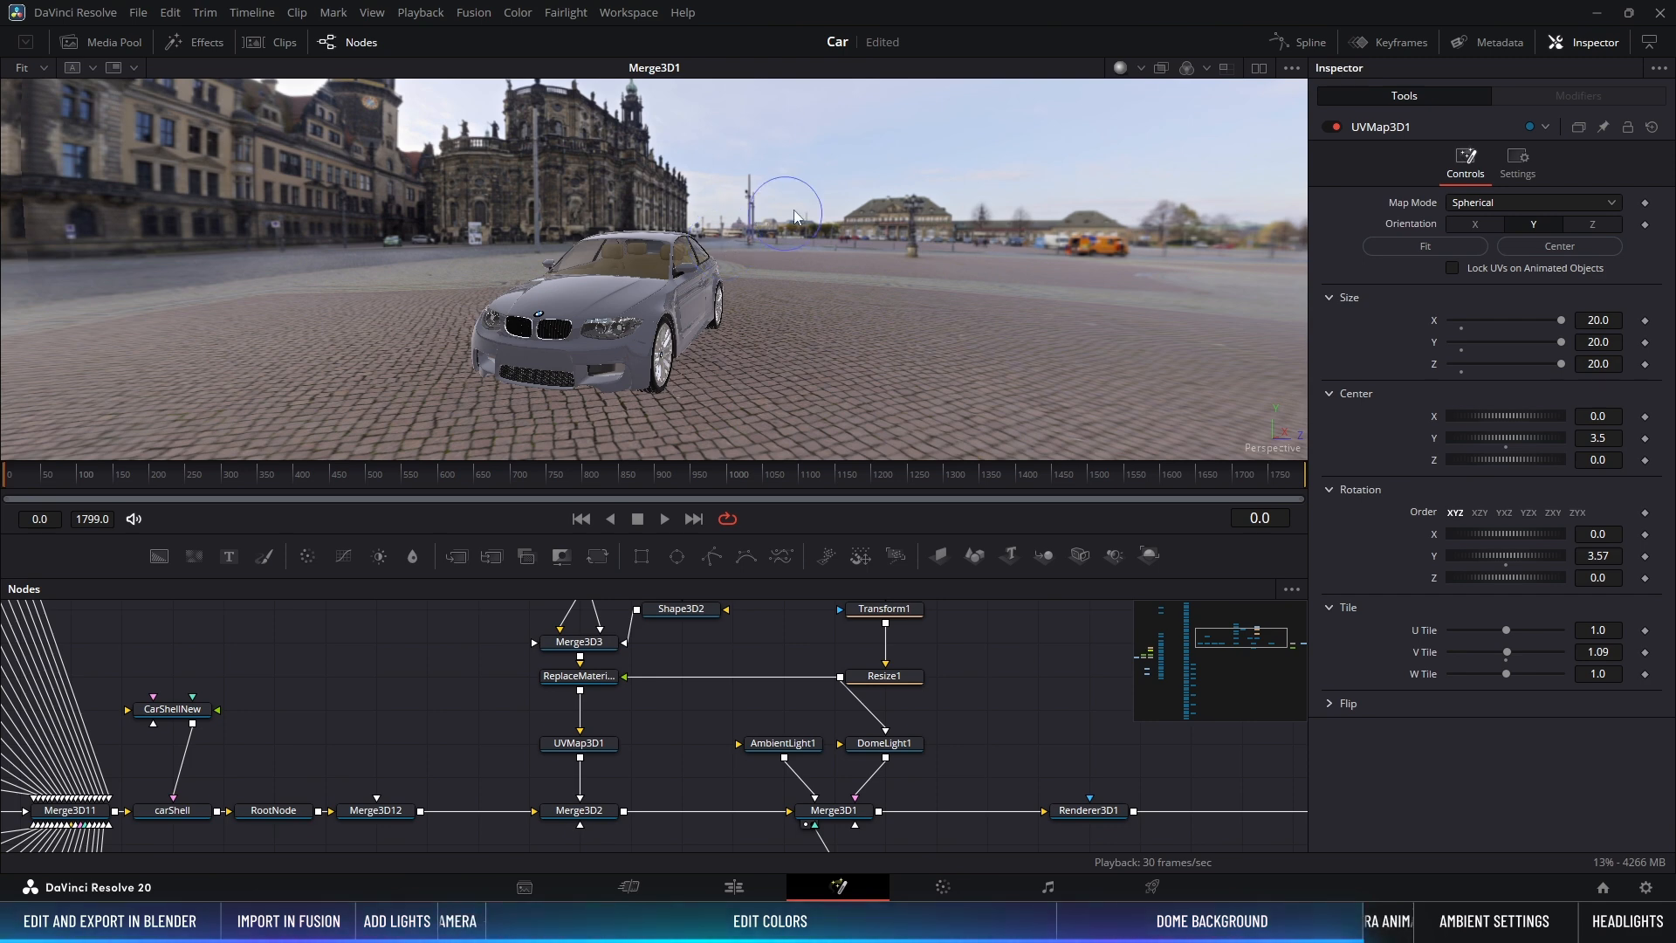
Step: Show the rendered MediaOut1 output beside the Merge3D1 perspective view
left_click(1259, 68)
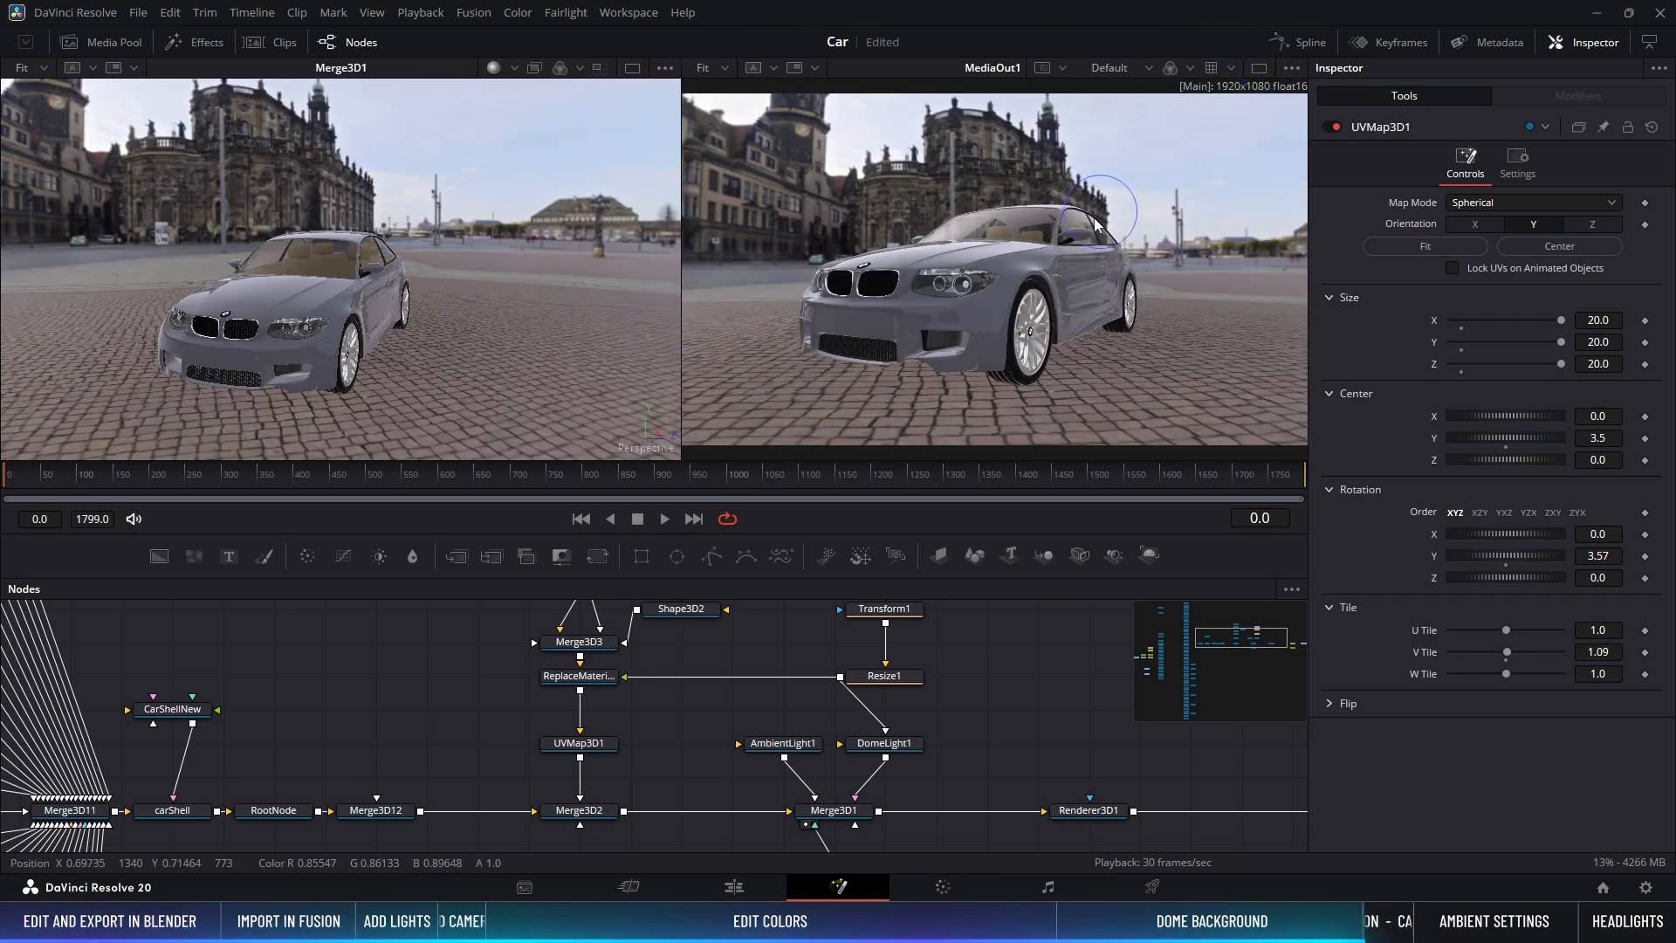
scroll(1017, 293, "down", 2, "ctrl")
scroll(1018, 293, "up", 2, "ctrl")
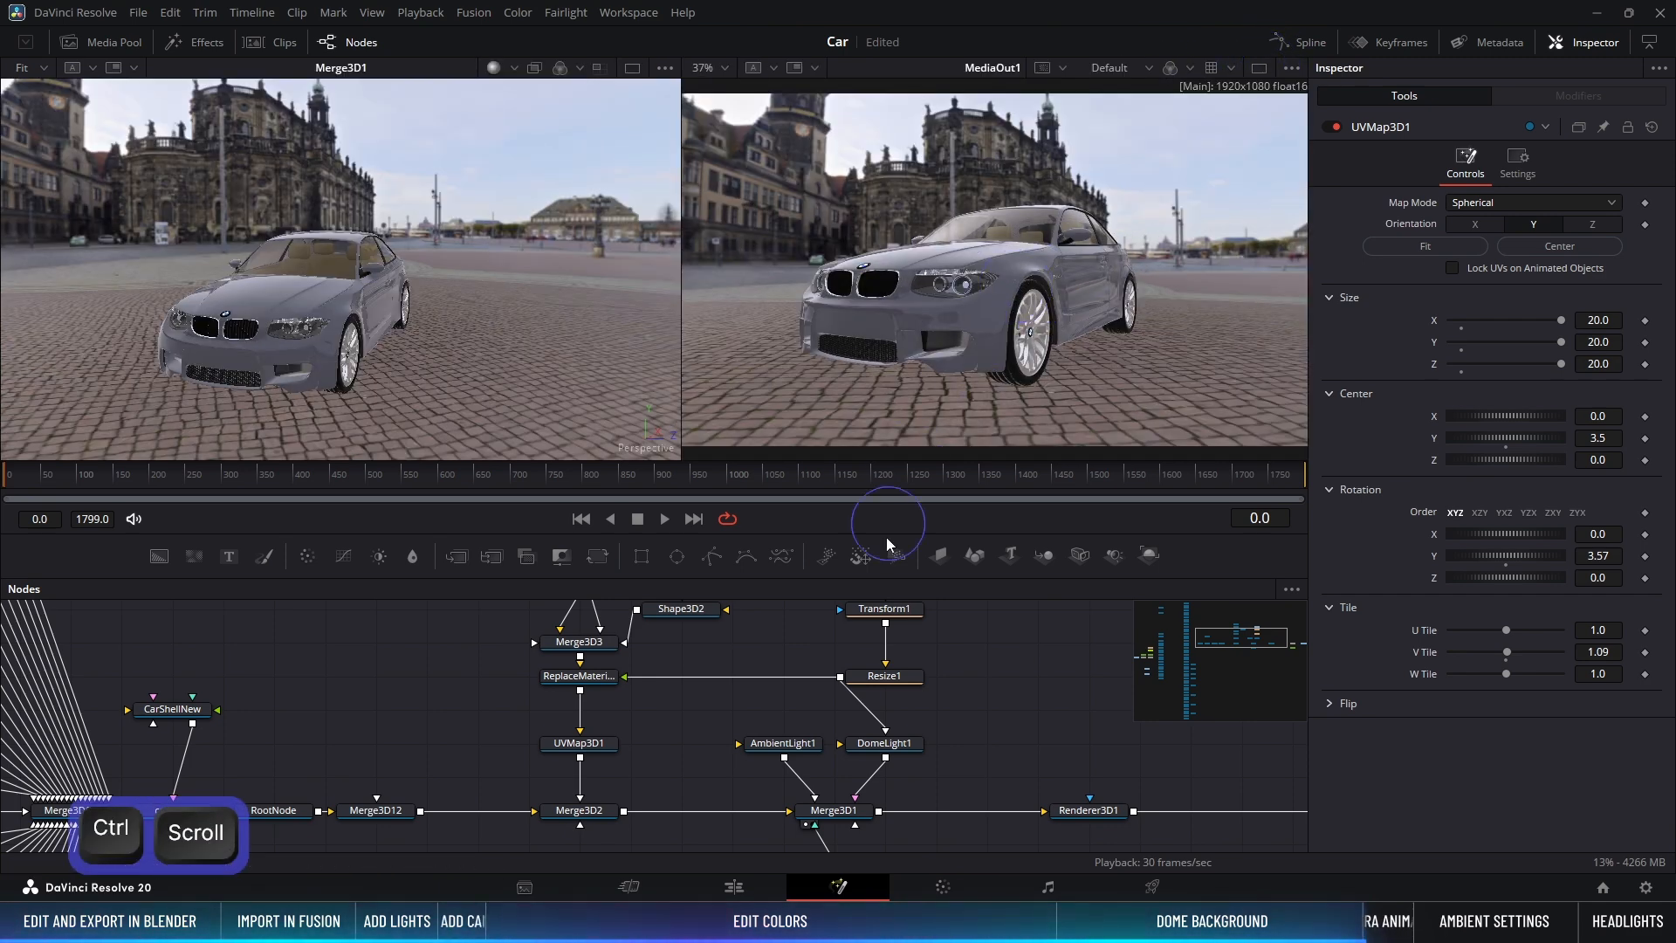
Step: Set the Z translation of Camera3D1 to 7 to move the camera back from the car
middle_click_drag(965, 767, 756, 654)
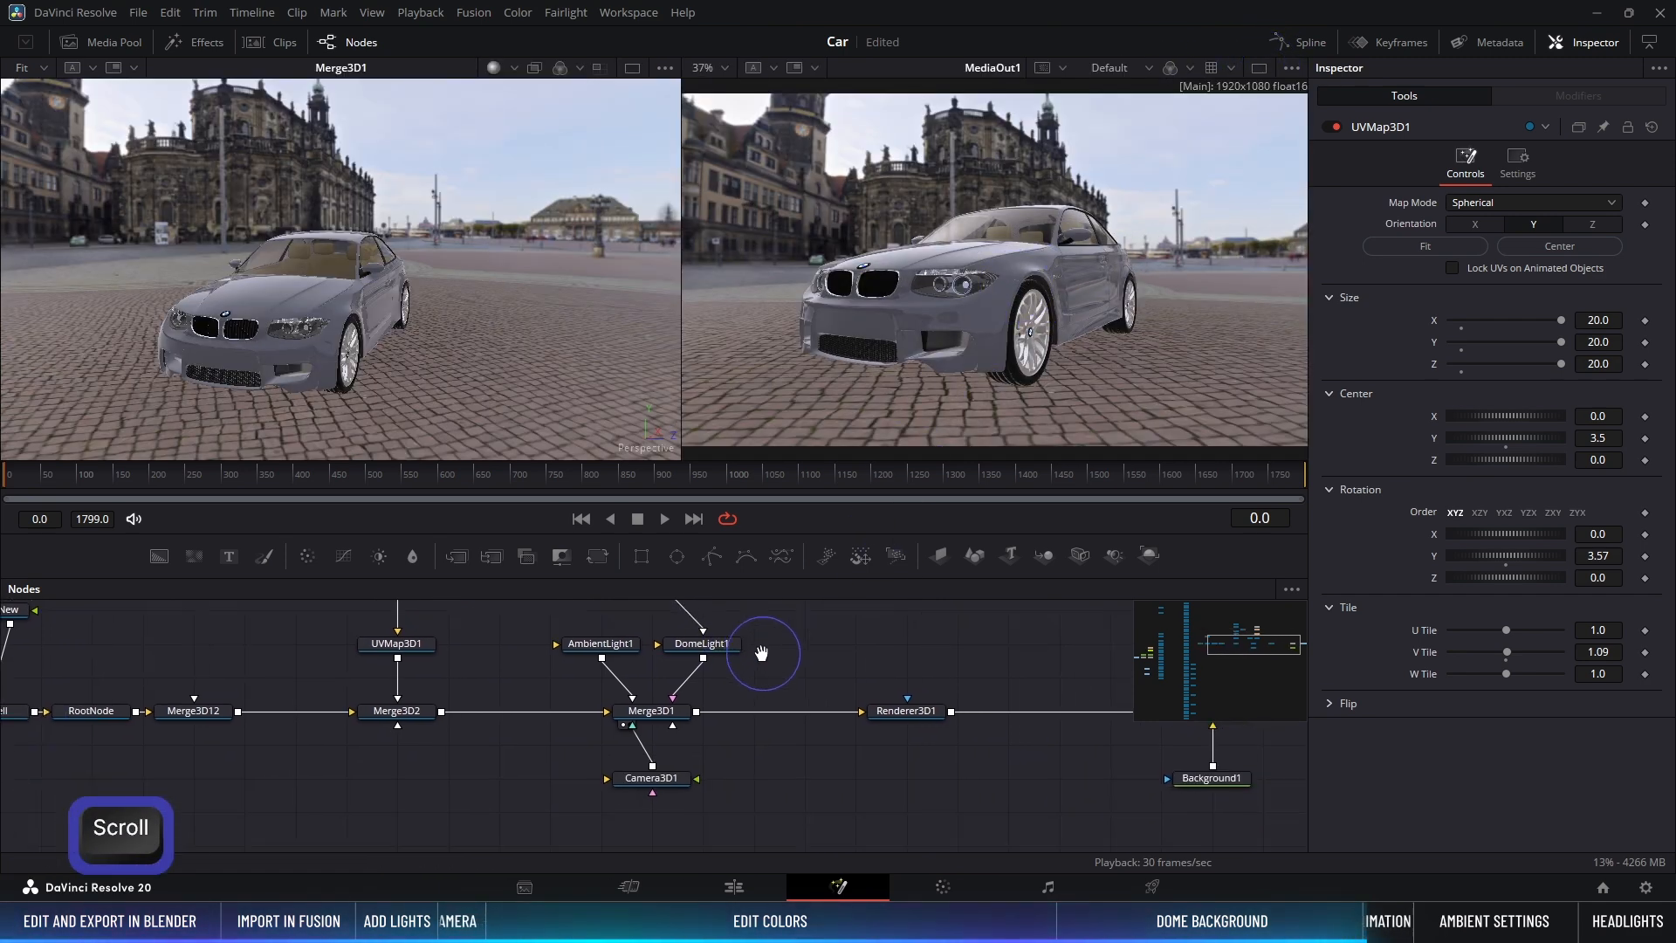
left_click(648, 767)
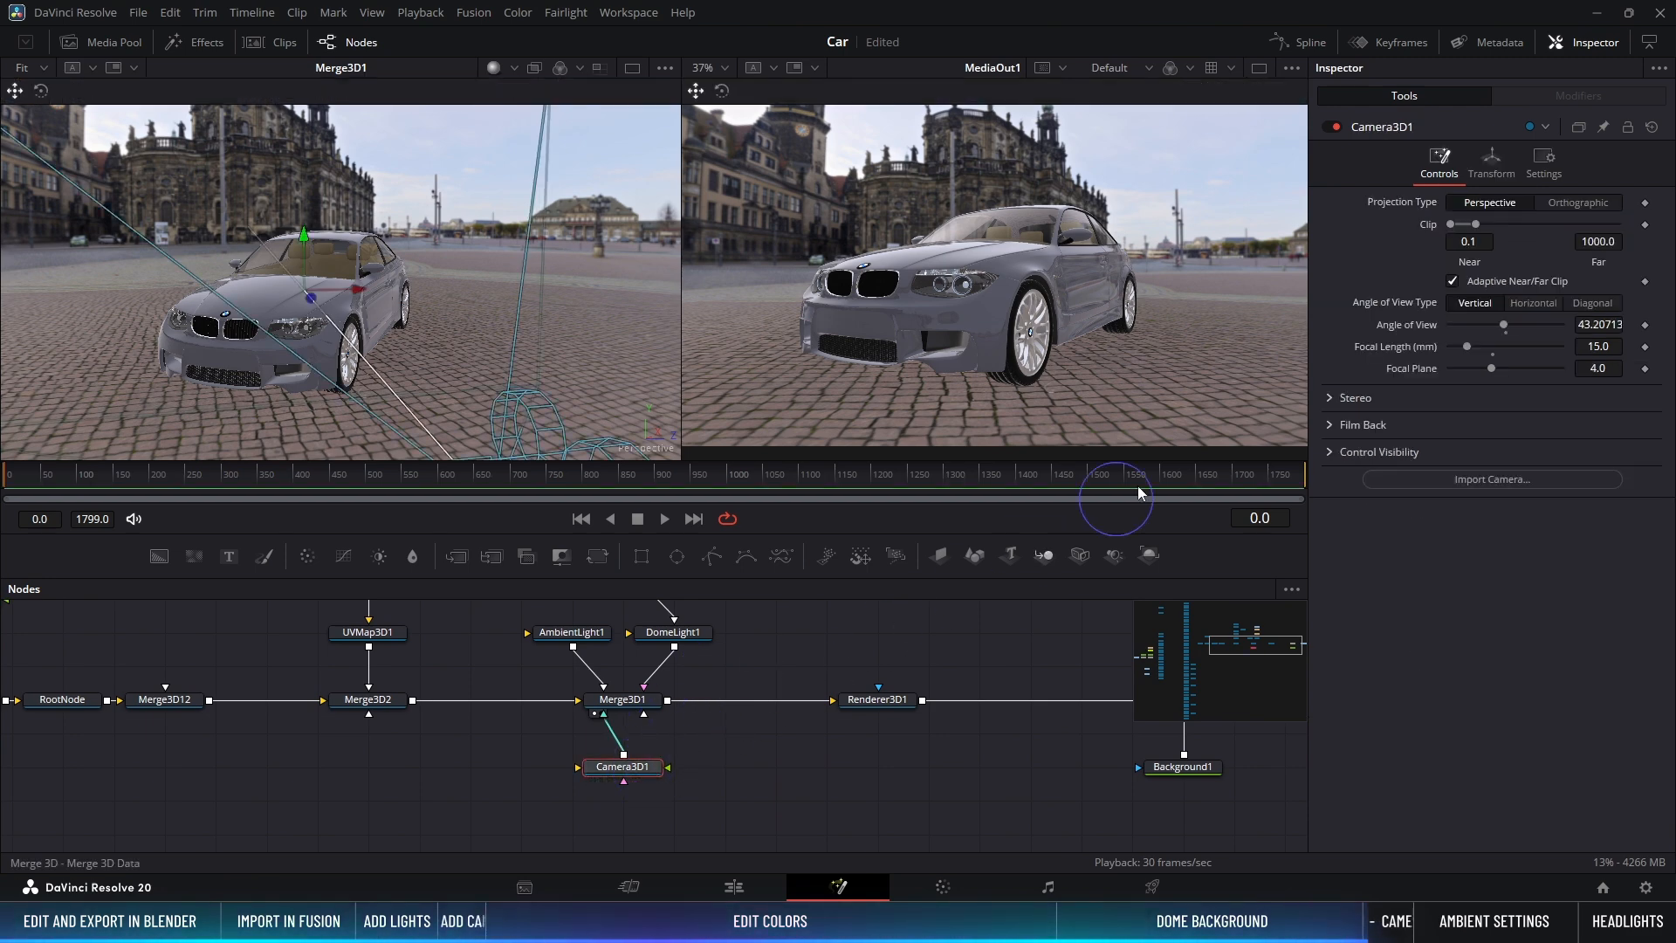
left_click(1493, 171)
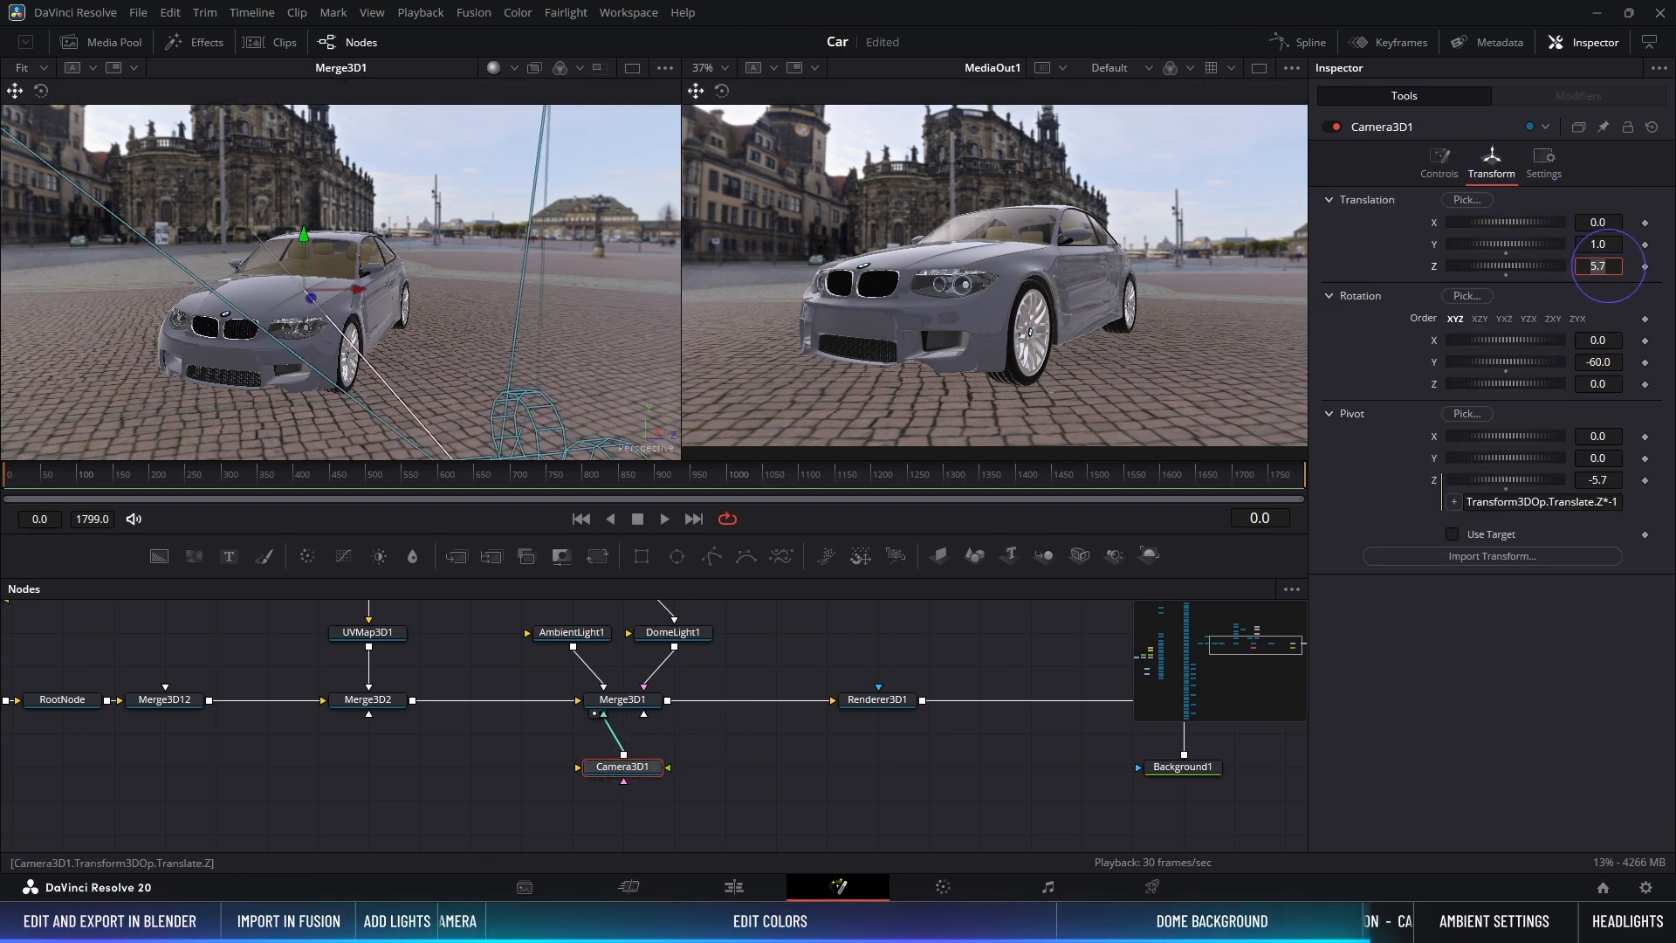
type("7")
key("Return")
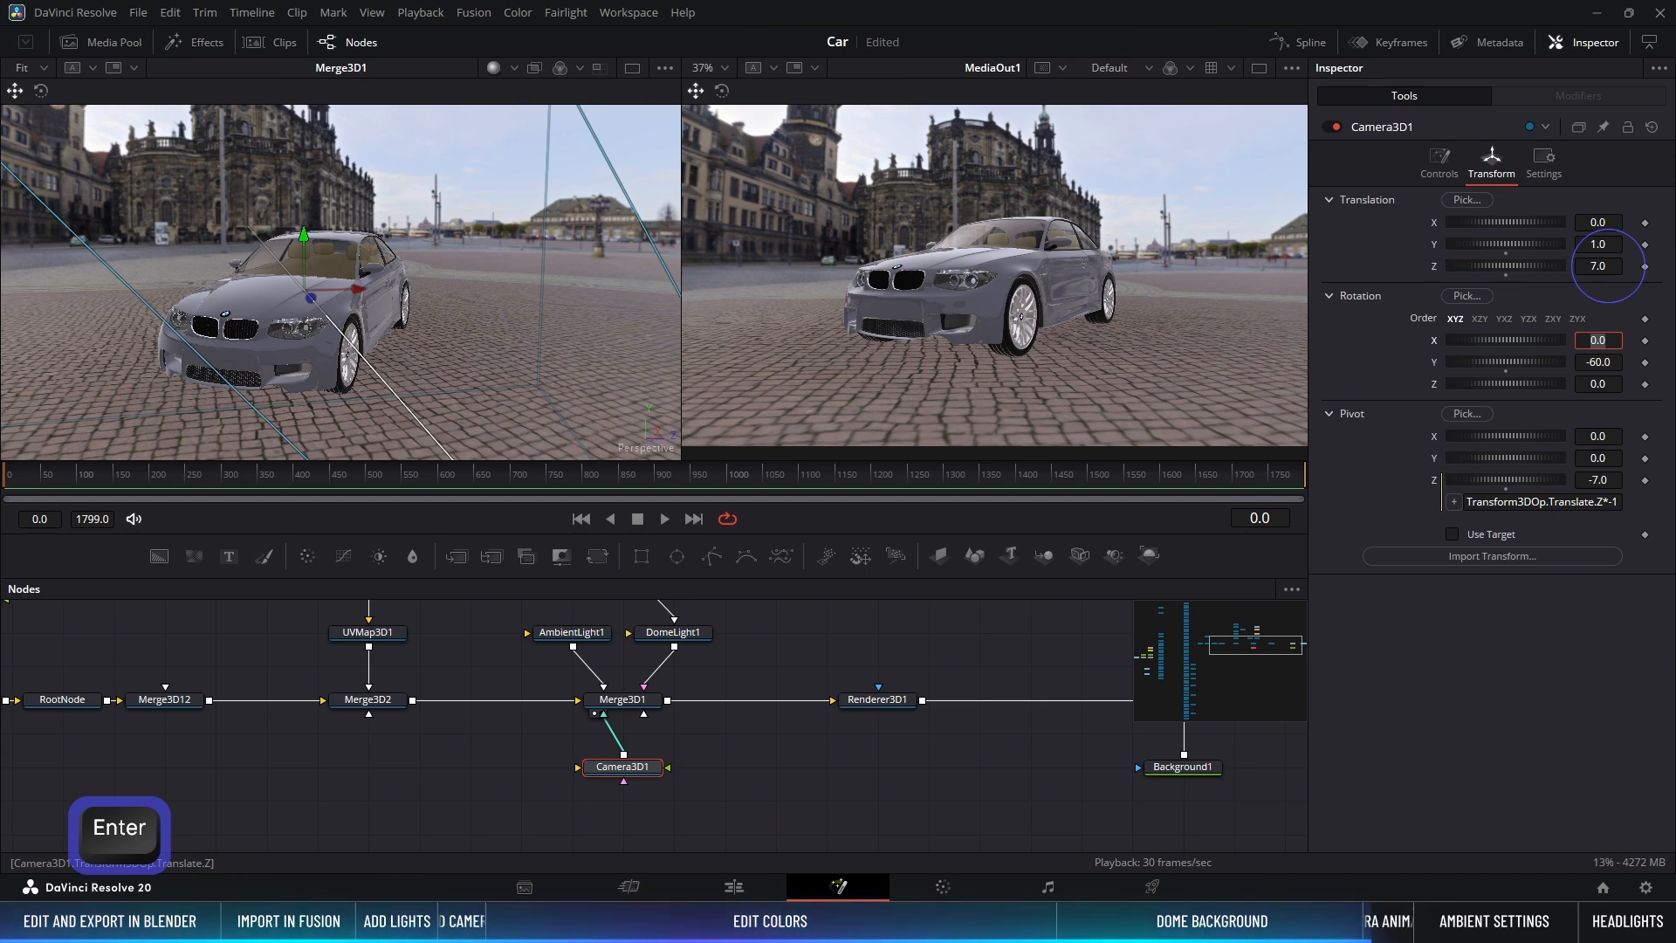
left_click(487, 671)
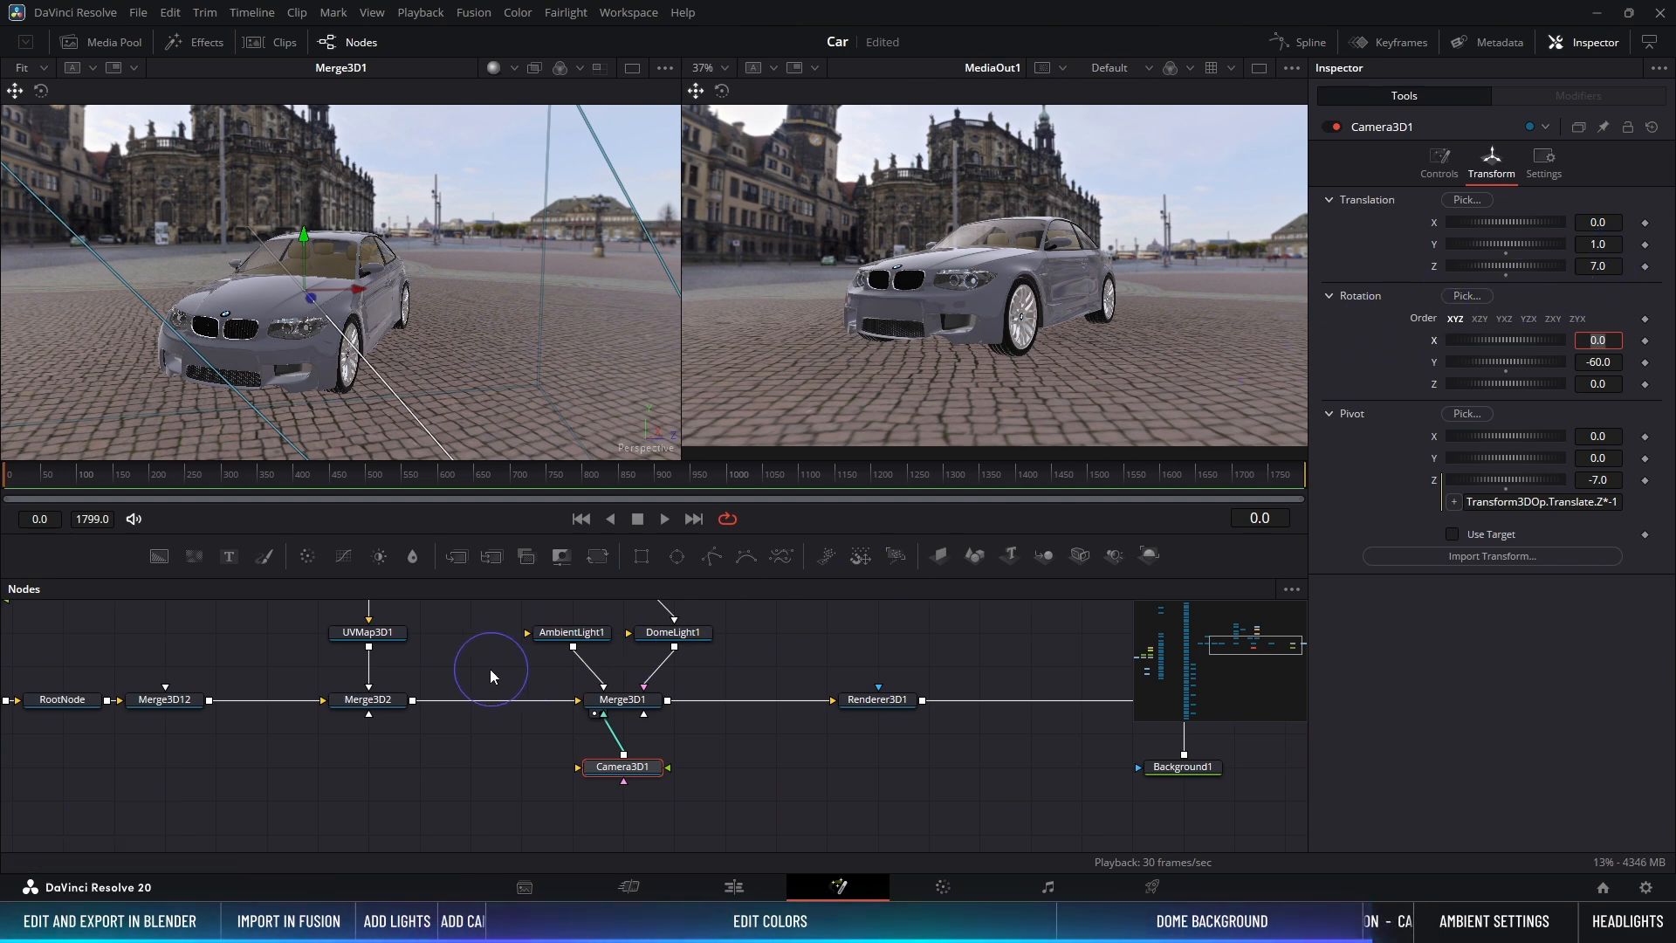
left_click(919, 355)
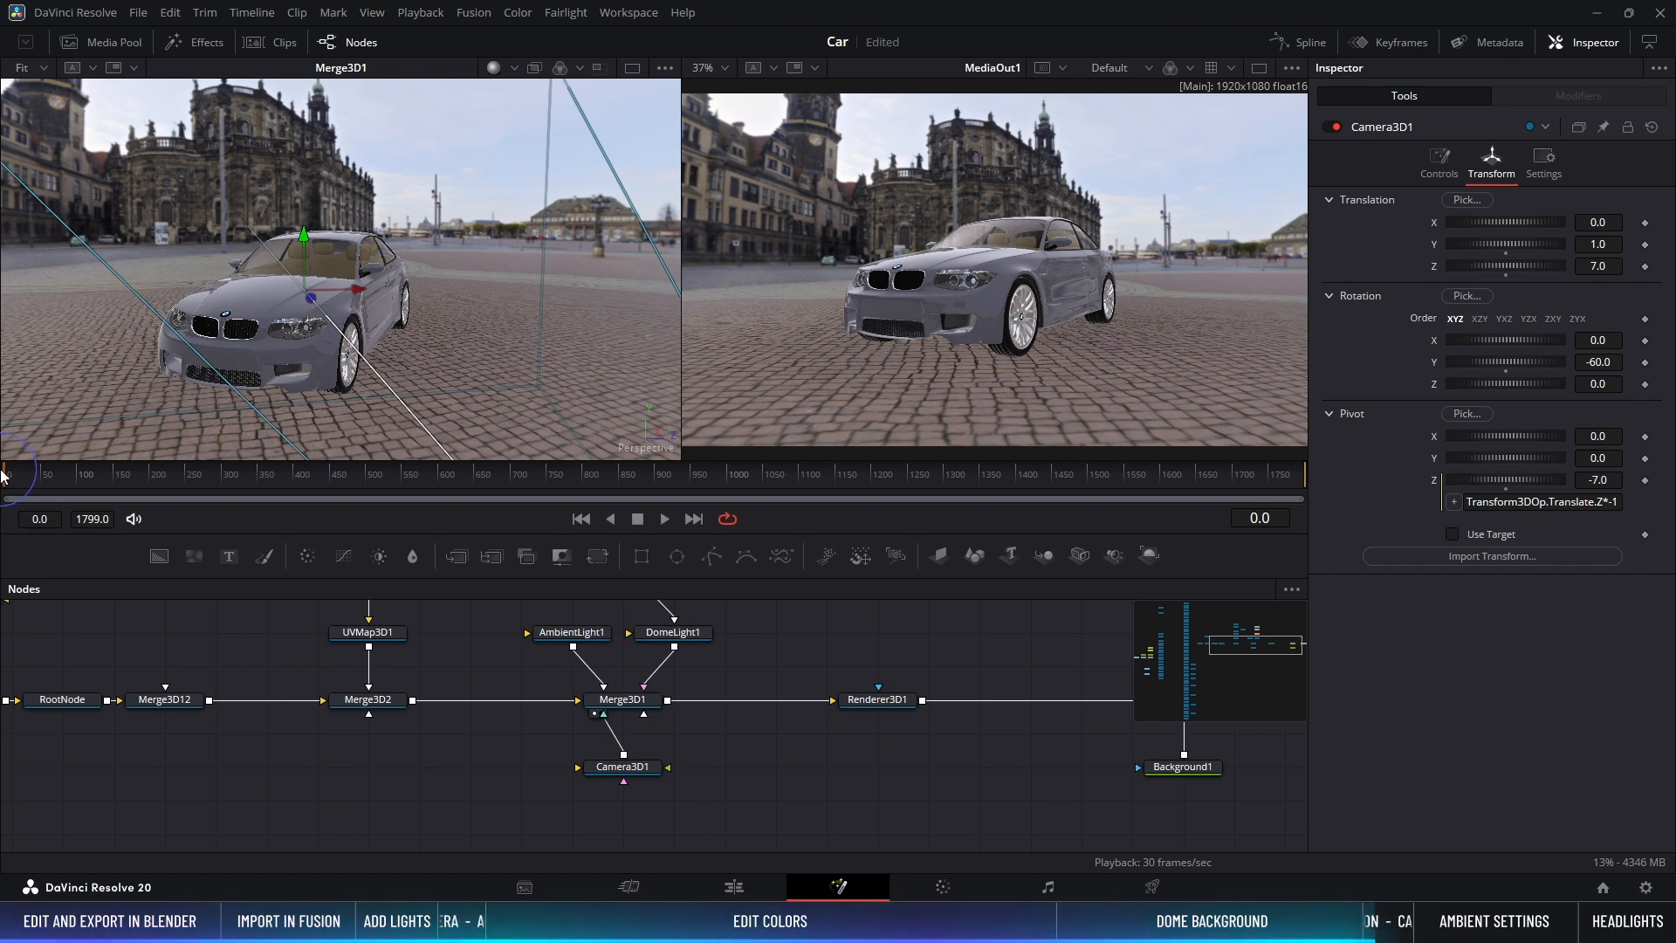
Step: Set the Y rotation of Camera3D1 to -120 and keyframe it at frame 0
left_click(598, 770)
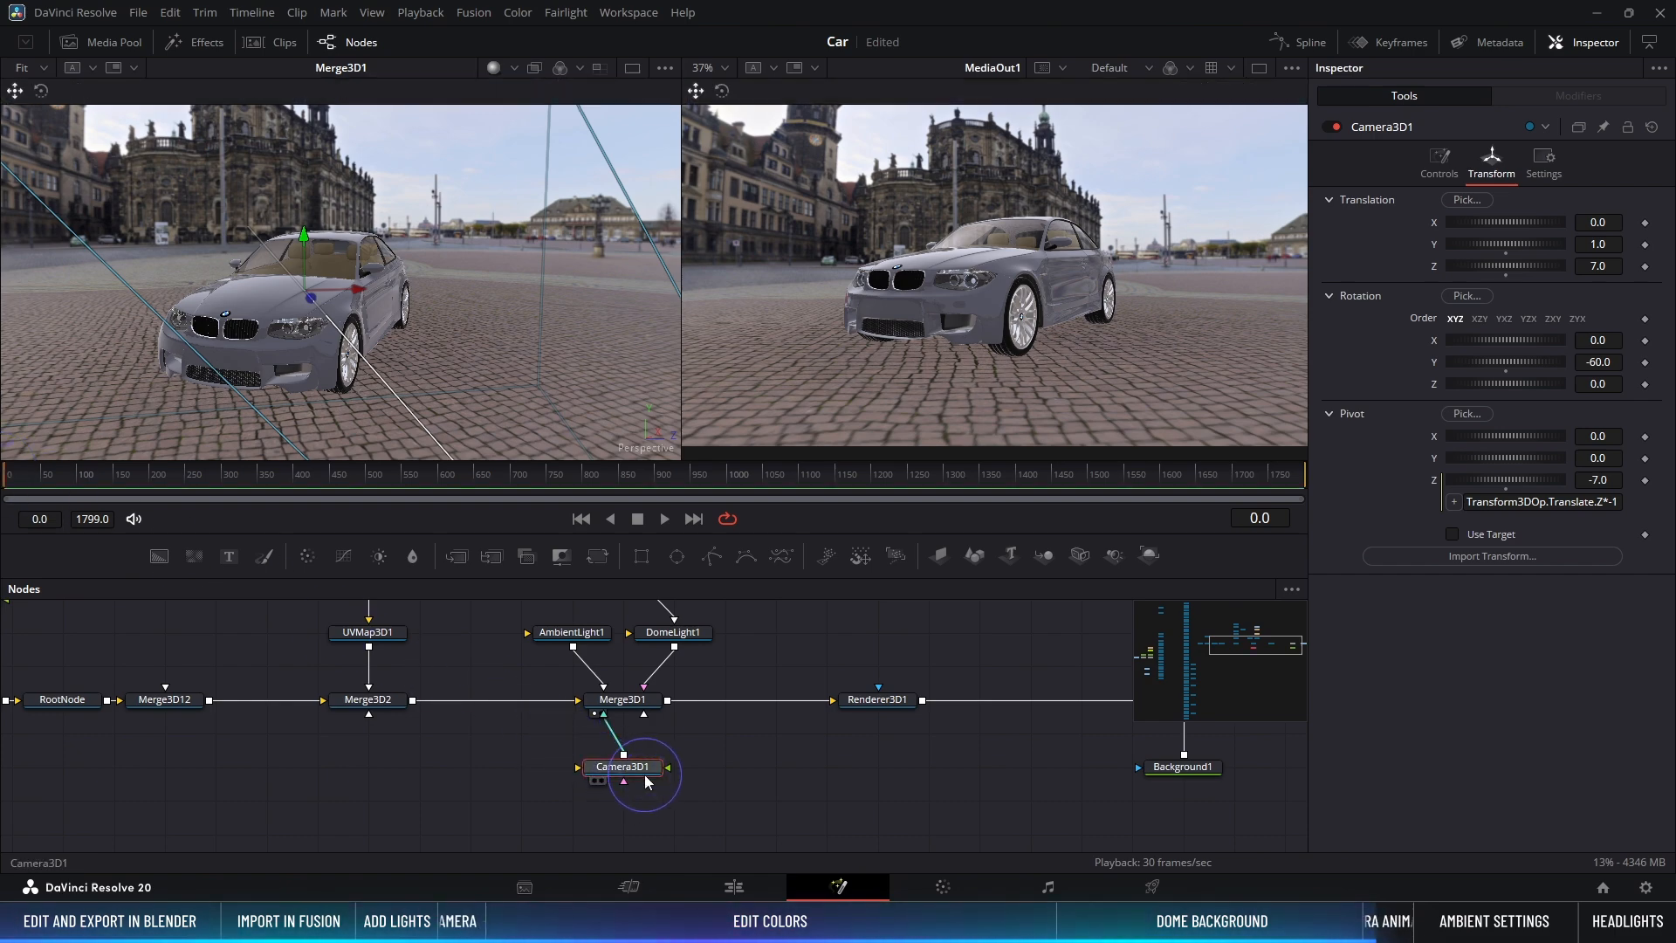
left_click_drag(1537, 361, 1516, 365)
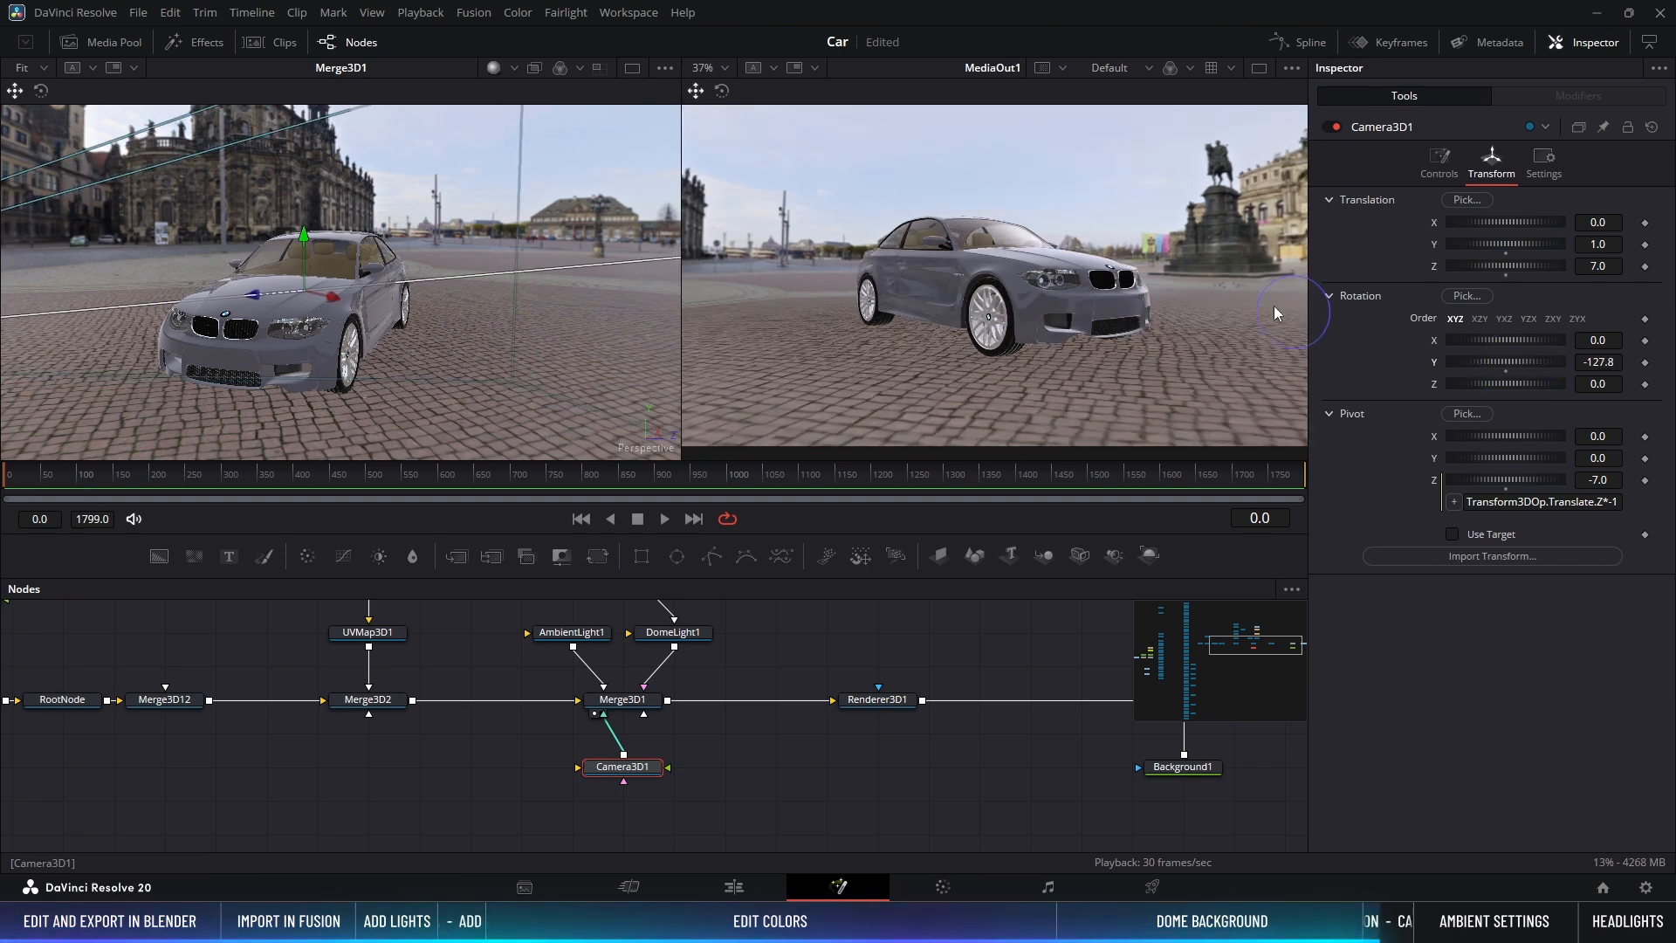
left_click(727, 70)
left_click(723, 98)
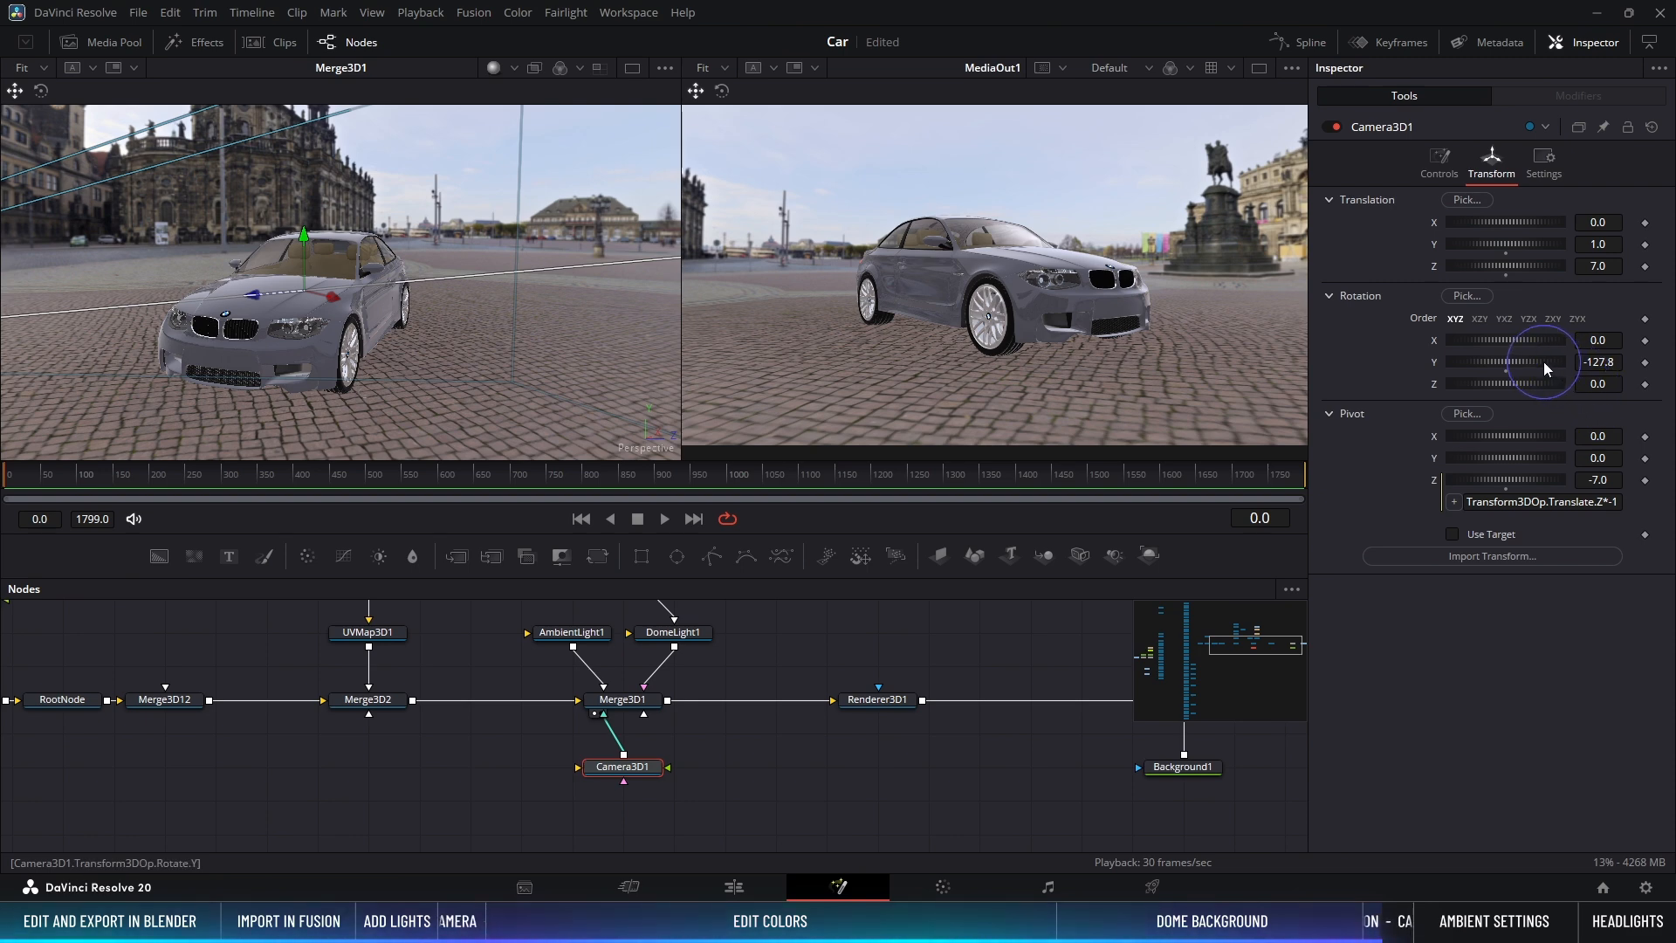
left_click_drag(1544, 361, 1544, 362)
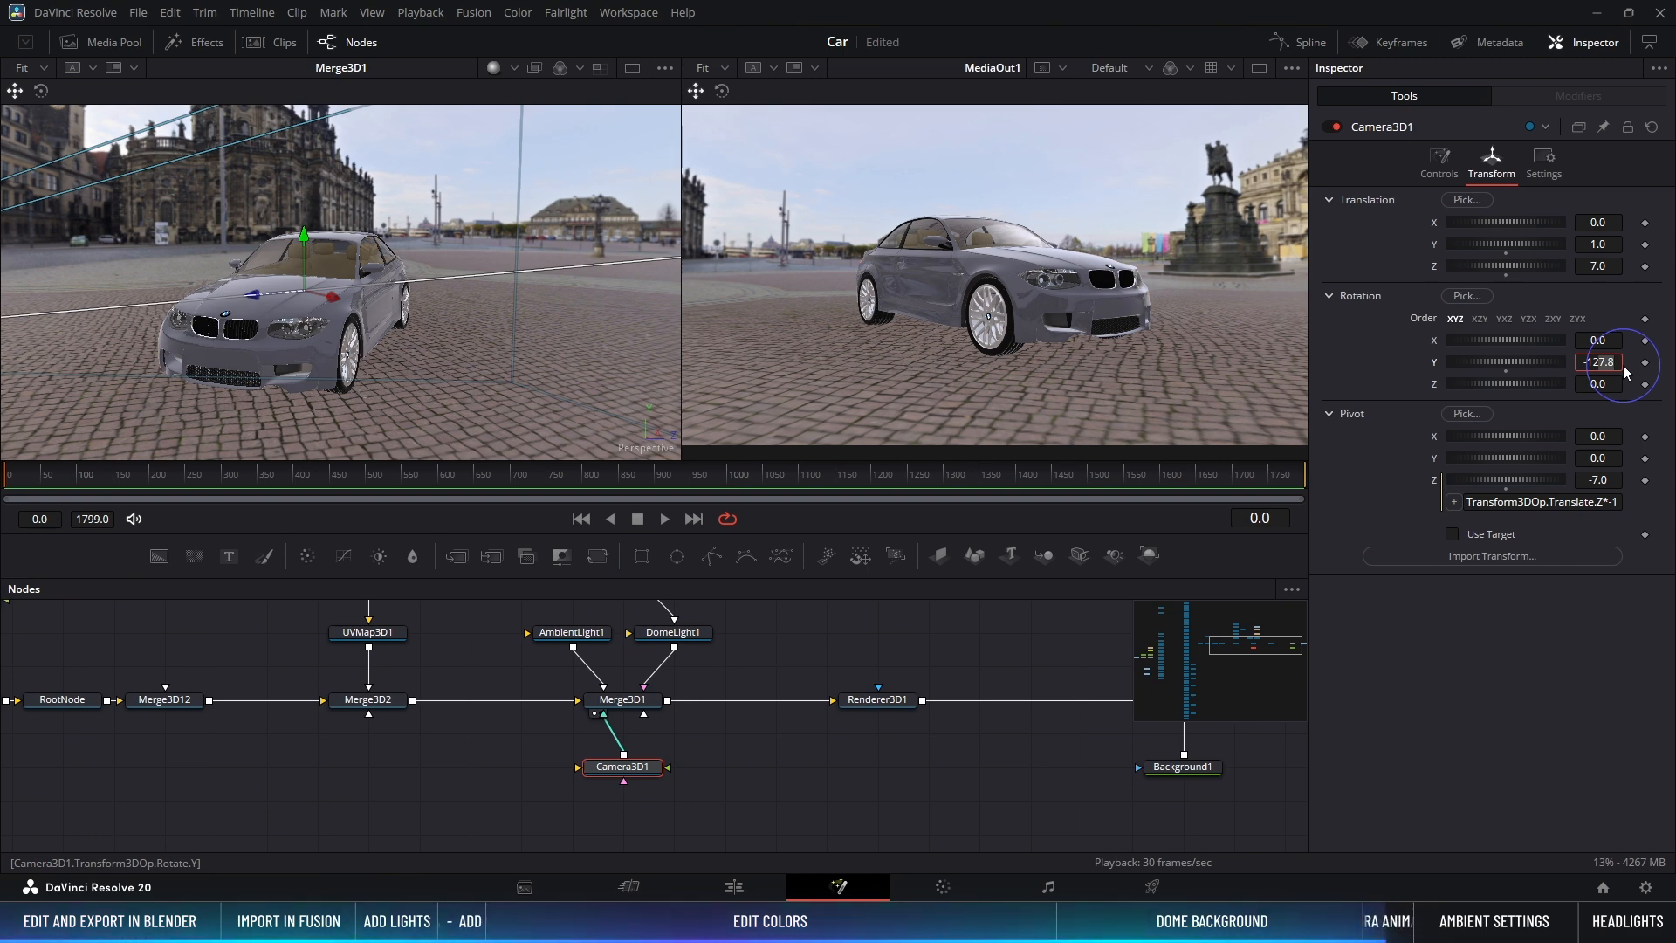
type("-120")
key("Return")
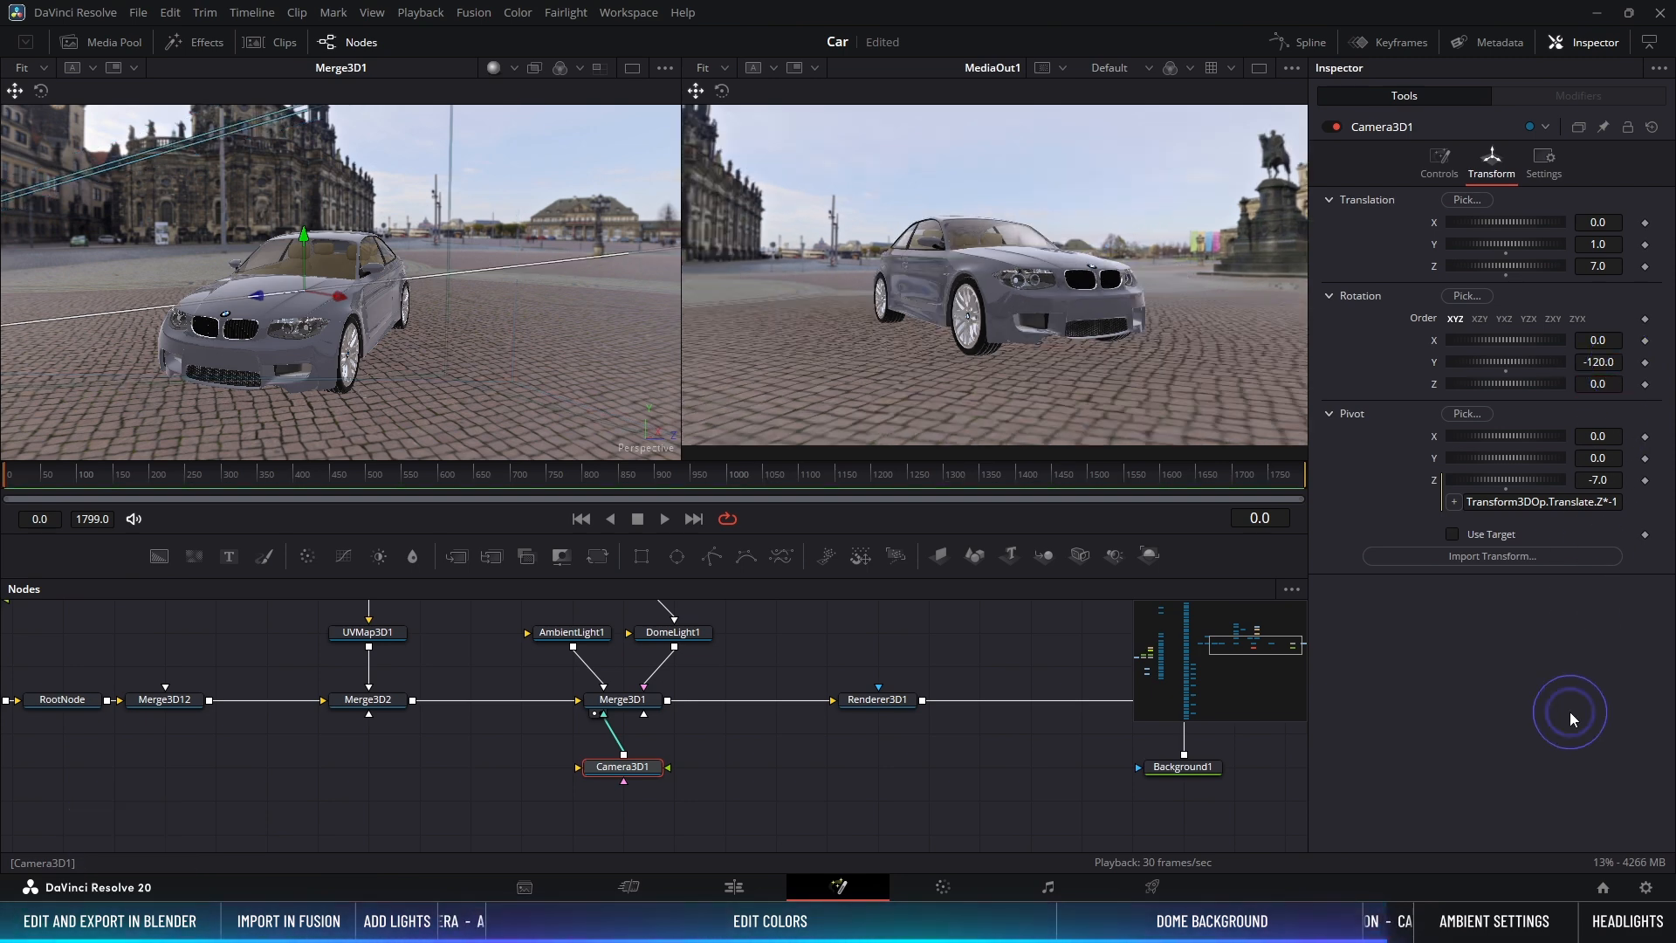
left_click(1646, 362)
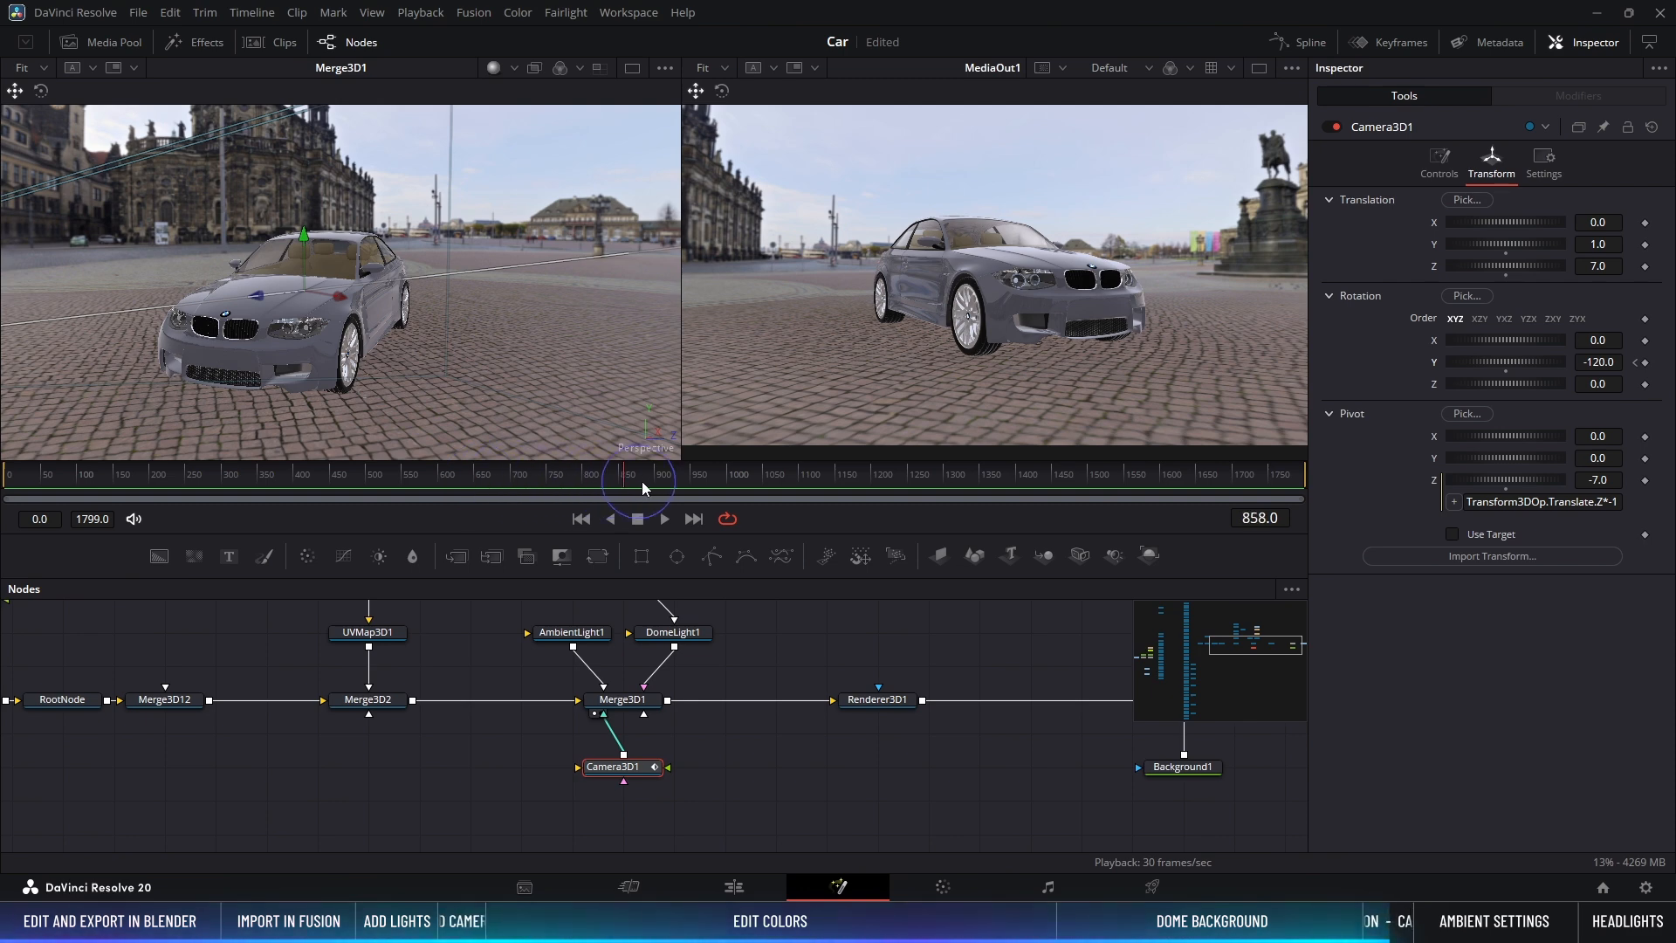
Step: At frame 900, set the Y rotation of Camera3D1 to 300 to orbit the camera around the car
mouse_move(723, 480)
left_mouse_down()
mouse_move(756, 479)
mouse_move(711, 478)
left_mouse_up()
left_click_drag(1495, 365, 1627, 385)
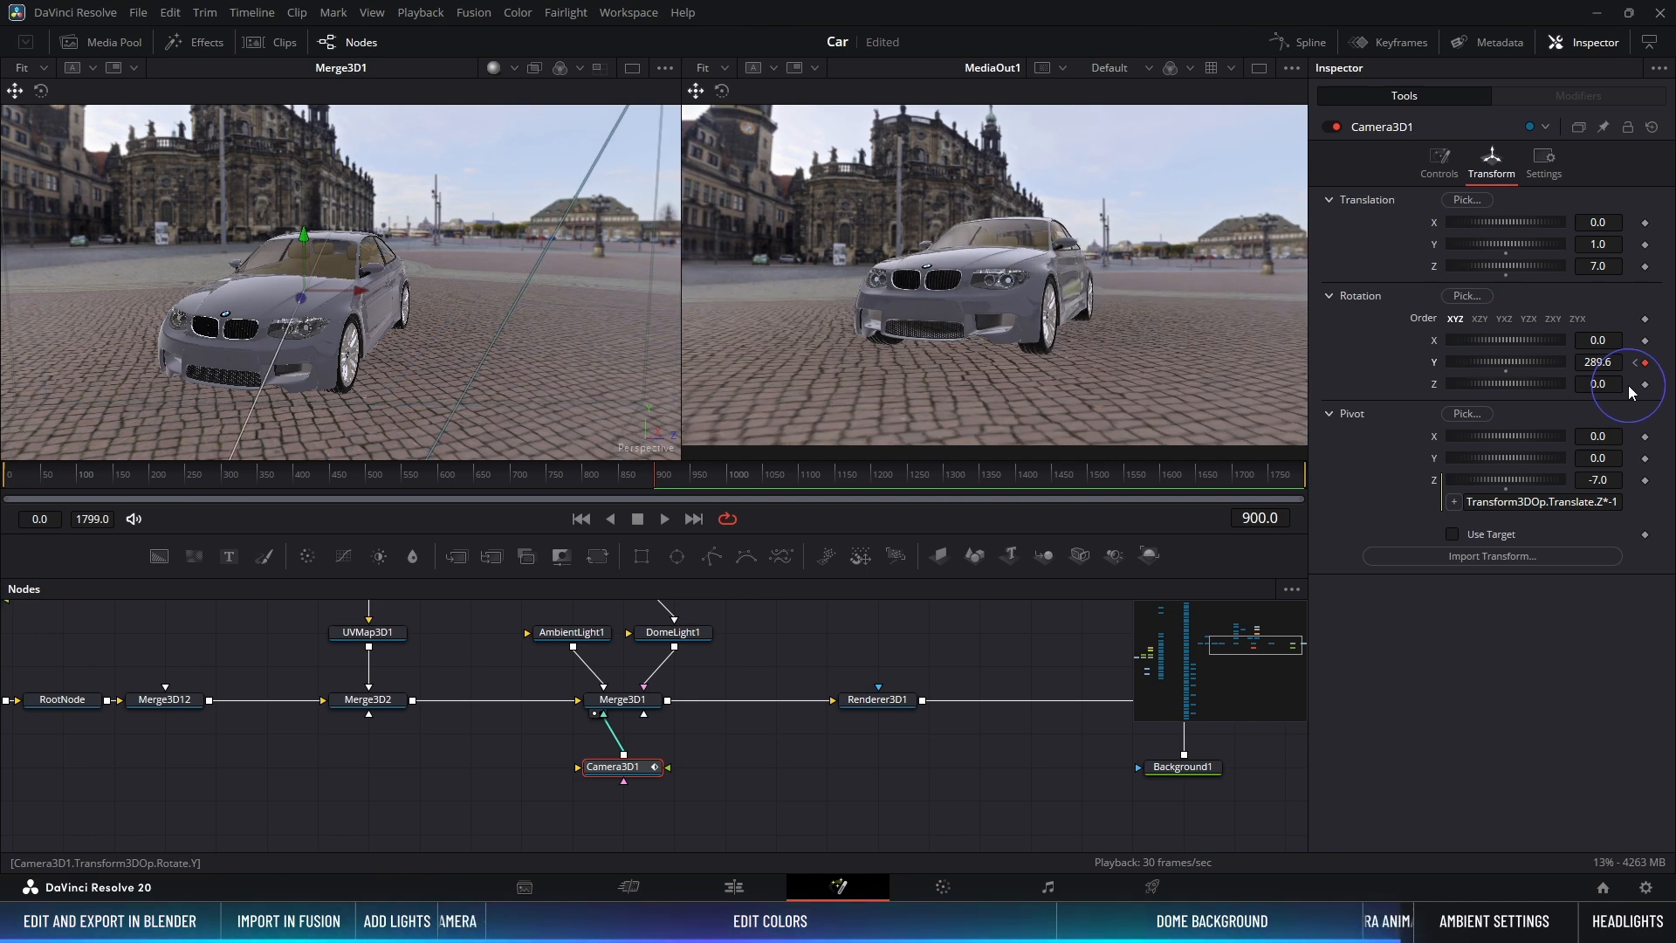
scroll(343, 279, "down", 3, "ctrl")
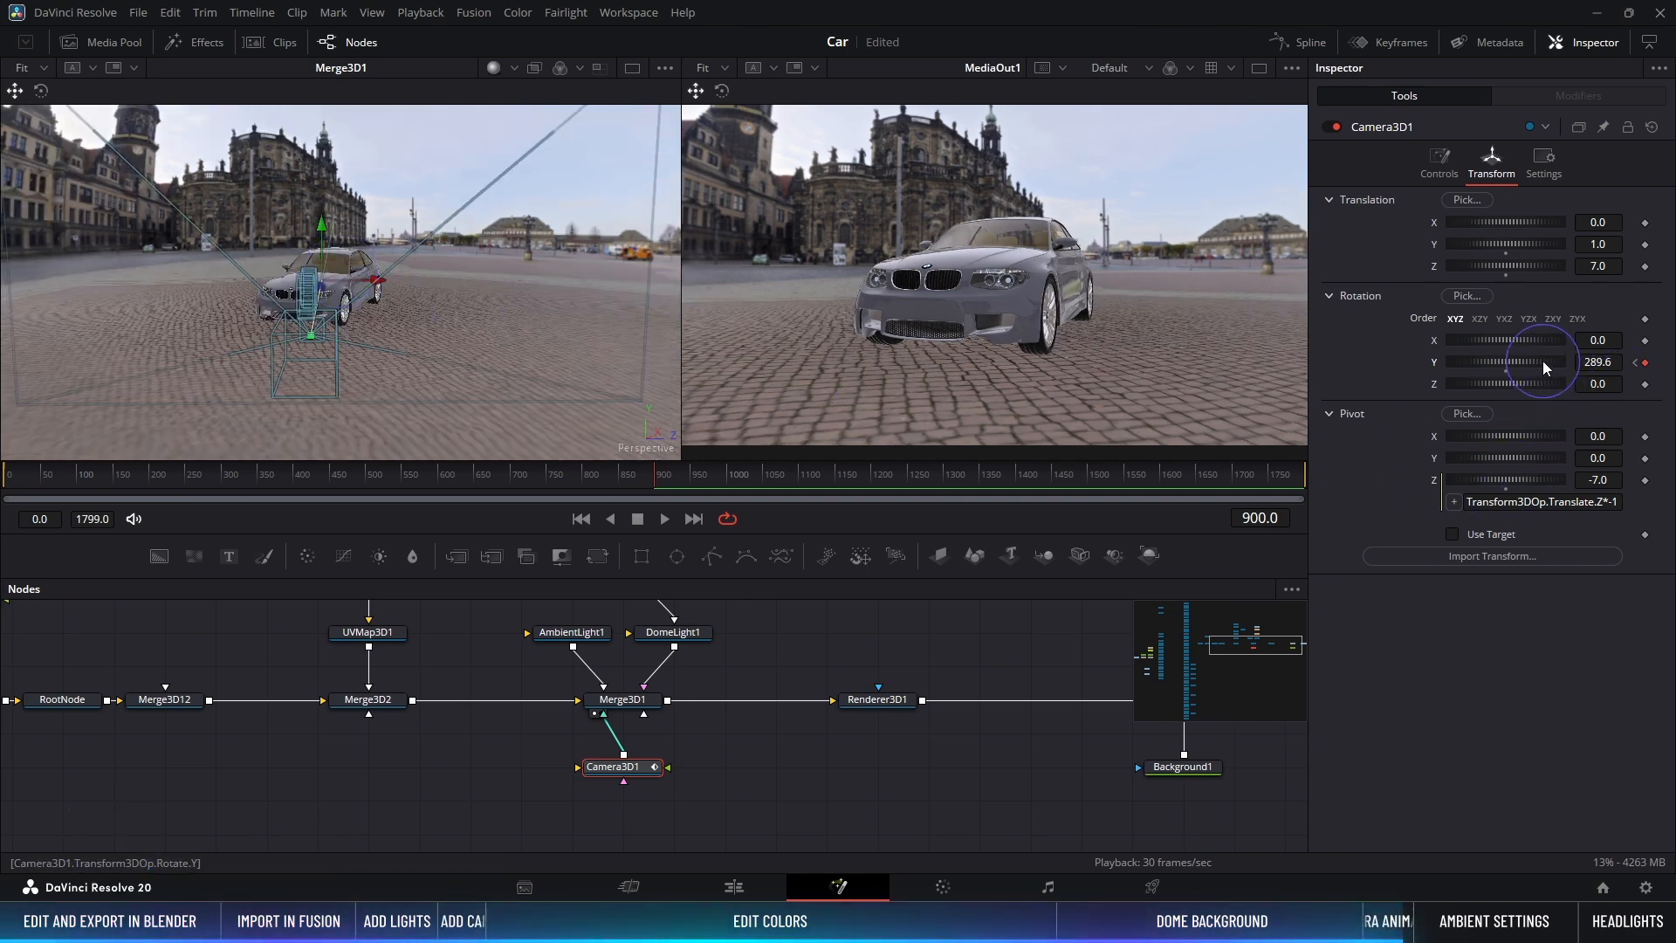
left_click_drag(1542, 359, 1547, 359)
key("Tab")
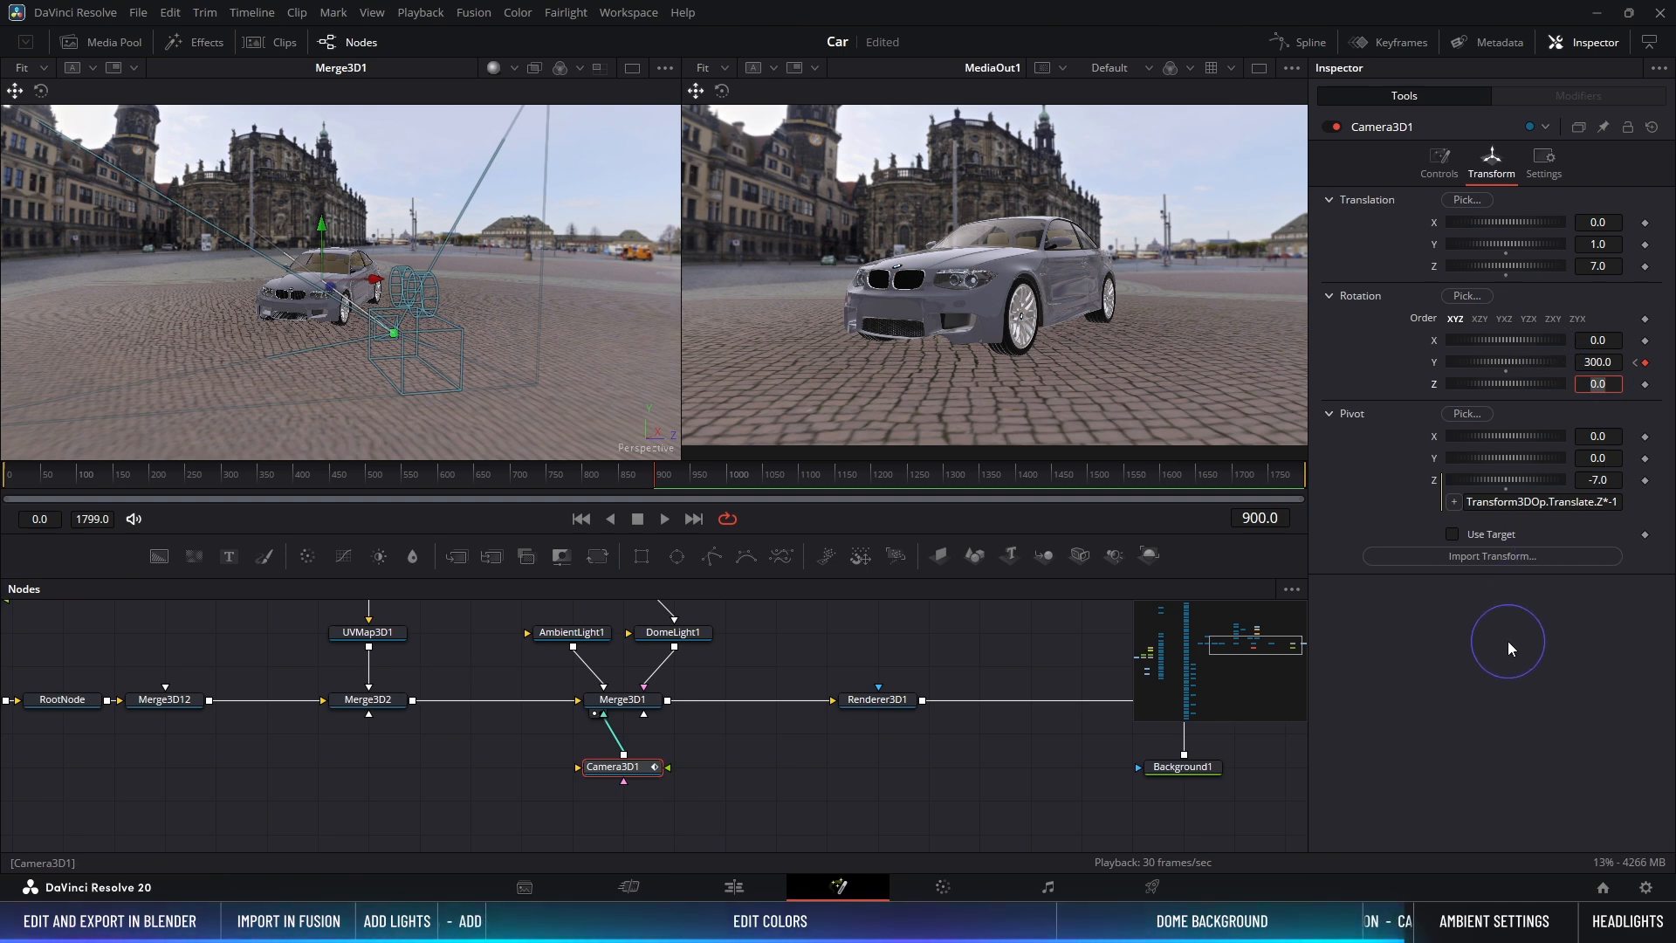
left_click(1507, 643)
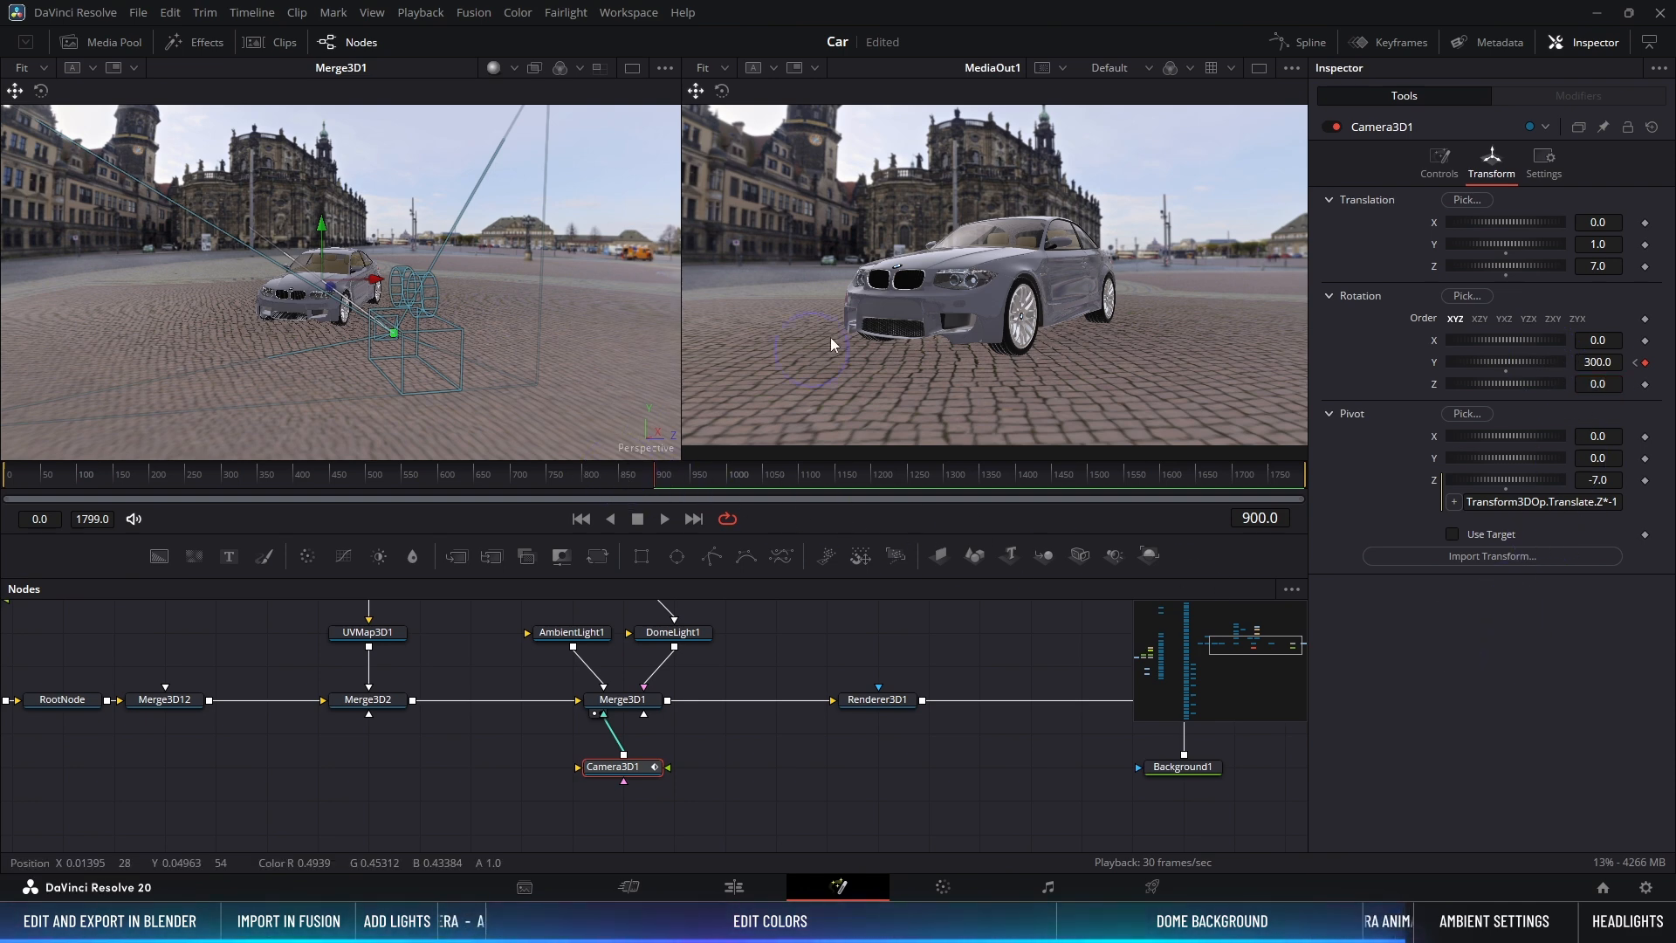
Step: Smooth both Y Rotation keyframes of Camera3D1 in the Spline editor, then close the editor
left_click(1316, 43)
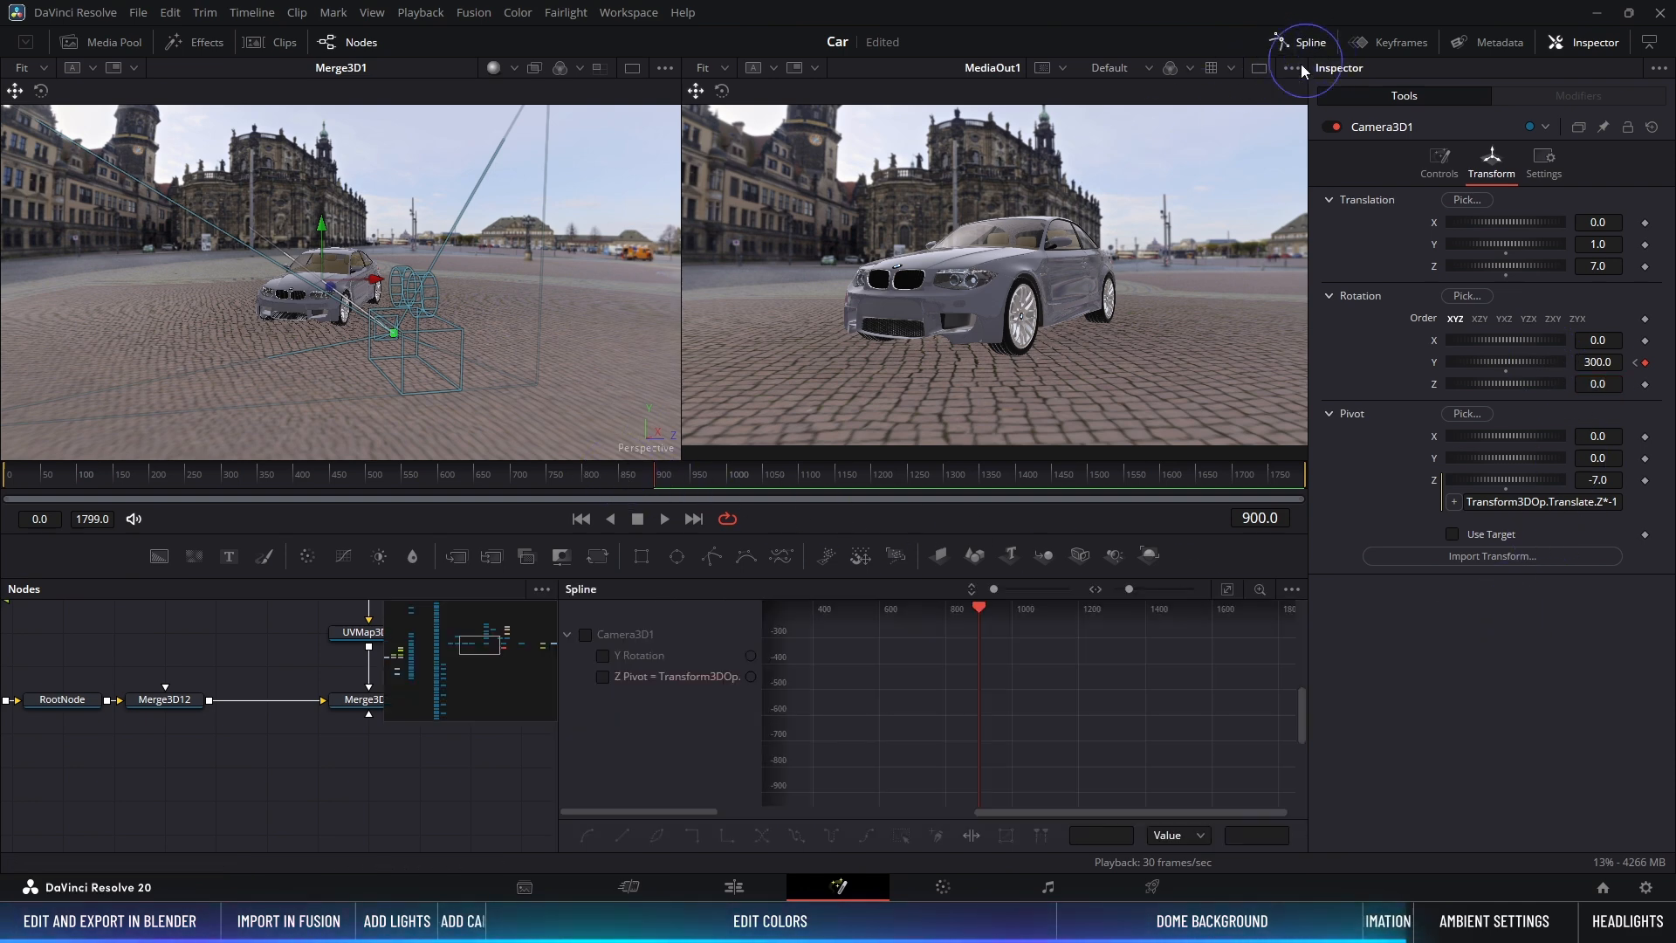
left_click(662, 657)
left_click(1226, 591)
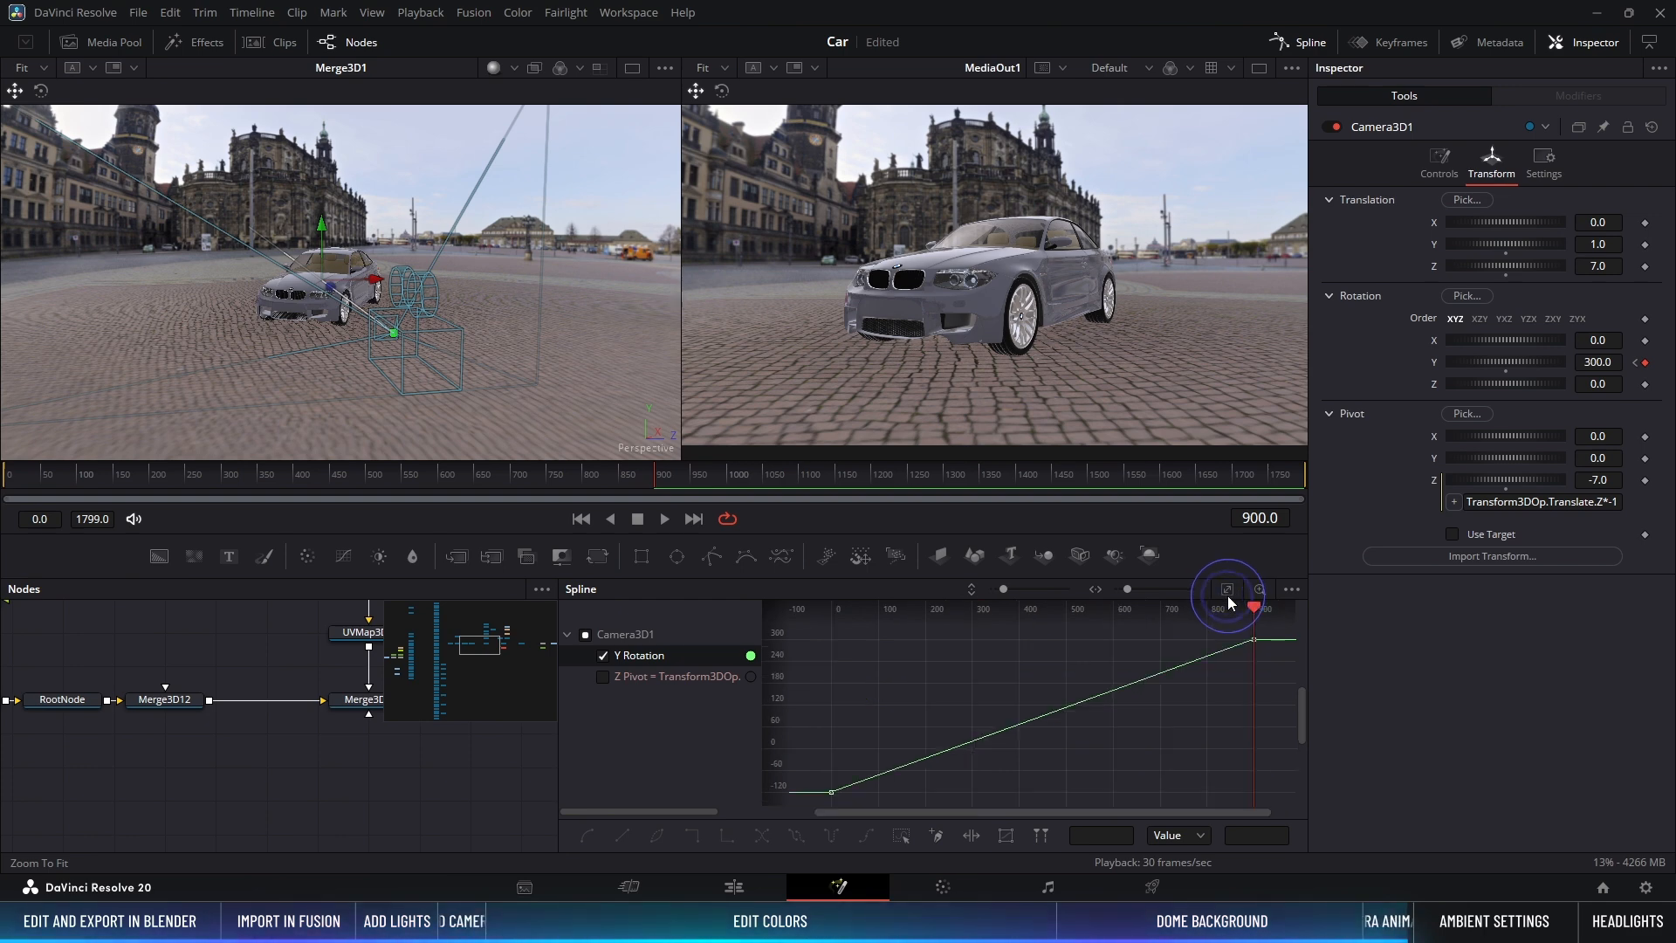
scroll(1188, 690, "down", 2, "ctrl")
left_click_drag(1254, 633, 870, 793)
key("s")
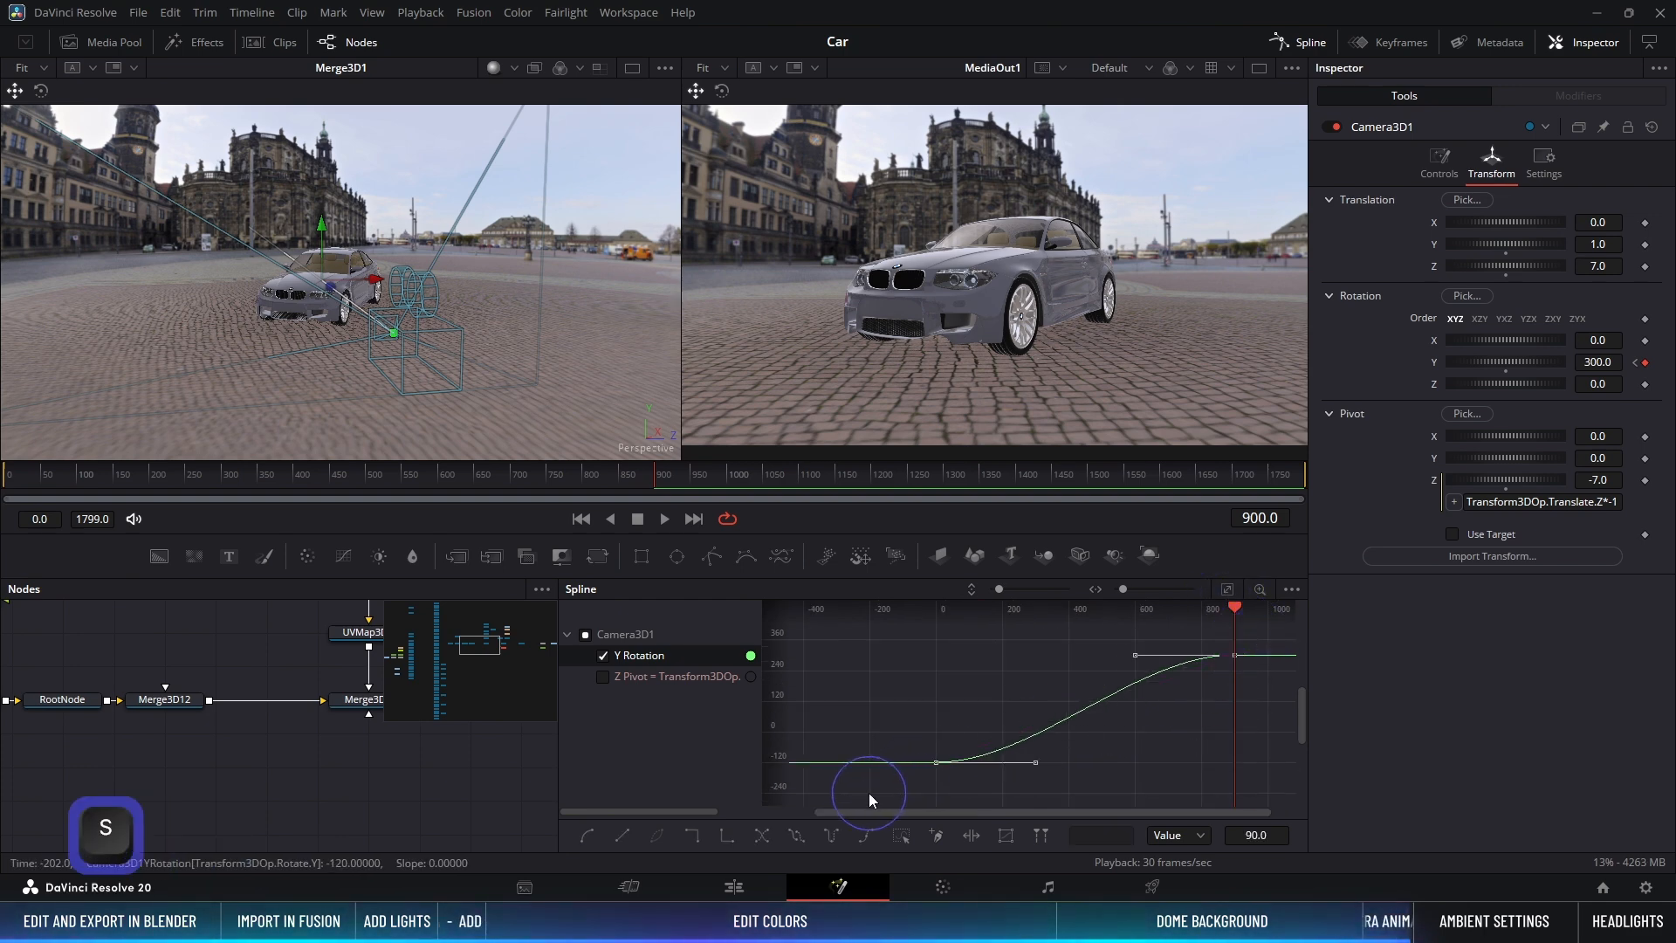
left_click(1304, 49)
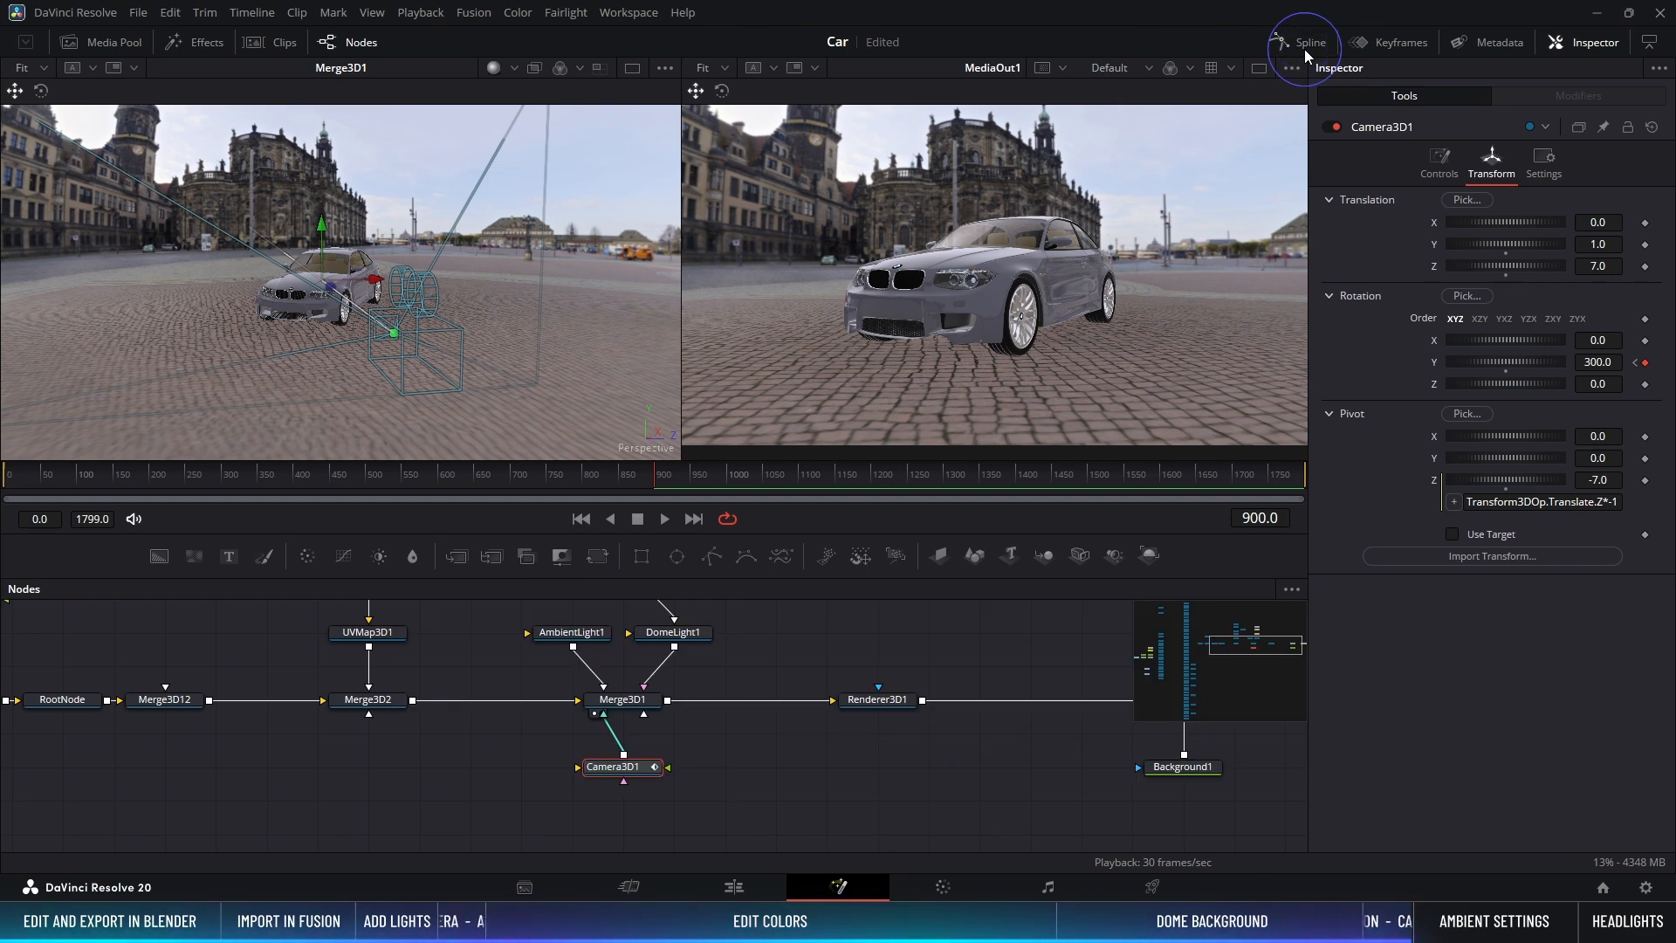
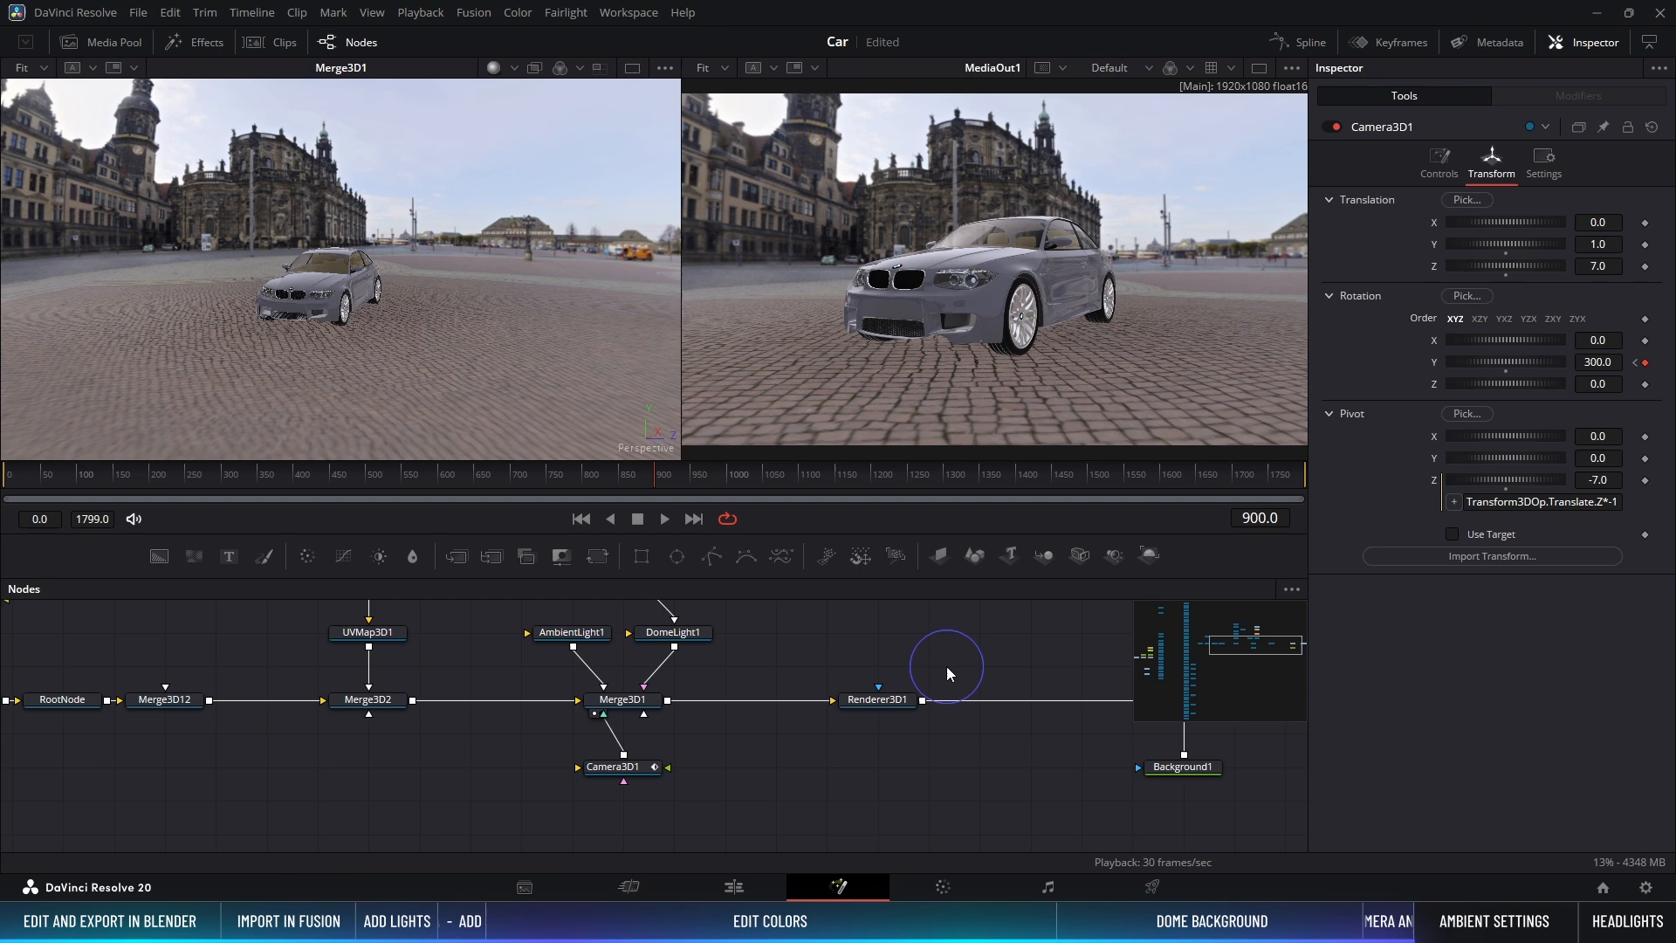
Step: Make room after Renderer3D1, insert an Ambient Occlusion node there, and connect Camera3D1 to its camera input
middle_click_drag(947, 667, 473, 667)
left_click_drag(737, 703, 1126, 702)
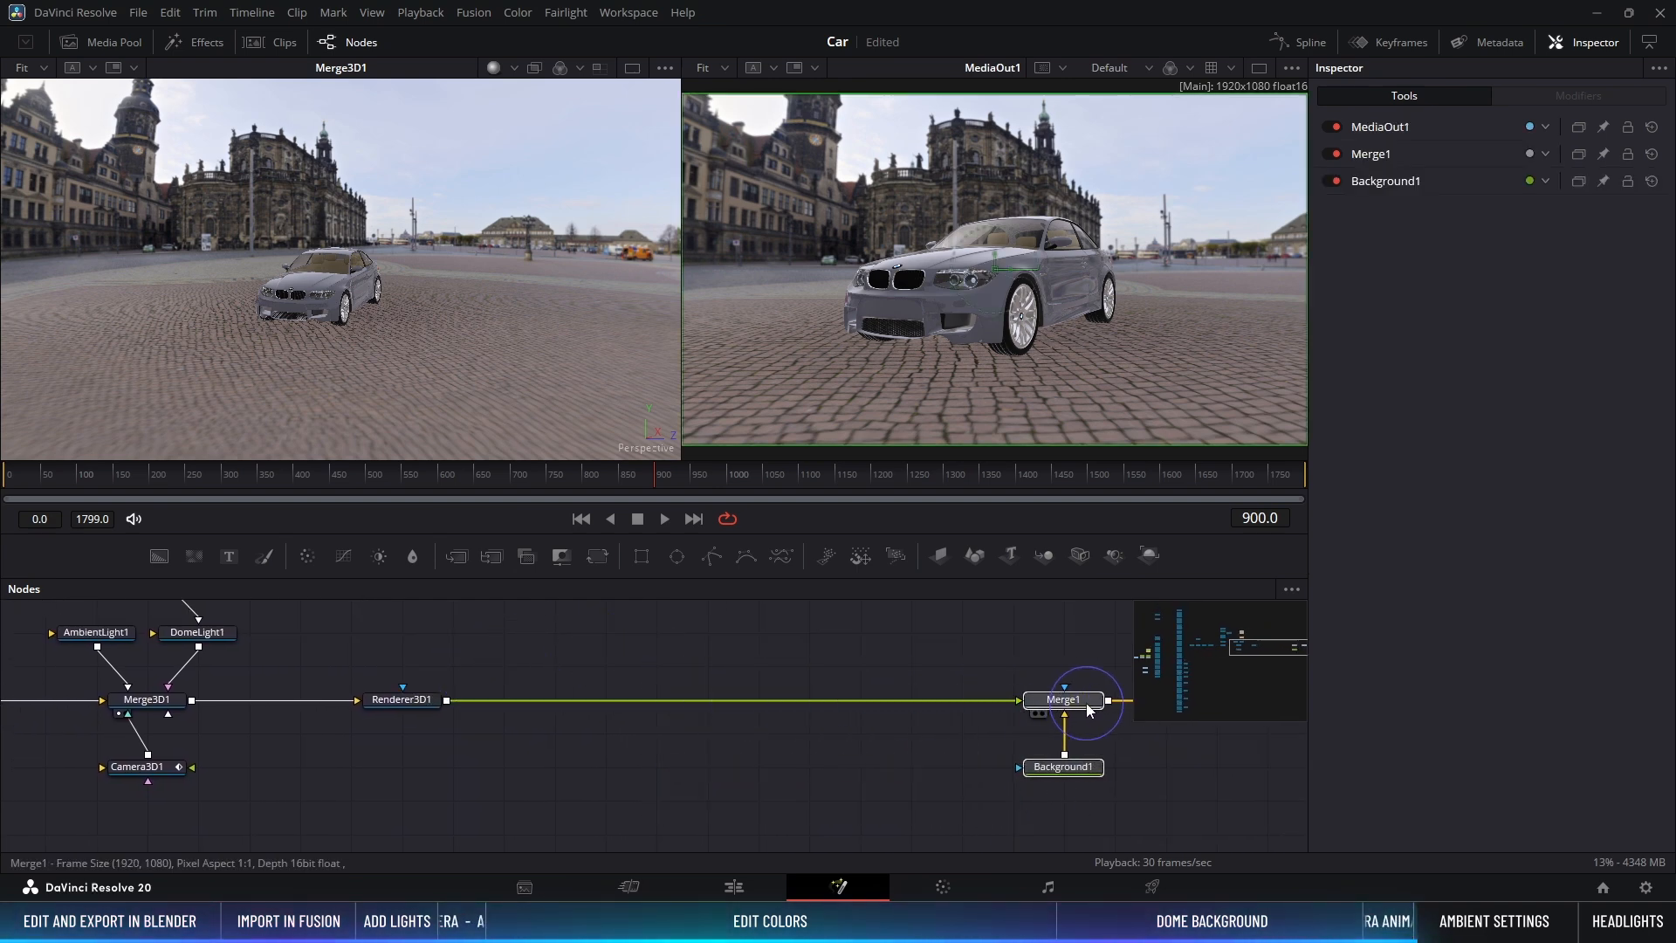
left_click(411, 700)
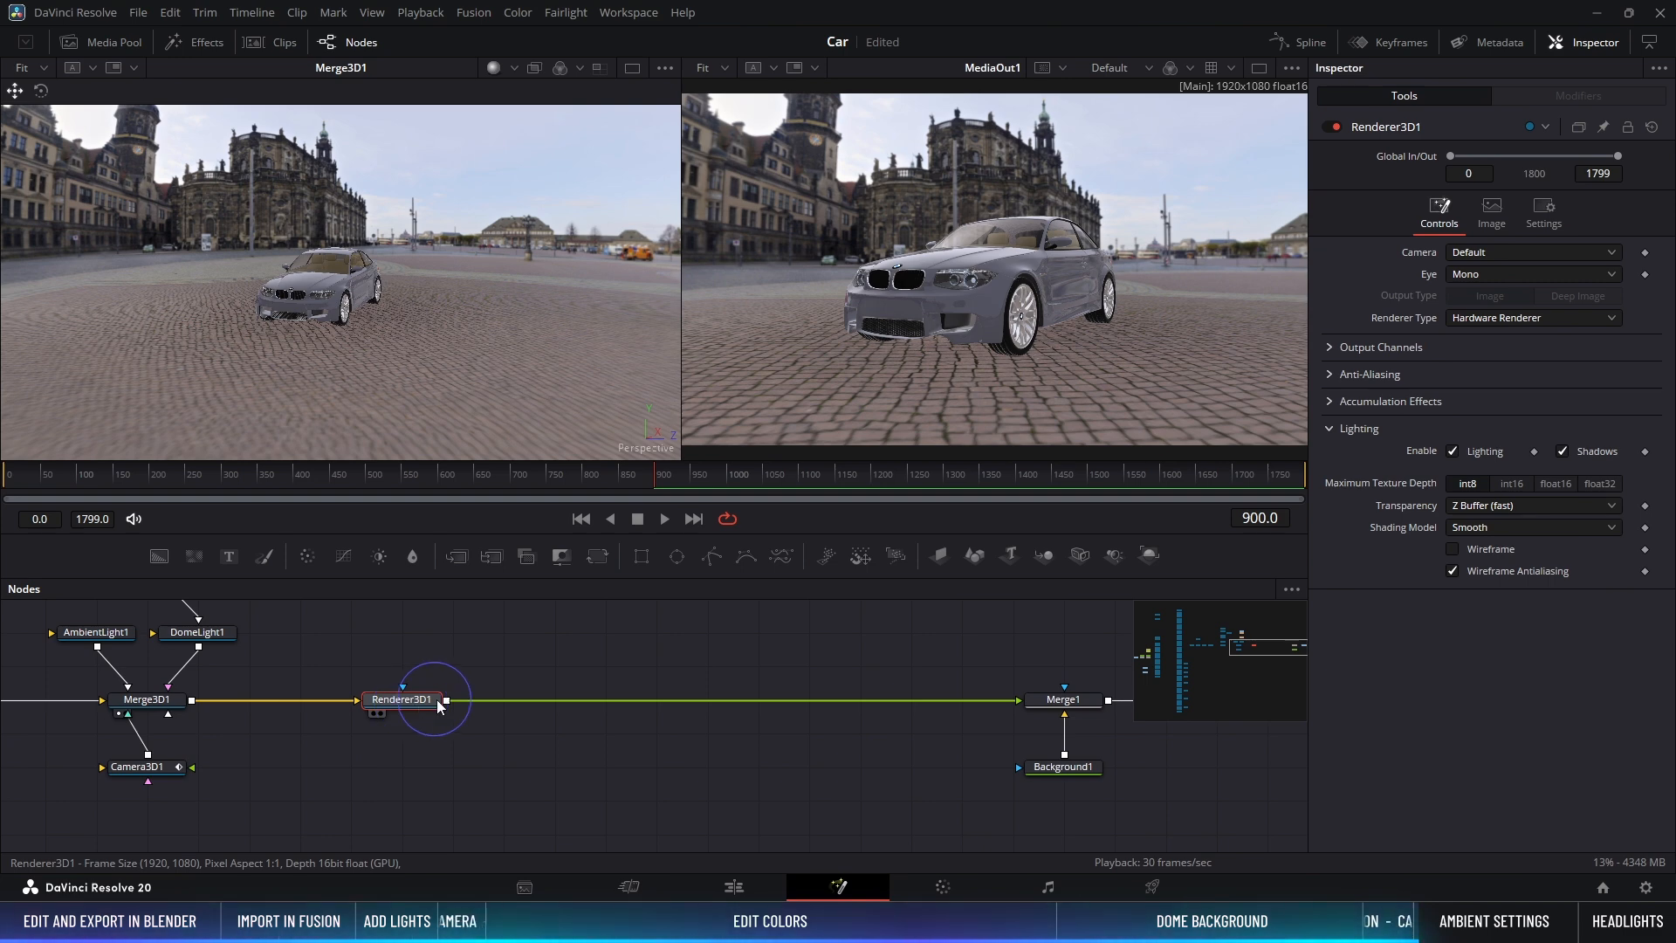
key("ctrl+space")
type("amb")
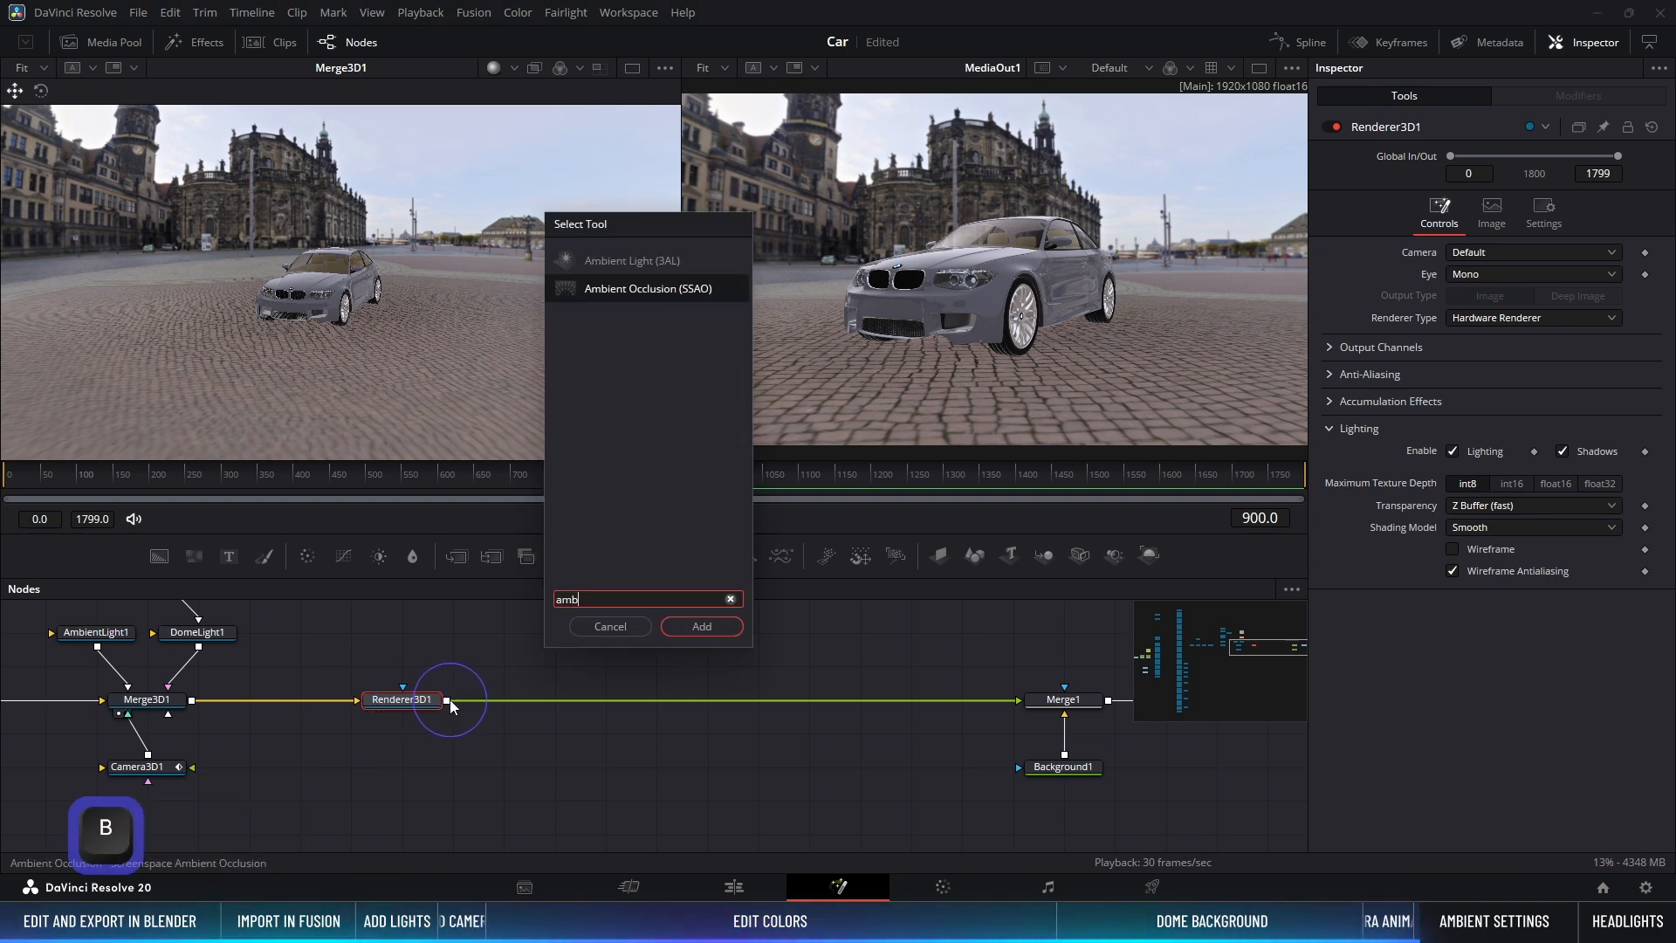
key("Return")
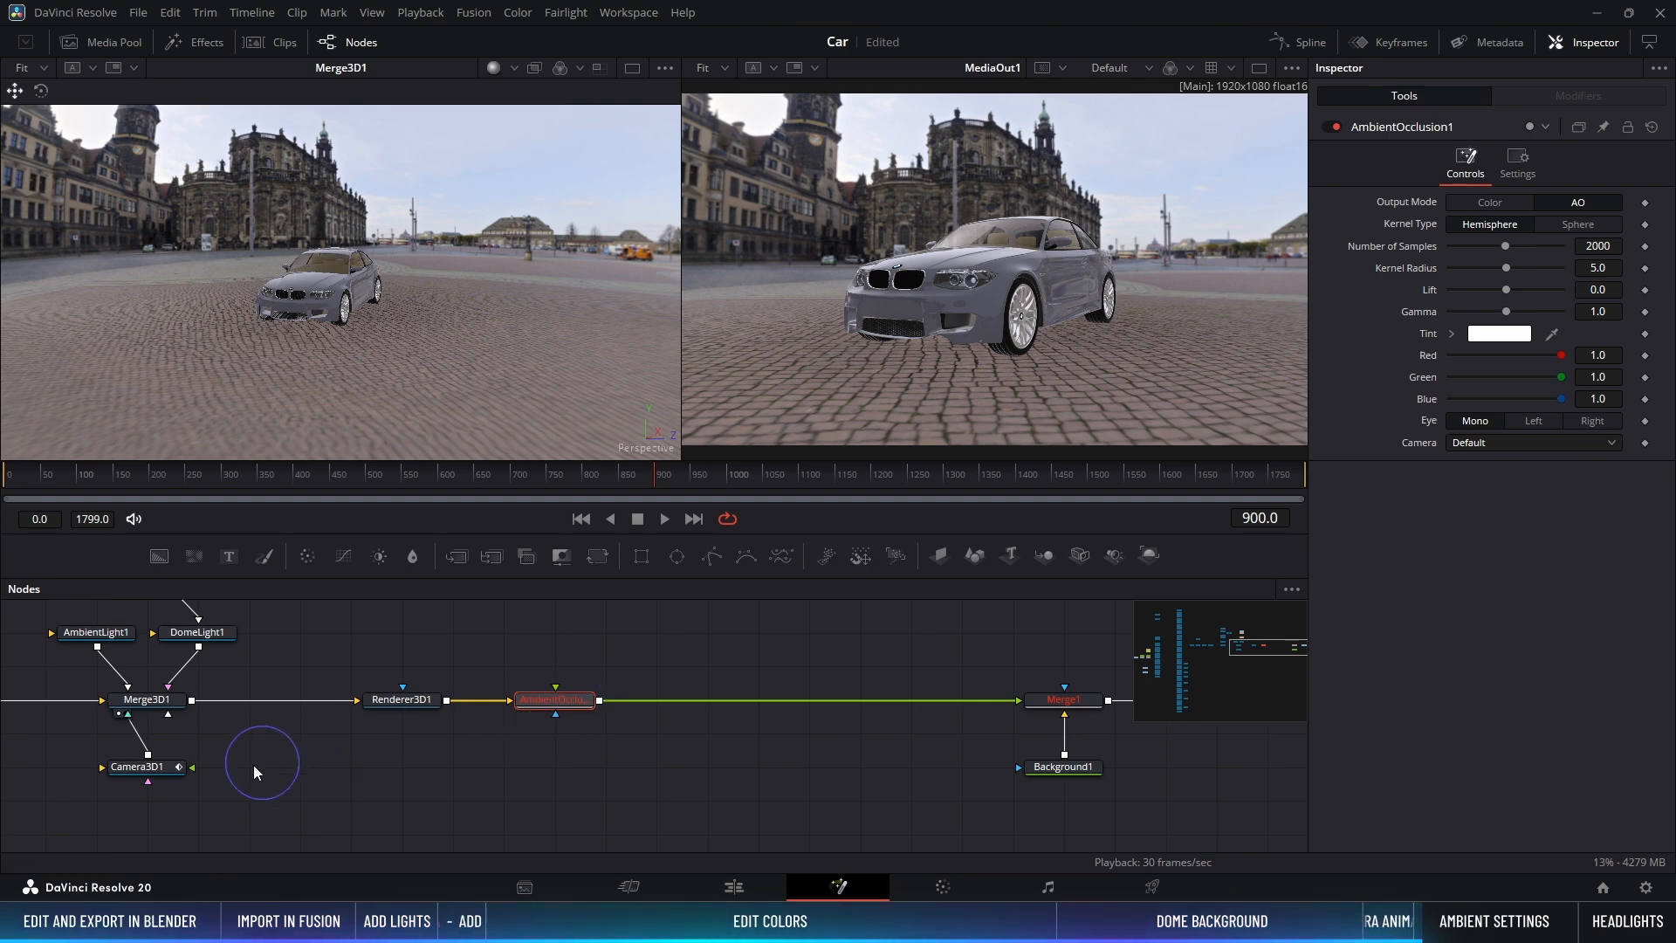
left_click_drag(148, 754, 566, 705)
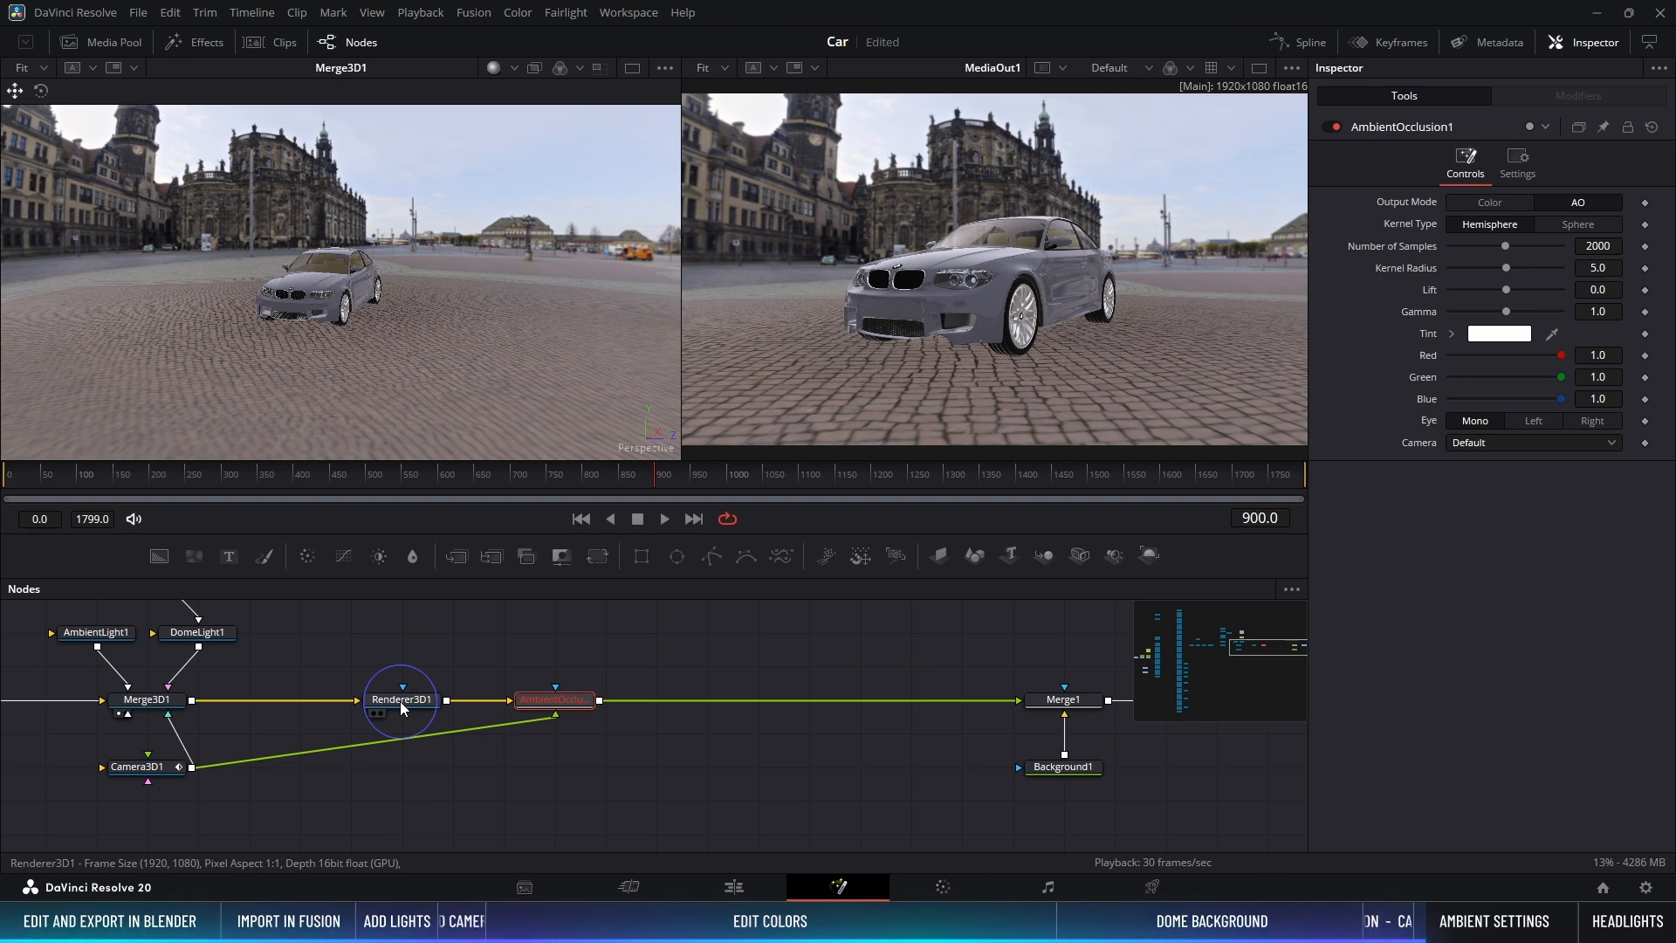
Step: Enable the Z, Normal, Object ID and Material ID output channels of Renderer3D1
left_click(399, 700)
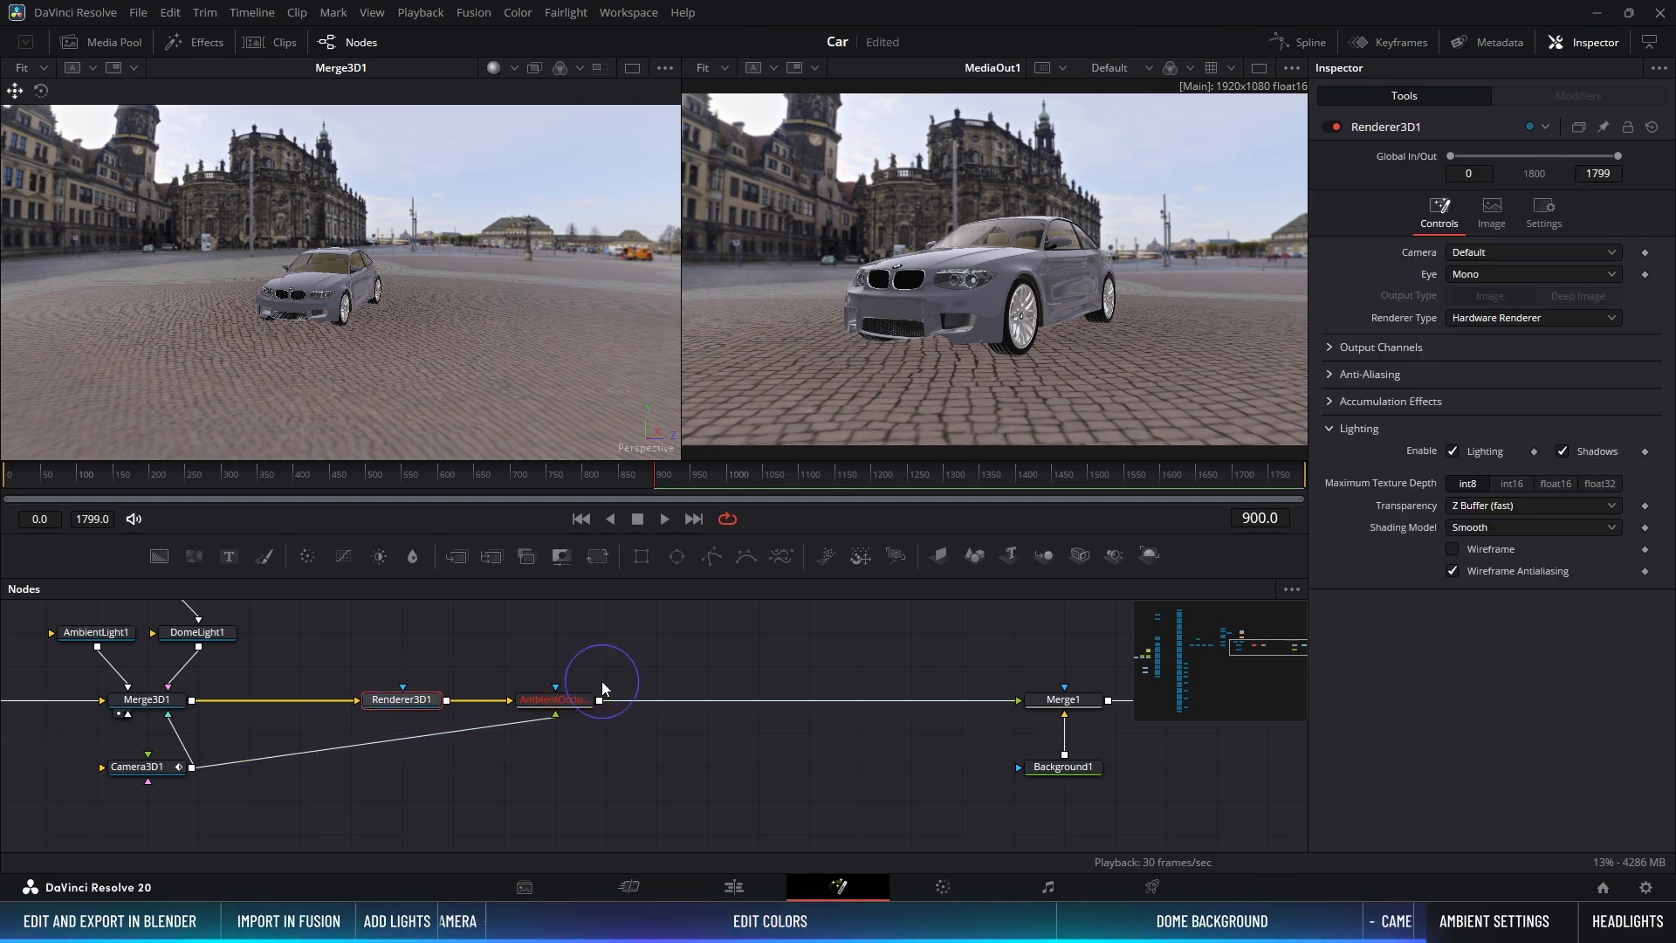
left_click(1331, 348)
left_click(1451, 392)
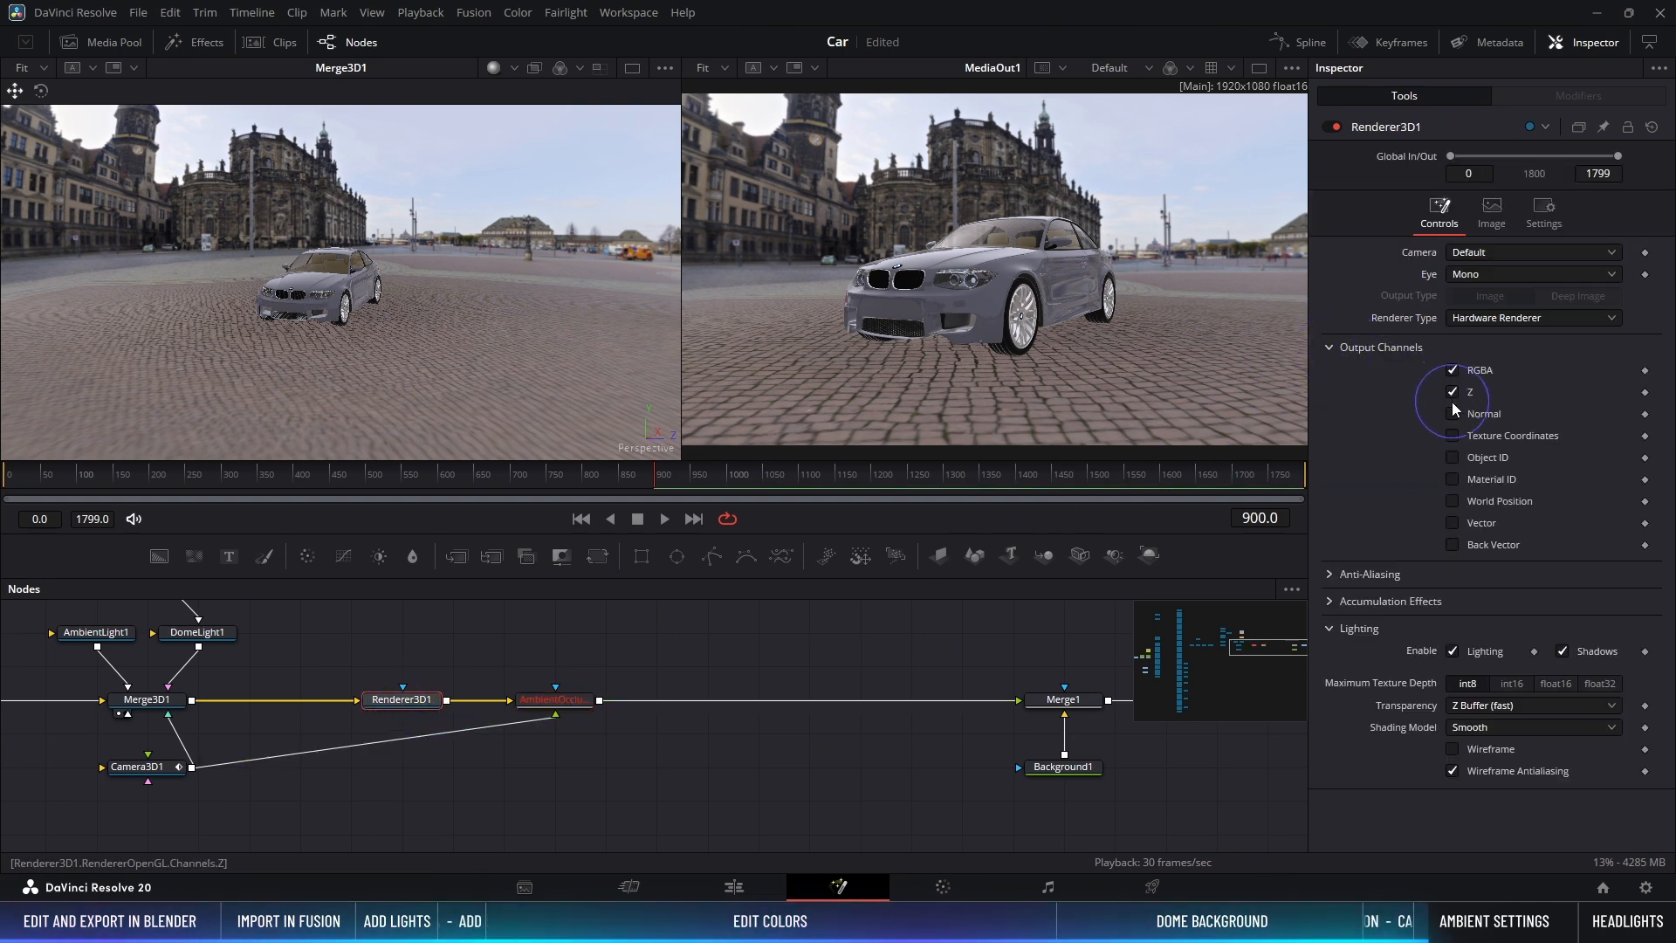
left_click(1453, 414)
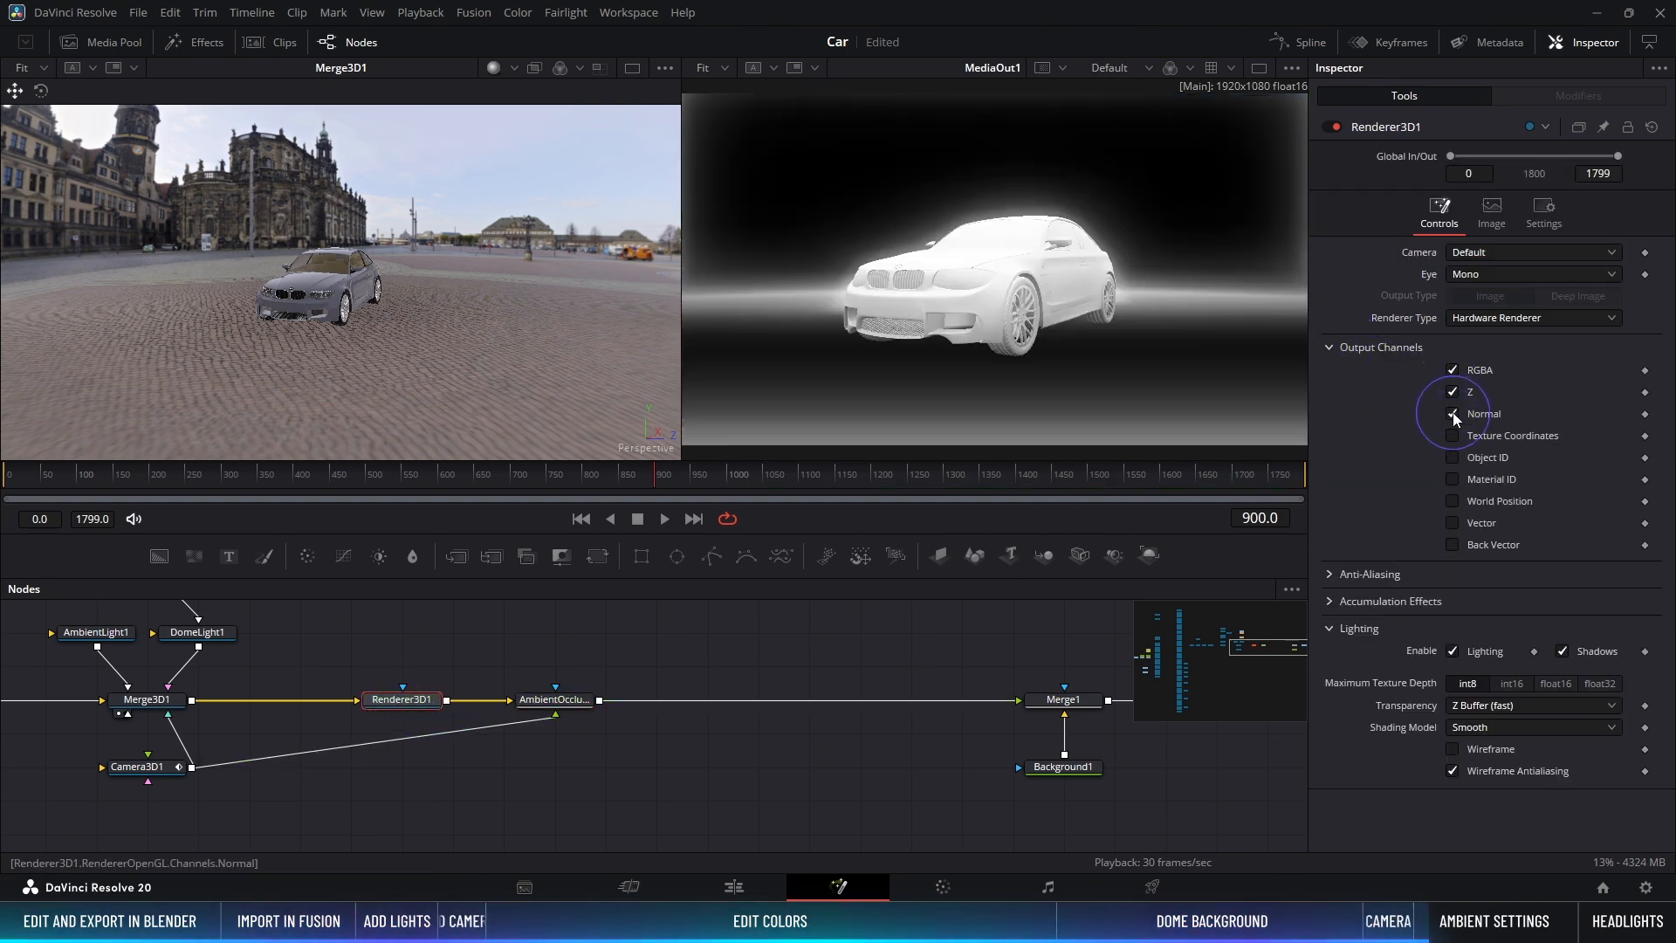
left_click(1453, 457)
left_click(1453, 479)
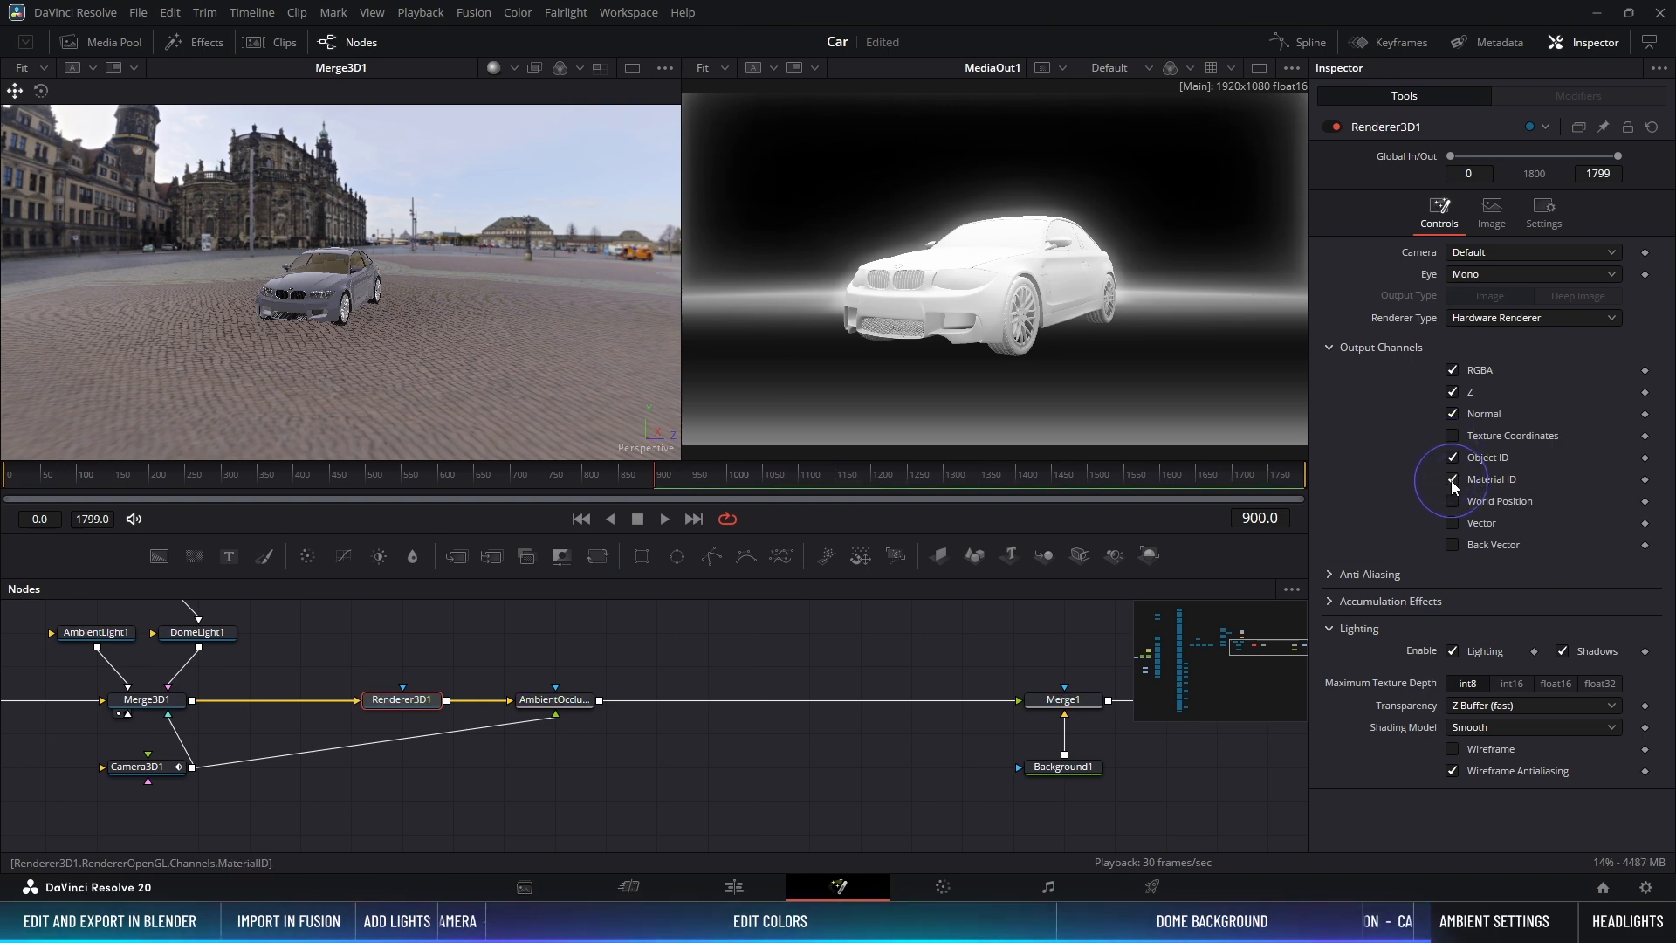
Step: Set the output mode of AmbientOcclusion1 to Color and reduce its Kernel Radius to 2.28
left_click(550, 700)
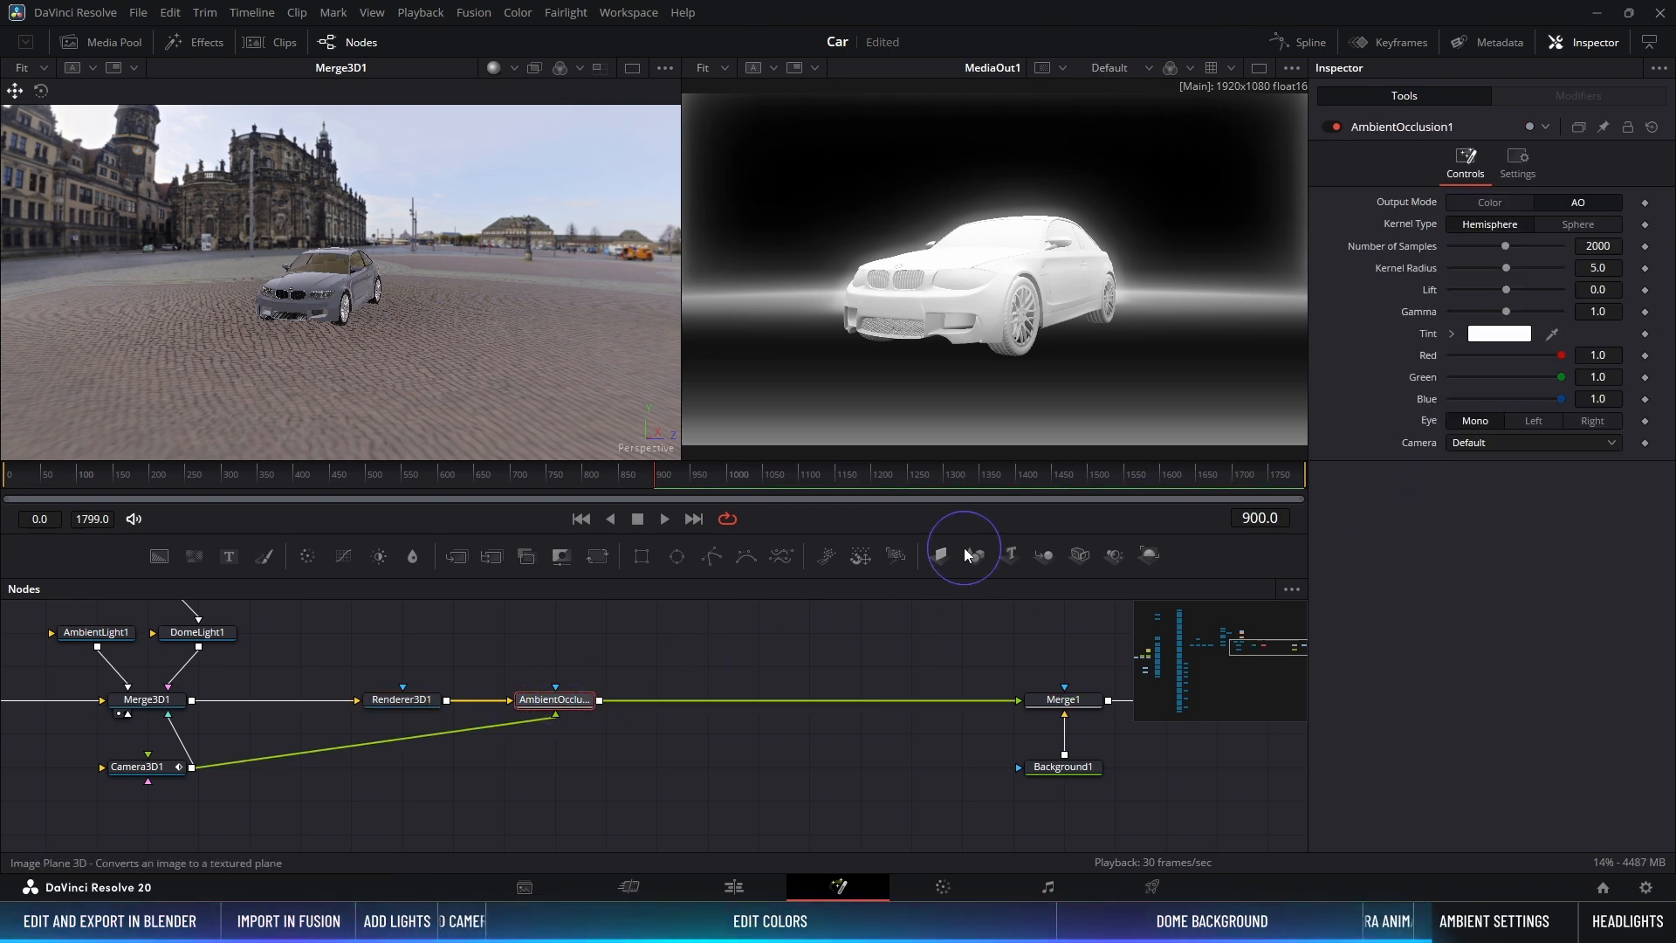
left_click(1489, 203)
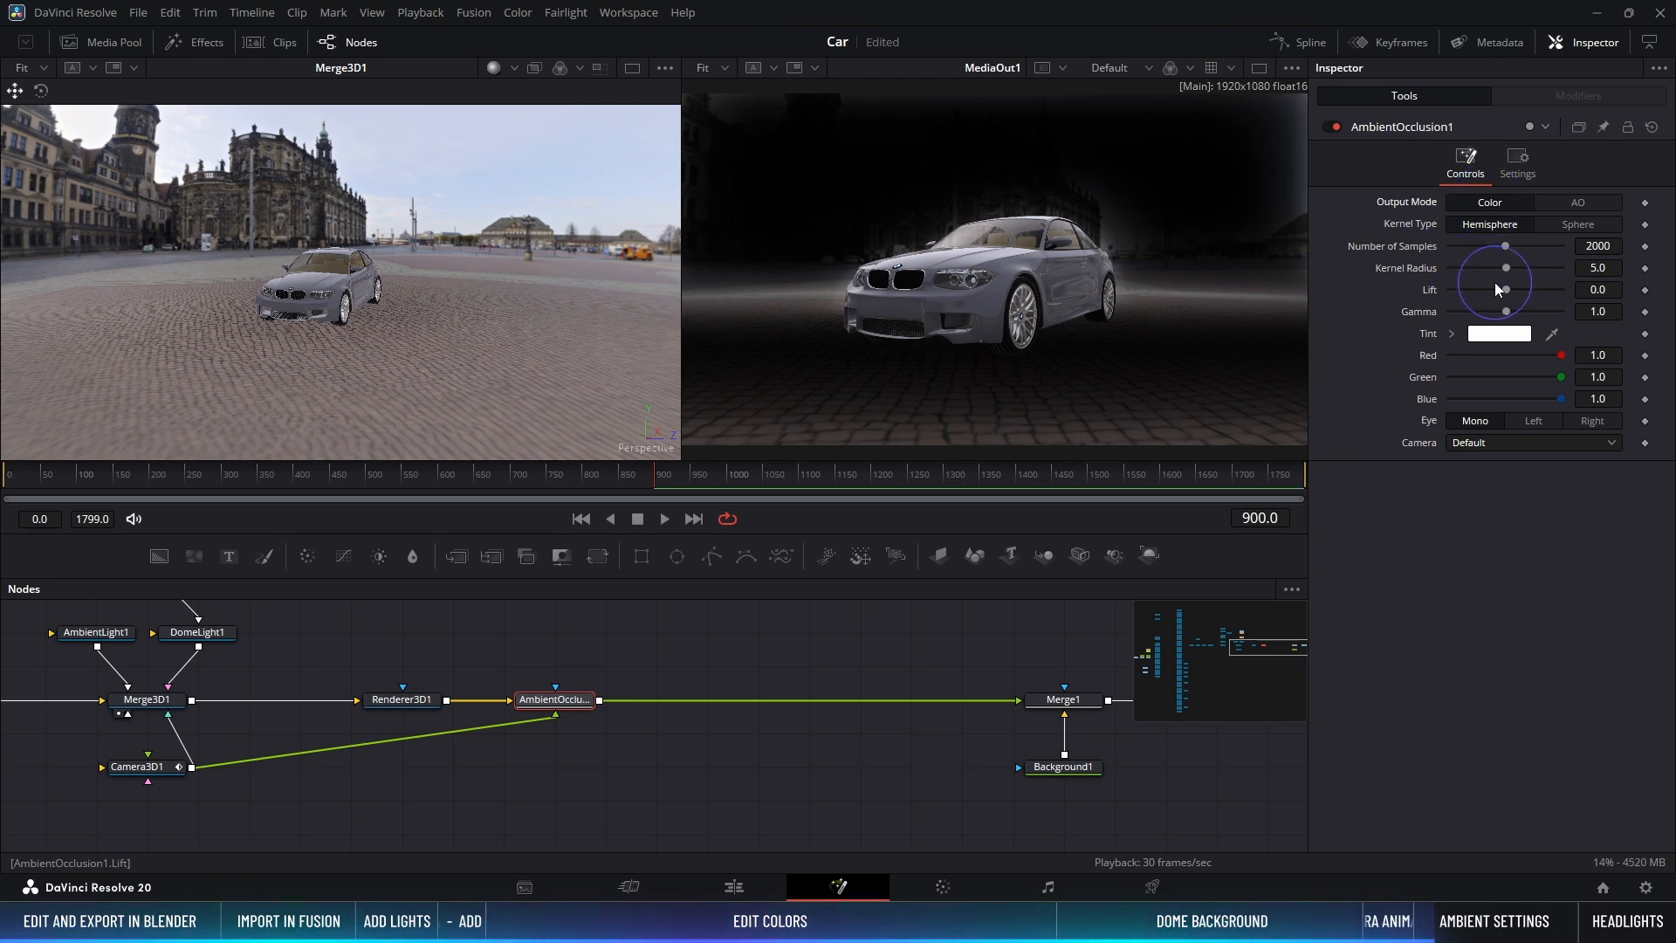
mouse_move(1506, 268)
left_mouse_down()
mouse_move(1437, 274)
mouse_move(1479, 274)
left_mouse_up()
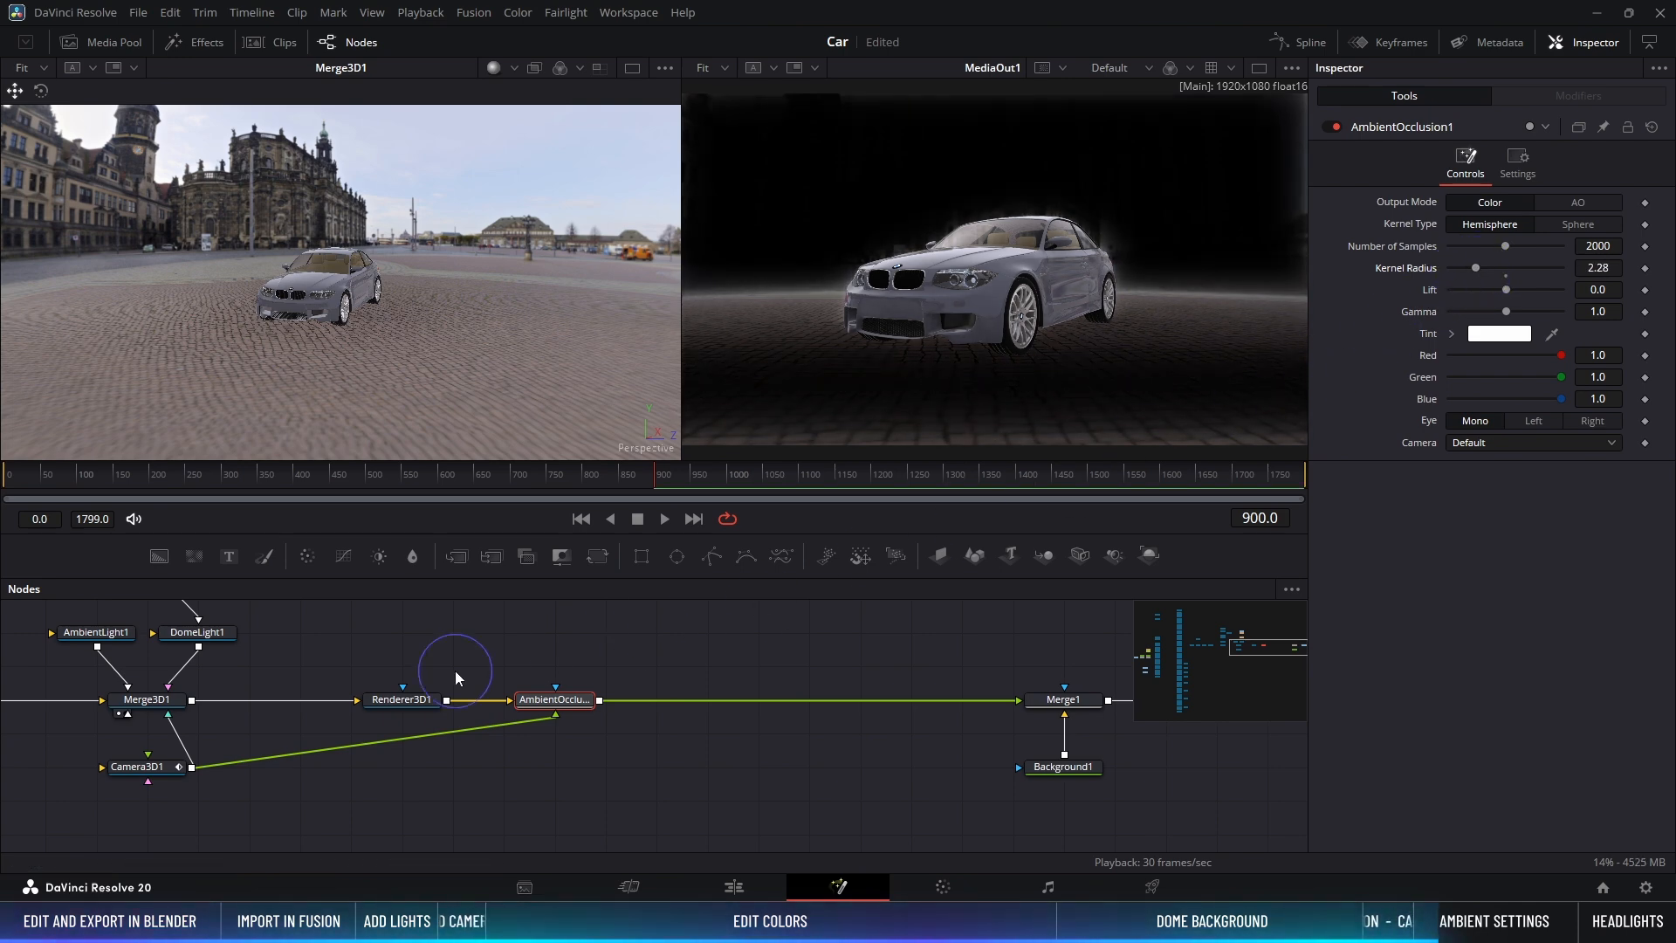
Step: Insert an Override 3D node between carShell and RootNode and enable Do Object ID on it with Object ID 1
middle_click_drag(396, 672, 1334, 693)
left_click_drag(540, 674, 752, 712)
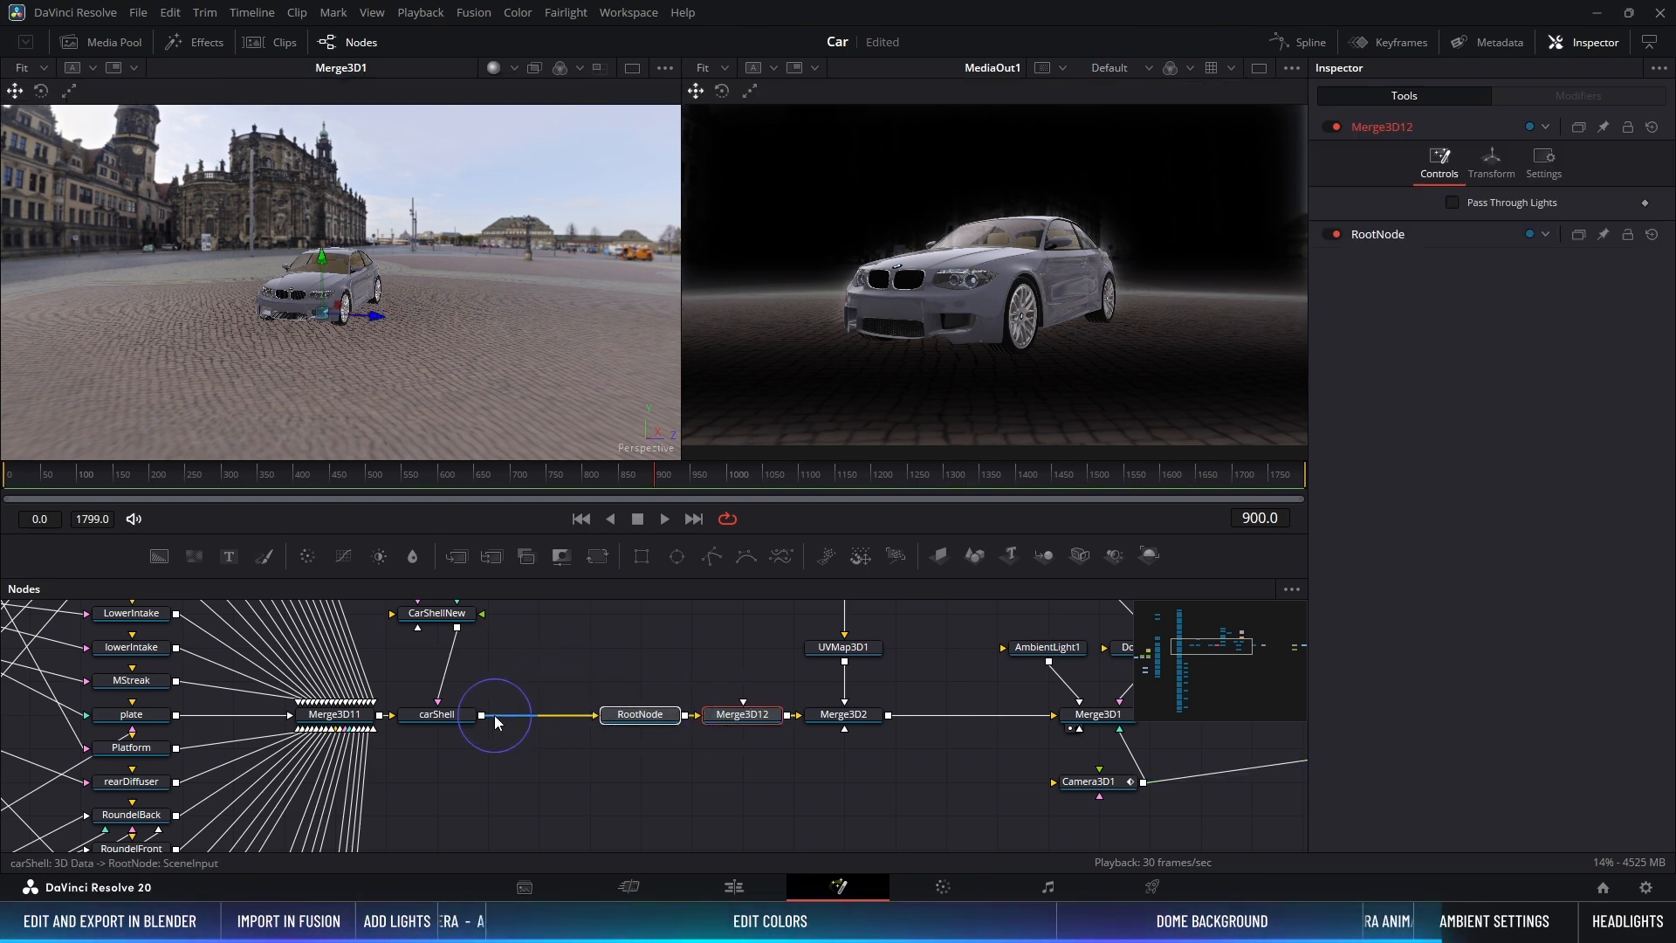
left_click(439, 714)
key("ctrl+space")
type("amb")
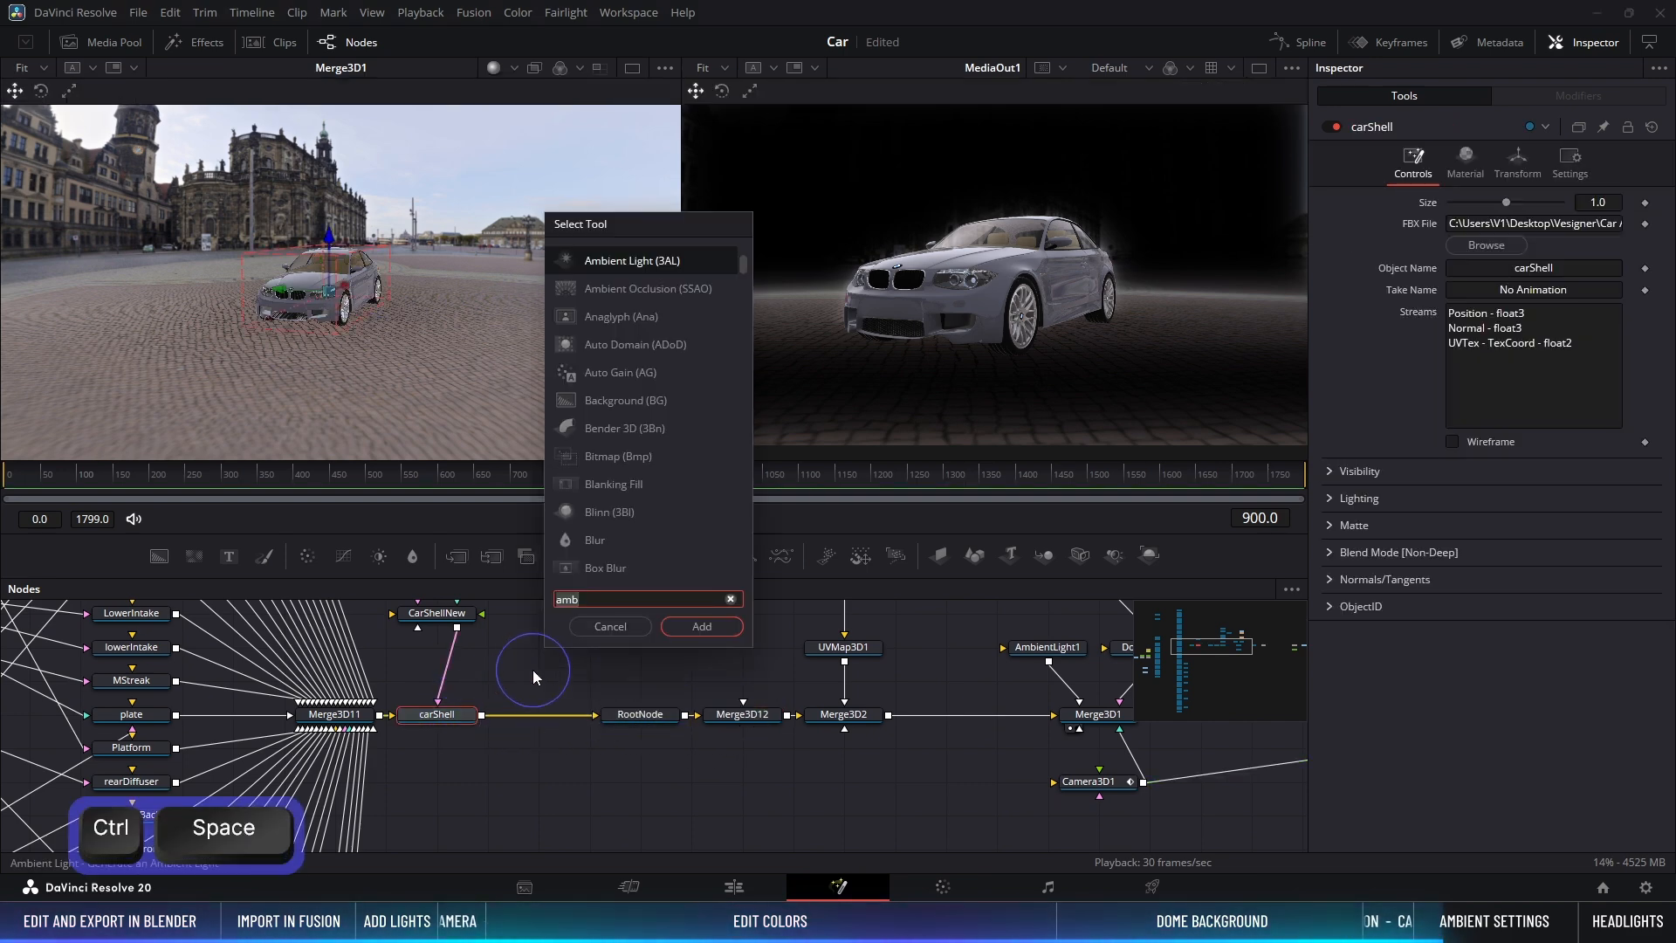
key("BackSpace")
key("BackSpace")
key("BackSpace")
type("over")
key("Return")
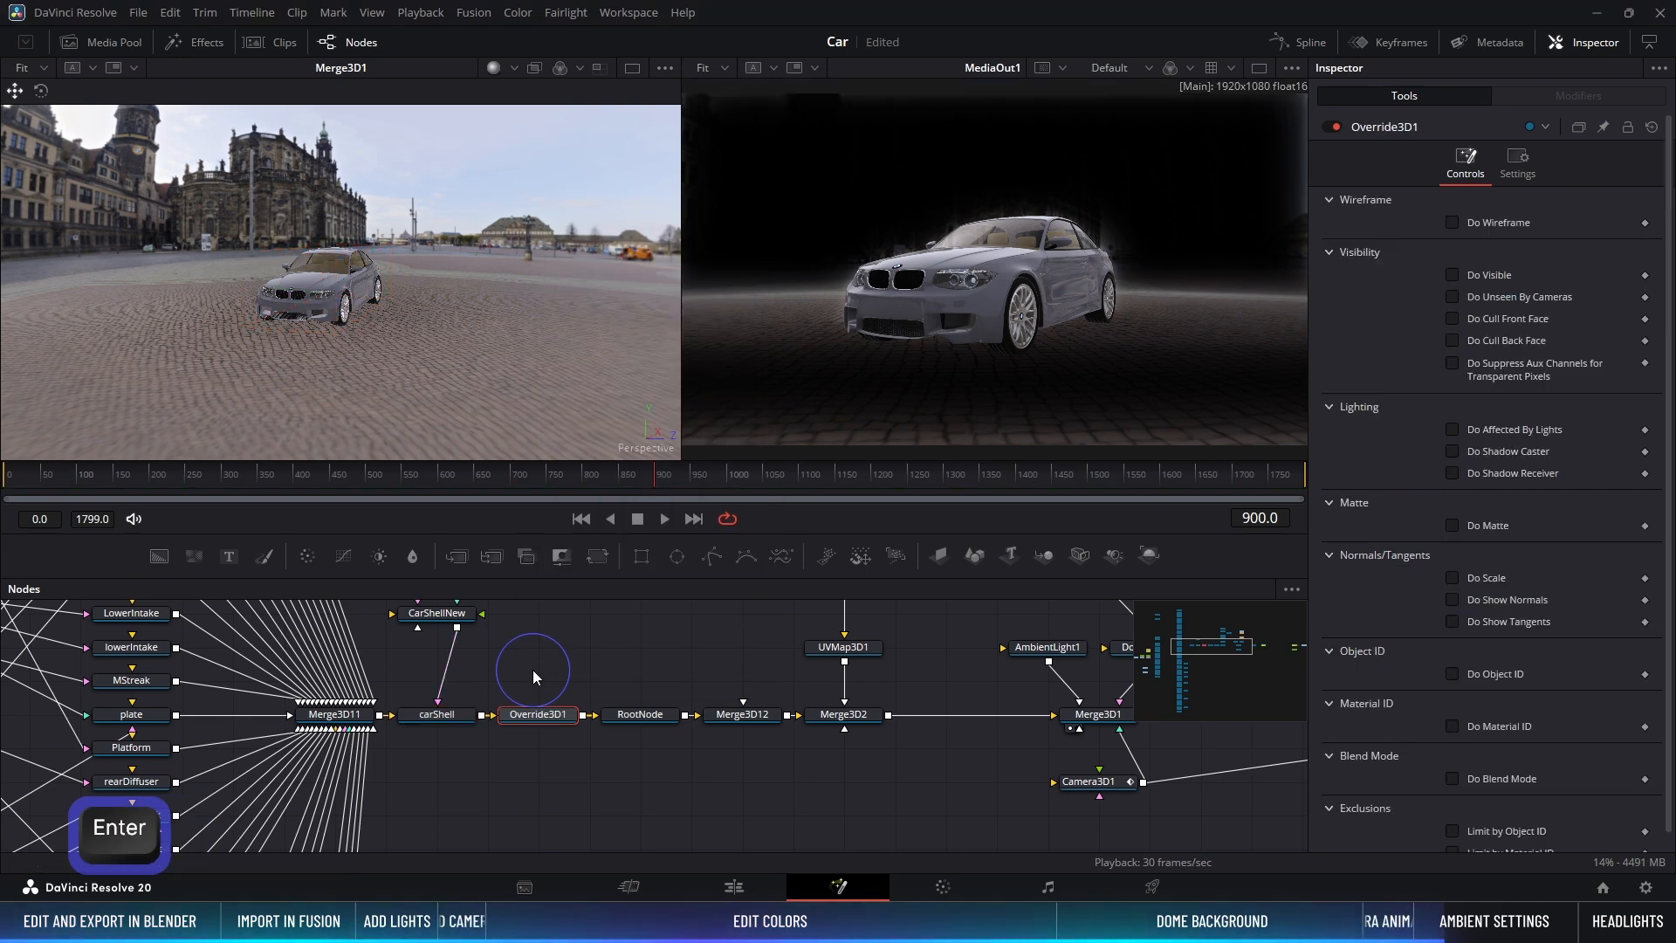
left_click(1457, 674)
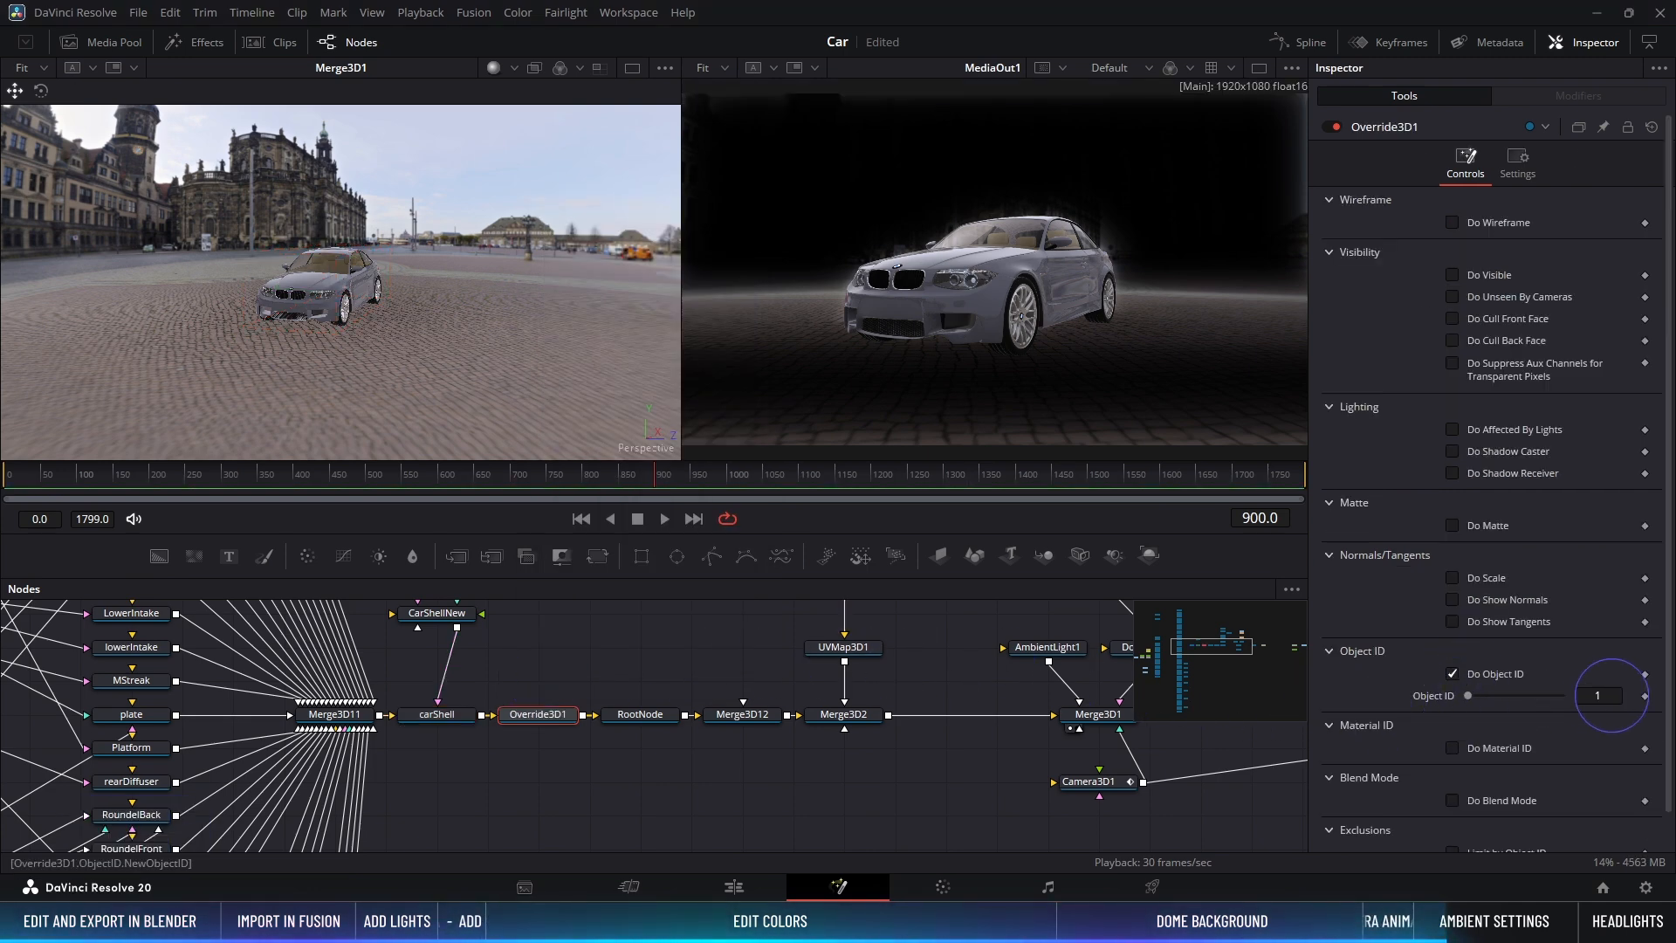
Step: Limit AmbientOcclusion1 to the car by enabling Use Object and setting its Object ID to 1
middle_click_drag(1034, 690, 767, 693)
middle_click_drag(95, 670, 60, 675)
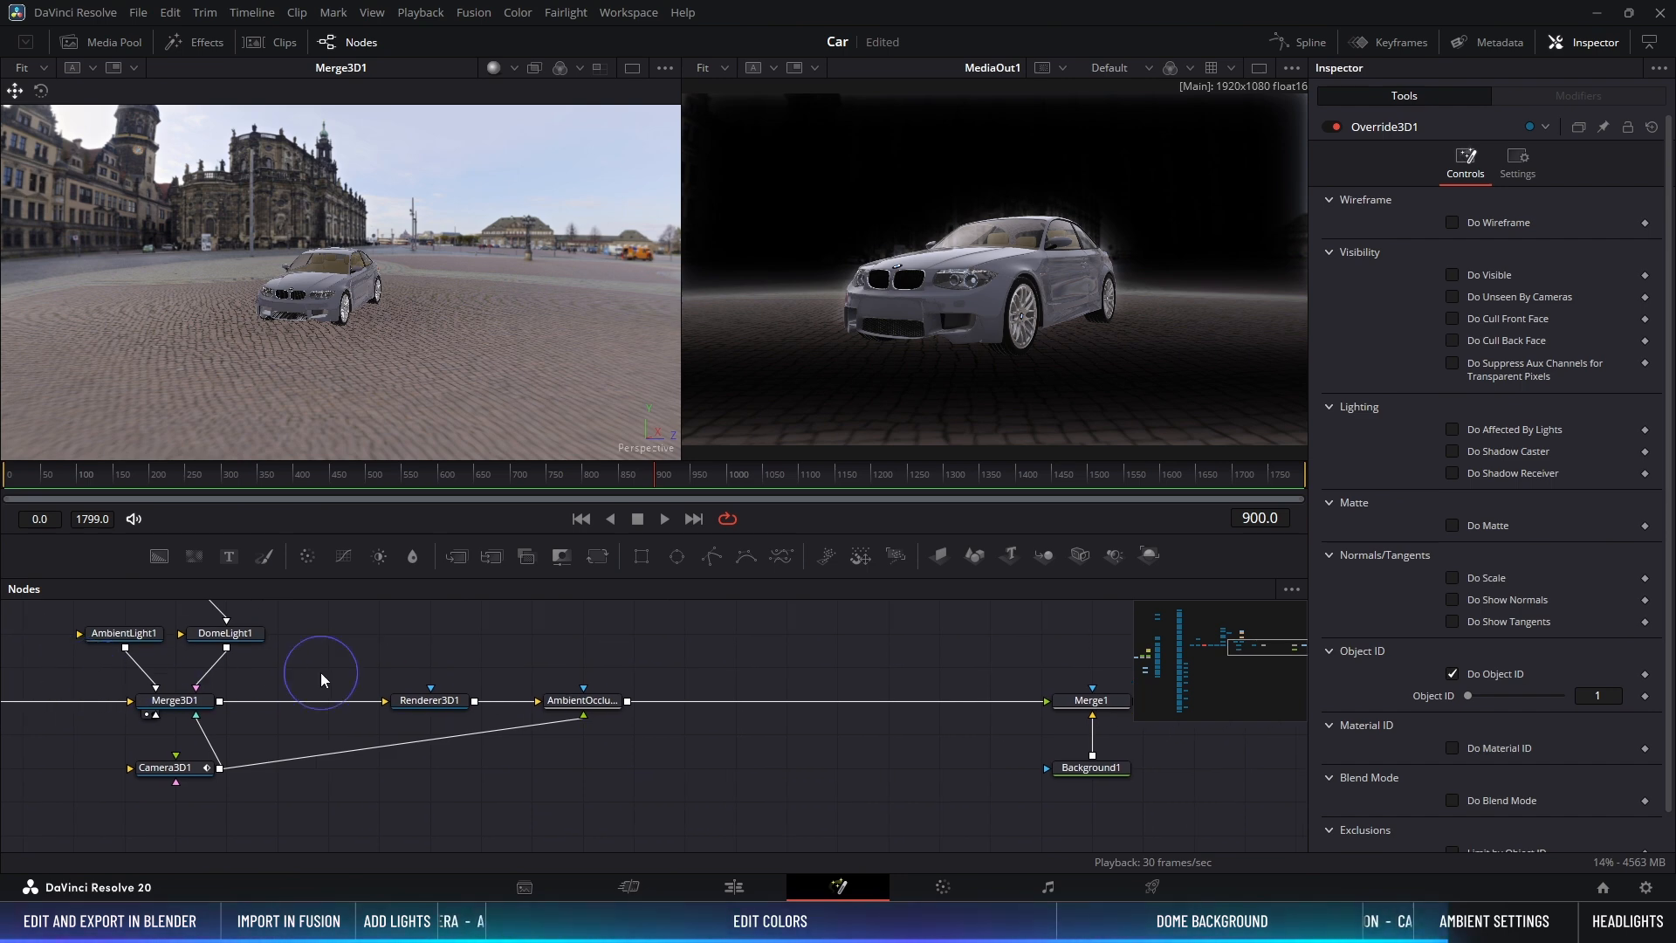
left_click(583, 701)
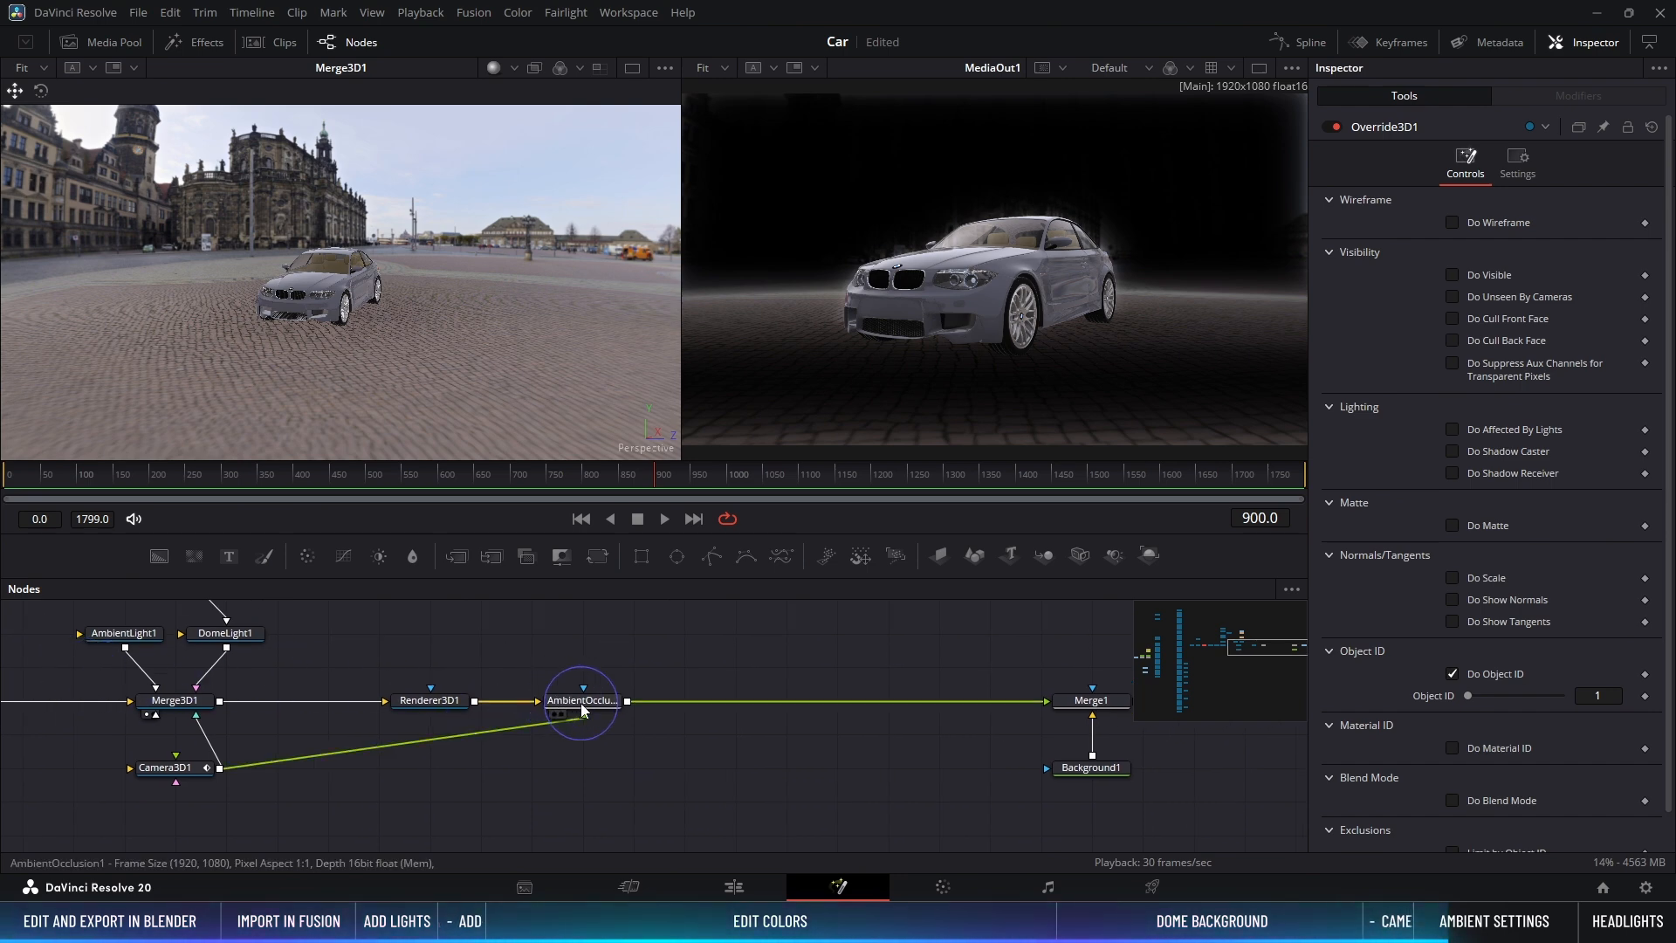
left_click(1517, 161)
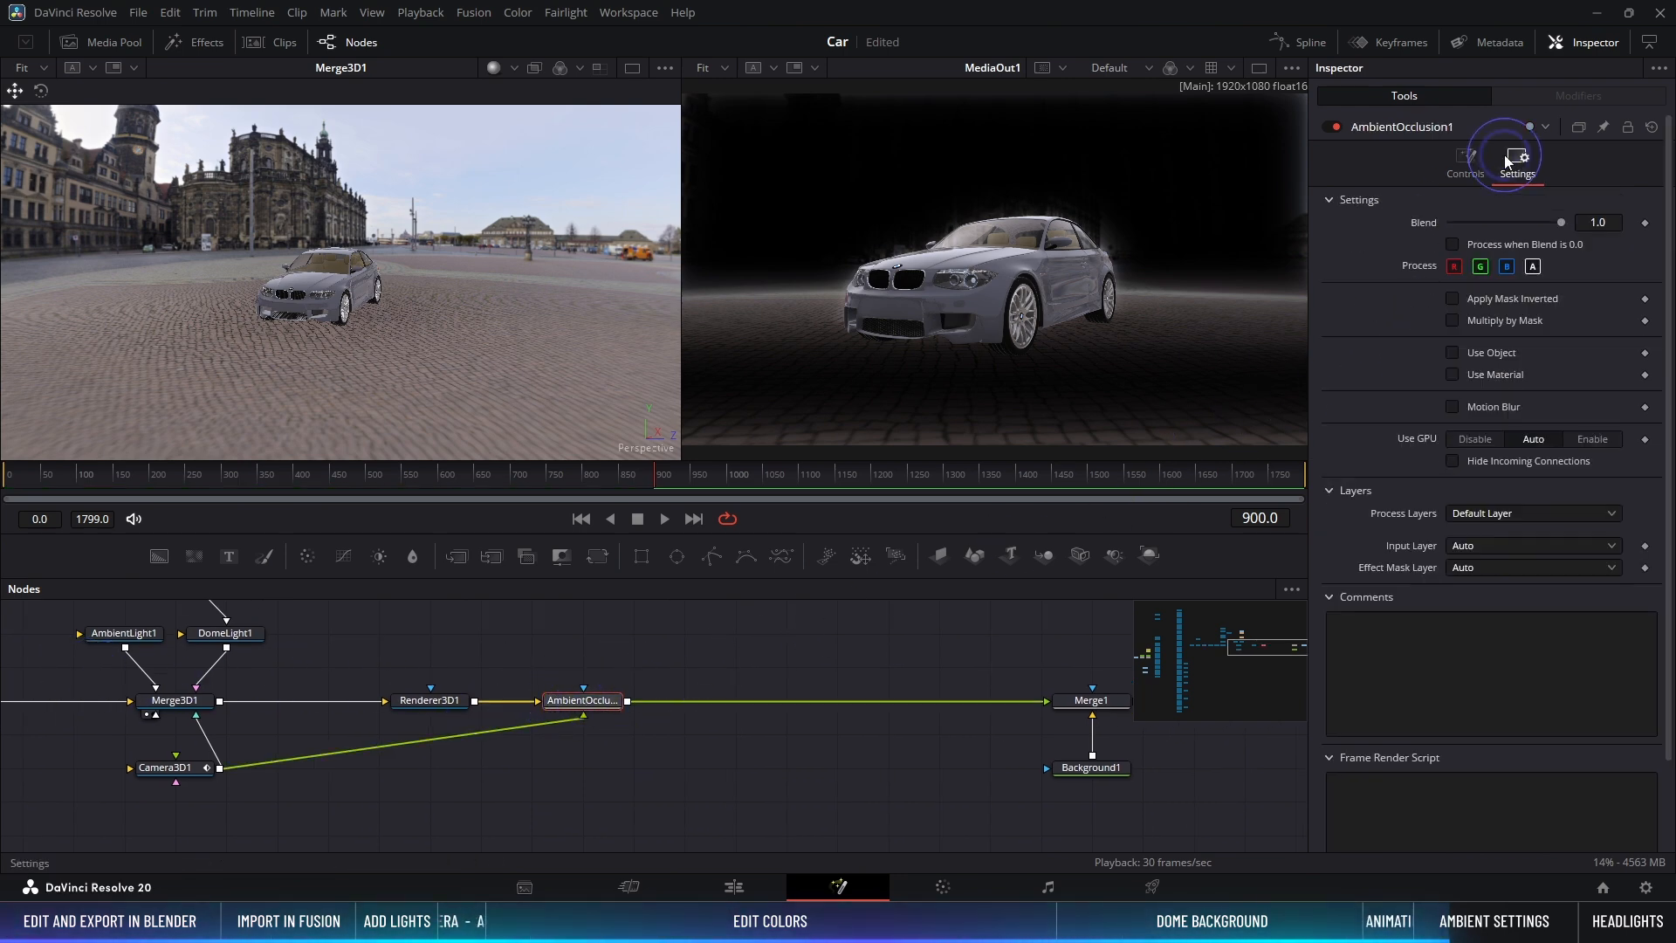
left_click(1453, 353)
left_click(1598, 418)
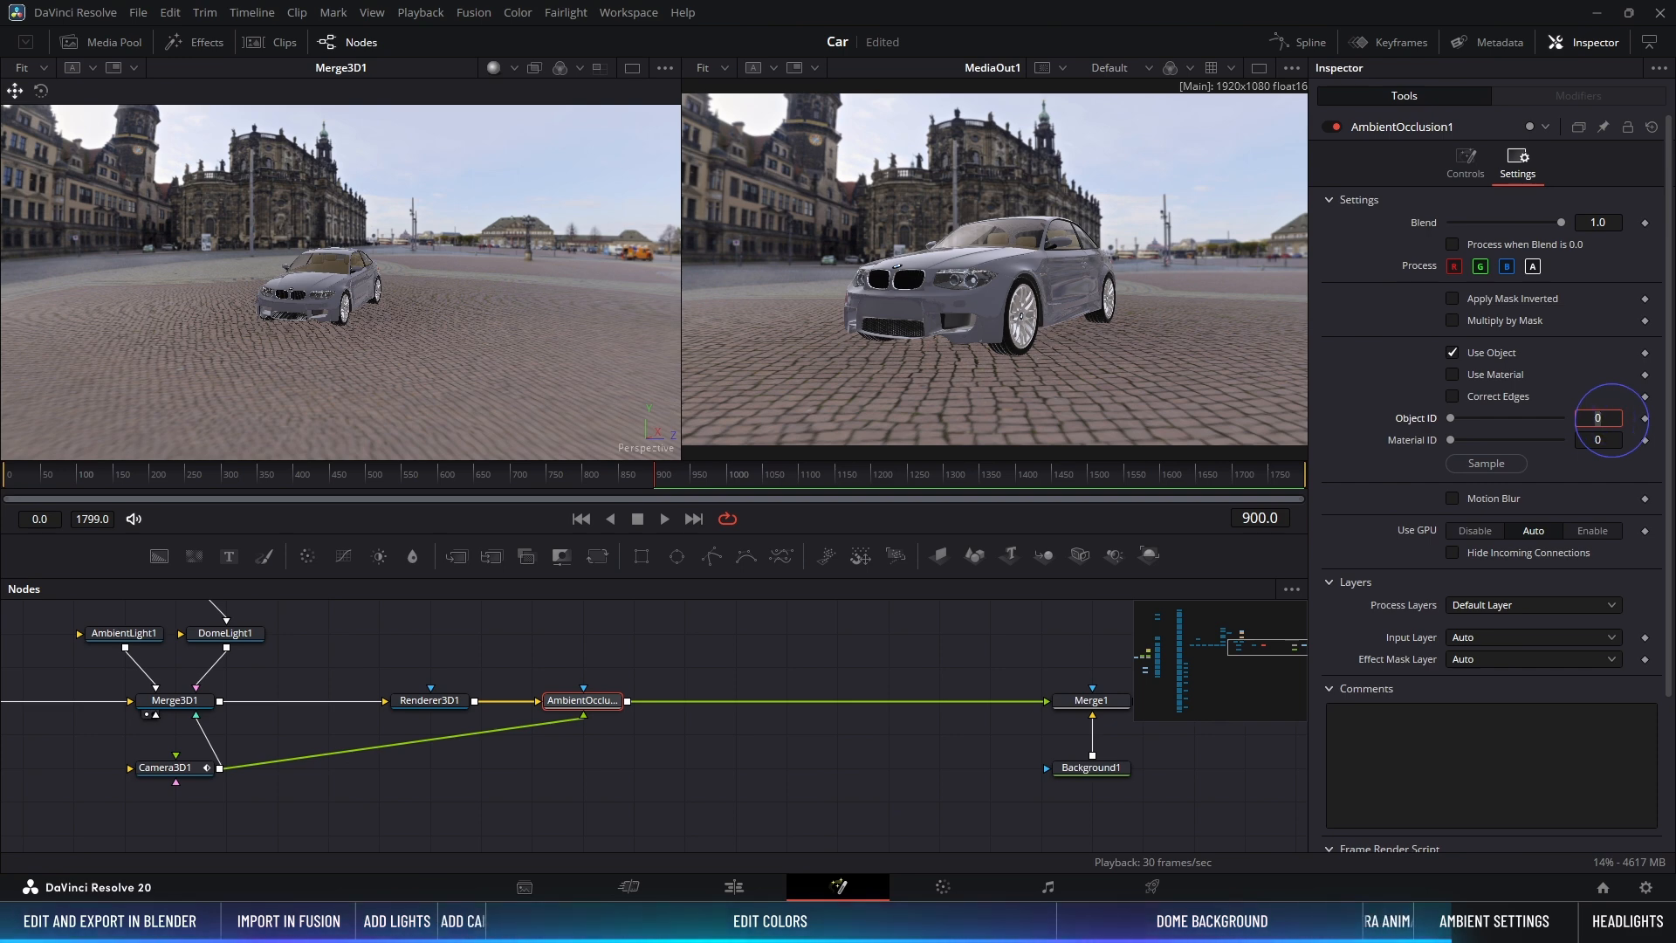
type("1")
key("Return")
left_click(1594, 439)
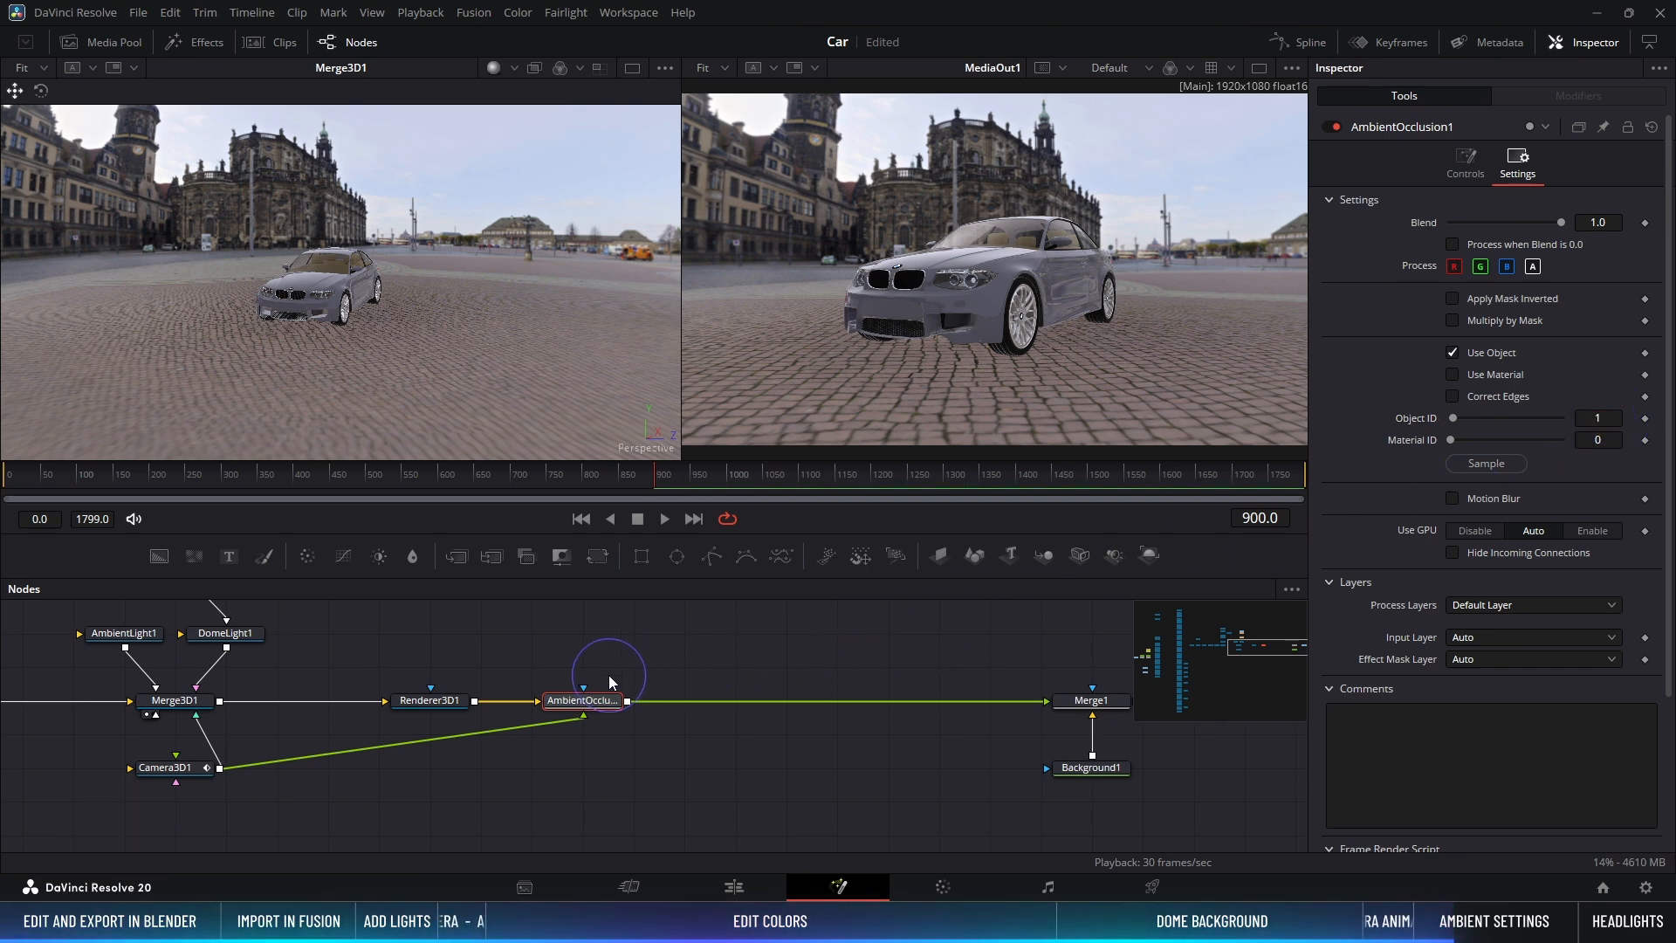
Step: Check the occlusion on the car in AO and Color output modes, and with AmbientOcclusion1 switched off and on
middle_click_drag(610, 674, 767, 669)
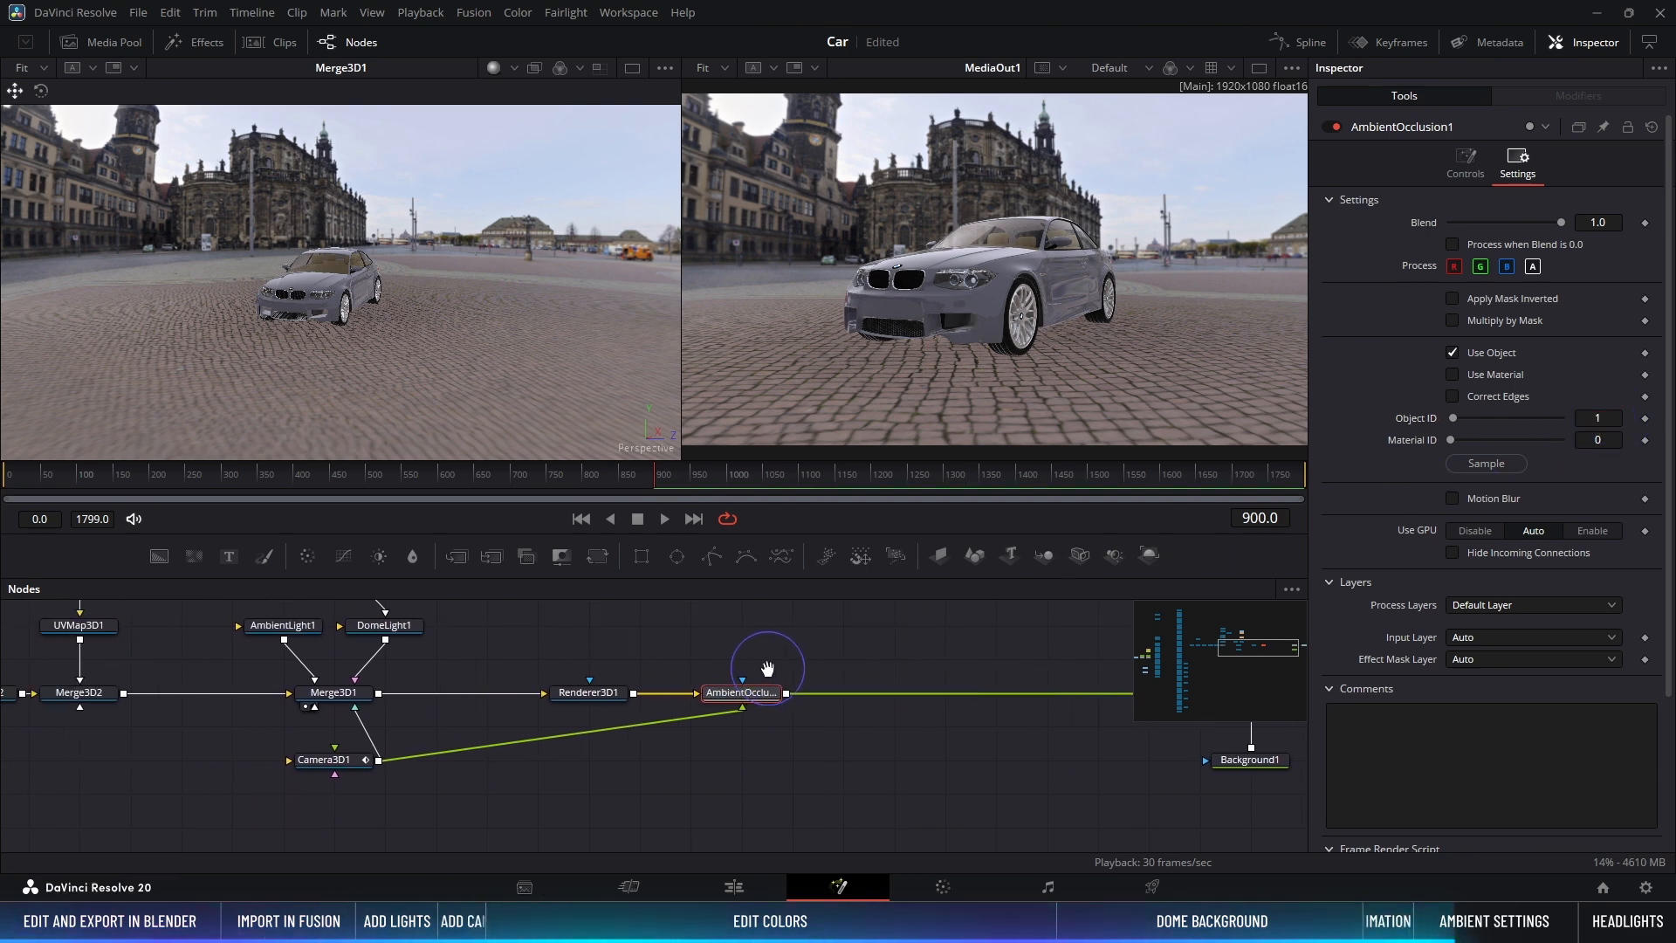
left_click(1476, 156)
left_click(1581, 204)
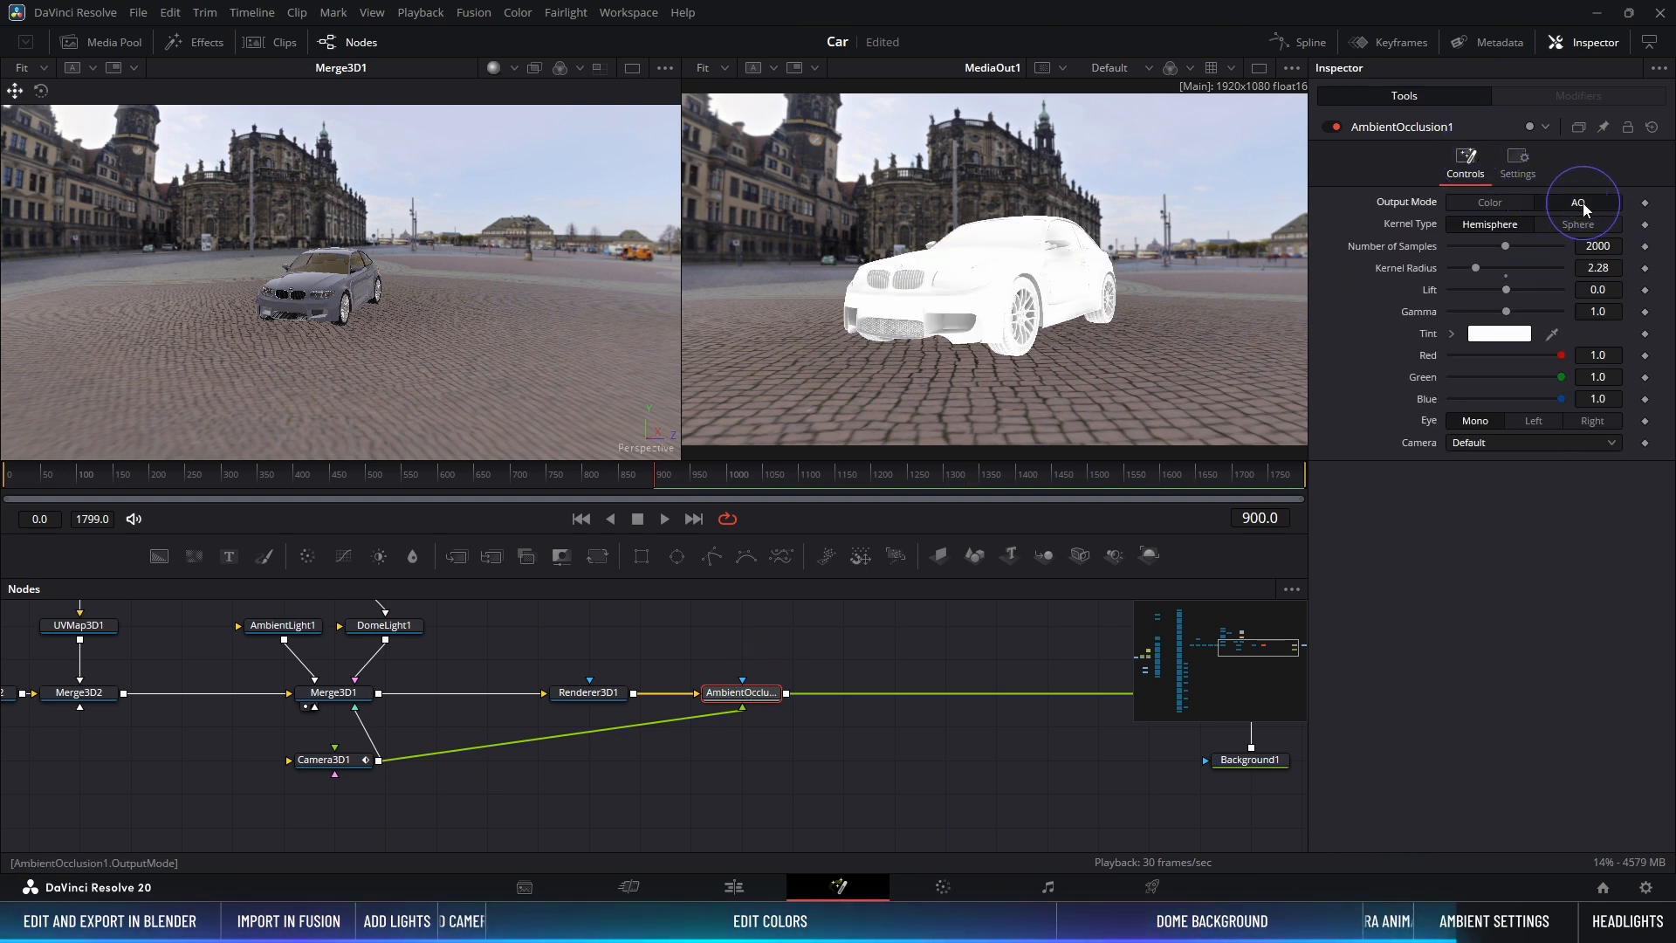
left_click(1487, 202)
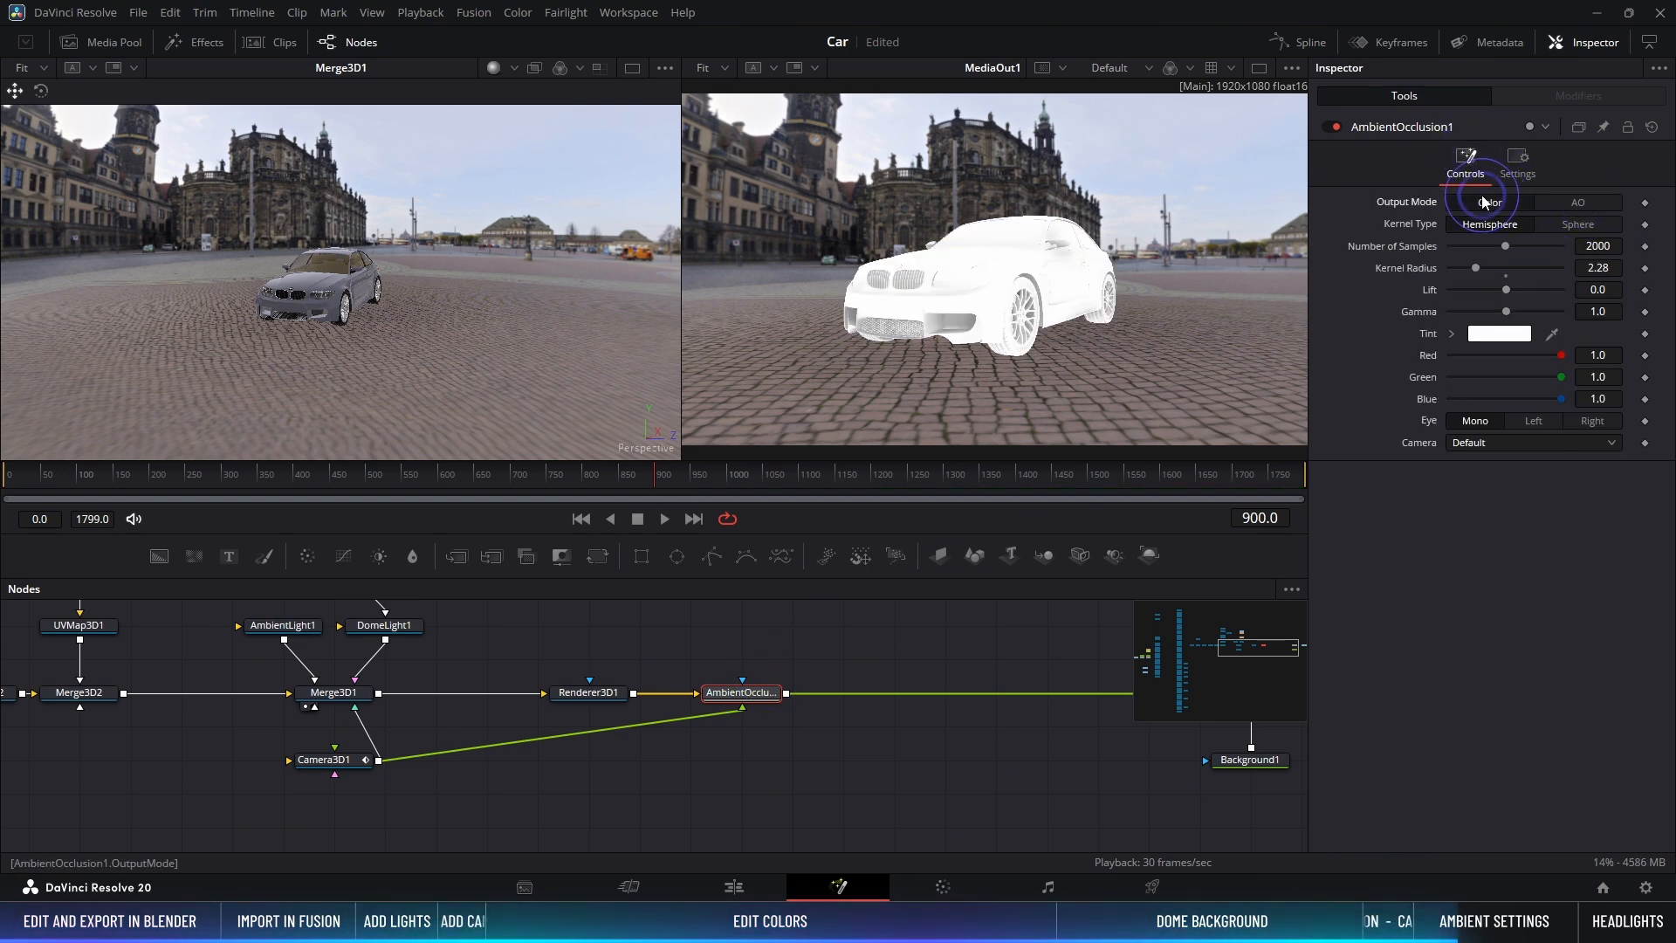
left_click(1336, 125)
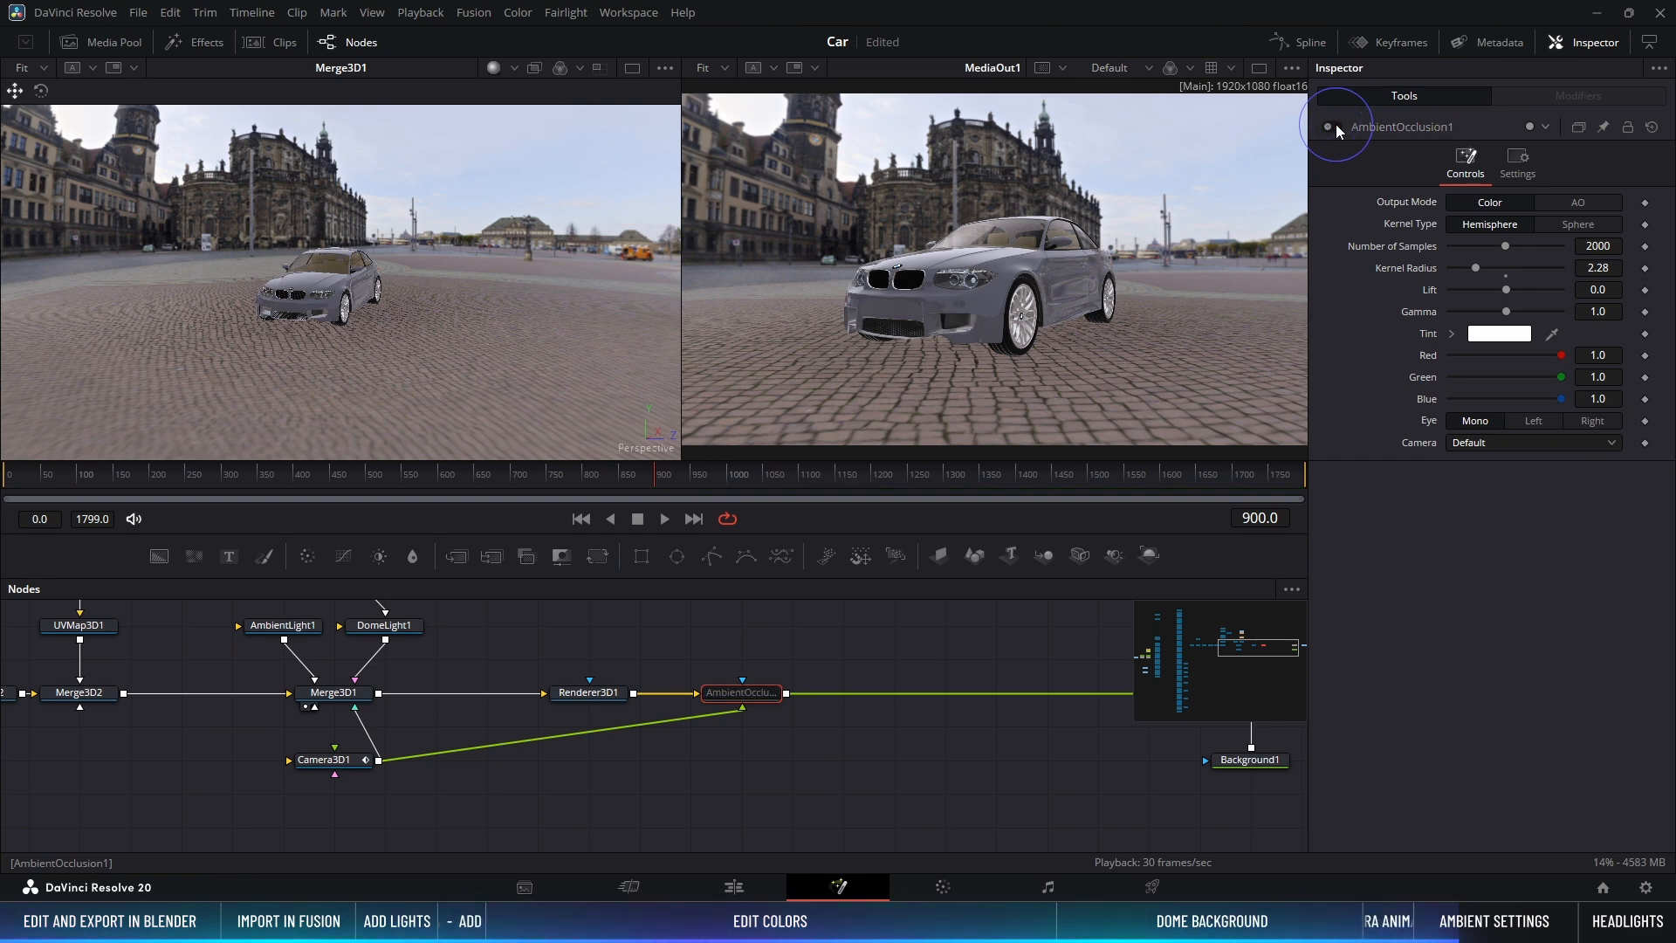
left_click(1336, 125)
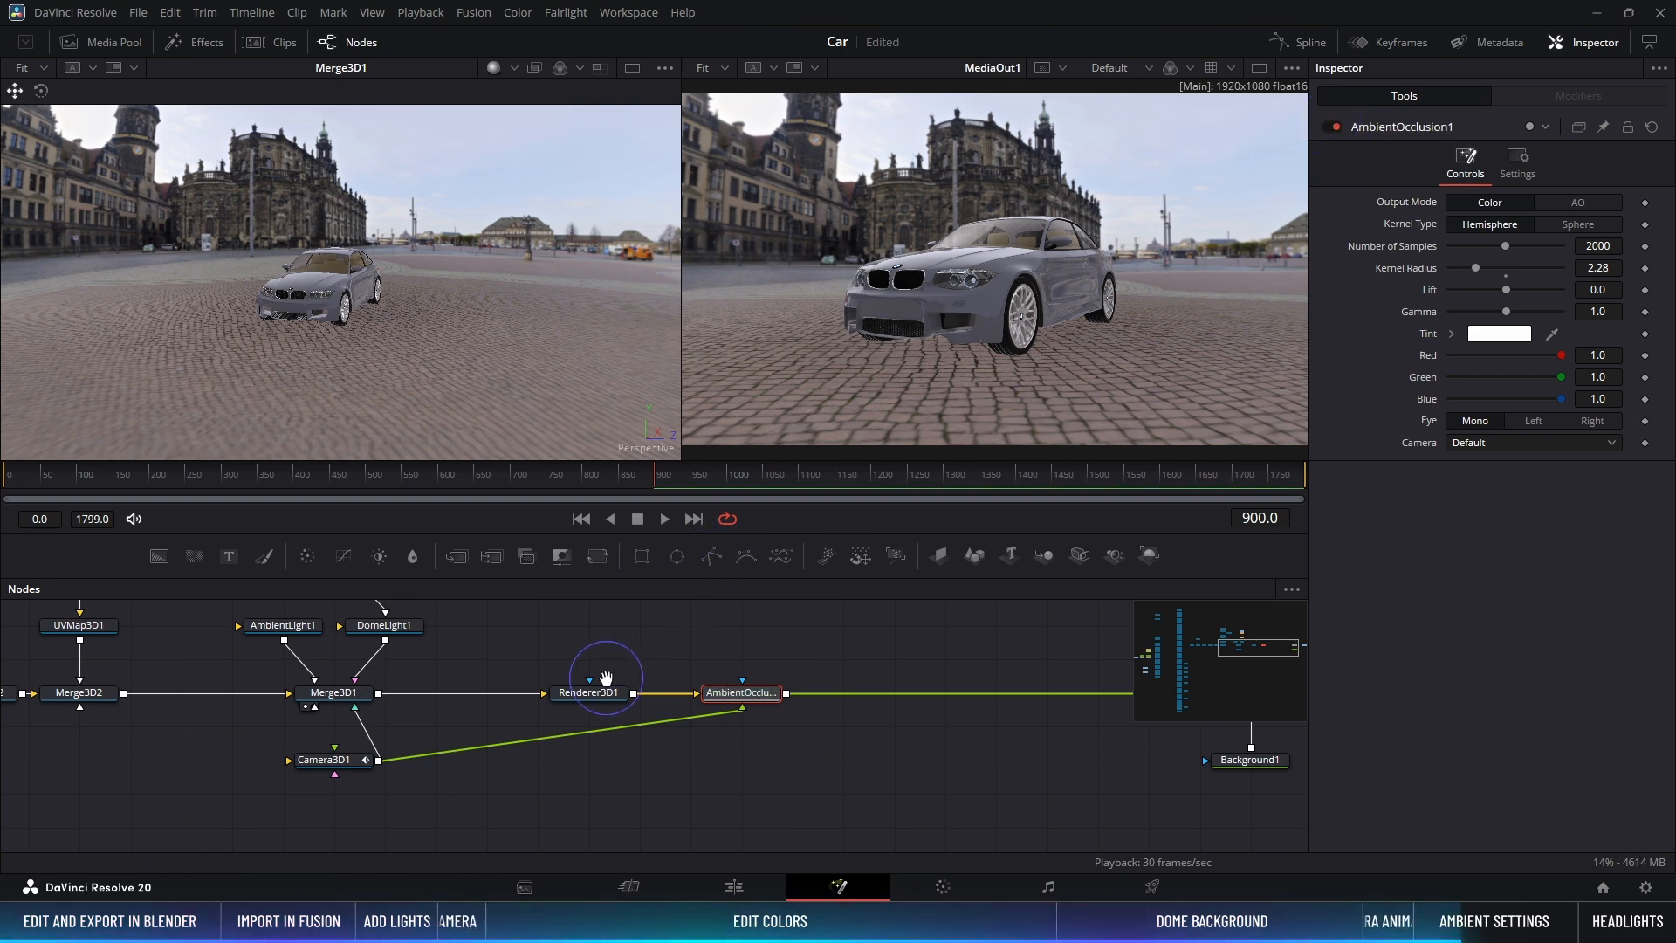
Step: Deinstance the ObjectID of Instance_Shape3D1 and set it to 1 so the ground half of the dome receives occlusion
middle_click_drag(606, 678, 1197, 907)
left_click(696, 651)
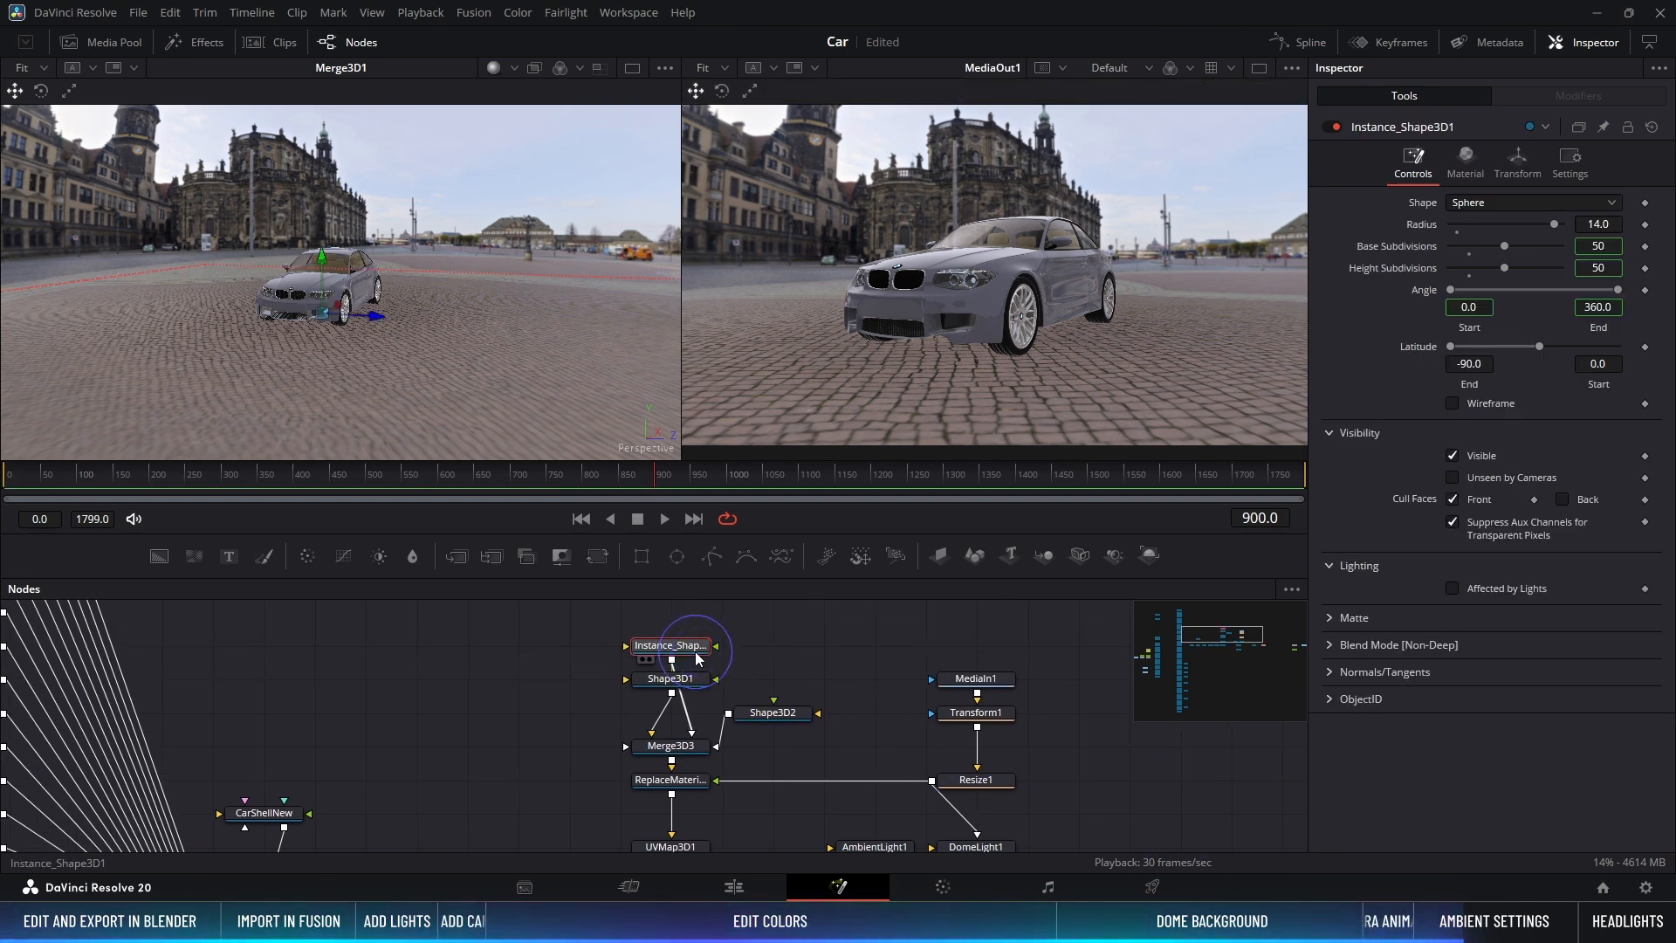
left_click(1330, 700)
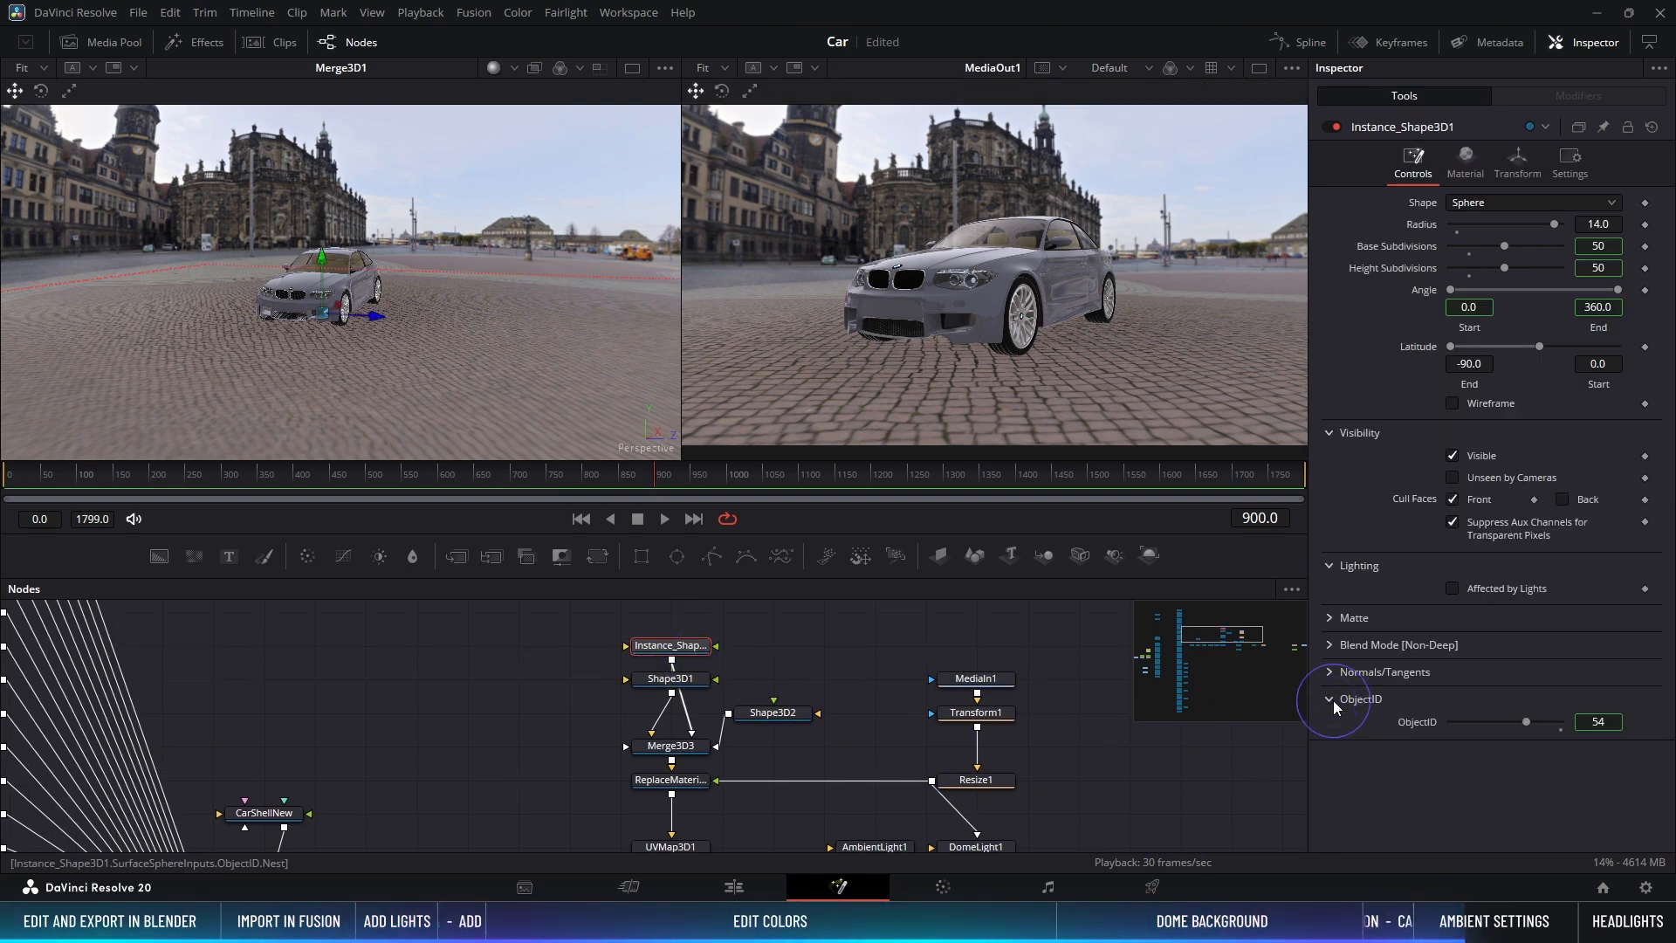
right_click(1407, 720)
left_click(1434, 726)
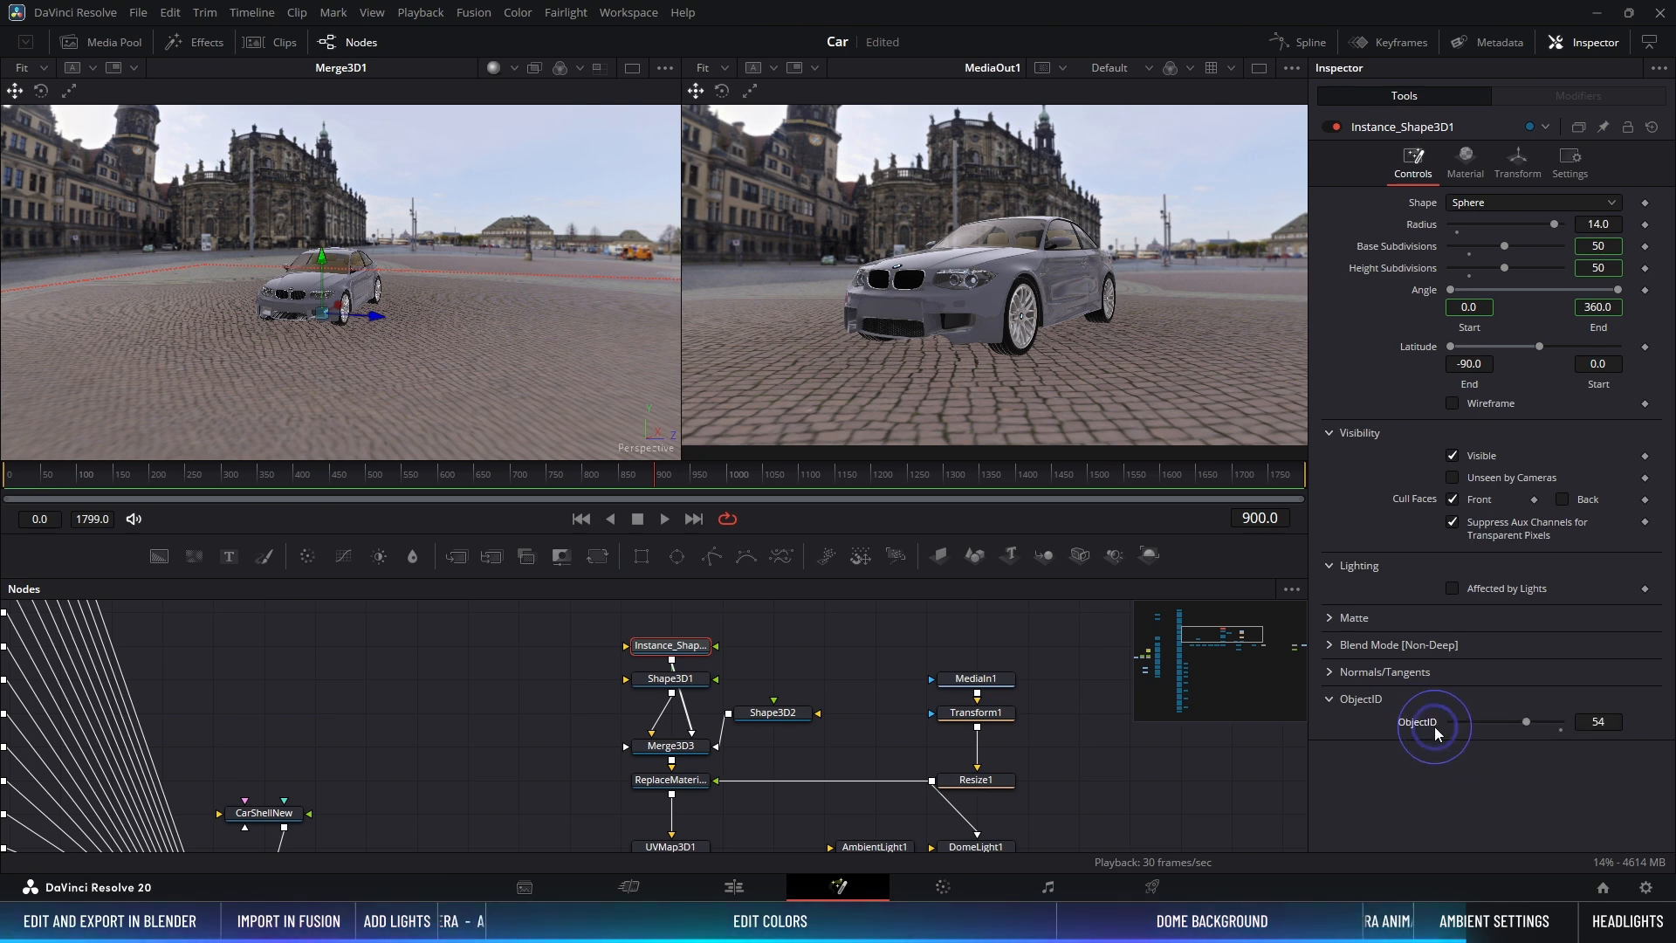
left_click(1611, 722)
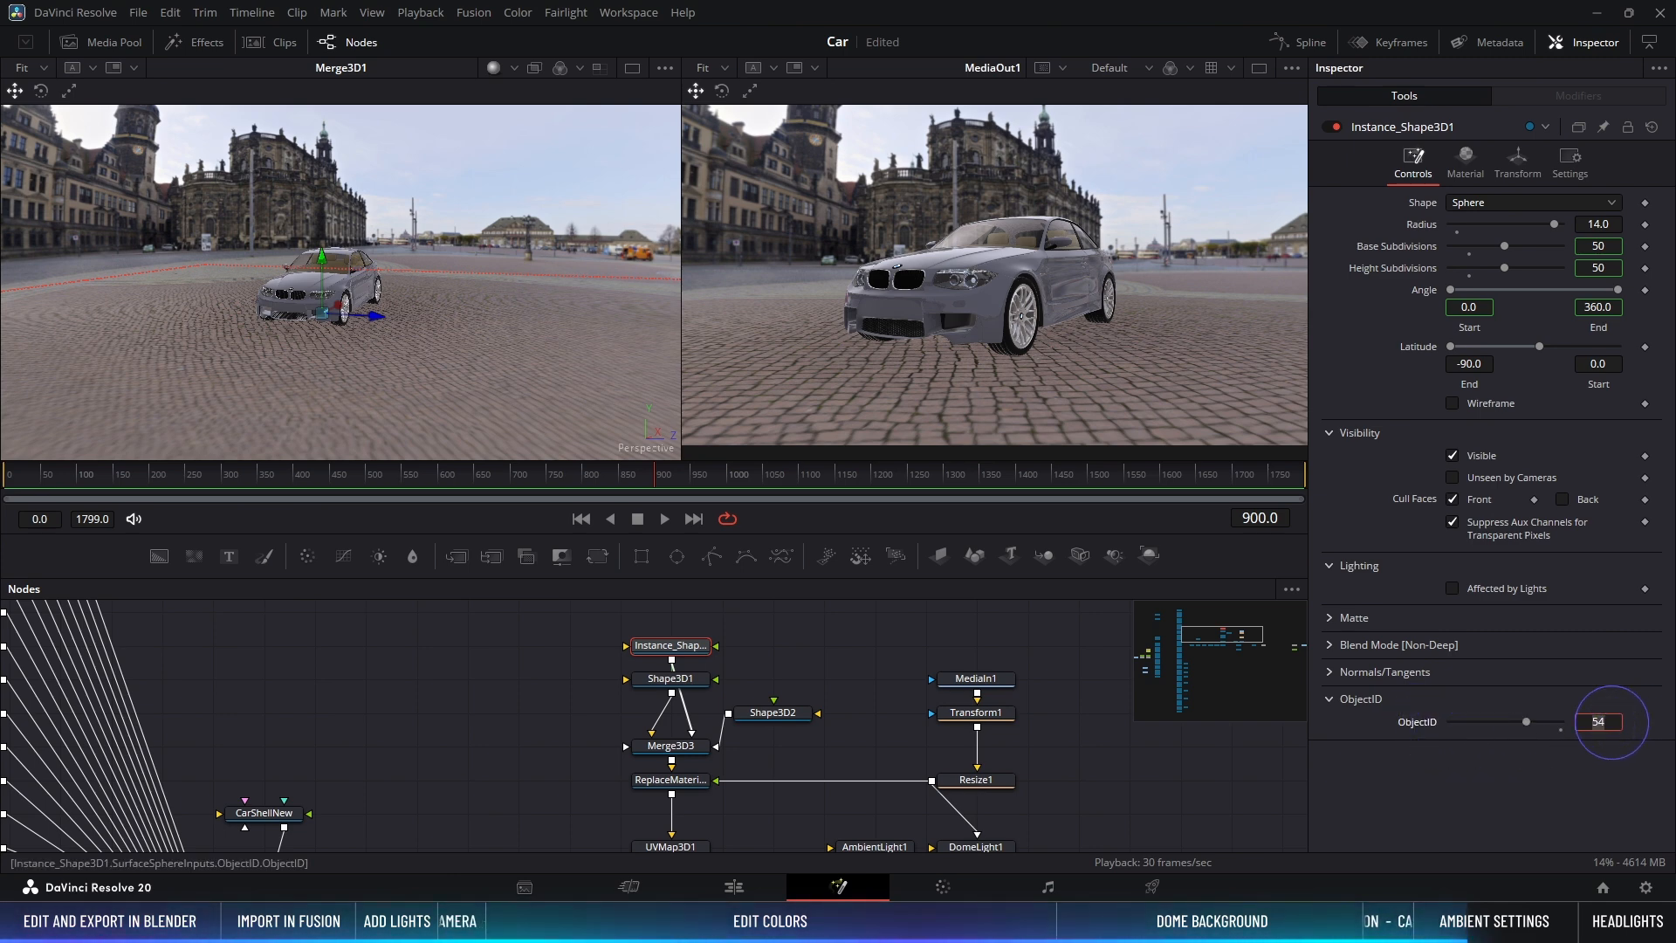
type("1")
key("Return")
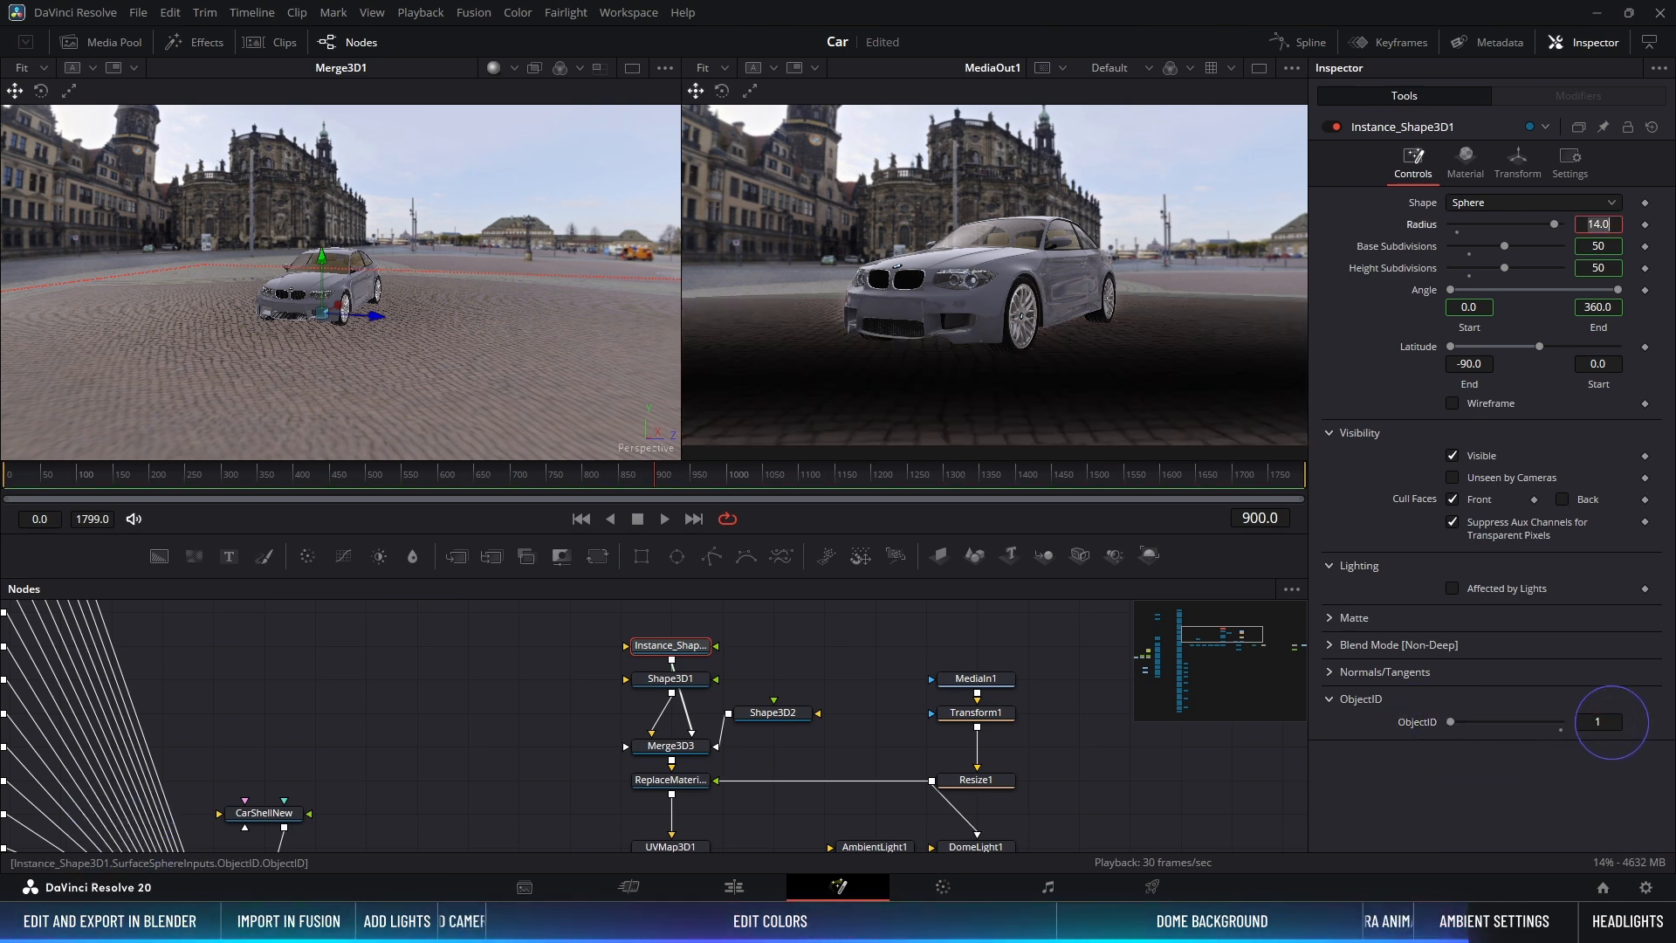
Step: Insert a Replace Normals 3D node between Instance_Shape3D1 and Shape3D1 and enable Flip Normals on it
middle_click_drag(918, 689, 631, 675)
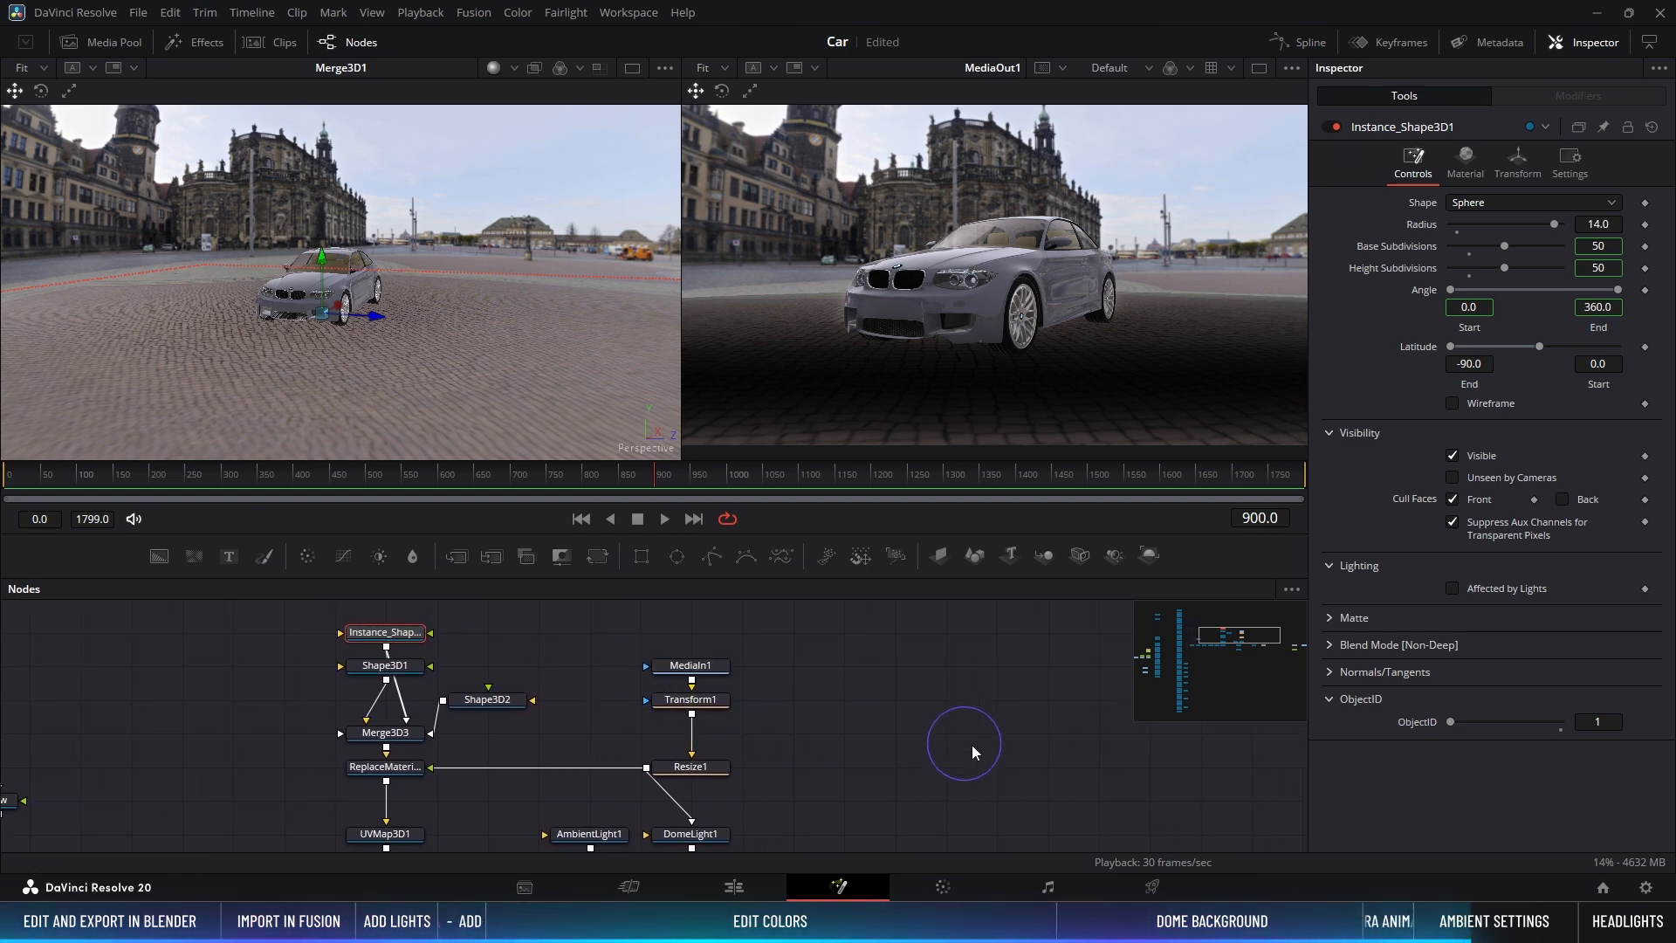
middle_click_drag(959, 742, 1176, 810)
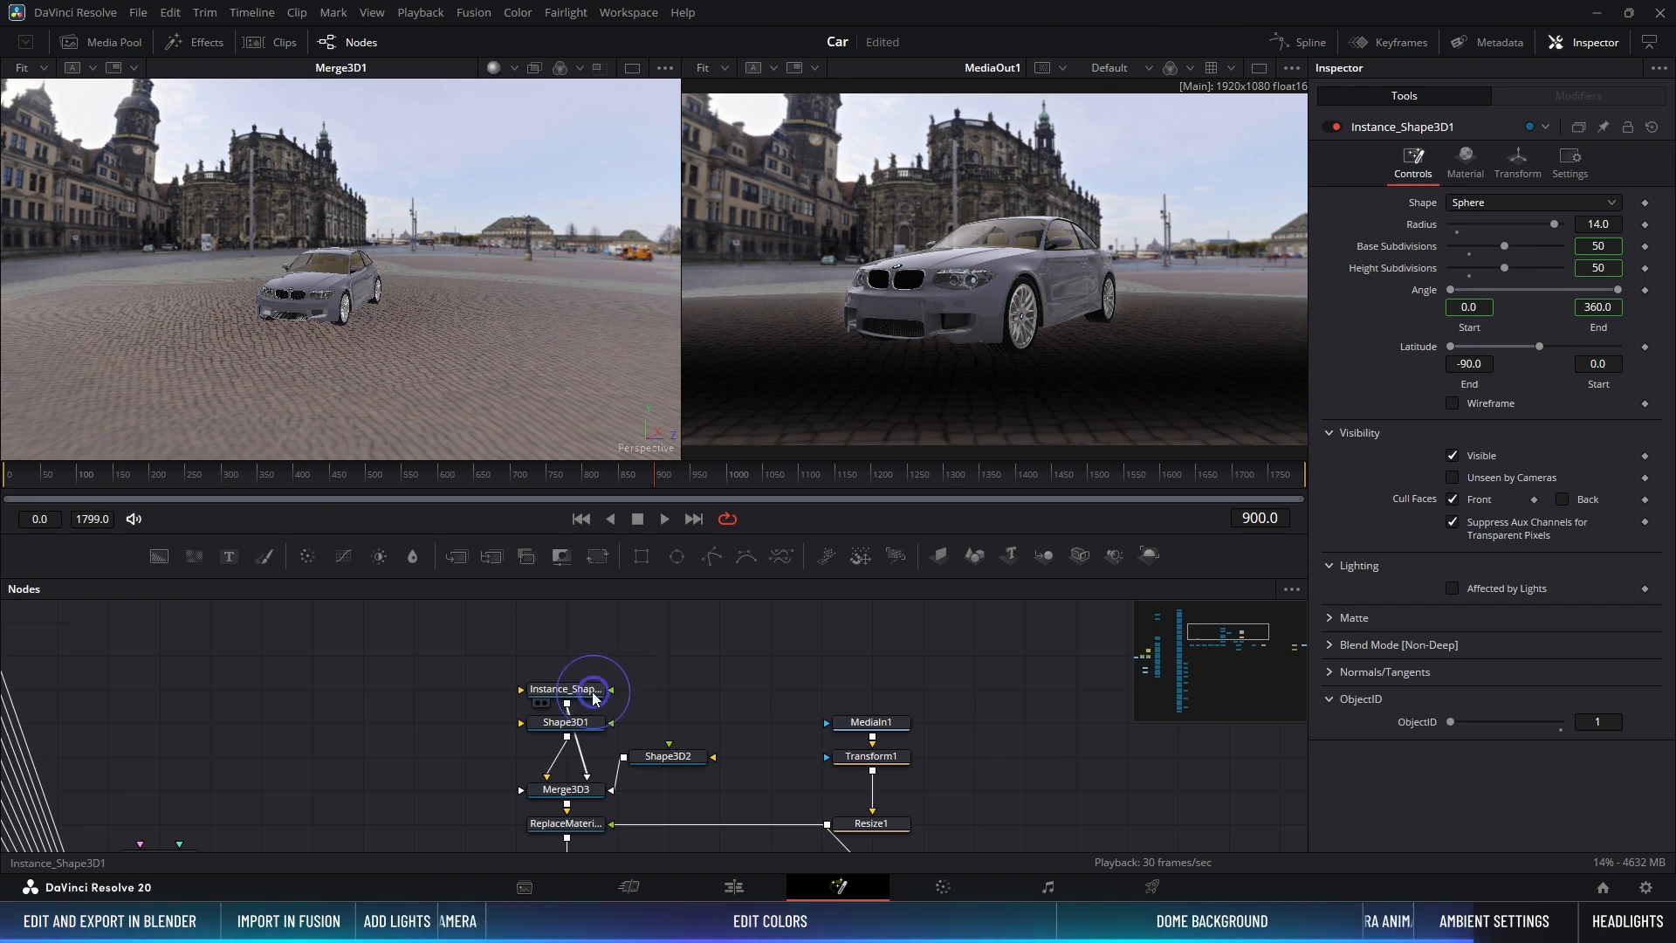
left_click_drag(594, 690, 592, 655)
key("ctrl+space")
type("over")
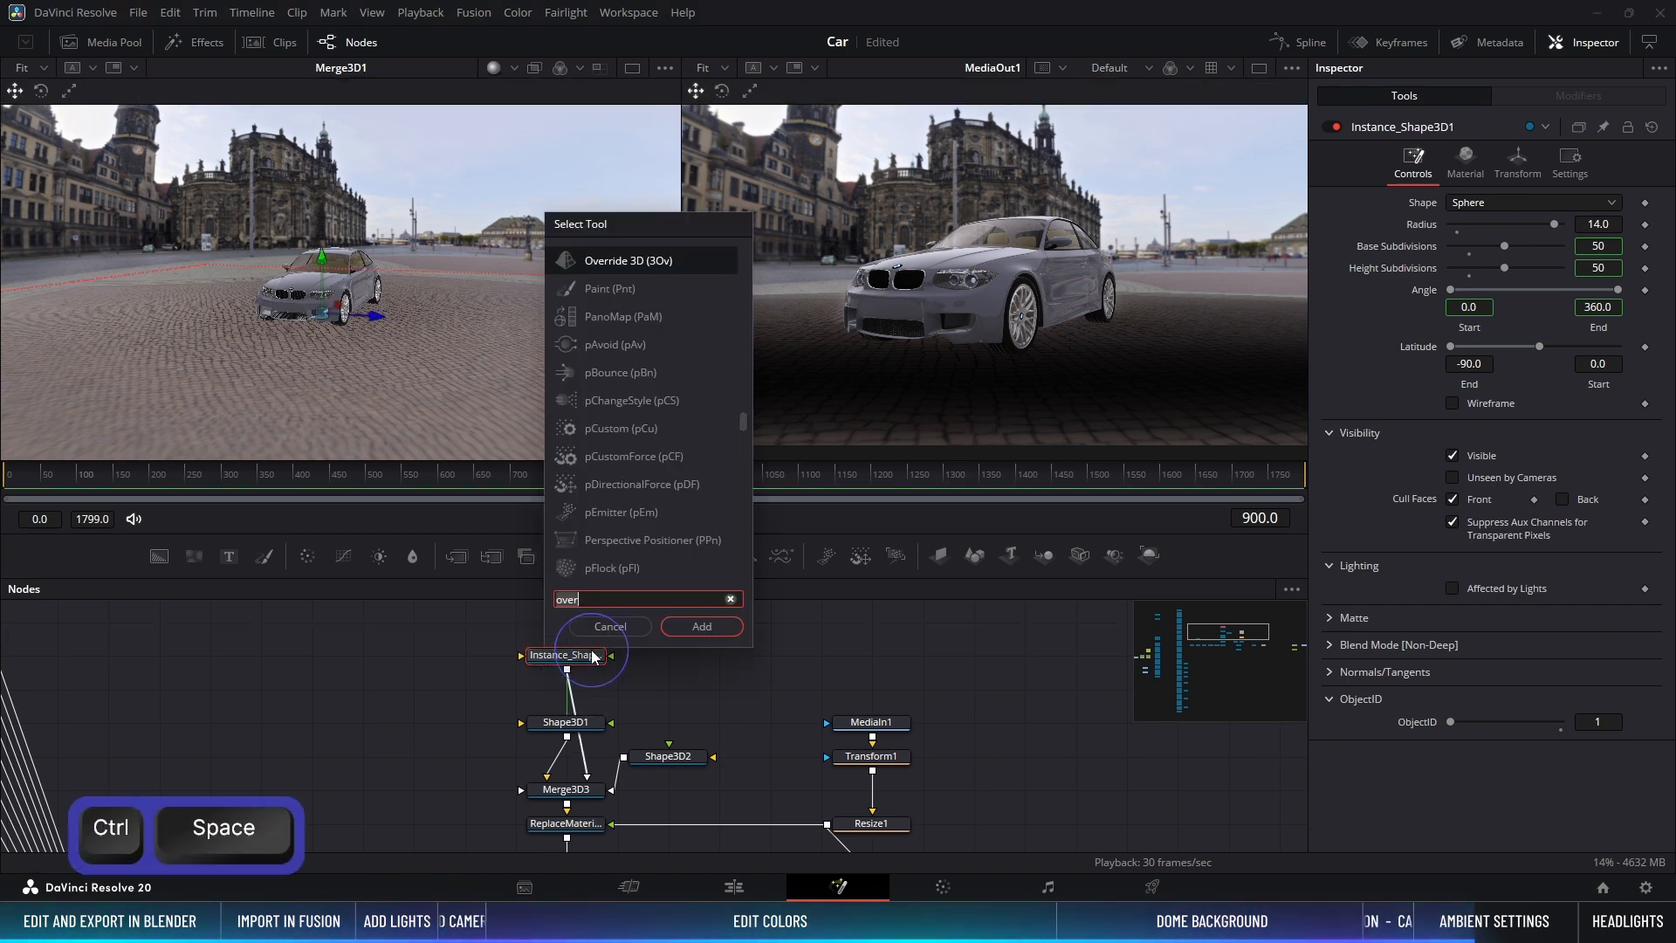
type("repl")
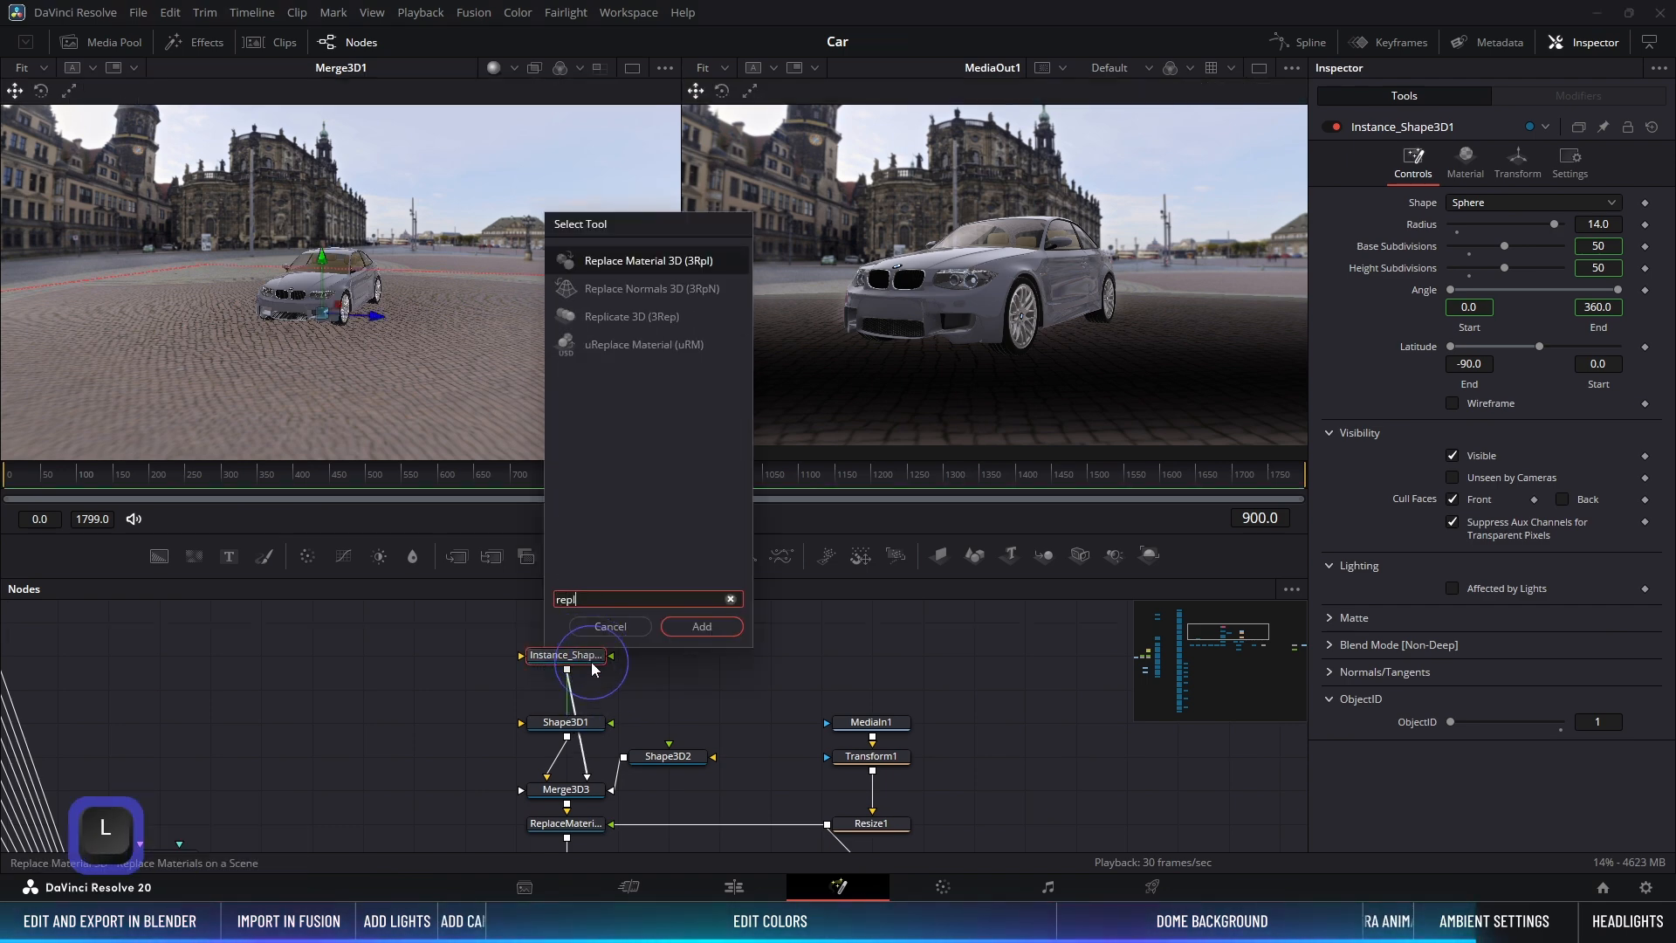
key("Down")
key("Return")
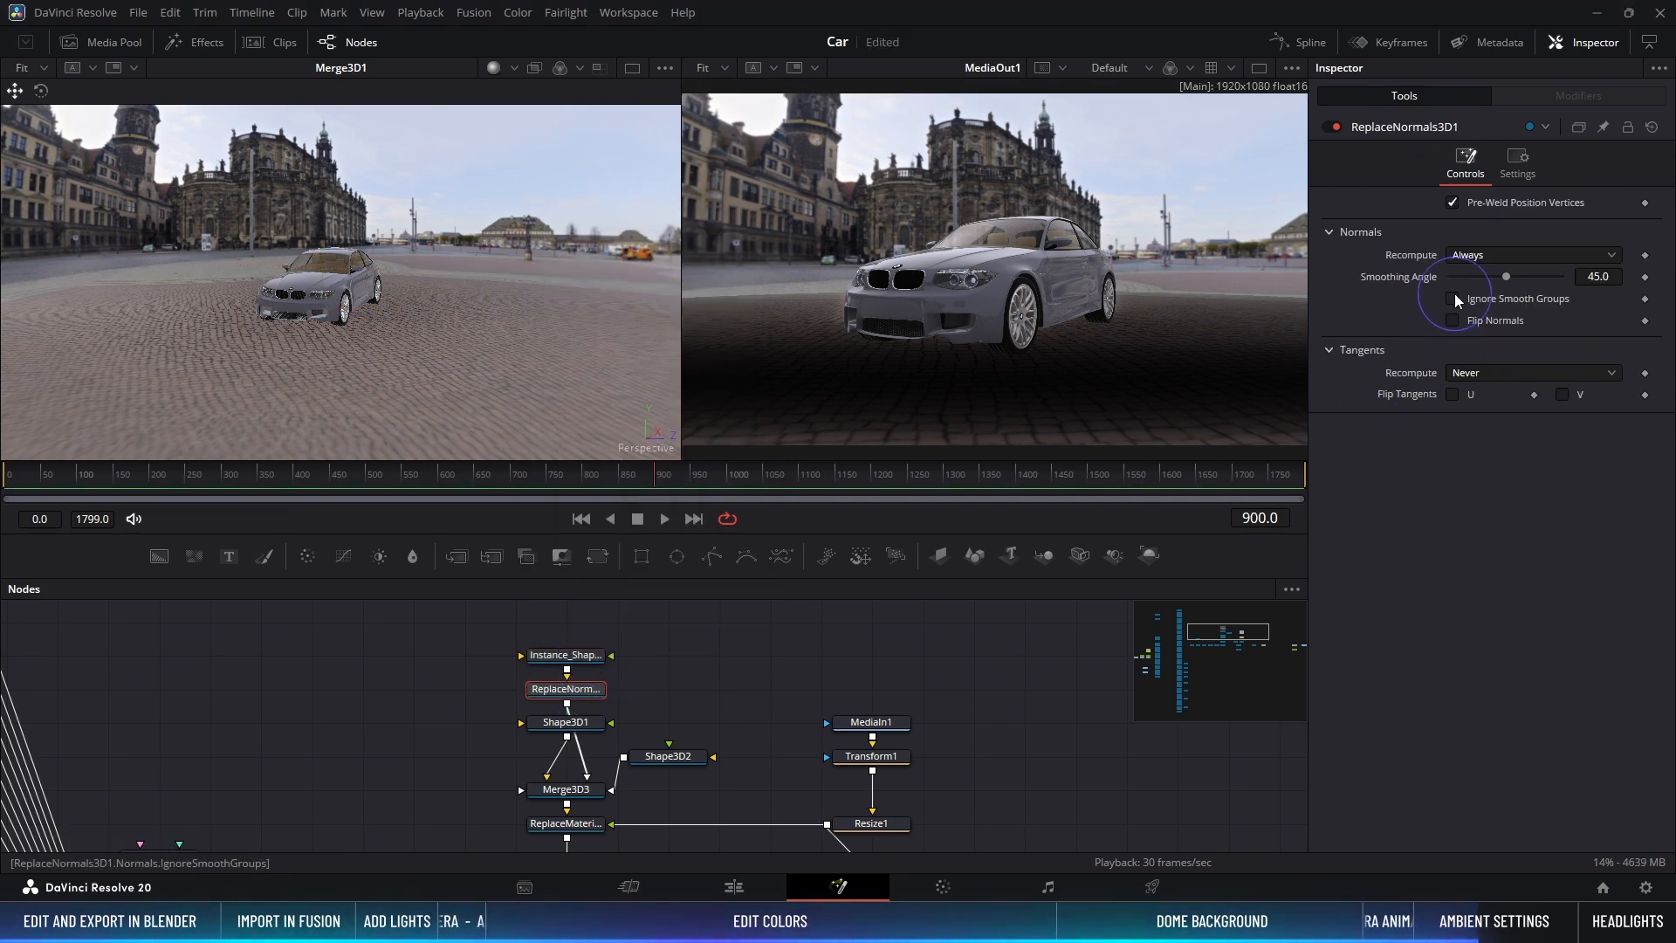
left_click(1454, 322)
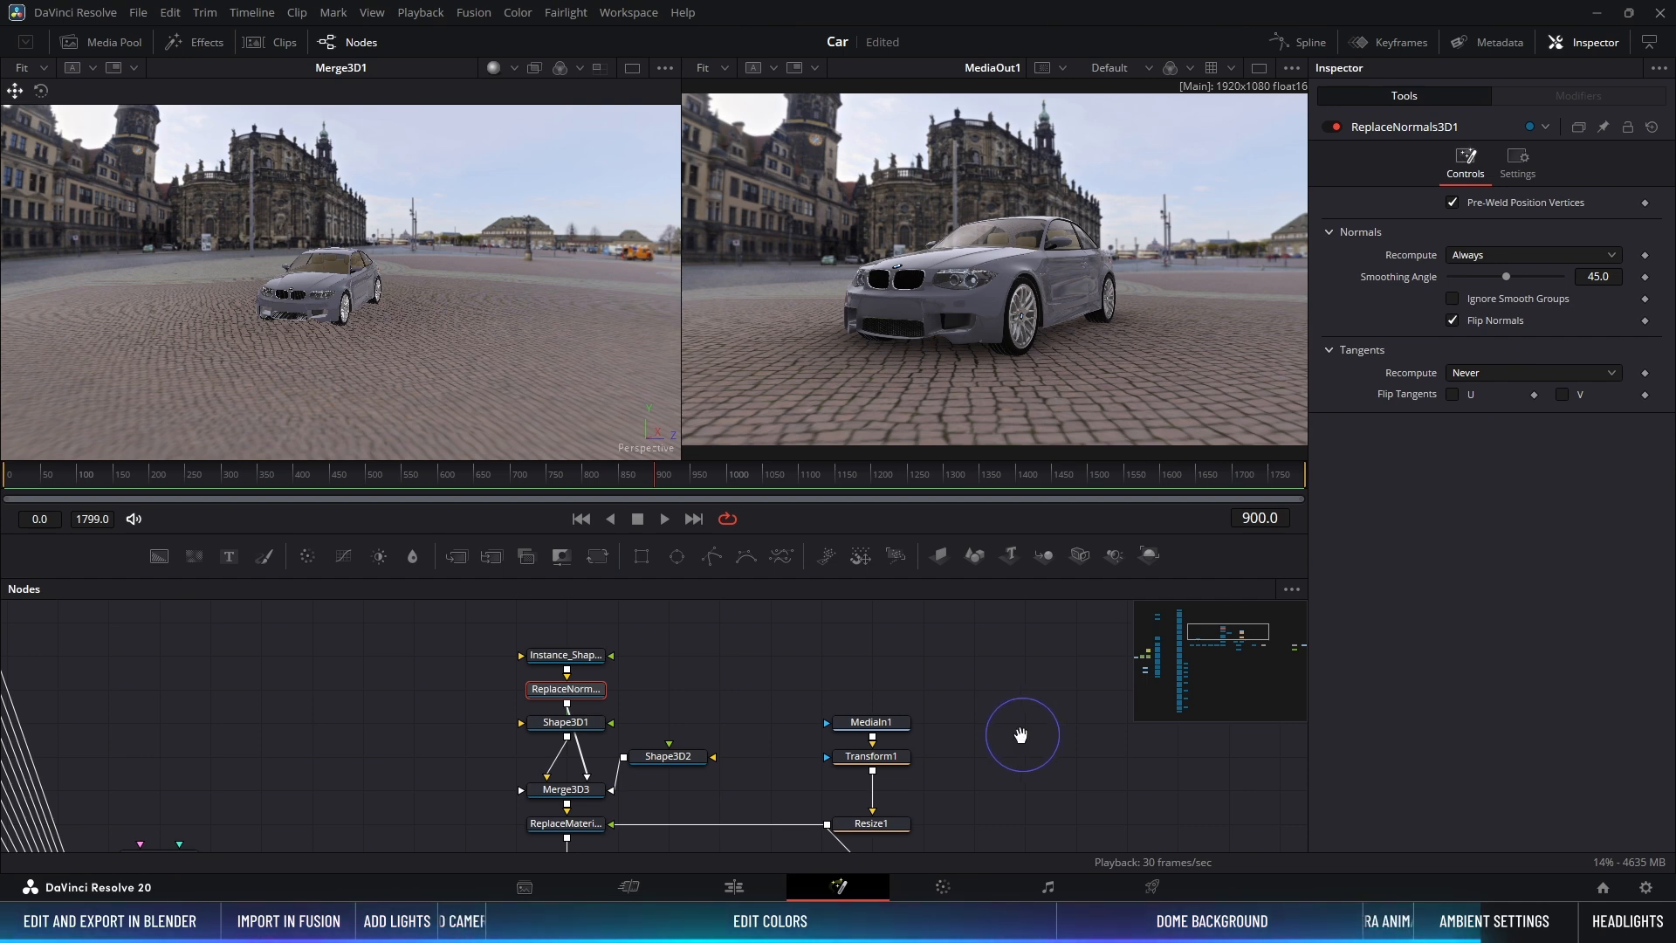
Step: Set AmbientOcclusion1 to AO output mode and its Kernel Radius to 0.4, judging the contact shading around the car
middle_click_drag(1020, 736, 337, 536)
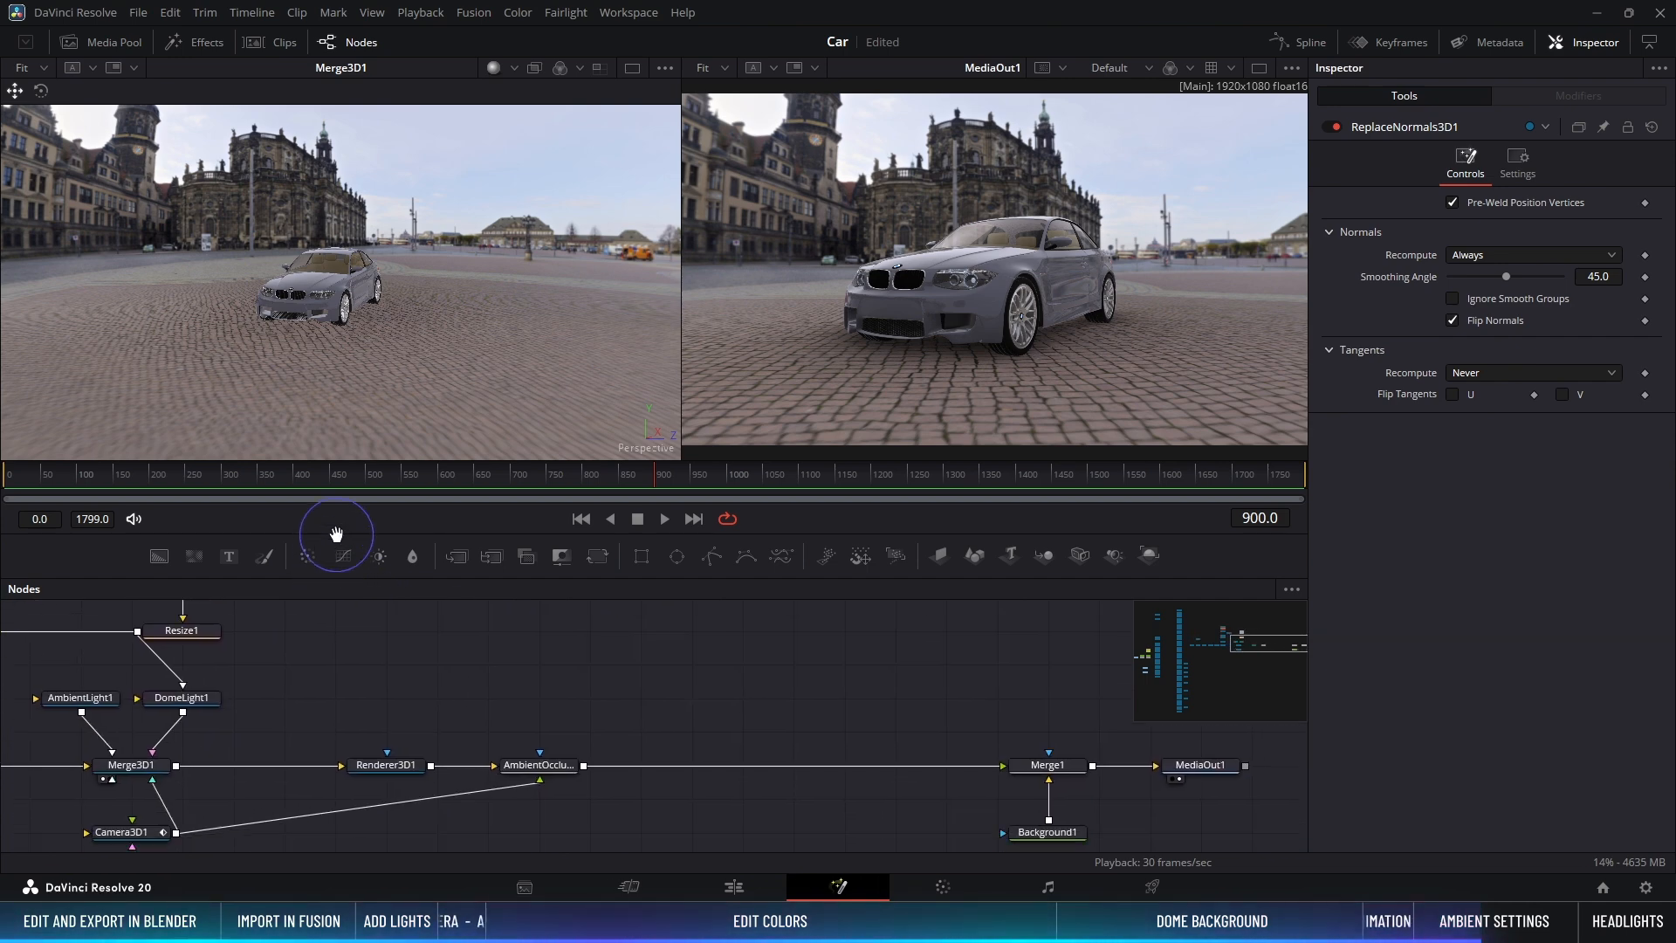
left_click(569, 757)
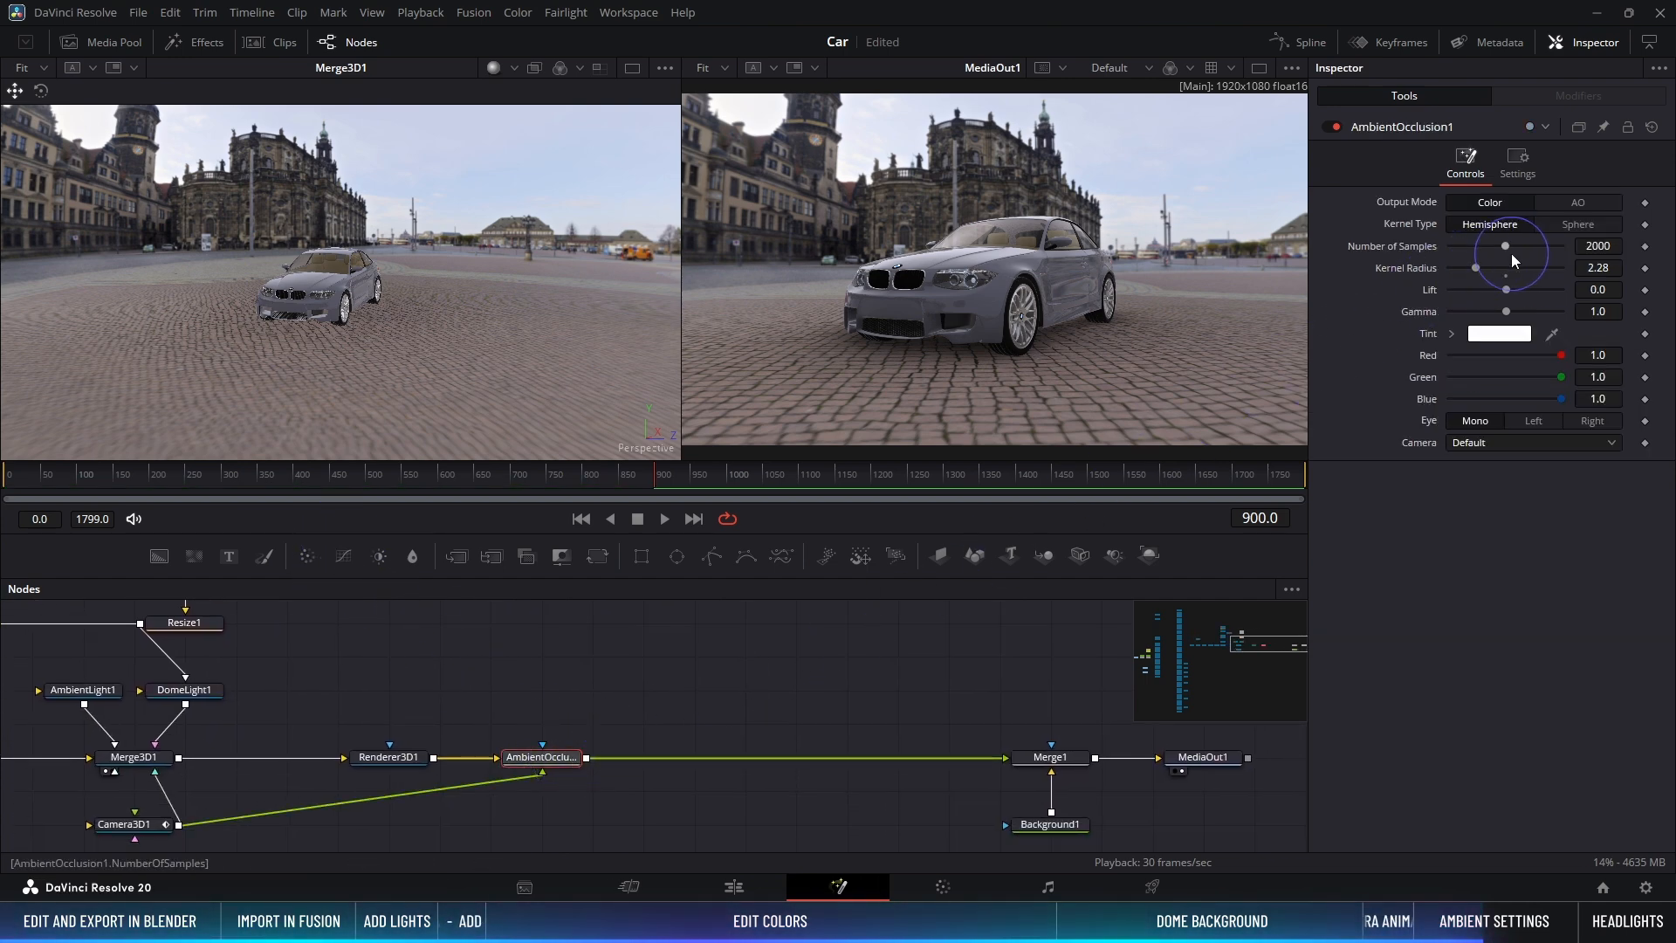
left_click_drag(1476, 268, 1456, 269)
left_click(1577, 203)
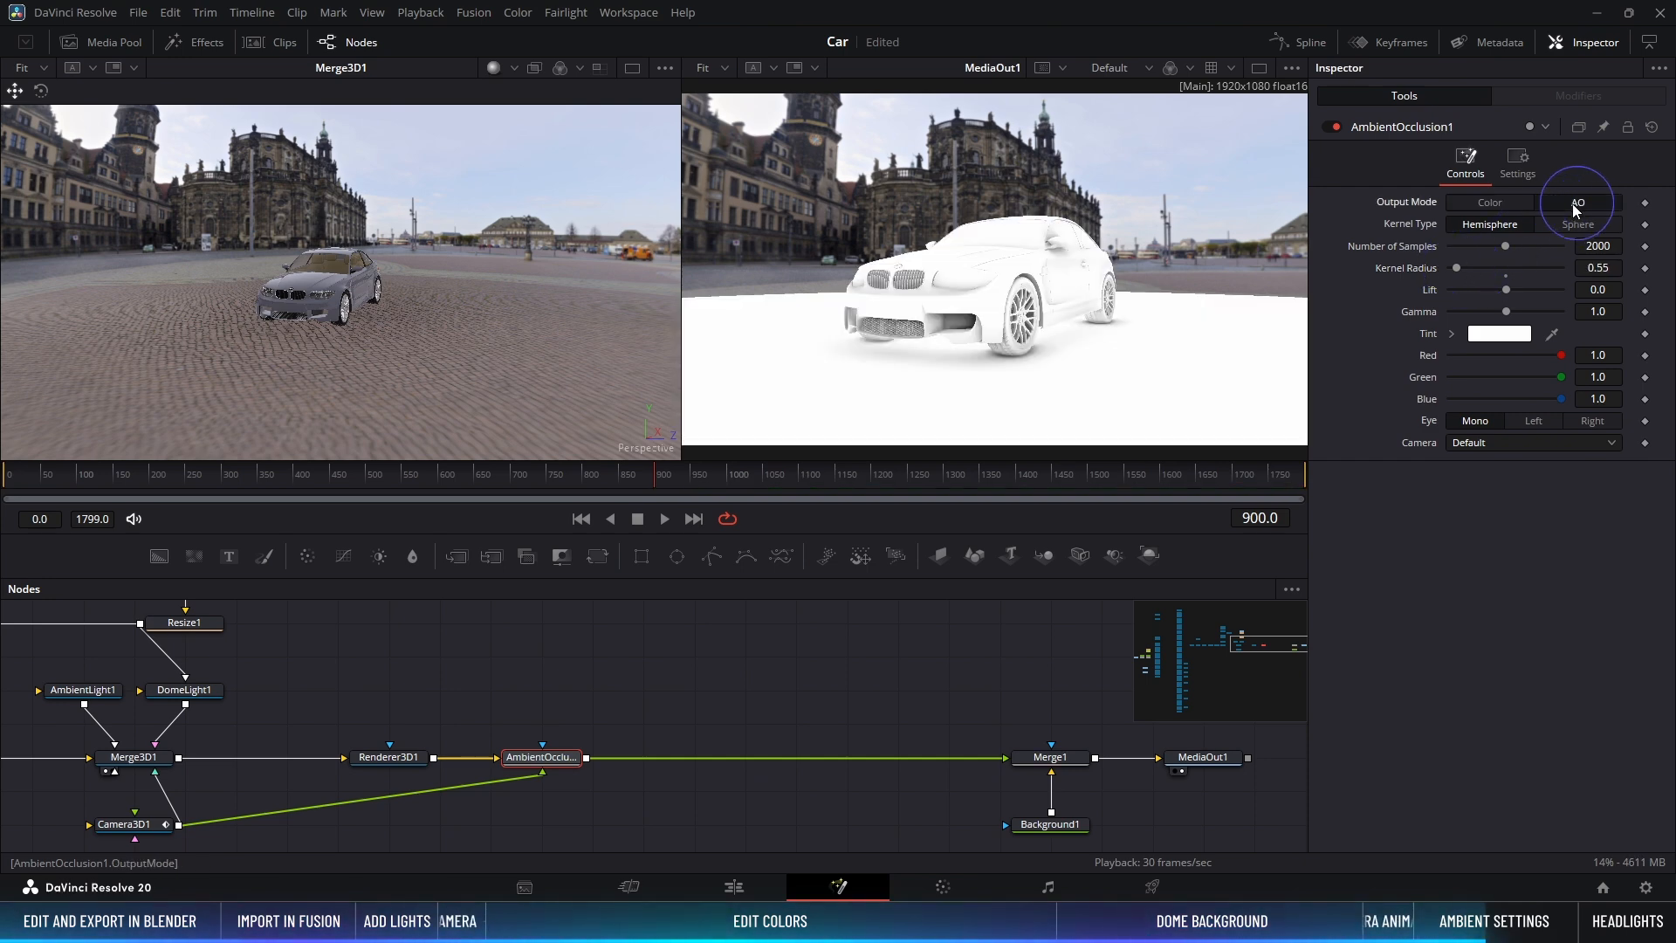
scroll(1054, 323, "up", 2, "ctrl")
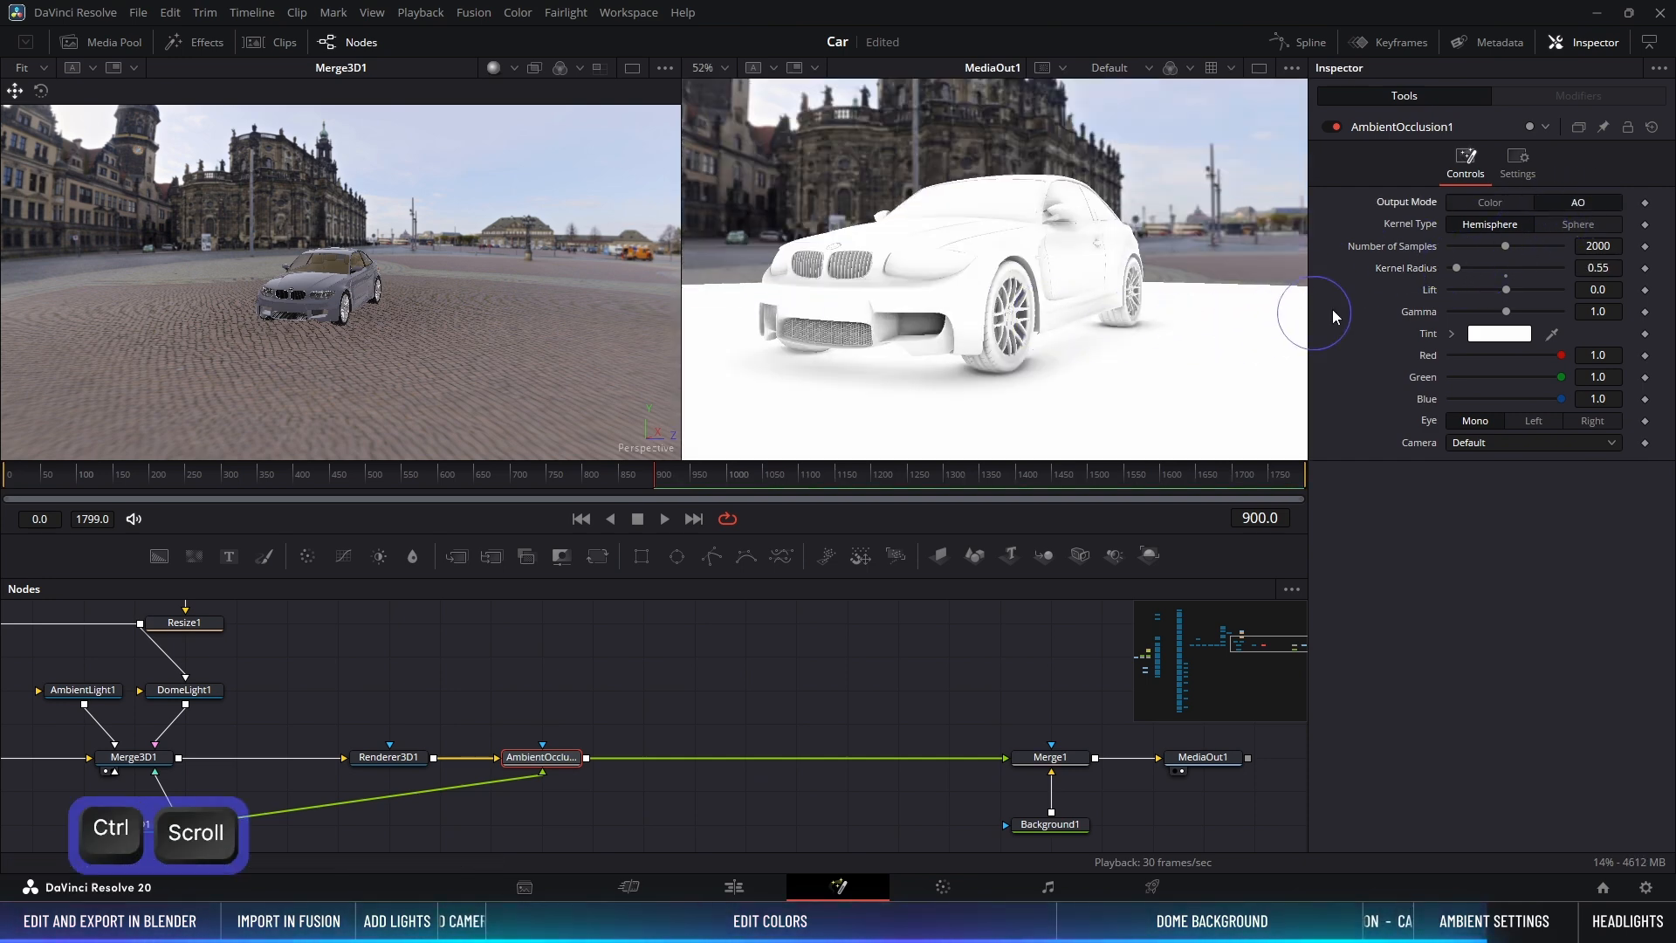
scroll(1550, 271, "down", 5)
scroll(1550, 271, "up", 3)
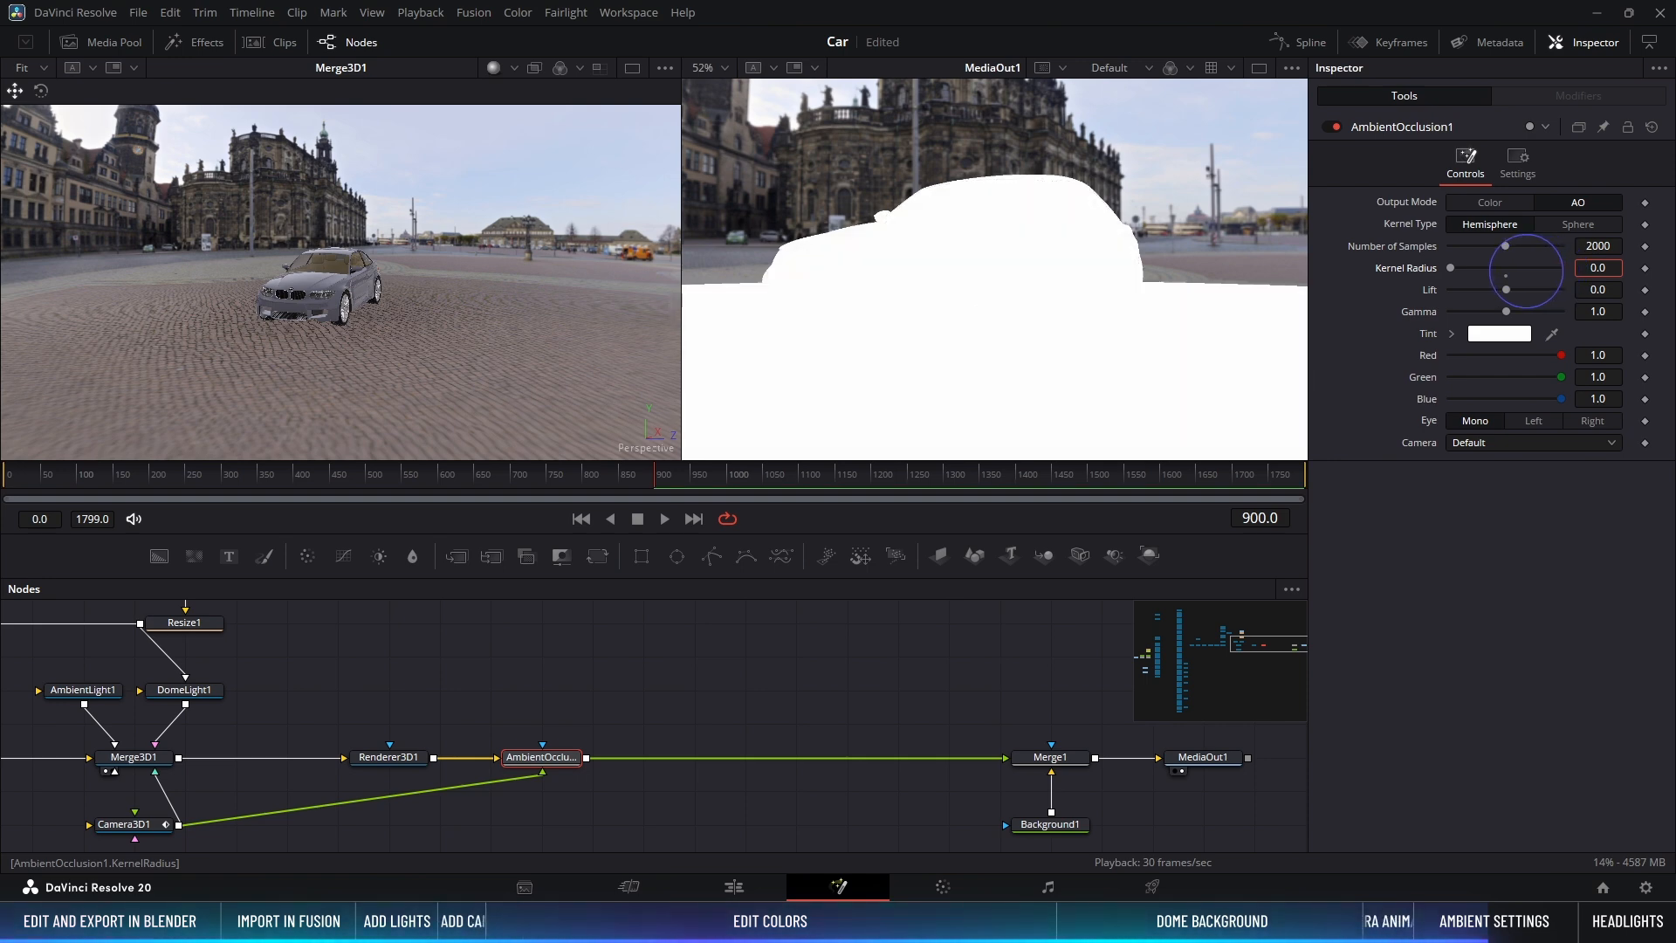
scroll(1556, 271, "up", 1)
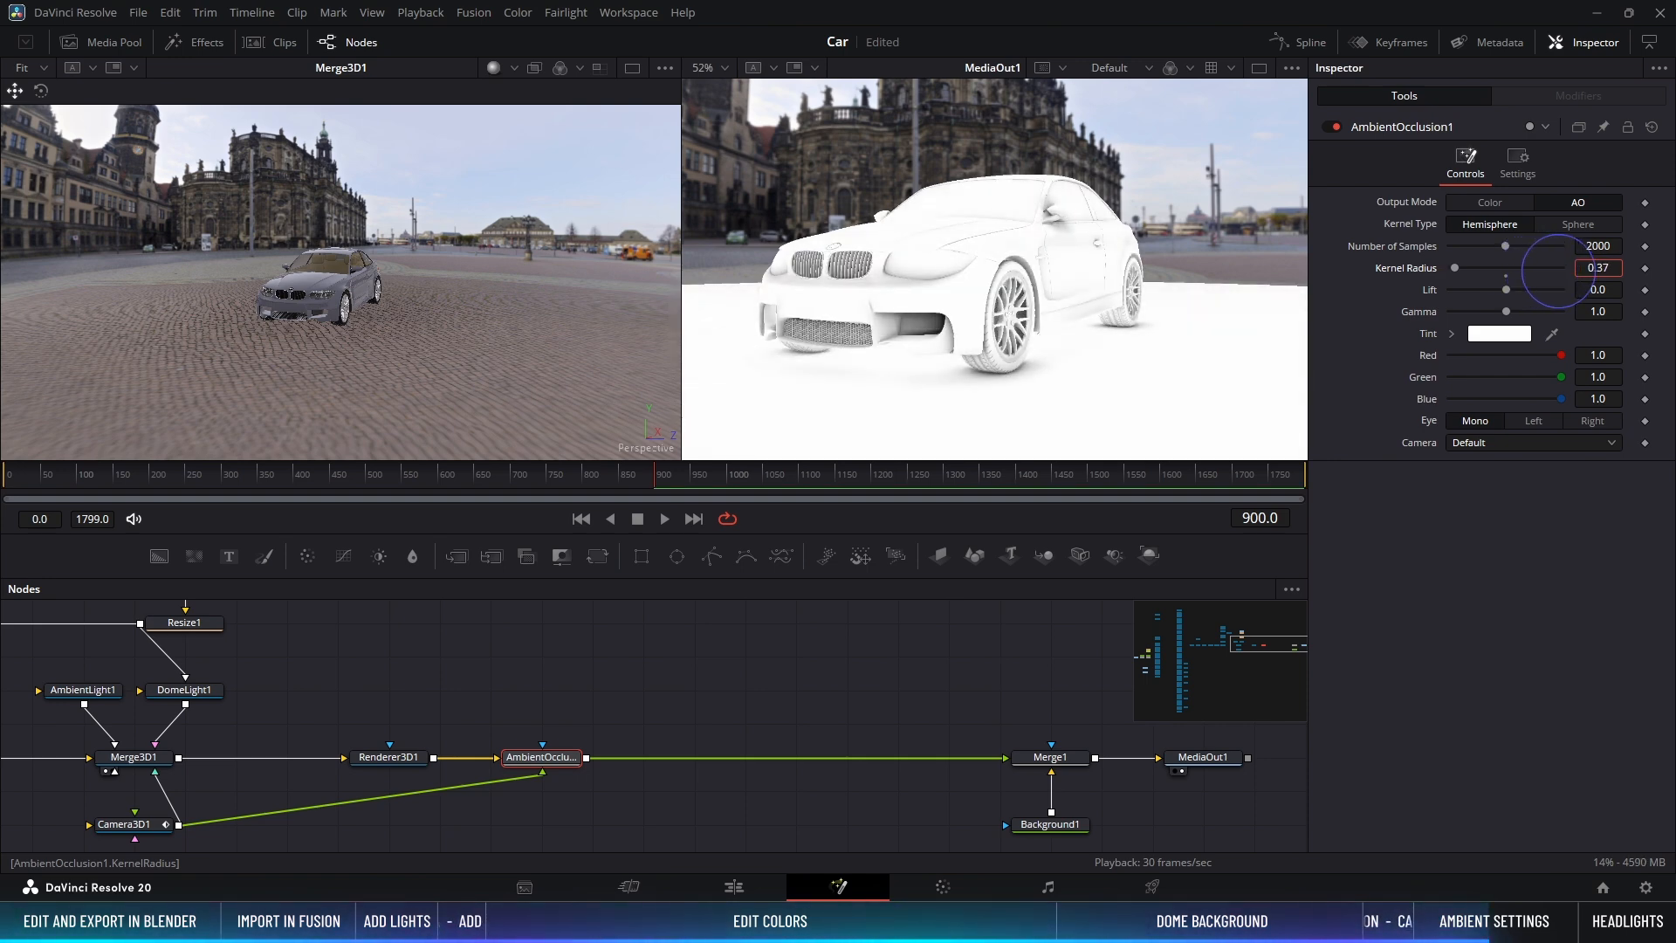
scroll(1558, 271, "up", 1)
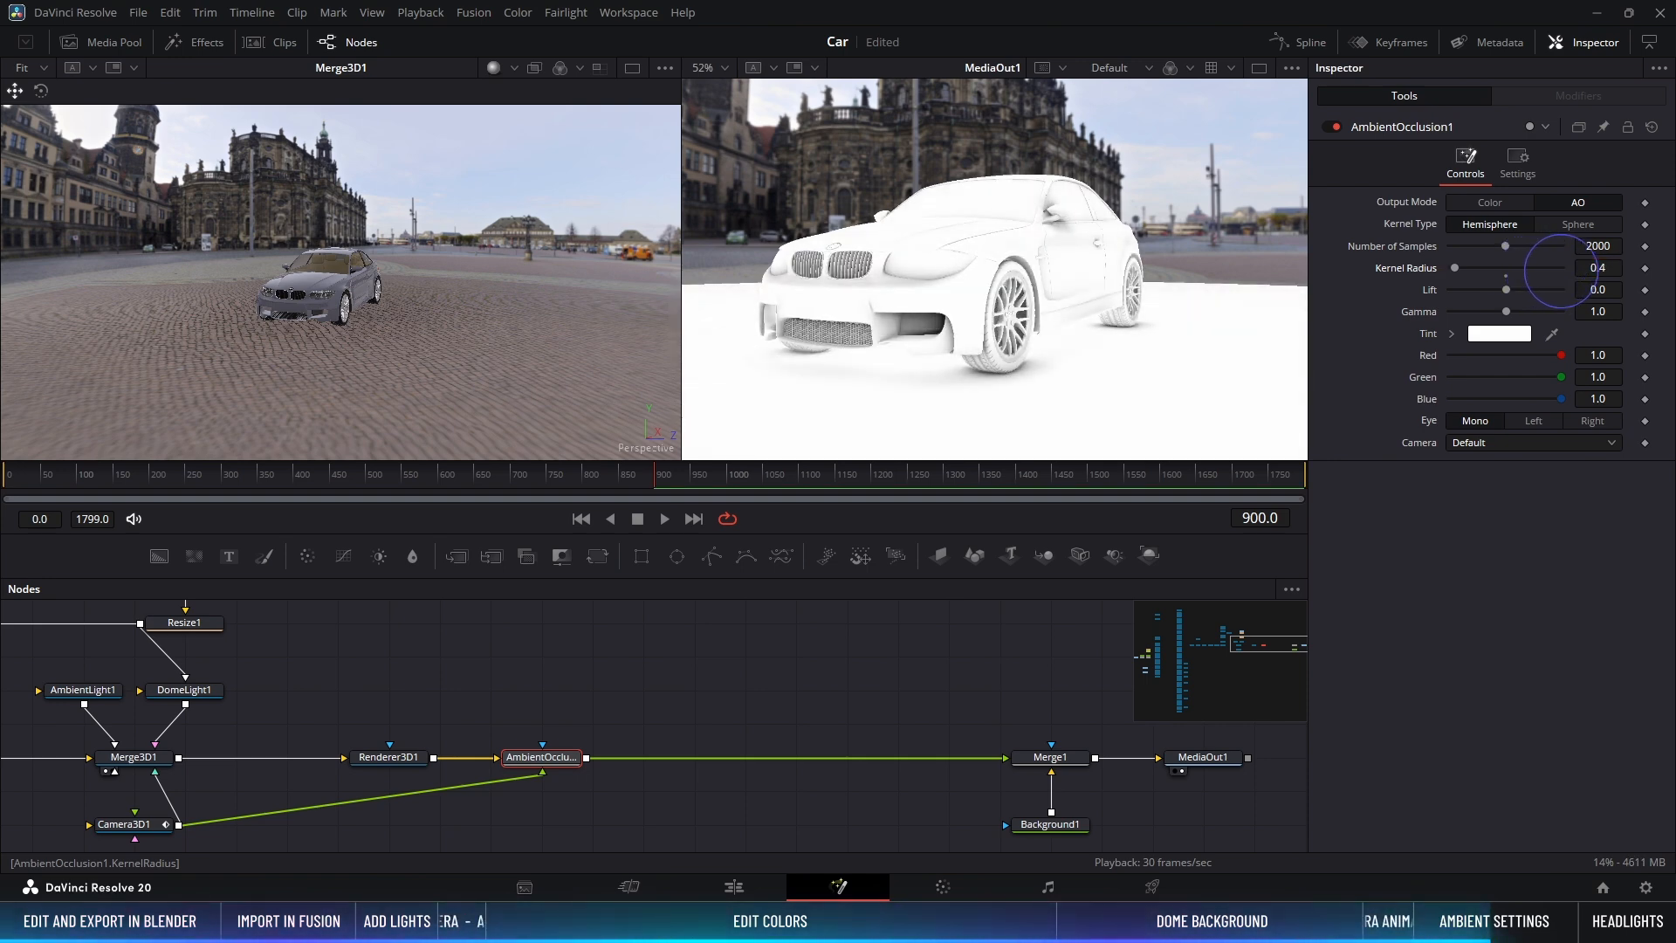
scroll(1005, 302, "down", 2, "ctrl")
scroll(1005, 301, "up", 2, "ctrl")
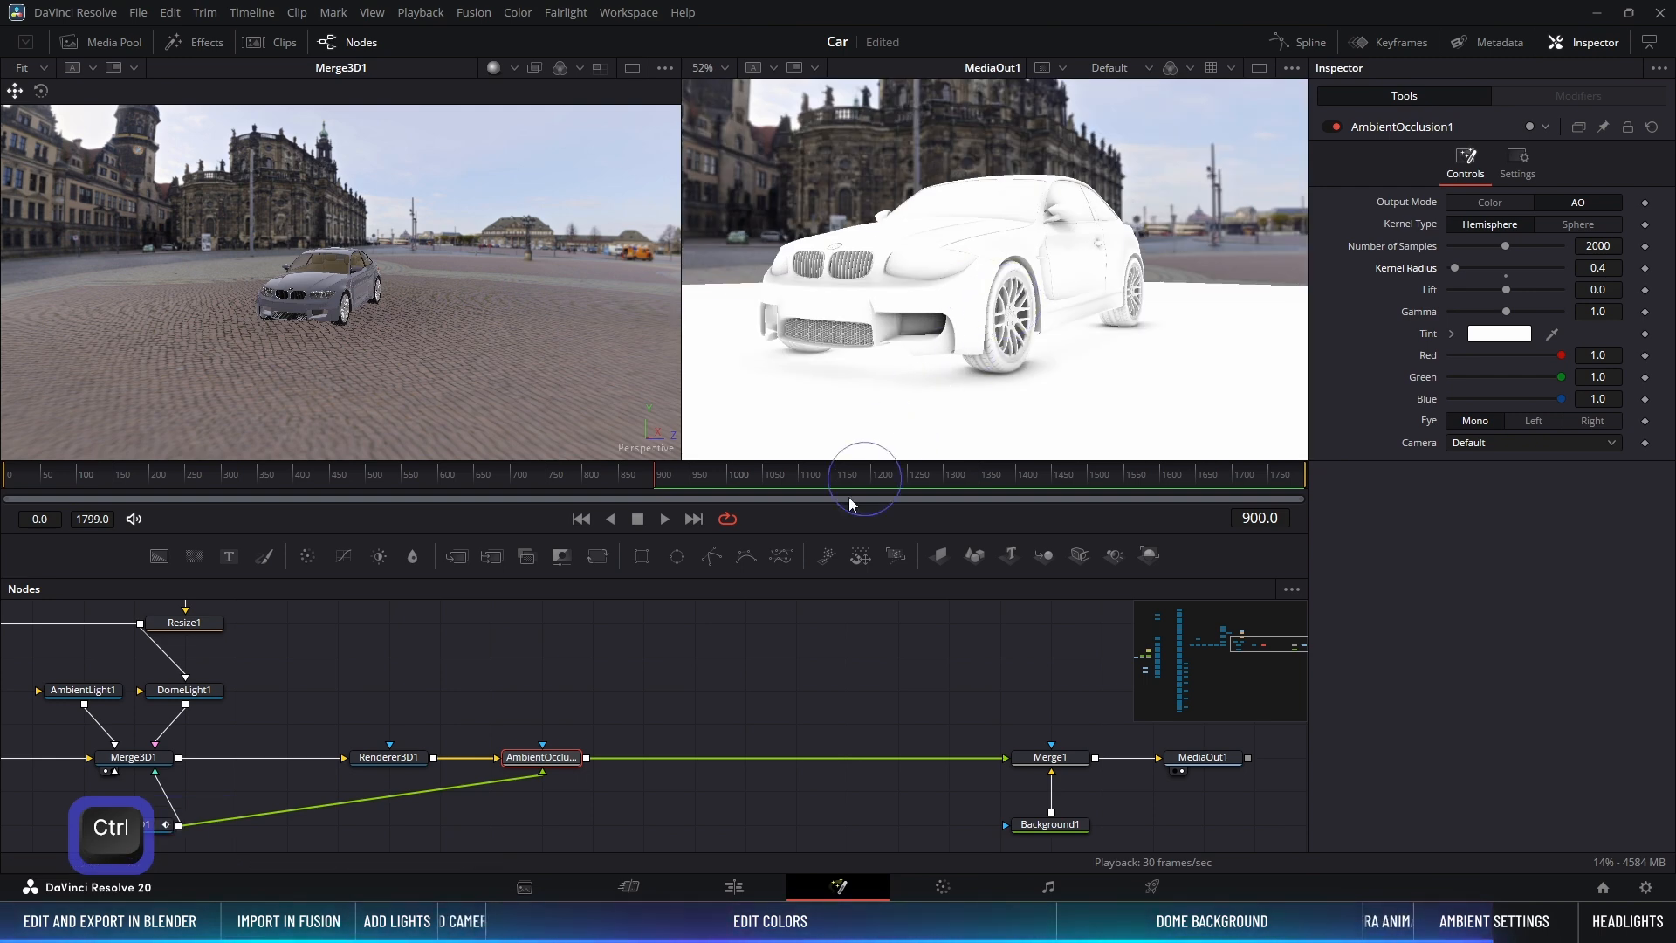
Step: Add a second Ambient Occlusion node after AmbientOcclusion1 and connect Camera3D1 to its camera input
key("ctrl+space")
type("repl")
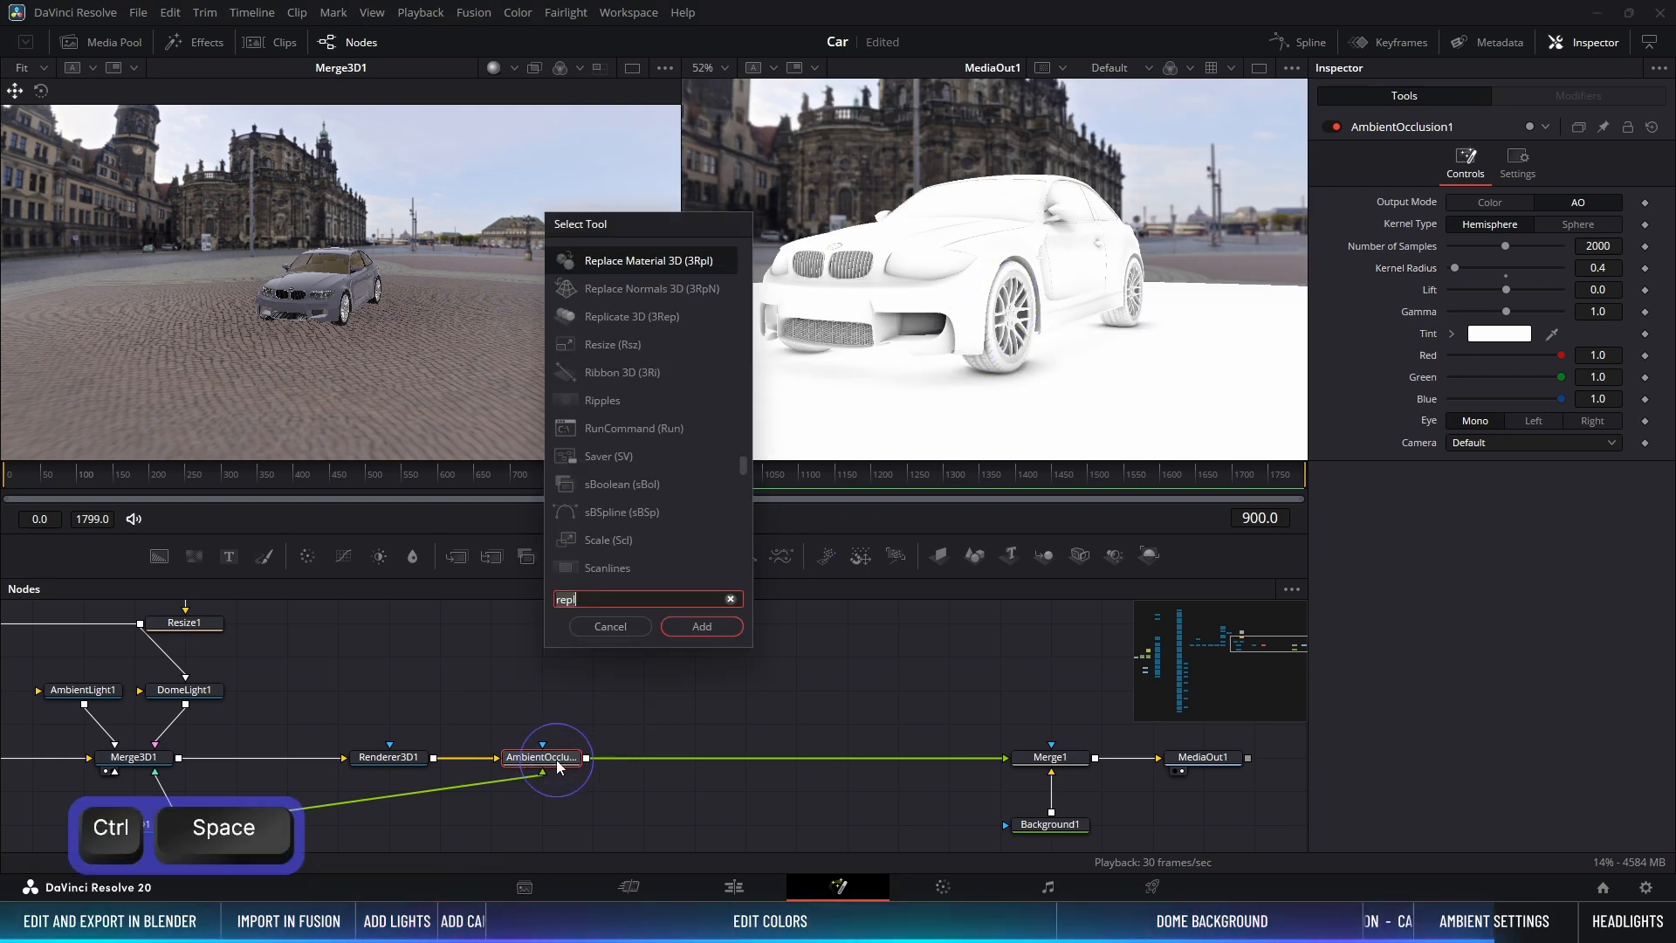
type("ambo")
key("BackSpace")
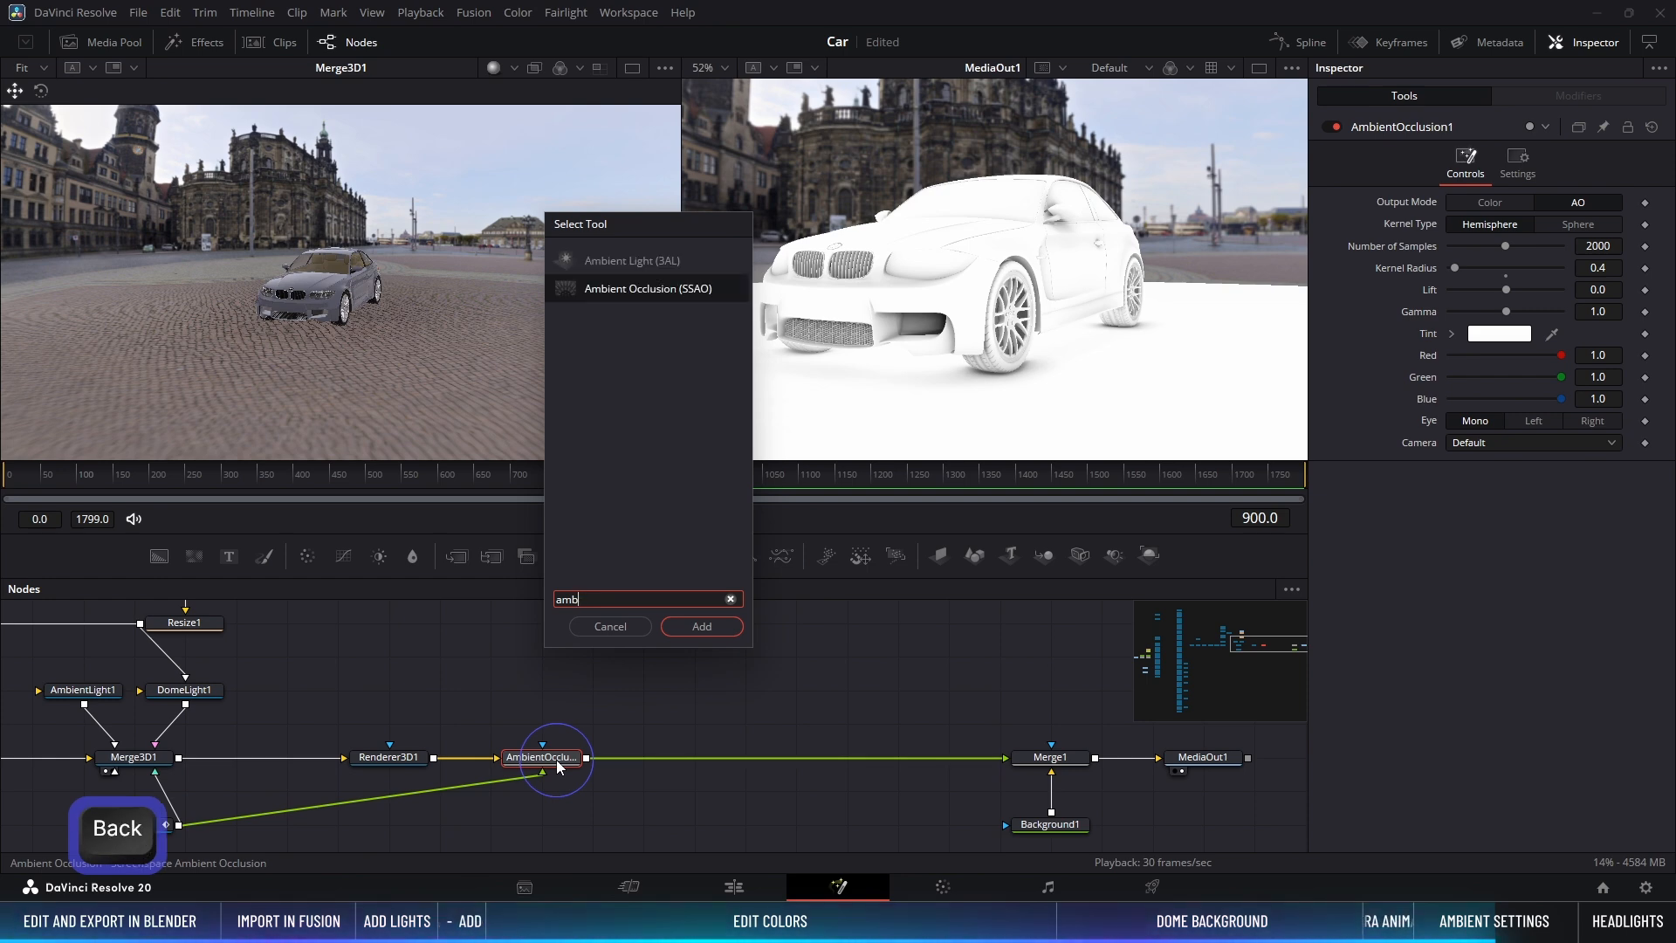
key("Return")
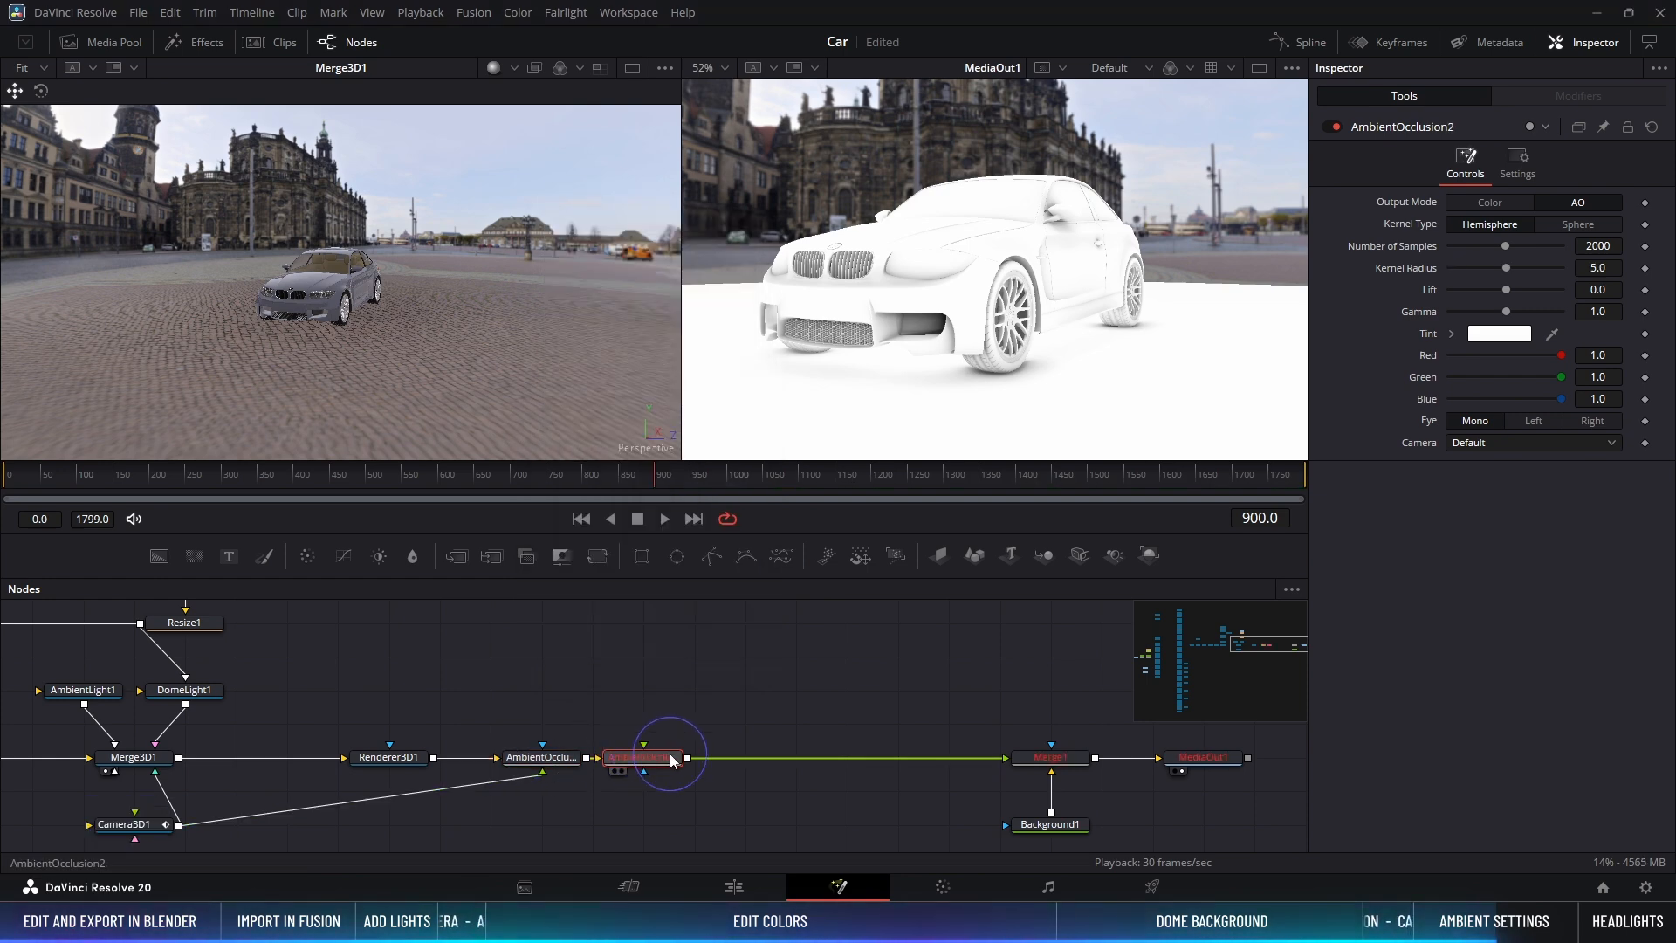
left_click_drag(670, 762, 699, 766)
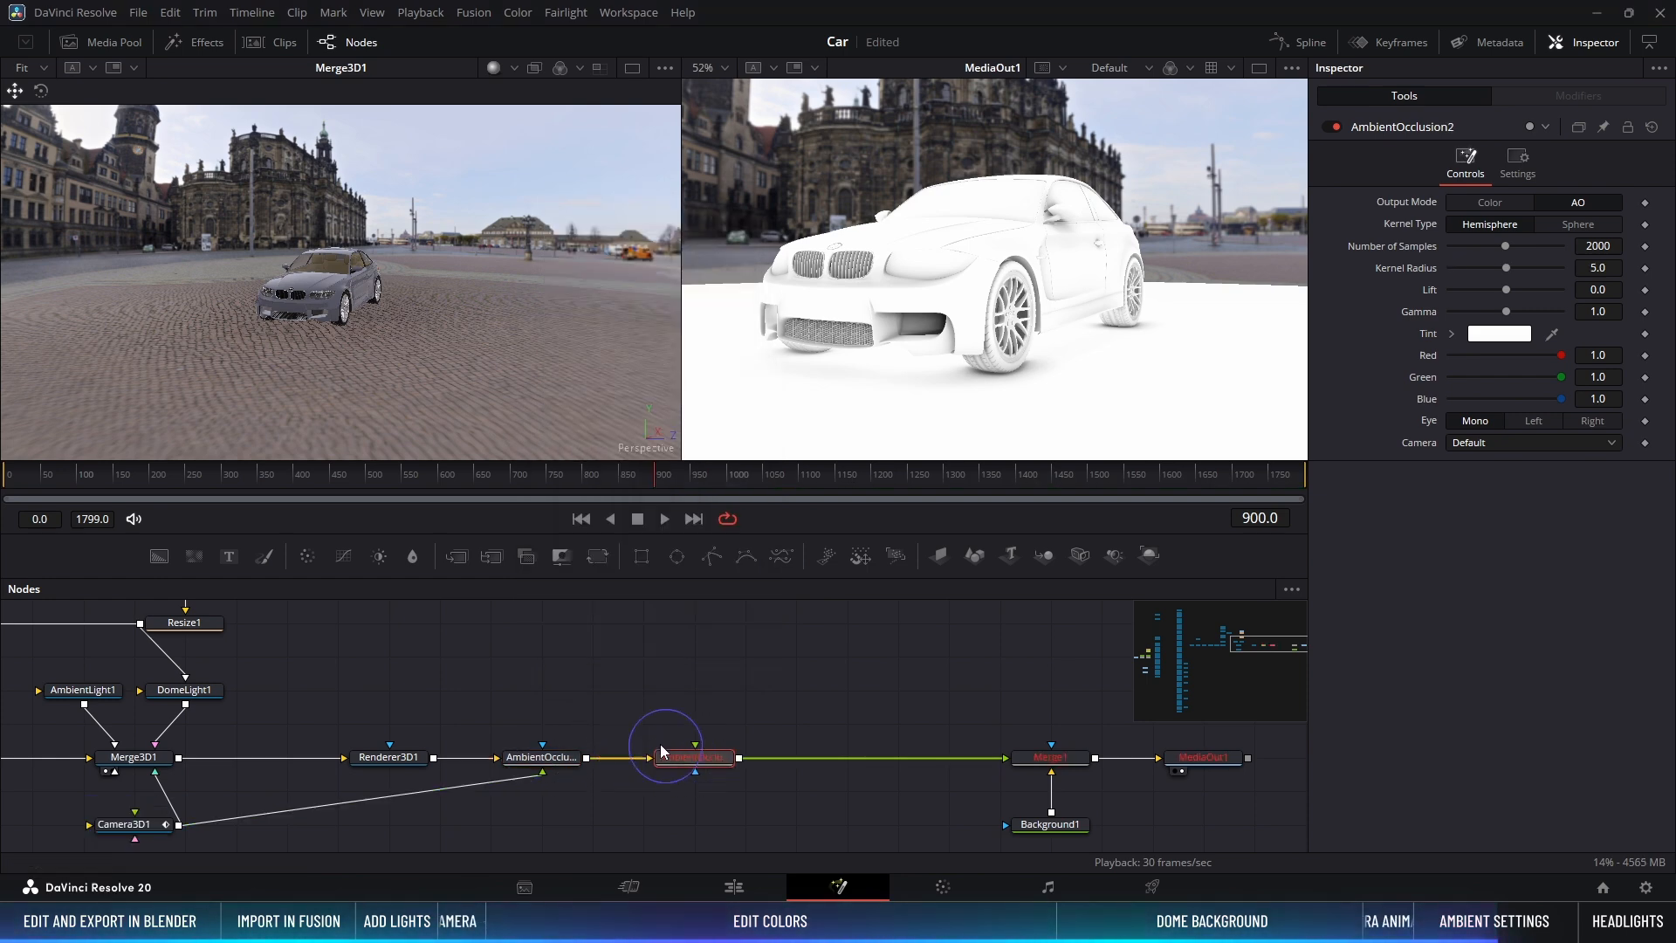
middle_click_drag(644, 703, 705, 678)
left_click_drag(242, 796, 760, 743)
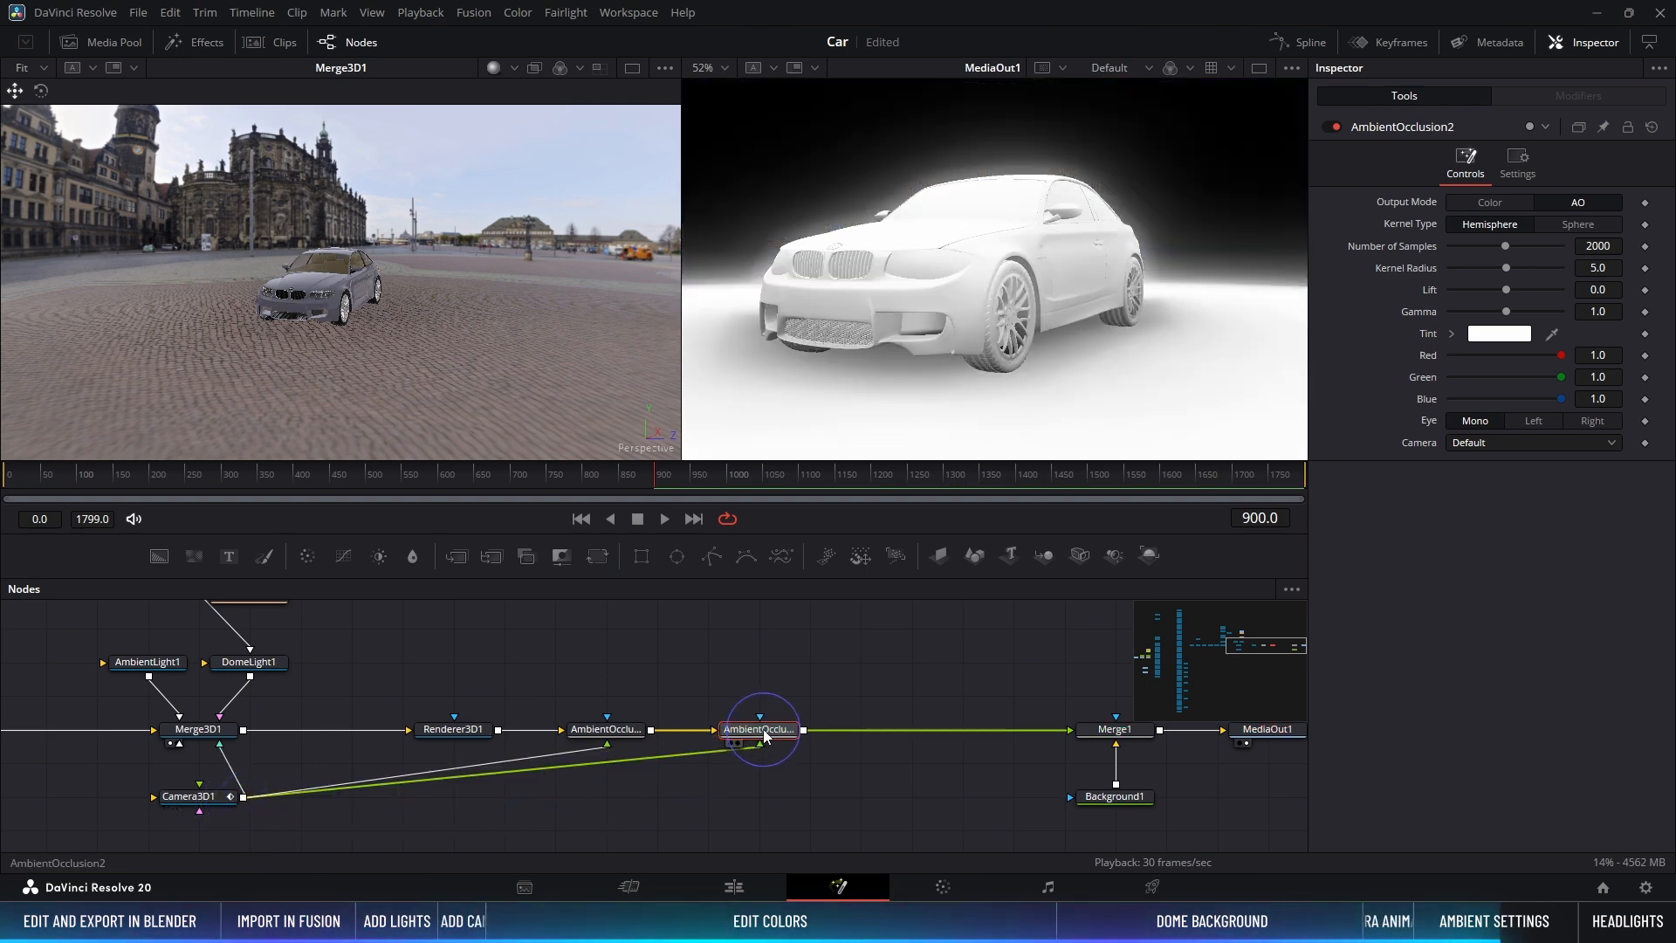
Step: Limit AmbientOcclusion2 to the car and ground by enabling Use Object with Object ID 1
left_click(1518, 161)
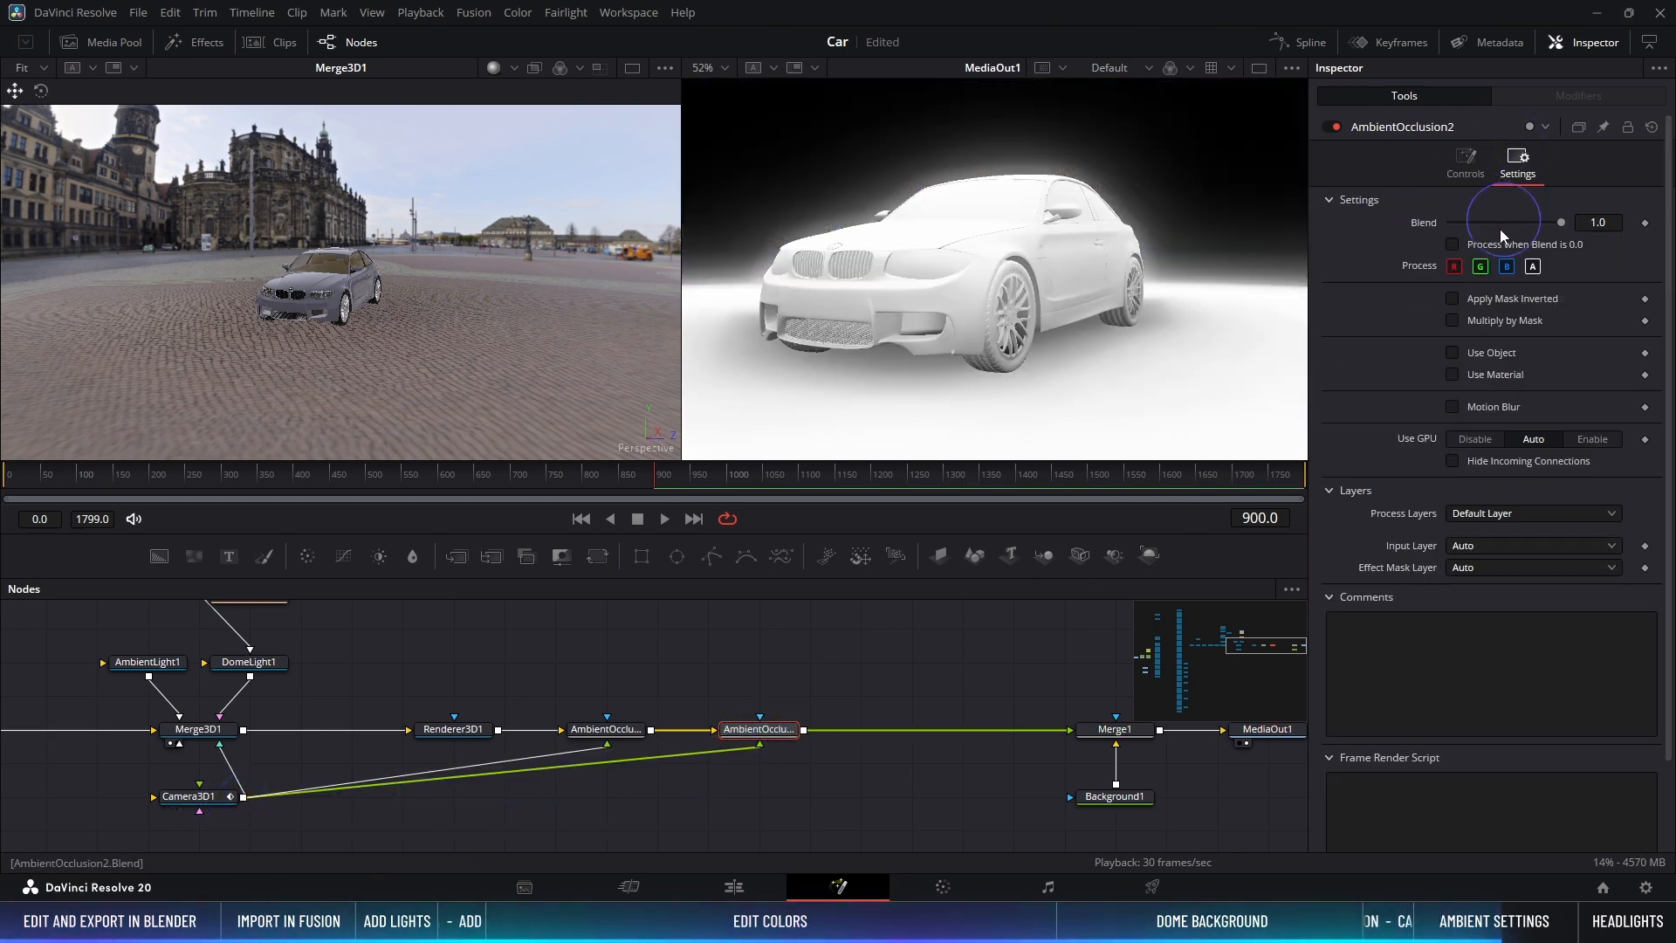
left_click(1453, 353)
left_click(1599, 418)
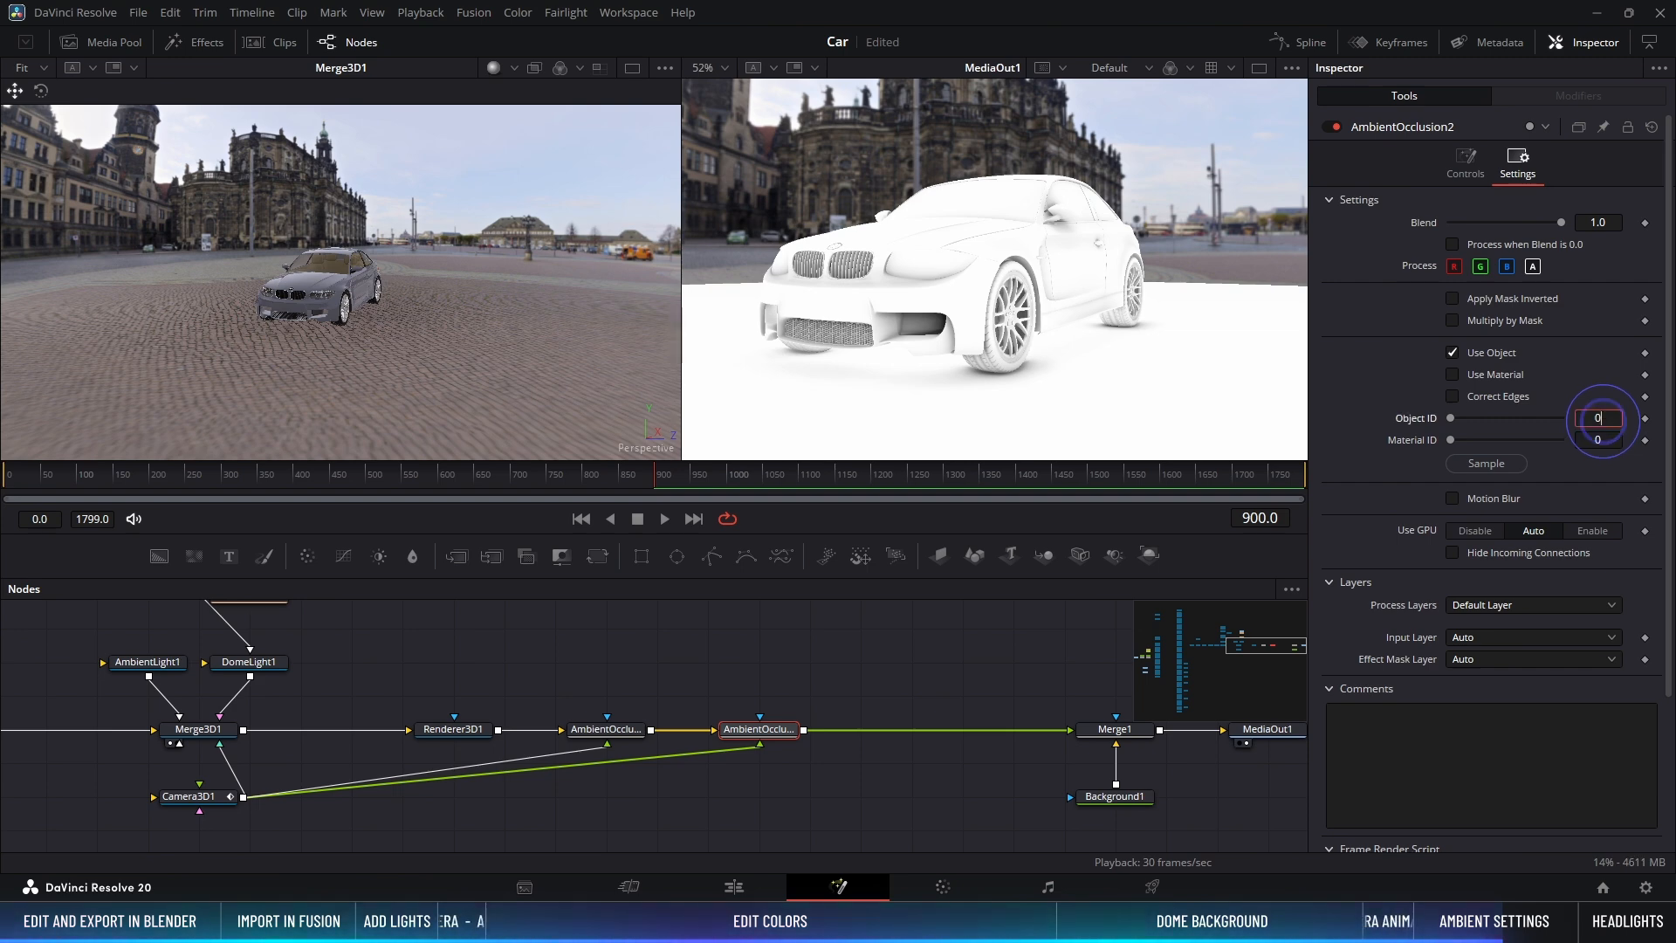
type("1")
key("Return")
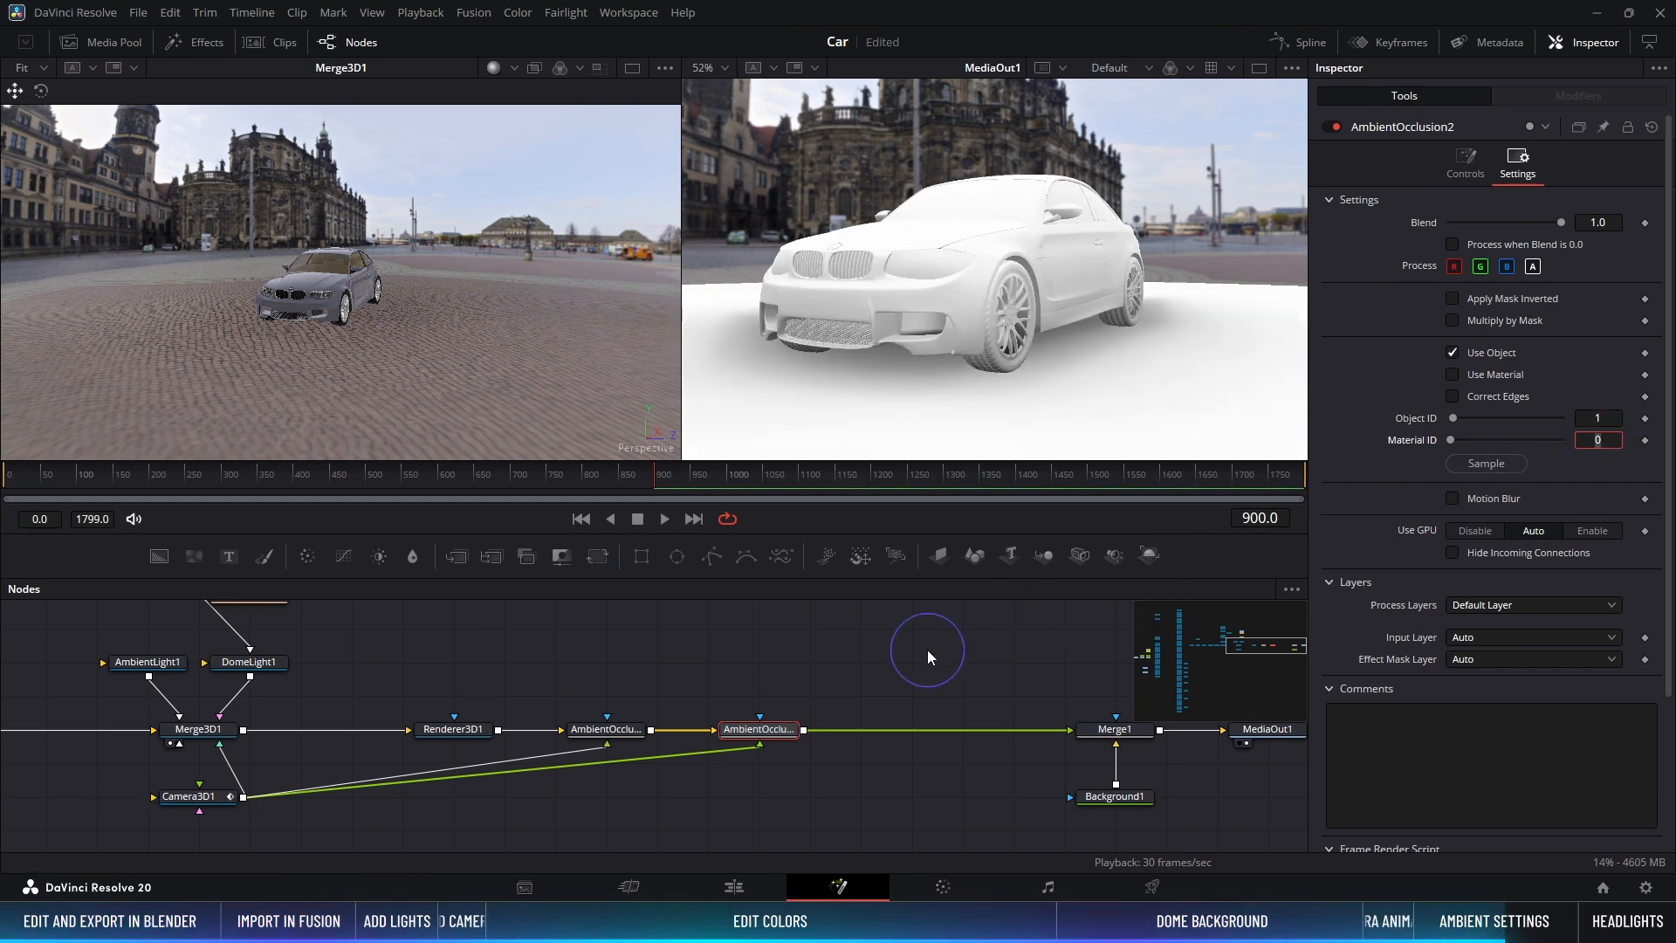
Step: Set the output mode of both AmbientOcclusion2 and AmbientOcclusion1 to Color
left_click(1479, 161)
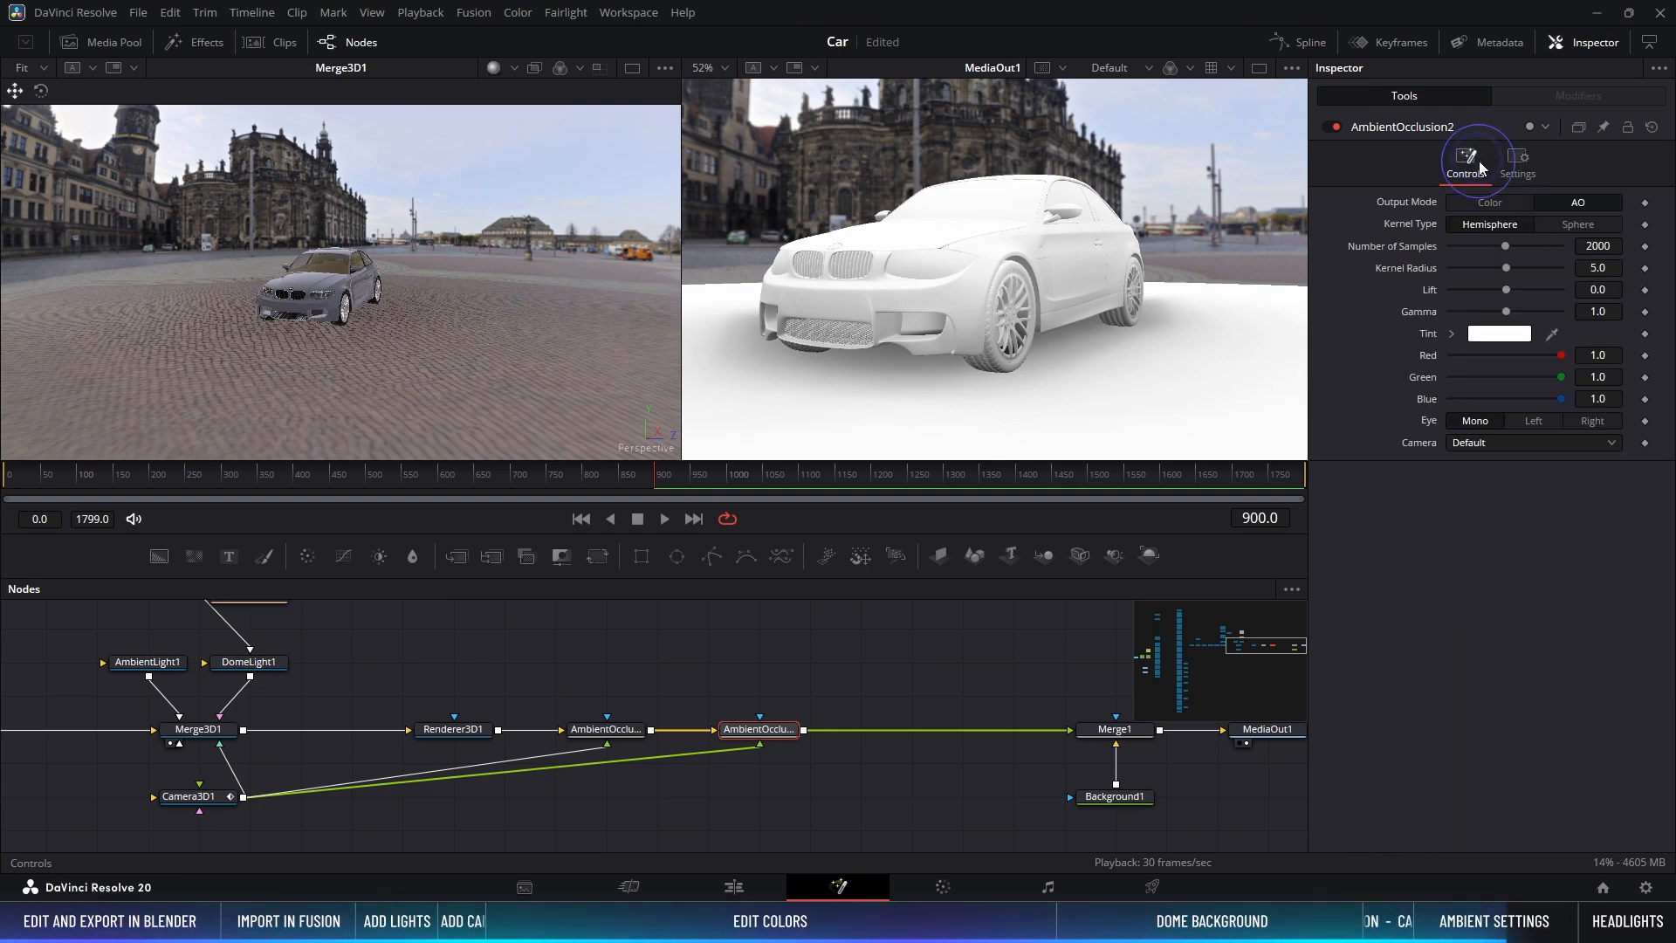
left_click(1493, 201)
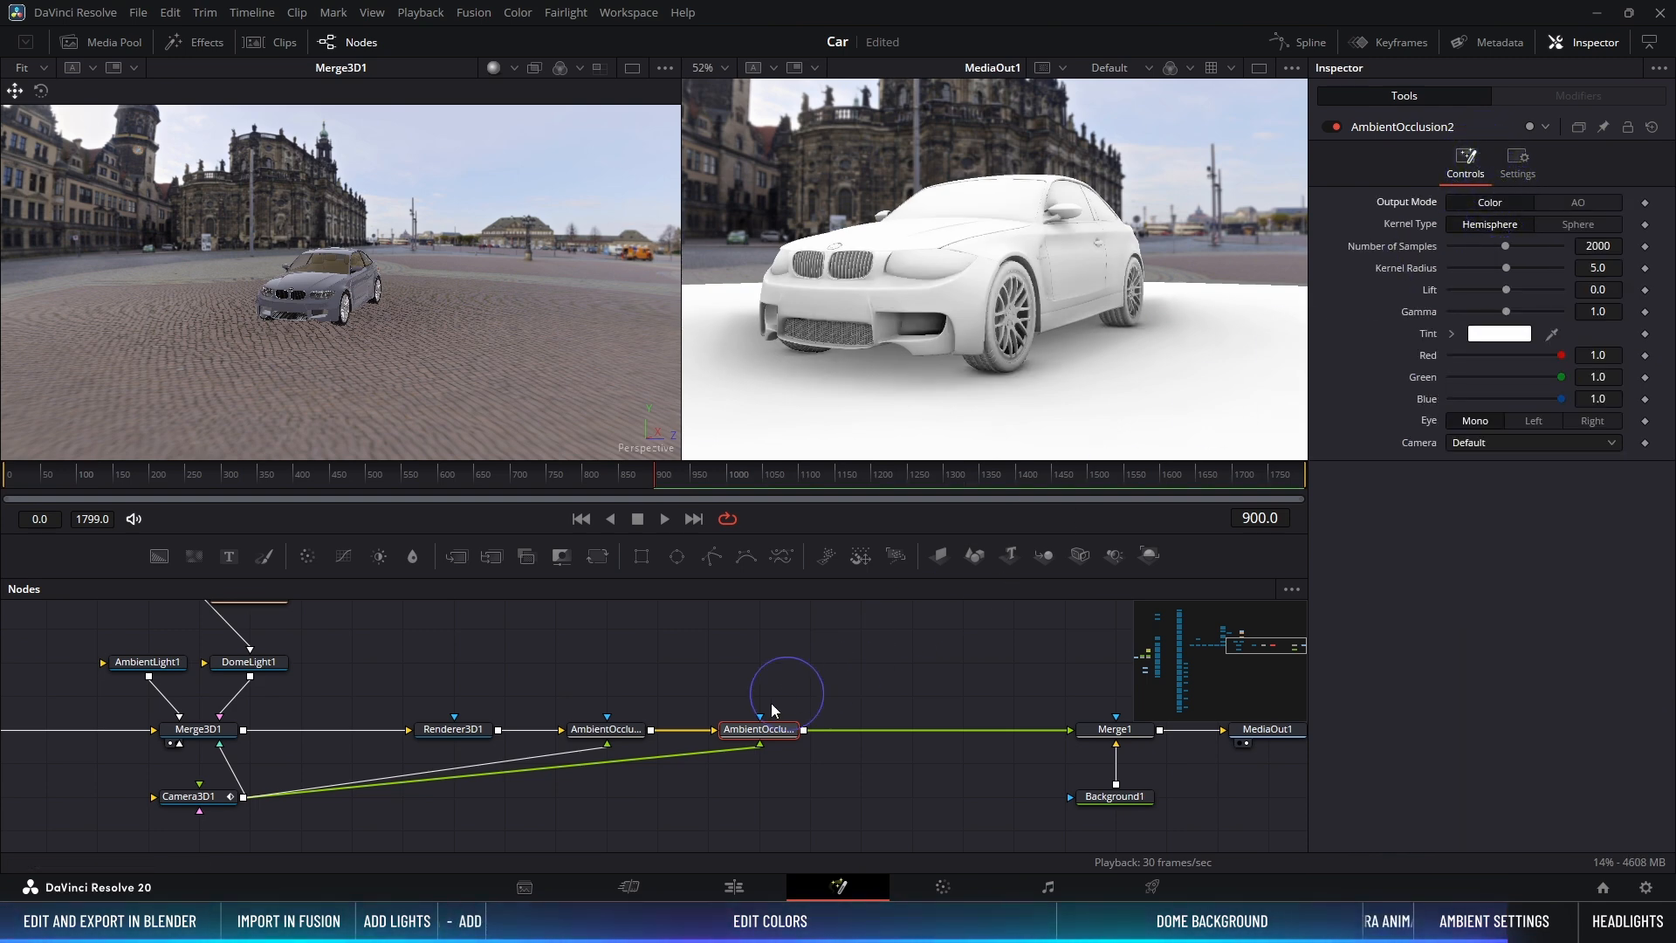
left_click(628, 731)
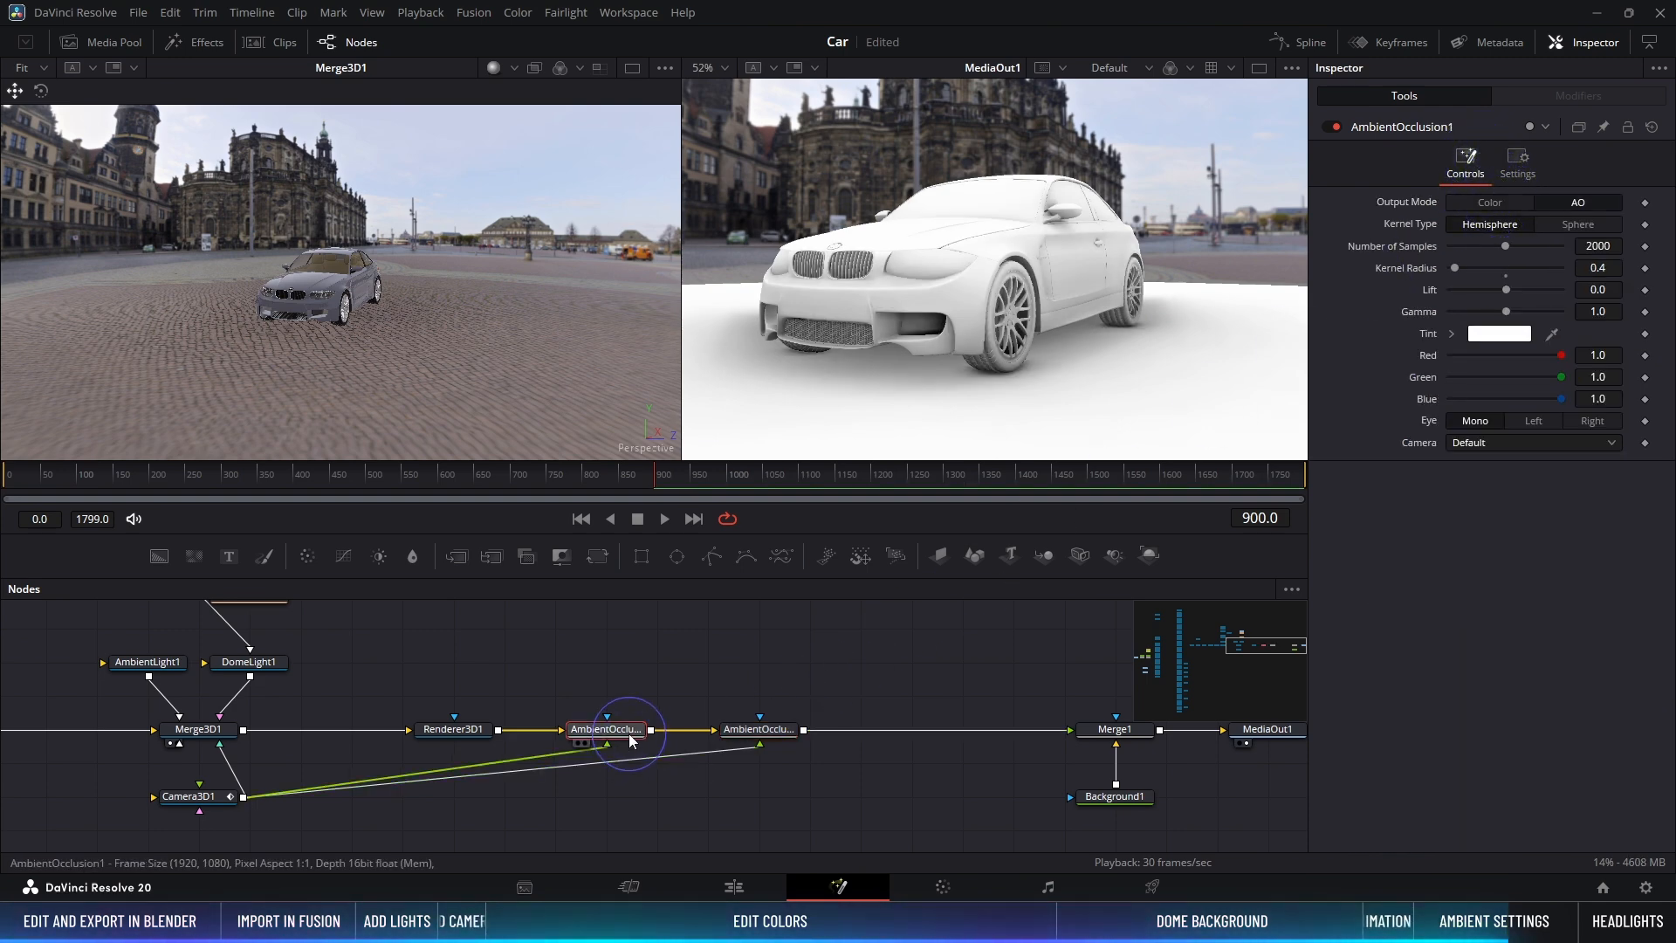
left_click(1491, 202)
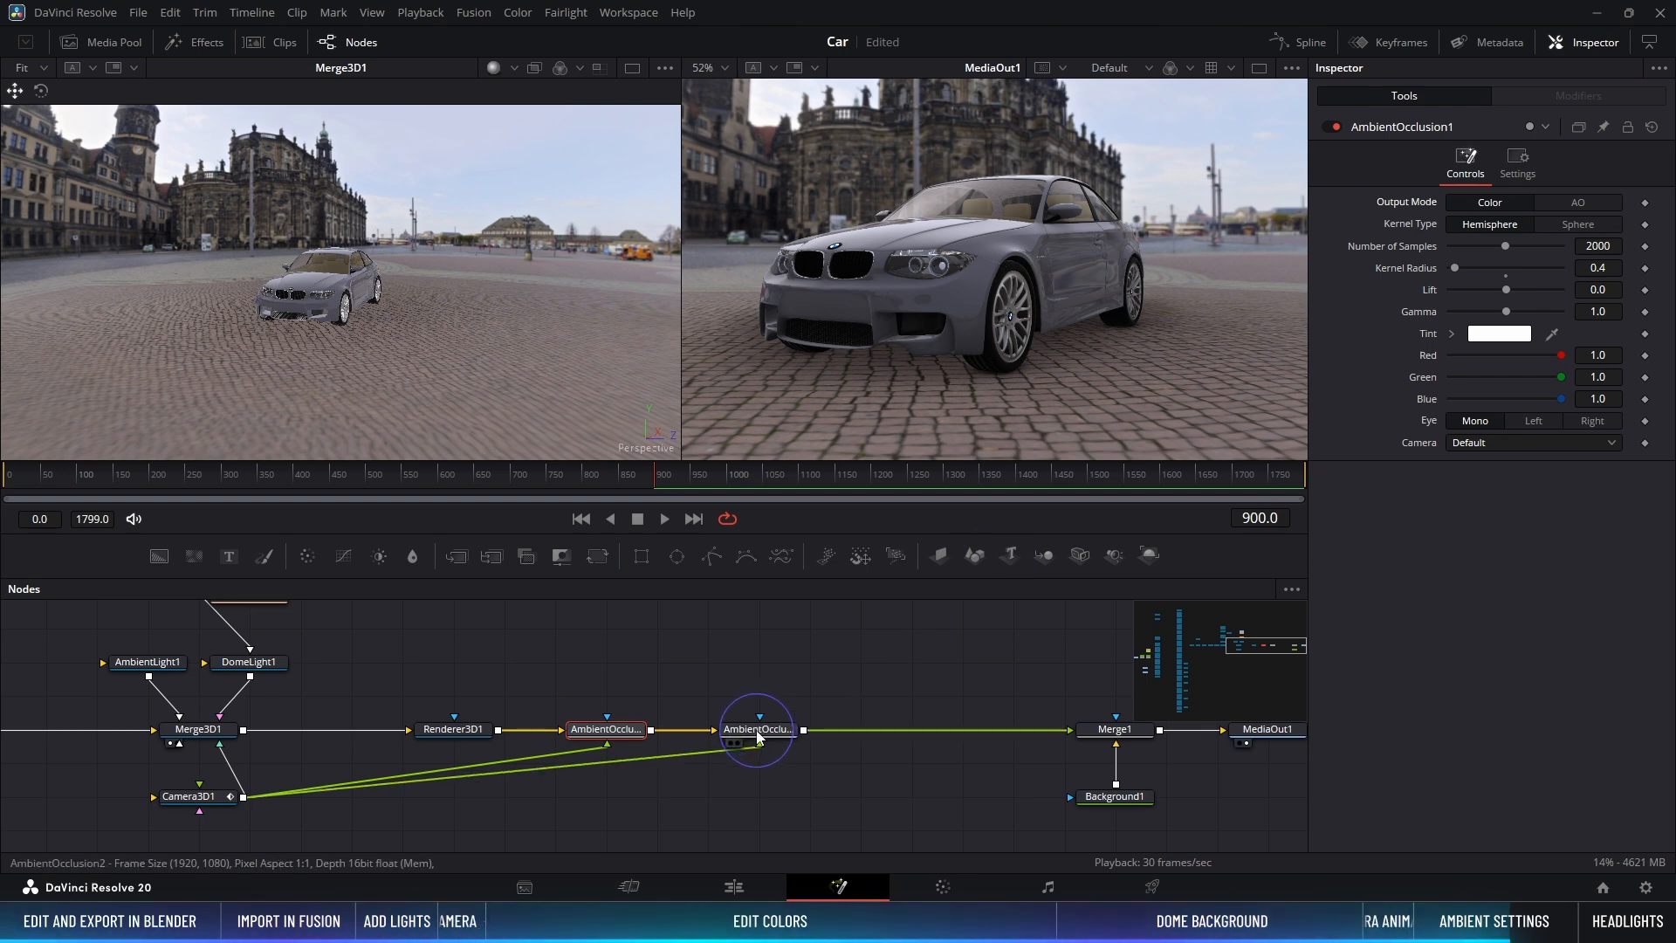
Step: Set the Kernel Radius of AmbientOcclusion2 to 3.0
left_click(758, 732)
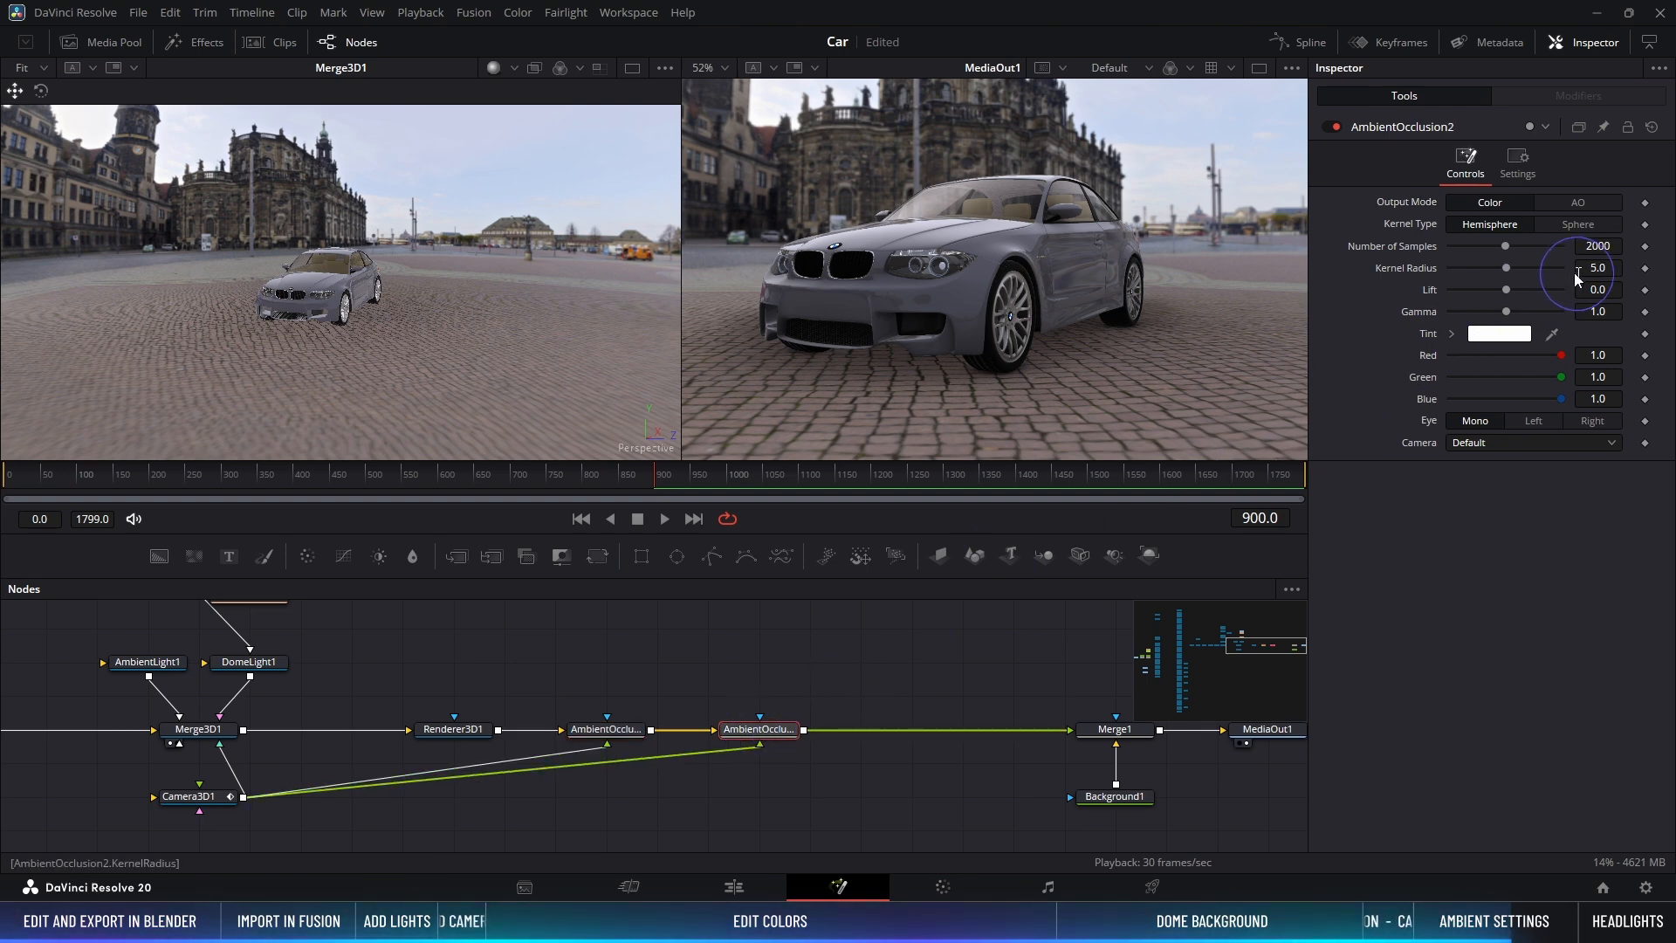
mouse_move(1511, 273)
left_mouse_down()
mouse_move(1456, 273)
mouse_move(1481, 270)
left_mouse_up()
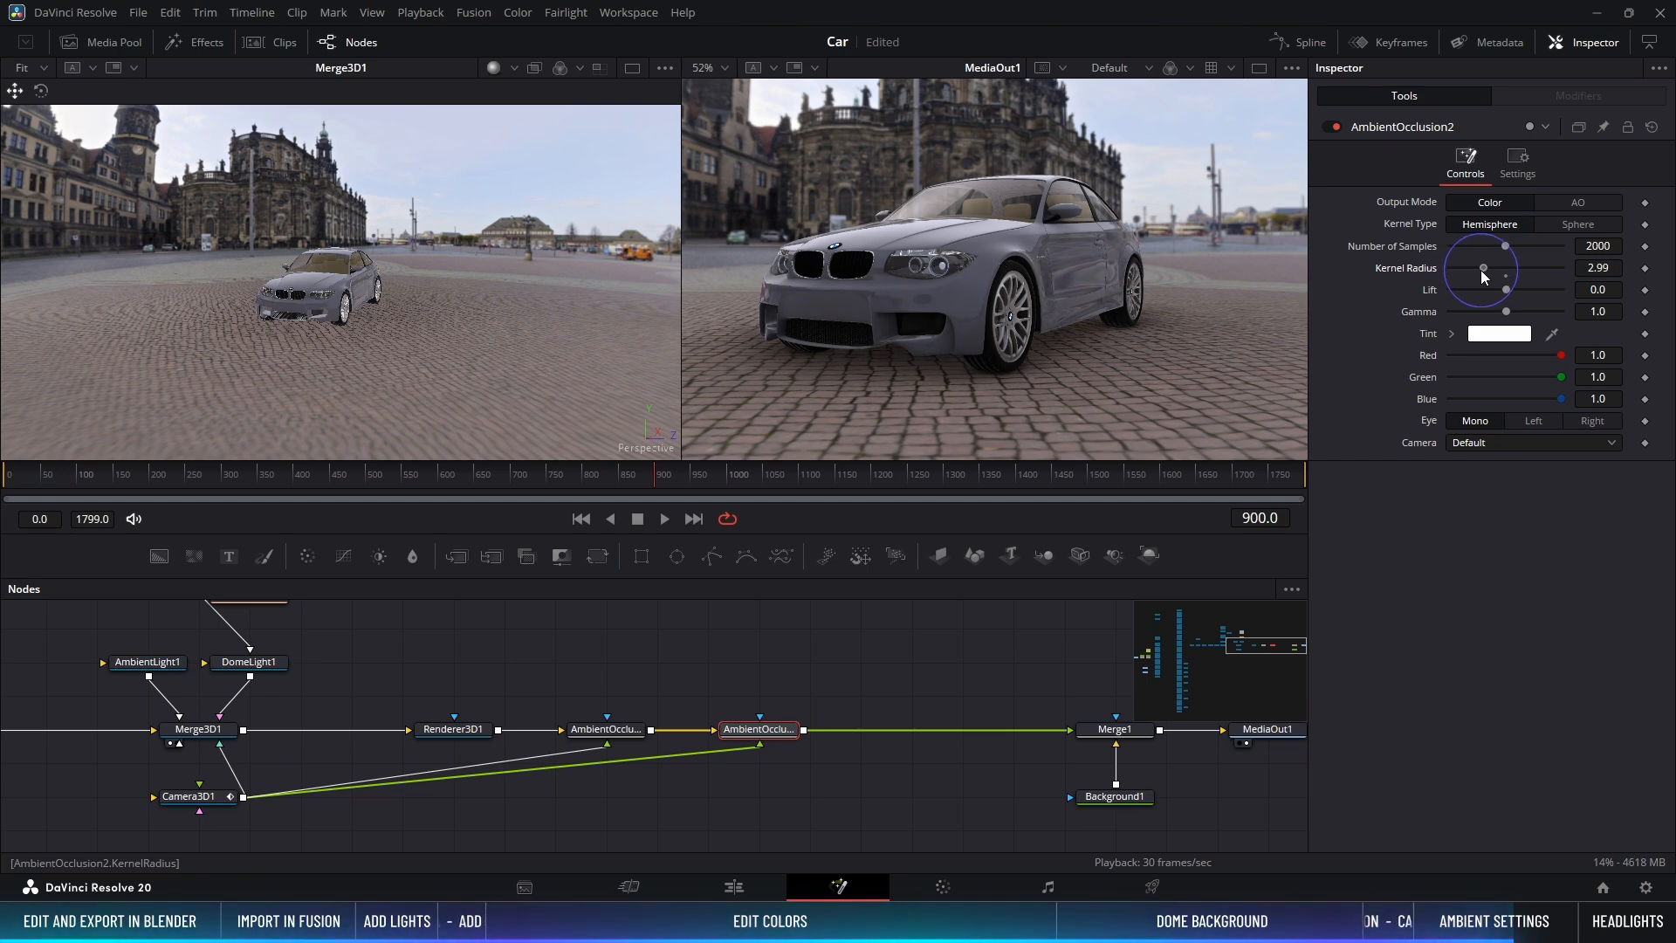
left_click(1598, 268)
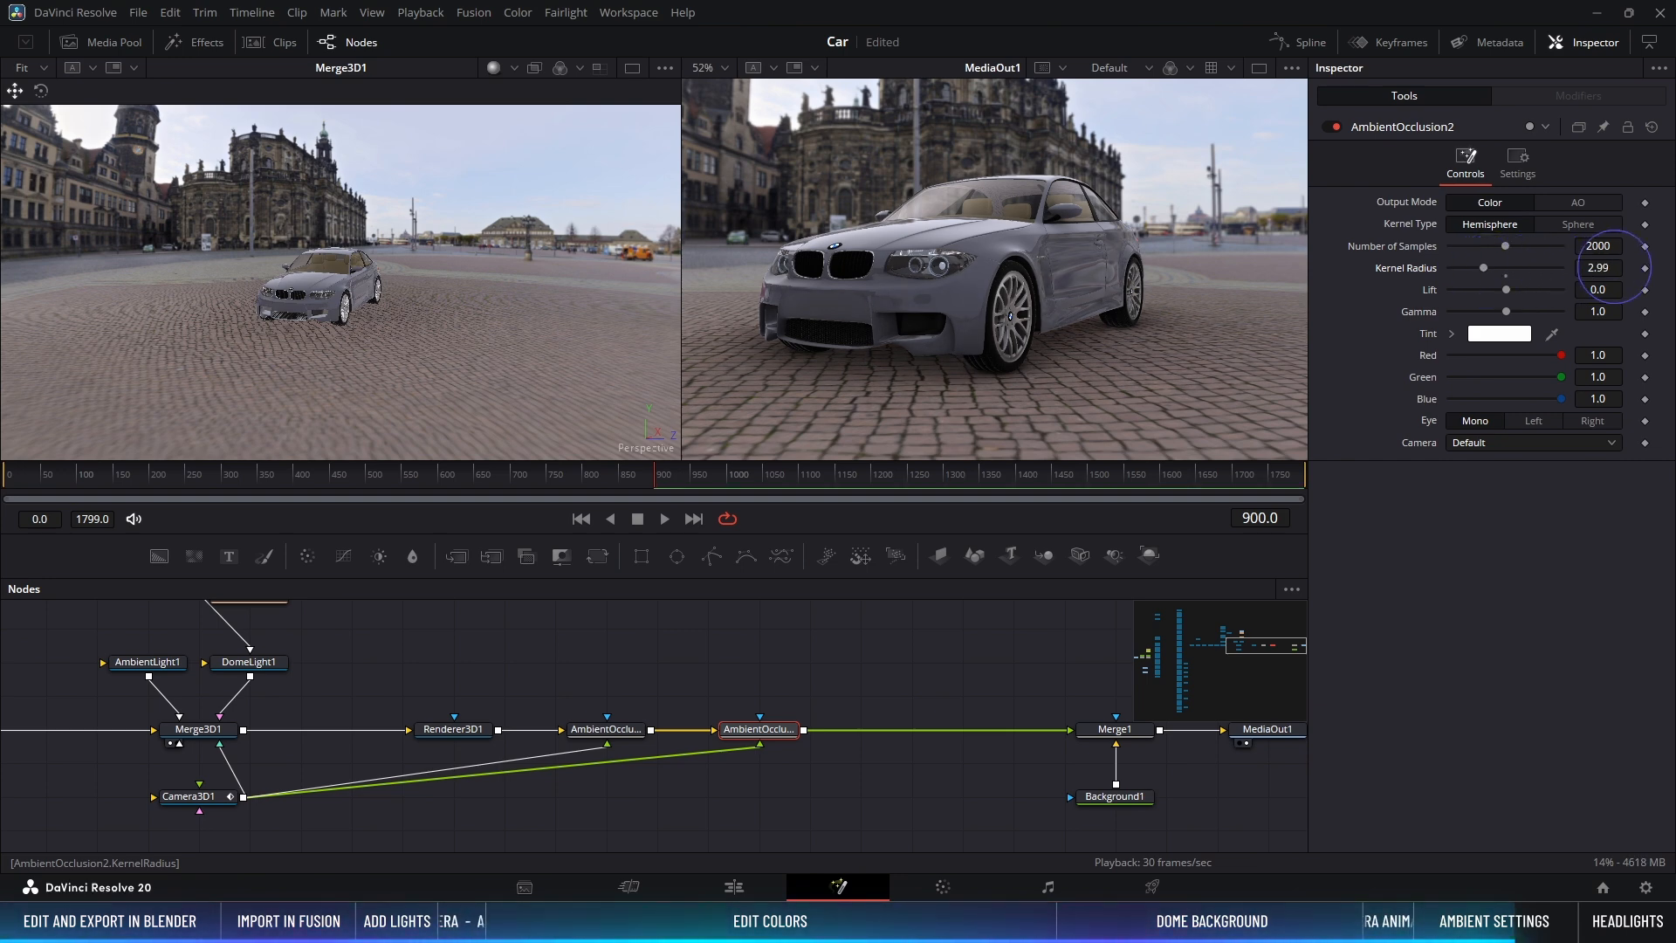
type("3")
key("Return")
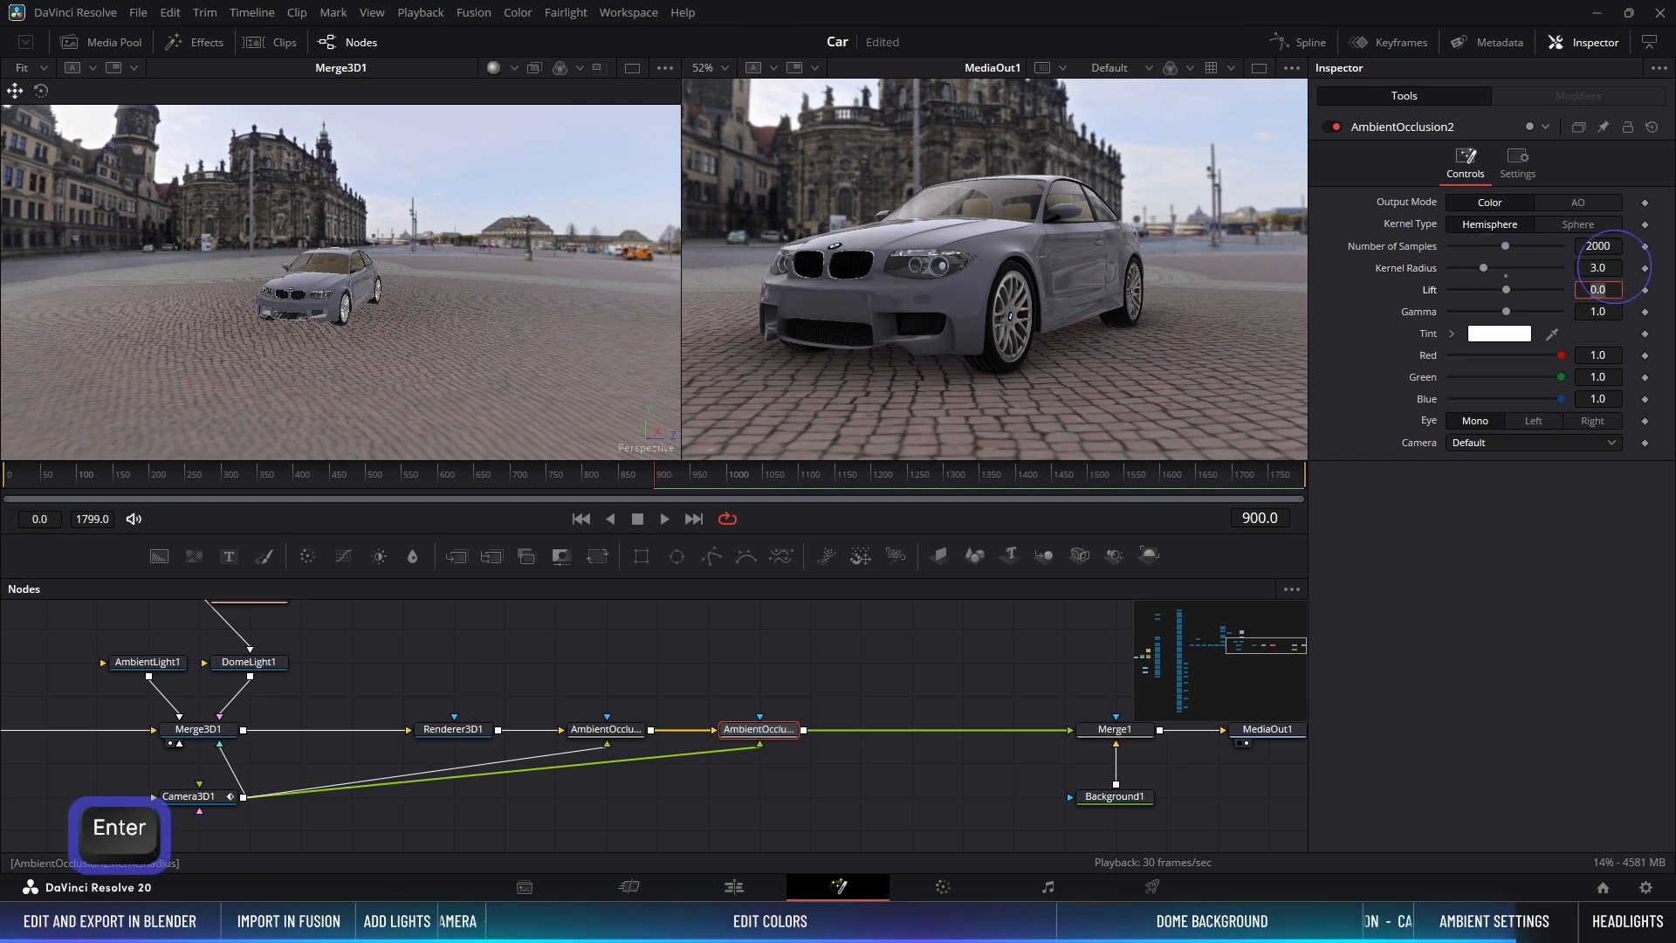
Step: Darken the occlusion of AmbientOcclusion2 by setting its Lift to -0.4
left_click_drag(1507, 289, 1486, 292)
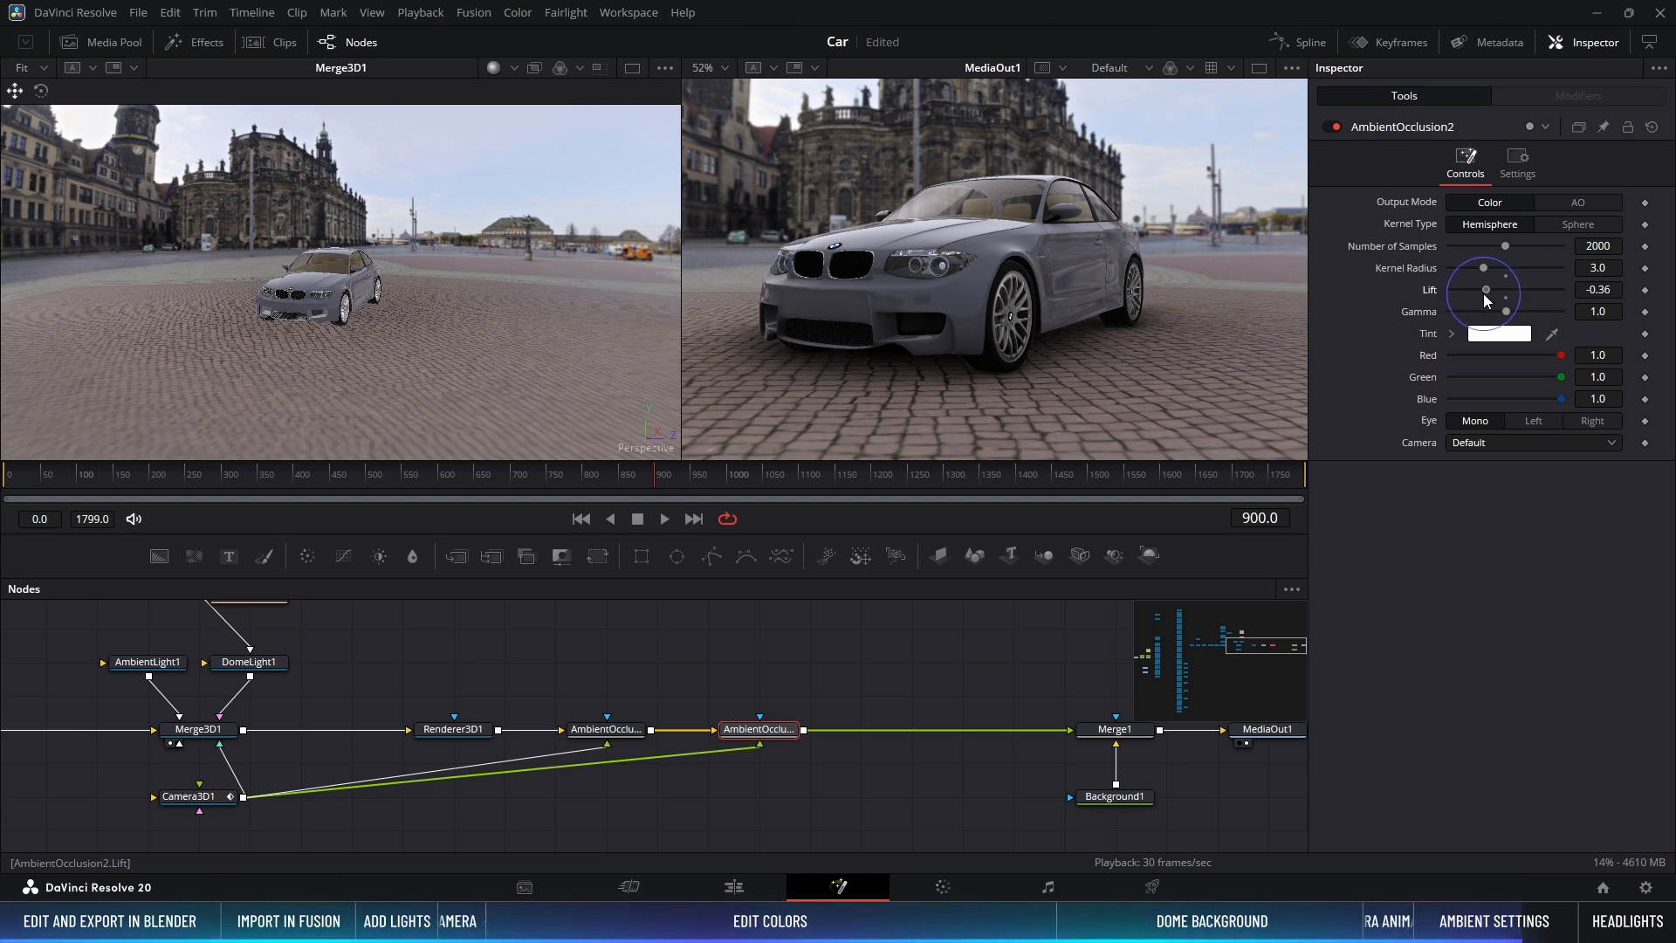
left_click(1610, 289)
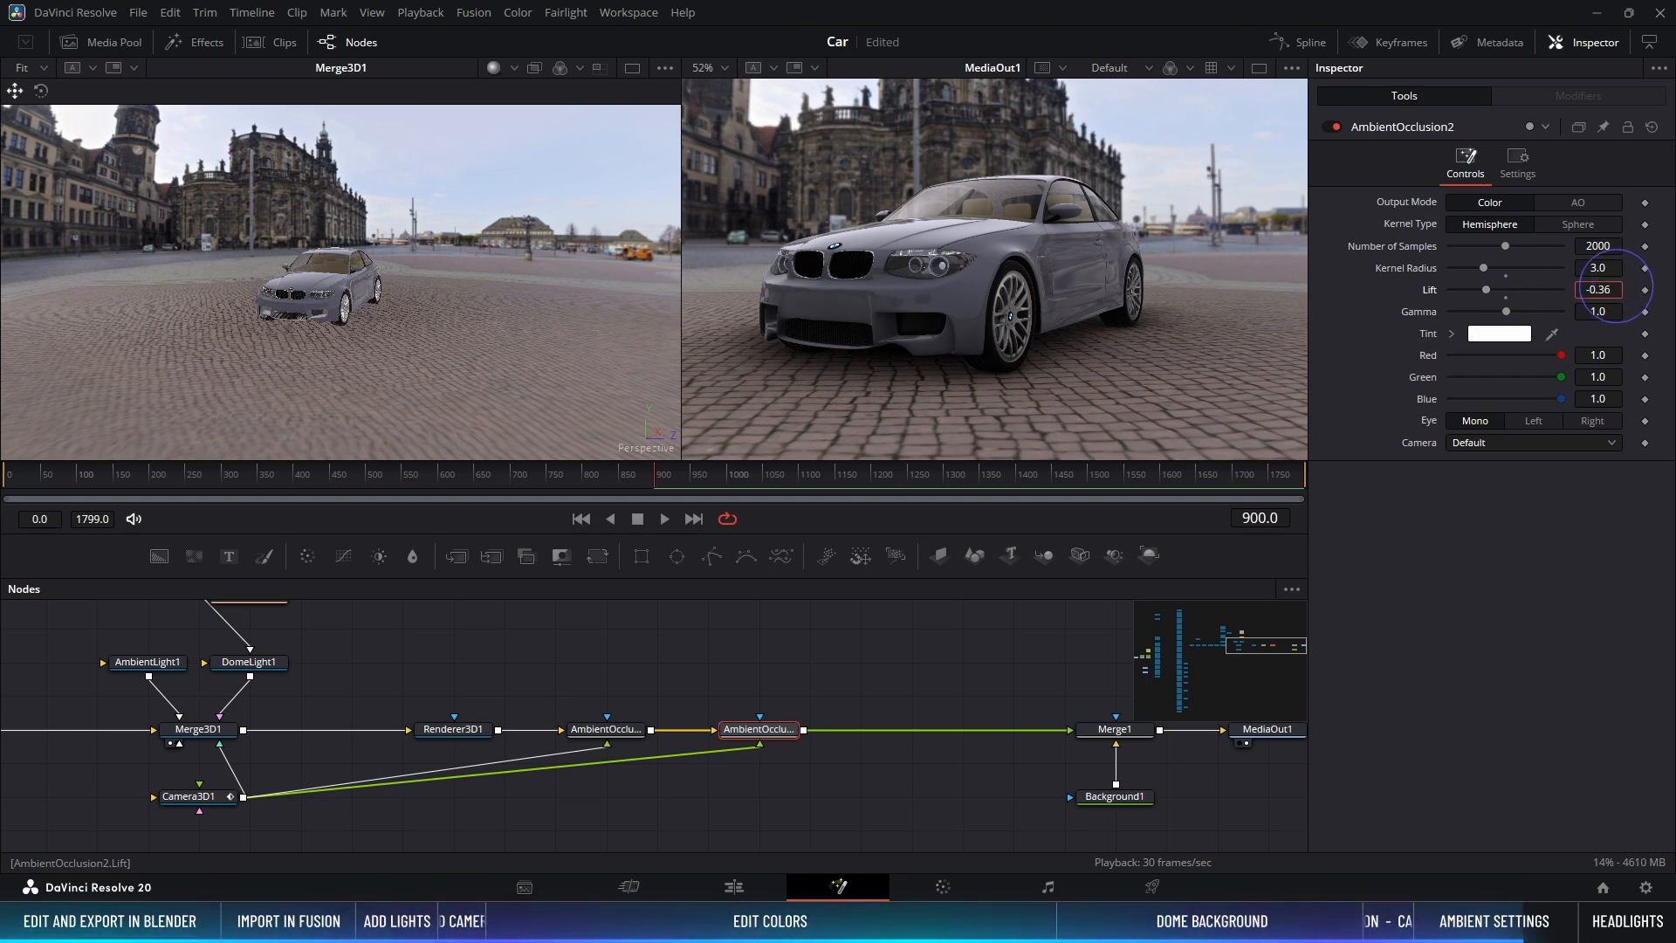
key("Down")
key("Down")
key("Down")
key("Down")
key("Return")
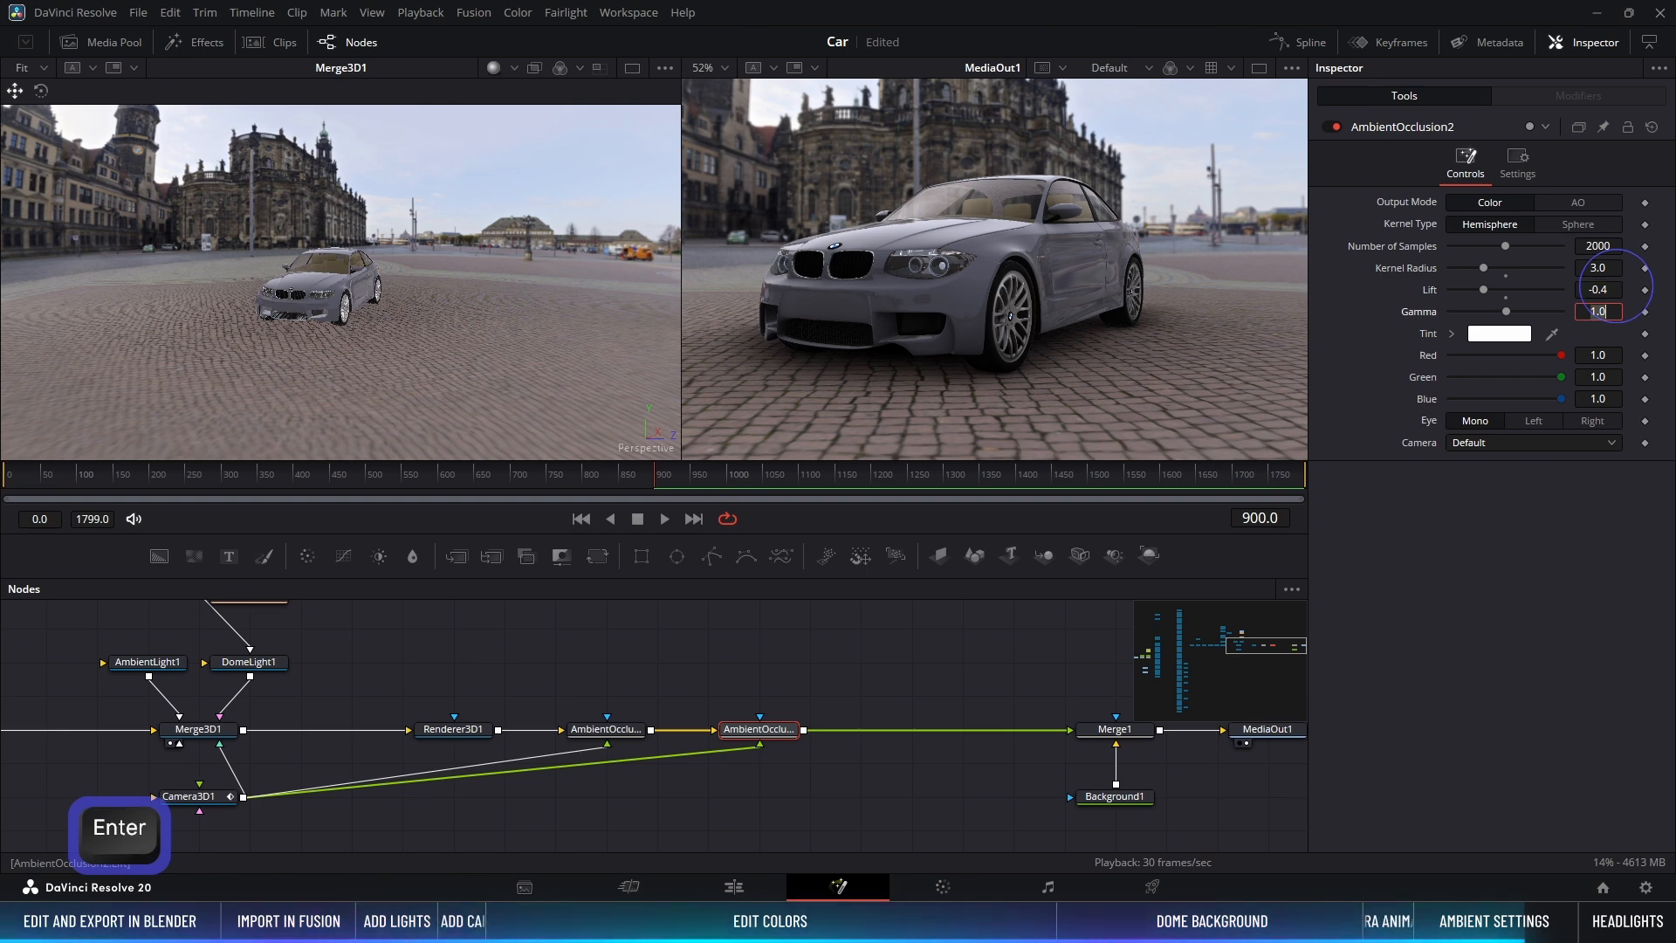
Step: Deselect the nodes and widen the MediaOut1 viewer at the expense of the Merge3D1 viewer
left_click(801, 674)
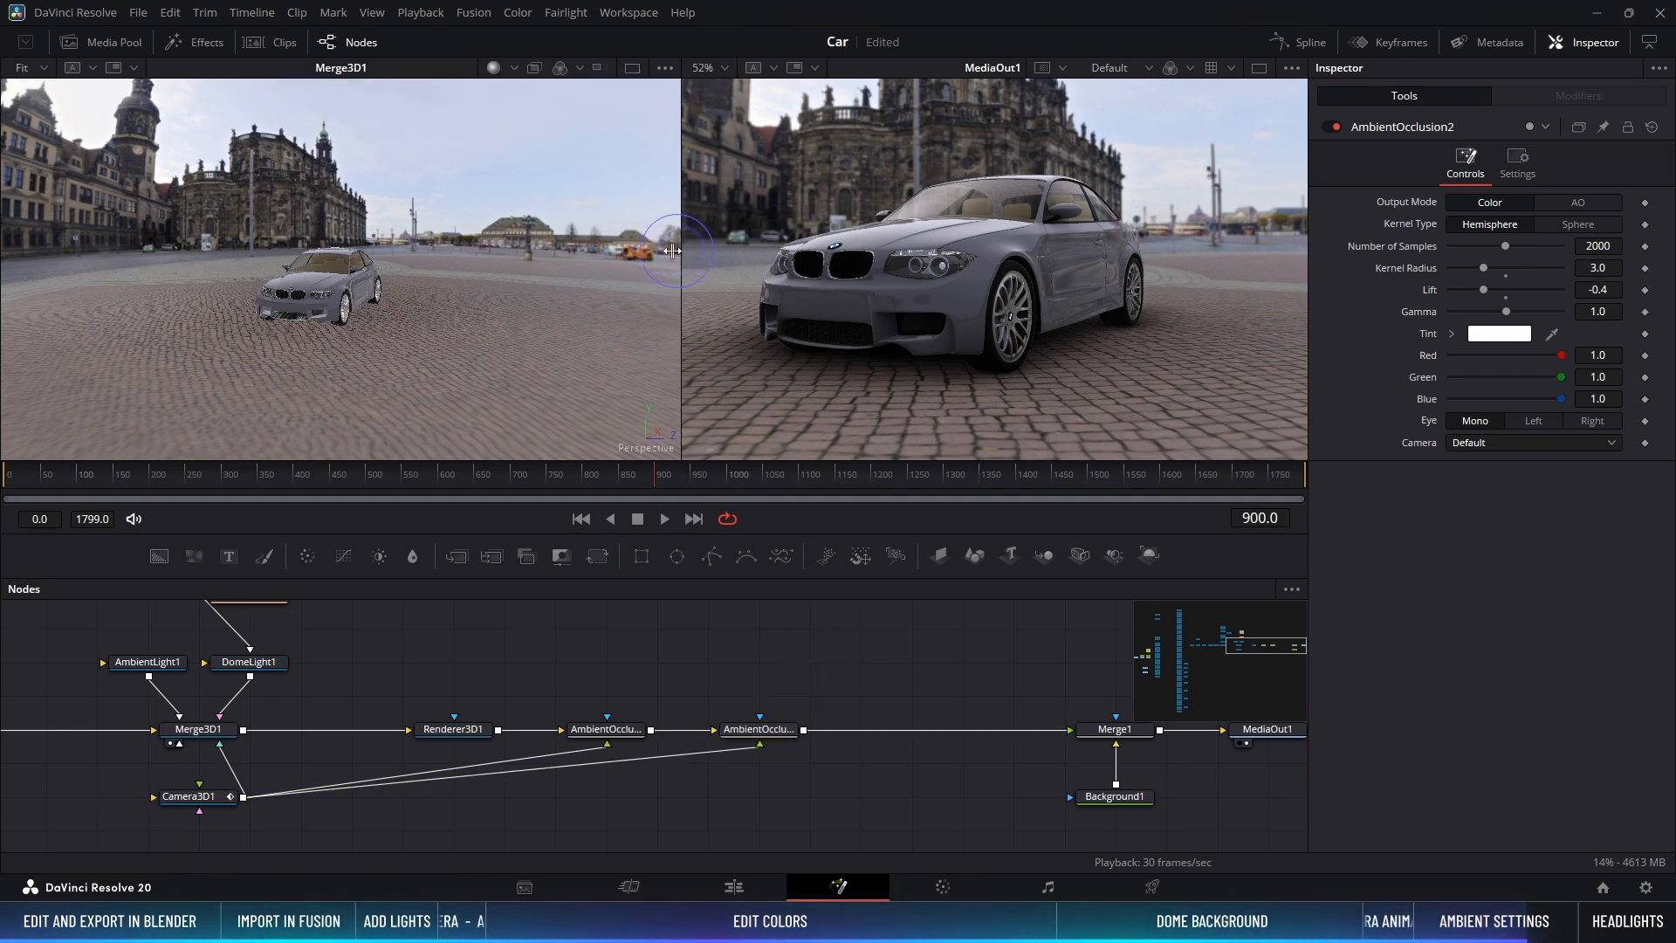
left_click_drag(673, 250, 509, 252)
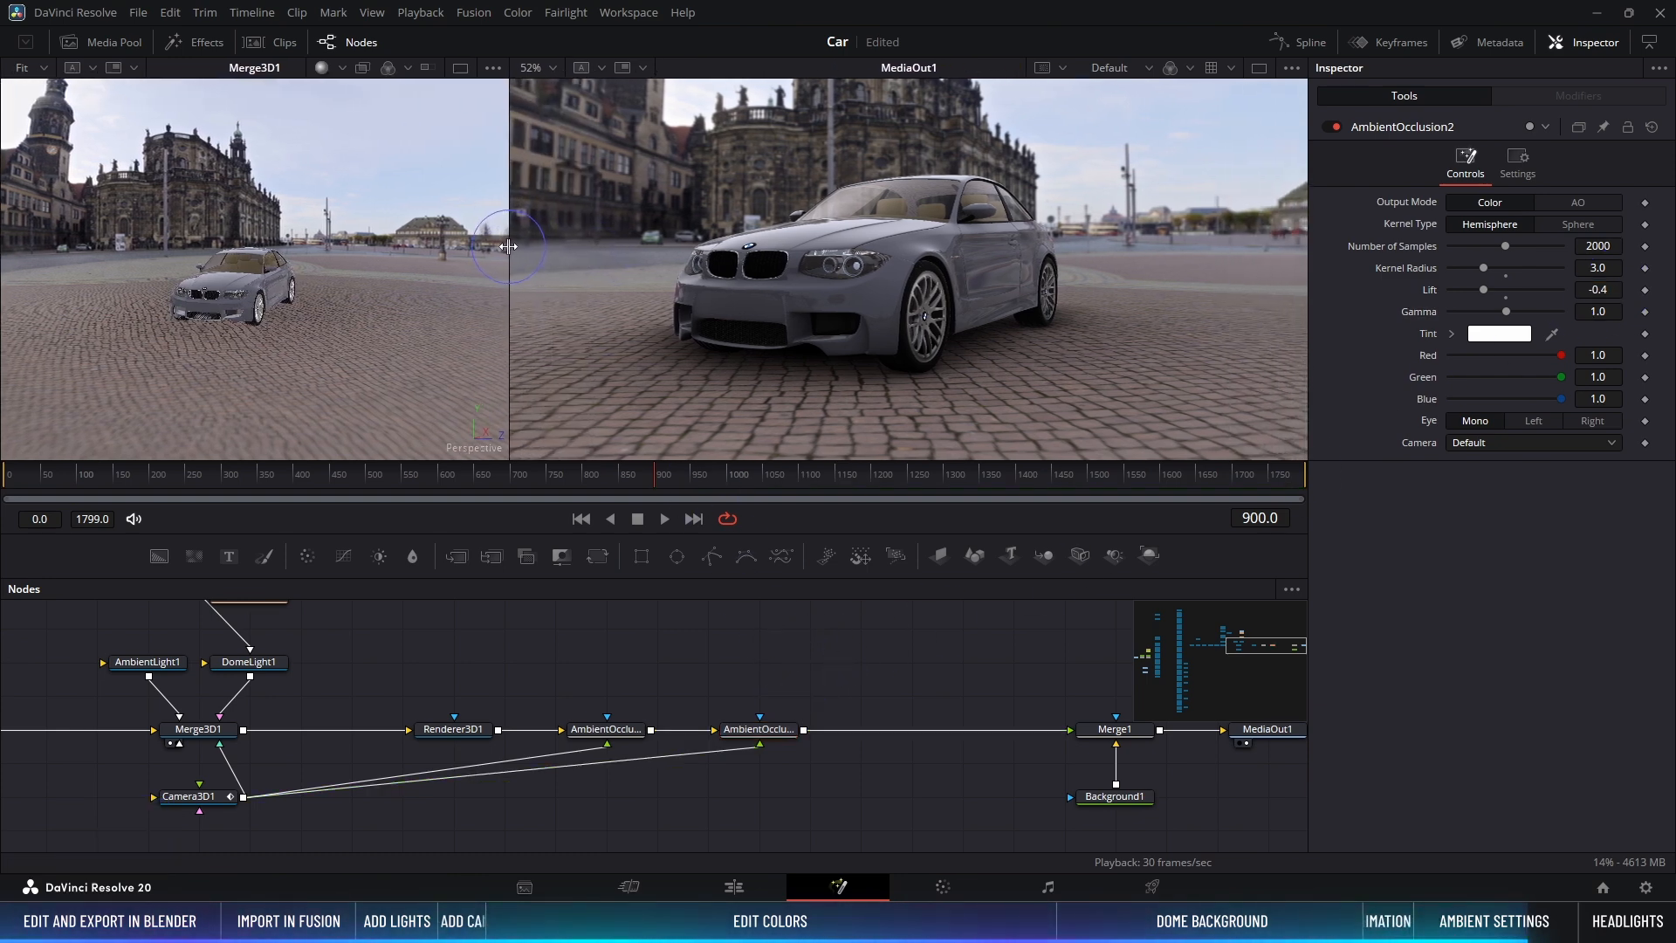
Step: Compare the render with AmbientOcclusion2 disabled and enabled, leaving the node enabled
left_click(1336, 132)
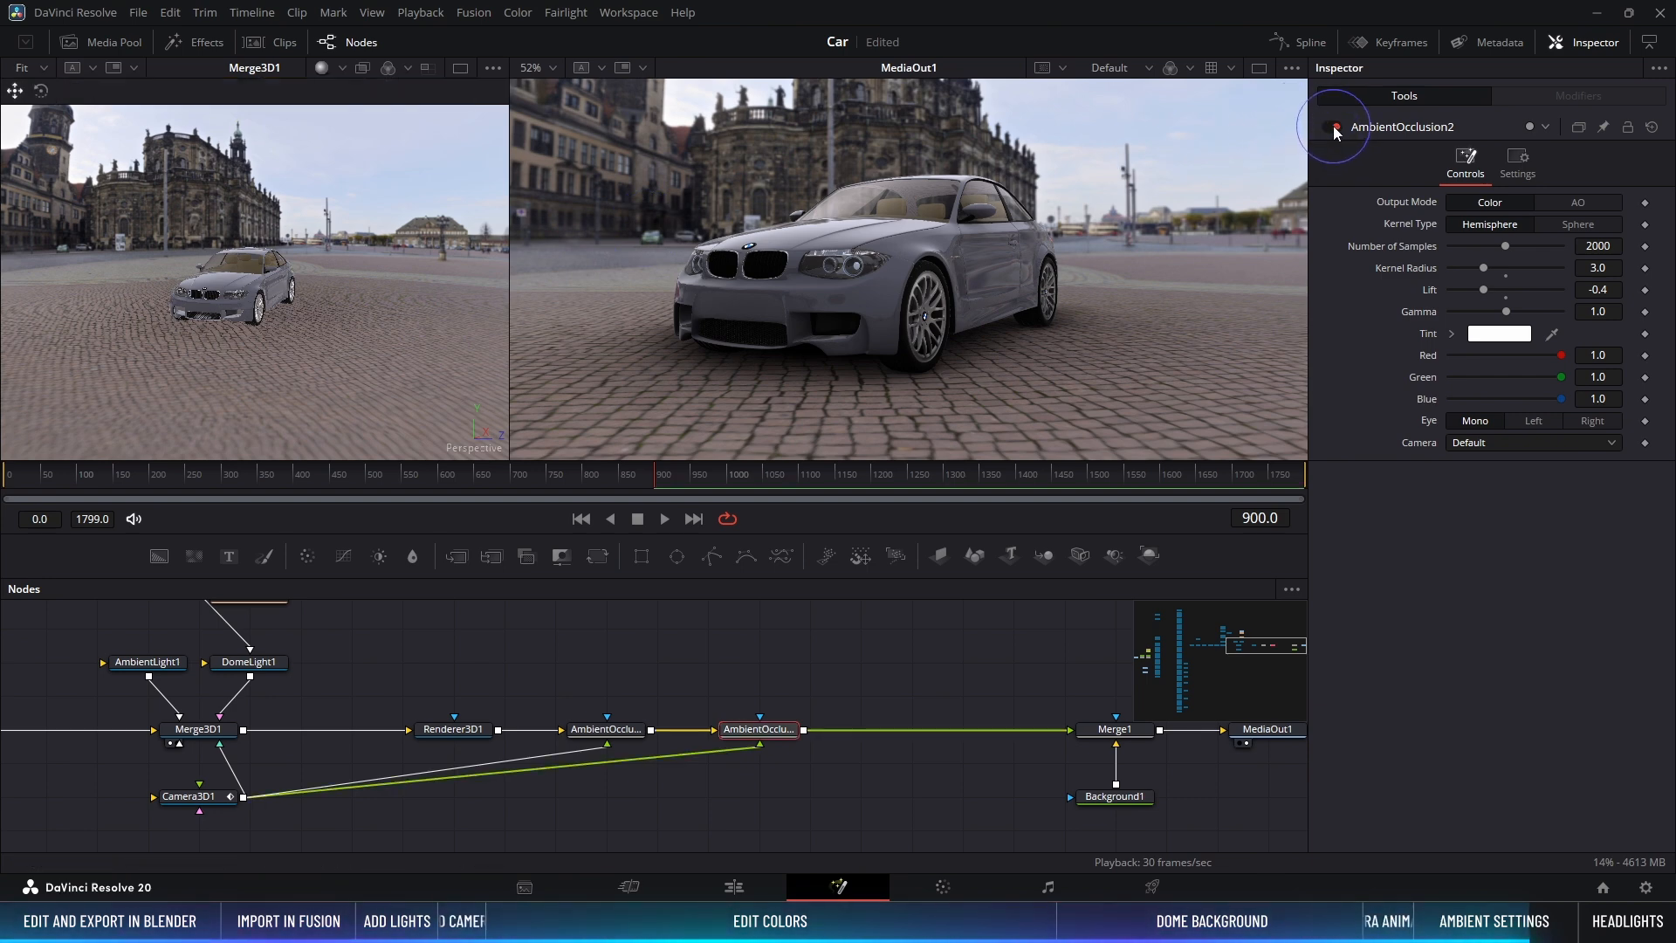
left_click(1331, 127)
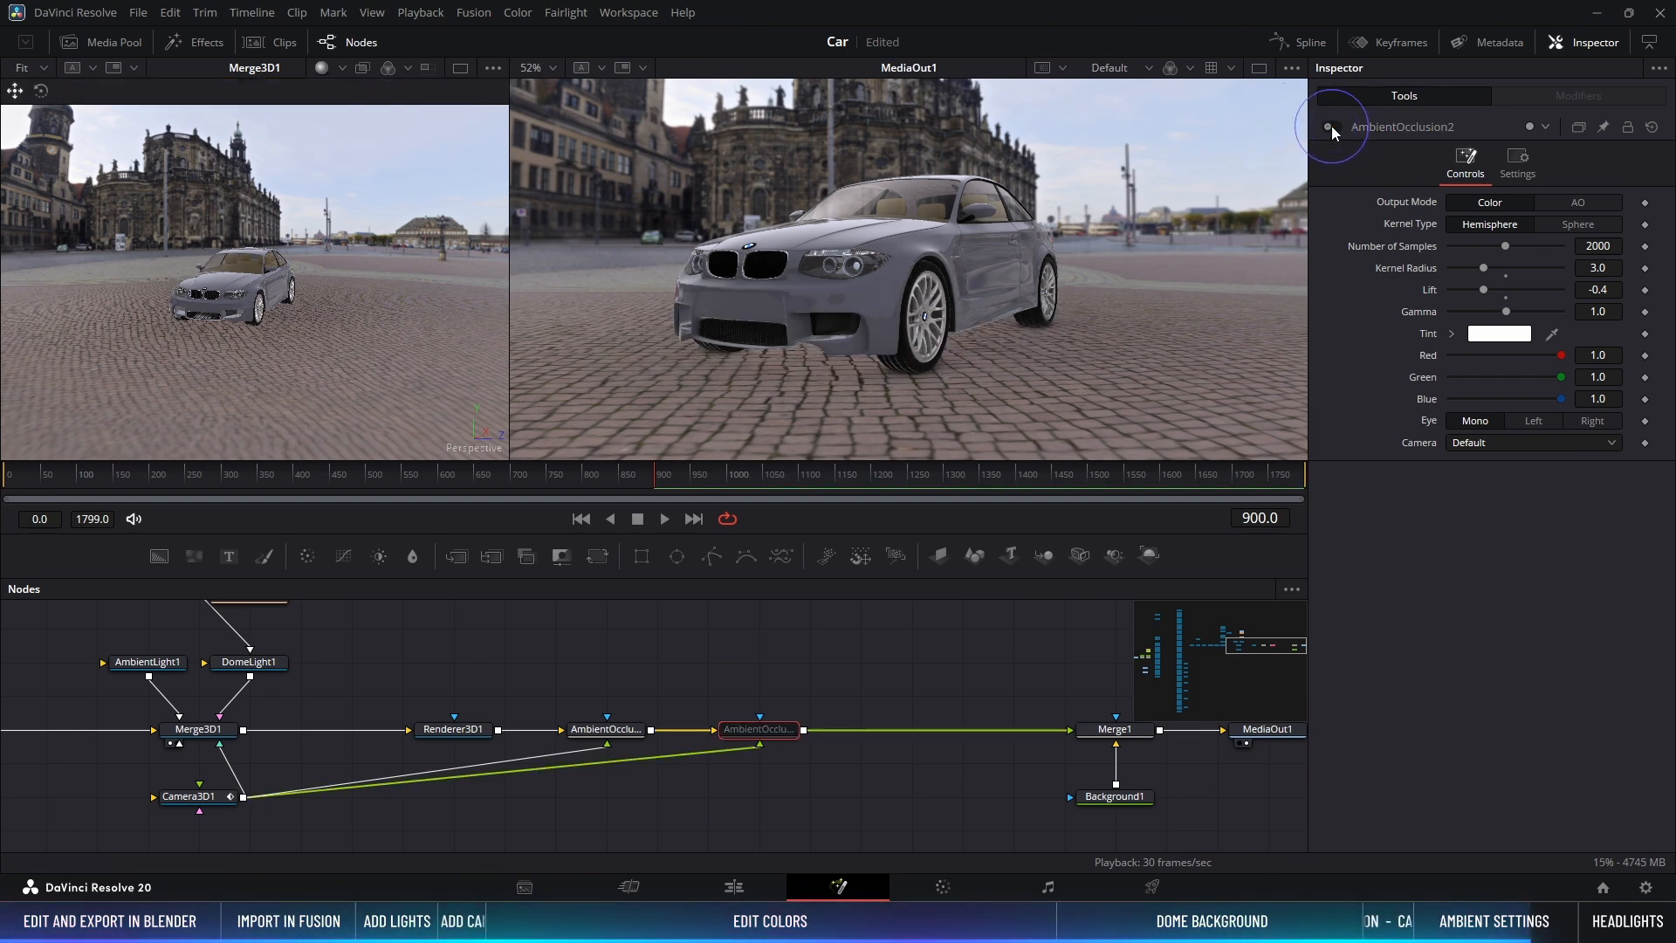
left_click(1332, 126)
left_click(1332, 127)
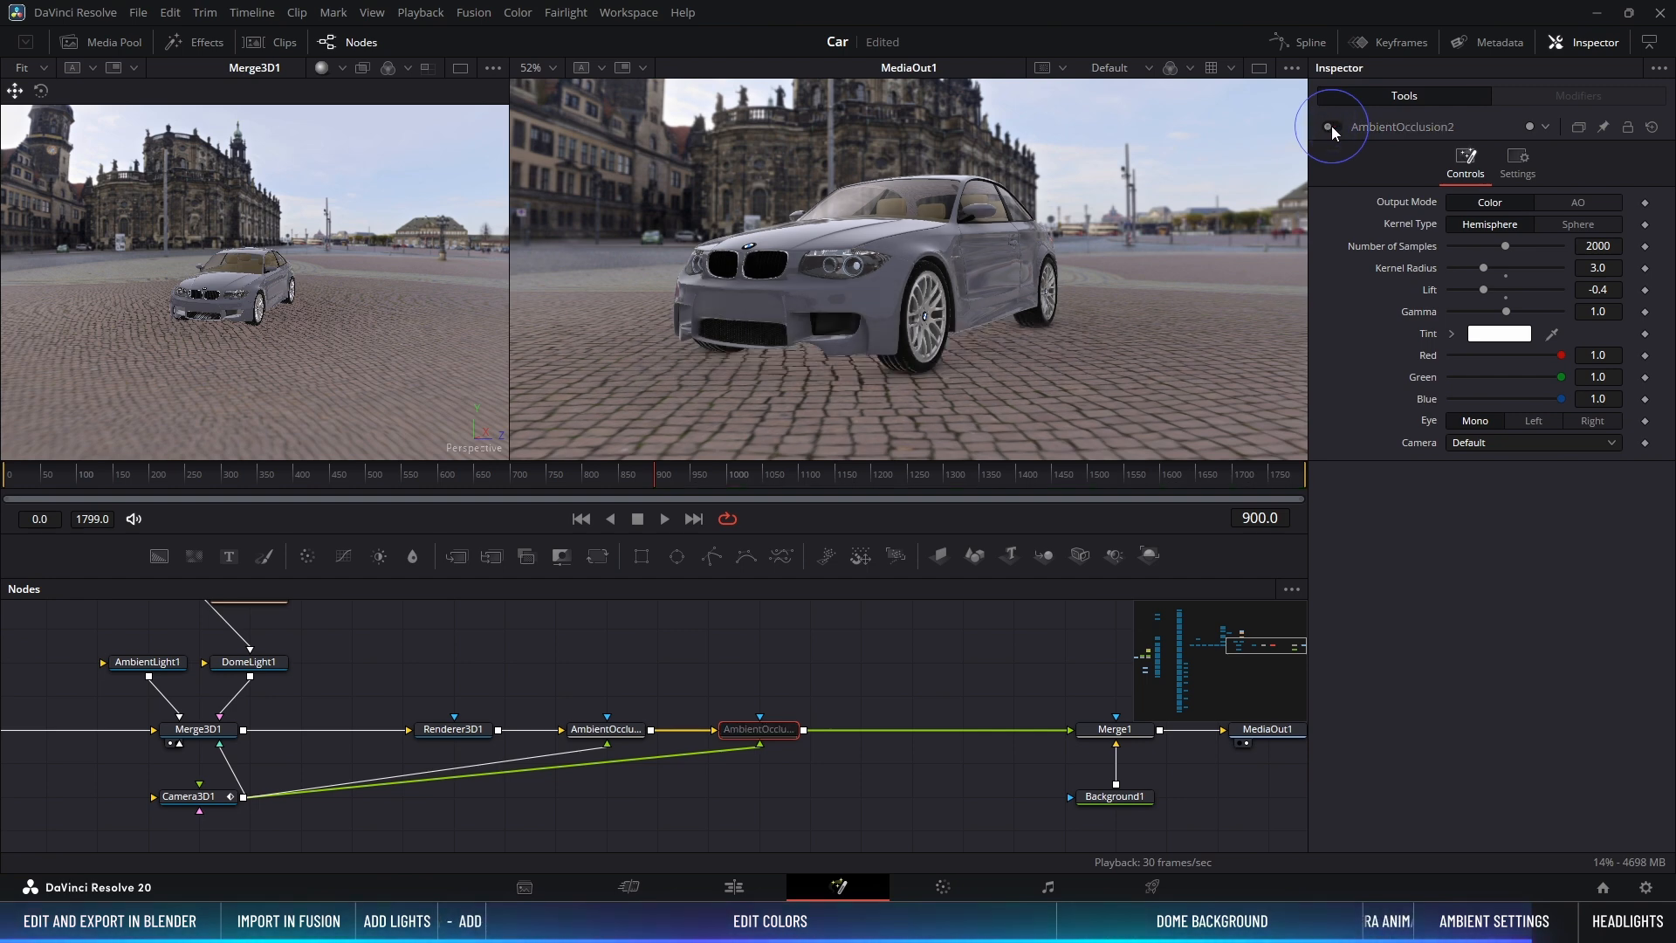
left_click(1332, 127)
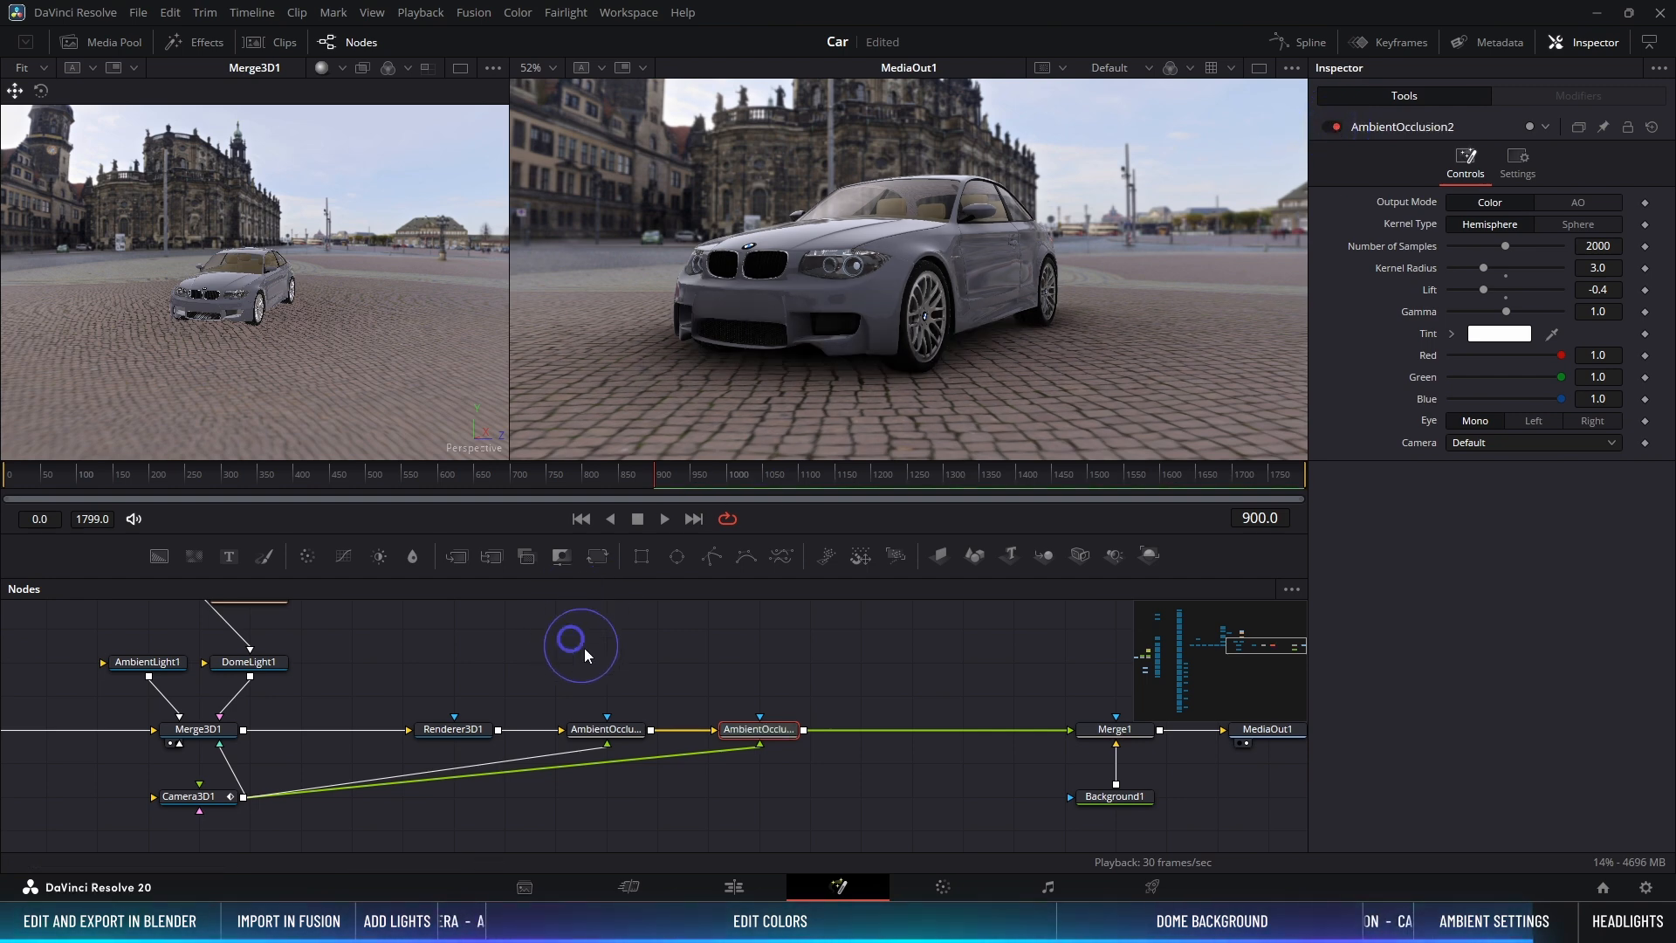
Step: Select both ambient occlusion nodes and compare the render with the pair bypassed and active, leaving both active
left_click_drag(569, 637, 791, 759)
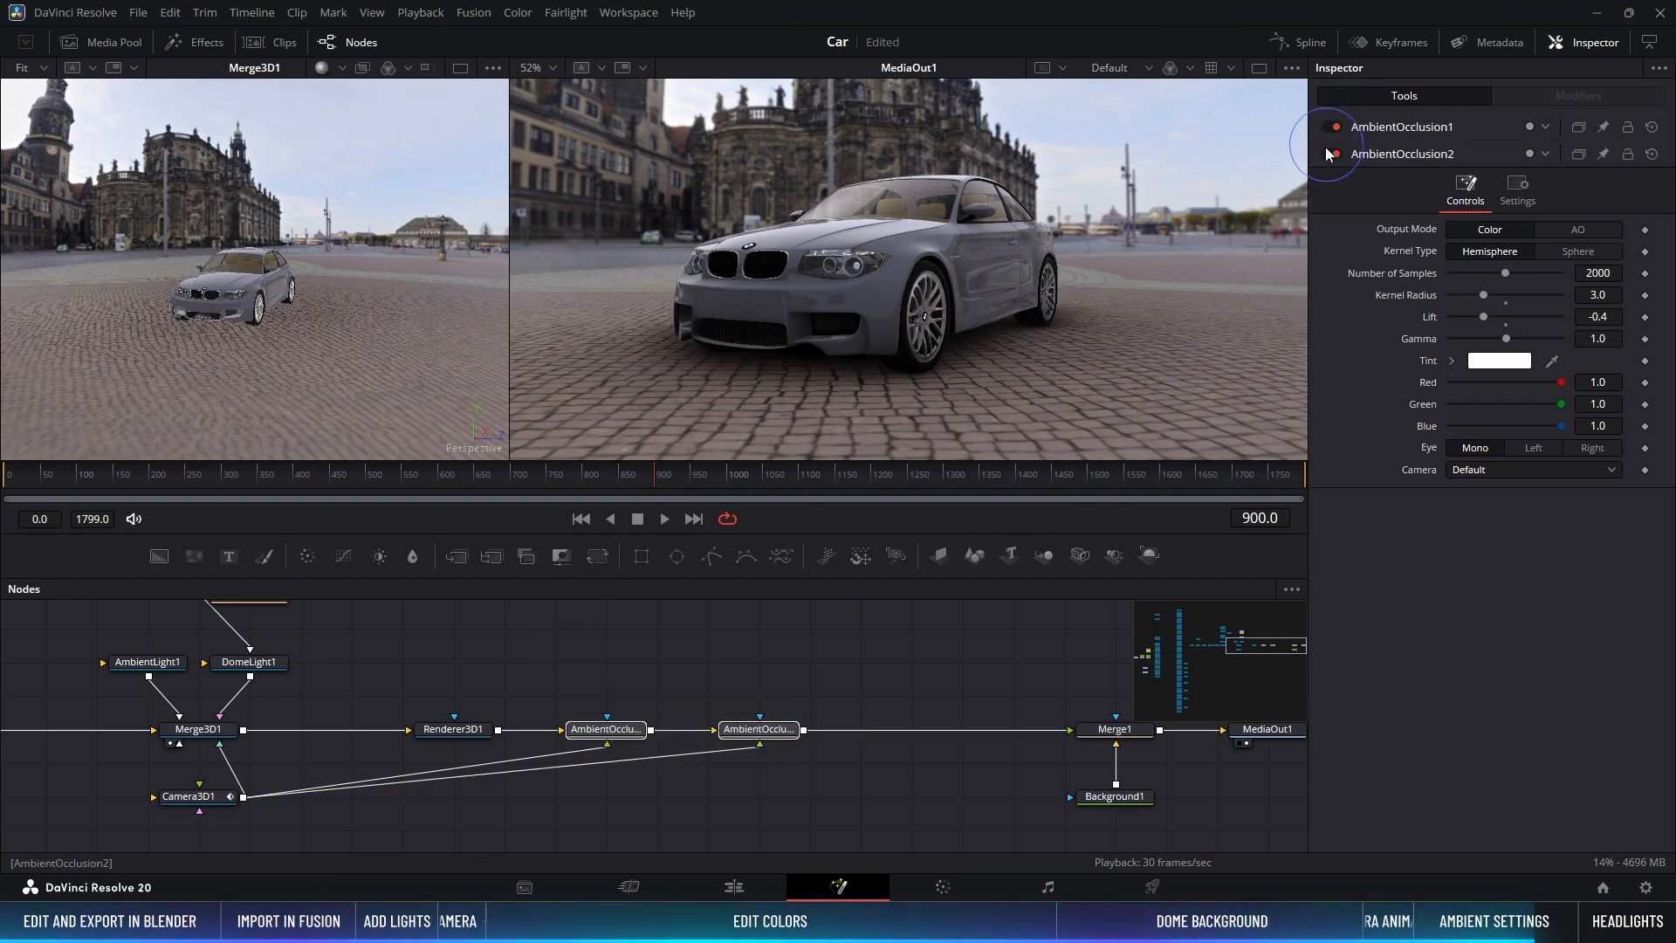
key("ctrl+p")
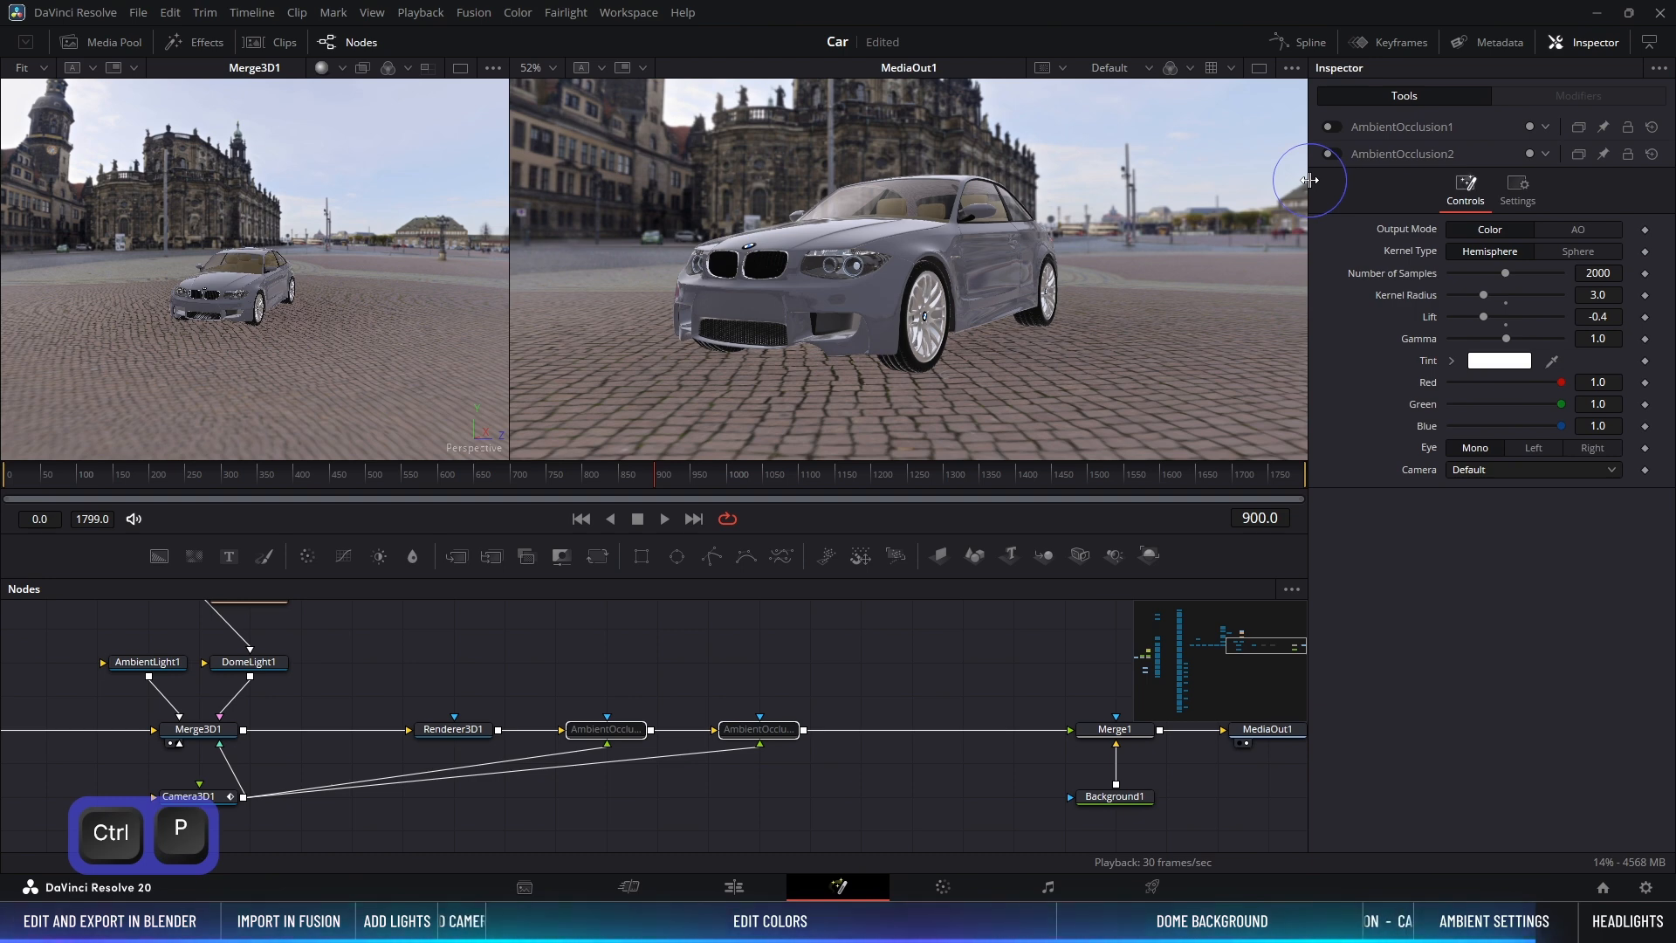
key("ctrl+p")
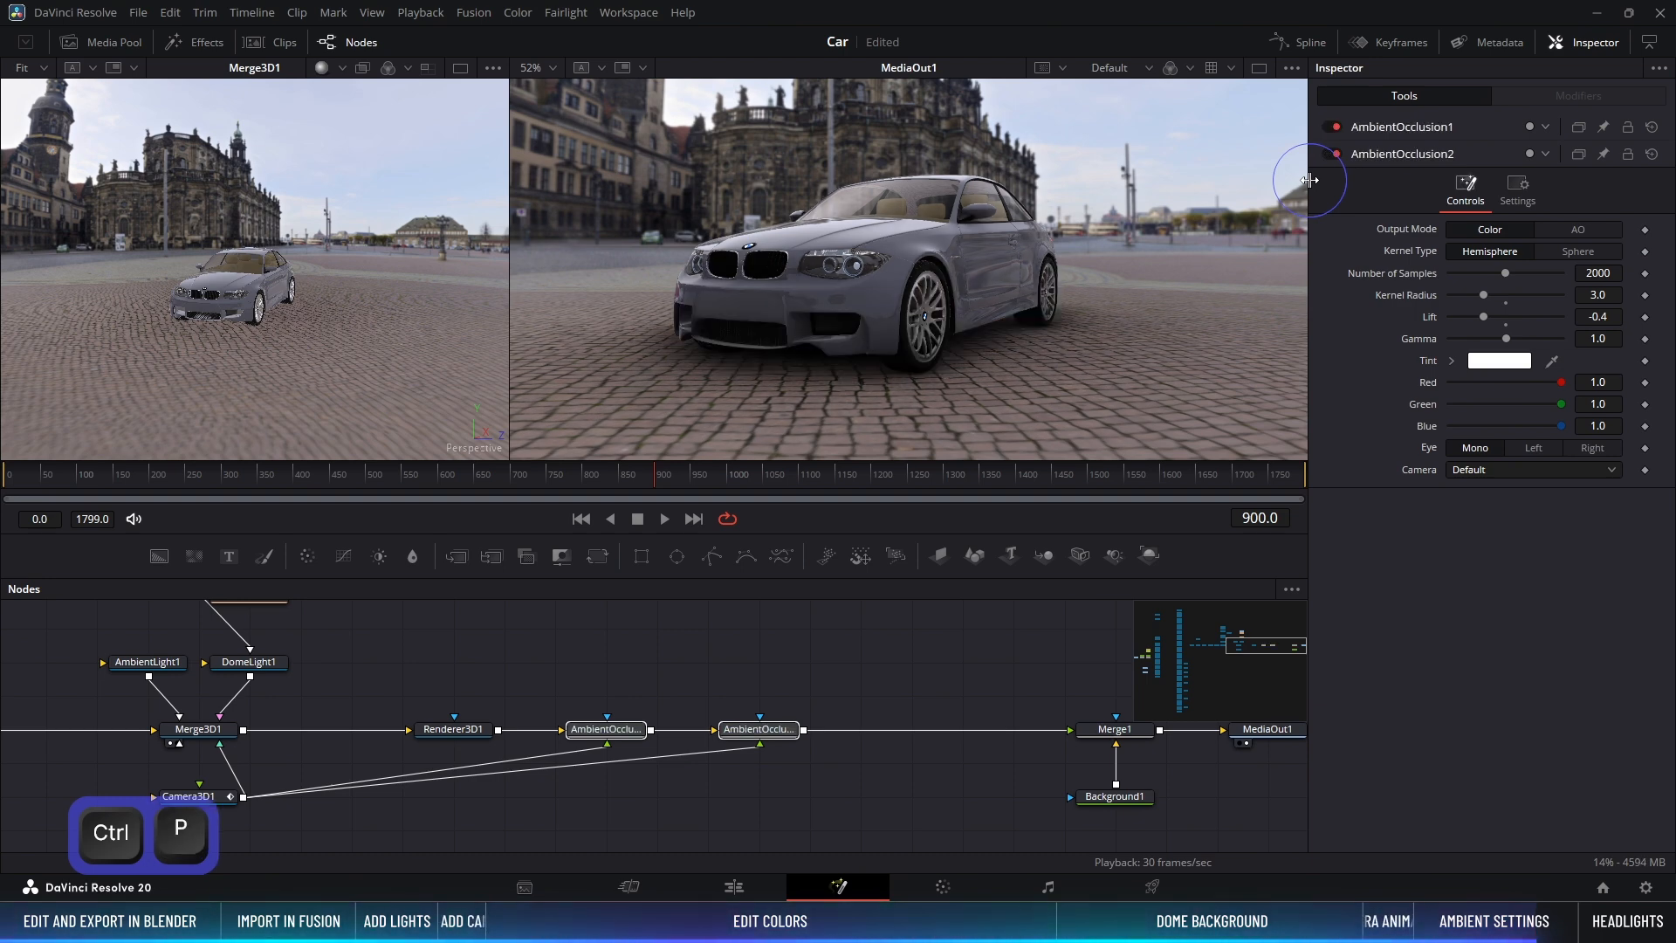
key("ctrl+p")
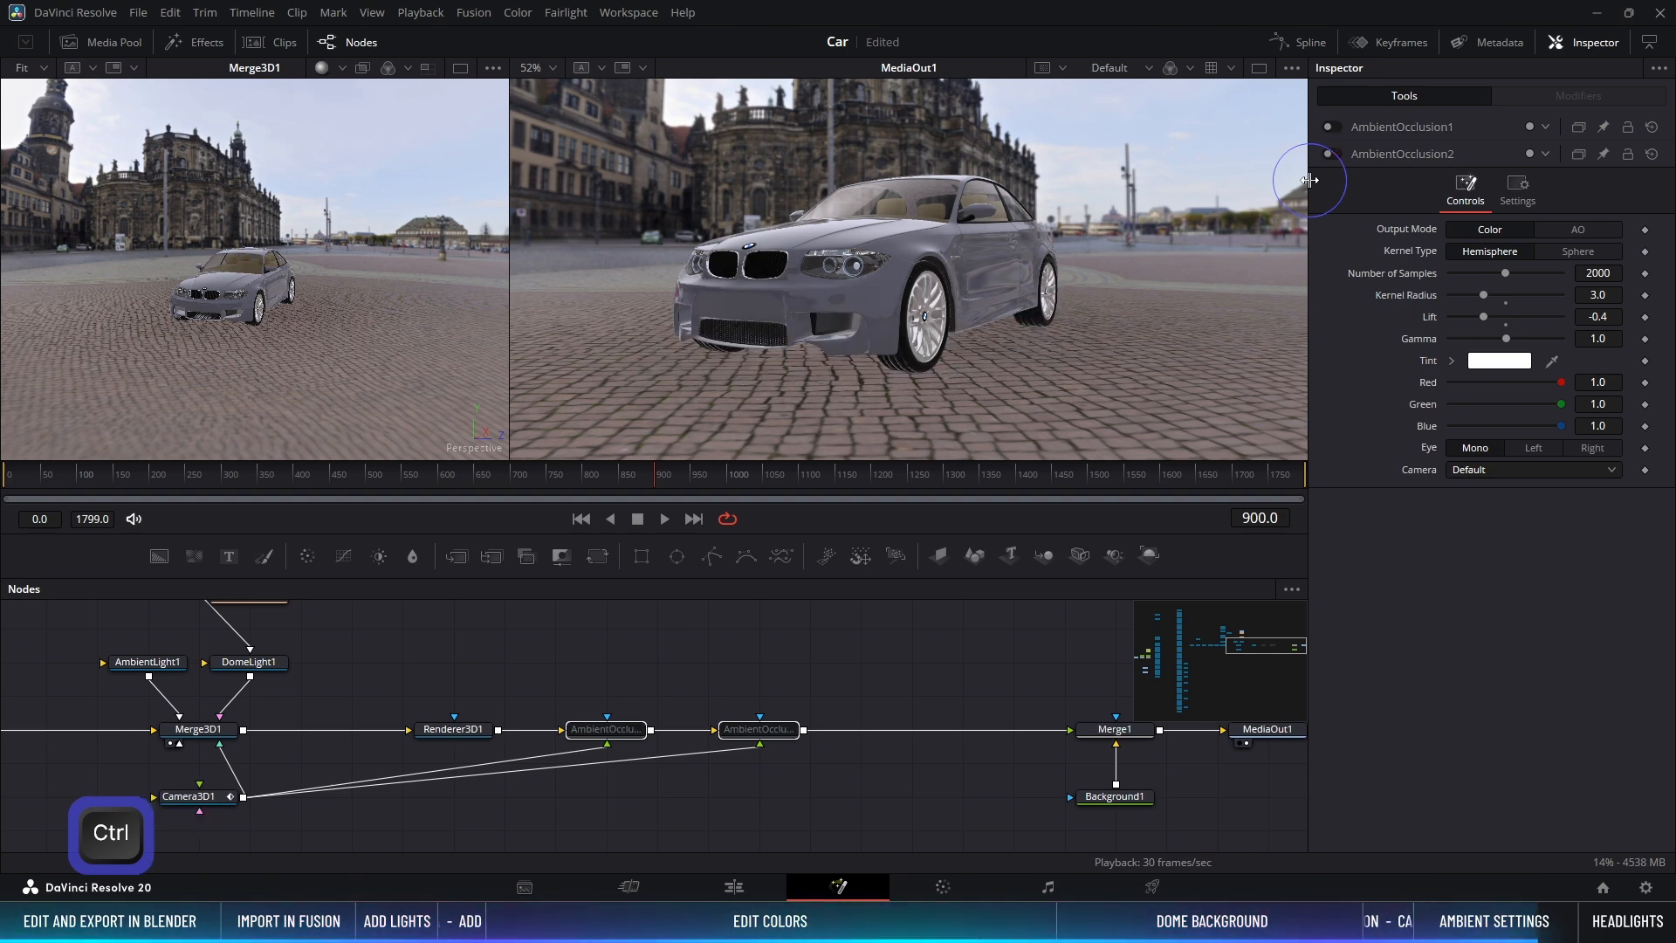
key("ctrl+p")
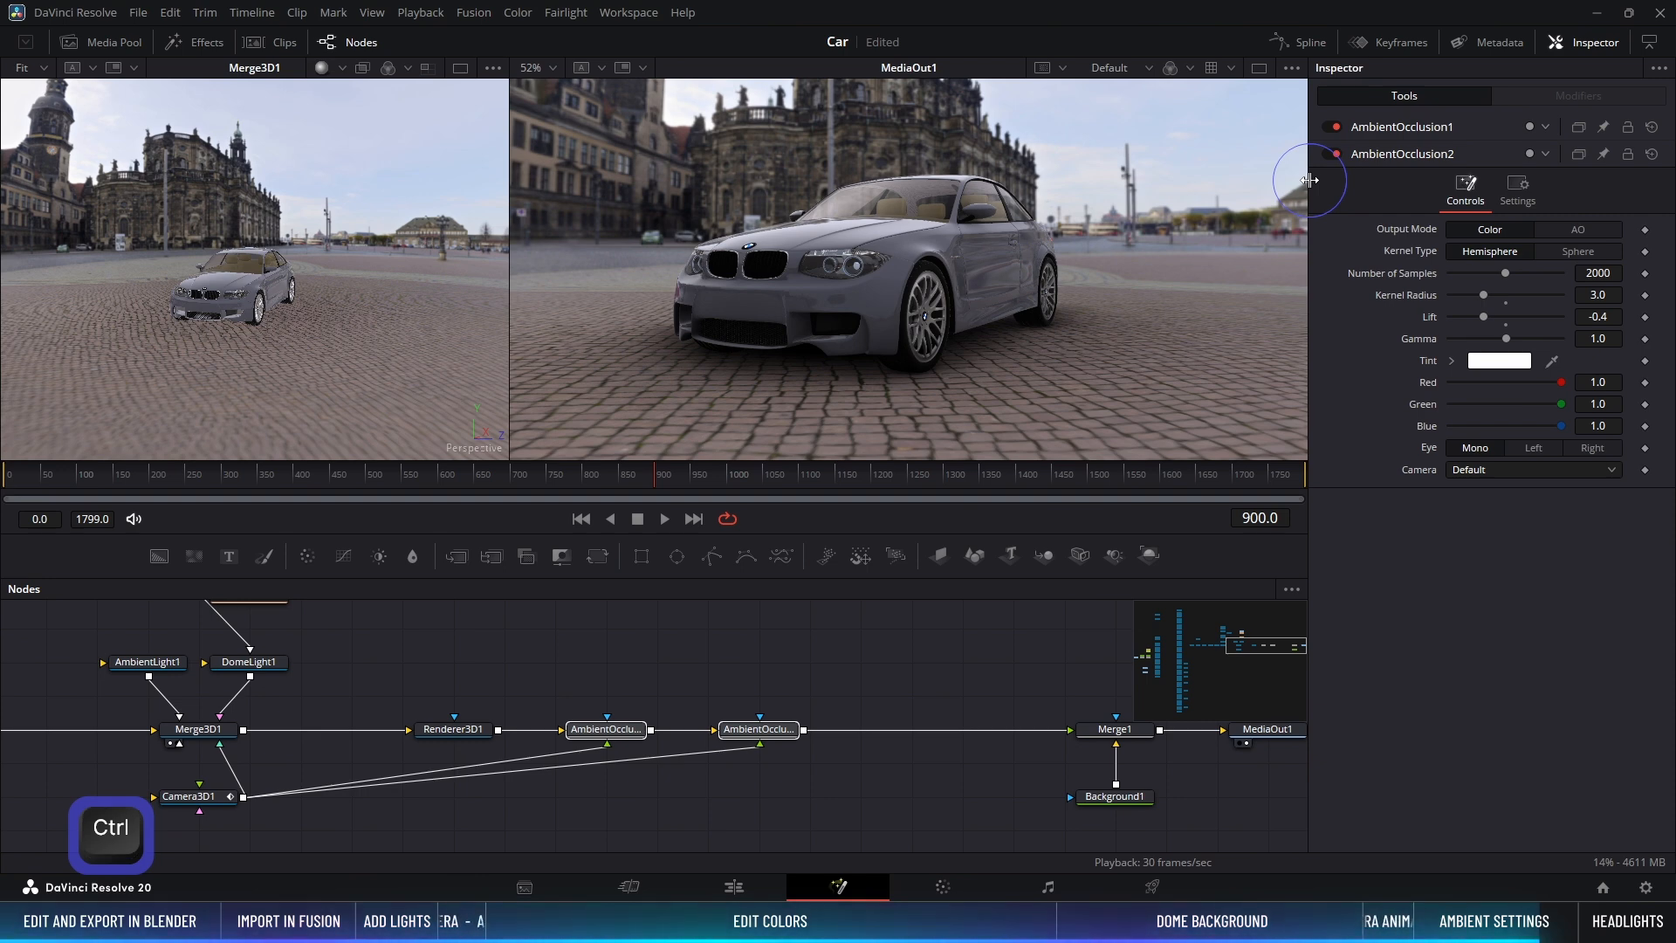
Step: Slightly widen the Merge3D1 viewer and move the playhead to frame 201
middle_click_drag(828, 669, 725, 636)
left_click(726, 635)
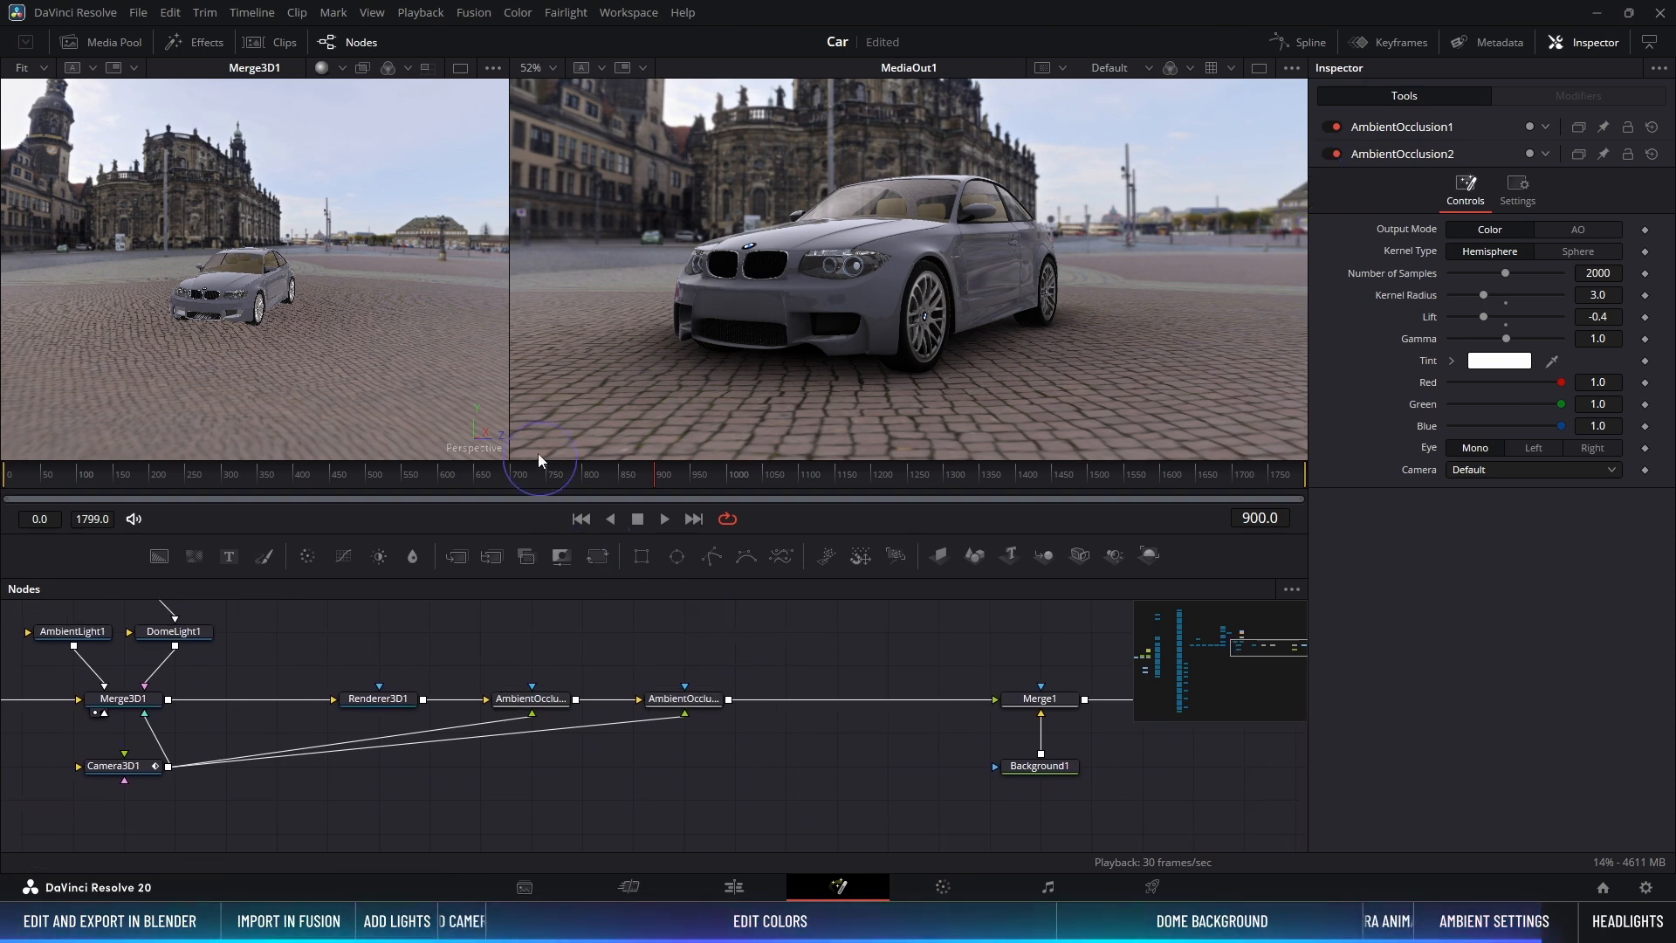
left_click_drag(512, 332, 517, 331)
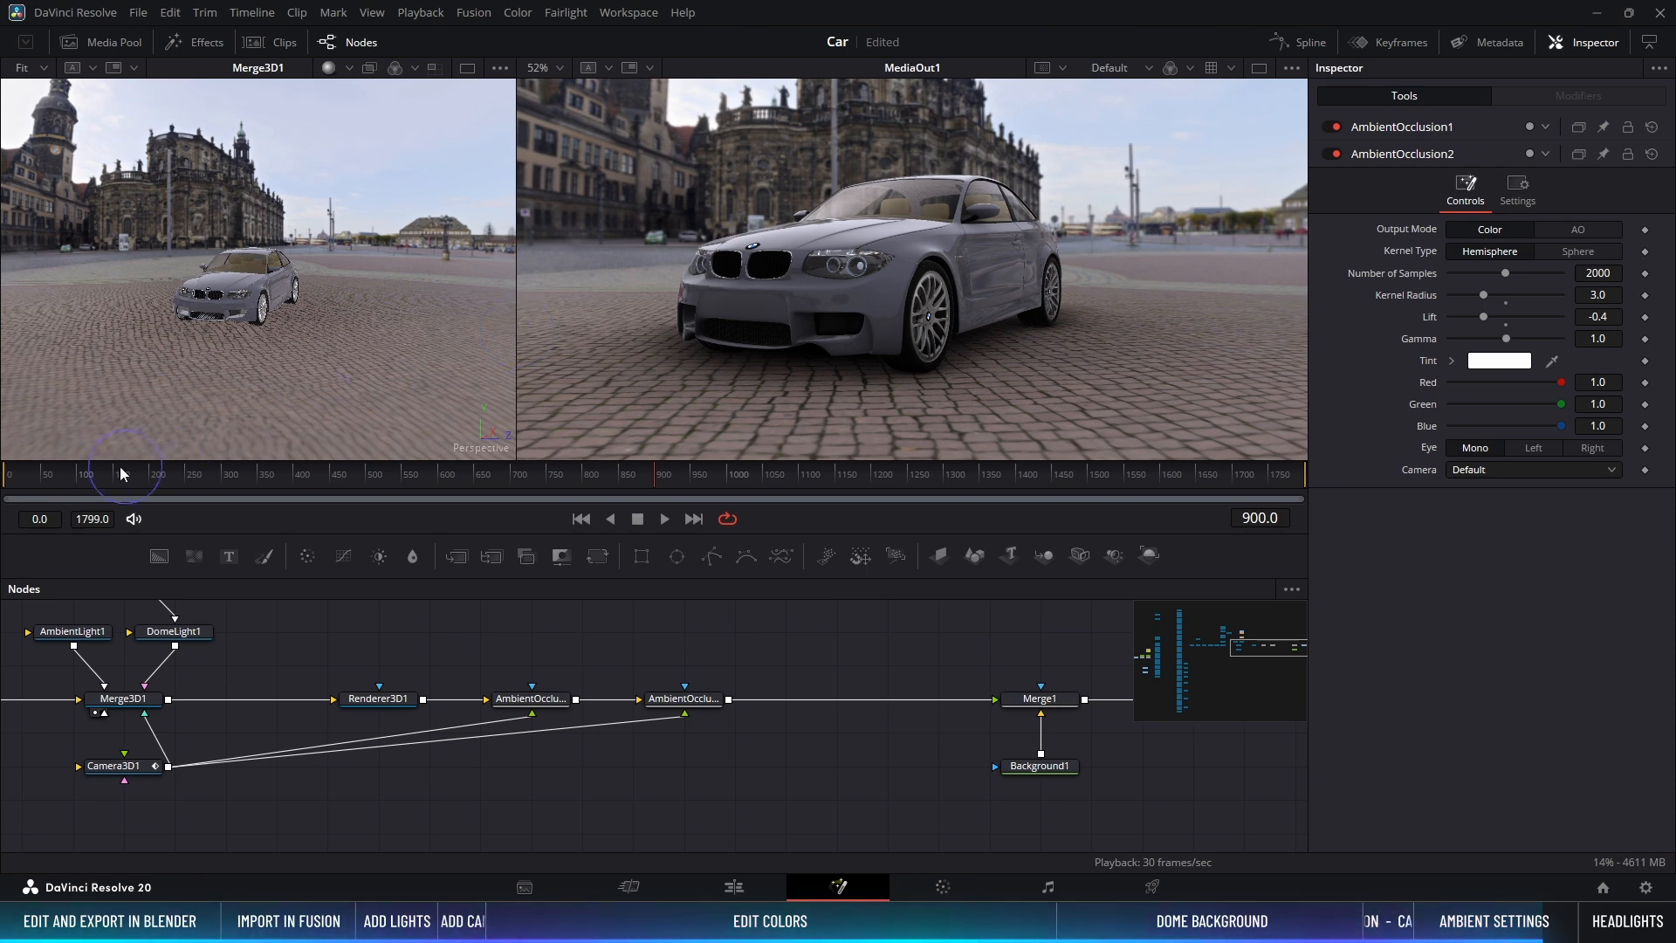
left_click_drag(38, 476, 150, 482)
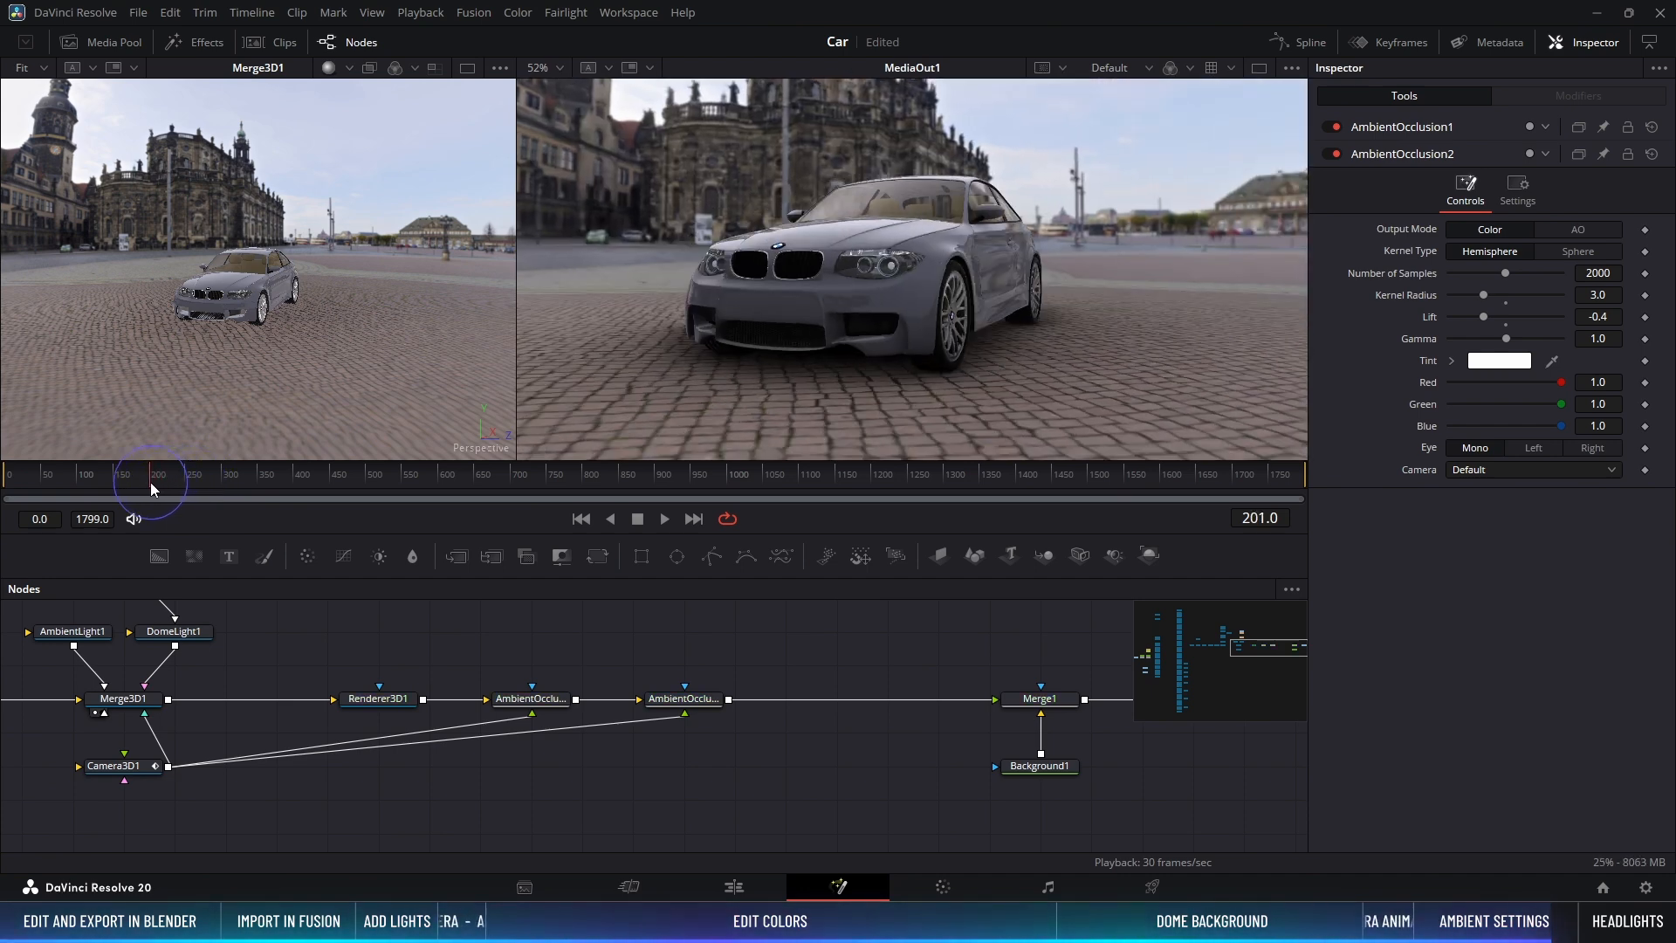
Step: Insert a Switch node after AmbientOcclusion2 and place it just before Merge1
left_click(374, 700)
middle_click_drag(370, 652, 294, 645)
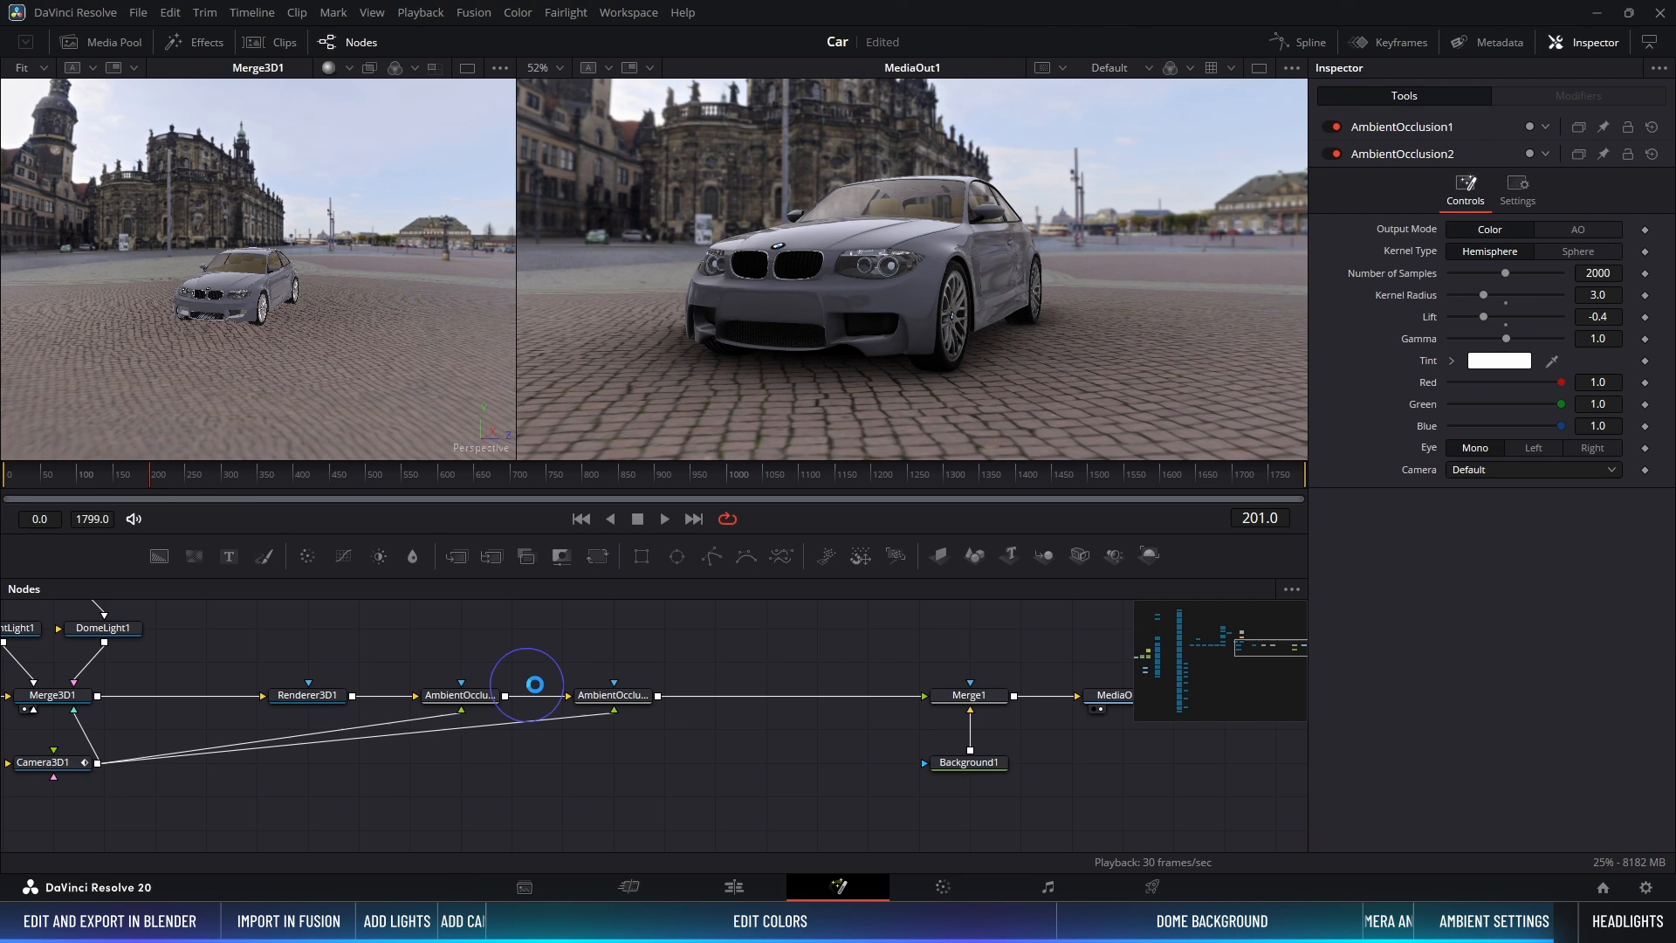
left_click(642, 700)
key("ctrl+space")
type("sw")
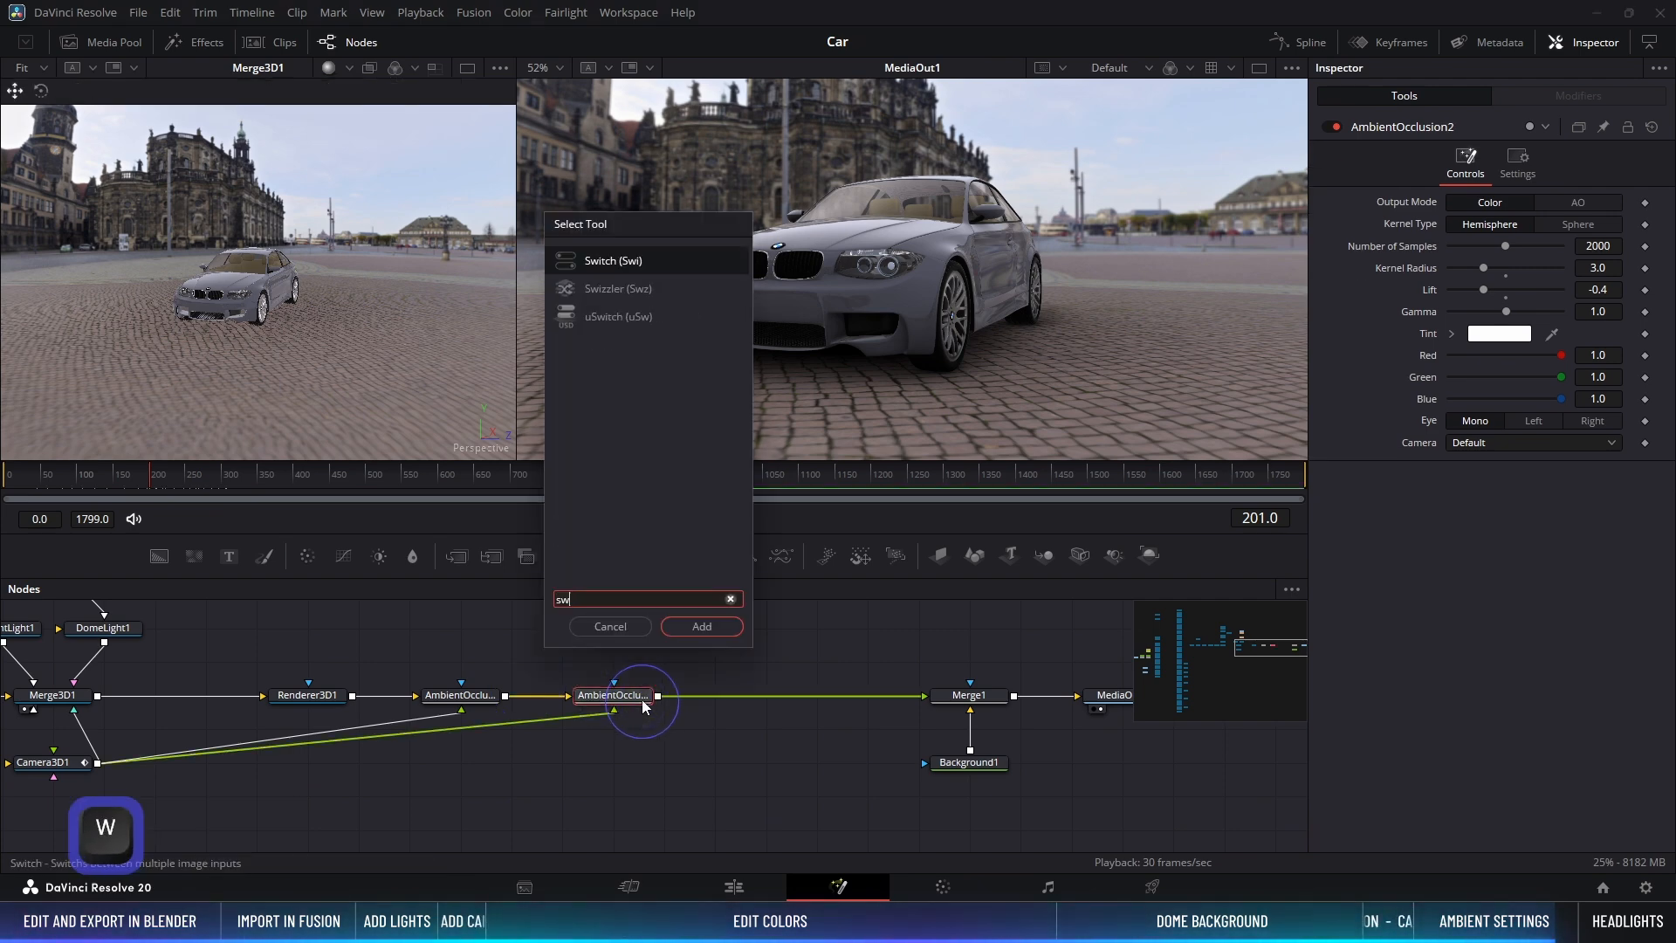
left_click(702, 622)
left_click_drag(717, 705, 867, 706)
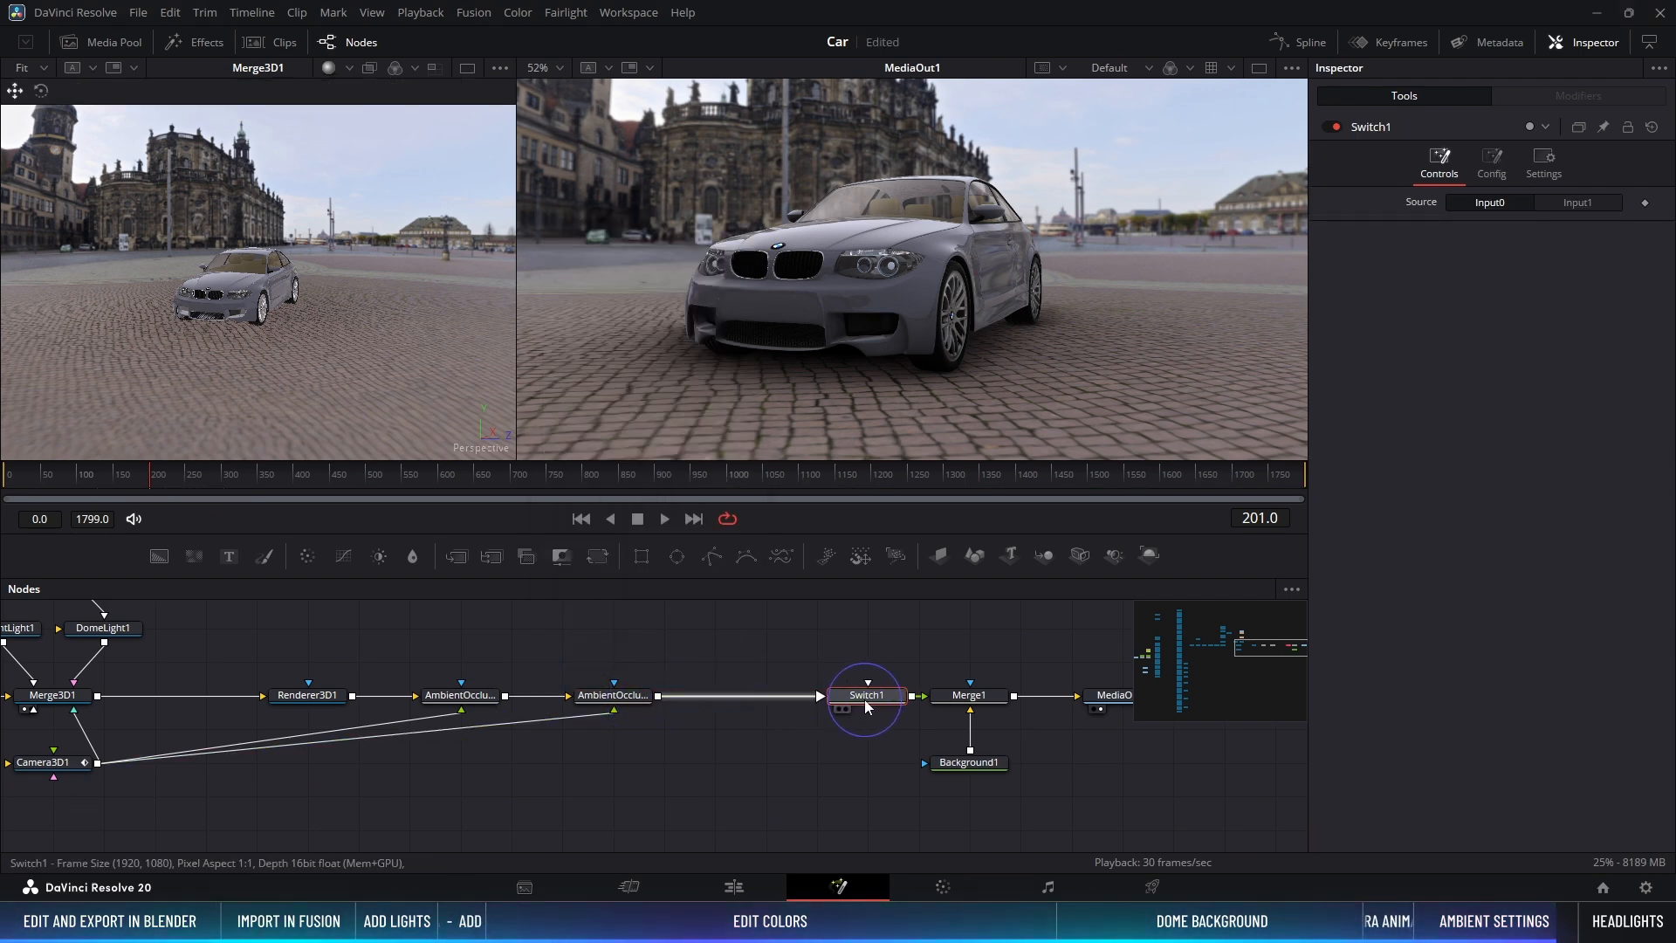
Step: Add a second Renderer 3D node above the node chain and connect its output to Switch1
left_click(828, 648)
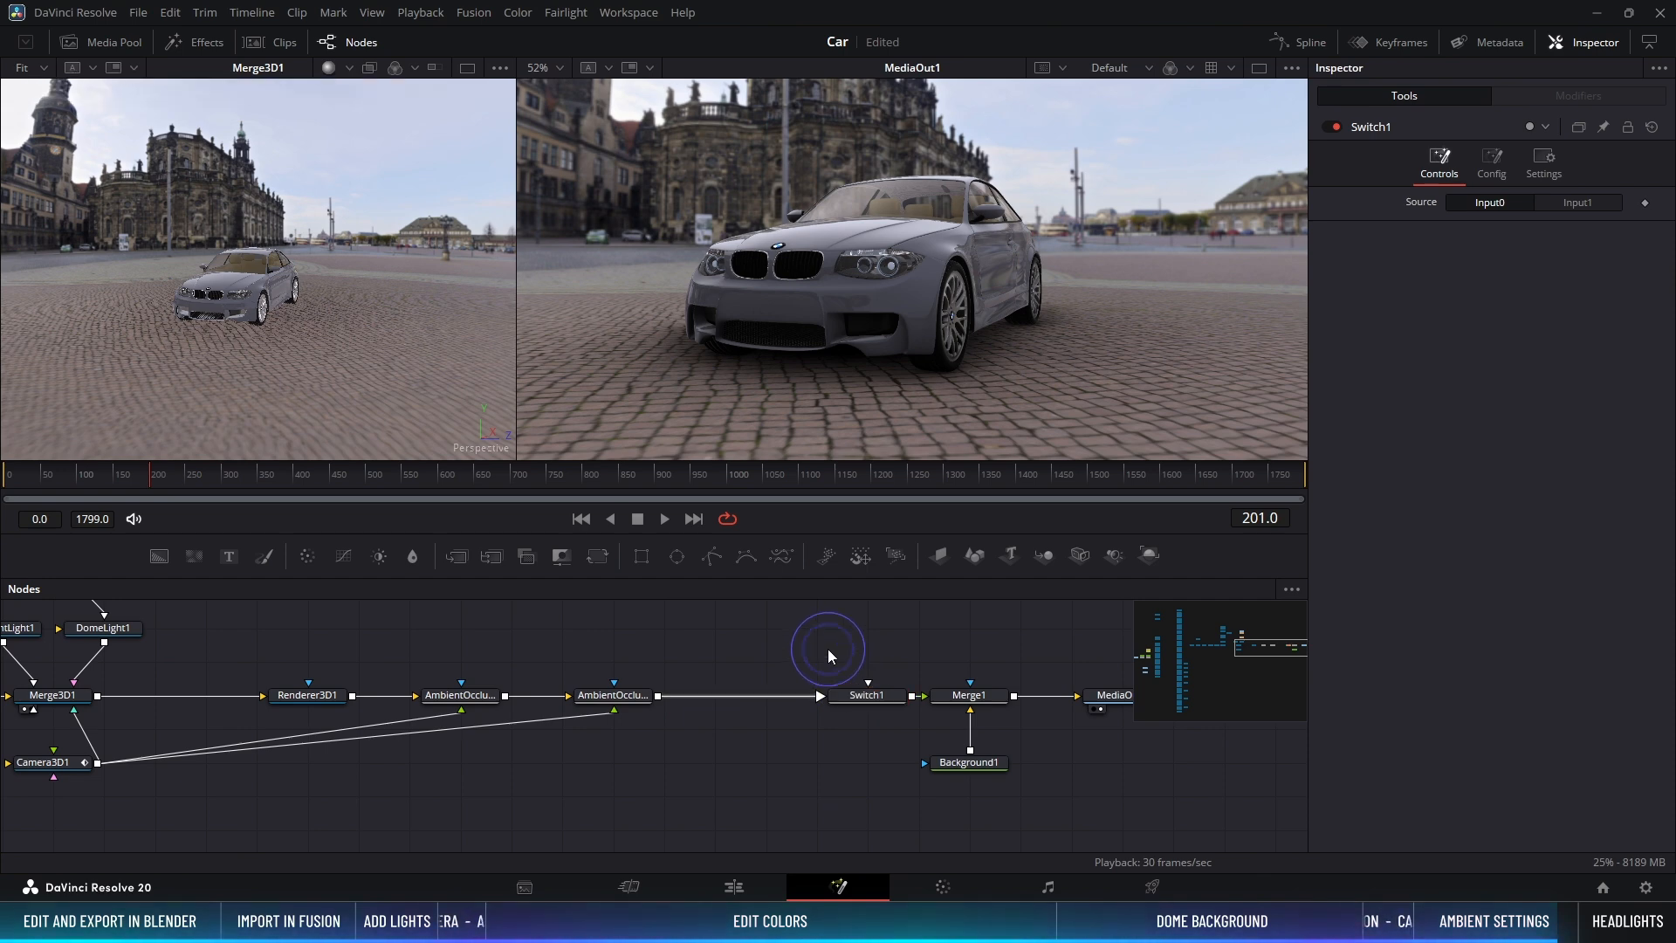
left_click_drag(1149, 555, 845, 632)
left_click_drag(724, 622, 857, 701)
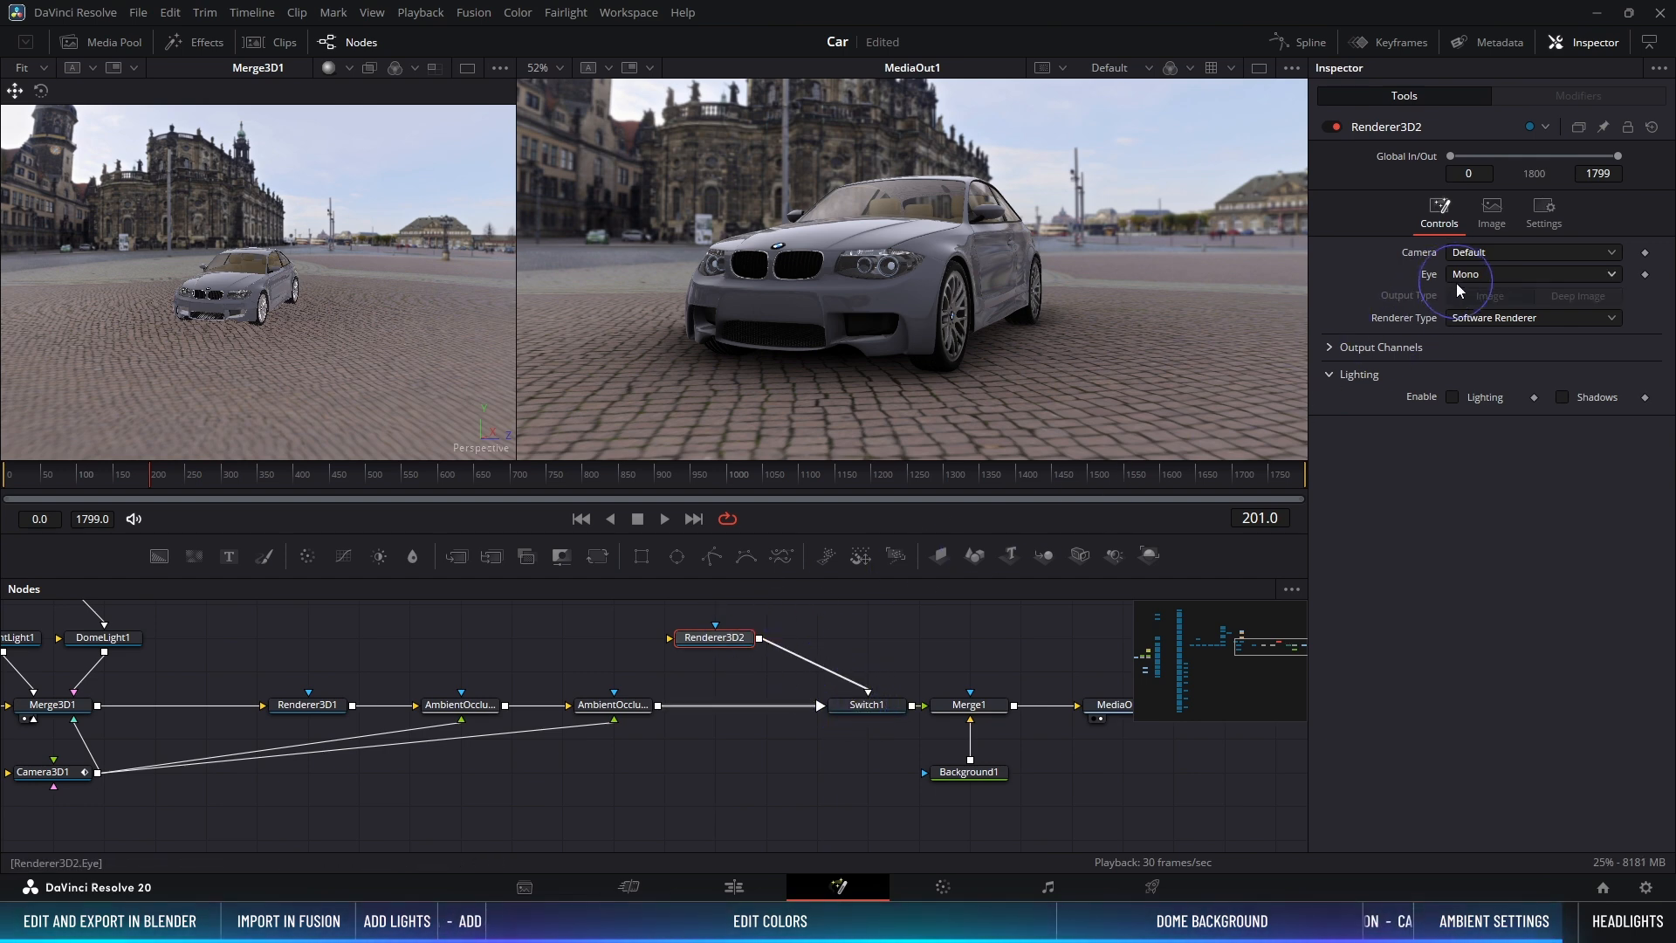
Step: Set Renderer3D2 to the Hardware Renderer and enable both Lighting and Shadows
left_click(1493, 318)
left_click(1484, 347)
left_click(1453, 450)
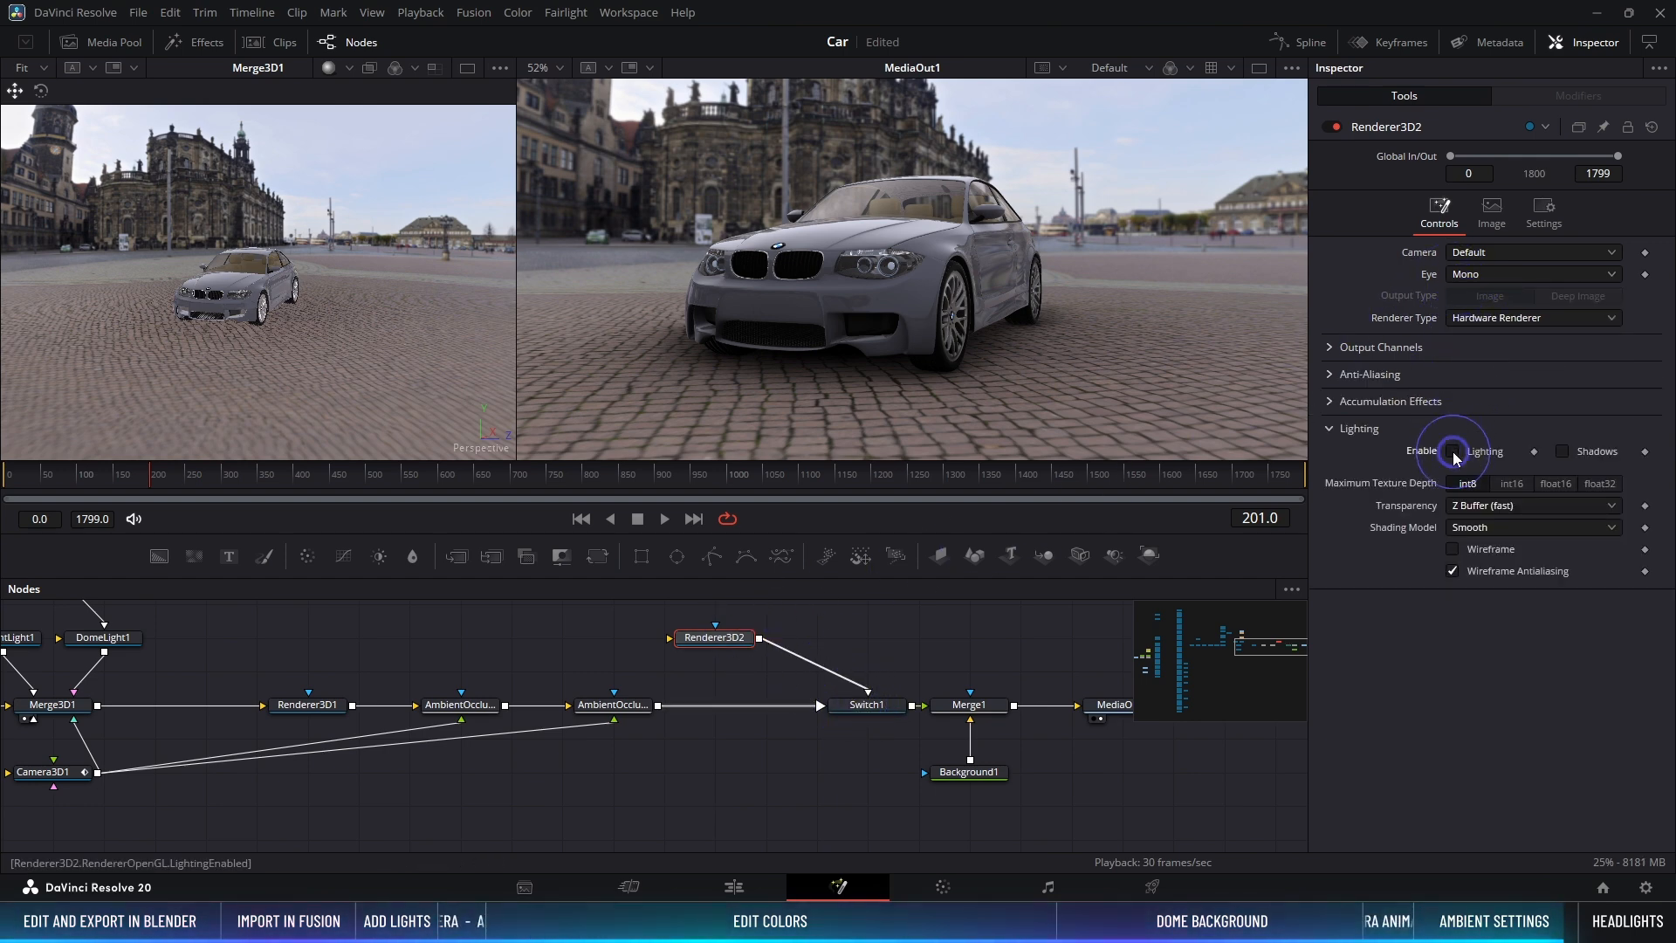
left_click(1562, 450)
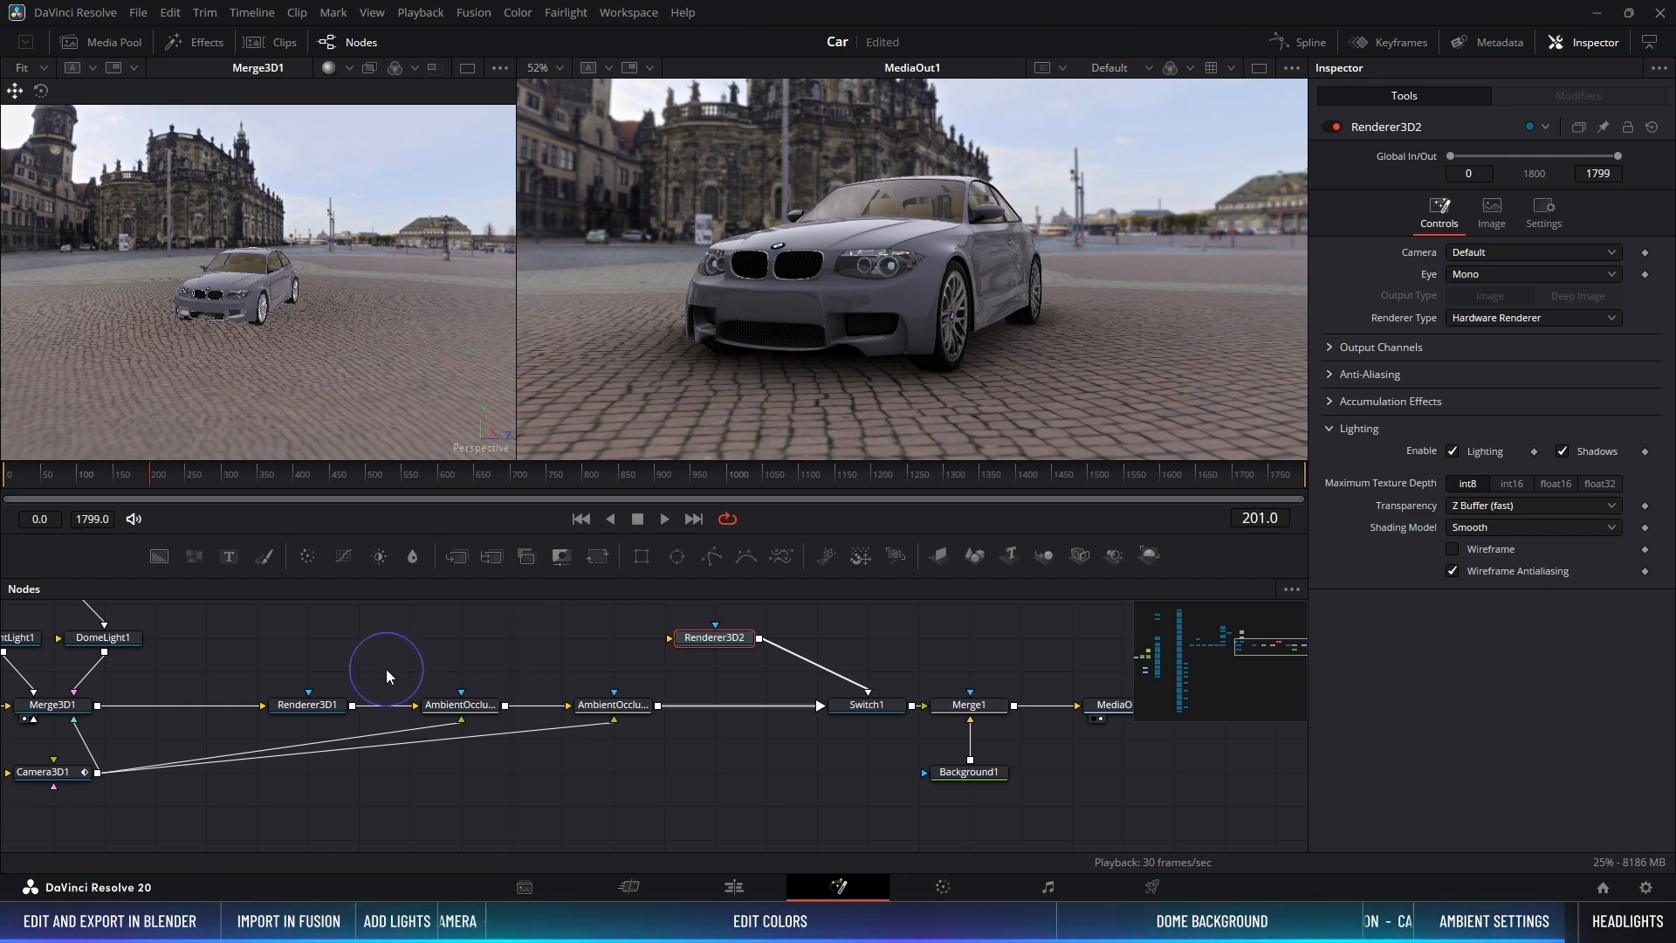
Step: Connect the output of Merge3D1 to the scene input of Renderer3D2
middle_click_drag(401, 655, 663, 684)
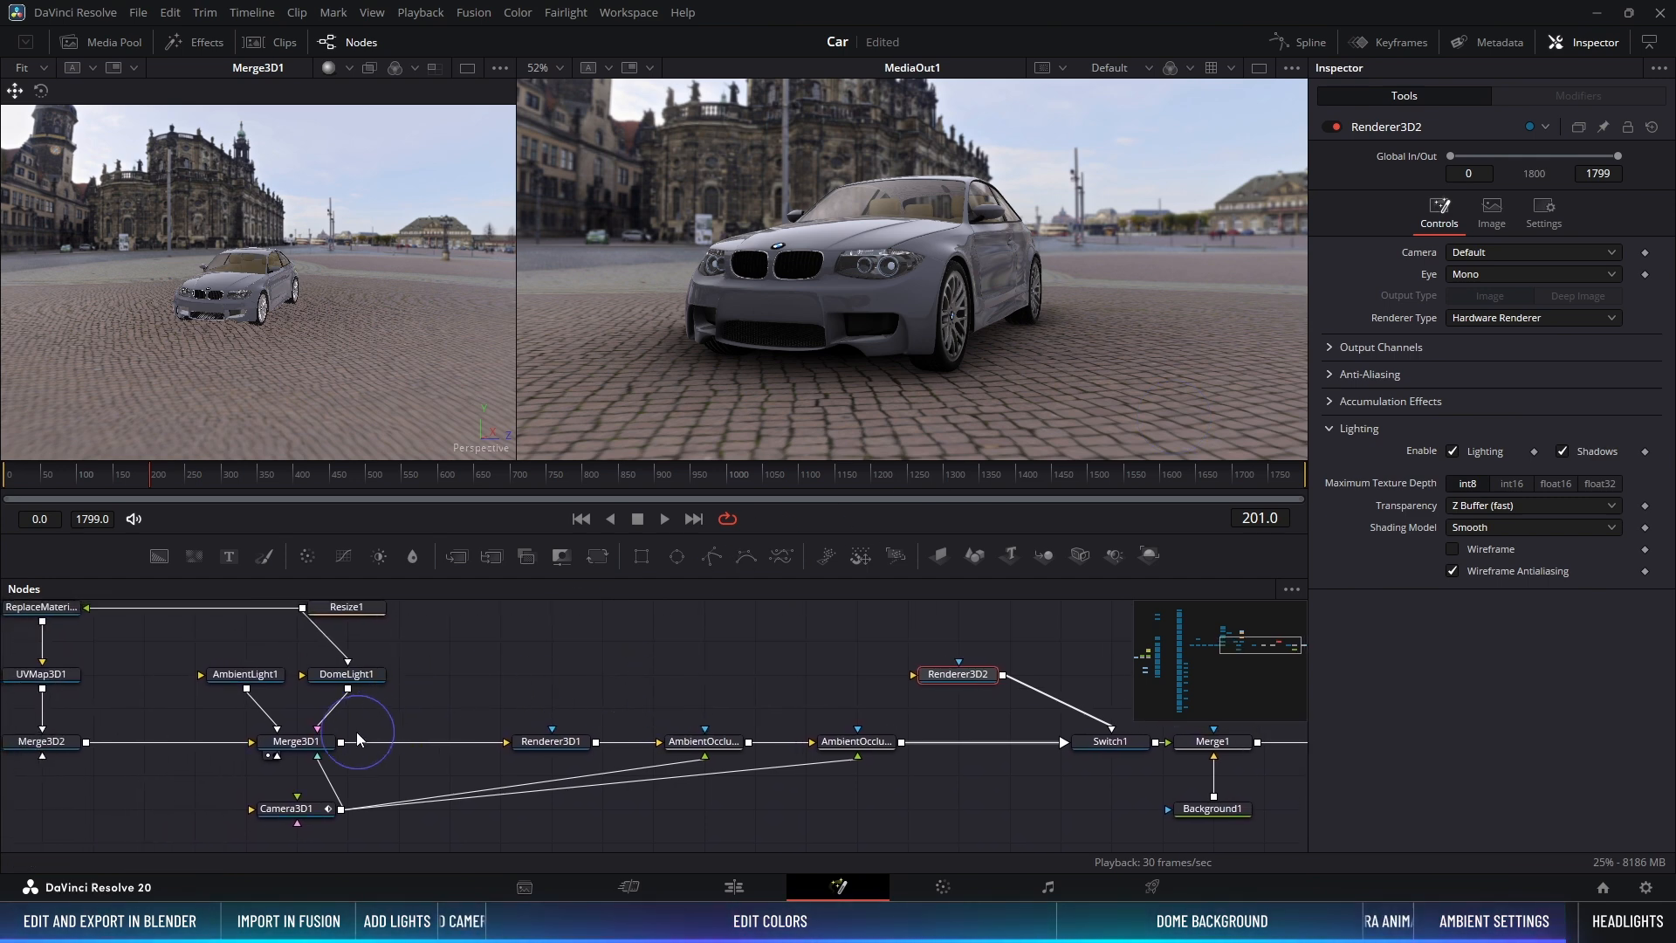
left_click_drag(340, 741, 935, 676)
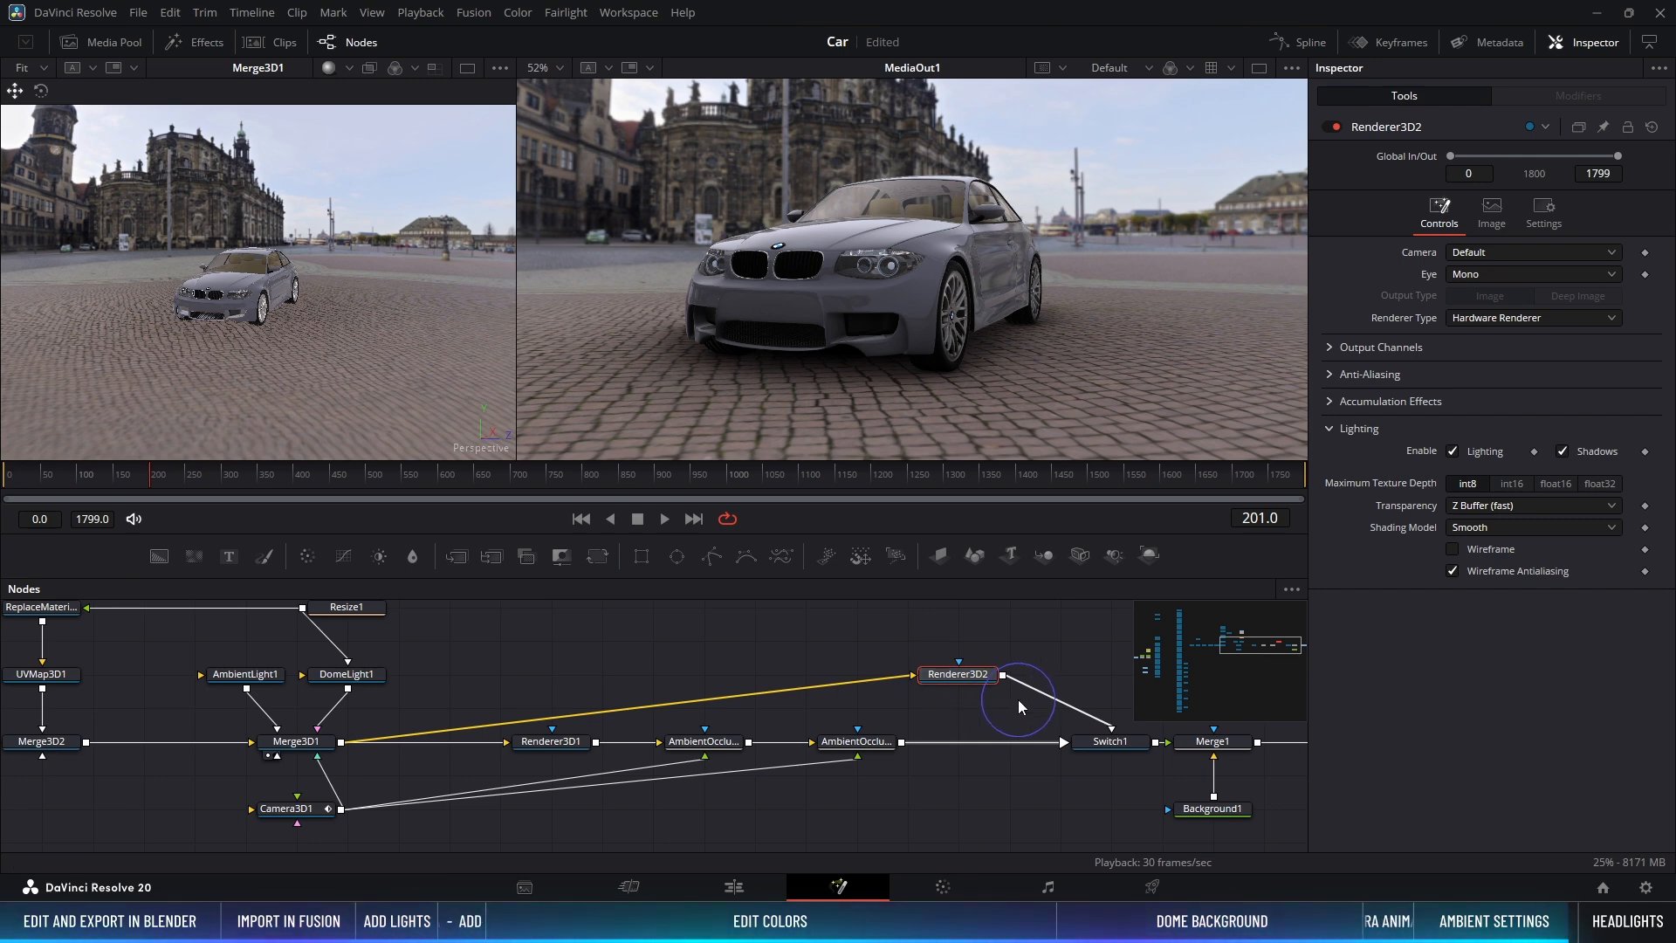
Step: Set the Source of Switch1 to Input1 to view the Renderer3D2 branch without ambient occlusion
middle_click_drag(1018, 700, 798, 691)
left_click(951, 724)
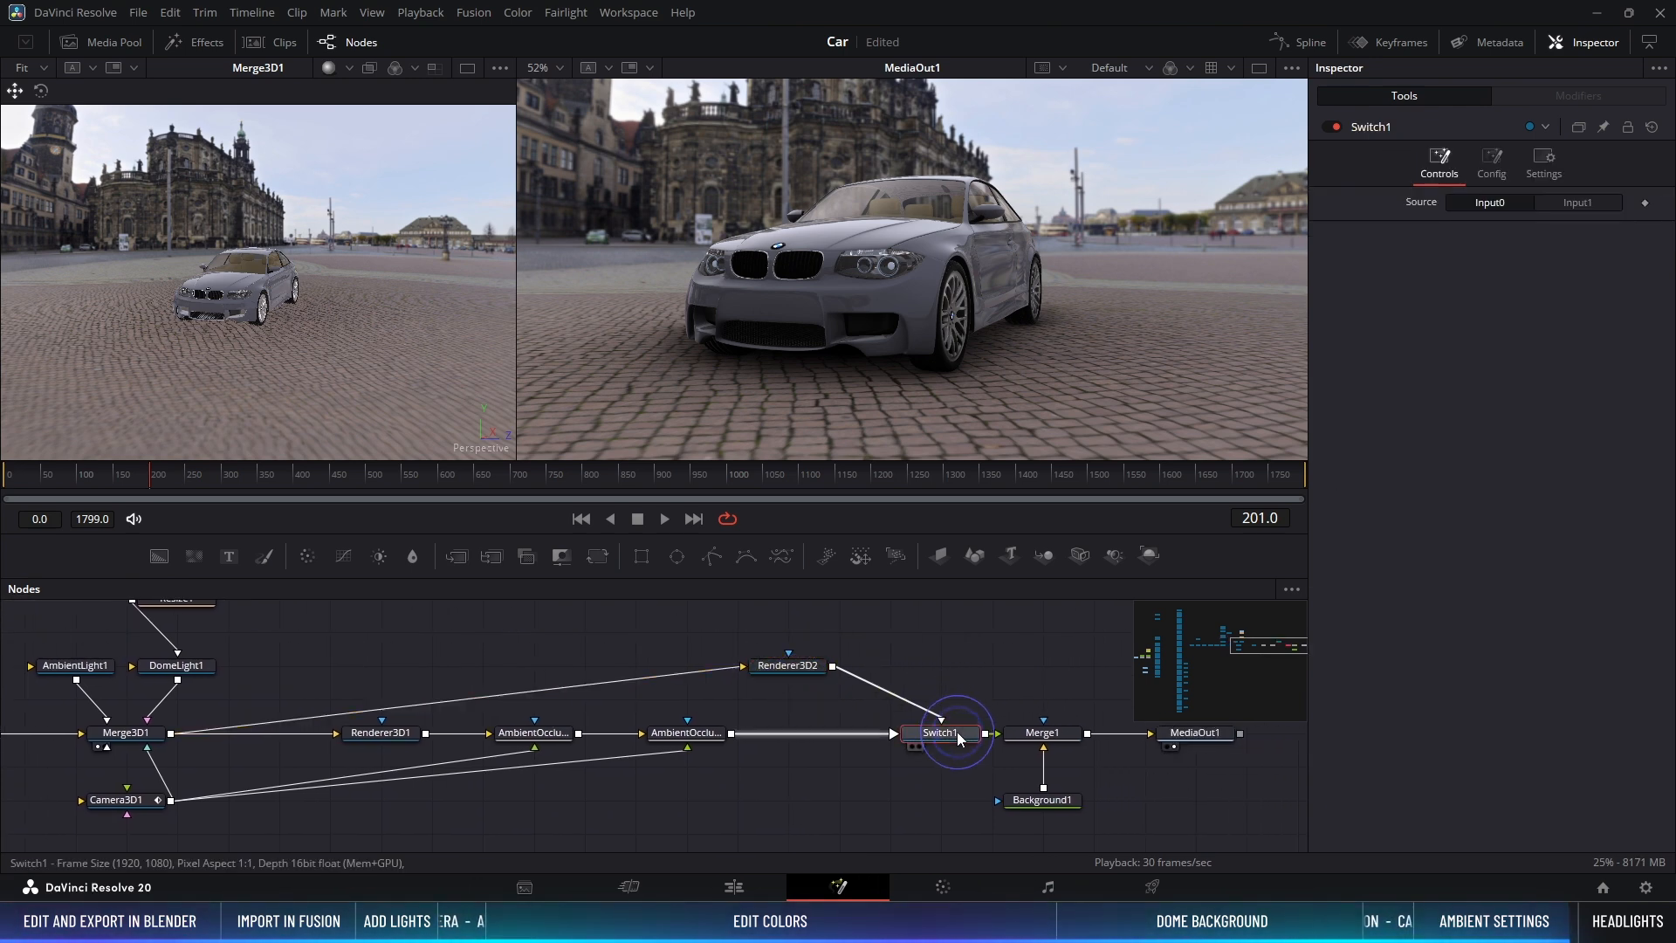
left_click(1585, 208)
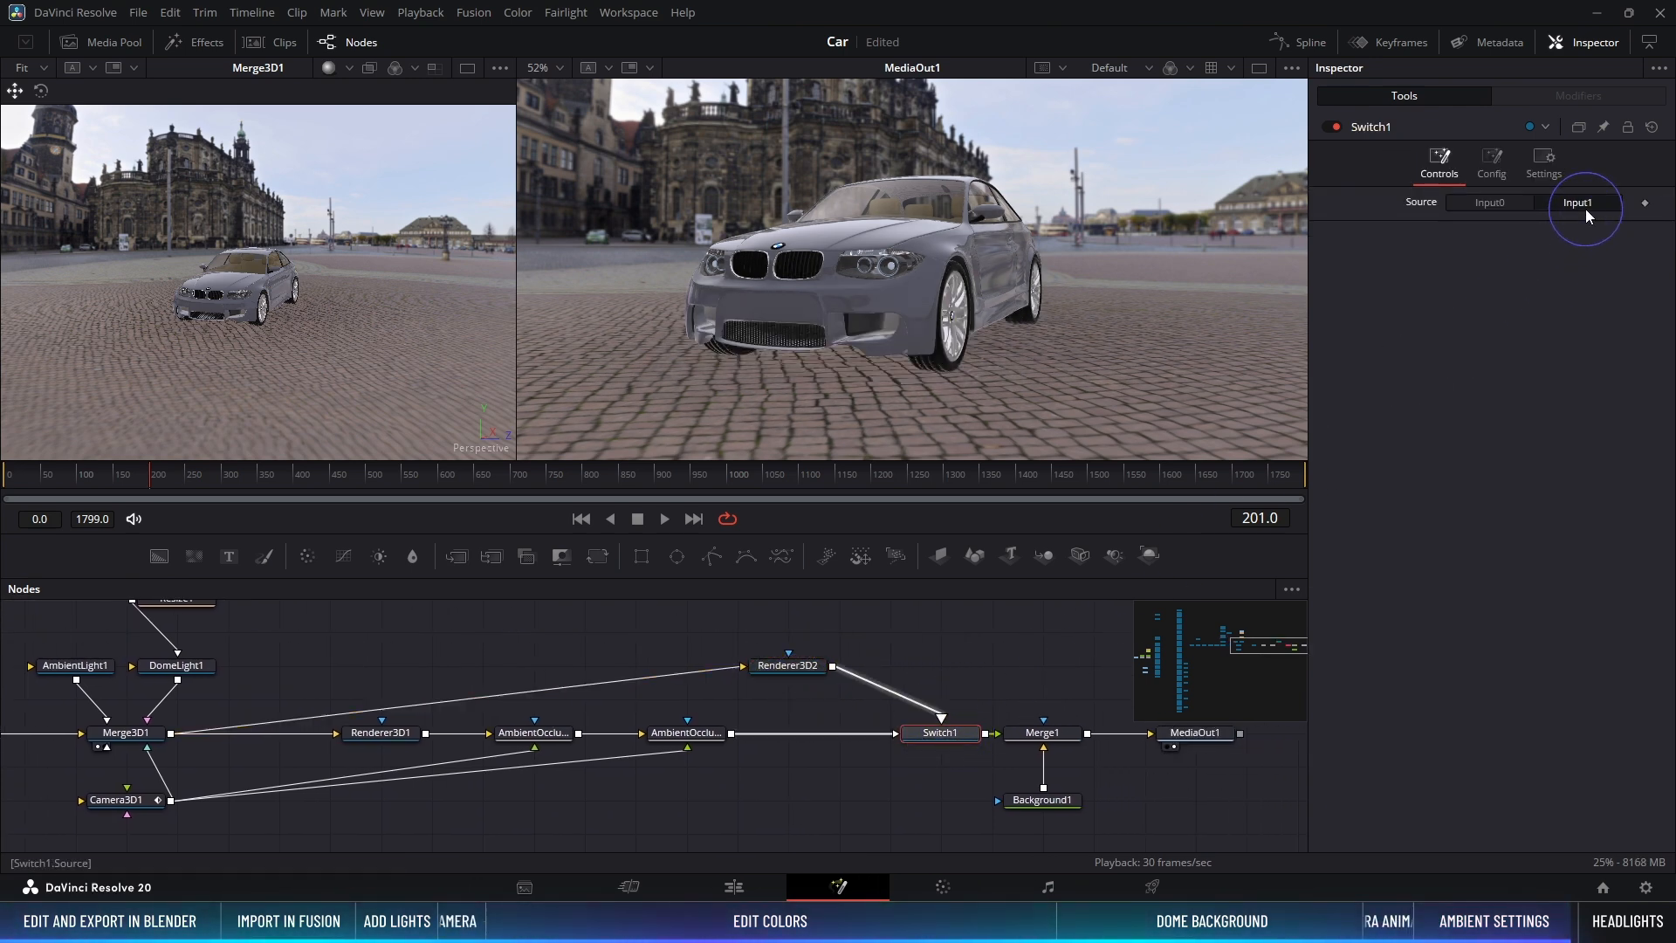
Step: Move AmbientOcclusion2 and AmbientOcclusion1 close together next to Renderer3D1 in the node graph
scroll(456, 767, "down", 2, "ctrl")
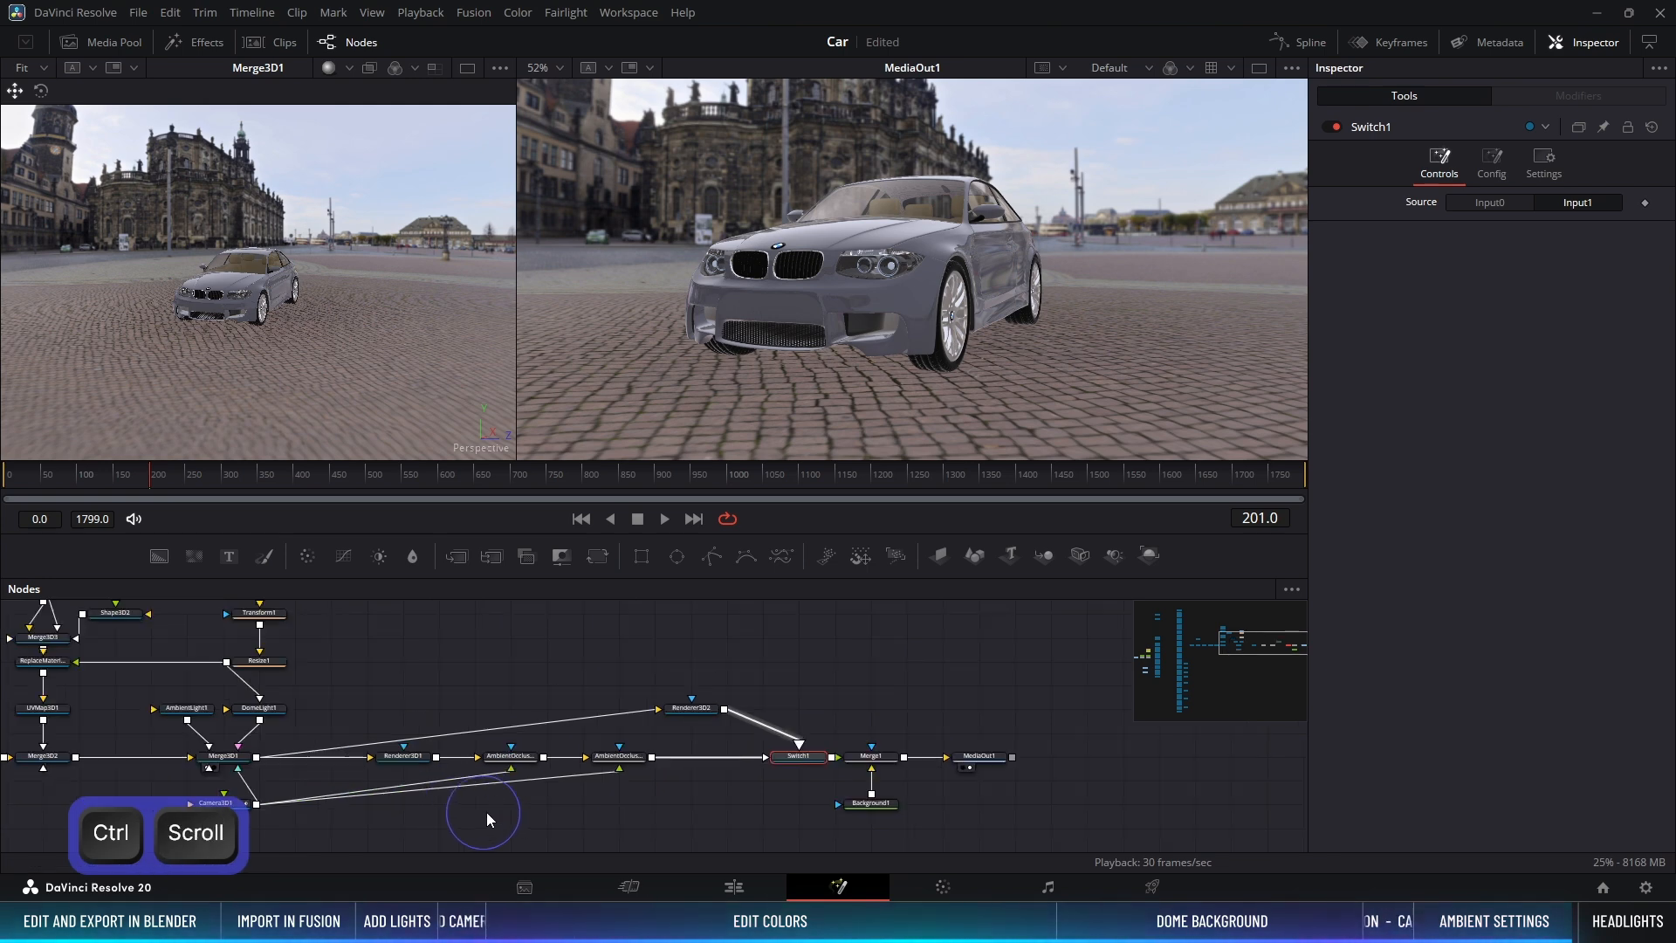
left_click_drag(664, 733, 614, 735)
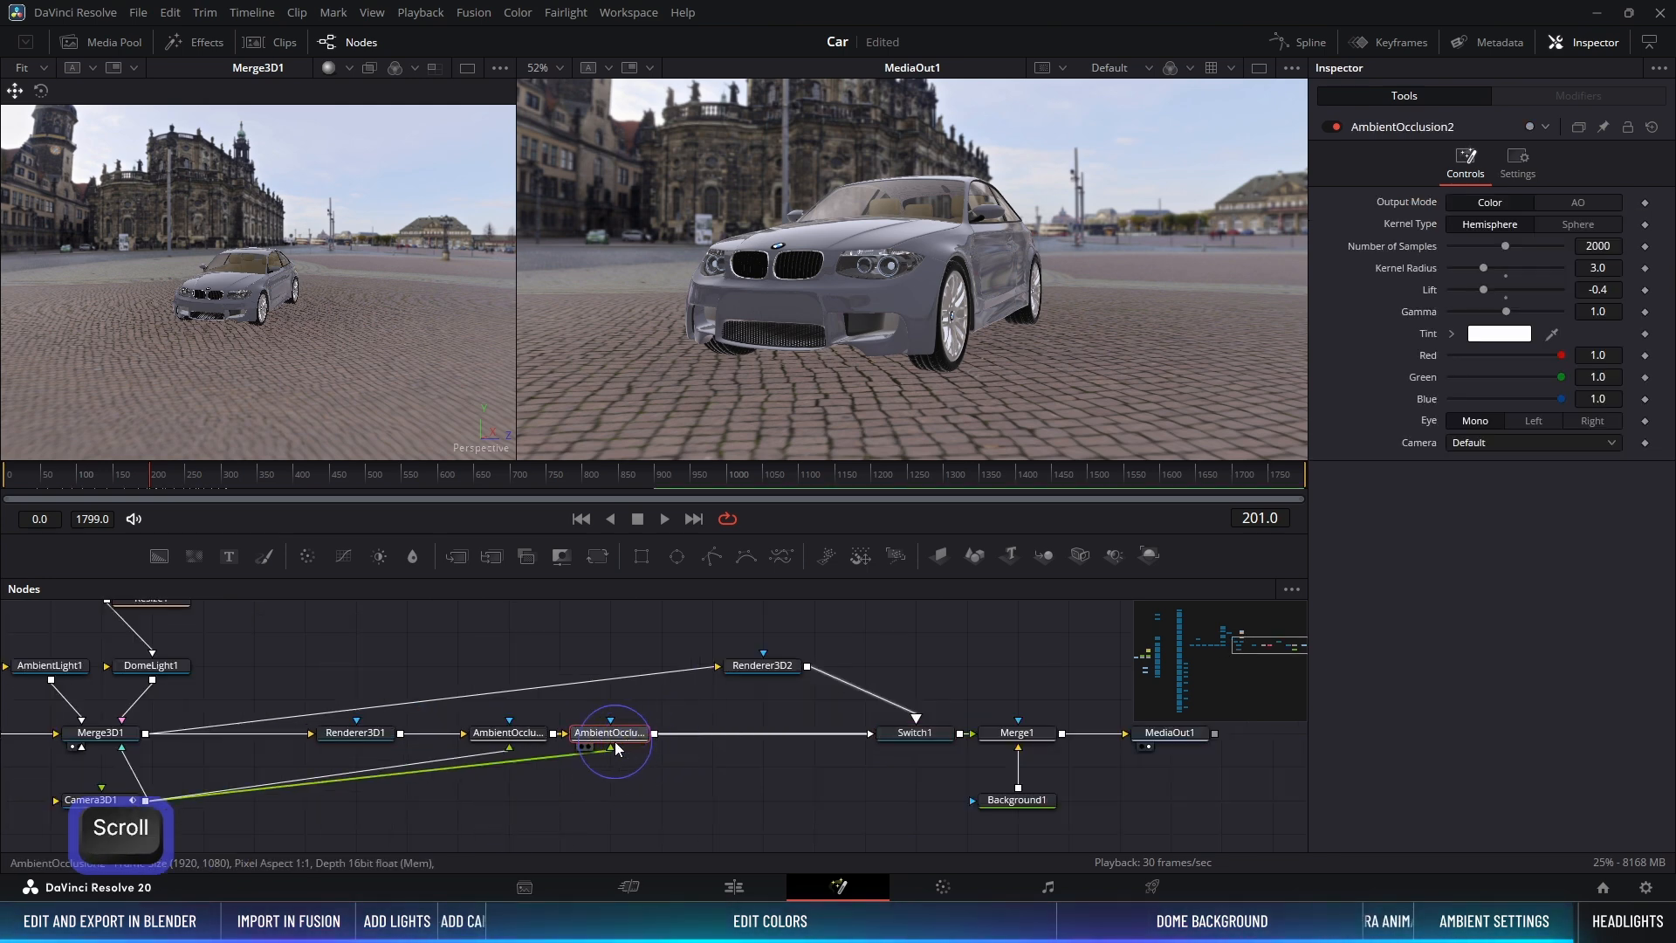
left_click_drag(656, 795, 468, 702)
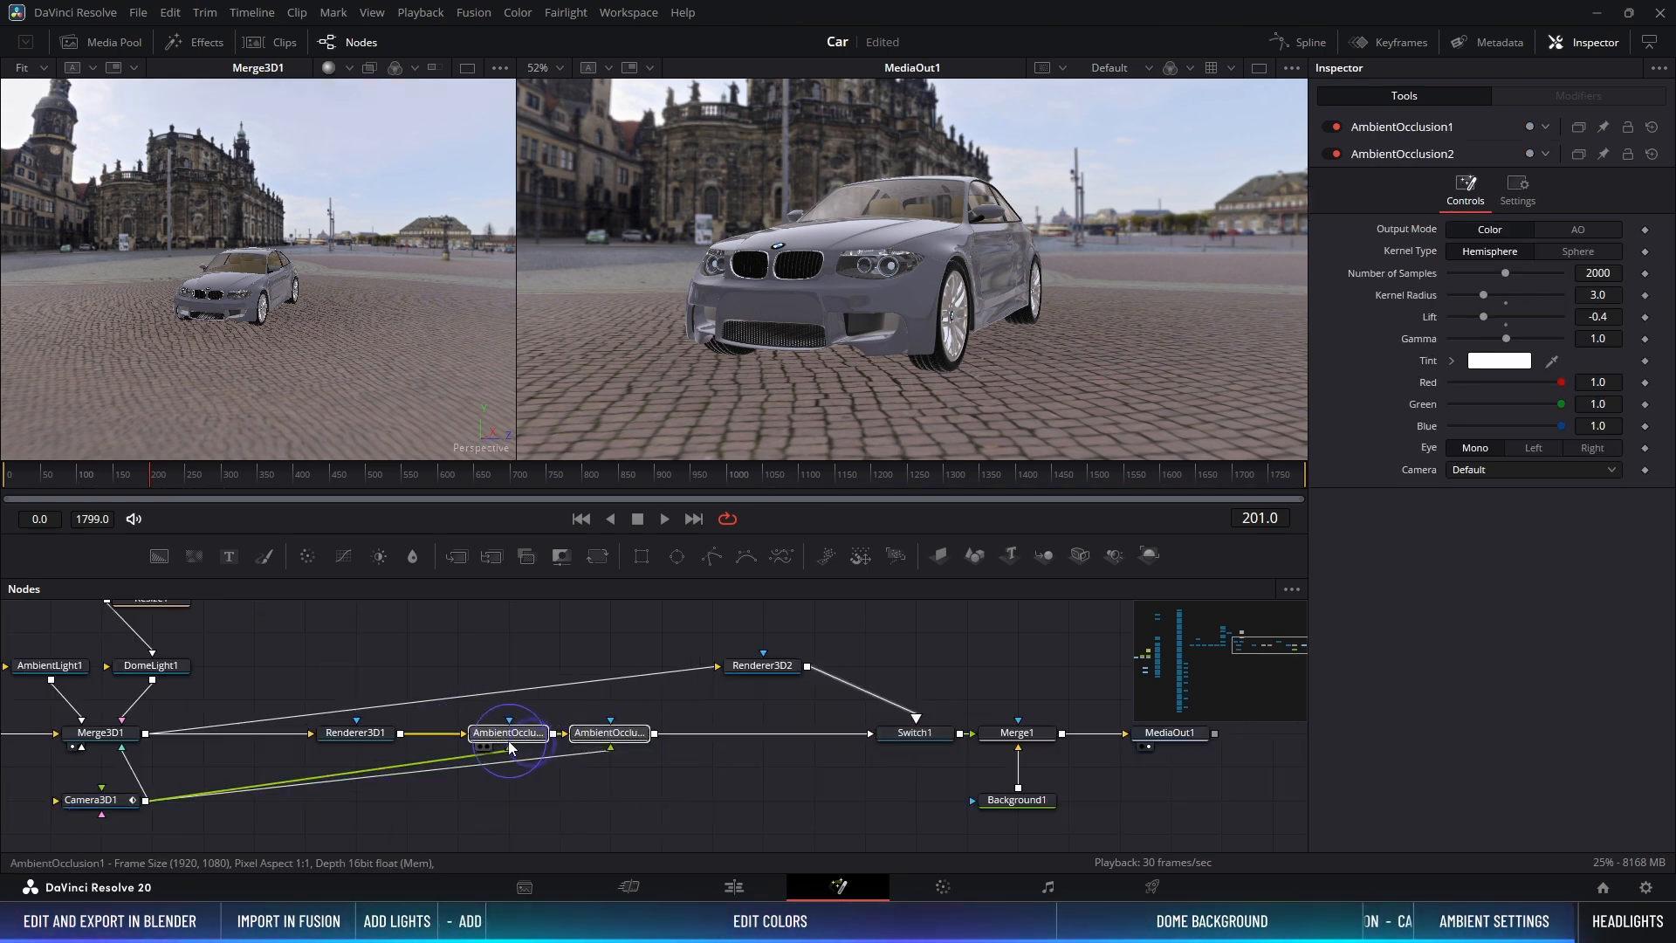
left_click_drag(539, 743, 488, 743)
Step: Set the Source of Switch1 back to Input0, the ambient occlusion branch
middle_click_drag(644, 782, 529, 786)
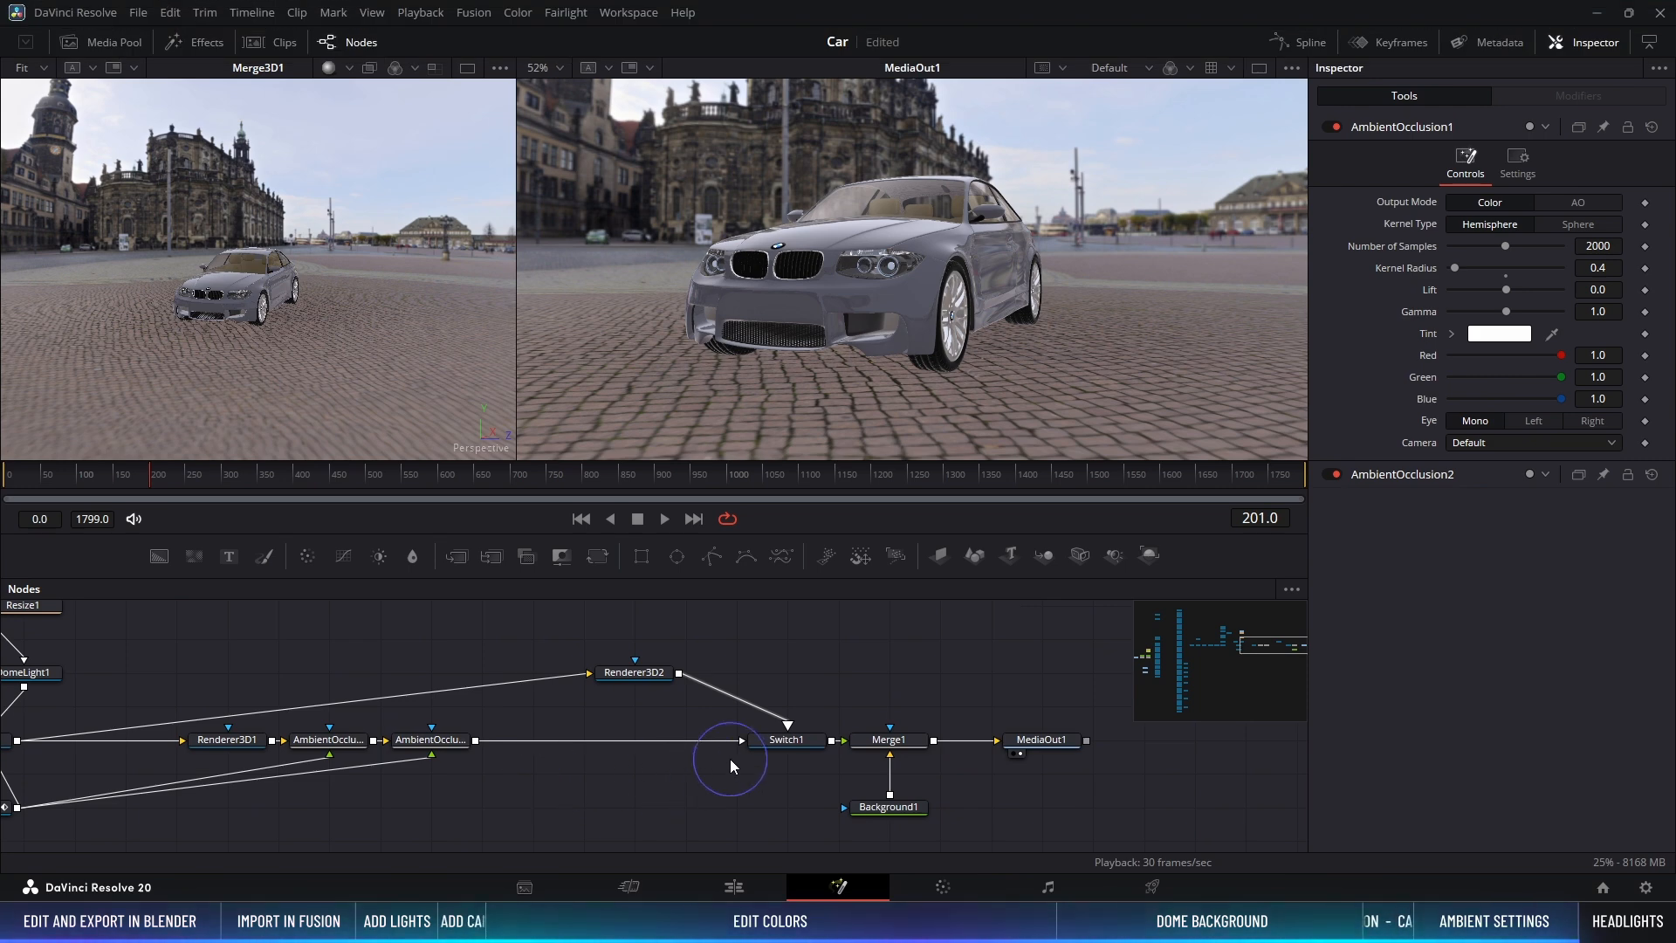
left_click(786, 739)
left_click(1480, 202)
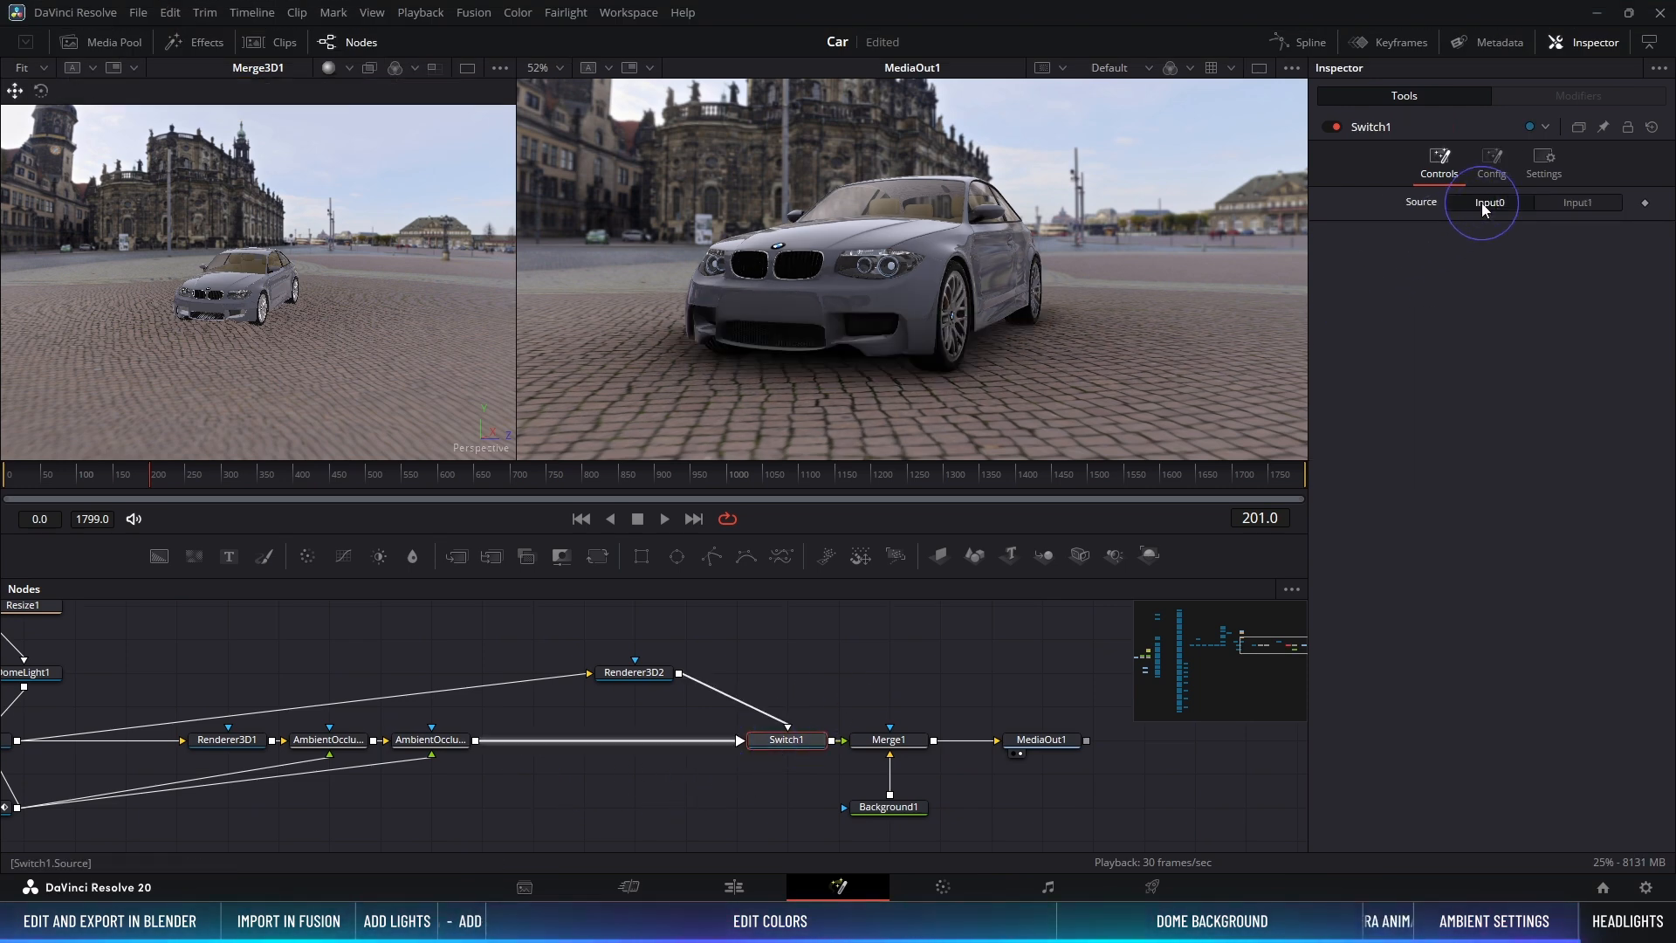
Step: Add a Rays node after AmbientOcclusion2
left_click(458, 742)
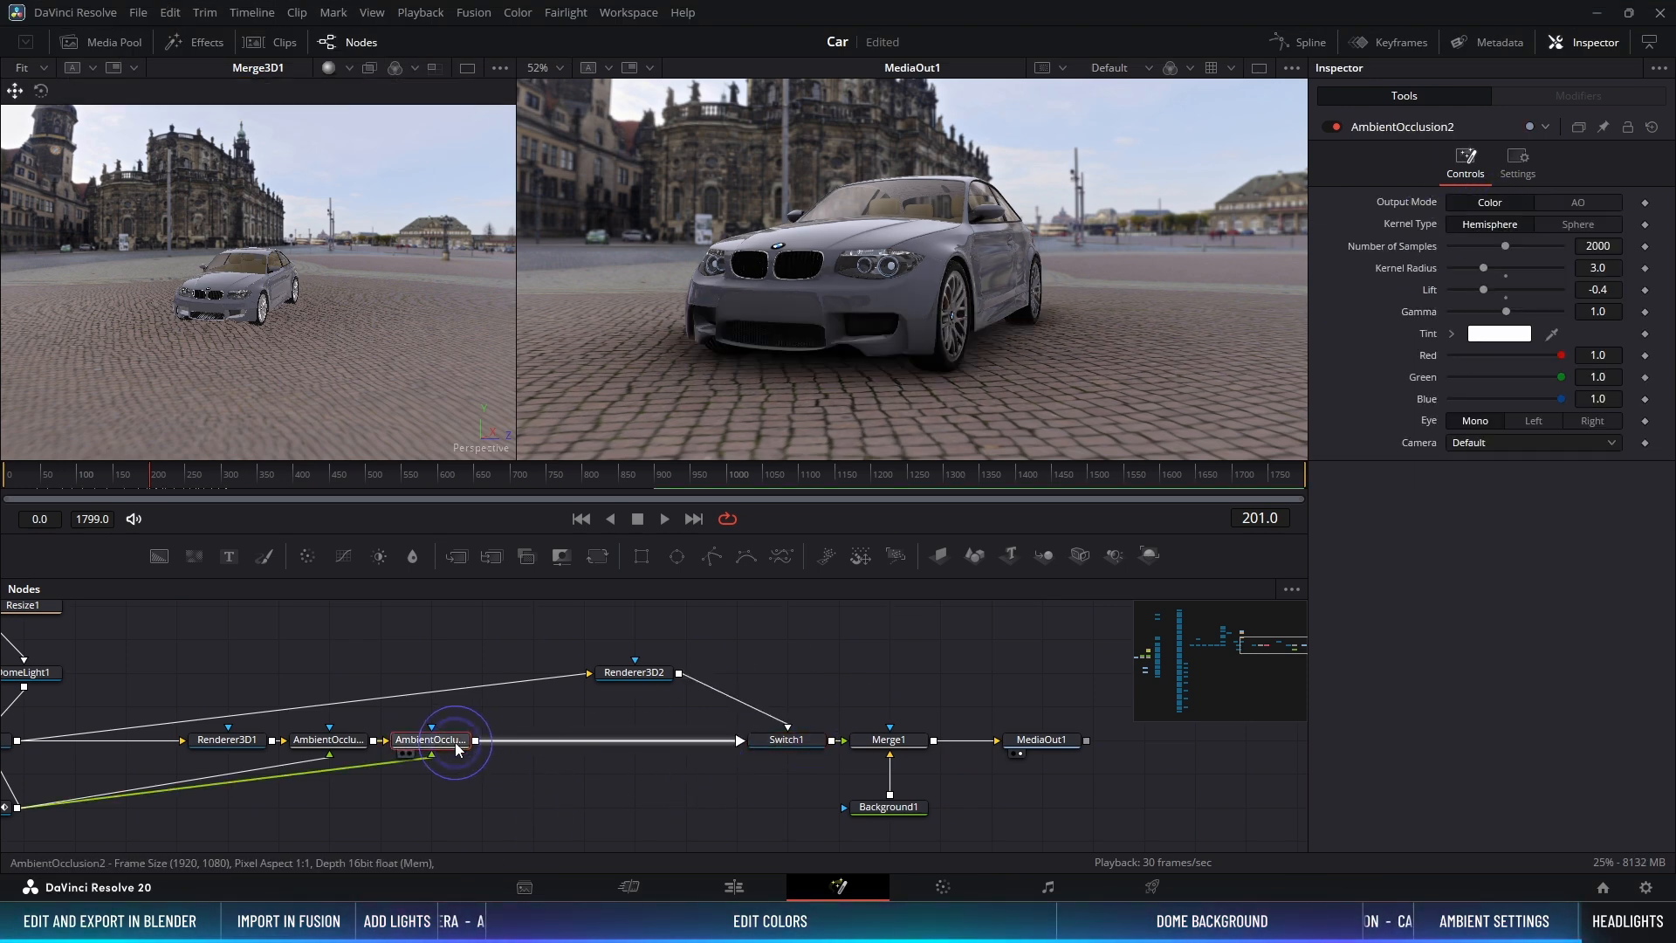
key("ctrl+space")
type("sw")
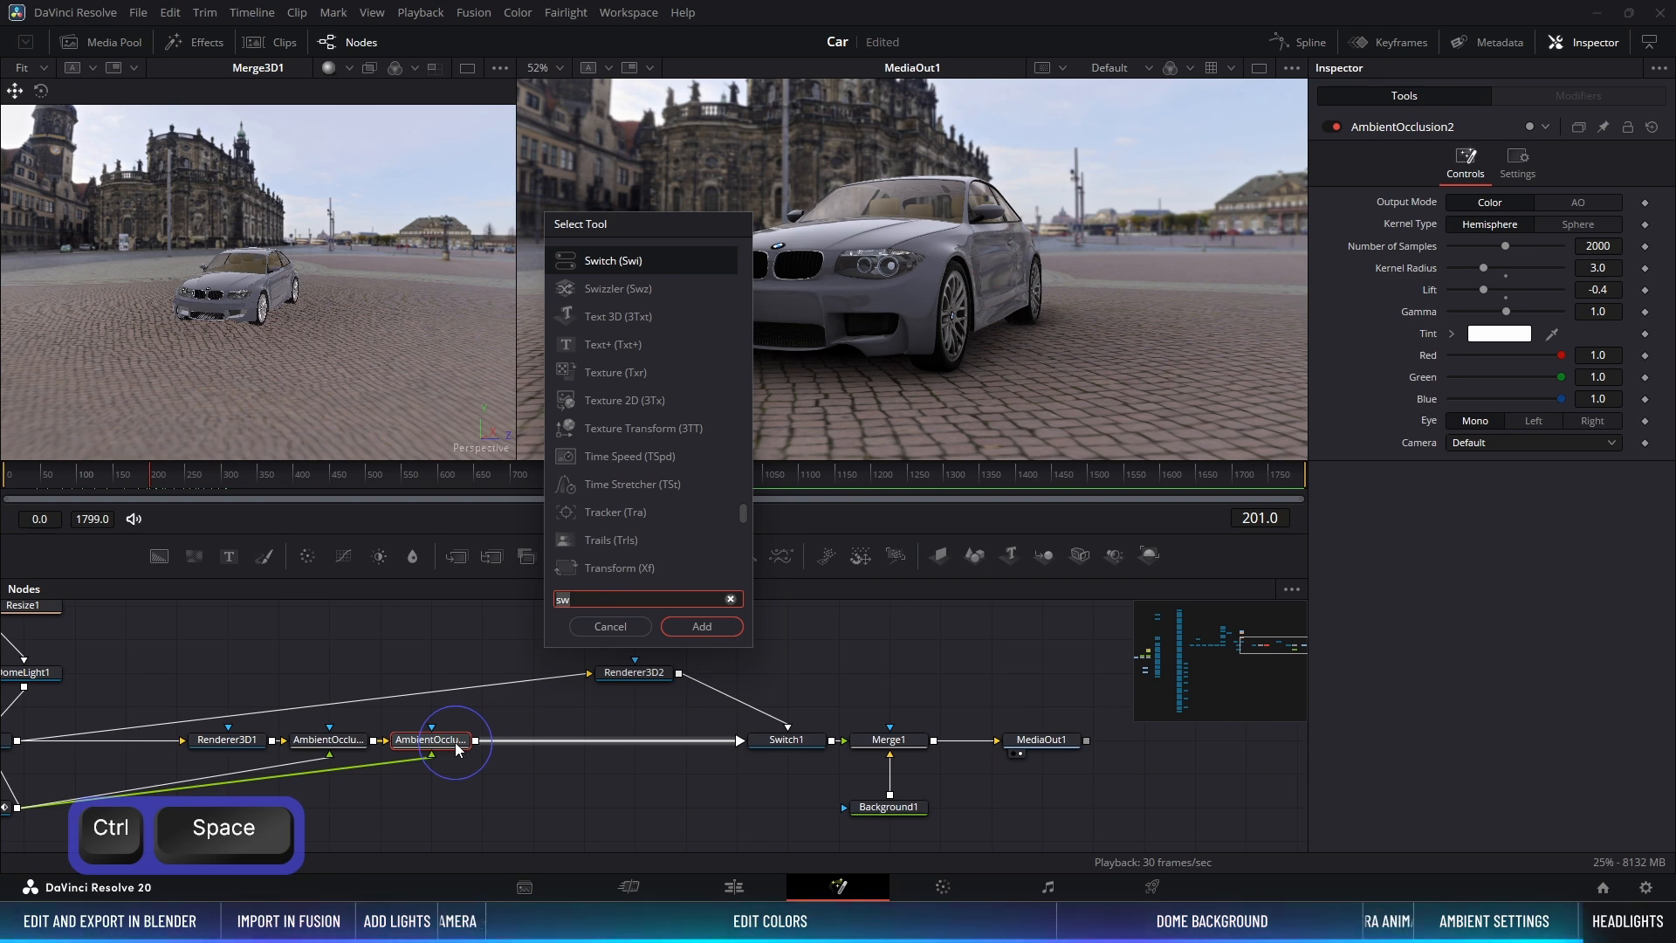
key("BackSpace")
key("BackSpace")
type("ray")
key("Return")
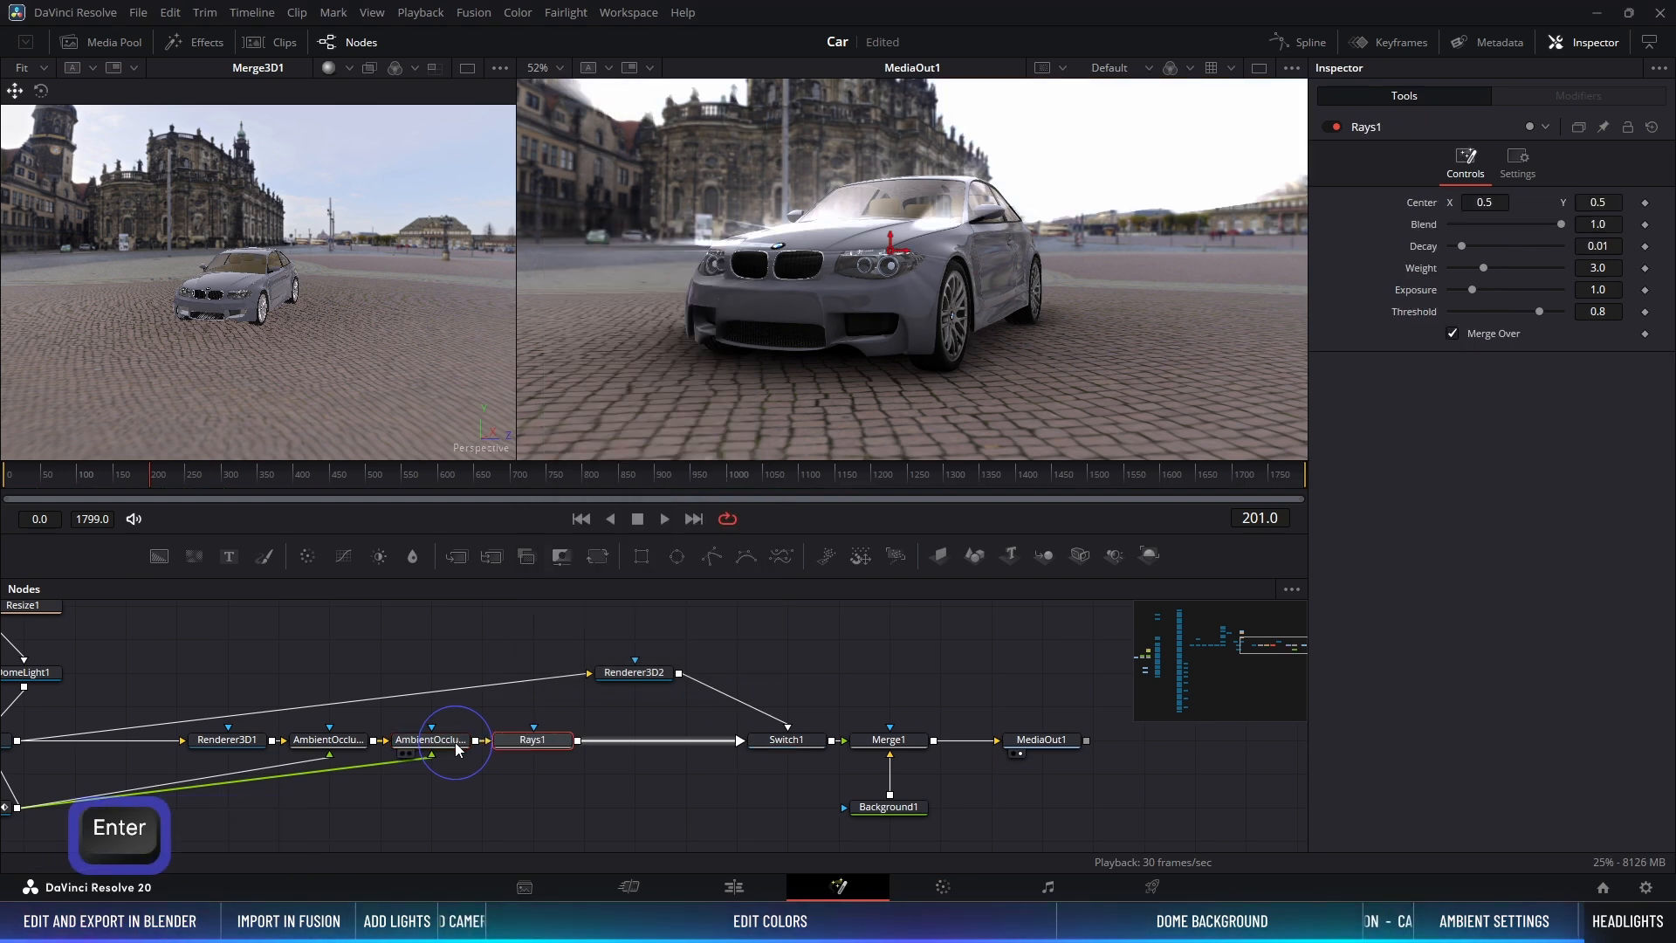
Step: Shift Switch1 and the nodes after it further along and place Rays1 directly before Switch1
left_click_drag(545, 755, 703, 753)
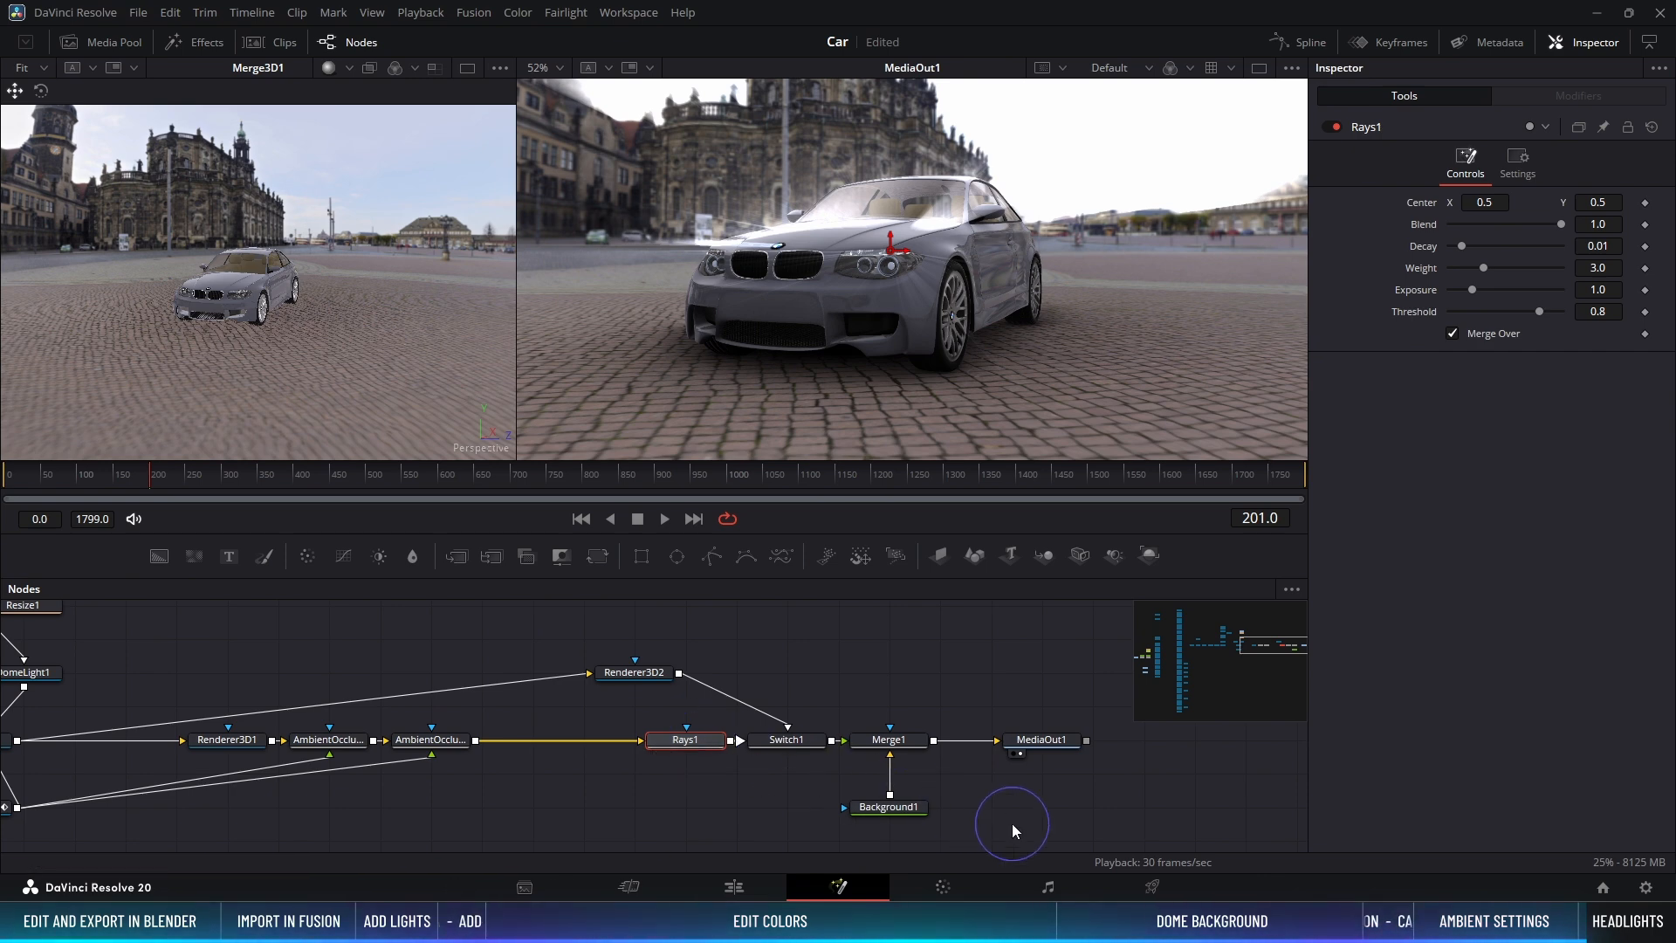
left_click_drag(1119, 828, 762, 744)
left_click(774, 742)
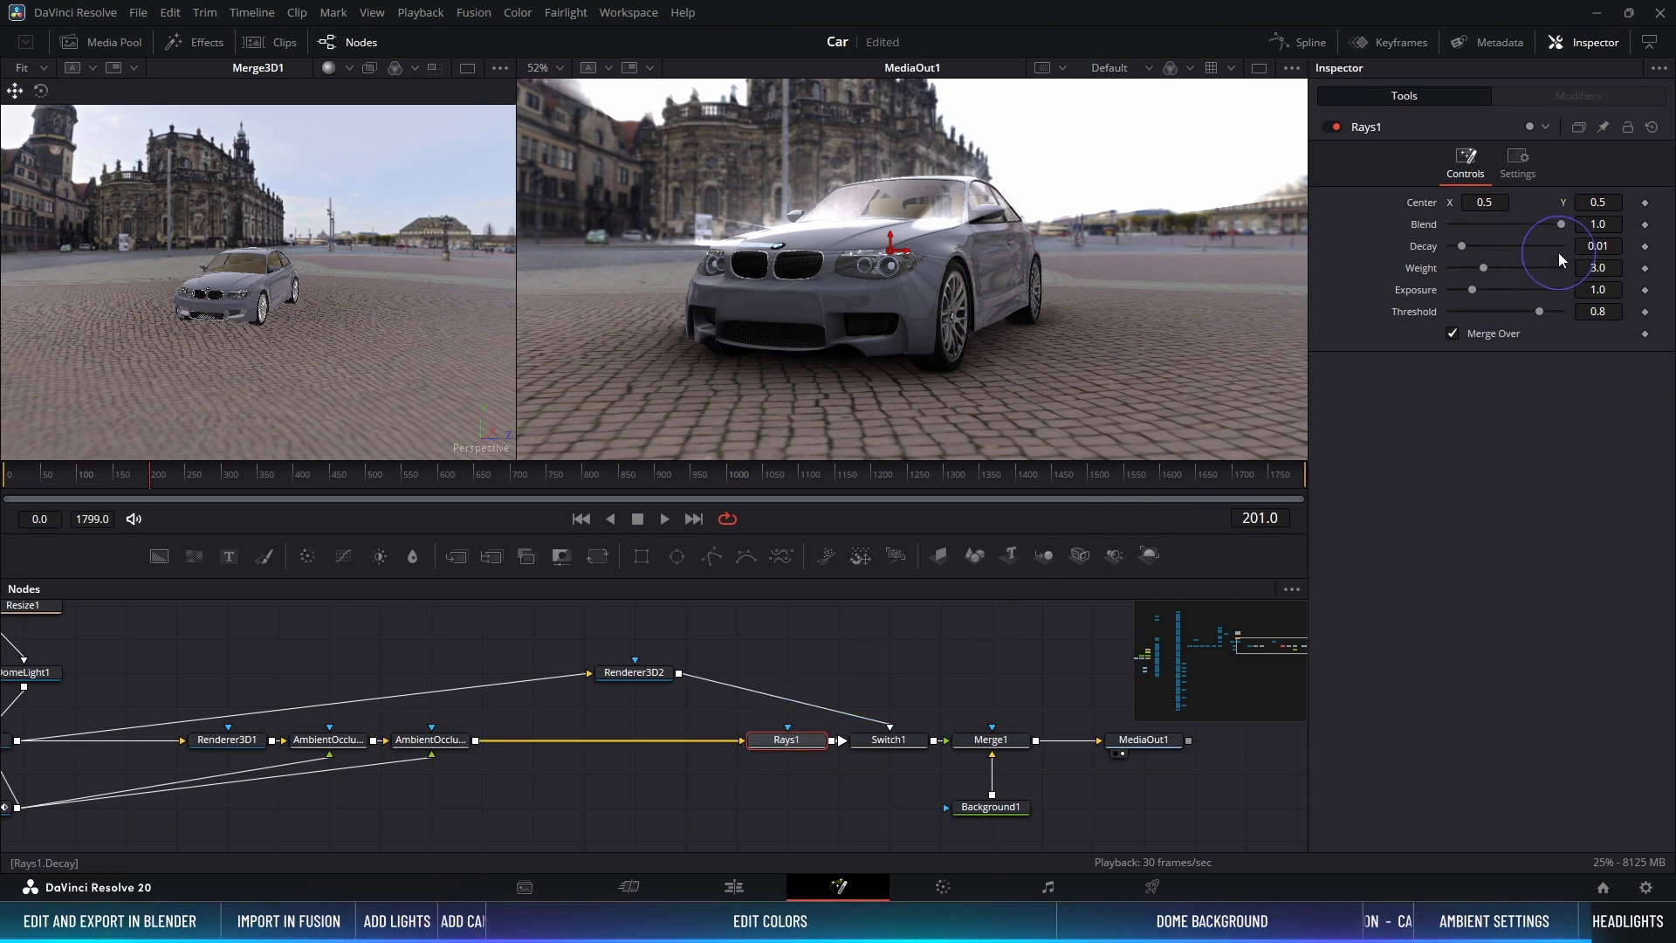
Step: Raise the Threshold of Rays1 to 1.0 and inspect the car's headlights up close
left_click_drag(1540, 312, 1610, 316)
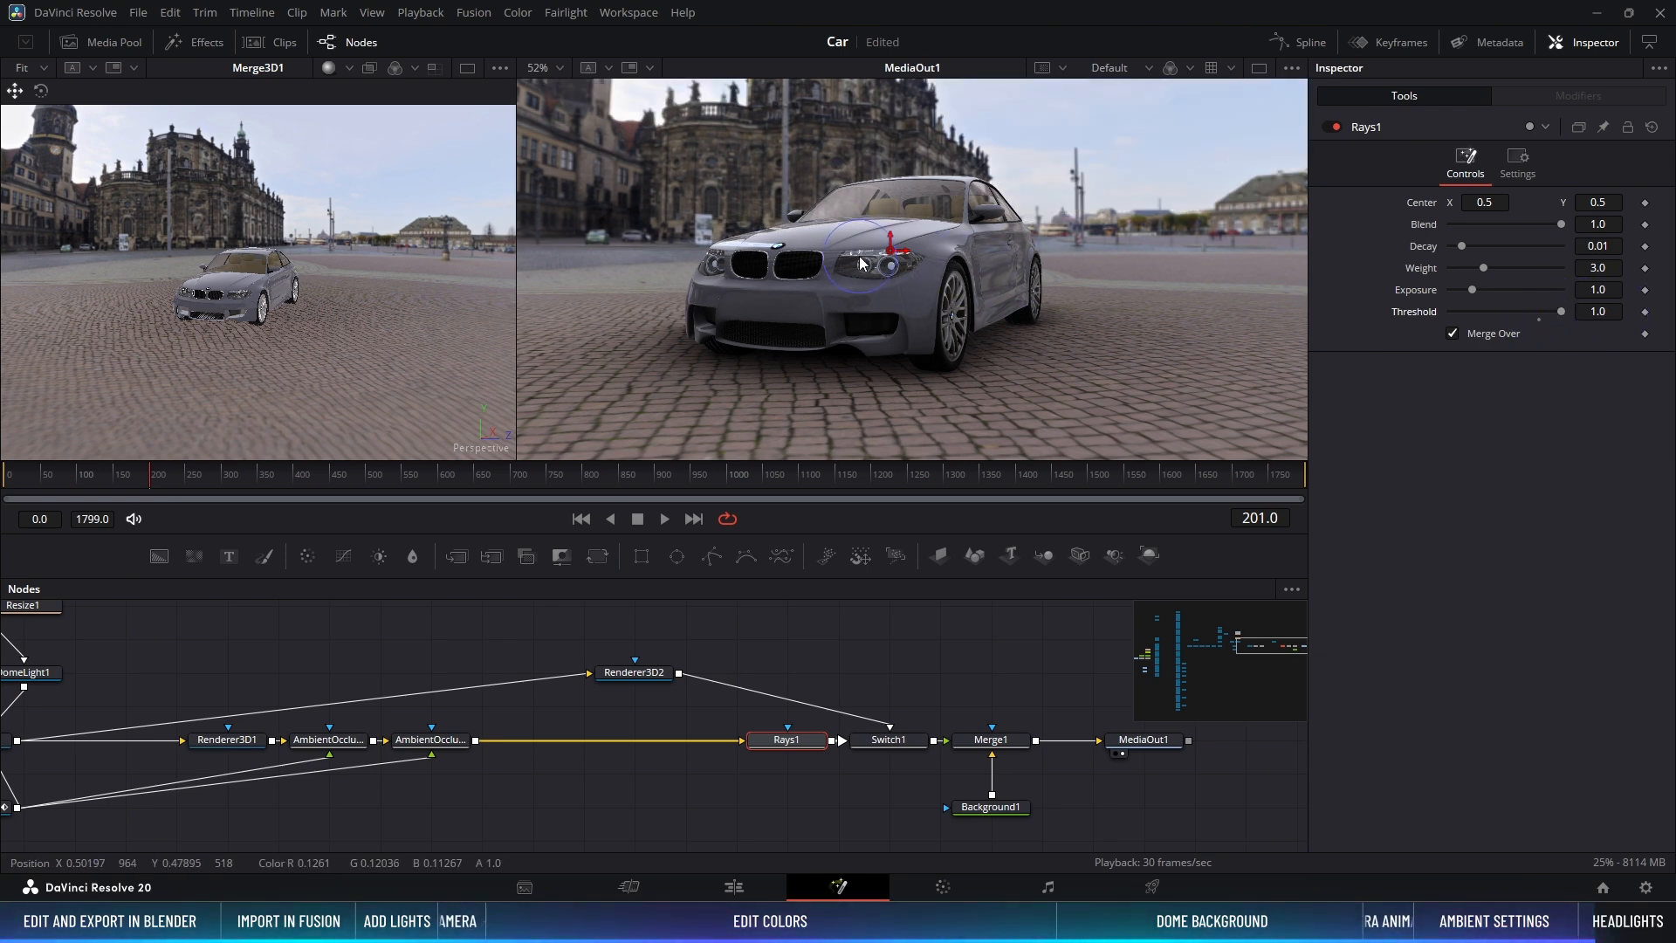
scroll(767, 243, "up", 5, "ctrl")
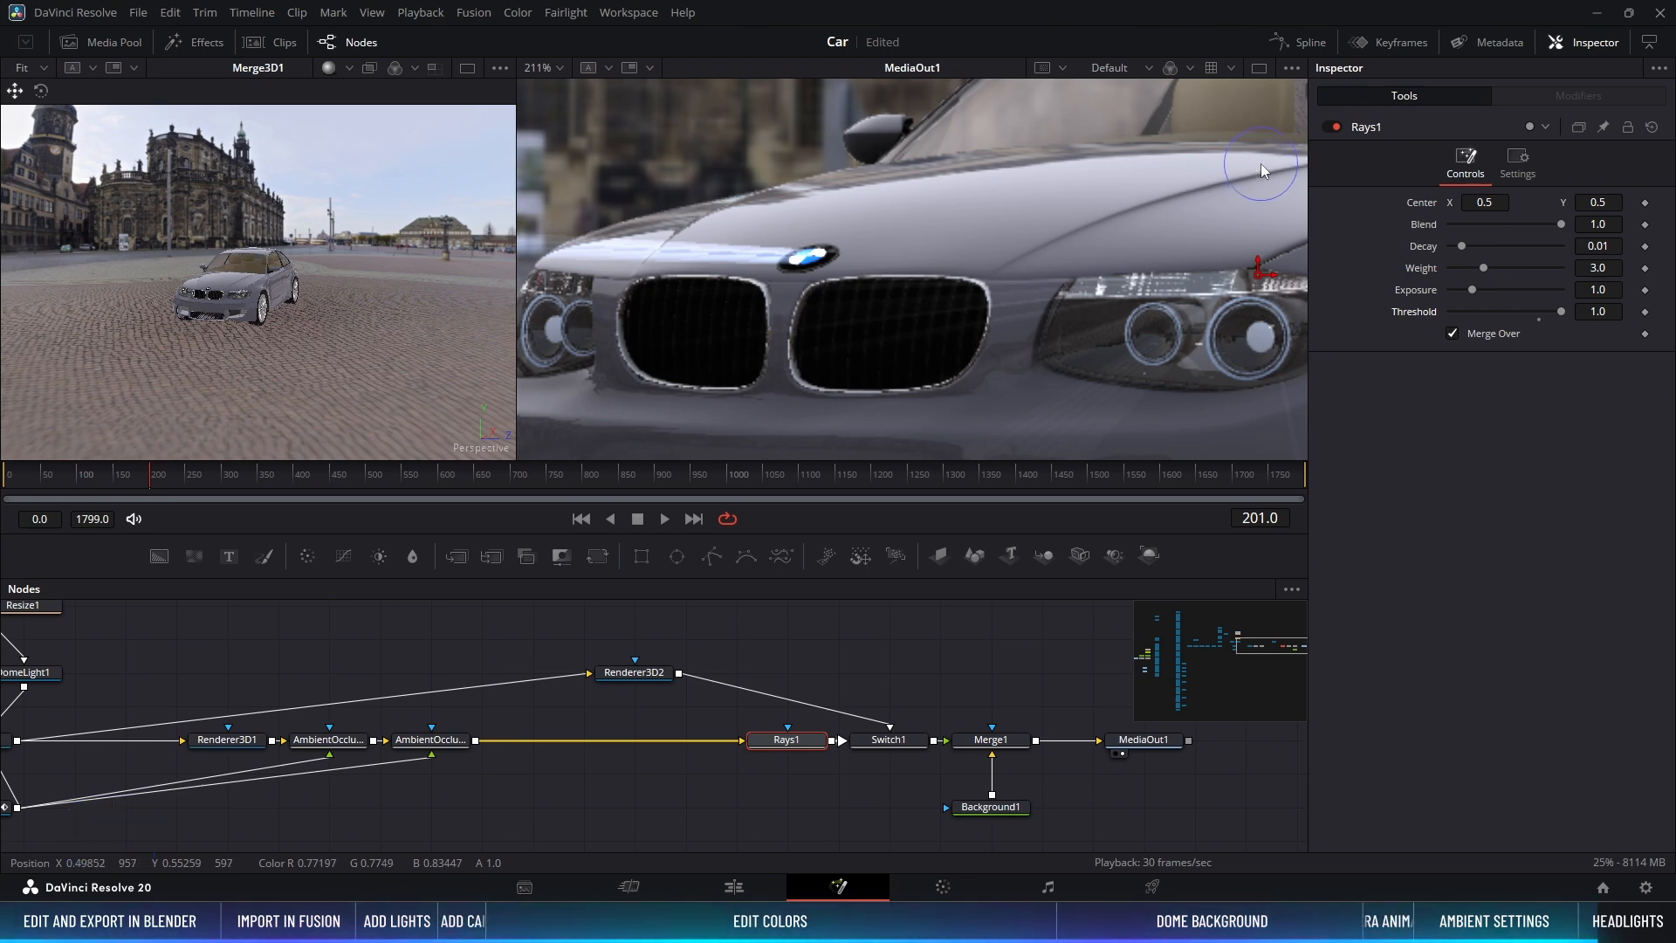
Step: Insert two Brightness Contrast nodes in sequence between AmbientOcclusion2 and Rays1, and enable white clipping on the first one
left_click(1336, 128)
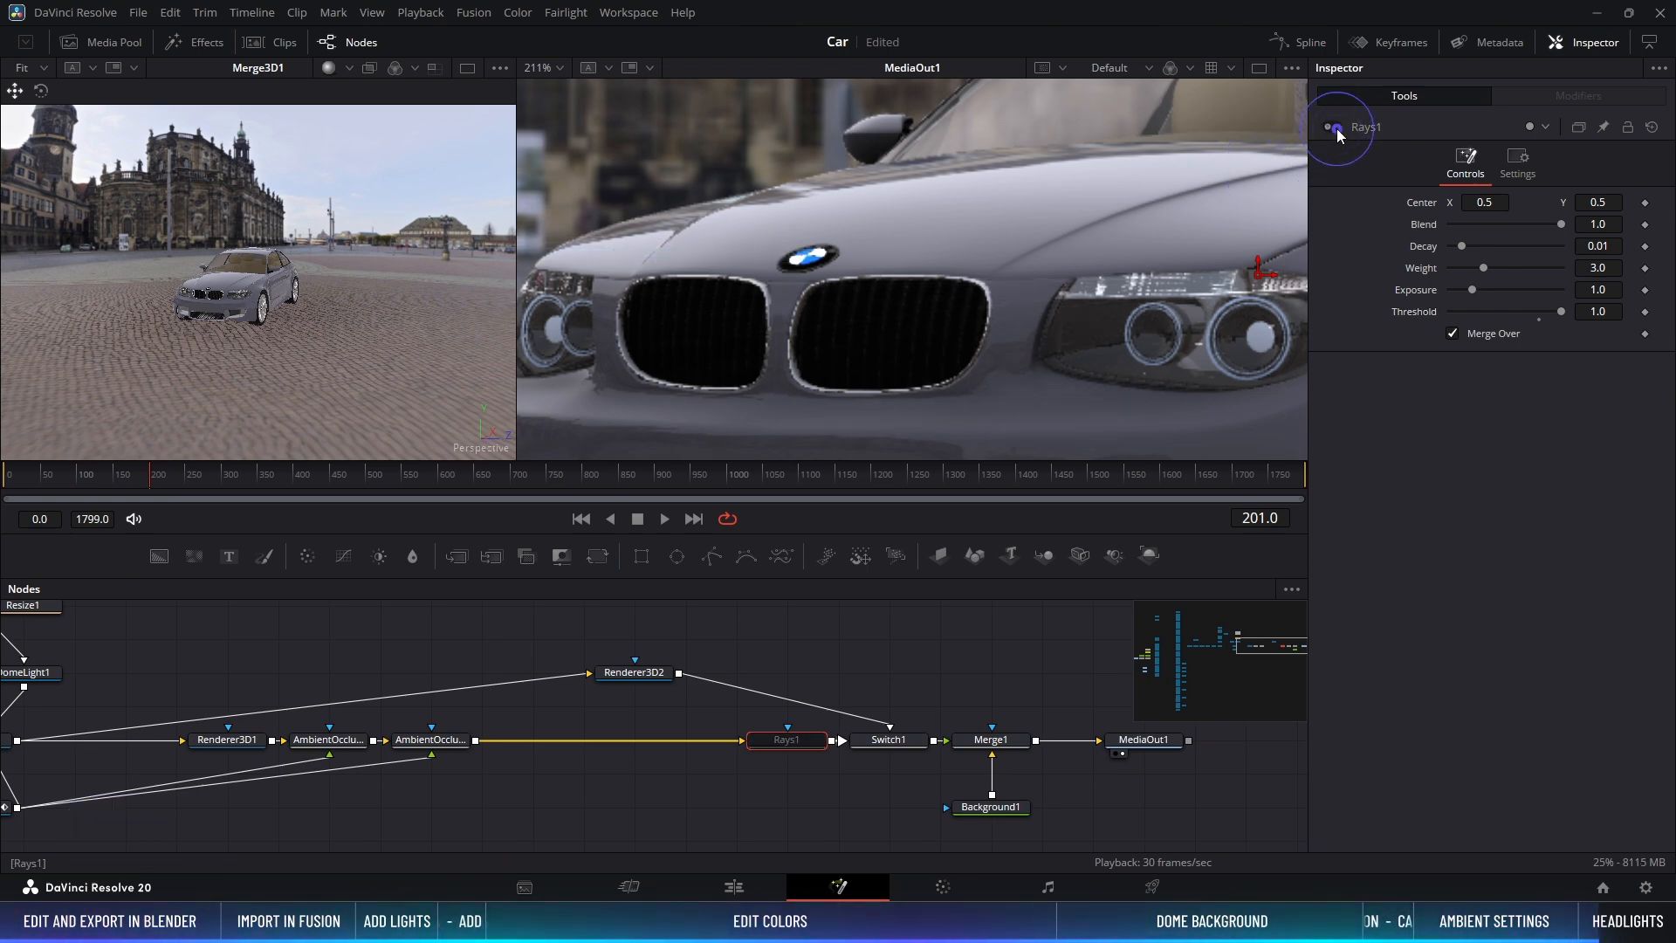
left_click(1336, 127)
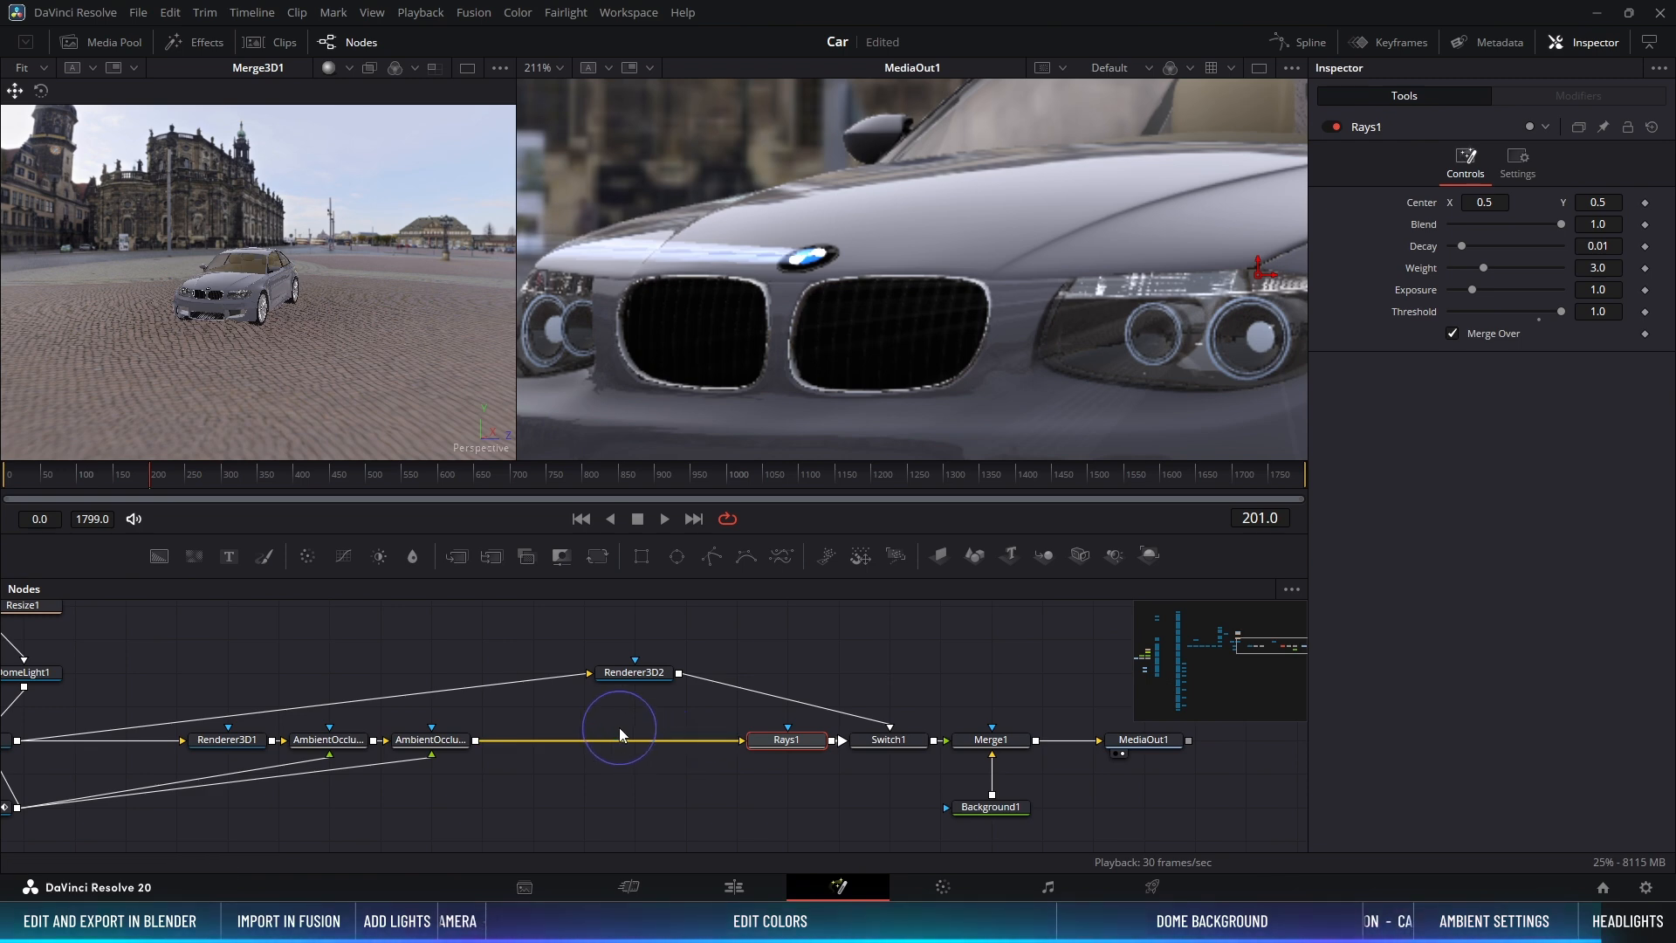
middle_click_drag(620, 727, 746, 714)
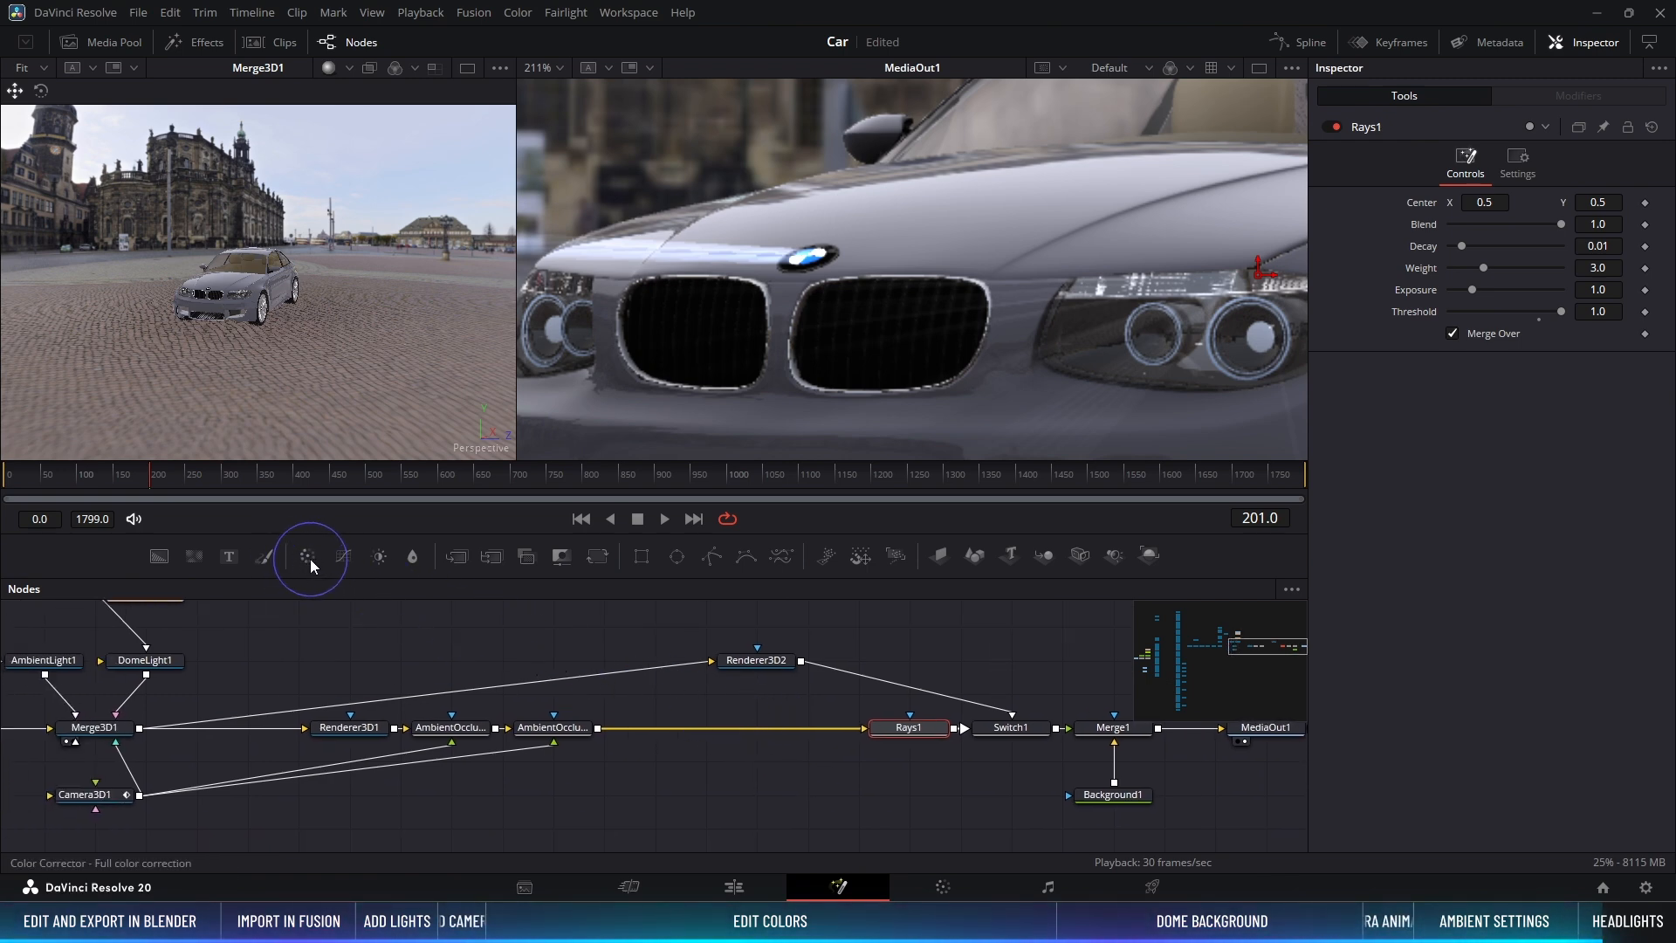
left_click_drag(309, 557, 670, 734)
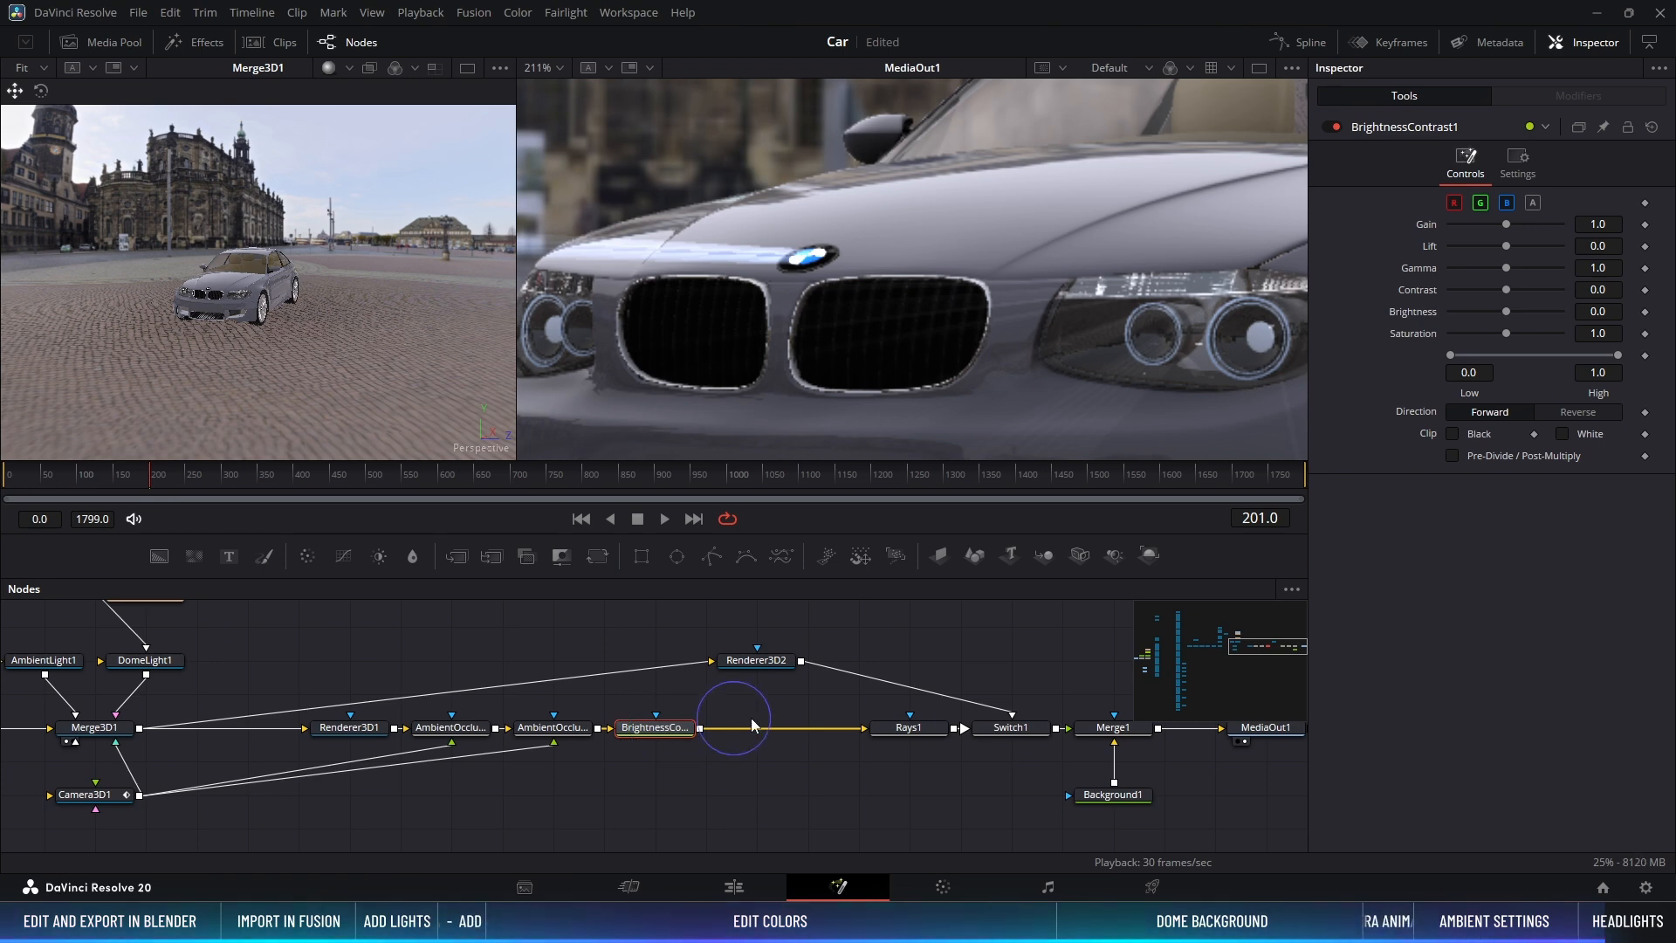
left_click(1563, 433)
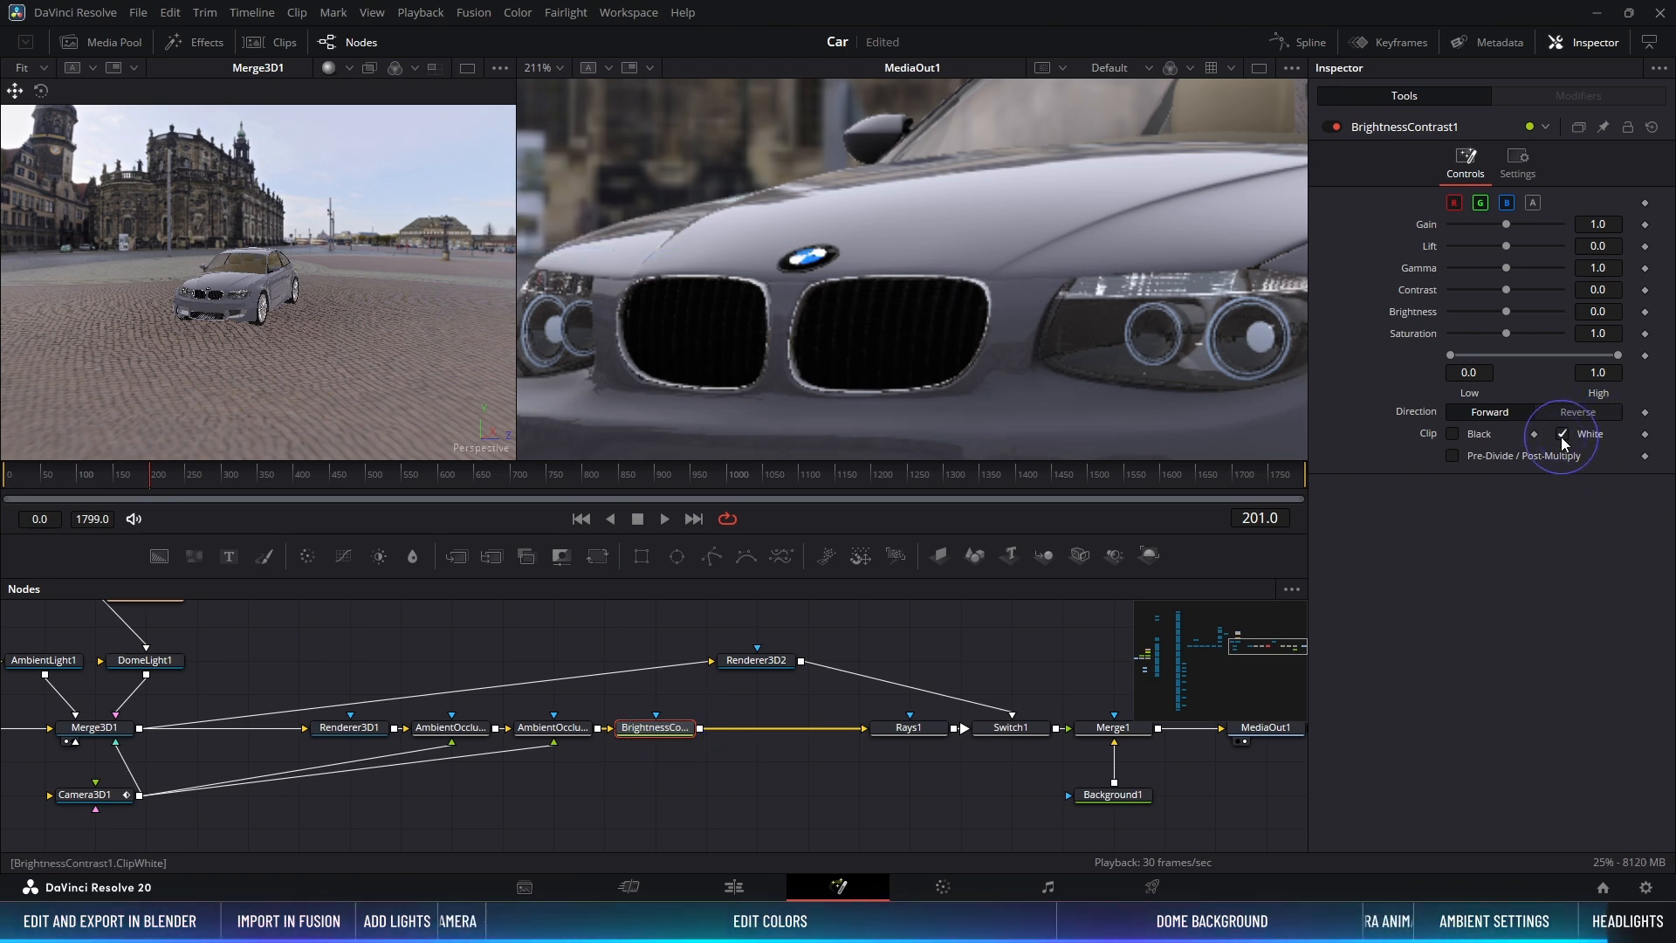
left_click(1563, 441)
left_click(1563, 434)
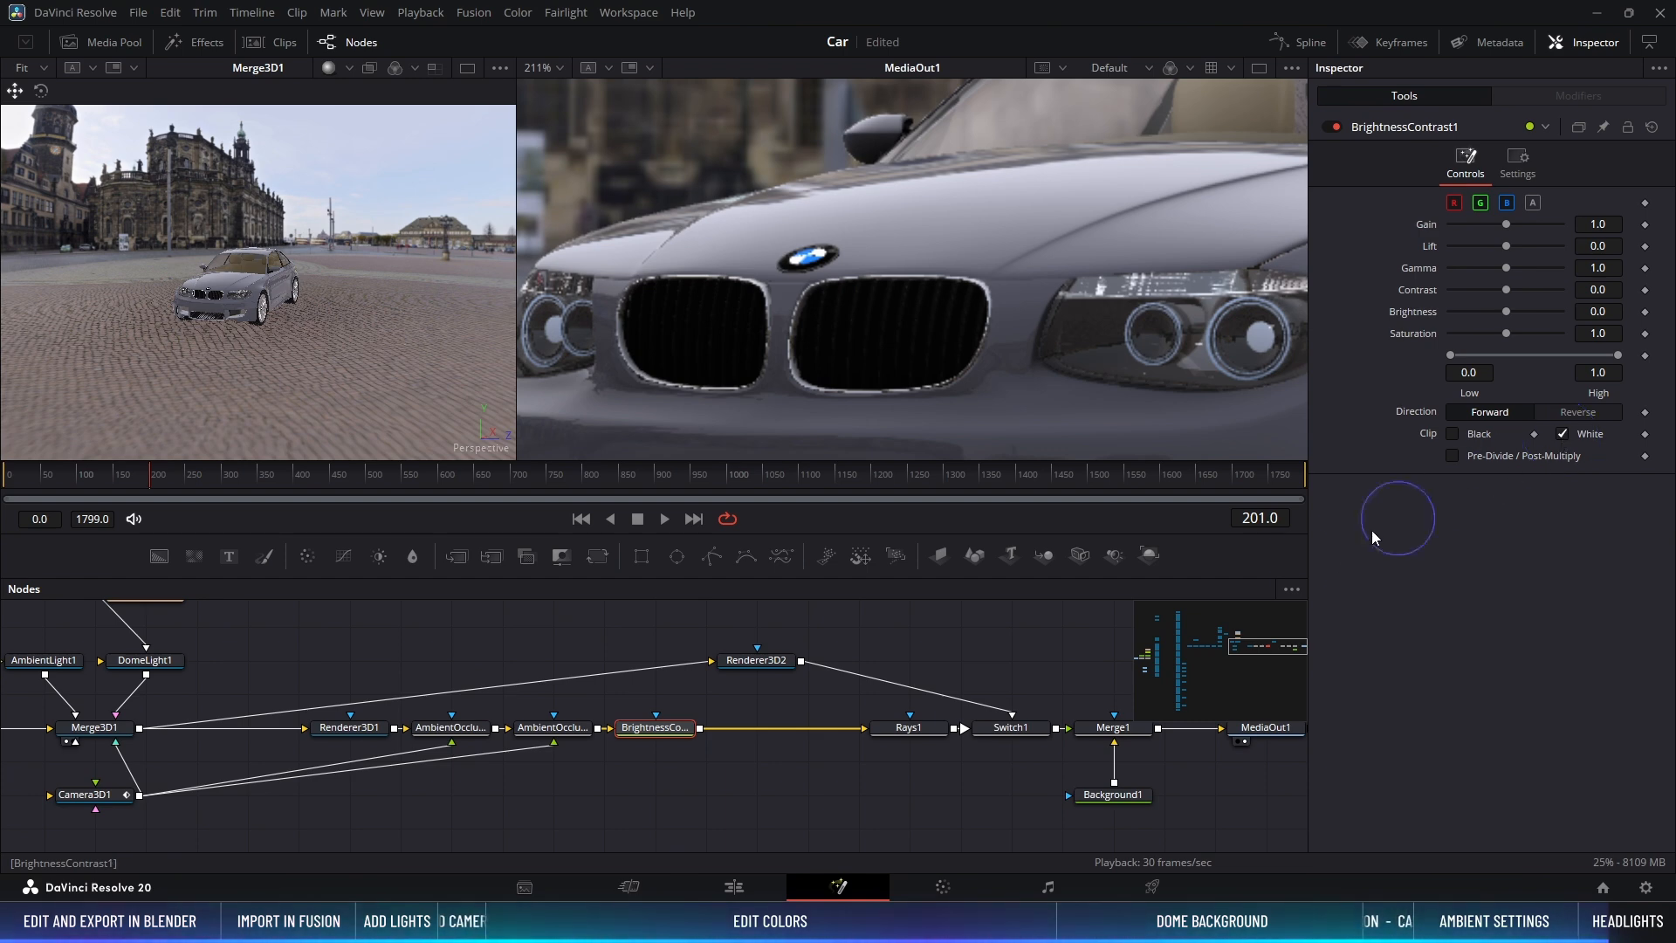
middle_click_drag(724, 728, 468, 715)
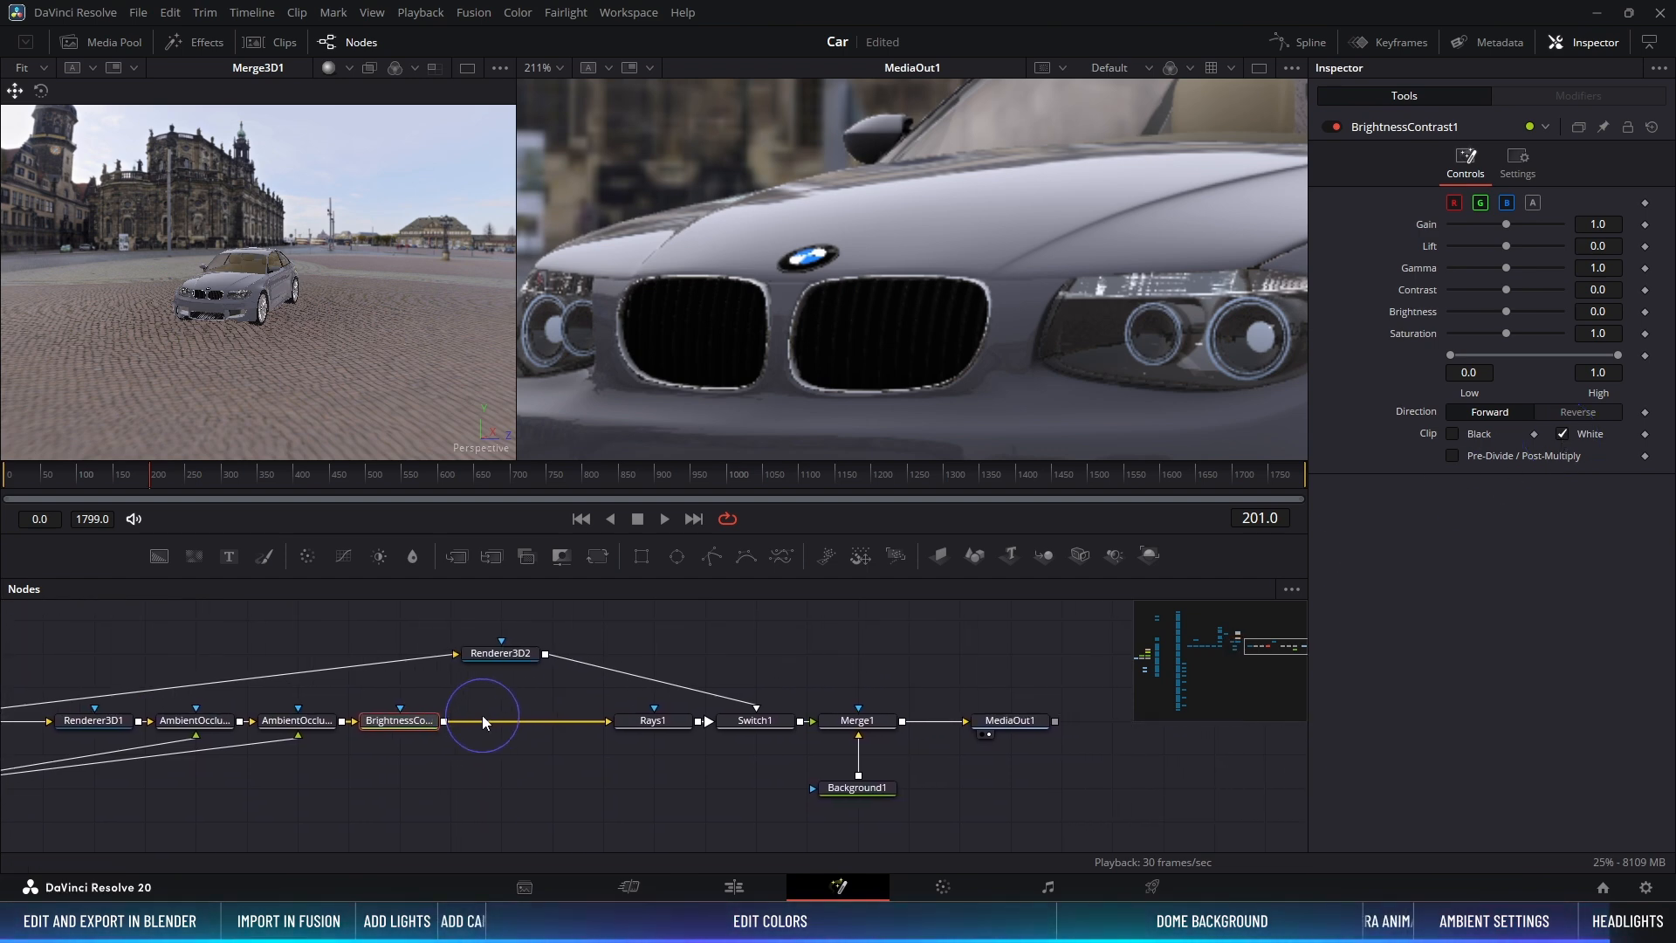
left_click_drag(375, 563, 522, 726)
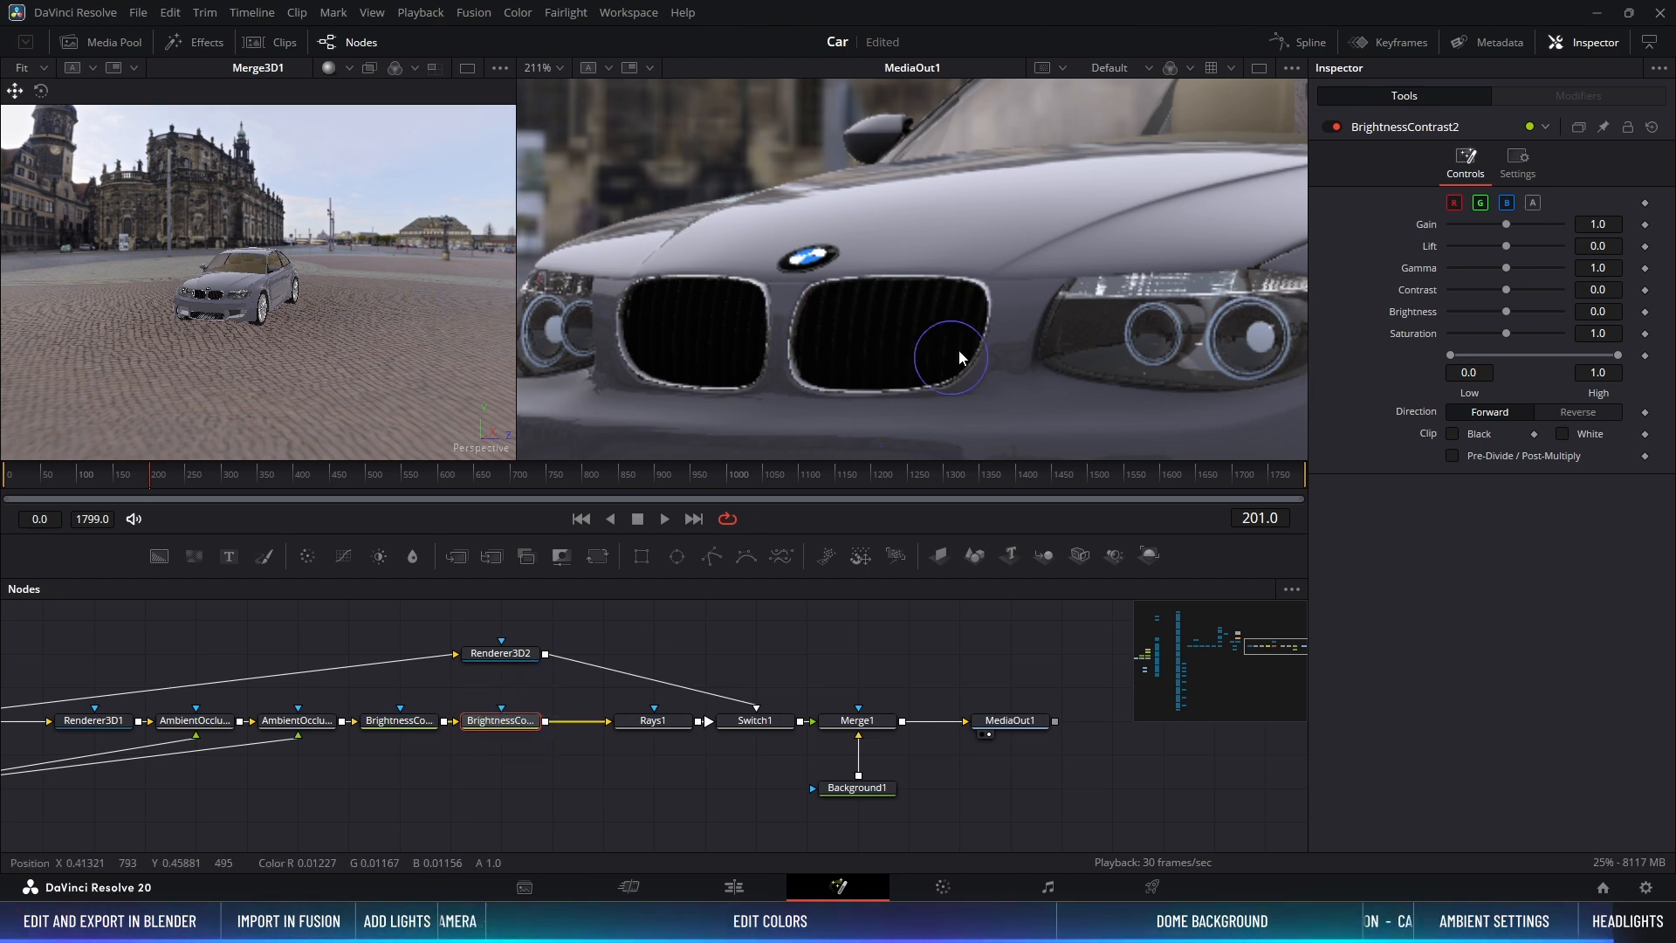
Step: Trace the car's headlight glass to its HeadlightGlass material node and look up its Material ID
scroll(1004, 340, "down", 3, "ctrl")
middle_click_drag(1125, 352, 1053, 312)
scroll(244, 300, "up", 3, "ctrl")
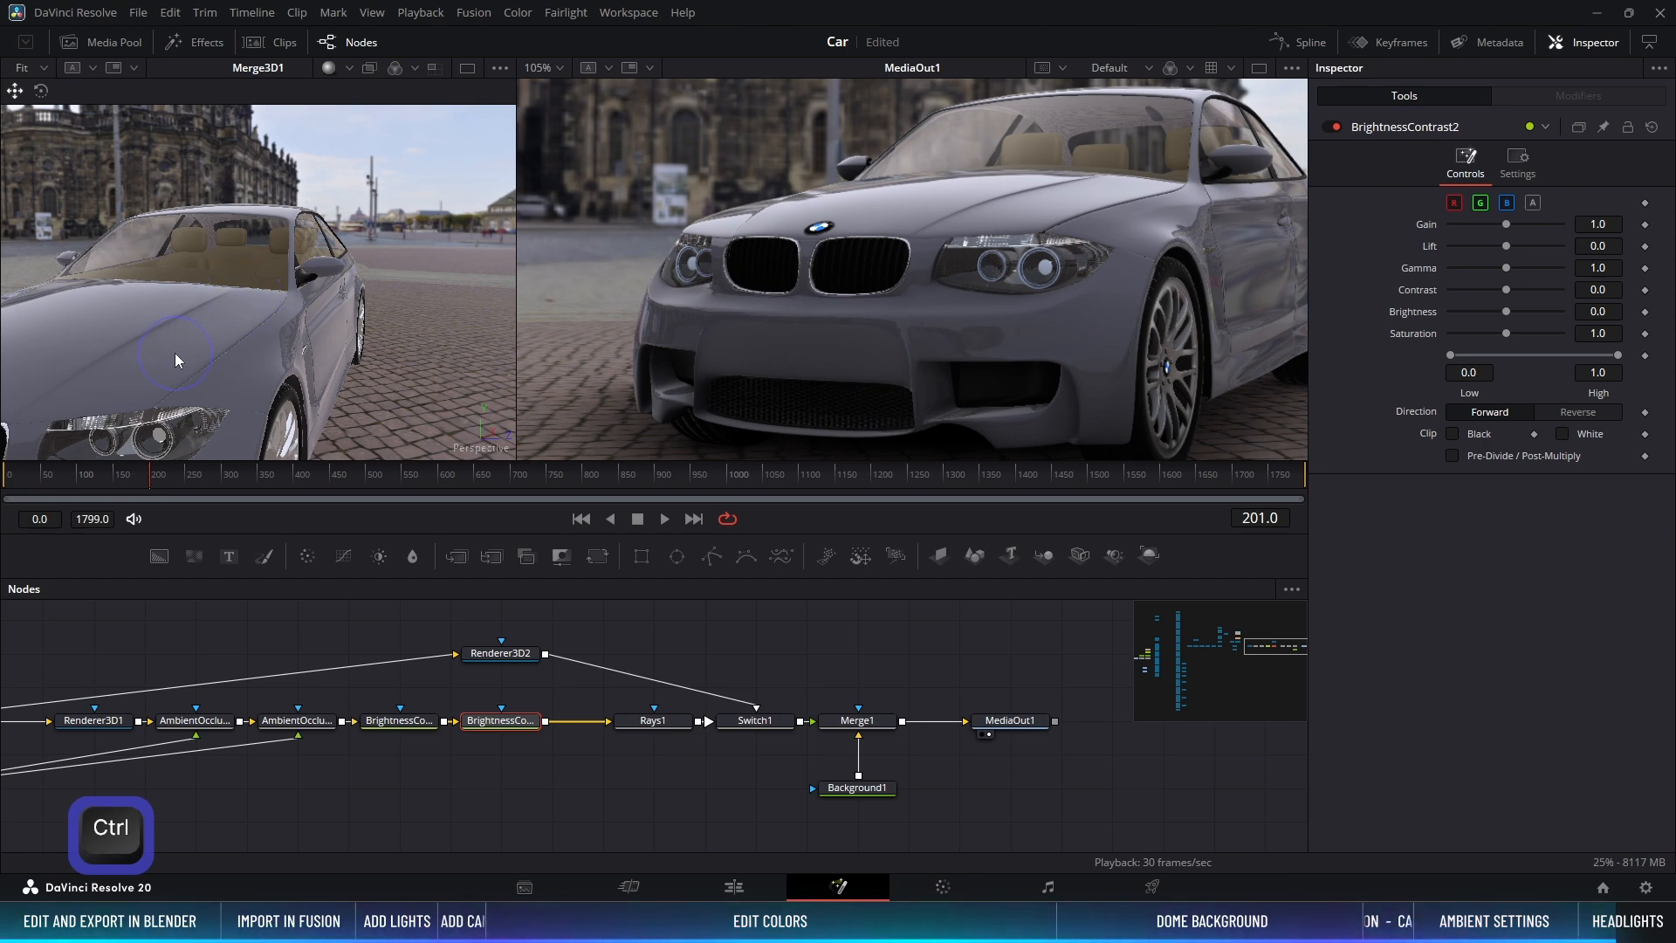
scroll(270, 288, "up", 3, "ctrl")
left_click(295, 278)
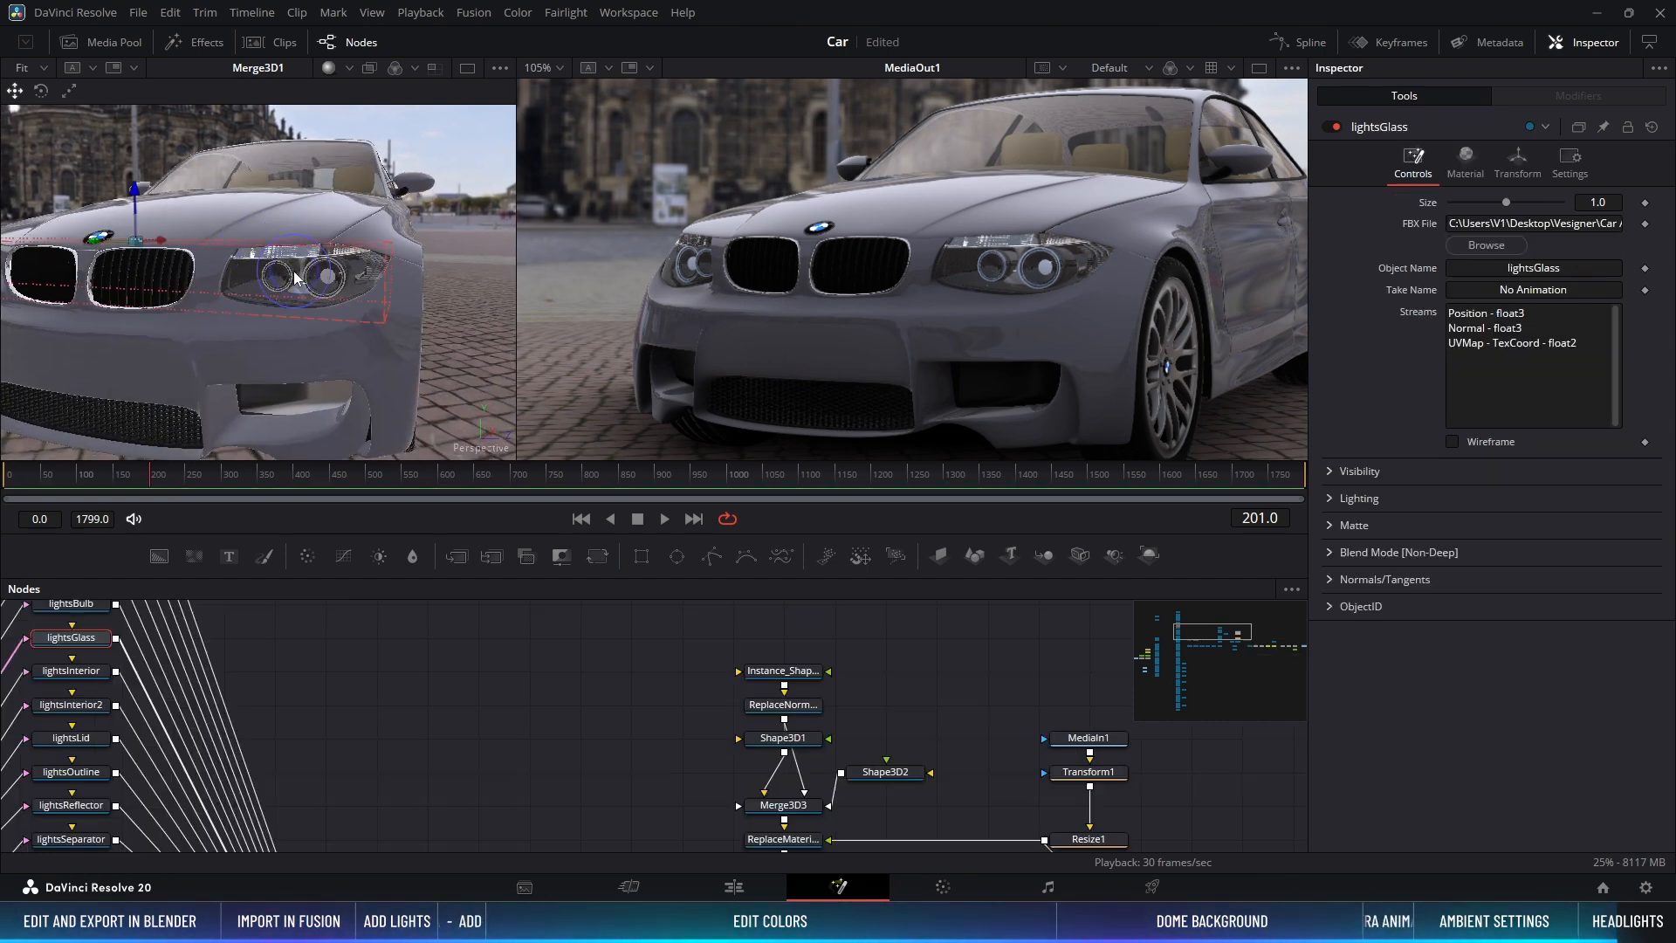
middle_click_drag(309, 681, 1079, 674)
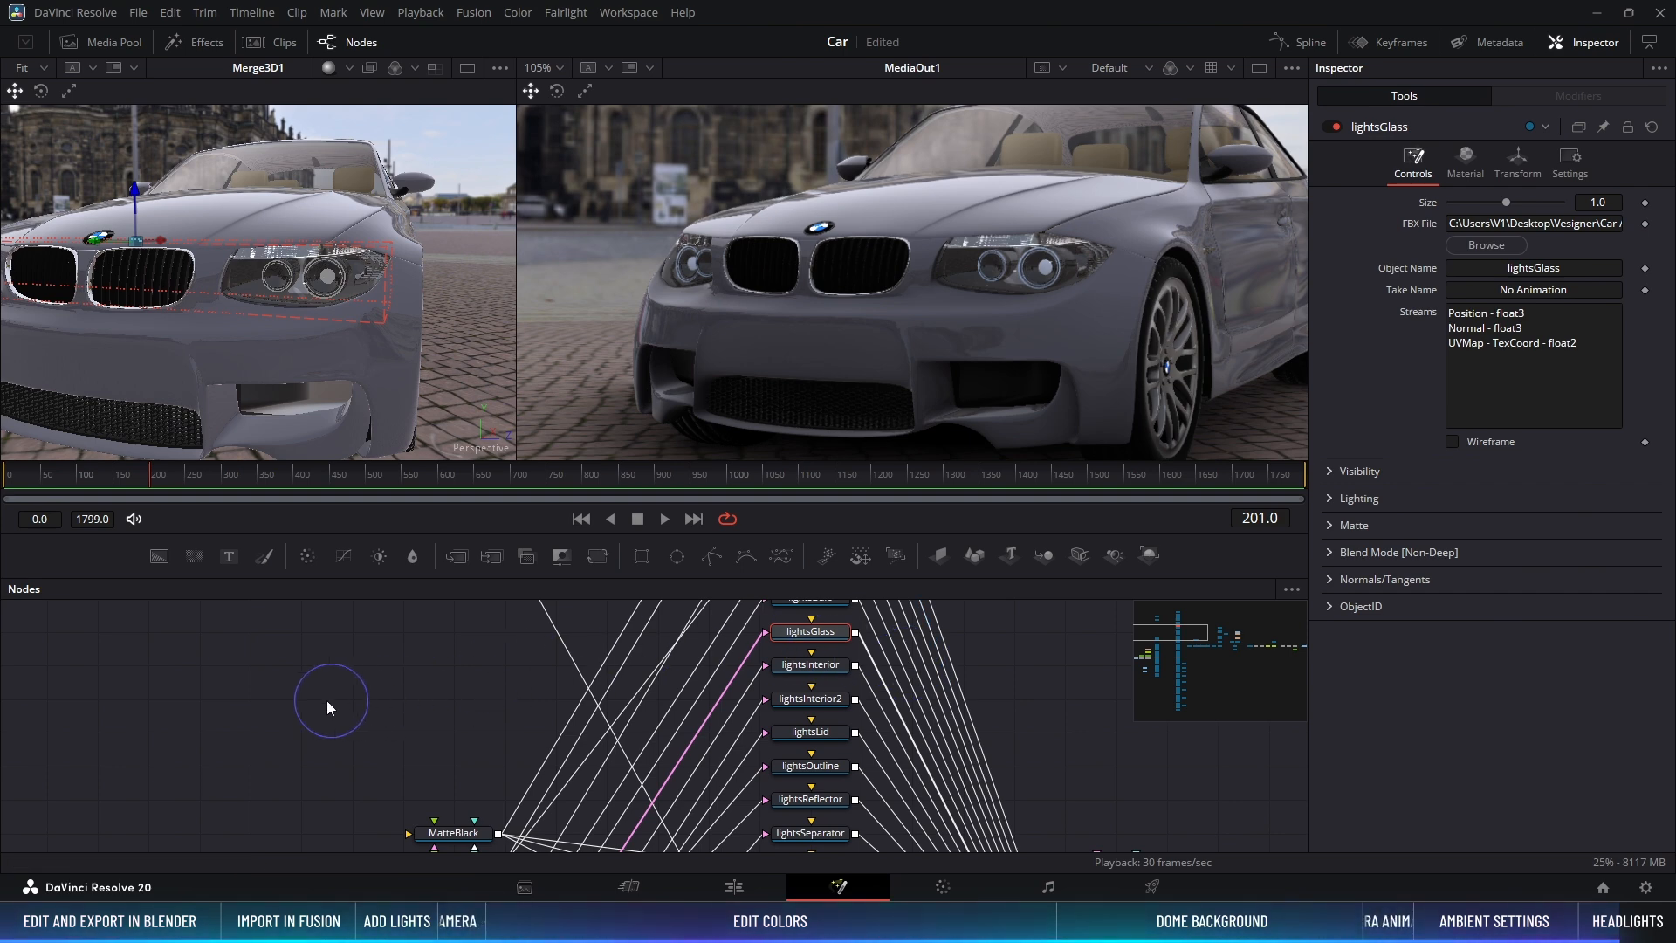
scroll(282, 701, "down", 6)
left_click(453, 773)
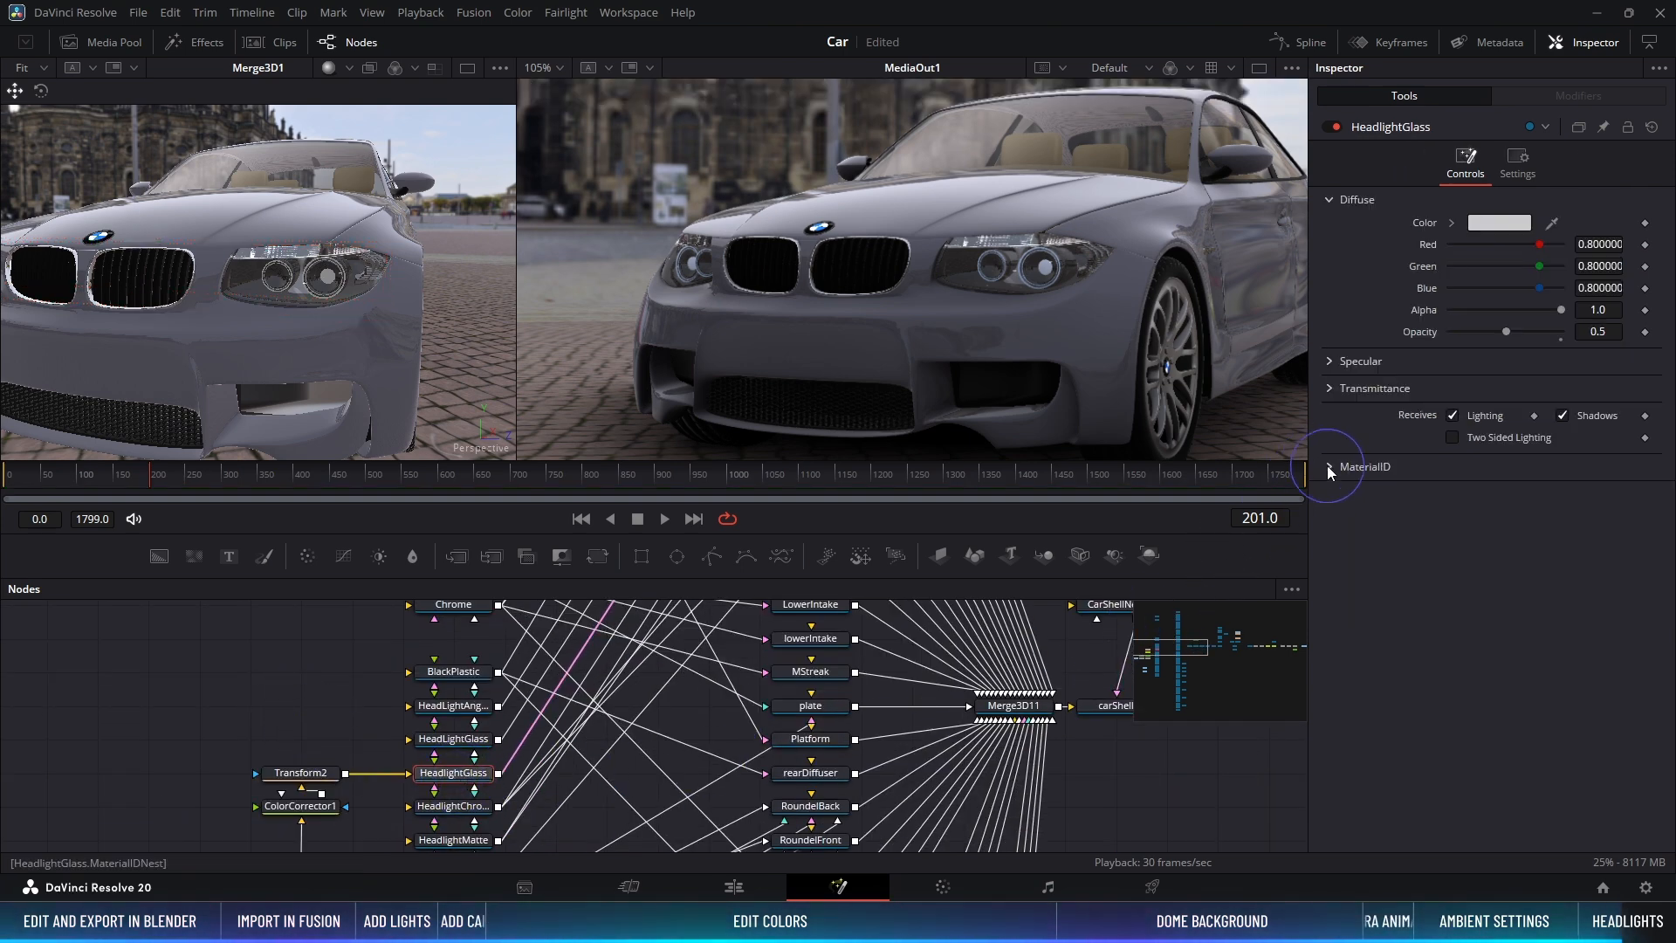
left_click(1329, 467)
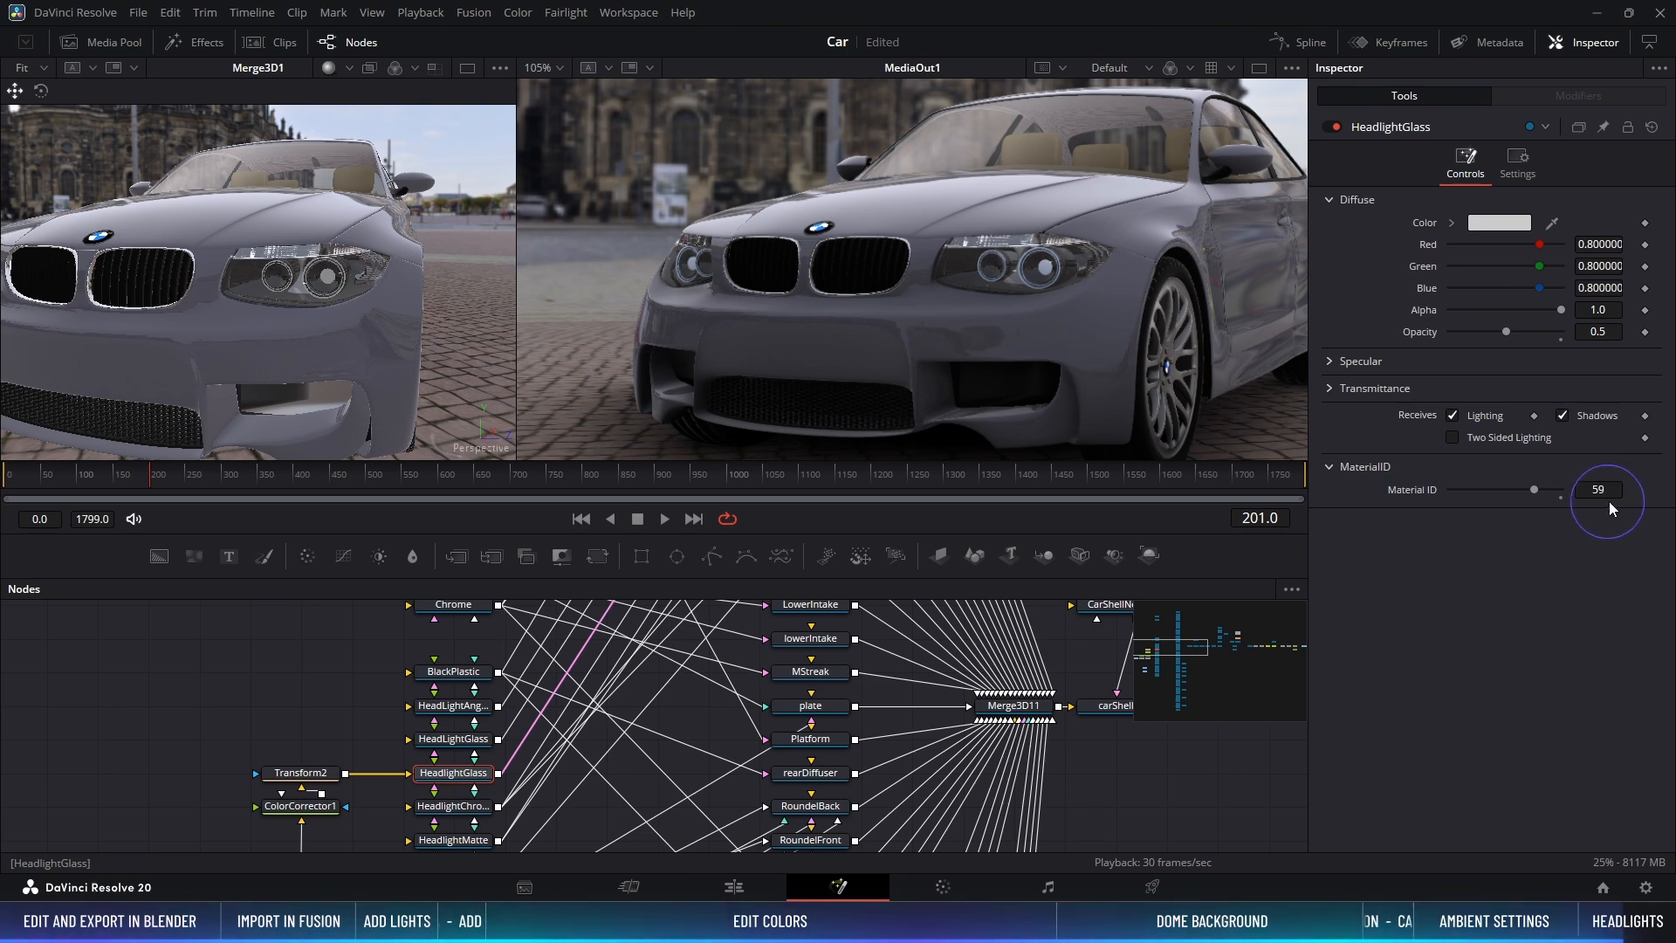
Step: Limit BrightnessContrast2 to the headlight glass by enabling Use Material with Material ID 59
left_click_drag(1174, 647, 1280, 646)
left_click(590, 738)
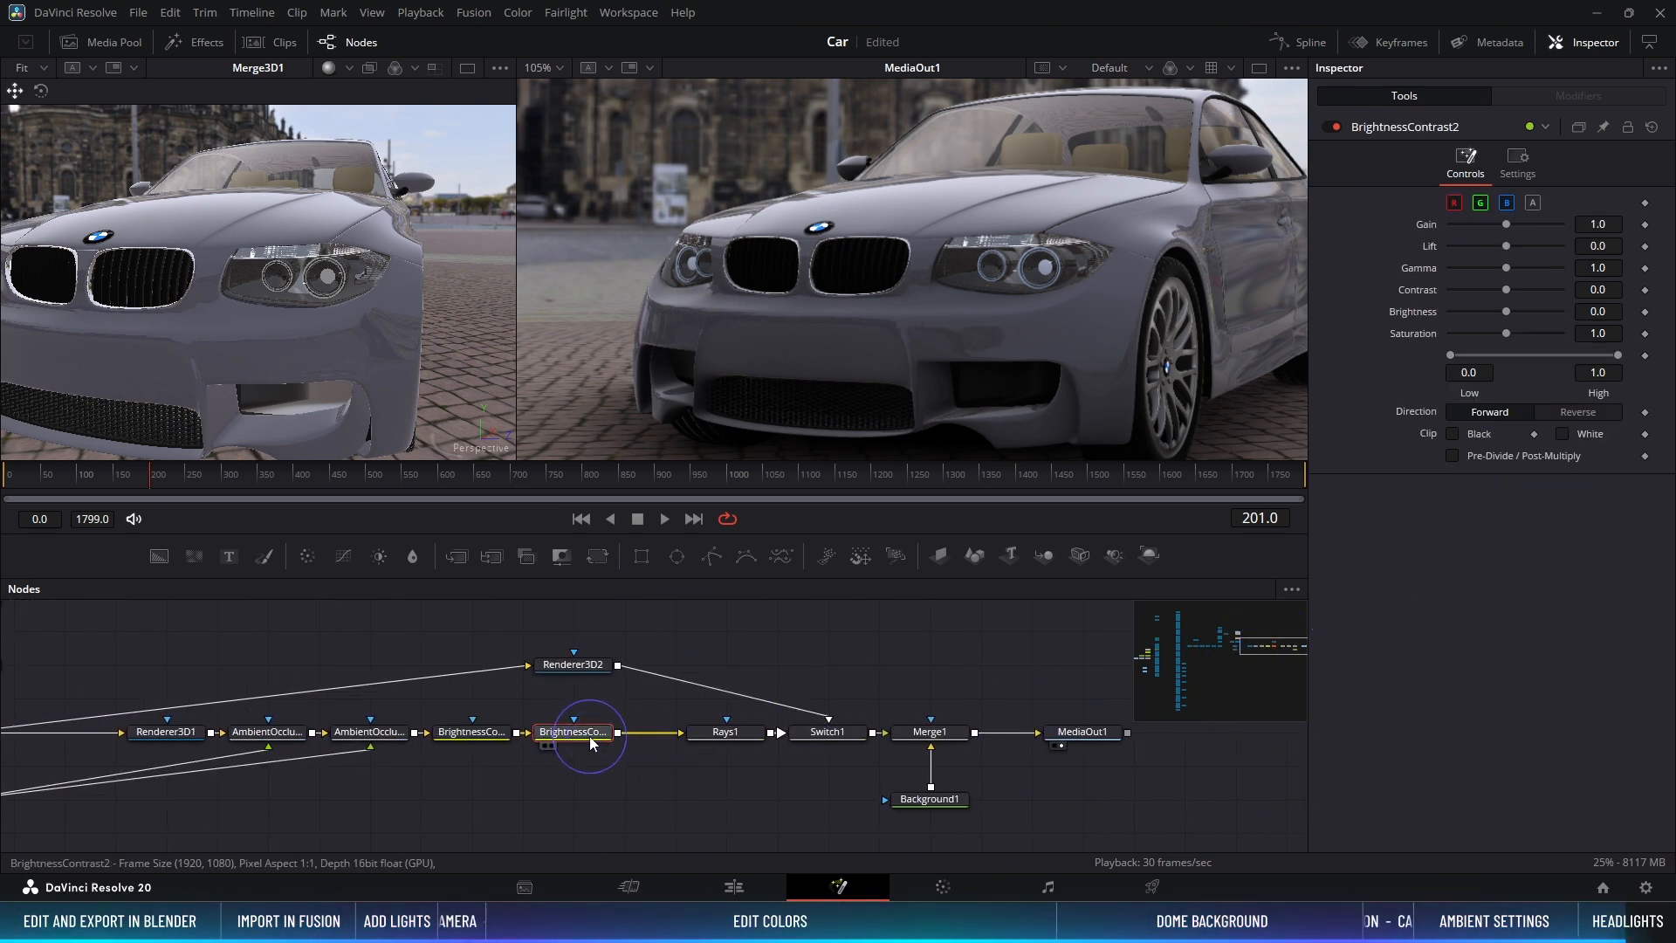
left_click(1518, 170)
left_click(1453, 376)
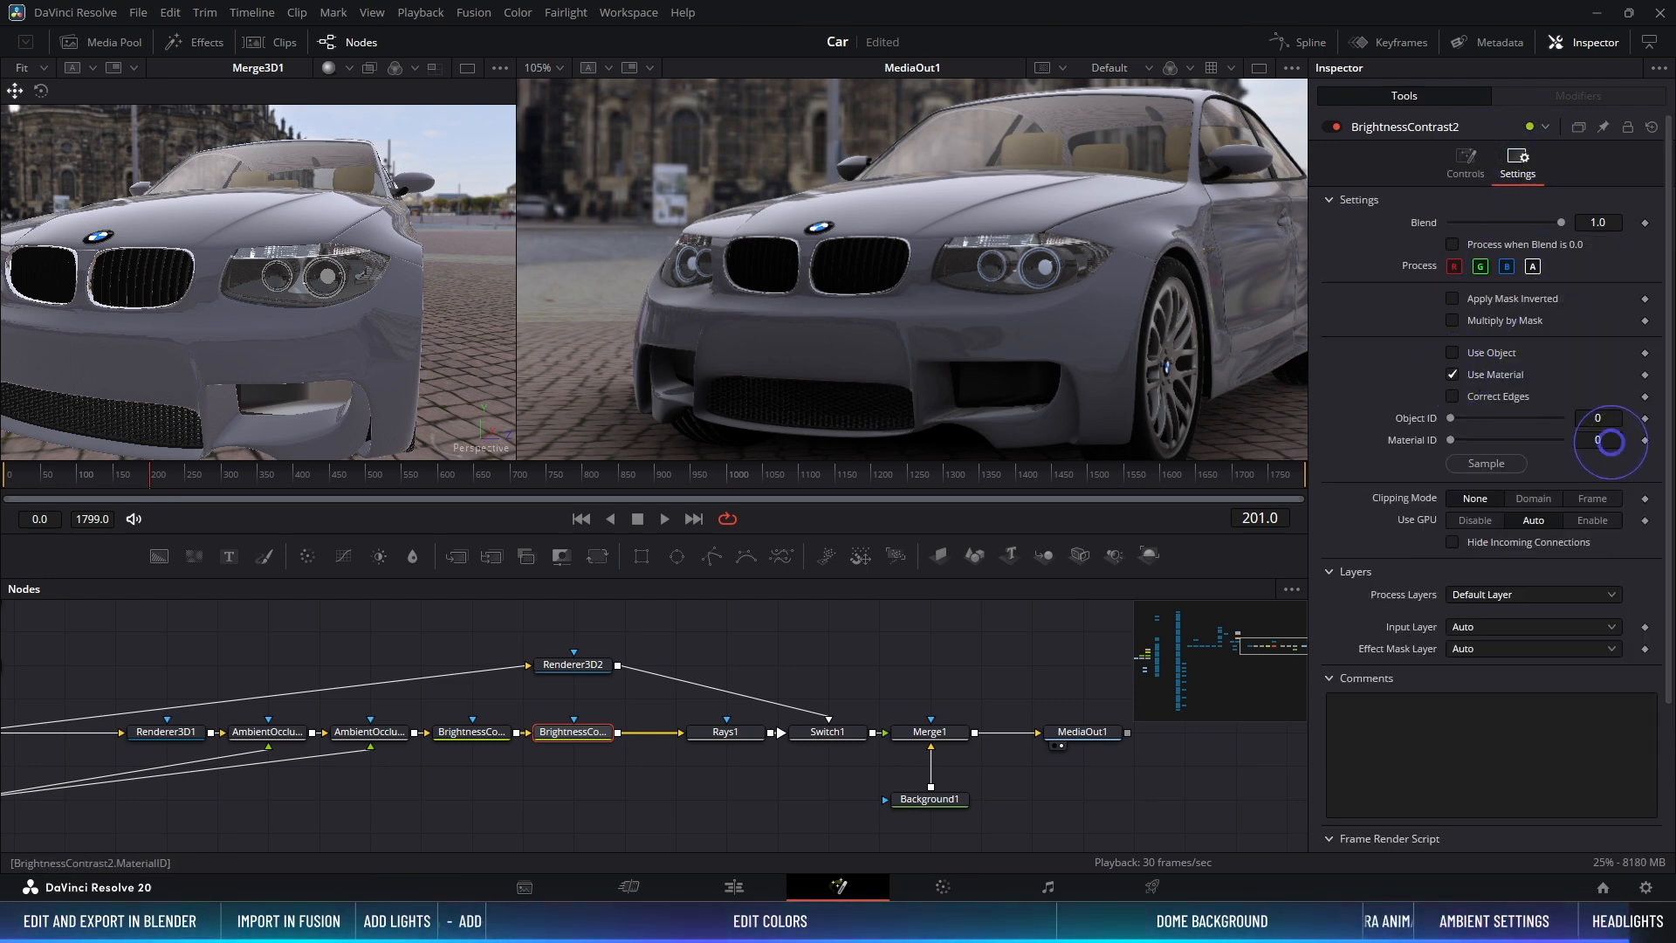
left_click(1600, 440)
type("59")
key("Return")
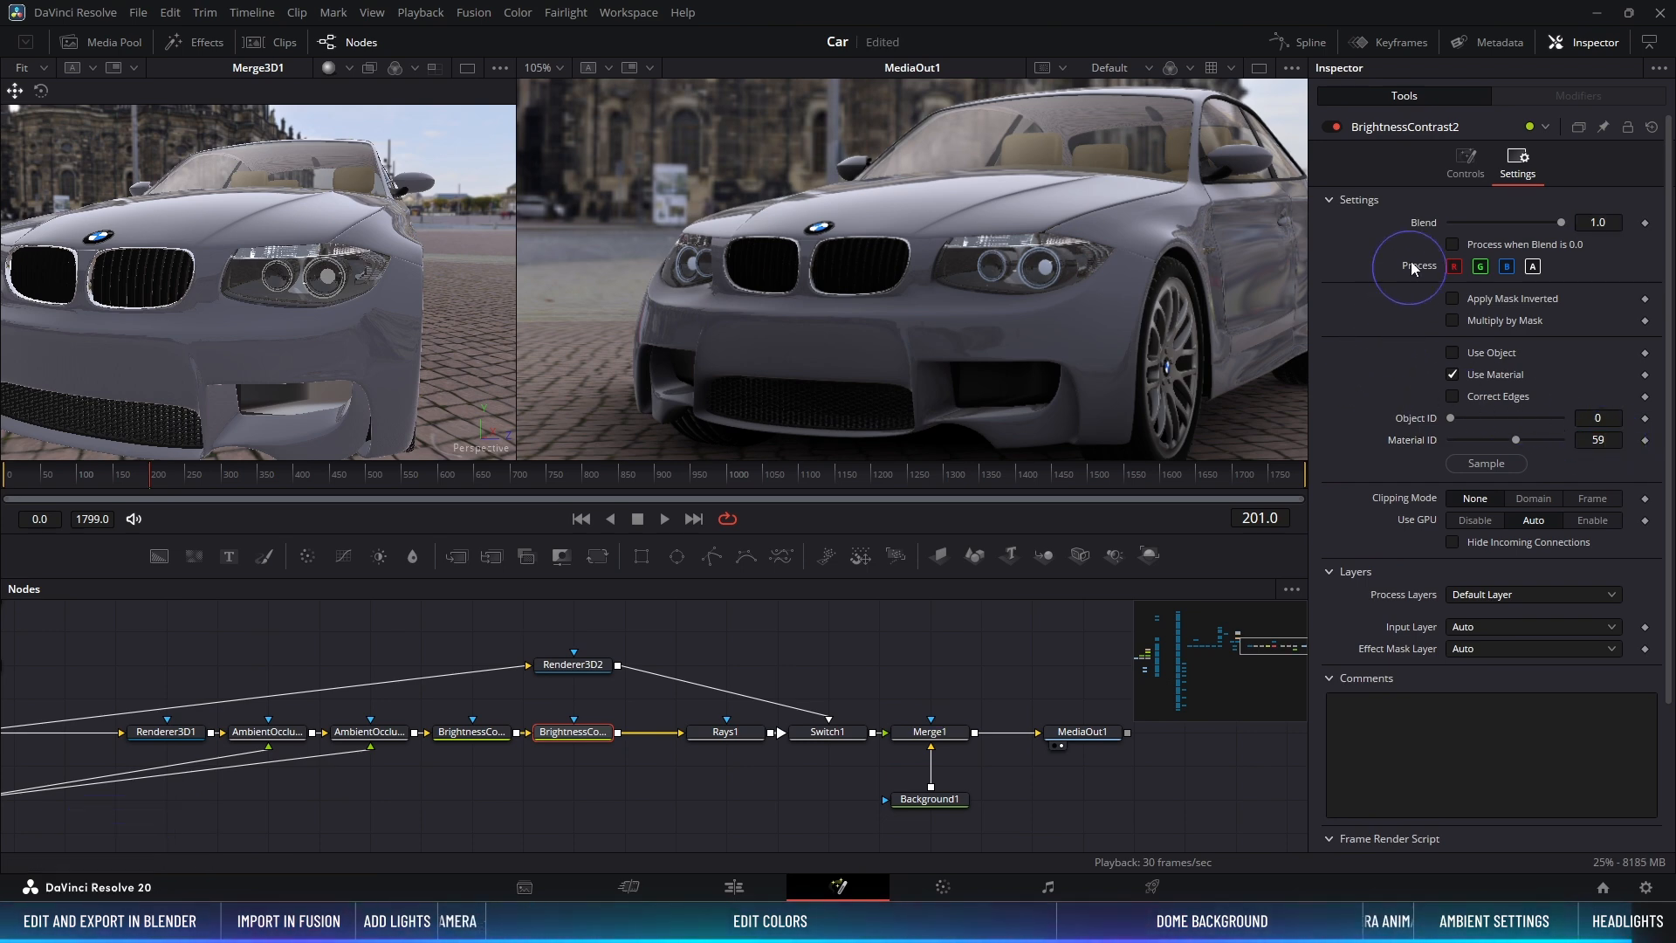
Step: Lower the High value of BrightnessContrast2 to 0.5 and raise its Gain to 1.3
left_click(1460, 166)
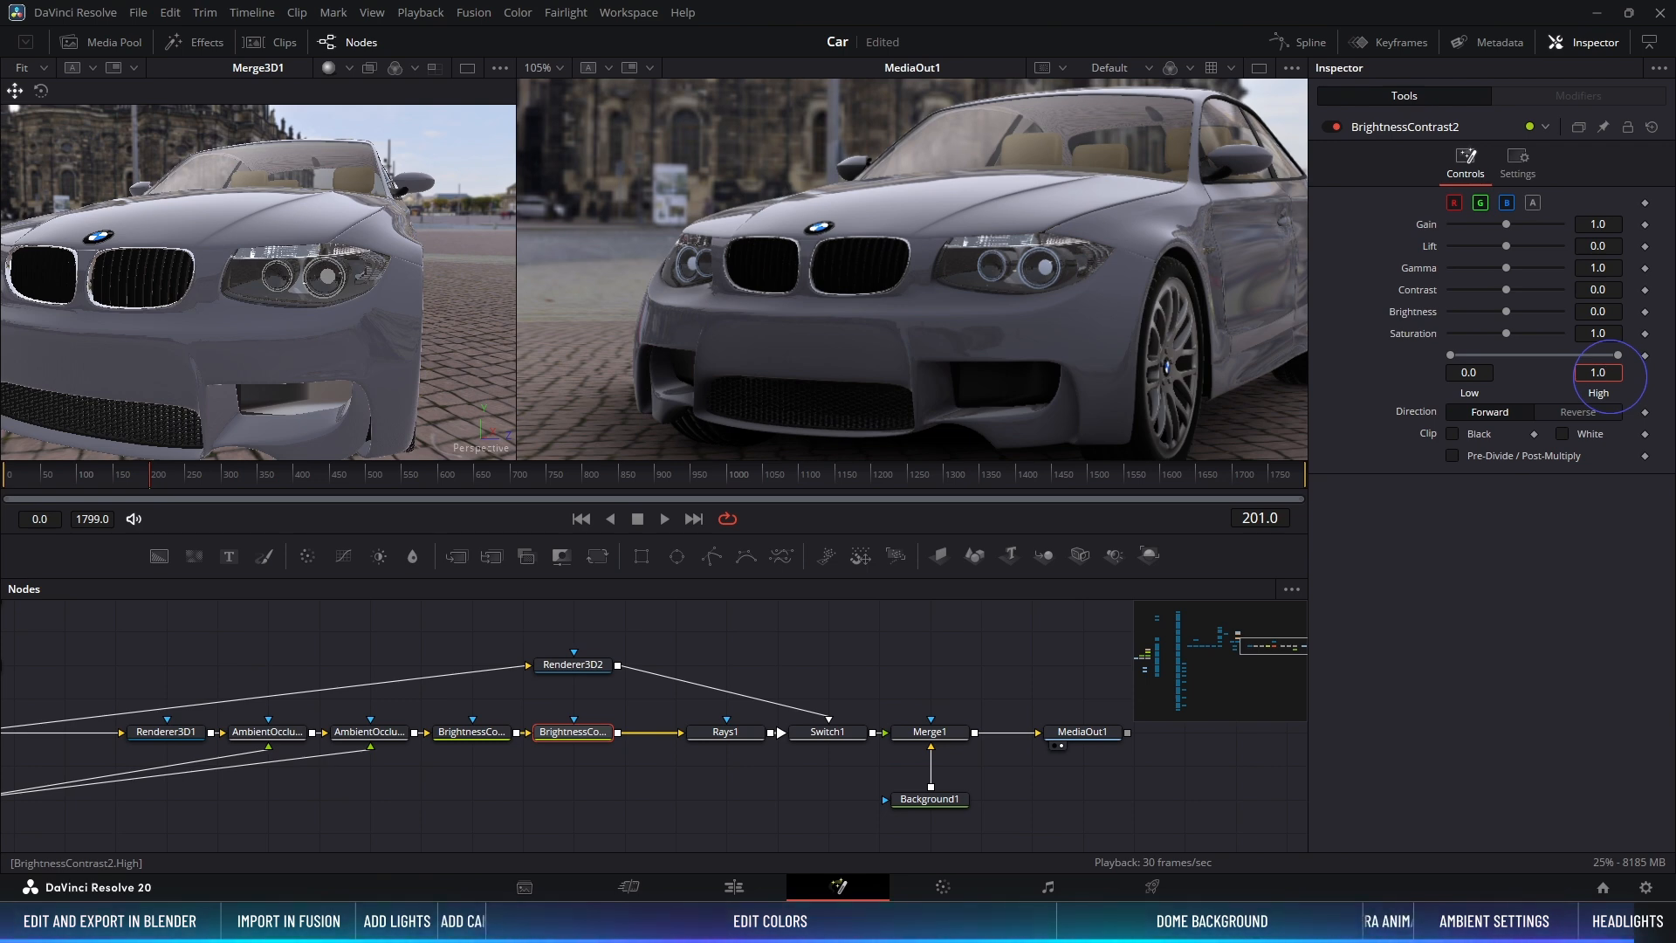
key("Down")
key("Down")
key("Down")
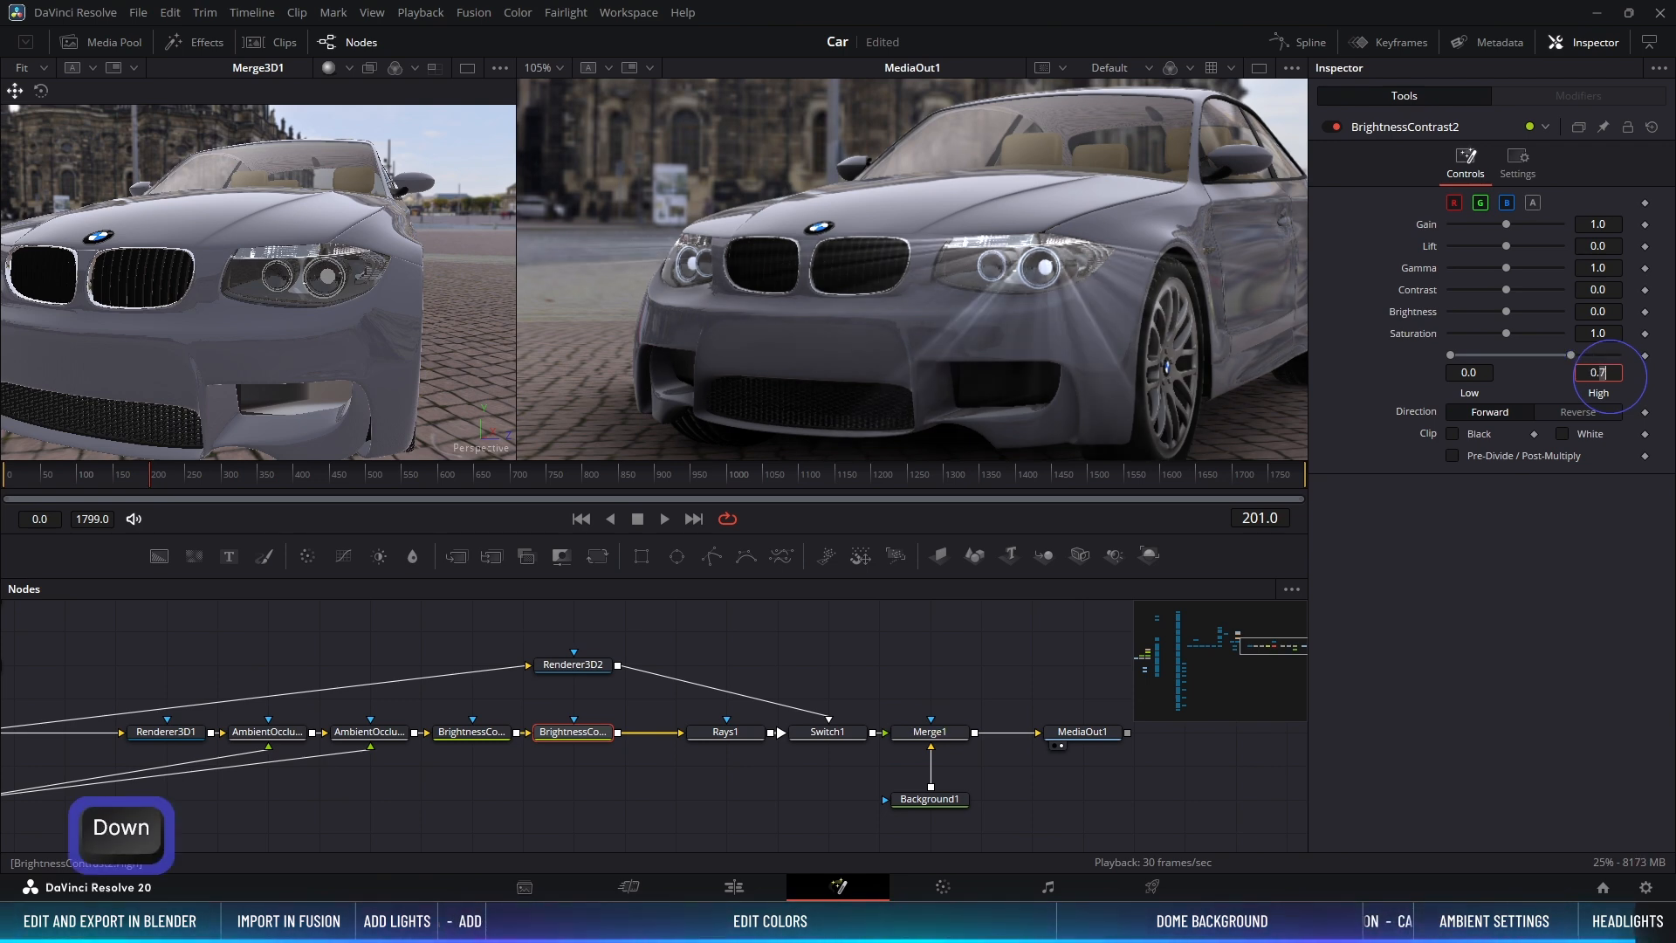
key("Down")
key("Down")
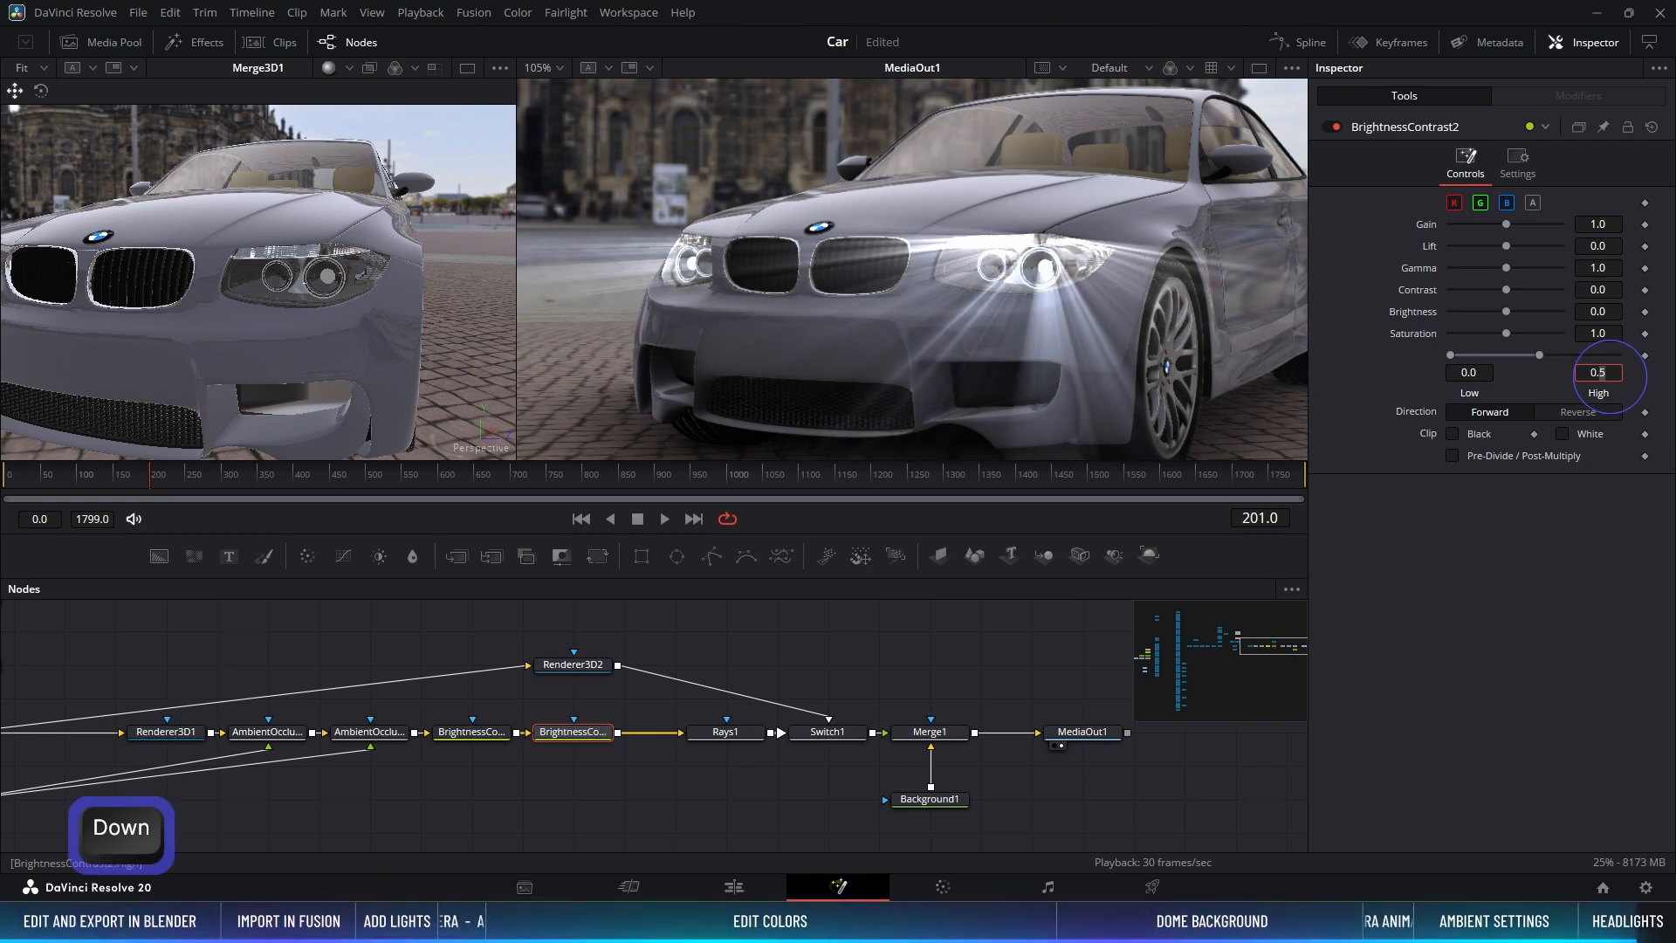
left_click(1602, 223)
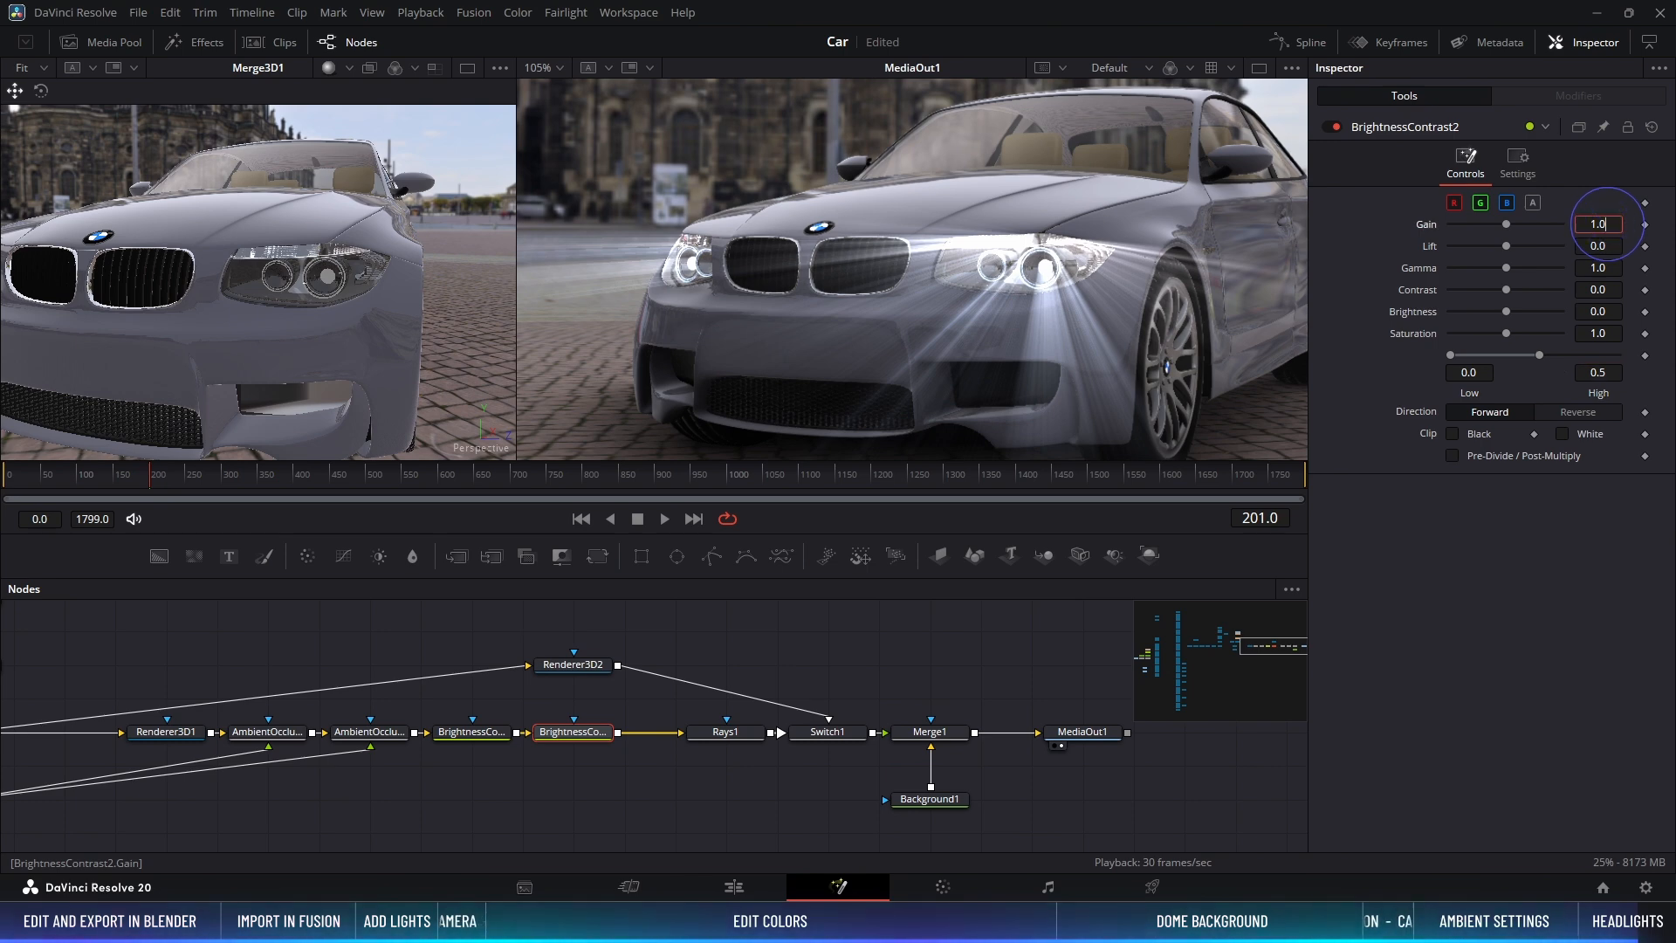
key("Up")
key("Up")
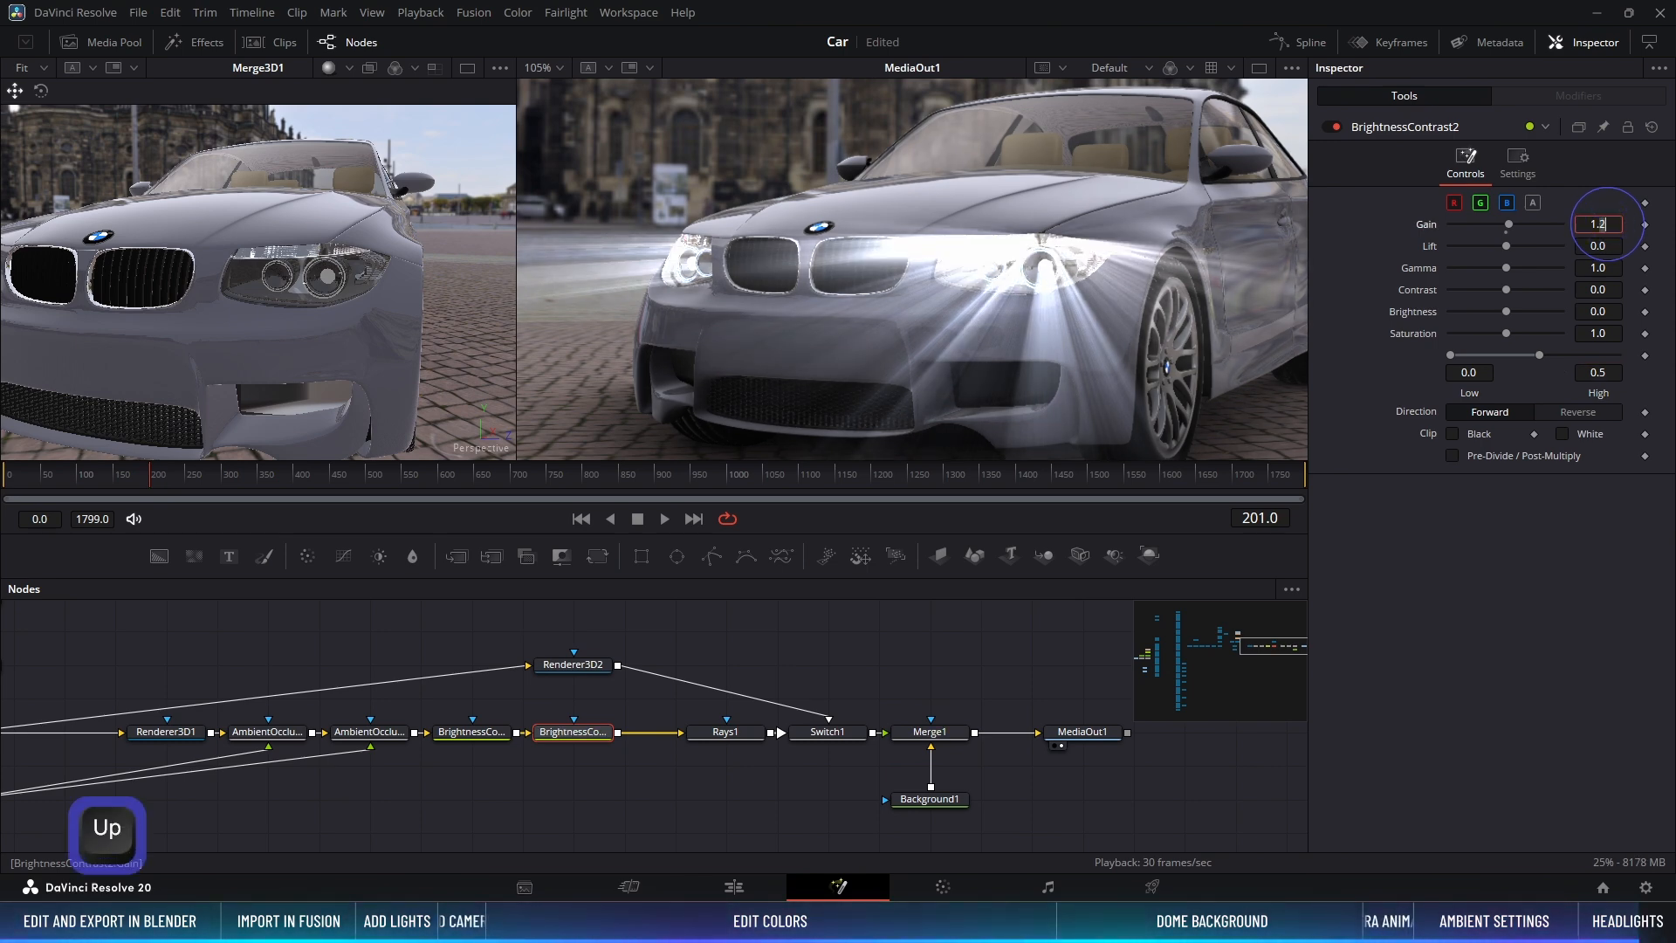
key("Up")
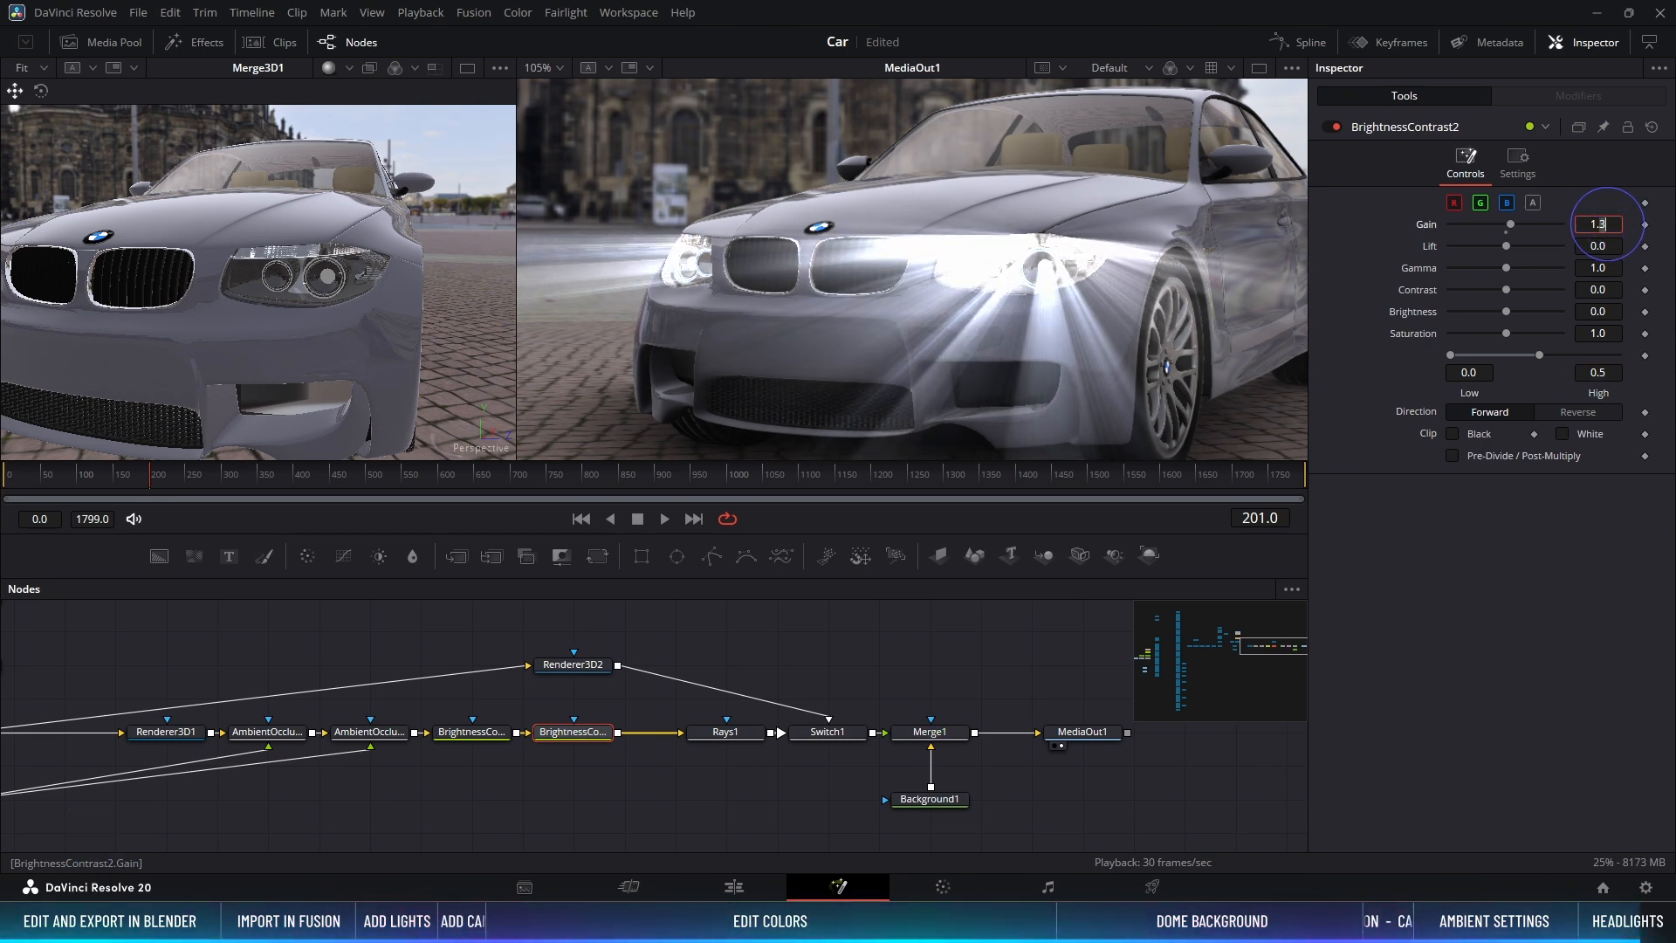
key("Up")
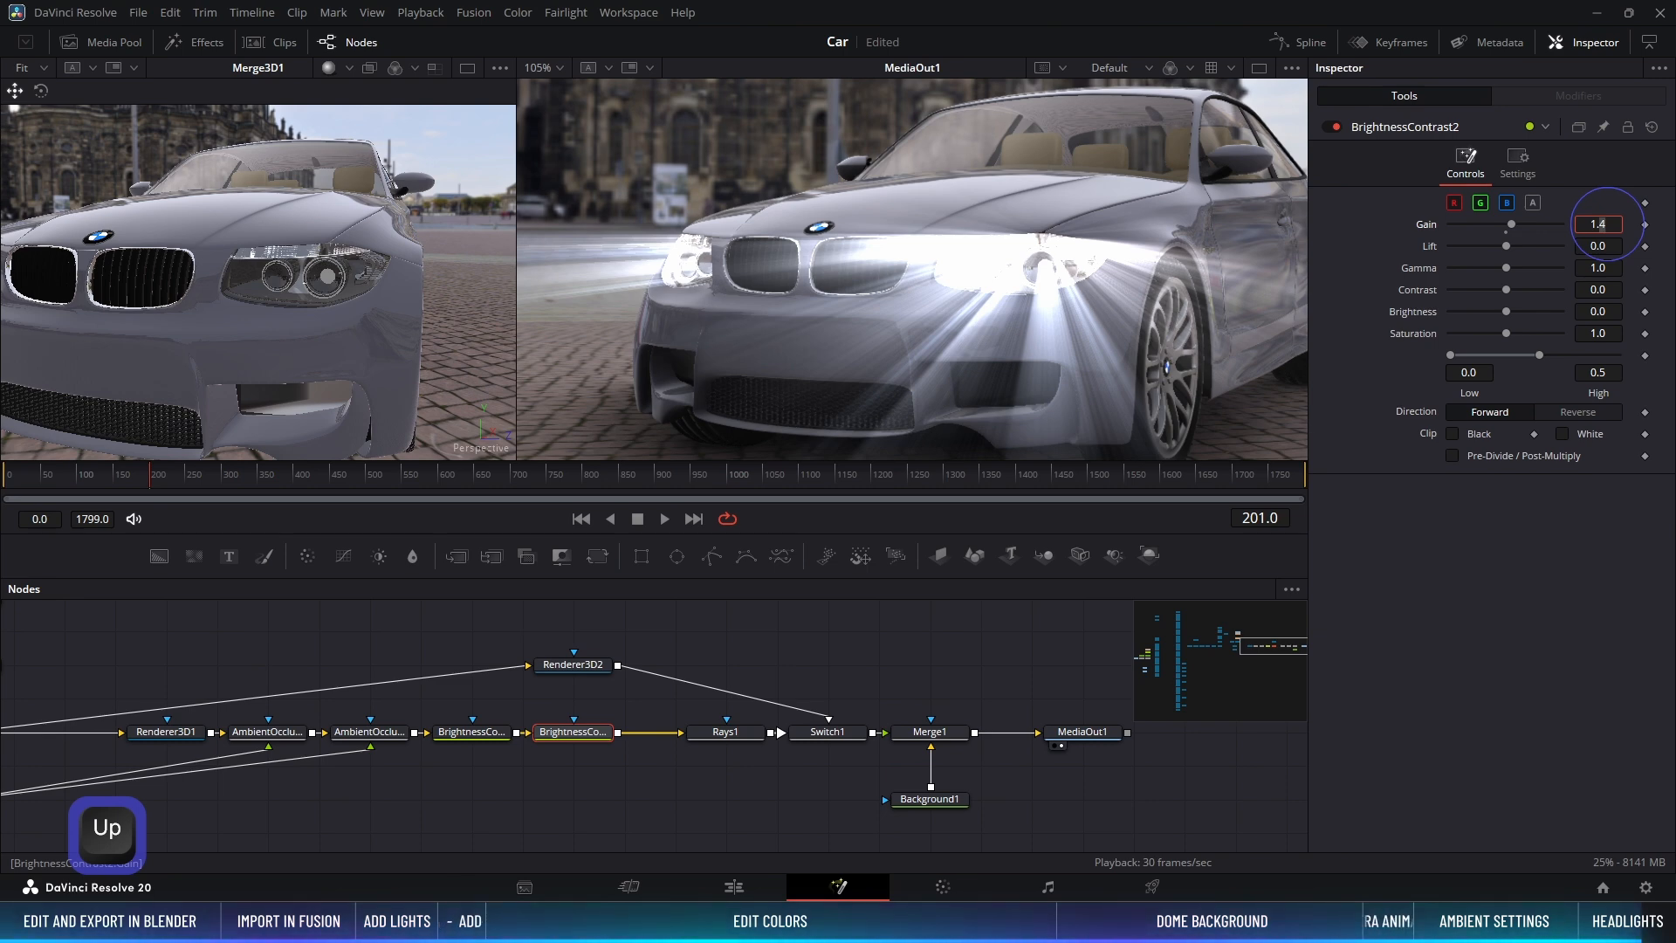
key("Down")
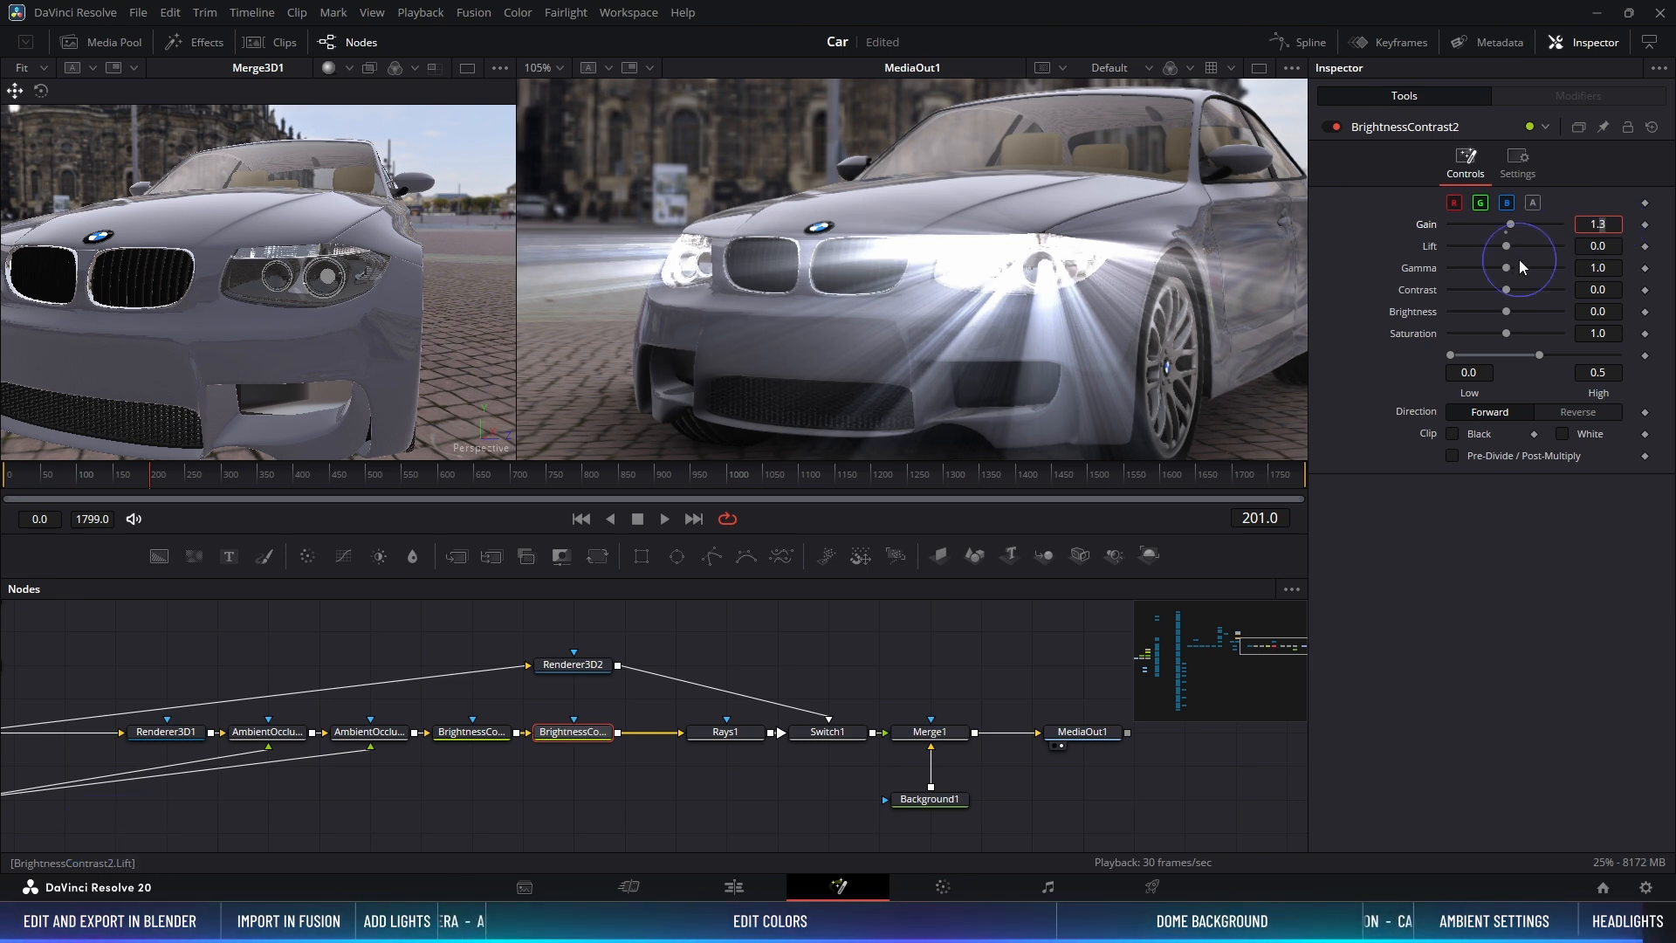
Step: Shift the Center of Rays1 to X 0.518 and Y 0.525
left_click(743, 734)
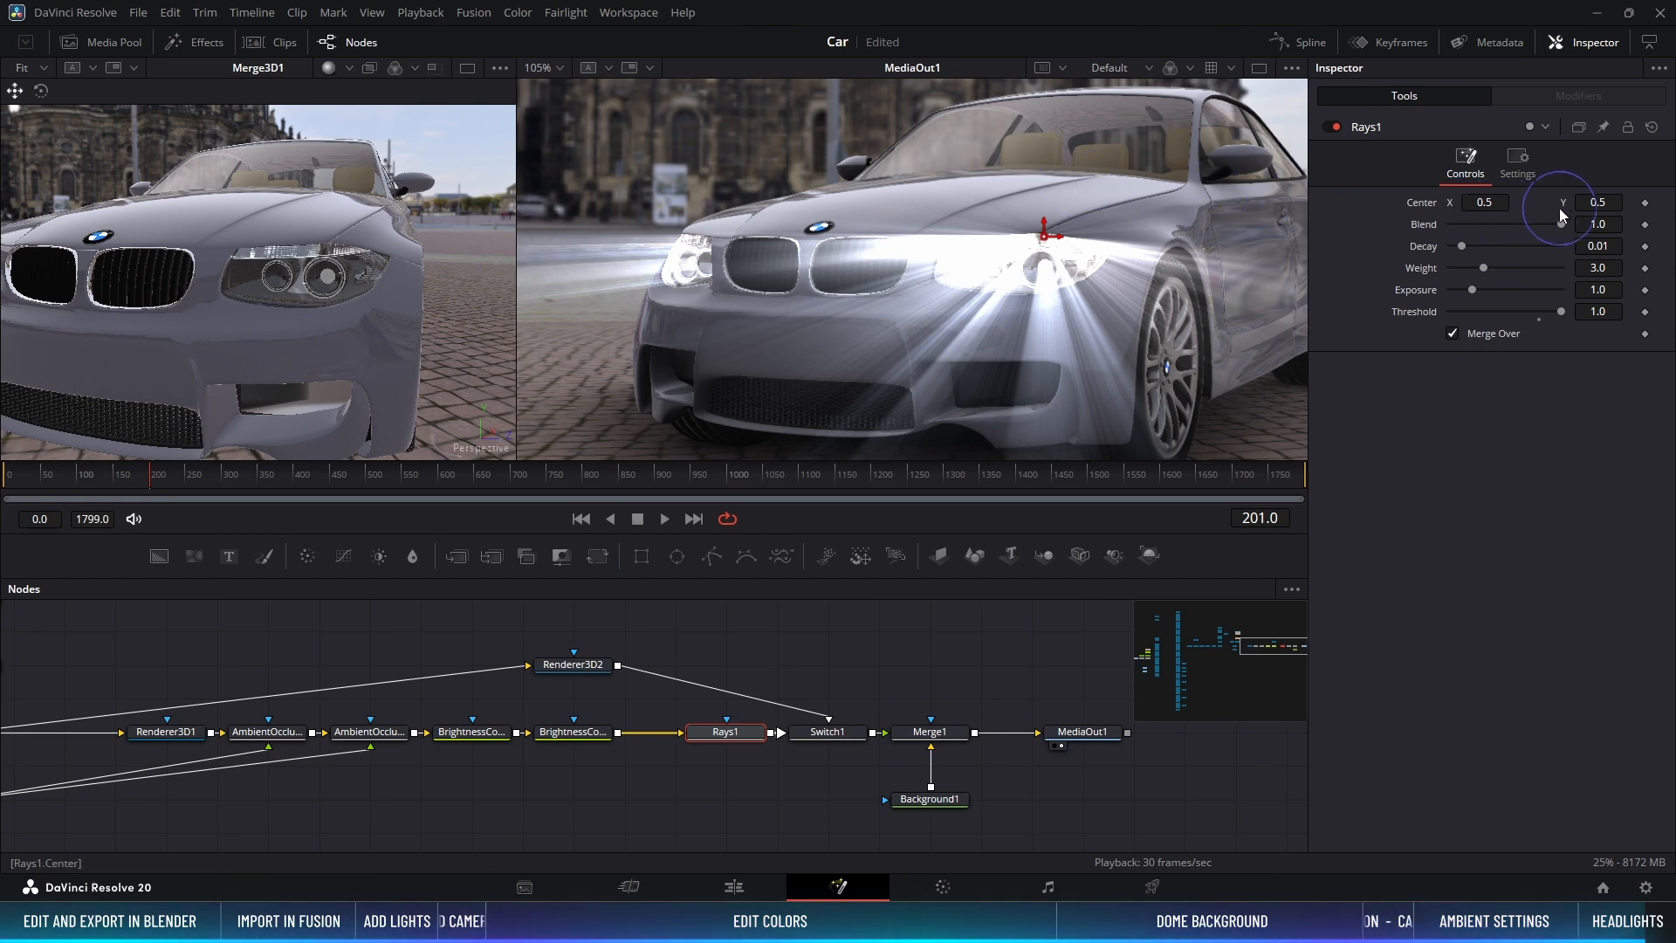
left_click_drag(1598, 202, 1619, 202)
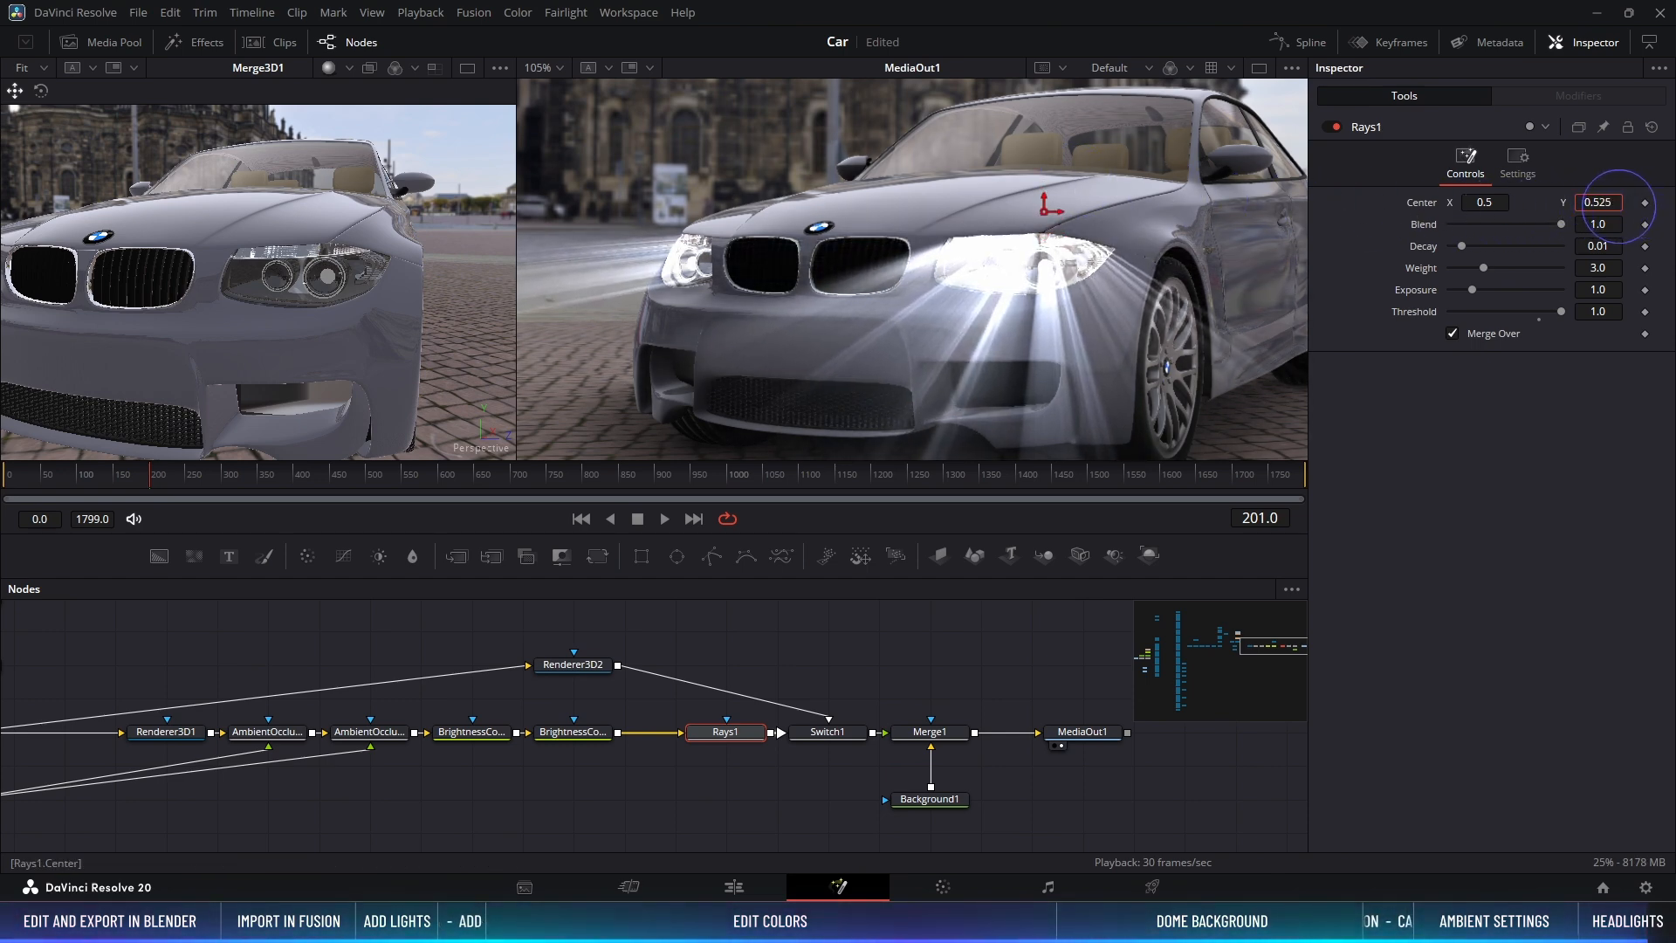
left_click_drag(1488, 203, 1504, 209)
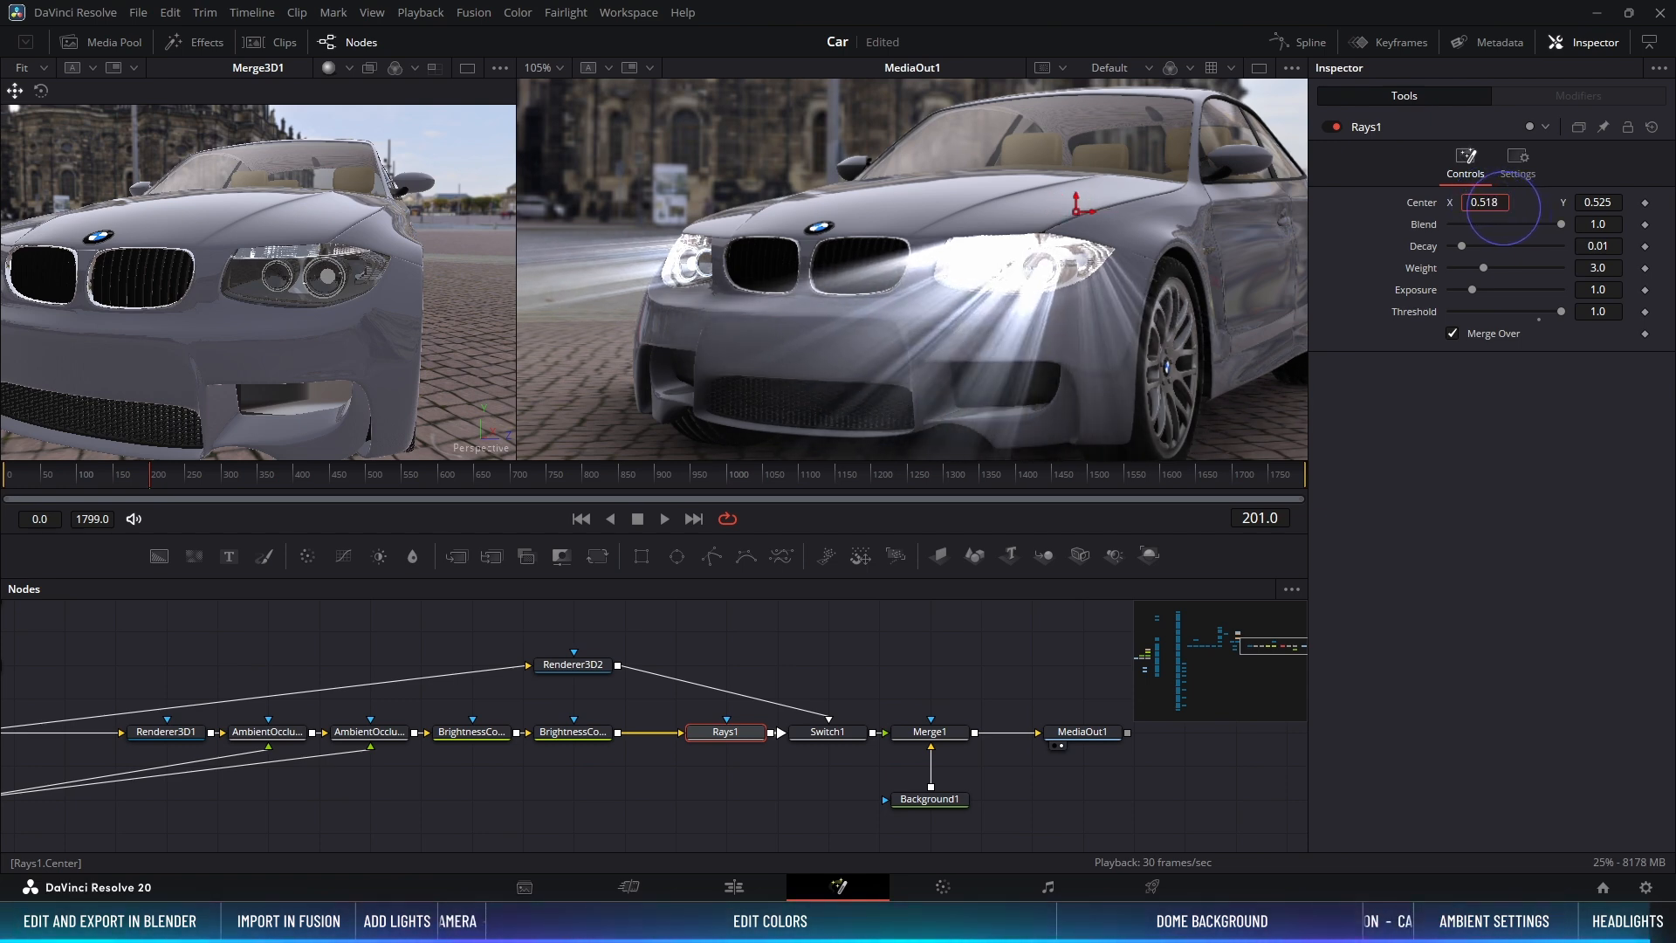
Step: Set the Decay of Rays1 to 0.004, and try a Weight of 4.25 before returning it to 3.0
scroll(1029, 285, "down", 3, "ctrl")
scroll(1029, 285, "up", 1, "ctrl")
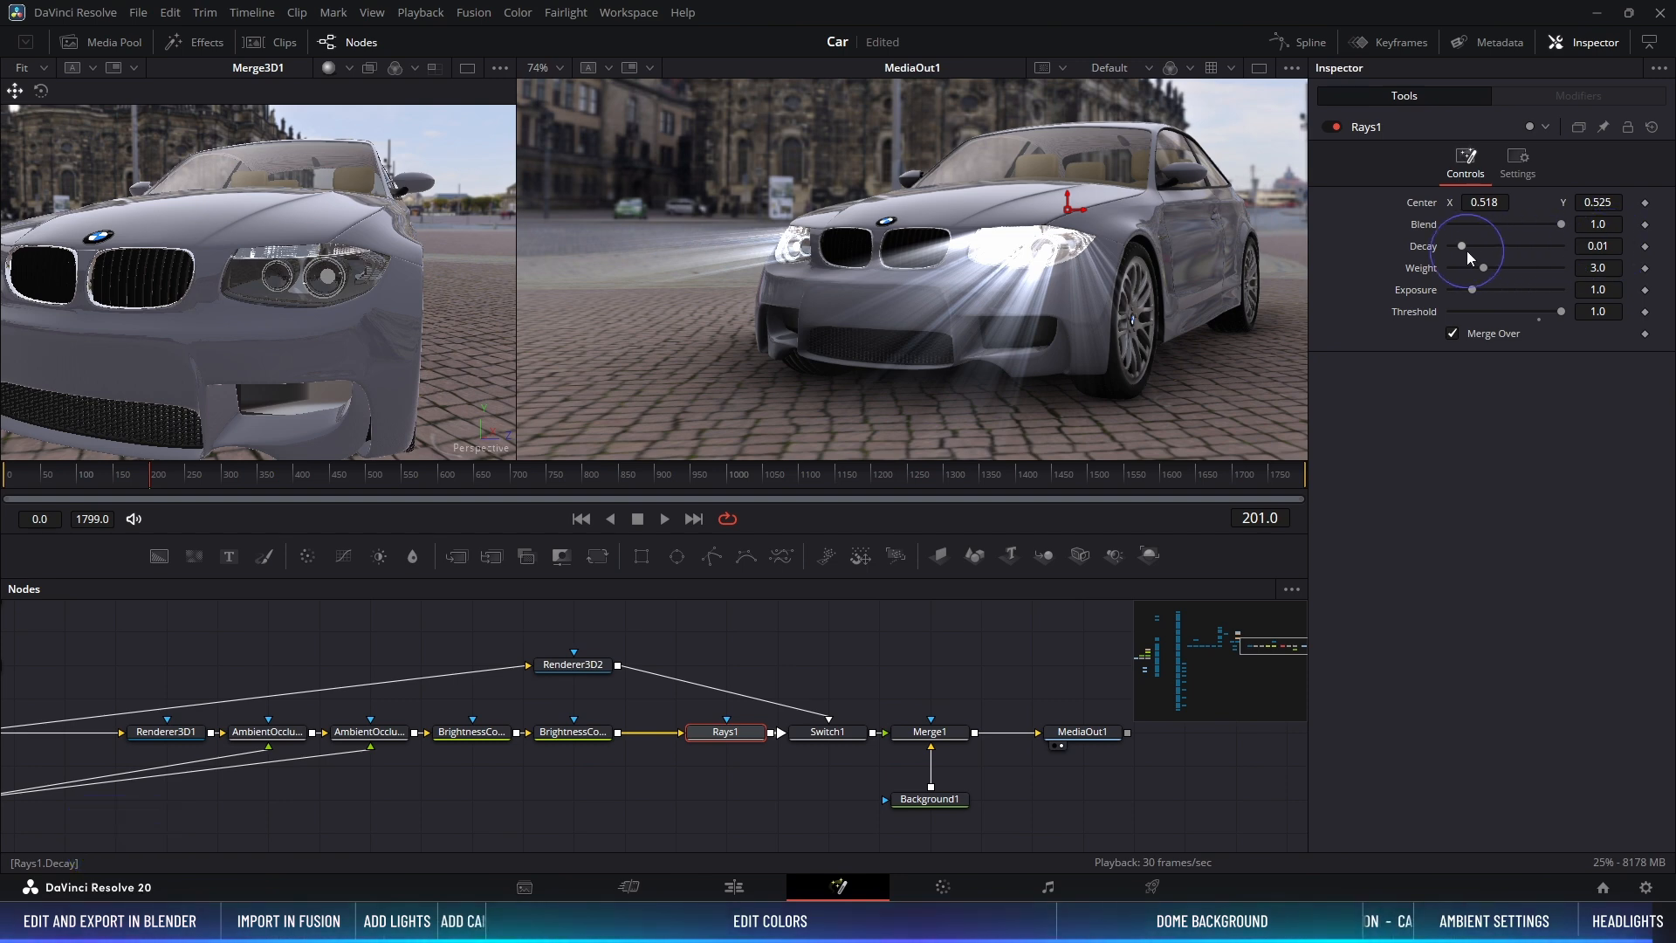
left_click_drag(1464, 247, 1501, 269)
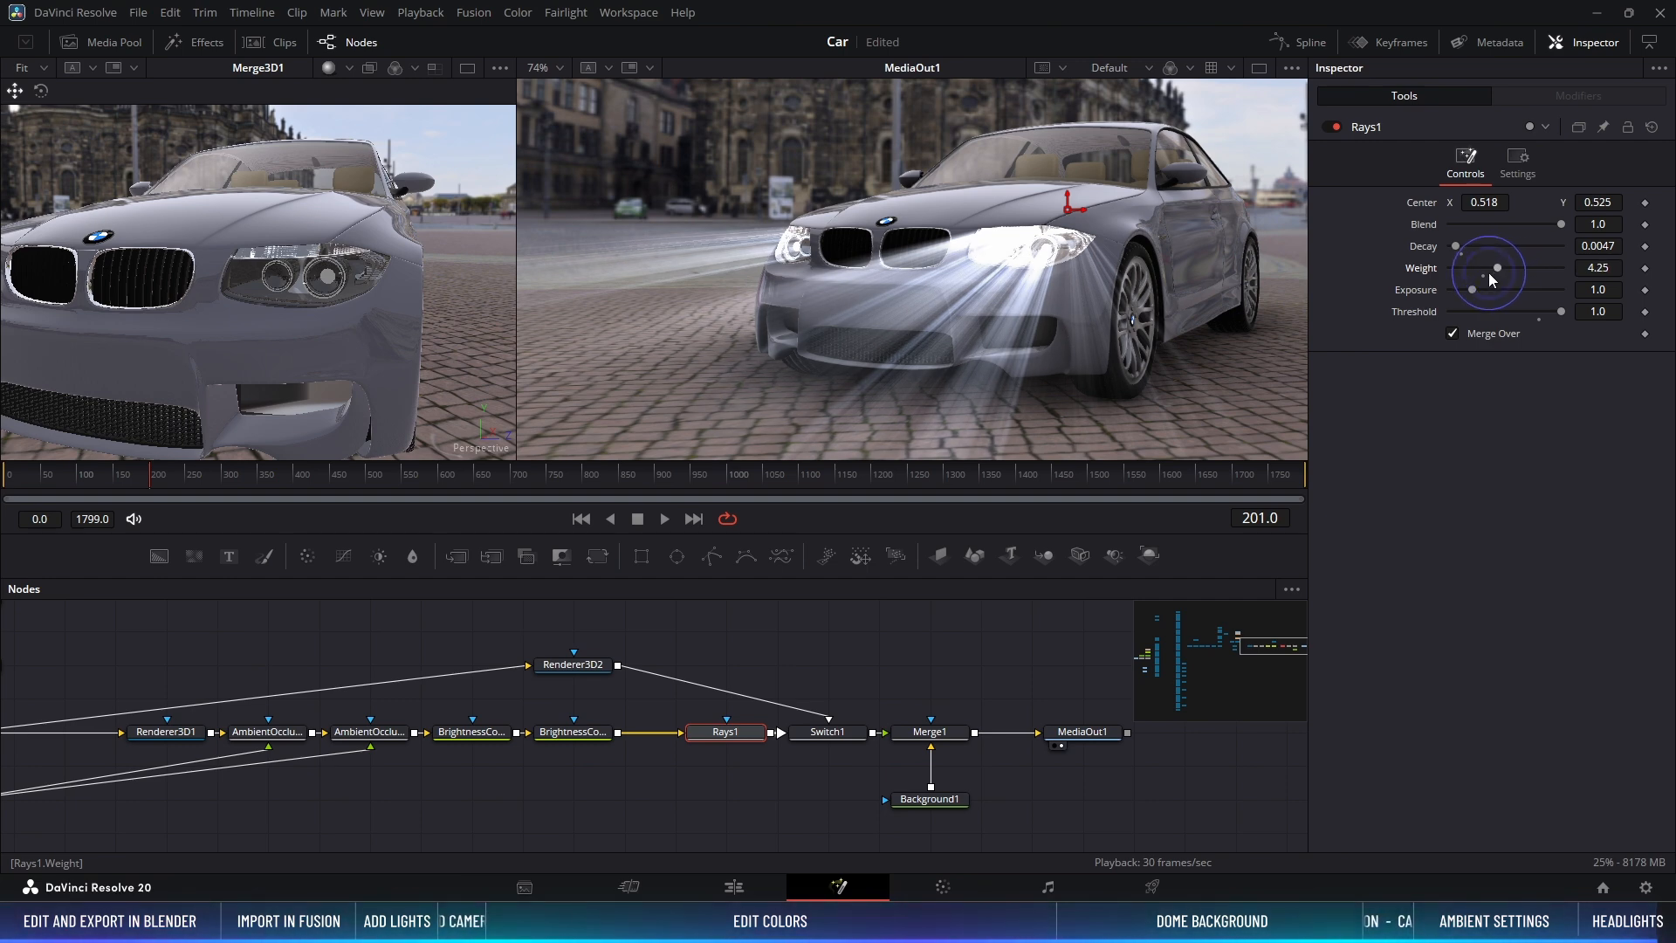
left_click(1485, 274)
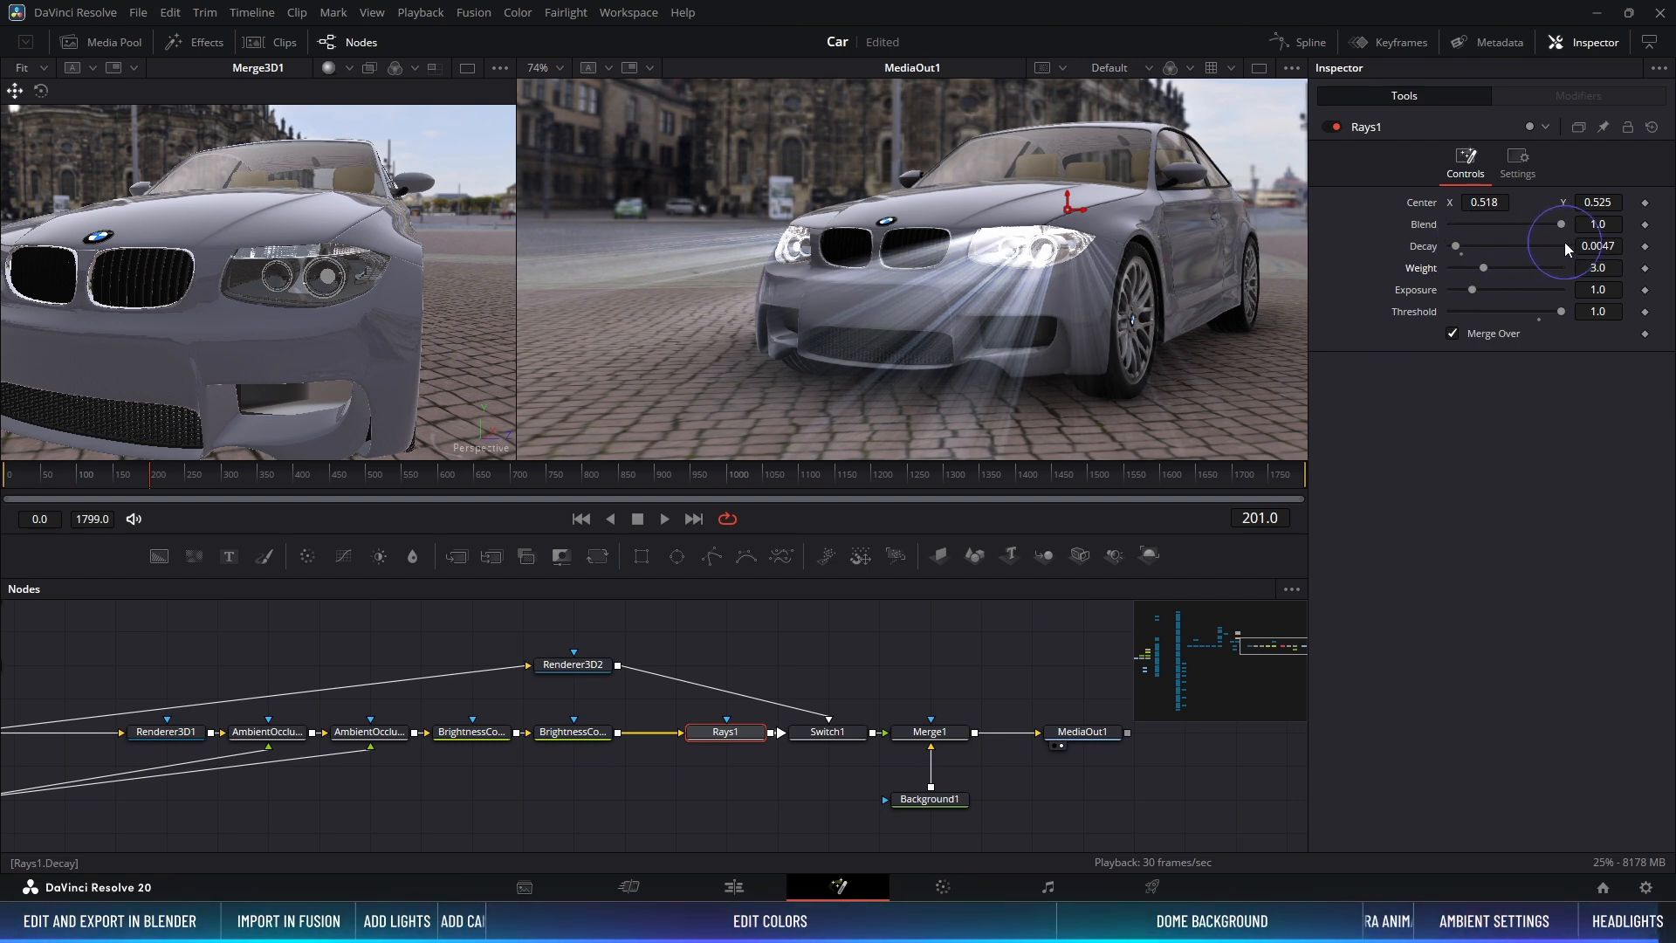
left_click(1605, 247)
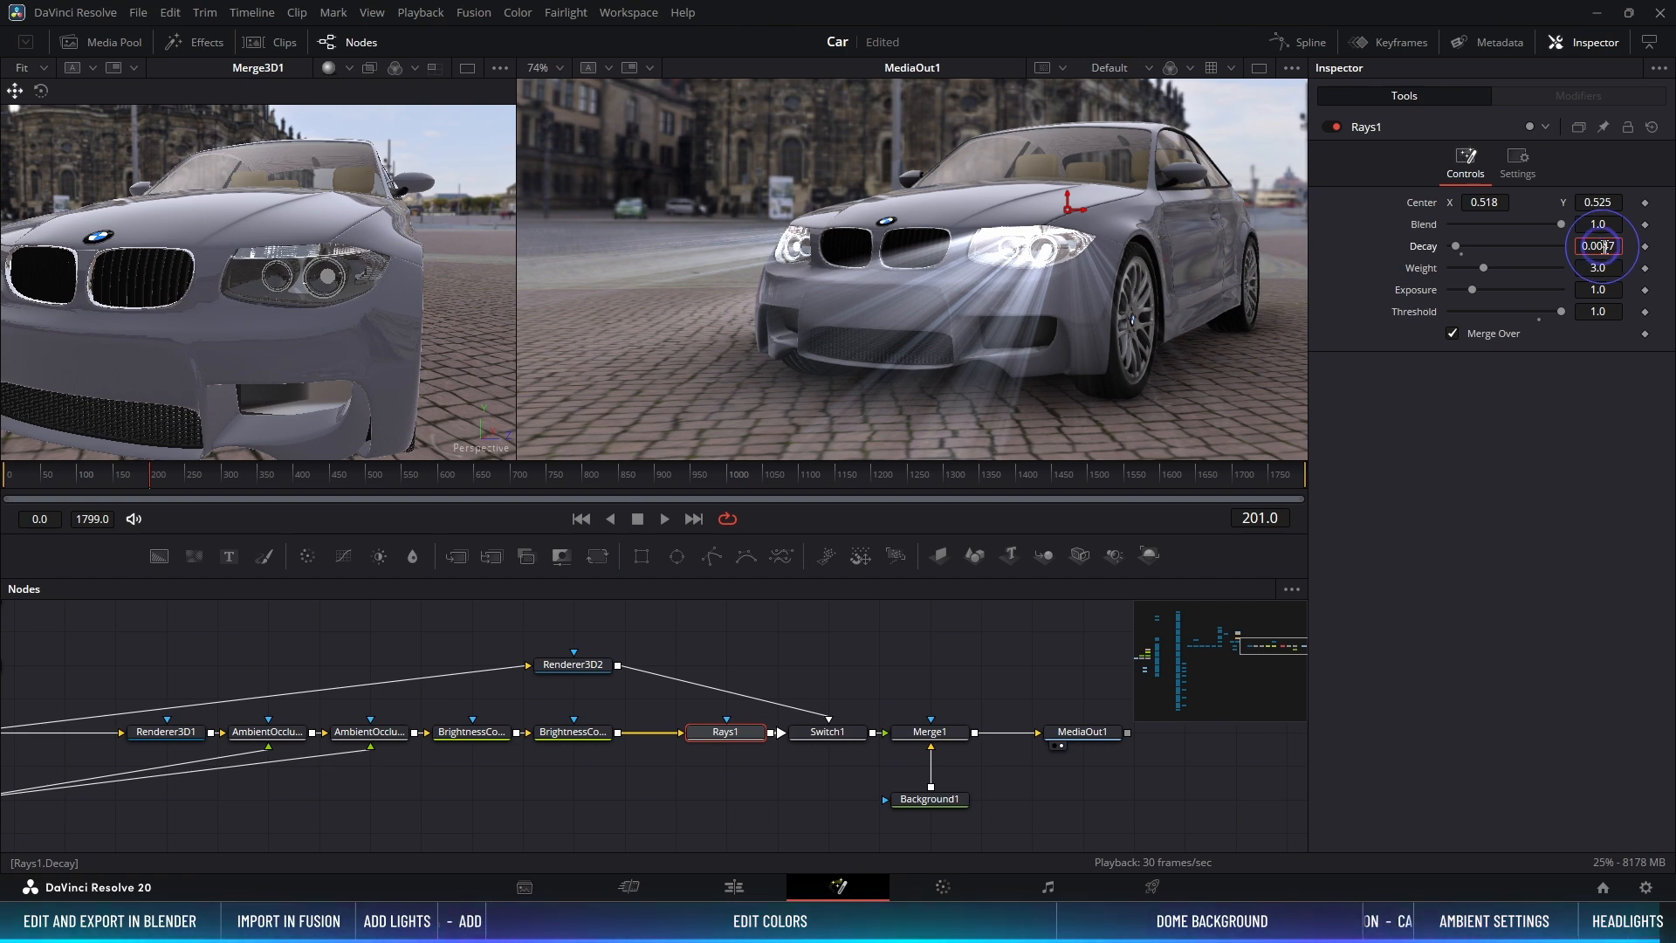
key("Return")
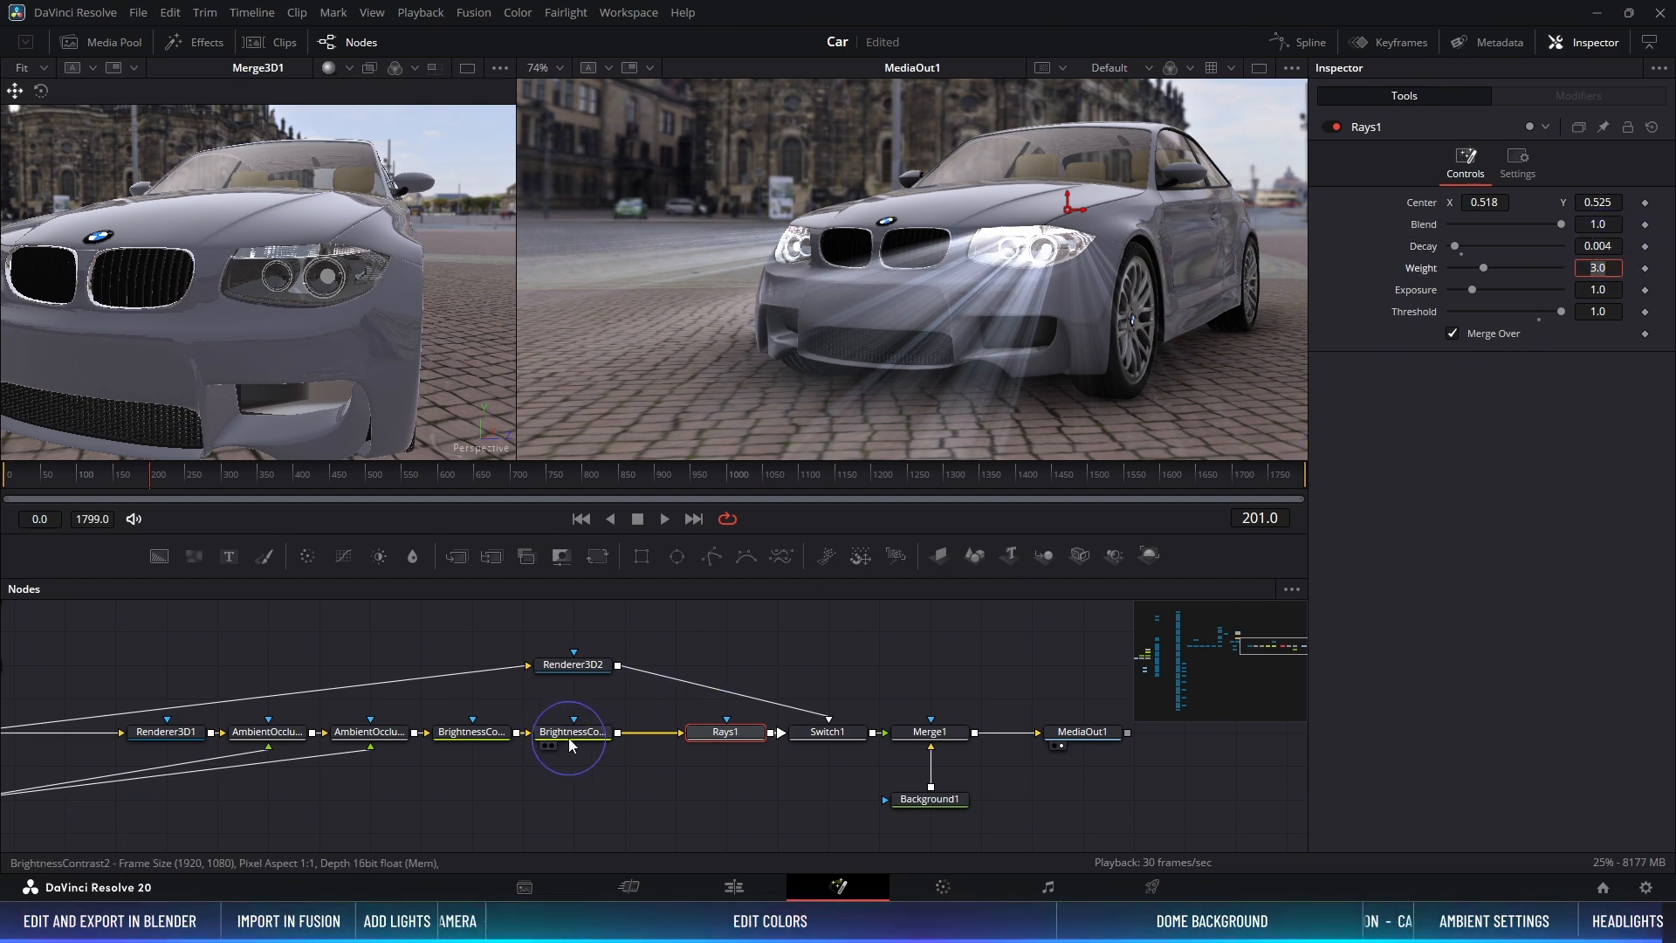
Step: Raise the Gain of BrightnessContrast2 to 1.5 to brighten the headlights further
left_click(602, 731)
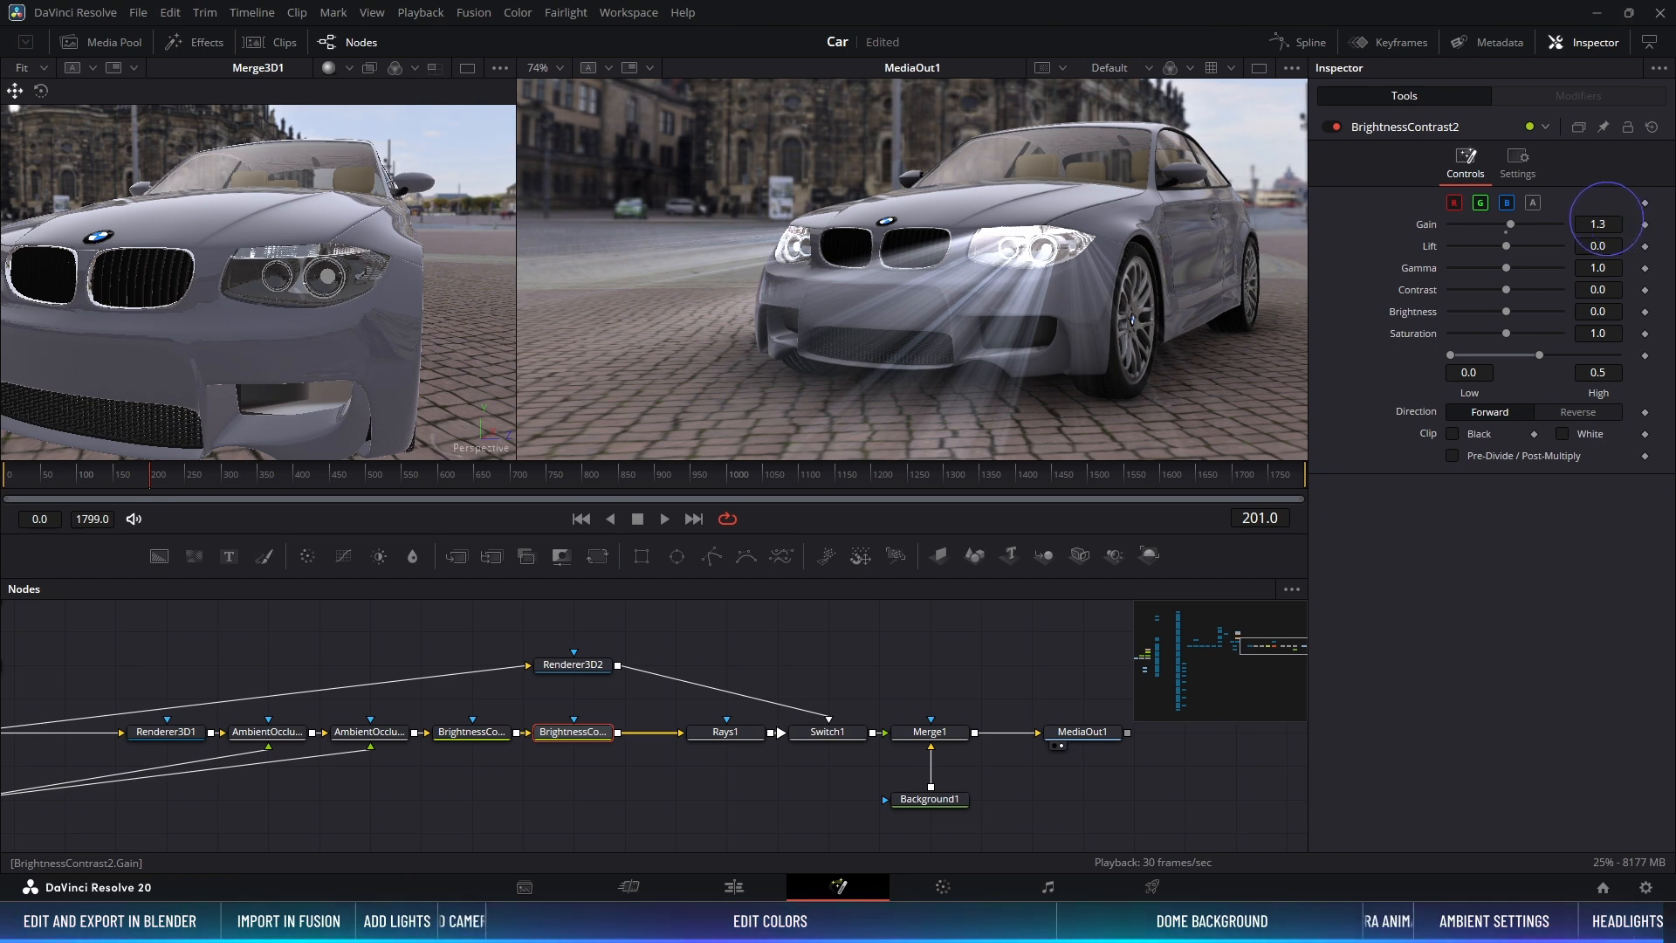
left_click(1602, 224)
key("Up")
key("Up")
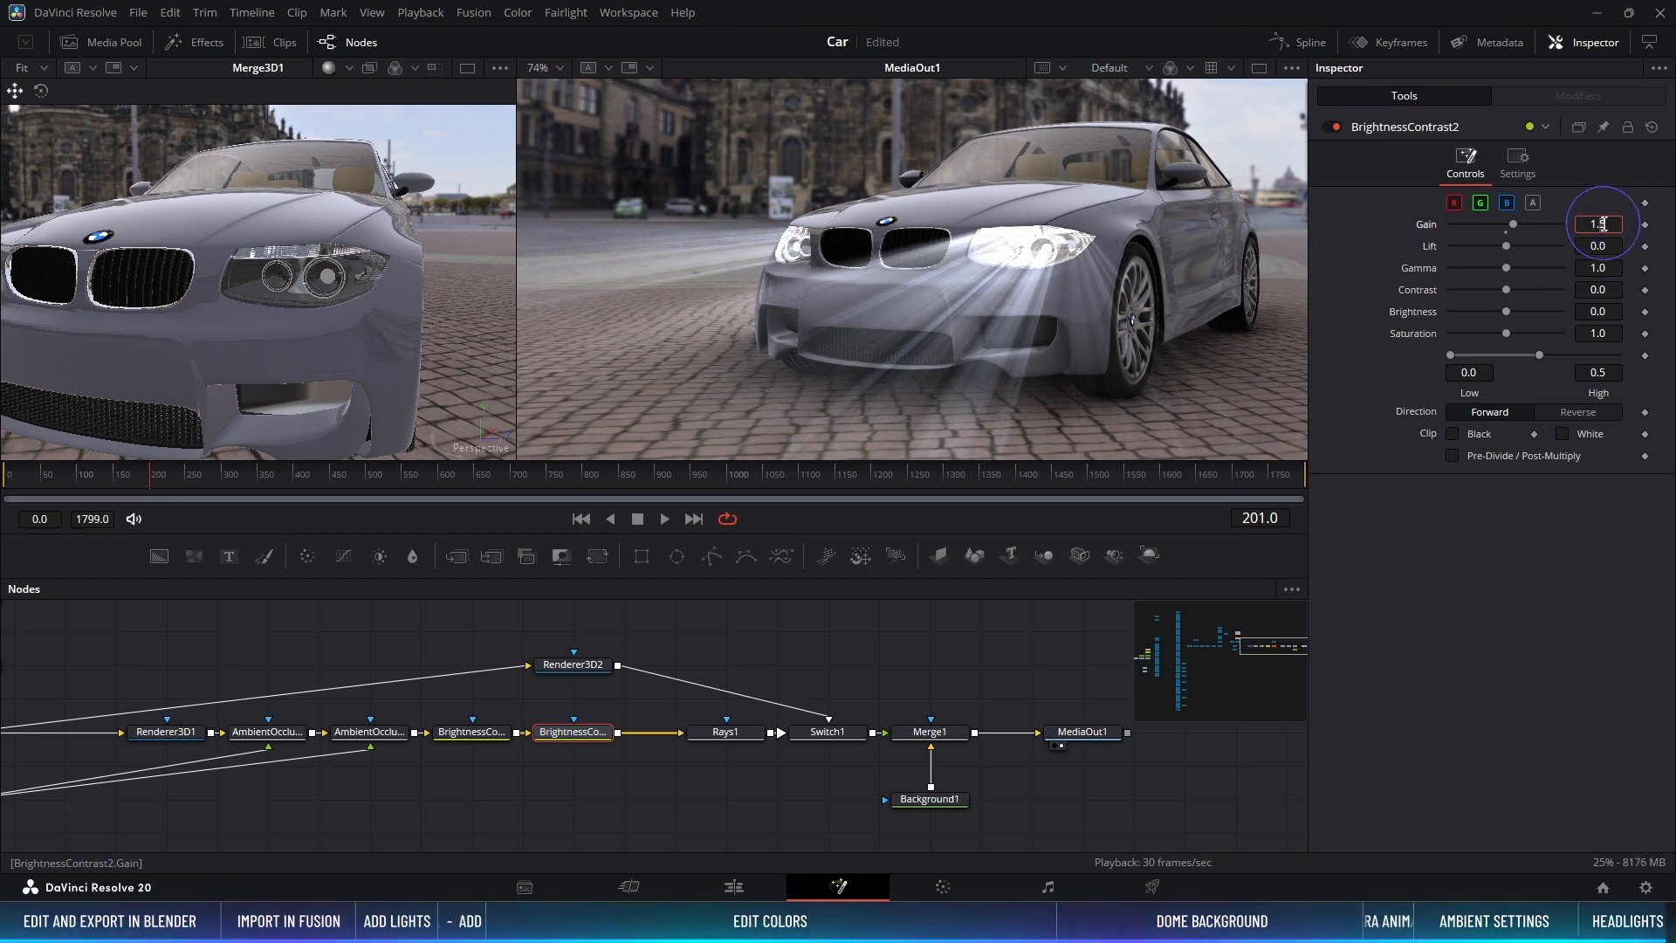
middle_click_drag(1133, 351, 999, 342)
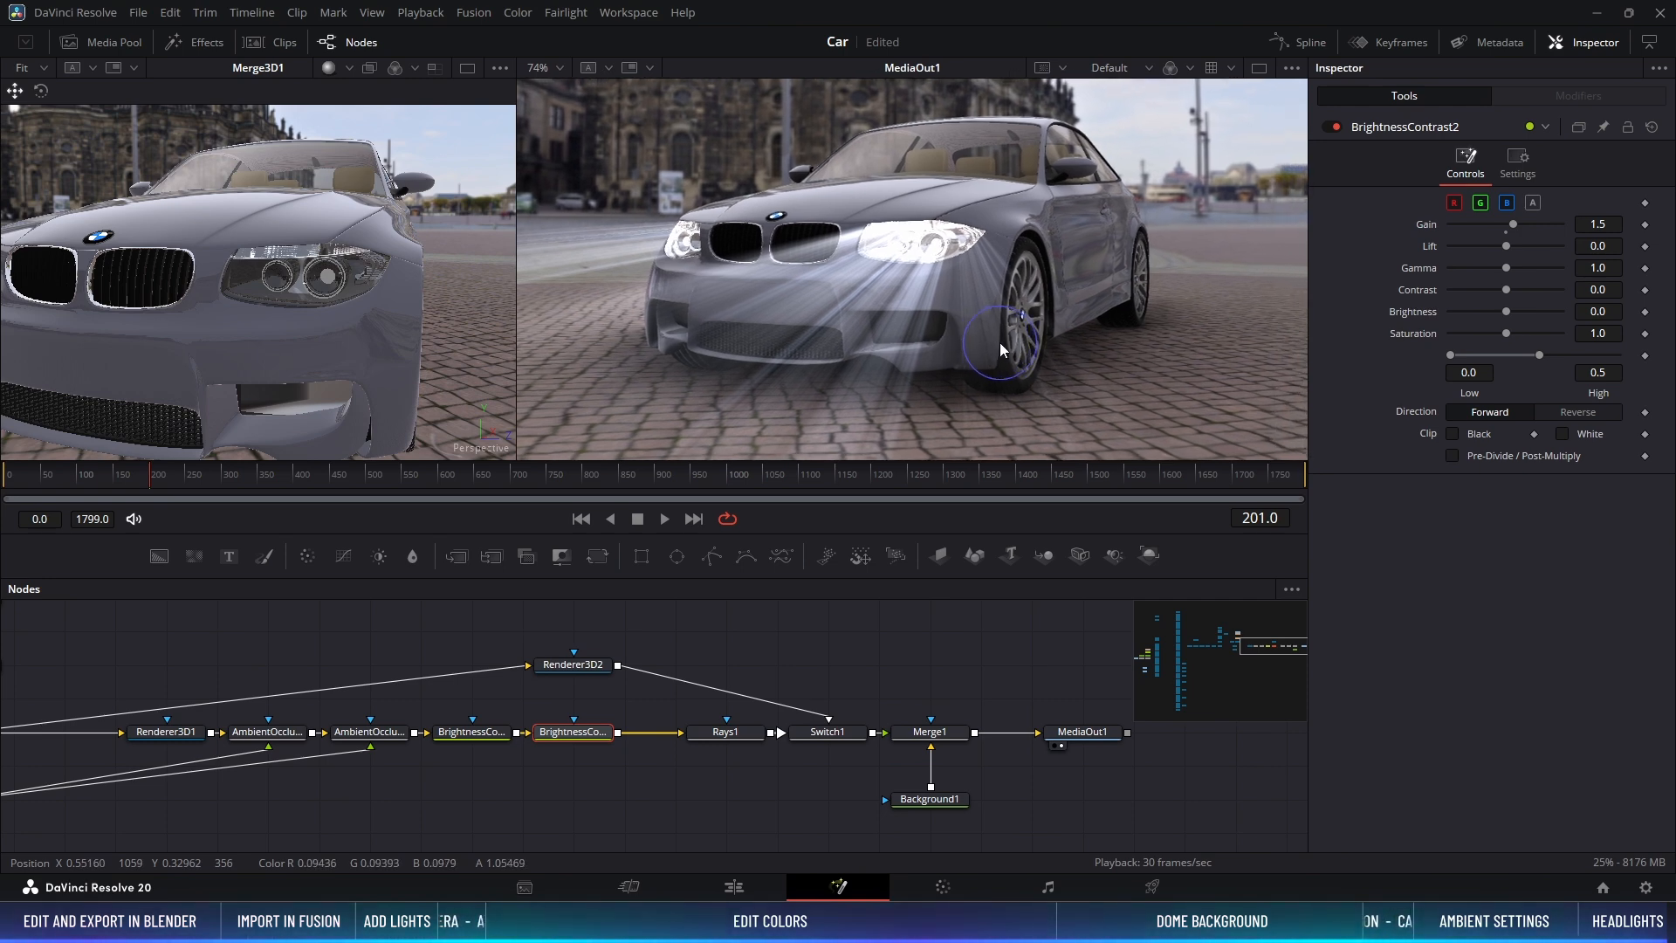
Step: Reset the Center of Rays1 to its default, set its Y to 0.518, and review the whole frame
left_click(742, 736)
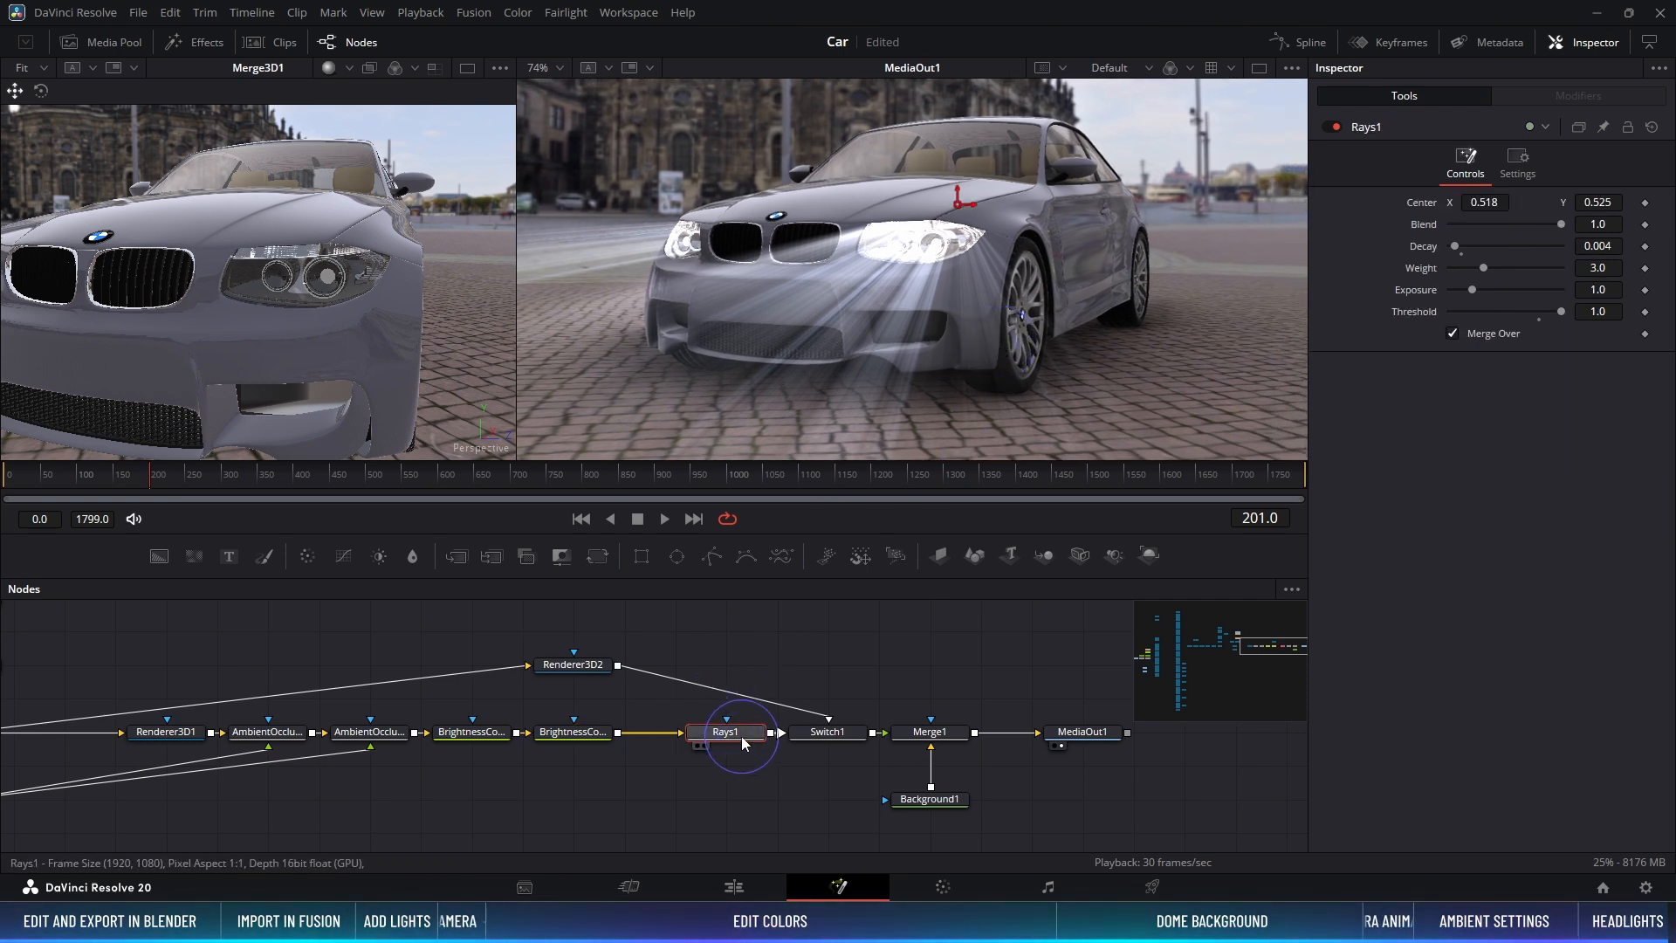
double_click(1430, 200)
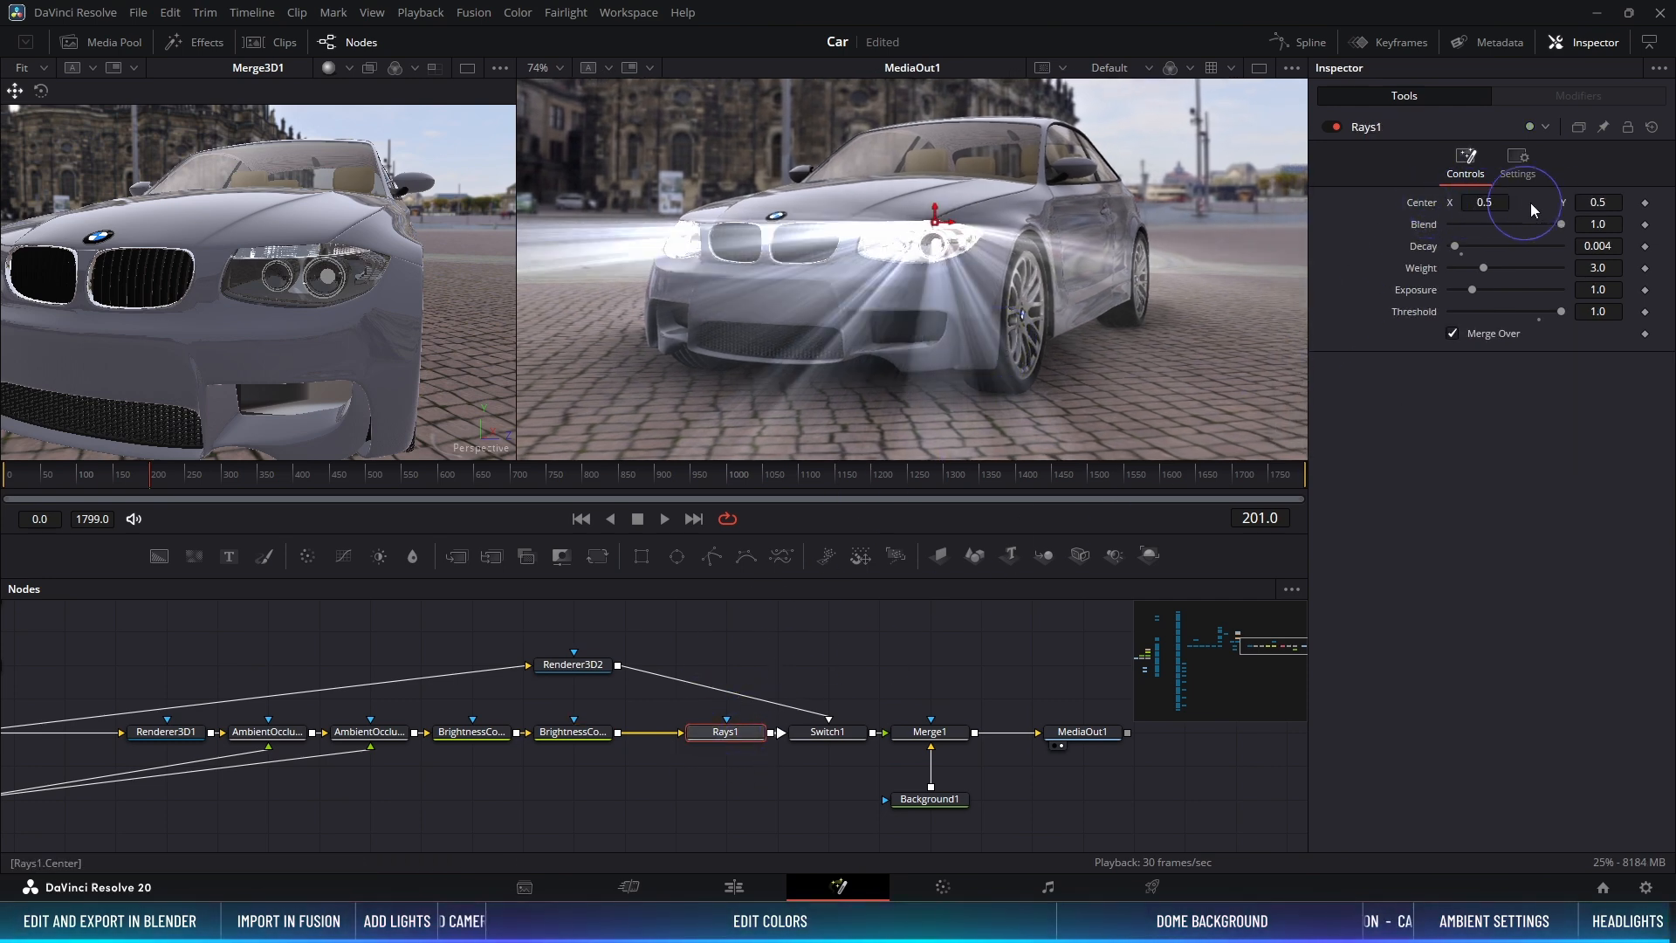
left_click_drag(1597, 202, 793, 212)
left_click(904, 647)
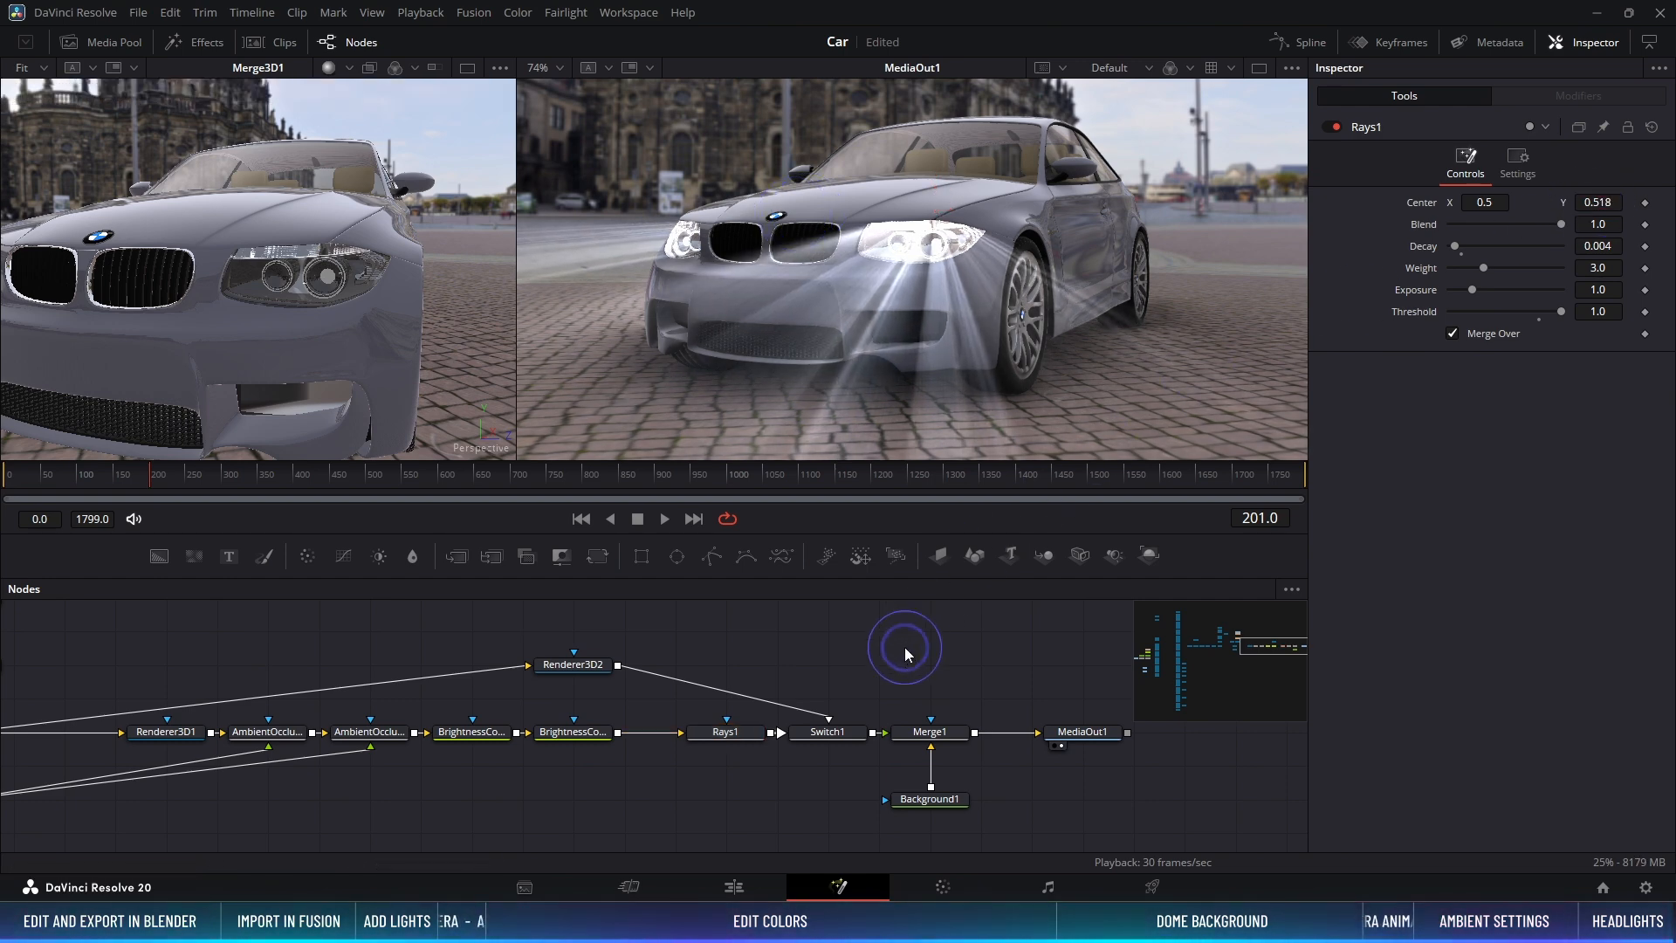
scroll(994, 325, "down", 3, "ctrl")
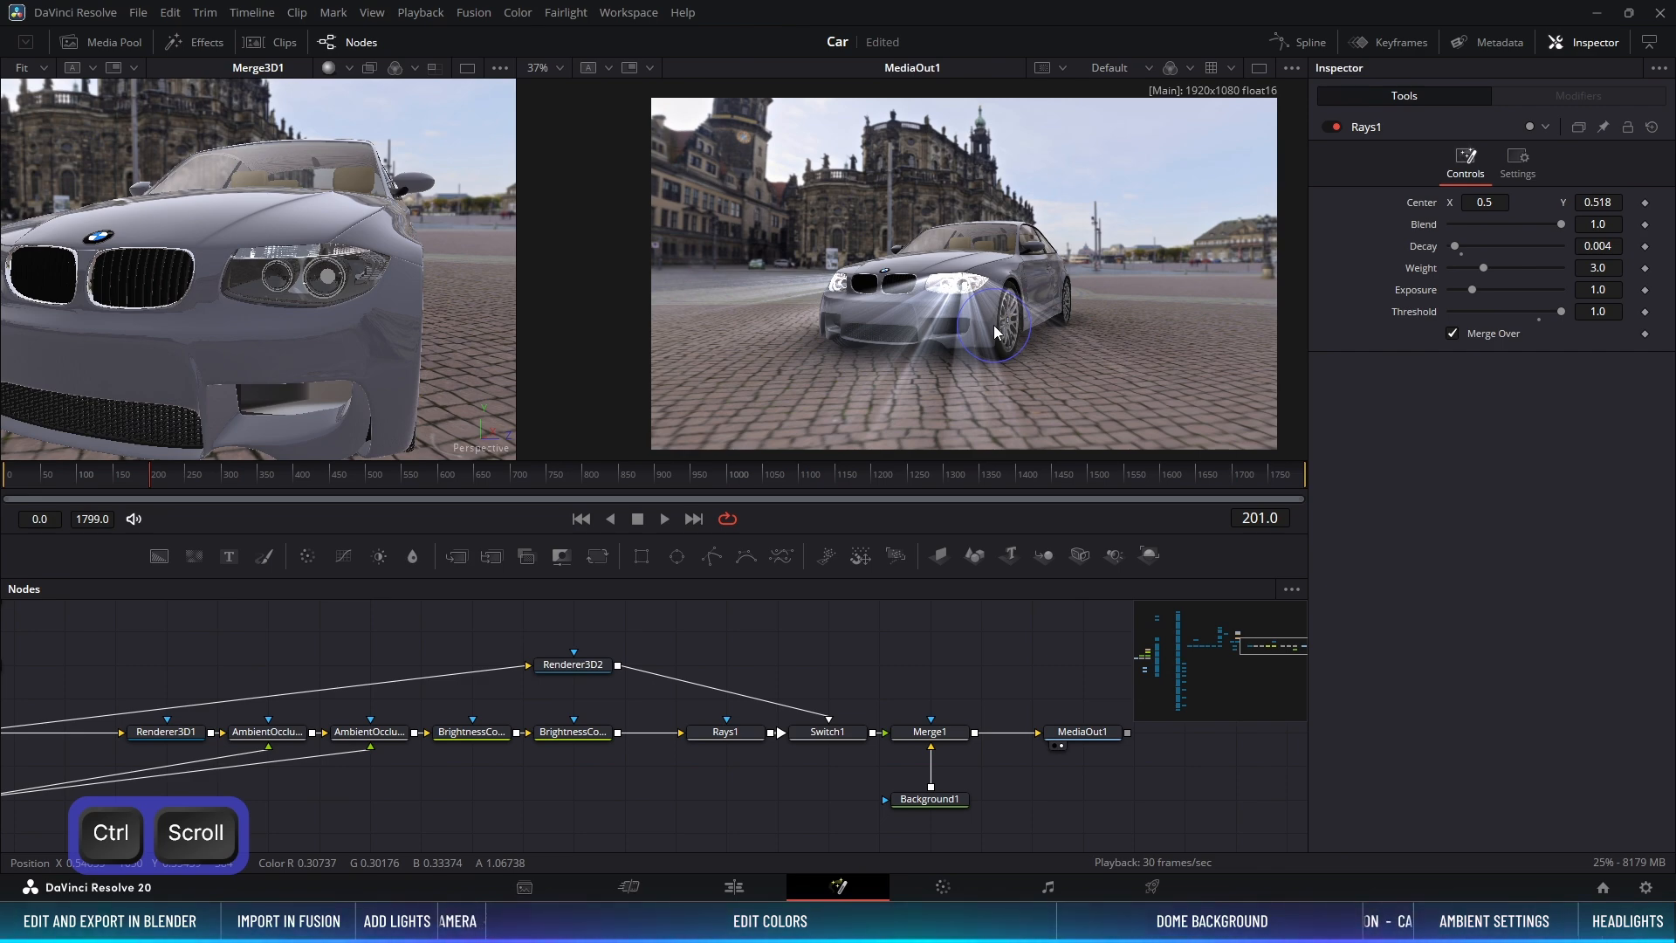